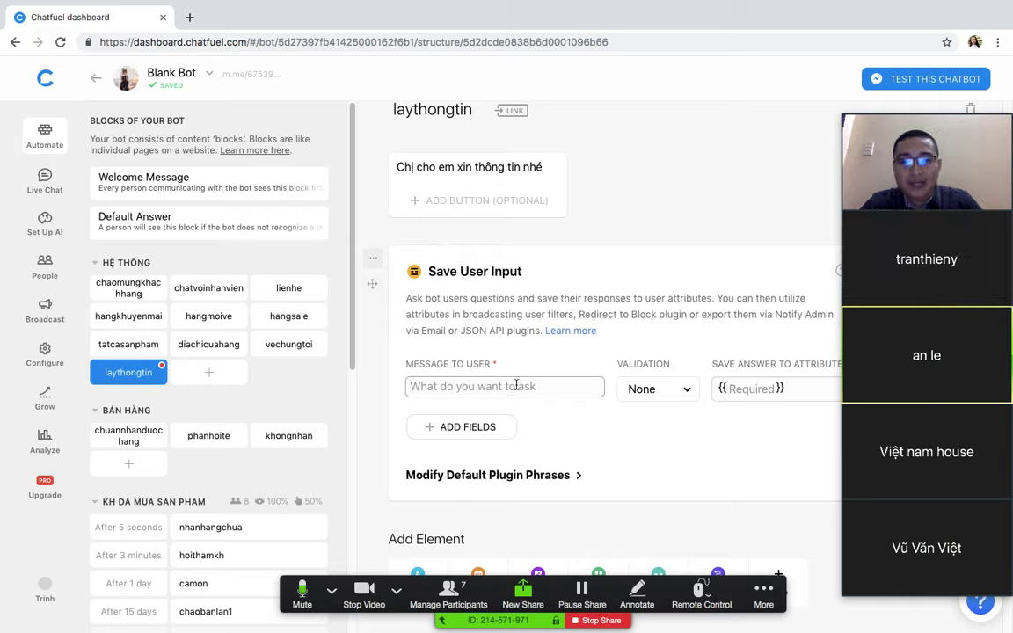
Step: Enter the question 'Cho em xin số điện thoại của mình ạ' in the Save User Input plugin
type("Hoi")
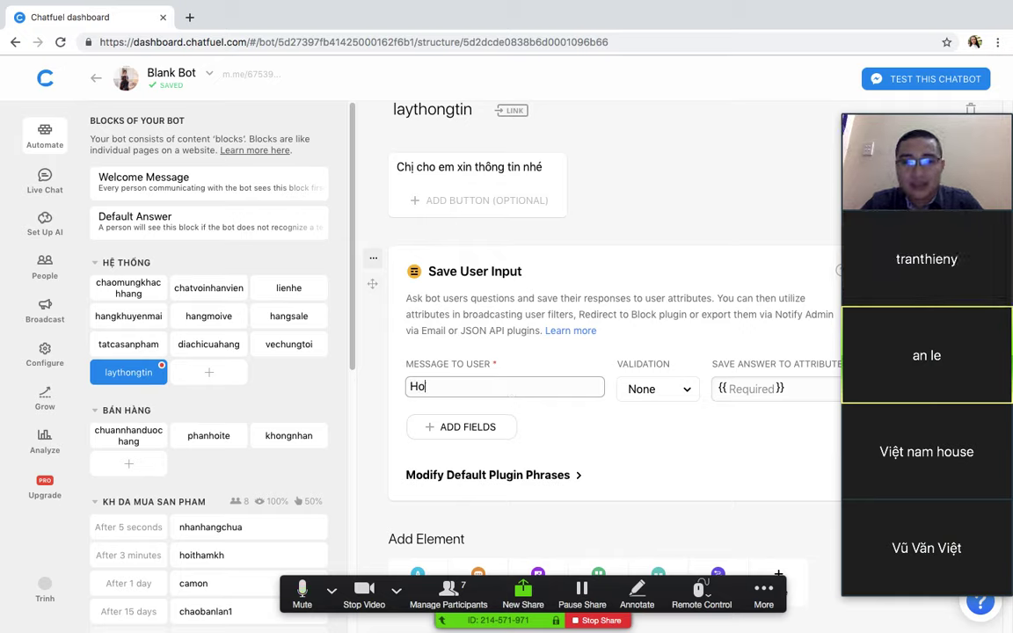
key("BackSpace")
key("BackSpace")
key("BackSpace")
type("Cho em xin ")
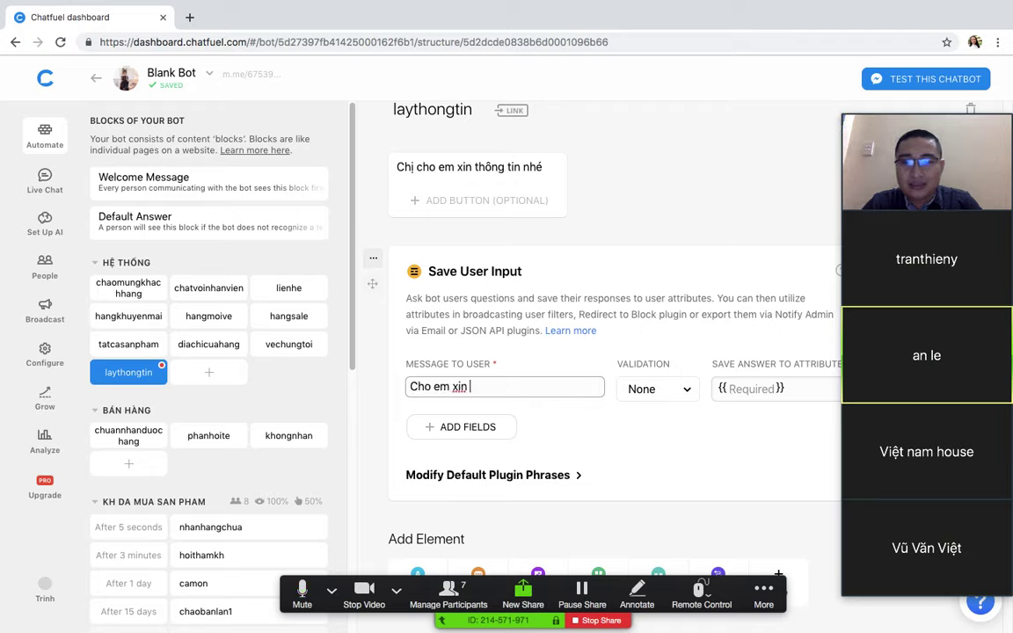
type("số d")
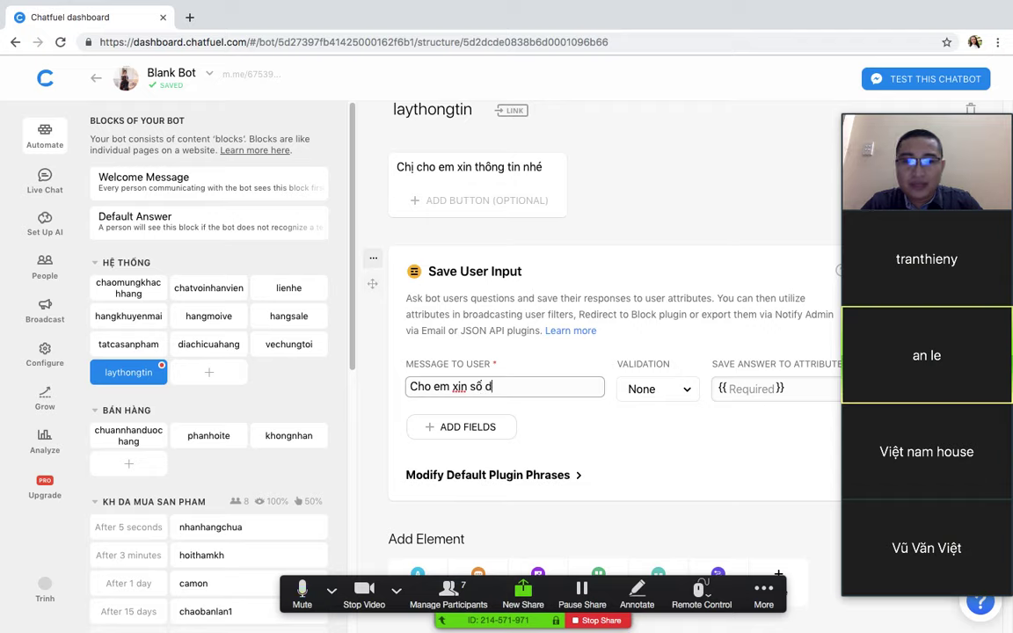
key("BackSpace")
type("điện thoai")
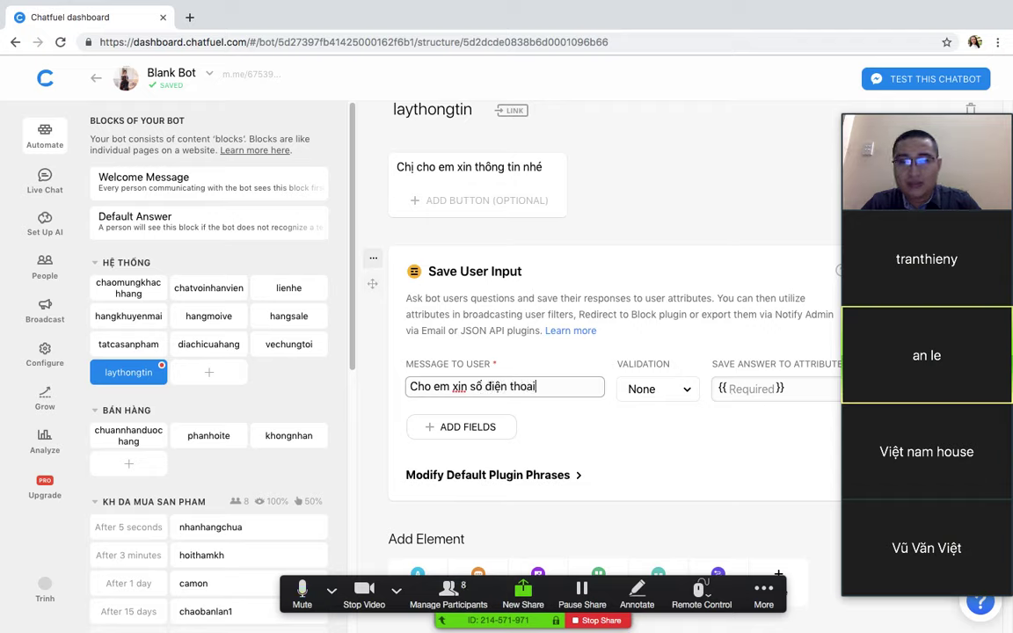
type(" của minh ạ")
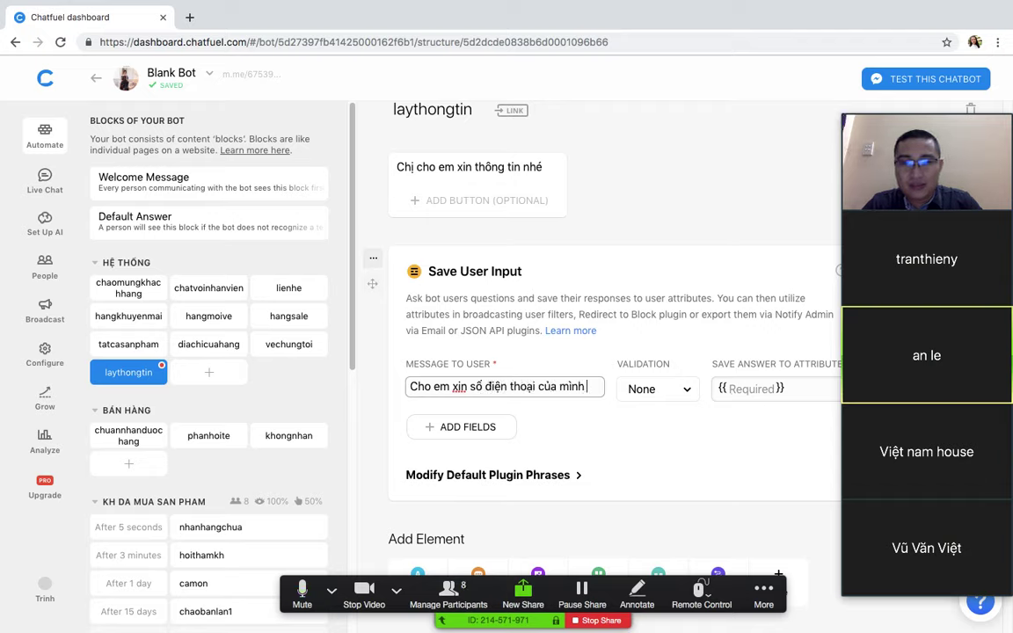
Step: Save the phone answer to the so_dien_thoai attribute and add a second question field
left_click(741, 388)
scroll(733, 448, "down", 2)
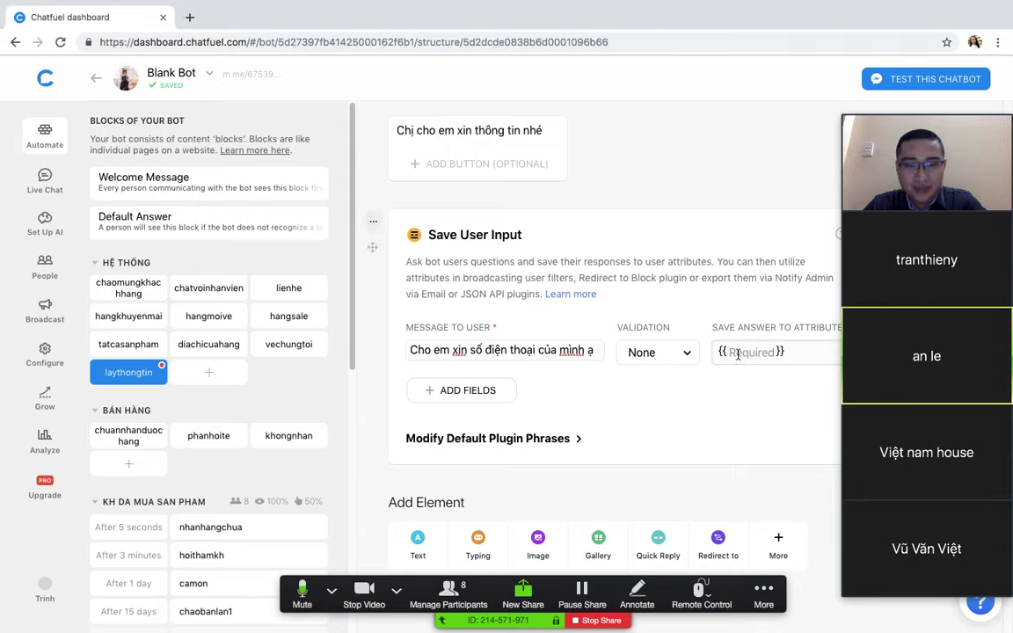
type("so_")
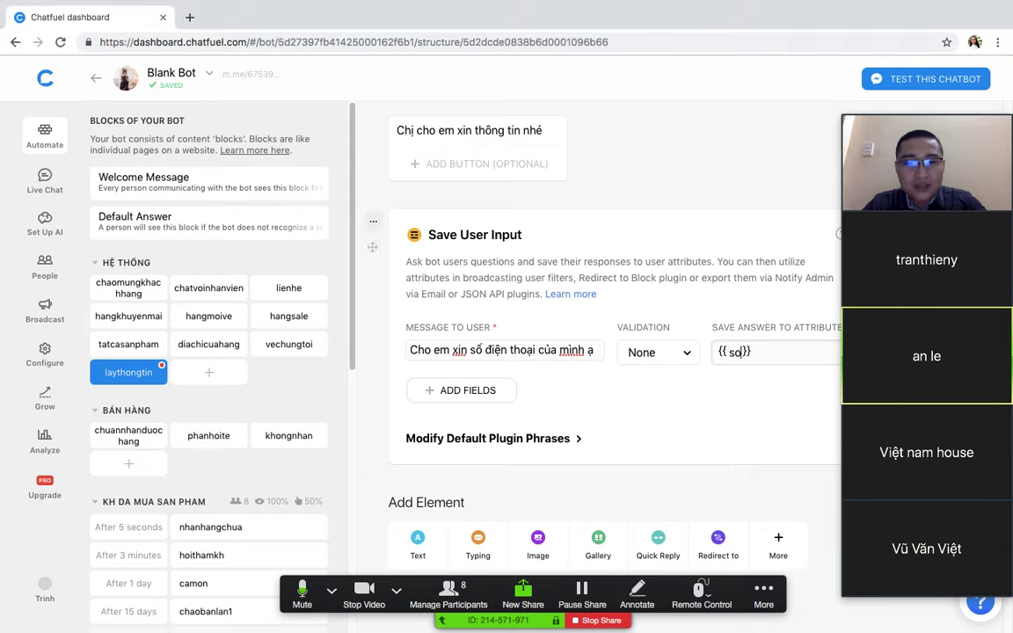
type("dien_th")
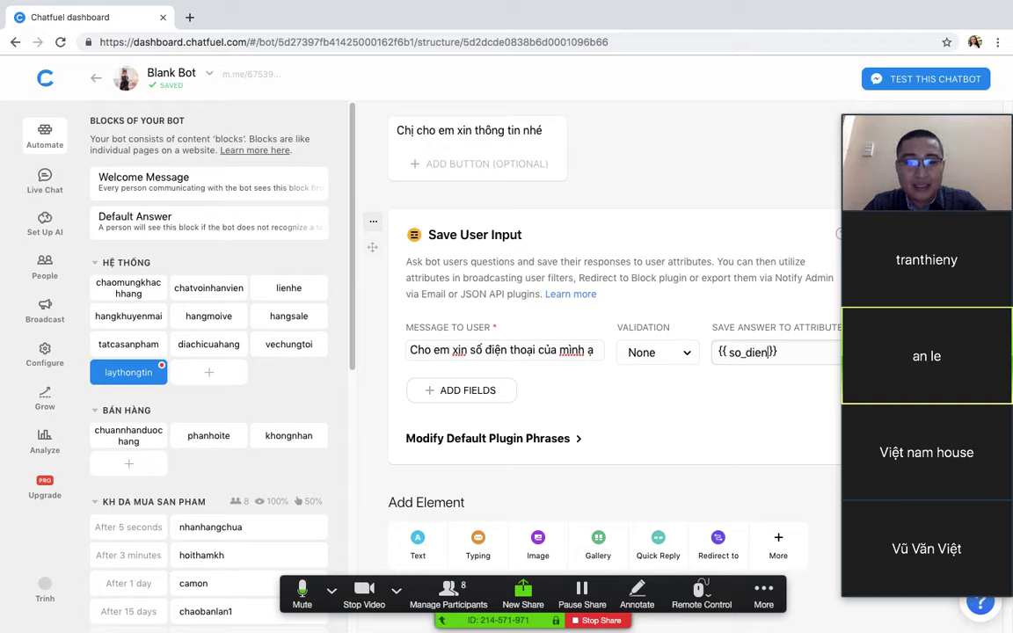
type("oai")
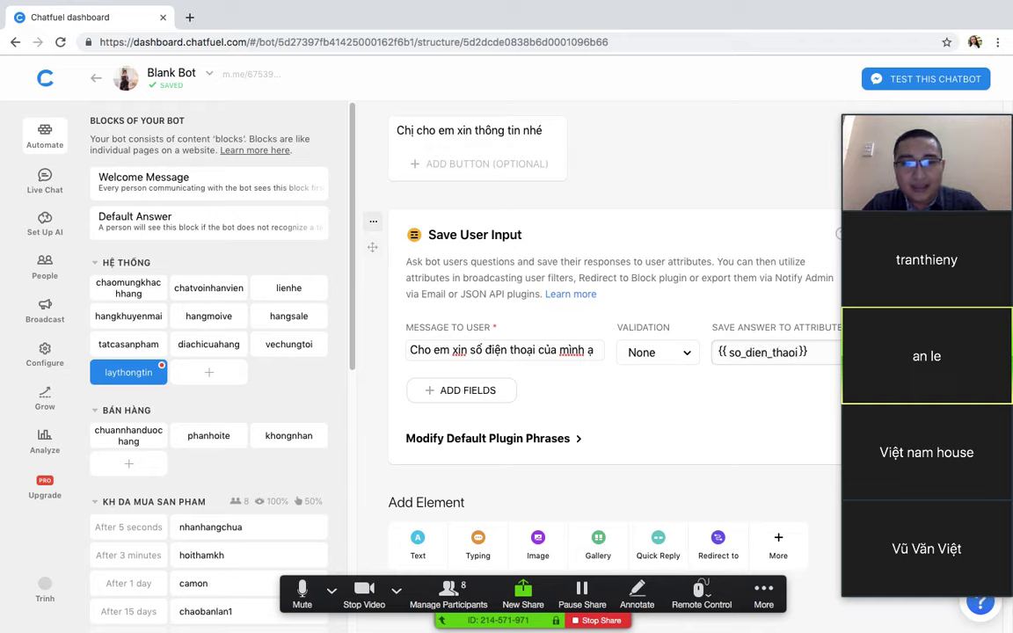
left_click(737, 424)
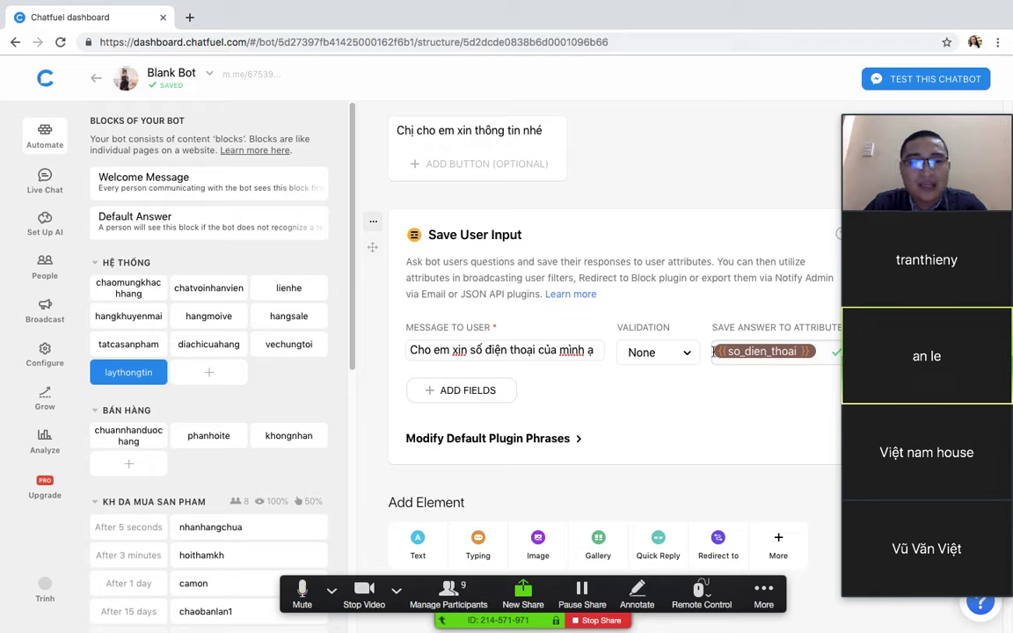
left_click(457, 397)
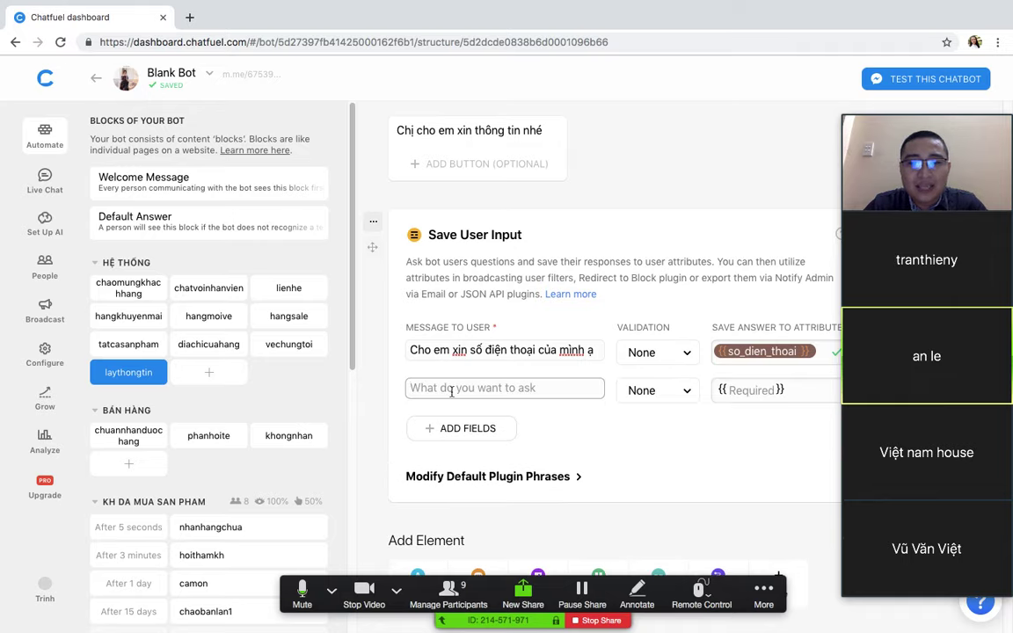
Step: Write the second question 'Chị bao nhiêu ký ạ' and store its answer in so_ky
left_click(433, 388)
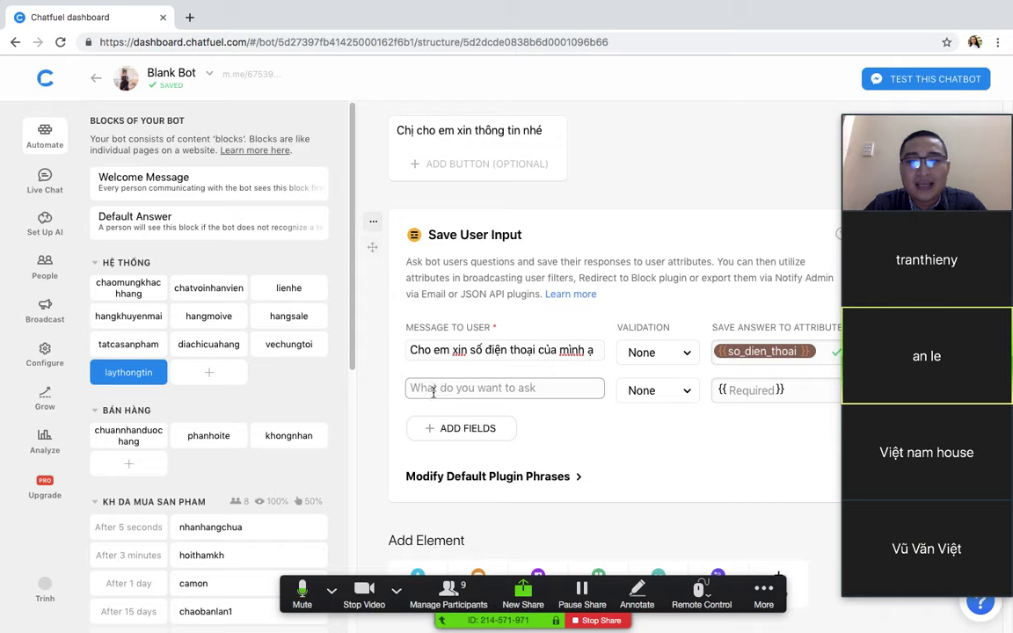
type("Chị")
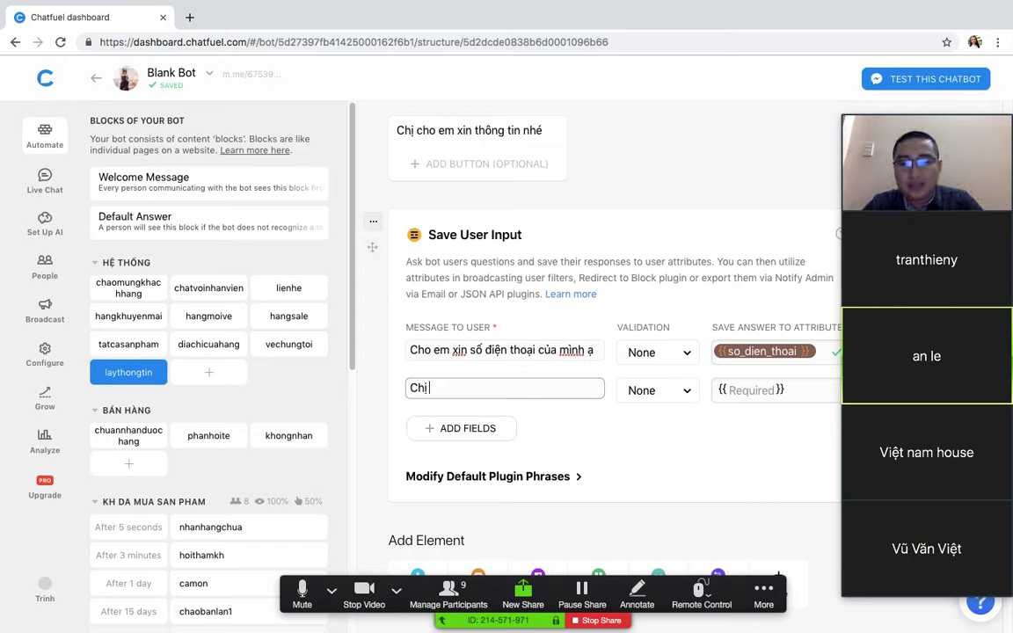
type(" bao nhiêu ký ạ")
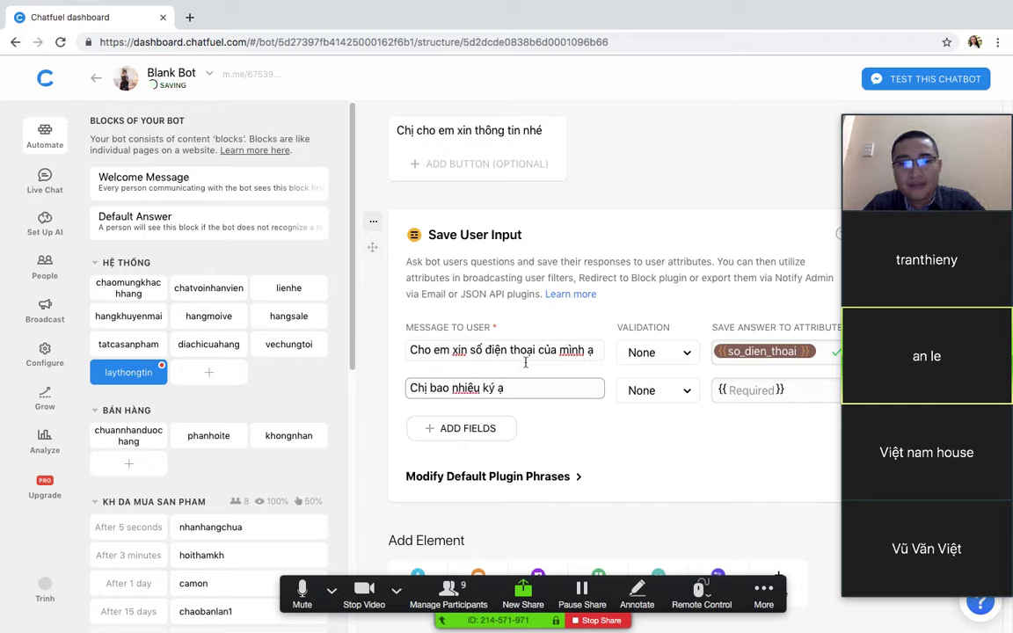
left_click(763, 392)
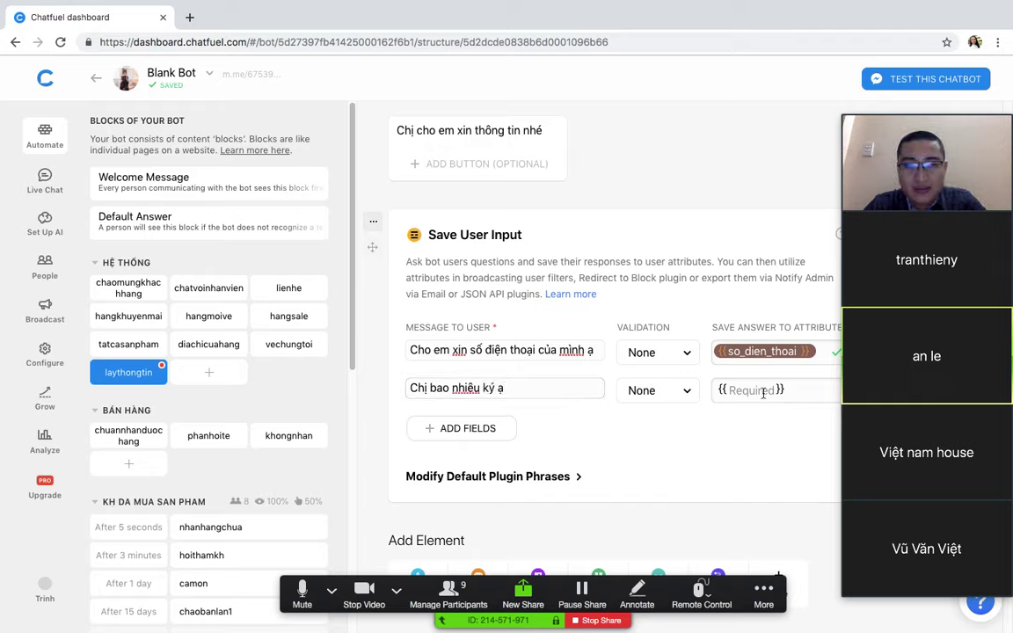
type("so")
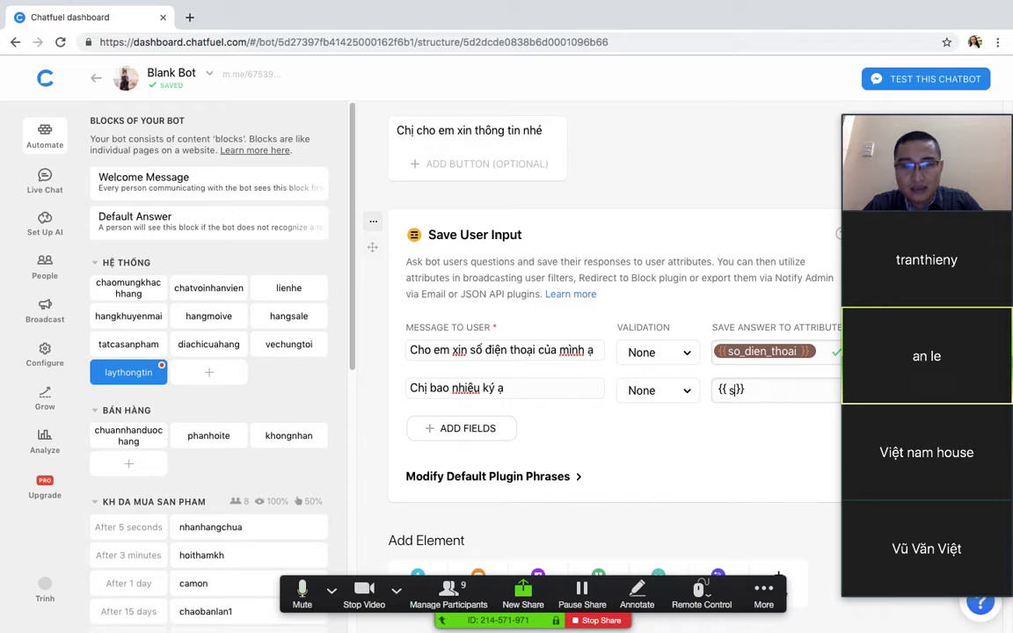
type("_ky")
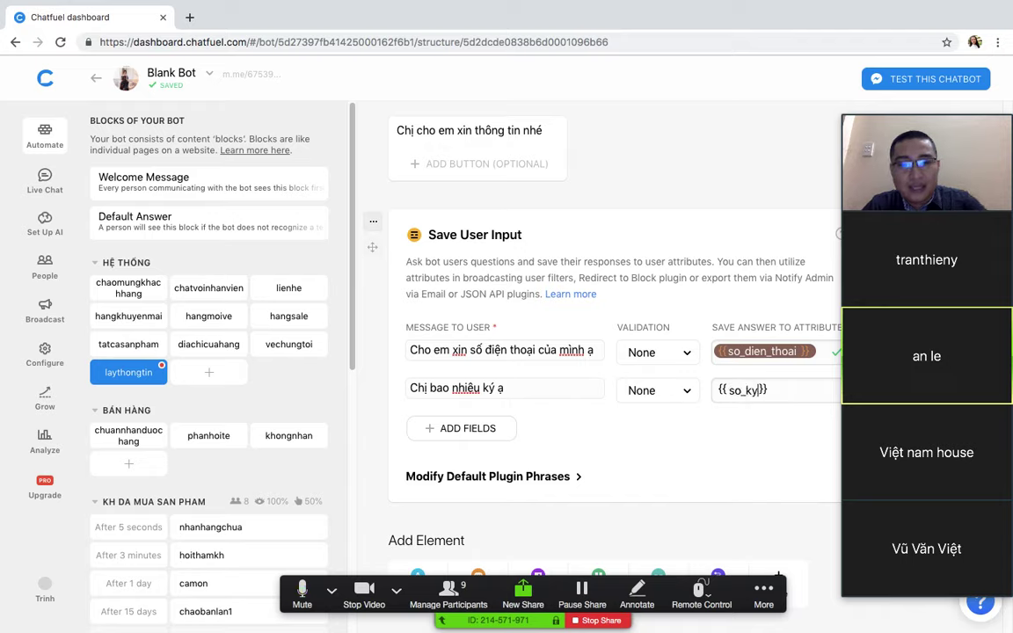
key("Return")
left_click(653, 389)
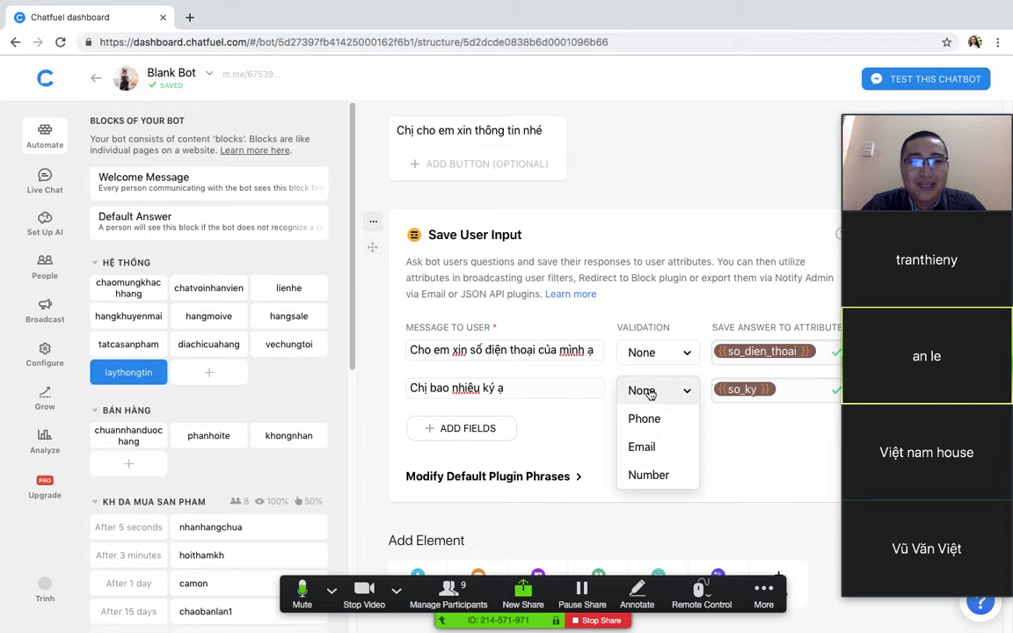
Step: Leave validation at None for both the phone and weight questions
left_click(650, 393)
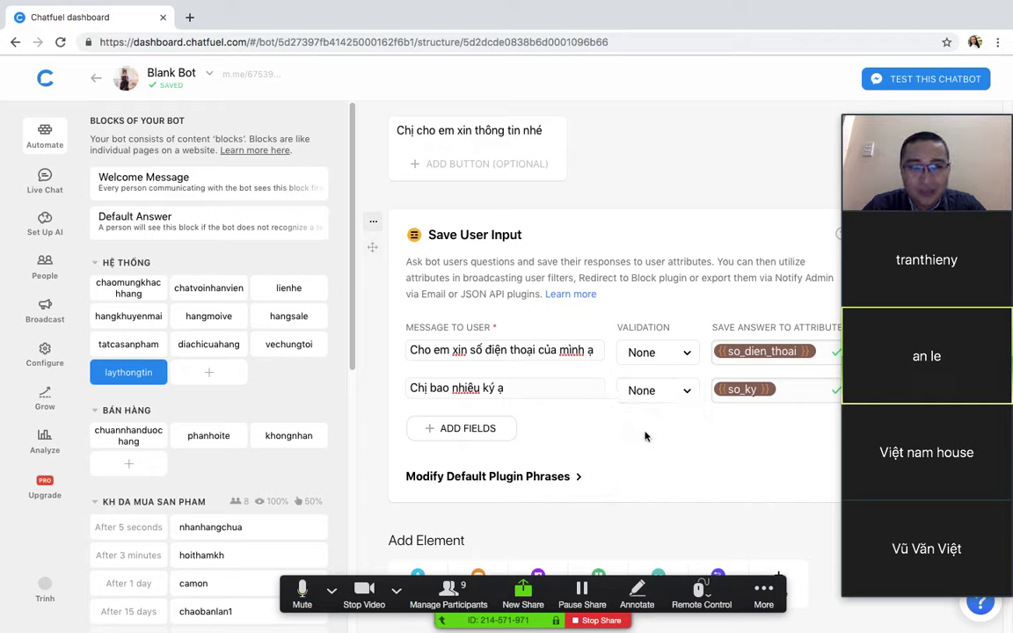
left_click(659, 353)
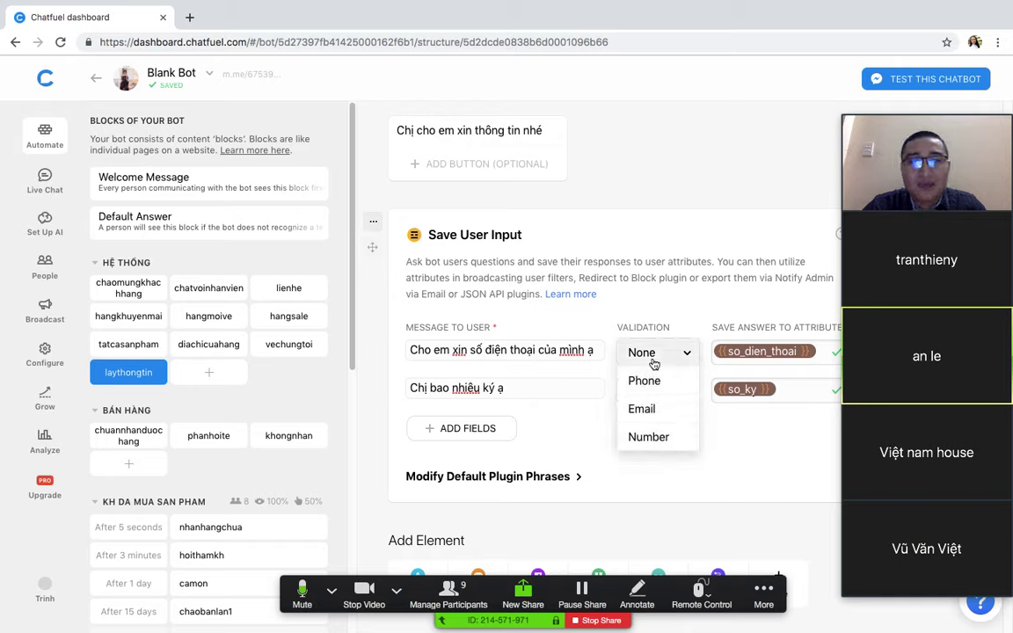
left_click(745, 446)
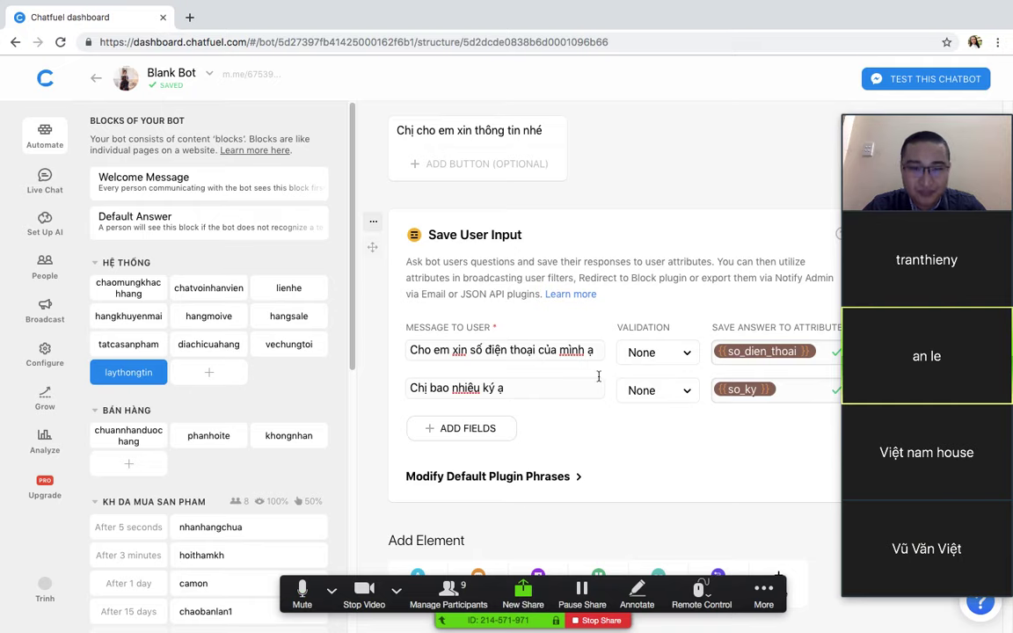
Step: Expand Modify Default Plugin Phrases and highlight the phone, email and number error texts
left_click(534, 477)
scroll(587, 448, "down", 2)
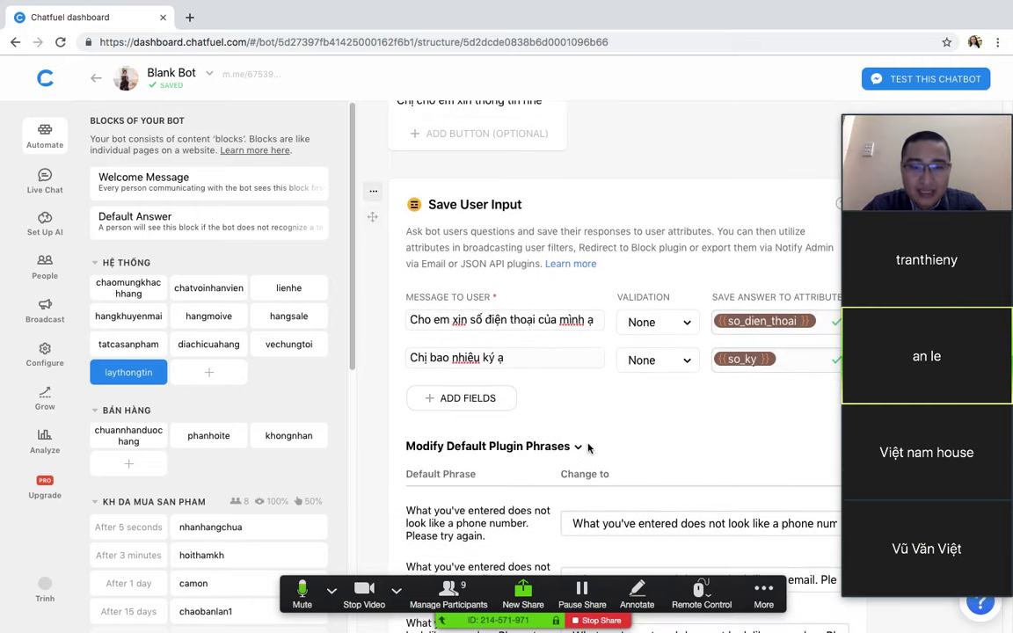
scroll(591, 452, "down", 2)
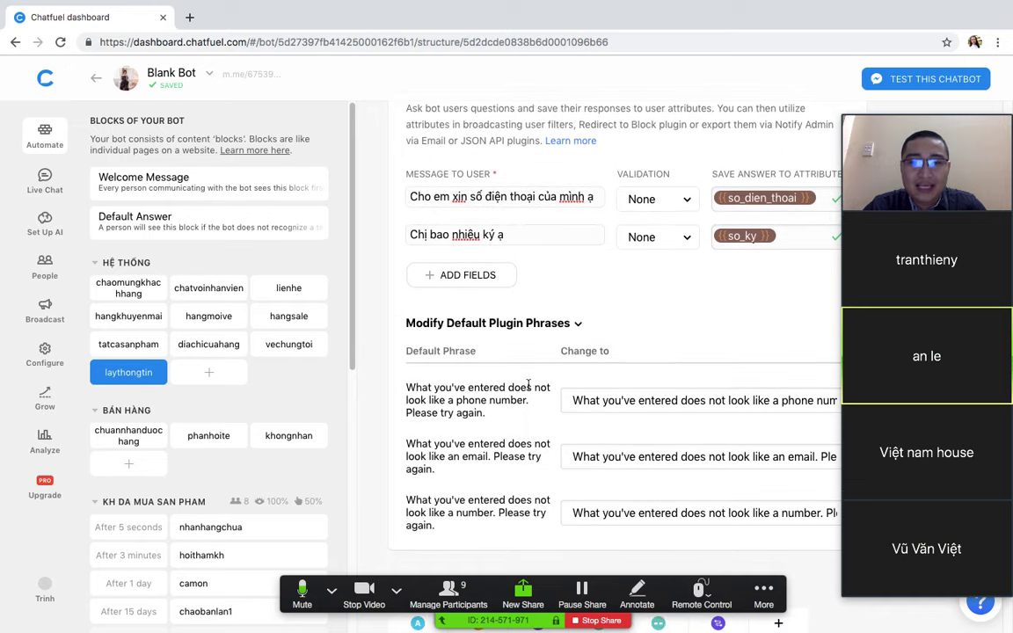
left_click_drag(570, 401, 642, 400)
scroll(615, 405, "down", 1)
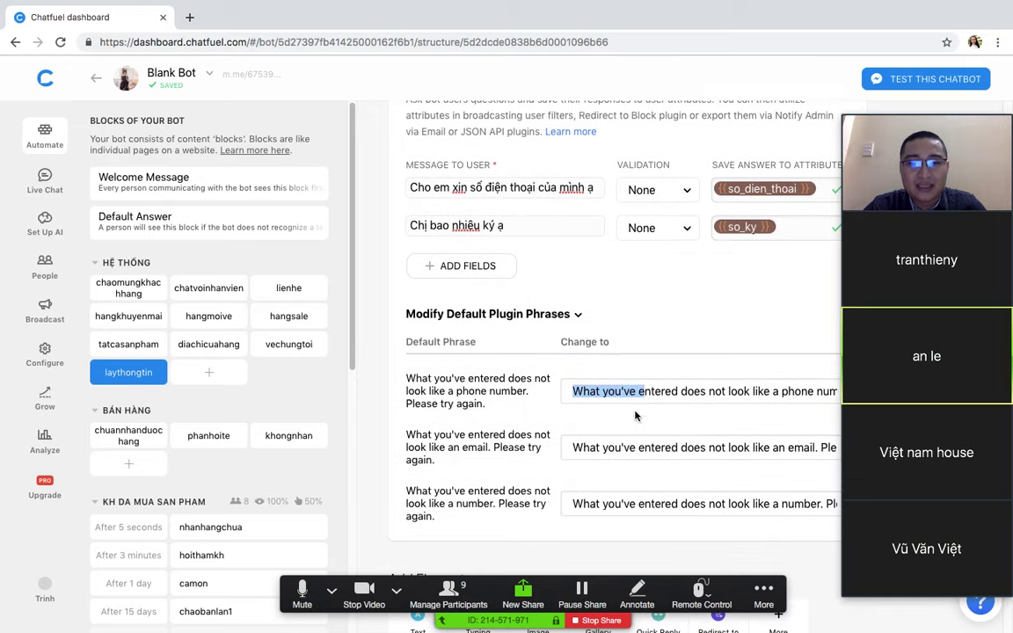
left_click_drag(573, 429, 705, 429)
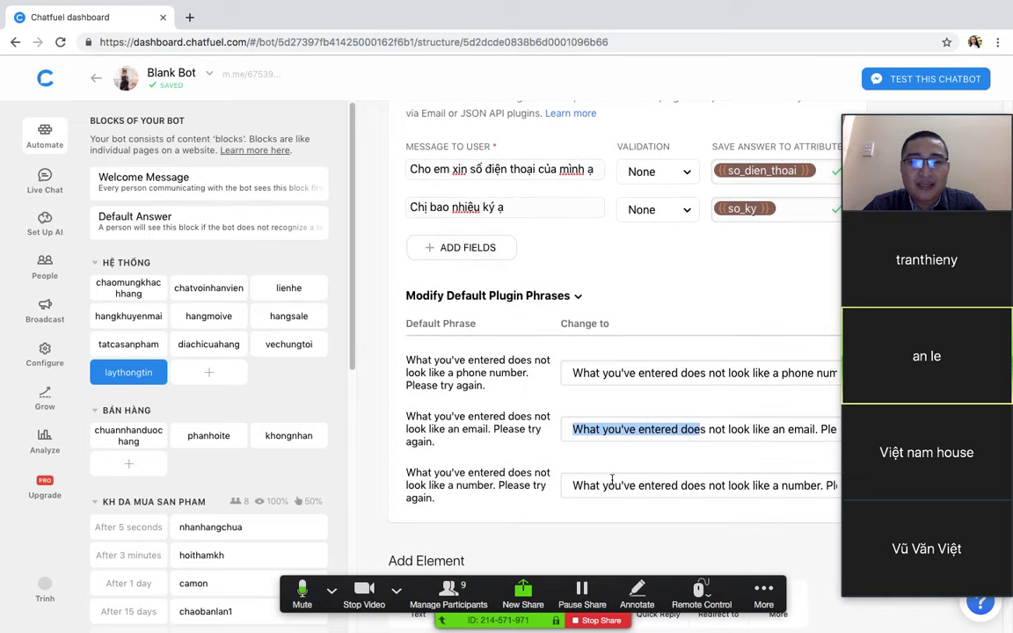
left_click_drag(570, 485, 726, 486)
scroll(727, 480, "down", 1)
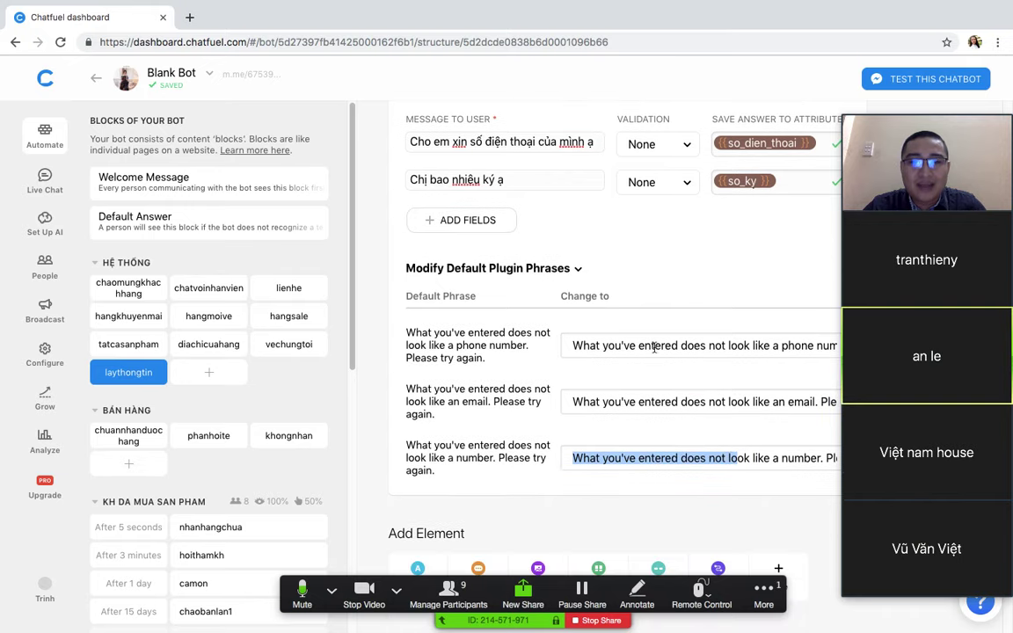
Step: Bring up the Zoom meeting's group chat over Chatfuel
left_click(633, 345)
left_click(597, 345)
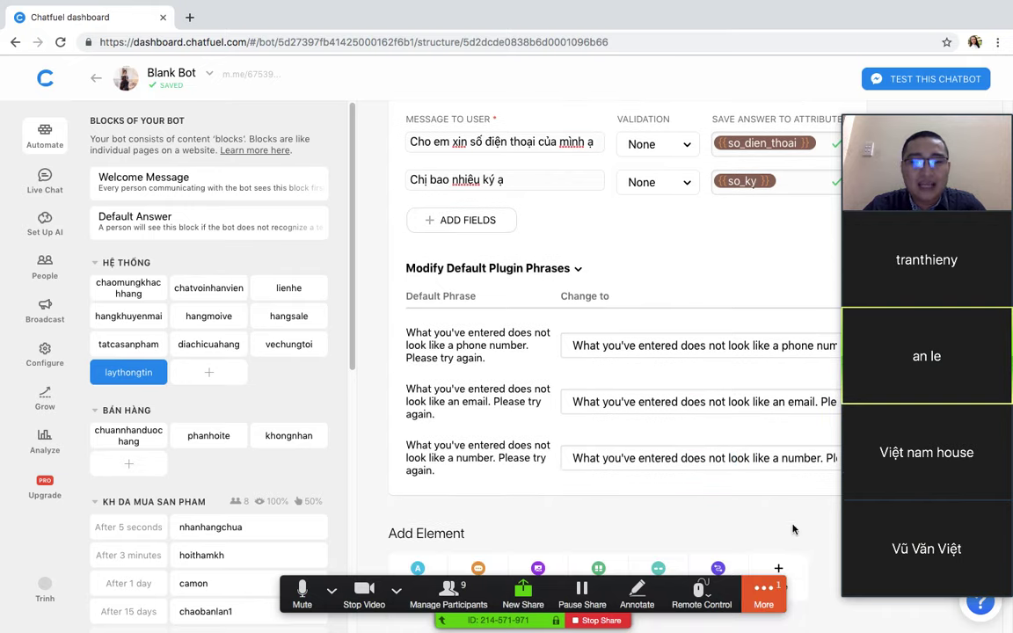
left_click(772, 591)
left_click(728, 437)
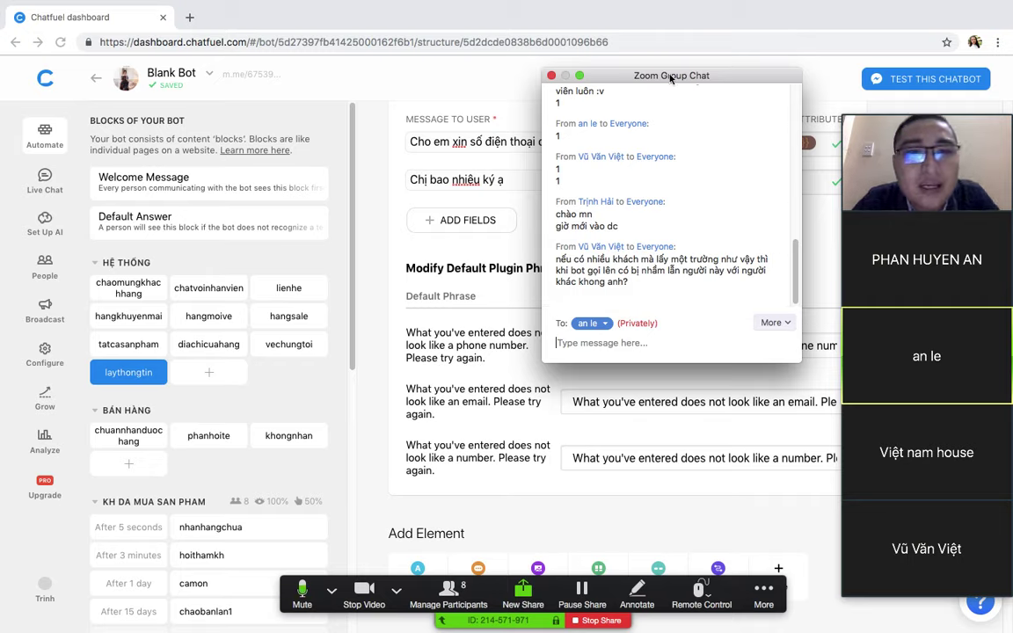
Step: Move the Zoom chat aside and switch to the Chrome window listing the Chatfuel bots
left_click_drag(672, 76, 708, 225)
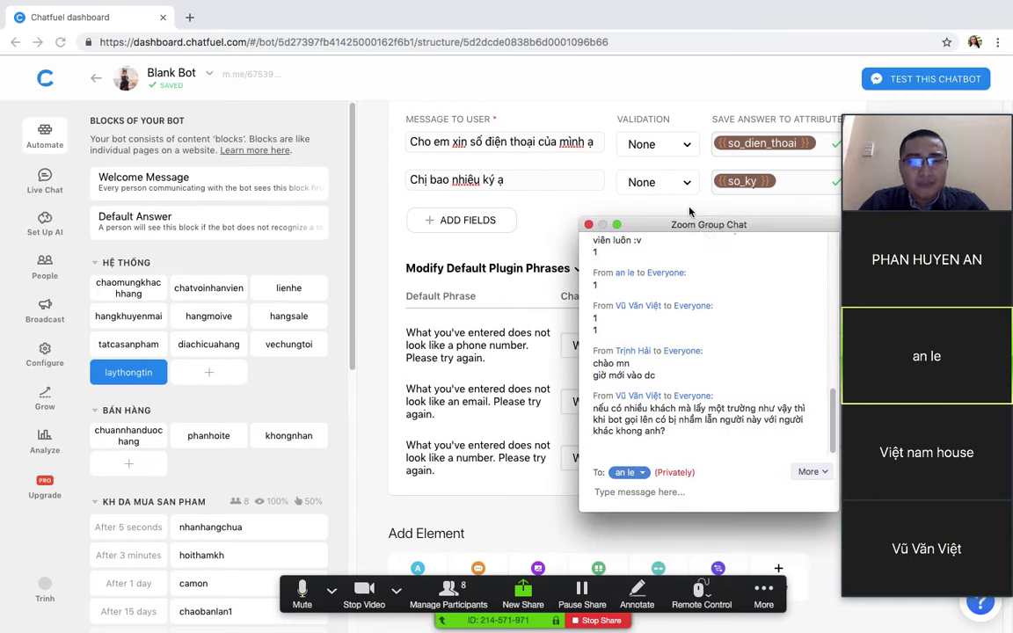
scroll(568, 173, "up", 1)
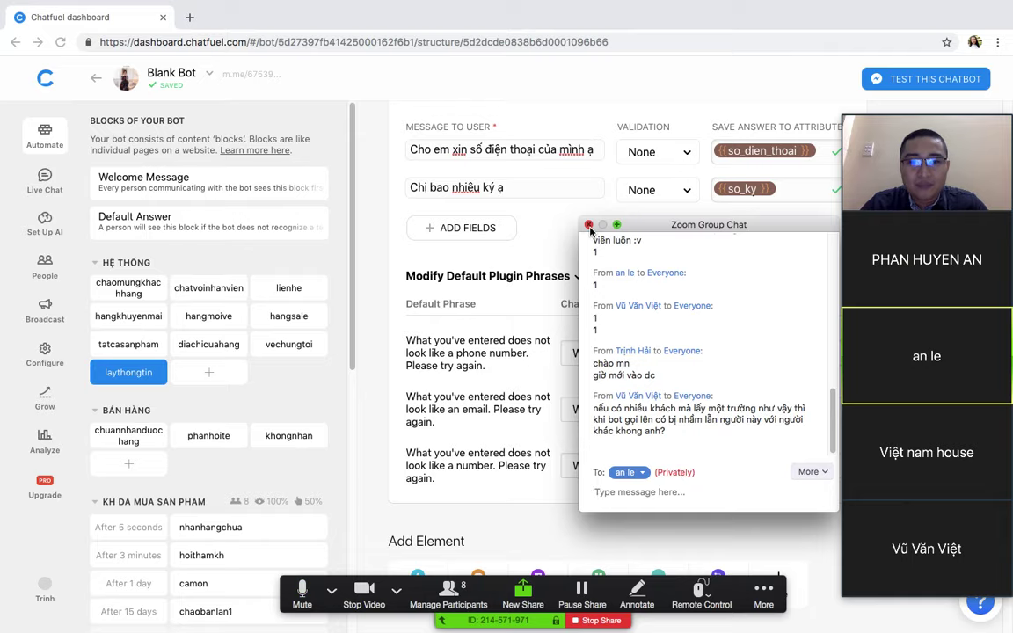
mouse_move(328, 615)
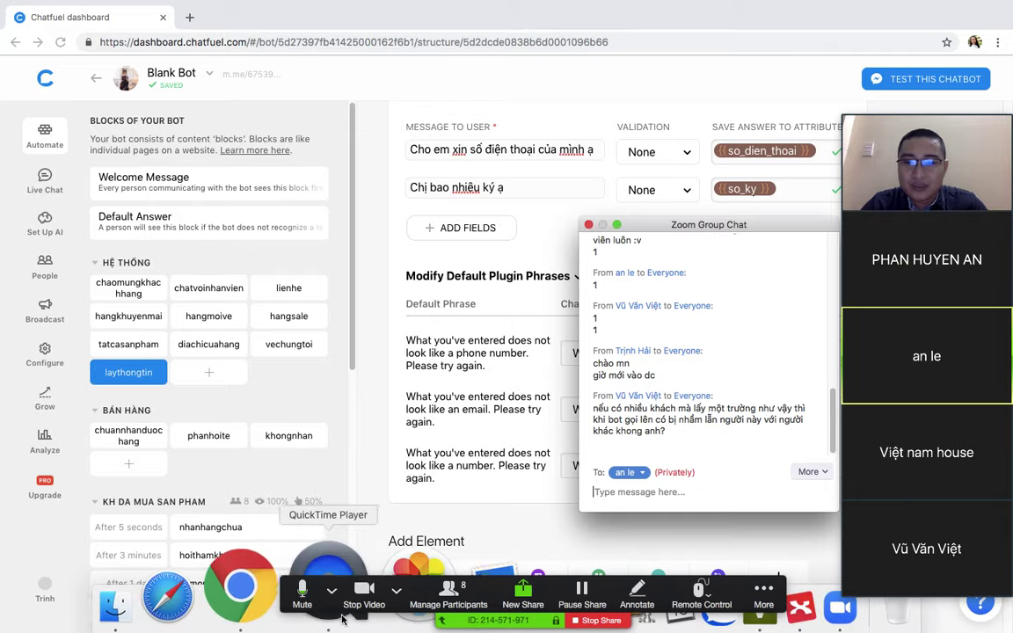
left_click(284, 561)
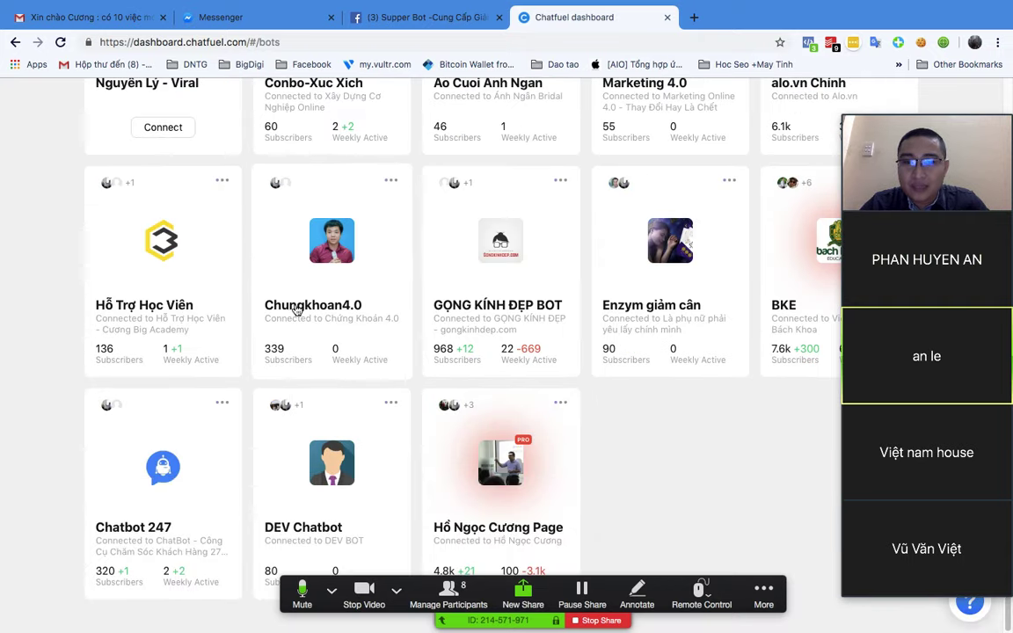
Step: Open another bot's People list and filter it by the so_dien_thoai attribute
left_click(482, 445)
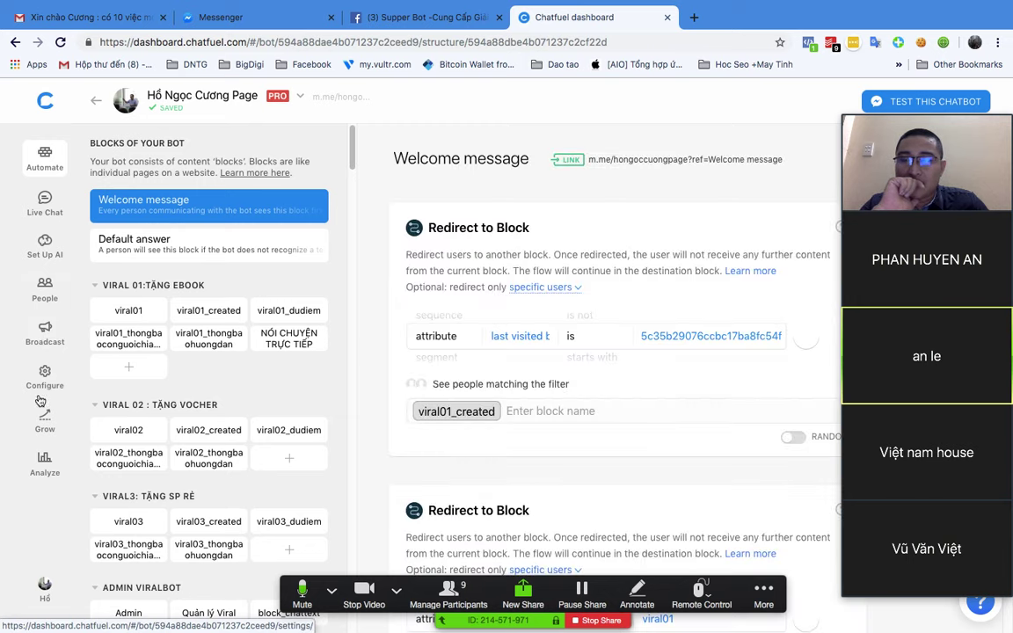
left_click(44, 299)
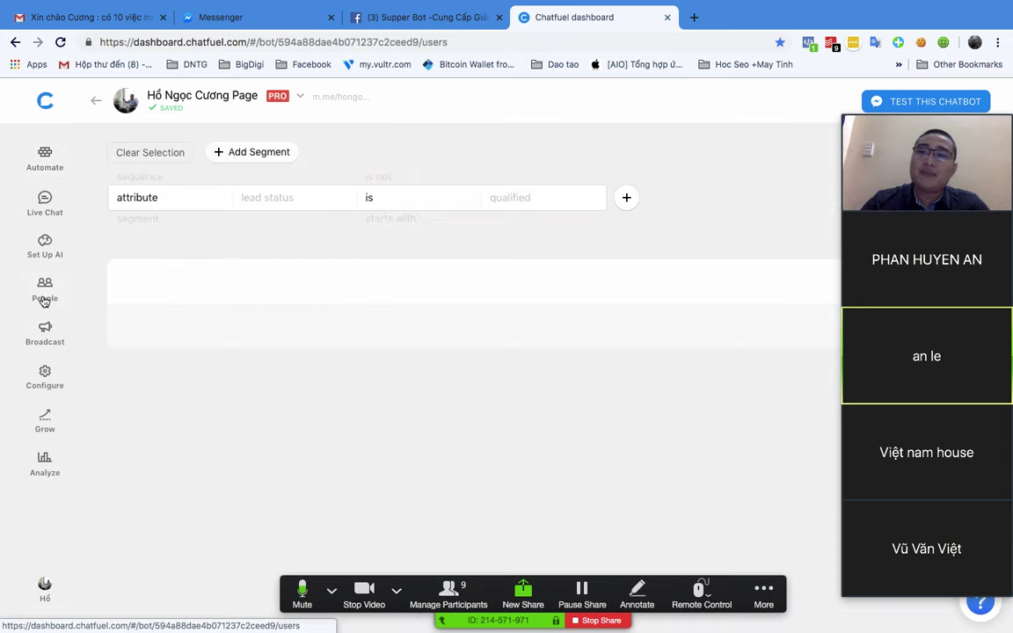
left_click(226, 204)
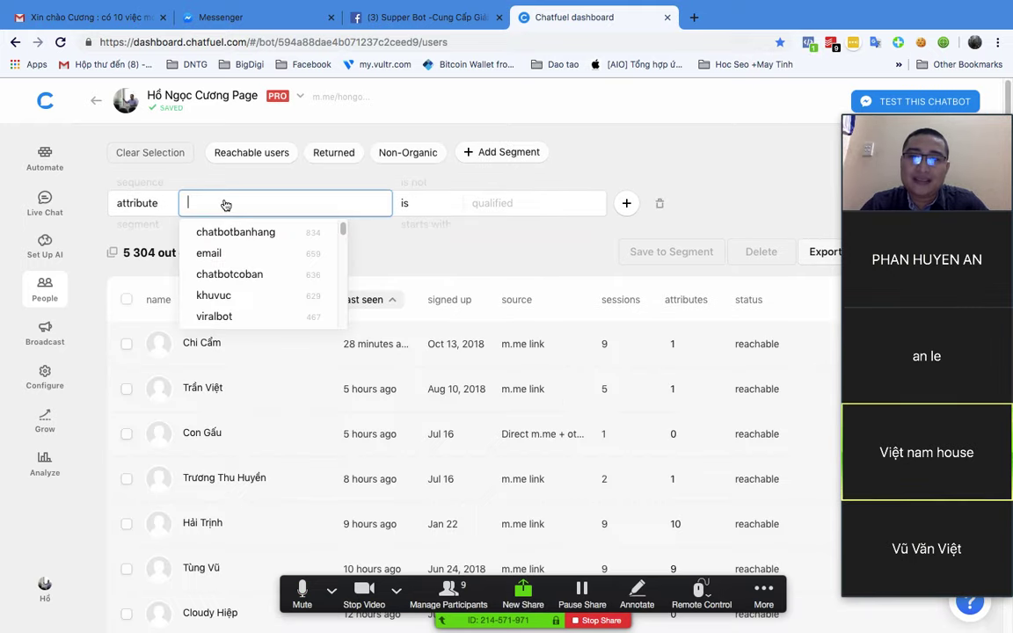
type("so")
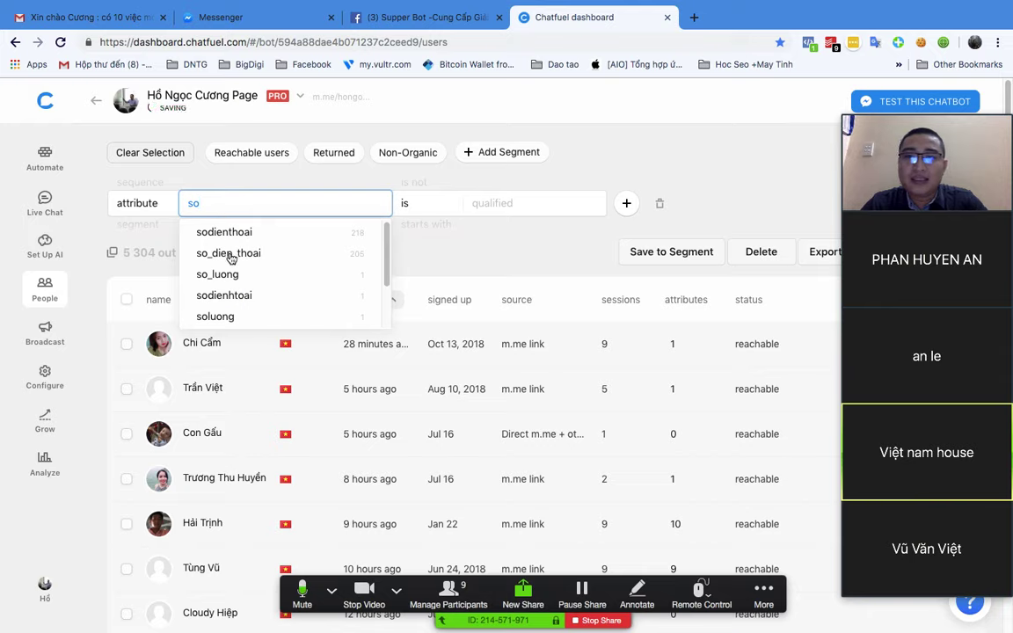
left_click(231, 255)
left_click(450, 207)
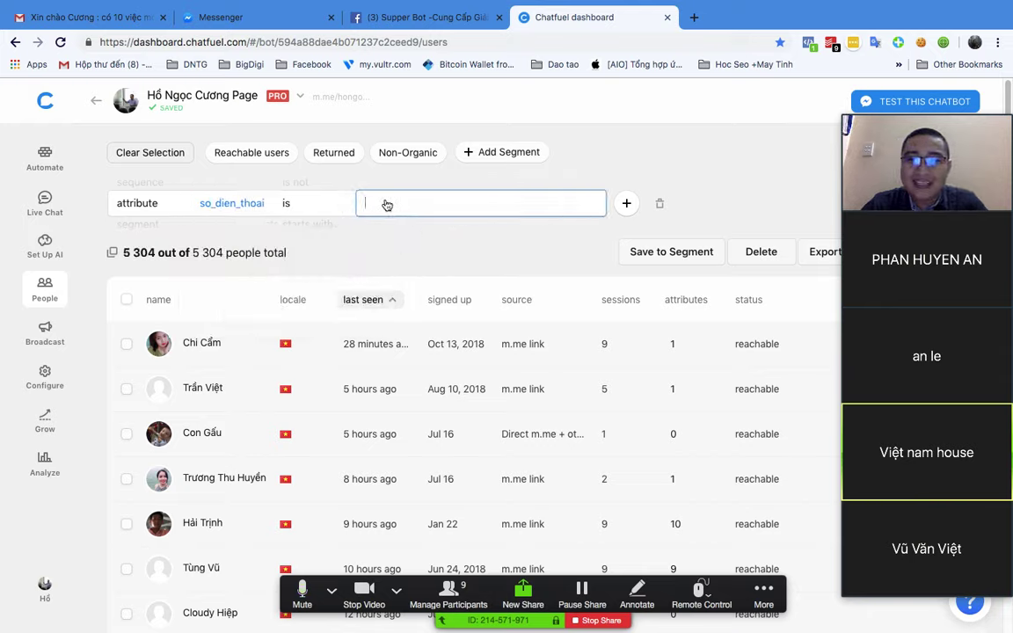
left_click(380, 203)
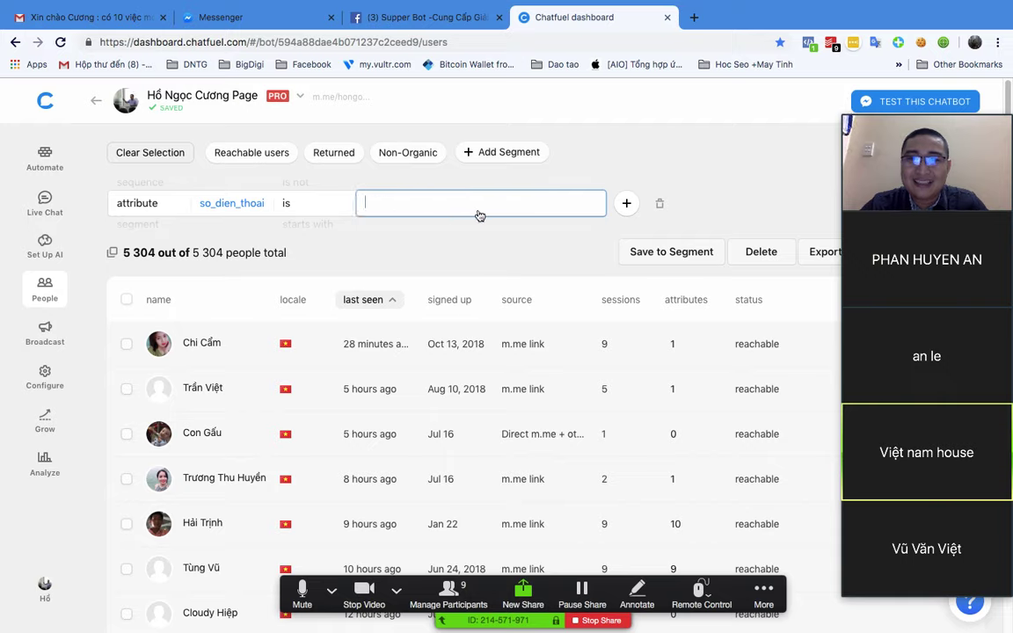
left_click(428, 216)
left_click(425, 206)
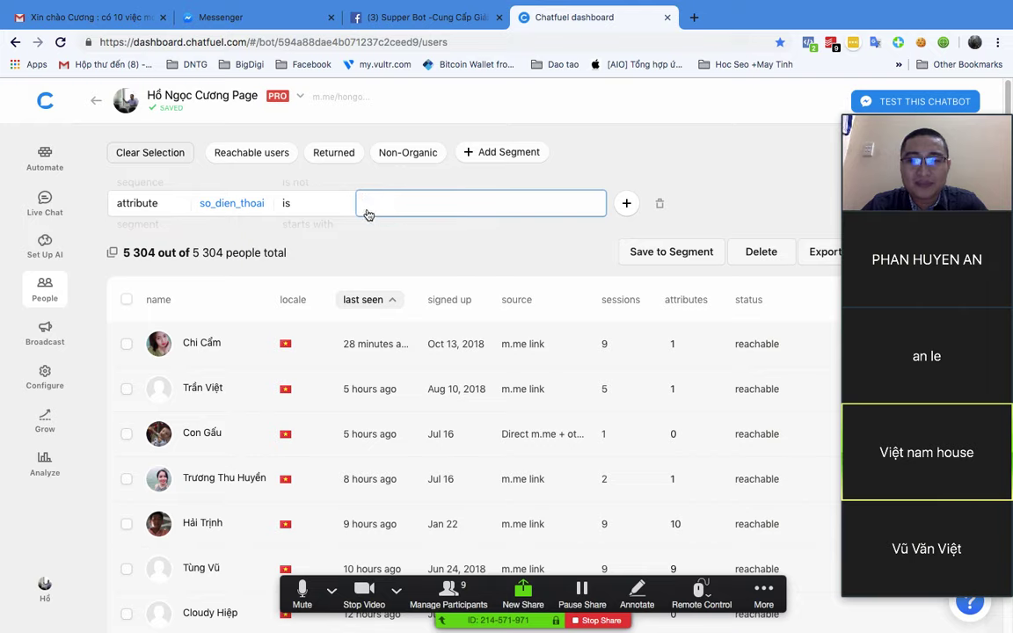
left_click(230, 206)
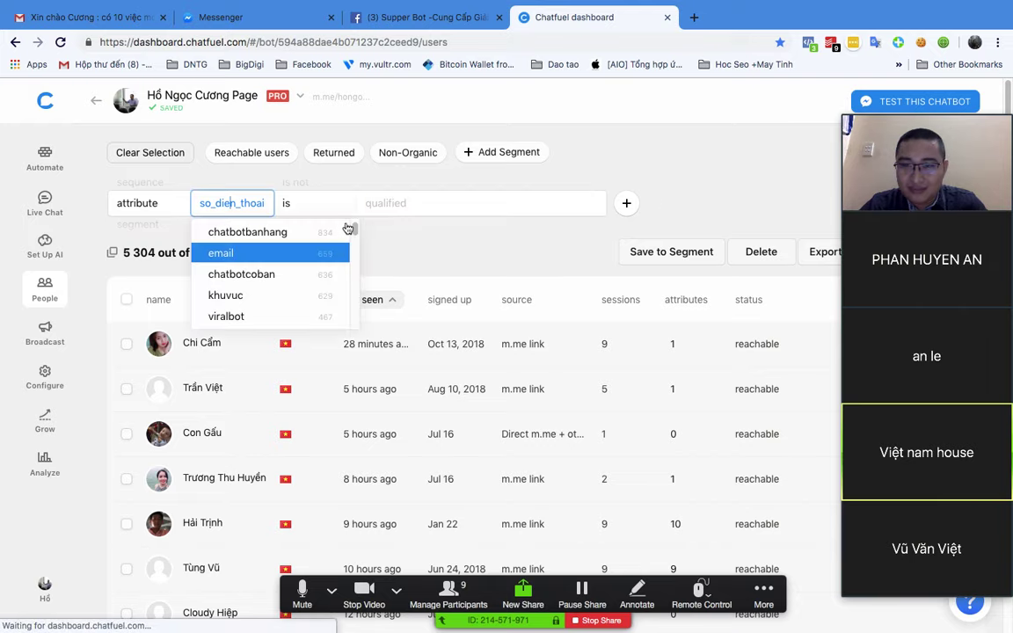
Step: Scroll through the collected phone number values in the filter dropdown, then close it
left_click(476, 199)
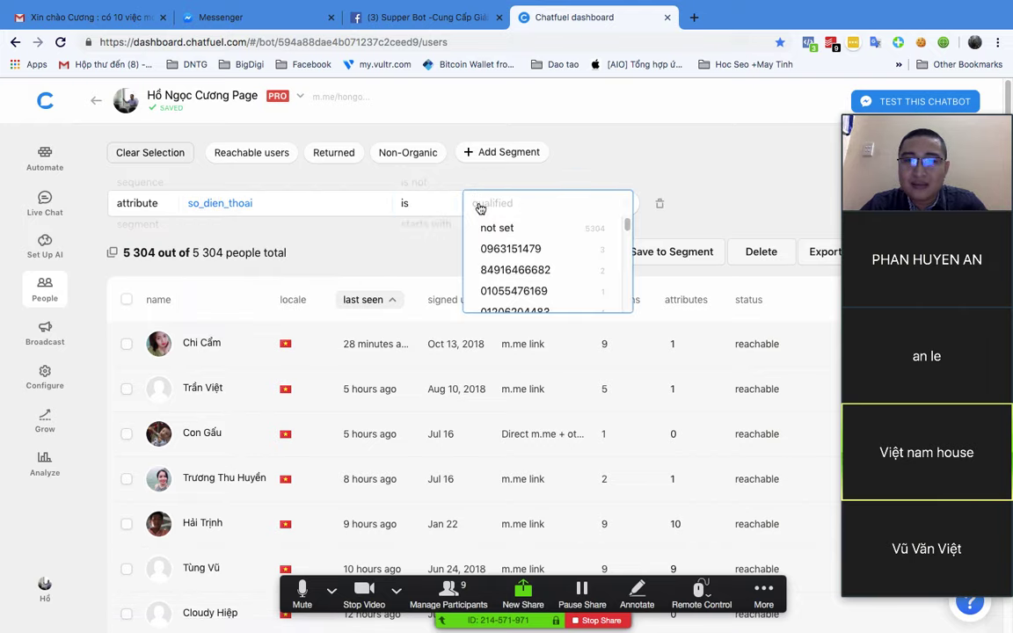
scroll(440, 265, "down", 5)
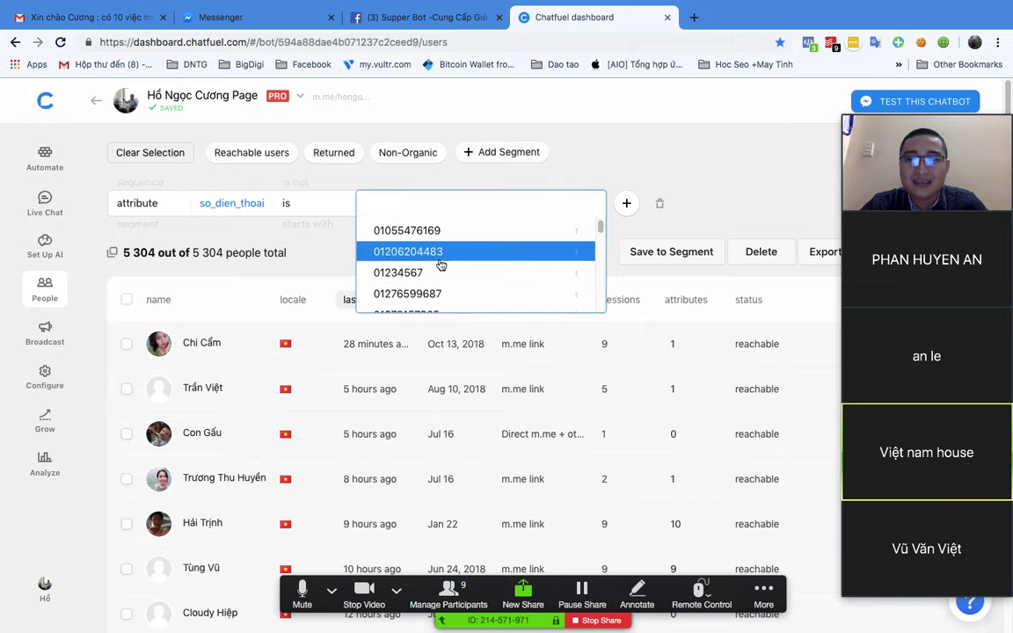
scroll(440, 266, "down", 6)
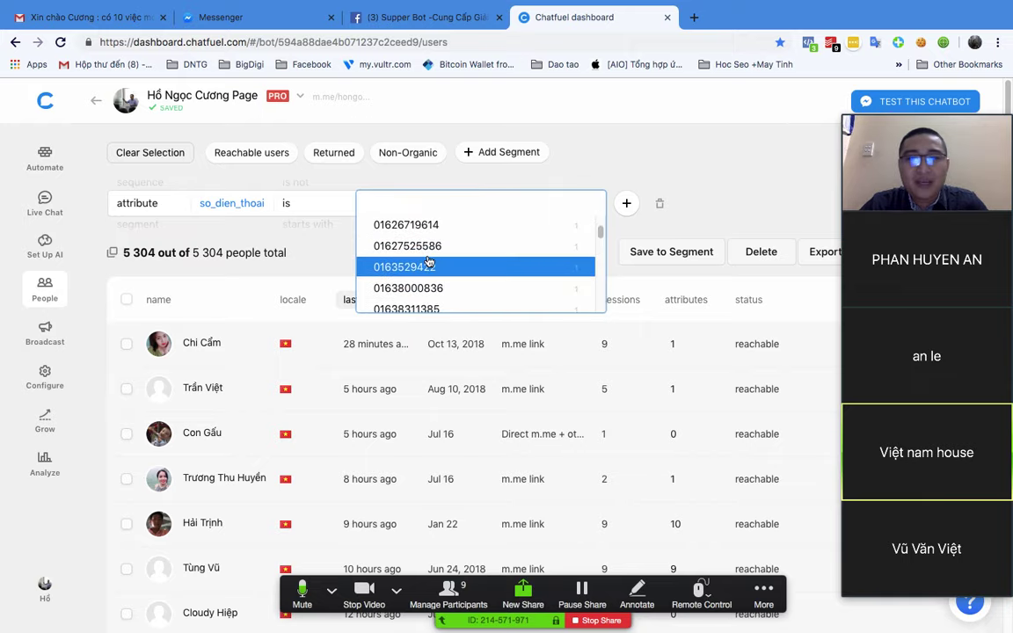
scroll(428, 262, "down", 6)
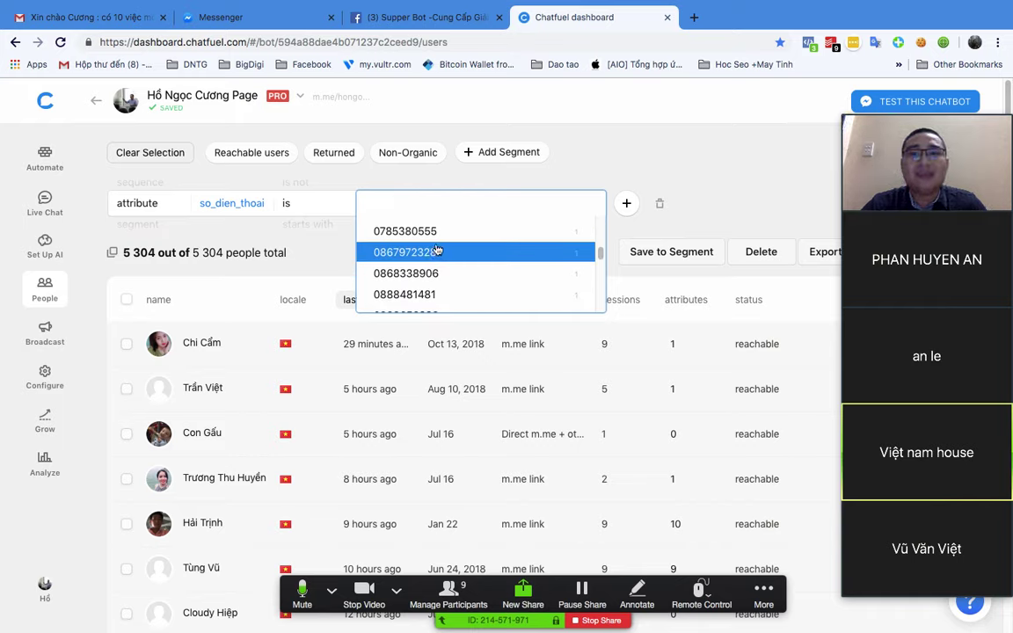
scroll(437, 251, "down", 1)
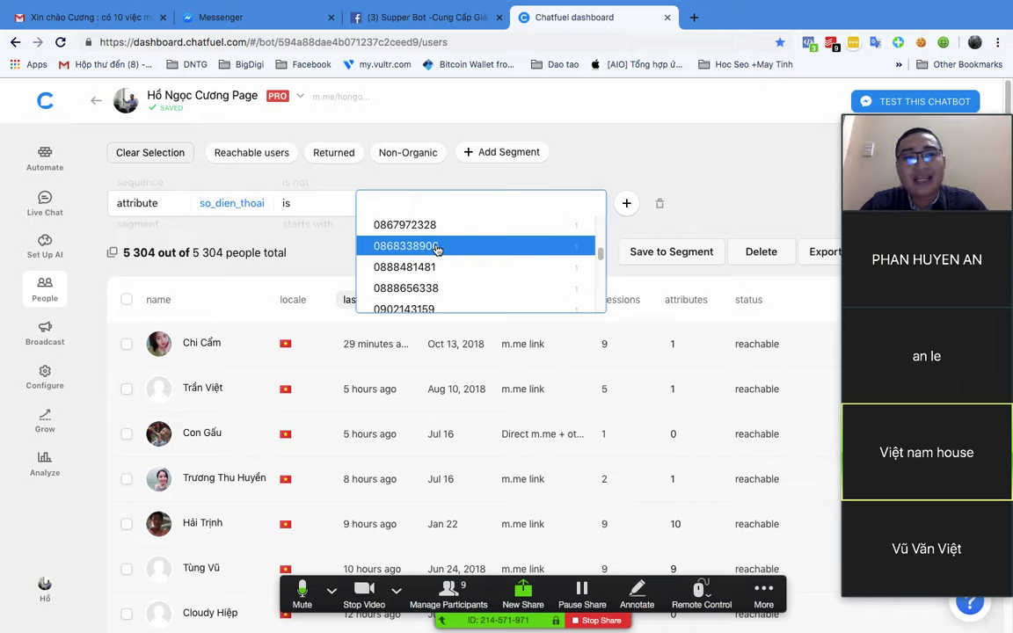
scroll(437, 251, "down", 4)
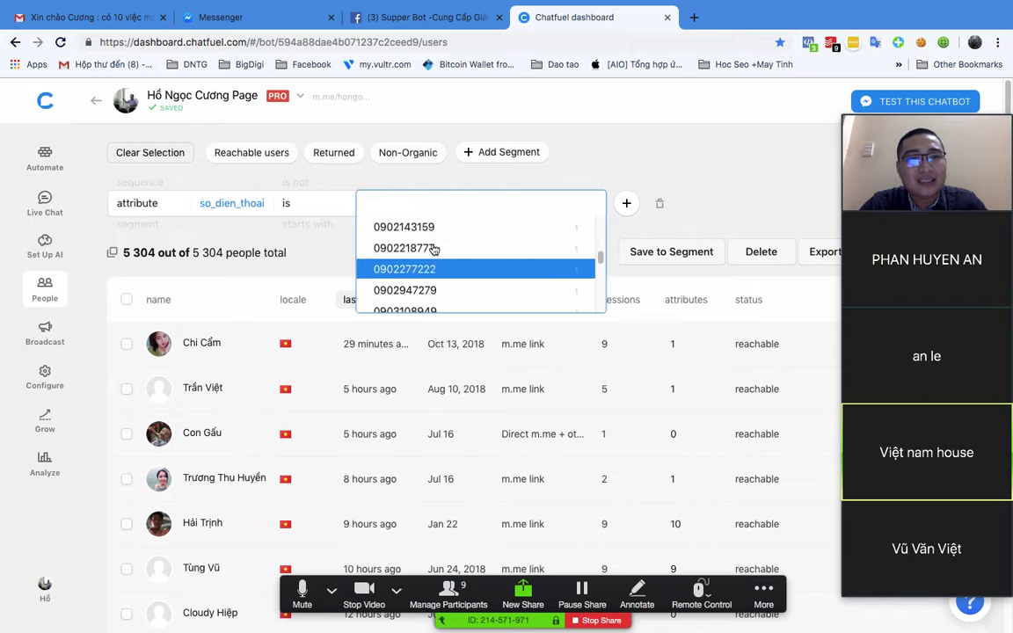
scroll(433, 250, "down", 8)
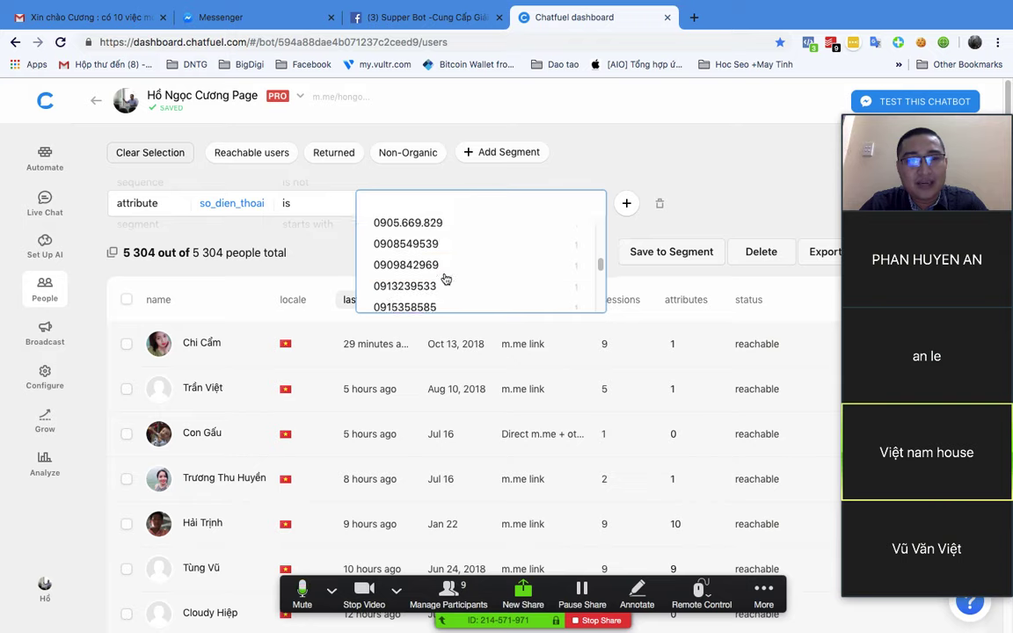
scroll(446, 278, "down", 15)
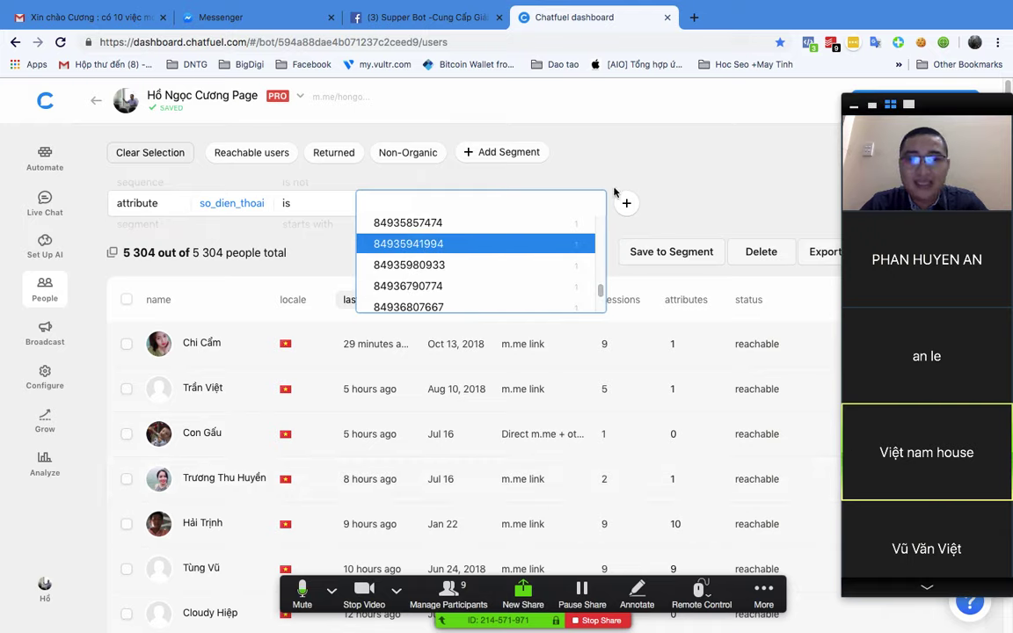
scroll(495, 287, "down", 10)
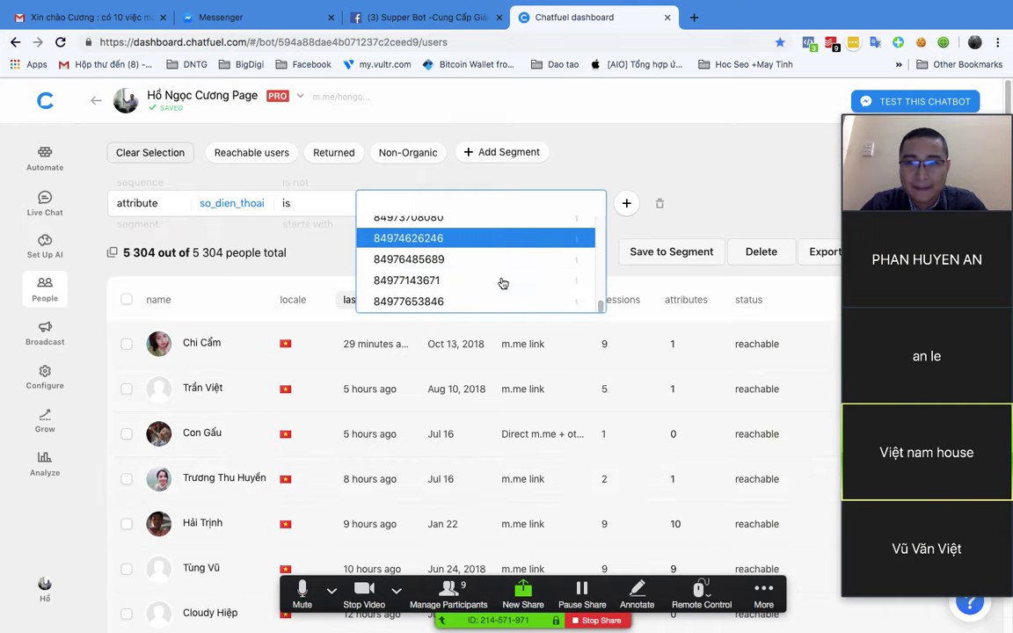
left_click(633, 143)
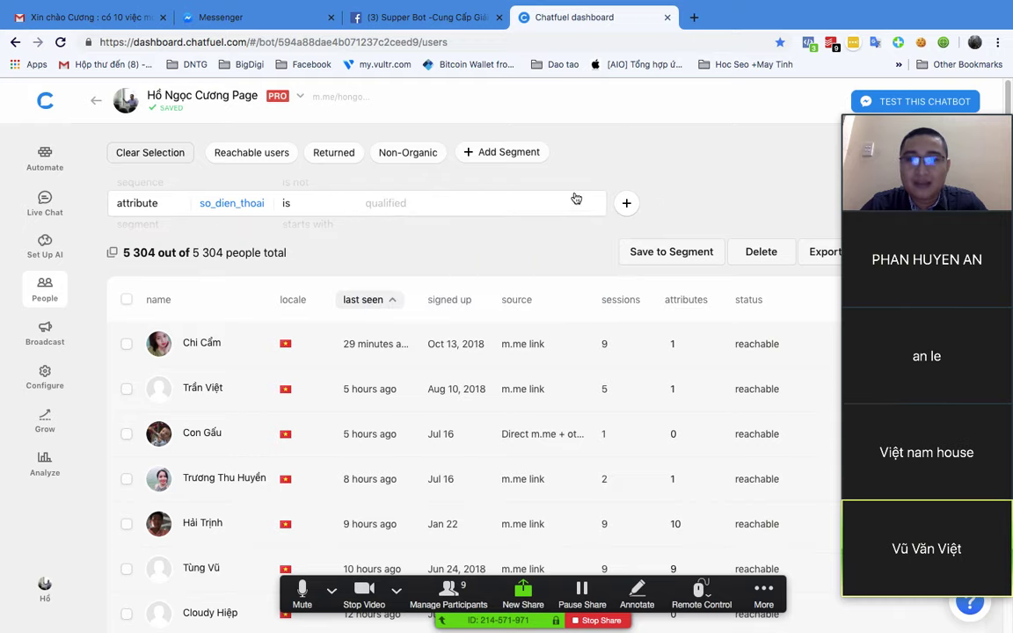
key("ctrl+Up")
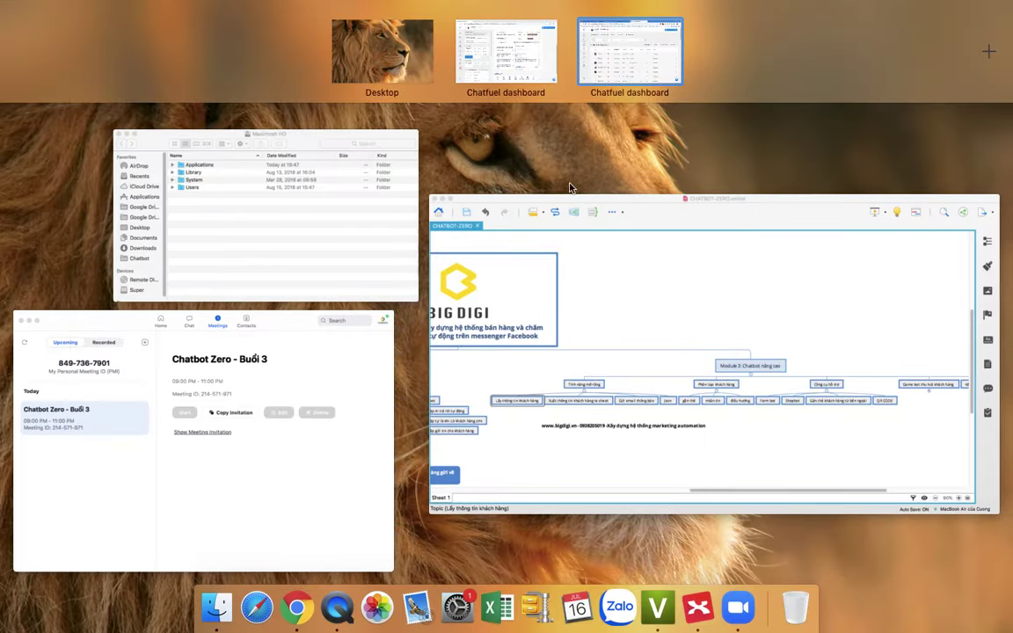
left_click(643, 54)
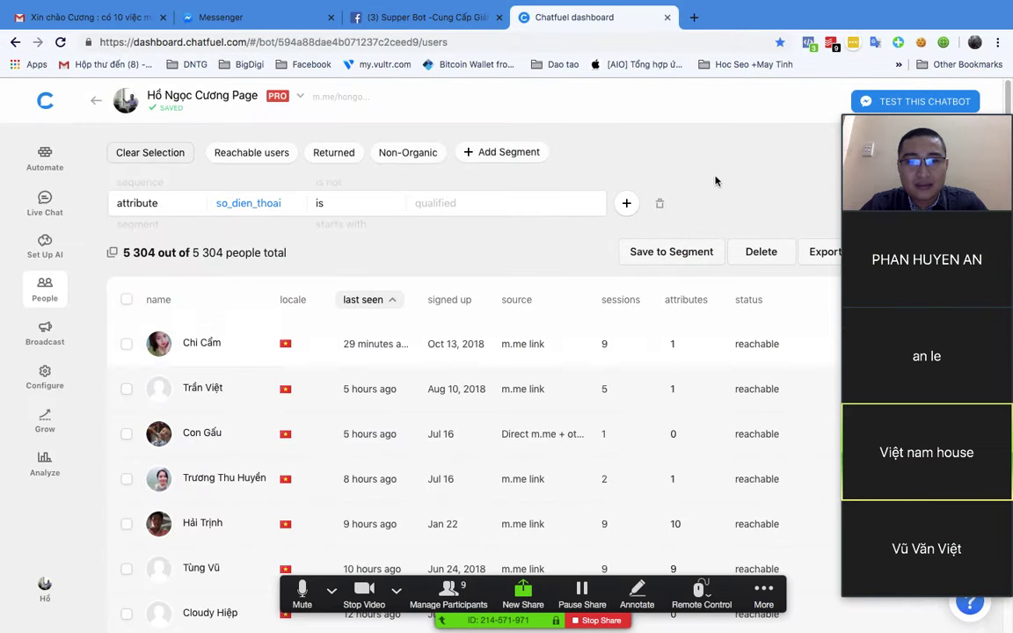
key("ctrl+Up")
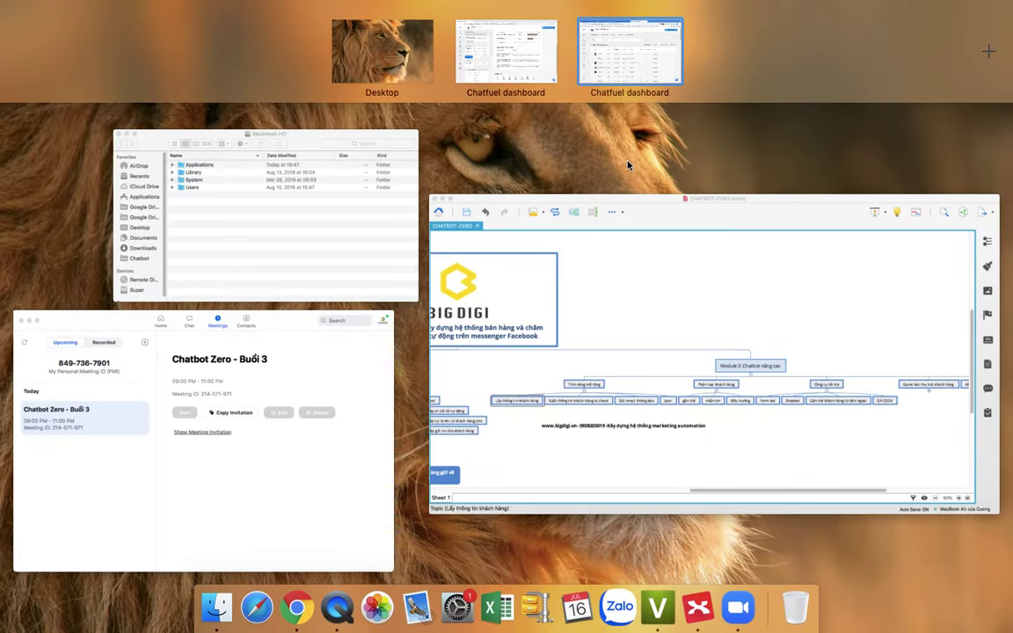
left_click(509, 45)
left_click(538, 226)
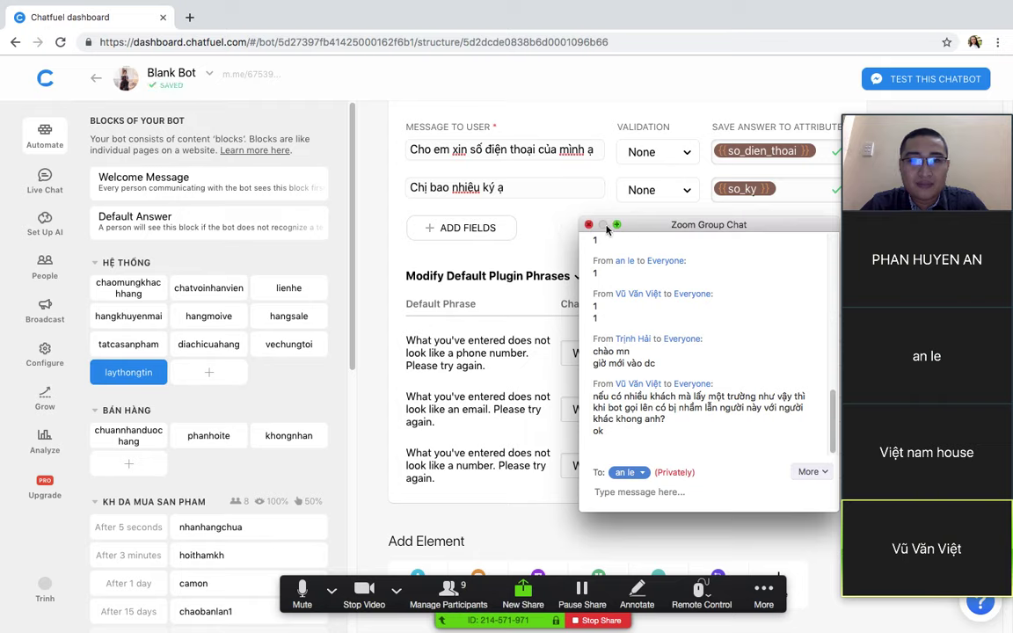
left_click_drag(607, 229, 612, 310)
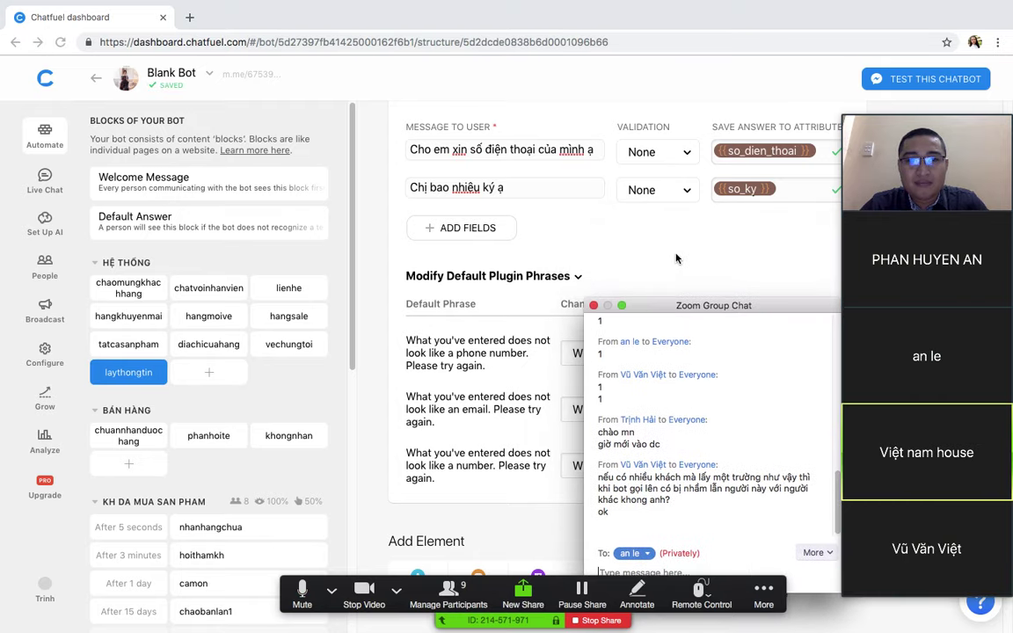
scroll(676, 258, "up", 2)
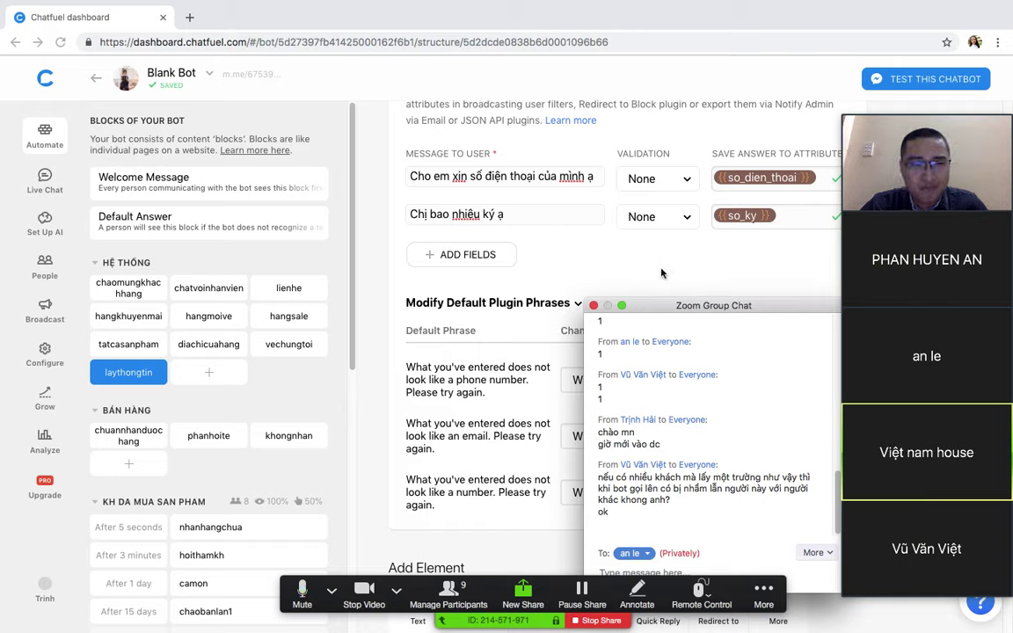
mouse_move(283, 576)
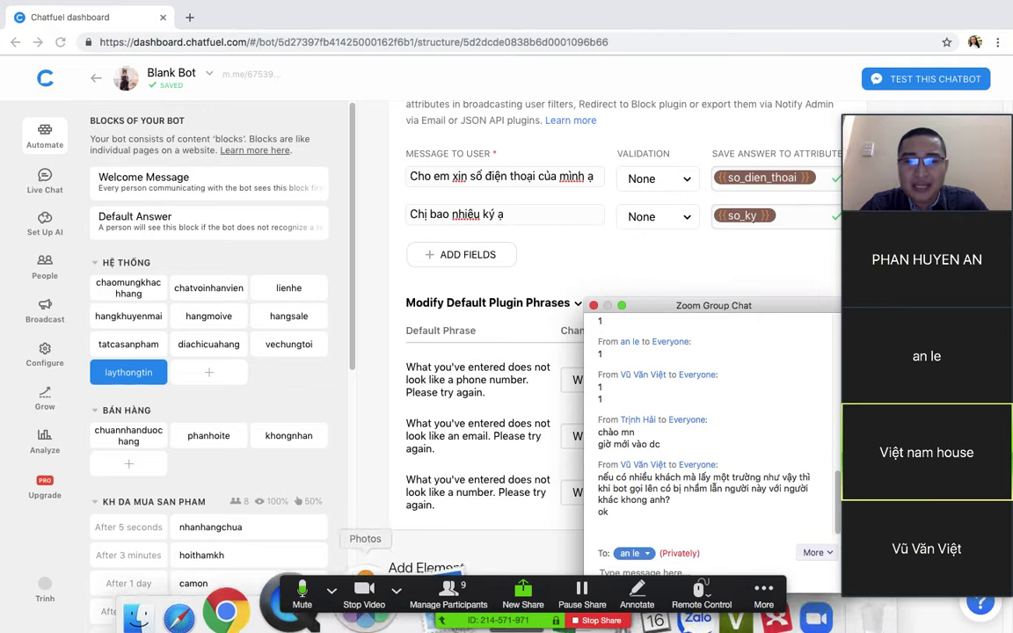
left_click(304, 580)
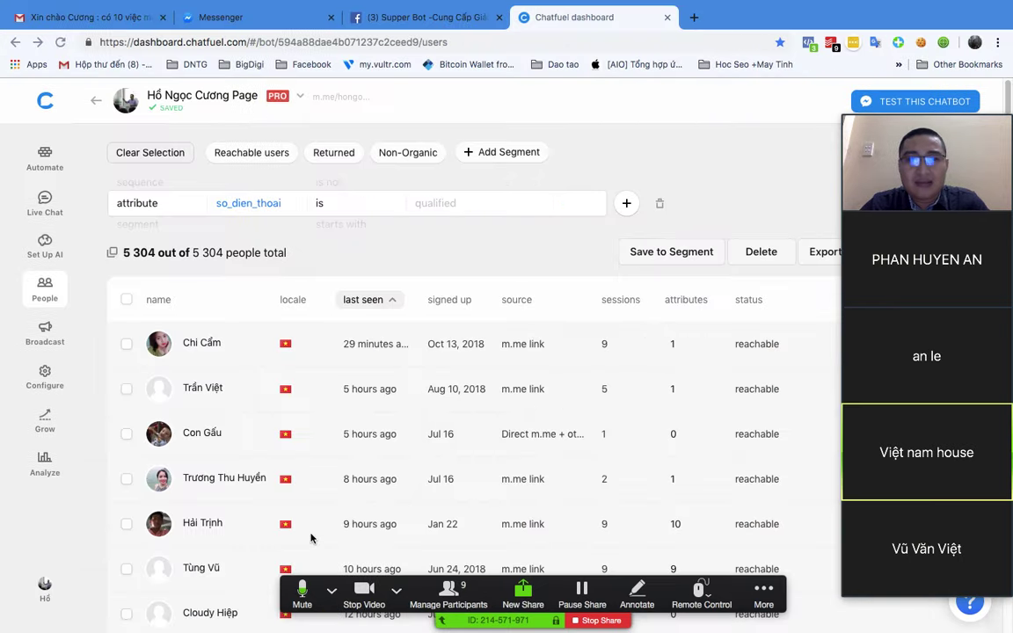
Step: Search Gmail for 'kich' and expand the earliest 'Kích hoạt bot cho khách hàng' message
left_click(694, 16)
left_click(131, 65)
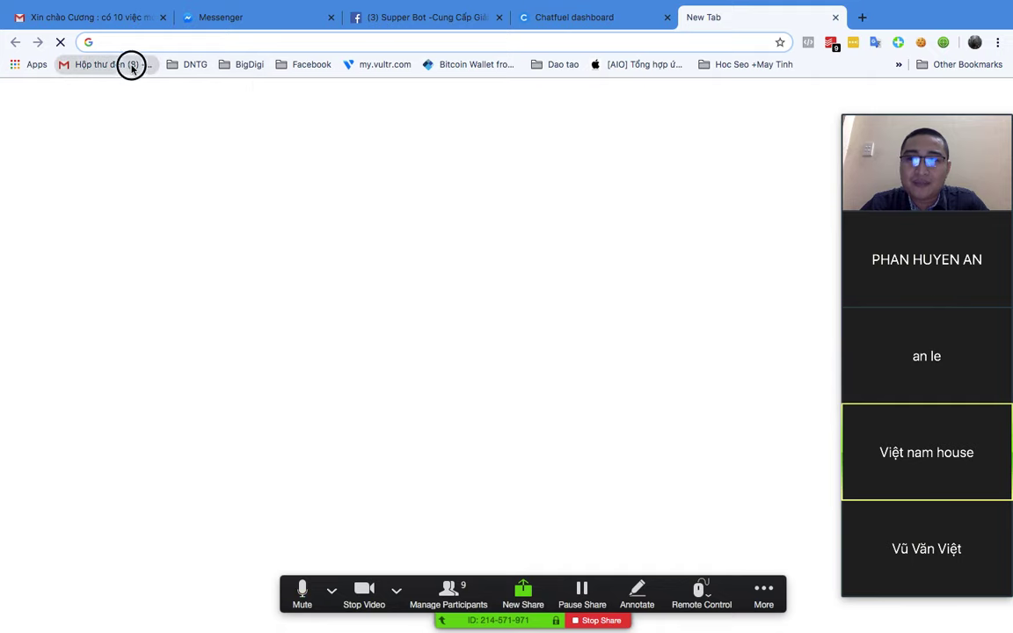
key("super+1")
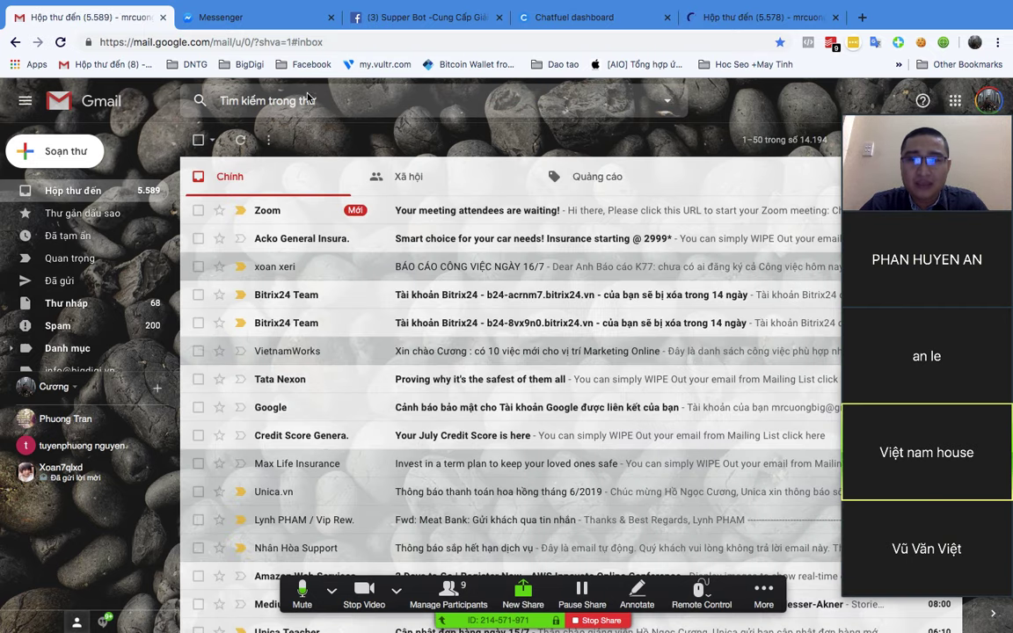
left_click(293, 103)
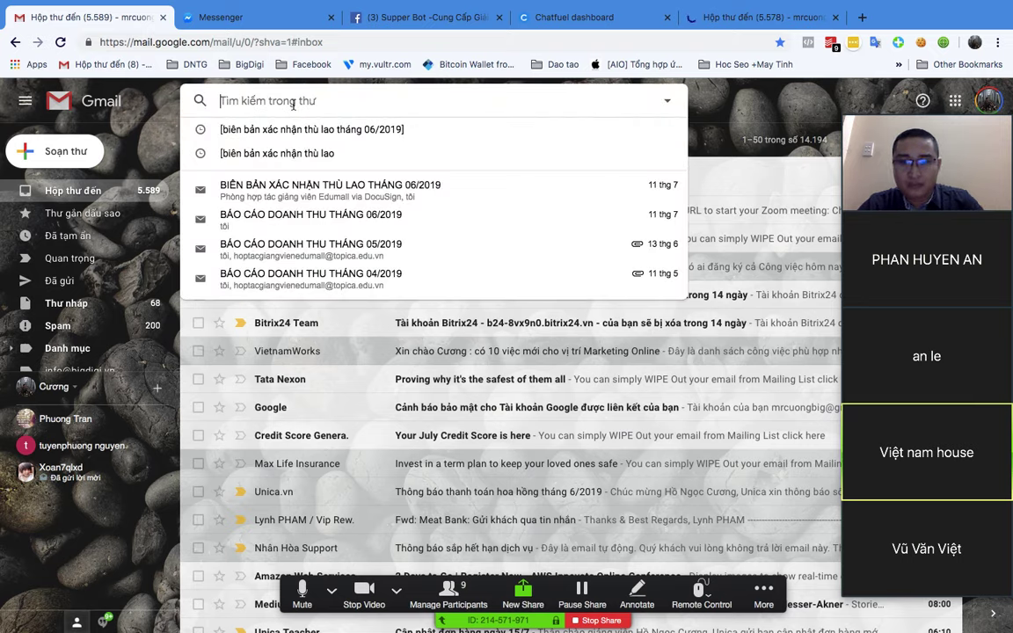
type("kich")
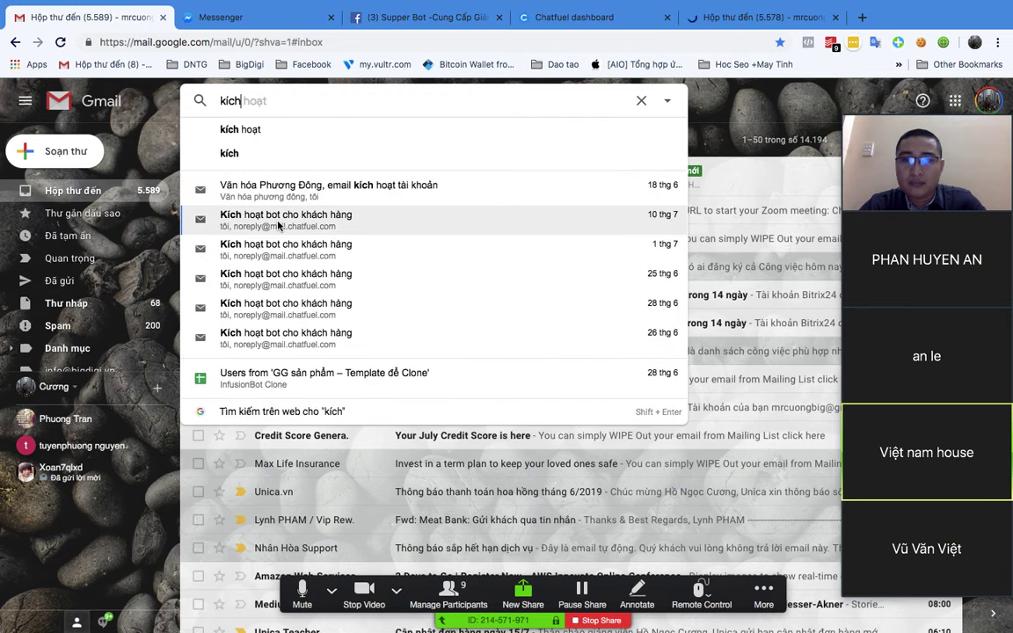
key("Escape")
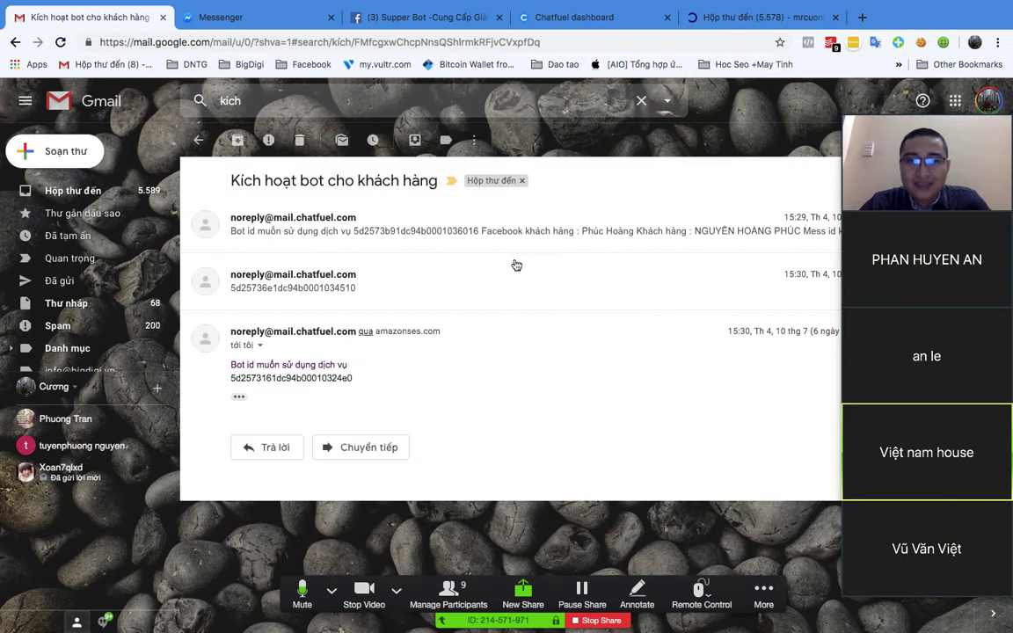
left_click(413, 237)
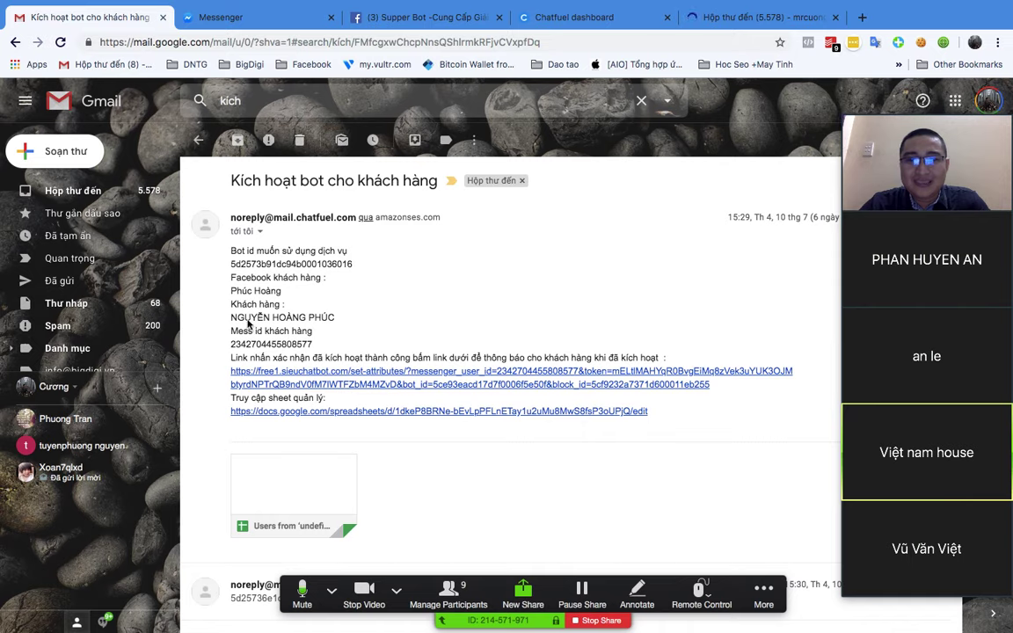
Step: Highlight the customer's name, the activation link and the customer's Messenger id in the email
left_click_drag(233, 316, 350, 316)
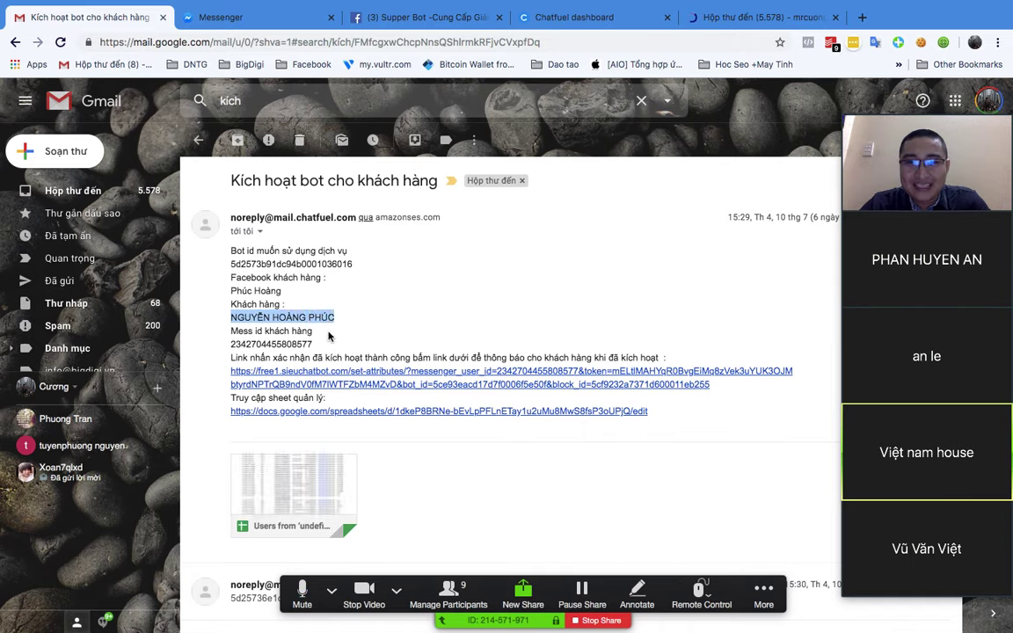
left_click(223, 371)
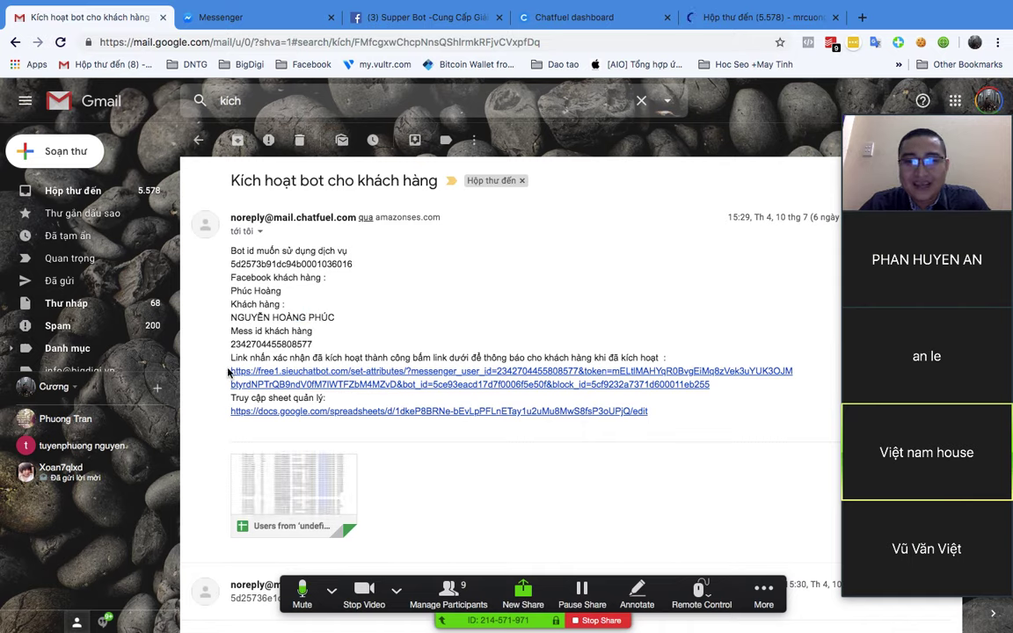
left_click_drag(287, 430, 723, 319)
left_click(726, 381)
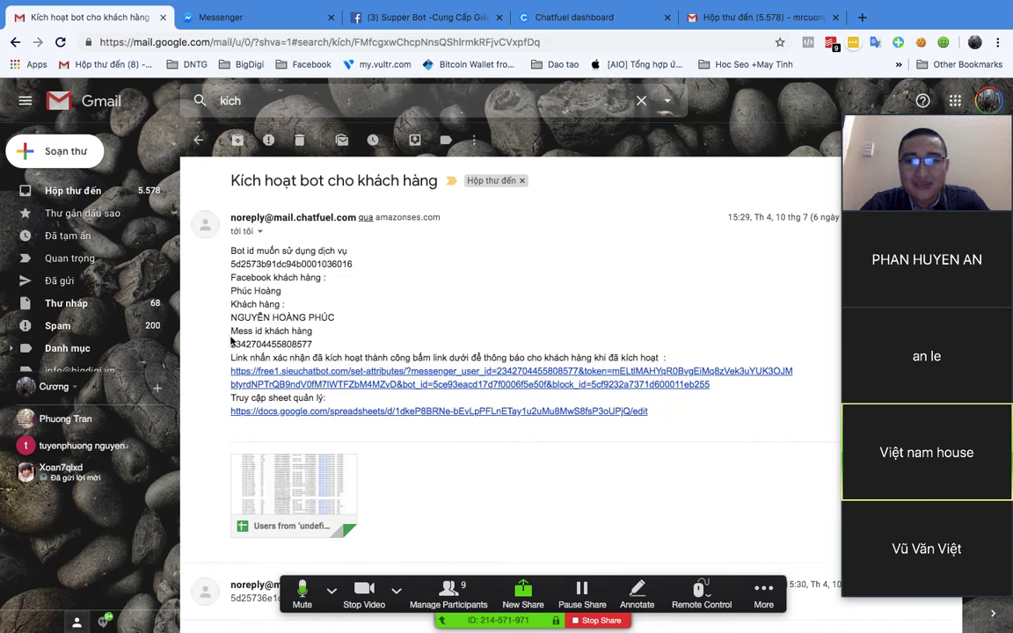
left_click_drag(231, 342, 319, 344)
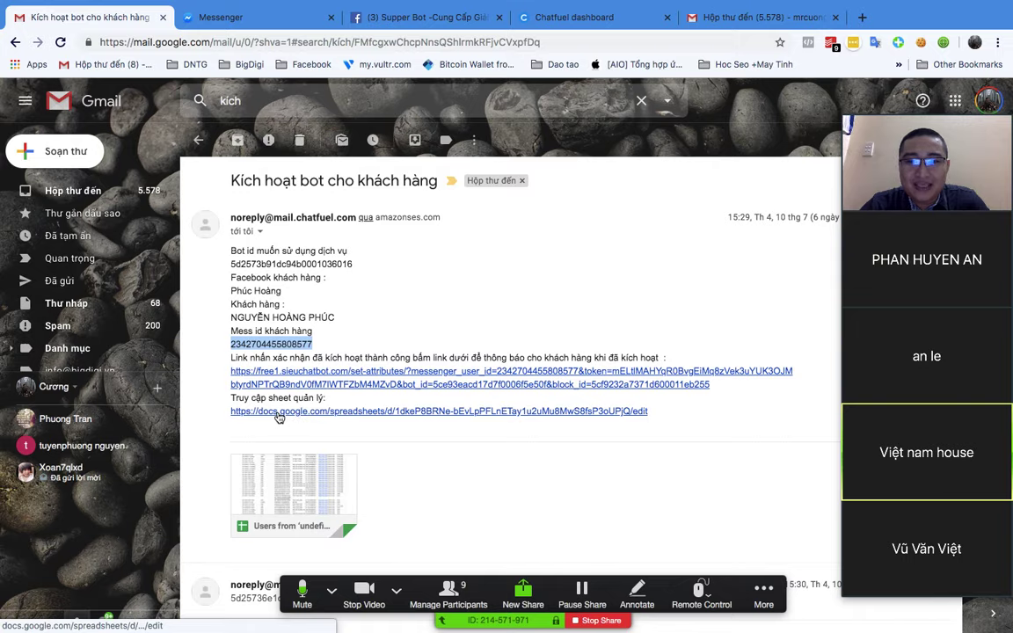
Step: Open the management sheet and follow a linktraketqua link, which returns success true
left_click(277, 413)
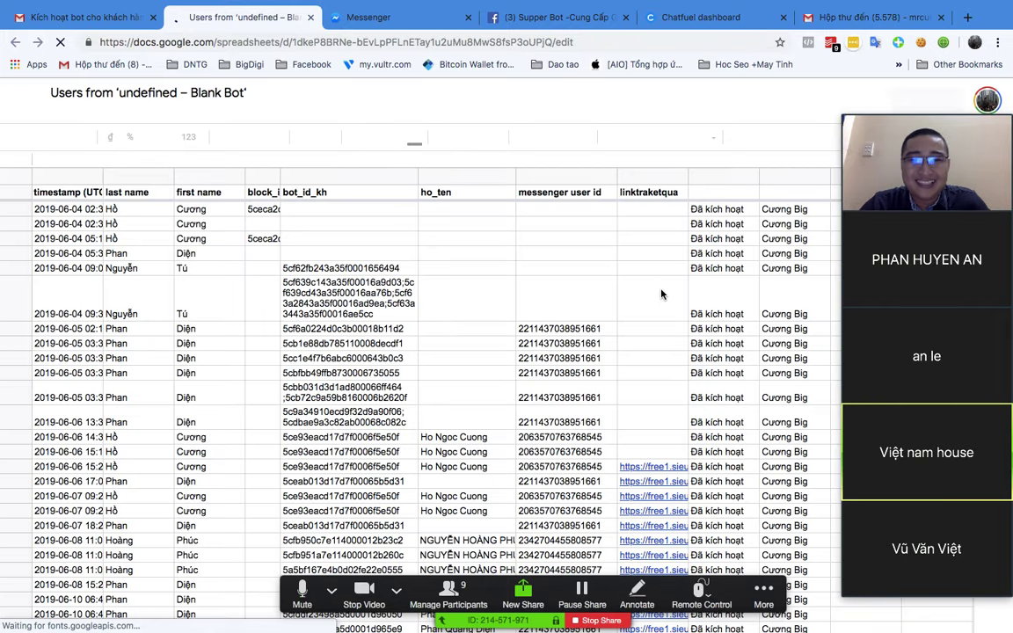
scroll(662, 298, "down", 5)
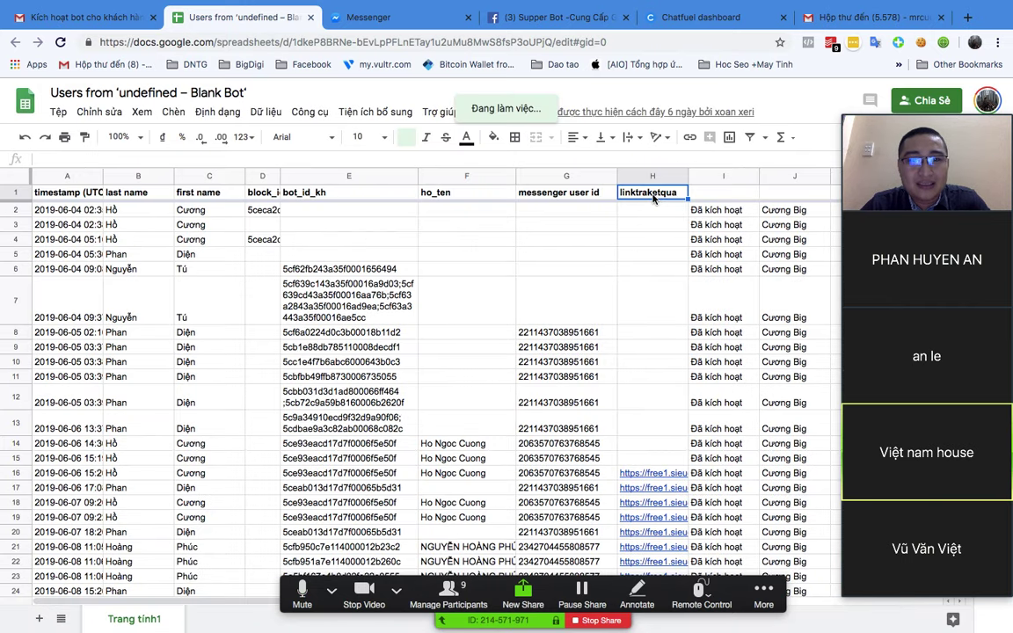
scroll(656, 405, "down", 1)
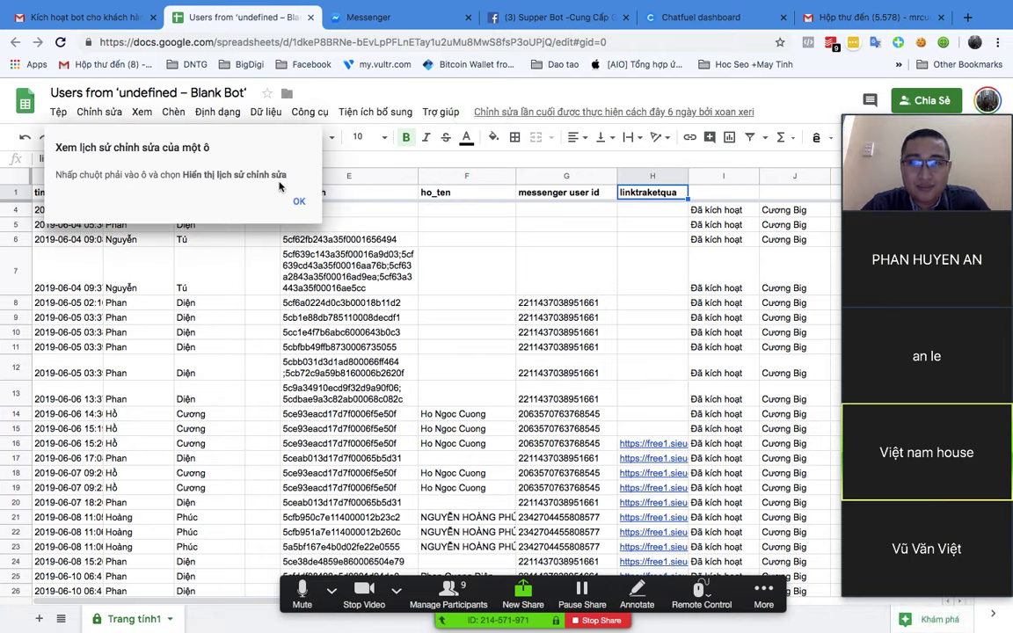
left_click(297, 201)
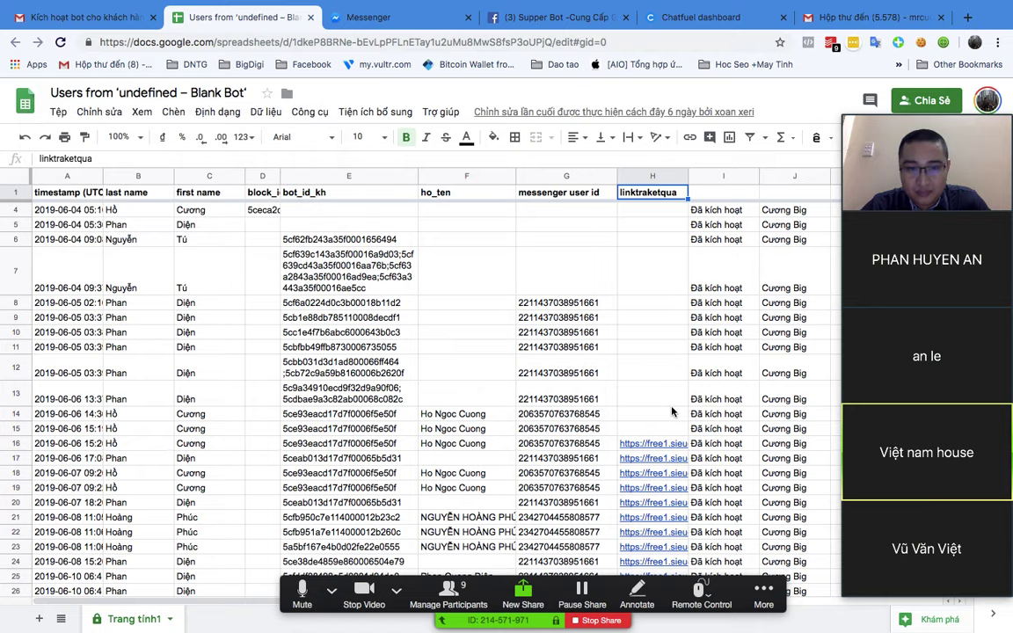
left_click(648, 493)
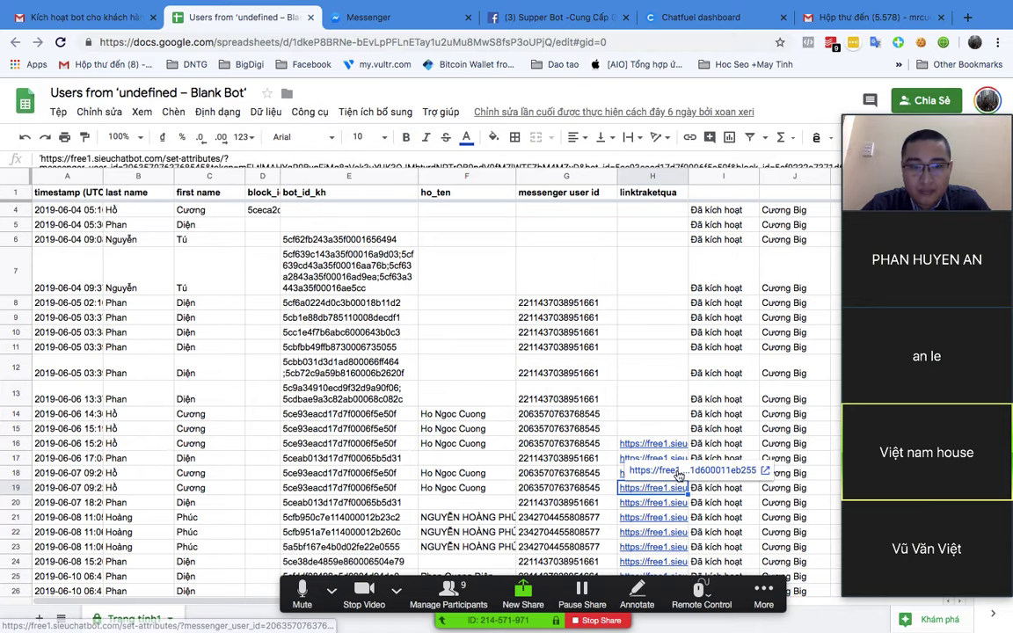
left_click(606, 429)
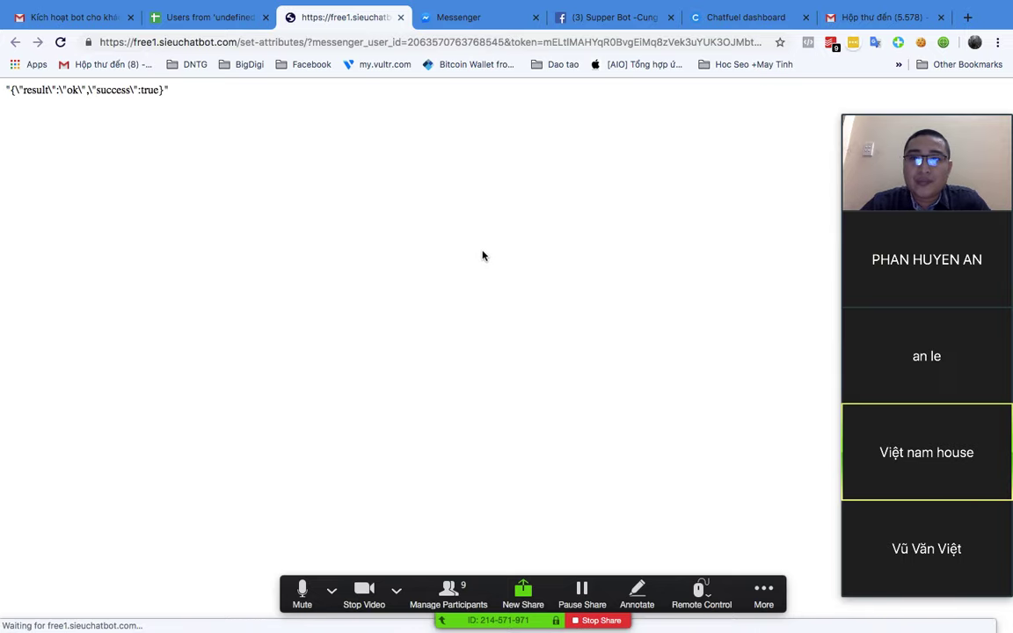
Step: Open the Supper Bot conversation in Messenger showing the bots-activated confirmation
left_click(473, 19)
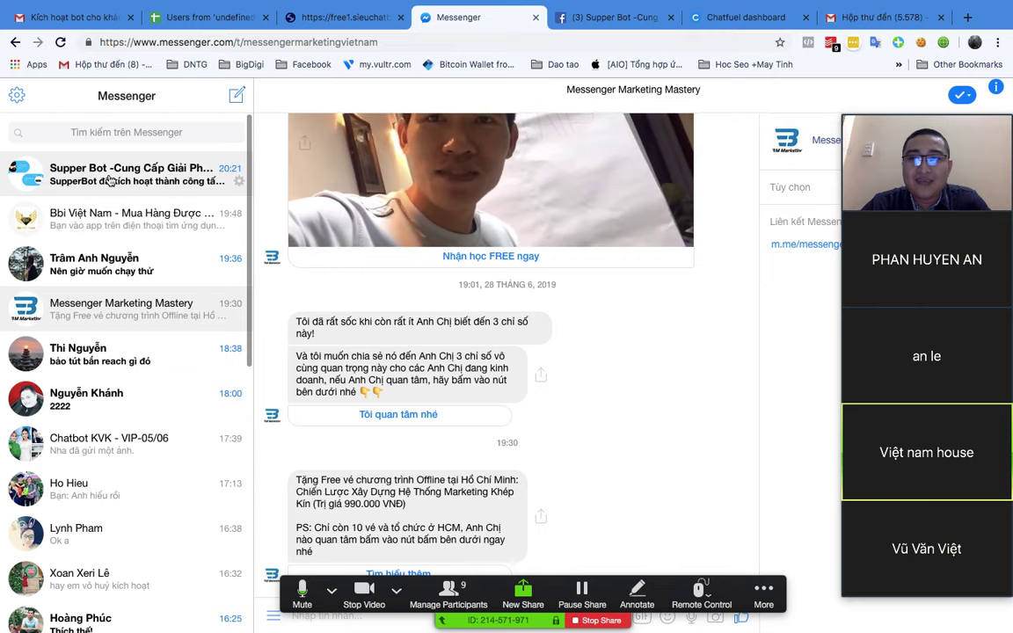
left_click(102, 183)
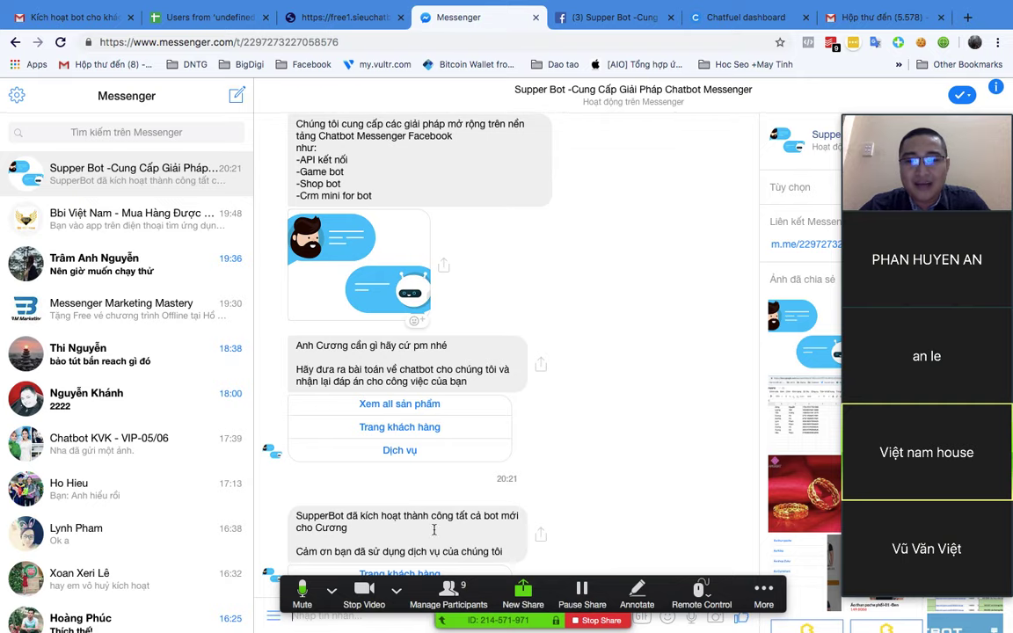
scroll(446, 508, "up", 3)
scroll(448, 497, "down", 3)
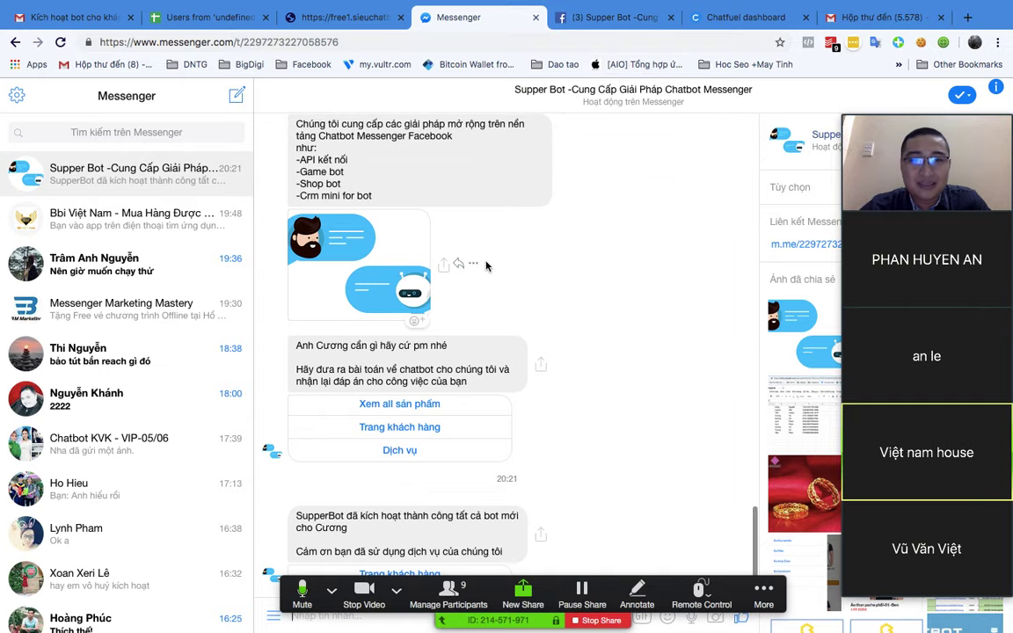
Step: Glance at the CHATBOT-ZERO mind map, then return to the browser
key("ctrl+Up")
left_click(614, 271)
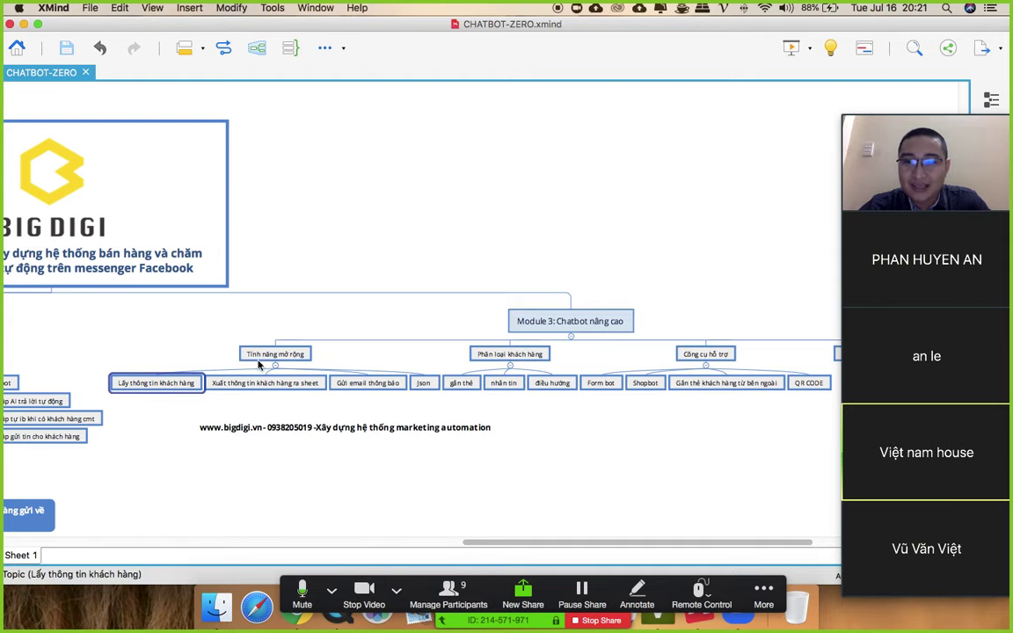
left_click(296, 554)
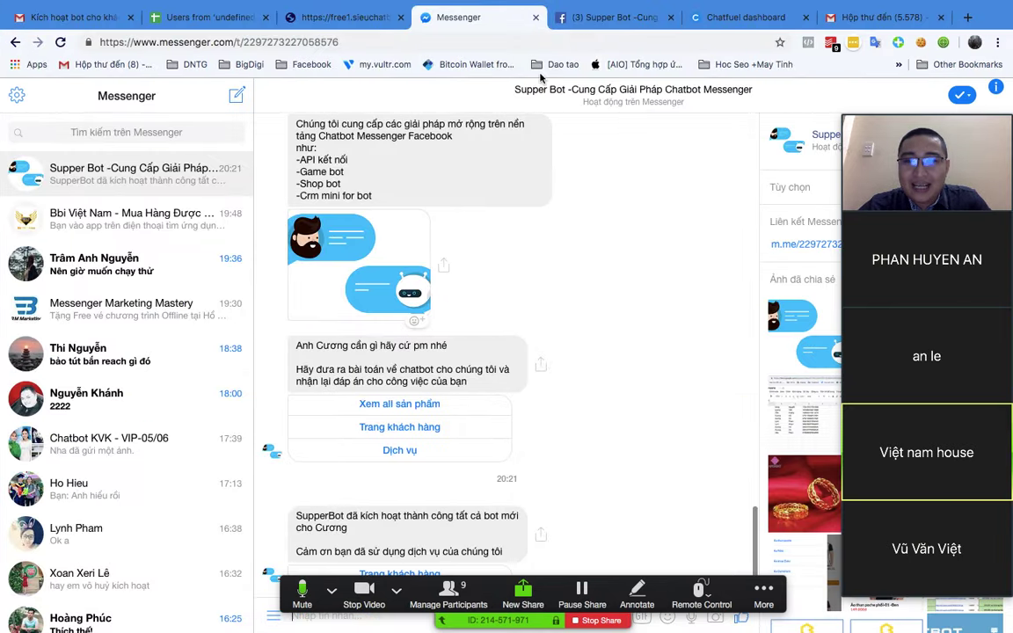
Step: Add the question 'Chị cao bao nhiêu' to the laythongtin block, saving it to chieu_cao
left_click(975, 42)
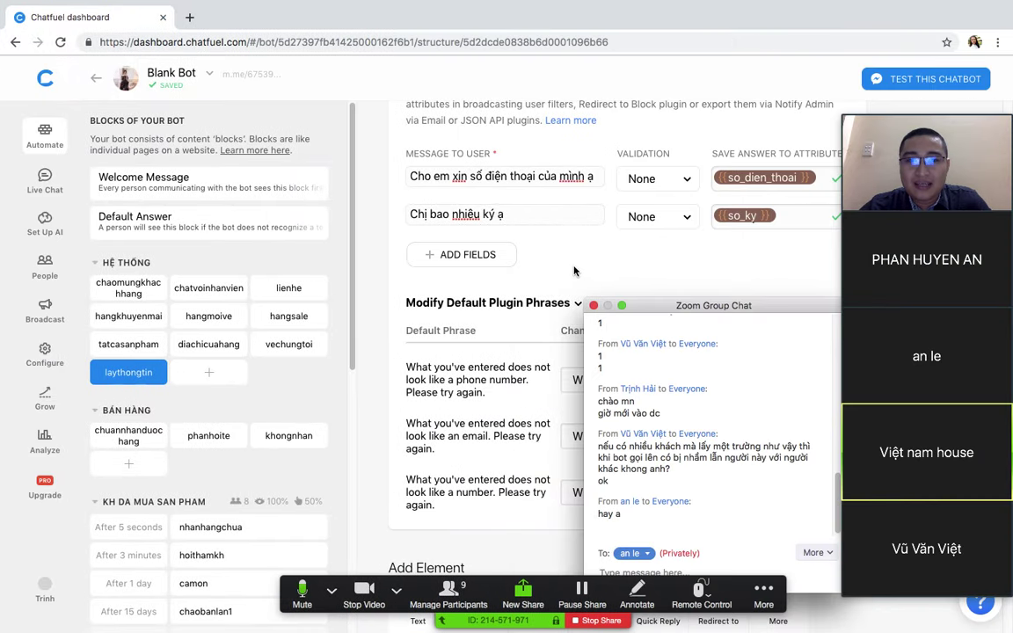
left_click(445, 255)
left_click(461, 252)
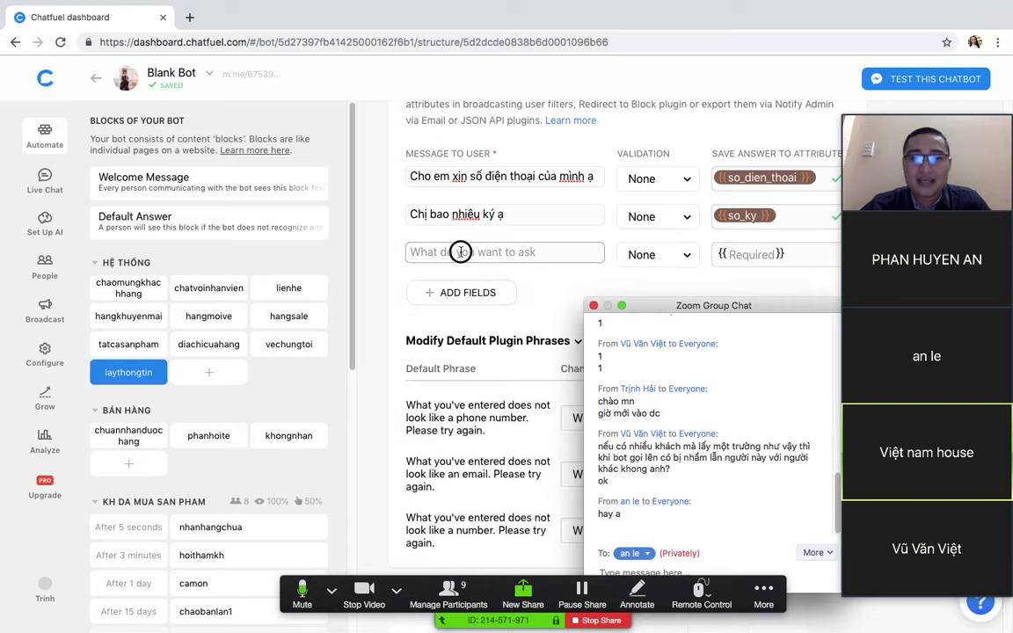
type("Chị cao ")
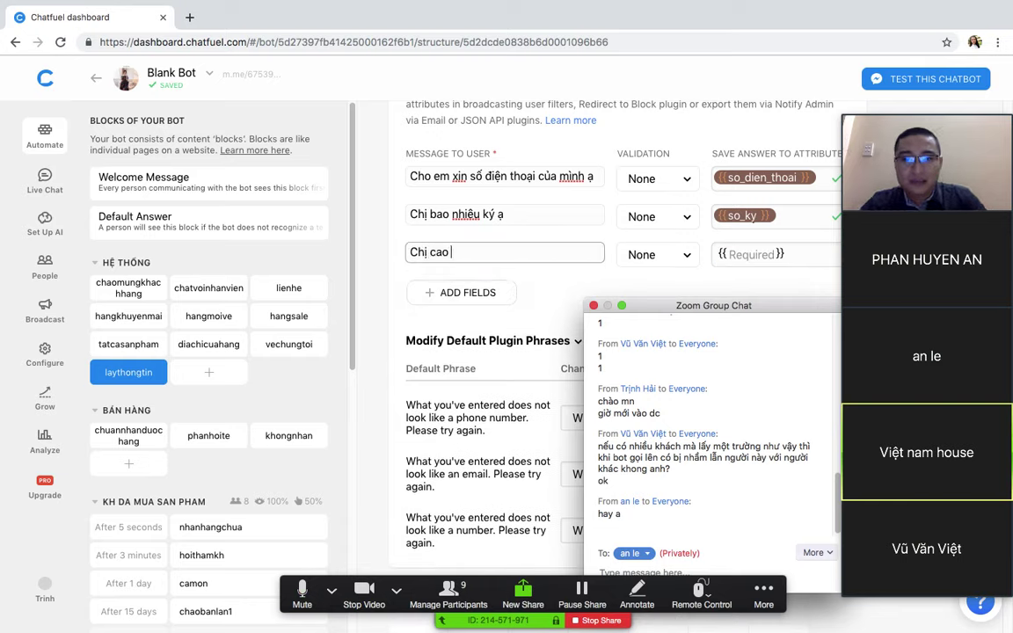
type("bao nhiêu")
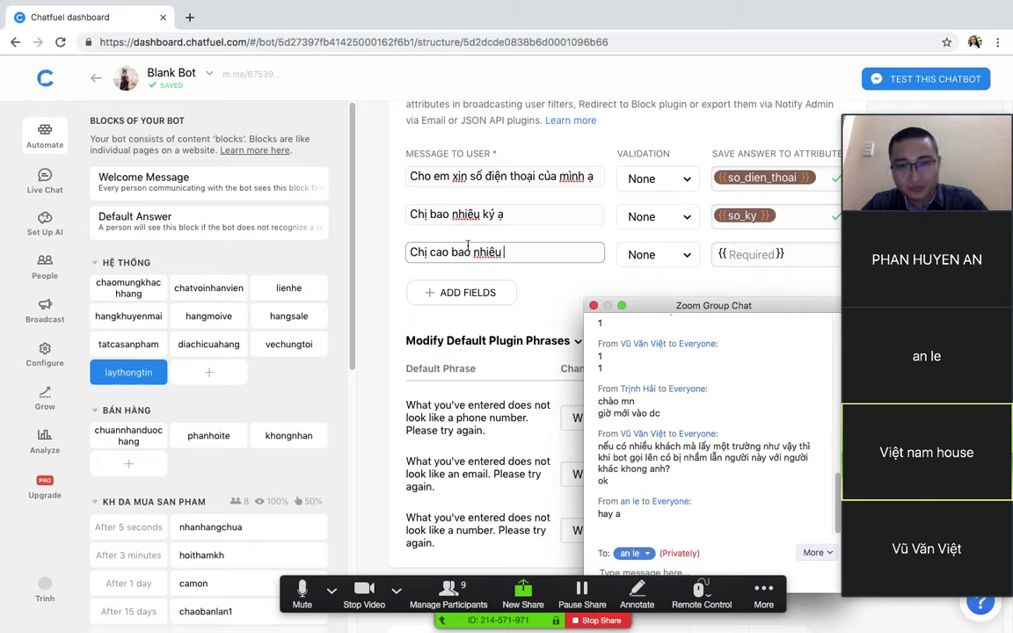
left_click(748, 254)
type("chieu")
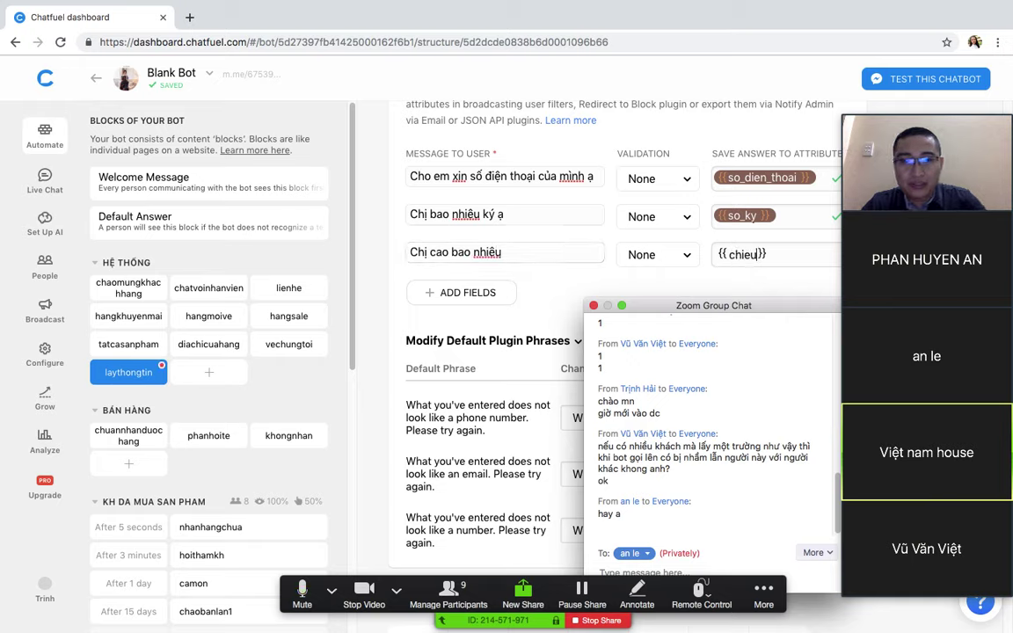
type("_cao")
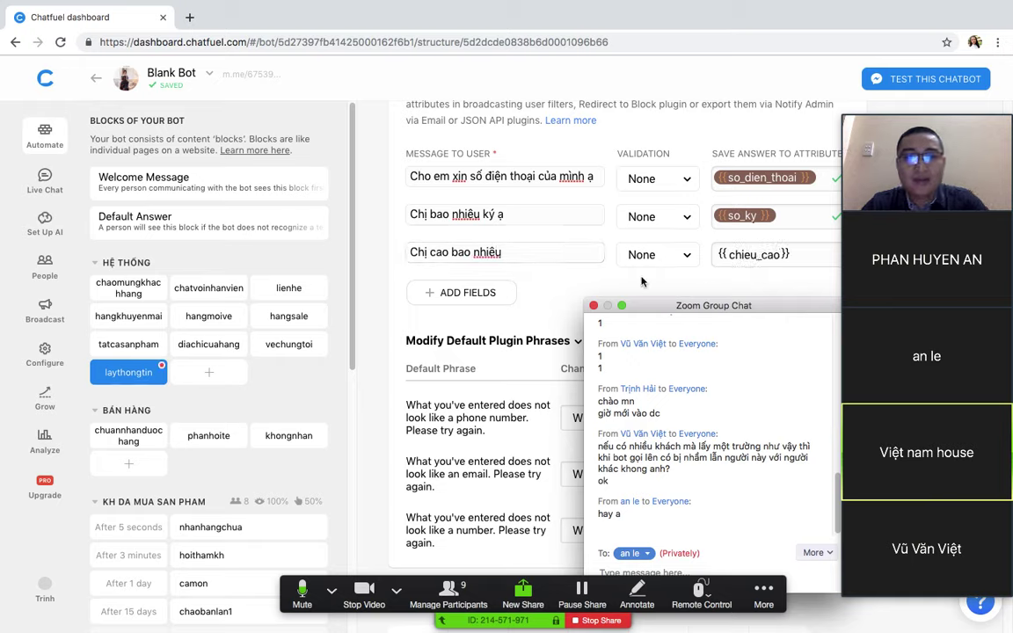
key("Return")
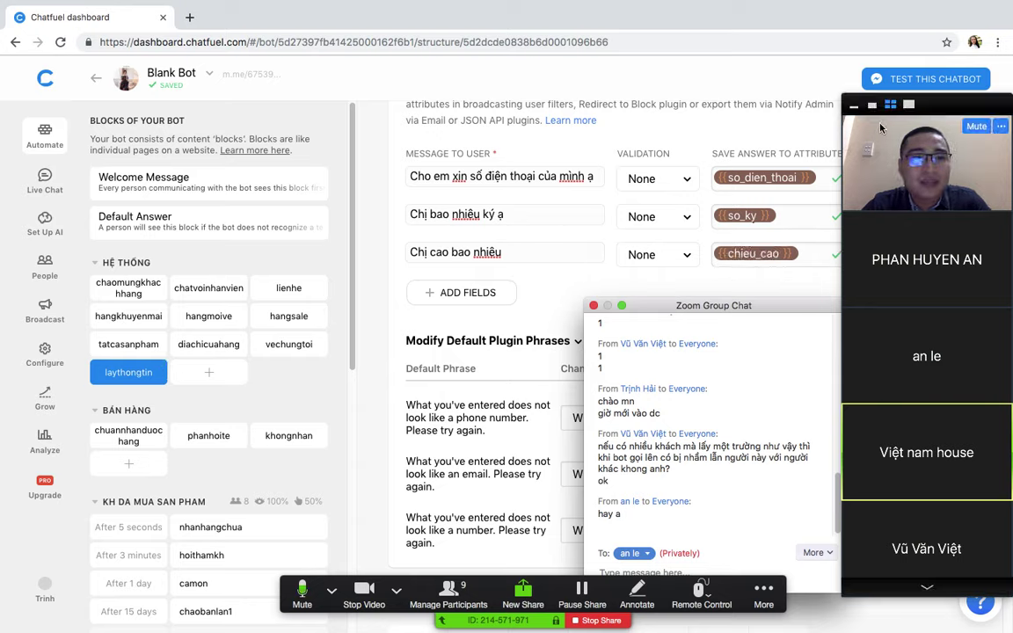
left_click(853, 105)
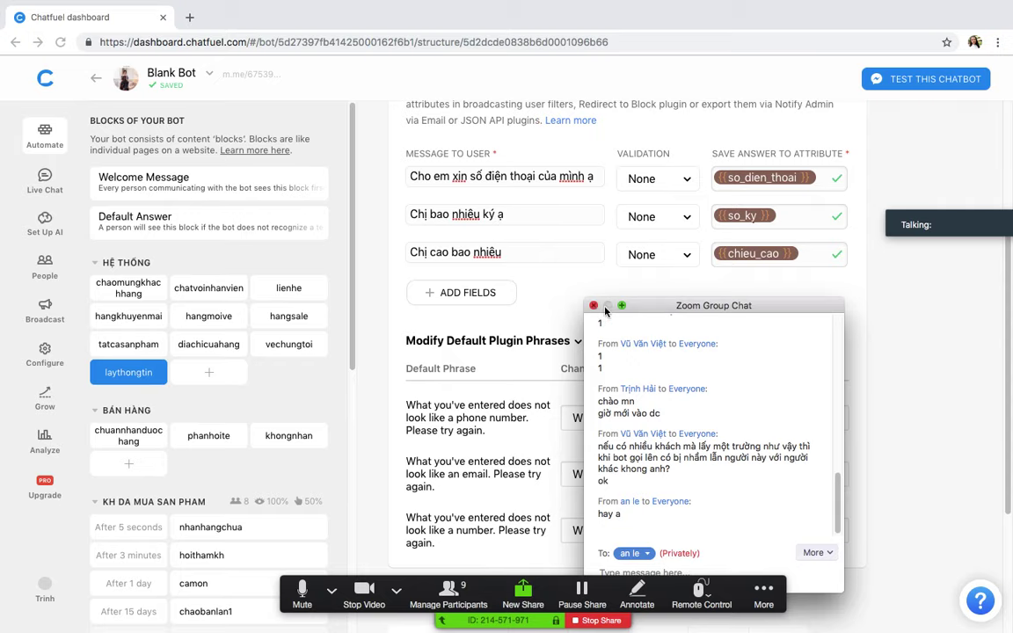
Step: Enable the block link with ref=laythongtin and collapse the default plugin phrases
left_click_drag(605, 311, 955, 394)
scroll(584, 272, "up", 5)
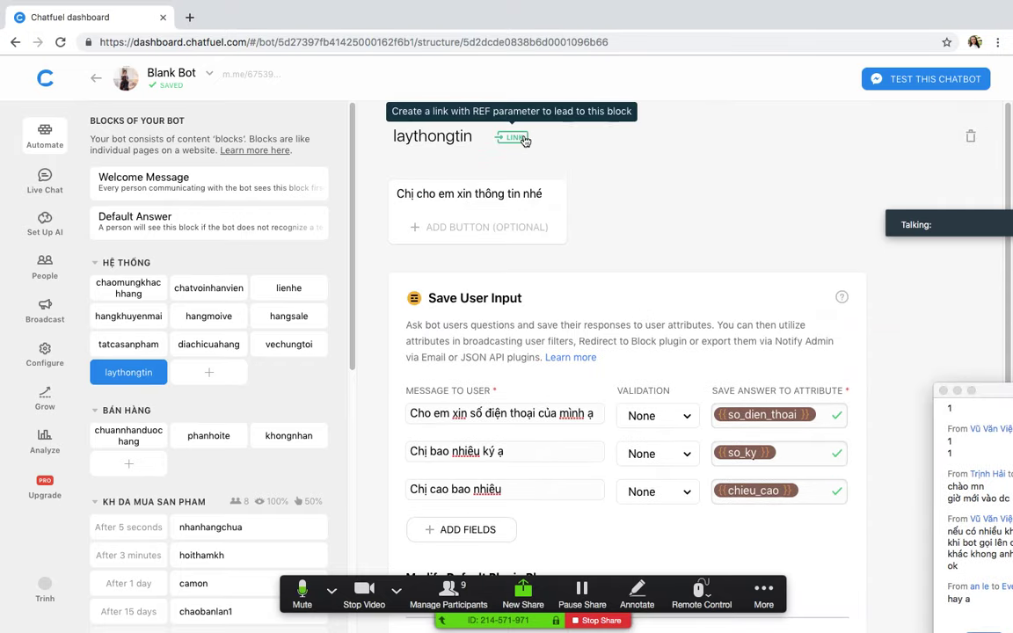
left_click(515, 137)
left_click(407, 312)
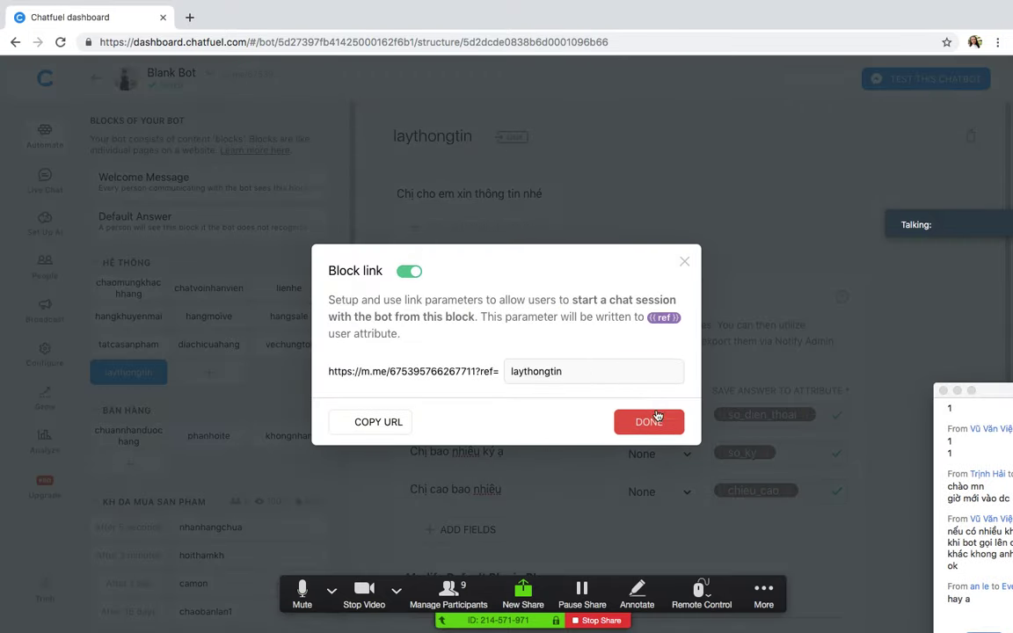
left_click(684, 262)
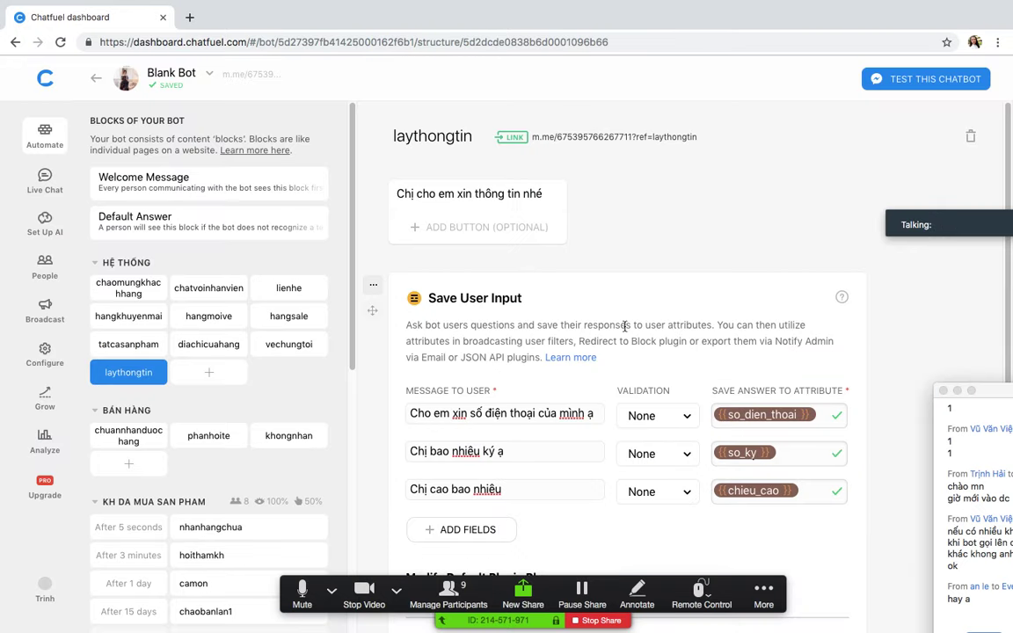
scroll(554, 413, "down", 5)
scroll(528, 351, "up", 3)
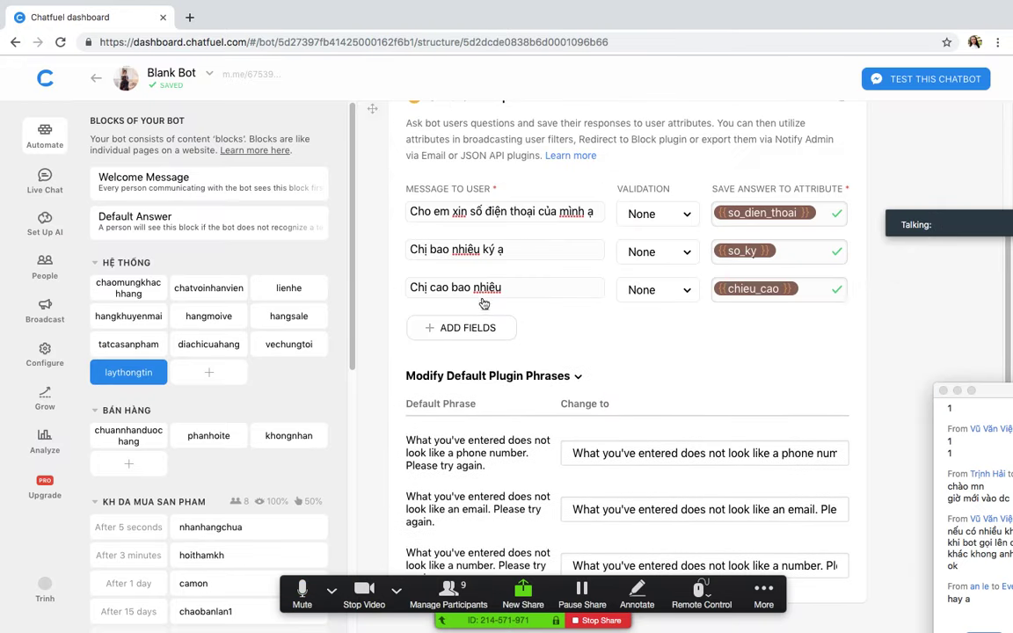
left_click(544, 376)
scroll(493, 395, "down", 1)
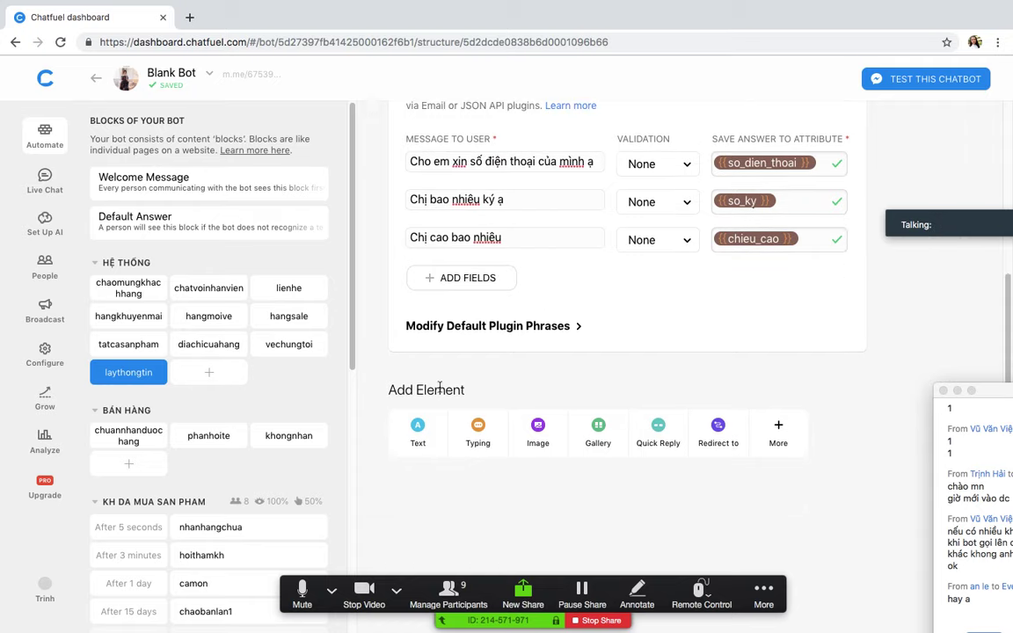
Step: Add a Text card reading 'Vui lòng xác nhận thông tin' with a phone line using {{so_dien_thoai}}
left_click(417, 411)
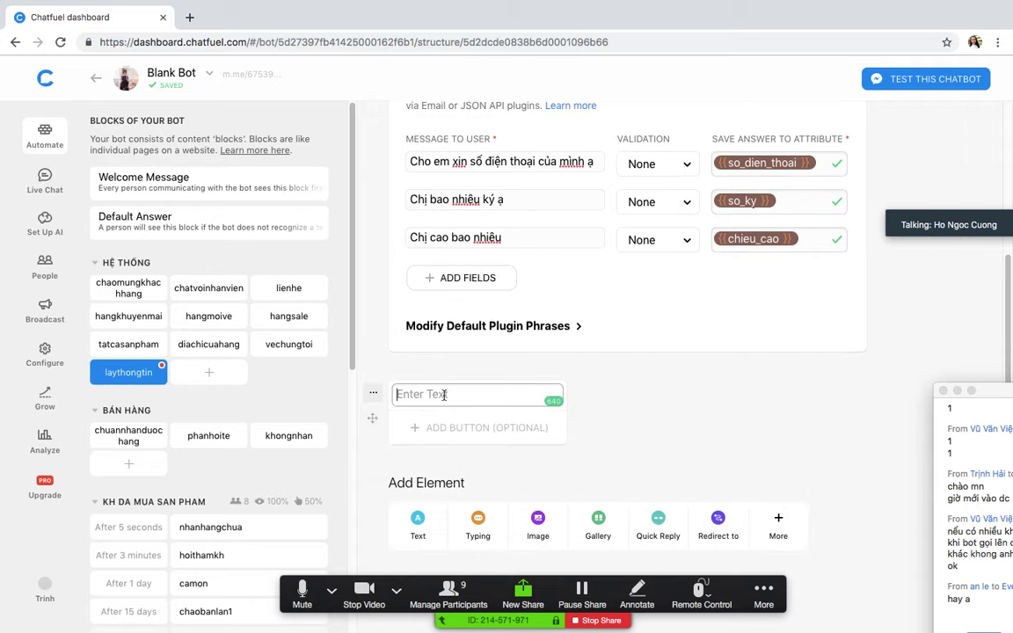
type("Vu")
type("i lòng xa")
type("c nhận thông tin")
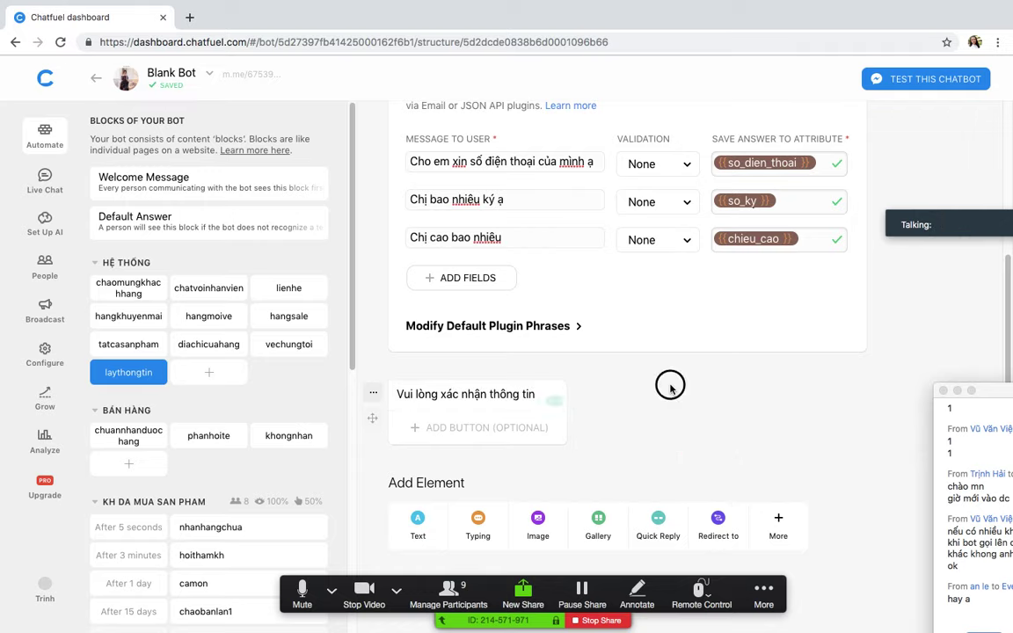
key("Return")
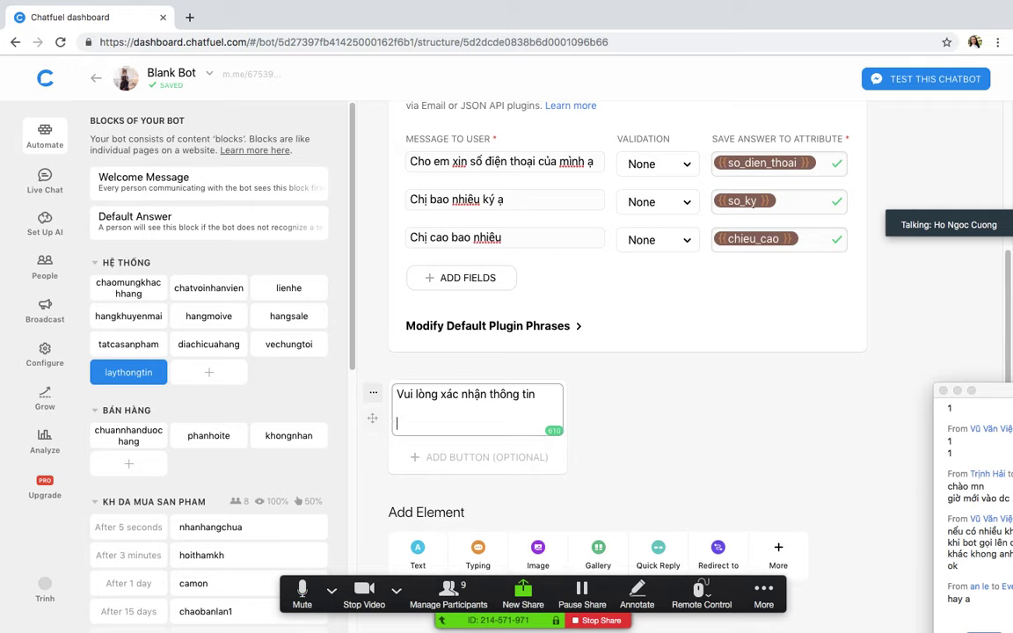
type("Số")
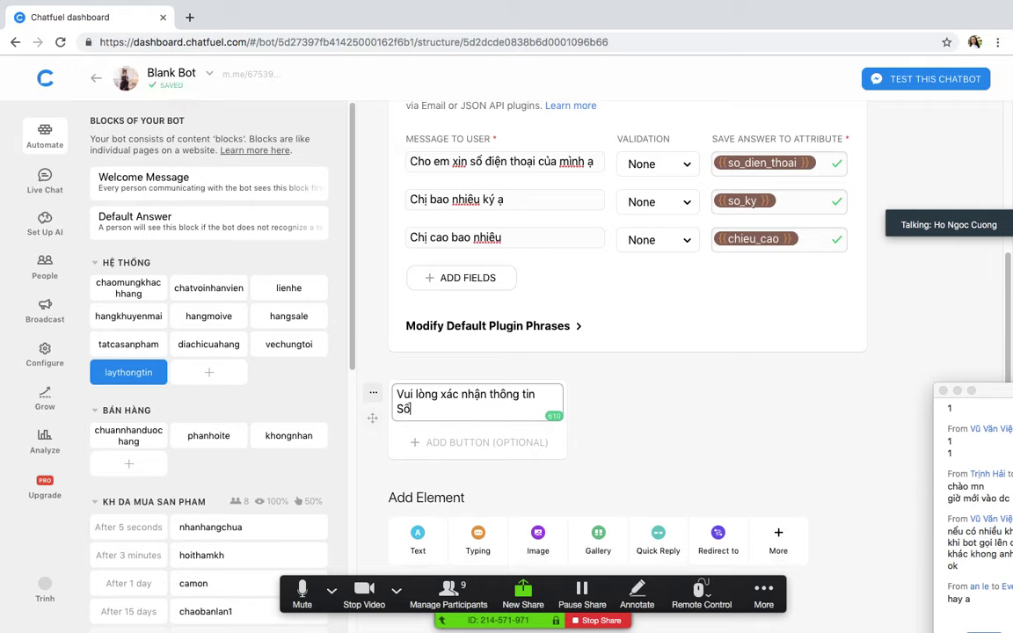
type(" điện thoai")
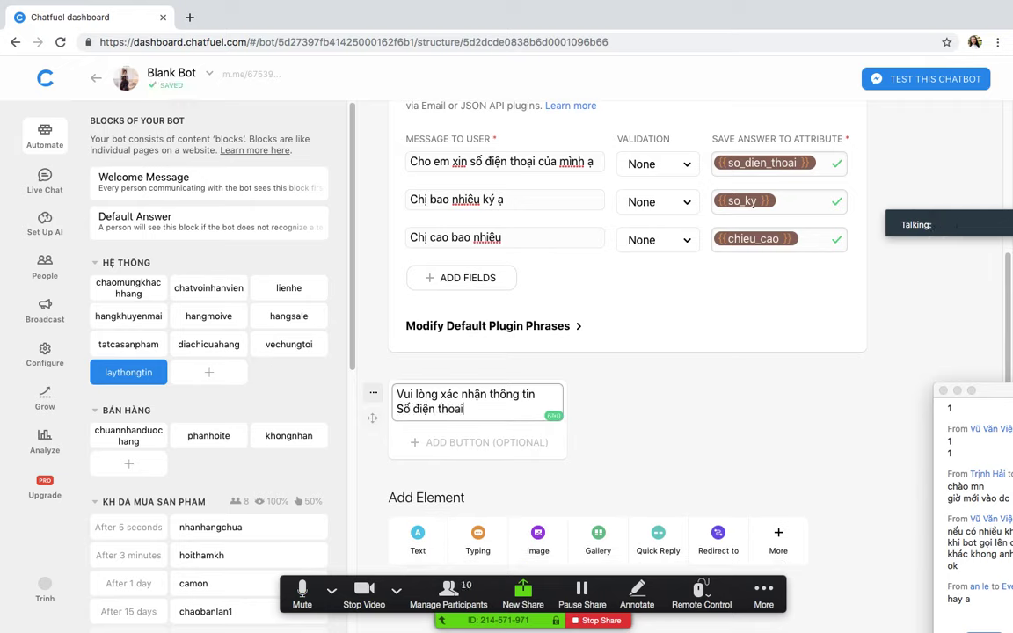
type(" : ")
type("U")
type("{{")
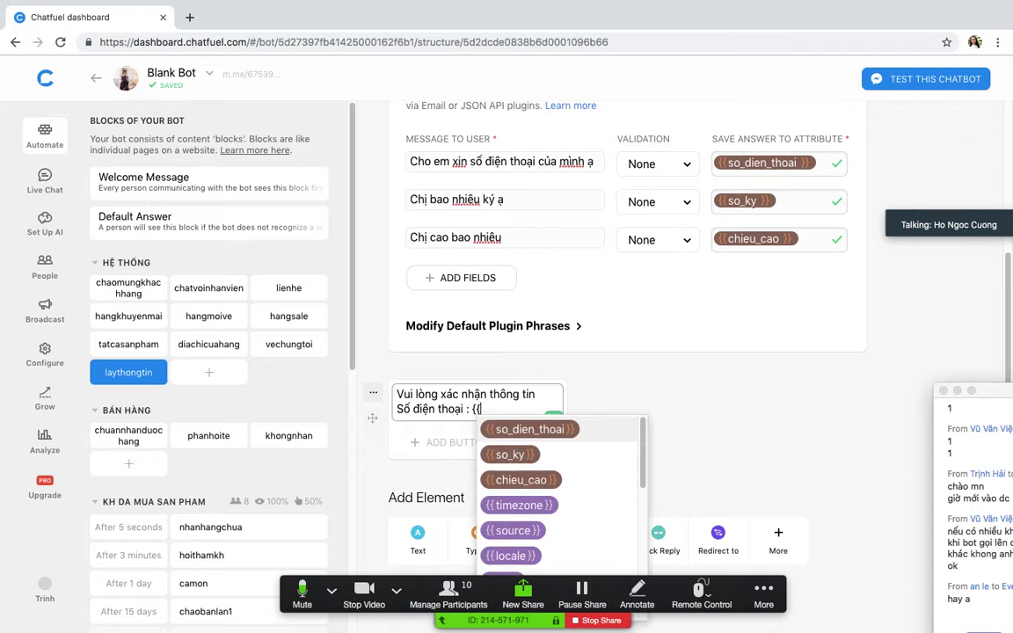
left_click(531, 430)
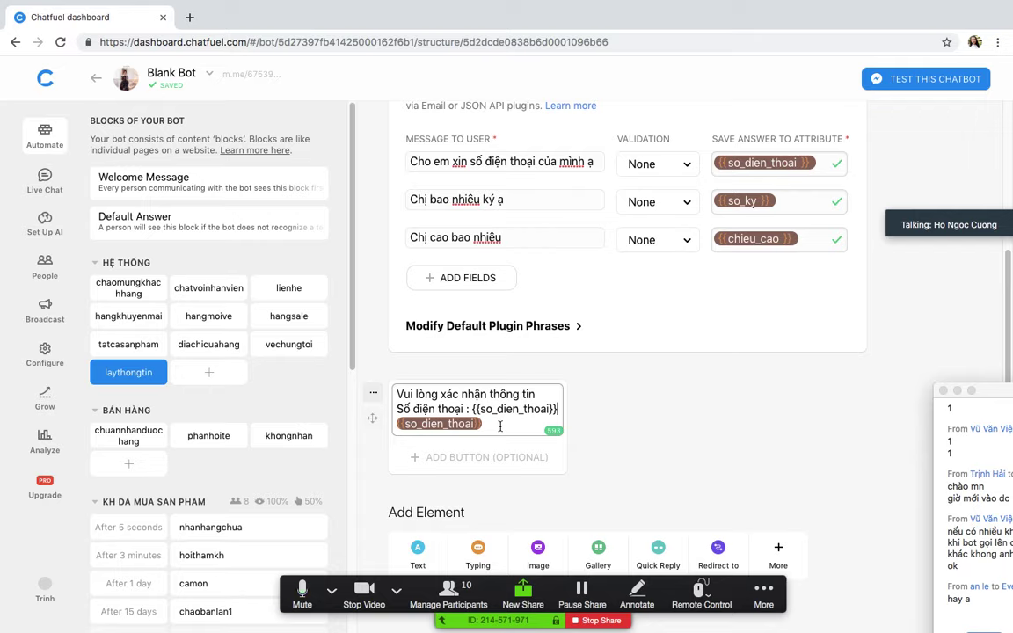
key("Return")
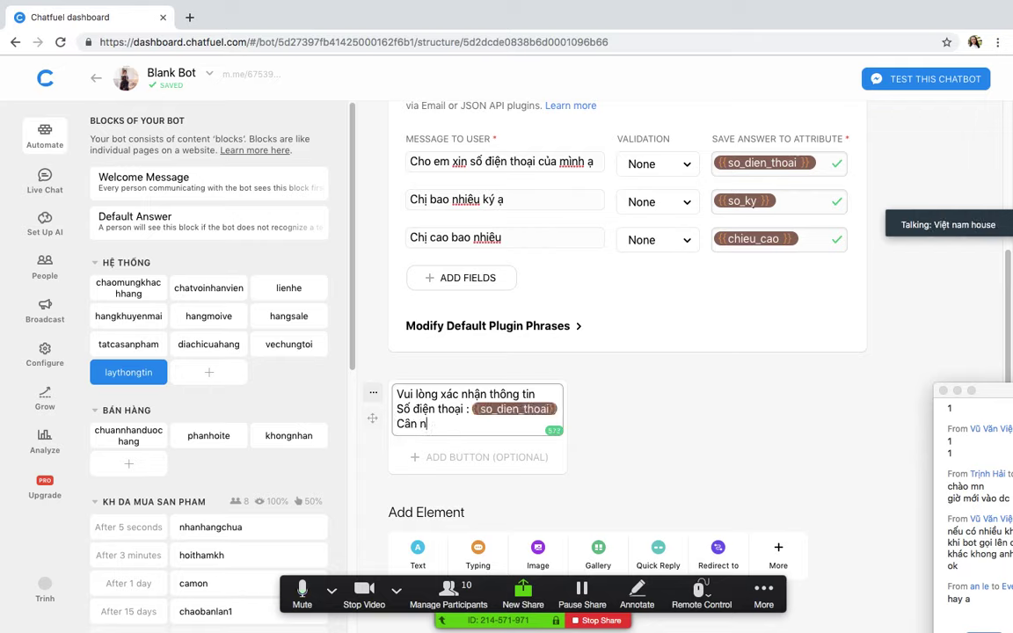
Step: Add 'Cân nặng' and 'Chiều cao' lines inserting the {{so_ky}} and {{chieu_cao}} attributes
type("Cân nặng")
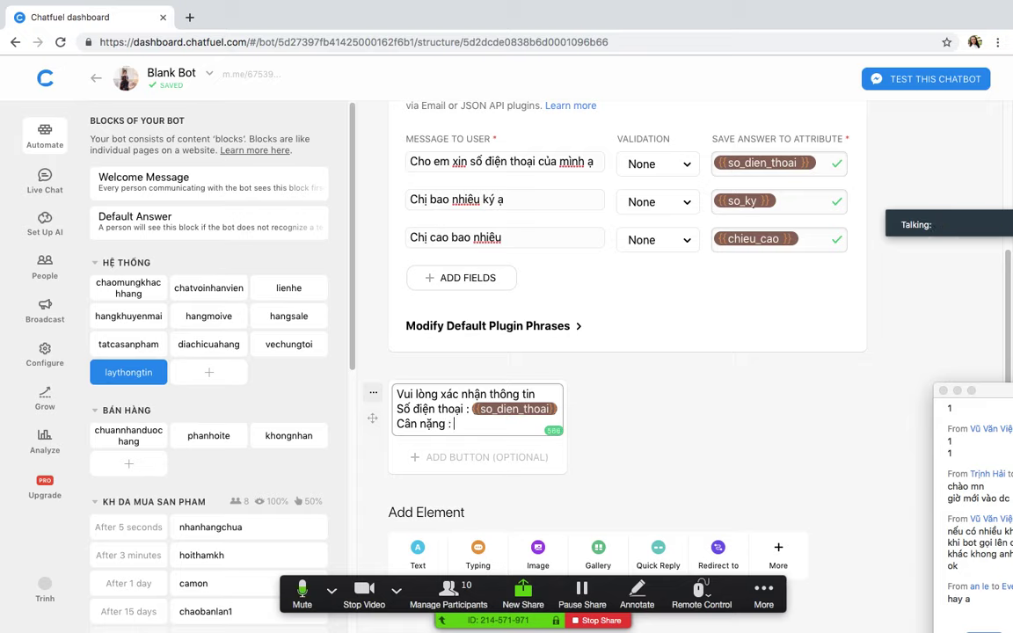
type(" : {{")
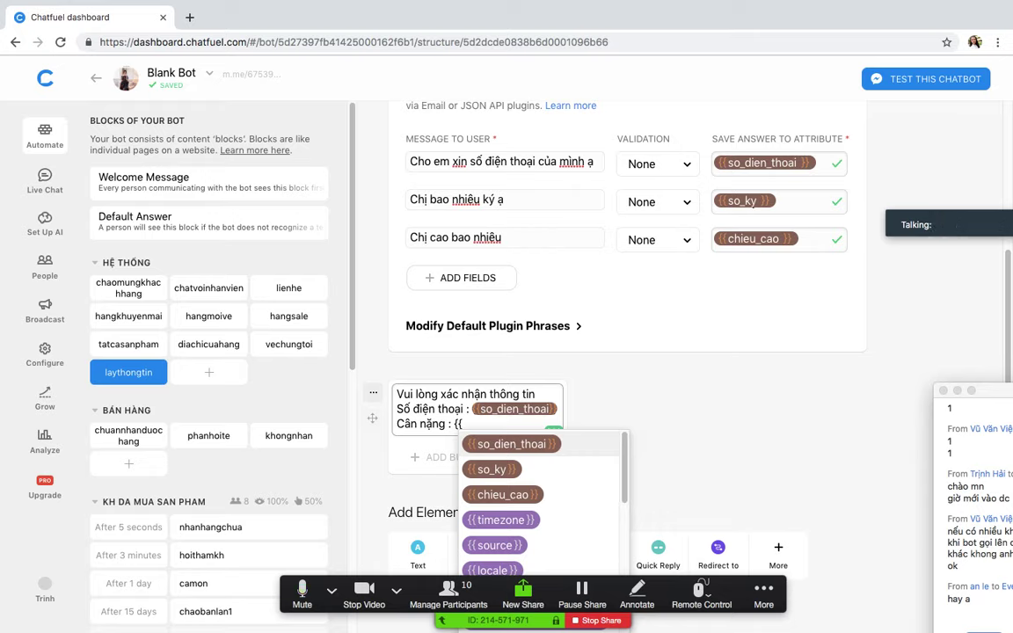
type("so")
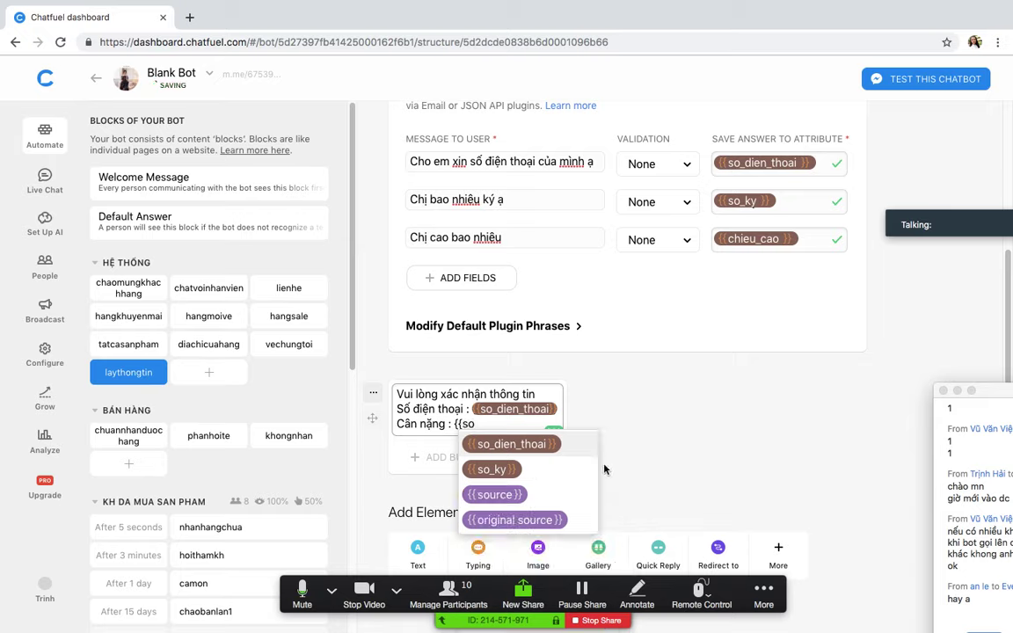
left_click(510, 470)
key("Return")
type("Ch")
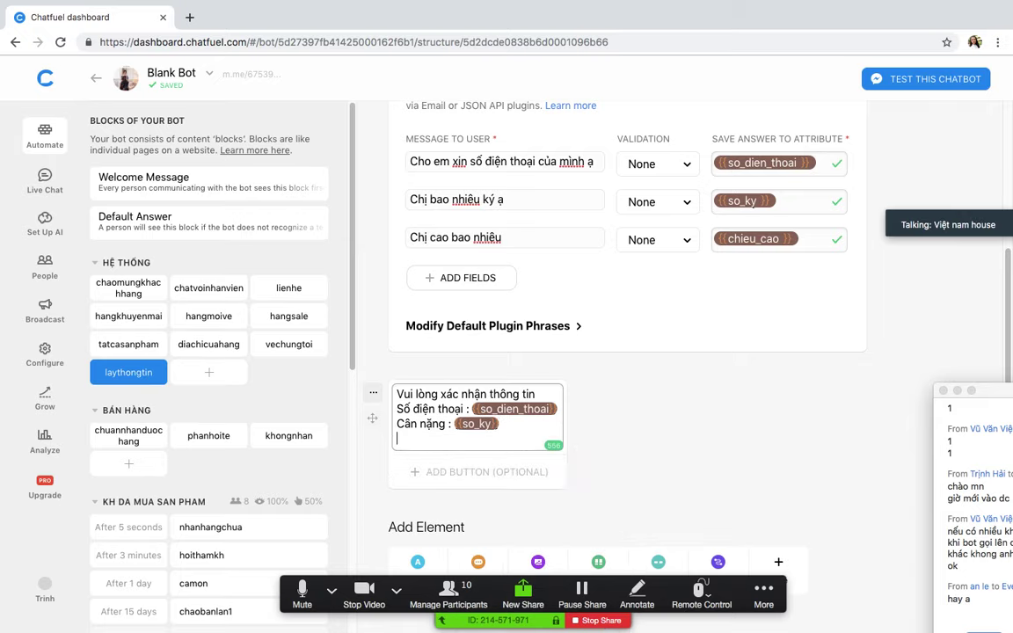
type("iều cao :")
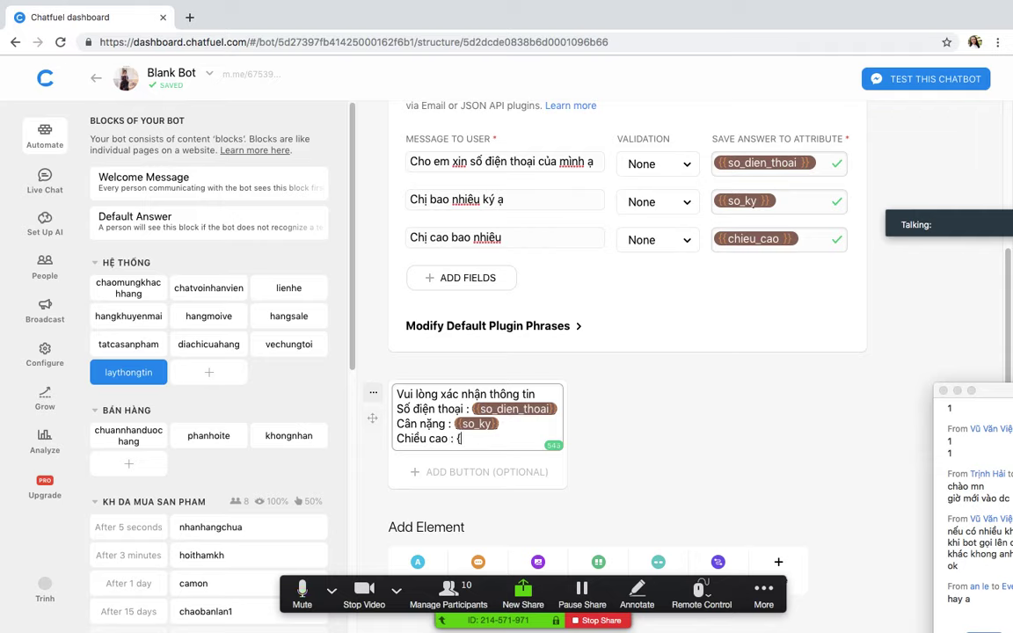
type(" {{chei")
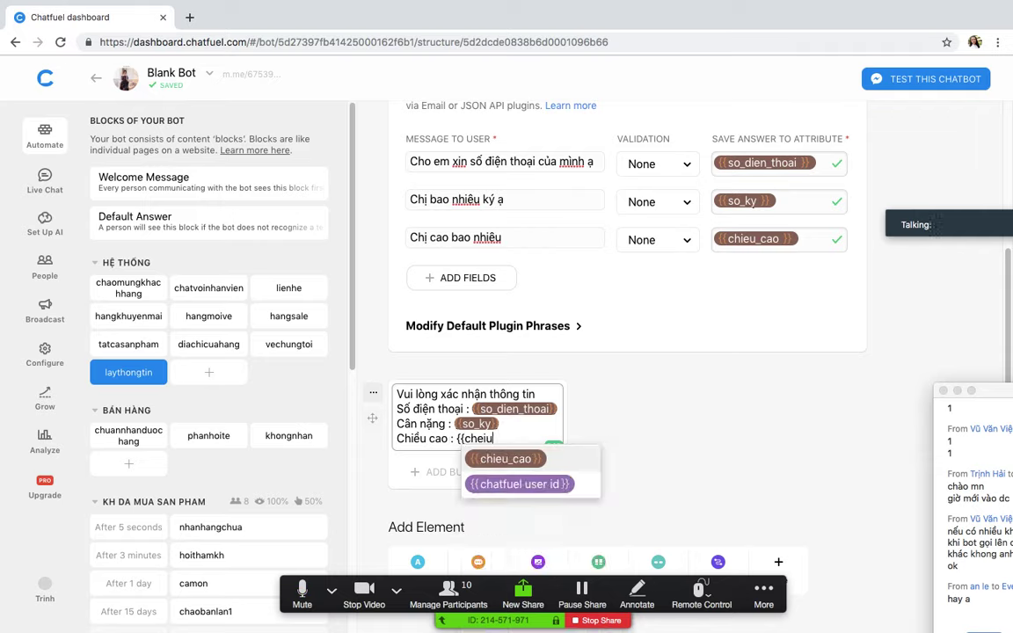
type("u")
key("Return")
key("Return")
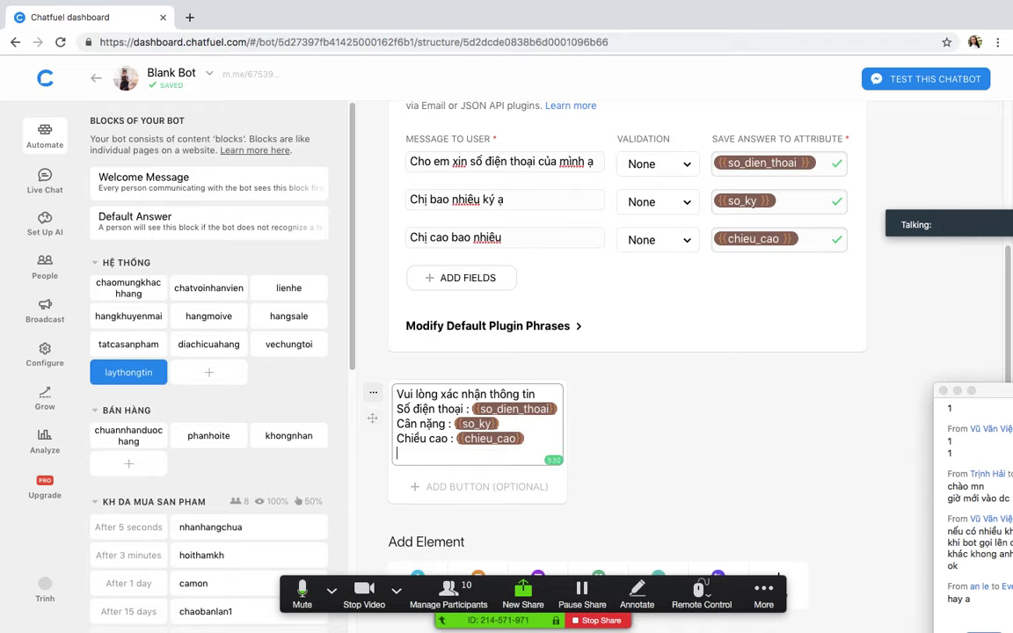
Step: Add and then delete a Typing card, and add a quick reply below the message
scroll(674, 448, "down", 1)
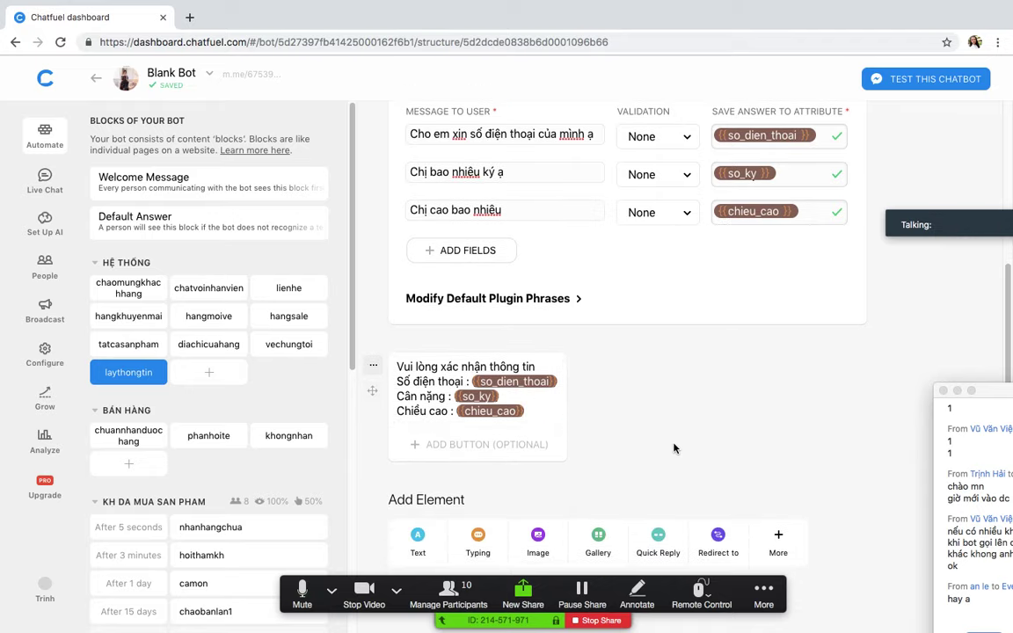
scroll(673, 449, "down", 3)
left_click(482, 427)
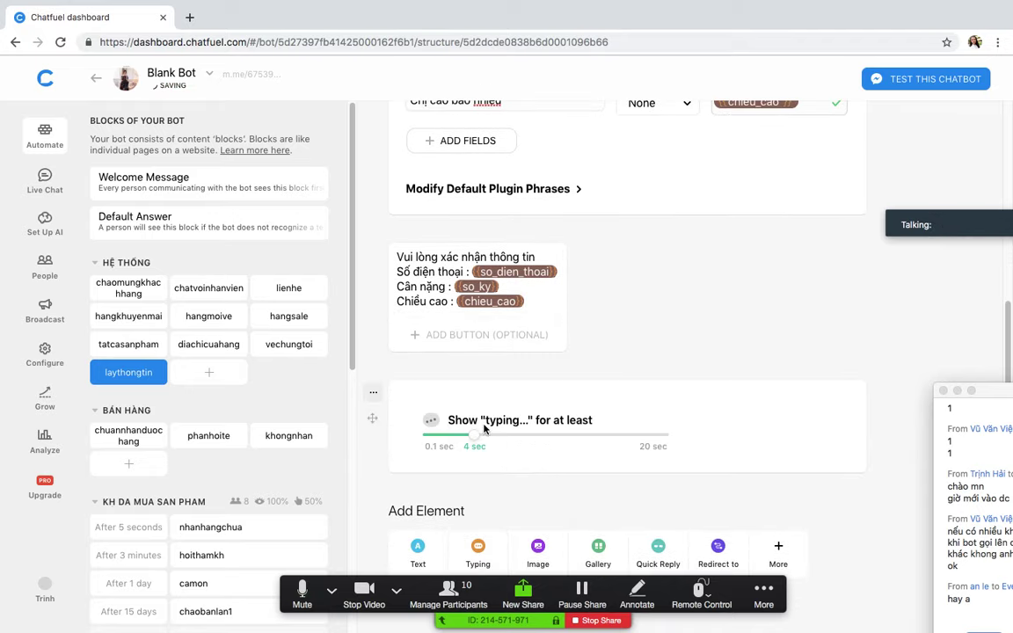
left_click(373, 392)
left_click(387, 475)
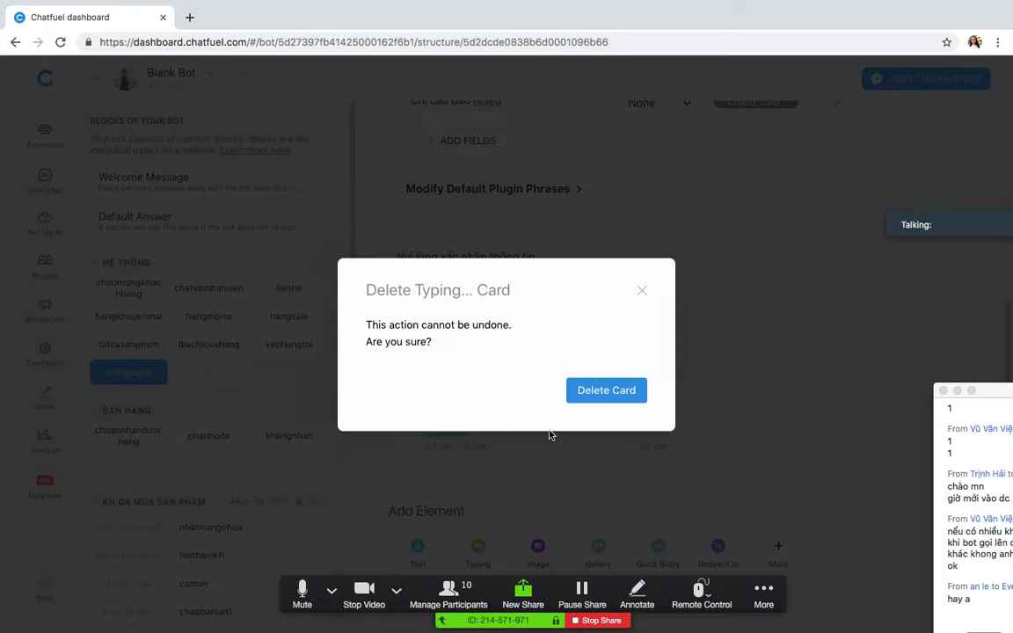
left_click(612, 396)
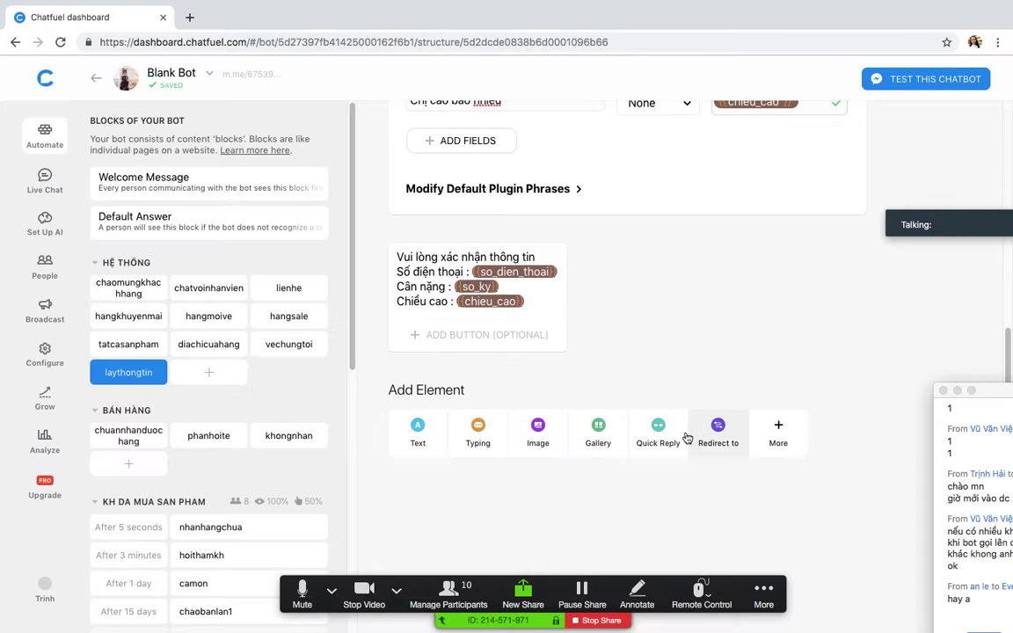
left_click(658, 431)
left_click(572, 413)
Step: Create quick replies 'Xác nhận' and 'Nhập lại', linking Nhập lại to the laythongtin block
type("Xác")
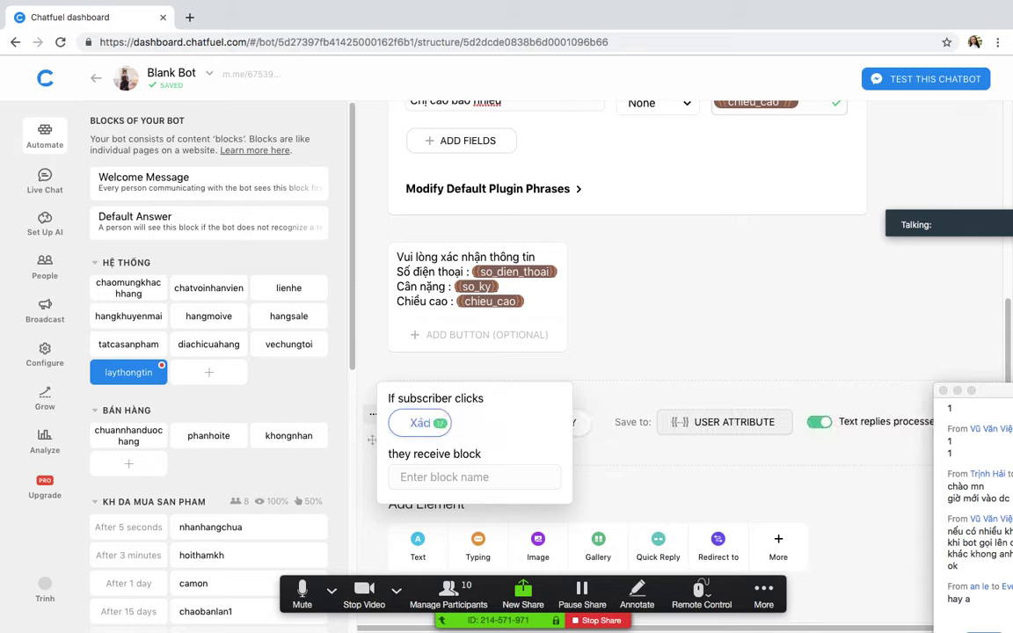
type(" nhận")
left_click(640, 377)
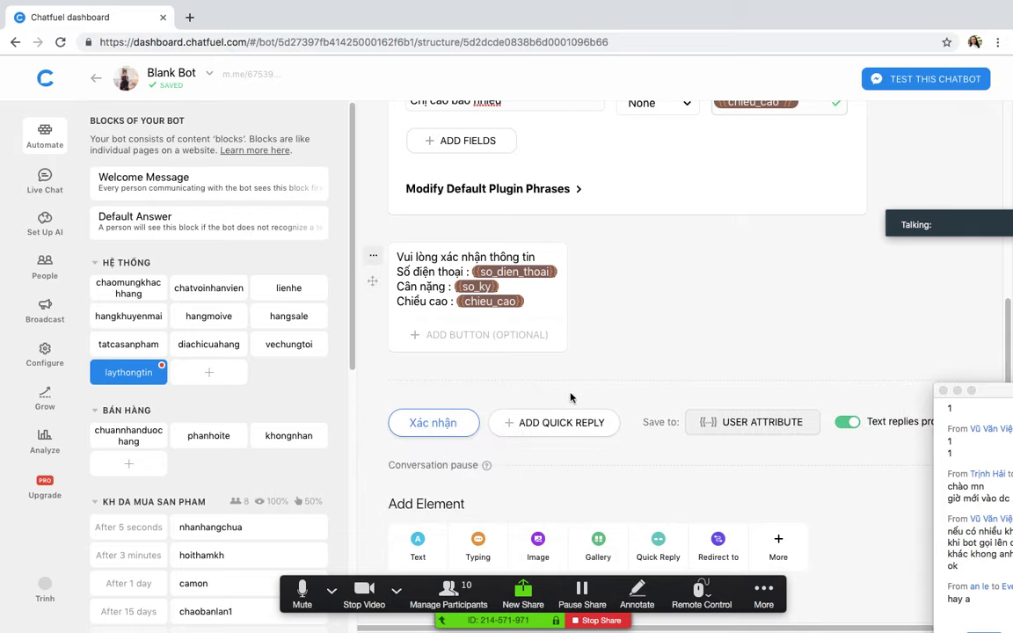
left_click(549, 422)
type("Nhip lại")
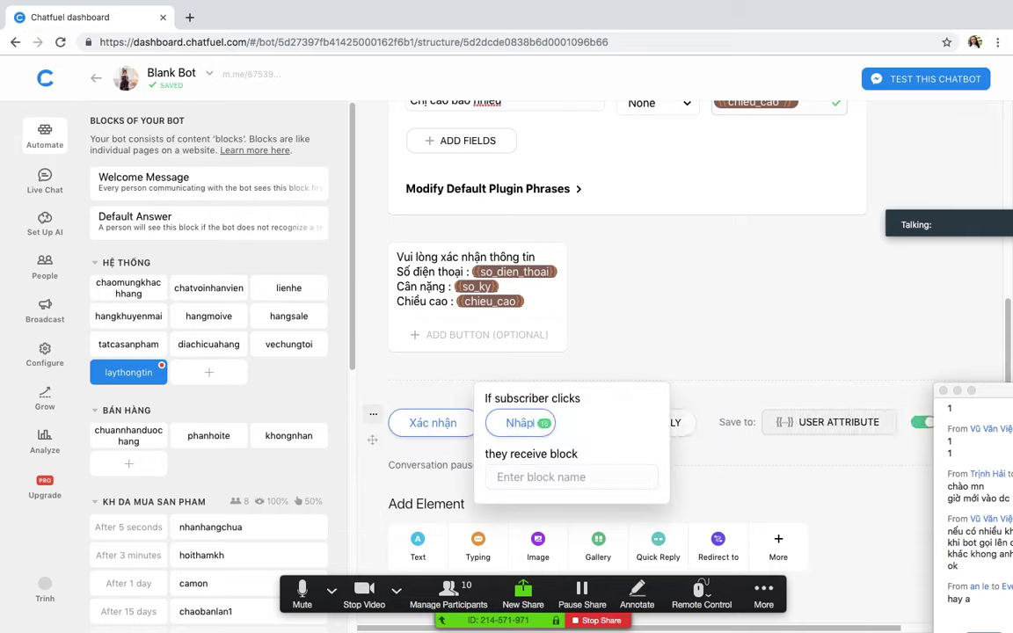
left_click(552, 478)
type("lay")
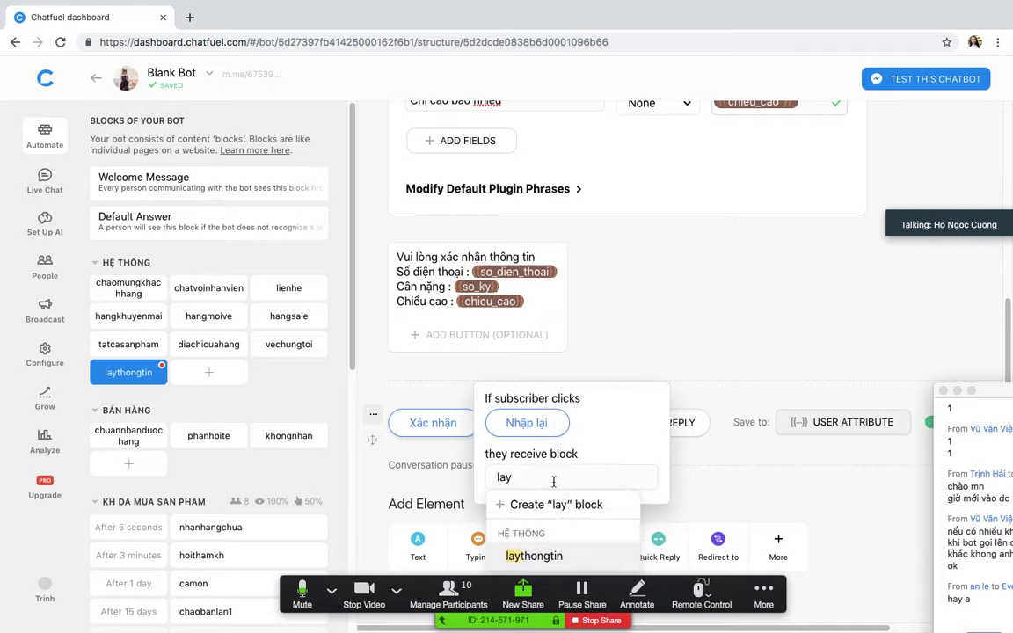
left_click(534, 556)
left_click(392, 446)
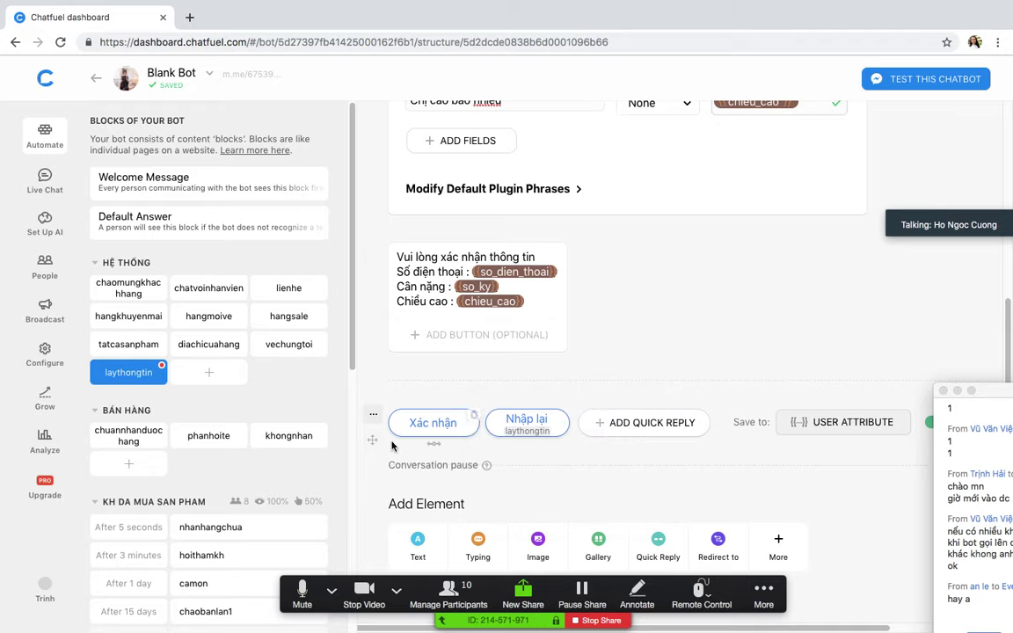
Step: Review the Xác nhận button settings and add an empty text card below the quick replies
left_click(433, 423)
left_click(609, 313)
scroll(649, 397, "down", 1)
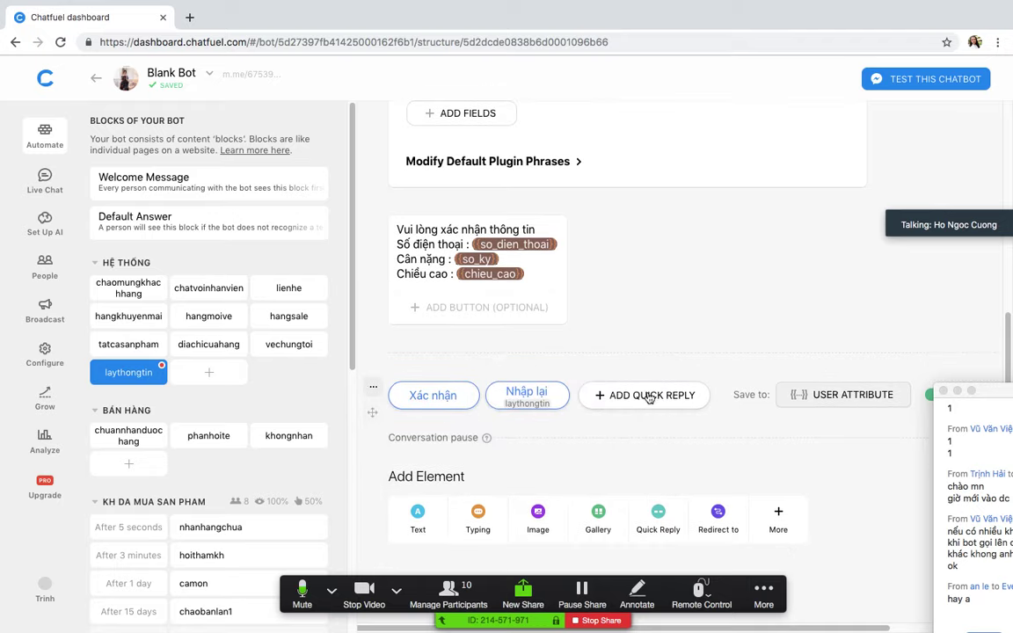
left_click(418, 515)
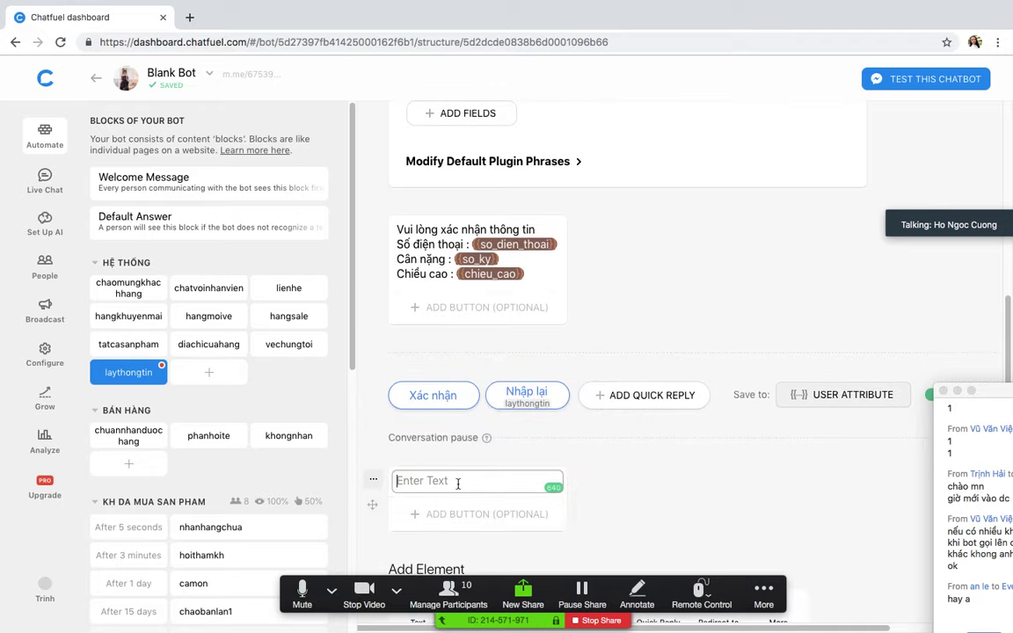
Step: Enter 'Bên em sẽ liên hệ' in the new text card and launch the block's m.me test link
type("Cảm")
key("BackSpace")
key("BackSpace")
key("BackSpace")
key("BackSpace")
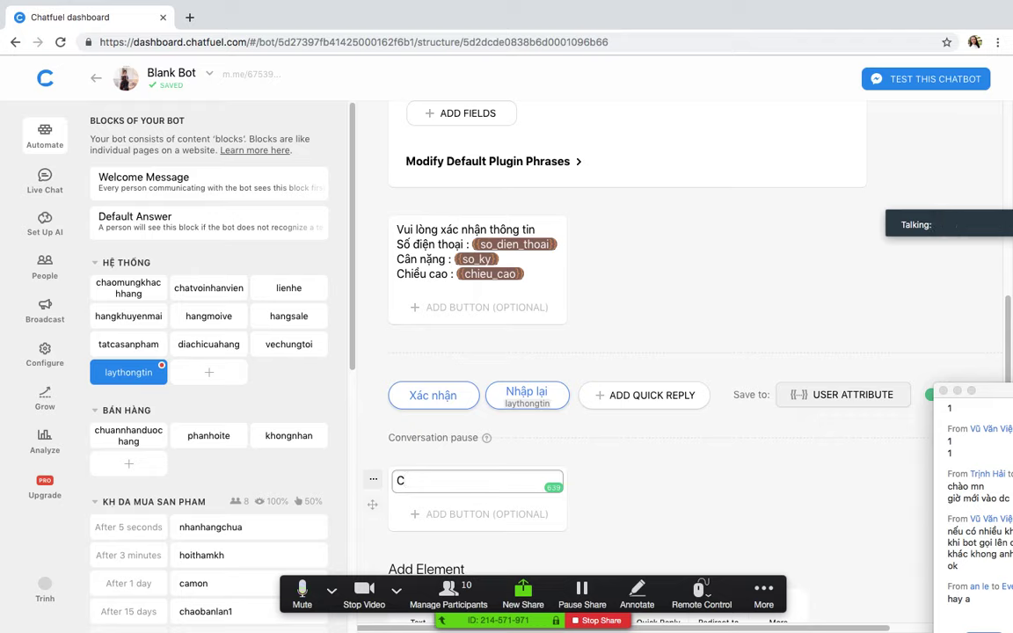
type("Bên em s")
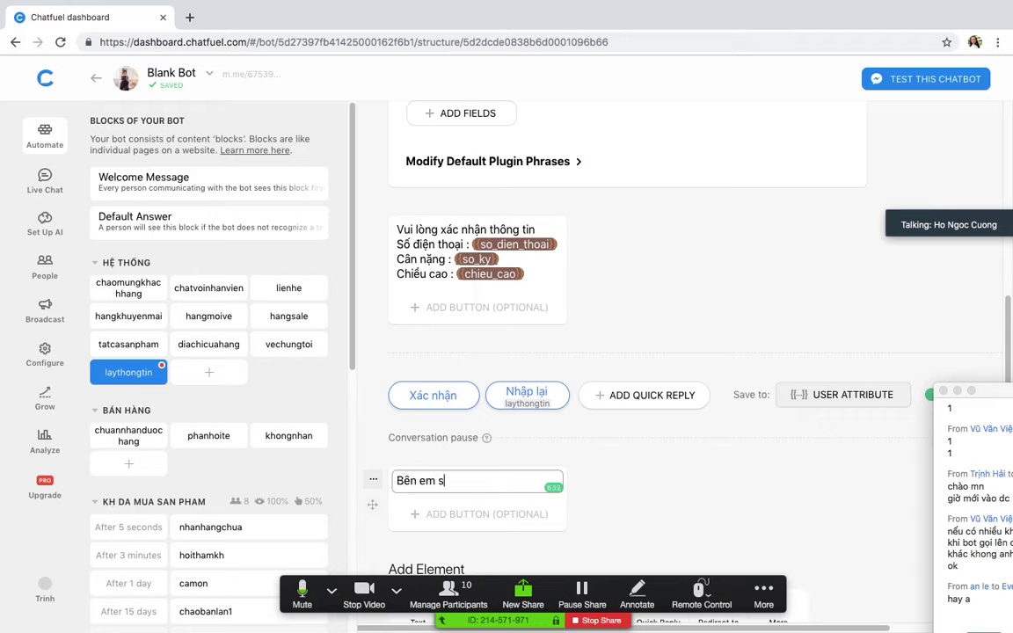
type("ẽ liên hệ")
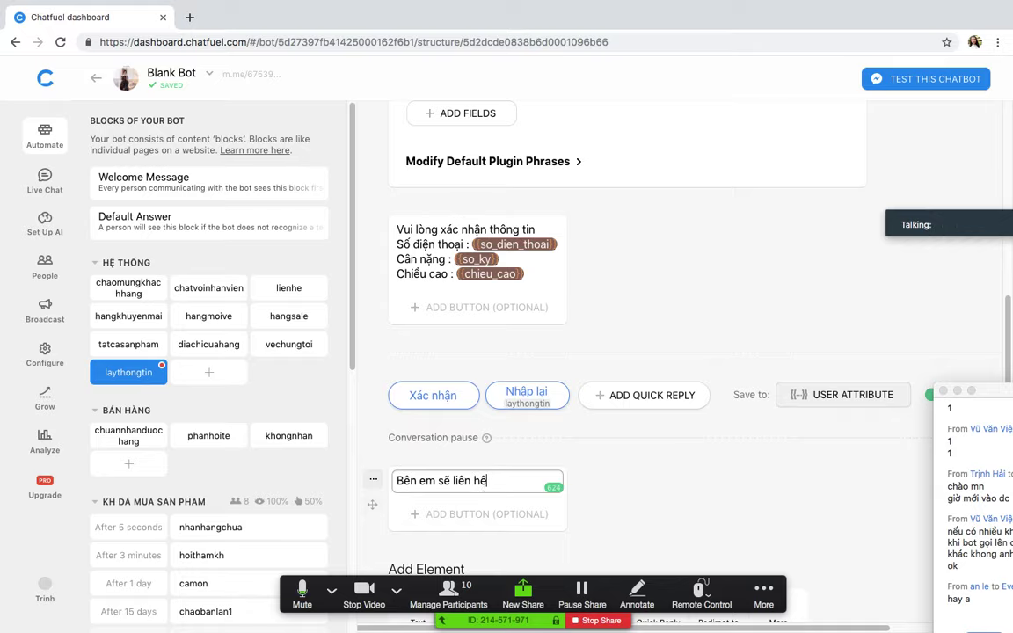
scroll(723, 462, "up", 5)
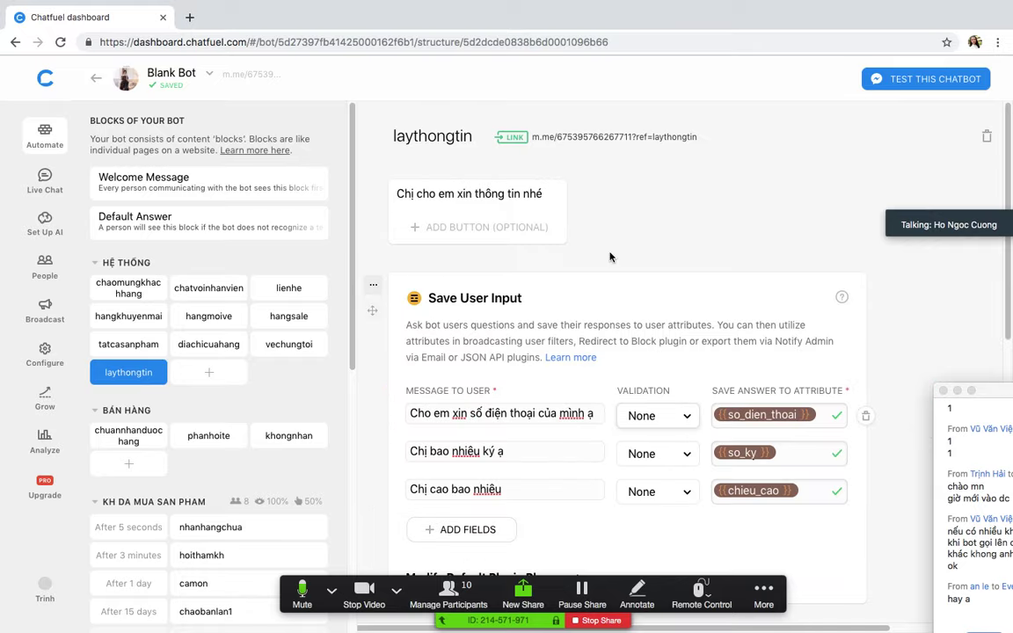
left_click(591, 142)
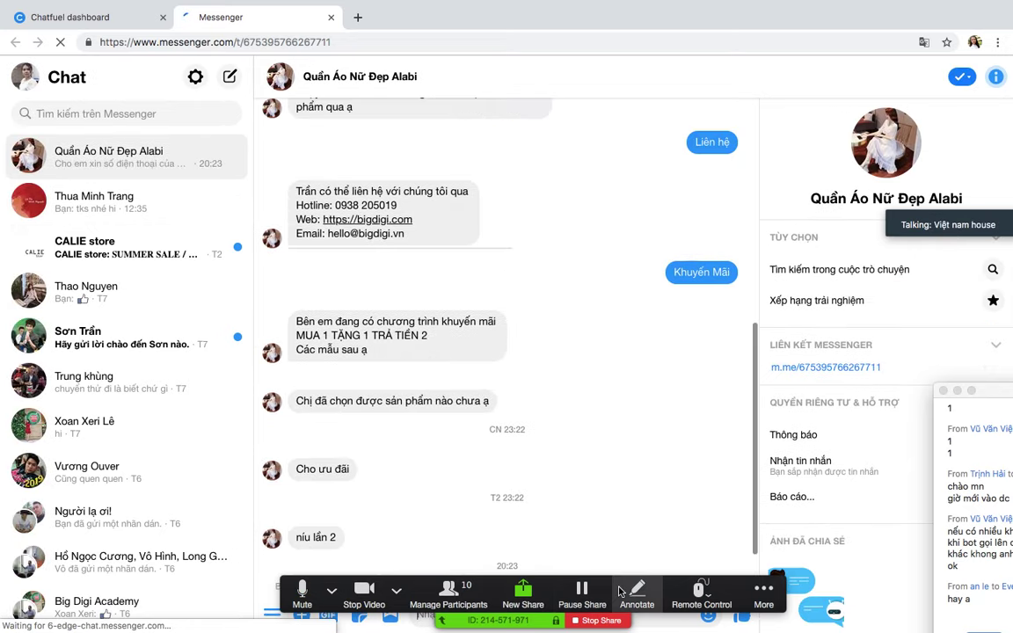
Step: Reply to the bot with a phone number, weight 90 and height 175
left_click_drag(613, 595, 620, 281)
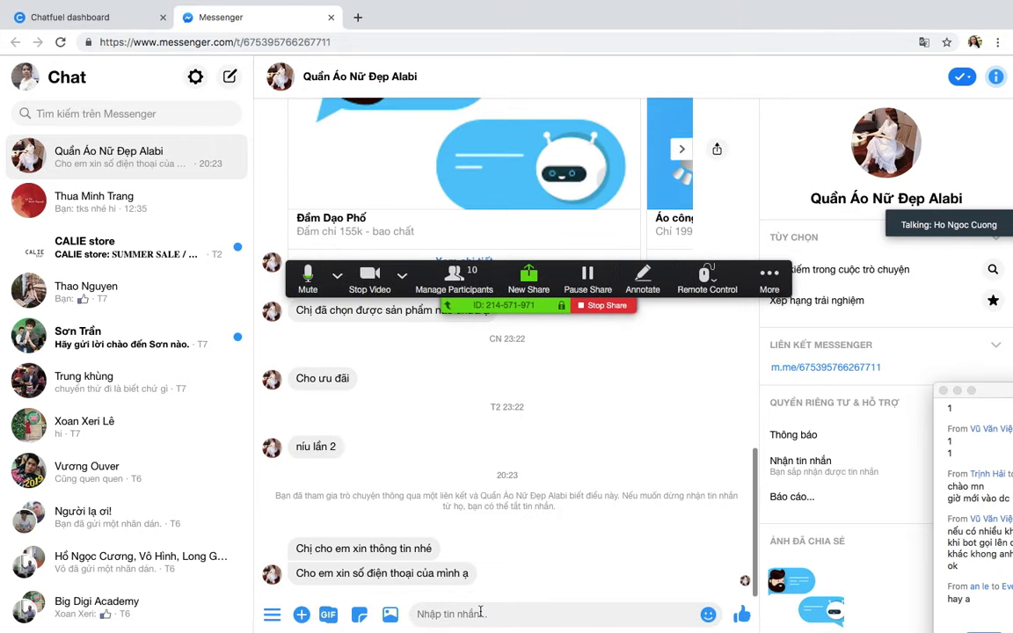
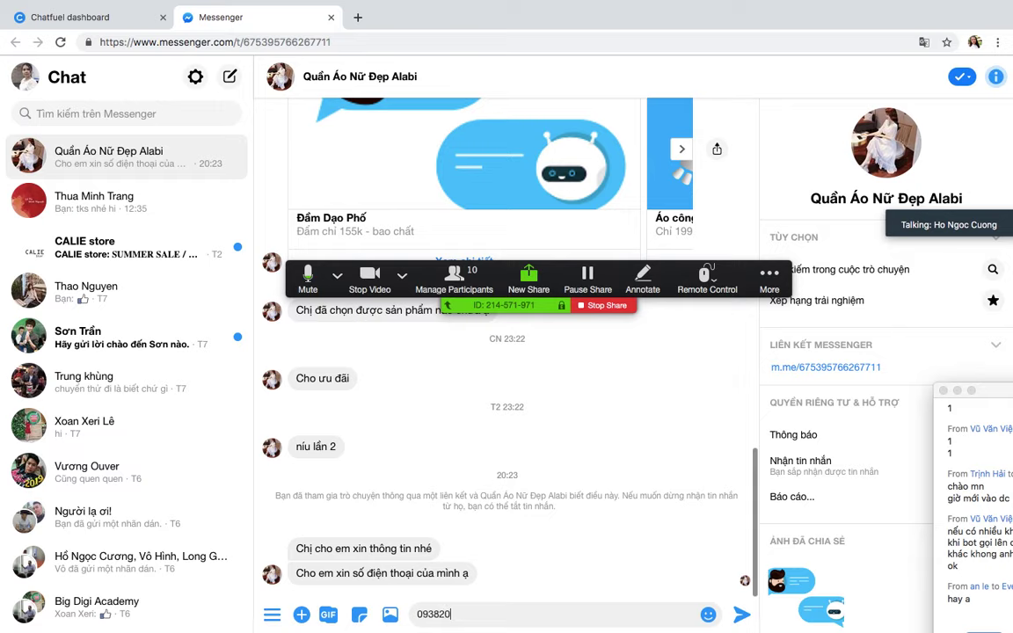
key("Return")
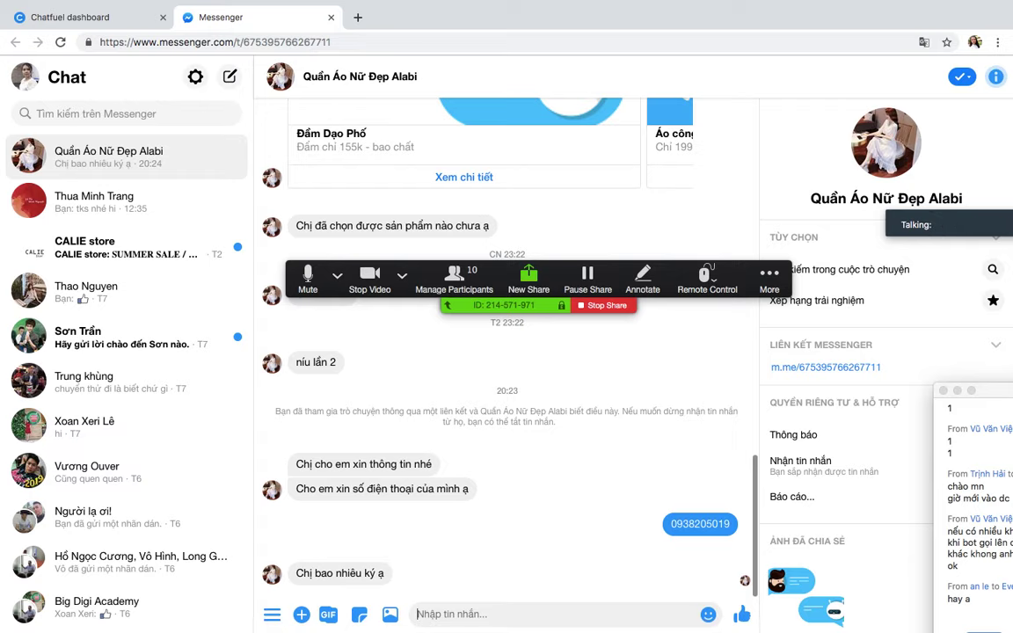
type("90")
key("Return")
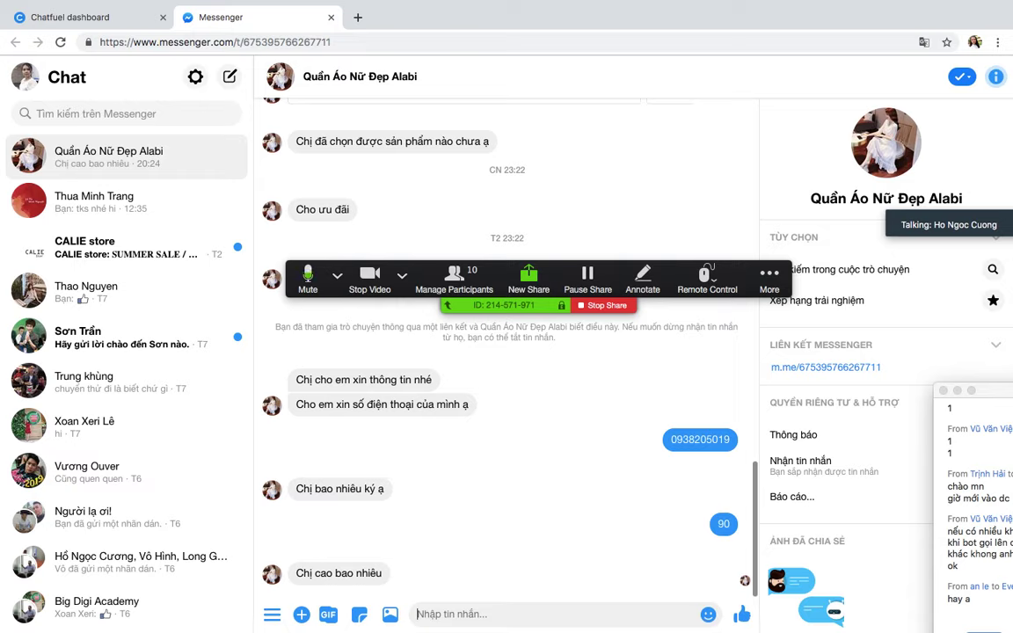
type("17")
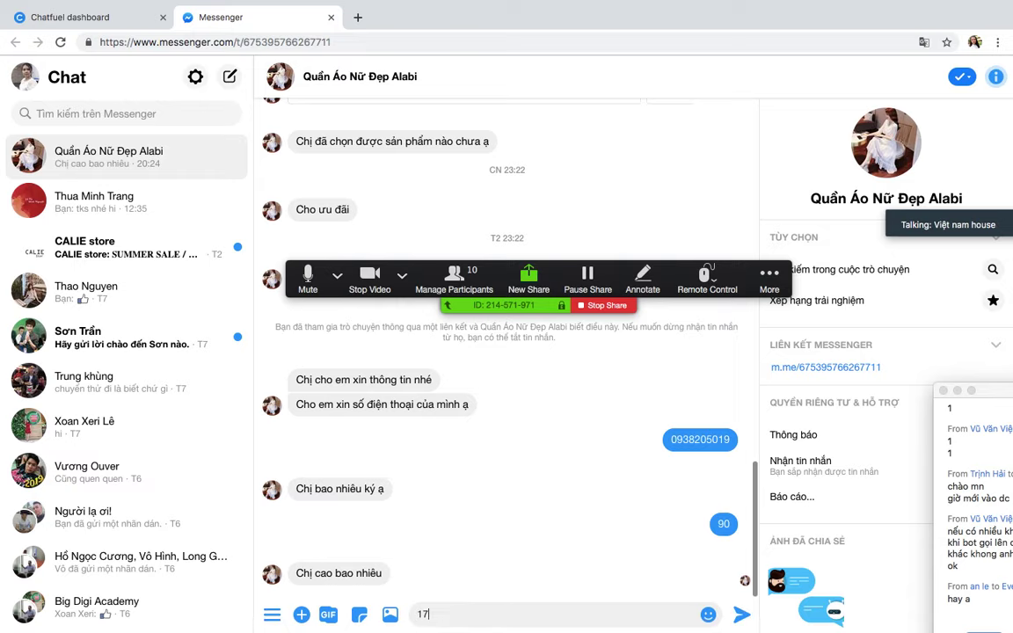
type("5")
key("Return")
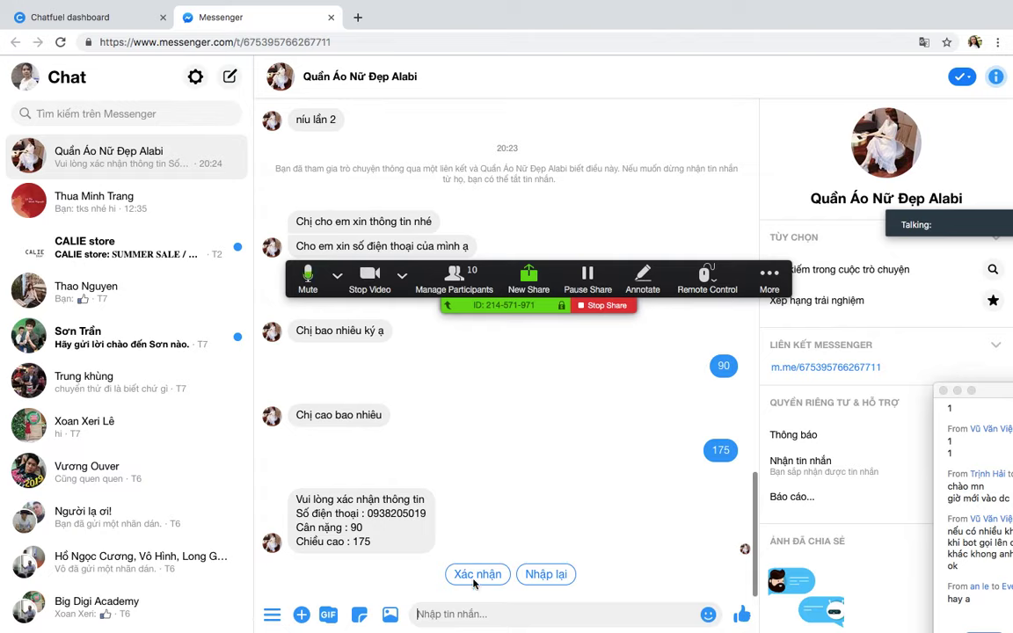
Step: Choose Xác nhận under the bot's summary, then return to the Chatfuel dashboard tab
left_click_drag(368, 513, 428, 516)
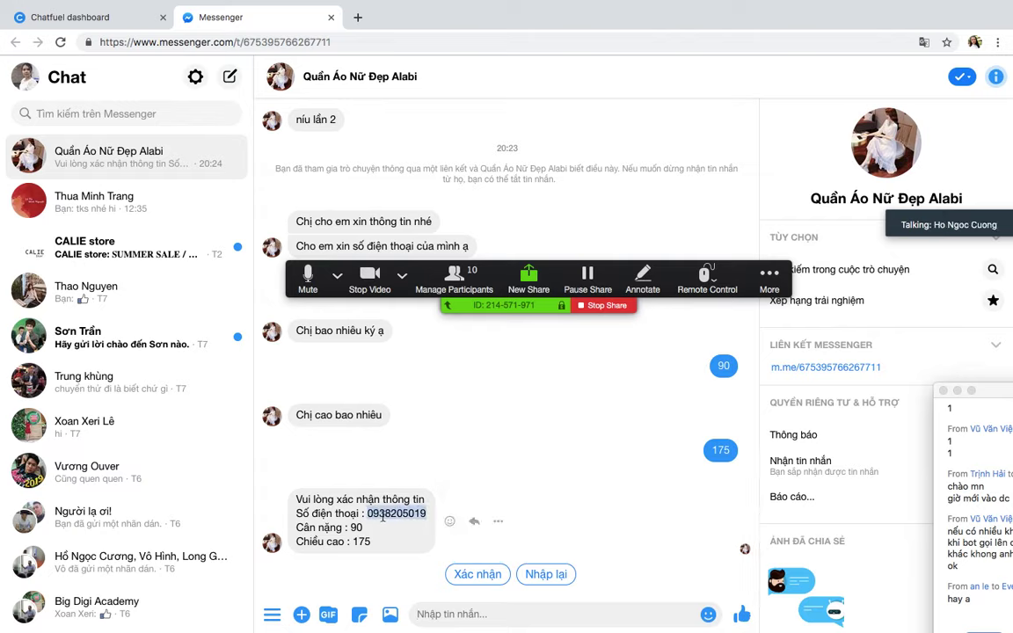
left_click(354, 525)
left_click_drag(354, 542, 429, 542)
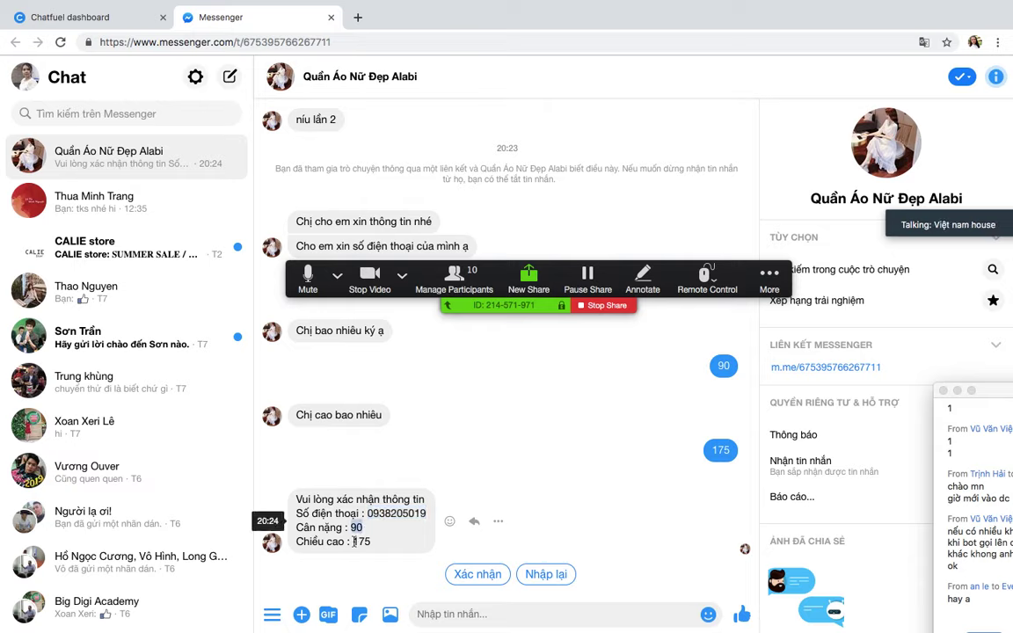
left_click(480, 582)
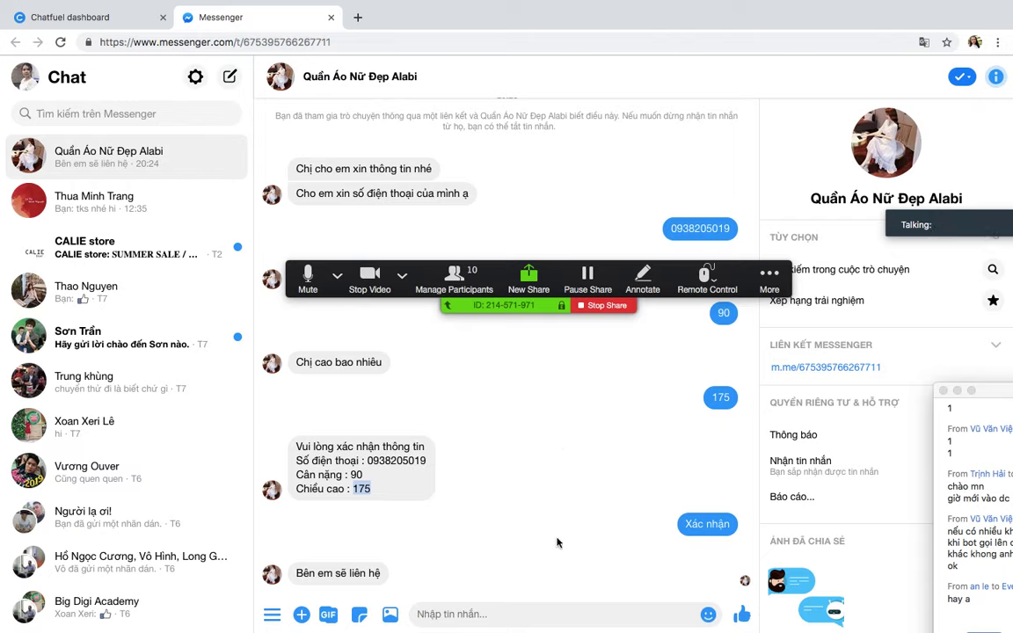
left_click(374, 489)
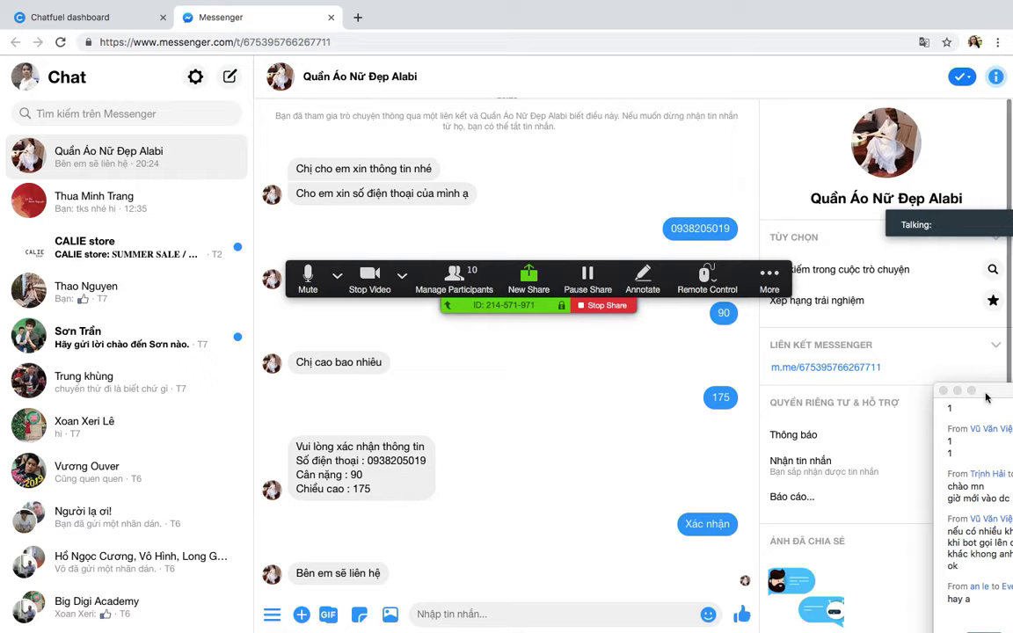
left_click_drag(989, 393, 854, 201)
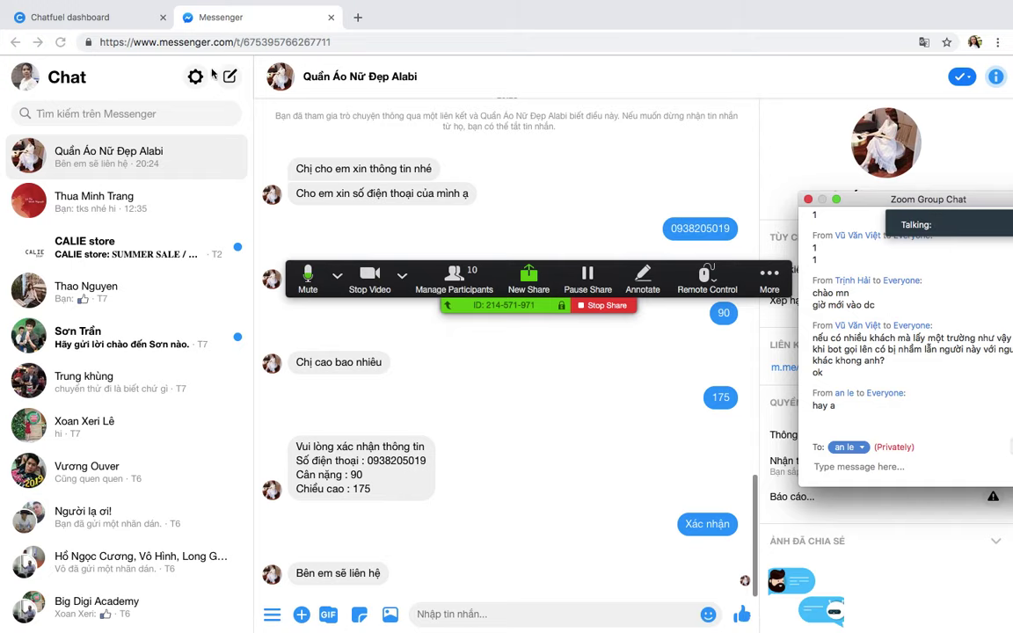
left_click(123, 19)
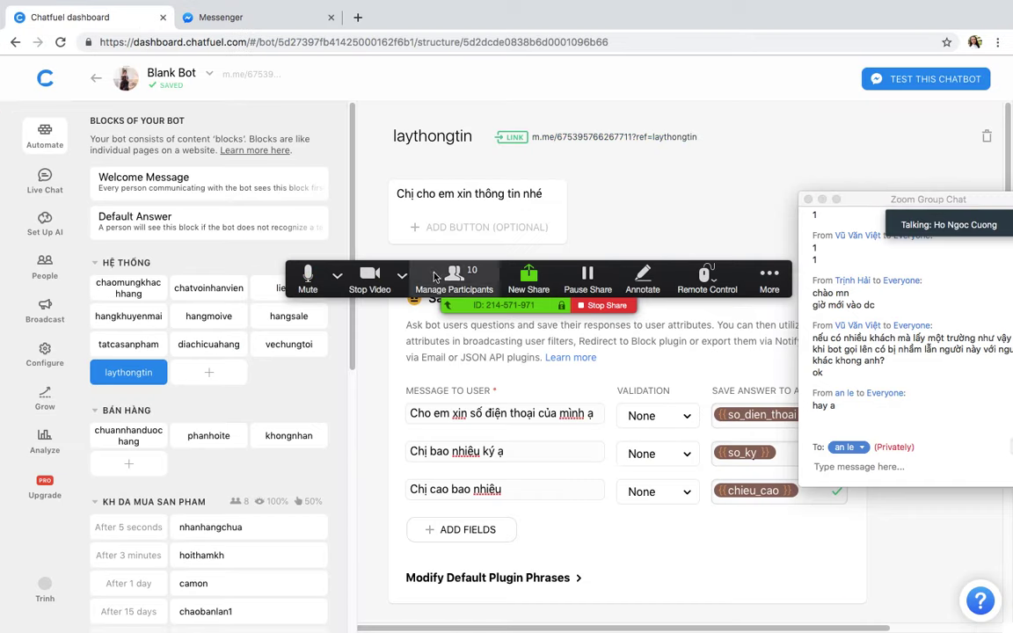
scroll(629, 427, "down", 1)
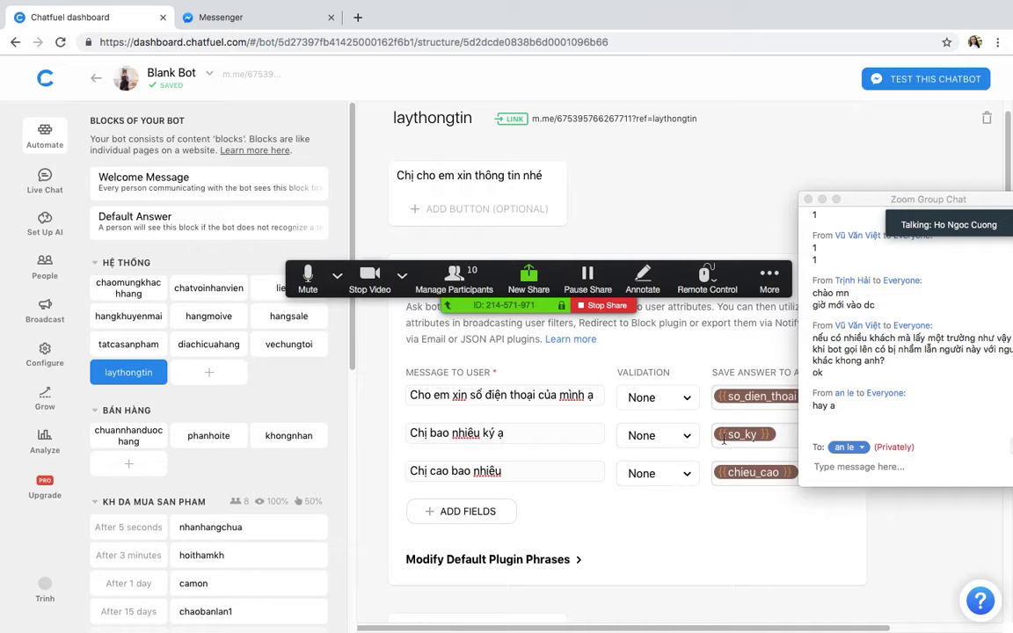
scroll(724, 439, "down", 1)
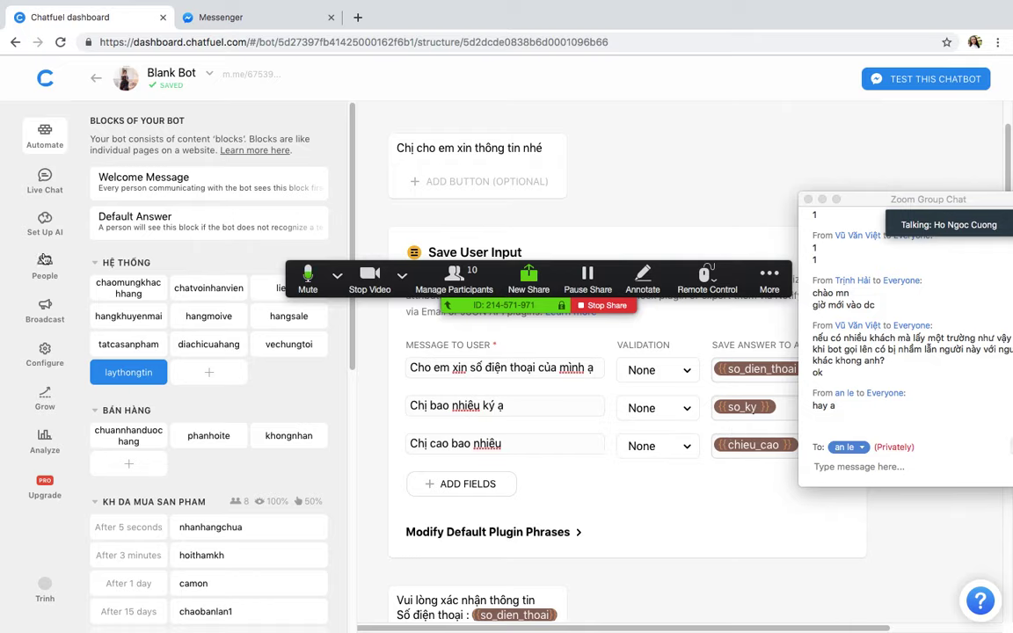
Step: Filter the sent broadcast's audience to so_ky less than 90, then return to the blocks list
left_click(45, 317)
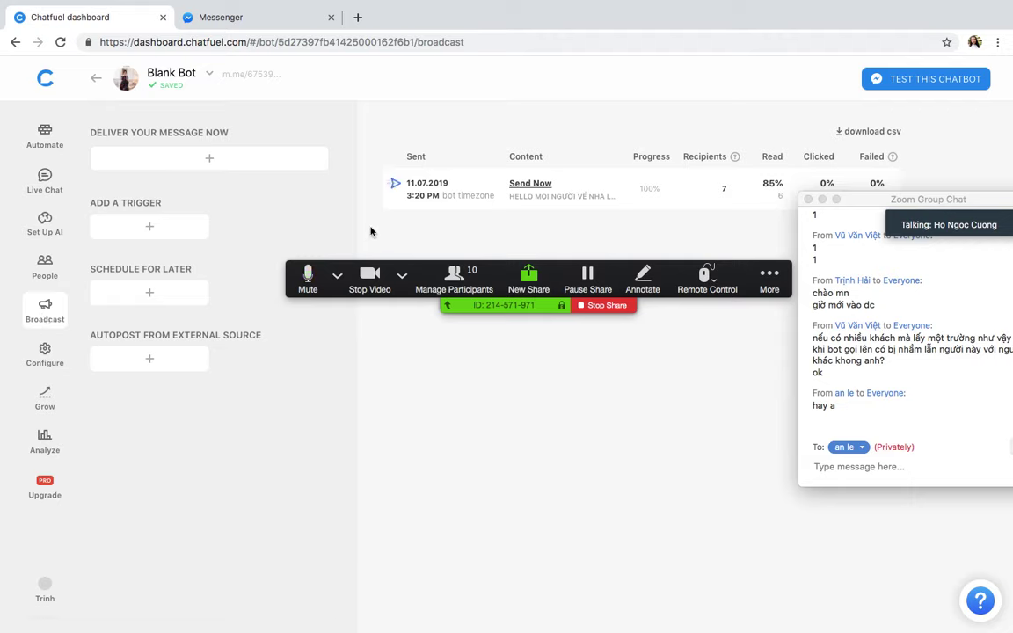
left_click(454, 169)
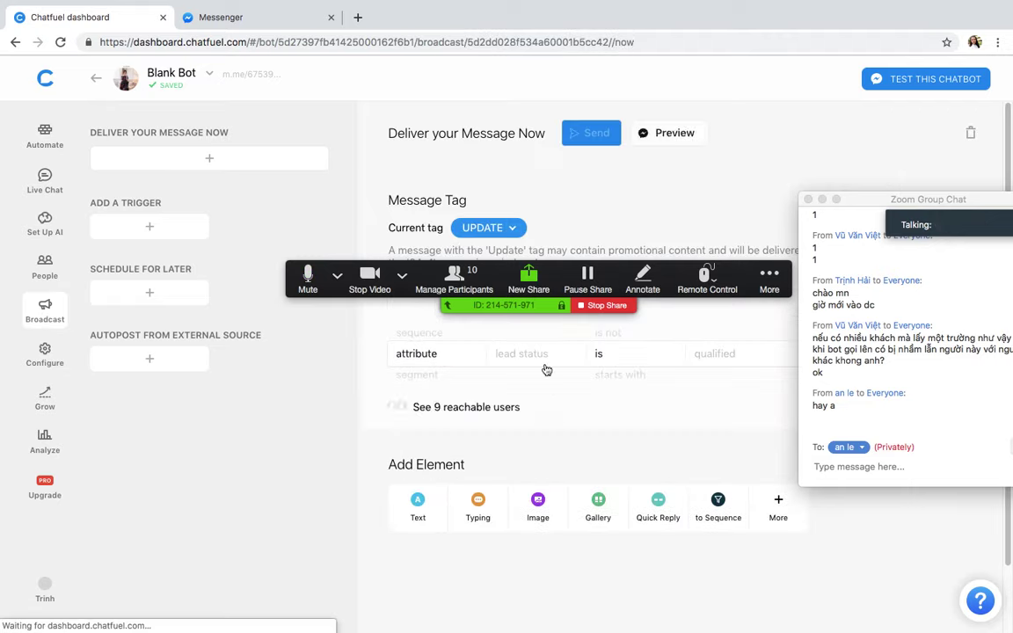
left_click(543, 356)
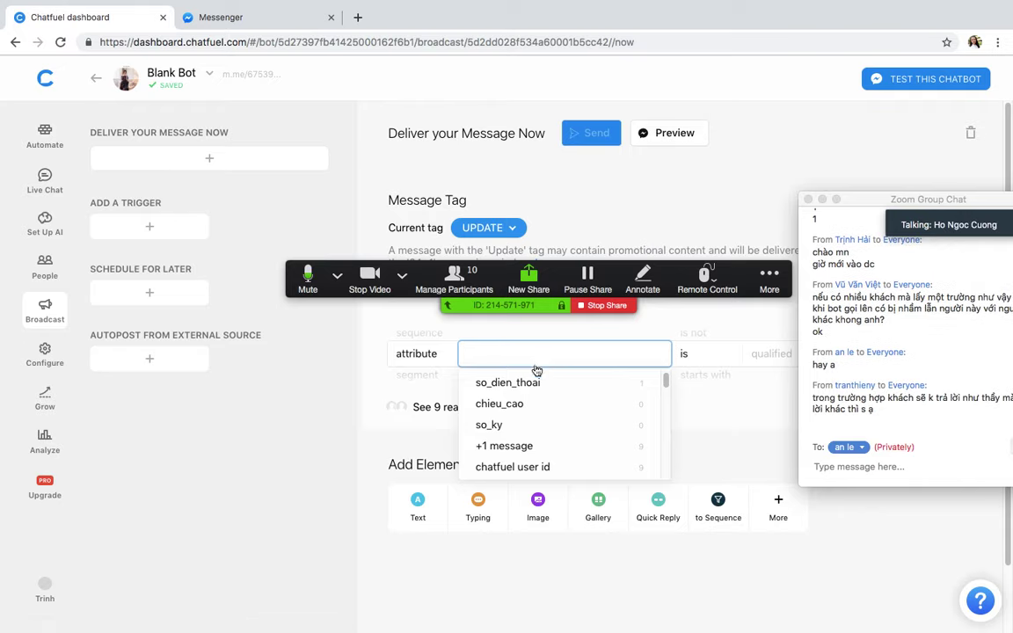
left_click(503, 425)
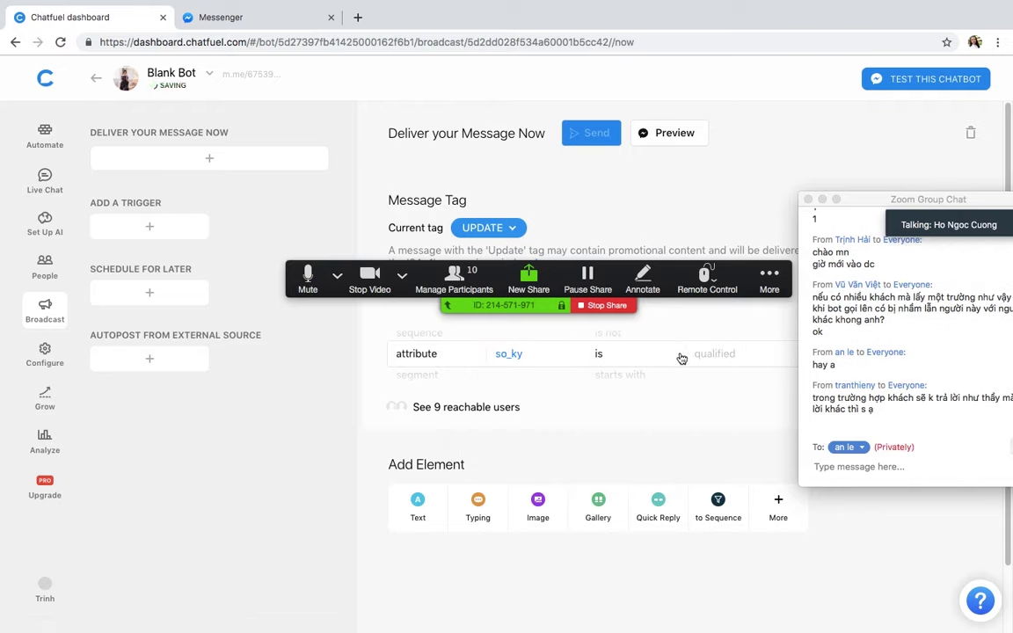
left_click(616, 359)
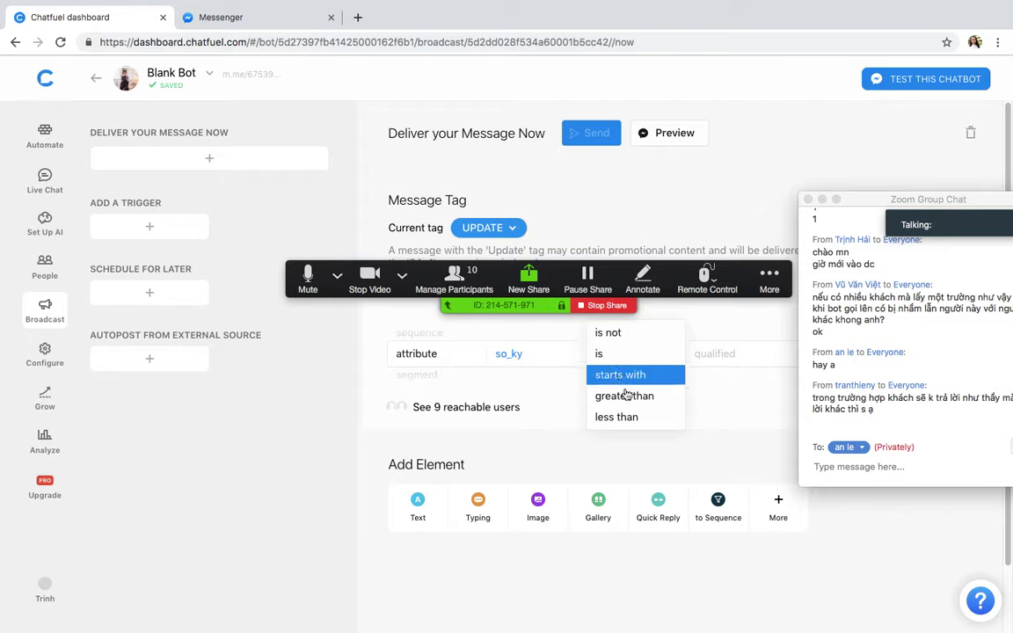
left_click_drag(627, 397, 628, 422)
left_click(637, 355)
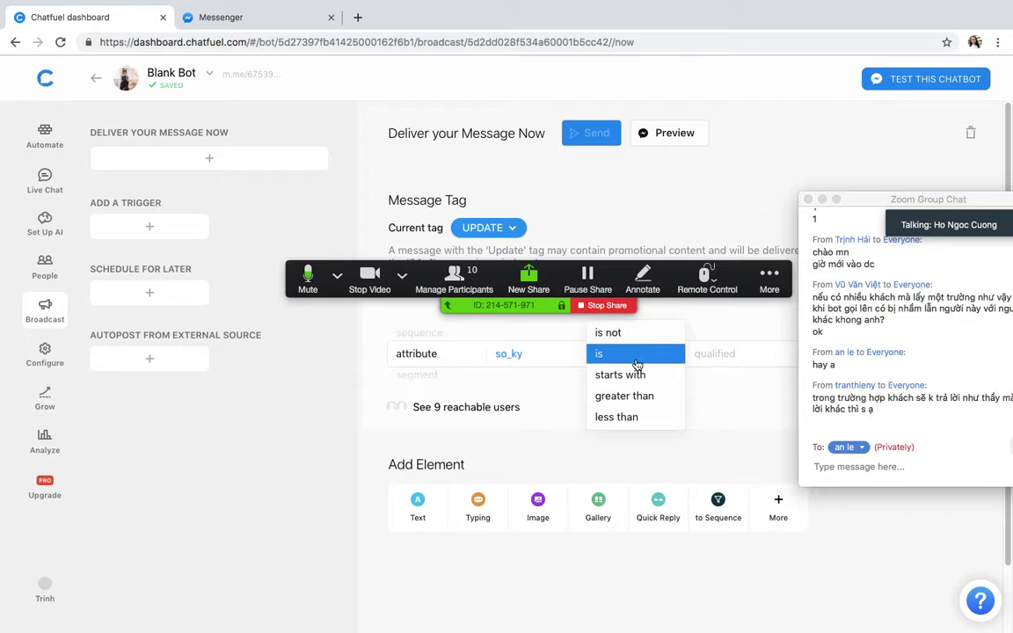
left_click(622, 418)
left_click(714, 353)
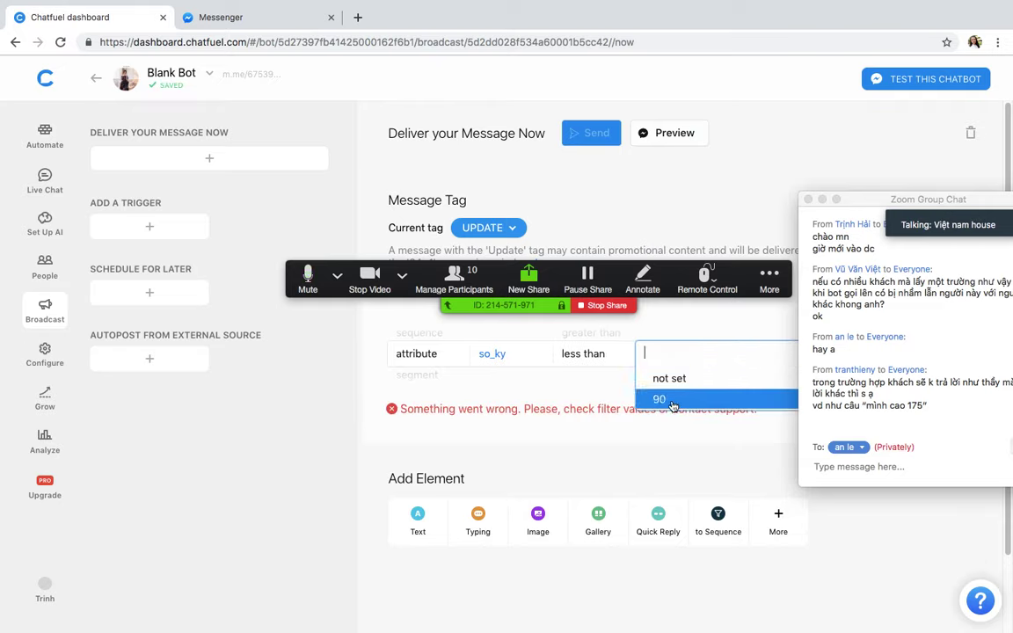
left_click(672, 401)
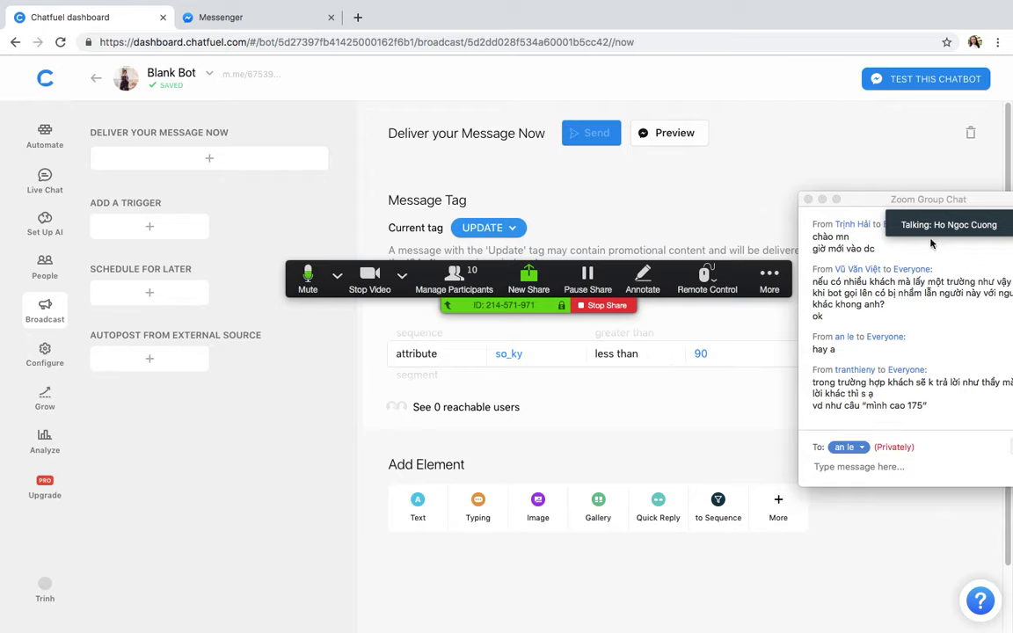
left_click_drag(870, 198, 810, 211)
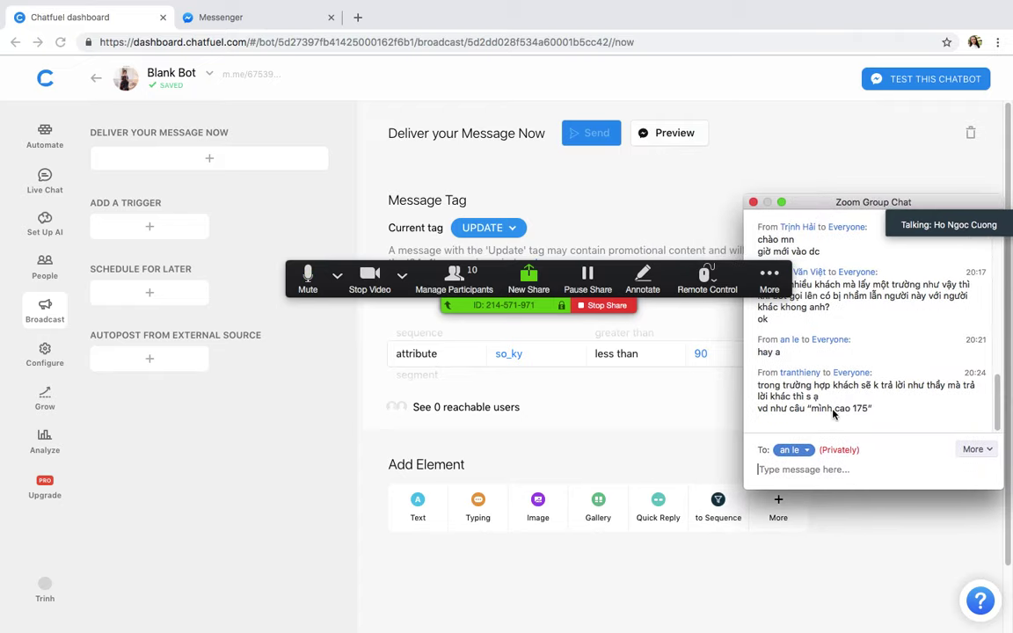
left_click(45, 134)
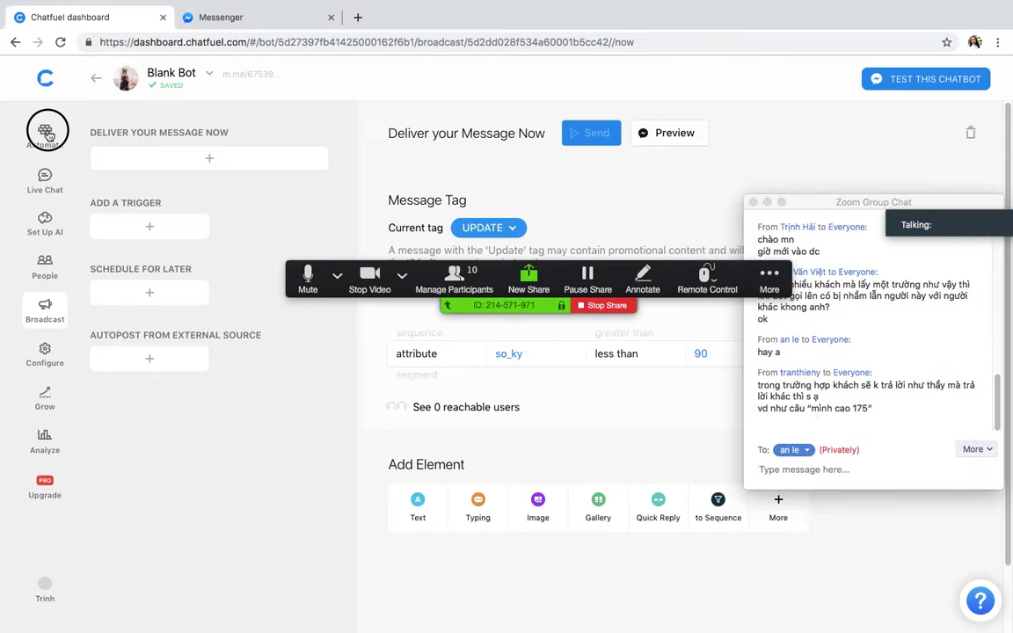
Step: Open laythongtin, review its phone, weight and height questions, and launch its m.me link
scroll(280, 387, "down", 6)
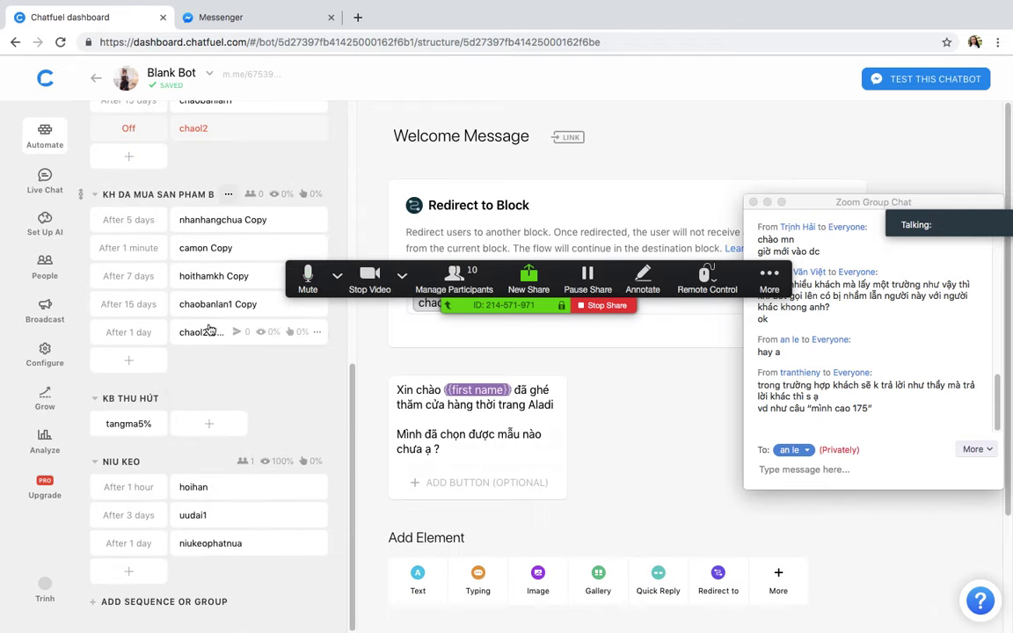
scroll(227, 385, "up", 7)
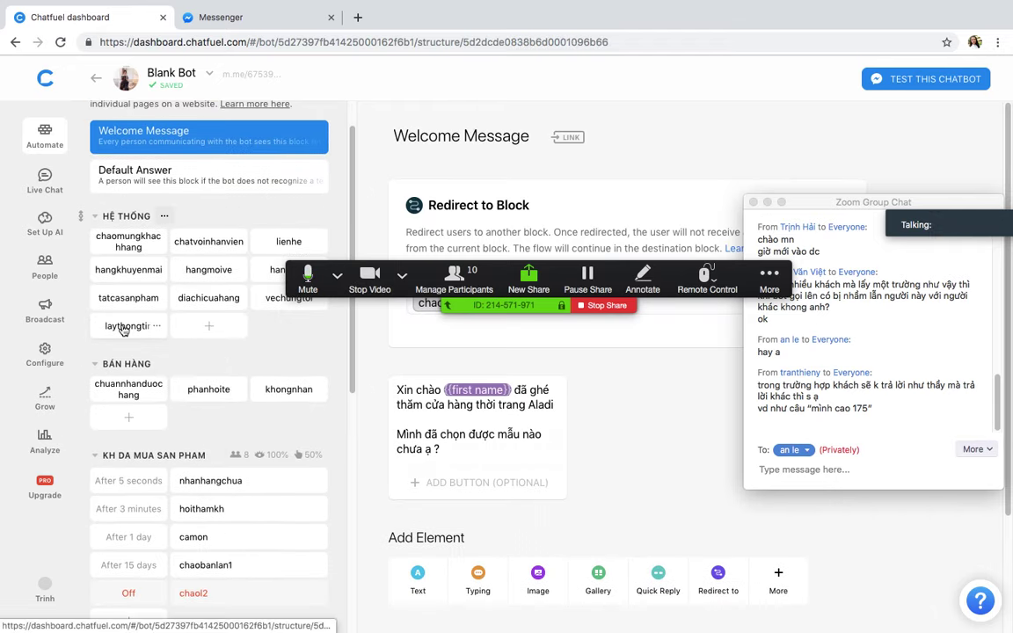
left_click(121, 324)
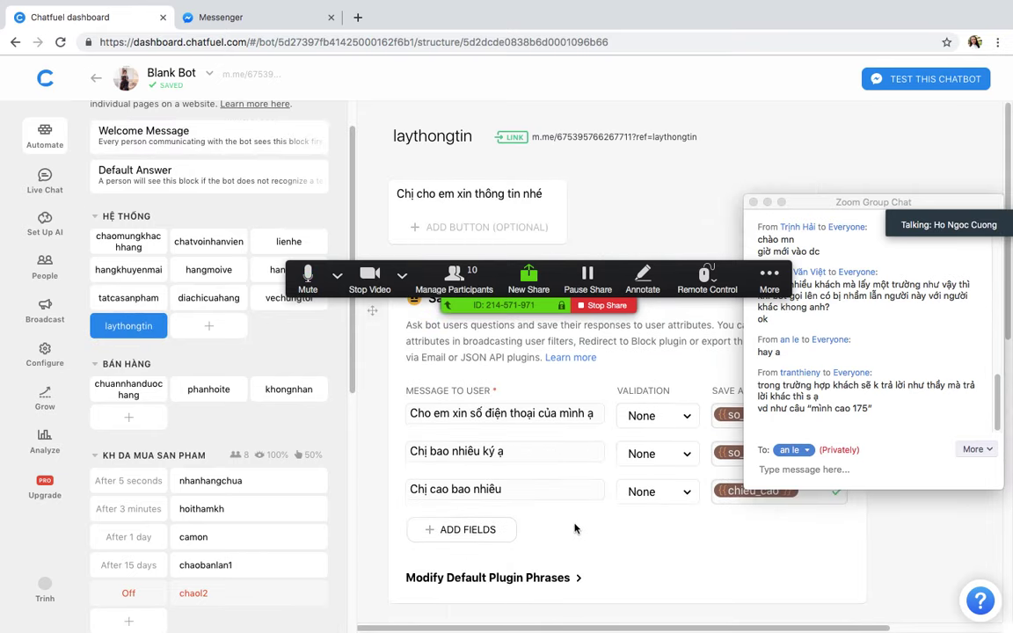
scroll(683, 611, "right", 3)
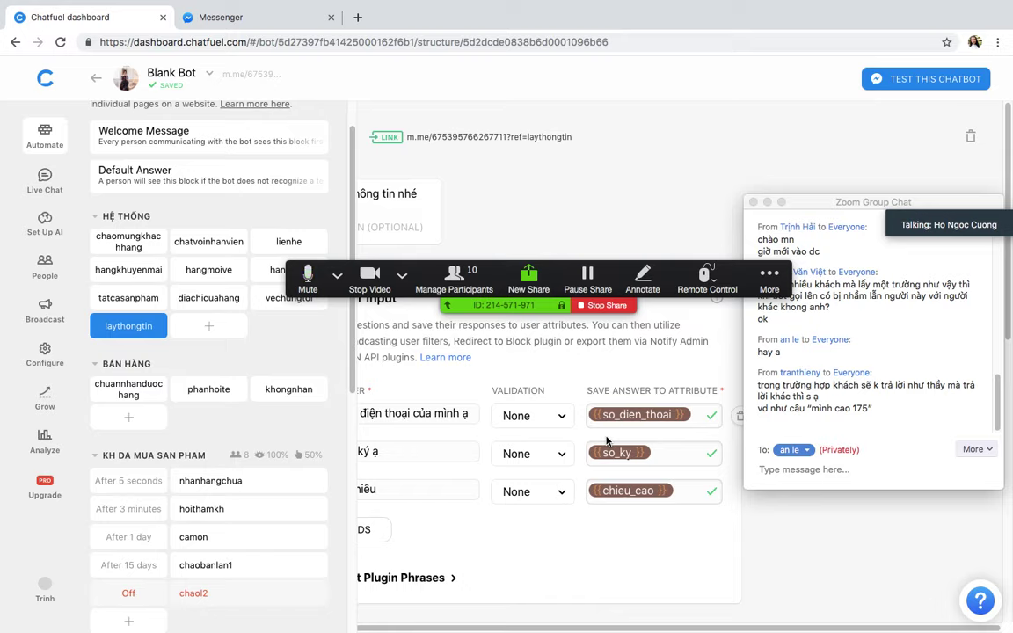
left_click_drag(610, 626, 556, 625)
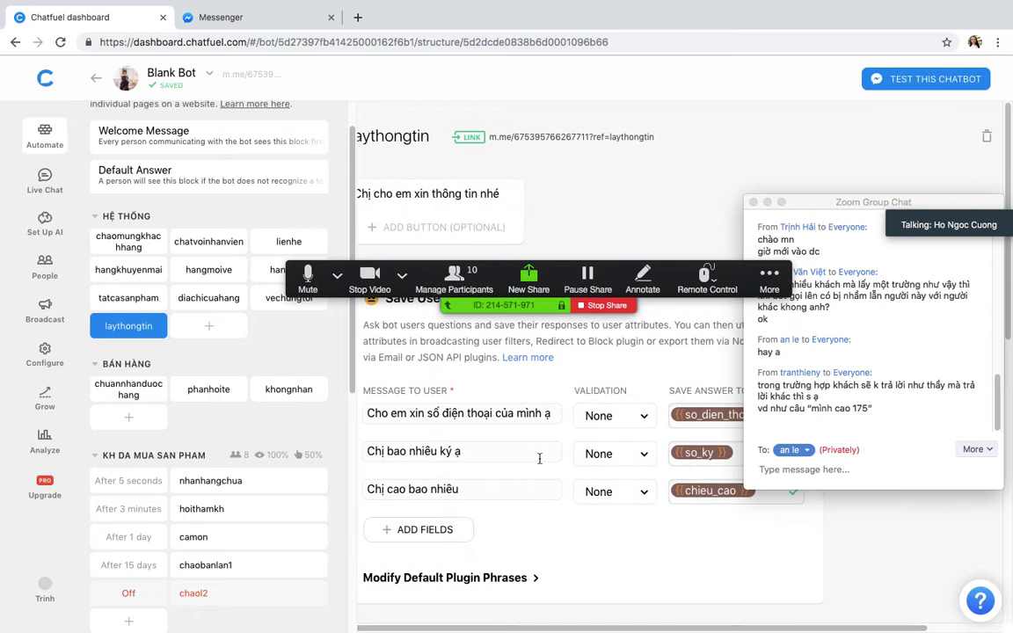
left_click(438, 416)
left_click(440, 451)
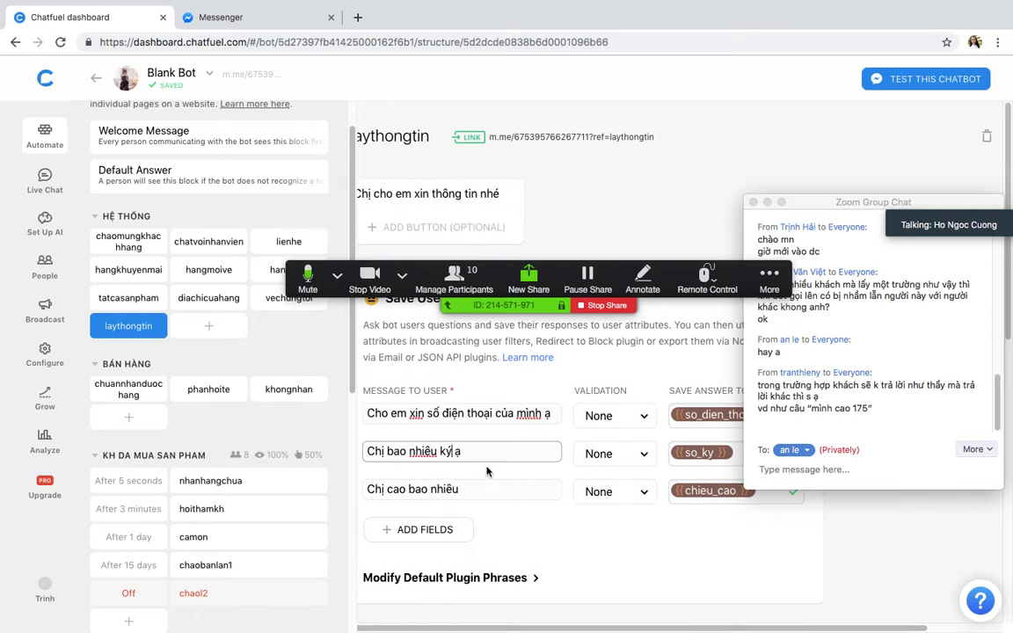
left_click(511, 489)
left_click(571, 138)
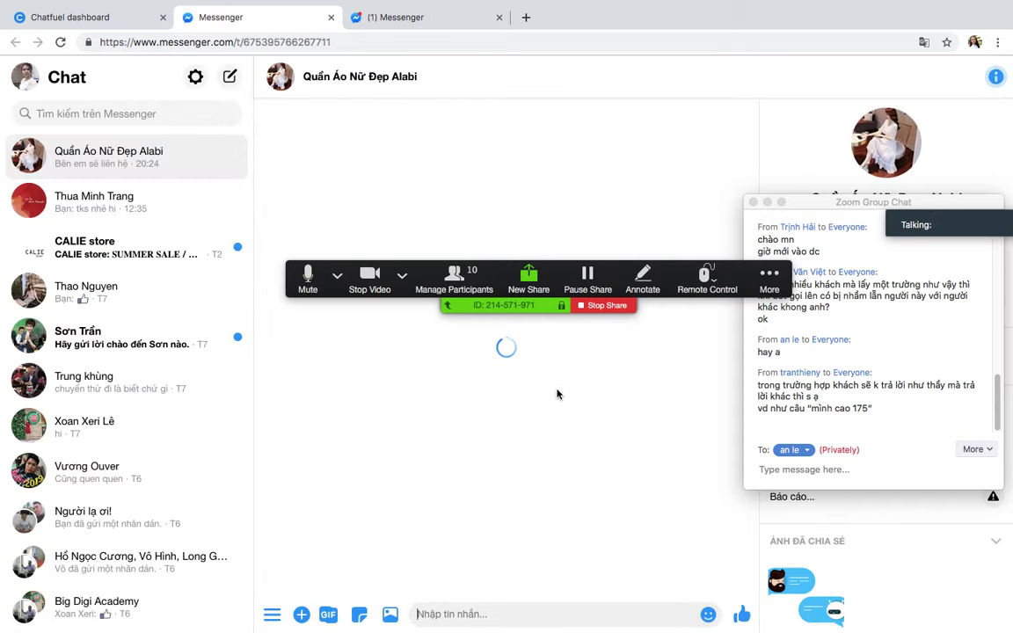
Step: Answer the bot with a phone number, 'sa' for weight and 'sao may không trả lơif tao' for height
left_click(479, 616)
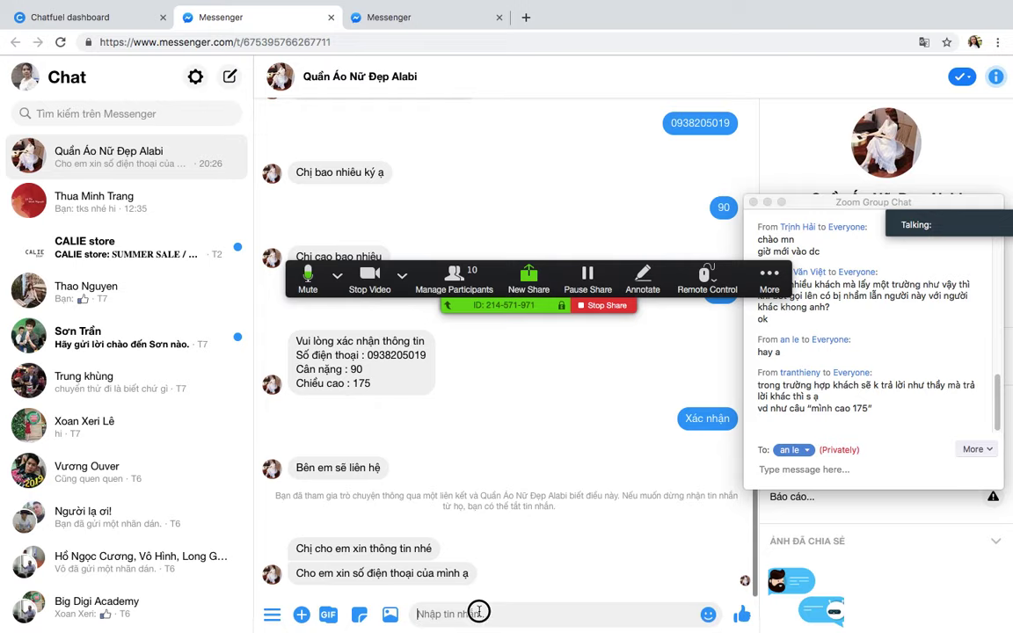
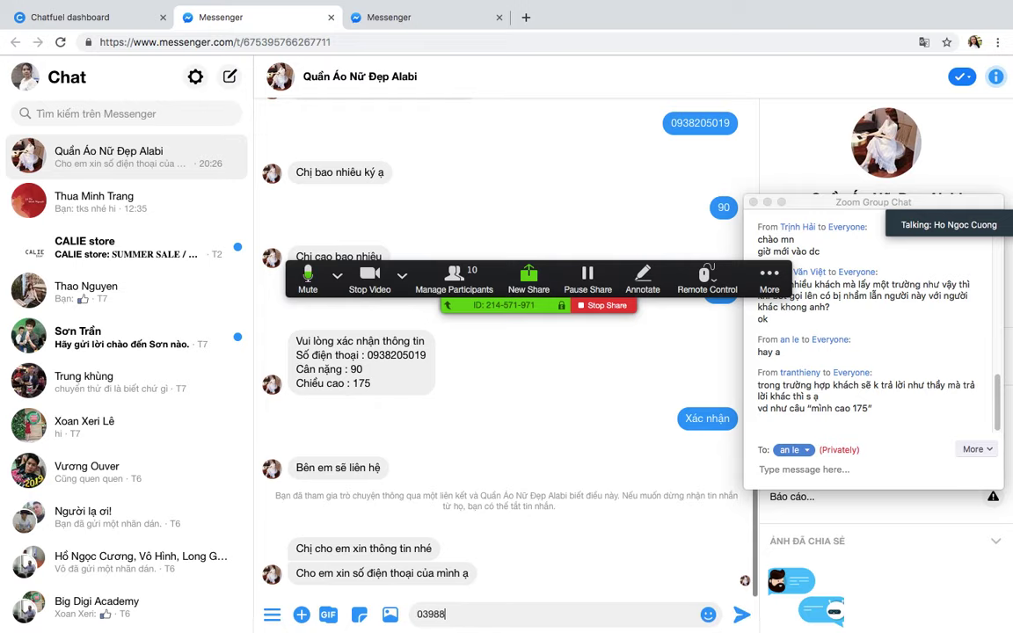
key("Return")
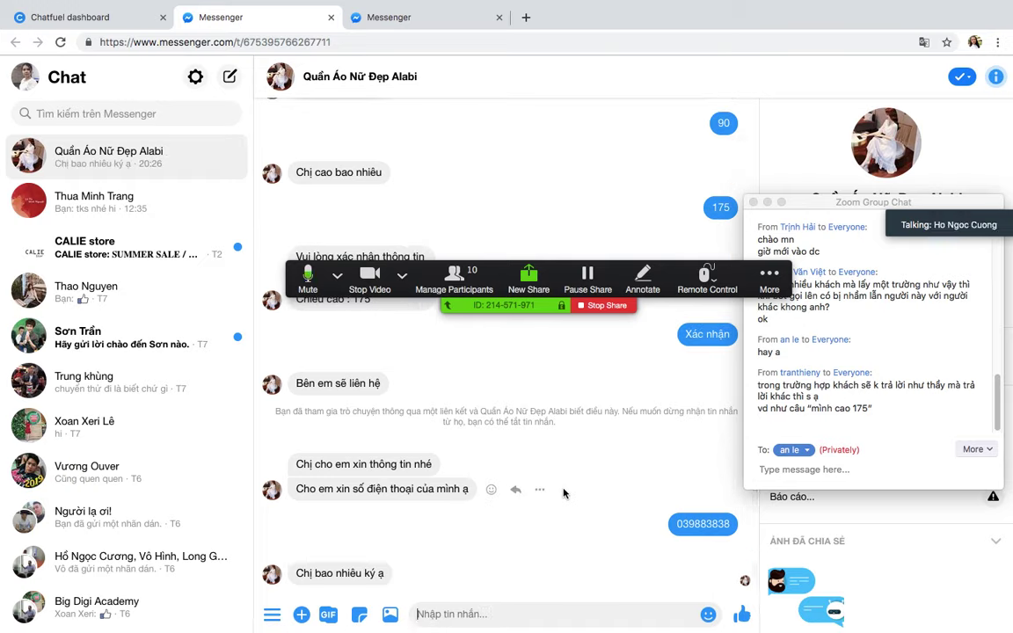
type("sao phải xin ký")
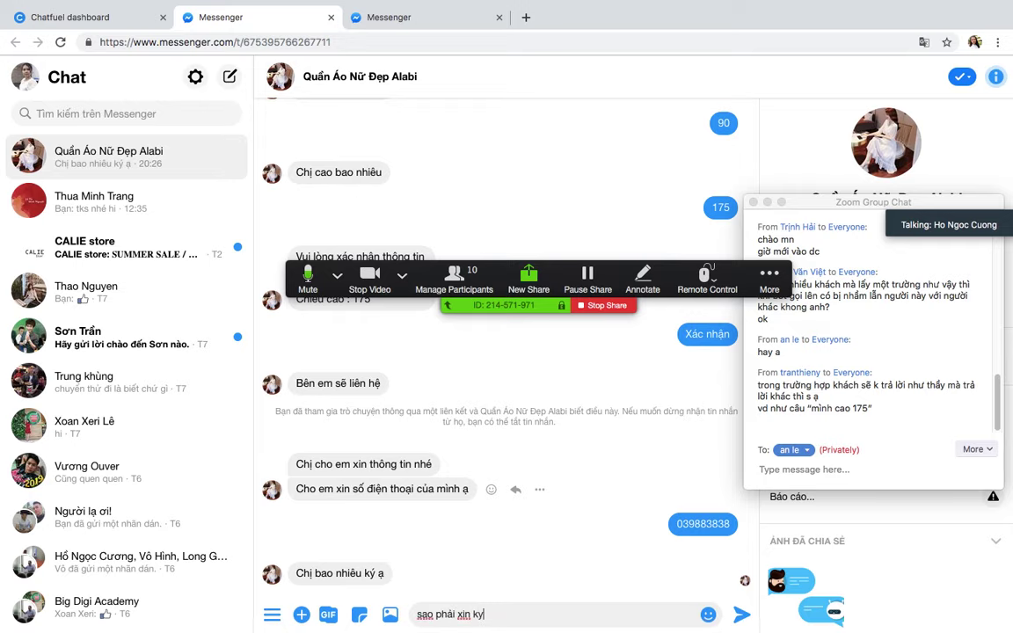
key("Return")
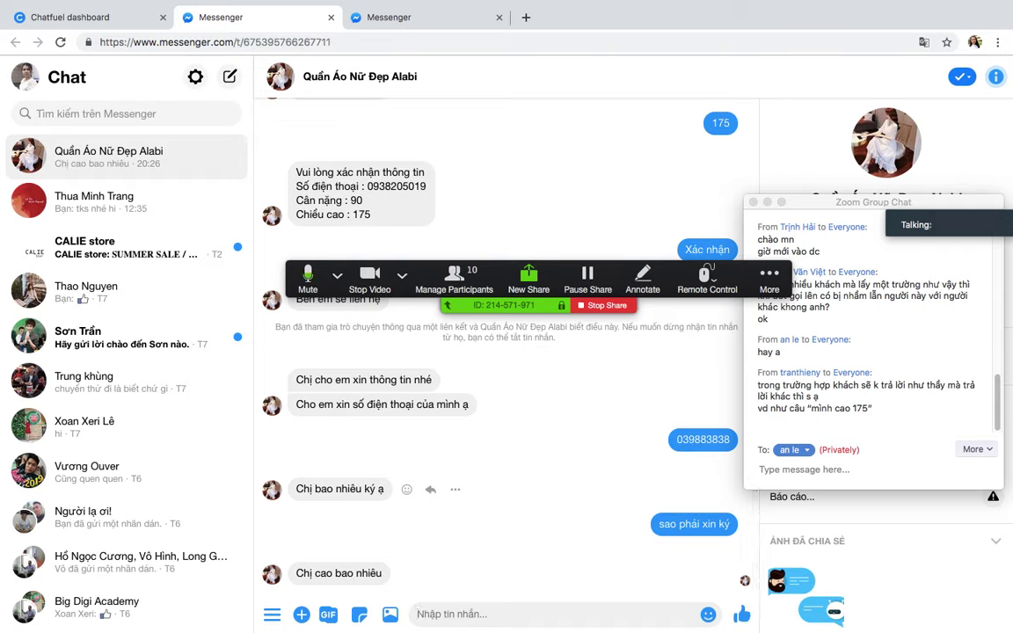
type("sao ma")
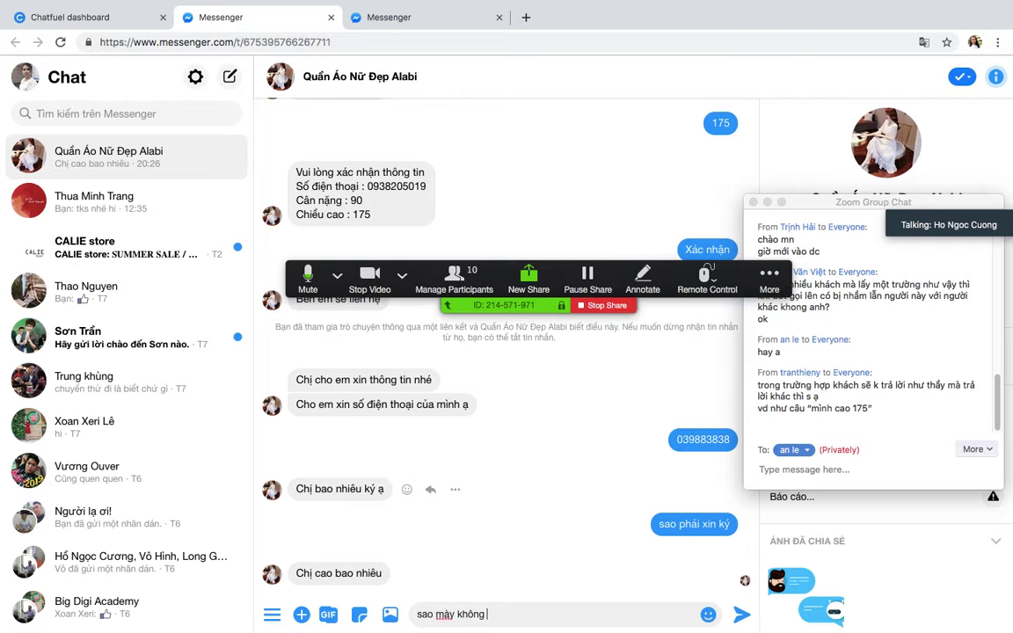
type("y không trả lơif ")
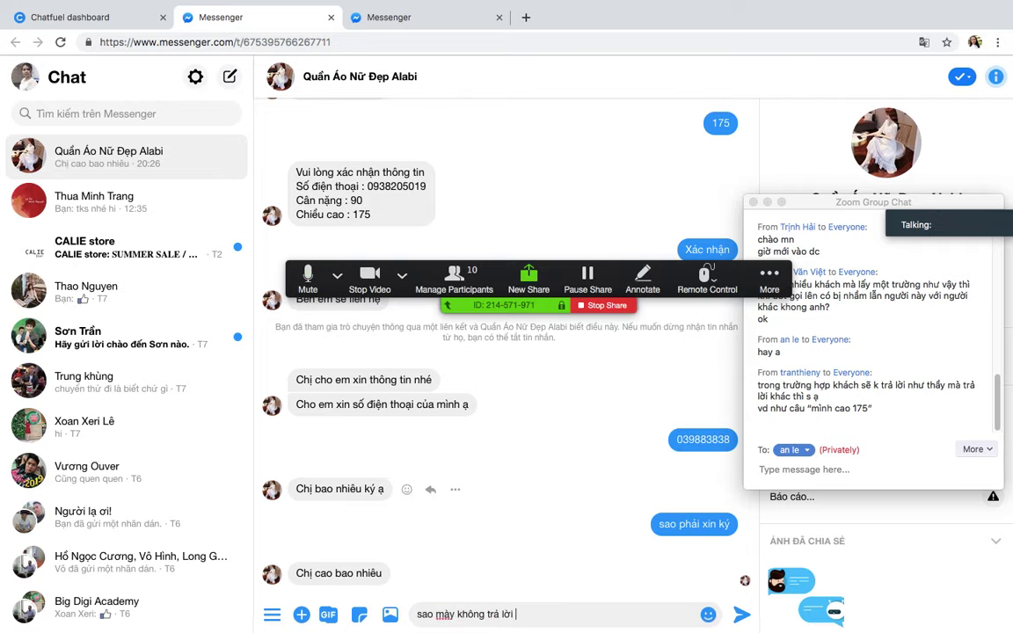
type("tao")
key("Return")
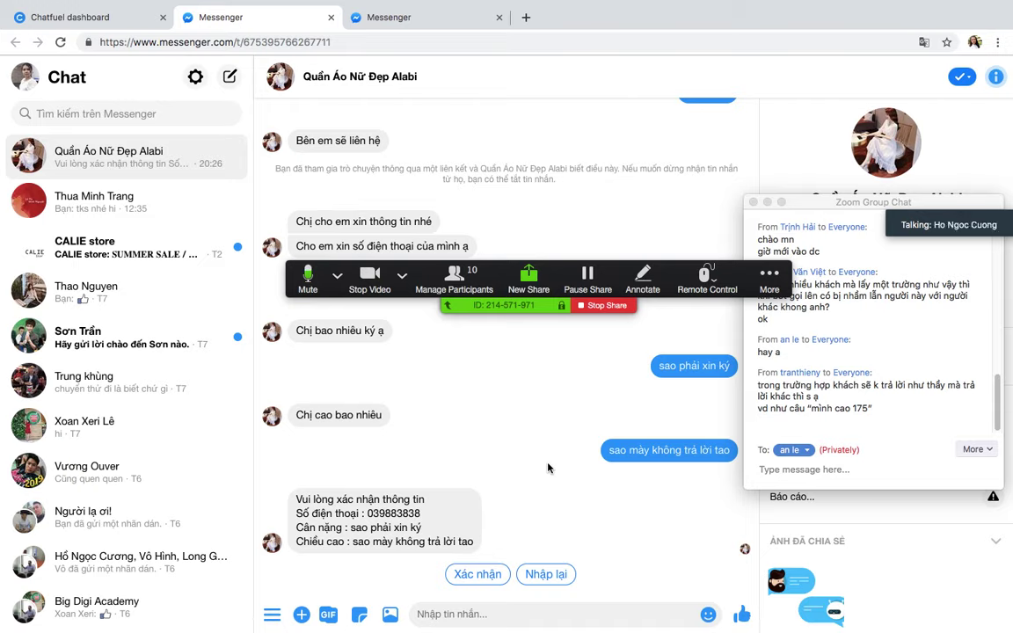
Step: Choose Xác nhận under the bot's summary so it replies 'Bên em sẽ liên hệ'
mouse_move(547, 452)
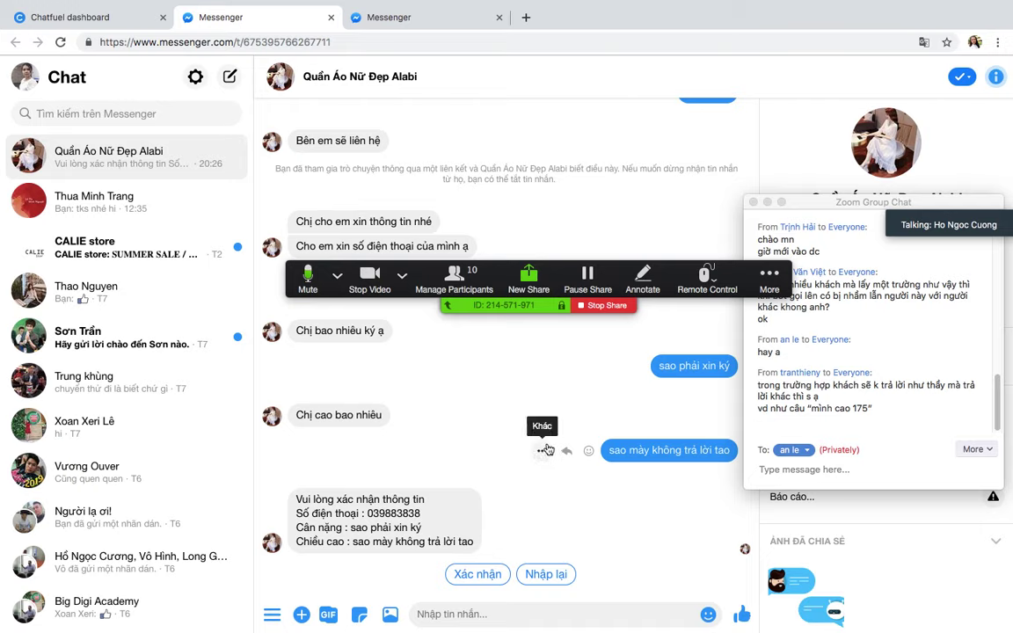
left_click(493, 574)
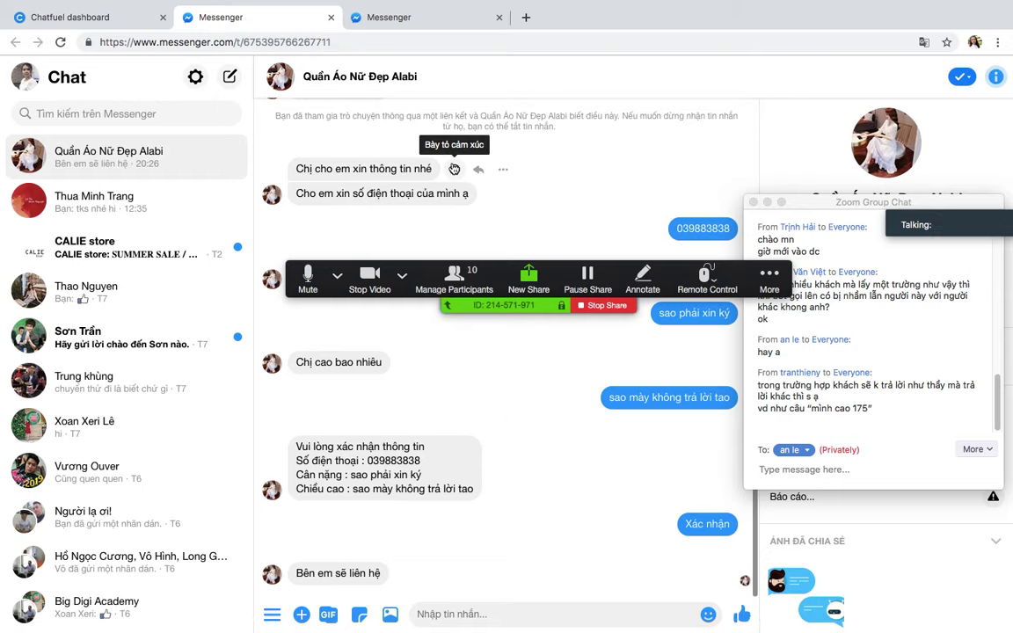
Step: Leave Chrome full screen and move to the Messenger space showing the Supper Bot chat
key("ctrl+super+f")
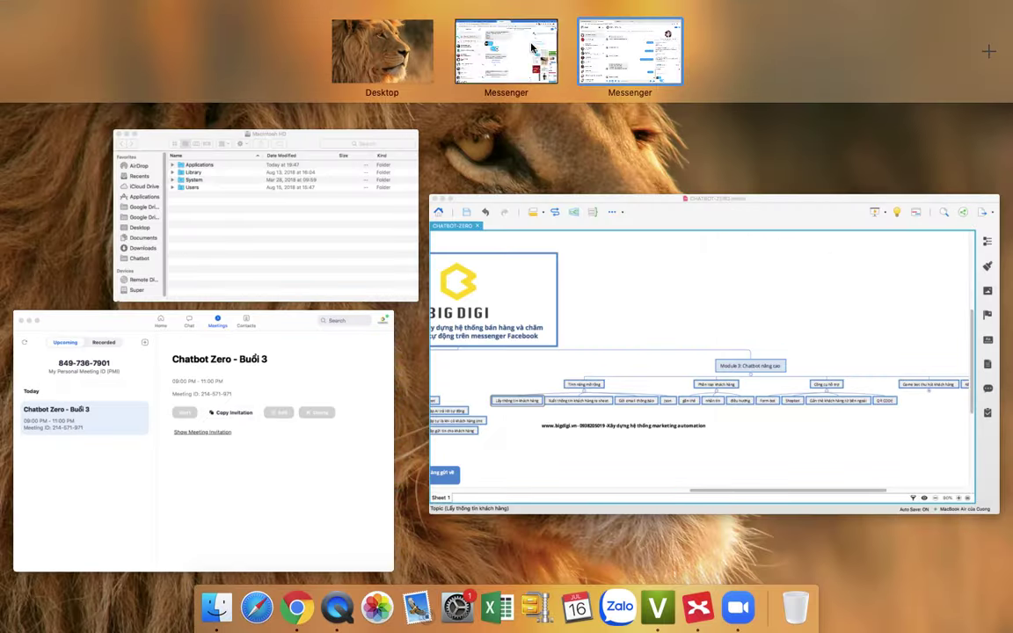
key("ctrl+Right")
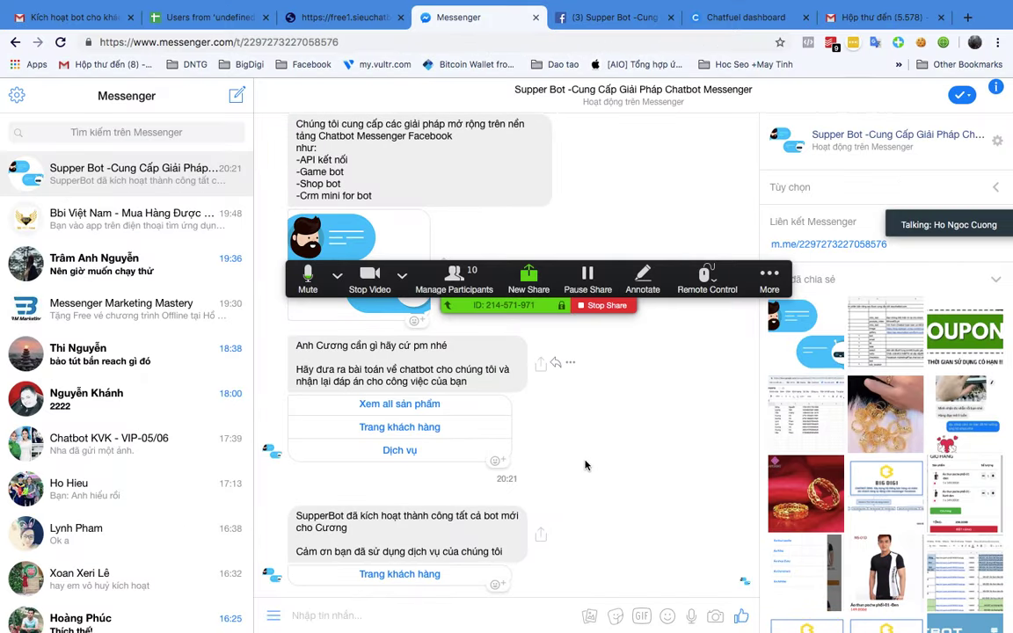
Step: Scroll up to the form carousel, preview the Form Viral Bot gift registration form, then close it
scroll(528, 414, "up", 10)
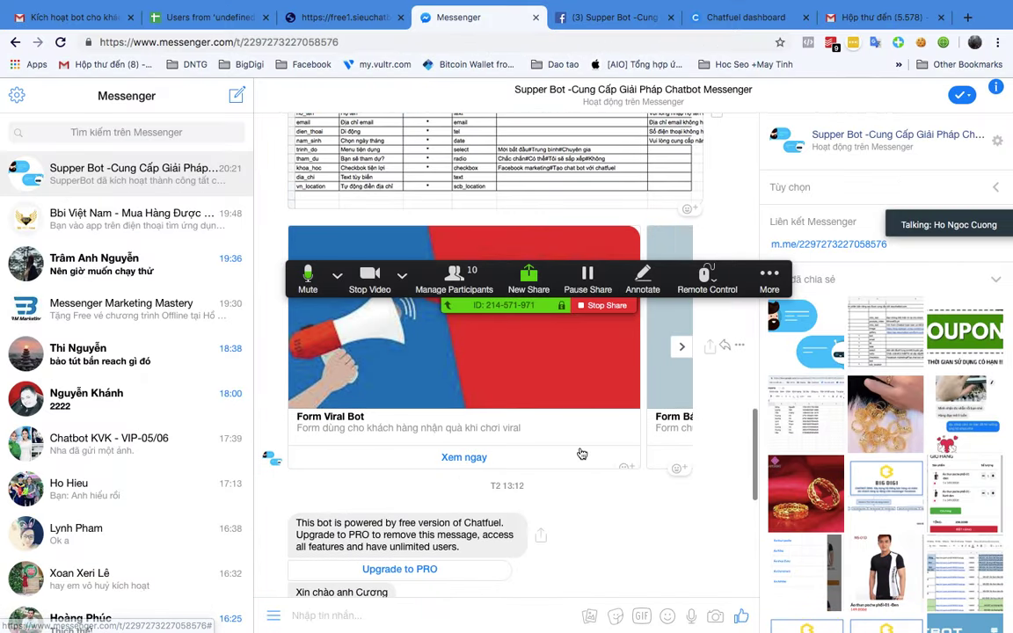
scroll(615, 523, "up", 1)
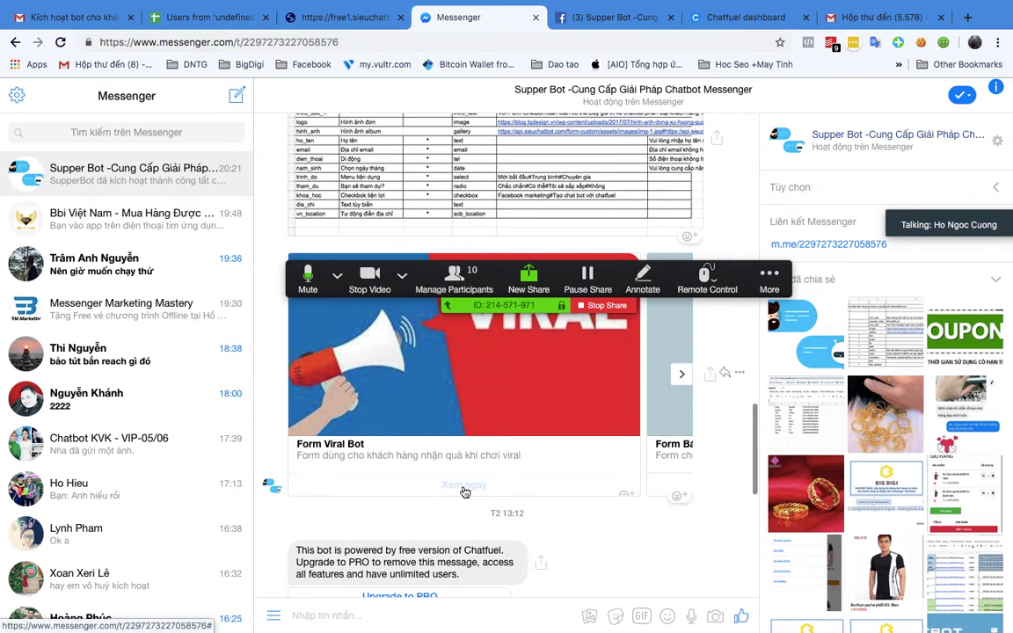
left_click(512, 429)
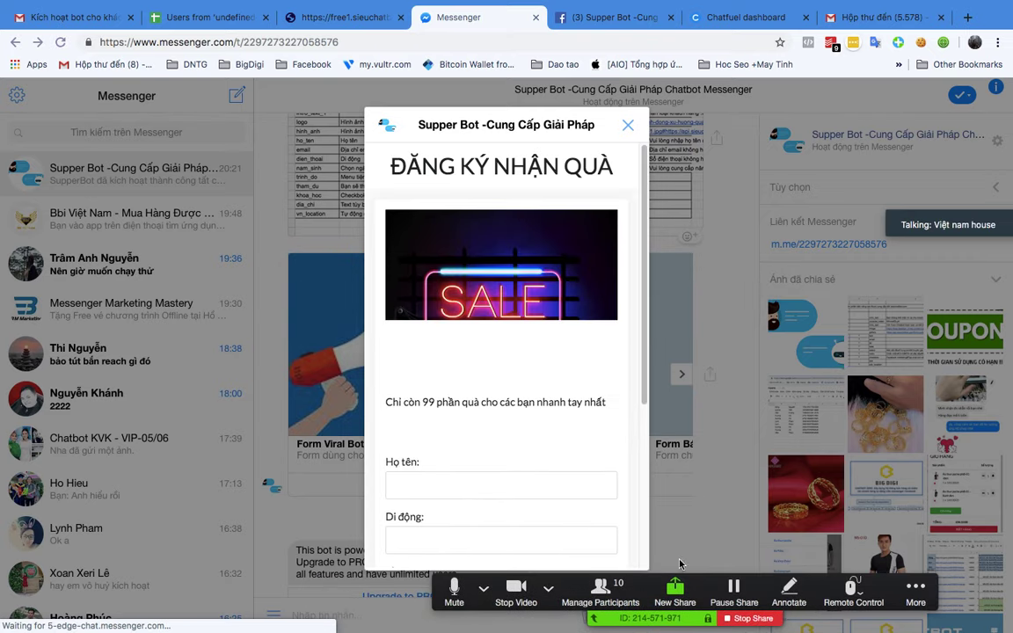
scroll(465, 400, "down", 1)
scroll(464, 405, "down", 3)
scroll(466, 404, "up", 3)
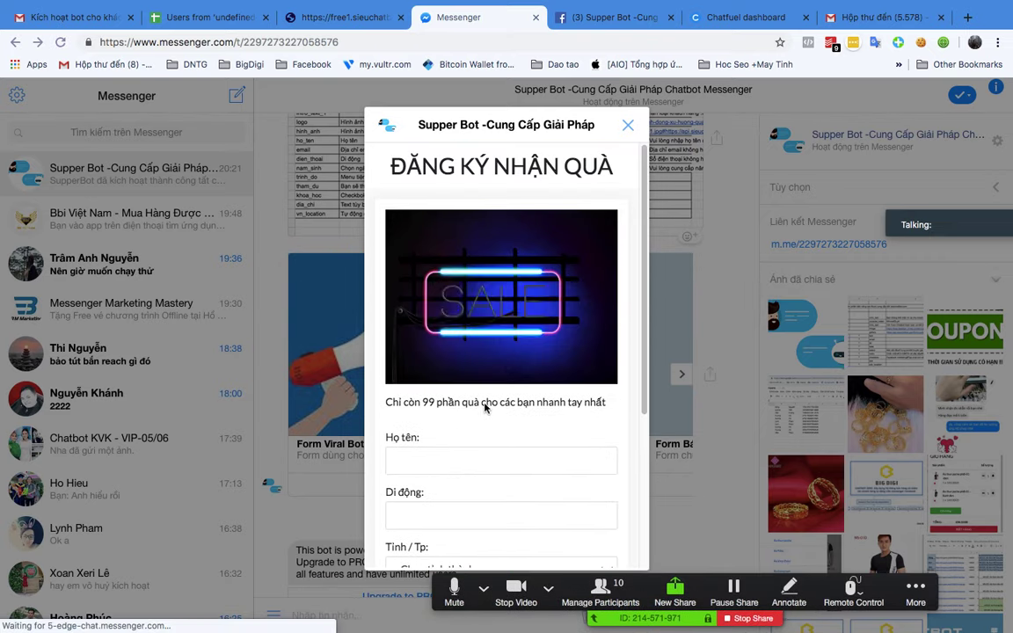
scroll(484, 407, "down", 3)
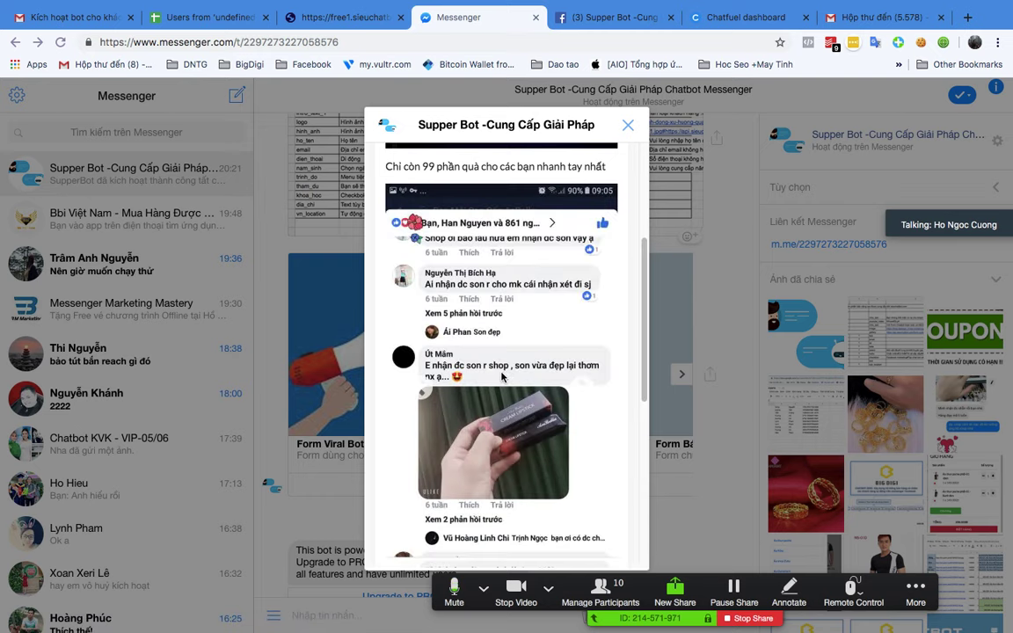
scroll(501, 384, "down", 3)
left_click(630, 124)
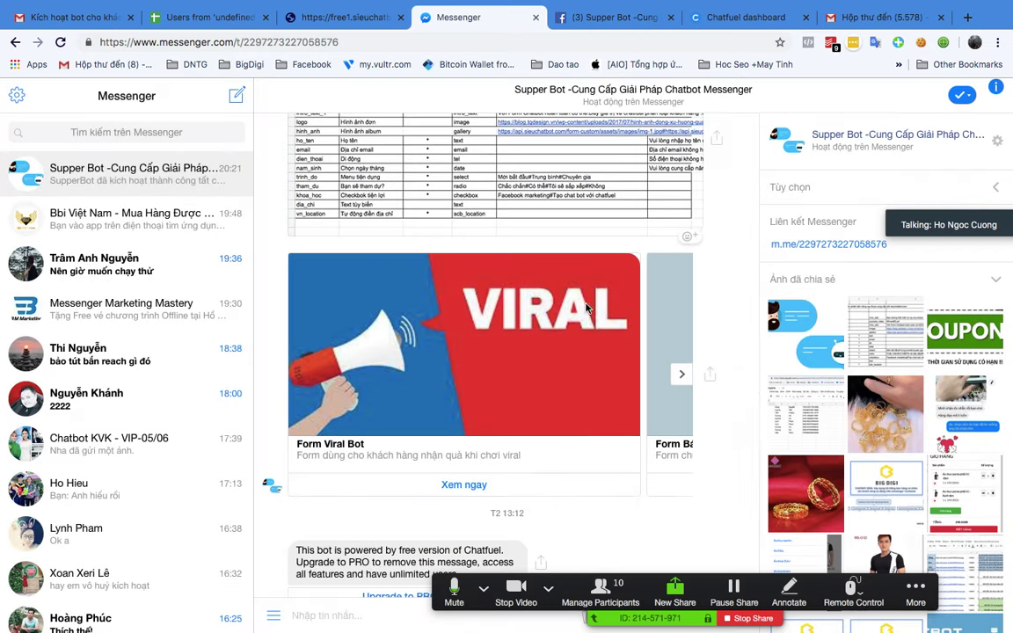
Step: Advance the carousel two cards and open the Form đầy đủ các dạng preview
left_click(680, 374)
left_click(679, 373)
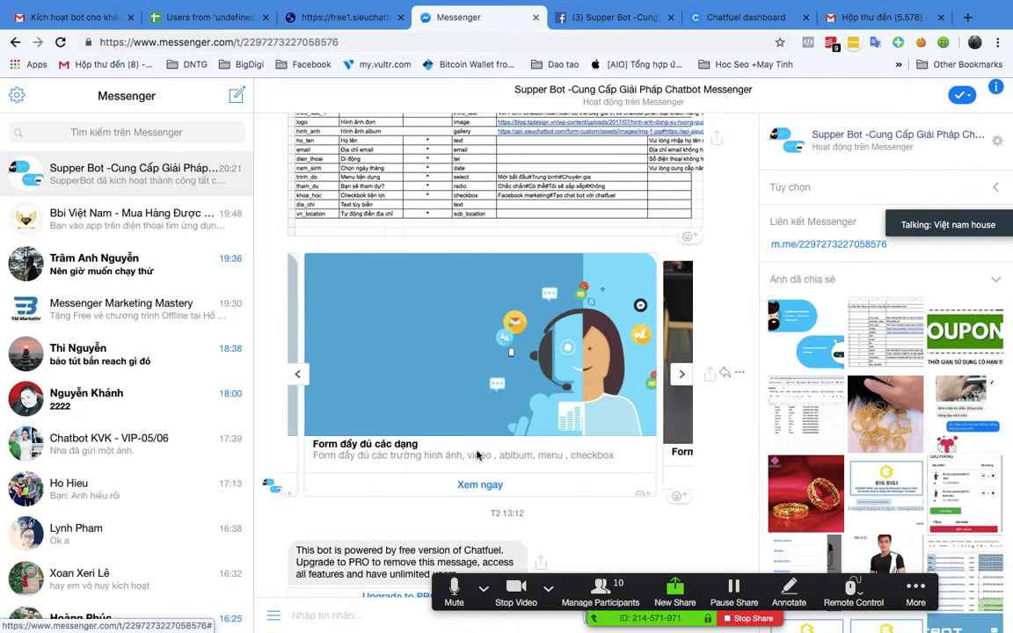
left_click(475, 484)
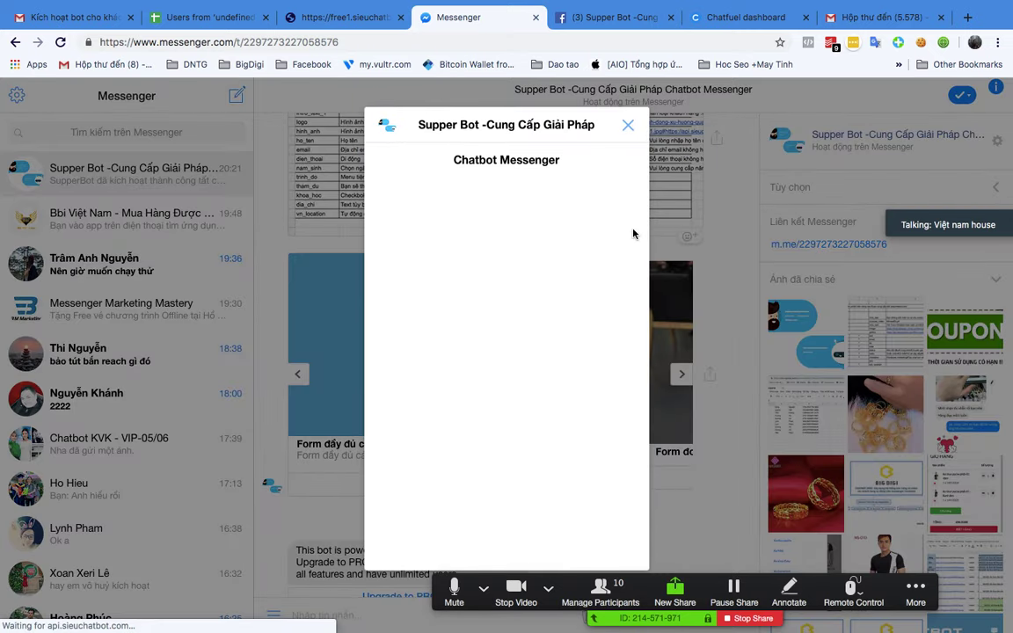
Step: Autofill name, email and phone from saved details and pick 10 July 2019 as the date
scroll(556, 331, "down", 4)
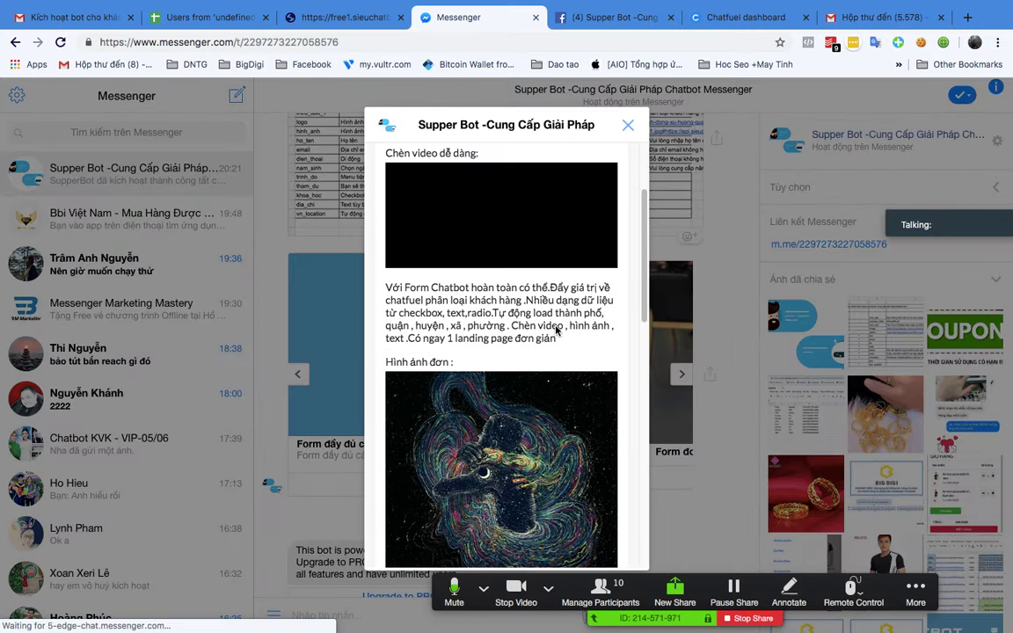
scroll(555, 330, "down", 10)
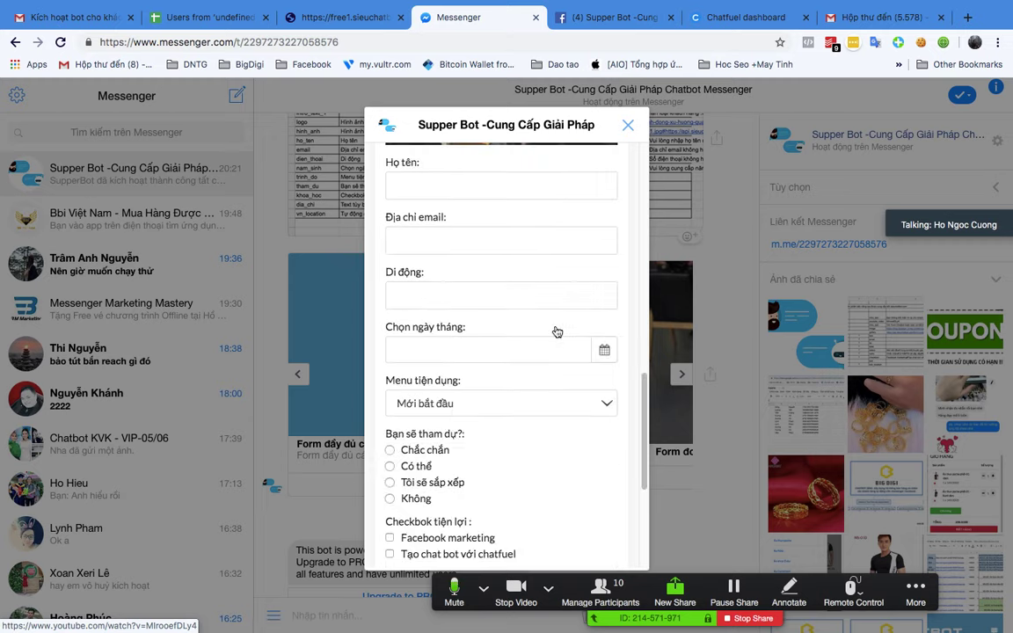
left_click(449, 184)
left_click(440, 222)
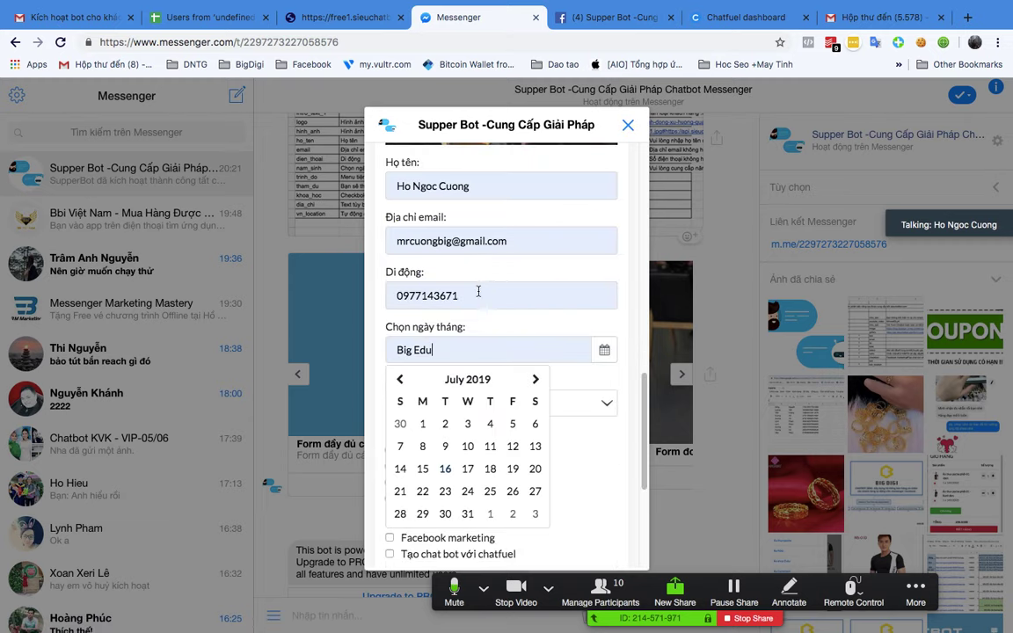
left_click(603, 349)
left_click(603, 349)
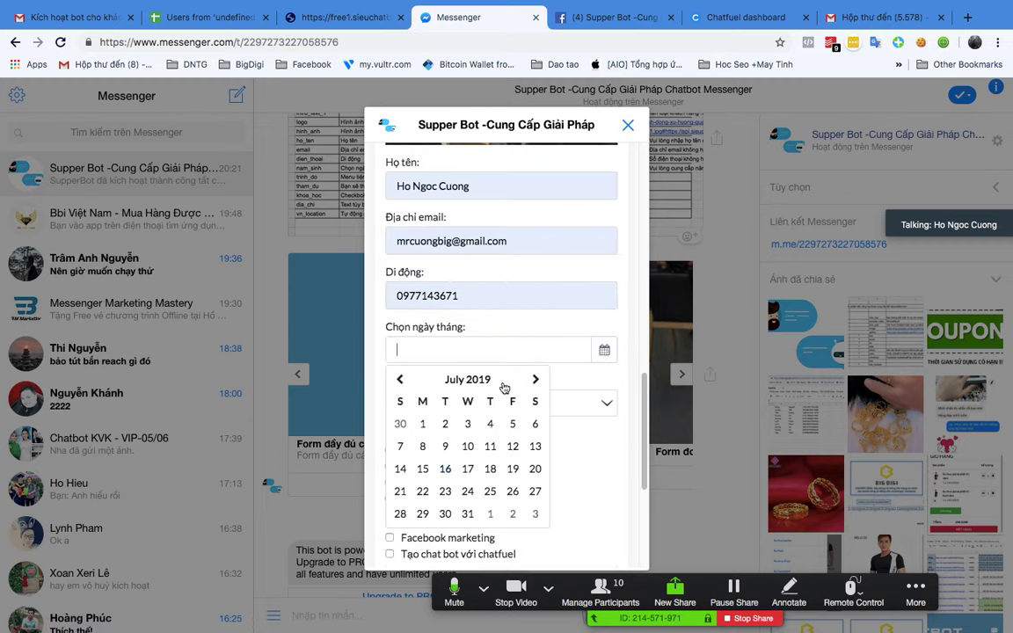
scroll(470, 431, "down", 1)
left_click(469, 463)
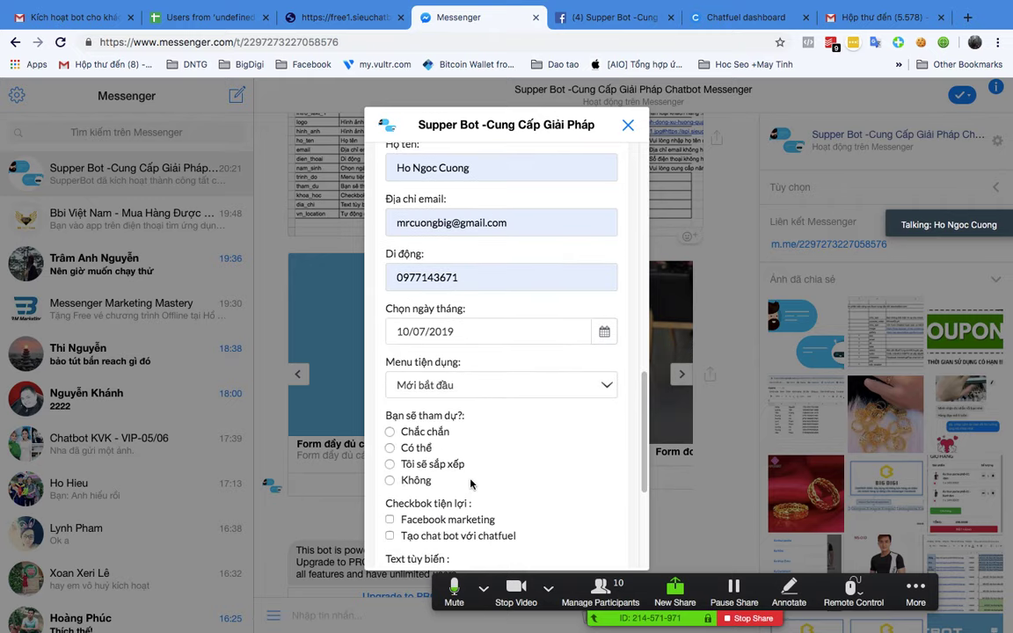
Step: Answer Có thể, tick Facebook marketing, and enter ok in the custom text field
left_click(391, 449)
scroll(467, 450, "down", 5)
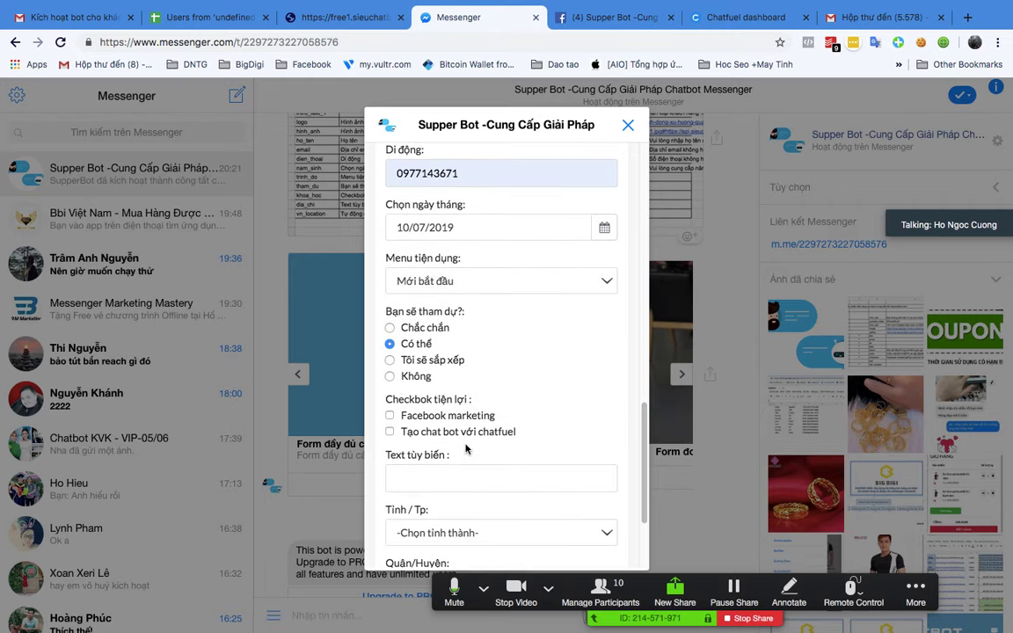
left_click(429, 413)
left_click(391, 417)
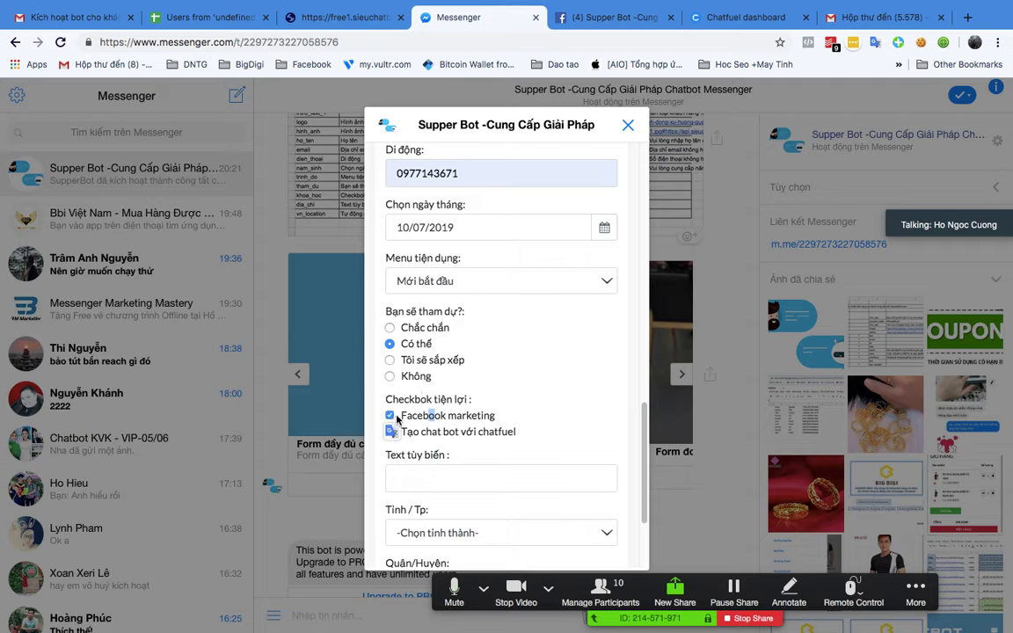
scroll(551, 387, "down", 5)
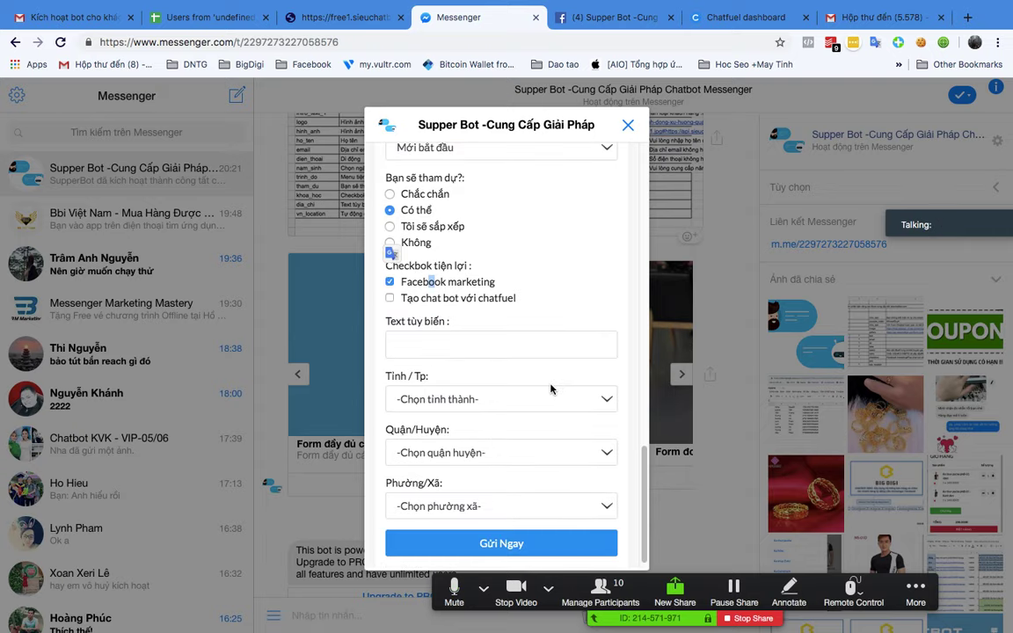
left_click(538, 339)
left_click(470, 387)
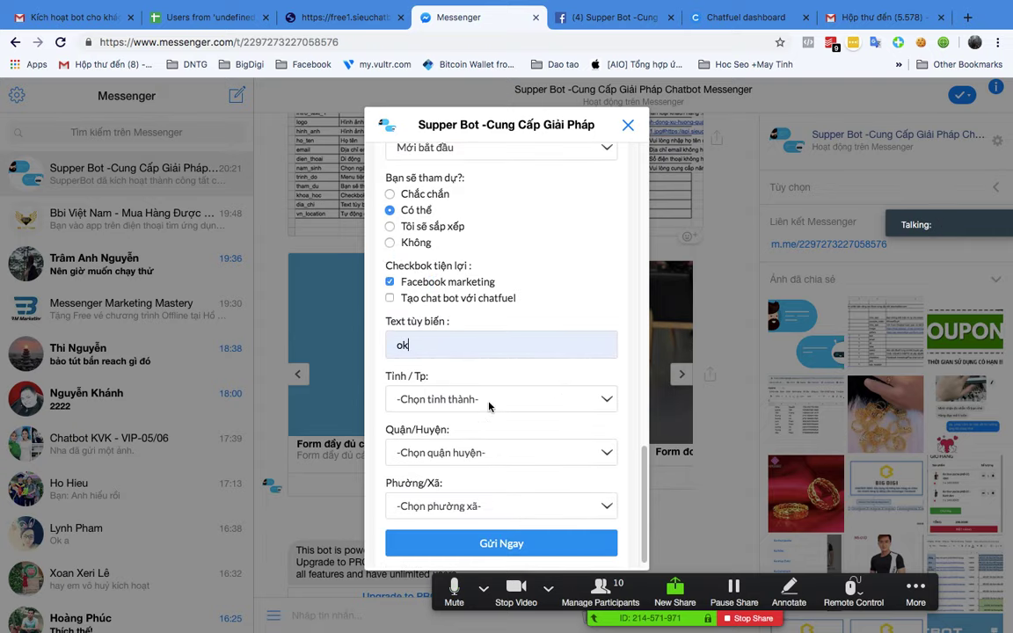
Step: Choose Bắc Giang, Huyện Tân Yên and Xã Cao Thượng as the address, then submit the form
left_click(494, 404)
left_click(501, 443)
left_click(497, 451)
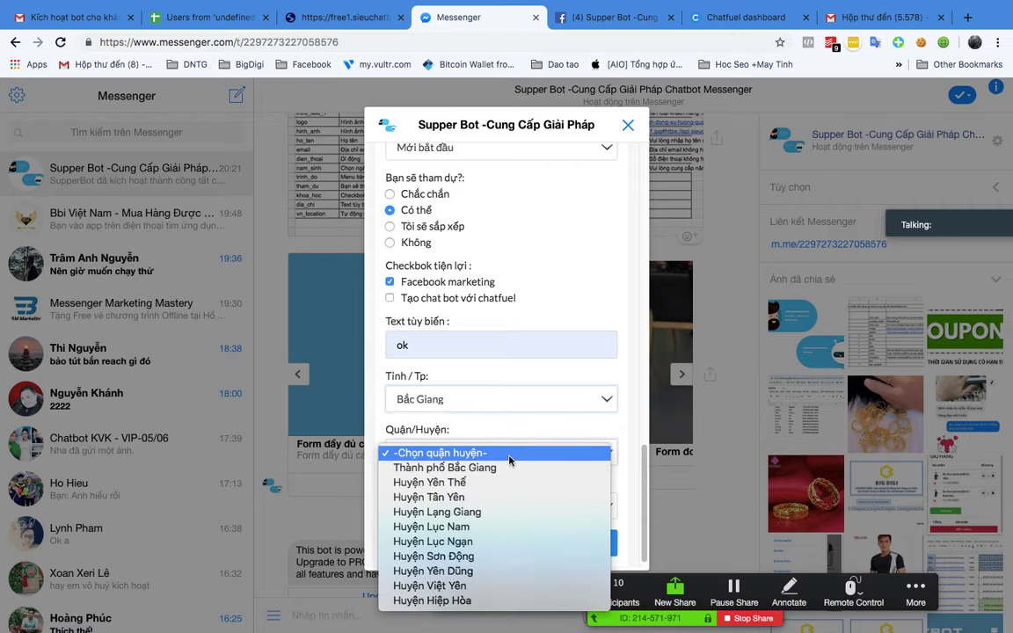
left_click(506, 498)
left_click(518, 506)
left_click(510, 561)
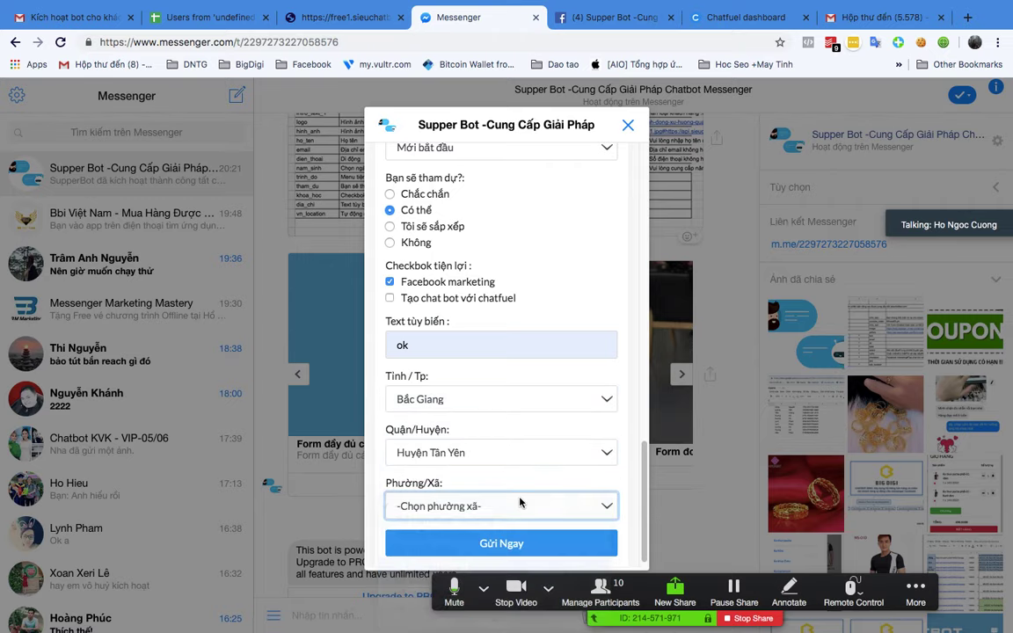
left_click(505, 541)
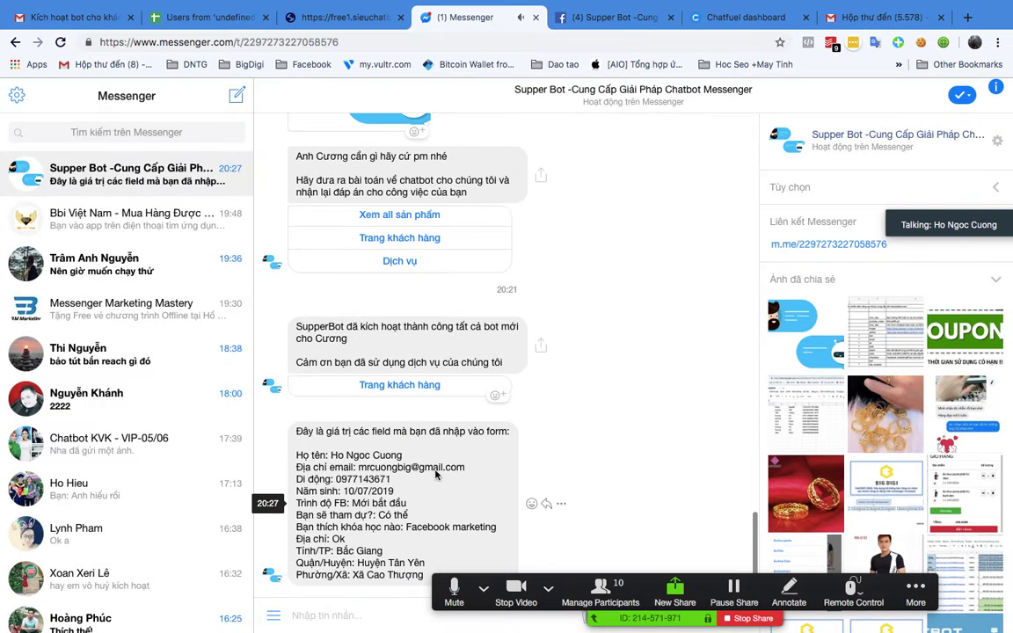
Step: Select the submitted form values, then switch to the full-screen Quần Áo Nữ Đẹp Alabi Messenger window
left_click_drag(296, 452, 429, 574)
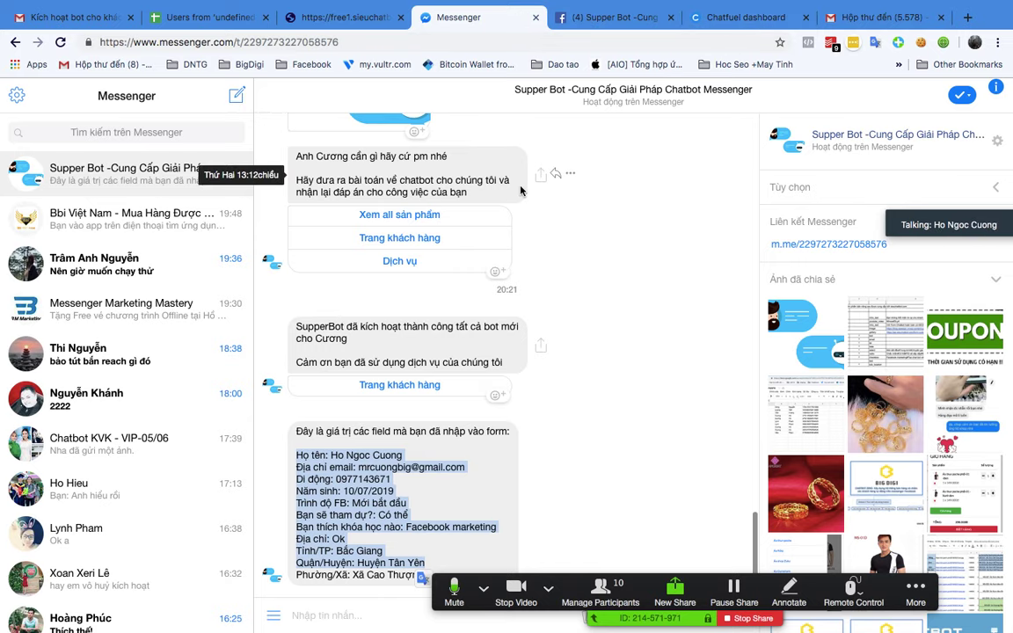
key("ctrl+Up")
left_click(629, 51)
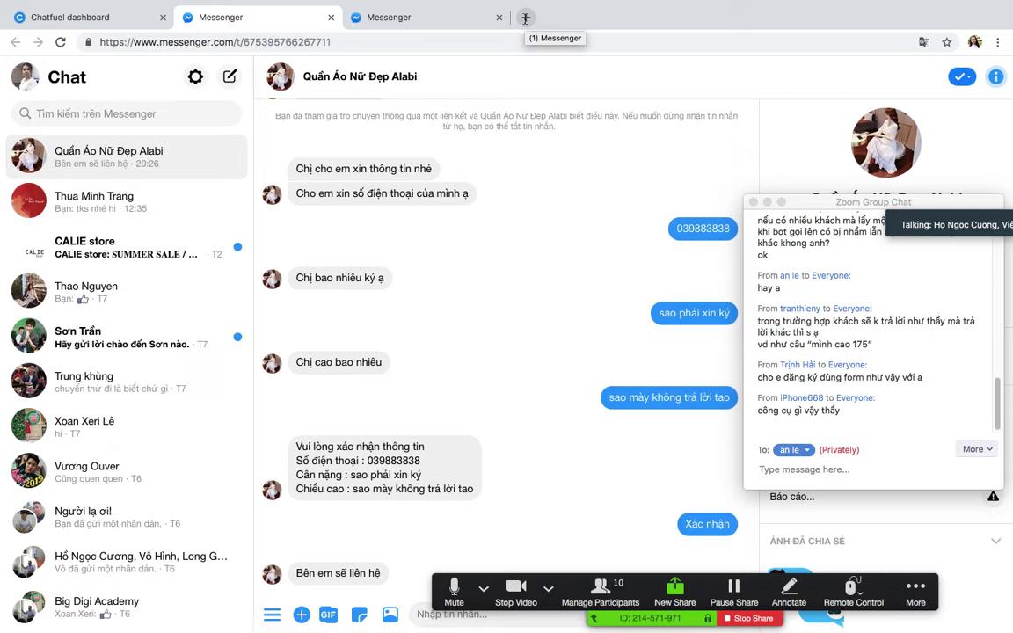
Step: Load sieuchatbot.com in a new tab, browse its product list, then go back to the Chatfuel tab
left_click(525, 18)
type("s")
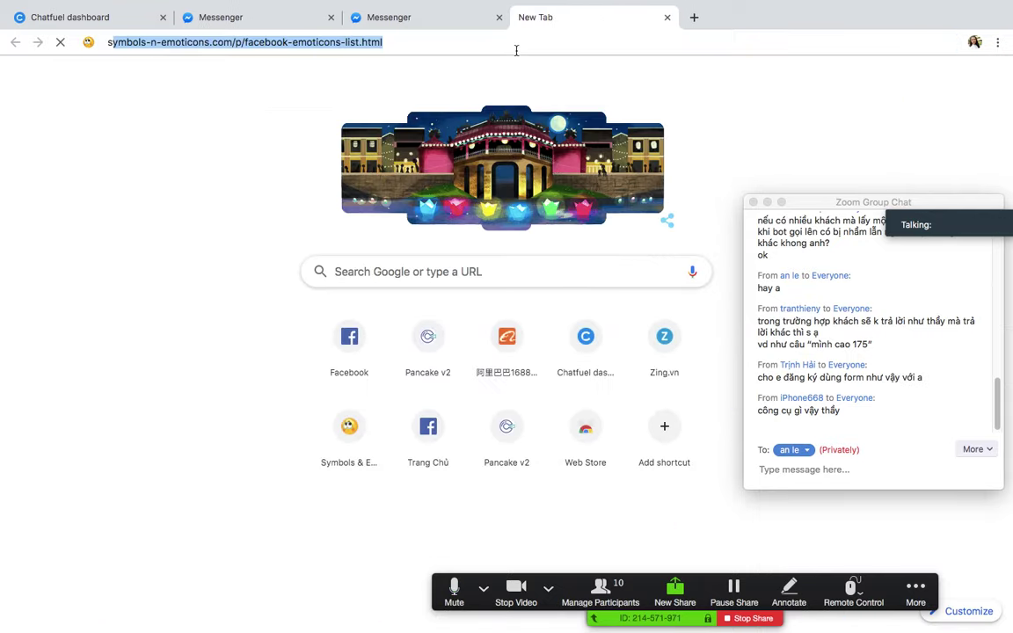
type("ieuchatbot.")
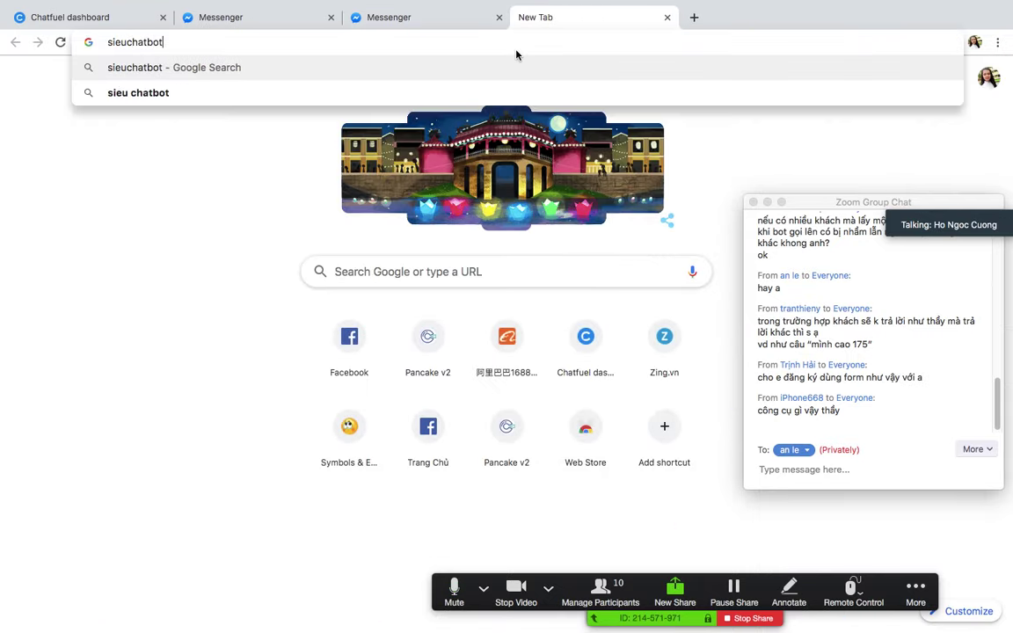
type("com")
key("Return")
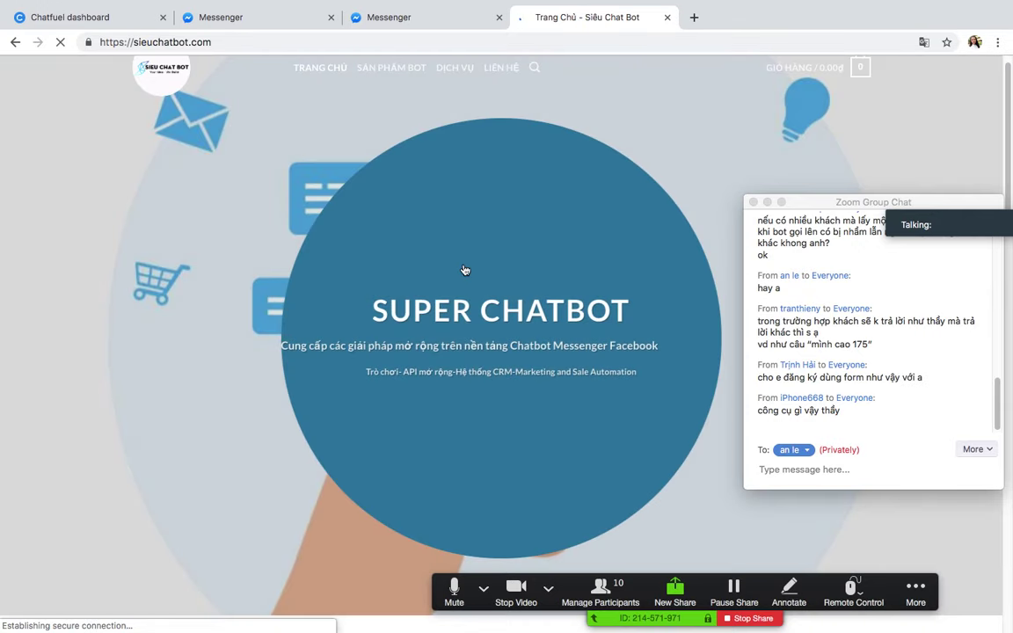
scroll(440, 264, "down", 10)
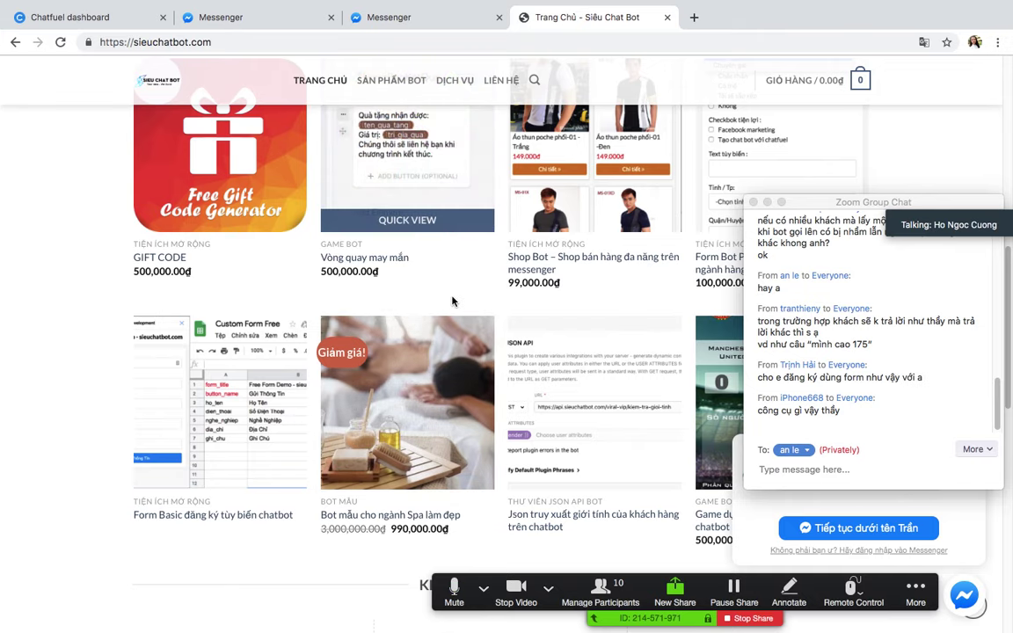
scroll(453, 300, "up", 5)
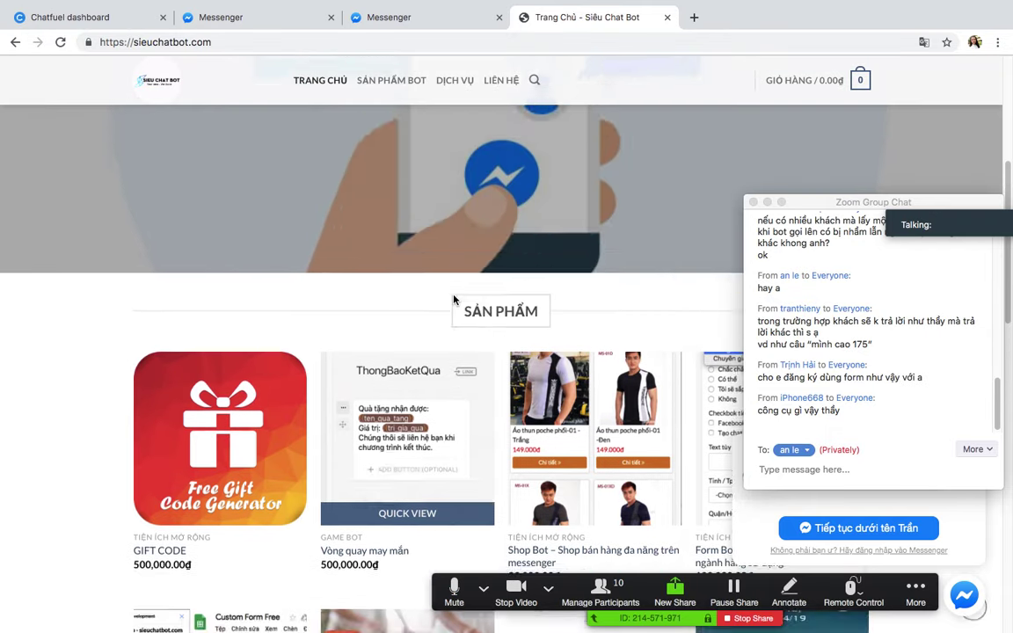
scroll(347, 449, "down", 2)
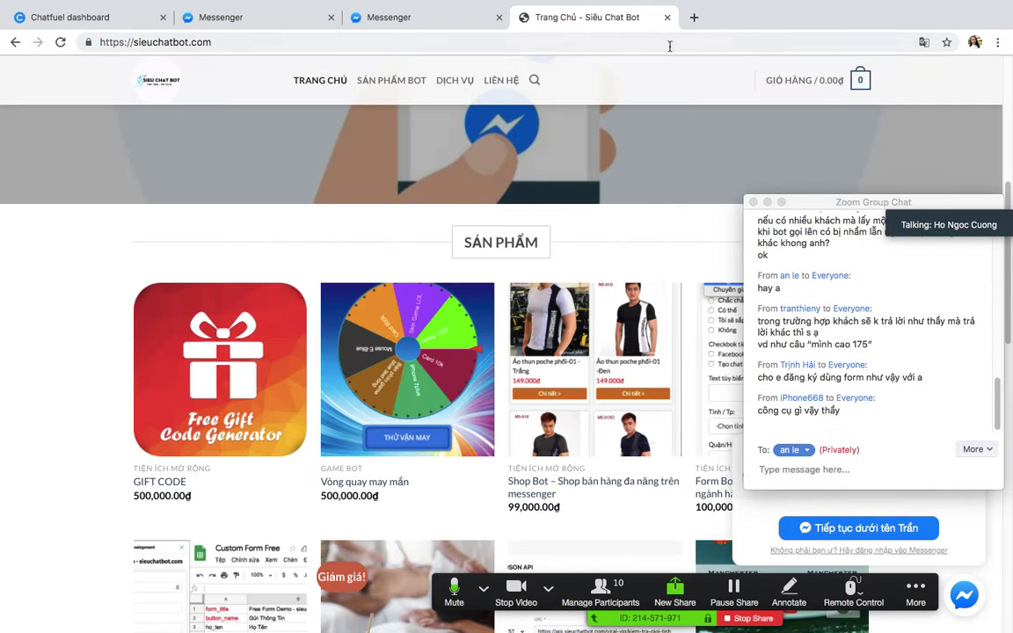
left_click(28, 17)
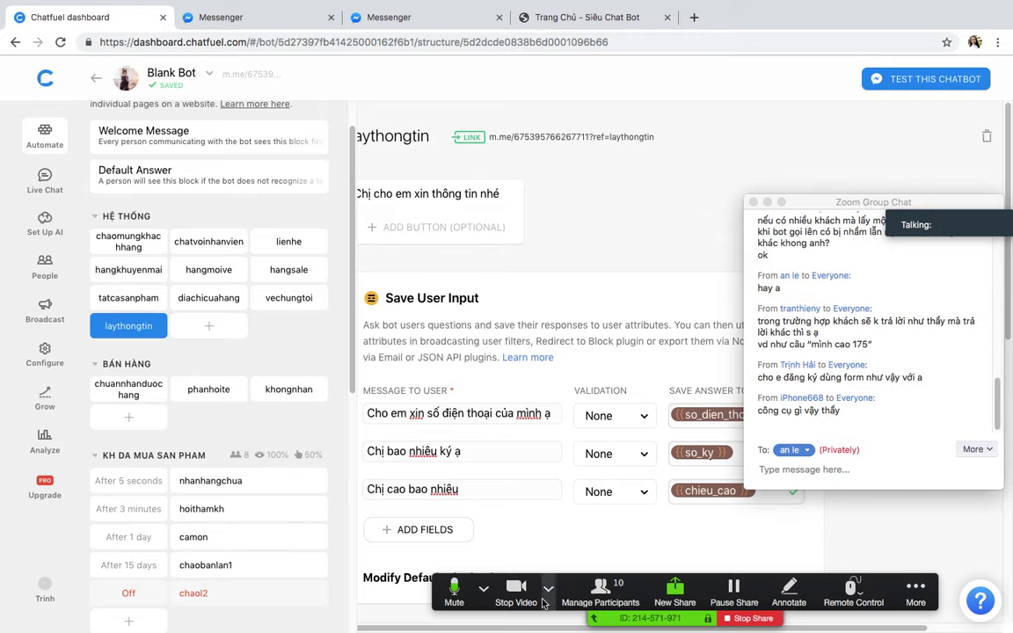
Step: Scroll through the laythongtin block and set the Zoom meeting chat recipient to Everyone
scroll(552, 343, "left", 2)
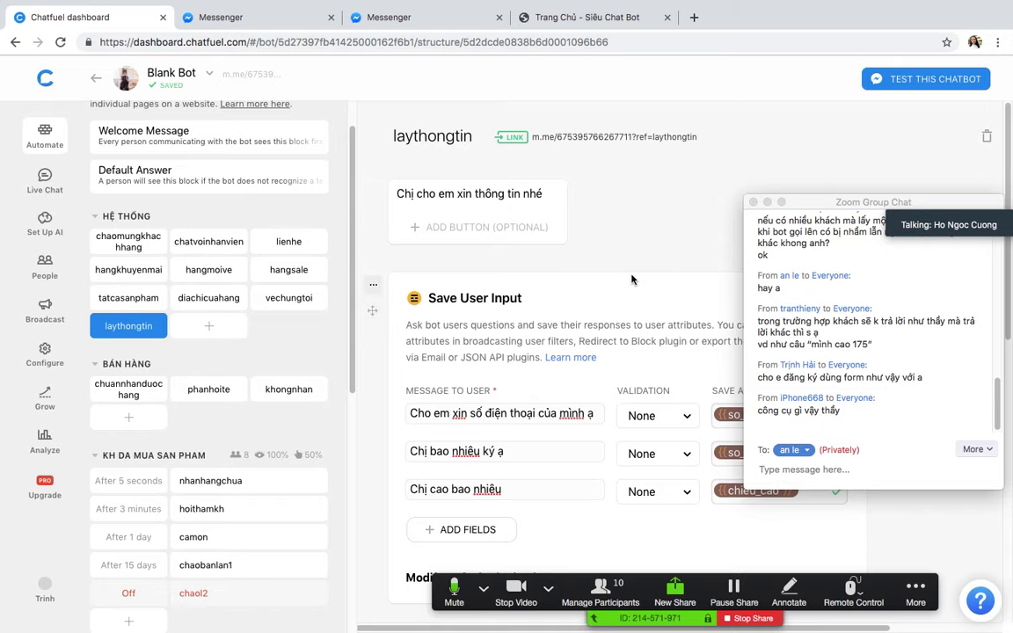
scroll(631, 218, "down", 1)
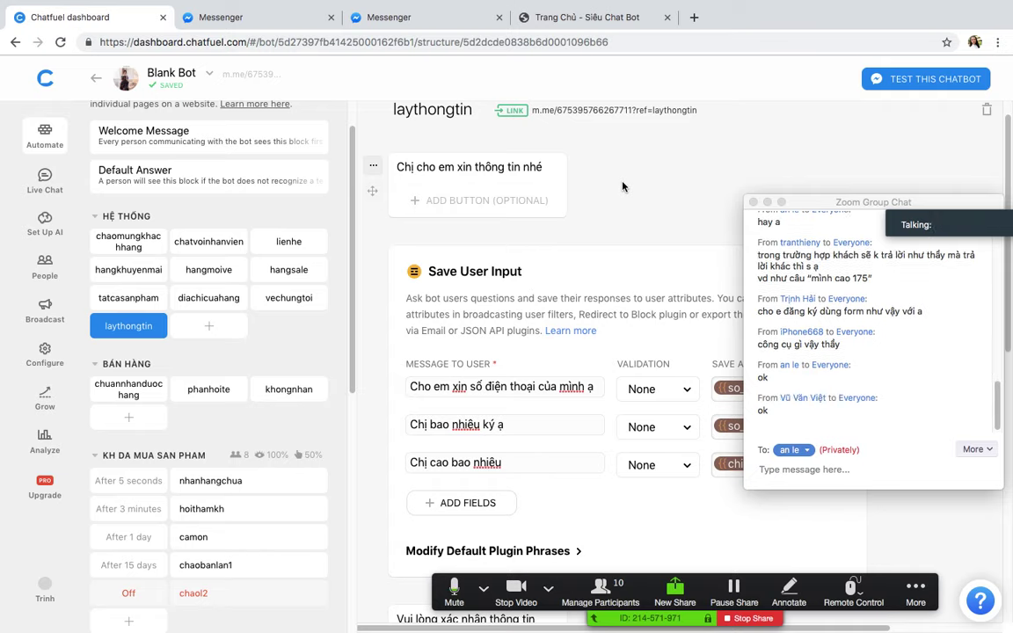
scroll(622, 187, "down", 10)
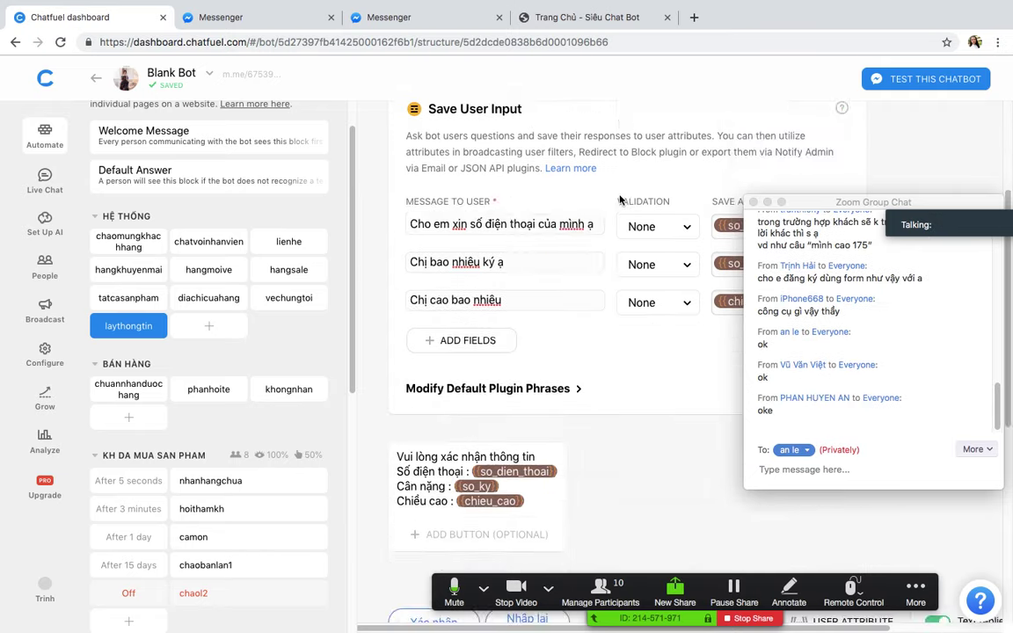
scroll(622, 203, "up", 3)
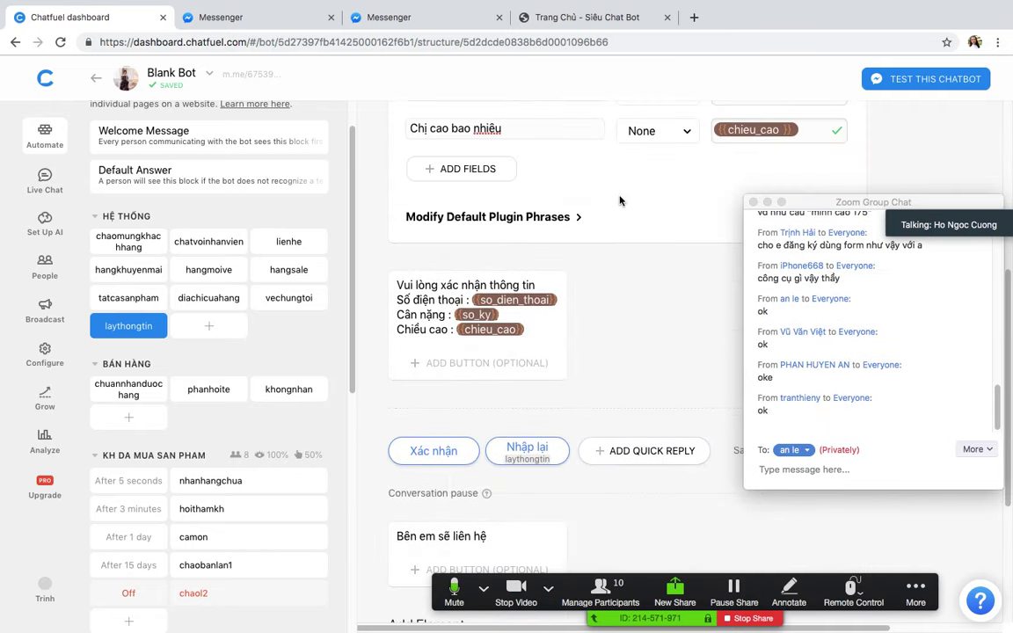
left_click(791, 450)
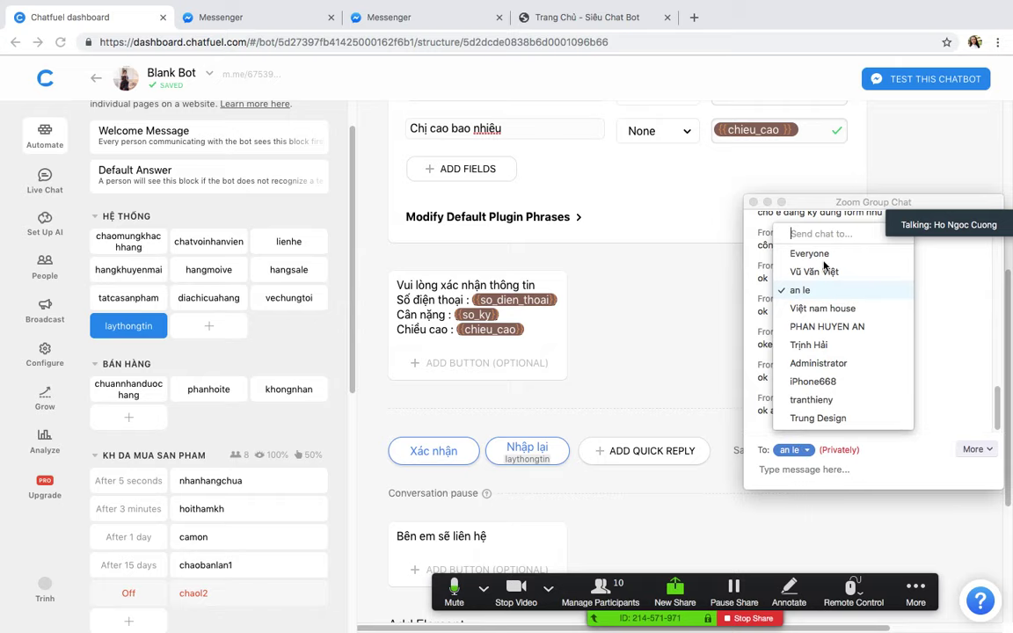
left_click(818, 254)
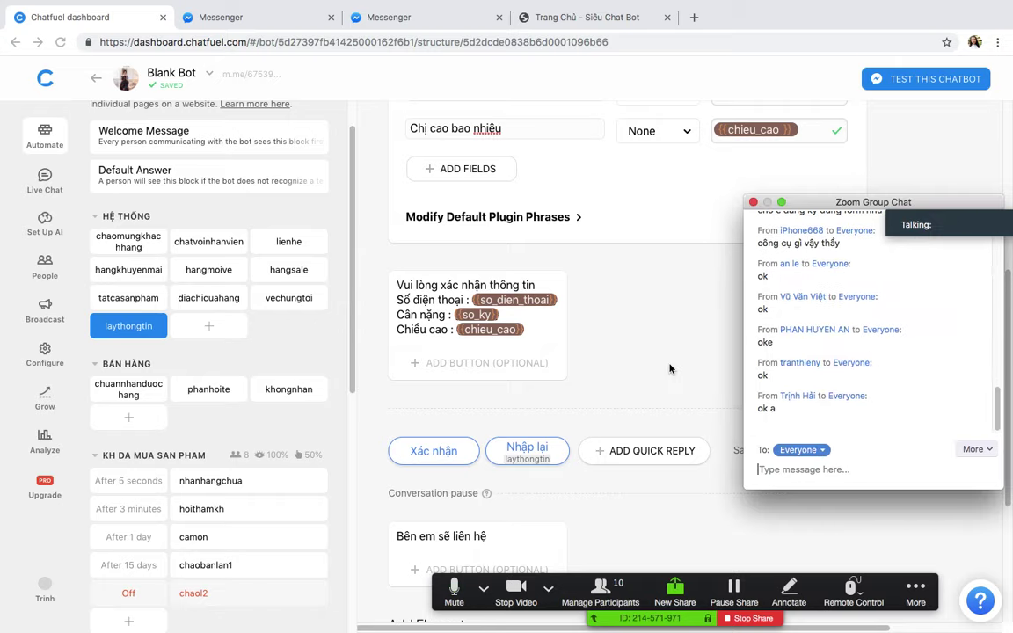
Step: Add a new untitled block after laythongtin in the HỆ THỐNG group
scroll(664, 368, "up", 4)
scroll(614, 397, "down", 7)
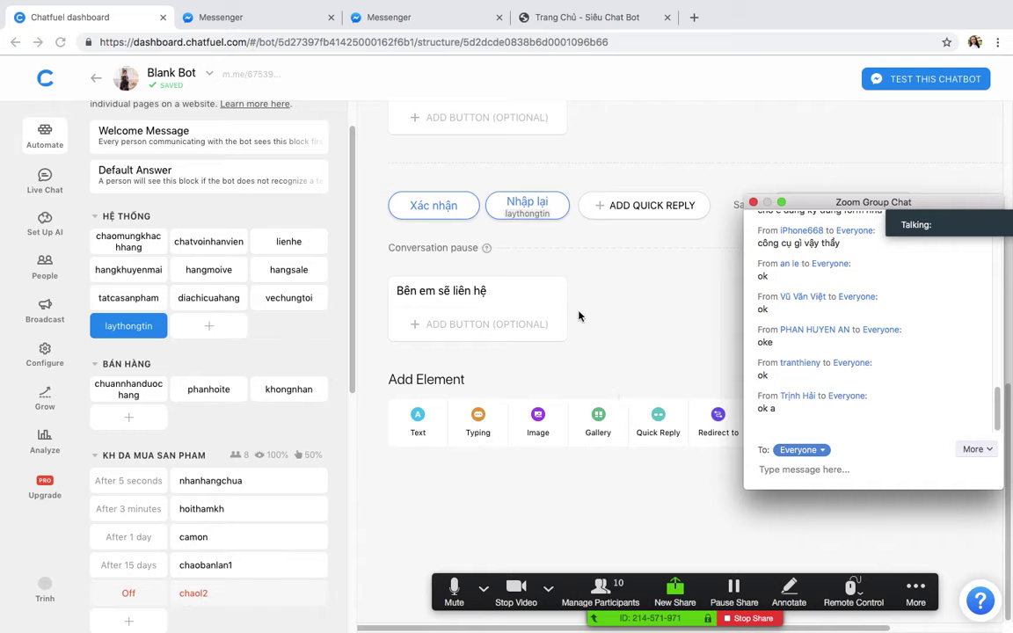
scroll(562, 290, "up", 7)
scroll(565, 297, "down", 7)
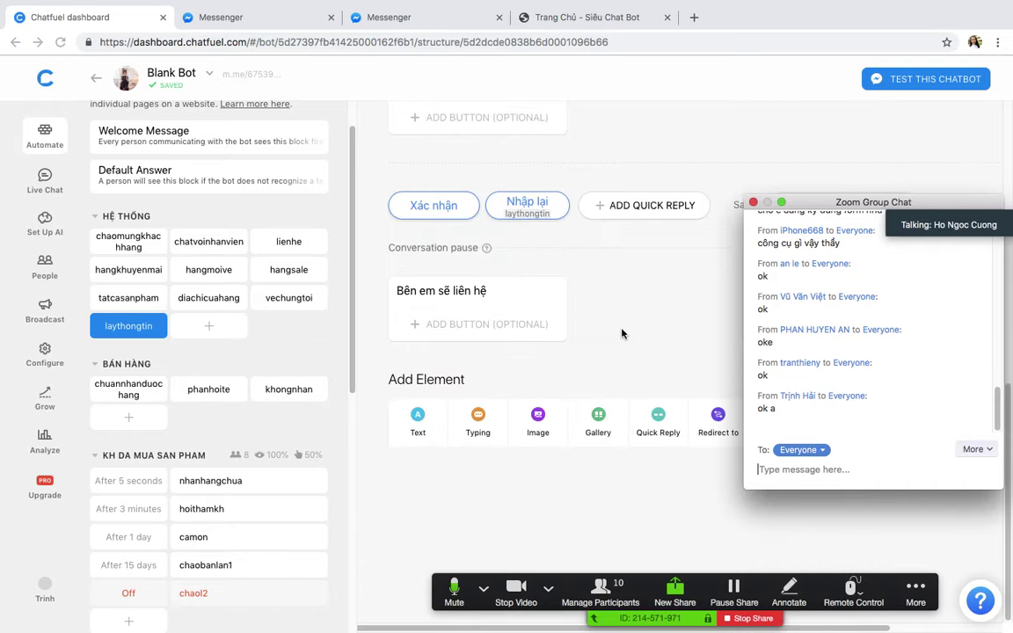
left_click(208, 327)
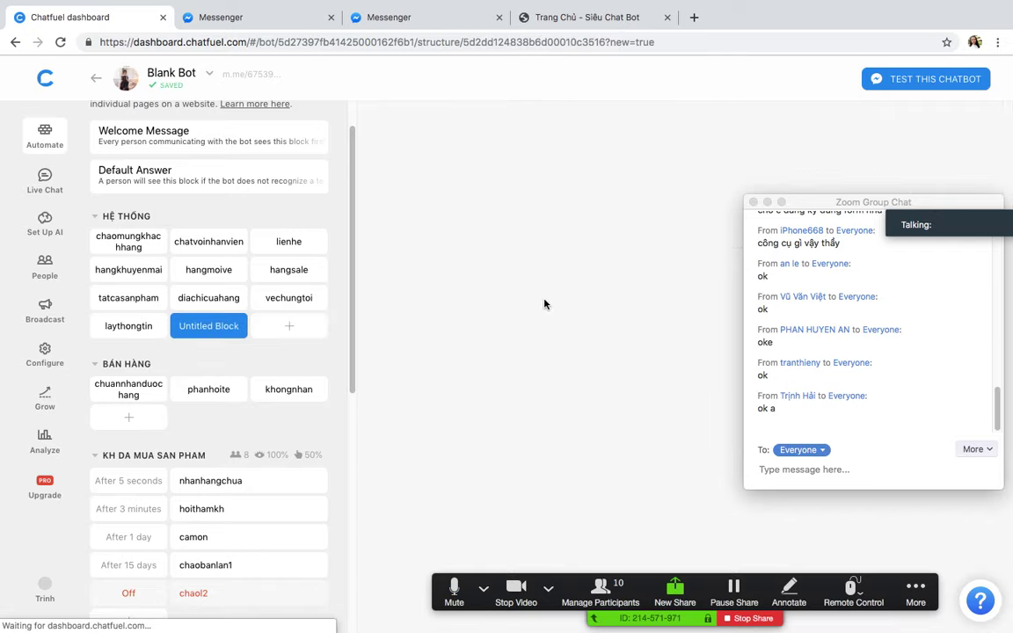
Step: Name the new block laythongtintudong and delete its empty text card
type("lay")
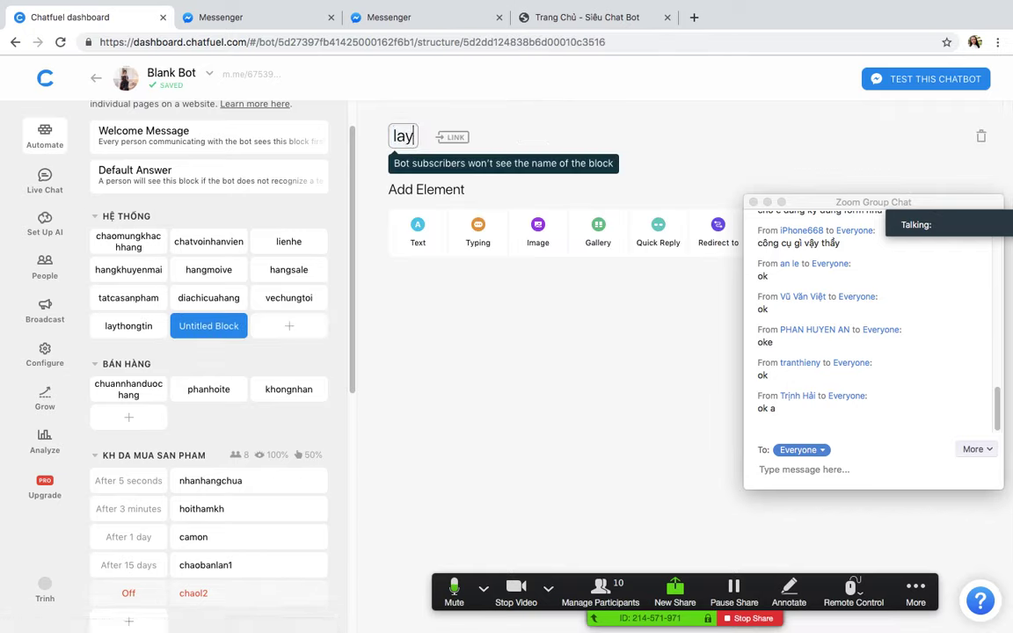
type("thongtintudong")
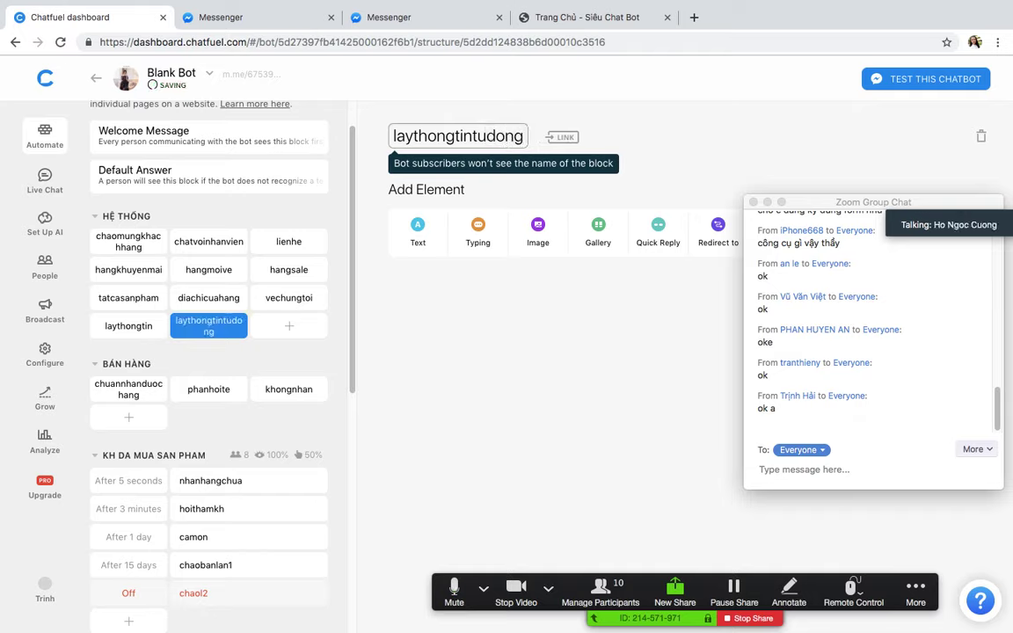
key("Return")
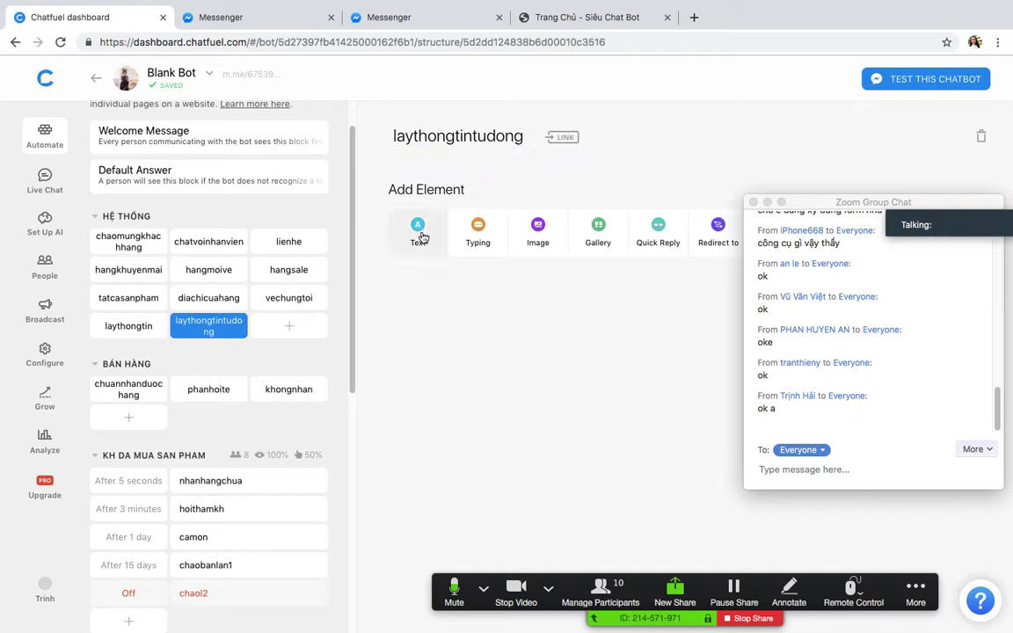
left_click(440, 233)
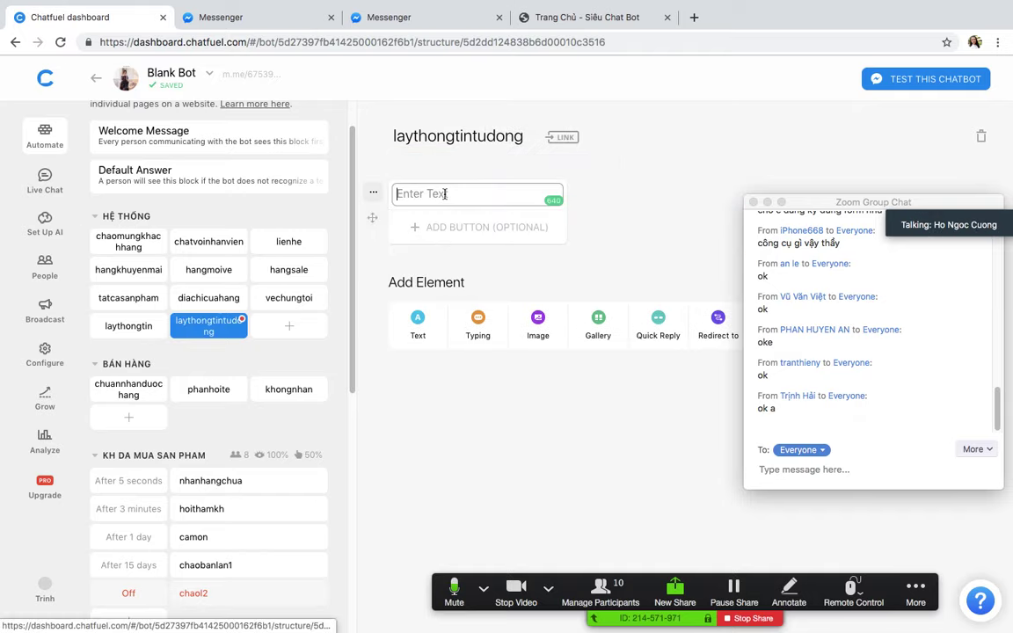
left_click(372, 191)
left_click(397, 274)
left_click(606, 380)
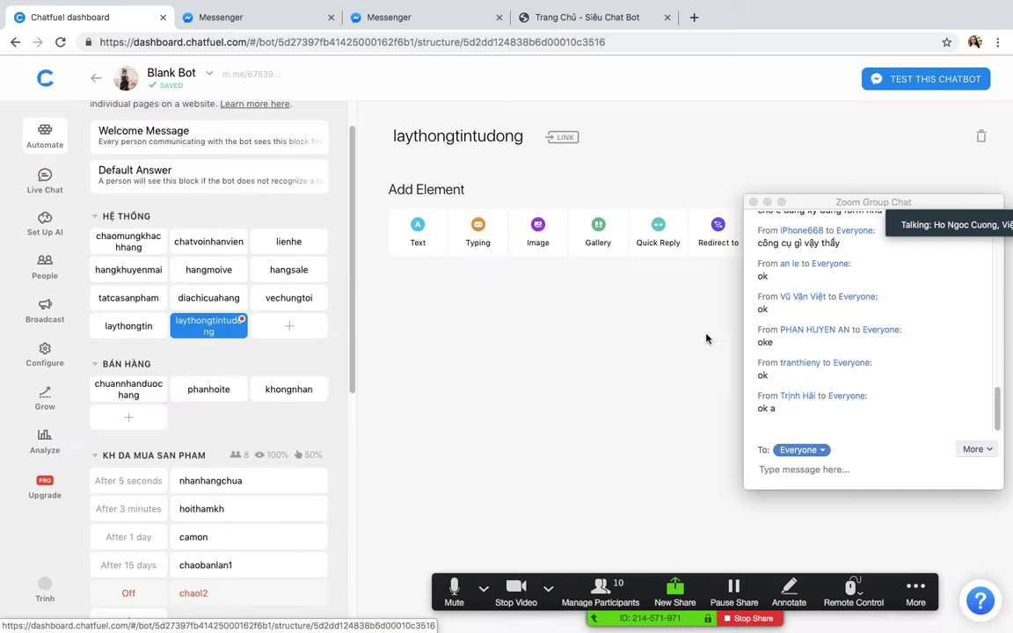
left_click_drag(840, 208, 855, 461)
Step: Add the Save User Phone Number and Save User Email plugins to the block
left_click(782, 239)
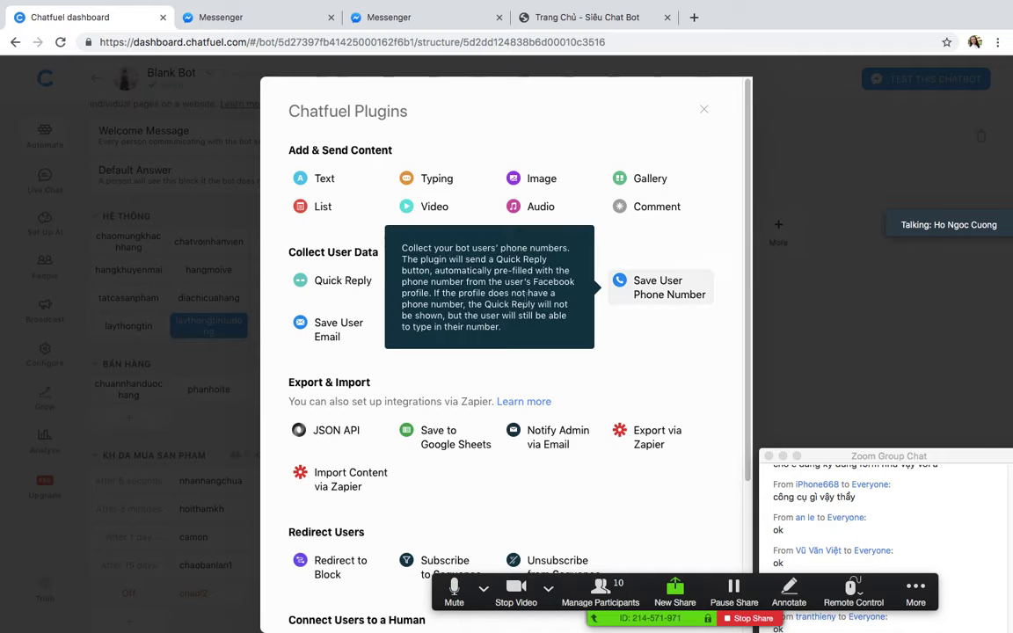
left_click(662, 289)
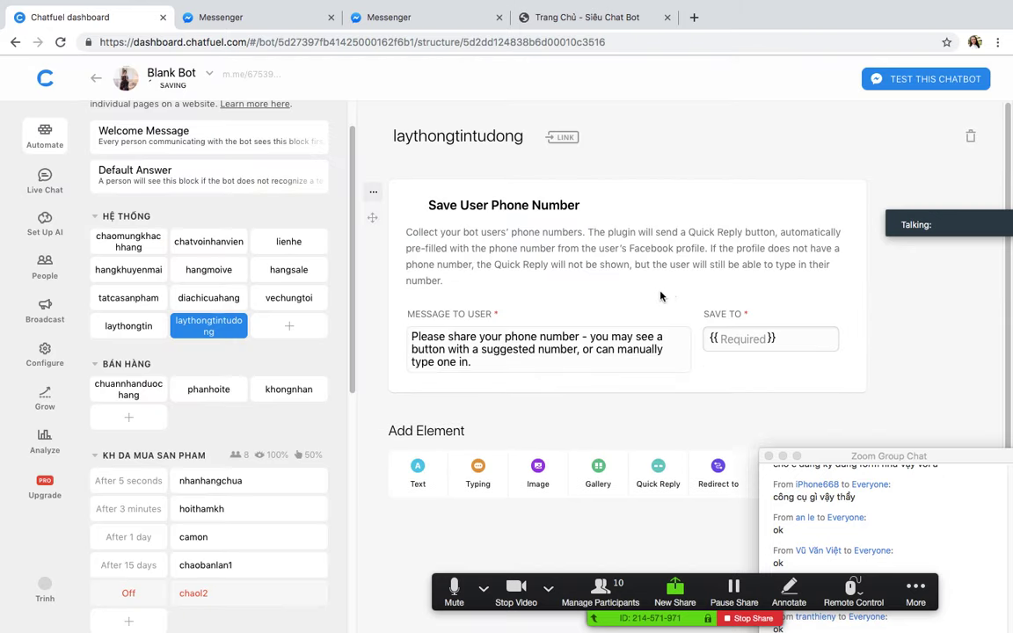
scroll(660, 296, "down", 2)
left_click(778, 427)
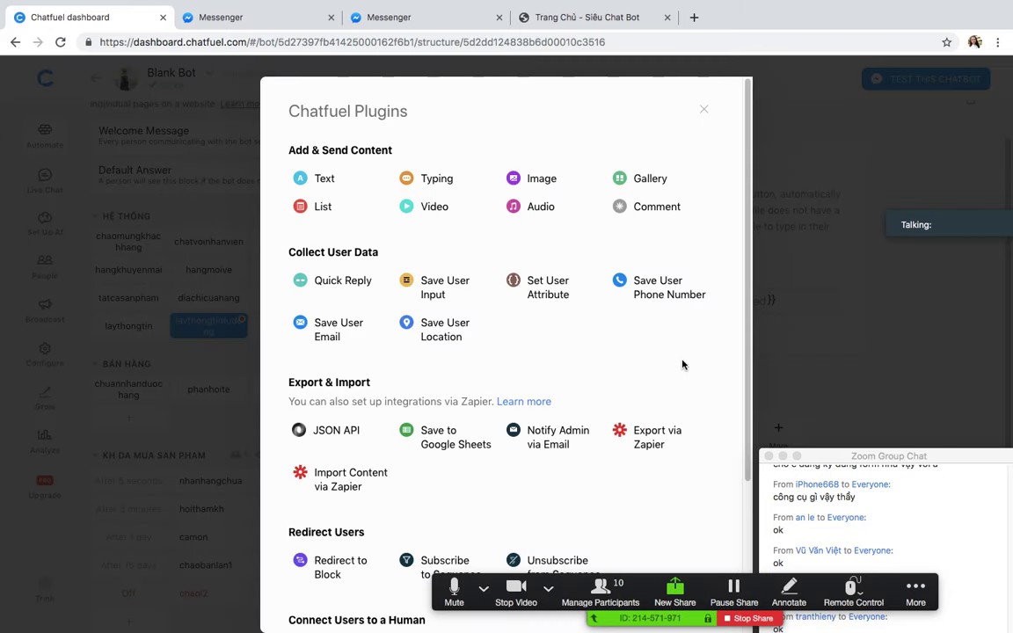
left_click(328, 335)
scroll(657, 307, "down", 2)
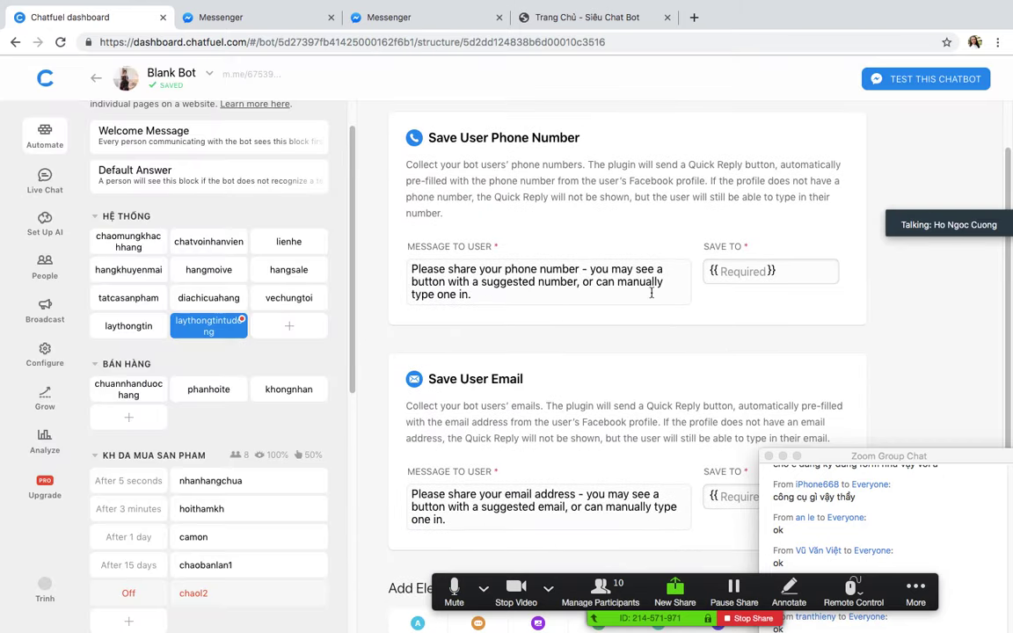
Step: Set the phone plugin to save to so_dien_thoai and the email plugin to email
left_click(729, 268)
type("so")
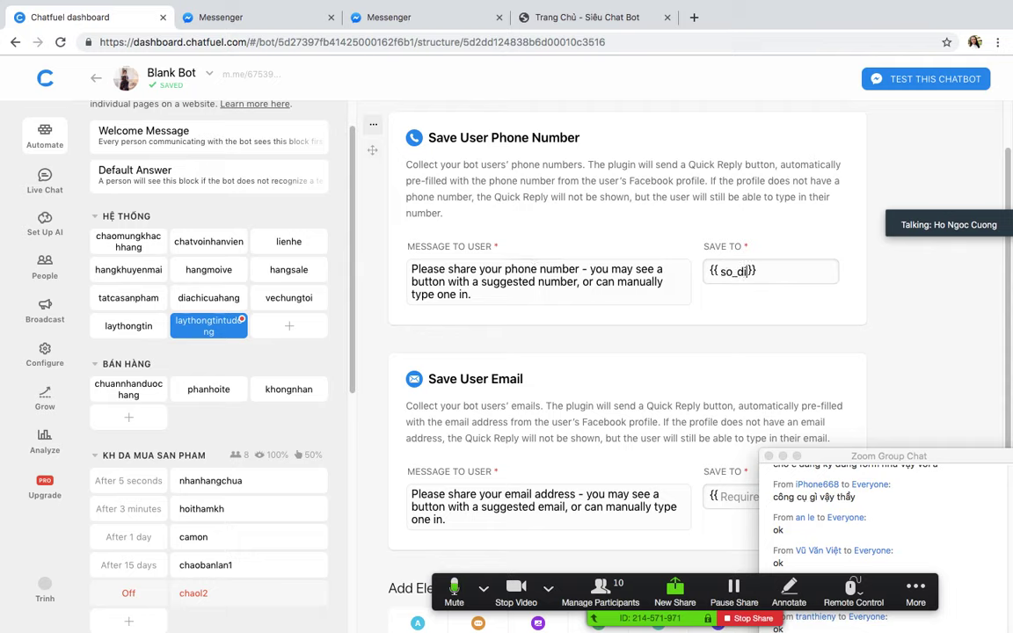
type("_dien_thoai")
left_click(939, 331)
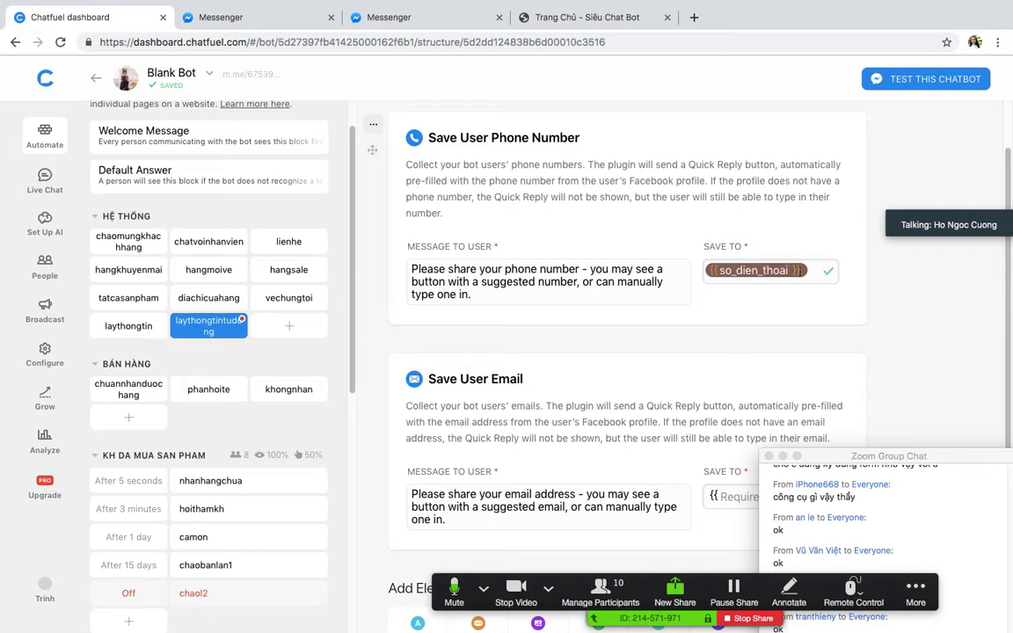
scroll(740, 290, "down", 2)
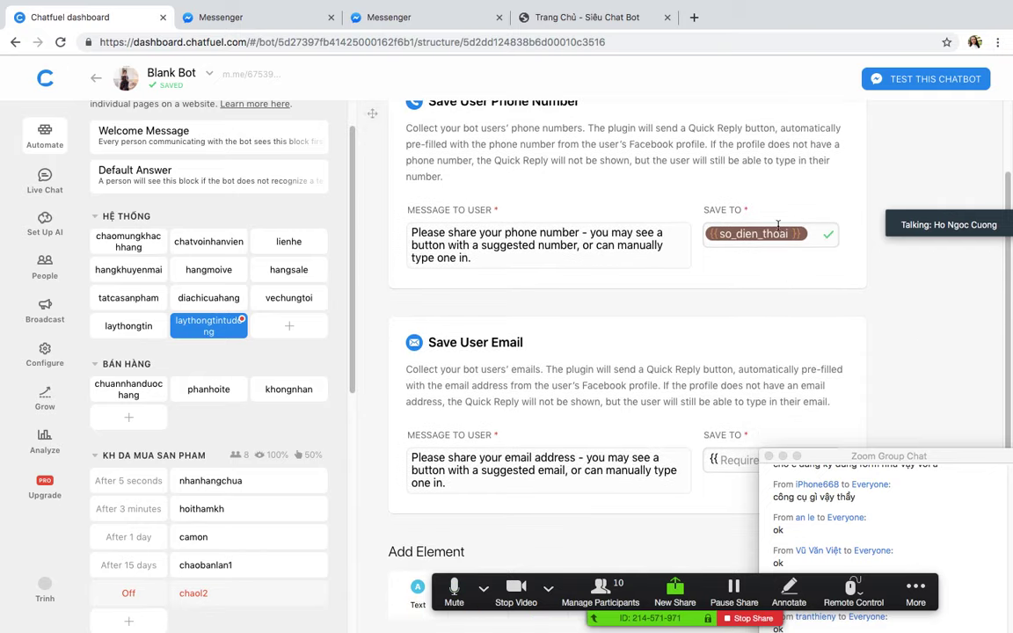
scroll(729, 321, "down", 1)
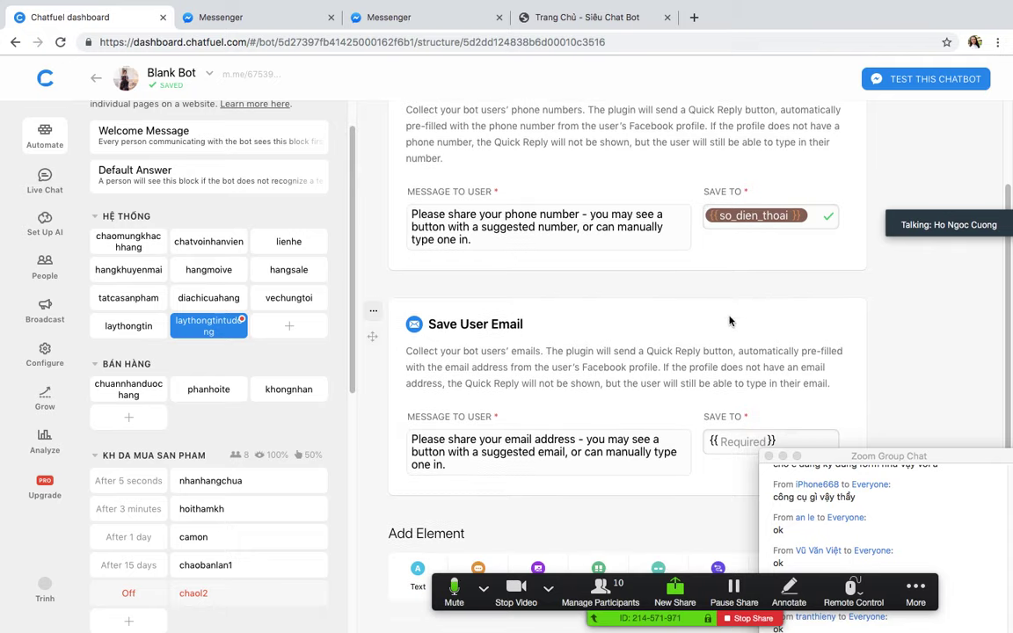
left_click(734, 442)
type("email")
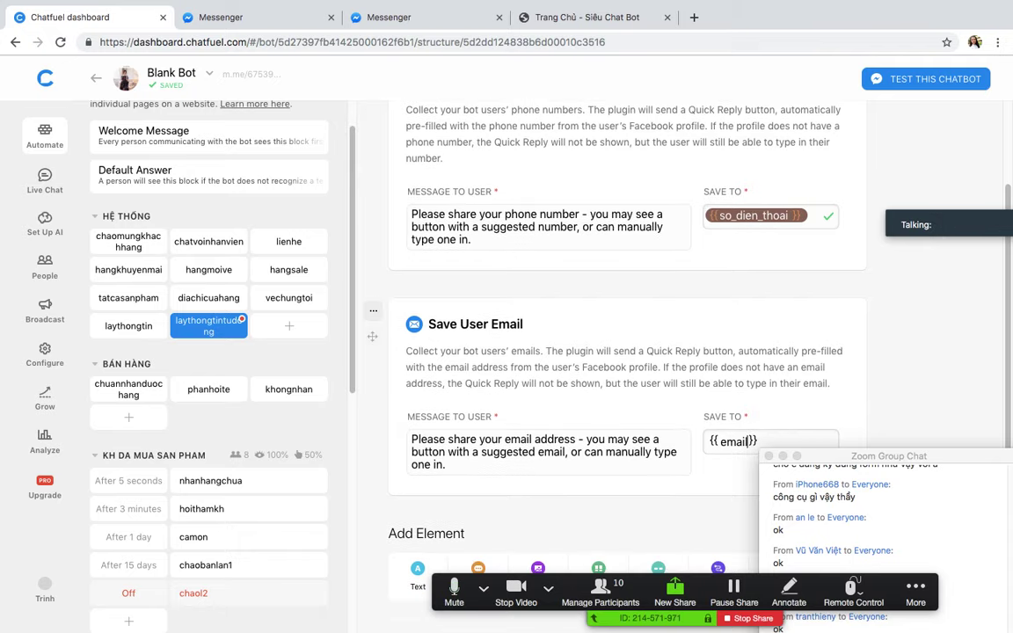
key("Return")
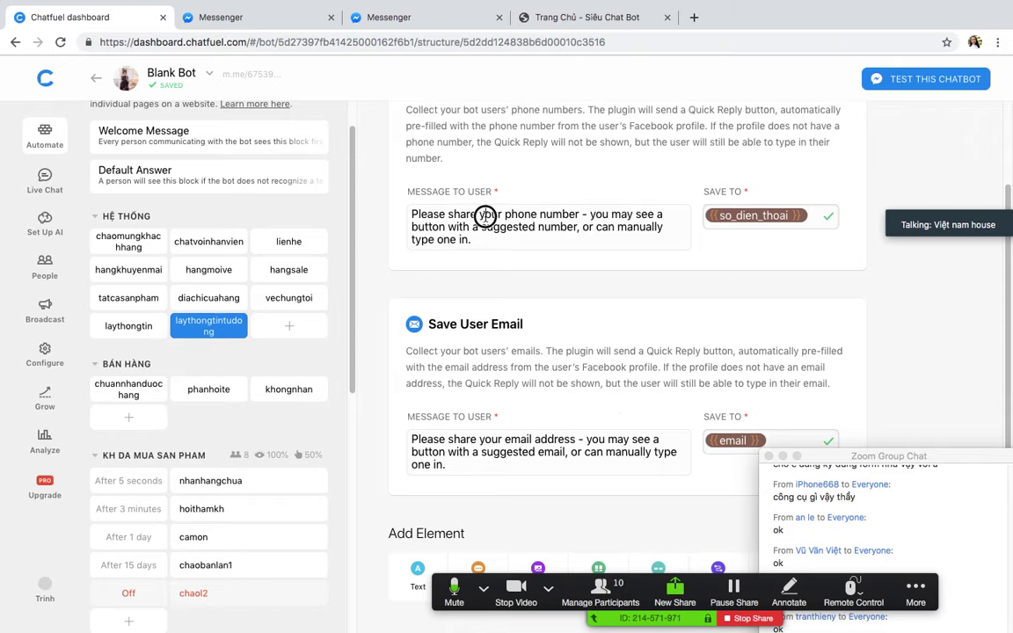
Step: Change the prompts to 'Chi cho em xin số điện thoại' and 'Cho em xin email'
left_click_drag(466, 235, 375, 208)
type("Chi")
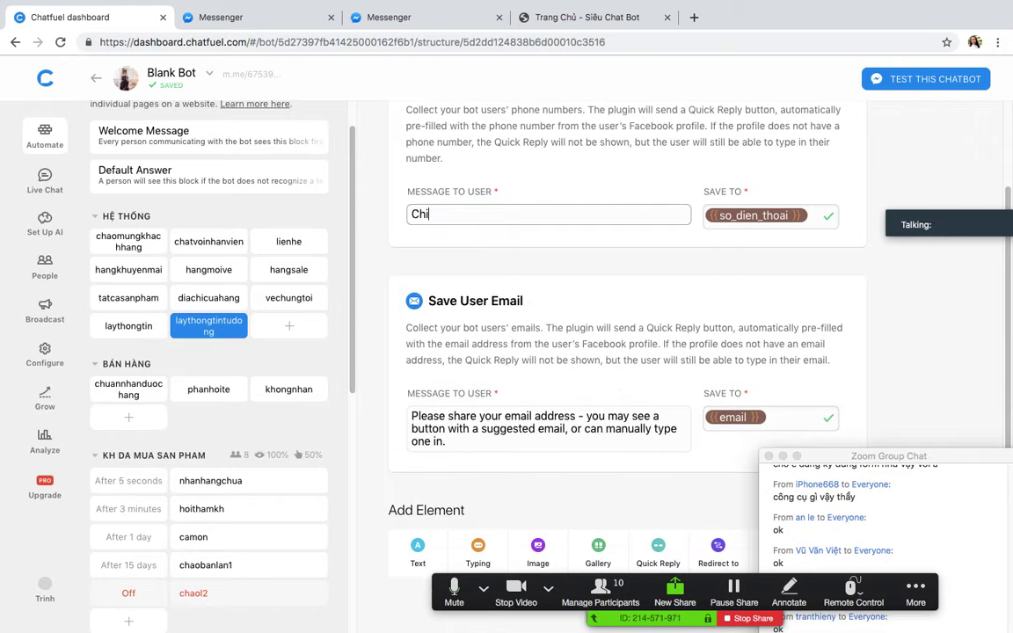
type(" cho em xi")
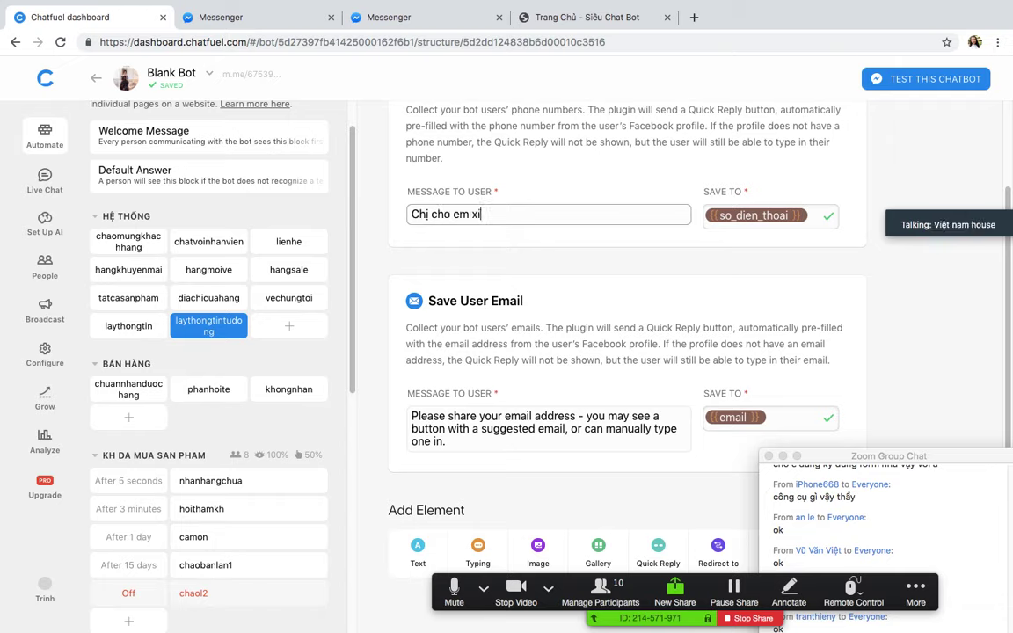
type("n số điện ")
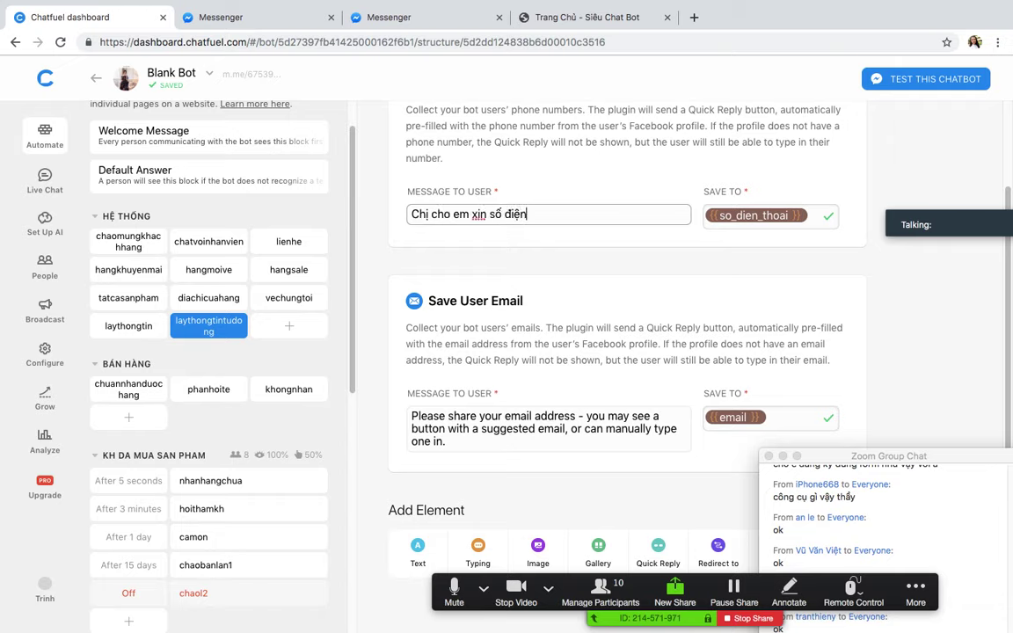
type("thoại")
left_click_drag(468, 443, 352, 417)
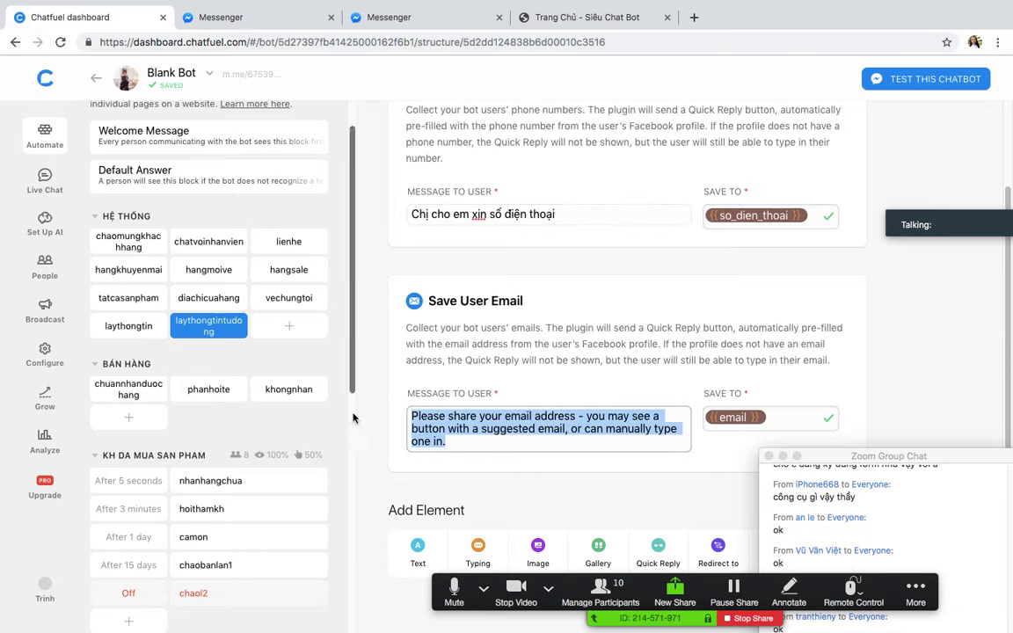
type("Cho em xin ea")
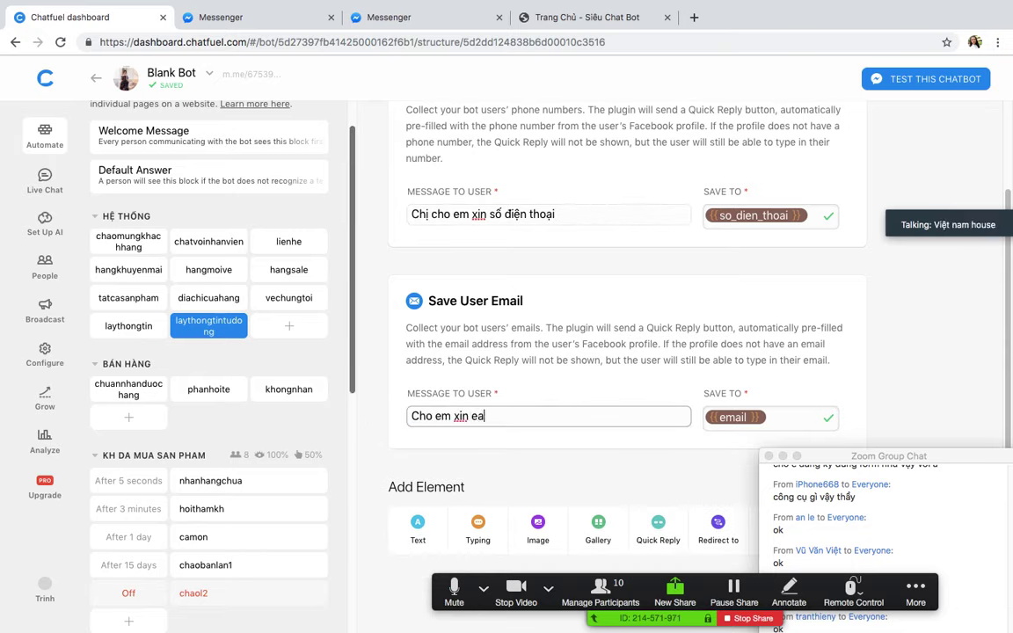
type("m")
key("BackSpace")
key("BackSpace")
type("mail")
Step: Add a text card below the plugins reading 'Cảm ơn đã cấp'
left_click(410, 527)
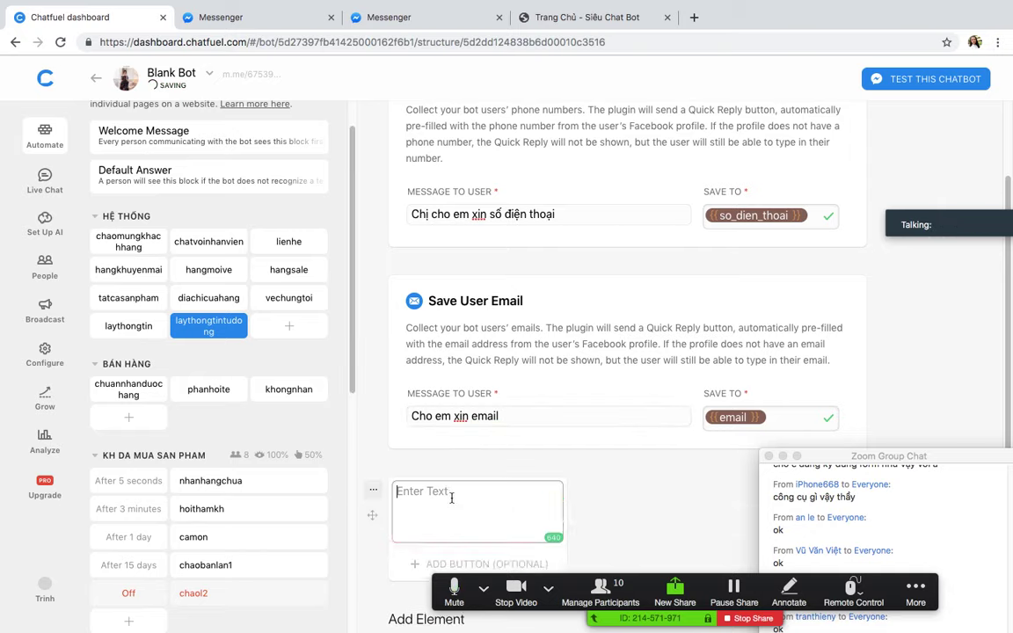
type("C")
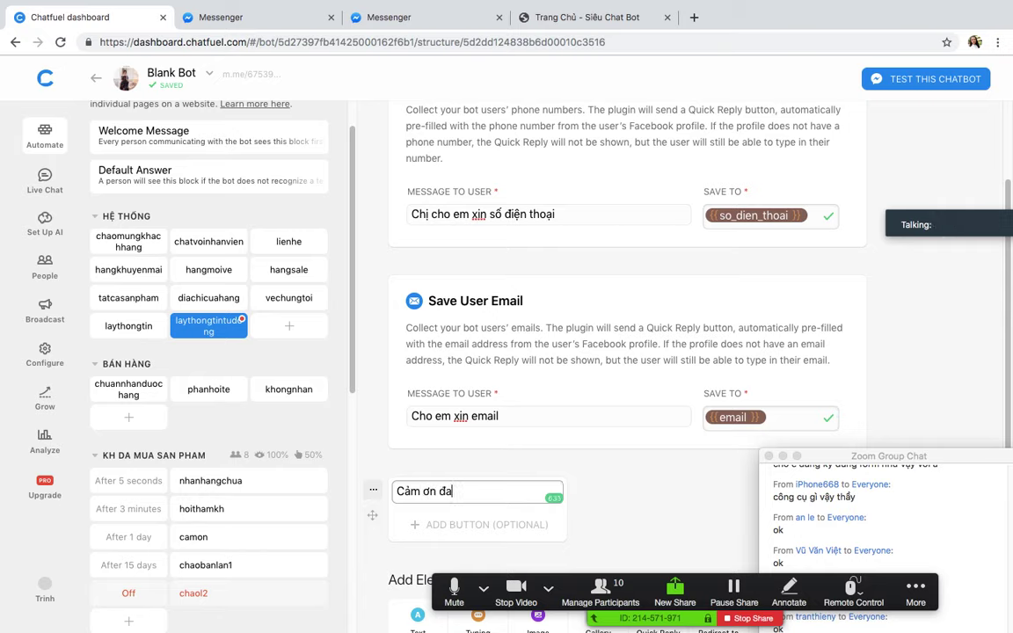
type("ảm ơn đã cấp")
left_click(633, 298)
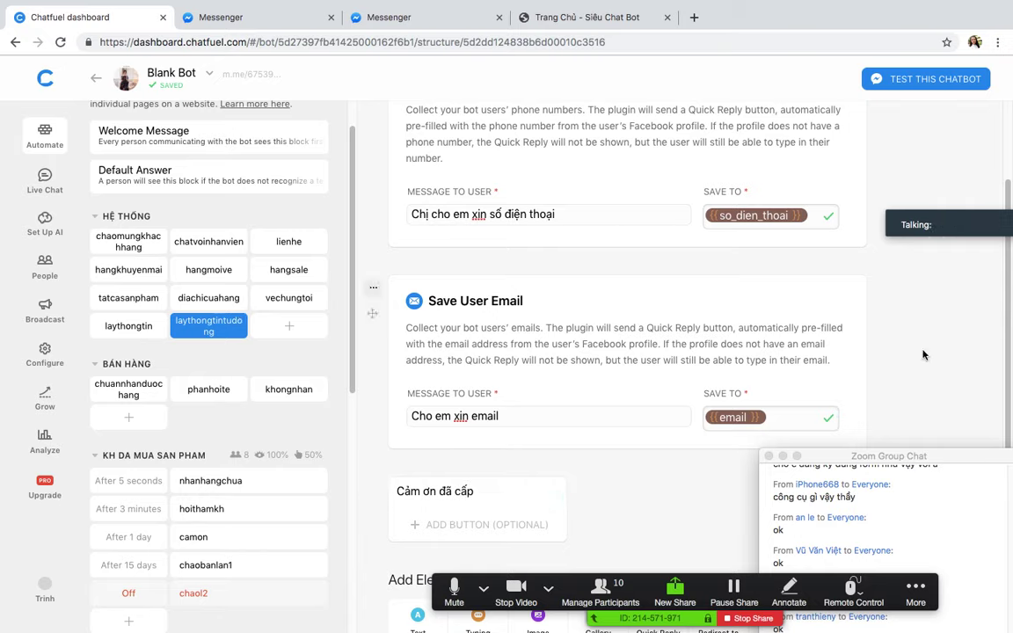
Step: Turn on the laythongtintudong block link and open its m.me link in a new tab
scroll(664, 292, "up", 1)
scroll(664, 292, "up", 3)
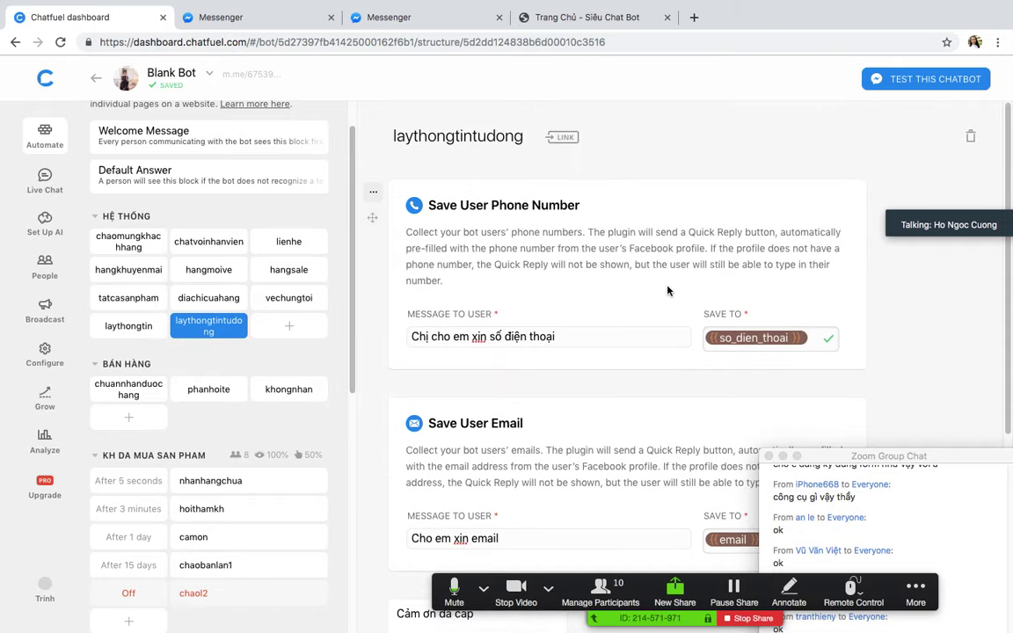
left_click(563, 137)
left_click(409, 313)
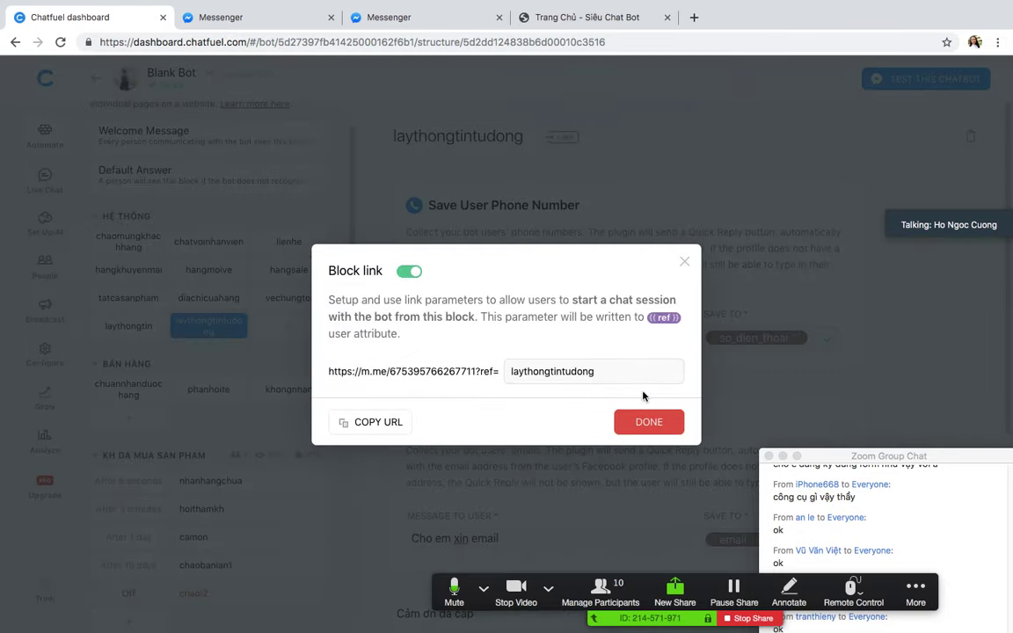
left_click(641, 423)
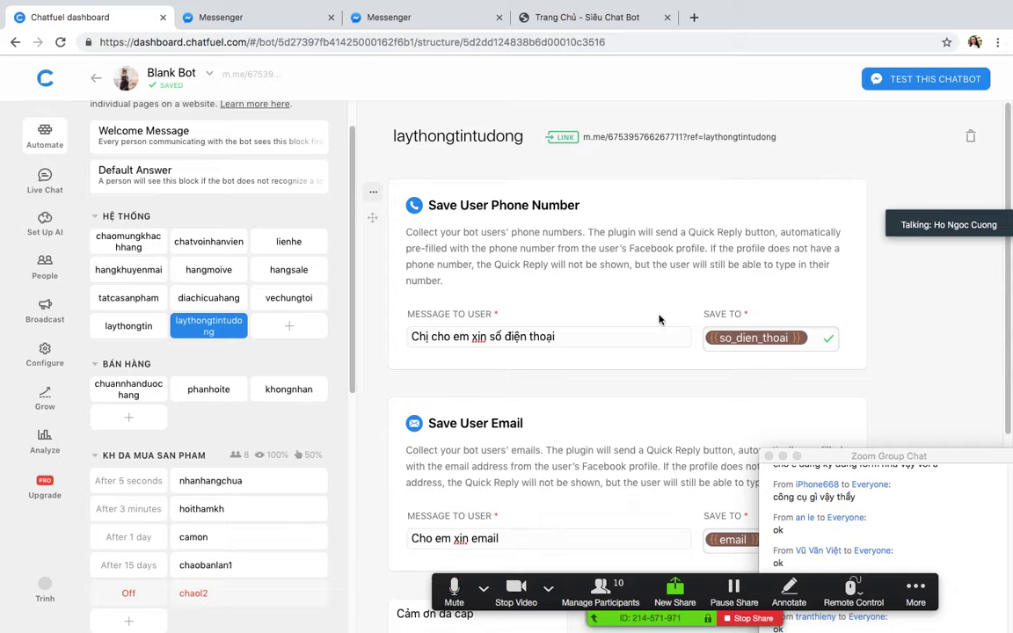
left_click(585, 138)
left_click(498, 19)
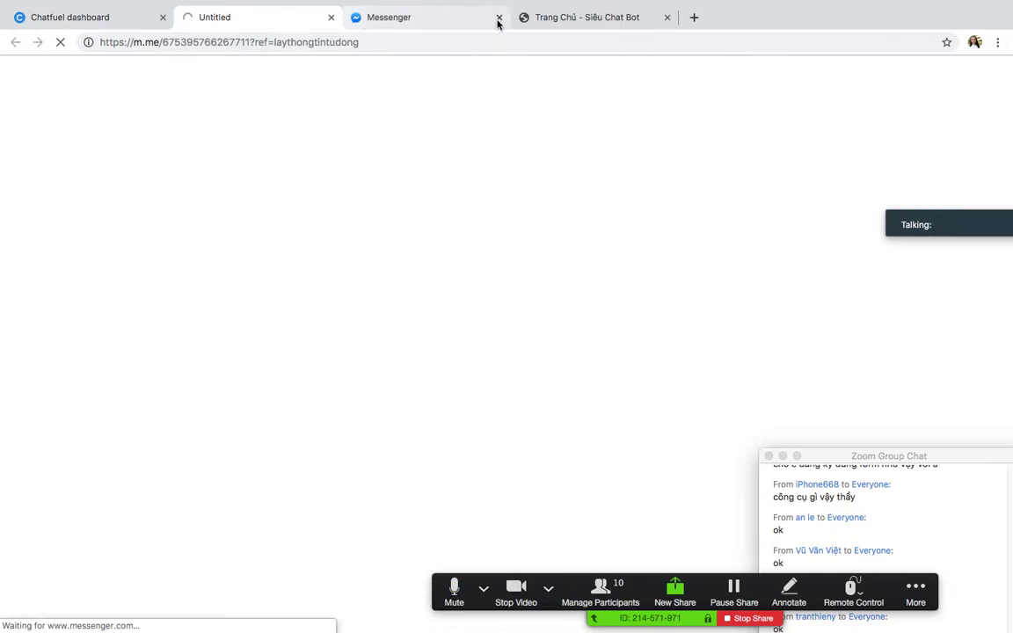
Step: Close the old Messenger tab, answer the bot with the suggested phone quick reply, then return to Chatfuel
left_click(498, 19)
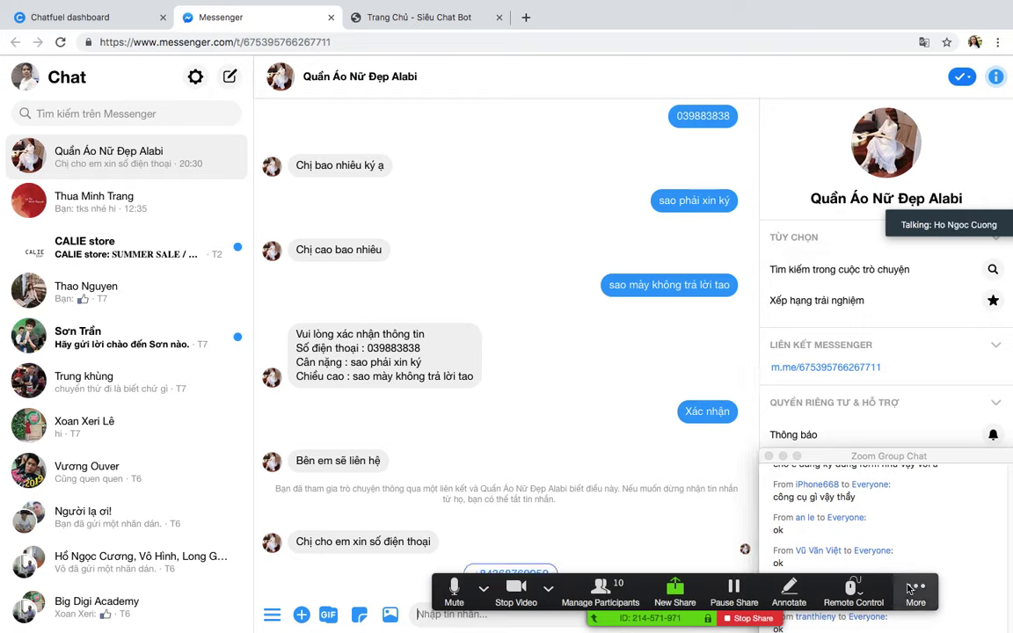
left_click_drag(901, 586, 789, 55)
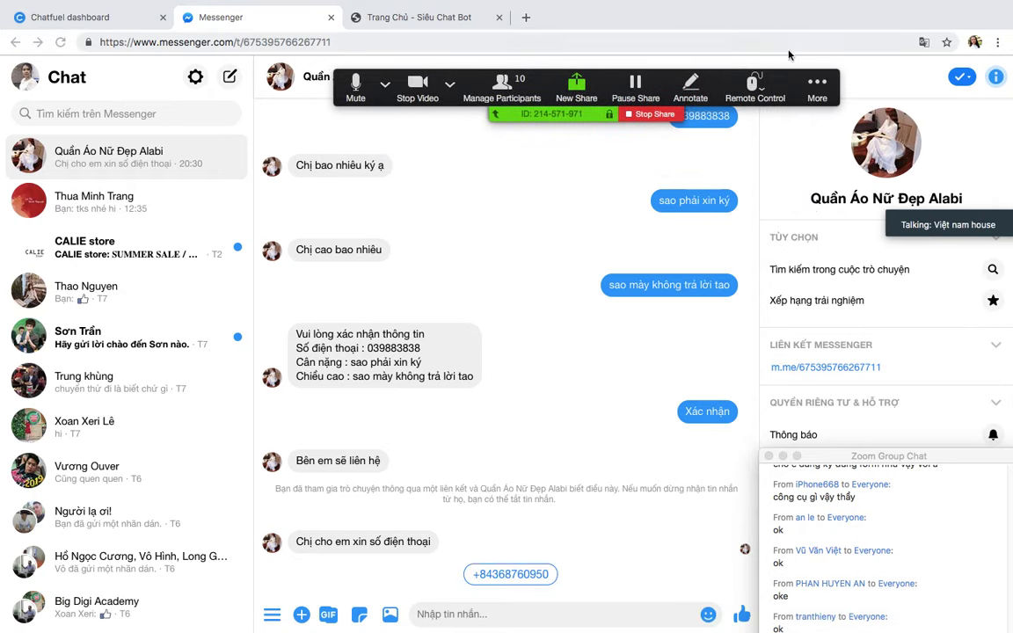
left_click(504, 575)
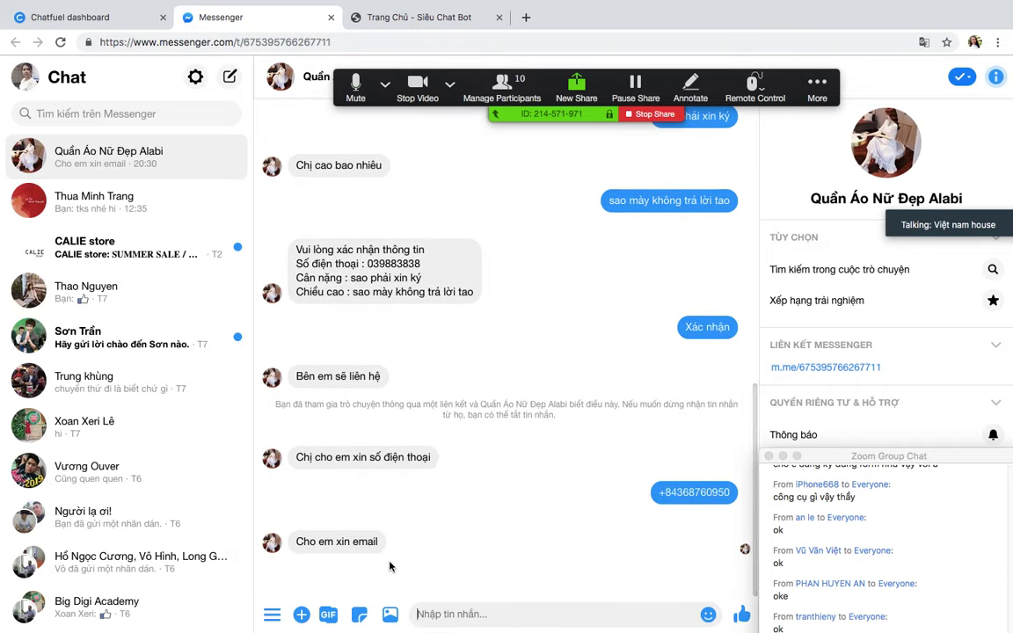
left_click(88, 17)
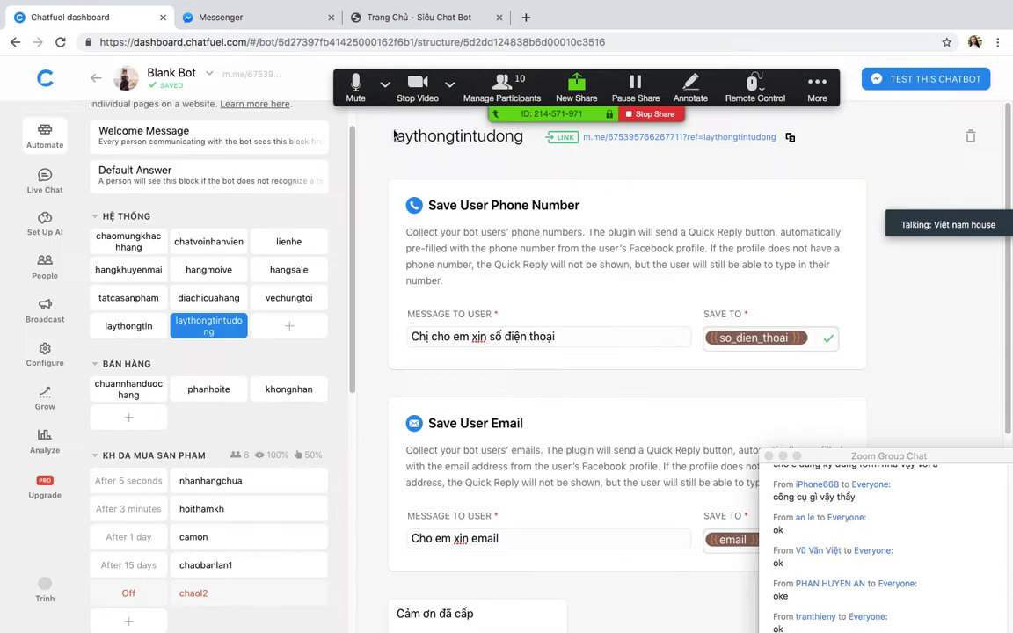
Step: Copy the block's m.me URL and post it to everyone in the Zoom group chat
left_click(565, 138)
left_click(395, 425)
left_click(684, 261)
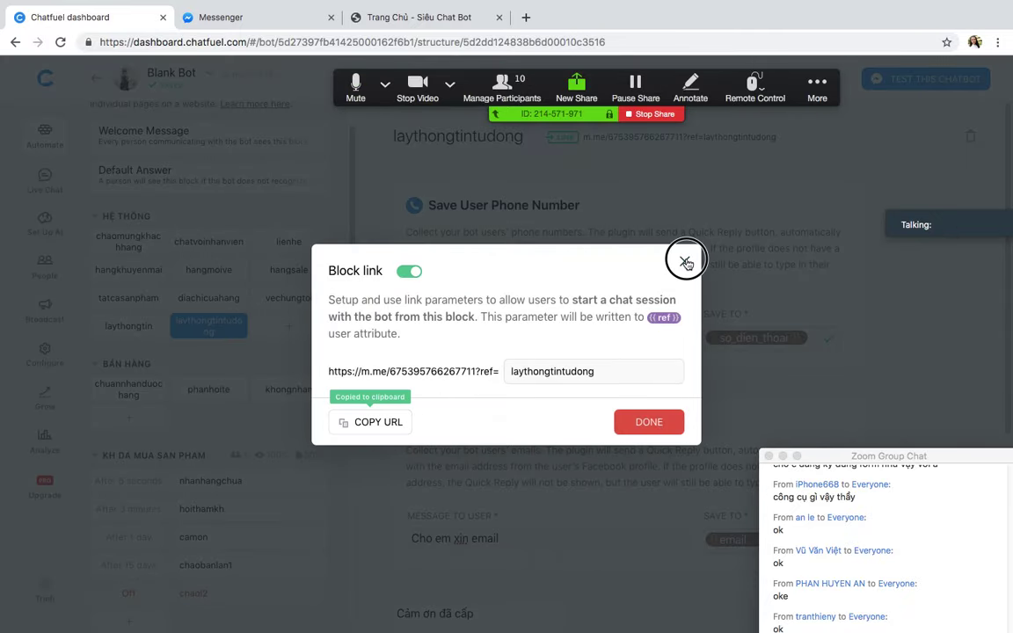
left_click_drag(873, 456, 830, 194)
left_click(803, 461)
key("super+v")
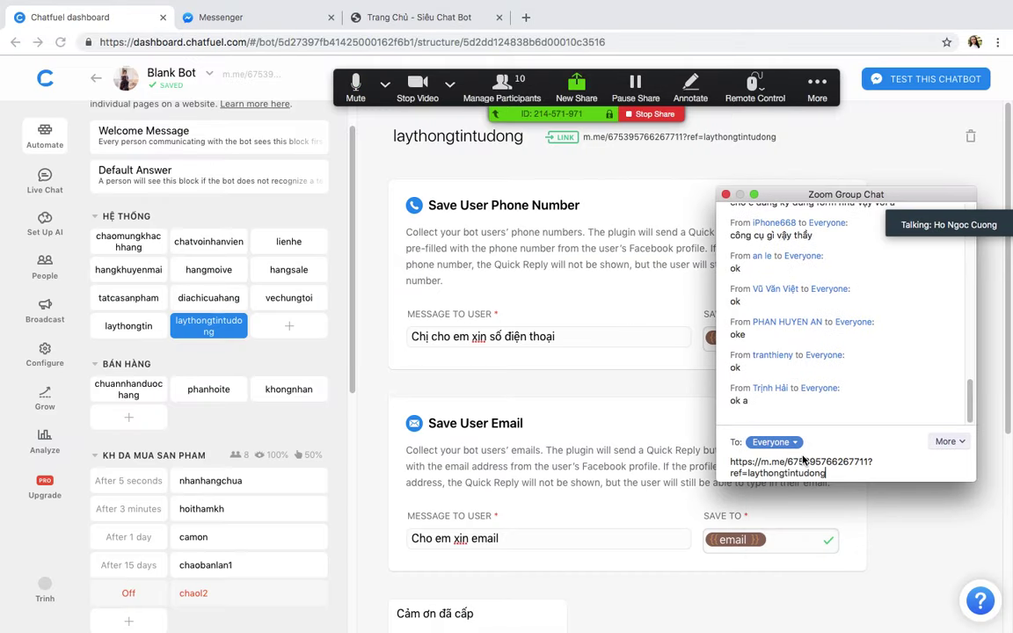
key("Return")
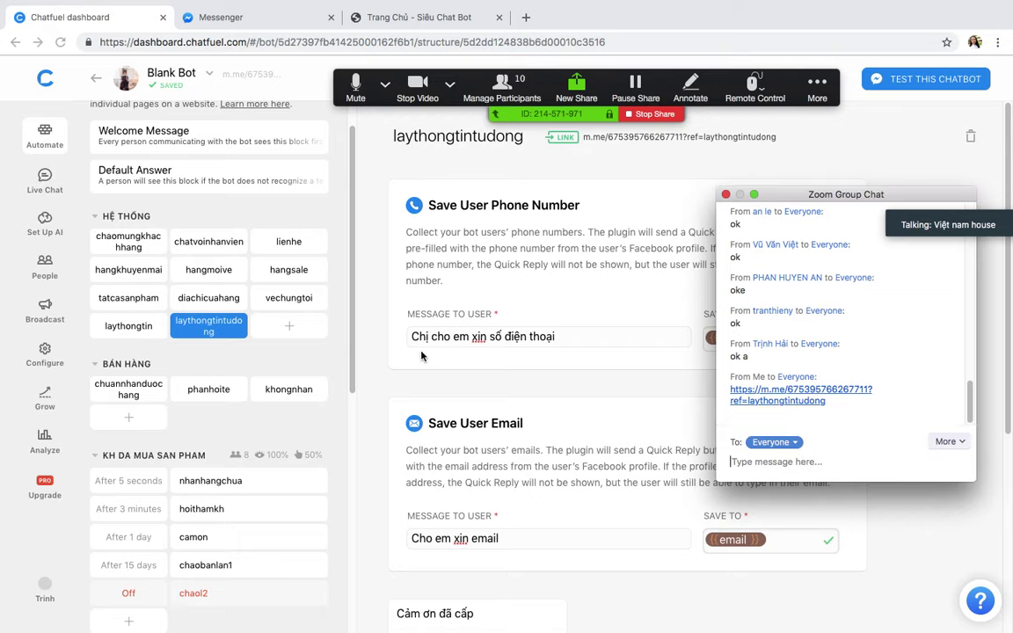
Step: Move the Zoom chat out of the way and switch to the Messenger conversation with the bot
left_click(371, 358)
left_click_drag(802, 195, 1004, 354)
scroll(788, 517, "down", 3)
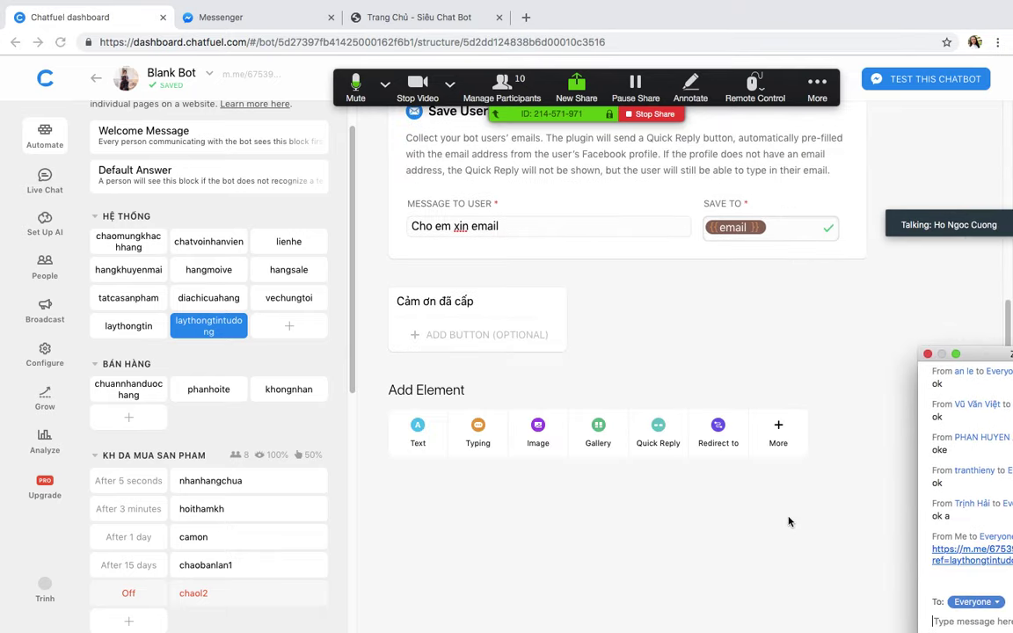
scroll(789, 519, "up", 3)
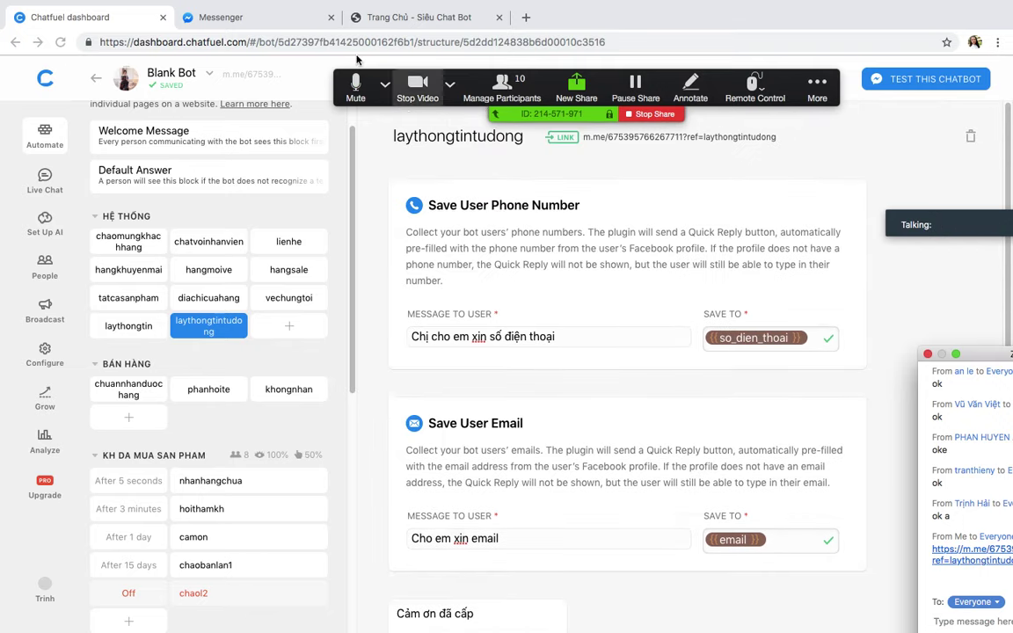
left_click(240, 19)
Step: Type an email address into the Messenger reply box and send it to the bot
left_click(459, 611)
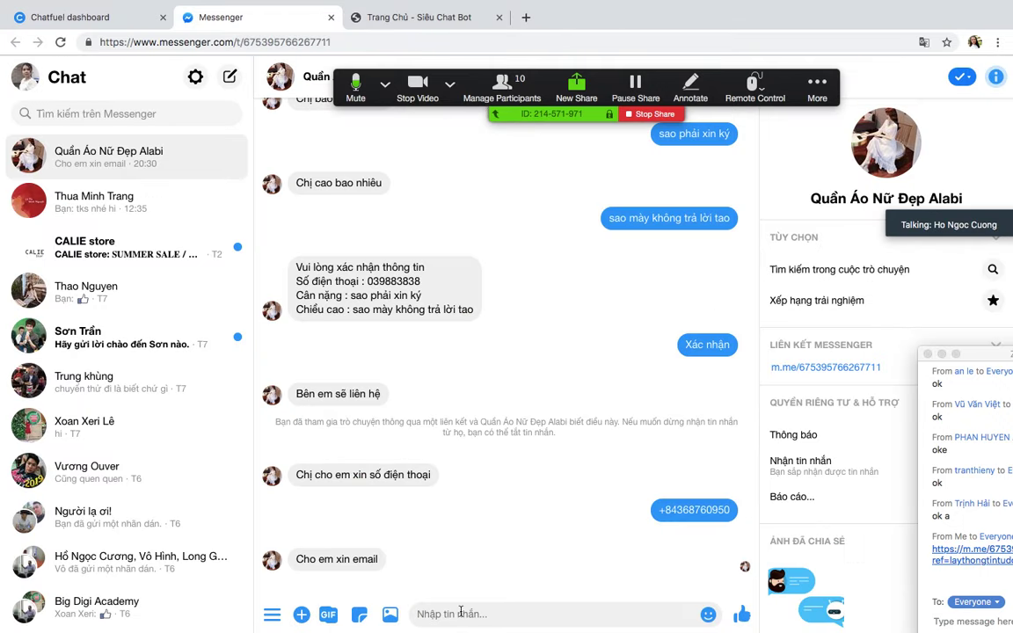
type("mrd")
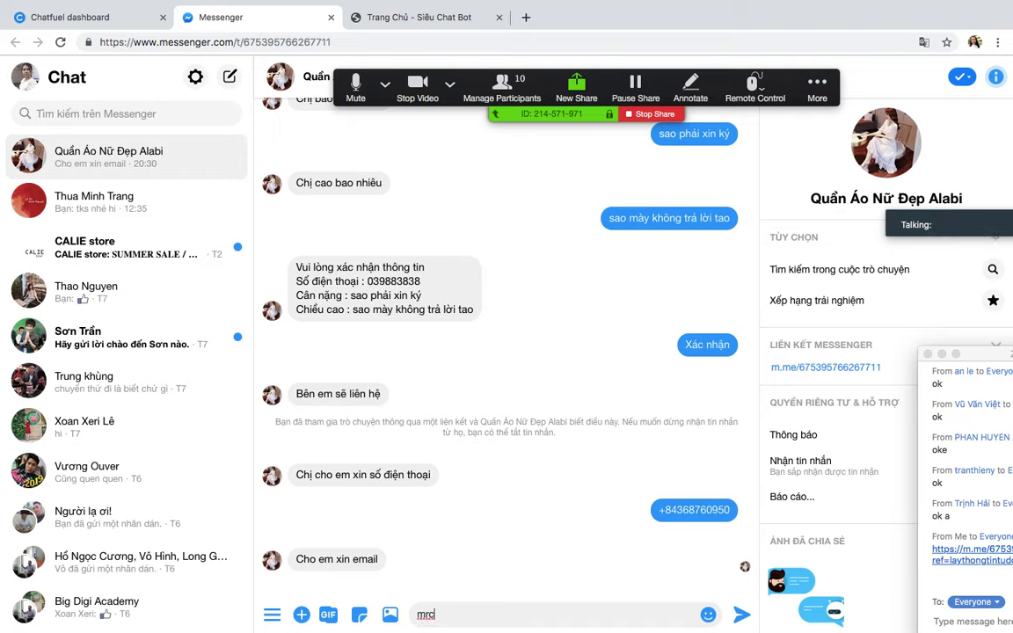
key("BackSpace")
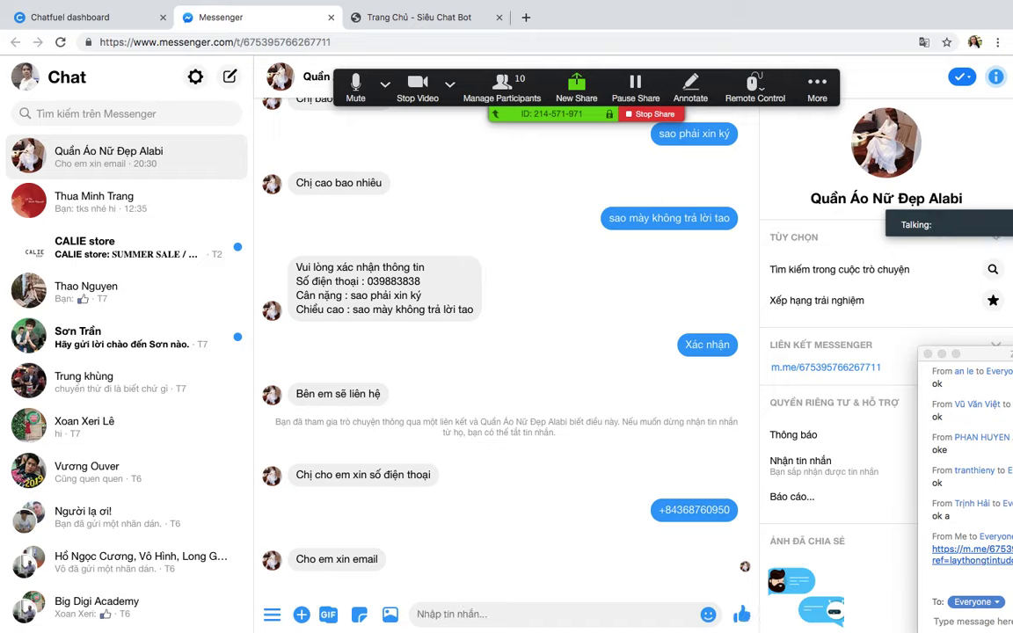
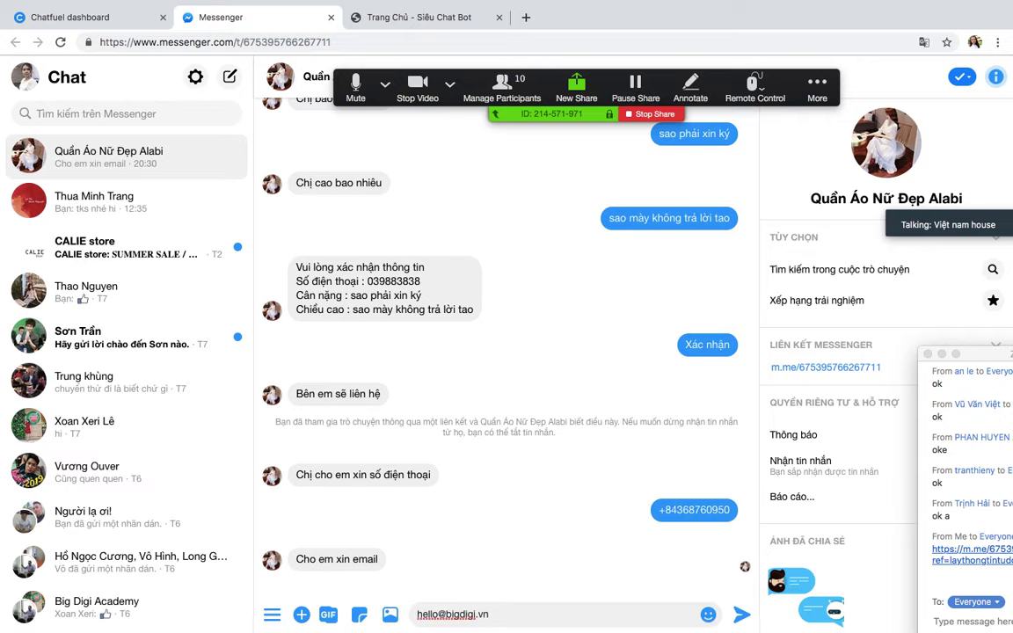
key("Return")
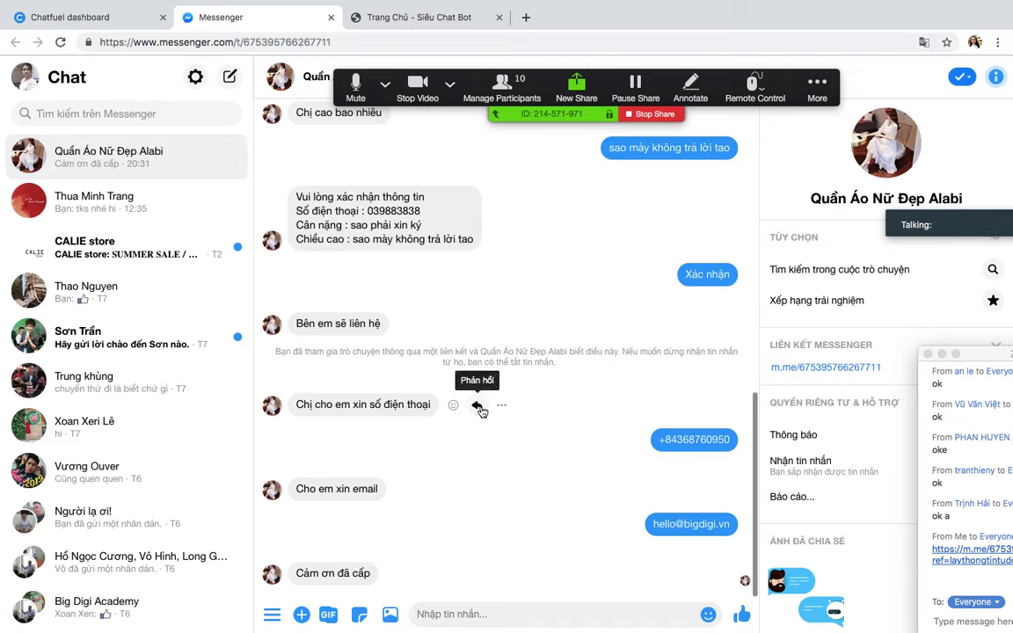
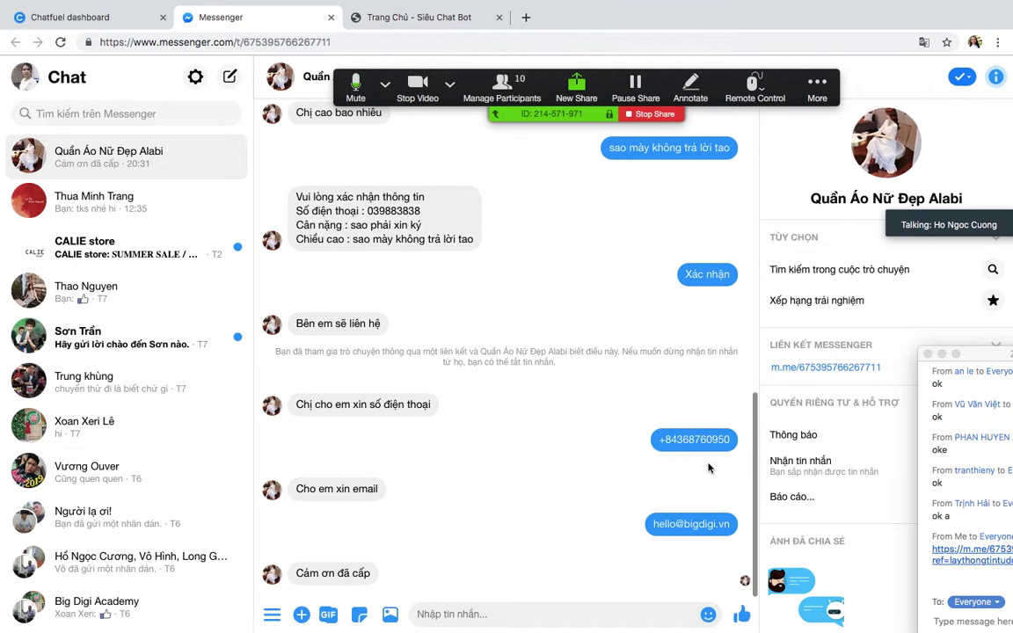
Step: Switch from the Messenger tab back to the Chatfuel dashboard
left_click(406, 16)
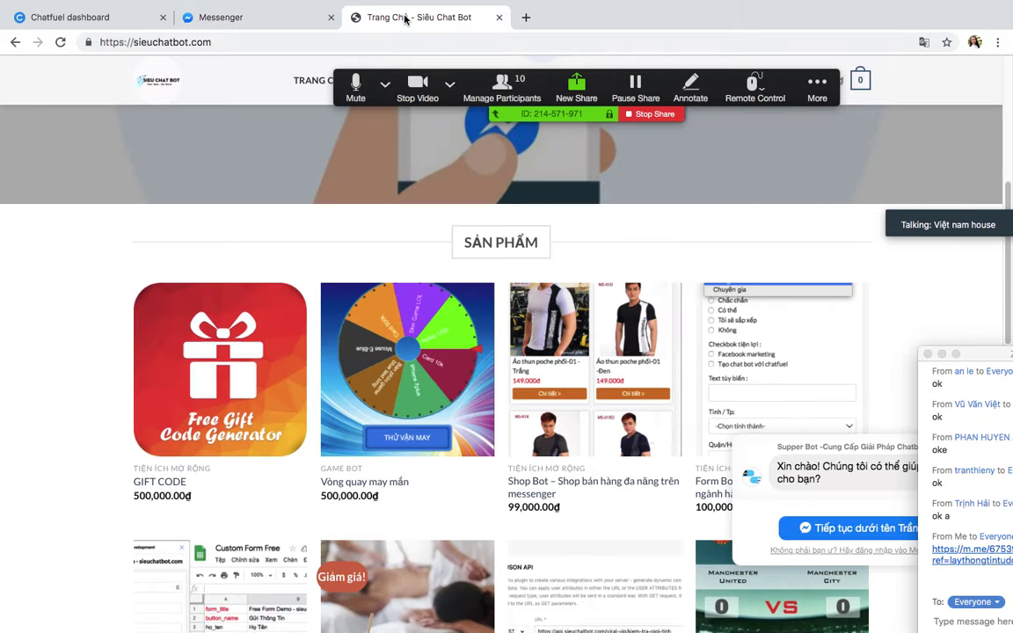
left_click(108, 19)
scroll(615, 434, "down", 1)
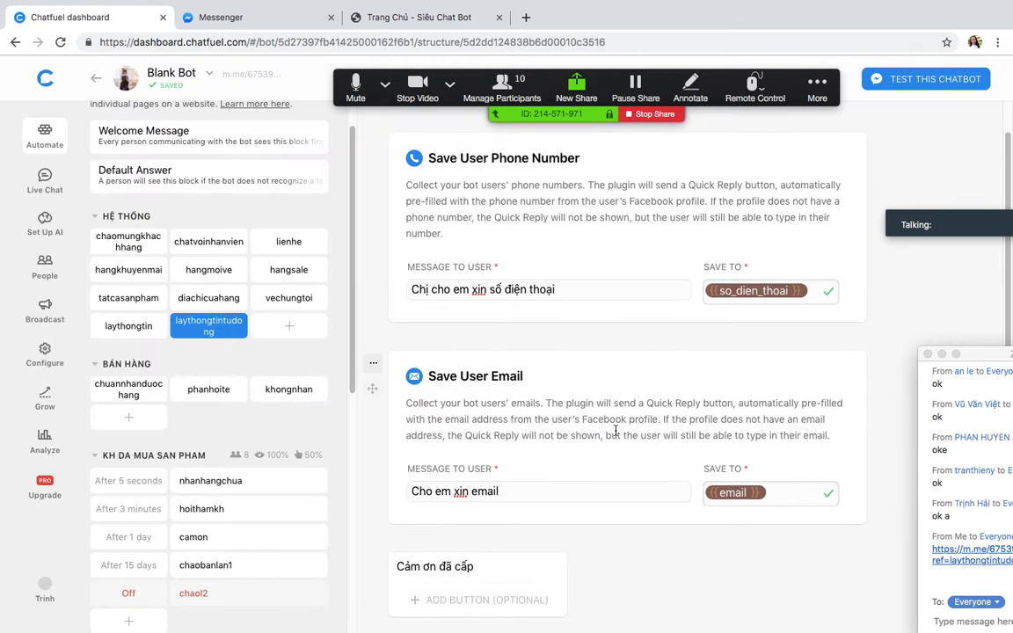
left_click_drag(985, 356, 902, 266)
Step: Rearrange the meeting video panel and participant strip to reveal the group chat
left_click(915, 203)
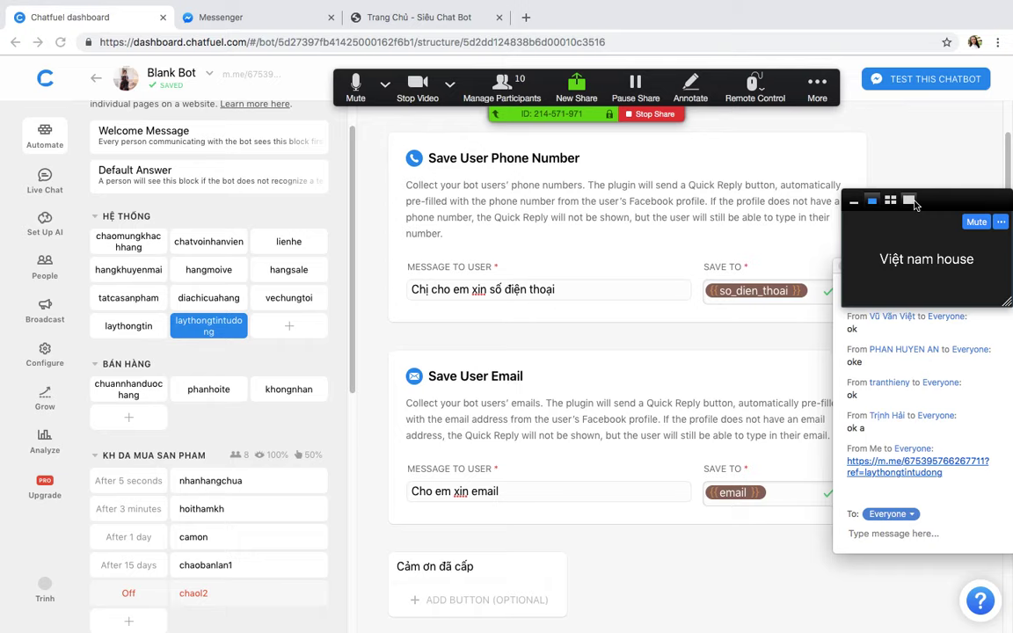
left_click_drag(967, 203, 956, 97)
left_click(882, 89)
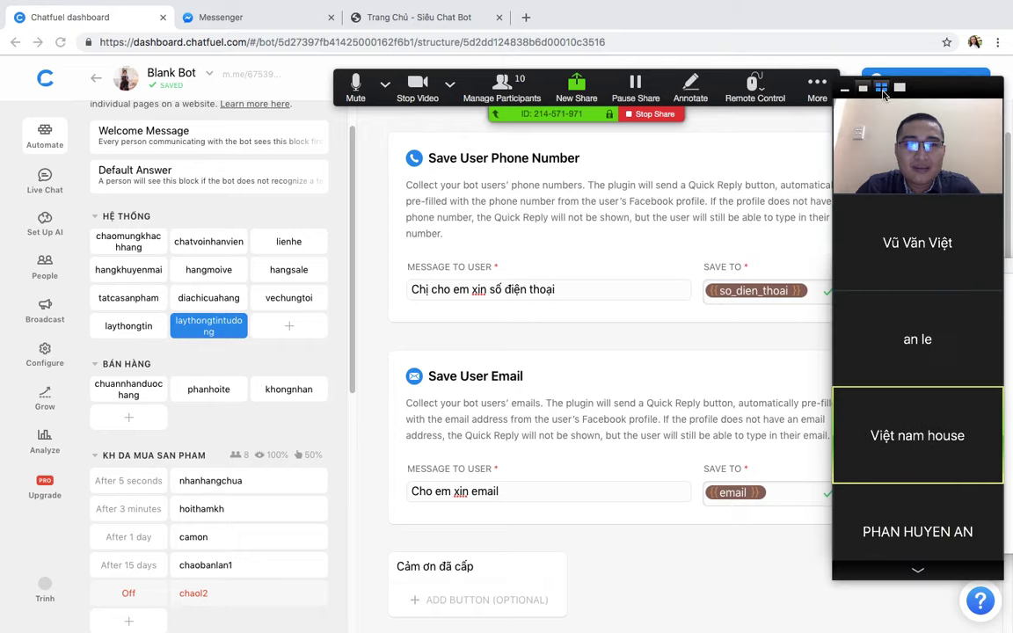
scroll(714, 439, "down", 5)
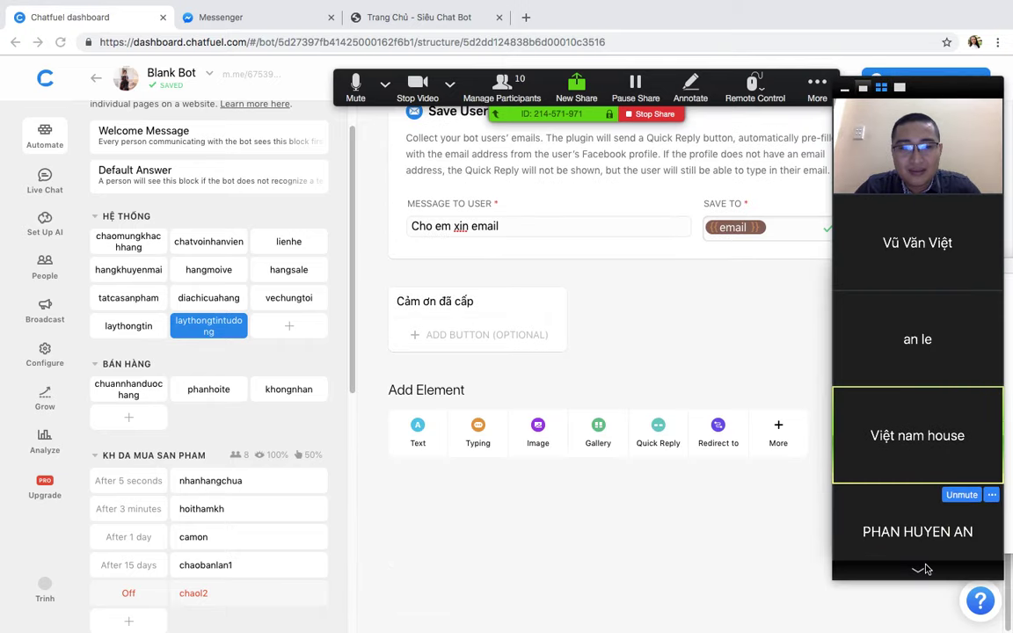
scroll(919, 515, "down", 3)
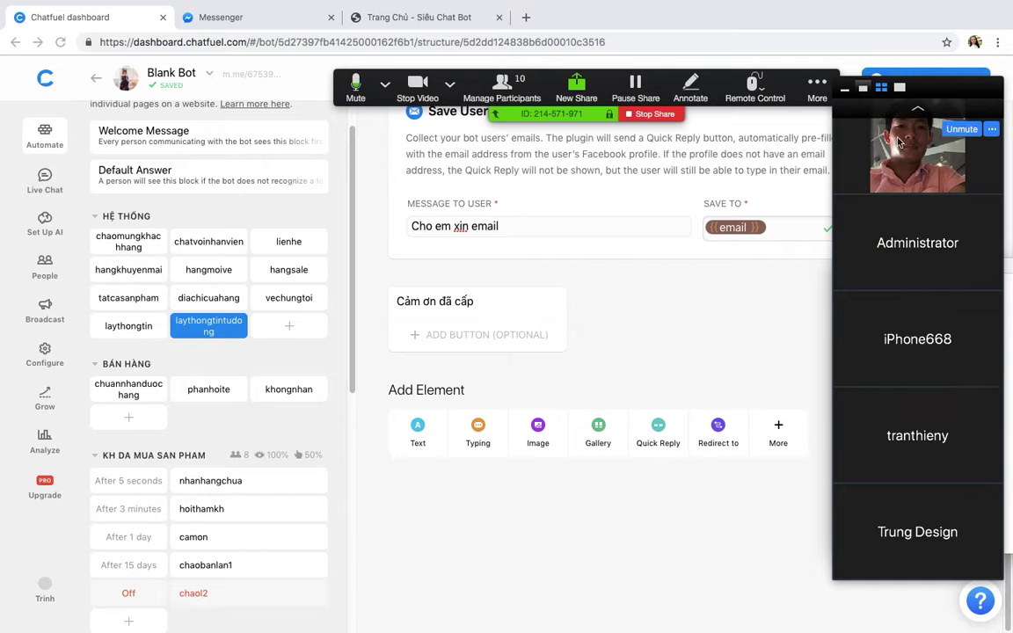
left_click(917, 108)
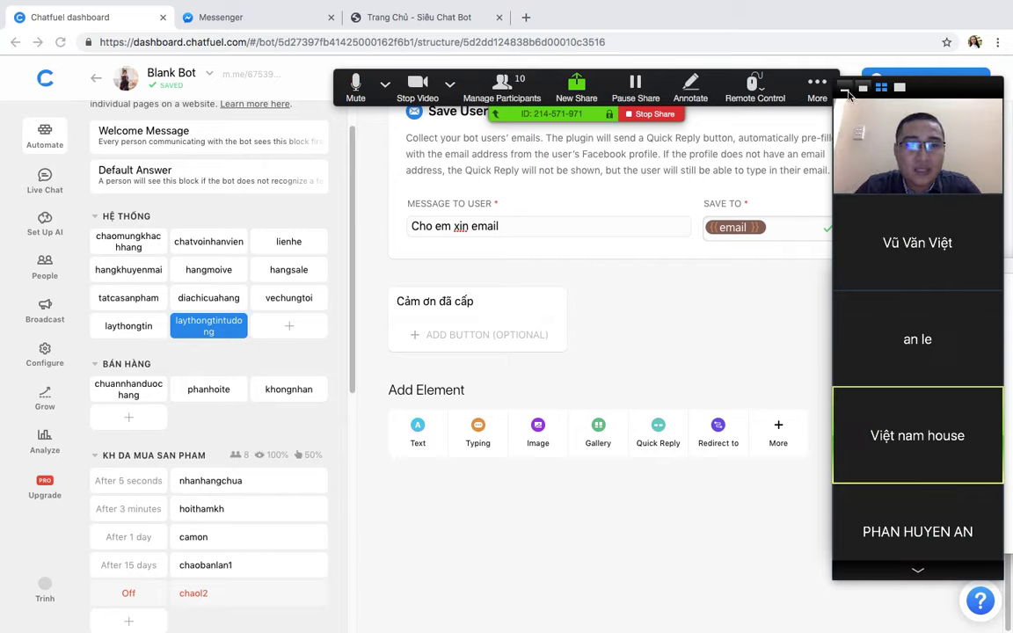
left_click(844, 88)
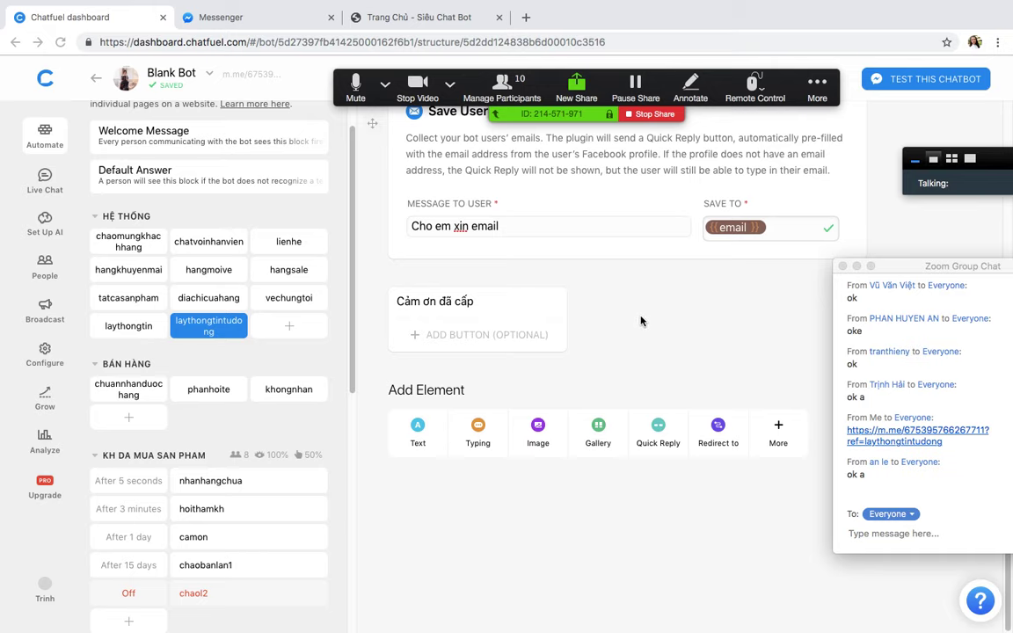
scroll(641, 321, "up", 5)
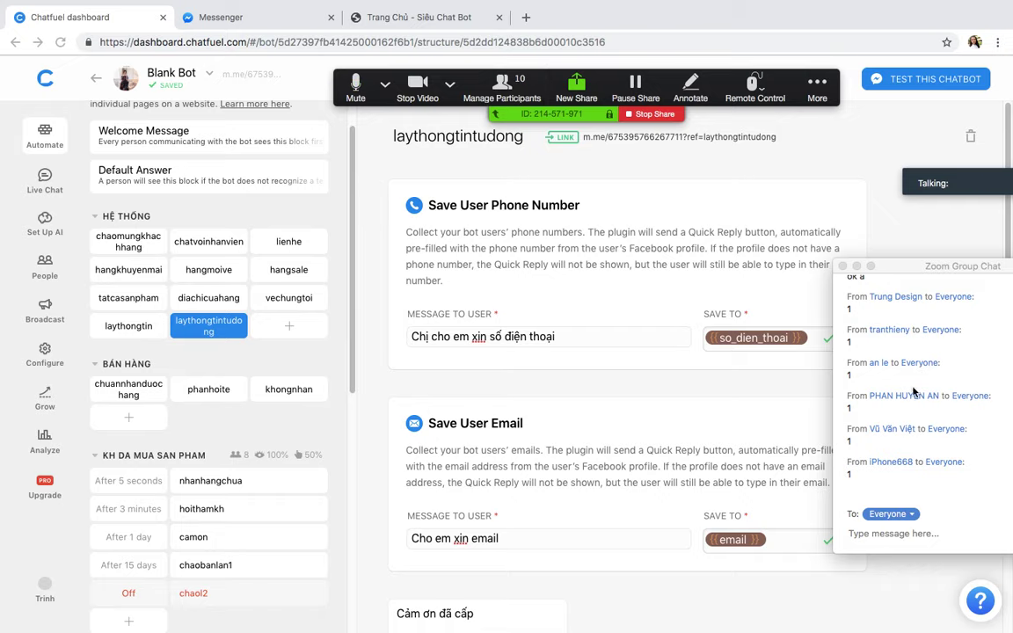
scroll(579, 339, "down", 4)
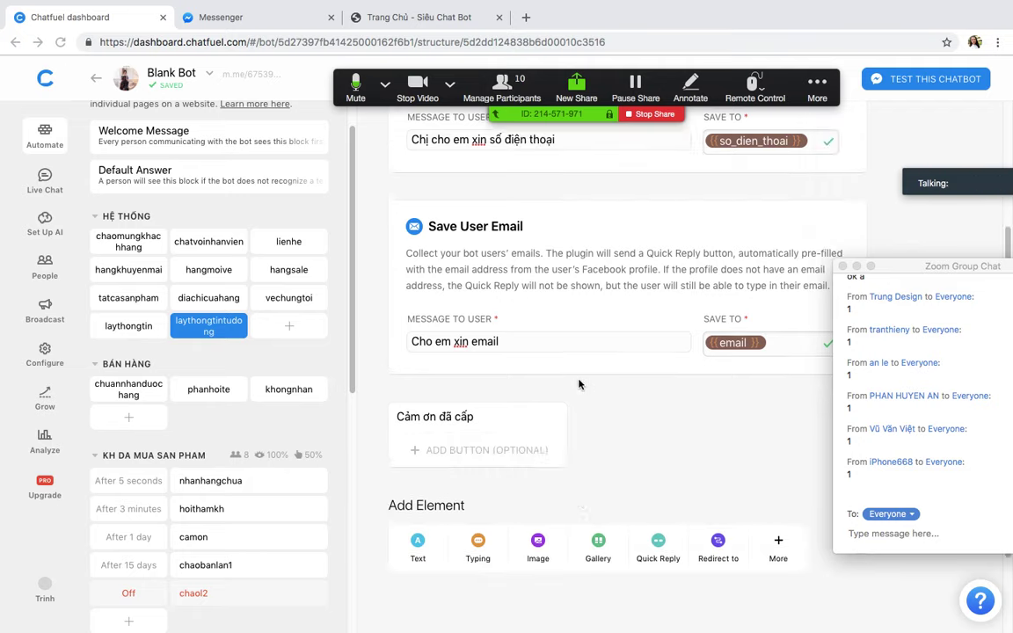
scroll(576, 342, "up", 4)
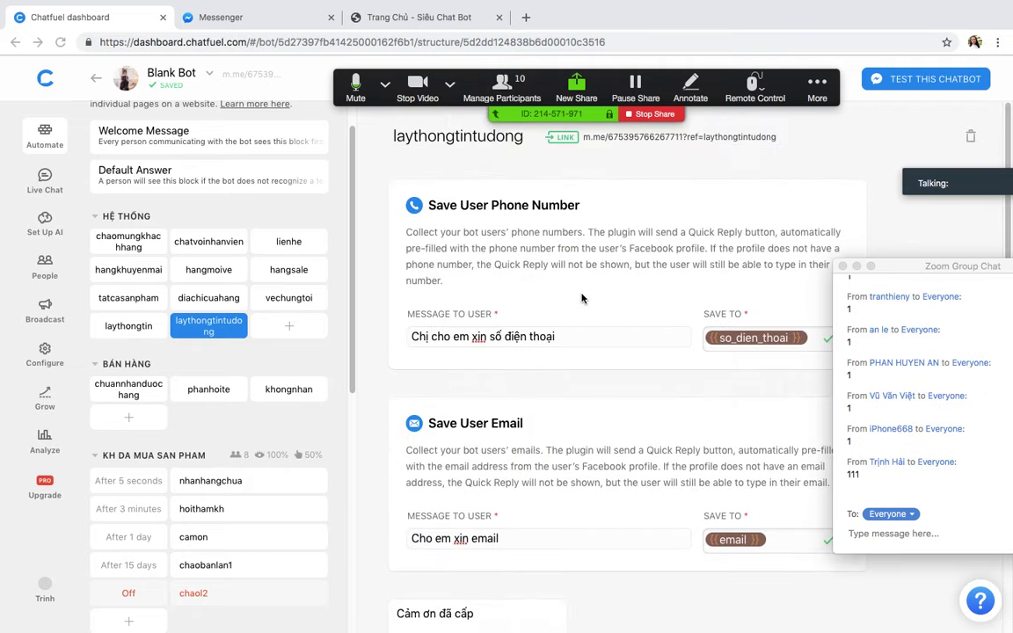
Step: Open laythongtin, then laythongtintudong to view its phone and email cards
left_click(123, 327)
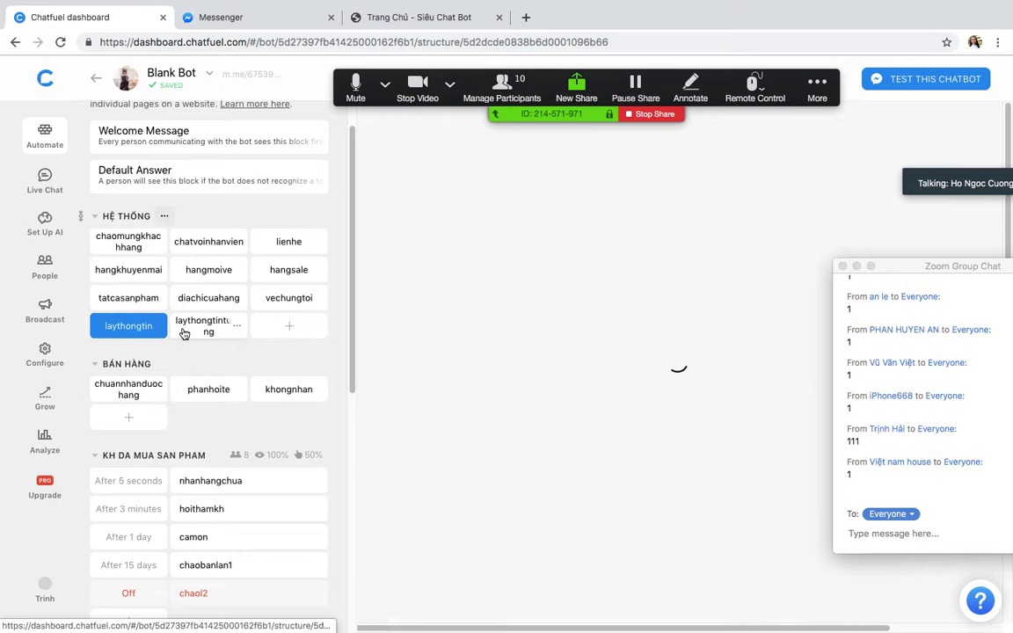
left_click(201, 327)
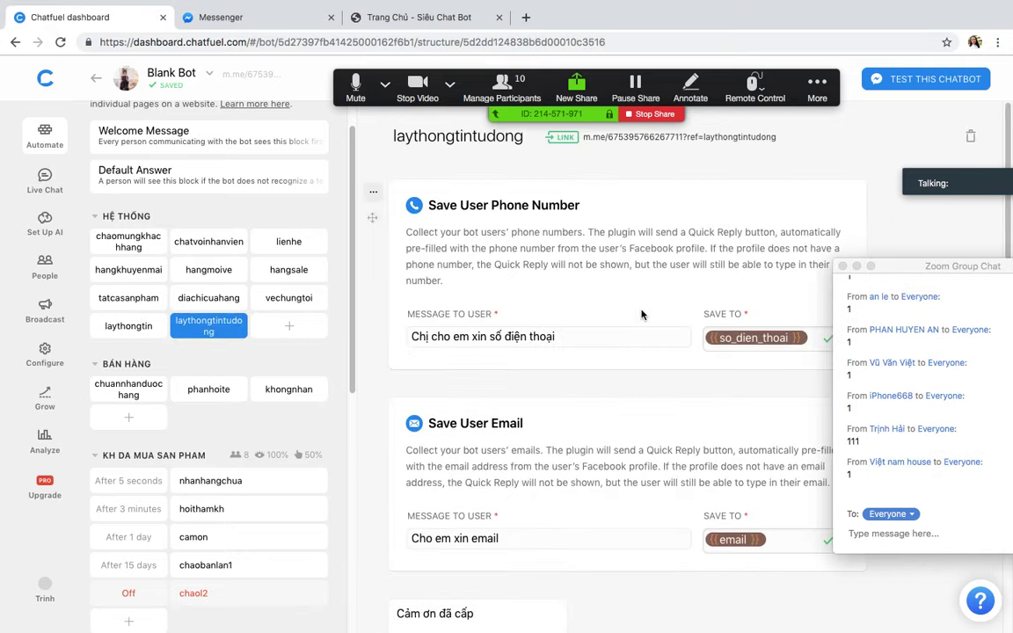
scroll(641, 313, "down", 5)
scroll(641, 314, "up", 5)
Step: Bring XMind's CHATBOT-ZERO map forward and select the 'Xuất thông tin khách hàng ra sheet' topic
key("ctrl+Up")
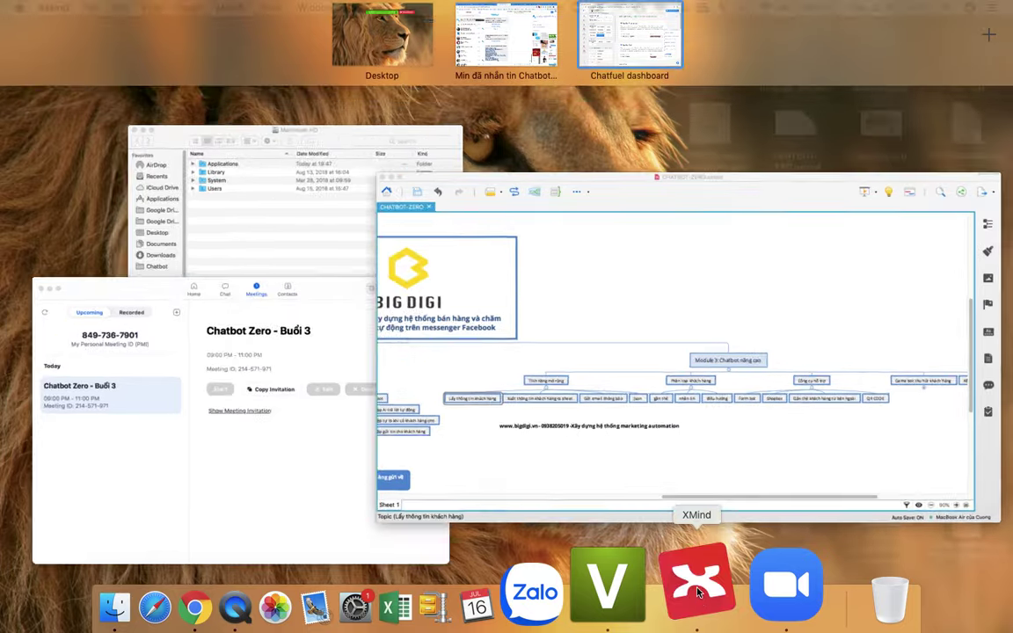
left_click(697, 593)
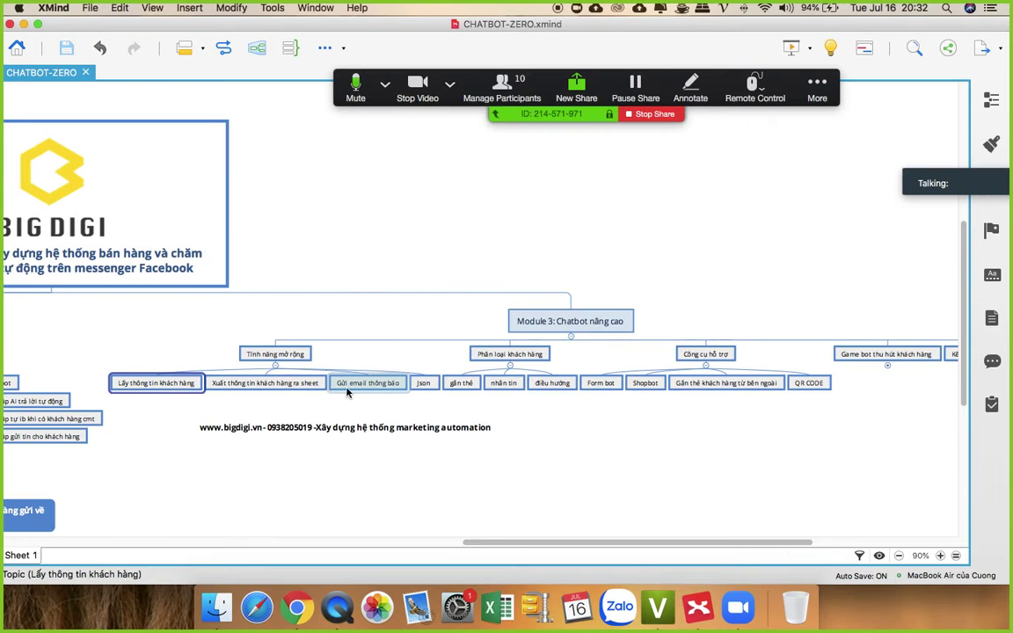
left_click(265, 384)
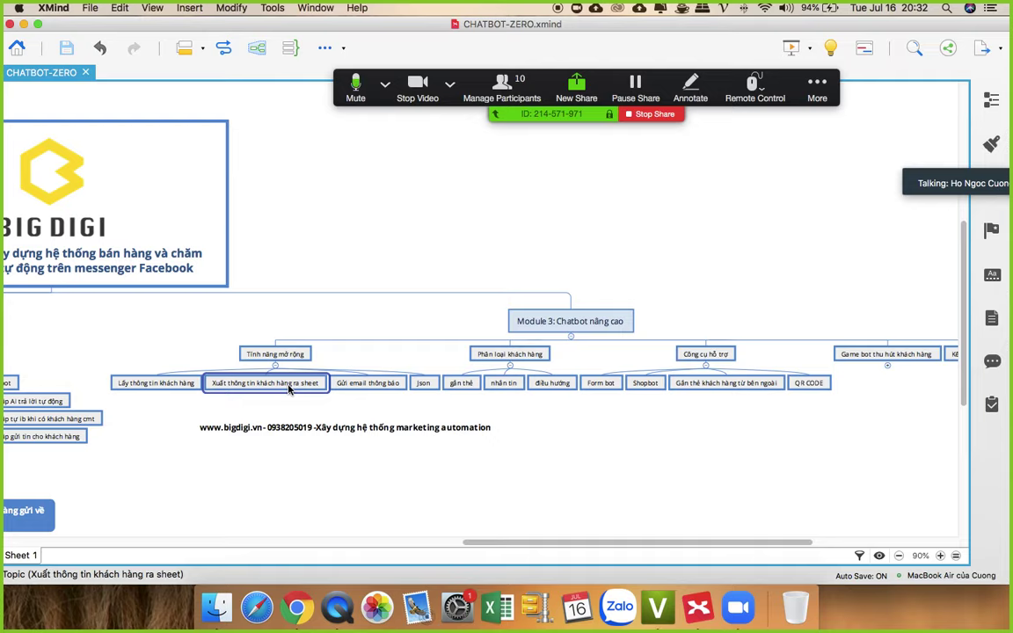
left_click(296, 592)
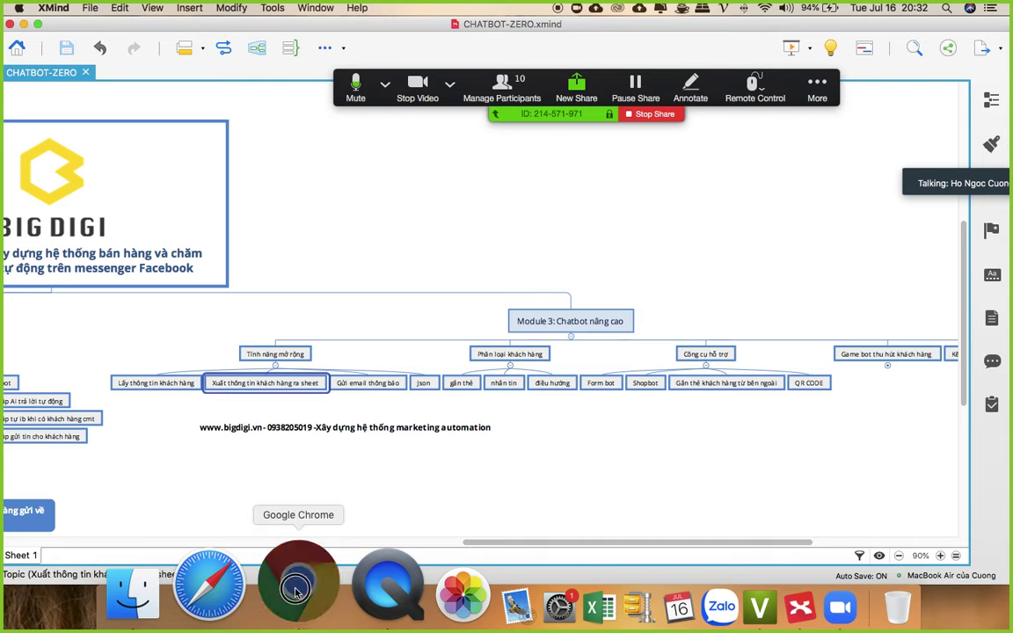
Step: Open the laythongtin block and bring up its full plugin list below the last message
scroll(523, 328, "down", 5)
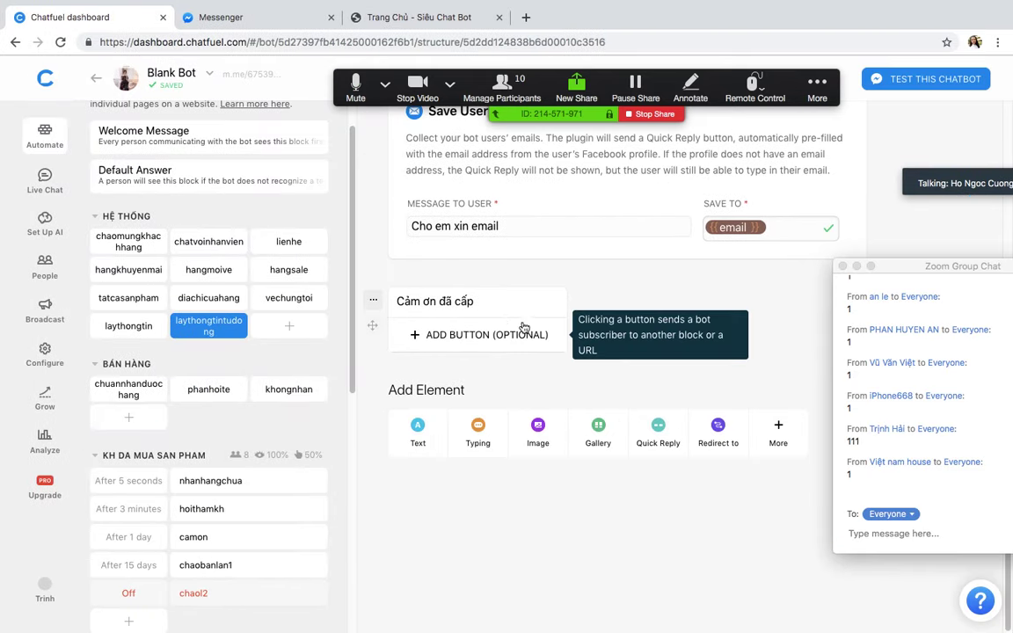
left_click(121, 329)
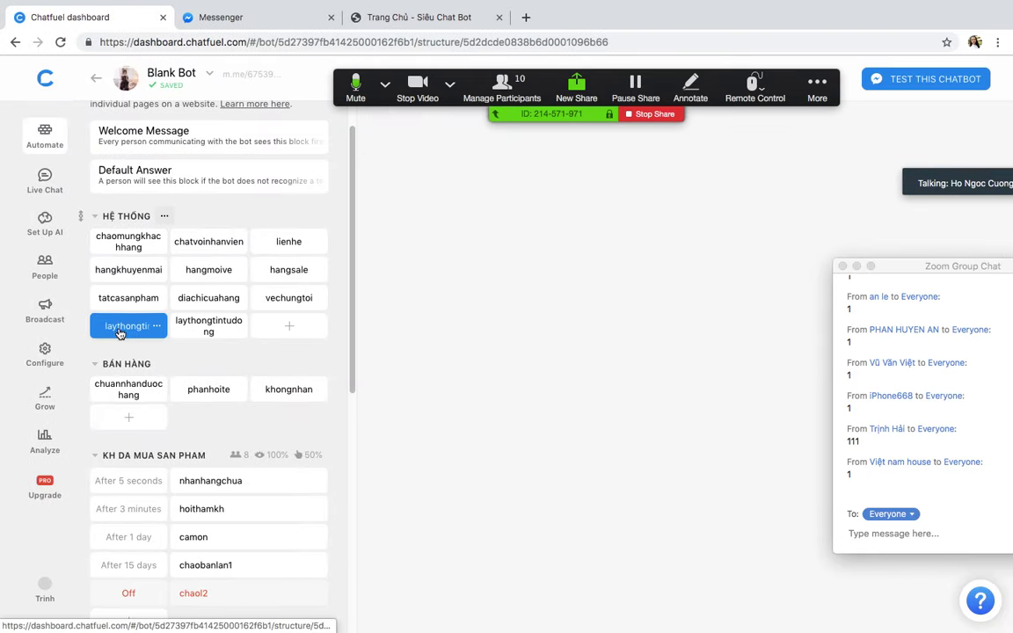
scroll(744, 324, "down", 5)
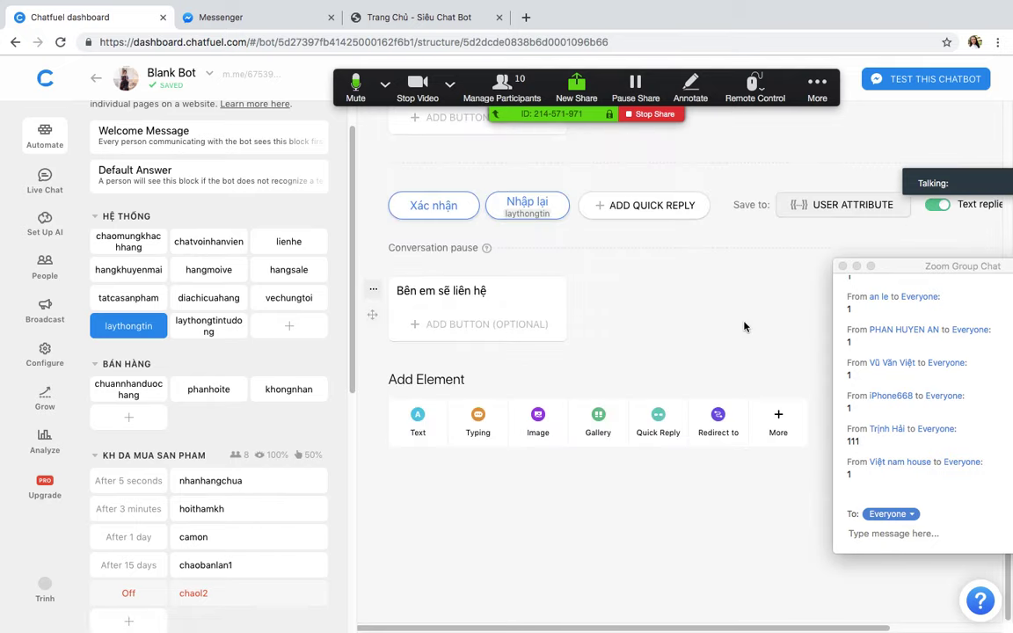
left_click_drag(902, 265, 916, 479)
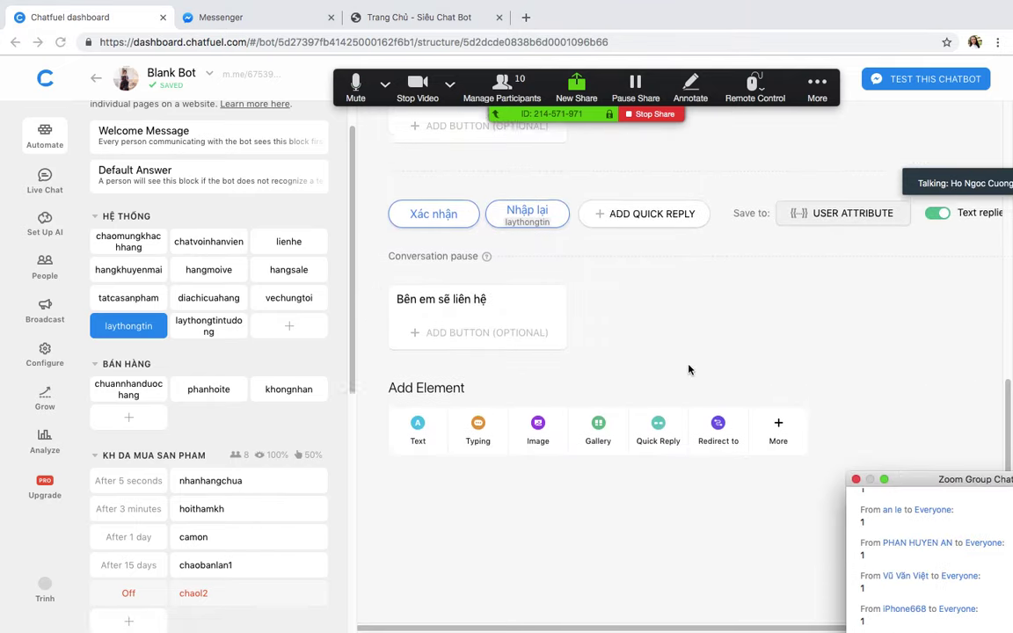
scroll(691, 370, "up", 3)
scroll(691, 366, "up", 3)
scroll(694, 363, "down", 5)
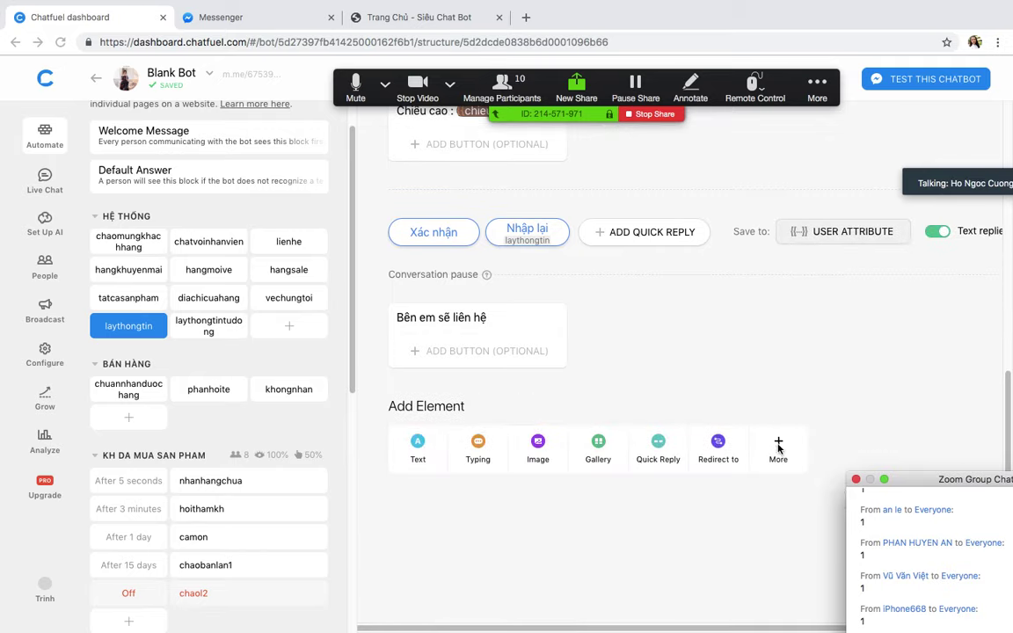
scroll(784, 392, "down", 1)
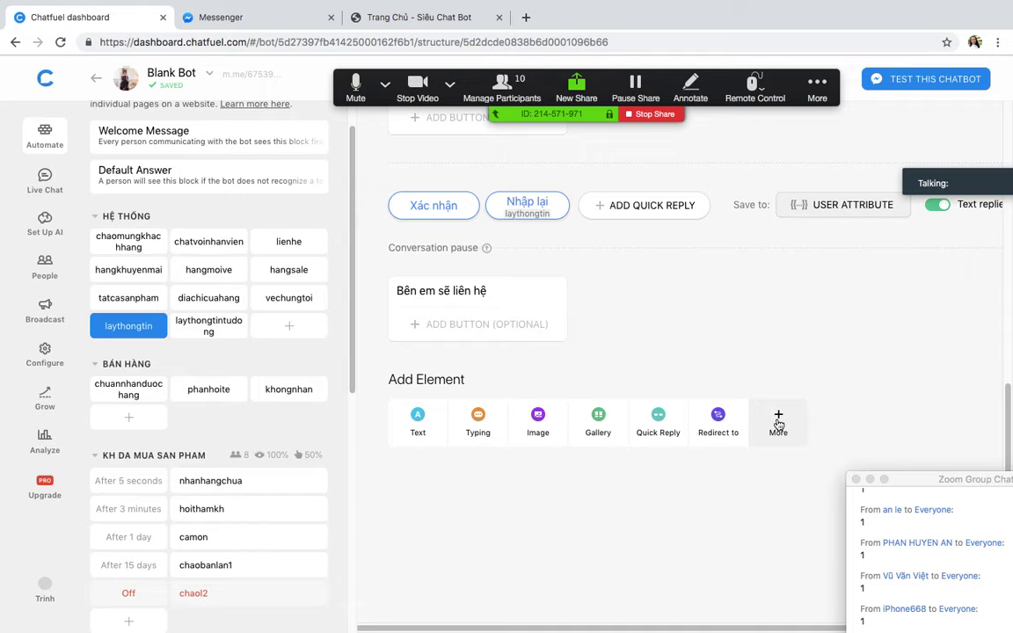
left_click(778, 424)
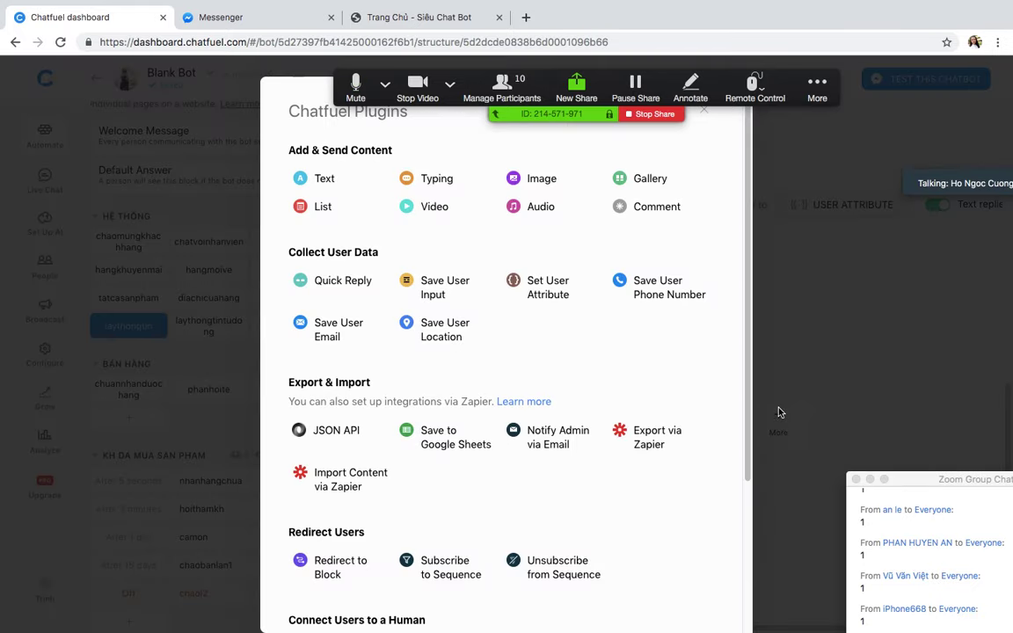
Step: Add the Save to Google Sheets plugin to laythongtin and begin connecting Google Sheets
mouse_move(444, 439)
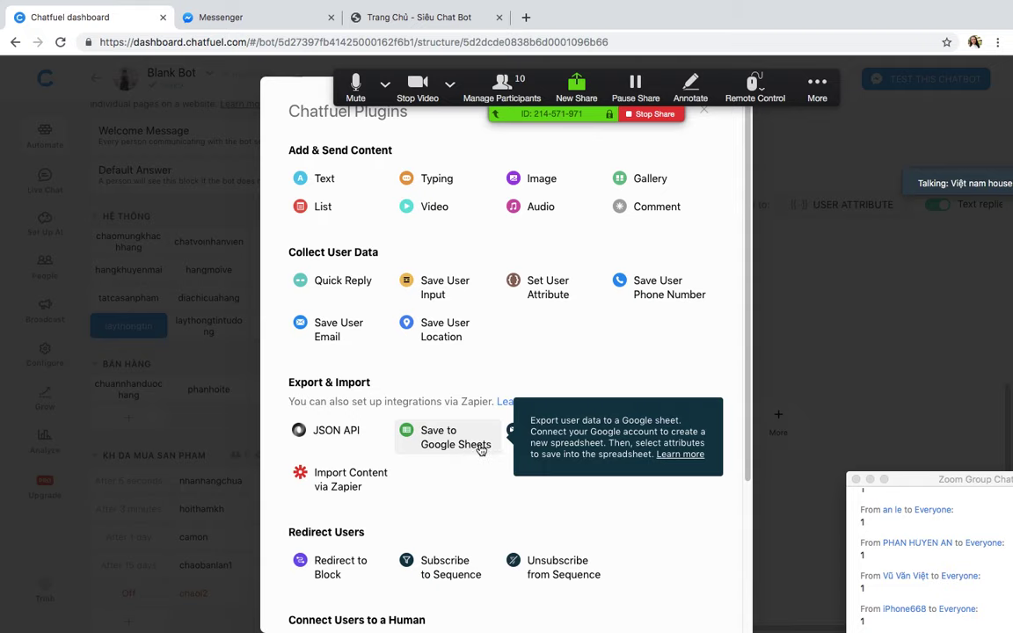
left_click(453, 451)
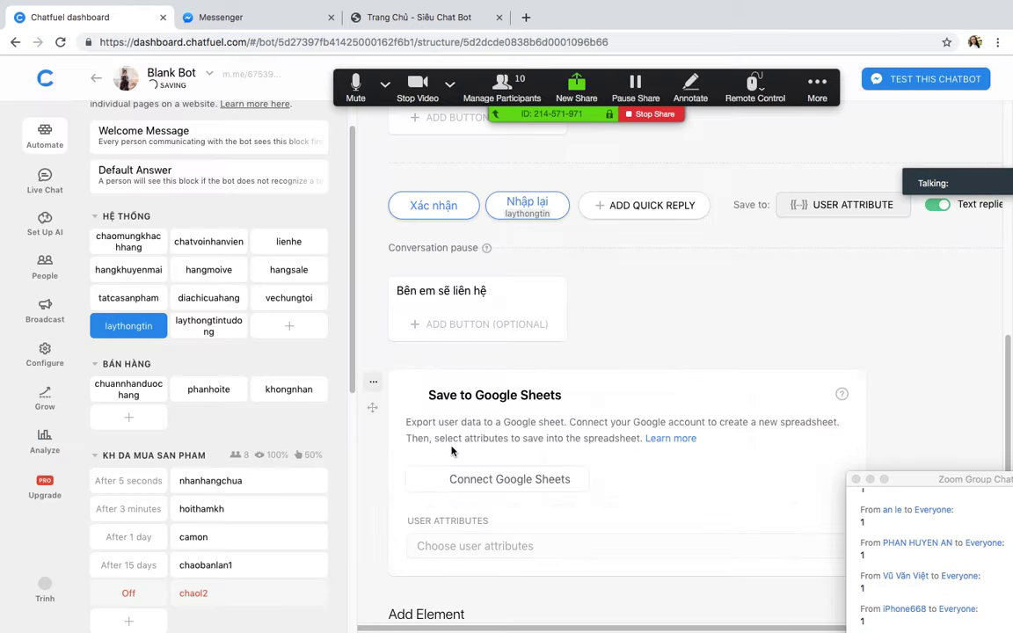
scroll(653, 409, "down", 5)
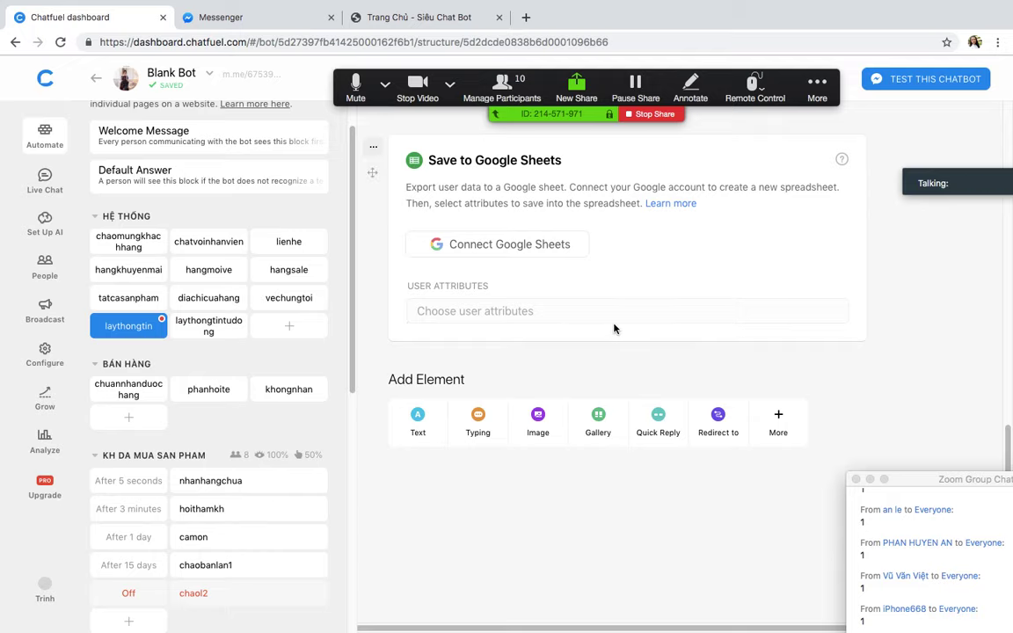
scroll(614, 328, "up", 1)
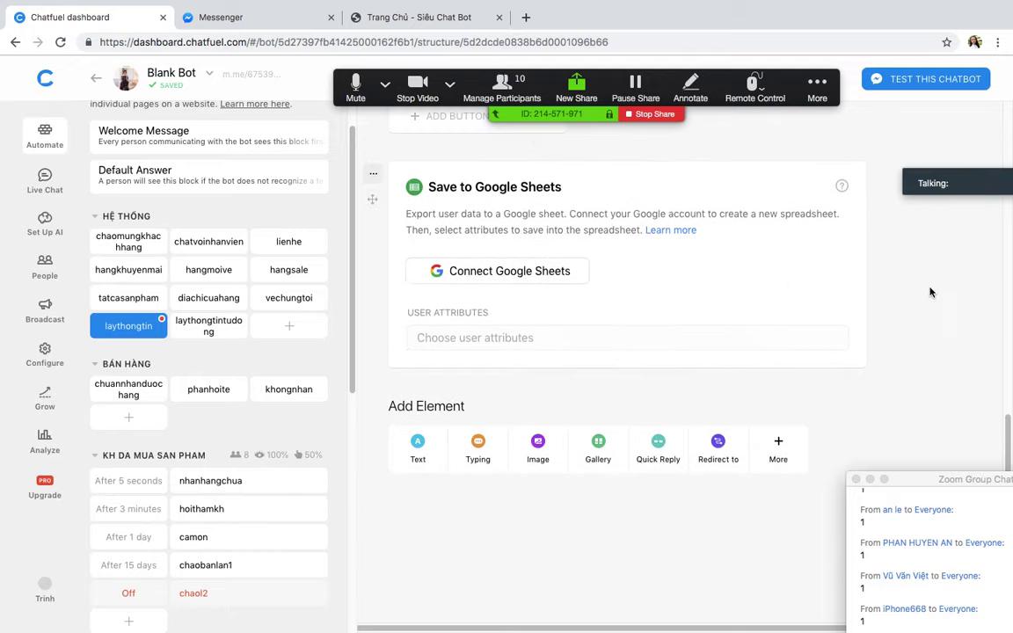
left_click(506, 271)
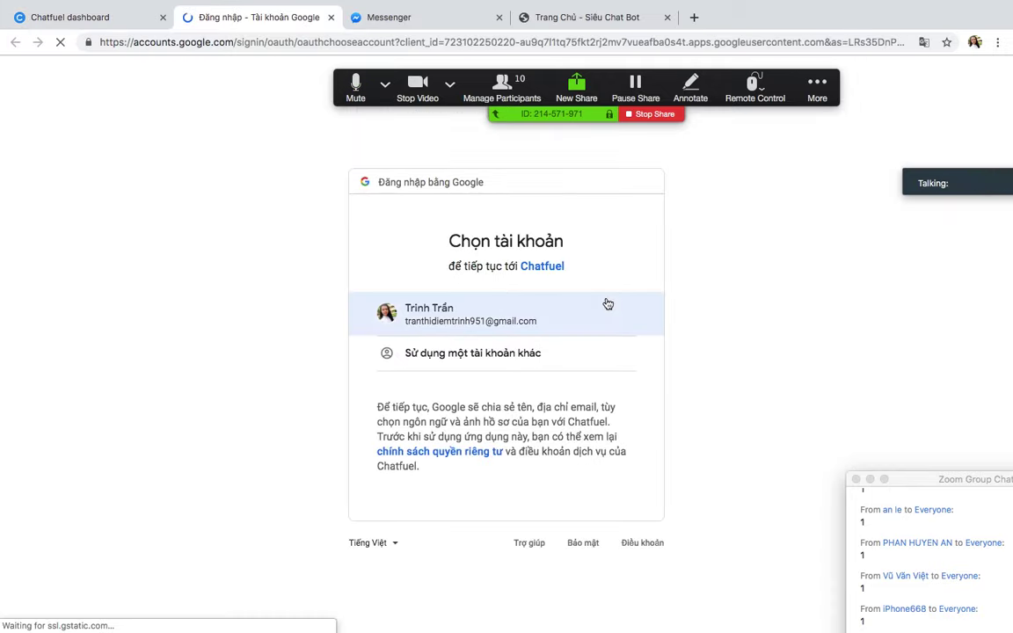
Step: Pick the existing Google account and allow Chatfuel access
left_click(479, 315)
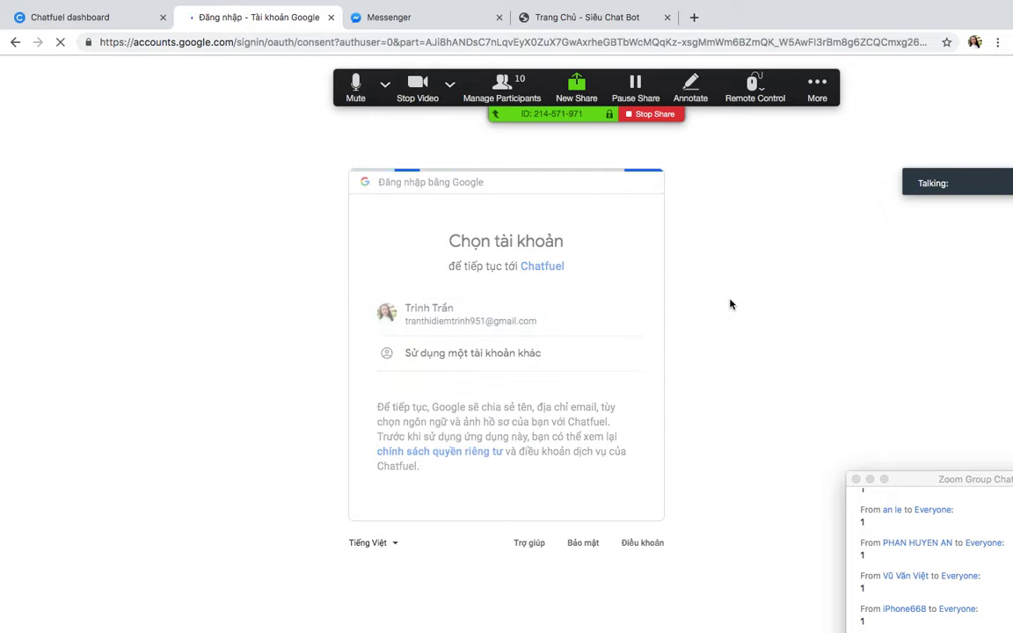
left_click(607, 526)
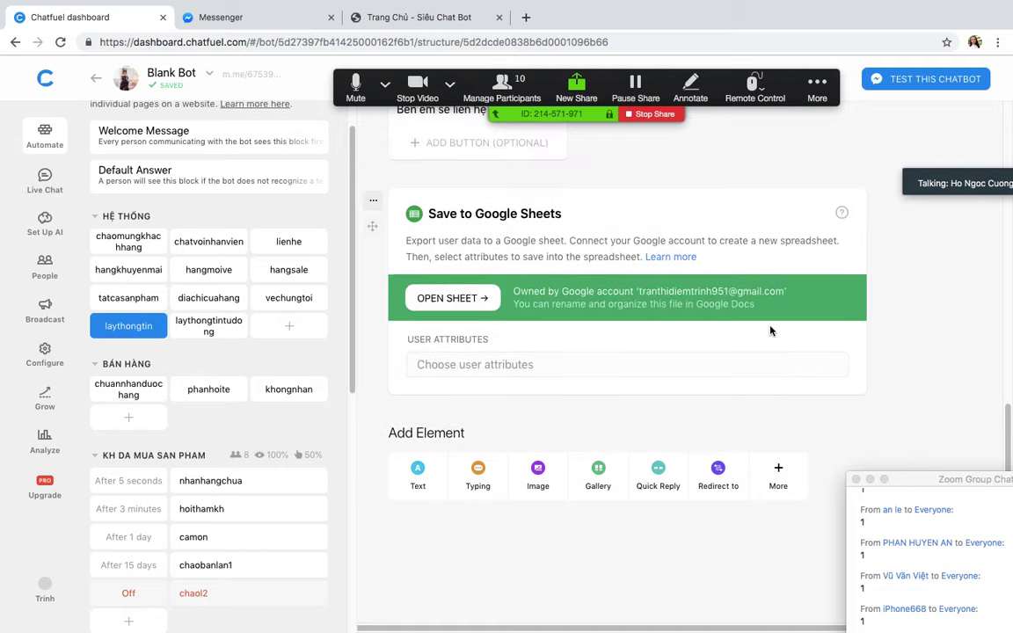
Step: Add messenger user id, first name and last name to the exported attributes
scroll(772, 328, "up", 5)
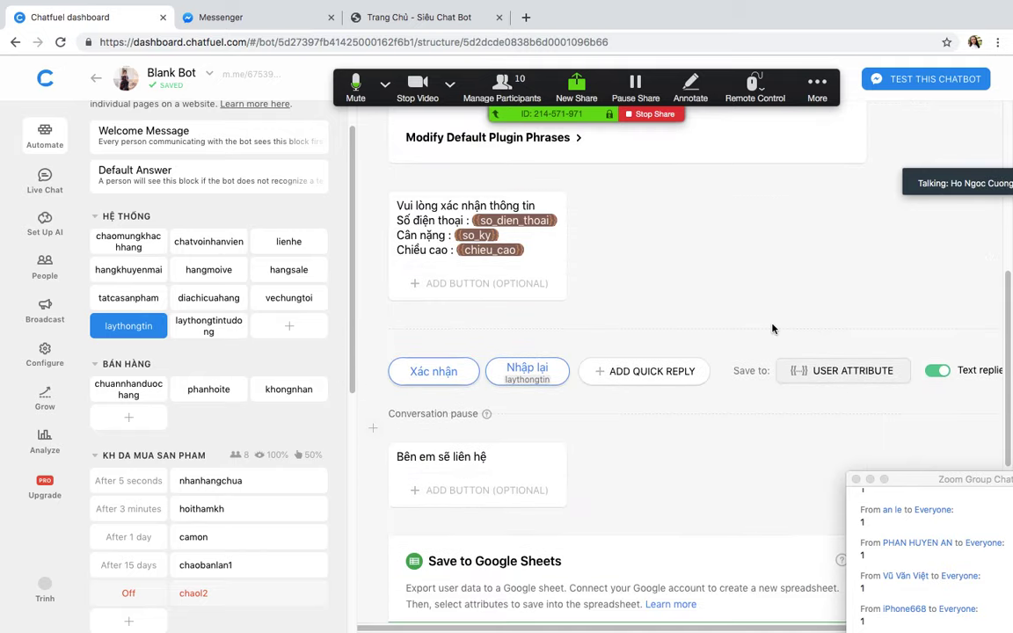
scroll(772, 328, "down", 6)
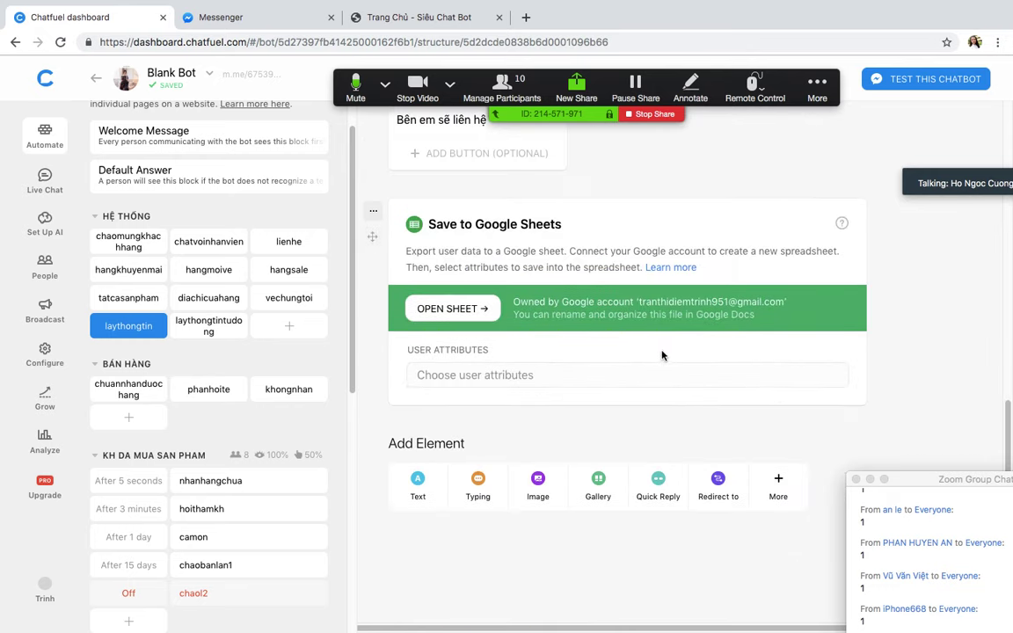
left_click(558, 375)
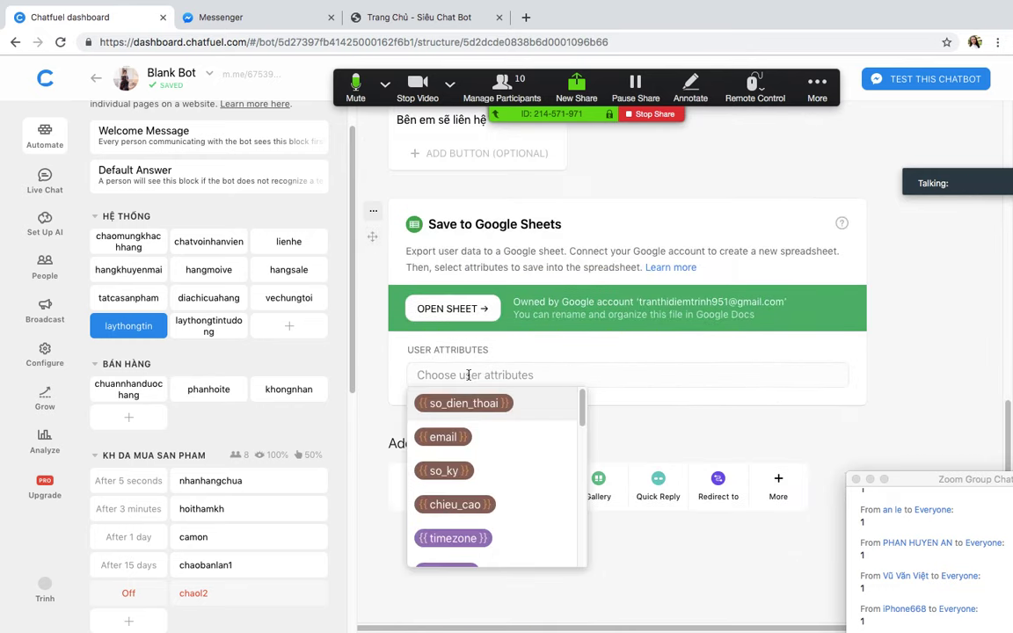
type("m")
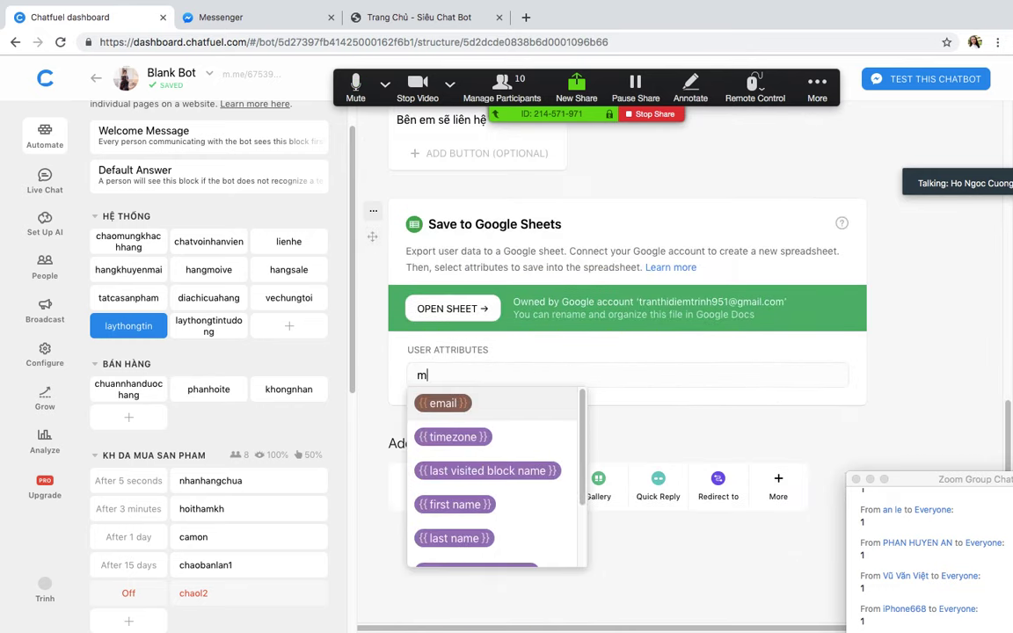
type("éss")
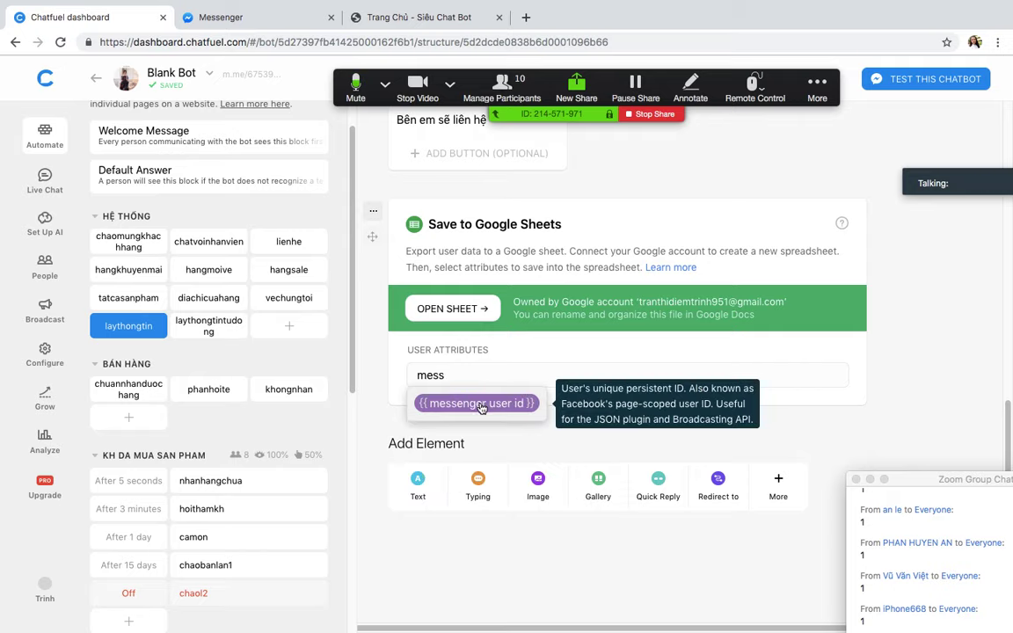
left_click(480, 405)
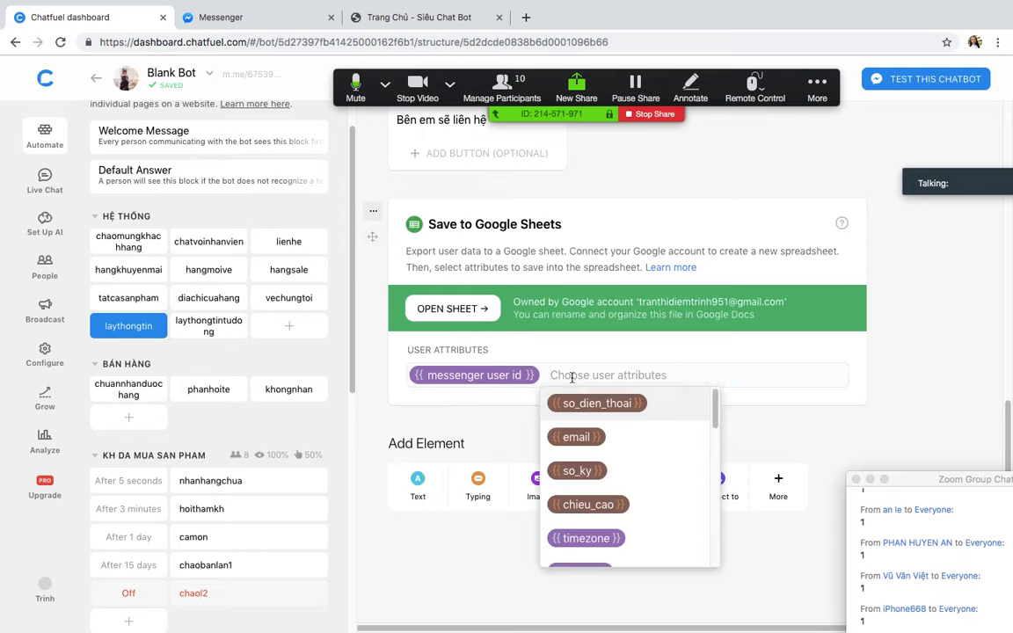
type("fi")
left_click(603, 440)
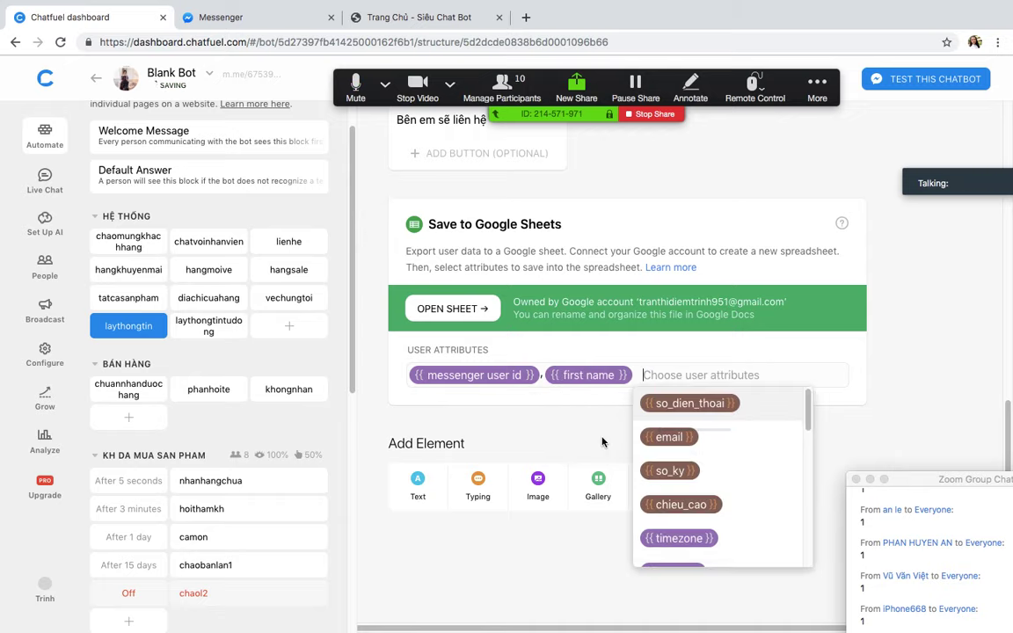
type("la")
left_click(677, 470)
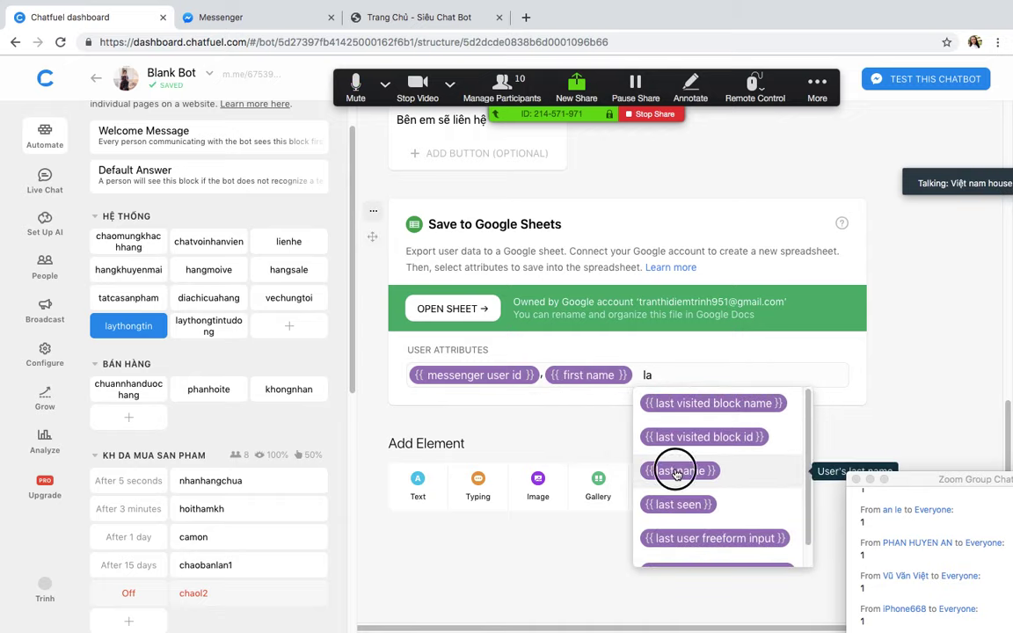
Step: Also export so_dien_thoai, email, so_ky and chieu_cao, then close the list
left_click(466, 425)
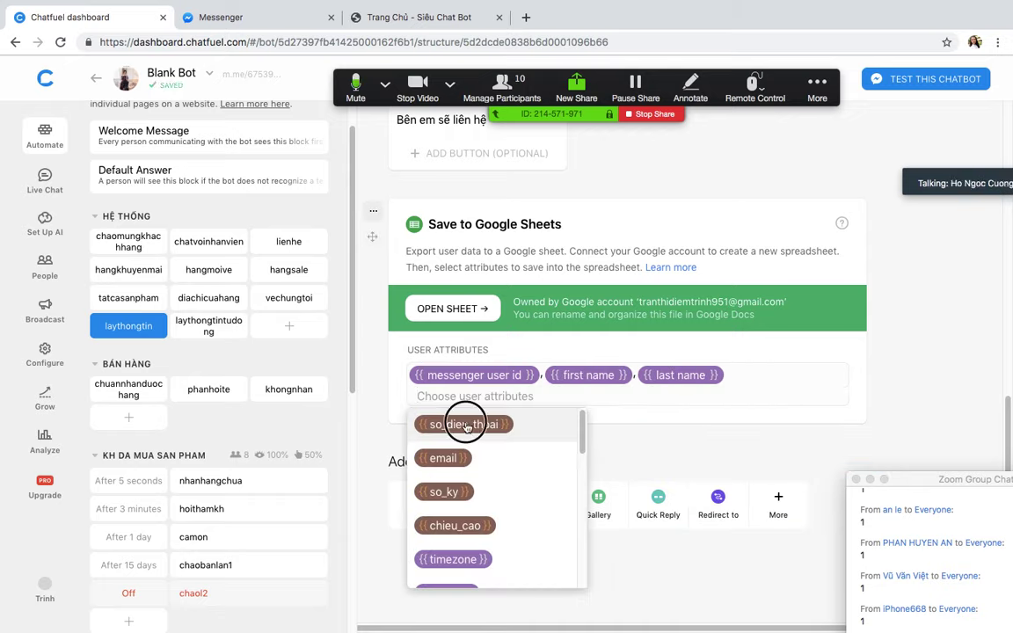
left_click(444, 426)
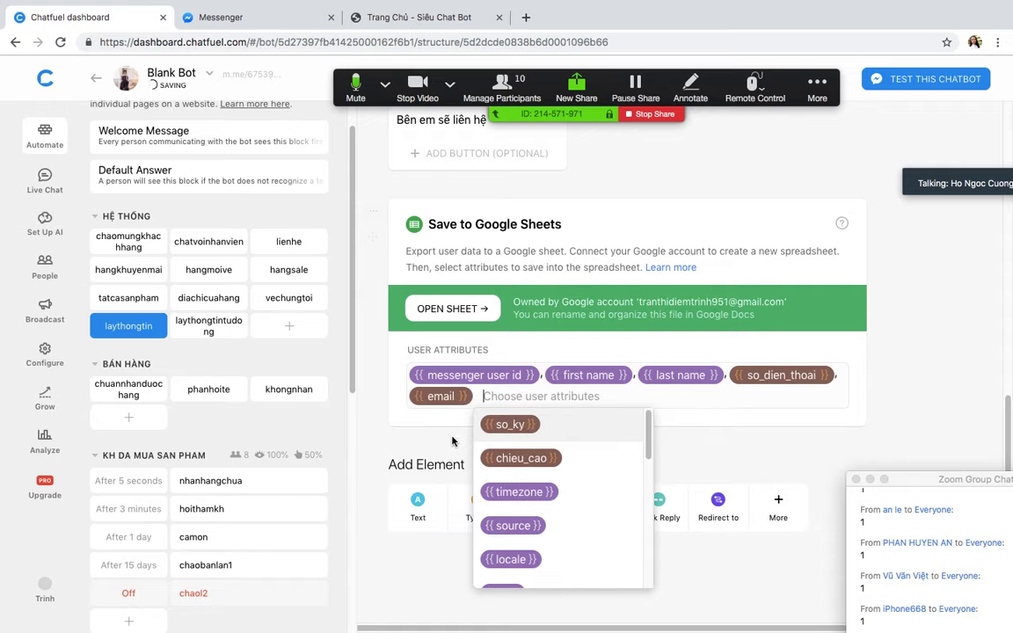
left_click(513, 426)
left_click(592, 424)
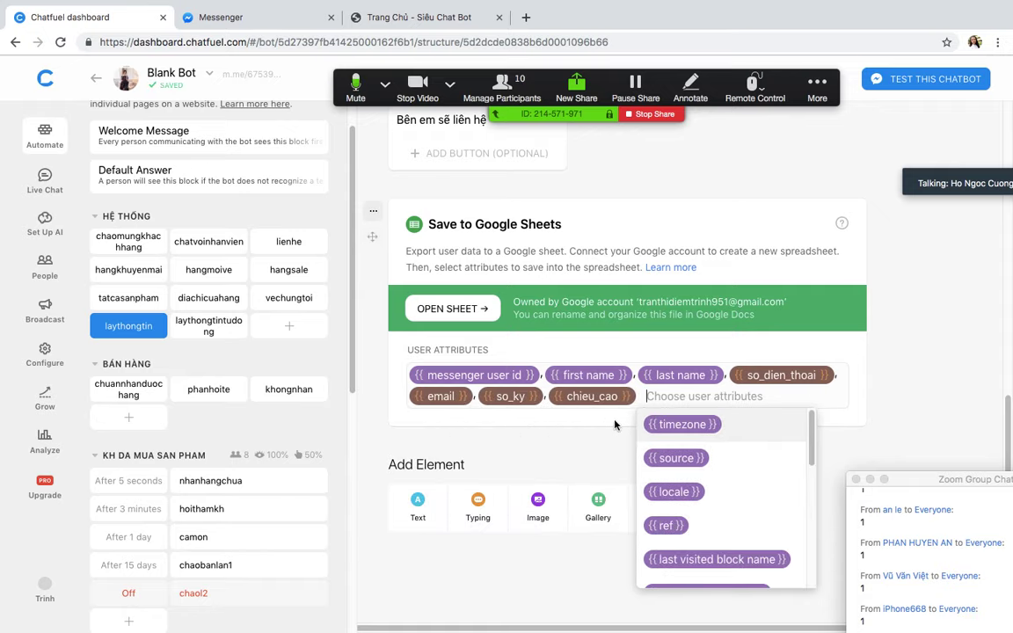
left_click(932, 362)
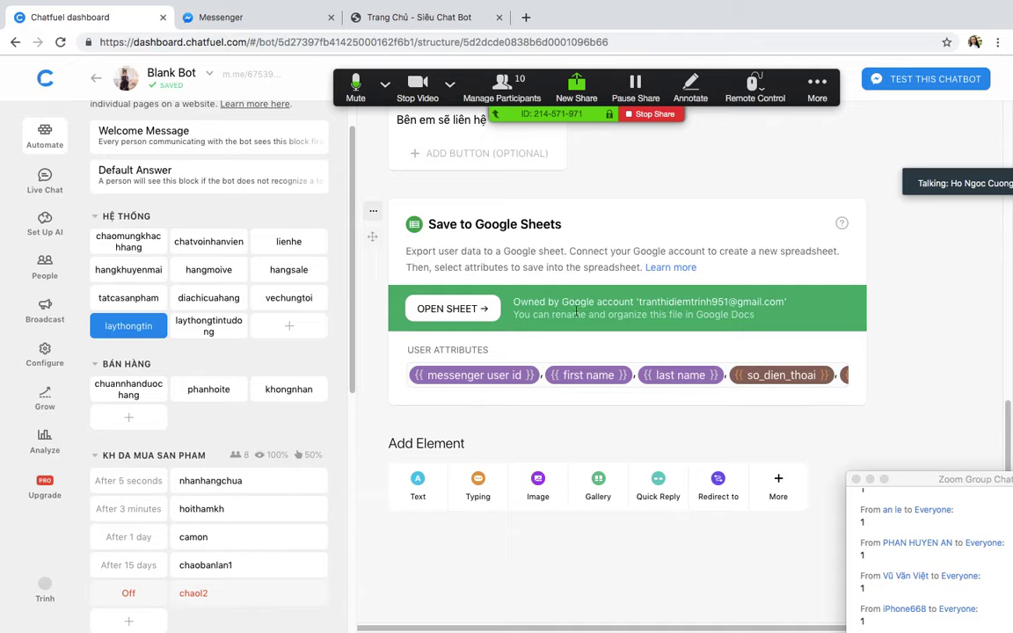
Step: Add a new question row to the Save User Input card
scroll(615, 360, "up", 5)
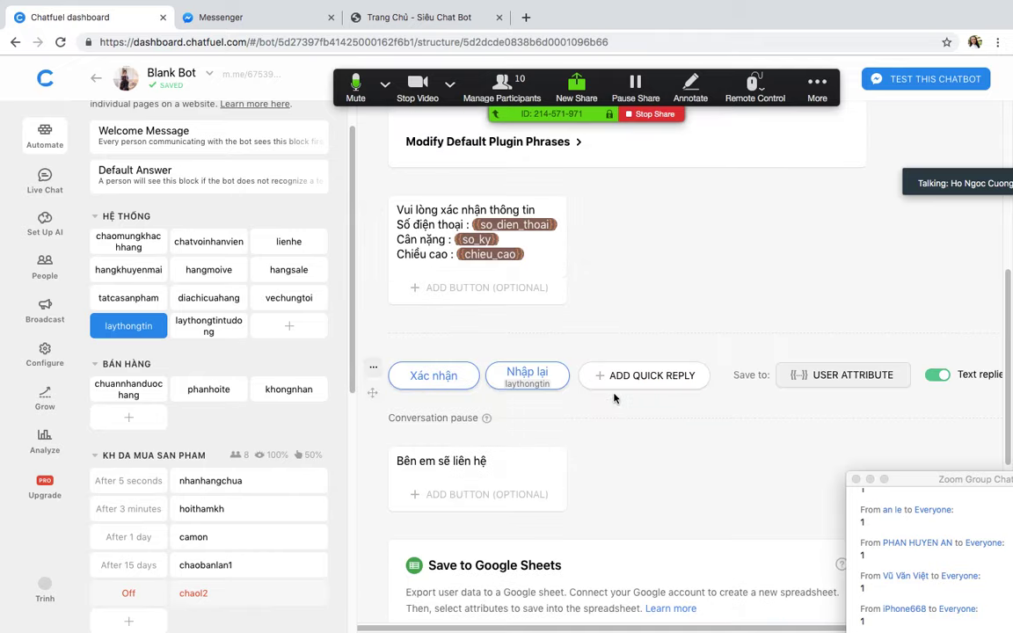
scroll(606, 370, "up", 1)
scroll(591, 383, "up", 4)
scroll(591, 383, "down", 1)
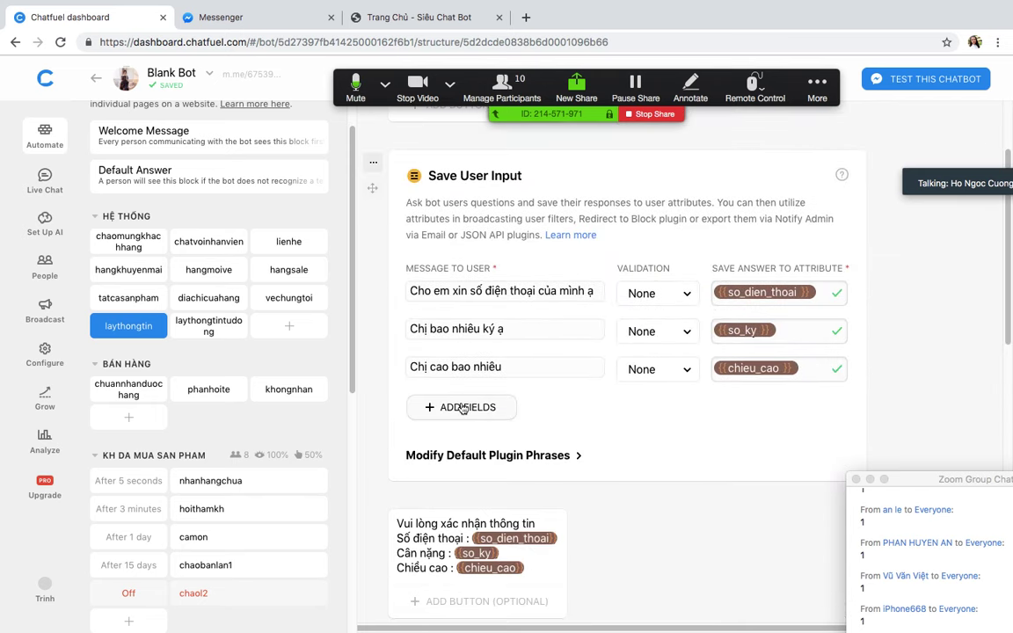
left_click(435, 407)
Step: Add the question 'Email là gì' saving to email, then open the block's m.me test link
type("Emai")
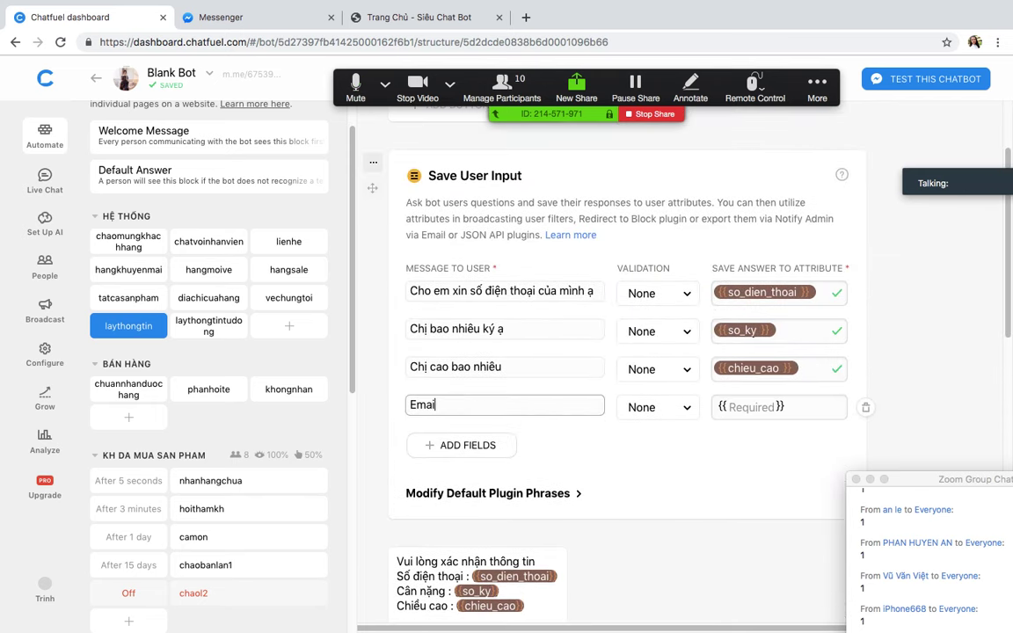
type("l là gì")
left_click(743, 409)
type("email")
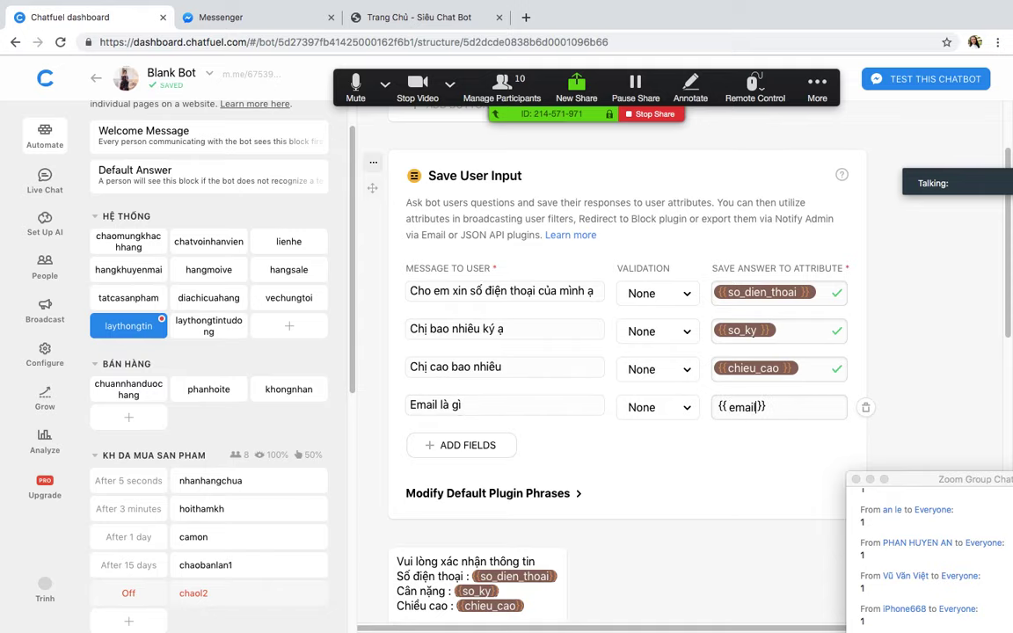
left_click(708, 530)
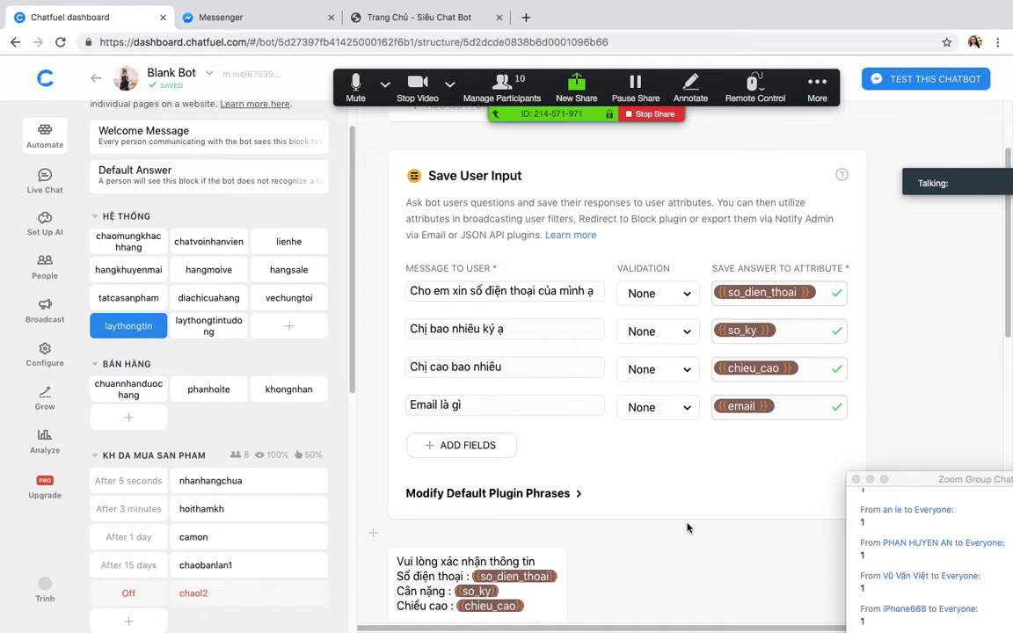
scroll(688, 528, "up", 3)
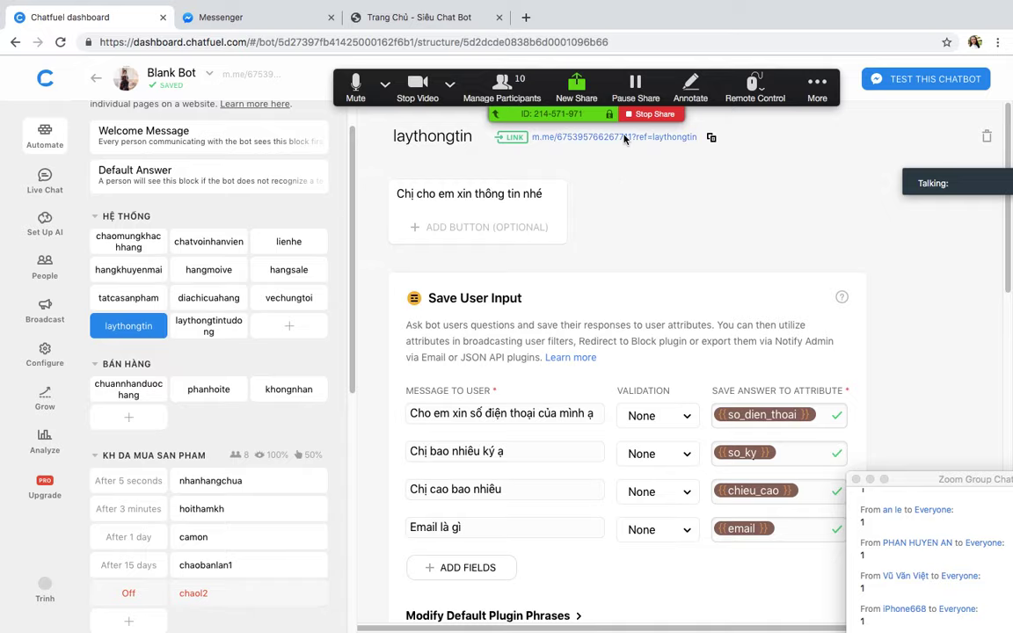
left_click(562, 129)
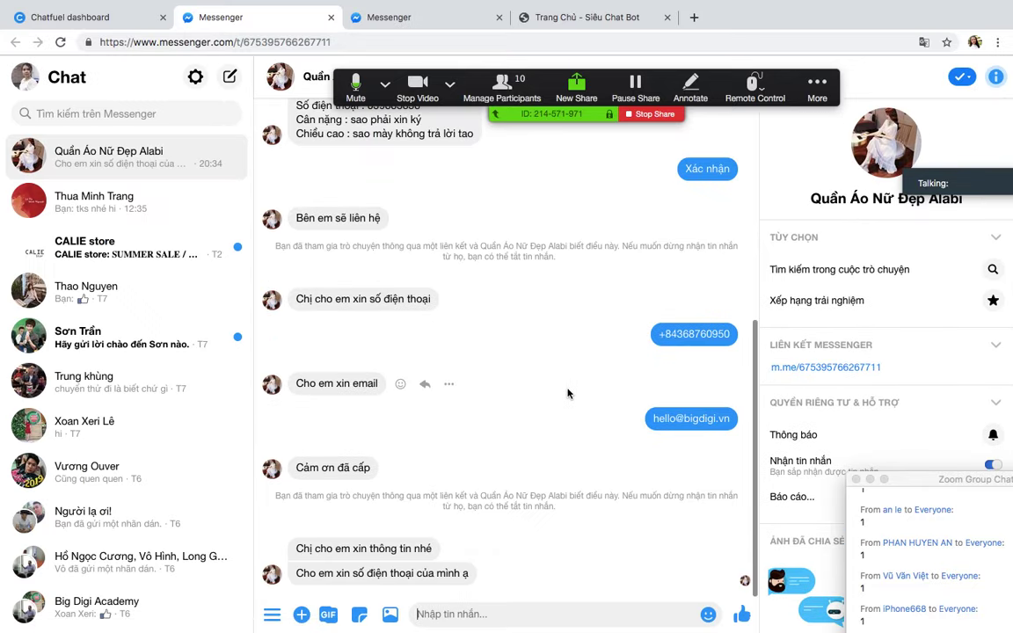
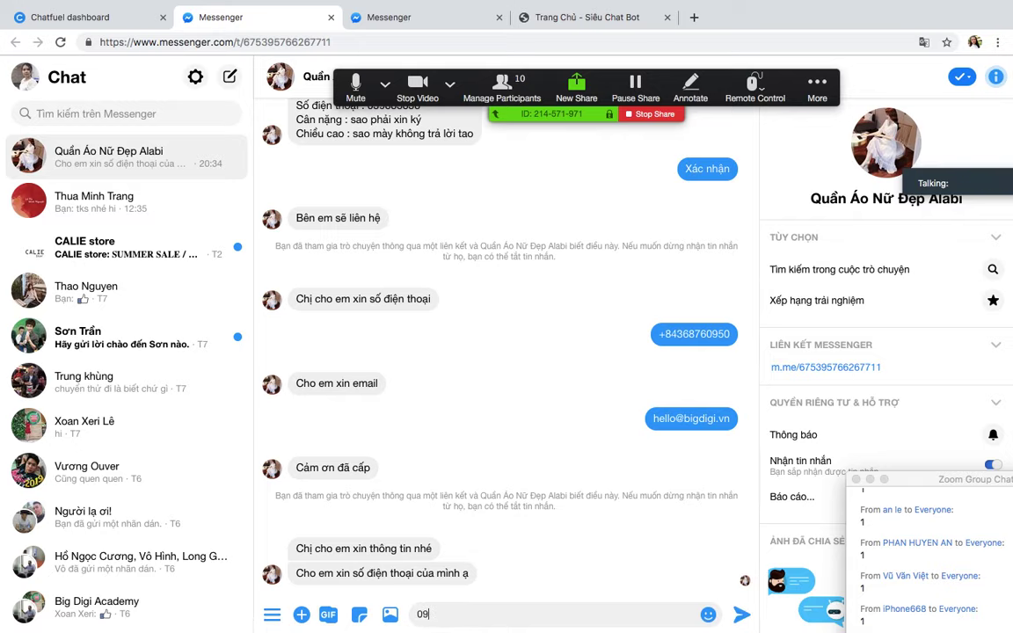
Step: Send the bot a phone number, weight 50 and height 1,7m
key("Return")
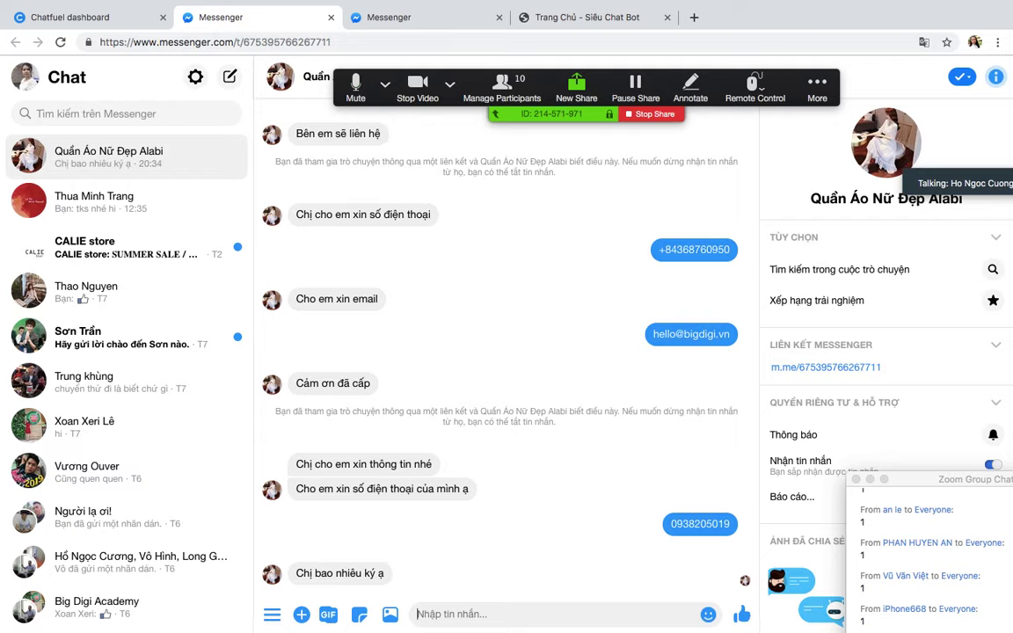
type("5")
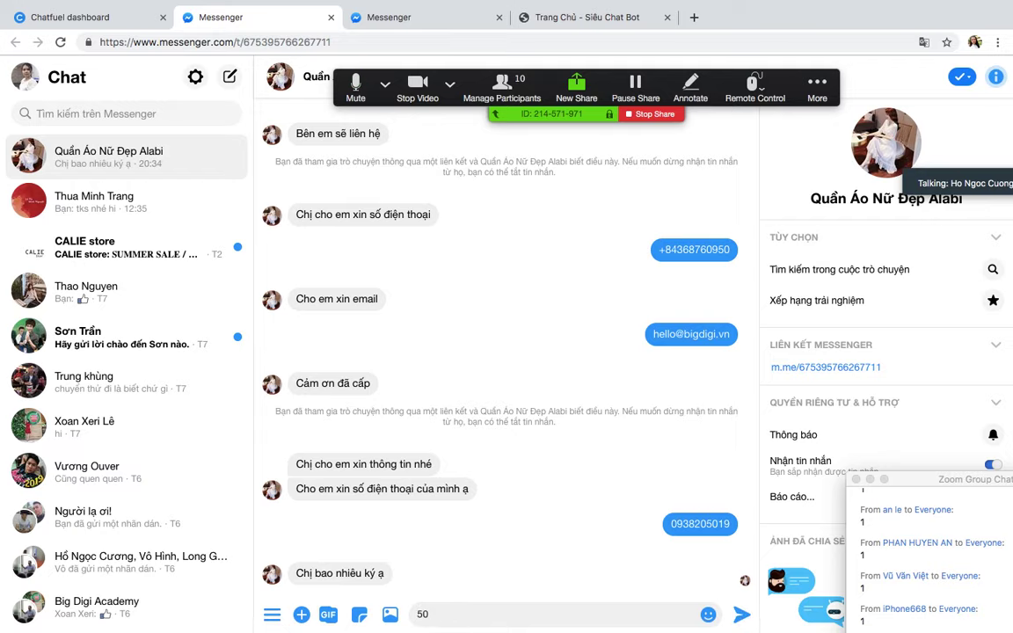
type("0")
key("Return")
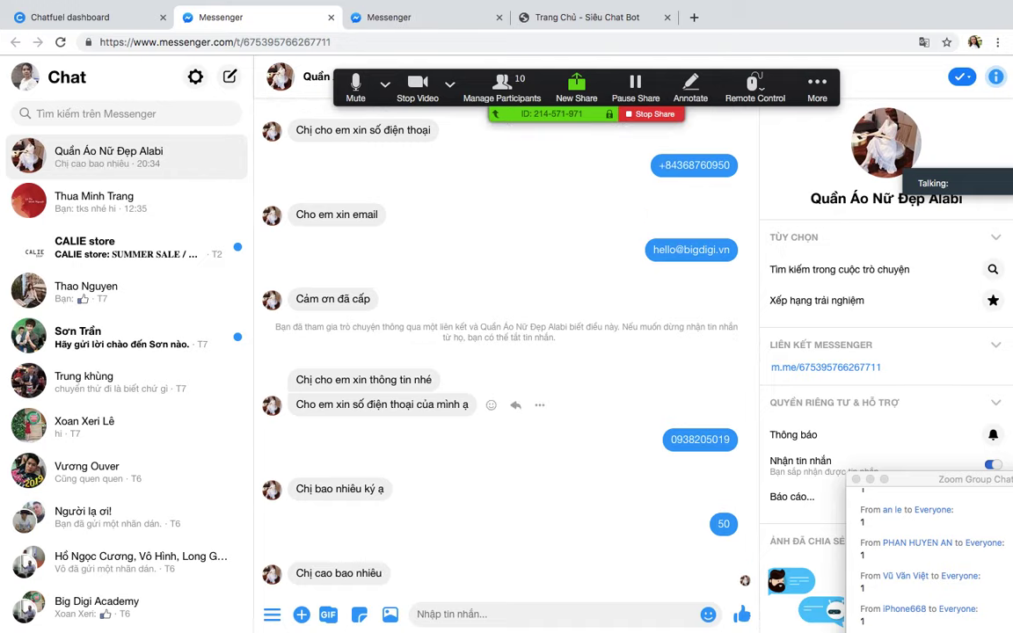
type("1,7m")
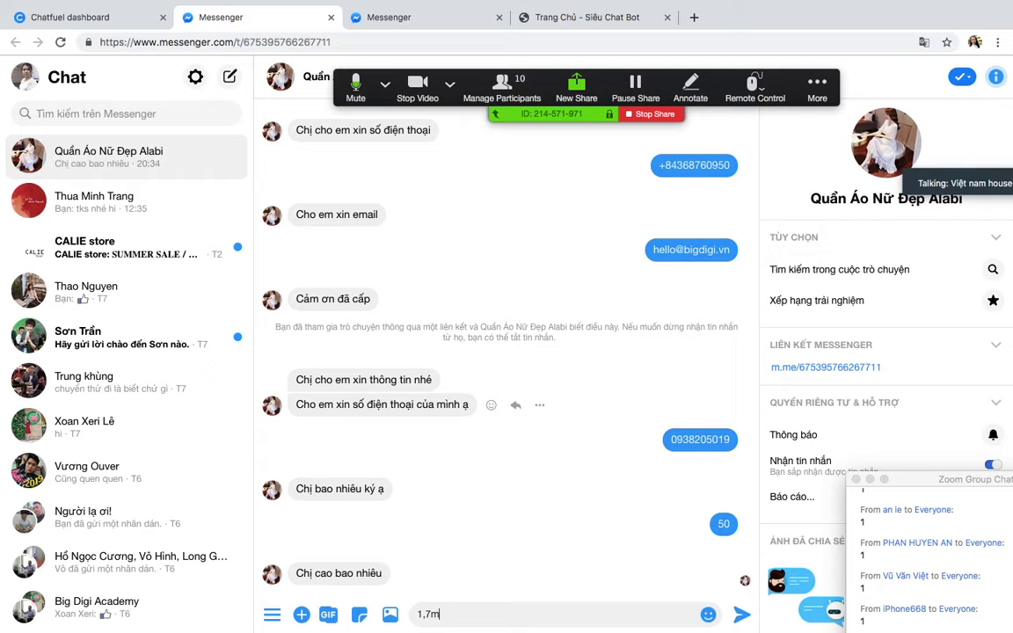
key("Return")
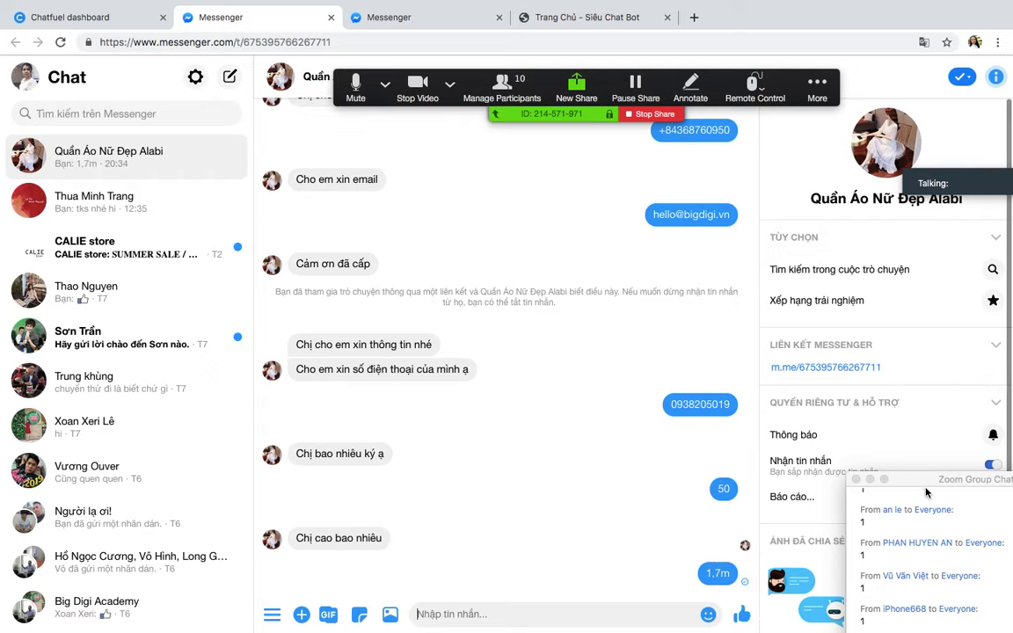
Step: Reply with an email address and confirm the summary with Xác nhận
left_click_drag(926, 493, 840, 262)
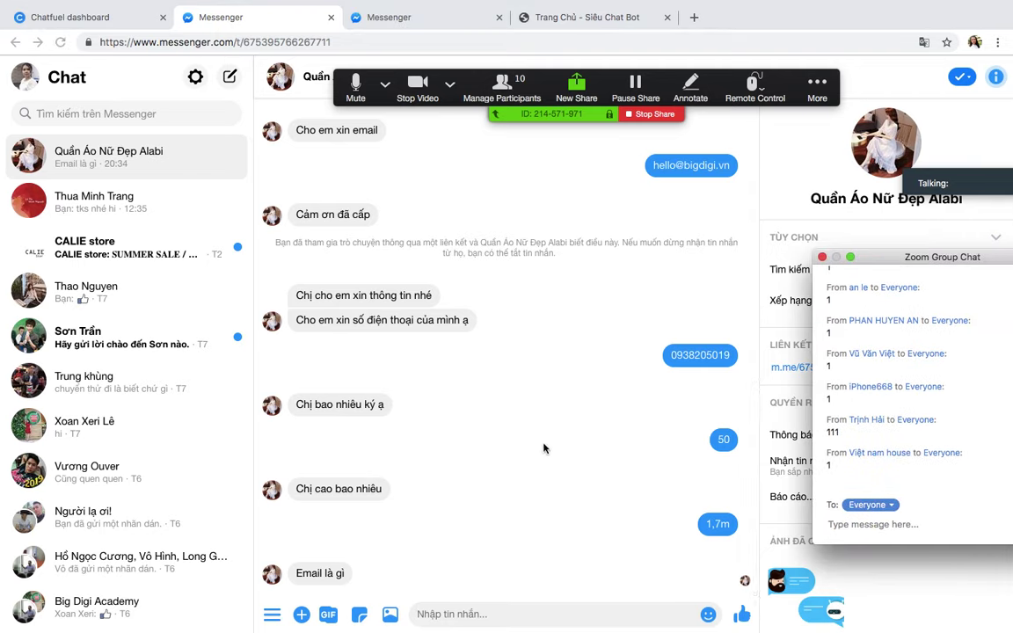
type("hellh")
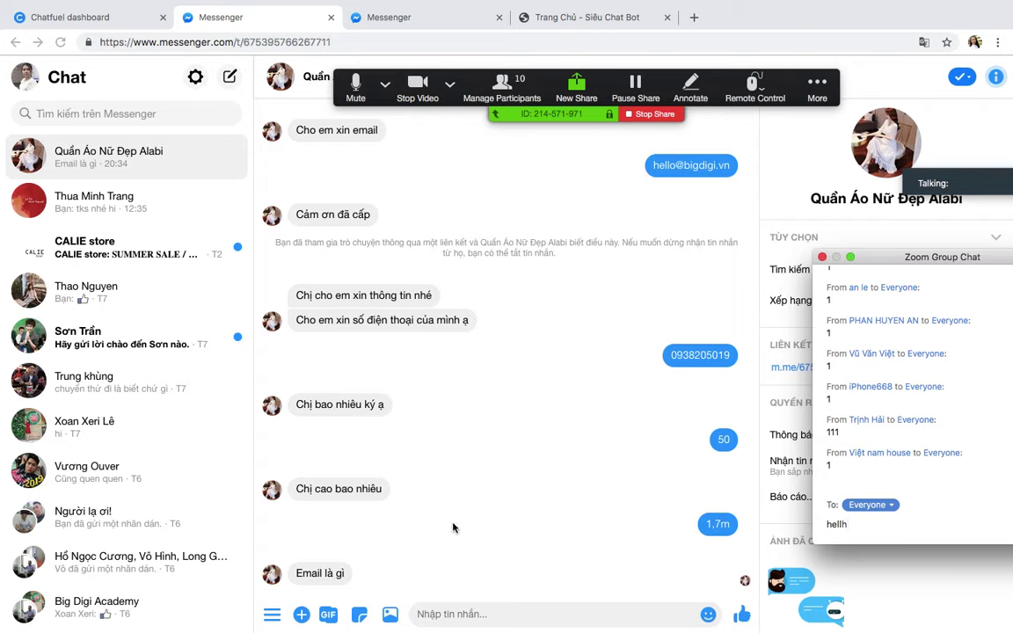
left_click(482, 615)
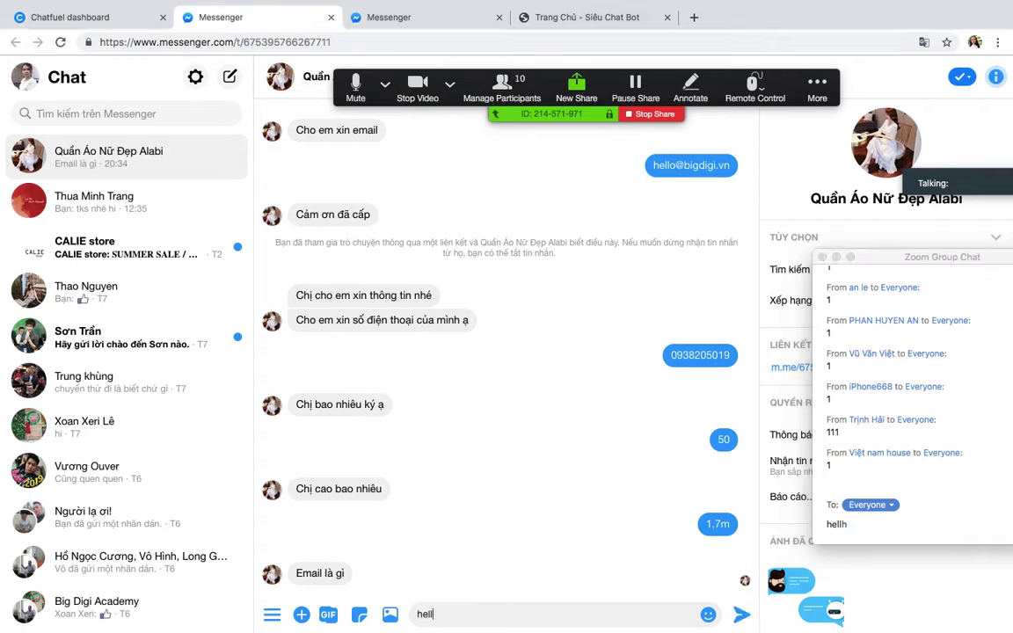
key("Return")
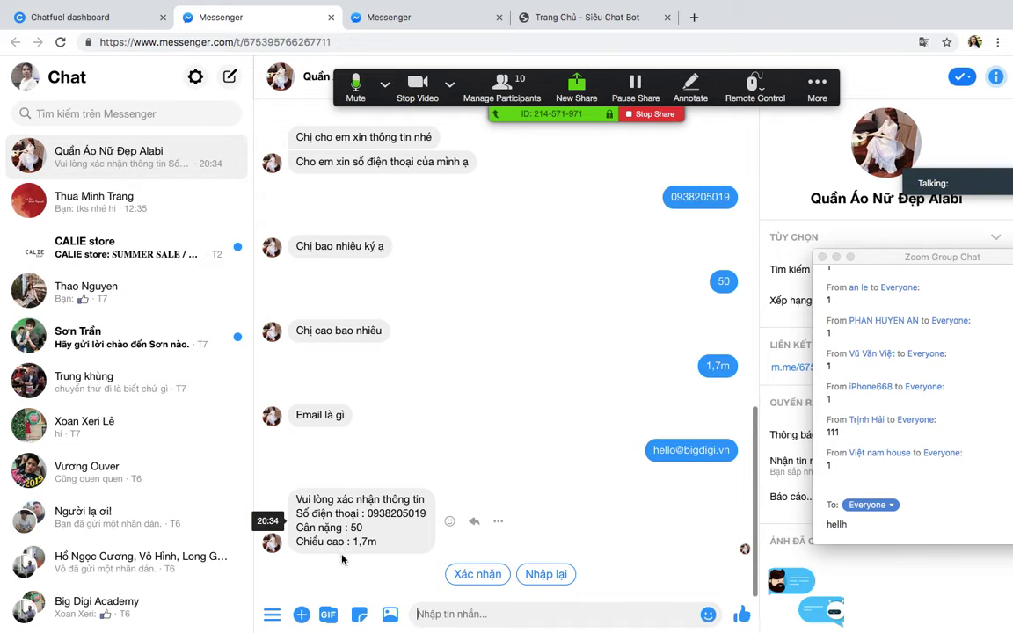
left_click(473, 576)
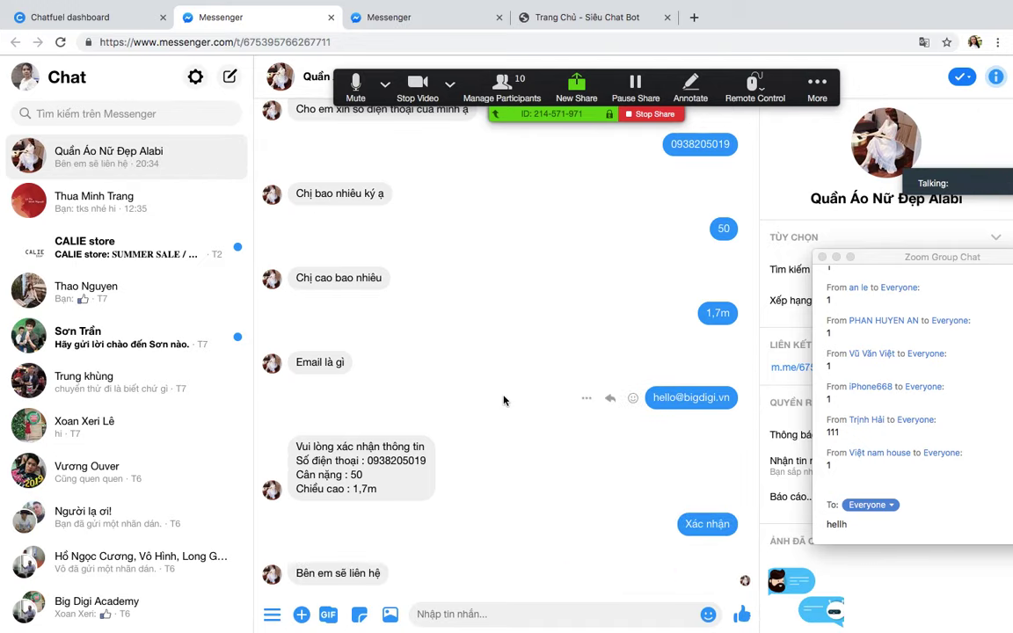
left_click(137, 18)
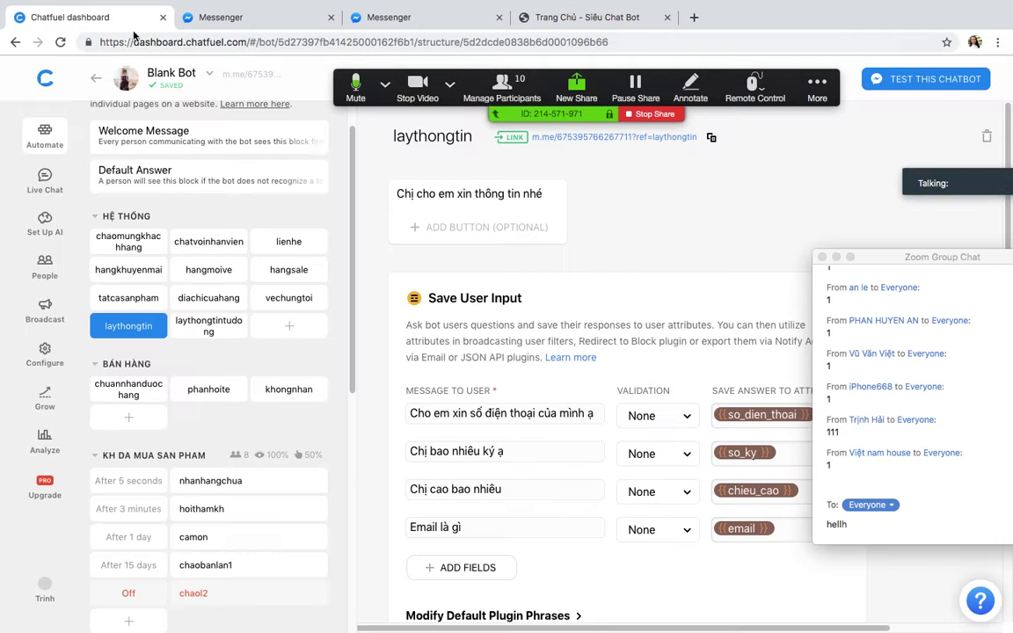
Step: Open the linked spreadsheet from the Save to Google Sheets card's OPEN SHEET button
scroll(539, 475, "down", 10)
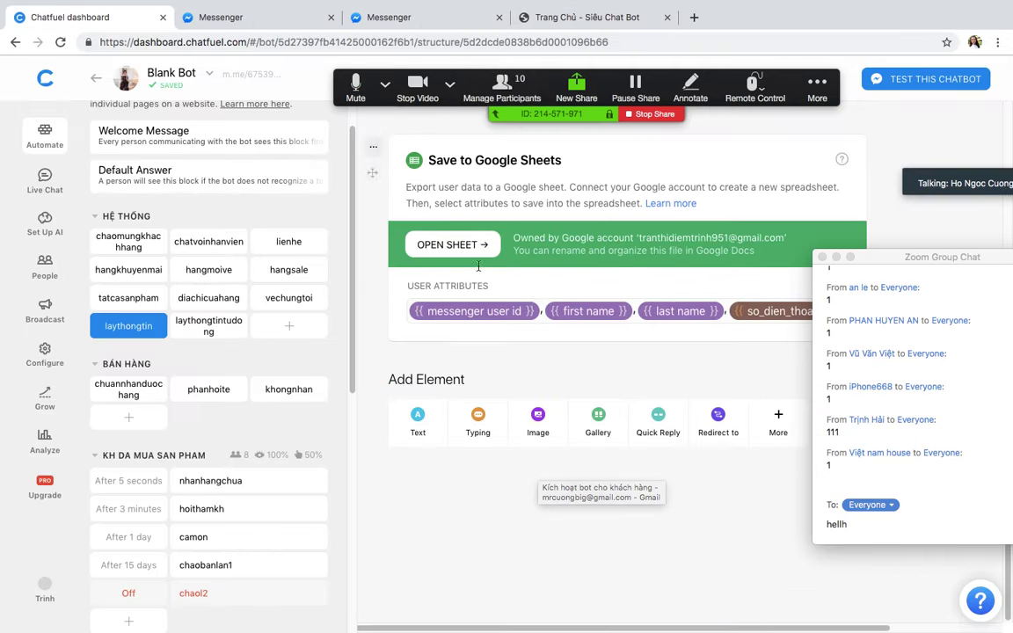
left_click(459, 248)
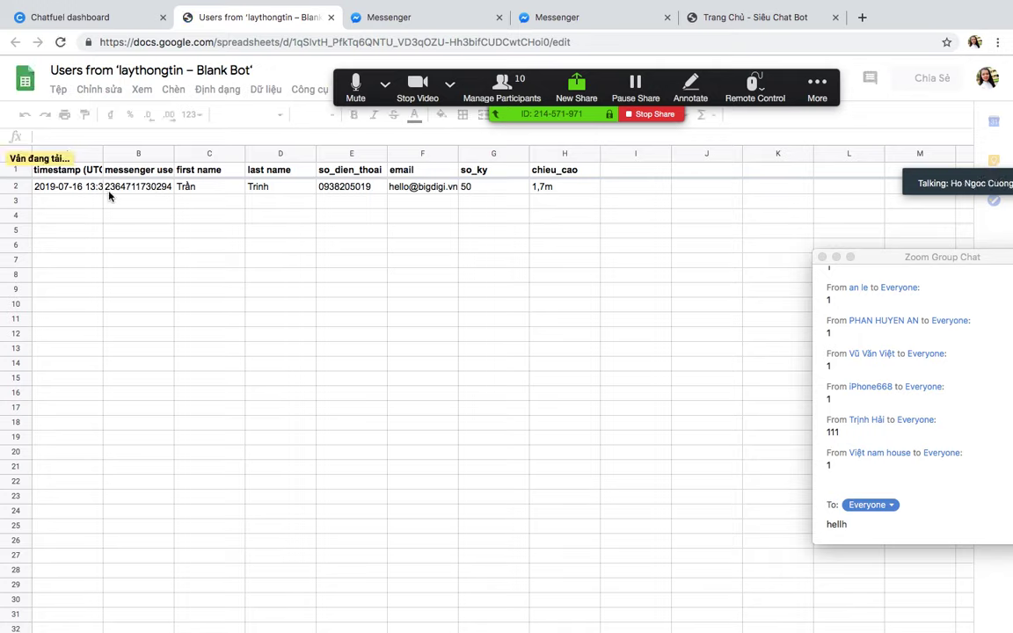
left_click(635, 188)
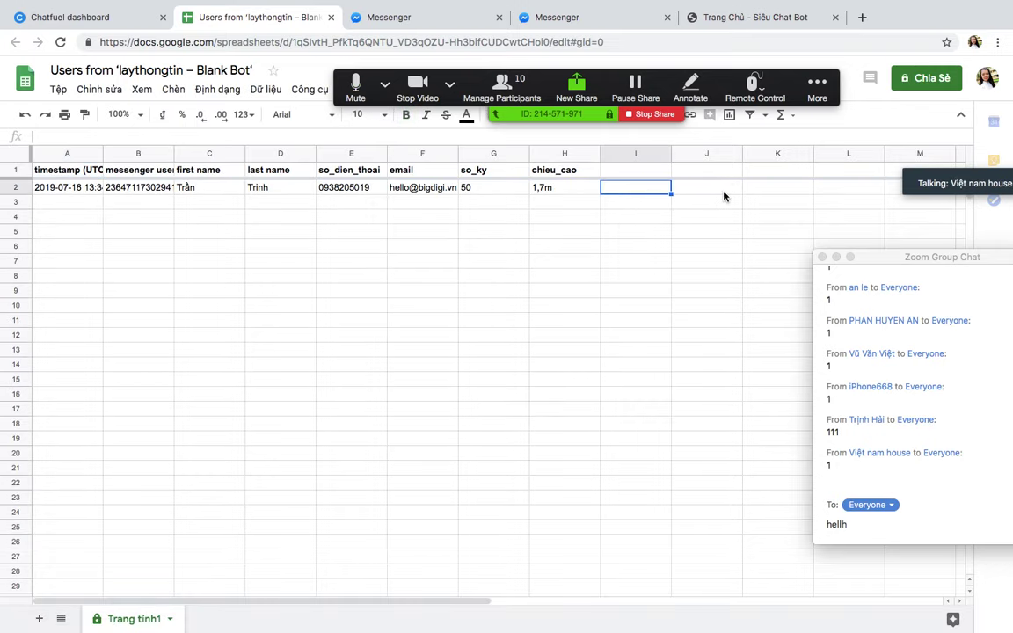
left_click(721, 190)
left_click(642, 188)
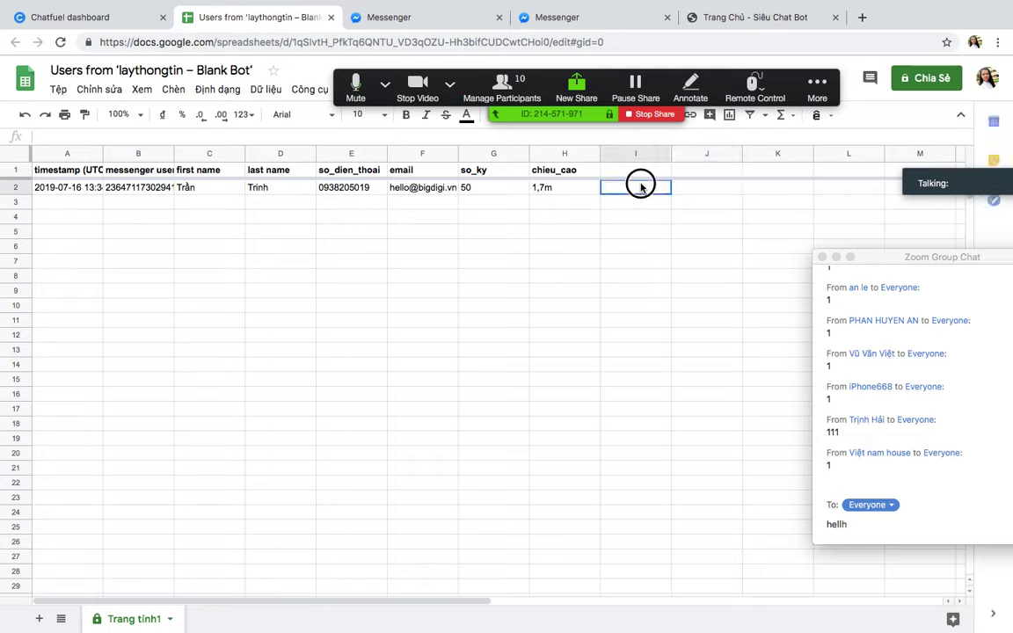
left_click(645, 207)
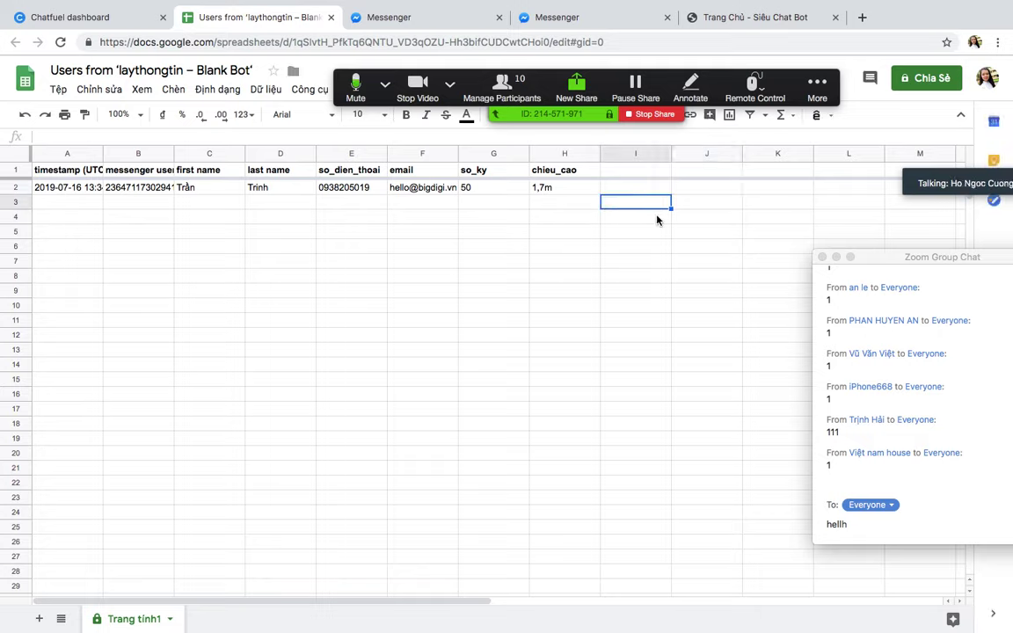
left_click_drag(616, 192, 630, 547)
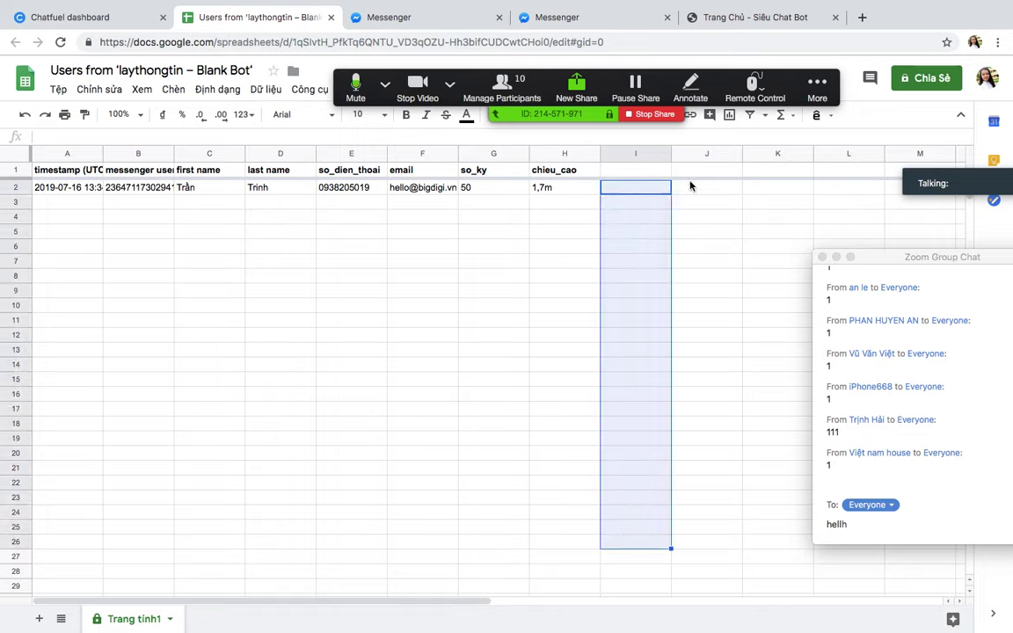
left_click_drag(351, 200, 362, 504)
left_click(704, 260)
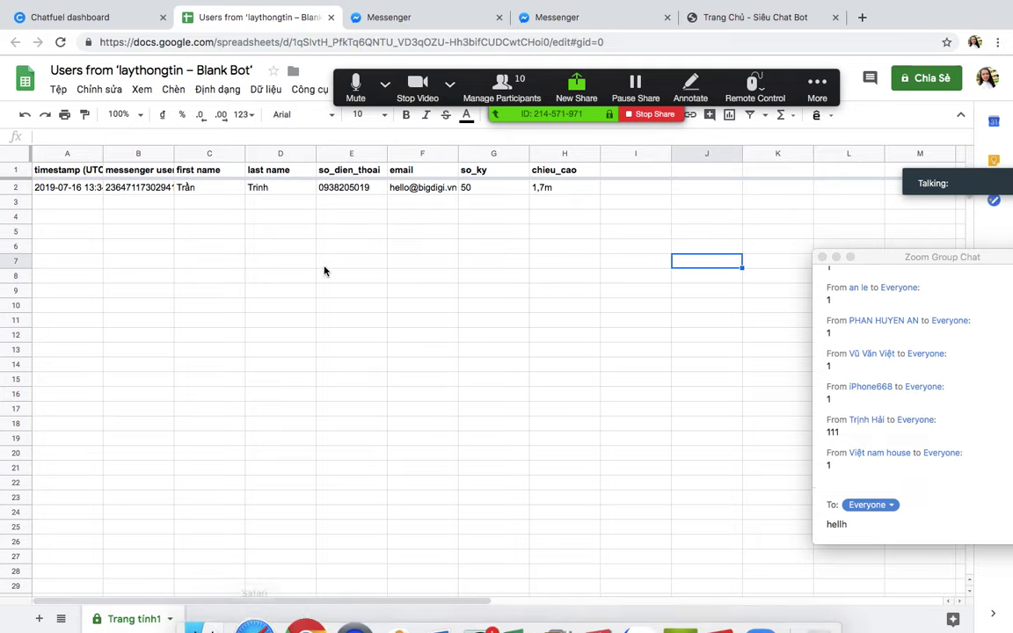
Step: Return to the Messenger test chat and close the duplicate Messenger tab
left_click(412, 14)
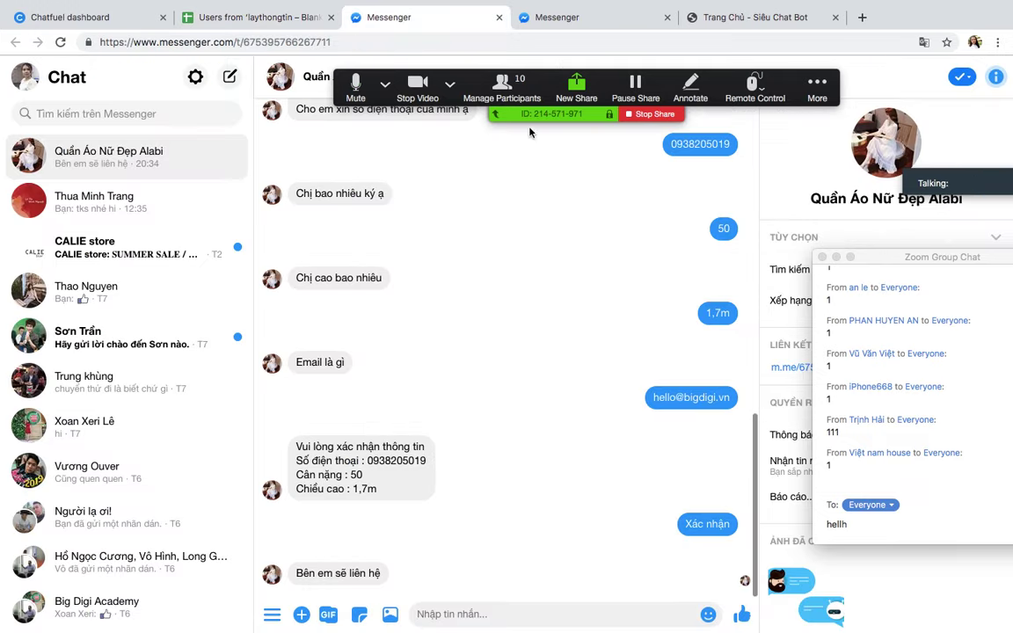
left_click(498, 17)
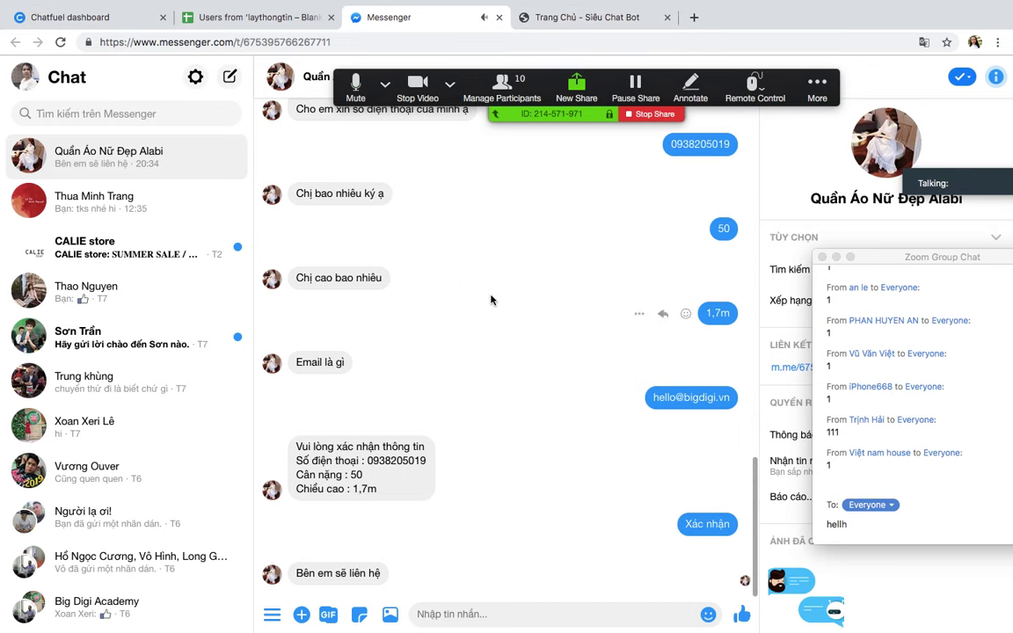
key("ctrl+Up")
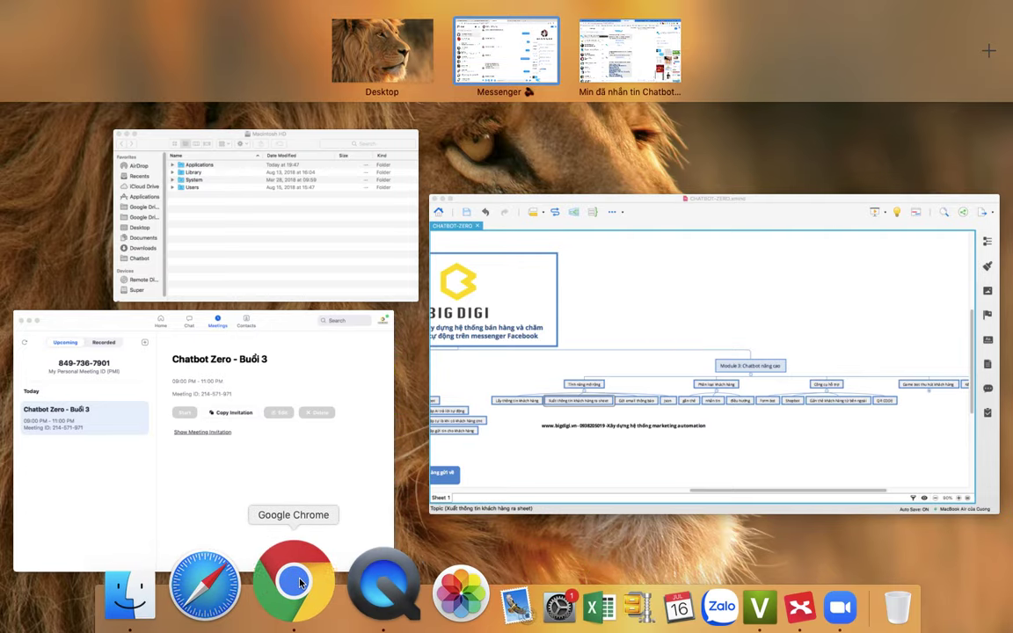
left_click(299, 580)
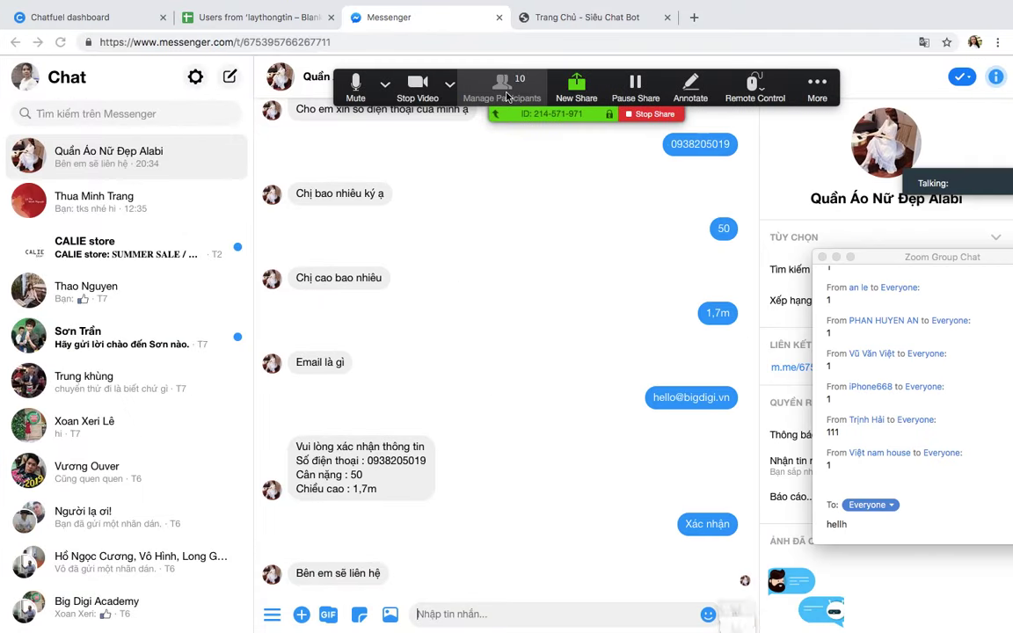
Step: Review the Zoom participant list, inspect one participant's options, then minimise the window
left_click(501, 88)
mouse_move(372, 262)
scroll(372, 262, "down", 2)
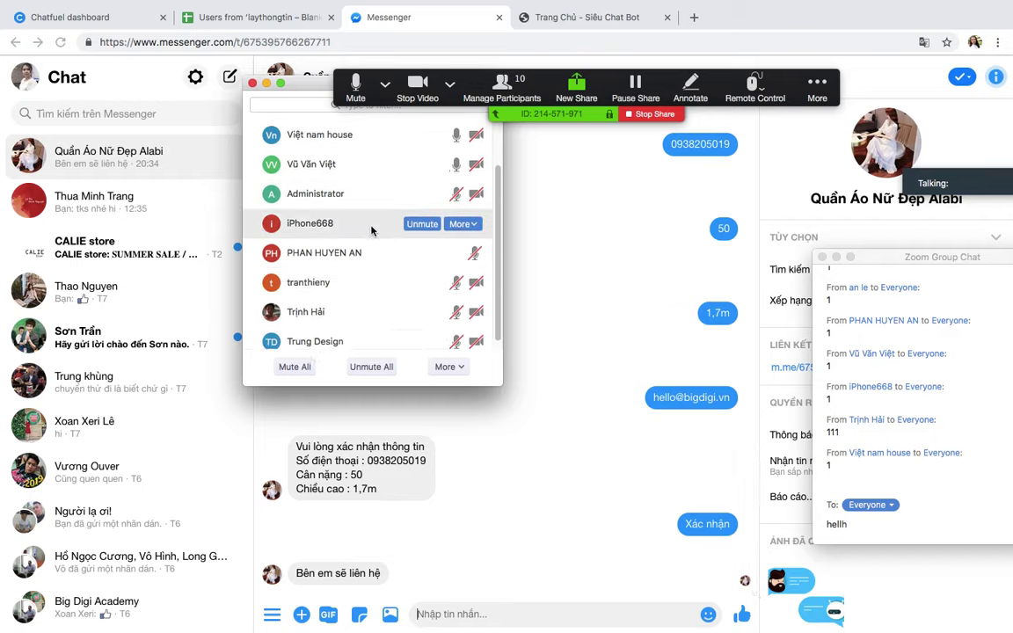
scroll(372, 245, "down", 1)
scroll(372, 245, "up", 2)
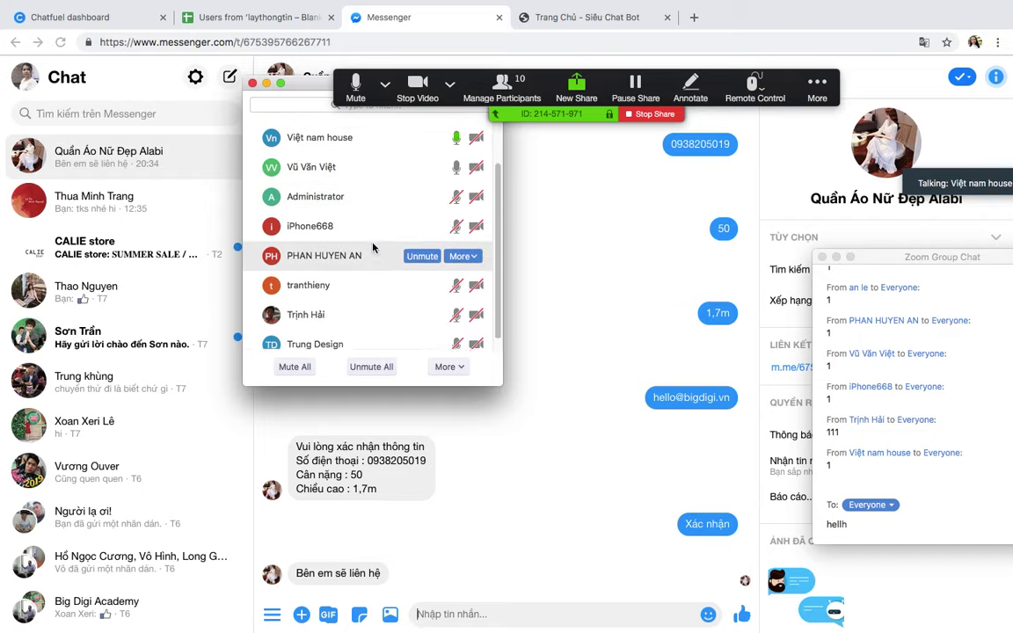
scroll(372, 247, "up", 1)
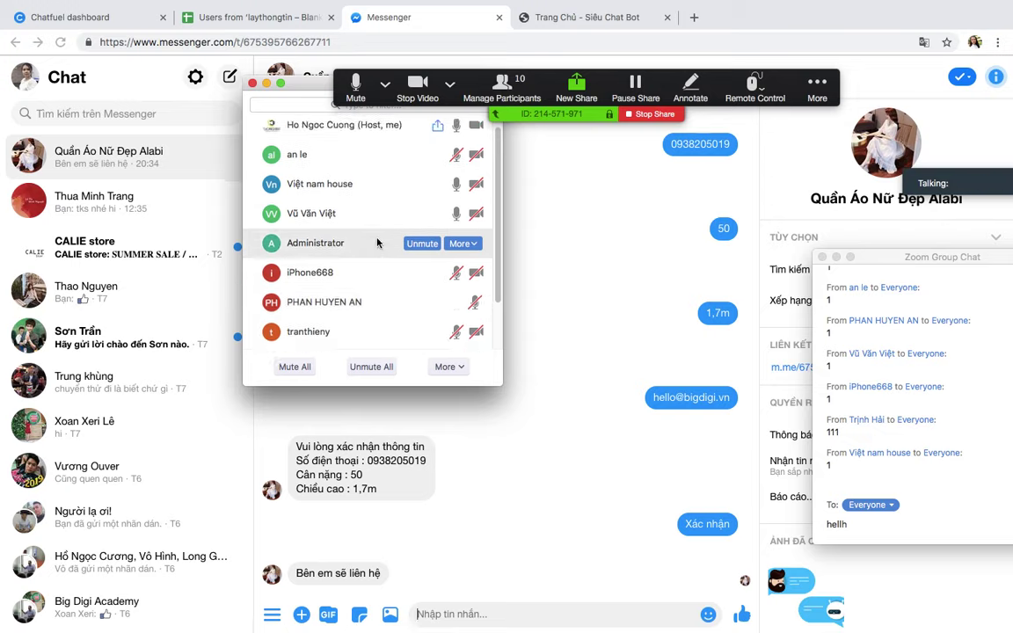
left_click(459, 186)
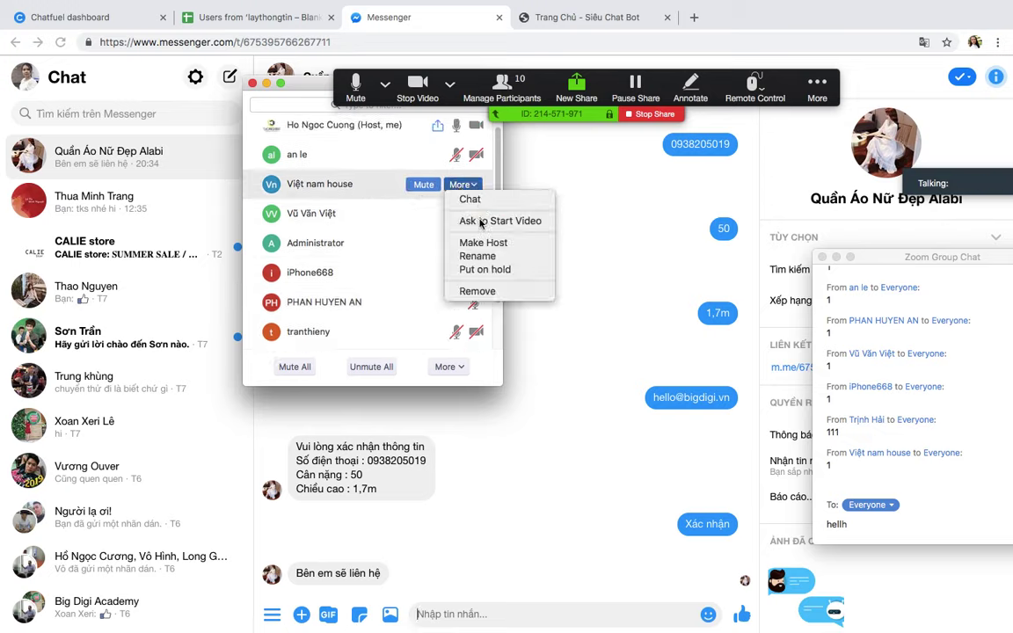
left_click(473, 271)
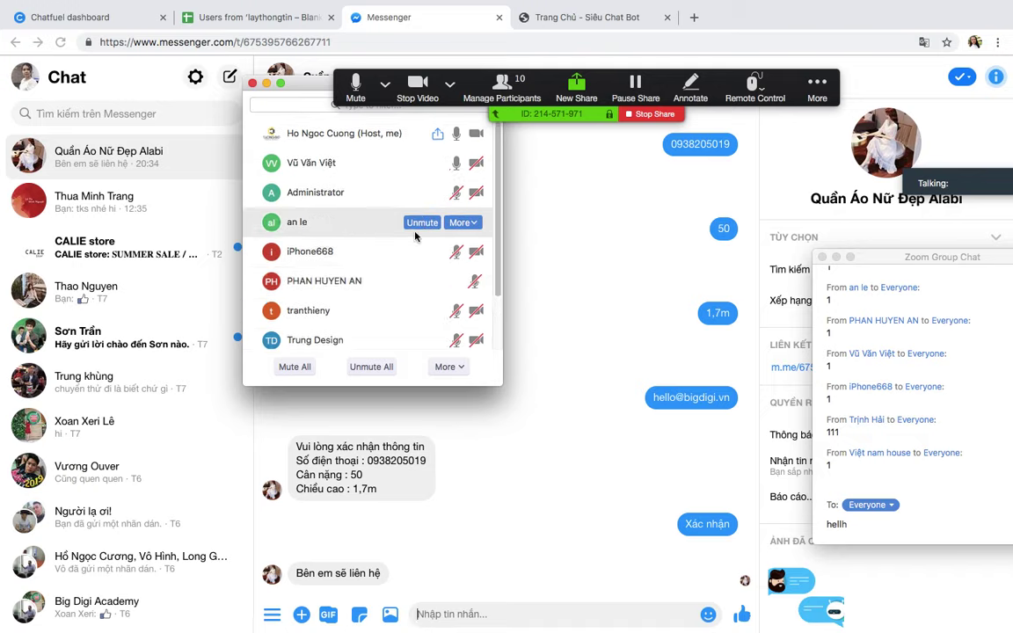
left_click_drag(302, 88, 306, 124)
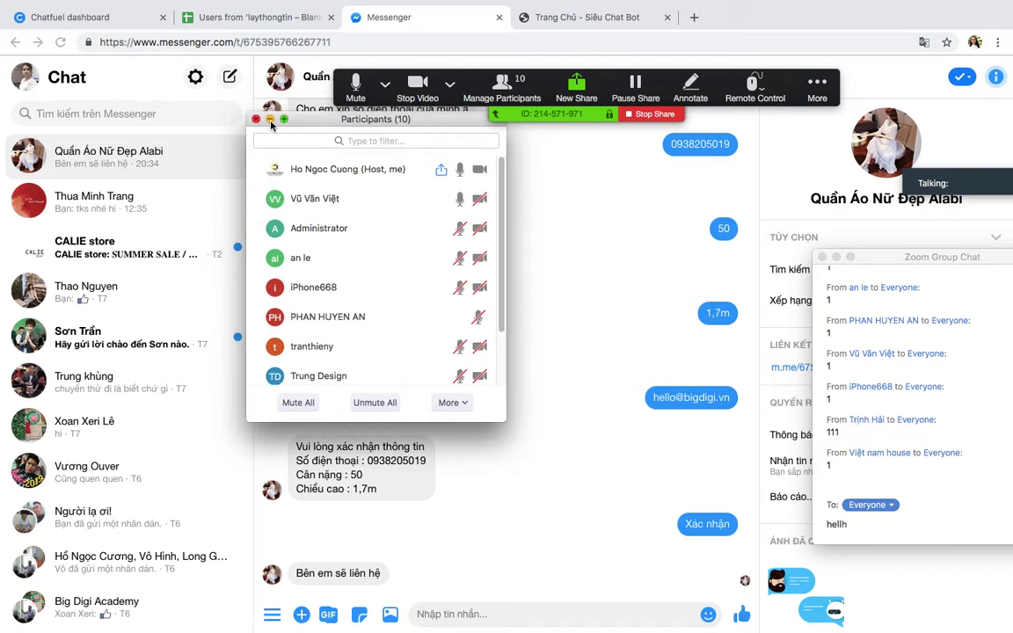
left_click(270, 119)
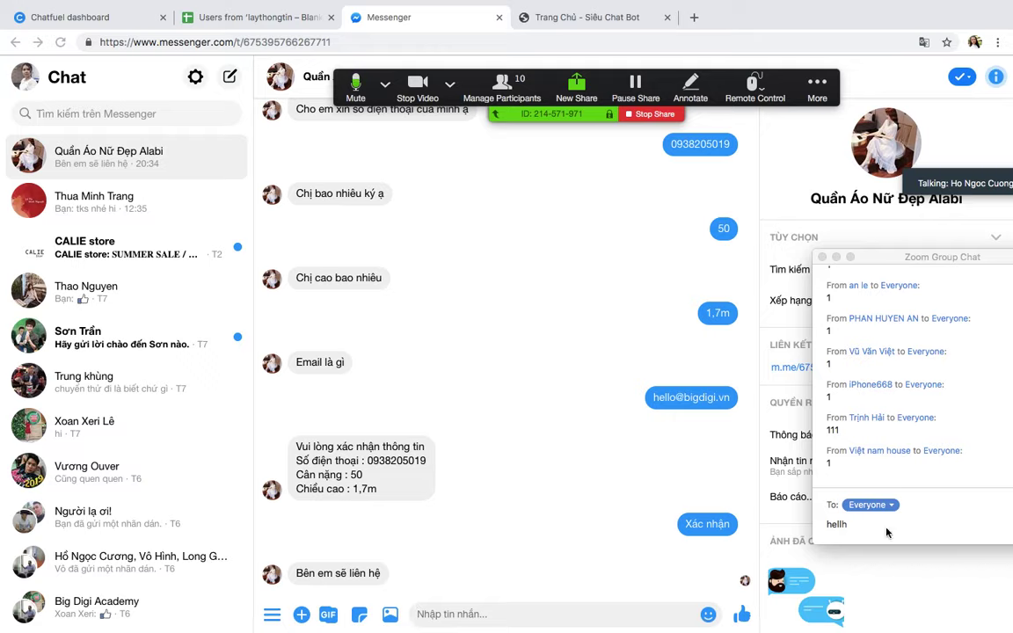
Step: Delete the stray draft in the Zoom group chat and show the 'Users from laythongtin' spreadsheet
left_click_drag(826, 525, 867, 532)
key("BackSpace")
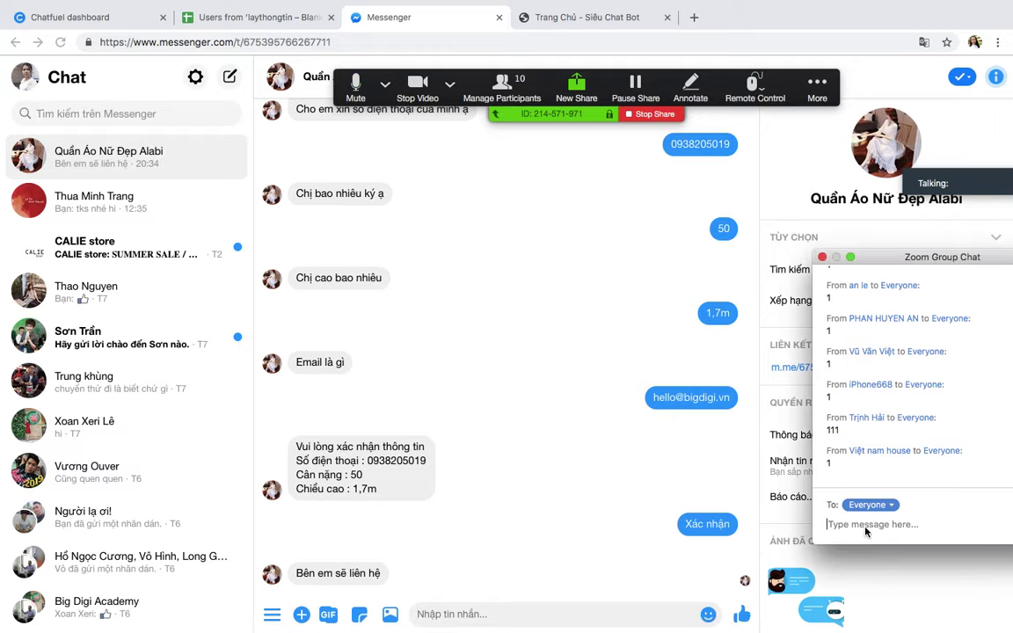
left_click(253, 19)
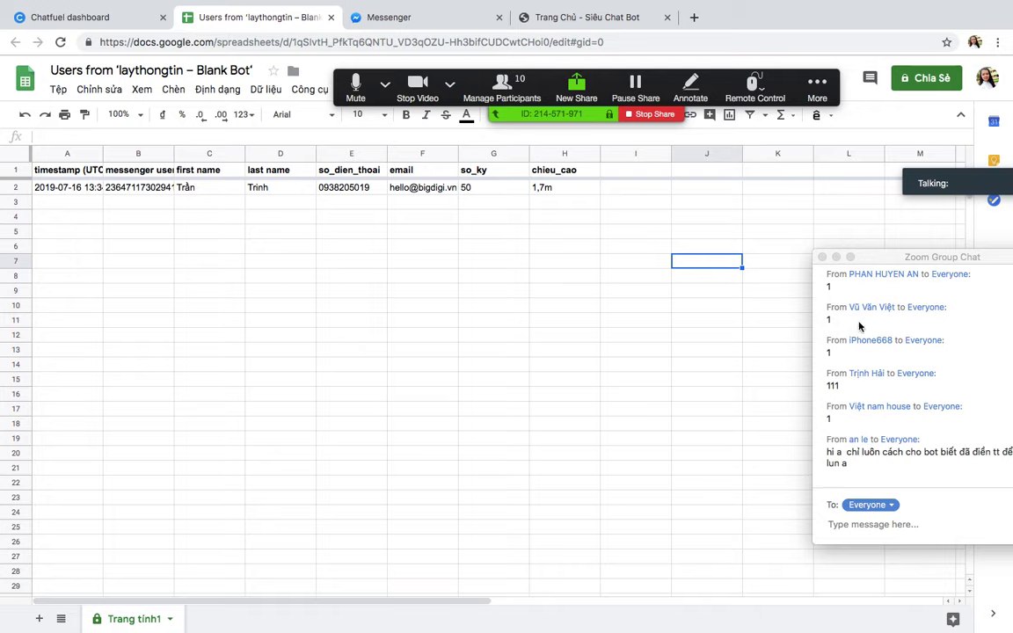
left_click_drag(905, 257, 814, 235)
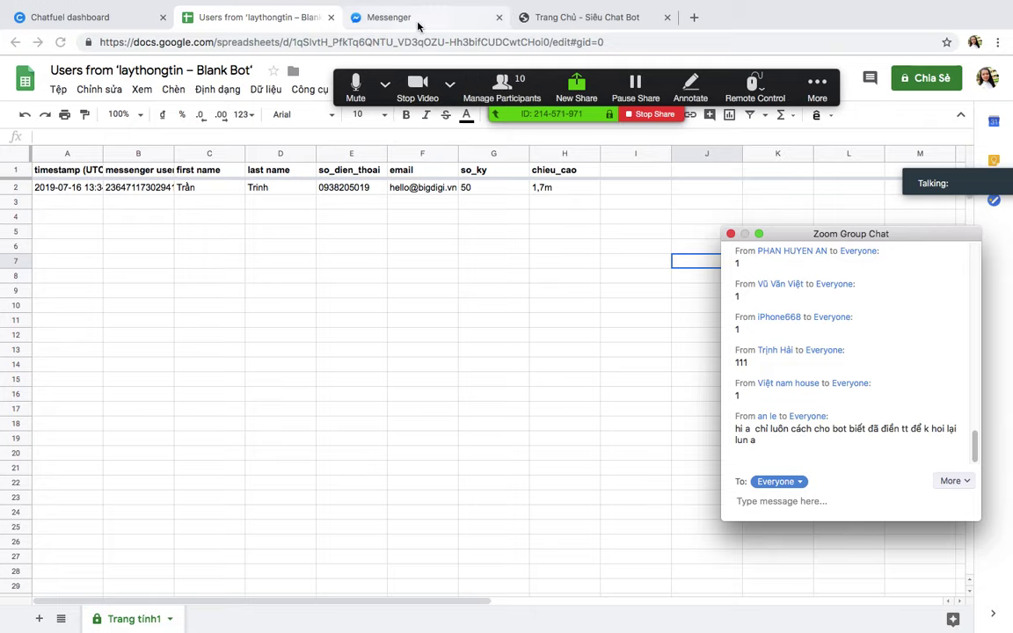
left_click(132, 18)
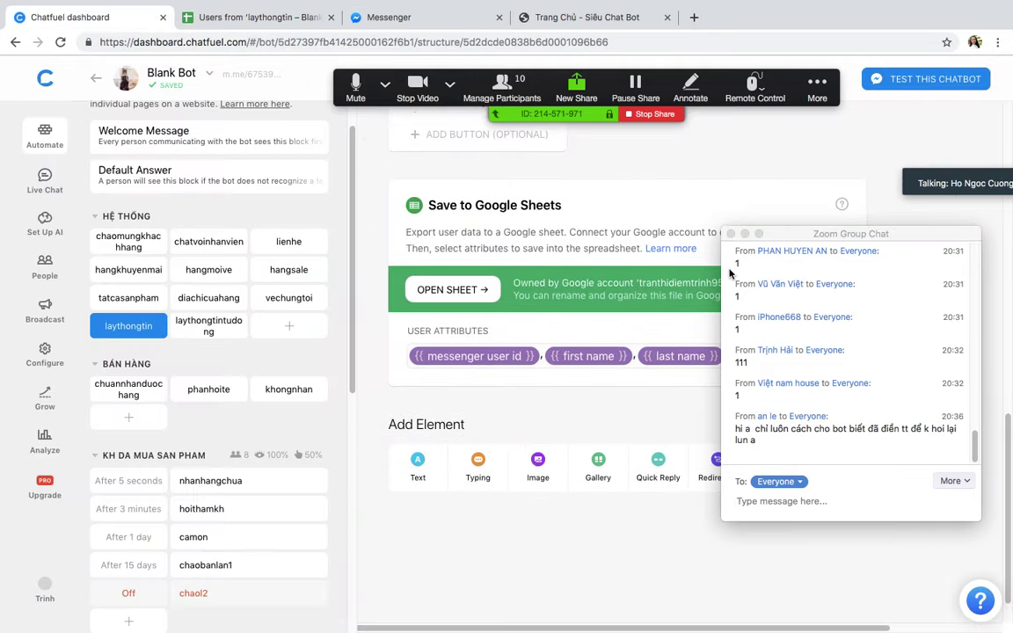
Step: Scroll through laythongtin's Save User Input fields and Save to Google Sheets card, moving the Zoom chat aside
left_click_drag(785, 239, 932, 534)
scroll(870, 409, "up", 5)
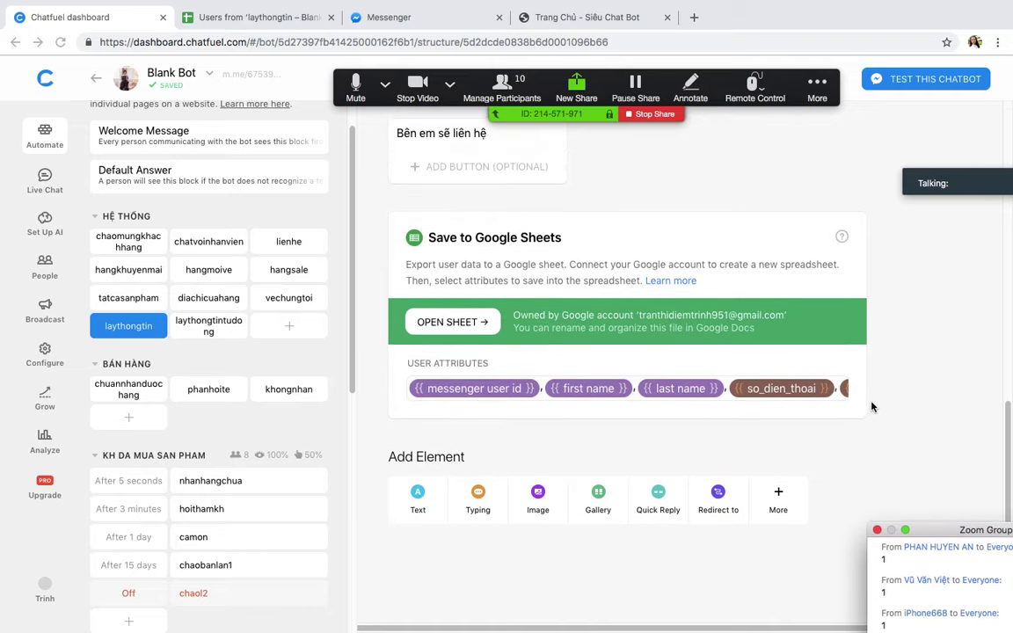
scroll(688, 453, "up", 5)
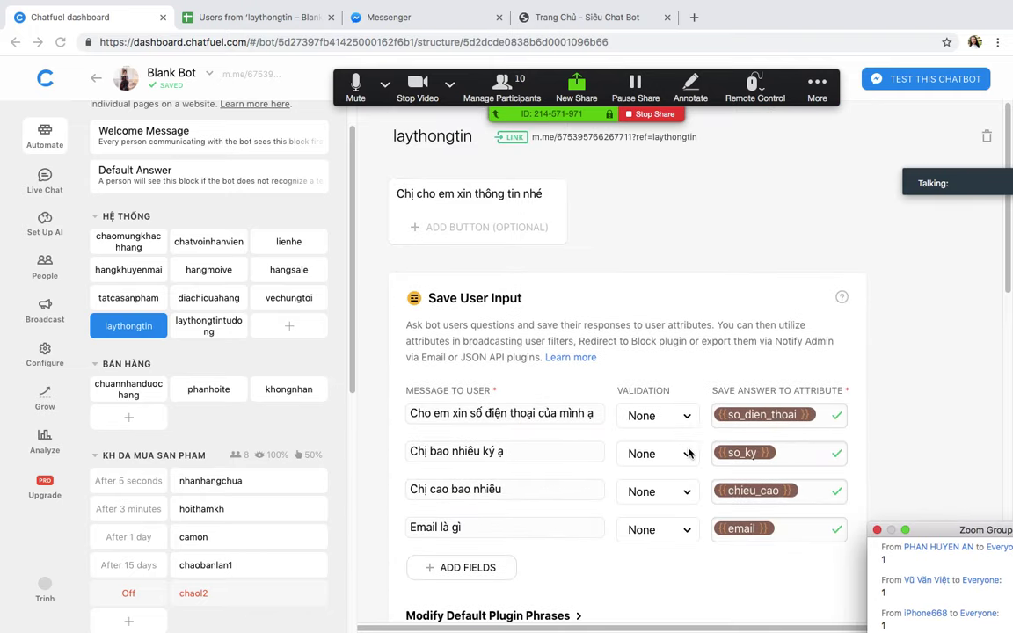
scroll(688, 453, "down", 2)
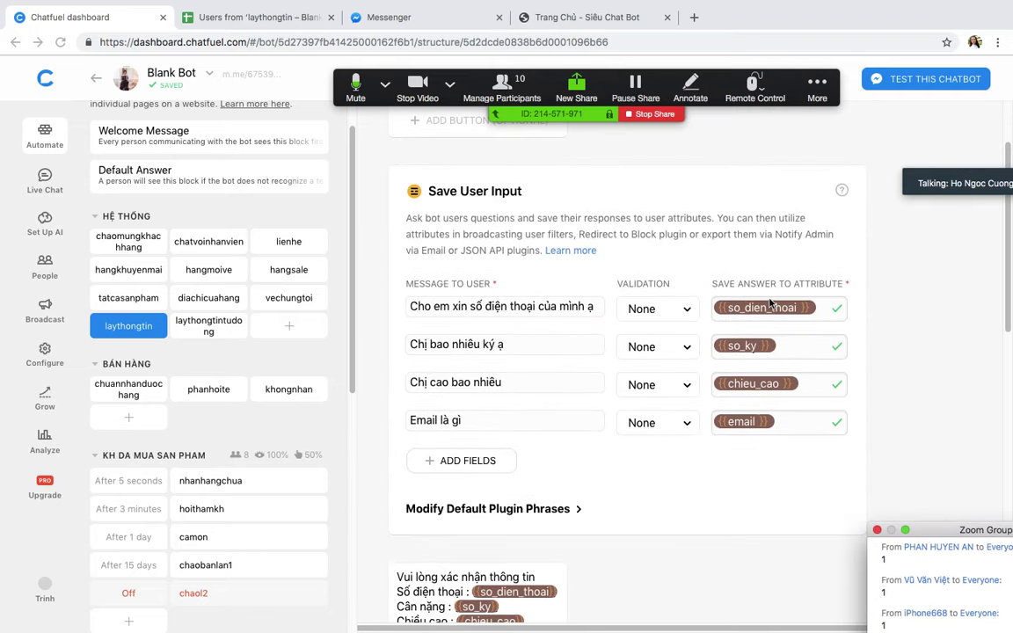
scroll(703, 379, "down", 10)
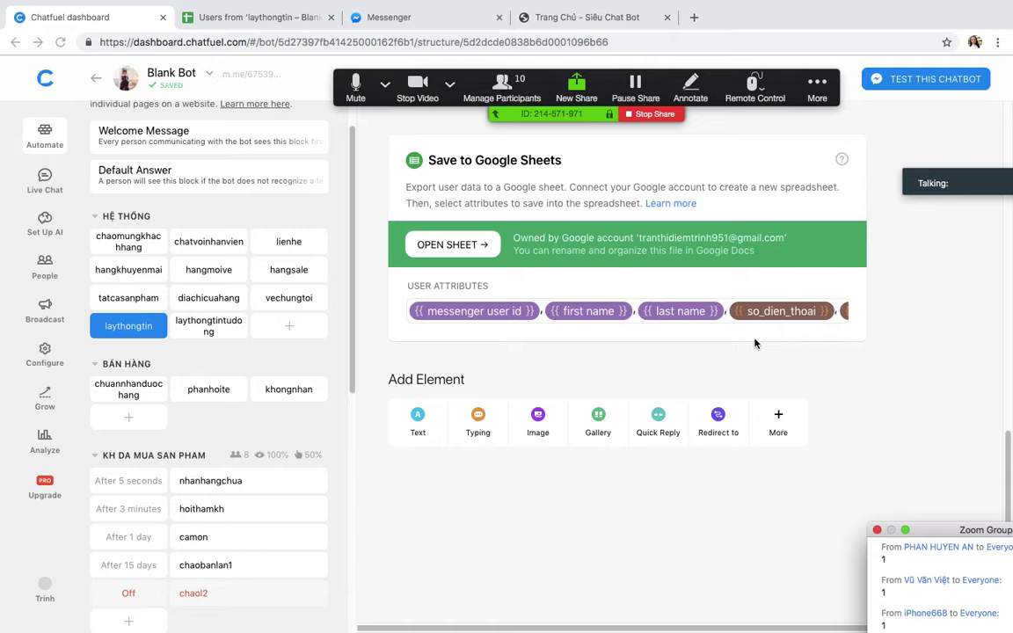
scroll(754, 341, "up", 2)
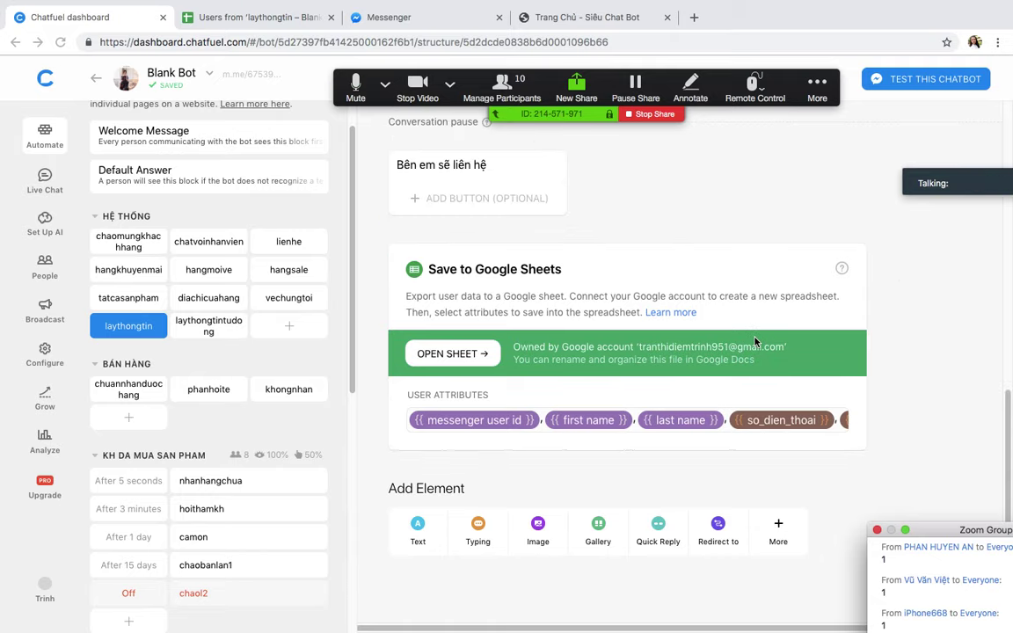
scroll(755, 341, "down", 1)
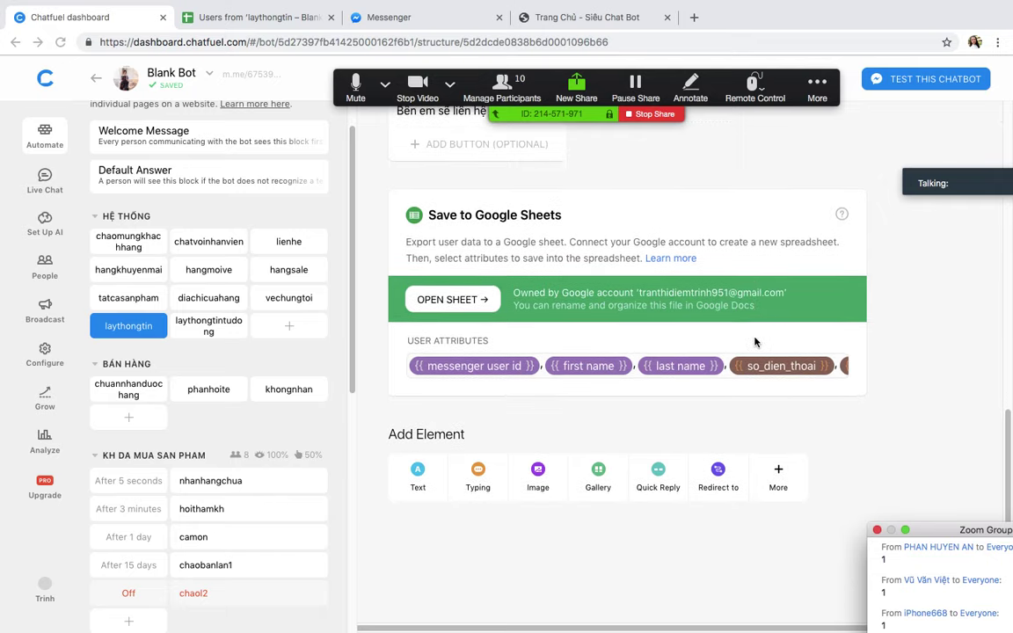
scroll(755, 341, "up", 1)
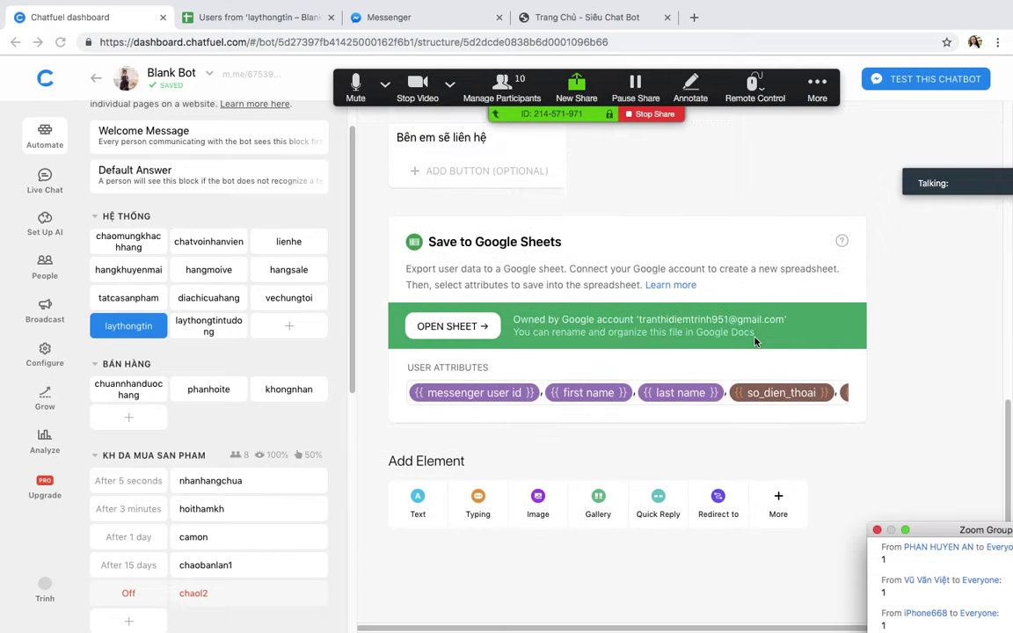
left_click_drag(945, 528, 873, 204)
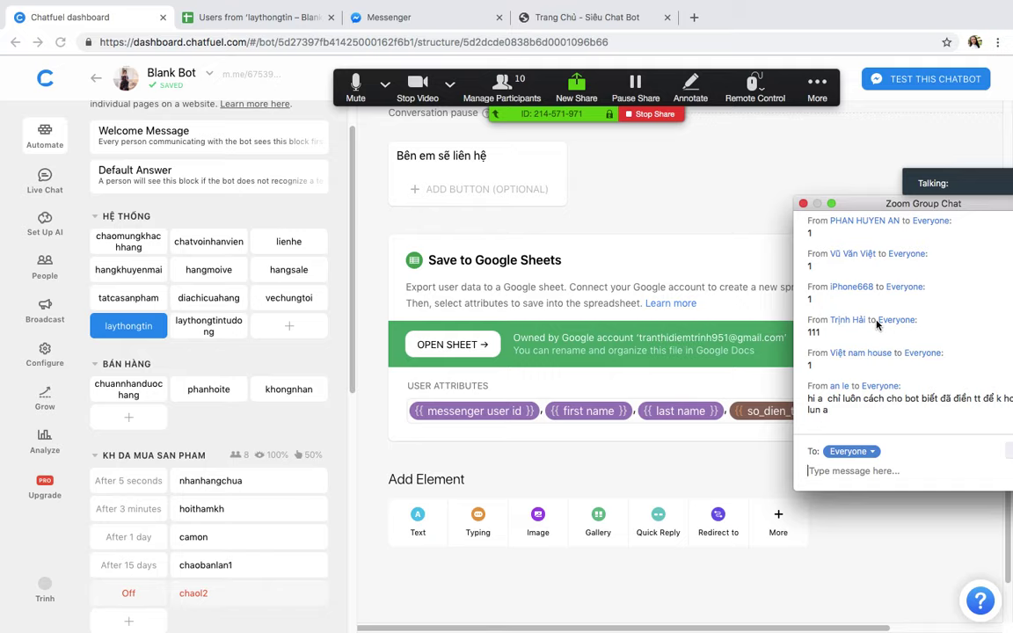
Step: Switch Zoom between speaker and gallery views, then collapse the participant videos
left_click(998, 164)
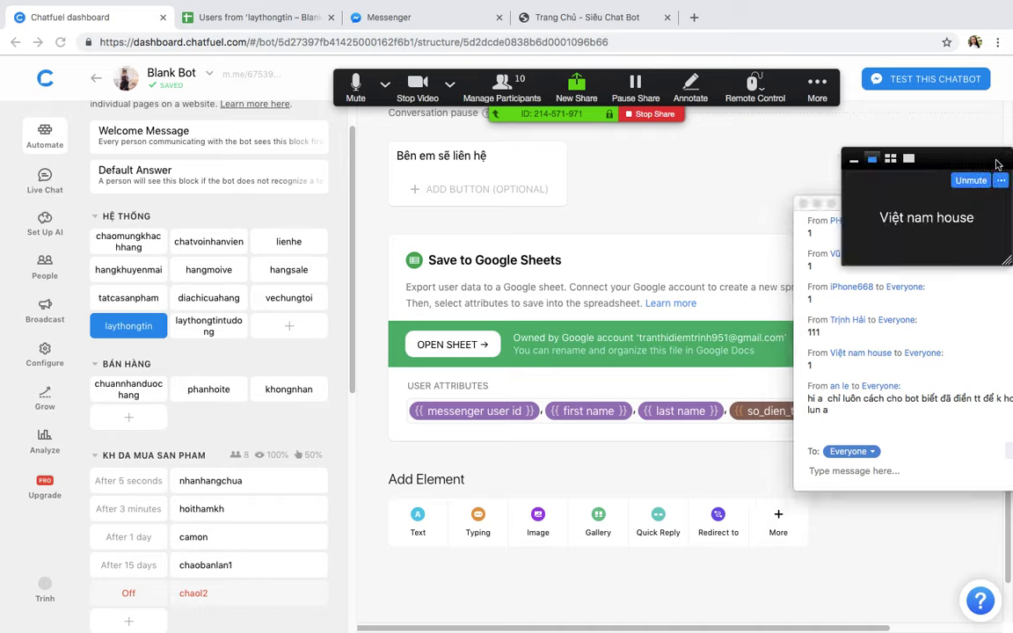
left_click(890, 159)
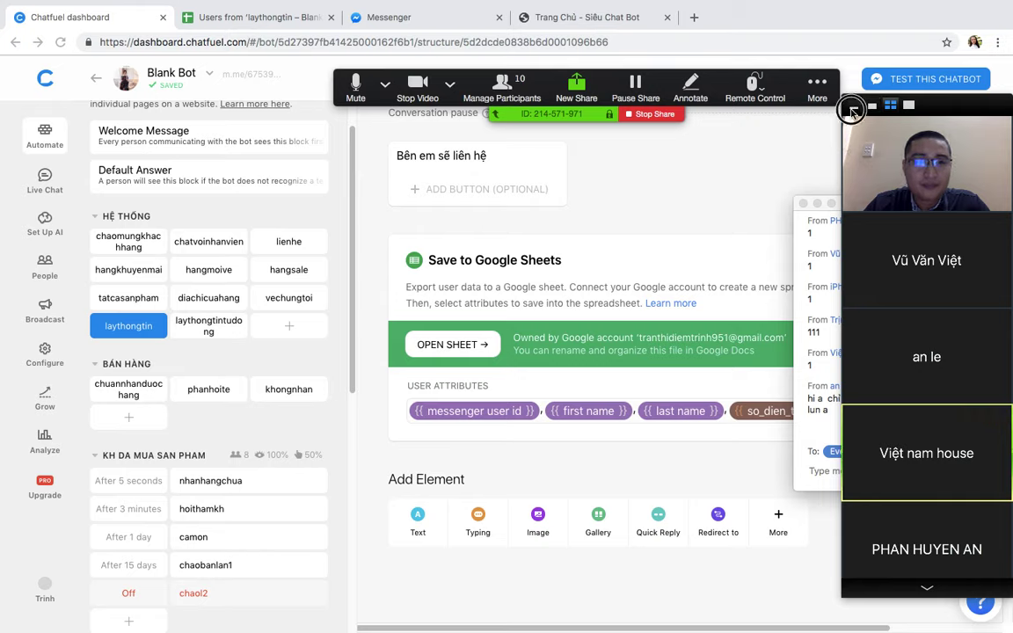
left_click(852, 108)
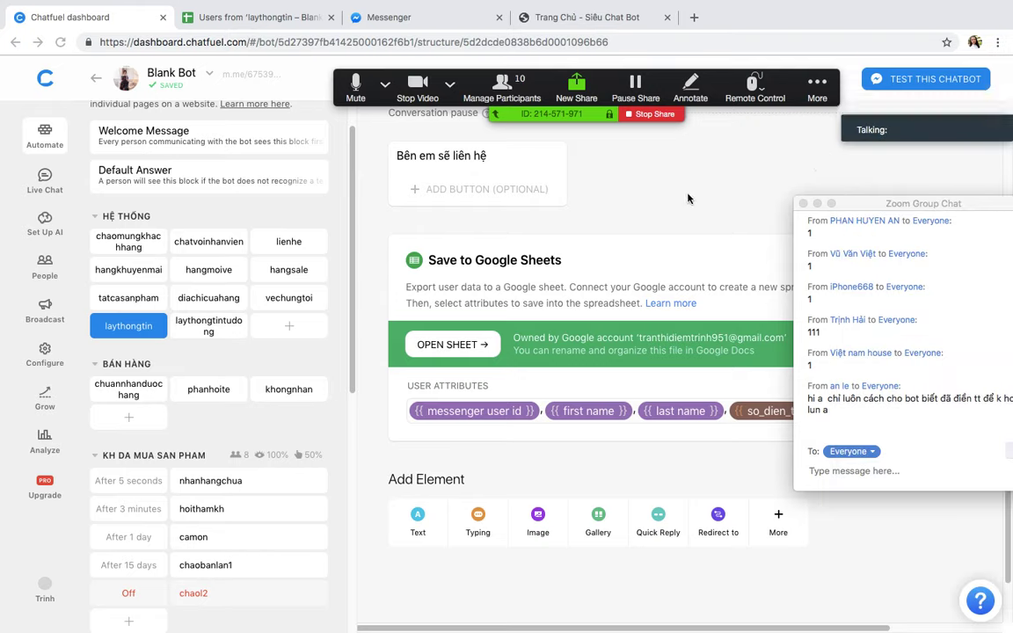
Step: Move the Zoom group chat out of the way and show all windows and spaces
left_click(851, 206)
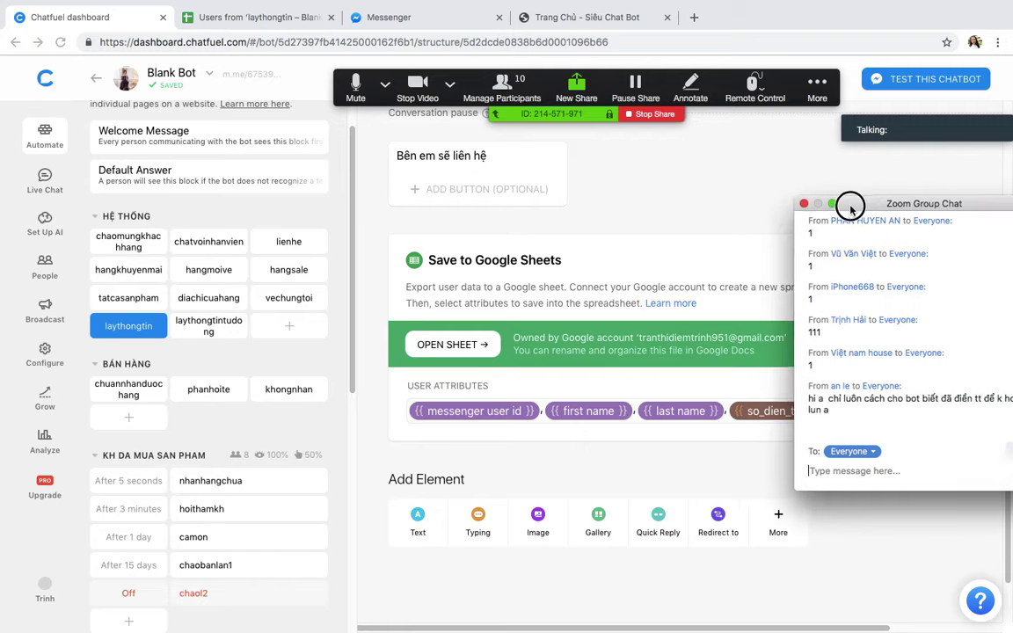
left_click_drag(850, 205, 917, 207)
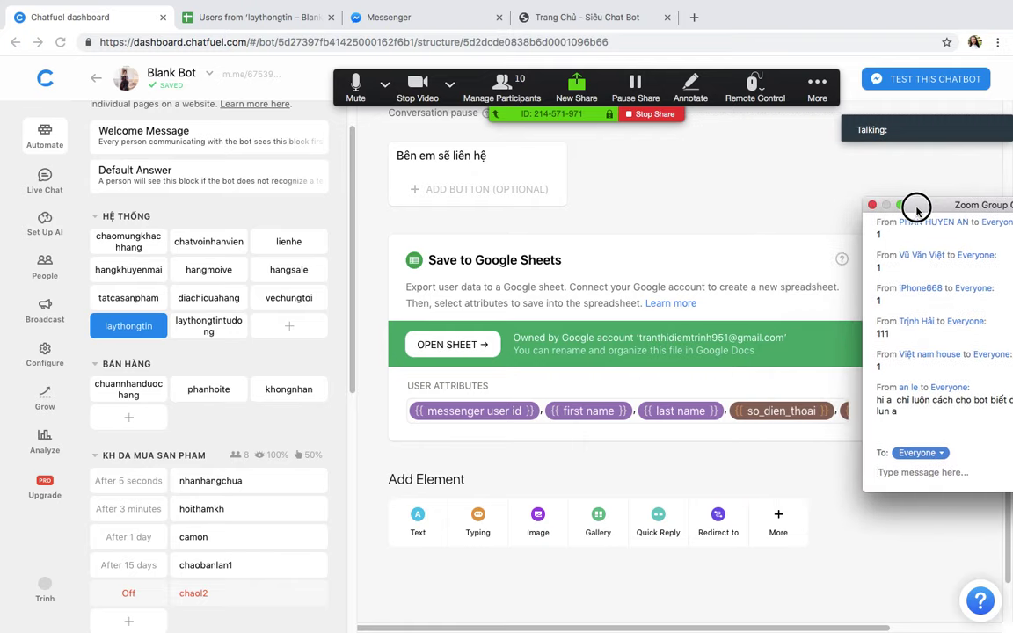
left_click_drag(917, 209, 901, 165)
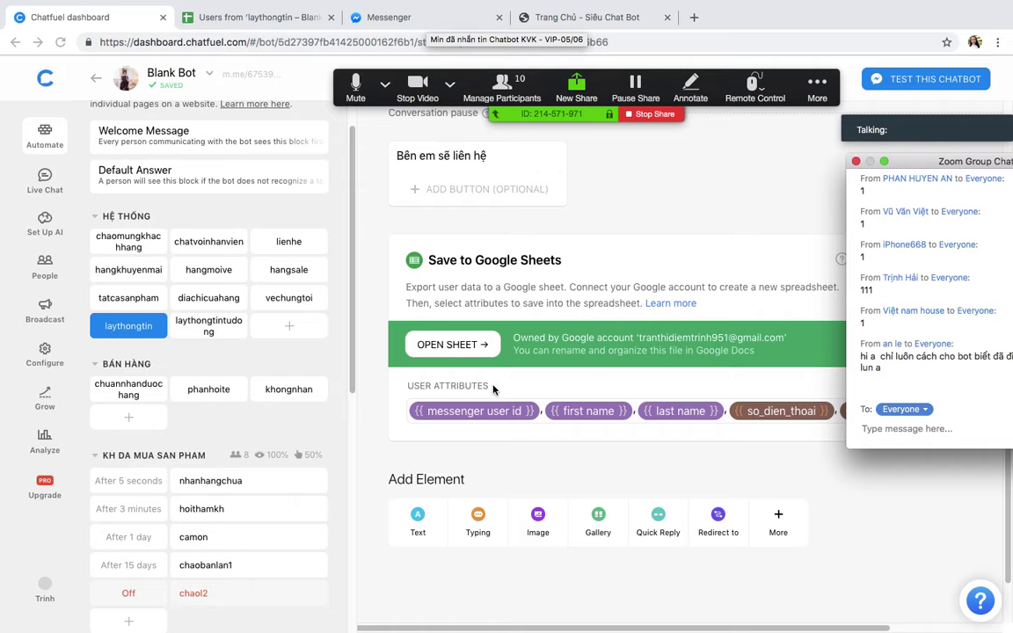
key("ctrl+Up")
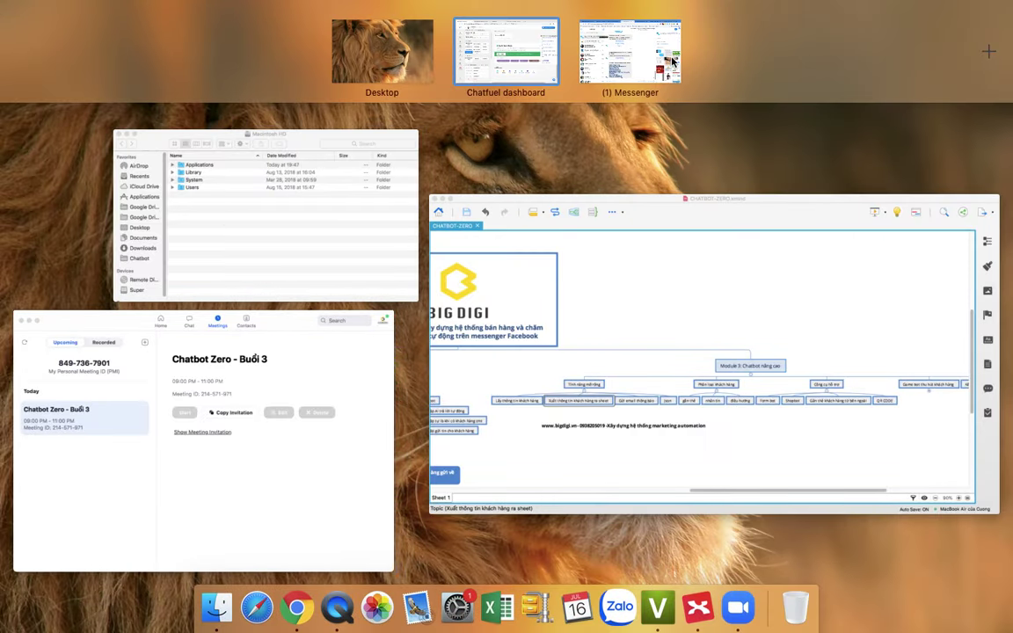
Step: View the Chatbot KVK conversation in the Messenger space, then return to the Chatfuel dashboard space
left_click(673, 59)
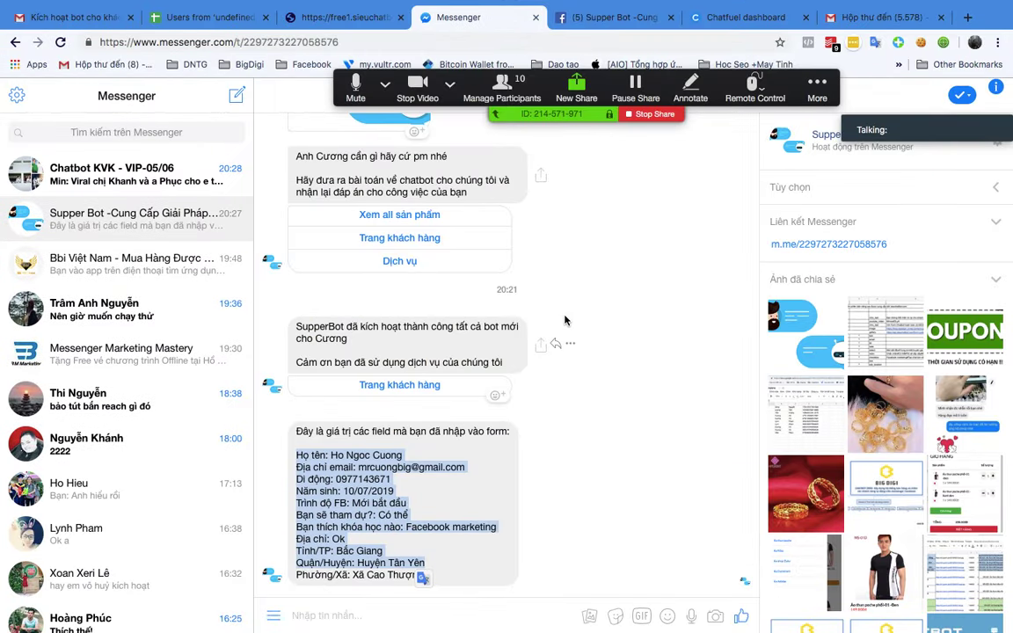
left_click(132, 174)
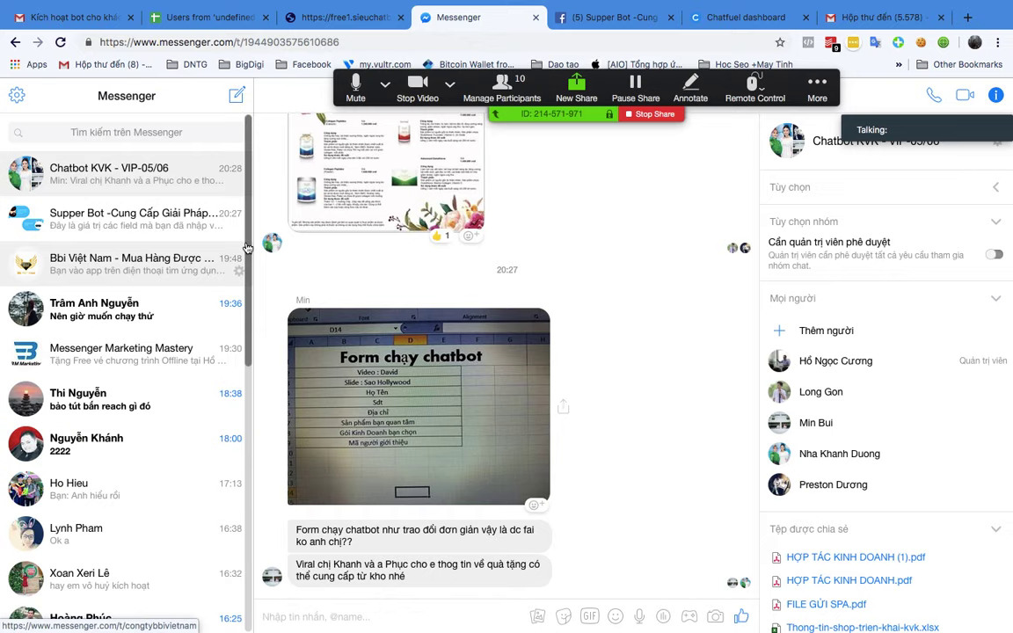
key("ctrl+Up")
left_click(487, 60)
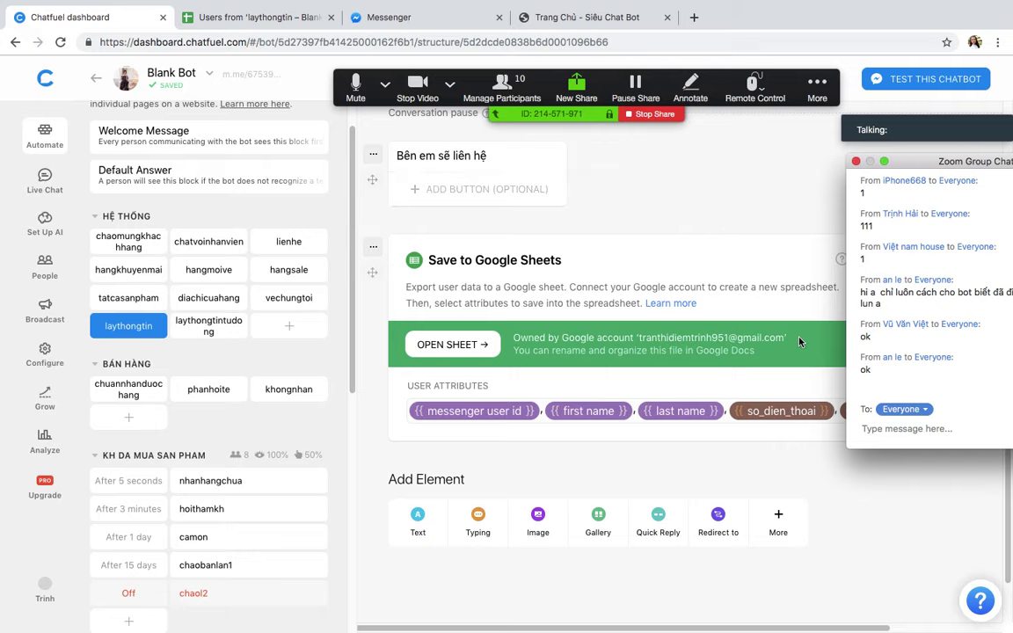
scroll(697, 230, "down", 2)
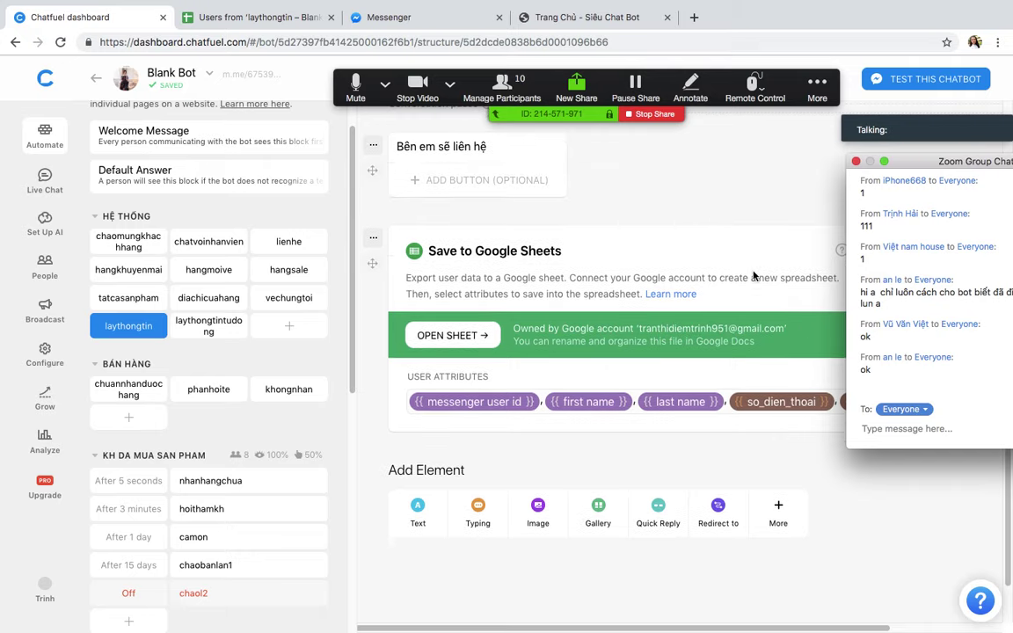
scroll(686, 242, "up", 10)
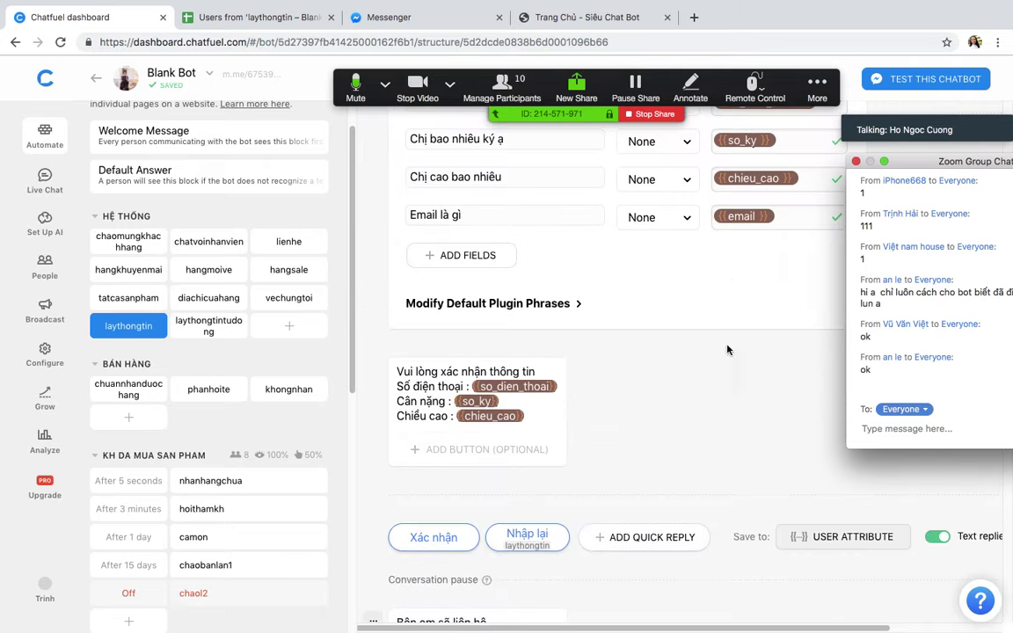
scroll(705, 390, "up", 5)
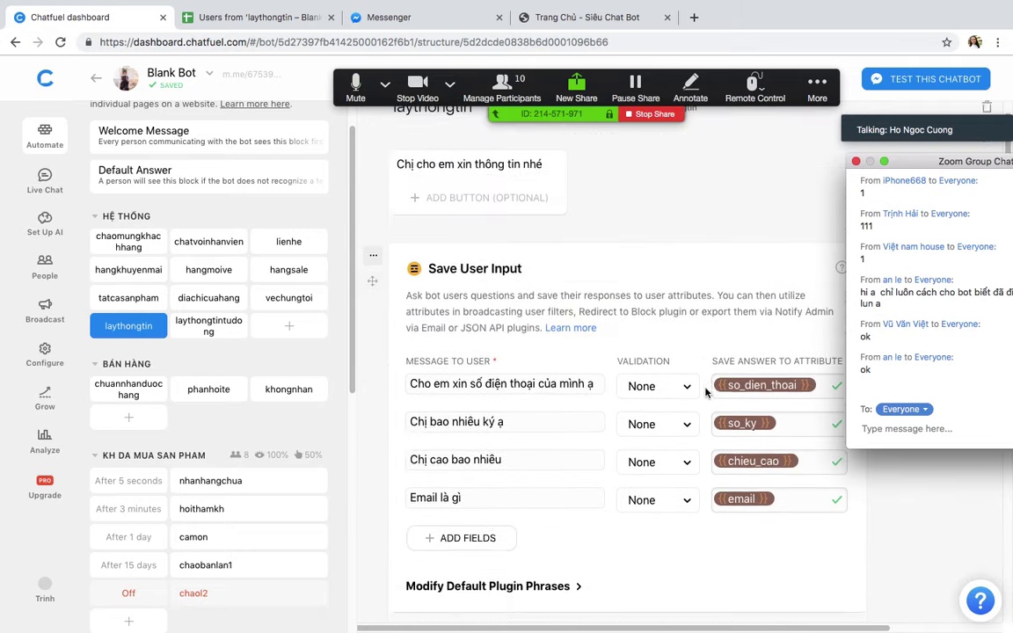
scroll(705, 391, "down", 10)
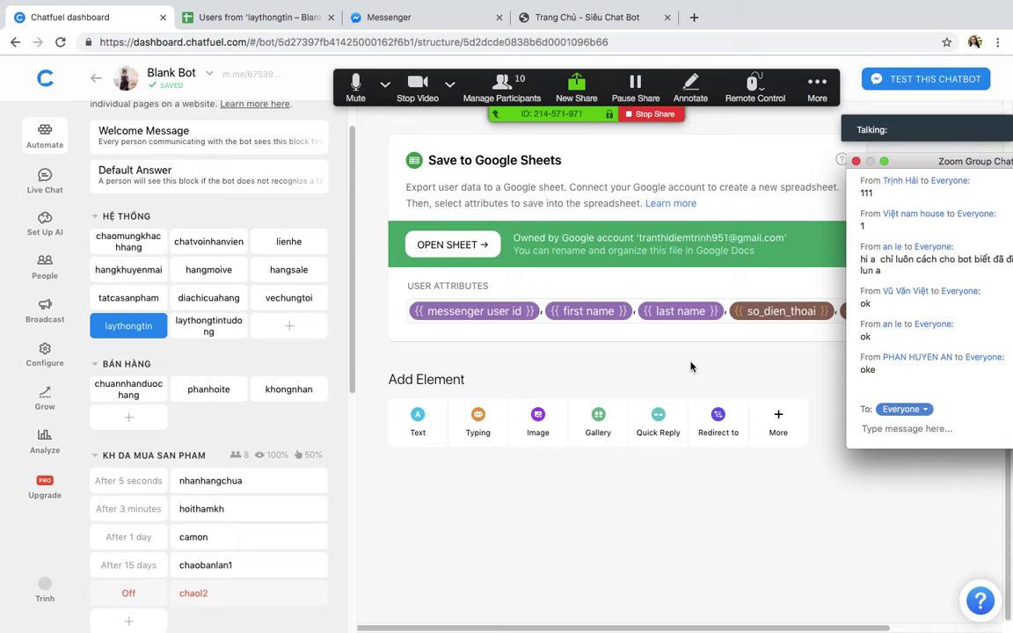
scroll(721, 273, "up", 1)
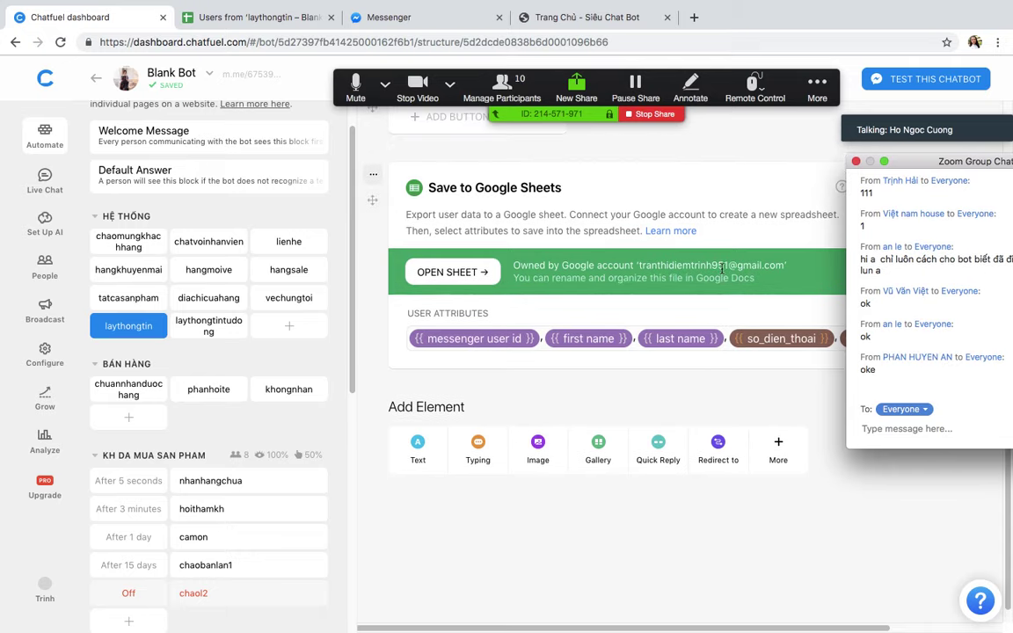
scroll(723, 268, "up", 10)
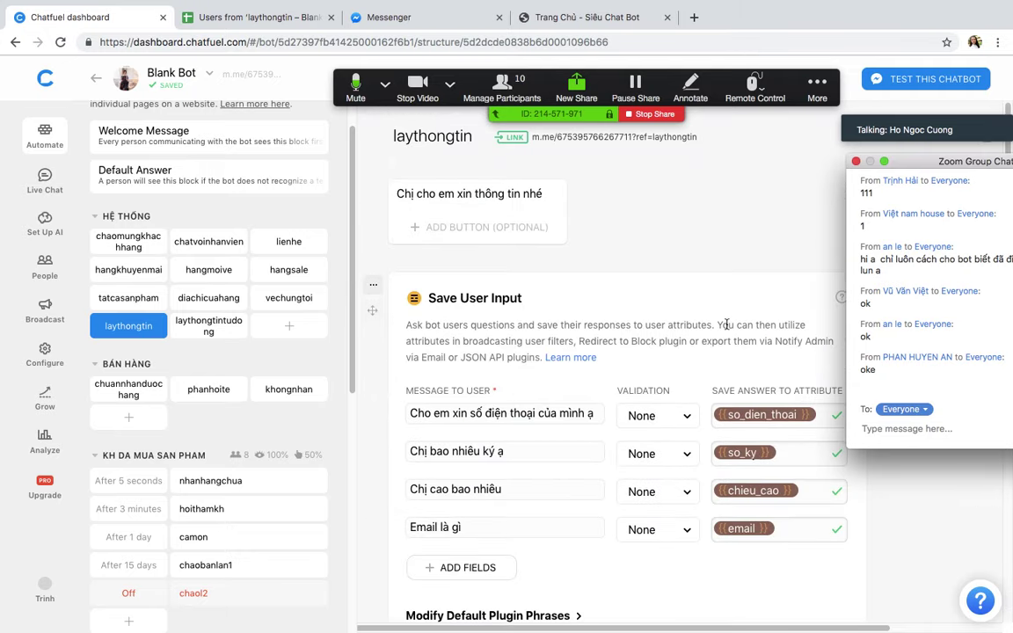
scroll(526, 266, "down", 5)
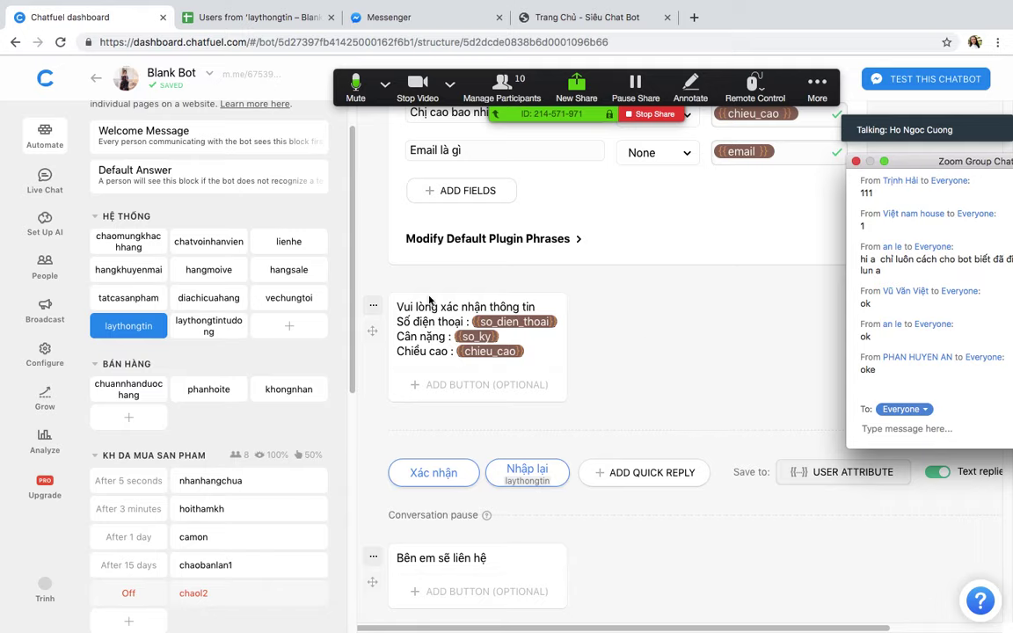
left_click_drag(471, 319, 714, 336)
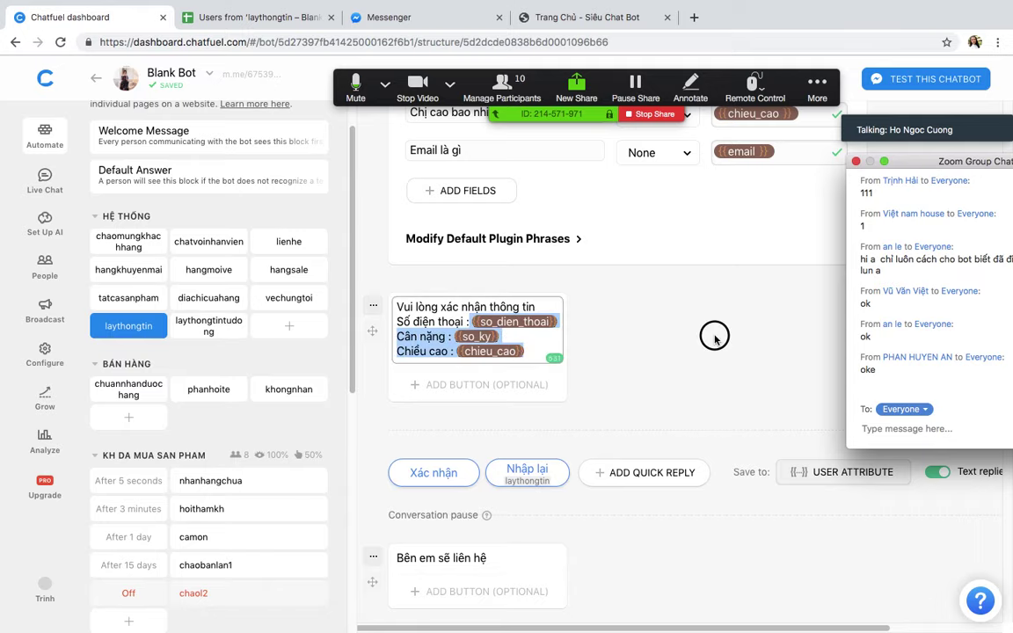
scroll(708, 356, "down", 5)
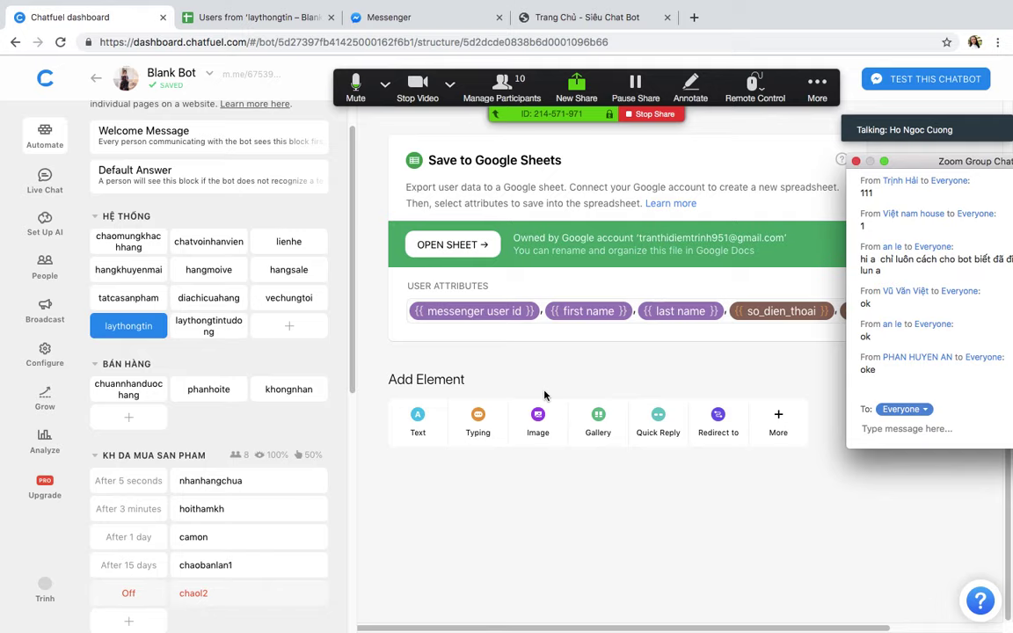
scroll(544, 396, "up", 6)
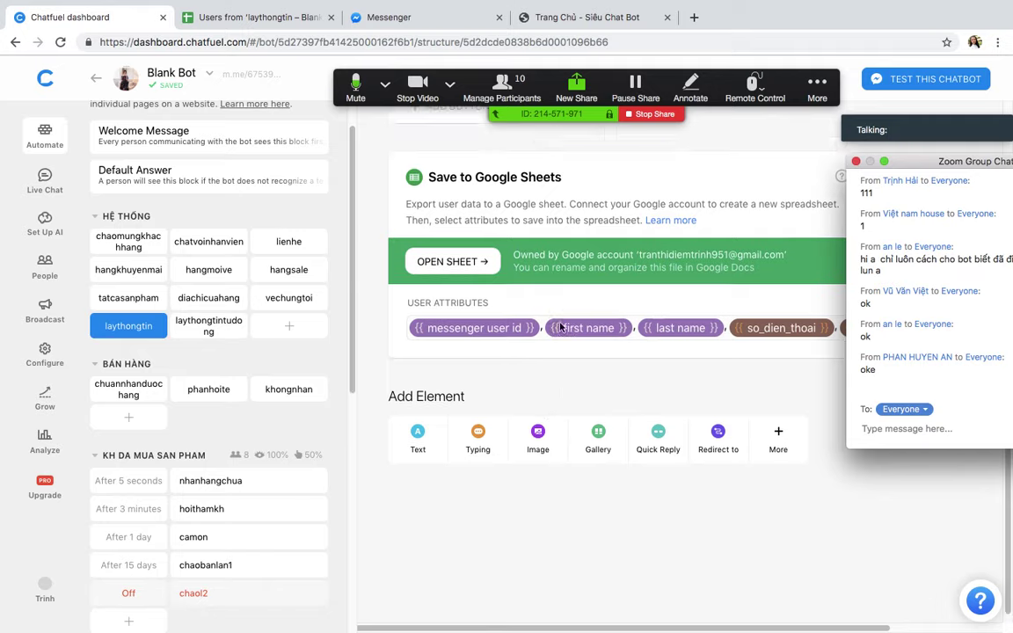
scroll(541, 431, "down", 1)
scroll(554, 464, "down", 1)
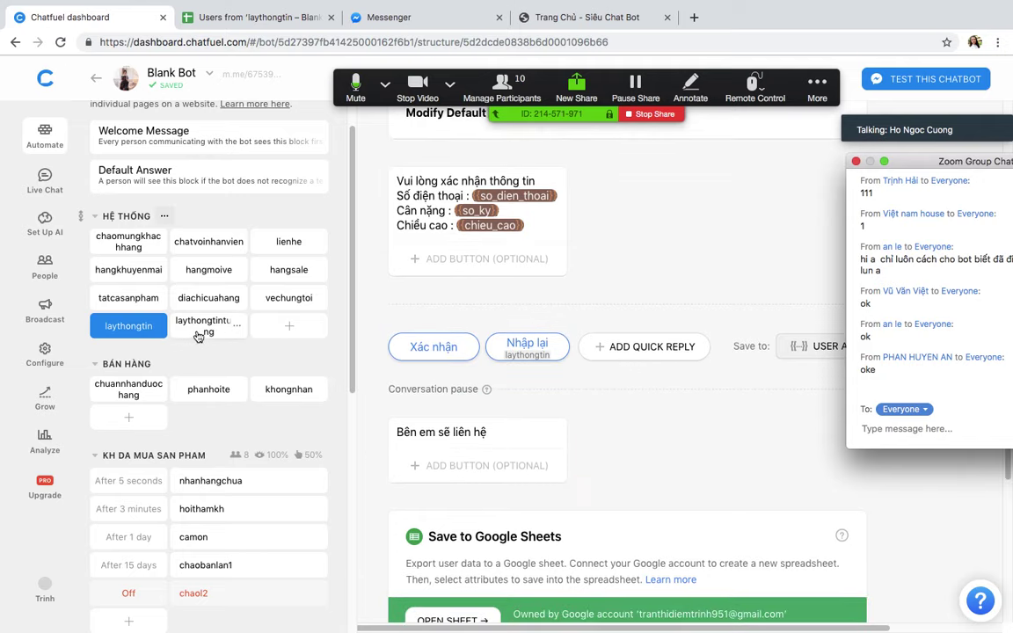
scroll(427, 363, "down", 4)
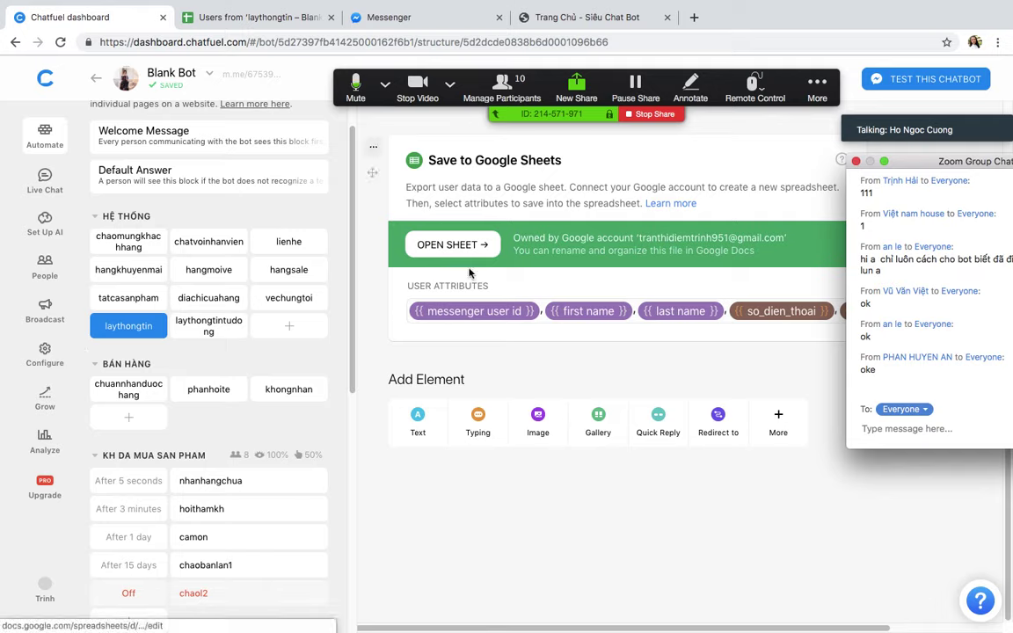
left_click(125, 237)
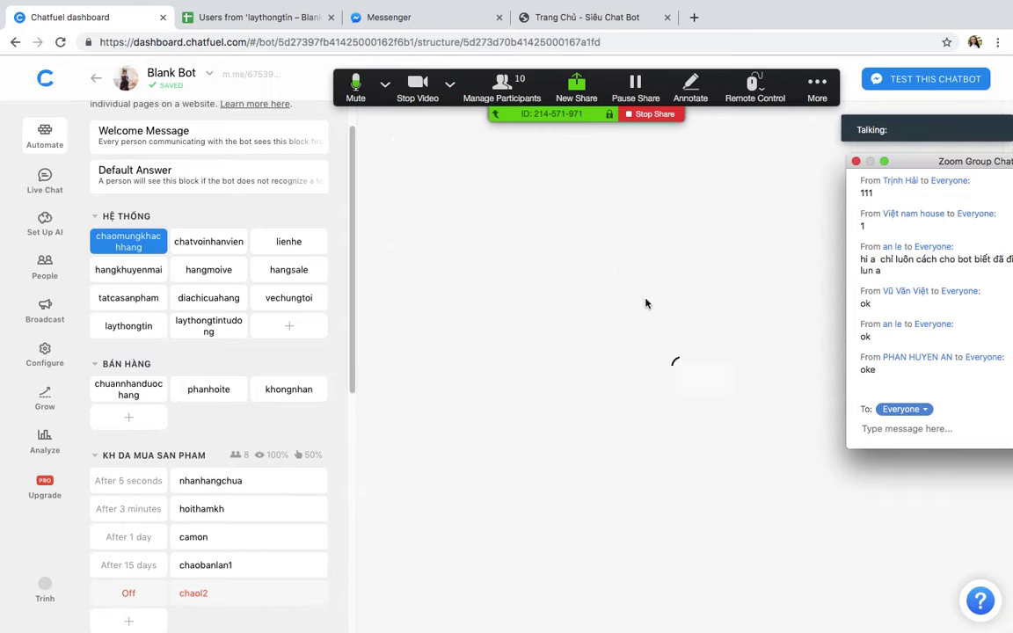
left_click(119, 326)
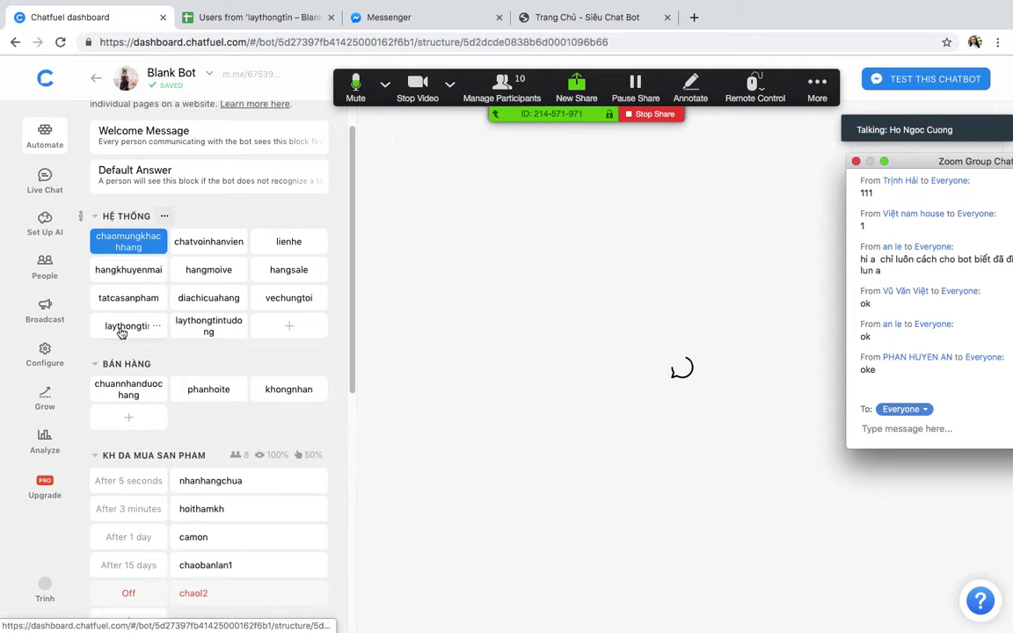
scroll(591, 355, "down", 5)
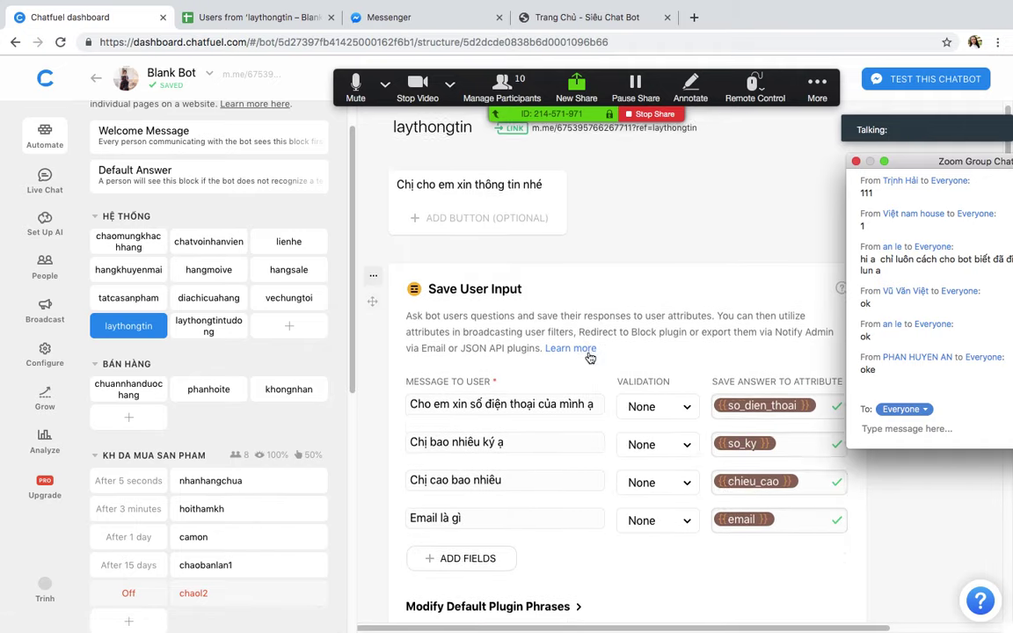
scroll(614, 387, "down", 2)
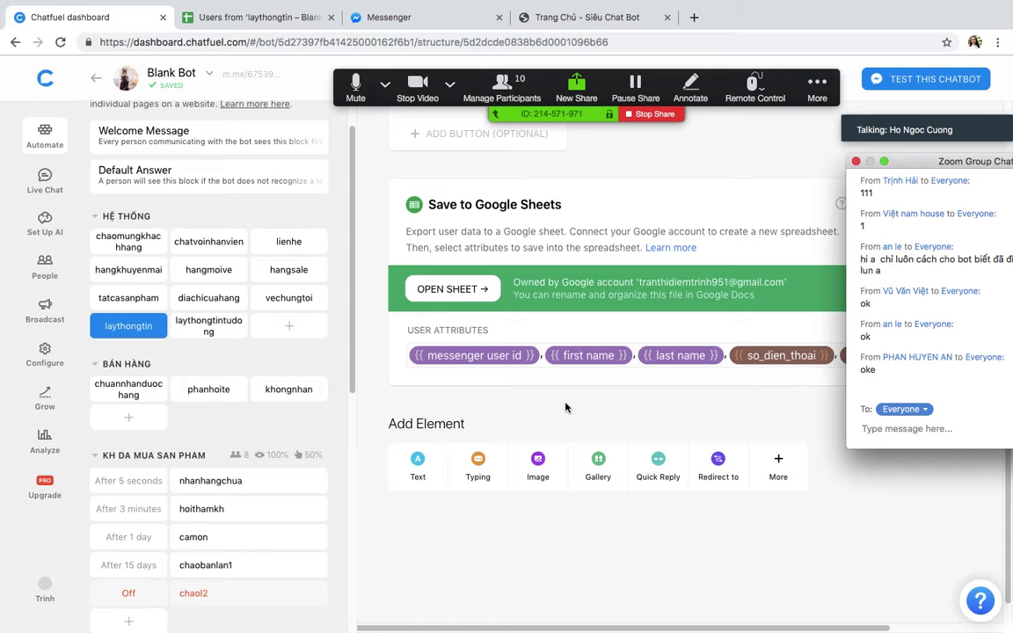
scroll(565, 407, "up", 10)
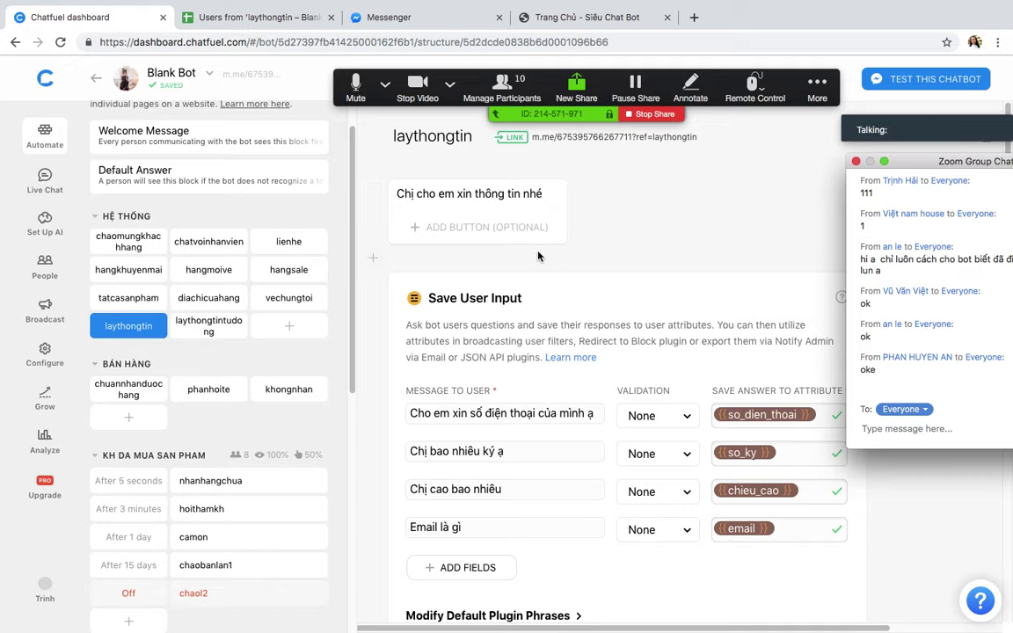
scroll(576, 282, "down", 10)
scroll(576, 282, "up", 4)
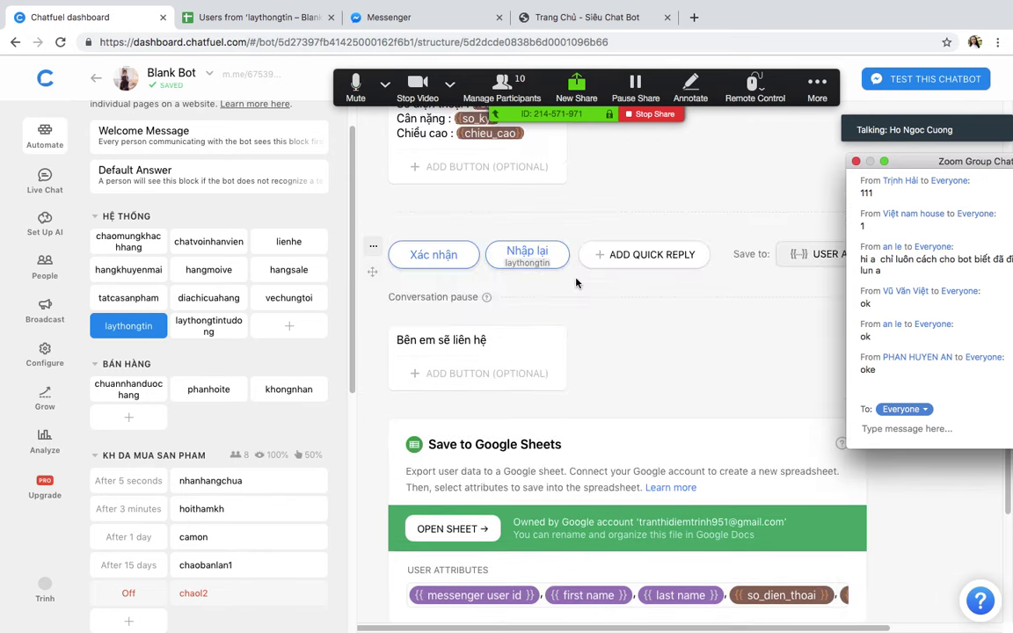
scroll(576, 282, "up", 1)
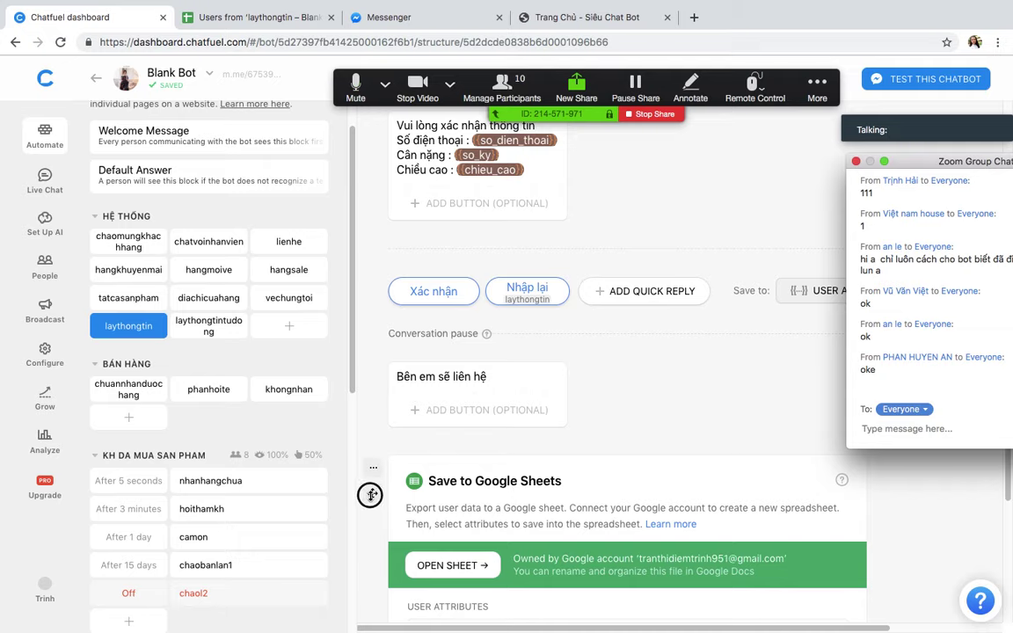
Step: Reorder laythongtin so Save to Google Sheets sits first, ahead of 'Chị cho em xin thông tin nhé'
left_click_drag(375, 497, 376, 482)
scroll(373, 448, "down", 2)
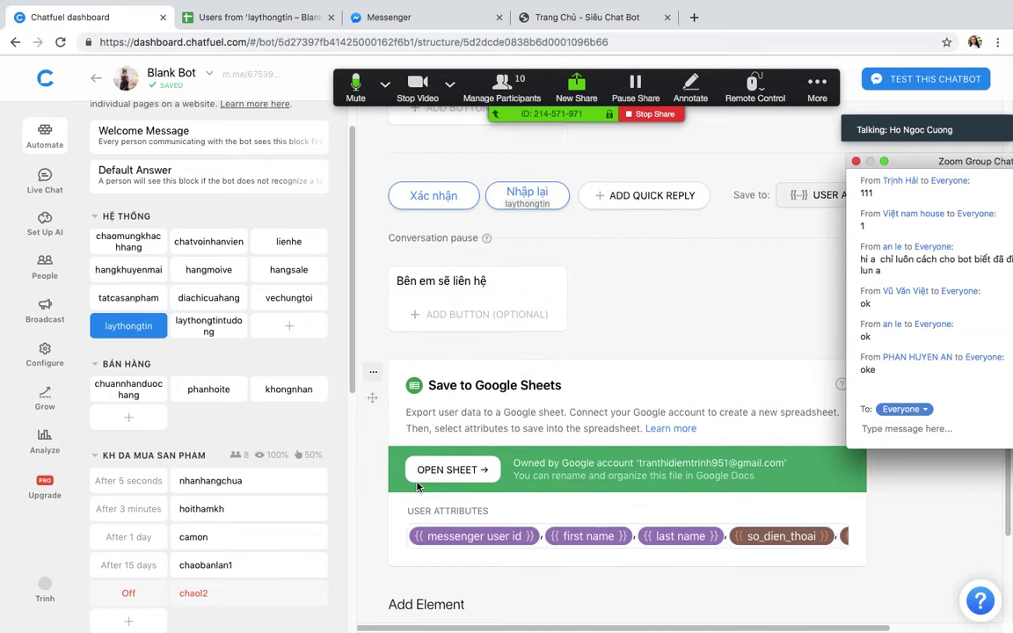
left_click_drag(373, 399, 388, 169)
scroll(373, 397, "up", 5)
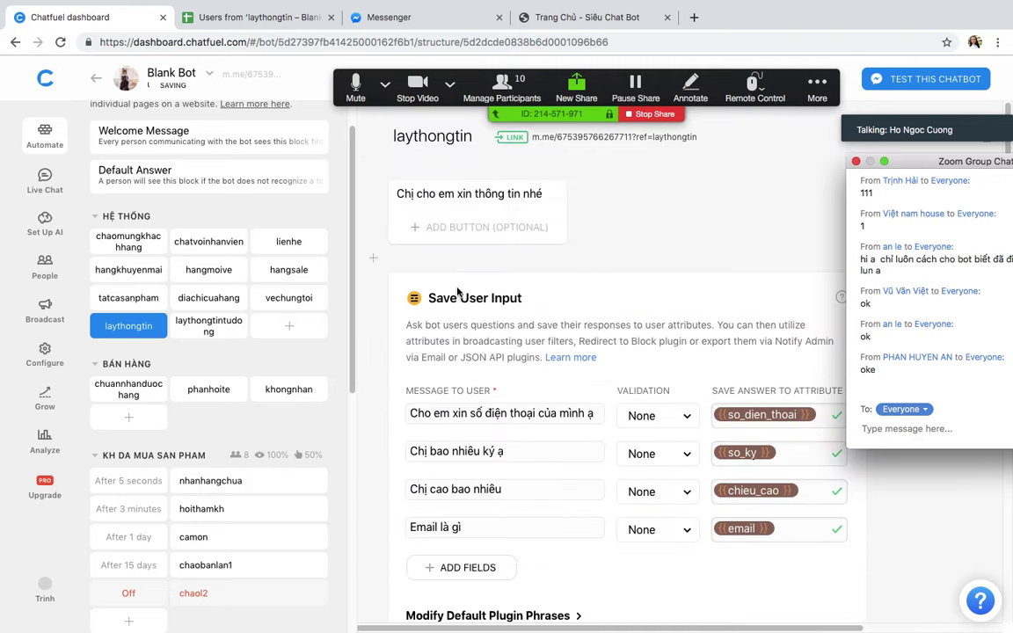
scroll(438, 415, "down", 5)
scroll(438, 415, "up", 5)
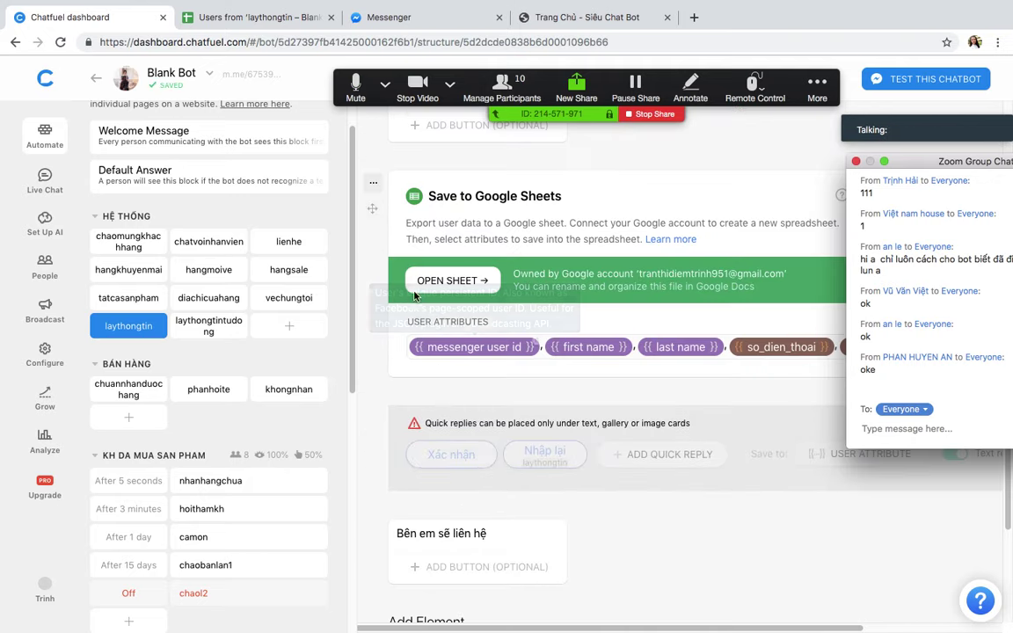
scroll(365, 233, "down", 2)
left_click_drag(364, 233, 373, 413)
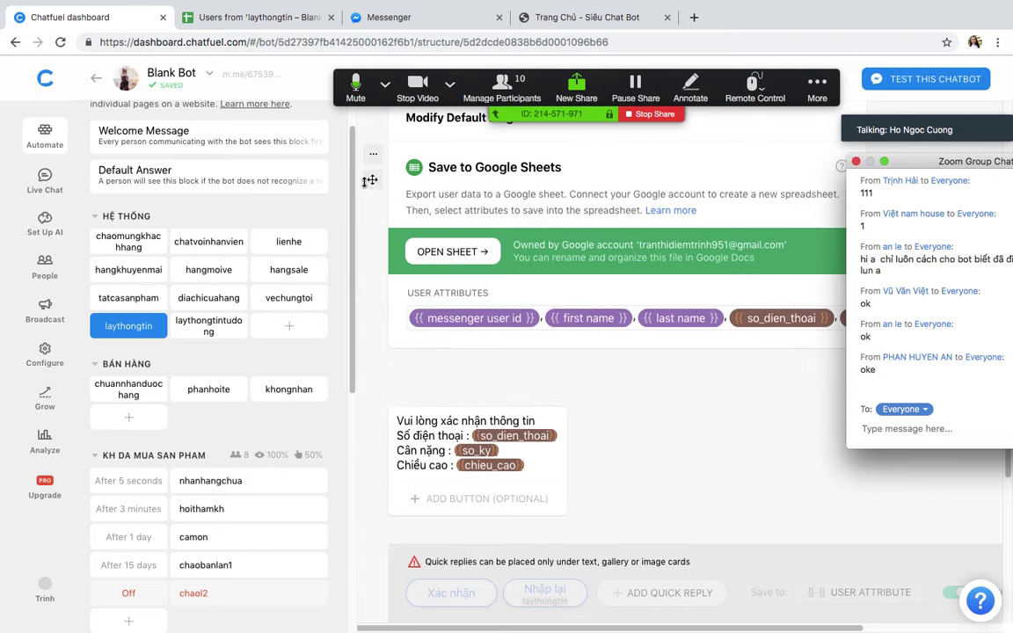
left_click_drag(373, 274, 409, 192)
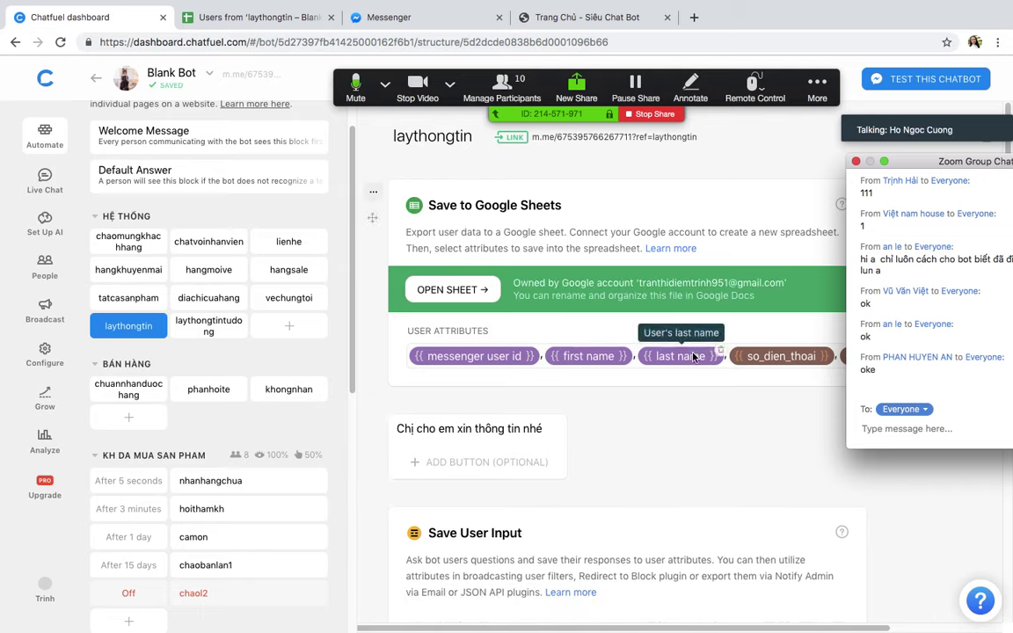
scroll(664, 403, "down", 2)
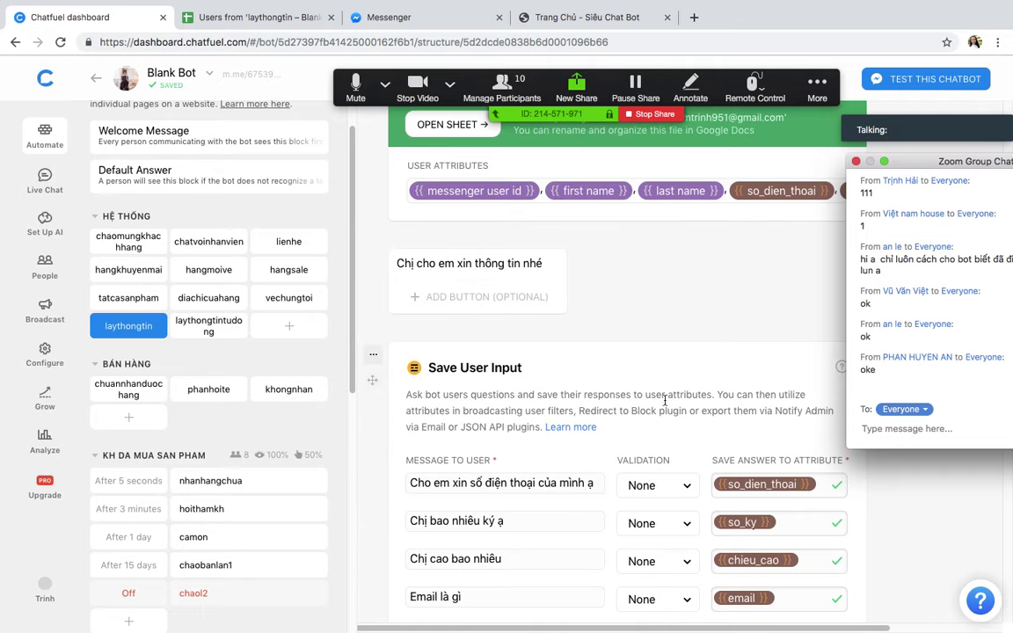
scroll(665, 400, "up", 1)
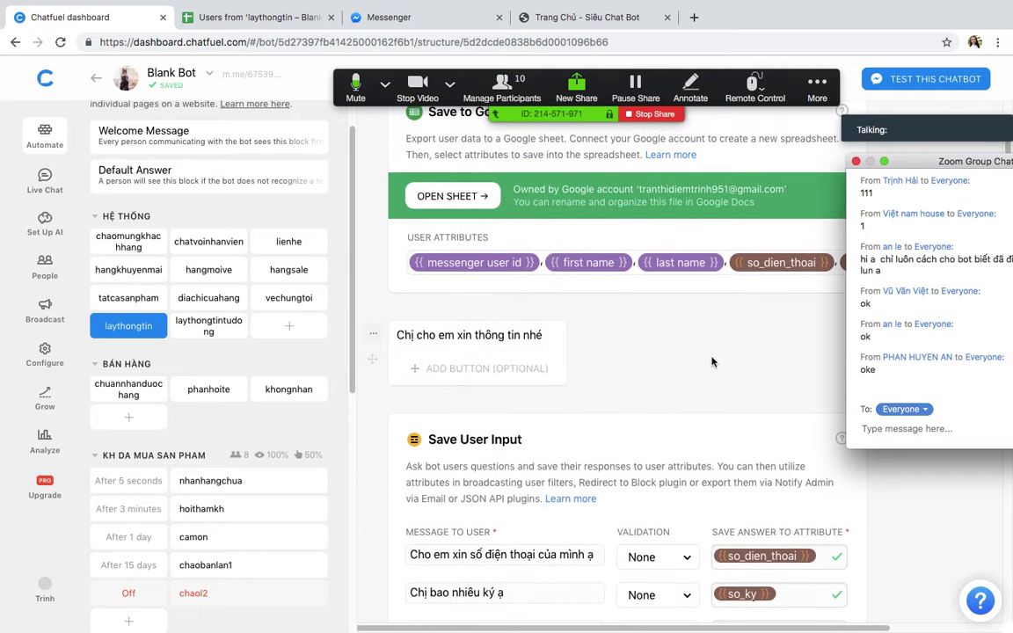
scroll(663, 339, "up", 1)
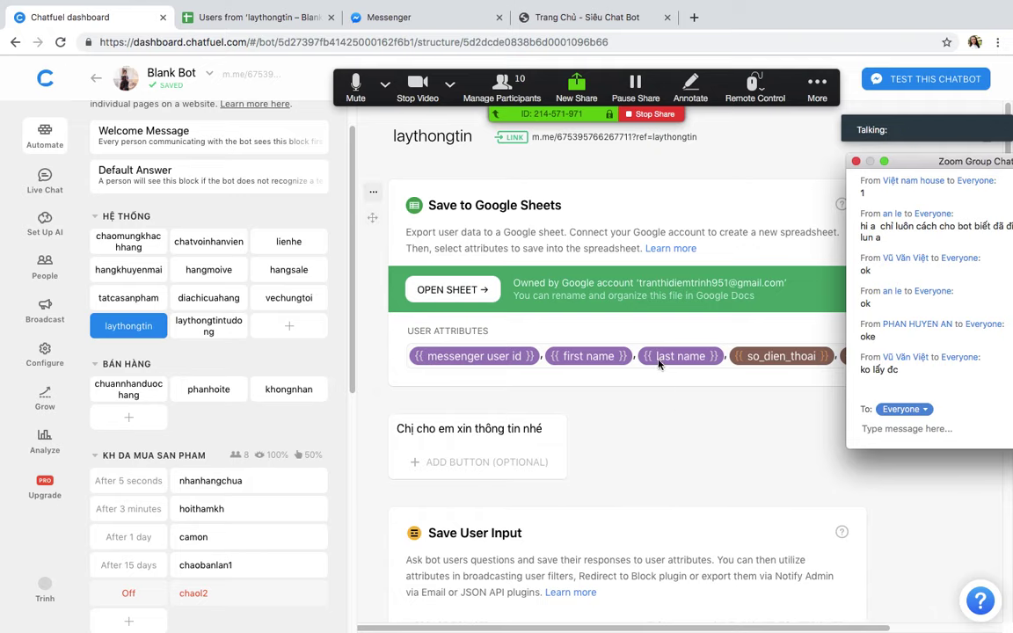
scroll(580, 437, "down", 3)
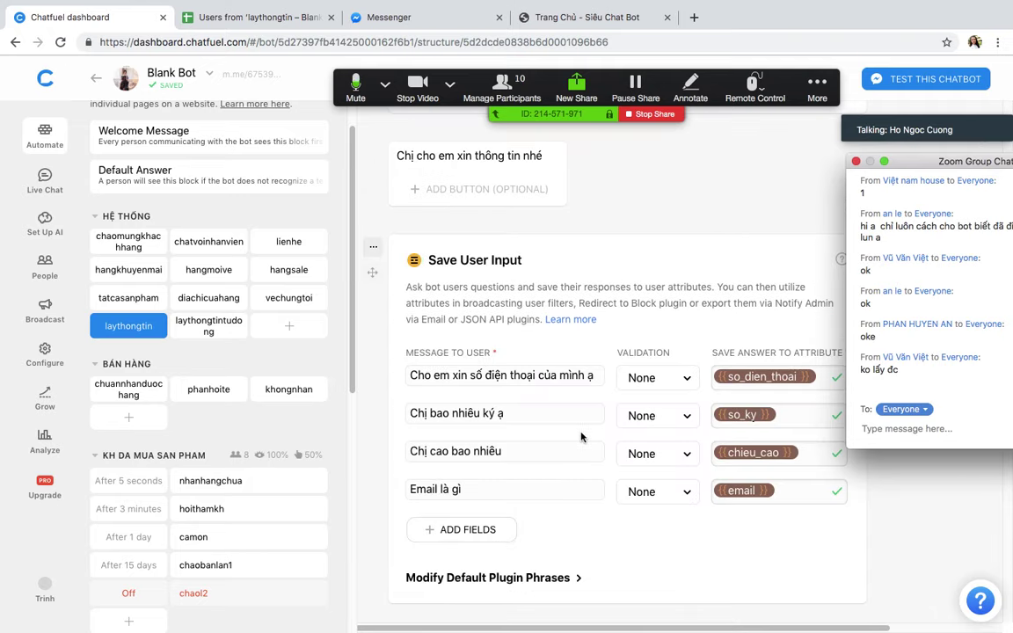
Step: Review the phone number, weight, height and email questions in Save User Input
left_click(447, 384)
left_click(532, 414)
left_click(488, 451)
left_click(496, 490)
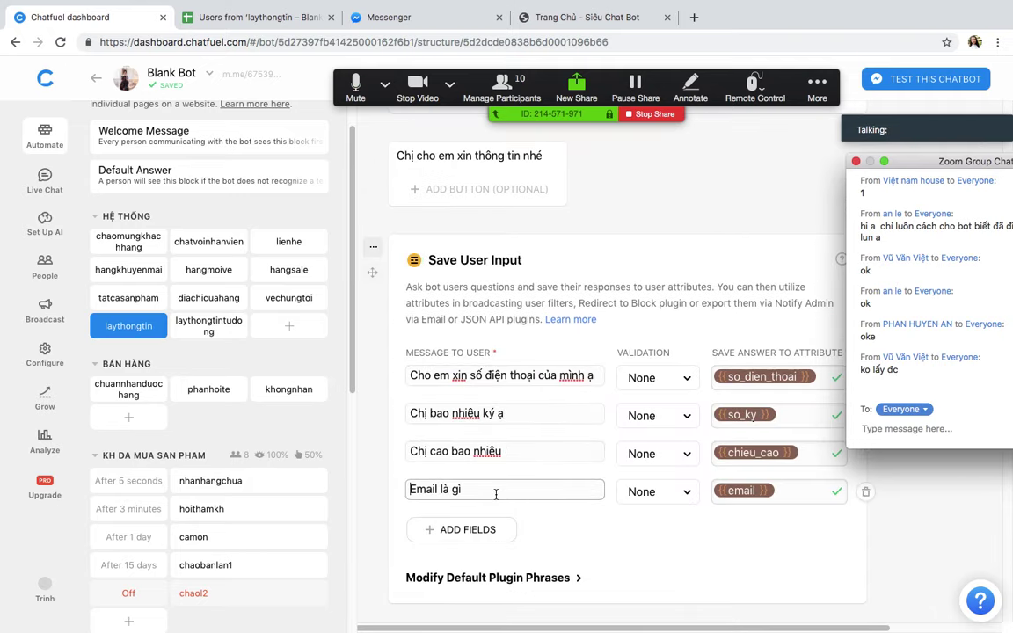
scroll(505, 469, "up", 3)
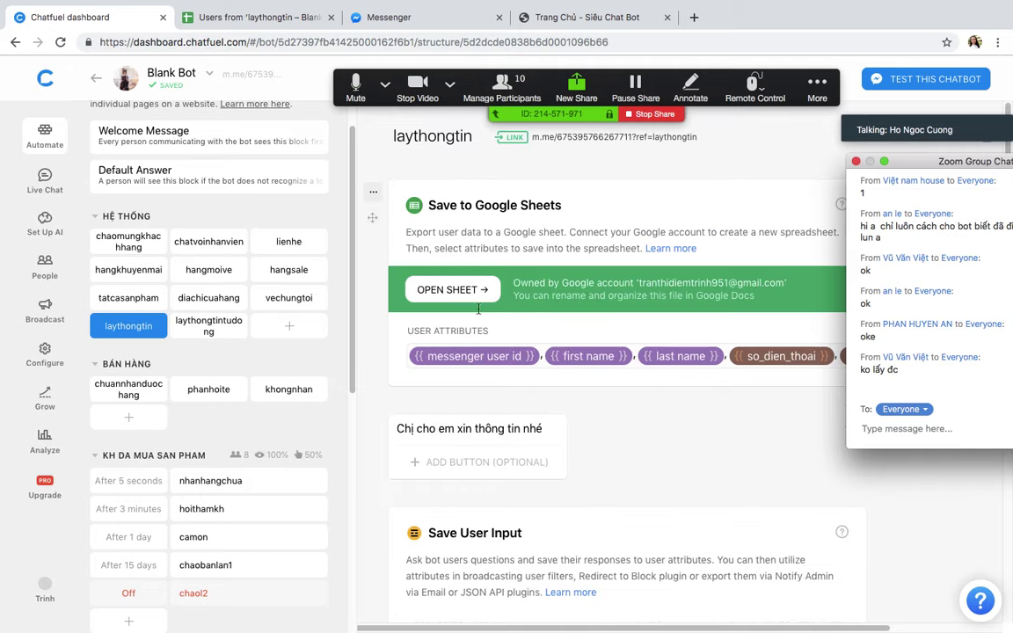
Step: Drag the Save to Google Sheets card below the confirmation text, just above the quick replies
left_click_drag(373, 220, 405, 226)
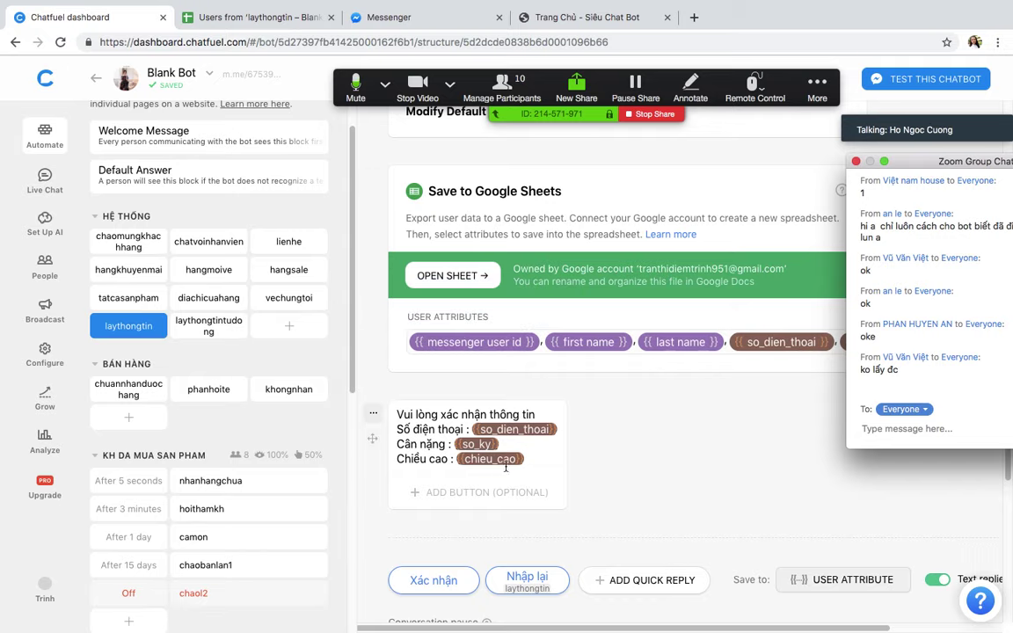
scroll(506, 467, "down", 3)
scroll(428, 227, "up", 4)
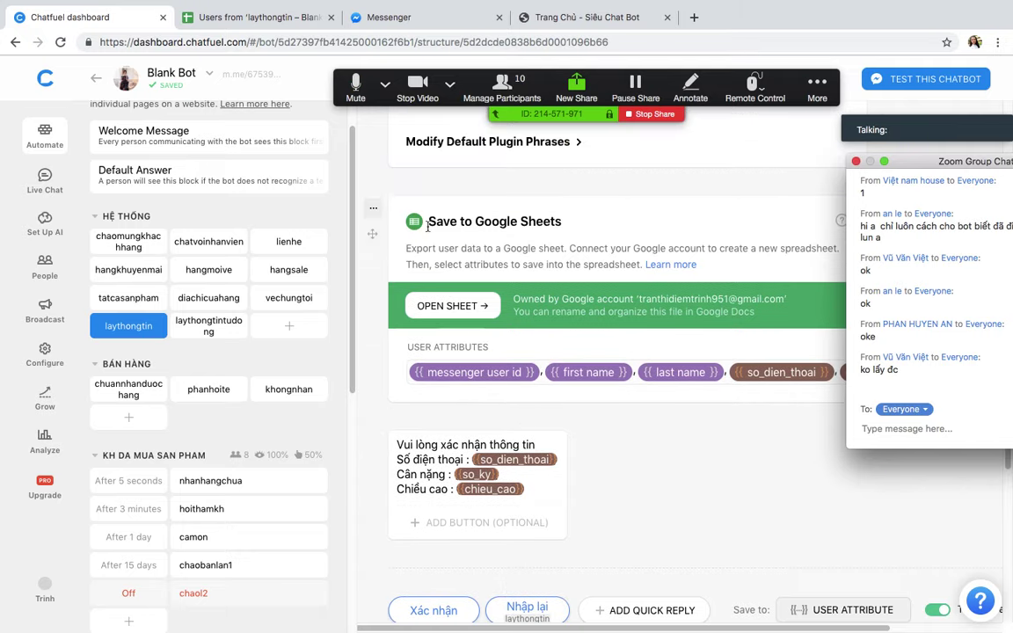
left_click_drag(372, 235, 466, 396)
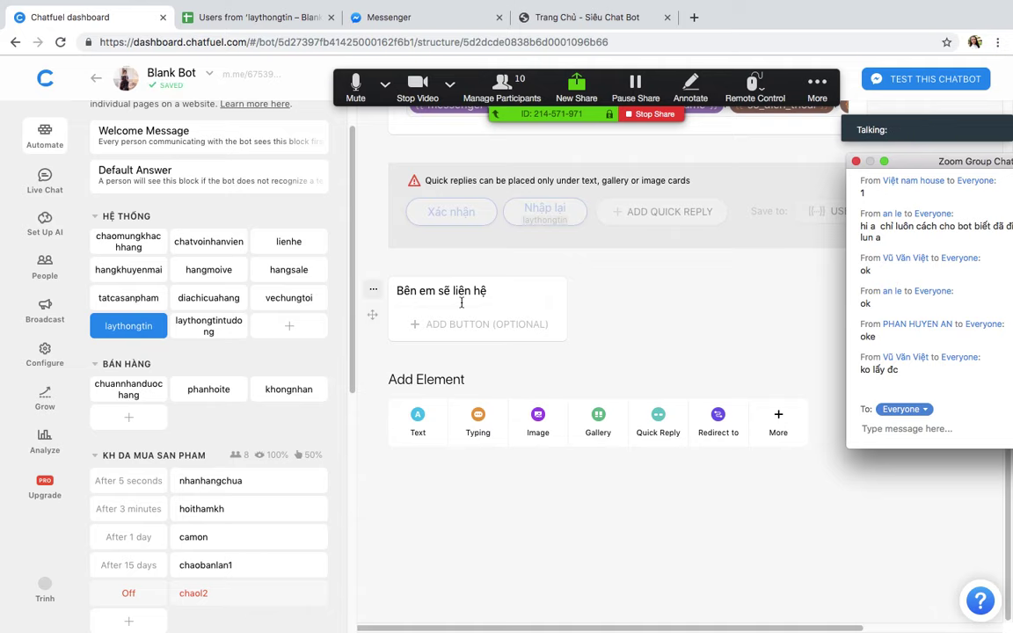
scroll(453, 345, "up", 3)
scroll(453, 343, "up", 3)
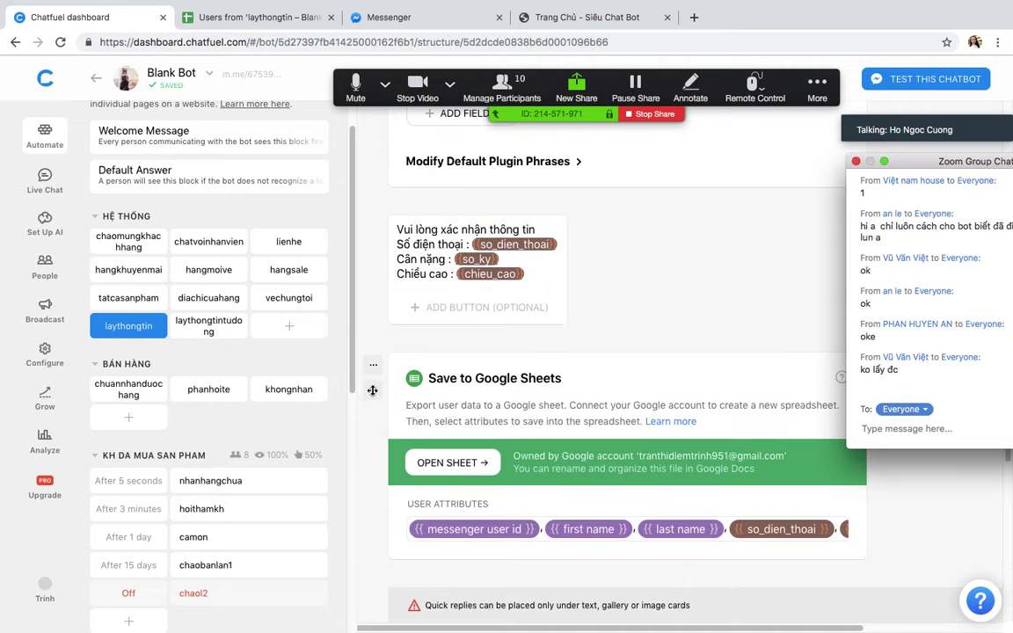
left_click_drag(372, 390, 486, 406)
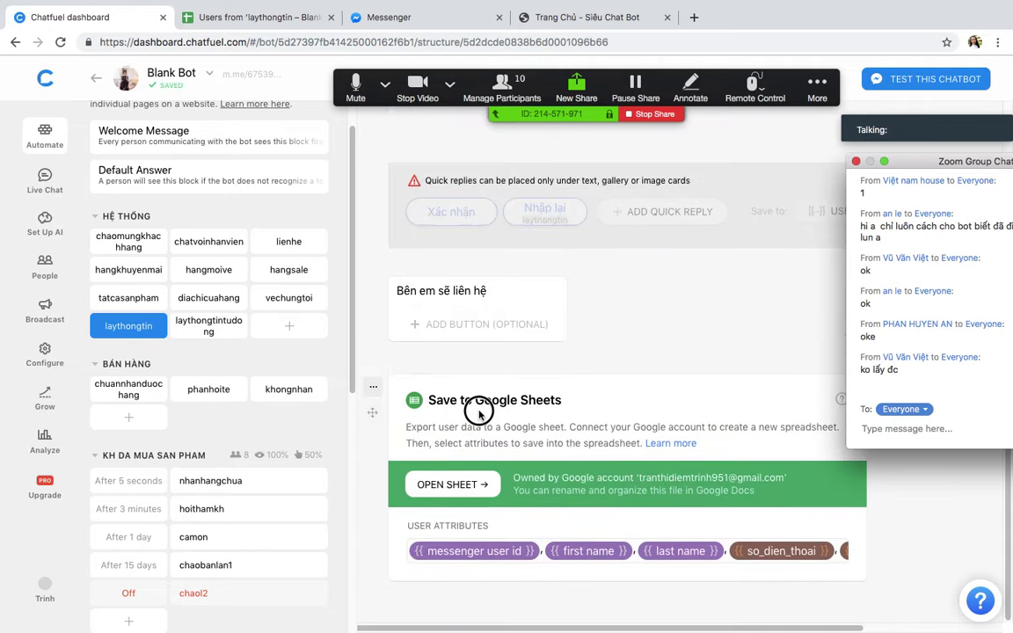
scroll(496, 396, "up", 3)
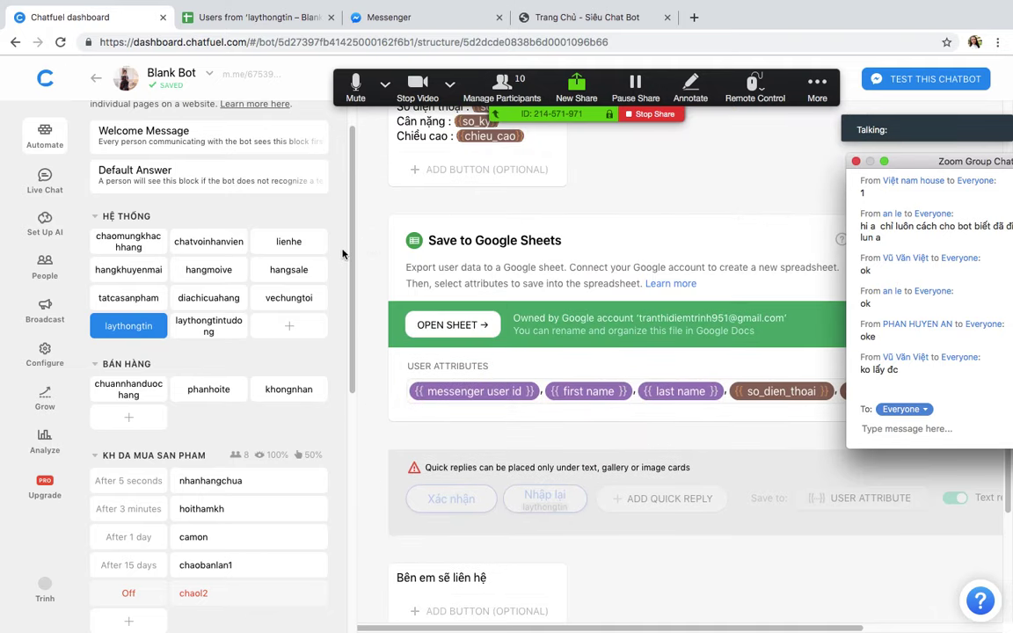
left_click_drag(372, 255, 444, 405)
scroll(420, 324, "up", 3)
key("ctrl+Up")
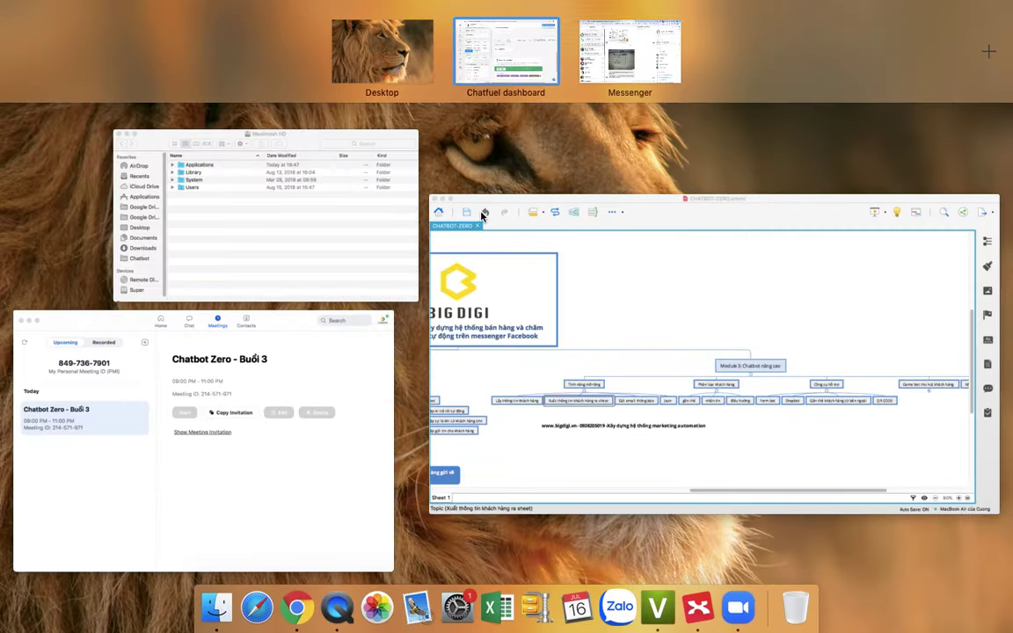
left_click(635, 50)
Step: From the other browser's Chatfuel Dashboard, open the Babylike Nuoc Tam Thao Duoc bot and its NhanThongTin block
left_click(739, 16)
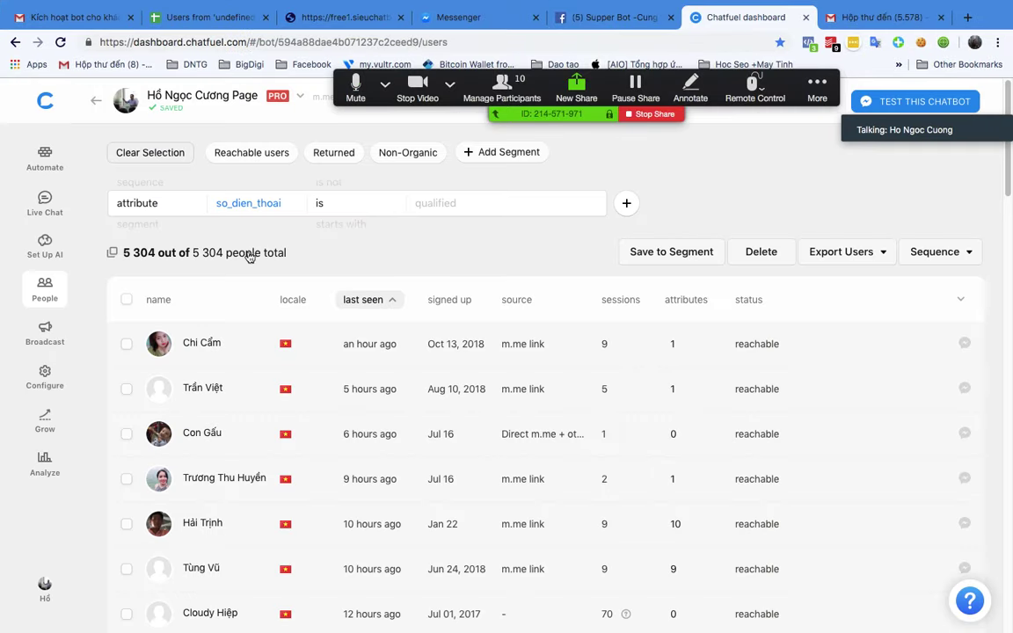
left_click(44, 101)
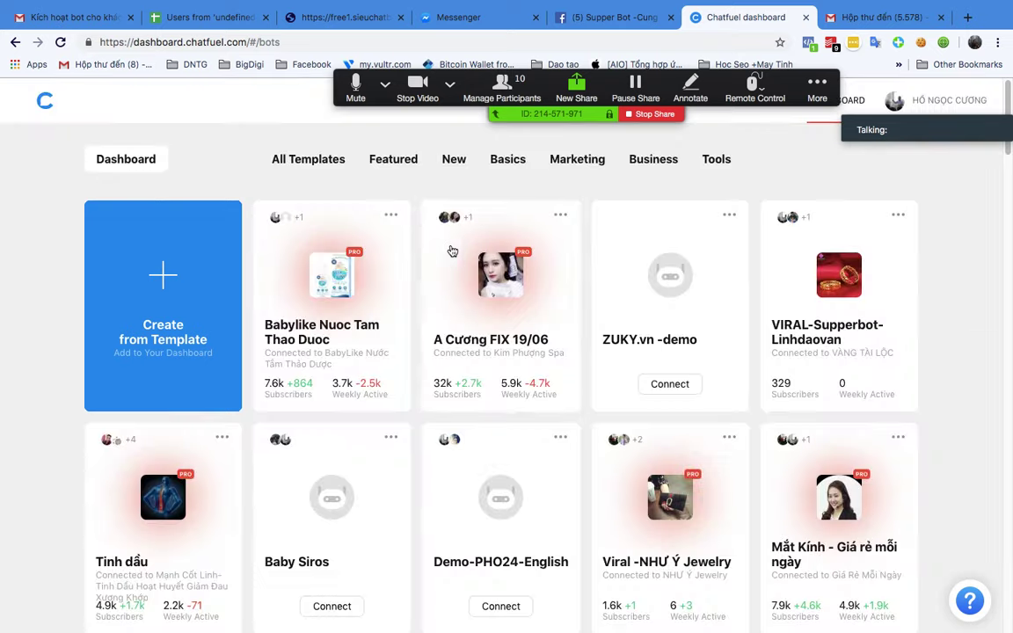
left_click(315, 296)
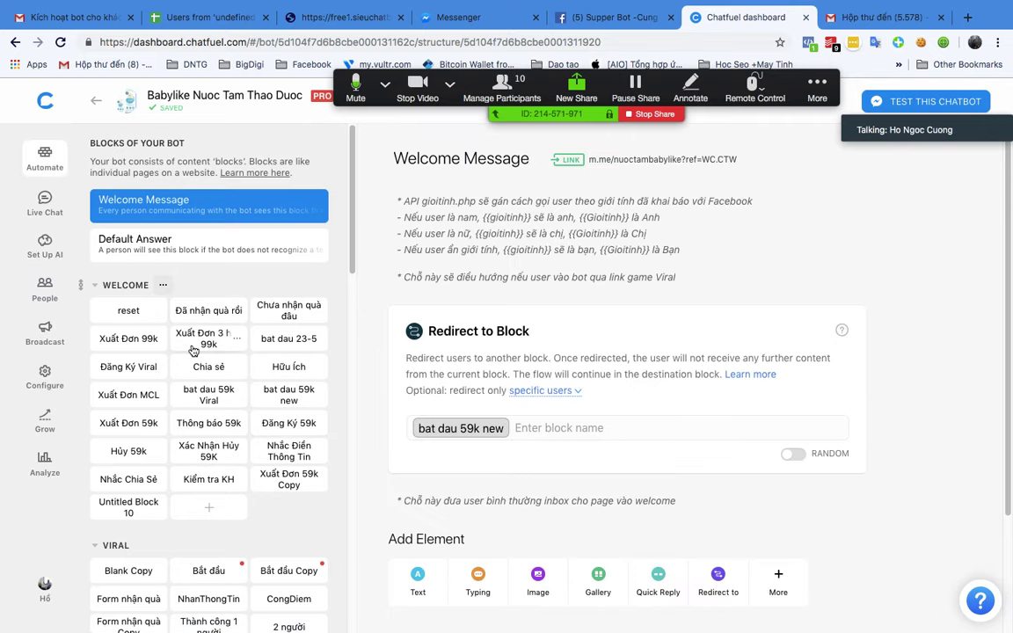
scroll(197, 343, "down", 4)
scroll(196, 350, "down", 1)
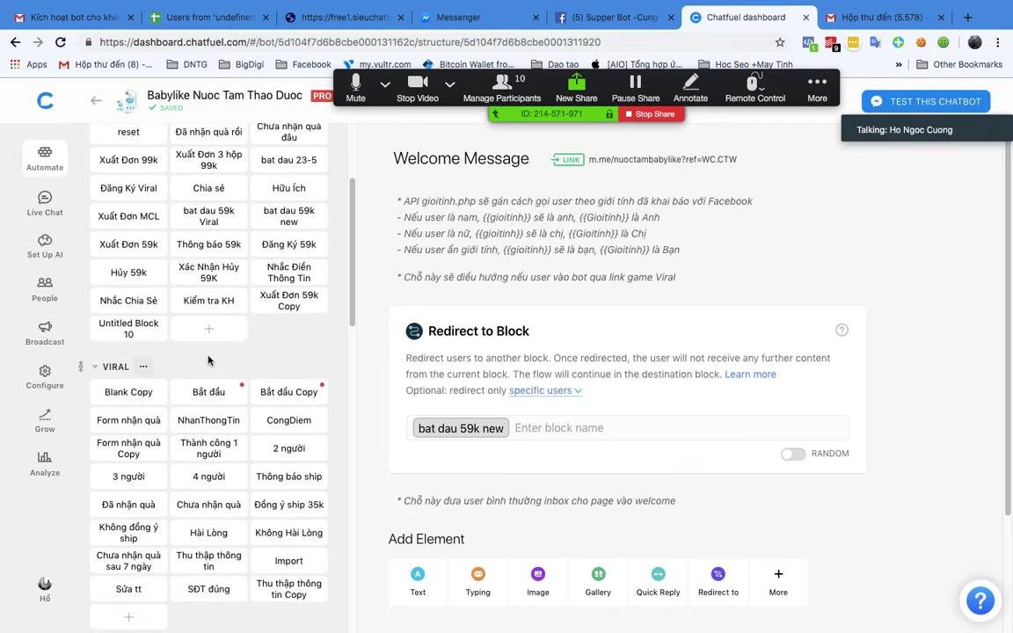
scroll(209, 365, "down", 1)
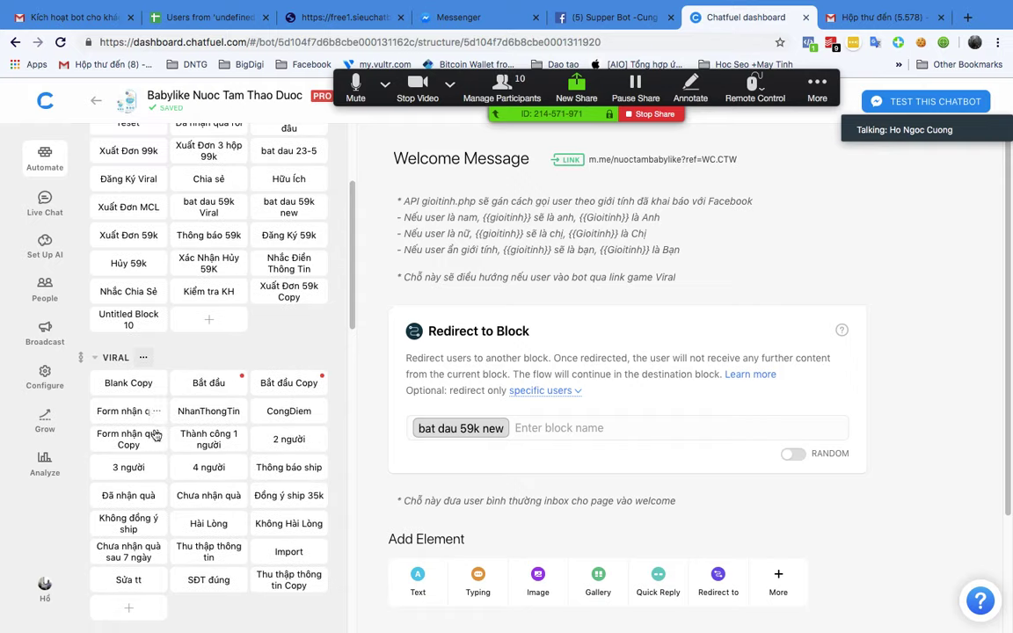
left_click(209, 410)
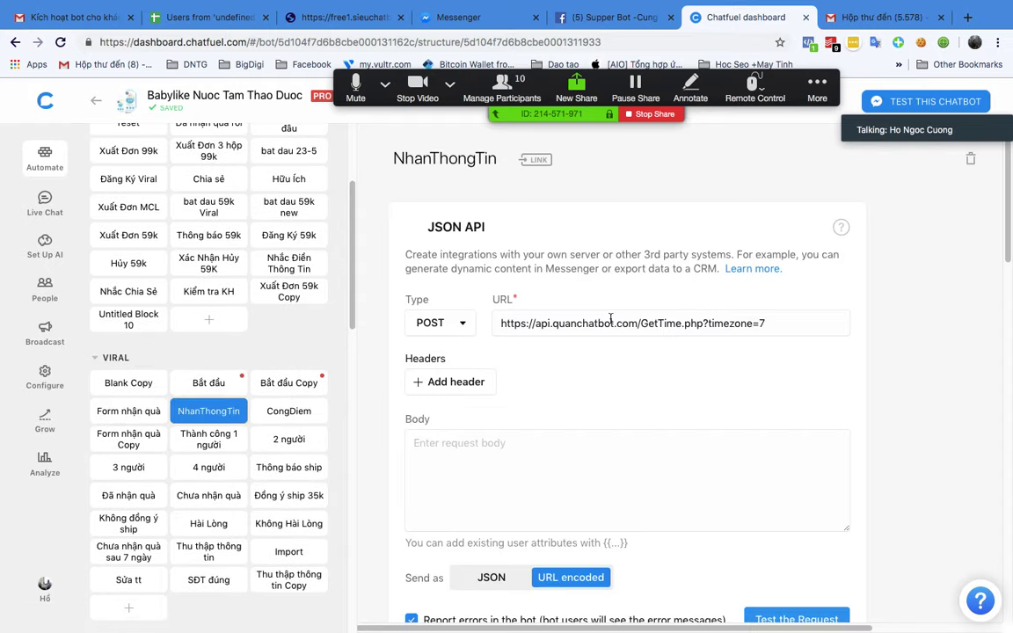
Step: Scroll through NhanThongTin's JSON API, Save to Google Sheets and Redirect to Chia sẻ cards
scroll(611, 324, "down", 10)
scroll(611, 323, "down", 3)
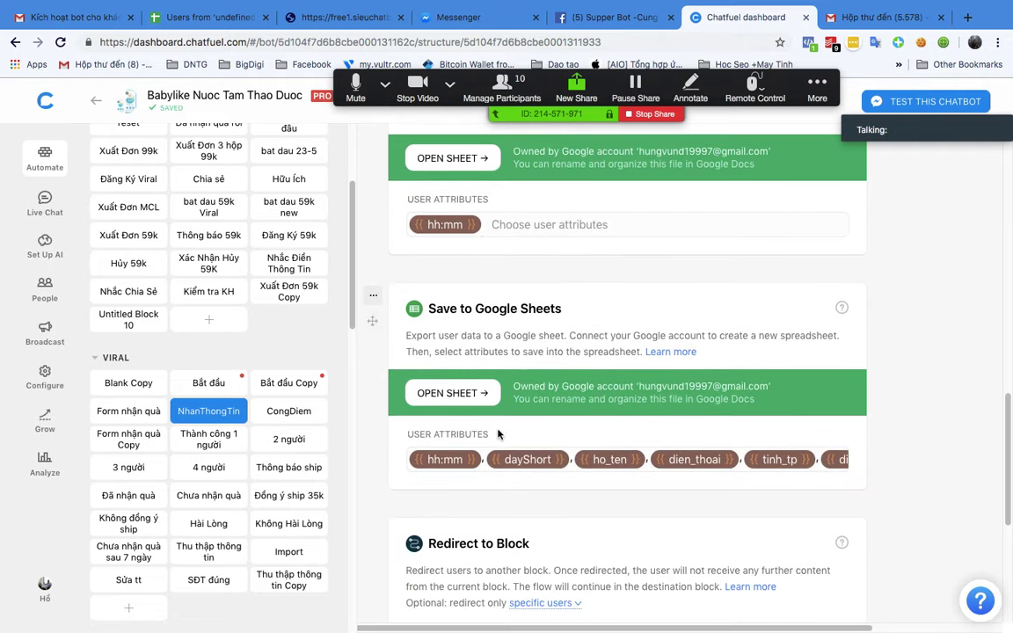
scroll(527, 422, "down", 8)
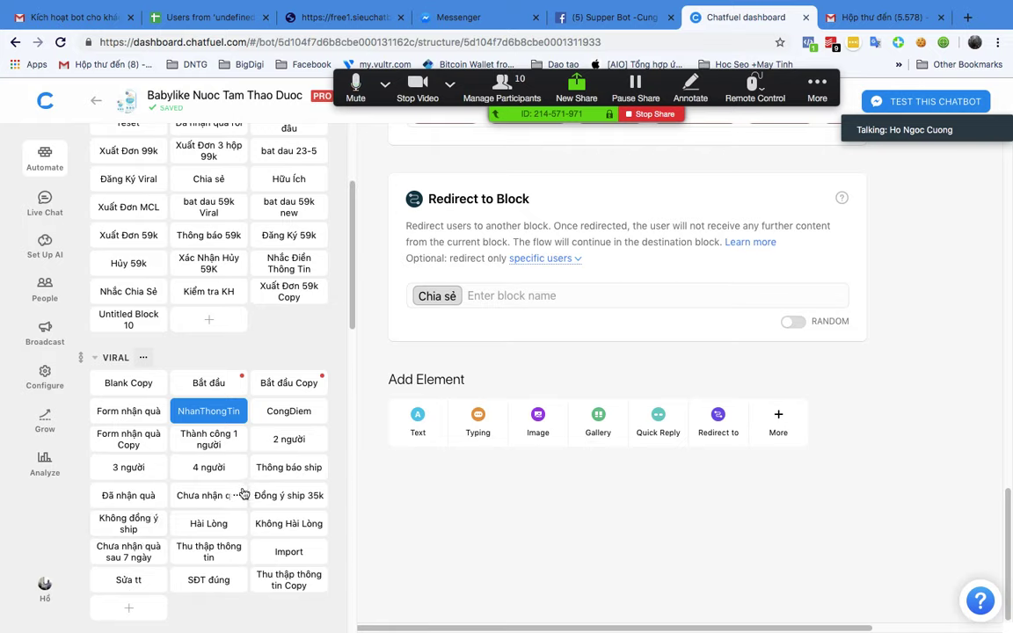
Step: Compare the Google Sheets cards in Không đồng ý ship, Form nhận quà and Đồng ý ship 35k
left_click(129, 530)
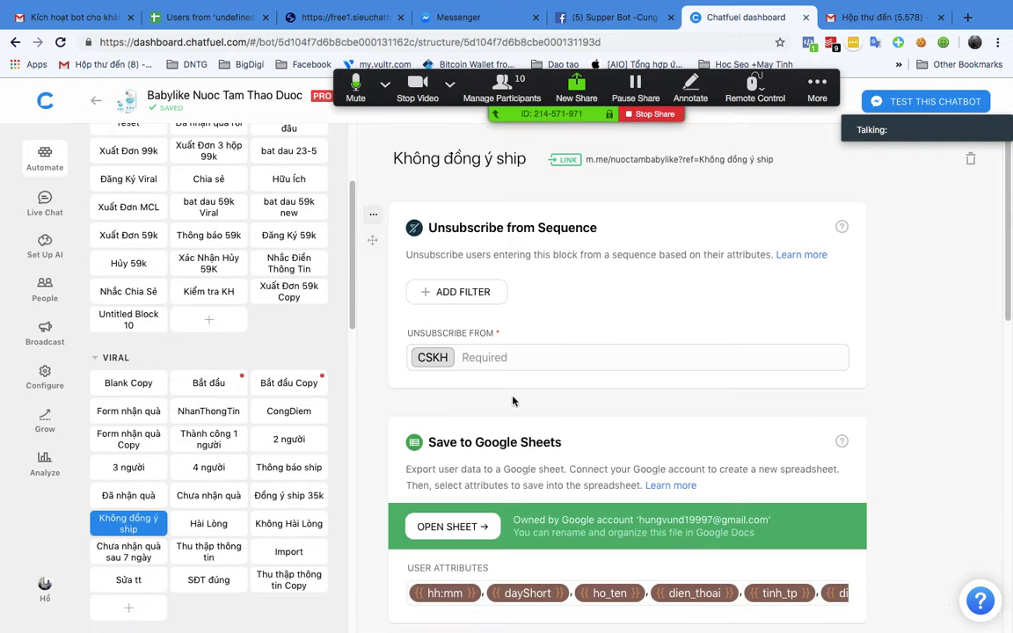
scroll(458, 363, "down", 4)
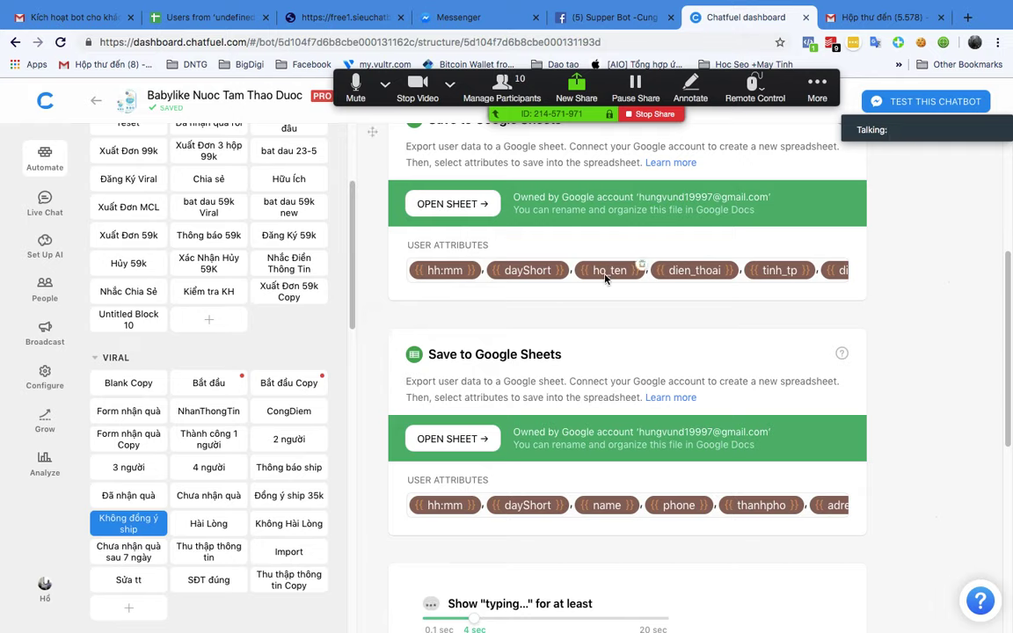
left_click(104, 409)
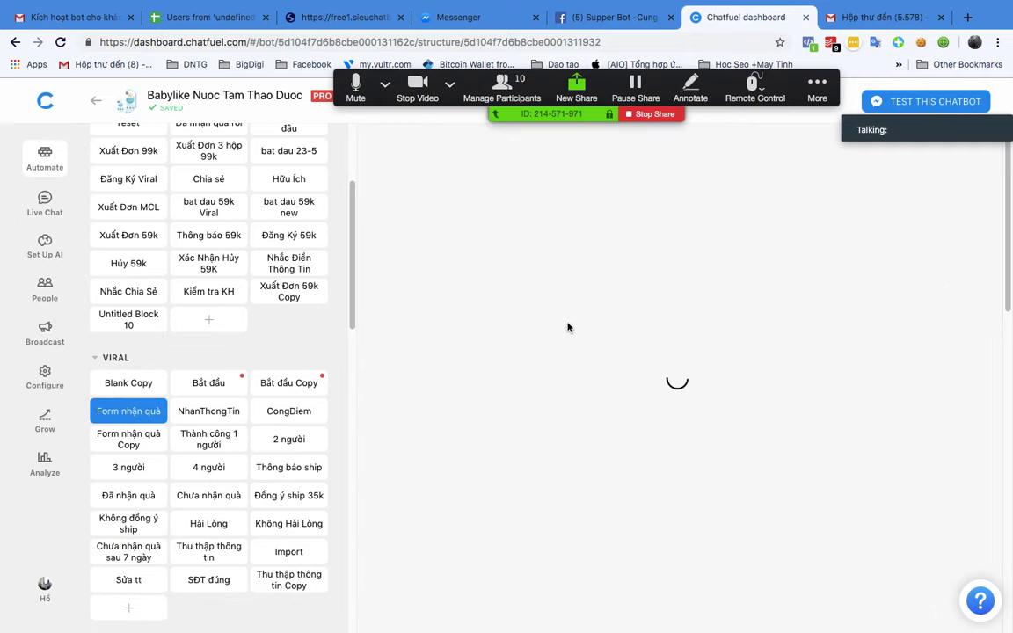
left_click(127, 524)
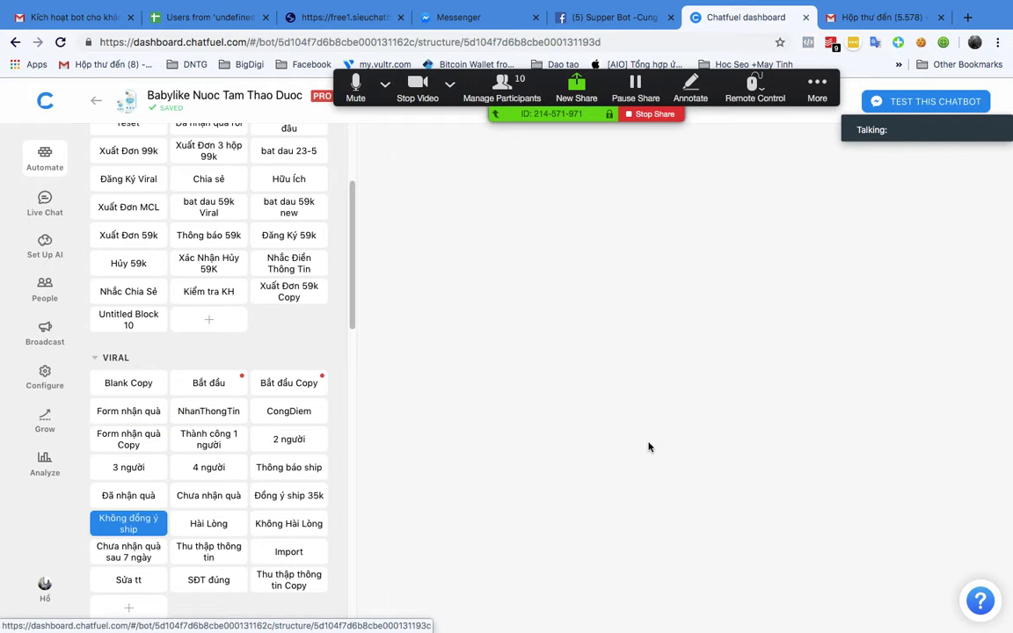
left_click(266, 497)
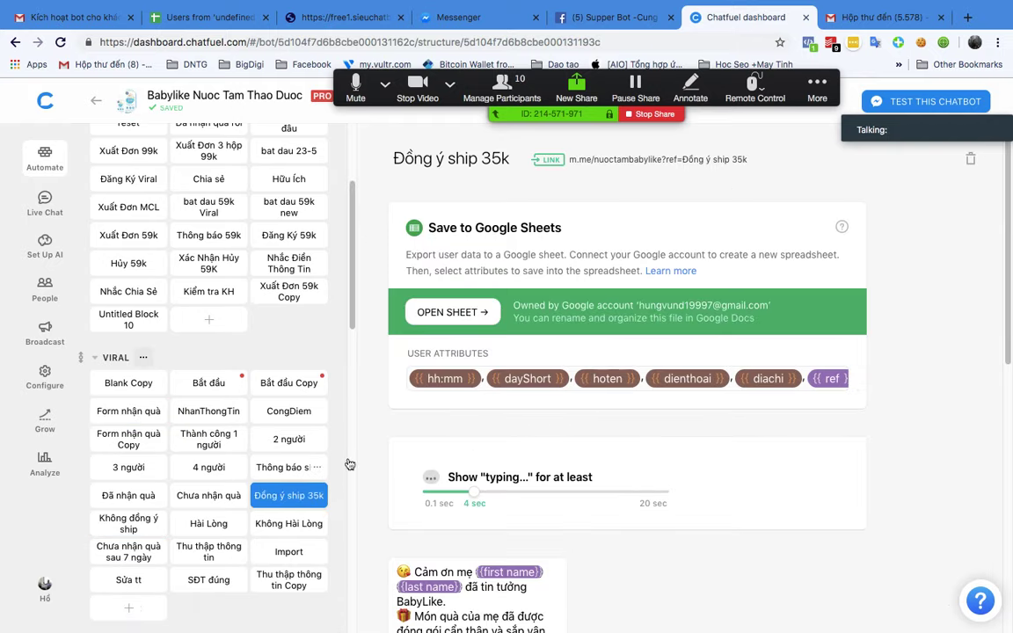
scroll(362, 475, "down", 2)
scroll(615, 369, "up", 2)
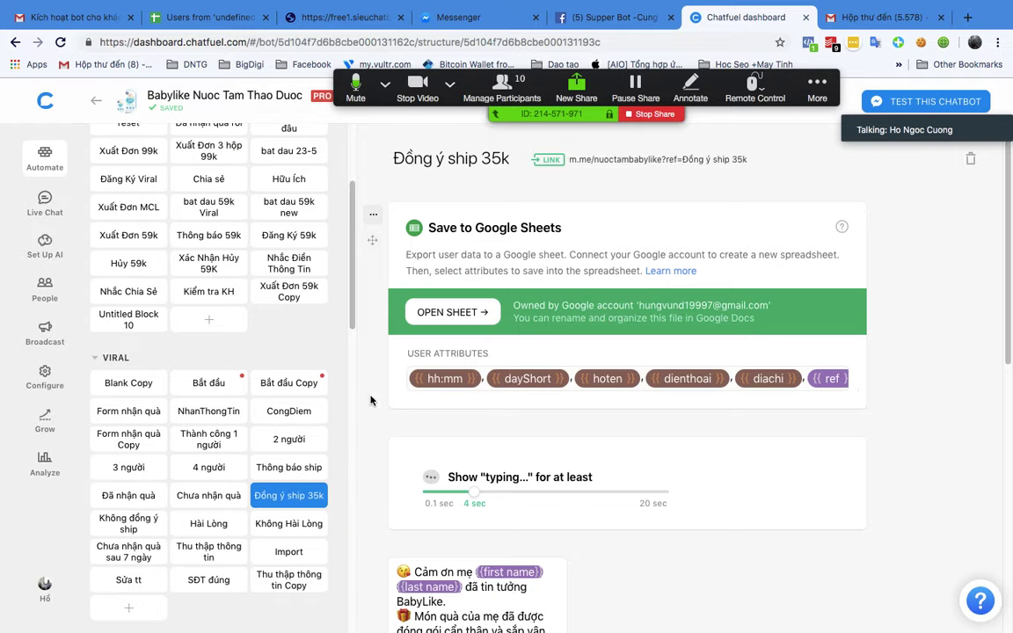
left_click(265, 471)
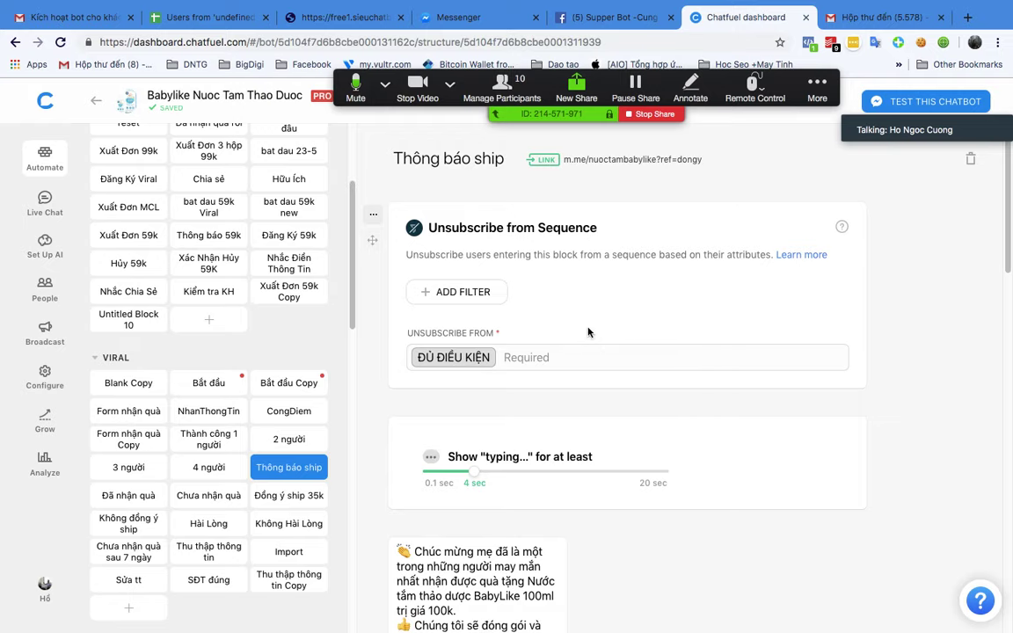
Step: Scroll through the Thông báo ship block, selecting then deselecting CSKH in its sequence field
scroll(589, 333, "down", 15)
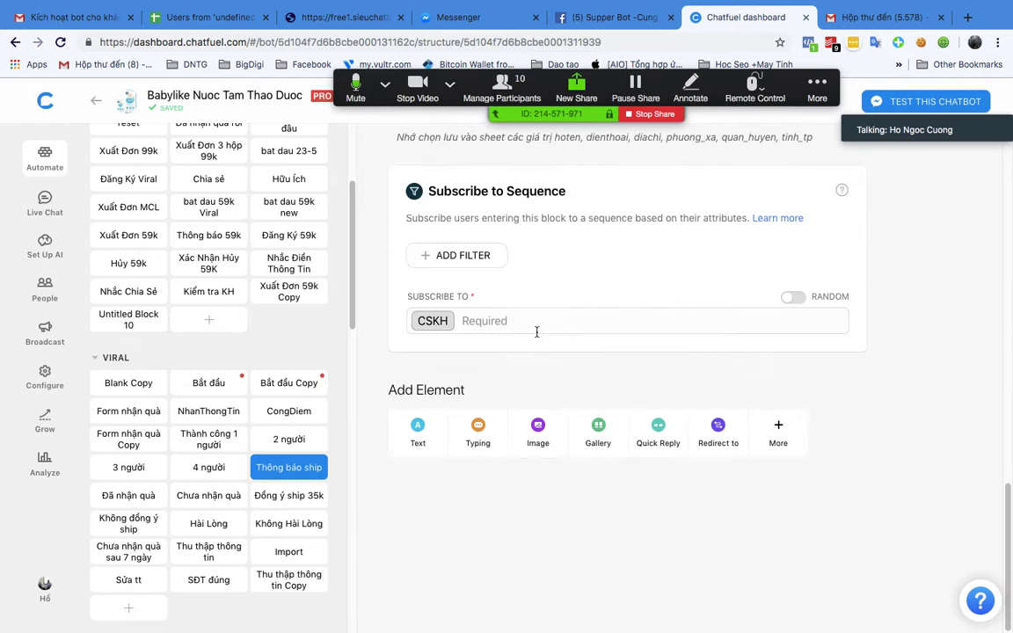
scroll(532, 338, "up", 5)
scroll(479, 360, "down", 1)
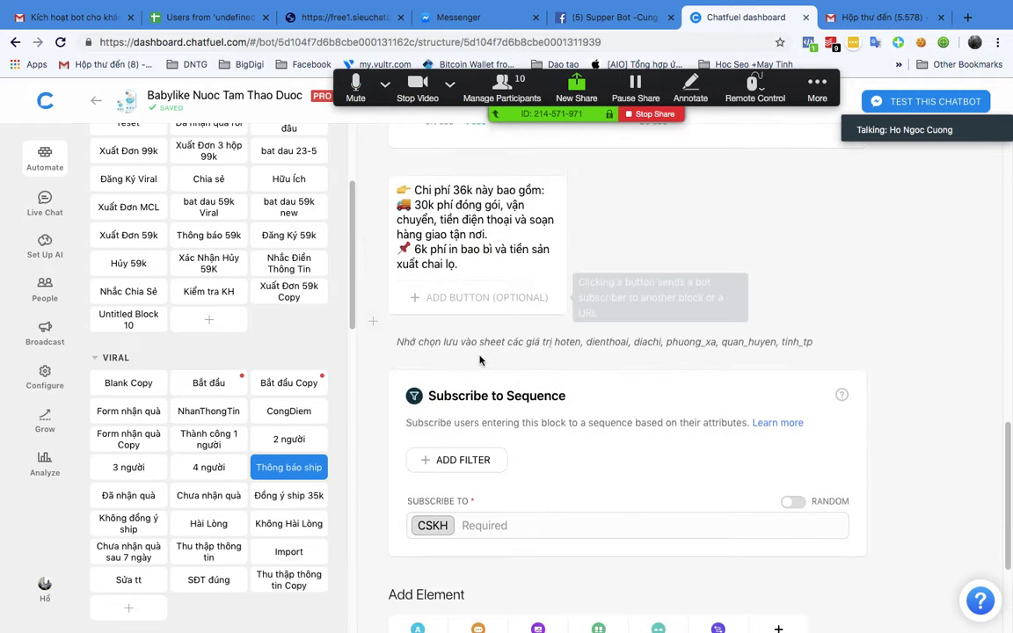
scroll(479, 359, "down", 2)
double_click(433, 449)
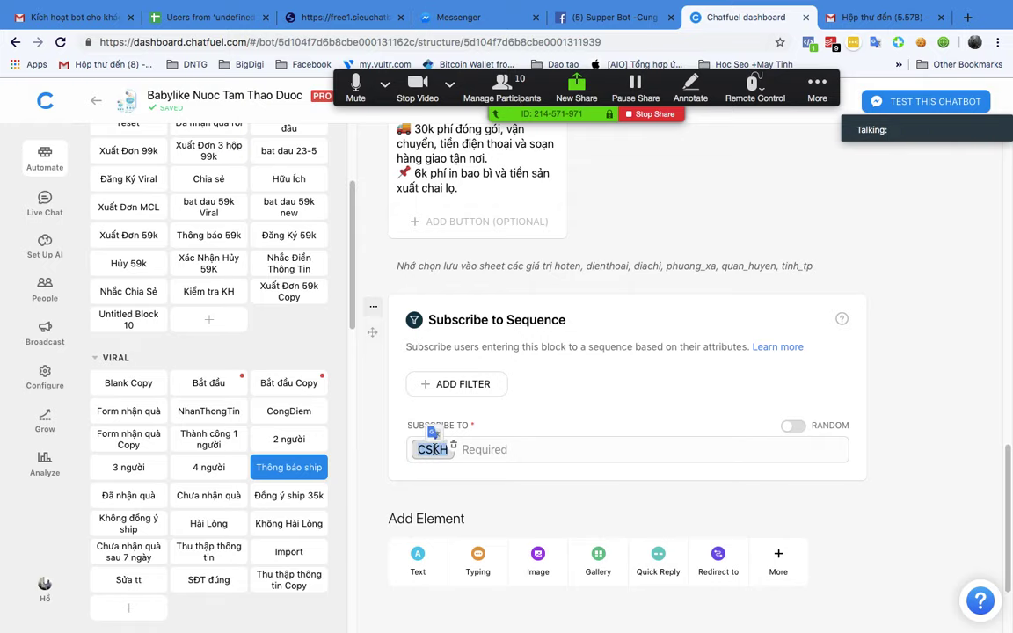
scroll(534, 199, "up", 1)
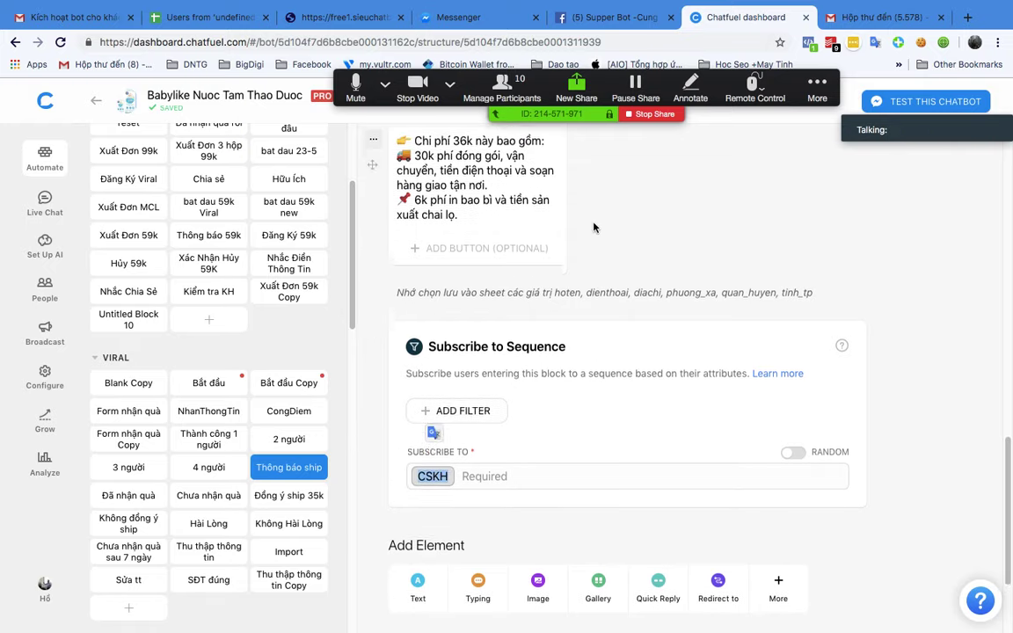
scroll(594, 223, "down", 4)
left_click(454, 479)
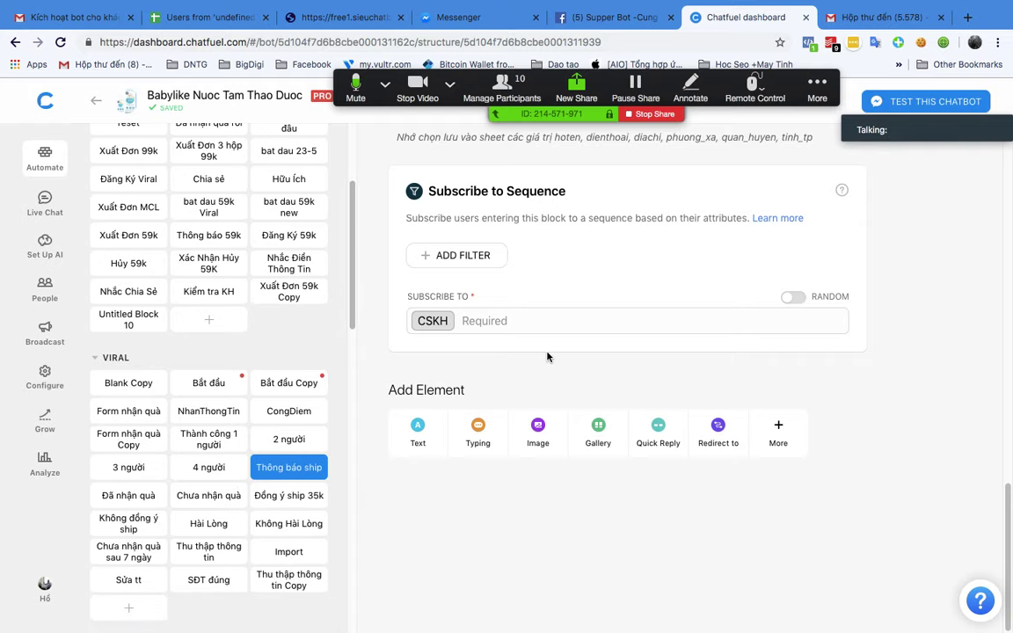
scroll(547, 357, "up", 1)
scroll(547, 356, "up", 2)
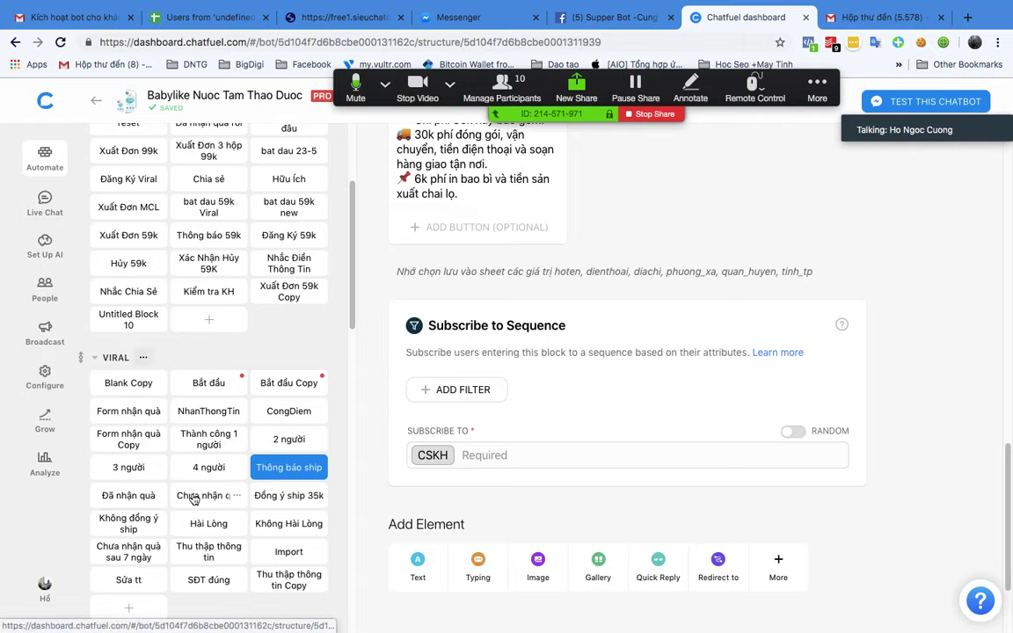
Step: Reopen Đồng ý ship 35k to view its hh:mm, dayShort, hoten, dienthoai, diachi, ref export
left_click(104, 528)
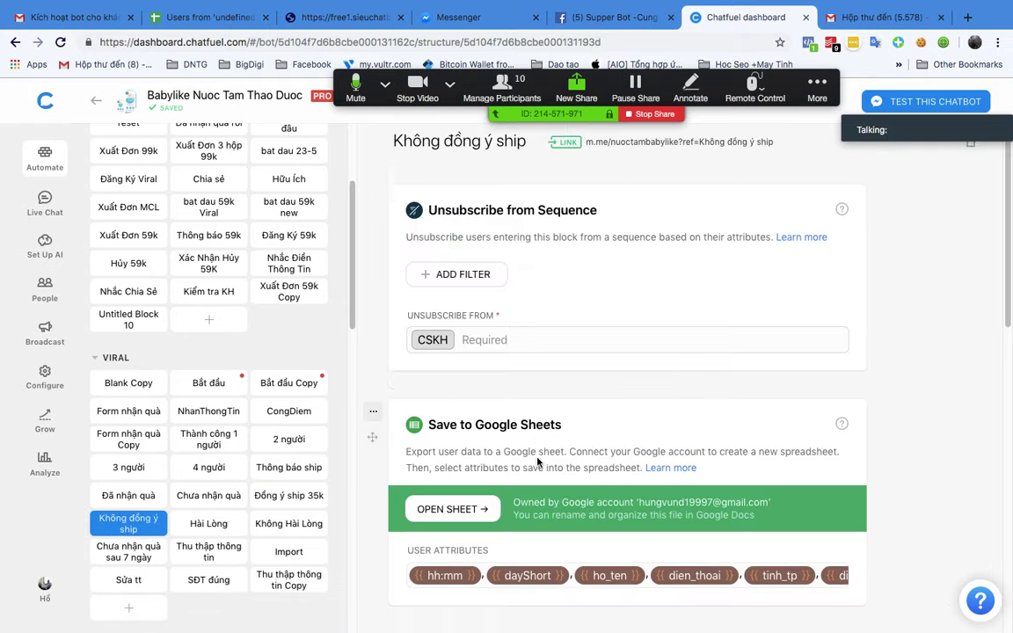
scroll(539, 462, "down", 5)
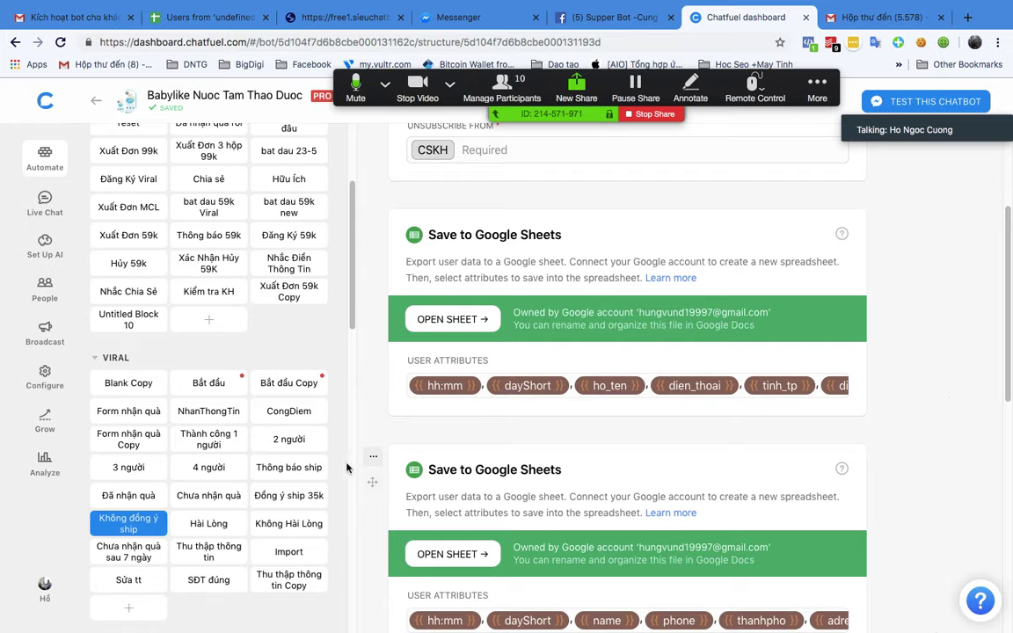
left_click(278, 500)
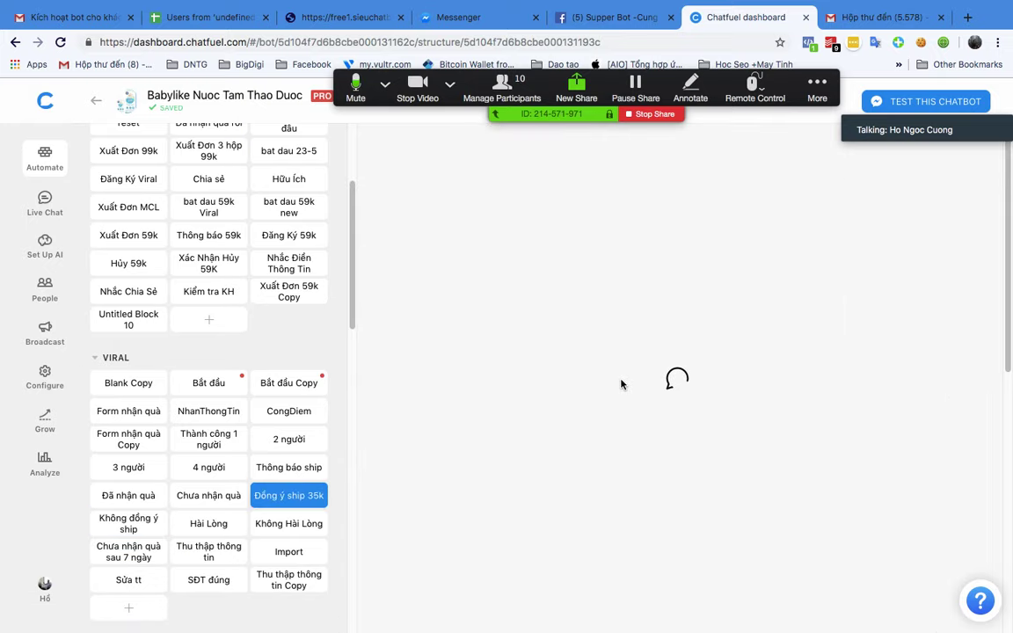
scroll(625, 385, "down", 10)
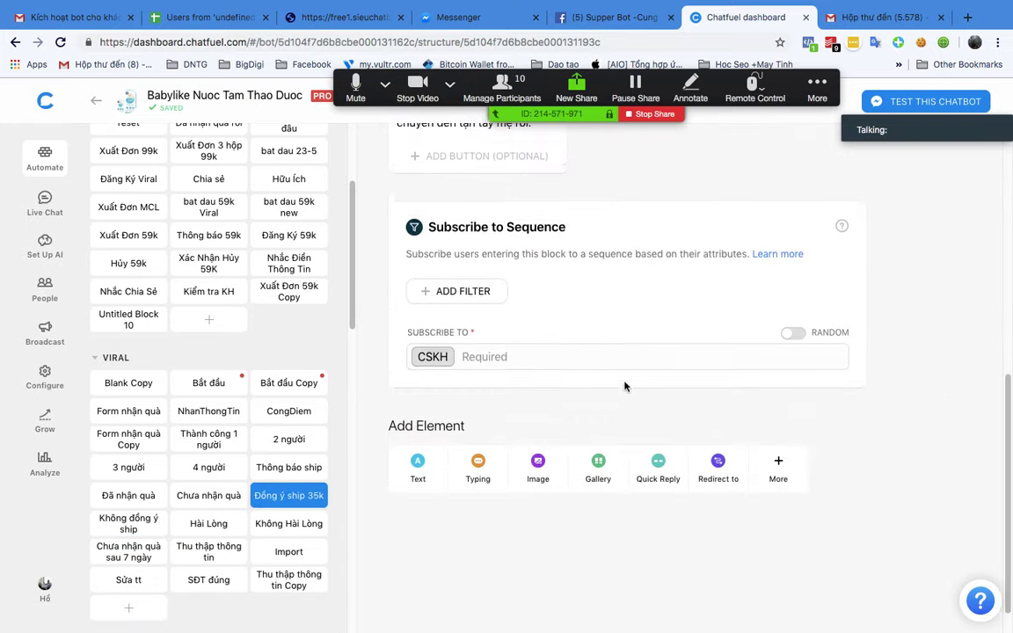
scroll(626, 387, "up", 10)
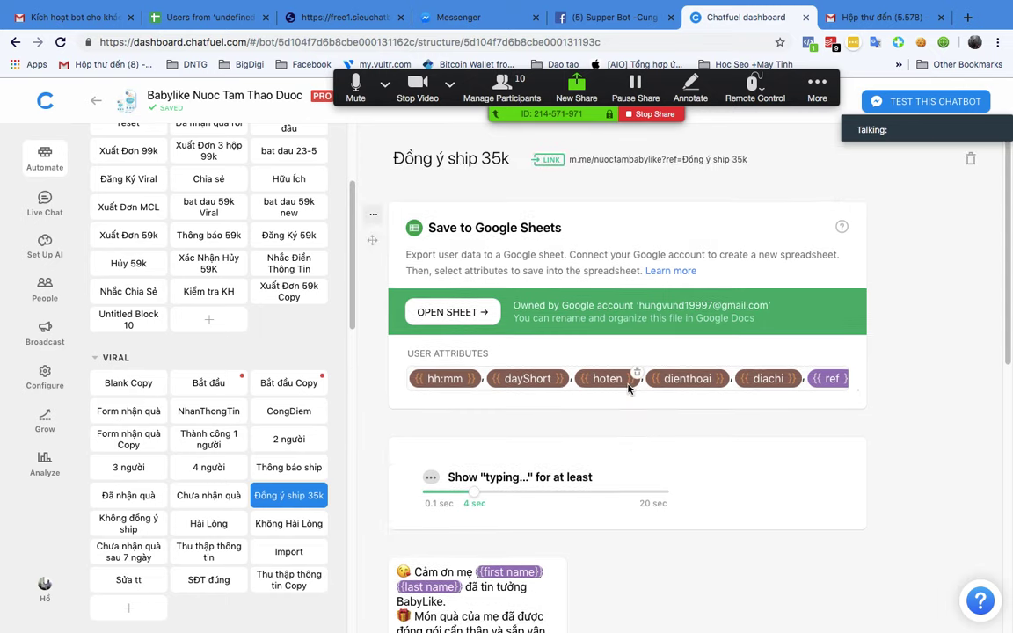
Step: Open the Zoom group chat beside the Đồng ý ship 35k block, then show all windows
left_click(817, 92)
left_click(821, 122)
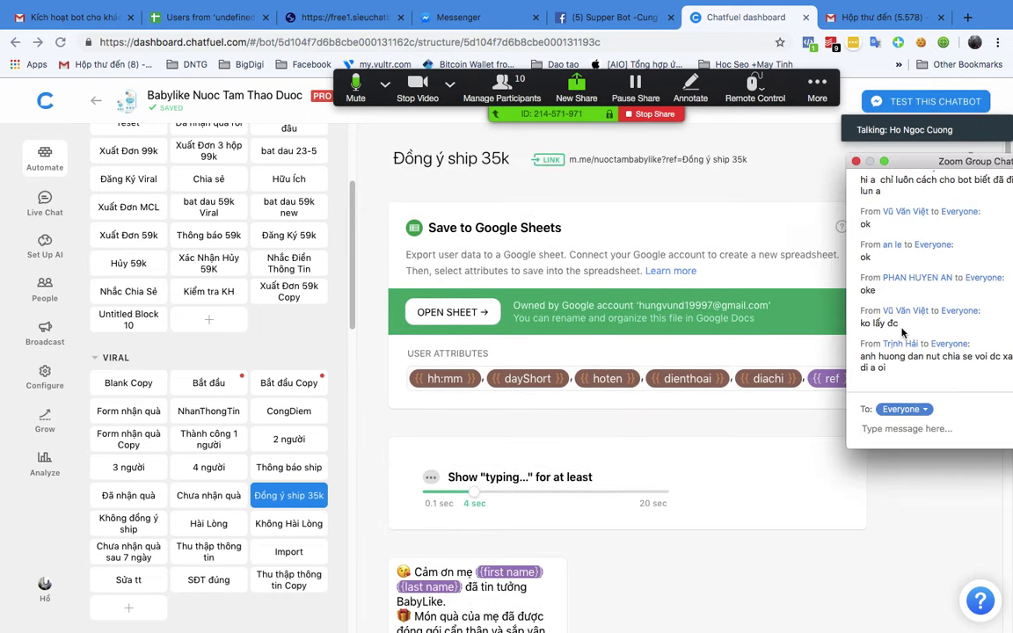
left_click_drag(951, 167, 866, 167)
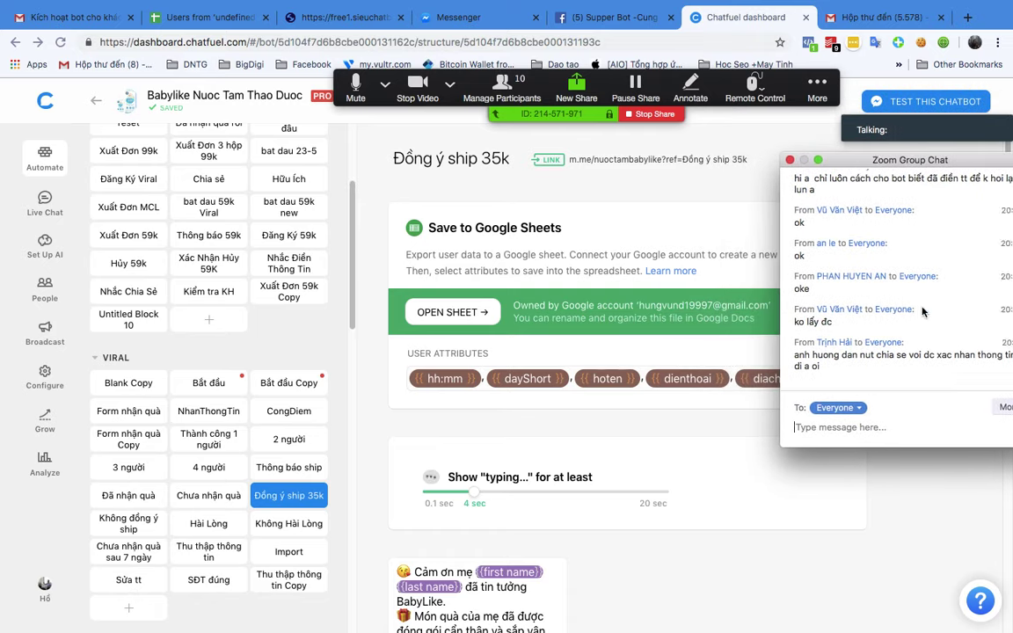
left_click_drag(950, 159, 880, 161)
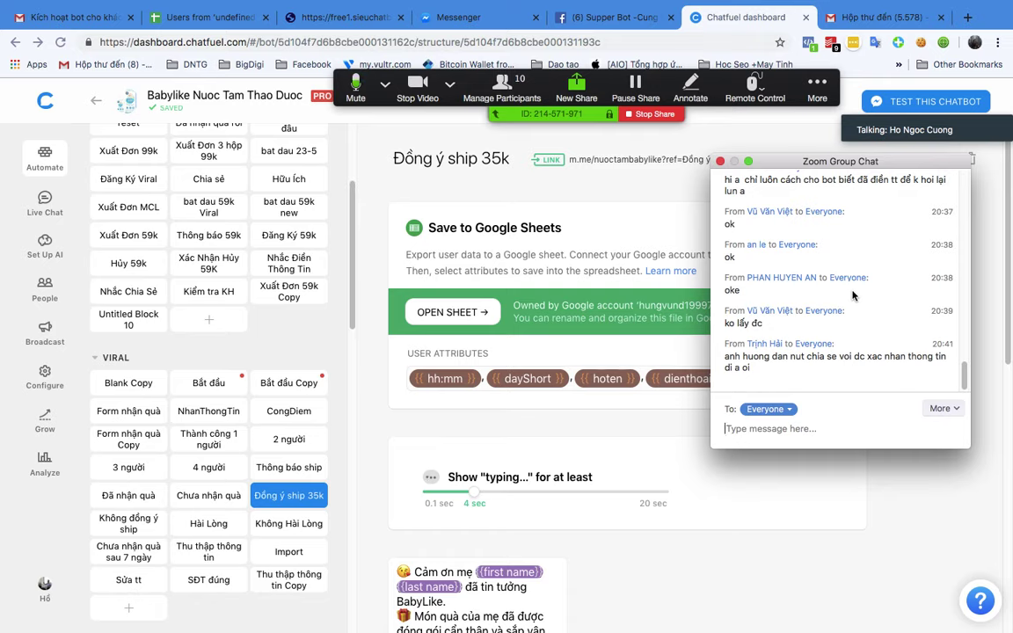
left_click_drag(783, 162, 850, 176)
left_click(831, 173)
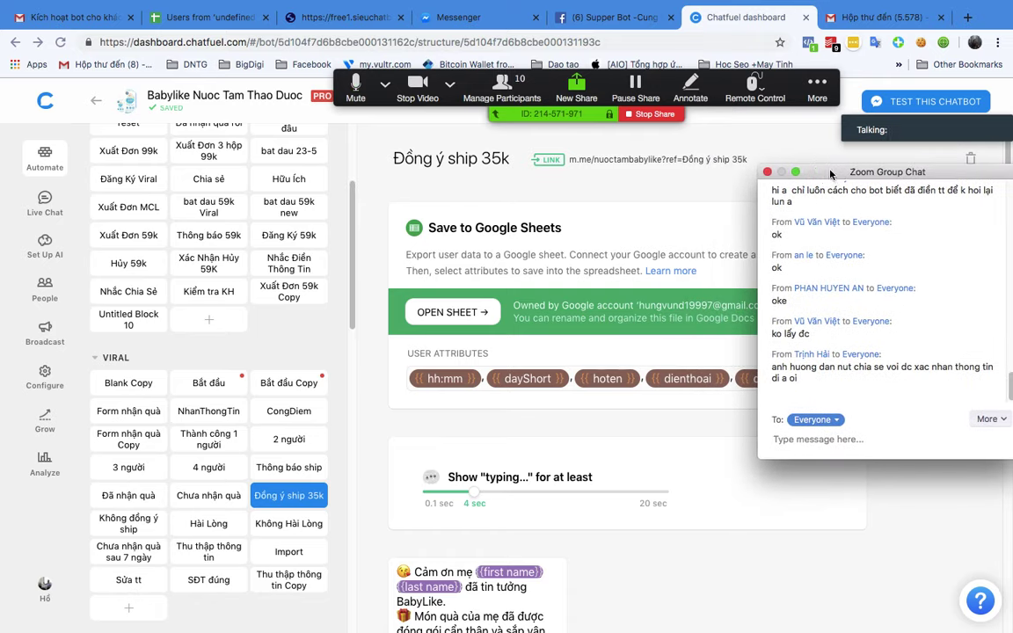
scroll(153, 329, "down", 3)
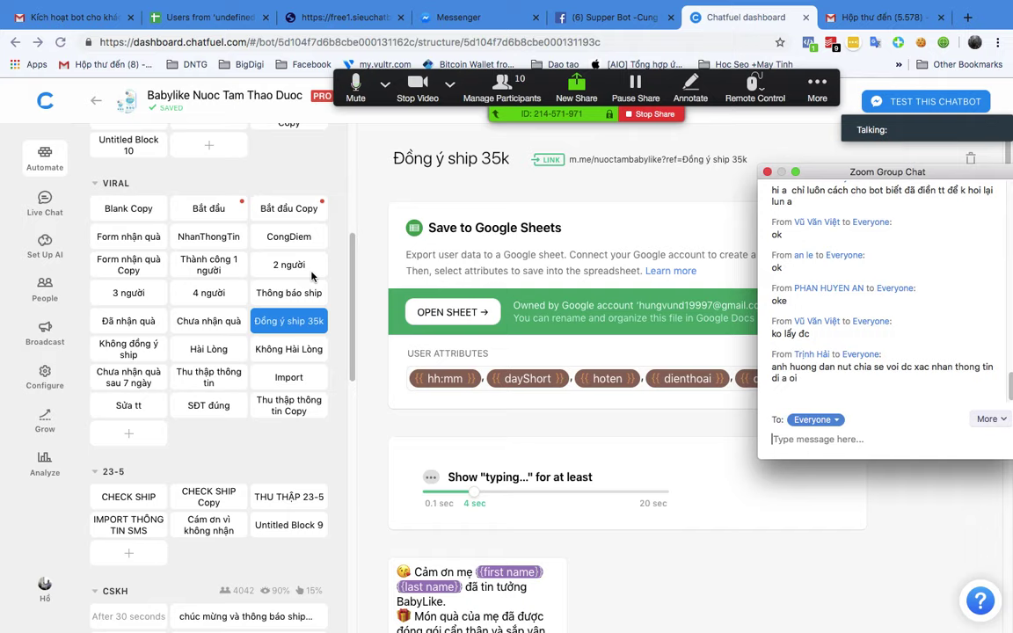
key("ctrl+Up")
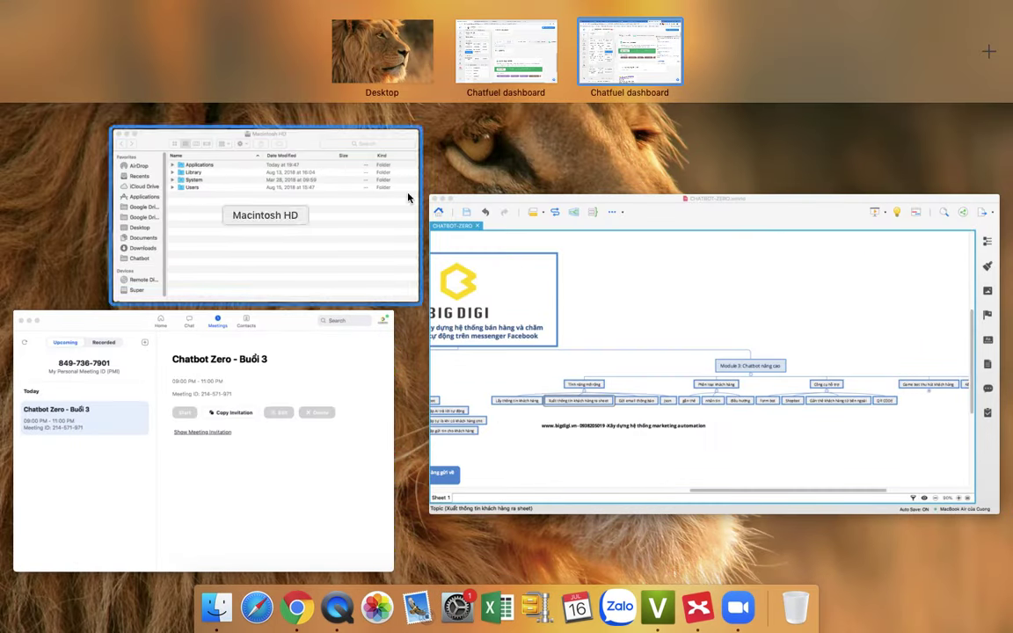
left_click(562, 54)
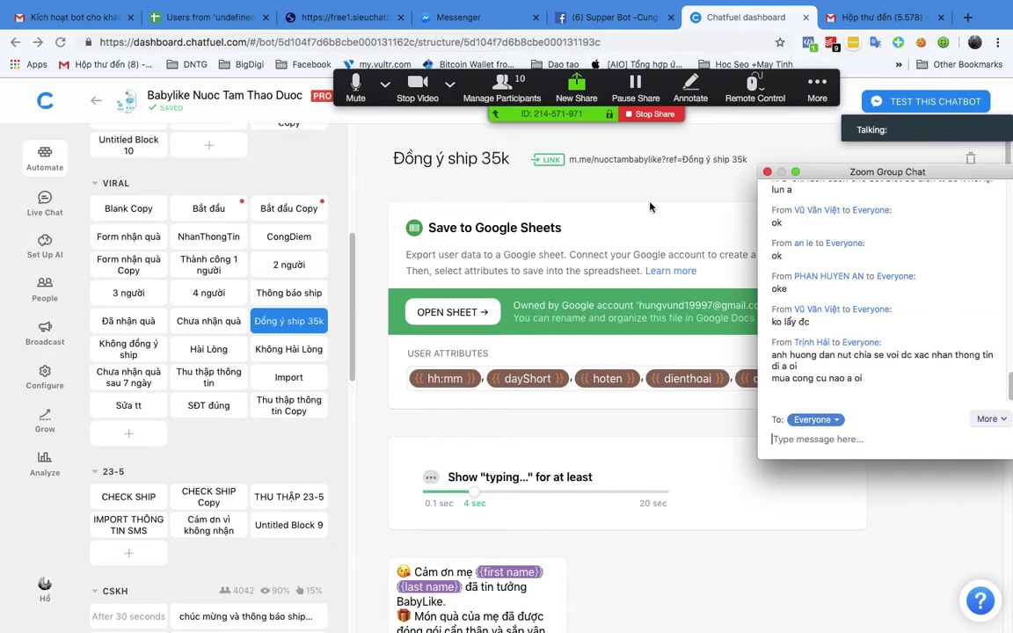
type("http://sieuchatbot.com")
key("Return")
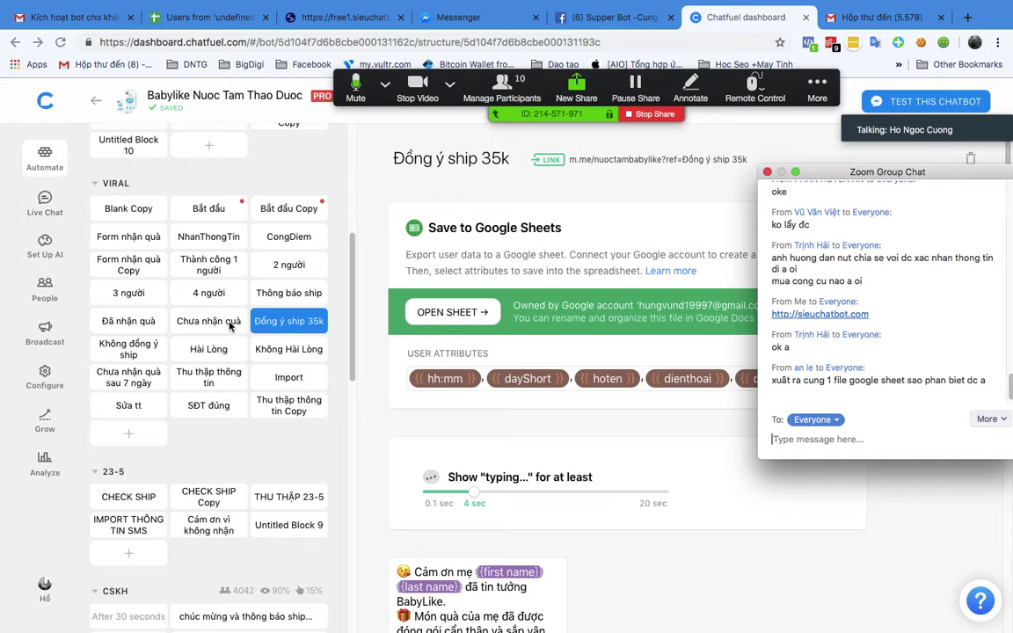
Step: Scroll through the Không đồng ý ship block's Unsubscribe and Google Sheets cards, then show all windows
left_click(293, 330)
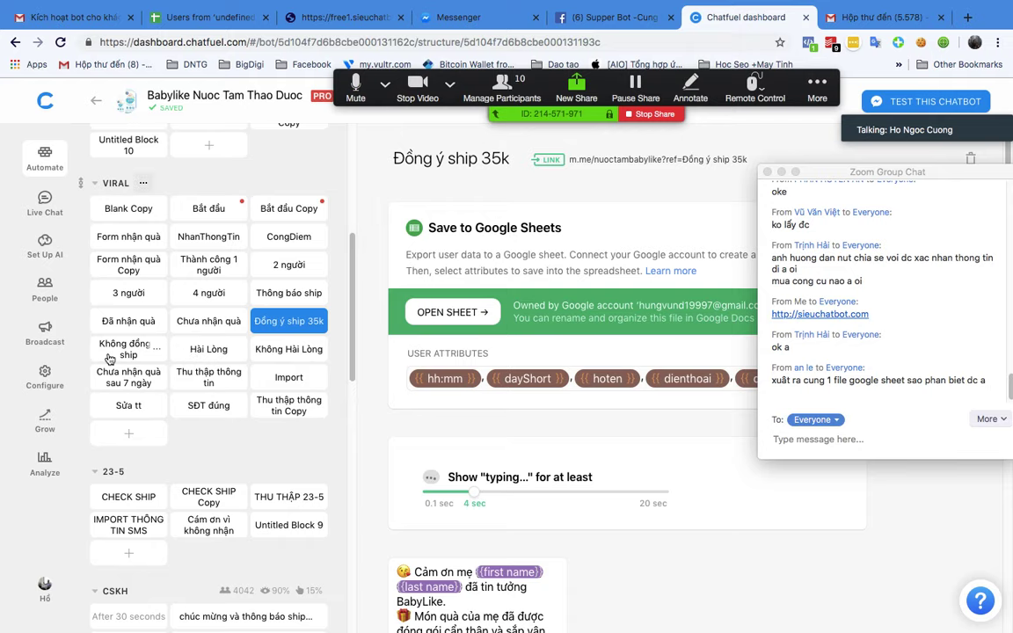
left_click(155, 357)
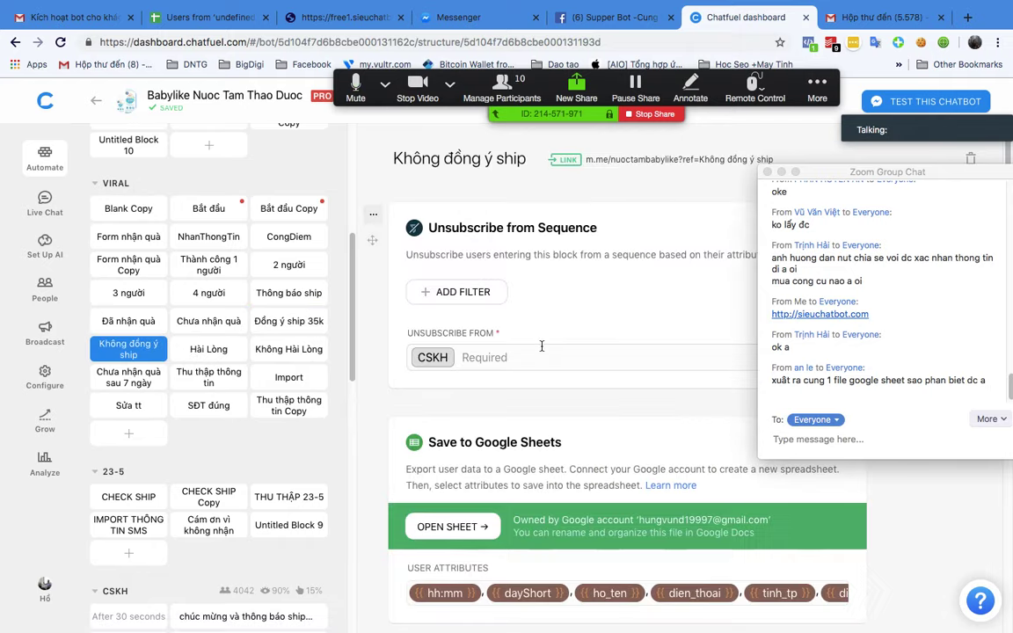
scroll(542, 350, "down", 5)
scroll(528, 347, "down", 5)
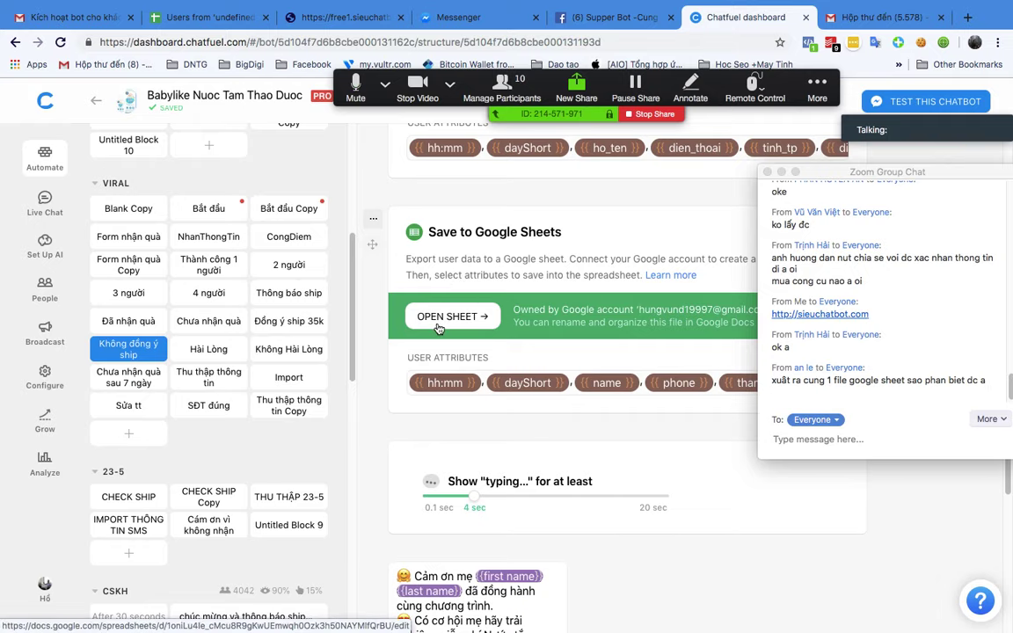
scroll(668, 324, "up", 5)
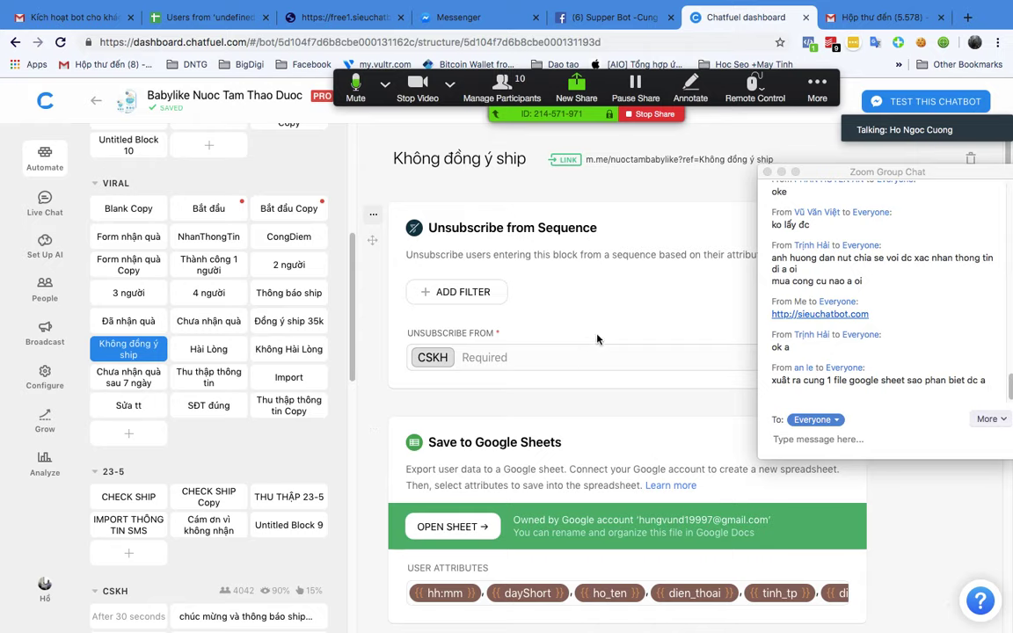
scroll(607, 359, "down", 10)
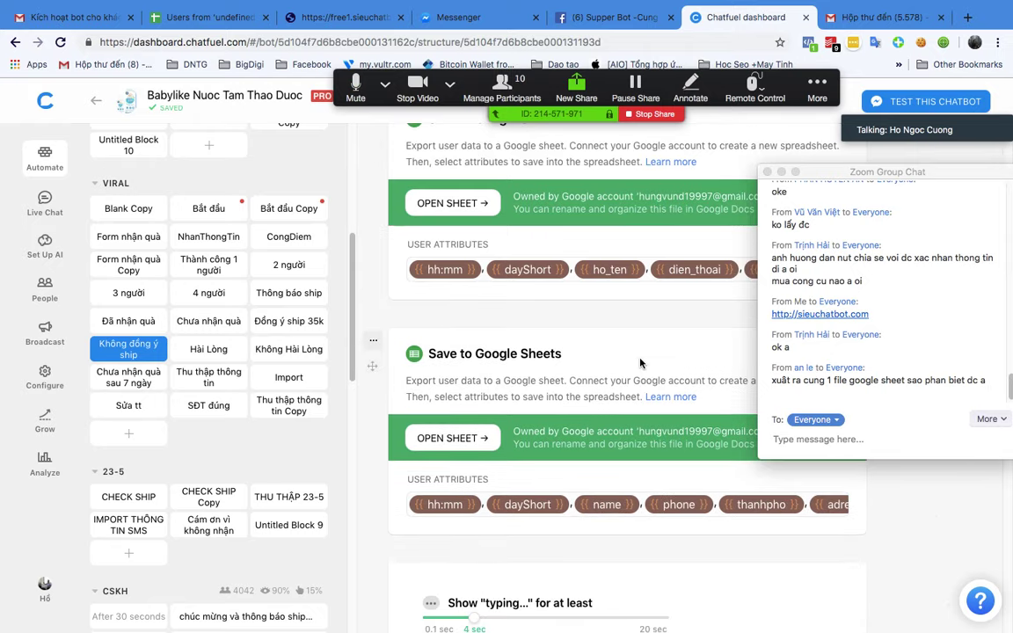
key("ctrl+Up")
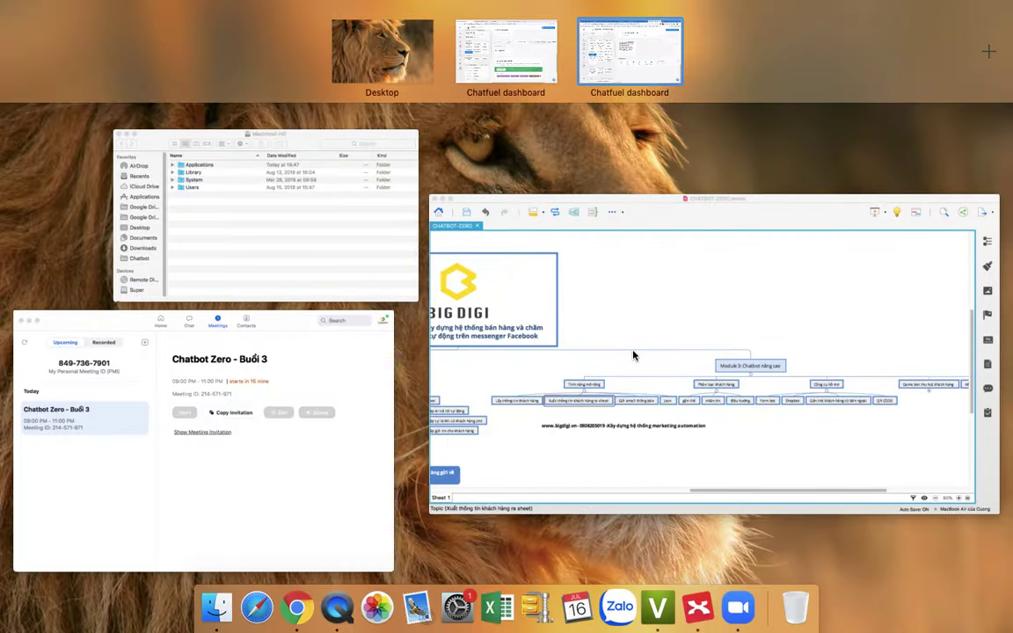
Step: Bring XMind's CHATBOT-ZERO mind map to the front using Mission Control
left_click(697, 350)
key("ctrl+Up")
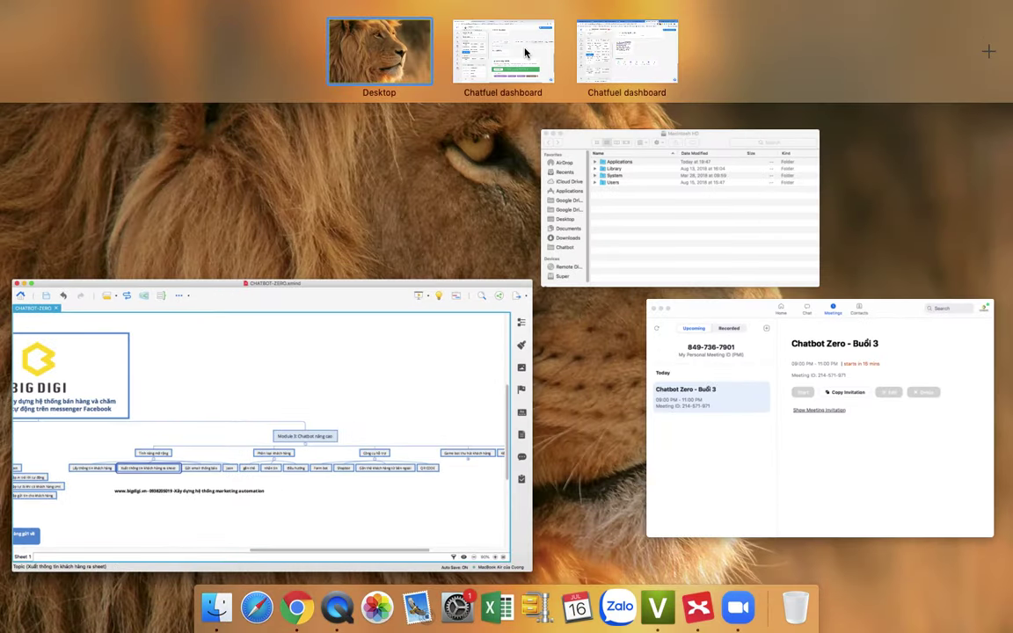
left_click(525, 50)
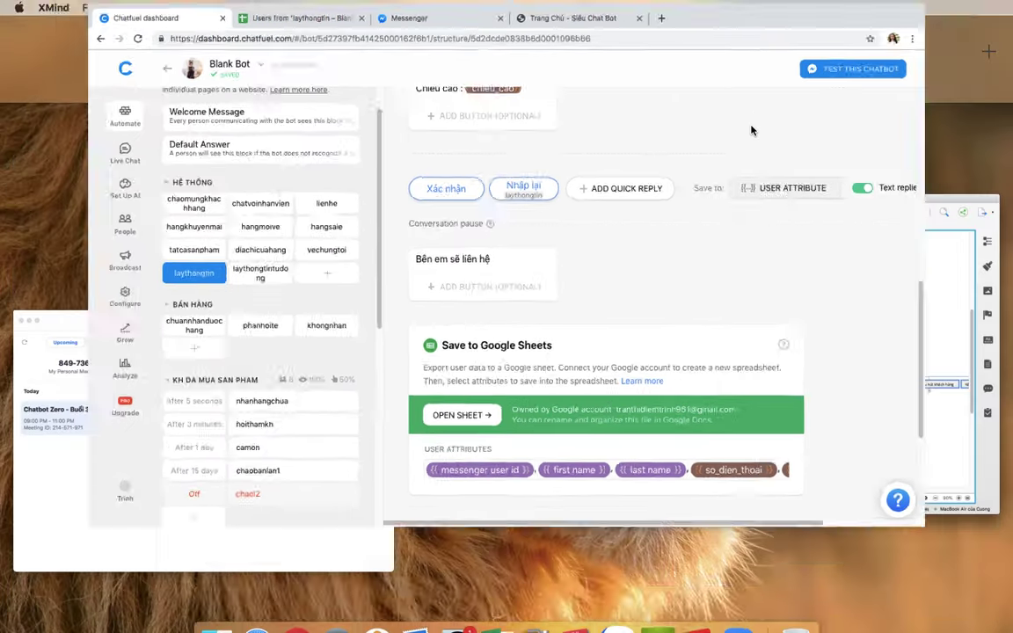
key("ctrl+Up")
left_click(622, 380)
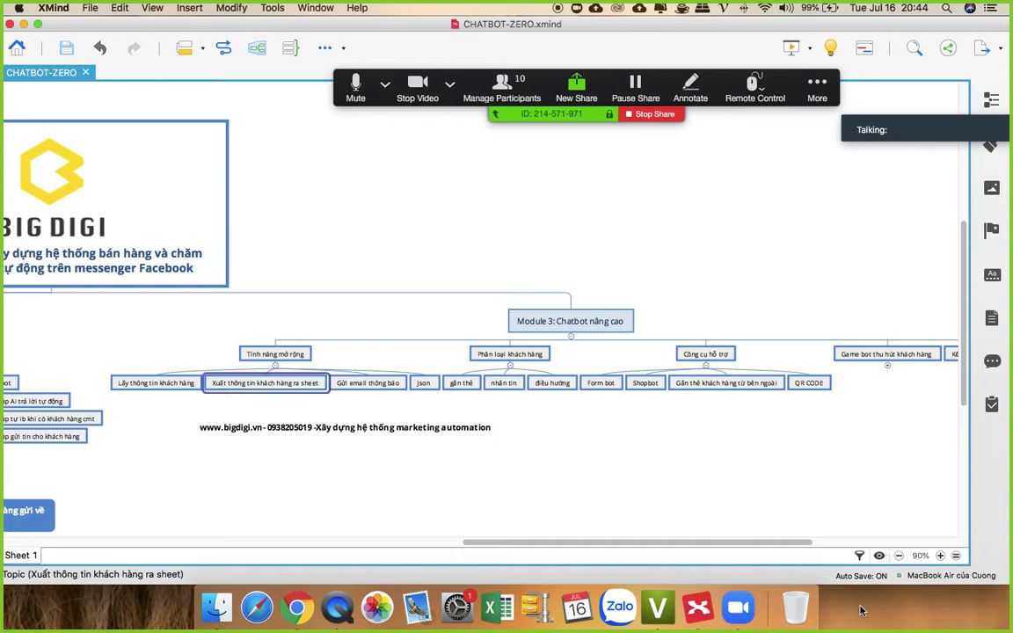
Step: Open the Zoom meeting chat over the mind map, then return to the Chatfuel browser window
left_click(817, 84)
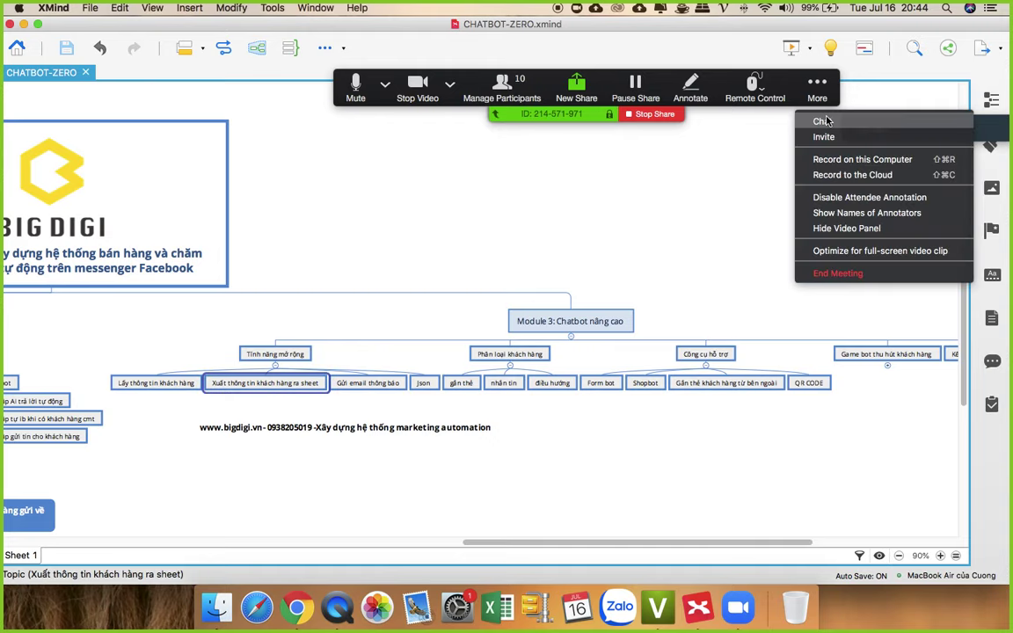
left_click(823, 118)
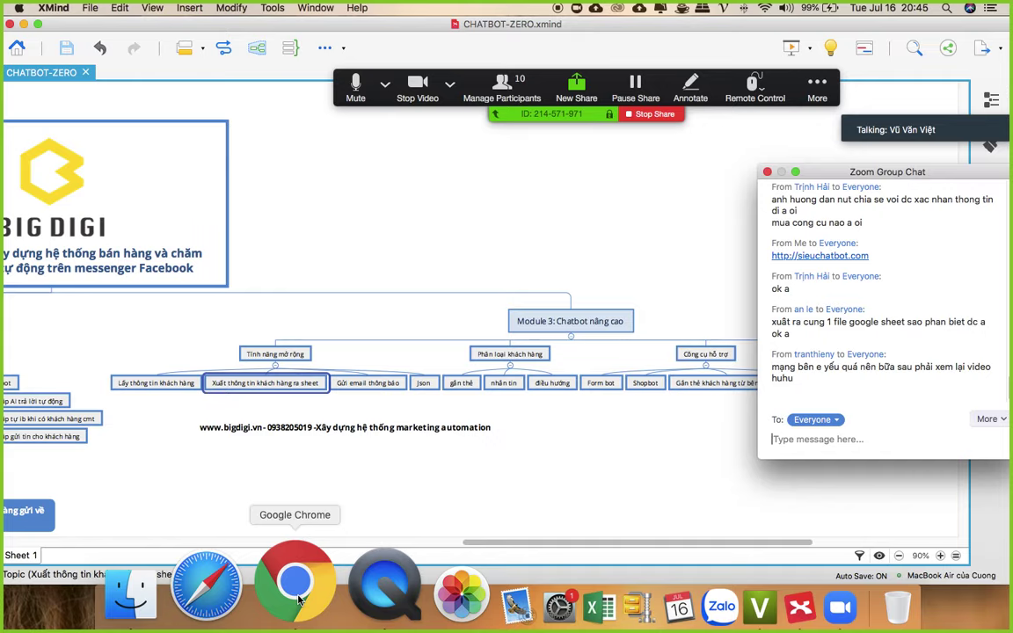
left_click(297, 598)
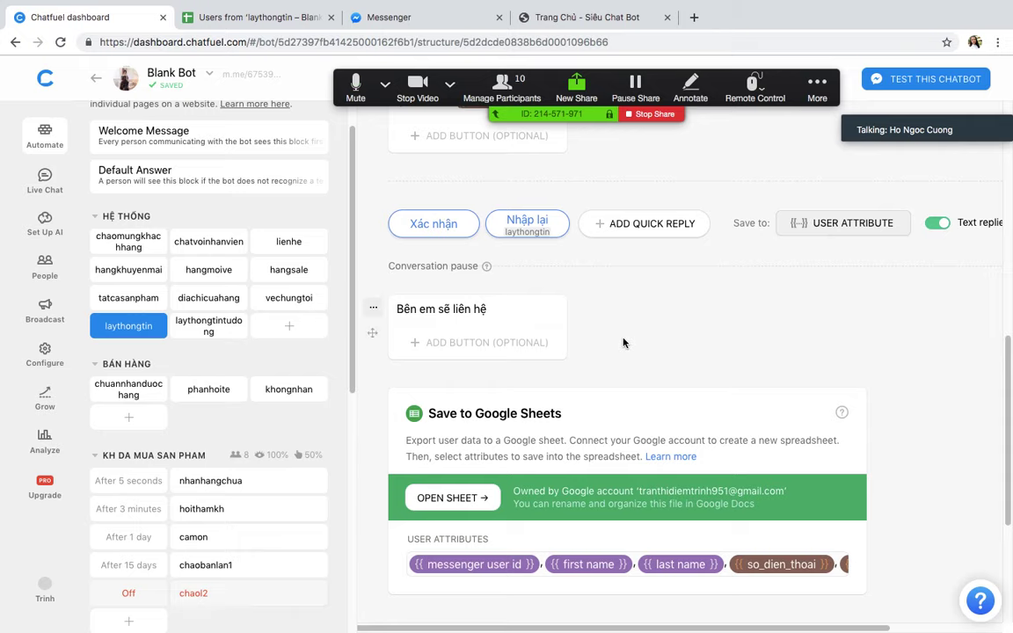
Step: Review the laythongtin block with Zoom chat open, then create a new block under HỆ THỐNG
scroll(622, 343, "up", 3)
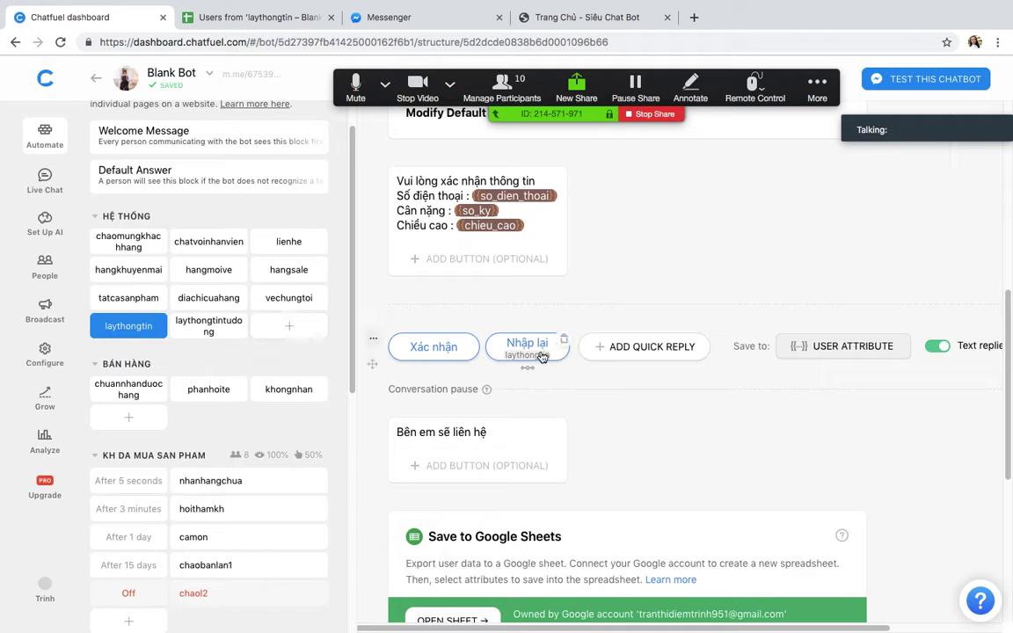
scroll(674, 407, "down", 1)
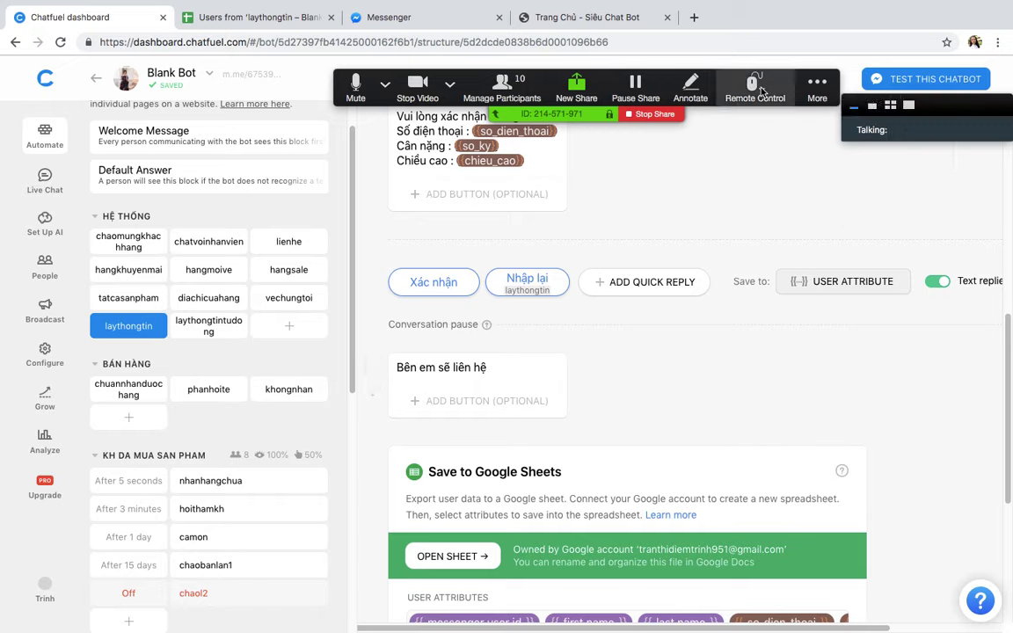
left_click(817, 85)
left_click(821, 120)
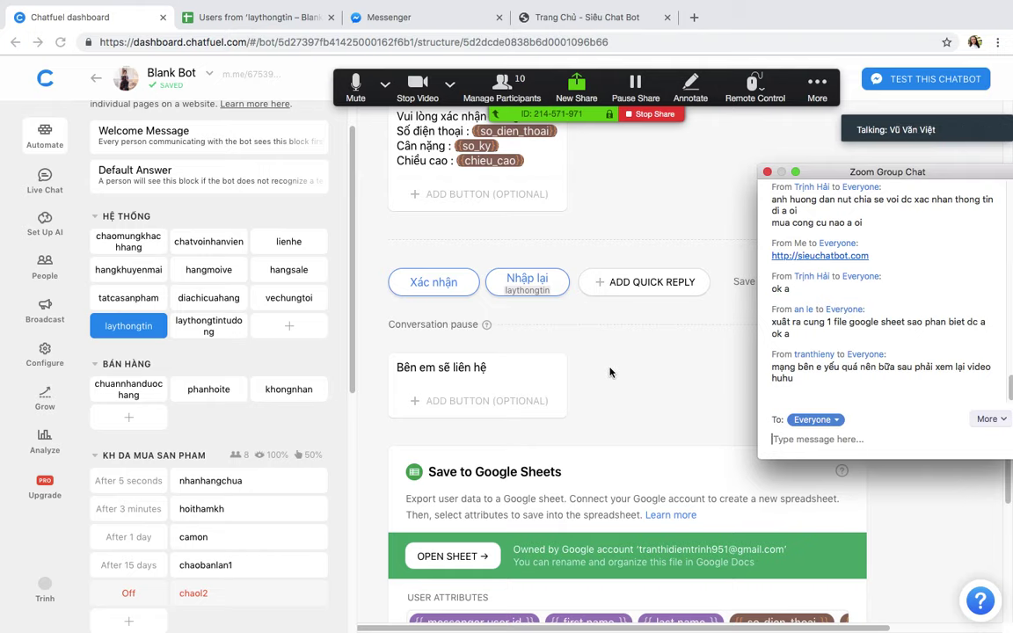
scroll(612, 369, "down", 1)
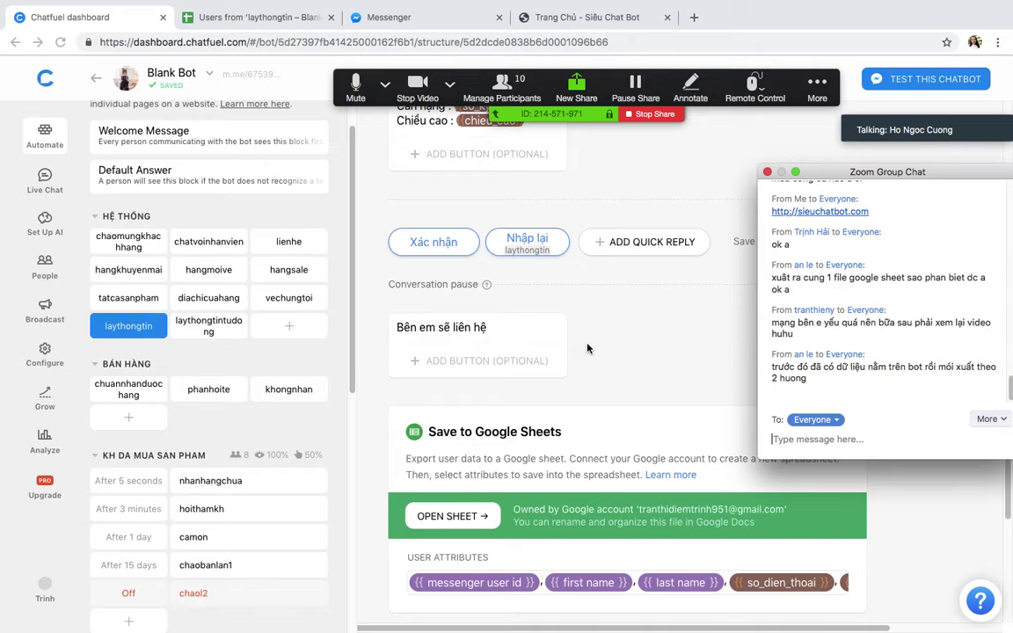
scroll(584, 326, "up", 10)
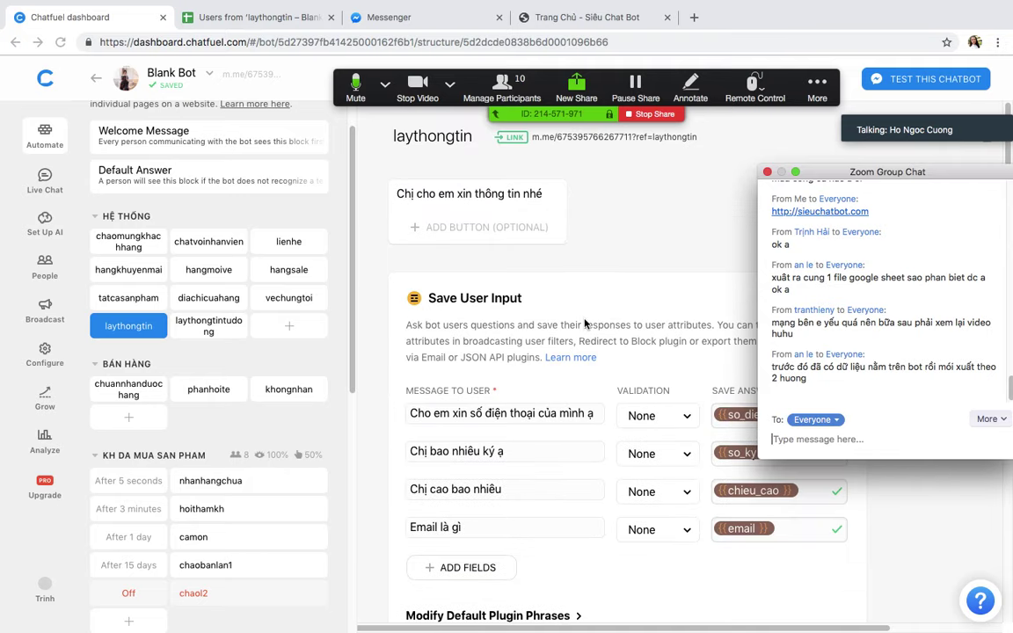
scroll(519, 444, "down", 2)
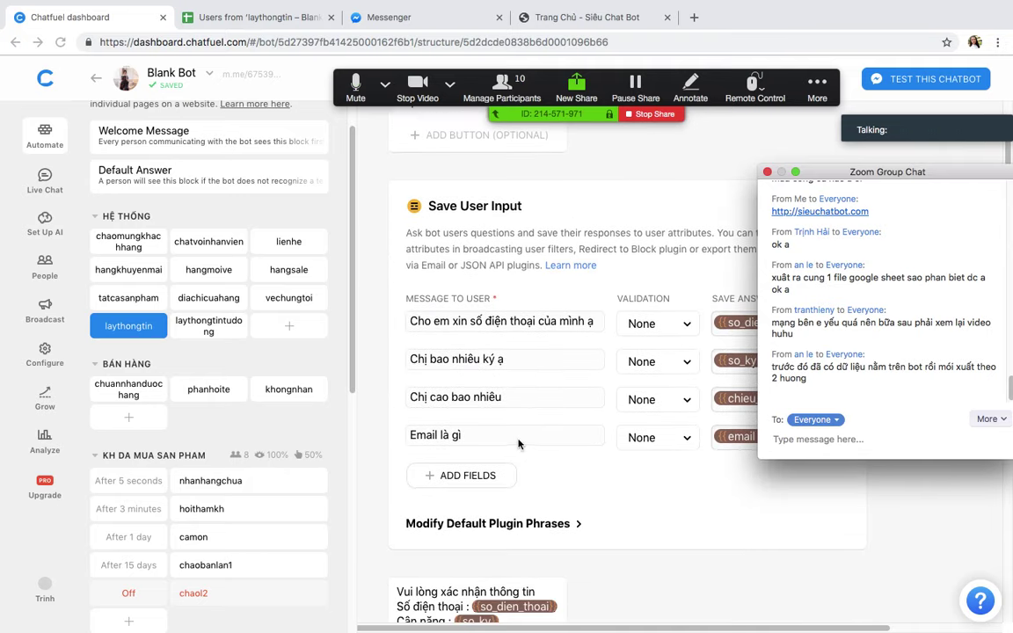
scroll(519, 435, "down", 4)
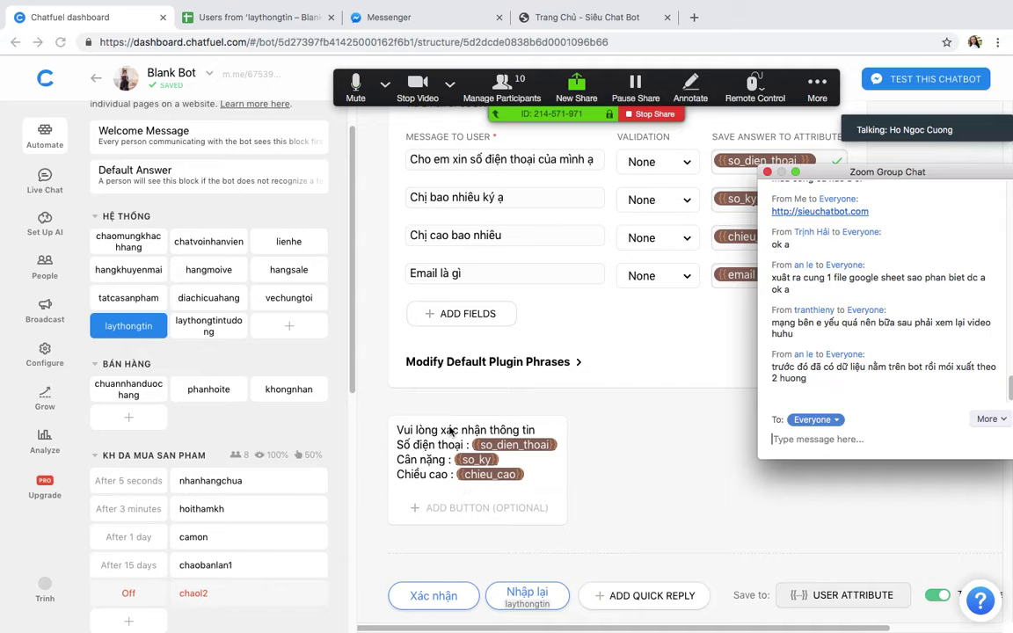
left_click(276, 332)
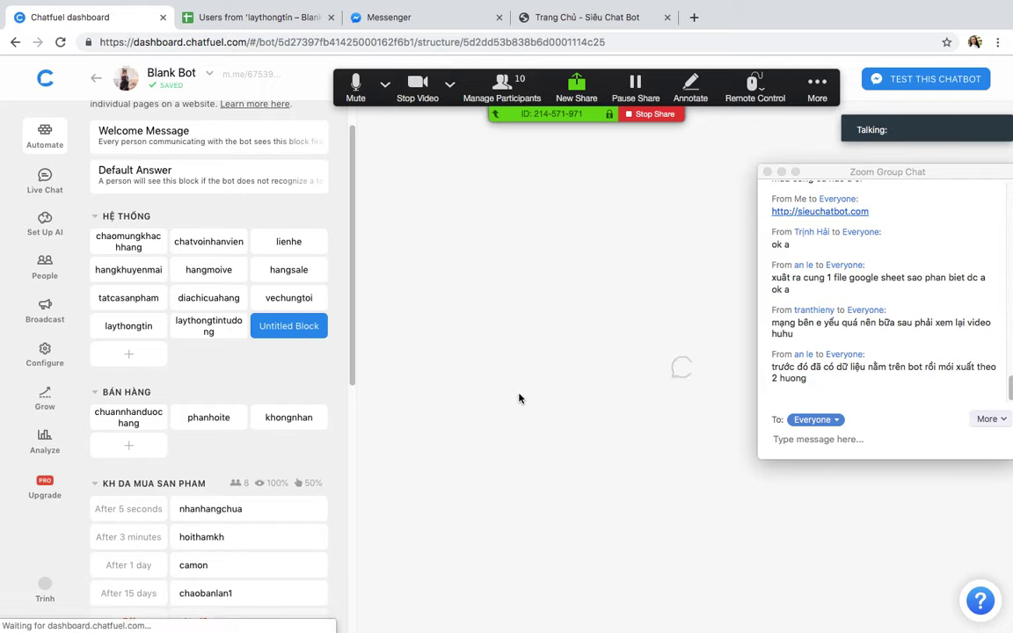
Step: Rename the new block to khongdongy and add a Save to Google Sheets card
type("khongdo")
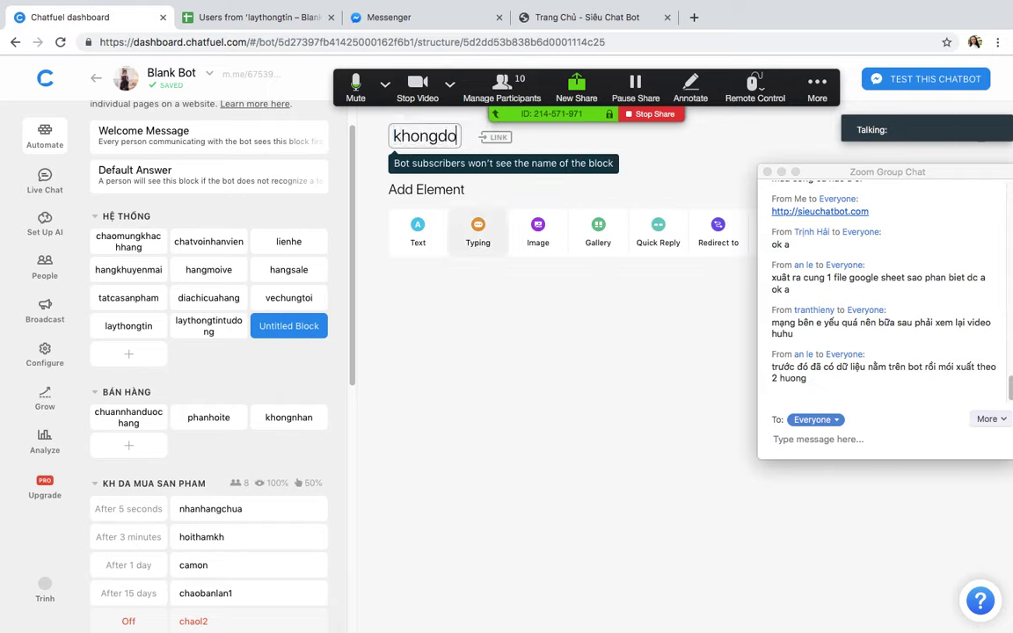
type("ngy")
left_click(422, 268)
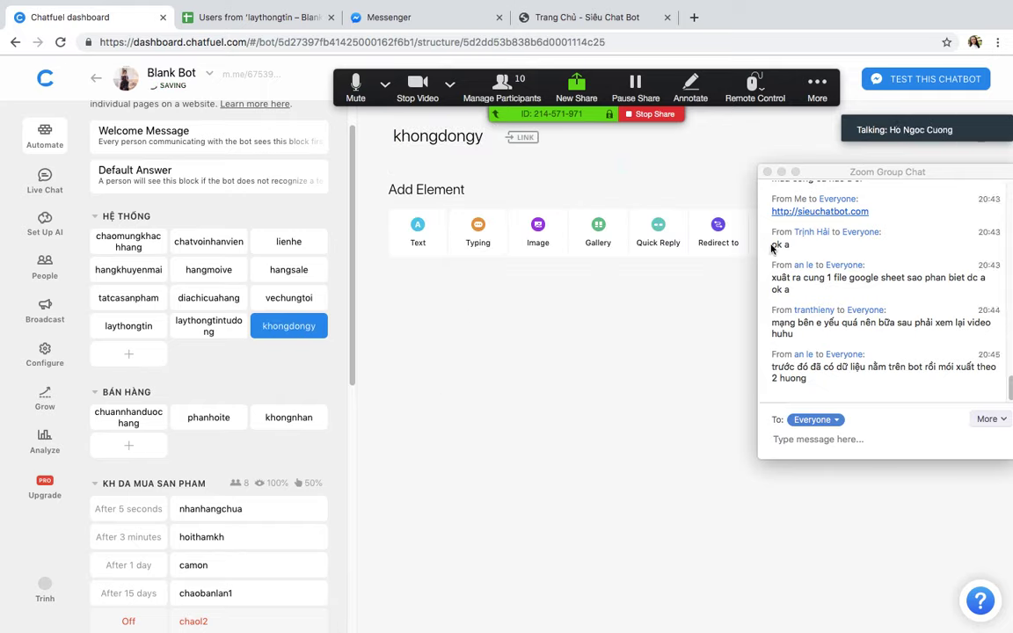
left_click_drag(842, 174, 910, 304)
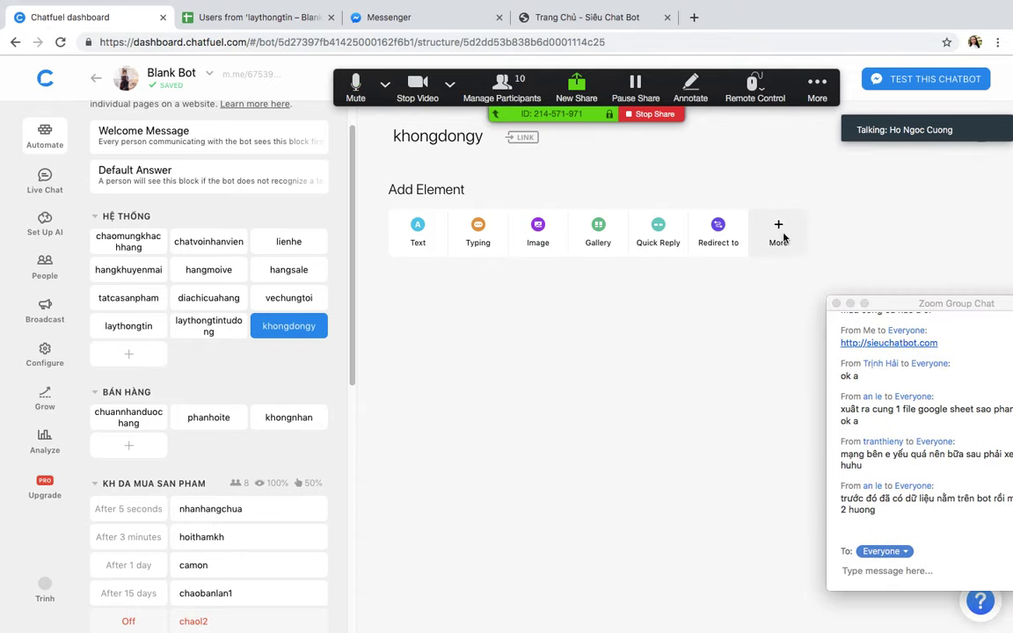
left_click(782, 236)
left_click(444, 449)
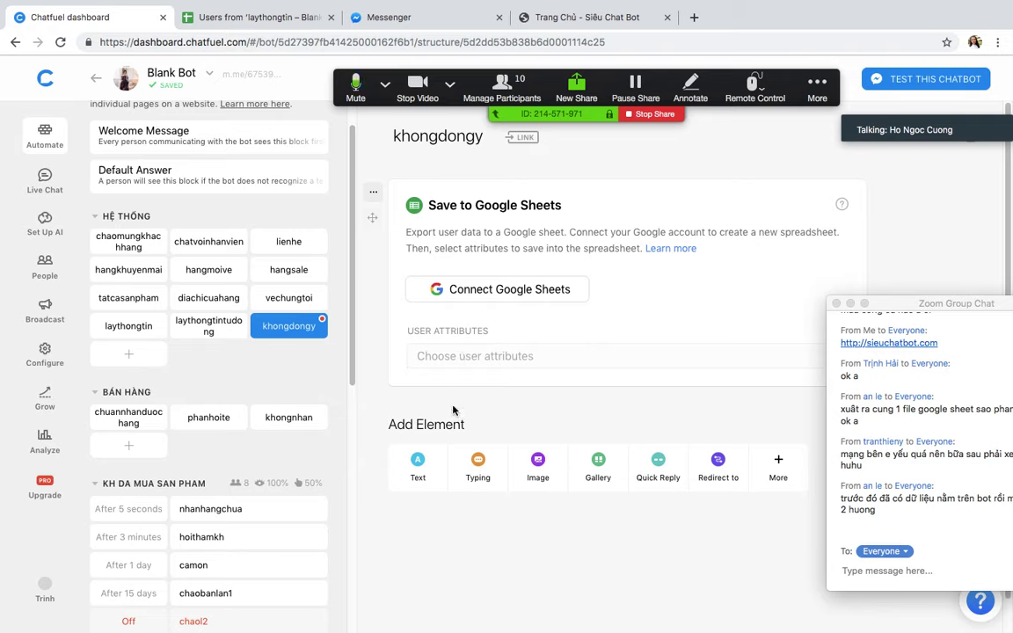
Step: Add a text card reading 'Cảm ơn bạn đã đồng ý' to khongdongy
left_click(413, 468)
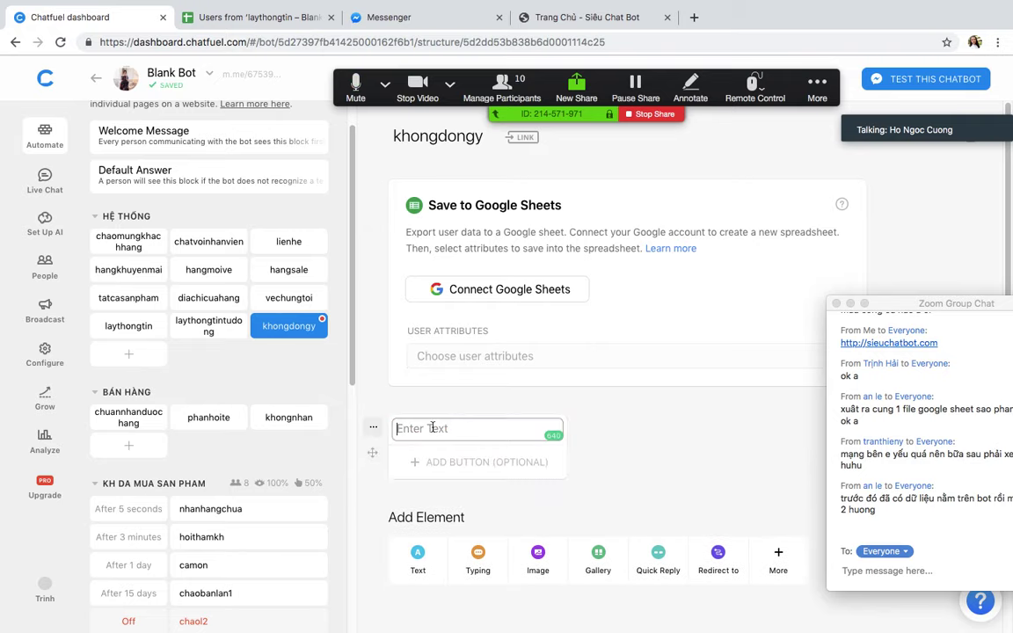
left_click(433, 427)
type("Cam ơn ban")
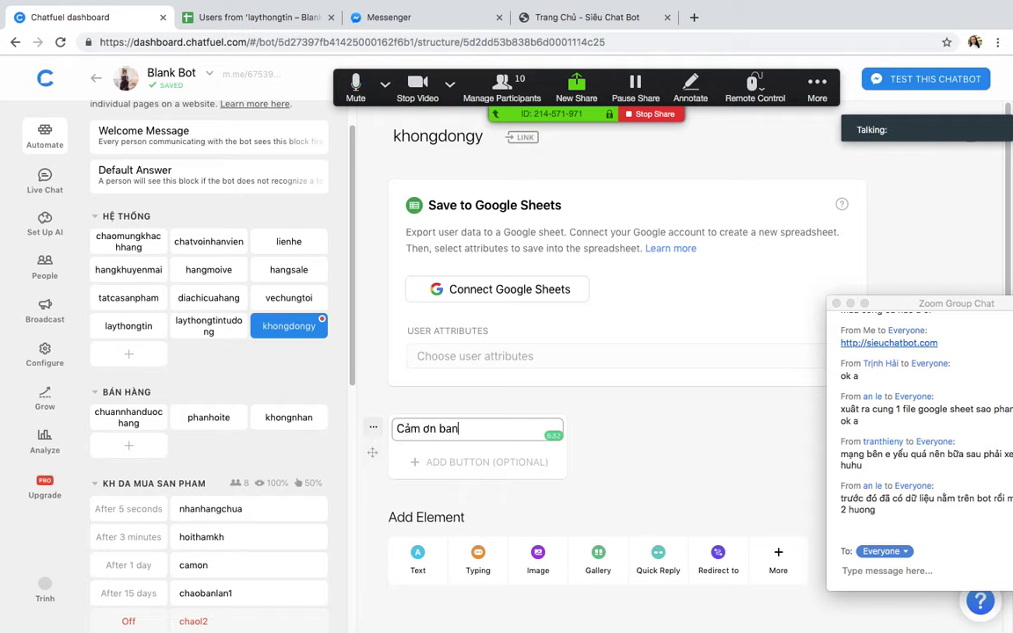
type(" đã đông ý")
left_click(459, 387)
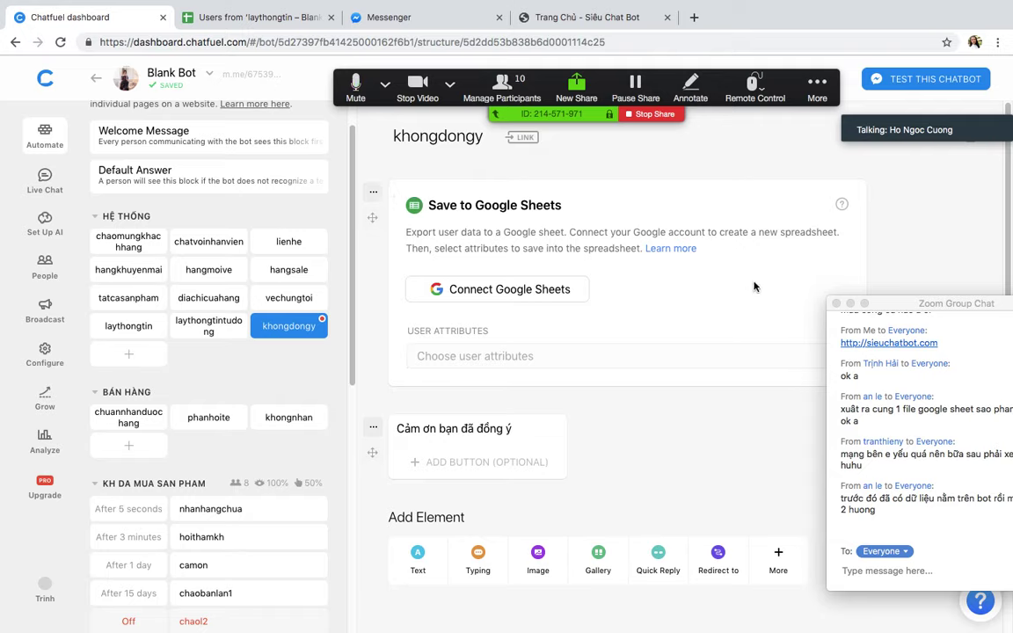
left_click_drag(922, 303, 864, 164)
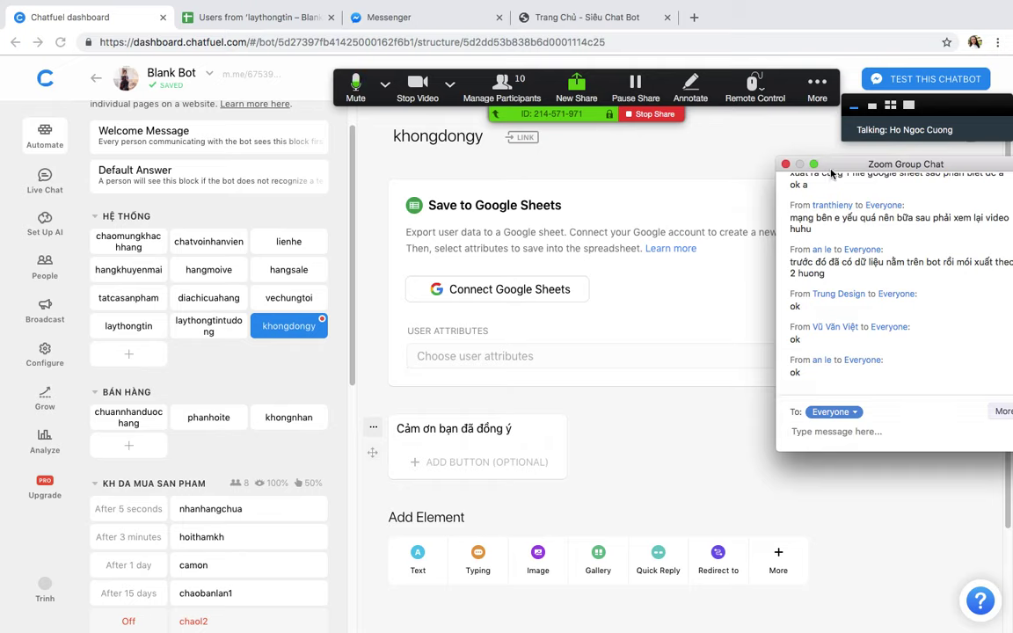
left_click(831, 169)
left_click_drag(831, 169, 840, 202)
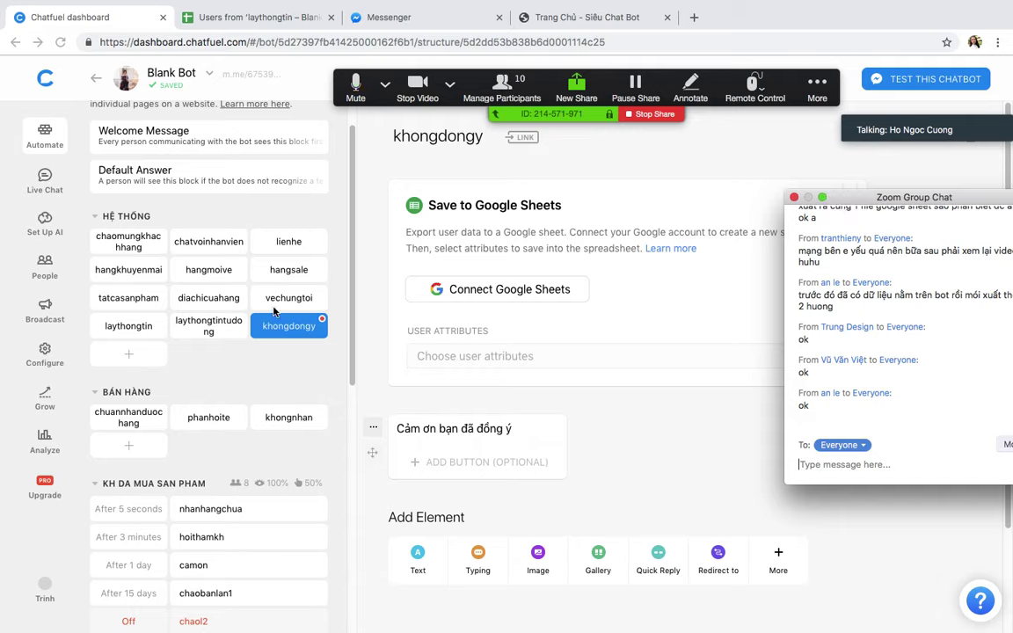
Step: Add an 'ok' button to the vechungtoi text card, then delete it
left_click(341, 355)
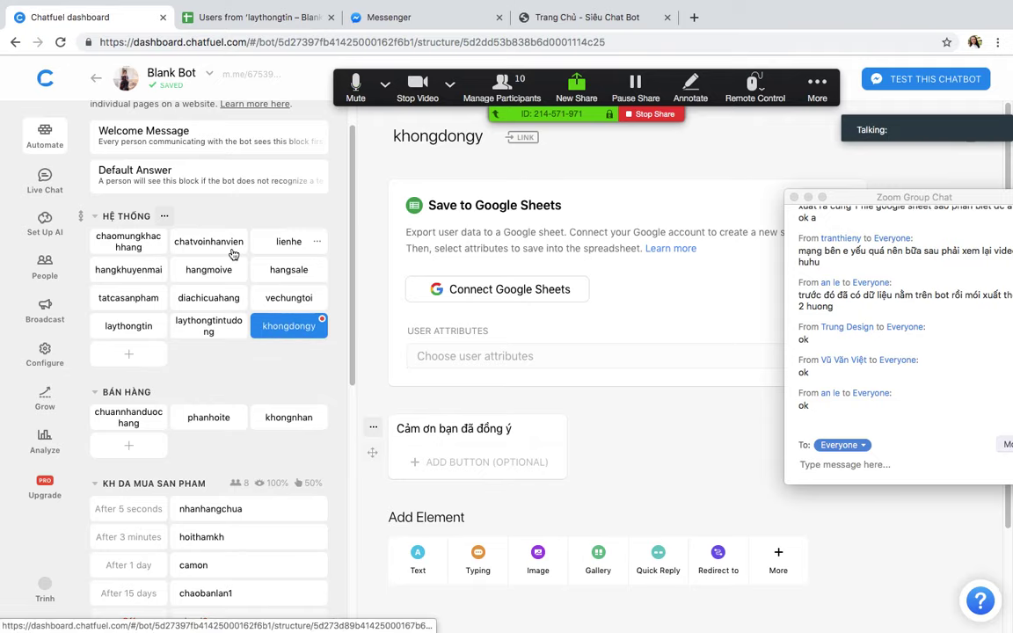
left_click(276, 297)
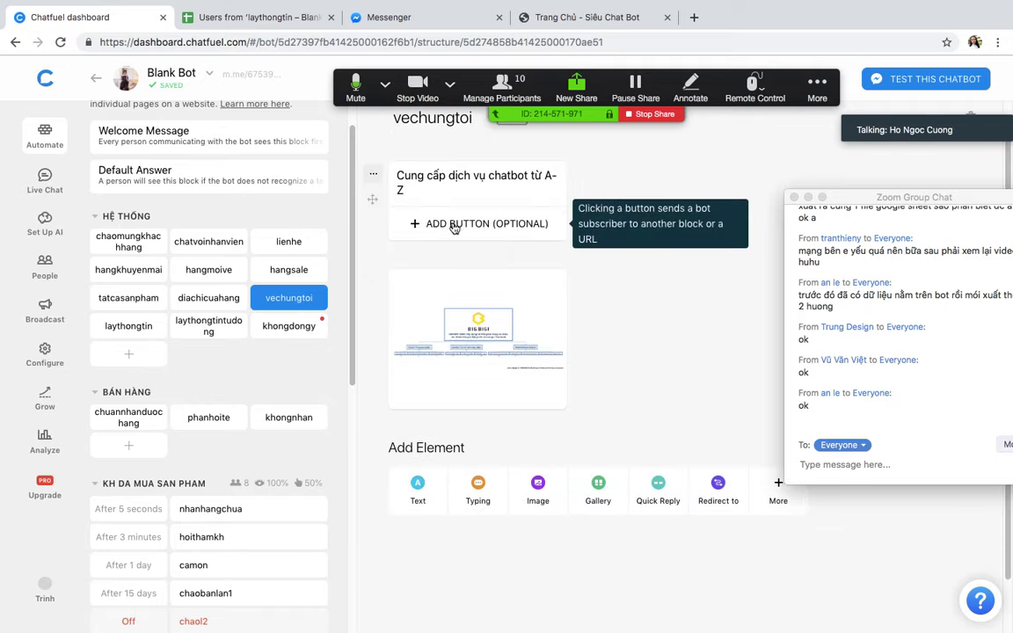
left_click(452, 224)
left_click(619, 170)
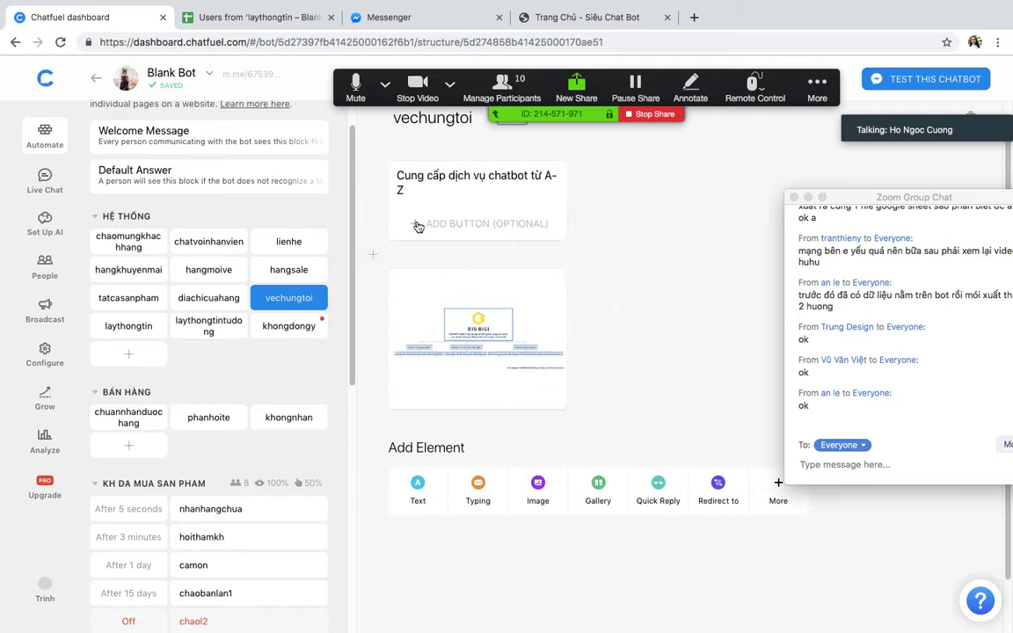
left_click(483, 225)
type("ok")
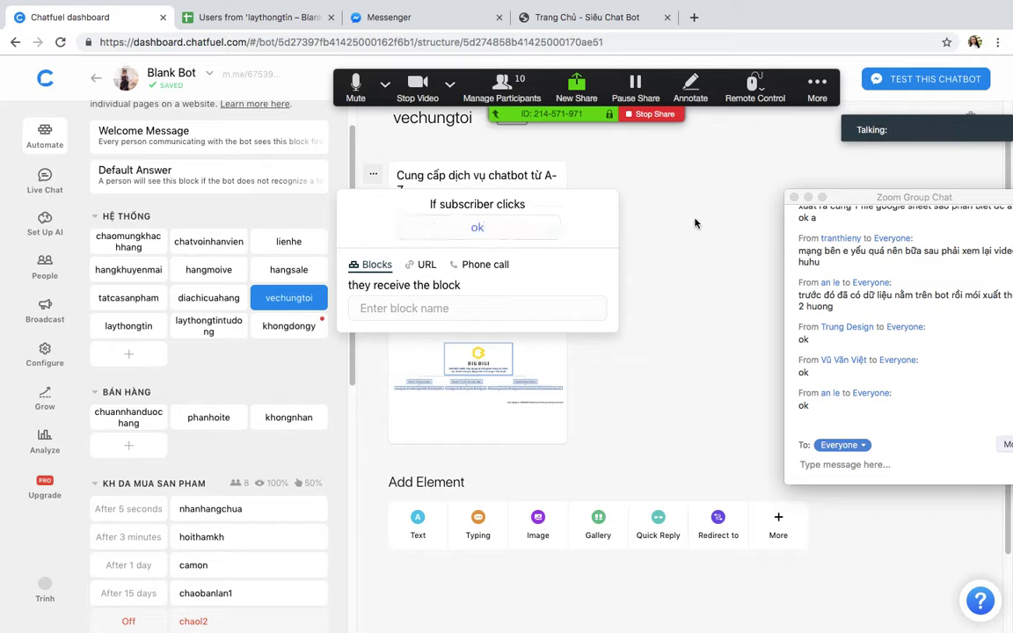
key("Return")
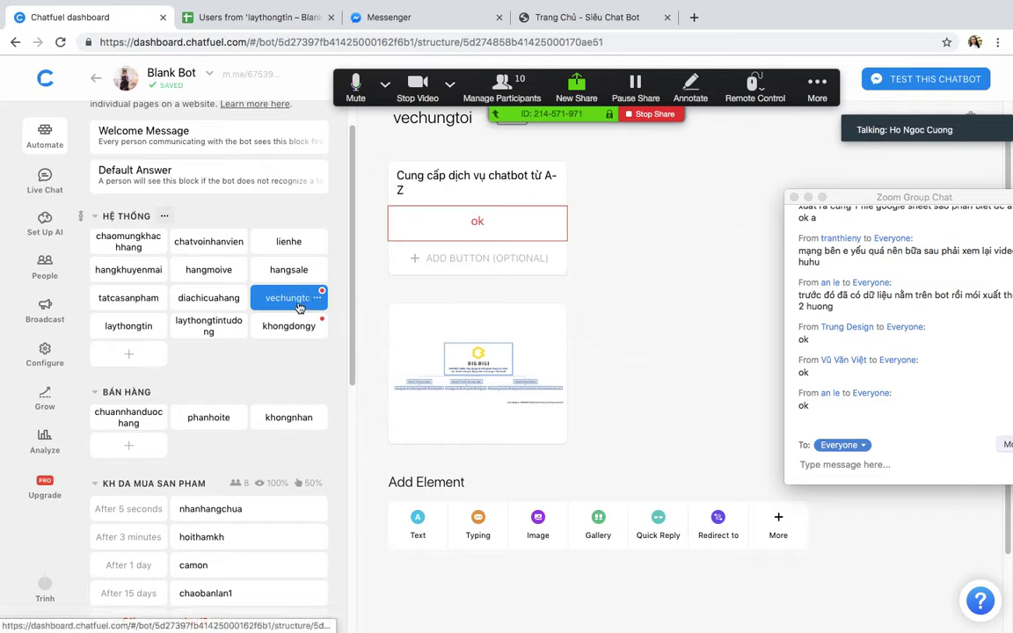
left_click(622, 219)
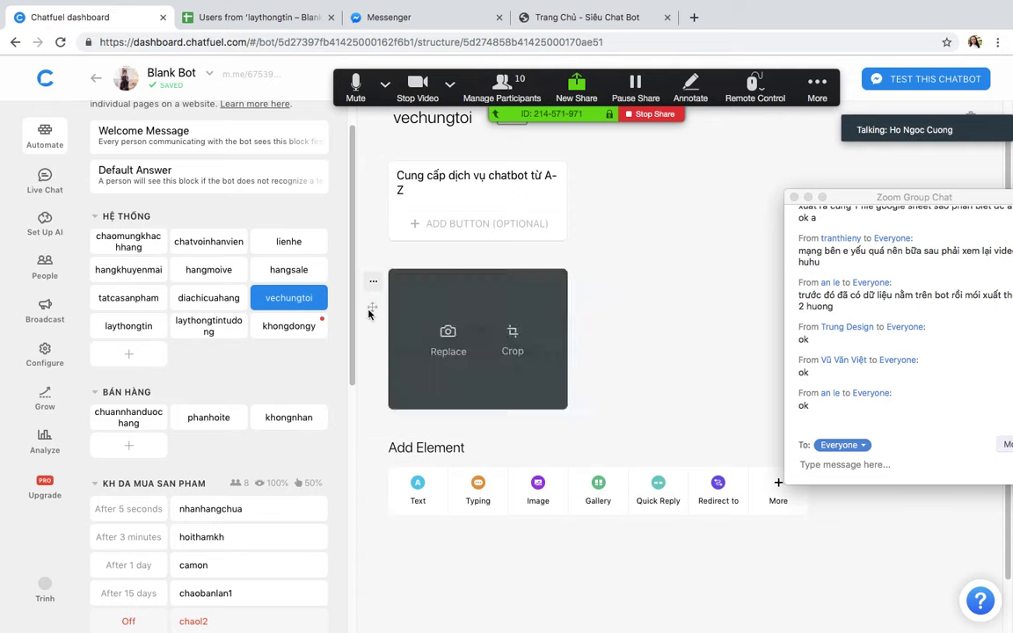
Step: Delete the Save to Google Sheets card from the khongdongy block
left_click(307, 329)
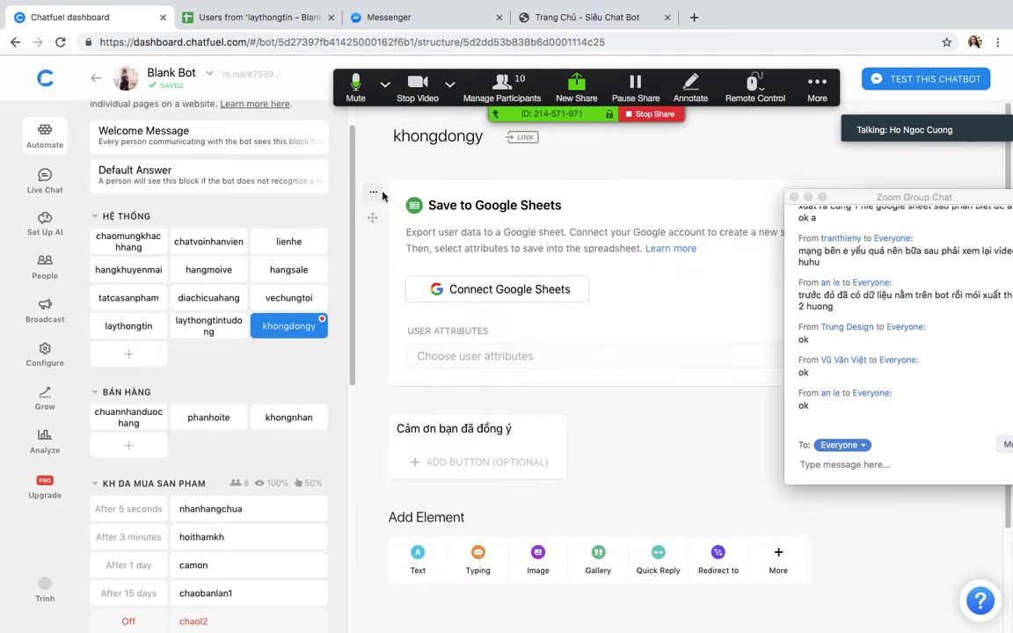
left_click(373, 192)
left_click(382, 271)
left_click(598, 390)
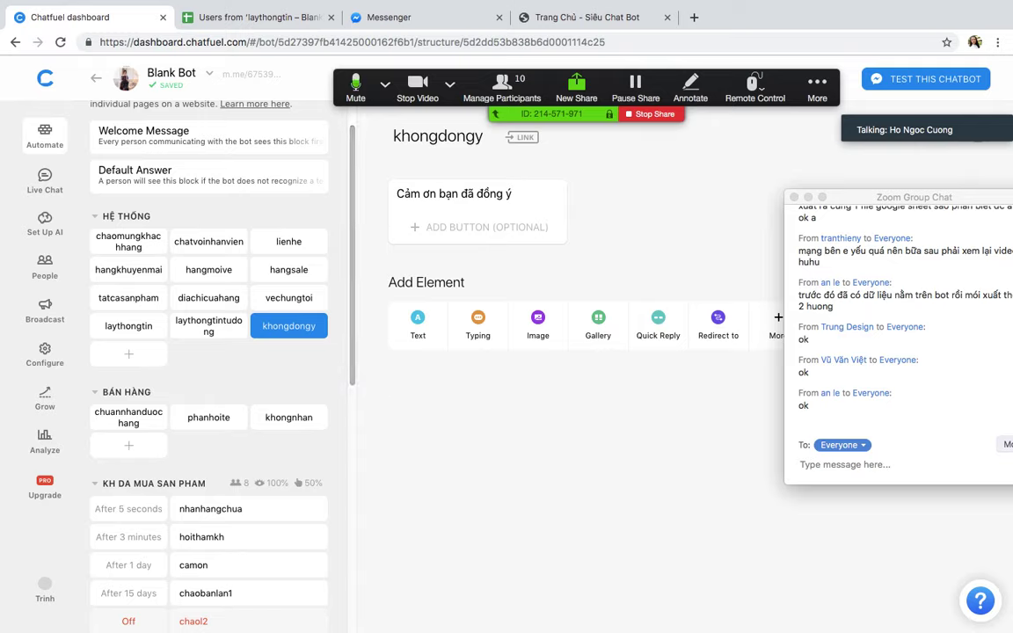
left_click(680, 608)
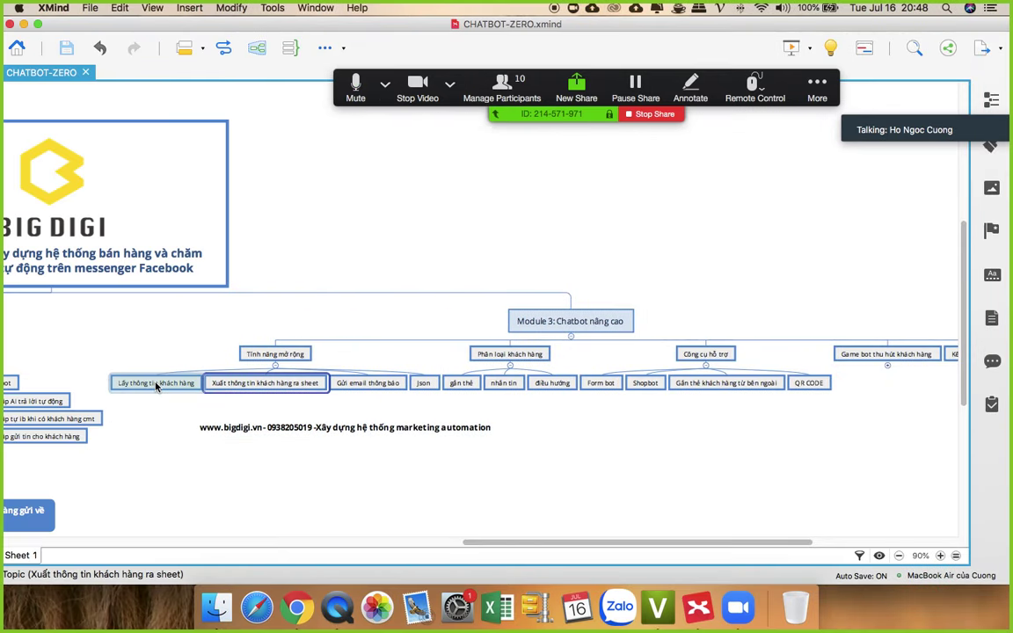
Step: Highlight the Gửi email thông báo and Xuất thông tin khách hàng ra sheet topics, then return to Chrome
left_click(353, 385)
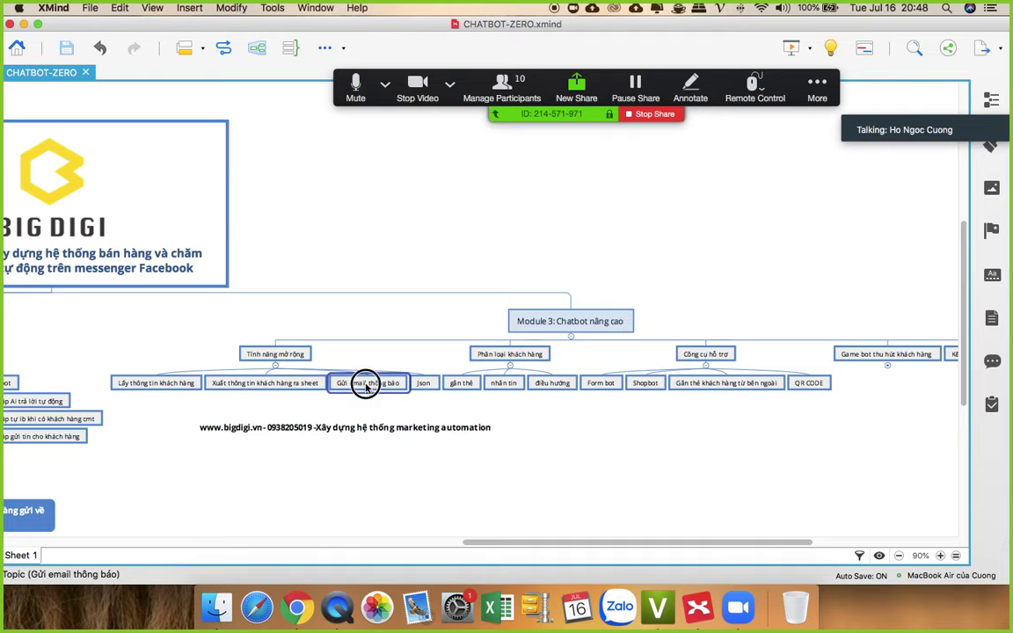
left_click(292, 385)
left_click(372, 386)
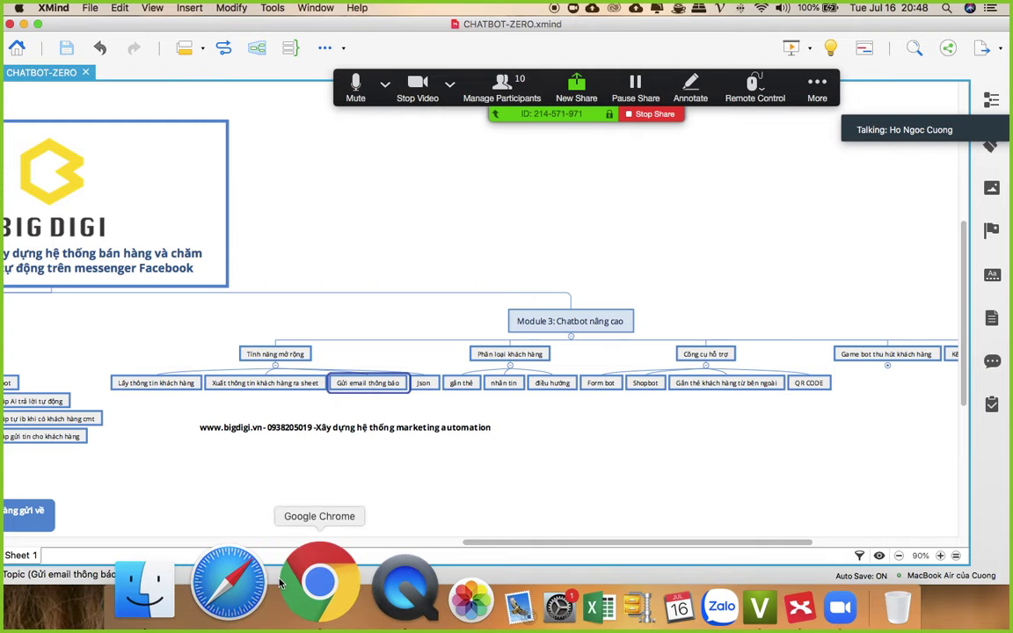
left_click(297, 606)
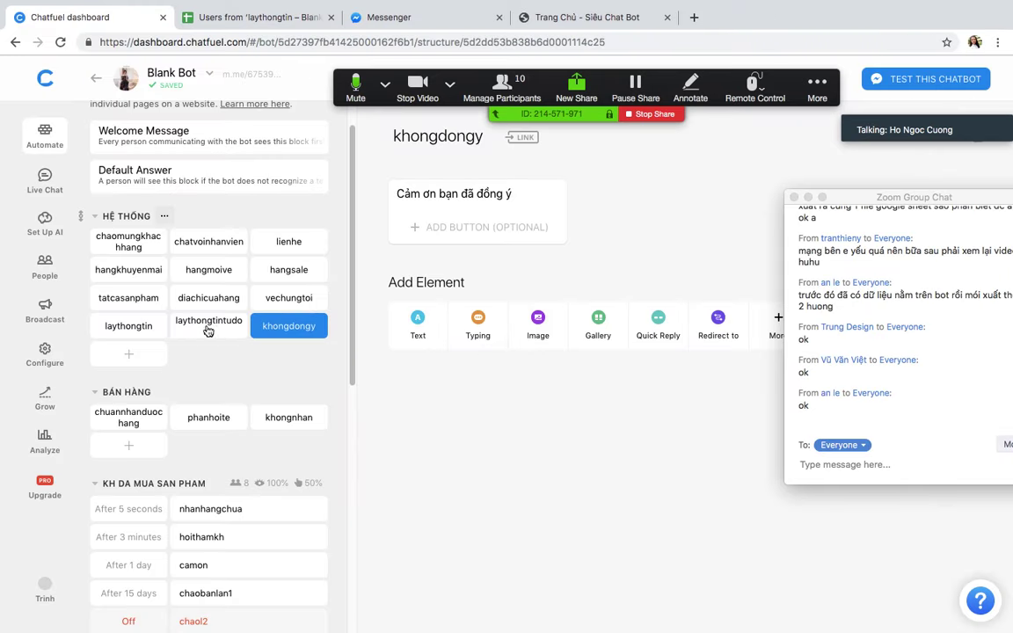
Step: Add an 'Email : {{email}}' line below Chiều cao in the laythongtin confirmation text
left_click(121, 325)
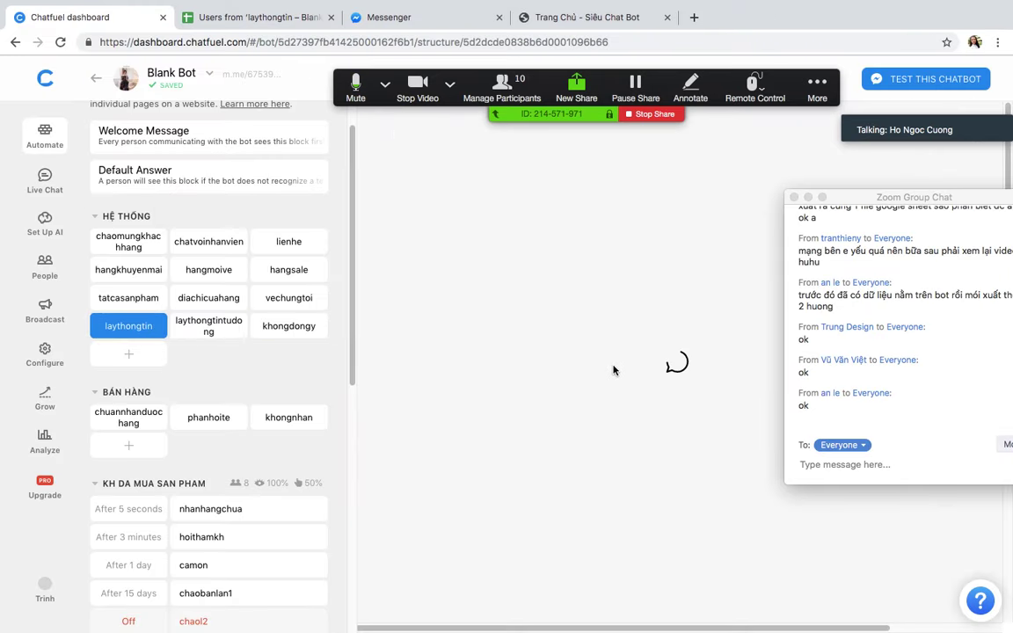
scroll(541, 334, "down", 5)
left_click(516, 250)
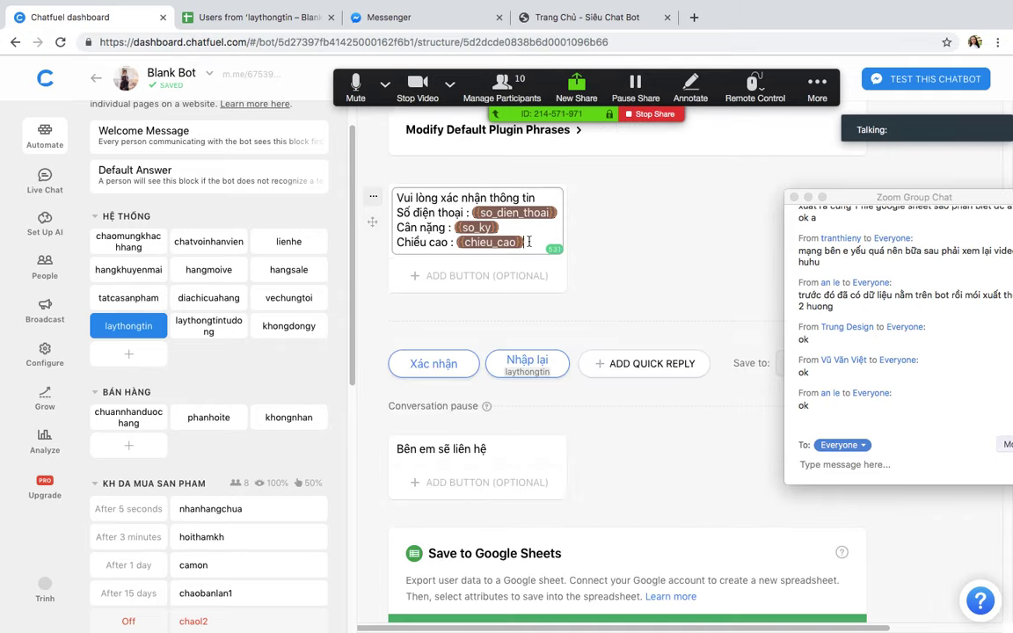
key("Return")
type("Email")
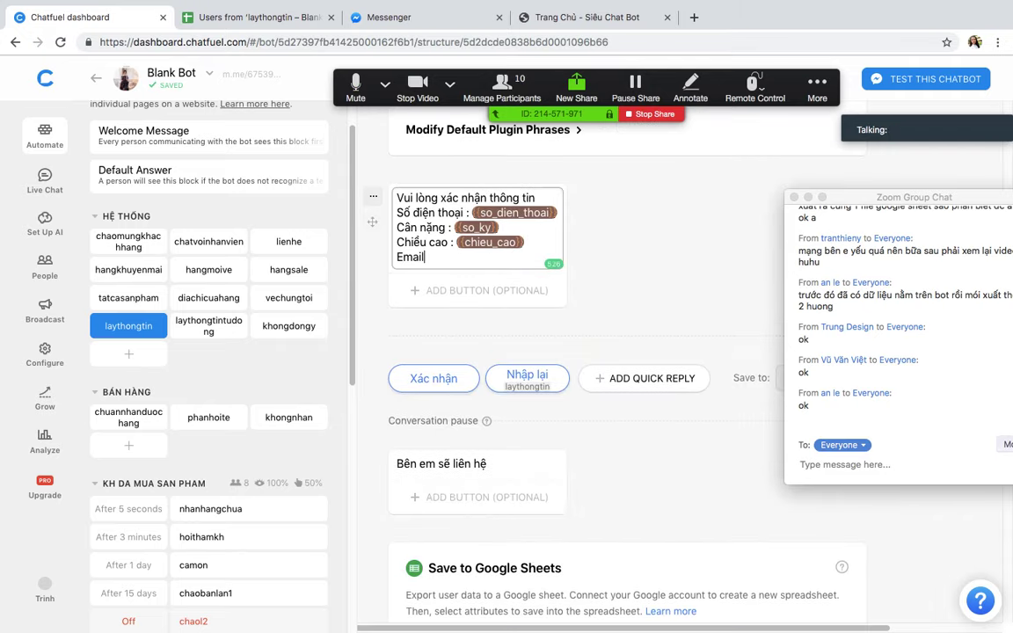
type(" : {{email")
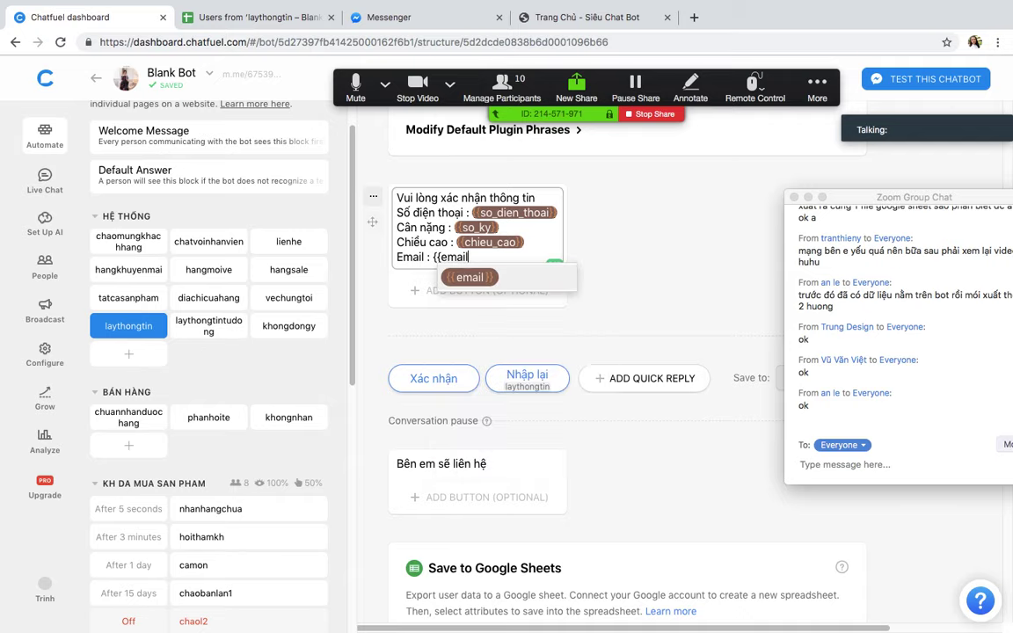
left_click(453, 275)
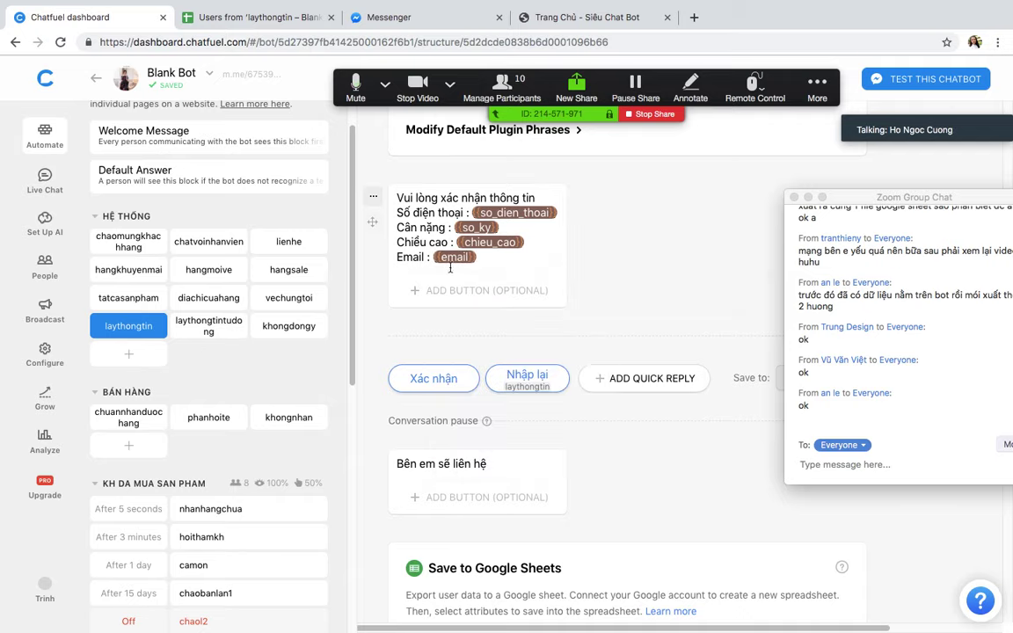
left_click_drag(450, 265, 395, 208)
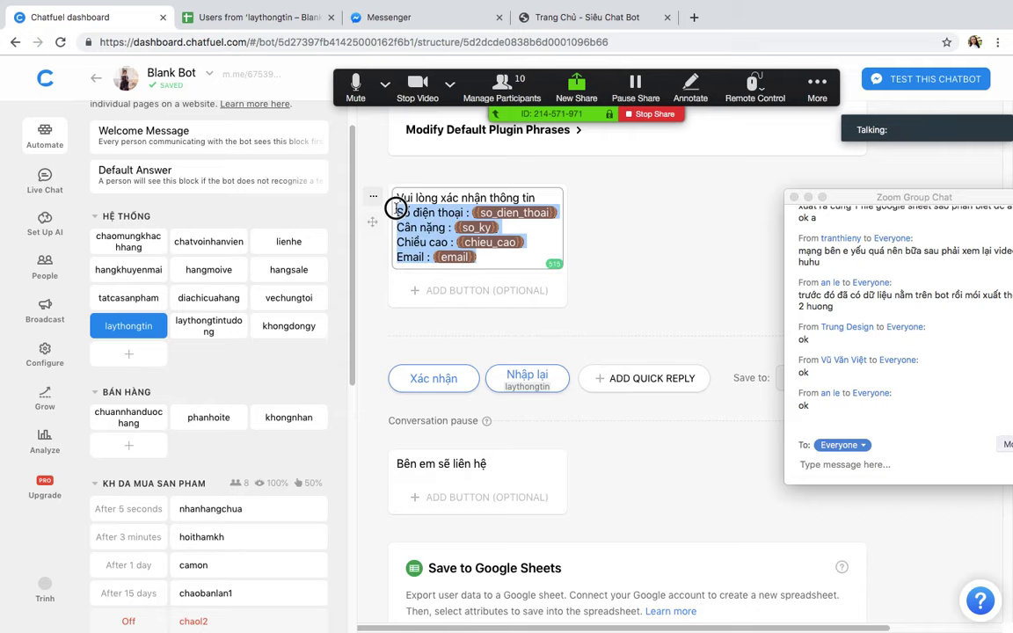
scroll(677, 334, "down", 5)
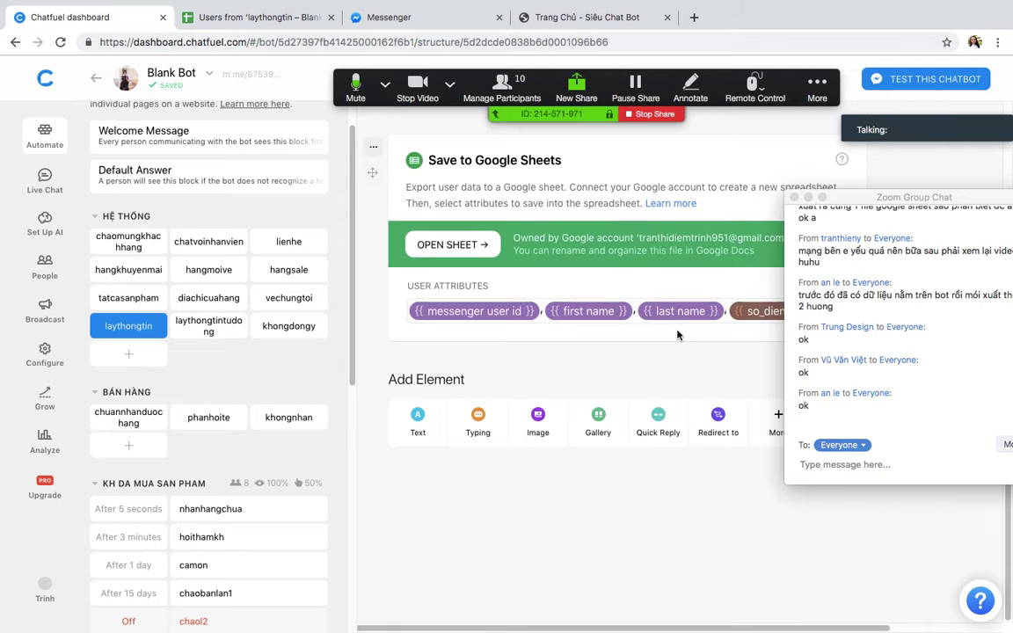
left_click_drag(840, 199, 937, 489)
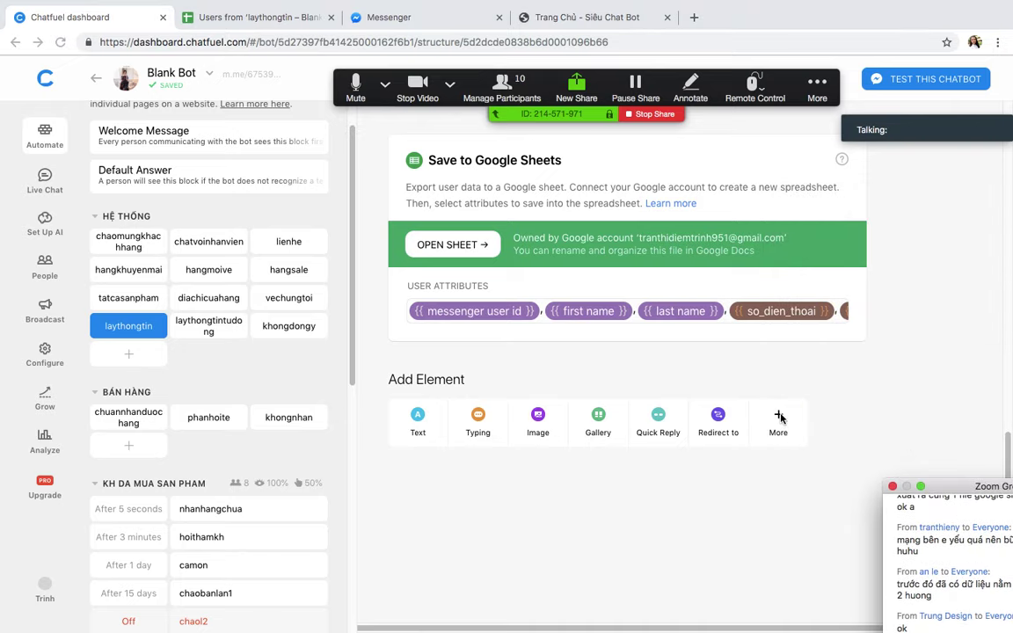
Step: Add a Notify Admin via Email card titled 'E mày có người muốn tư vấn' with the admin's address and pasted attribute lines
left_click(779, 418)
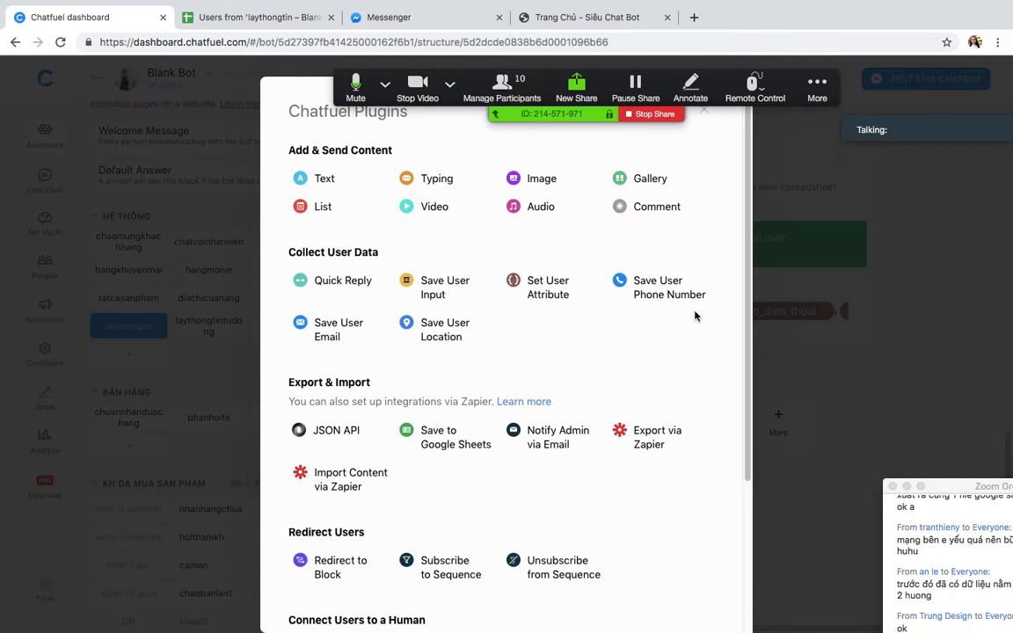
scroll(615, 352, "down", 1)
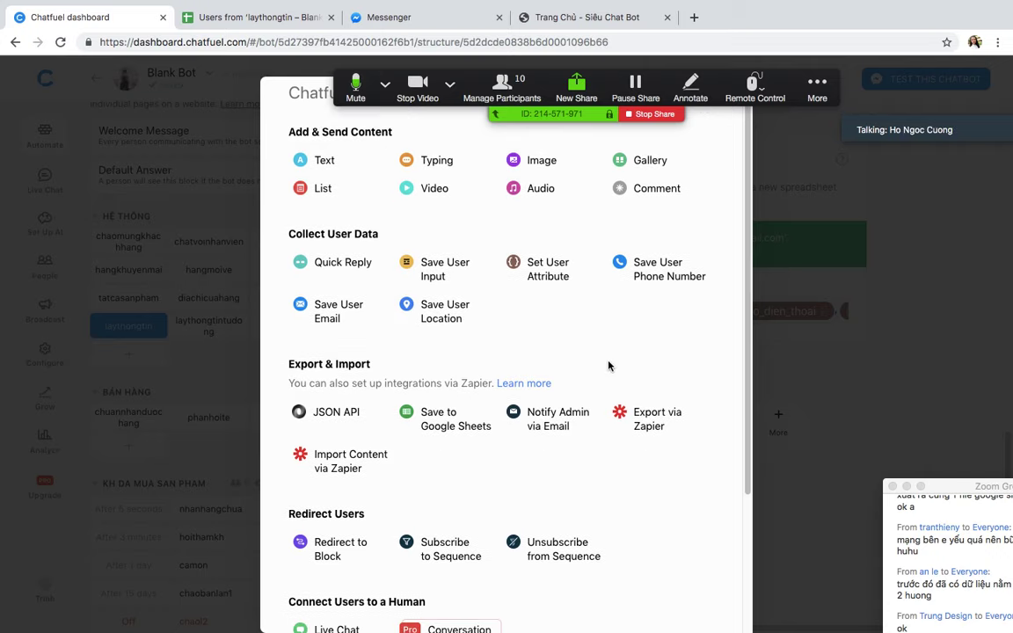
left_click(548, 420)
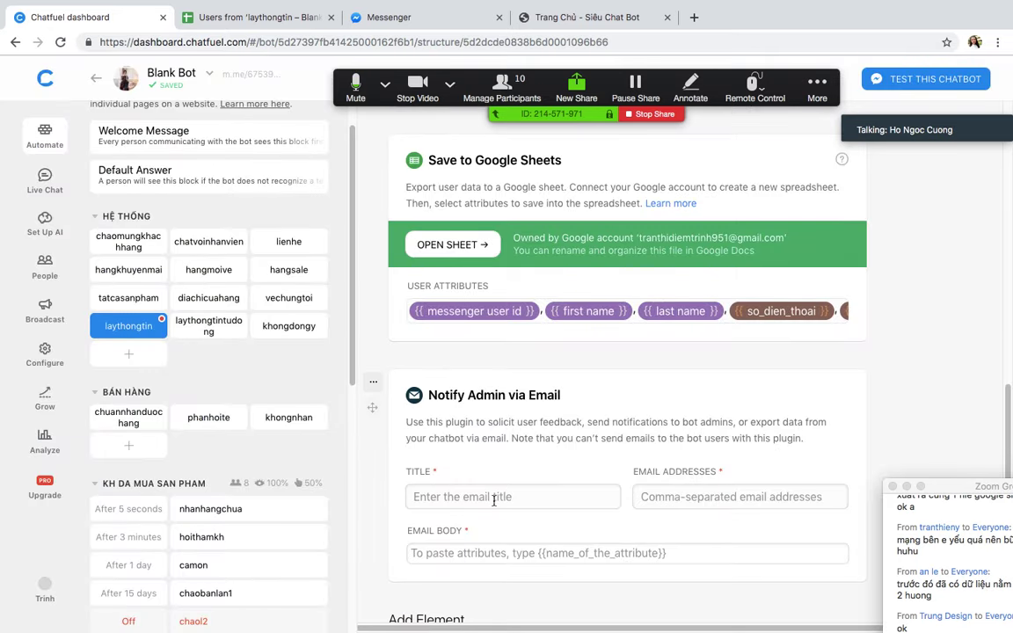
scroll(501, 493, "down", 2)
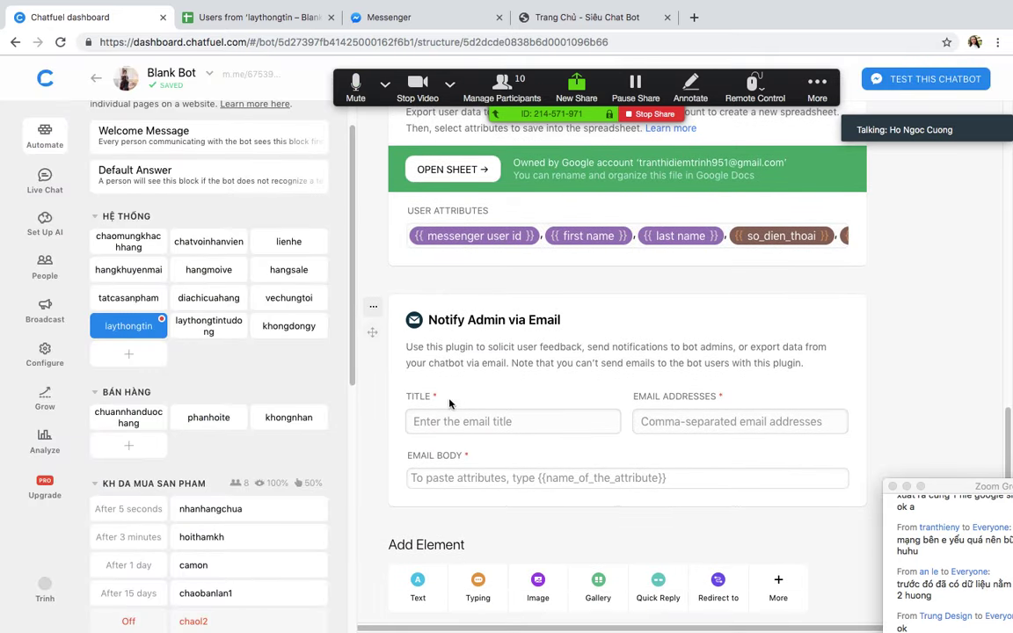
left_click(447, 421)
type("E mày có ")
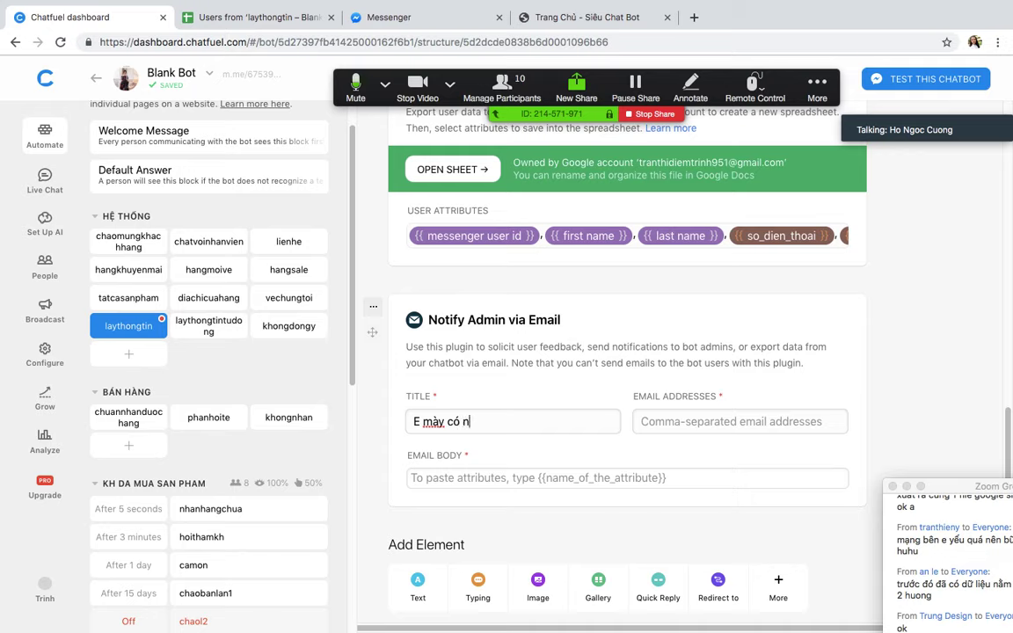
type("ngư[][[")
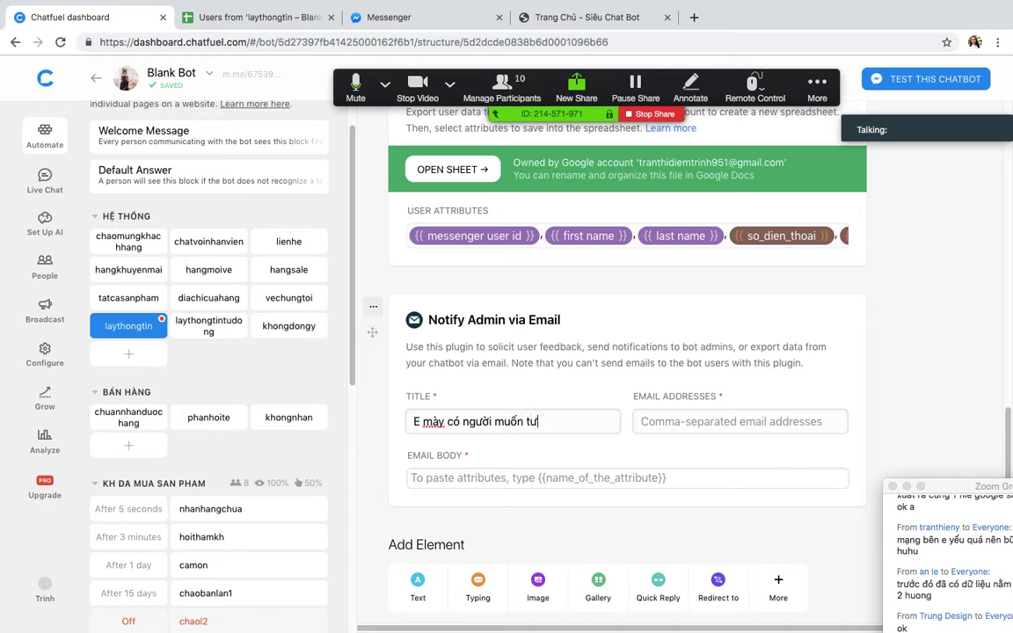
left_click(720, 423)
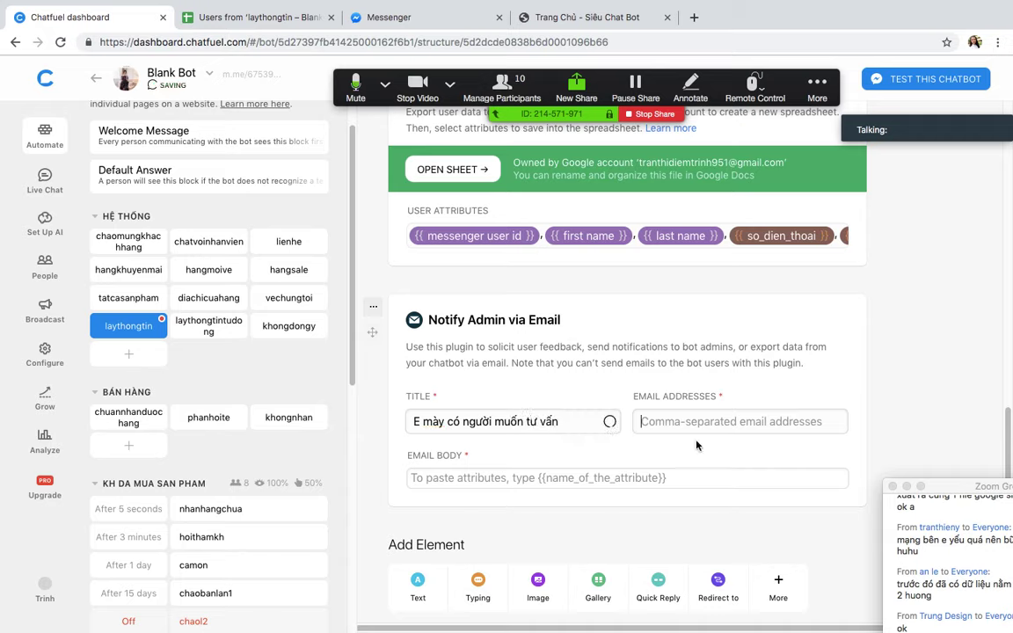
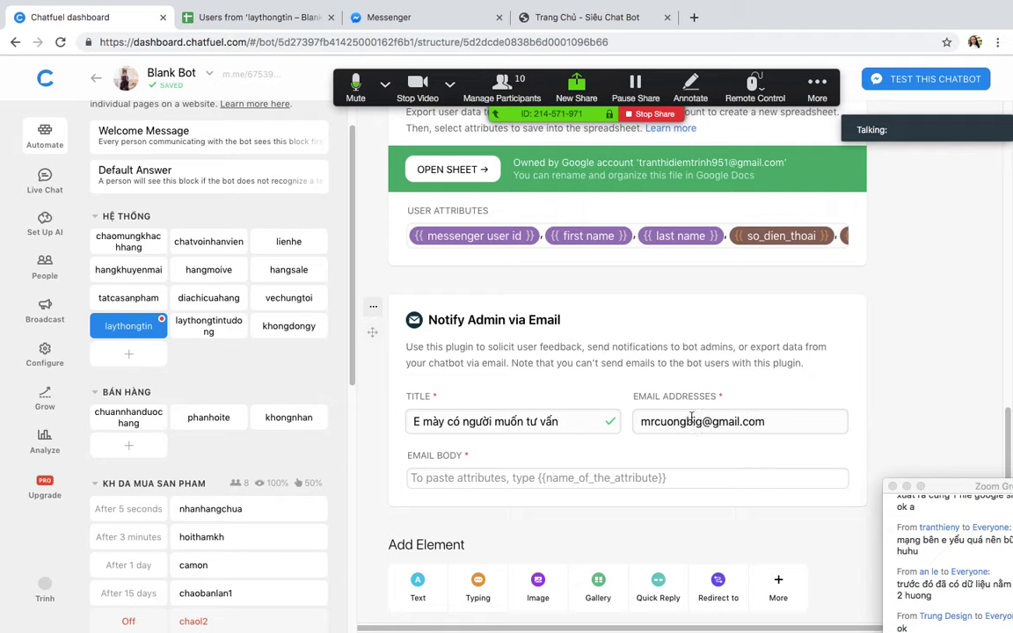
left_click(640, 471)
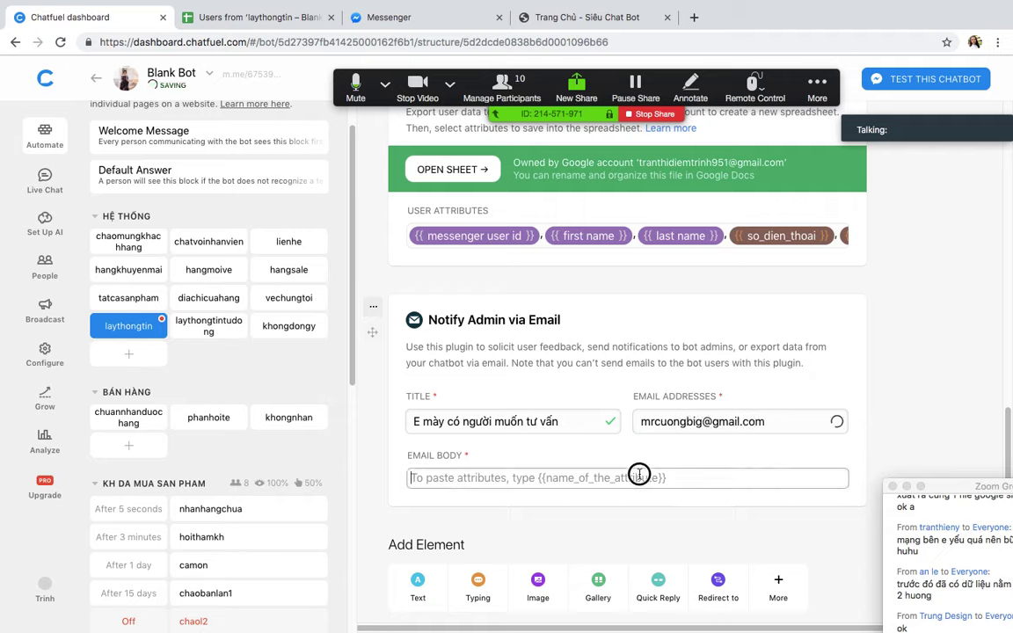
type("Số điện thoại : {{so_dien_thoai}} Cân nặng : {{so_ky}} Chiều cao : {{chieu_cao}} Email : {{email}}")
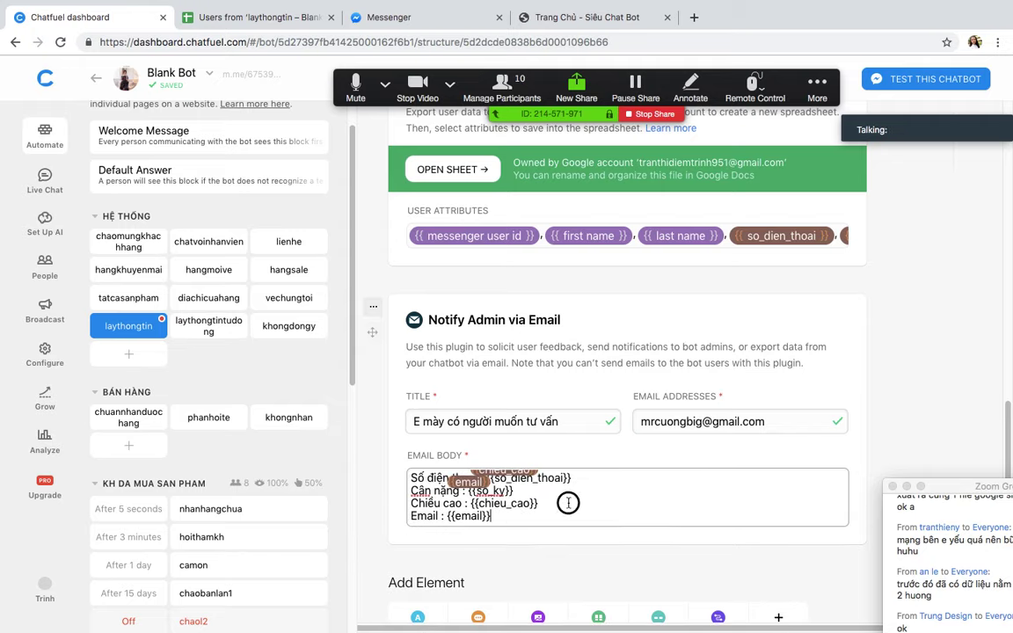
Step: Add a top body line 'Tên: {{first name}} {{last name}}' to the email
left_click(413, 475)
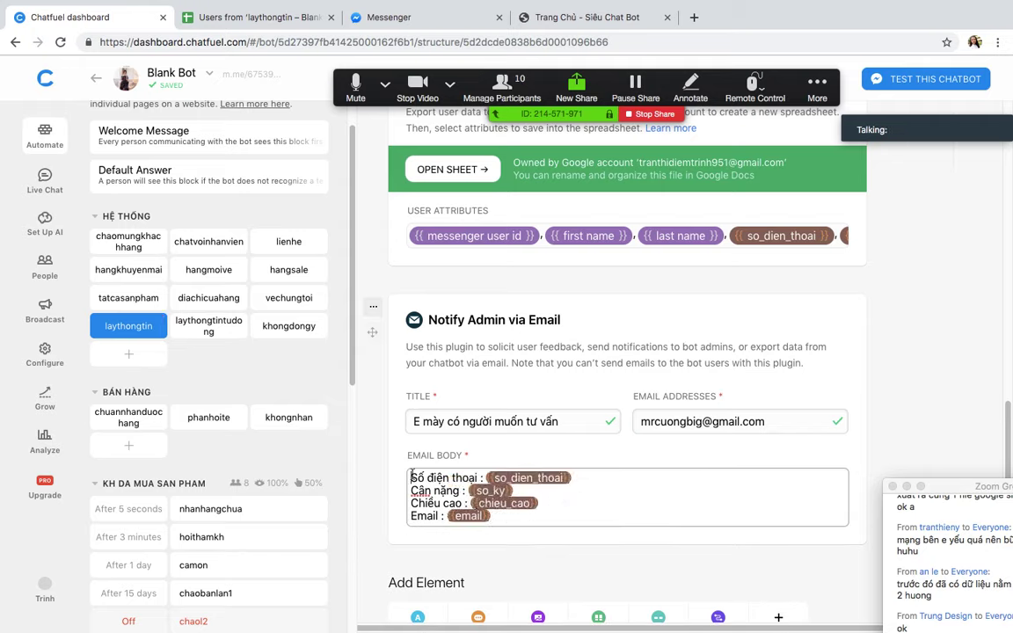
key("Return")
left_click(416, 475)
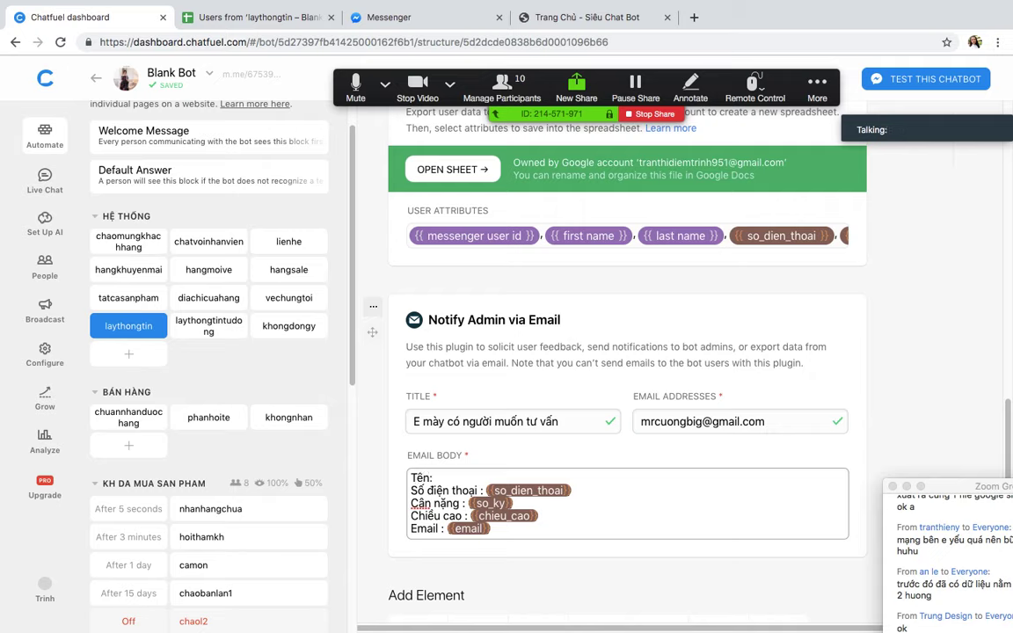
type("Tên: {{")
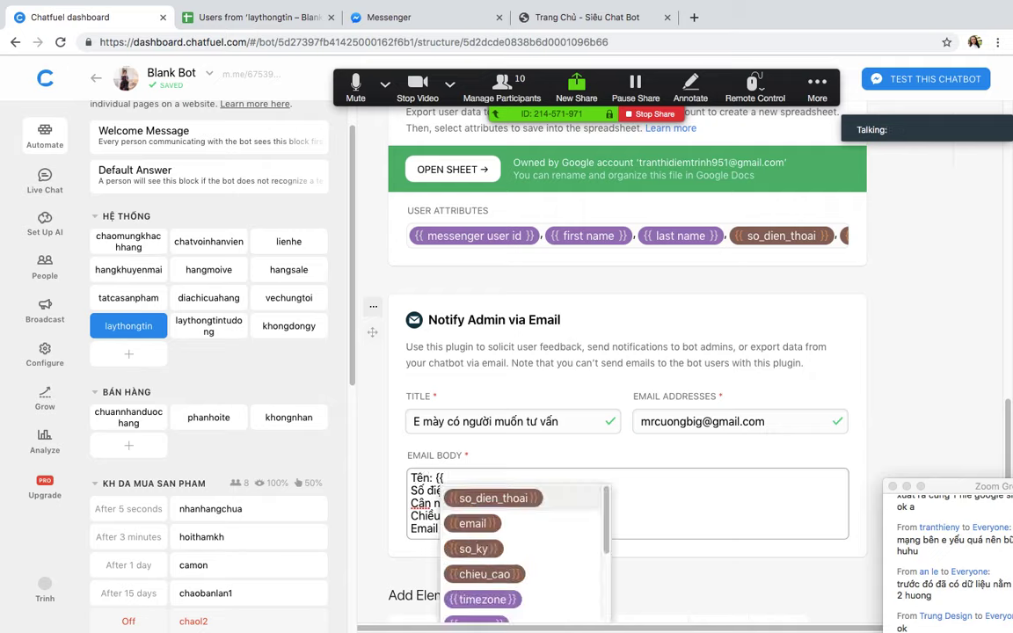
type("fu")
key("BackSpace")
key("BackSpace")
type("fi")
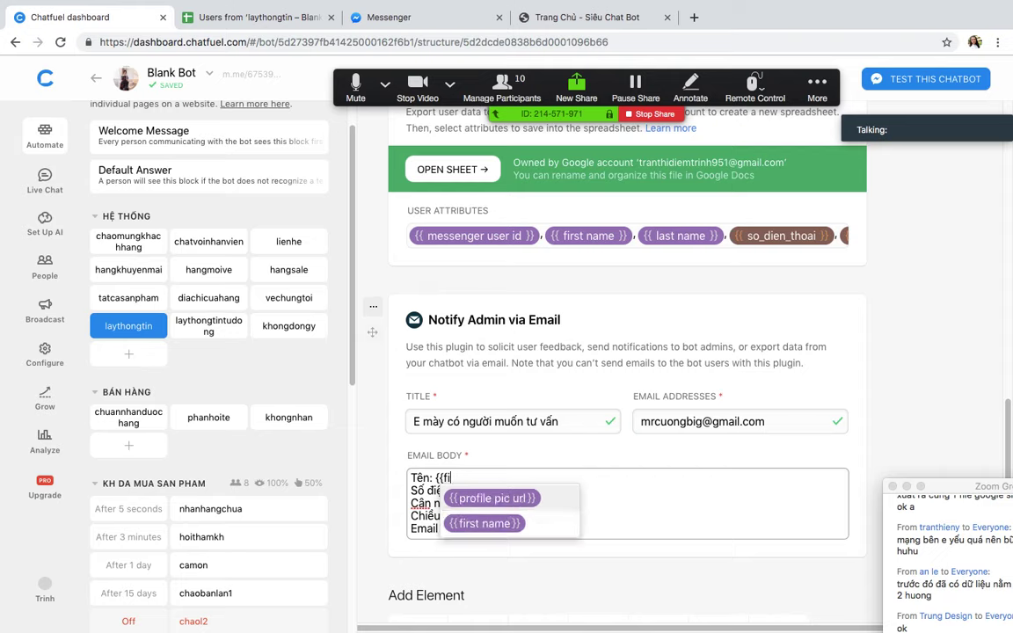
key("Down")
key("Return")
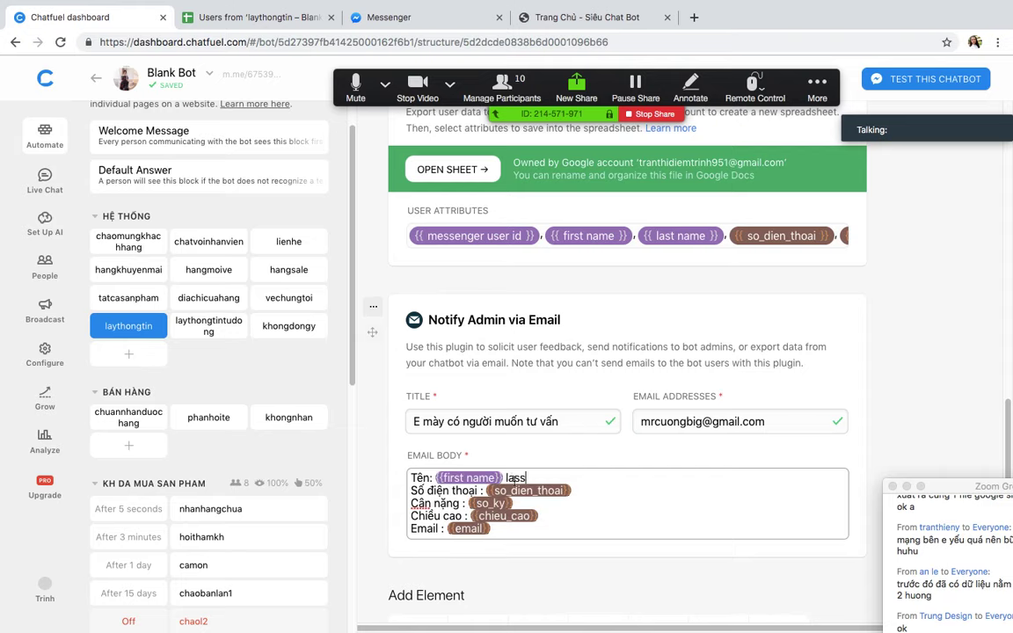
type("{{las")
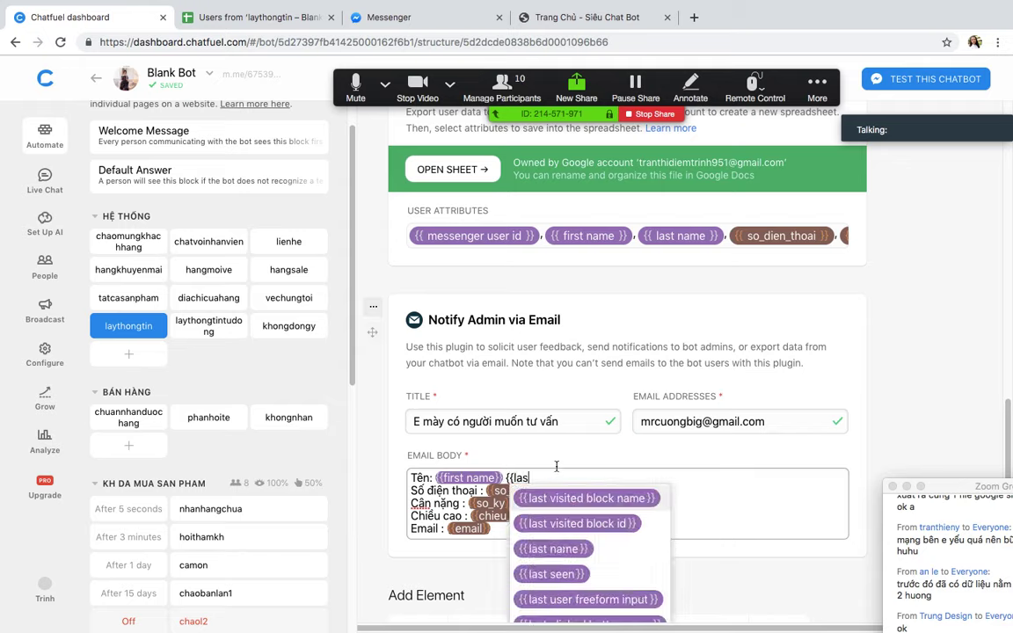
type("t")
left_click(553, 548)
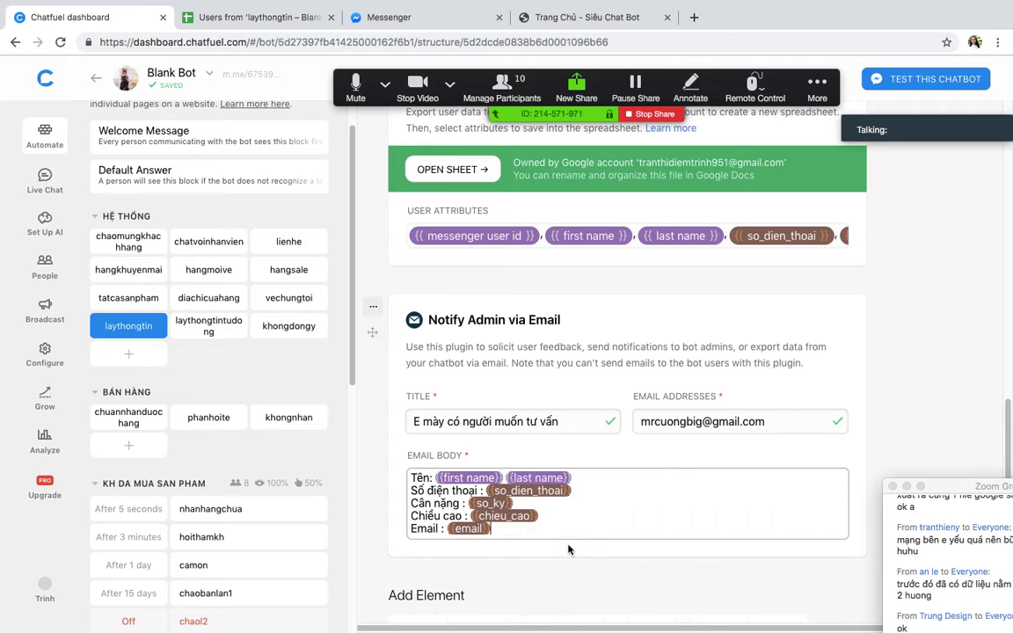
Step: Add a 'Hình ảnh khách hàng' line with the profile pic url attribute, then recheck last name
key("Return")
type("Hi")
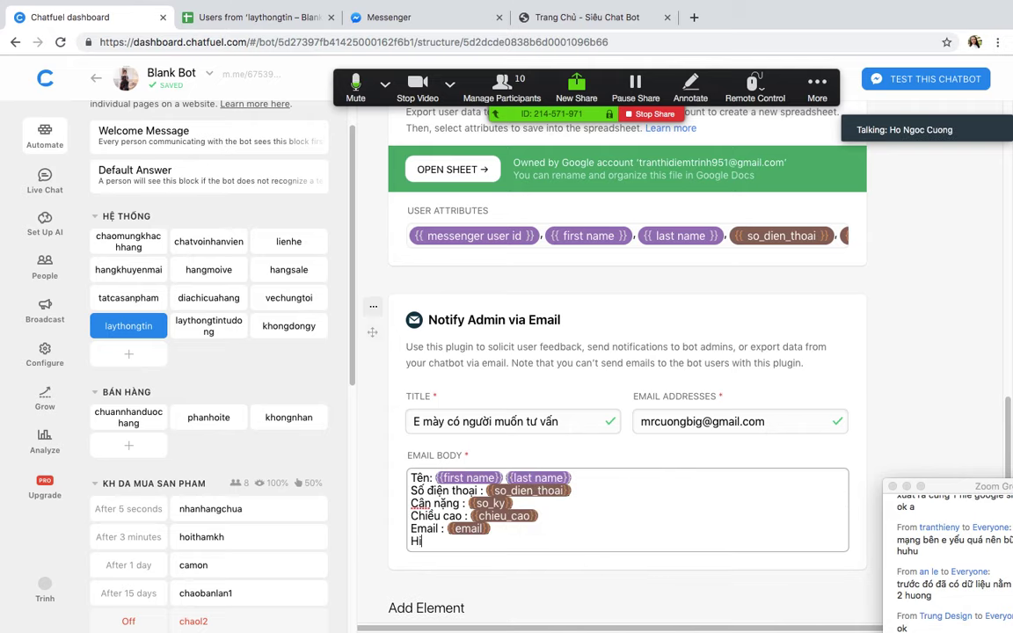
type("nh ảnh kh")
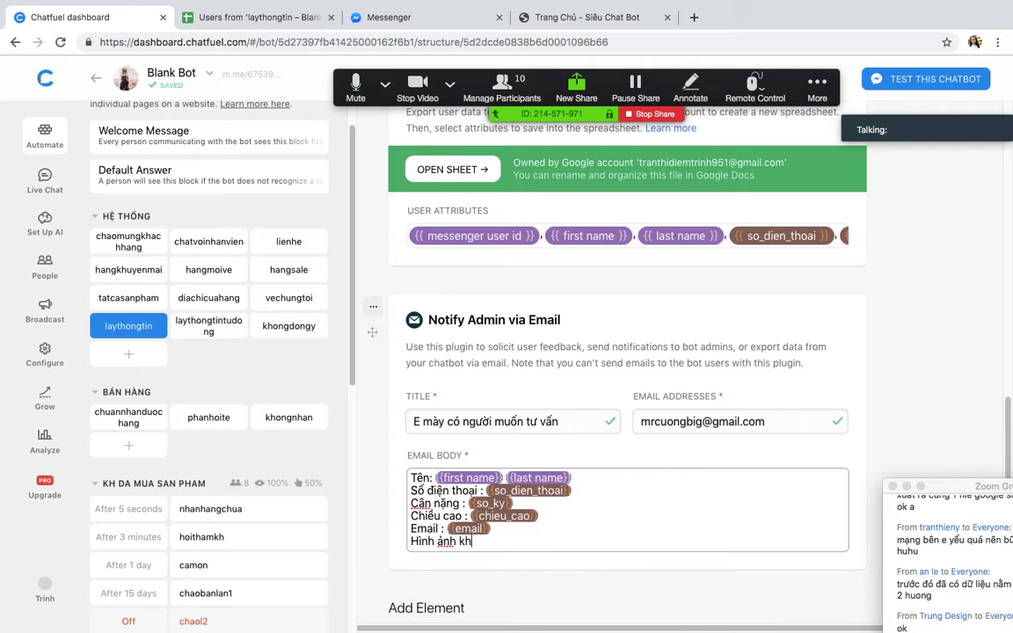
type("ách hang : ")
type("Ư")
type("{pi")
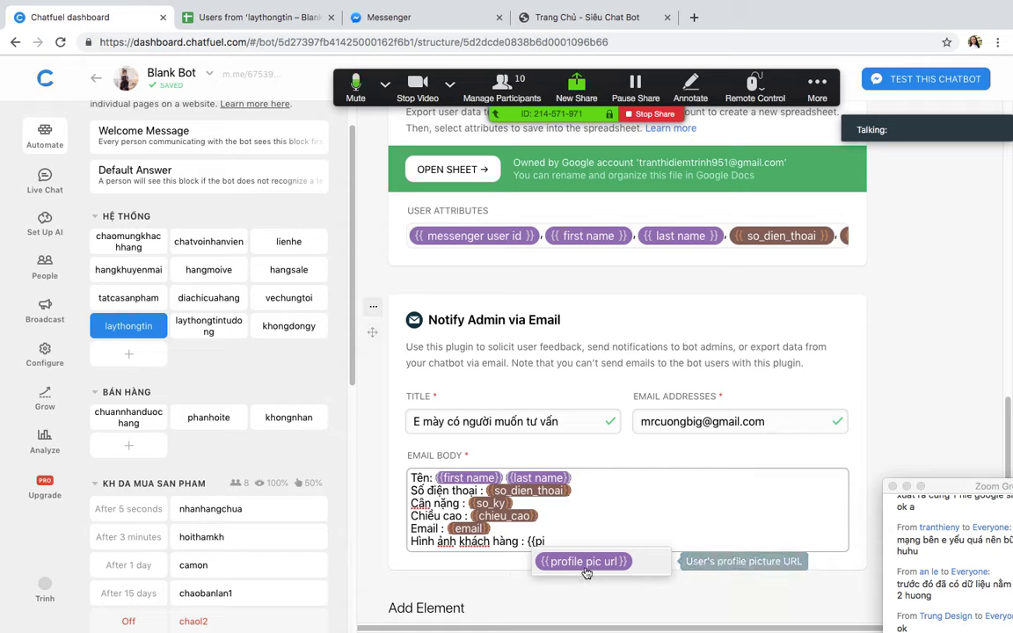
left_click(586, 562)
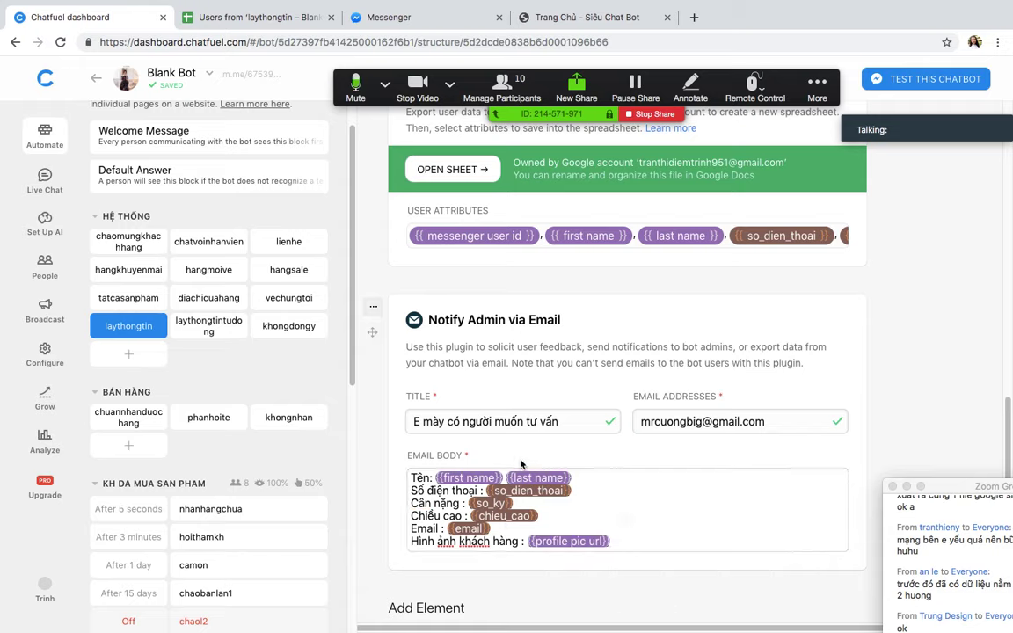
left_click_drag(467, 478, 545, 481)
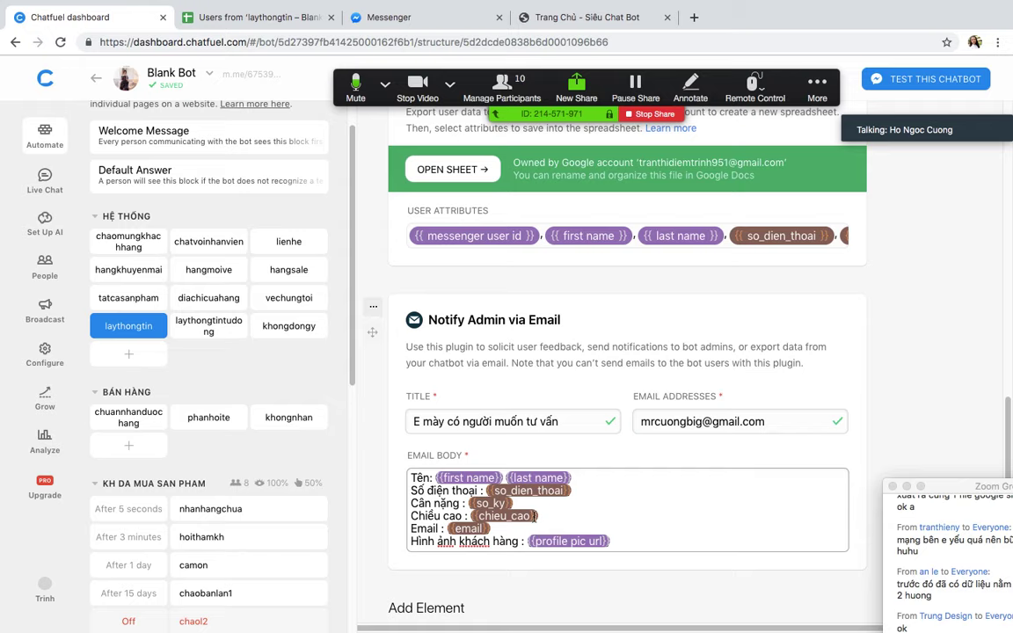
left_click(531, 478)
left_click(735, 475)
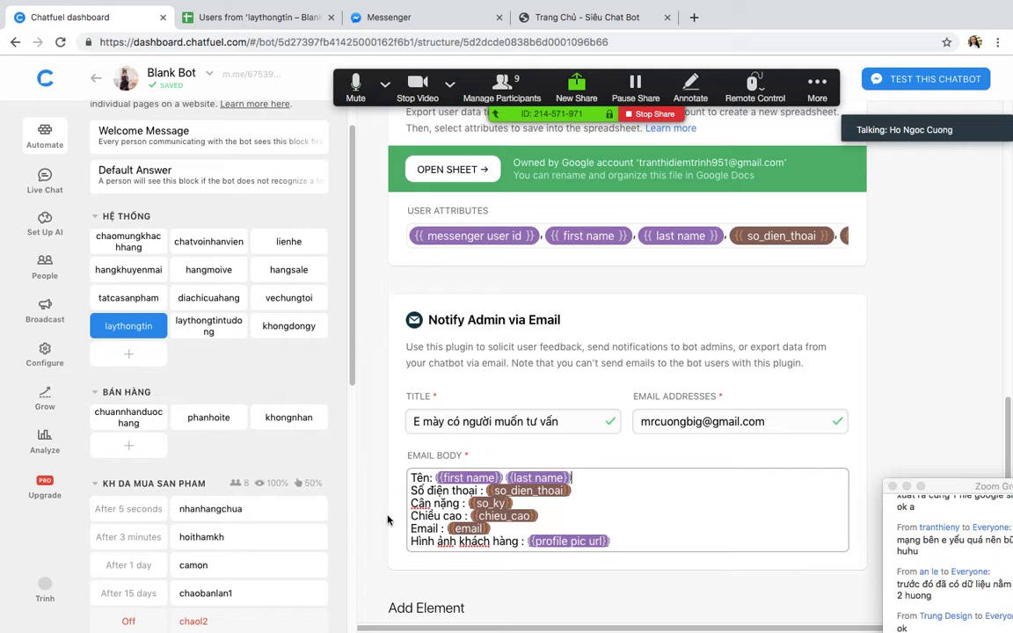
Step: Open the laythongtin block's m.me test link in a new browser tab
scroll(387, 520, "up", 10)
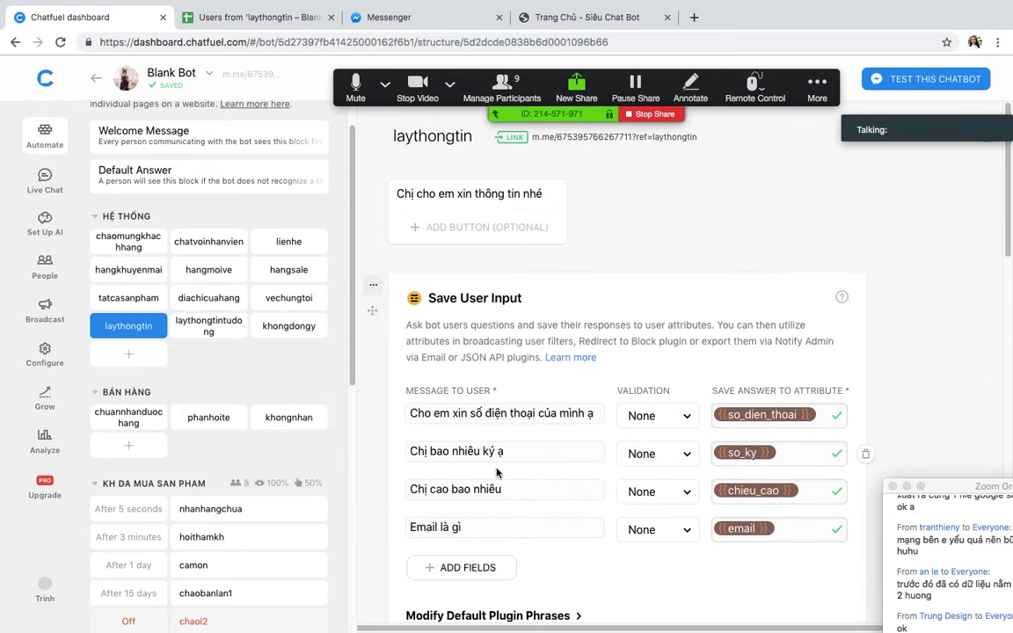
scroll(527, 458, "down", 5)
scroll(543, 440, "up", 1)
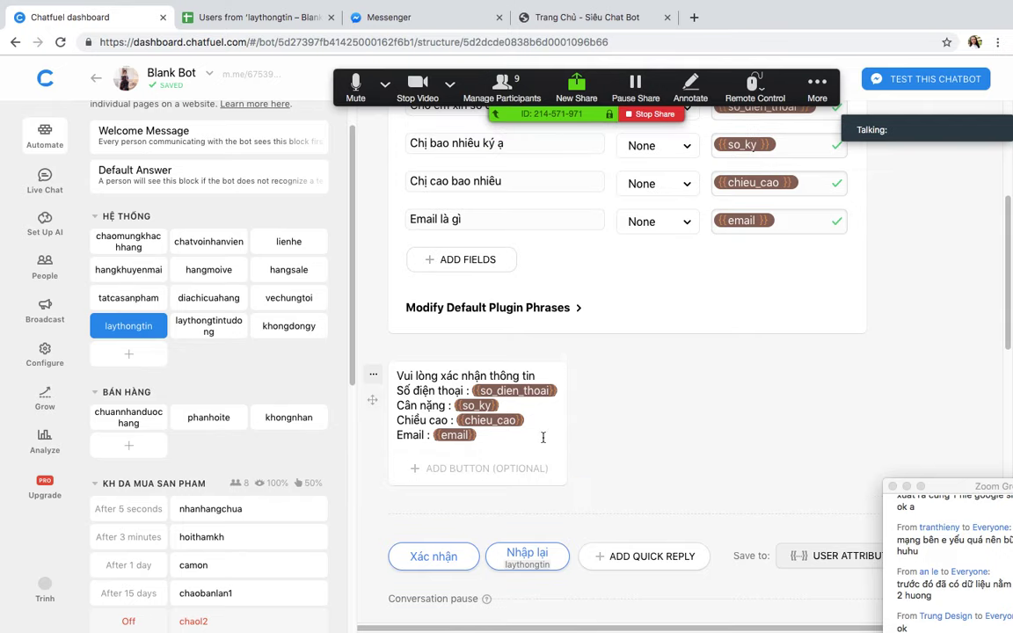
scroll(570, 420, "up", 5)
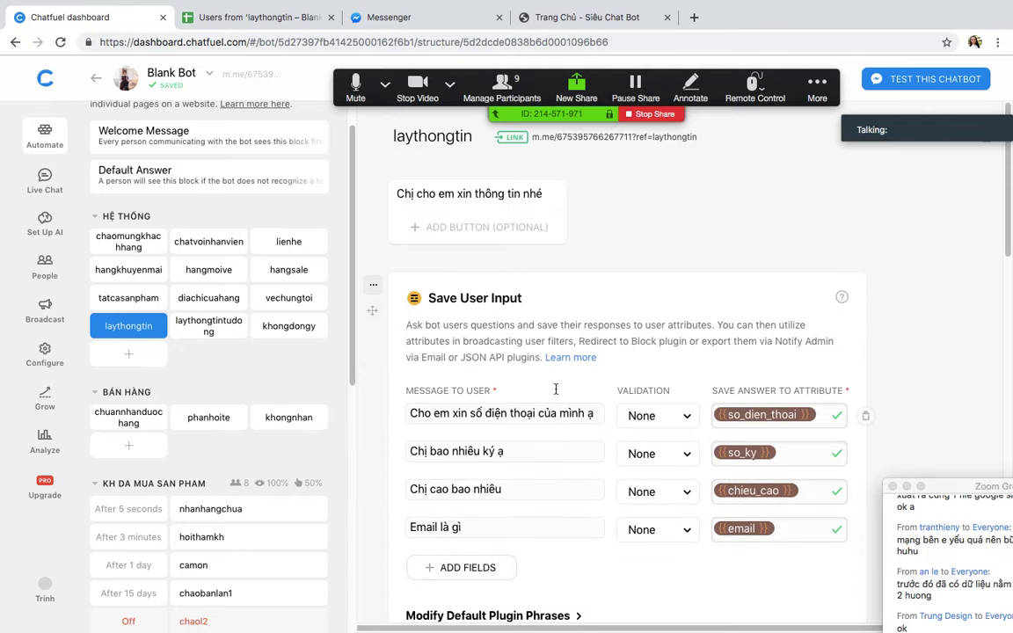
left_click(602, 141)
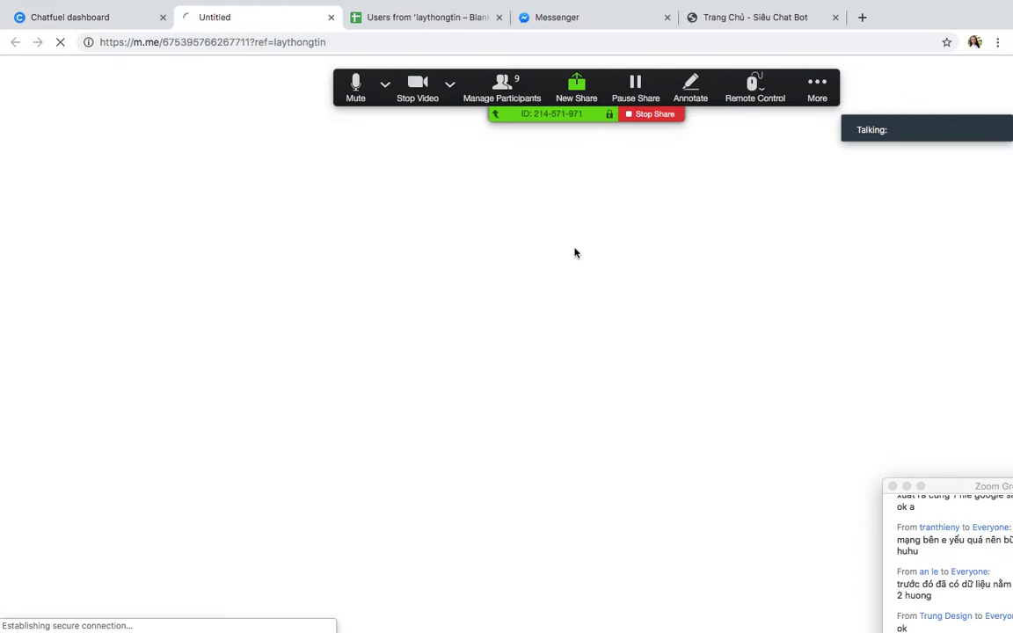
Step: In the Messenger test chat, answer the bot's phone question
left_click(426, 20)
left_click(255, 25)
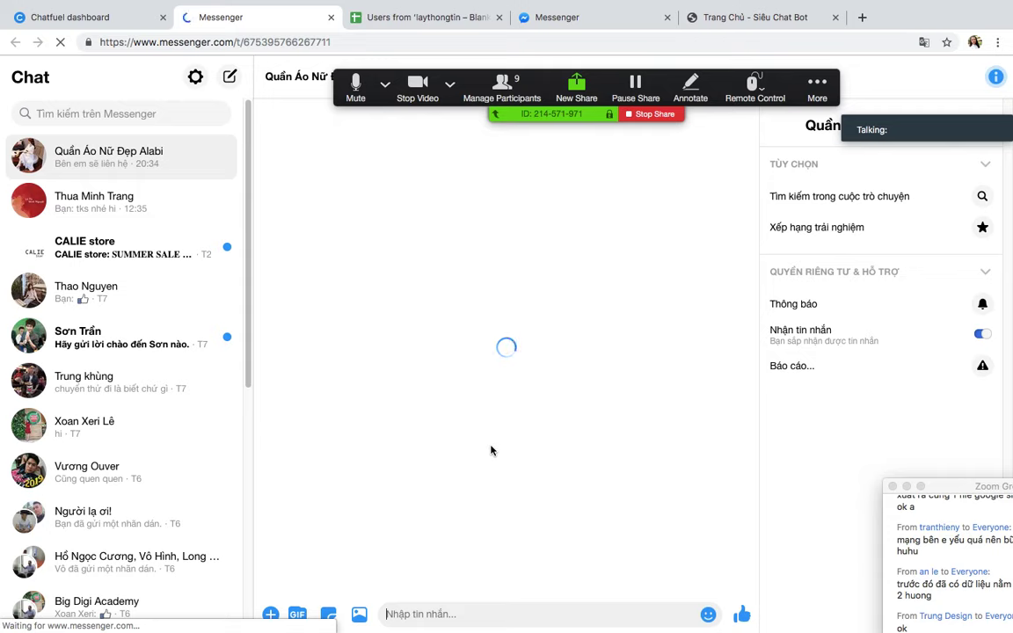
left_click_drag(955, 486, 911, 296)
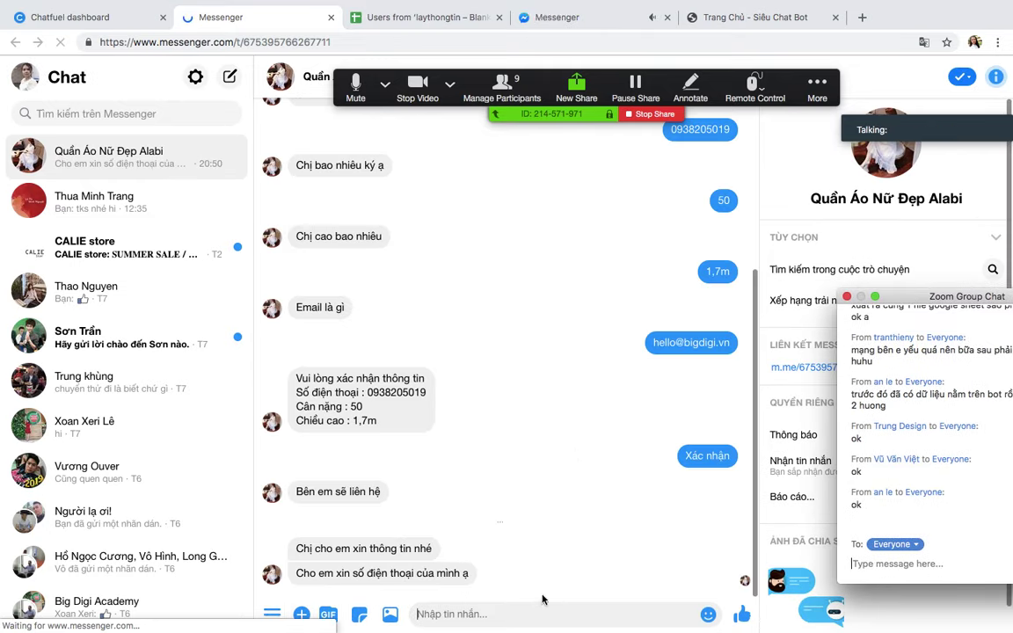
left_click(475, 614)
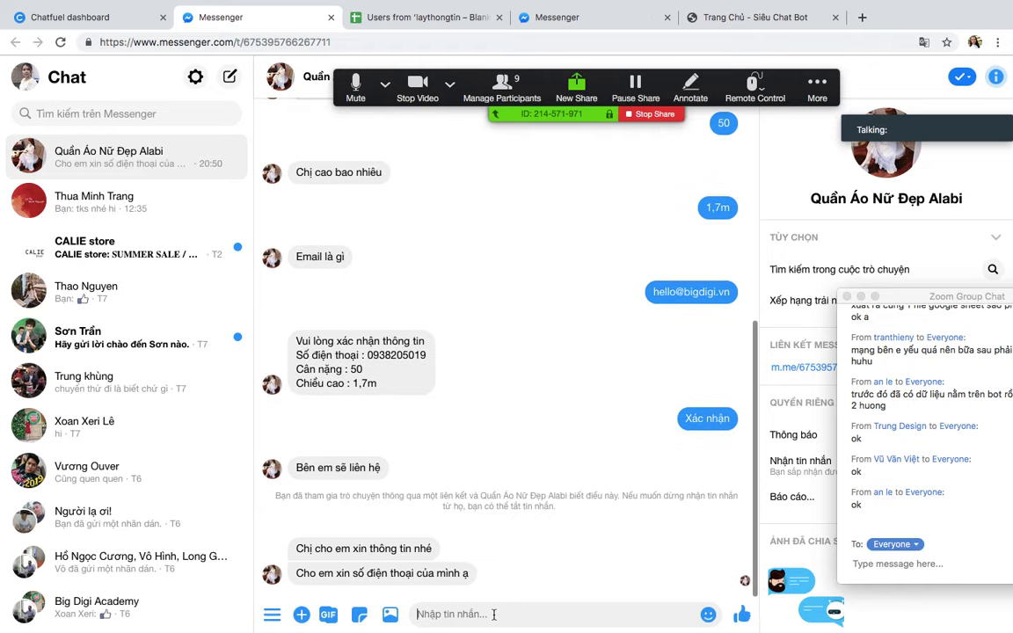
type("hoải")
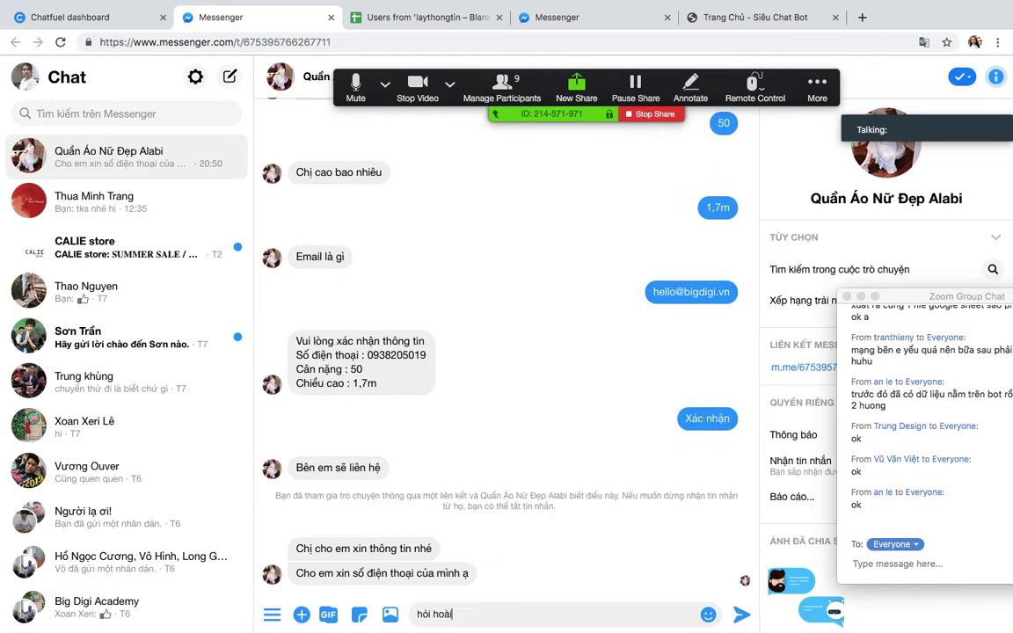
key("Return")
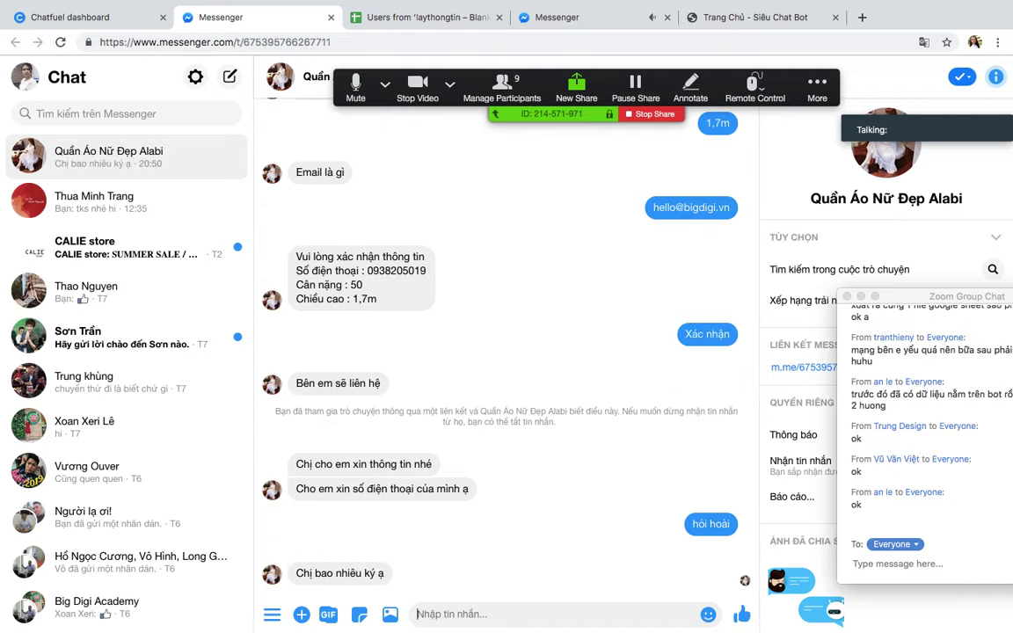
Step: Send weight 60, height '1,7 m nhé' and an e-mail address, then confirm the summary
type("60")
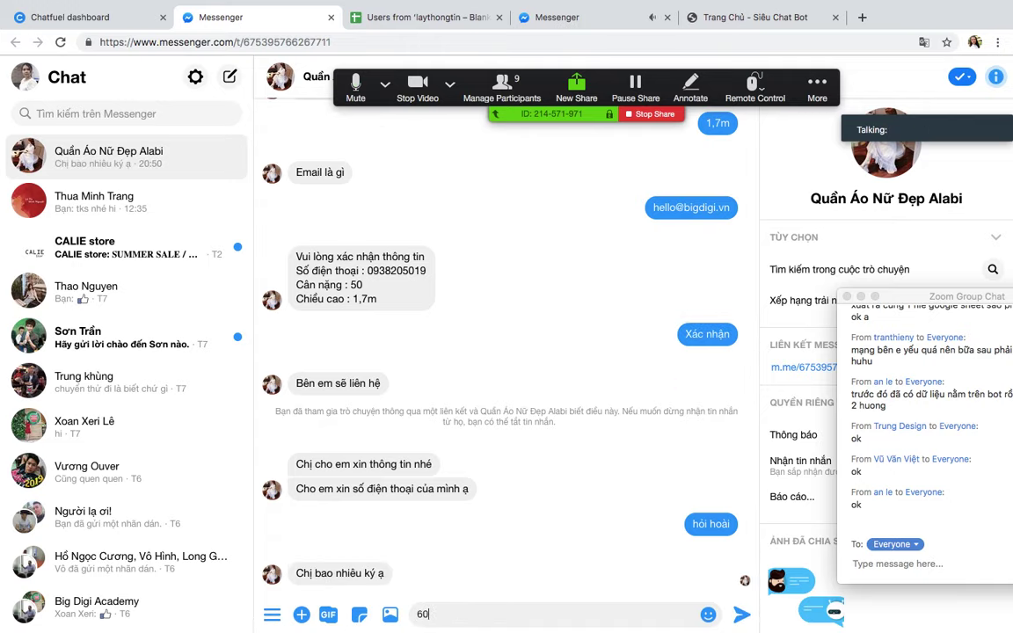
key("Return")
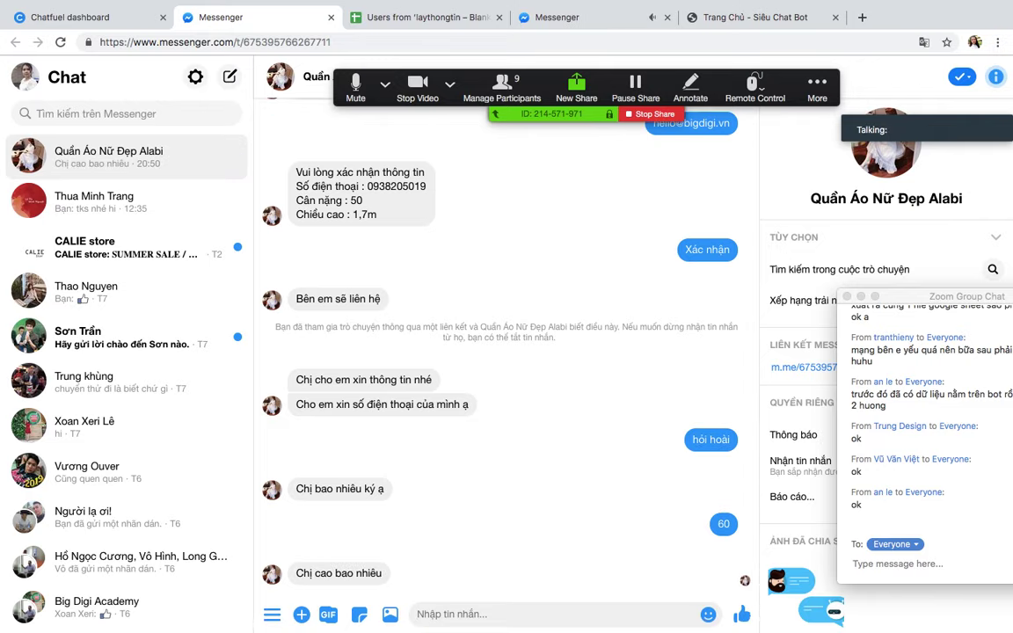
type("1,7 m ")
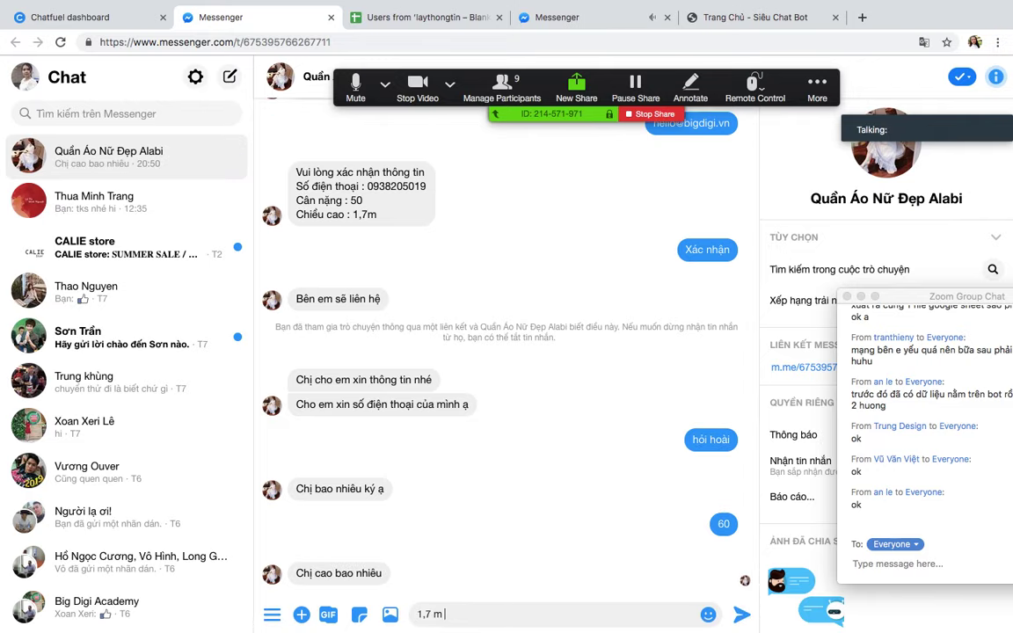
type("nhé")
key("Return")
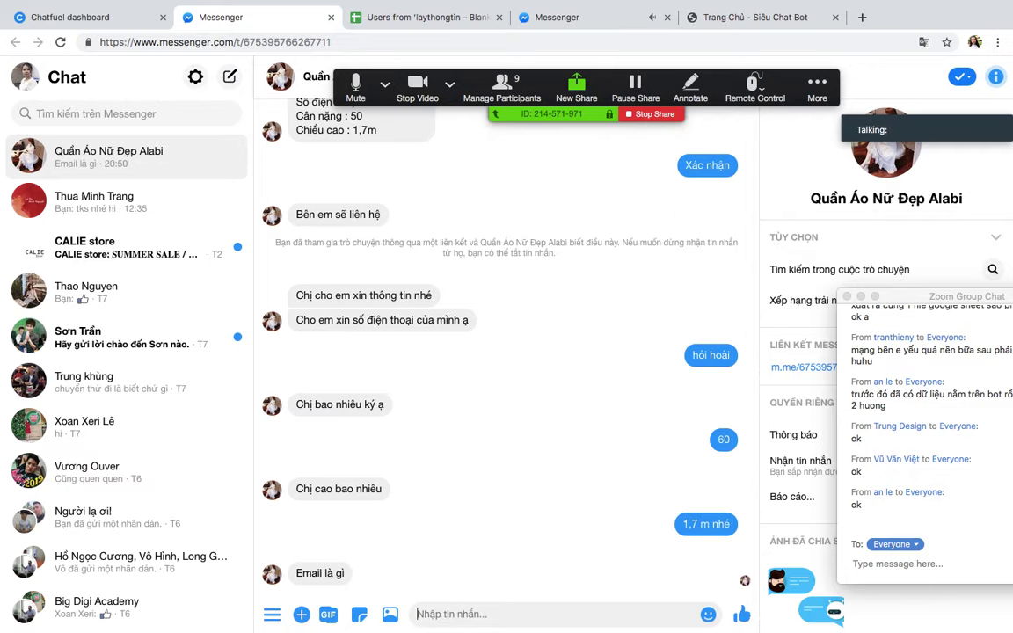
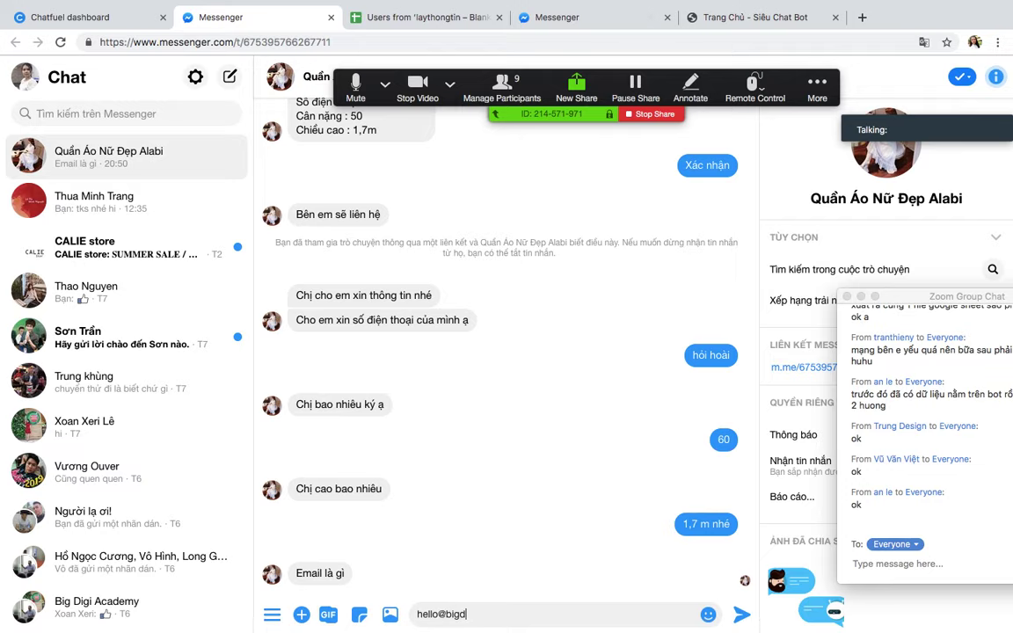
key("Return")
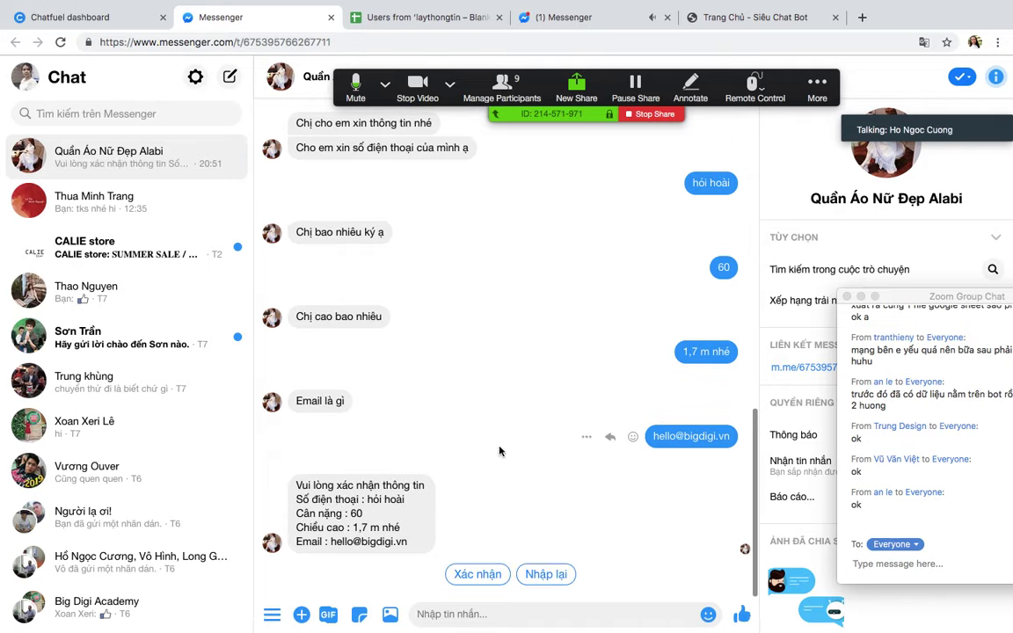
left_click(474, 574)
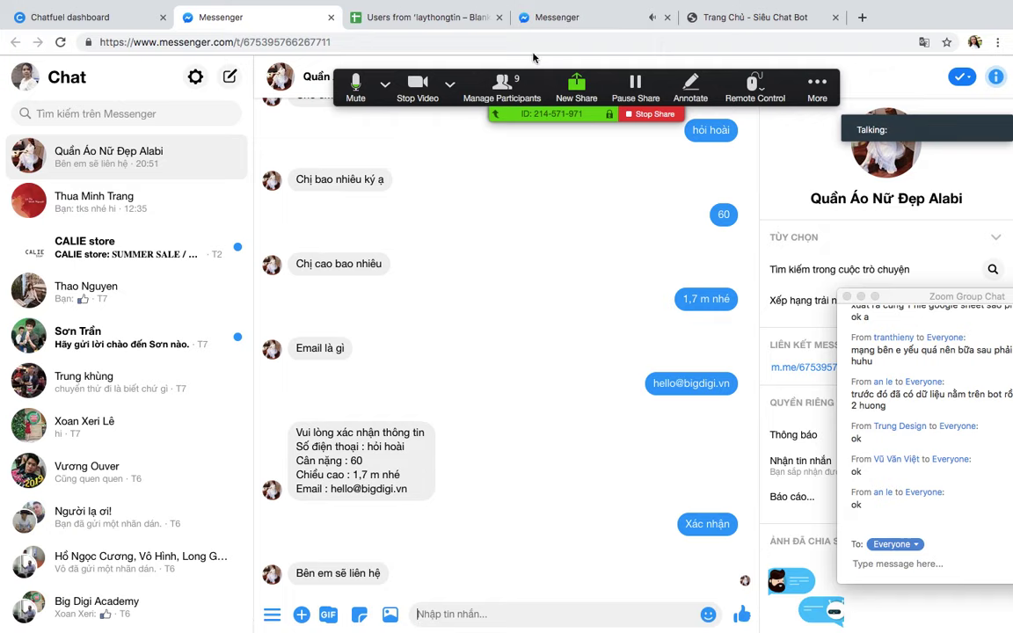
Step: Check the users sheet's new row 3 holding the test answers (60, 1,7 m nhé)
left_click(453, 19)
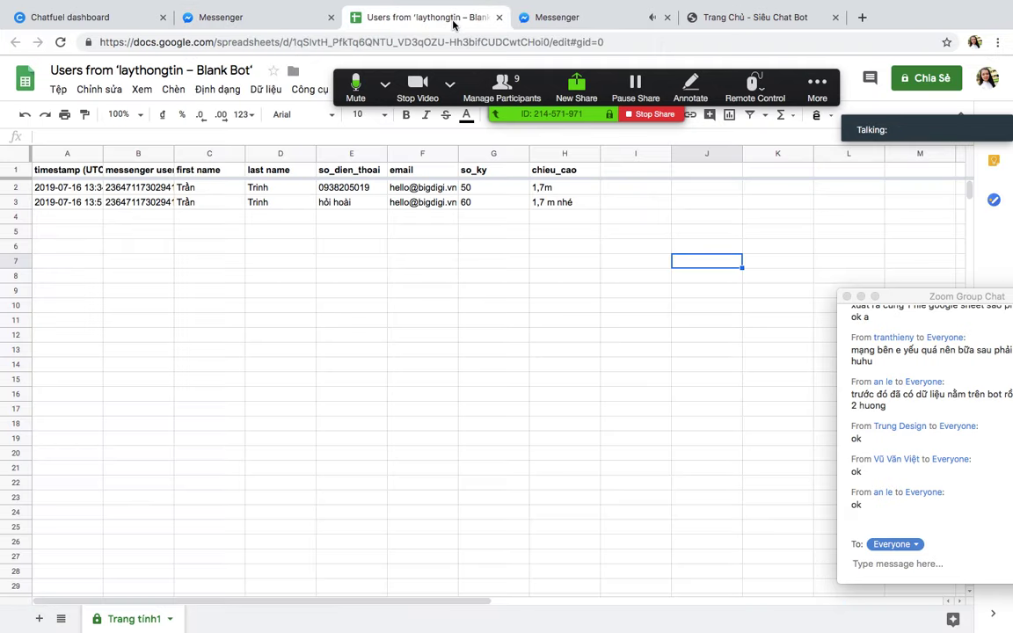
left_click(312, 205)
left_click_drag(211, 203, 625, 203)
left_click(431, 234)
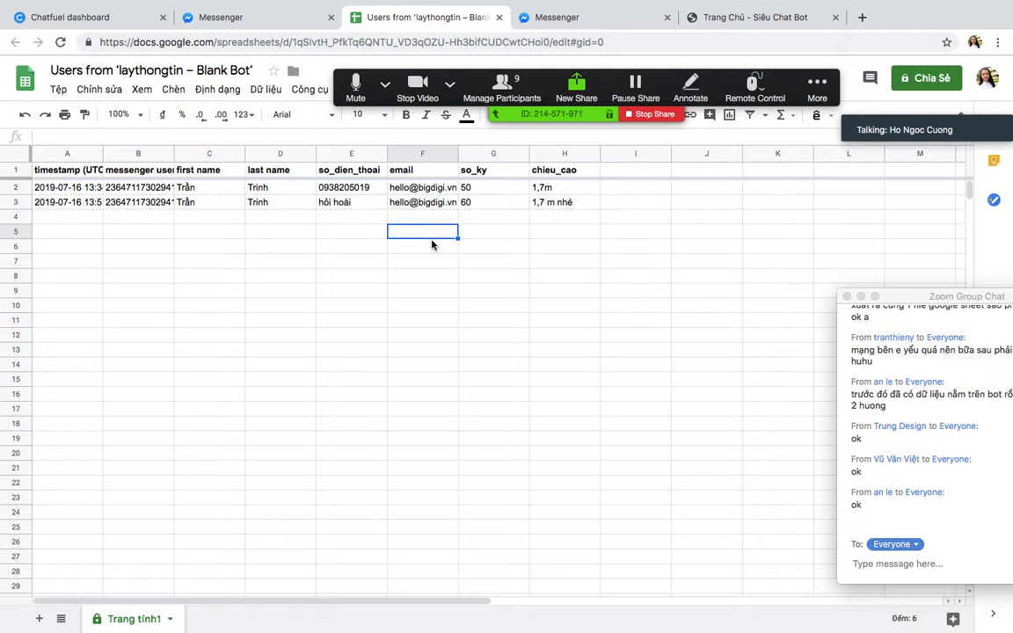
left_click_drag(216, 205, 602, 210)
left_click(566, 247)
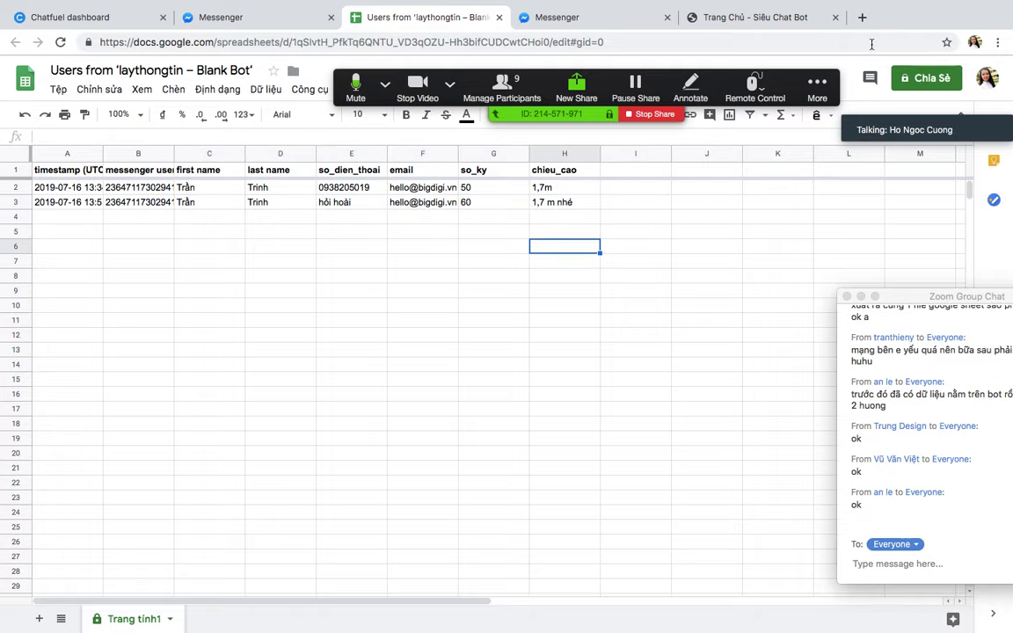
Step: Review the Messenger chat and the Chatfuel Notify Admin block
key("ctrl+Up")
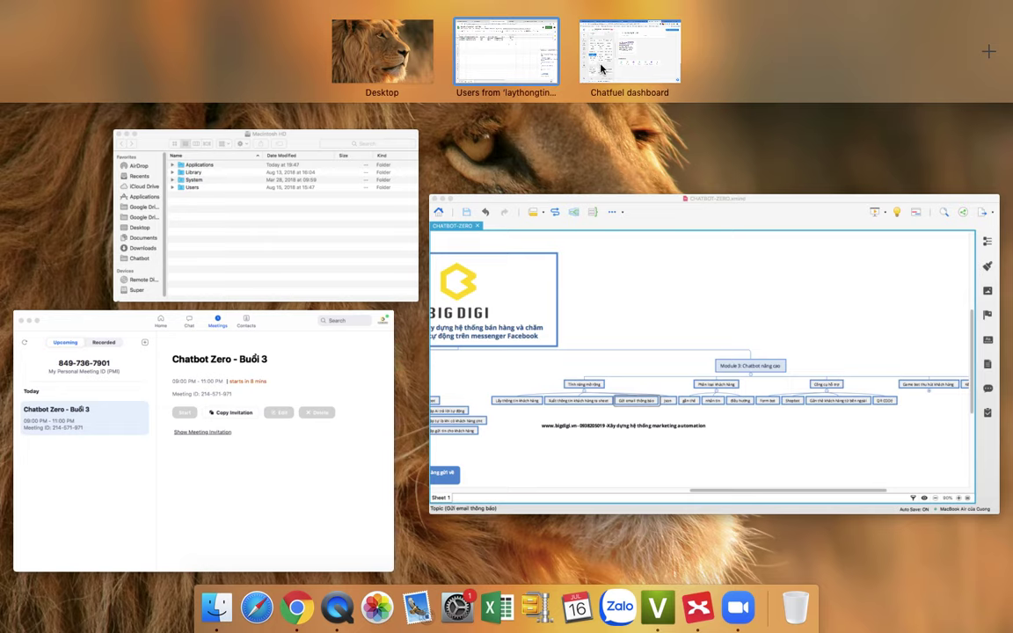
left_click(465, 52)
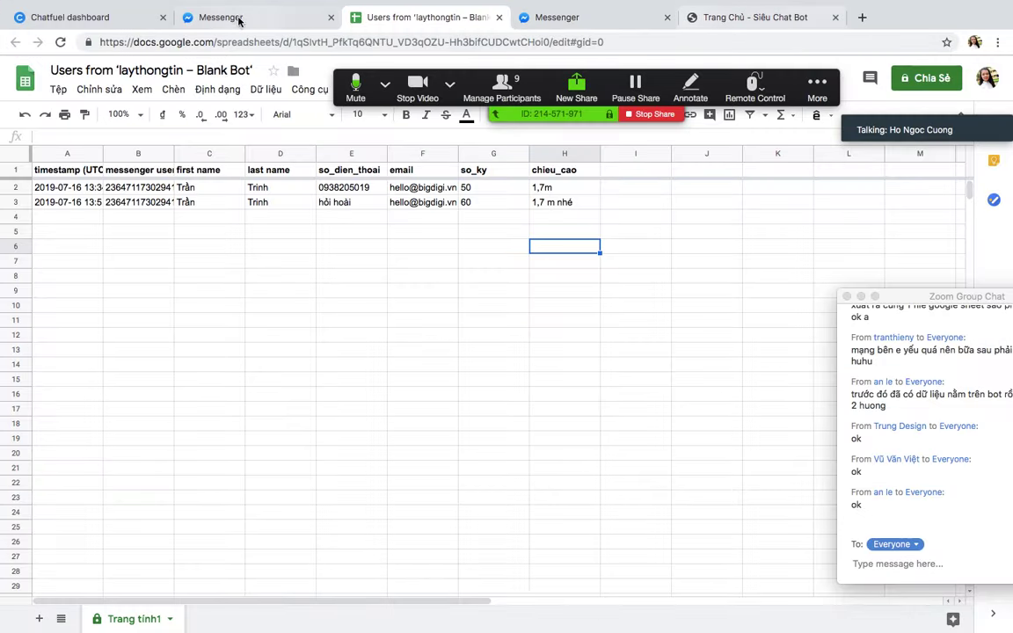
left_click(240, 17)
left_click(110, 17)
scroll(640, 344, "down", 5)
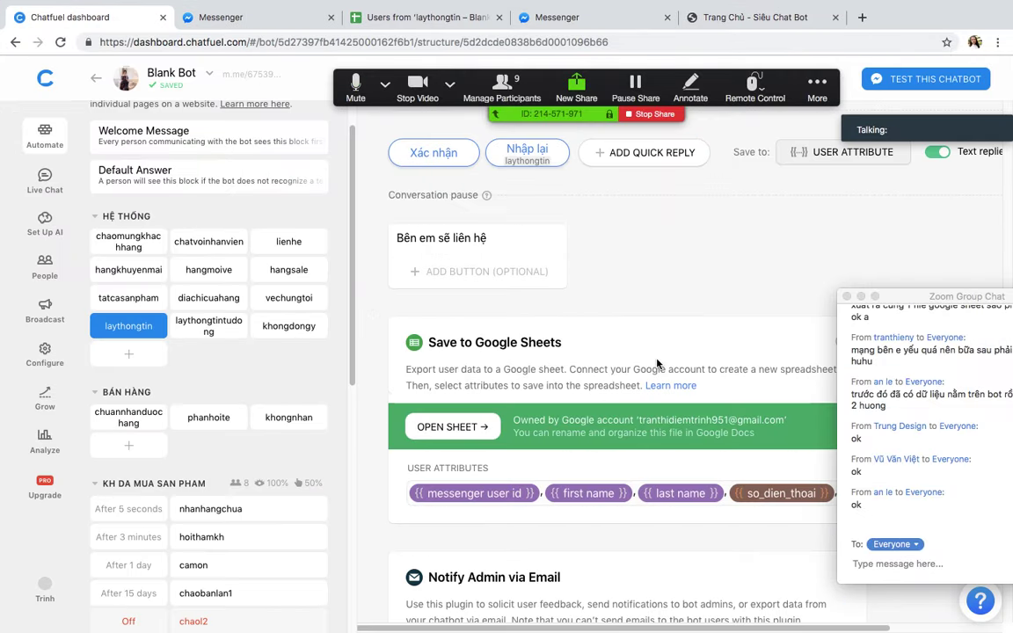
scroll(657, 363, "down", 5)
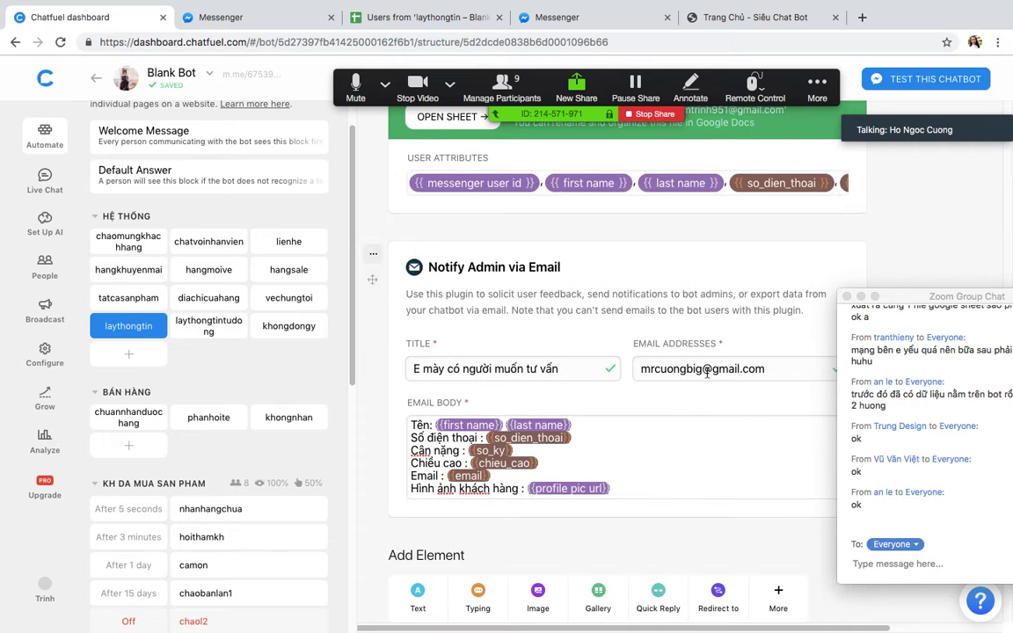
Step: Show the Gmail inbox to look for the admin notification
key("ctrl+Up")
left_click(564, 134)
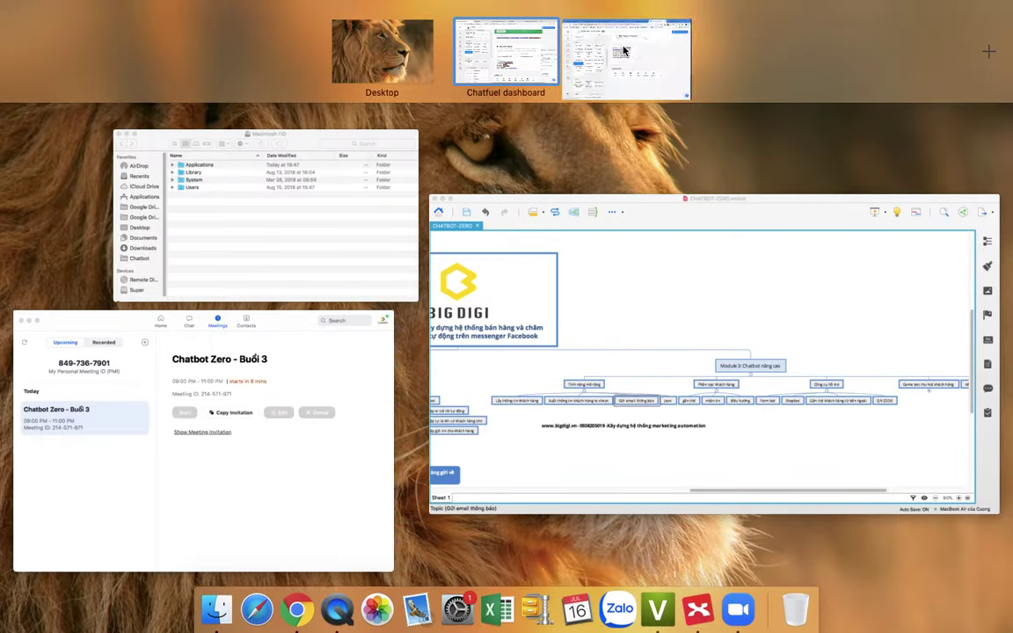
left_click(93, 16)
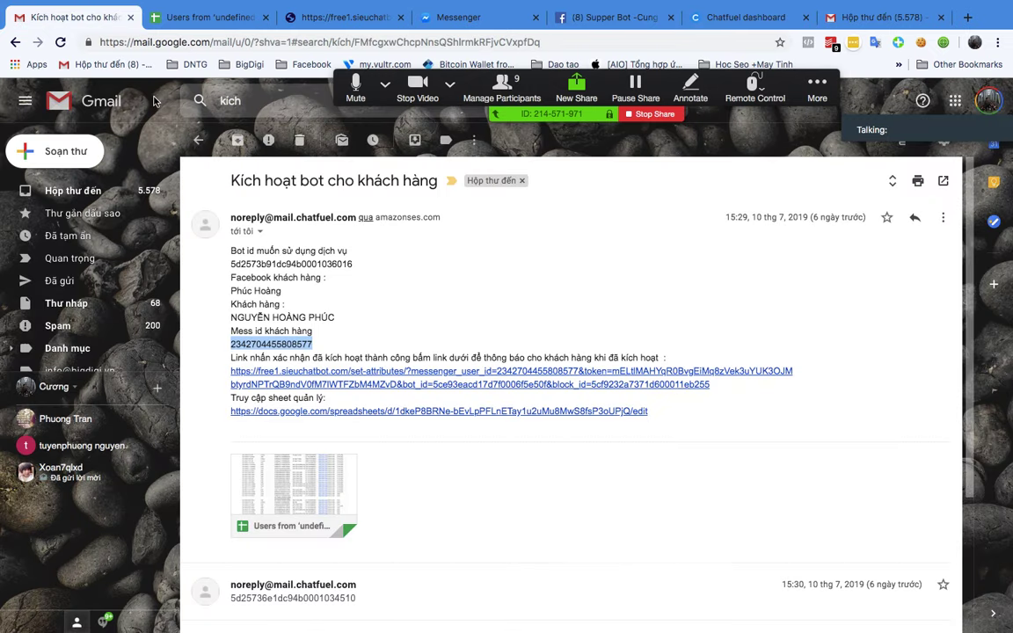
left_click(72, 190)
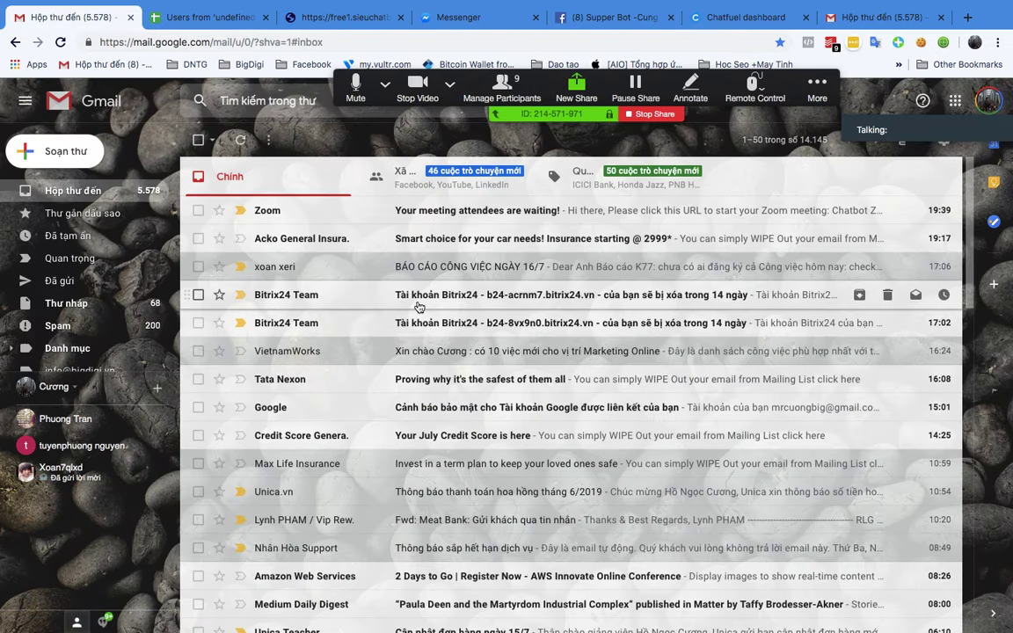
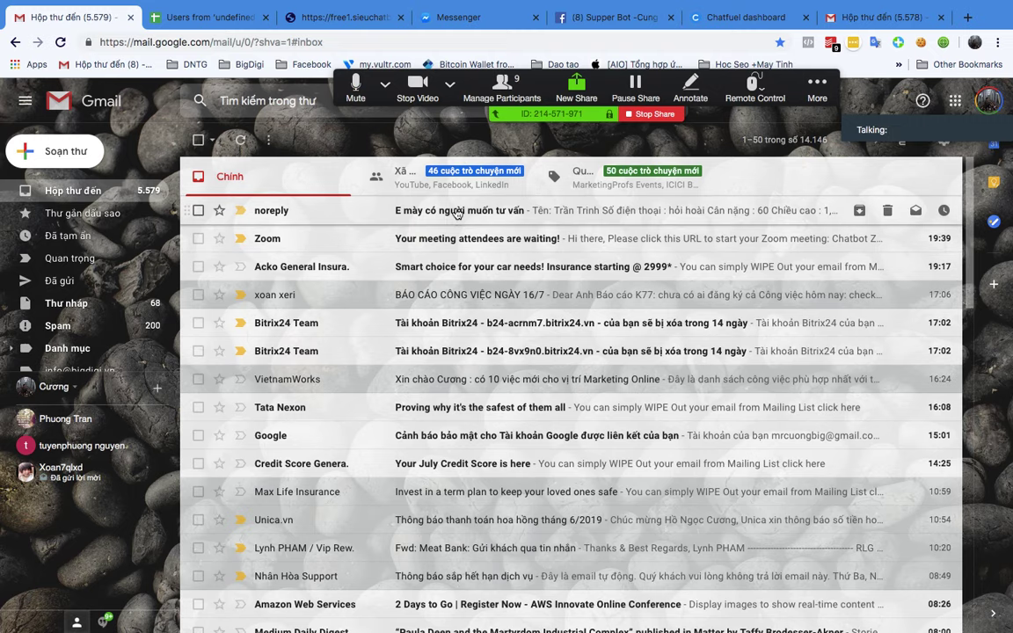
Step: Open the customer inquiry email, then download and view the profile photo download.jpeg
left_click(411, 210)
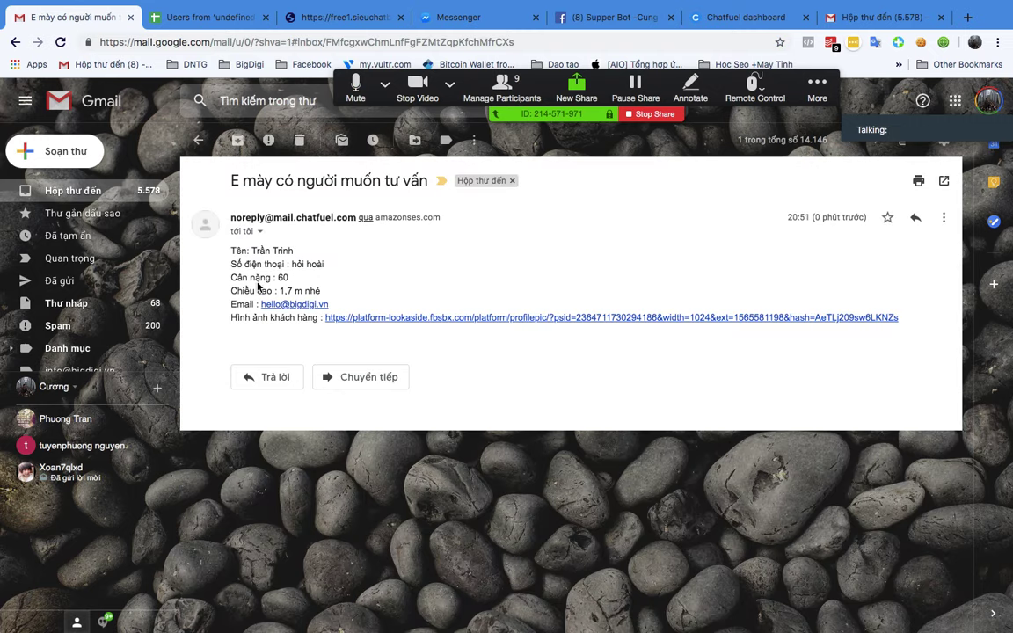
left_click(410, 321)
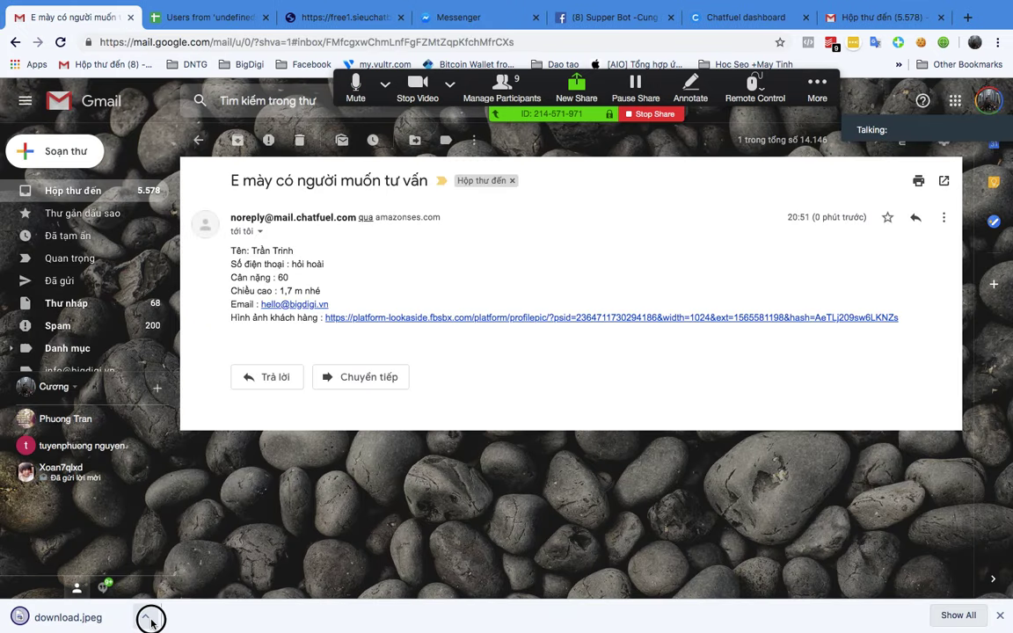
left_click(144, 617)
left_click(177, 562)
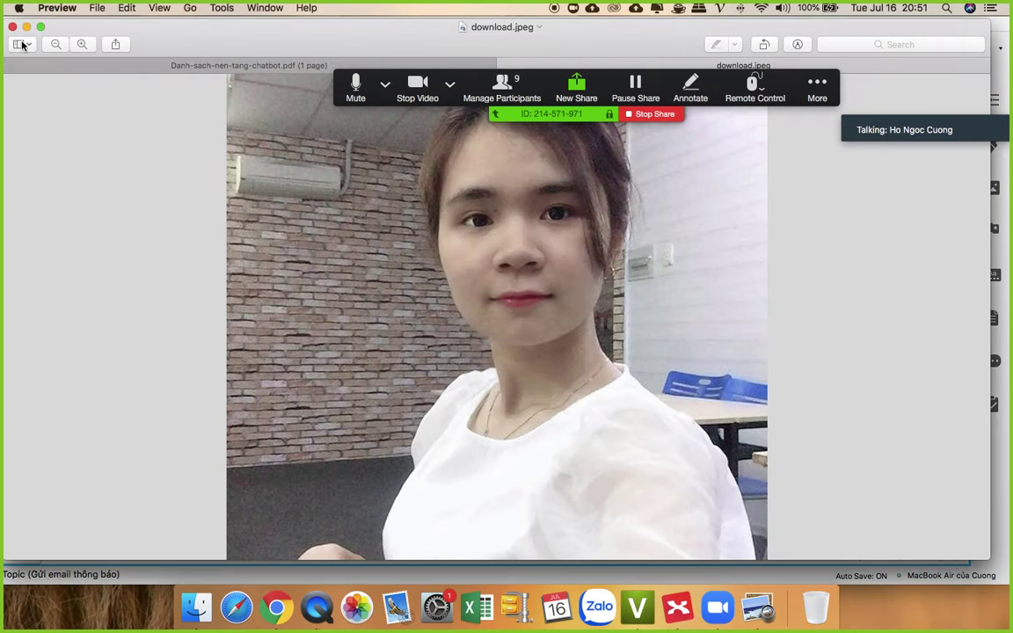
left_click(13, 28)
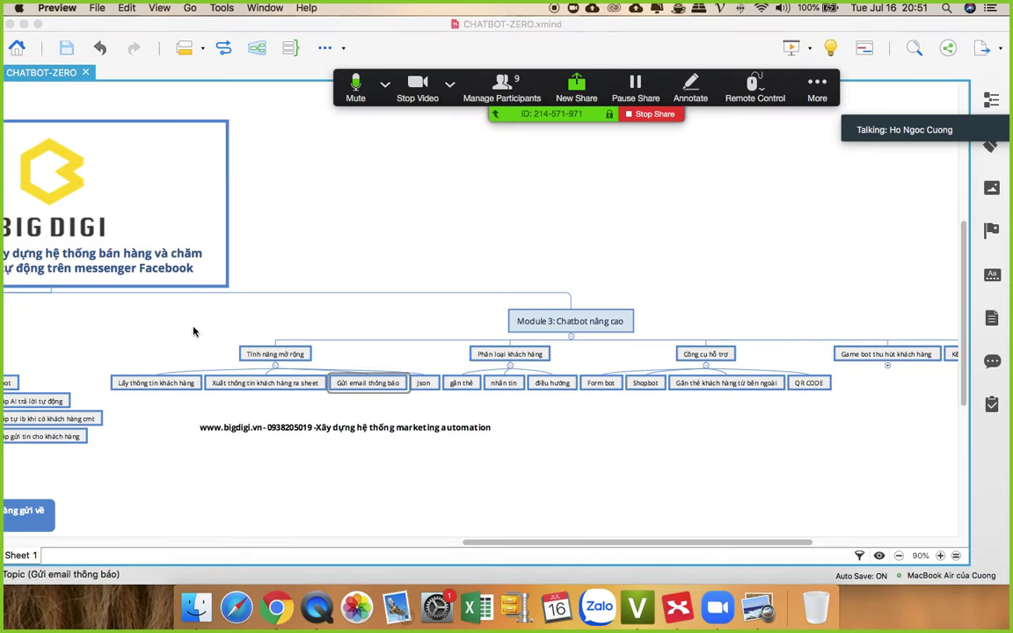
left_click(199, 599)
left_click(295, 600)
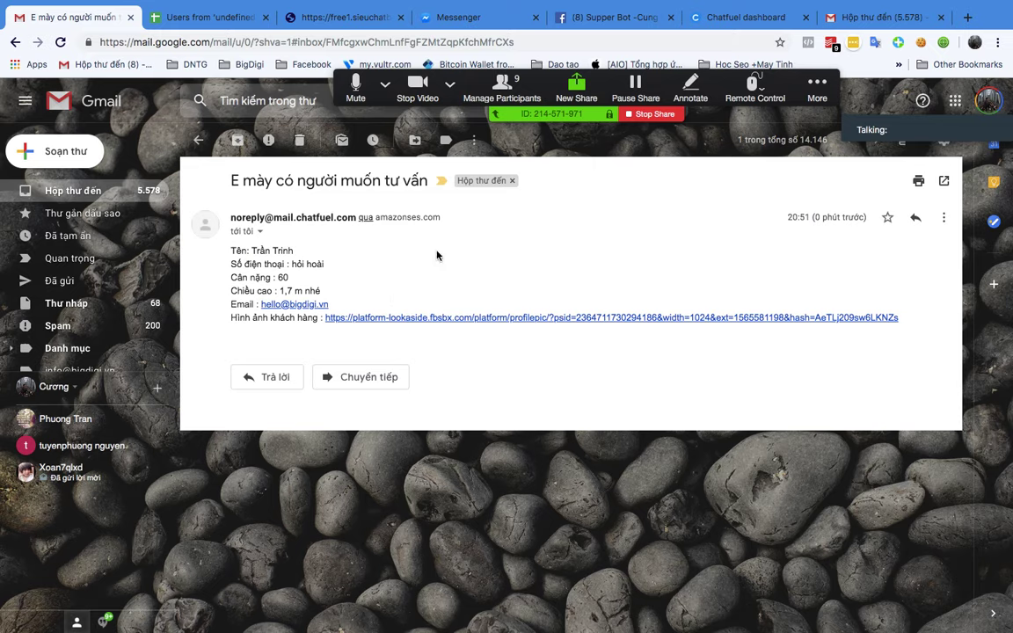
Step: Select and review the customer details in the email, then show Mission Control
left_click_drag(231, 253, 352, 267)
left_click(289, 275)
left_click_drag(235, 253, 290, 279)
left_click(303, 290)
left_click_drag(233, 252, 355, 289)
left_click(352, 290)
key("ctrl+Up")
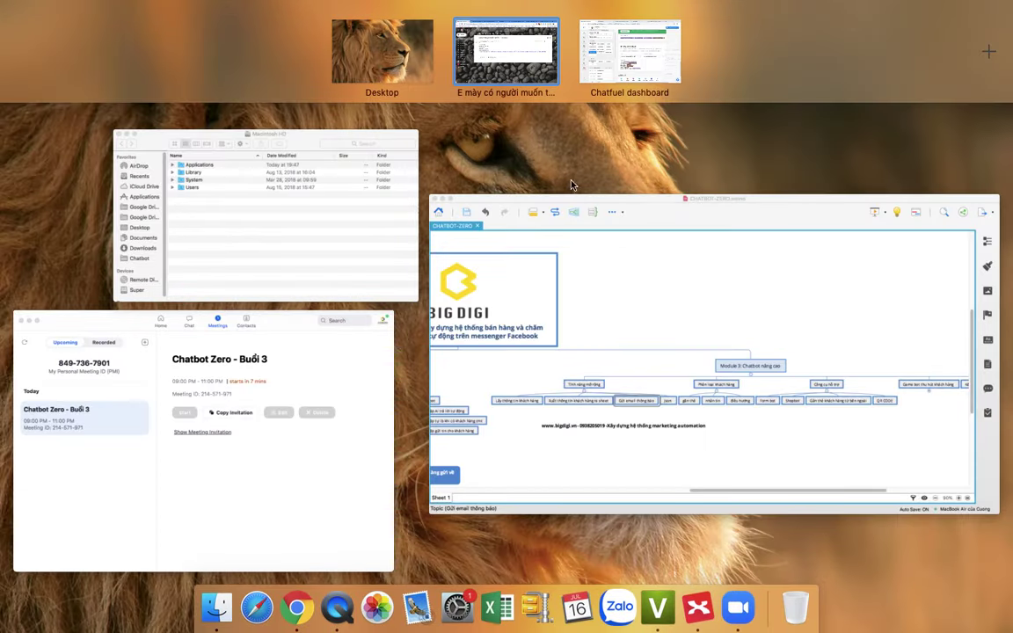
Step: Add the line 'Khách hàng đặt hàng trên page' to the end of the admin email body
left_click(653, 79)
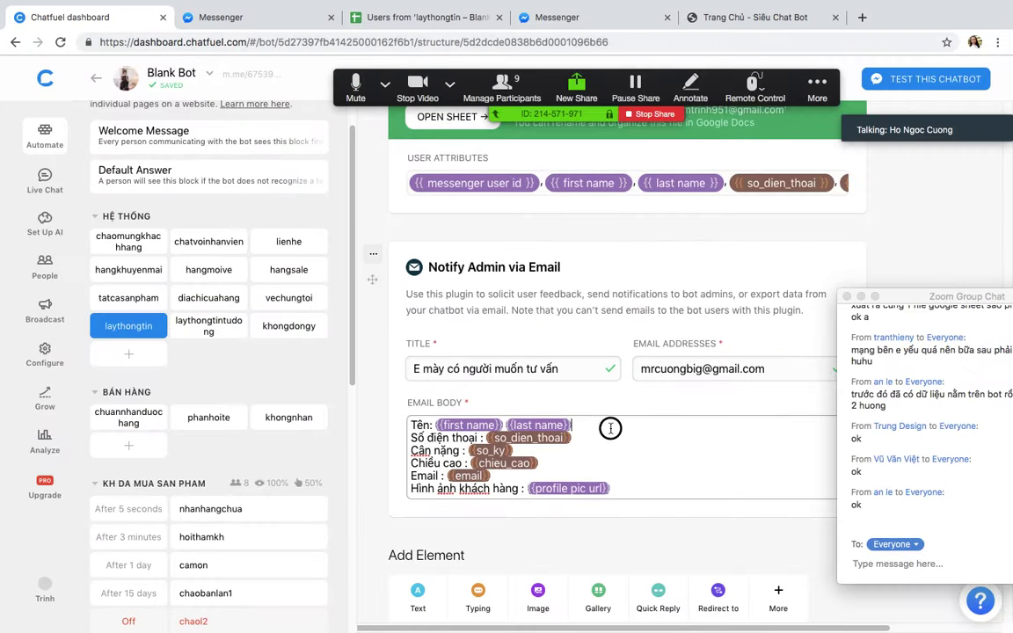
left_click(621, 472)
key("Return")
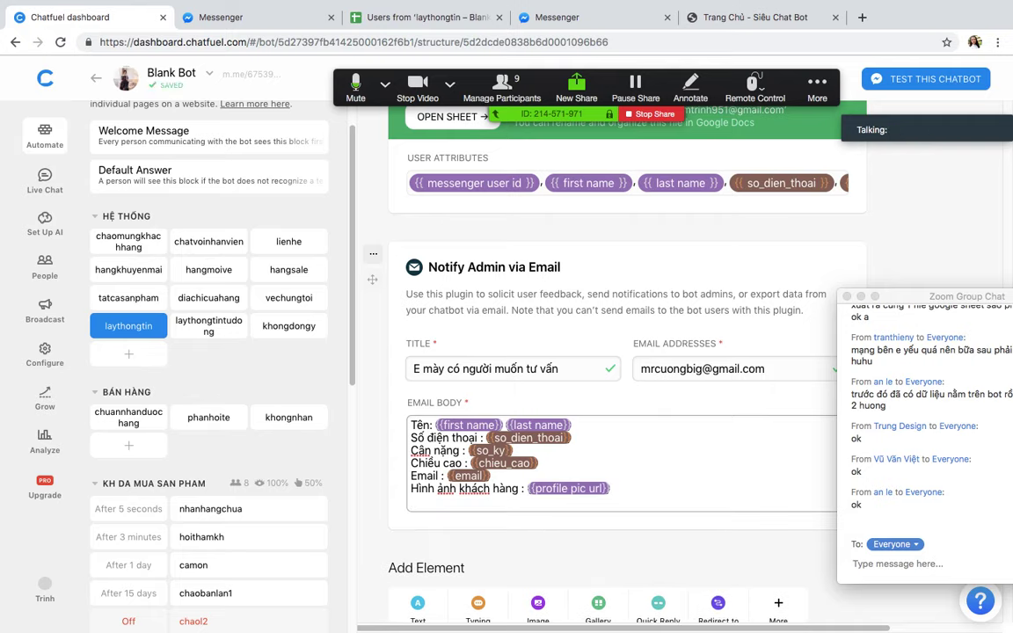
type("K")
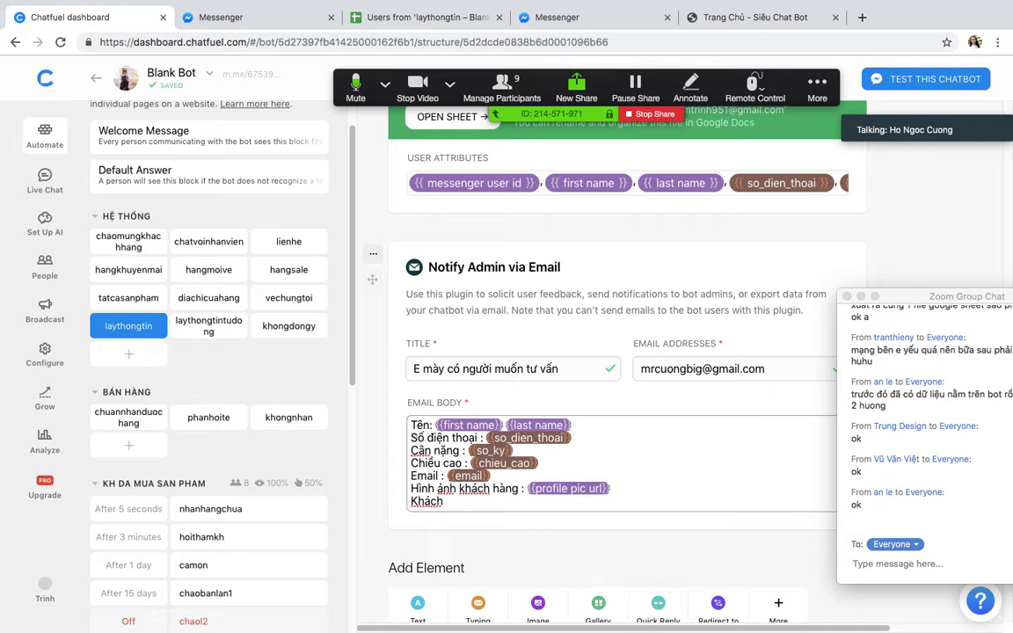
type("hách")
type(" ha")
type("ng đặt hàng trên ")
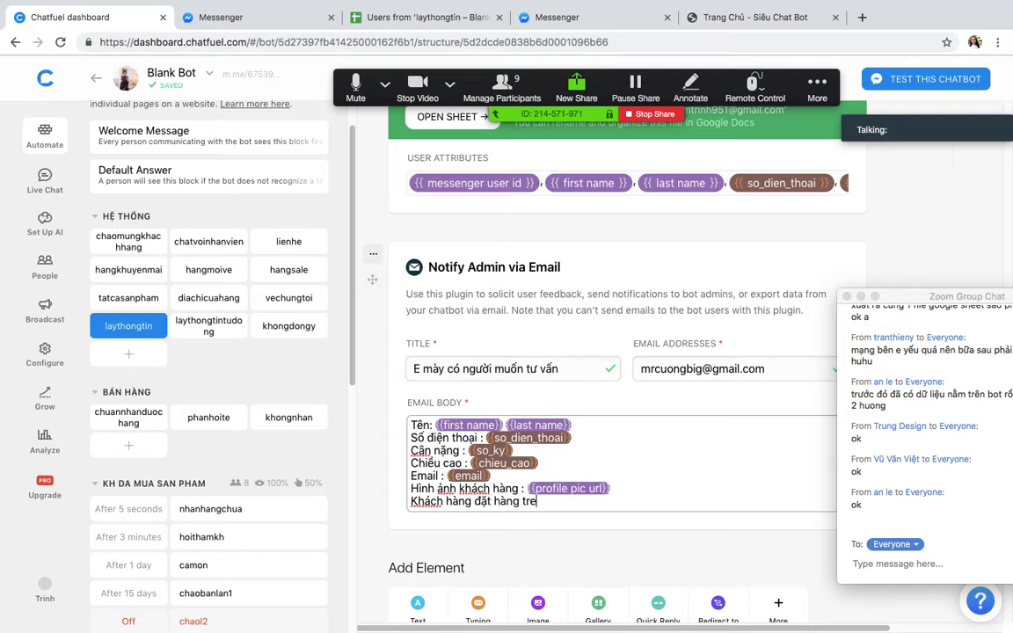
type("page")
key("Return")
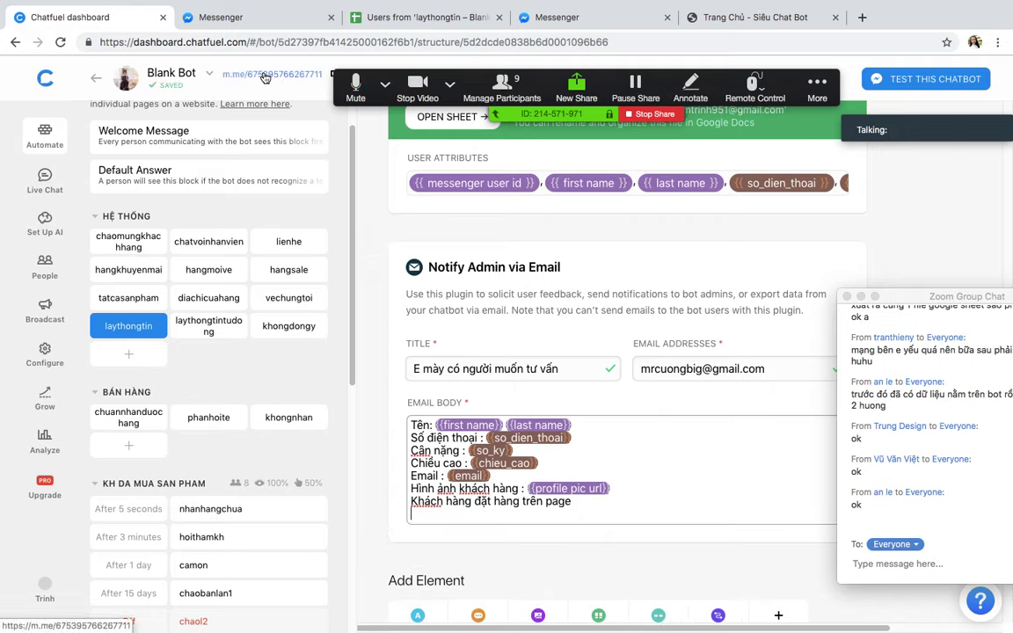
Step: Paste the bot's m.me page link on a new line below it
right_click(261, 74)
left_click(299, 154)
left_click(589, 499)
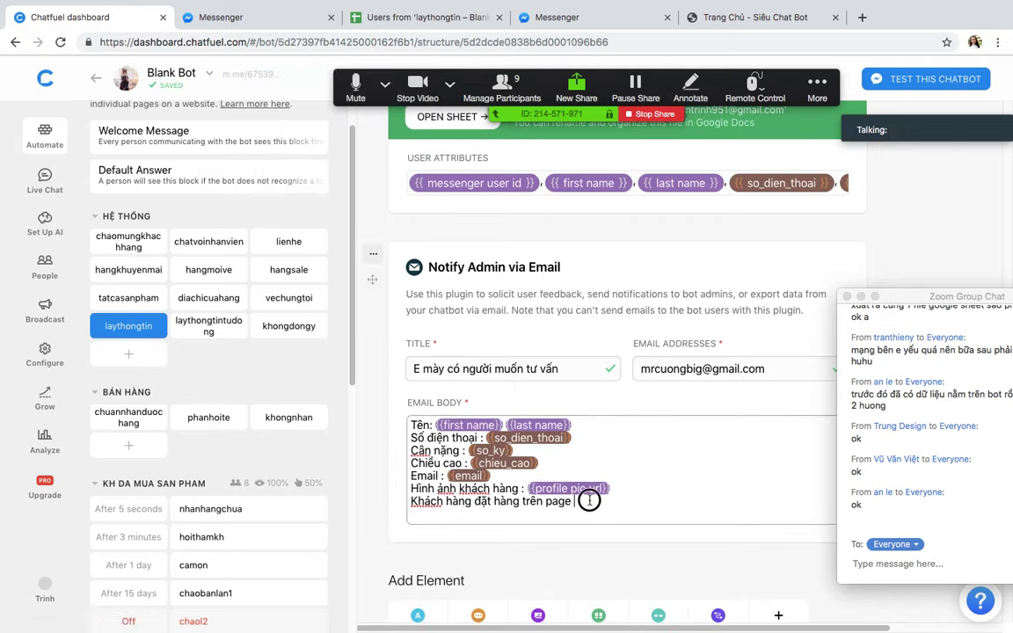
key("Return")
key("ctrl+v")
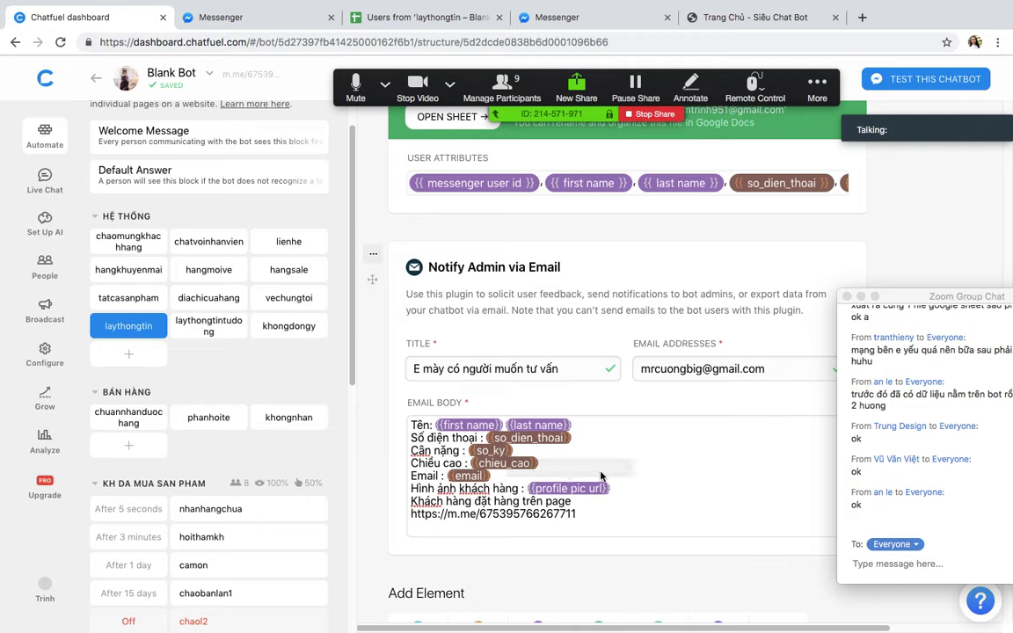
scroll(620, 444, "up", 1)
scroll(633, 408, "up", 1)
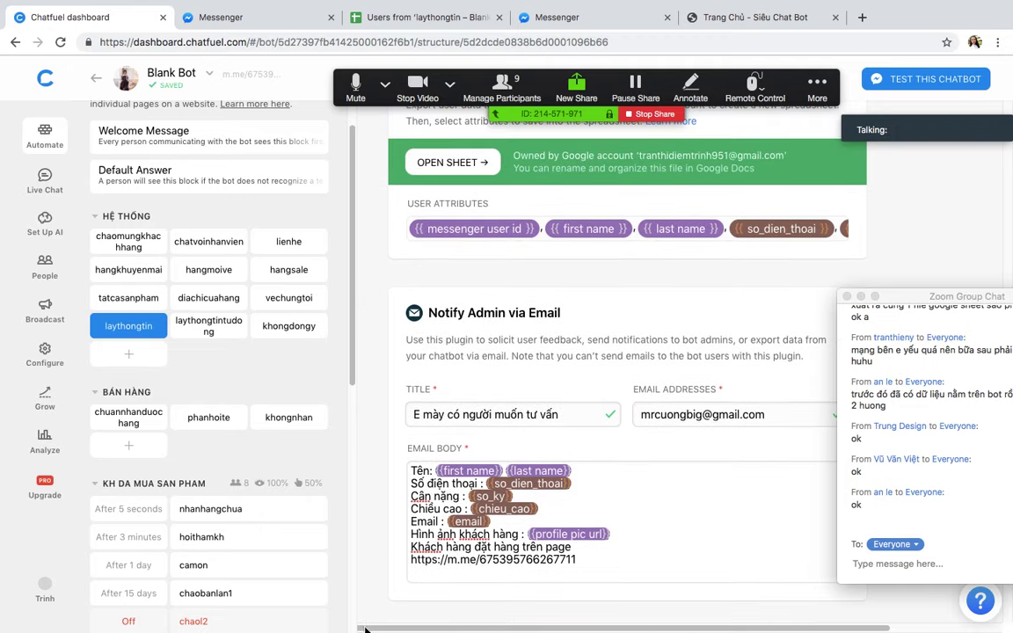
mouse_move(259, 596)
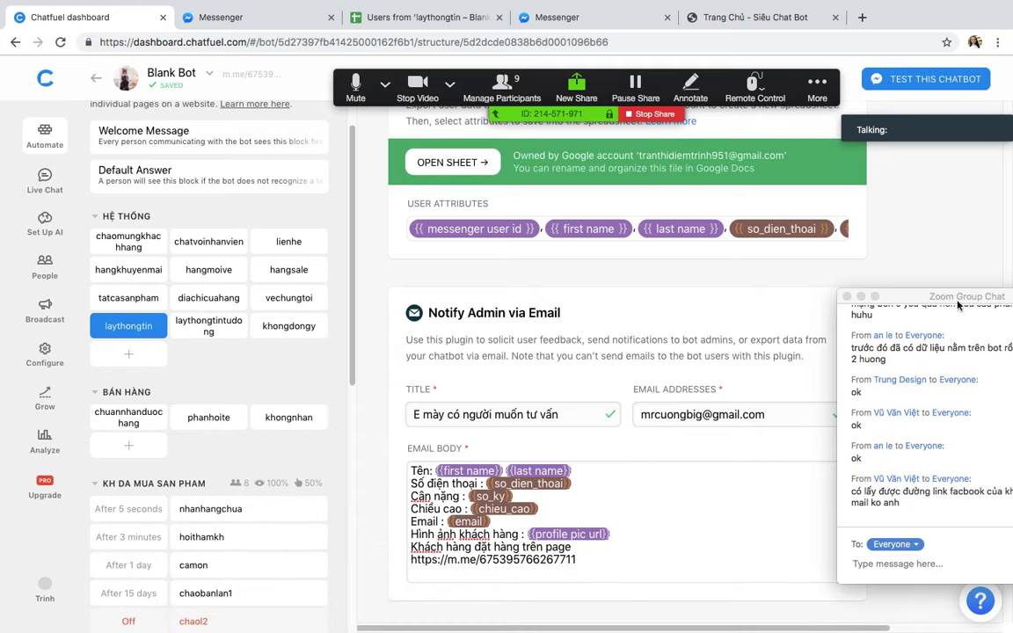
left_click_drag(939, 300, 885, 280)
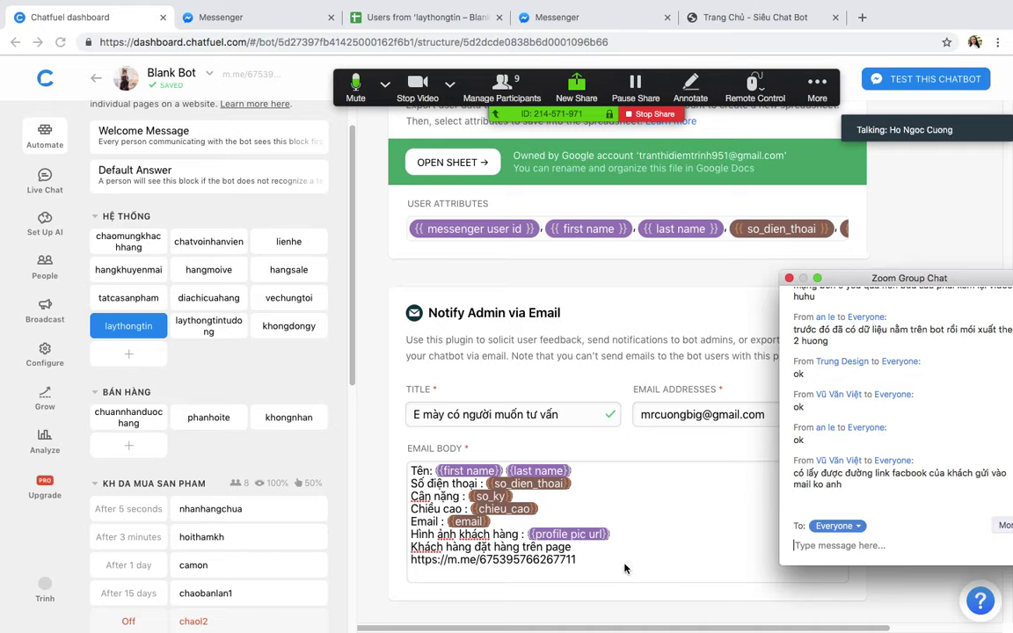
left_click_drag(853, 282, 857, 280)
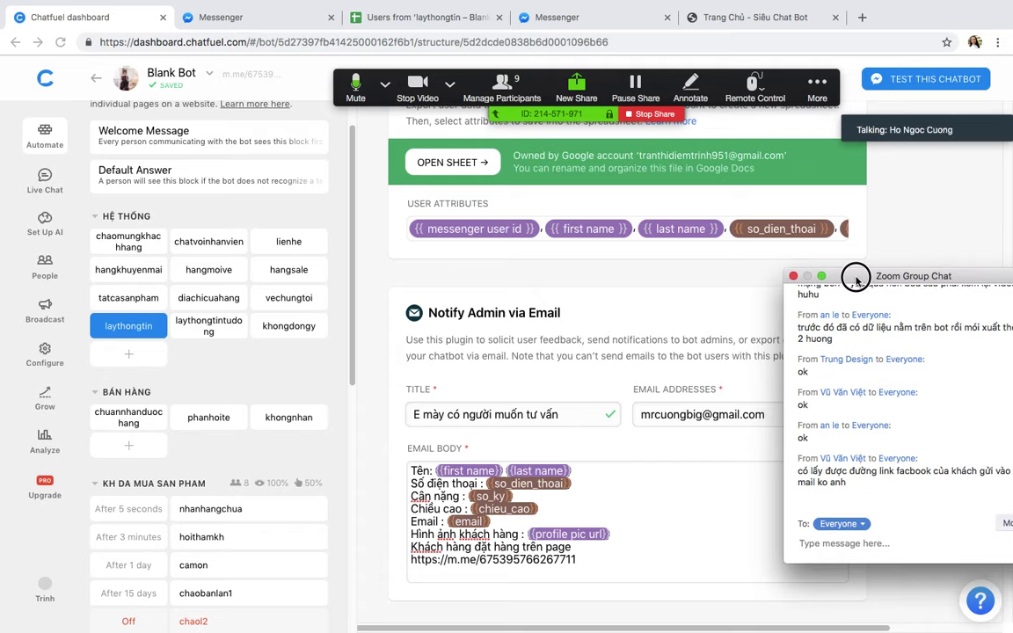
left_click_drag(857, 279, 901, 276)
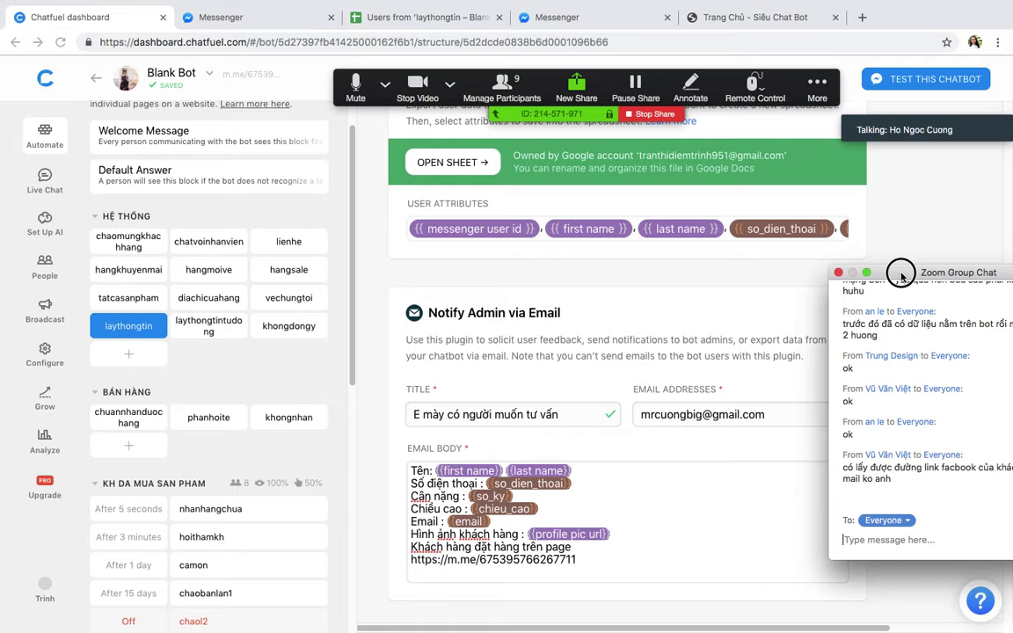
left_click(428, 84)
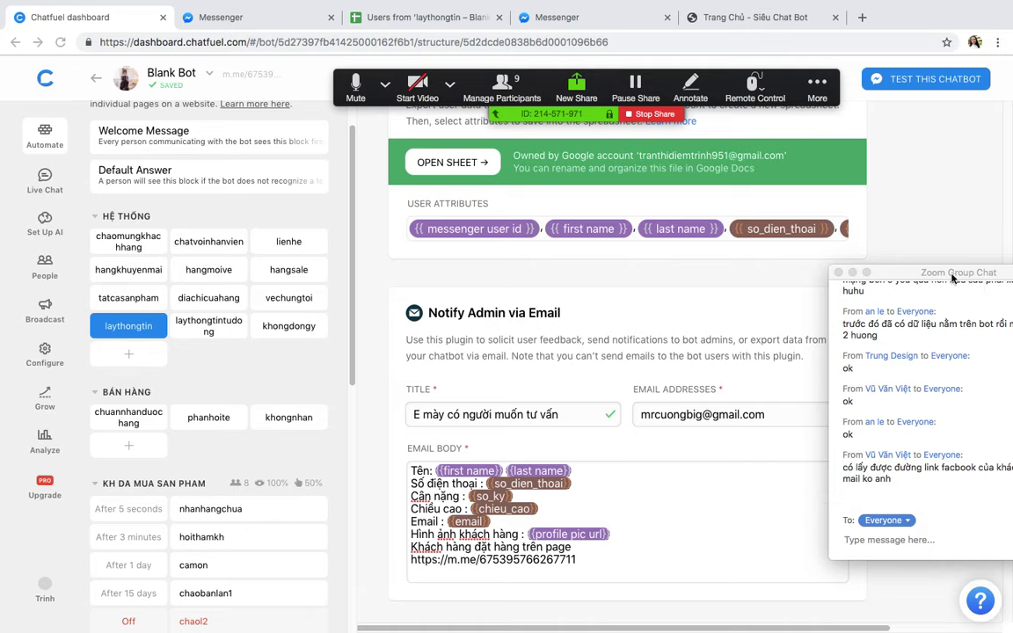
left_click_drag(914, 274, 891, 206)
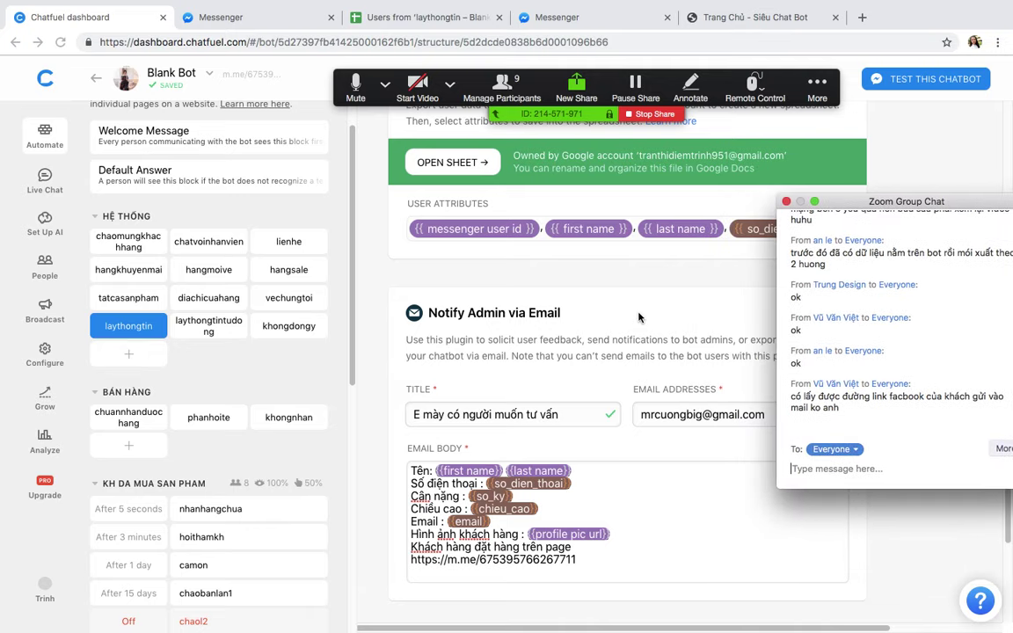
scroll(638, 314, "up", 7)
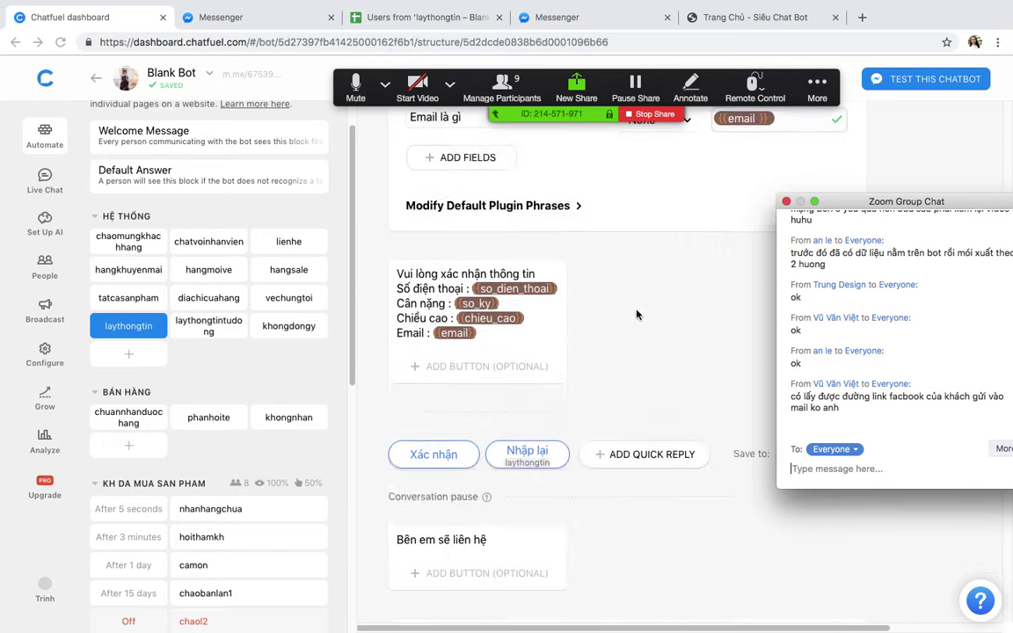
scroll(638, 314, "down", 10)
scroll(638, 314, "up", 3)
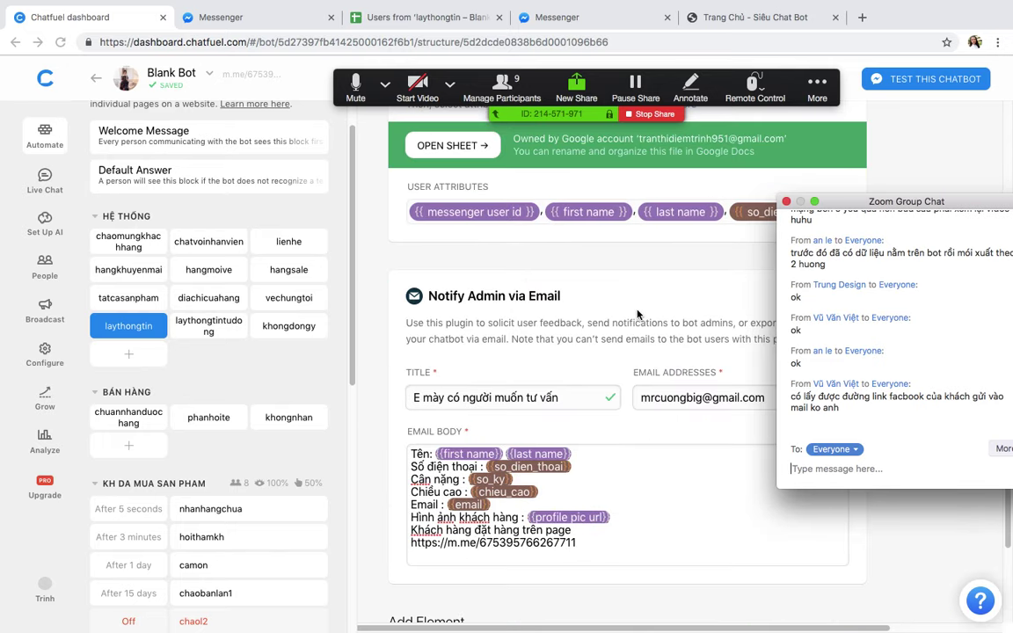
scroll(638, 314, "down", 1)
scroll(638, 314, "down", 1)
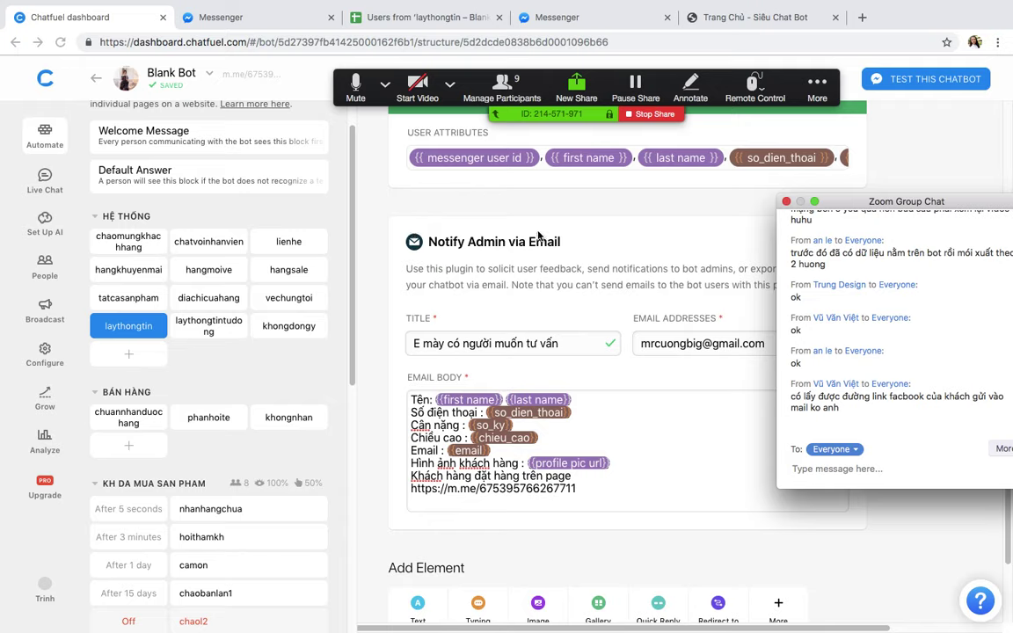
Step: Add a block 'xinphanhoikh' under laythongtin in HỆ THỐNG and show the full plugin list
left_click(134, 357)
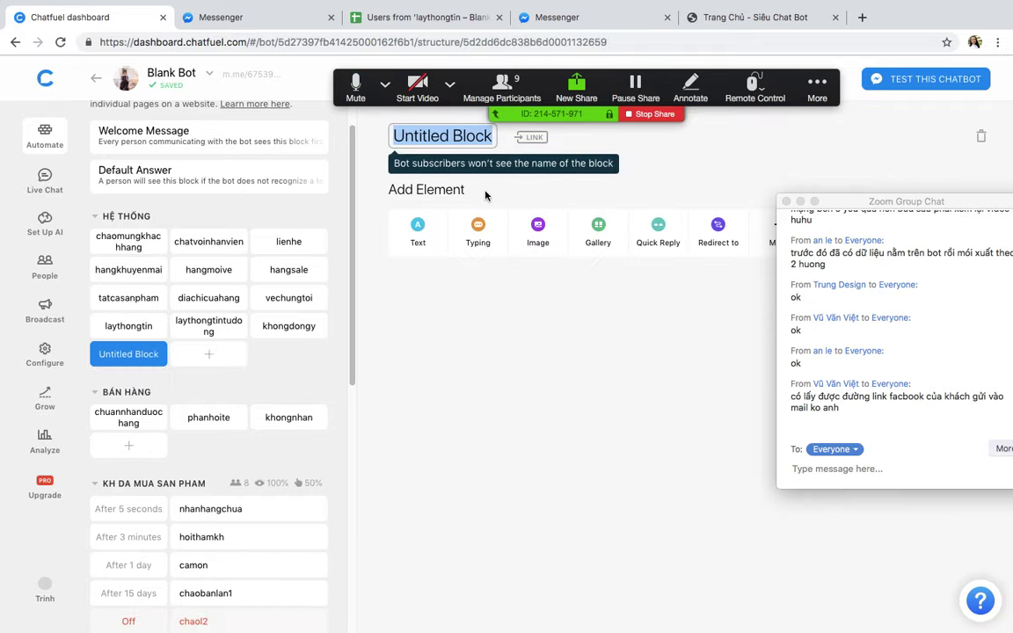
type("xino")
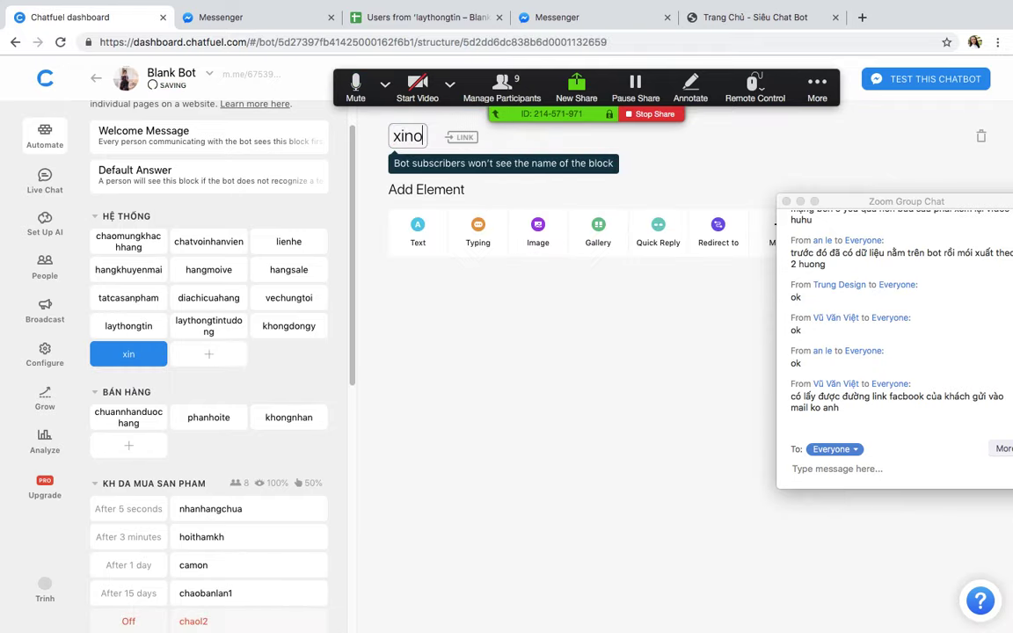
key("BackSpace")
type("phanh")
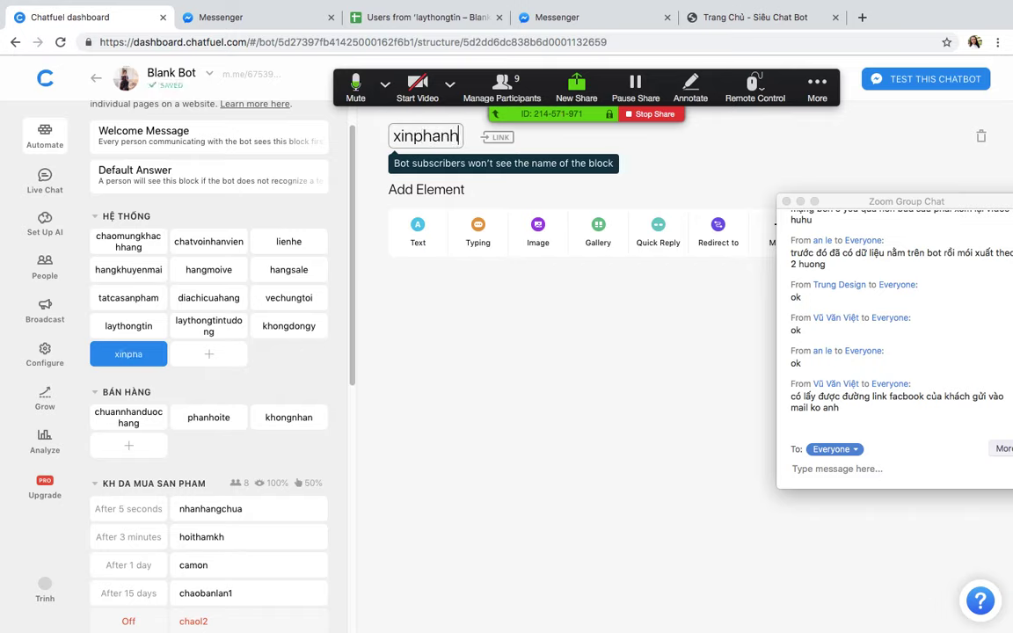
type("oikh")
left_click(479, 340)
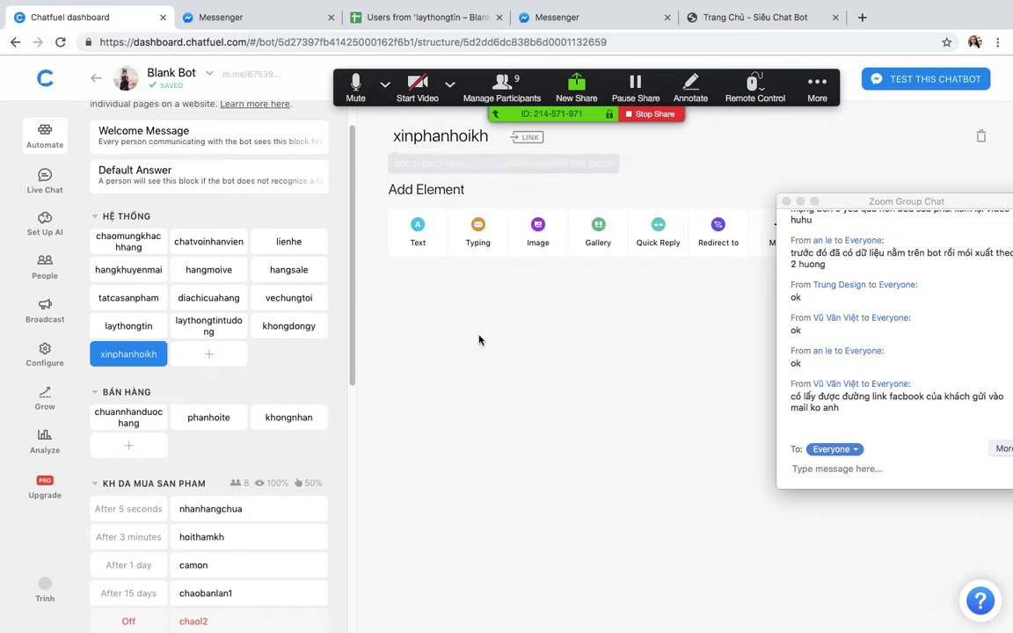
left_click_drag(811, 201, 843, 281)
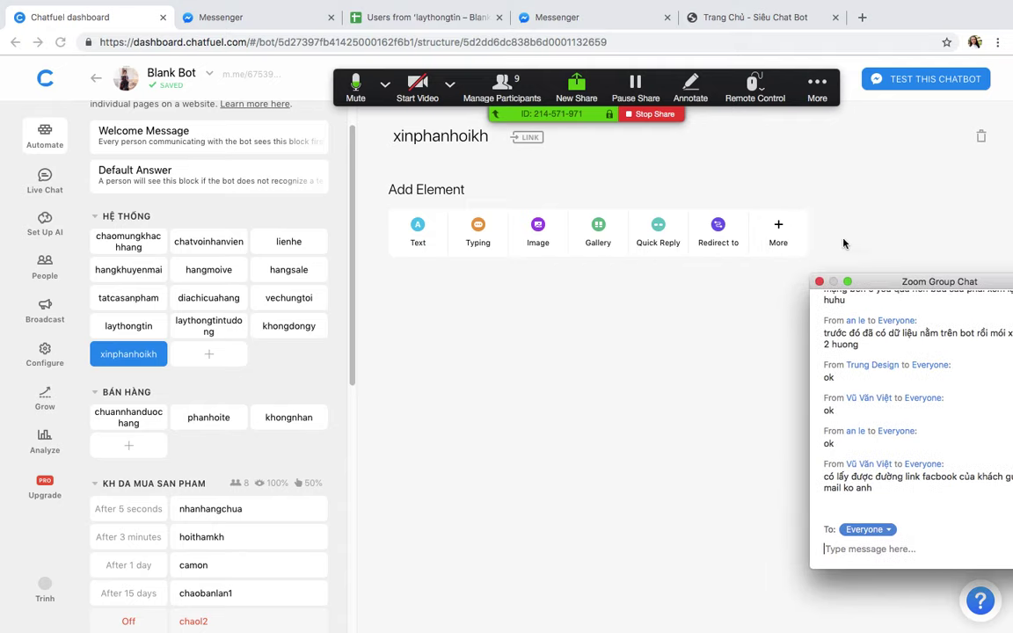
left_click(778, 230)
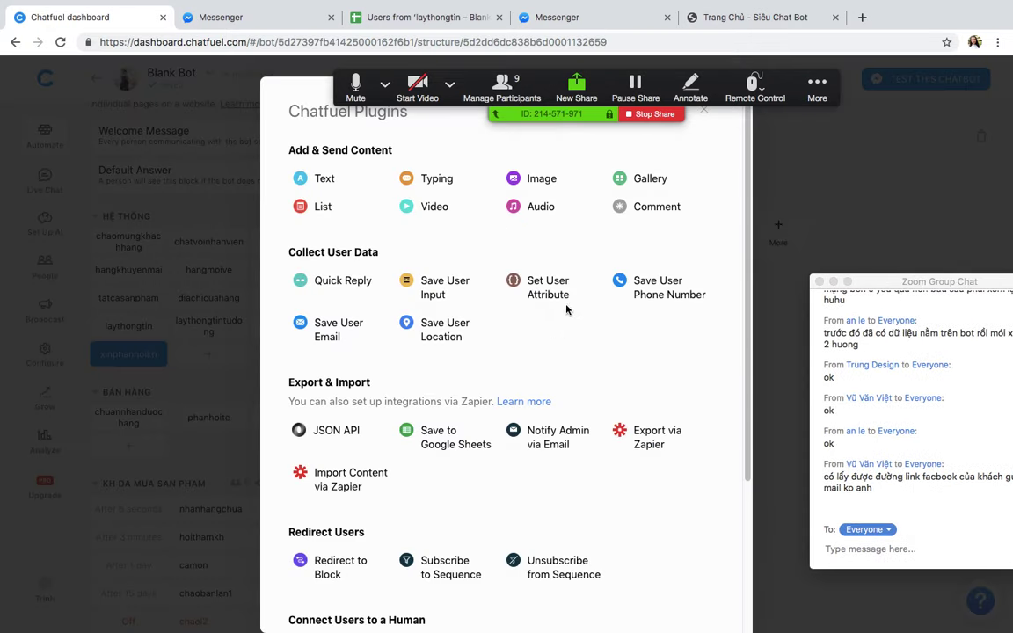
mouse_move(538, 292)
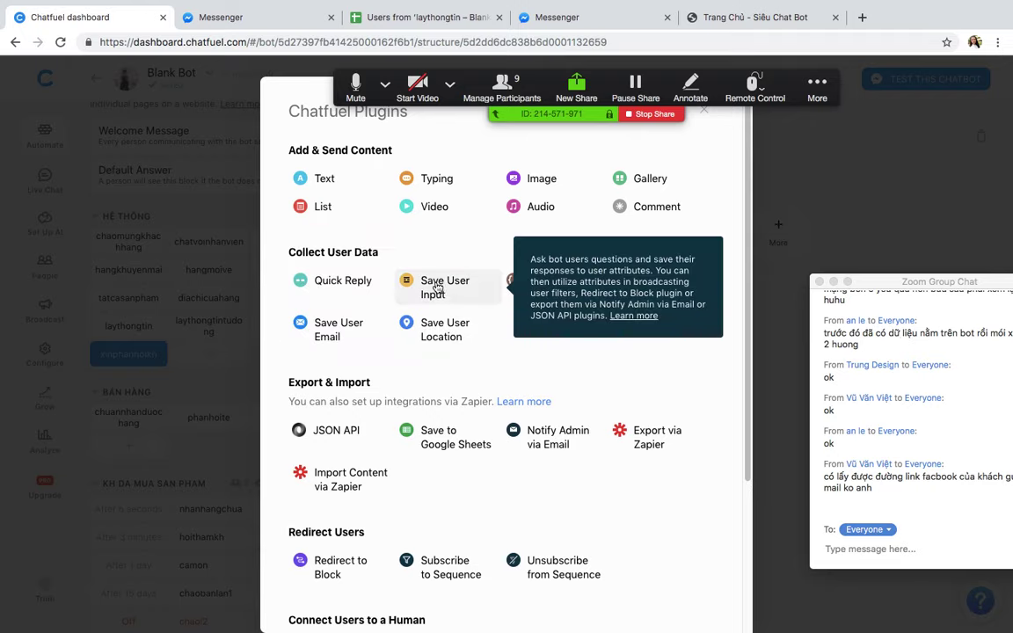
Step: Add a text card asking 'Anh chị thấy dịch vụ ok không ạ'
left_click(836, 220)
left_click(419, 229)
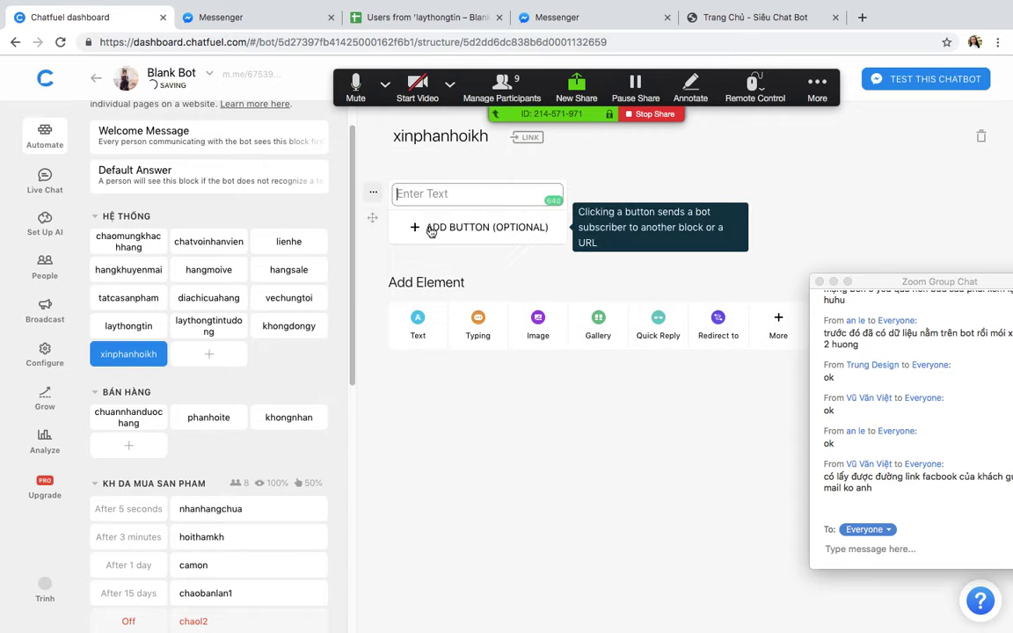
type("Anh ch")
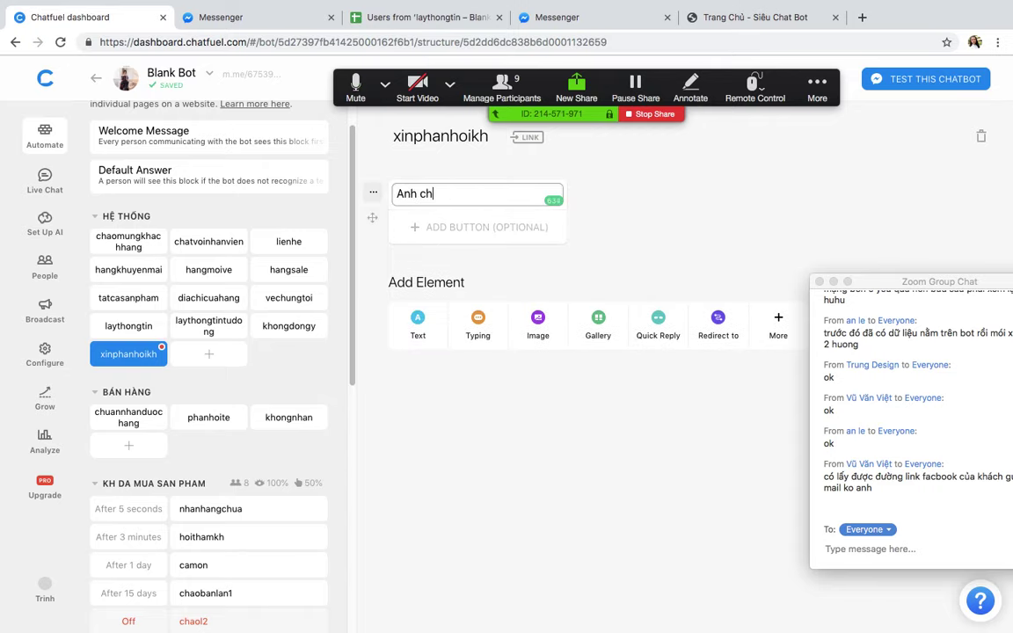
type("ị ")
type("c")
key("BackSpace")
type("thấy dichj viu")
key("BackSpace")
key("BackSpace")
type("u")
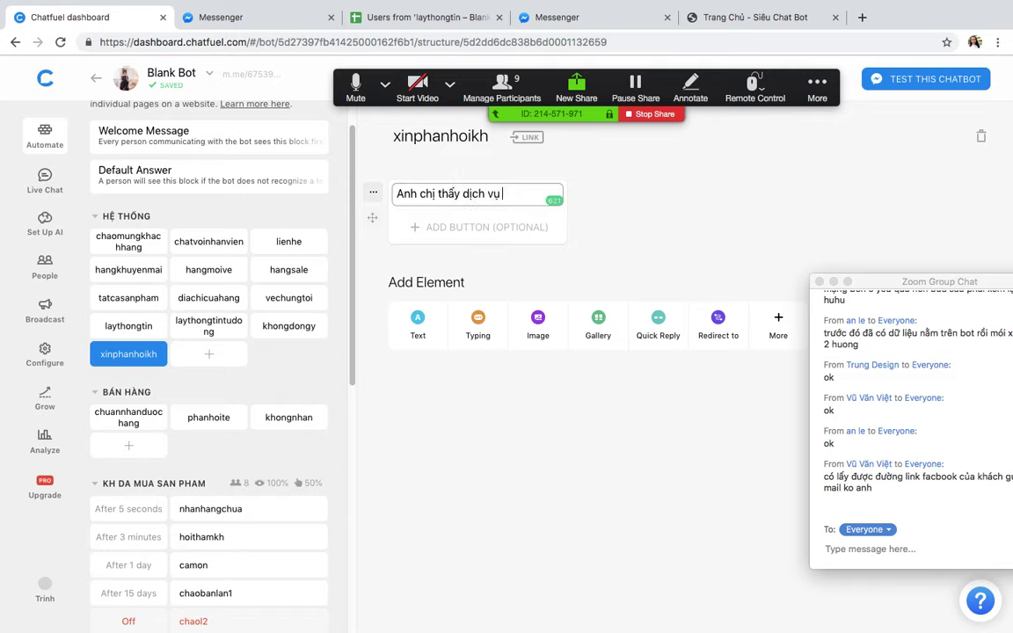
type("j ok không ạ")
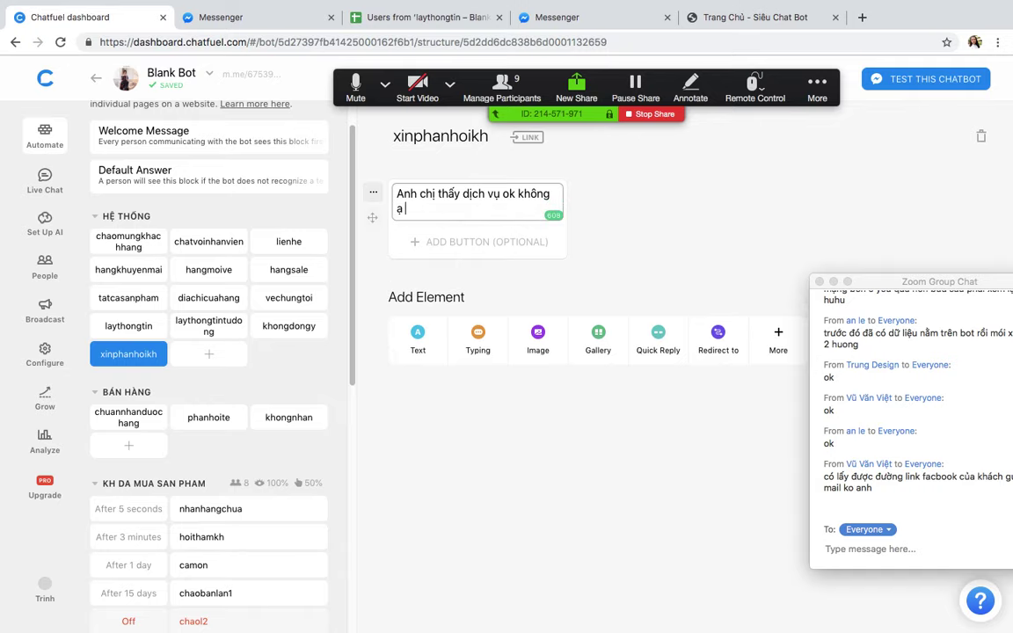
left_click(447, 478)
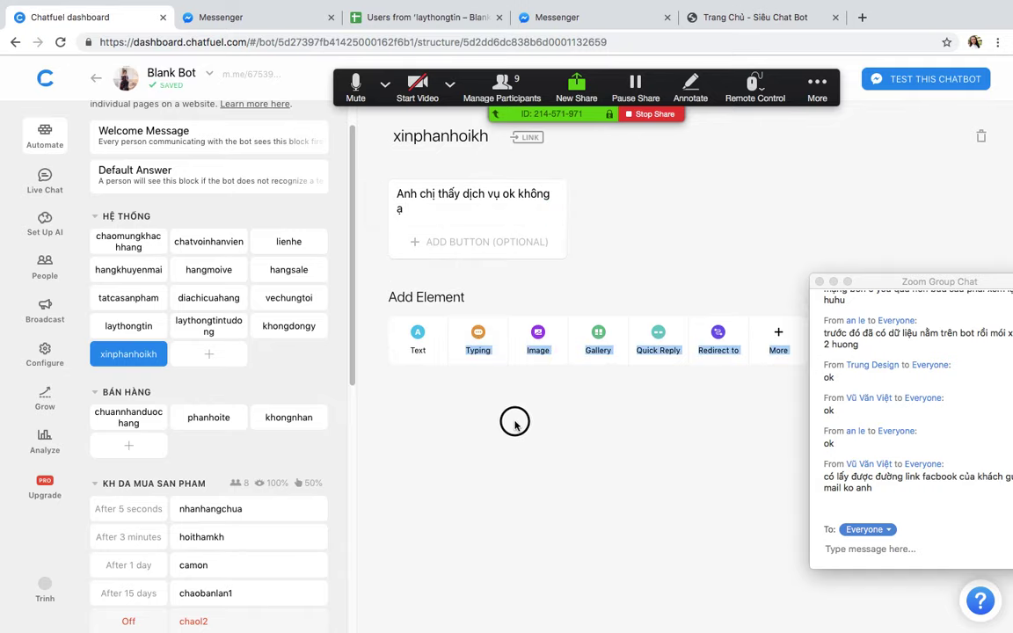
Step: Add quick replies 'Ok đó' and 'Tệ quá' under the question
left_click(657, 343)
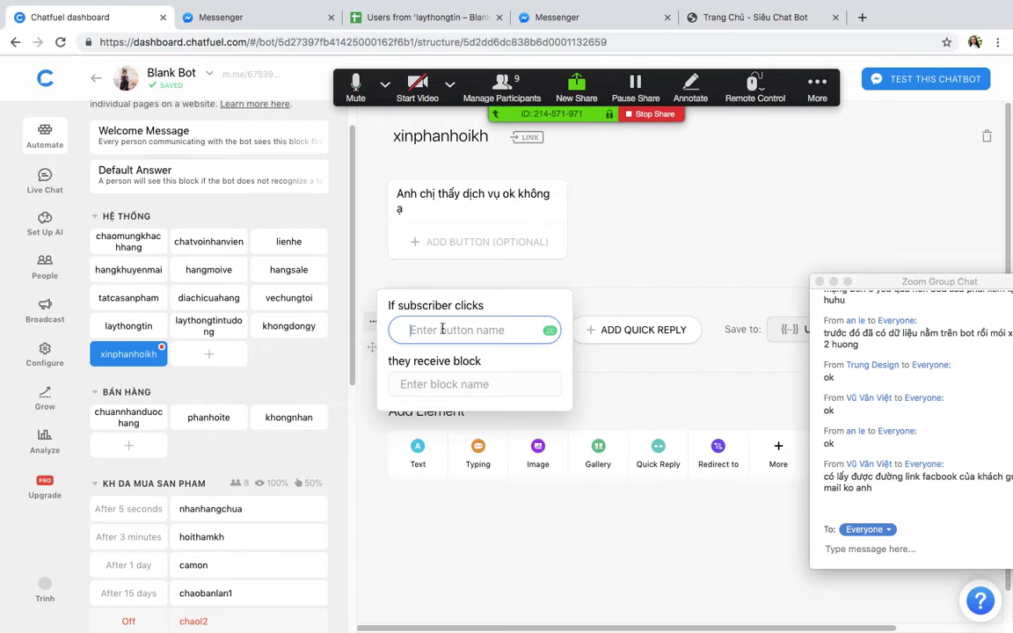
type("Ok đó")
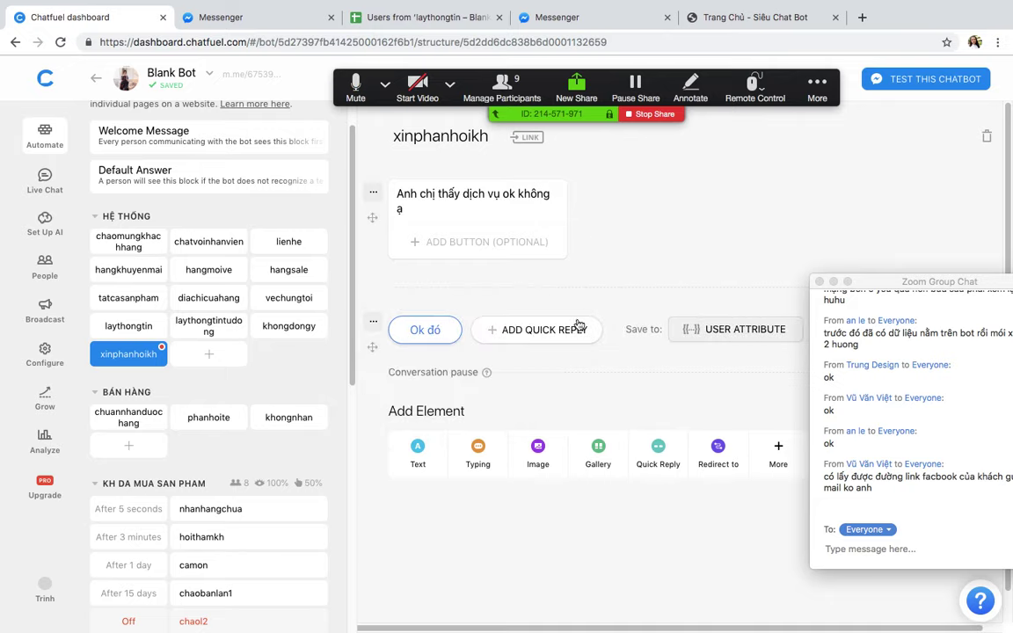
left_click(577, 327)
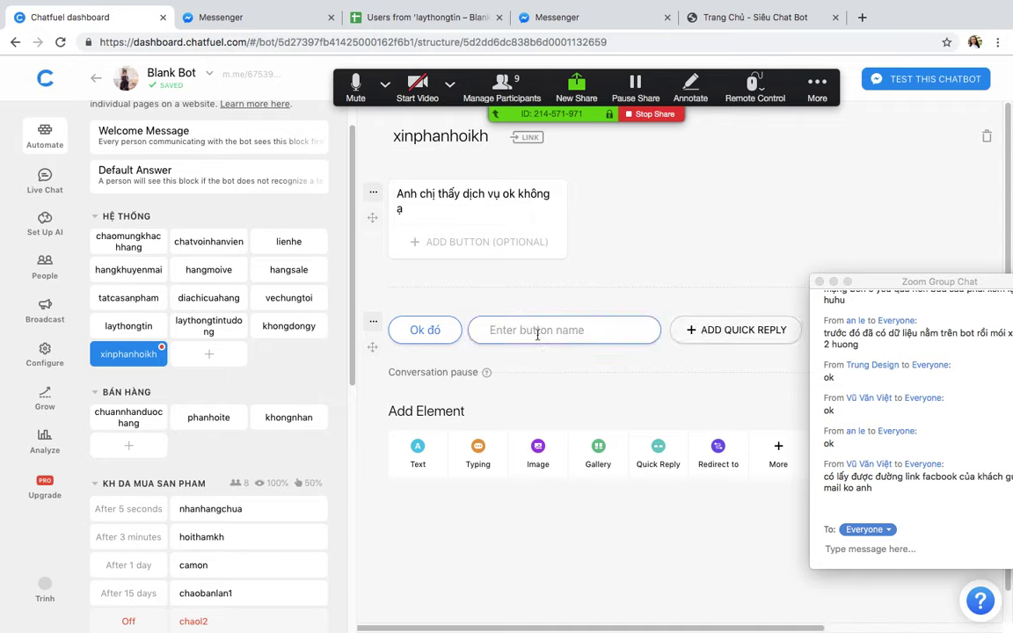
type("Tệ quá")
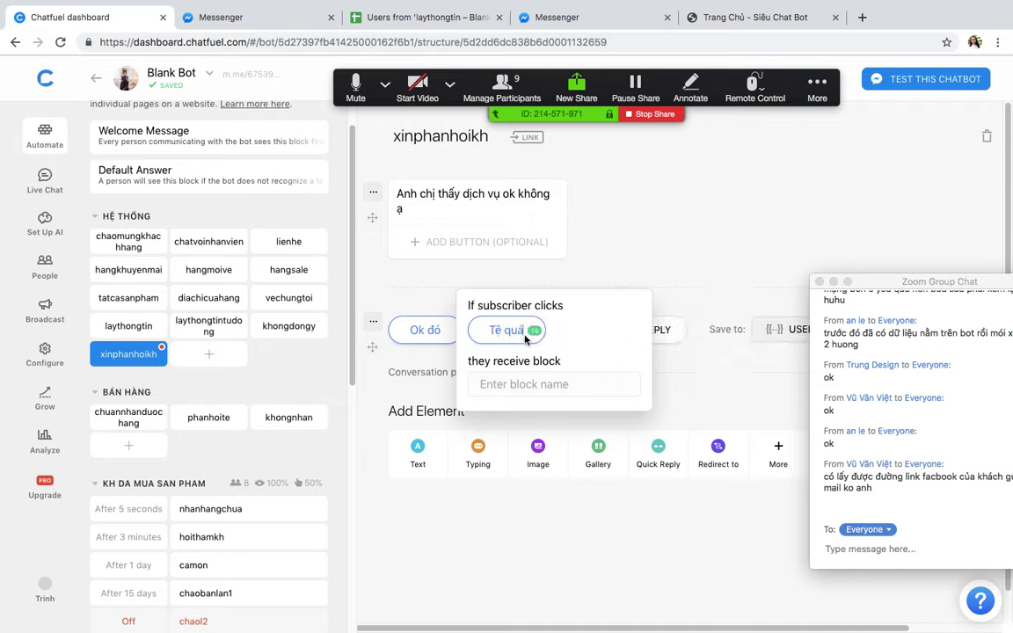
left_click(602, 276)
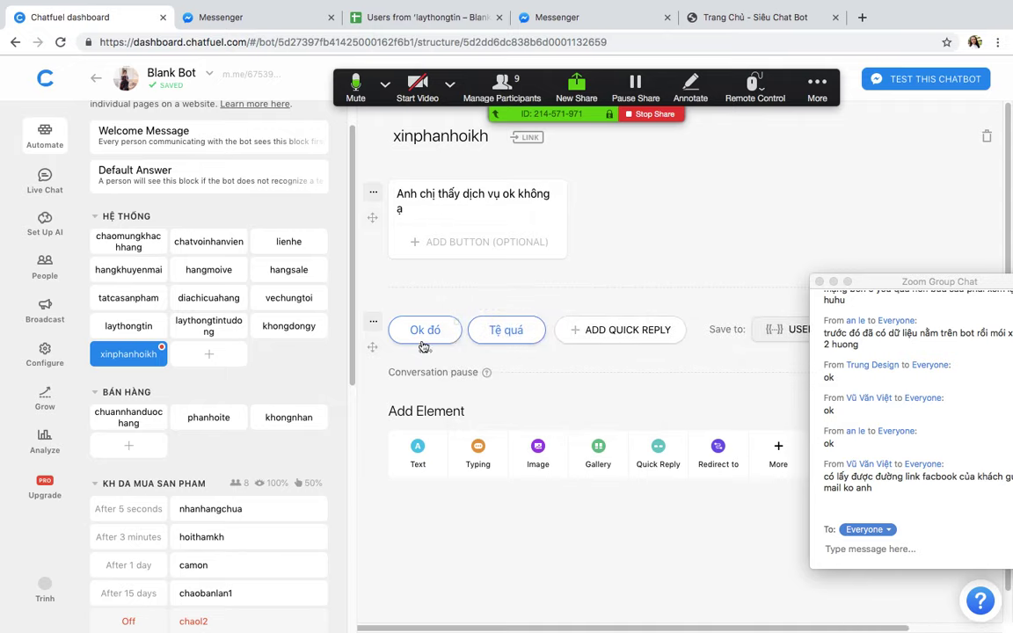
Step: Add a thank-you text card 'Cảm ơn đa sử dụng dich vụ' and create another block
left_click(419, 453)
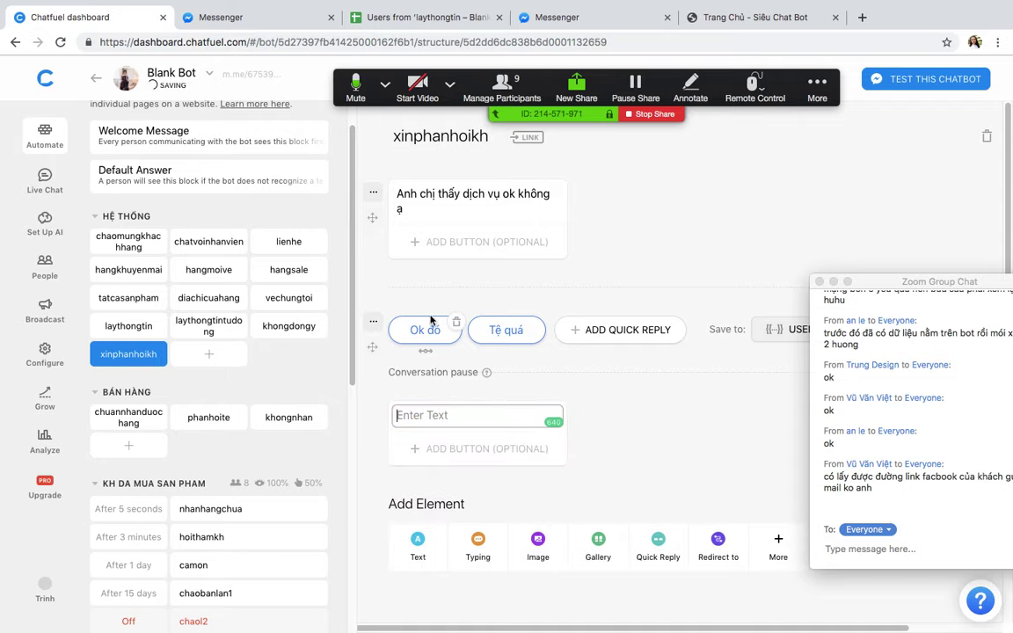
type("Cảm")
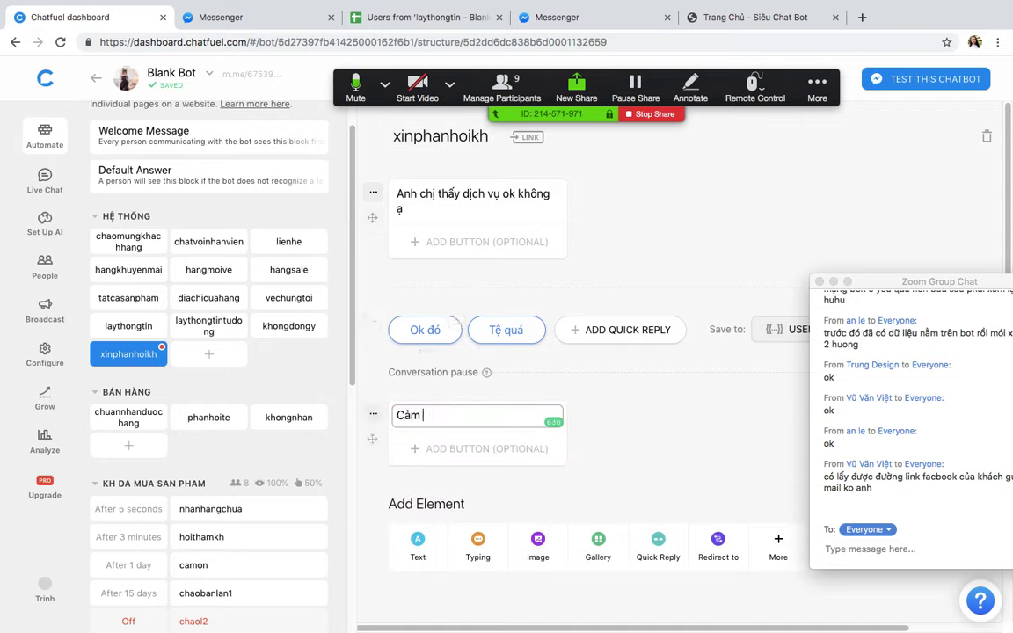
type(" ơn đa sử dụng dich")
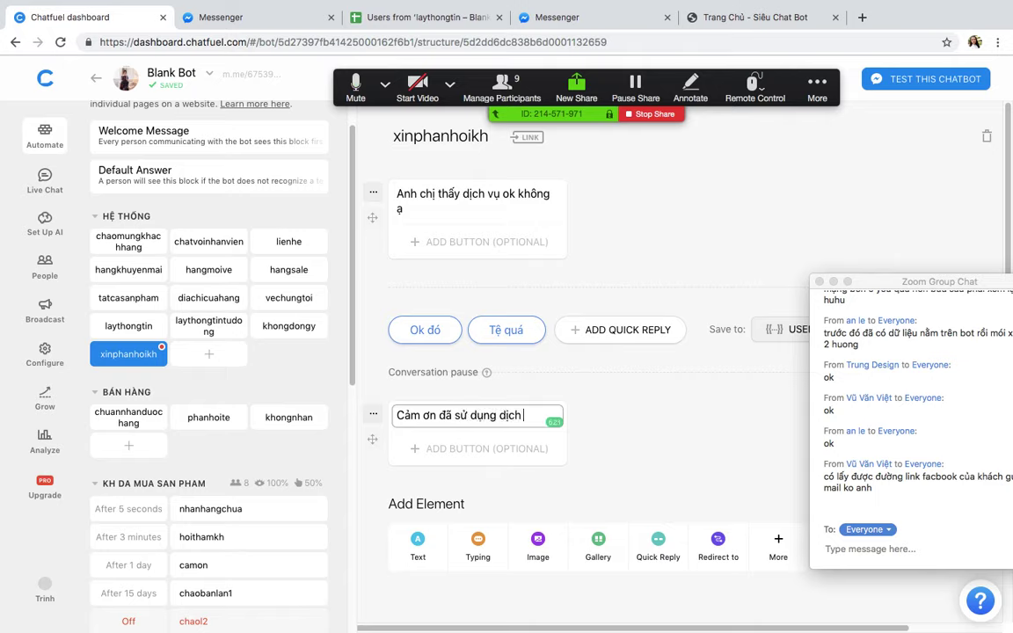
type(" vụ")
left_click(209, 353)
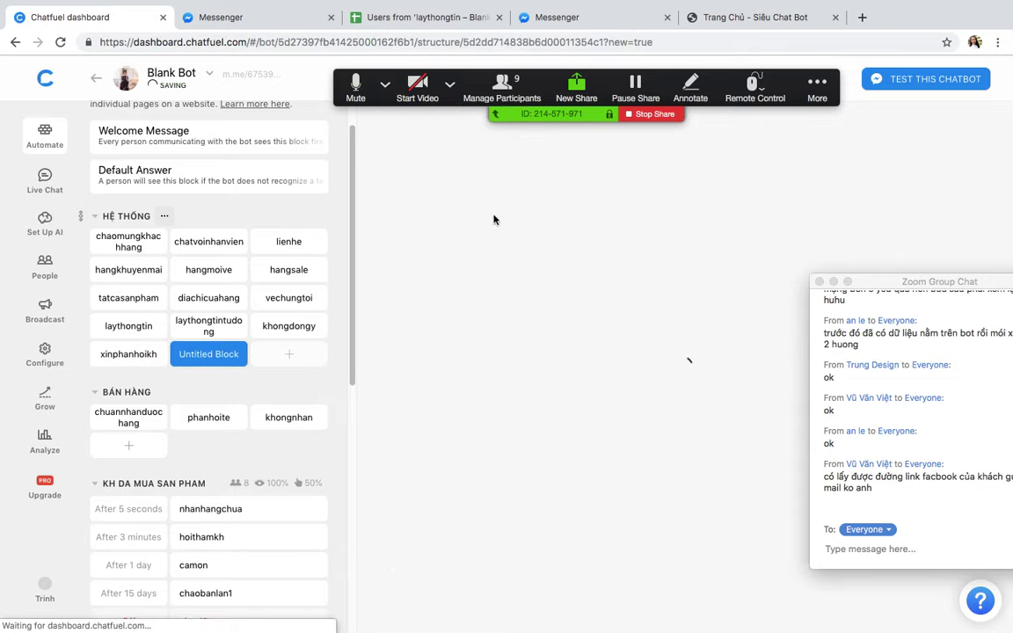
Step: Name the block 'tequa' and add the text 'Dạ xin lỗi anh chị .Mình không hài lòng chỗ nào'
type("te")
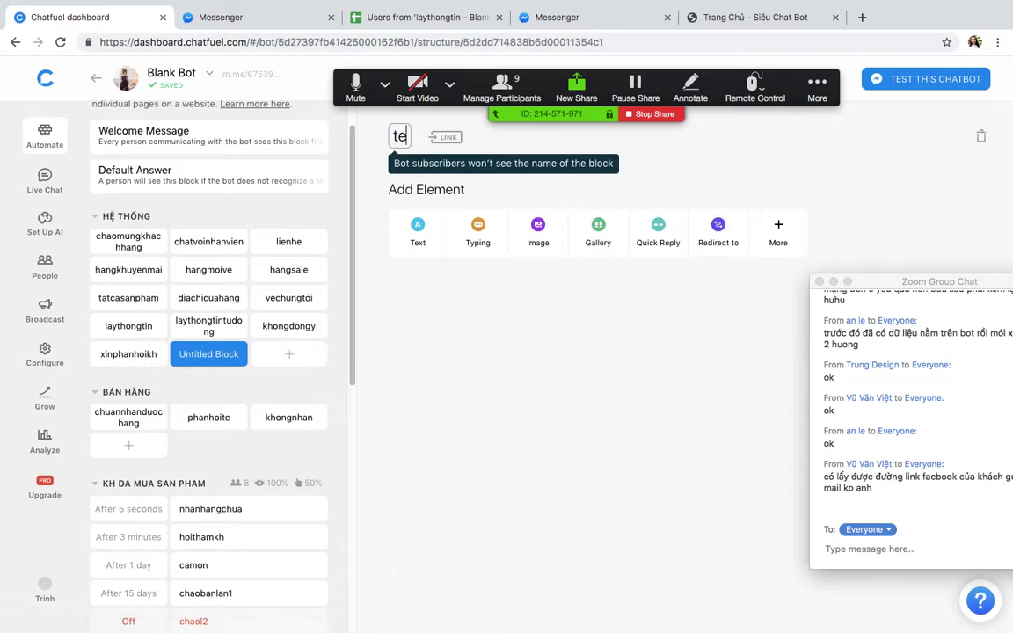
type("qua")
left_click(428, 232)
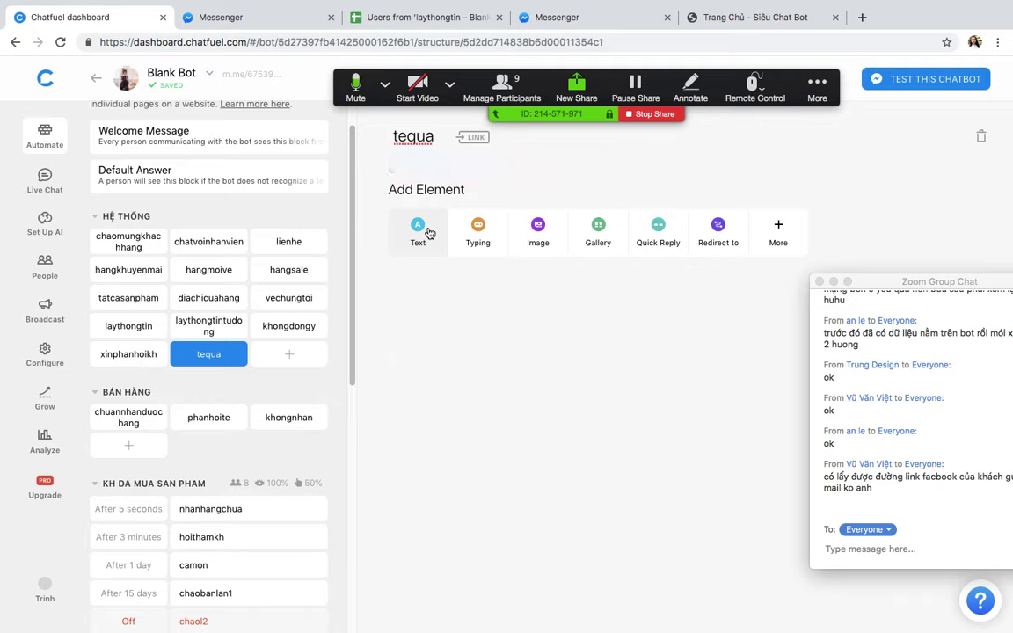
type("Dạ xi")
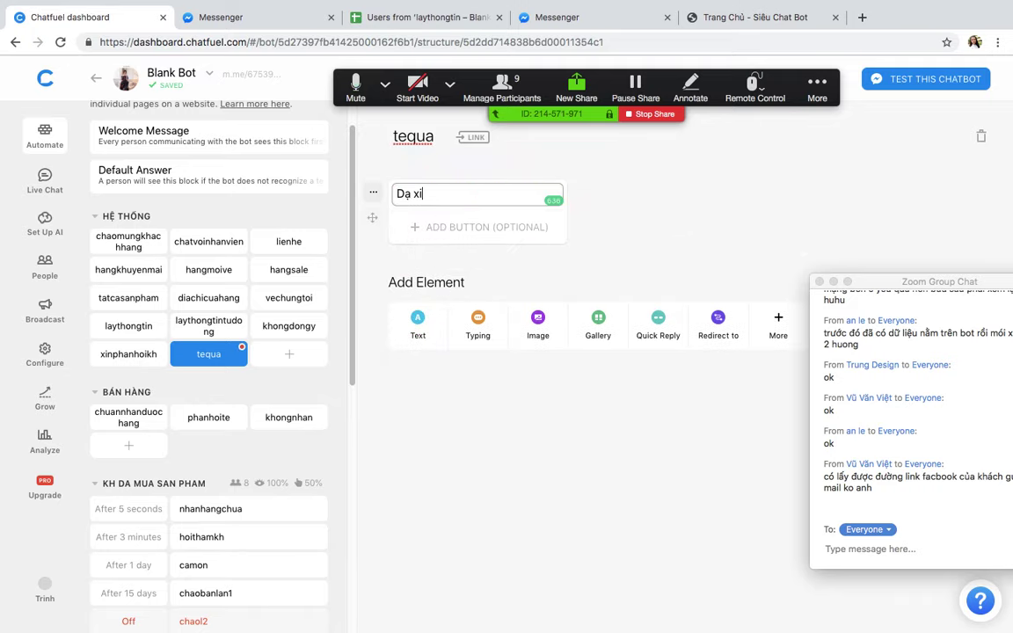
type("n lỗi anh chị")
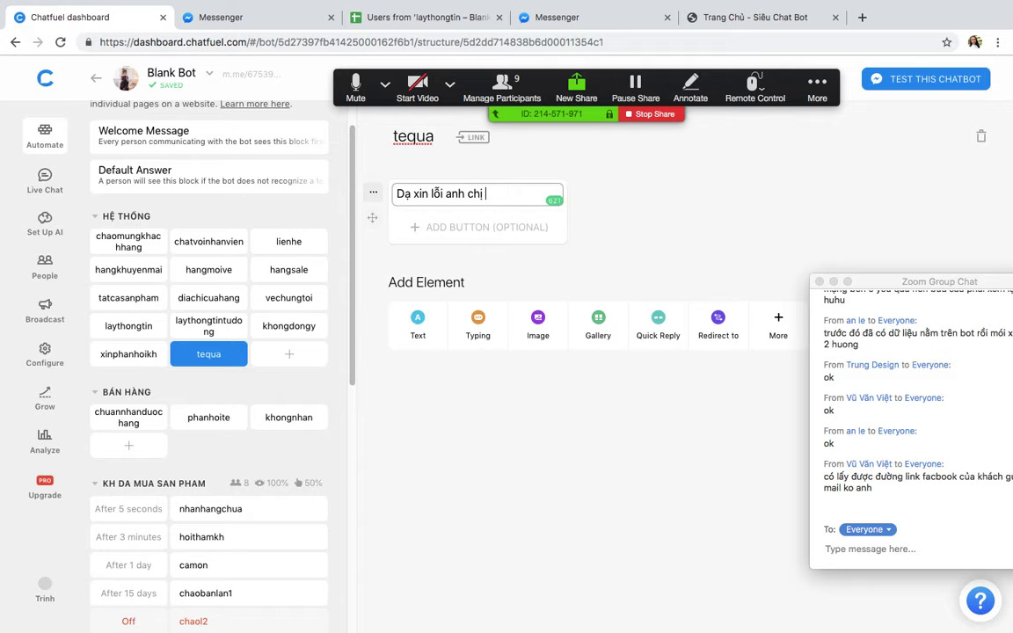
type(" .Minh không hài lo")
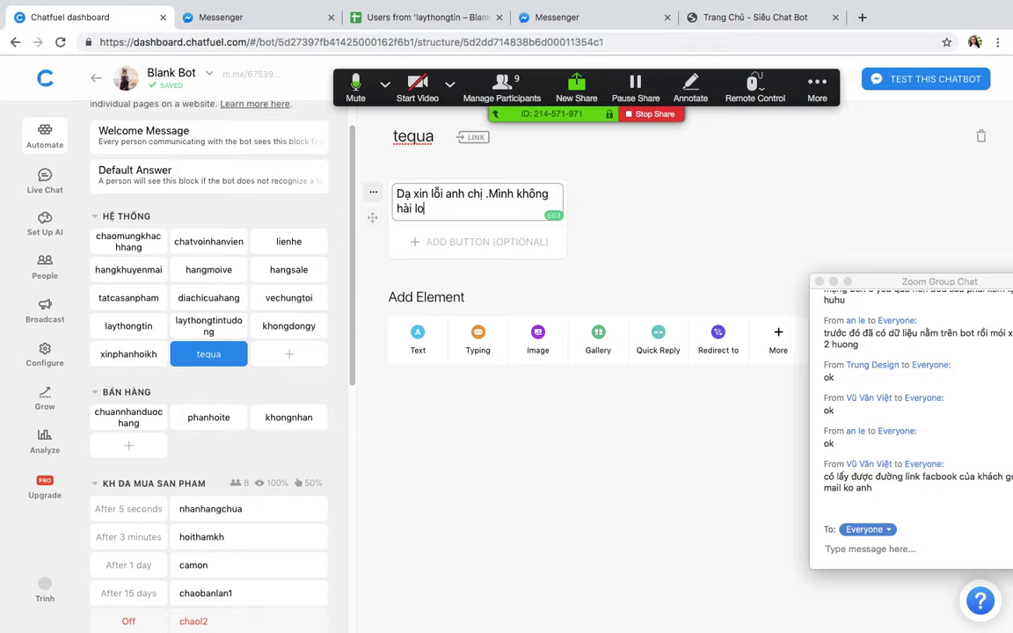
type("ng chỗ nào")
left_click(635, 219)
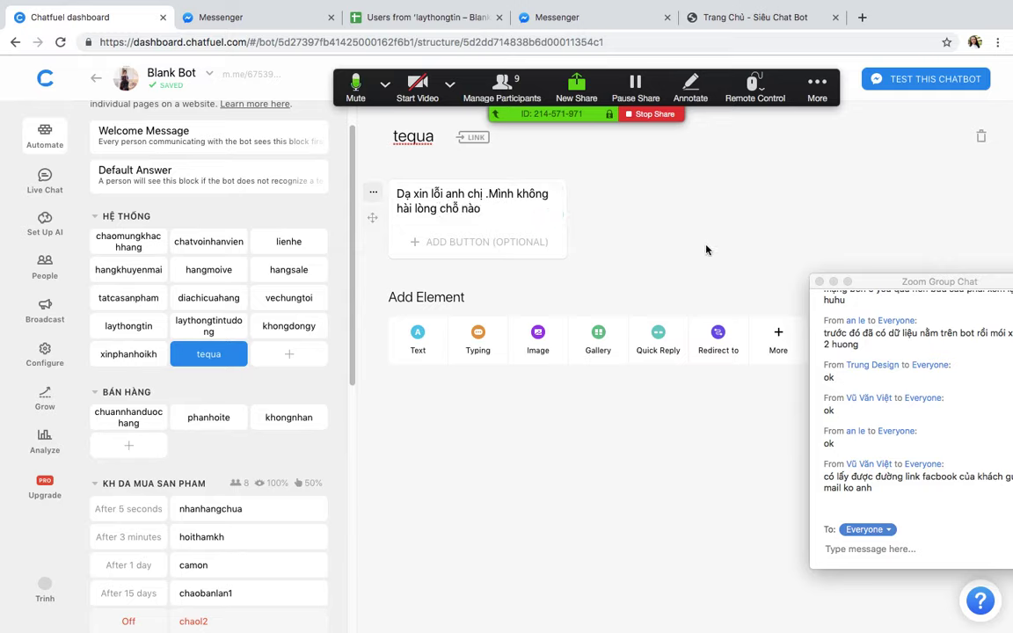
Step: Add the Notify Admin via Email plugin to the tequa block
left_click_drag(868, 279, 886, 358)
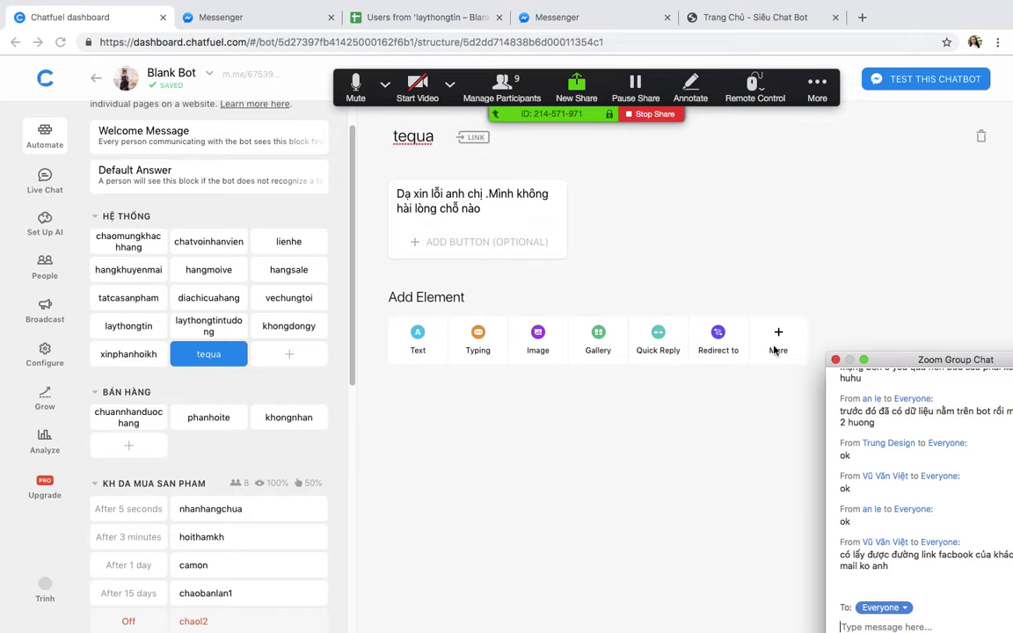
left_click(778, 336)
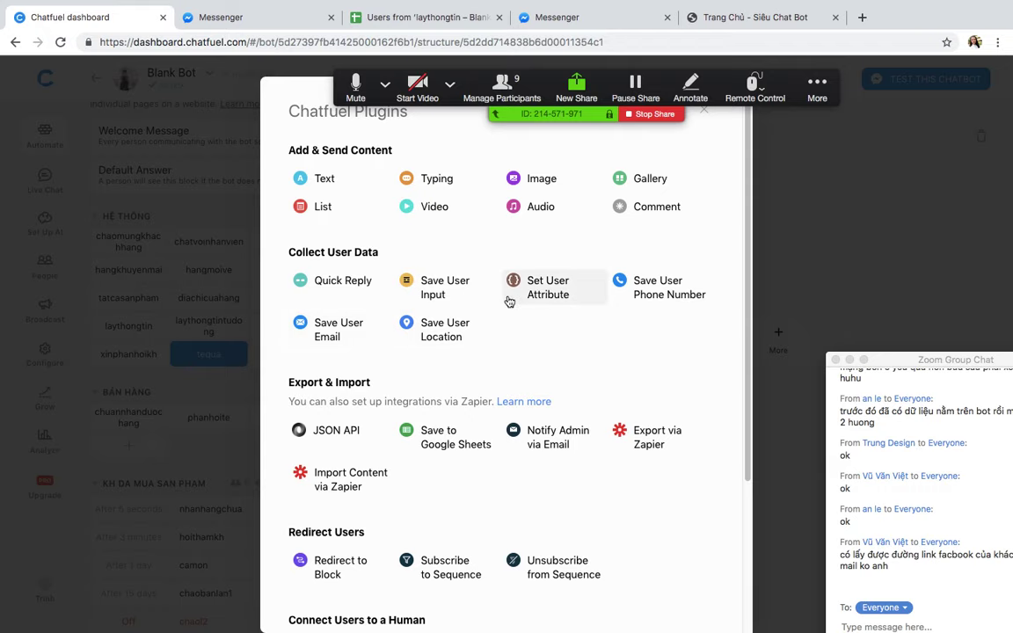
left_click(798, 184)
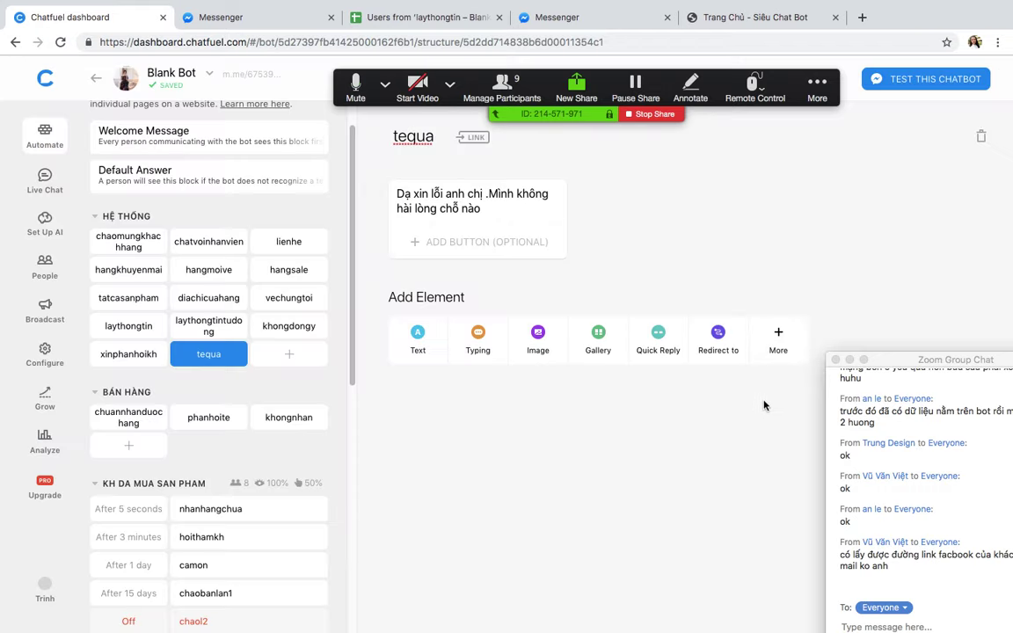
left_click(778, 338)
left_click(560, 409)
Step: Title the notification email 'ê có ng chê' and enter the admin's email address
left_click(470, 413)
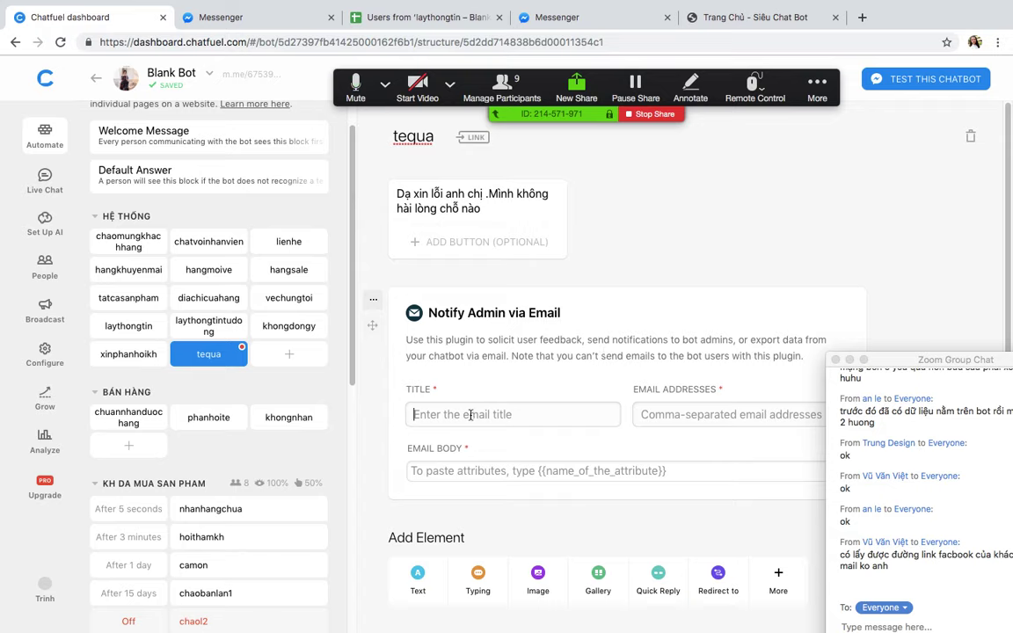
type("ê c")
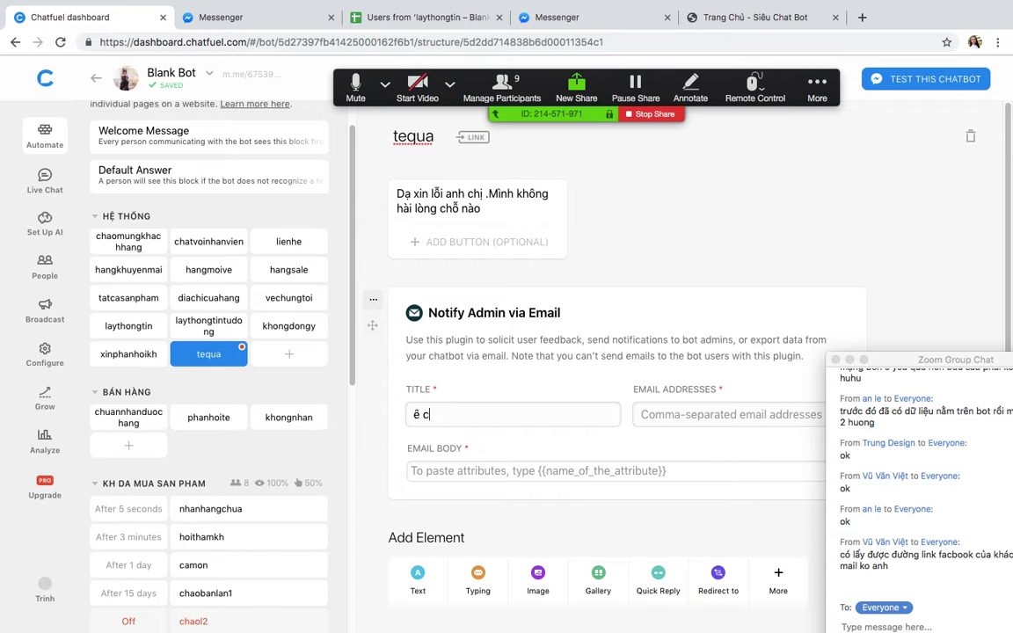
type("ó ng chệ")
key("Tab")
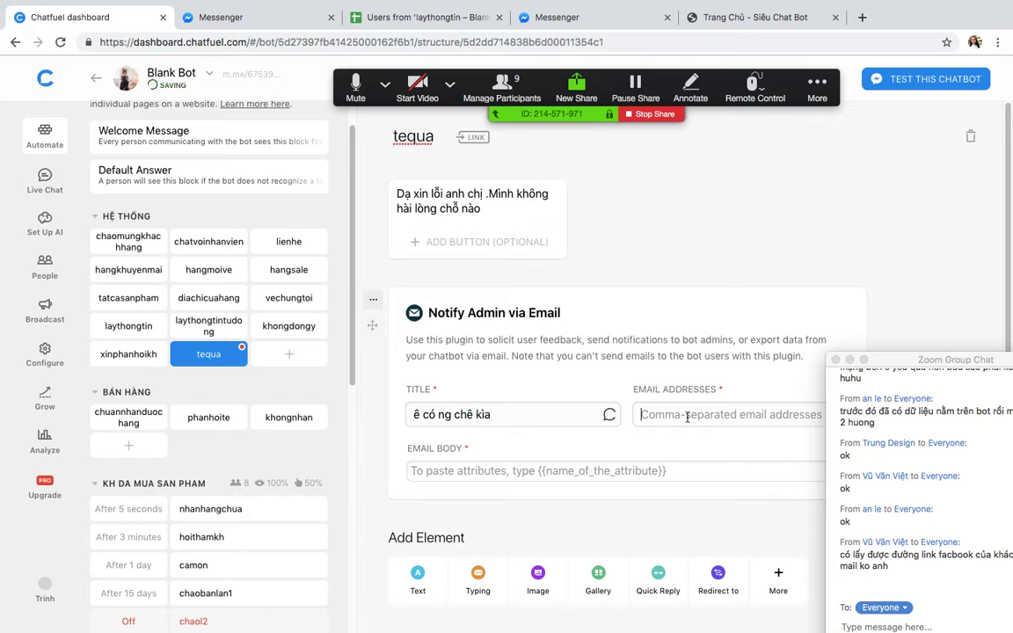
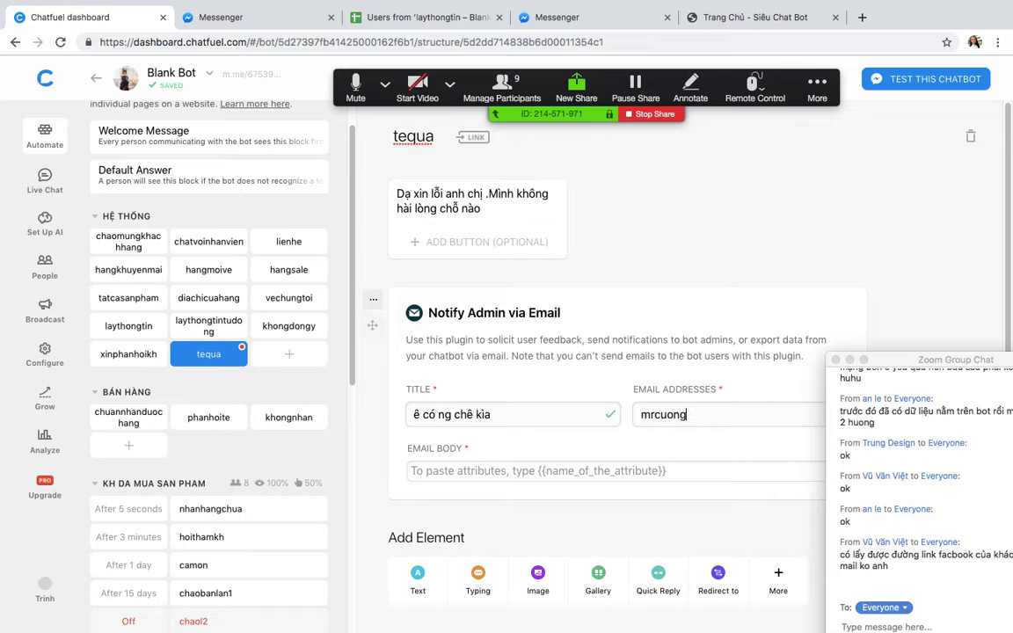
Step: Write the body 'Có người chê' and 'Nó là {{first name}} {{last name}} vào mà giải quyết đi'
left_click(581, 467)
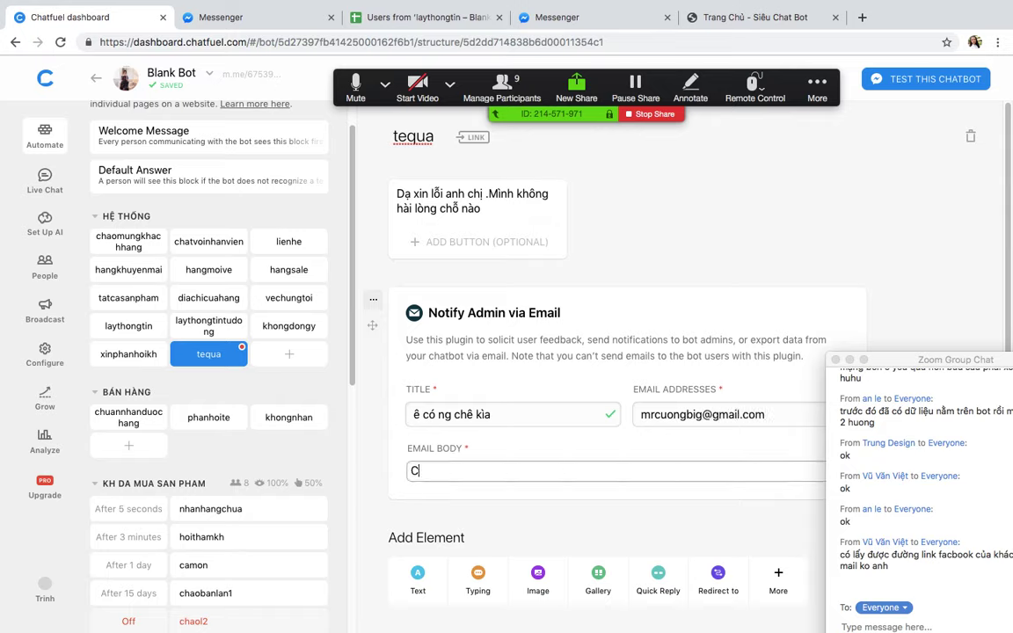
type("Có người chê")
key("Return")
type("Nó la")
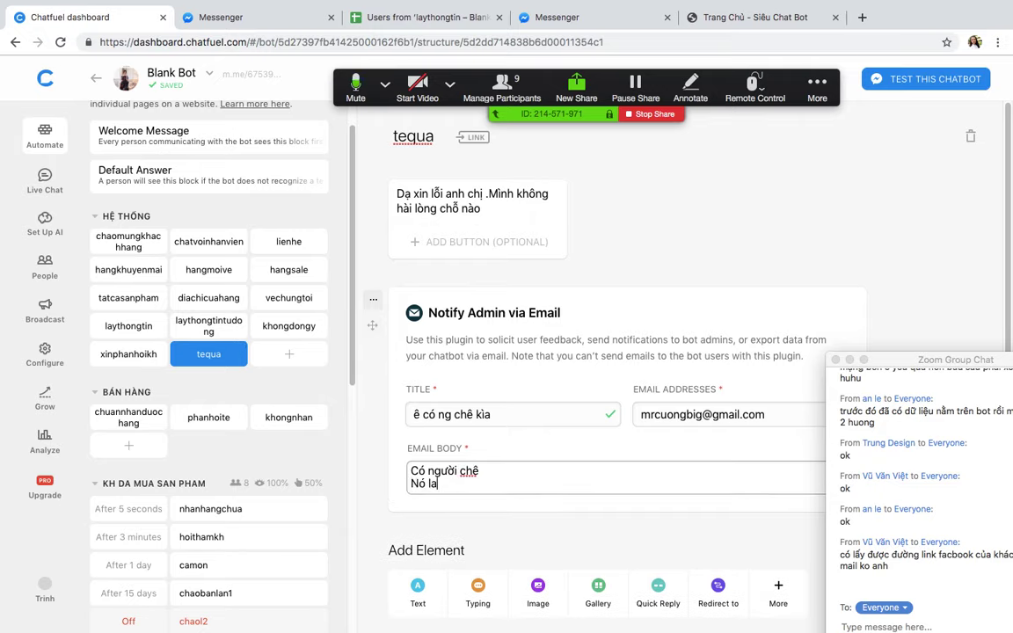
key("BackSpace")
type("à {{")
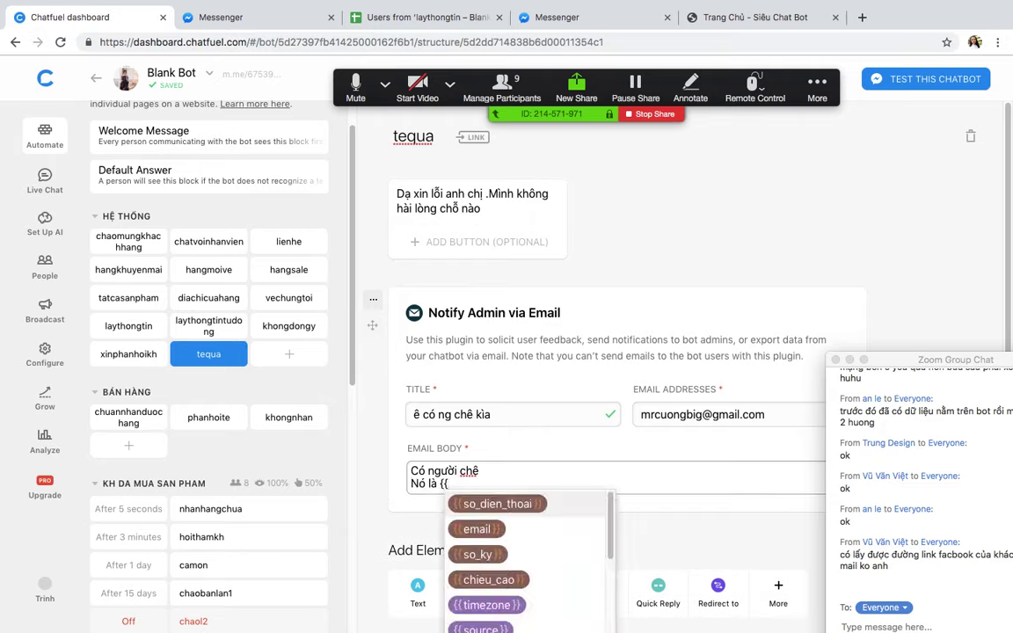
type("fi")
left_click(527, 523)
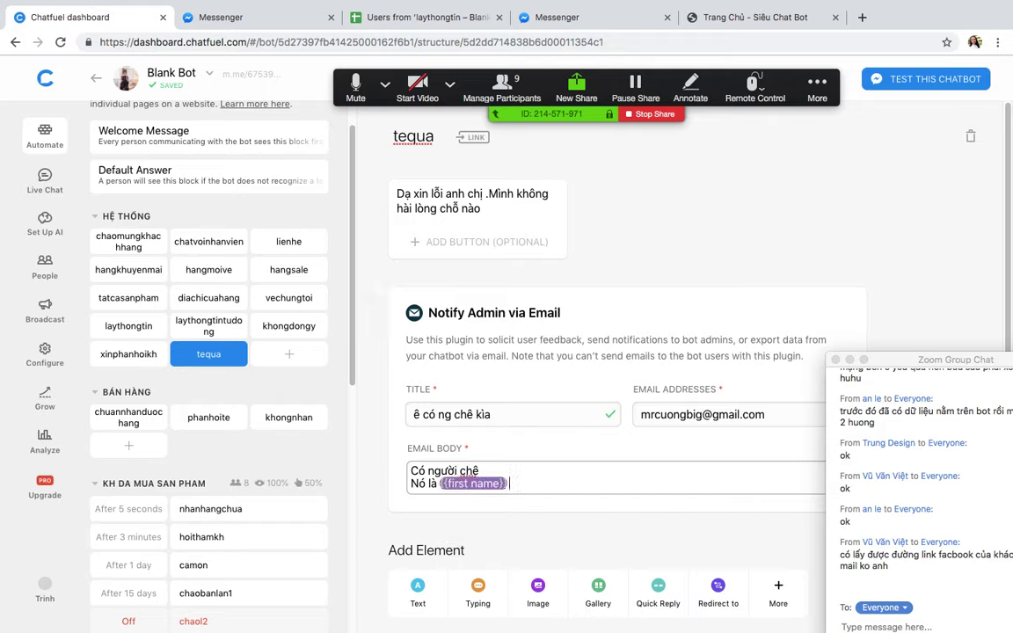
type("{Ư")
key("BackSpace")
key("BackSpace")
key("BackSpace")
type("{{")
scroll(598, 562, "down", 1)
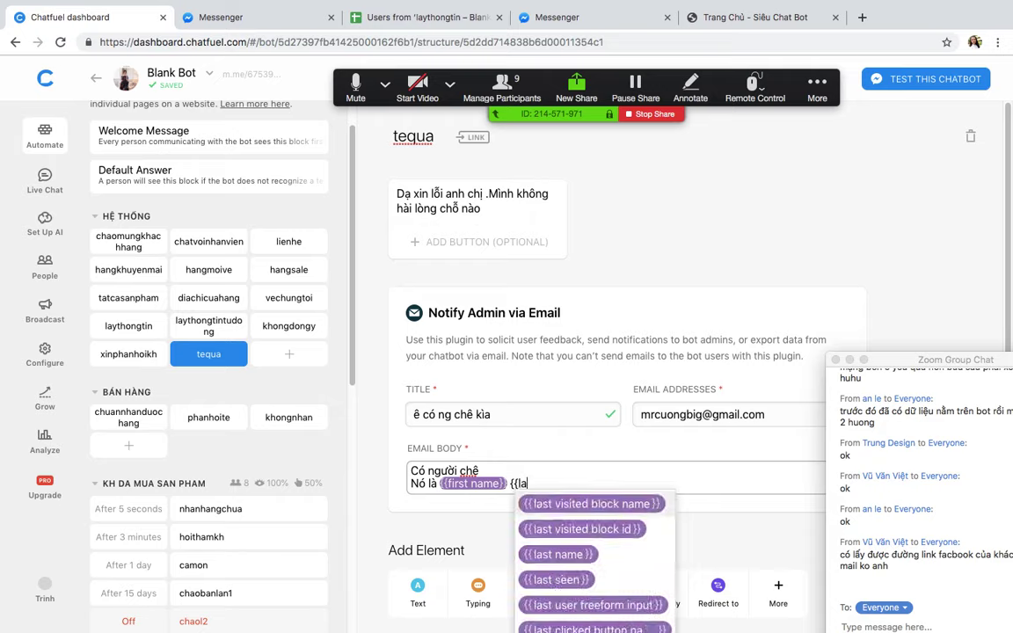
left_click(576, 552)
type("v")
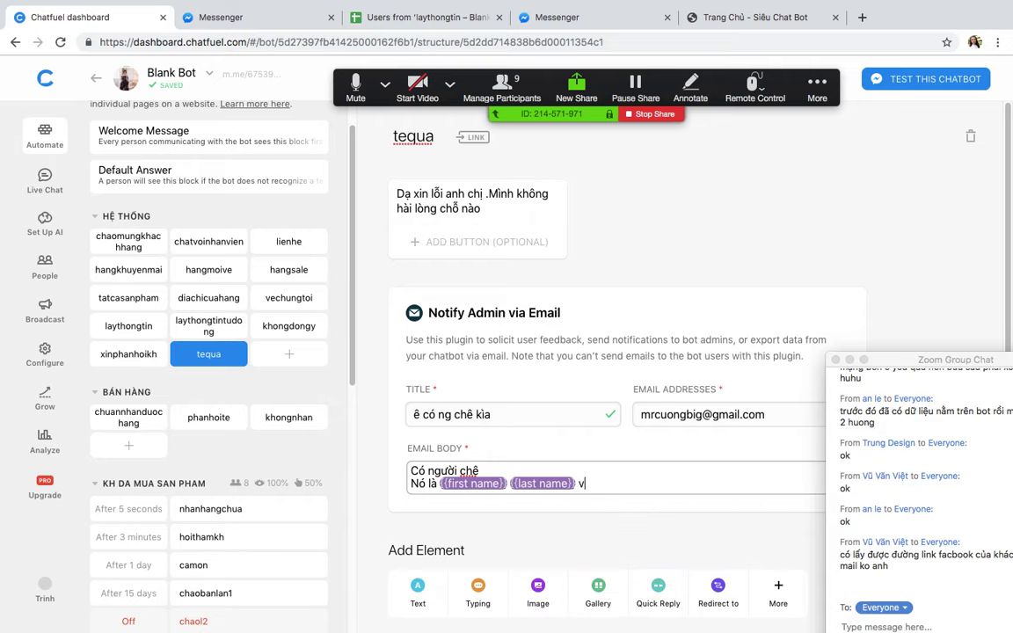
type("ào mà giải quyết đi")
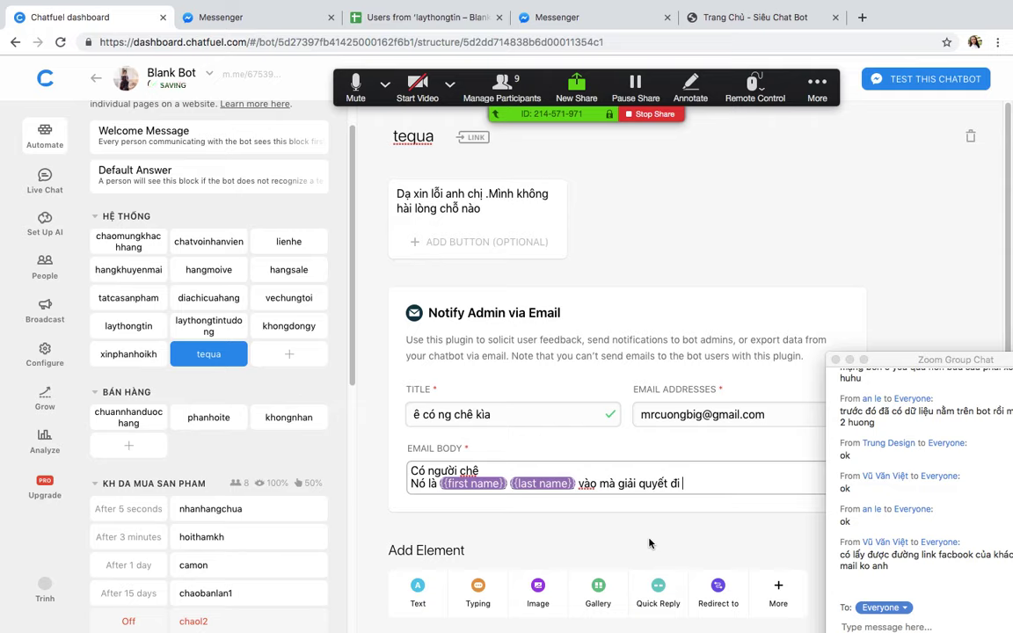
Step: Add a third body line 'Số điện thoại' with the so_dien_thoai attribute
key("Return")
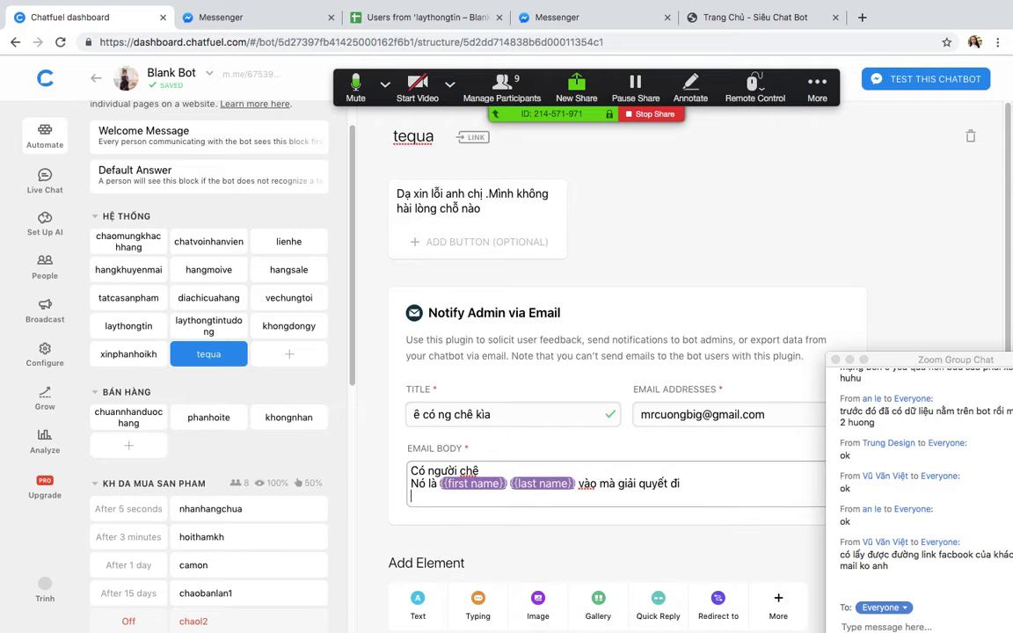
type("Sôo")
key("BackSpace")
key("BackSpace")
key("BackSpace")
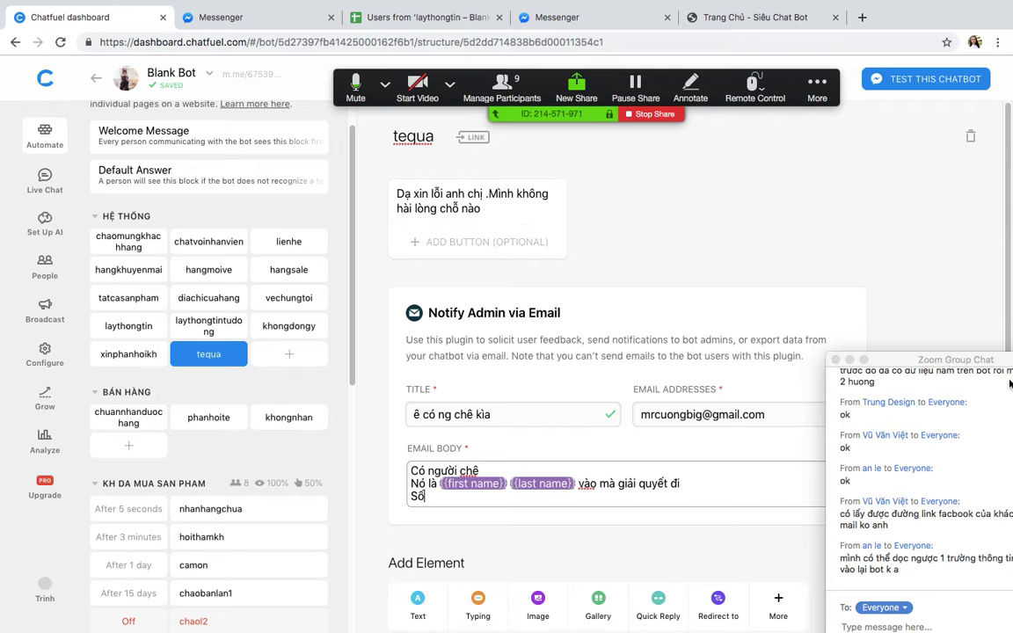
left_click_drag(899, 361, 787, 259)
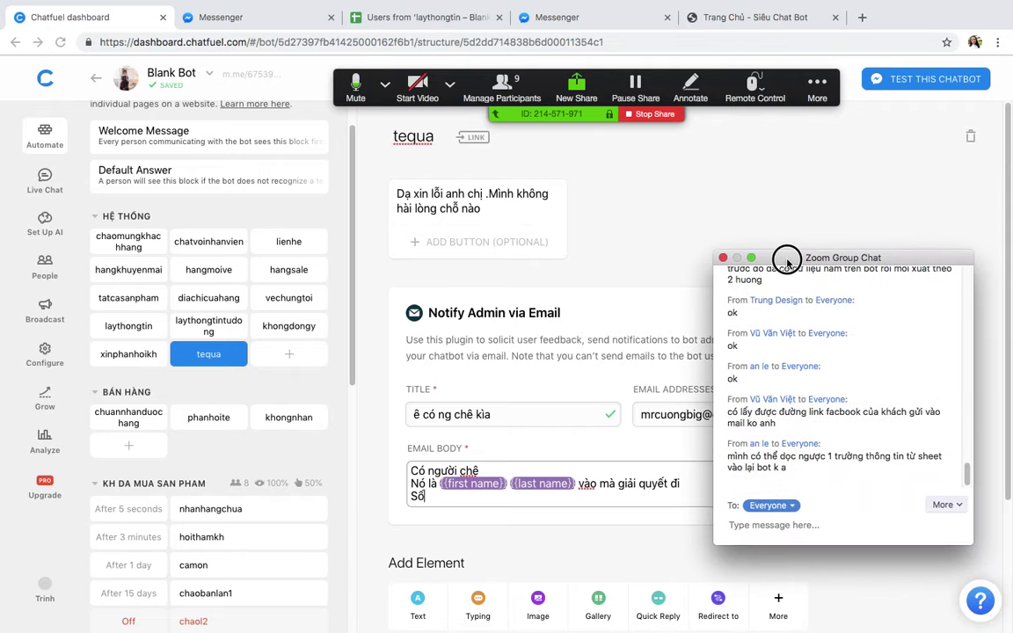
left_click_drag(787, 260, 869, 158)
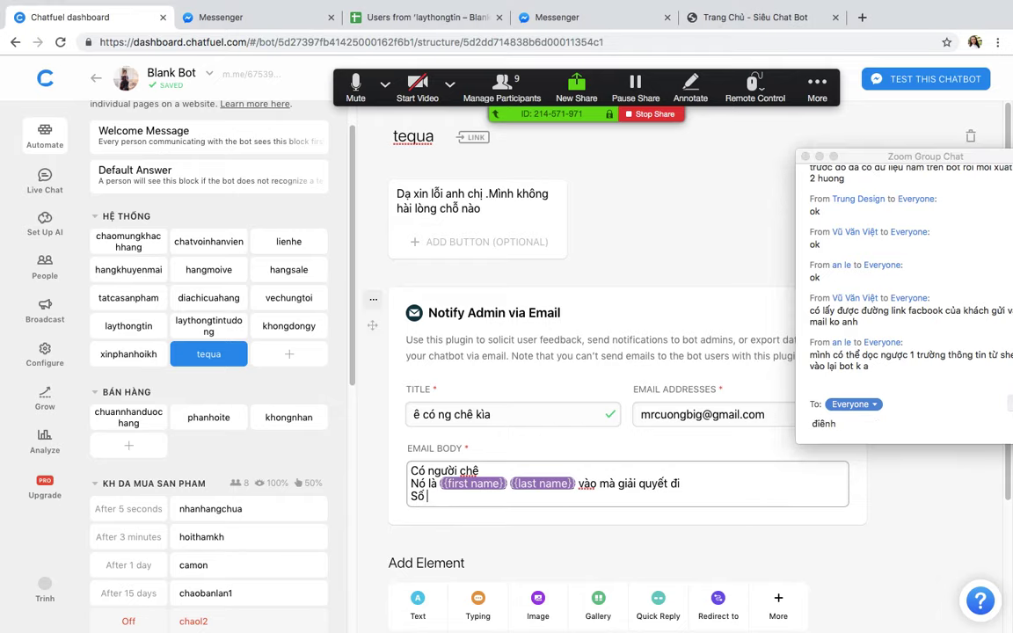
type("die")
type("n thoại ")
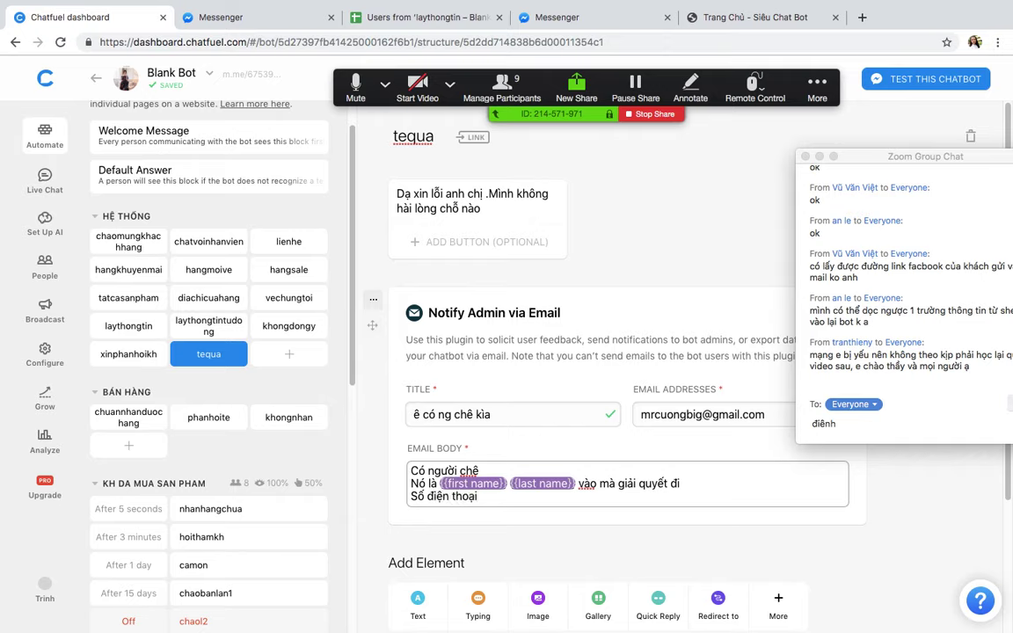
type("{{so")
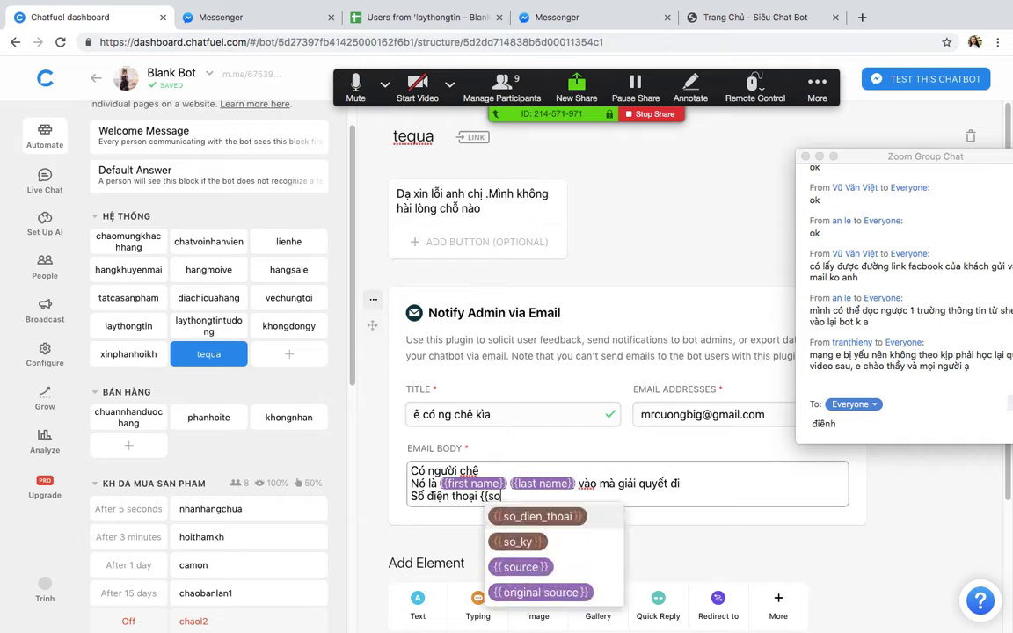
left_click(559, 513)
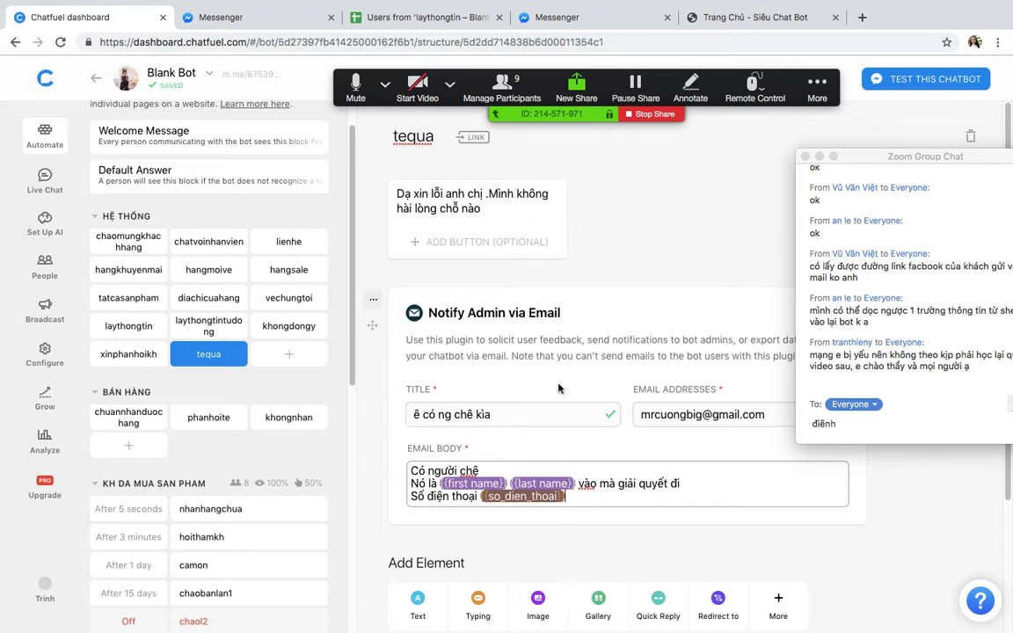
left_click(103, 356)
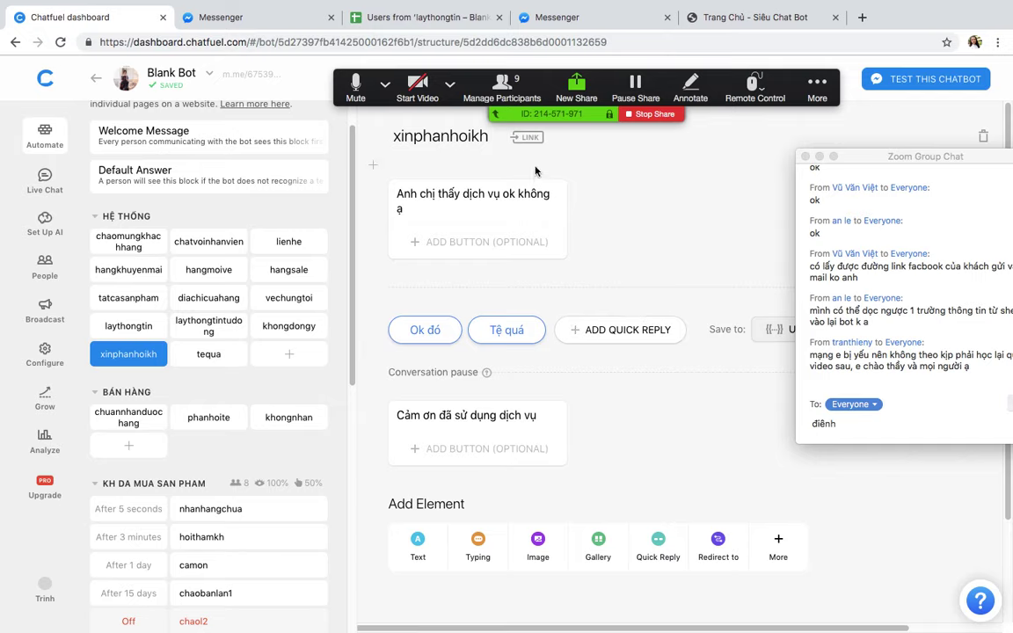
Step: Route the Tệ quá quick reply to the tequa block
left_click(502, 330)
left_click(511, 387)
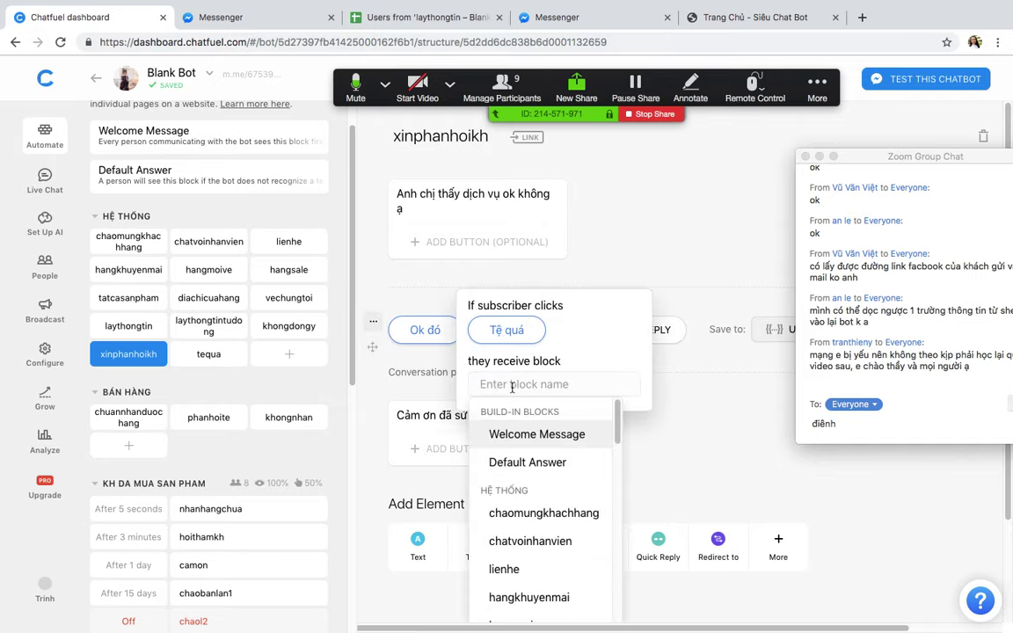
type("te")
left_click(493, 463)
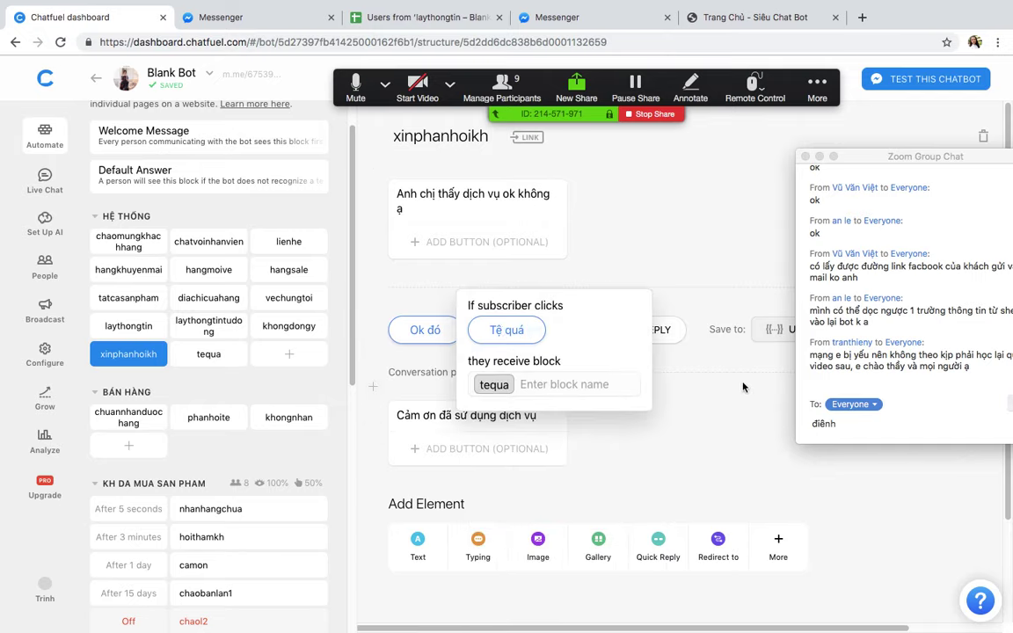
left_click(517, 283)
Step: Enable the xinphanhoikh block link and open its m.me chat link
left_click(526, 136)
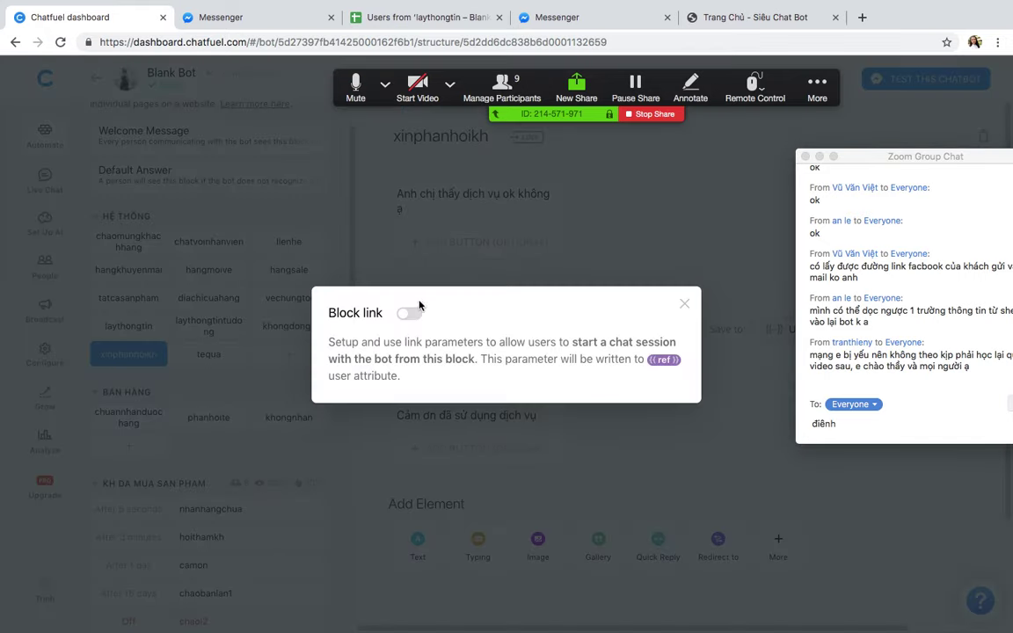
left_click(409, 313)
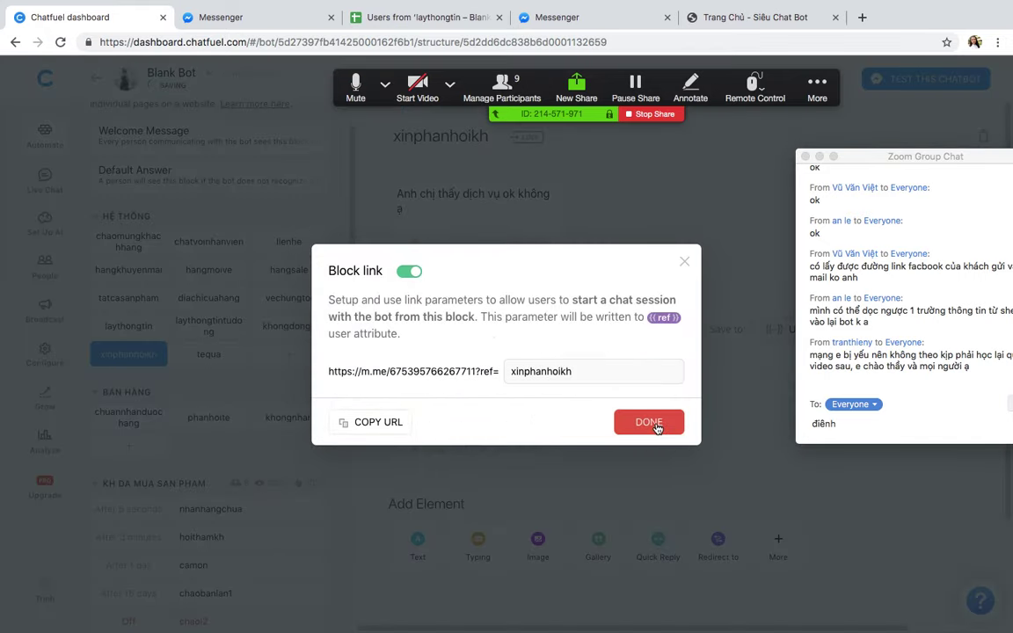
left_click(651, 423)
left_click(598, 137)
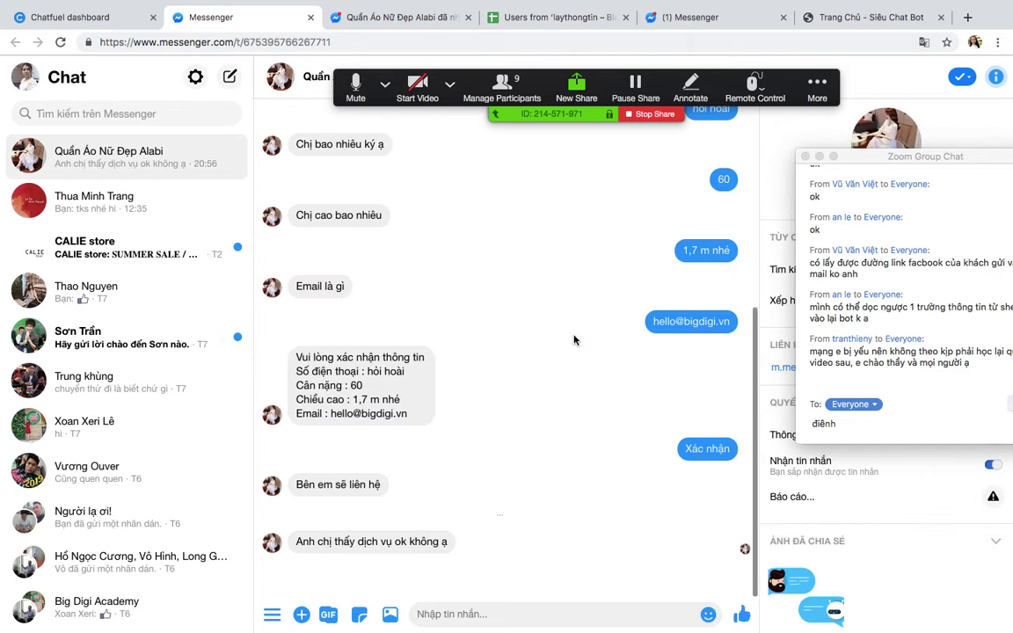
Step: Answer 'Tệ quá' in the Messenger test chat, then switch to the Gmail desktop
left_click(536, 576)
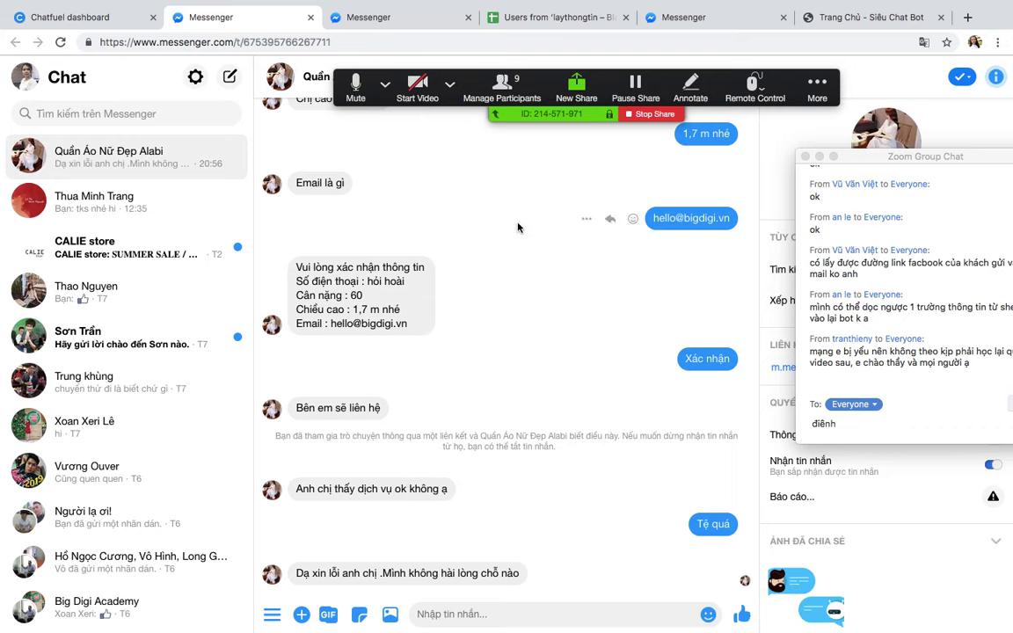
key("ctrl+Up")
left_click(540, 66)
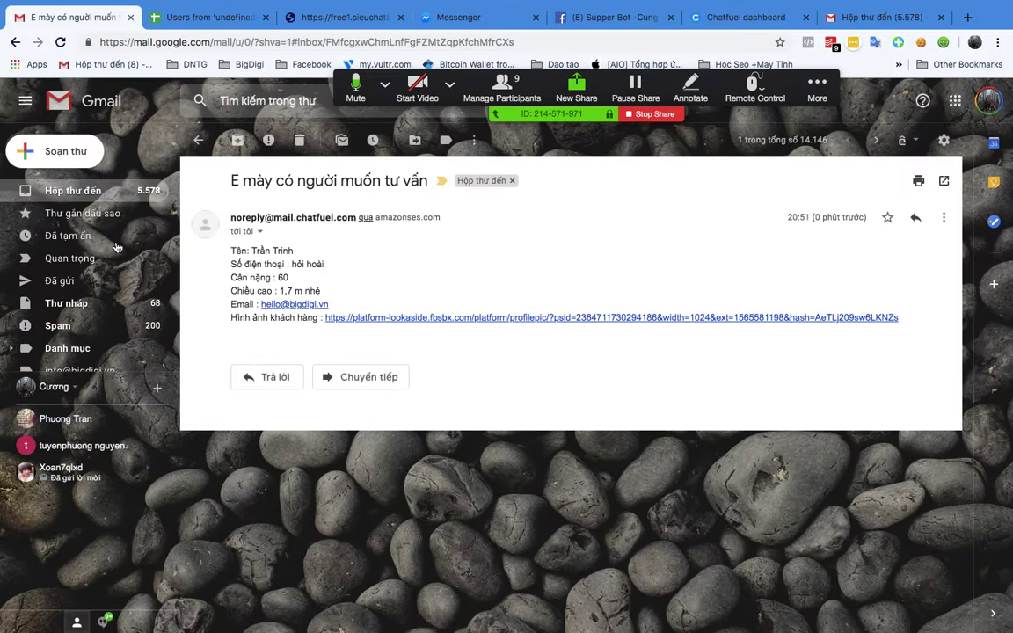
Step: Open the 'ê có ng chê kìa' email and check the complainer's name and phone line
left_click(75, 189)
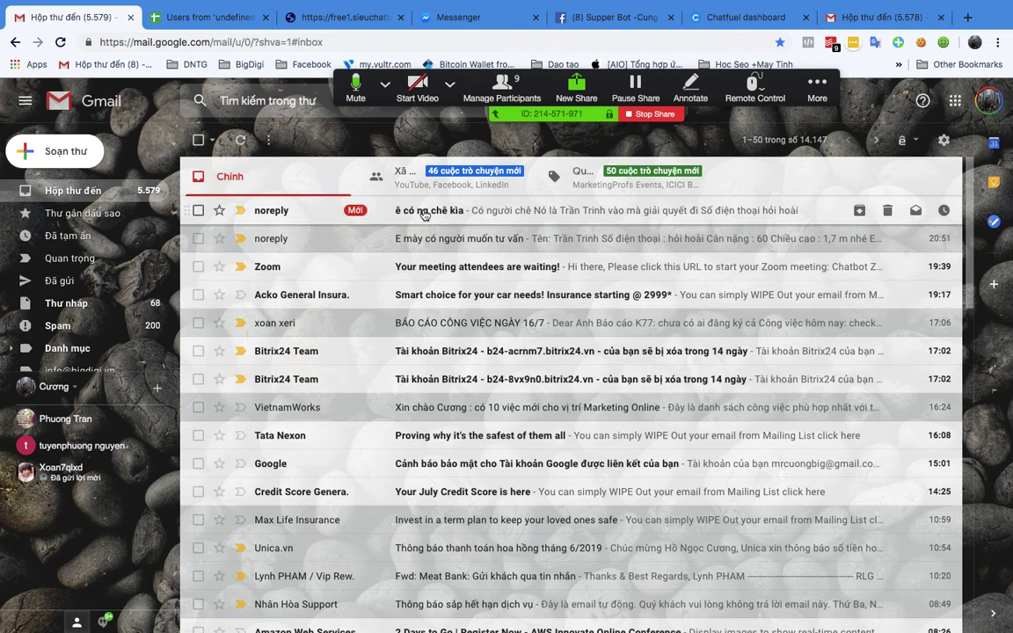
left_click(431, 211)
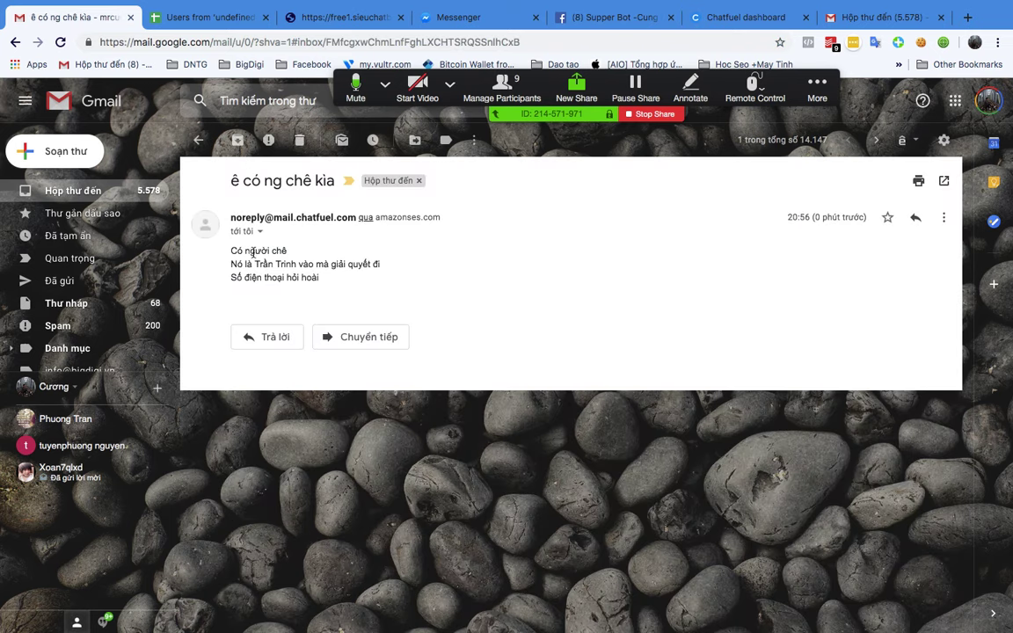
left_click(288, 276)
left_click_drag(286, 279, 330, 281)
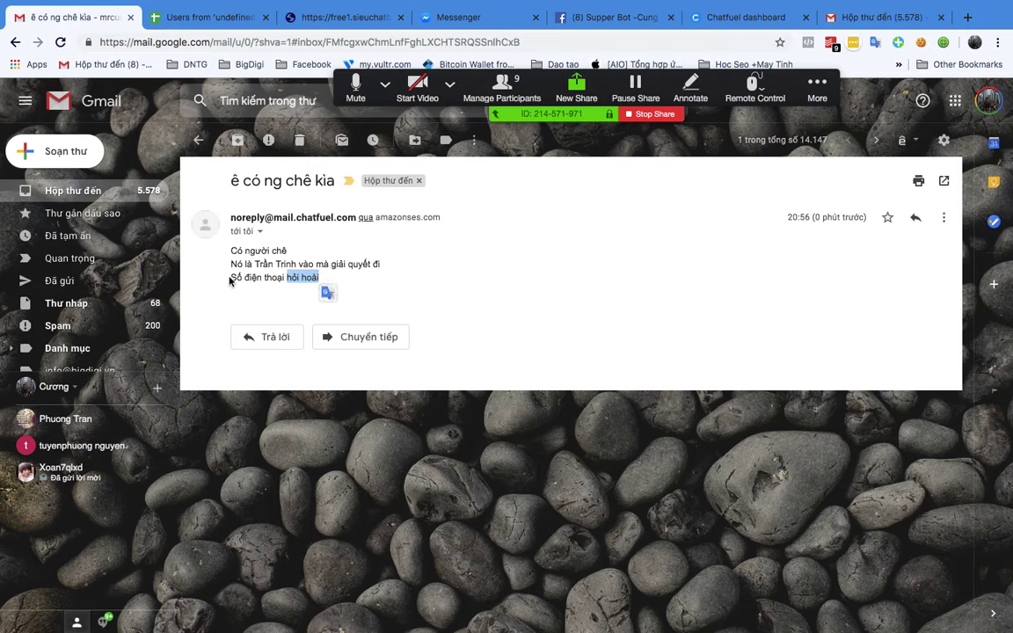
left_click_drag(233, 278, 317, 280)
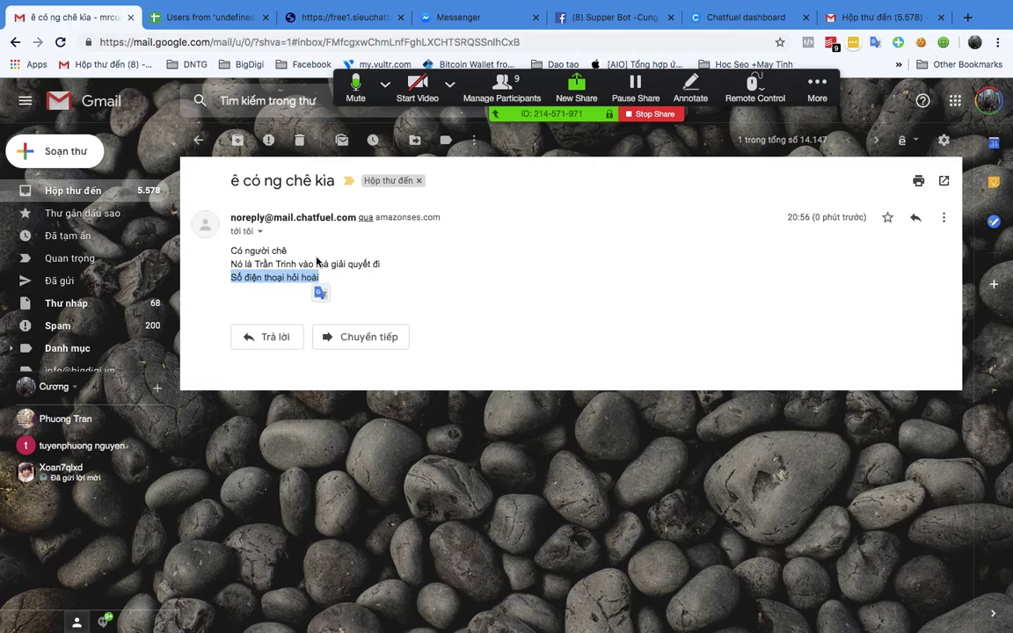
left_click_drag(232, 251, 416, 276)
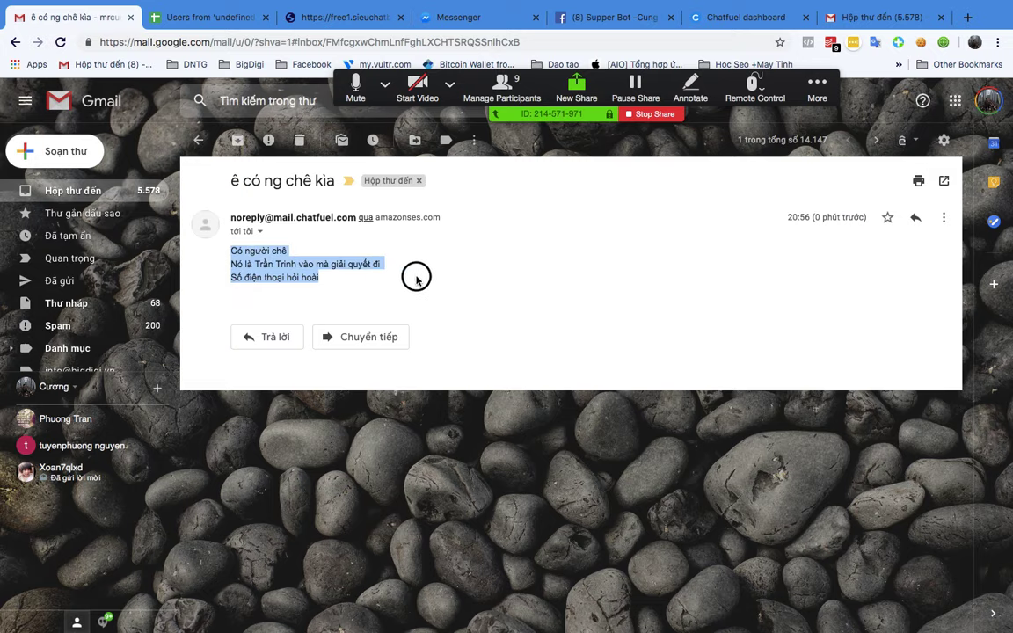
left_click(455, 282)
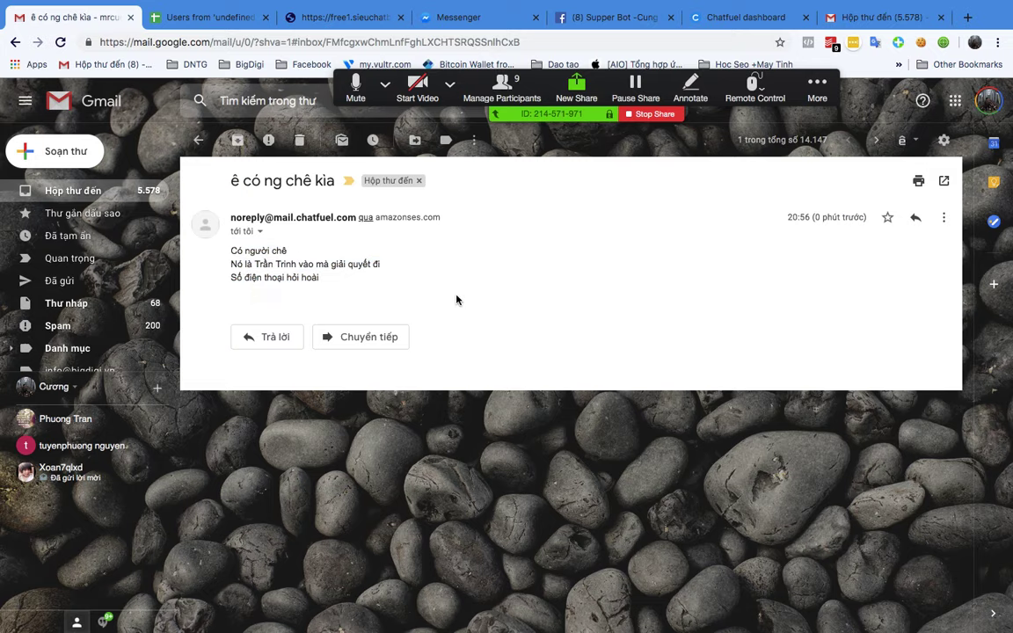
Step: Switch through Mission Control to the Facebook page inbox in Chrome
key("ctrl+Up")
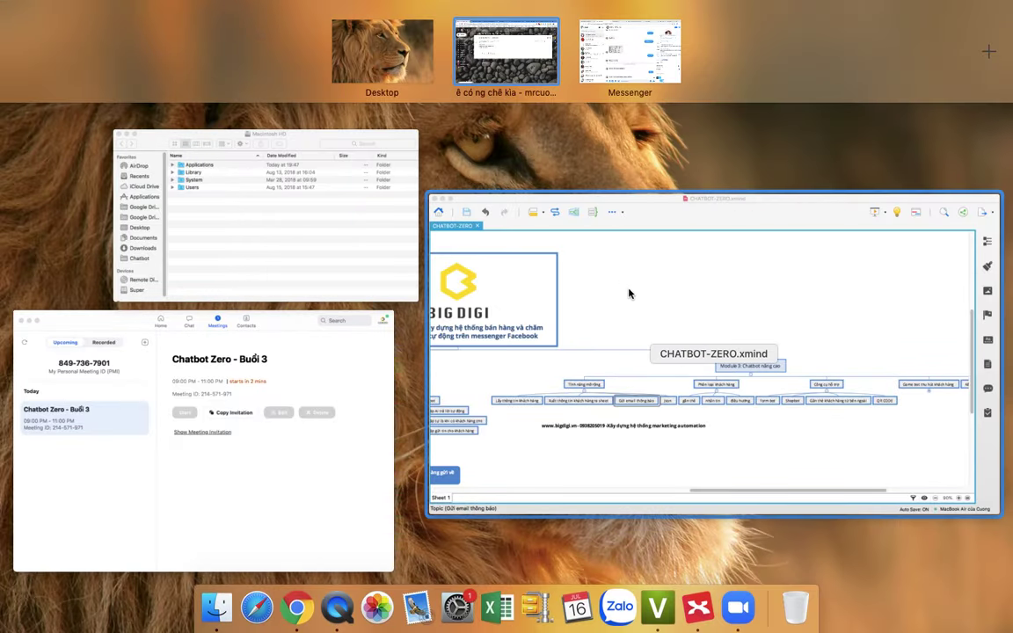
left_click(640, 296)
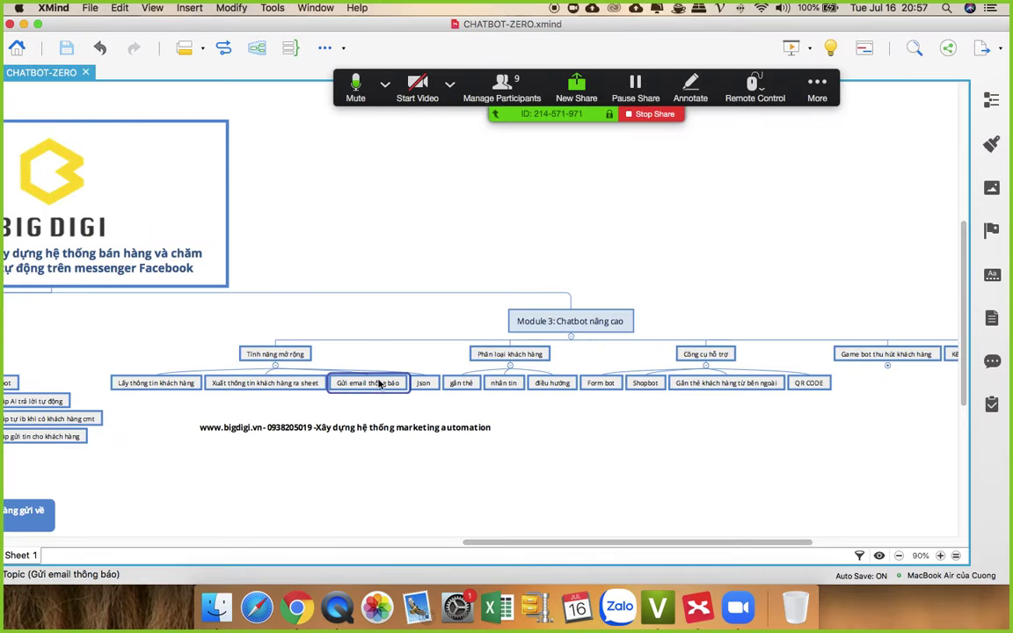
left_click(298, 605)
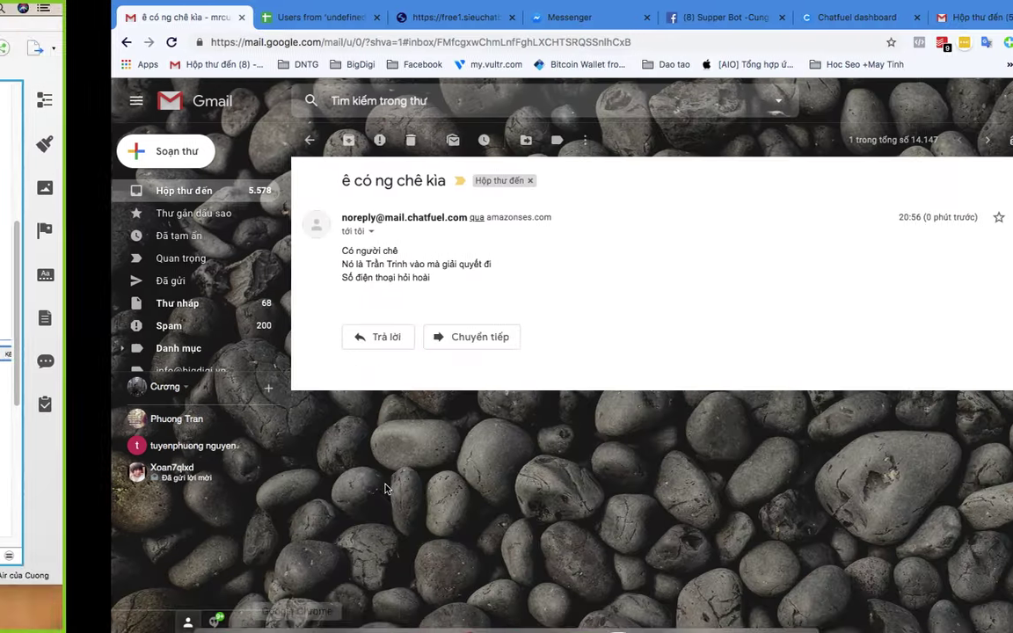
left_click(580, 17)
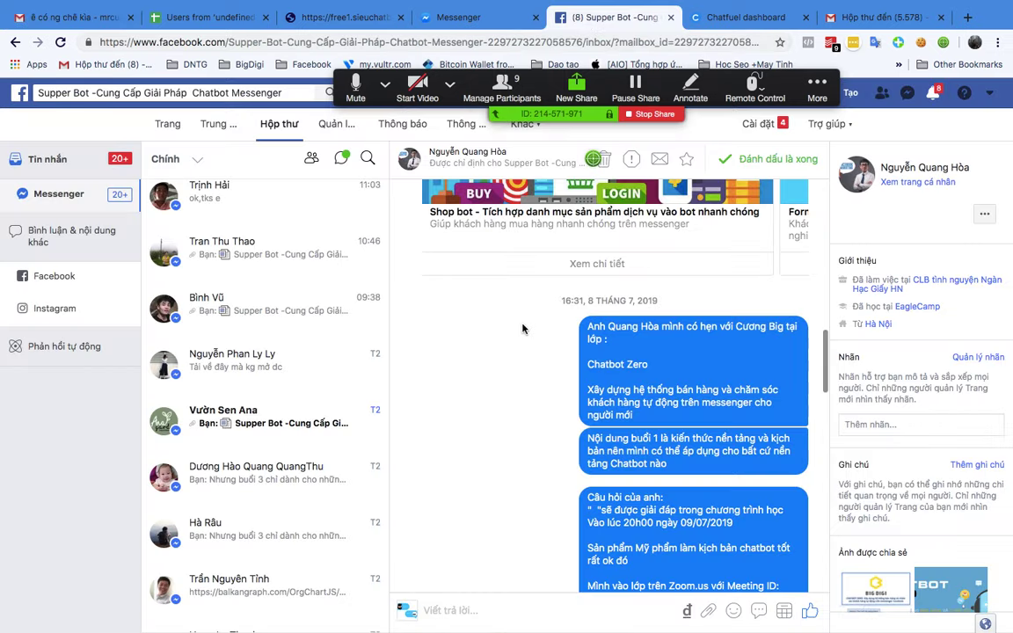
Step: Return to Messenger, clear the group chat draft, and preview the page's persistent menu
key("ctrl+Up")
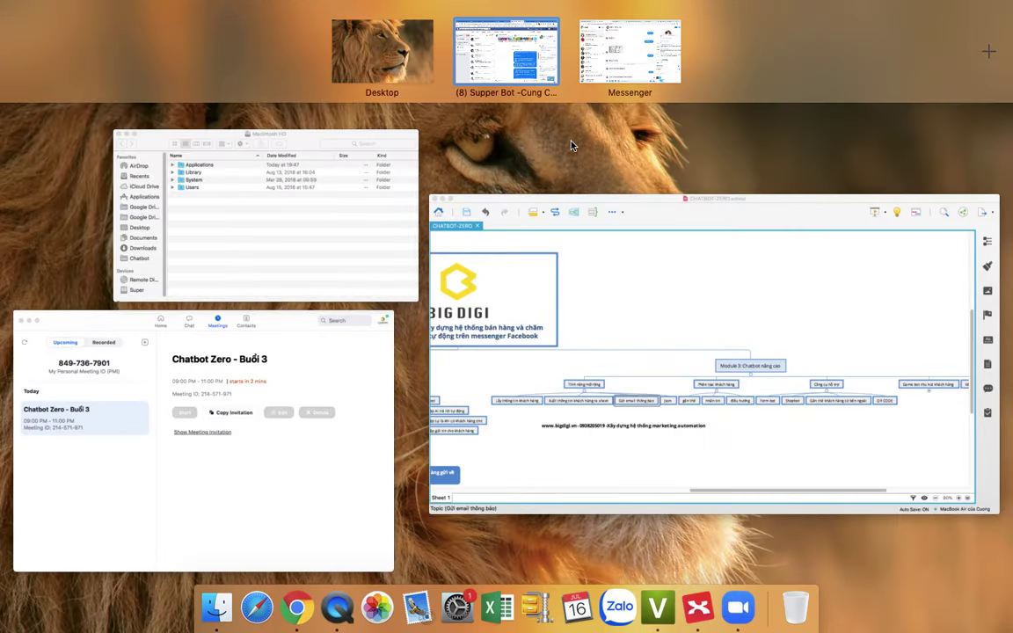
left_click(630, 53)
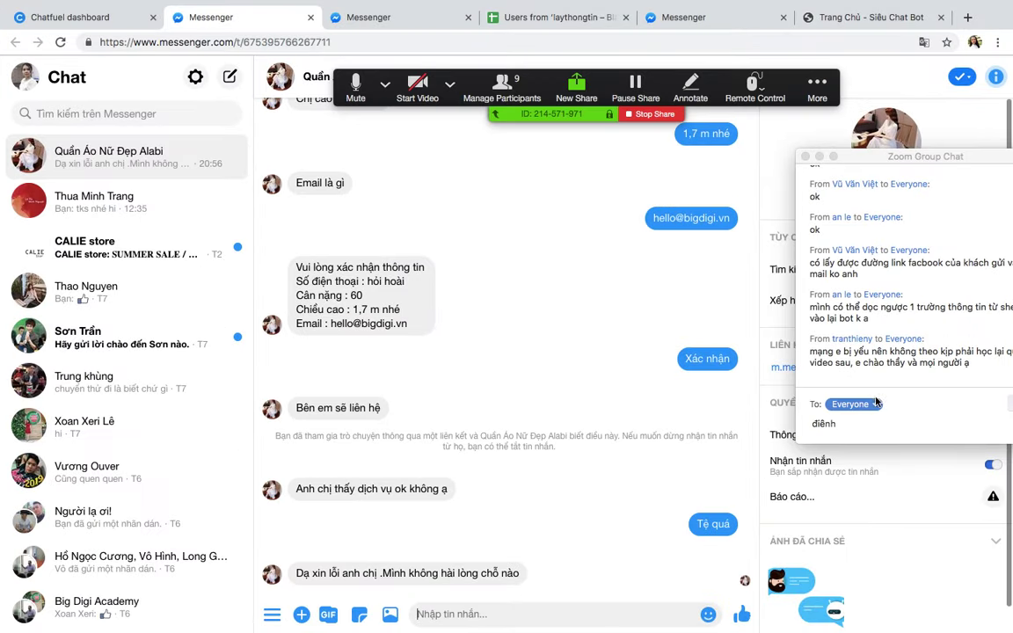
left_click_drag(809, 424, 845, 432)
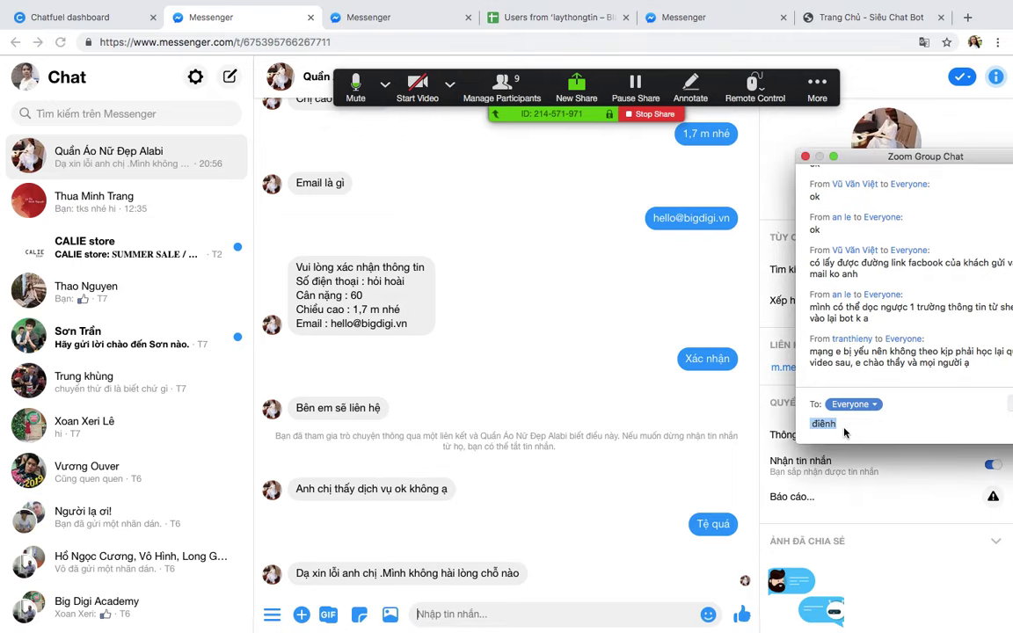
key("BackSpace")
scroll(506, 364, "up", 5)
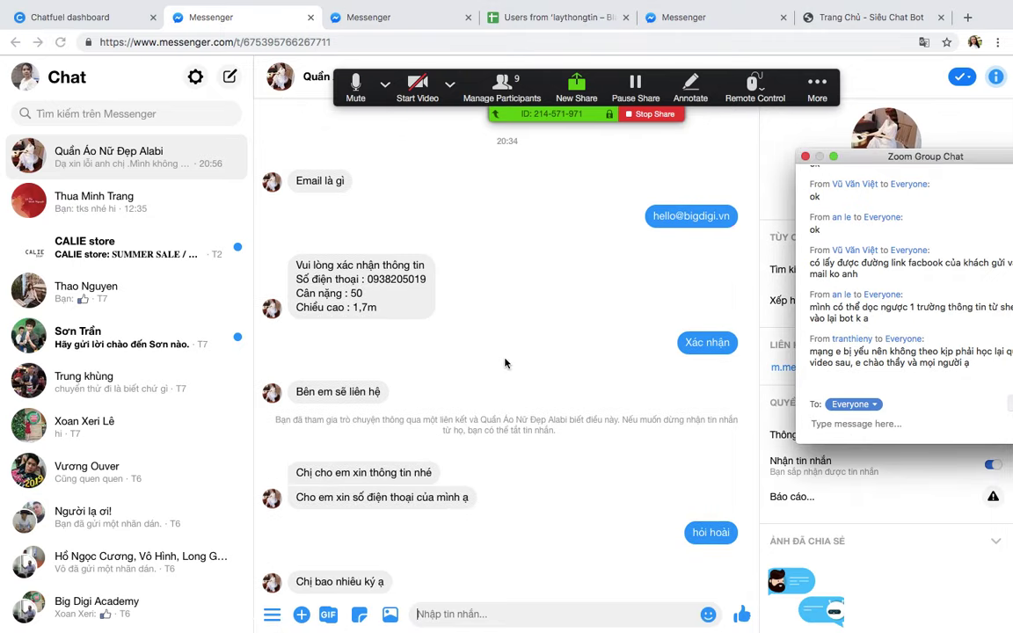
scroll(505, 363, "down", 5)
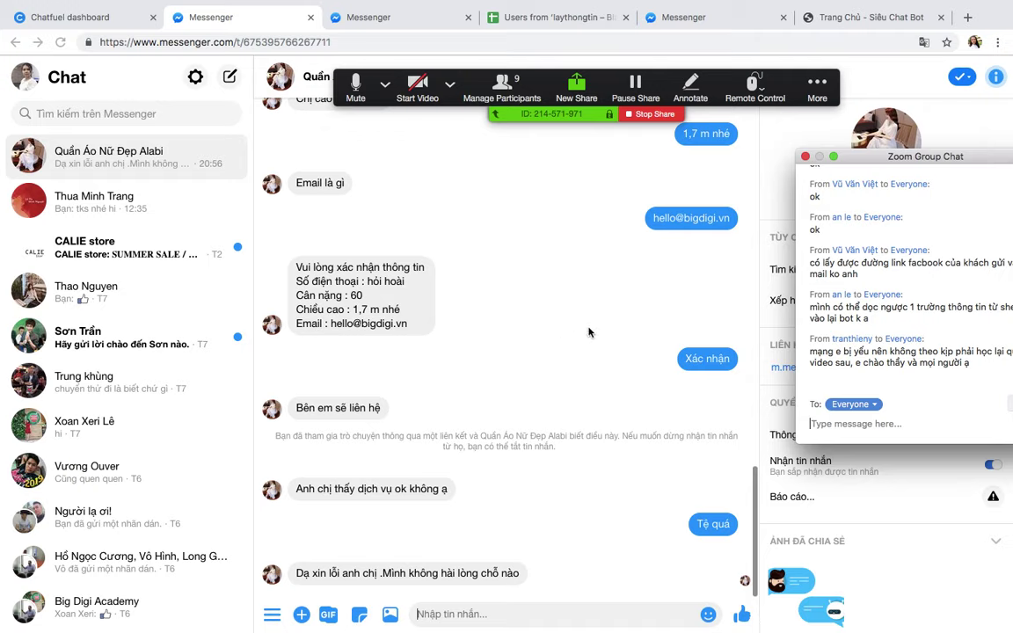
scroll(525, 327, "up", 10)
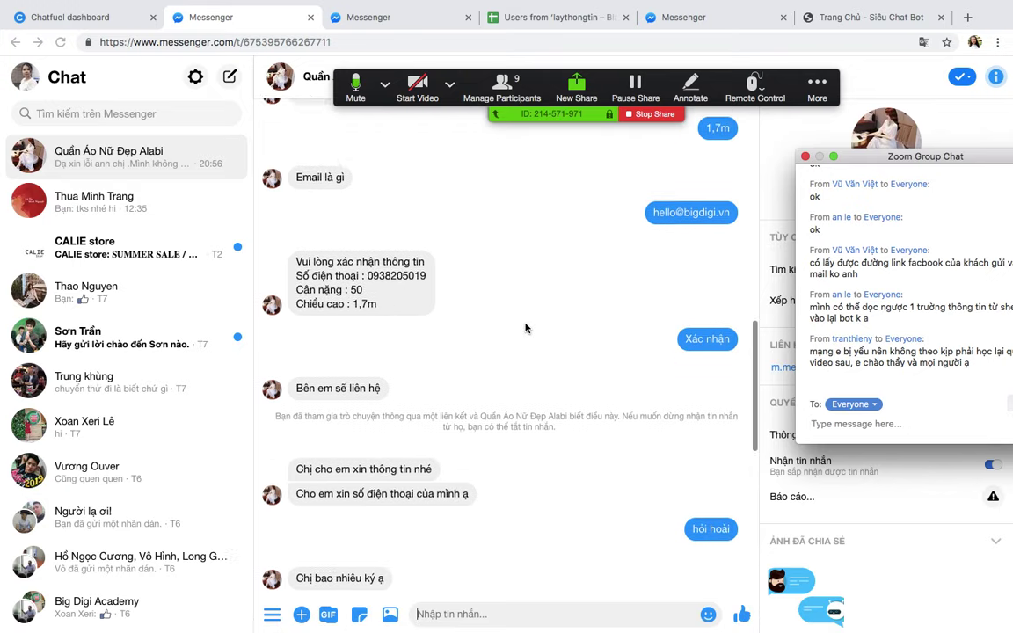
scroll(528, 321, "down", 10)
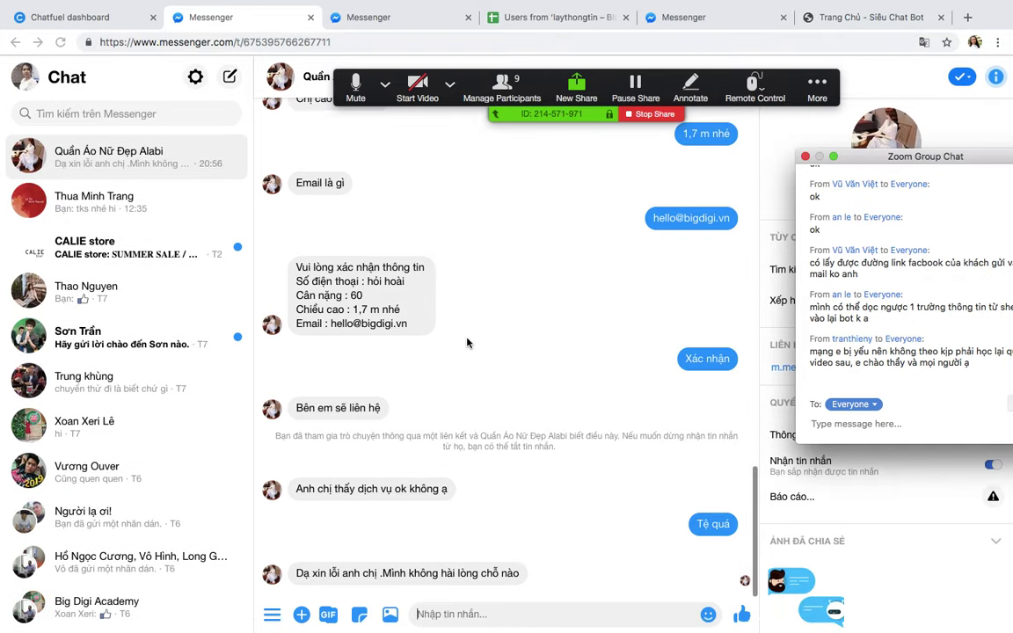
left_click(301, 615)
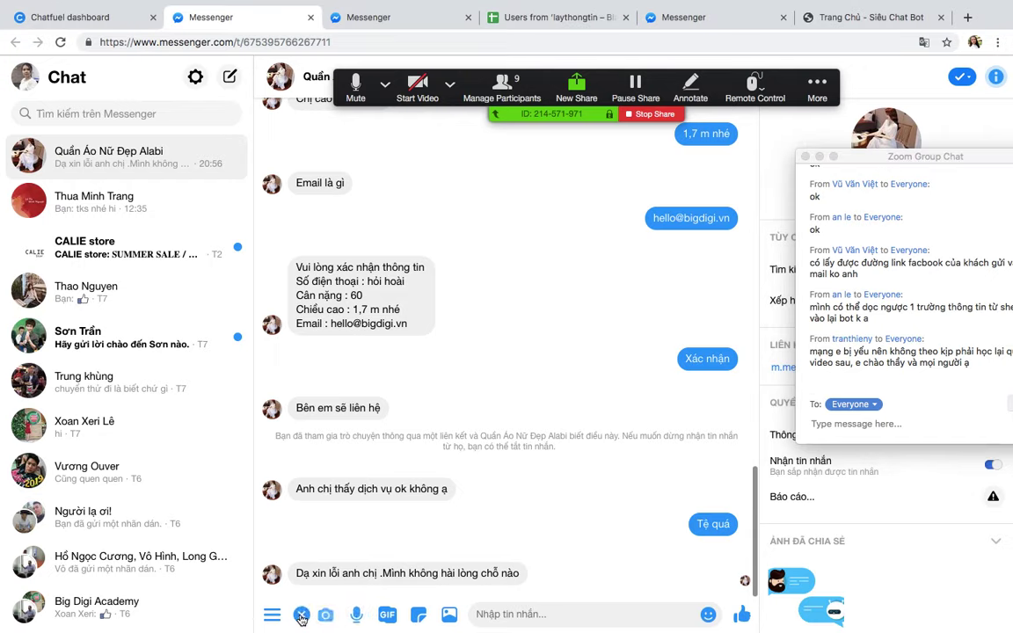
left_click(272, 615)
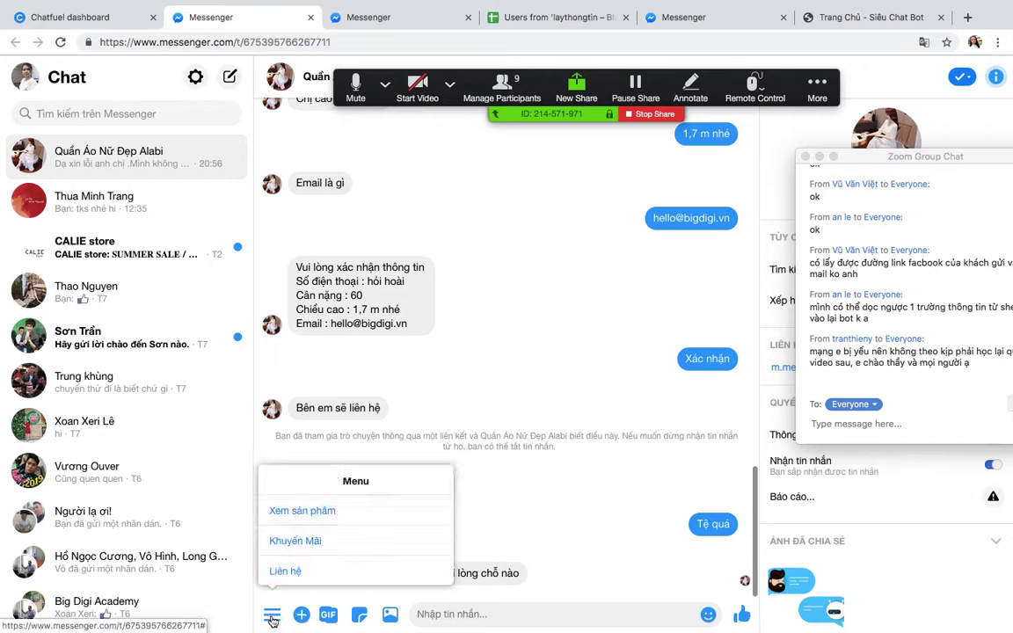
left_click(271, 616)
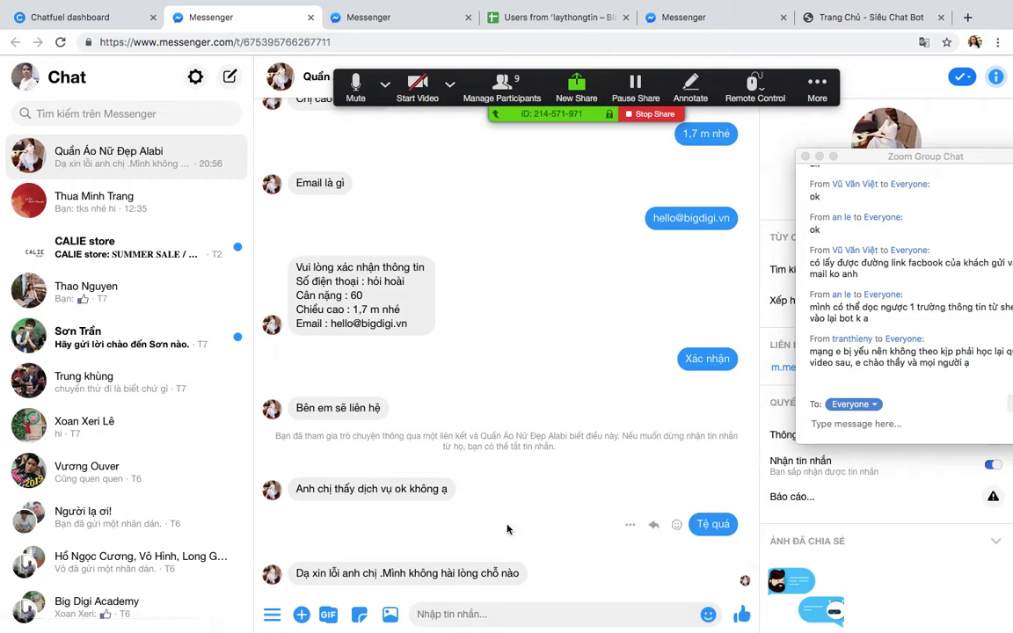
Step: Check the meeting participants list, then bring the CHATBOT-ZERO mind map in XMind forward
left_click_drag(909, 156, 871, 141)
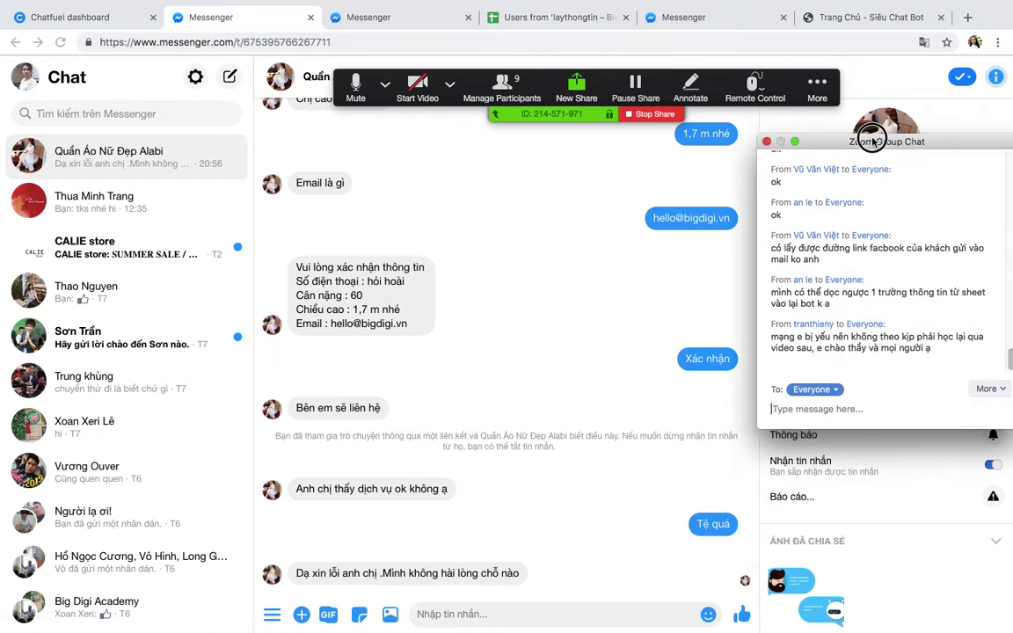
left_click(499, 88)
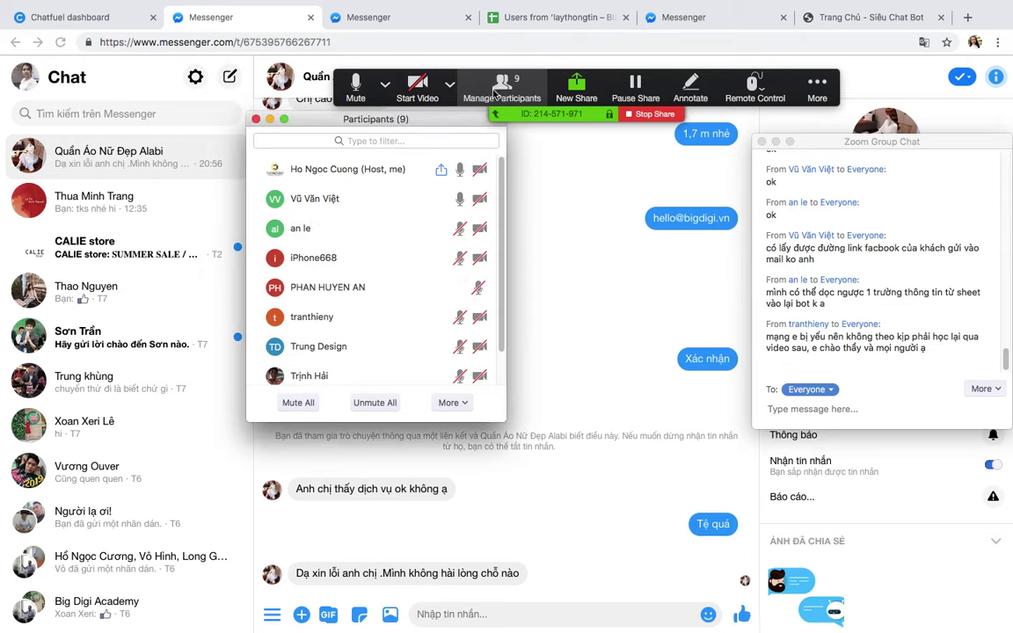
scroll(351, 290, "down", 1)
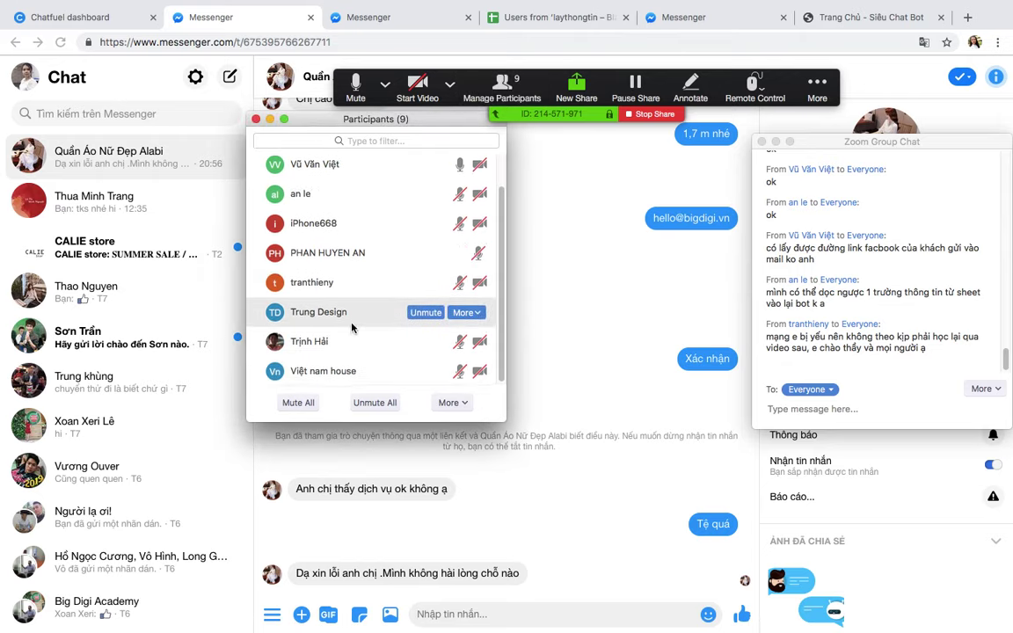
scroll(351, 327, "up", 1)
left_click(255, 119)
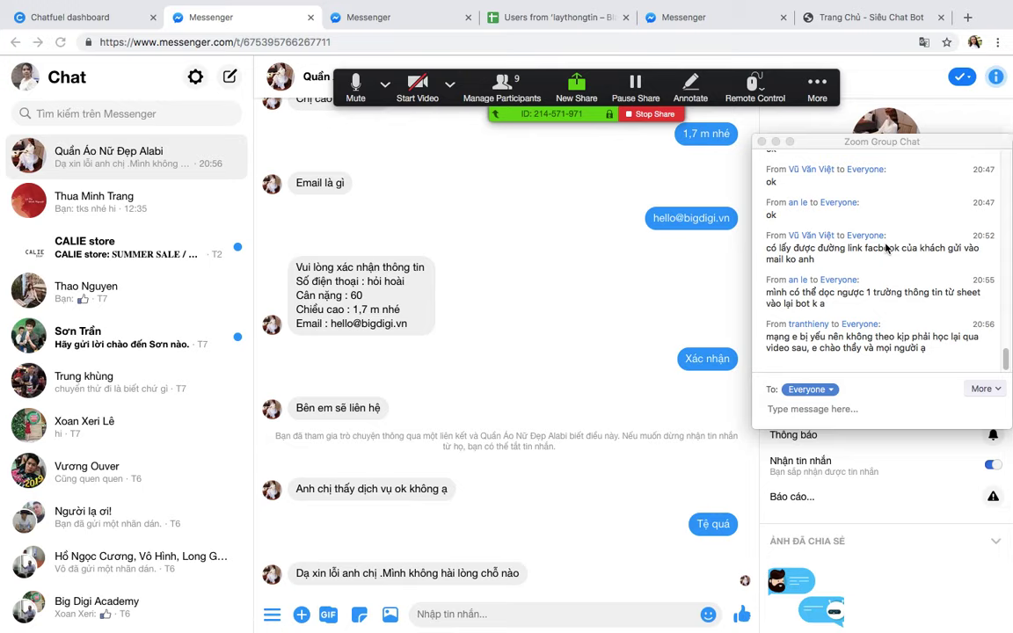
left_click_drag(814, 142, 921, 141)
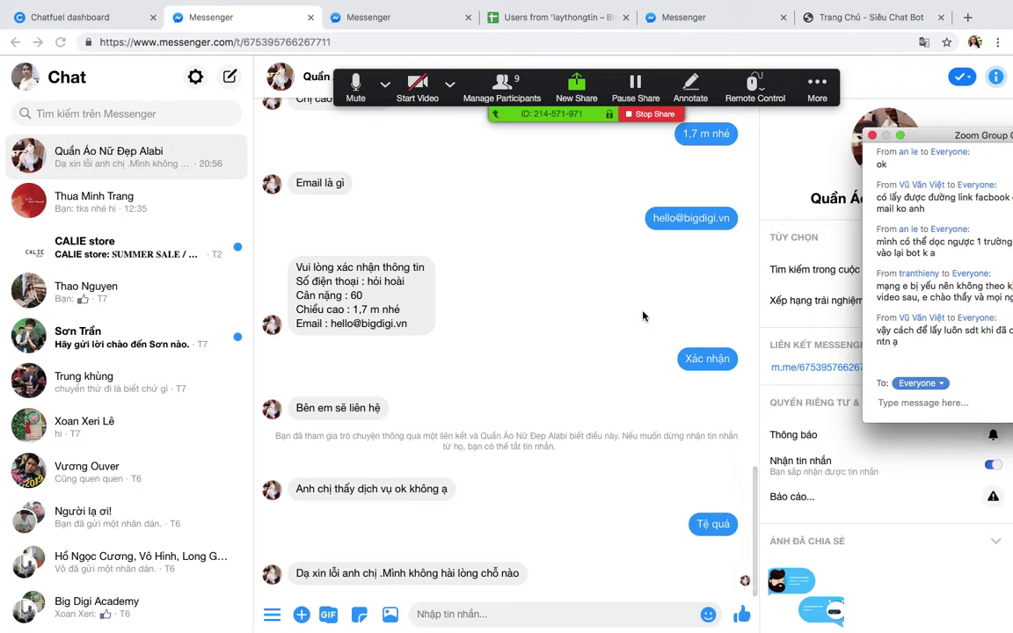
key("ctrl+Up")
left_click(640, 486)
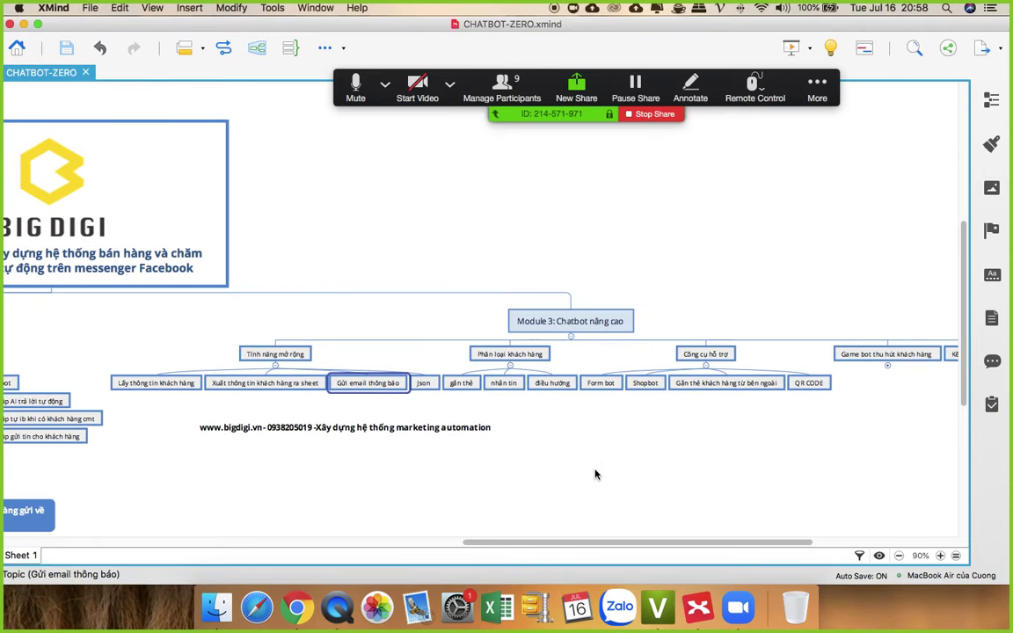
Step: Highlight the Json topic under Module 3's extended features in the XMind map
scroll(595, 475, "up", 2)
left_click_drag(624, 545, 607, 547)
left_click(621, 486)
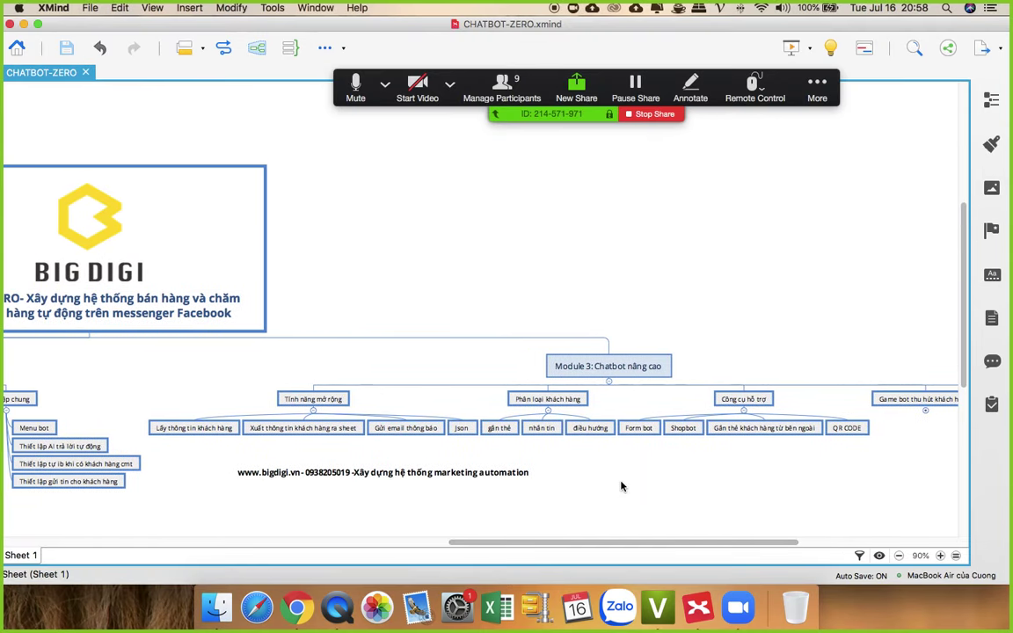
left_click(462, 427)
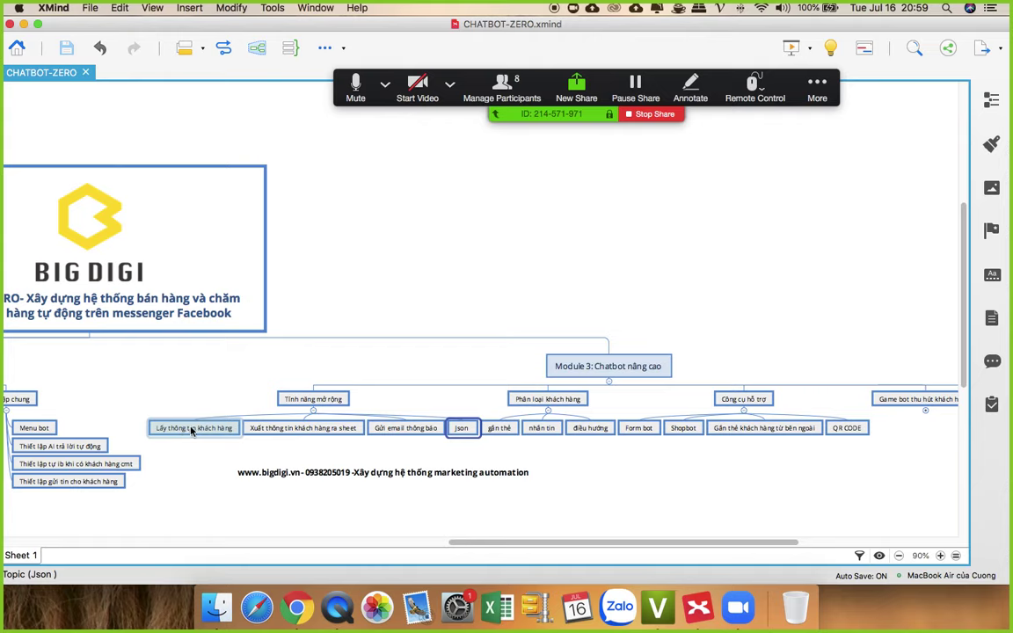
Step: Bring up the Zoom meeting group chat, then return to the Chrome Messenger window
left_click(817, 88)
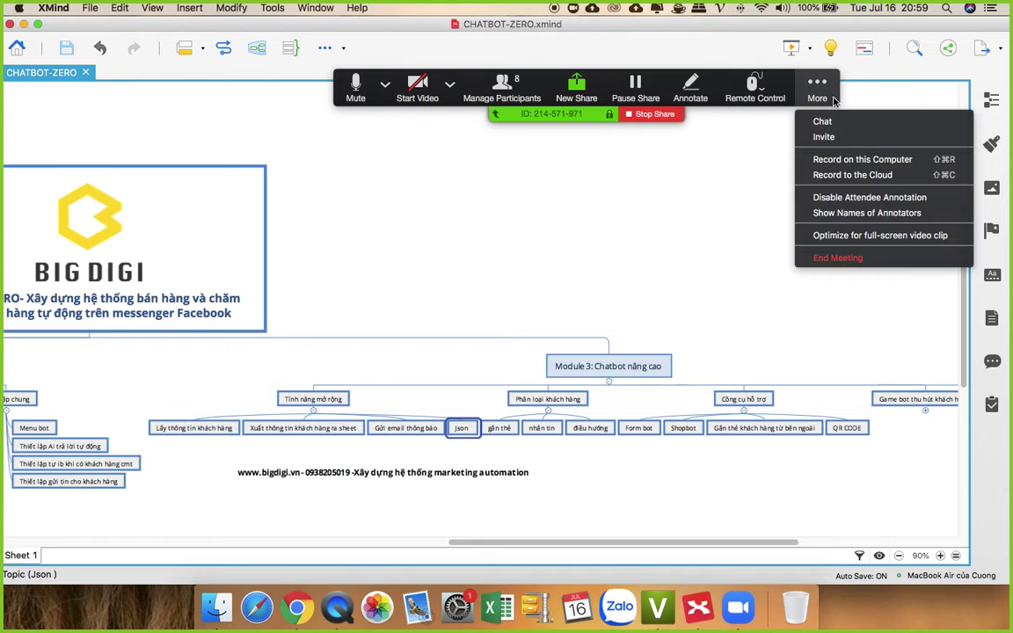
left_click(831, 118)
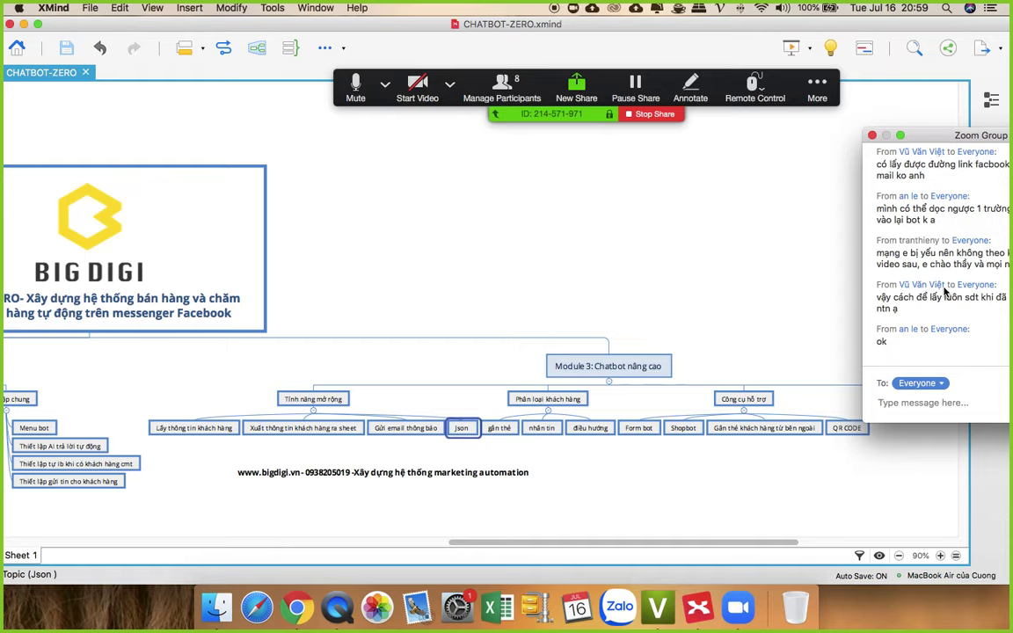
left_click_drag(963, 145, 853, 123)
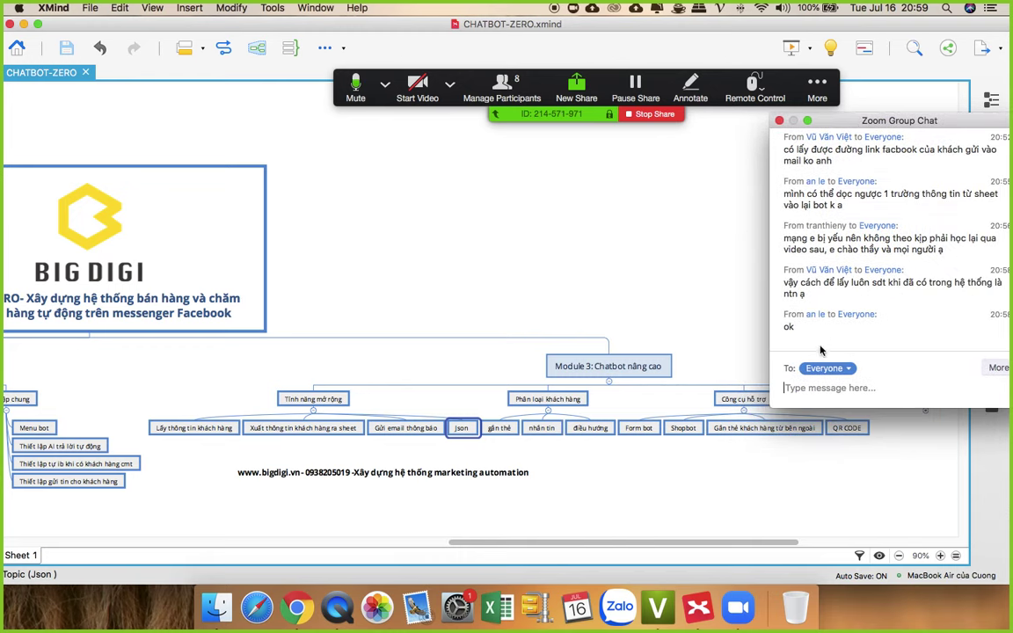
left_click(284, 607)
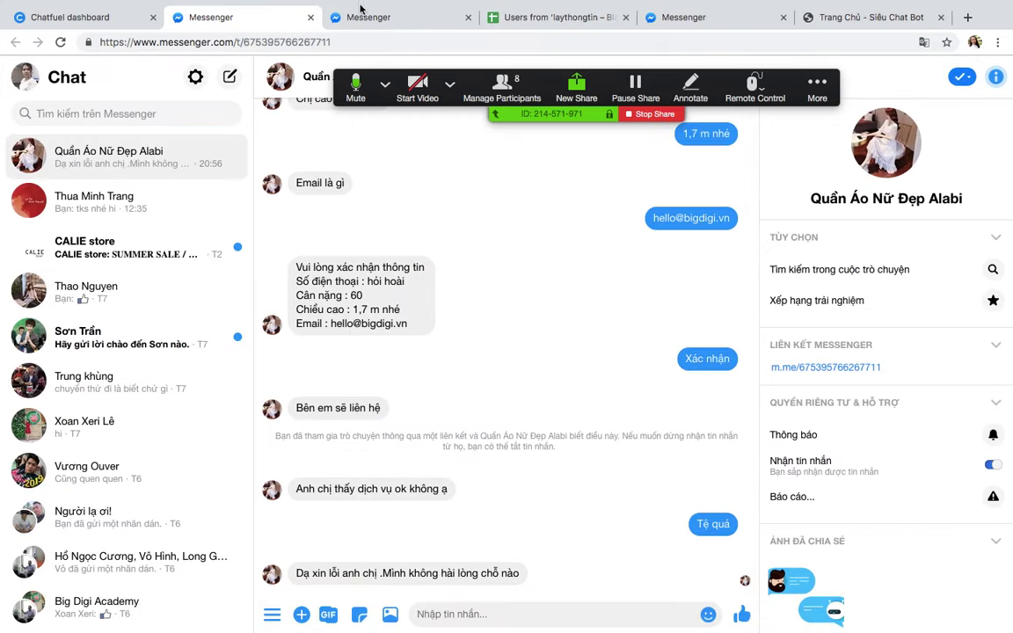
Step: Insert {{email}} right after {{so_dien_thoai}} in the tequa block's notification email body
left_click(99, 16)
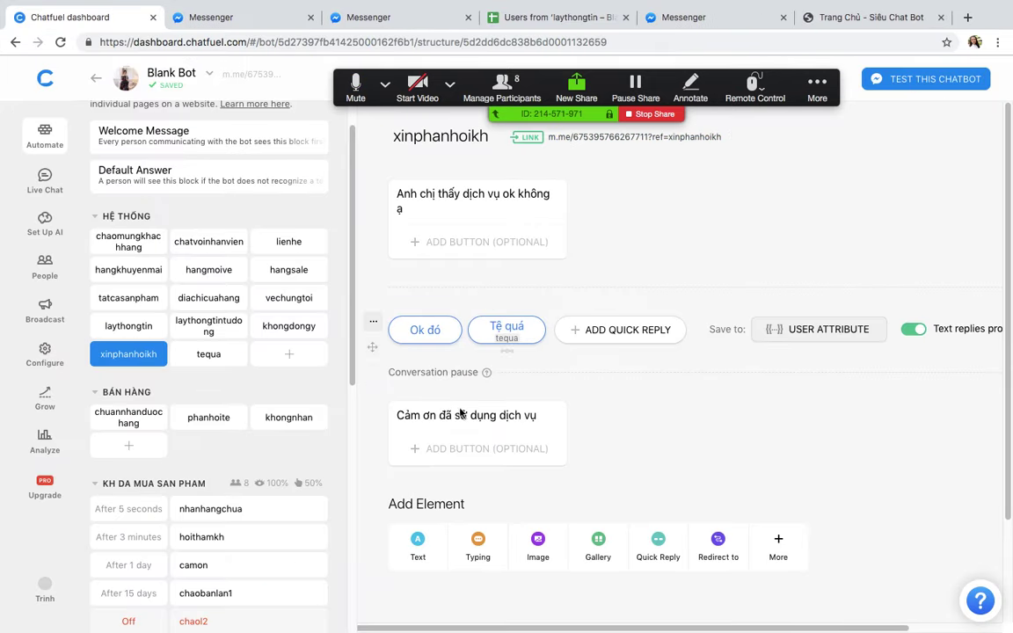
left_click(210, 361)
scroll(552, 387, "down", 4)
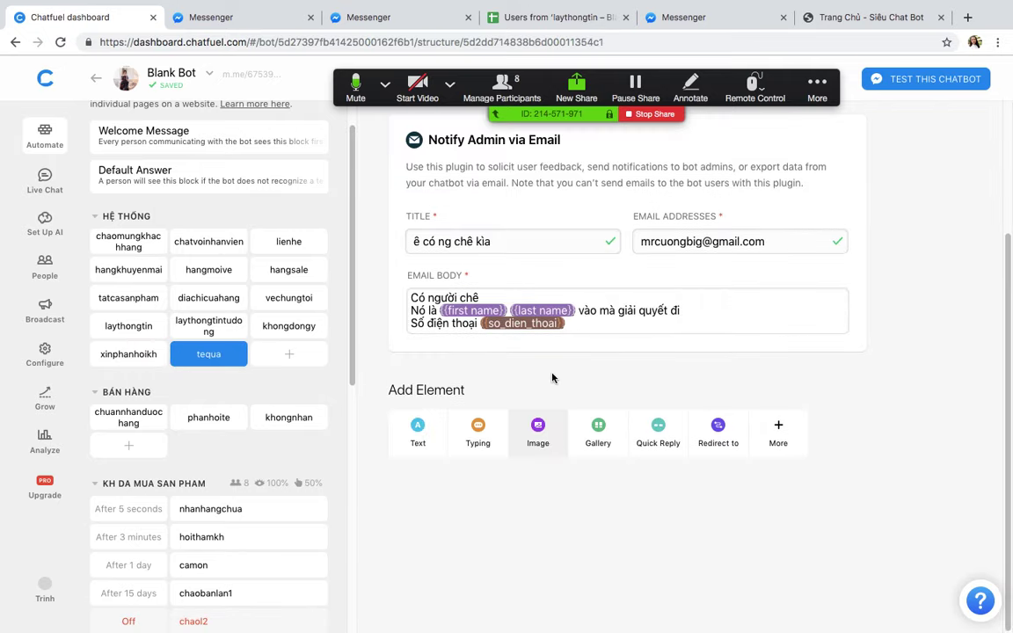
left_click(490, 326)
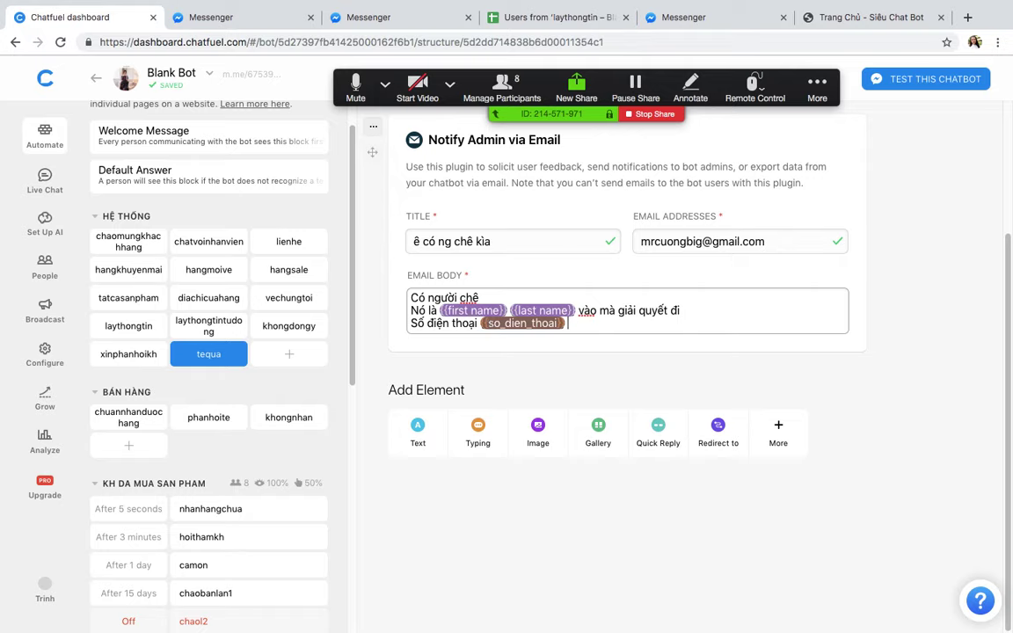
type("{{")
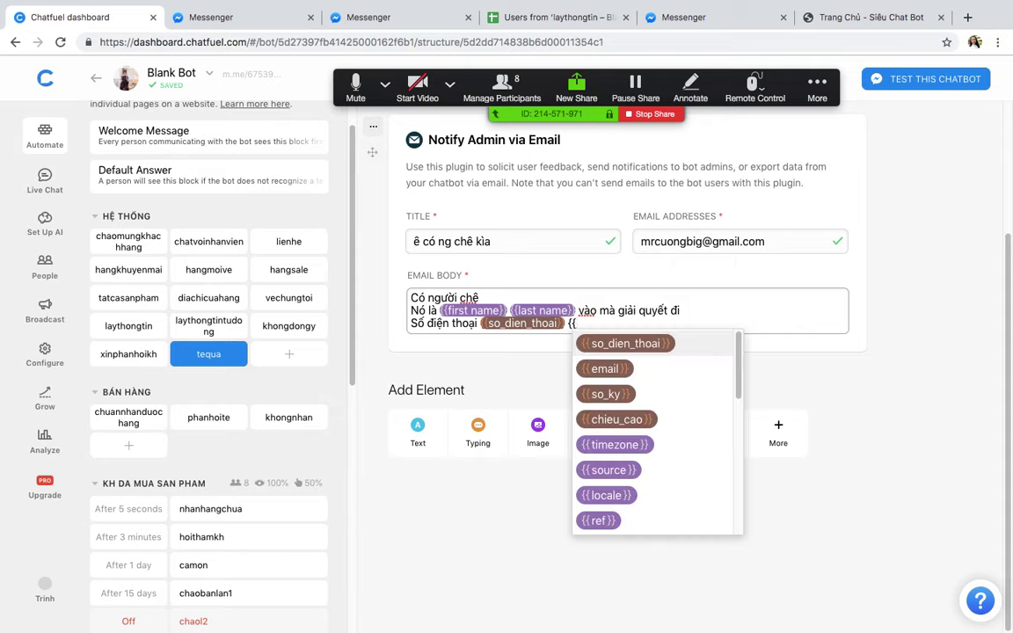
left_click(604, 369)
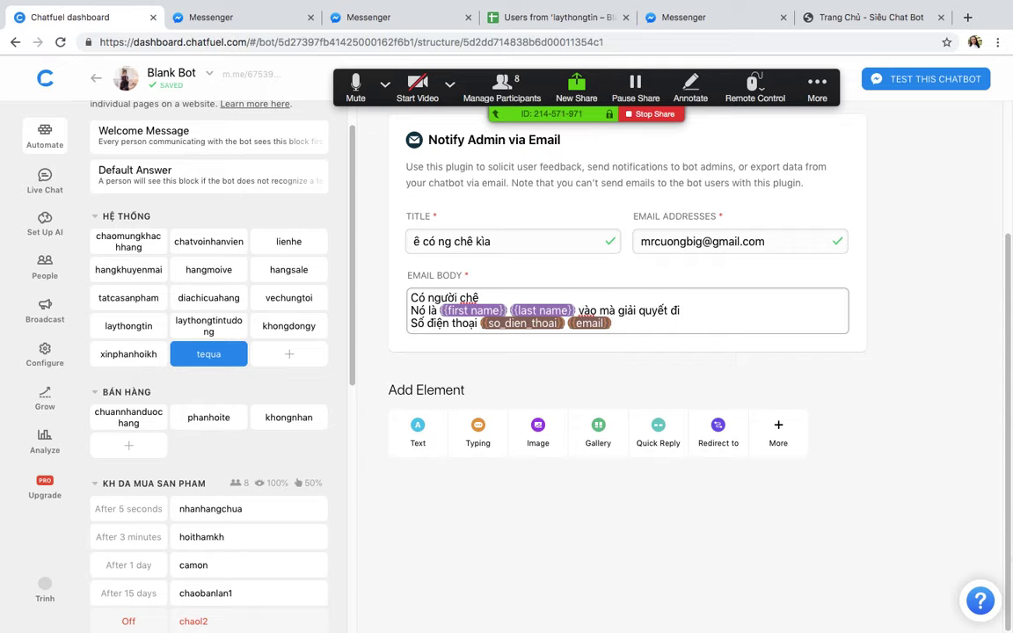
left_click(817, 86)
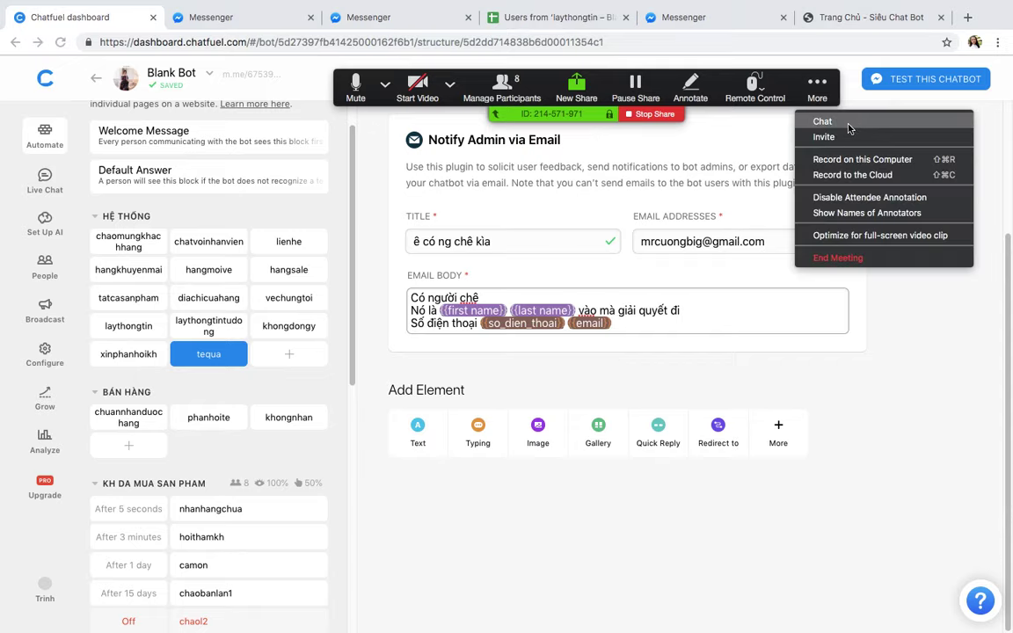
Step: Show the Zoom group chat and point out the Json topic in the XMind map again
left_click(823, 123)
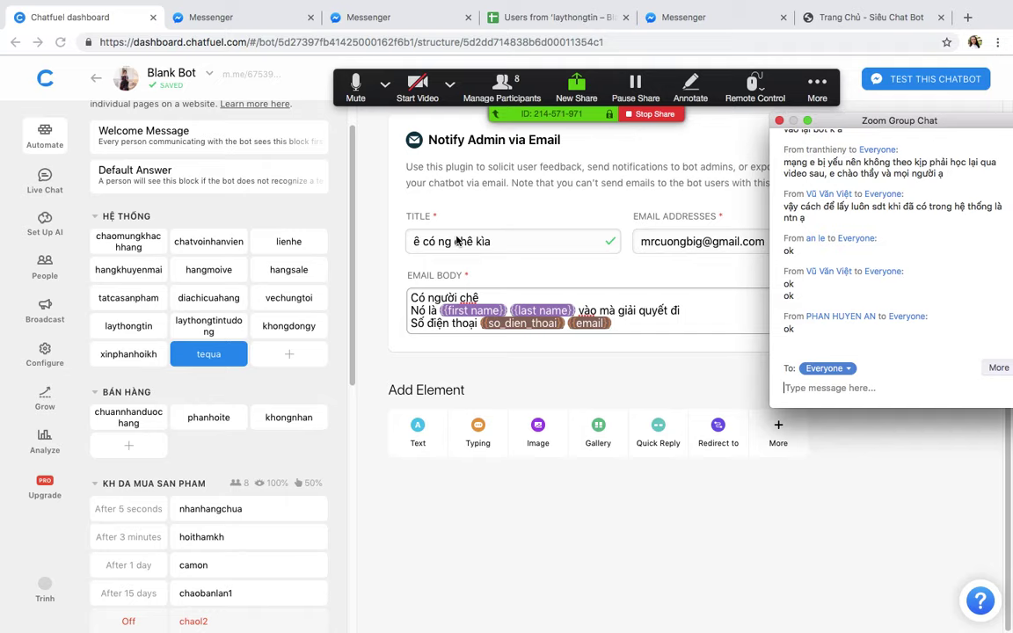
scroll(481, 331, "up", 3)
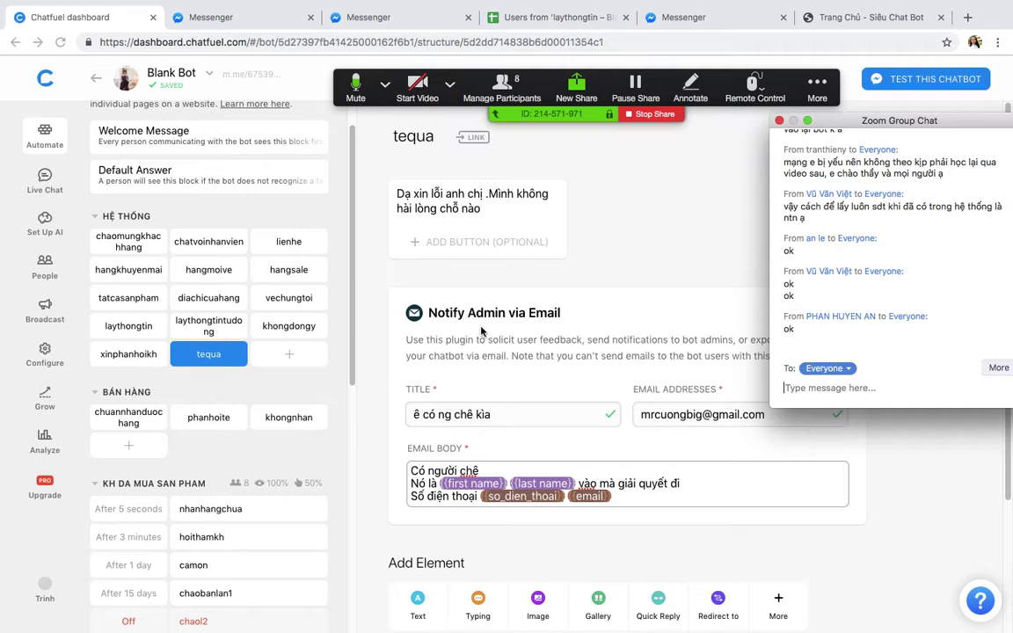
key("ctrl+Up")
left_click(643, 395)
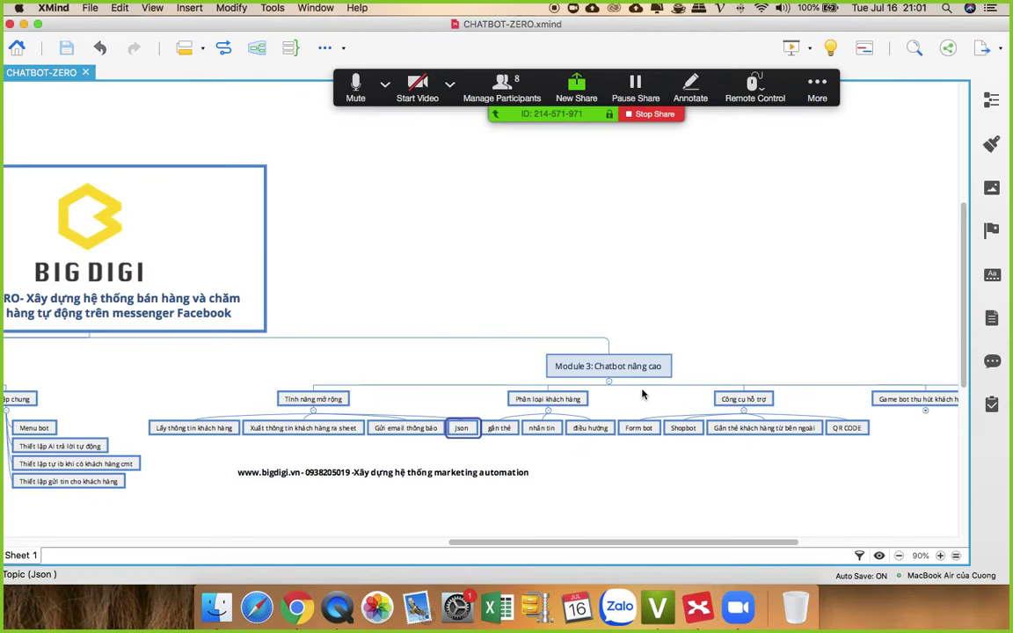
left_click(465, 431)
Step: Return to Chrome and open the 'Users from laythongtin' Google Sheet
left_click(298, 602)
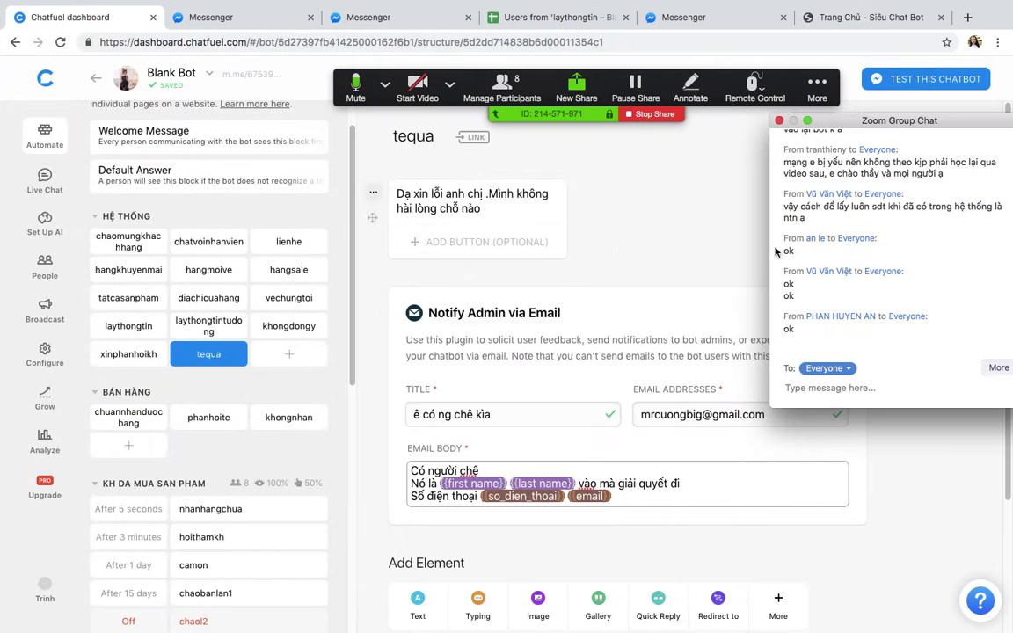
left_click_drag(828, 124, 955, 199)
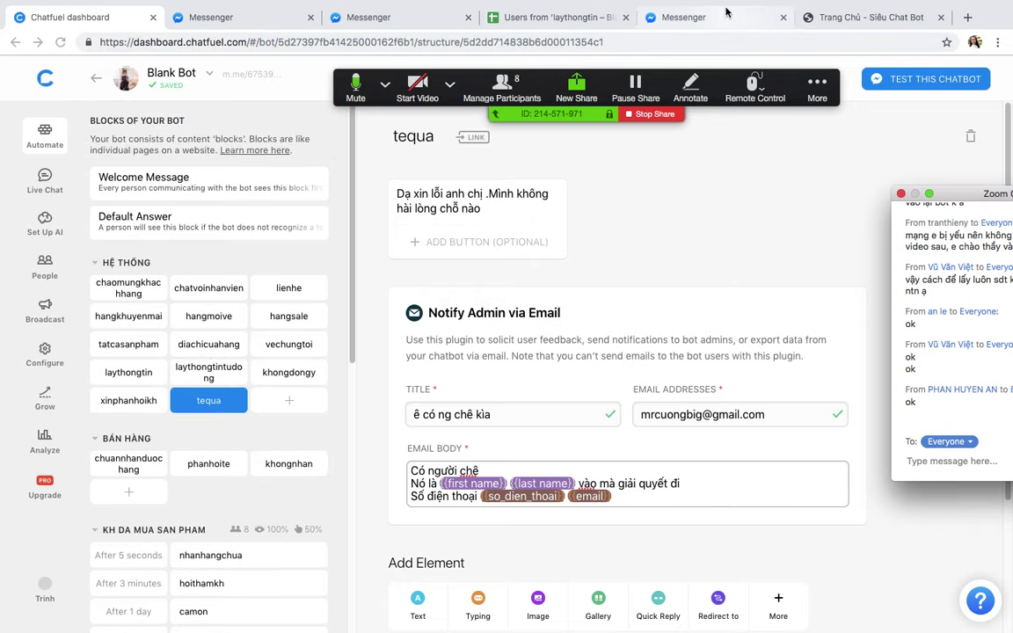
left_click(554, 16)
Step: Widen column A to show the full timestamps, accepting the resize warning
left_click(68, 231)
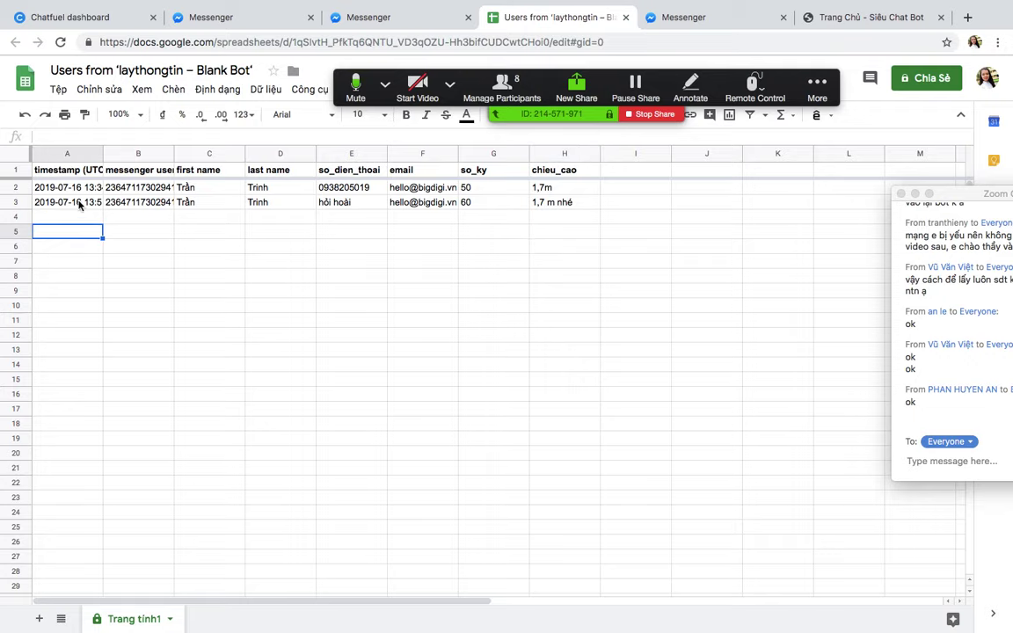
left_click_drag(102, 154, 169, 159)
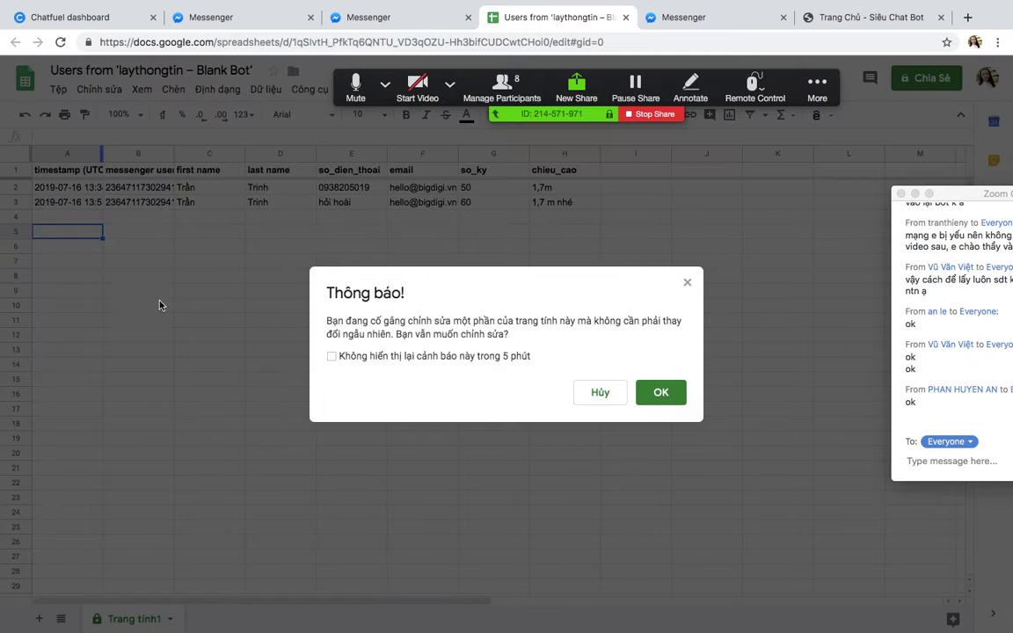
left_click(594, 354)
Step: Inspect the A2 and A3 response timestamps, including 13:51:08 in A3
left_click(147, 185)
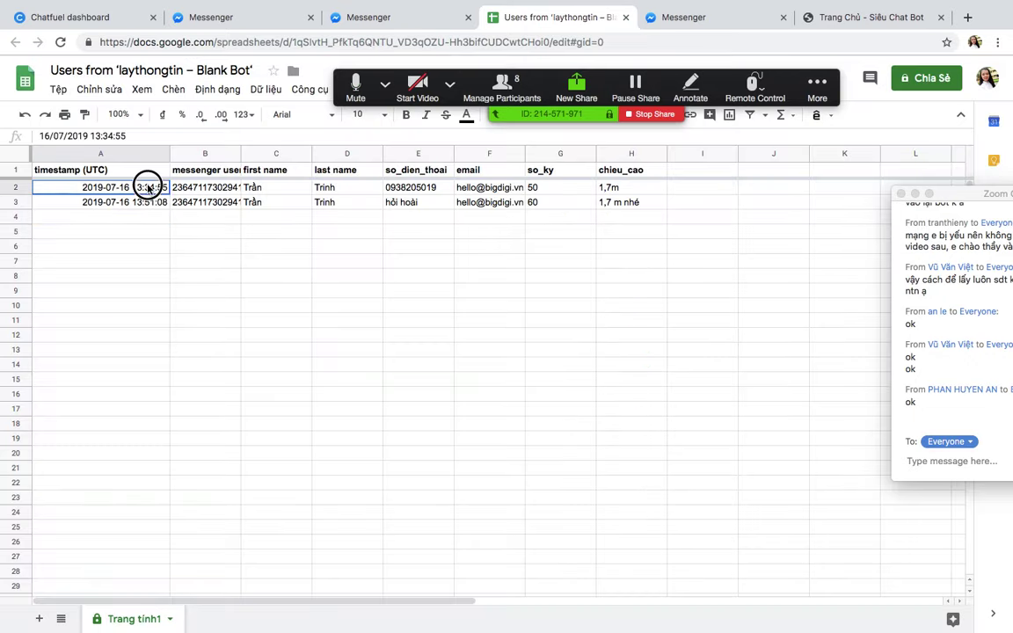
left_click(134, 201)
left_click(147, 188)
double_click(148, 188)
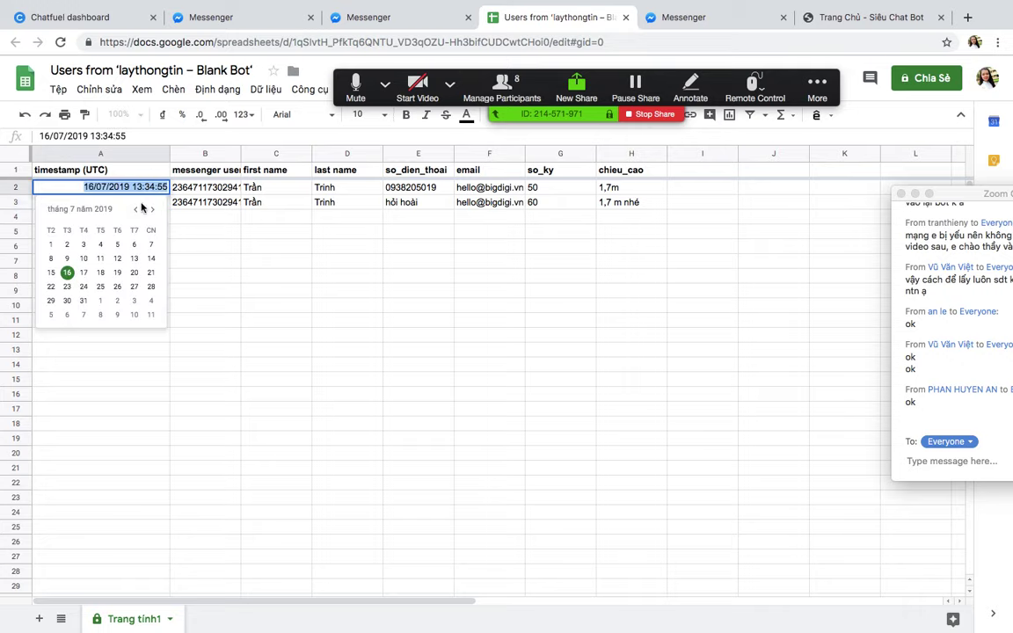
left_click(207, 245)
left_click(147, 203)
double_click(148, 203)
left_click(276, 274)
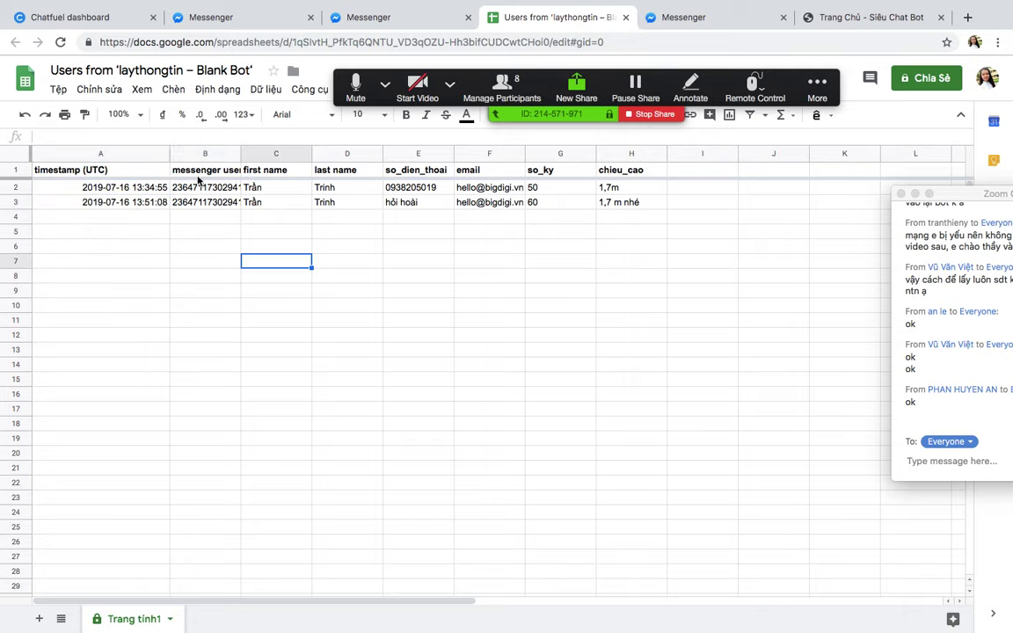
left_click(149, 186)
double_click(150, 187)
left_click(276, 275)
left_click(154, 205)
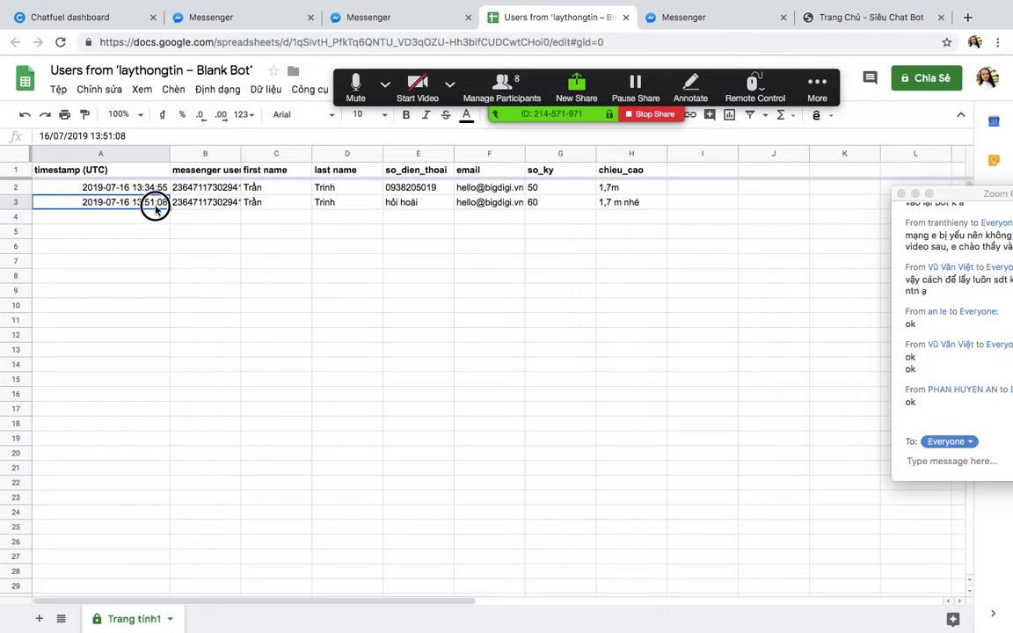
double_click(154, 204)
left_click(285, 305)
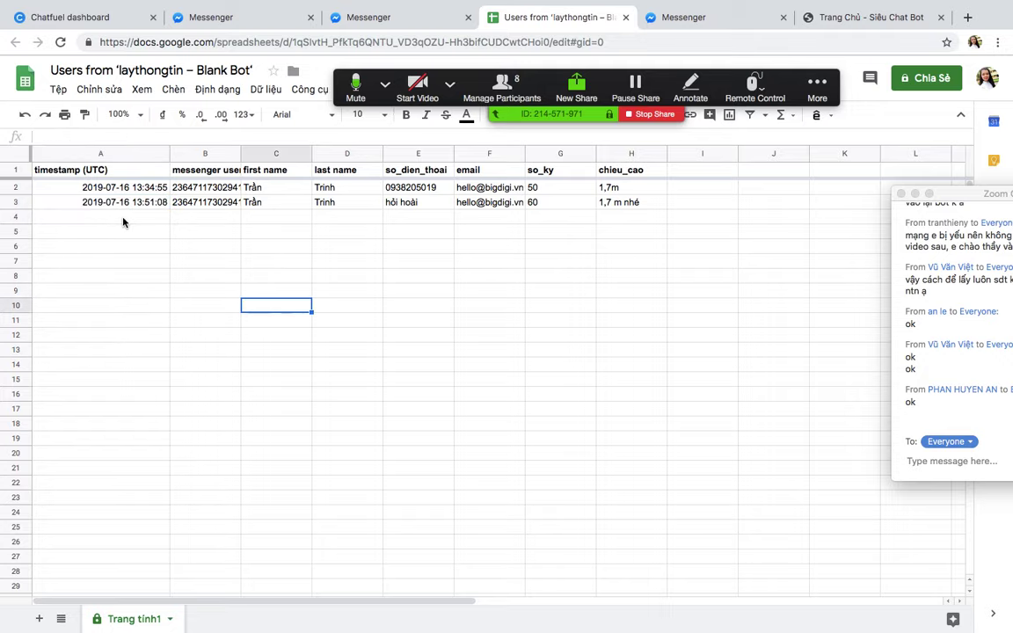
Step: Widen column A again past the protection warning, then show all open windows
left_click(167, 157)
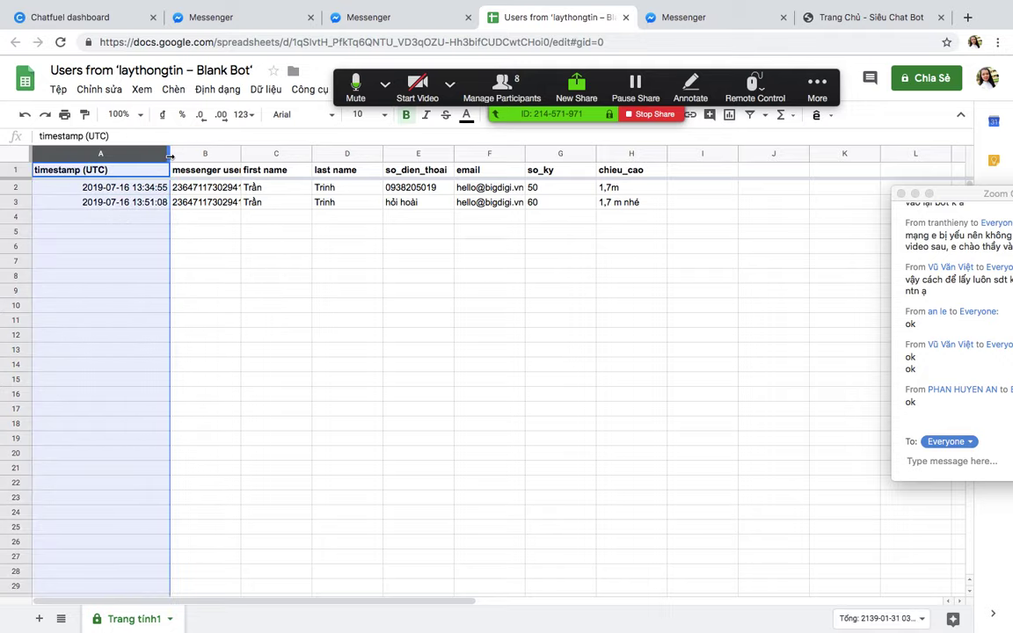
left_click_drag(151, 151, 194, 220)
left_click(672, 393)
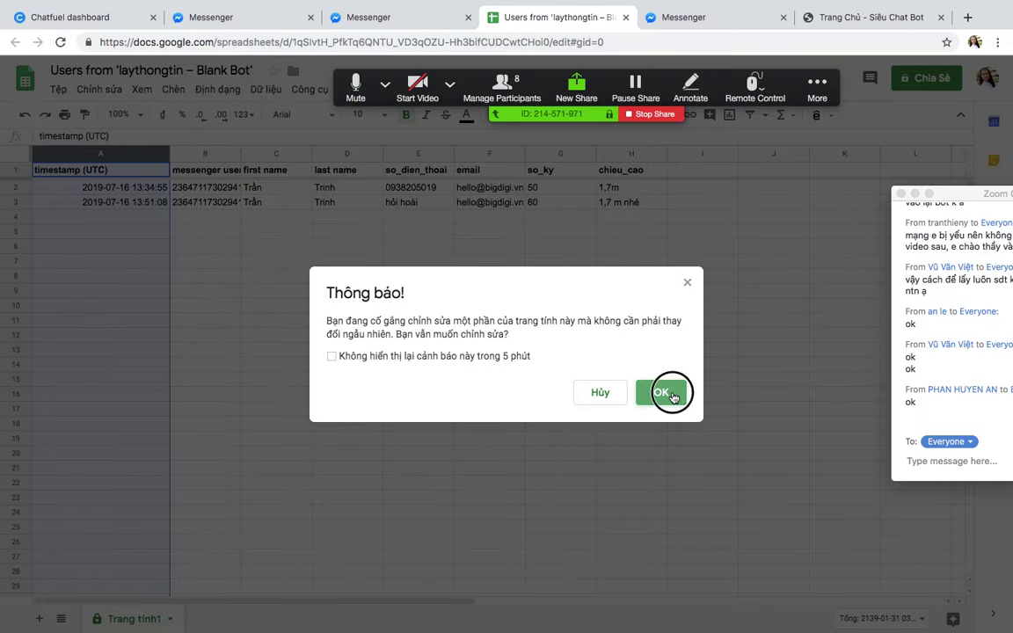
key("ctrl+Up")
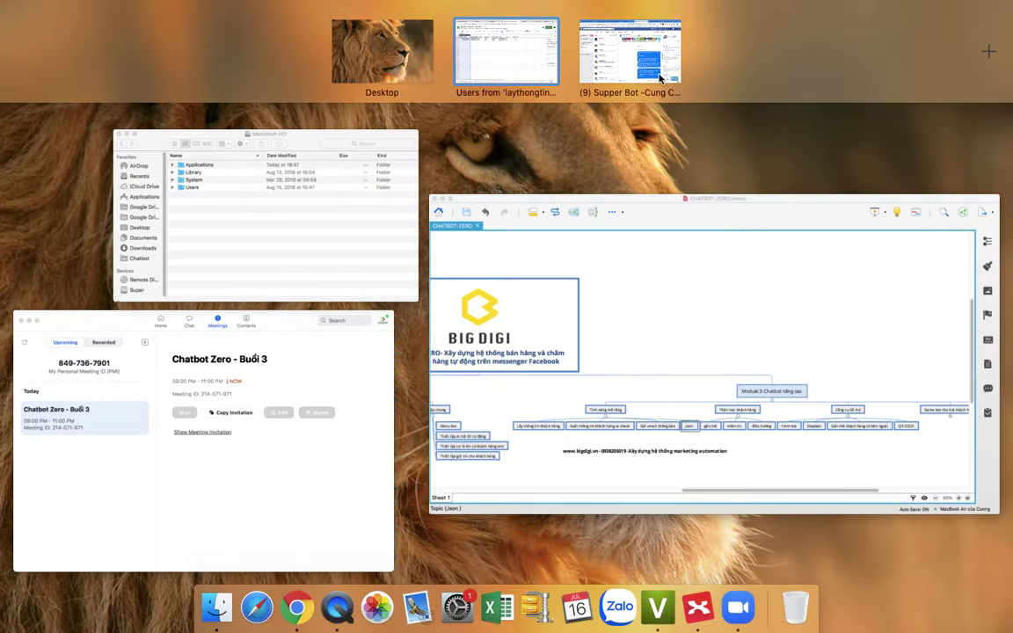
Step: Go back to the Chatfuel bot list and open the bot already using the viral API
left_click(594, 69)
left_click(719, 12)
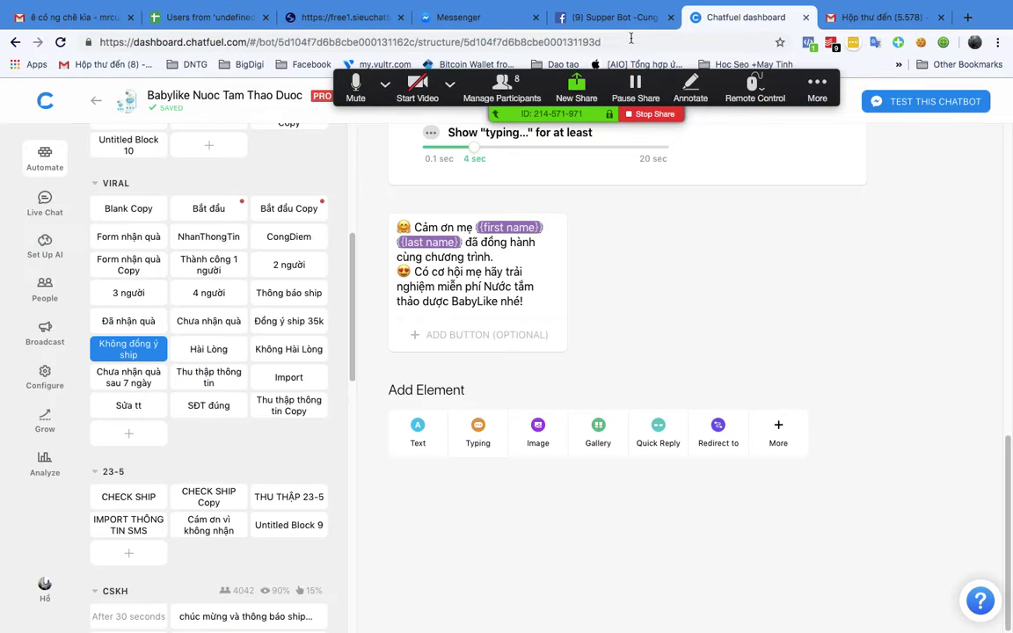
scroll(211, 264, "up", 5)
scroll(289, 150, "down", 3)
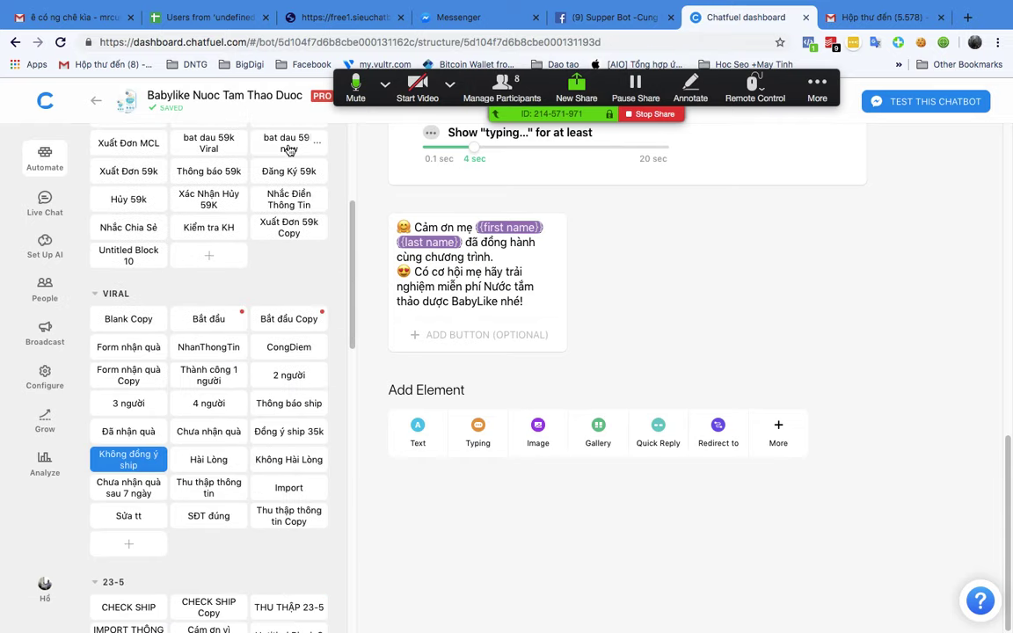
left_click(40, 97)
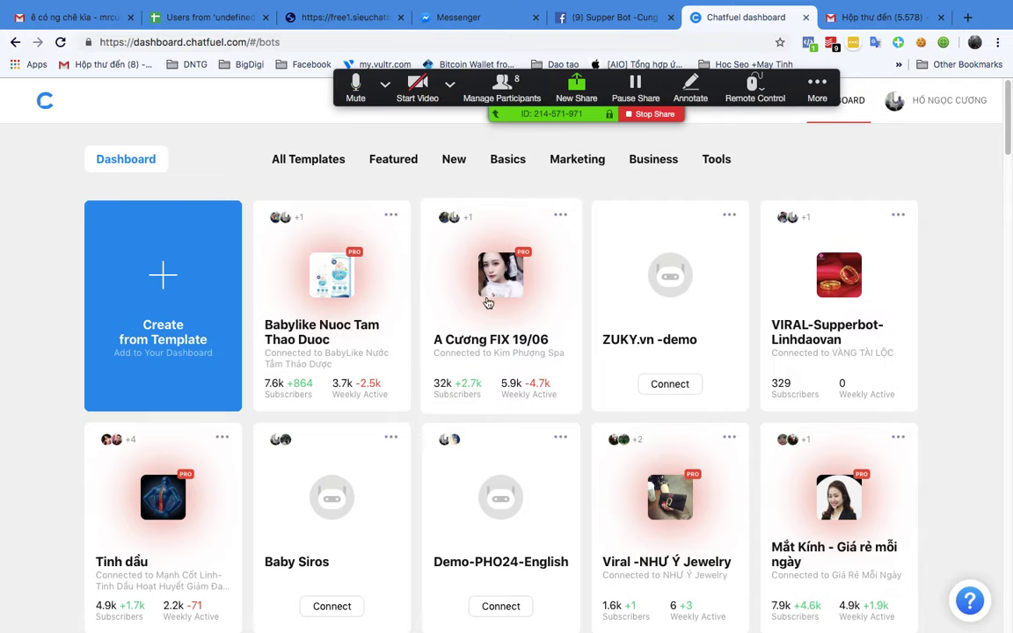
left_click(508, 259)
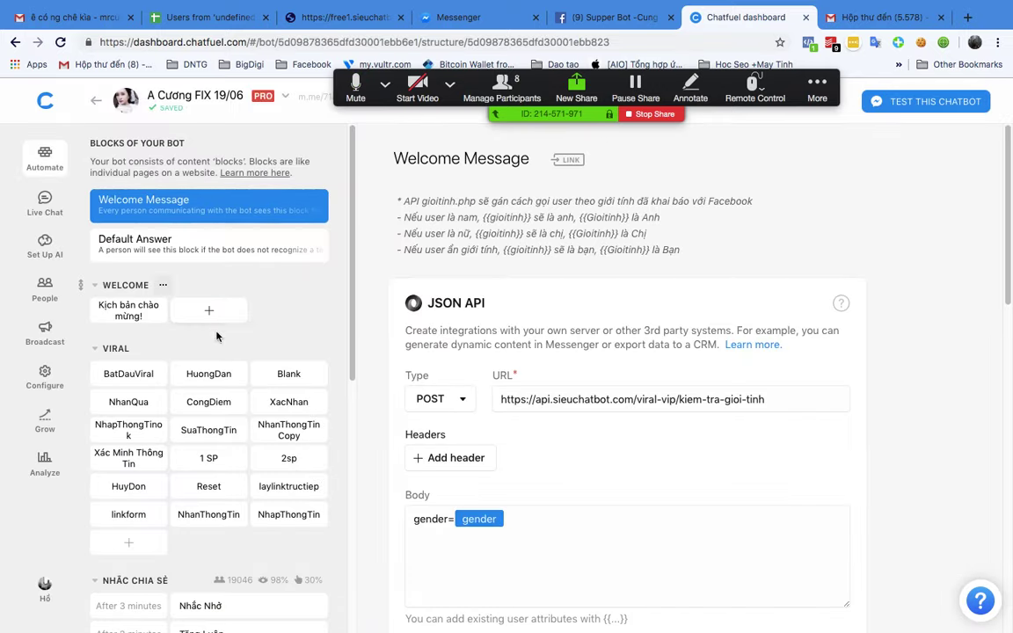
Step: Copy the mui-gio API URL from the BatDauViral block, then bring XMind forward
left_click(128, 374)
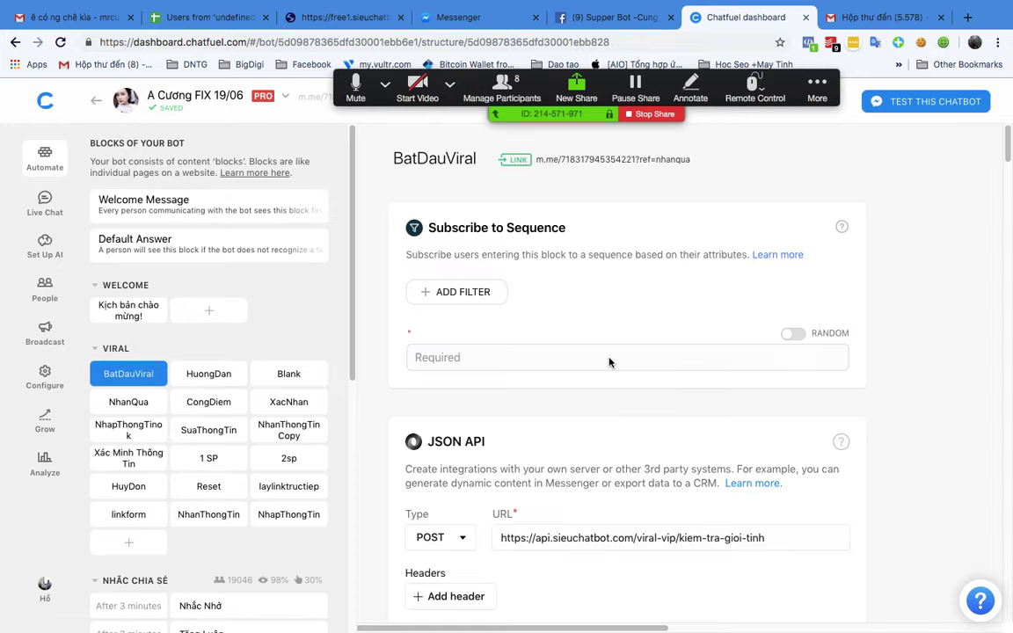
scroll(610, 362, "down", 3)
scroll(610, 363, "down", 5)
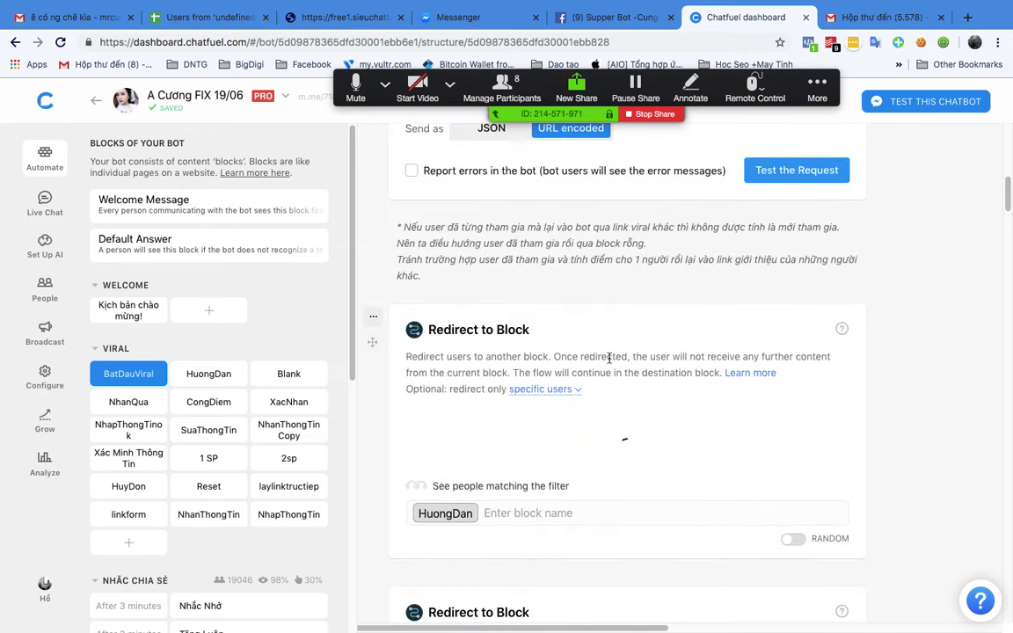
scroll(609, 362, "up", 2)
scroll(609, 360, "down", 10)
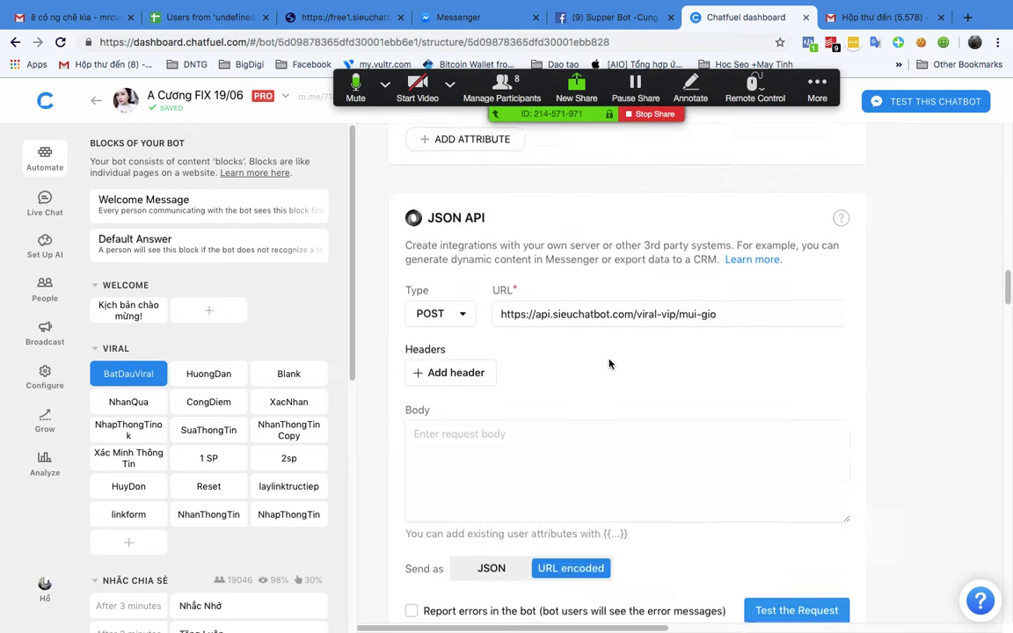
scroll(609, 360, "up", 3)
scroll(620, 365, "down", 1)
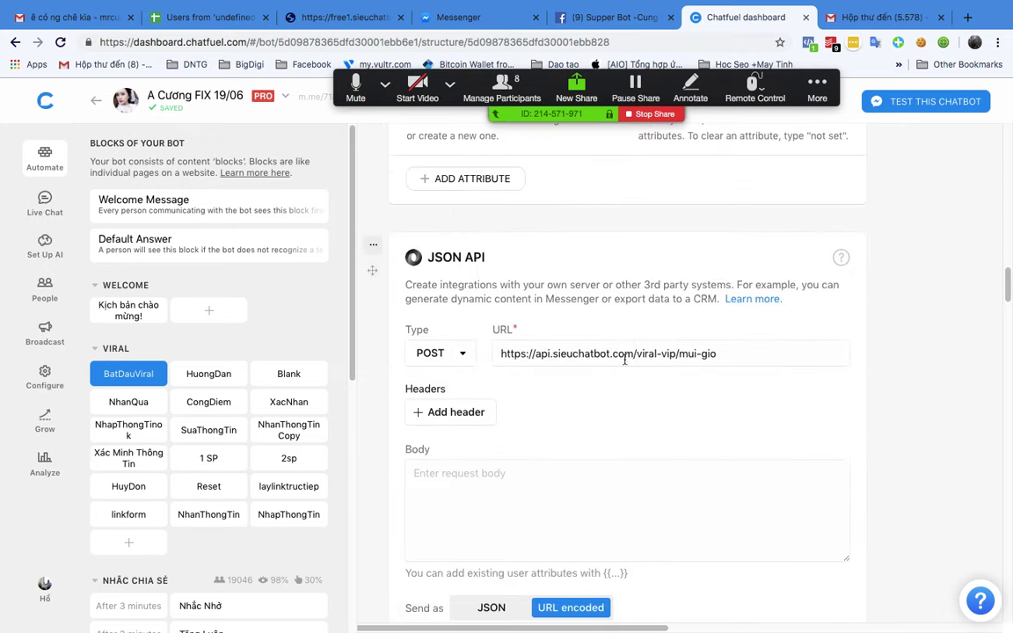
left_click_drag(725, 308, 483, 308)
key("super+c")
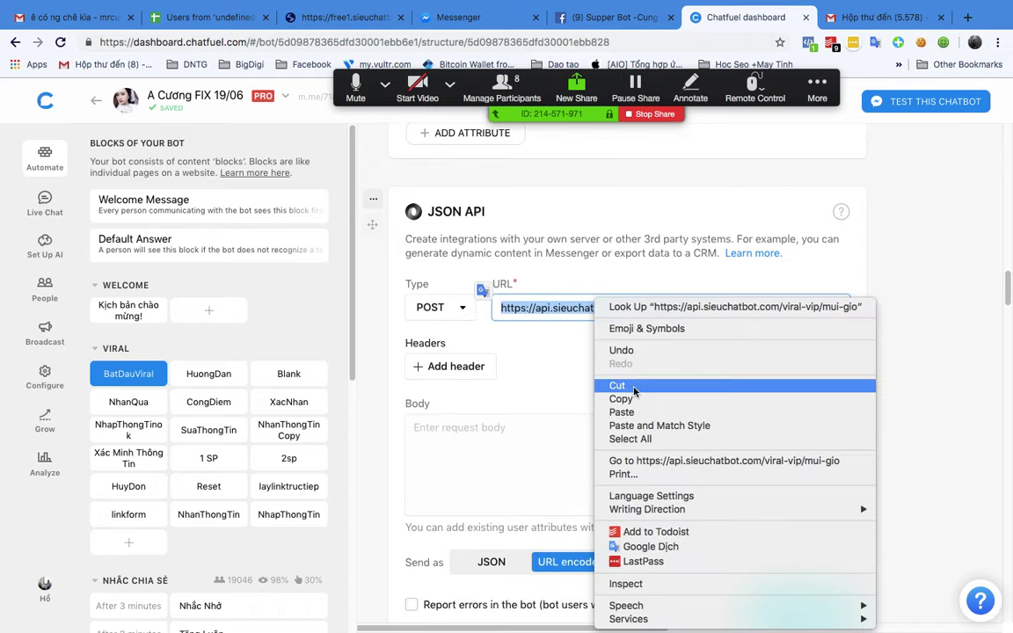
left_click(739, 398)
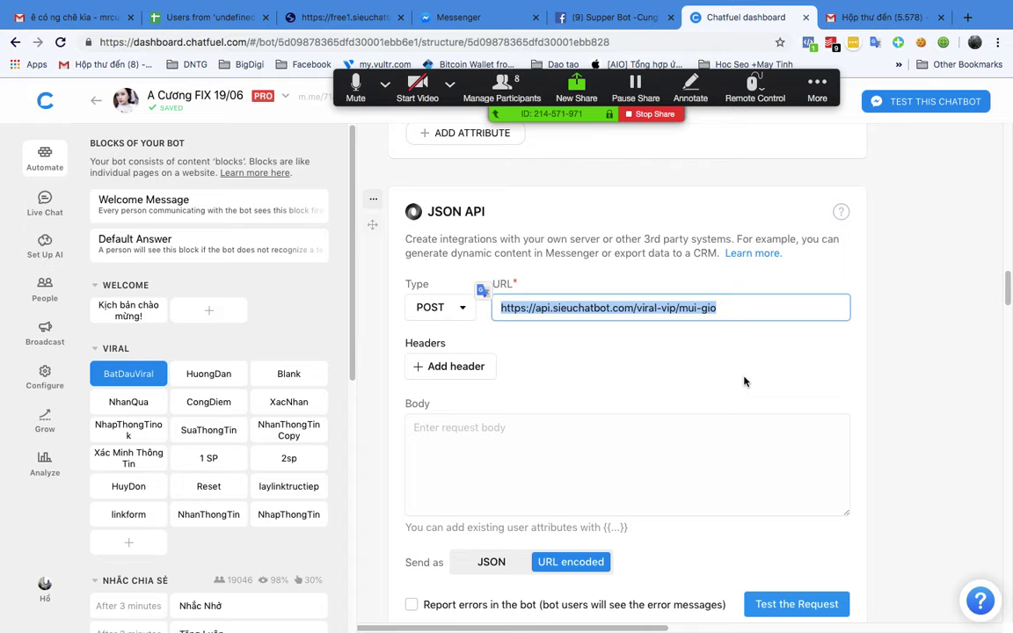
key("ctrl+Up")
left_click(667, 340)
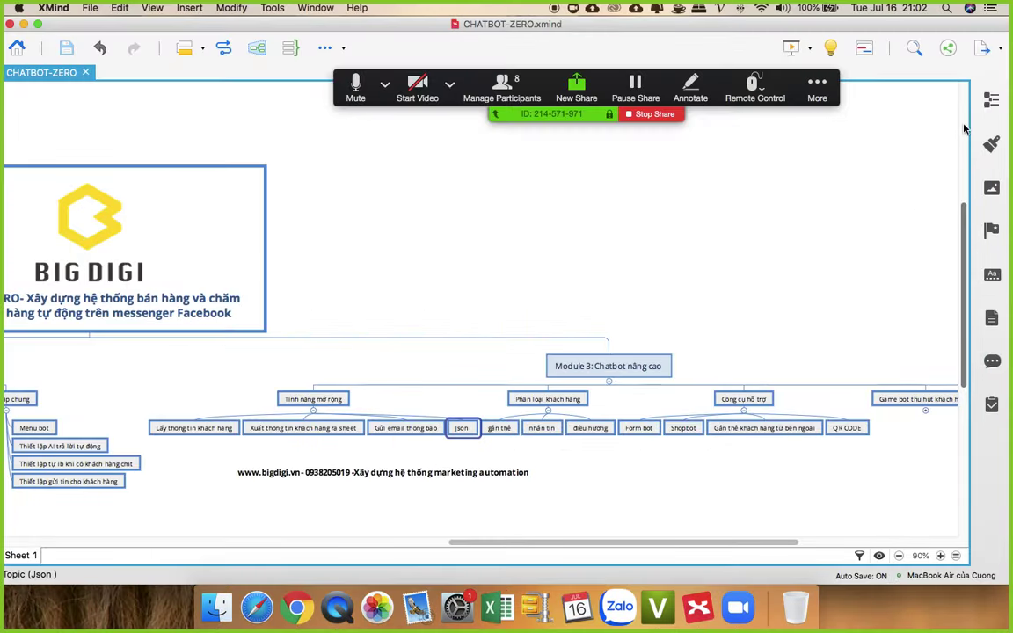
Step: Post the copied mui-gio API URL to everyone in the Zoom chat and return to Chatfuel
left_click(817, 84)
left_click(816, 121)
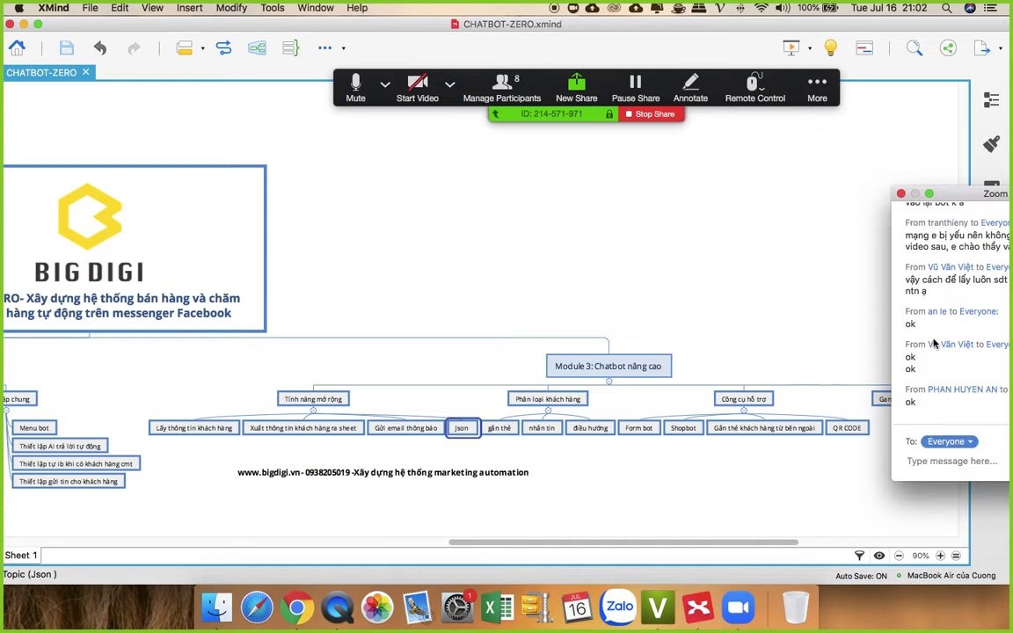
left_click_drag(949, 193, 766, 166)
left_click(819, 425)
key("super+v")
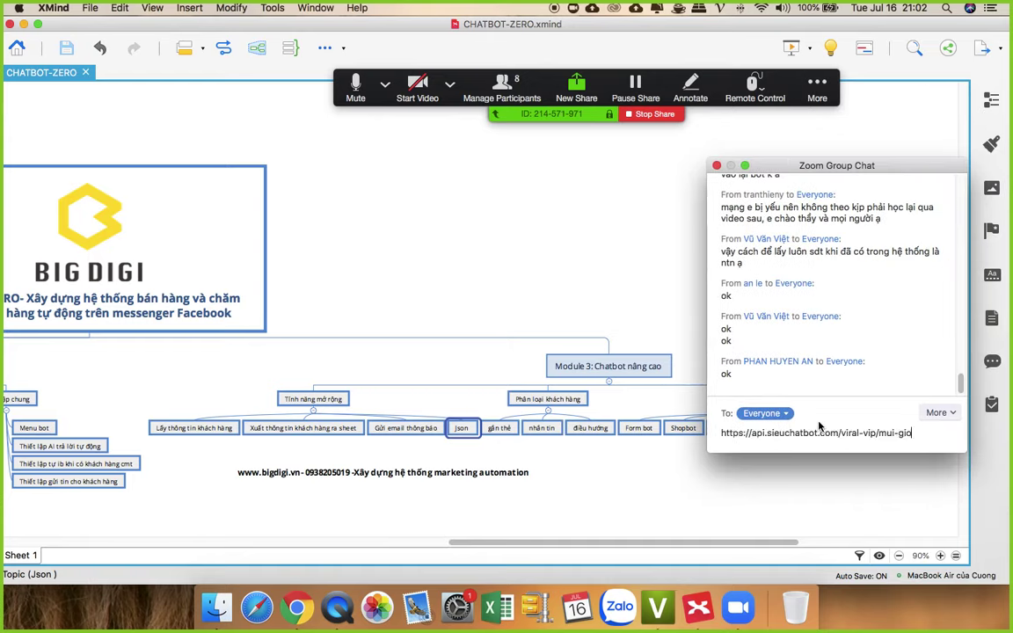
key("Return")
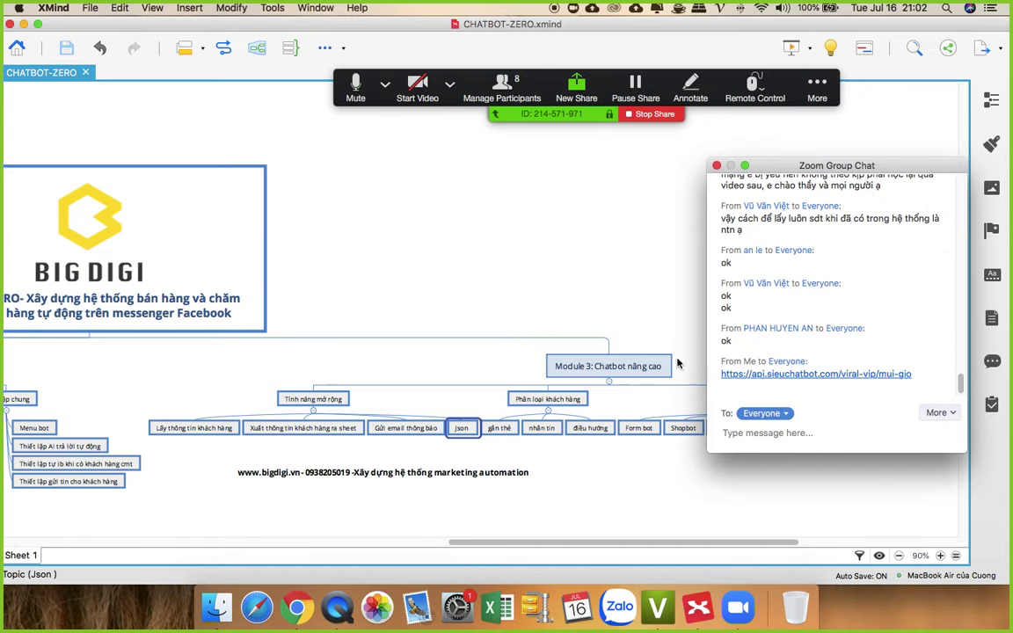
left_click(298, 588)
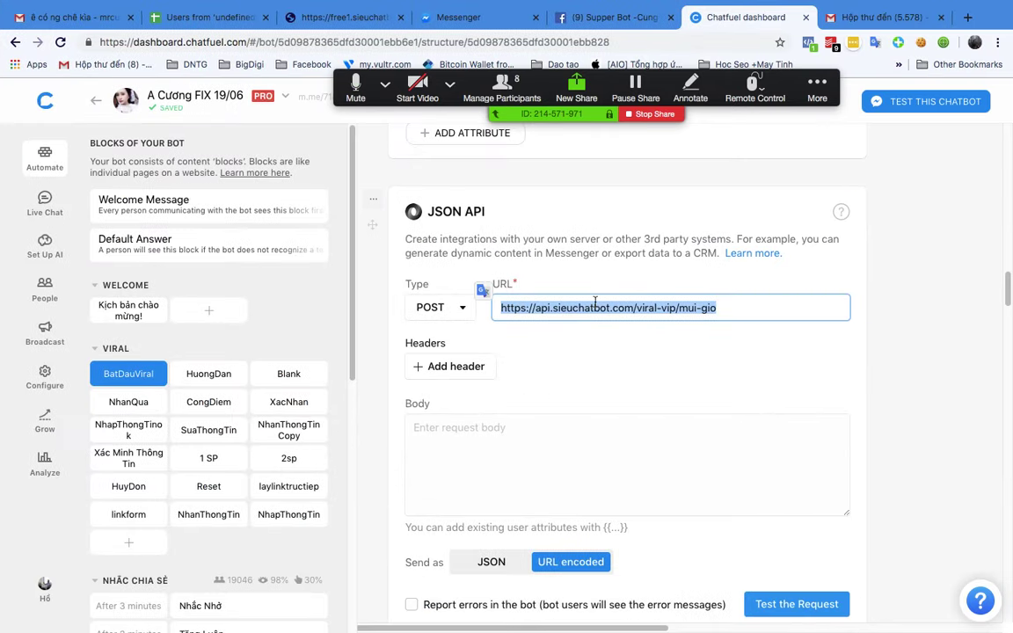
Step: Leave the URL field unchanged and switch to Blank Bot's Chatfuel dashboard in the other Chrome window
left_click(785, 213)
scroll(583, 260, "up", 10)
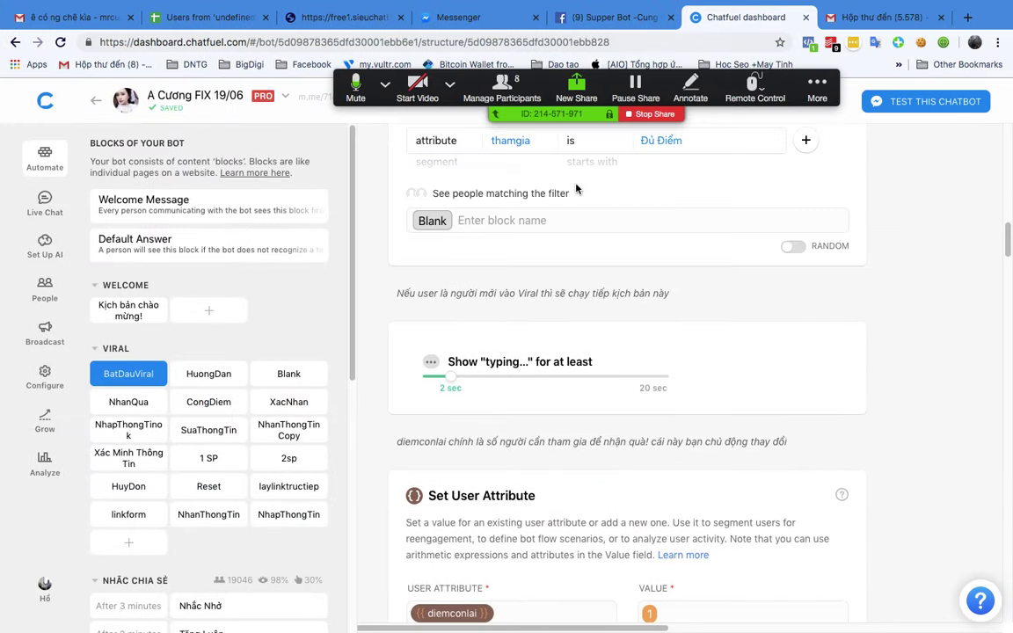
scroll(563, 229, "down", 5)
key("ctrl+Up")
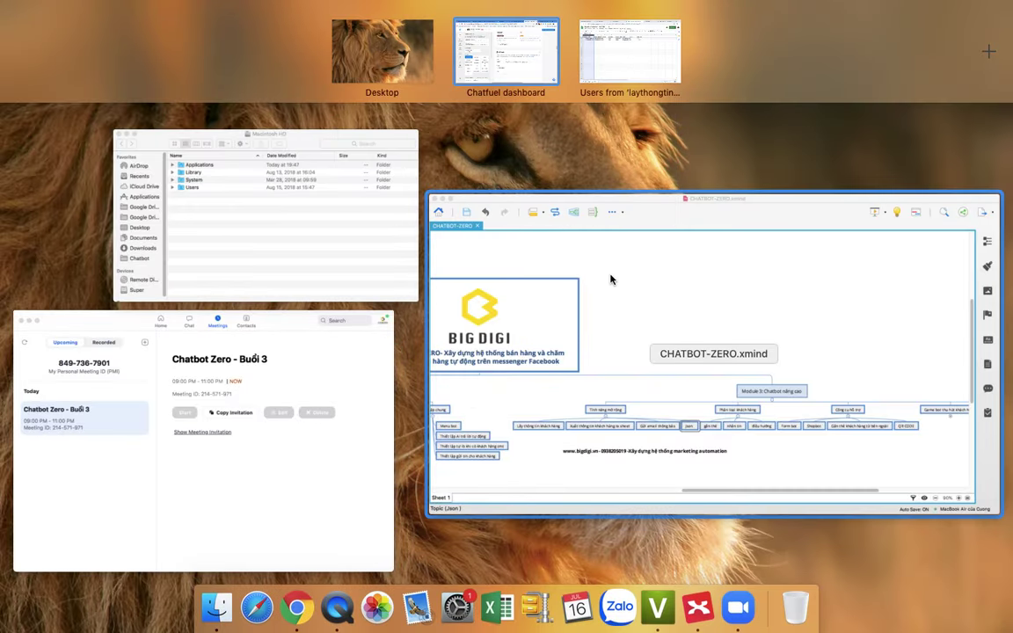
left_click(507, 59)
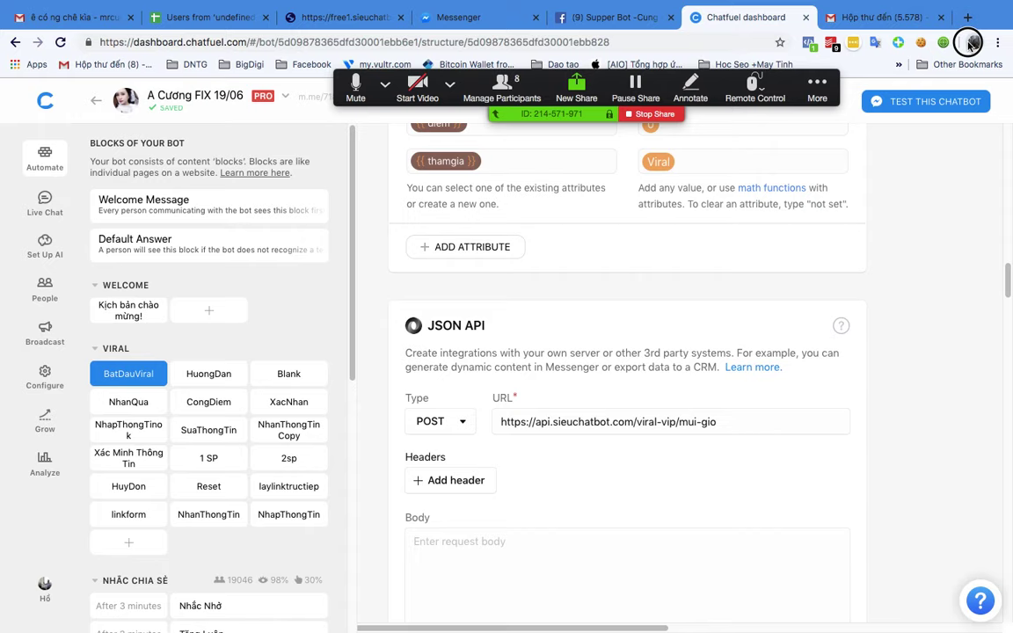
left_click(975, 42)
key("Escape")
key("ctrl+Right")
left_click(606, 334)
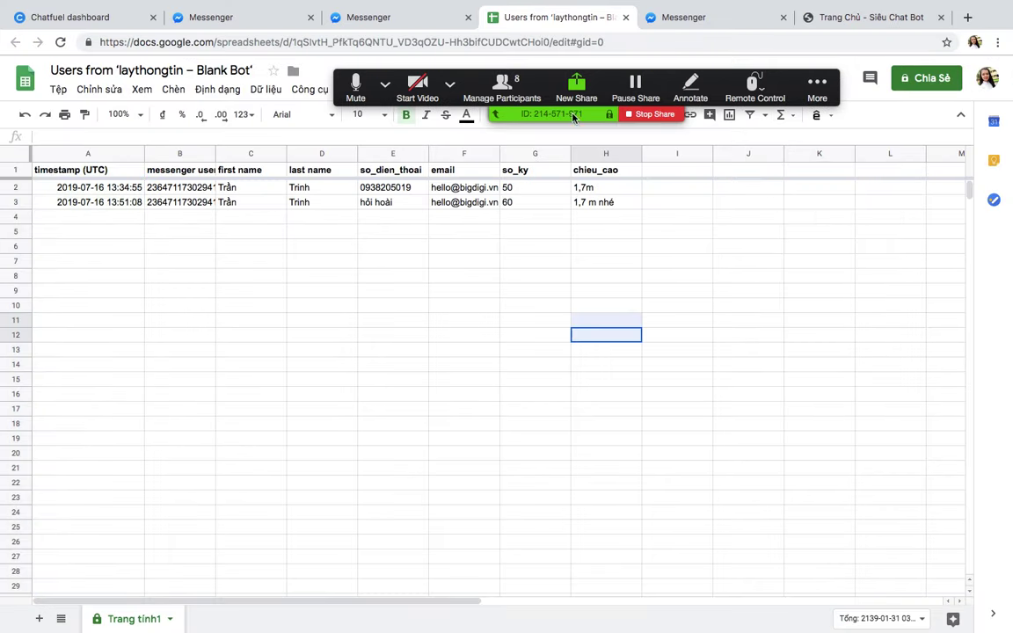
left_click_drag(606, 334, 606, 289)
left_click(134, 24)
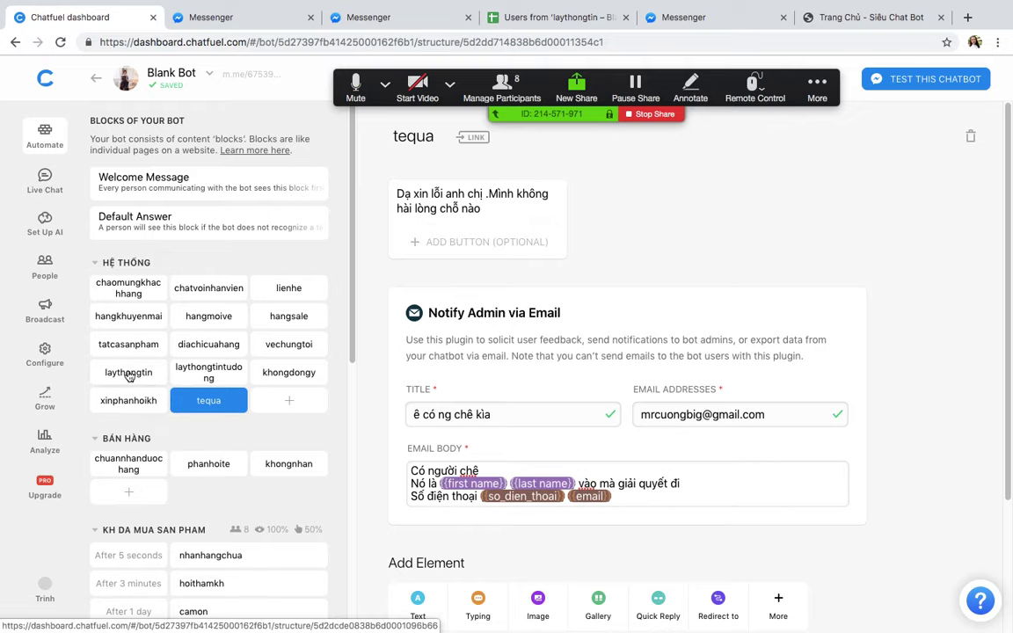
Step: Open the laythongtin block and review its saved attributes: phone, weight, height and email
left_click(117, 373)
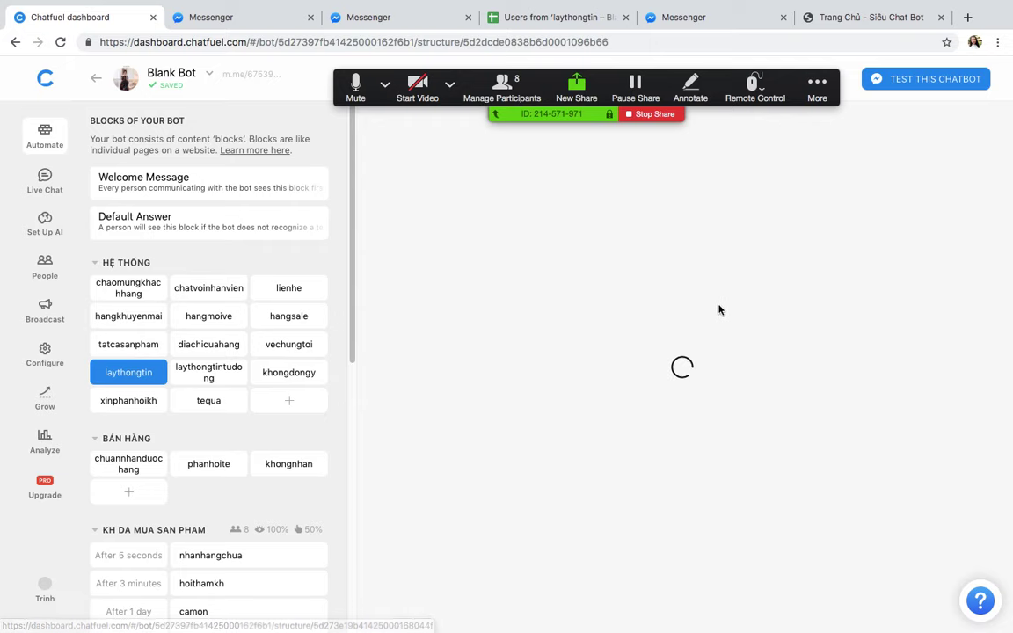
scroll(662, 274, "down", 10)
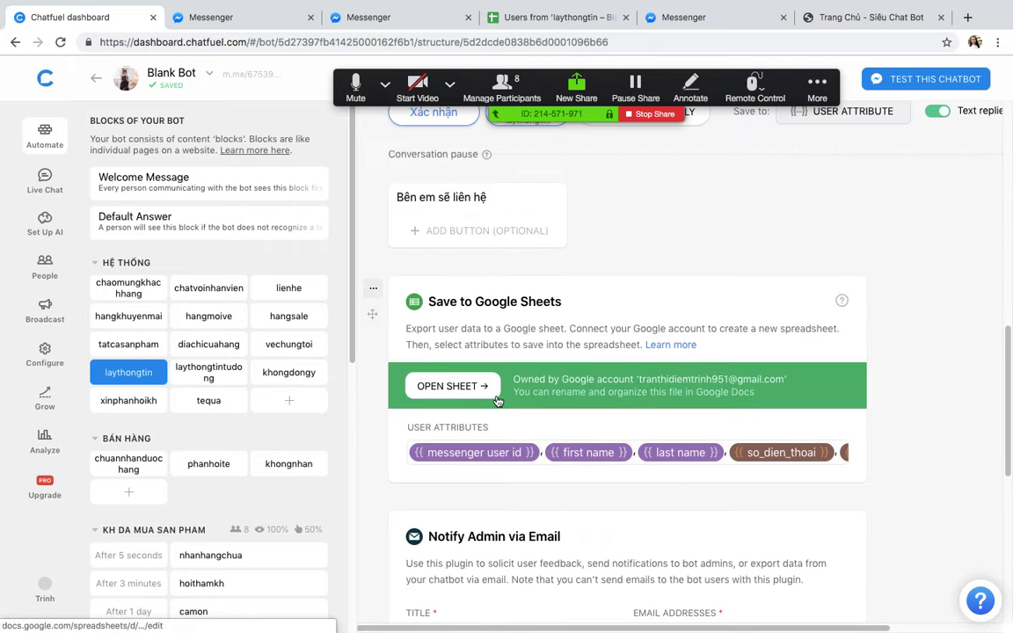
left_click(725, 461)
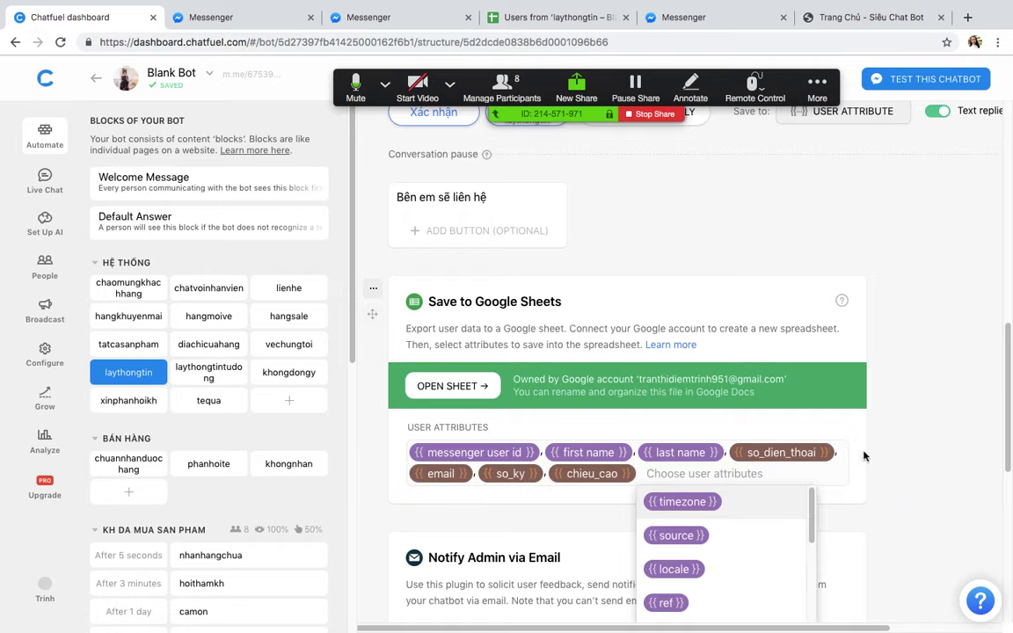
left_click(826, 344)
scroll(679, 355, "up", 5)
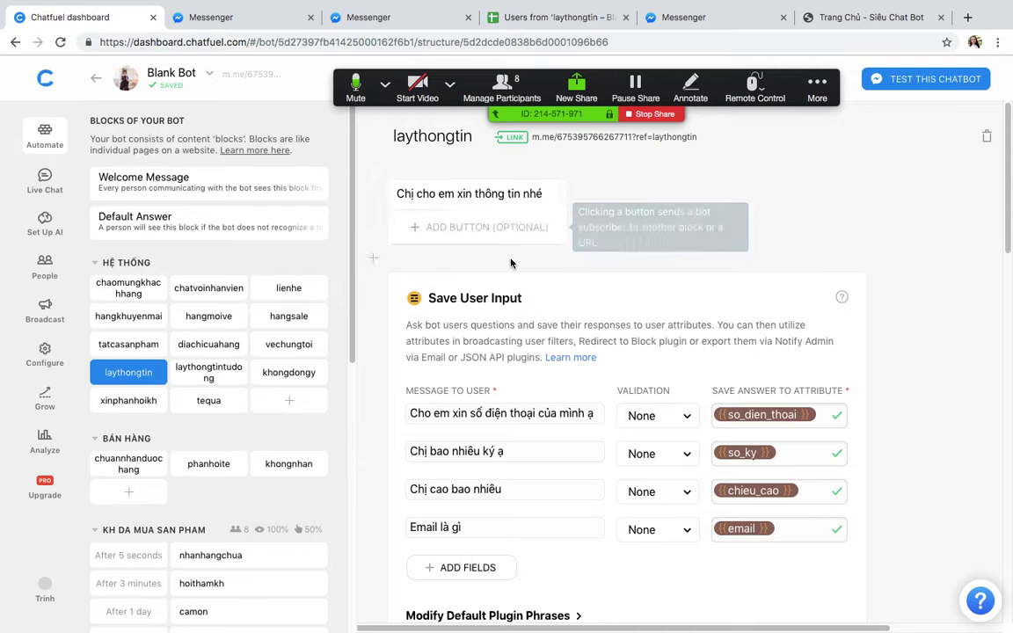
Step: Add a JSON API card after the block's first text card
left_click(375, 166)
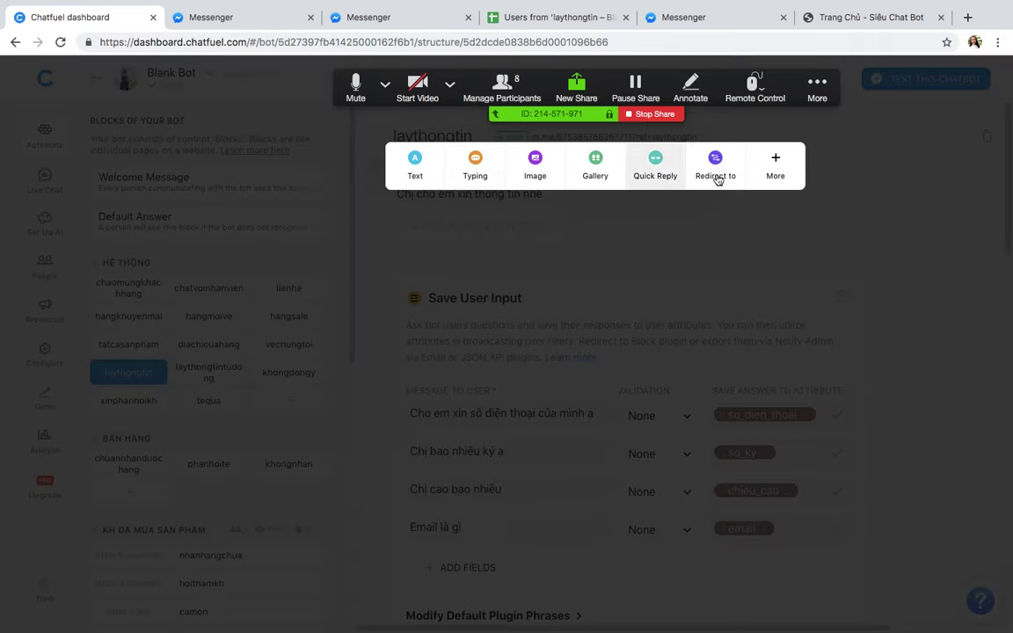
left_click(778, 170)
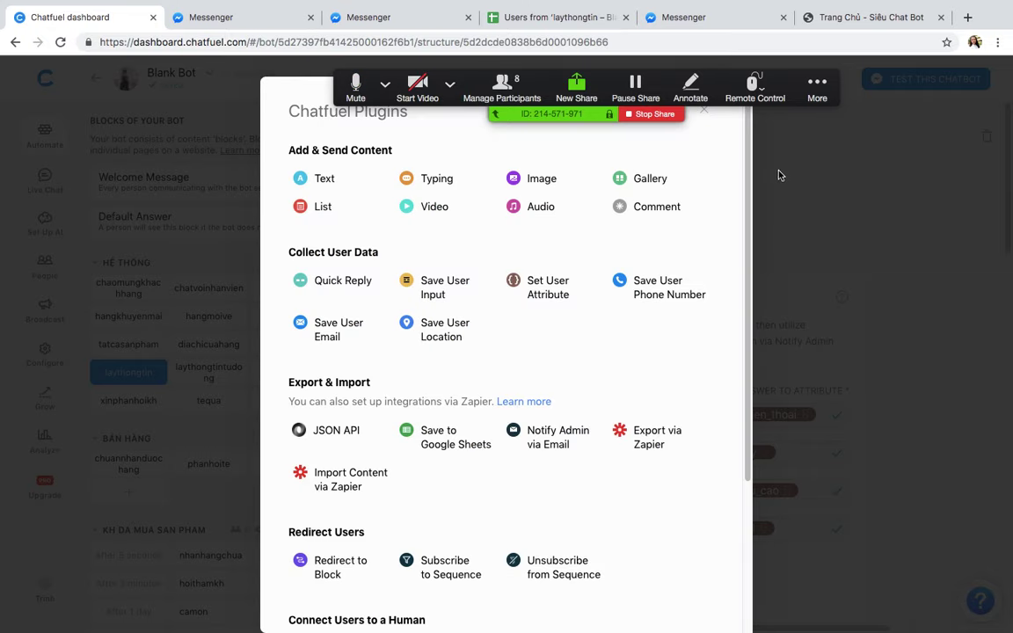
left_click(320, 438)
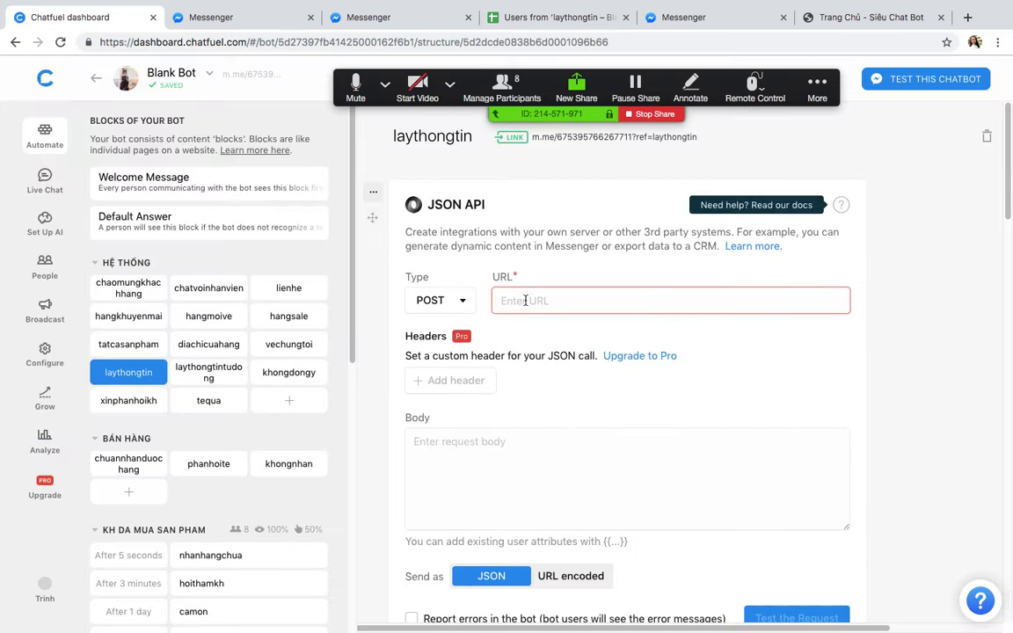
left_click(527, 301)
type("https://api.sieuchatbot.com/viral-vip/mui-gio")
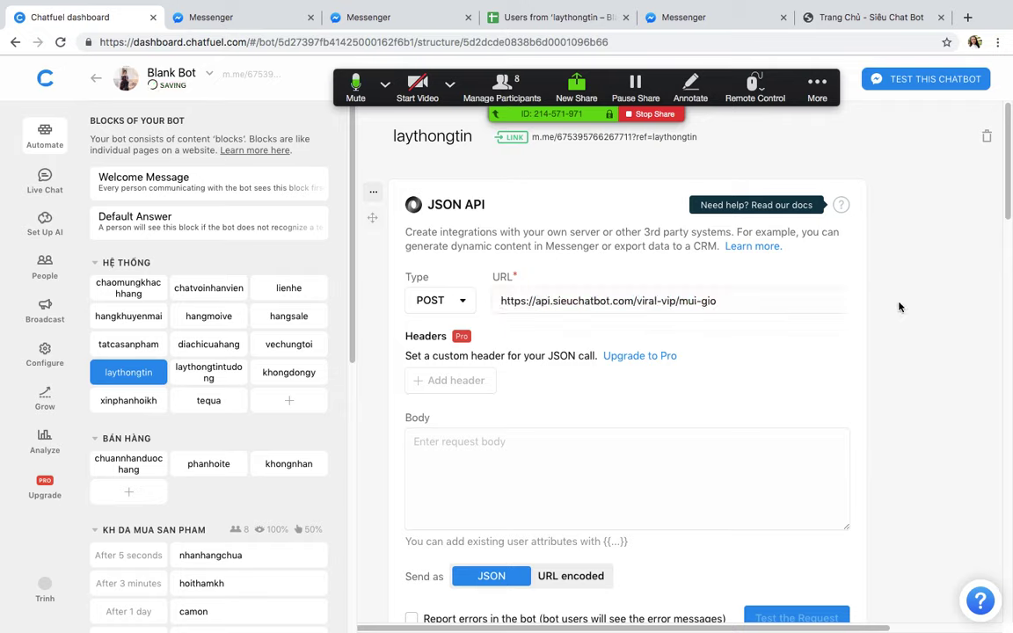
left_click_drag(728, 299, 491, 298)
left_click(934, 297)
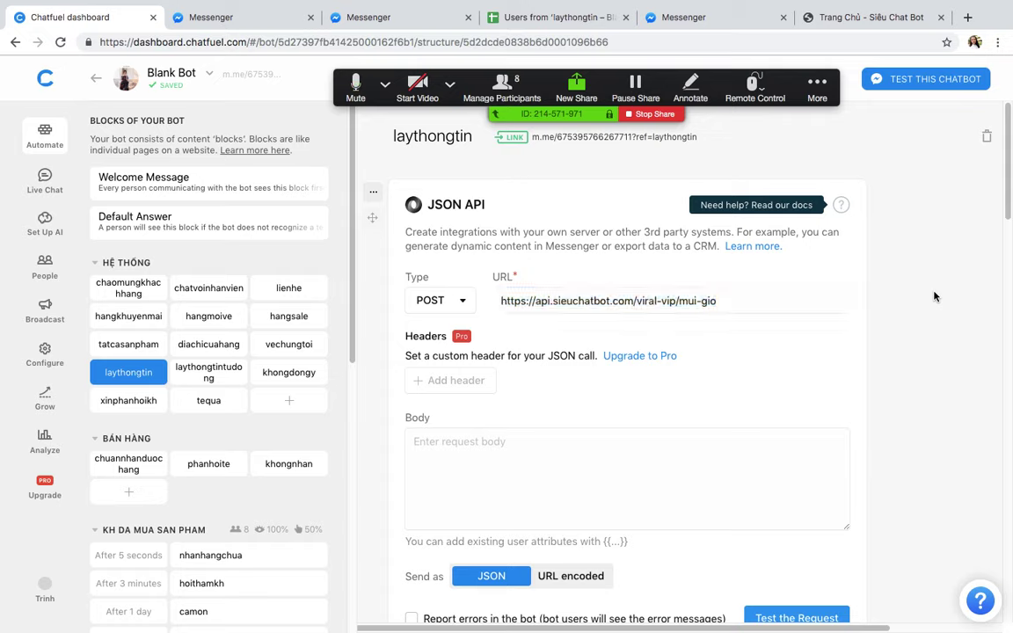
triple_click(507, 298)
left_click(832, 299)
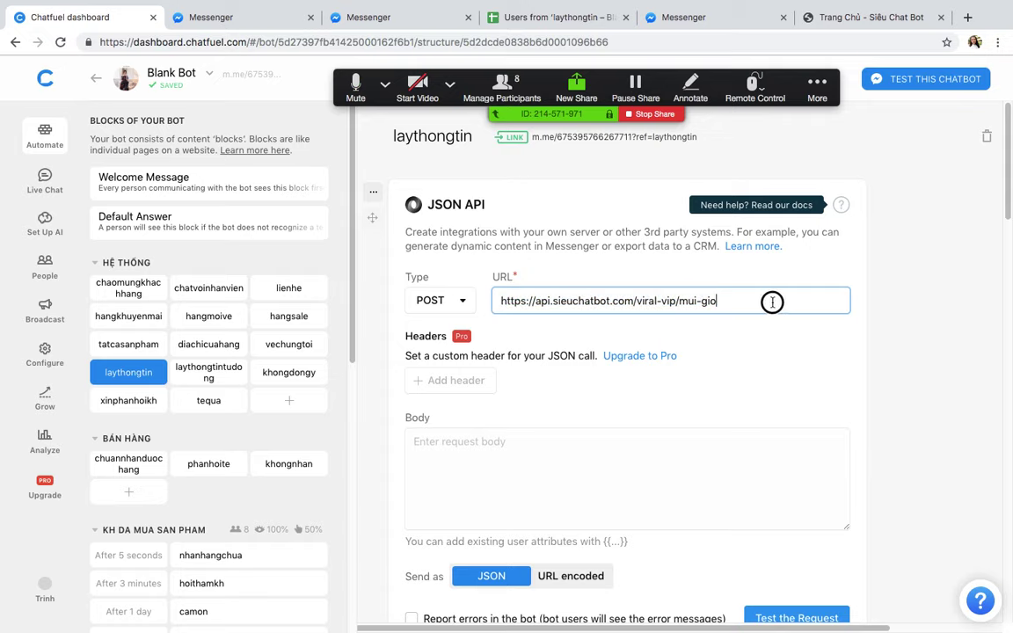
left_click_drag(832, 298, 504, 301)
left_click(933, 314)
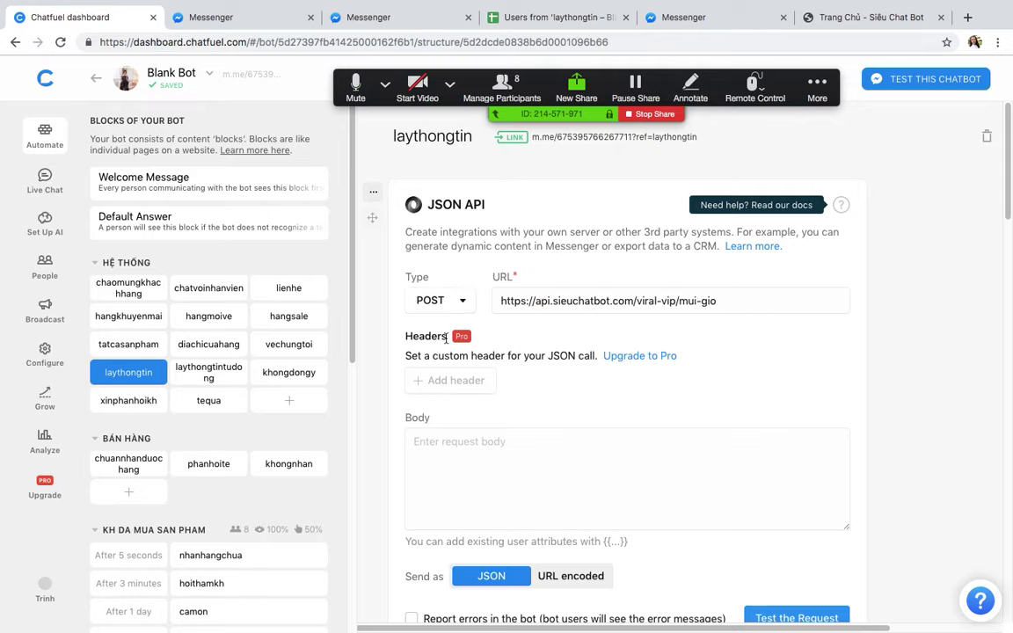
Step: Test the request and get a 200 OK response
scroll(502, 335, "down", 2)
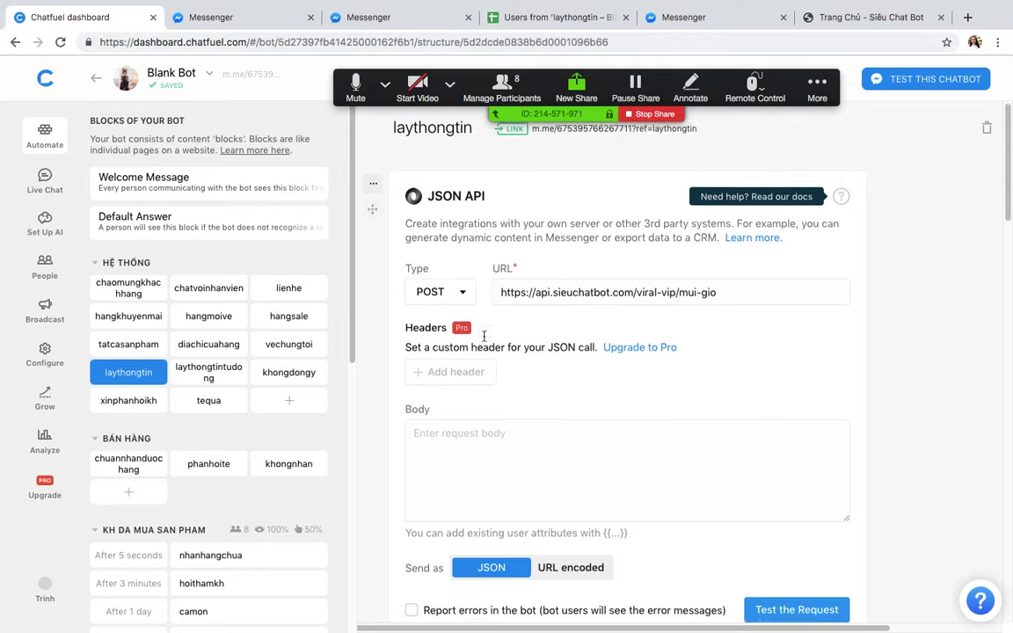
left_click(784, 546)
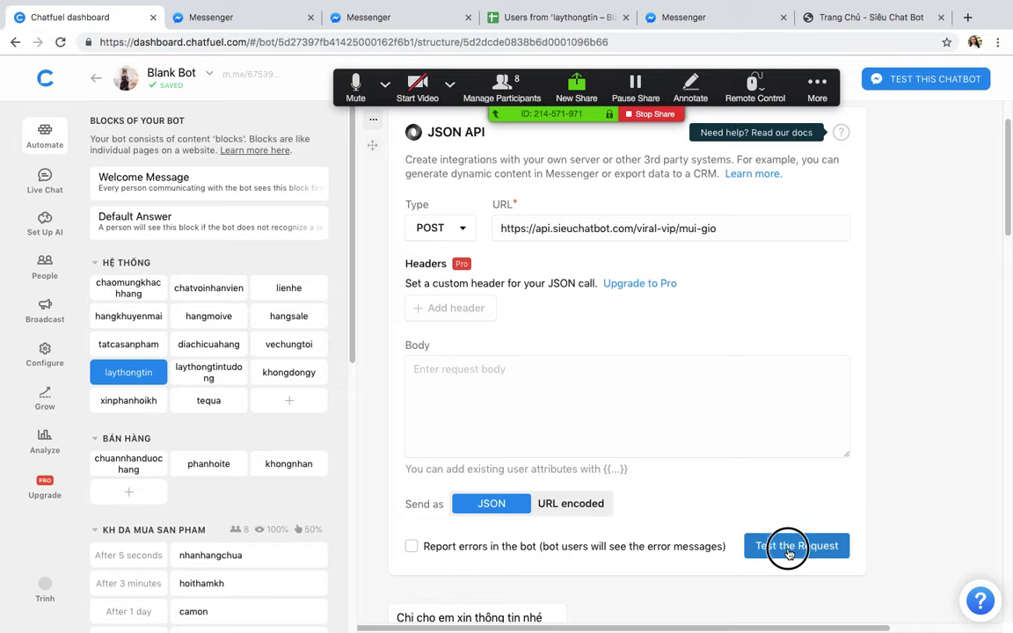
scroll(778, 436, "down", 3)
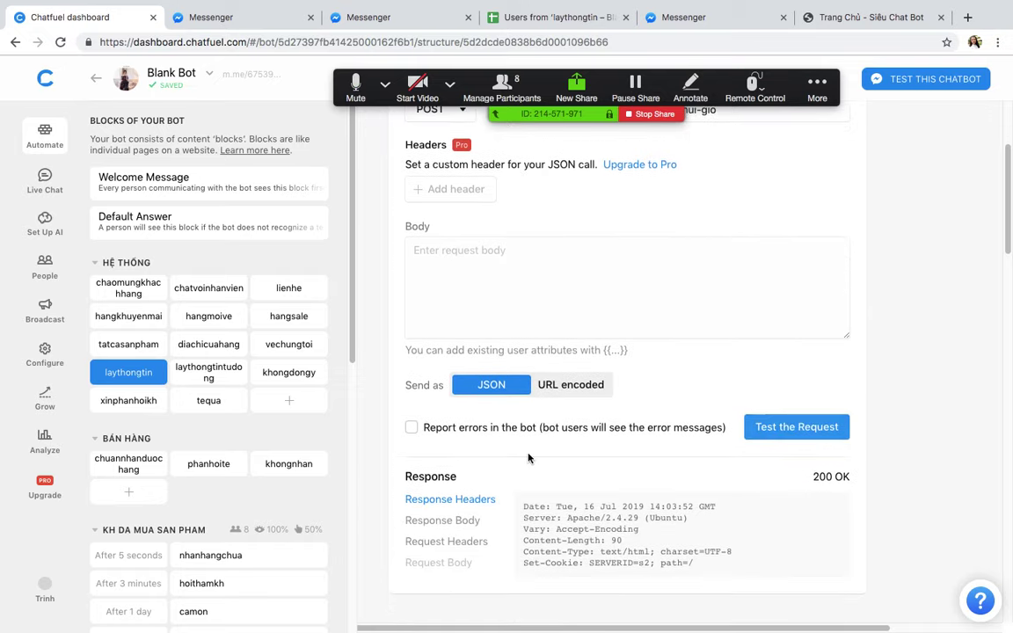
Step: Open the test response body and copy the returned time and date attributes JSON
left_click(440, 520)
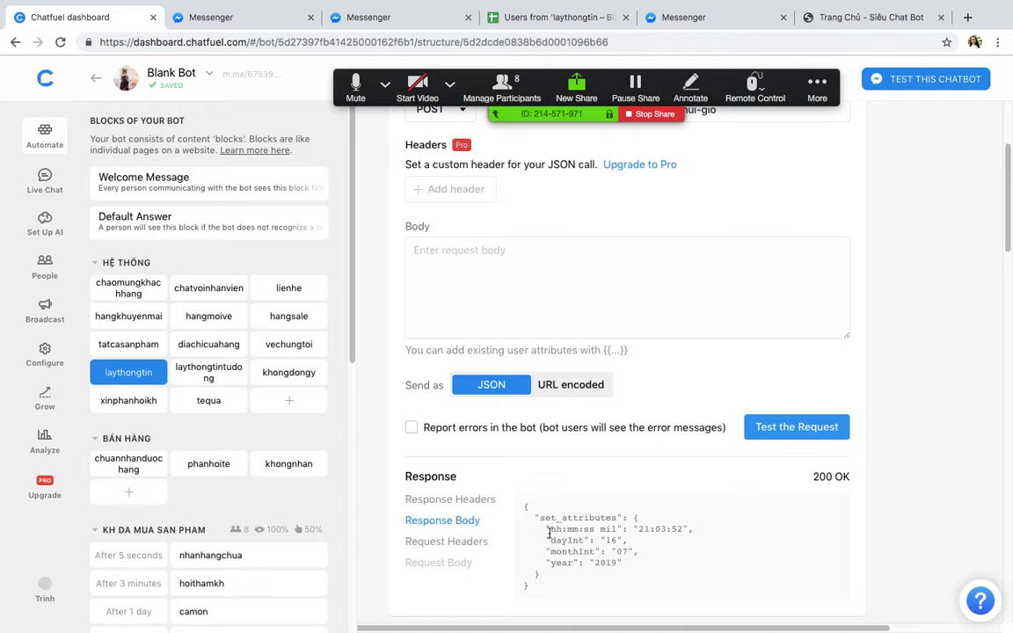
left_click_drag(553, 528, 579, 562)
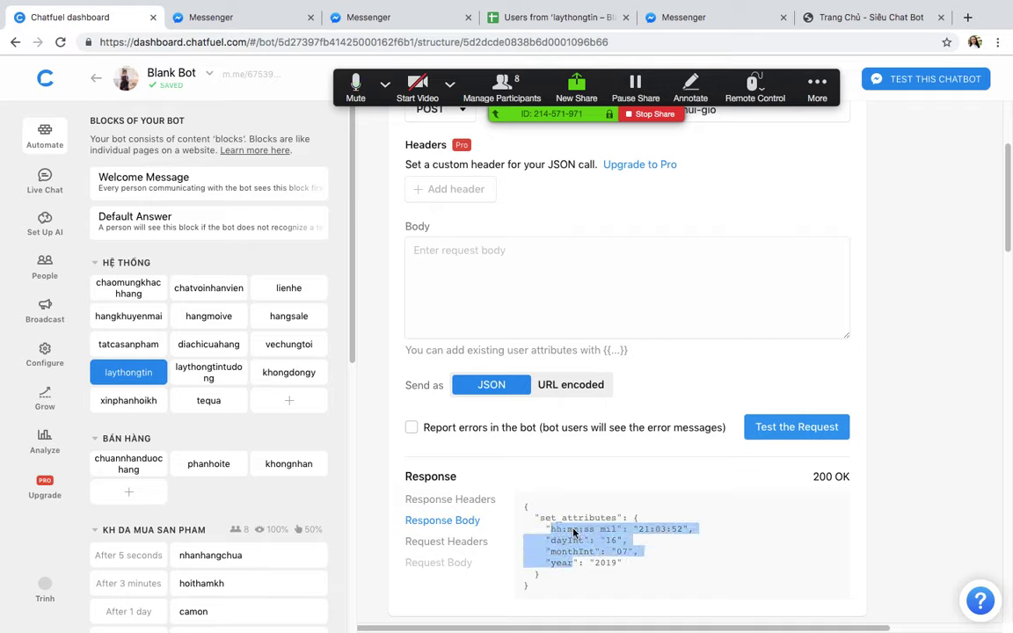
right_click(578, 562)
left_click(601, 536)
scroll(565, 534, "down", 1)
scroll(566, 527, "up", 10)
scroll(560, 492, "down", 3)
scroll(567, 477, "up", 4)
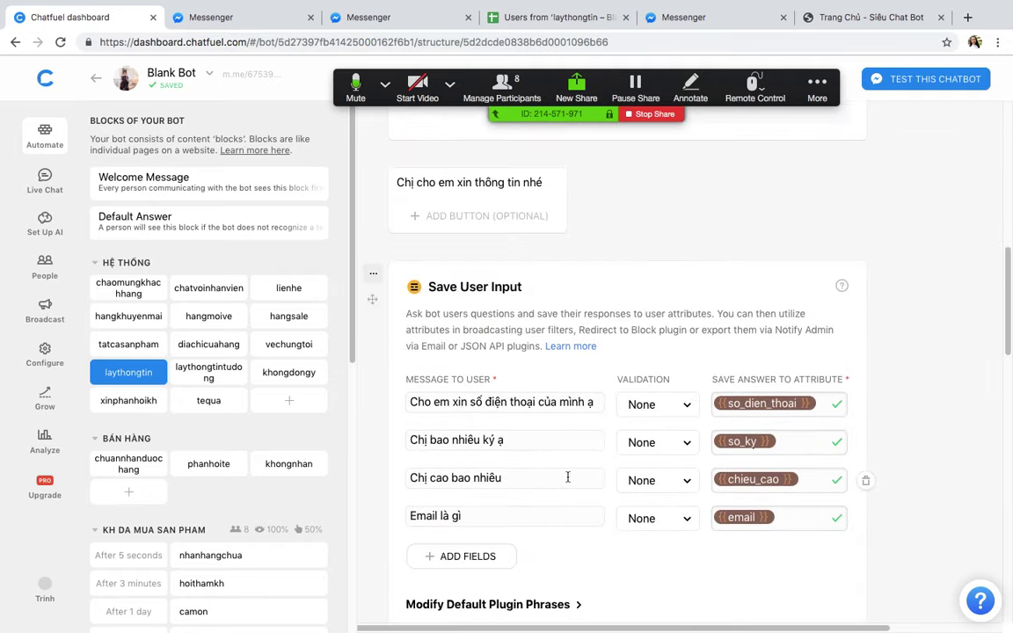
scroll(567, 479, "up", 1)
scroll(568, 484, "down", 3)
scroll(605, 482, "up", 3)
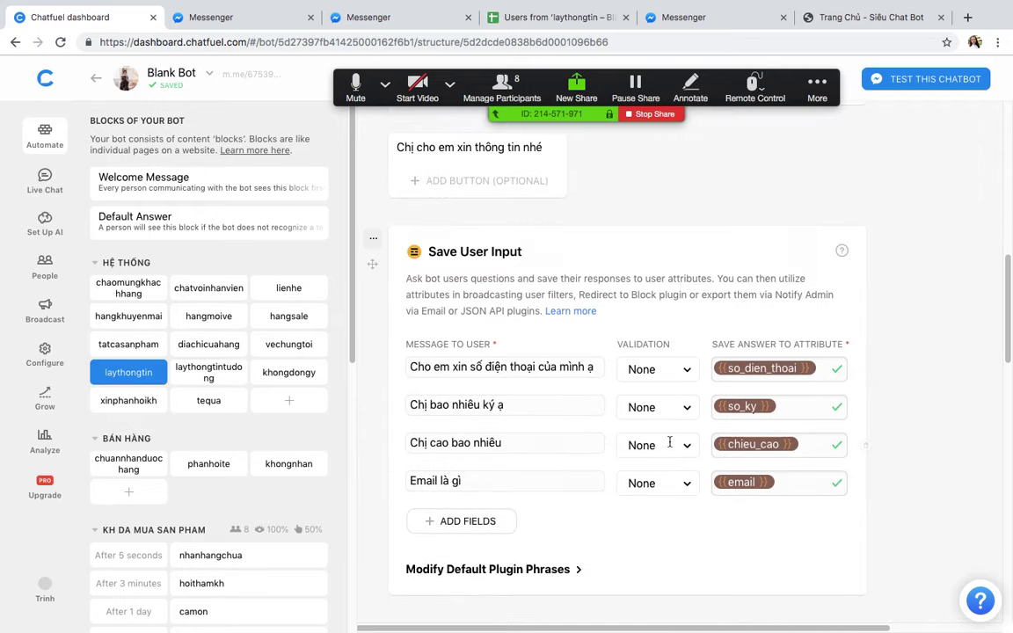
scroll(669, 442, "up", 10)
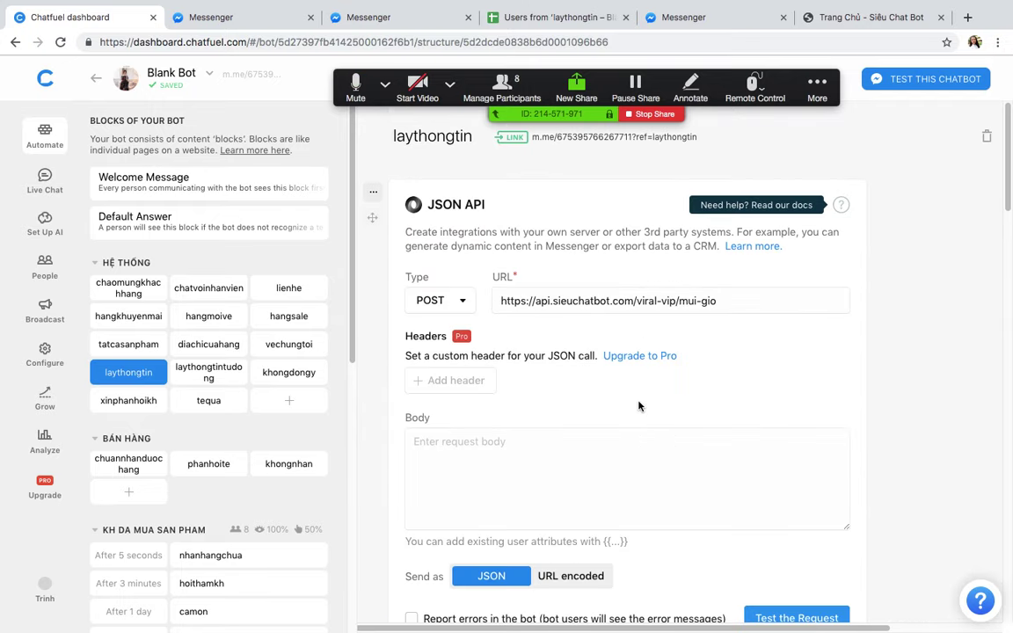
Step: Reload the page, retest the time API, and copy the 'hh:mm:ss mil' attribute name
left_click(59, 42)
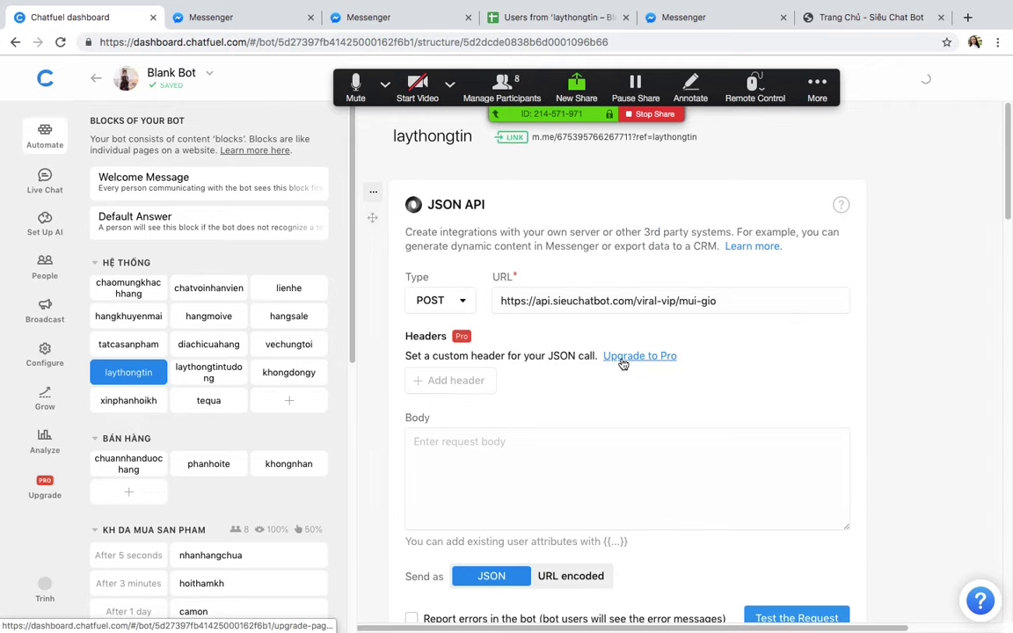
scroll(671, 402, "down", 5)
scroll(607, 351, "up", 3)
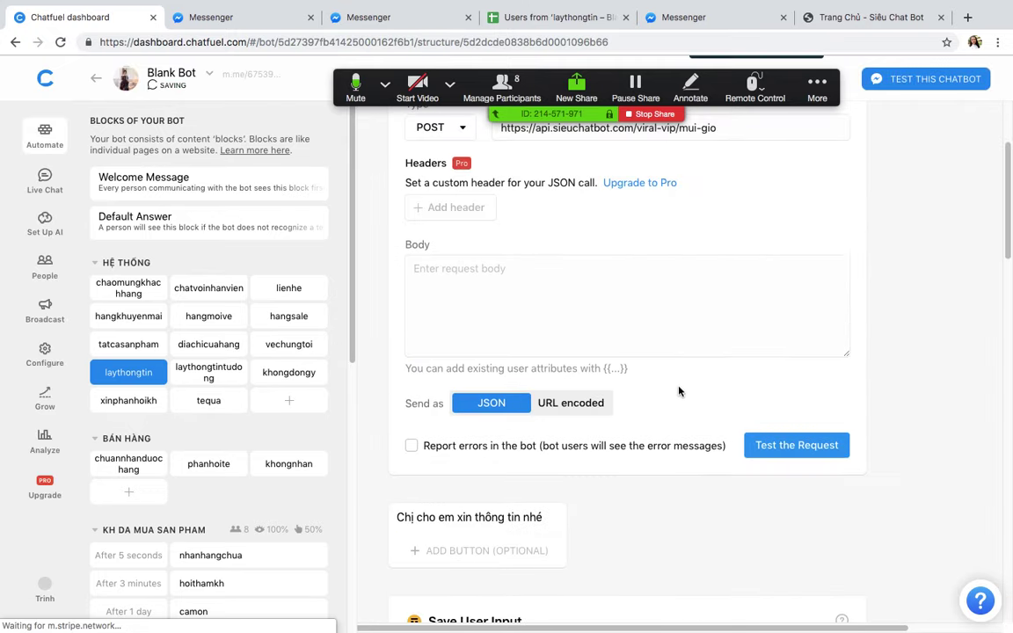
left_click(770, 447)
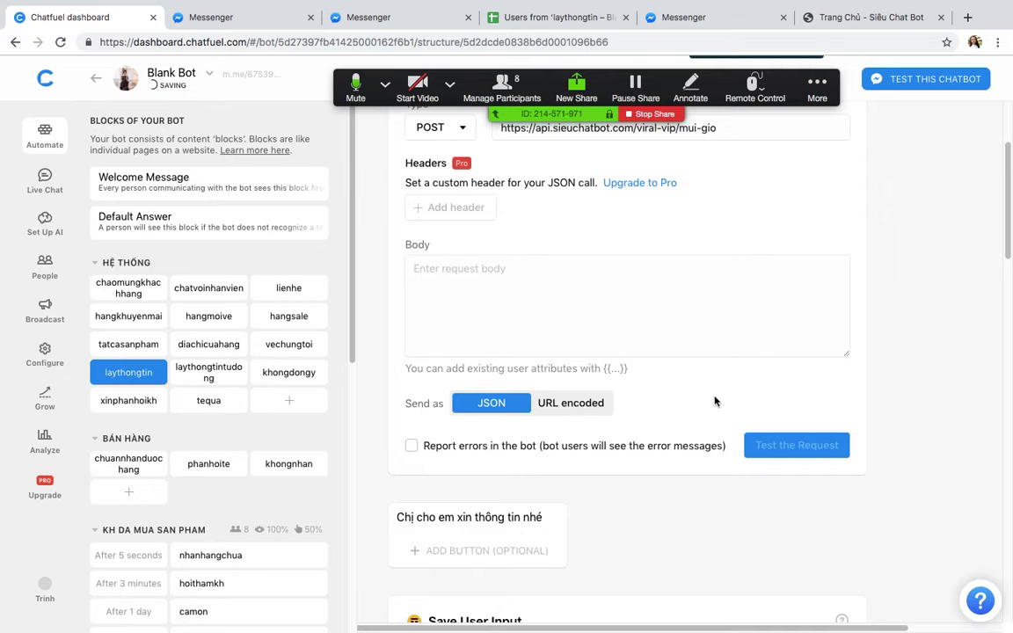
scroll(616, 440, "down", 2)
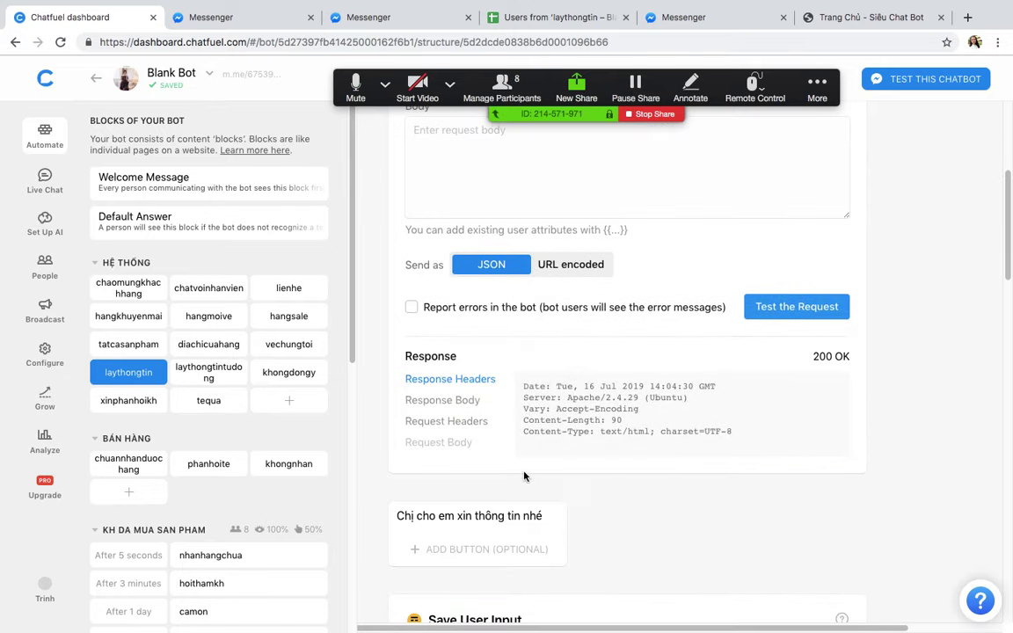
left_click(451, 405)
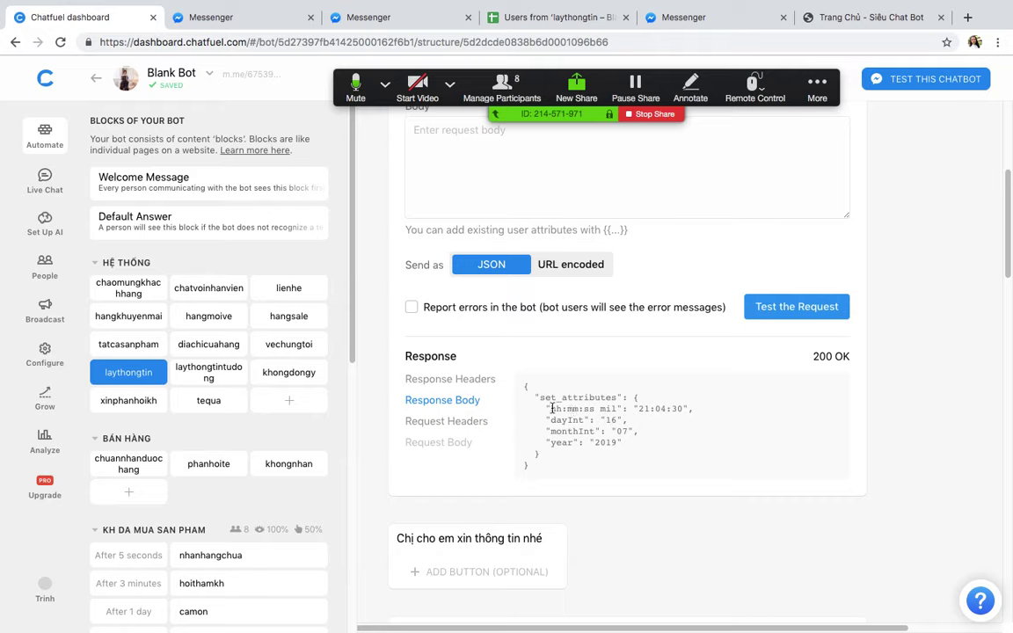
left_click_drag(552, 408, 615, 410)
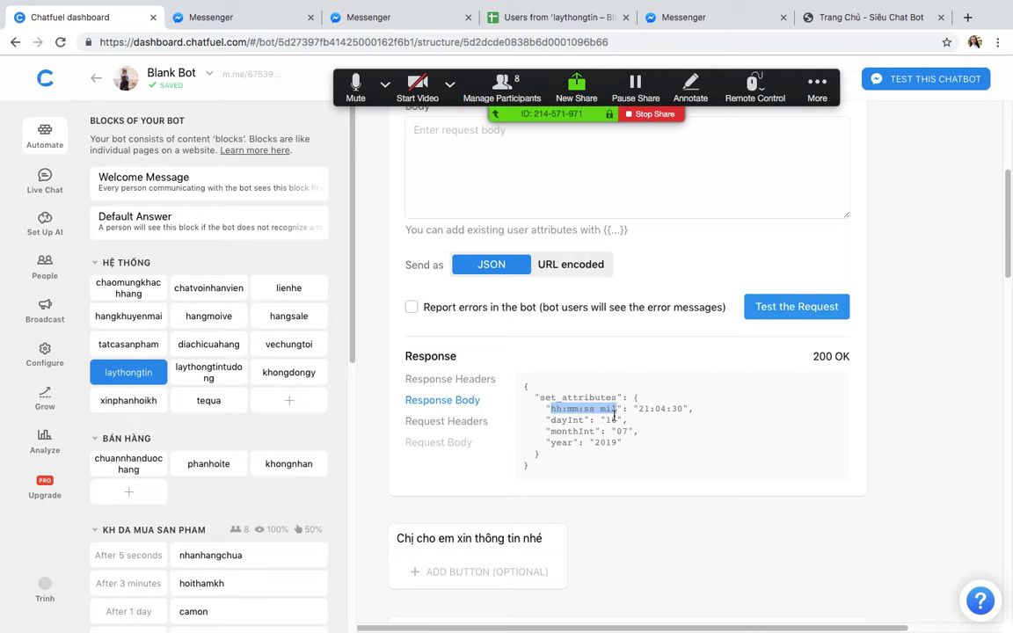
right_click(609, 409)
left_click(633, 441)
Step: Review the list of attributes exported to Google Sheets
scroll(614, 489, "down", 15)
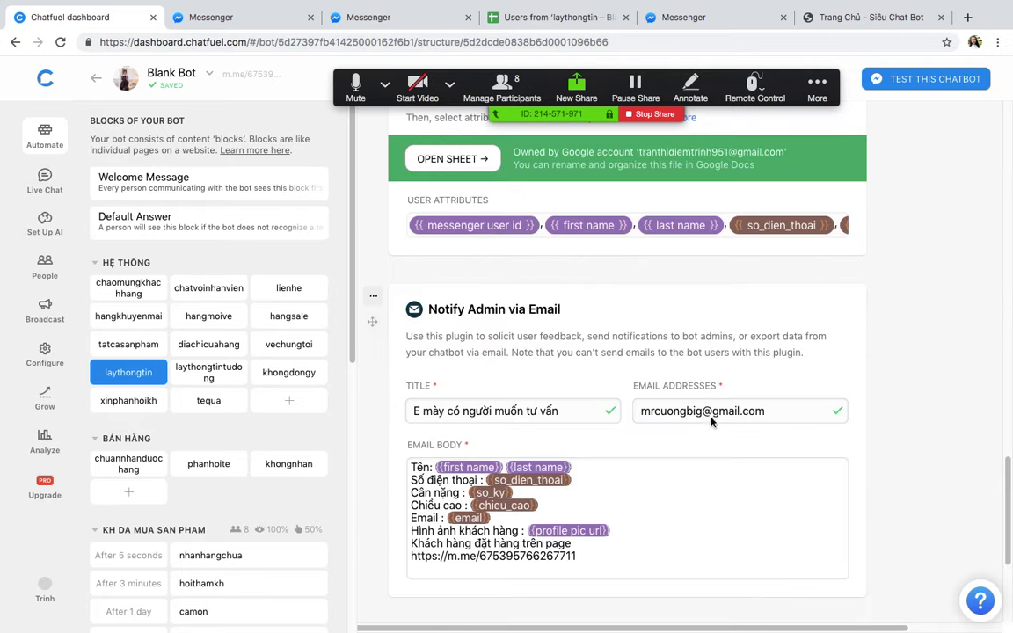
scroll(677, 264, "up", 1)
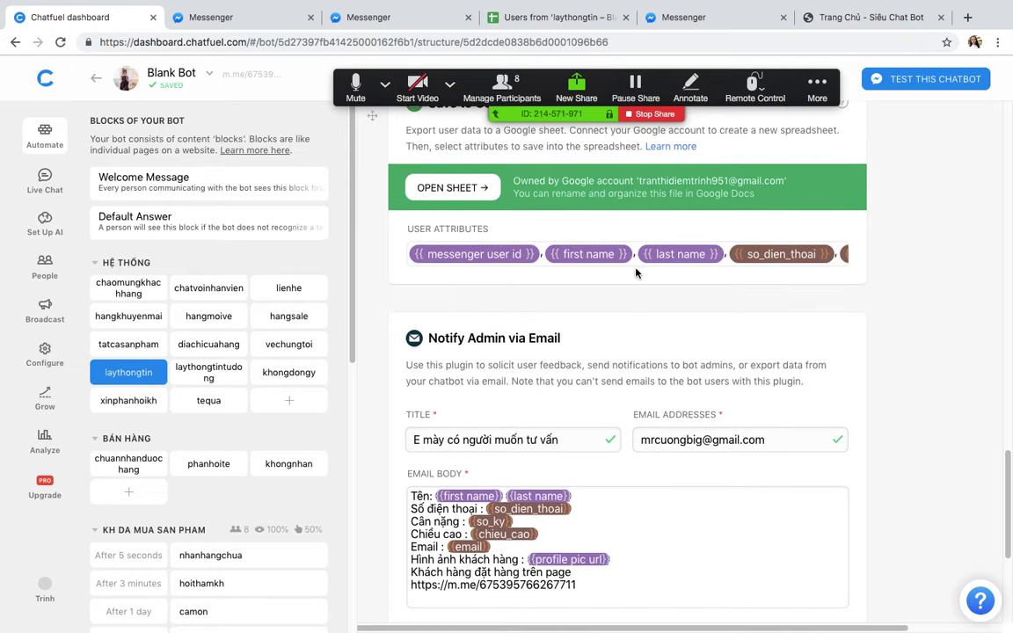
left_click(635, 279)
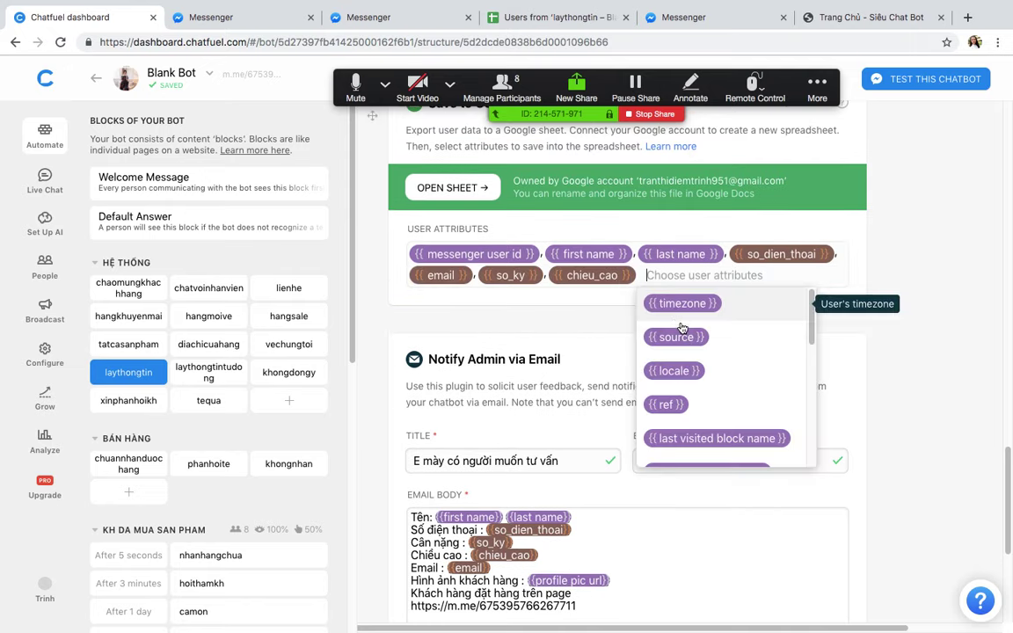
scroll(681, 327, "down", 3)
scroll(683, 334, "down", 5)
scroll(684, 339, "up", 5)
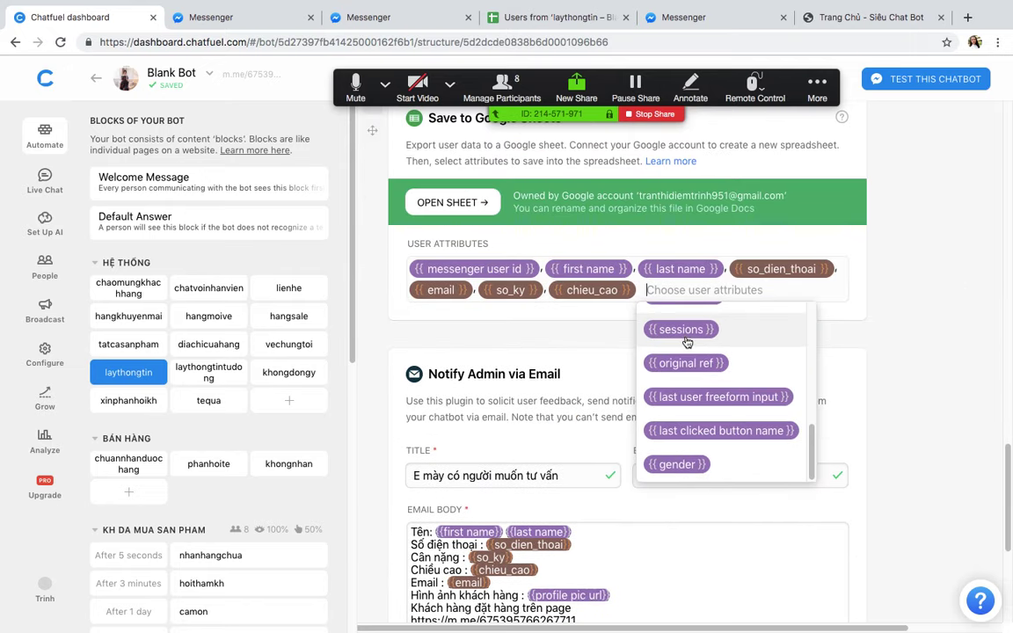
scroll(690, 334, "up", 3)
scroll(694, 288, "up", 2)
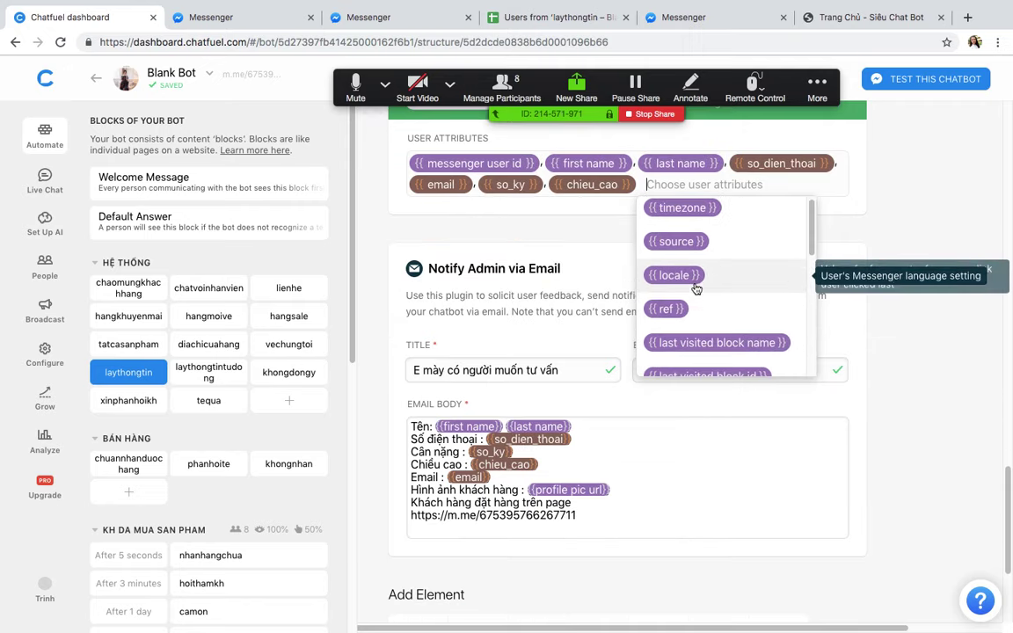
scroll(828, 292, "down", 3)
scroll(927, 290, "up", 5)
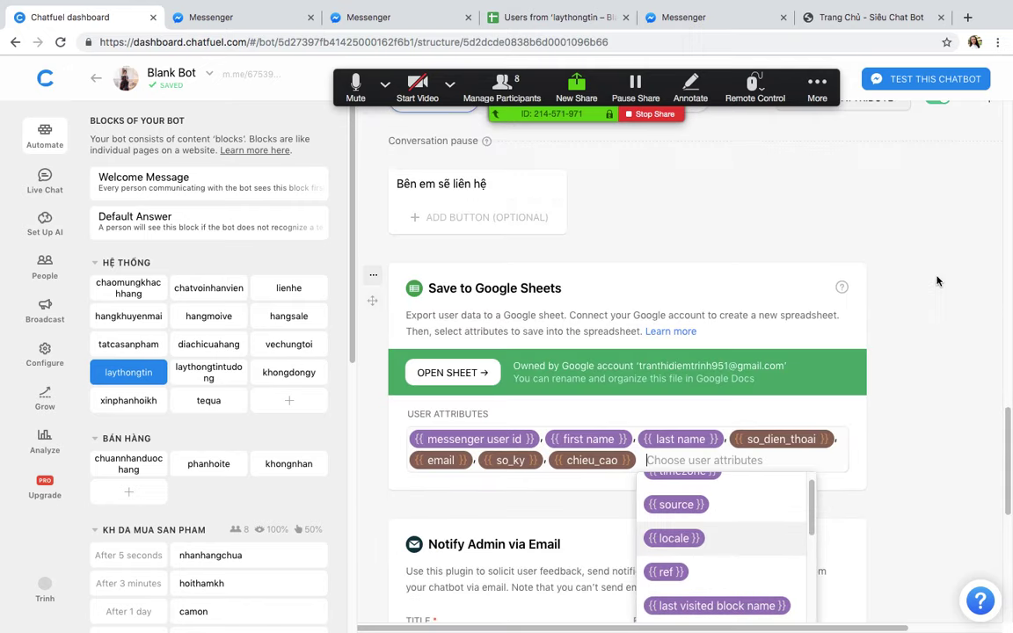
scroll(879, 343, "up", 10)
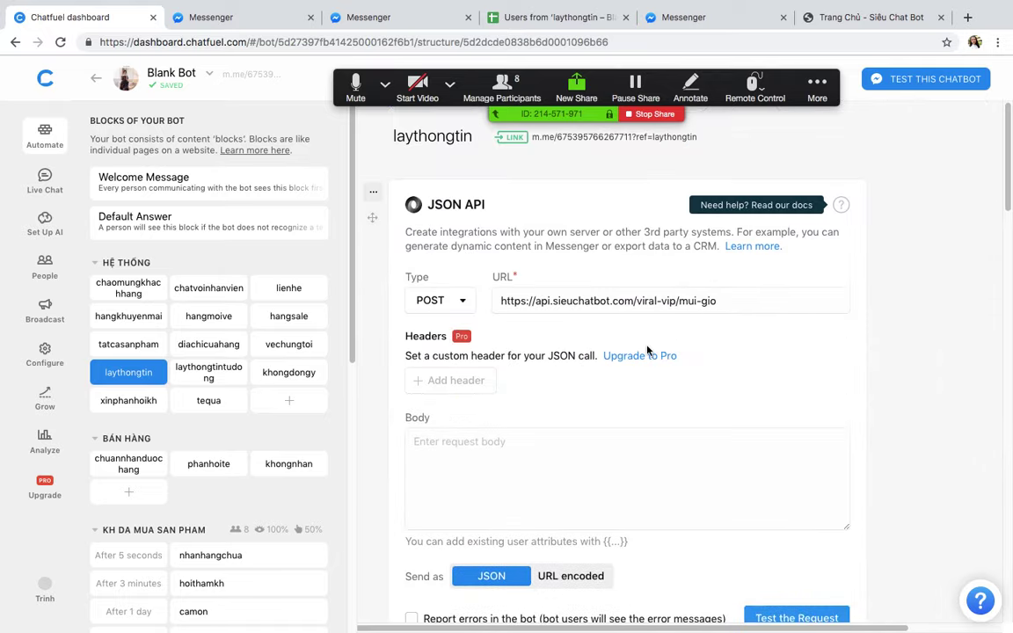
Step: Open the laythongtin link in Messenger and answer with a phone number
left_click(585, 138)
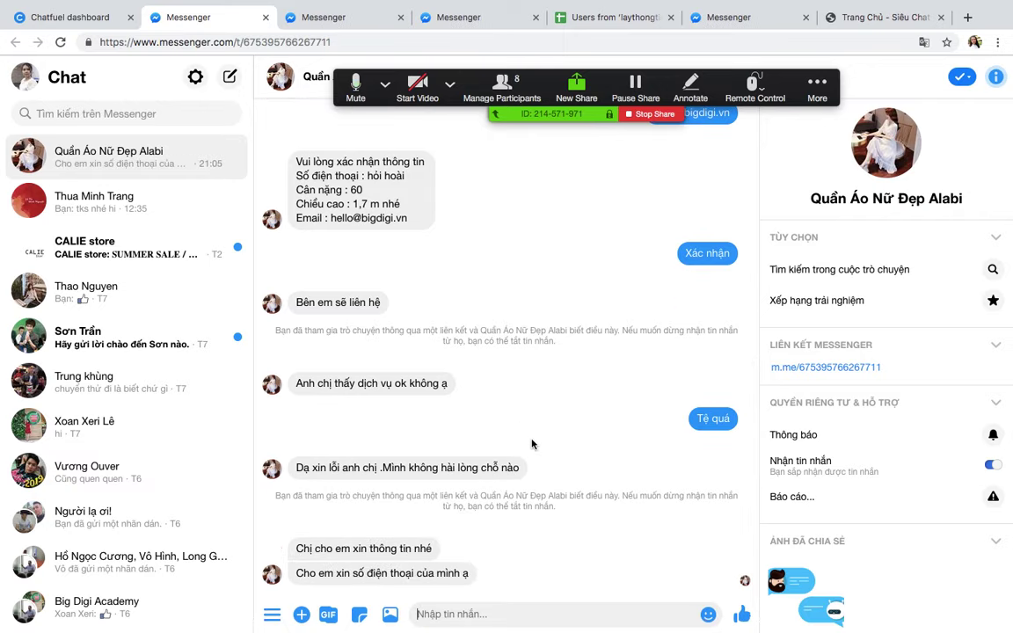
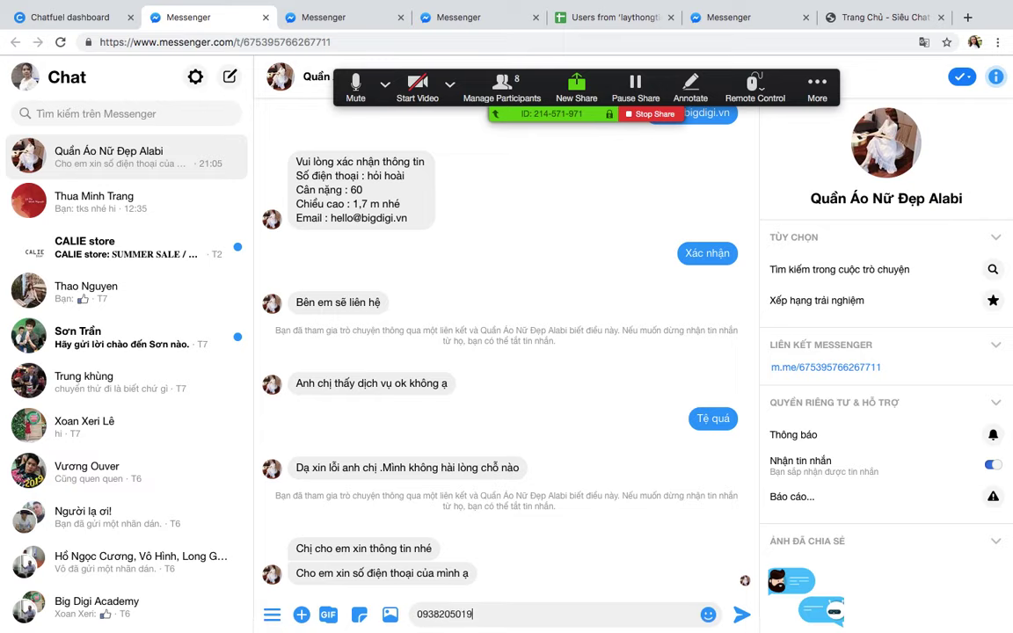
key("Return")
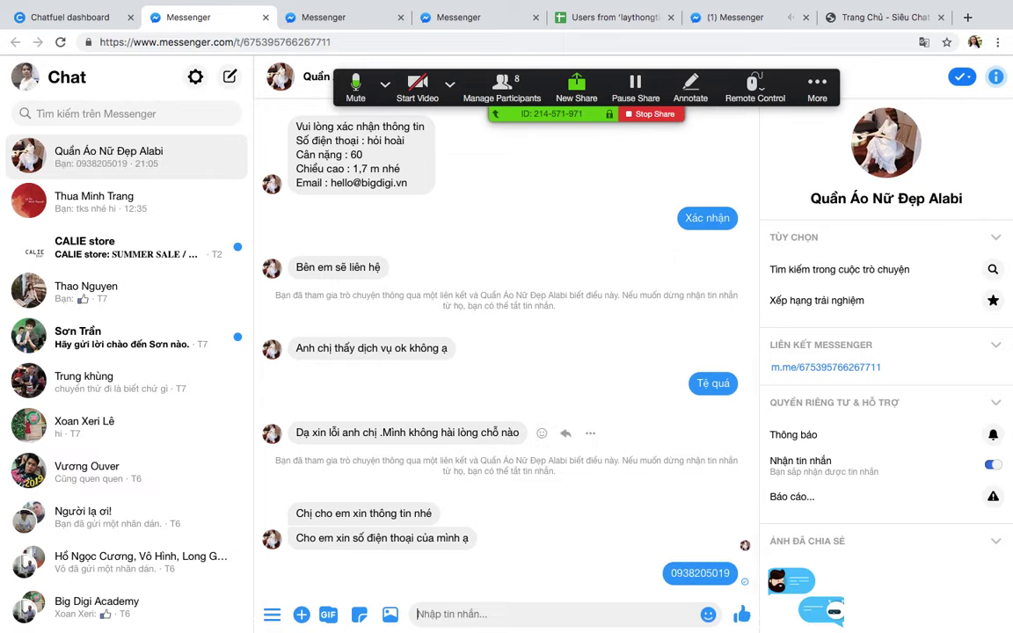
Step: Answer weight 89, height 1.78 and an email address, then confirm the summary with Xác nhận
type("89")
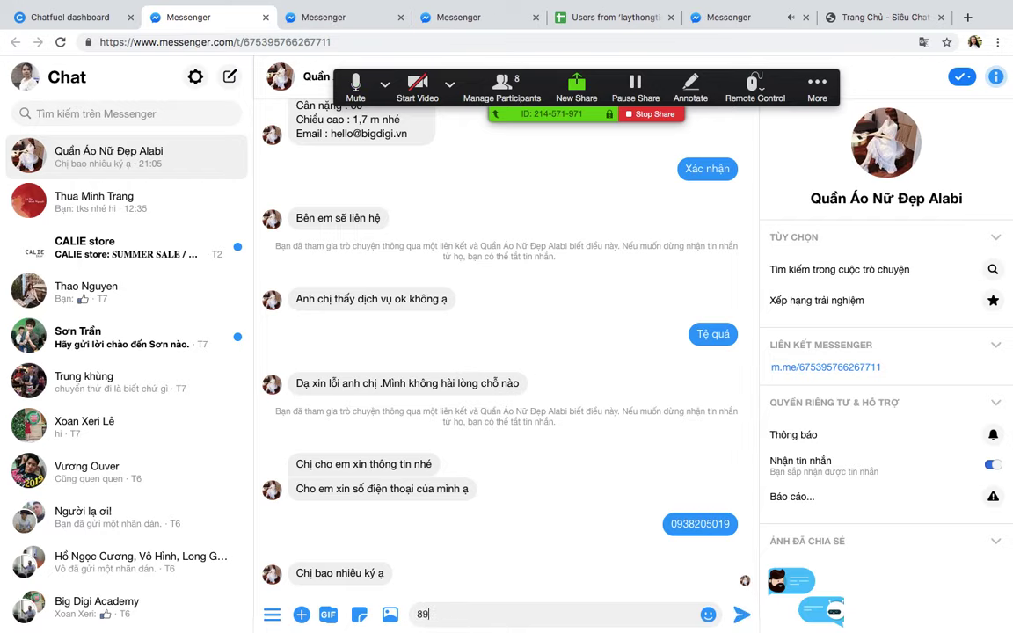
key("Return")
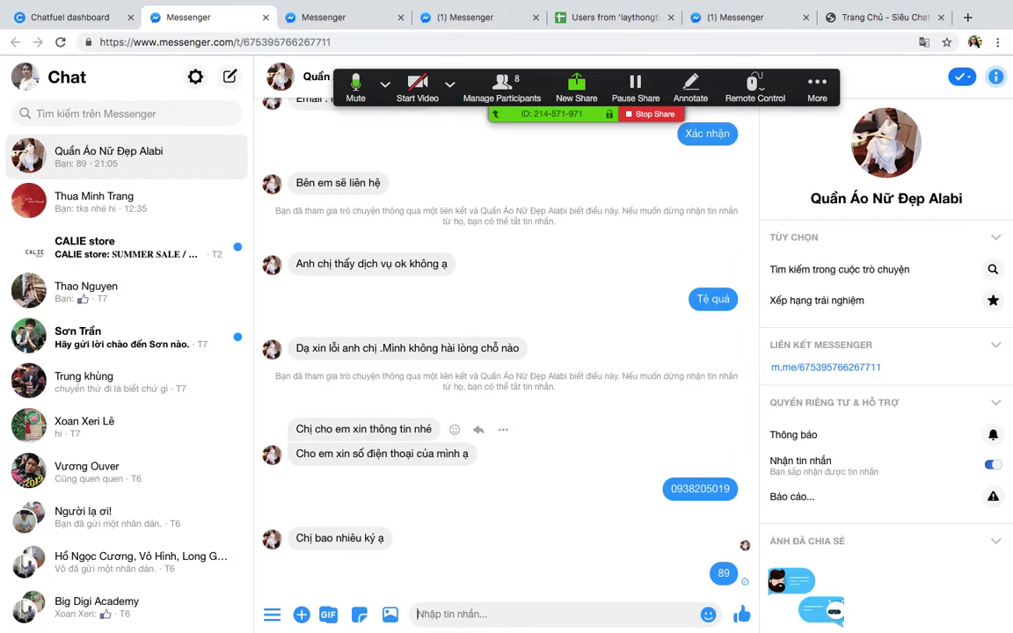
type("1.7")
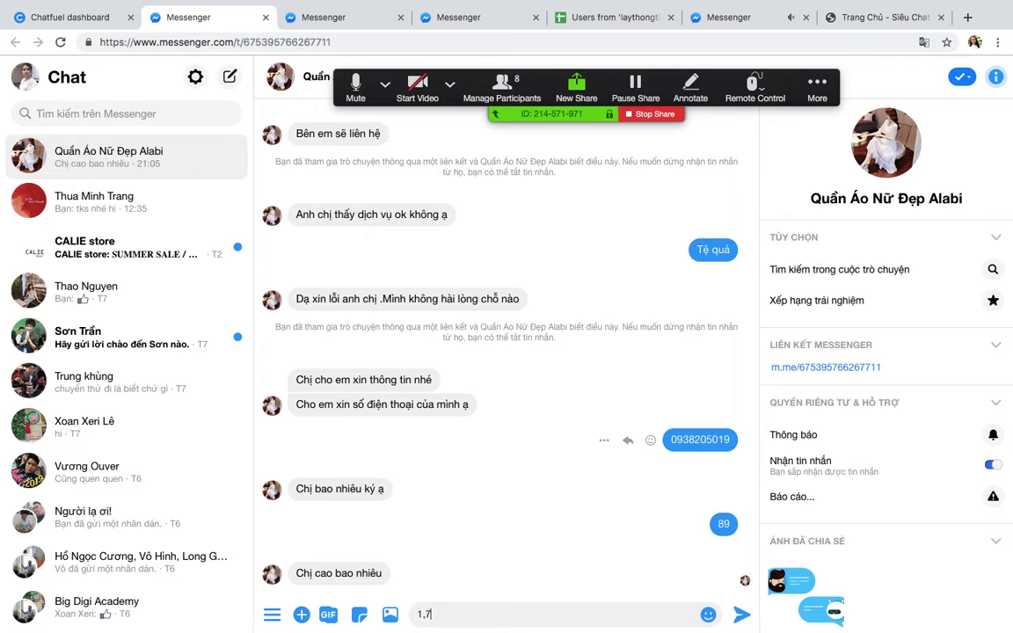
type("8")
key("Return")
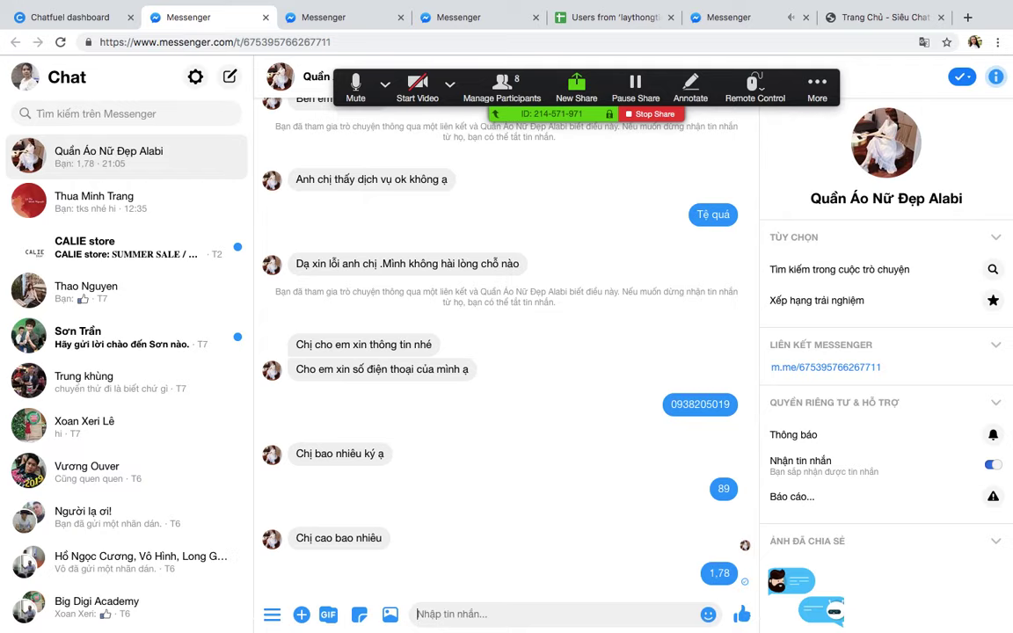
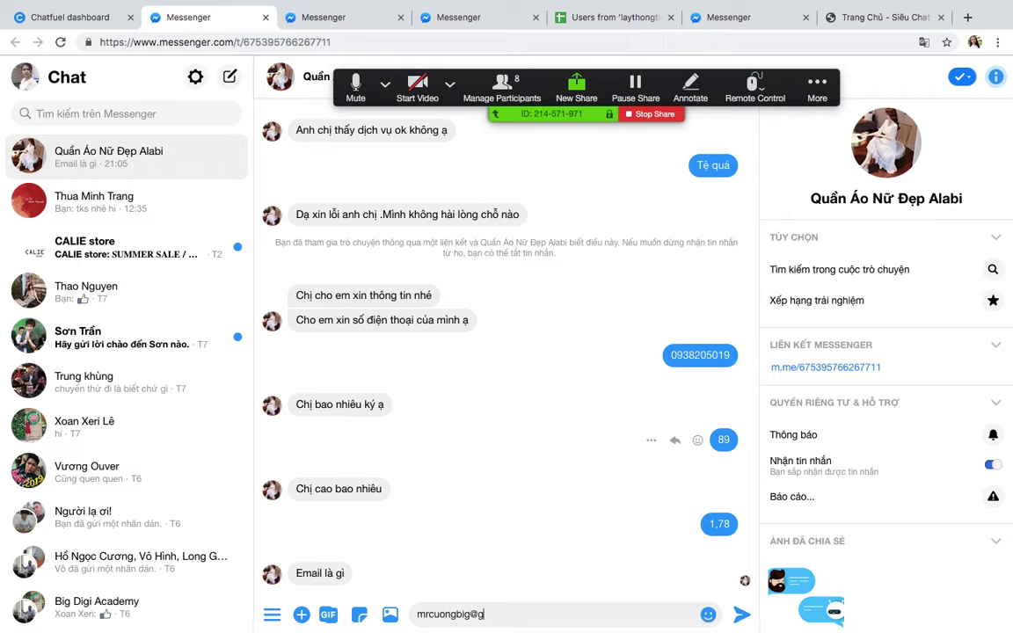
key("Return")
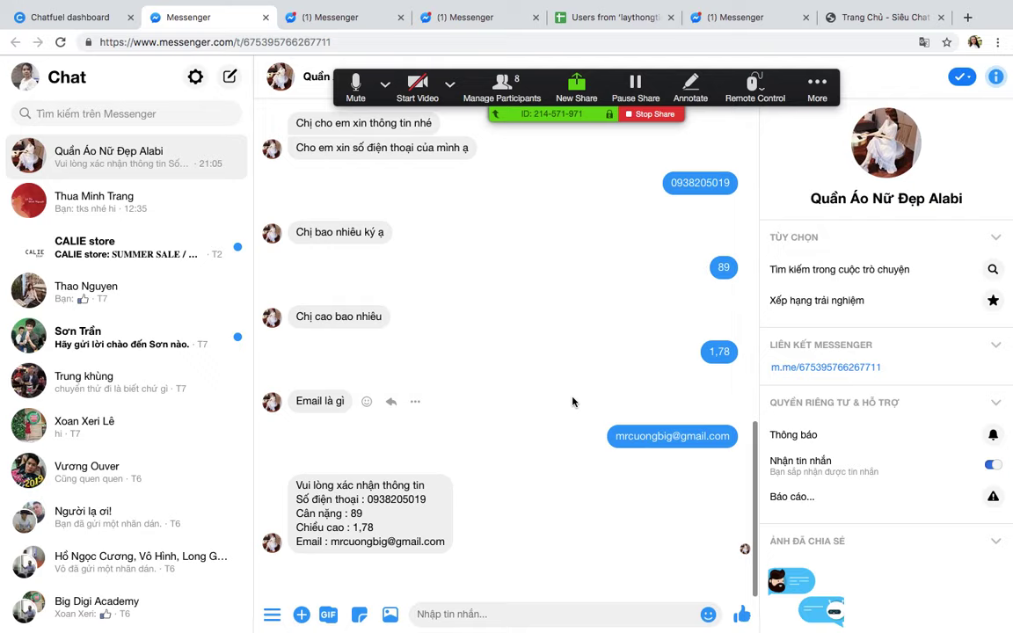
left_click(488, 582)
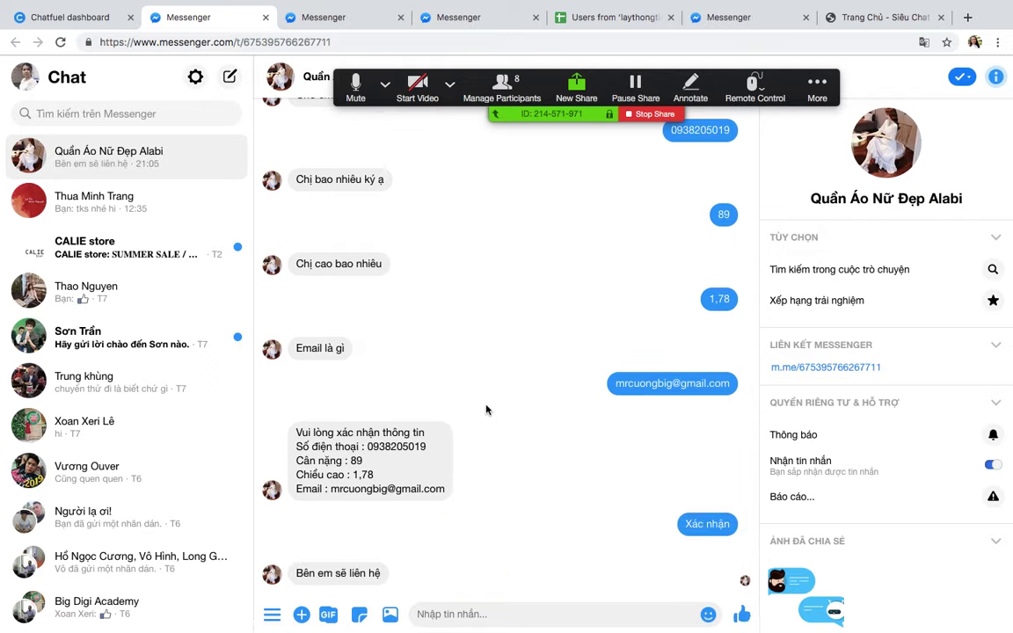
left_click(79, 16)
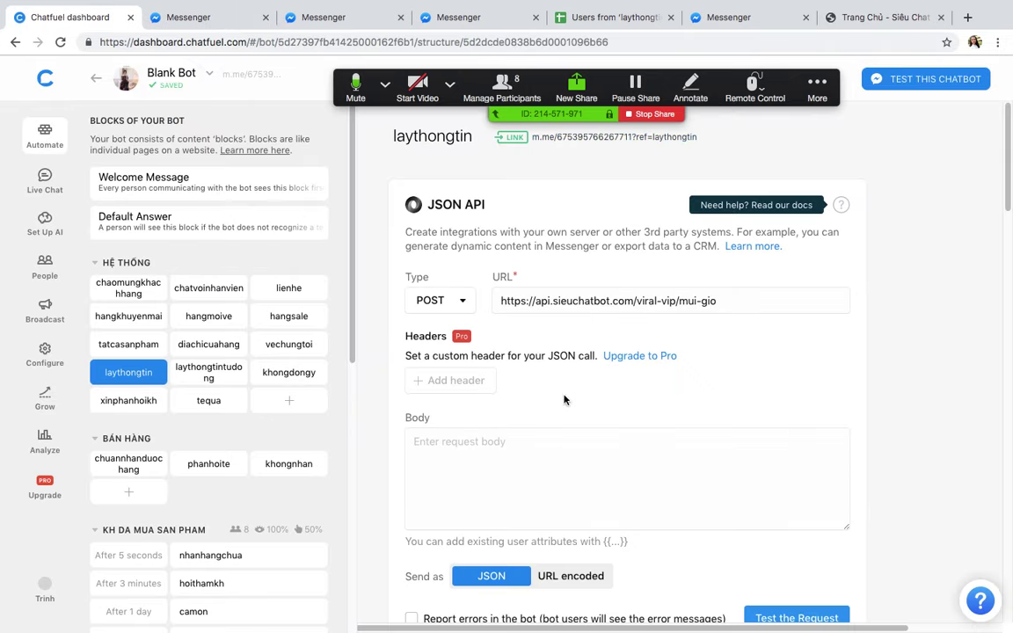
Step: Reload the laythongtin block and scroll down to the Save to Google Sheets card
left_click(60, 41)
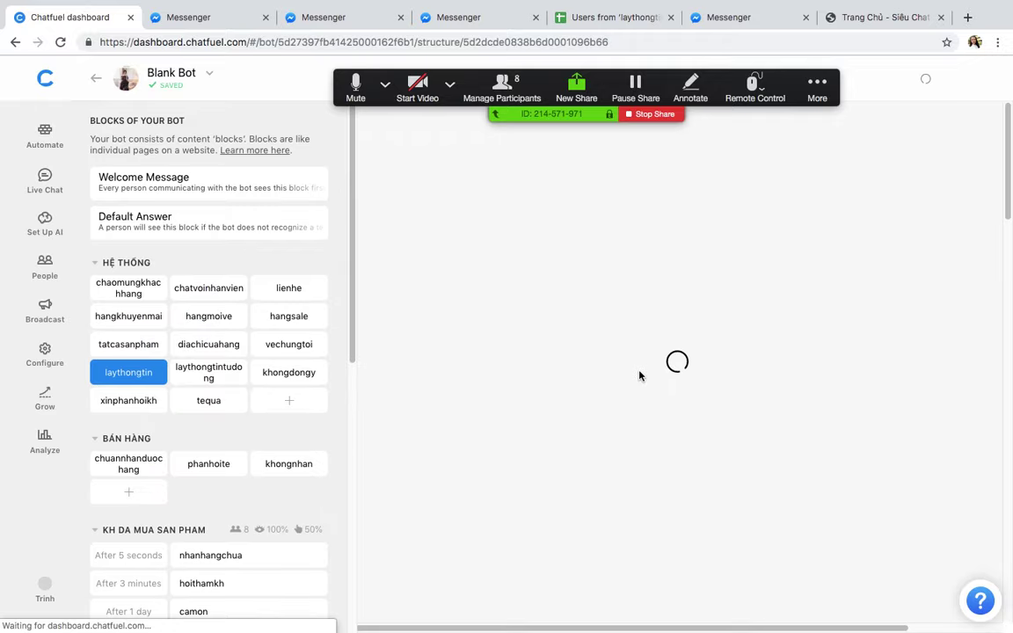
scroll(639, 376, "down", 10)
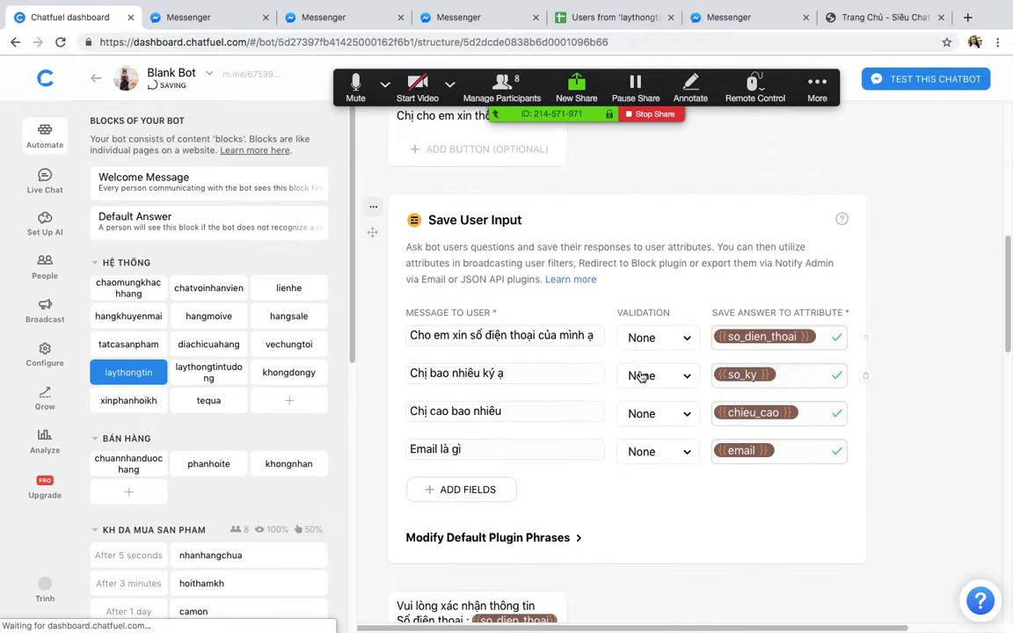
scroll(642, 373, "up", 10)
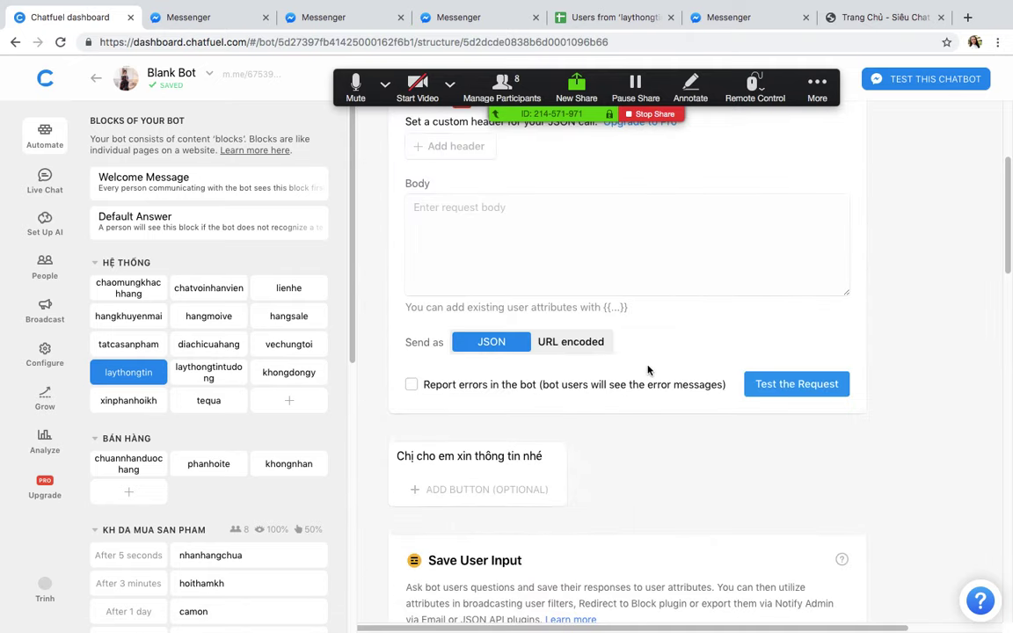
scroll(663, 422, "down", 10)
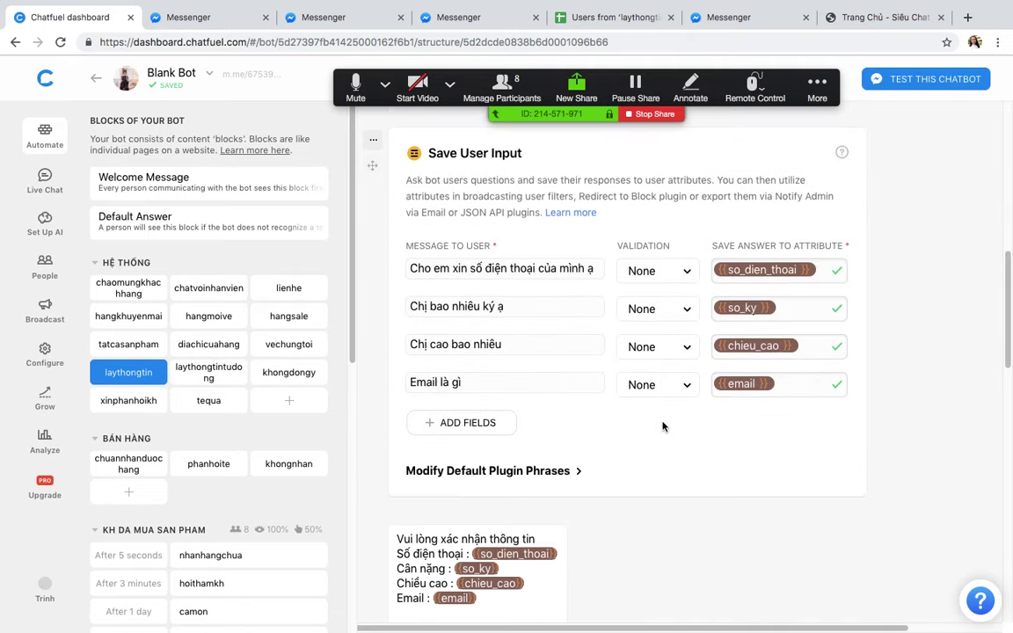
scroll(667, 413, "down", 2)
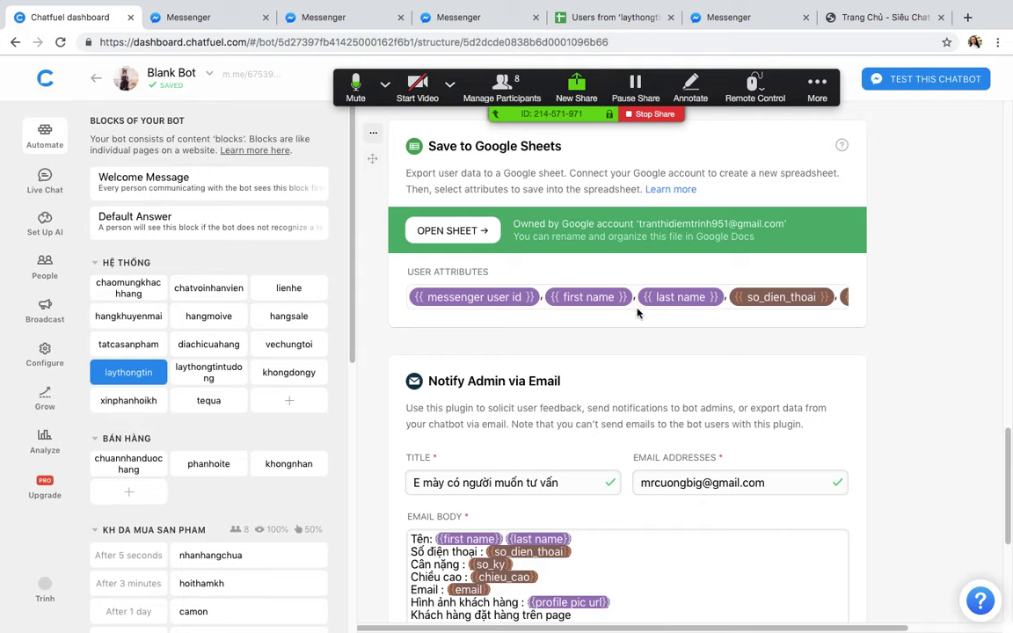
Step: Confirm dayInt, monthInt and year appear in the attribute list, close it, and show the desktop overview
left_click(611, 296)
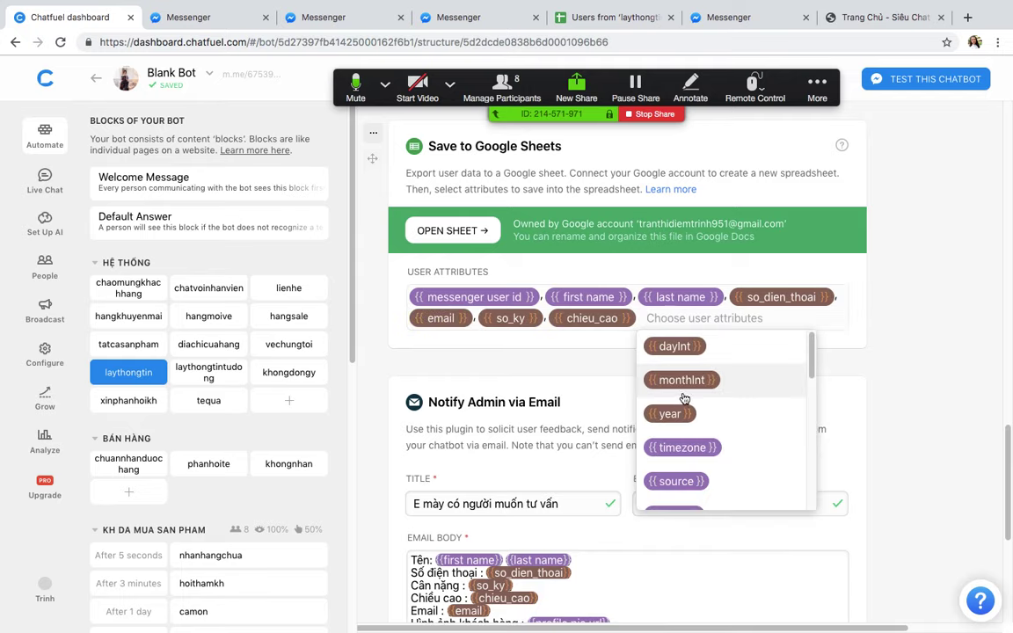
scroll(676, 397, "up", 1)
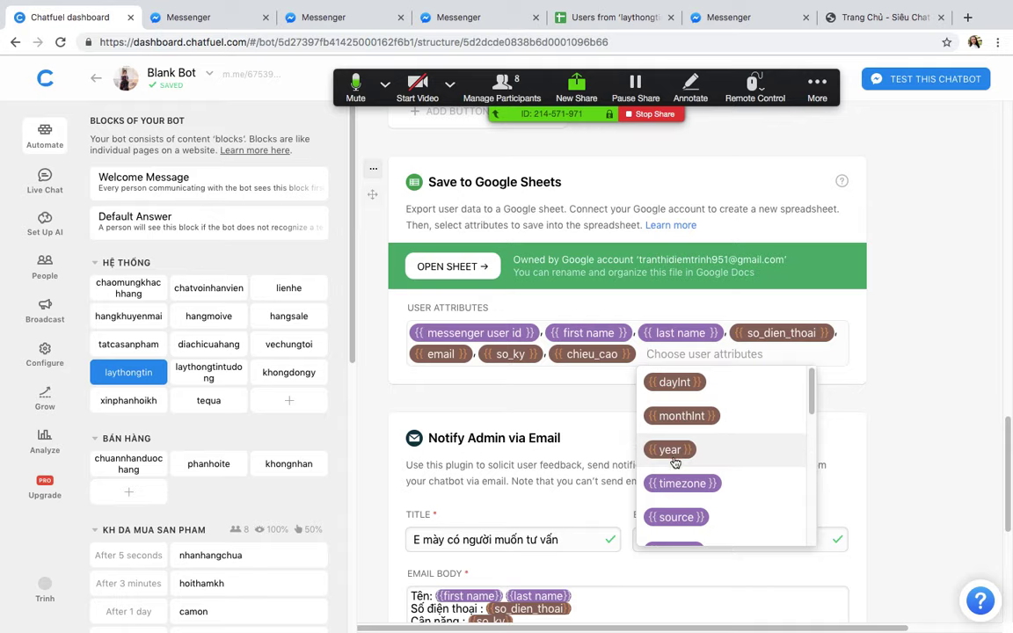
scroll(677, 427, "down", 5)
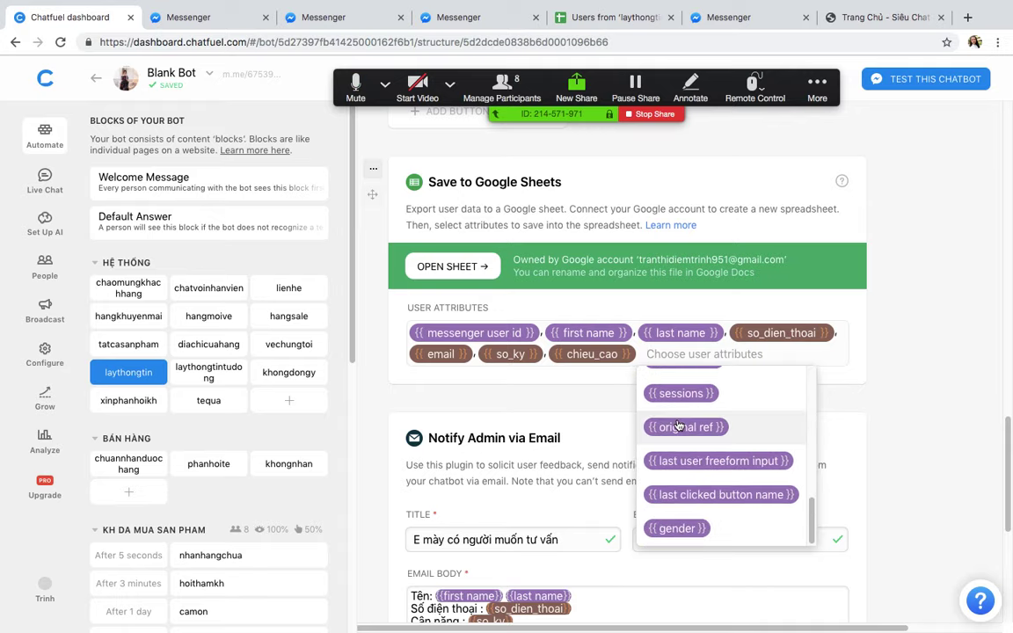
scroll(679, 428, "down", 5)
scroll(685, 408, "up", 3)
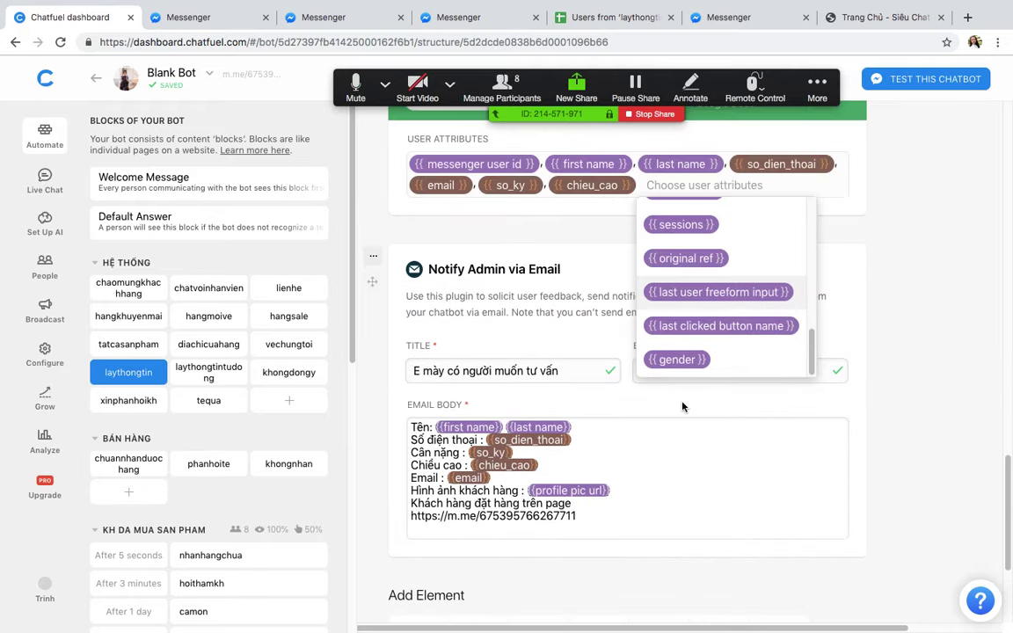
scroll(690, 358, "up", 3)
scroll(689, 352, "up", 4)
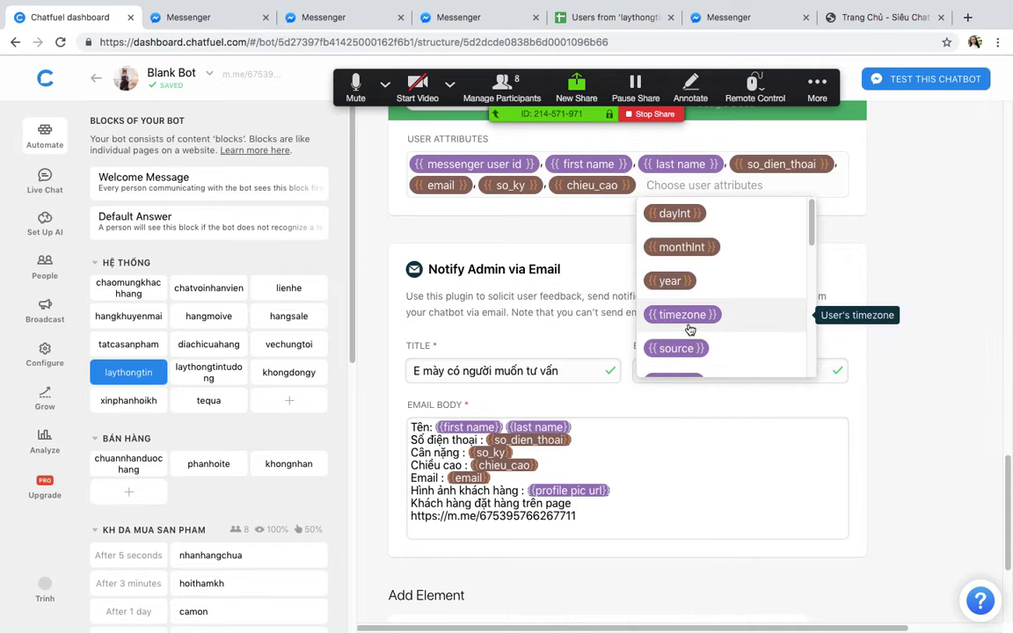
type("h")
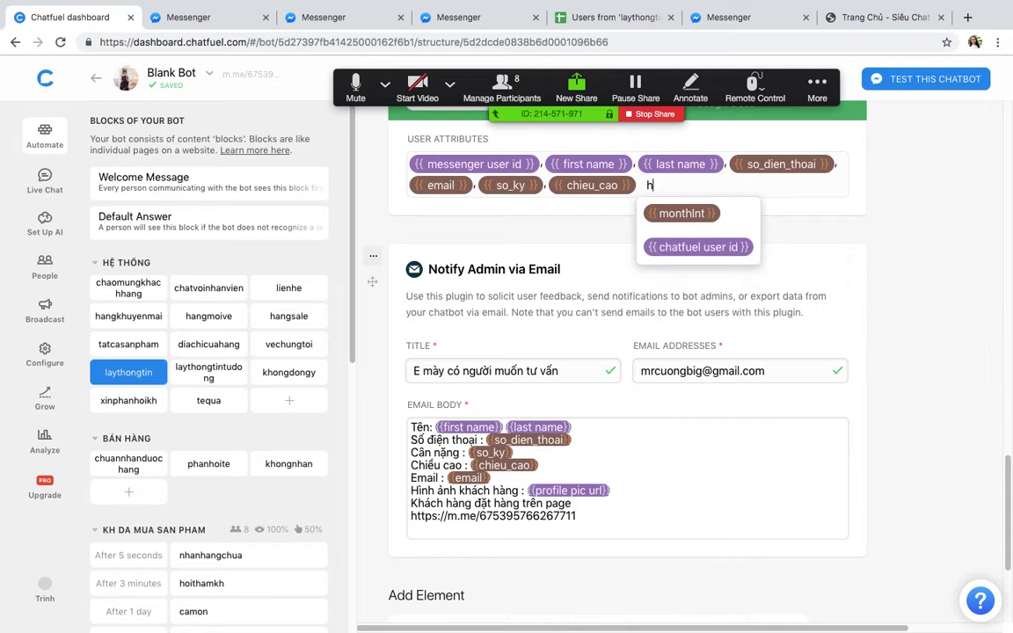
key("BackSpace")
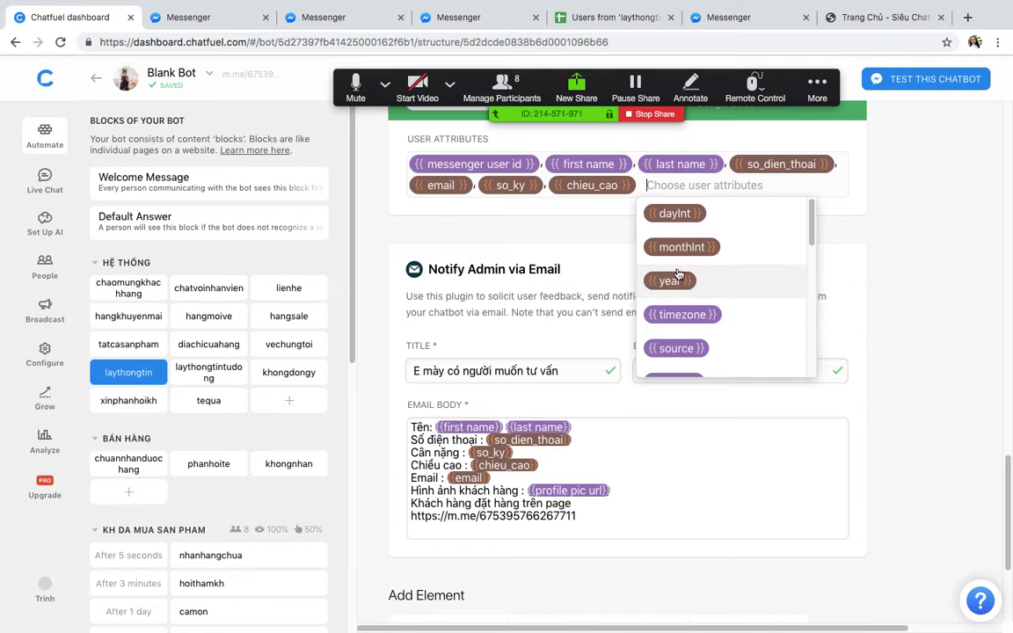
scroll(692, 283, "up", 2)
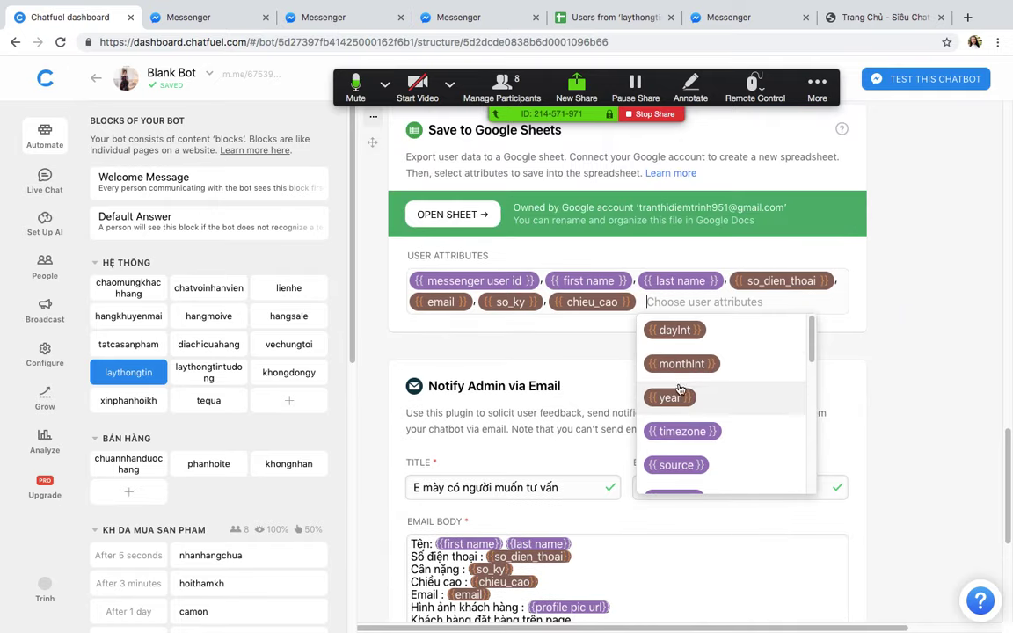
left_click(818, 253)
key("ctrl+Up")
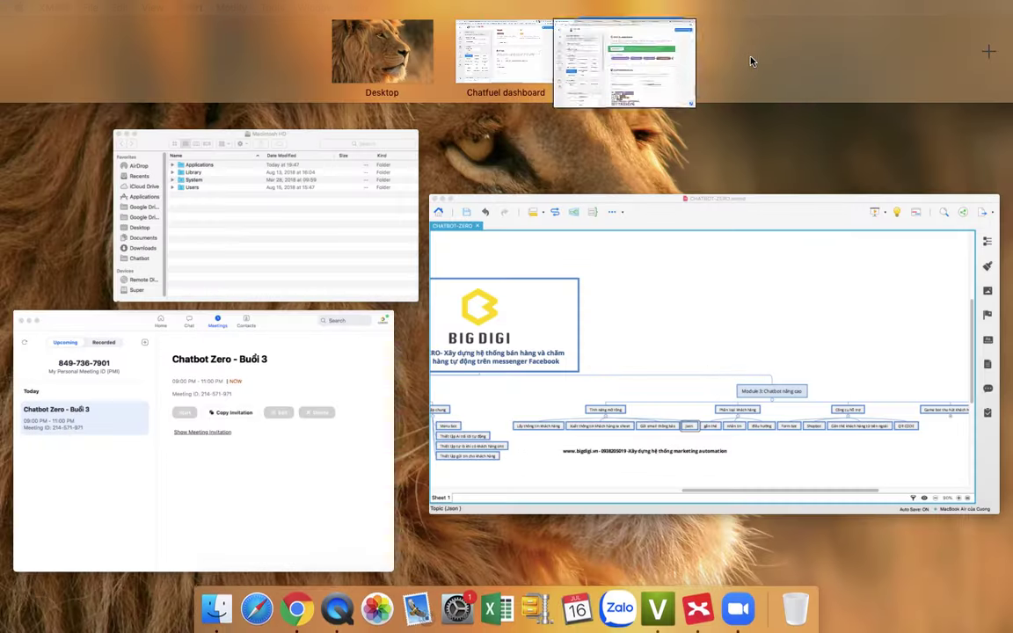
Step: Copy the other bot's thamgialuc time-and-date Value, then return to the Blank Bot desktop
left_click(651, 50)
scroll(625, 302, "up", 10)
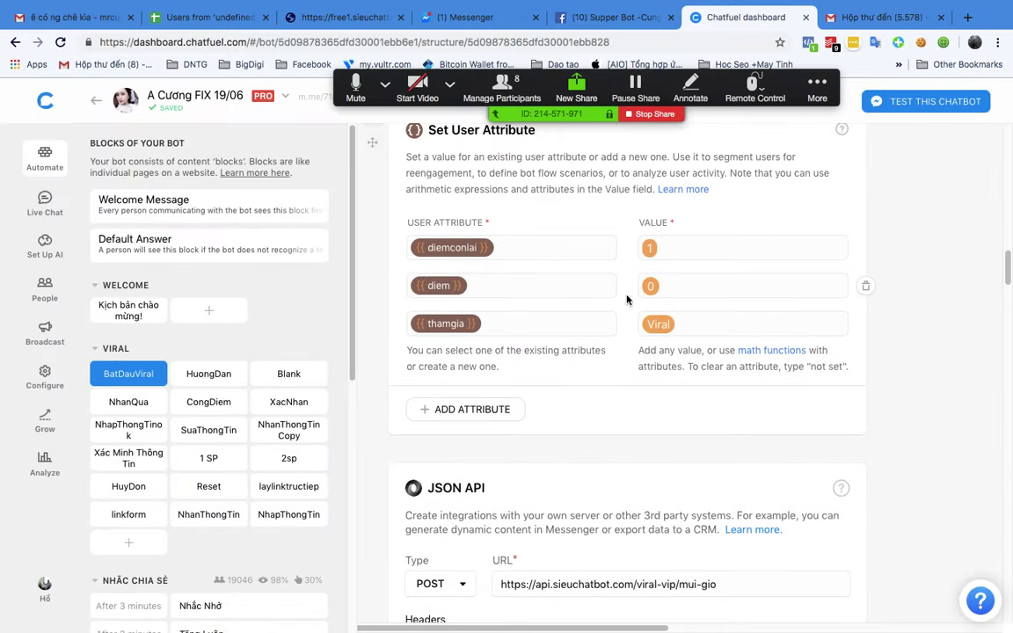
scroll(630, 308, "down", 4)
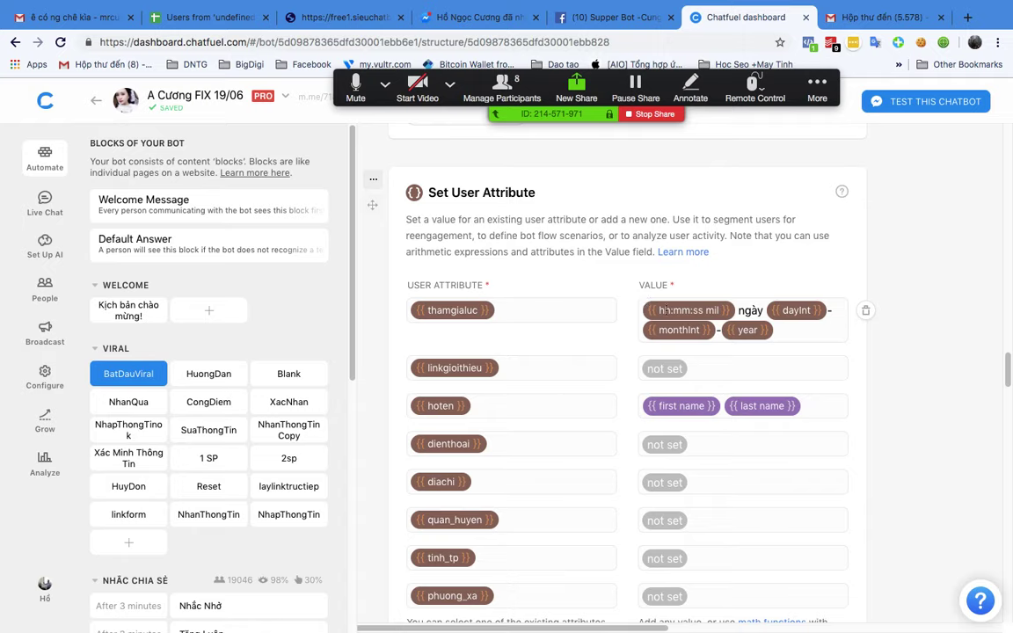
left_click_drag(646, 308, 805, 335)
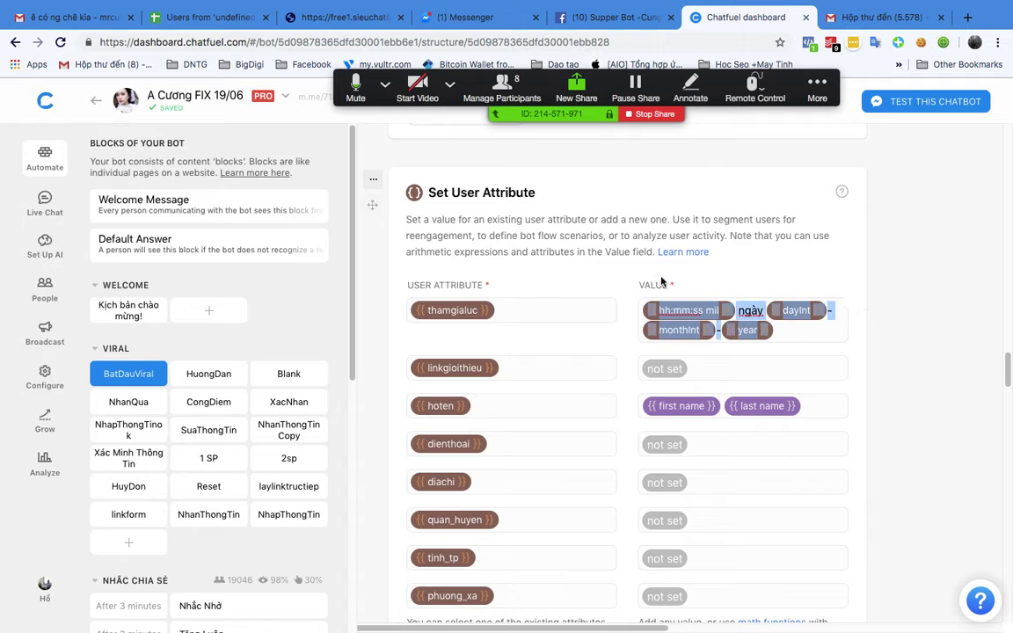
key("ctrl+Up")
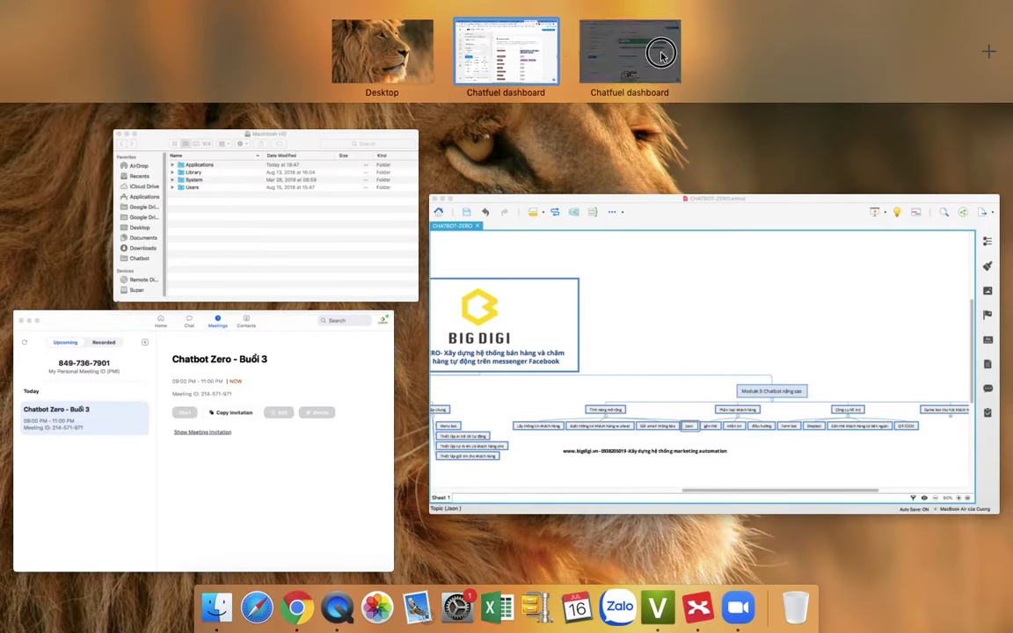
left_click(631, 48)
Step: Add a text card above Save User Input reading '{{hh:mm:ss mil}} ngày {{dayInt}}-{{monthInt}}-{{year}}'
scroll(475, 427, "up", 15)
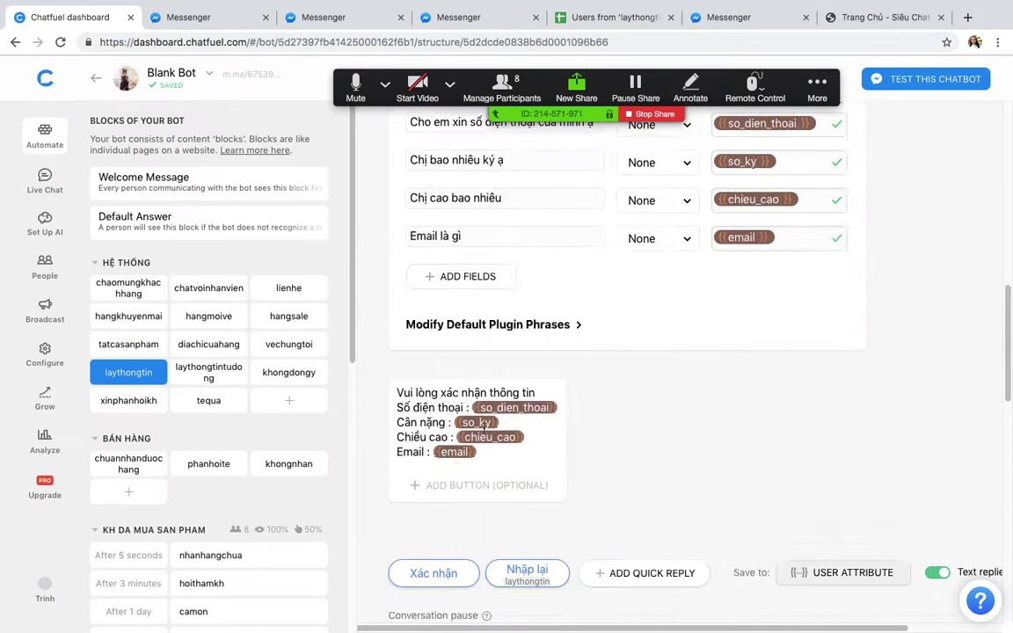
scroll(476, 411, "down", 6)
scroll(475, 411, "up", 8)
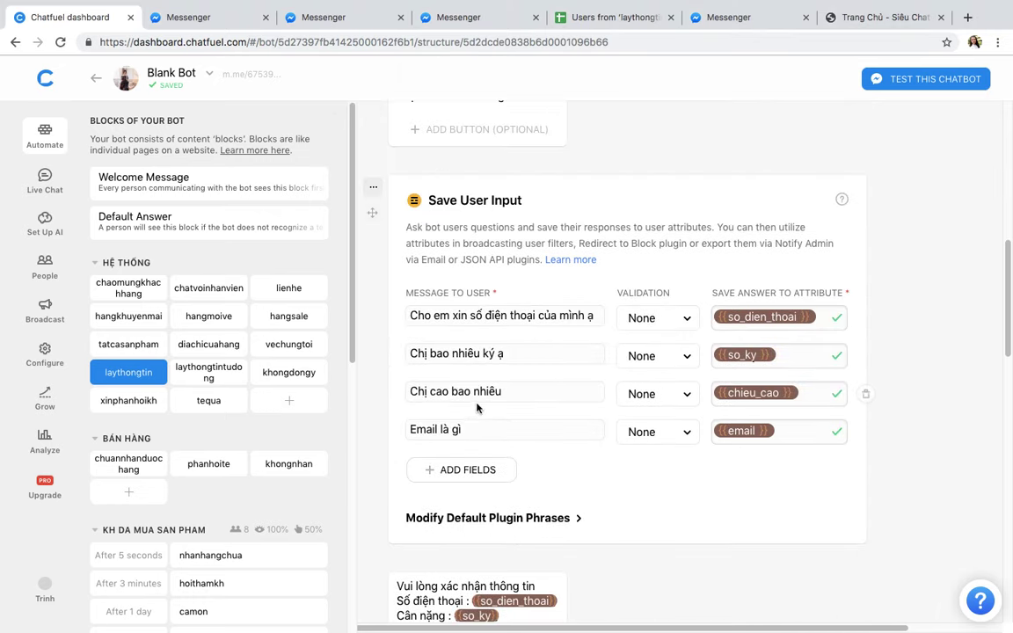
scroll(457, 384, "down", 4)
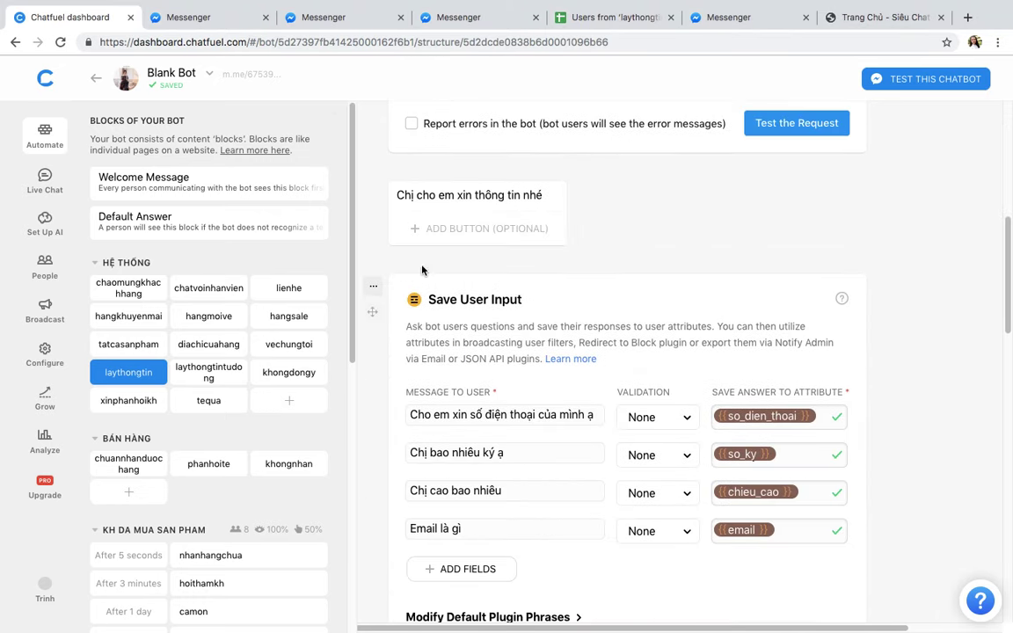
left_click(378, 263)
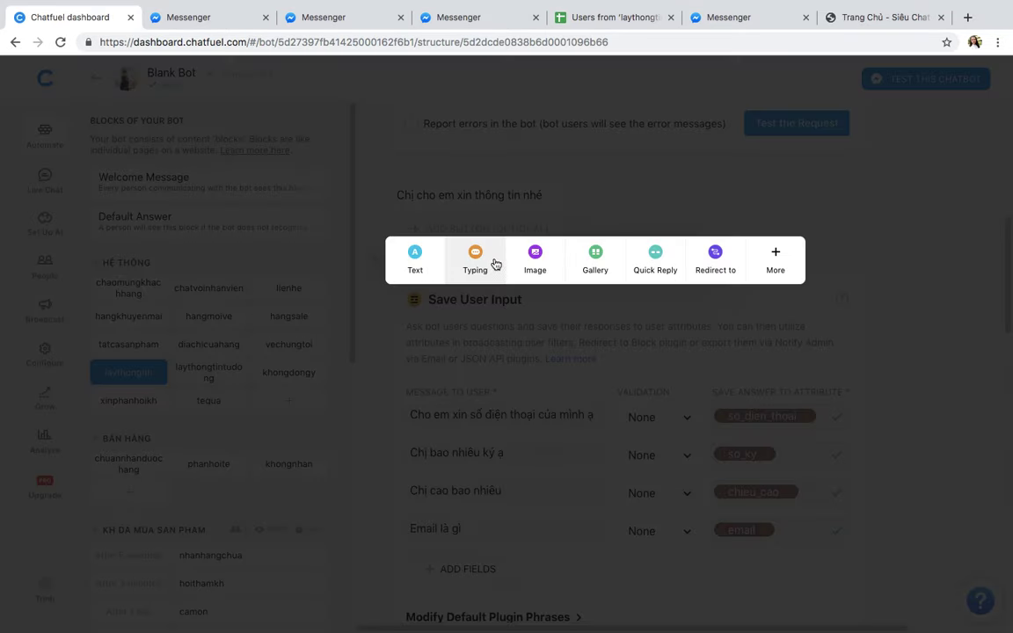
left_click(418, 257)
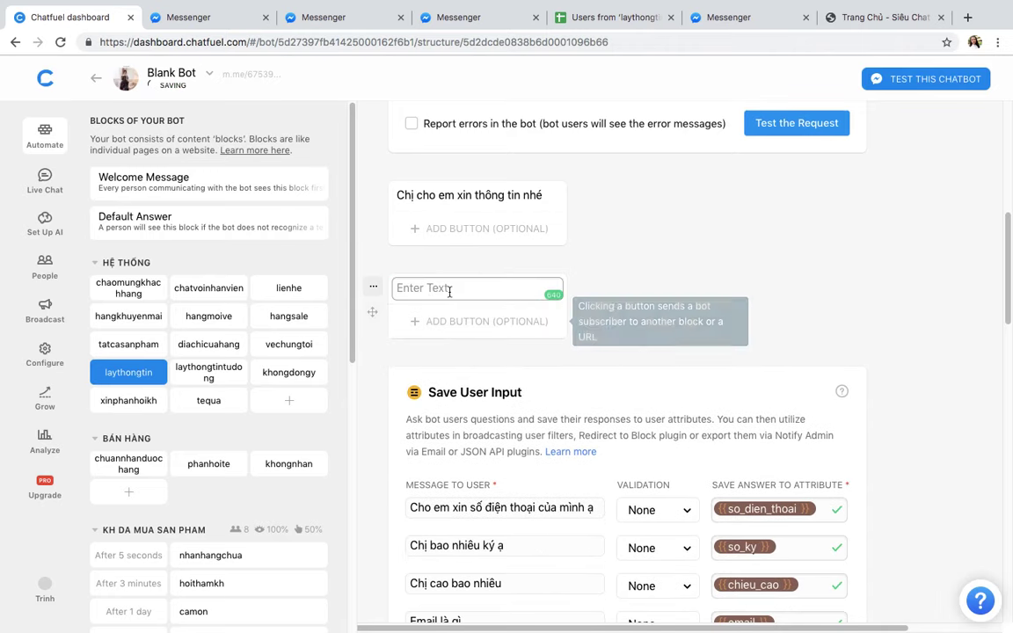
type("{{hh:mm:ss mil}} ngày {{dayInt}}-{{monthInt}}-{{year}}")
left_click(584, 374)
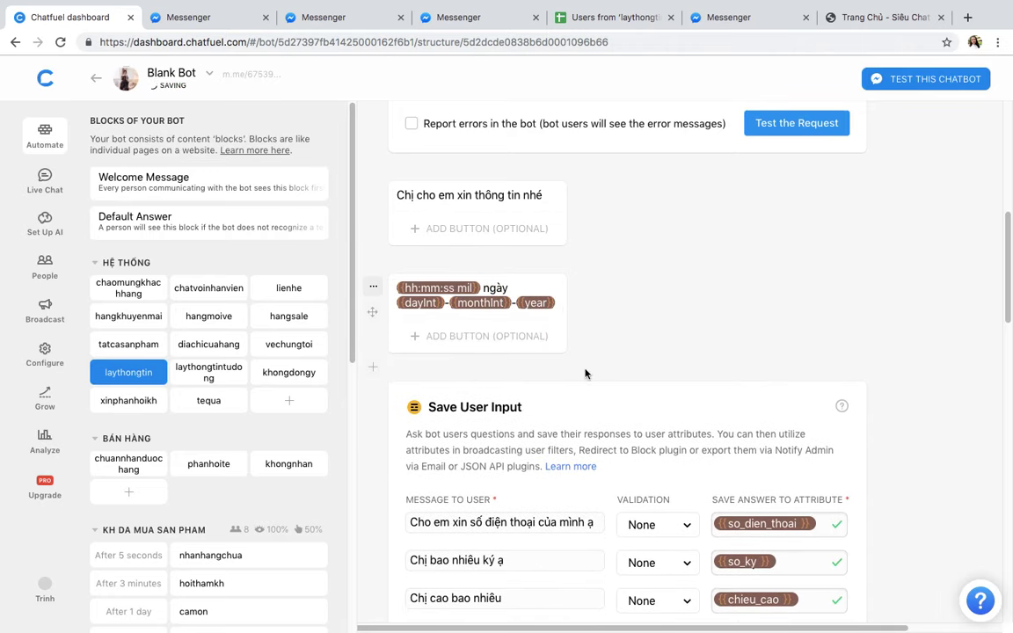
Step: Add a 'Tiệp' quick reply below the time card and open the block's m.me test link
left_click(373, 367)
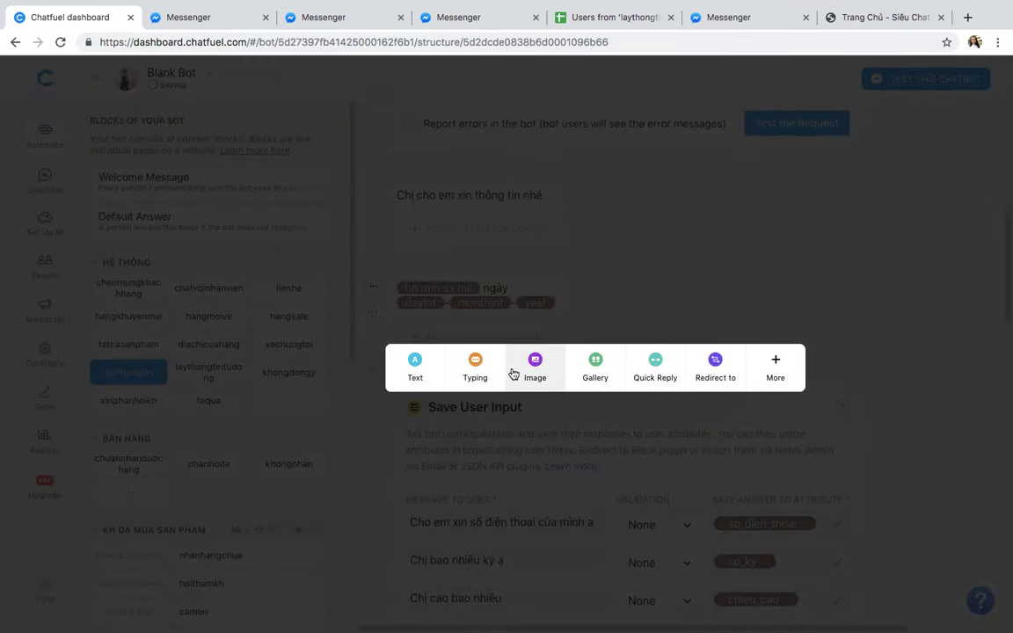
left_click(655, 366)
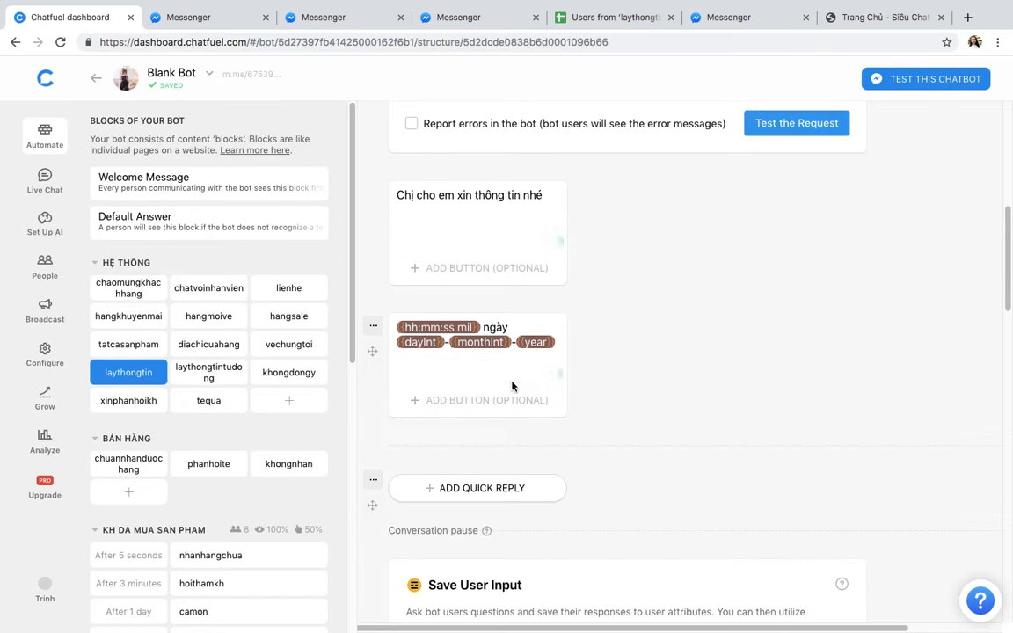
type("Tiệp")
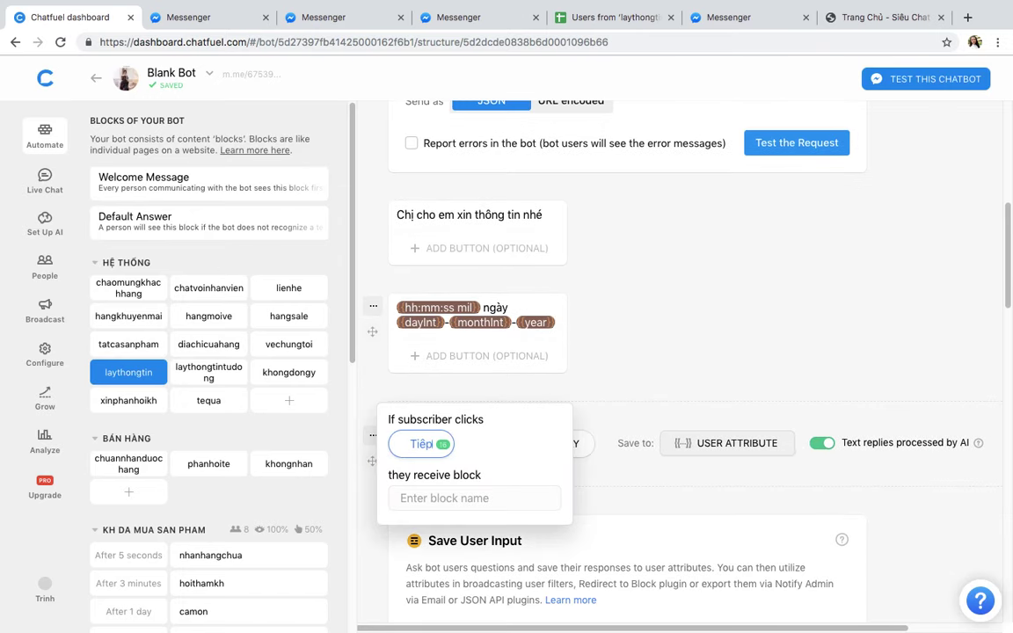
left_click(667, 309)
scroll(528, 220, "up", 10)
left_click(567, 78)
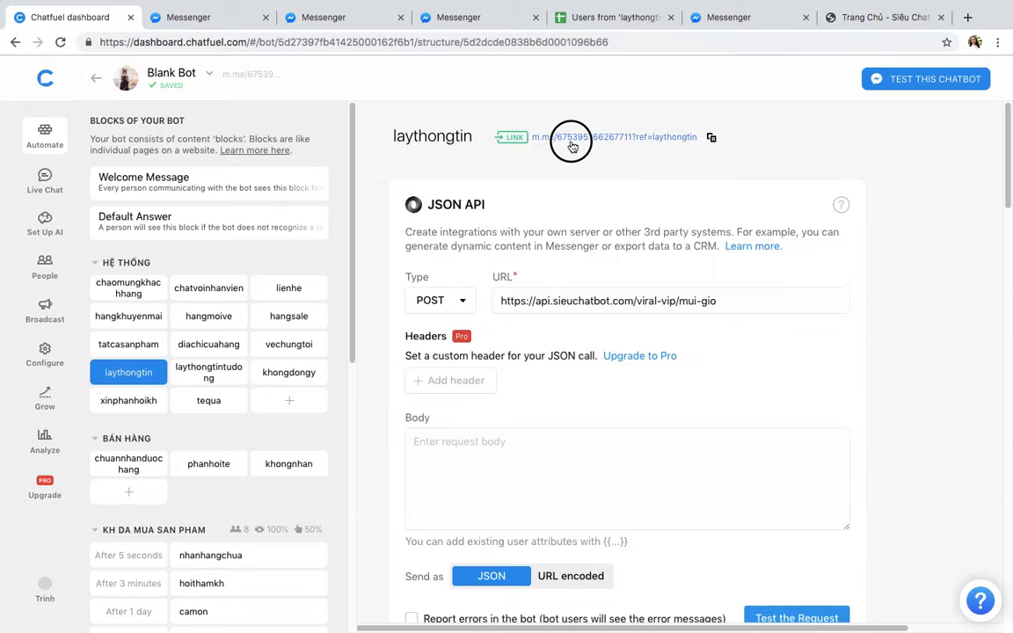
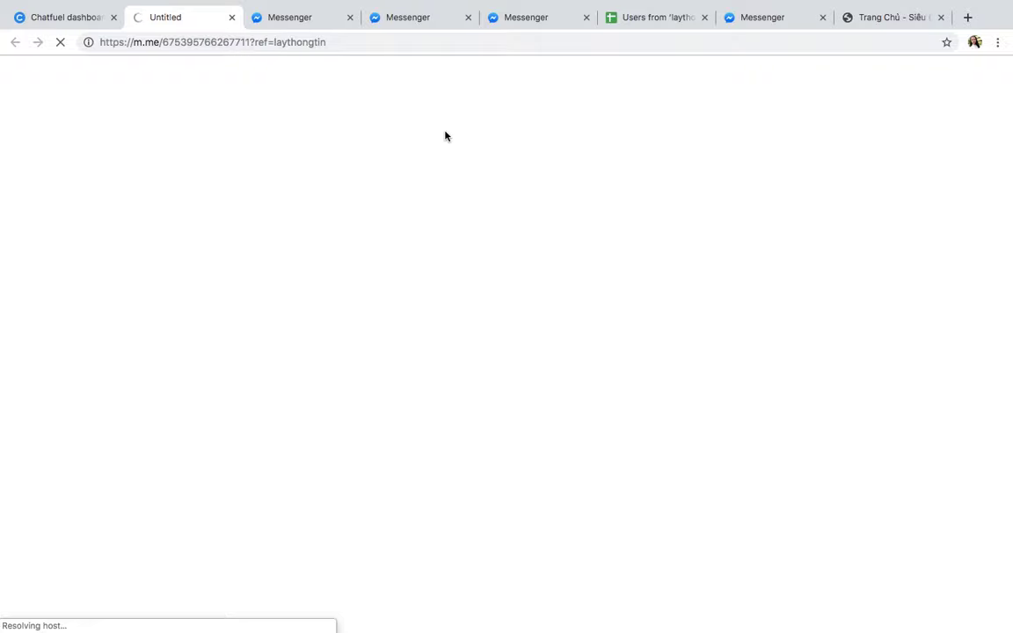
Step: Close the five extra and duplicate Messenger tabs
left_click(350, 17)
left_click(350, 18)
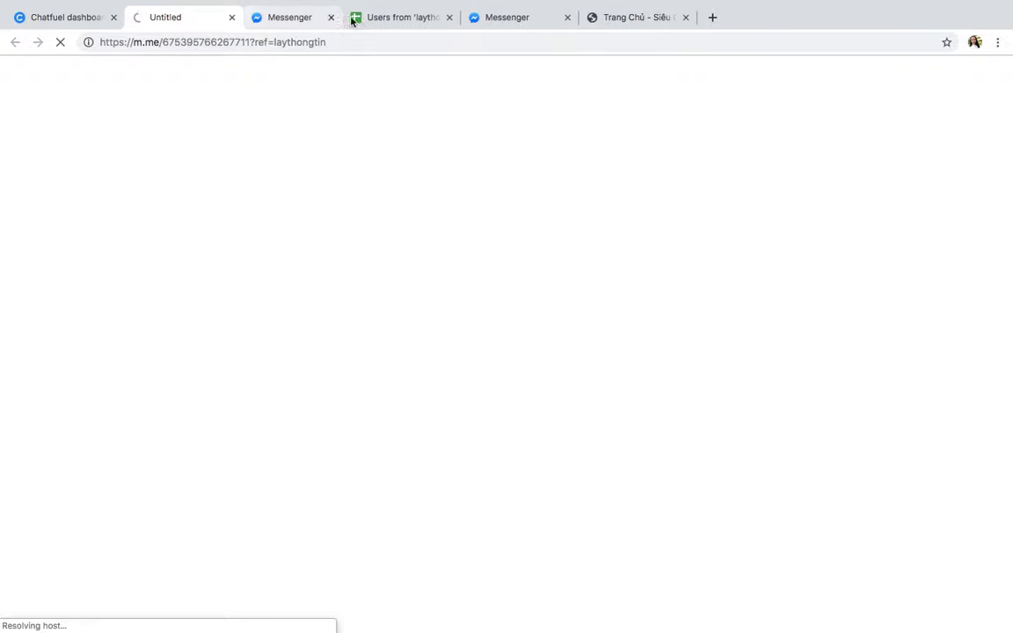
left_click(330, 18)
left_click(440, 25)
left_click(469, 18)
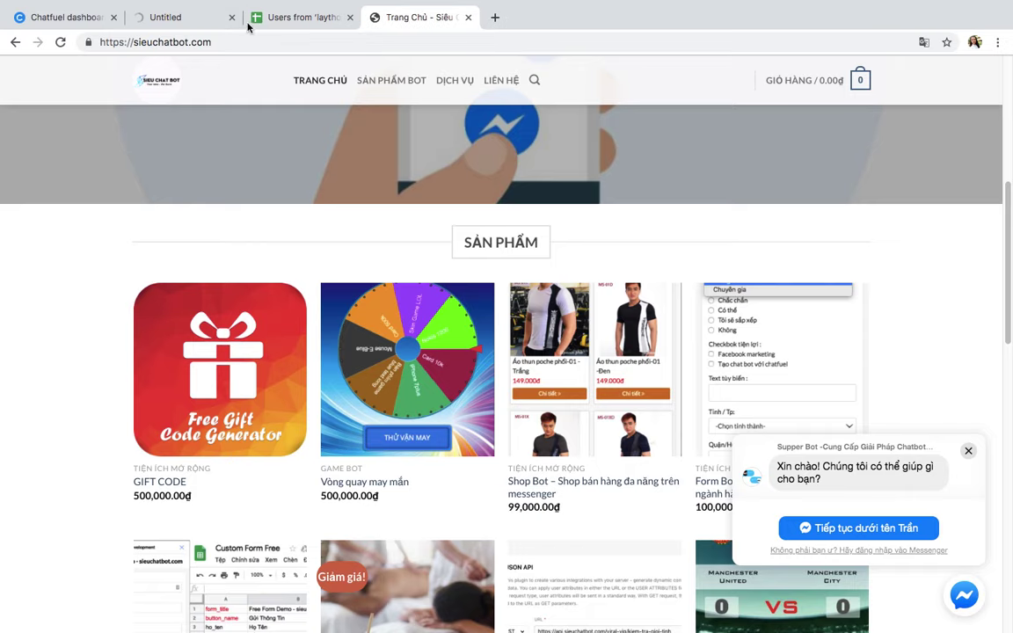
Step: Check the loading m.me laythongtin conversation and the Siêu Chat Bot page, then switch to Zoom
left_click(240, 26)
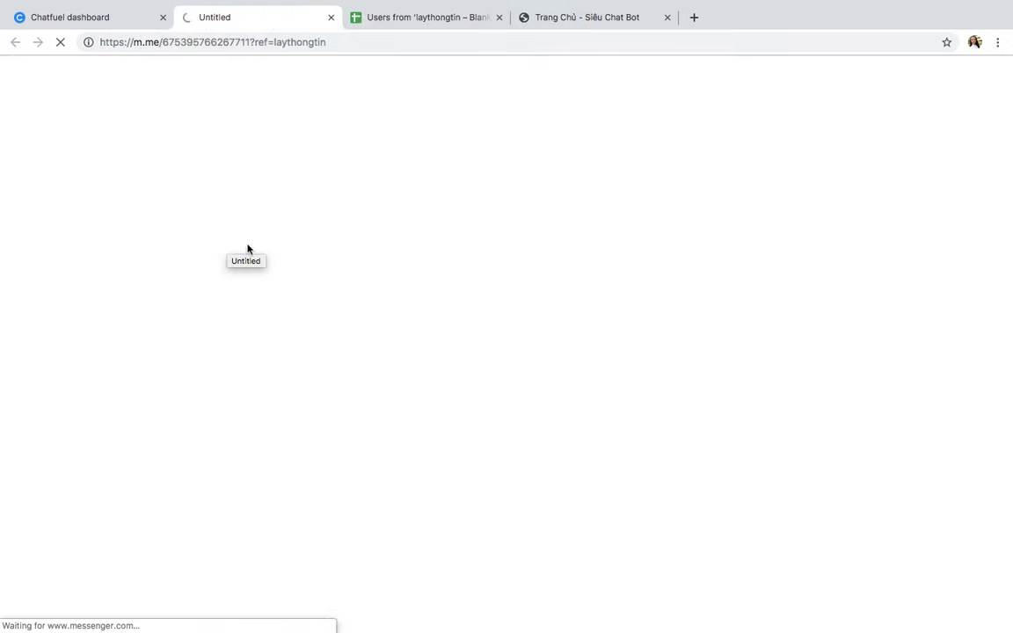
left_click(589, 19)
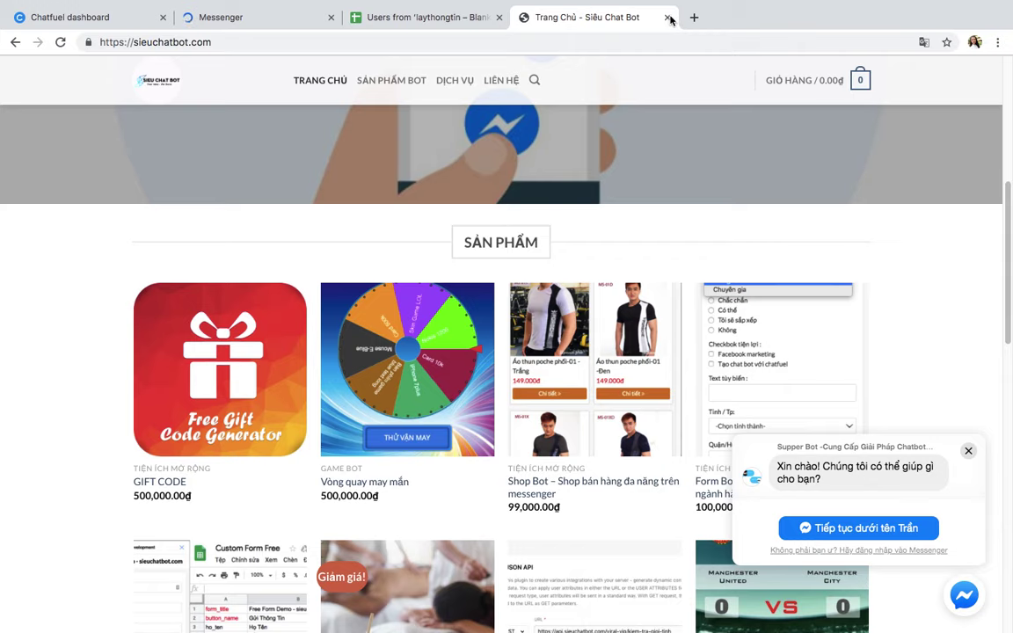
left_click(267, 18)
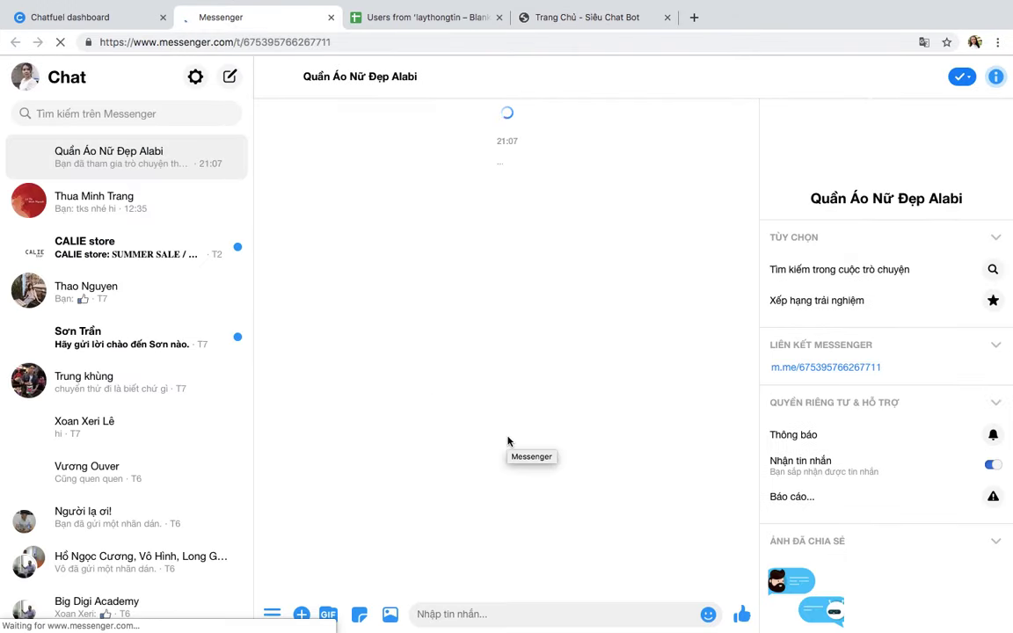
key("ctrl+Left")
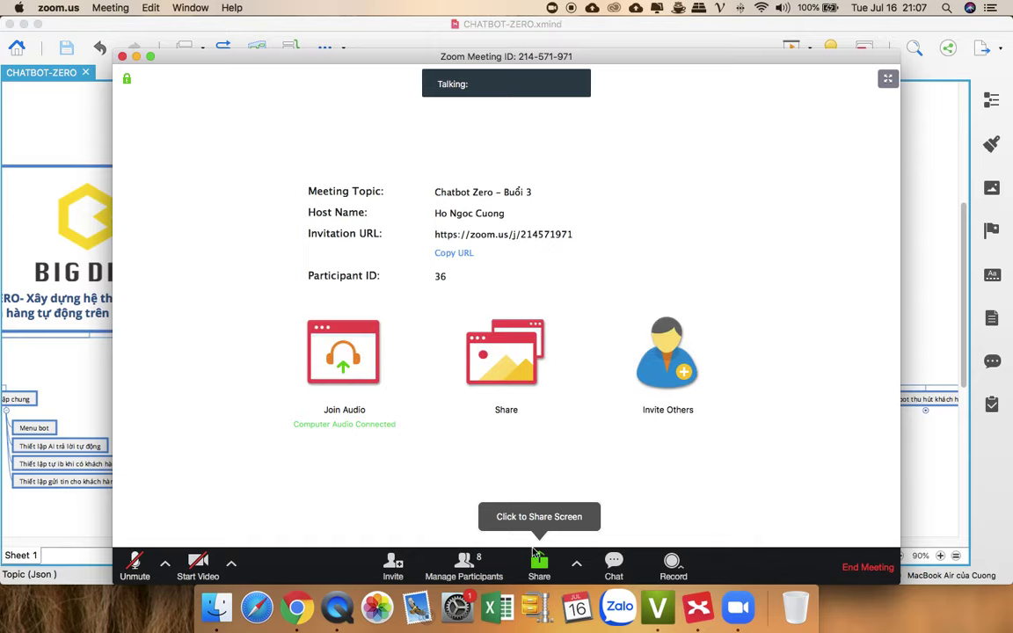
Step: Unmute the microphone and share Desktop 1 with the meeting
left_click(134, 567)
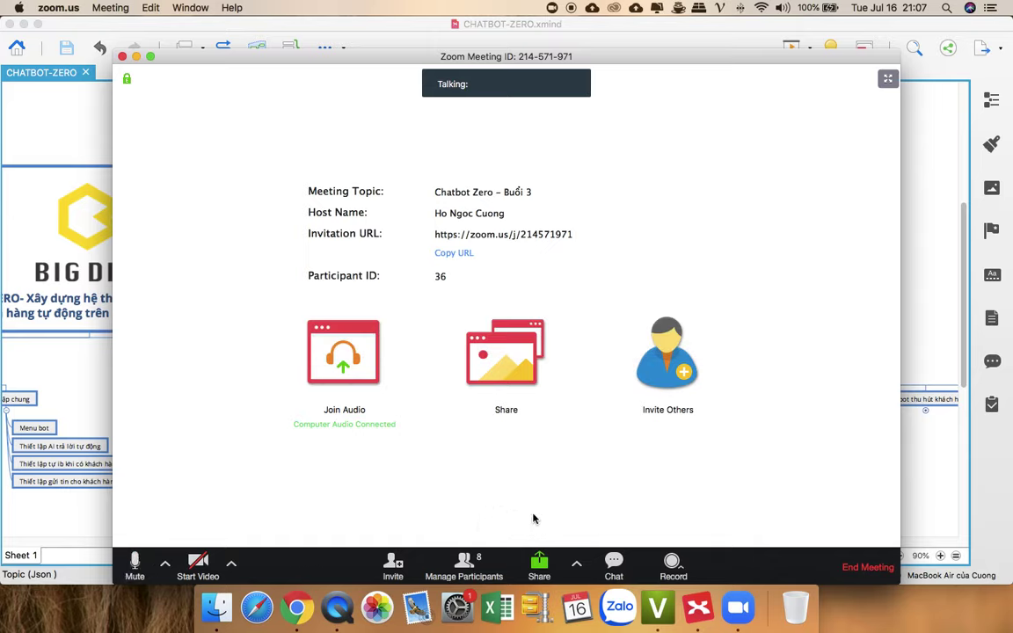
left_click(539, 567)
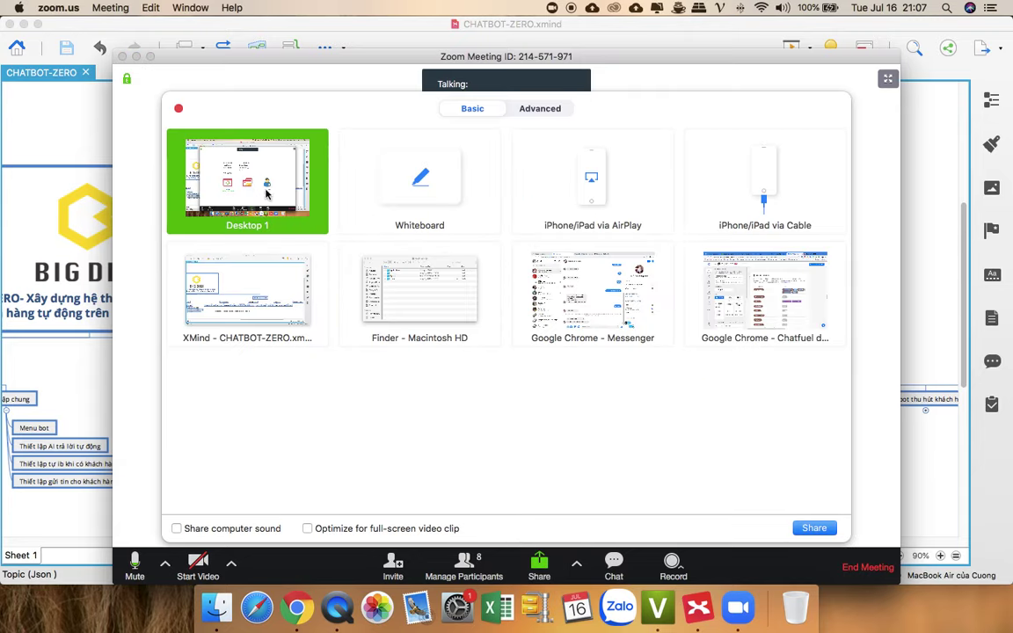
left_click(827, 533)
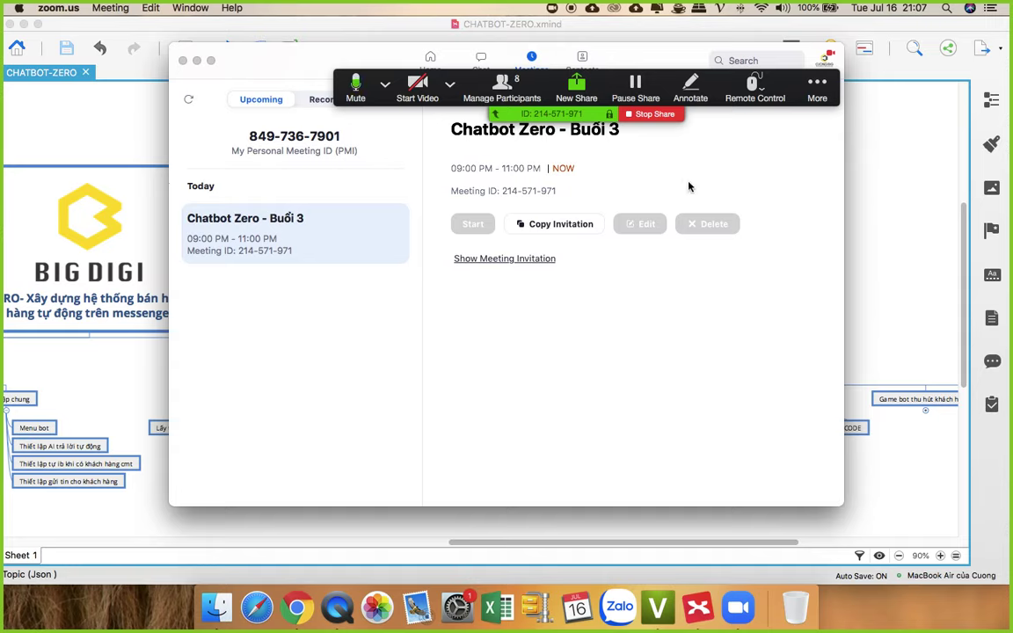
Step: Open the Zoom meeting chat from More, then bring back the Chrome Messenger window
left_click(817, 89)
left_click(835, 109)
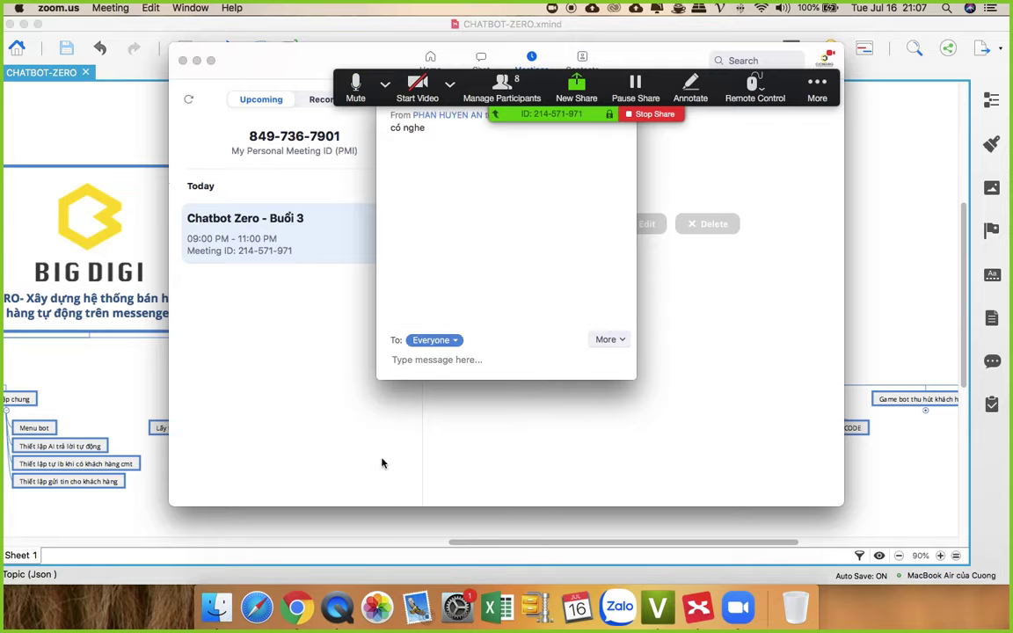
left_click(297, 593)
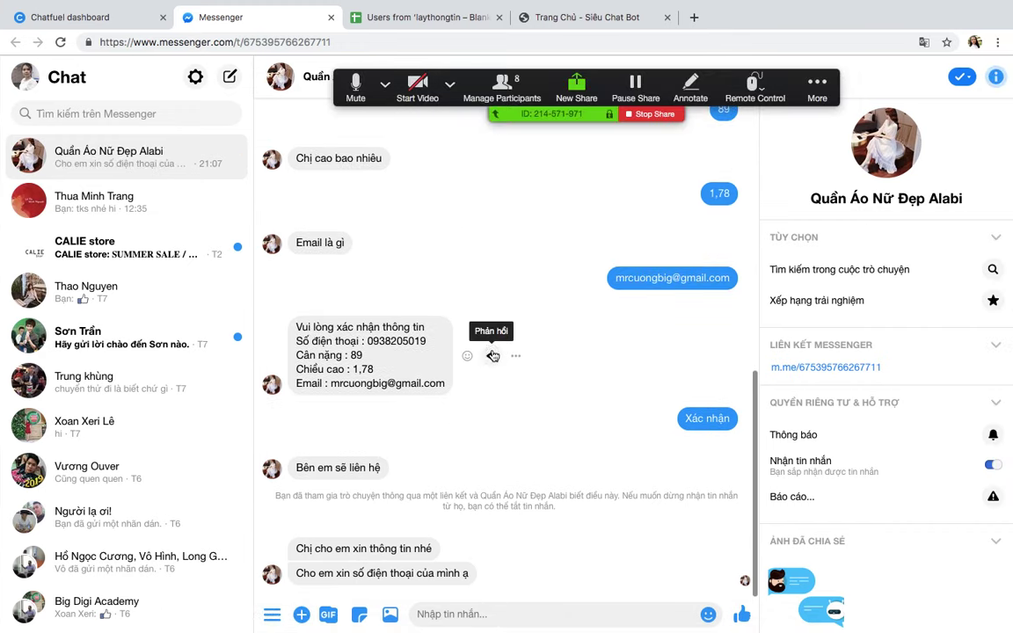
Step: Glance at the laythongtin spreadsheet and Messenger, then return to the Chatfuel block editor
left_click(421, 17)
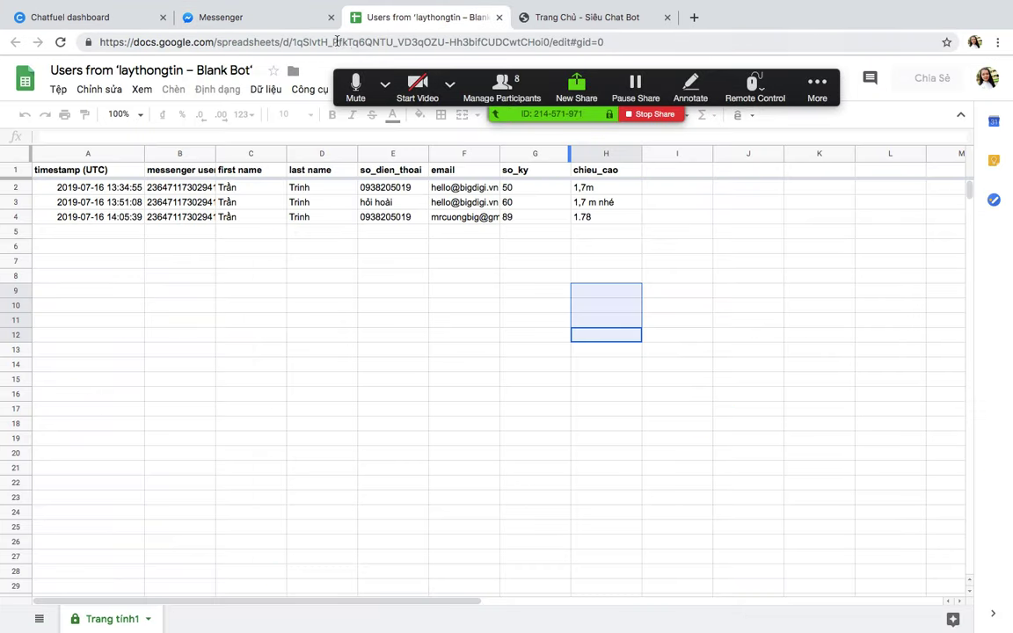
left_click(258, 17)
left_click(70, 17)
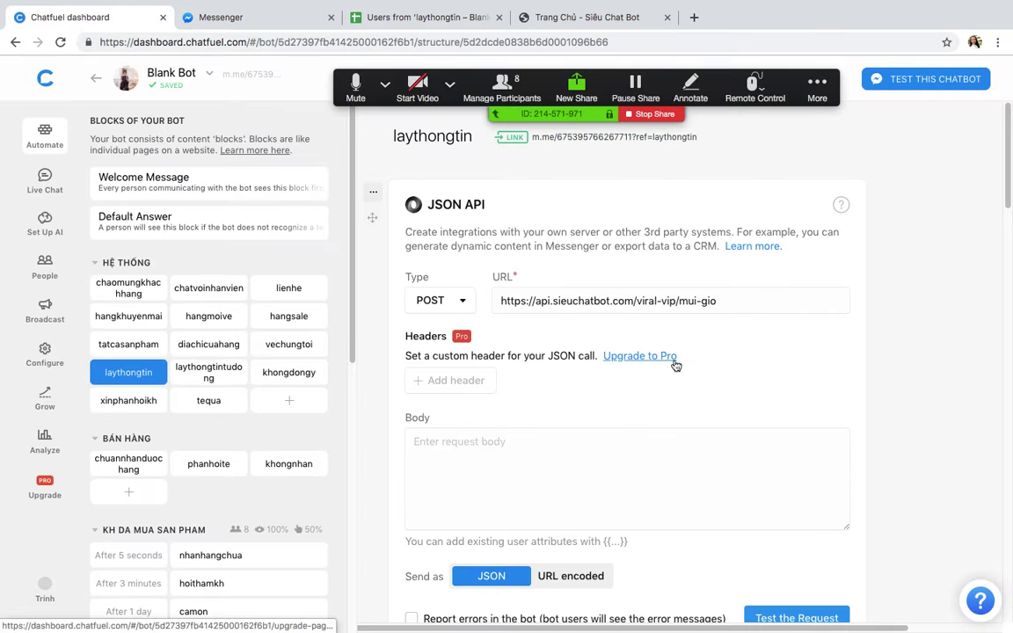
scroll(469, 361, "down", 10)
scroll(613, 354, "up", 2)
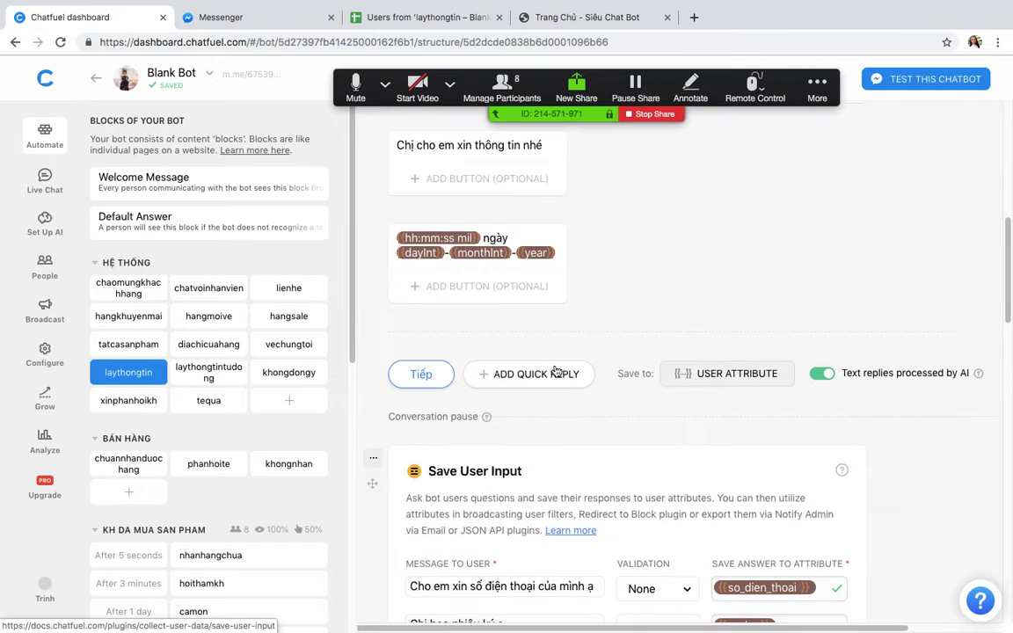
scroll(612, 354, "up", 10)
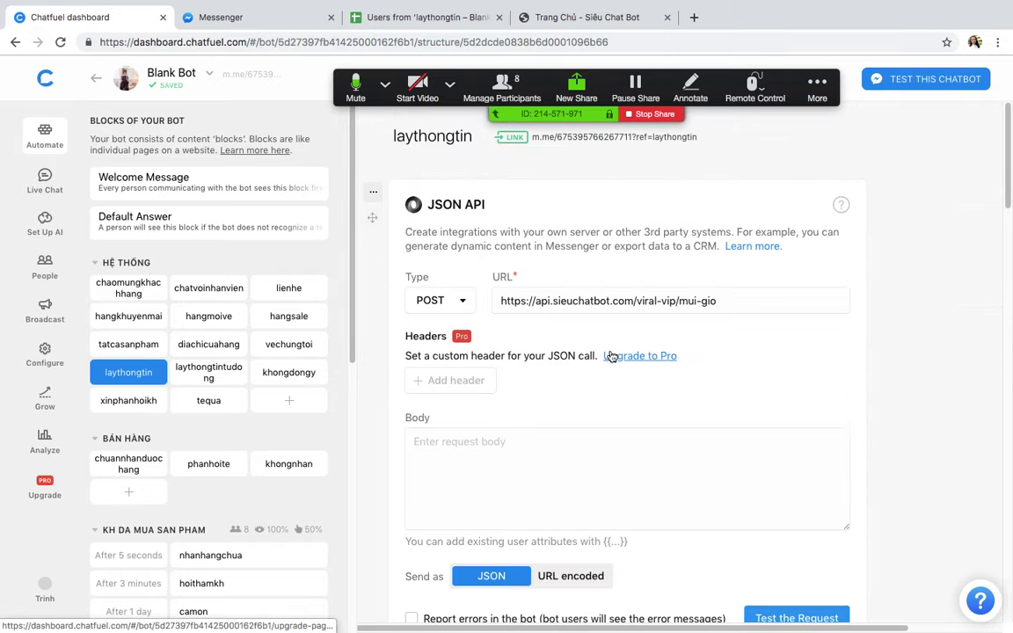
Step: Launch the laythongtin block's m.me test link, closing the old Messenger conversation
left_click(602, 146)
left_click(502, 17)
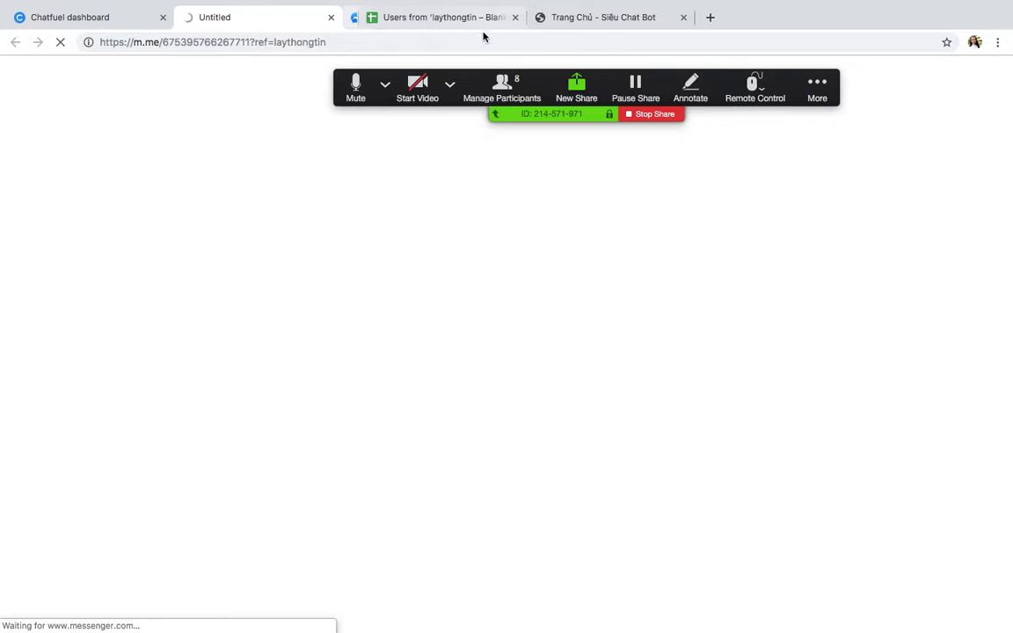
left_click(155, 24)
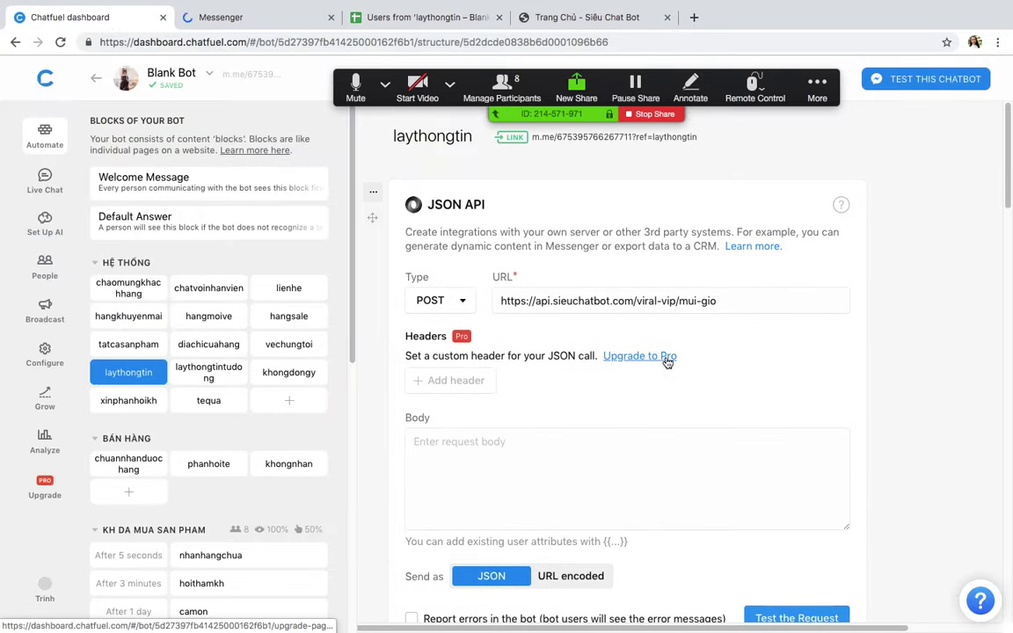
scroll(666, 361, "down", 10)
scroll(667, 362, "up", 1)
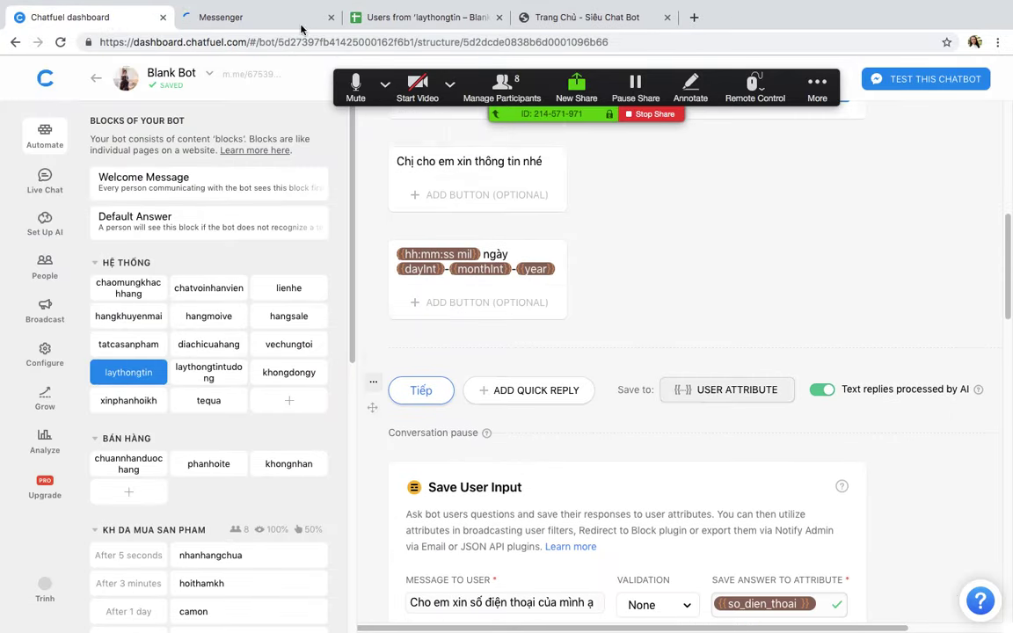
left_click(254, 18)
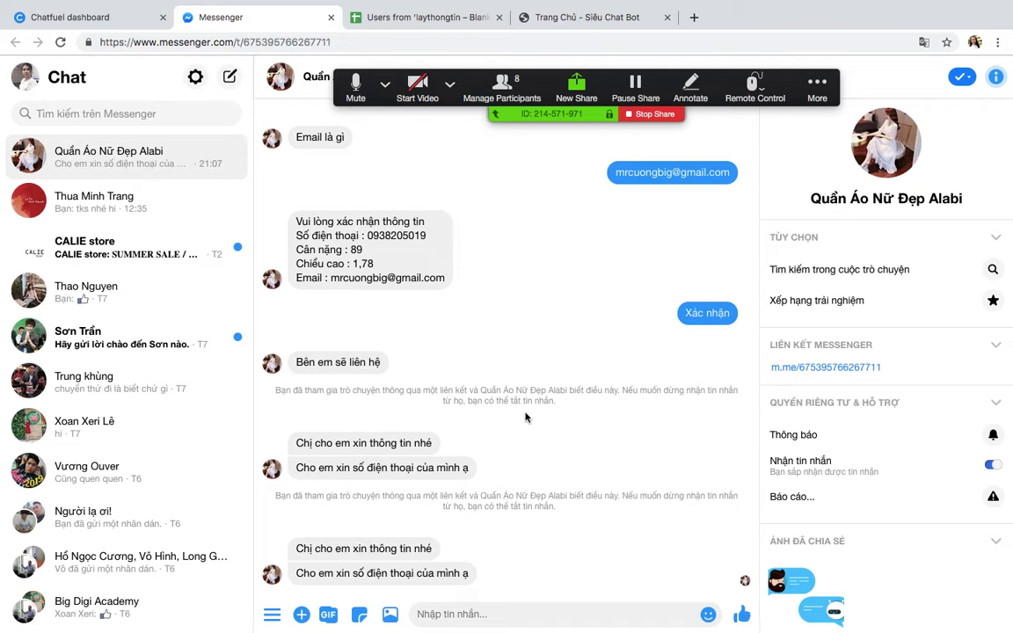
left_click(331, 17)
scroll(606, 365, "up", 10)
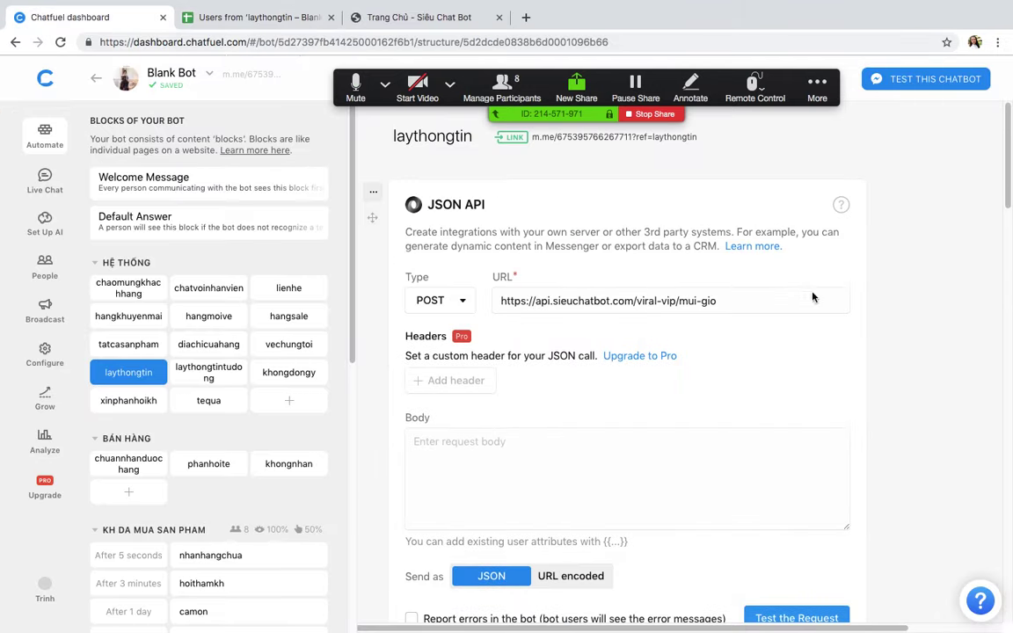
Step: Re-run the block's m.me link and check the bot's replies in Messenger
left_click(611, 140)
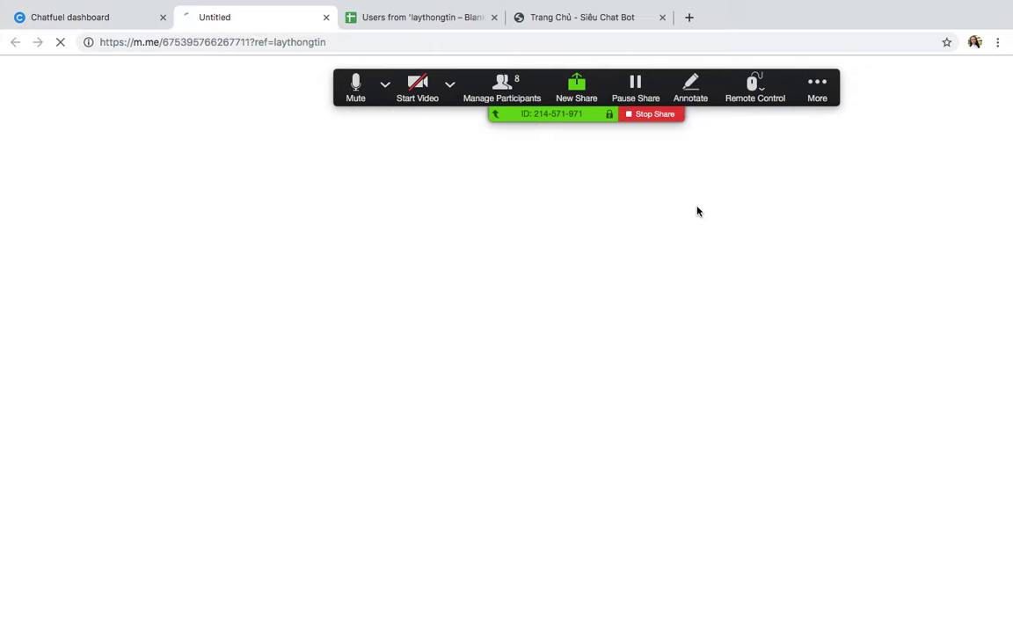
left_click(124, 21)
scroll(774, 453, "down", 5)
scroll(774, 456, "down", 2)
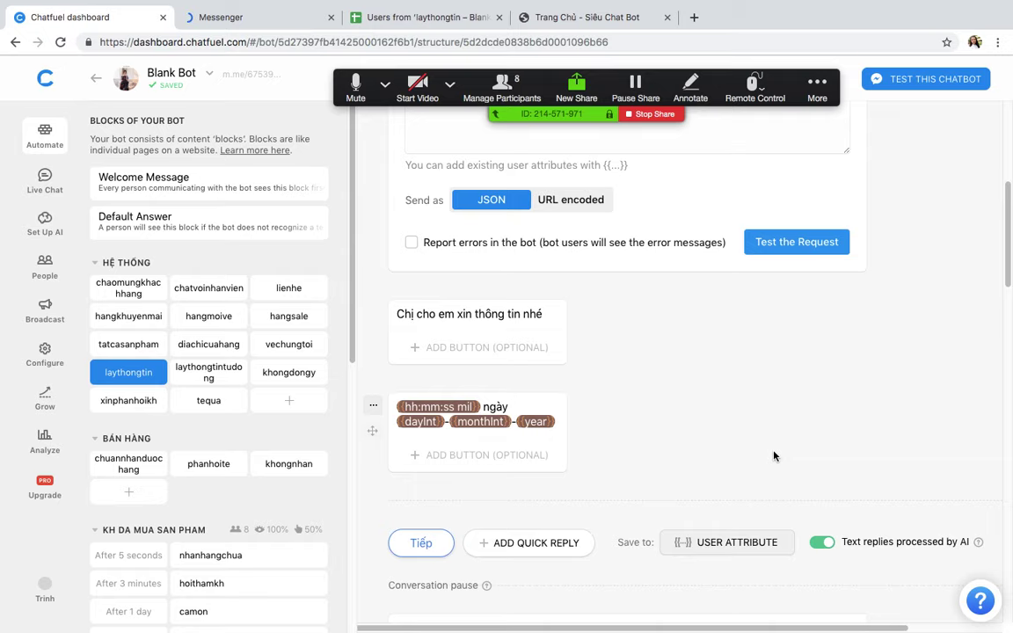
left_click(255, 15)
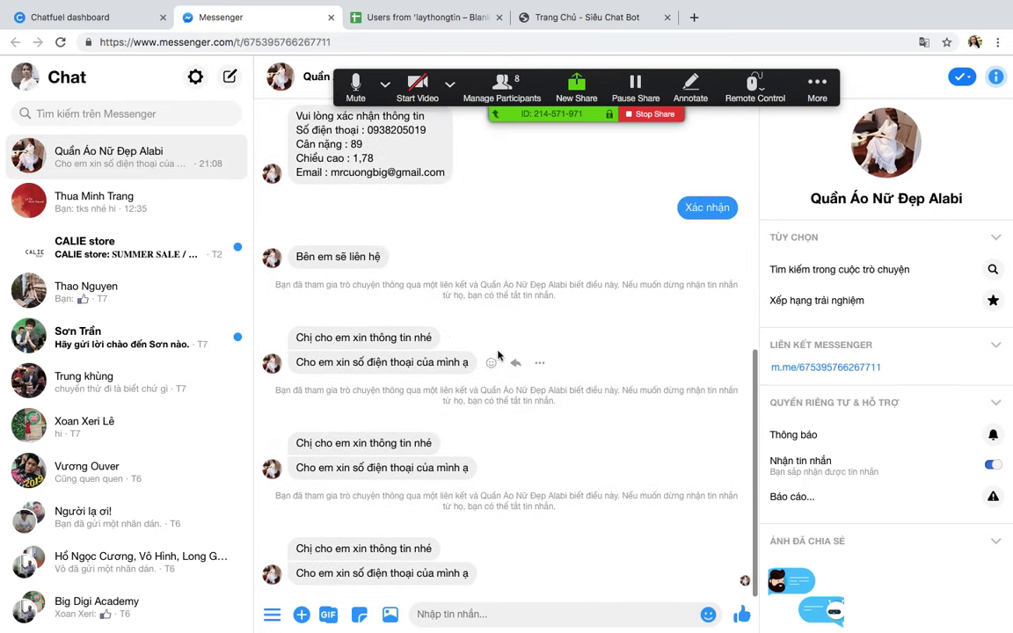
left_click(94, 20)
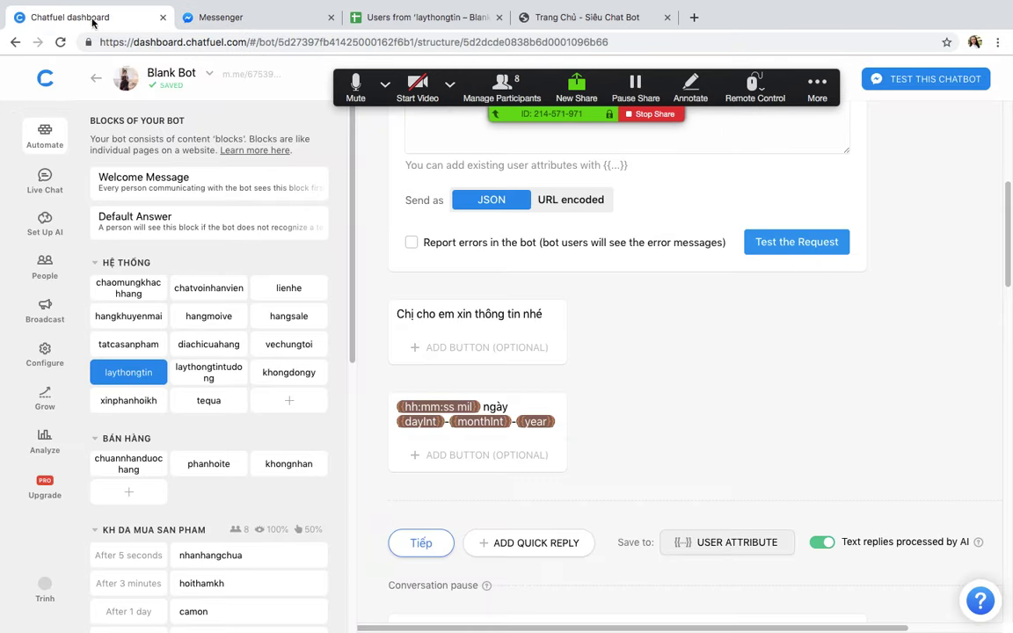
Step: Test the JSON API request and inspect its returned JSON body and sent headers
left_click(559, 421)
scroll(581, 420, "up", 3)
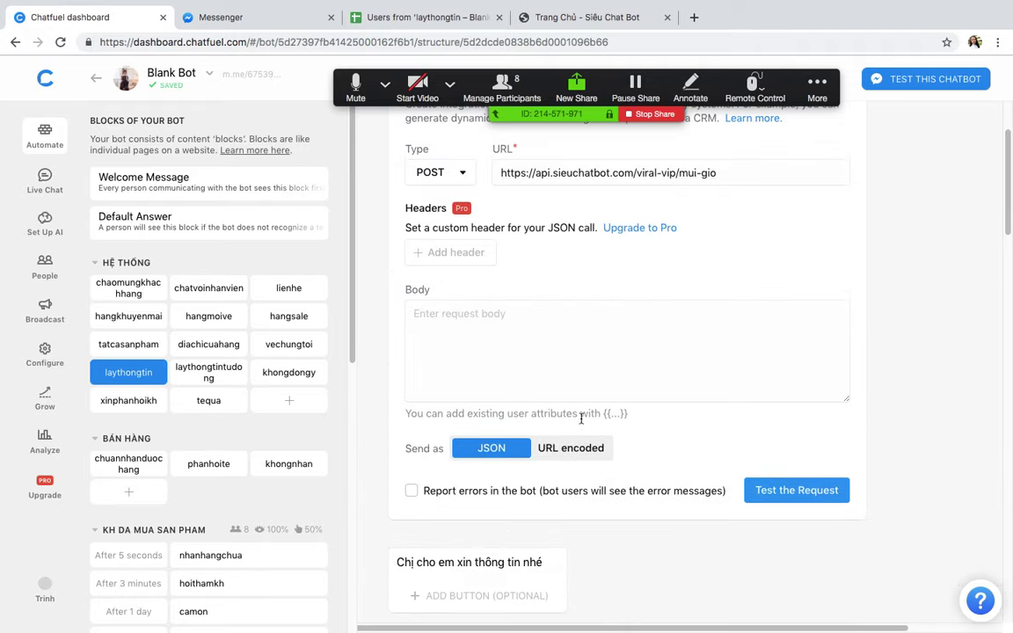
scroll(581, 419, "up", 1)
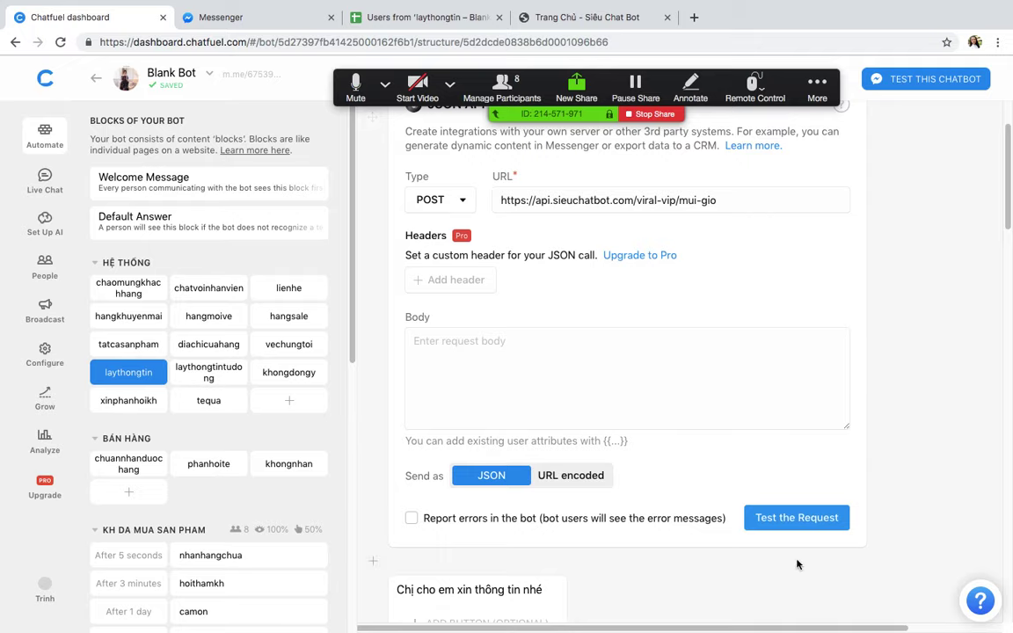
left_click(791, 518)
scroll(770, 415, "down", 4)
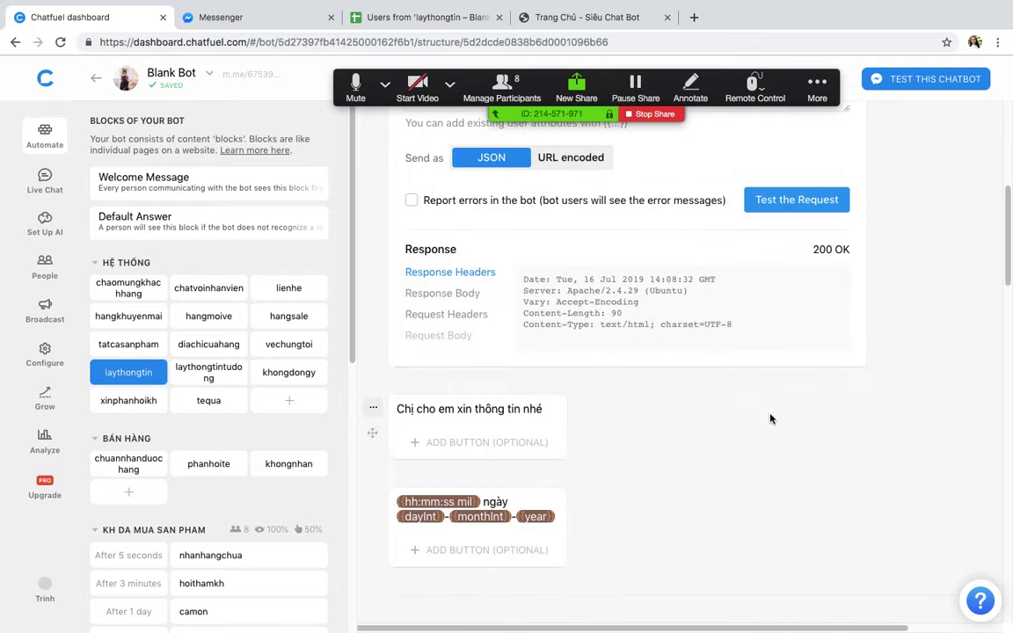
left_click(455, 294)
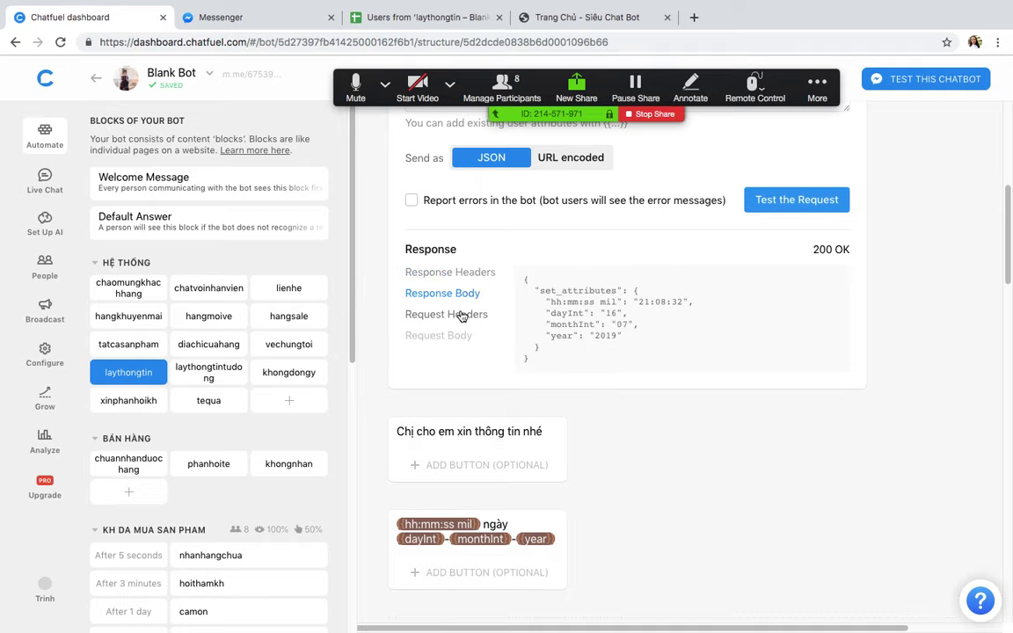
left_click(454, 316)
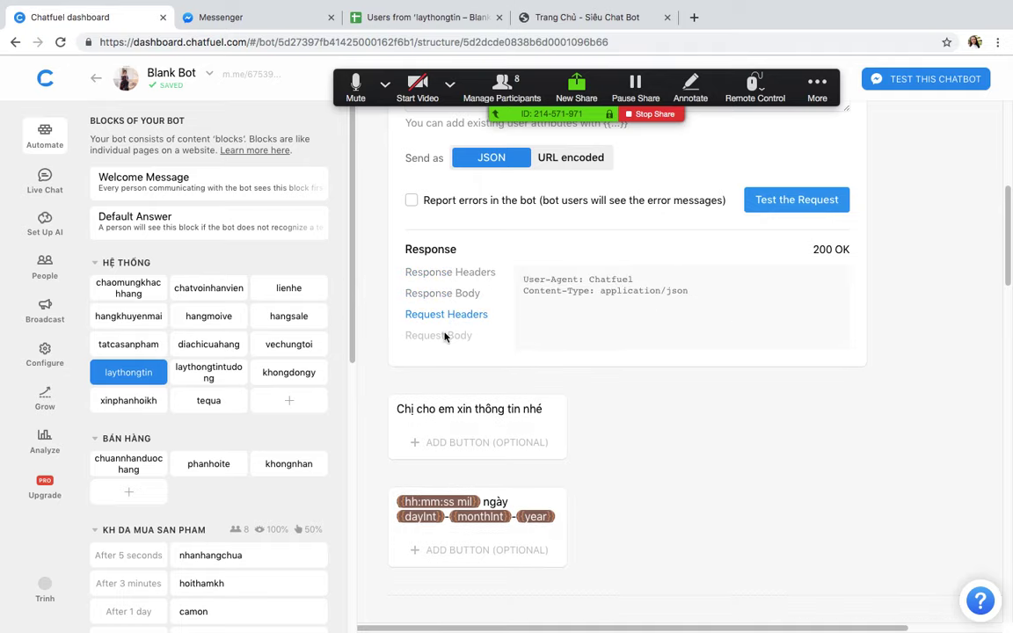
left_click(444, 299)
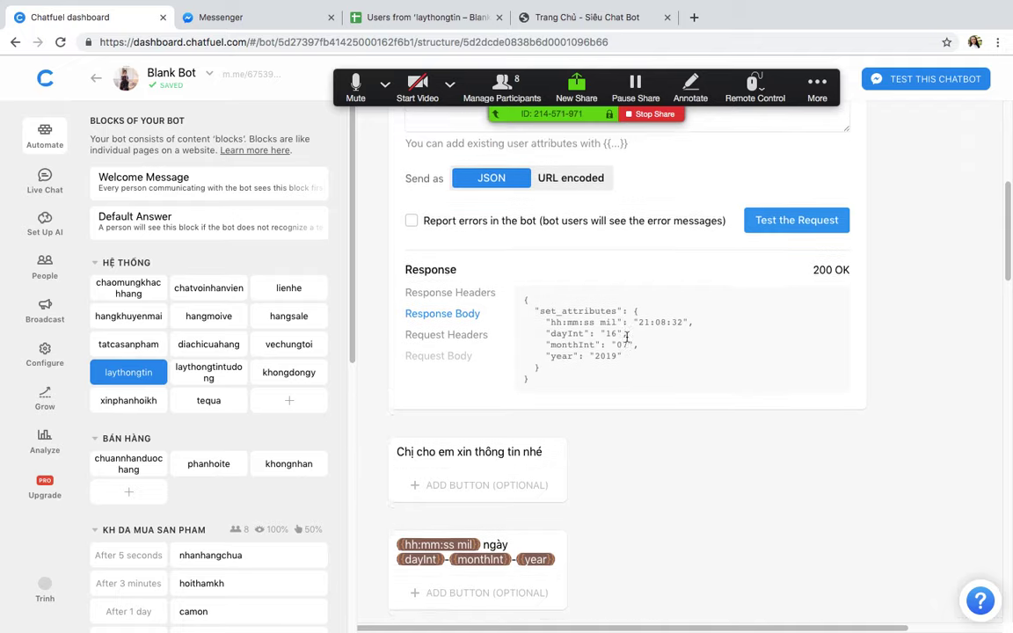
scroll(627, 341, "down", 5)
scroll(627, 341, "up", 10)
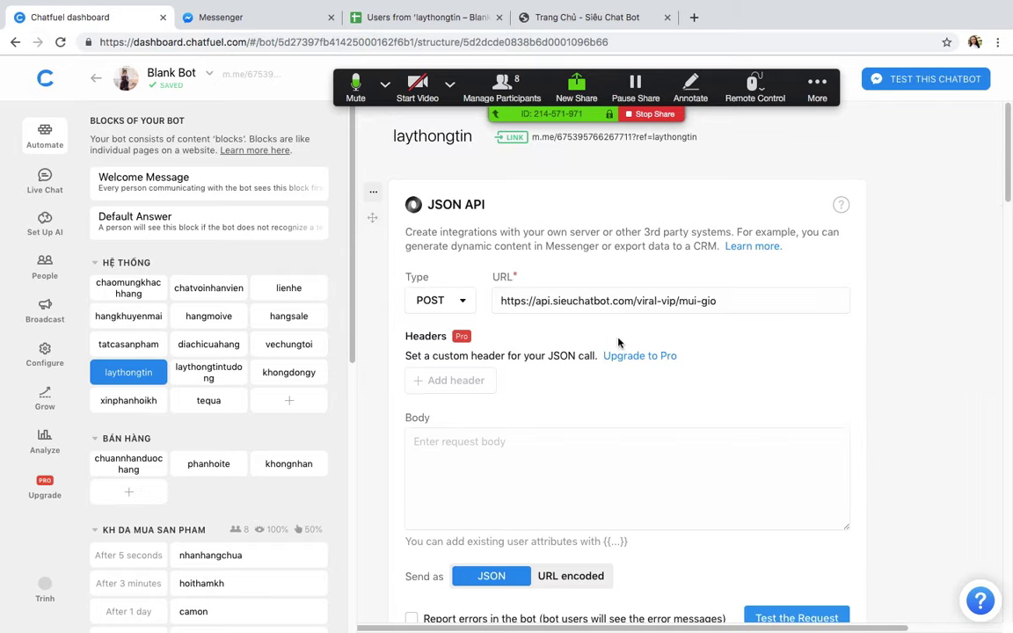
Step: Open the laythongtin m.me test link again, closing the duplicate Messenger tab
left_click(587, 139)
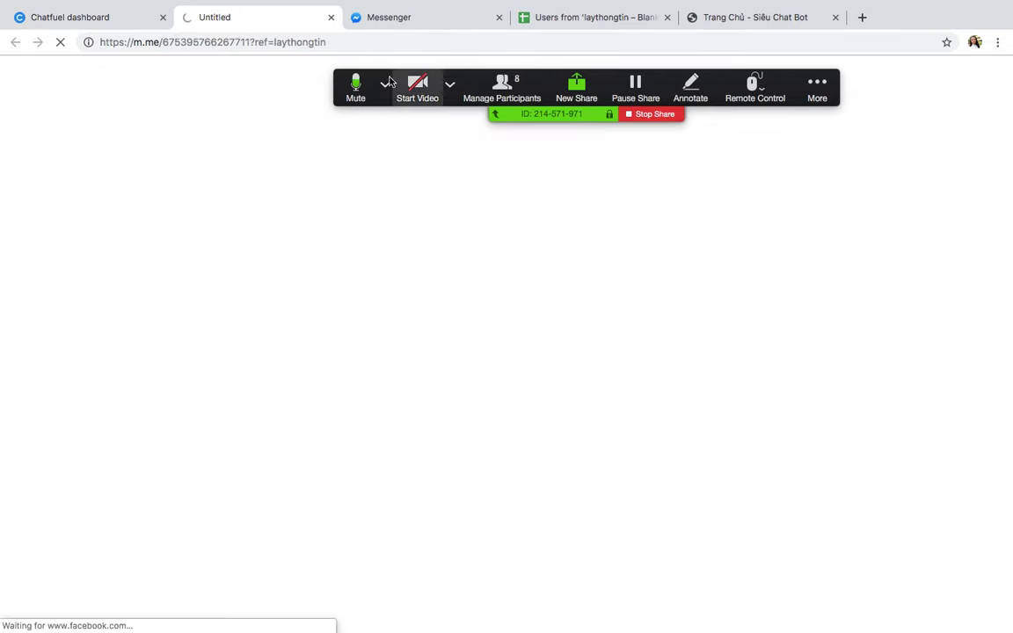
left_click(464, 10)
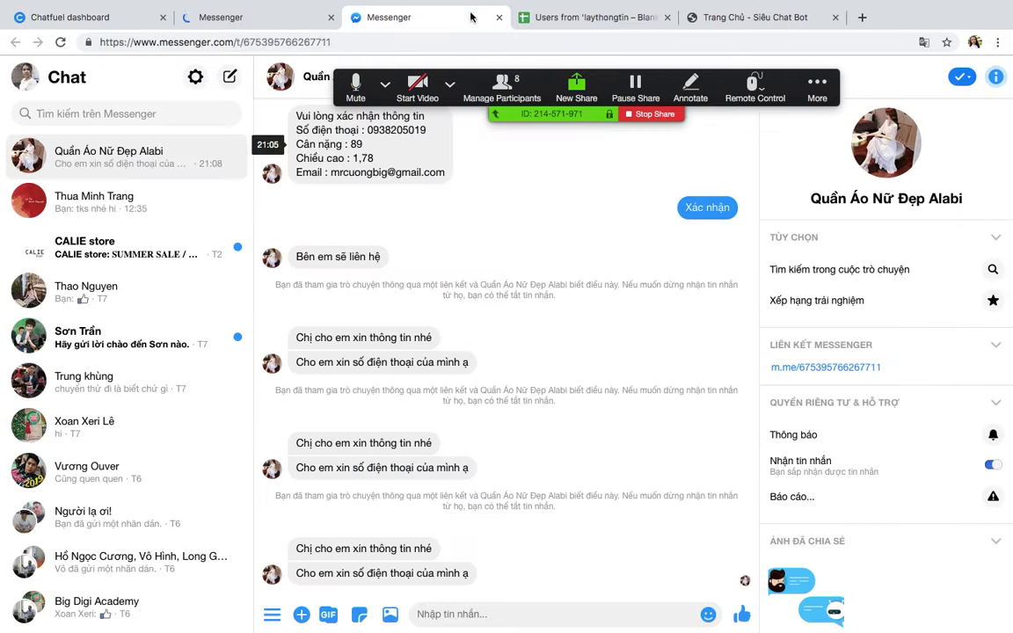
key("super+w")
left_click(234, 24)
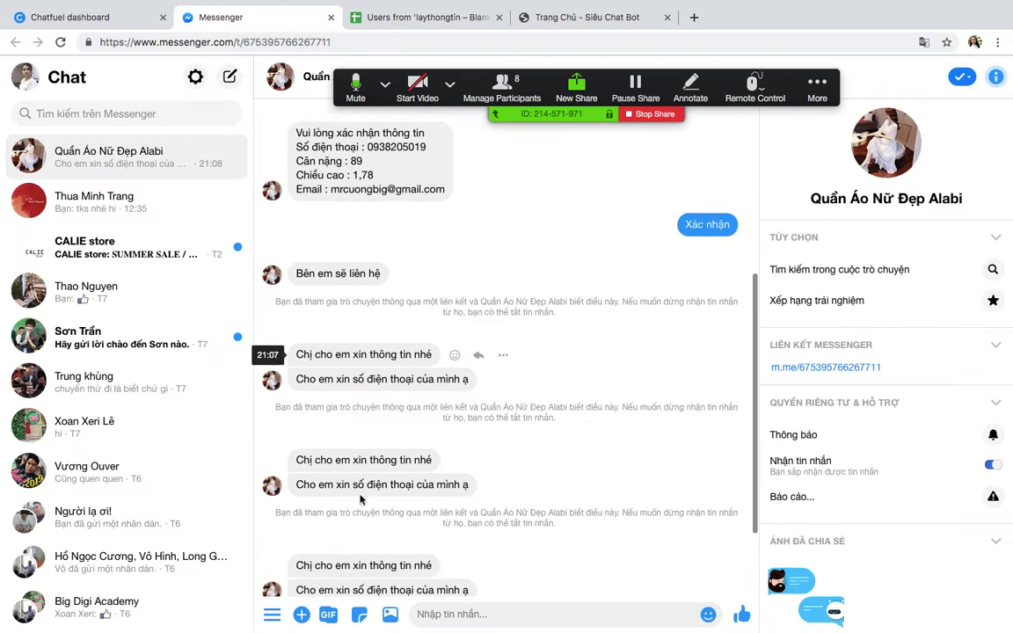
left_click(70, 17)
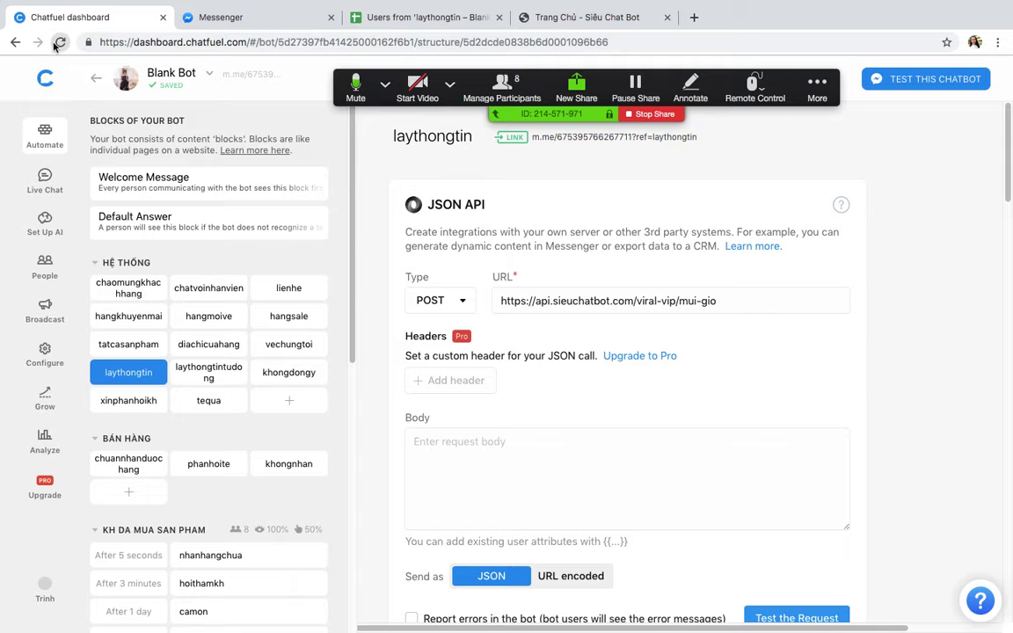
Step: Reload the Chatfuel dashboard and scroll to the Save User Input card
left_click(56, 43)
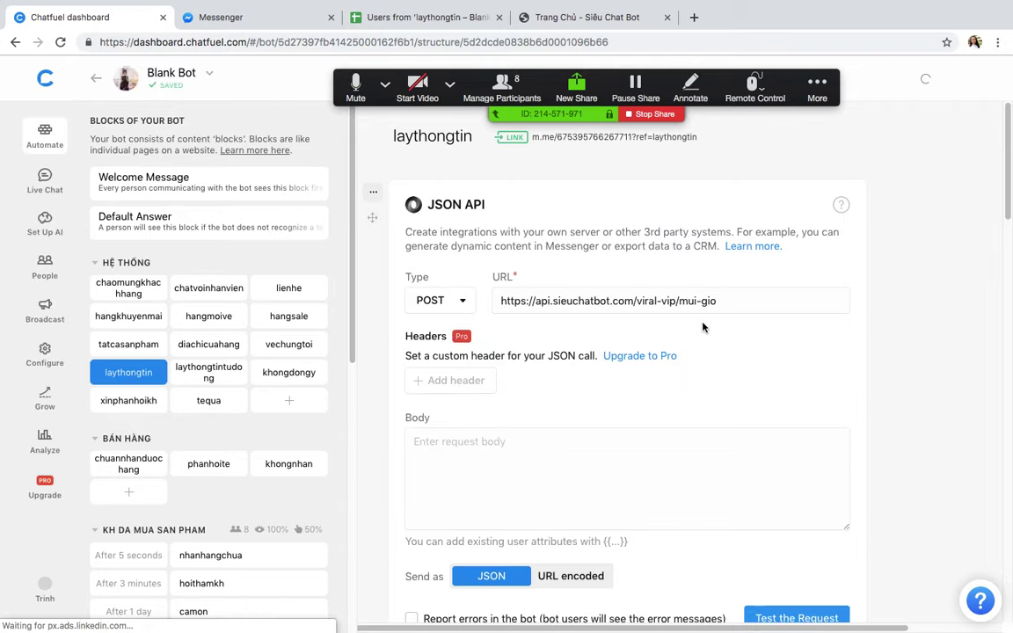
scroll(703, 327, "down", 5)
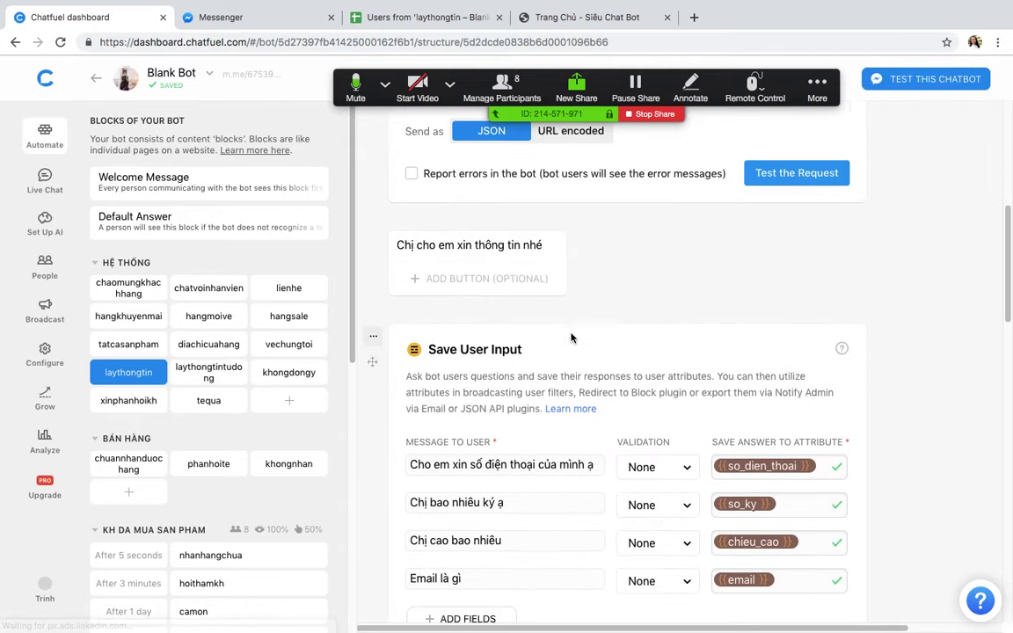
scroll(571, 334, "up", 5)
scroll(572, 331, "down", 5)
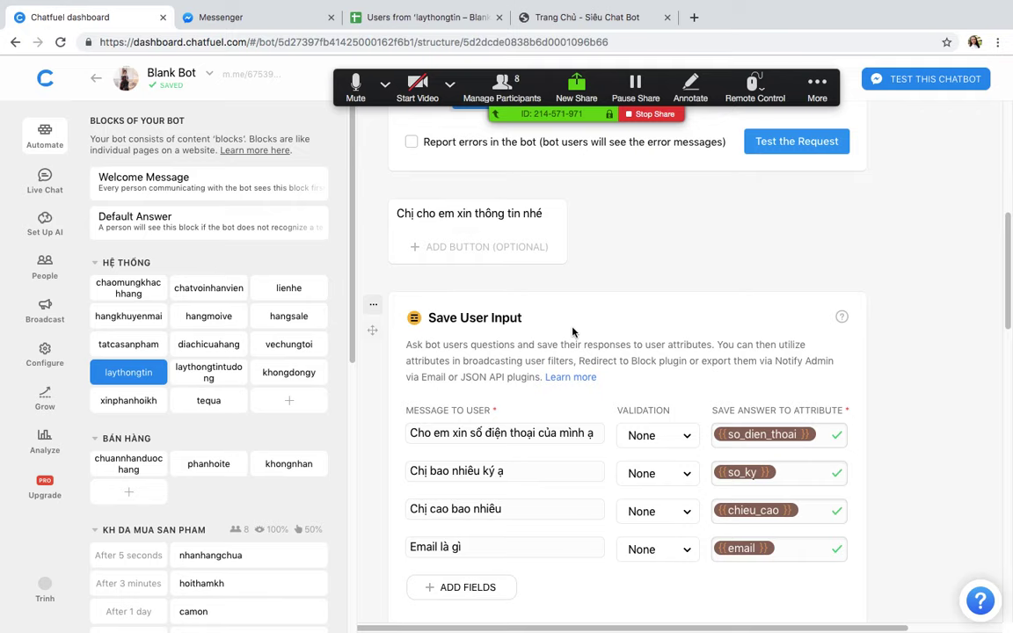
key("ctrl+Up")
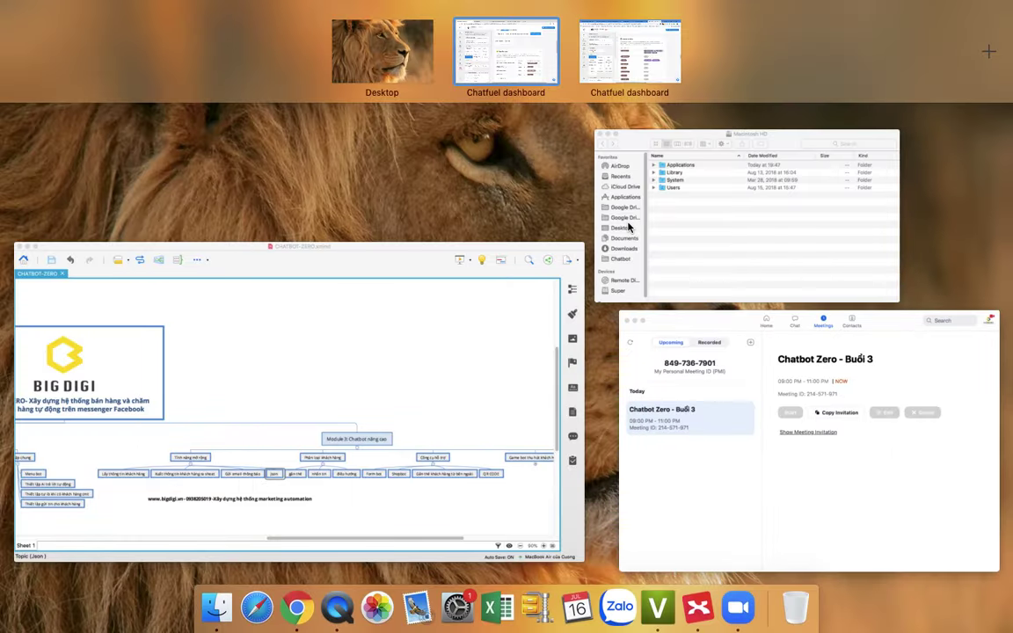
Step: Copy the time-and-date attribute value from the other bot's Set User Attribute card
left_click(621, 51)
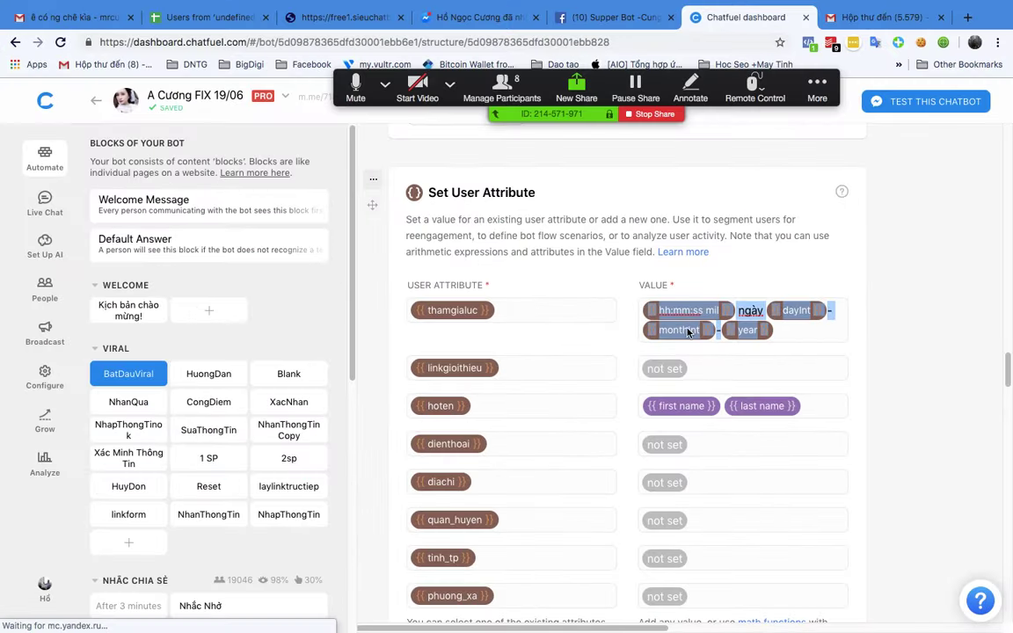
right_click(744, 303)
left_click(610, 399)
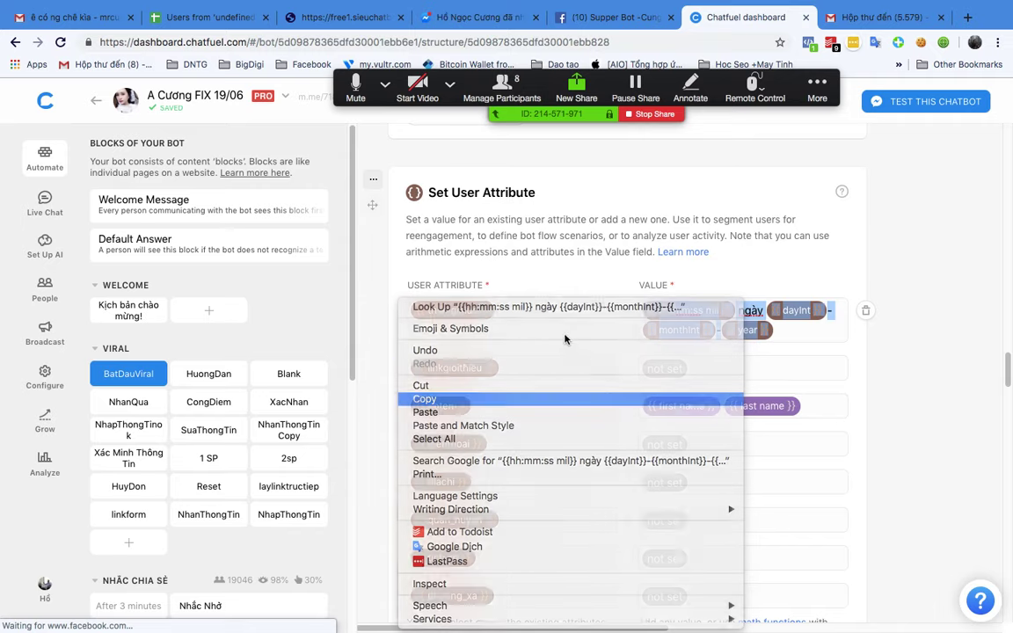
key("ctrl+Up")
Step: Paste hh:mm:ss mil ngày dayInt-monthInt-year on a new line of the laythongtin message
left_click(540, 45)
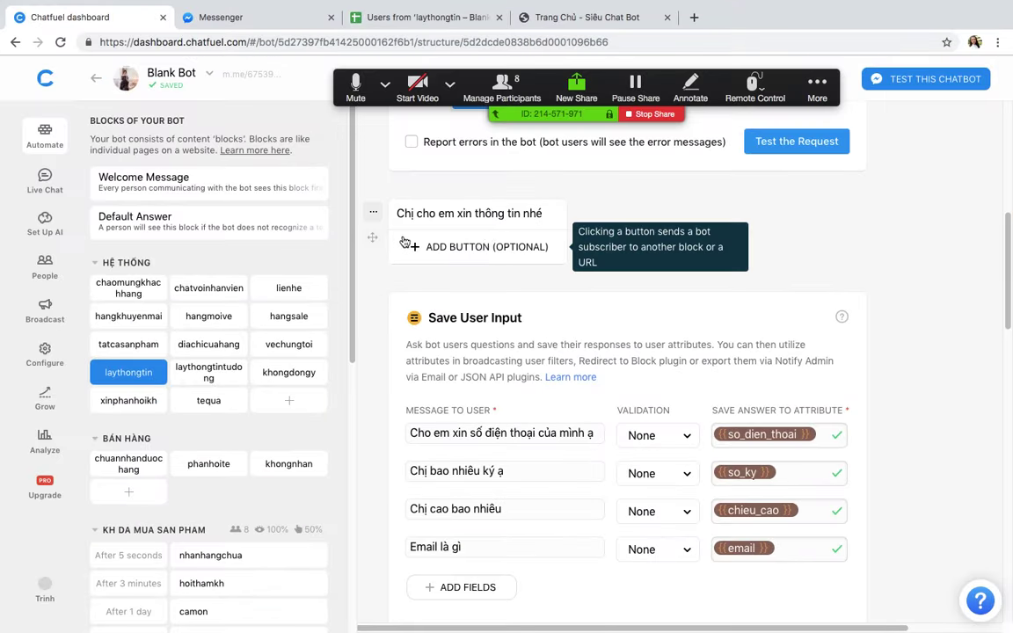
left_click(546, 216)
key("Return")
key("Return")
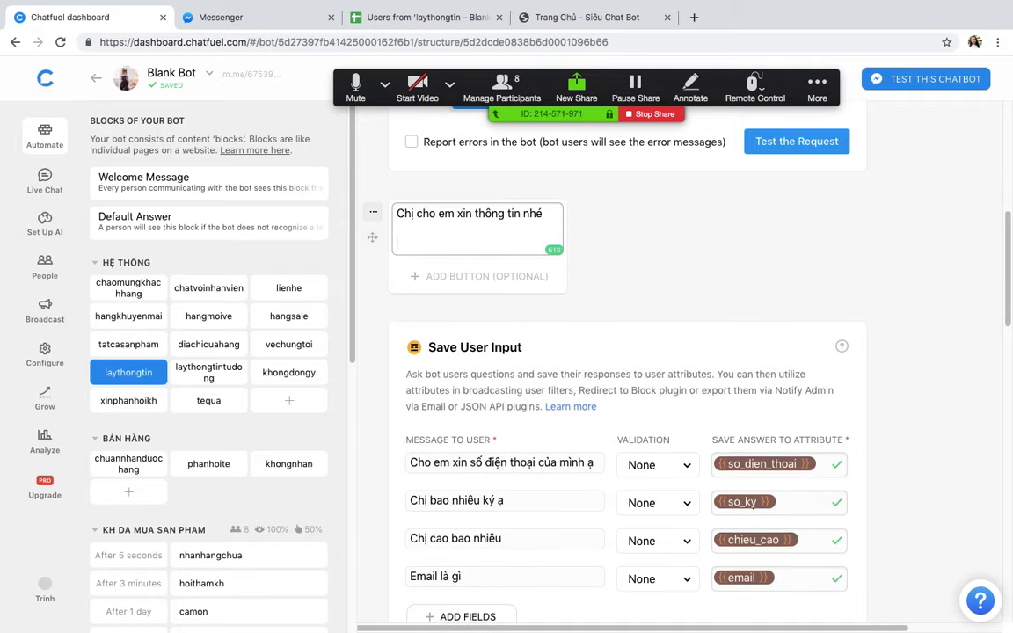
key("super+v")
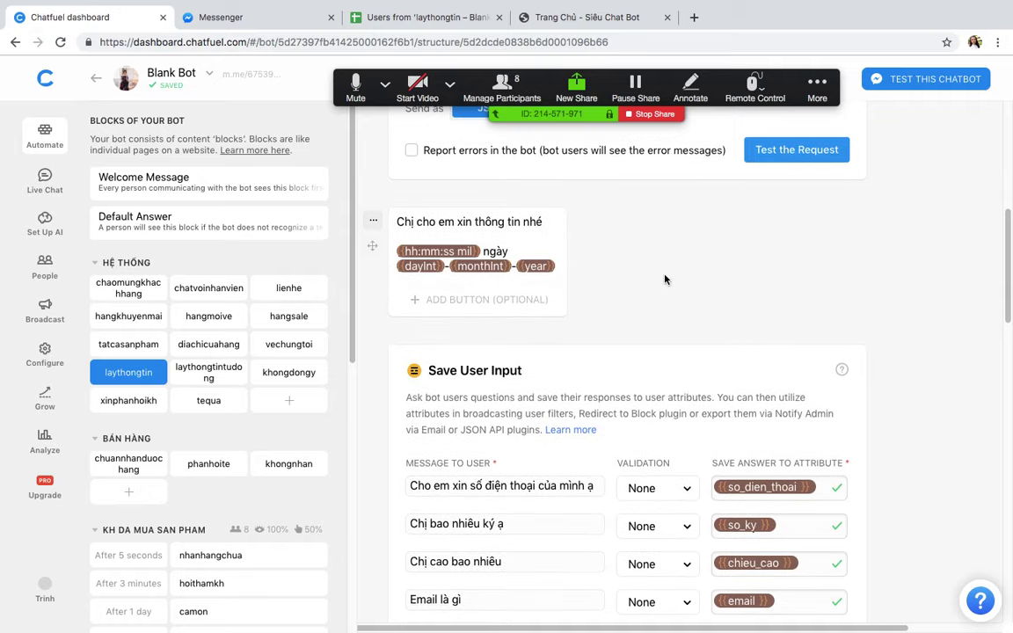
scroll(659, 281, "up", 5)
left_click(560, 139)
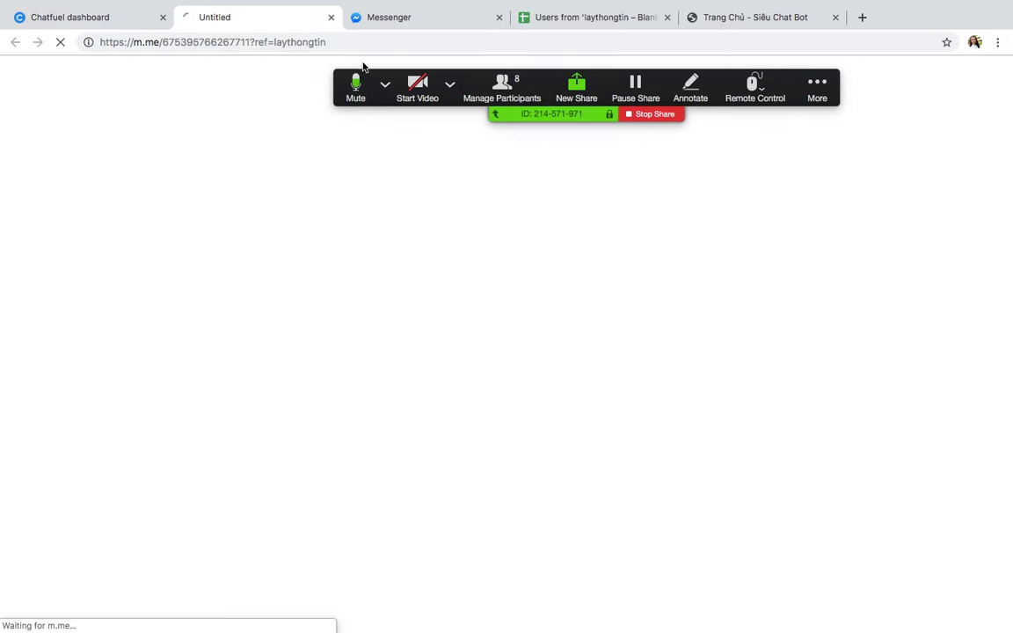
Step: Open the test chat and verify the opening message shows 21:09:22 ngày 16-07-2019
left_click(498, 17)
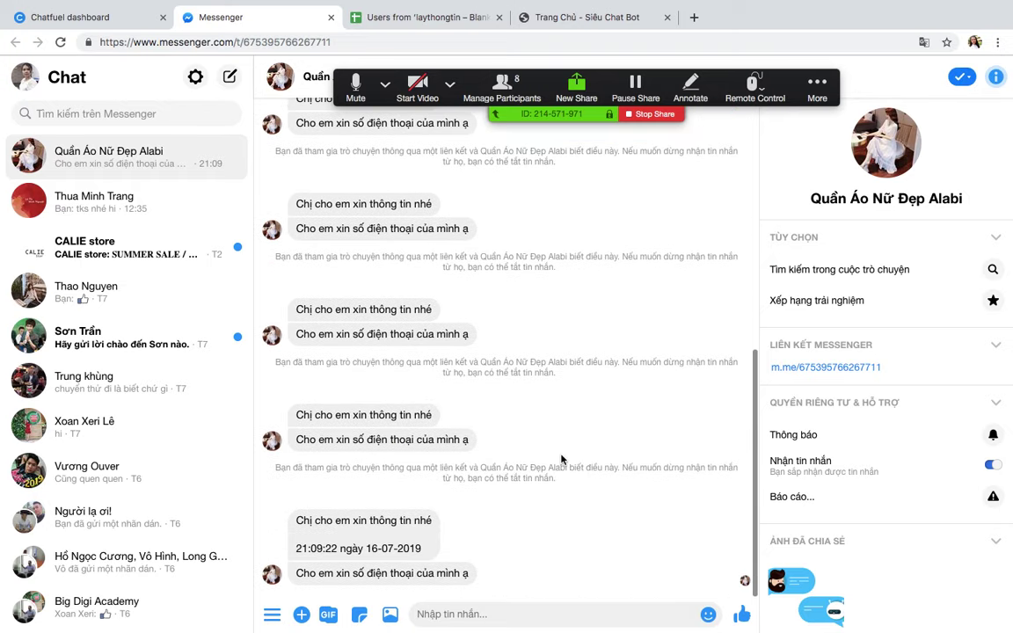
left_click_drag(298, 548, 427, 552)
left_click(339, 548)
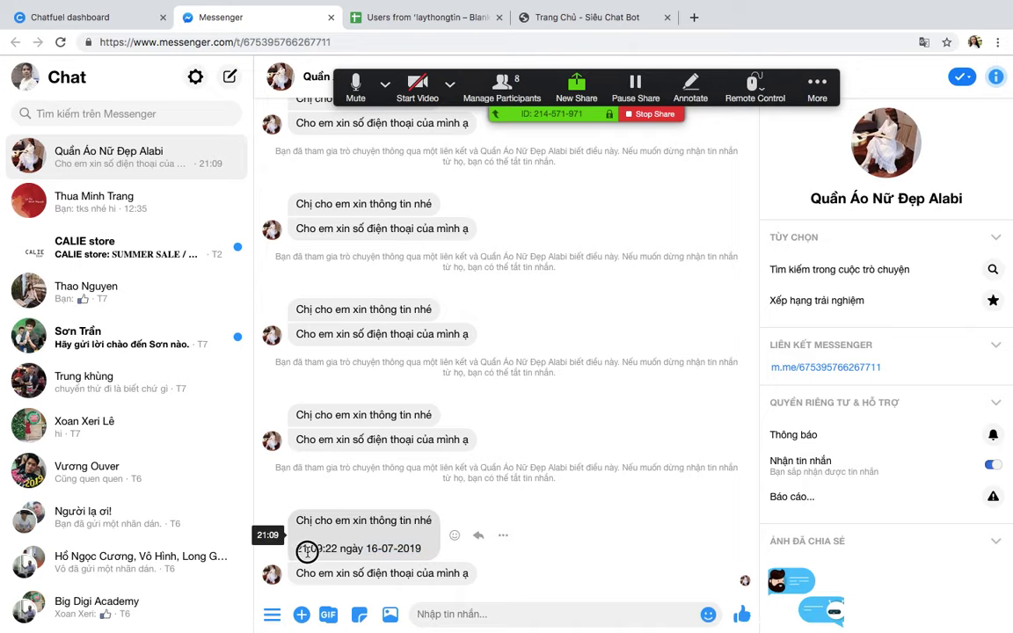
left_click(70, 16)
scroll(580, 410, "down", 10)
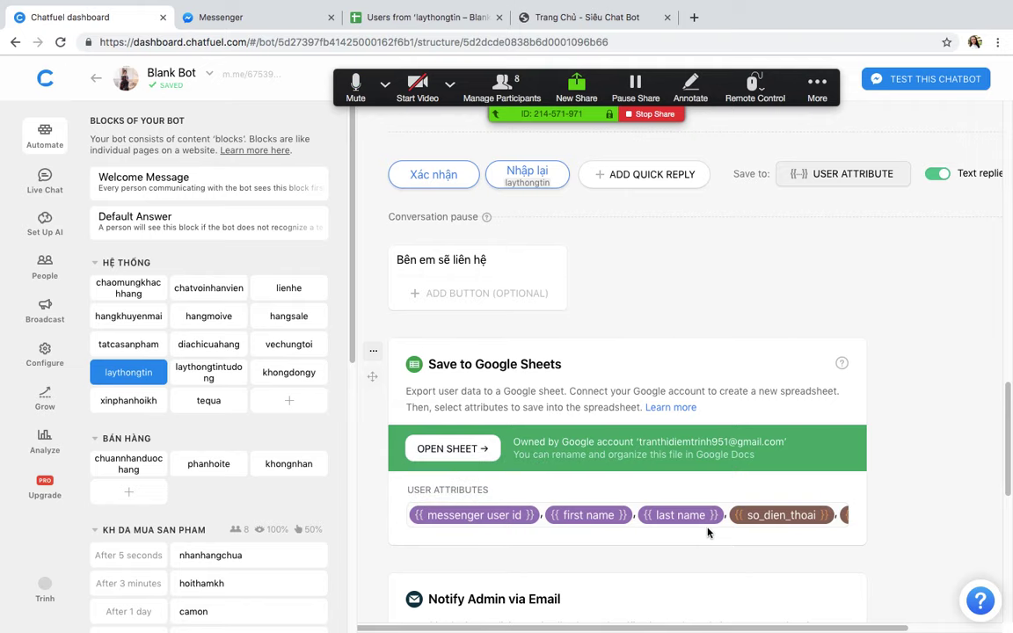
Step: Add dayInt, monthInt and year to the Save to Google Sheets attributes
left_click(708, 532)
scroll(677, 519, "down", 3)
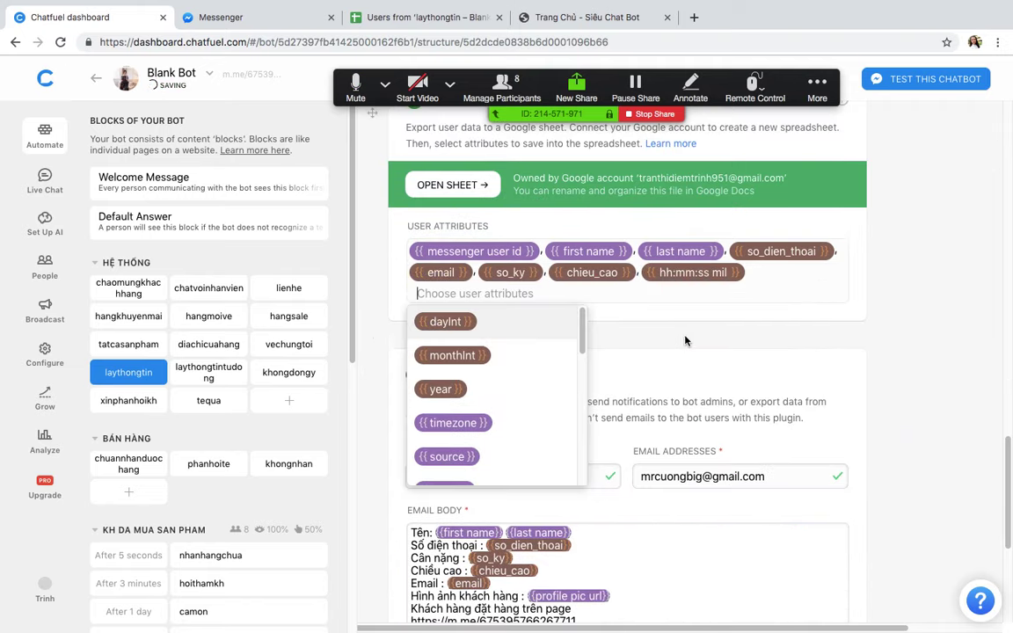
left_click(442, 331)
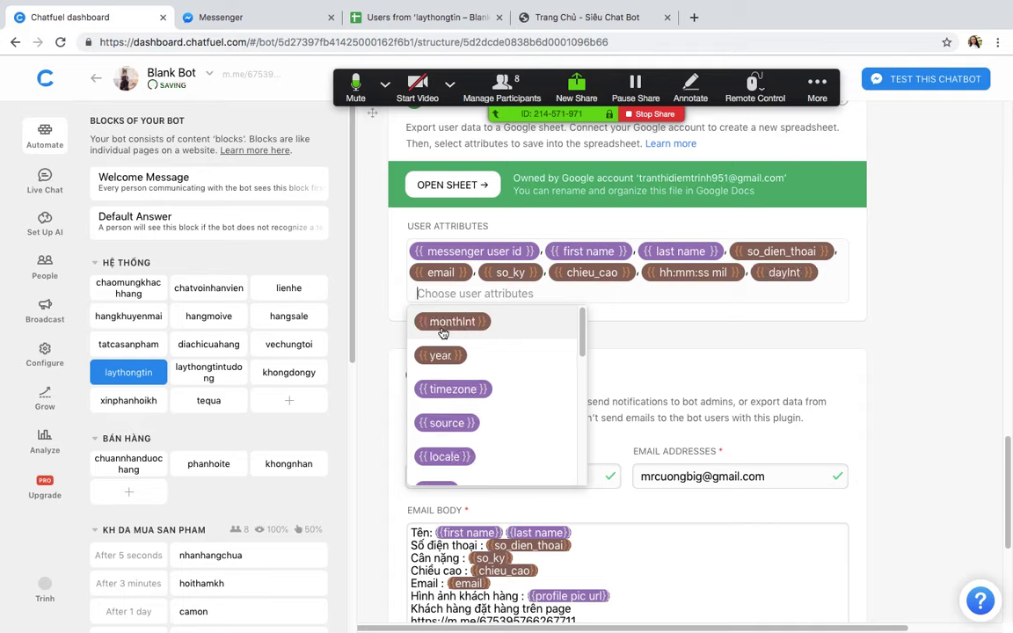
left_click(442, 325)
left_click(528, 322)
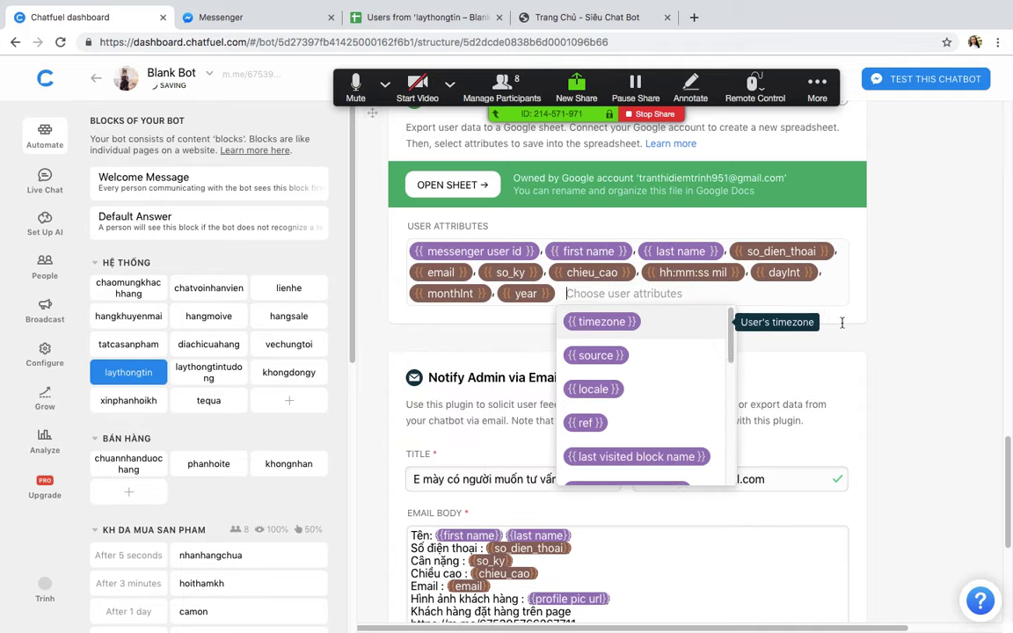
left_click(842, 323)
Step: Delete the Email, chieu_cao and so_ky questions from the Save User Input card
scroll(827, 330, "up", 10)
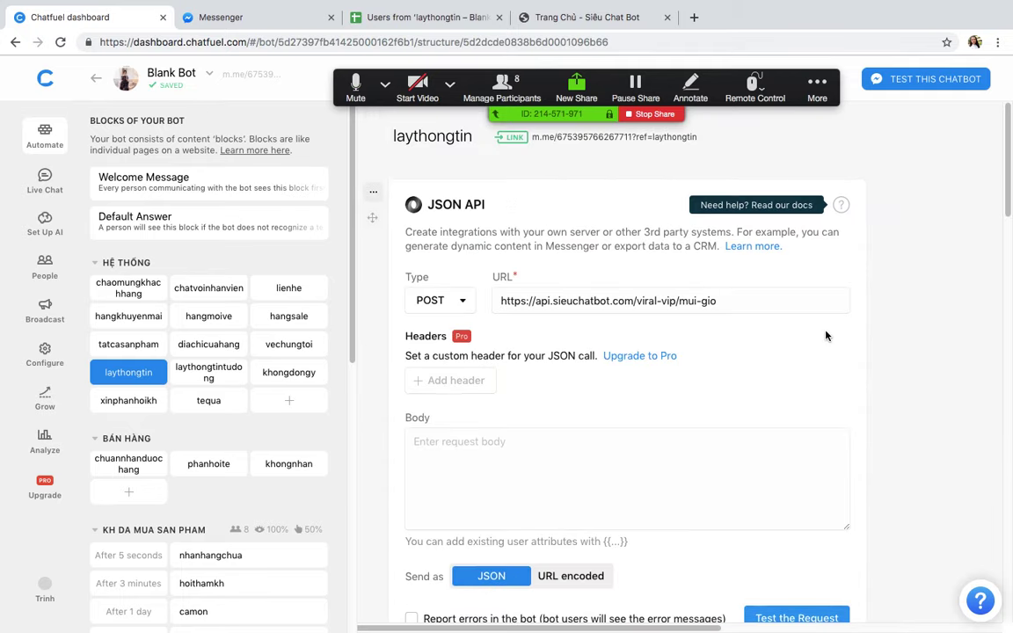
scroll(825, 335, "down", 10)
scroll(810, 406, "up", 5)
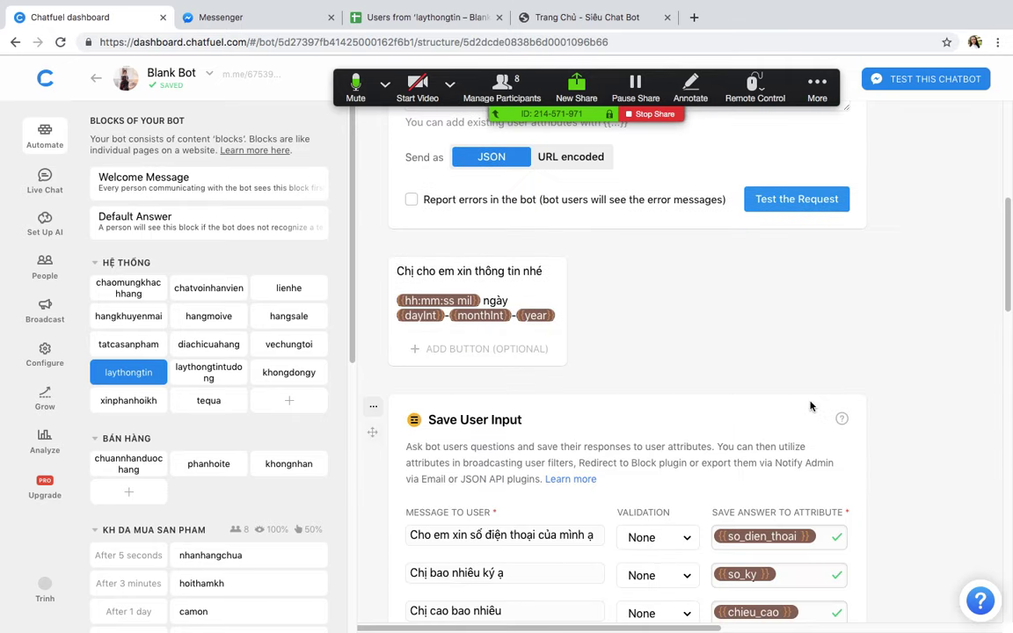
scroll(810, 406, "down", 5)
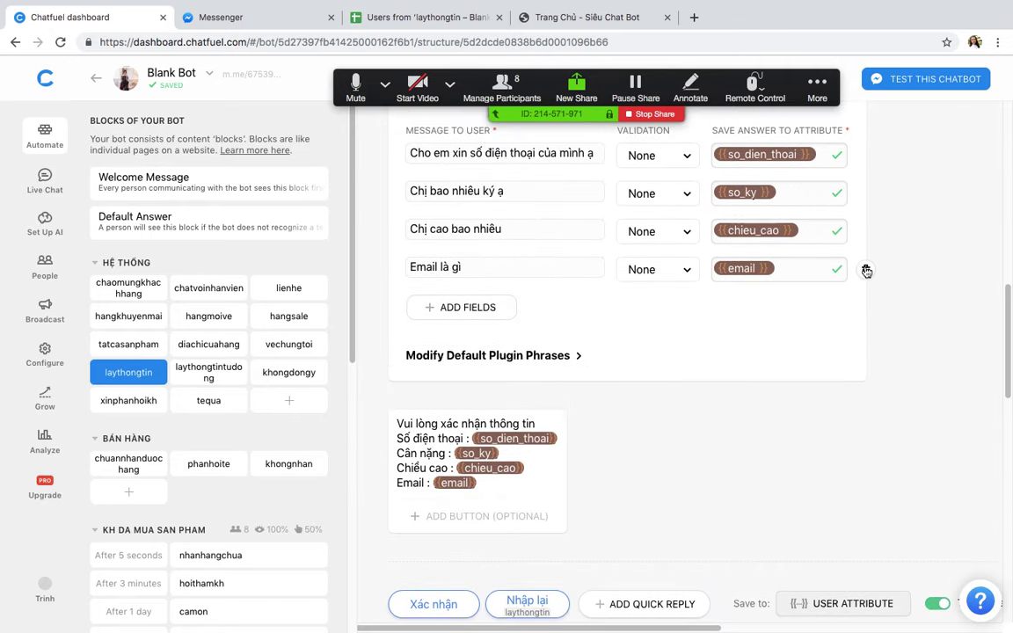
left_click(866, 271)
left_click(866, 236)
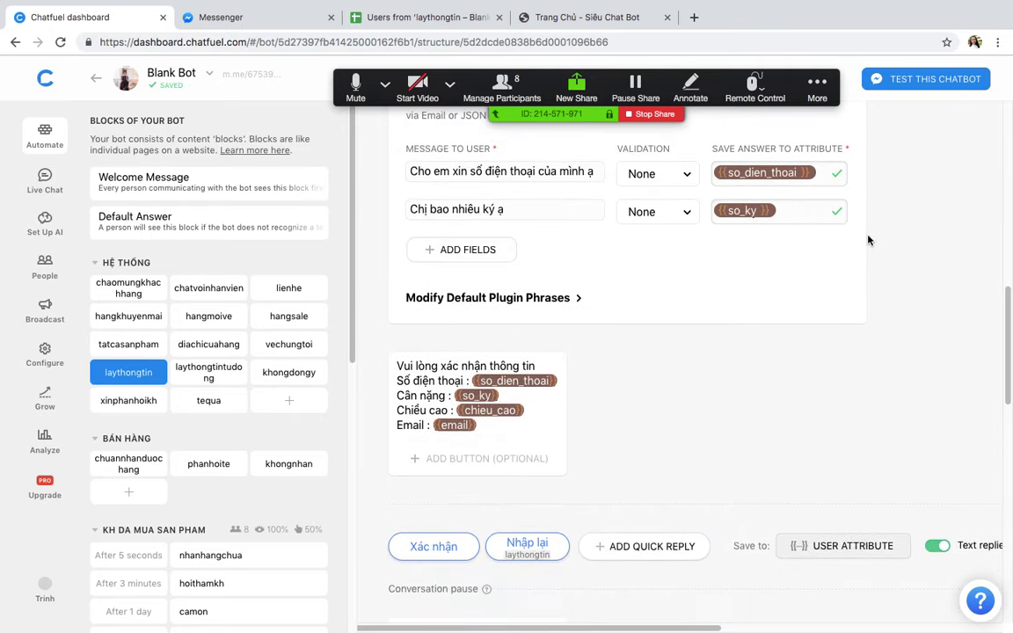
scroll(860, 230, "up", 5)
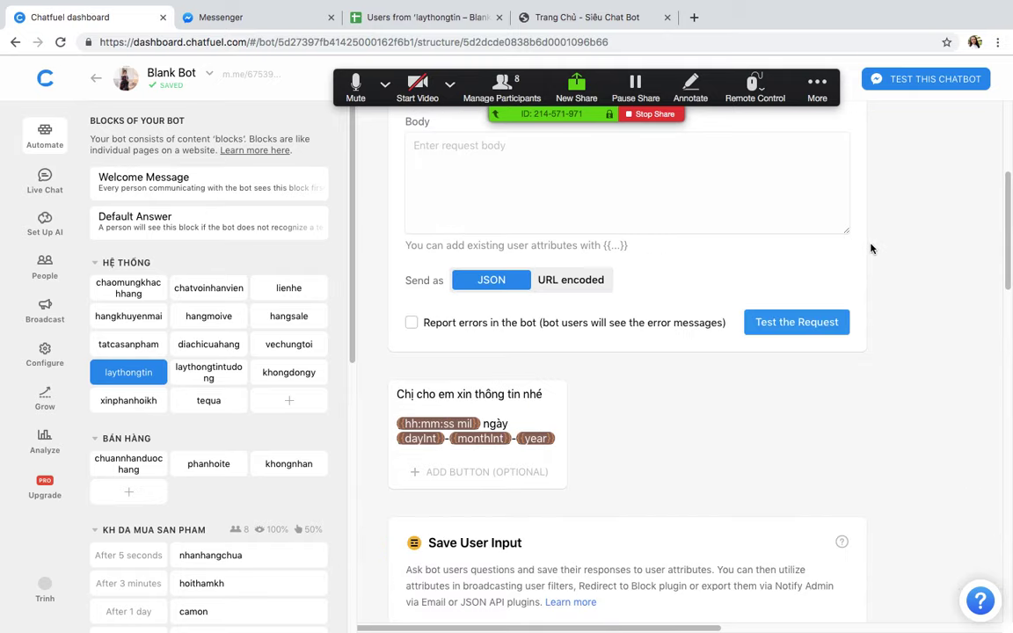
scroll(858, 246, "down", 7)
scroll(852, 271, "up", 9)
scroll(846, 424, "down", 5)
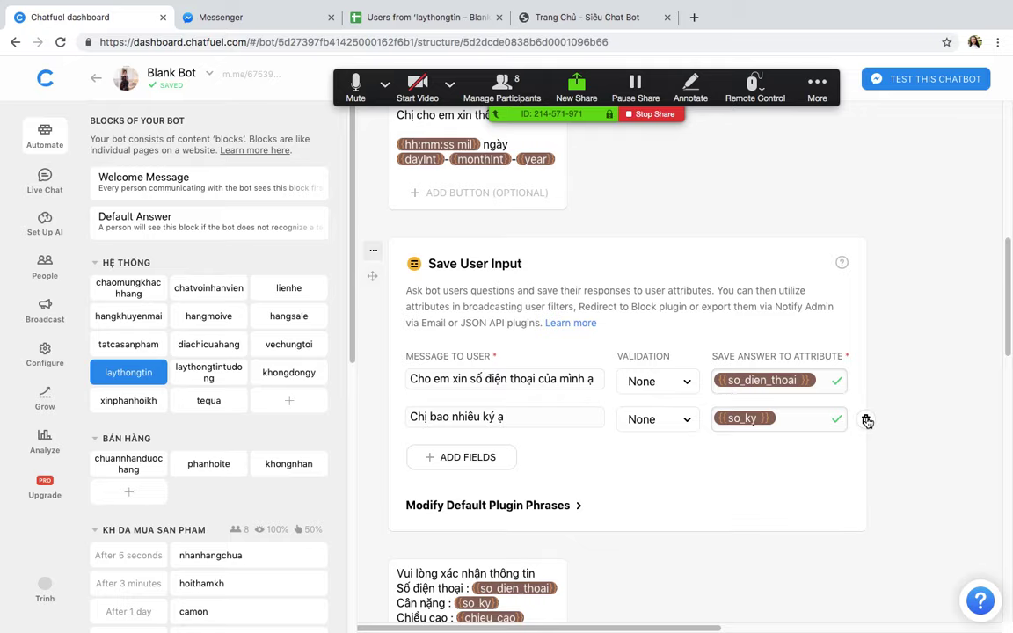
left_click(867, 421)
scroll(598, 331, "up", 10)
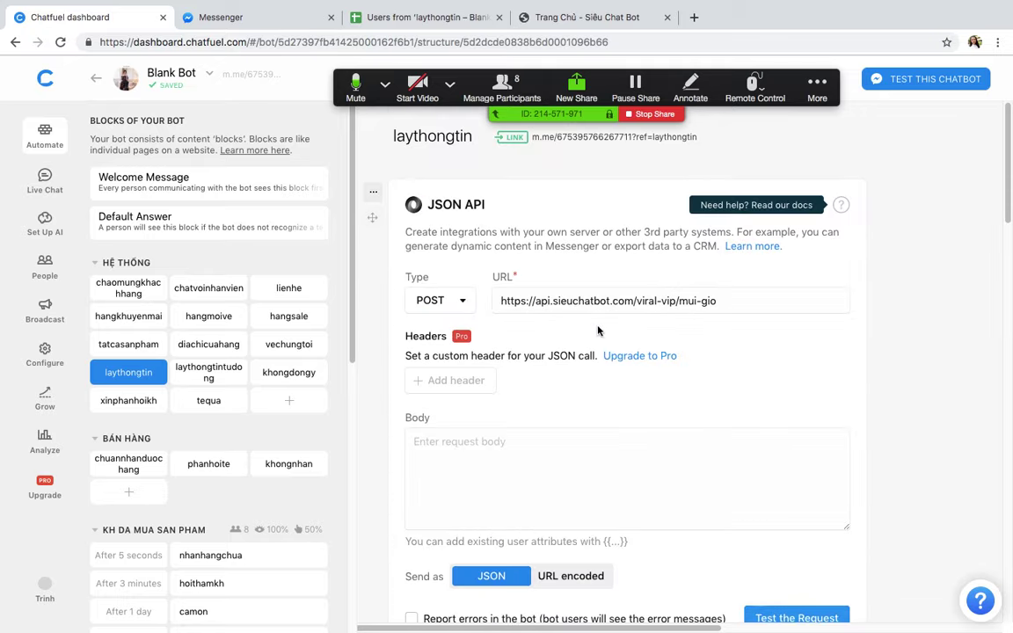
Step: Start the laythongtin test chat, send a phone number, and confirm the details with Xác nhận
left_click(569, 138)
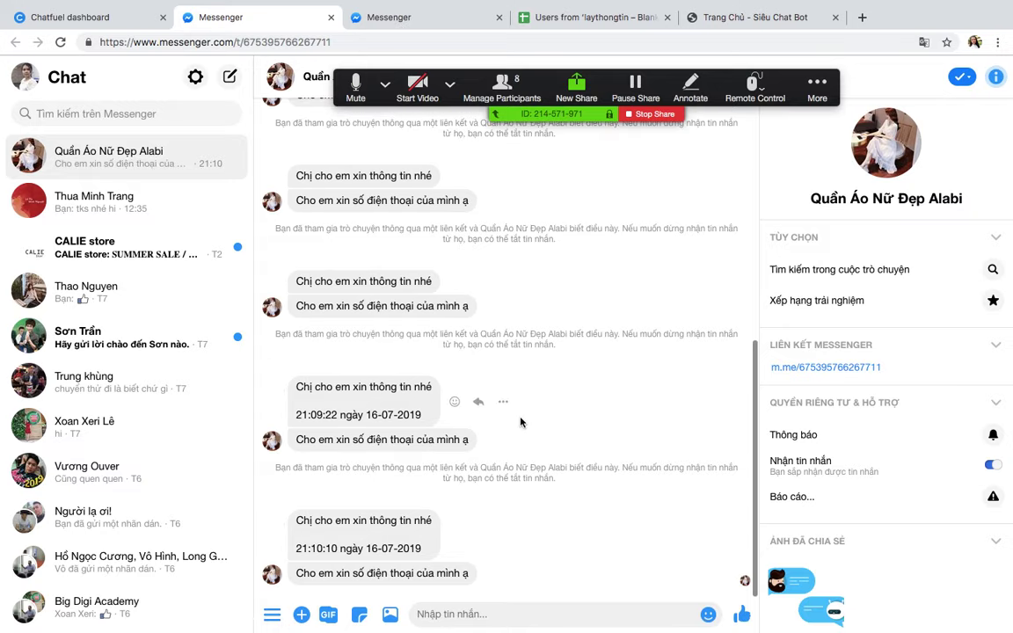
type("hoi")
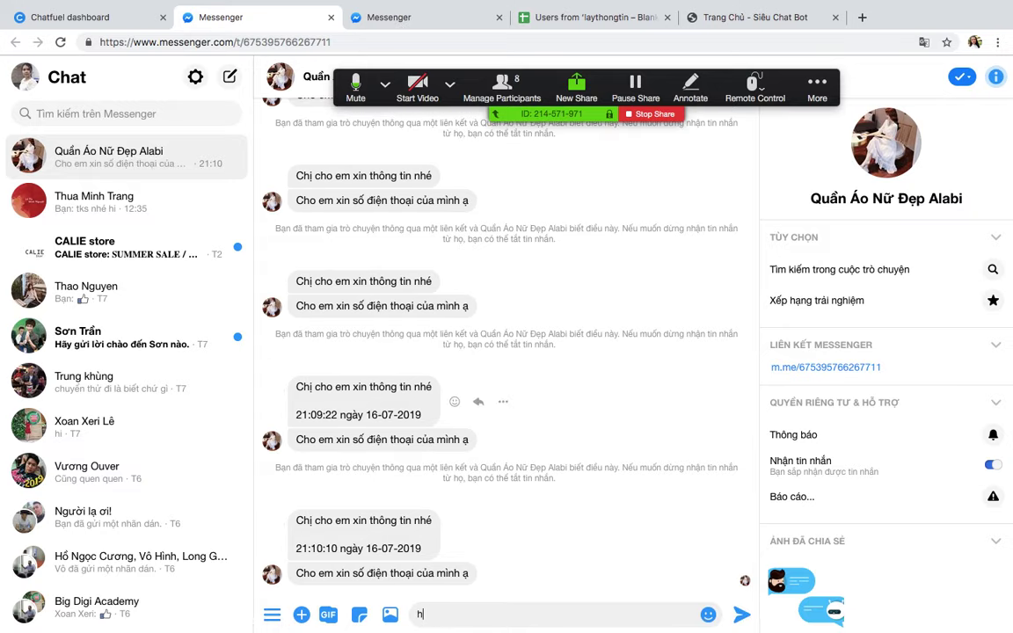
key("BackSpace")
key("Return")
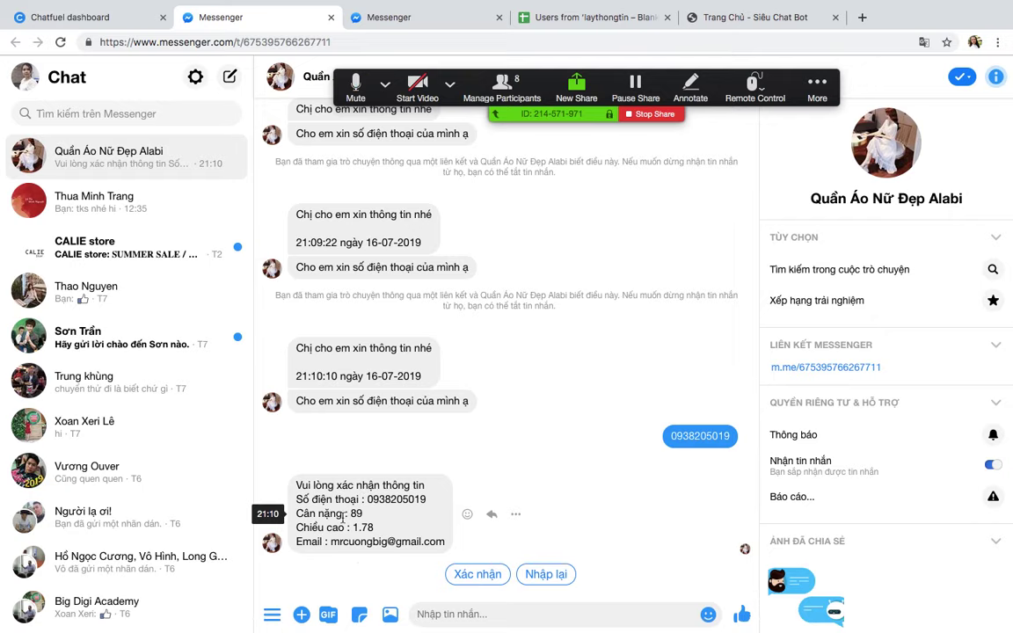
left_click(457, 575)
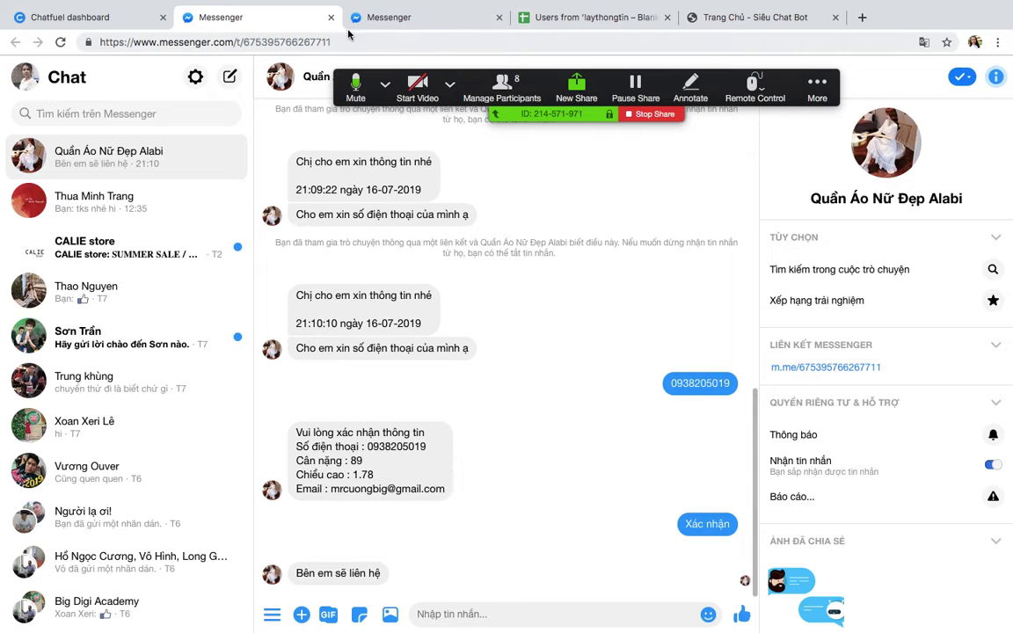
left_click(574, 17)
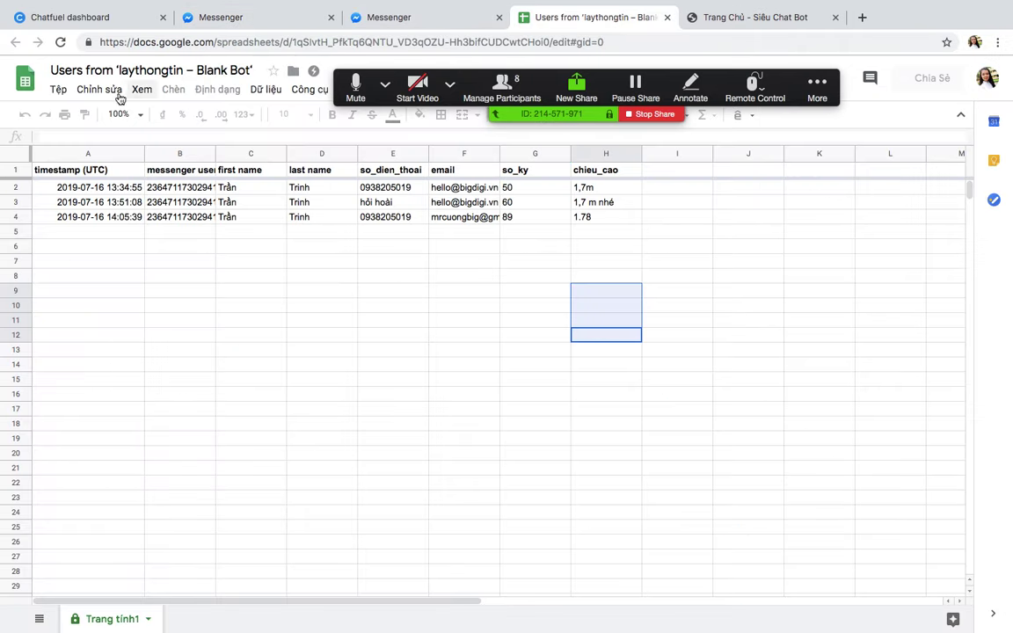
Step: Reload the sheet and check row 5: time 21:10:10, day 16, month 07, year 2019
left_click(60, 42)
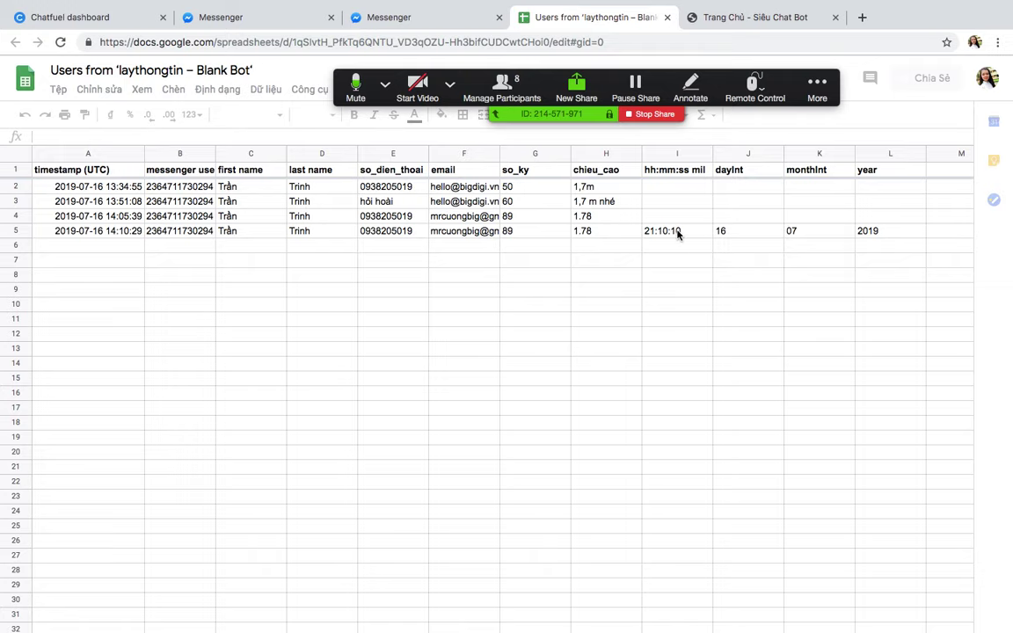
left_click(706, 228)
left_click(703, 230)
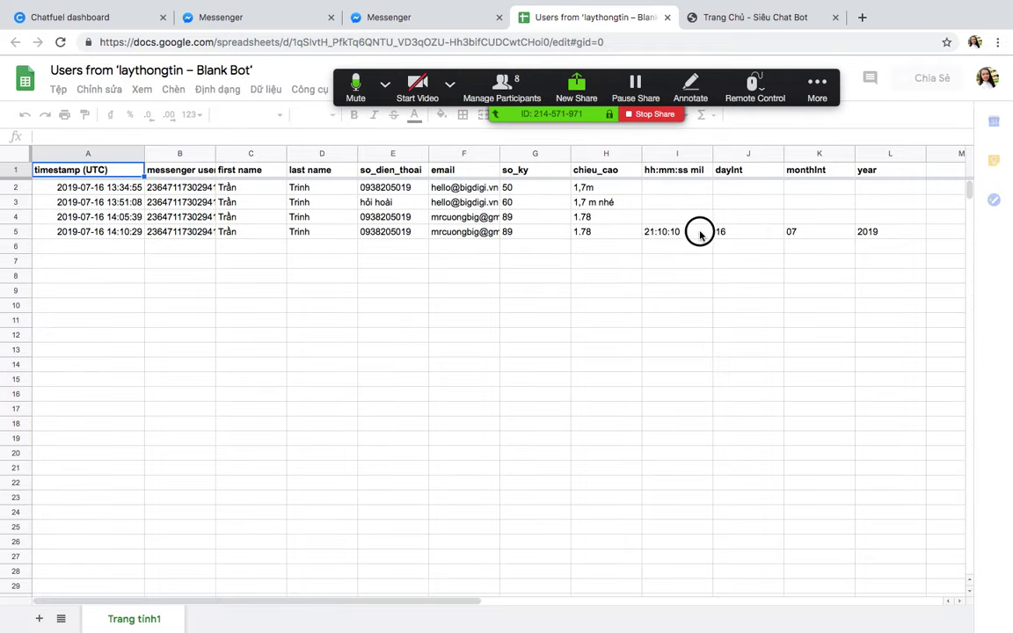
left_click(763, 233)
left_click(840, 233)
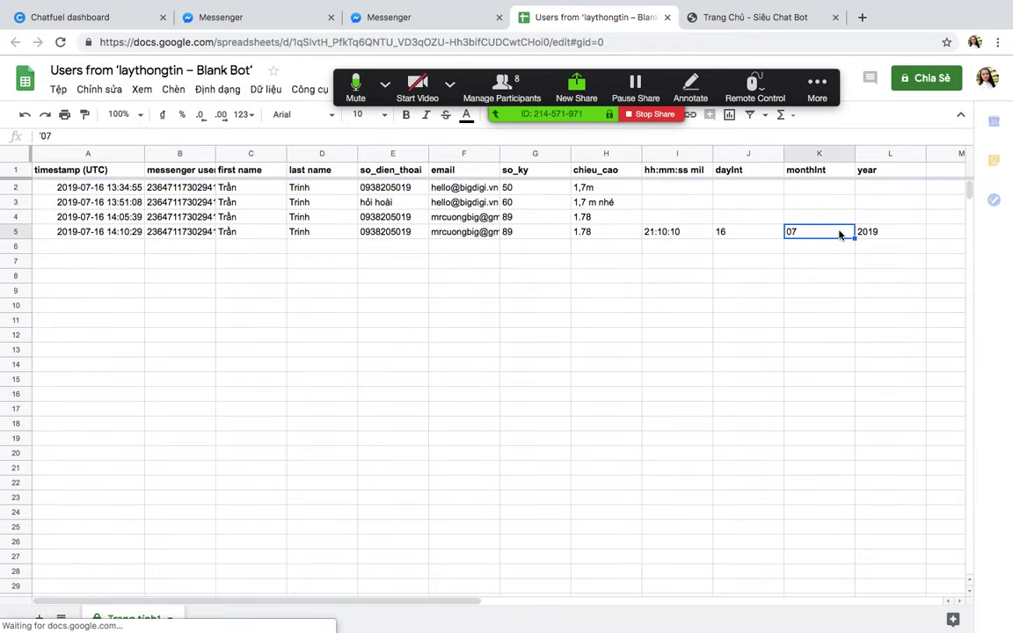
left_click(894, 233)
left_click(657, 232)
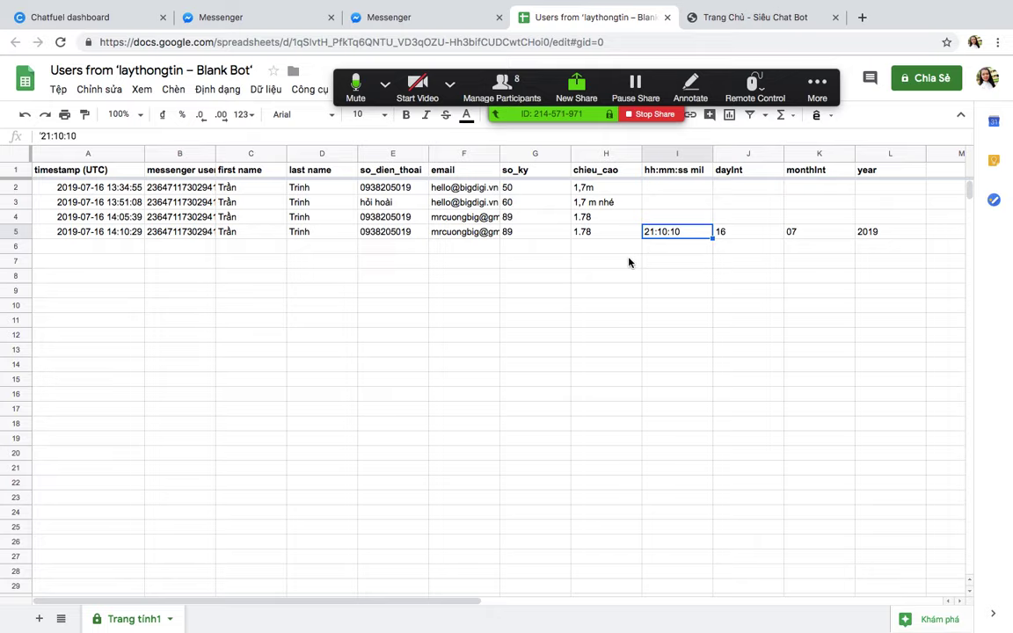
left_click(251, 17)
left_click(90, 15)
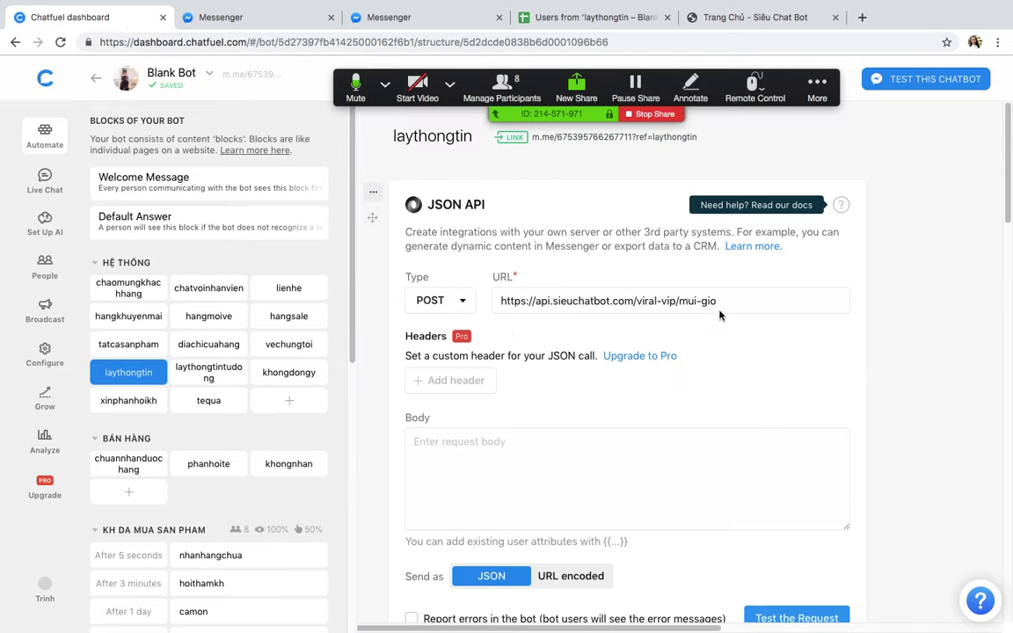
Step: Select the JSON API request URL and keep the method as POST
left_click_drag(717, 301, 490, 301)
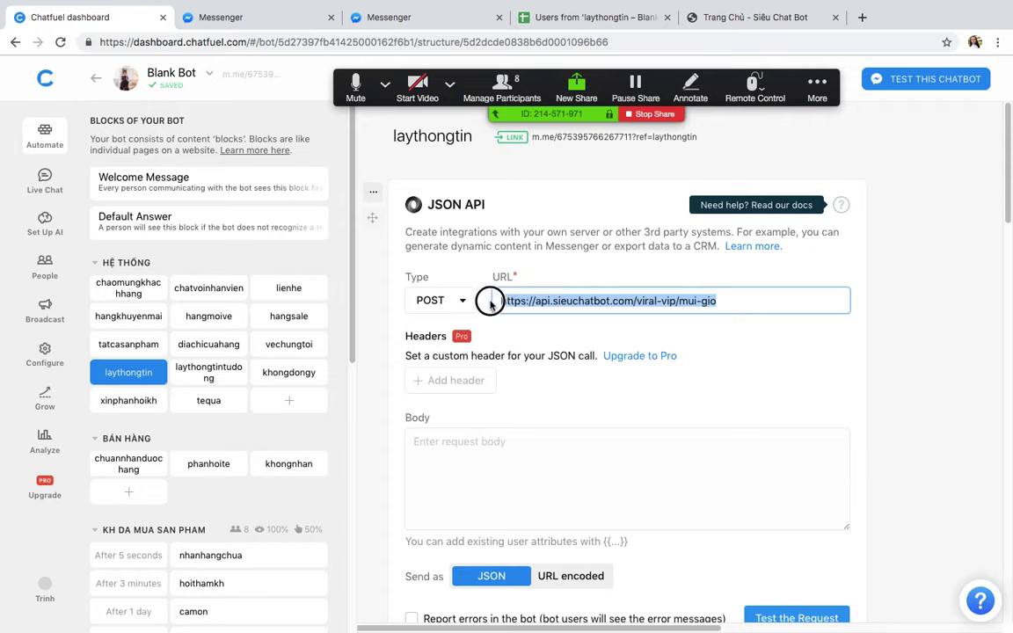
left_click(439, 300)
left_click(453, 299)
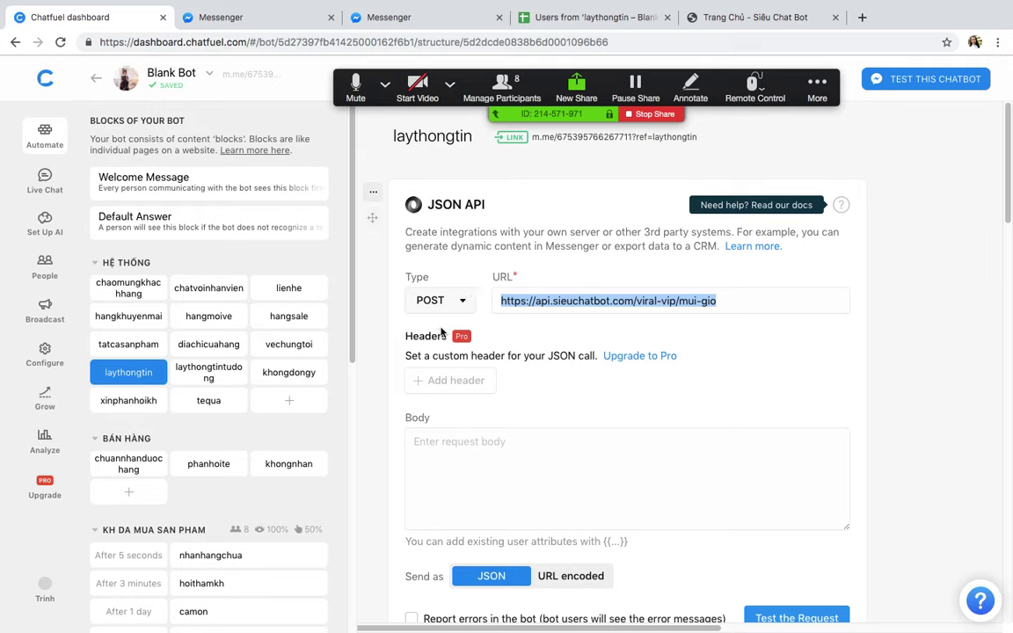
Step: Select the time-and-date attribute line in the laythongtin text card
scroll(704, 492, "down", 3)
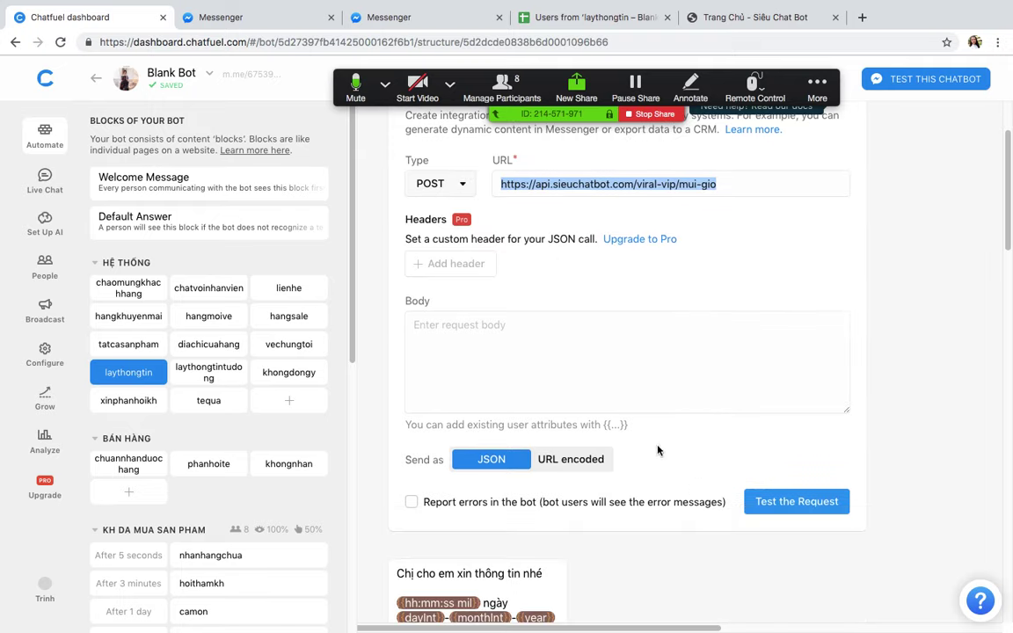
scroll(667, 381, "up", 3)
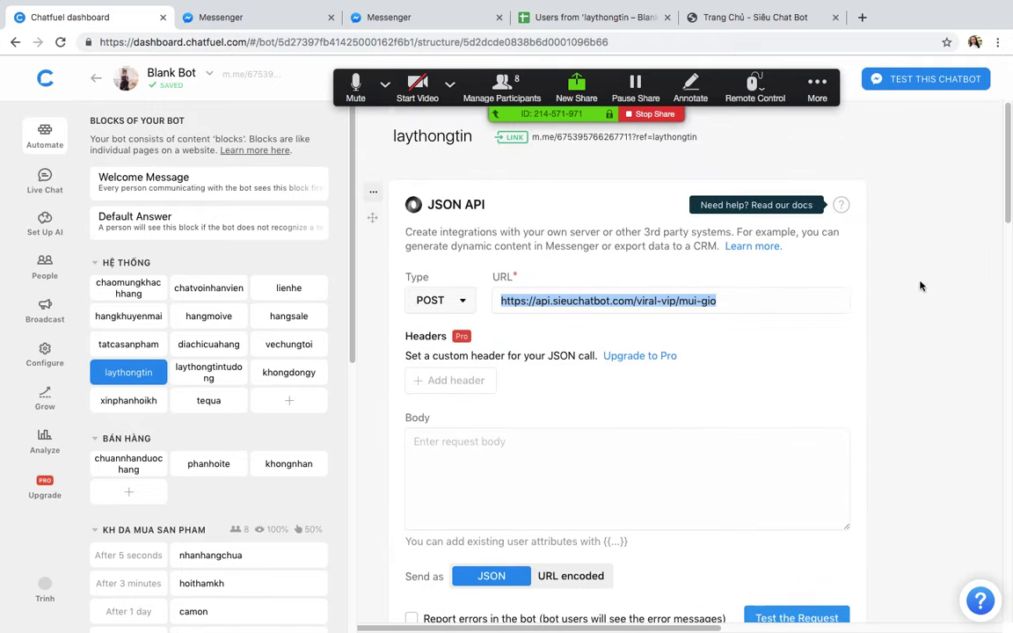
scroll(658, 200, "down", 8)
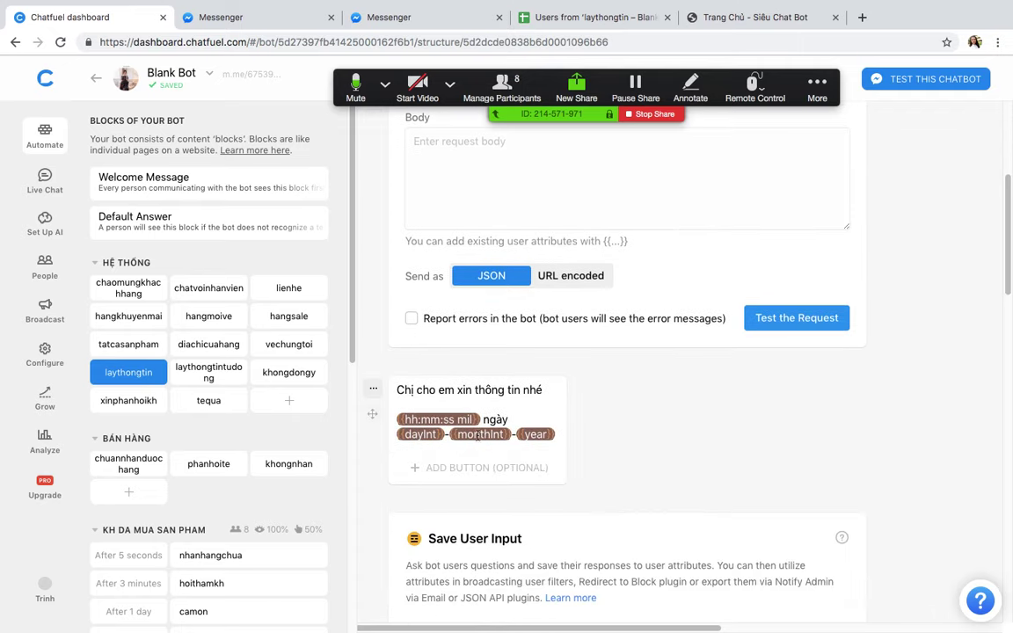
left_click_drag(400, 419, 585, 440)
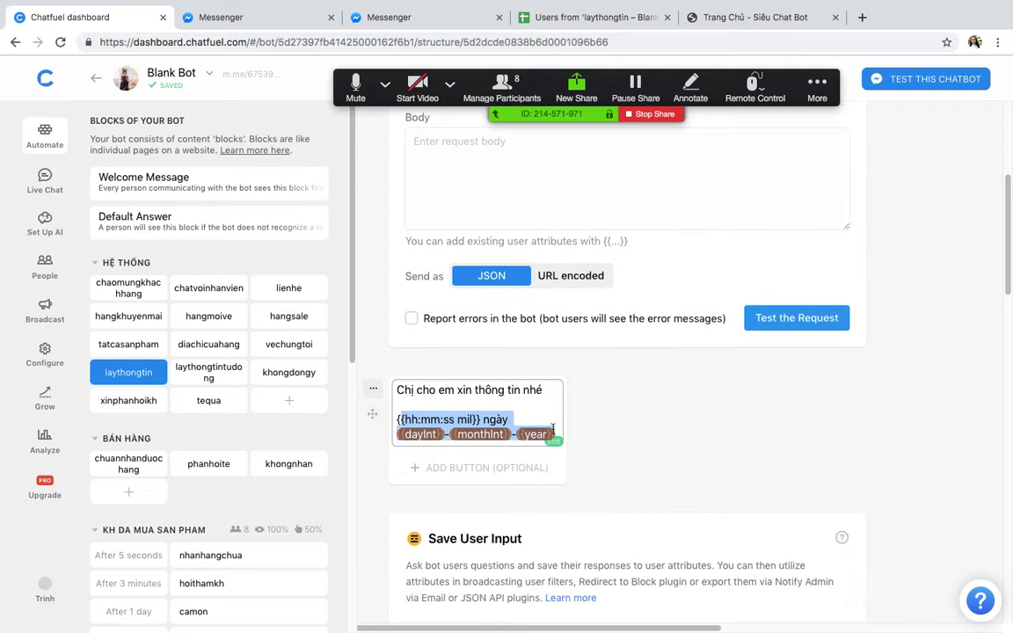
left_click(443, 421)
left_click_drag(394, 419, 572, 437)
key("ctrl+Up")
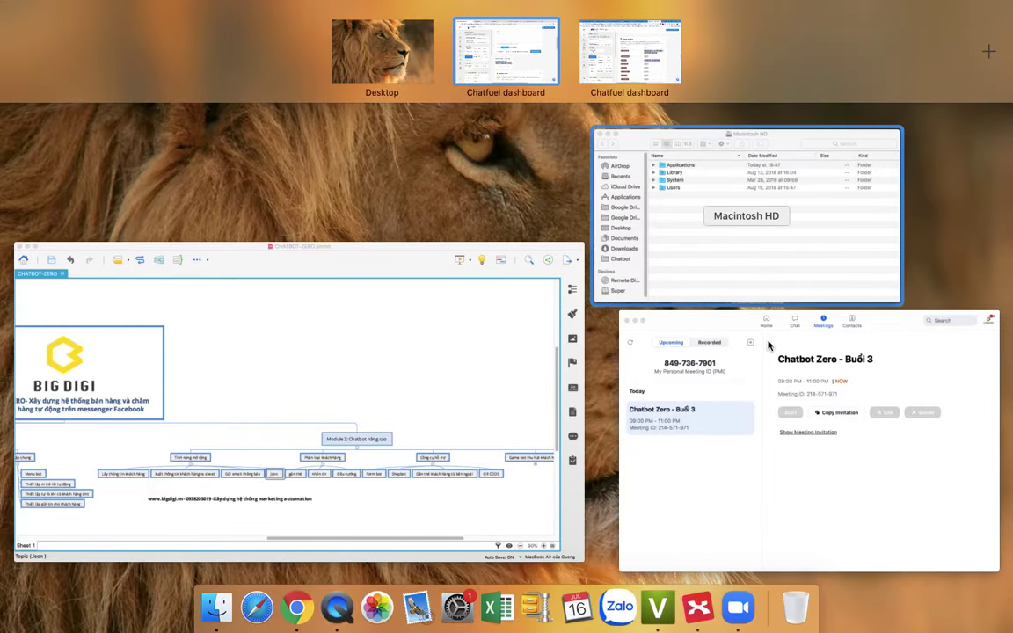
Step: Post '{{hh:mm:ss mil}} ngày {{dayInt}}-{{monthInt}}-{{year}}' to everyone in the Zoom chat, then return to Chatfuel
left_click(704, 560)
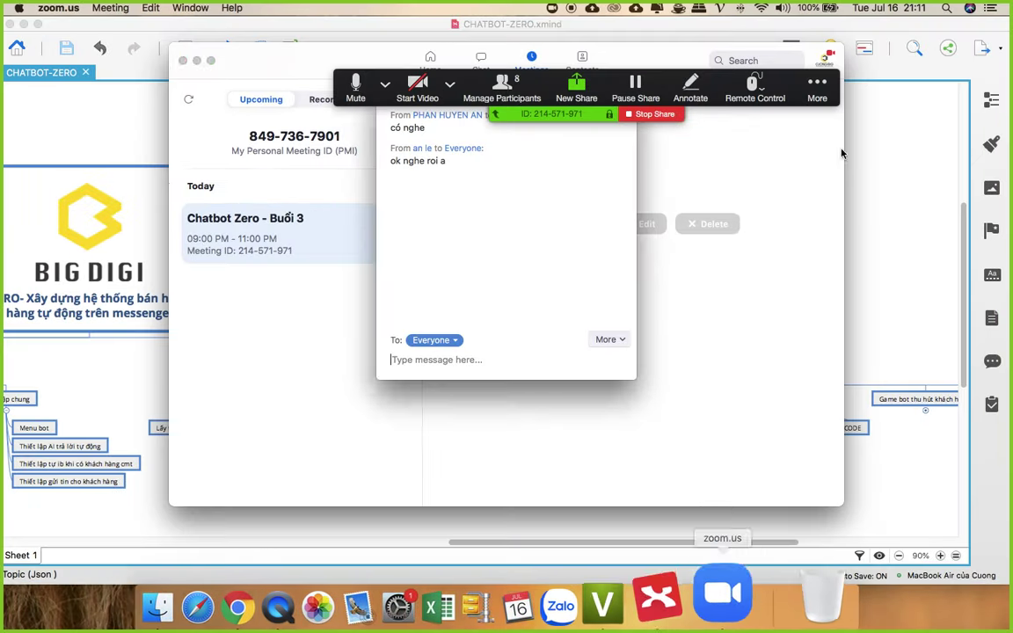
left_click(441, 358)
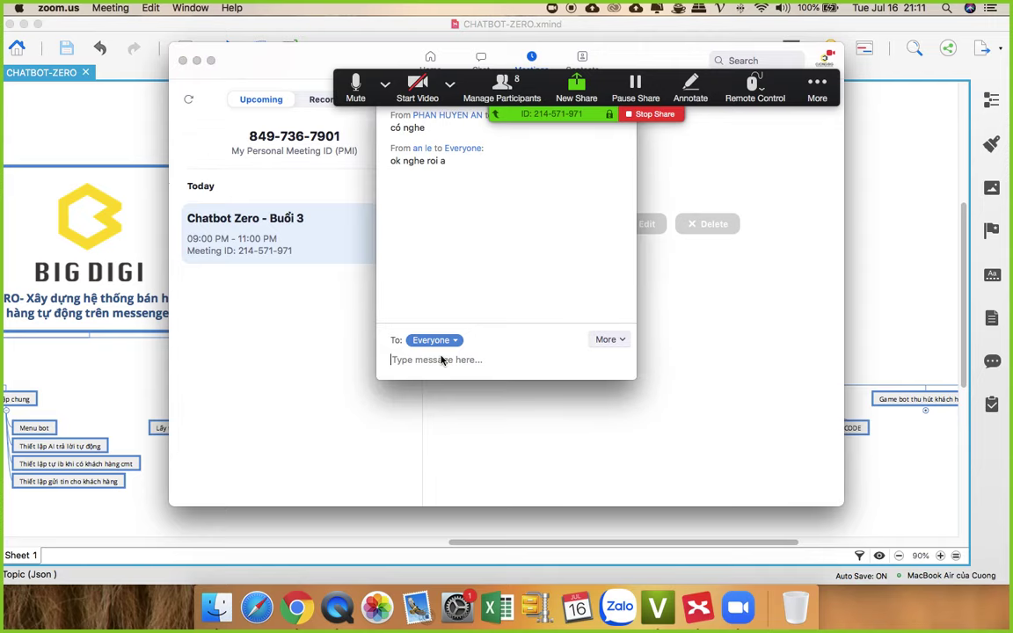
type("{{hh:mm:ss mil}} ngày {{dayInt}}-{{monthInt}}-{{year}}")
key("Return")
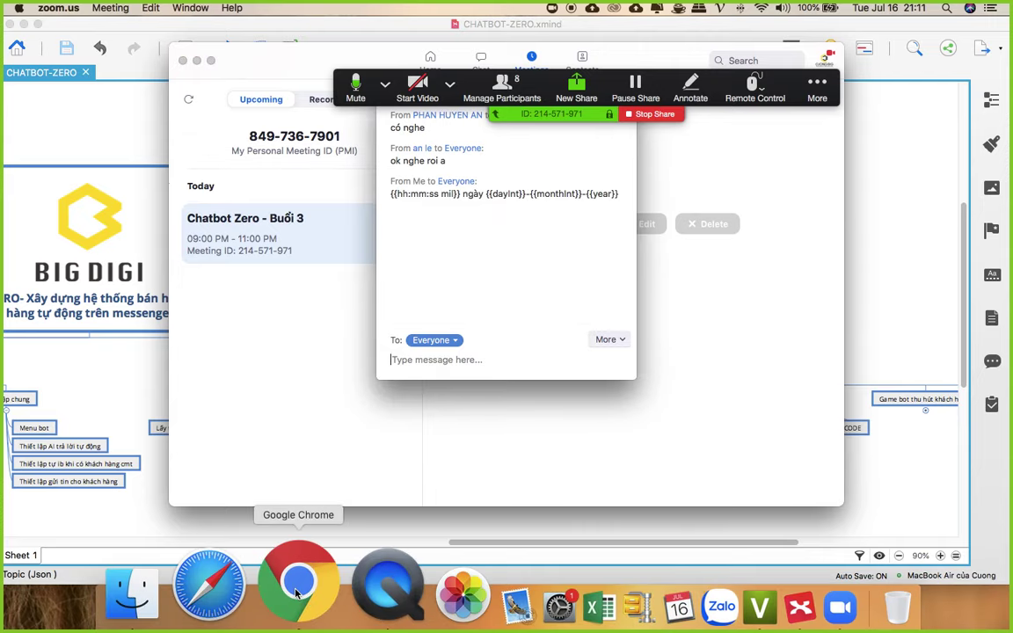
left_click(297, 600)
left_click(630, 409)
scroll(650, 413, "up", 4)
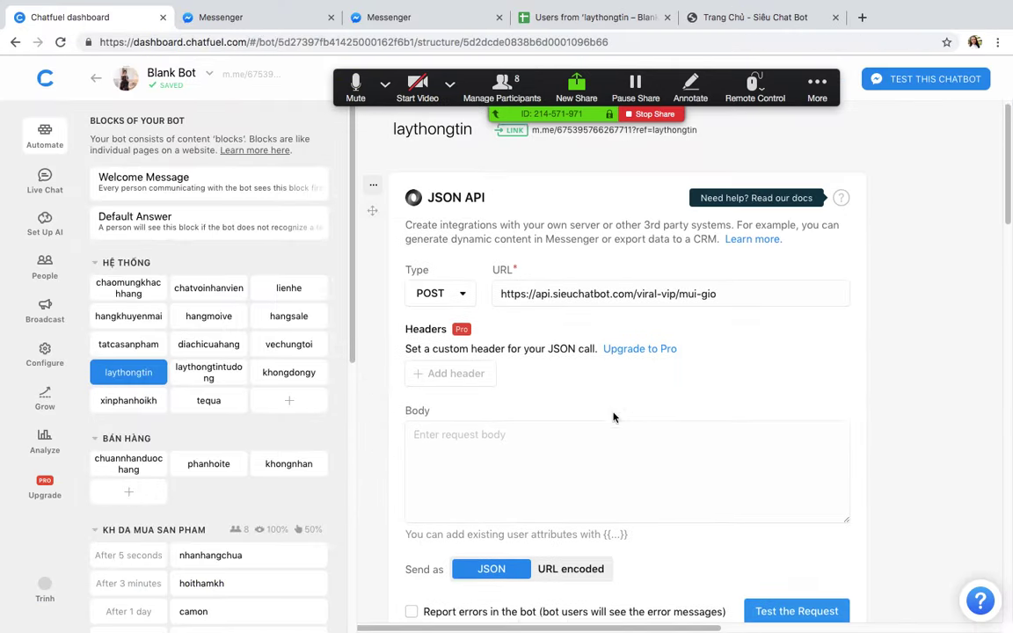
Step: Run a test of the laythongtin JSON API request and view its 200 OK response body
scroll(670, 420, "down", 6)
scroll(668, 419, "up", 1)
scroll(671, 421, "up", 3)
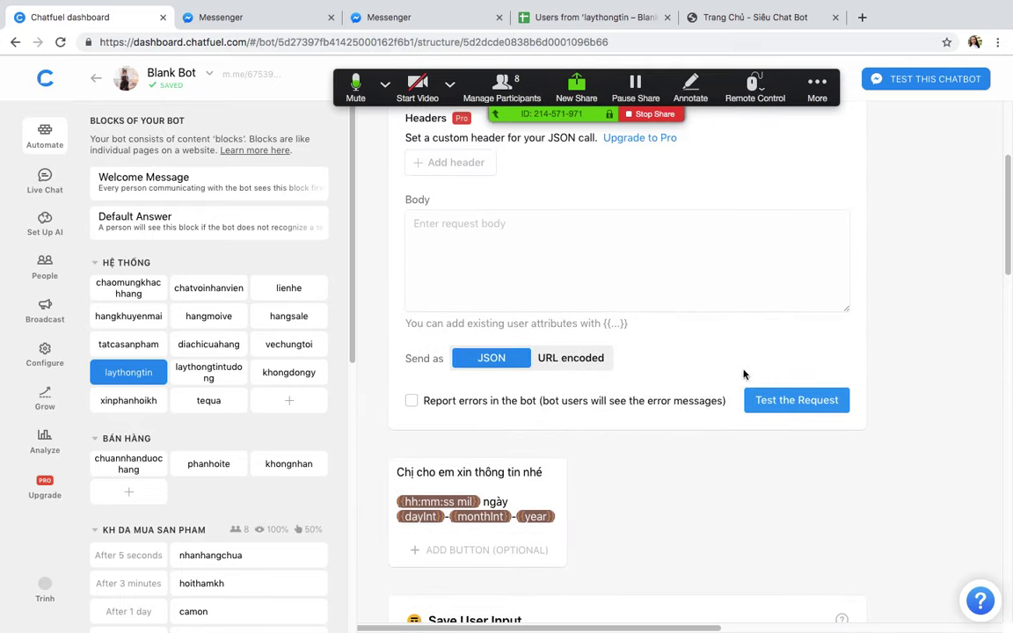
left_click(796, 406)
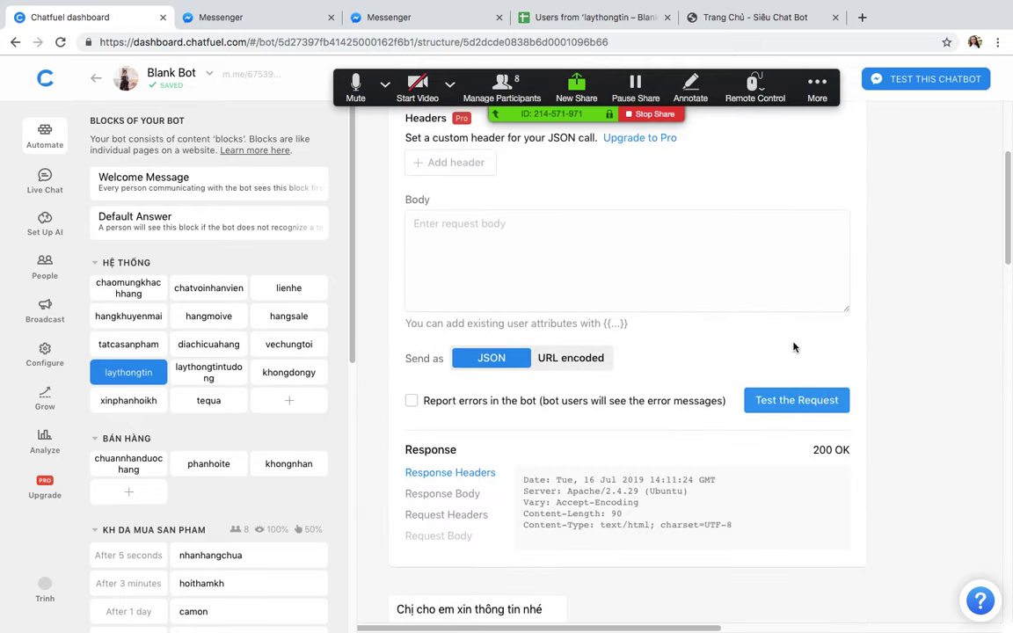
left_click(448, 493)
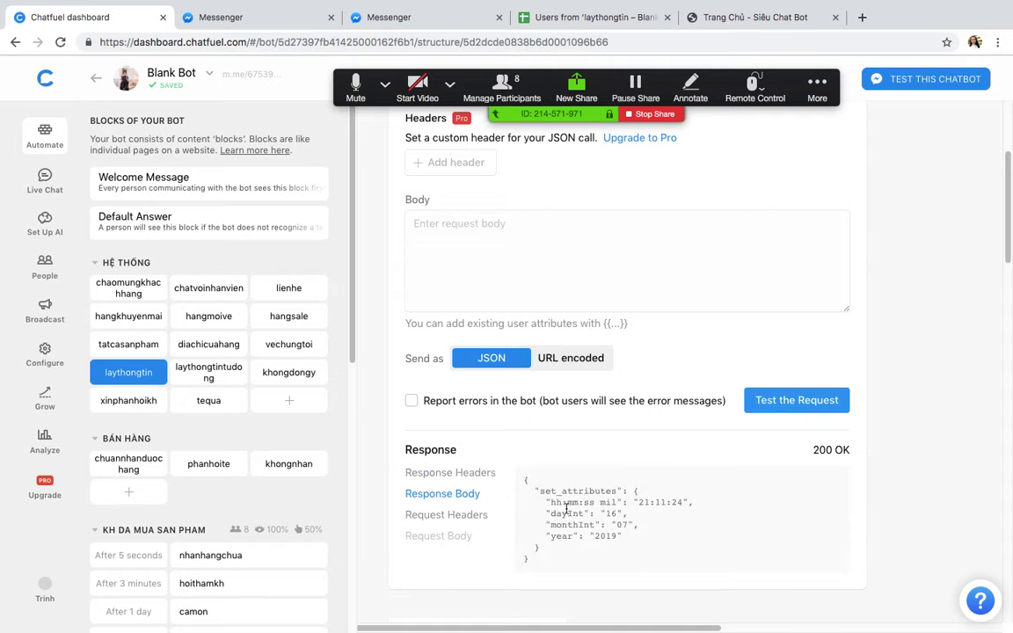
Step: Highlight the returned time, dayInt, month and year attributes (21:11:24, 16, 07, 2019)
left_click_drag(551, 502, 614, 502)
scroll(614, 508, "down", 1)
scroll(614, 507, "down", 1)
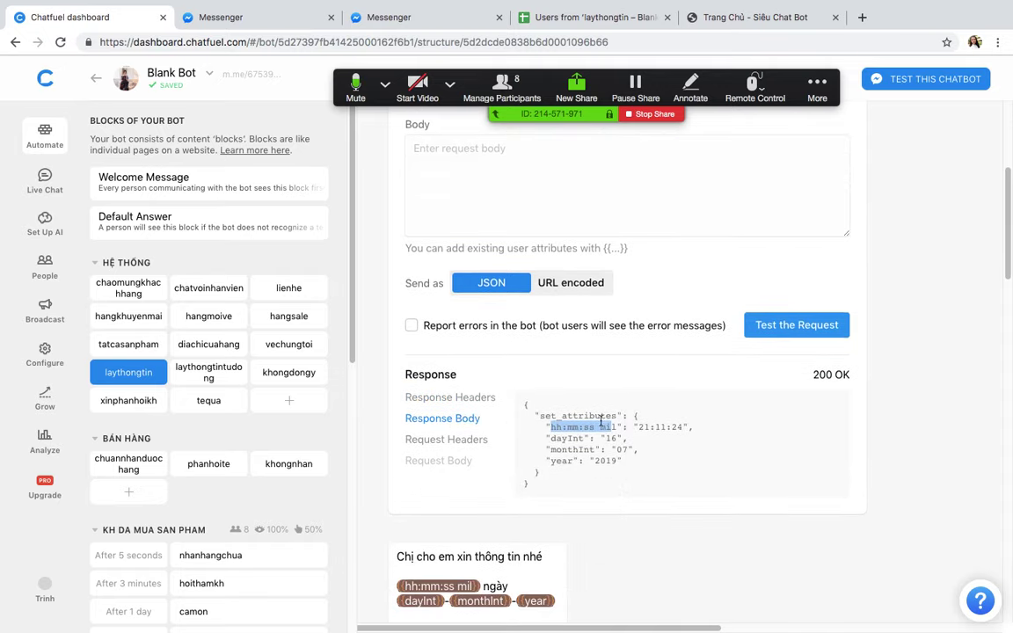
left_click_drag(551, 438, 589, 449)
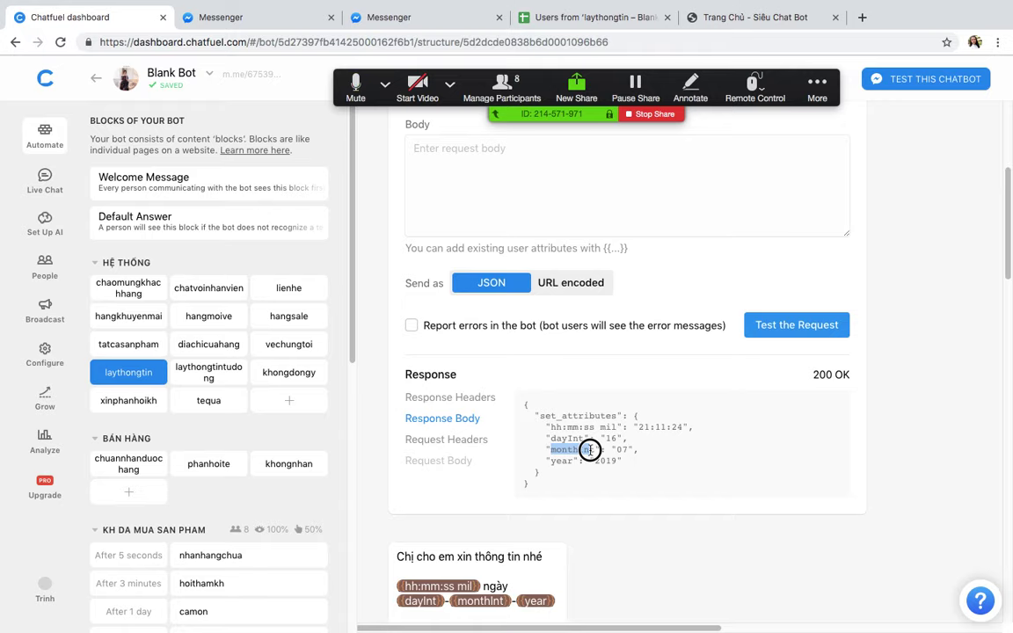
left_click_drag(551, 461, 570, 462)
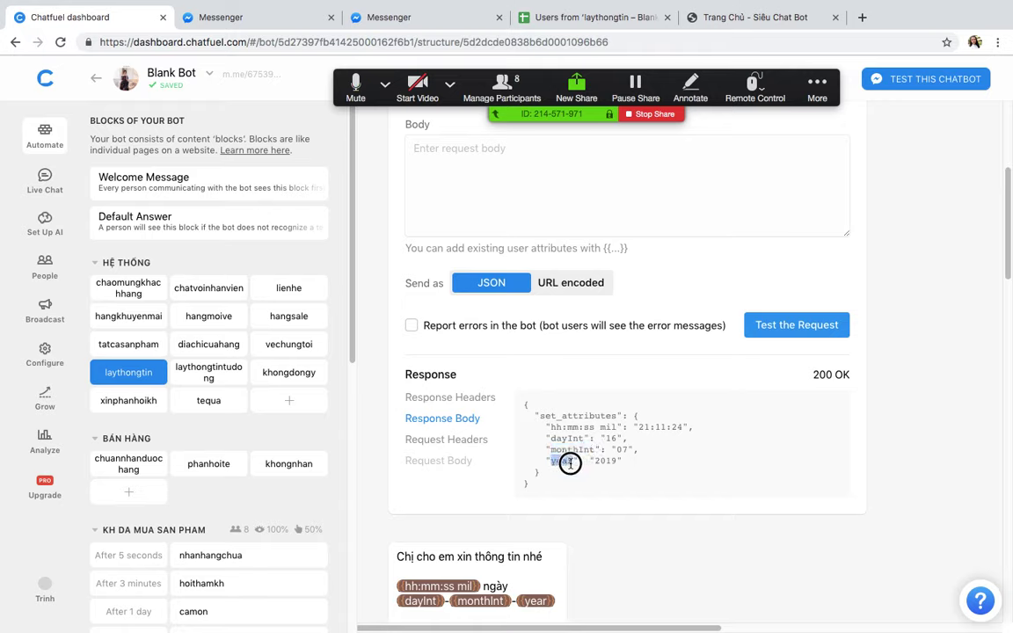
left_click(635, 479)
scroll(635, 475, "down", 4)
scroll(629, 466, "up", 6)
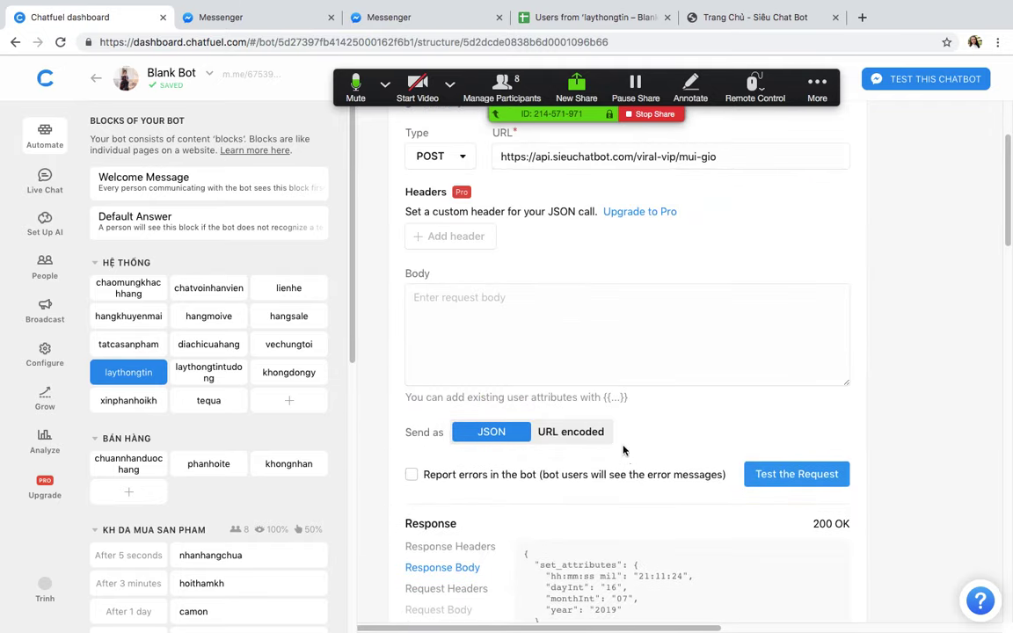
scroll(624, 451, "up", 2)
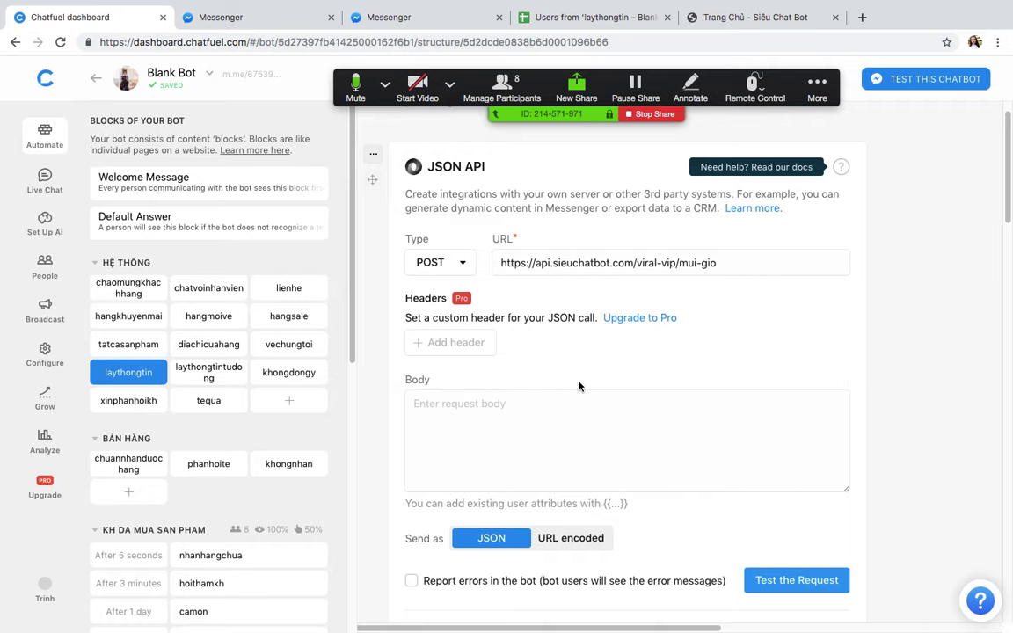
scroll(589, 299, "up", 1)
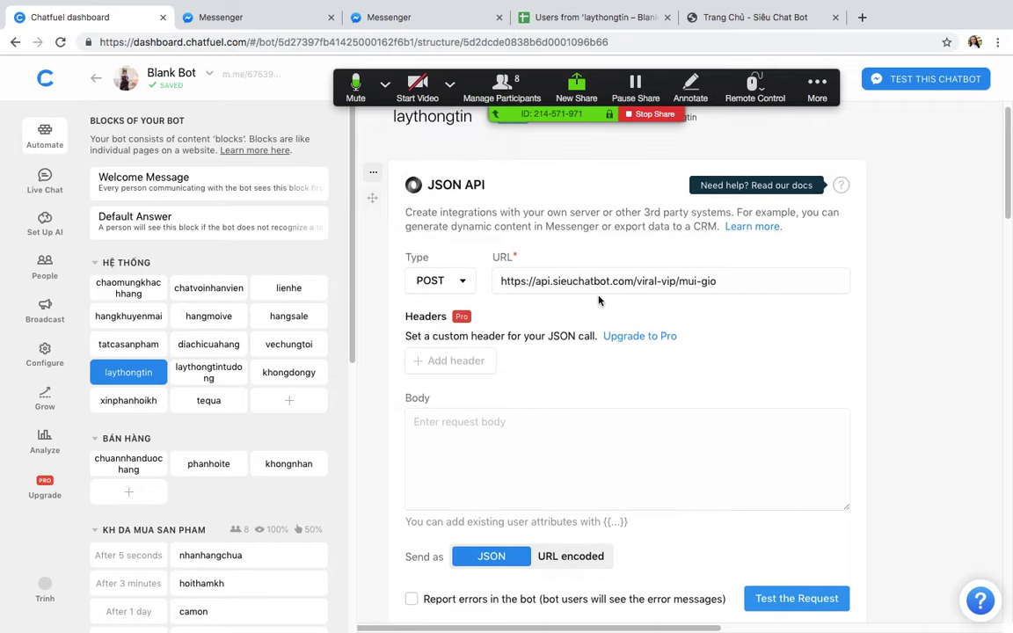
Step: Switch to the reference bot's dashboard and open its Welcome Message block
key("ctrl+Up")
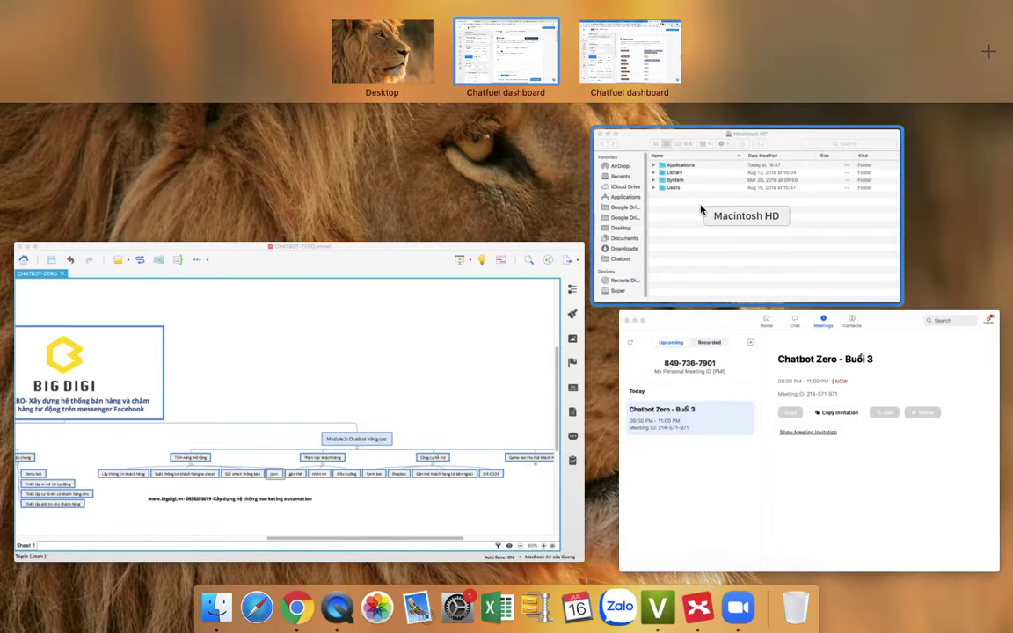
left_click(492, 221)
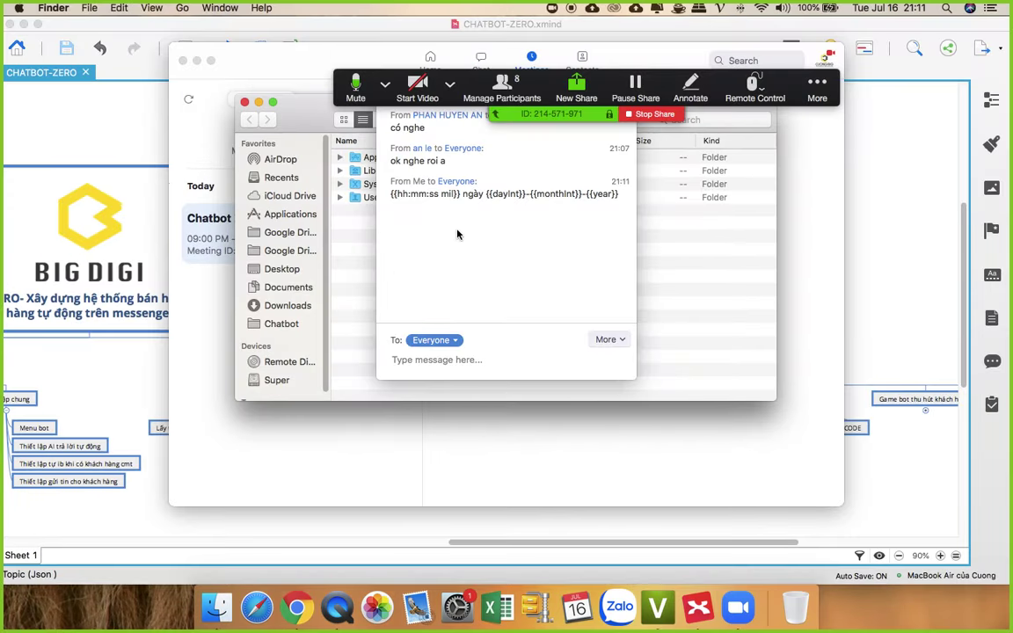
left_click(295, 583)
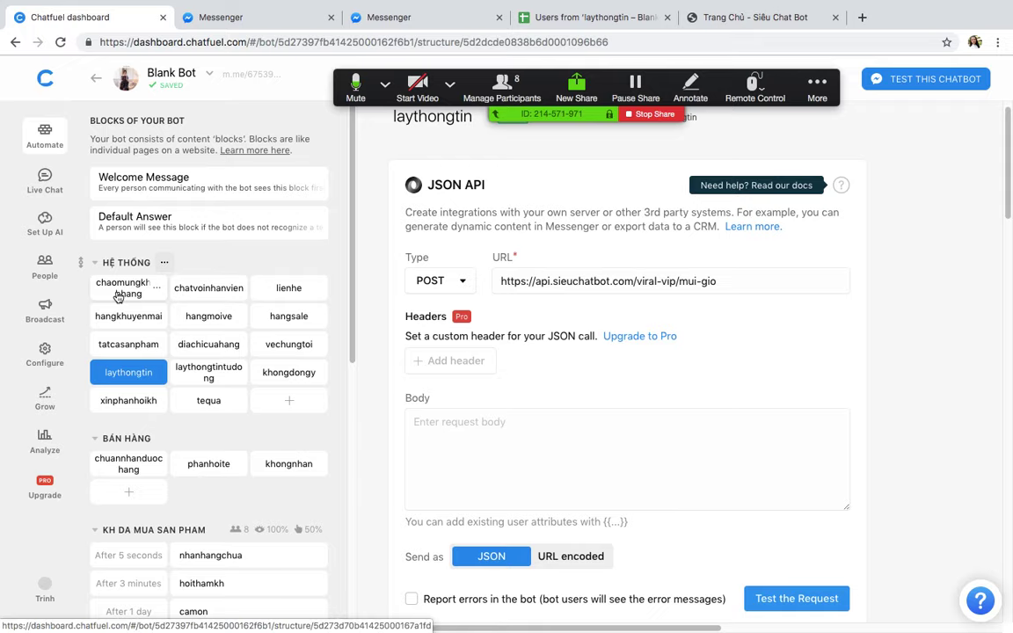
key("ctrl+Up")
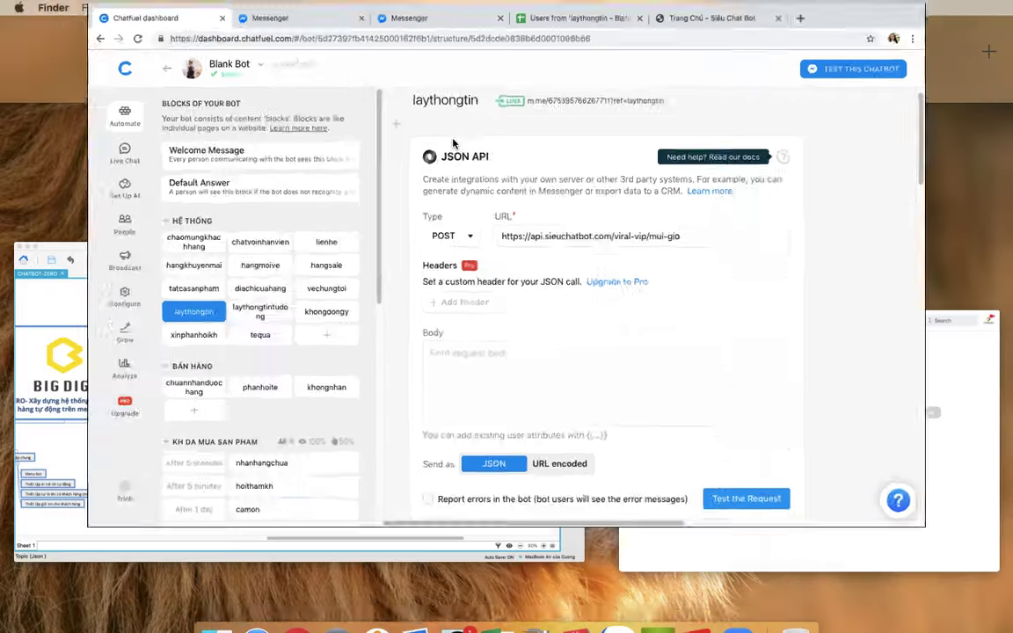
left_click(611, 76)
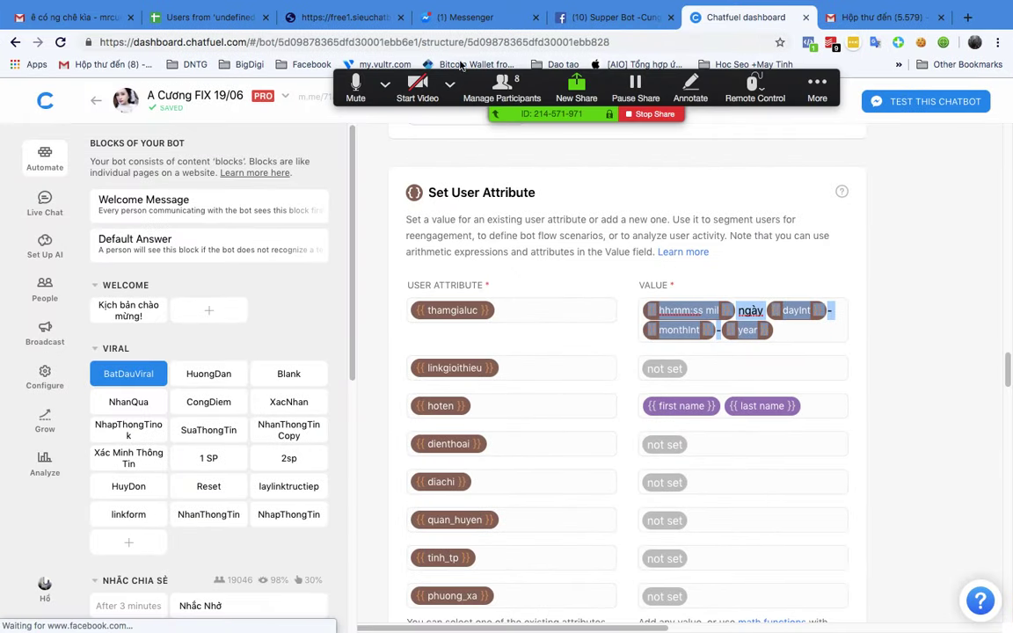
left_click(845, 264)
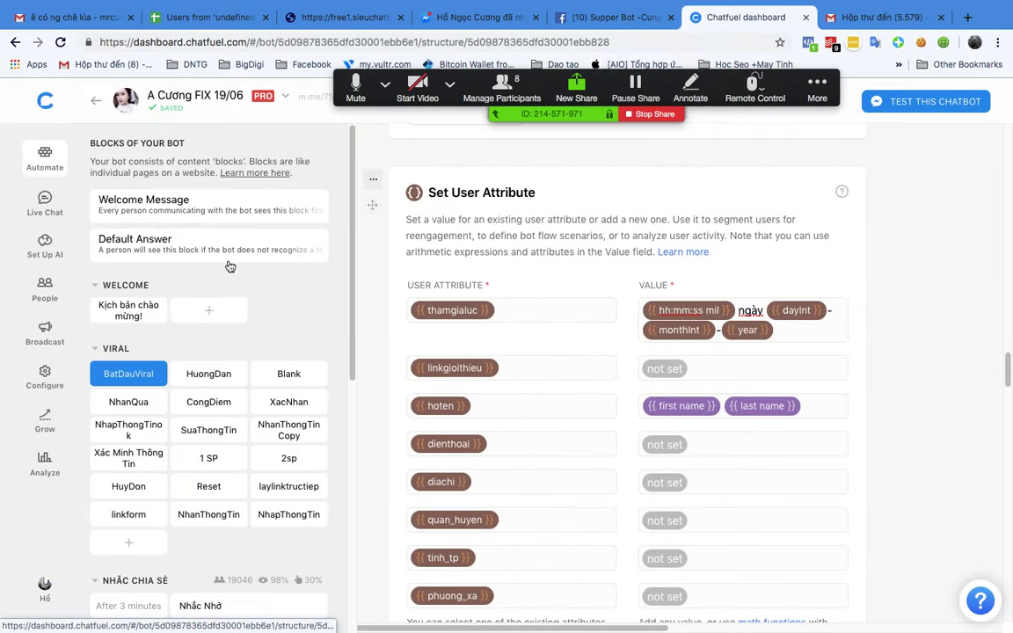
left_click(148, 203)
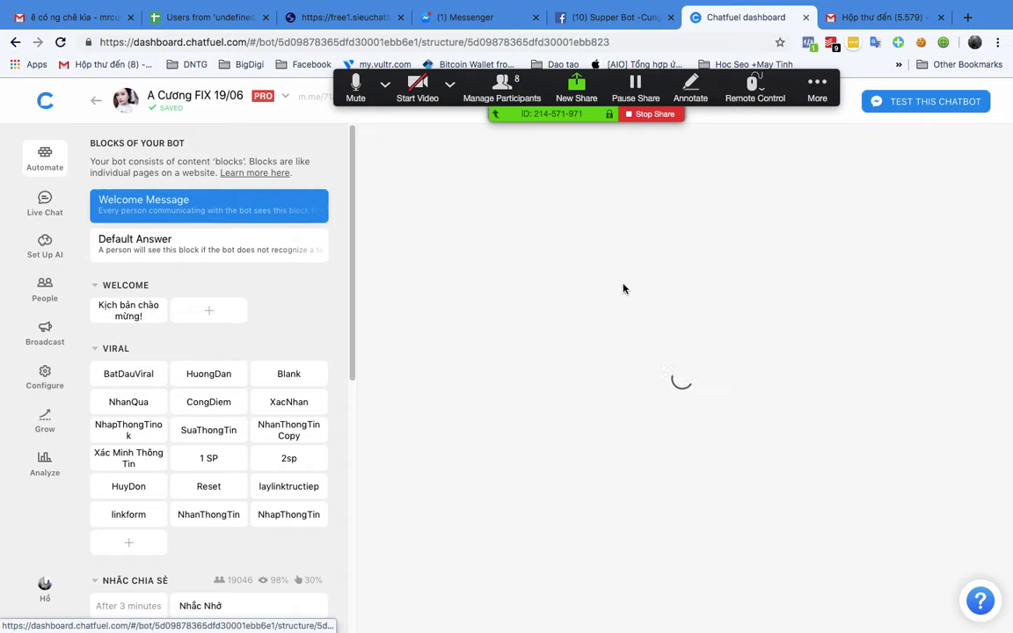
scroll(662, 299, "down", 1)
Step: Copy the gender-check API address from the reference bot's JSON API card
left_click(839, 348)
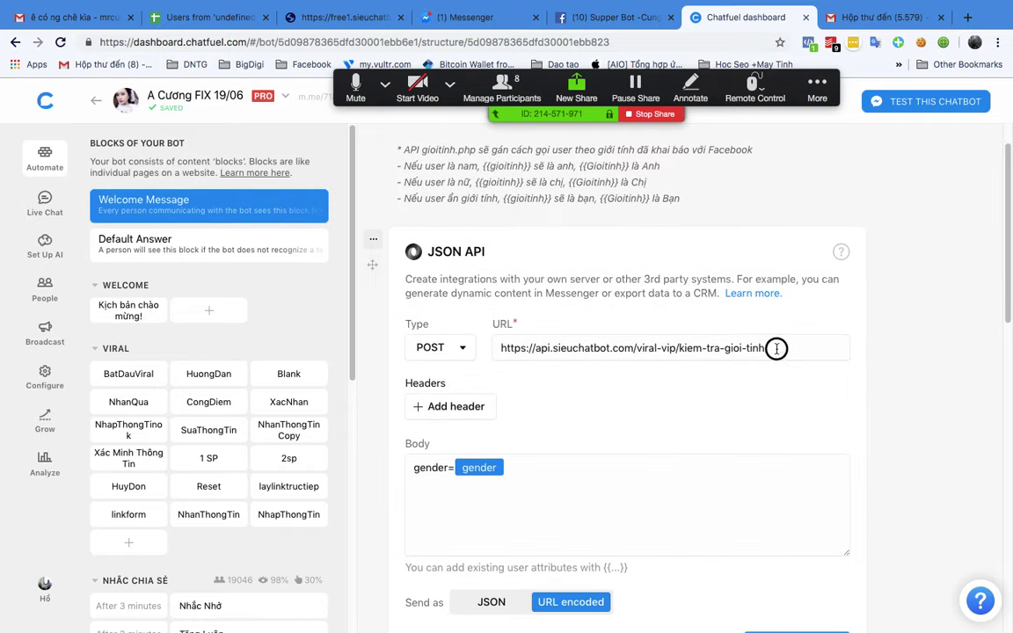
left_click_drag(767, 348, 490, 353)
right_click(491, 354)
left_click(603, 397)
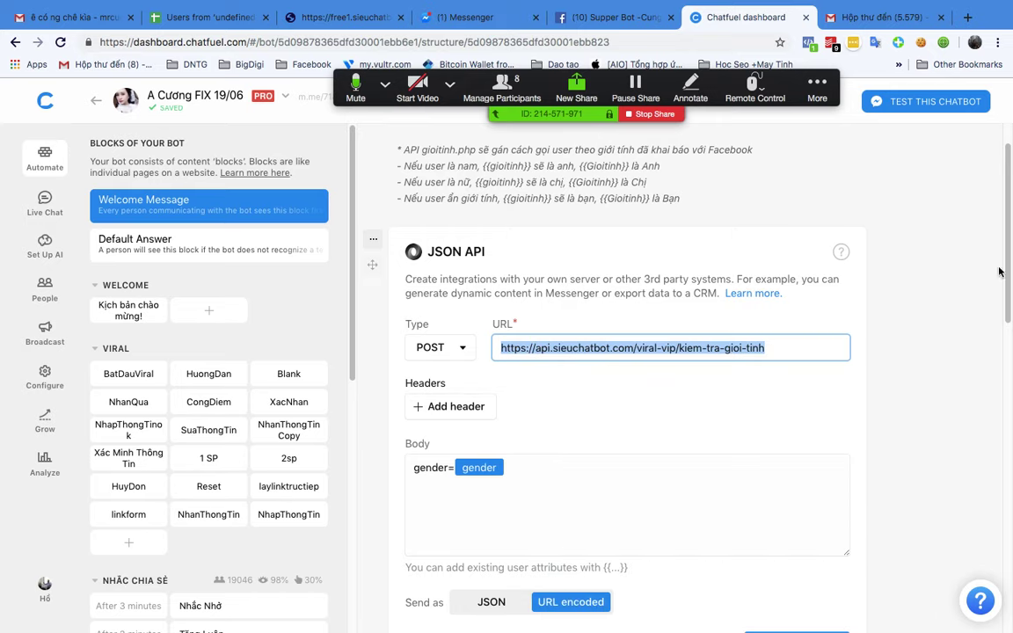
left_click(924, 305)
Step: Switch to the Blank Bot dashboard and open its Welcome Message block
scroll(924, 305, "down", 3)
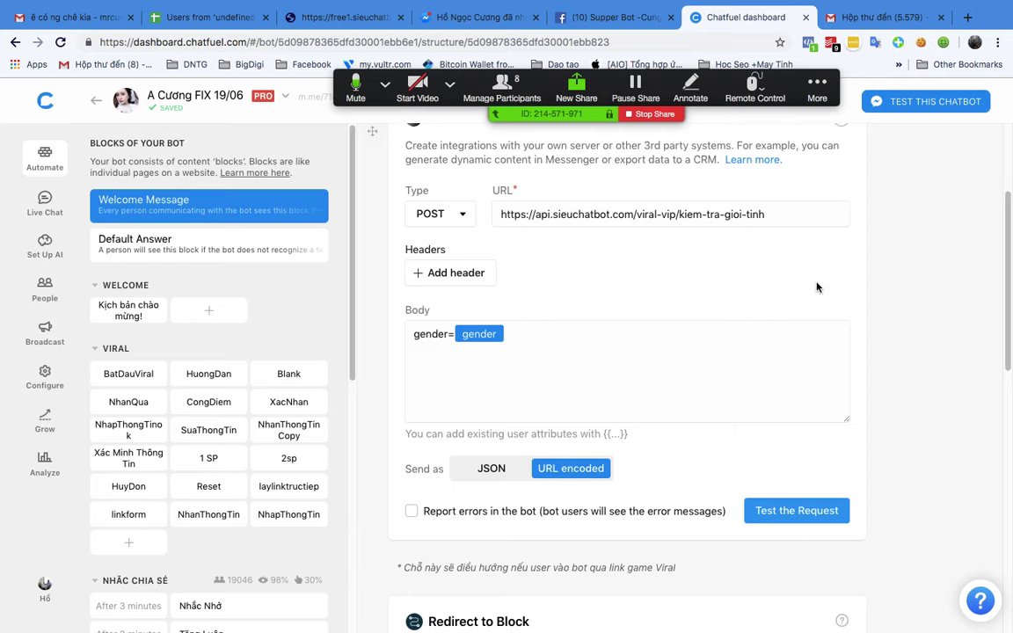
left_click(480, 25)
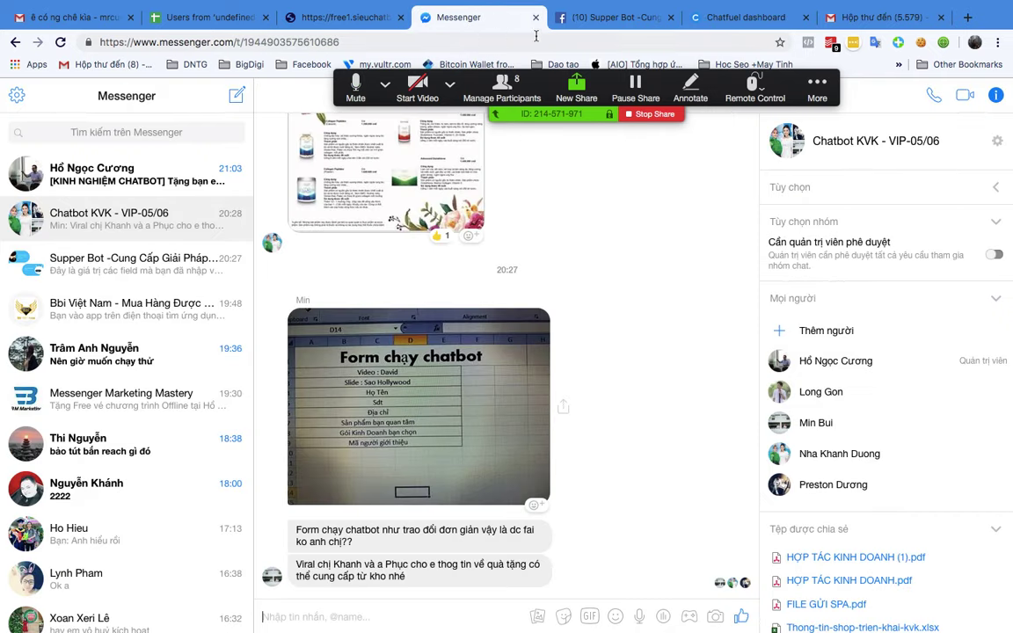
left_click(562, 18)
key("ctrl+Up")
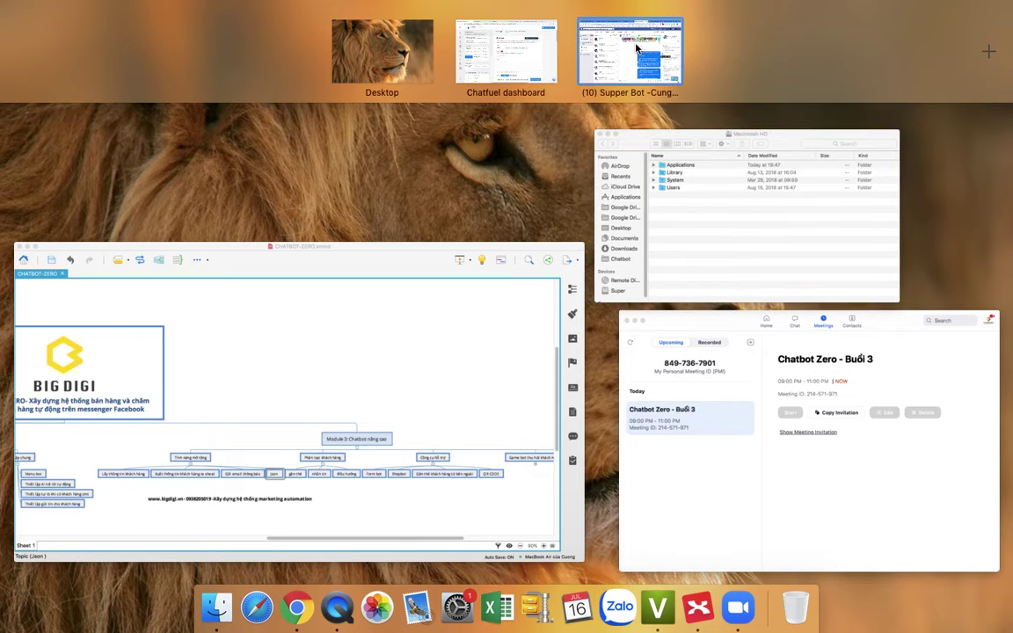
left_click(507, 51)
left_click(216, 187)
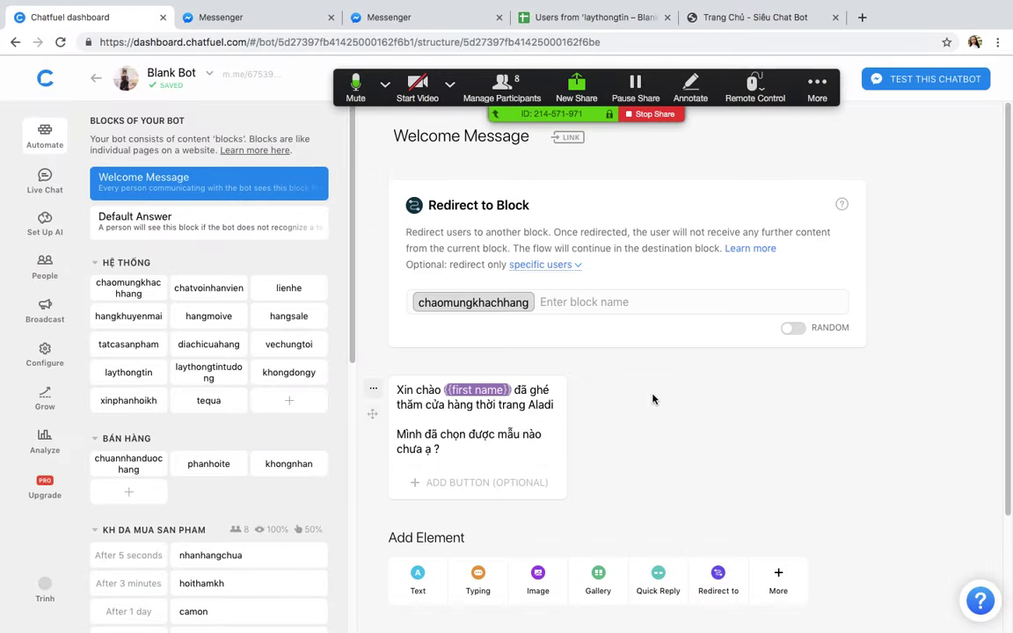
scroll(656, 403, "down", 3)
scroll(527, 370, "up", 3)
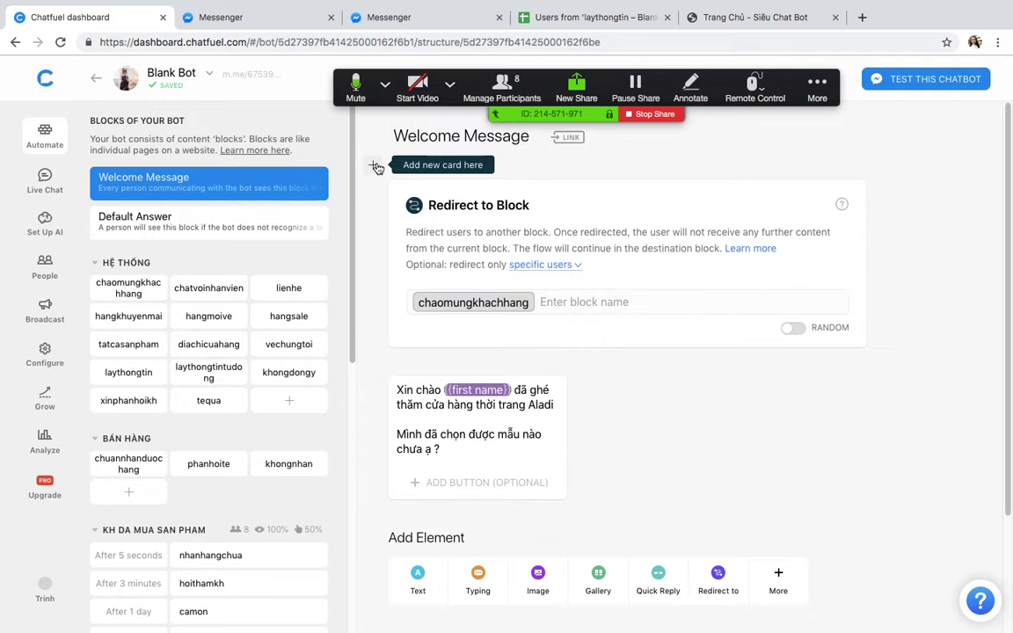
left_click(376, 167)
left_click(779, 161)
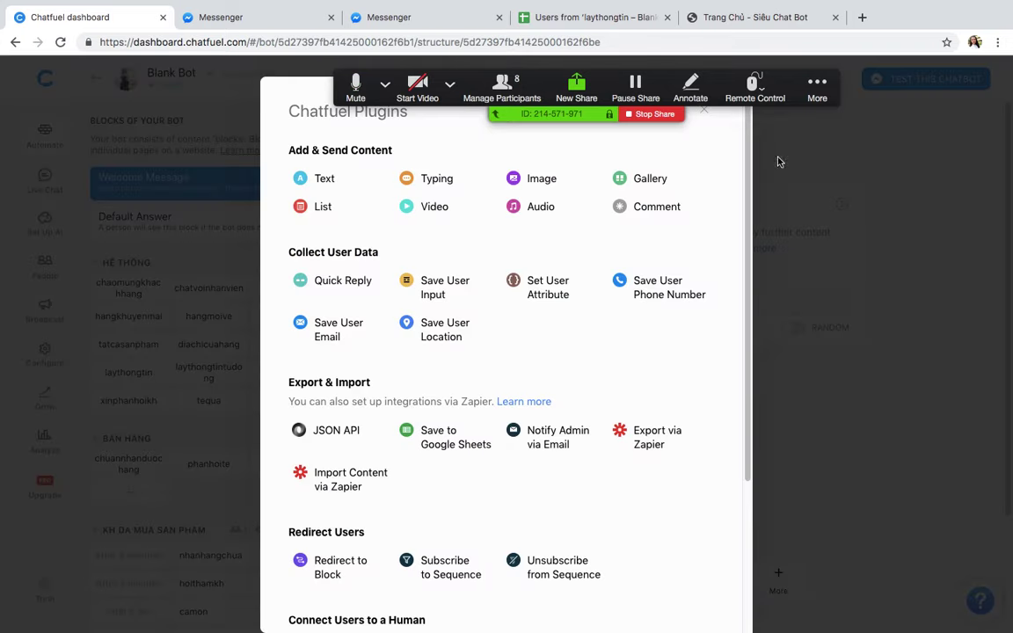
left_click(330, 429)
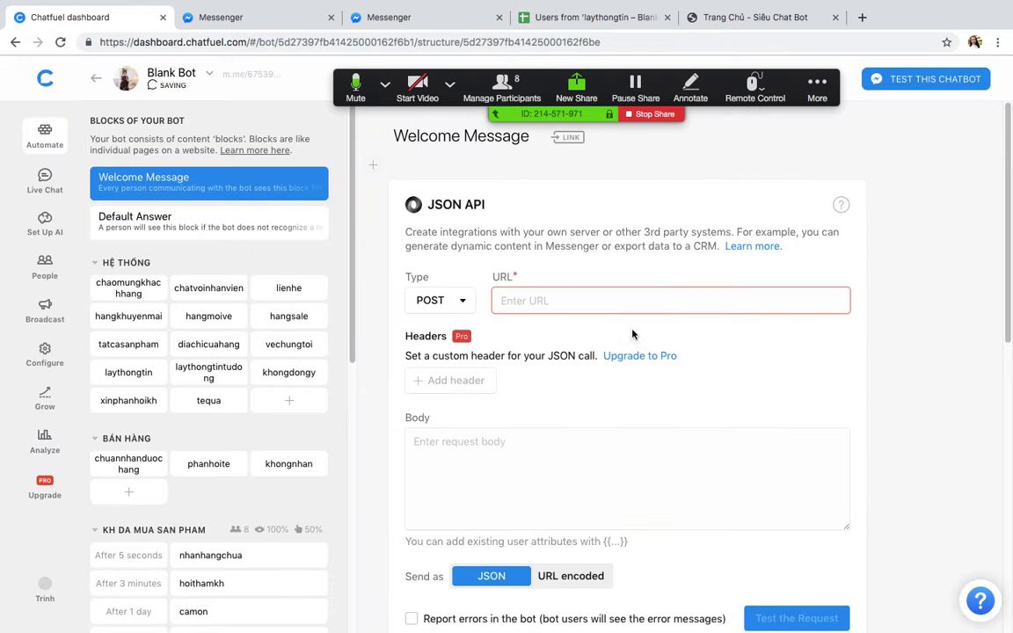
left_click(516, 299)
key("ctrl+v")
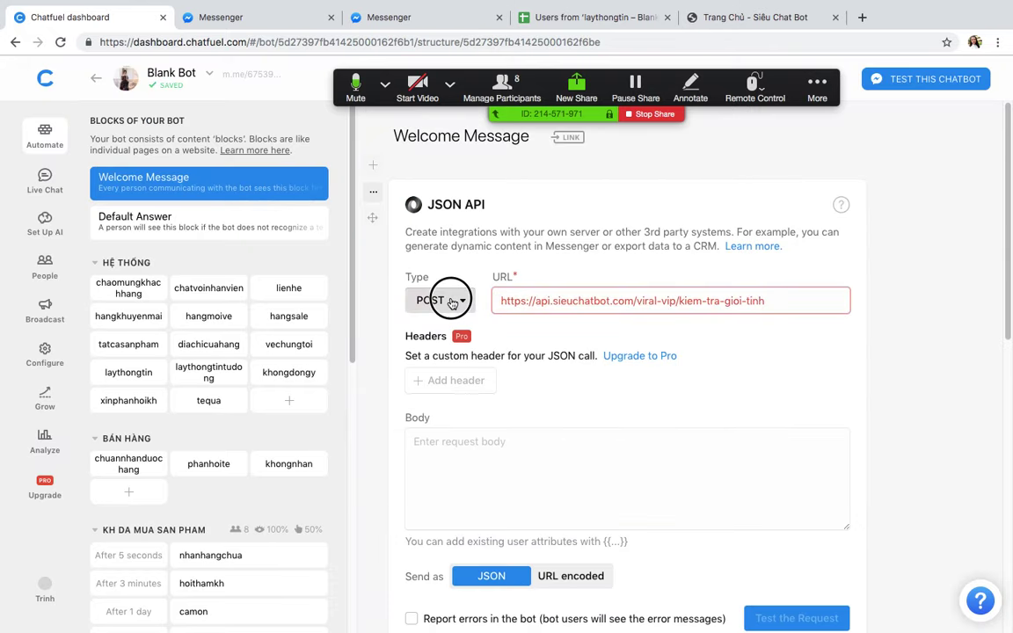
left_click(453, 300)
left_click(431, 326)
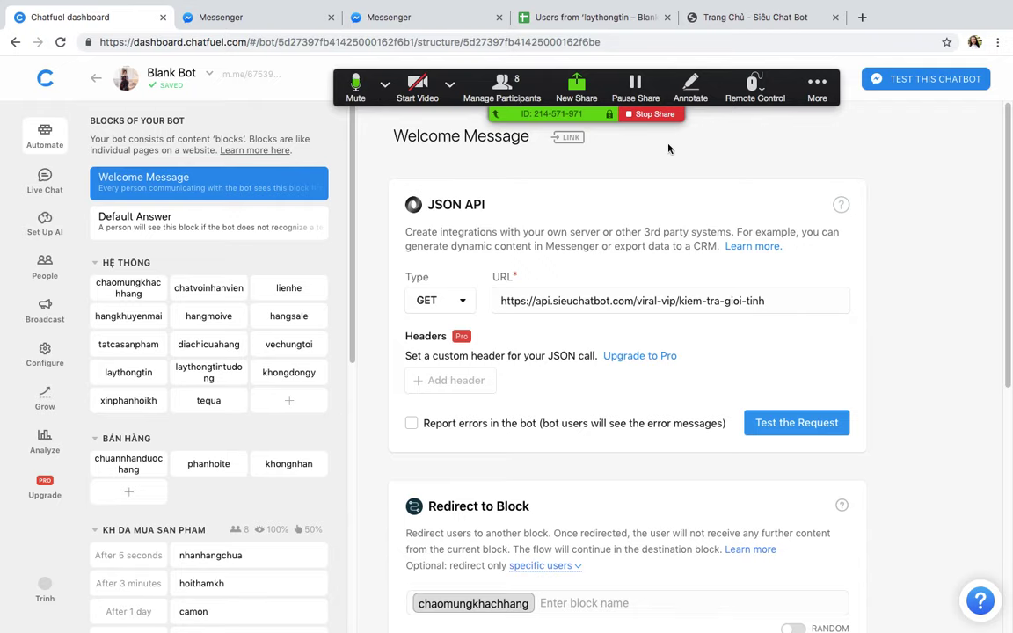
Step: Copy the request body gender={{gender}} from the reference bot, then return to Blank Bot
key("ctrl+Up")
left_click(631, 77)
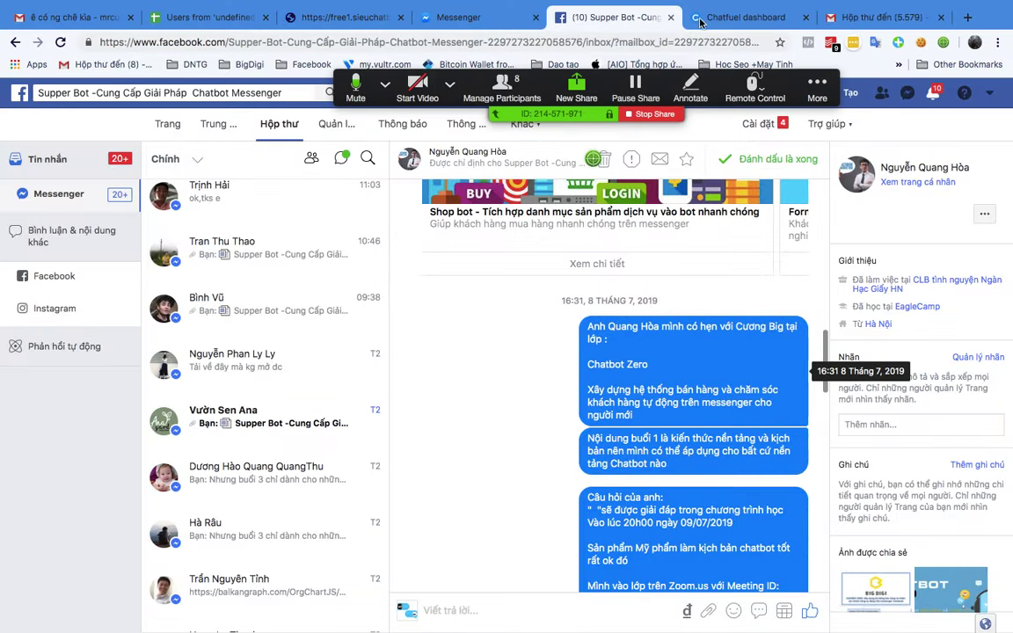
left_click(746, 18)
scroll(551, 345, "up", 2)
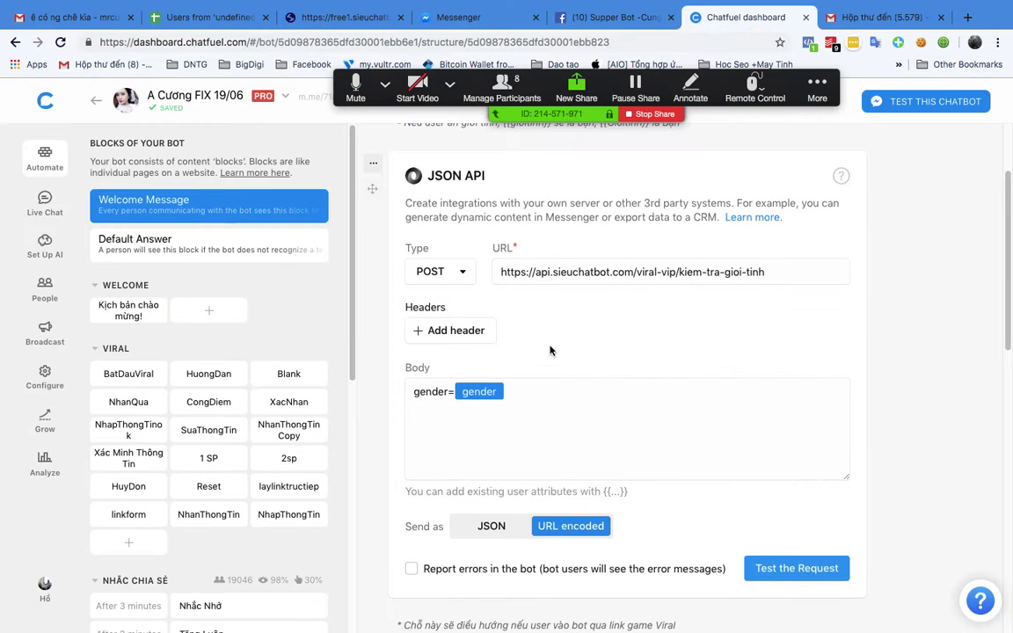
left_click_drag(414, 392, 538, 390)
key("super+c")
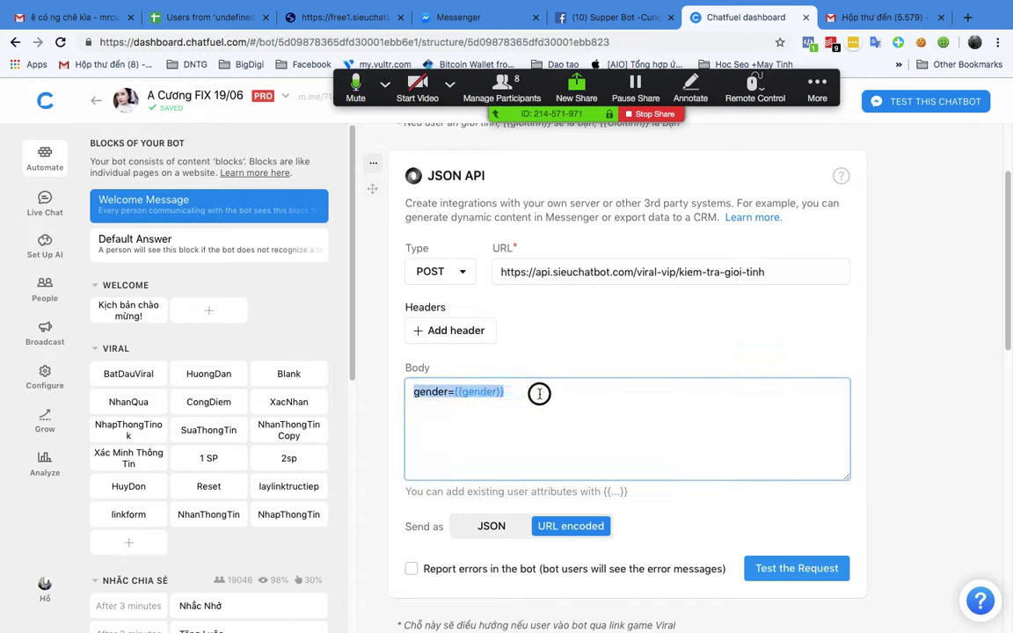
left_click(656, 315)
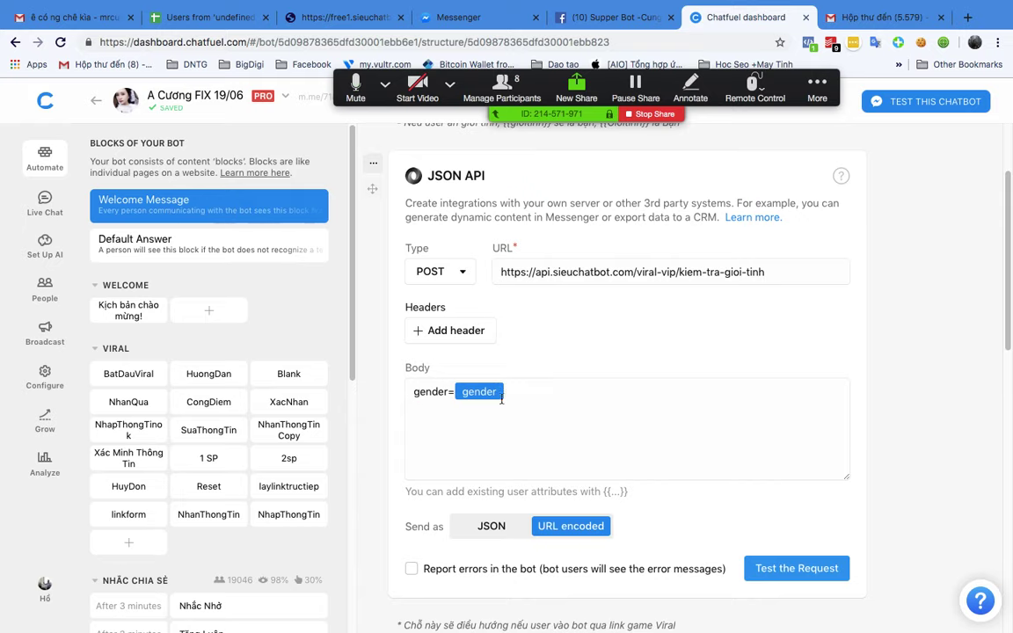
key("ctrl+Up")
left_click(536, 83)
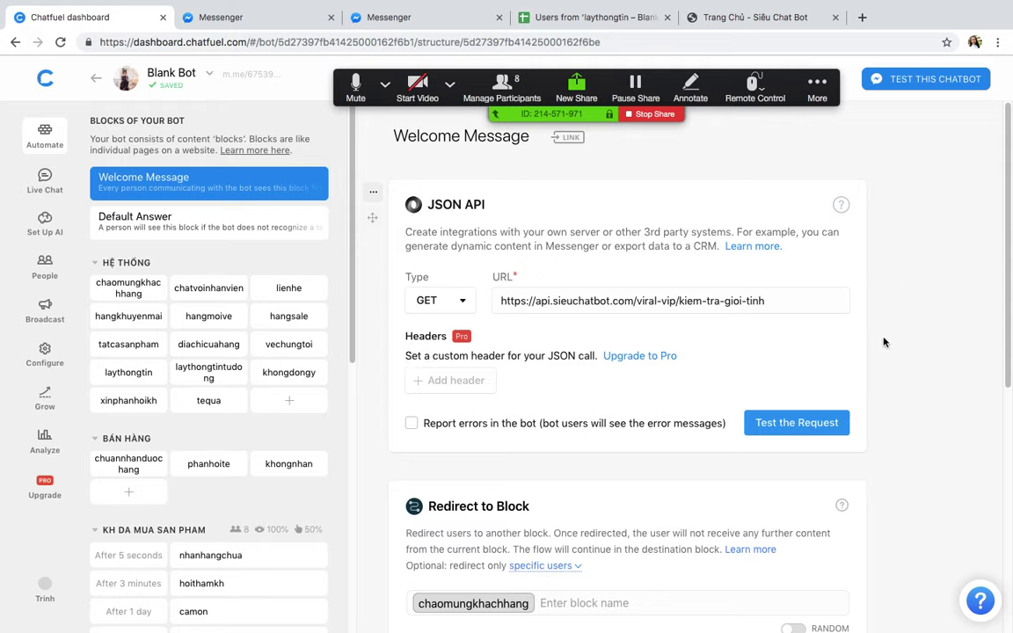
Step: Make the JSON API card a URL-encoded POST with body gender={{gender}}
left_click(440, 300)
left_click(430, 350)
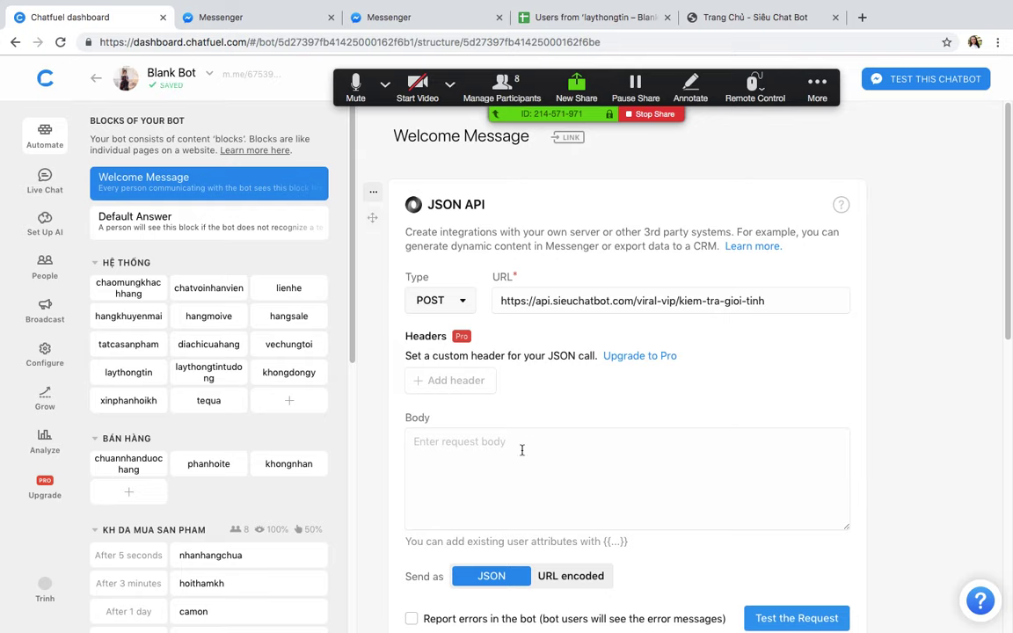
left_click(522, 441)
key("super+v")
scroll(536, 435, "down", 3)
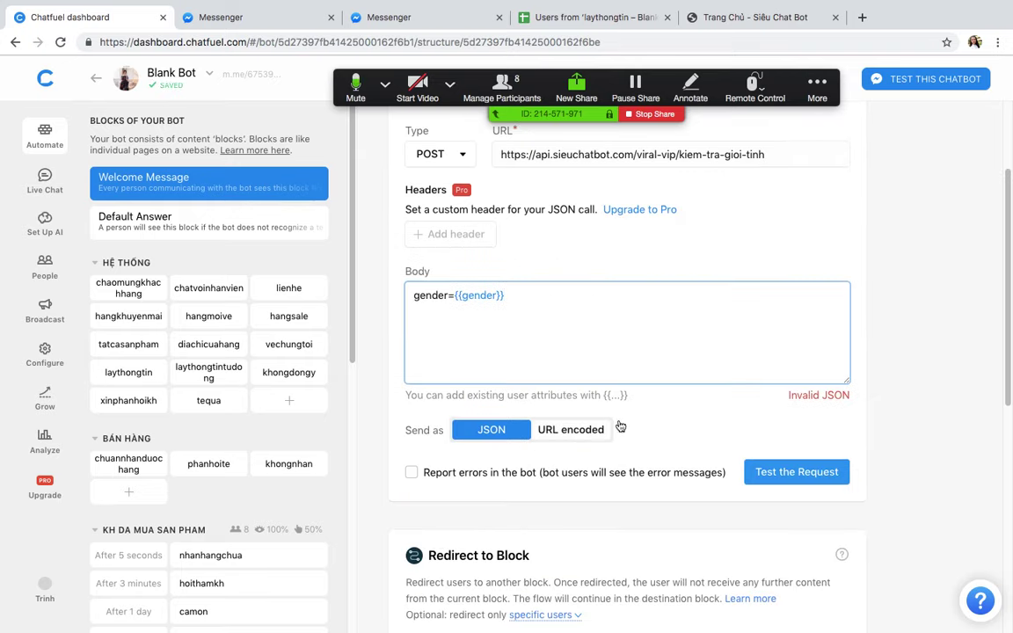
left_click(568, 431)
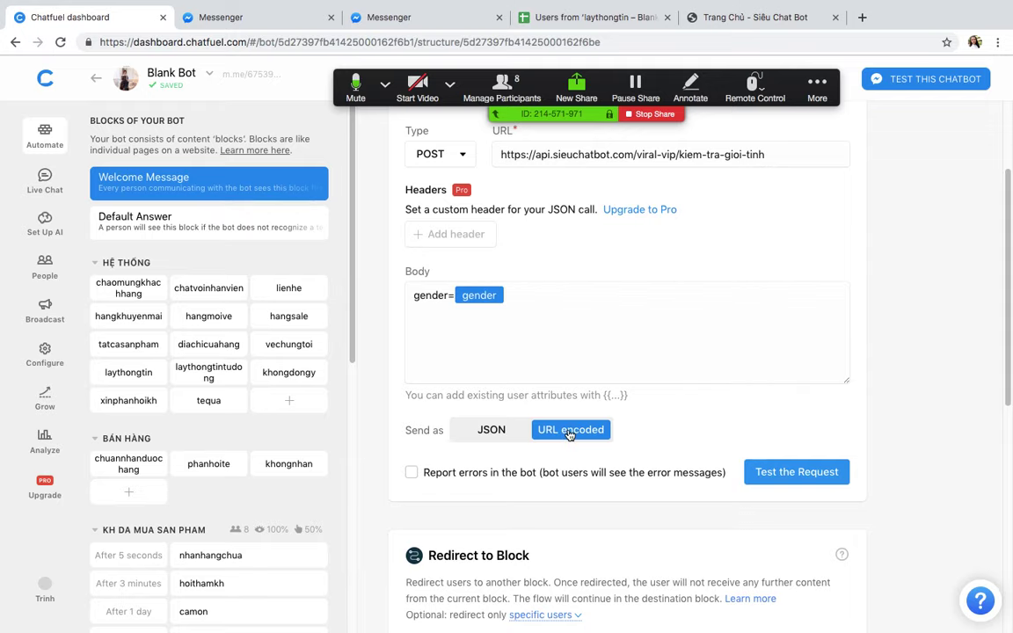
Step: Test the request and check the 200 OK response's gioitinh and Gioitinh attributes
left_click(794, 484)
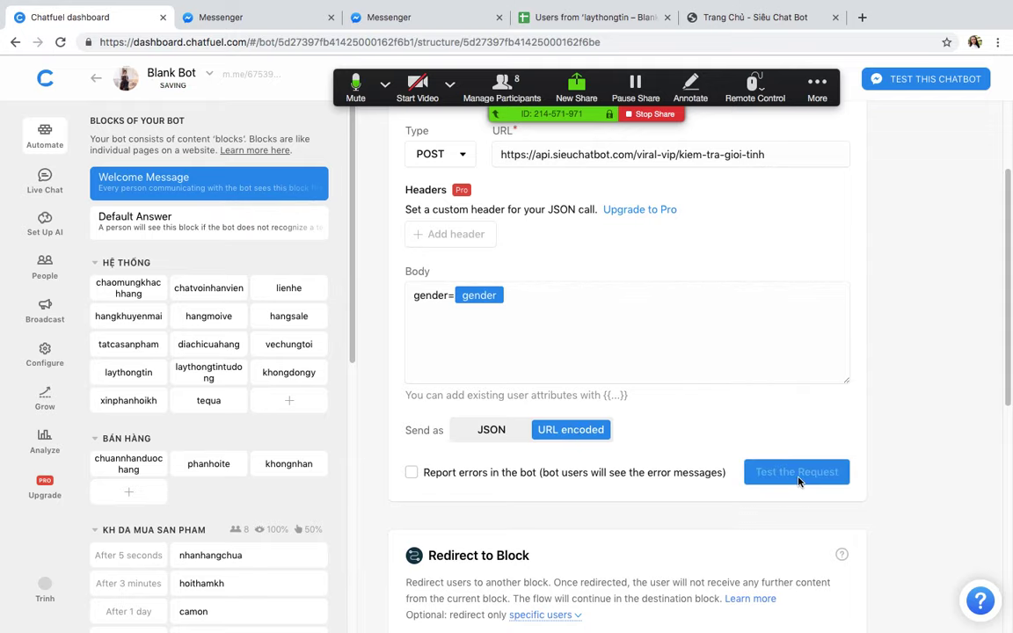
scroll(817, 395, "down", 1)
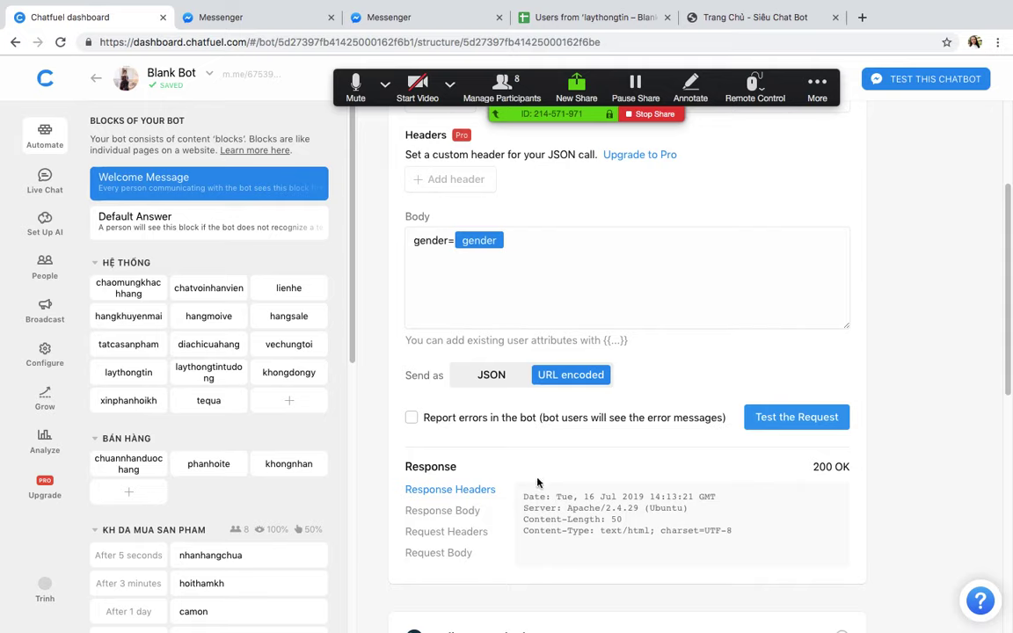
left_click(456, 519)
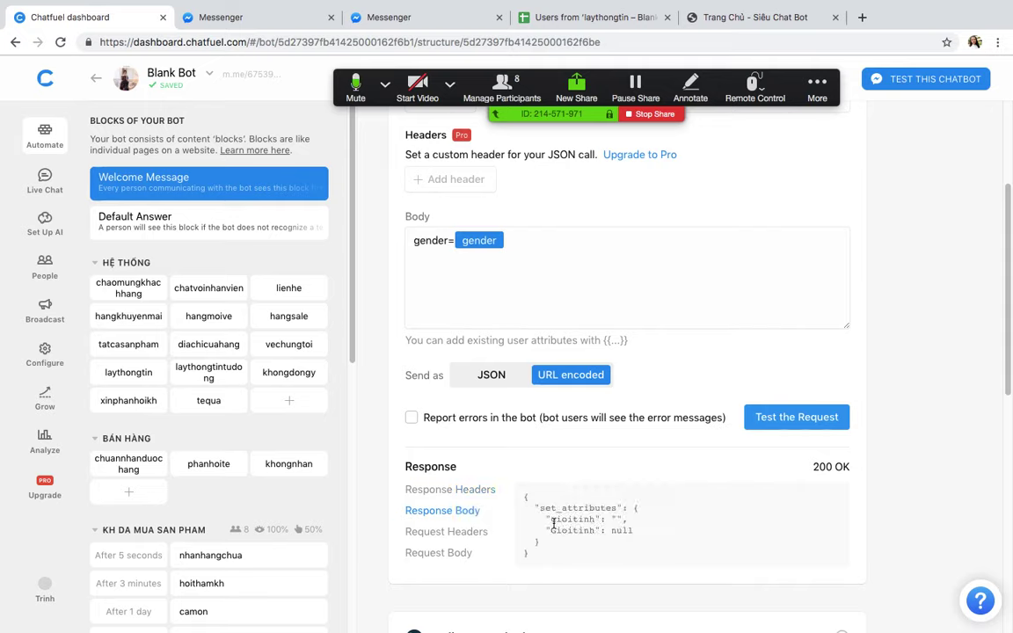
left_click_drag(554, 522, 594, 529)
left_click(550, 531)
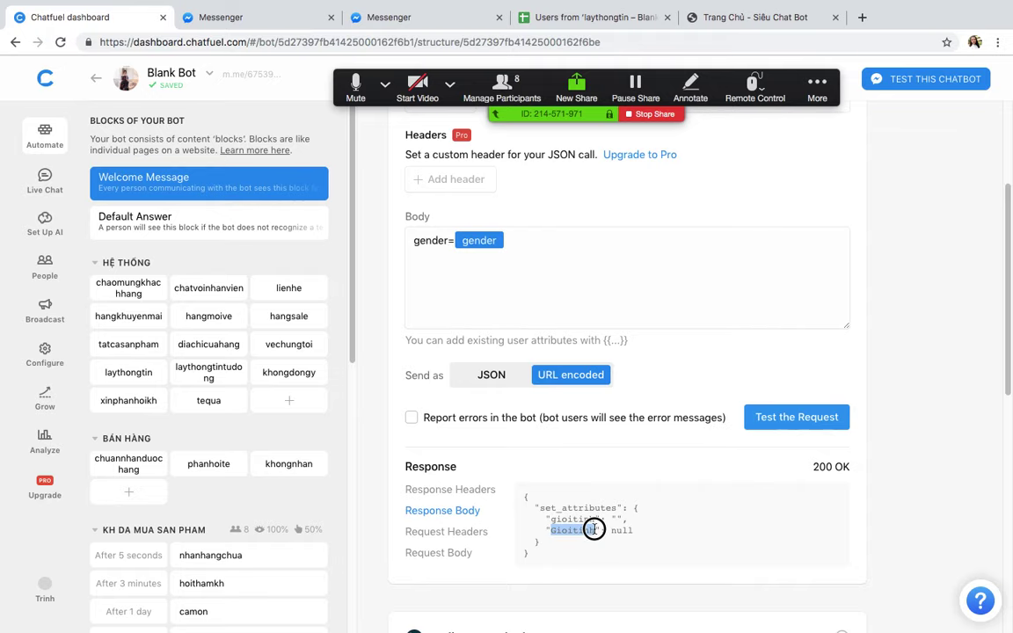
scroll(513, 437, "down", 5)
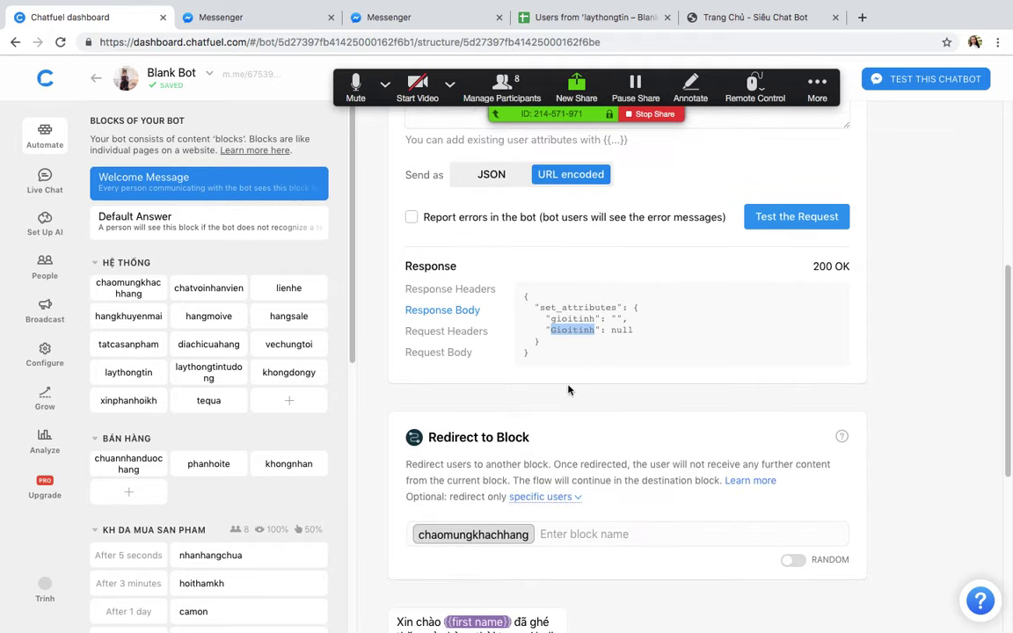
Step: Type {{gioitinh}} before the first name so the greeting reads 'Xin chào {{gioitinh}} {{first name}}'
scroll(513, 437, "down", 3)
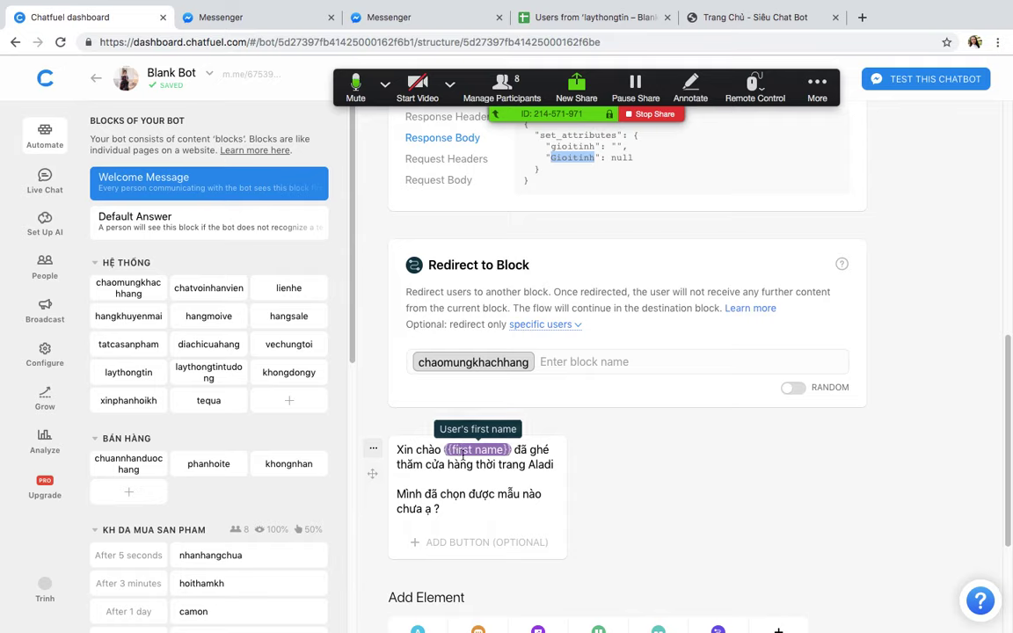
left_click(442, 449)
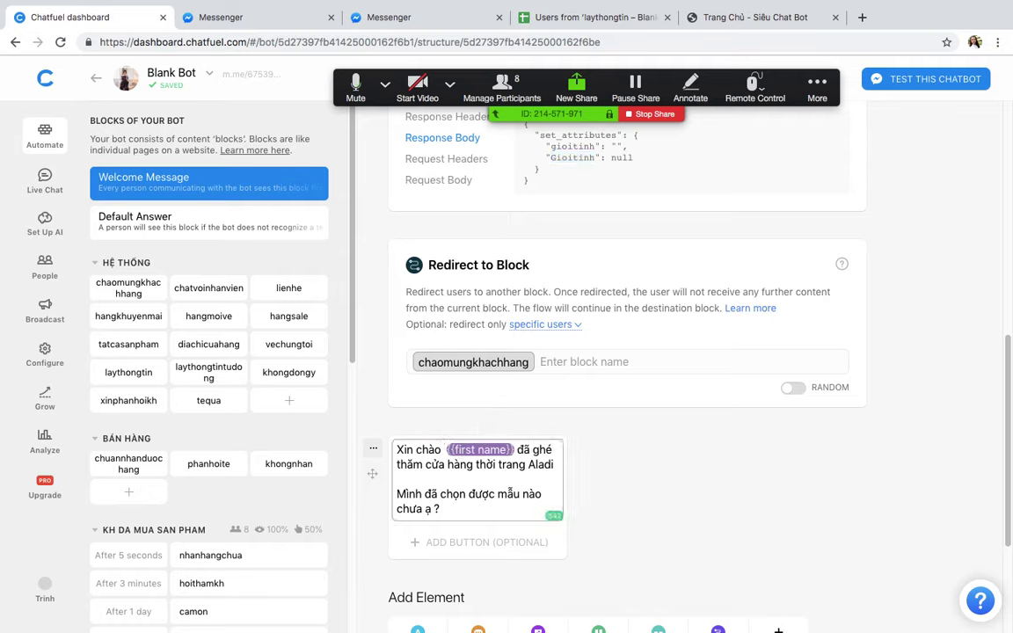
type("{{")
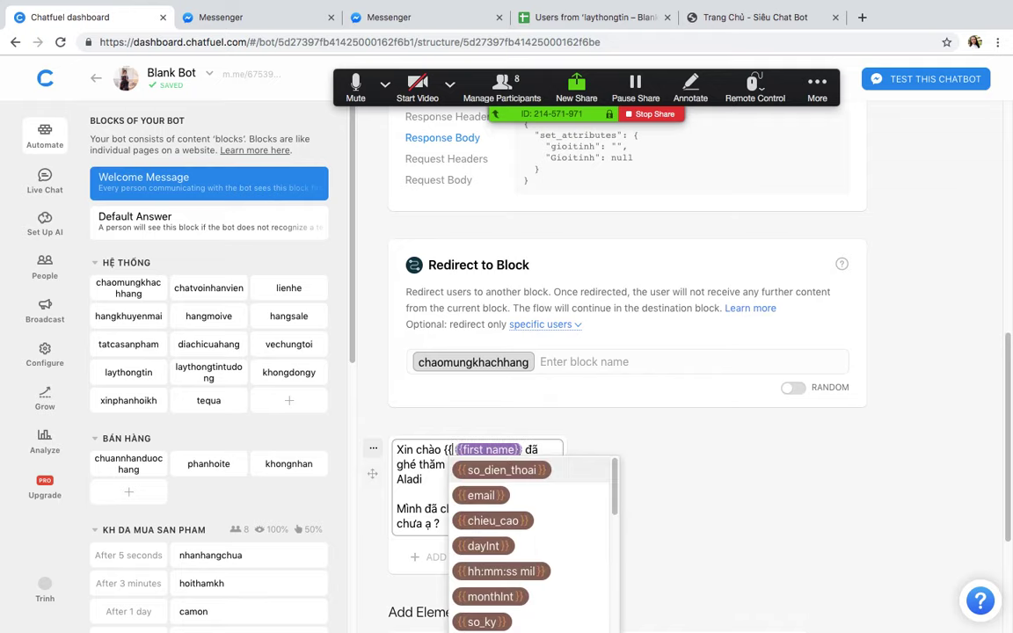
type("gi")
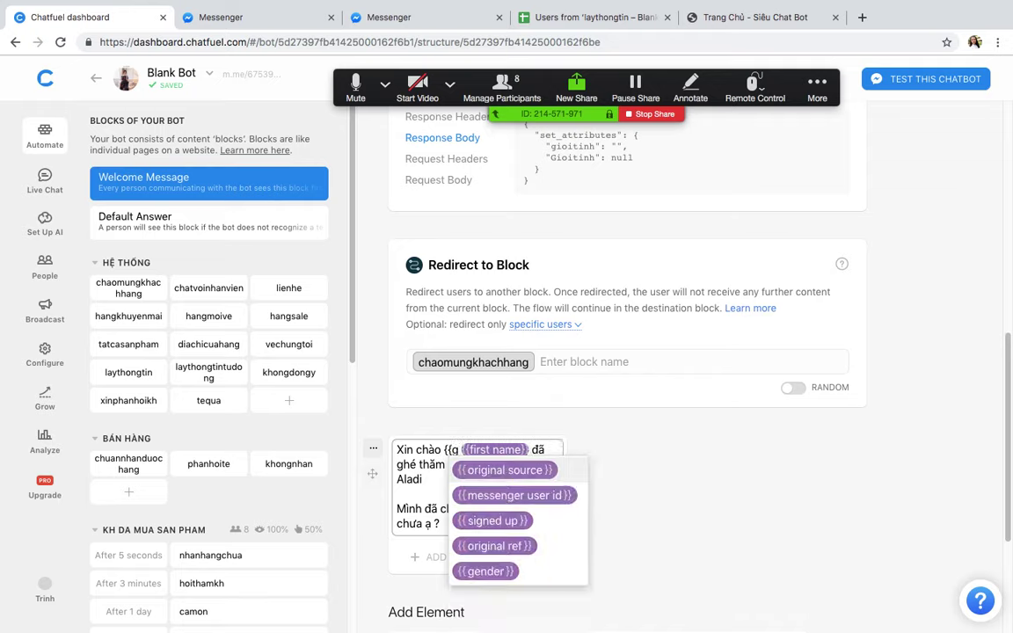
type("oi")
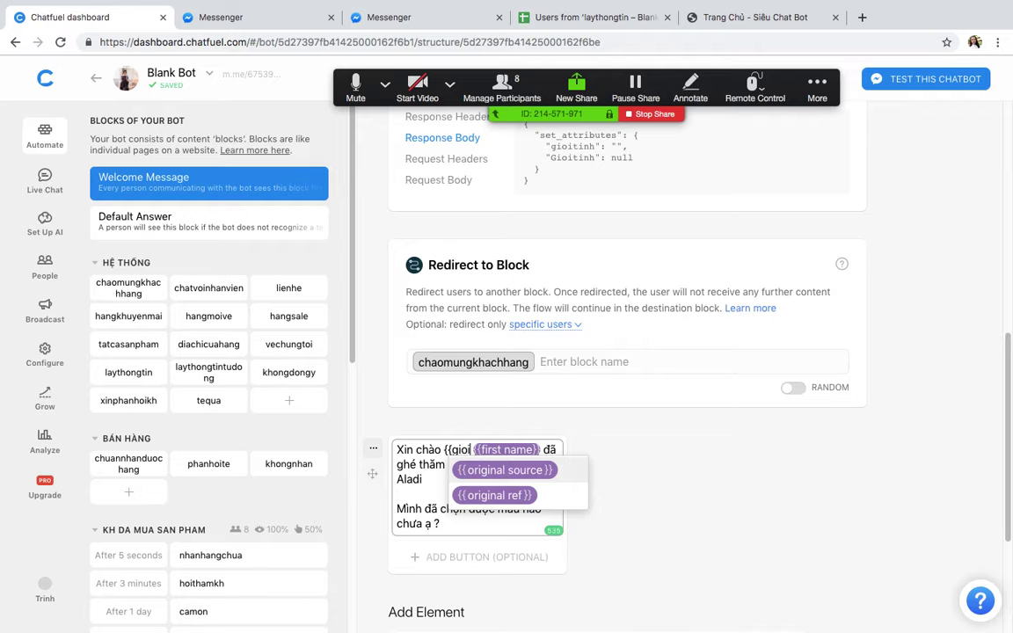
type("tinh}Ơ")
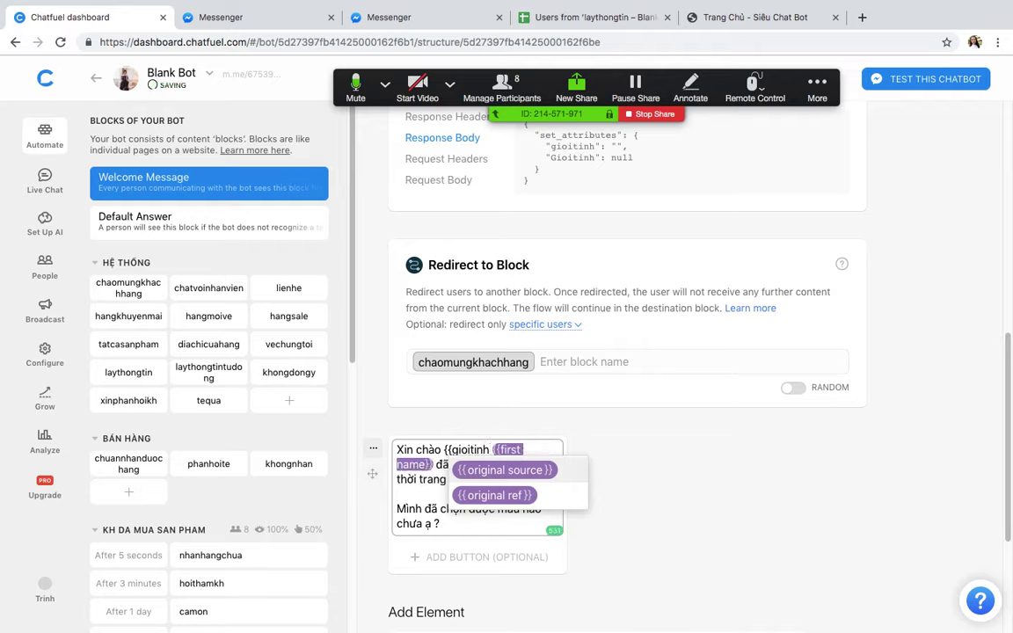
type("}")
left_click(631, 437)
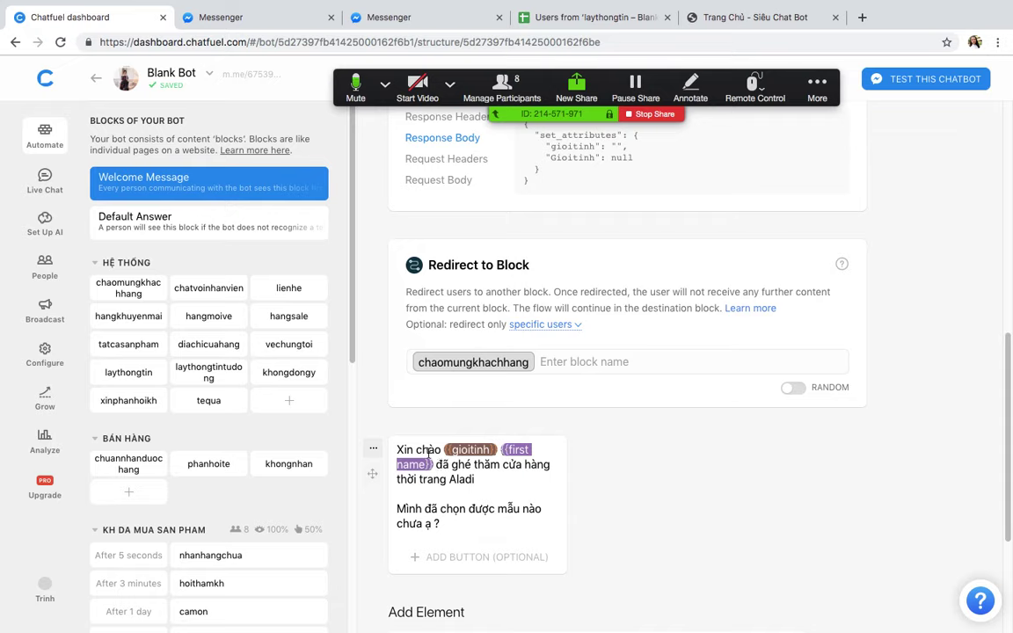
Step: Turn on the Block link for the Welcome Message block
scroll(408, 452, "up", 10)
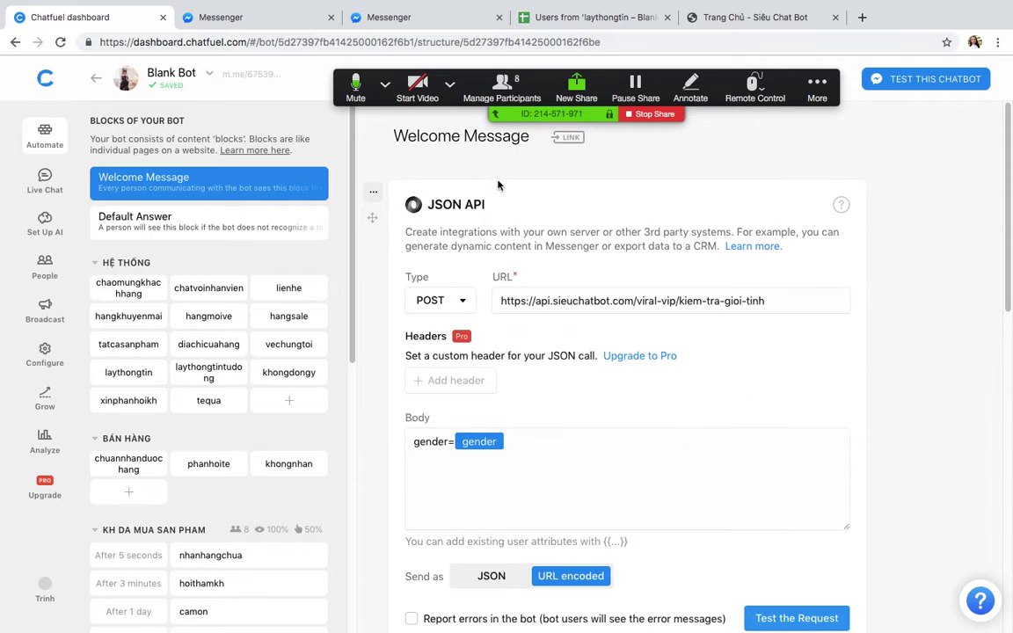
left_click(567, 137)
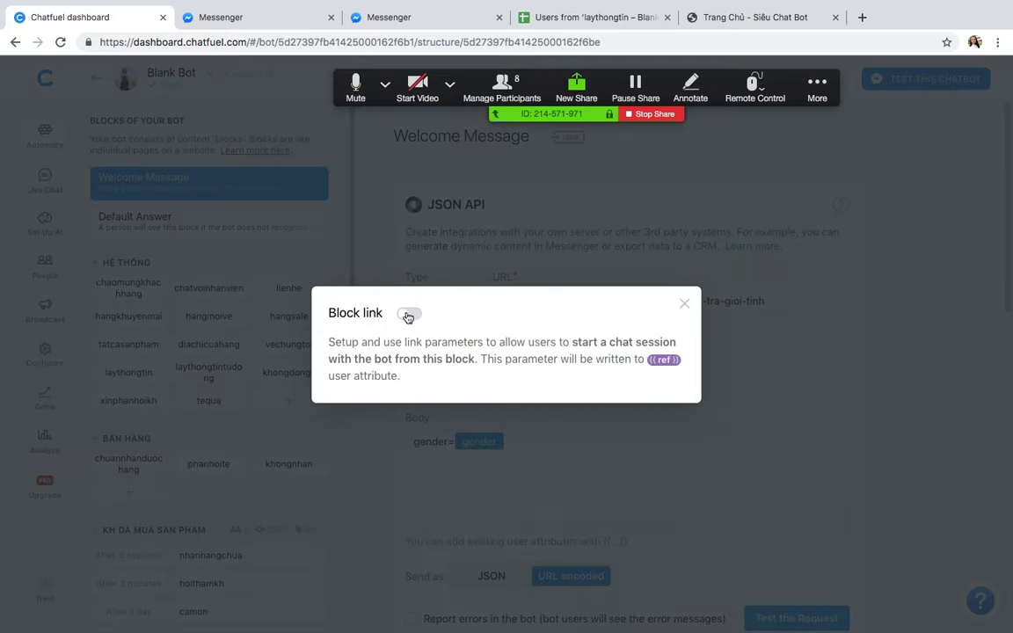
left_click(408, 316)
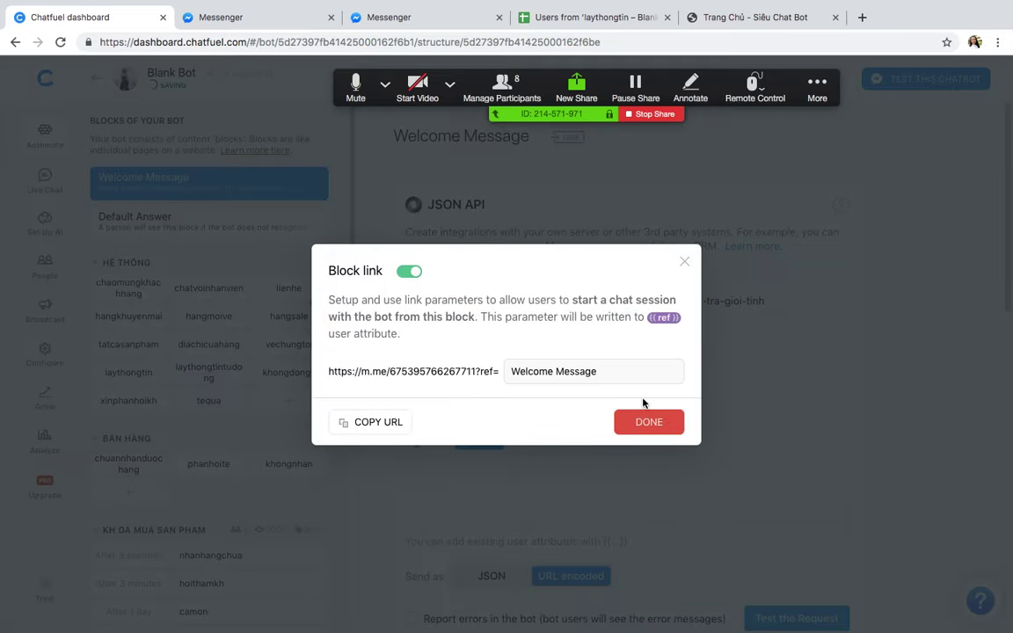
left_click(649, 422)
Step: Move the greeting text card above the Redirect to Block card and open the block link to test
scroll(651, 396, "down", 10)
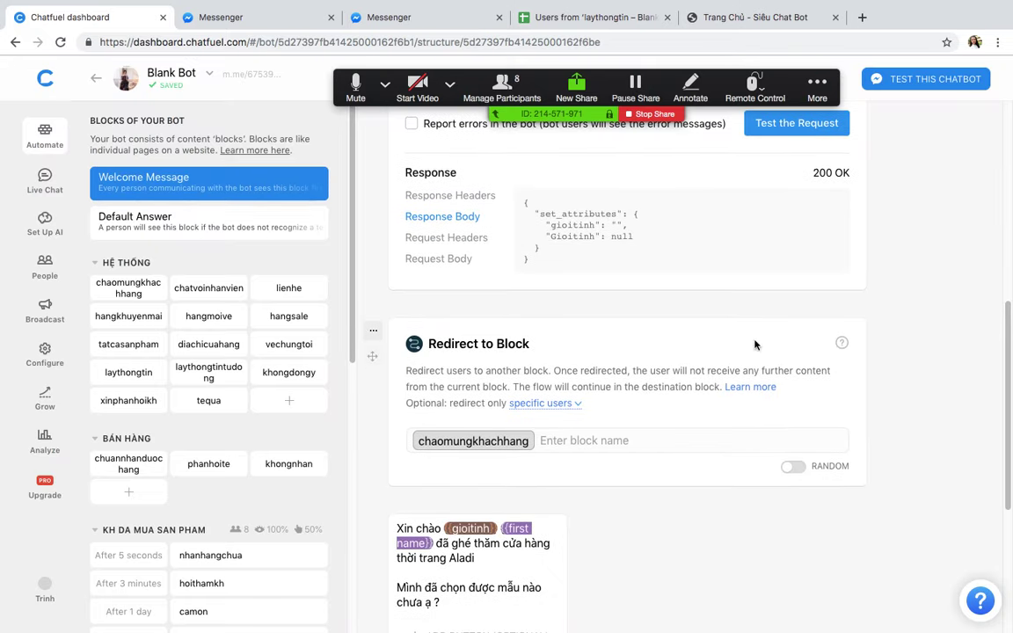
left_click(373, 330)
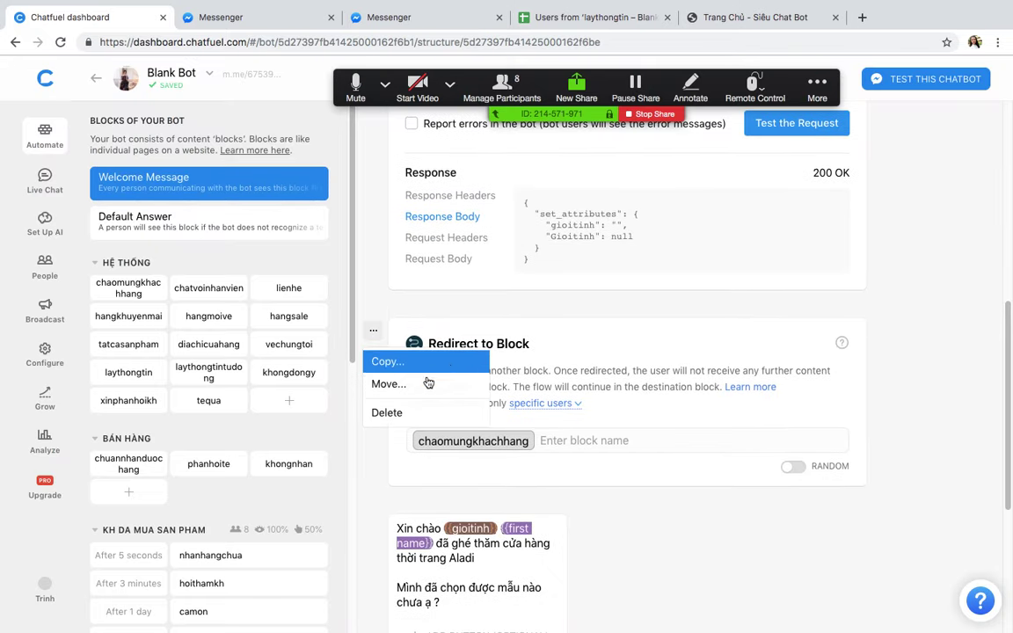
left_click_drag(373, 356, 380, 226)
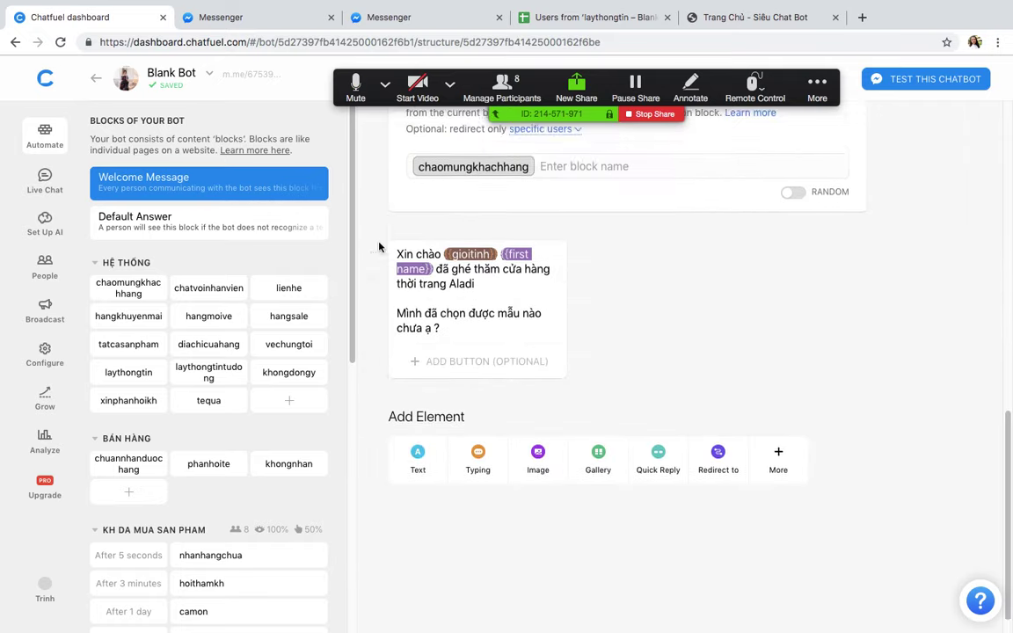
scroll(382, 476, "up", 3)
left_click_drag(364, 479, 375, 293)
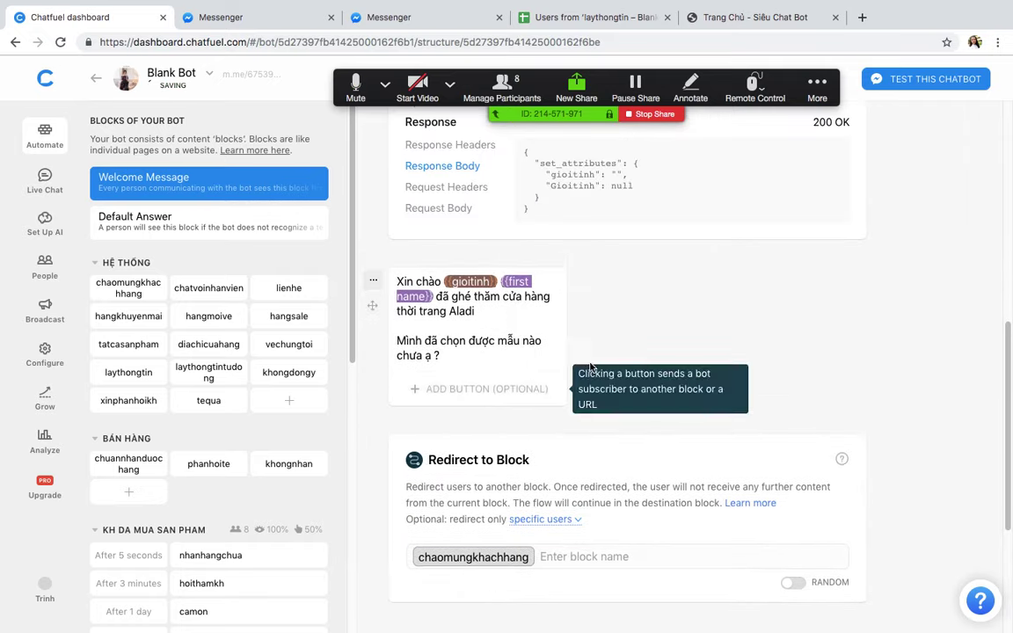
scroll(577, 436, "up", 5)
left_click(591, 137)
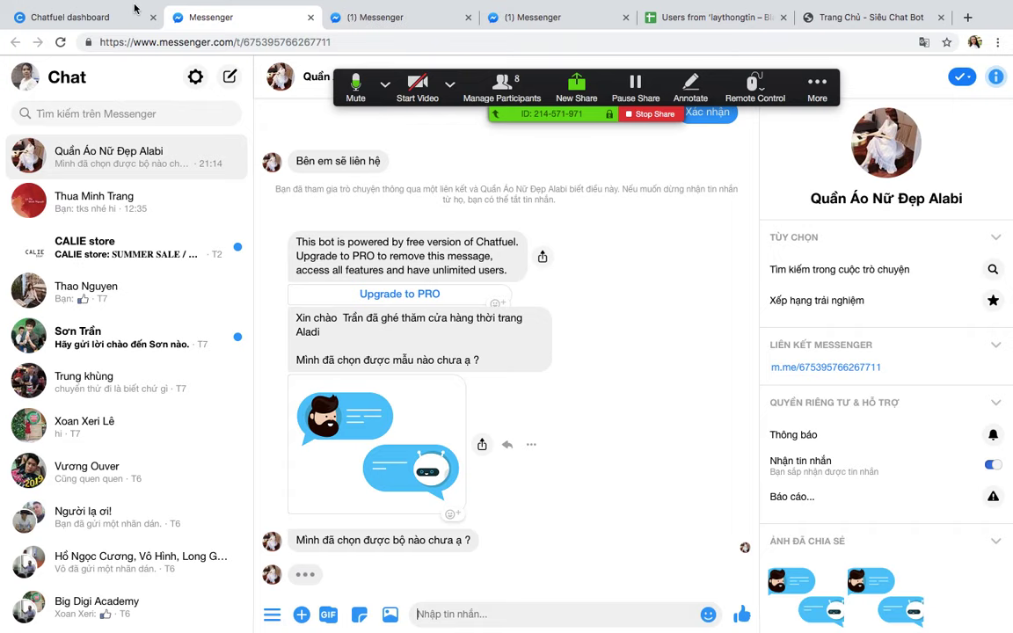
Step: Back in Chatfuel, delete the {{gioitinh}} attribute from the greeting text
key("super+1")
scroll(630, 415, "down", 5)
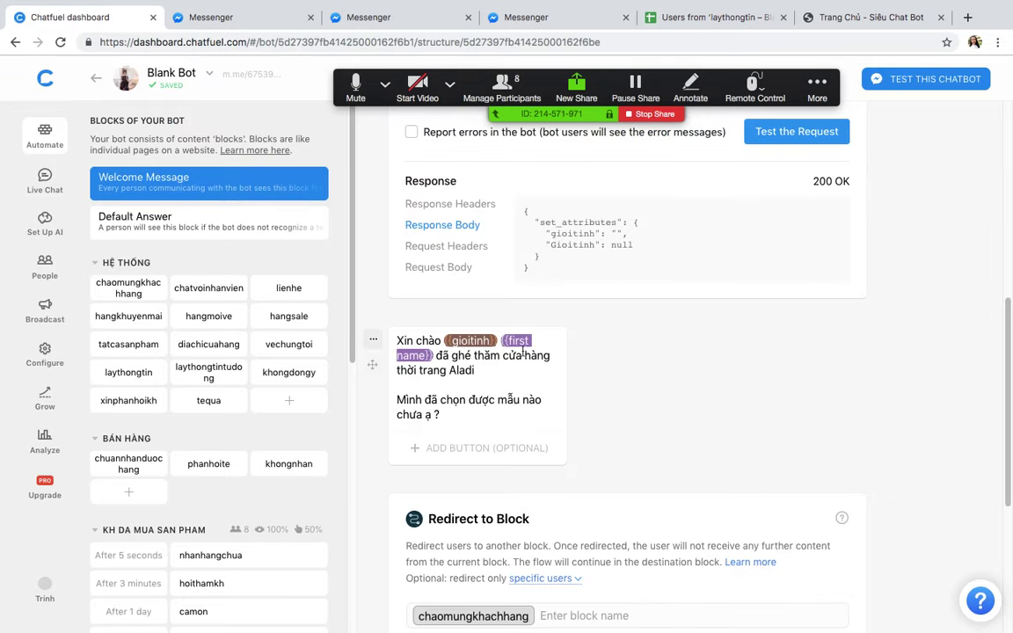
left_click(497, 341)
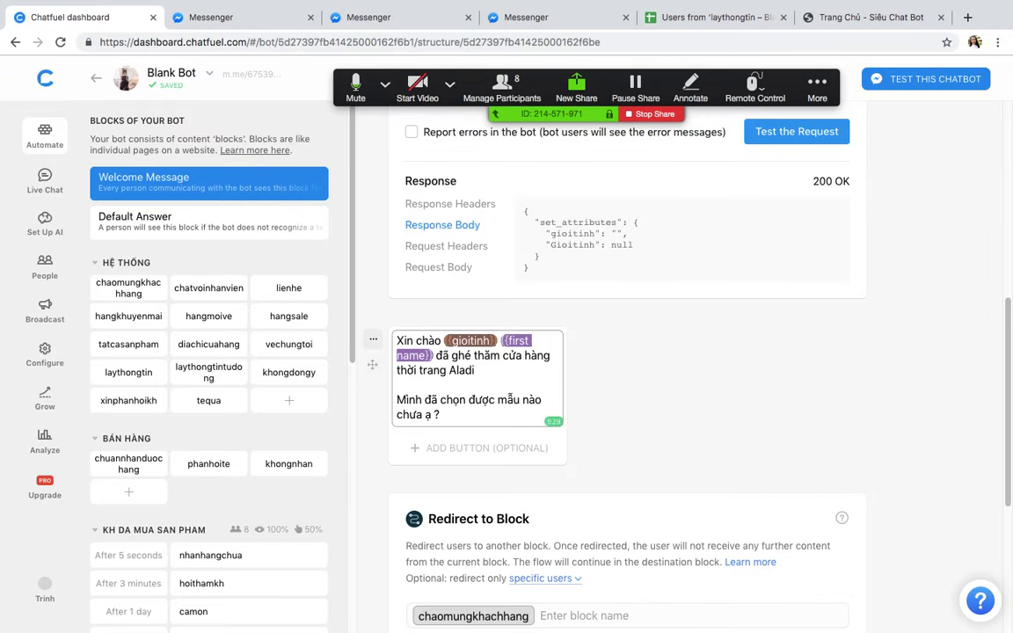
key("BackSpace")
key("BackSpace")
key("BackSpace")
key("BackSpace")
key("BackSpace")
key("BackSpace")
key("BackSpace")
key("BackSpace")
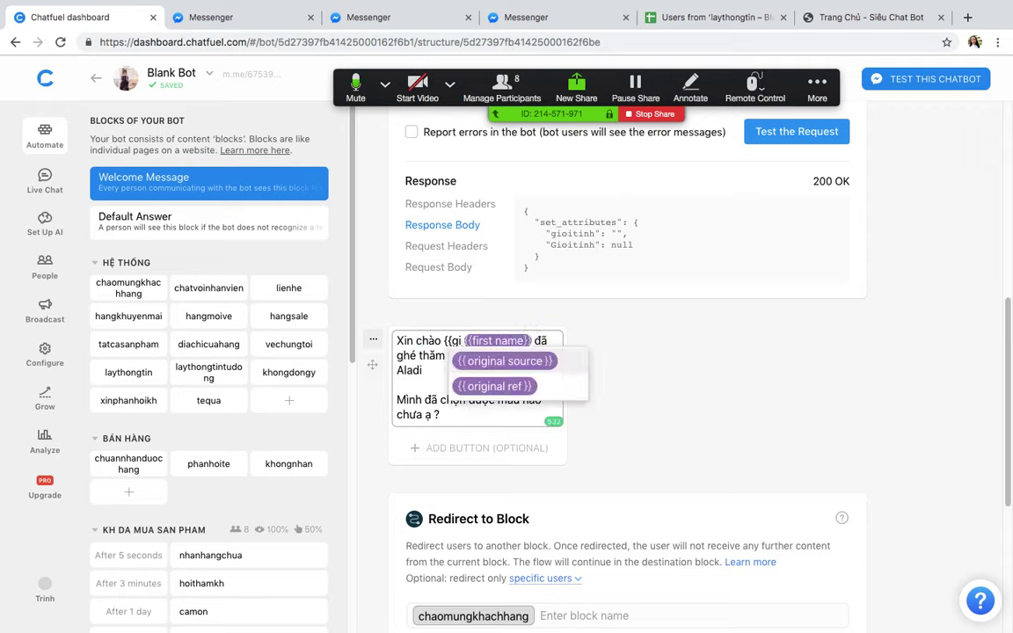
key("BackSpace")
key("BackSpace")
key("BackSpace")
key("BackSpace")
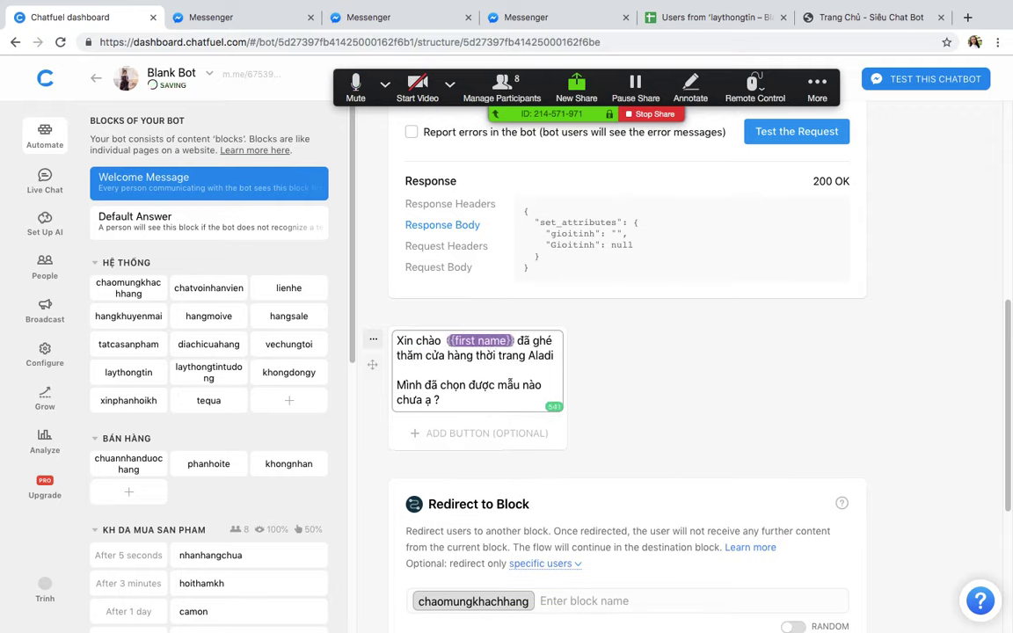
left_click(648, 391)
Step: Clear the leftover attribute and extra space so it reads 'Xin chào {{first name}}', then open the test link
left_click(444, 341)
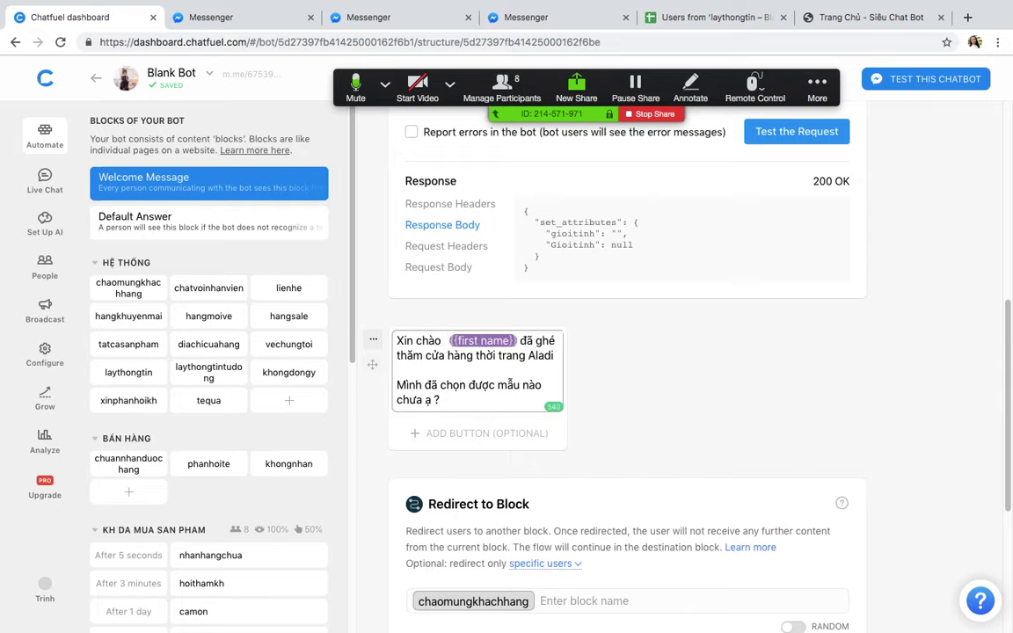
type("{{")
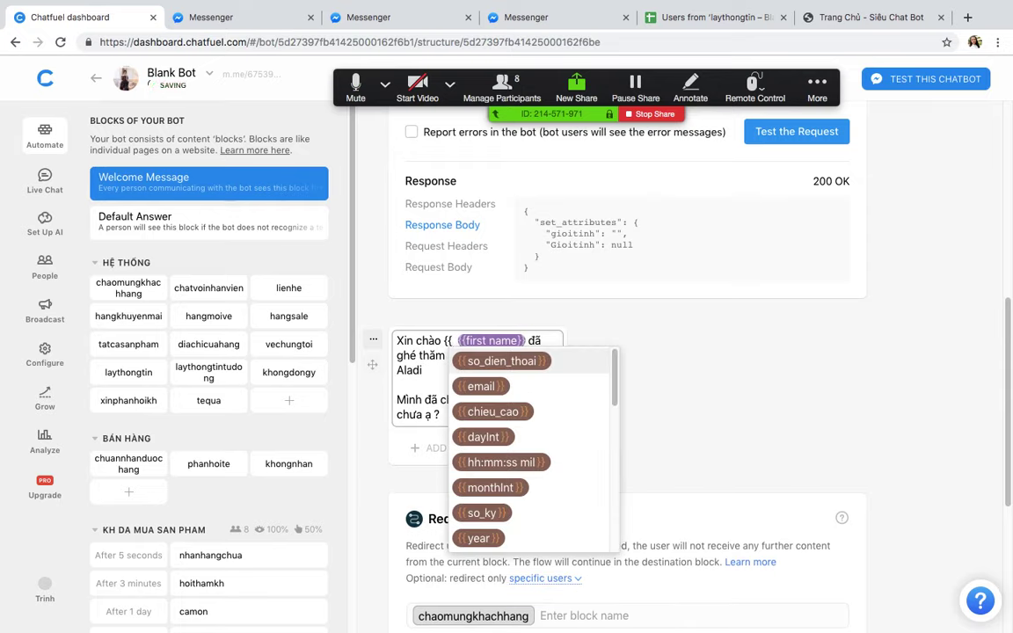
type("g")
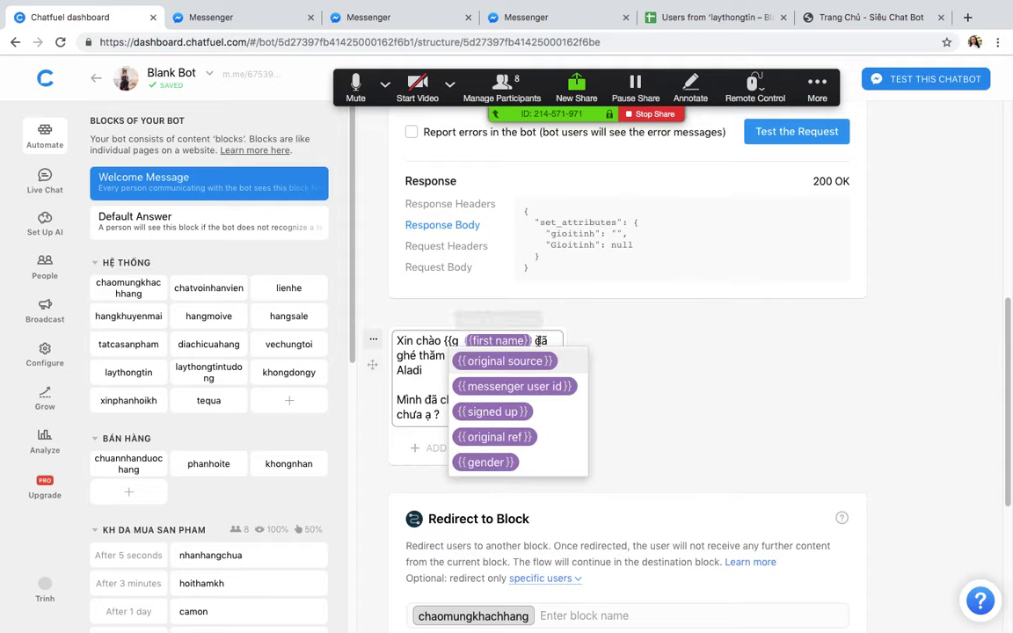
key("BackSpace")
key("BackSpace")
key("BackSpace")
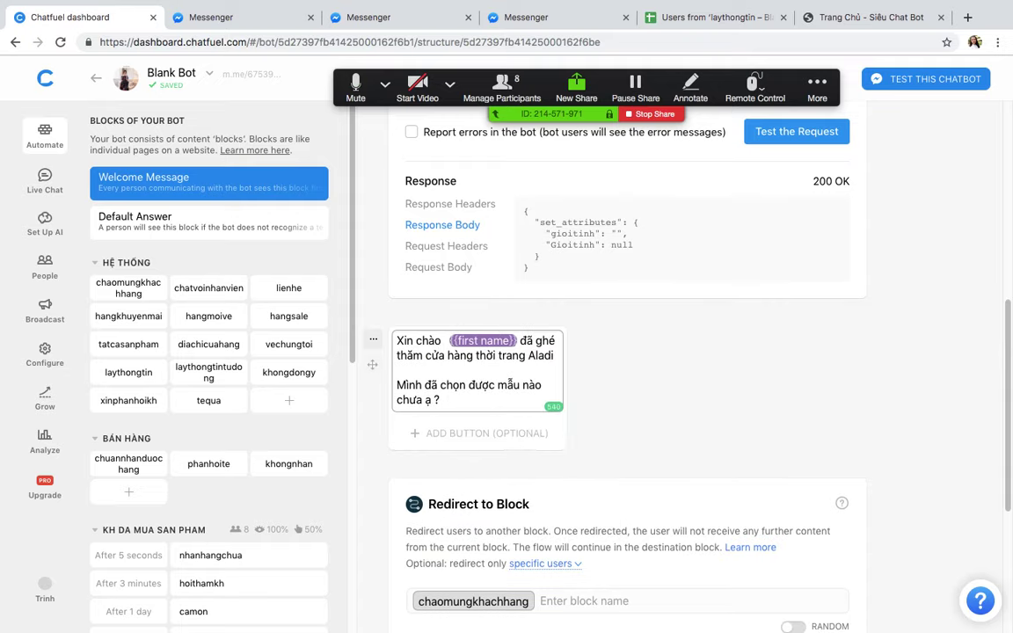
key("BackSpace")
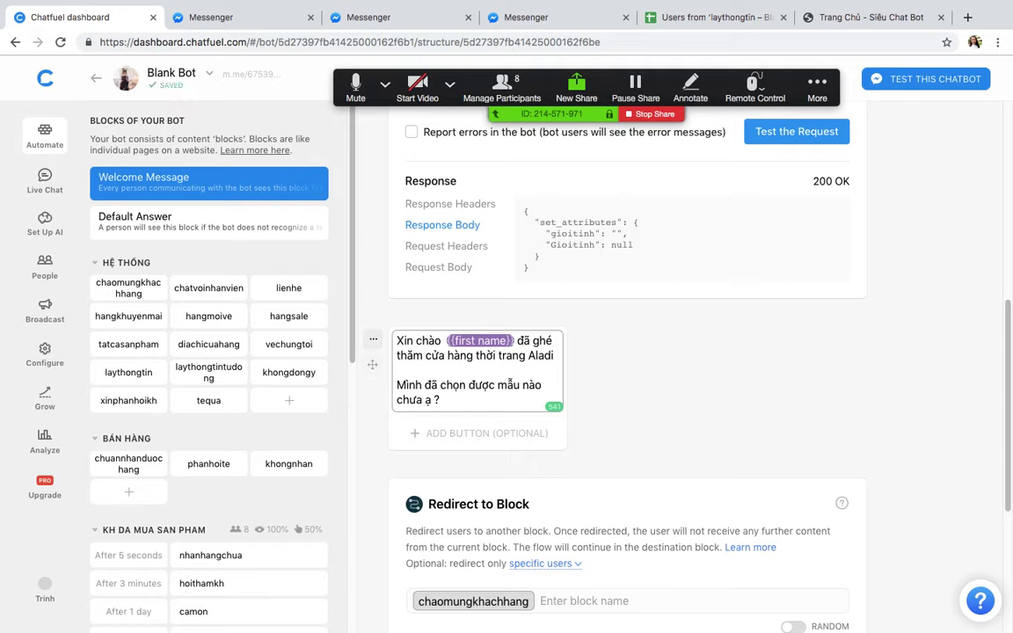
left_click(810, 411)
scroll(799, 403, "up", 4)
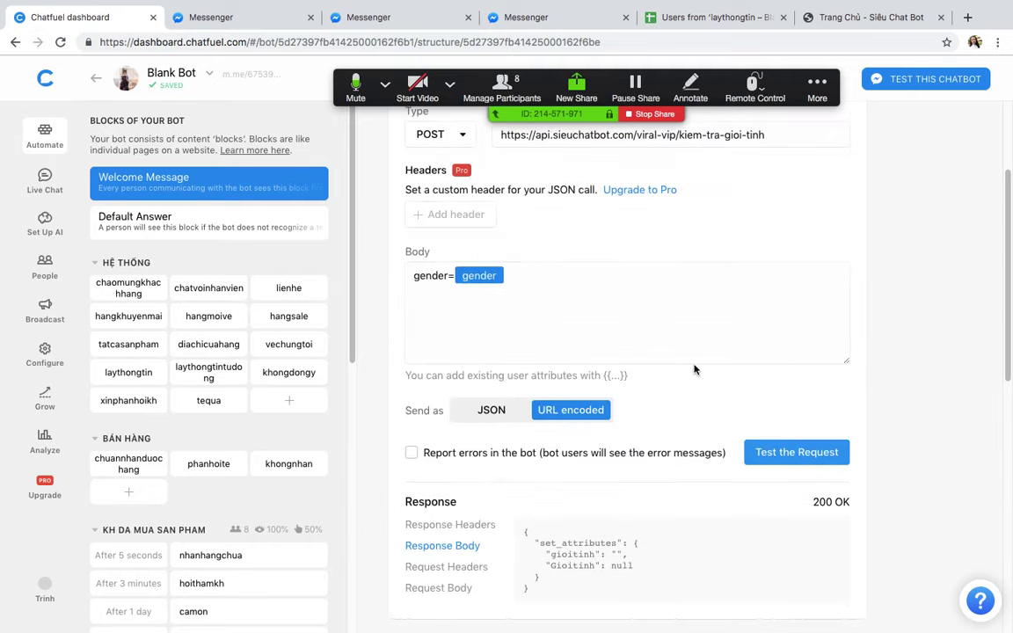
scroll(693, 369, "up", 3)
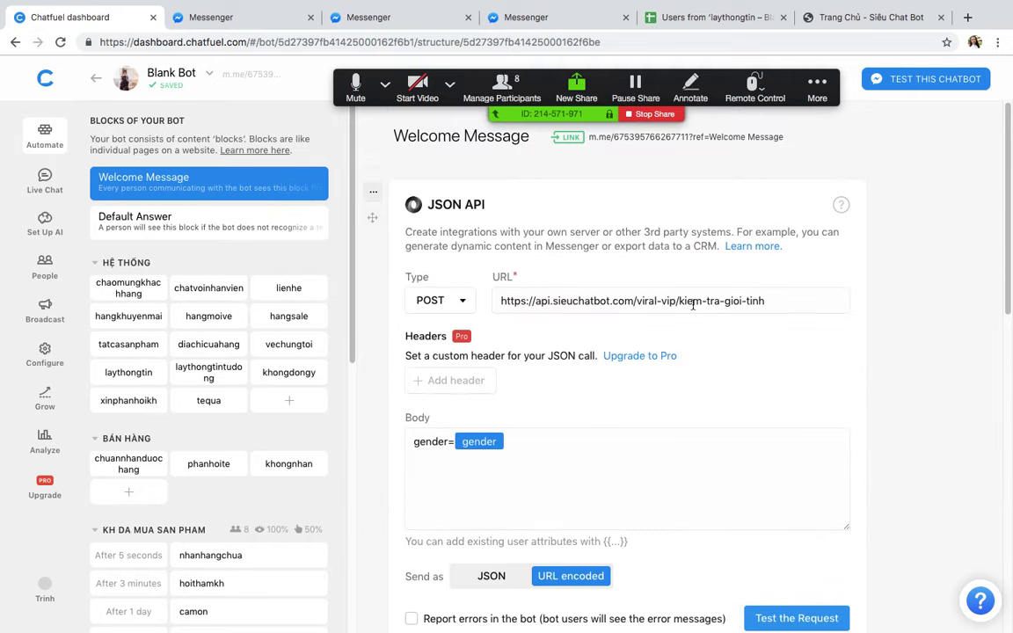
left_click(708, 138)
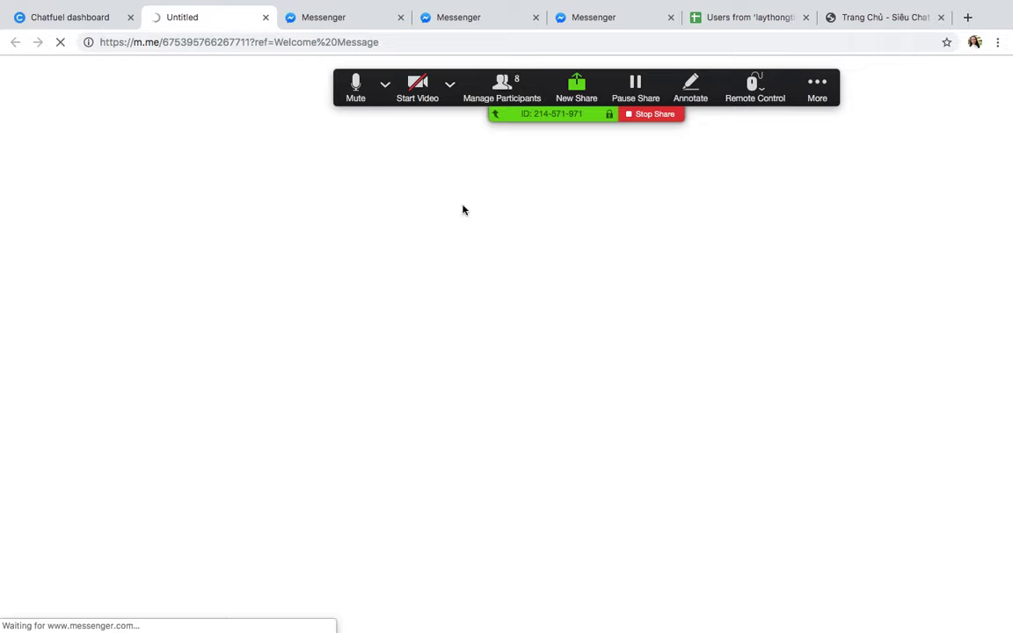
Step: Close the three duplicate Messenger tabs, check the first-name-only greeting, and reload the Chatfuel dashboard
left_click(401, 18)
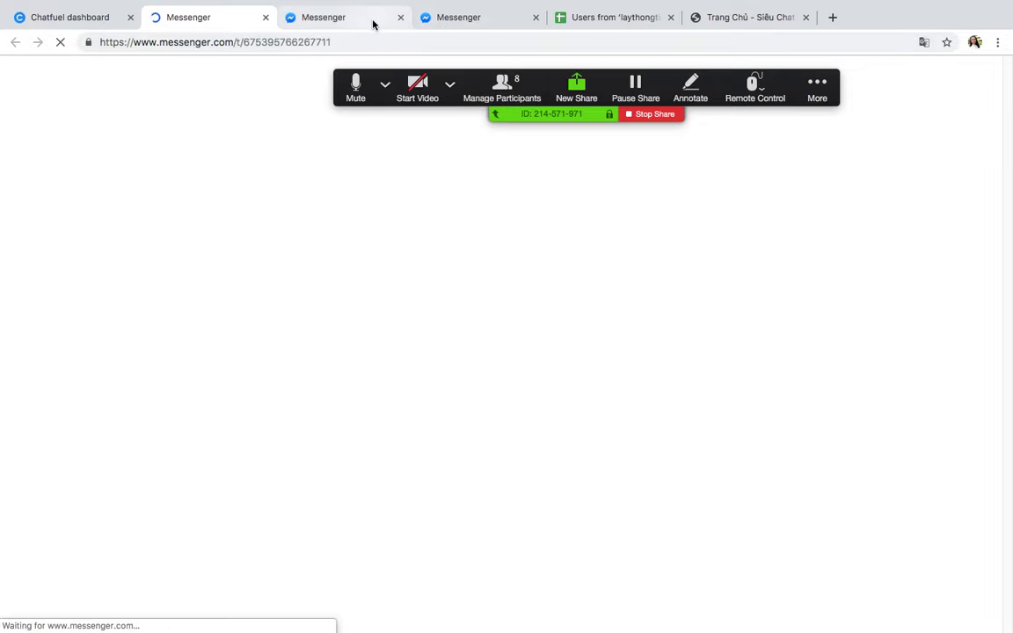
left_click(401, 18)
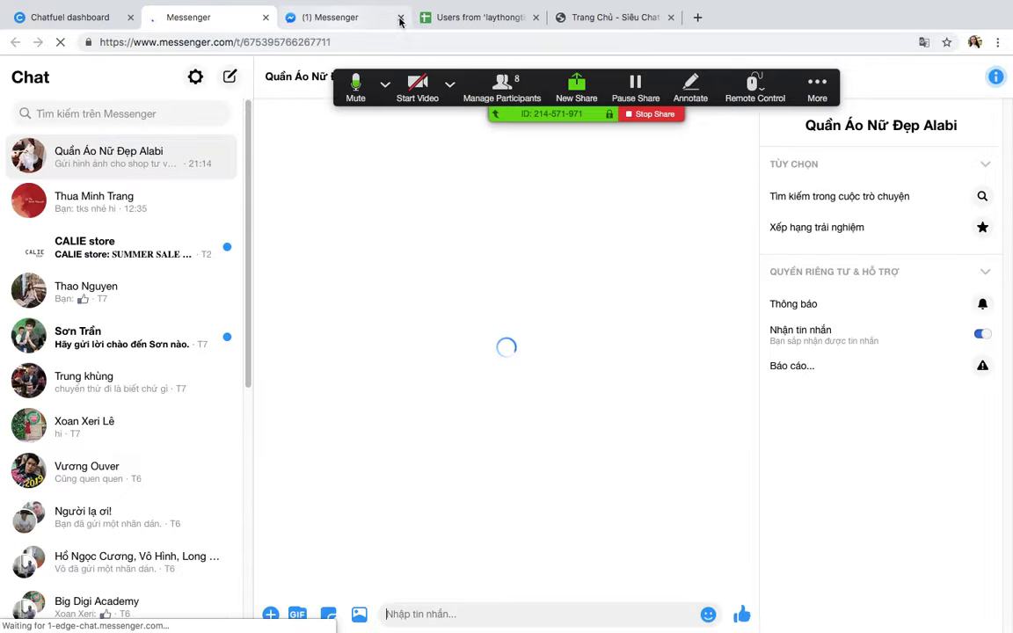
left_click(401, 18)
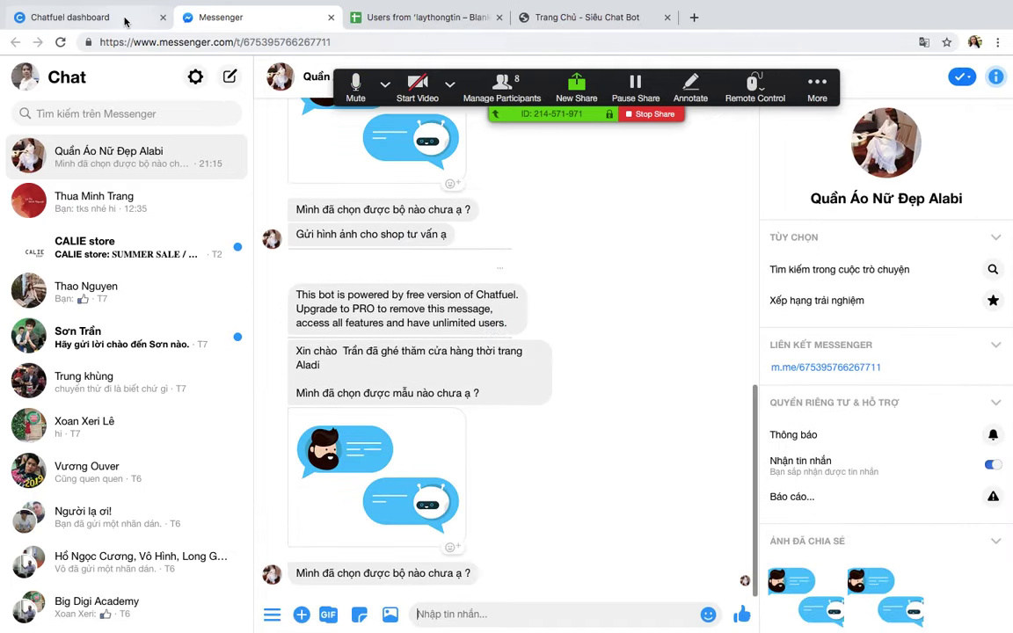
left_click(124, 22)
scroll(554, 419, "down", 5)
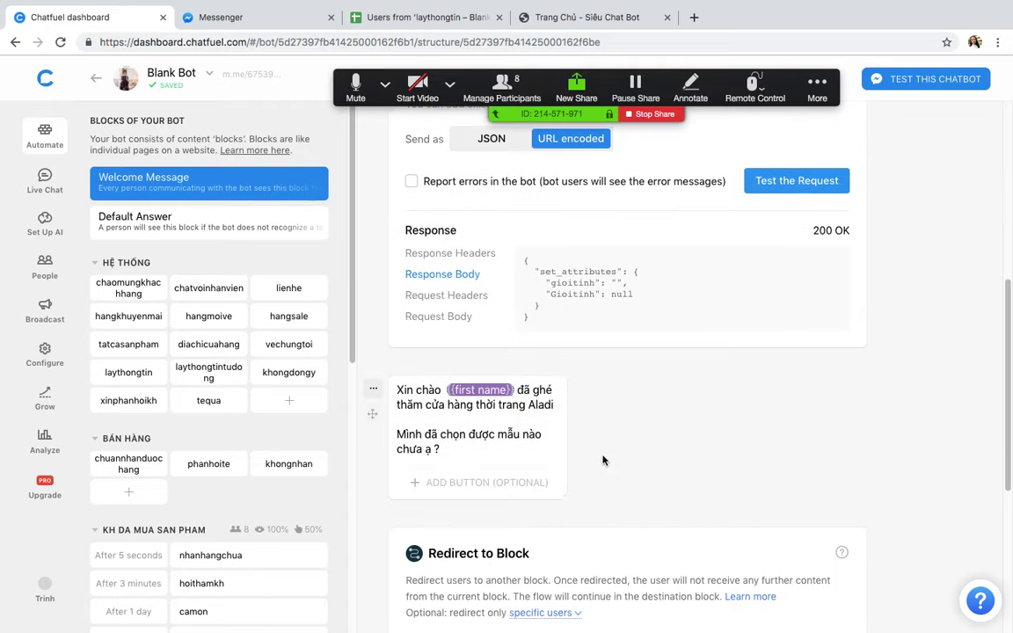
scroll(603, 460, "up", 5)
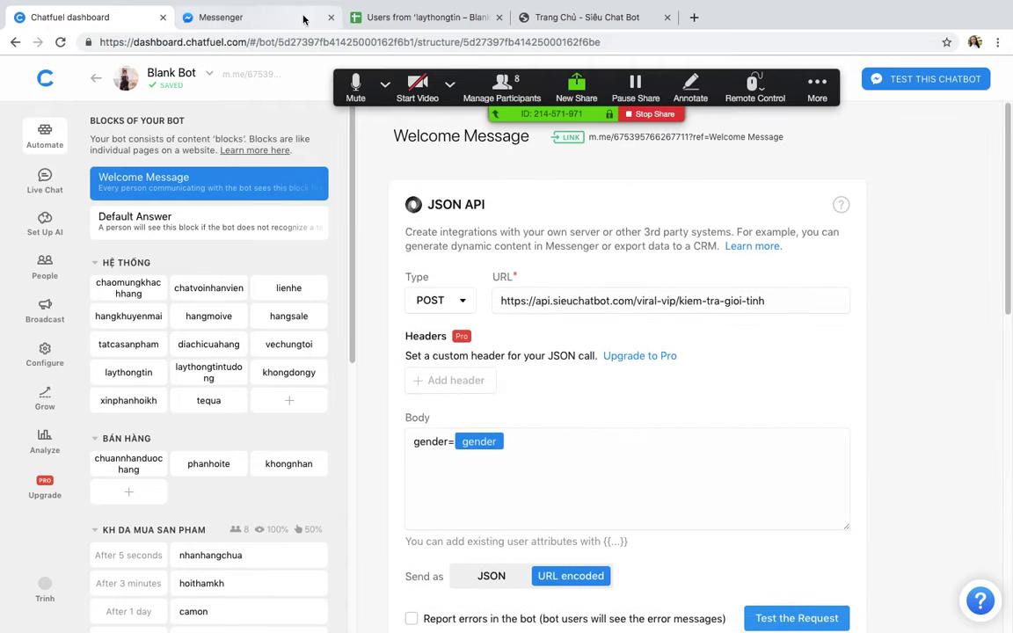
left_click(233, 17)
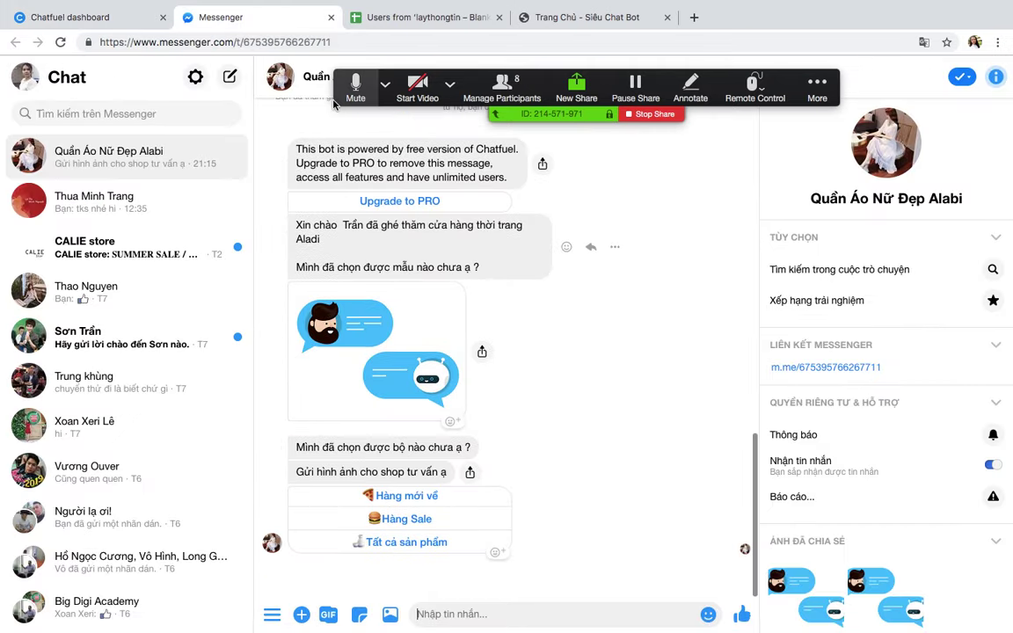
left_click(130, 17)
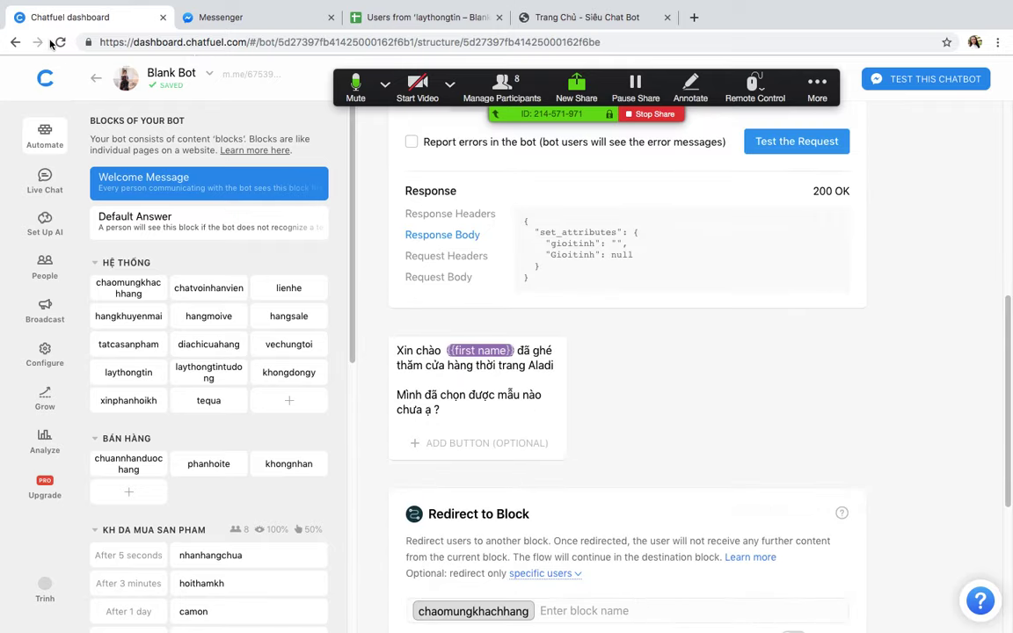
left_click(58, 42)
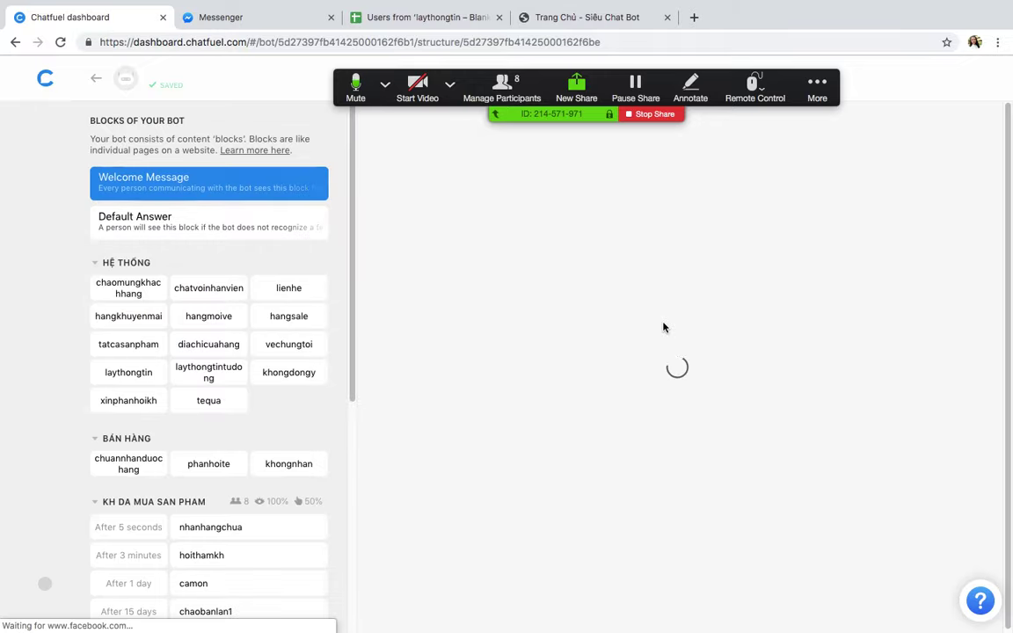
Step: Insert the gioitinh attribute before {{first name}} from the {{ list, then open the m.me test link
scroll(663, 326, "down", 5)
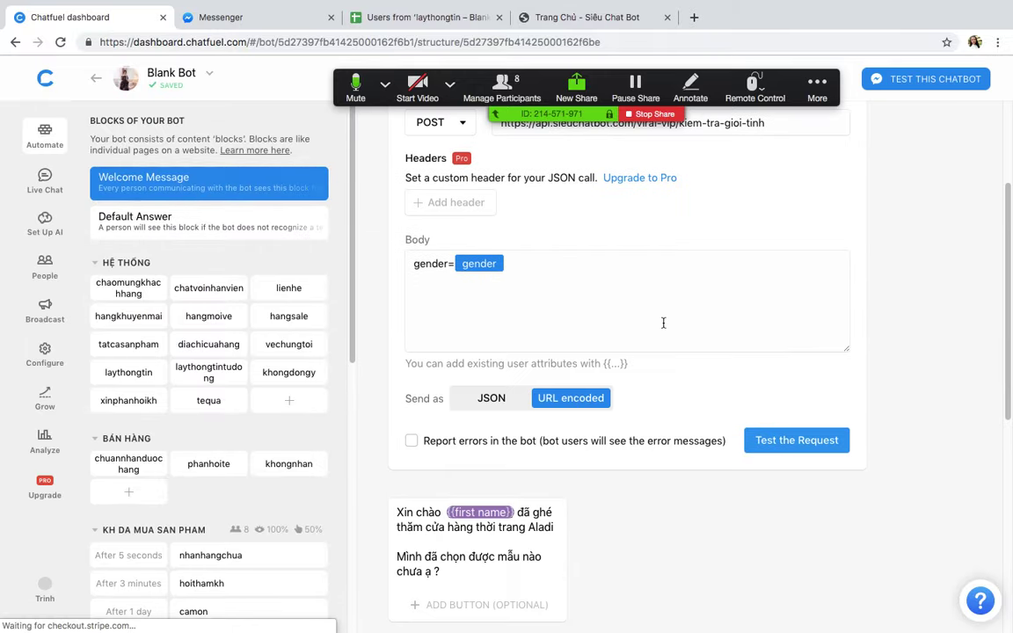
left_click(443, 338)
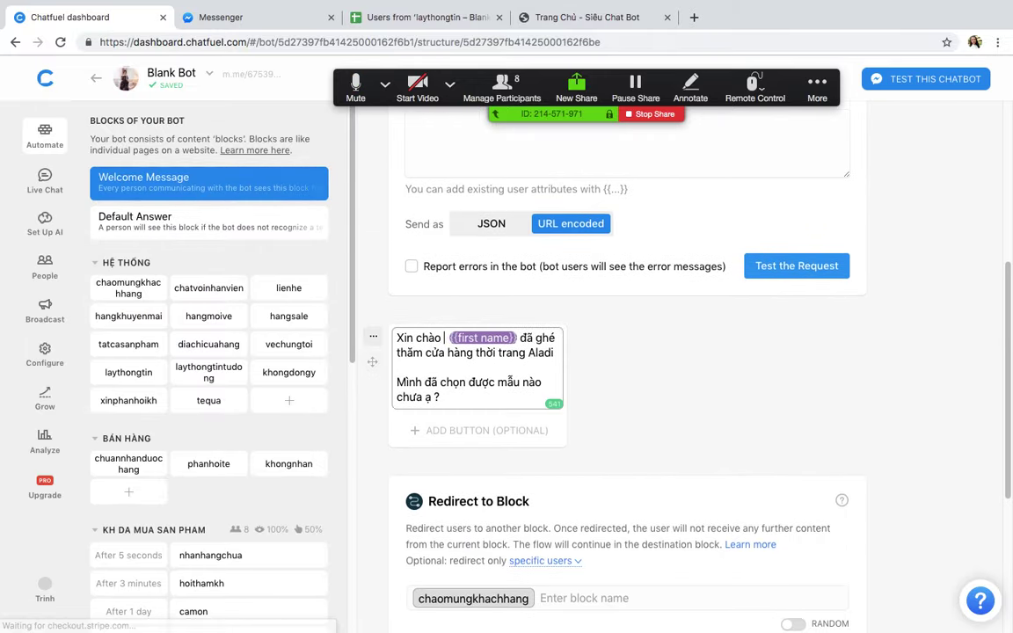
type("{{")
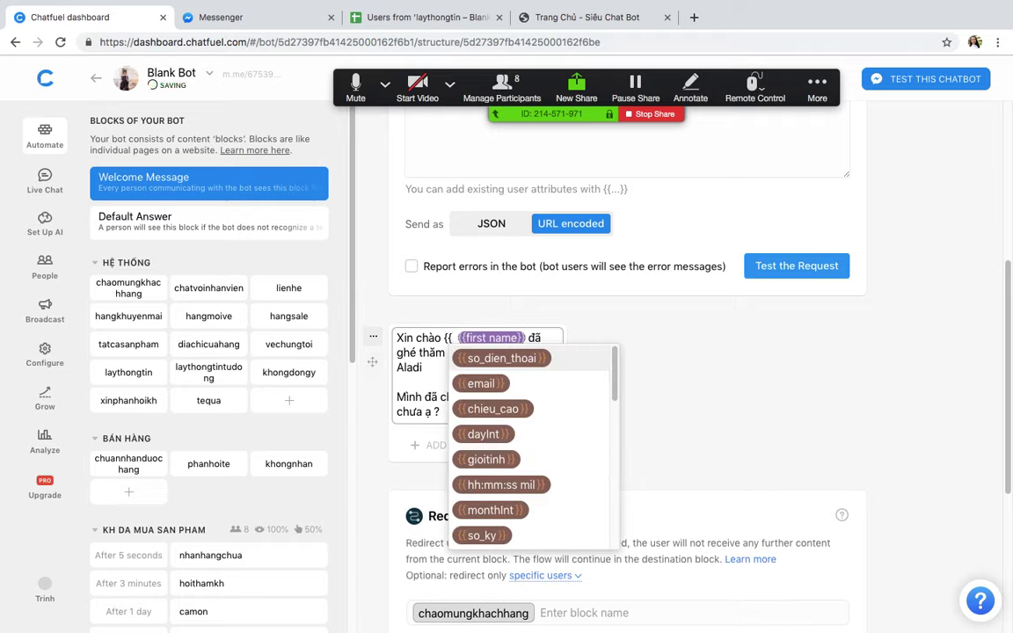
left_click(493, 466)
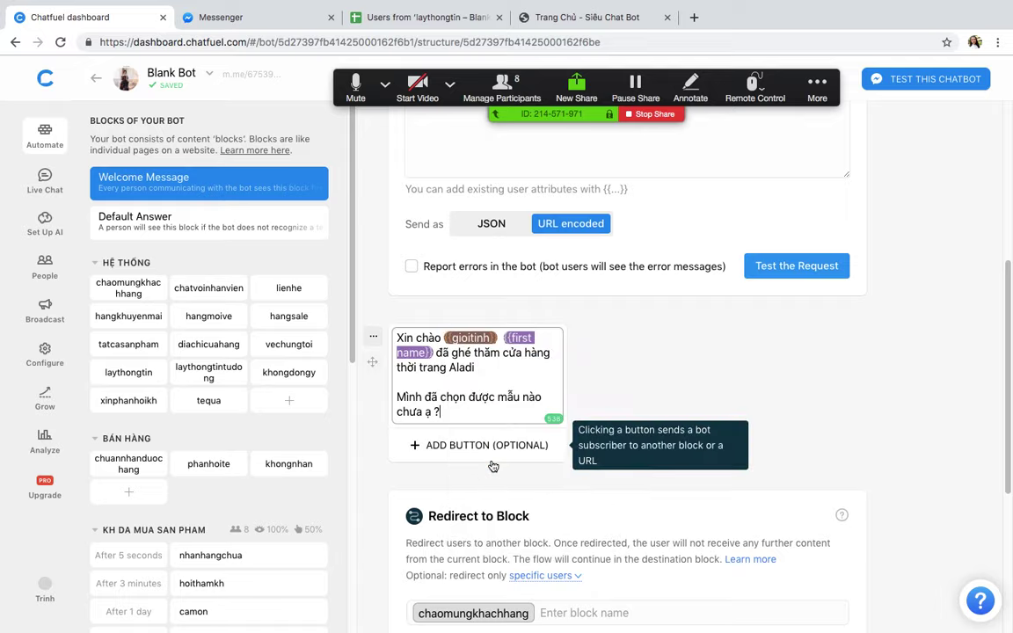
scroll(651, 365, "up", 5)
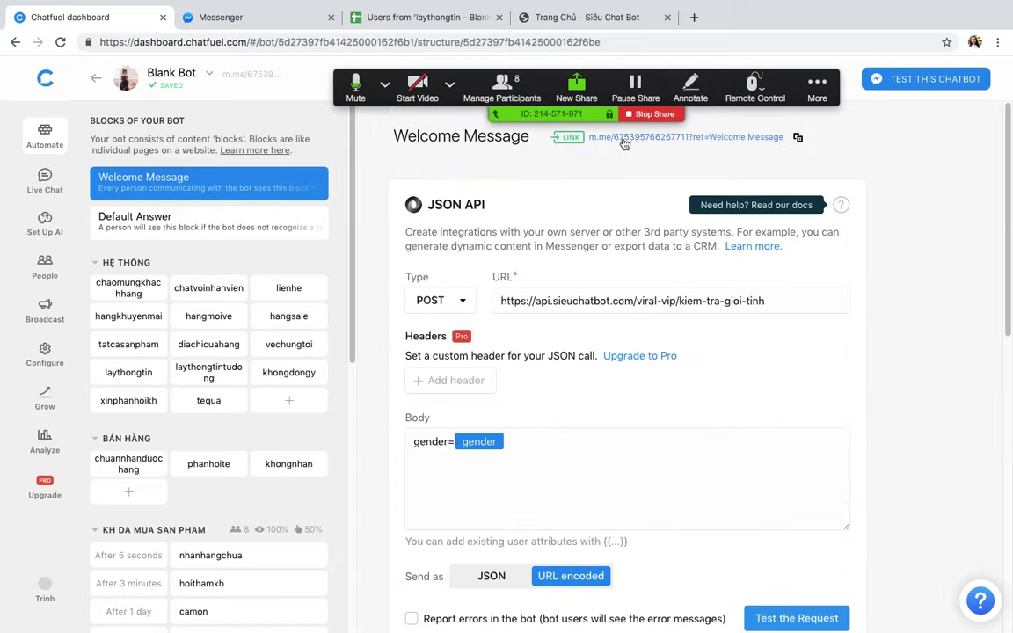
left_click(594, 137)
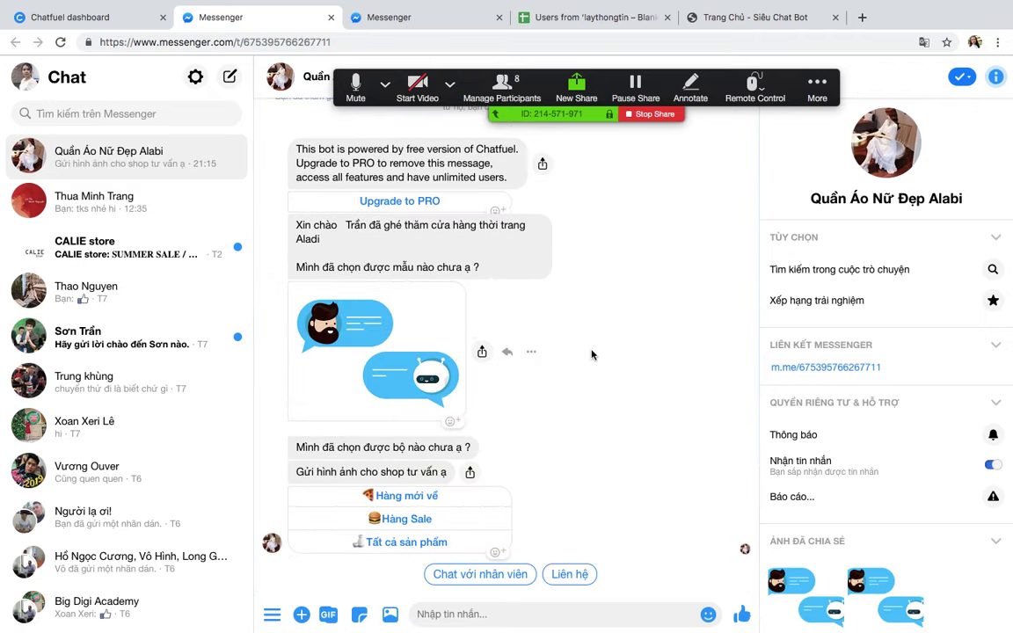
Step: Delete the {{gioitinh}} chip so the greeting begins 'Xin chào {{first name}}'
double_click(319, 226)
left_click(350, 235)
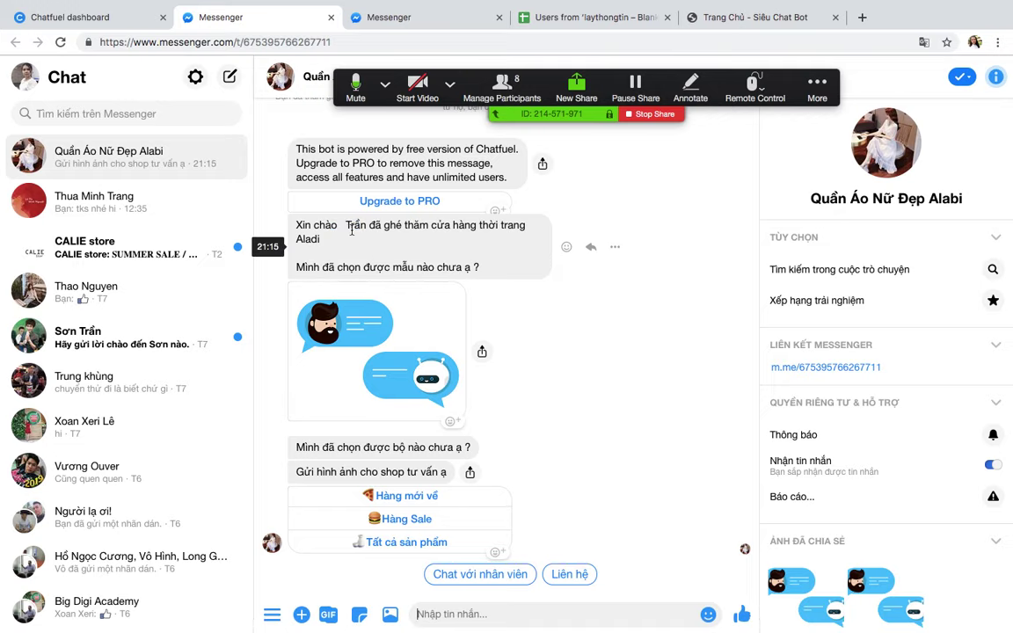
left_click(68, 9)
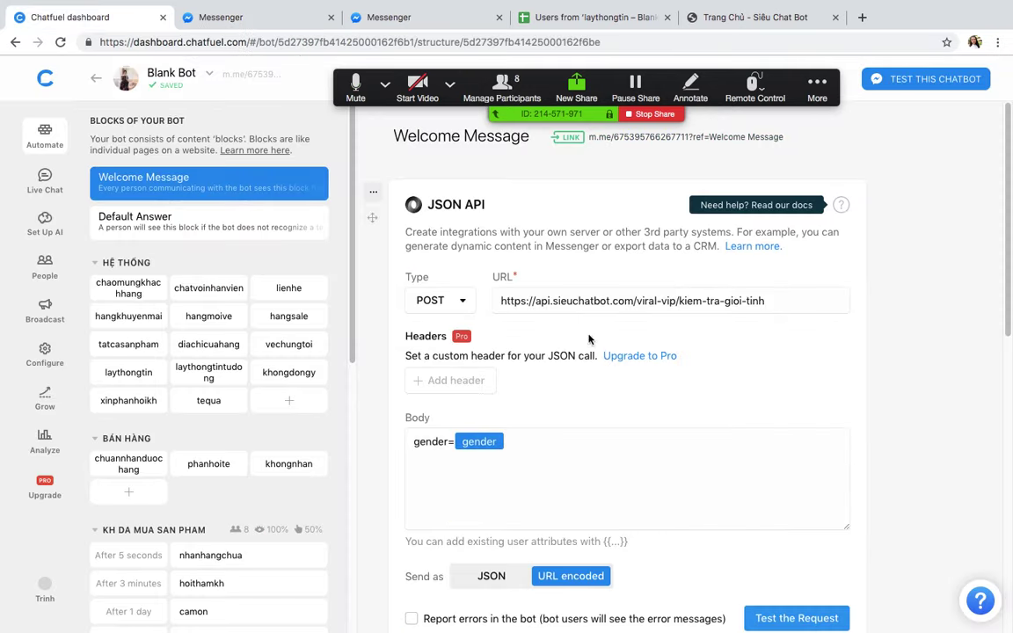
scroll(694, 409, "down", 5)
scroll(693, 409, "up", 2)
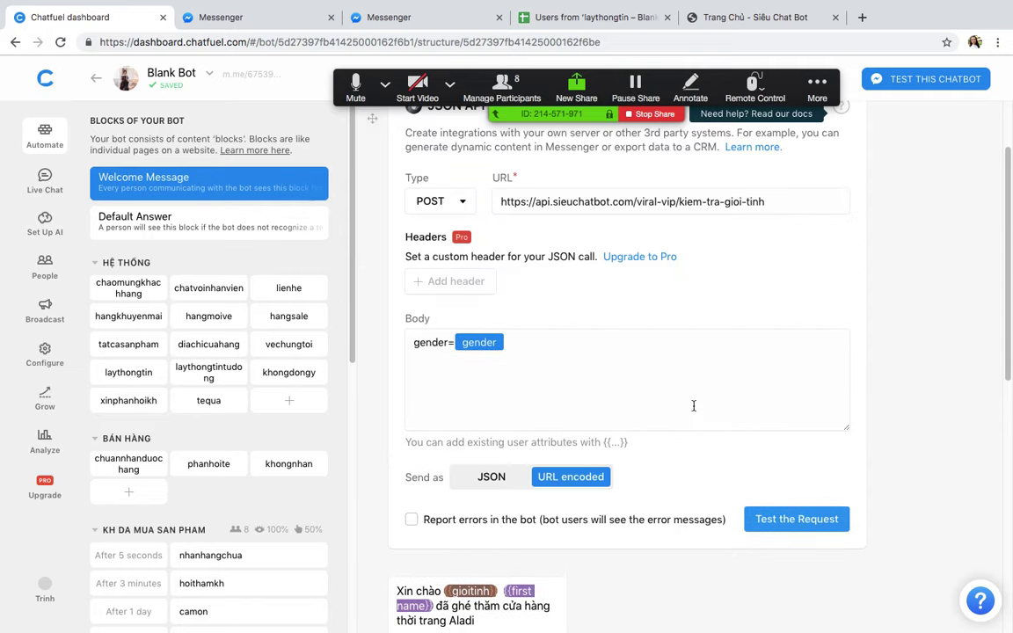
scroll(694, 405, "down", 5)
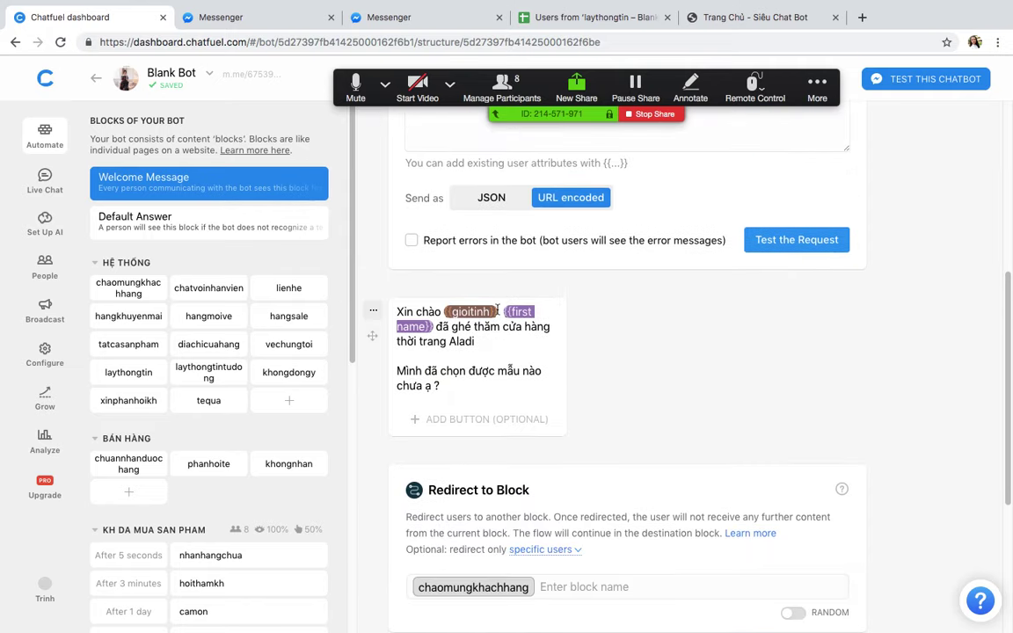
left_click(498, 310)
key("BackSpace")
key("BackSpace")
key("BackSpace")
key("BackSpace")
key("BackSpace")
key("BackSpace")
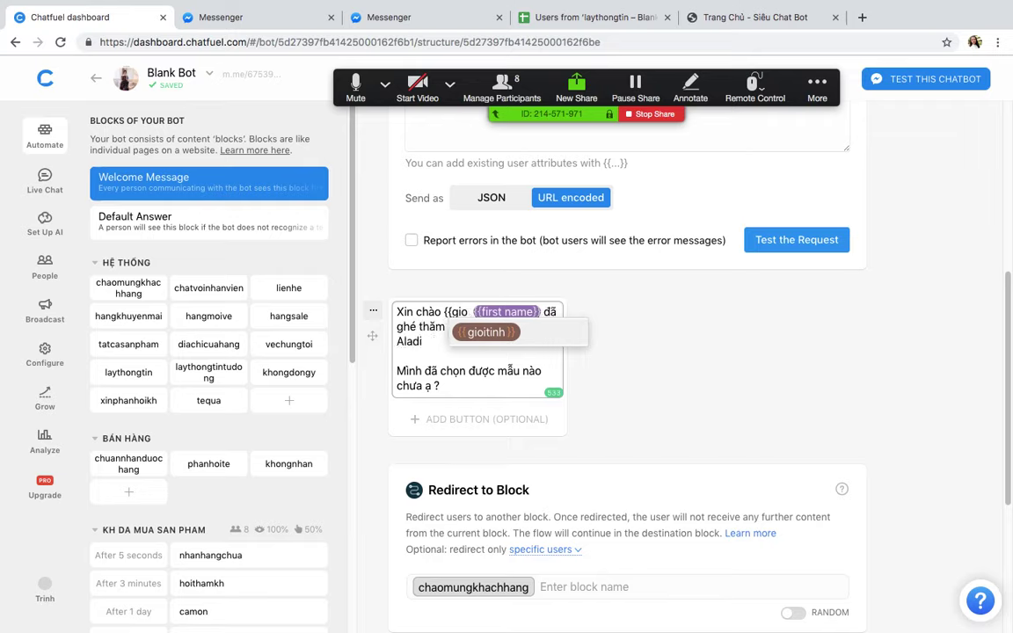
key("BackSpace")
key("BackSpace")
key("BackSpace")
key("BackSpace")
key("BackSpace")
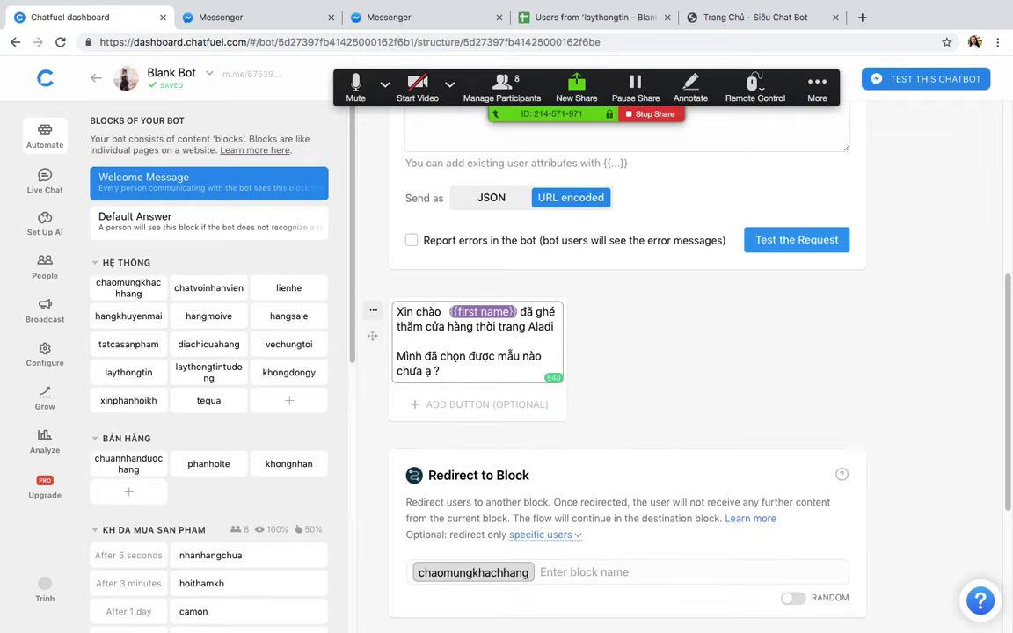
type("{{G")
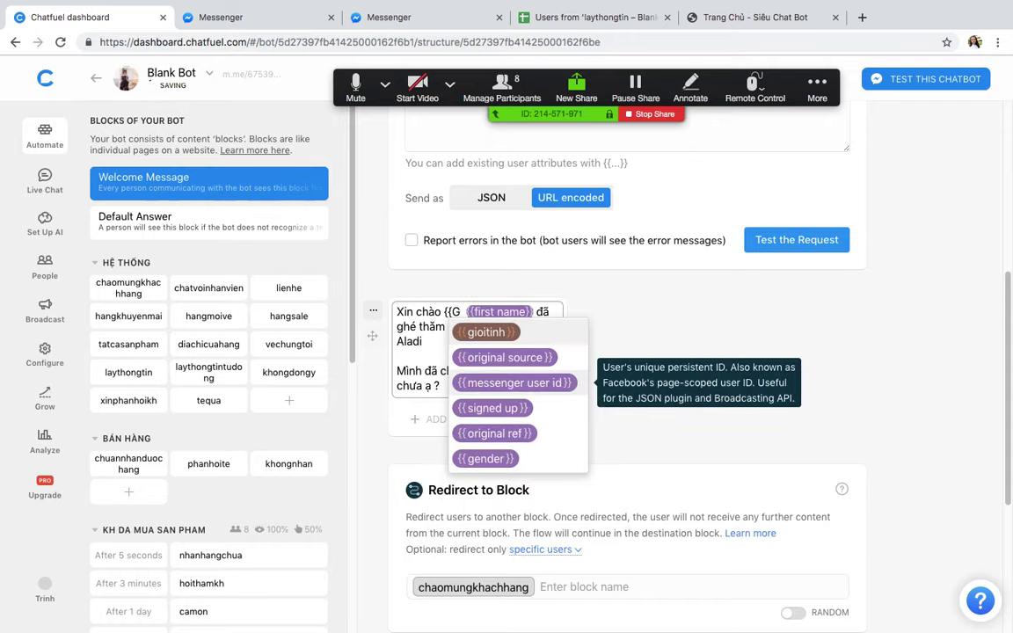
key("BackSpace")
key("BackSpace")
key("BackSpace")
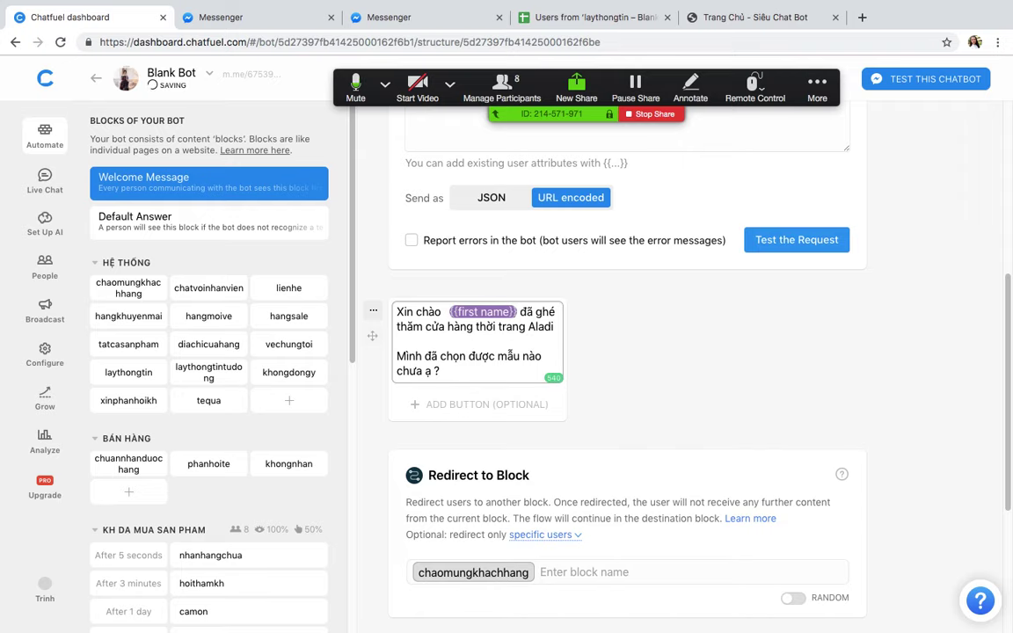
scroll(712, 374, "up", 3)
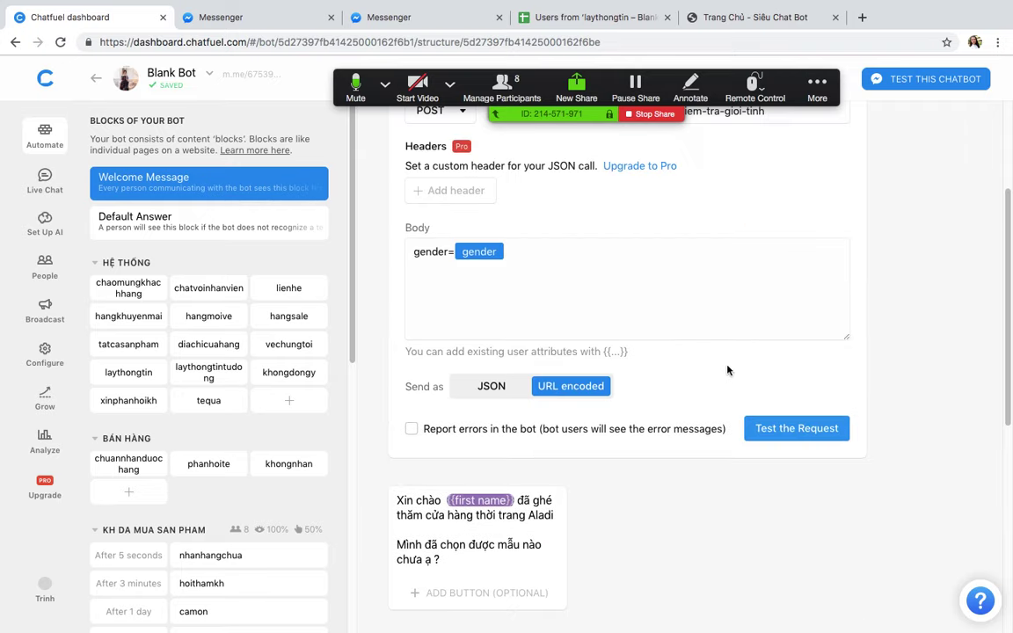
scroll(727, 371, "up", 2)
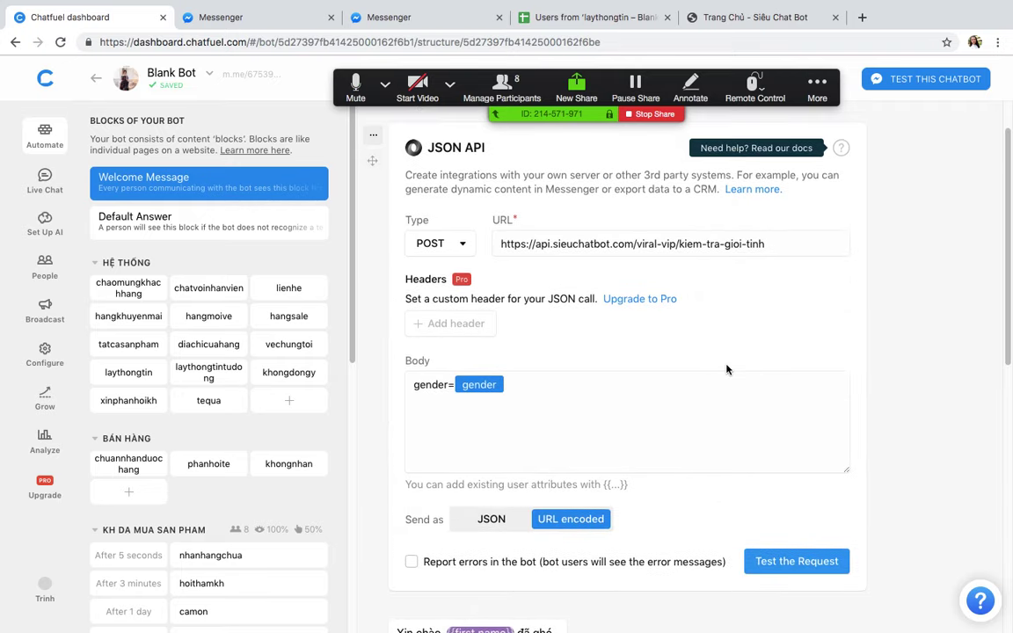
scroll(727, 367, "up", 1)
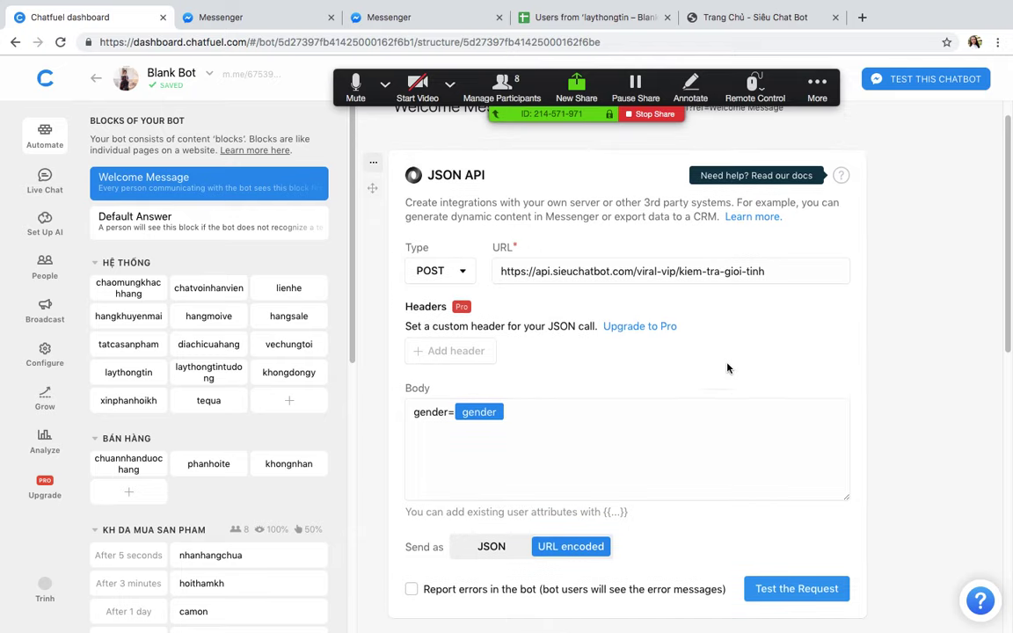
left_click(636, 438)
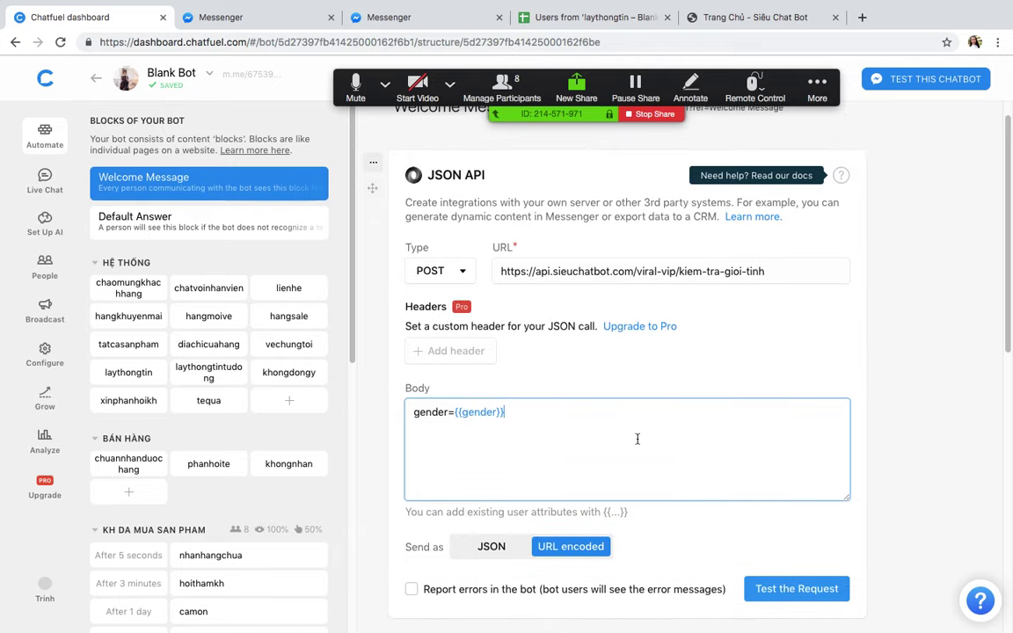
left_click(945, 356)
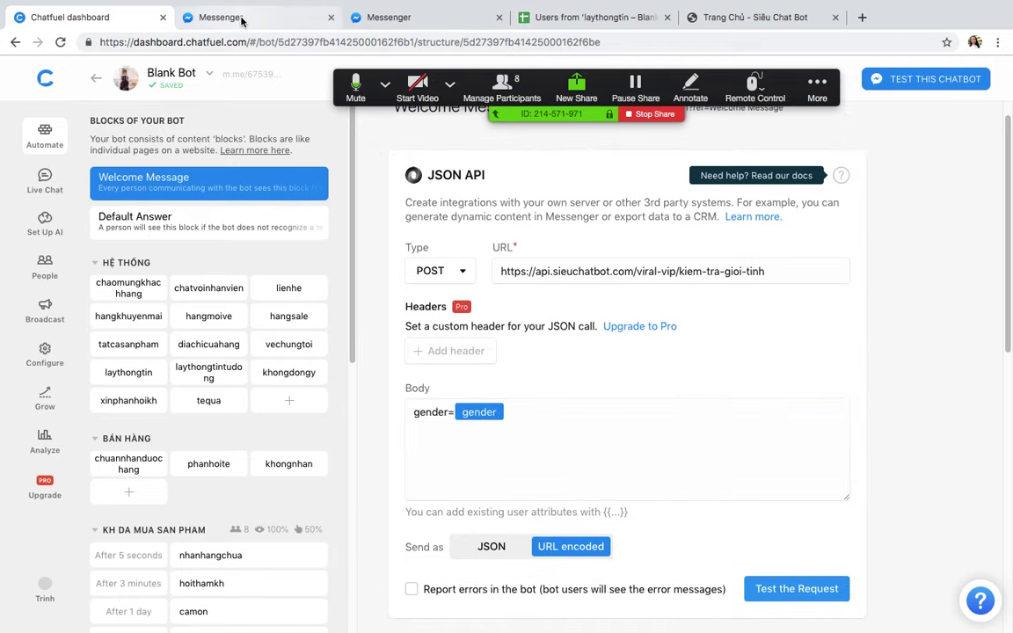
scroll(645, 406, "down", 4)
scroll(643, 387, "up", 4)
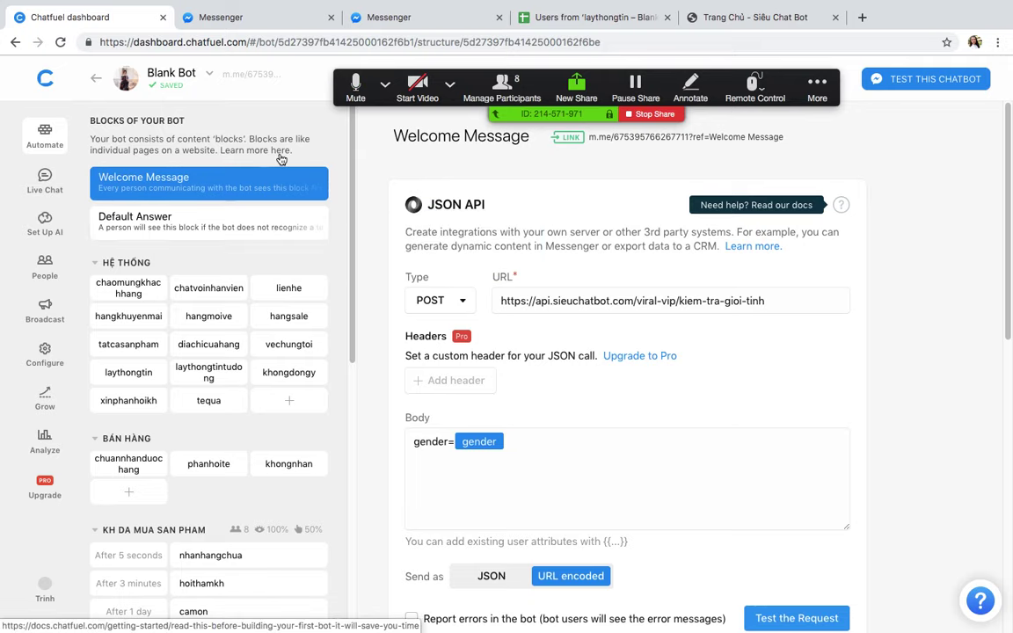
key("ctrl+Up")
left_click(606, 58)
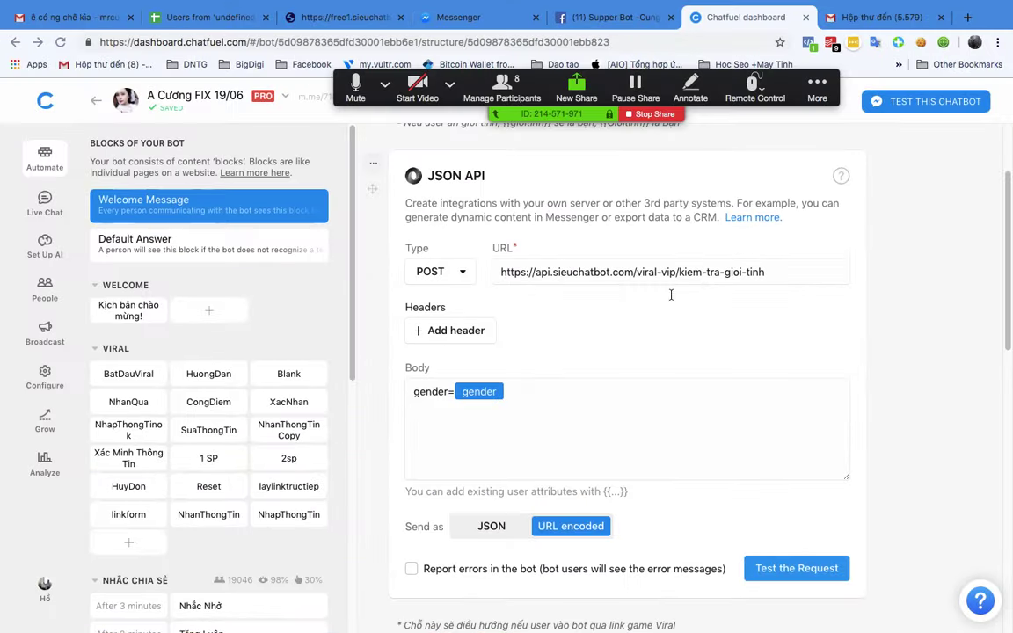
scroll(676, 342, "down", 5)
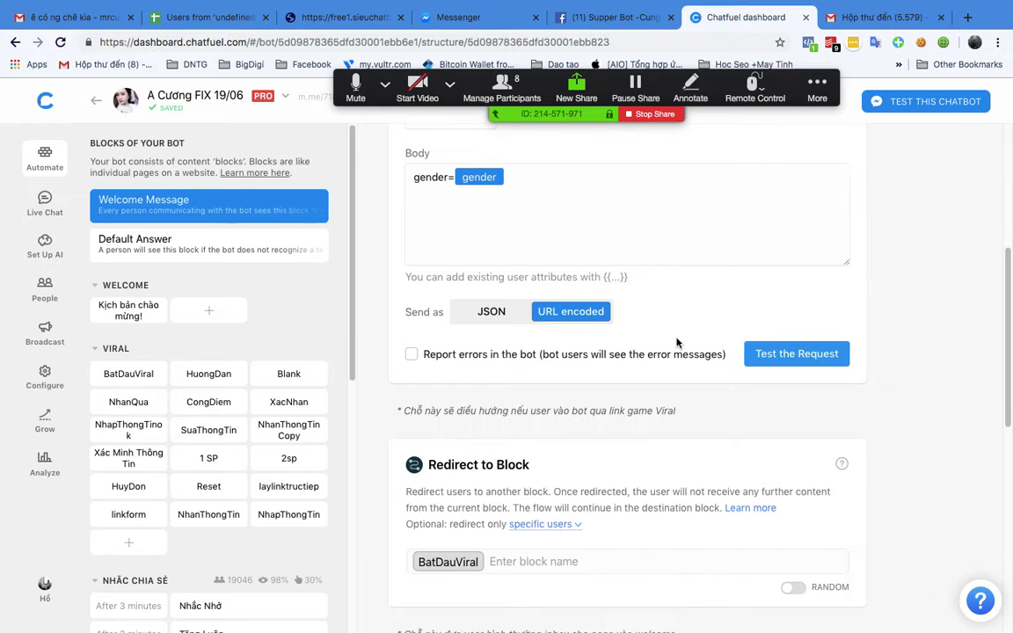
scroll(676, 342, "up", 8)
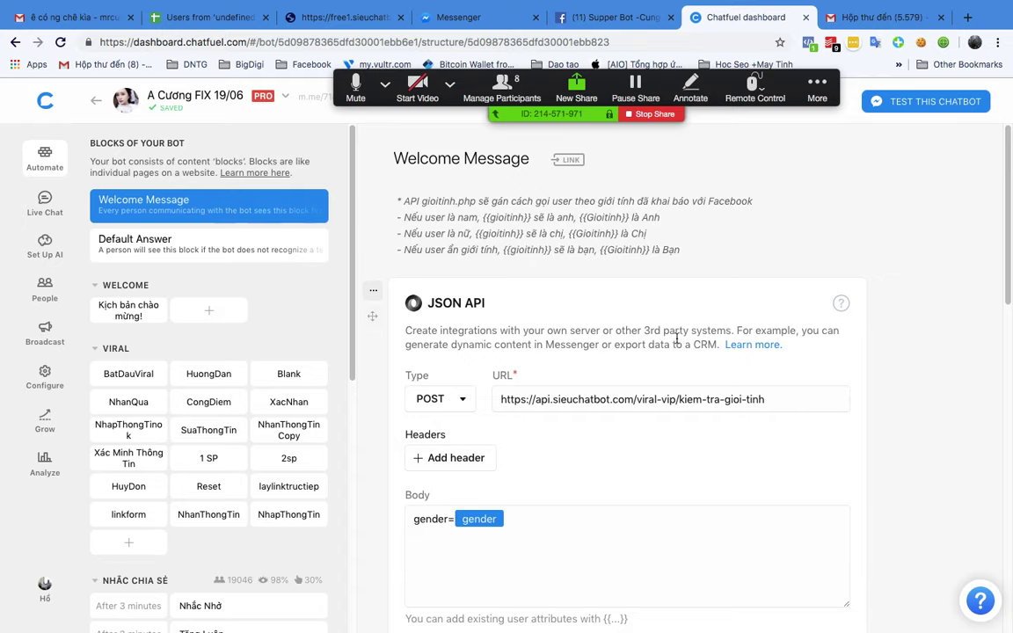
scroll(676, 339, "down", 3)
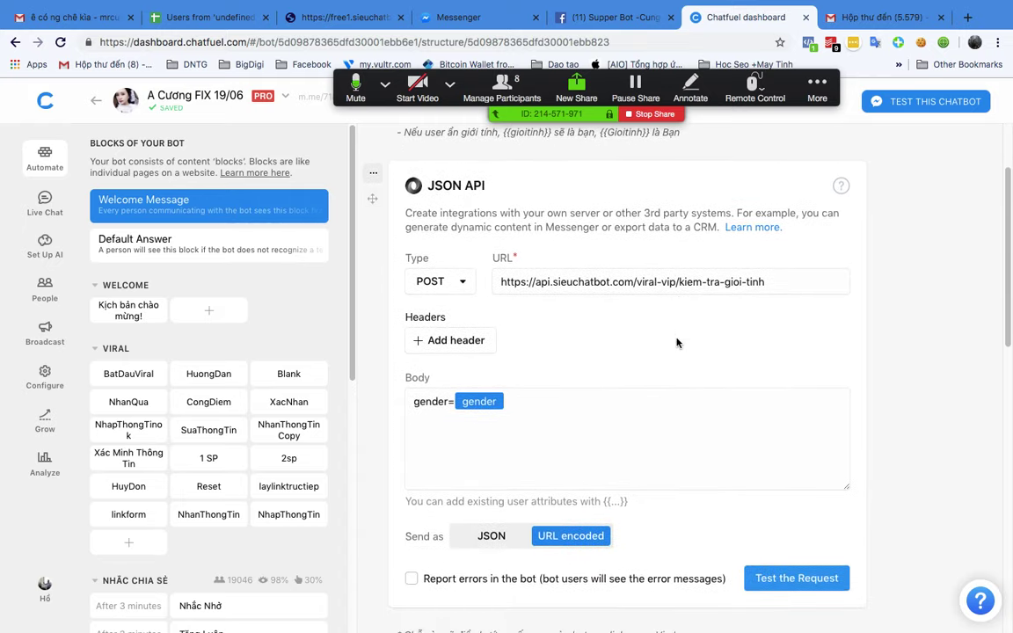
scroll(677, 342, "up", 3)
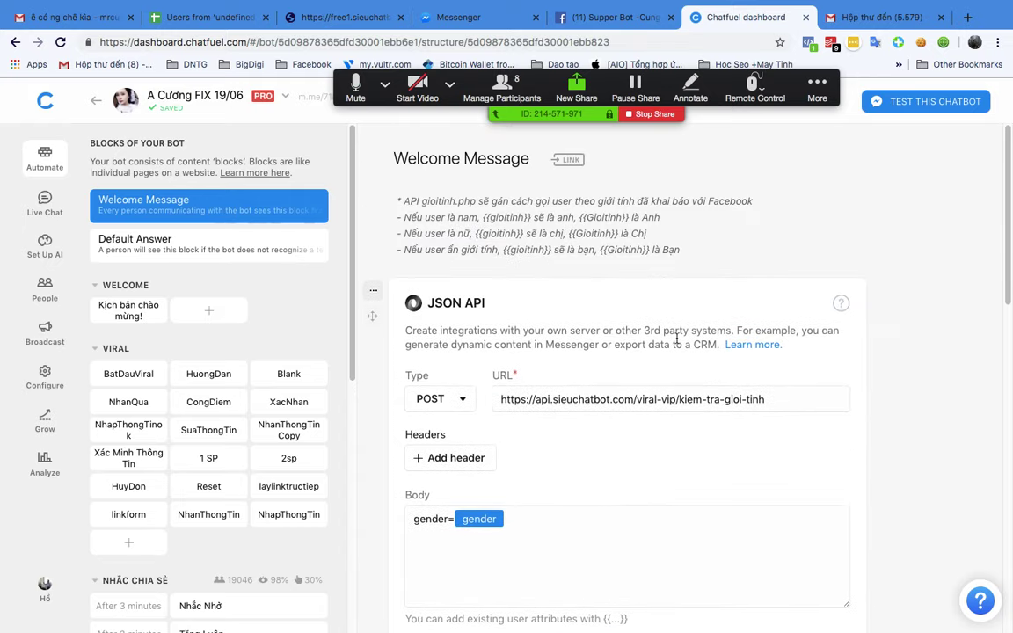
scroll(676, 342, "down", 3)
scroll(676, 342, "down", 1)
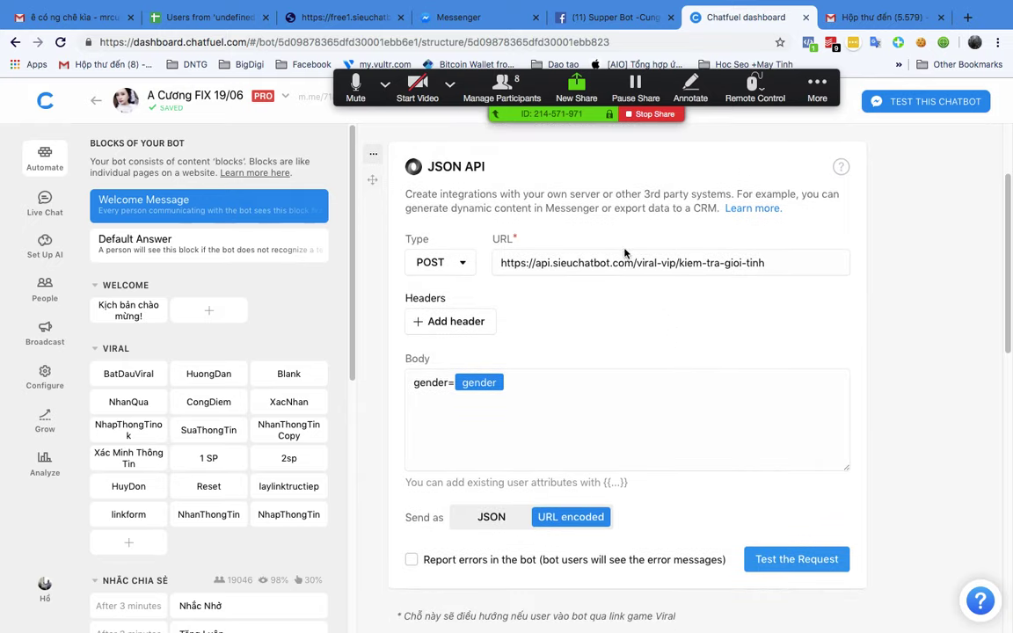
left_click_drag(585, 262, 774, 262)
left_click_drag(512, 262, 904, 265)
right_click(714, 262)
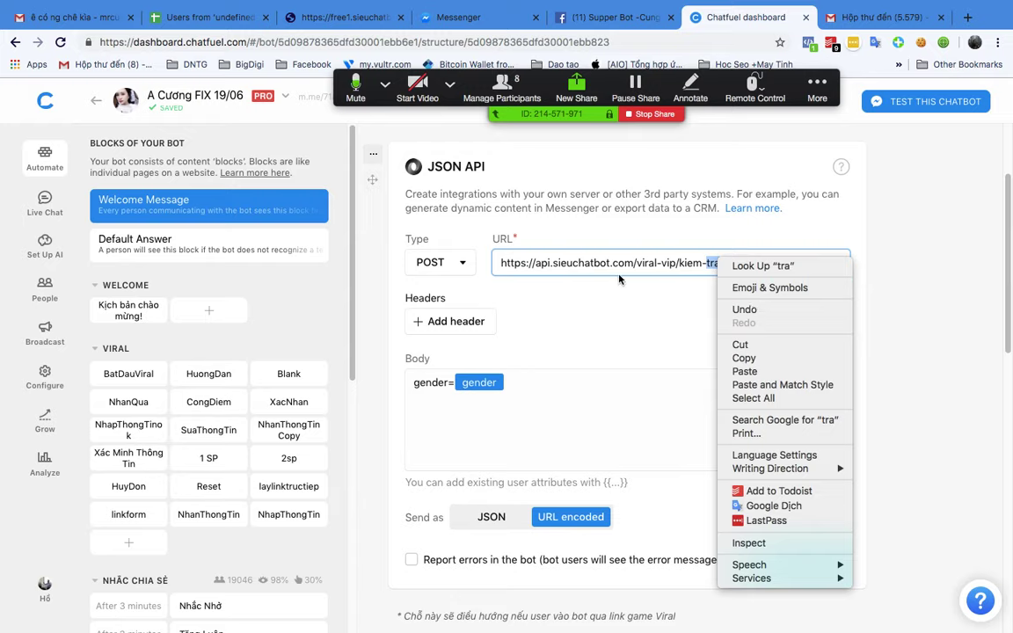
left_click(557, 233)
key("super+a")
type("gender={{gender}}")
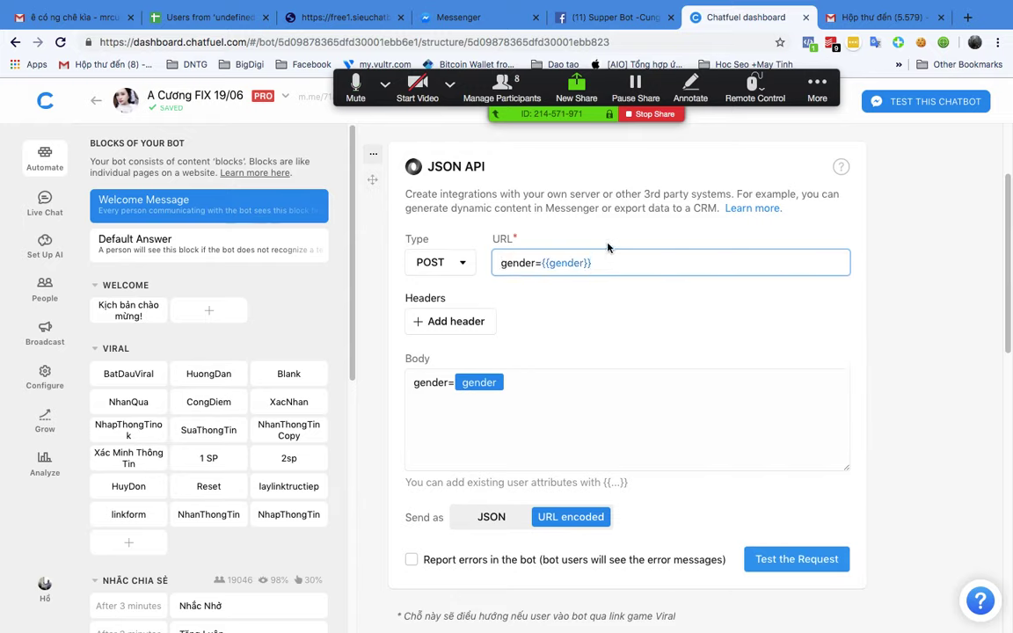
key("super+z")
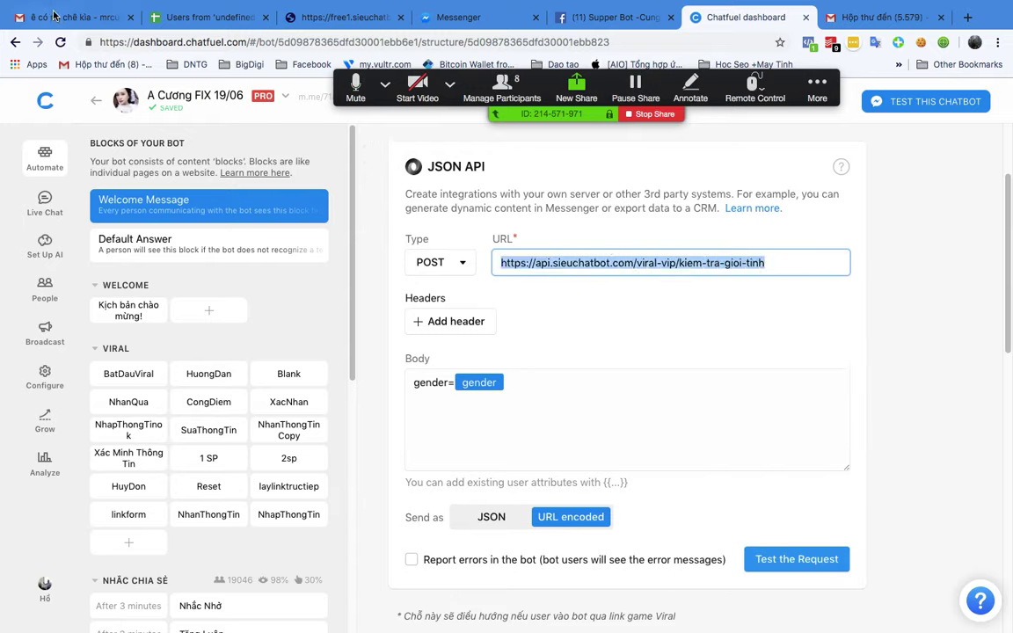
key("ctrl+Up")
left_click(544, 77)
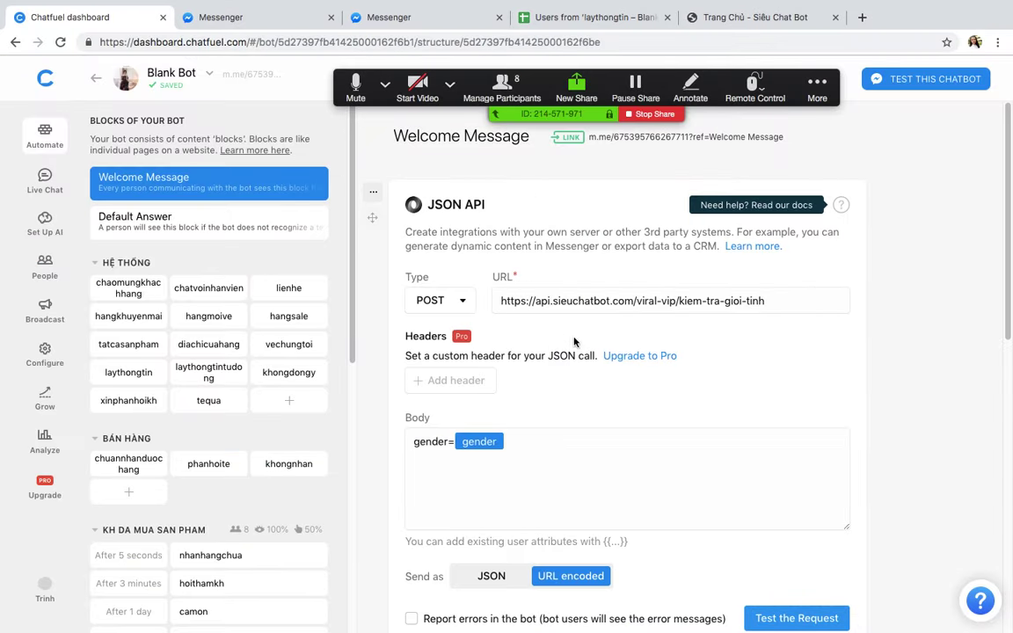
Step: Switch the POST card's request body to JSON and back to URL encoded
left_click(794, 306)
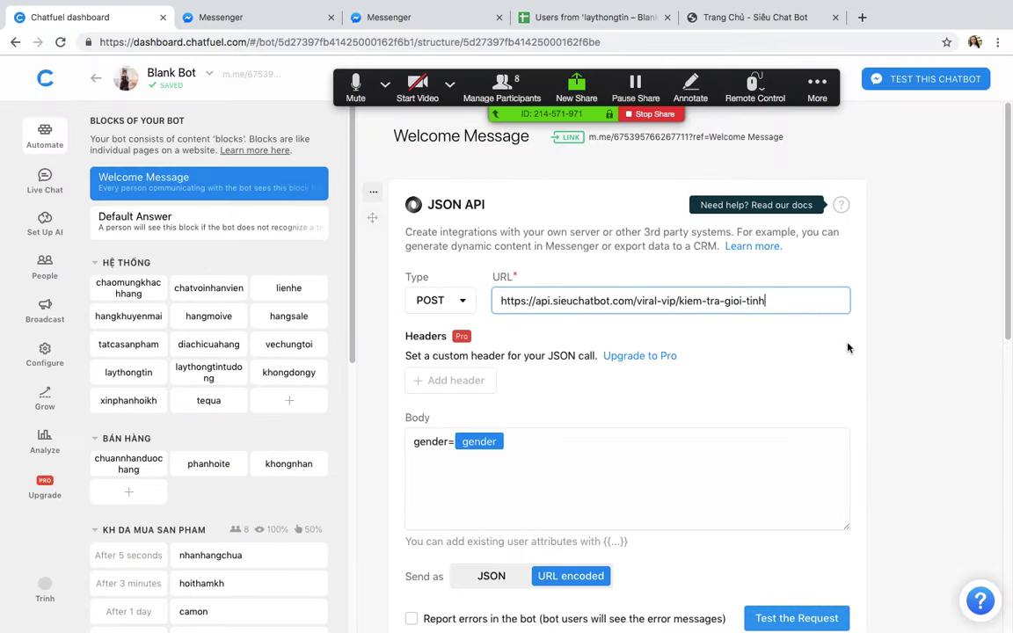
left_click(841, 381)
scroll(737, 384, "down", 3)
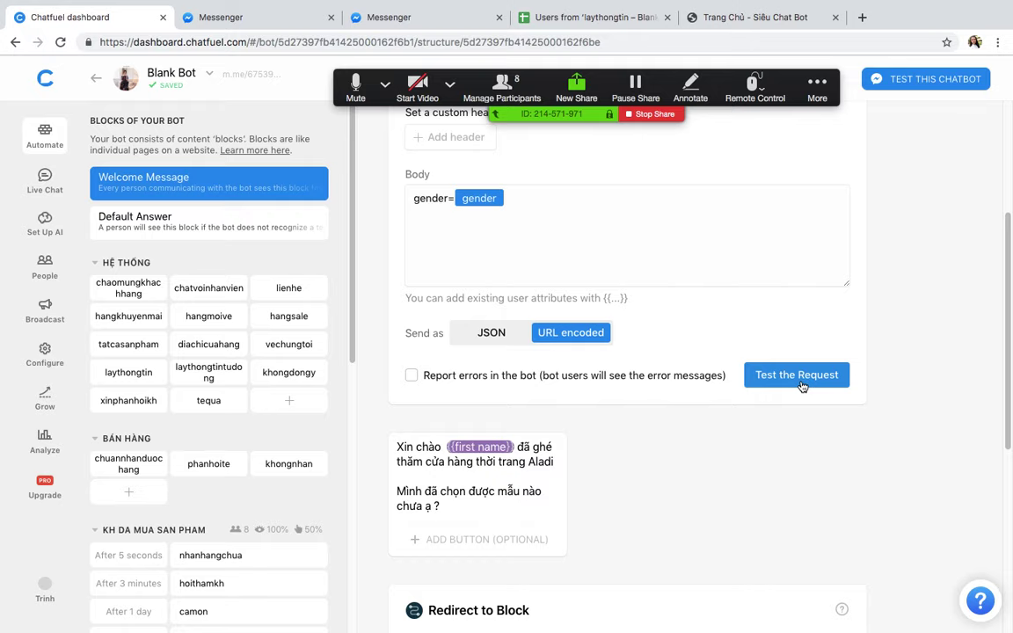
left_click(495, 336)
left_click(594, 334)
scroll(681, 408, "down", 1)
scroll(680, 406, "up", 5)
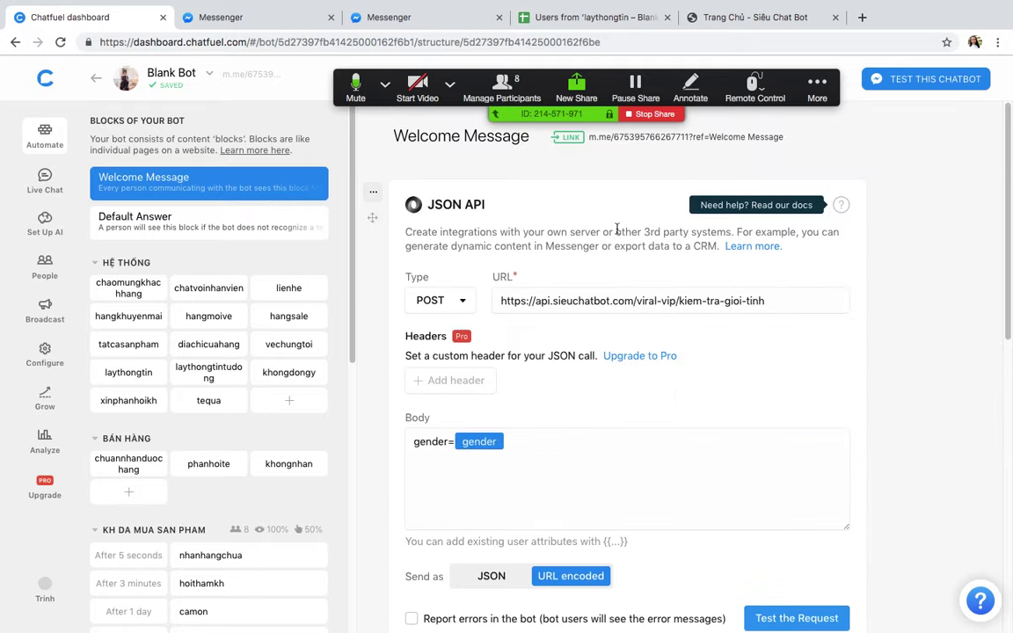
Step: Open the Welcome Message m.me test link, then reload the Chatfuel dashboard
left_click(659, 137)
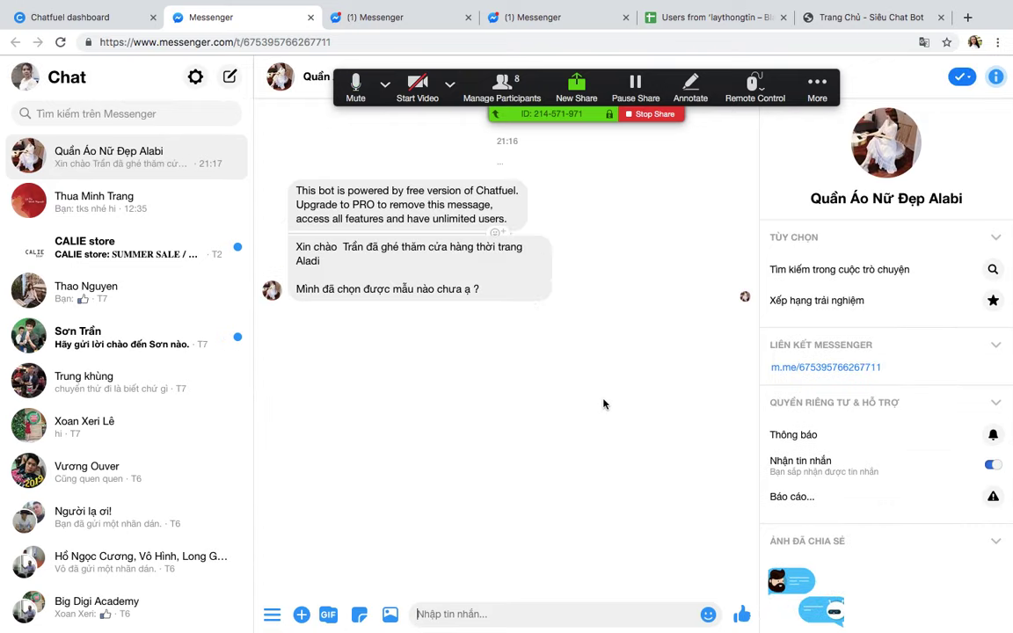
left_click(71, 16)
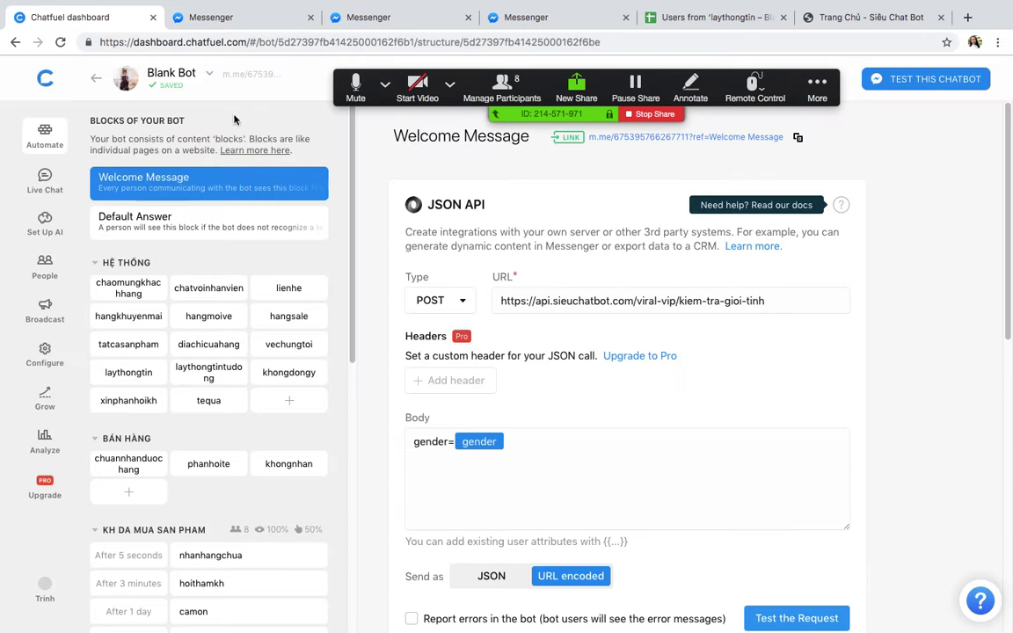
left_click(60, 41)
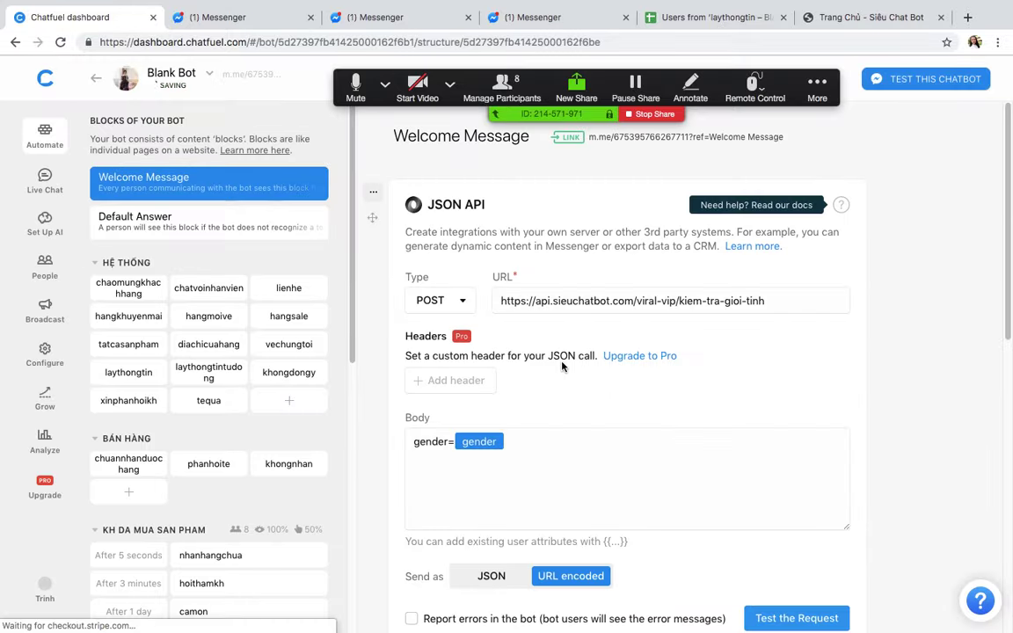
scroll(563, 366, "down", 5)
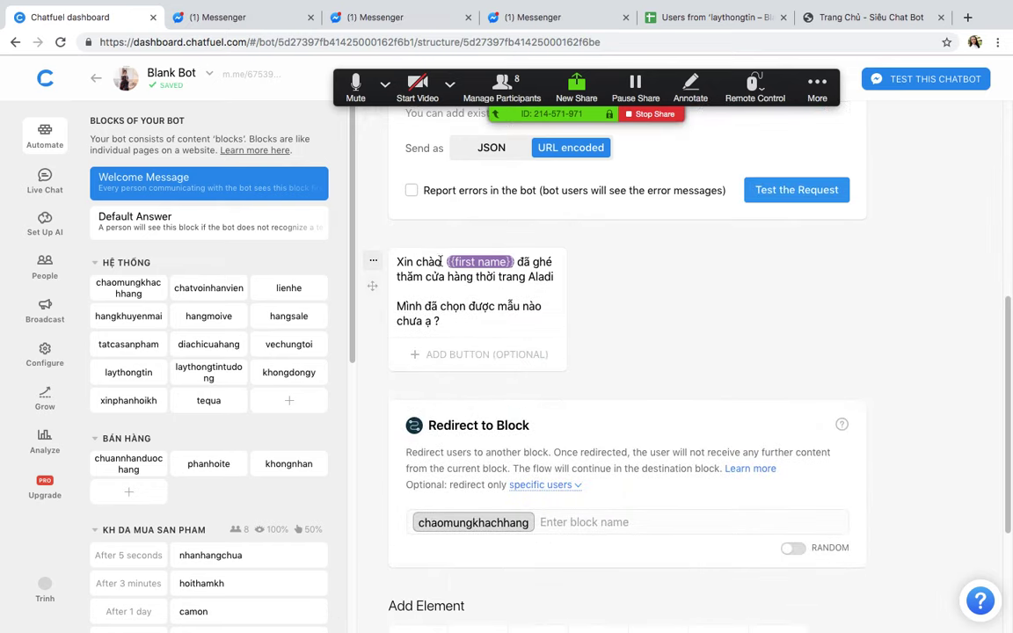
left_click(441, 261)
type("{U")
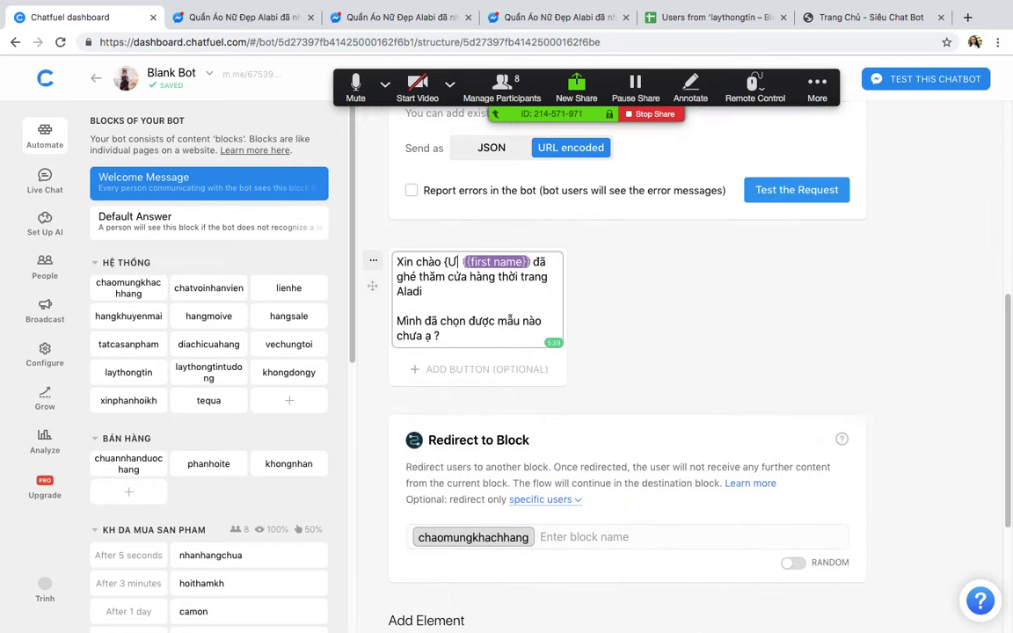
type("{")
scroll(538, 364, "down", 6)
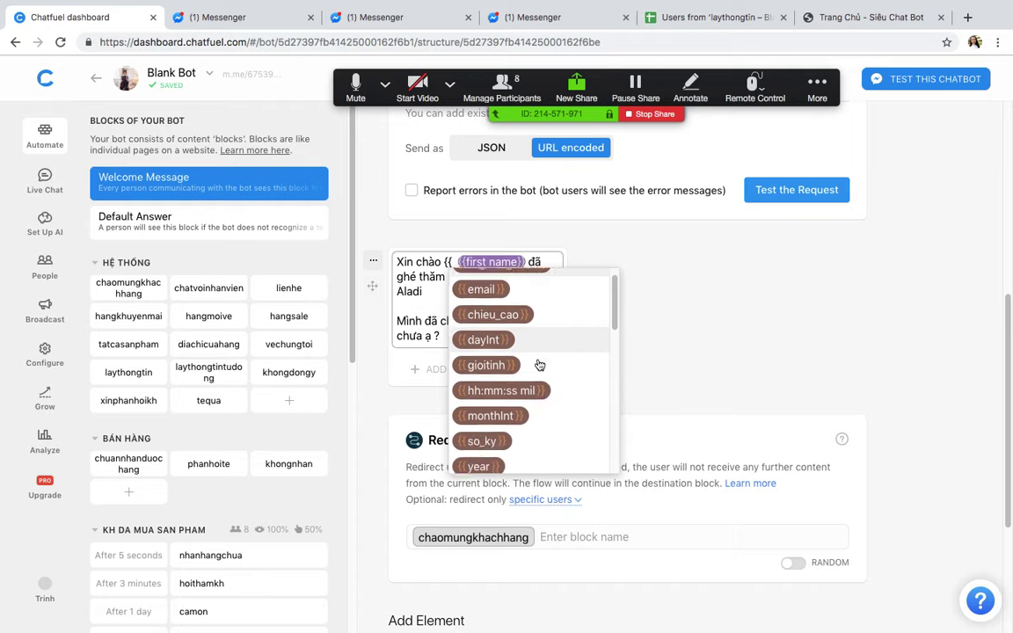
scroll(537, 362, "up", 6)
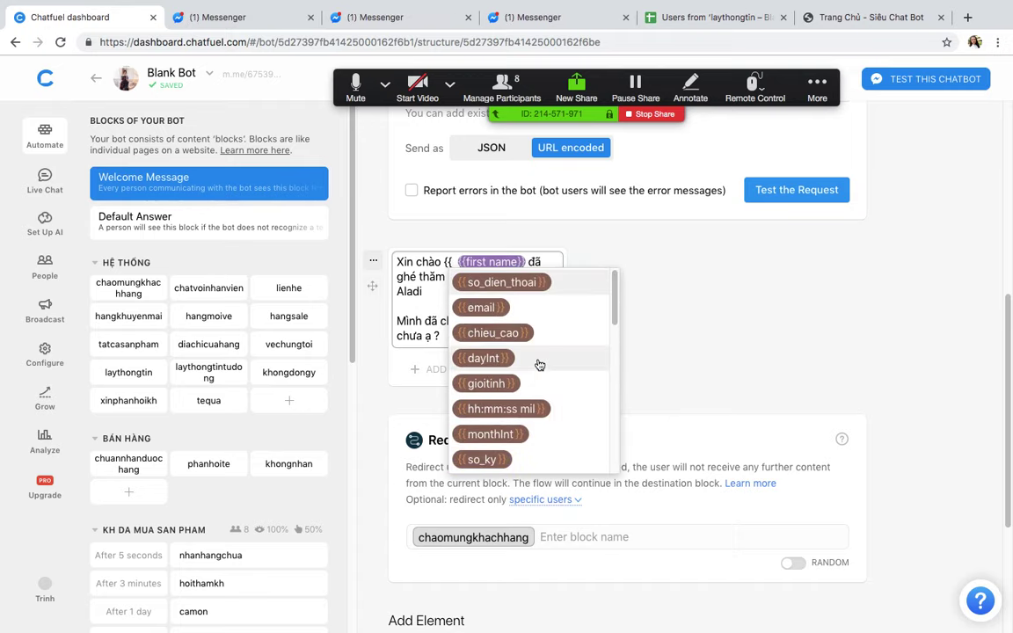
key("BackSpace")
key("BackSpace")
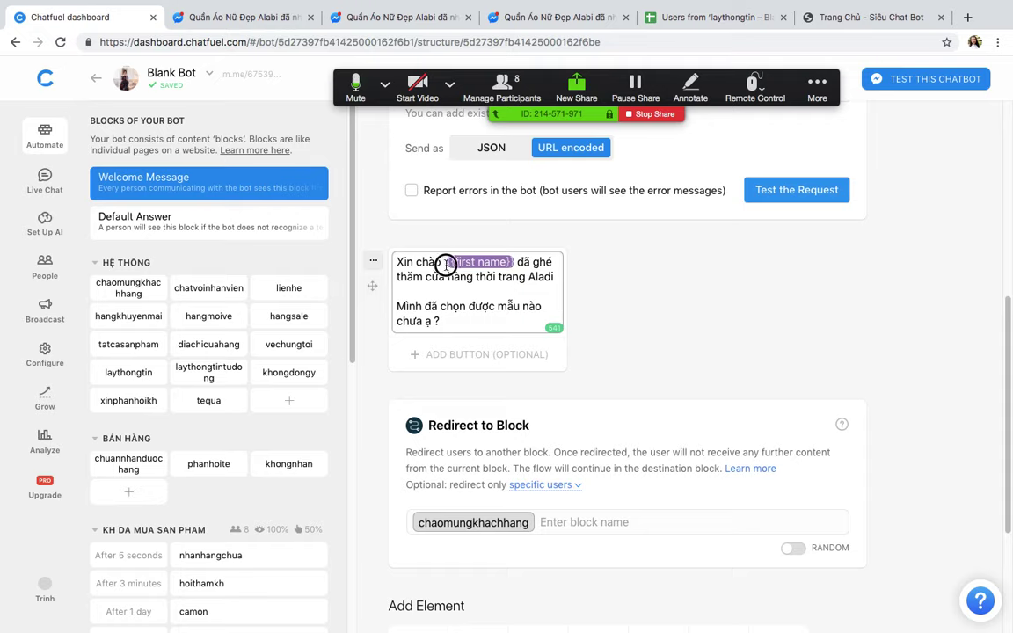
left_click(707, 319)
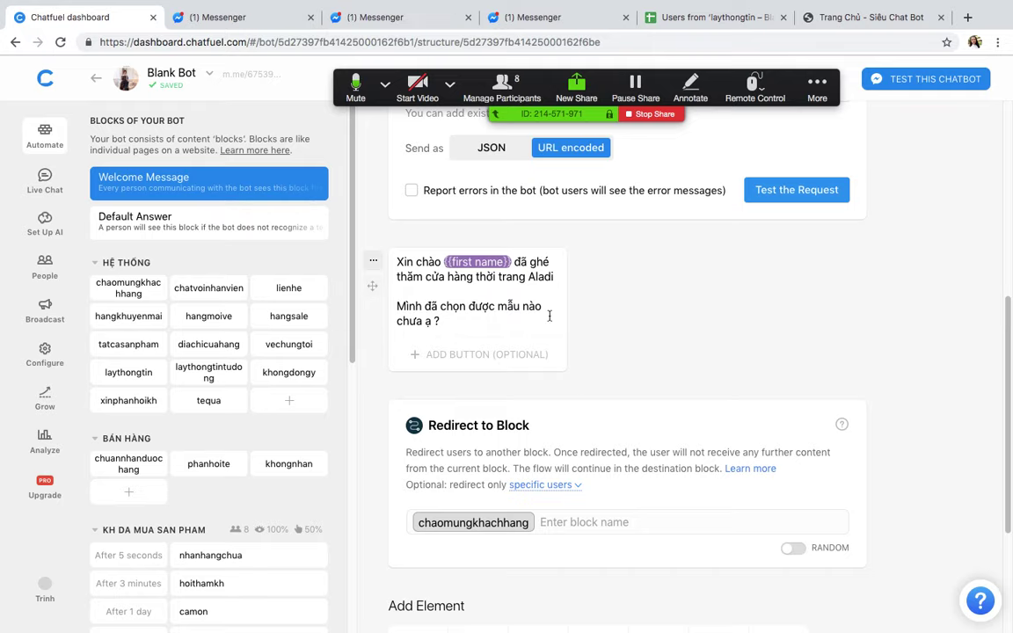
Step: Delete the gender-check JSON API card, leaving the greeting and the chaomungkhachhang redirect
scroll(649, 361, "down", 3)
scroll(649, 361, "up", 7)
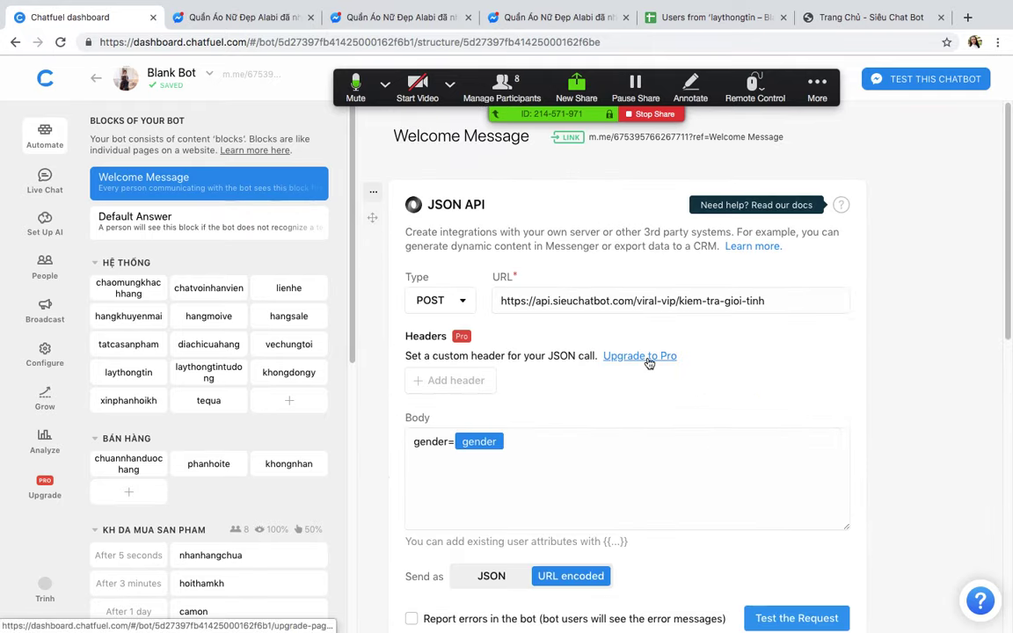
scroll(773, 285, "down", 3)
scroll(756, 284, "up", 3)
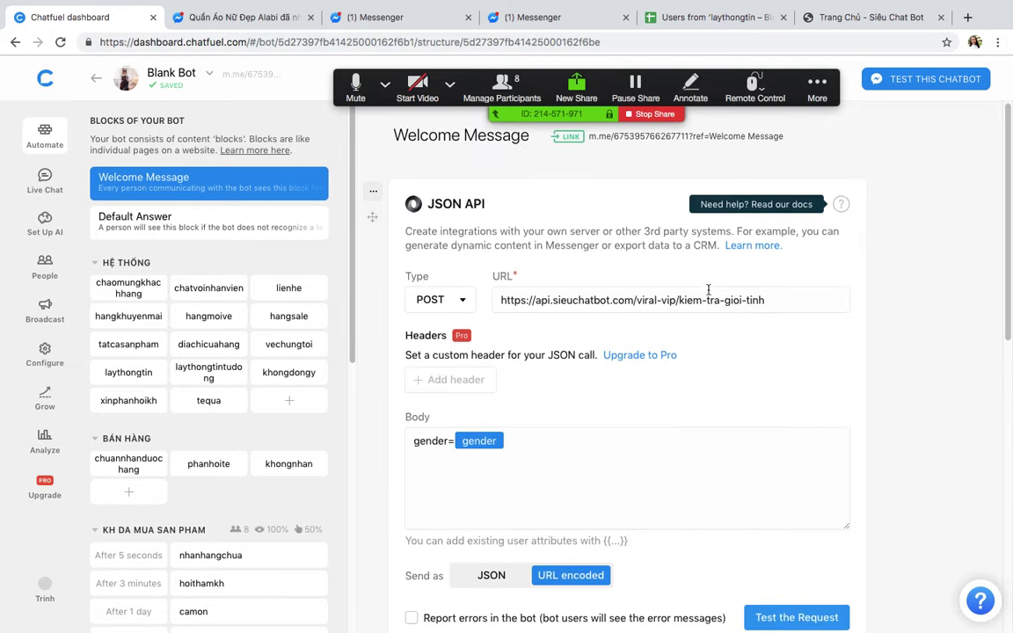
scroll(328, 273, "down", 5)
scroll(333, 275, "up", 5)
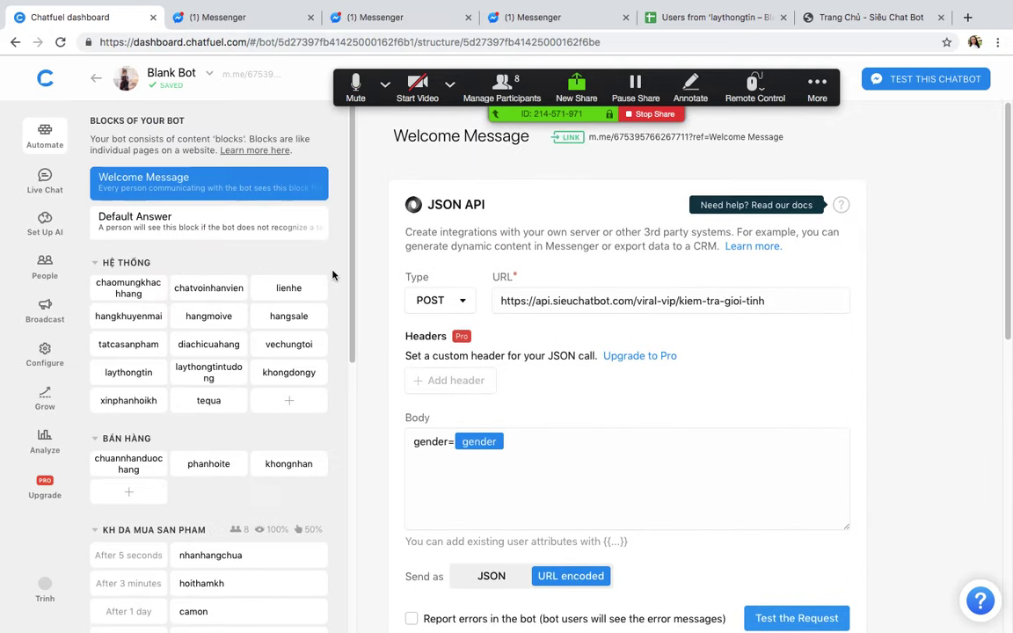
left_click(373, 188)
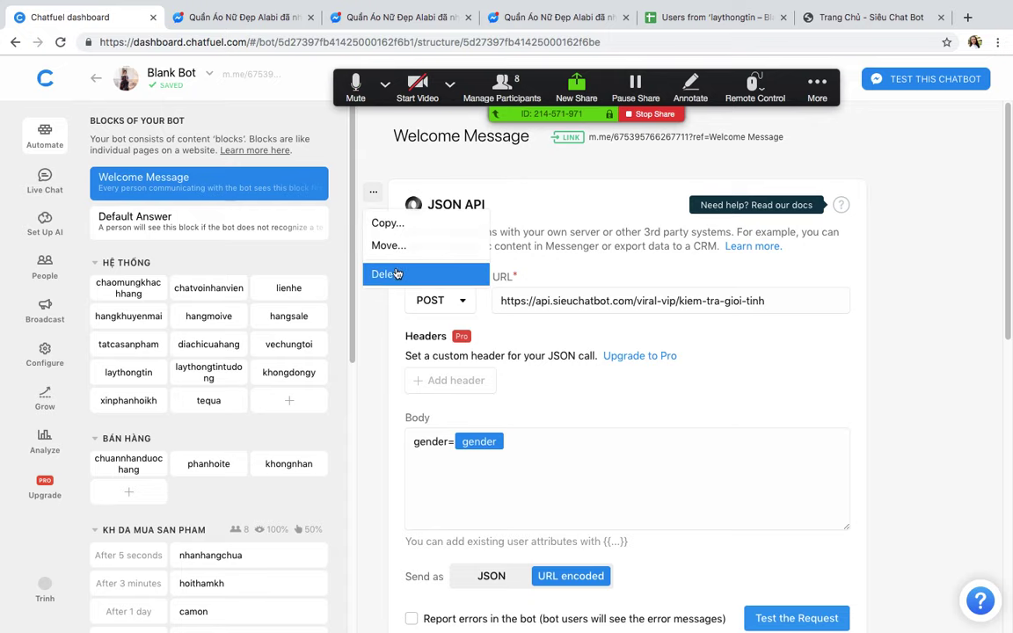
left_click(385, 274)
left_click(607, 390)
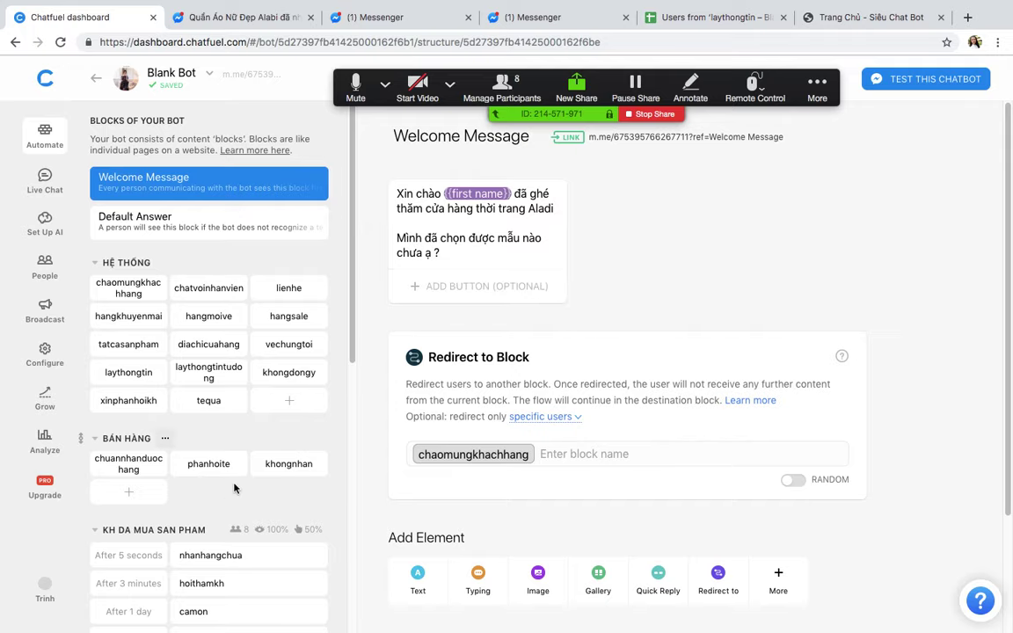
Step: Create a HỆ THỐNG block named nu with a Set User Attribute card
left_click(284, 403)
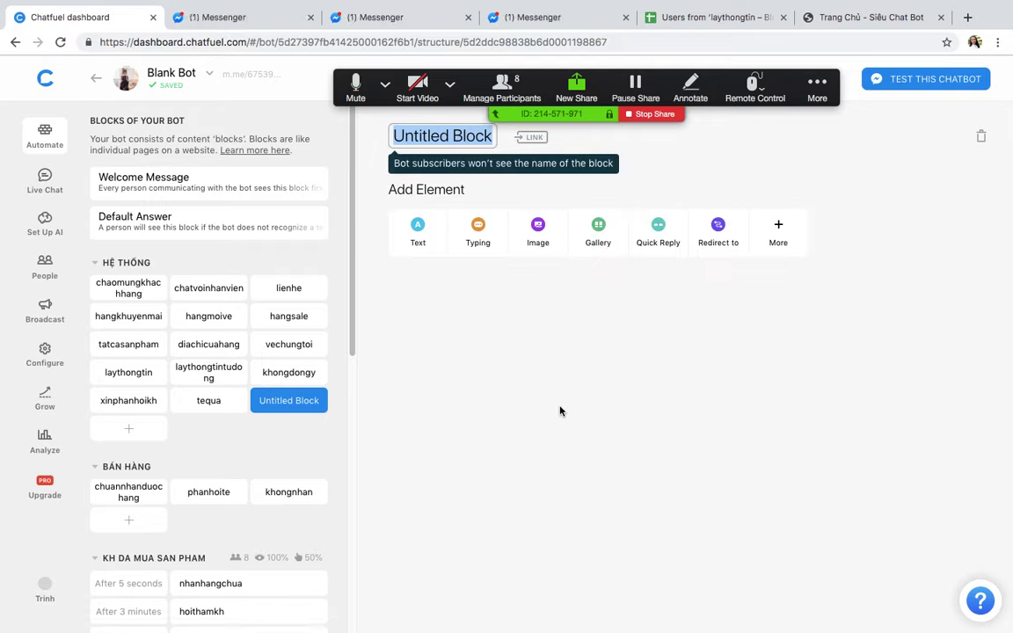
type("nu")
key("Return")
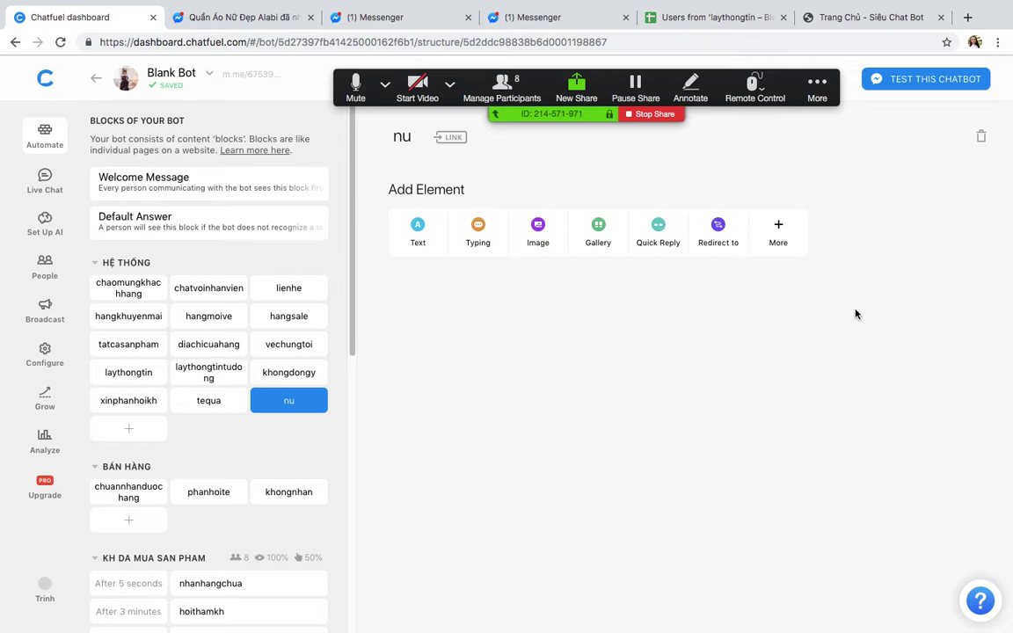
left_click(782, 238)
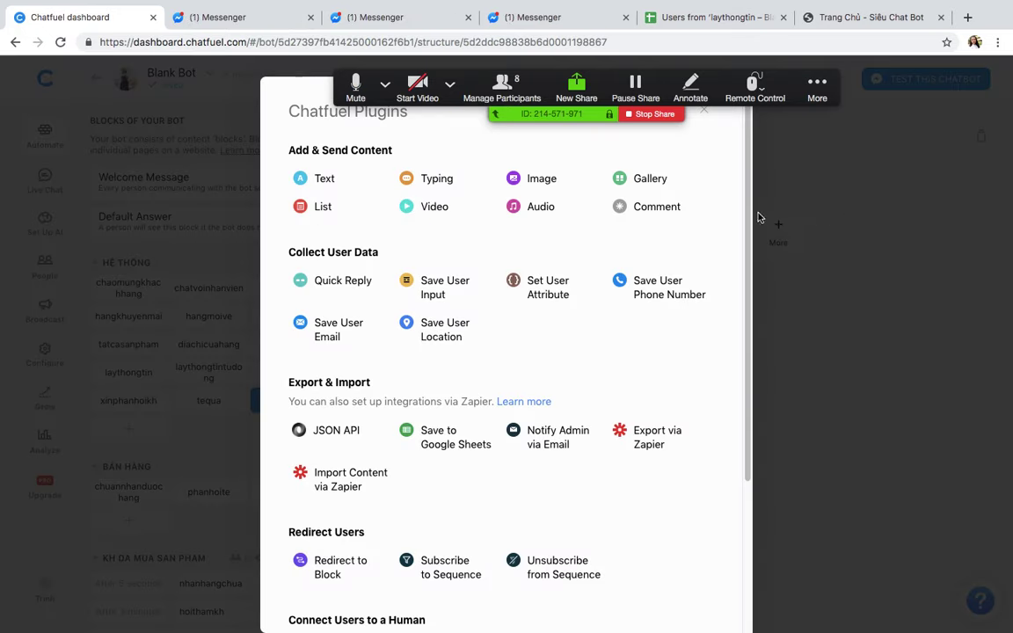
left_click(532, 287)
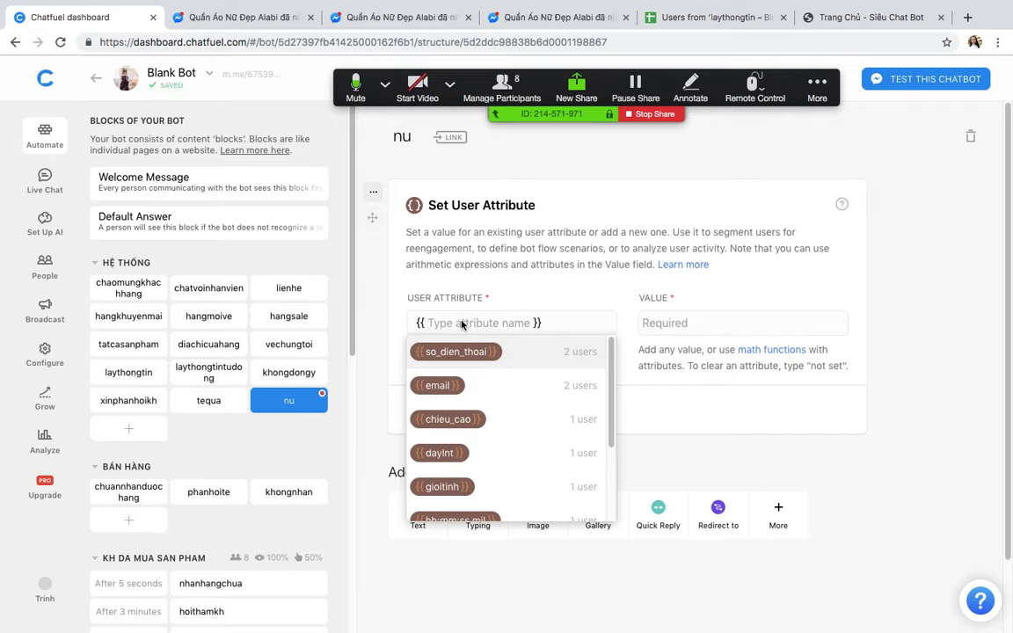
Step: Set Gioitinh to Chi and gioitinh to chi, then return to Welcome Message
type("Gioitinh")
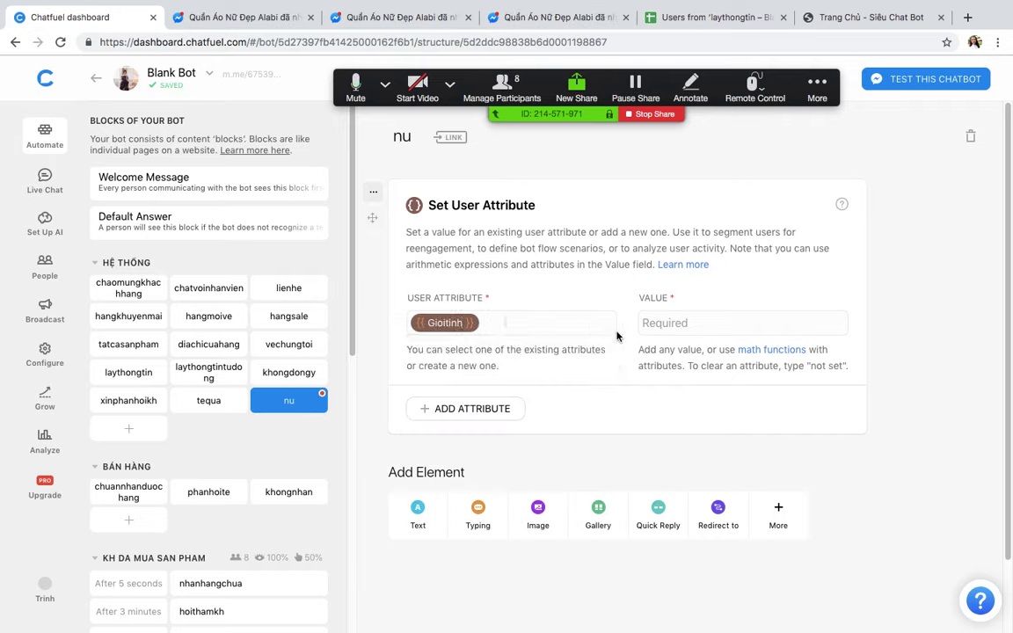
left_click(692, 324)
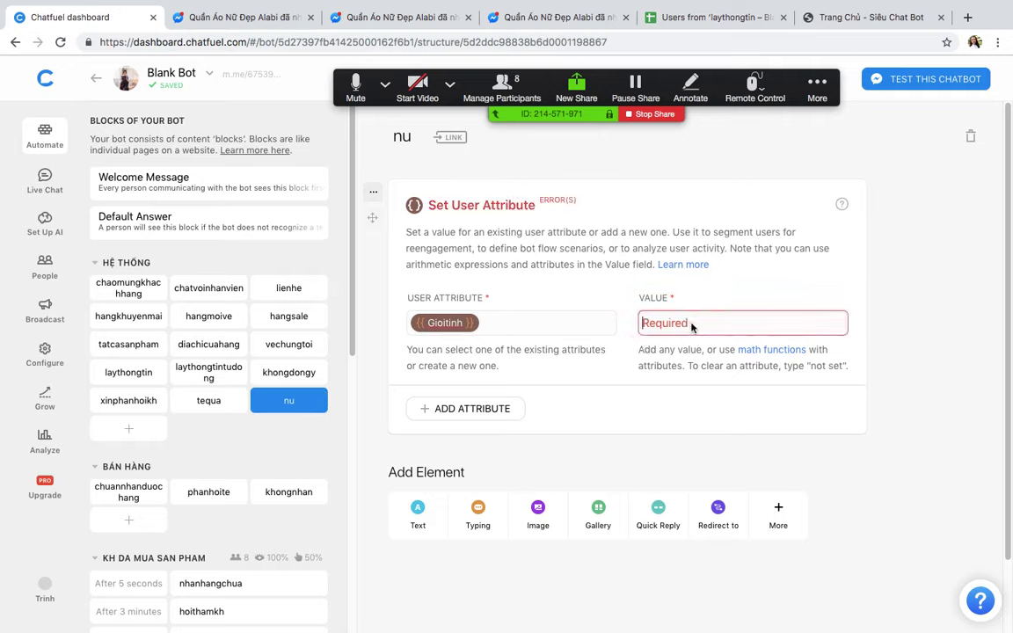
type("Nu")
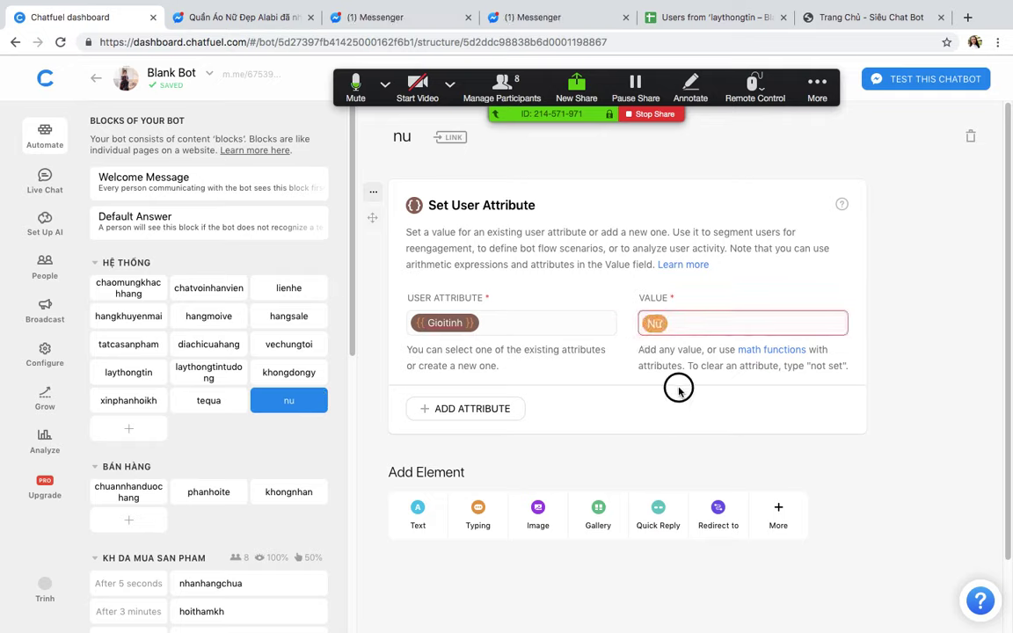
left_click(489, 408)
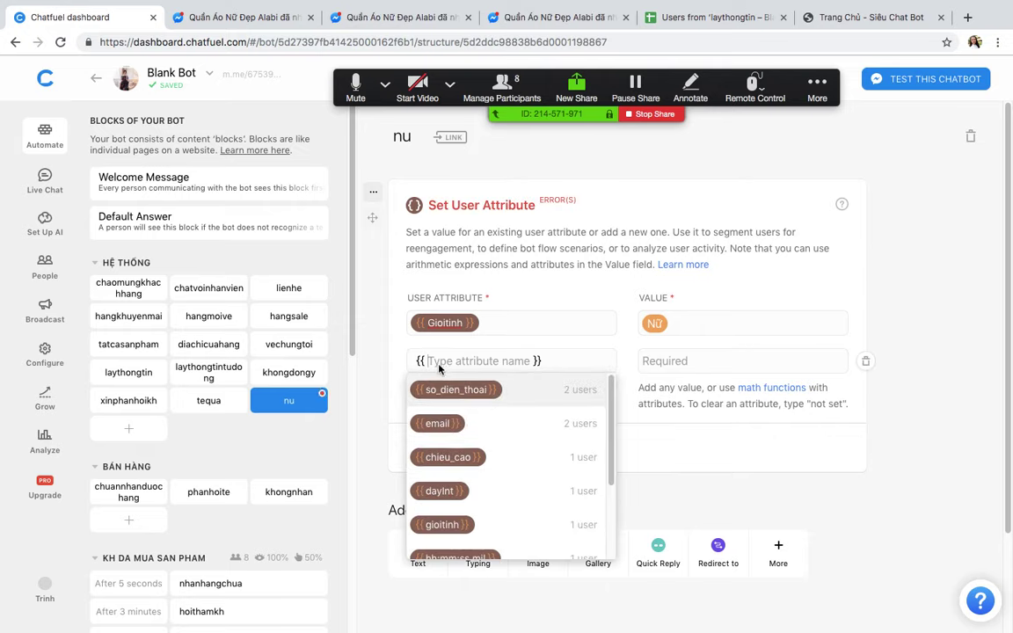
type("gio")
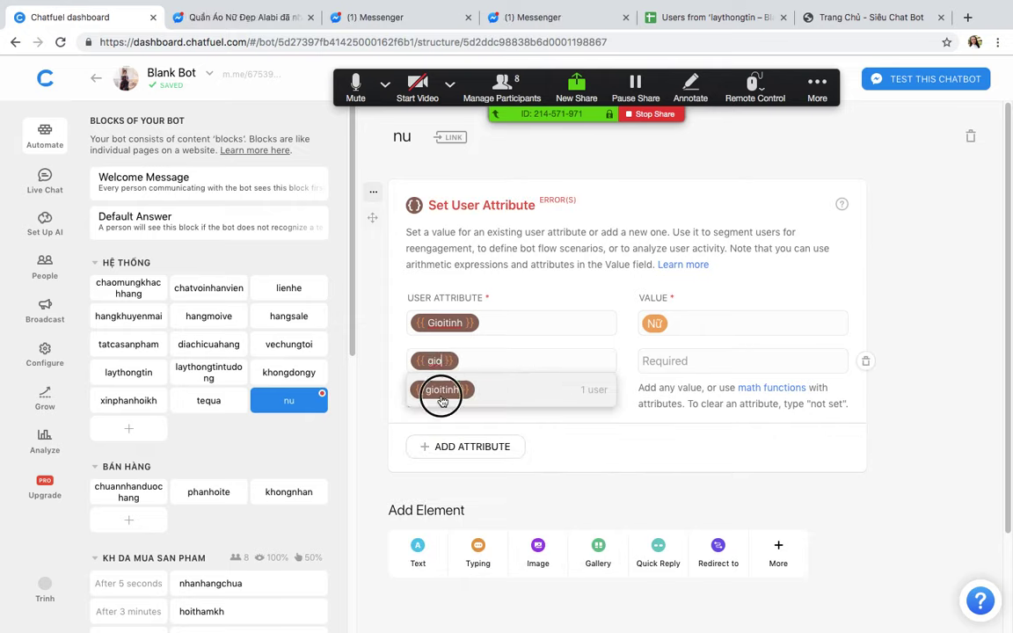
left_click(441, 391)
left_click(655, 361)
type("nu")
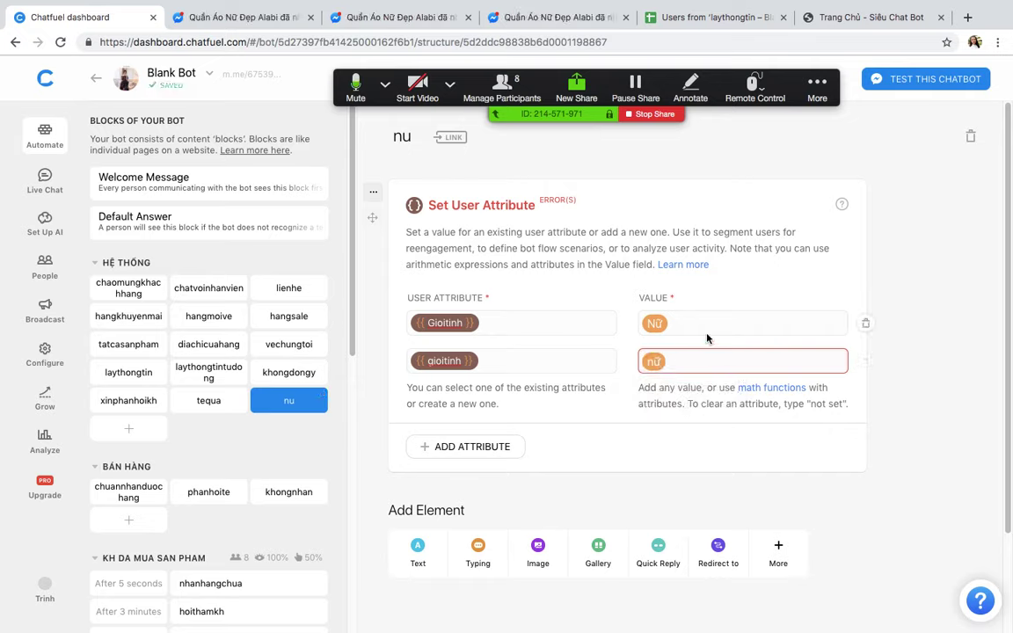
key("BackSpace")
key("BackSpace")
type("ch")
left_click(701, 323)
key("BackSpace")
key("BackSpace")
type("Chị")
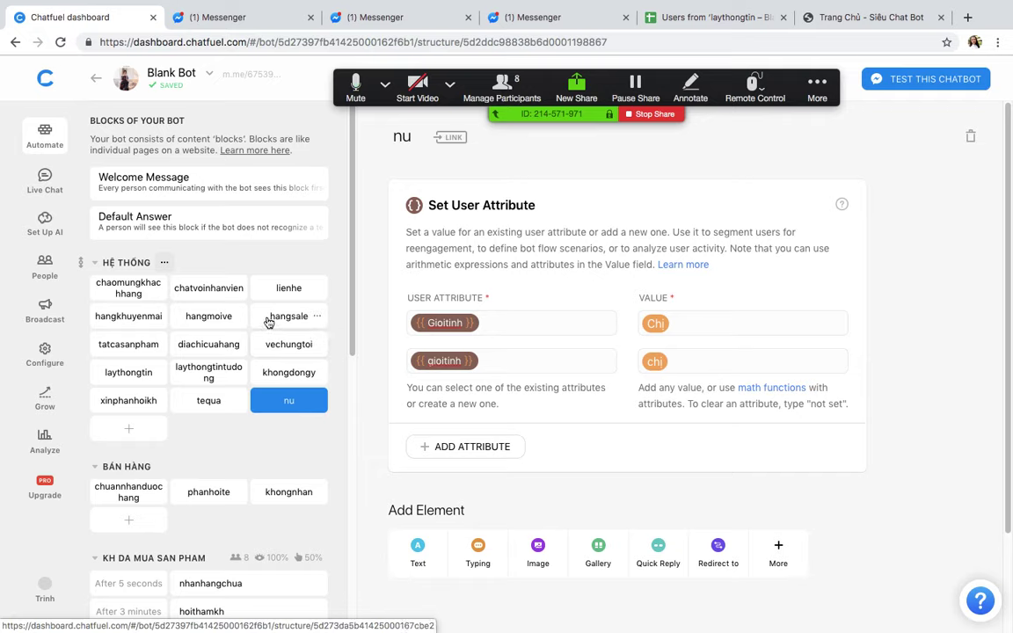
left_click(140, 181)
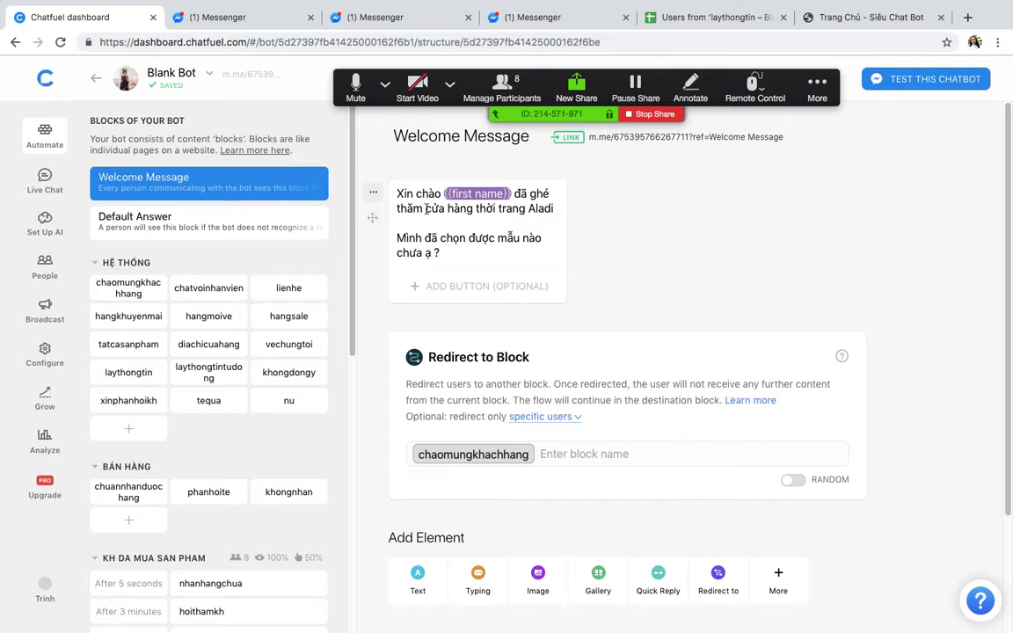
left_click(379, 322)
left_click(775, 315)
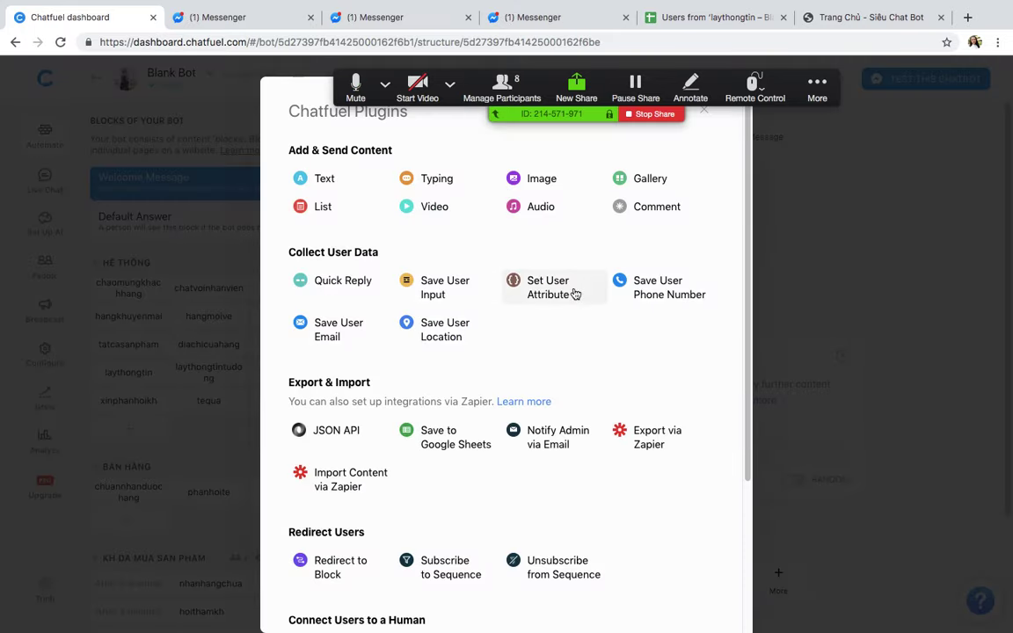
left_click(544, 287)
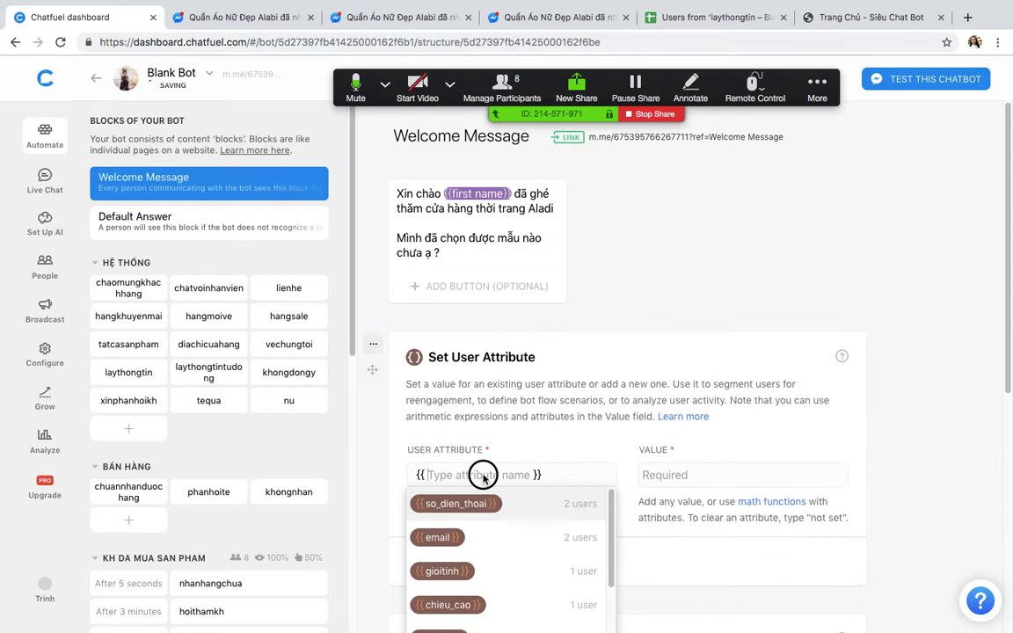
type("nam")
key("BackSpace")
key("BackSpace")
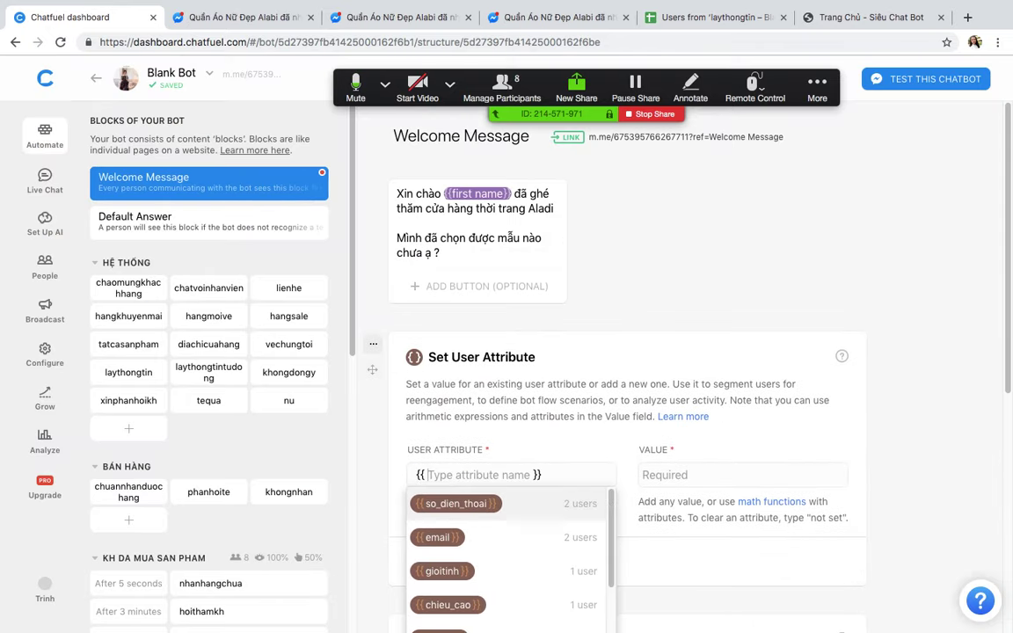
type("Giươ")
key("BackSpace")
key("BackSpace")
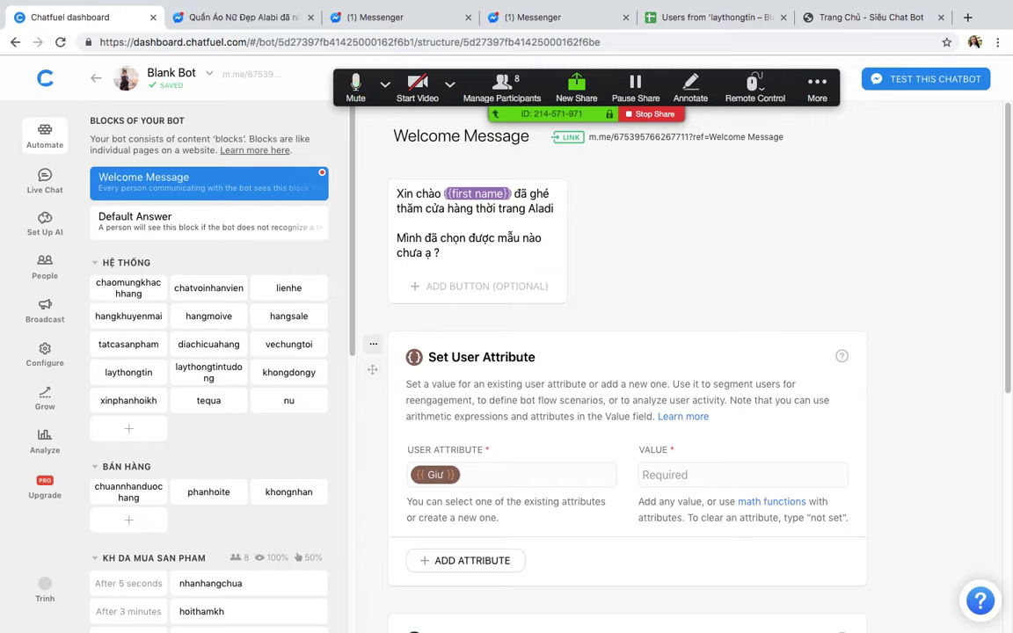
type("ới")
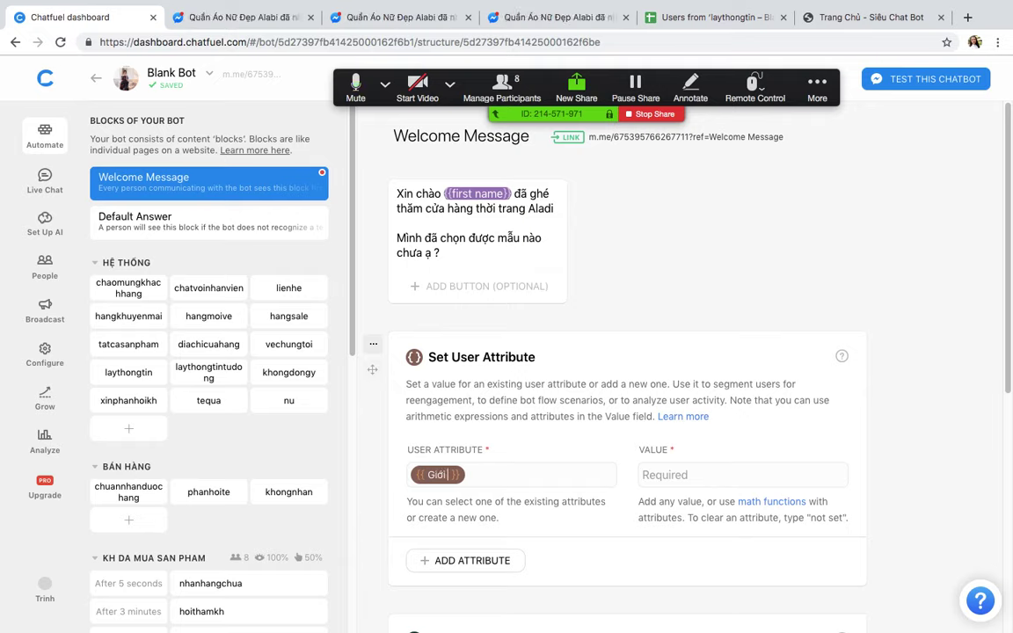
key("BackSpace")
key("BackSpace")
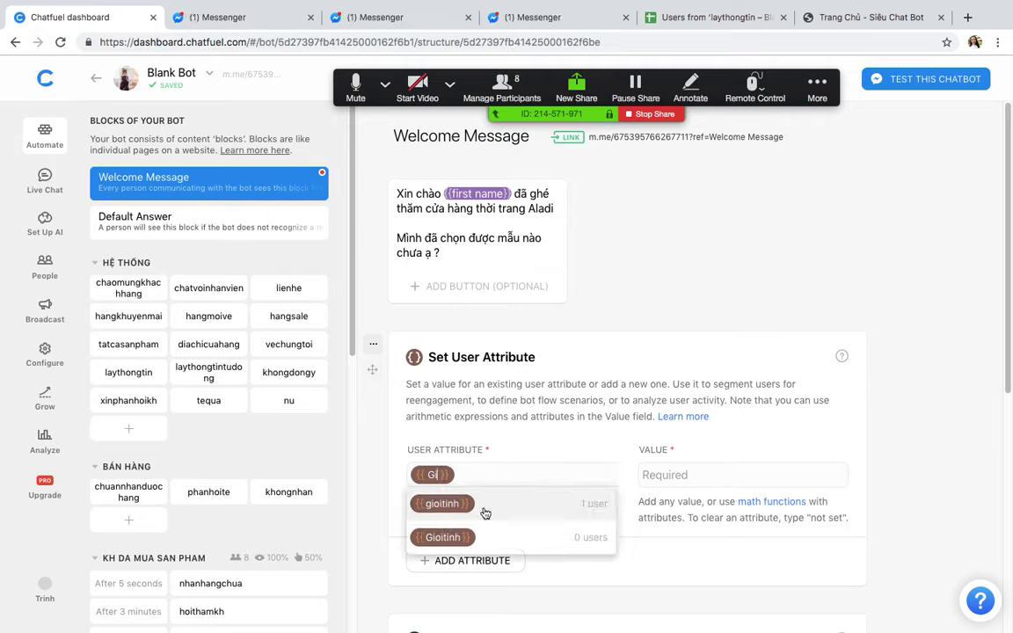
left_click(439, 536)
left_click(678, 479)
type("a")
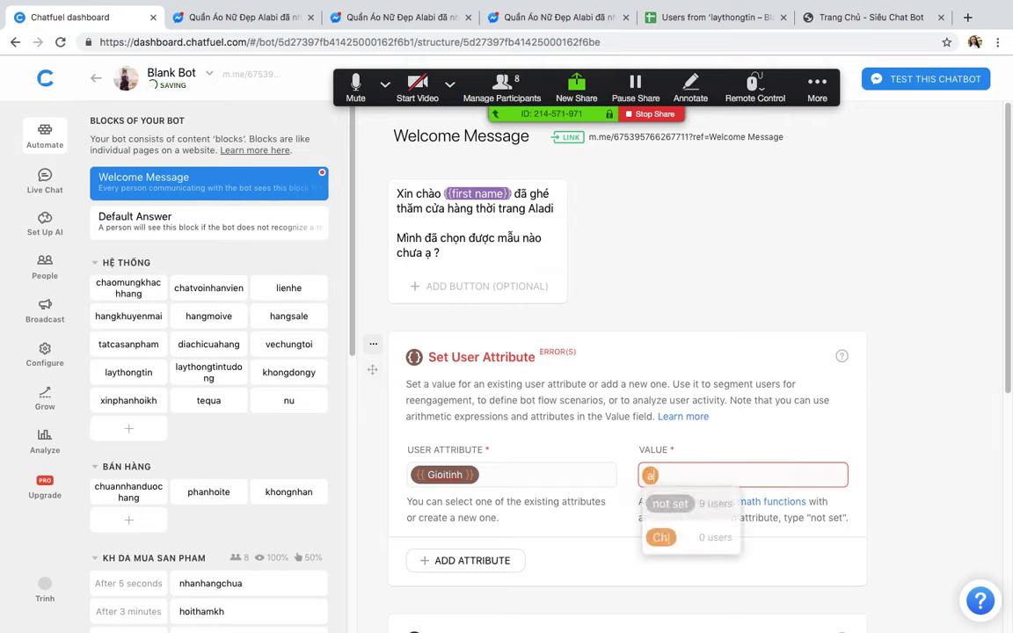
type("nh")
left_click(501, 559)
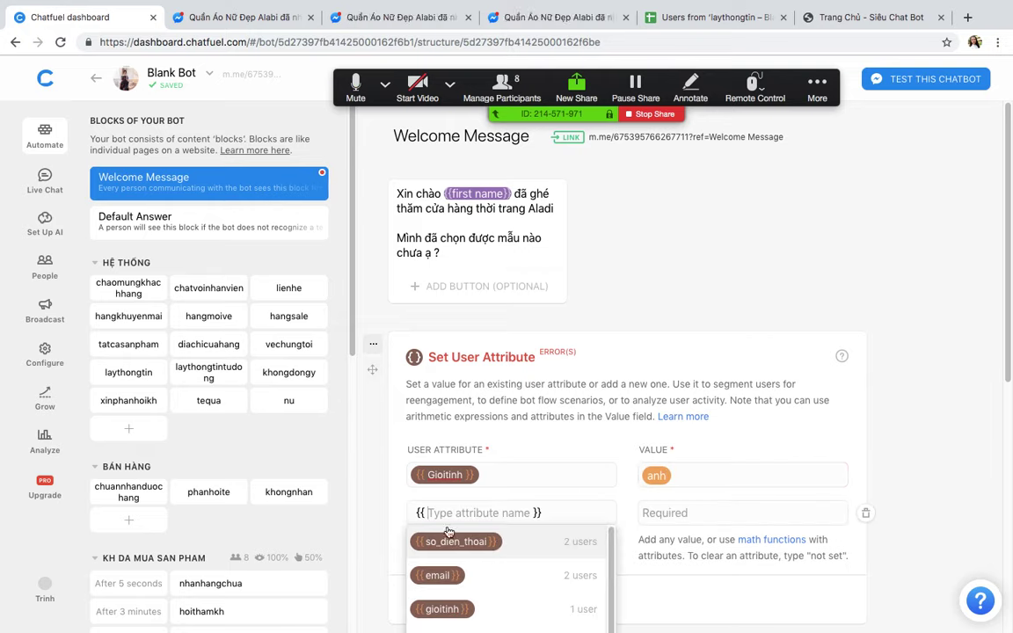
left_click(442, 608)
left_click(661, 519)
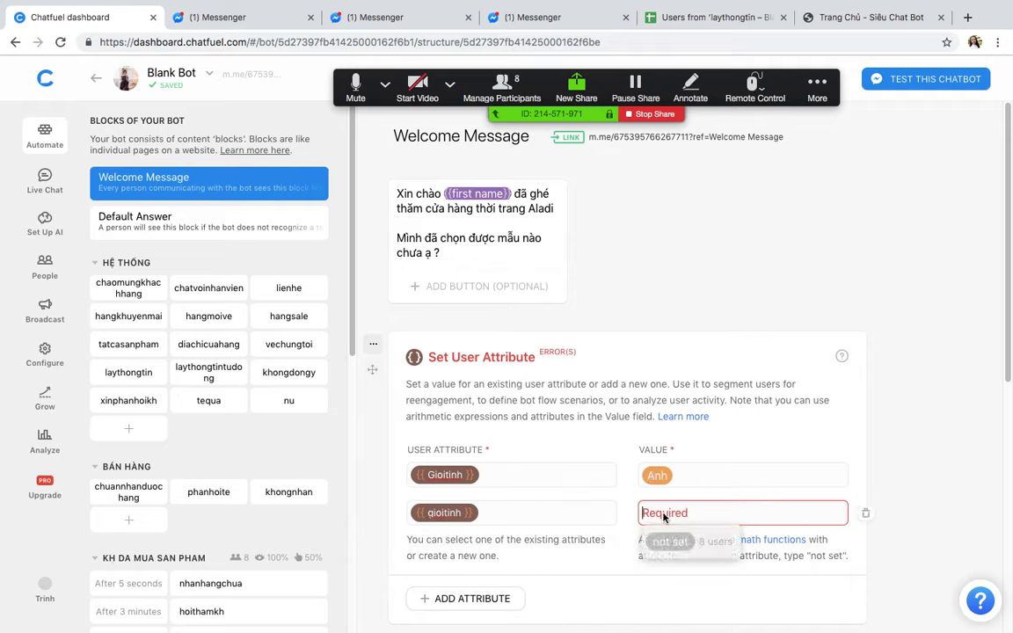
type("ANH")
key("BackSpace")
type("anh")
left_click(845, 260)
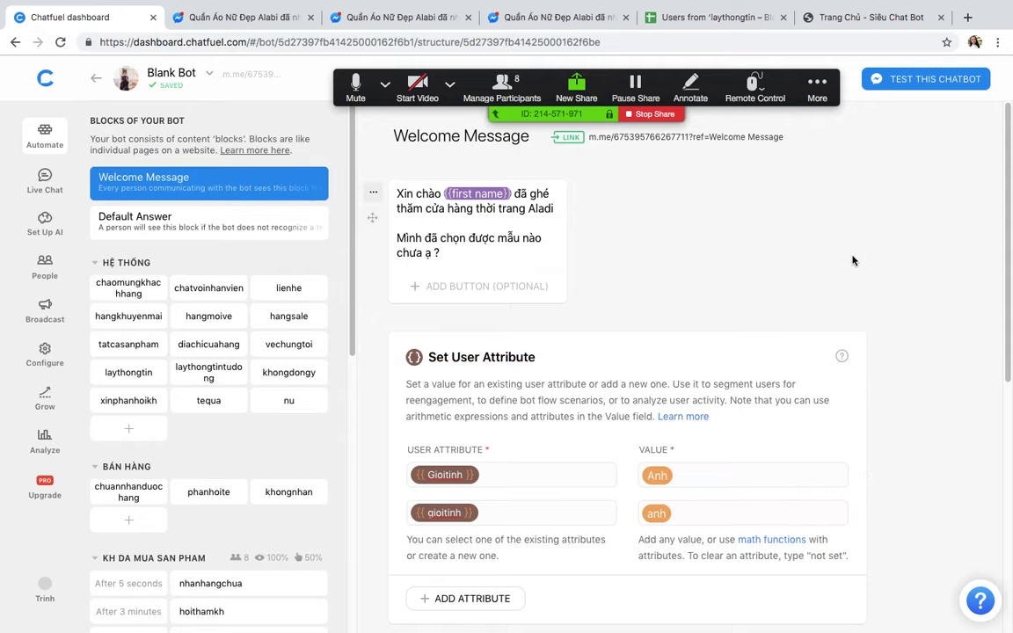
scroll(803, 280, "down", 1)
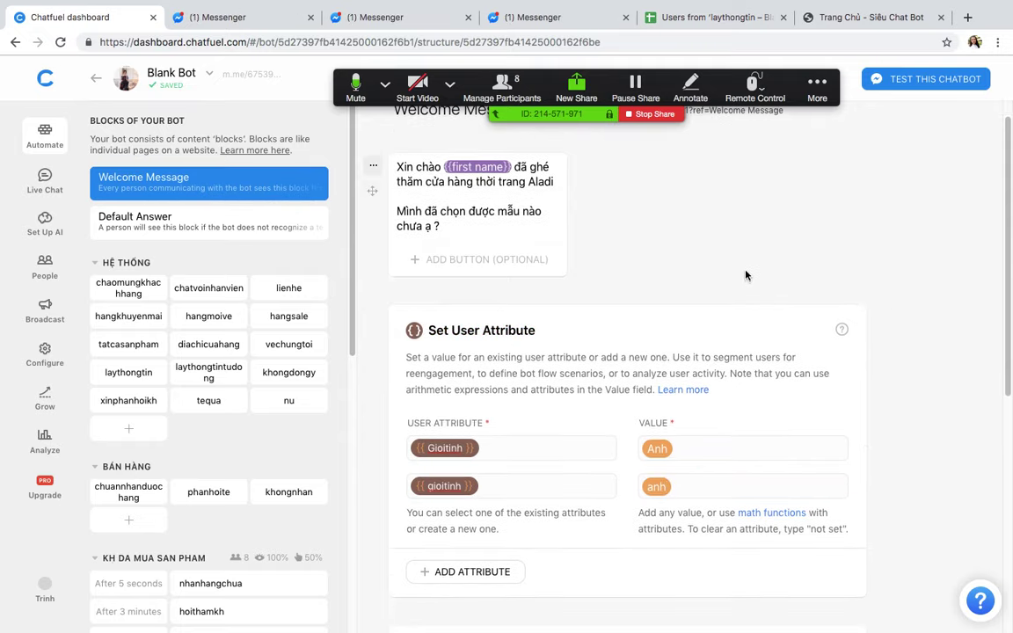
scroll(746, 276, "down", 1)
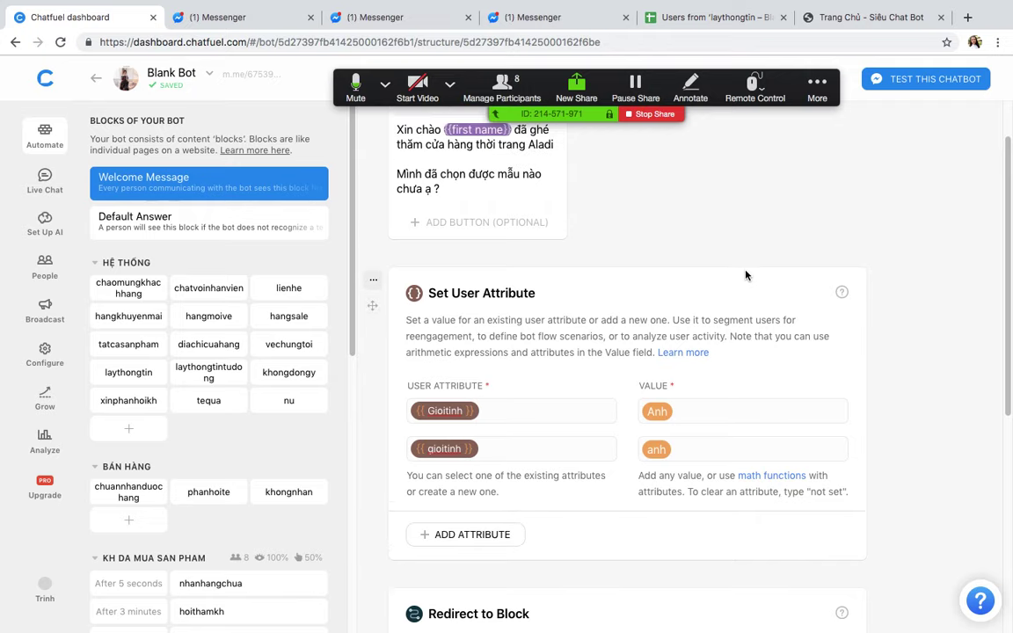
scroll(745, 275, "down", 2)
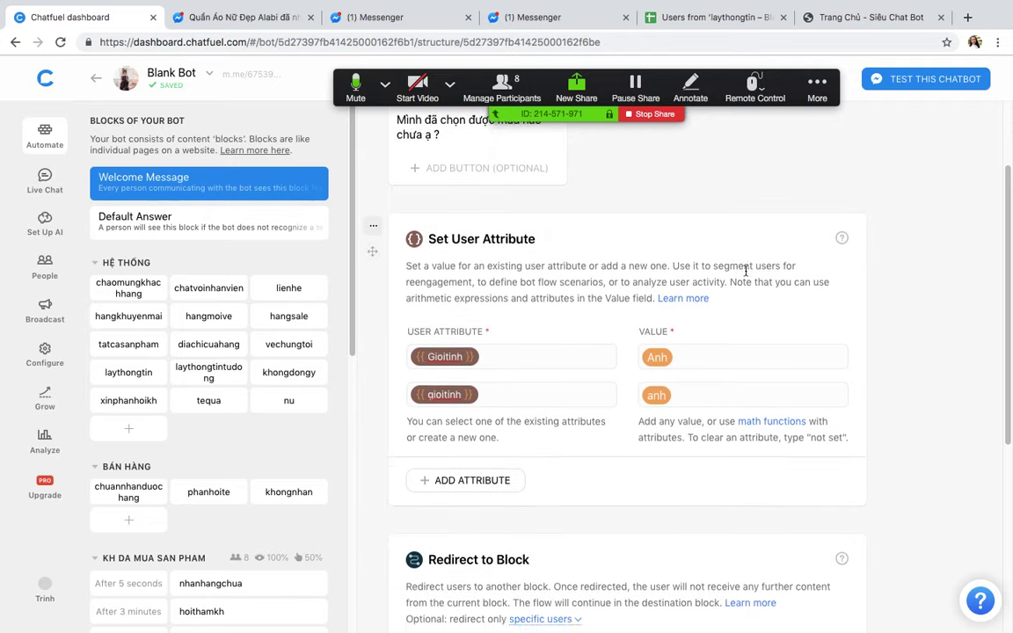
scroll(745, 272, "down", 2)
scroll(746, 271, "up", 4)
scroll(679, 303, "down", 1)
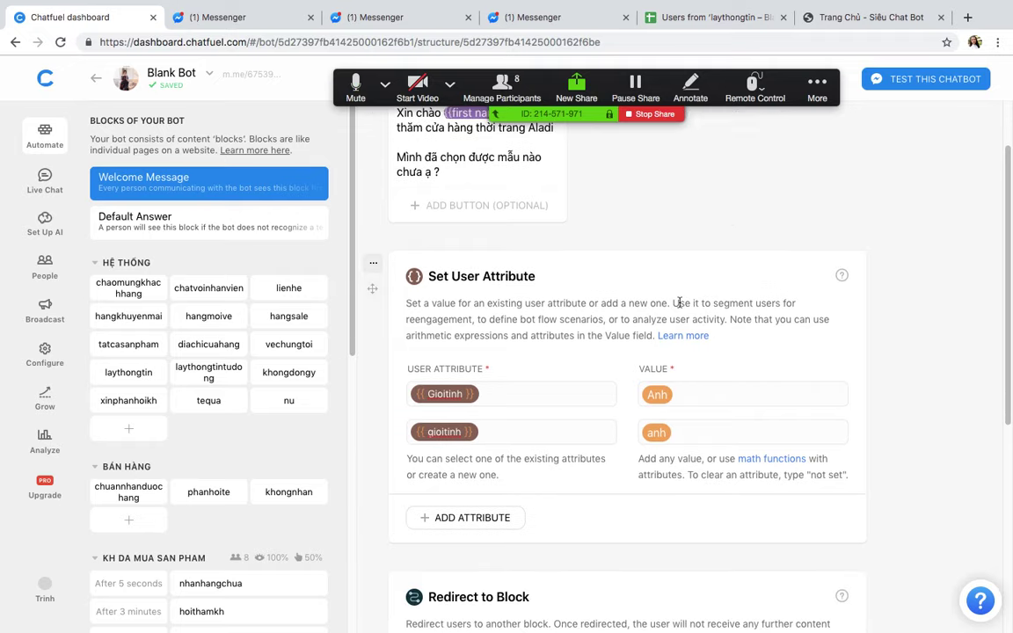
scroll(470, 547, "down", 2)
Step: Delete the old Redirect to Block card from the Welcome Message
left_click(373, 516)
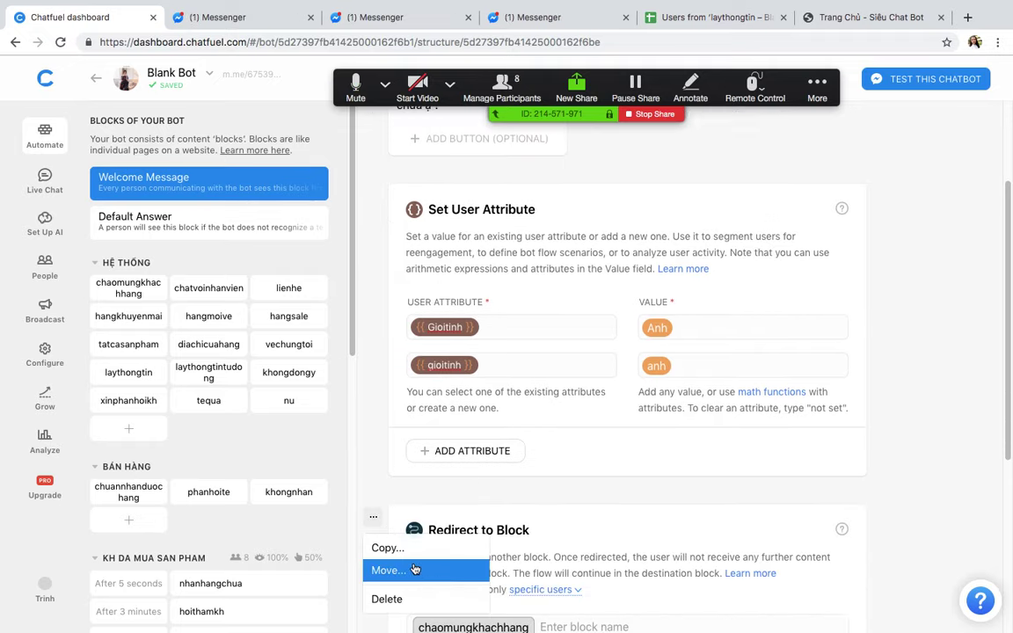
left_click(385, 599)
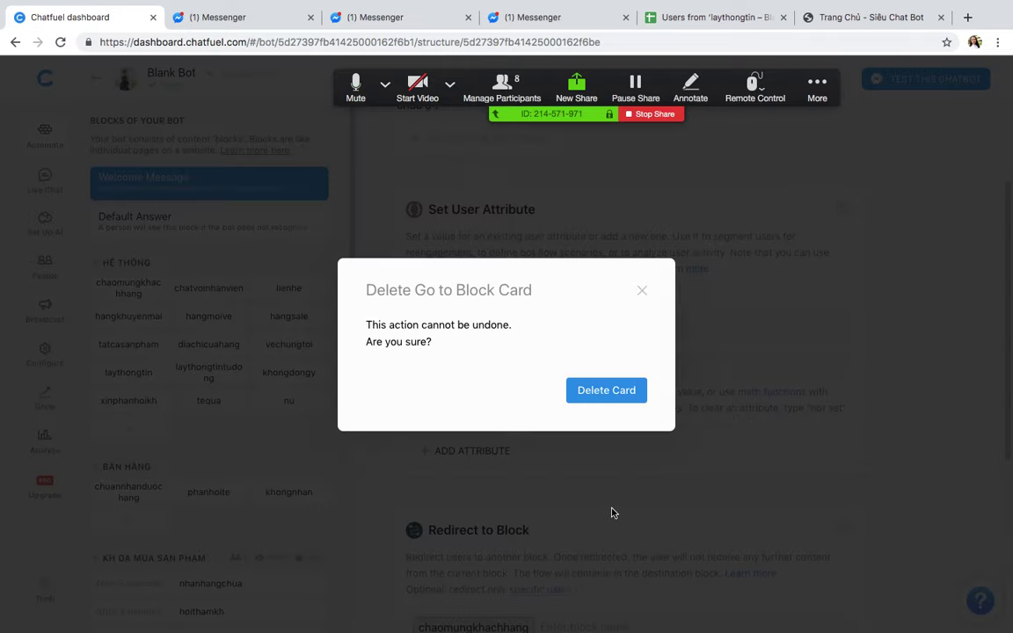
left_click(607, 391)
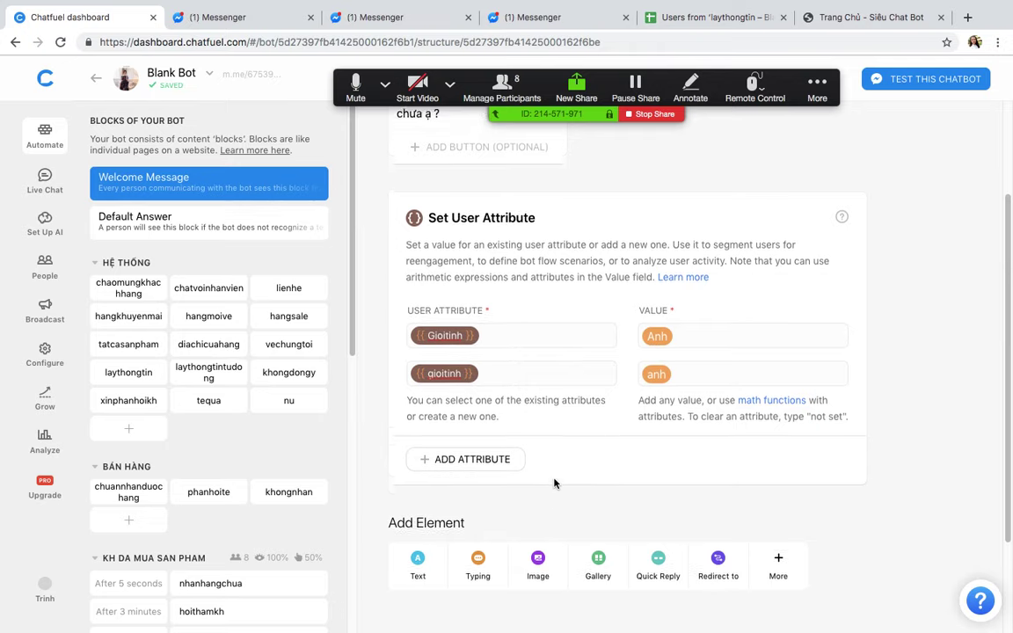
Step: Bring up the card types to insert above the Set User Attribute card
scroll(554, 481, "up", 3)
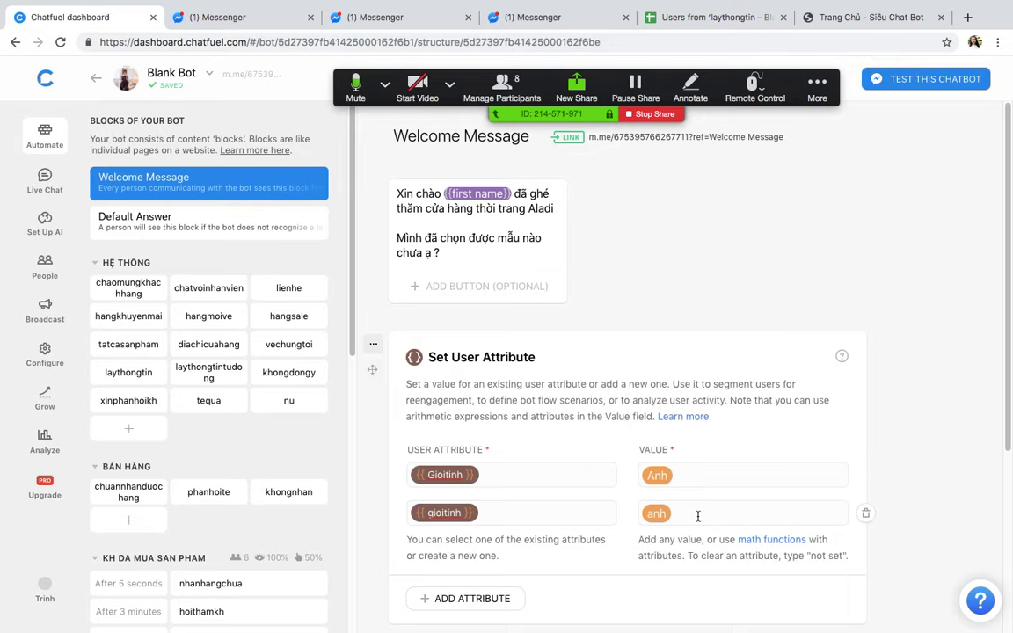
scroll(697, 516, "down", 5)
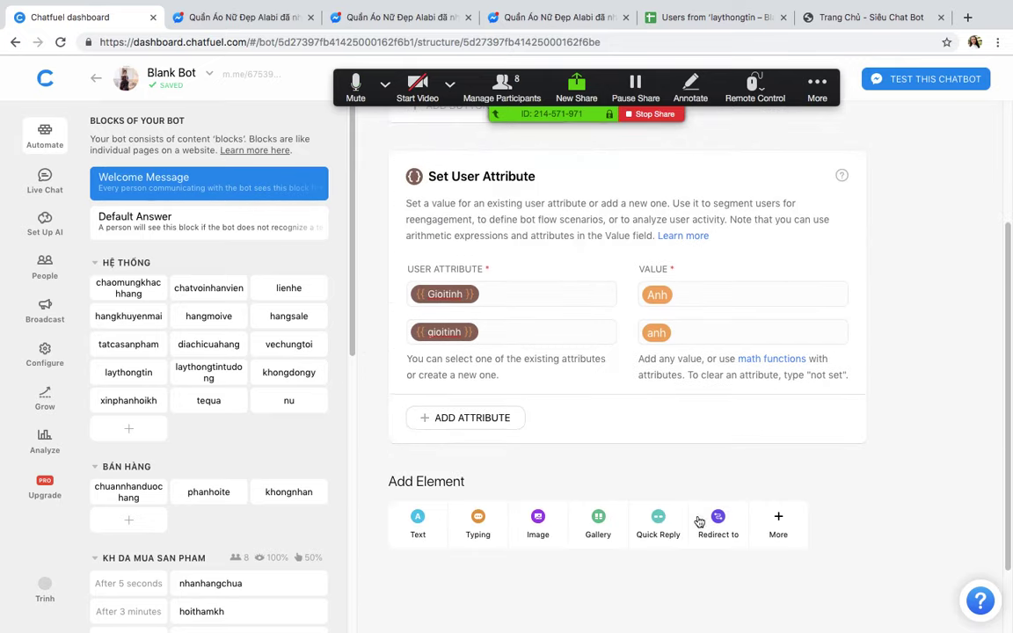
scroll(683, 463, "up", 1)
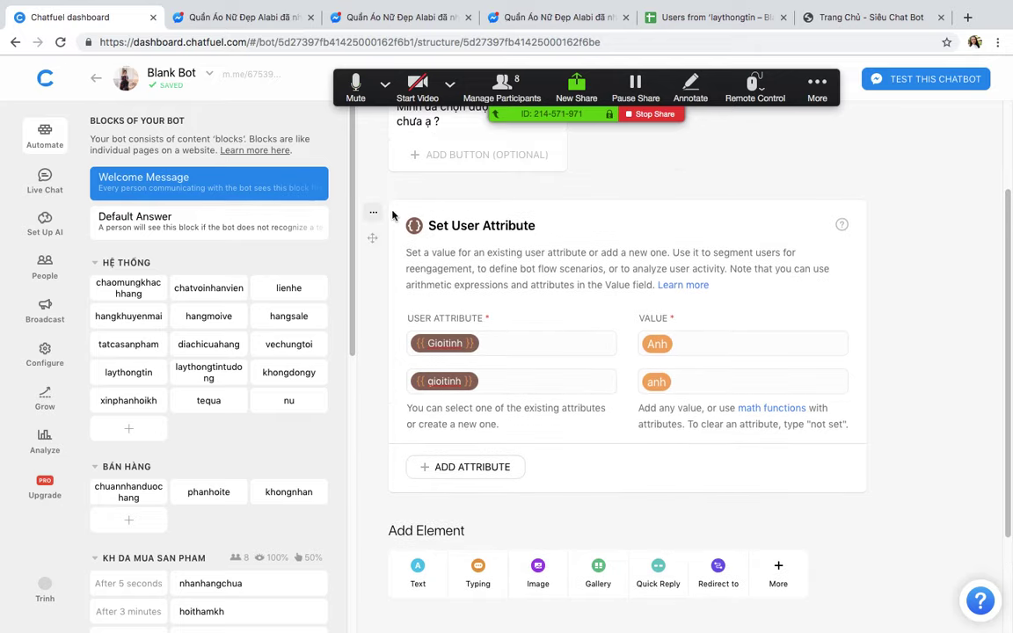
left_click(376, 189)
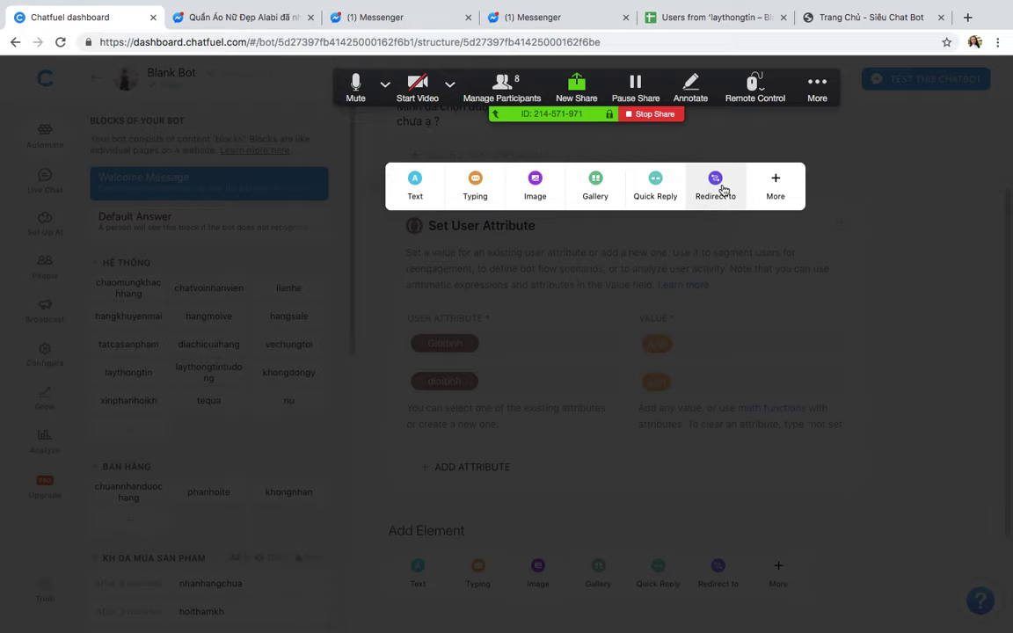
Step: Add a Redirect to Block card for specific users filtered on gender, value left blank
left_click(718, 186)
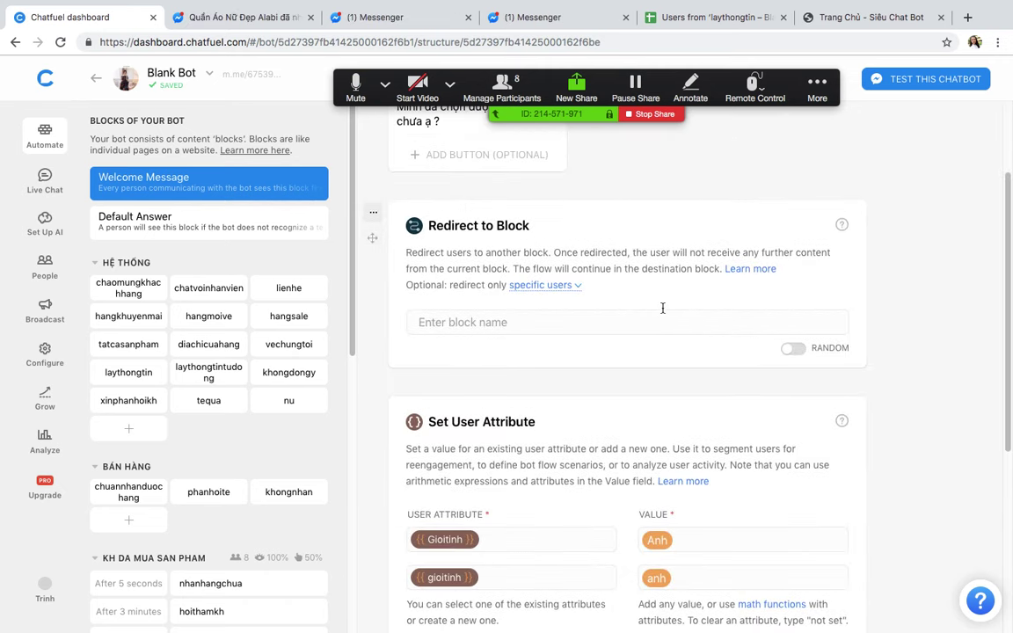
left_click(544, 284)
left_click(508, 335)
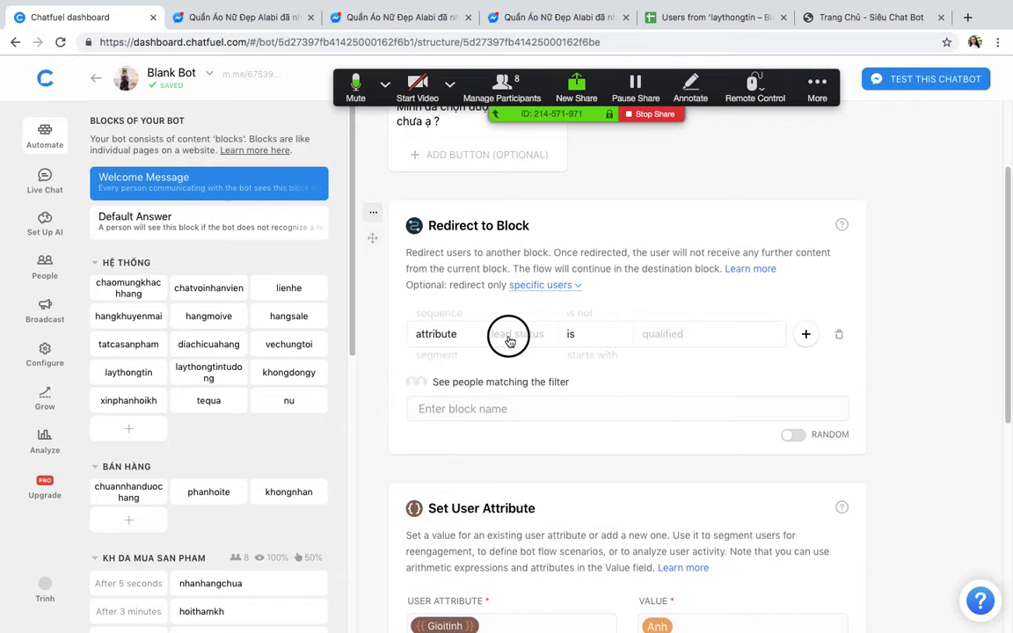
type("gen")
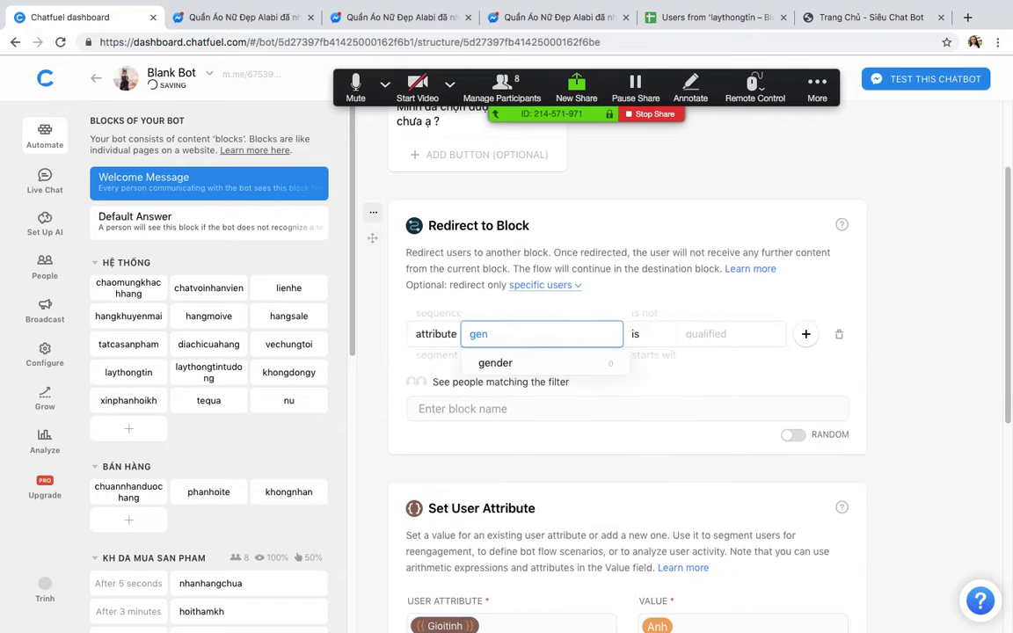
left_click(502, 364)
left_click(677, 336)
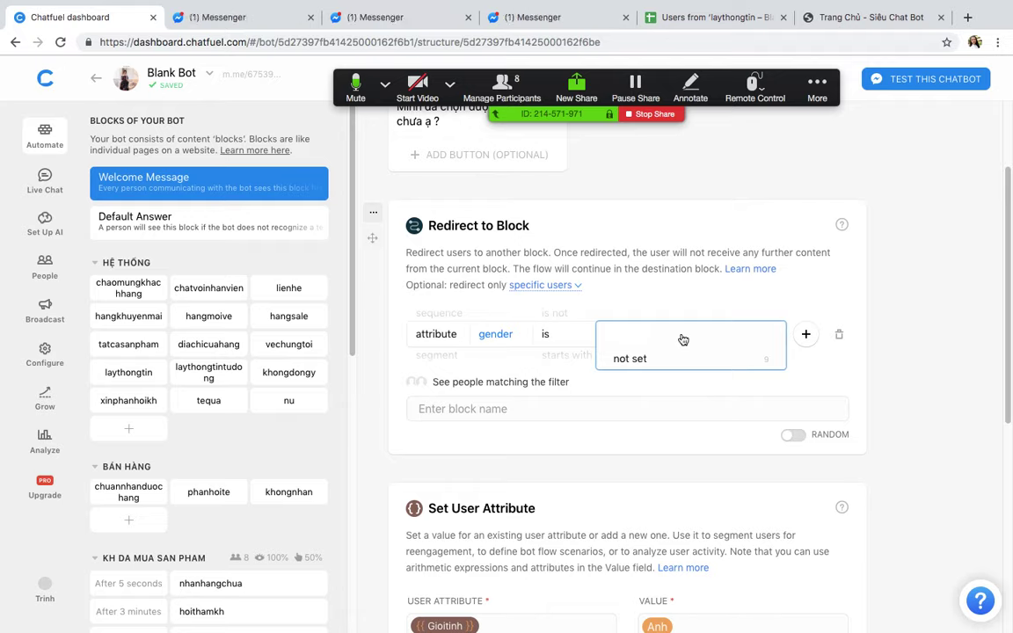
left_click(645, 357)
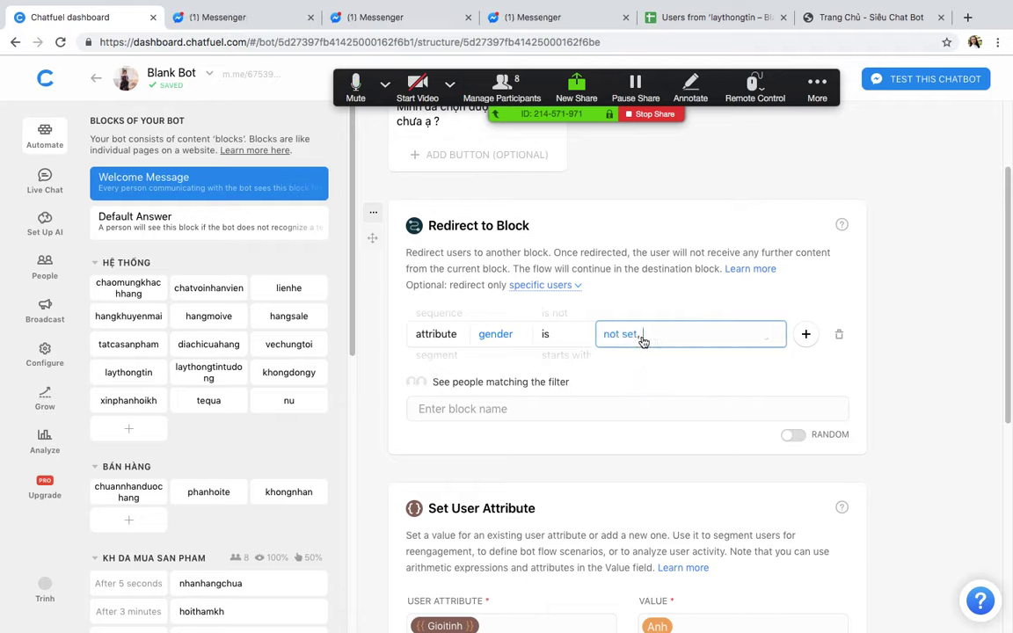
left_click(643, 341)
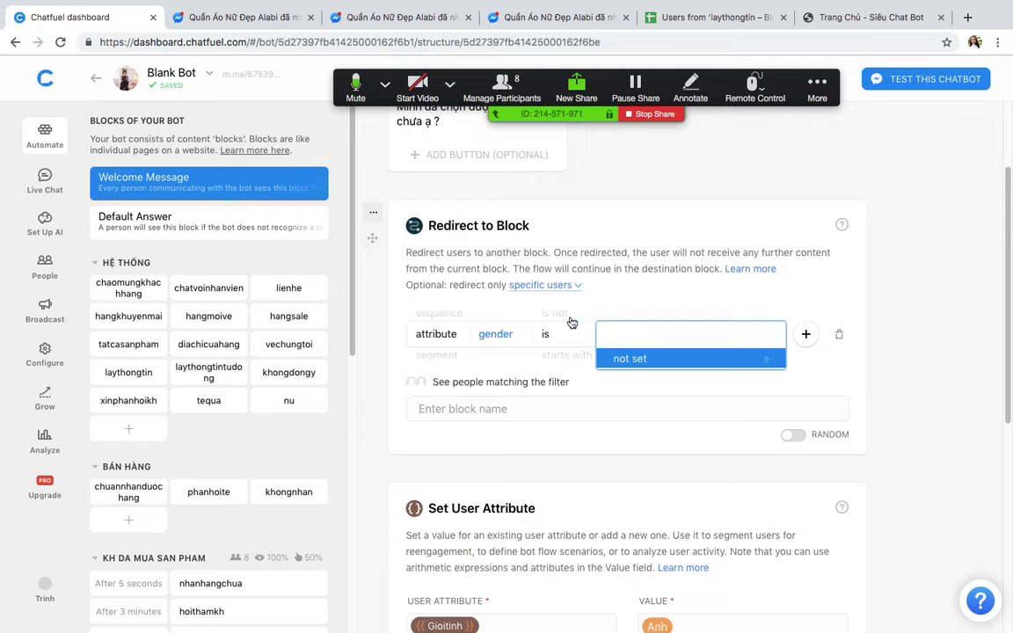
left_click(887, 317)
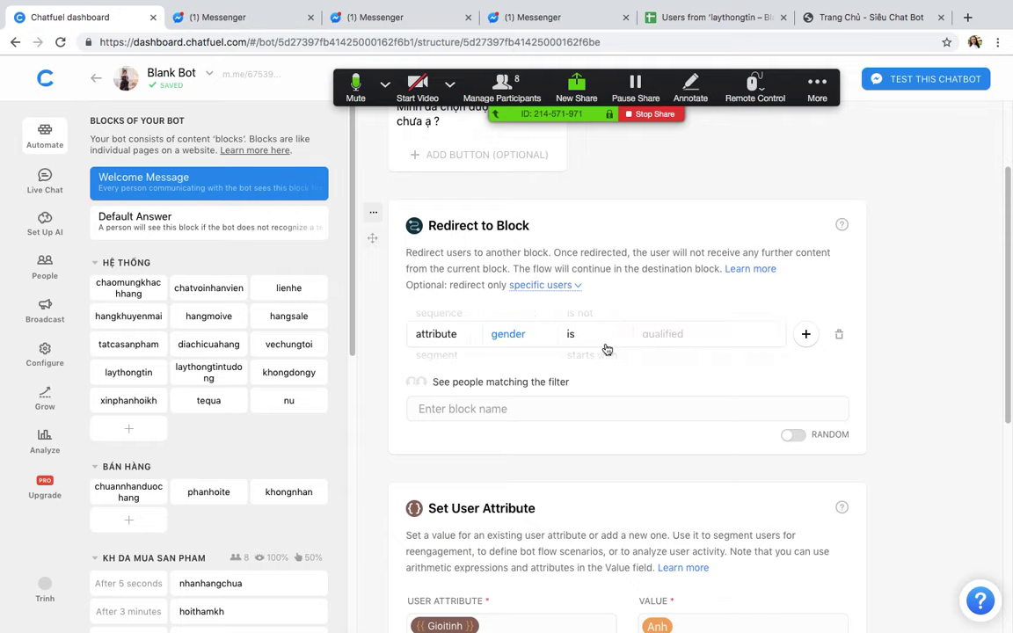
key("ctrl+Up")
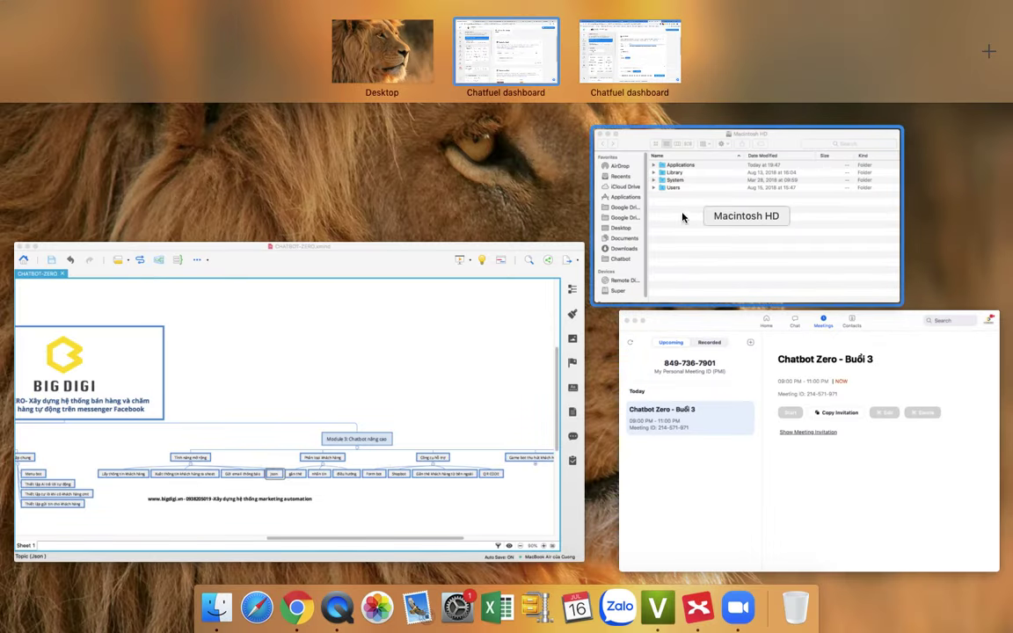
Step: Switch to the reference bot's Welcome Message and browse the full list of card types
left_click(626, 45)
left_click(836, 265)
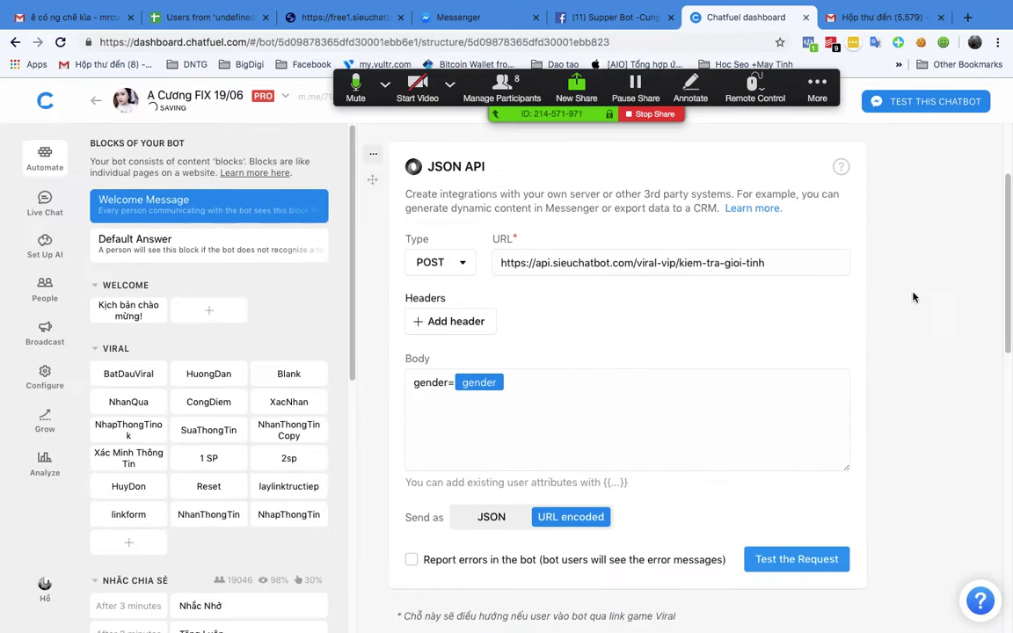
scroll(398, 276, "up", 3)
scroll(361, 327, "down", 10)
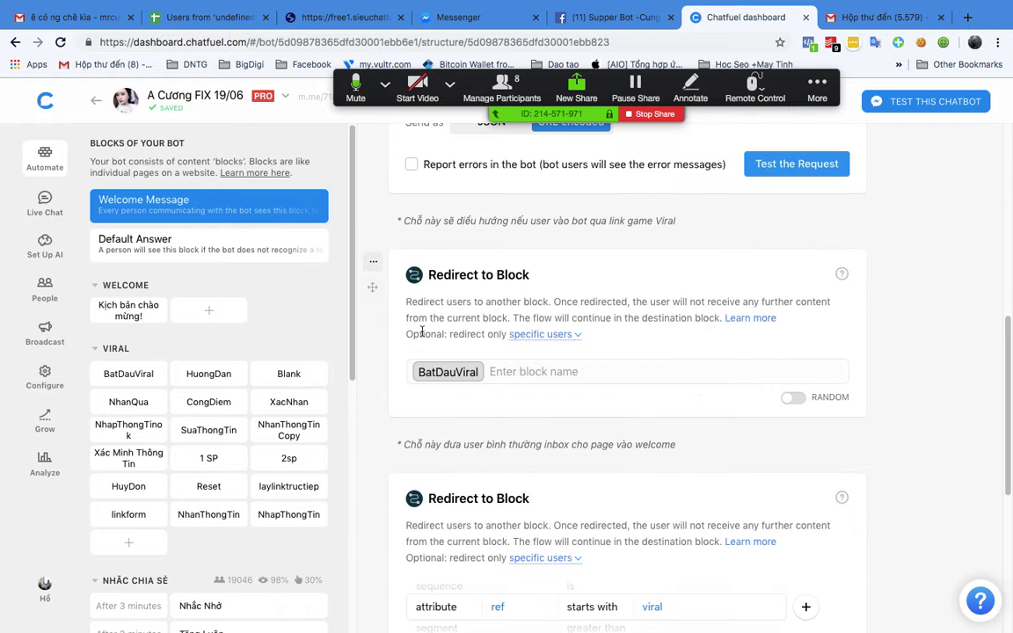
scroll(421, 349, "down", 5)
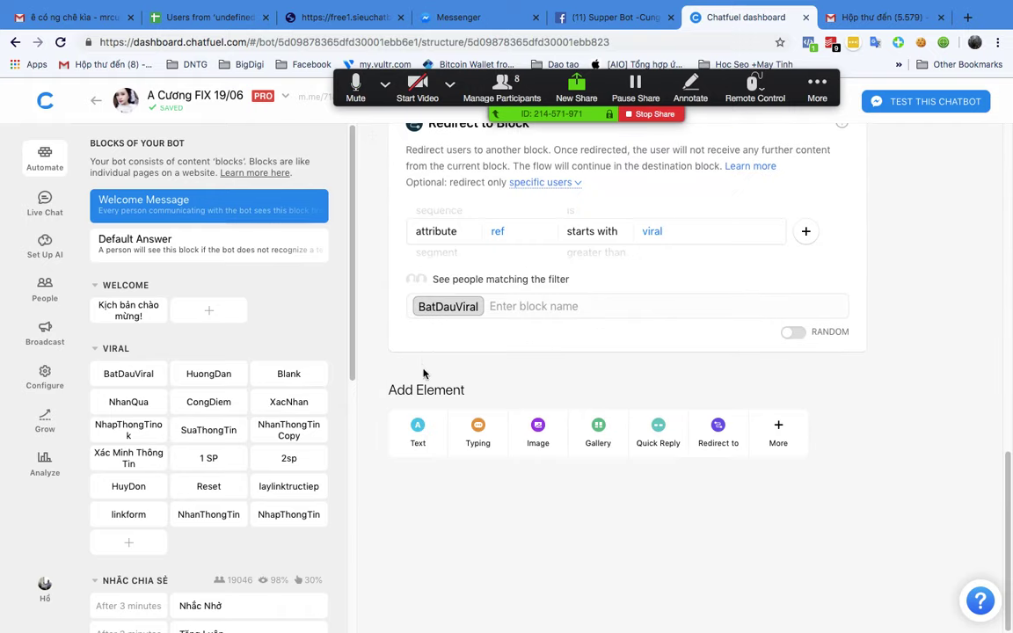
left_click(778, 432)
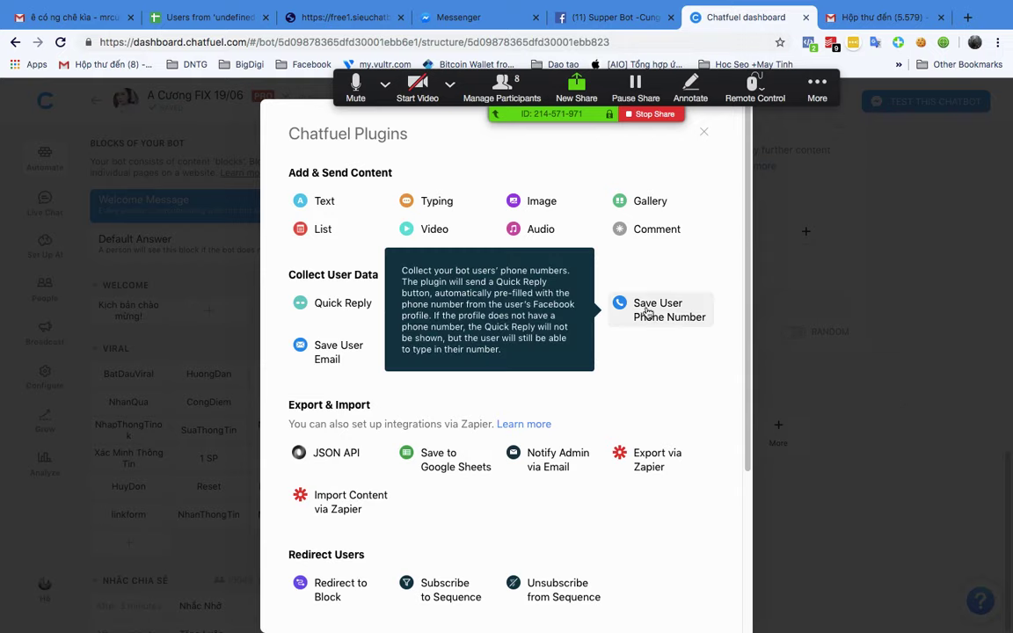
left_click(1011, 431)
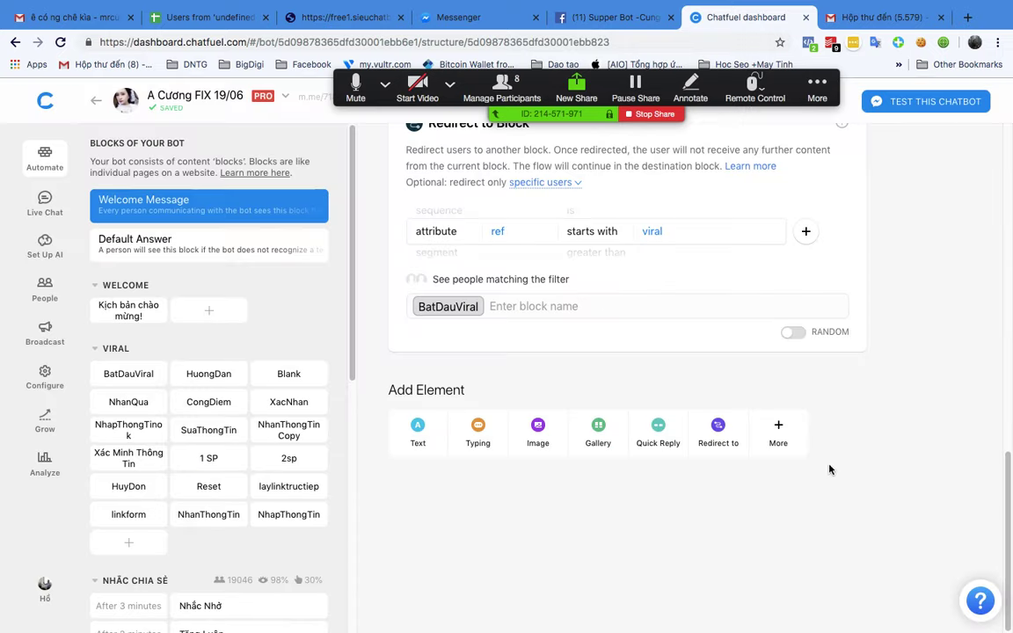
Step: Add a Redirect to Block card filtered on attribute gender and list its values
left_click(714, 431)
left_click(559, 466)
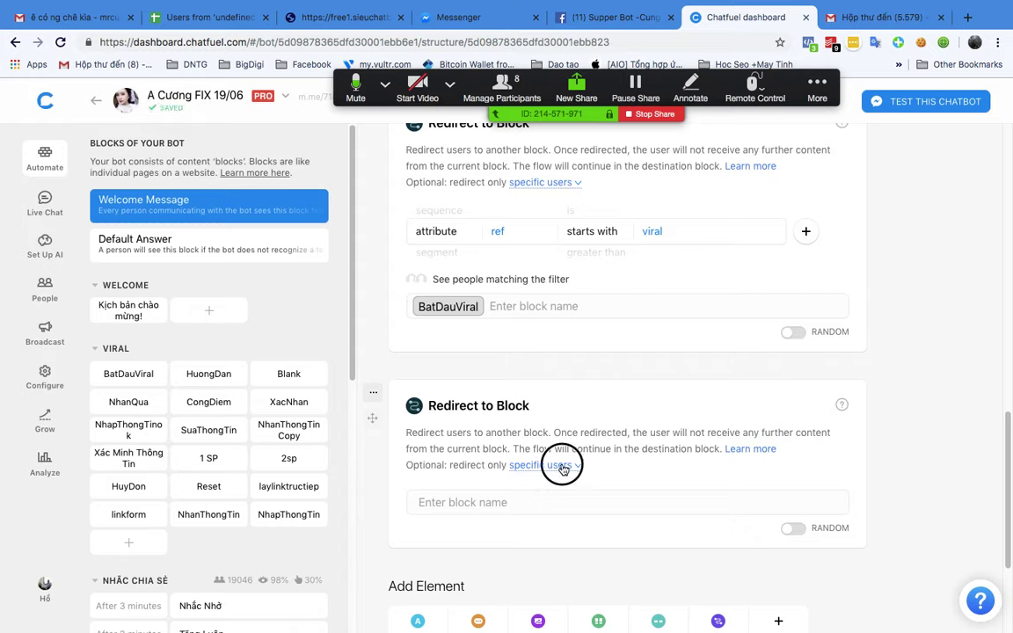
left_click(502, 517)
type("gen")
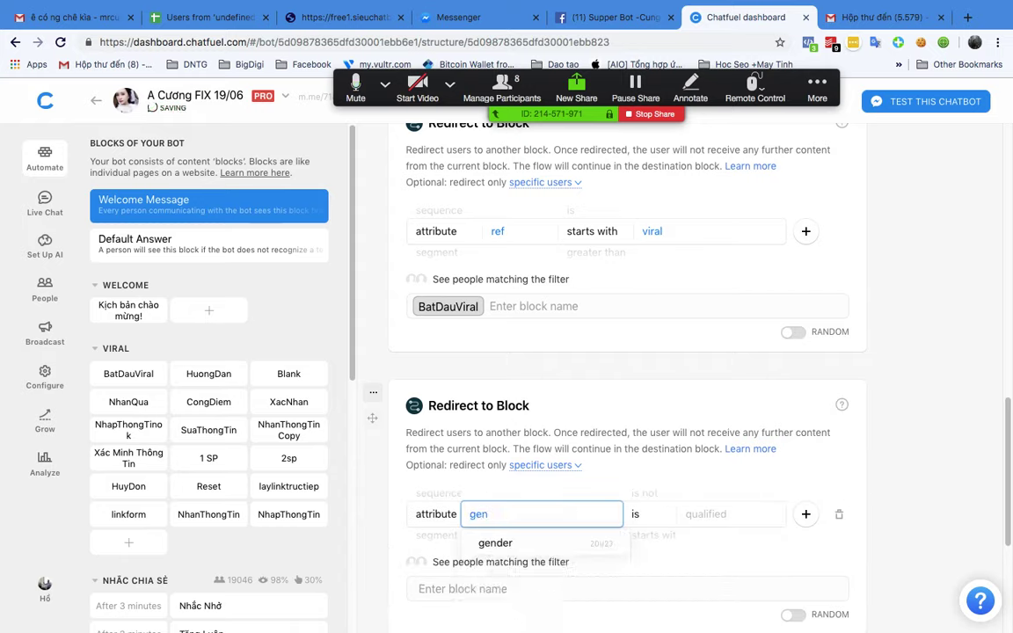
left_click(495, 542)
left_click(668, 514)
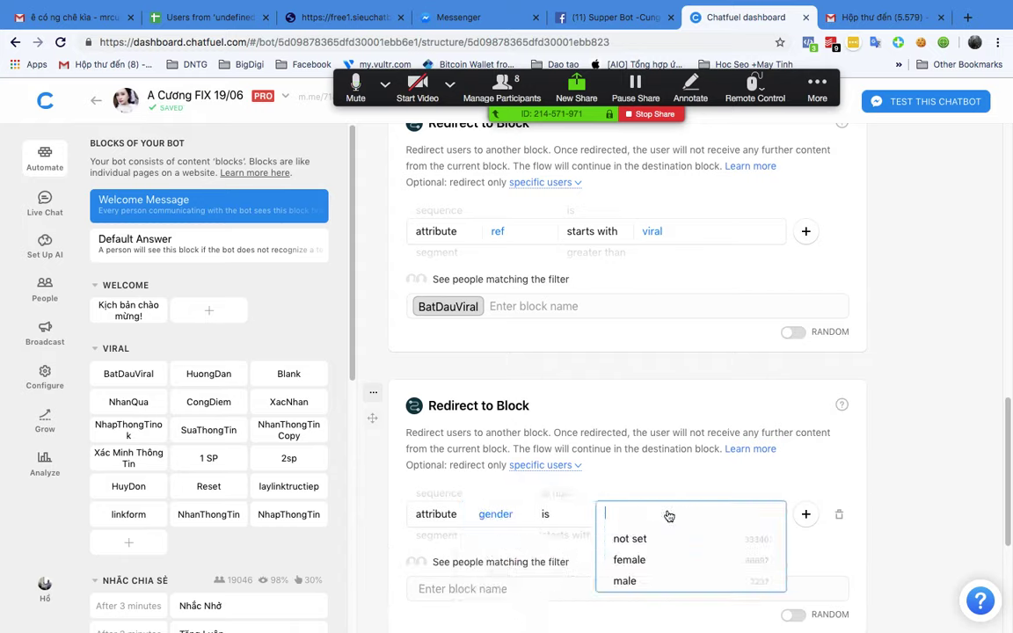
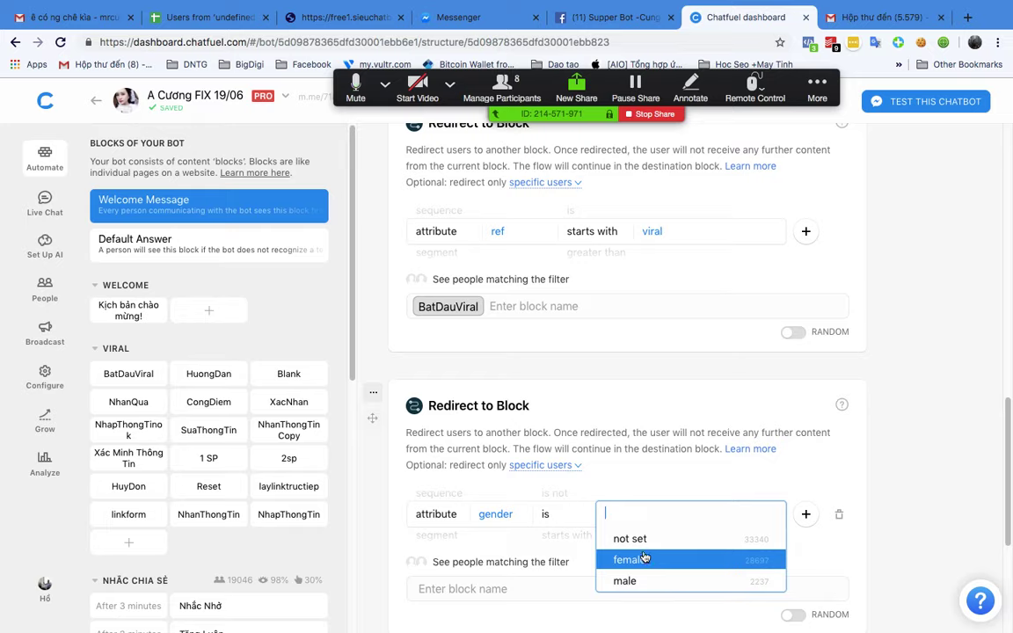
Step: Delete the gender-filtered Redirect to Block card
left_click(451, 398)
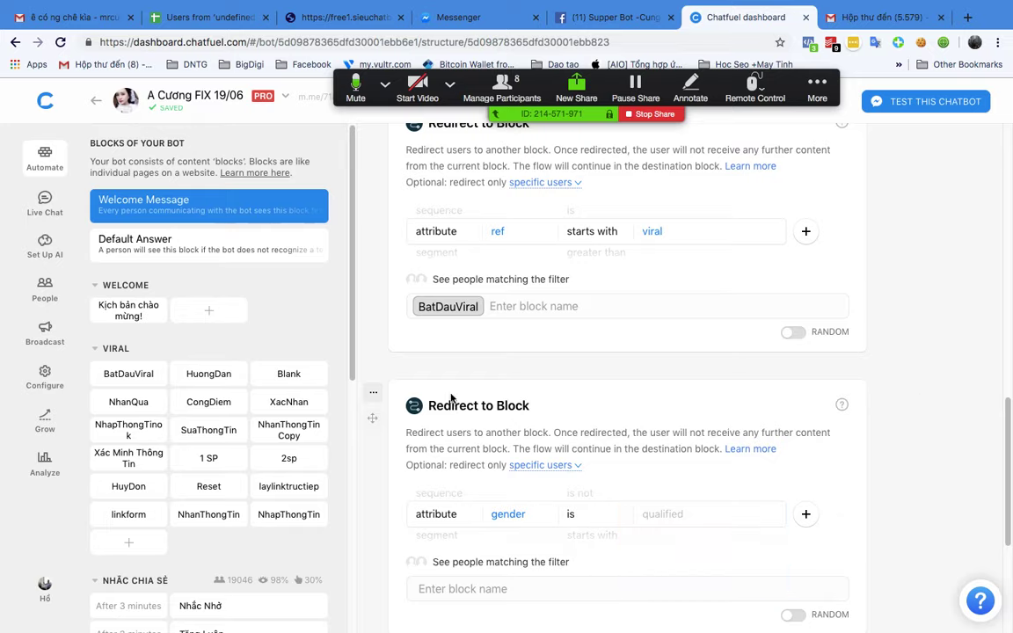
left_click(371, 397)
left_click(385, 477)
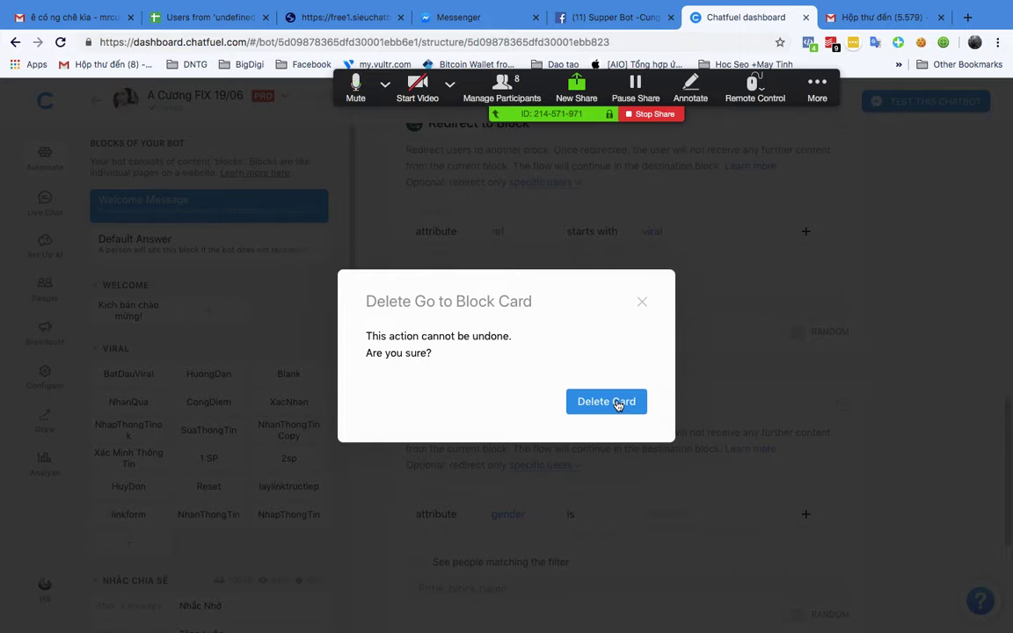
left_click(613, 404)
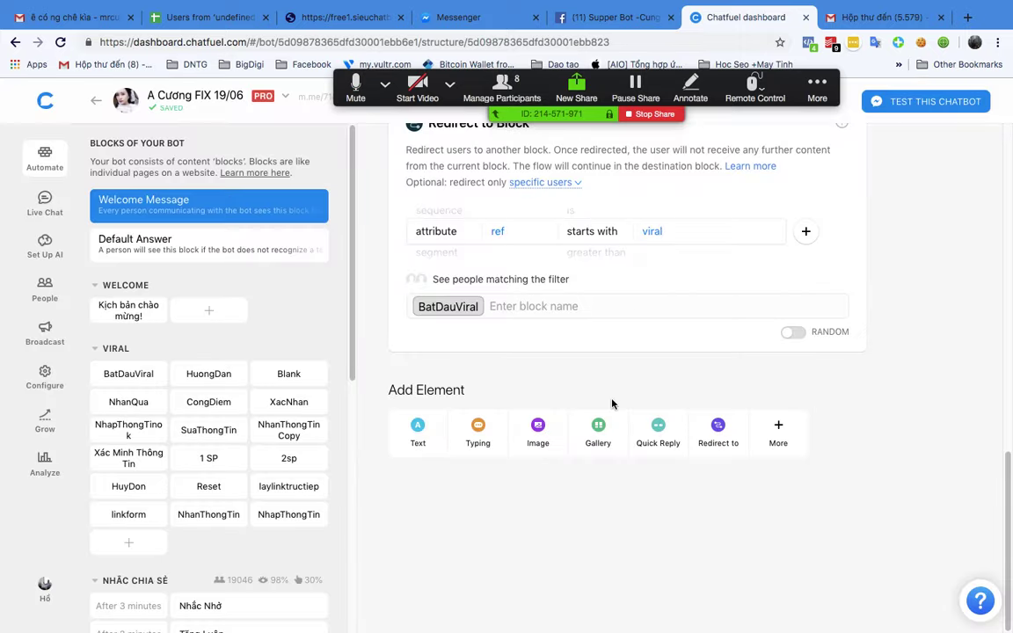
Step: On the Blank Bot desktop, delete the gender redirect and Set User Attribute cards
key("ctrl+Up")
left_click(527, 72)
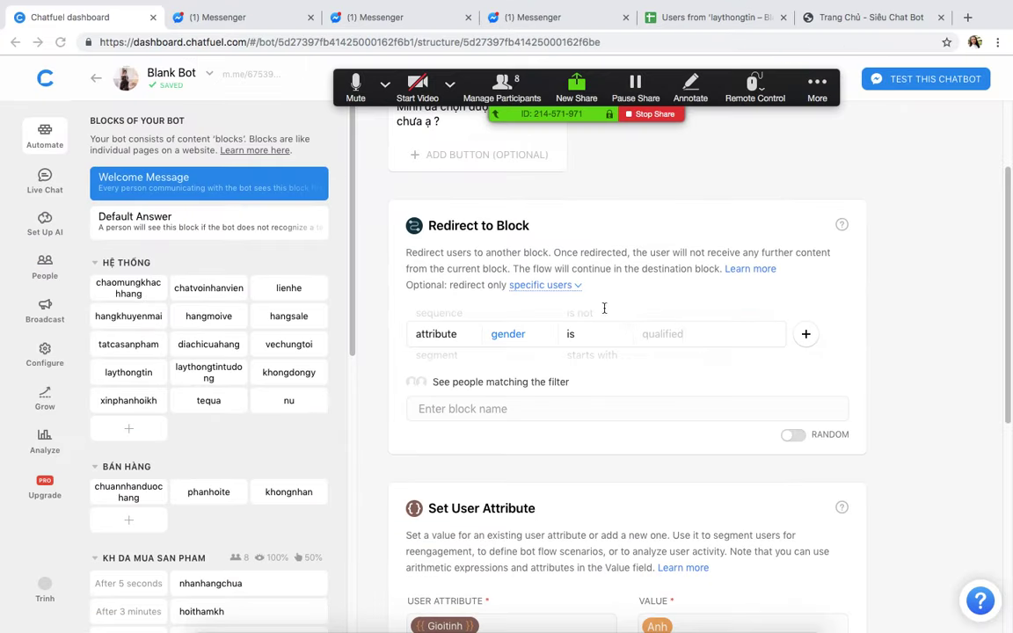
left_click(678, 335)
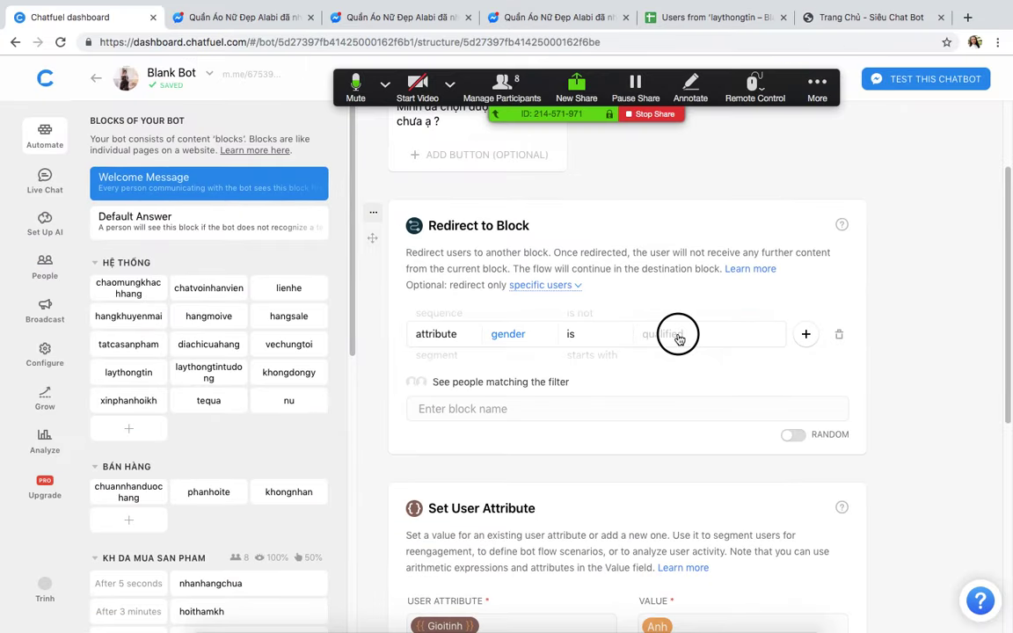
left_click(965, 291)
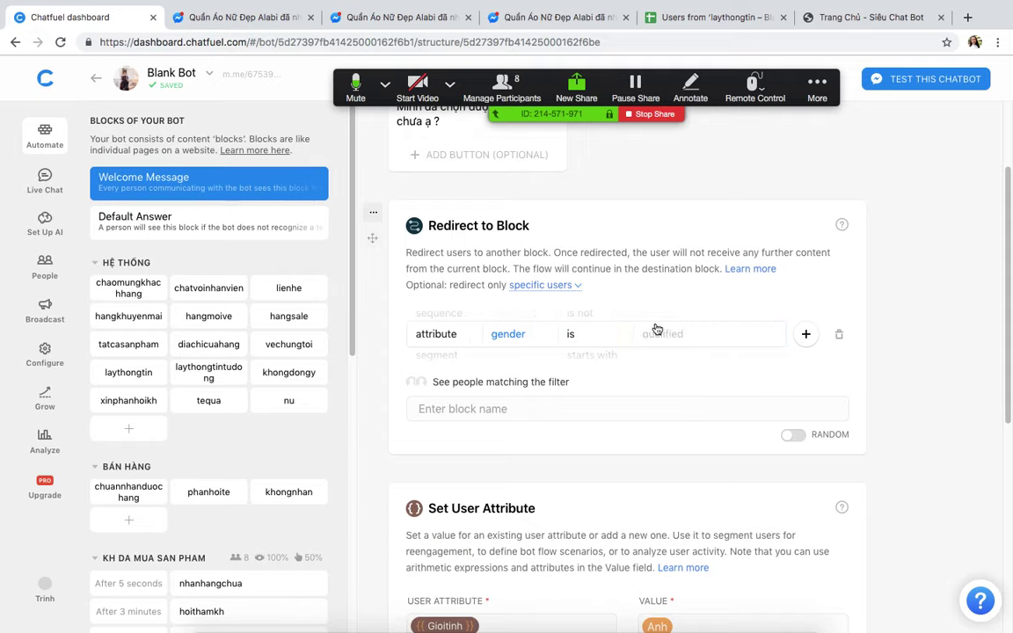
left_click(371, 213)
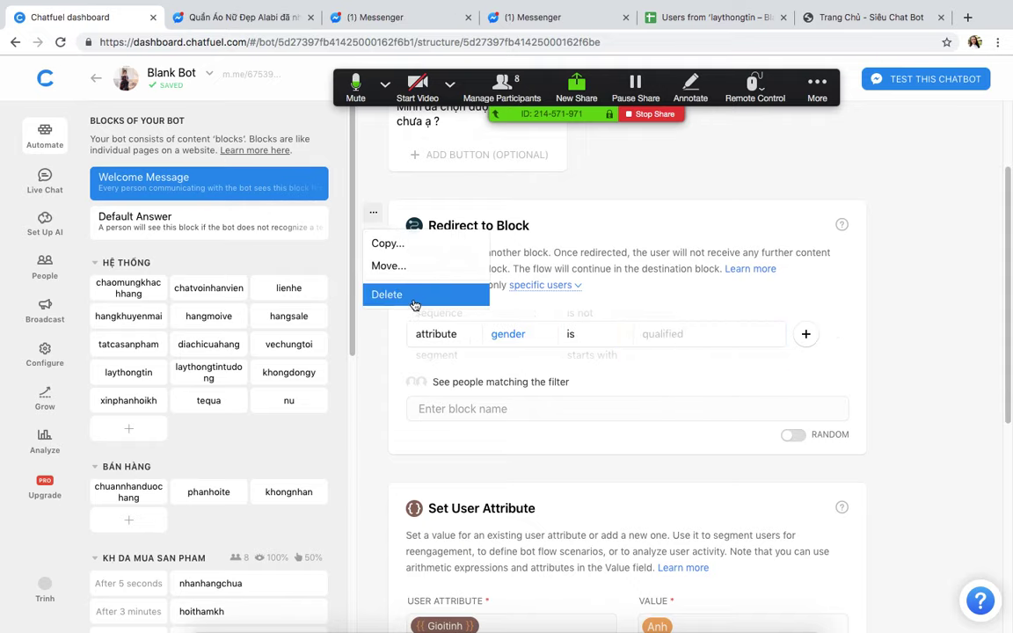
left_click(380, 291)
left_click(606, 389)
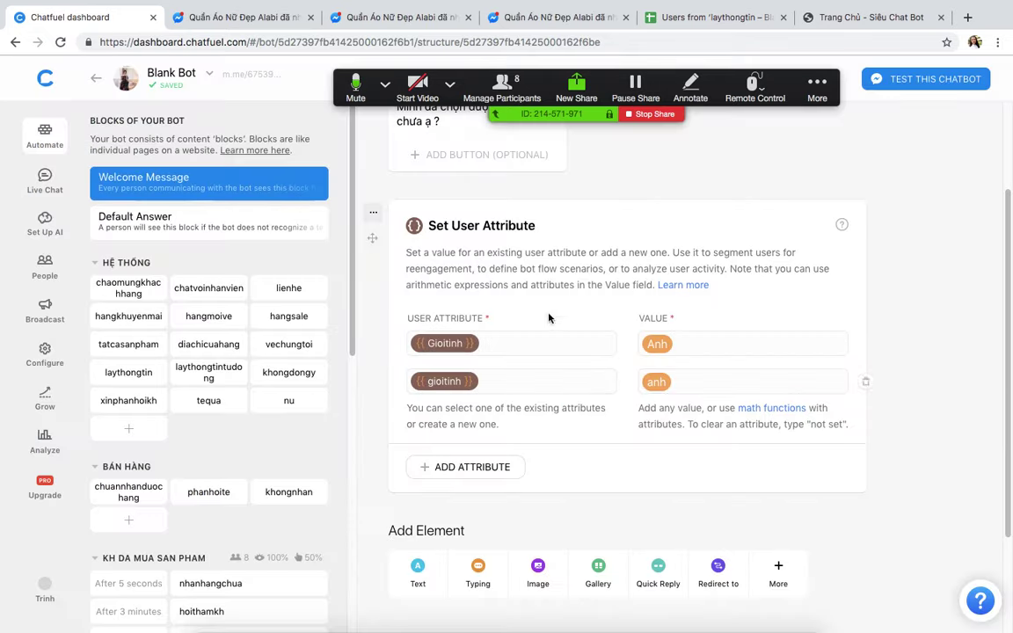
left_click(373, 213)
left_click(380, 292)
left_click(641, 389)
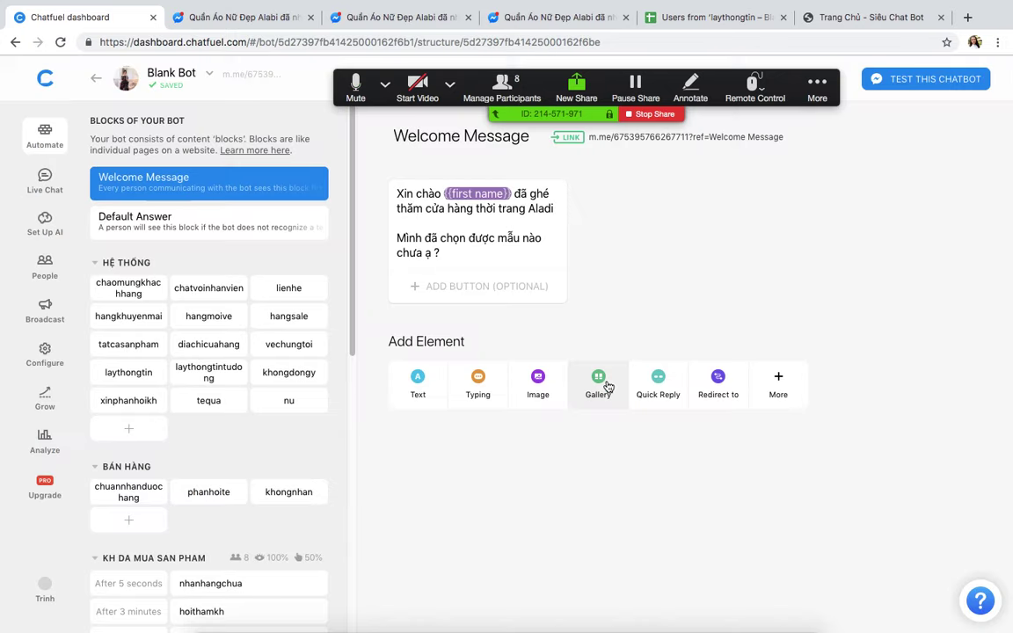
Step: Add a Redirect to the chaomungkhachhang block in the Welcome Message
left_click(719, 378)
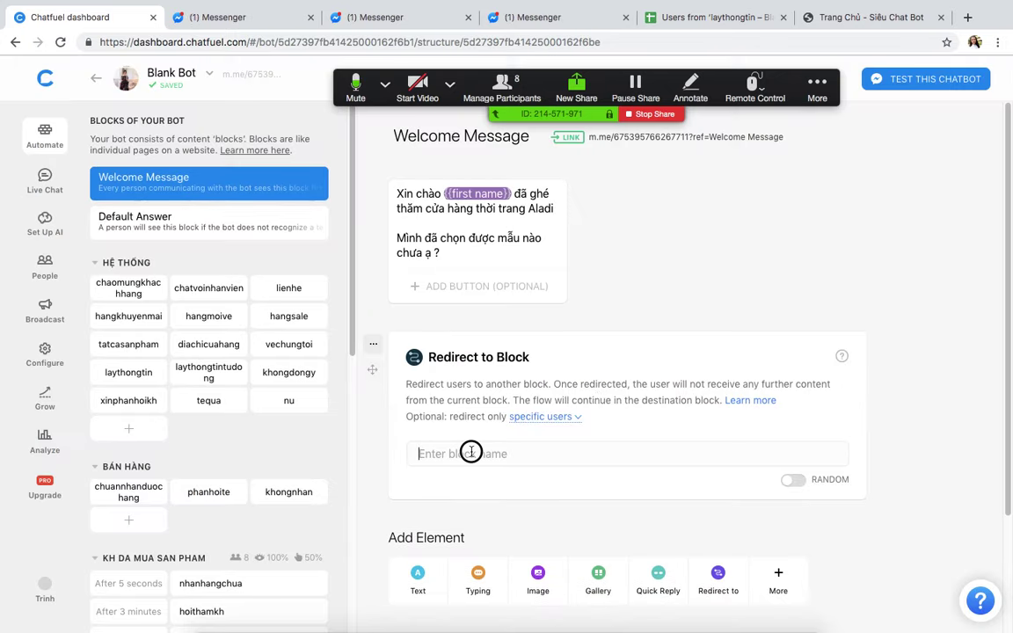
left_click(471, 453)
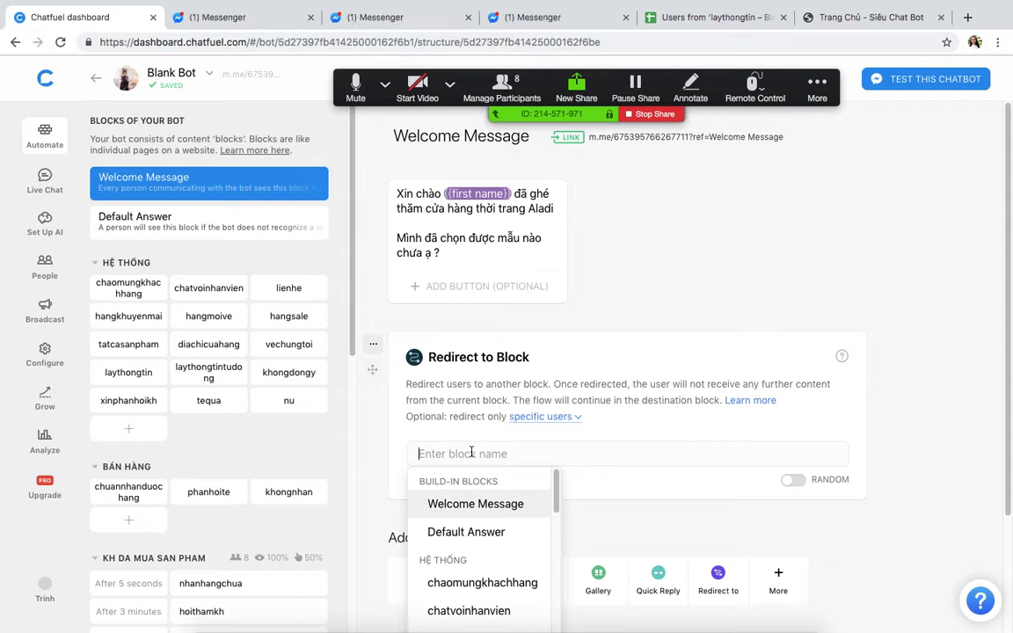
type("chao")
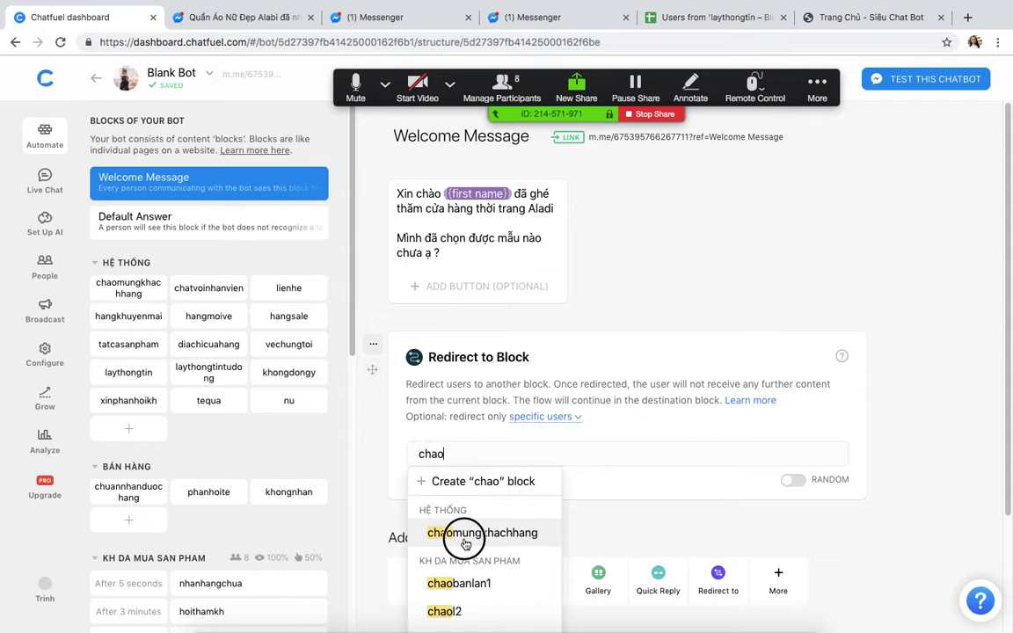
left_click(465, 532)
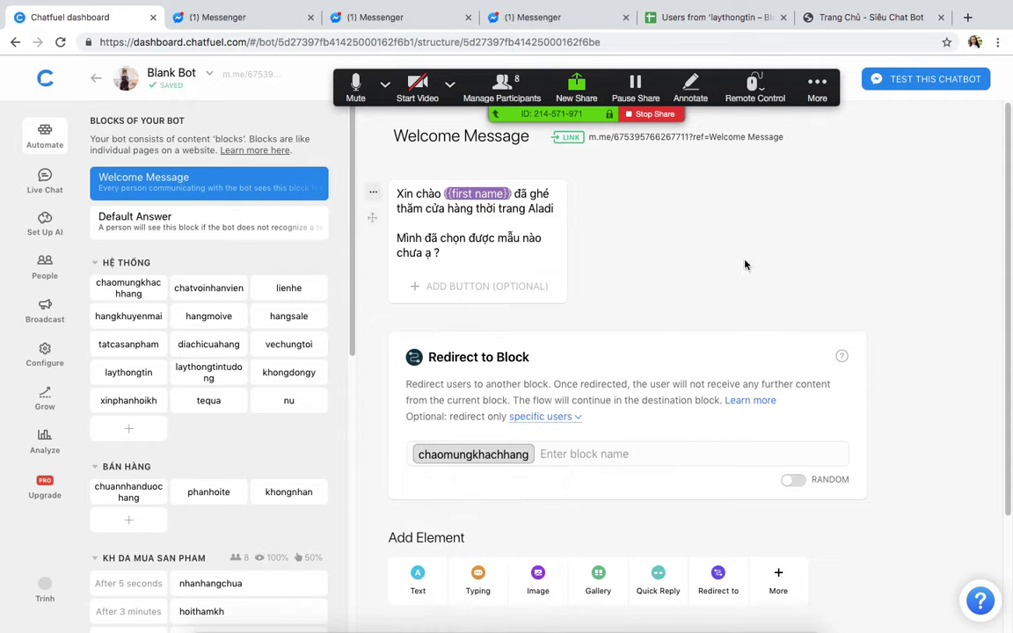
key("ctrl+Up")
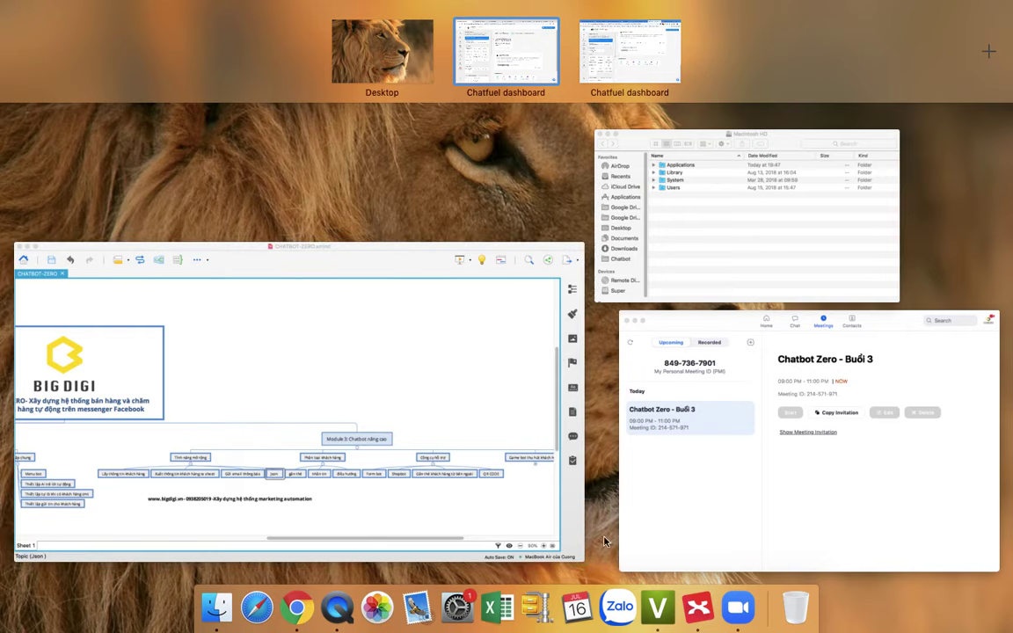
Step: Bring Zoom forward, move its Group Chat window aside, then return to Chatfuel in Chrome
left_click(728, 597)
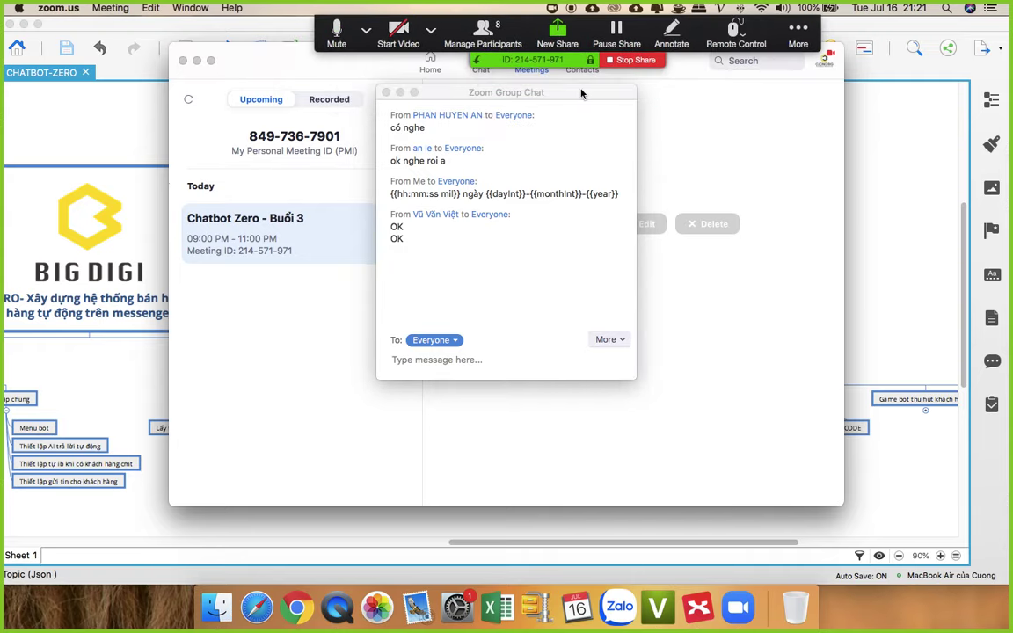
left_click_drag(583, 92, 967, 160)
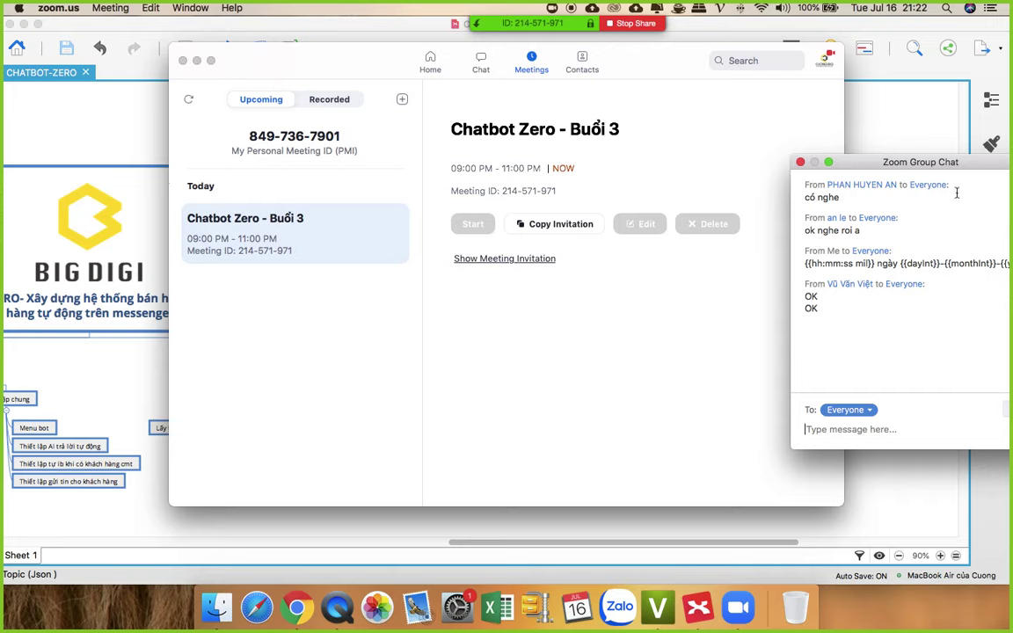
left_click_drag(918, 164, 911, 105)
left_click(651, 308)
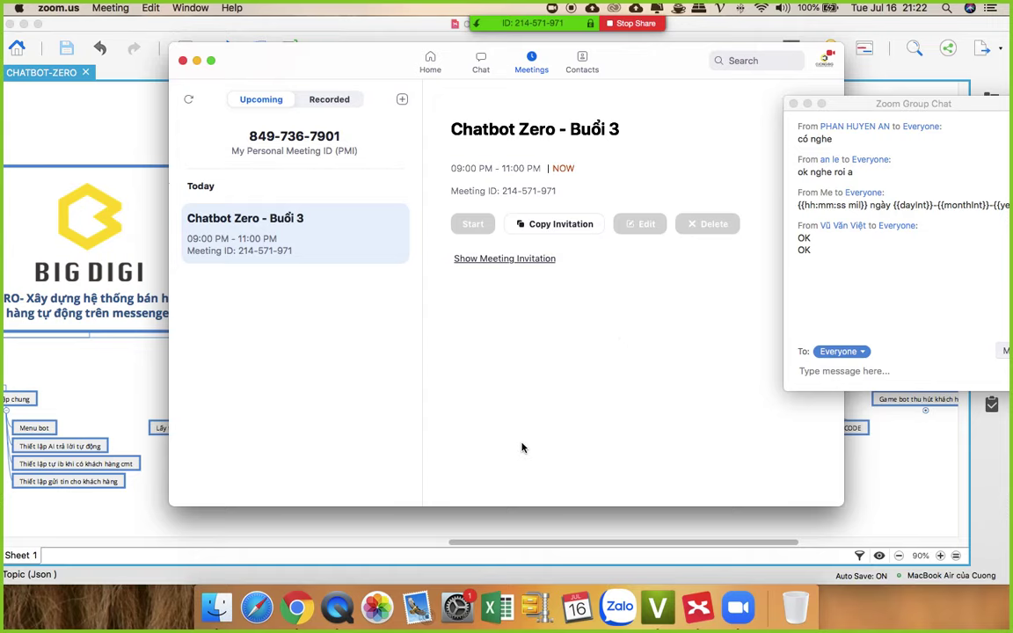
left_click(296, 607)
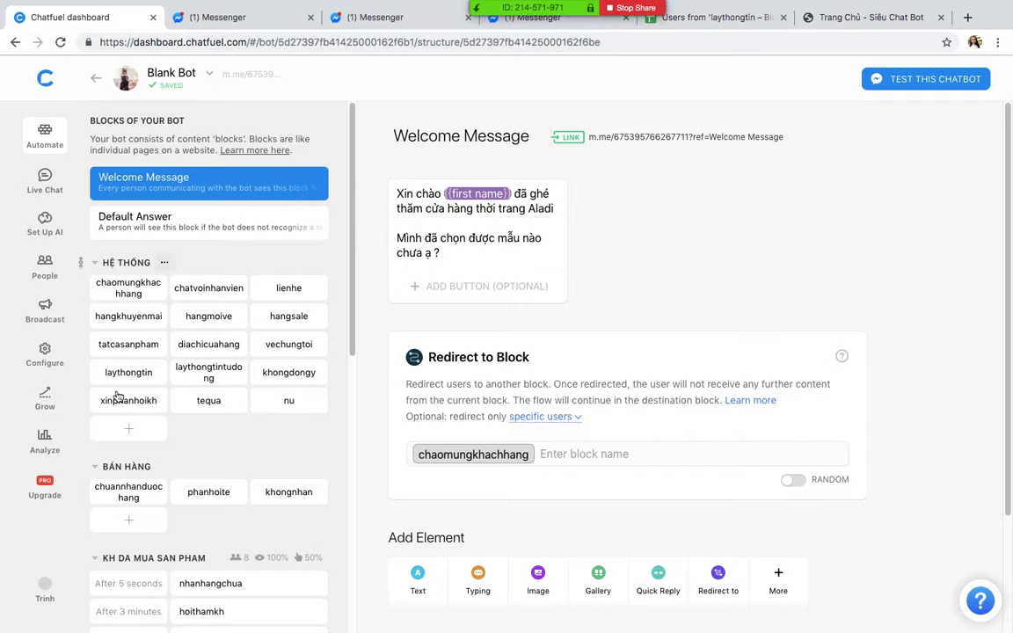
key("ctrl+Up")
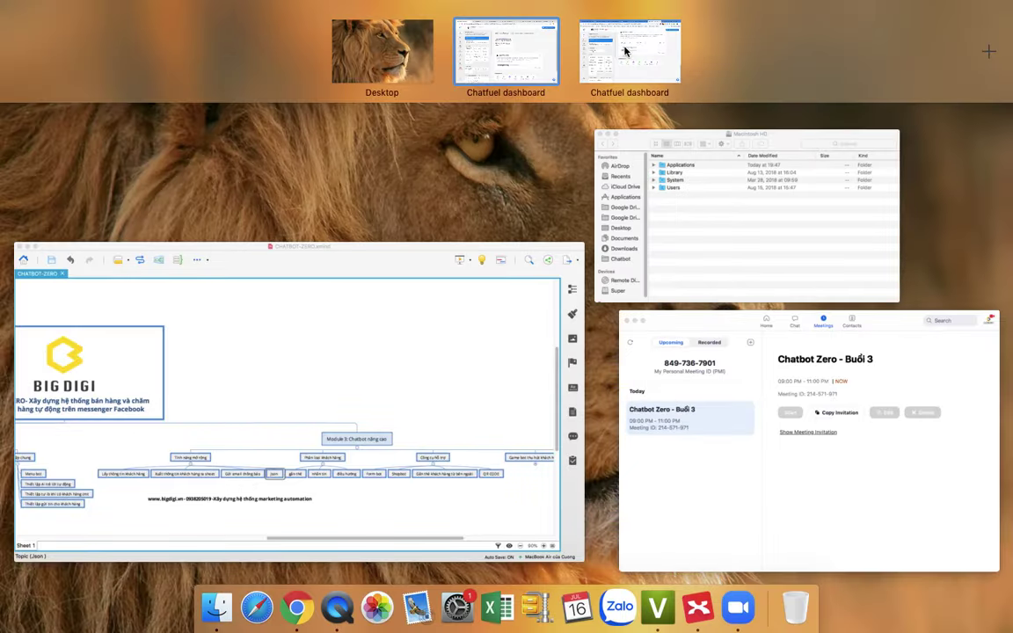
left_click(654, 50)
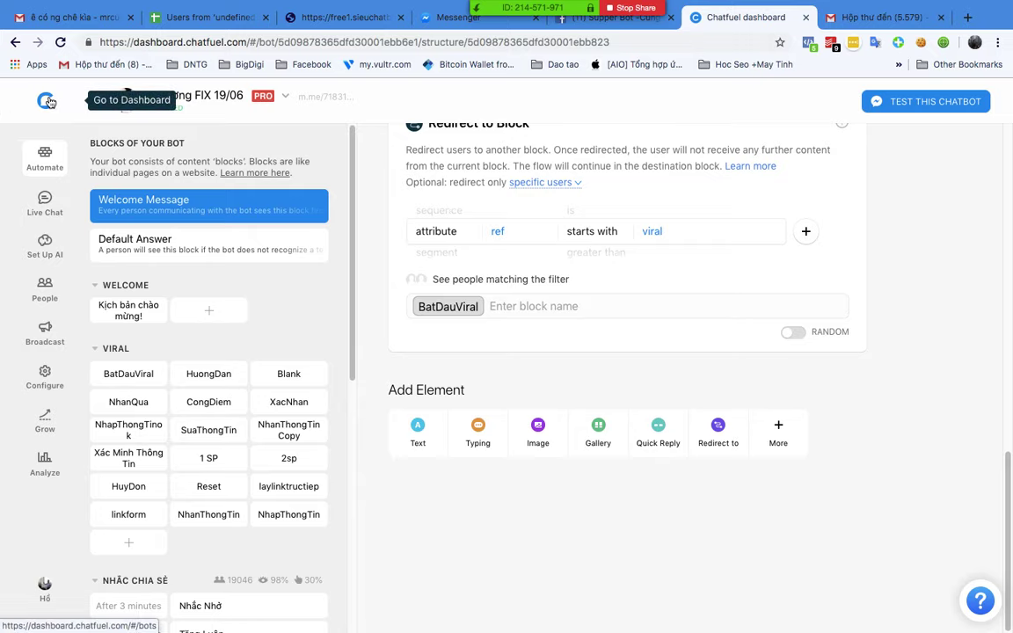
left_click(48, 101)
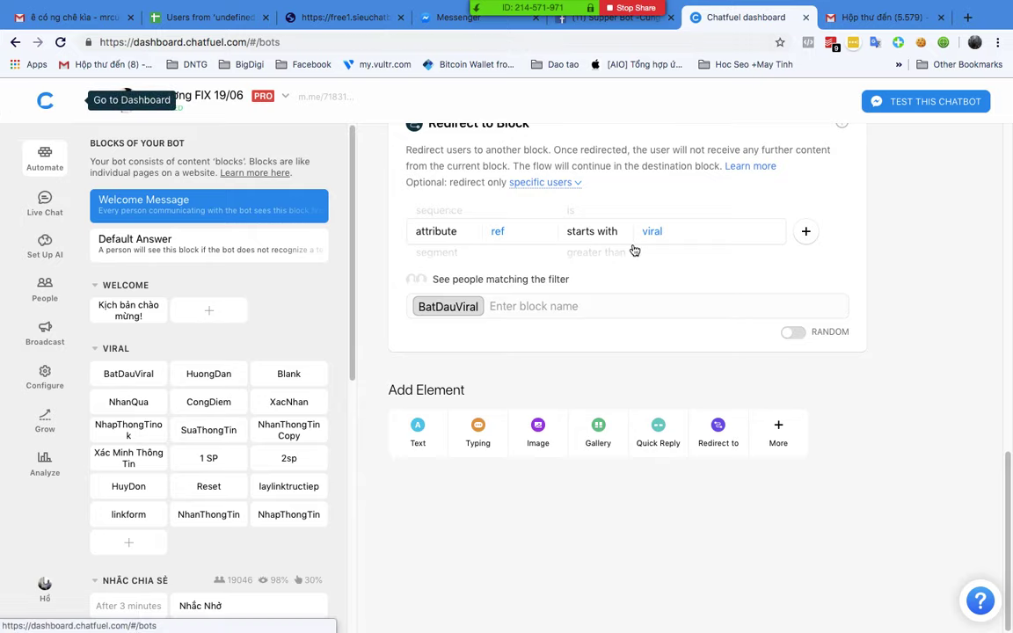
scroll(599, 301, "down", 10)
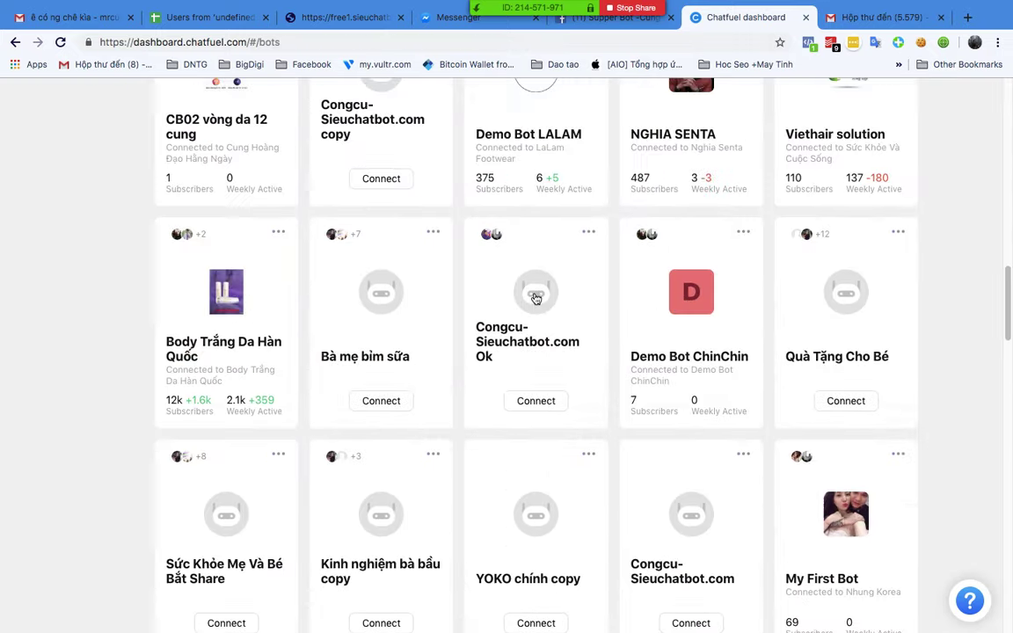
scroll(509, 305, "down", 12)
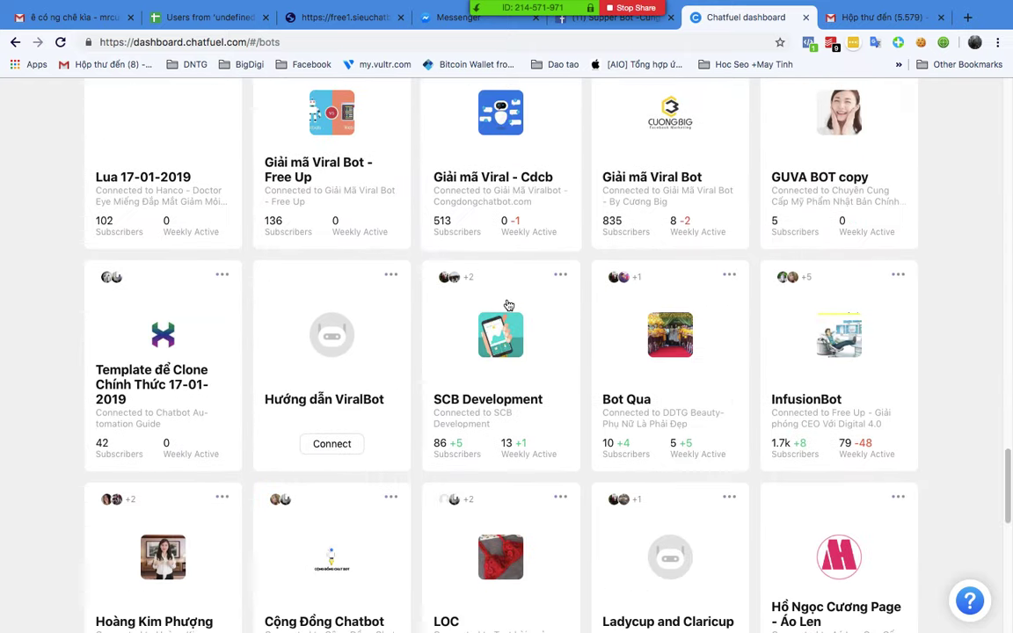
scroll(508, 304, "down", 3)
scroll(633, 305, "up", 10)
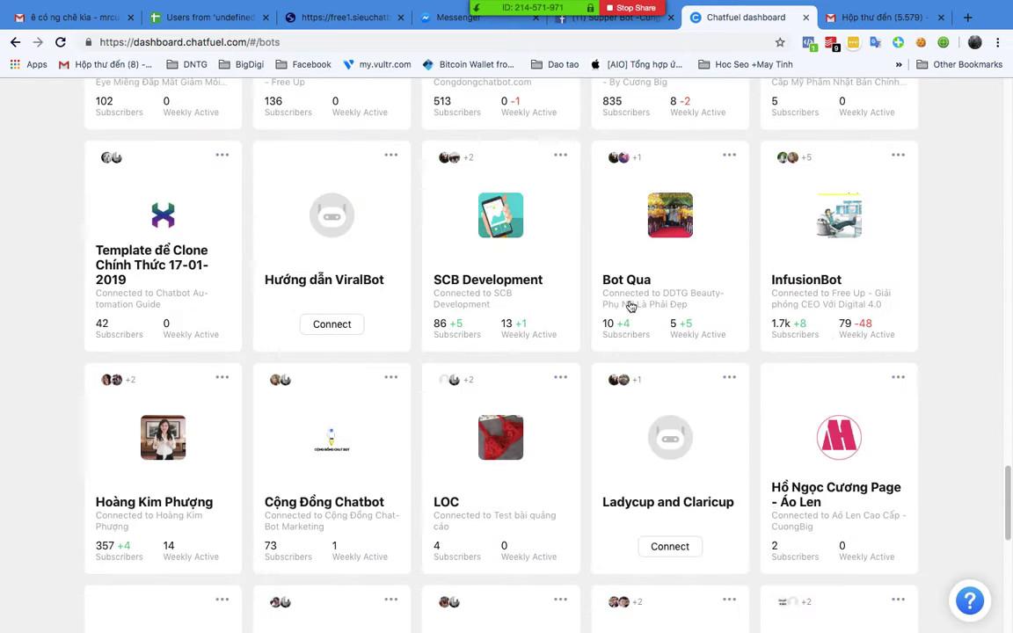
scroll(633, 305, "down", 2)
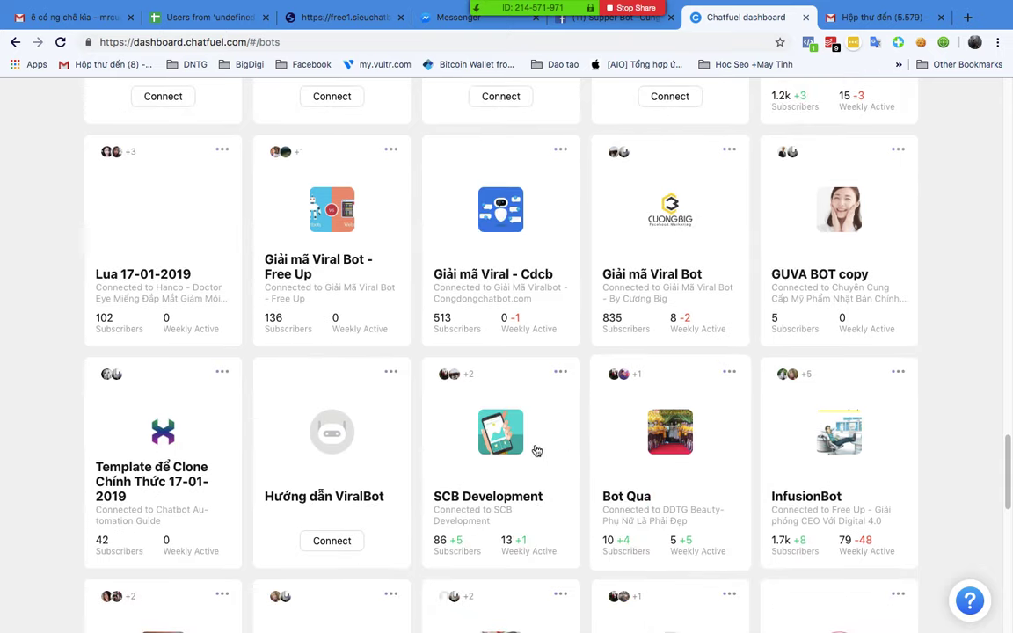
scroll(500, 471, "up", 15)
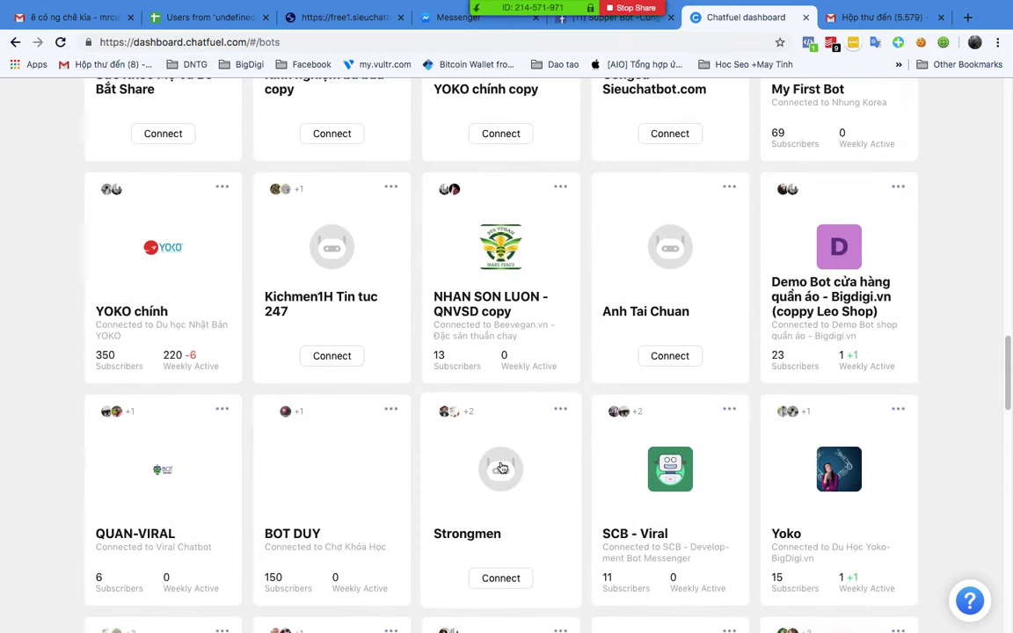
scroll(503, 464, "up", 20)
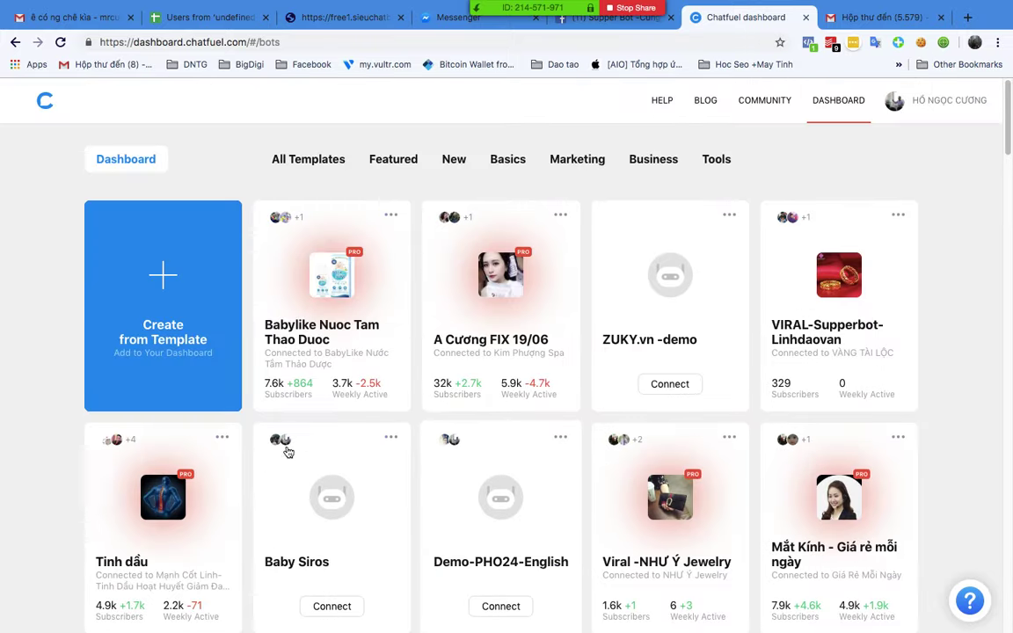
scroll(139, 440, "down", 6)
scroll(139, 441, "down", 15)
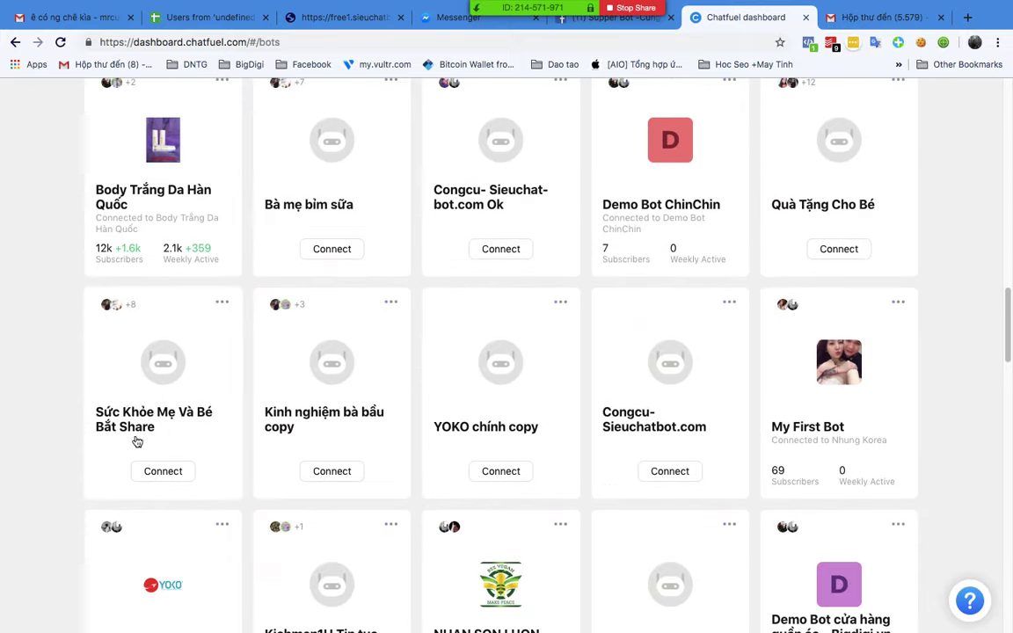
scroll(137, 442, "down", 10)
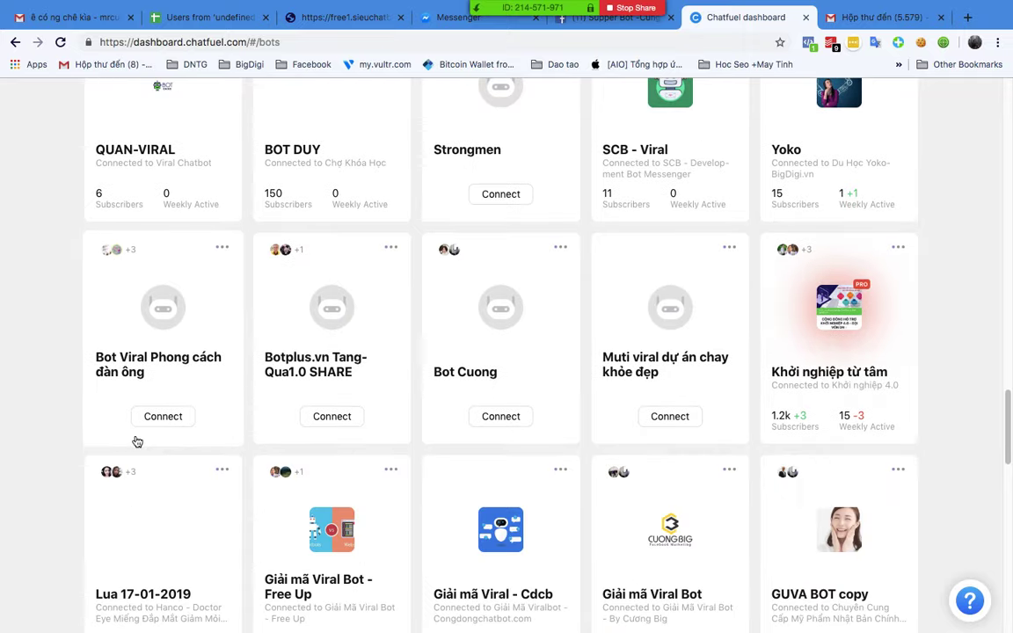
scroll(137, 441, "down", 9)
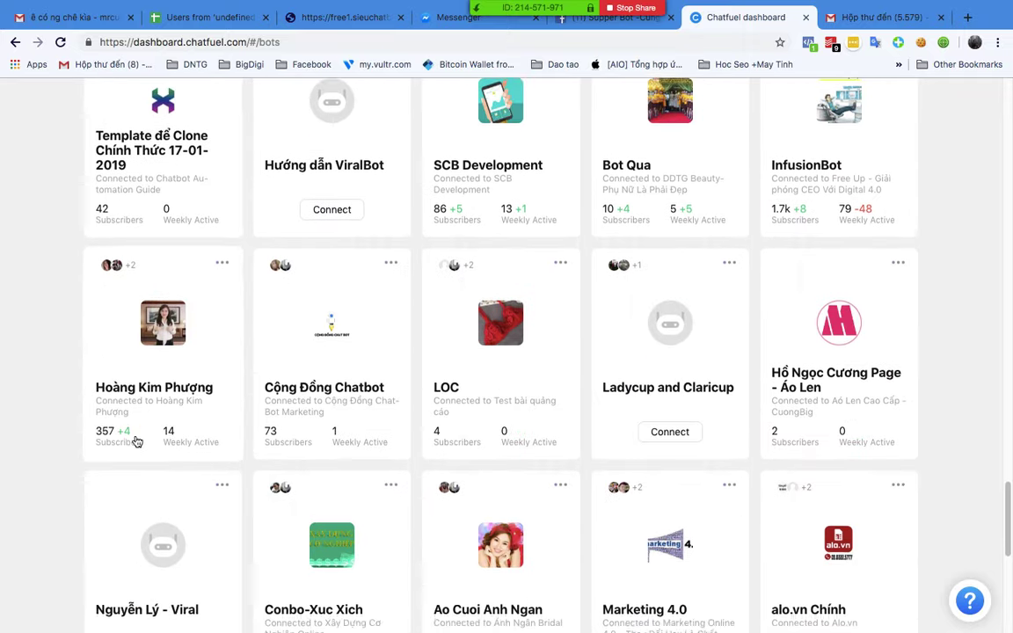
scroll(137, 442, "up", 20)
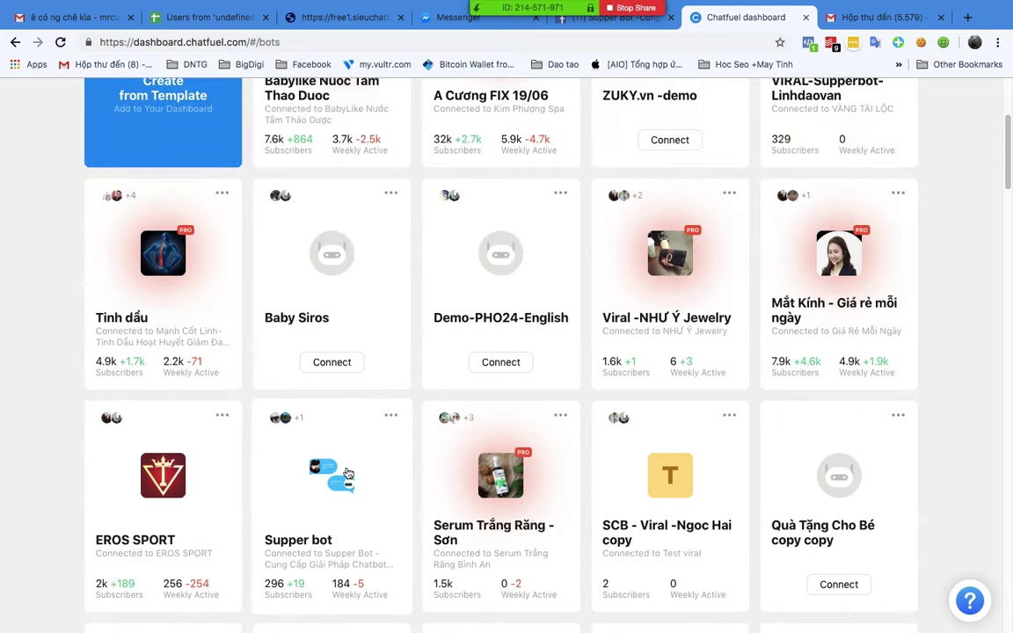
Step: Open the Supper bot's gc-chaohoi block under GIFT-CODE-SHEET
left_click(346, 473)
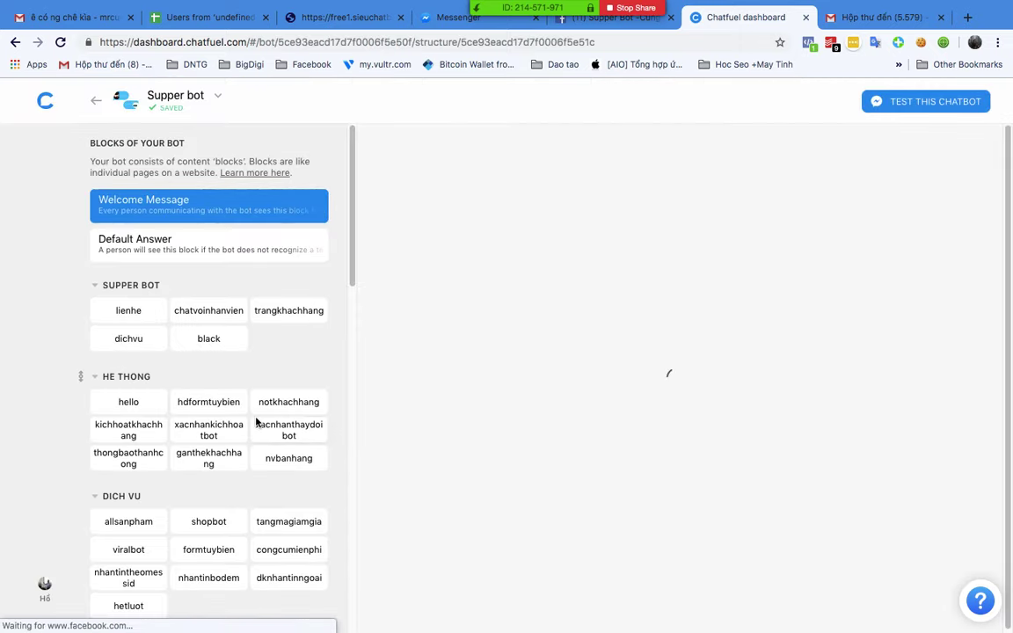
scroll(261, 423, "down", 15)
scroll(255, 424, "down", 3)
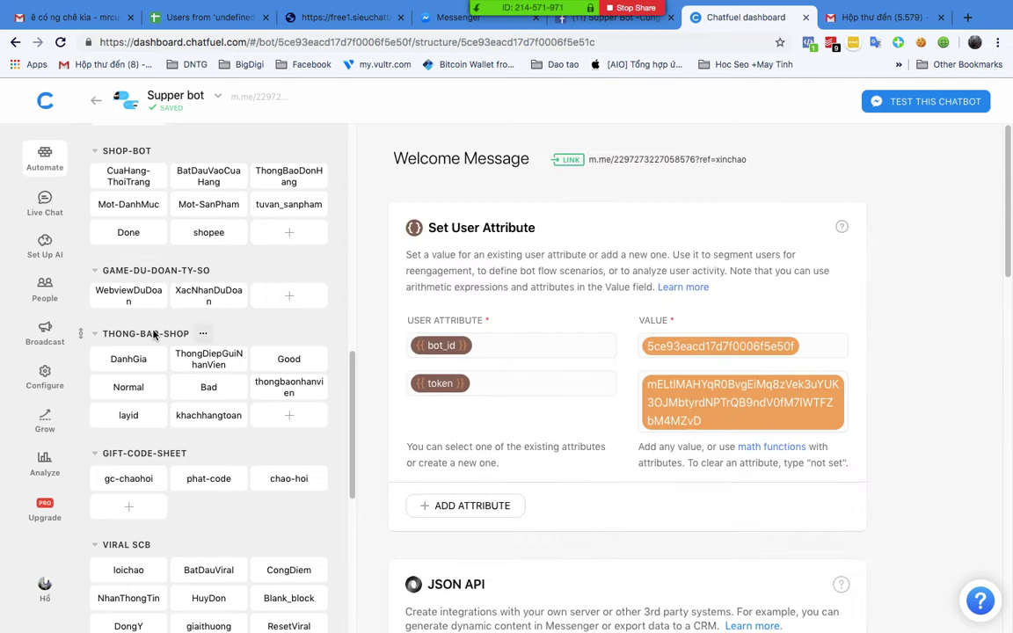
scroll(181, 404, "down", 1)
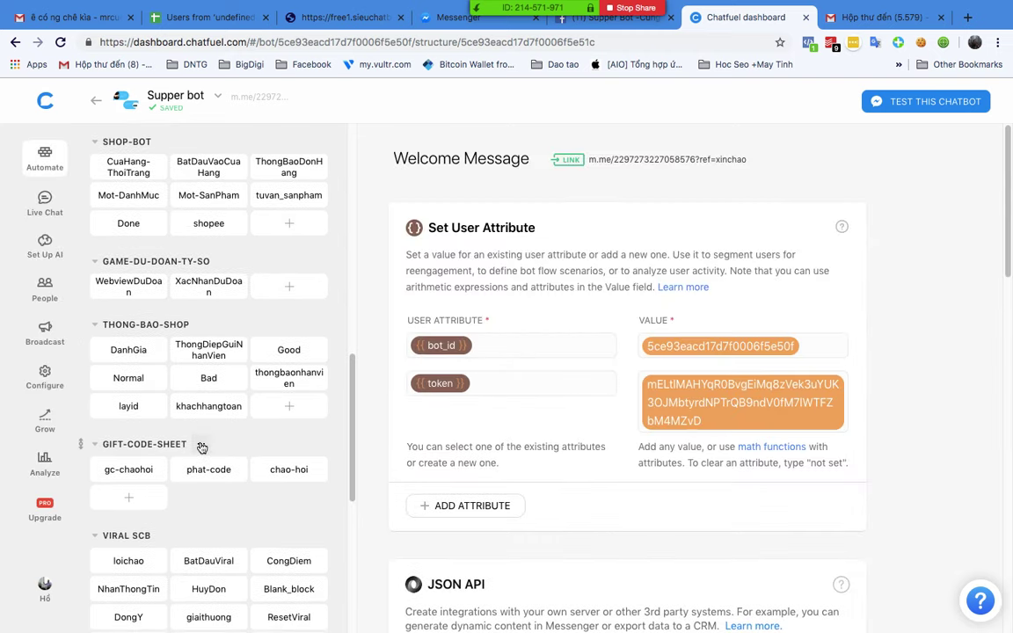
left_click(122, 463)
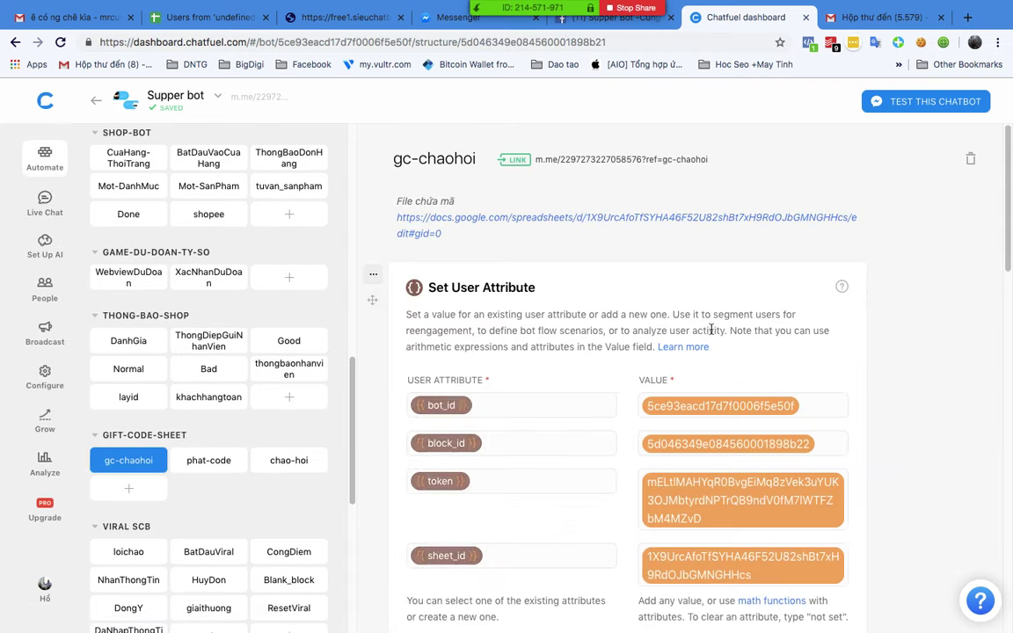
scroll(713, 335, "down", 5)
scroll(713, 335, "down", 8)
scroll(714, 334, "up", 4)
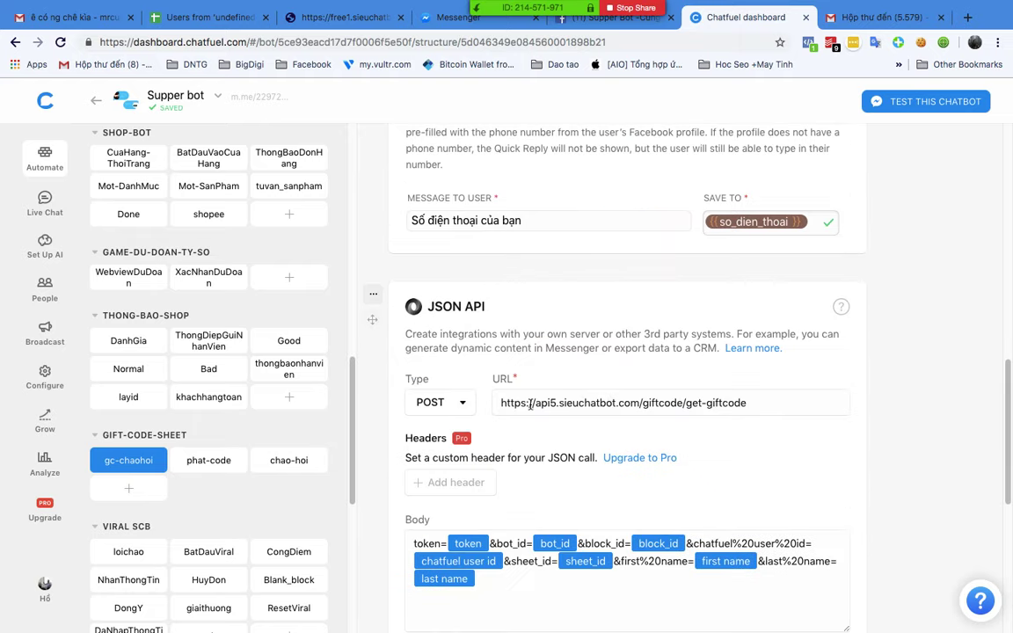
Step: Inspect the JSON API card's gift-code request URL by selecting its text
left_click_drag(530, 403, 746, 403)
left_click(773, 403)
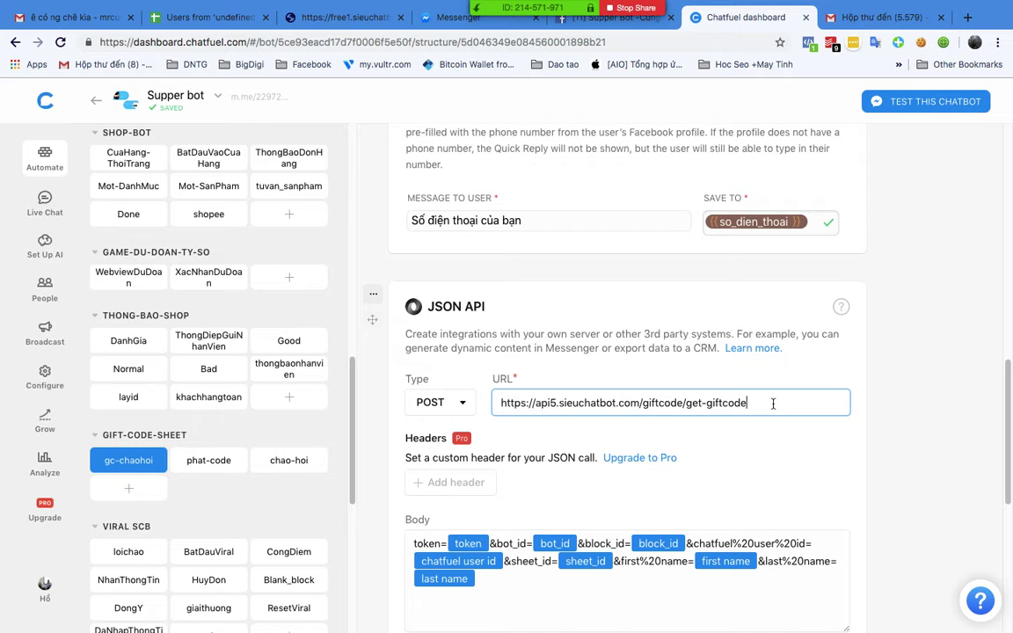
left_click(967, 384)
scroll(967, 387, "down", 1)
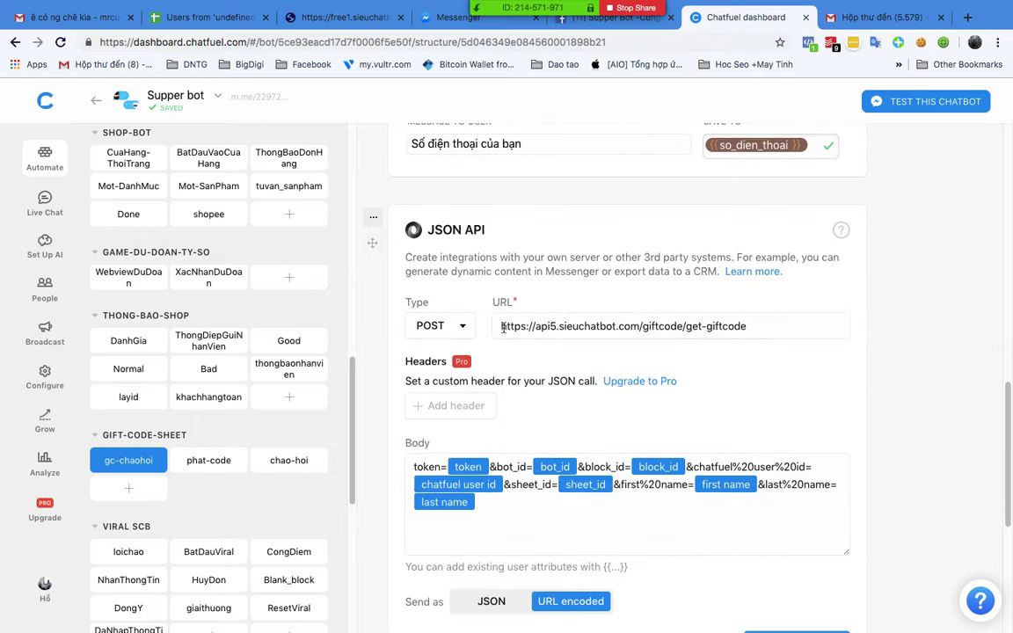
left_click_drag(502, 327, 728, 325)
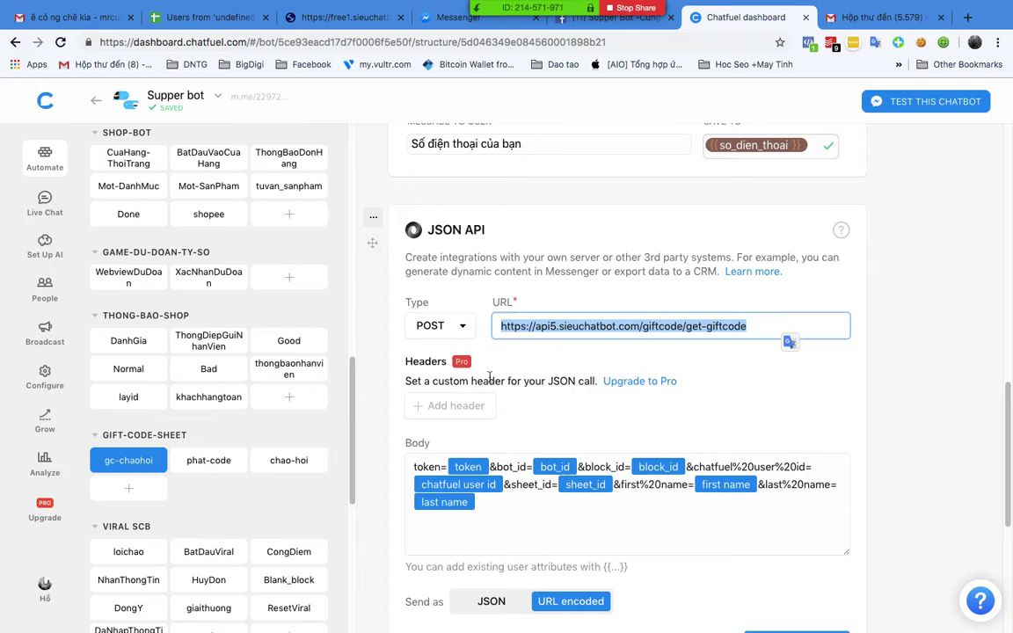
Step: Review the JSON API request body as raw text, then open the phat-code block
left_click(491, 466)
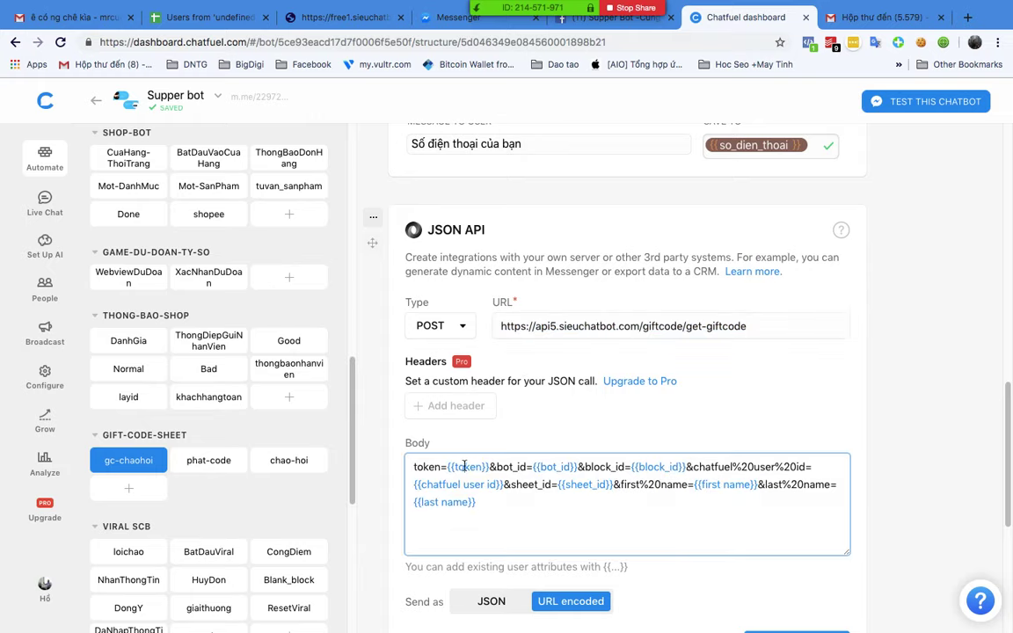
left_click(553, 516)
scroll(583, 515, "down", 3)
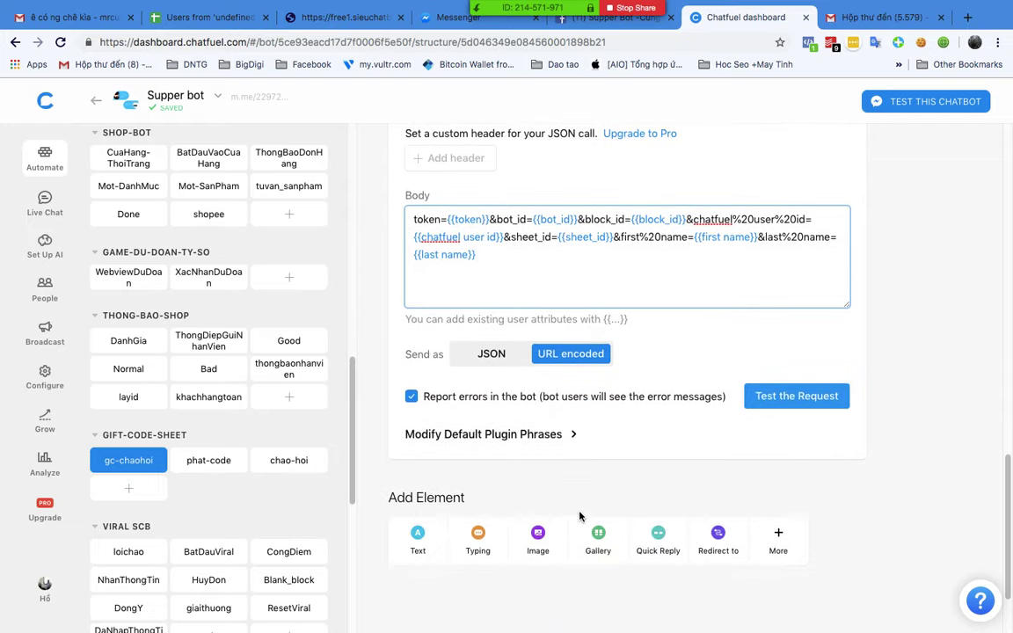
left_click(200, 472)
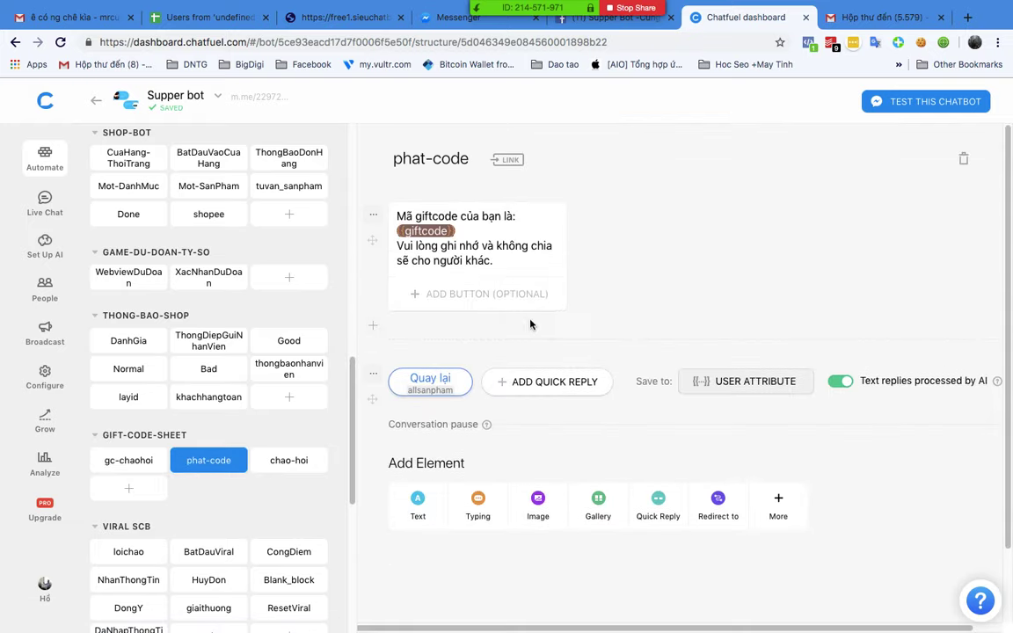
Step: Check the {{giftcode}} placeholder in the phat-code reply, then return to gc-chaohoi
left_click(406, 231)
left_click_drag(407, 231, 491, 230)
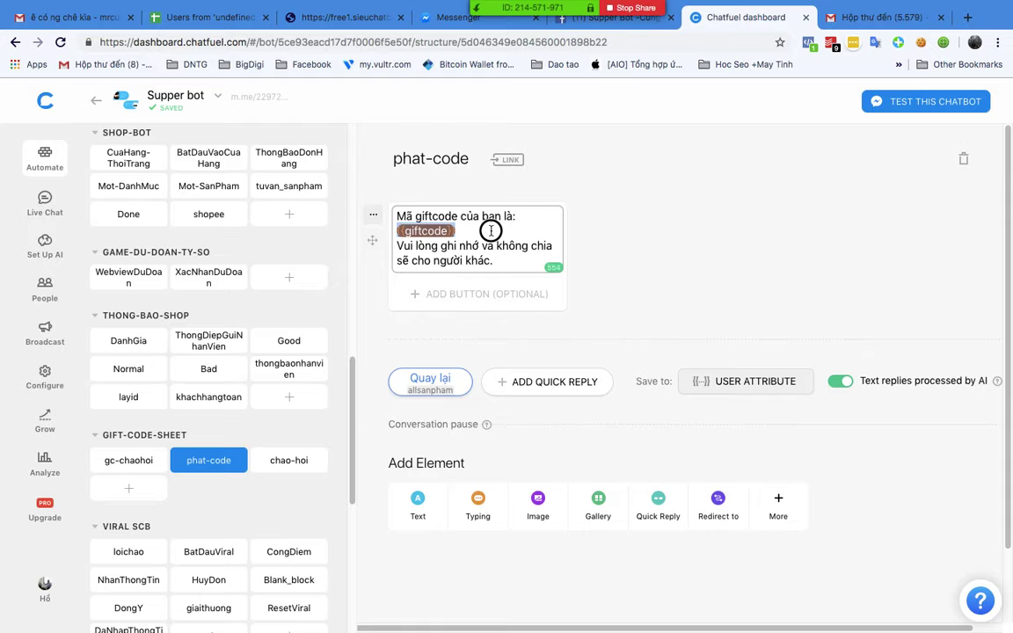
left_click(378, 211)
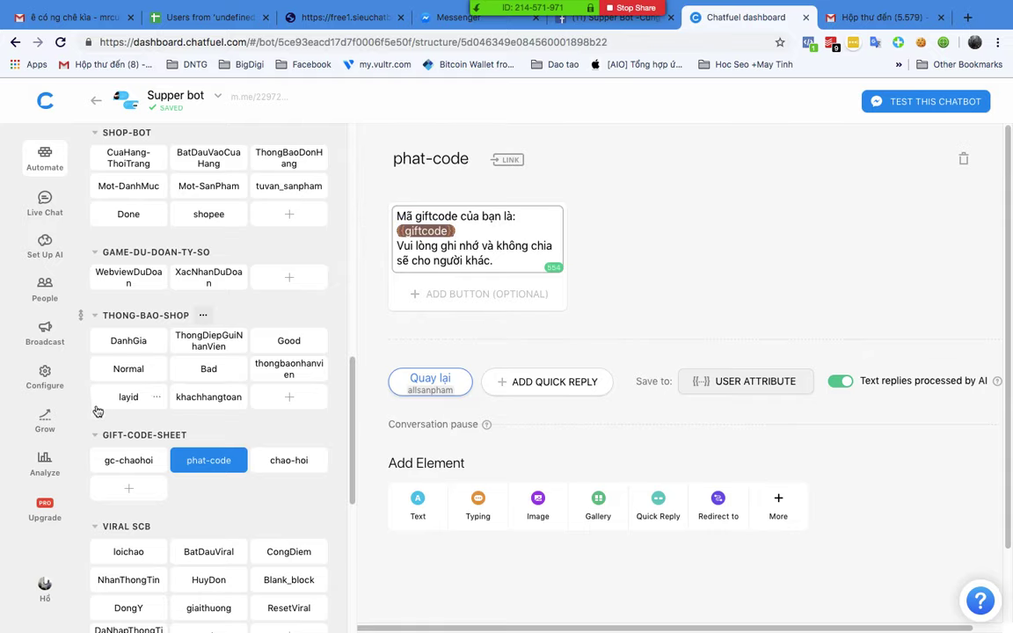
left_click(112, 464)
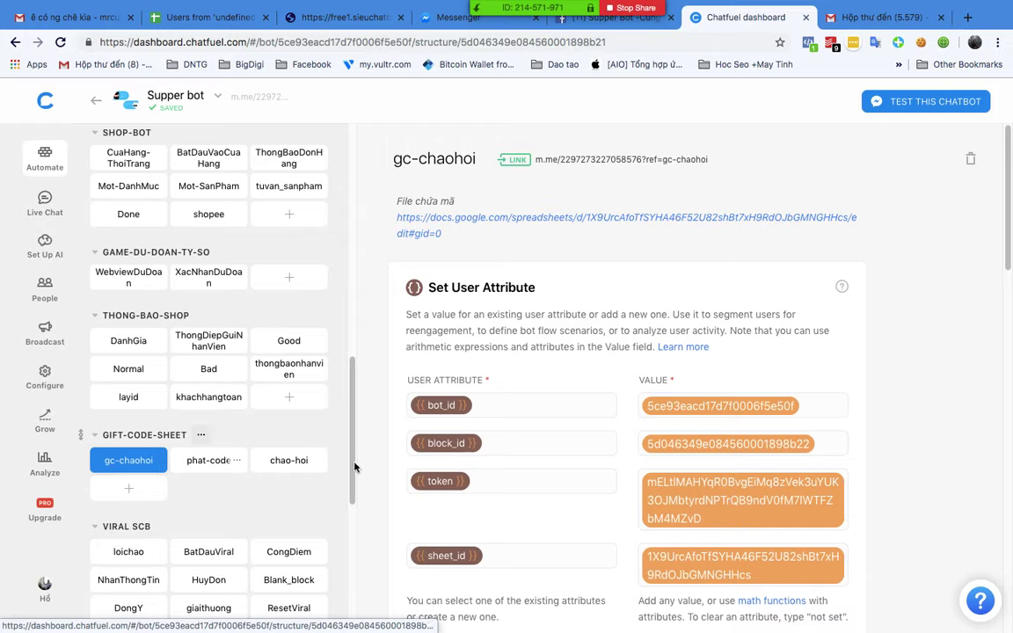
scroll(566, 395, "down", 10)
scroll(497, 243, "up", 2)
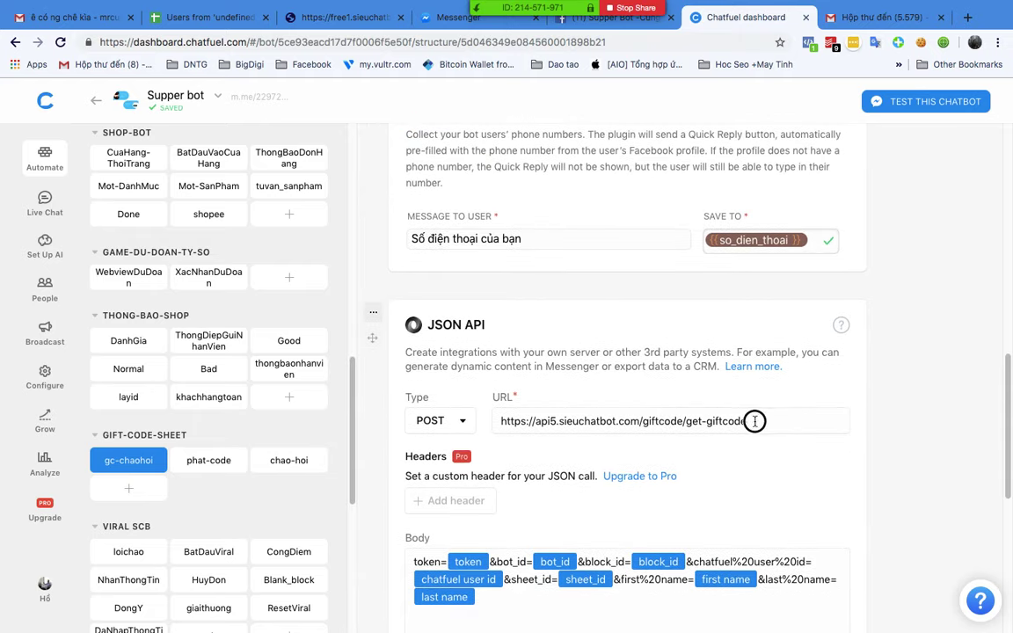
Step: Select the whole gift-code request URL to review it
left_click_drag(752, 422, 492, 423)
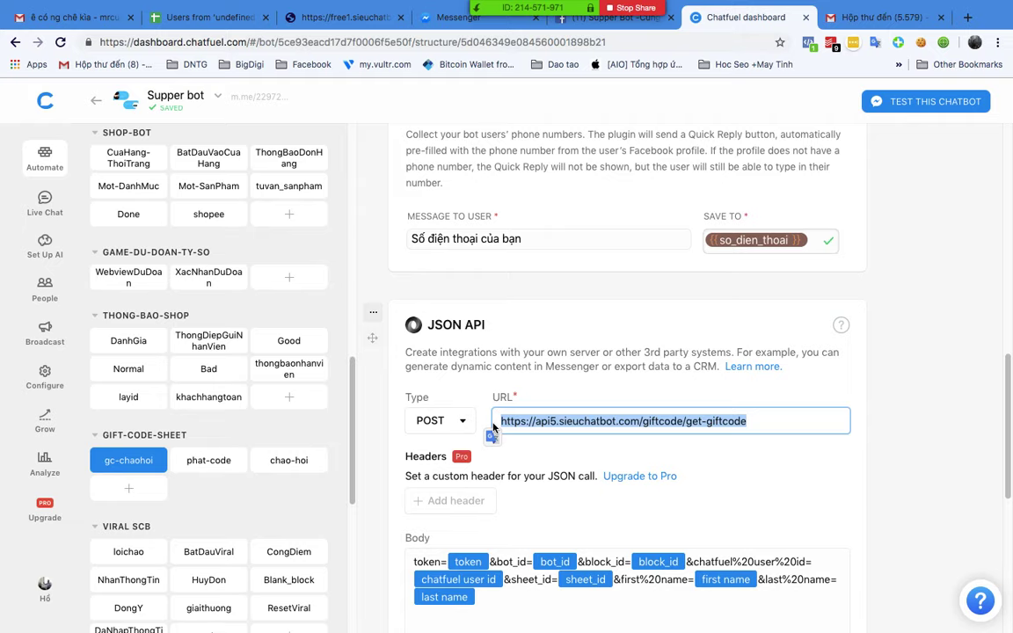
scroll(493, 428, "down", 1)
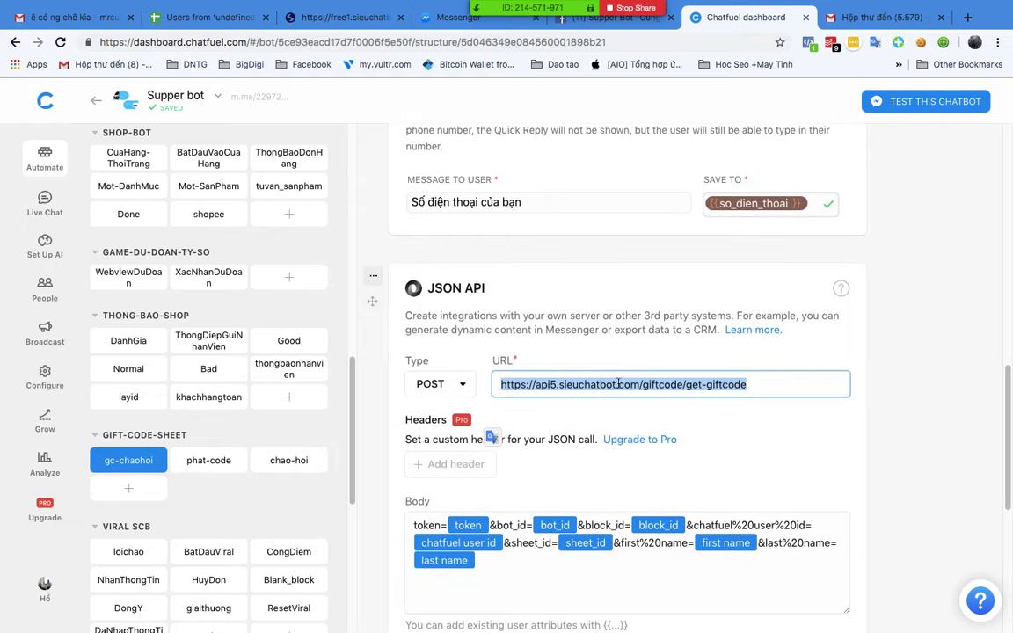
left_click(672, 384)
left_click(841, 400)
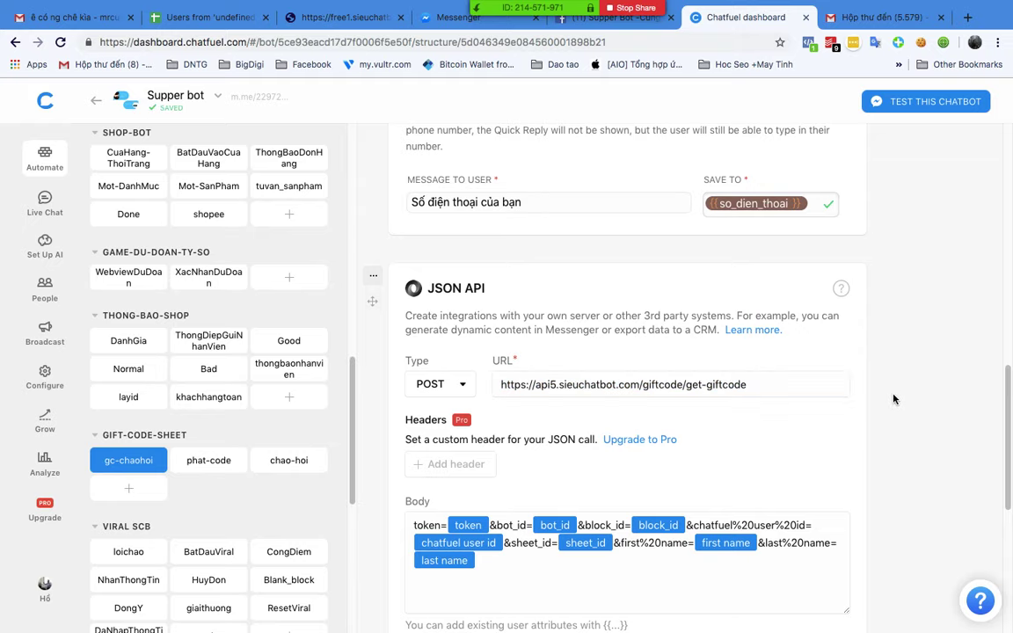
scroll(893, 399, "down", 1)
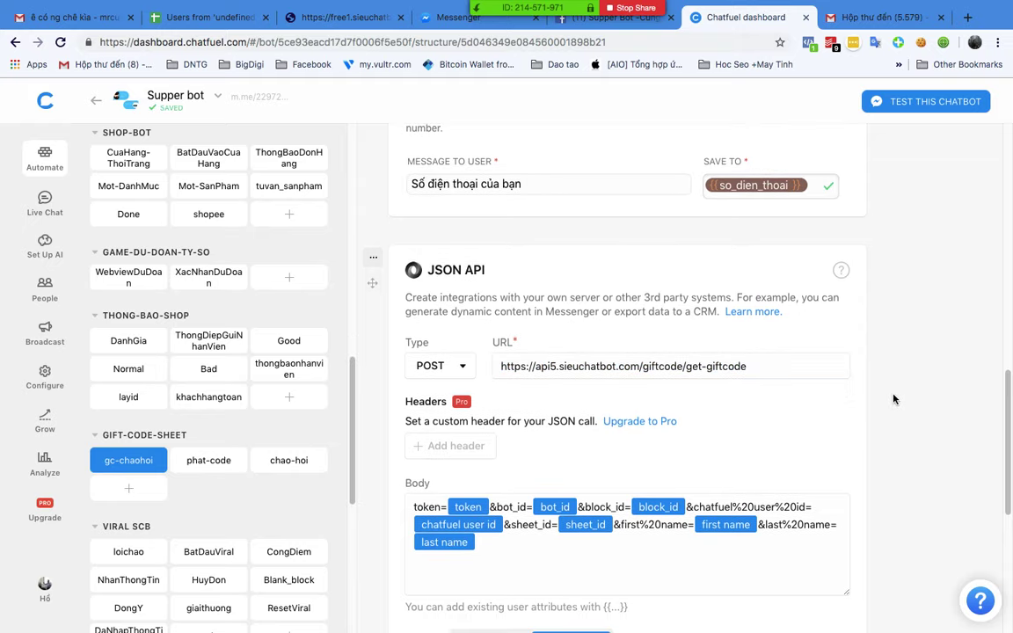
scroll(893, 399, "down", 5)
scroll(894, 399, "up", 4)
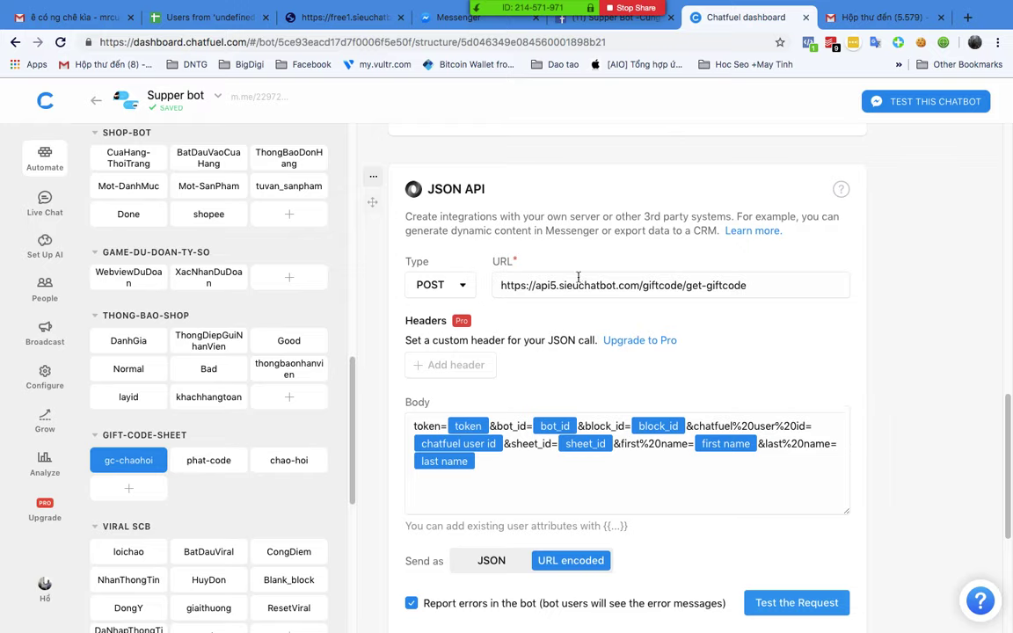
Step: Highlight get-giftcode in the URL and select the entire request body
left_click_drag(747, 285, 687, 284)
left_click(776, 284)
left_click(410, 496)
key("ctrl+a")
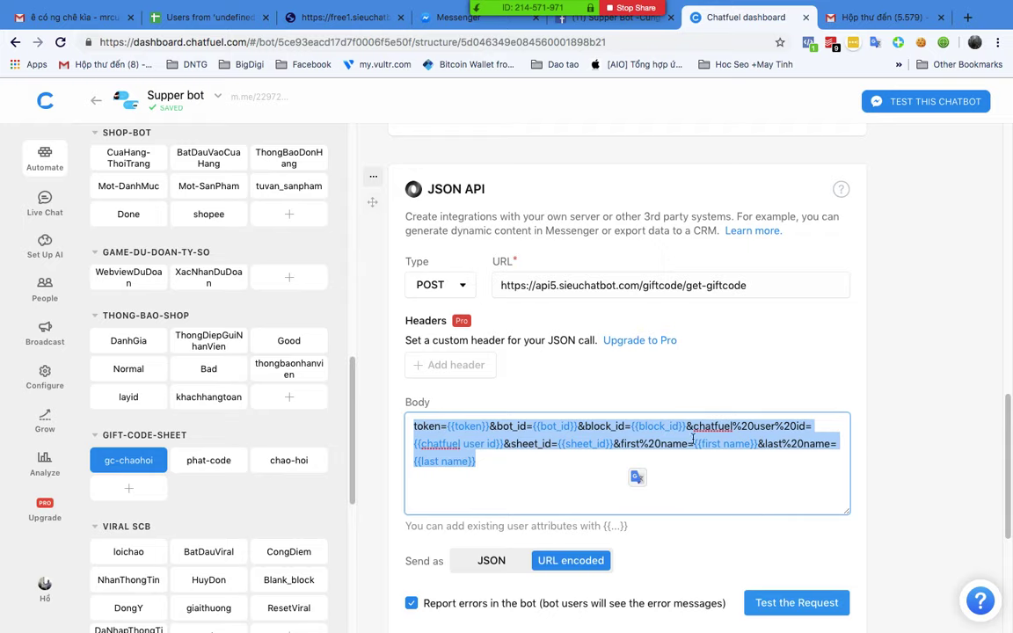
left_click(909, 351)
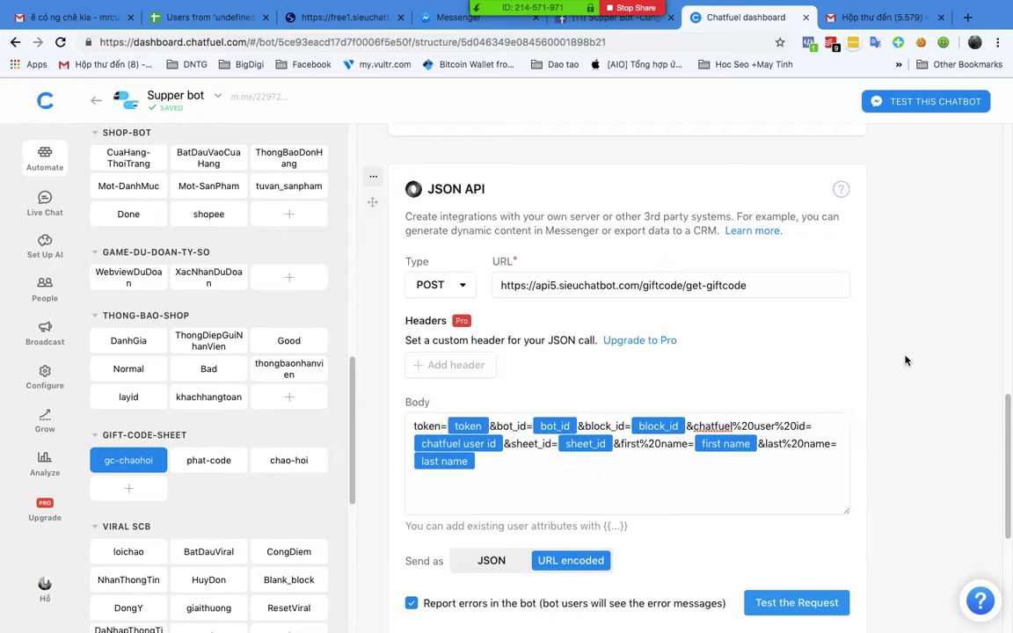
key("ctrl+Up")
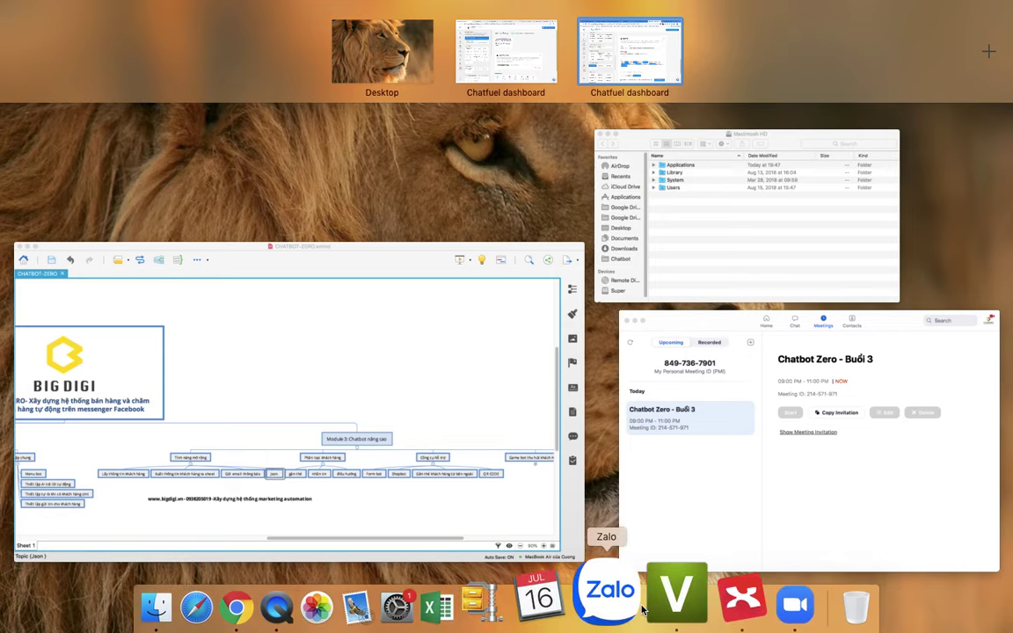
Step: Look at the Phân loại khách hàng topic in XMind, then return to Chatfuel
left_click(739, 588)
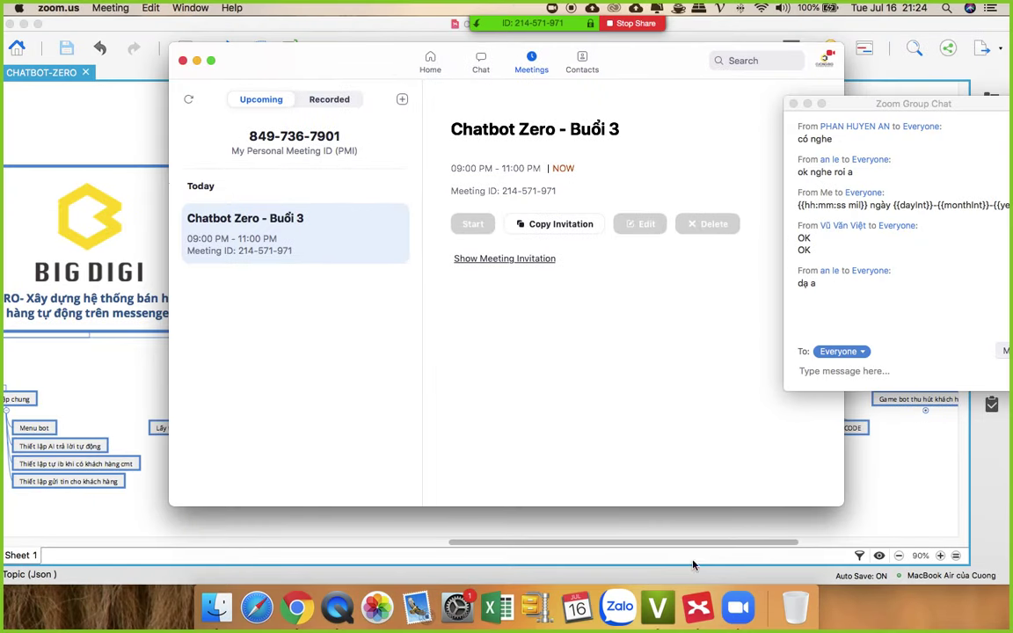
left_click(695, 596)
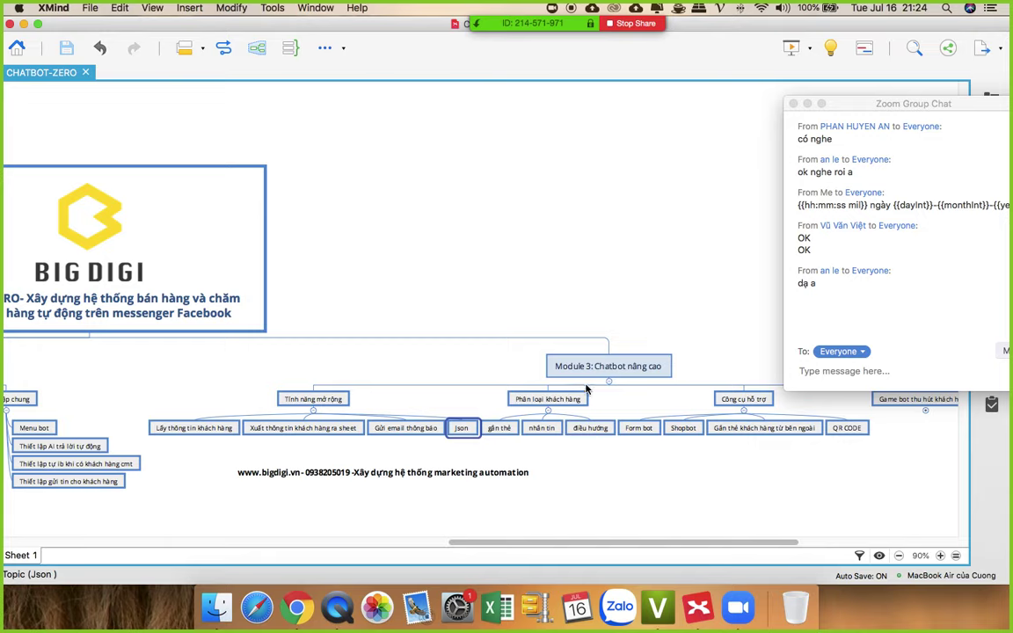
left_click(541, 398)
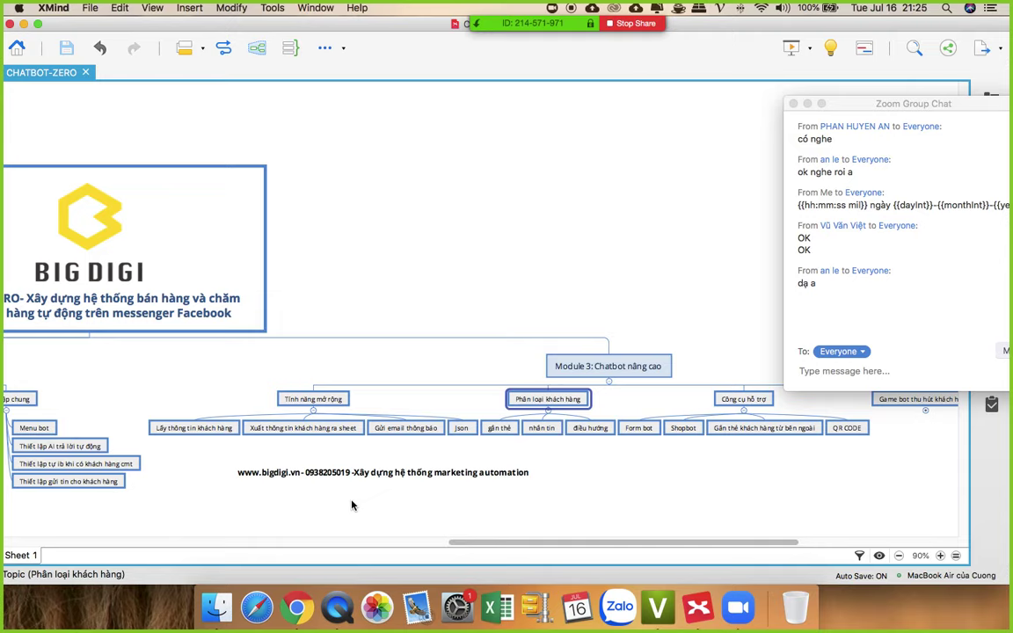
left_click(299, 607)
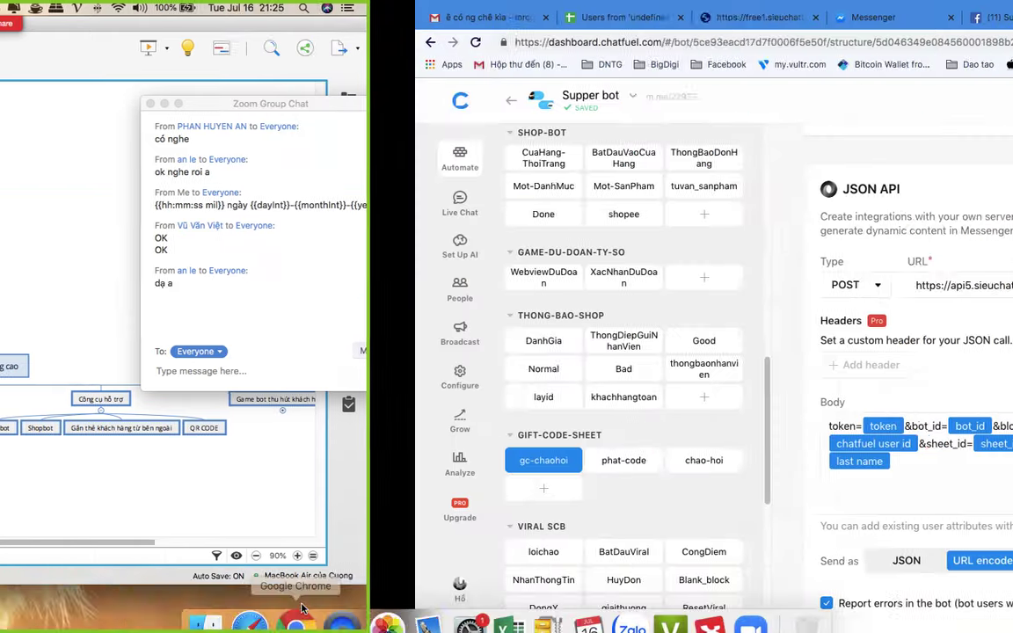
scroll(180, 314, "up", 10)
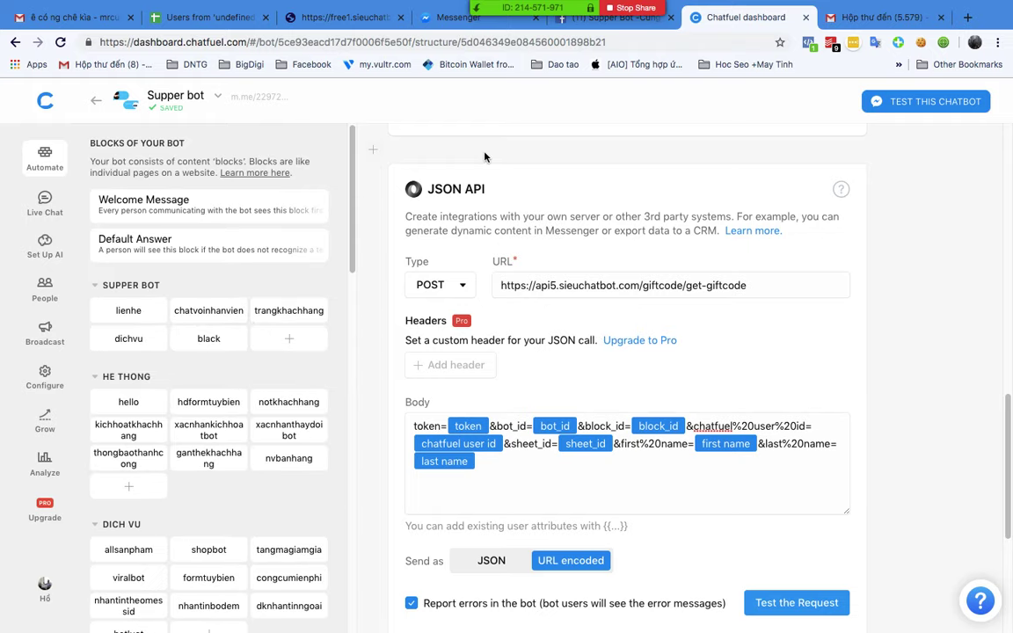
key("ctrl+Up")
Step: Create a new block named khachhangvip in the Blank Bot's BÁN HÀNG group
left_click(641, 42)
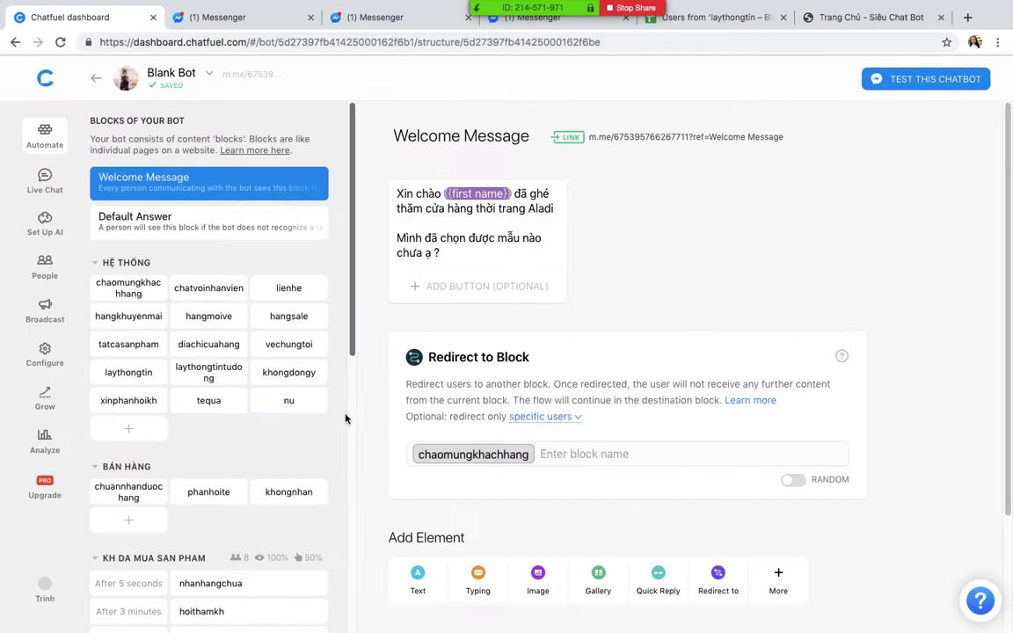
scroll(310, 419, "down", 5)
scroll(307, 398, "up", 5)
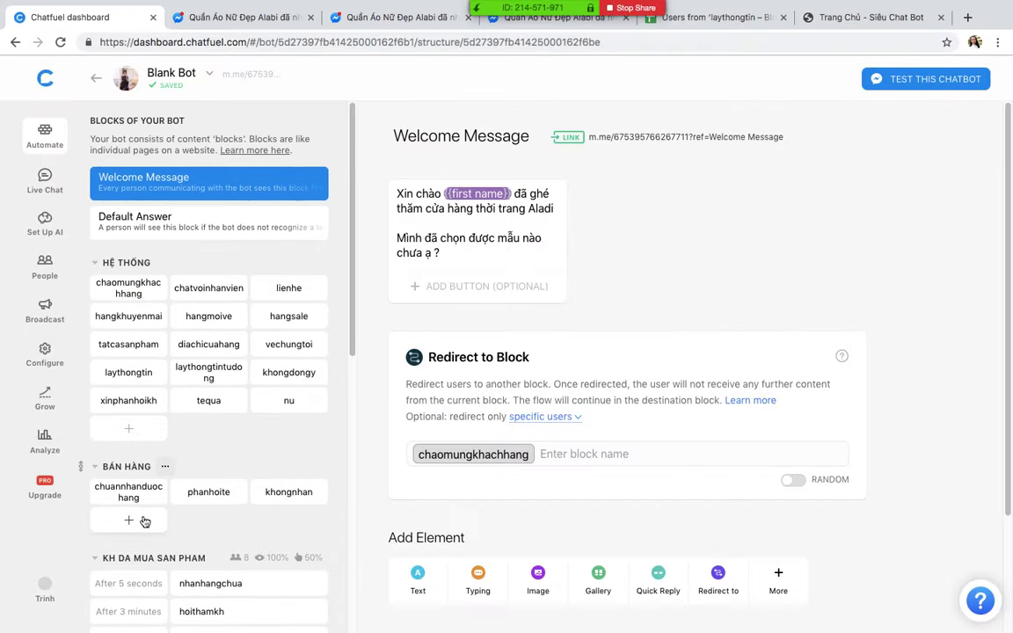
left_click(143, 520)
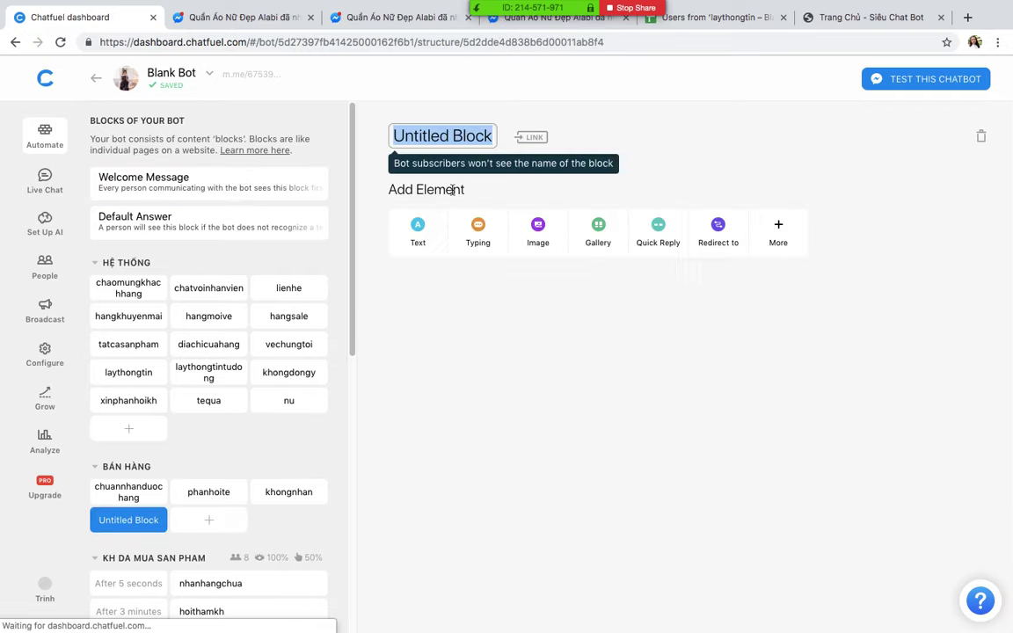
type("khách")
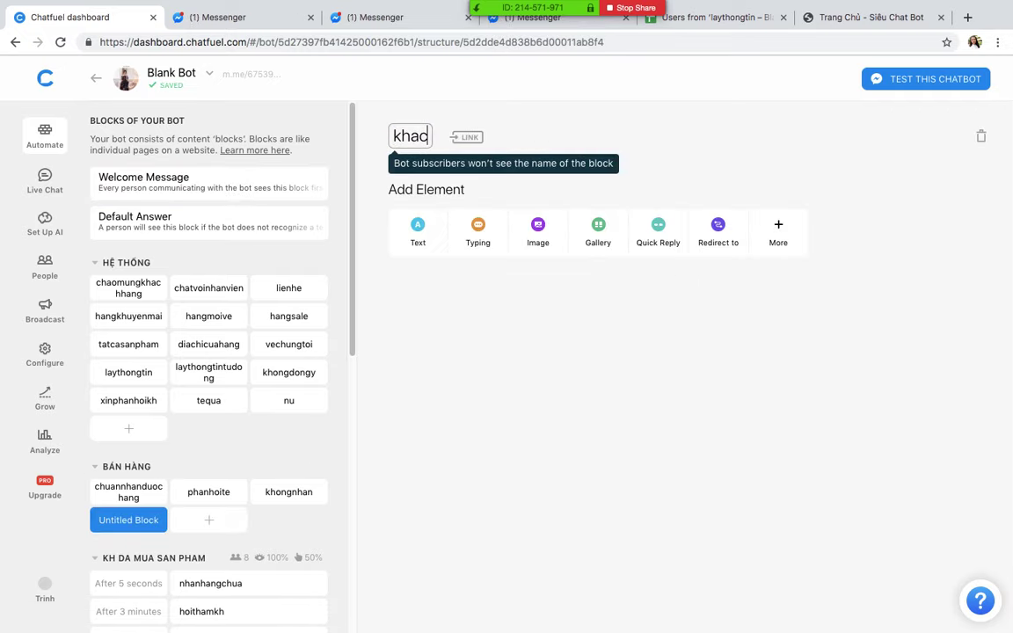
key("BackSpace")
key("BackSpace")
key("BackSpace")
type("ach")
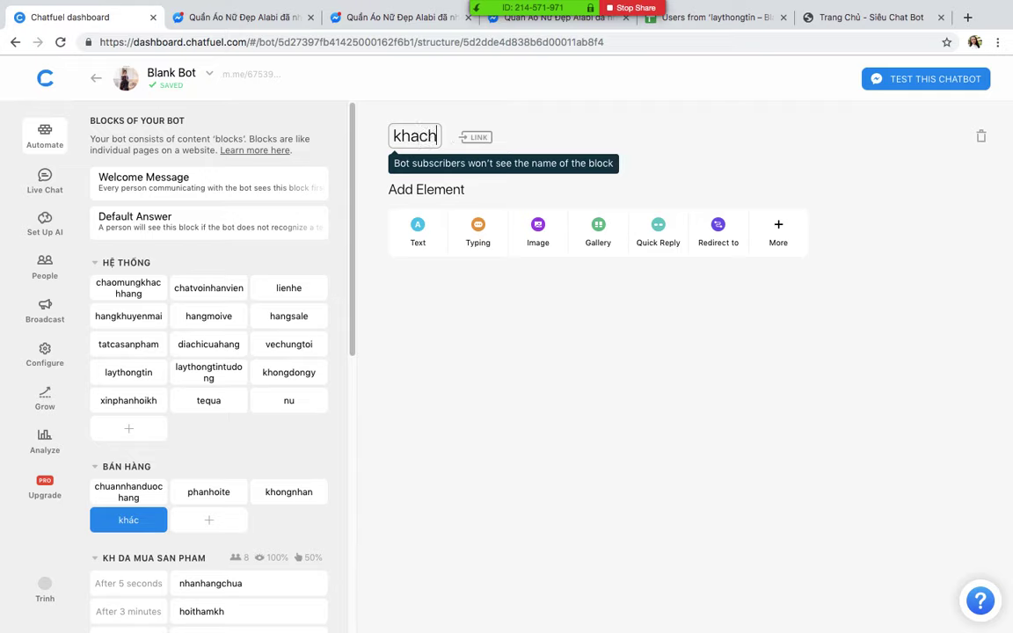
type("hangvip")
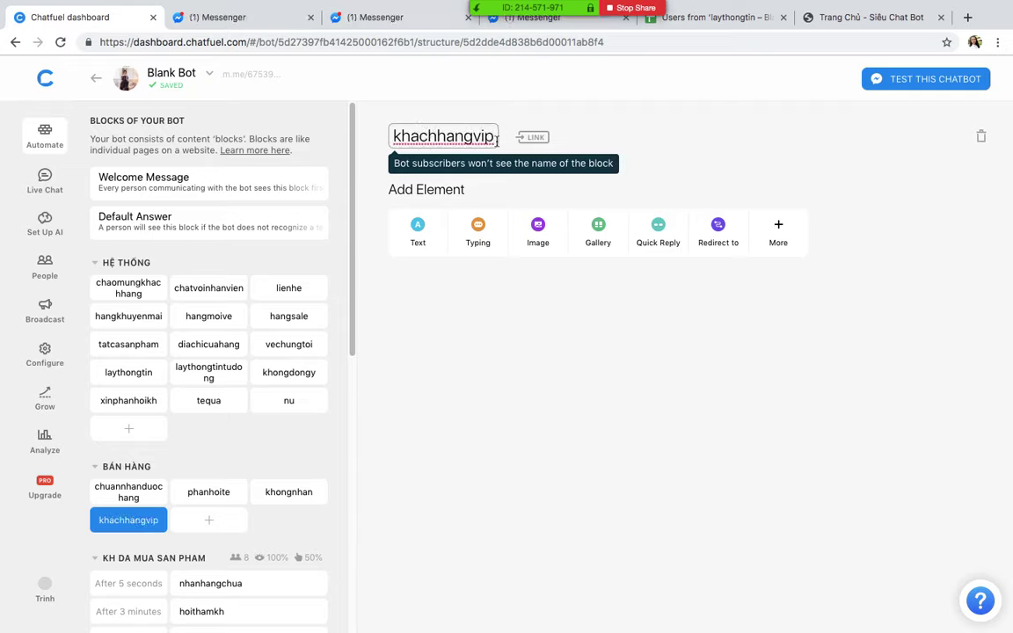
Step: Add a Text card reading 'Chúc mừng {{first name}} là khách hàng VIP' and copy it
left_click(417, 230)
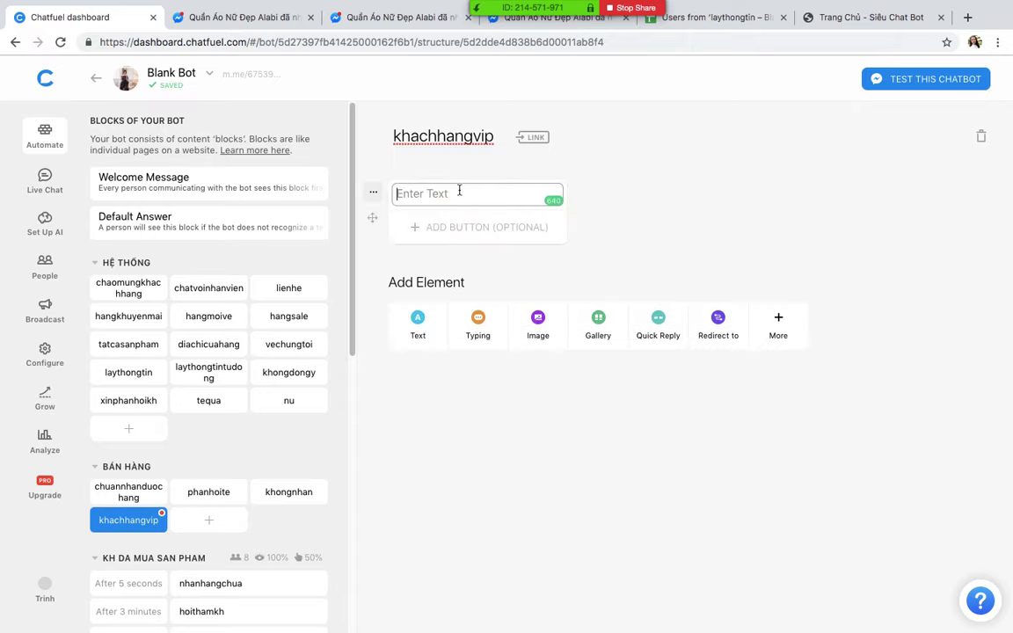
type("Chúc mư")
type("ng {{")
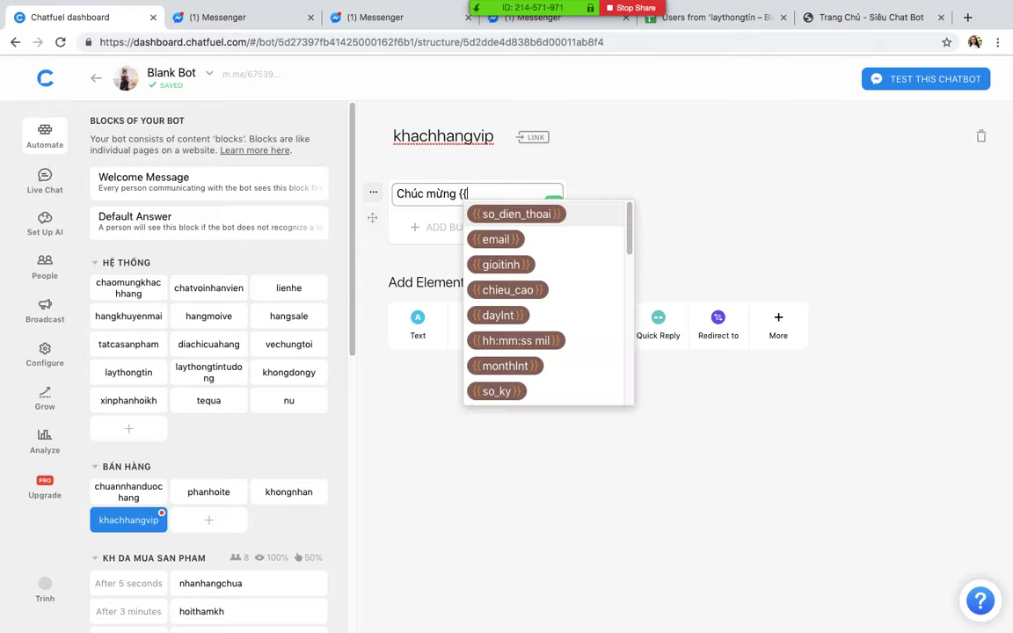
type("fi")
left_click(501, 236)
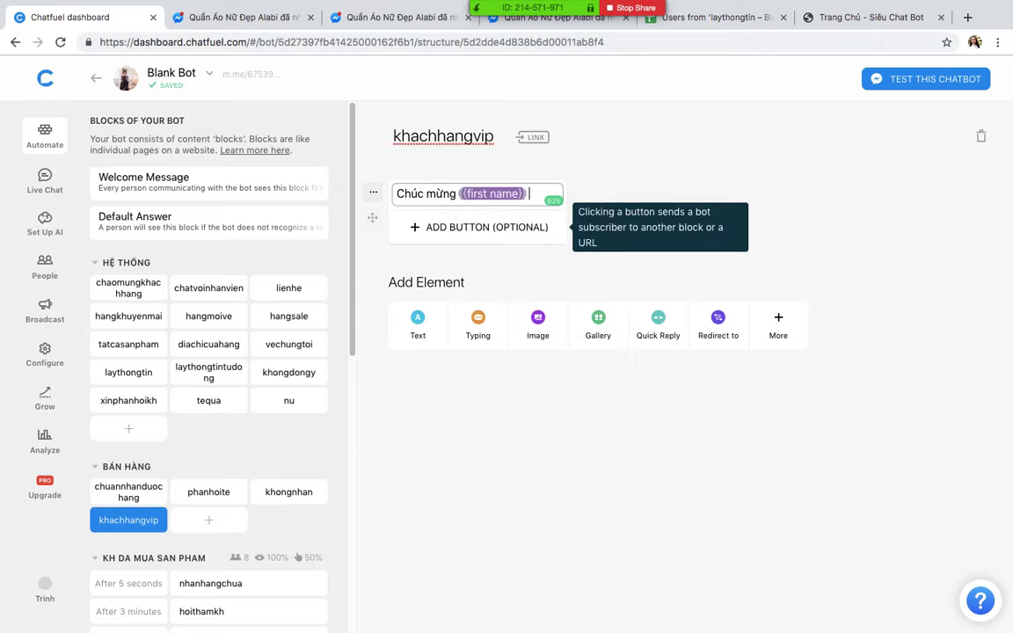
type("la khách hàng V")
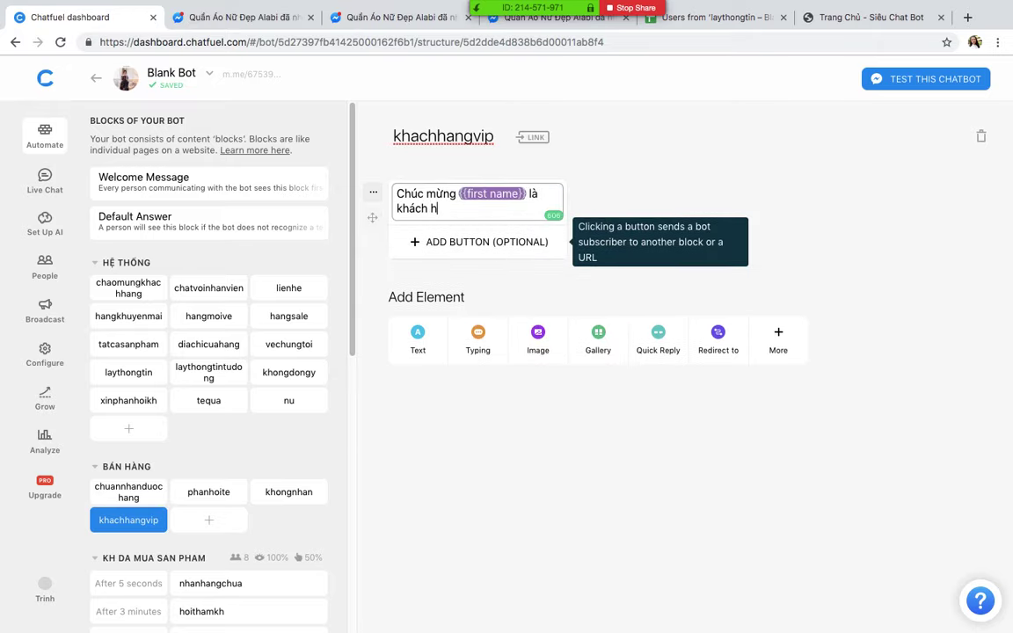
type("ip")
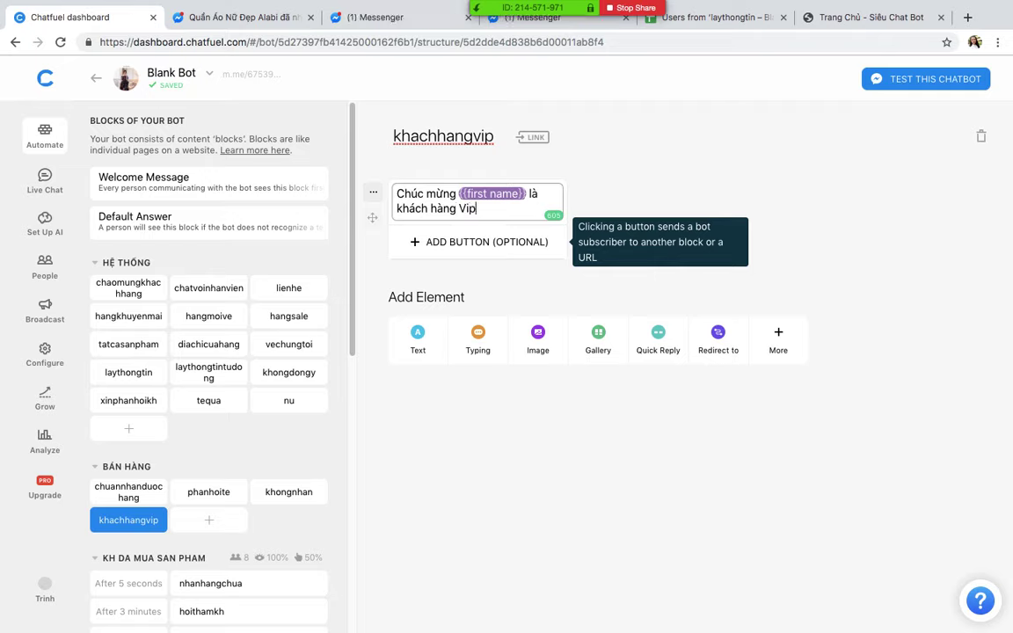
key("BackSpace")
type("IP")
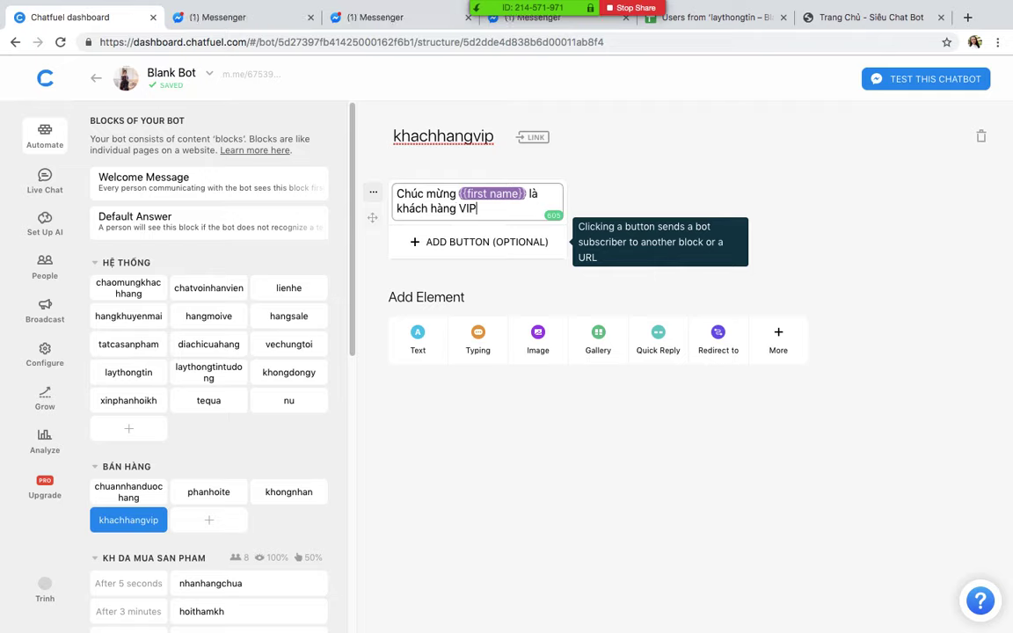
triple_click(510, 208)
key("super+c")
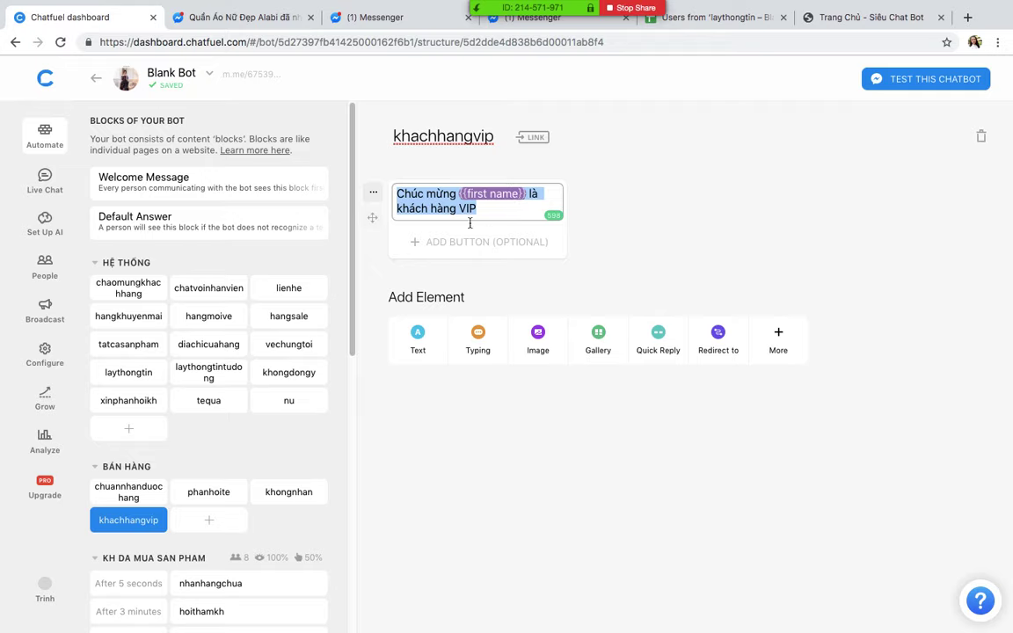
left_click(208, 520)
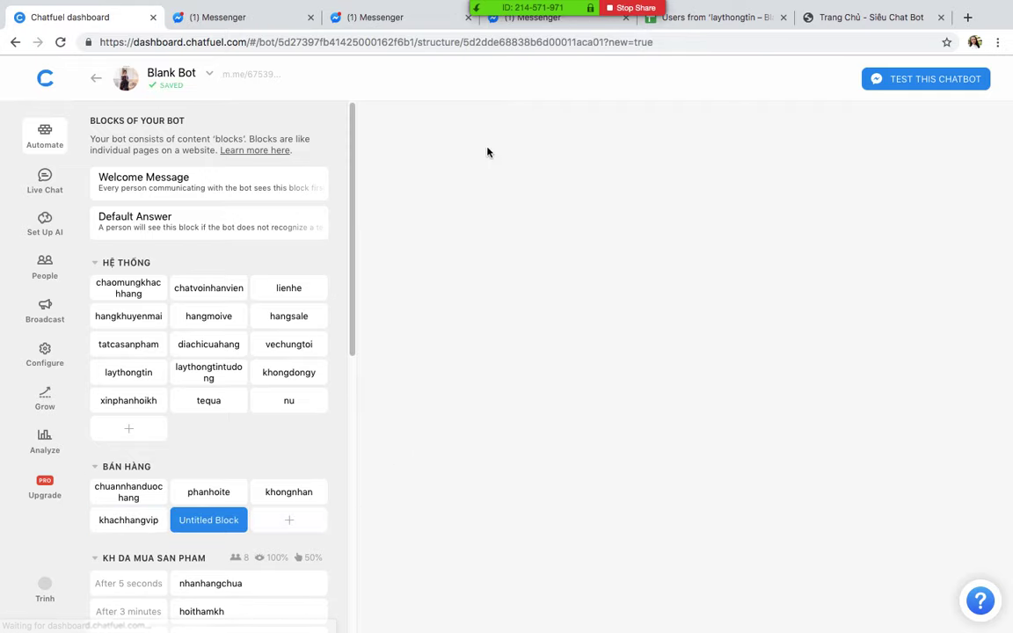
Step: Name the new BÁN HÀNG block khachhangthuong
type("KHAC")
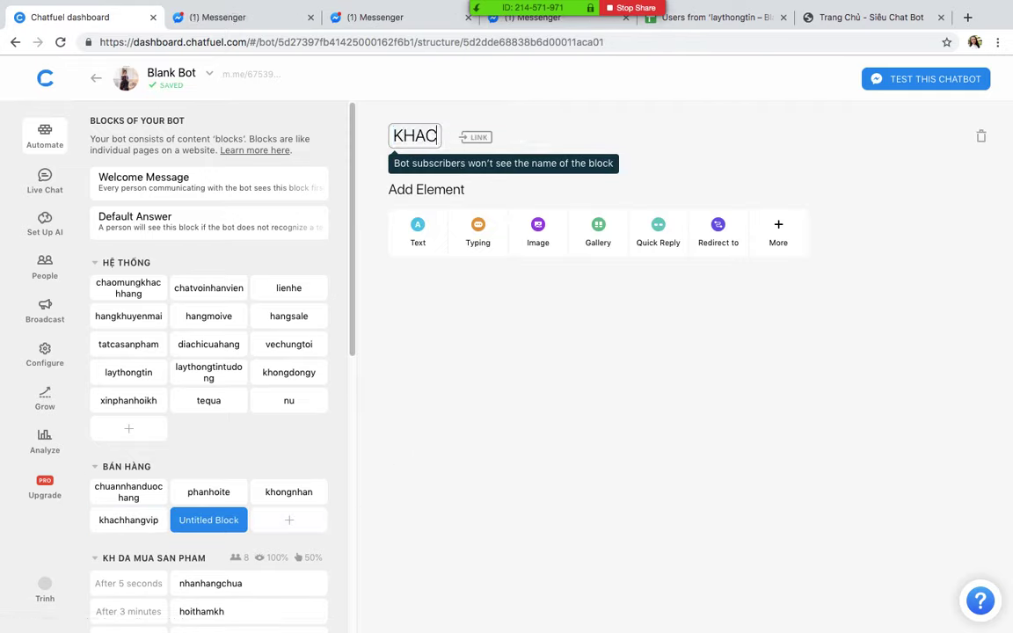
key("BackSpace")
key("BackSpace")
key("BackSpace")
key("BackSpace")
type("khach")
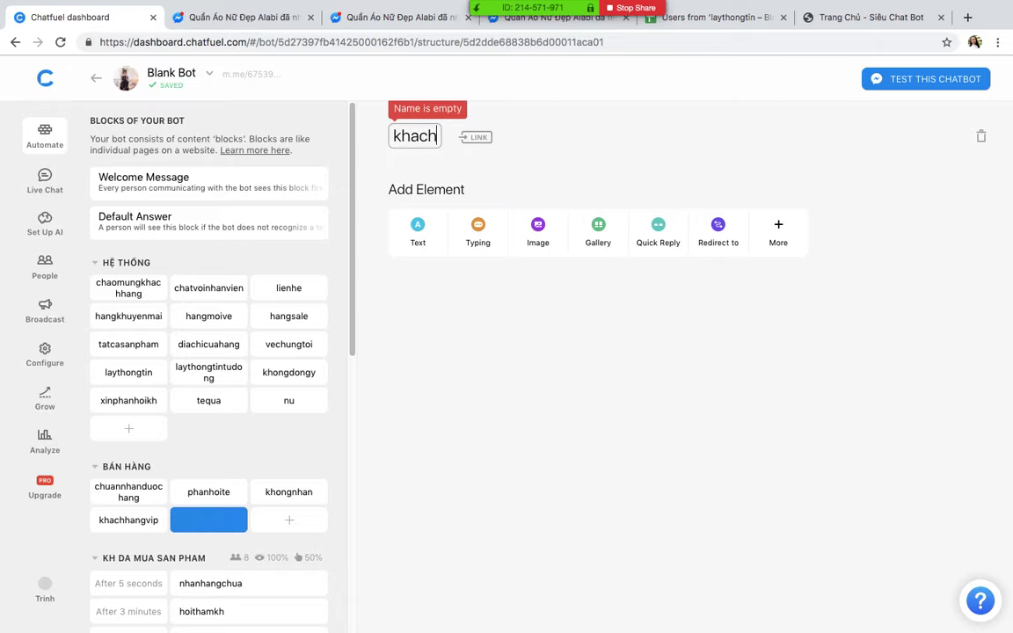
type("hangthuong")
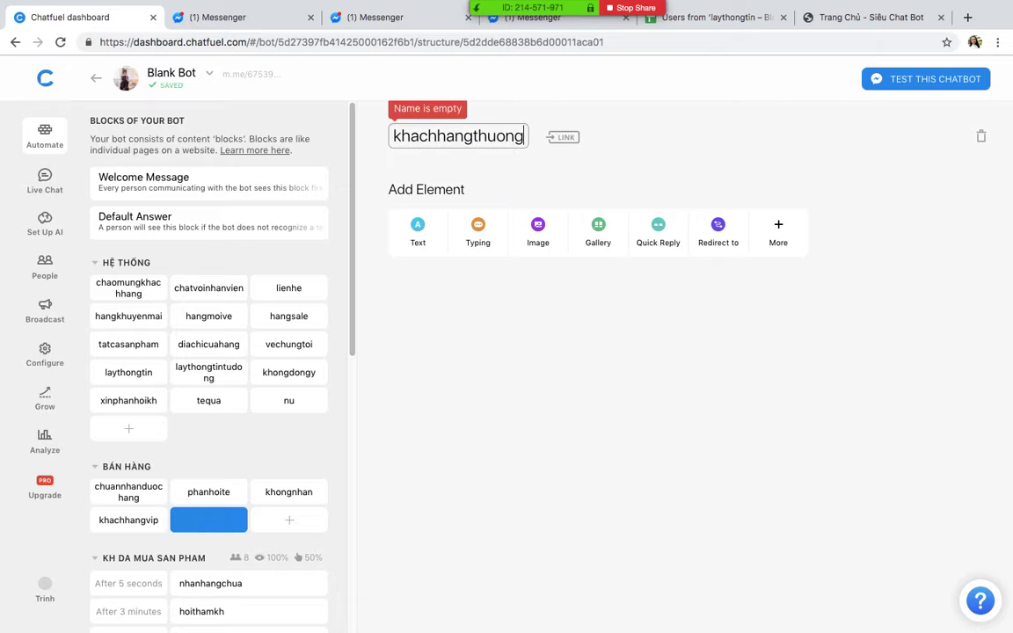
key("Return")
Step: Add a Text card with the pasted greeting, replacing VIP with THÂN THIẾT
left_click(417, 226)
key("super+v")
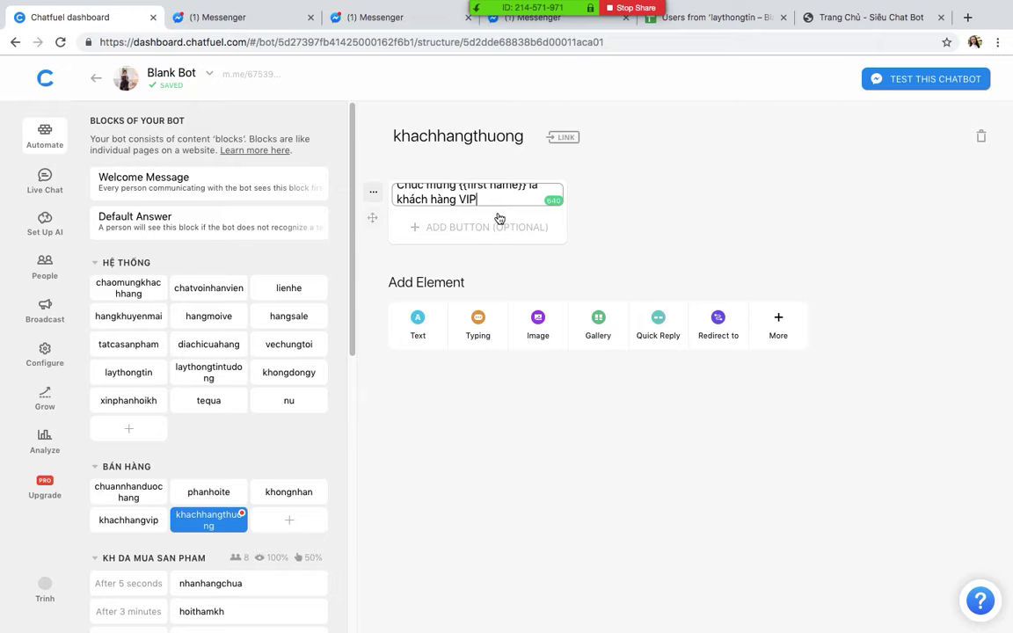
key("BackSpace")
key("BackSpace")
key("BackSpace")
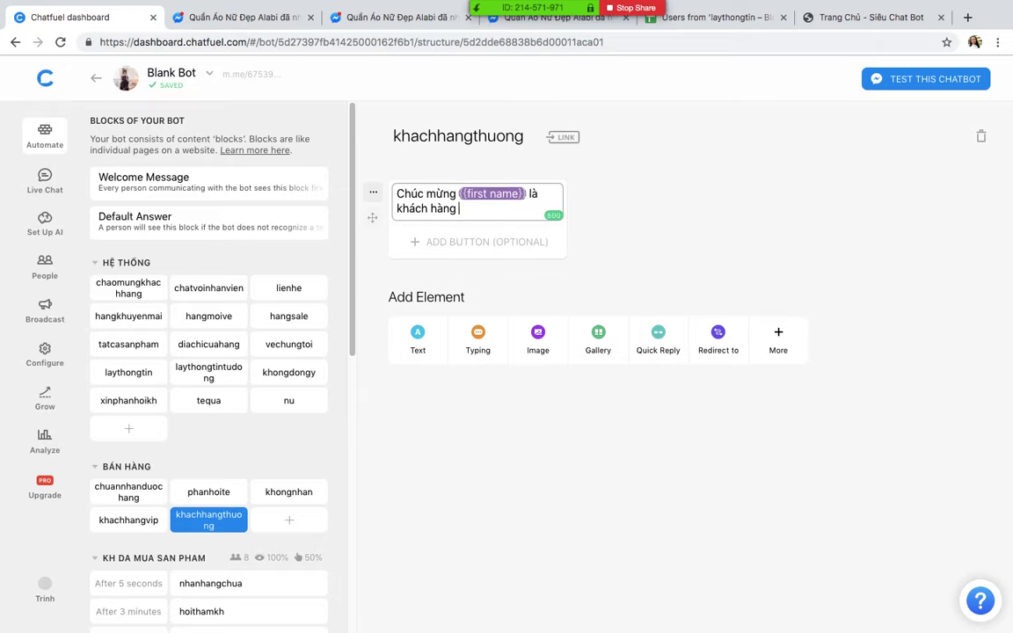
type("TH")
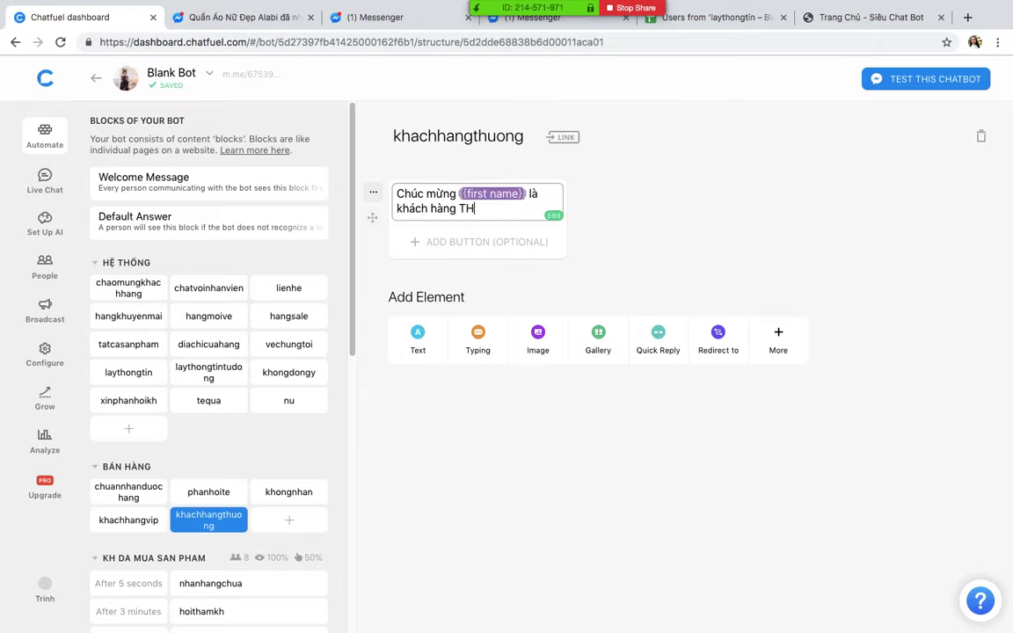
key("BackSpace")
type("t")
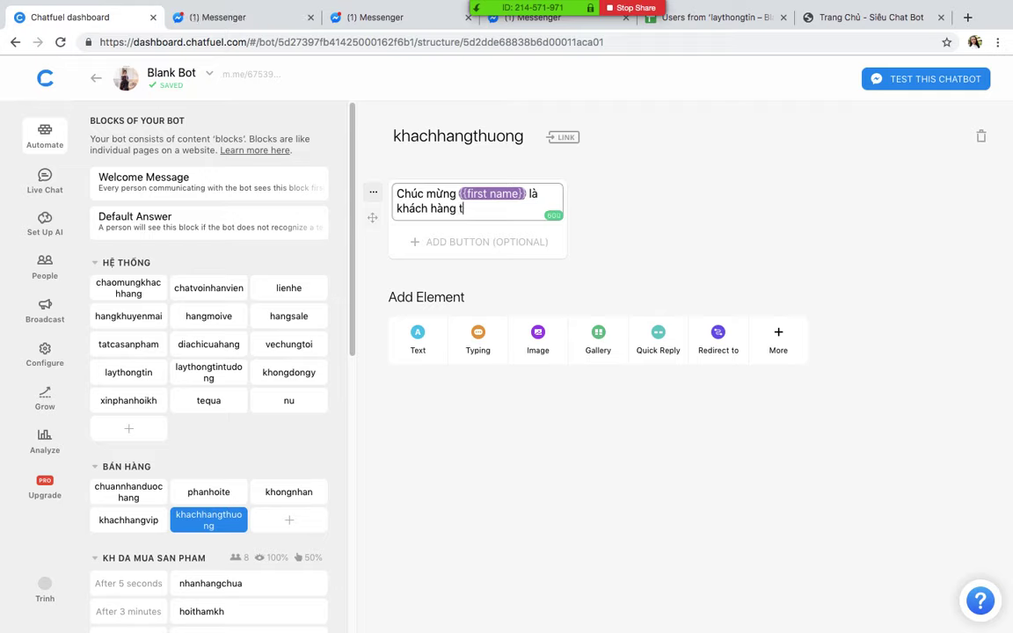
type("THÂN THIE")
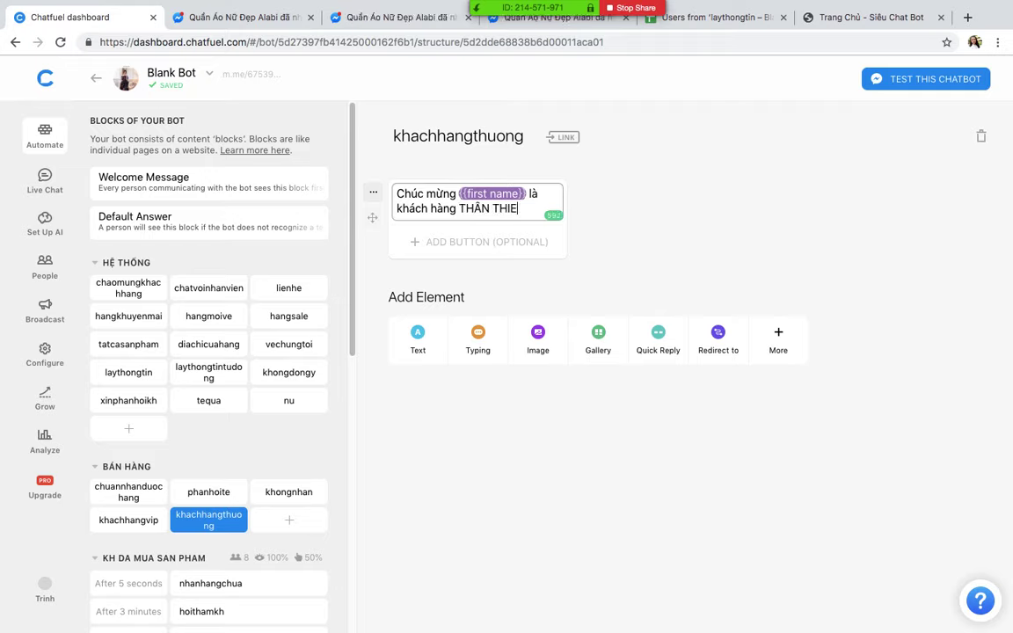
left_click(667, 198)
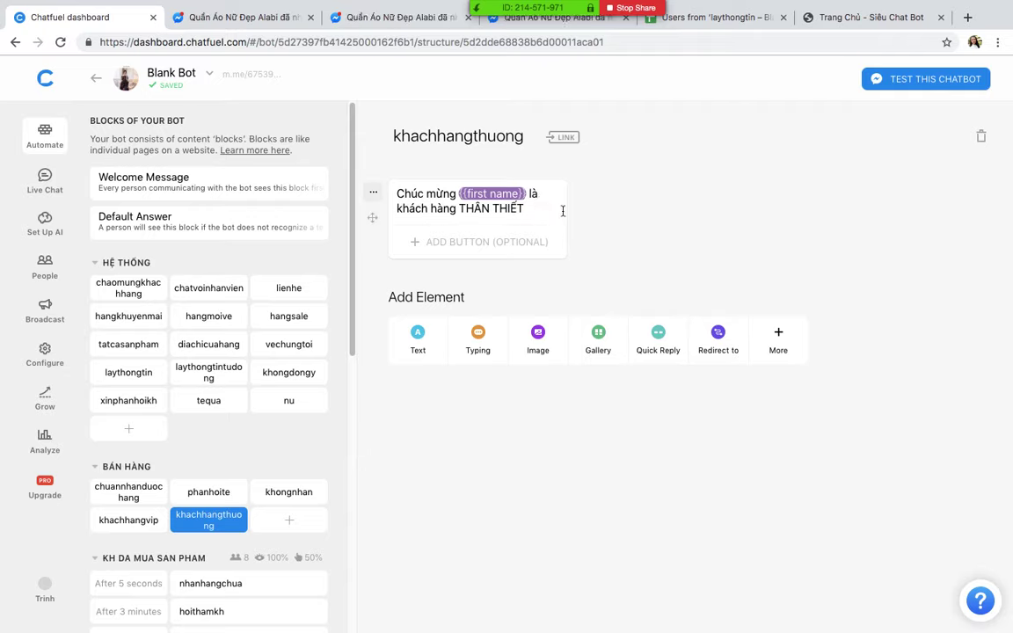
left_click(461, 208)
left_click_drag(459, 208, 528, 207)
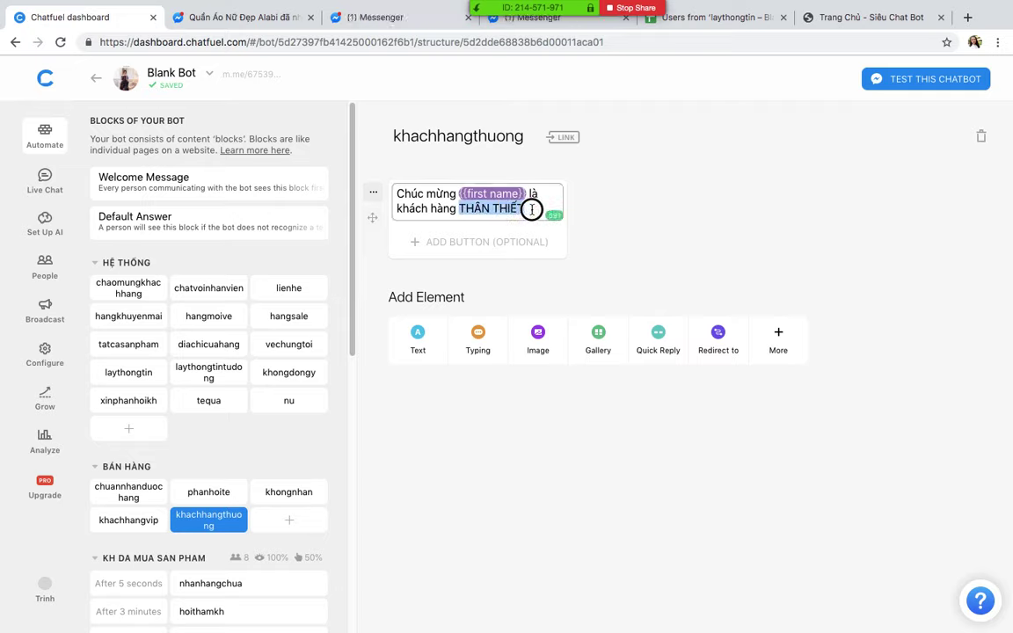
Step: Open the khachhangvip block and check the word VIP in its greeting
left_click(123, 520)
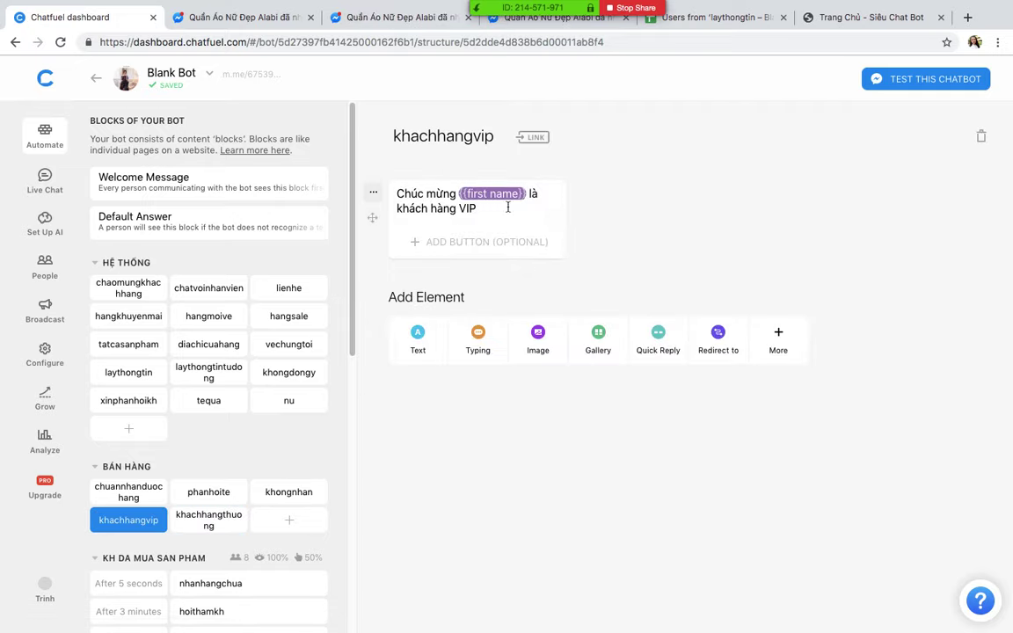
left_click(477, 208)
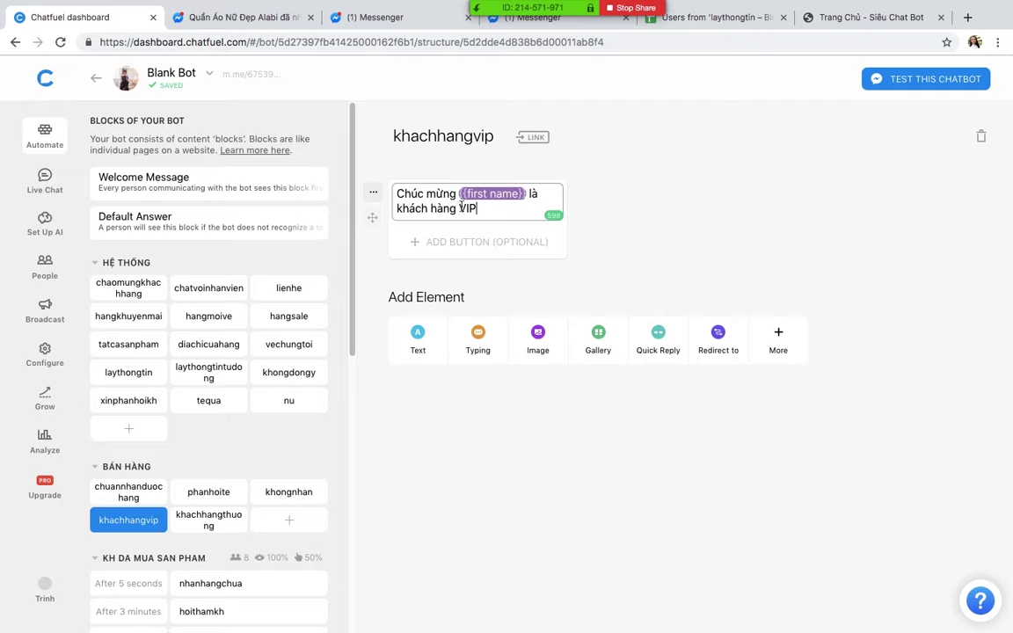
left_click_drag(459, 208, 502, 208)
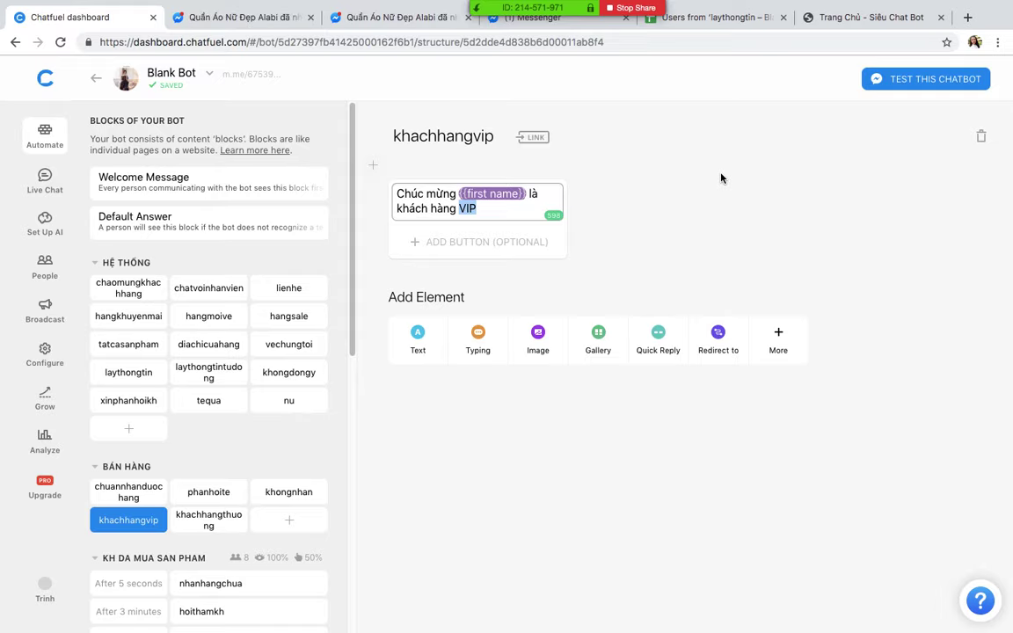
left_click(638, 201)
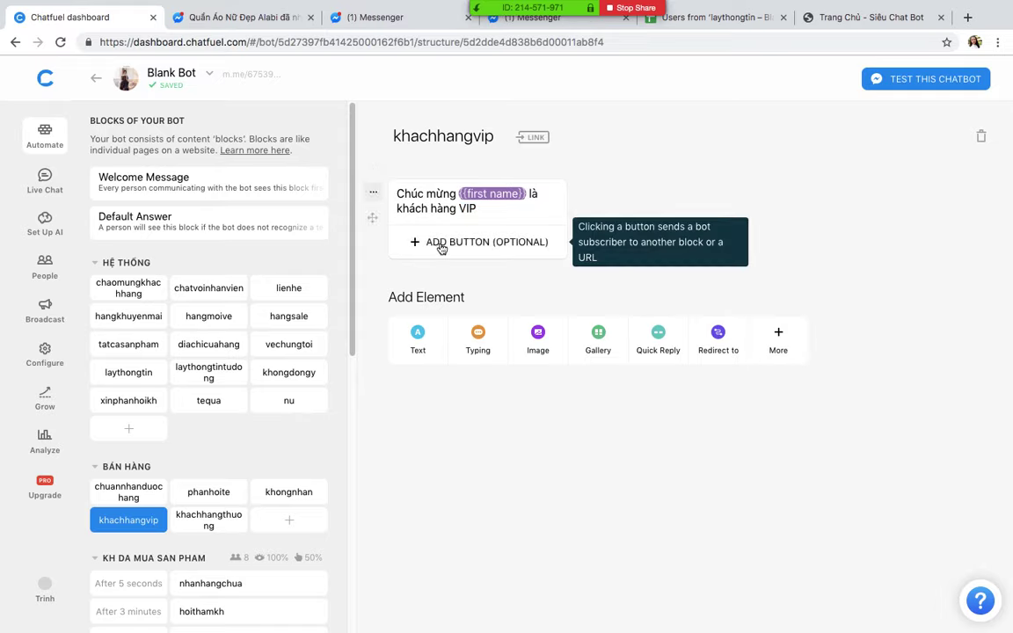
Step: Add a Subscribe to Sequence card set to KH DA MUA SAN PHAM
left_click(779, 352)
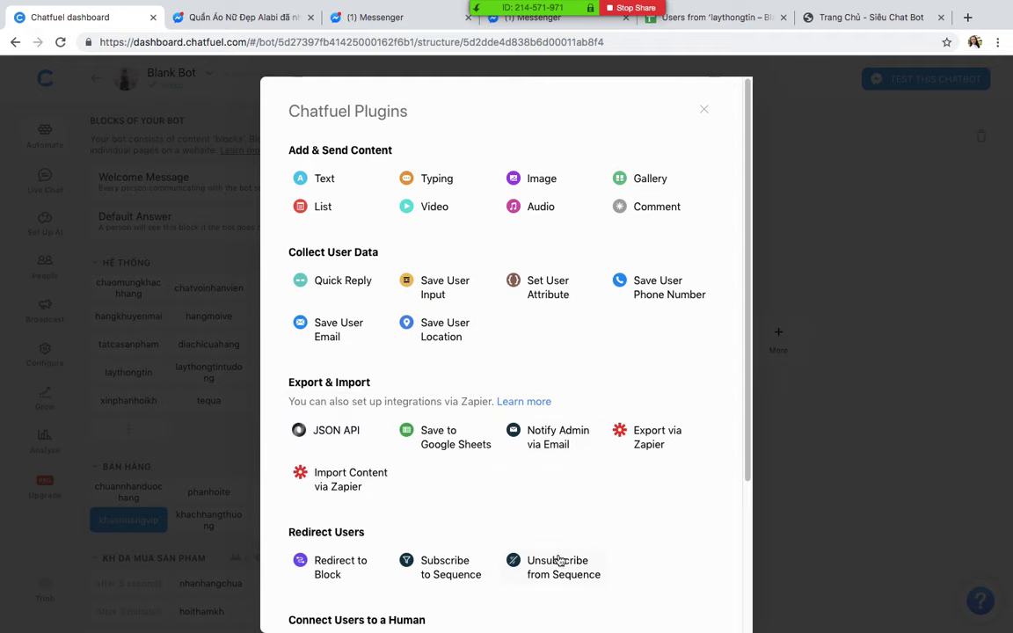
left_click(447, 567)
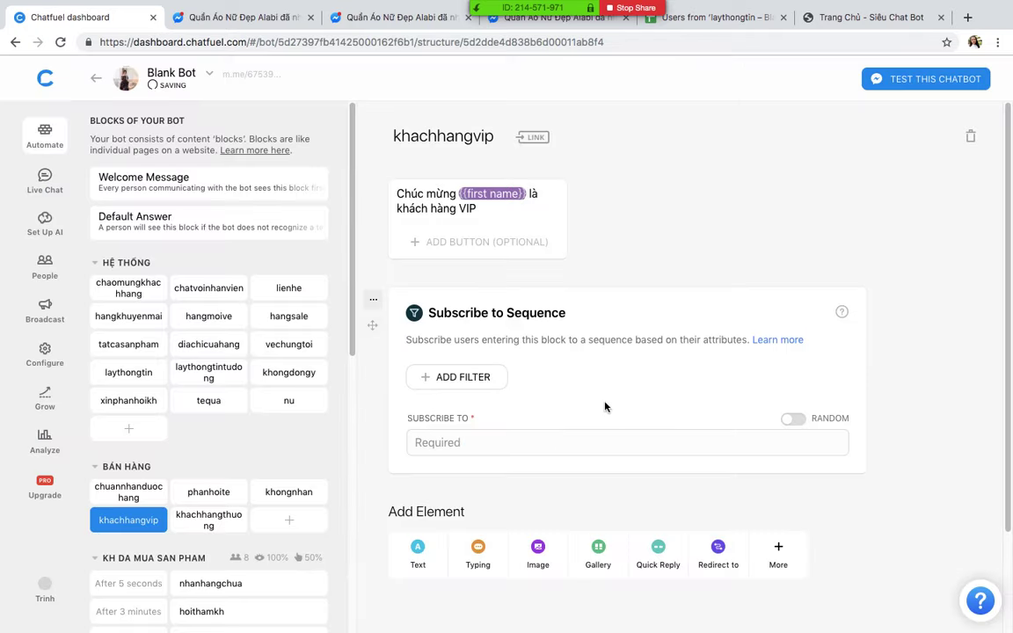
left_click(453, 424)
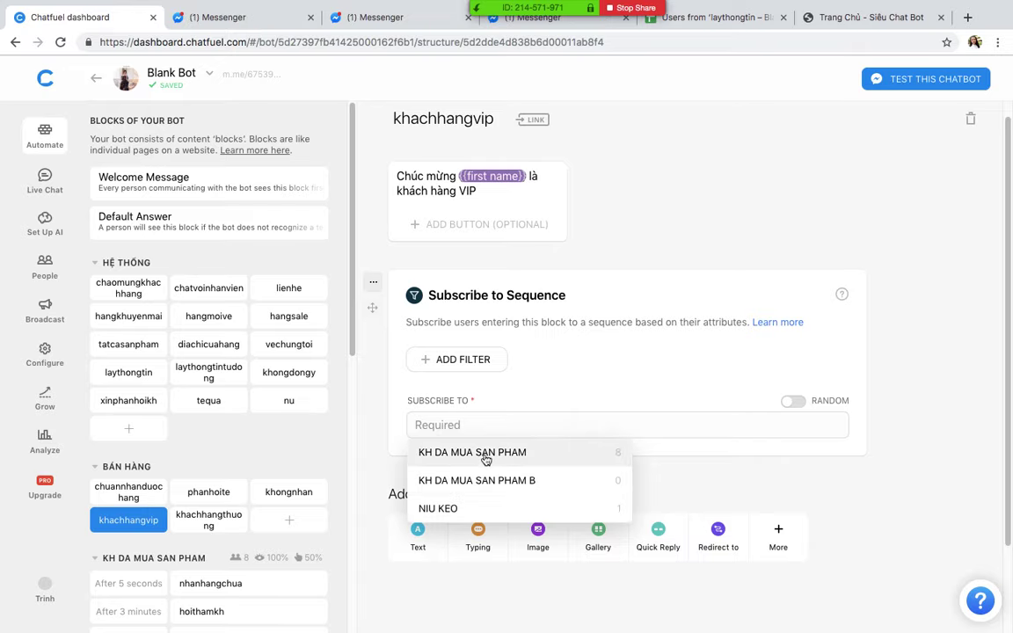
left_click(510, 458)
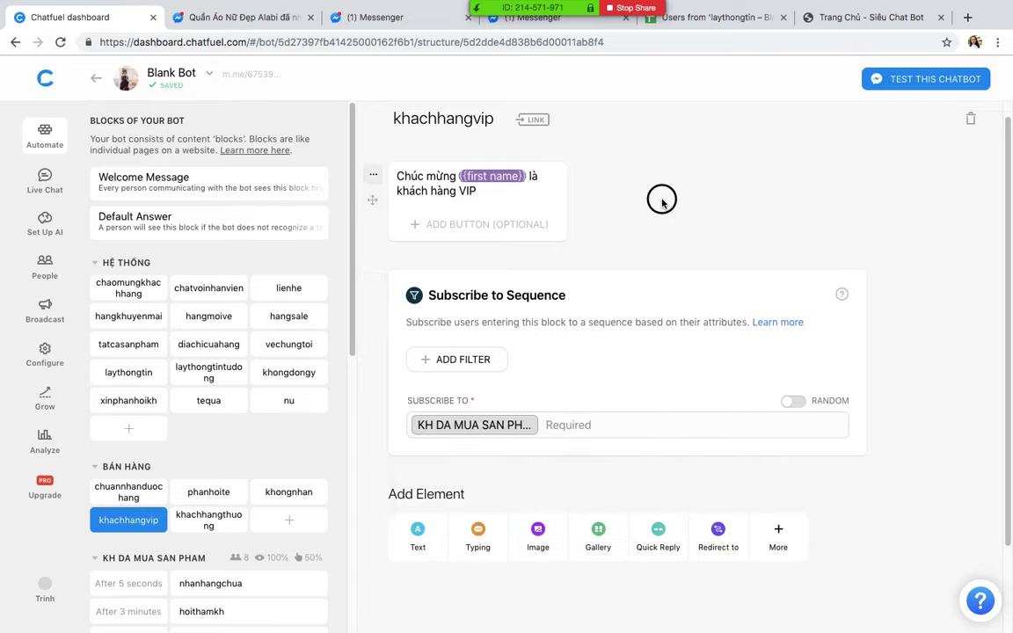
Step: Add a Subscribe to Sequence card to khachhangthuong targeting KH DA MUA SAN PHAM
left_click(209, 522)
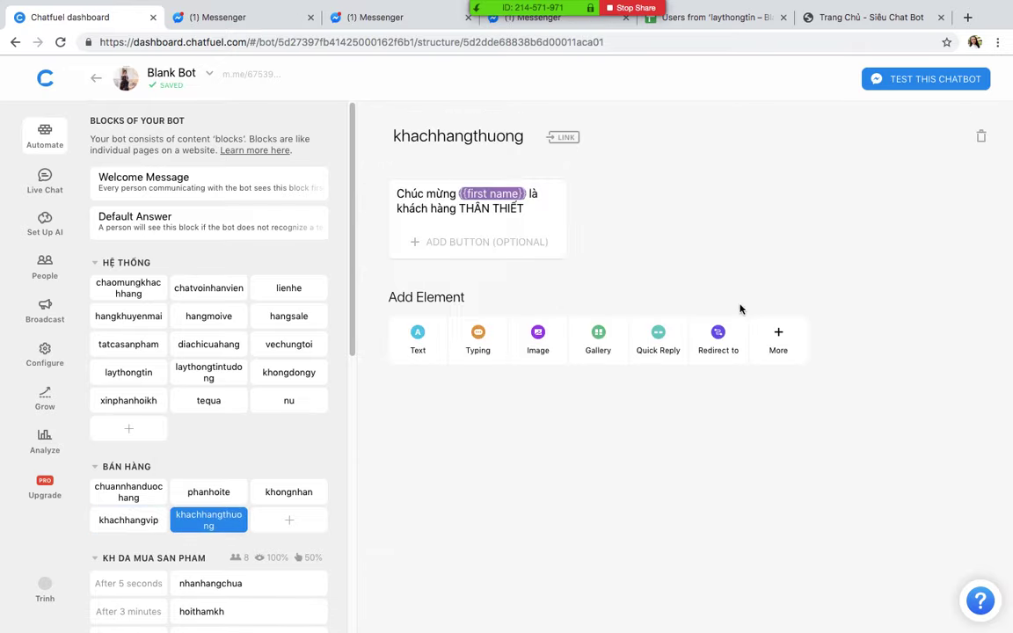
left_click(778, 330)
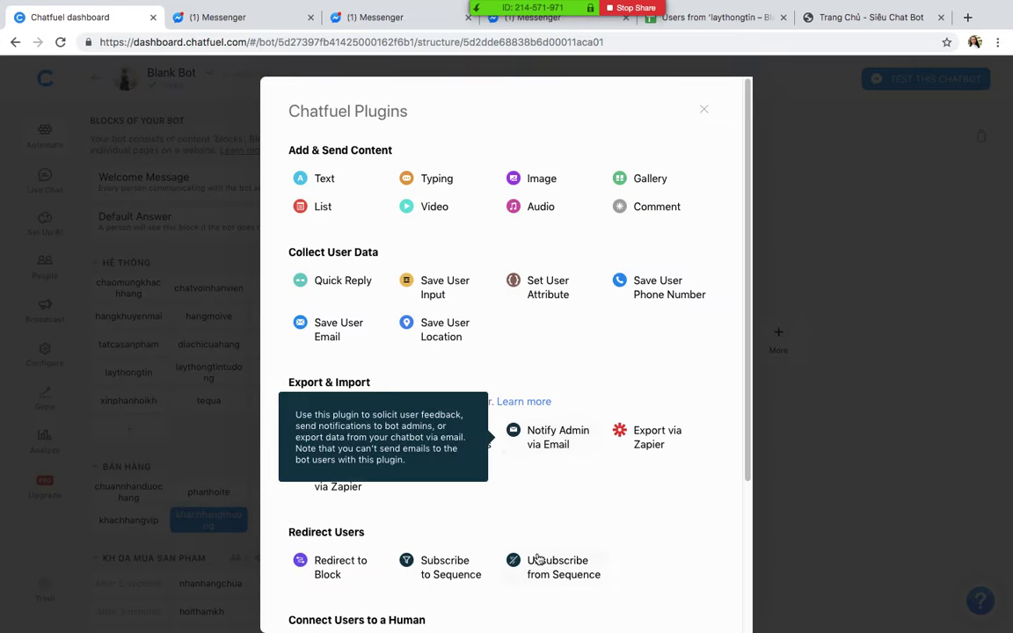
left_click(446, 569)
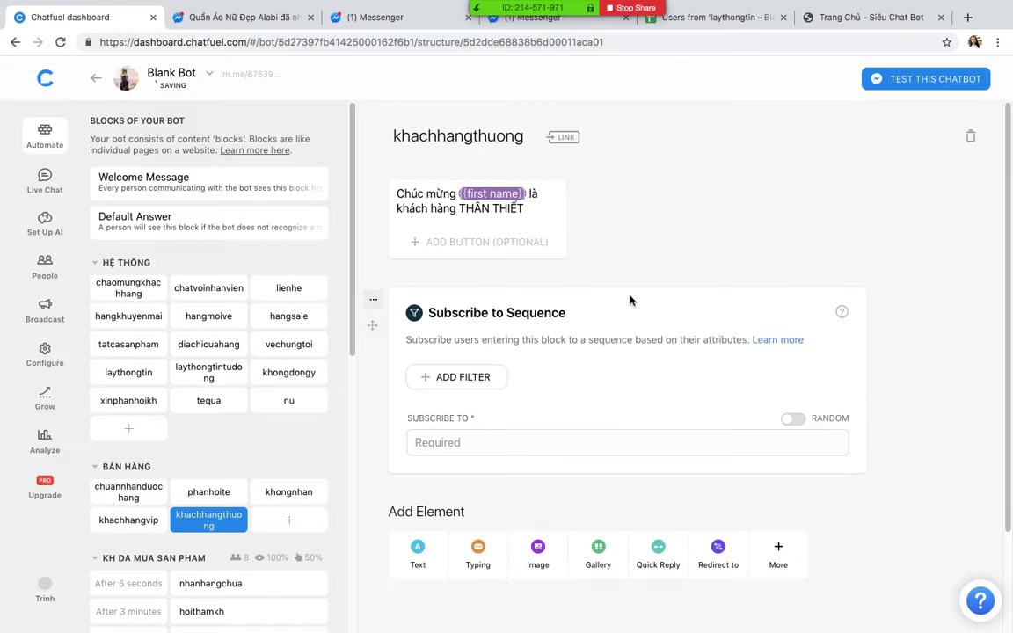
left_click(495, 423)
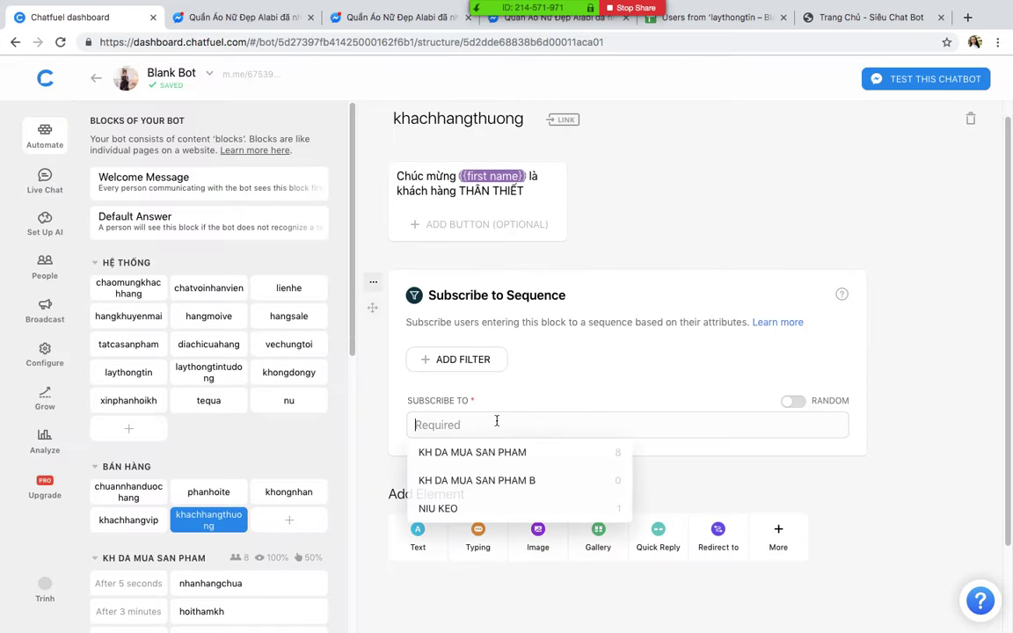
left_click(500, 479)
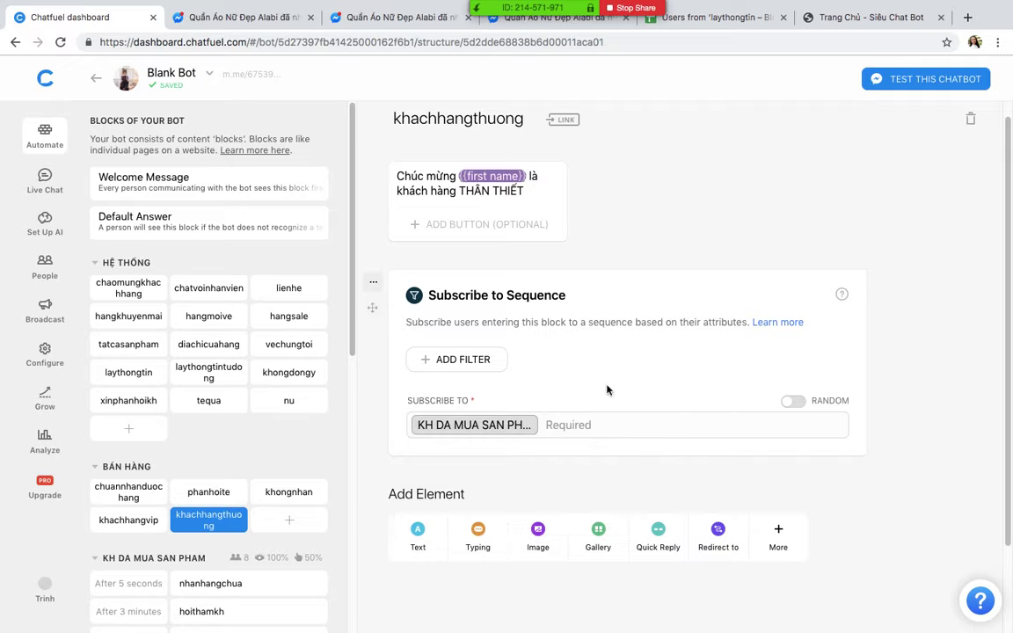
scroll(194, 444, "down", 2)
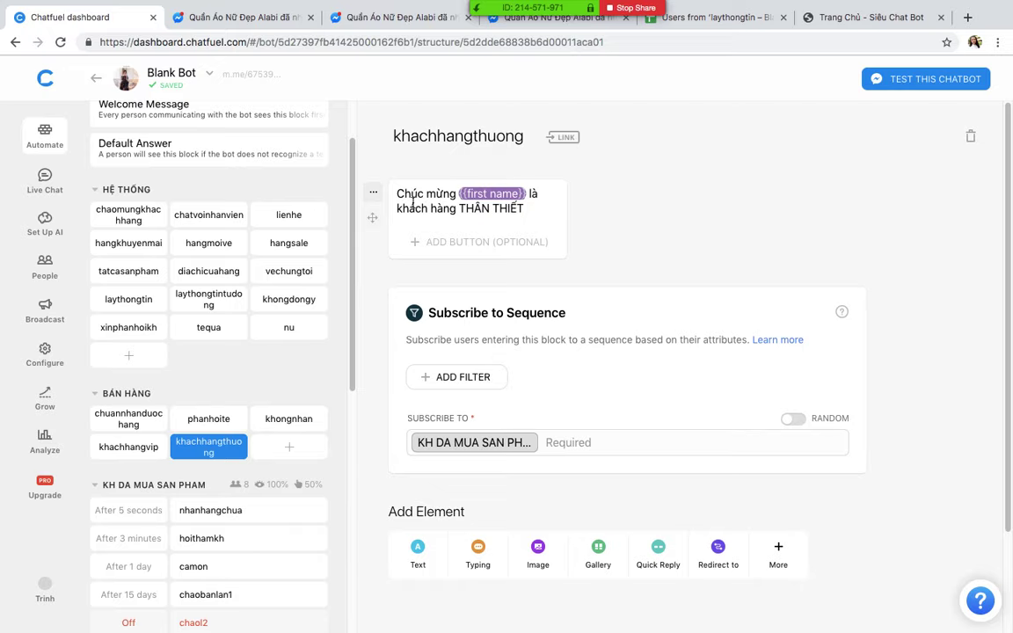
left_click(114, 449)
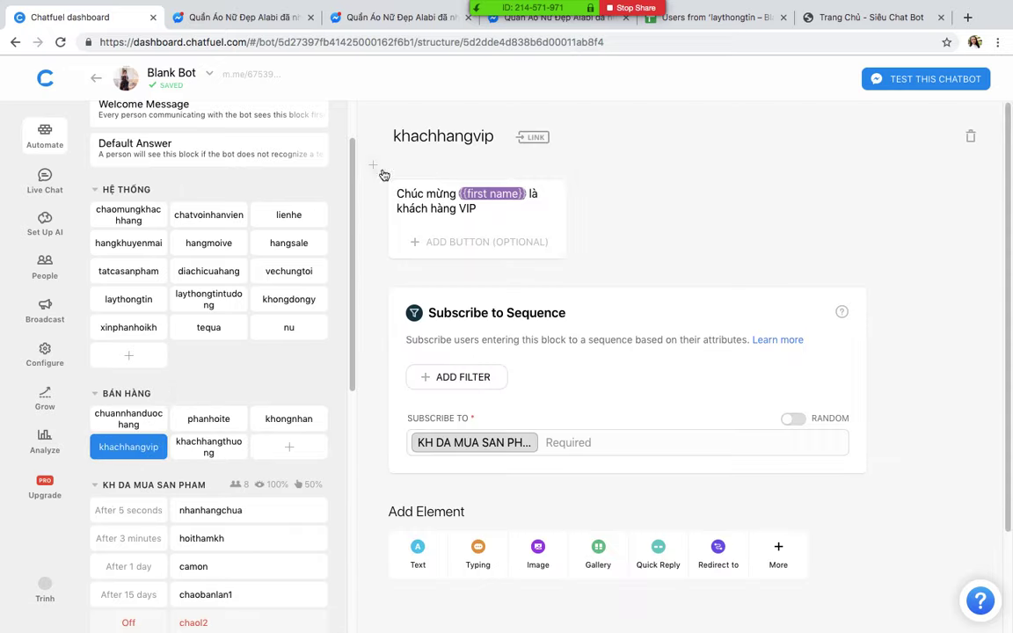
Step: Add a Set User Attribute card to khachhangvip that sets phan_loai_khach_hang to VIP
left_click(374, 167)
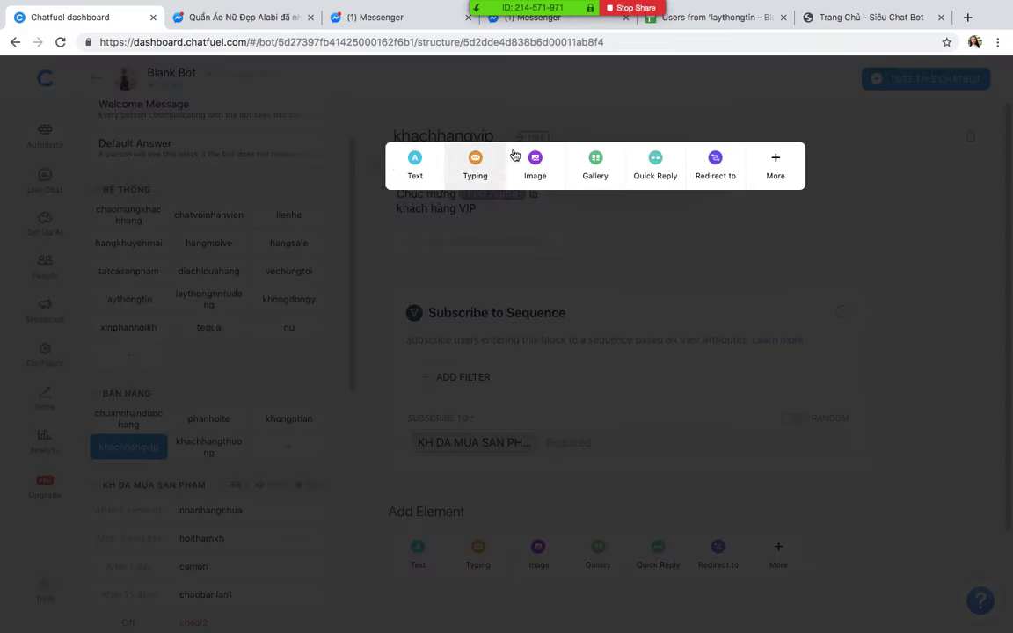
left_click(777, 165)
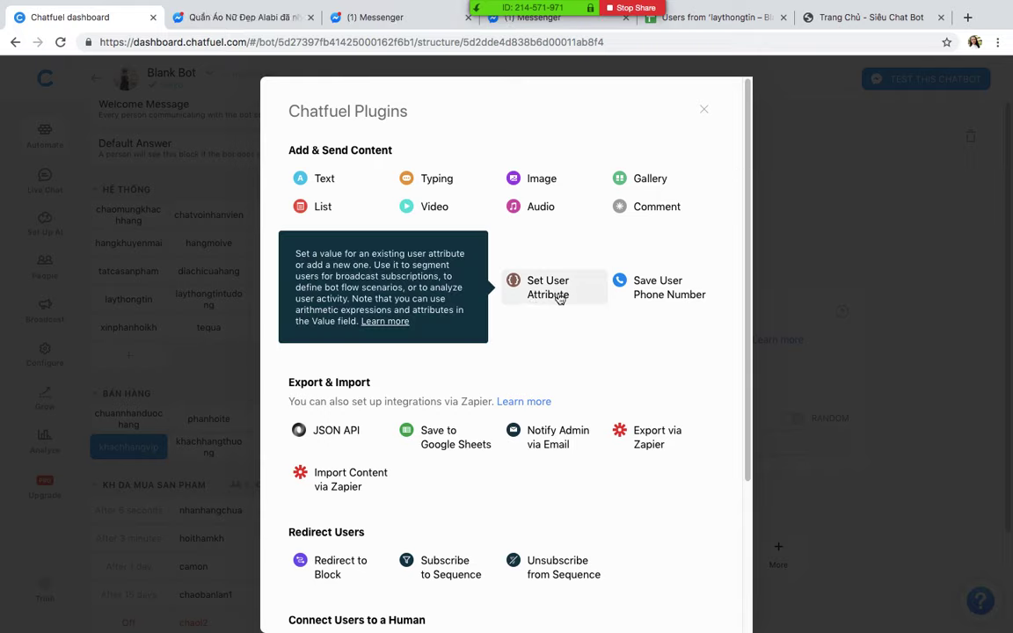
left_click(557, 294)
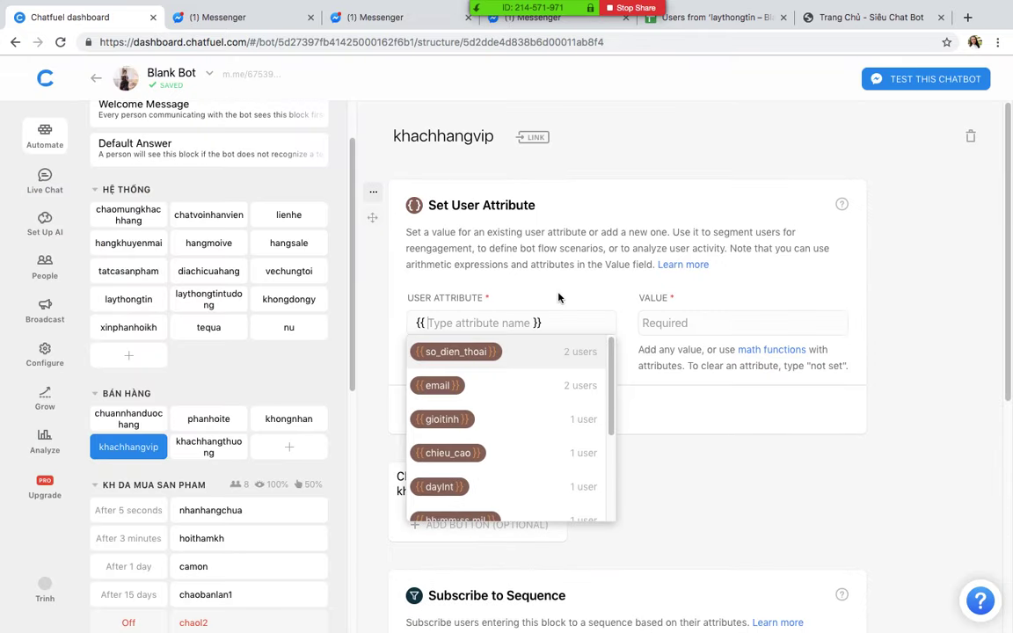
type("K")
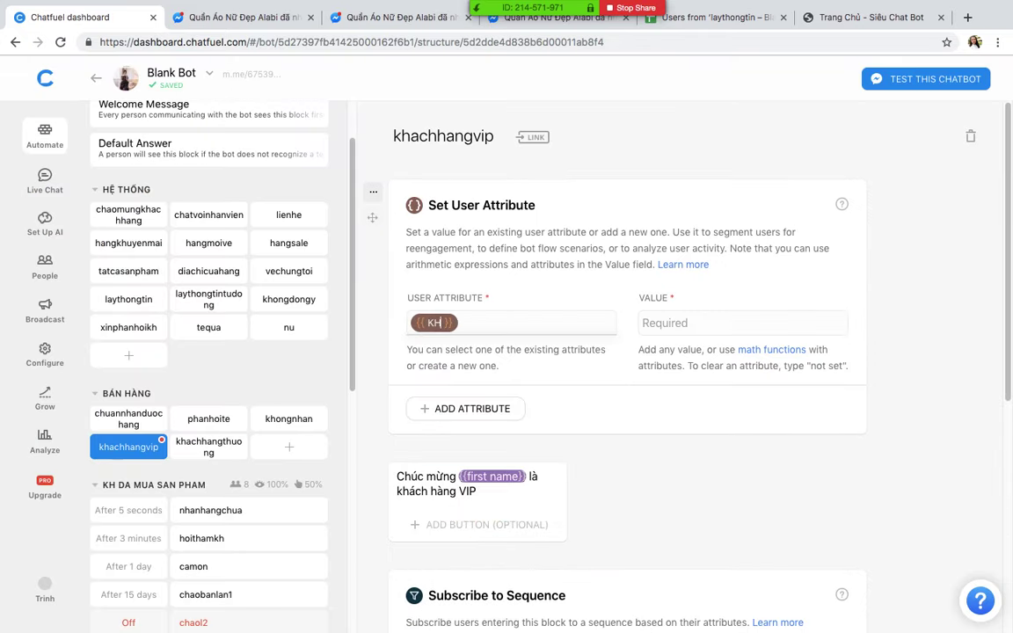
key("BackSpace")
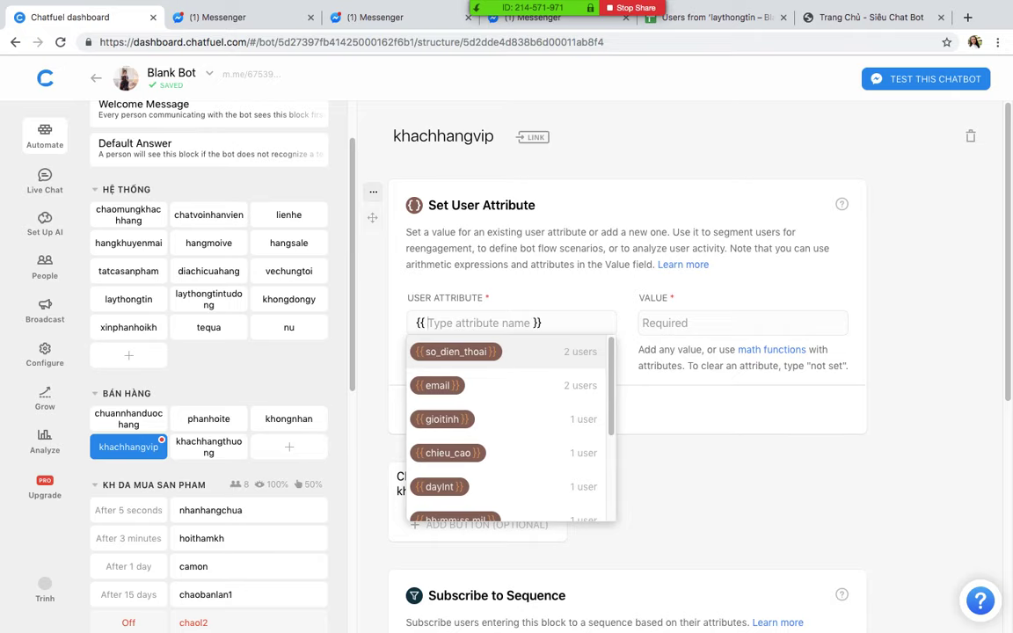
type("phan")
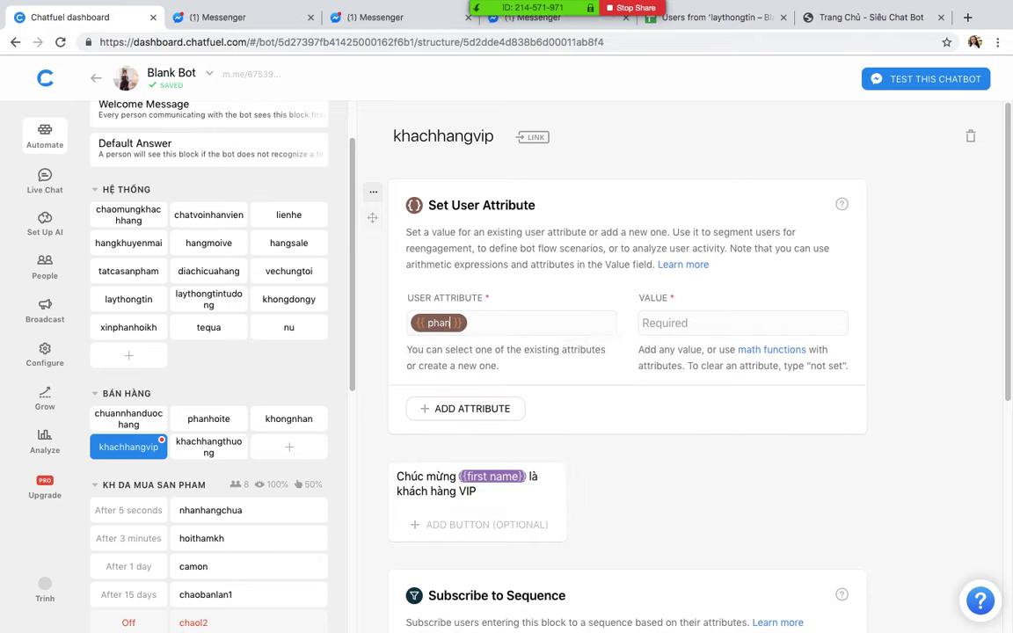
type("_loa")
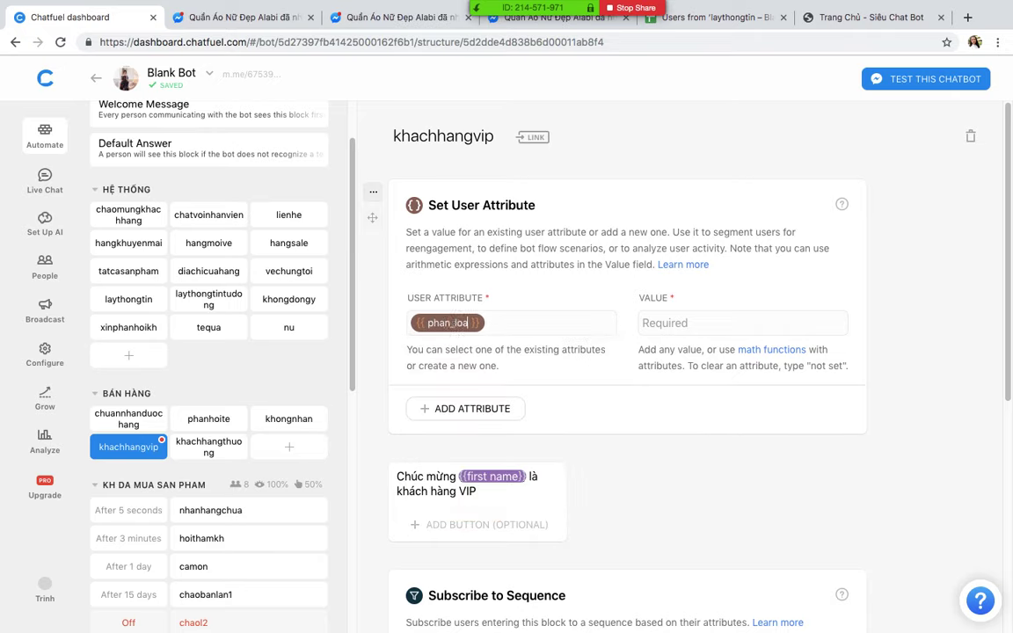
type("n")
key("BackSpace")
type("i")
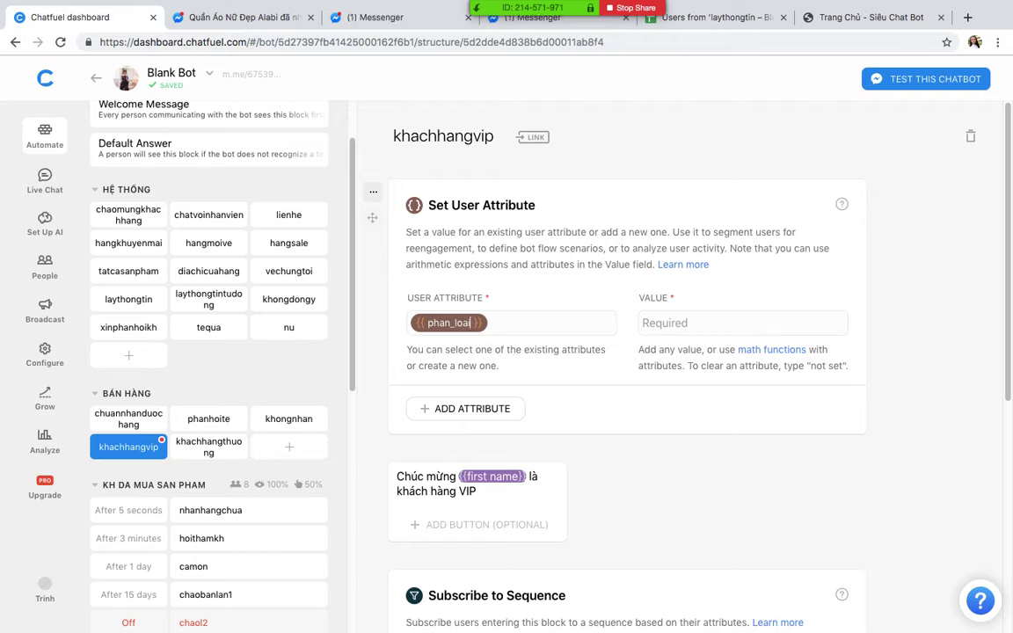
type("_kh")
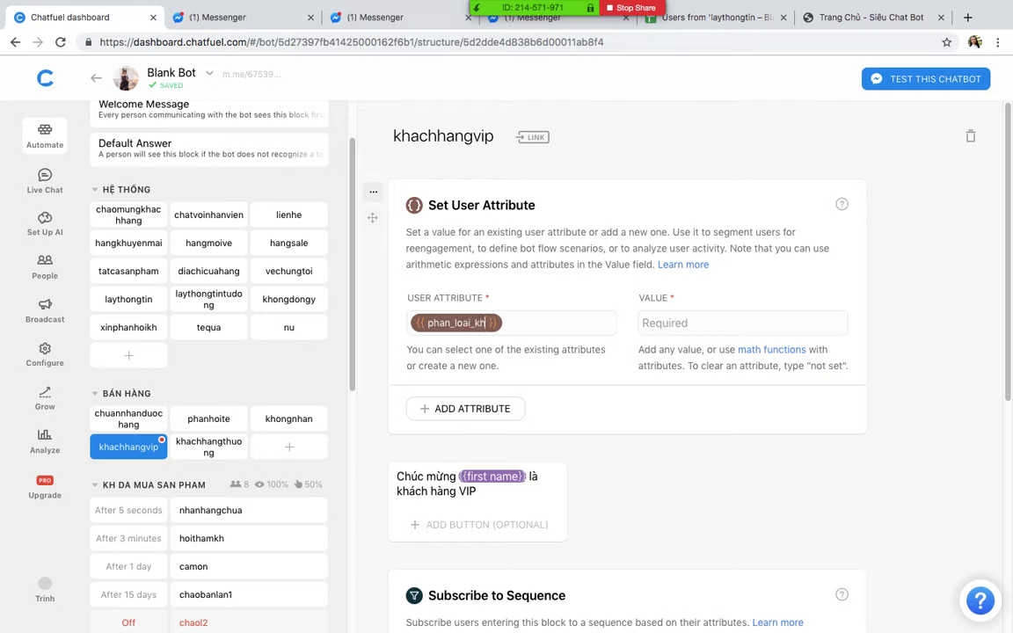
type("ach_hang")
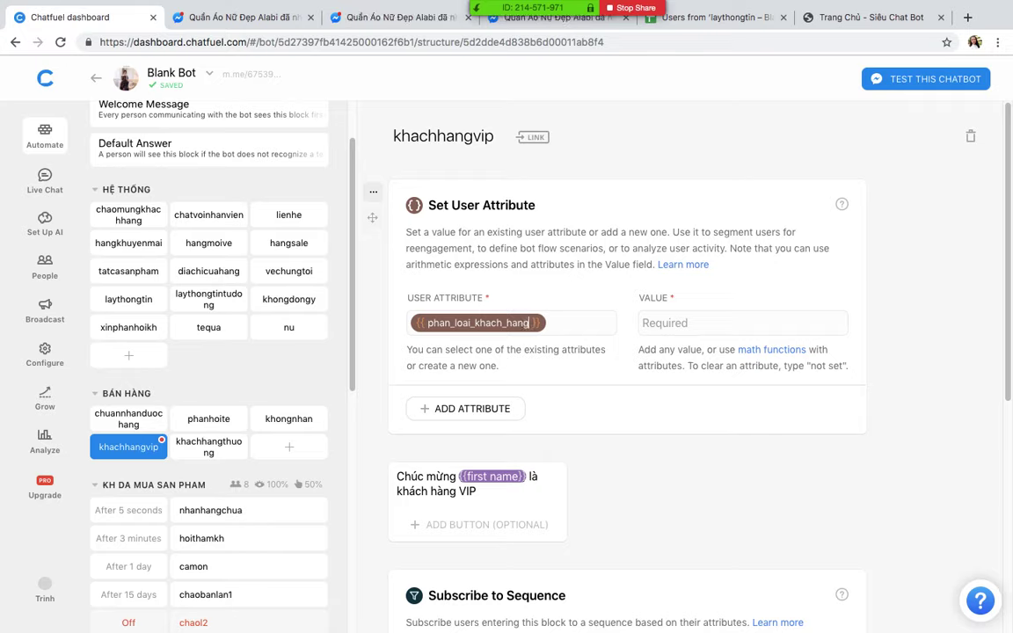
left_click(681, 325)
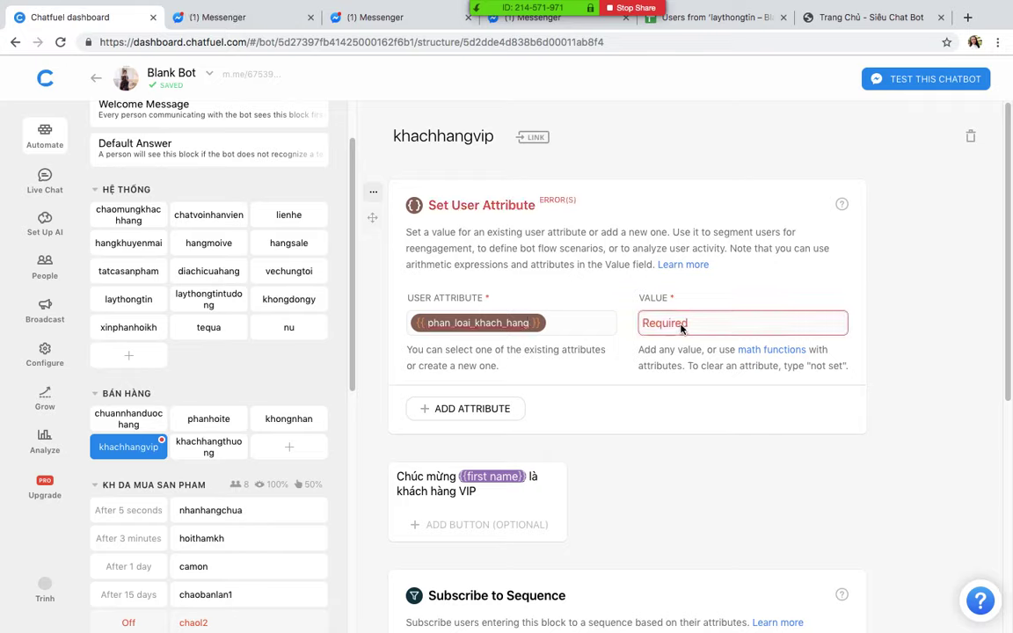
type("VIP")
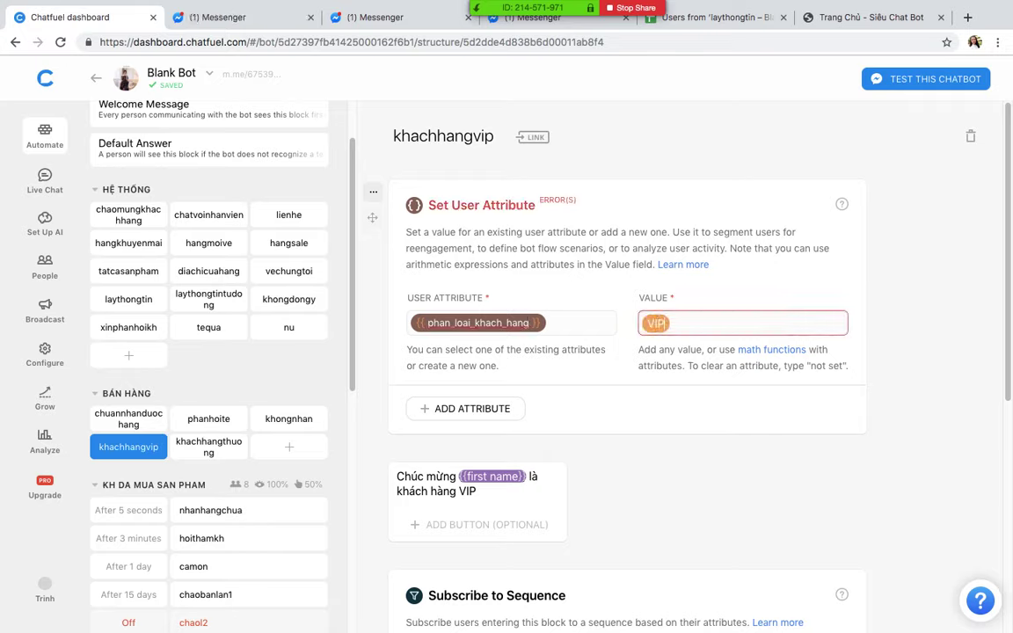
left_click(747, 447)
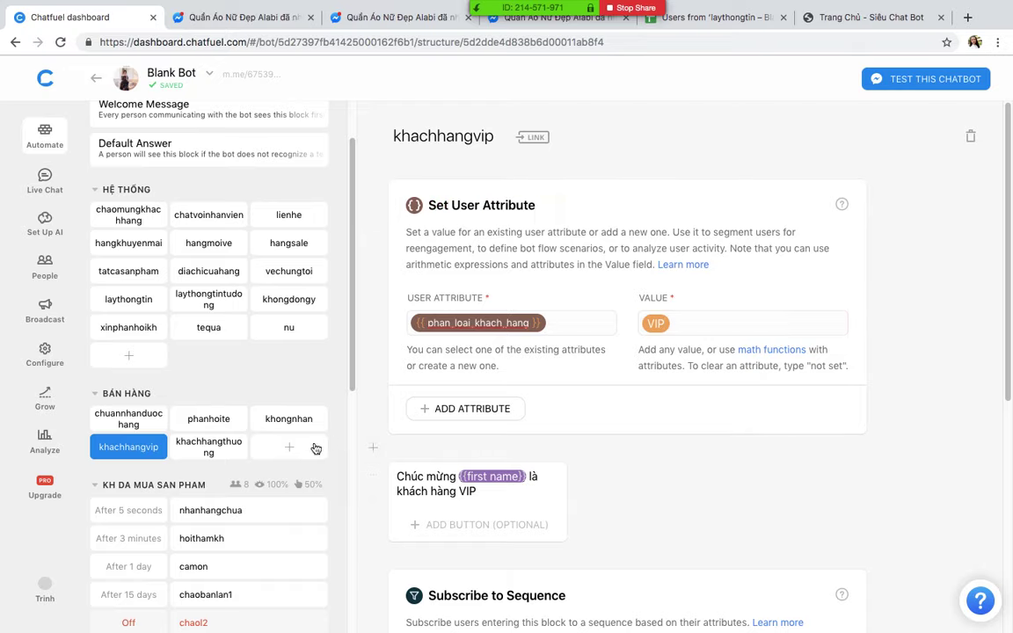
left_click(207, 450)
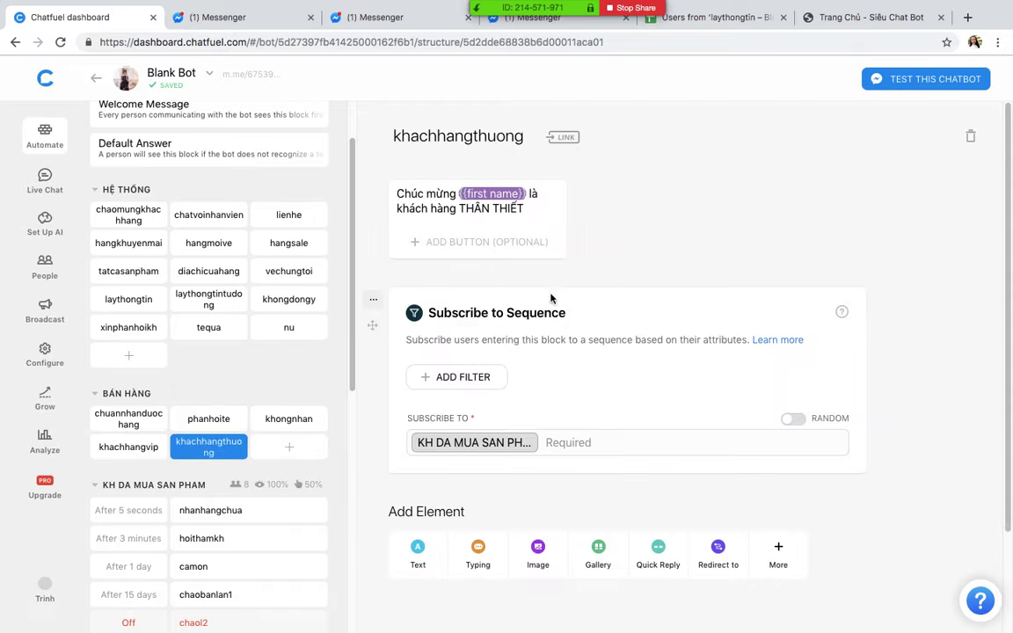
Step: Add a Set User Attribute card to khachhangthuong that sets phan_loai_khach_hang to THƯỜNG
left_click(375, 165)
left_click(781, 163)
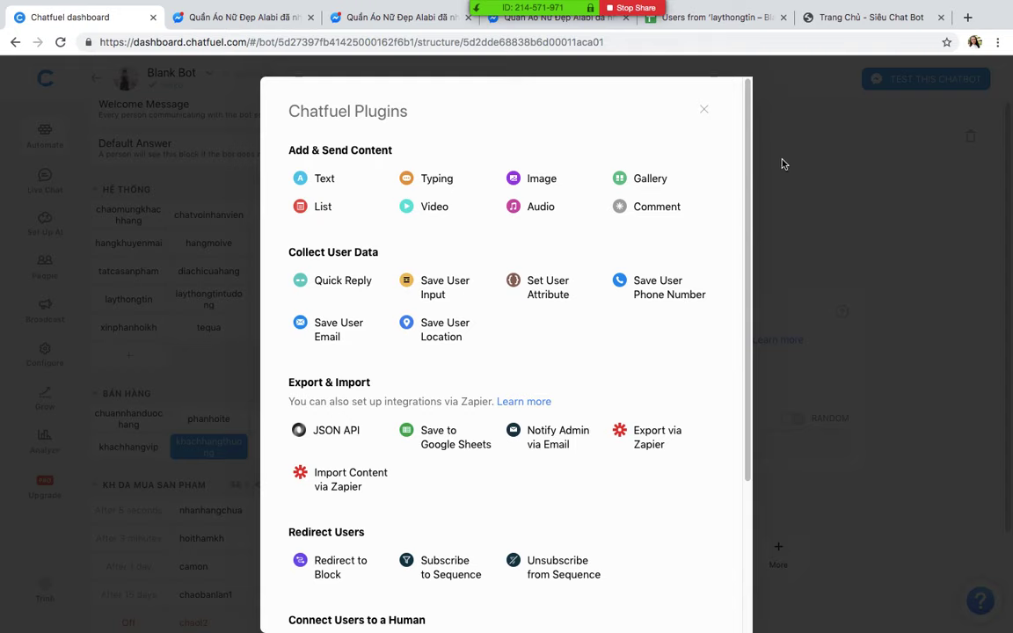
left_click(547, 290)
type("ph")
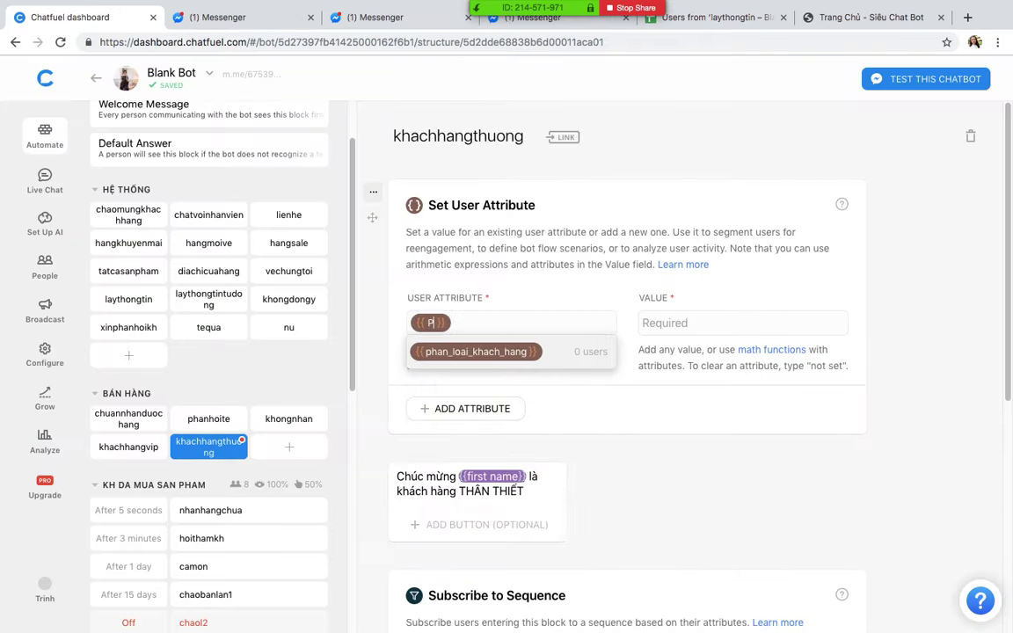
left_click(722, 326)
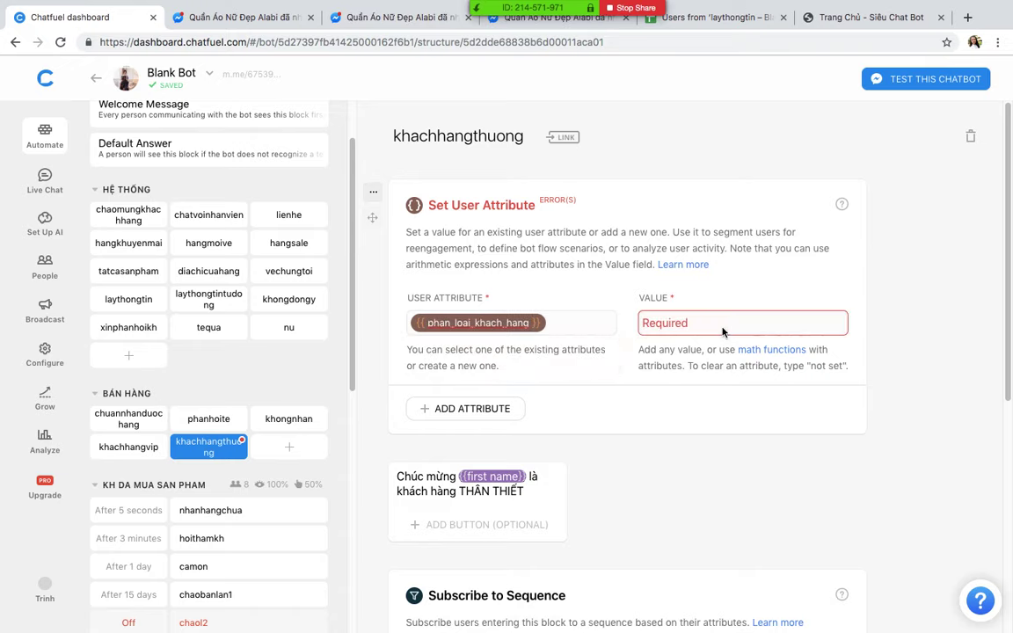
type("T")
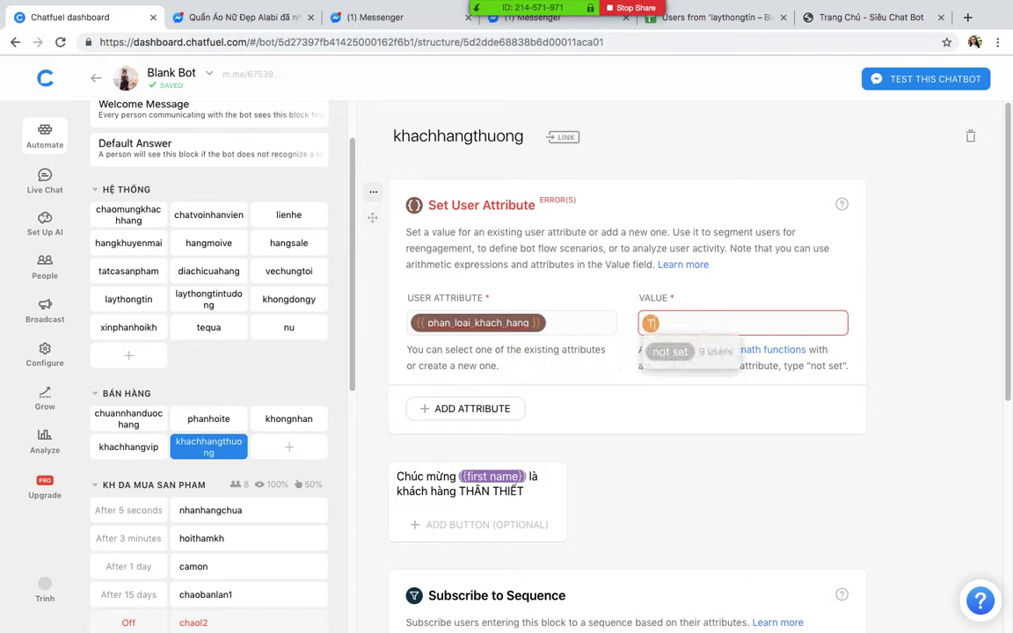
type("HƯƠNG")
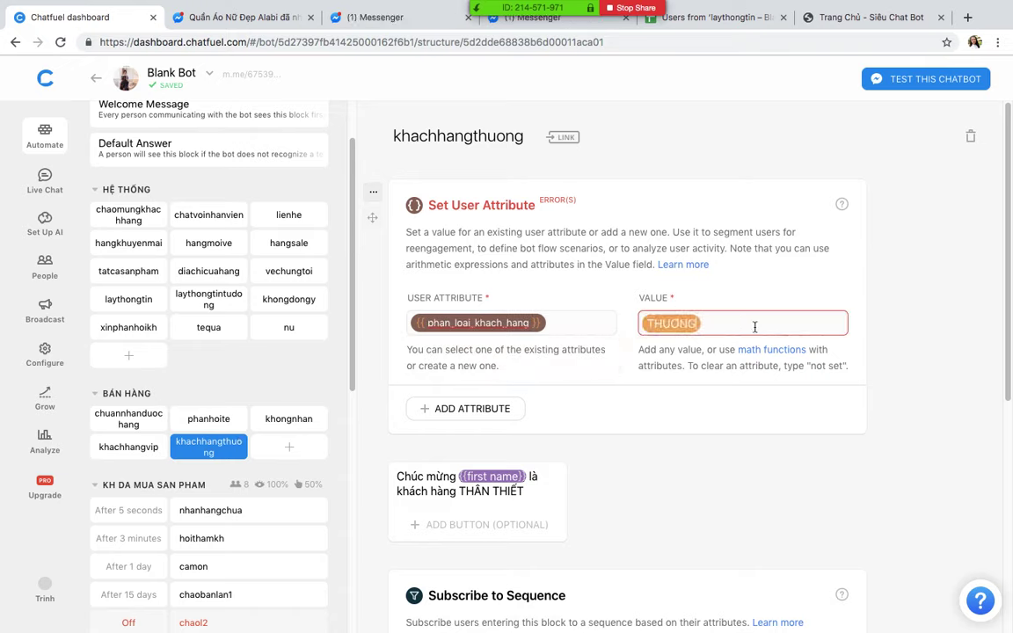
left_click(934, 291)
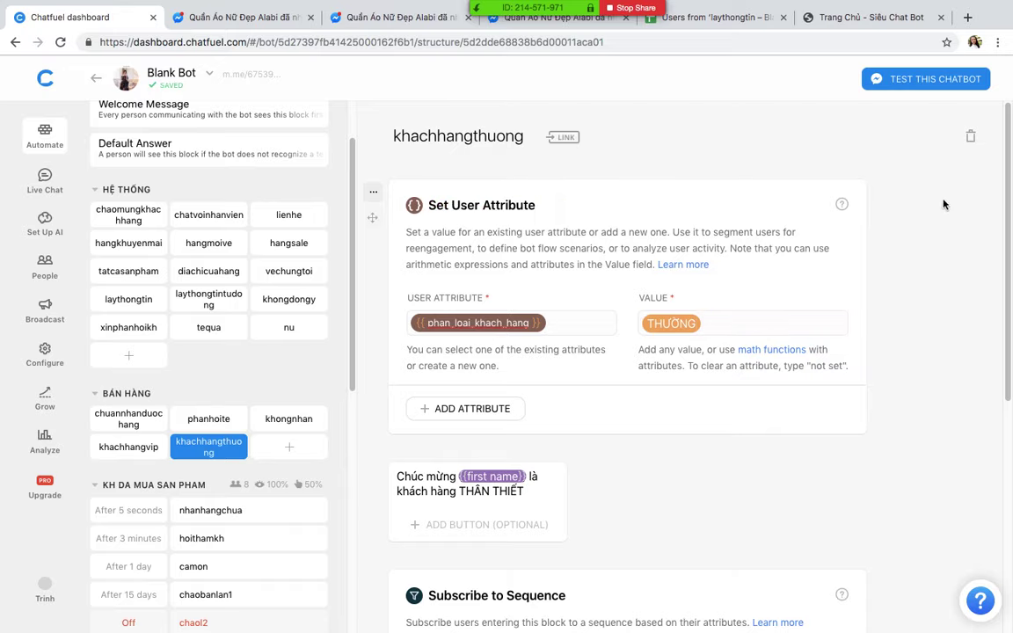
left_click(966, 19)
Step: Search Google for 'qr monkey' and open the QRCode Monkey generator site
type("QR")
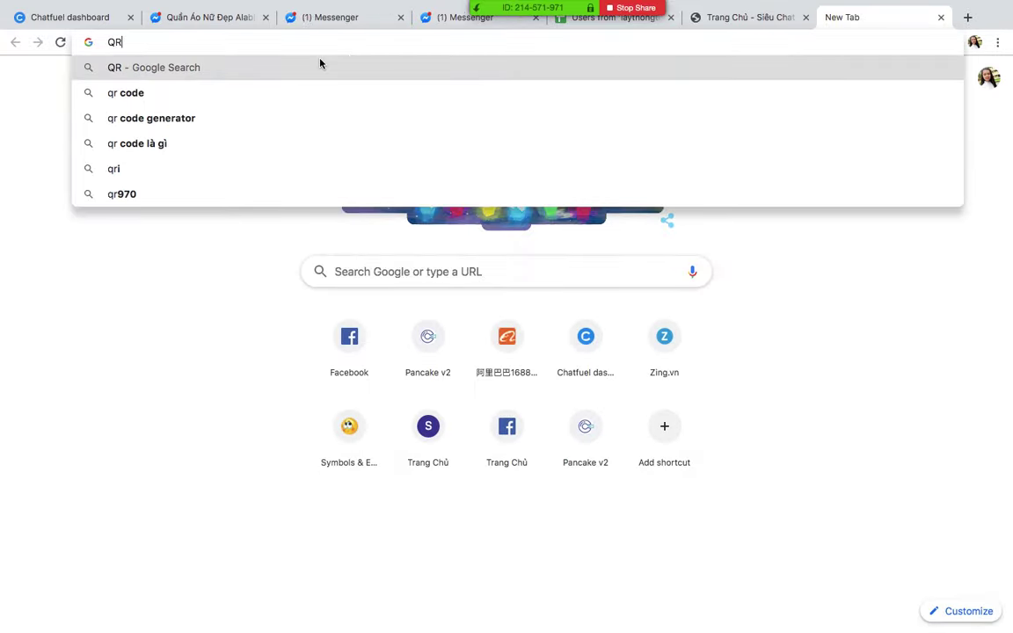
key("BackSpace")
type("R MON")
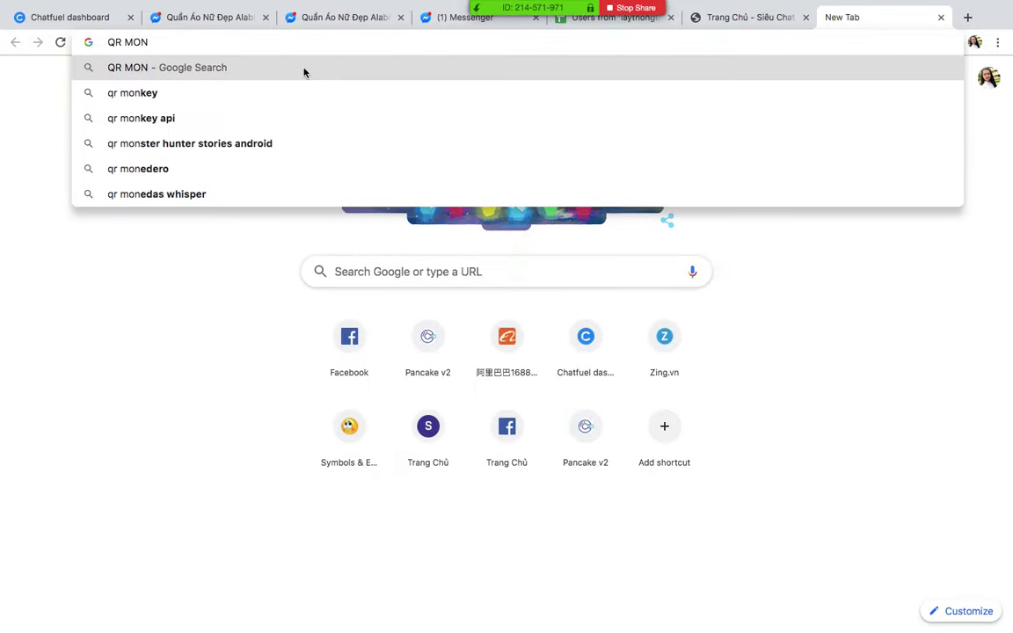
left_click(303, 86)
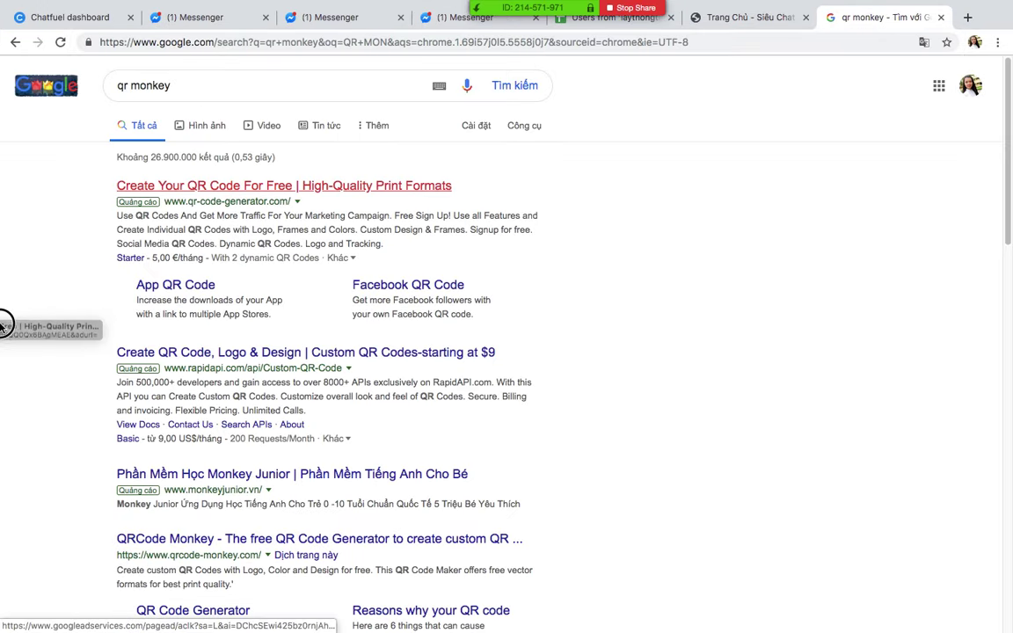
left_click(373, 540)
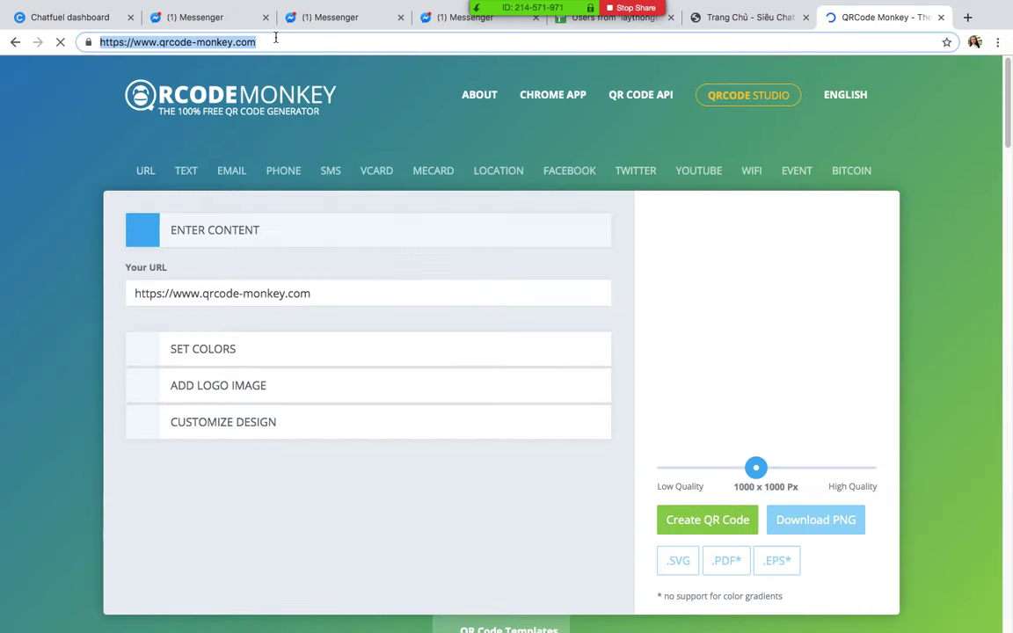
key("ctrl+Up")
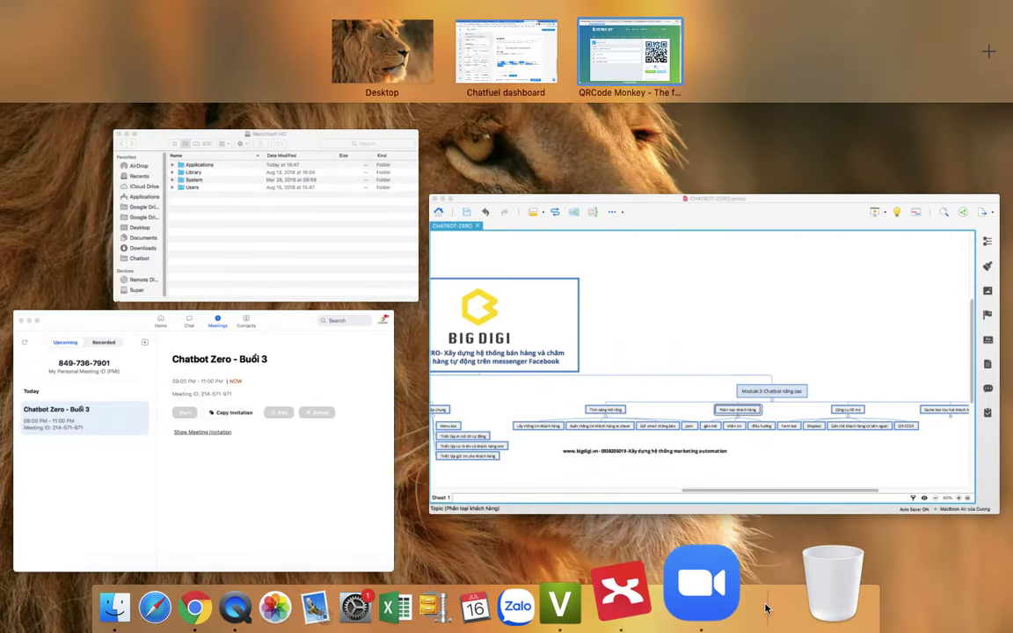
left_click(708, 585)
left_click(825, 373)
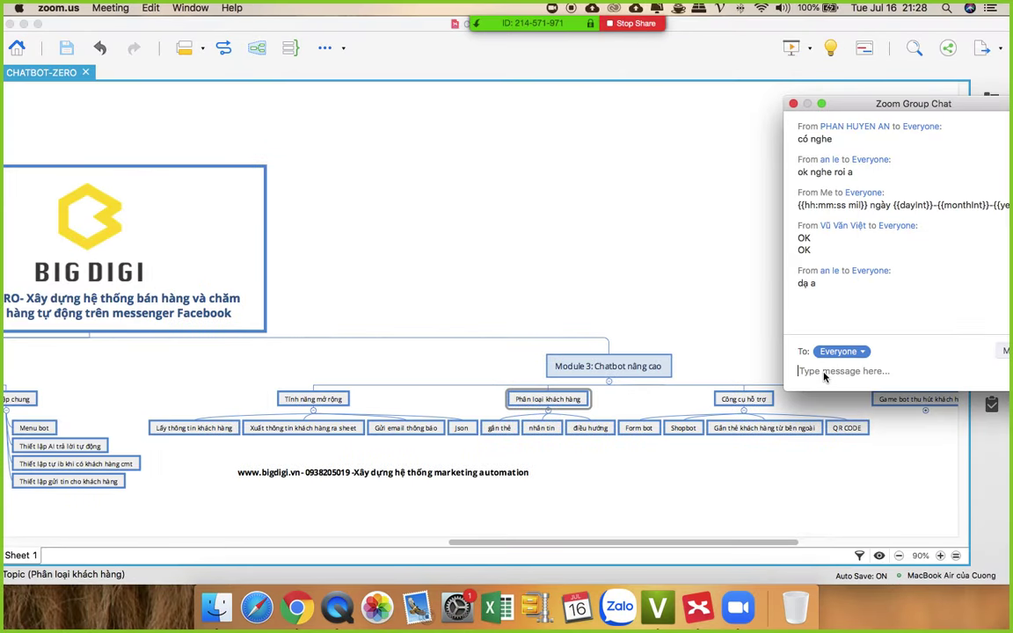
type("https://www.qrcode-monkey.com/")
key("Return")
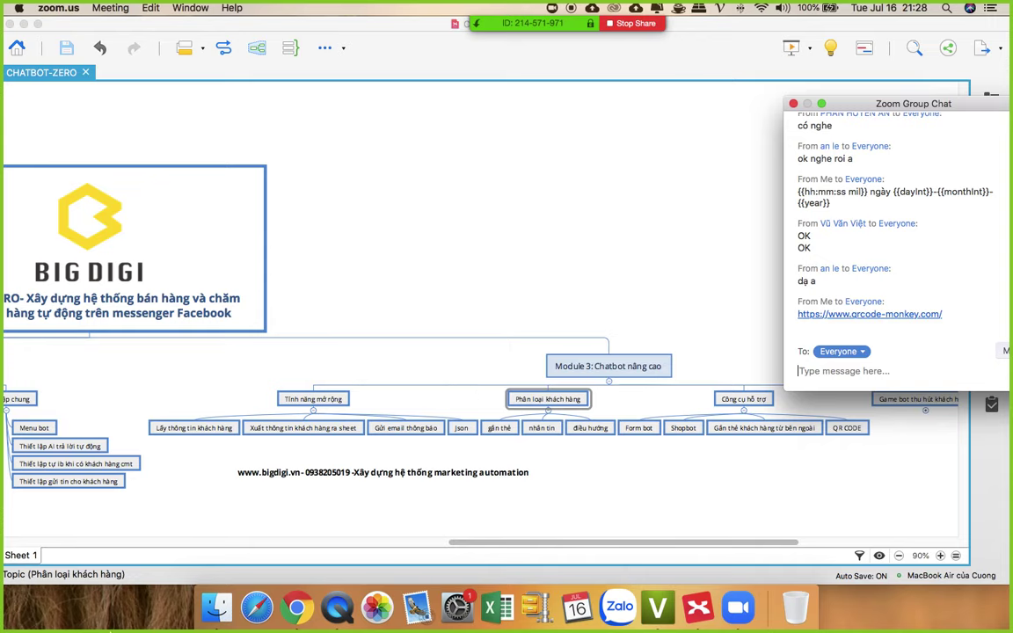
left_click(298, 607)
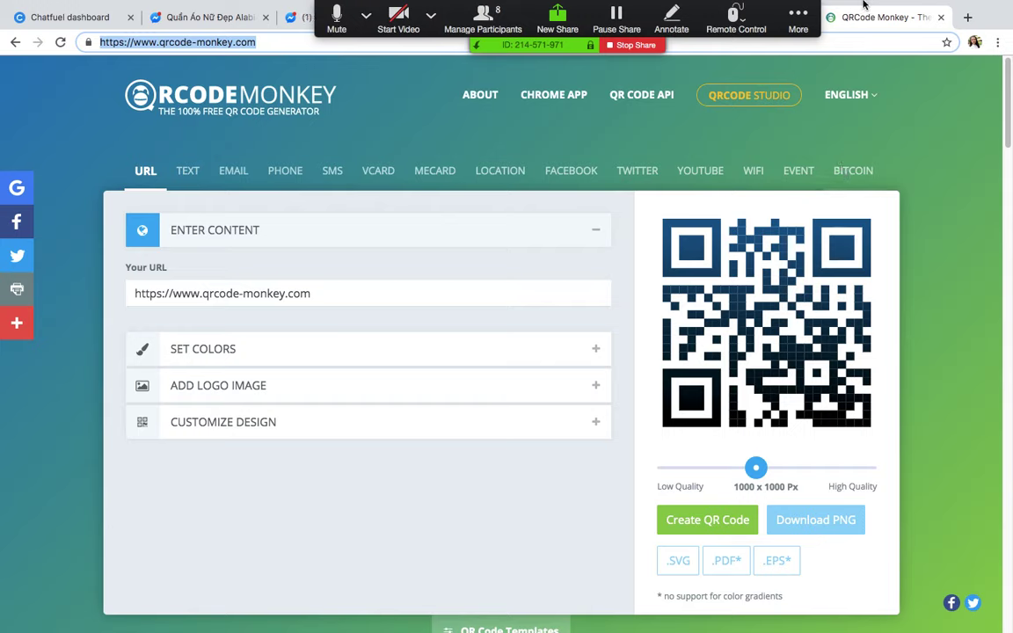
Step: Enable the khachhangvip block link (ref=khachhangvip) and copy its URL
left_click(197, 18)
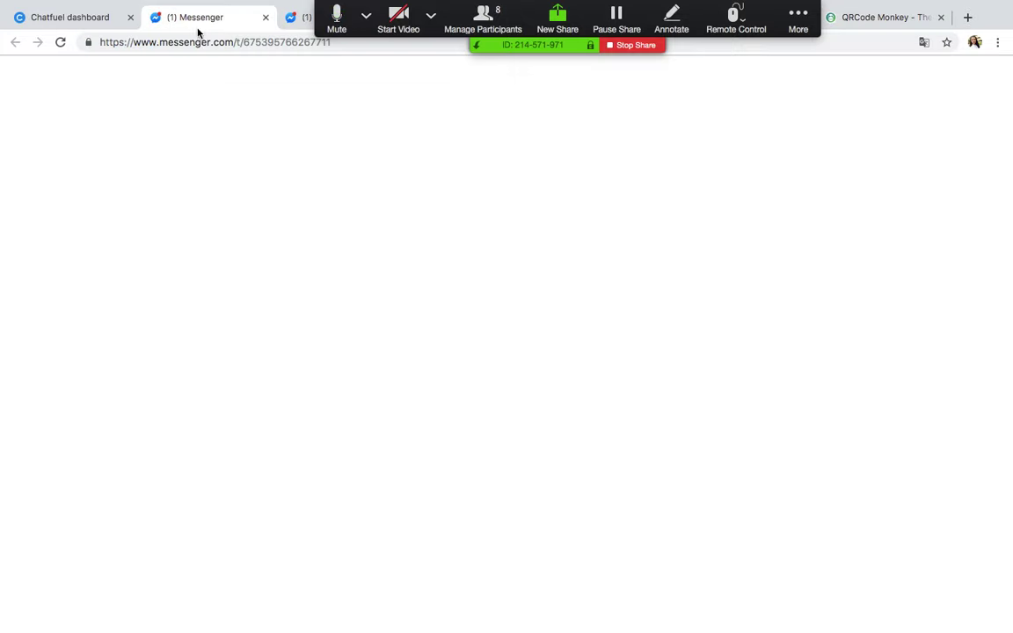
left_click(70, 18)
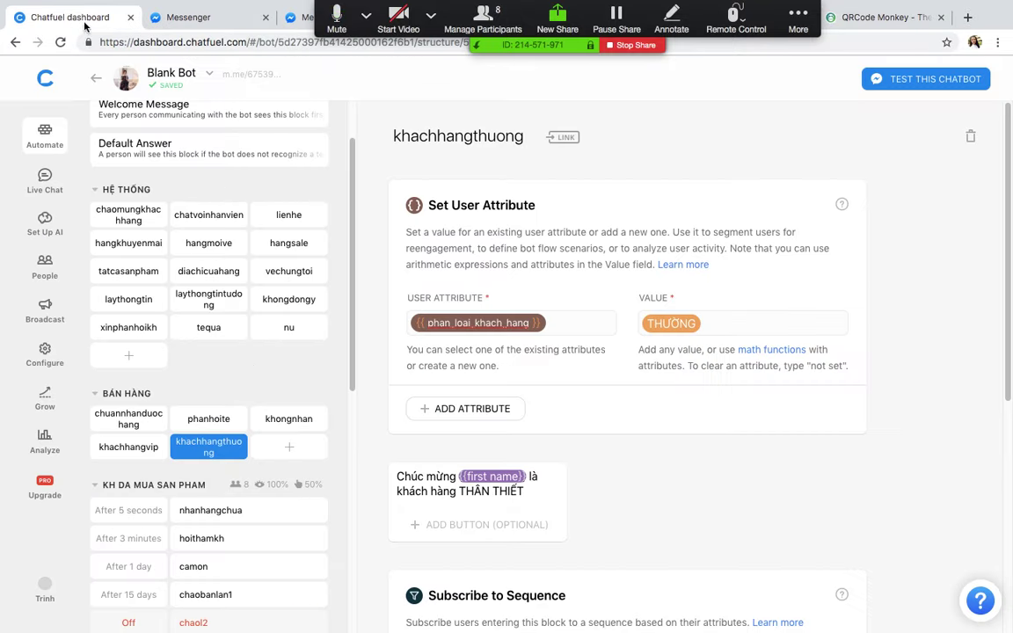
left_click(105, 448)
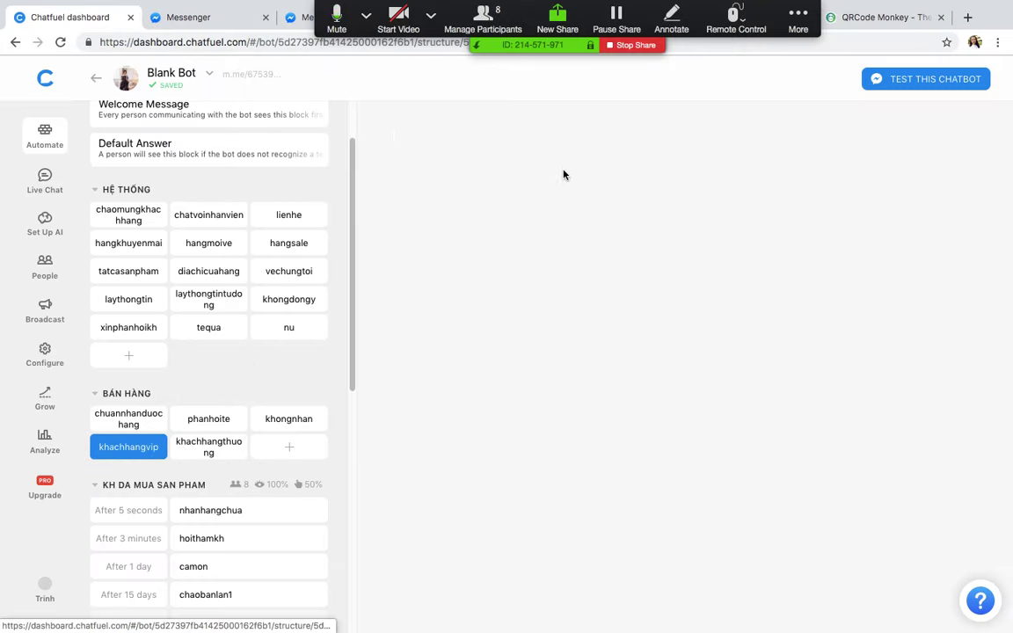
left_click(534, 138)
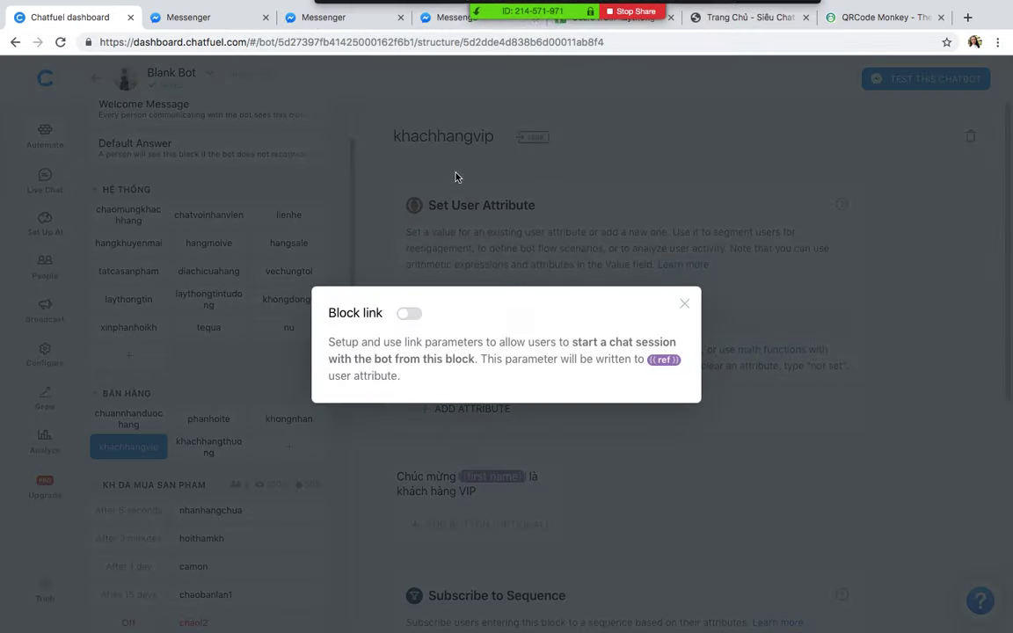
left_click(410, 314)
left_click(574, 178)
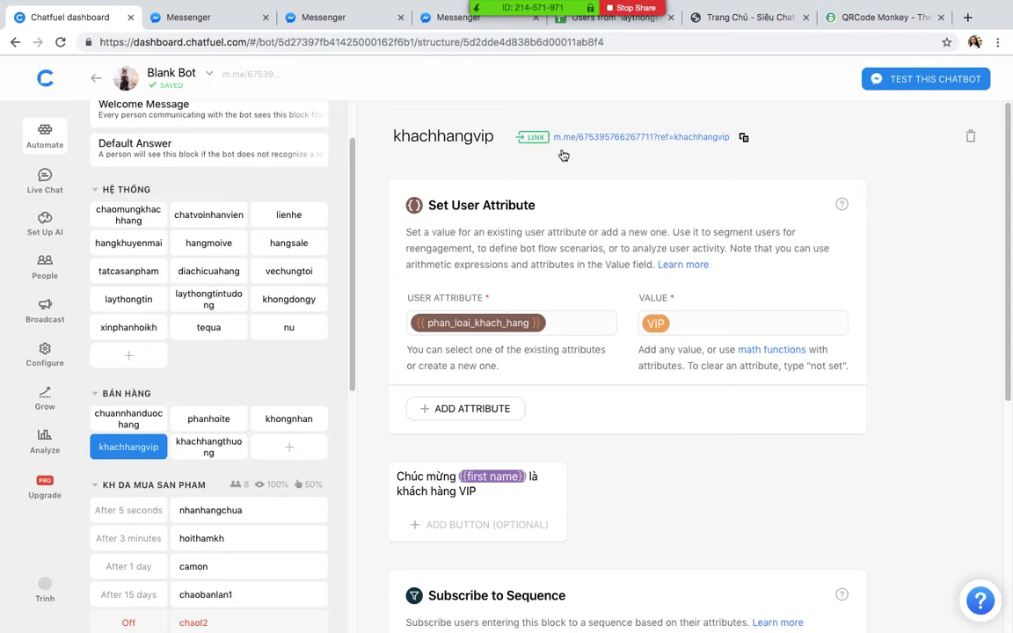
left_click(532, 137)
left_click(378, 424)
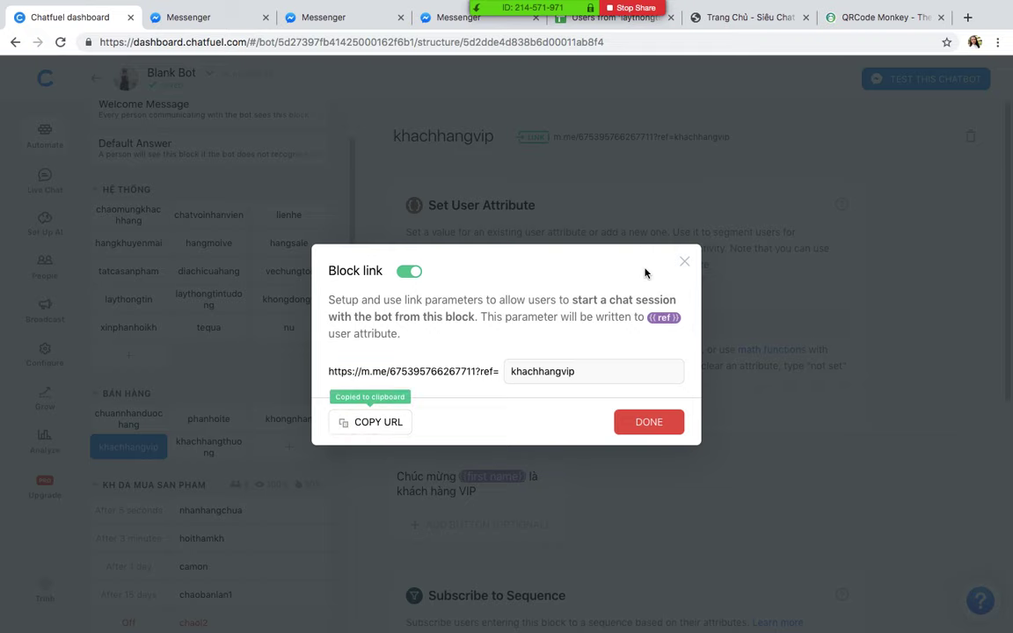
left_click(684, 261)
Step: Replace the QRCode Monkey URL with the khachhangvip m.me link and create the QR code
left_click(882, 18)
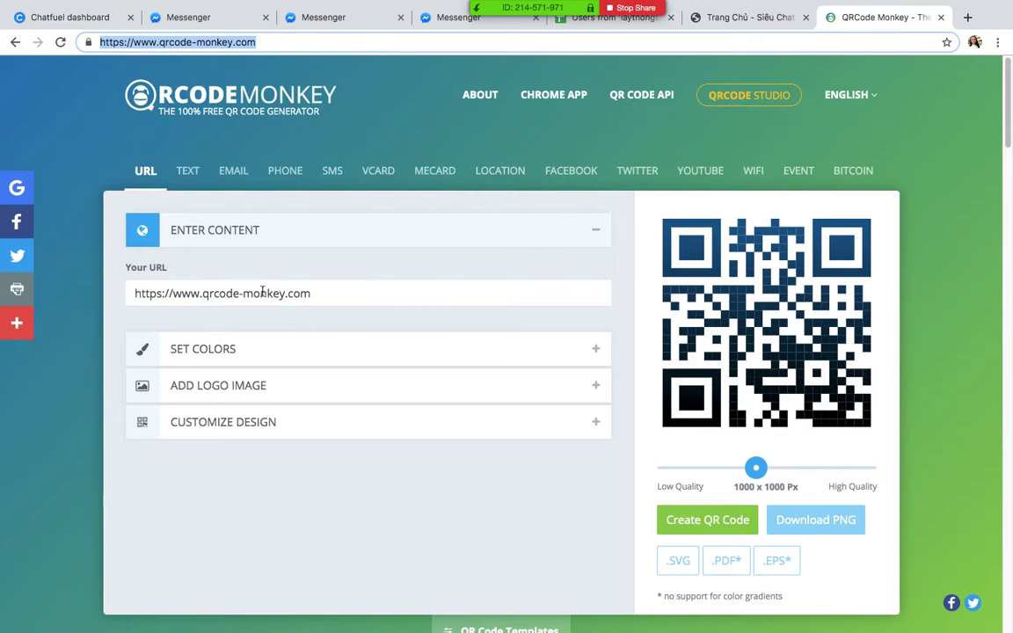
left_click(345, 292)
key("super+a")
key("super+v")
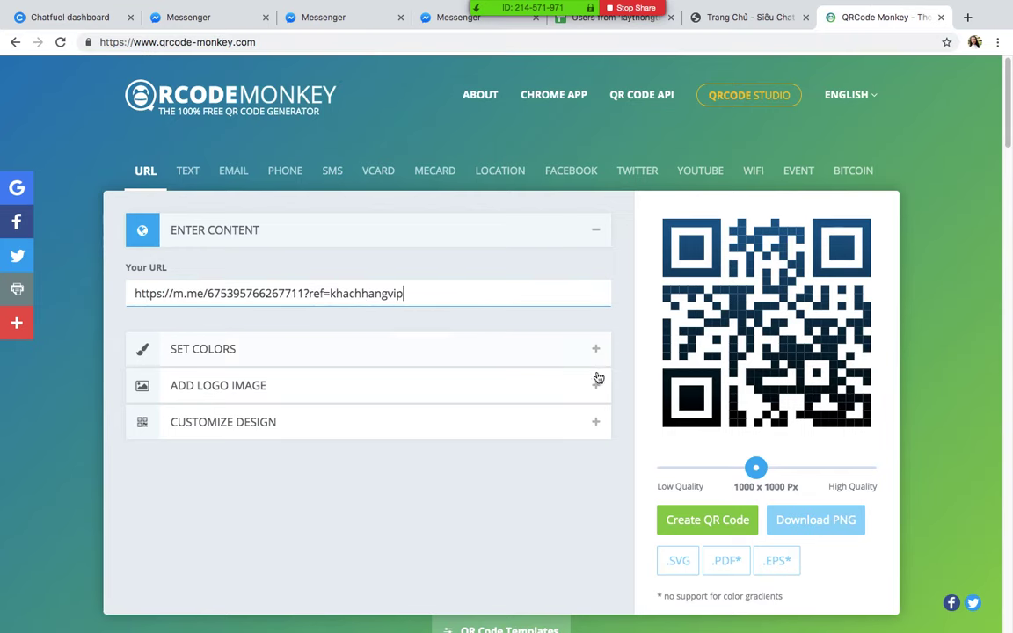
left_click(710, 518)
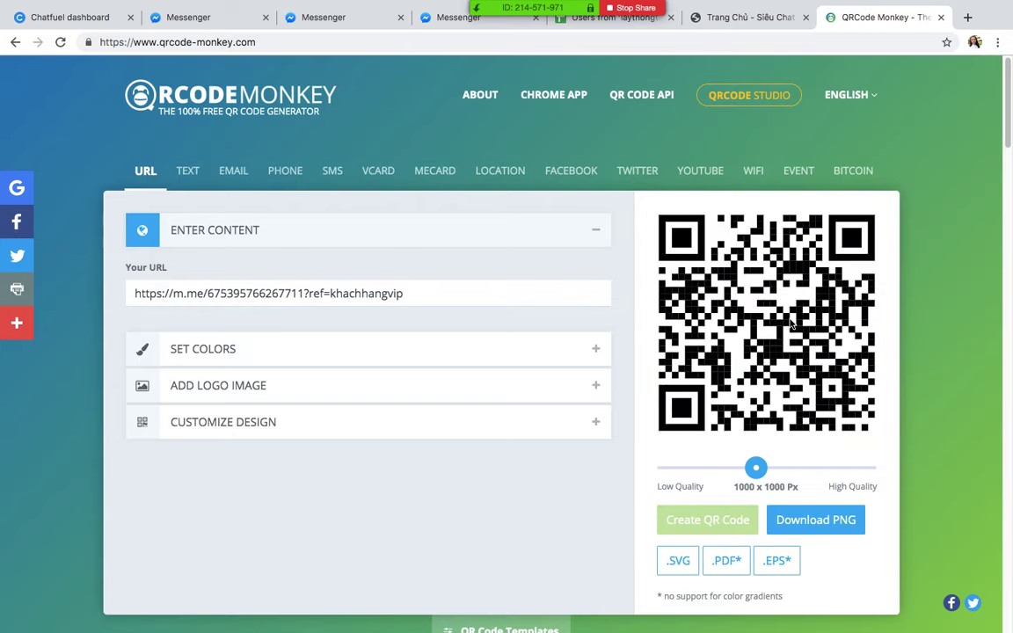
Step: Capture the generated QR code image with a region screenshot to the clipboard
right_click(733, 287)
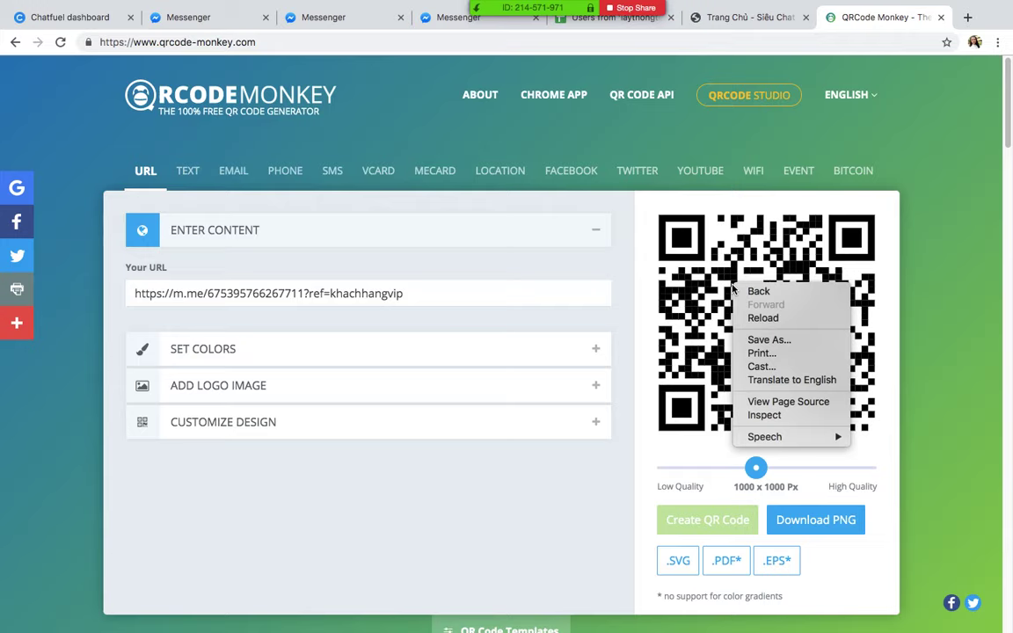
left_click(587, 486)
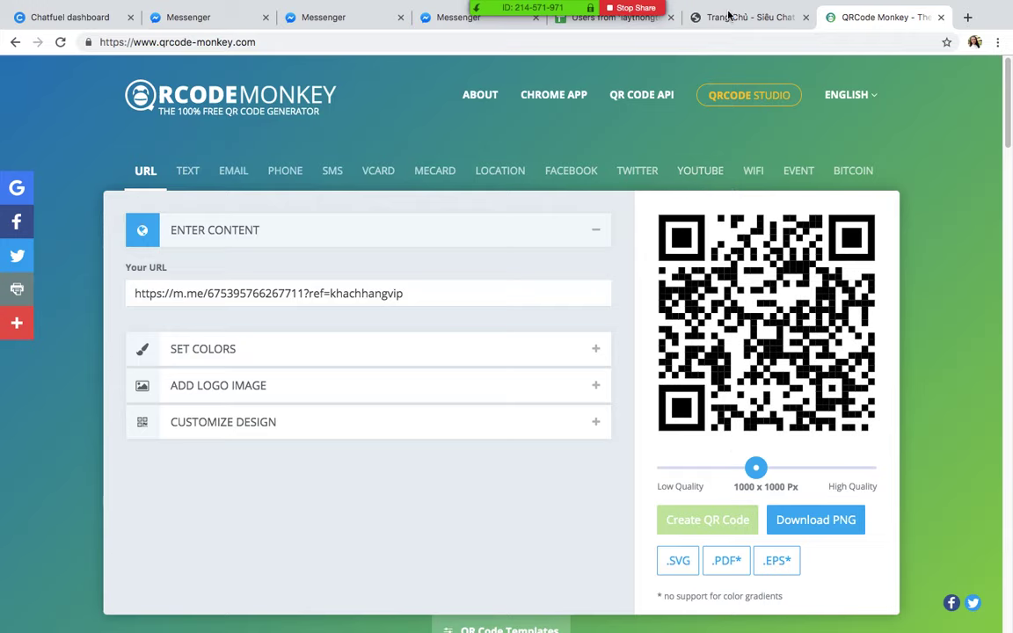
key("F4")
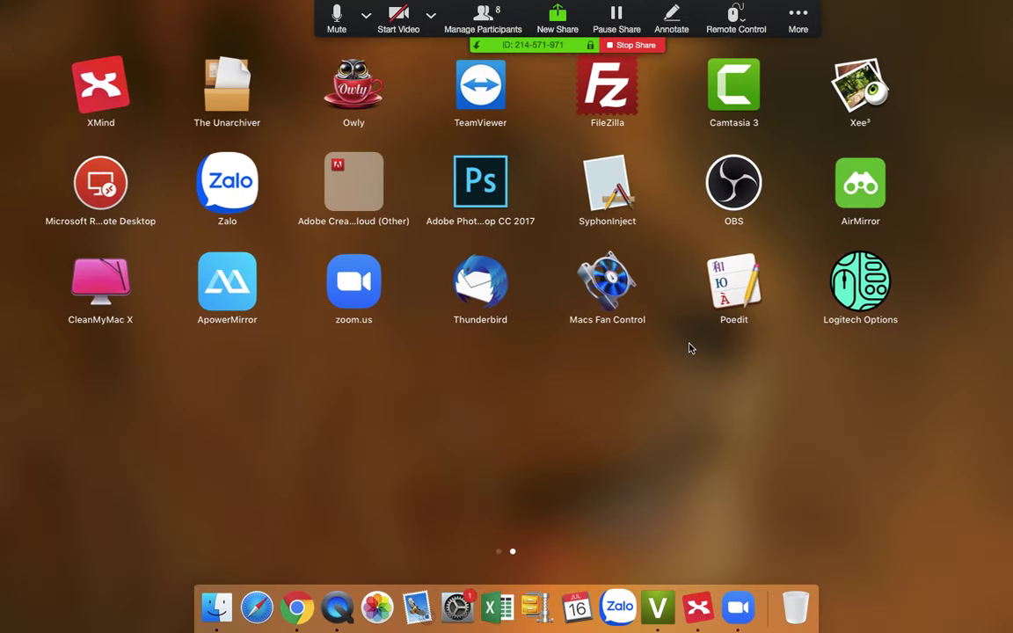
scroll(690, 349, "left", 3)
left_click(694, 436)
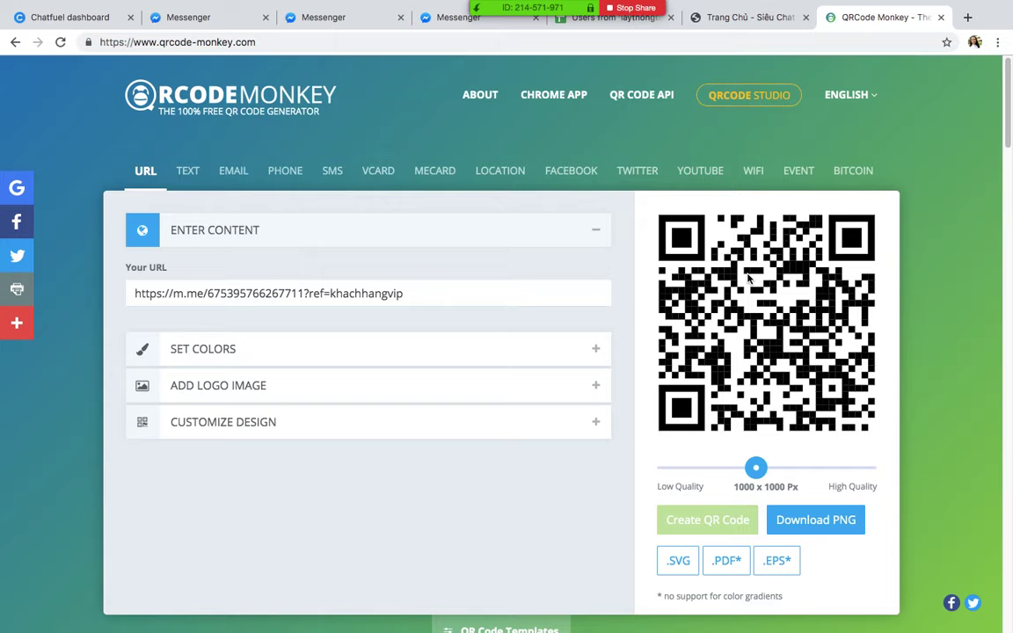
key("super+shift+4")
mouse_move(654, 208)
left_mouse_down()
mouse_move(848, 418)
mouse_move(877, 435)
left_mouse_up()
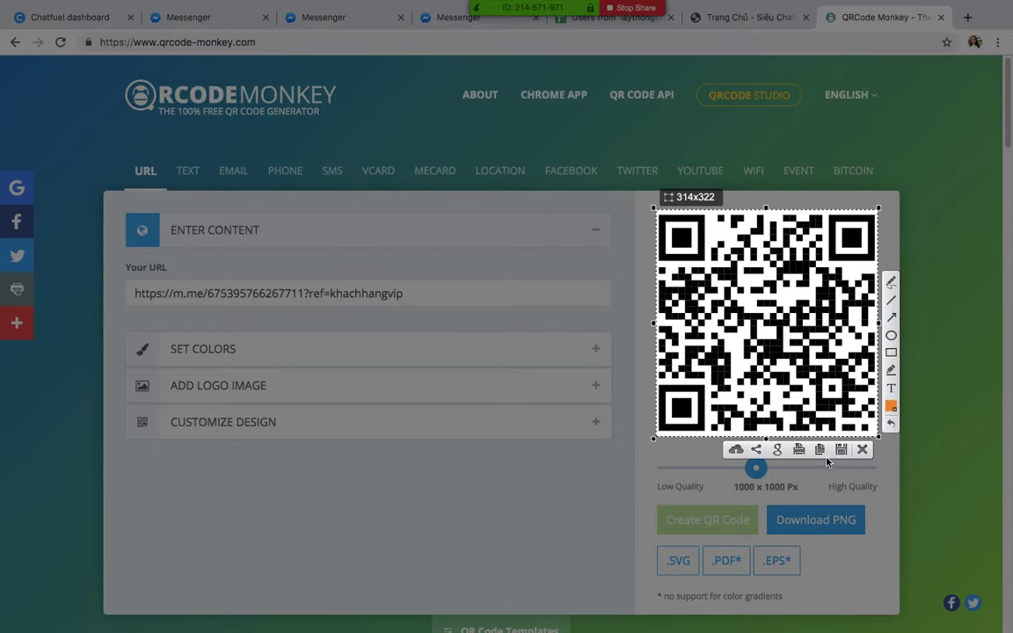
key("super+c")
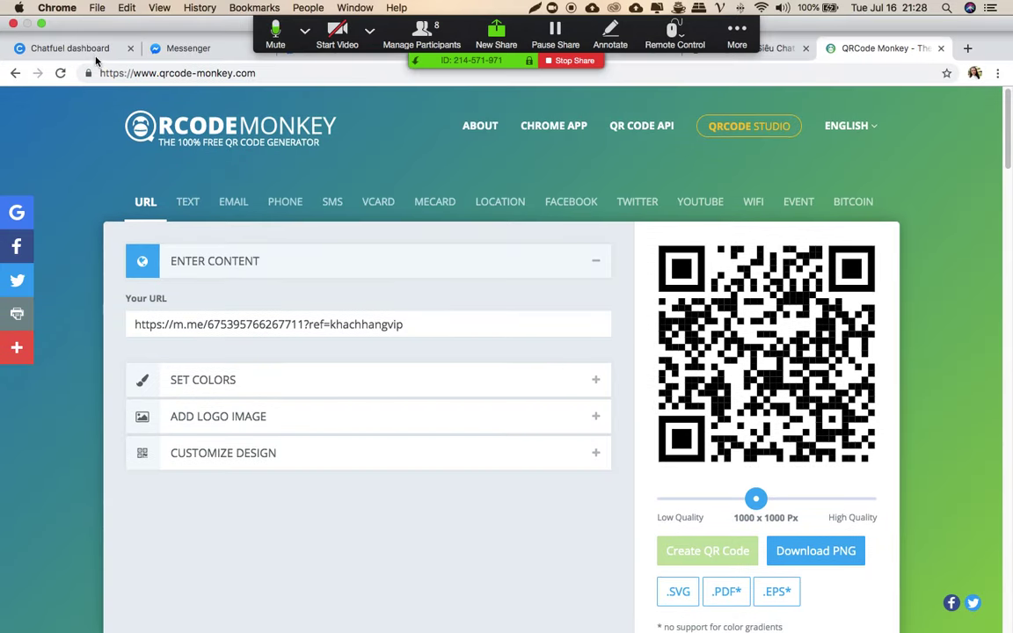
left_click(86, 48)
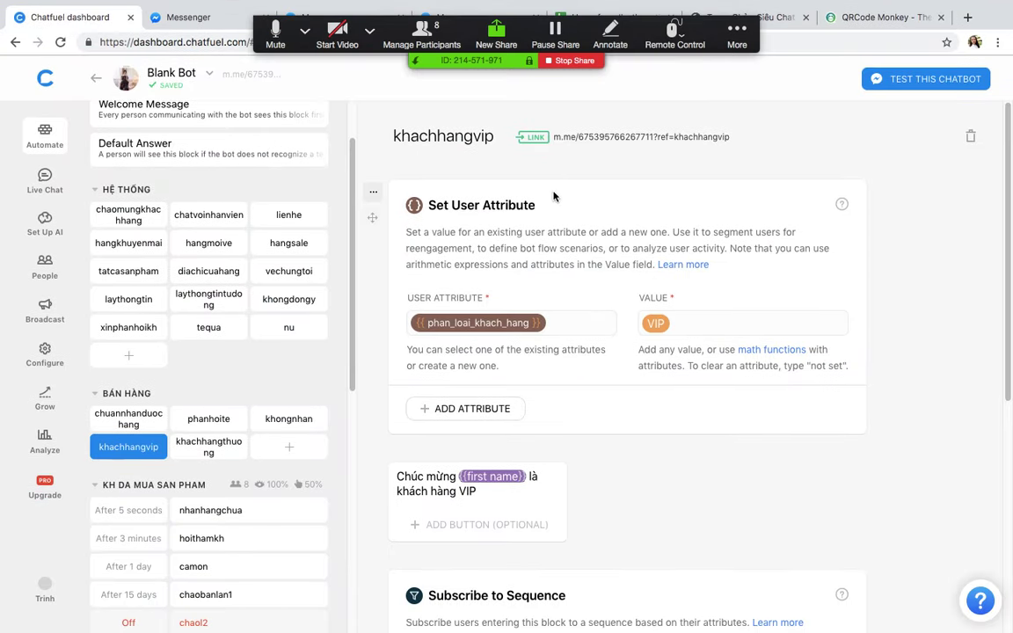
Step: Open the khachhangvip m.me link in Messenger to trigger the bot's VIP greeting
left_click(623, 140)
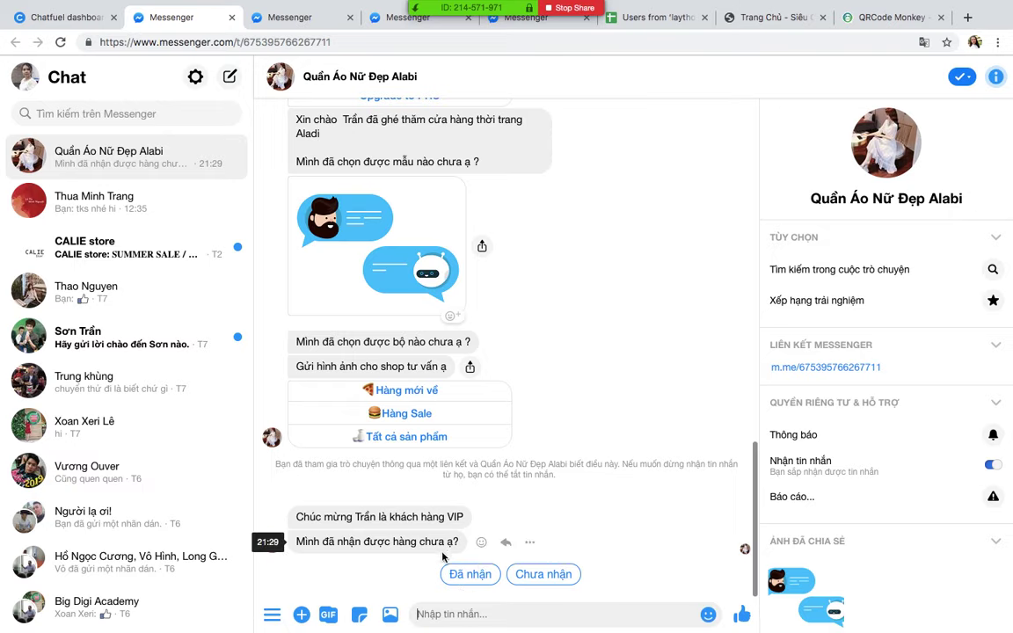
Step: Reply 'Đã nhận' to the bot's delivery question in Messenger
left_click(466, 575)
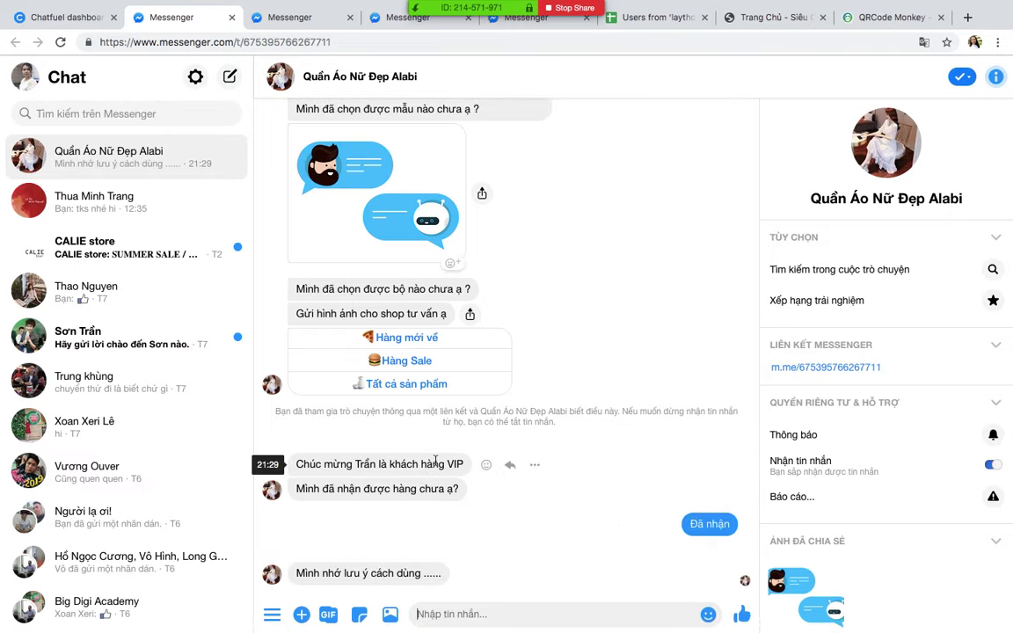
left_click(62, 17)
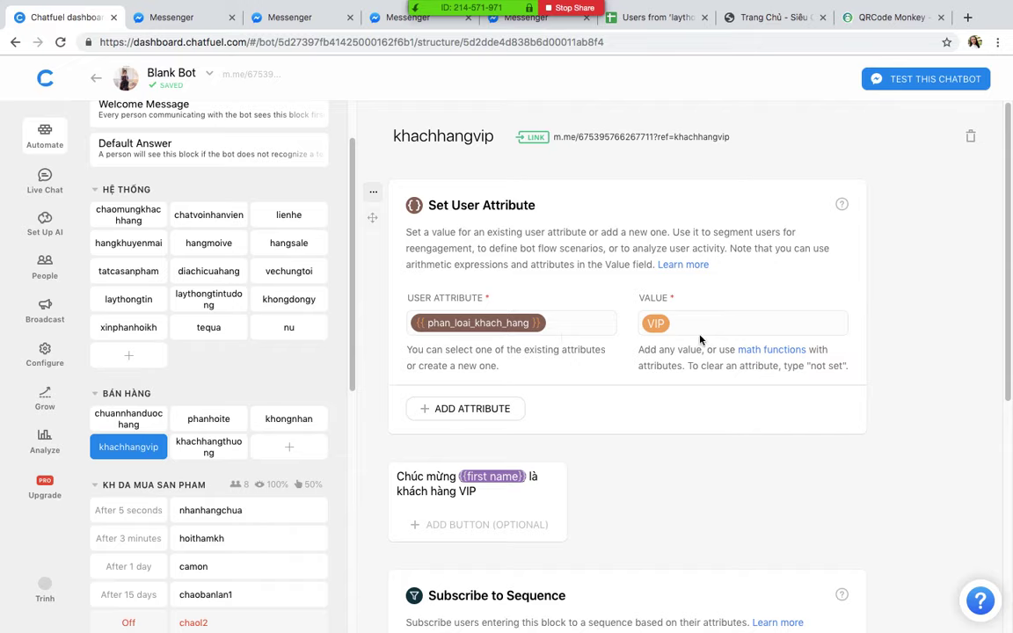
Step: Create a Deliver Your Message Now broadcast and begin replacing its so_ky filter attribute
left_click(45, 304)
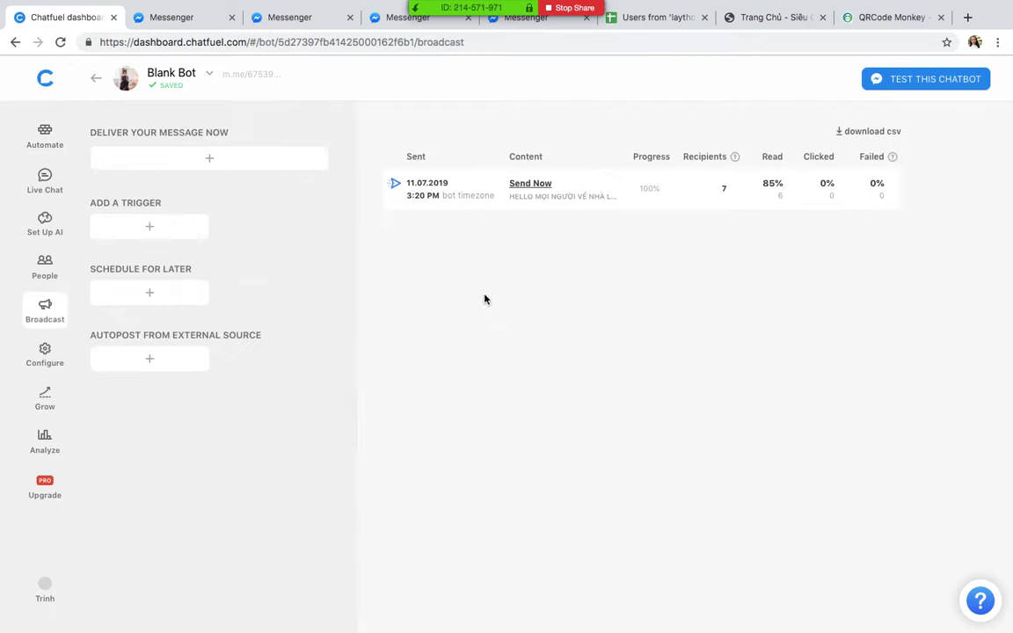
left_click(142, 163)
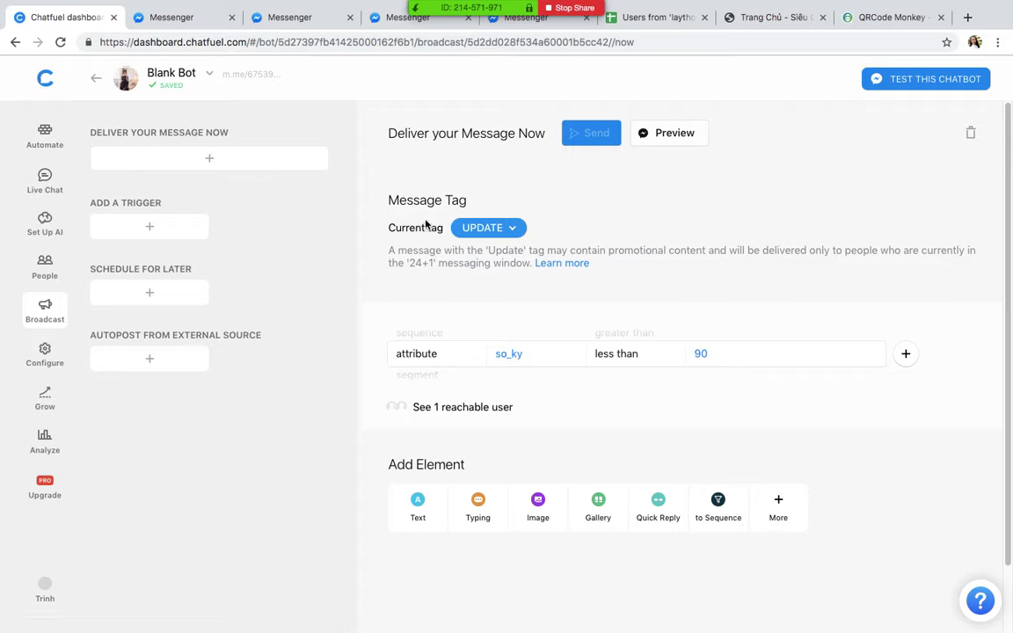
left_click(528, 356)
key("BackSpace")
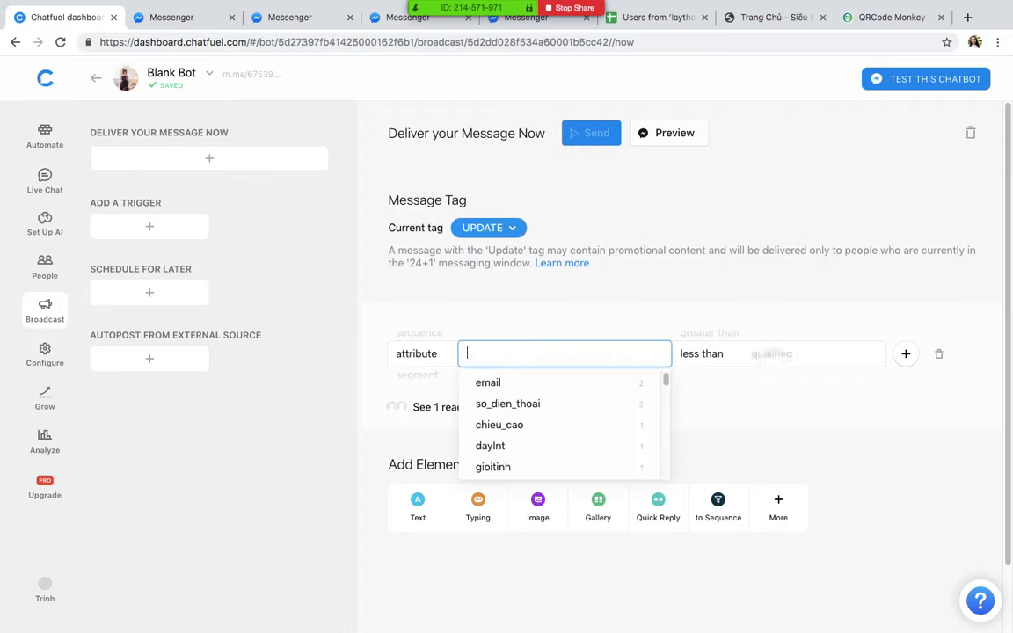
type("P")
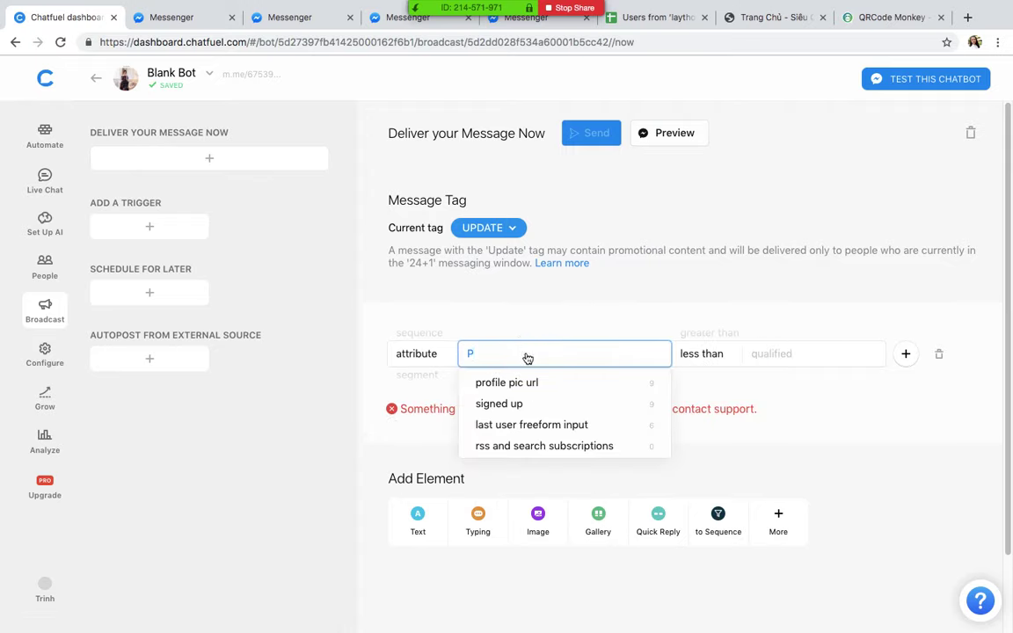
key("BackSpace")
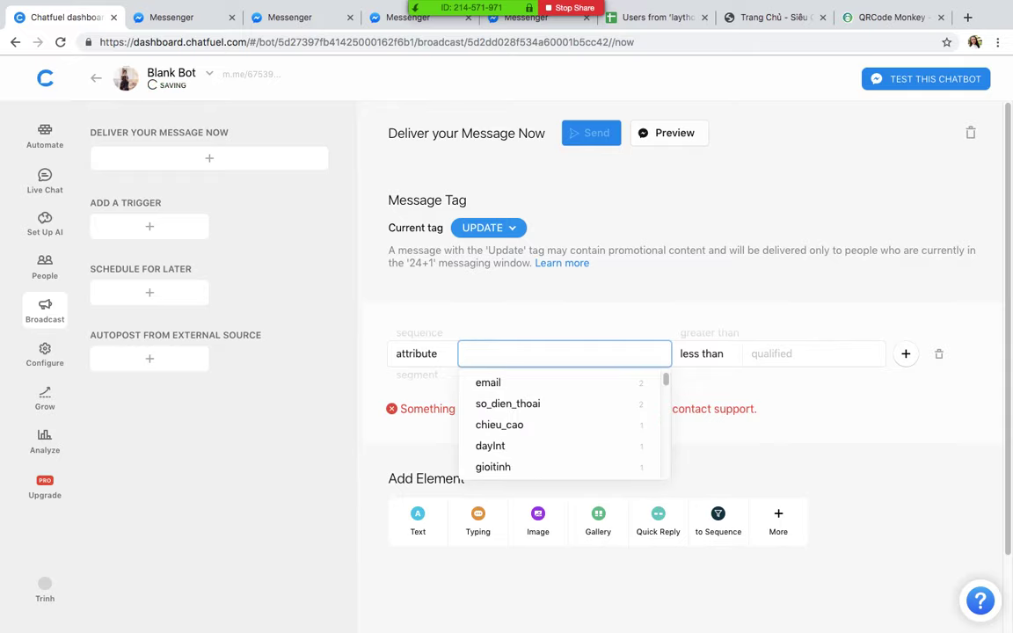
type("kh")
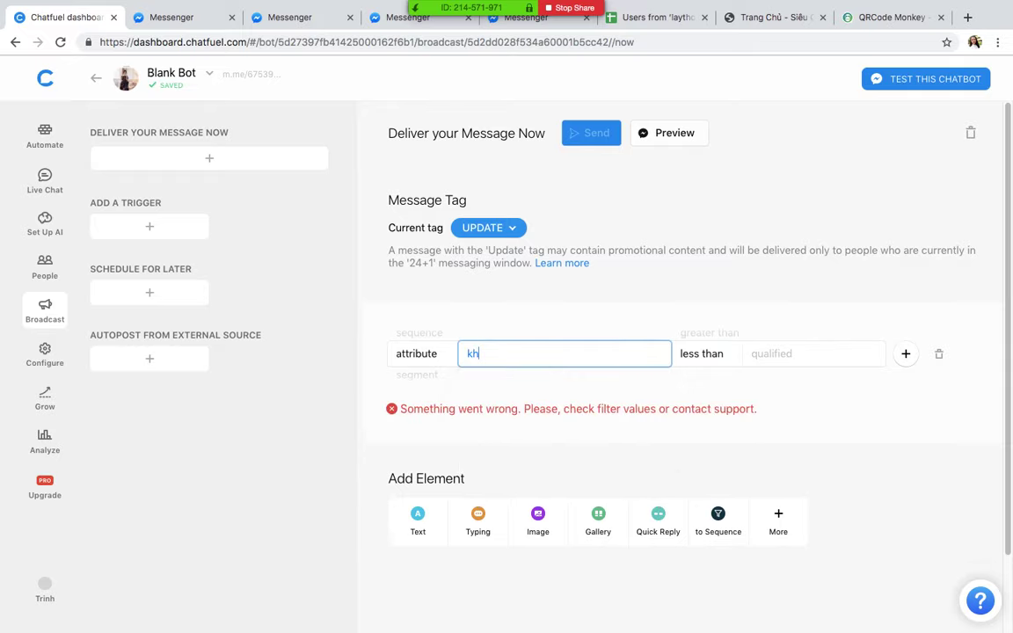
type("ac")
key("BackSpace")
key("BackSpace")
key("BackSpace")
key("BackSpace")
type("phan")
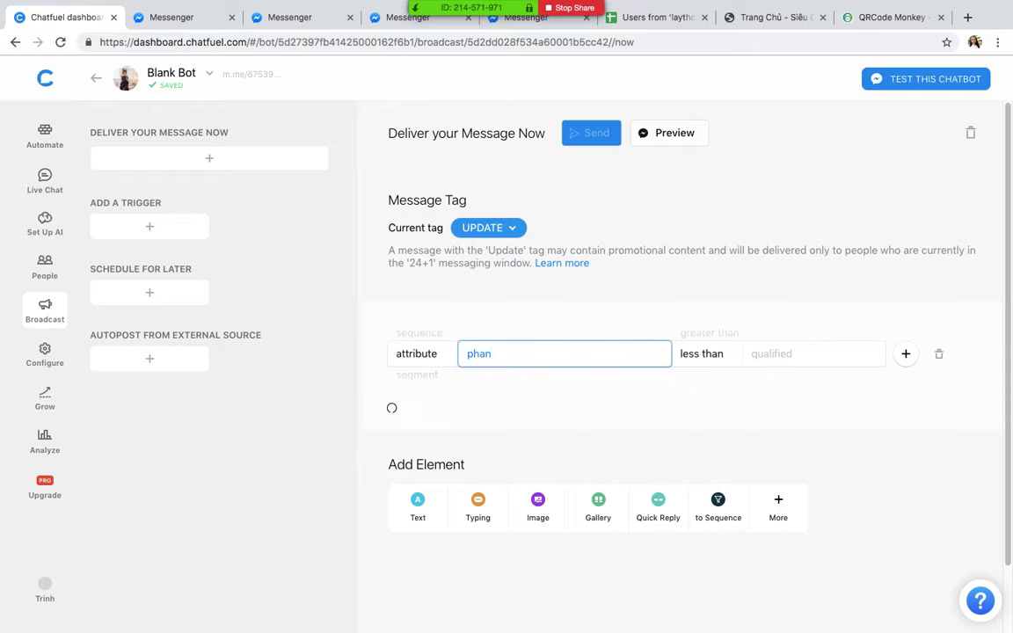
left_click(60, 42)
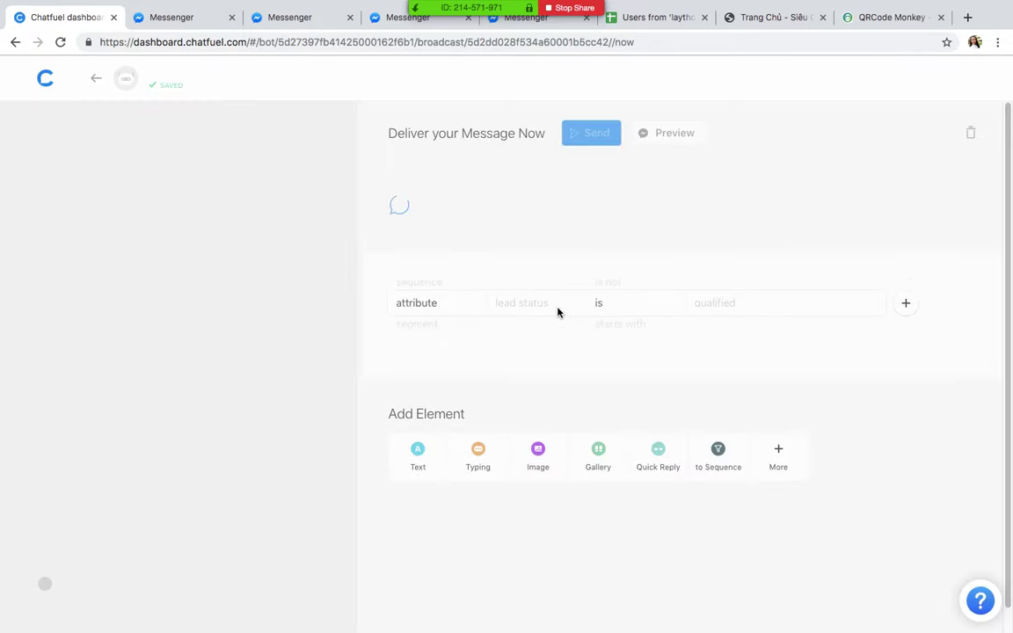
Step: Set the broadcast filter to attribute phan_loai_khach_hang with value VIP
left_click(538, 355)
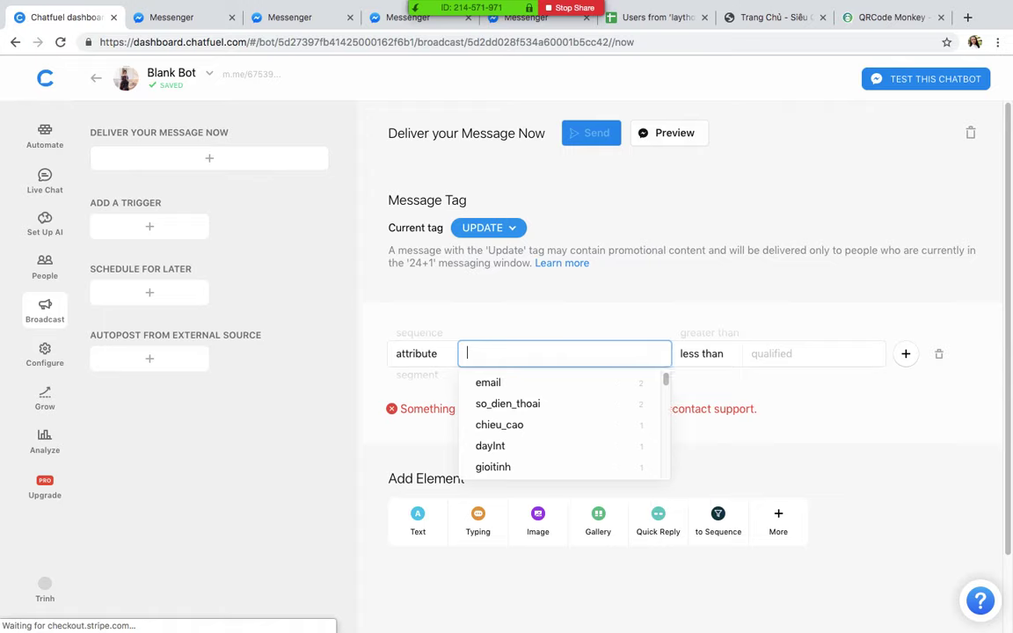
type("p")
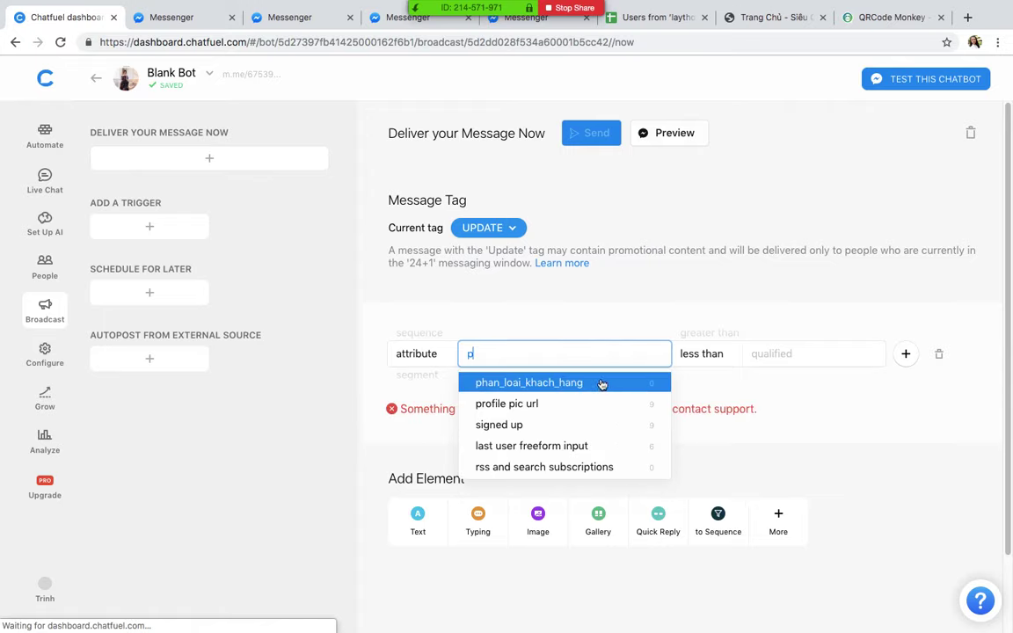
left_click(601, 383)
left_click(744, 352)
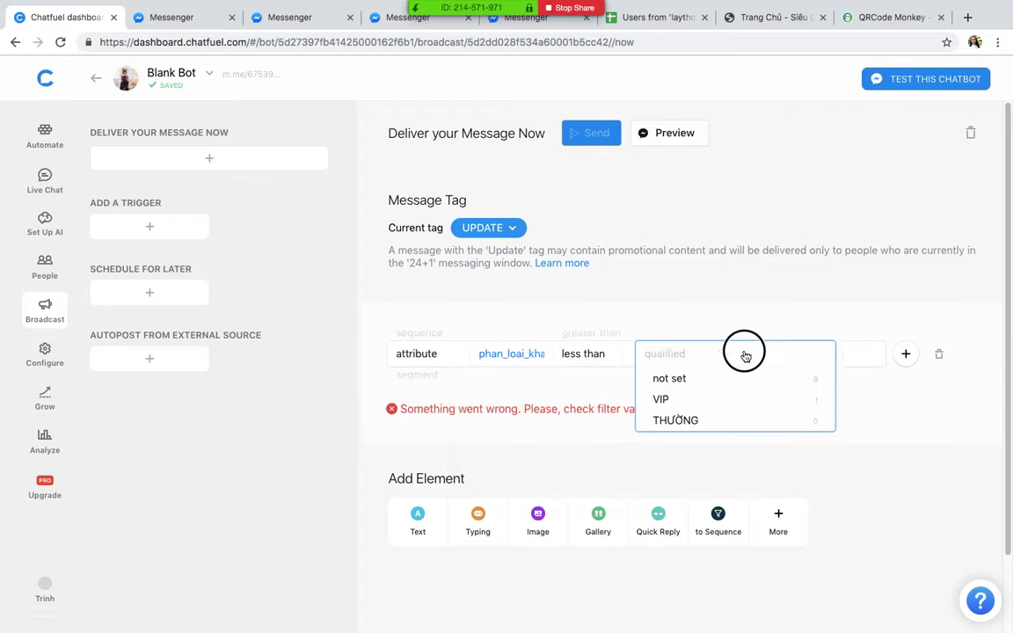
left_click(778, 401)
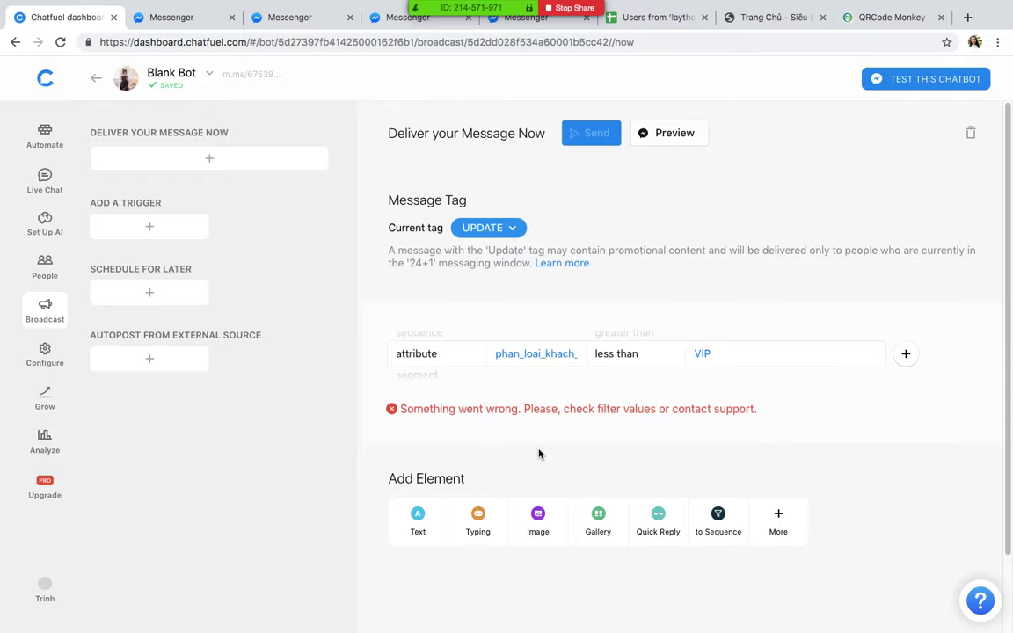
scroll(539, 453, "down", 1)
left_click(45, 79)
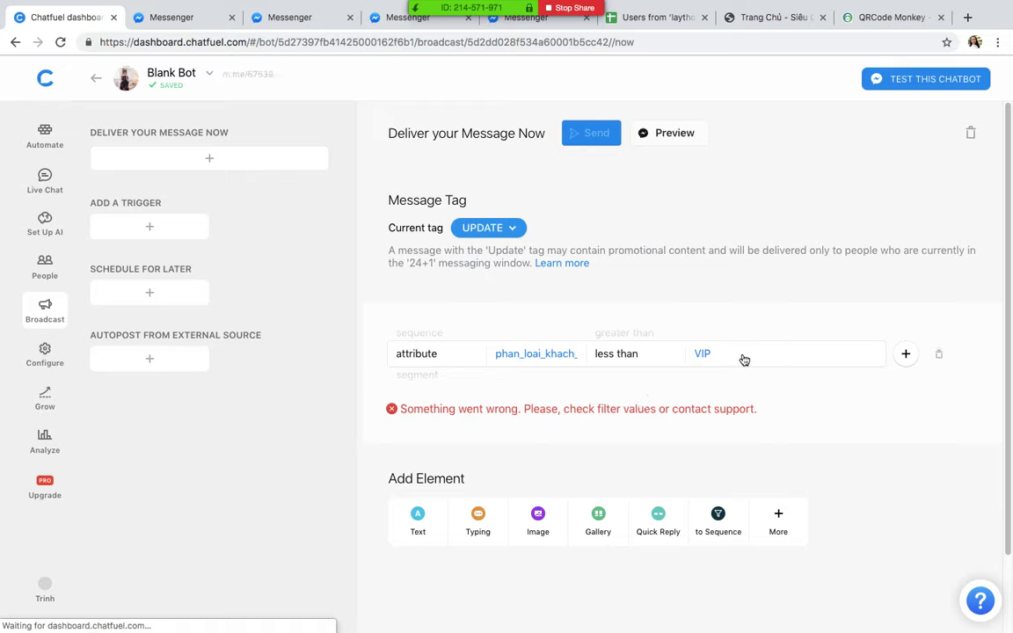
Step: Change the filter comparison from less than to 'is' and reselect VIP as value
left_click(615, 355)
left_click(607, 291)
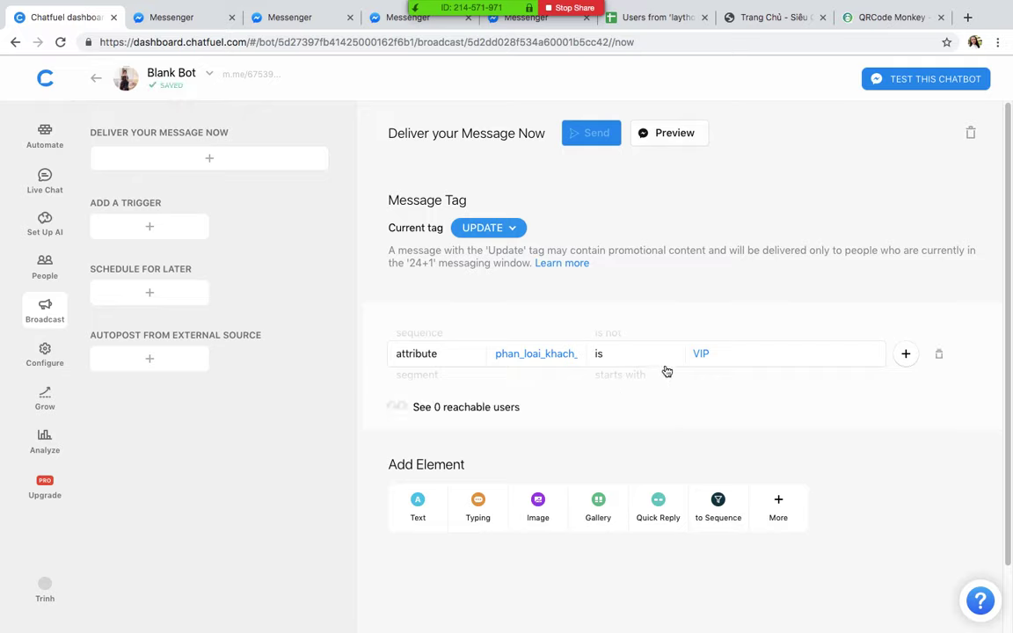
left_click(747, 357)
key("BackSpace")
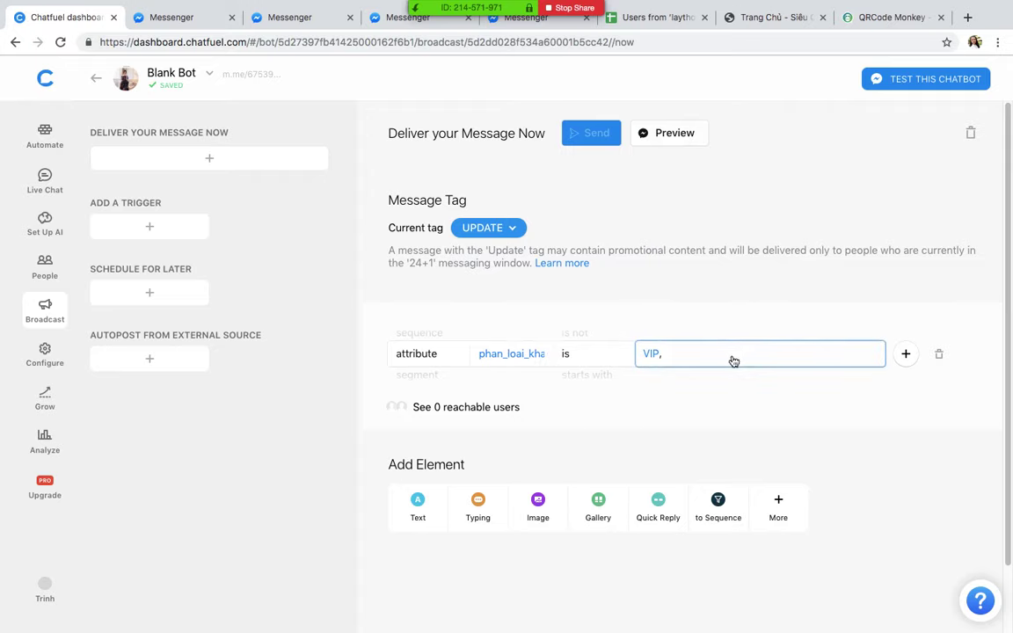
key("BackSpace")
key("ctrl+a")
key("BackSpace")
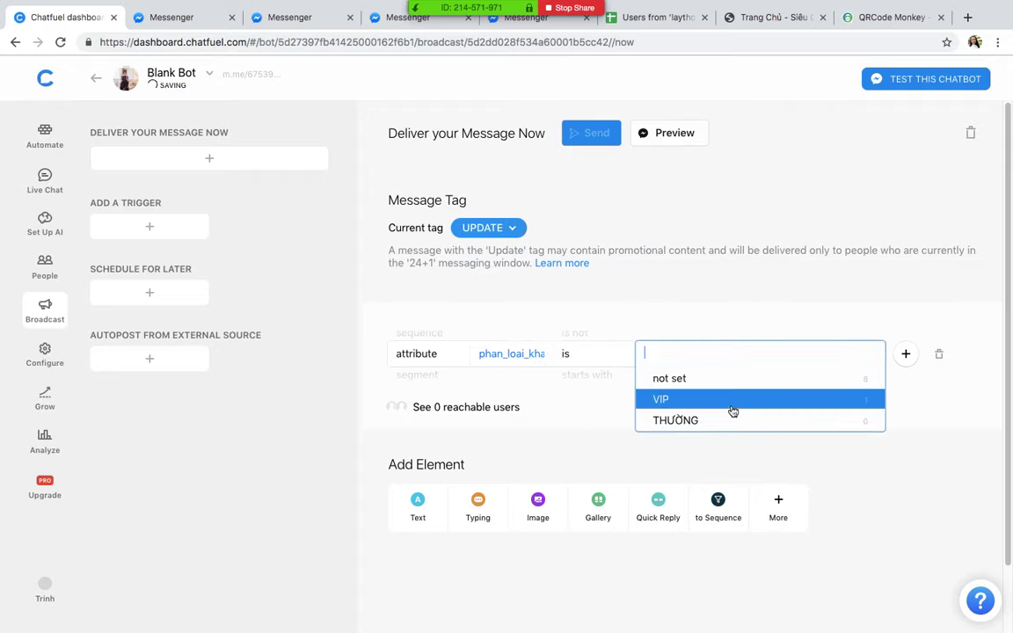
left_click(695, 403)
left_click(556, 447)
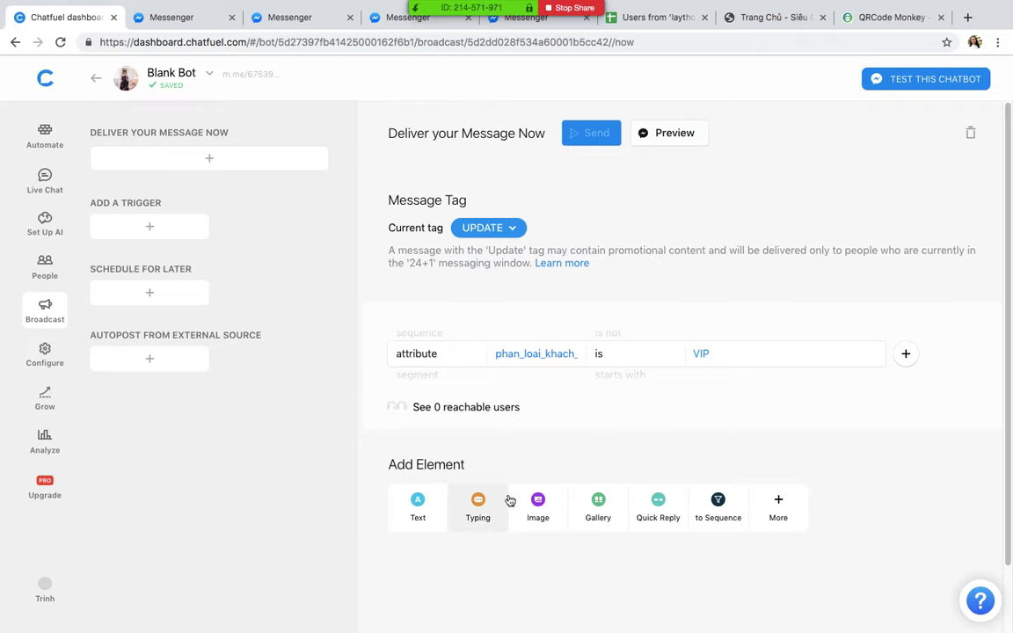
left_click(176, 17)
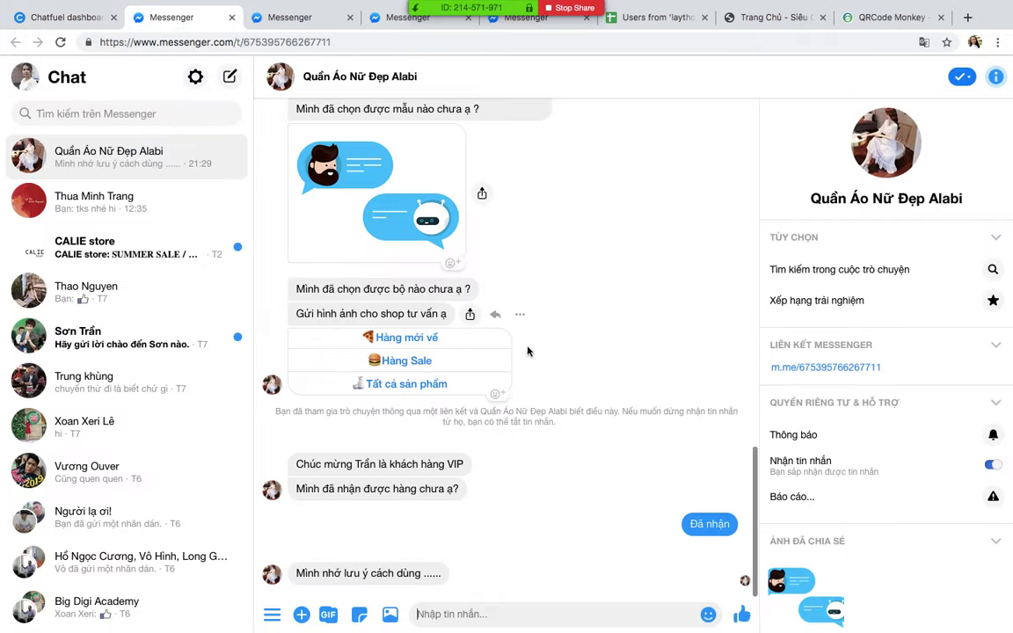
Step: Reopen the khachhangvip block and copy its m.me block link URL
left_click(52, 20)
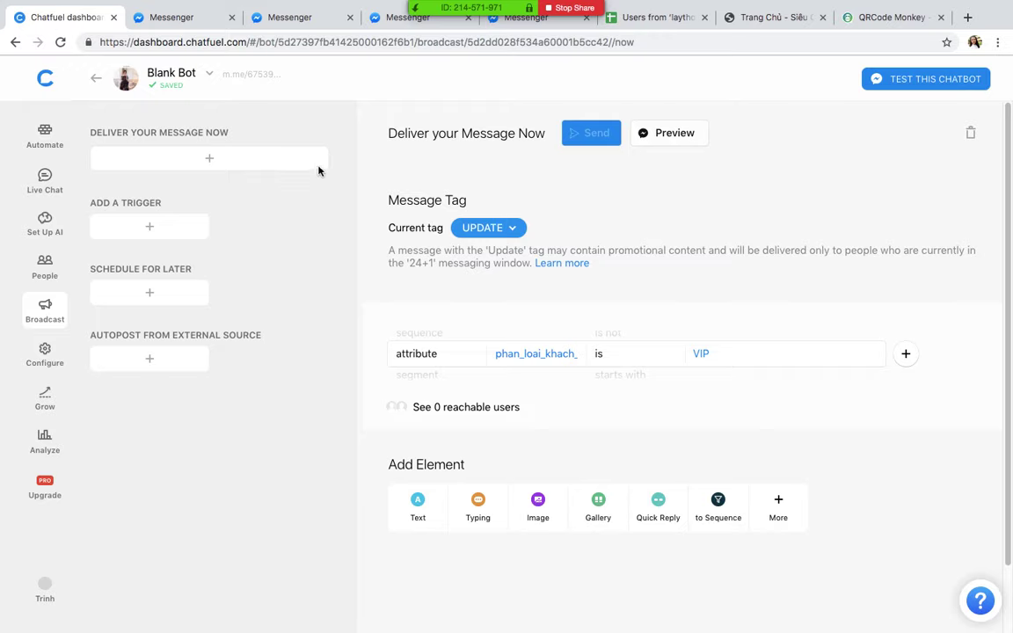
left_click(42, 141)
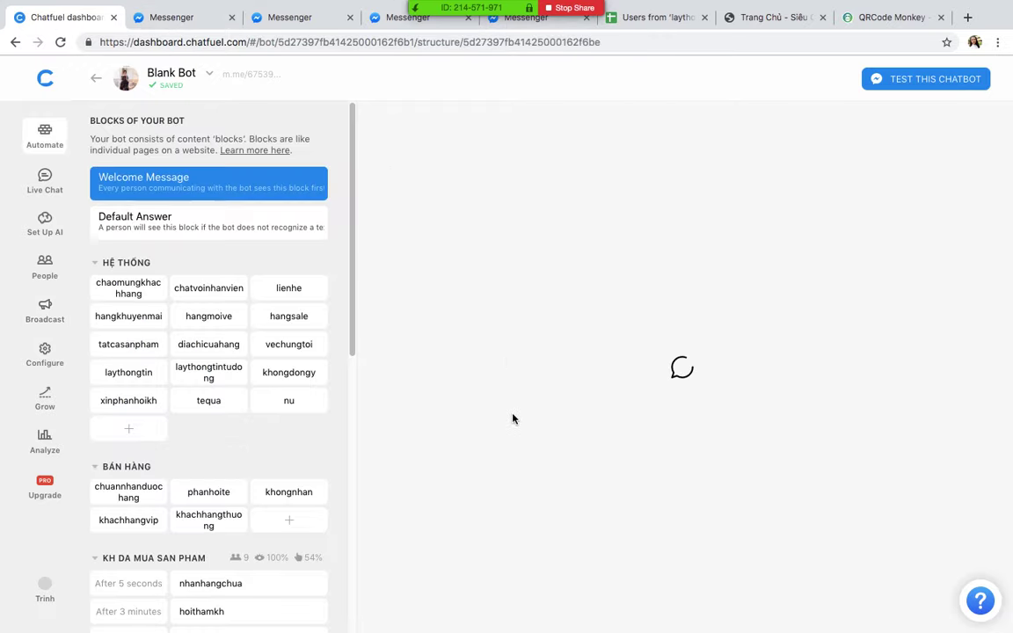
left_click(128, 519)
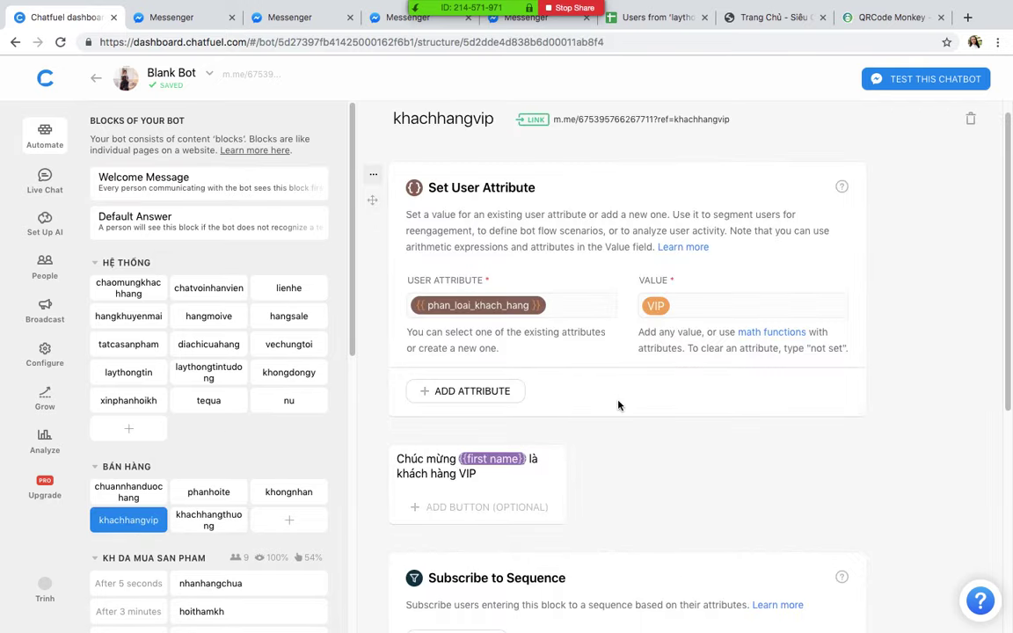
scroll(619, 401, "down", 3)
scroll(618, 403, "up", 3)
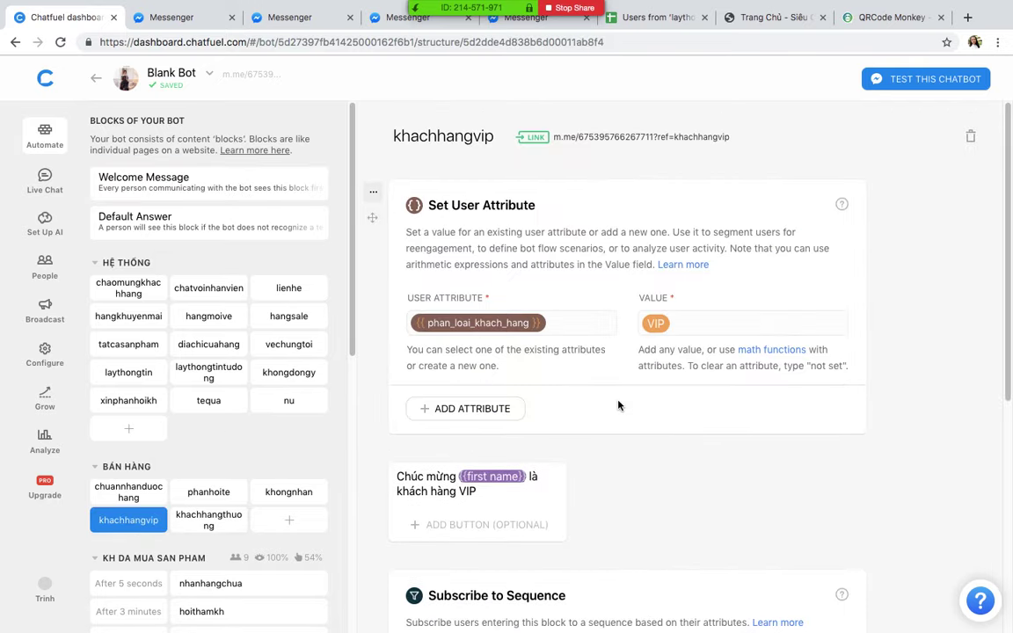
left_click(532, 136)
left_click(370, 424)
left_click(685, 263)
key("ctrl+Up")
left_click(735, 623)
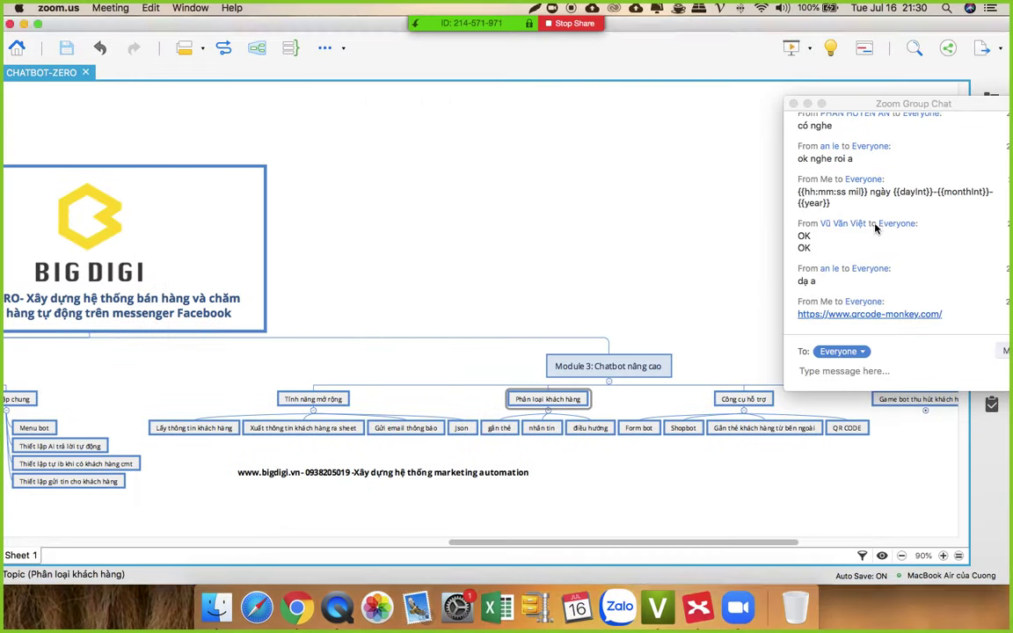
Step: Paste the khachhangvip block's m.me link into Zoom's Group Chat and send it to everyone
left_click(820, 371)
key("super+v")
key("Return")
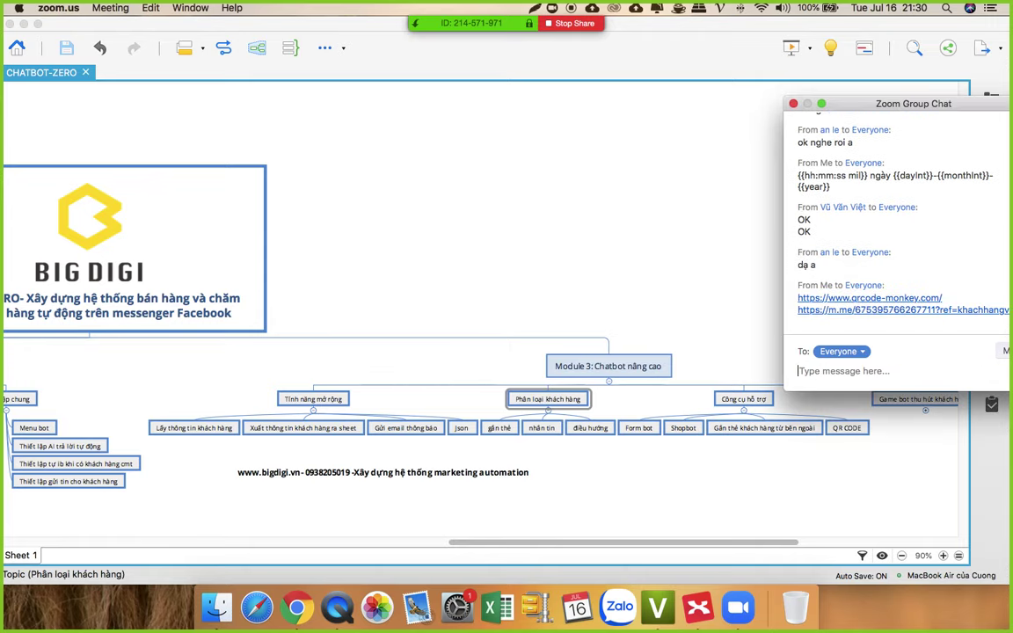
left_click(297, 609)
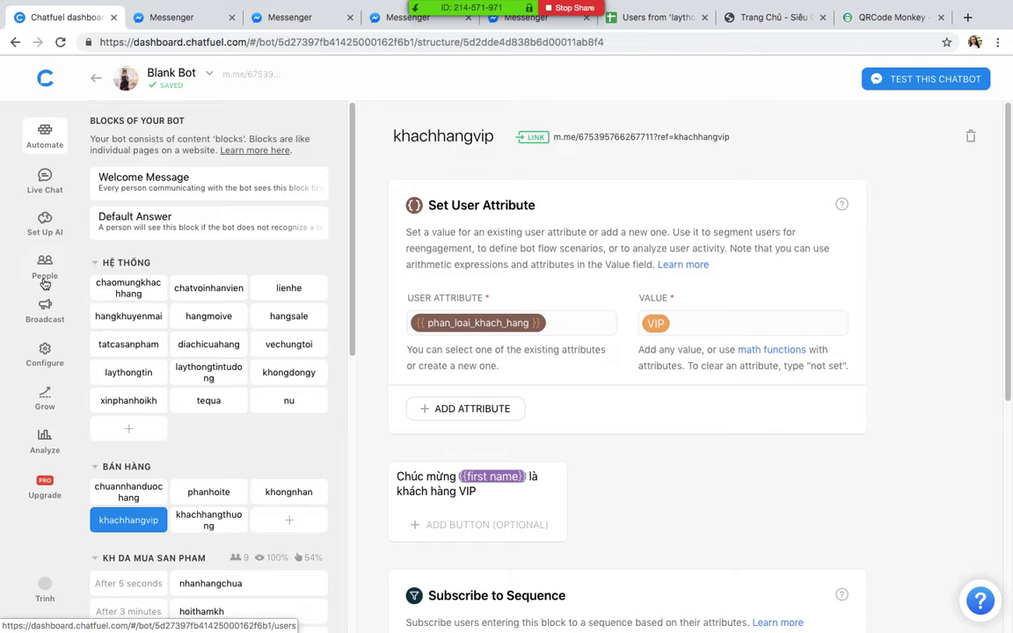
Step: Start a send-now broadcast and filter its audience to customer type 'is' VIP
left_click(42, 313)
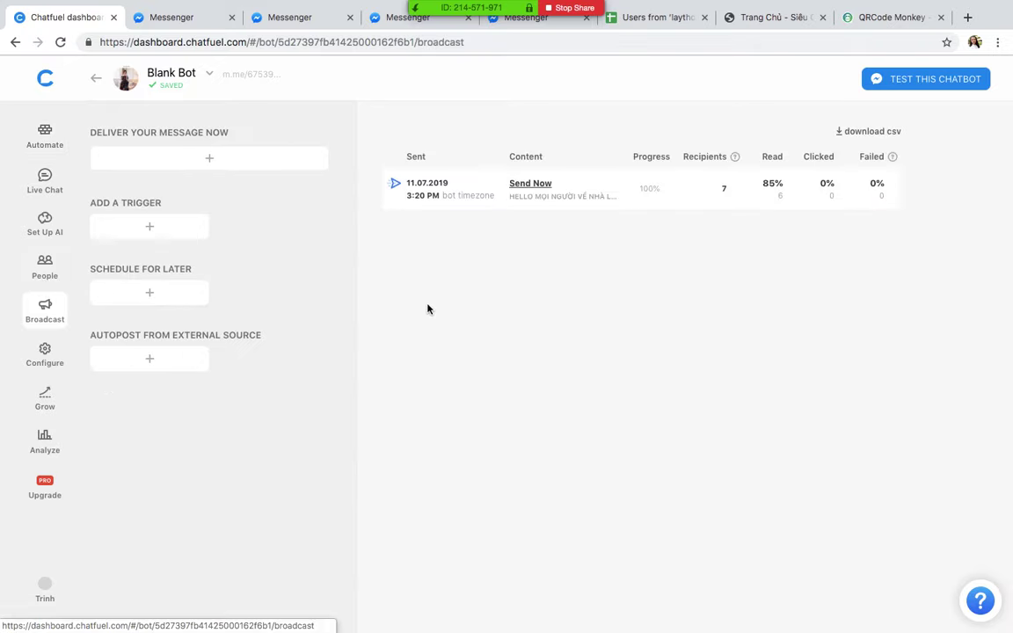
left_click(154, 157)
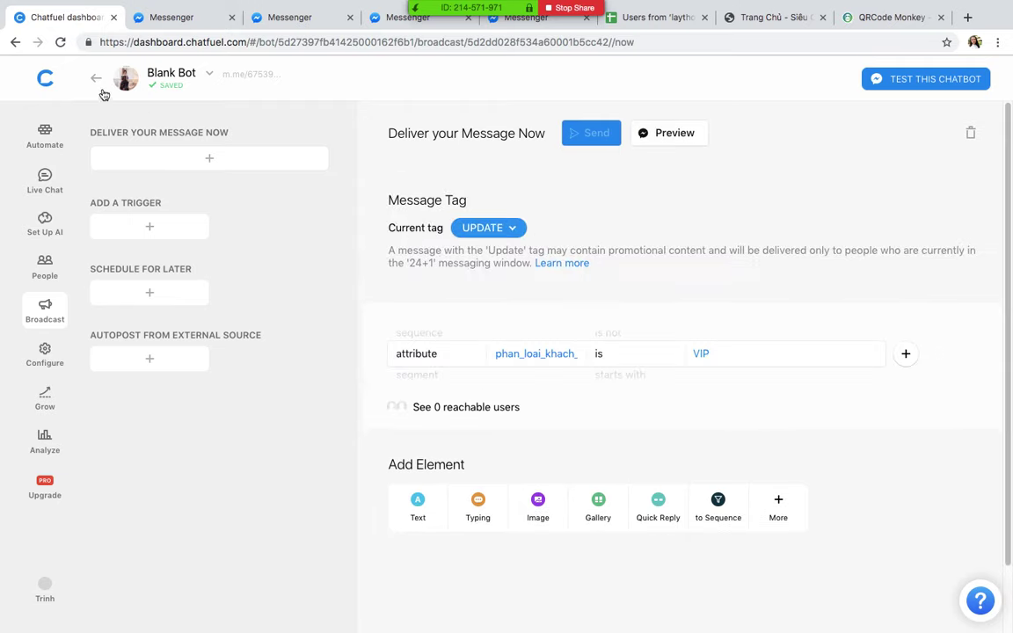
left_click(60, 42)
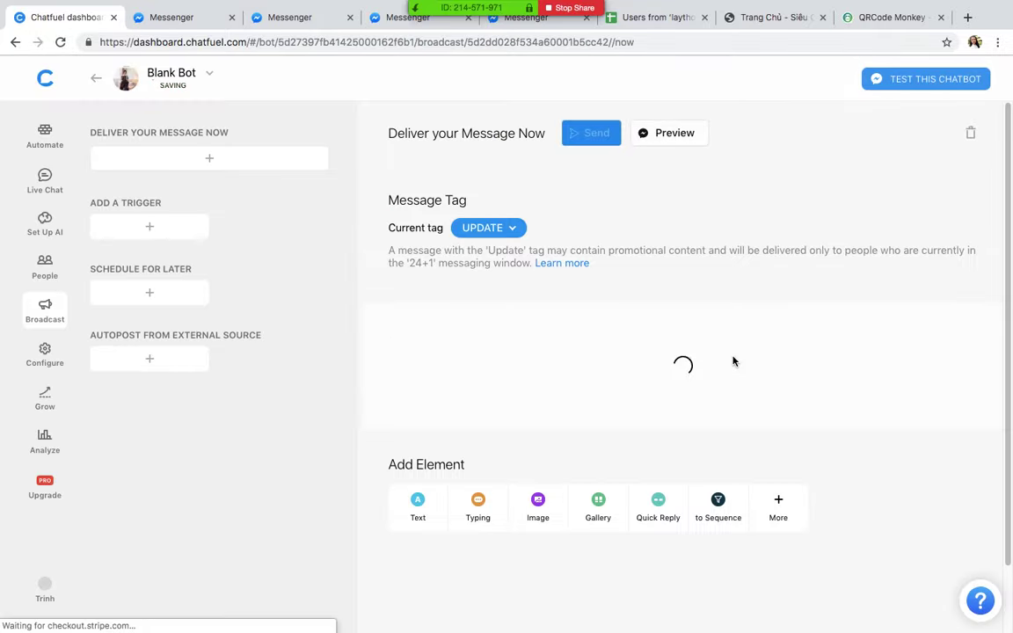
left_click(639, 353)
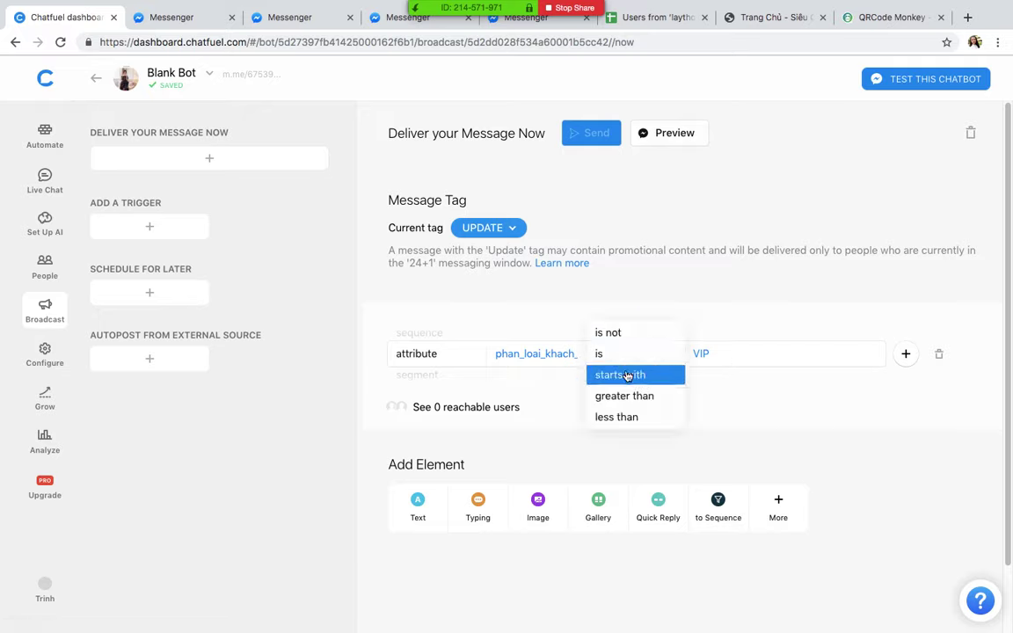
left_click(627, 376)
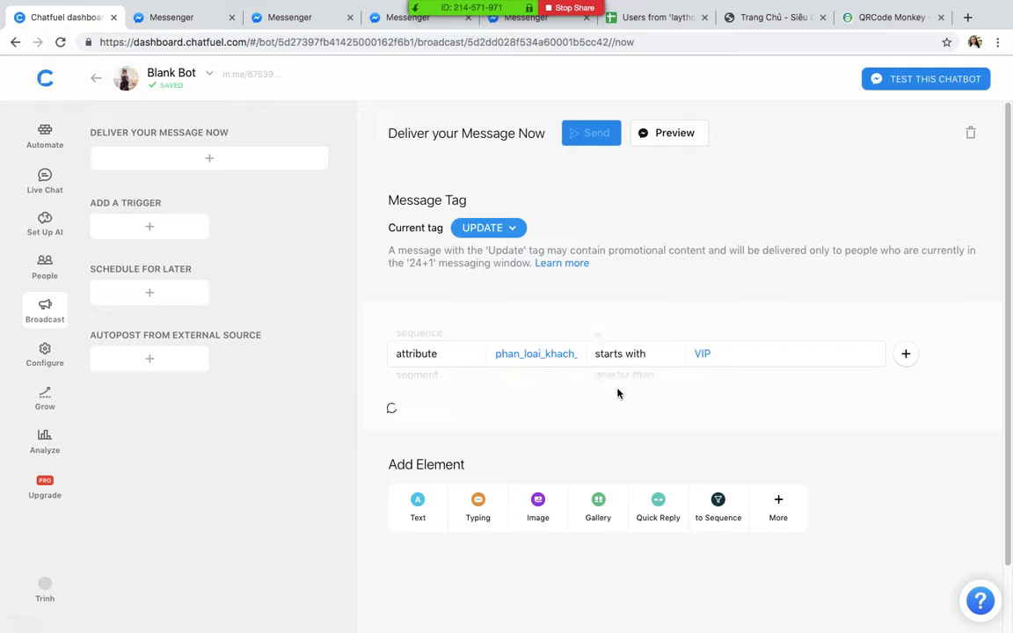
left_click(626, 353)
left_click(615, 334)
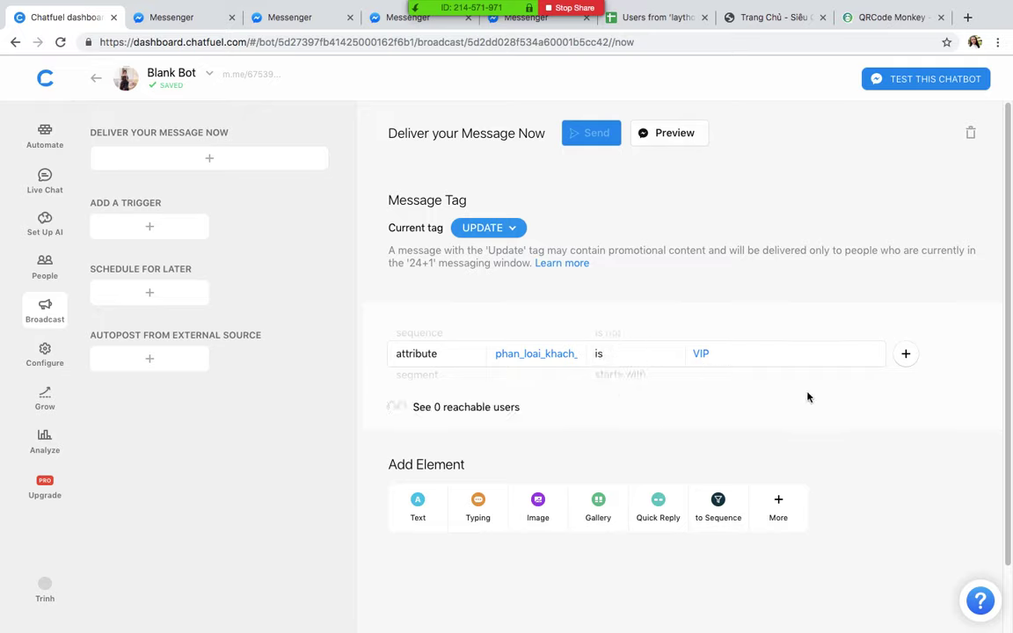
Step: Add a 'Hello' text message and send the broadcast now
left_click(413, 509)
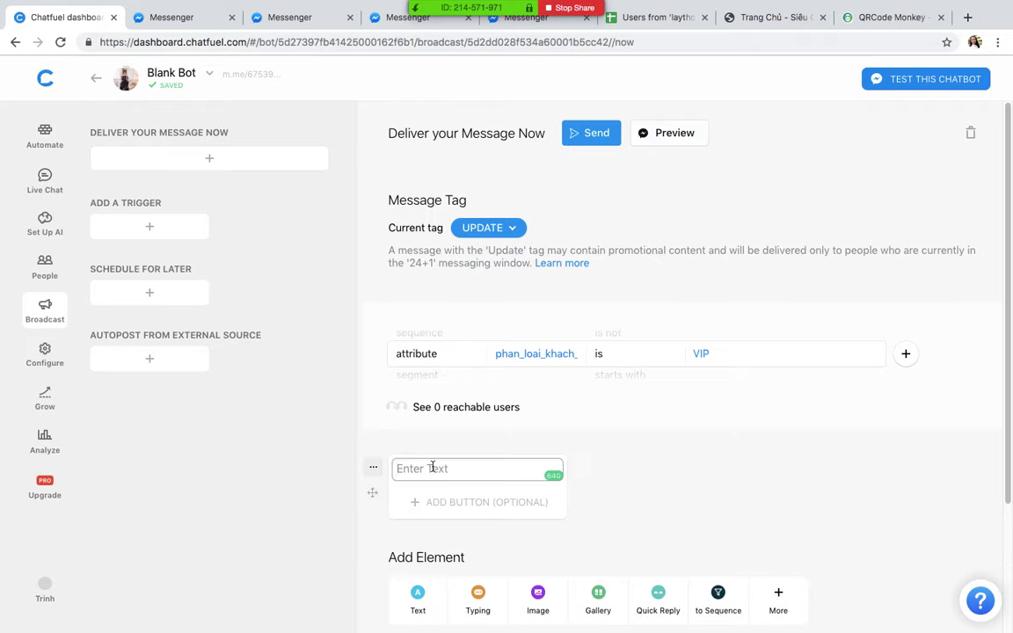
type("Hello")
left_click(667, 510)
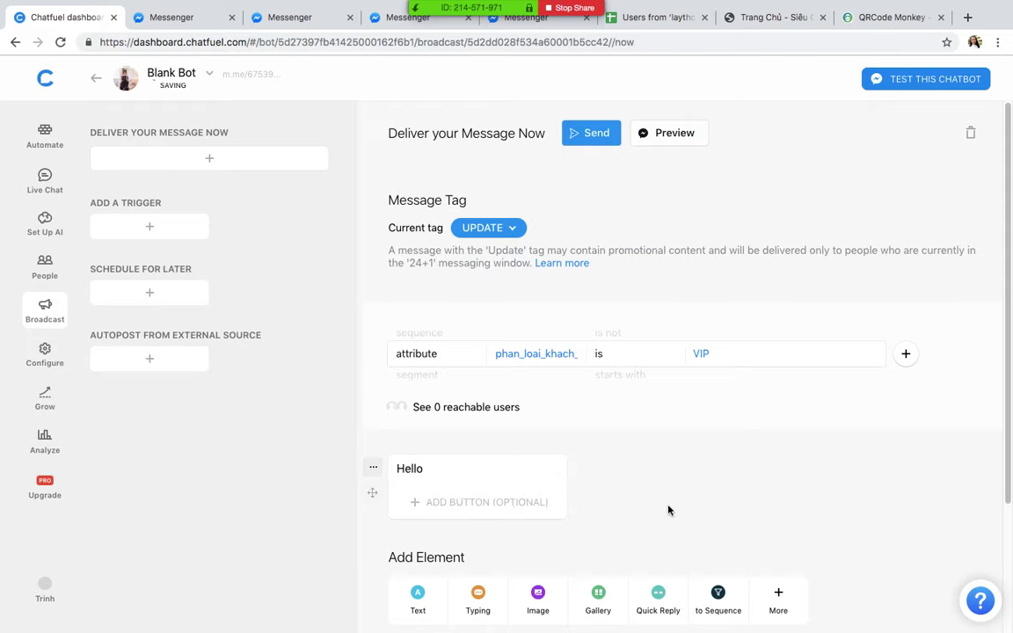
left_click(591, 135)
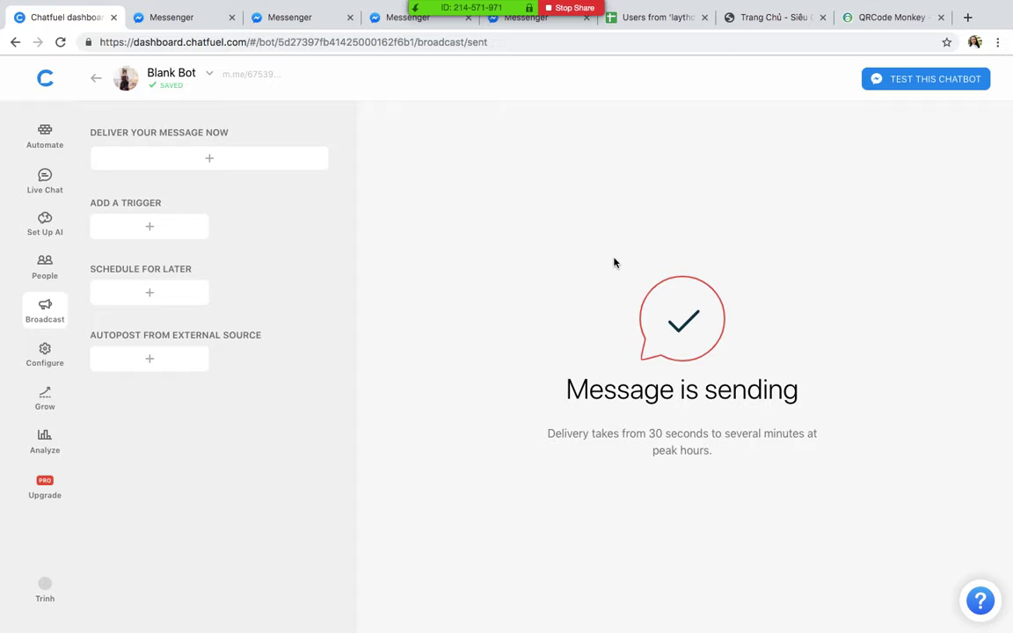
Step: Verify the 'Hello' broadcast arrived in the Messenger test chat, then return to Chatfuel's broadcasts
left_click(46, 315)
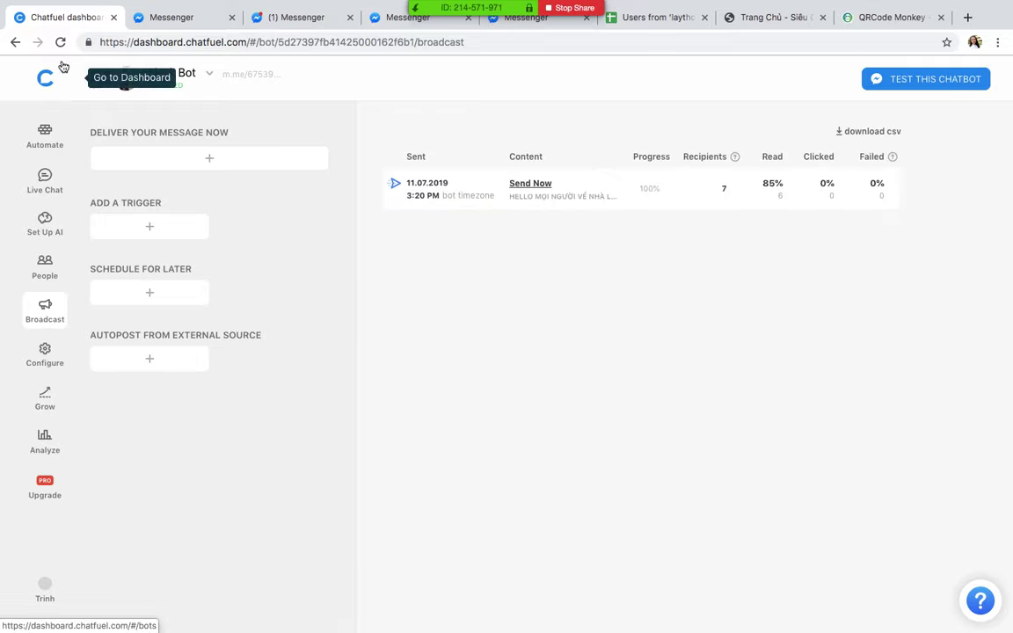
left_click(281, 19)
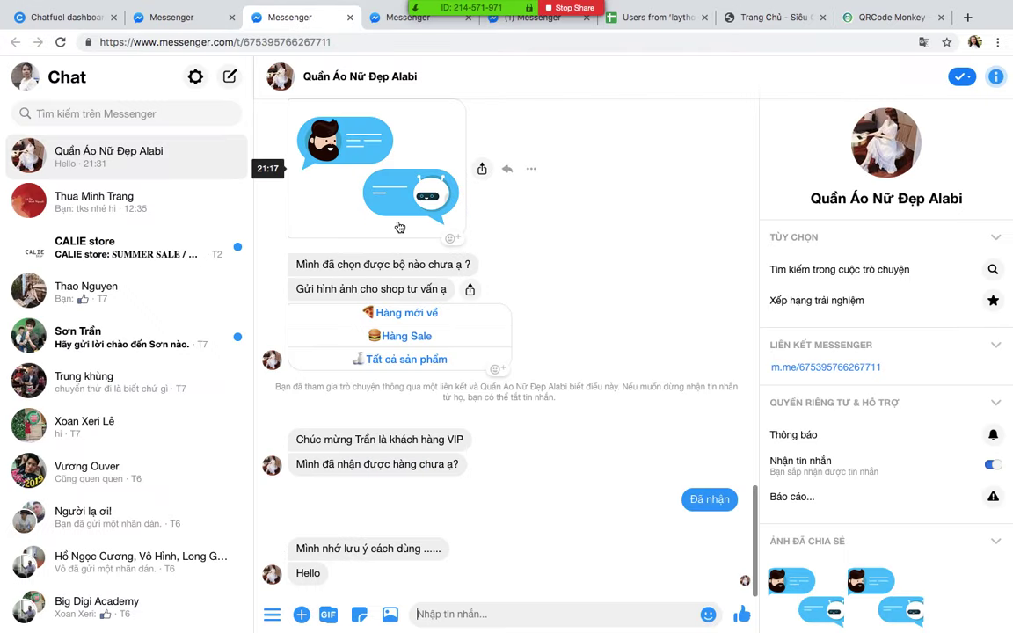
left_click(304, 573)
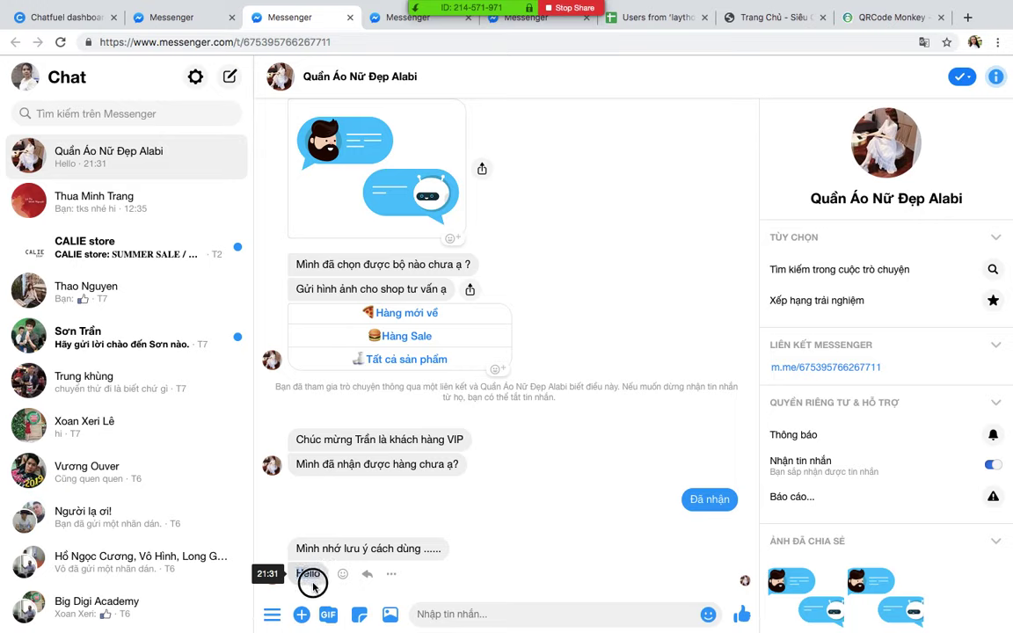
double_click(320, 580)
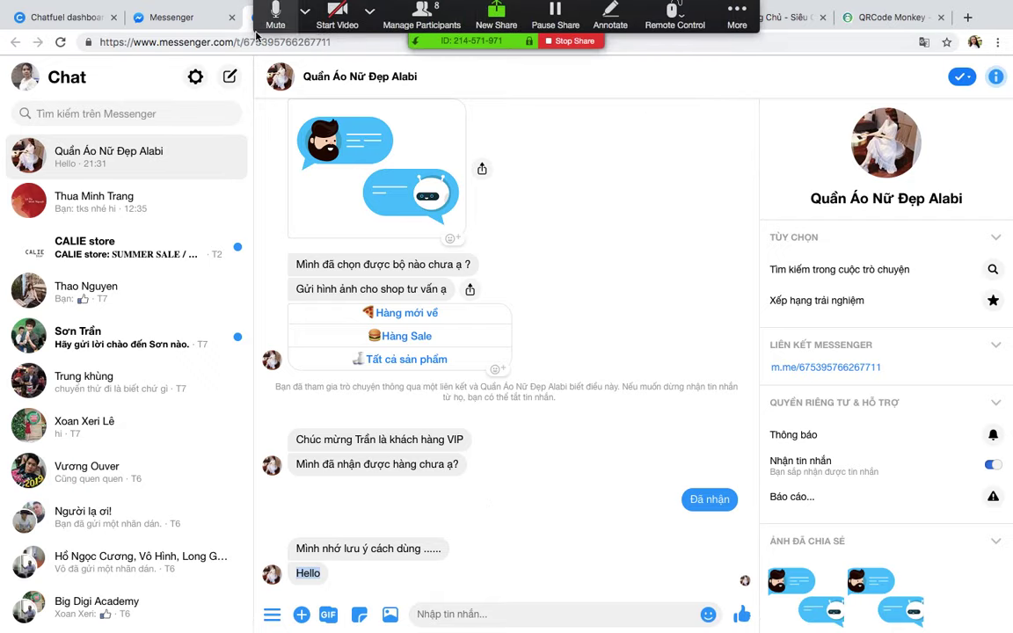
left_click(84, 17)
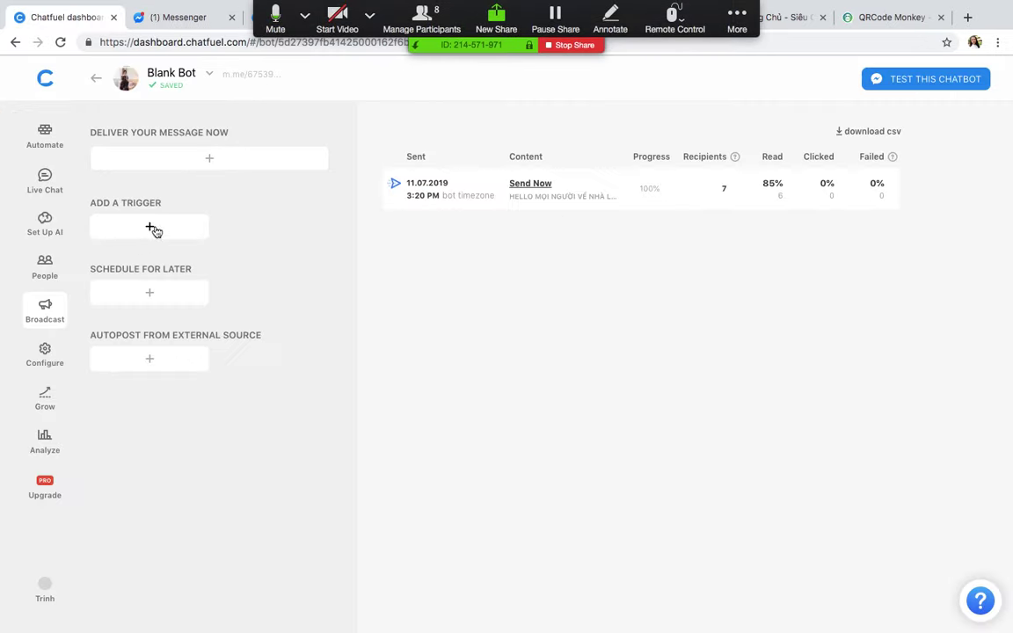
Step: Review the khachhangvip block's VIP attribute setting, then switch to the Supper bot's desktop space
left_click(53, 137)
scroll(191, 362, "down", 5)
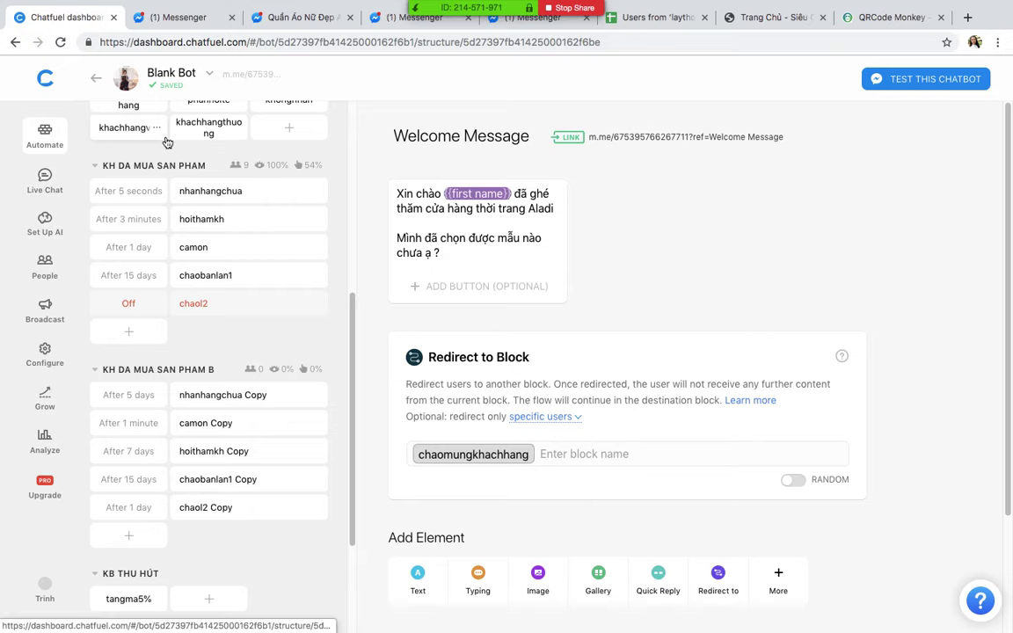
left_click(150, 129)
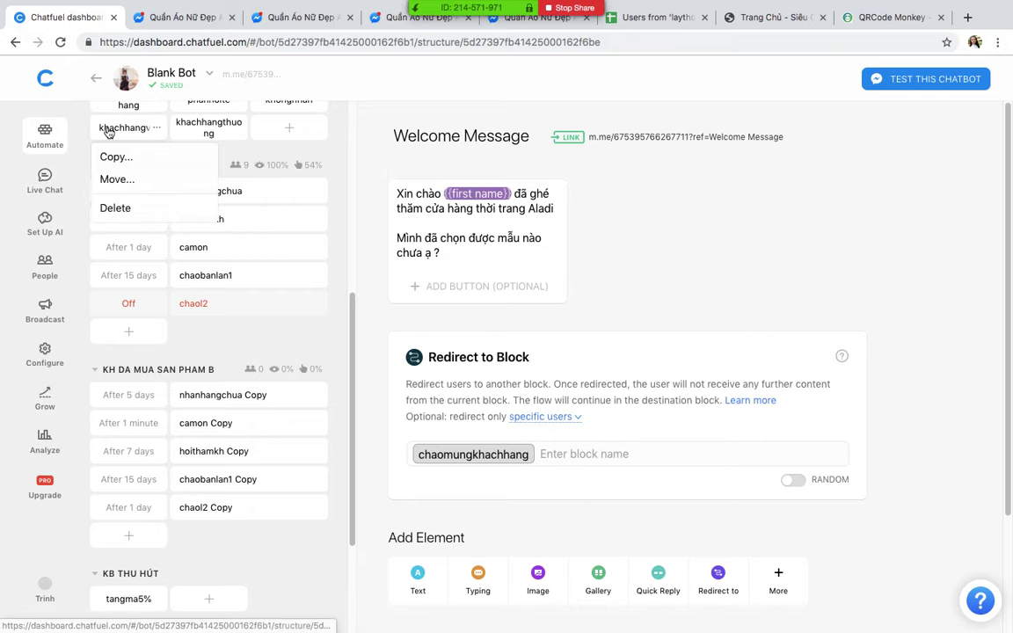
left_click(132, 128)
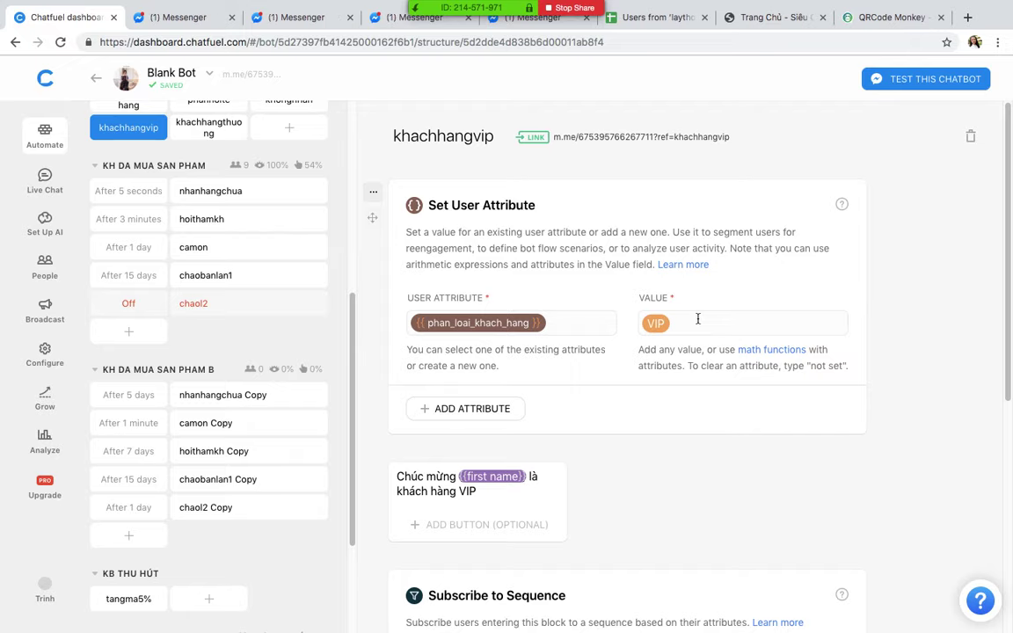
scroll(697, 318, "down", 5)
scroll(697, 319, "up", 5)
scroll(332, 178, "up", 5)
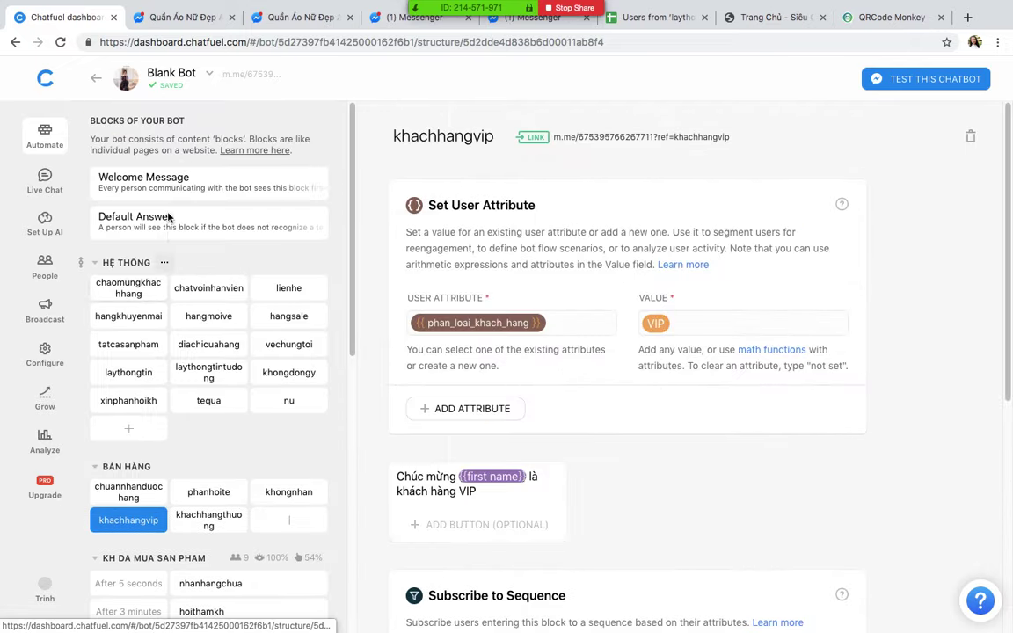
key("ctrl+Up")
left_click(629, 46)
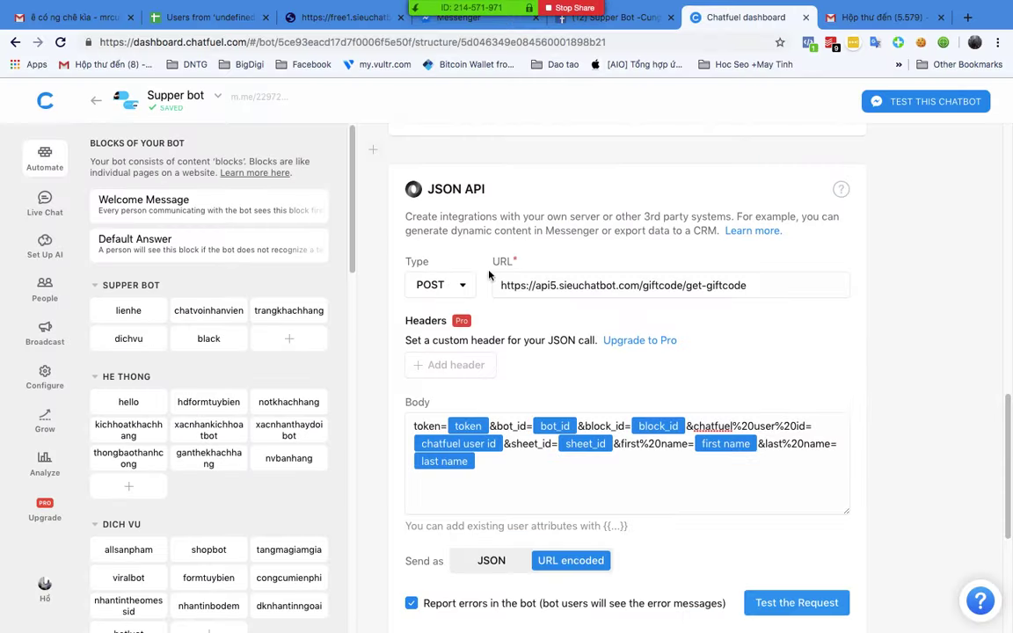
Step: Go to the Dashboard and open the Demo-PHO24-vietnamease bot
left_click(45, 99)
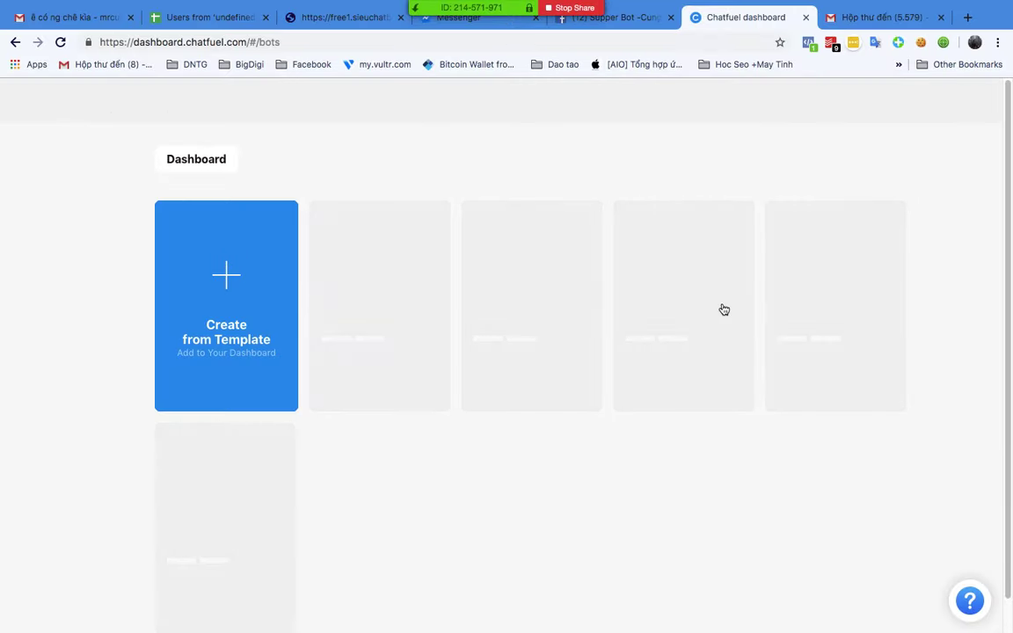
scroll(500, 361, "down", 2)
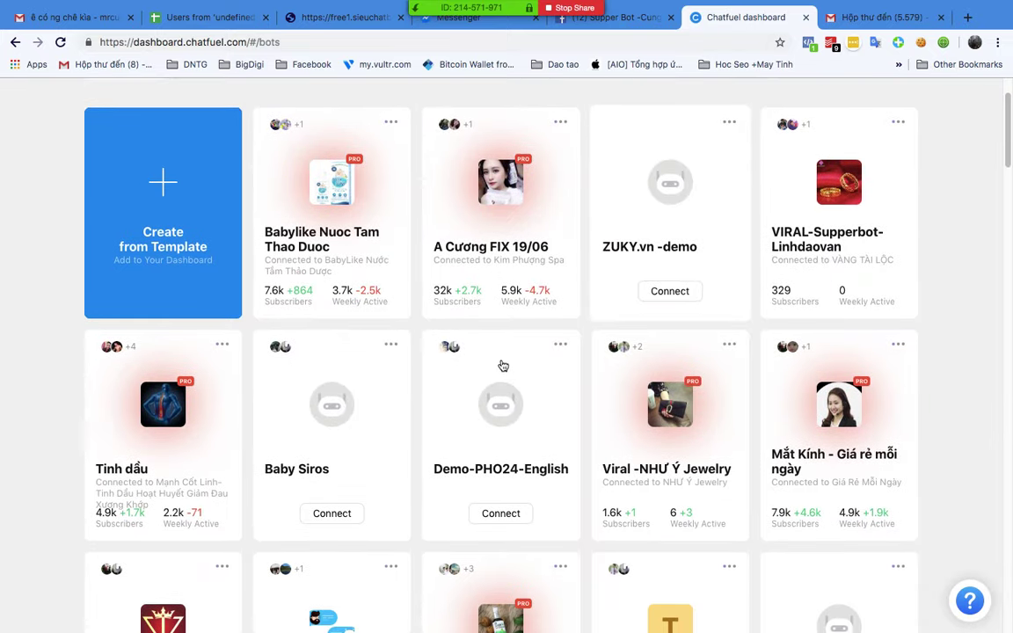
scroll(501, 364, "down", 5)
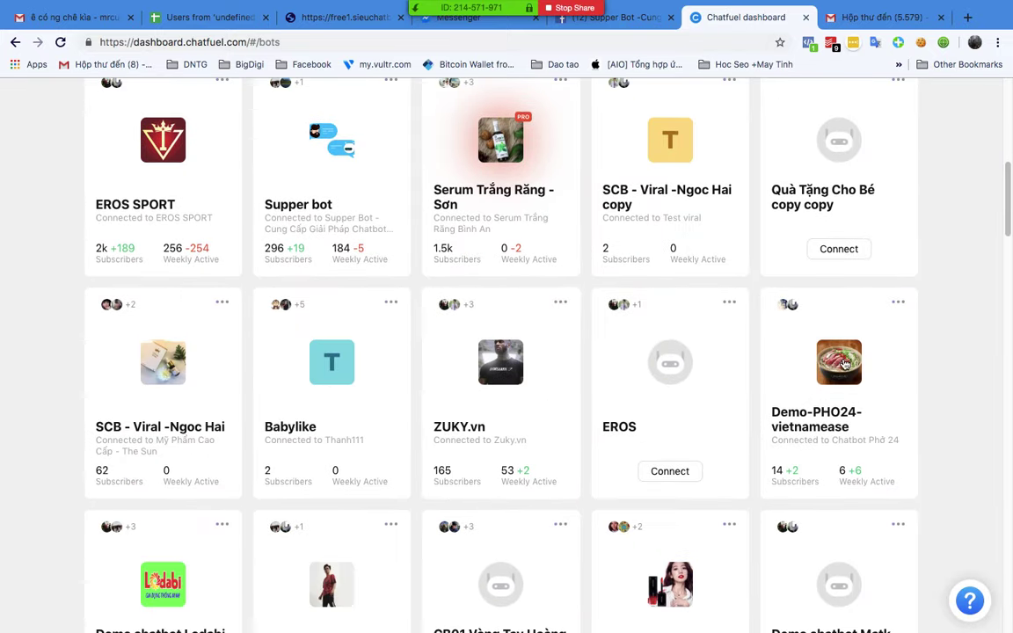
left_click(839, 362)
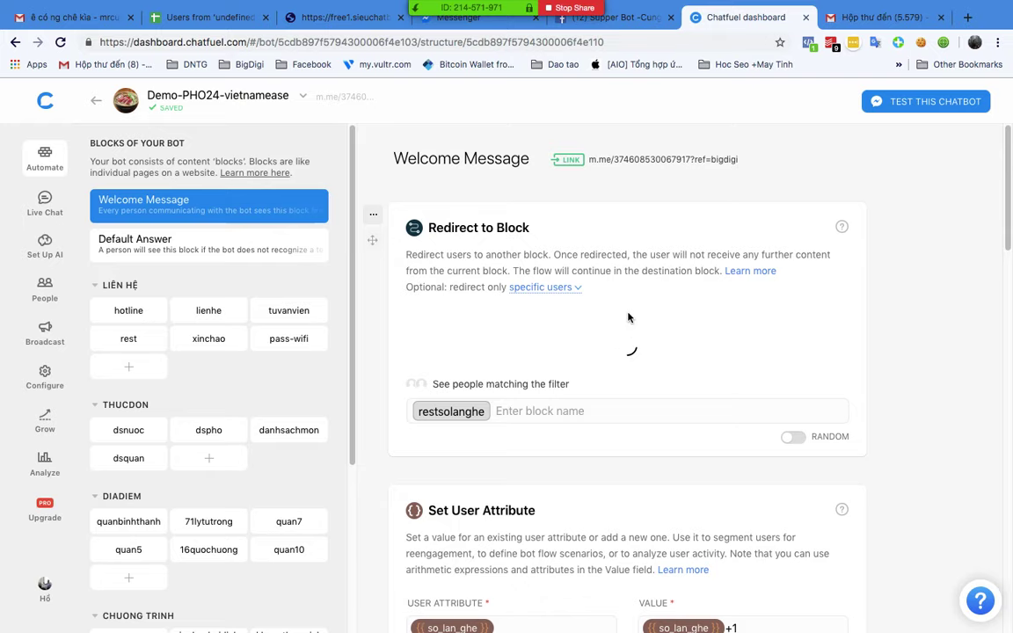
Step: Review the Welcome Message's so_lan_ghe+1 visit-count logic, then open the 16quochuong block
scroll(628, 317, "down", 5)
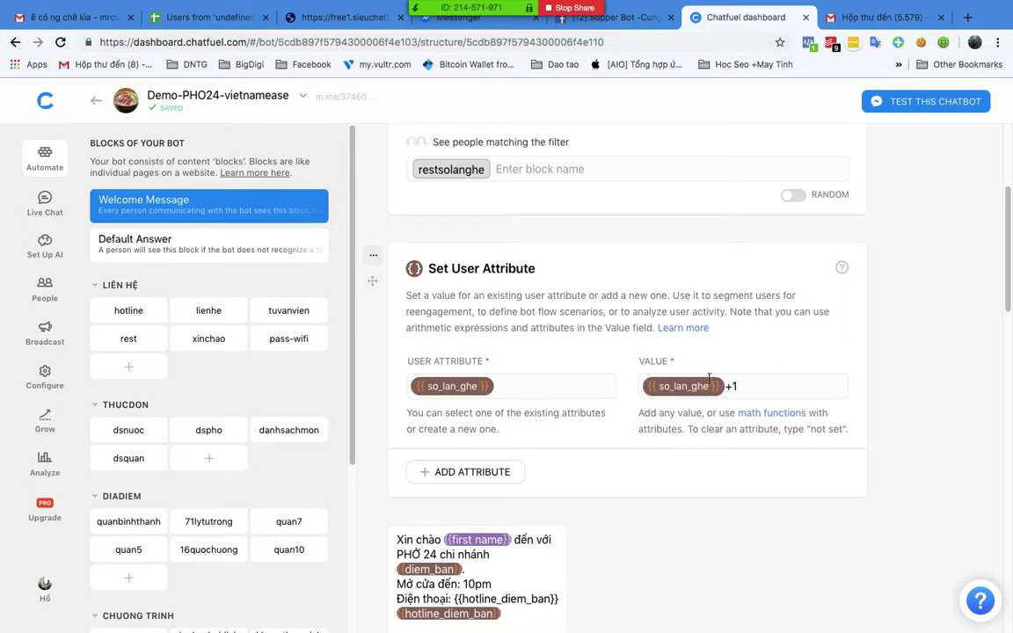
scroll(593, 362, "up", 3)
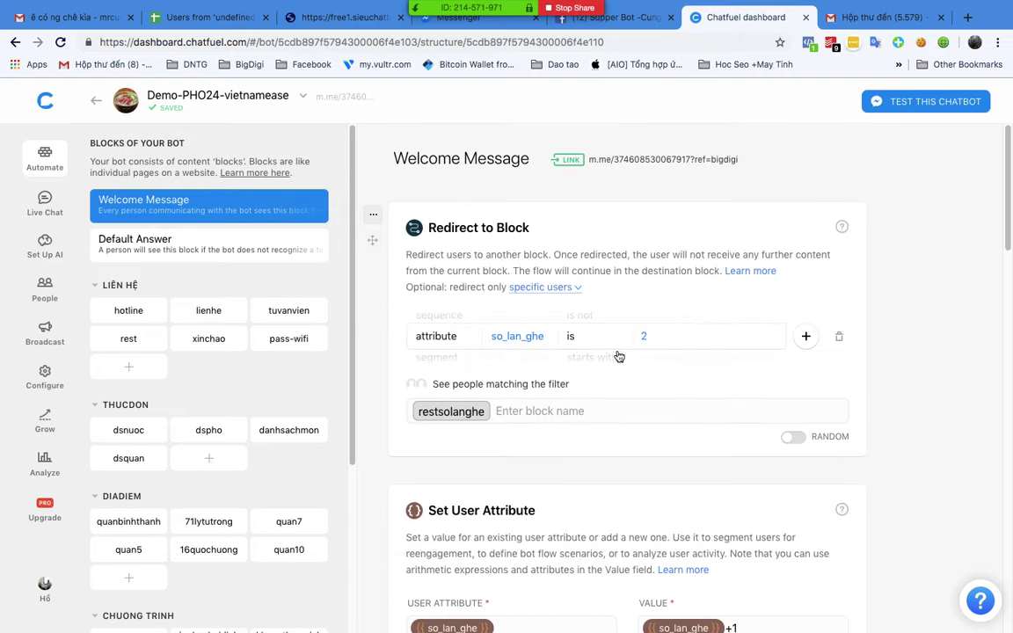
scroll(610, 373, "down", 5)
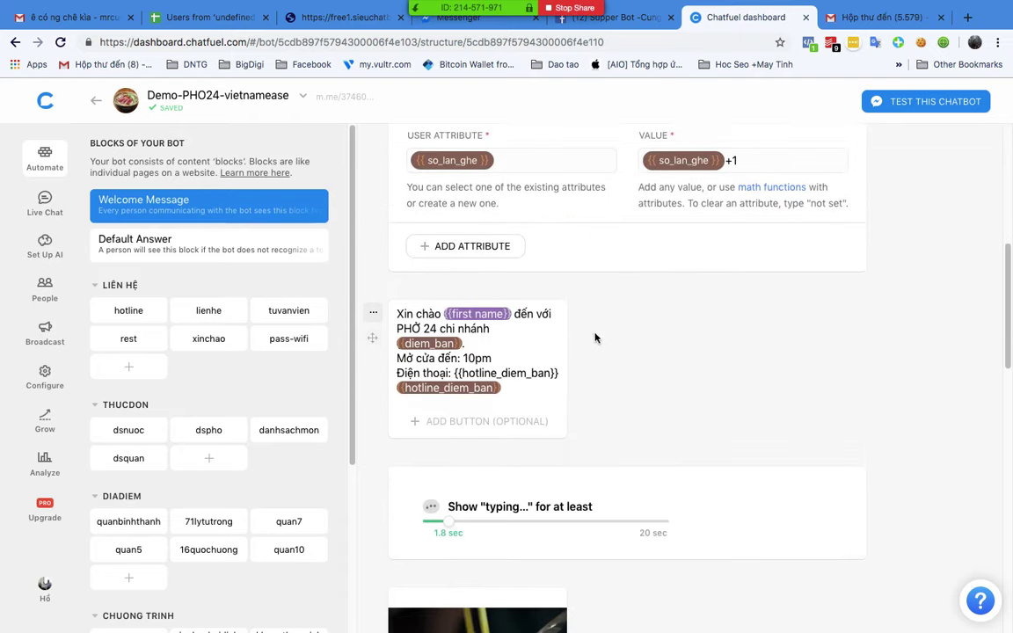
scroll(569, 279, "up", 1)
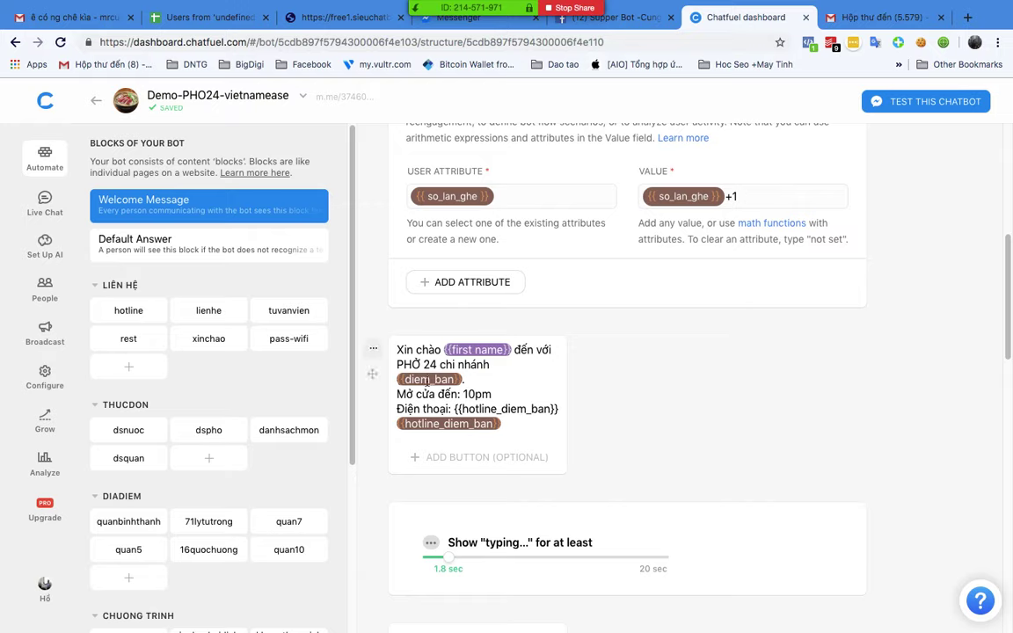
scroll(282, 464, "down", 1)
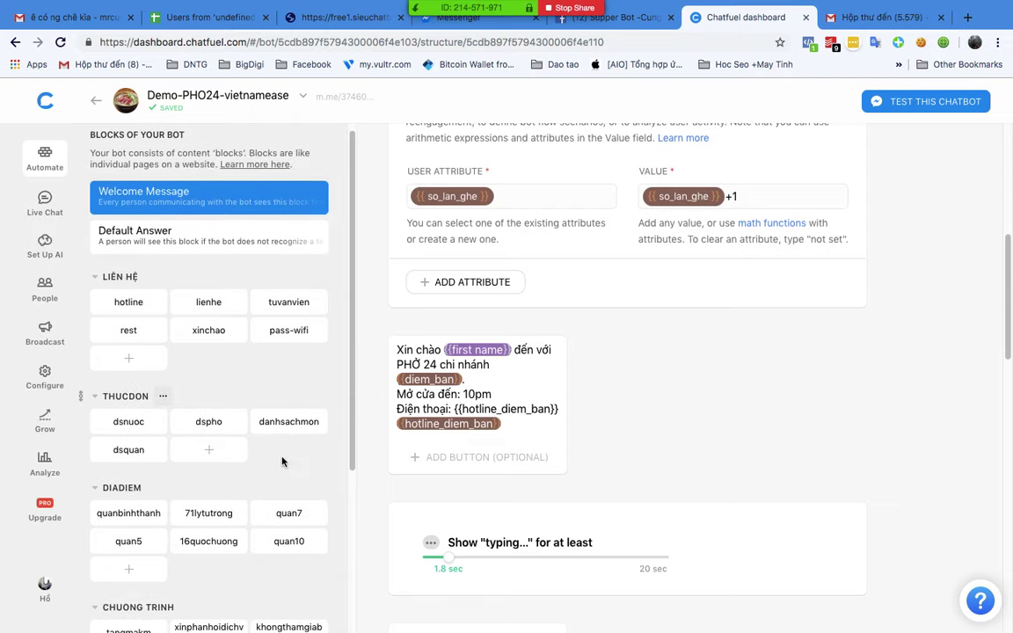
left_click(204, 545)
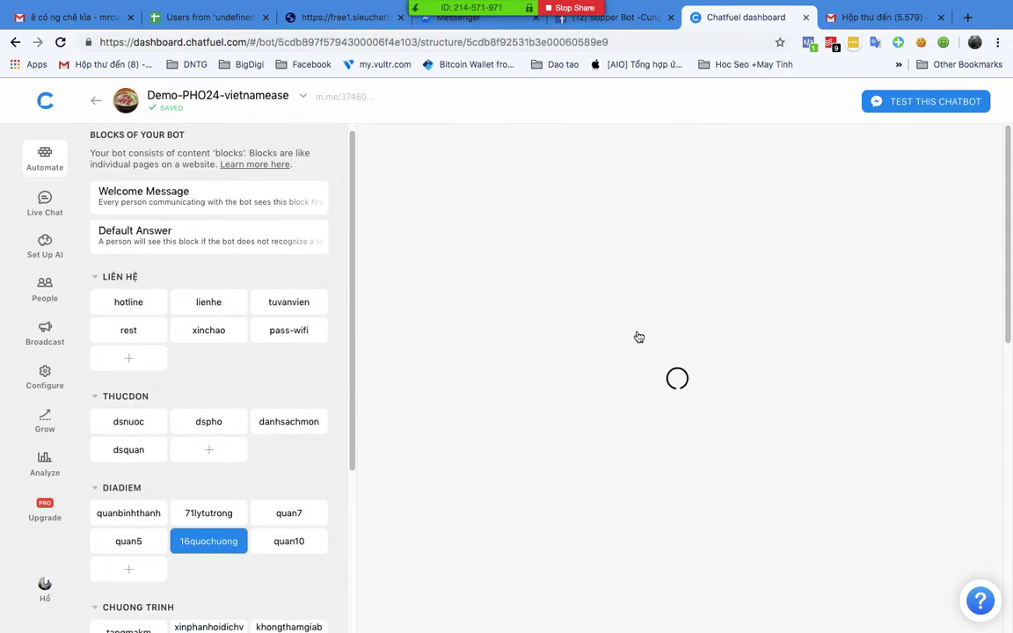
Step: Launch the 16quochuong block's m.me link to get the 16 Quốc Hương branch greeting
scroll(640, 334, "down", 5)
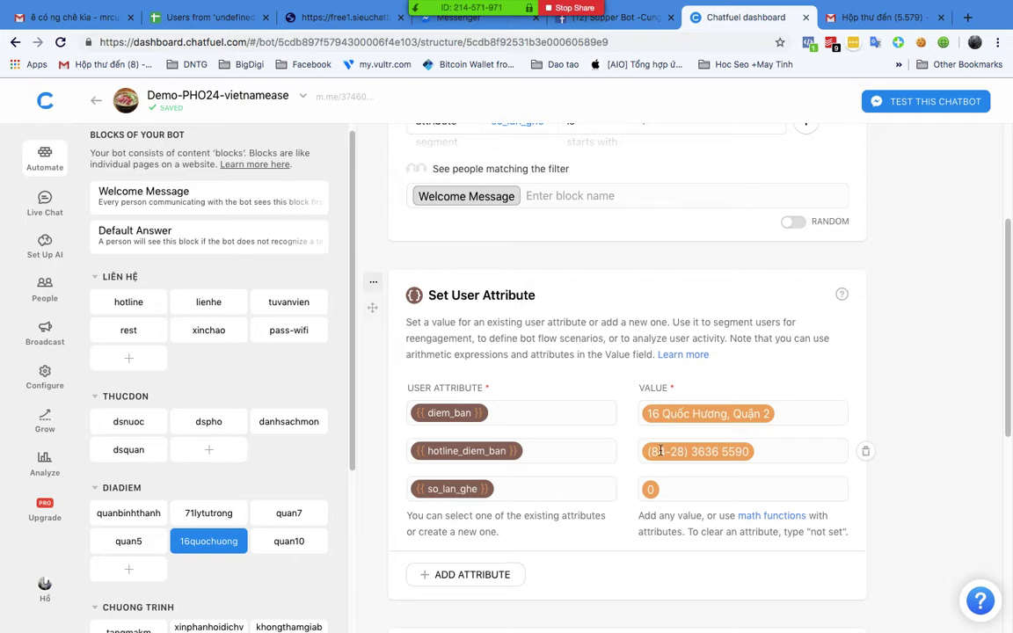
scroll(658, 474, "down", 1)
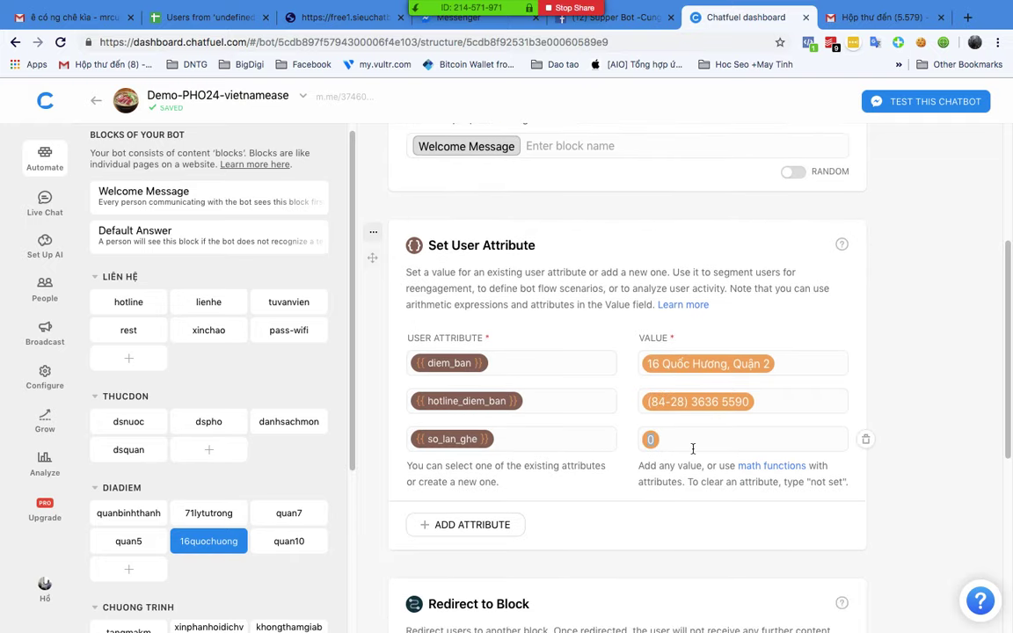
scroll(694, 448, "down", 8)
scroll(692, 449, "up", 8)
scroll(565, 210, "up", 5)
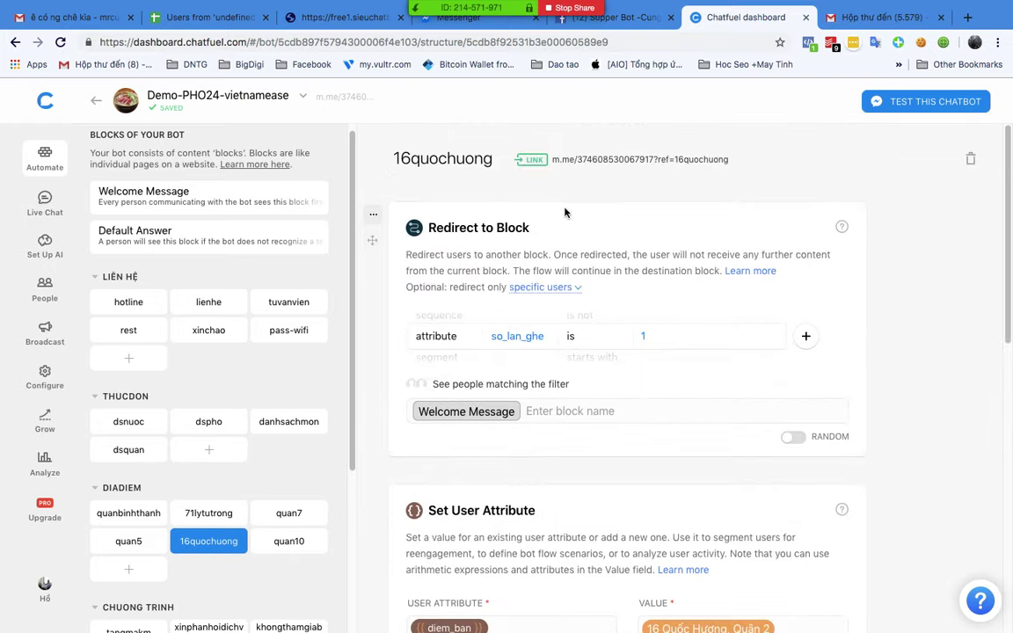
left_click(598, 161)
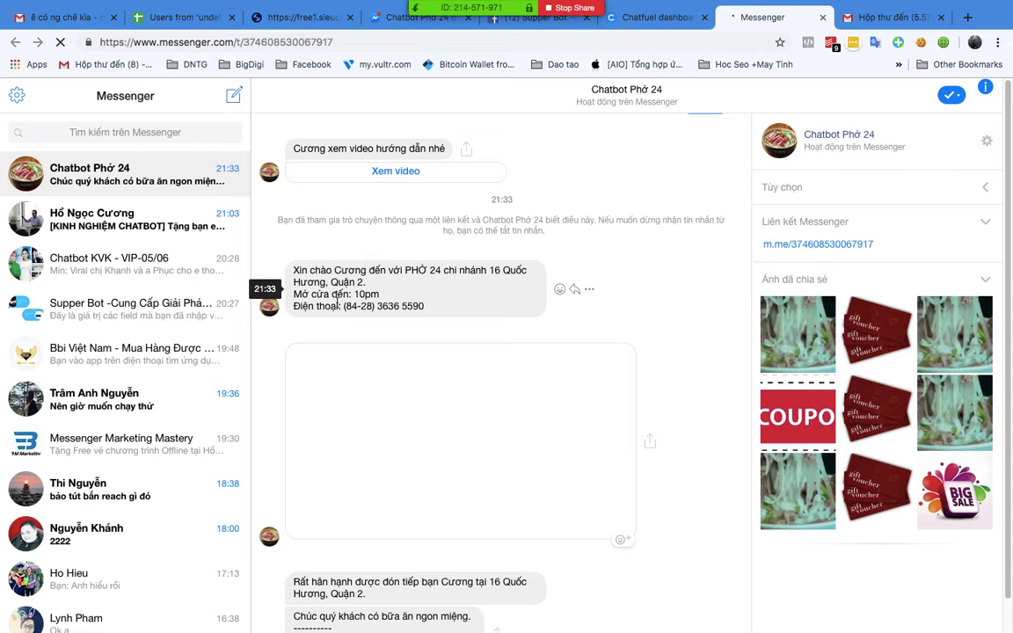
Step: Highlight the branch phone number in the bot's greeting, then return to the Chatfuel tab
left_click_drag(344, 306, 464, 309)
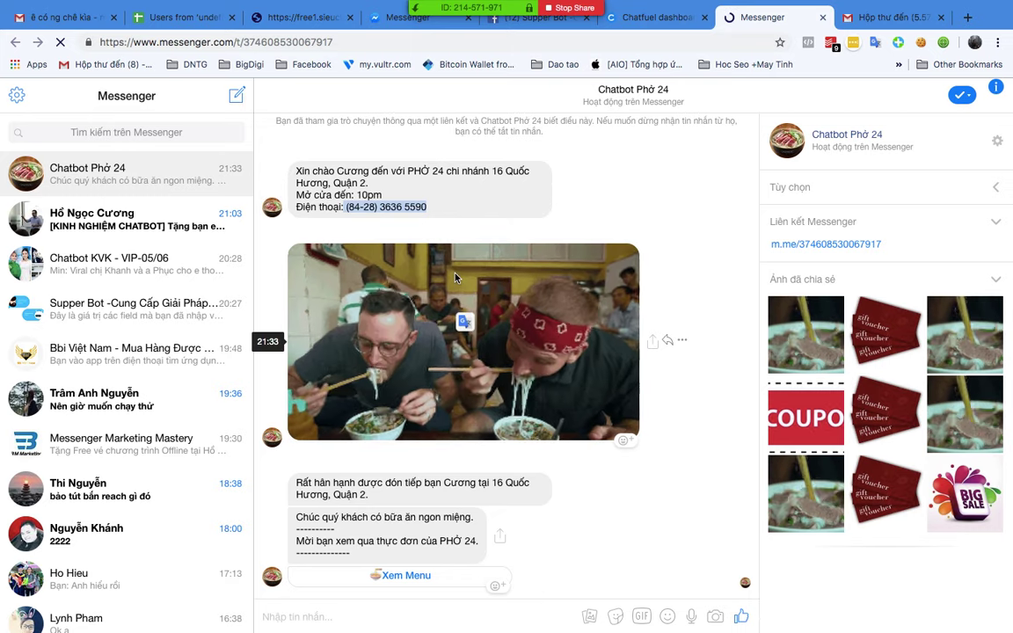
left_click(347, 208)
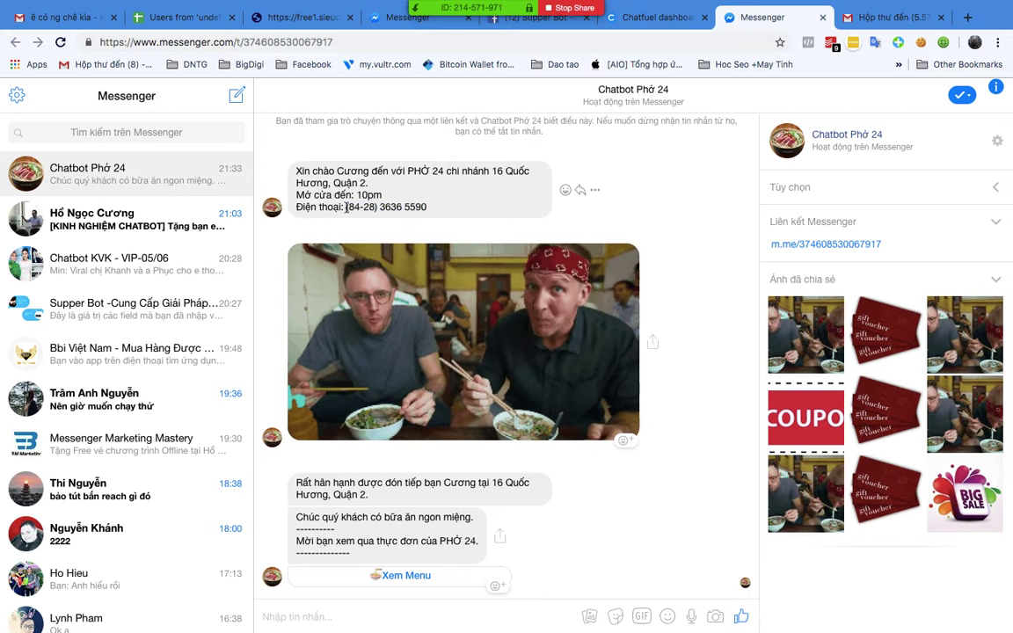
left_click_drag(347, 207, 442, 215)
key("ctrl+shift+Tab")
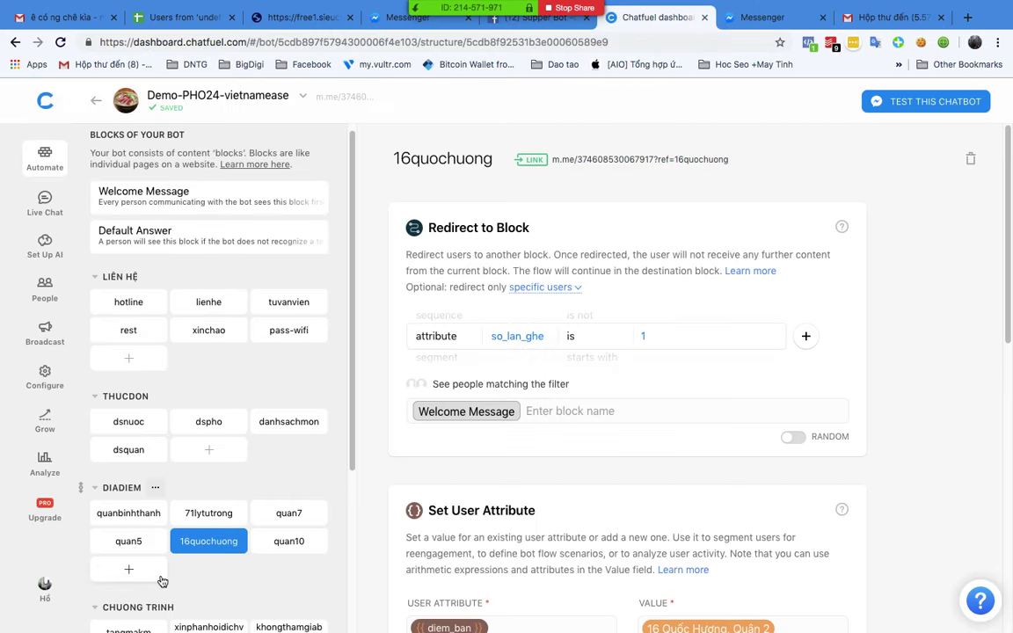
Step: Open the 71lytutrong block under DIADIEM and launch its m.me link in Messenger
mouse_move(618, 160)
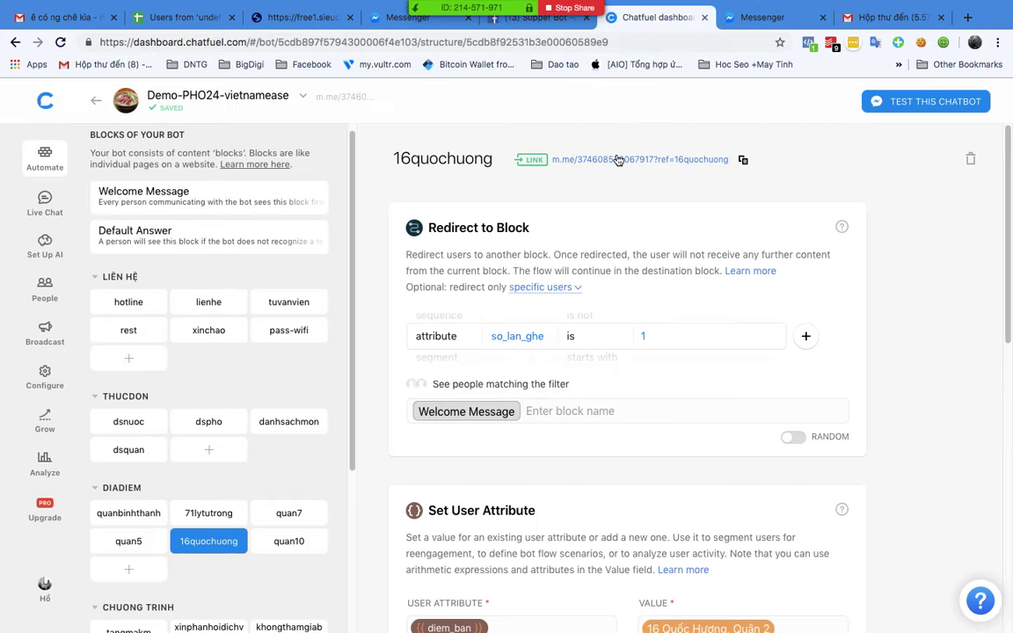
scroll(546, 334, "down", 5)
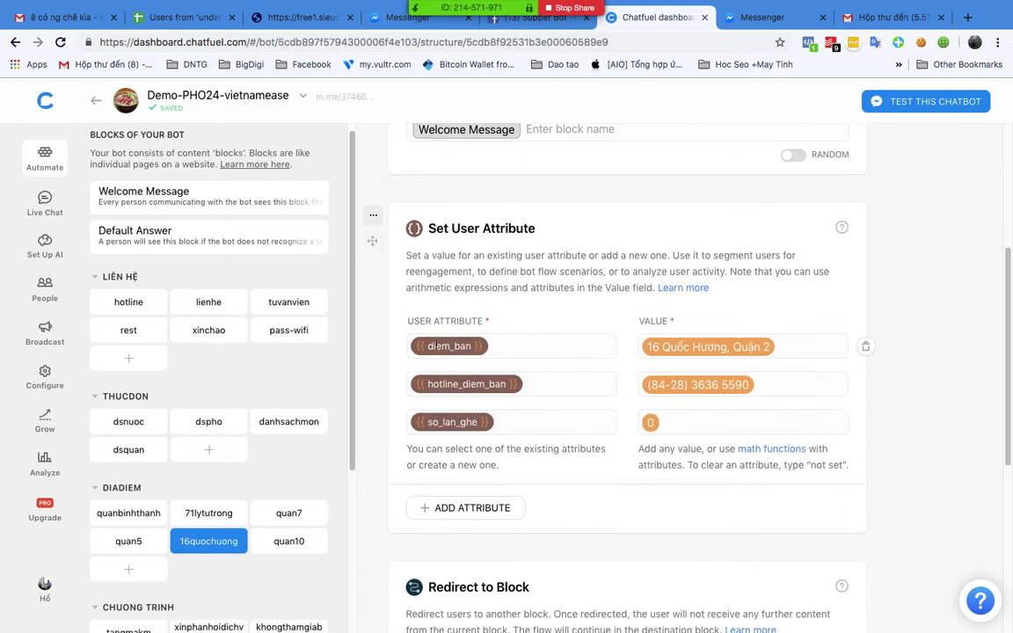
scroll(726, 354, "down", 1)
scroll(726, 354, "down", 3)
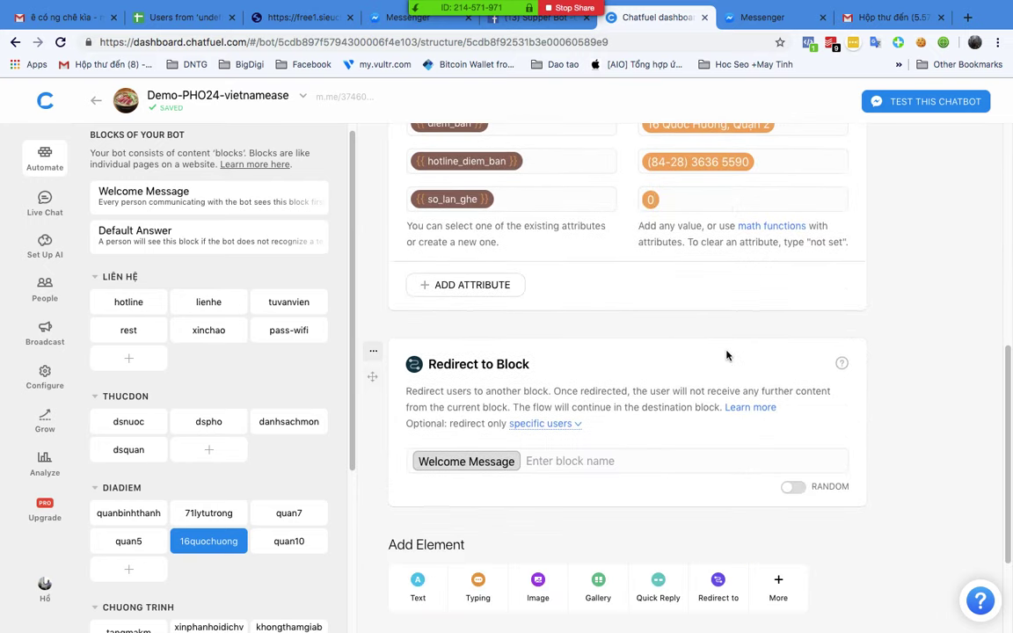
left_click(283, 543)
left_click(193, 513)
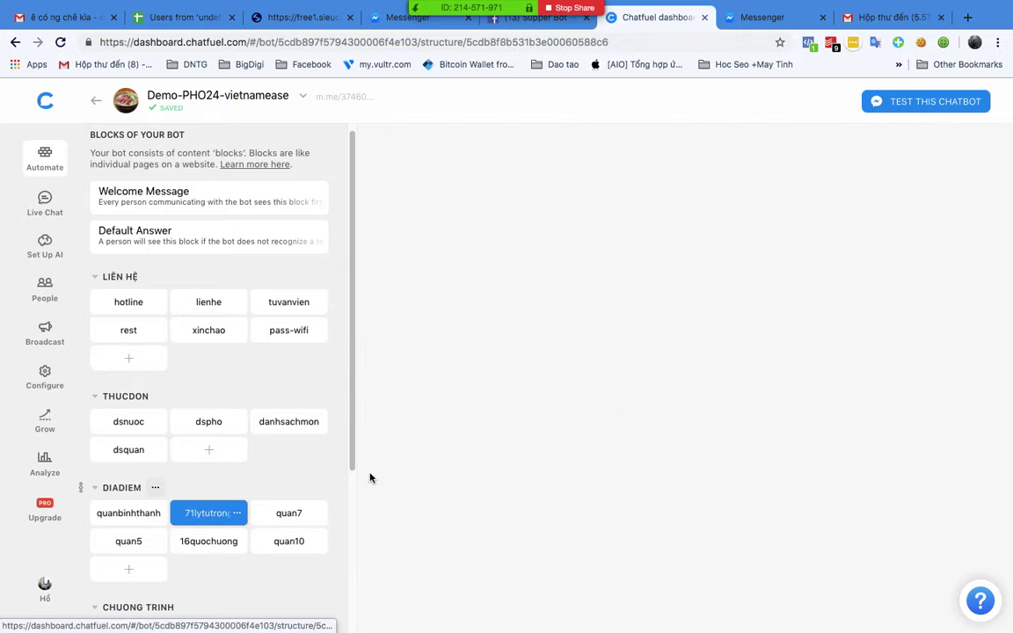
scroll(690, 325, "down", 5)
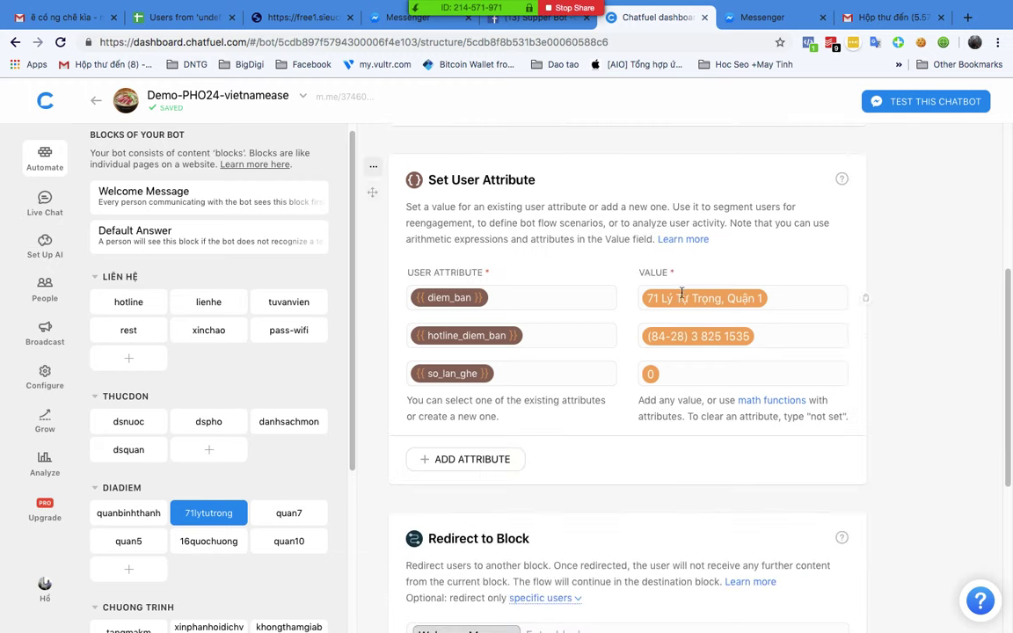
scroll(717, 325, "up", 5)
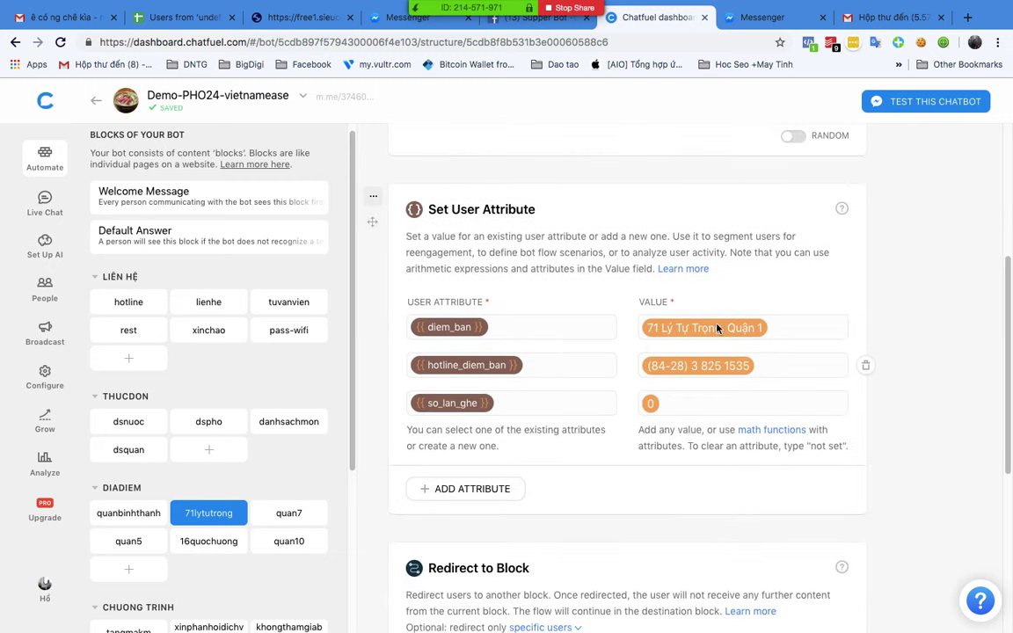
left_click(607, 160)
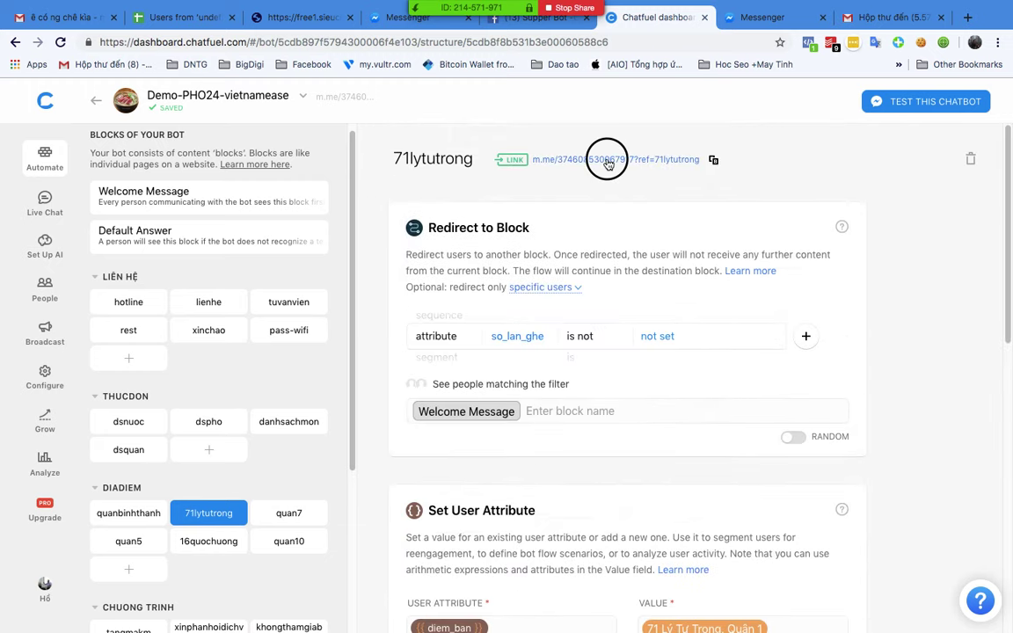
left_click(794, 18)
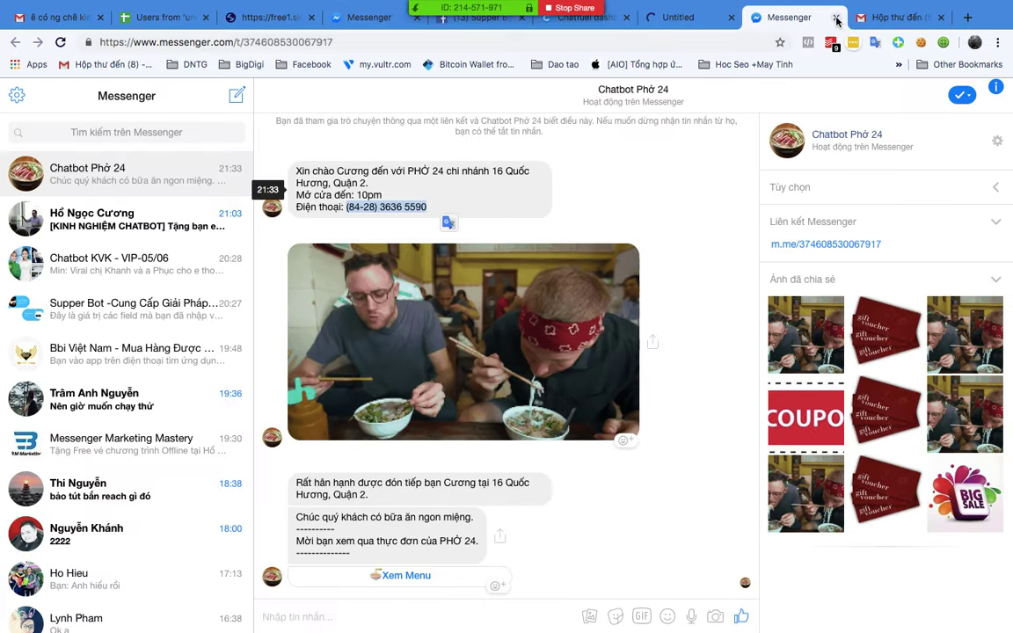
Step: Close the old Messenger chat, read the bot's thank-you survey reply, then return to Chatfuel
left_click(835, 17)
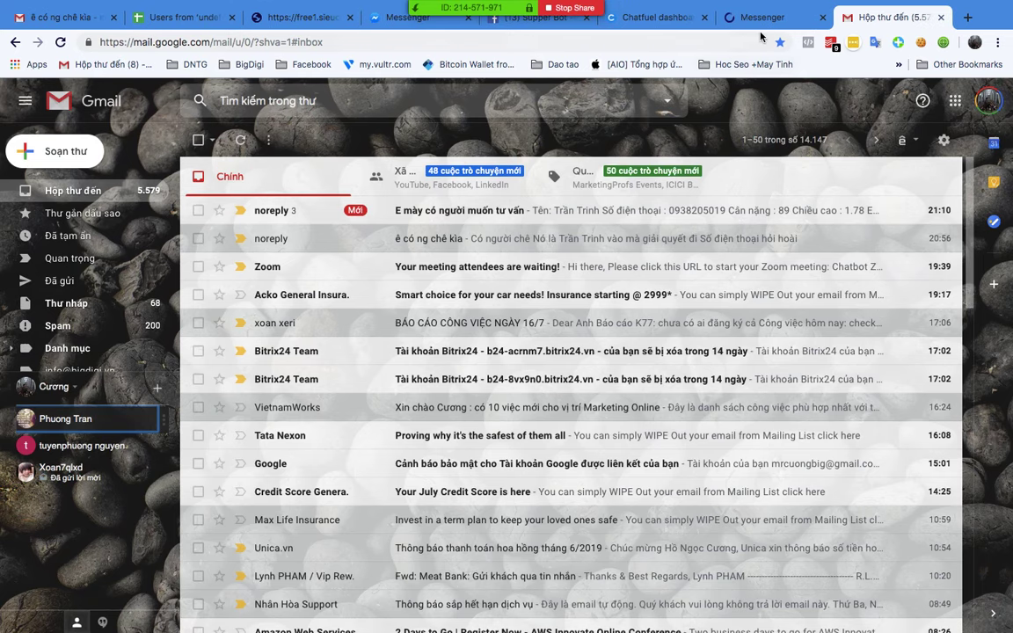
left_click(765, 17)
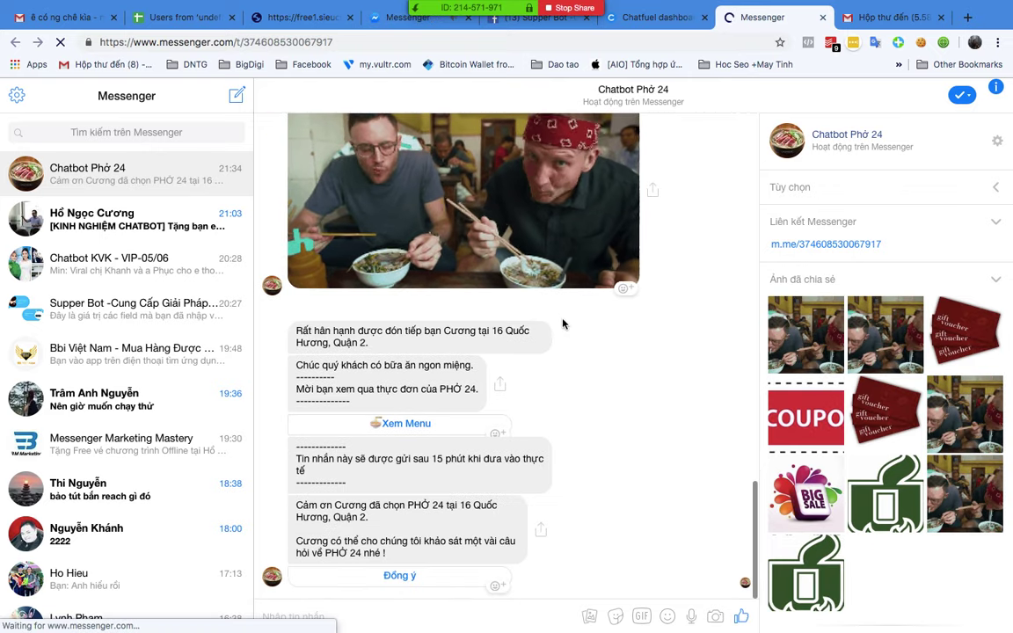
left_click(650, 17)
Step: Scroll through the 71lytutrong block and highlight its branch location attribute value
scroll(753, 356, "down", 5)
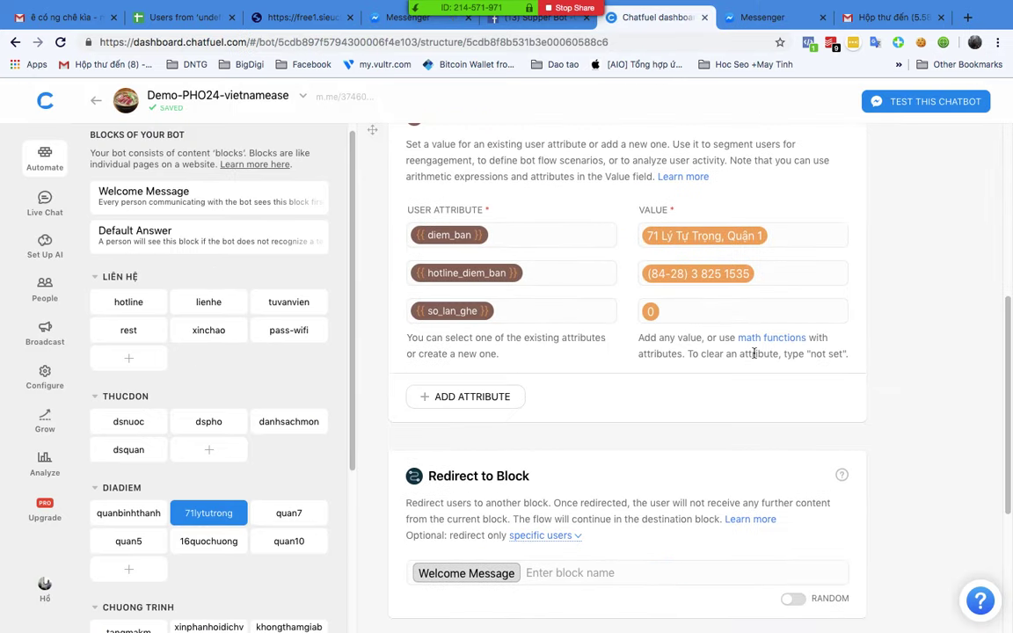
scroll(738, 355, "up", 5)
scroll(726, 355, "down", 8)
scroll(726, 355, "up", 2)
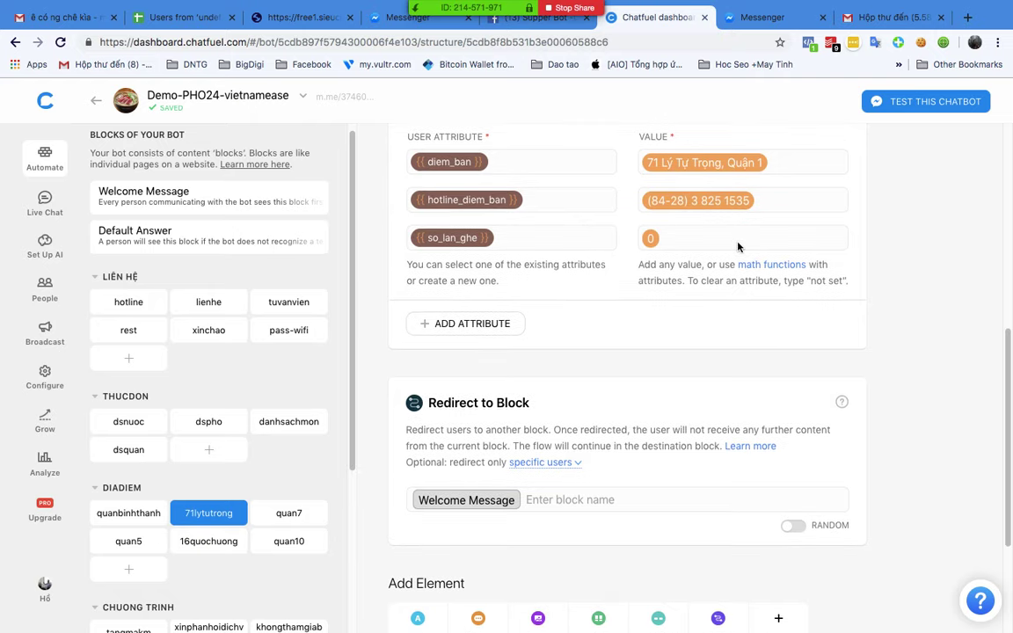
scroll(708, 242, "up", 4)
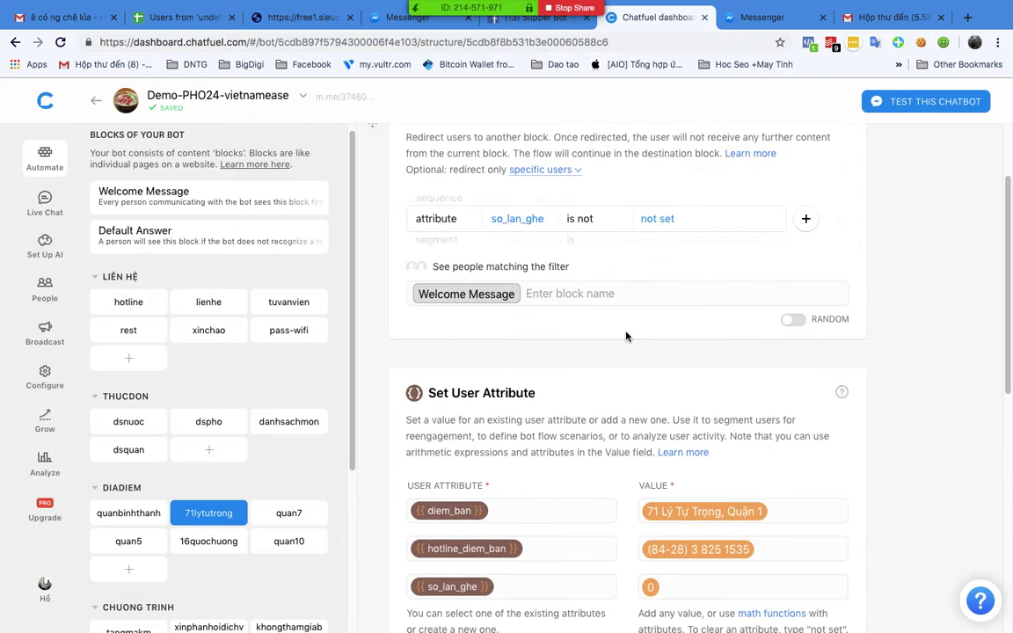
scroll(626, 335, "up", 1)
scroll(626, 335, "down", 3)
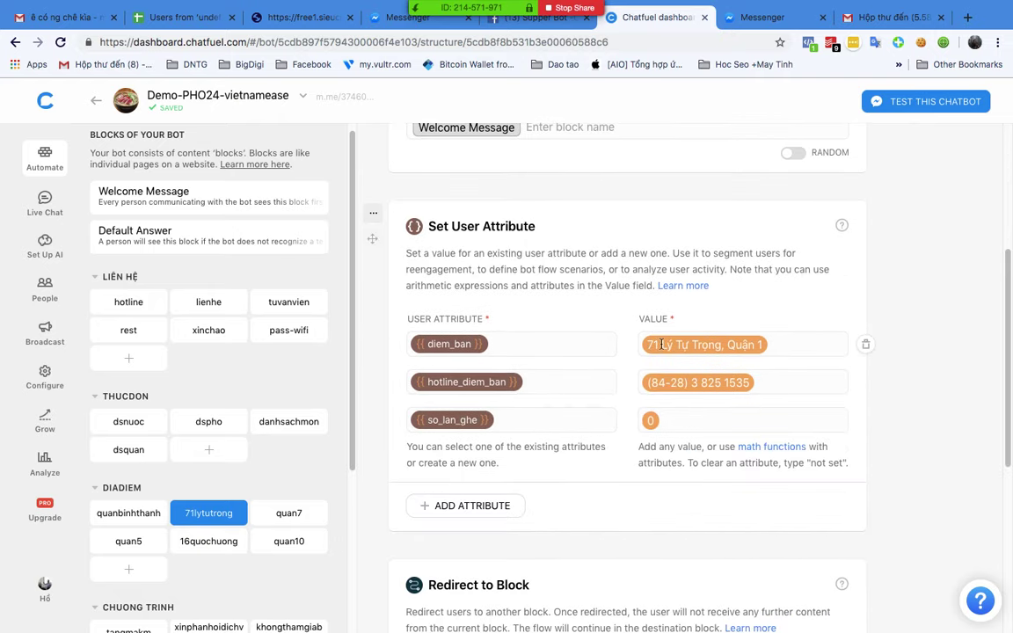
scroll(661, 345, "down", 3)
scroll(655, 342, "up", 3)
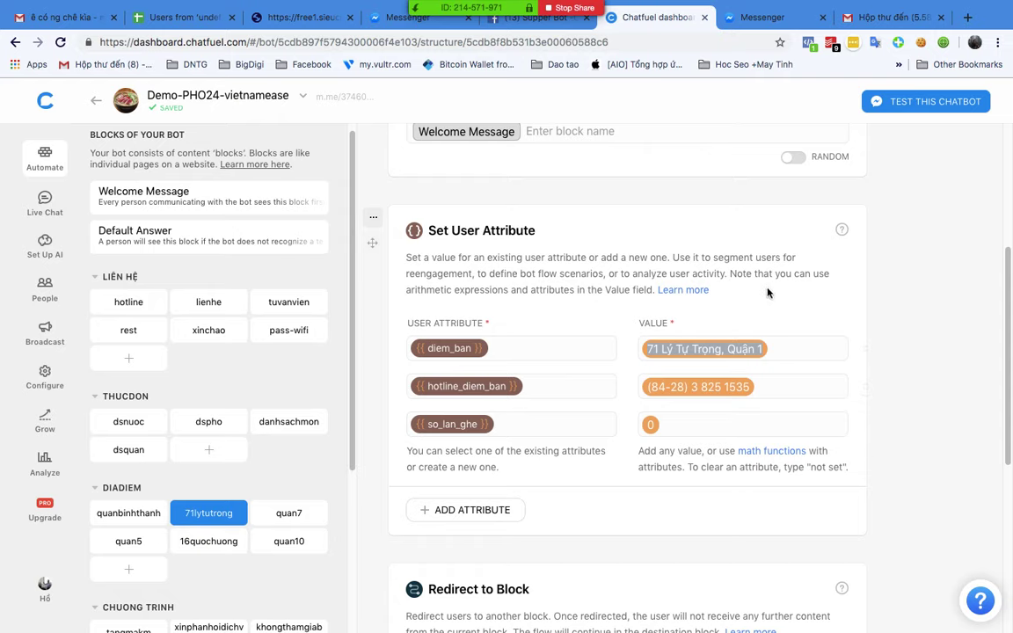
scroll(867, 331, "up", 3)
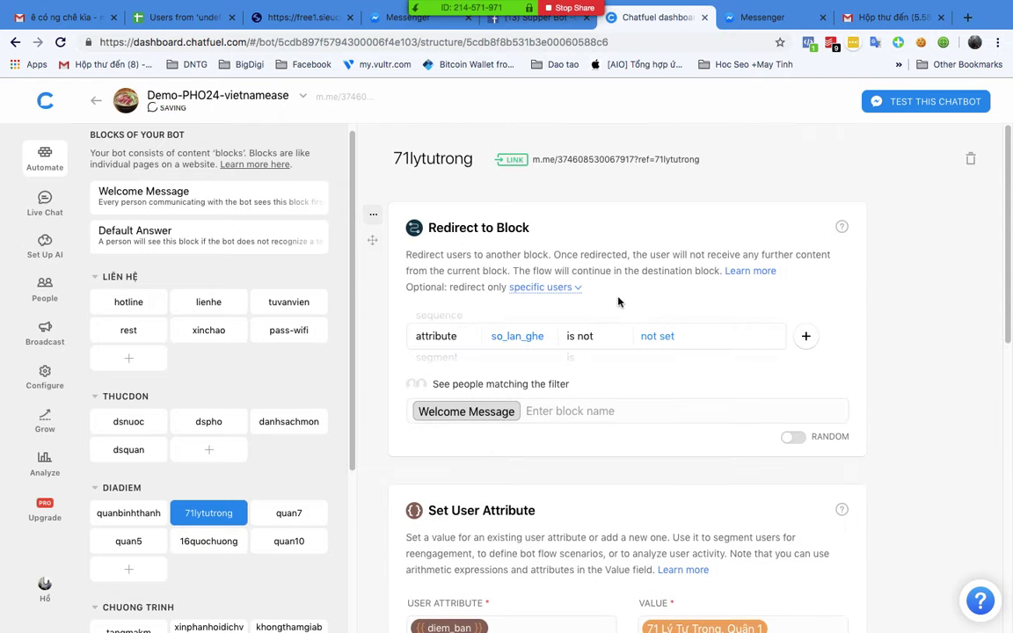
scroll(633, 312, "down", 3)
scroll(632, 312, "down", 5)
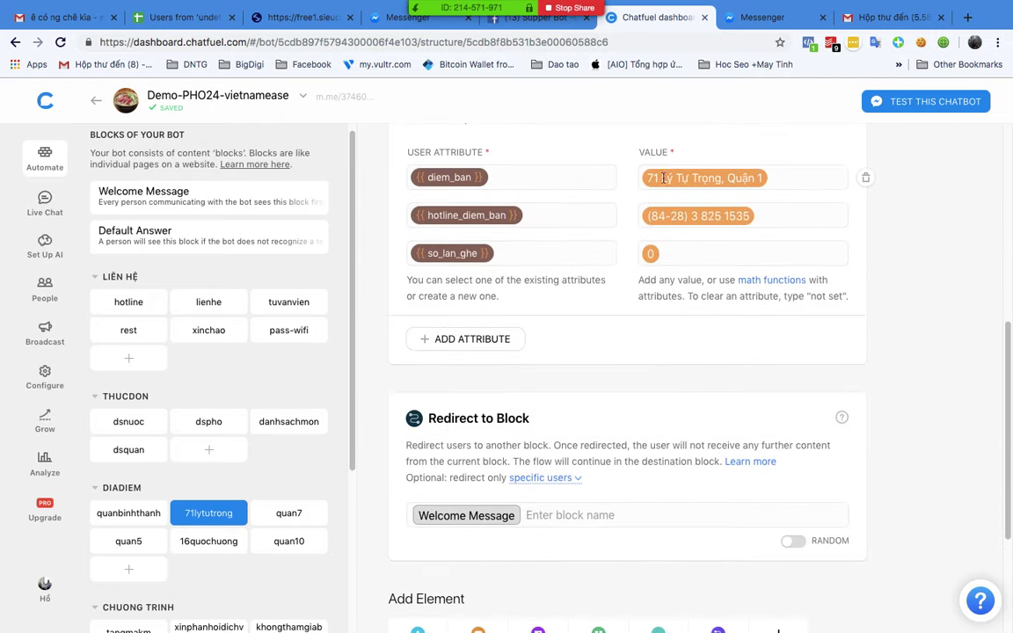
left_click_drag(641, 180, 775, 176)
Step: Highlight the location, branch hotline and 0 visit-count values in the Set User Attribute cards
scroll(646, 228, "up", 1)
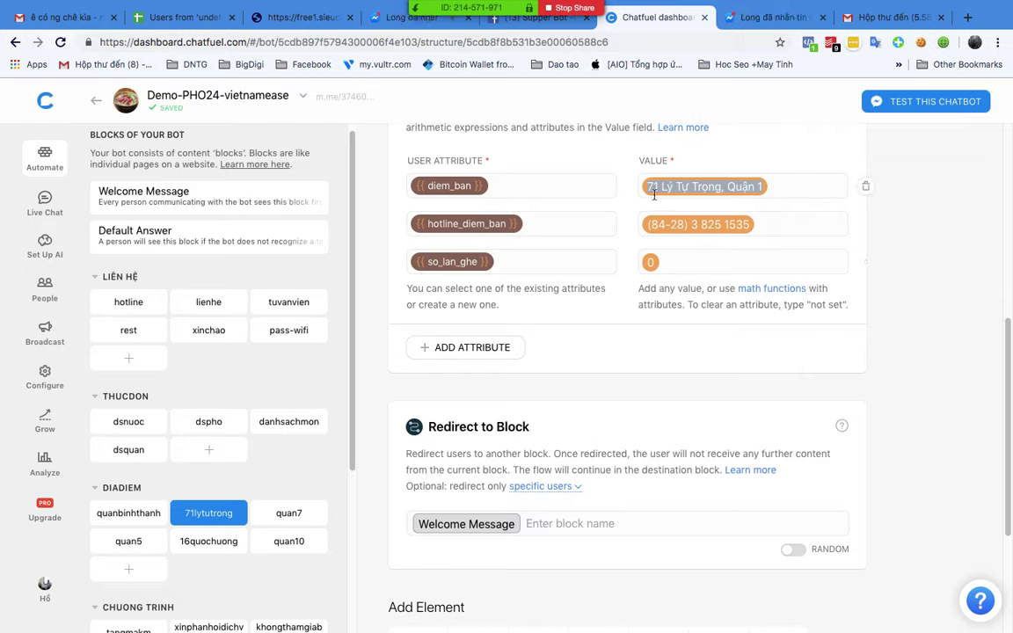
left_click_drag(651, 187, 762, 187)
left_click_drag(646, 225, 764, 225)
left_click_drag(697, 260, 648, 262)
Step: Glance at Messenger, return to Chatfuel, then bring the XMind course map to the front
key("ctrl+Tab")
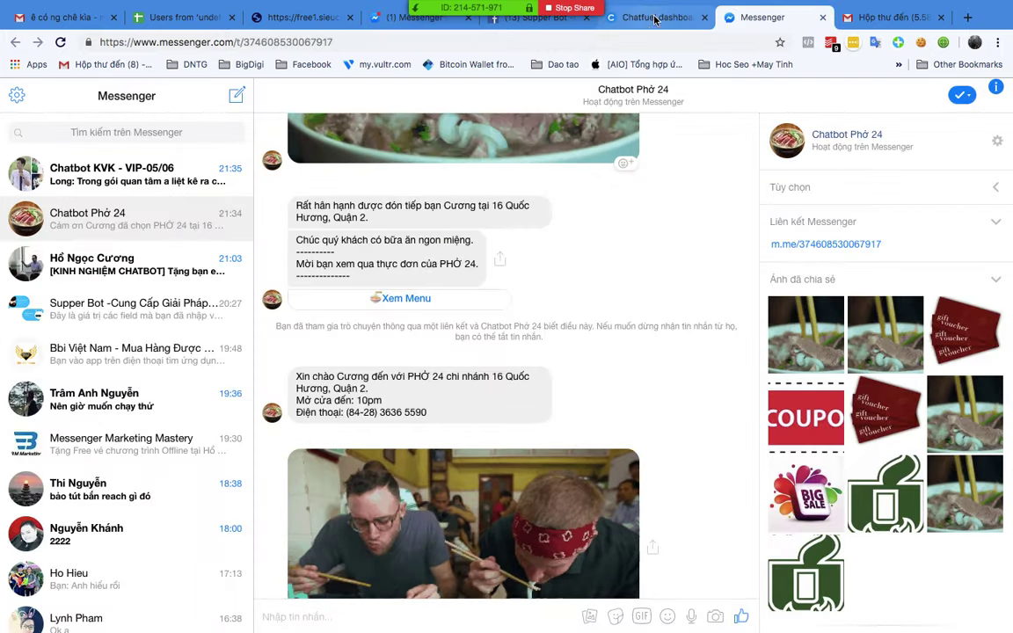
key("ctrl+shift+Tab")
key("ctrl+Up")
left_click(606, 355)
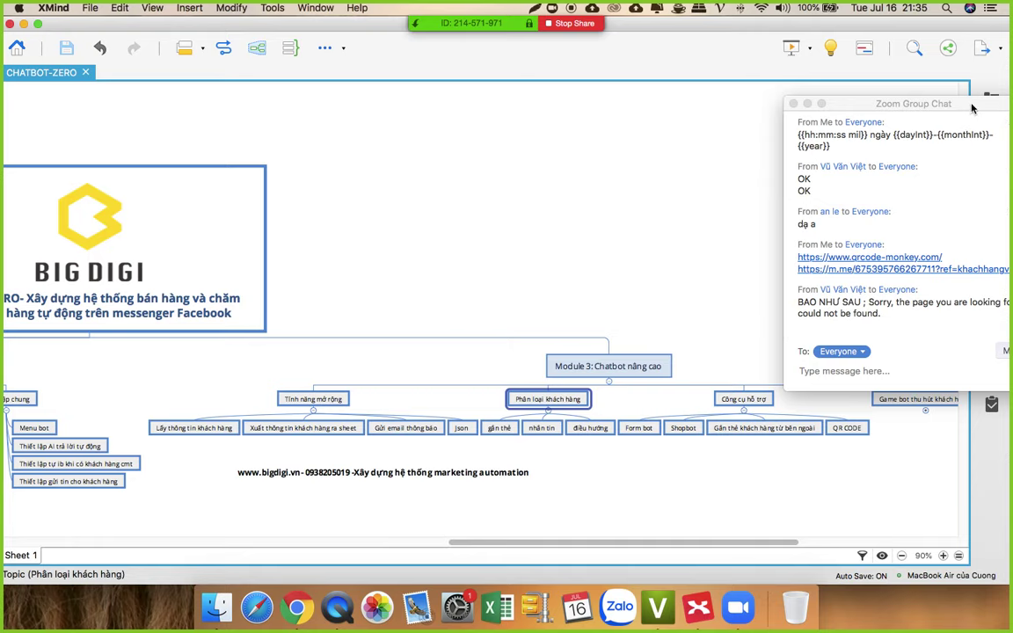
Step: Bring the Zoom Group Chat window fully into view, shifted slightly right over the course map
double_click(866, 99)
left_click_drag(865, 97, 888, 96)
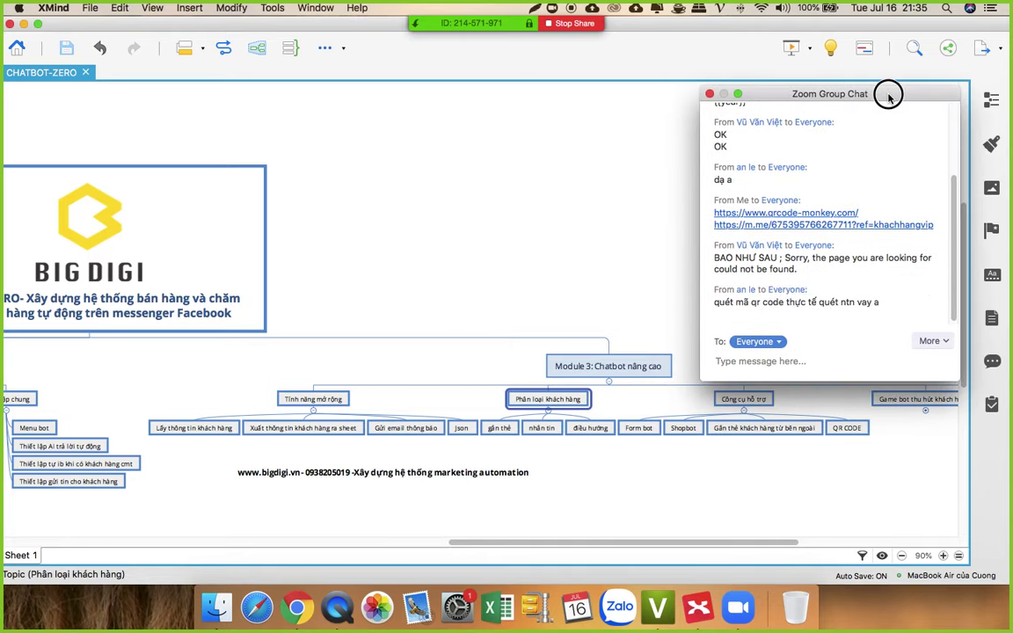
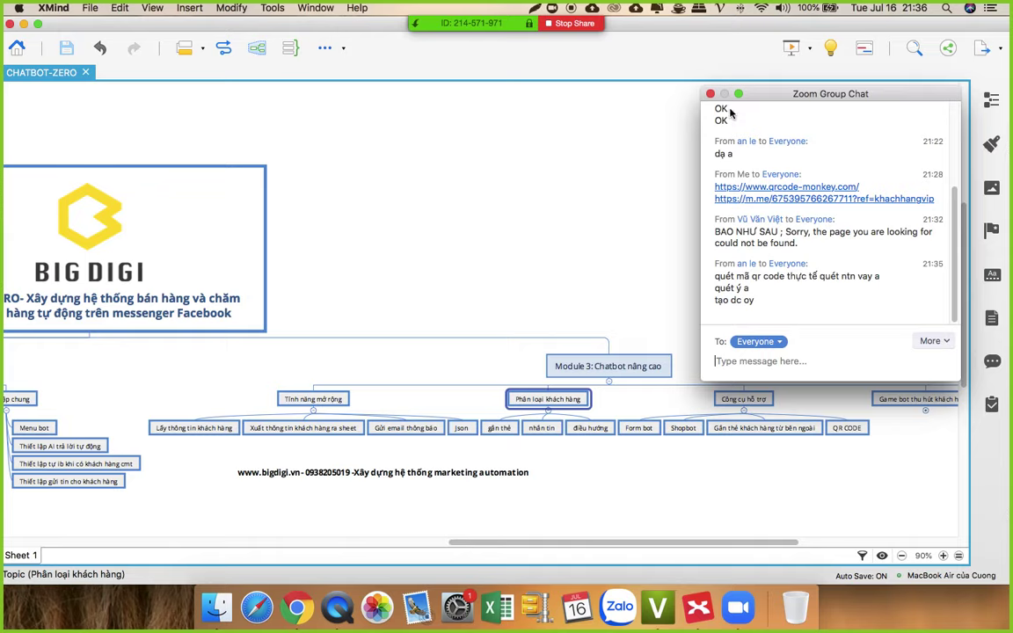
Step: Launch ApowerMirror from the second page of Launchpad
key("F4")
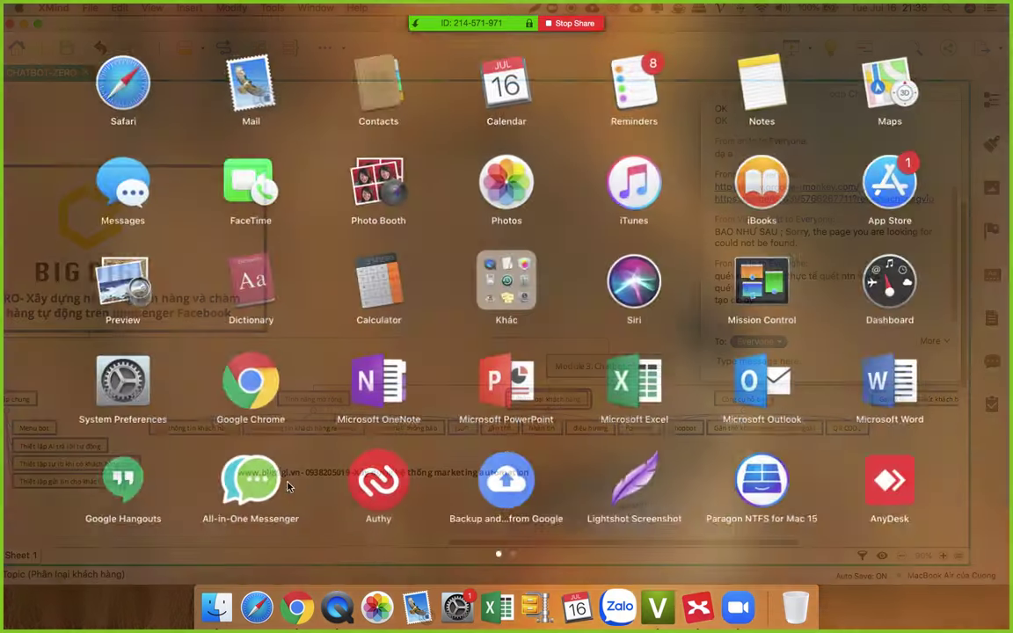
scroll(667, 426, "right", 5)
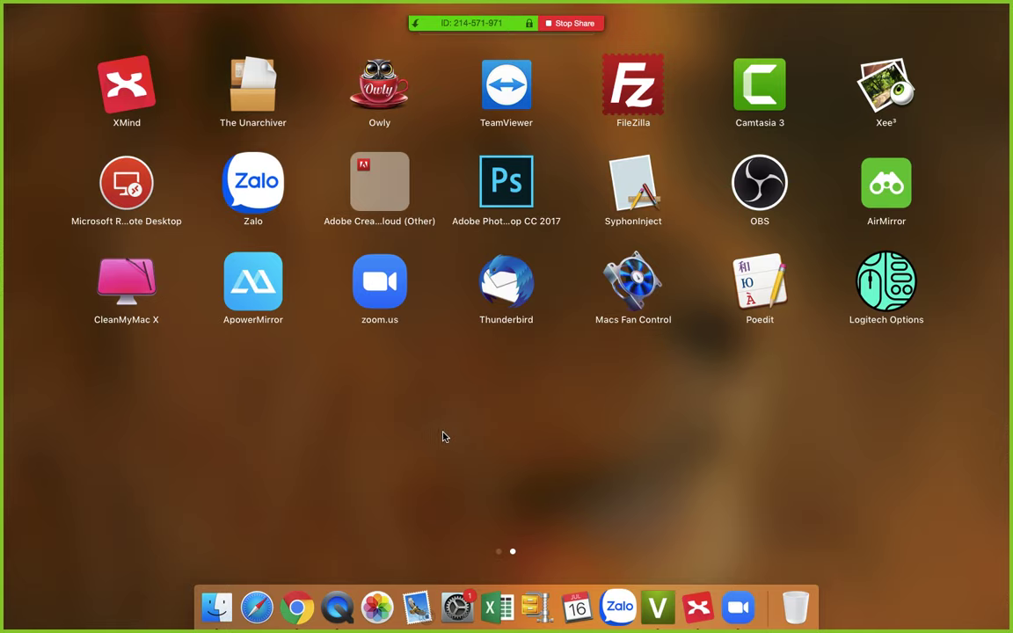
left_click(236, 290)
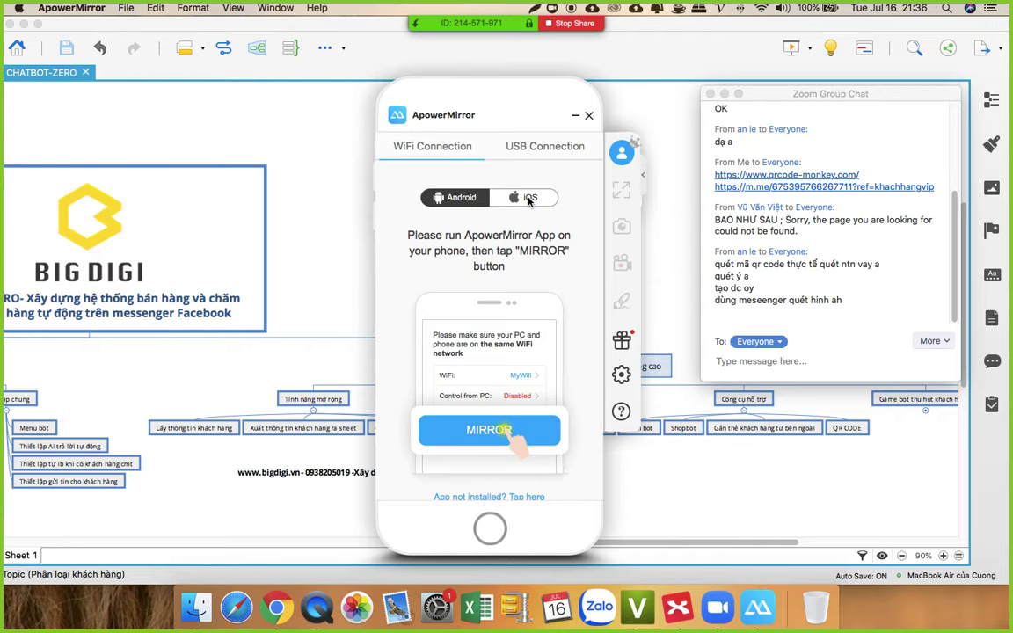
Step: Mirror the iPhone through ApowerMirror's iOS option, then bring the Chatfuel dashboard in Chrome forward
left_click(529, 199)
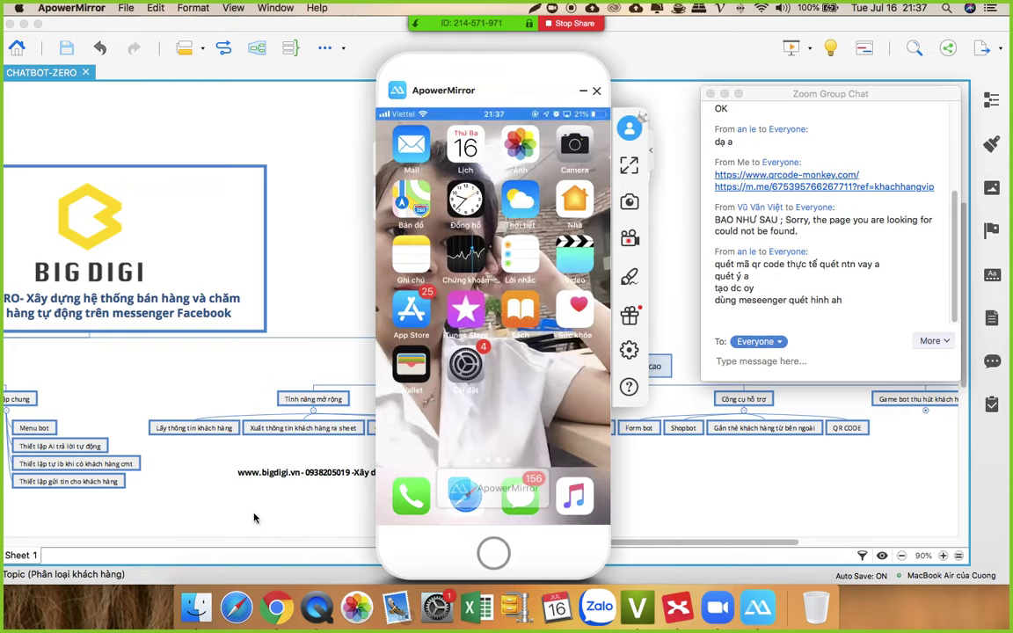
left_click(283, 613)
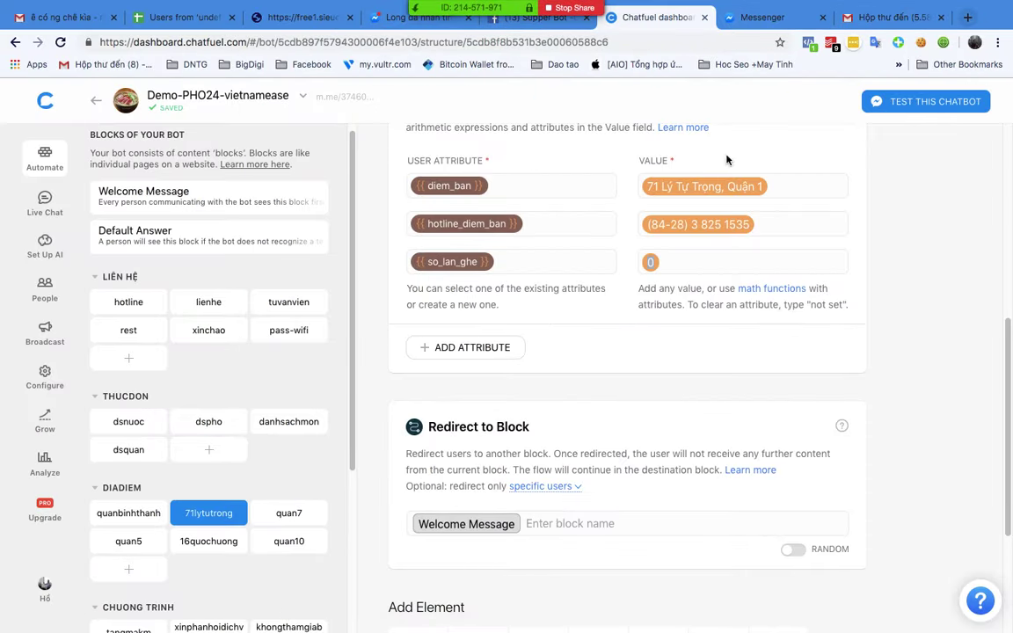
Step: Show QR Code Monkey's khachhangvip m.me code, then bring the mirrored phone back in front
key("ctrl+Up")
left_click(635, 51)
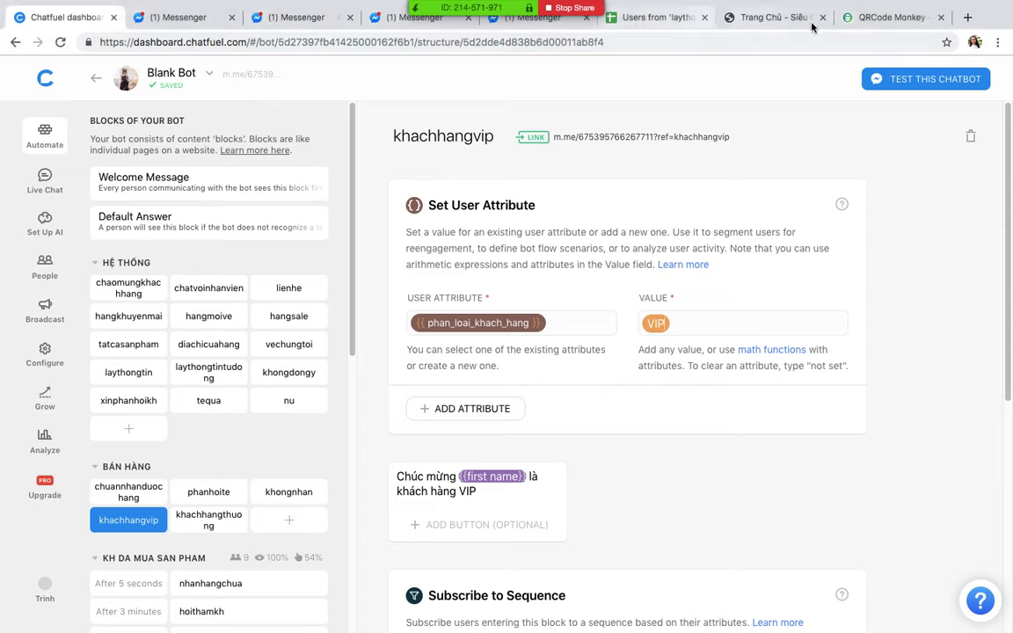
left_click(912, 17)
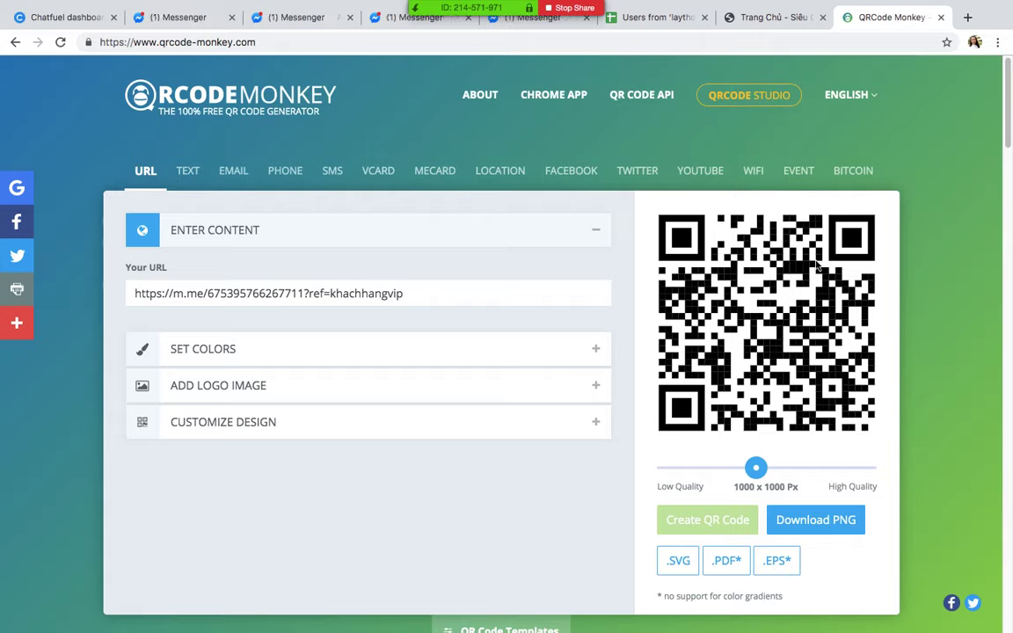
mouse_move(478, 630)
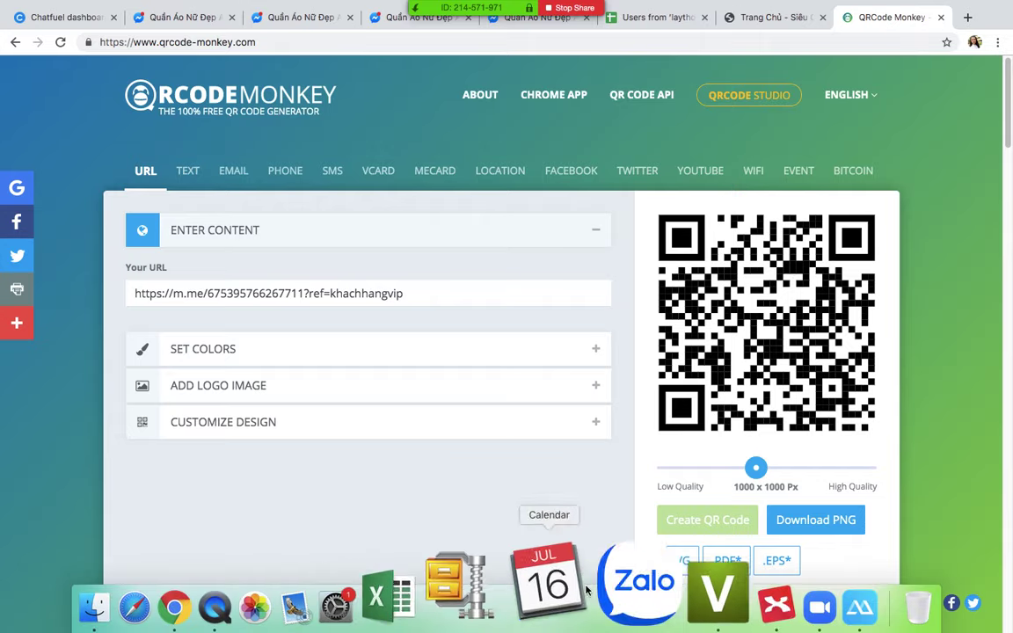
left_click(764, 584)
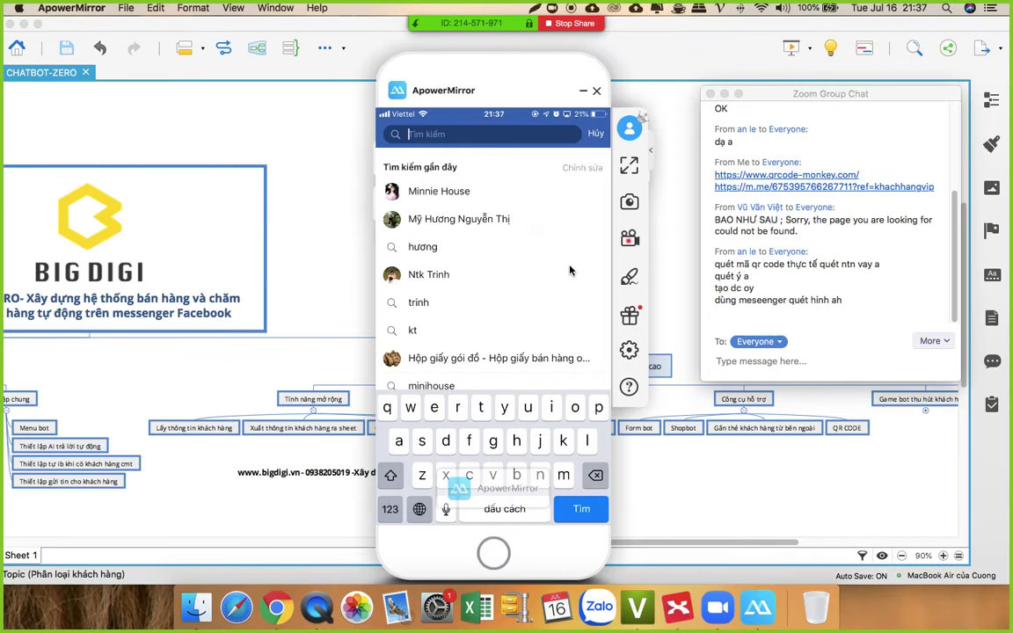
Step: Search 'qr code' in the phone's Messenger and display the khachhangvip QR code for scanning
type("qr co")
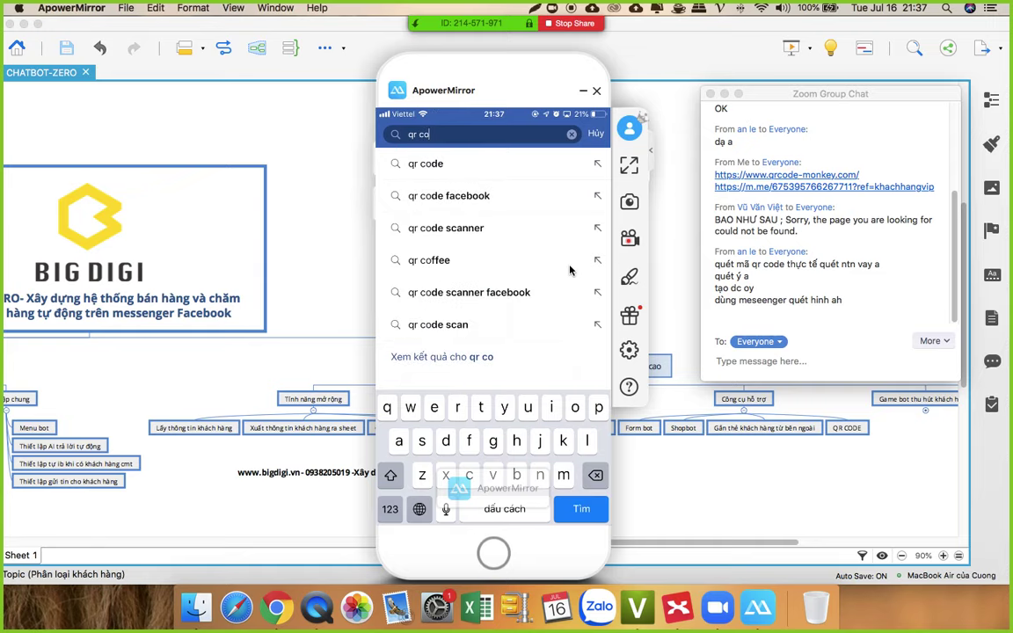
type("de")
key("Return")
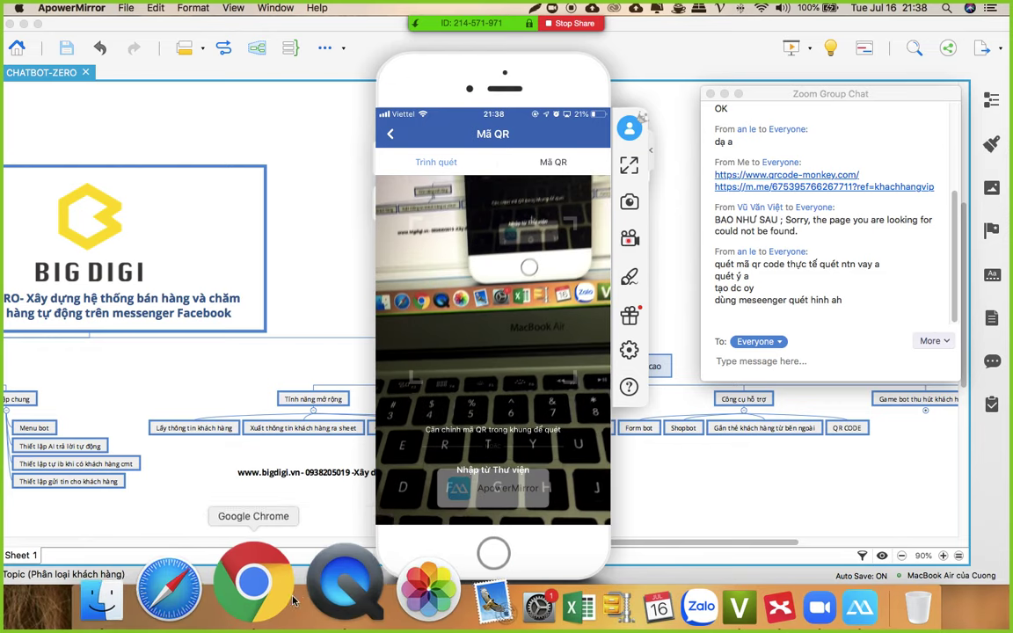
left_click(257, 594)
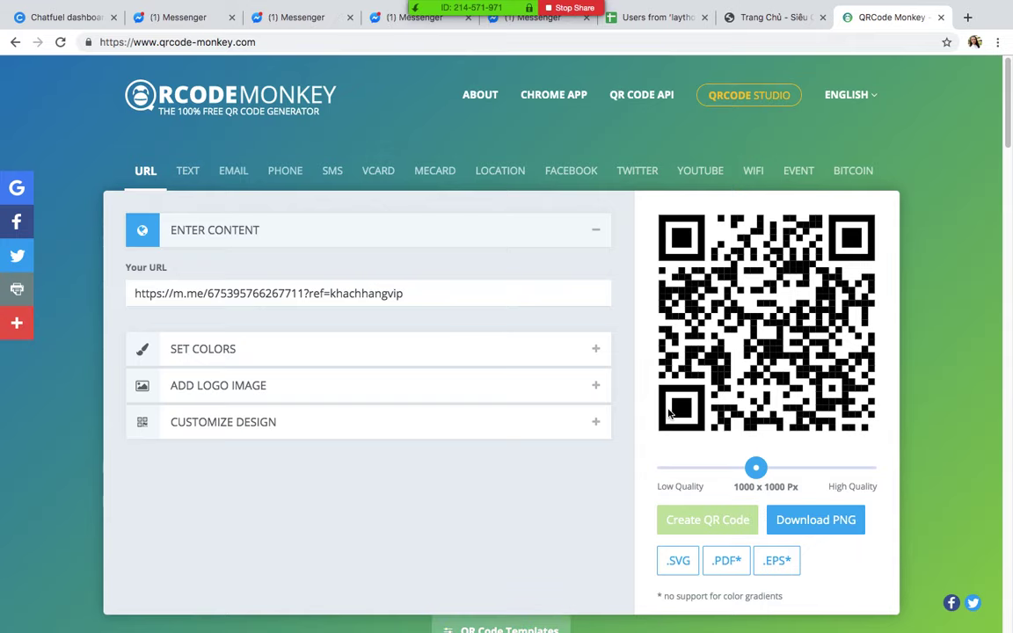
Step: Scan the code, open the shop's bot conversation, and dismiss the low-battery alert
key("ctrl+Up")
left_click(943, 321)
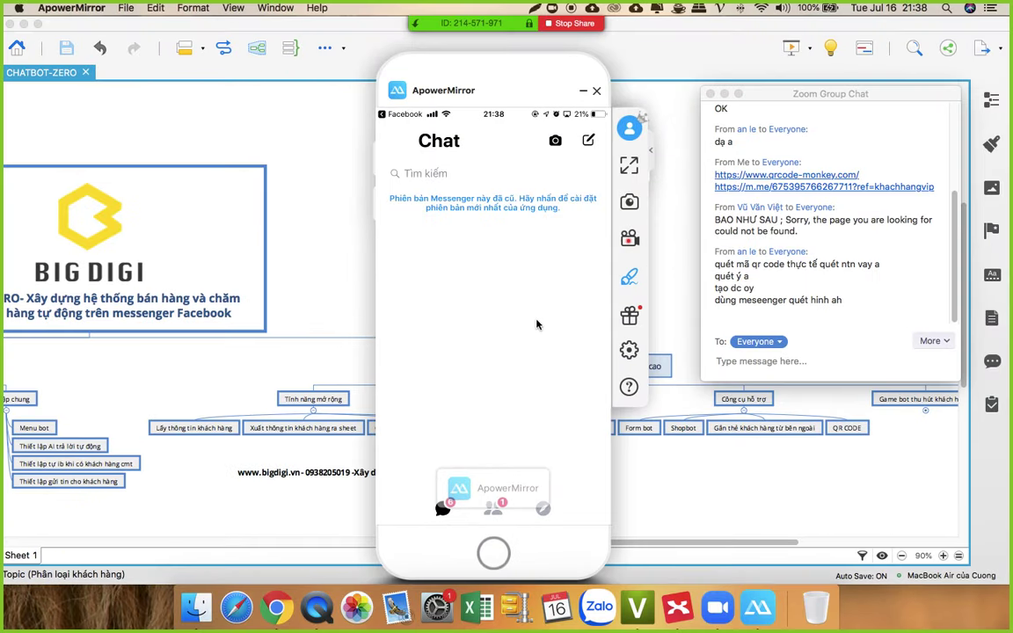
left_click(532, 327)
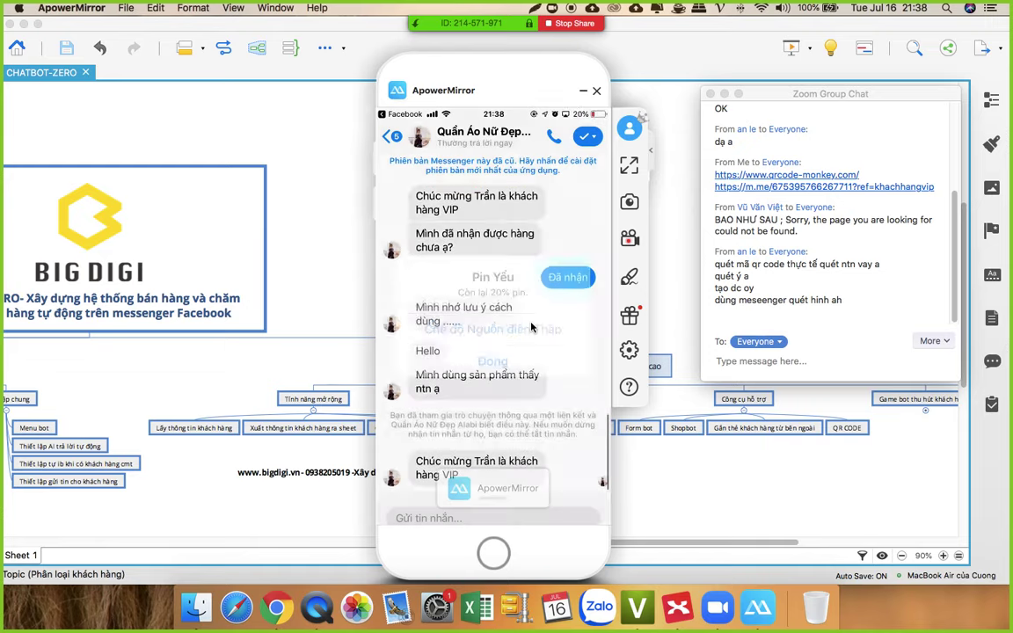
left_click(532, 327)
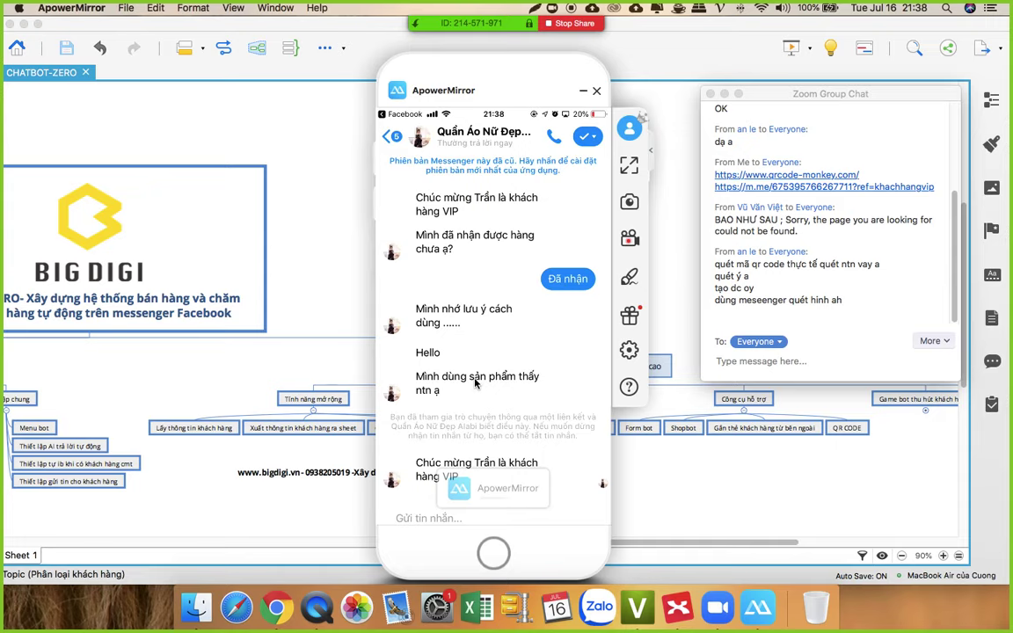
left_click(275, 607)
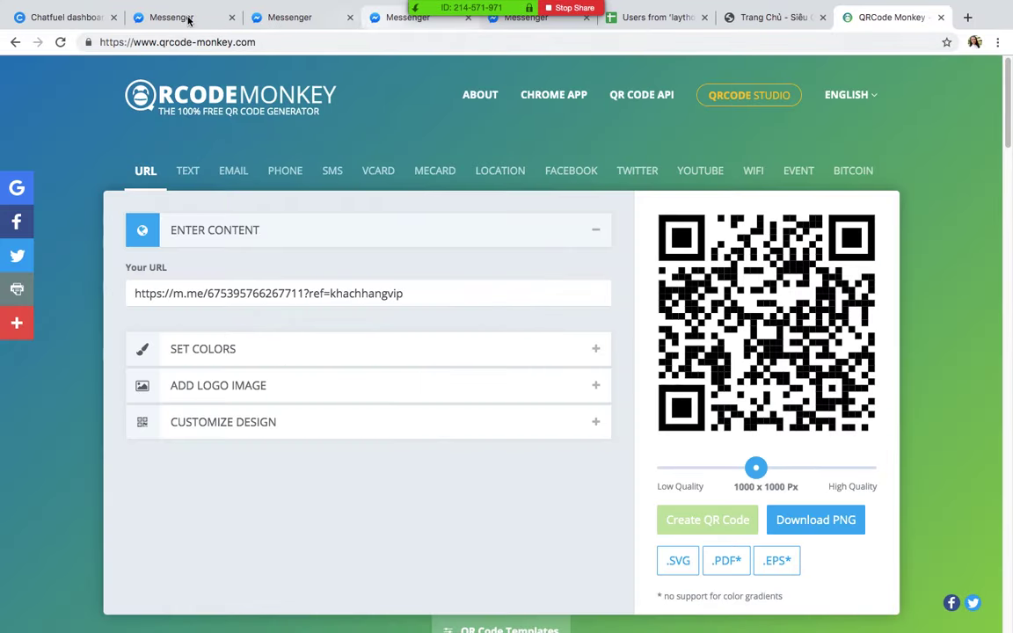
Step: Turn on the khachhangthuong block link and copy its m.me URL with ref=khachhangthuong
left_click(50, 19)
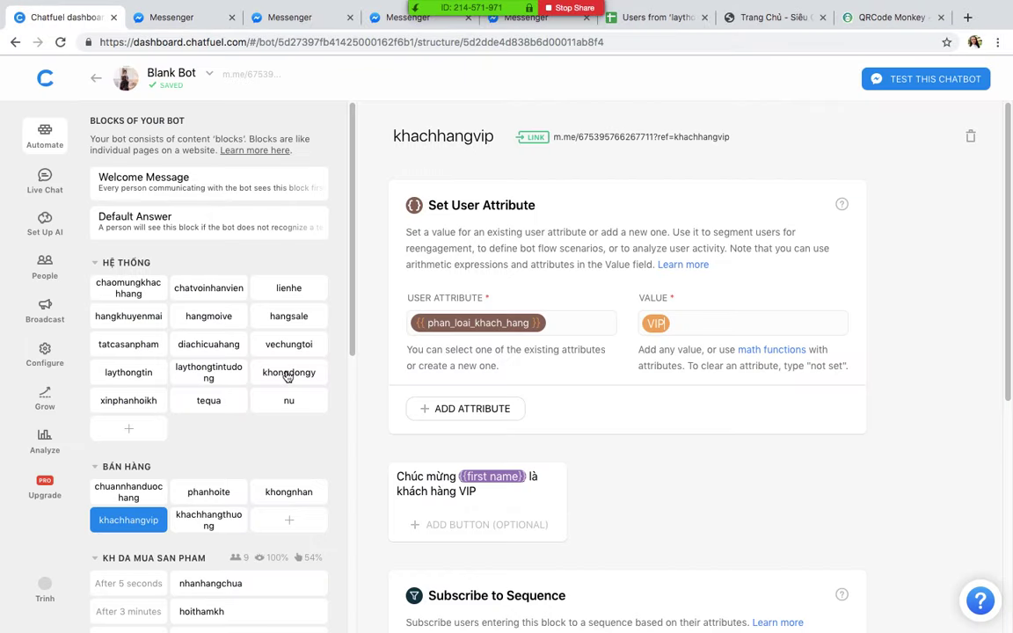
left_click(210, 527)
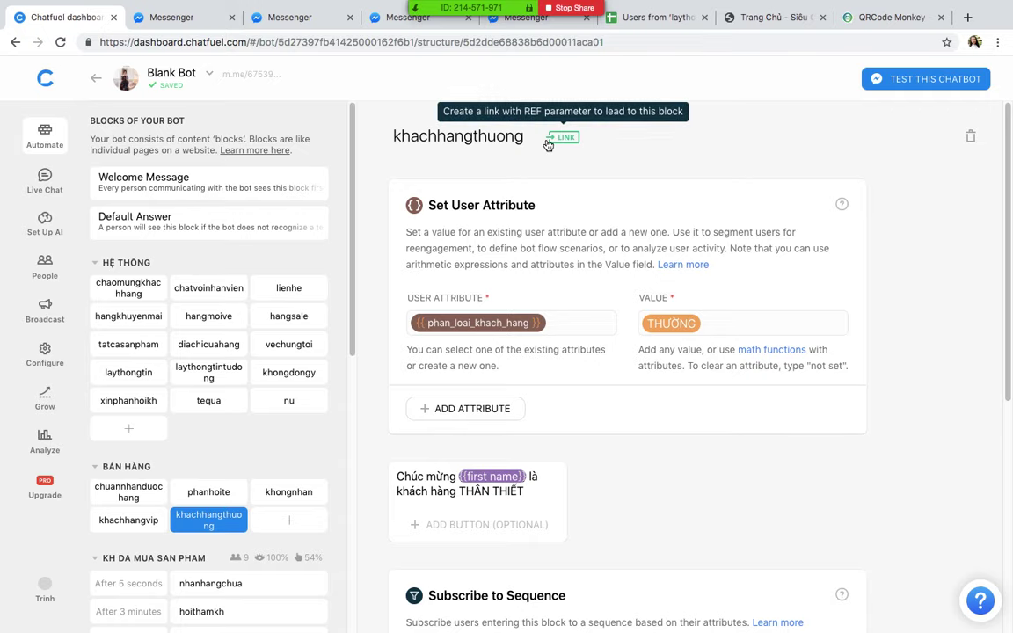
left_click(559, 136)
left_click(409, 313)
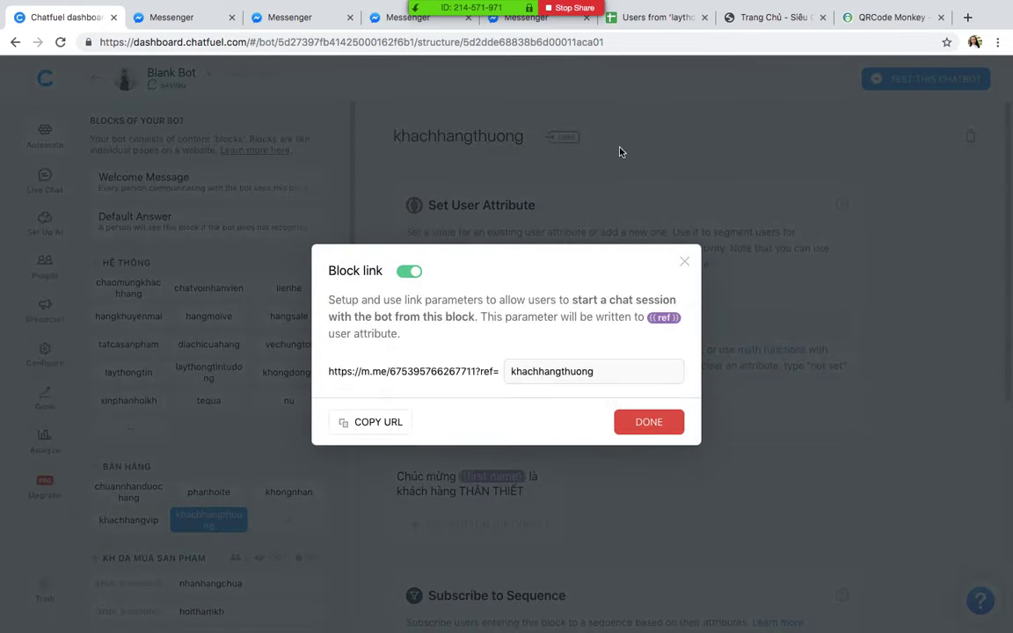
left_click(568, 137)
left_click(374, 422)
left_click(695, 106)
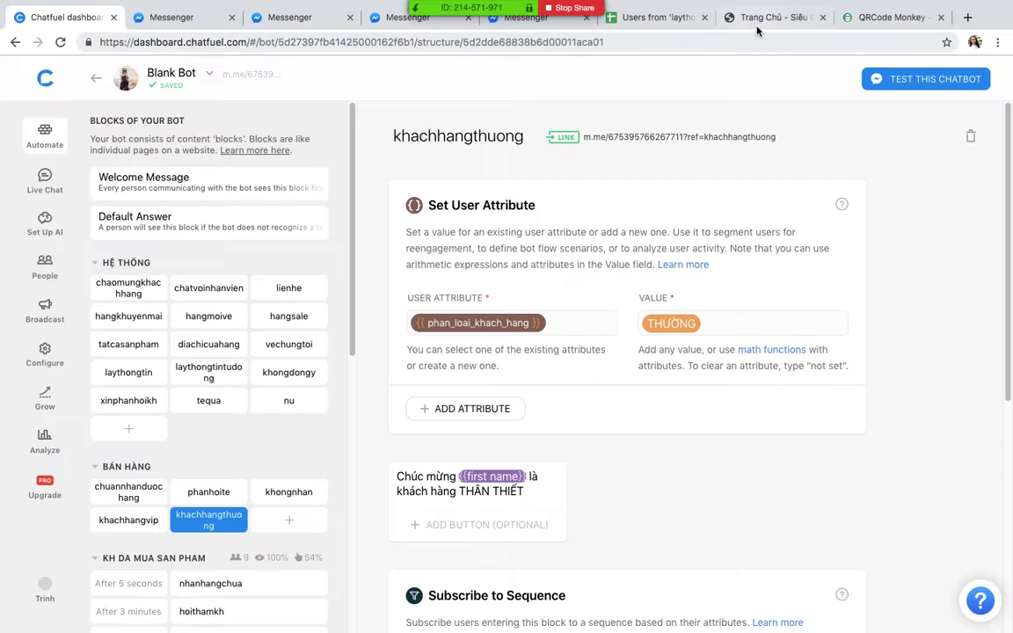
Step: Paste the khachhangthuong link into QR Code Monkey, create its QR code, and show the phone scanner
left_click(870, 24)
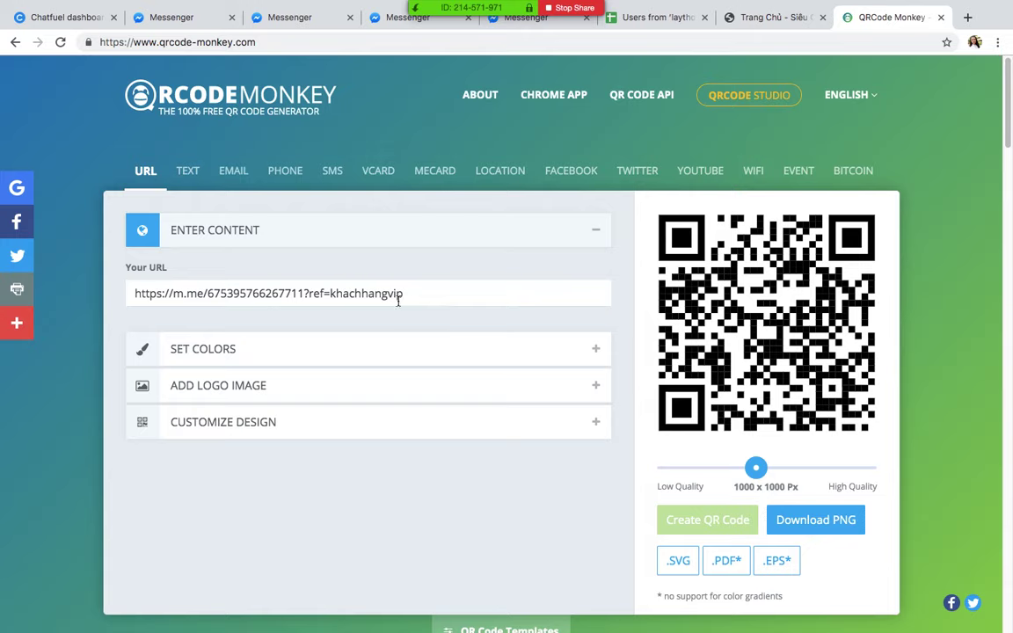
left_click_drag(399, 296, 16, 292)
key("ctrl+v")
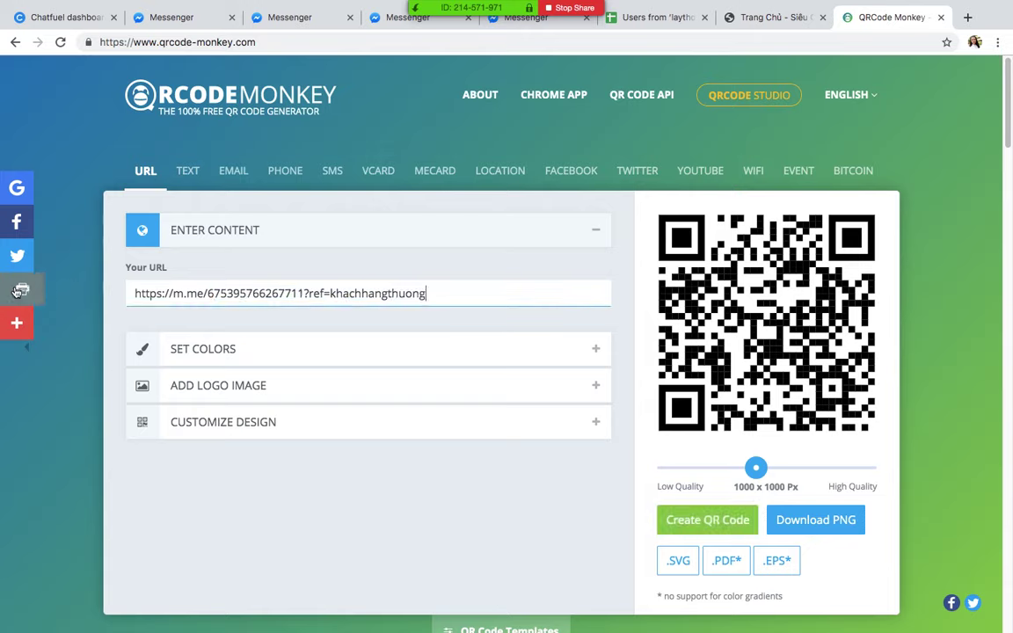
left_click(726, 519)
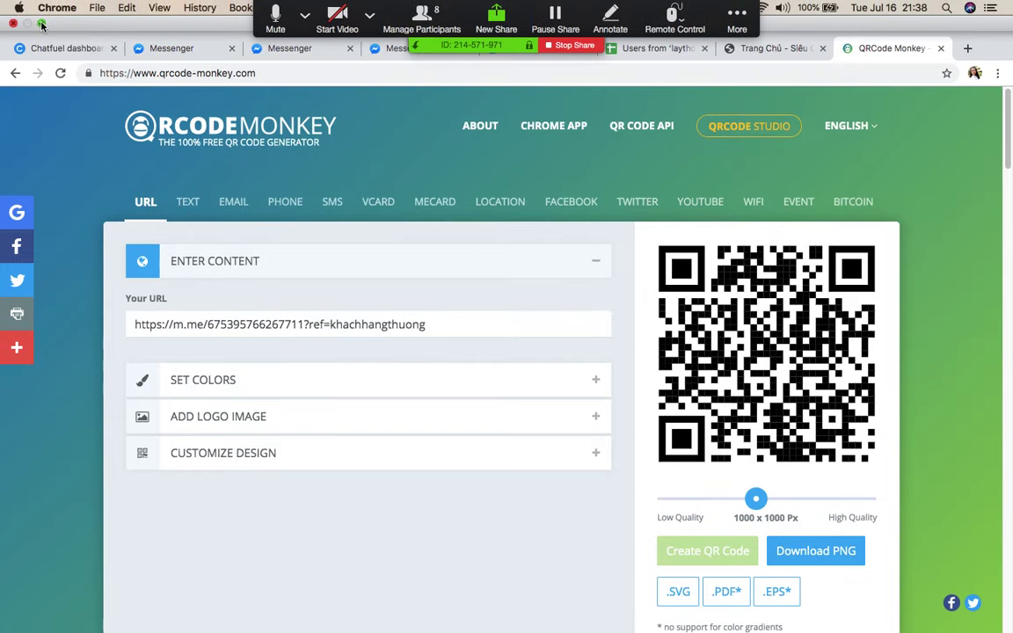
left_click(41, 32)
left_click(527, 524)
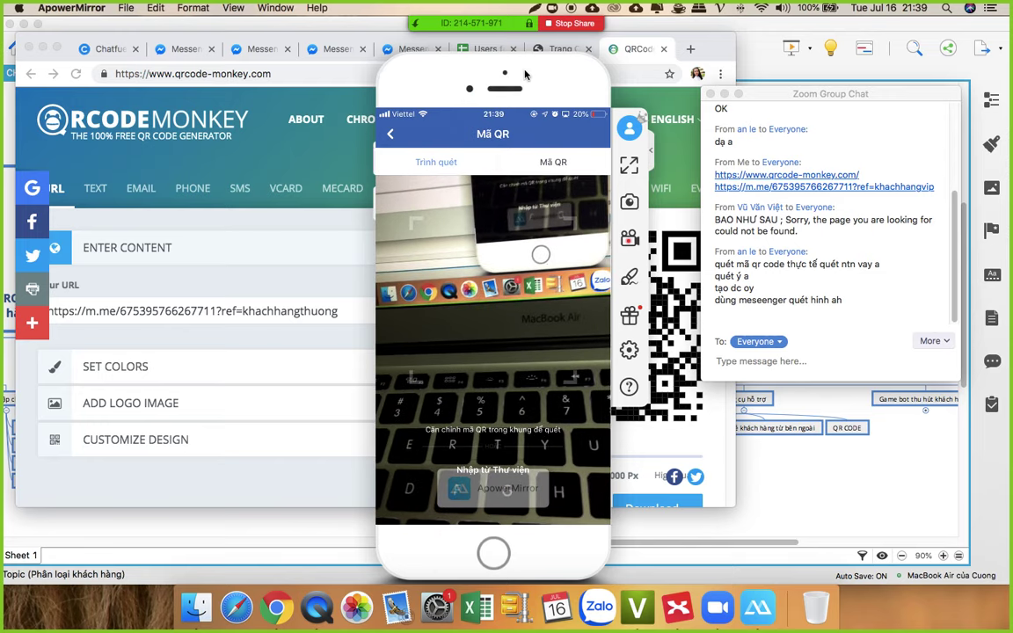
Step: Scan the khachhangthuong code to receive the THÂN THIẾT greeting, then quit ApowerMirror
left_click_drag(525, 75, 342, 69)
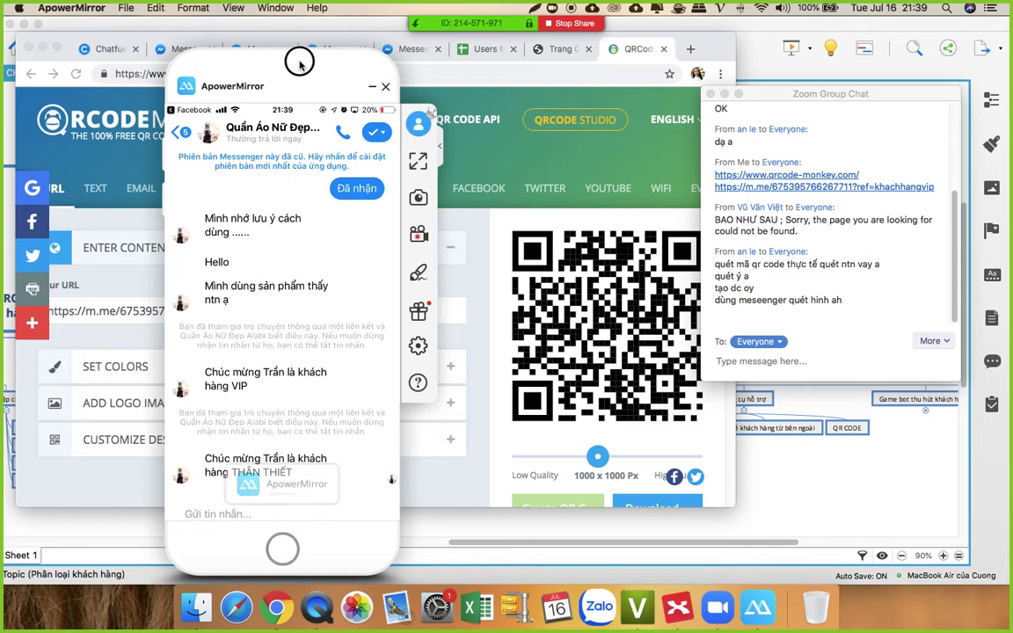
left_click_drag(370, 81, 365, 109)
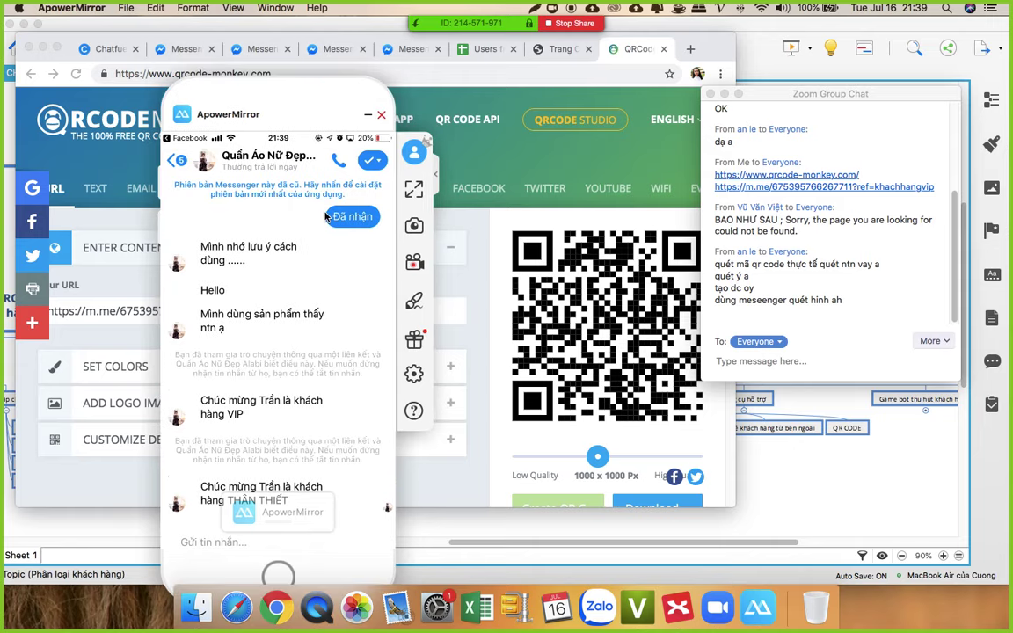
left_click(380, 114)
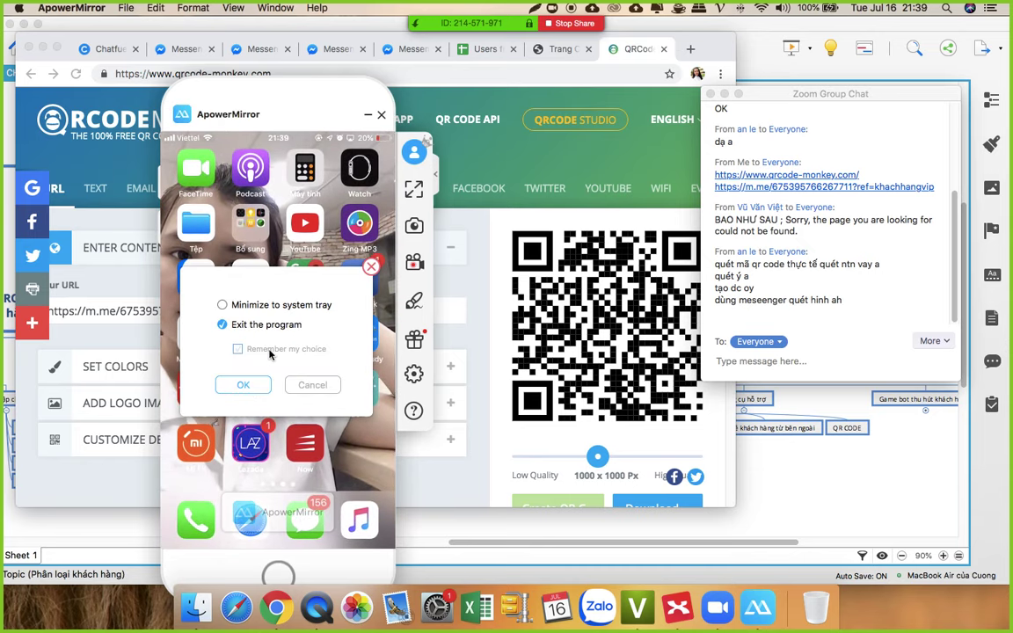
left_click(246, 384)
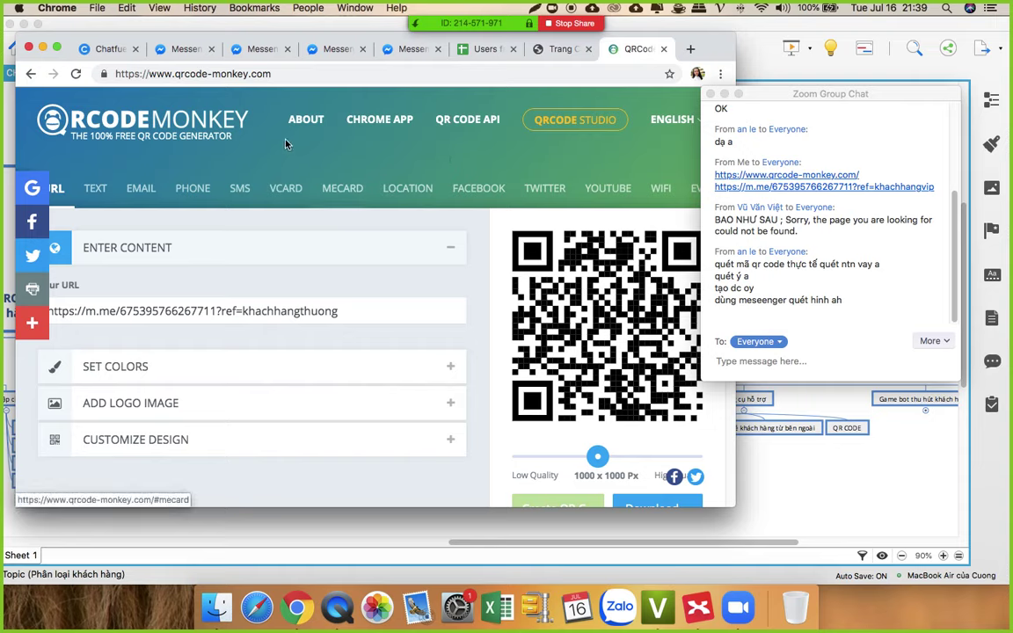
Step: Close three Messenger tabs, return to Chatfuel, widen Chrome and move the group chat aside
left_click(286, 49)
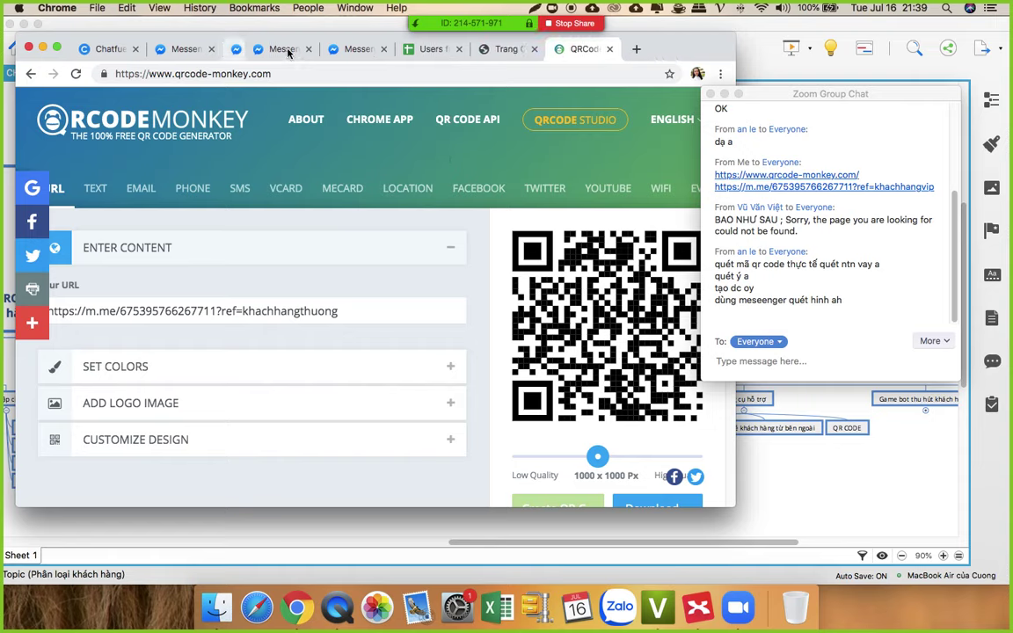
left_click(285, 49)
left_click(286, 49)
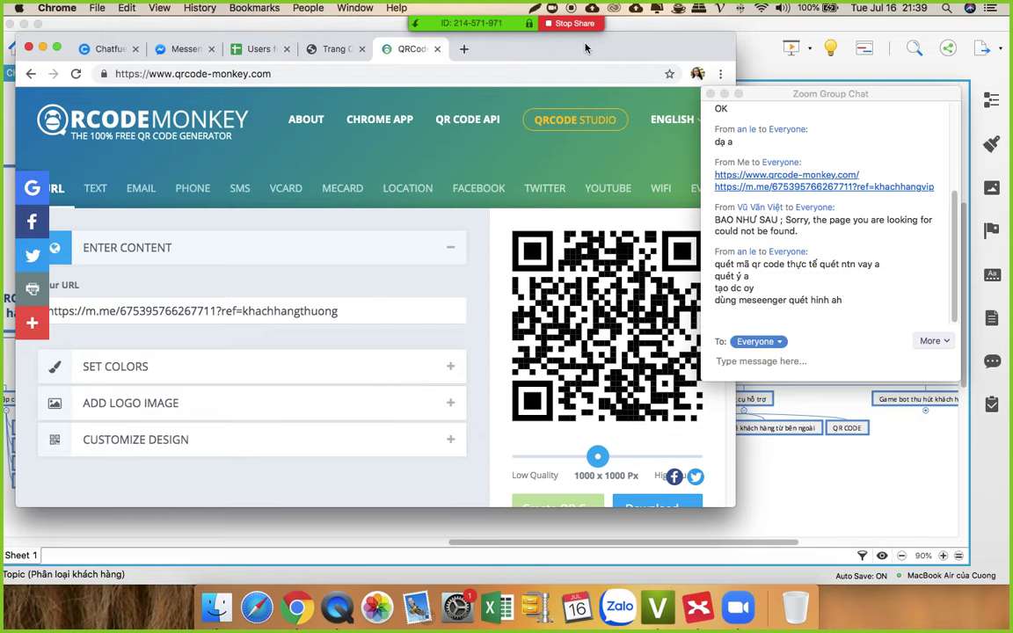
left_click_drag(472, 55, 566, 57)
left_click(202, 51)
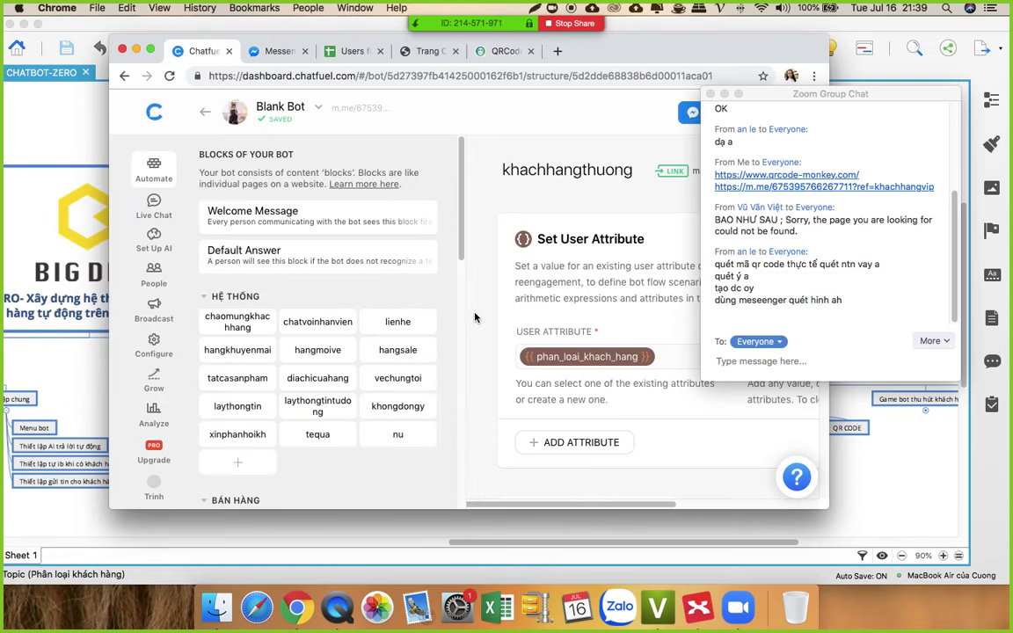
scroll(585, 365, "down", 5)
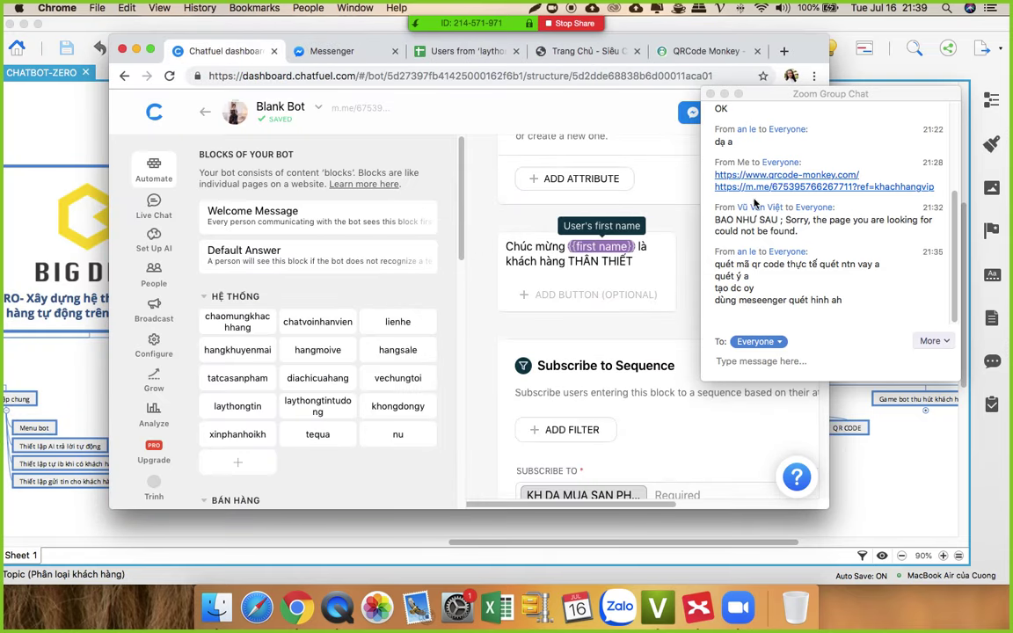
left_click_drag(111, 219, 29, 215)
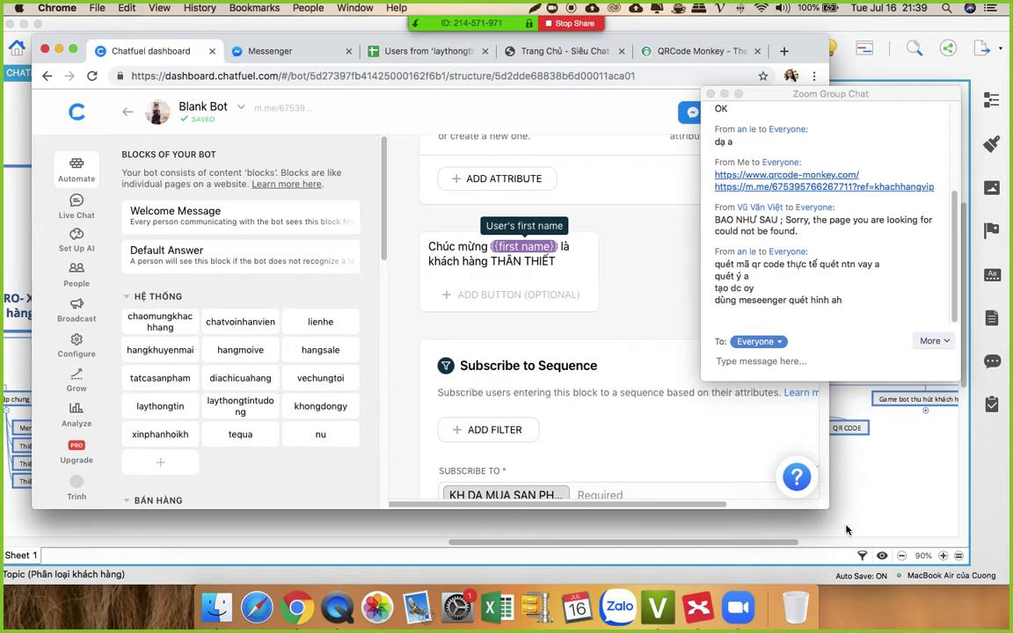
left_click_drag(827, 445, 891, 447)
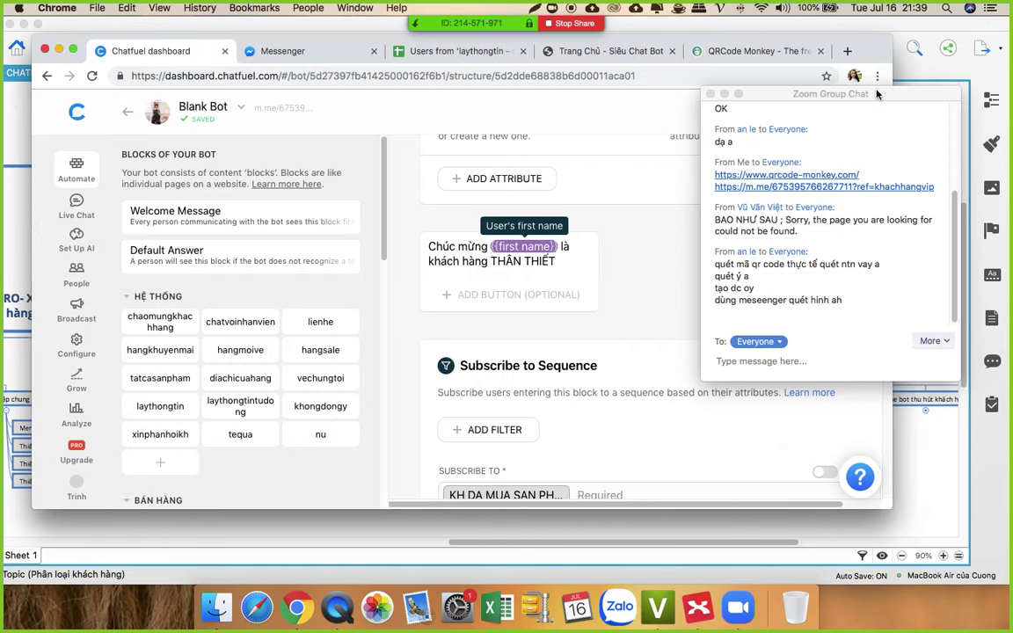
left_click_drag(881, 95, 991, 190)
Step: Scroll through the khachhangthuong block to review its THƯỜNG attribute and THÂN THIẾT greeting
scroll(591, 333, "up", 6)
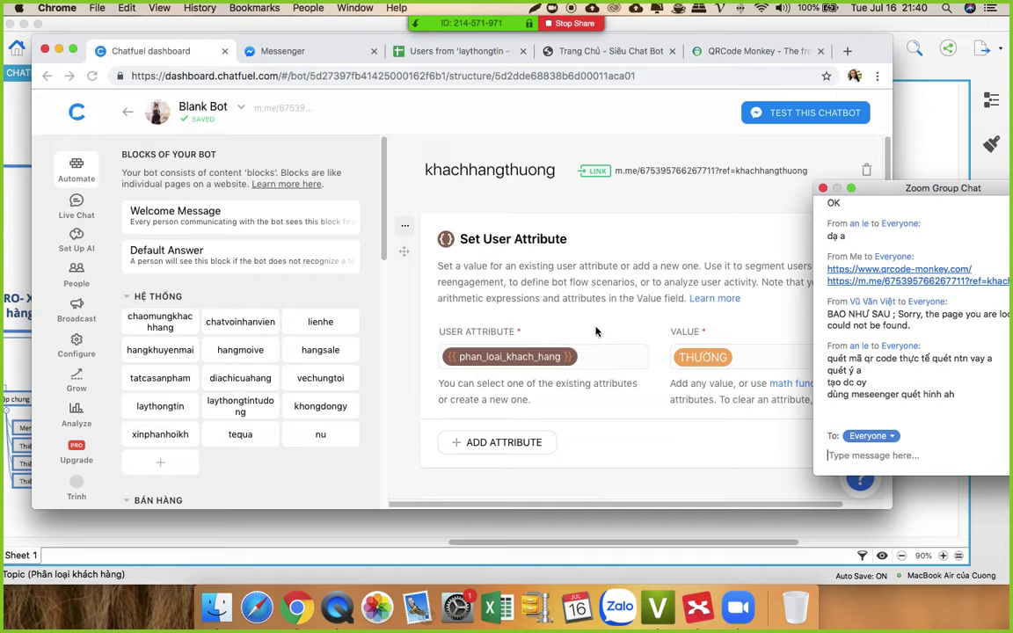
scroll(596, 331, "down", 5)
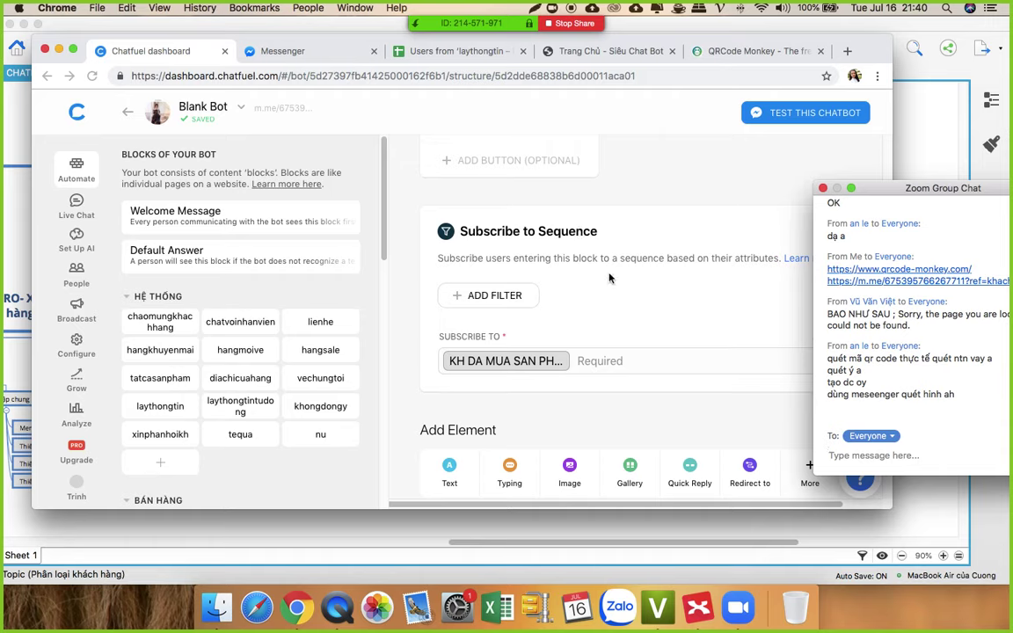
scroll(644, 354, "up", 5)
scroll(625, 322, "down", 5)
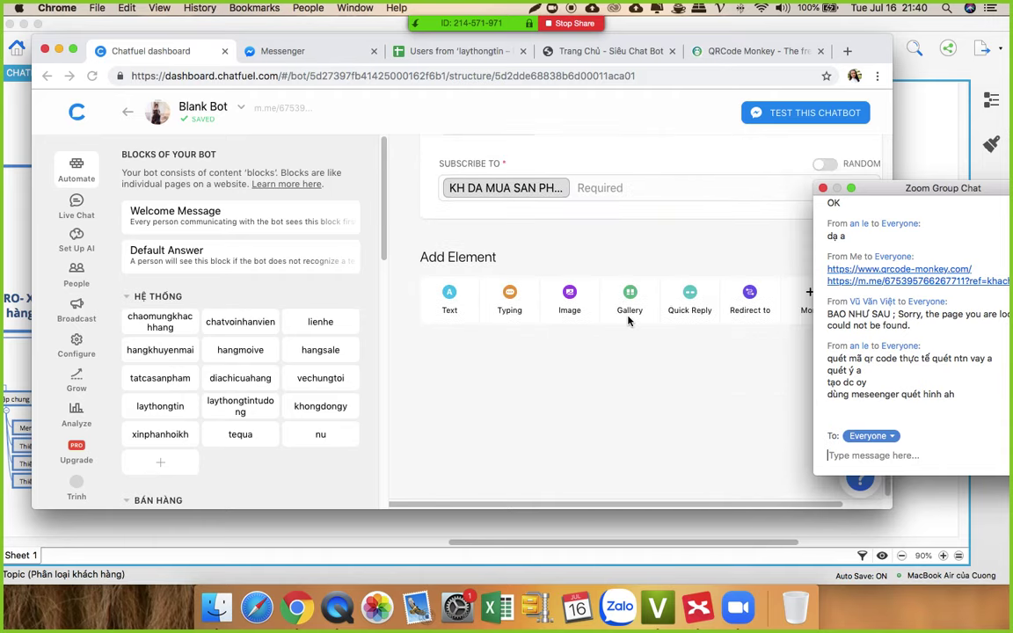
scroll(630, 322, "up", 3)
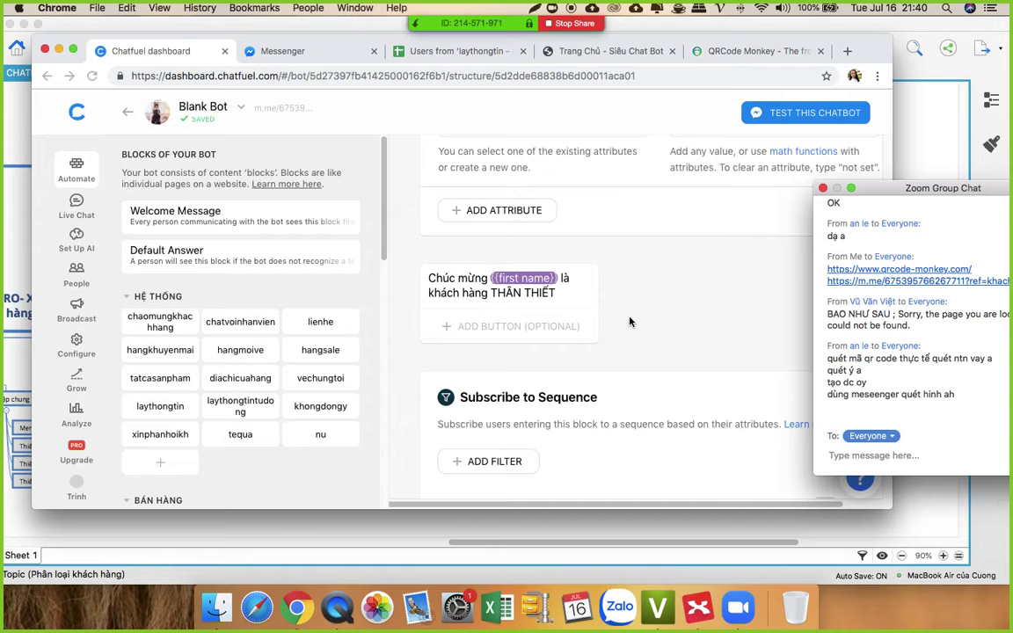
scroll(630, 322, "down", 3)
scroll(630, 319, "up", 5)
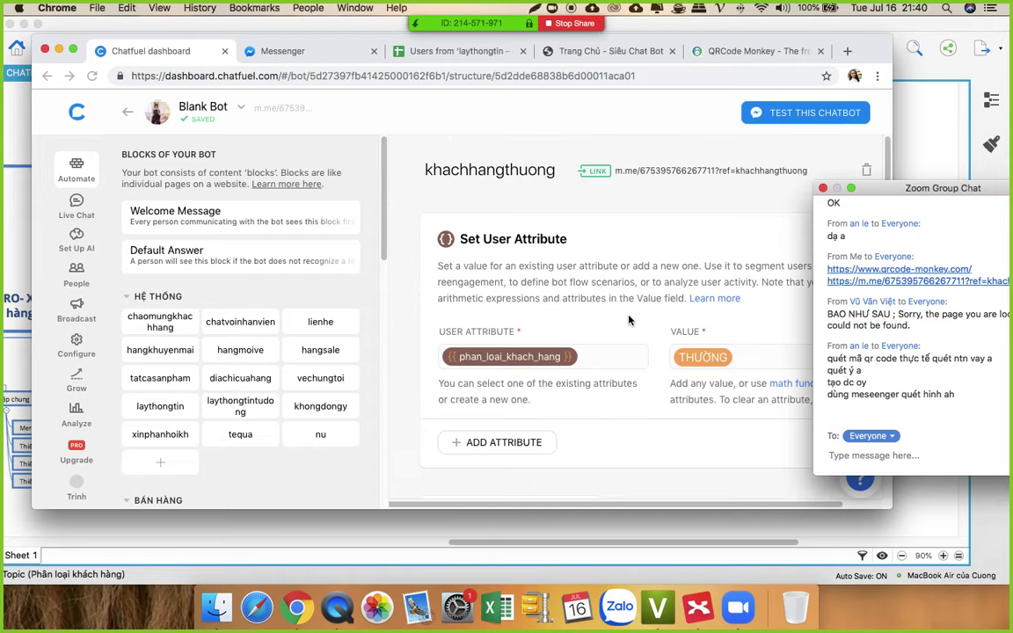
Step: Bring the XMind Module 3 mind map forward and point out the gắn thẻ and nhắn tin topics
mouse_move(445, 4)
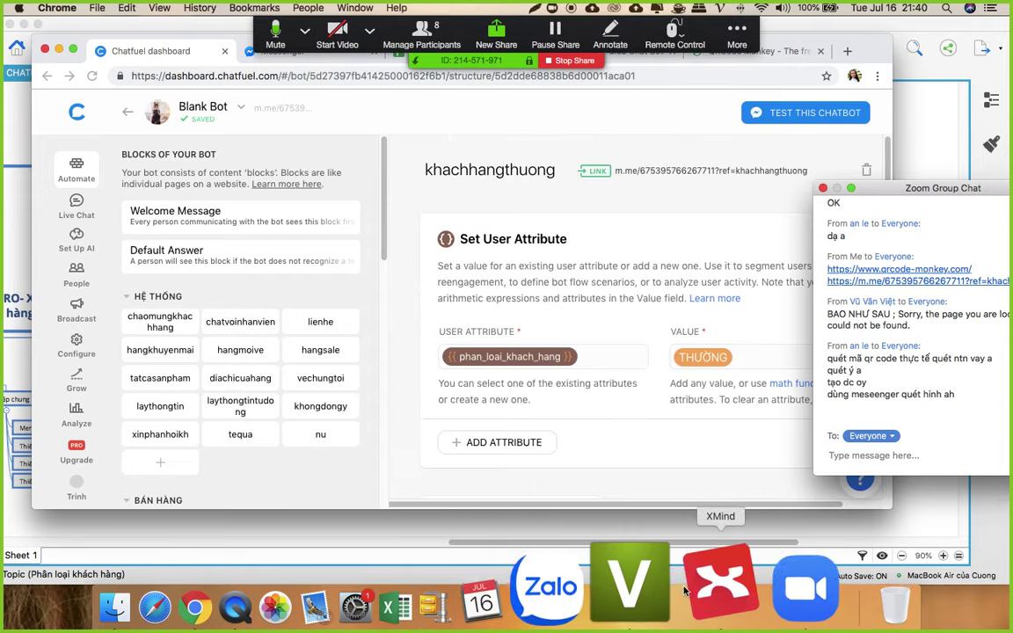
left_click(692, 584)
left_click(502, 433)
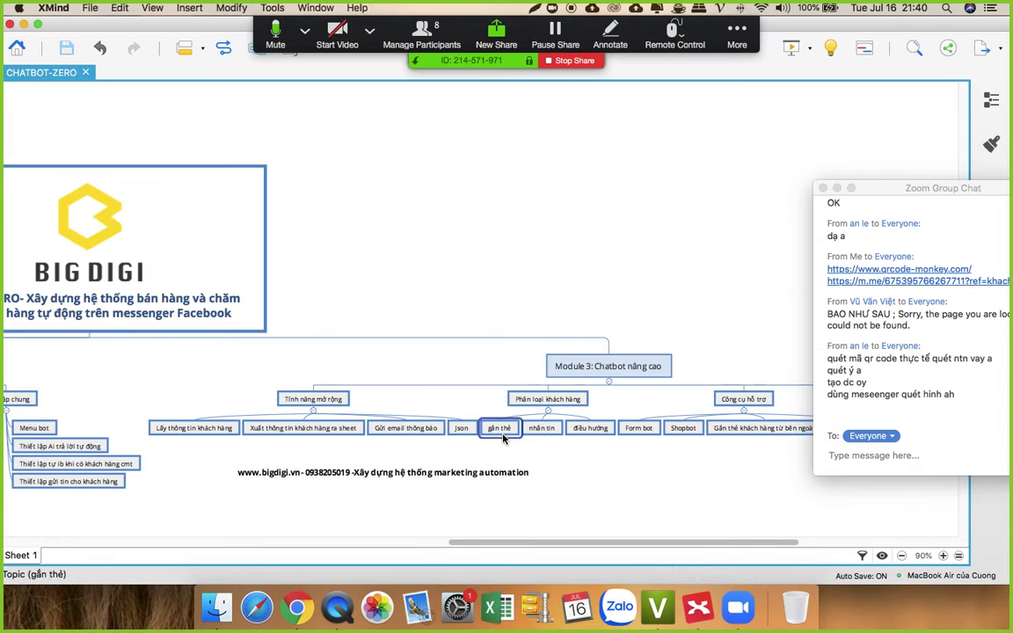
left_click(535, 431)
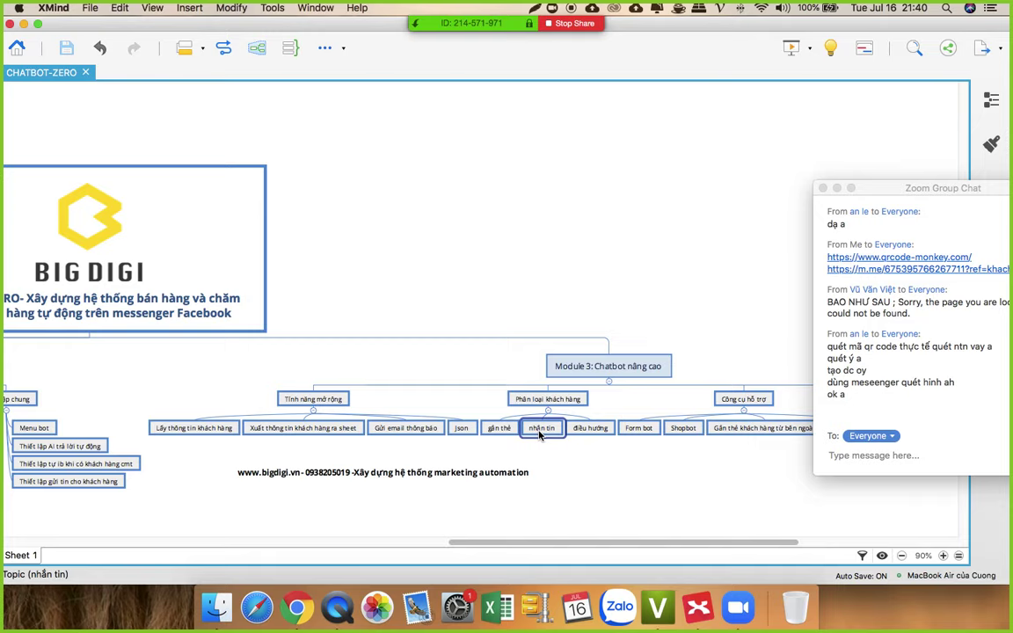
left_click(500, 428)
left_click(538, 428)
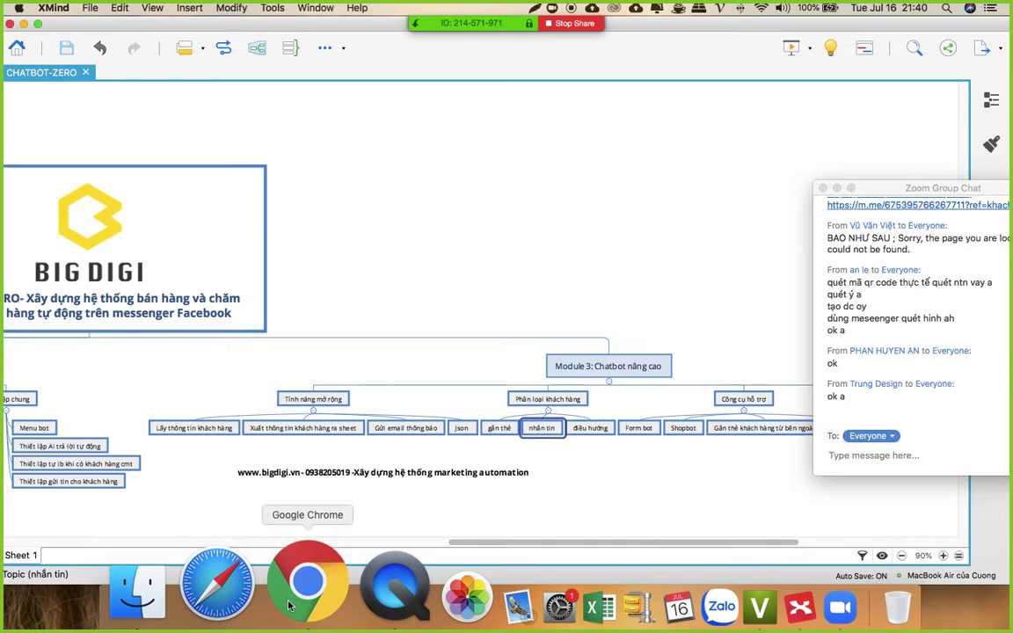
left_click(289, 605)
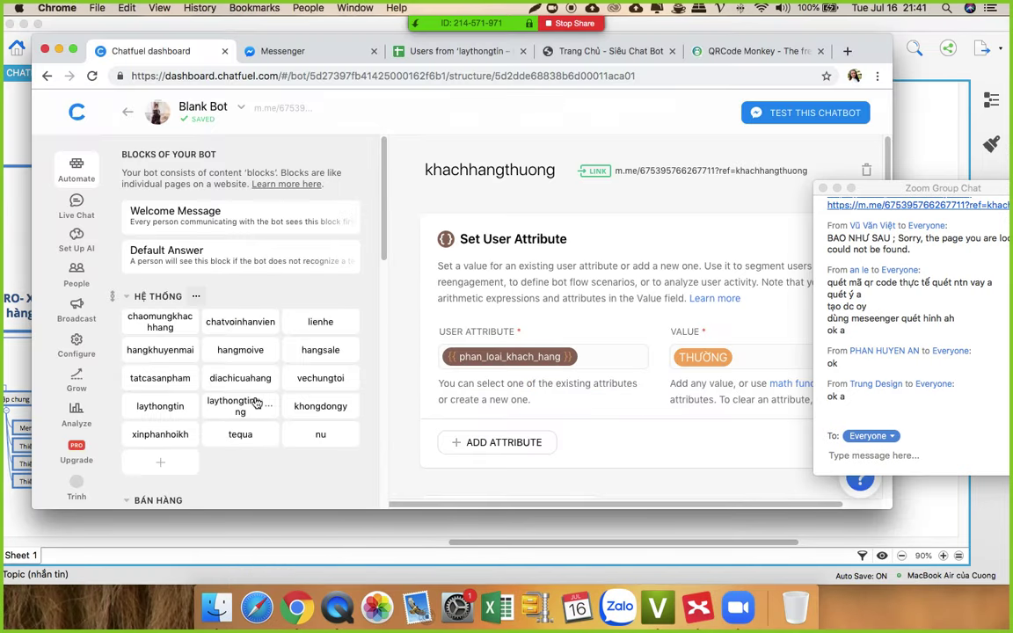
Step: Open the lienhe block, then switch to the Demo-PHO24-vietnamease bot's 71lytutrong block
scroll(244, 437, "down", 1)
scroll(255, 378, "down", 5)
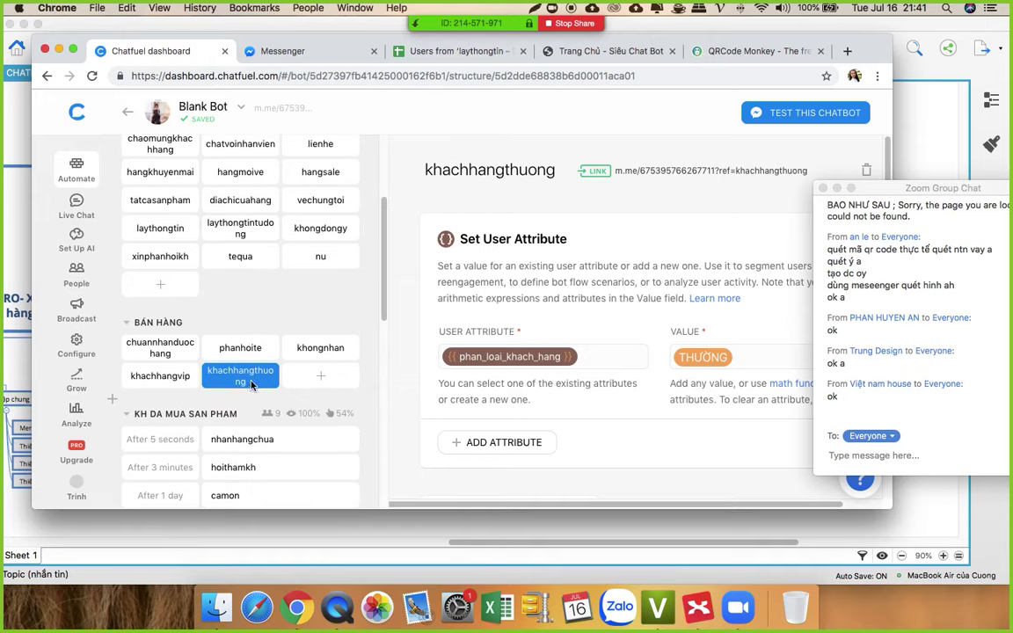
scroll(334, 272, "up", 2)
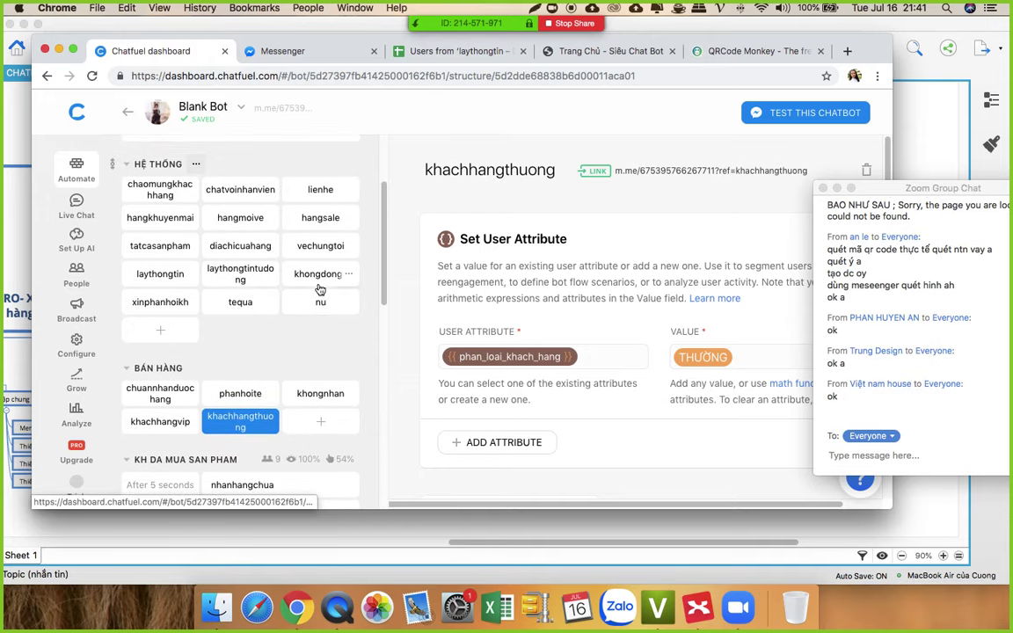
left_click(304, 187)
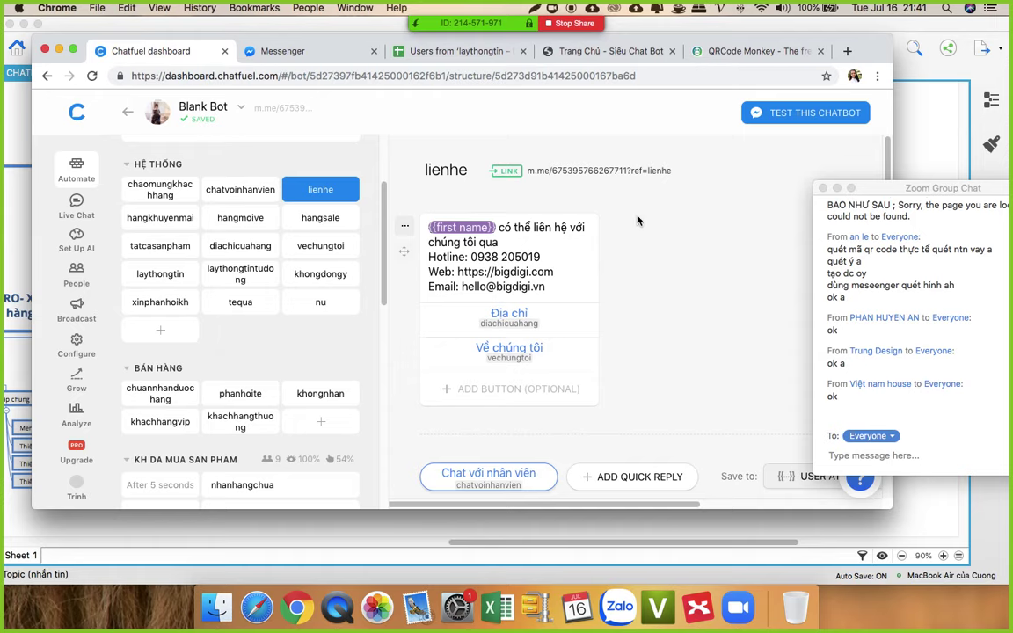
left_click(294, 587)
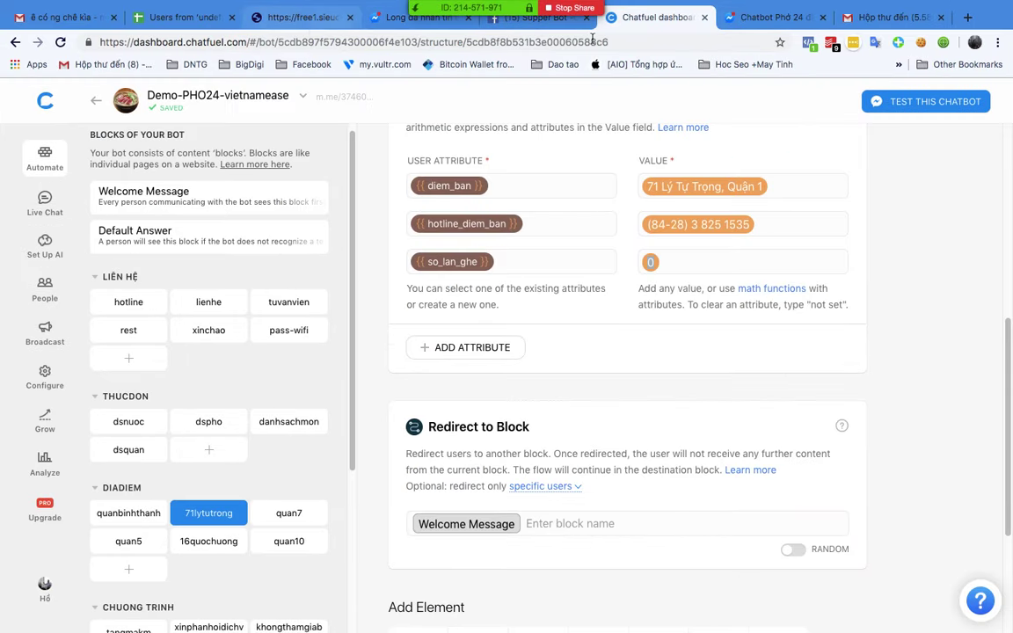
Step: Open another bot from the dashboard and show its People list of 5,304 users
left_click(39, 106)
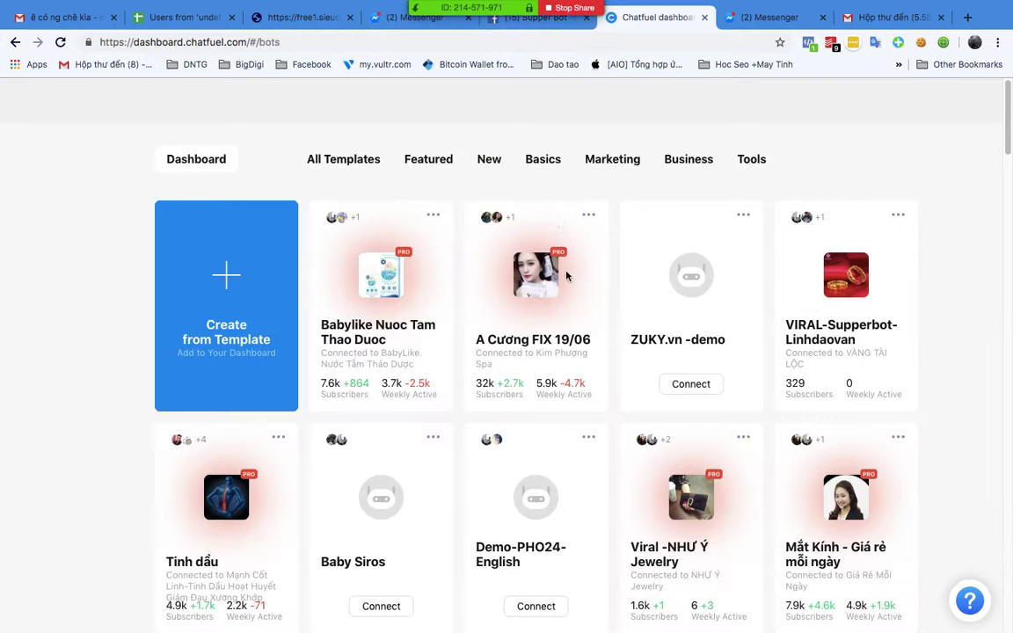
scroll(500, 364, "down", 20)
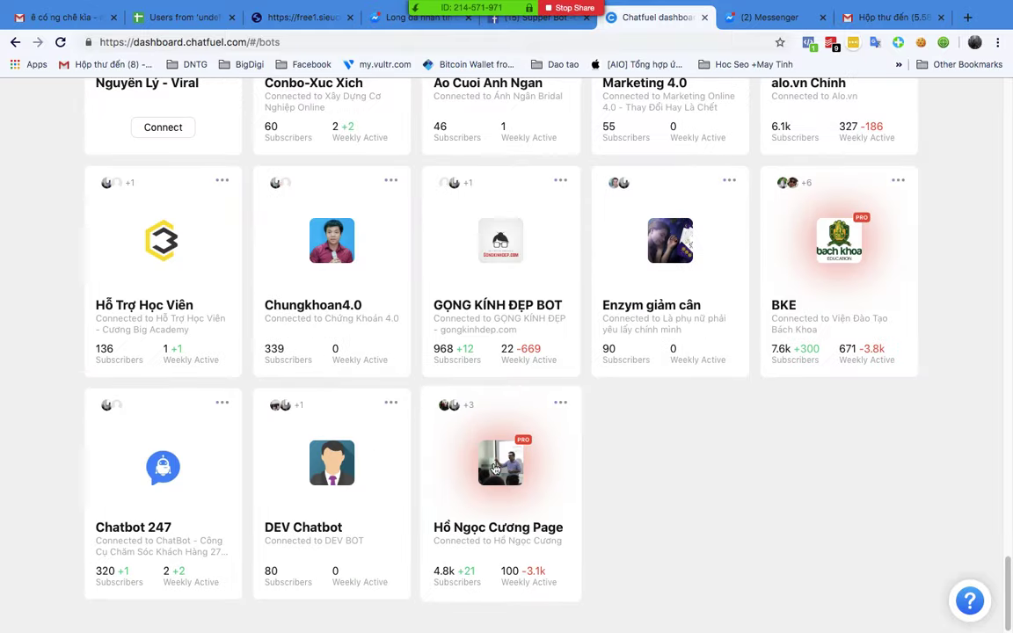
left_click(494, 469)
scroll(215, 348, "down", 2)
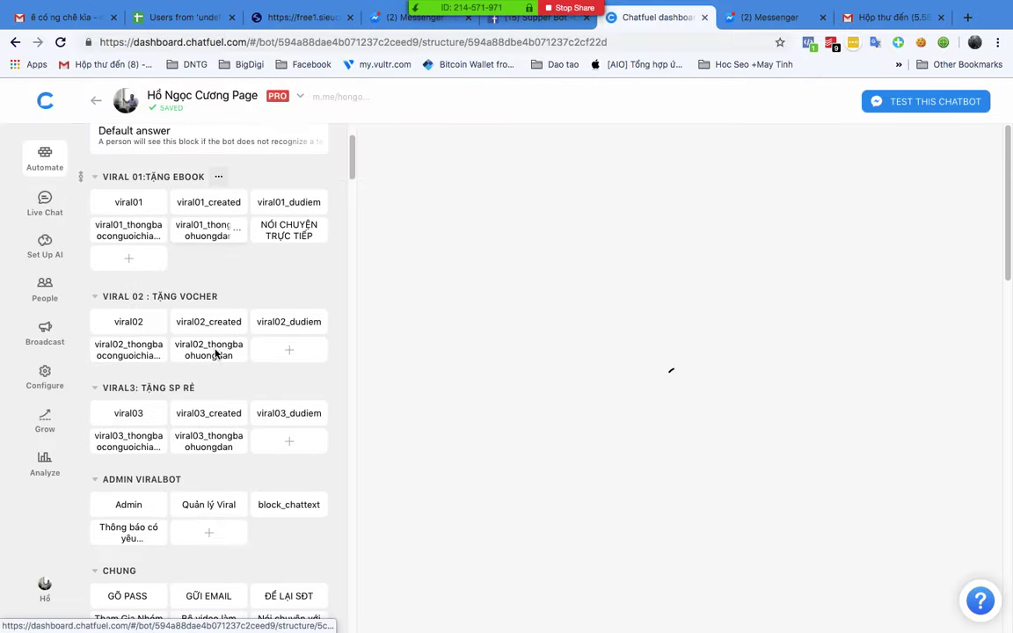
scroll(216, 353, "down", 10)
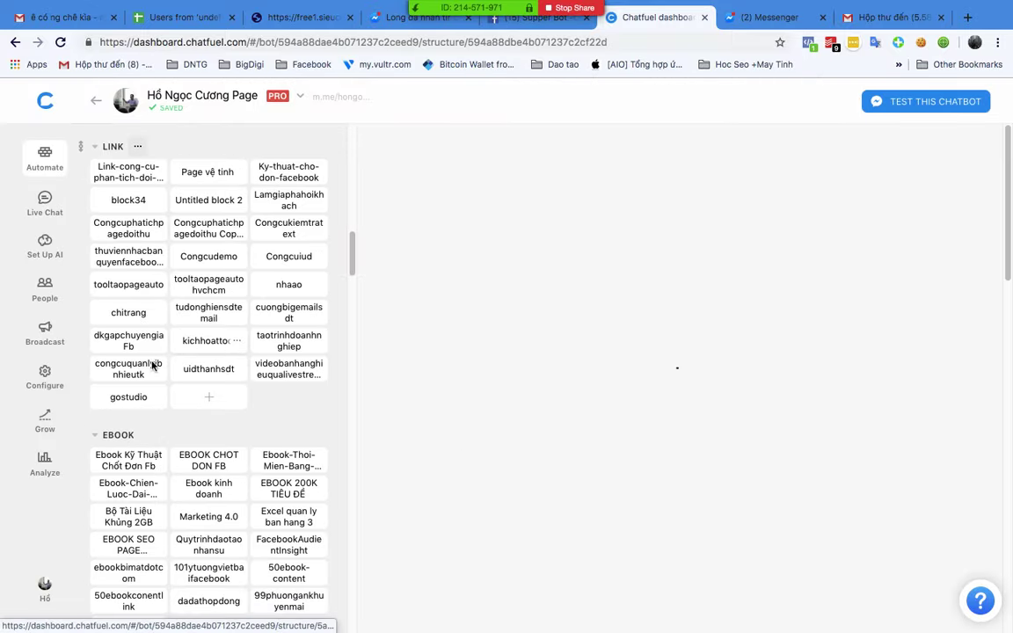
left_click(45, 332)
left_click(44, 292)
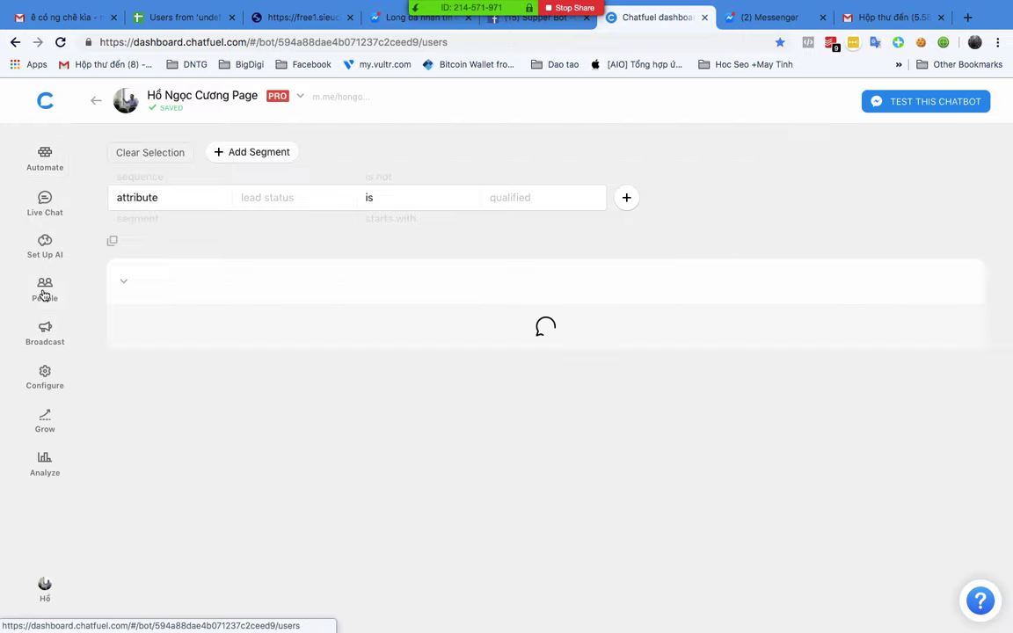
Step: Type 'chatbot' into the People filter's attribute name field
left_click(250, 208)
type("chat")
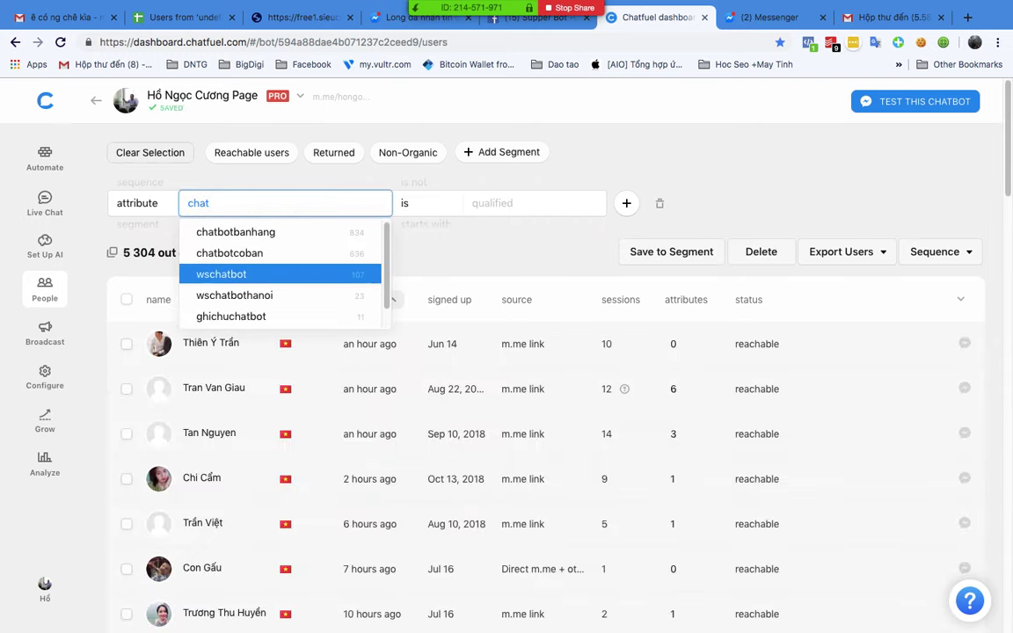
type("bot")
scroll(262, 250, "down", 1)
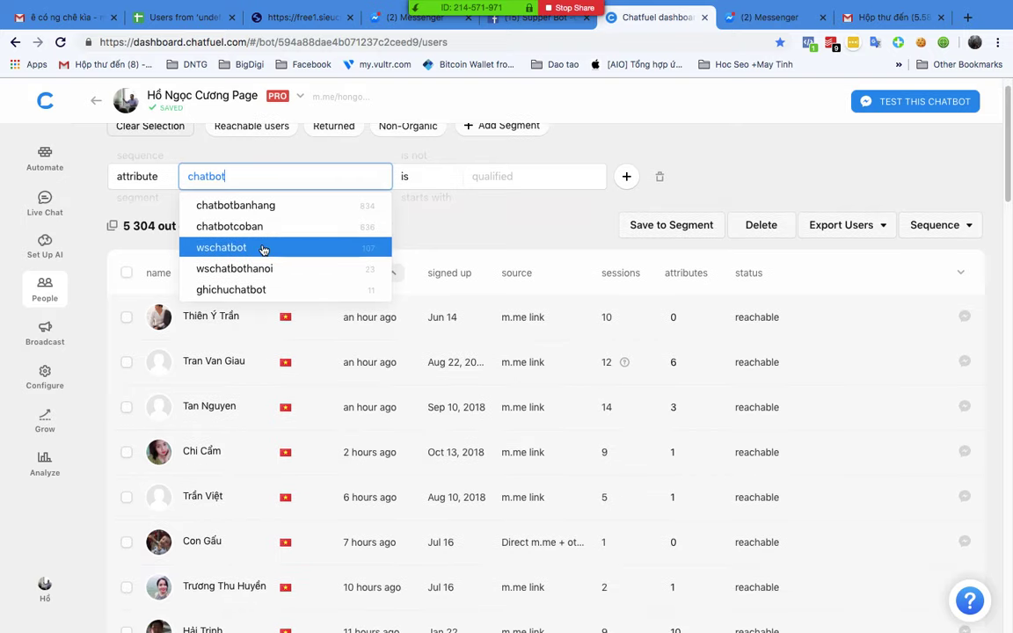
scroll(262, 250, "up", 1)
scroll(272, 293, "down", 1)
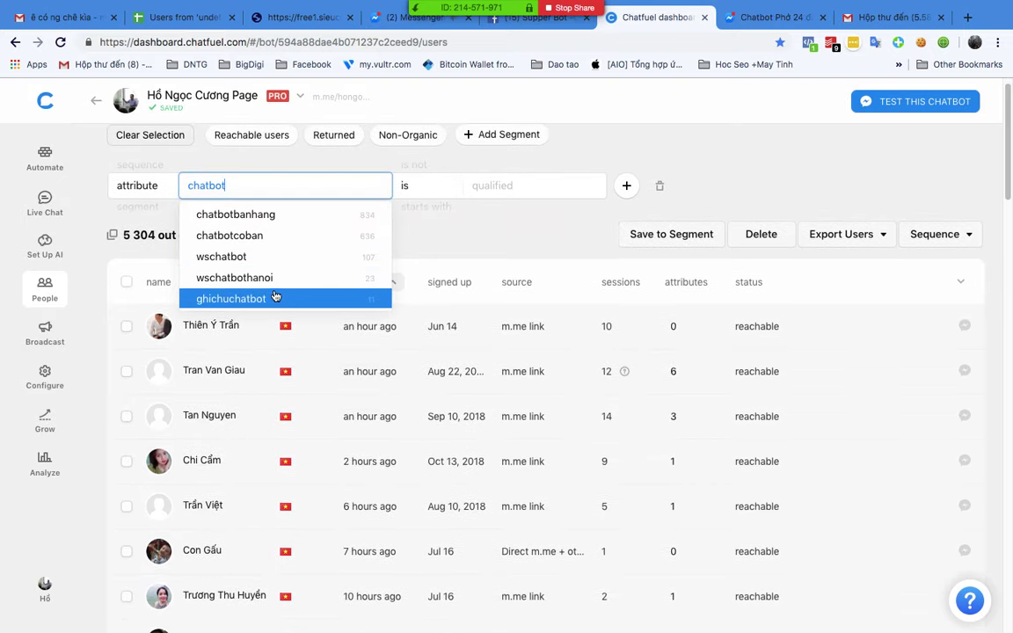
scroll(275, 296, "down", 1)
scroll(264, 202, "up", 1)
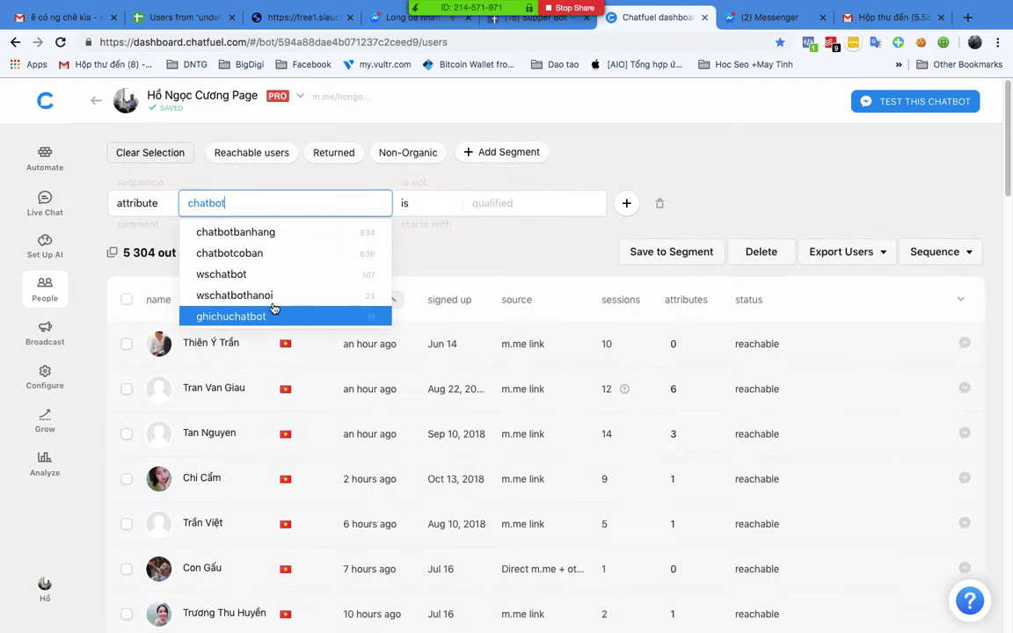
type("z")
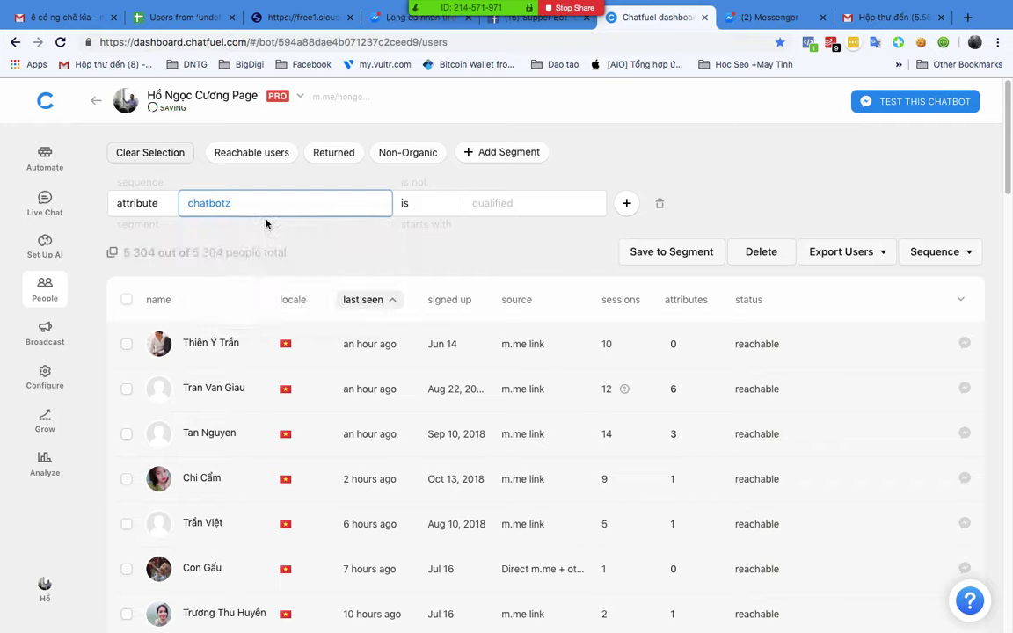
key("BackSpace")
Step: Filter people by chatbotbanhang is Đã Thanh Toán Rồi
left_click(219, 229)
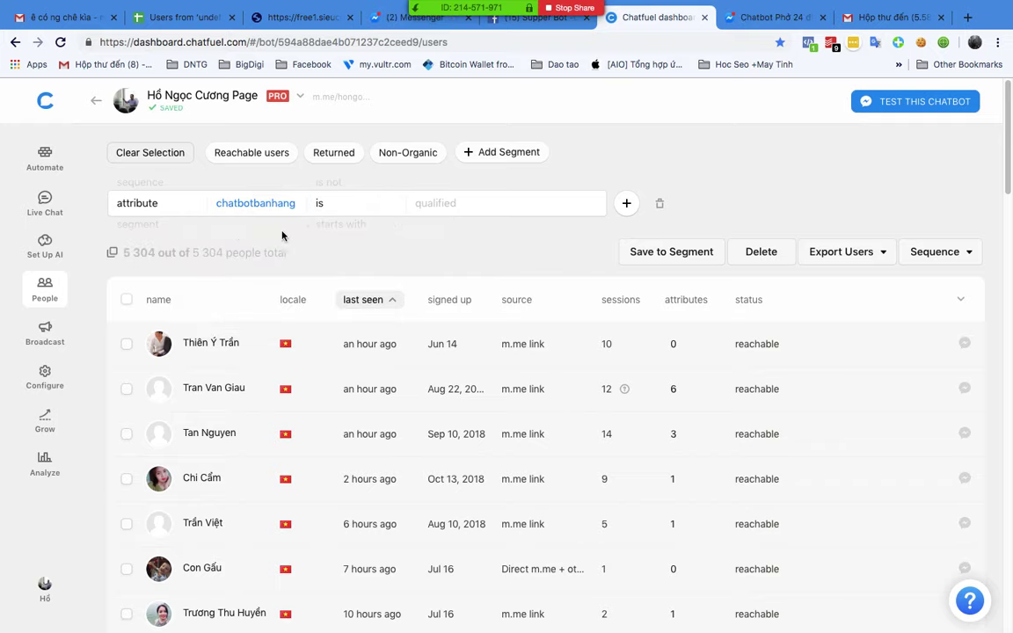
left_click(452, 205)
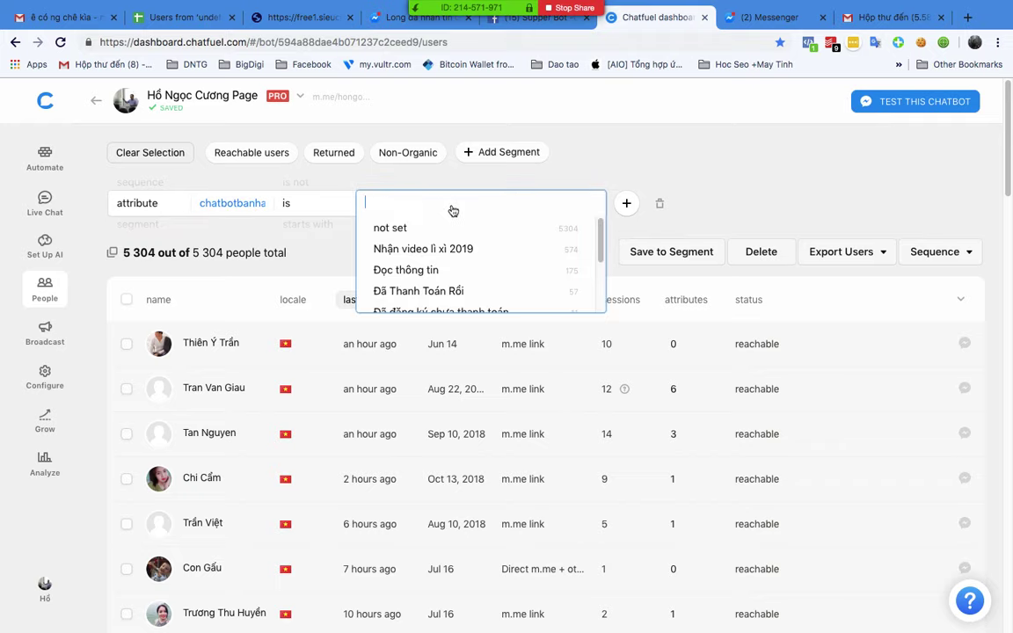
scroll(450, 262, "down", 1)
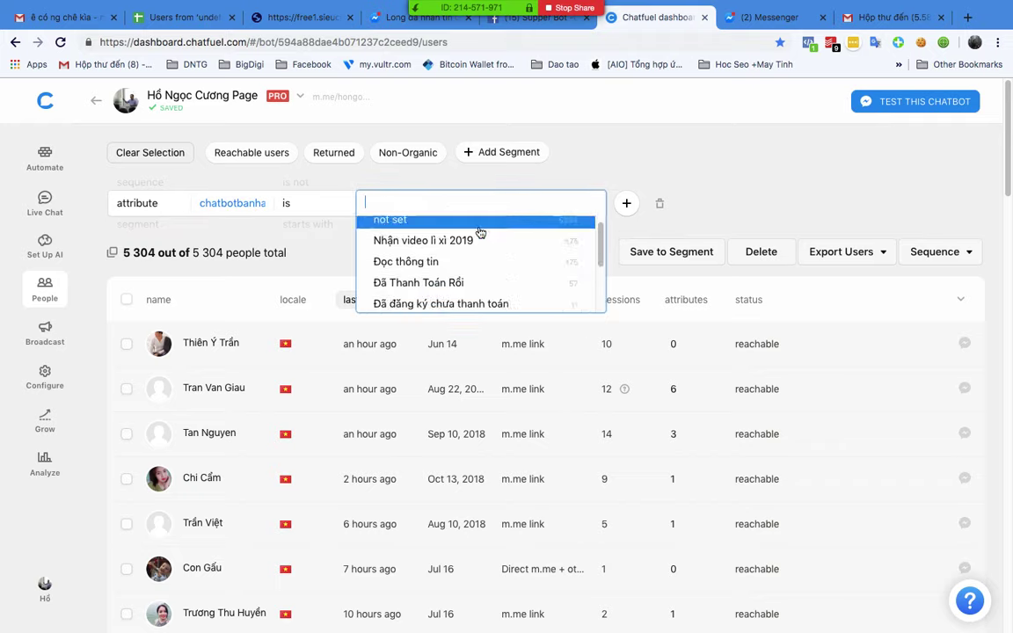
scroll(485, 245, "down", 3)
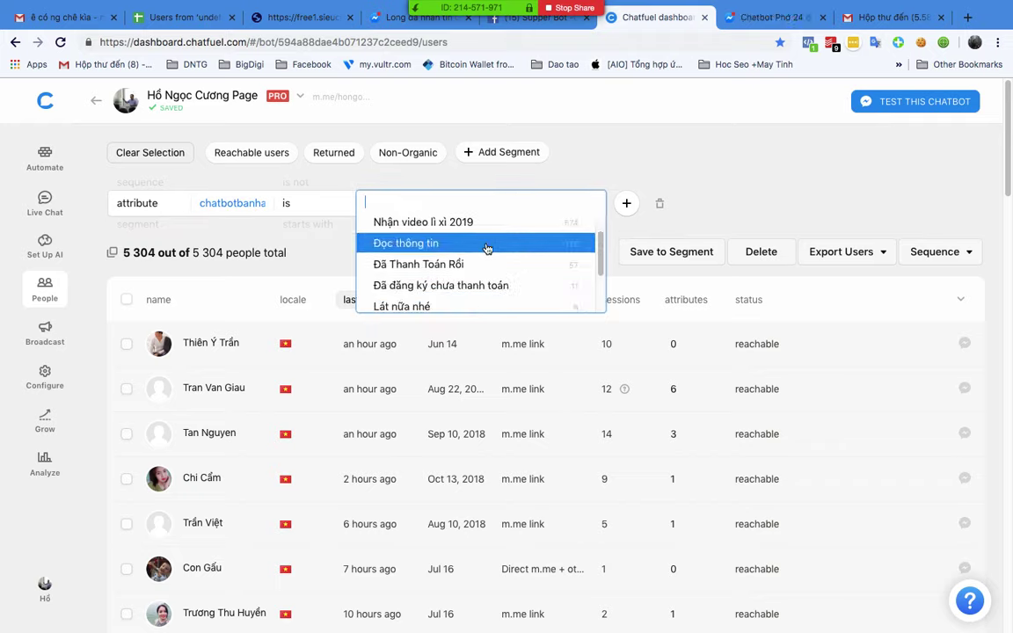
scroll(482, 255, "down", 1)
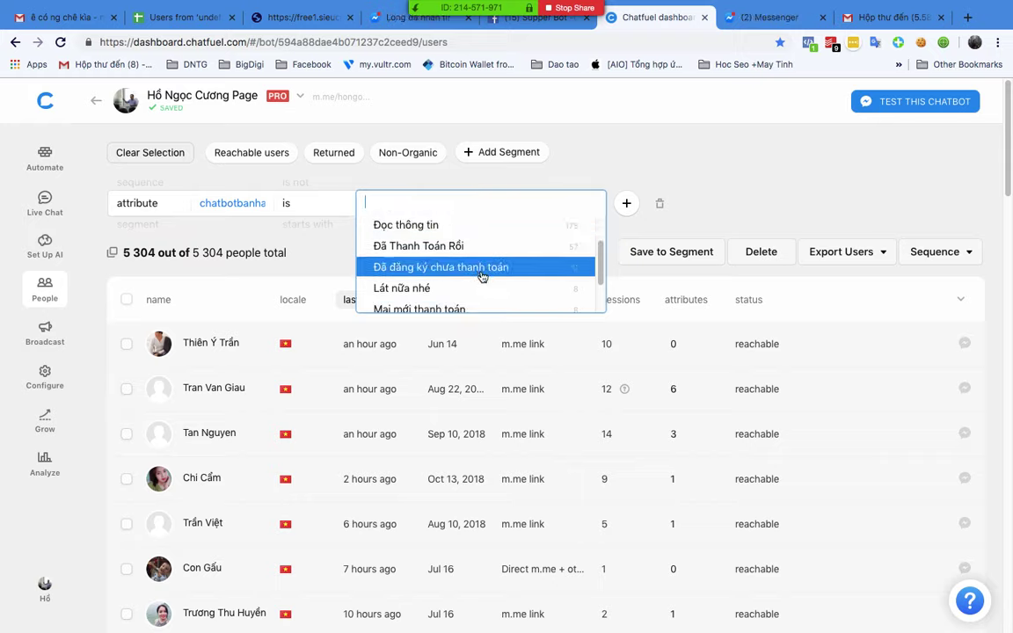
scroll(495, 273, "down", 3)
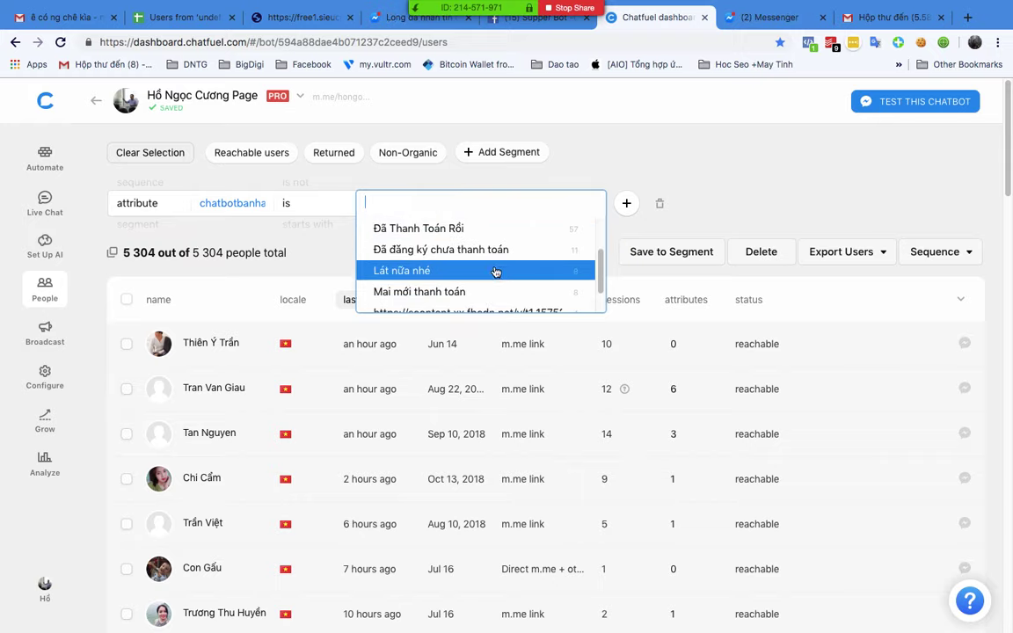
scroll(483, 286, "down", 2)
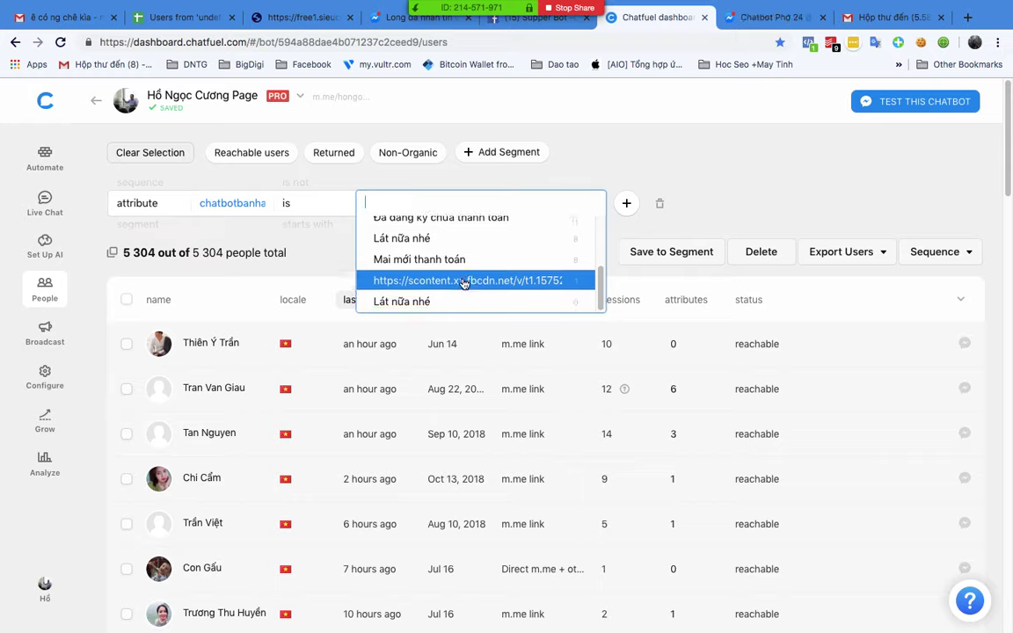
scroll(451, 303, "up", 10)
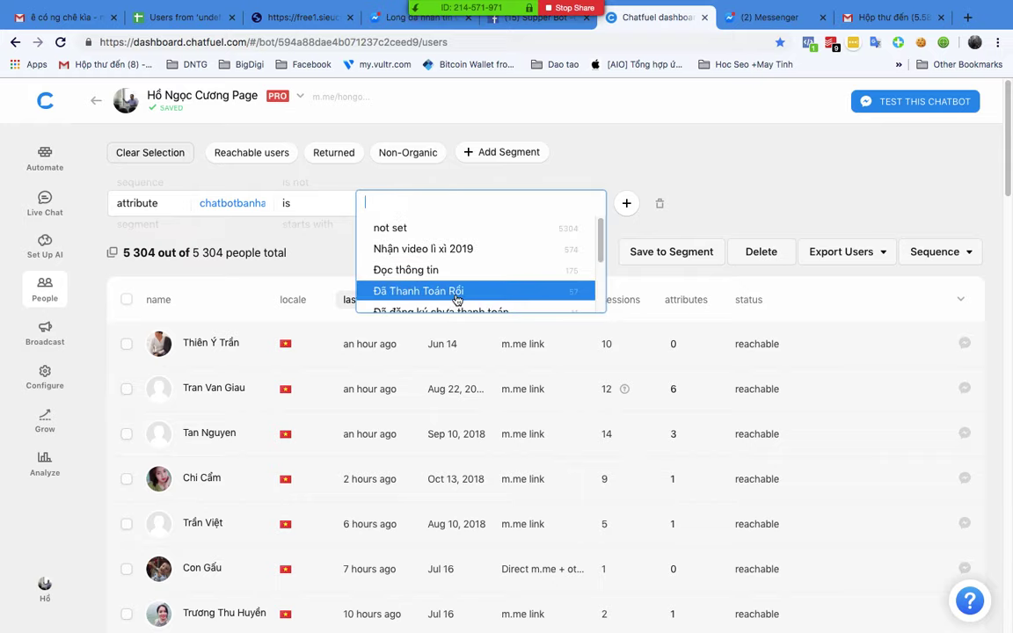
left_click(716, 176)
left_click(469, 211)
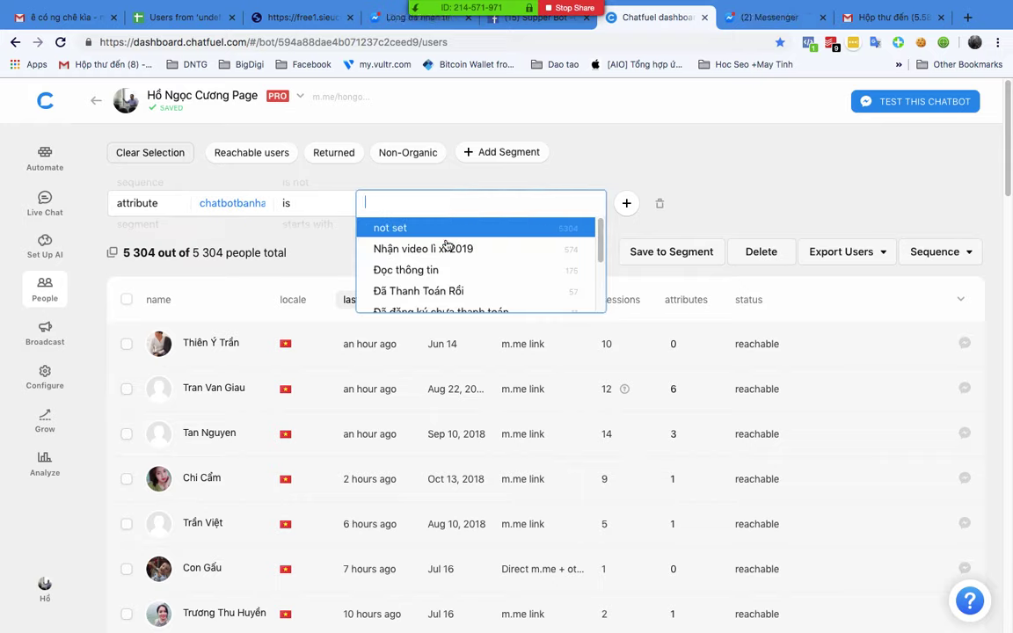
left_click(400, 290)
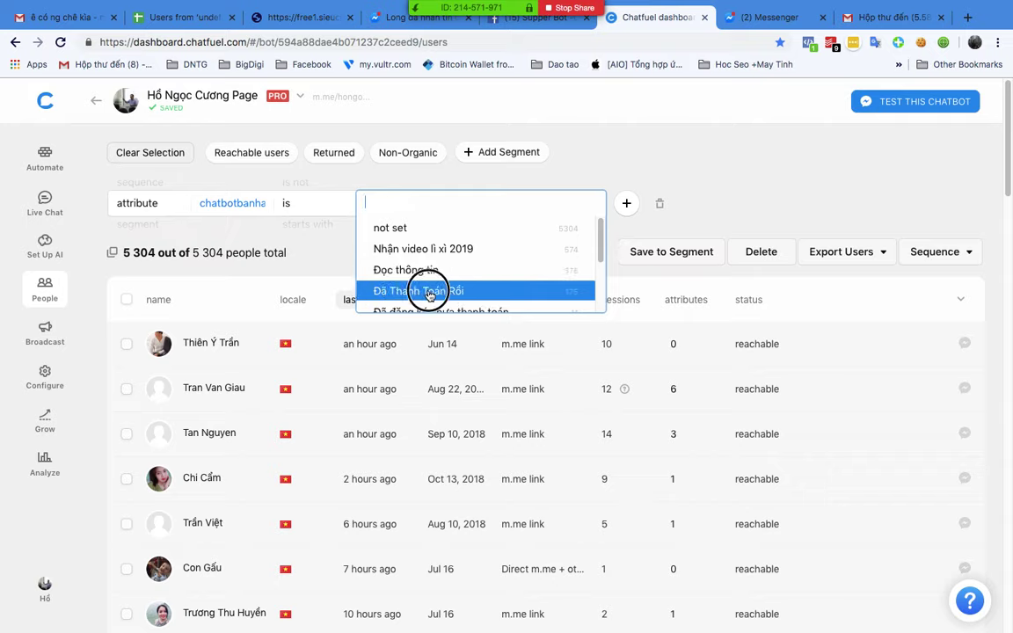
left_click(756, 171)
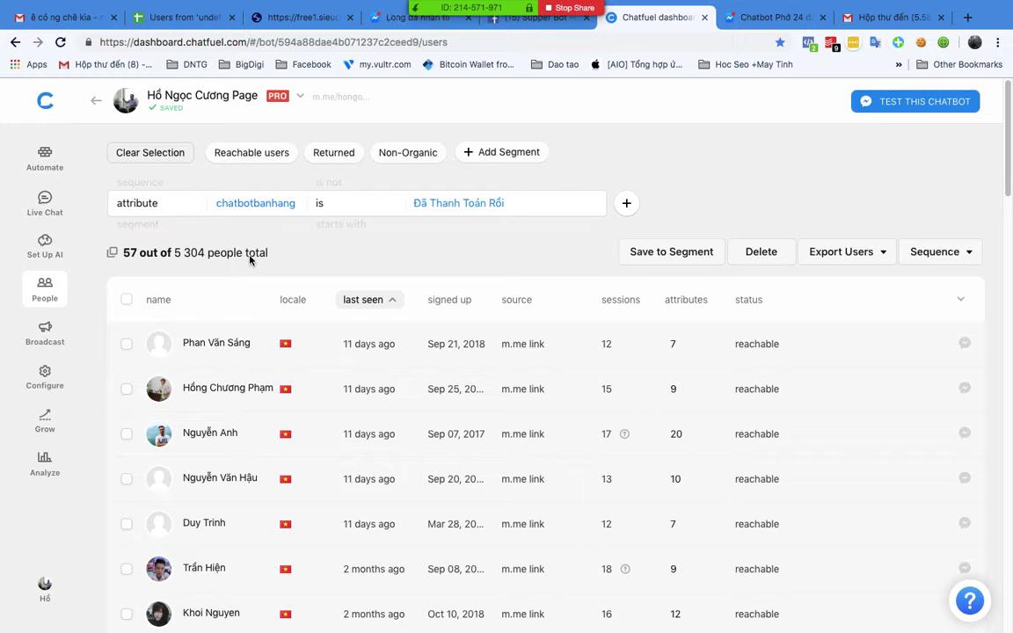
Step: Change the filter value to Đọc thông tin, narrowing the list to 175 of 5,304 people
left_click(505, 203)
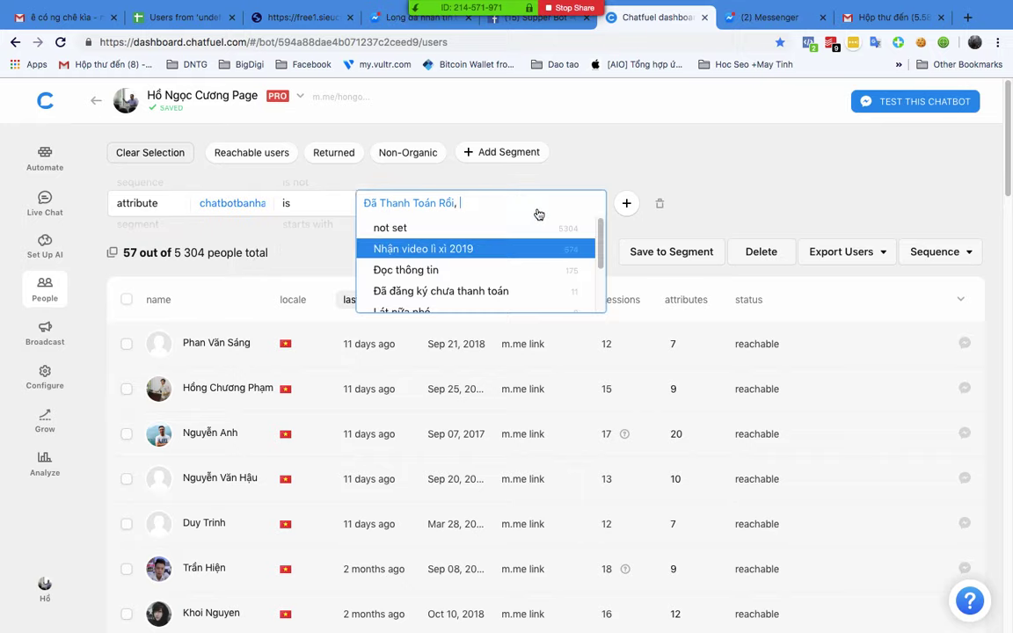
key("BackSpace")
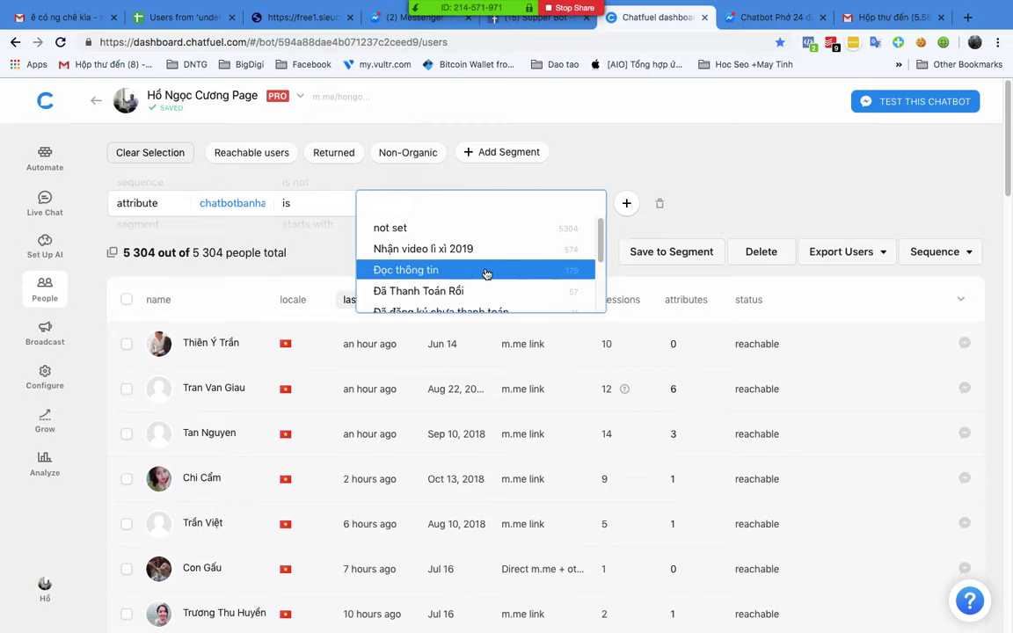
left_click(486, 274)
left_click(663, 158)
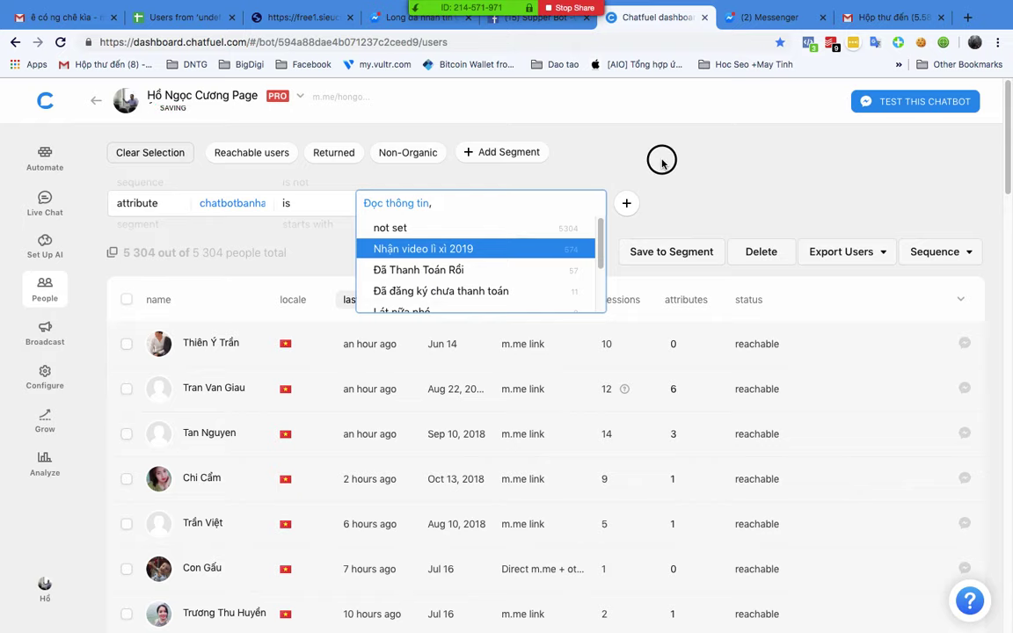
scroll(304, 409, "down", 5)
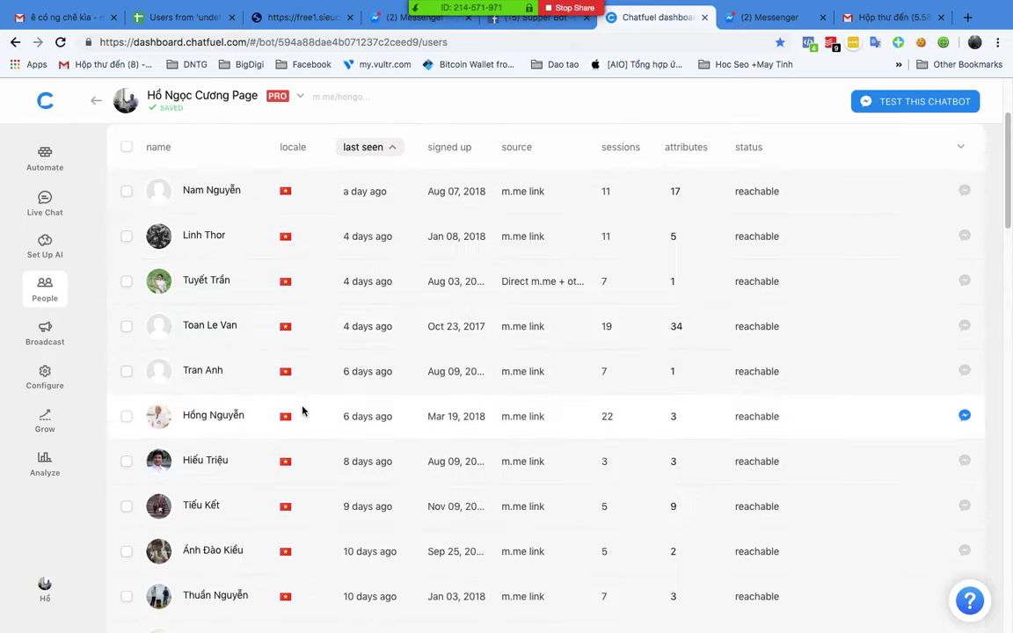
scroll(304, 411, "down", 10)
scroll(305, 411, "up", 15)
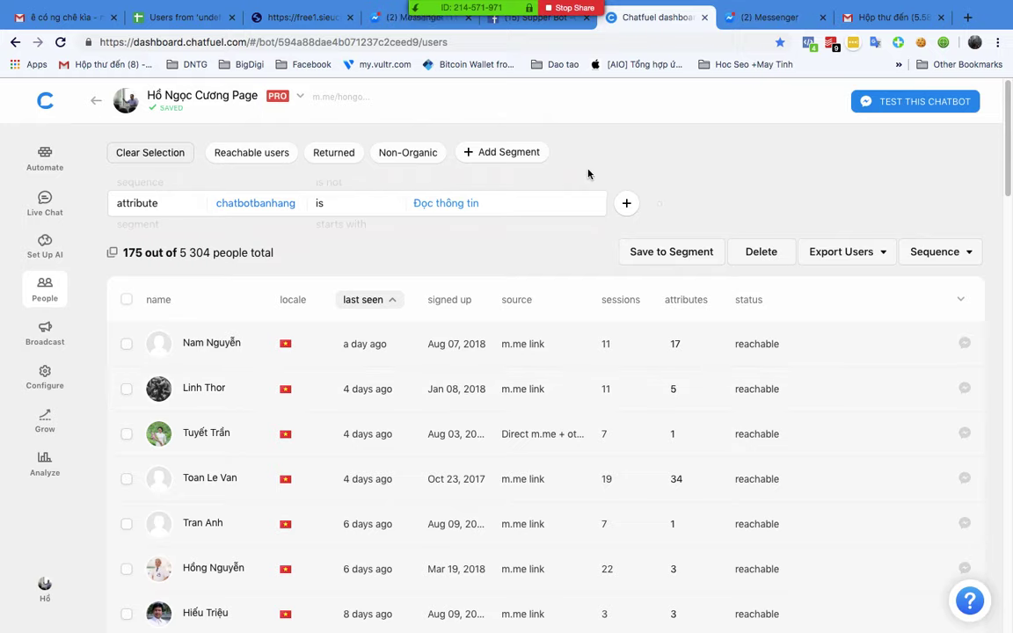
key("ctrl+Up")
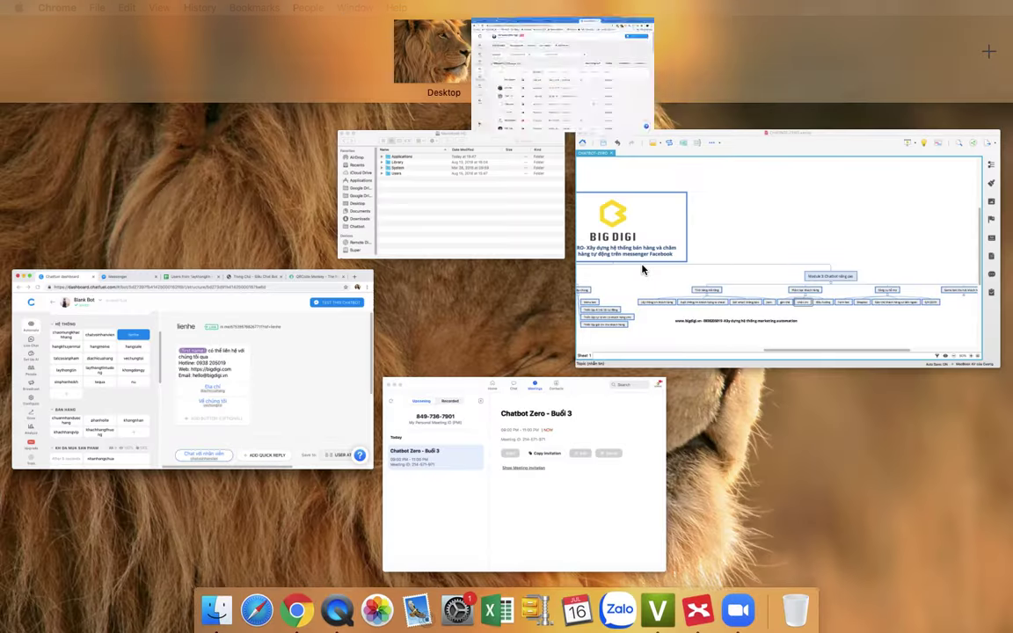
Step: Select the điều hướng topic under Phân loại khách hàng in XMind, then return to Chatfuel
left_click(576, 60)
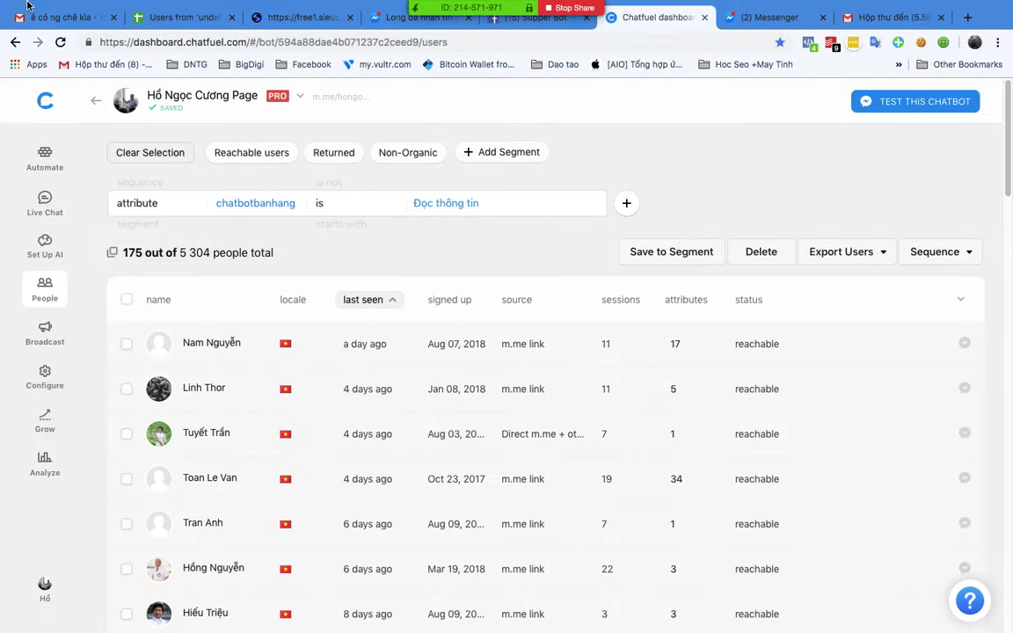
key("ctrl+Up")
key("ctrl+Up")
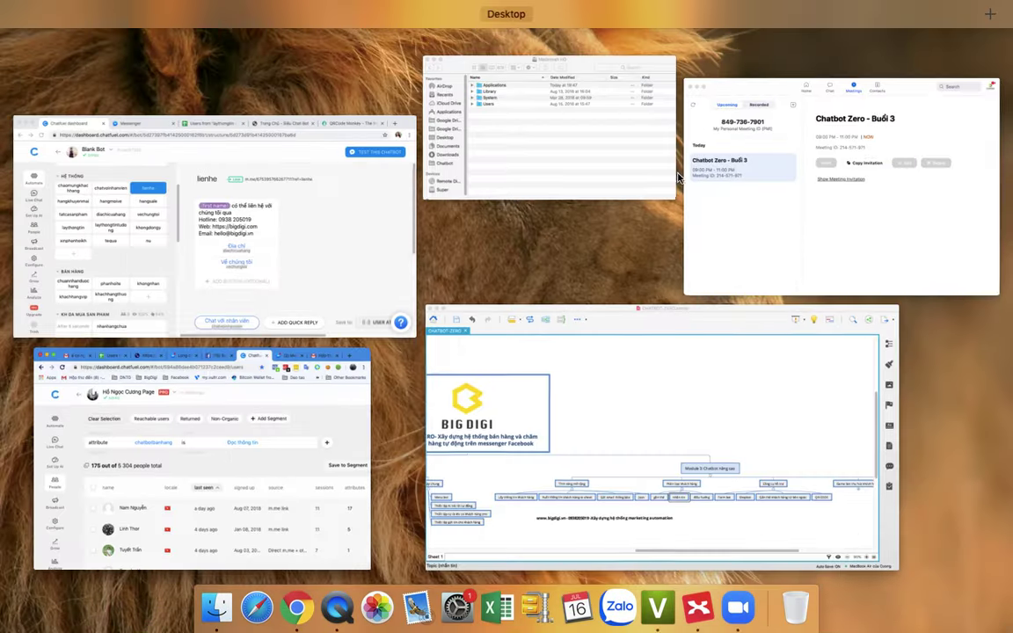
left_click(289, 275)
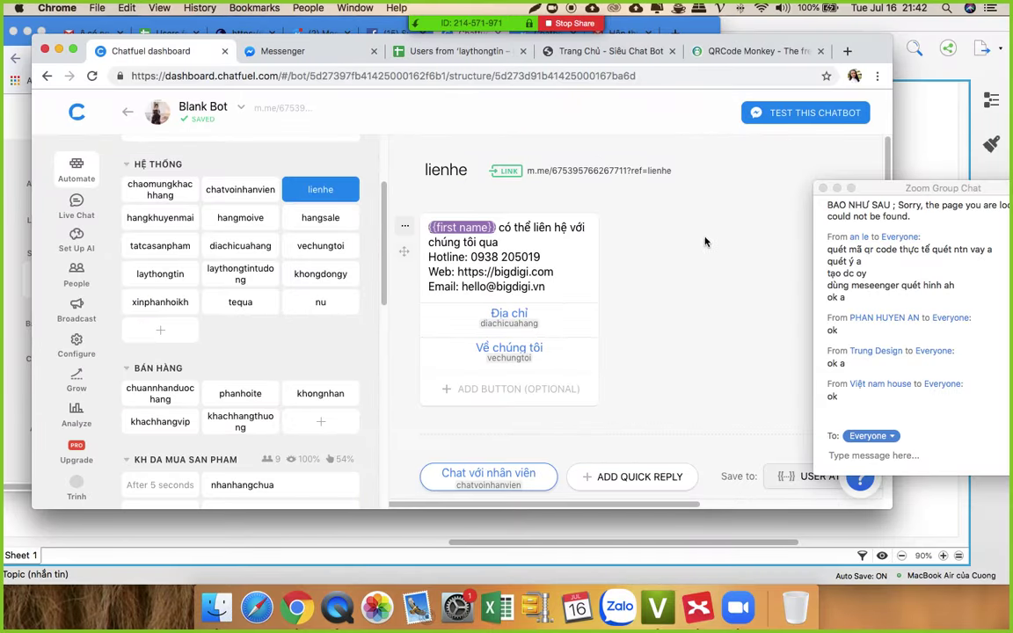
left_click(697, 606)
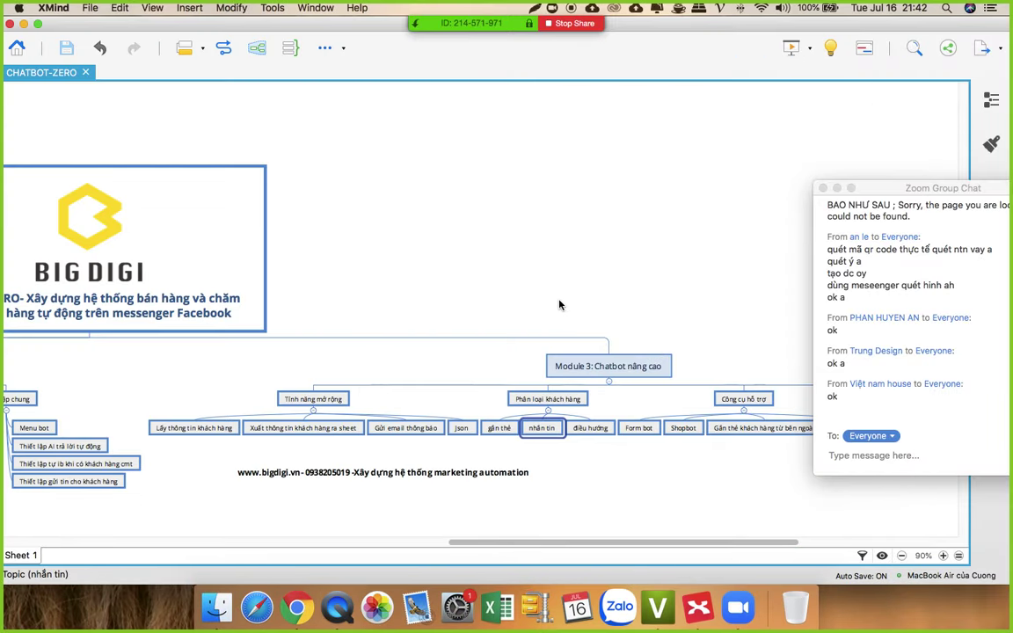
left_click(593, 427)
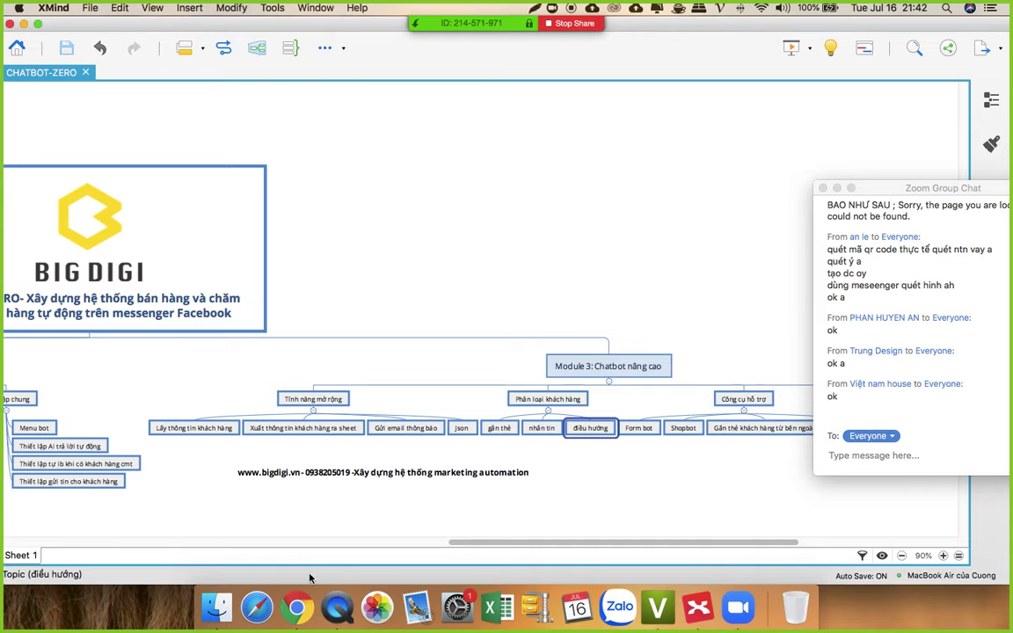
left_click(297, 607)
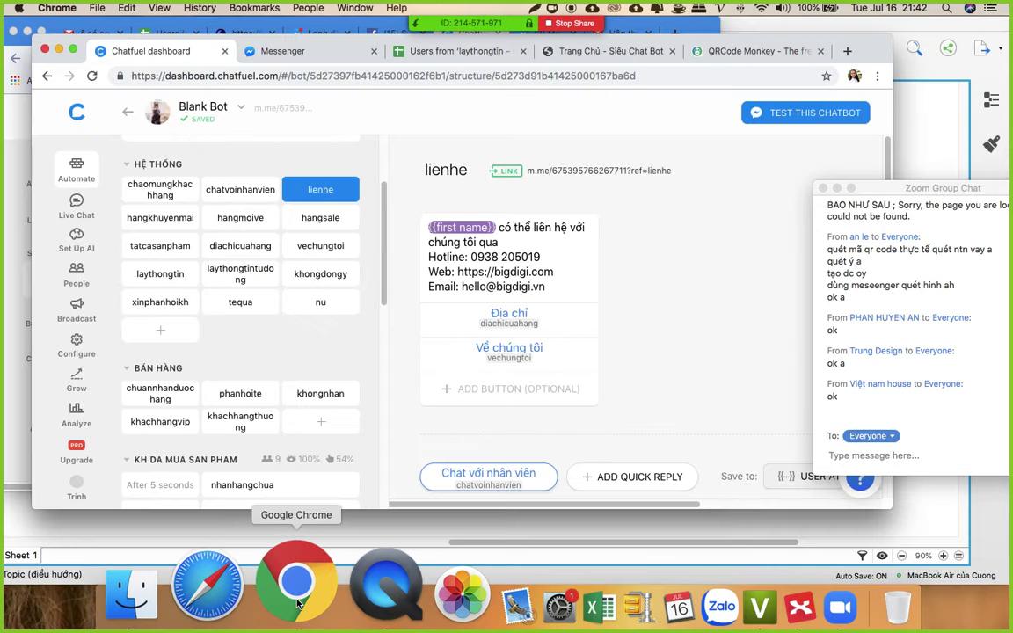
Step: Maximize Chrome and review the laythongtin block's JSON API, phone-number question and confirmation cards
left_click(73, 50)
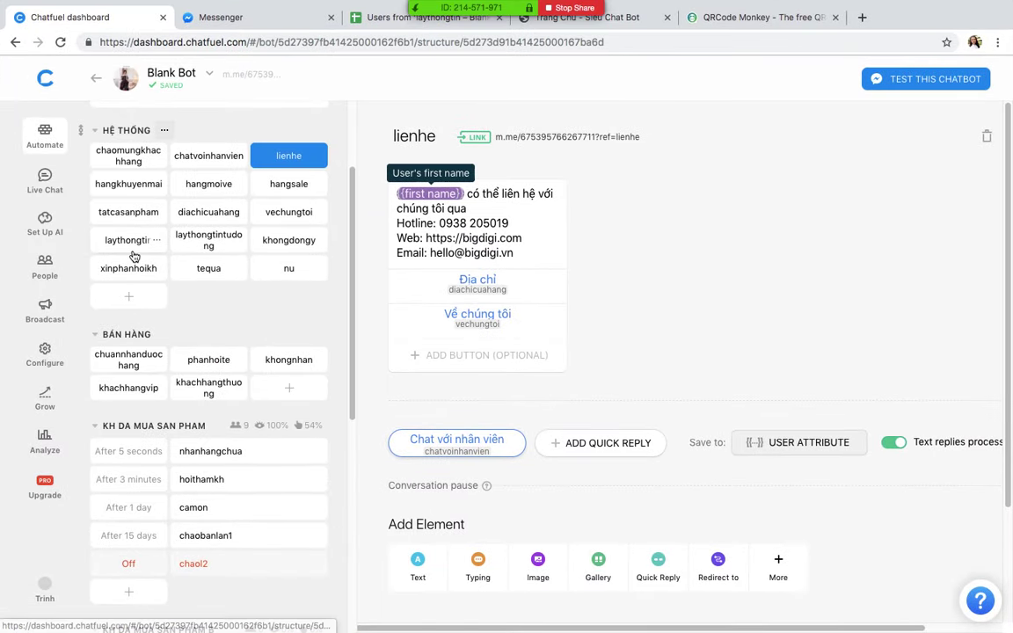
left_click(129, 242)
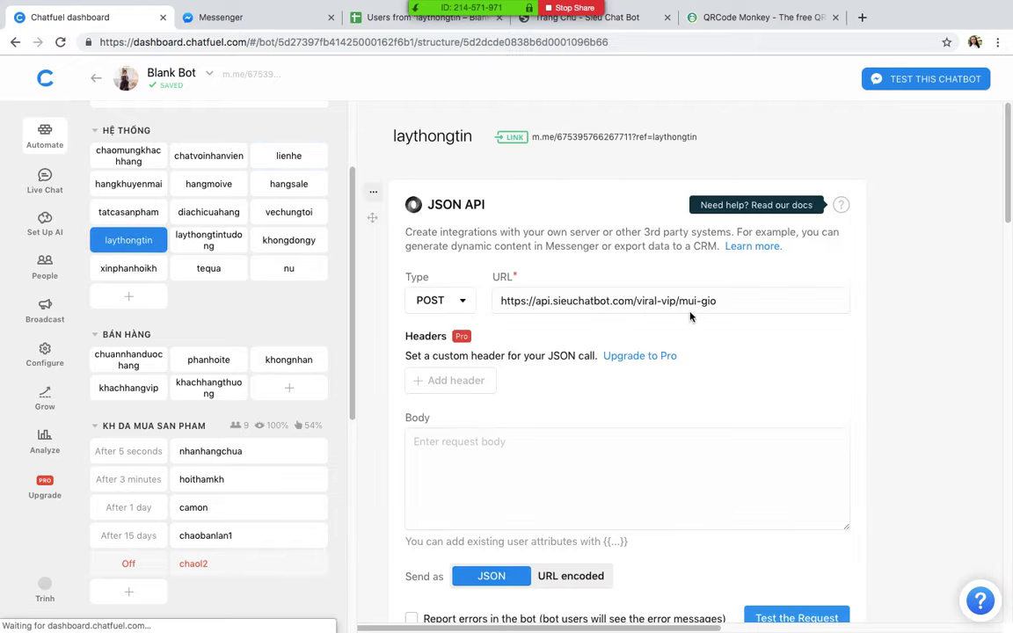
scroll(695, 334, "down", 10)
scroll(717, 313, "up", 2)
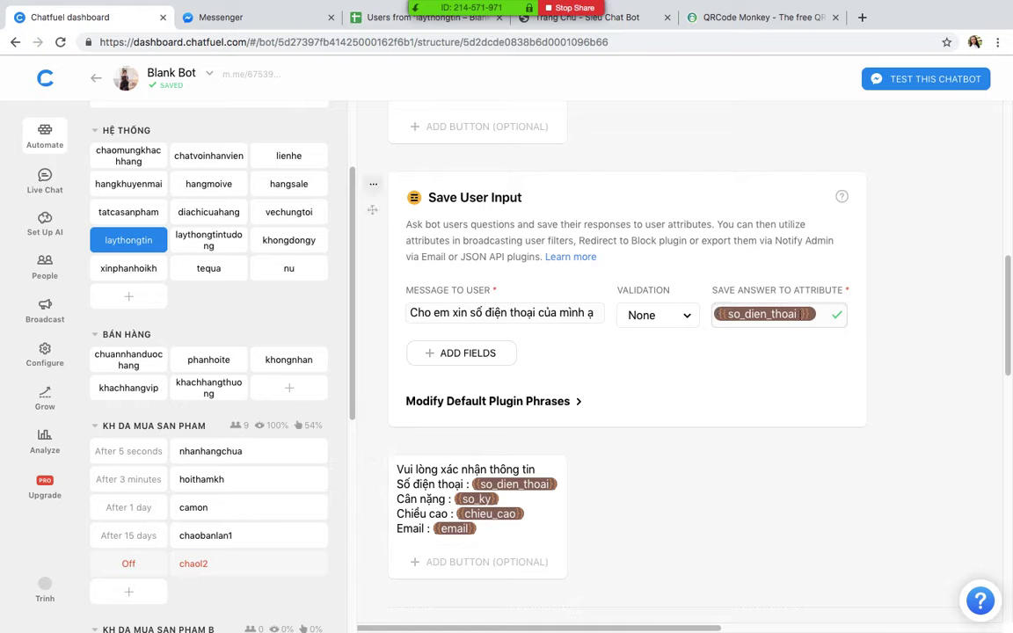
scroll(796, 355, "down", 4)
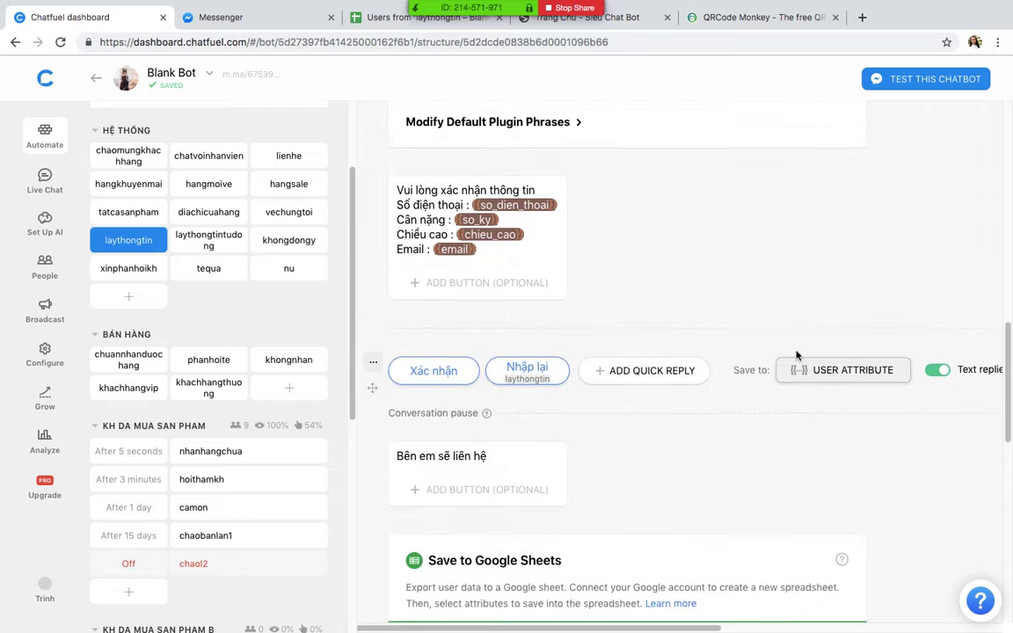
scroll(796, 355, "up", 2)
Step: Add a new block named khongxinsdtnua to the HỆ THỐNG group
left_click(140, 297)
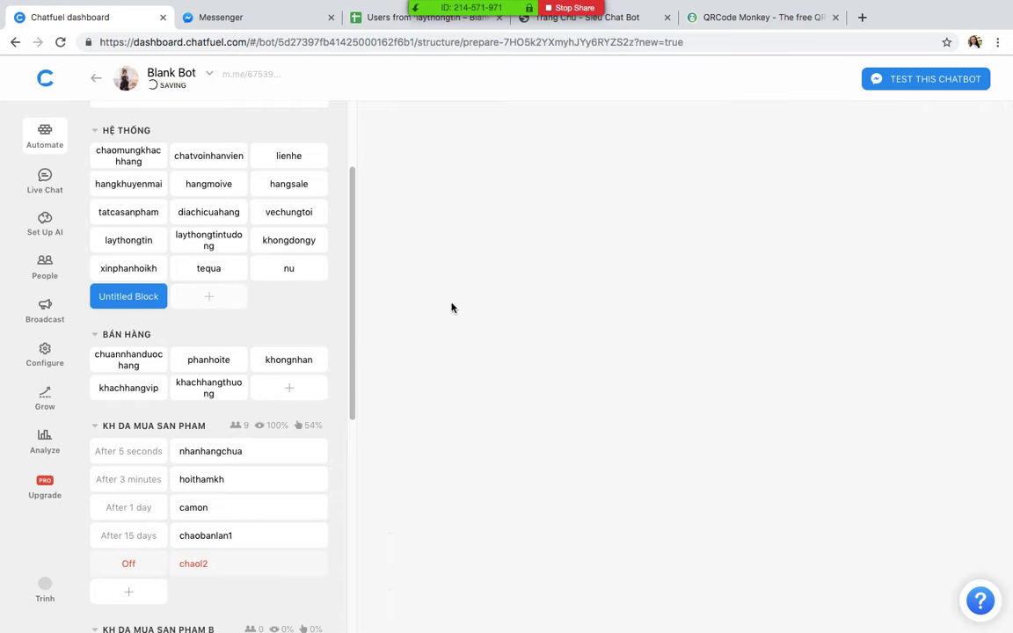
type("không")
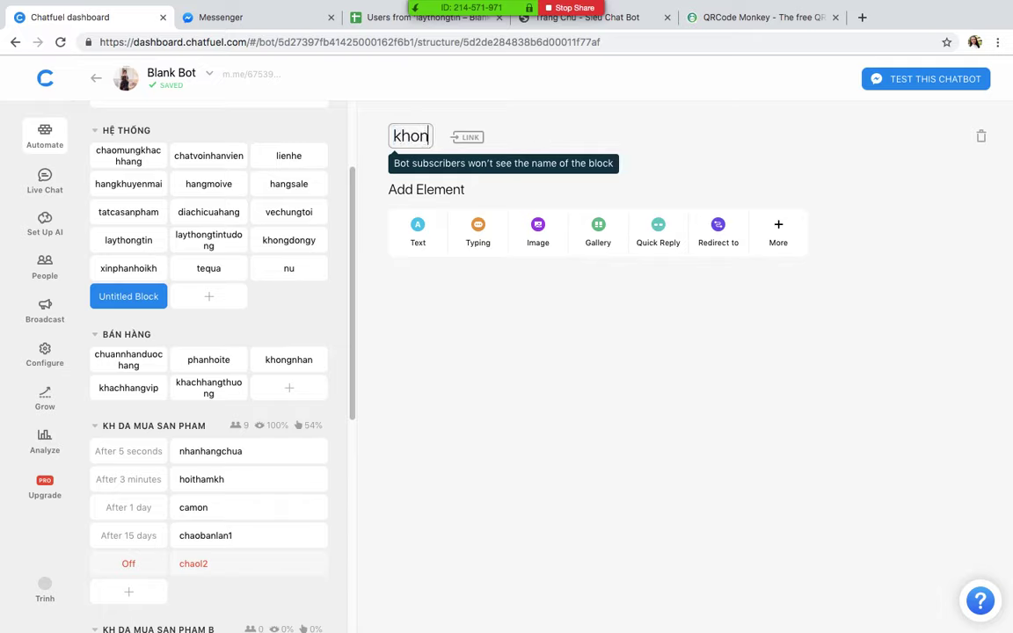
key("BackSpace")
key("BackSpace")
key("BackSpace")
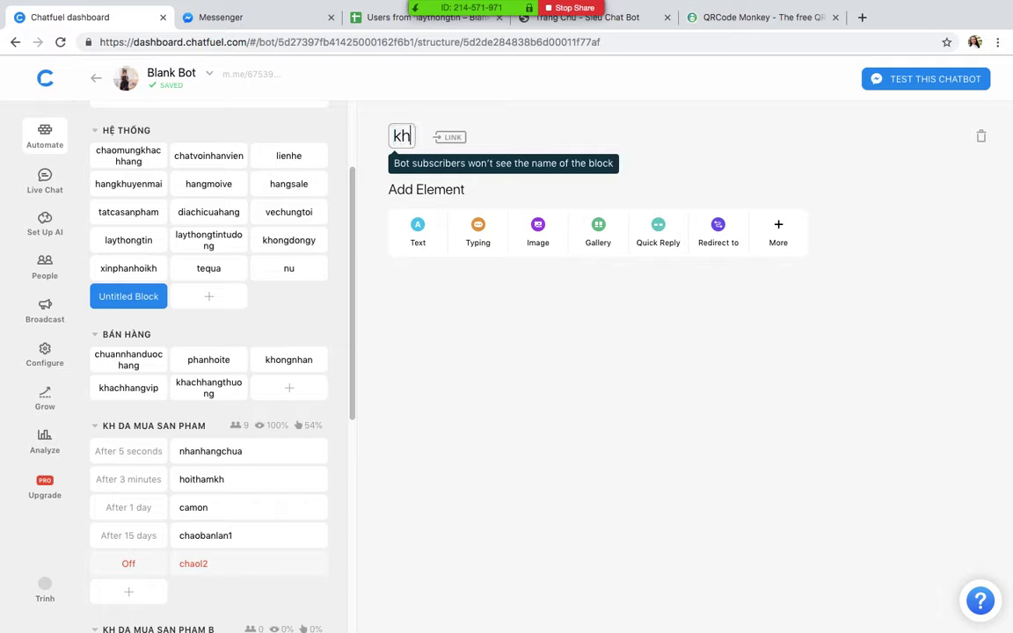
type("ongxinsdt")
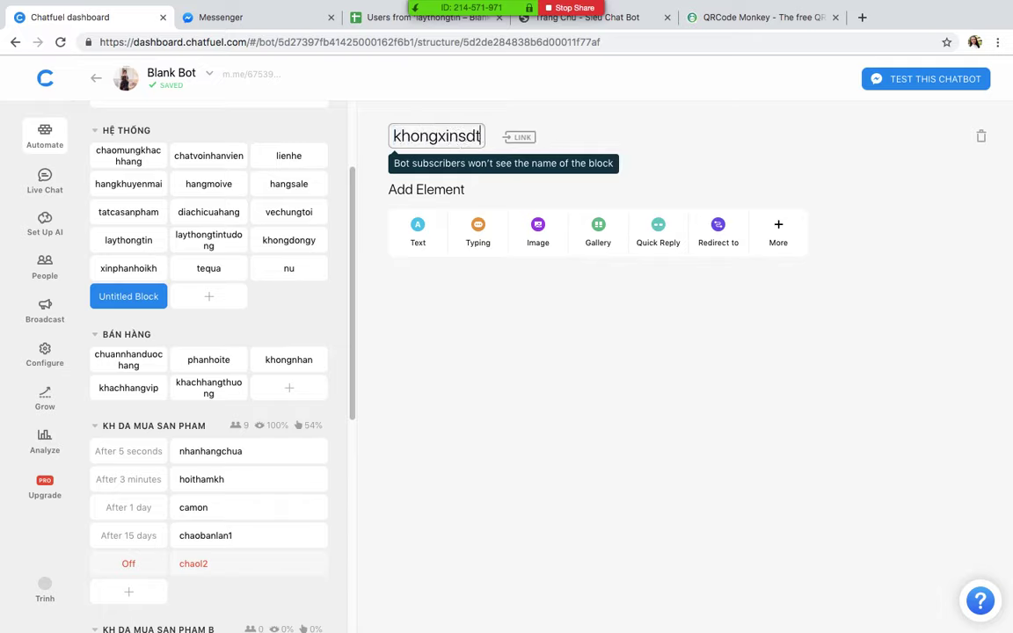
type("nua")
Step: Give it a Text card reading 'Bên em liên hệ chị số này {{so_dien_thoai}} nhe'
left_click(403, 223)
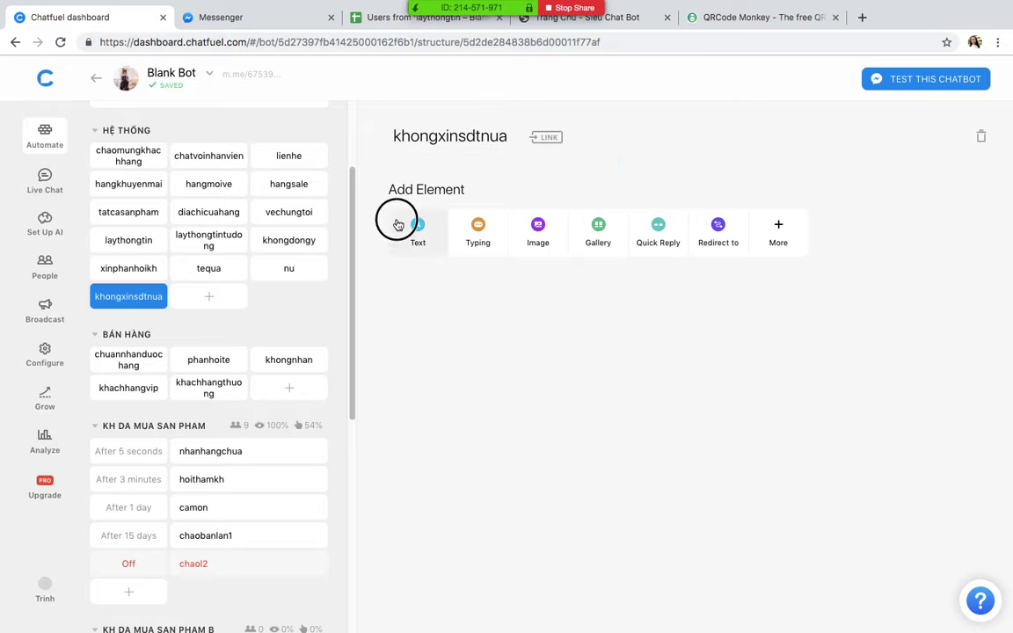
type("Da")
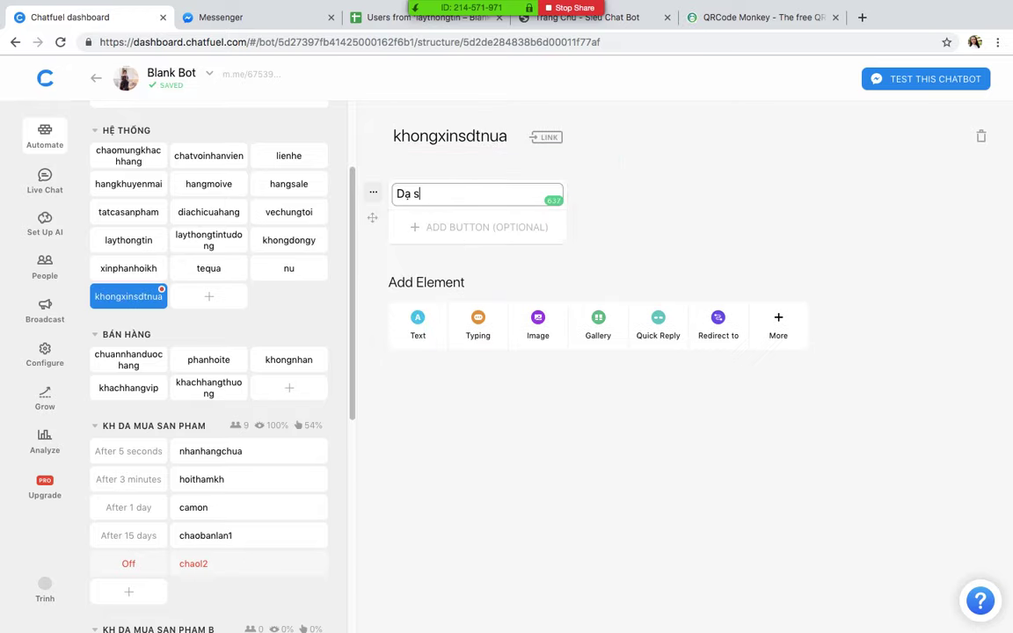
type(" số d")
key("BackSpace")
key("super+a")
key("BackSpace")
type("Bên em")
key("super+a")
left_click(455, 193)
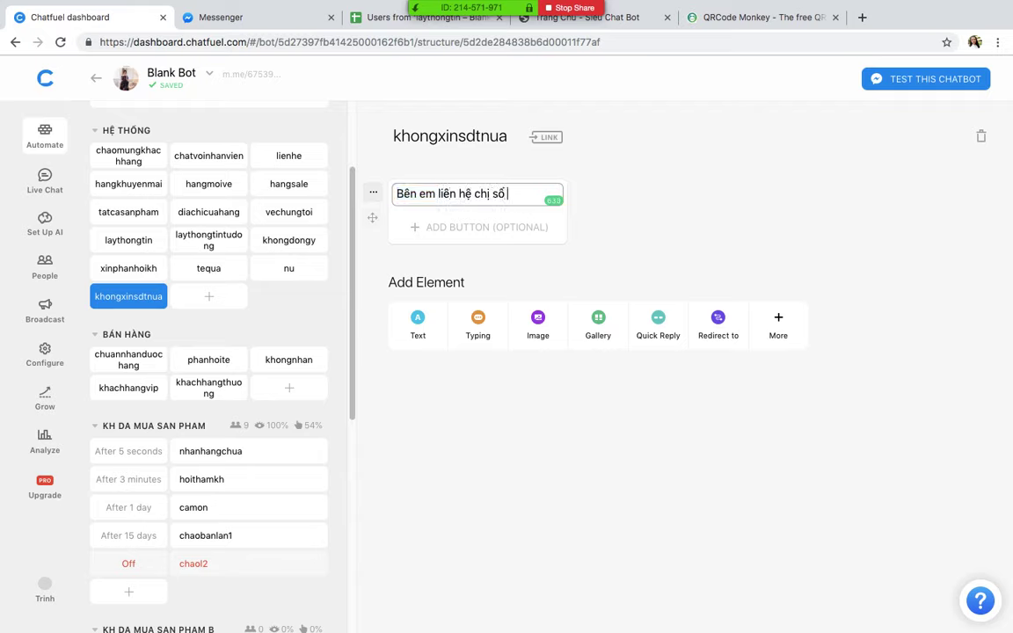
type("liên hệ chị số nay")
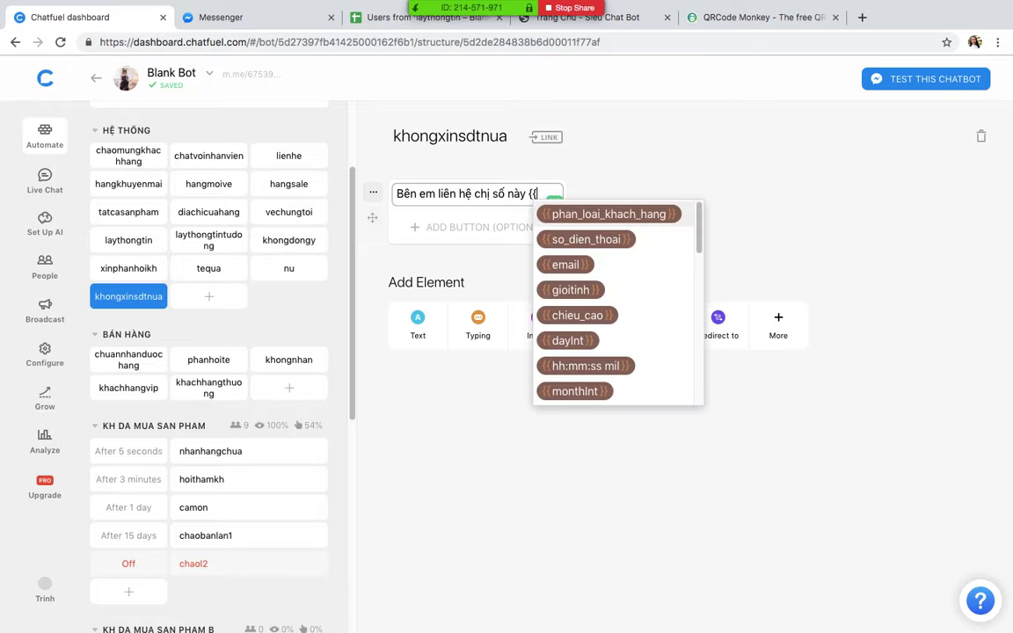
left_click(570, 239)
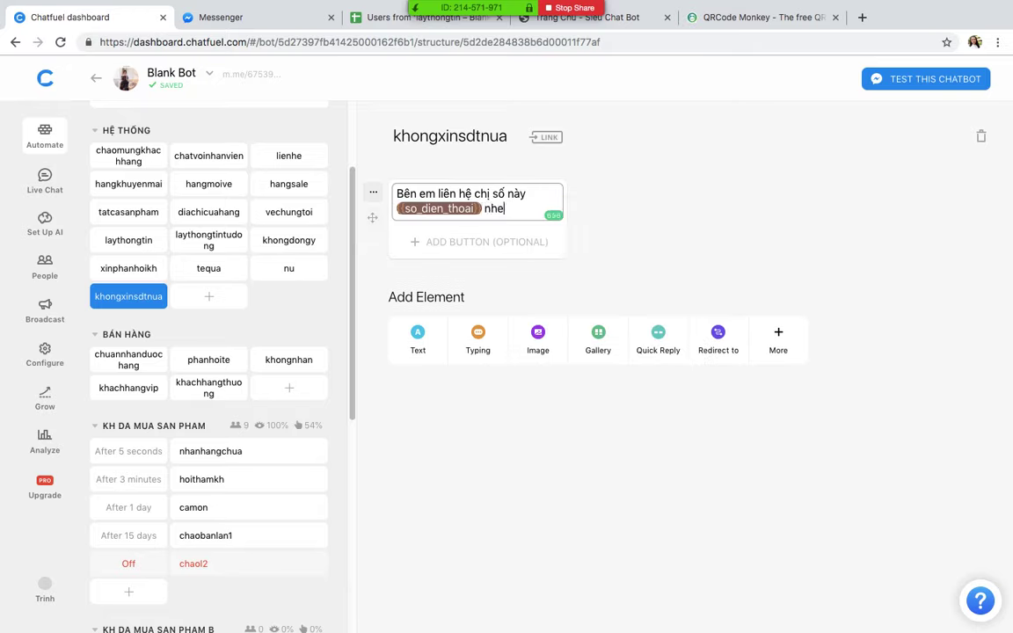
left_click(129, 240)
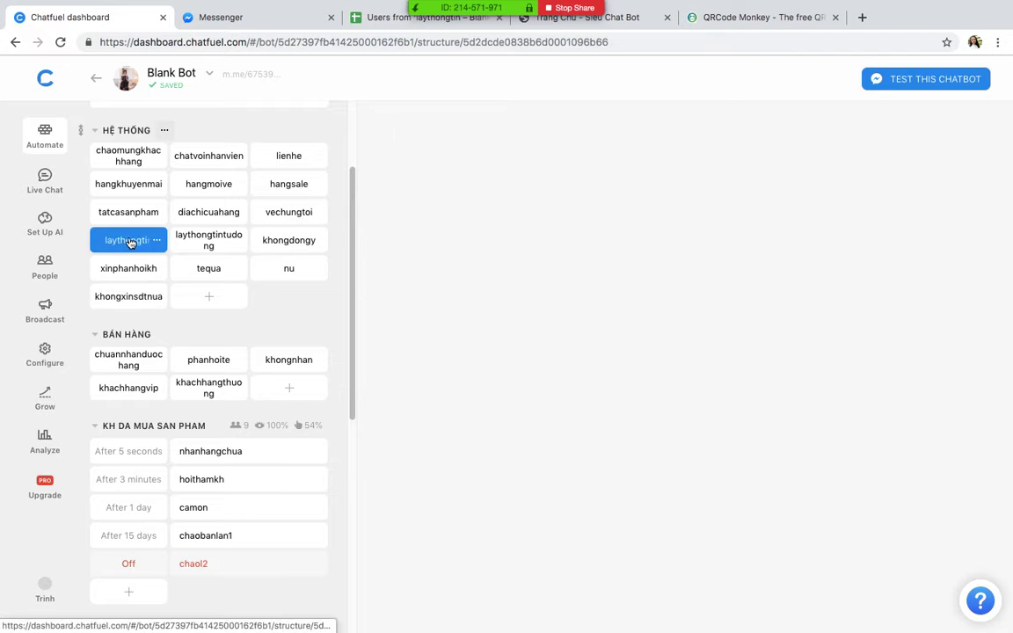
Step: Add a Redirect card at the top of the laythongtin block, above JSON API
scroll(555, 284, "down", 3)
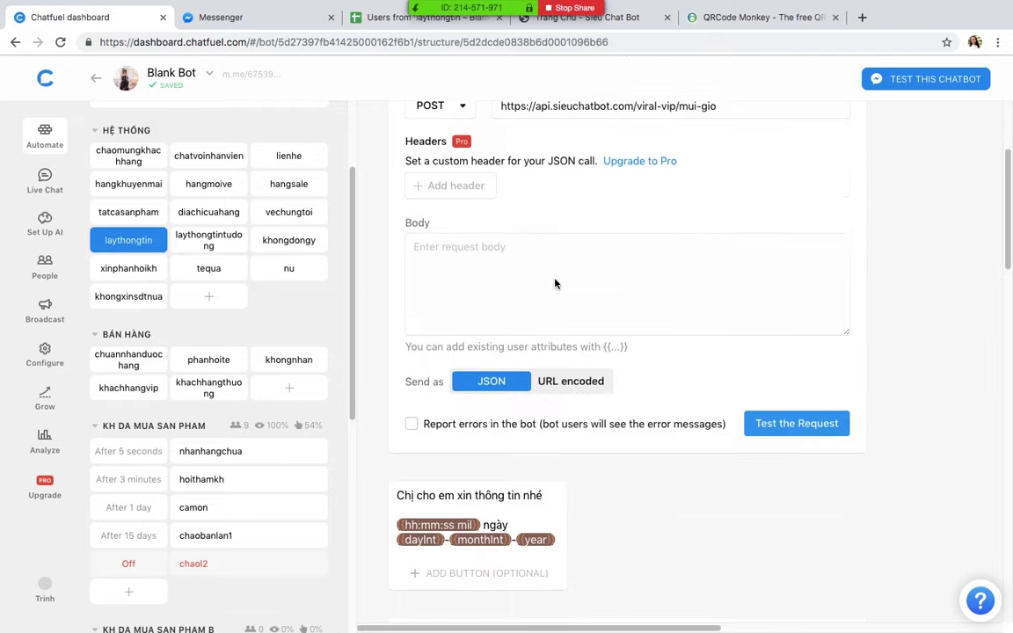
scroll(555, 283, "down", 10)
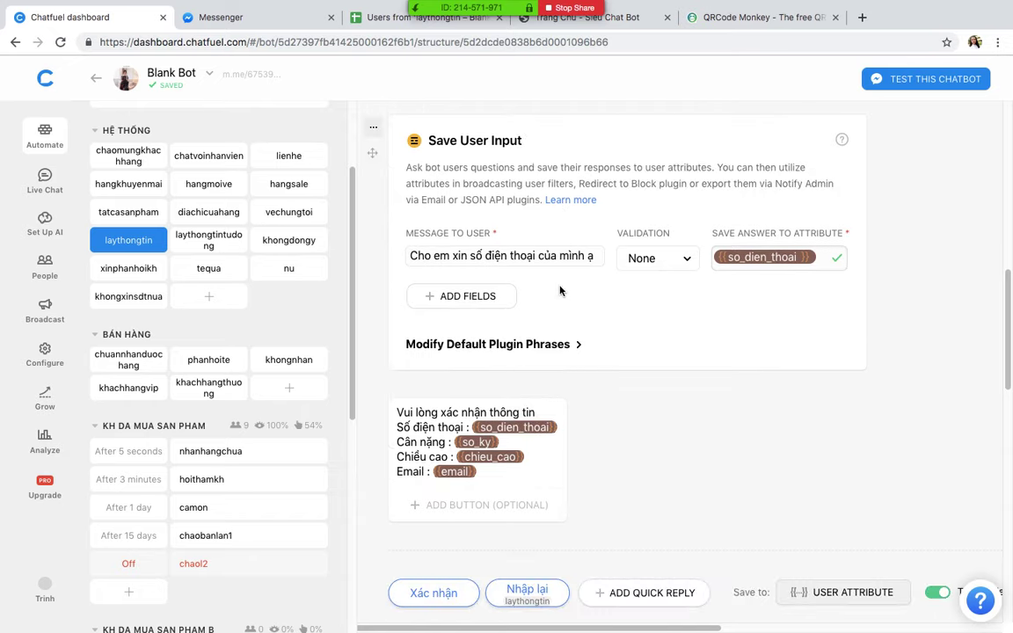
scroll(560, 291, "up", 5)
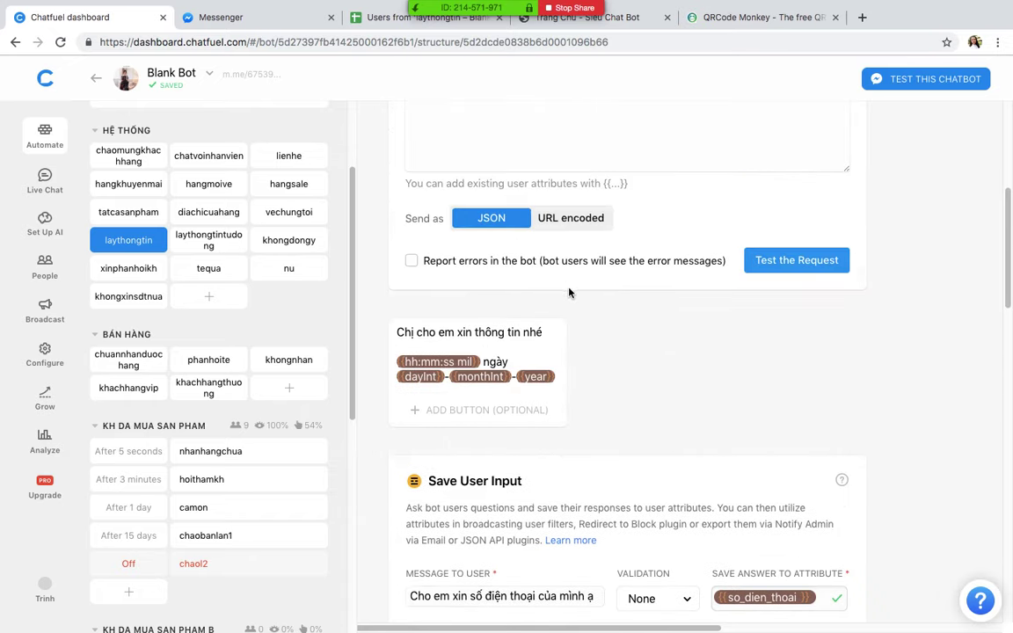
scroll(569, 292, "up", 5)
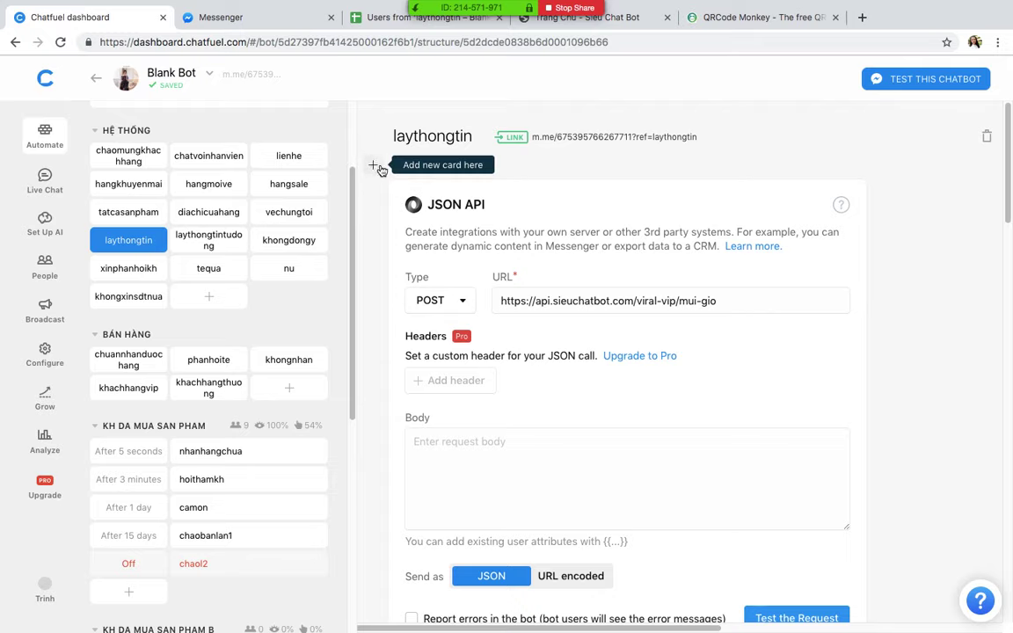
left_click(375, 167)
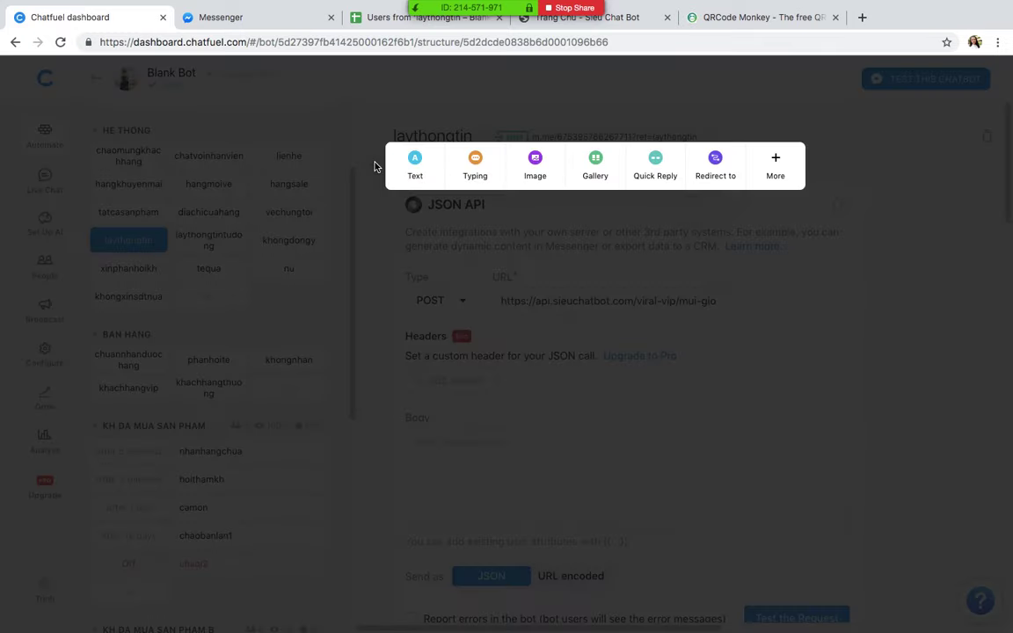
left_click(713, 169)
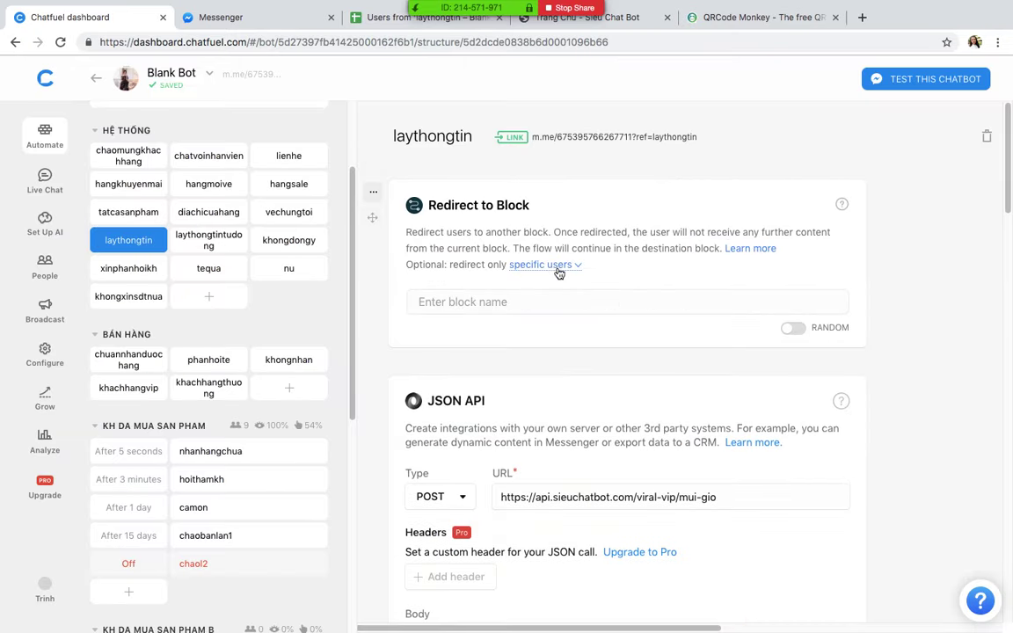
Step: Limit the redirect to users whose so_dien_thoai is not set, sending them to khongxinsdtnua
left_click(549, 265)
left_click(523, 316)
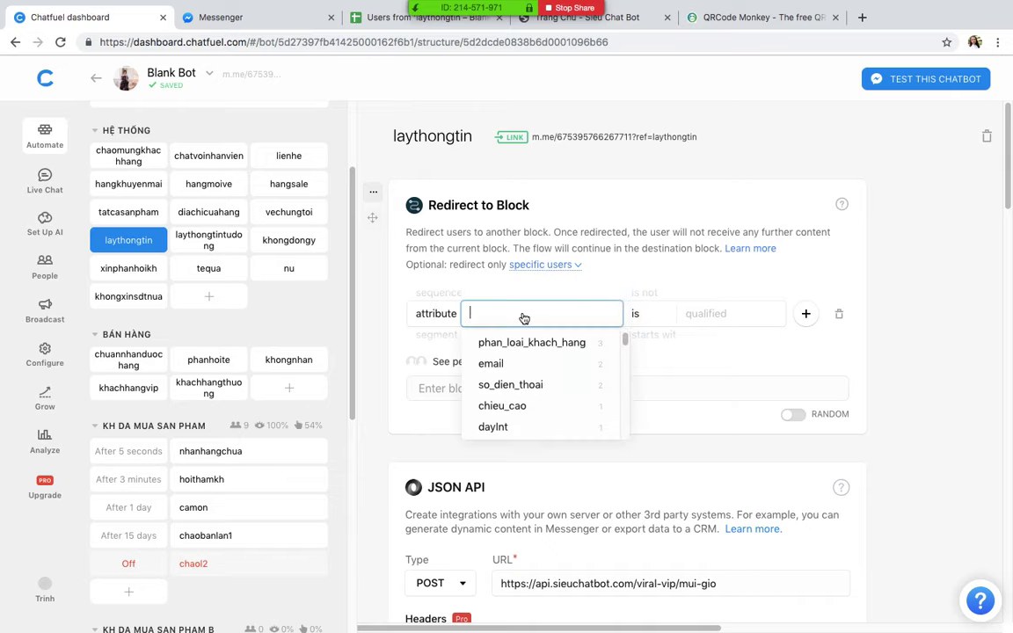
type("so")
left_click(528, 343)
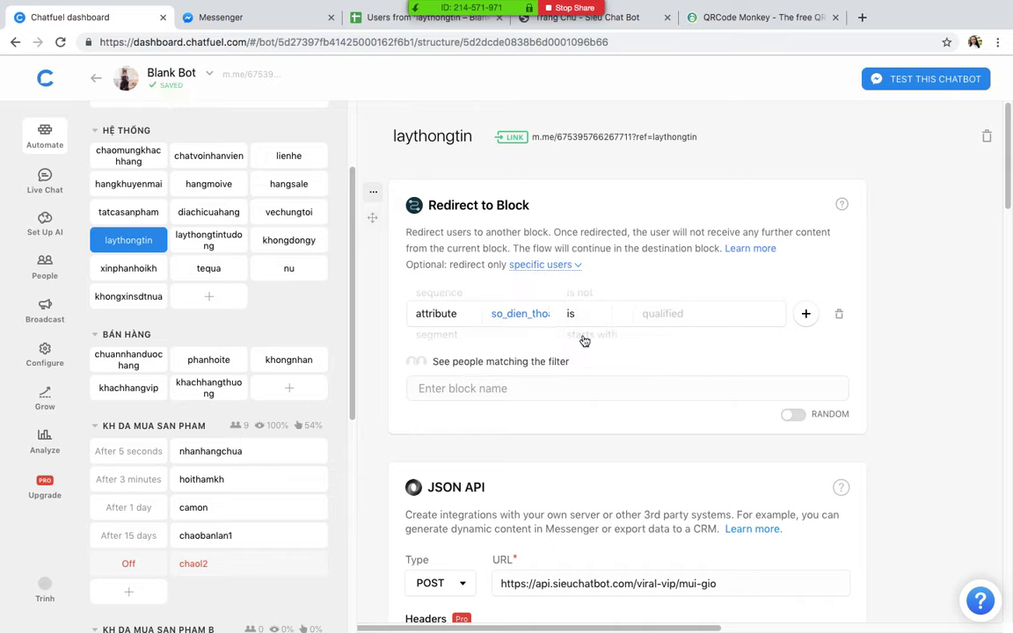
left_click(698, 319)
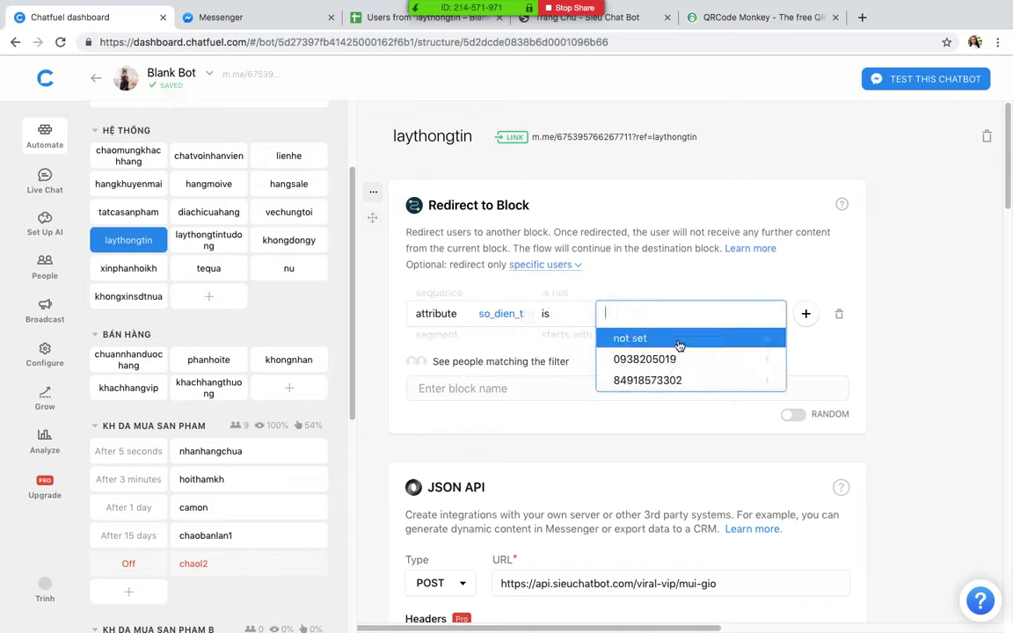
left_click(679, 343)
left_click(804, 262)
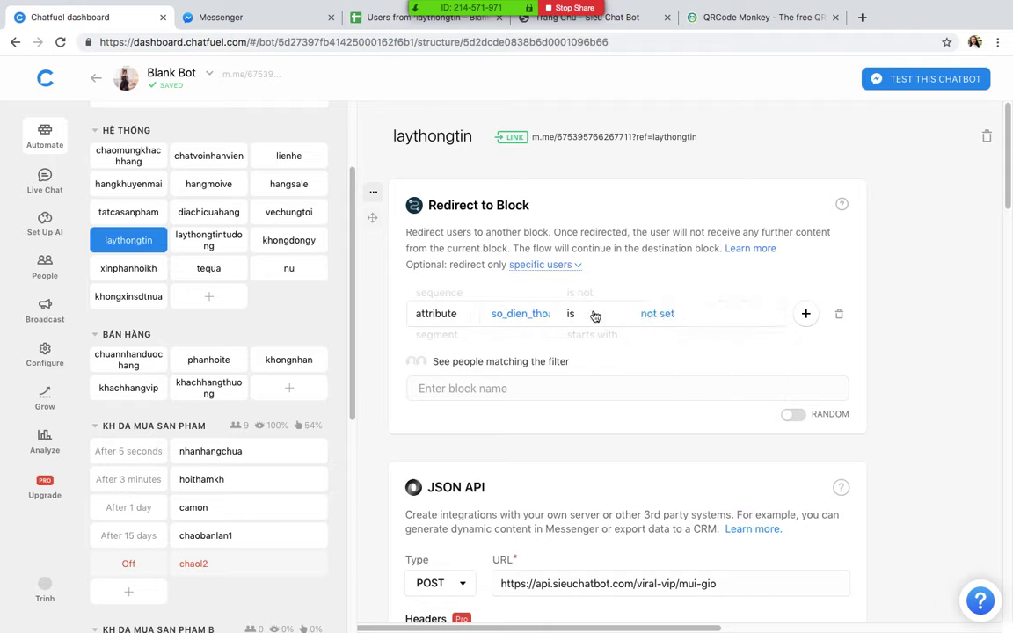
left_click(511, 389)
type("khon")
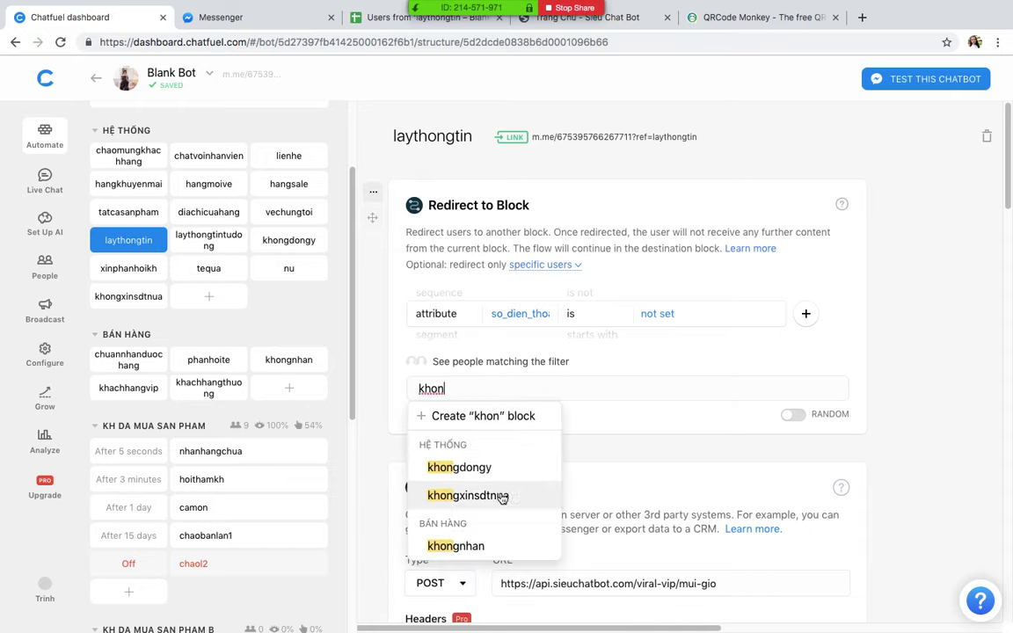
left_click(495, 495)
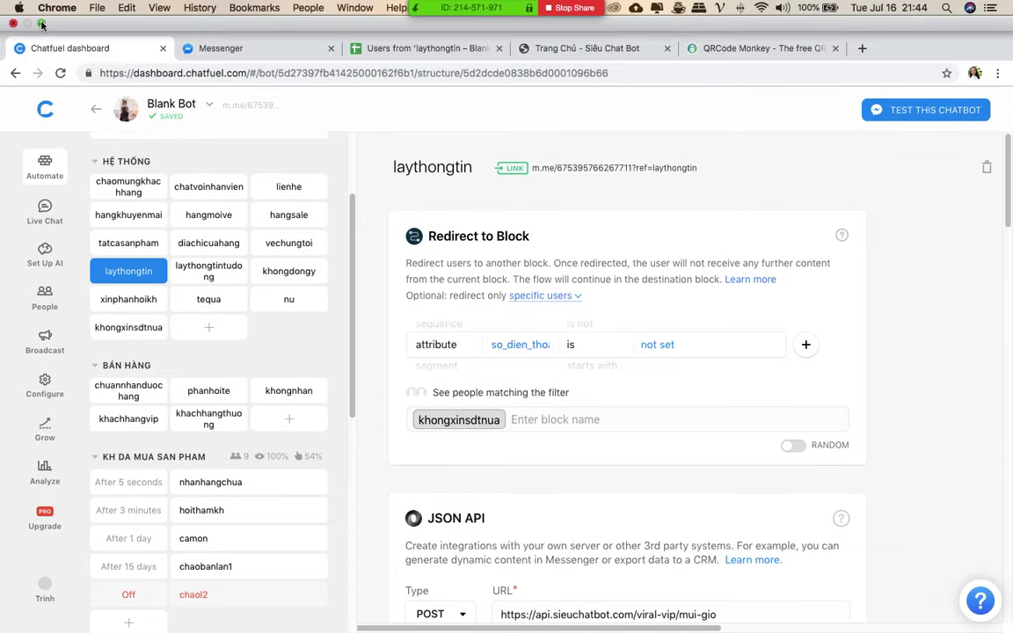
Step: Exit full screen and change the redirect condition to so_dien_thoai is not 'not set'
left_click(42, 24)
left_click_drag(879, 187, 950, 107)
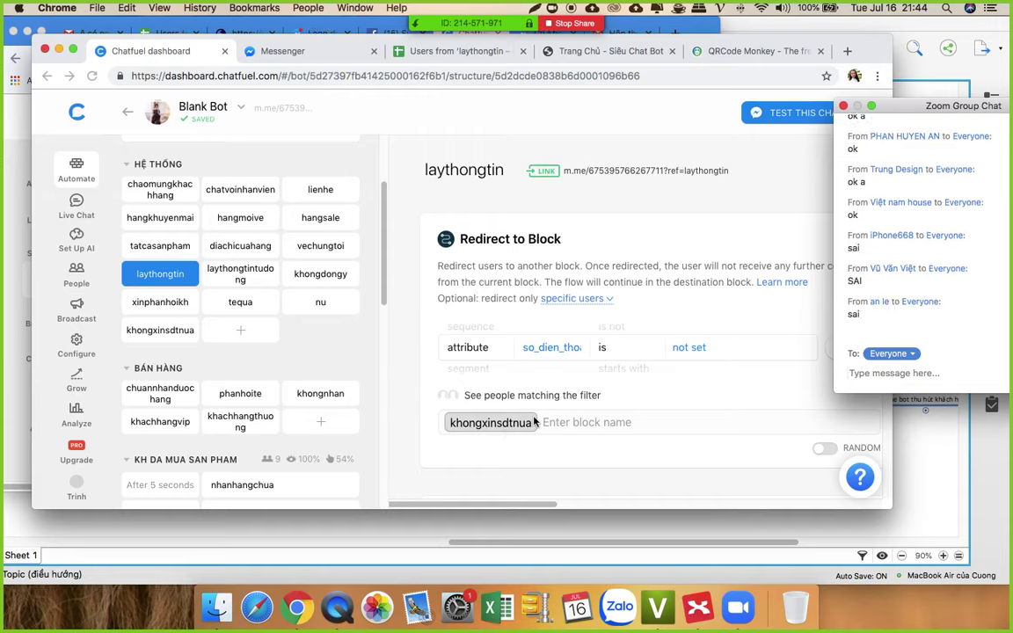
left_click(616, 350)
left_click(616, 326)
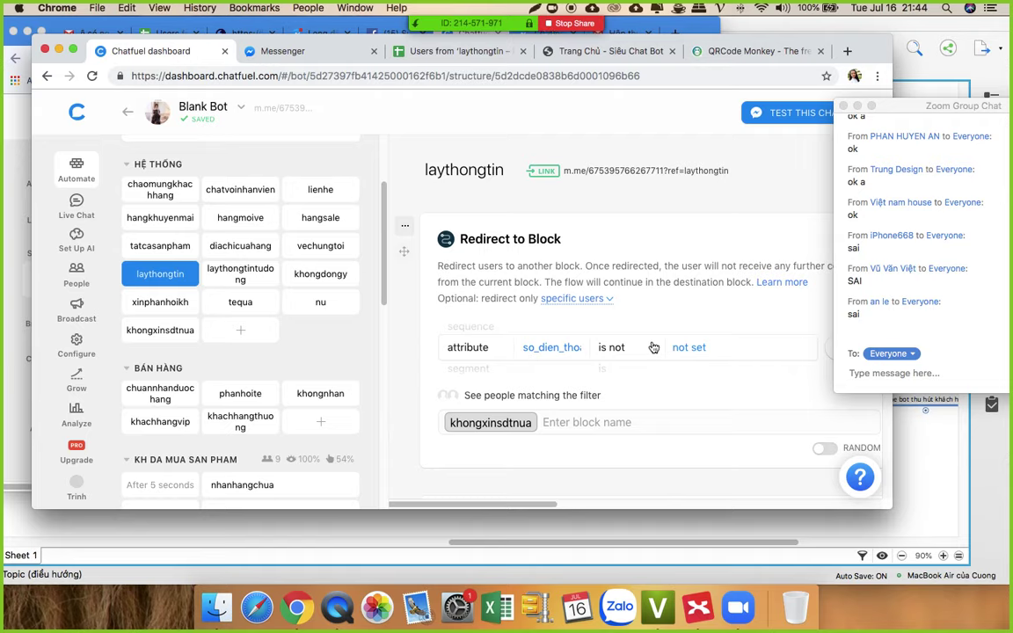
left_click(645, 346)
left_click(606, 350)
left_click(714, 350)
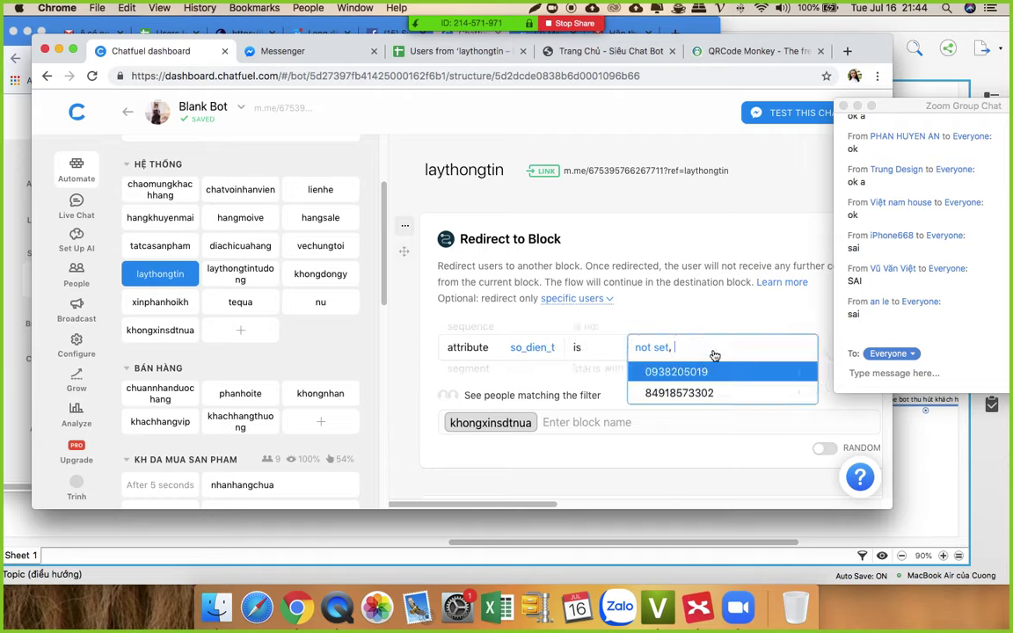
left_click(603, 270)
left_click(616, 348)
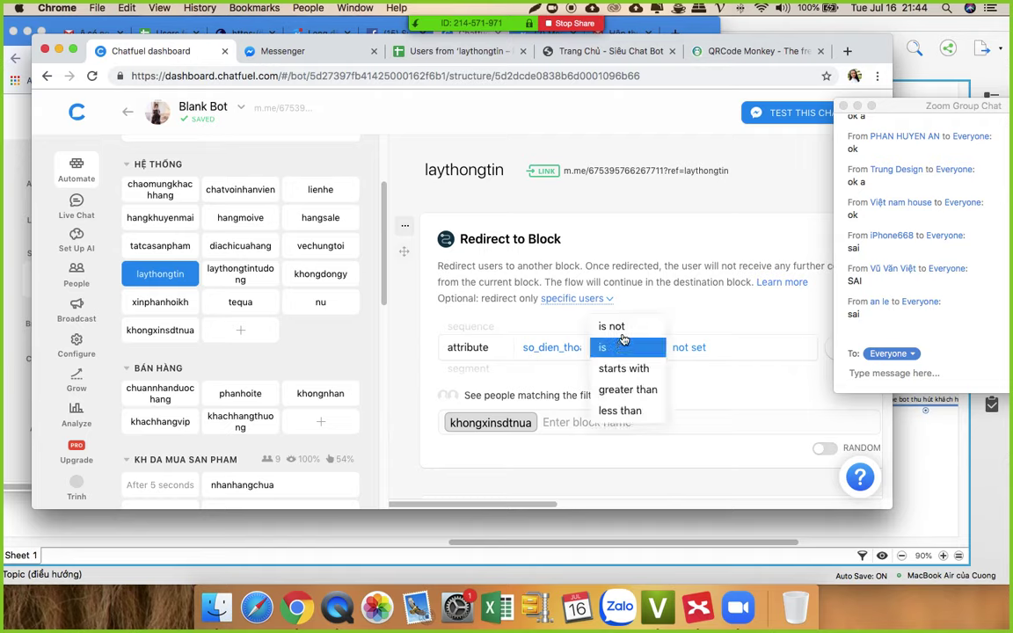
left_click(620, 329)
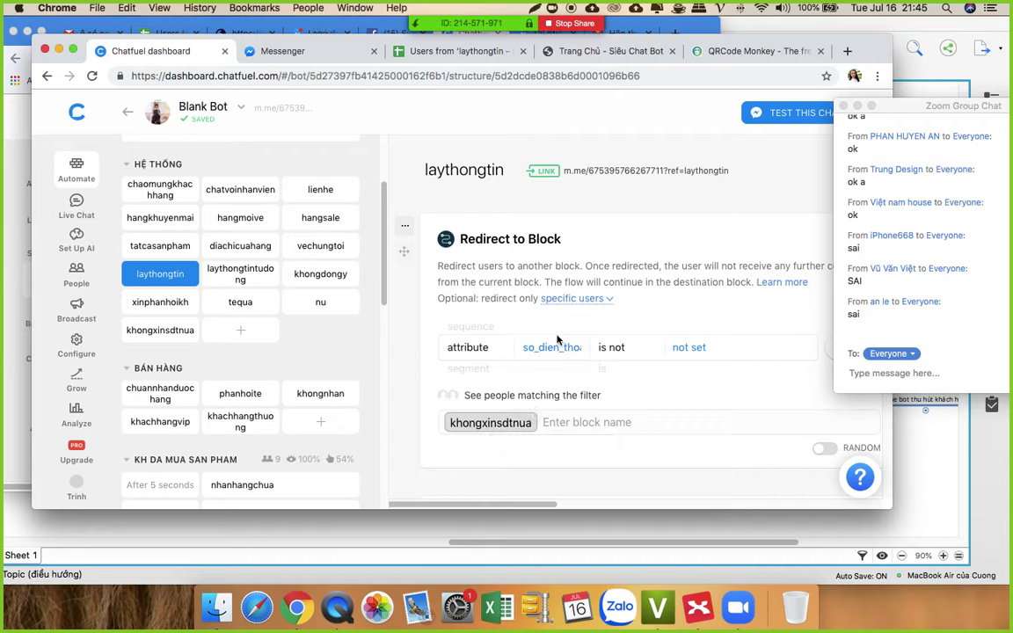
Step: Open laythongtin's m.me link and confirm the bot replies with the saved-phone-number khongxinsdtnua message
left_click(651, 173)
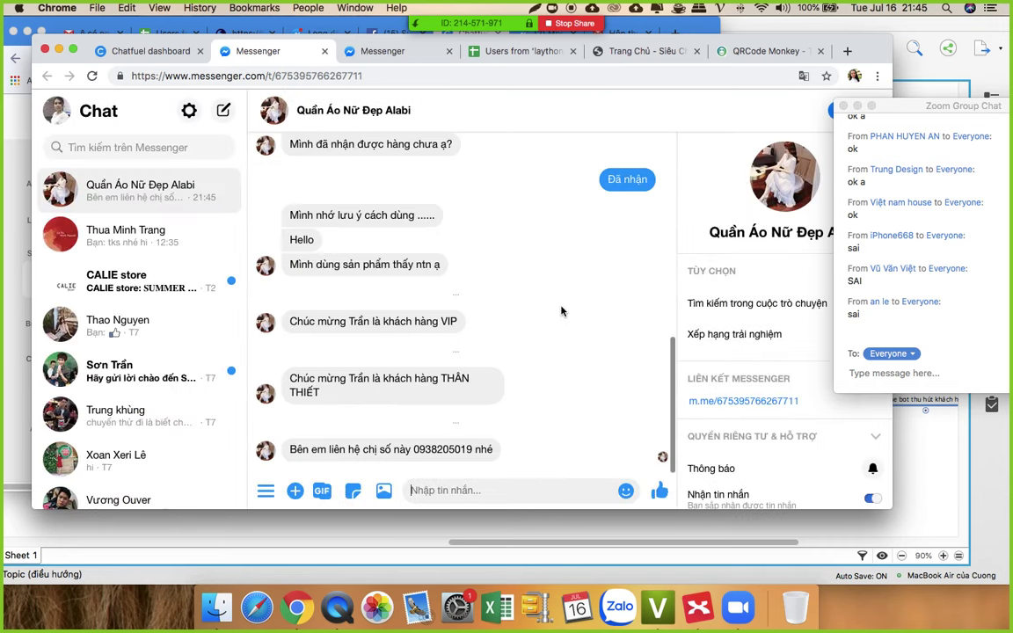
left_click_drag(292, 449, 497, 456)
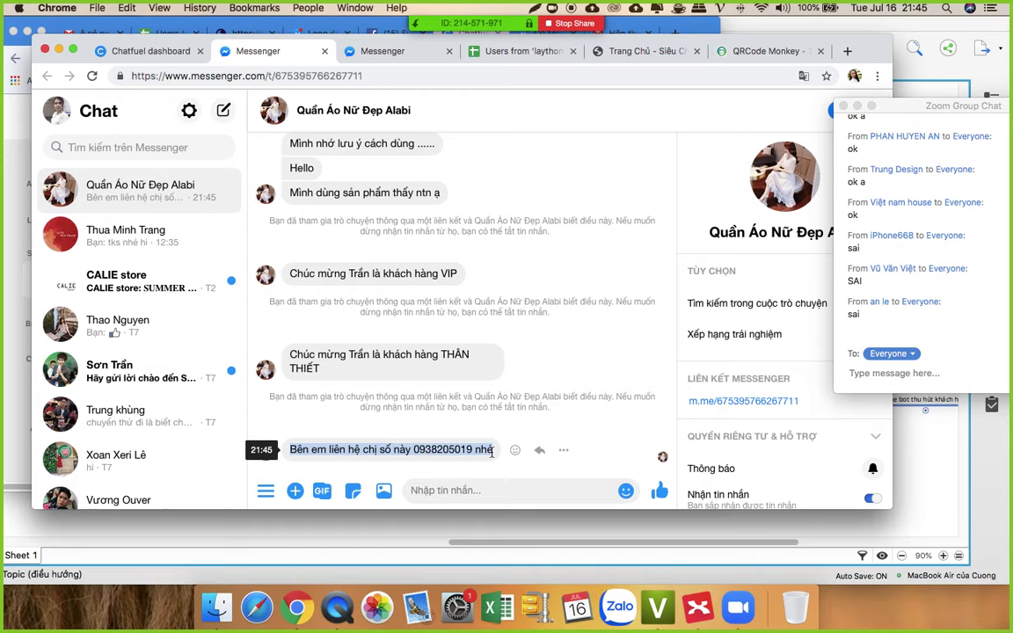
Step: Open the test user's conversation in Live Chat under Bot Only
left_click(157, 50)
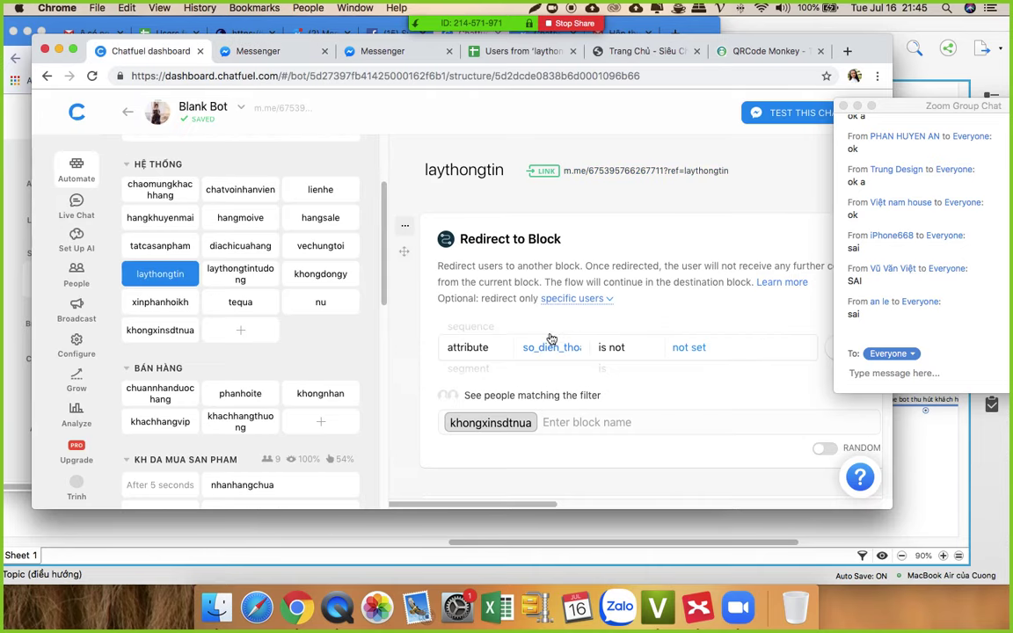
scroll(572, 264, "down", 1)
scroll(461, 352, "down", 1)
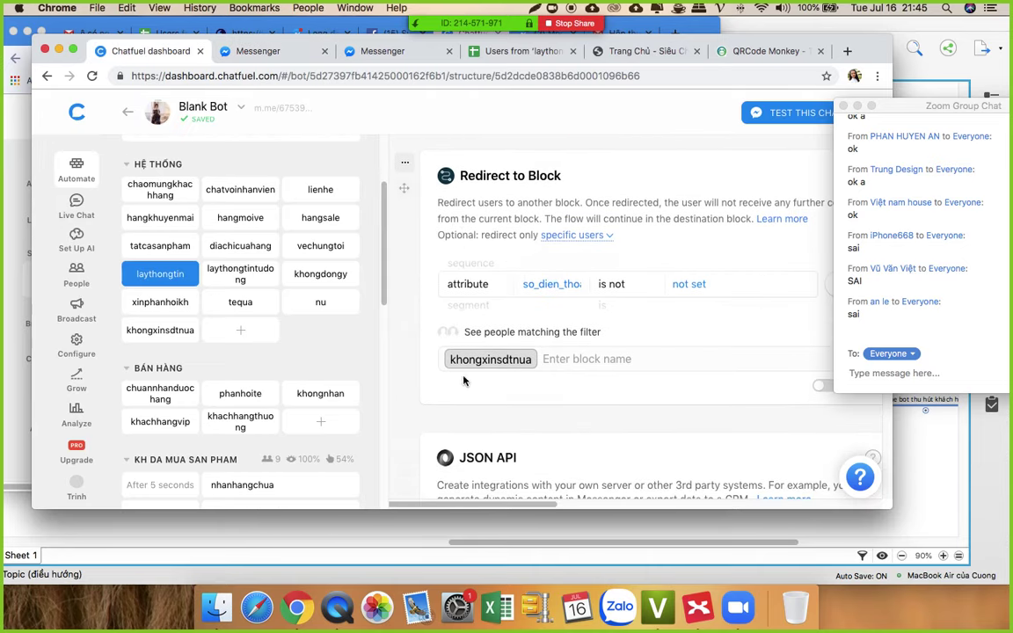
scroll(445, 402, "down", 5)
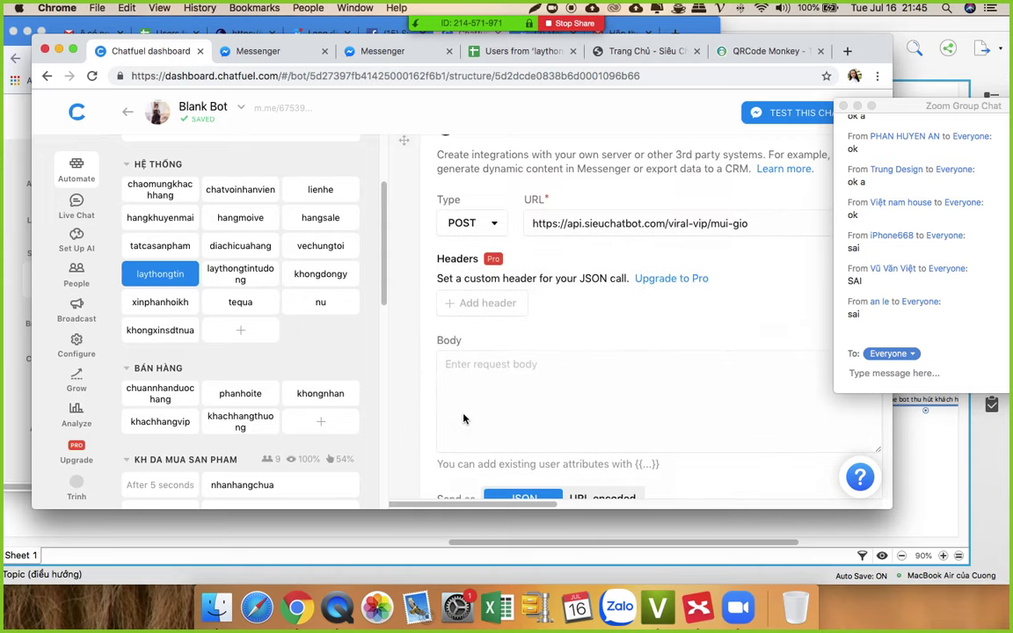
scroll(466, 419, "up", 3)
scroll(499, 260, "up", 3)
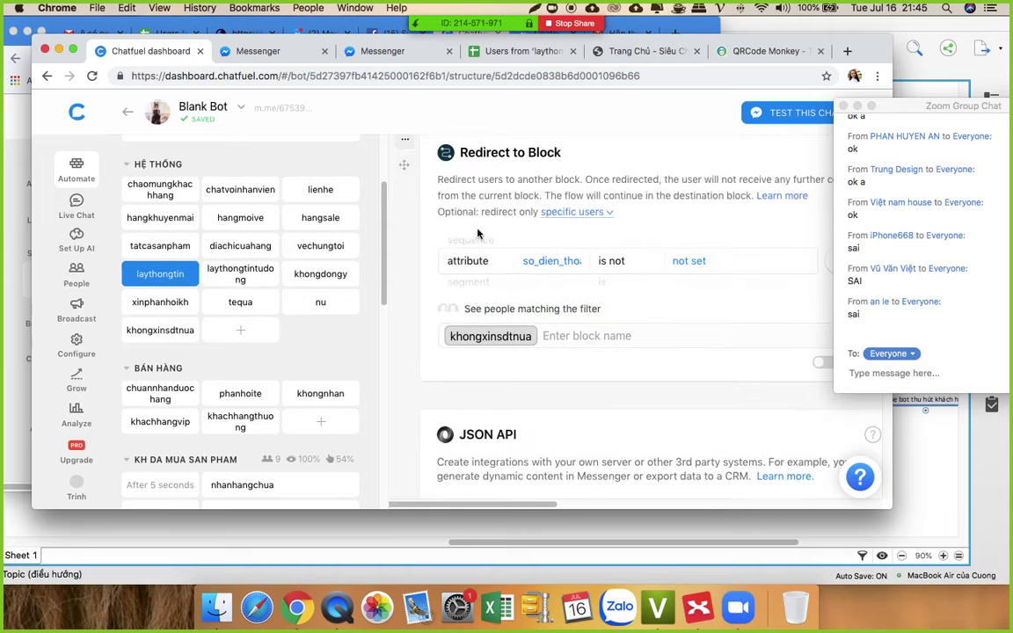
left_click(75, 201)
left_click(265, 161)
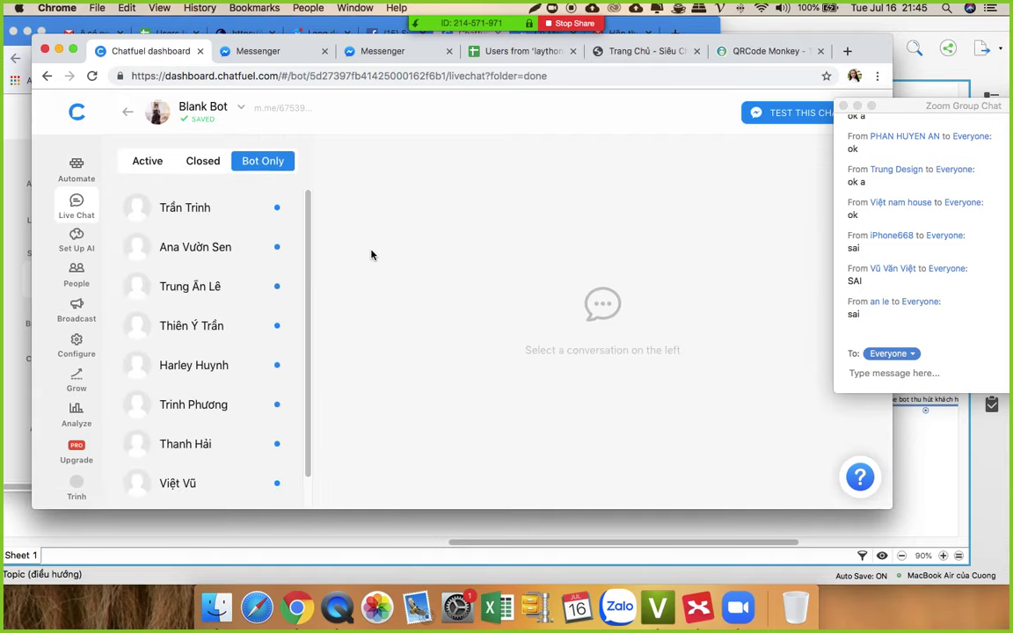
left_click(174, 211)
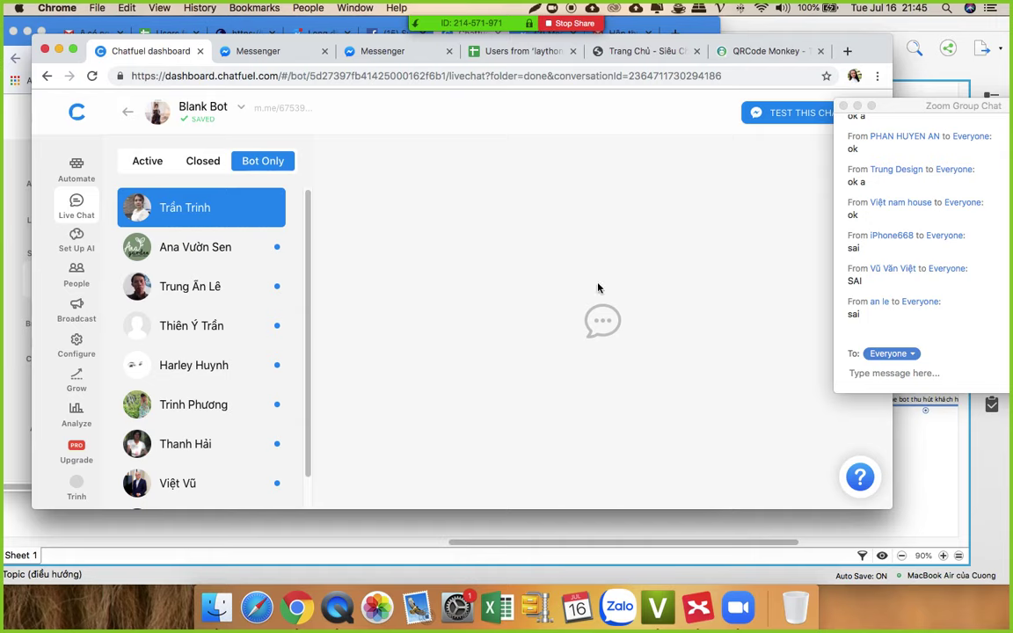
Step: Delete the user's so_dien_thoai attribute and go back to the block list
left_click_drag(875, 50, 846, 52)
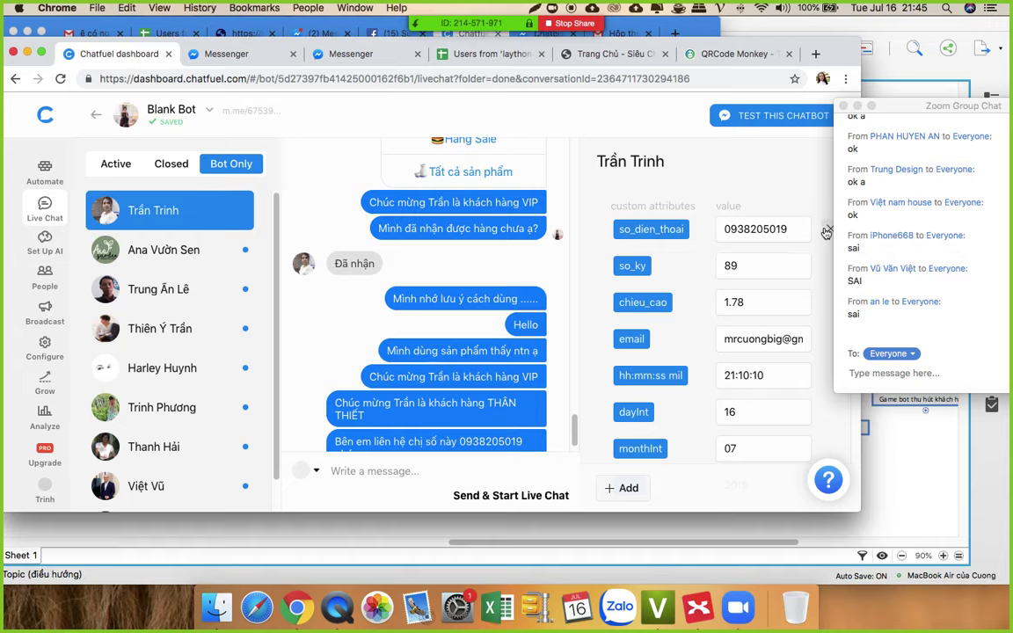
left_click(826, 232)
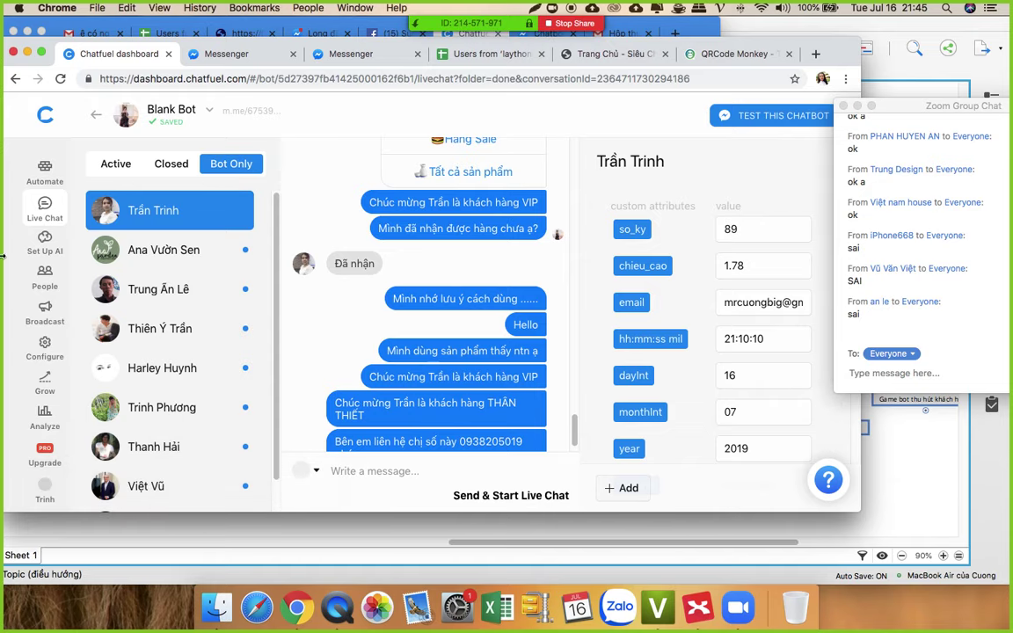
left_click(49, 171)
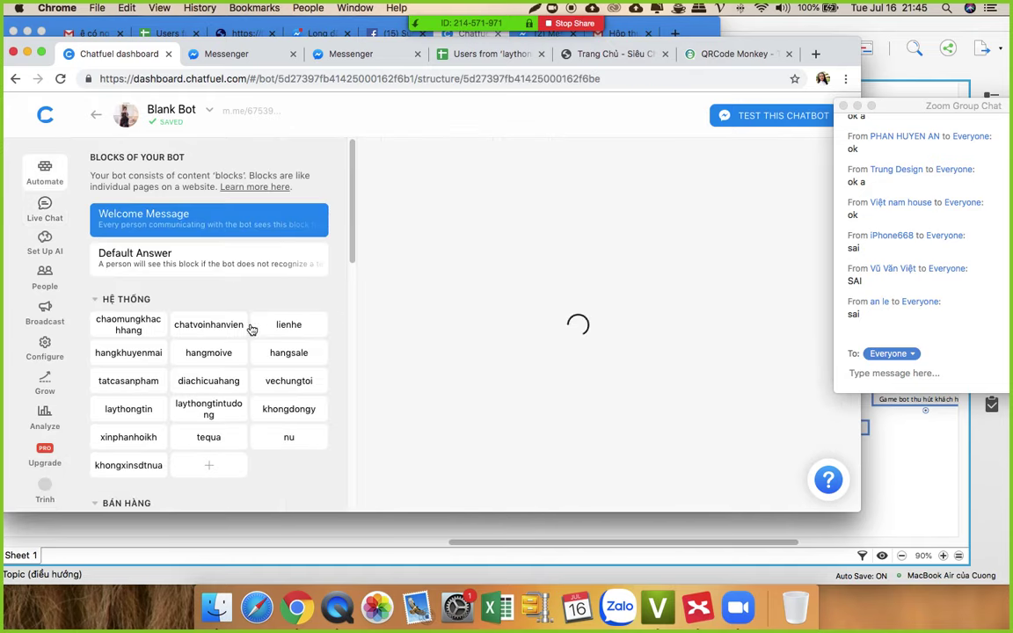
Step: Select laythongtin in the block list and open its m.me link in a new Chrome tab
scroll(197, 337, "down", 5)
scroll(139, 255, "up", 1)
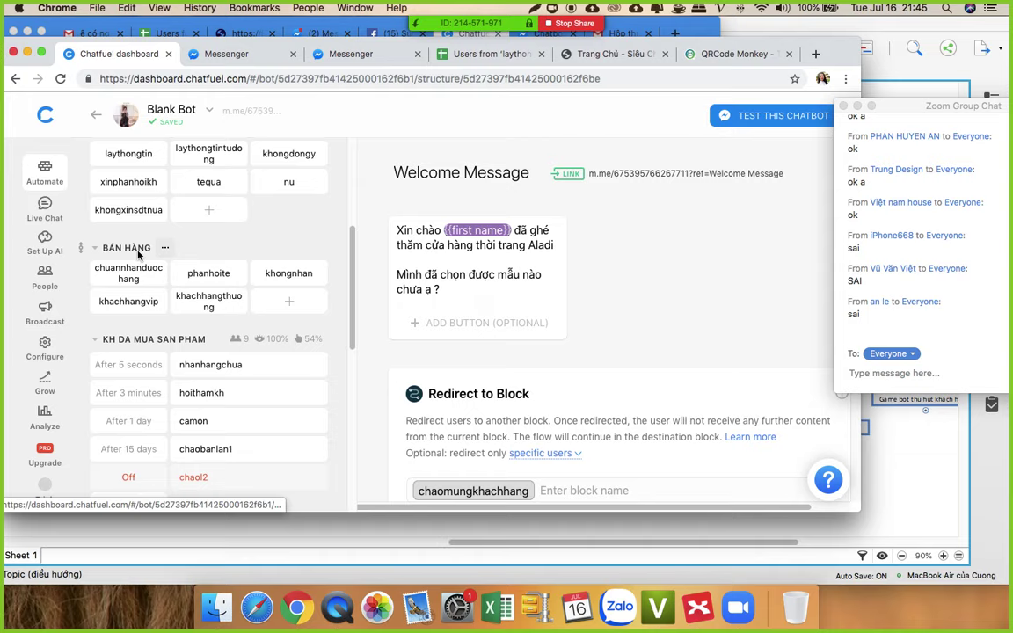
left_click(129, 154)
left_click(137, 153)
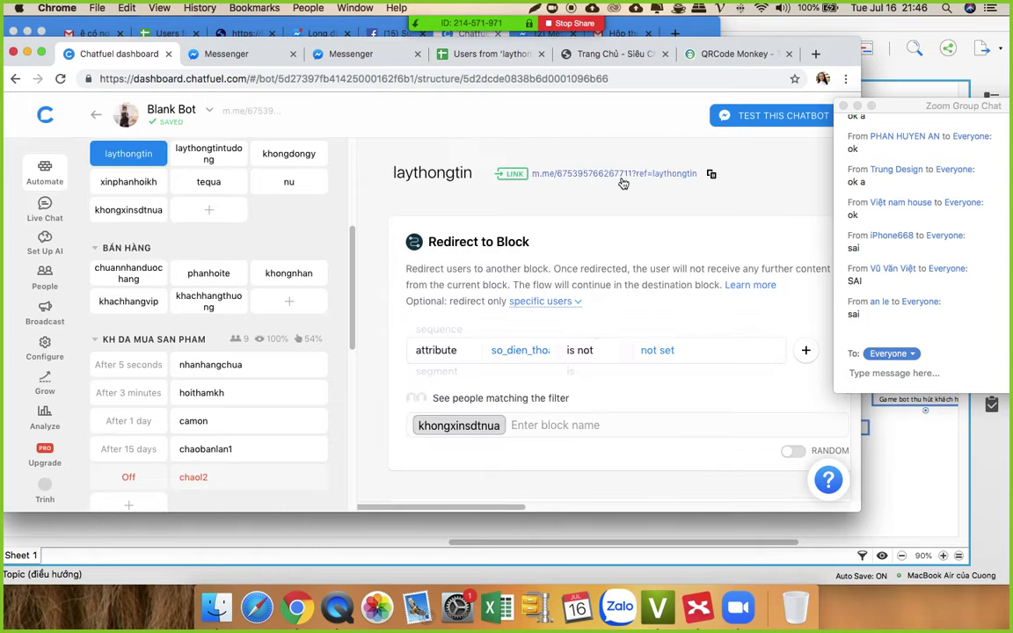
left_click(623, 174)
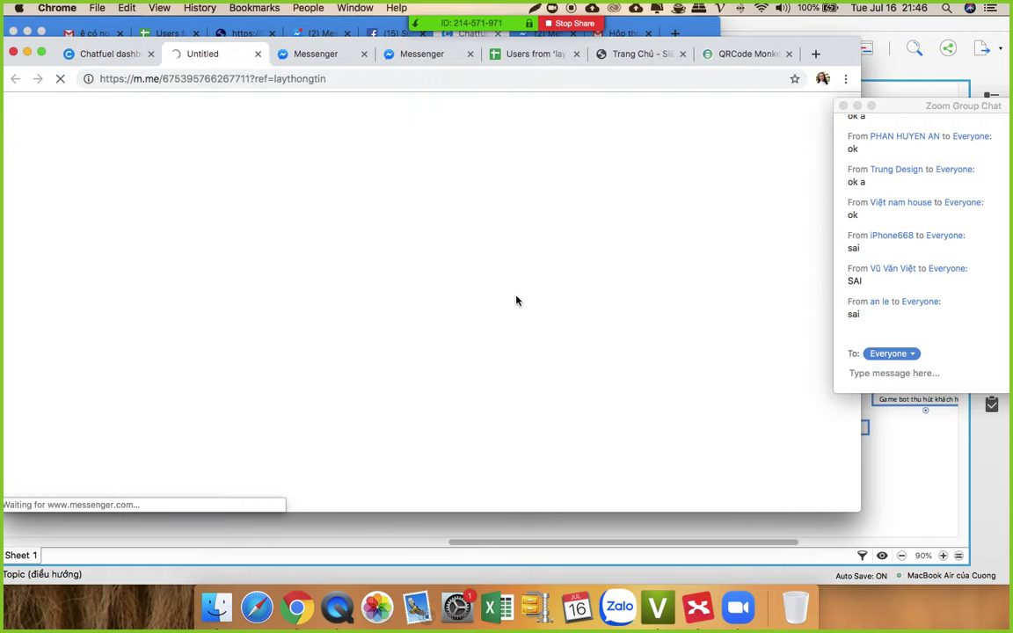
Step: Close the extra Messenger tabs, send the bot a phone number, and confirm the details with 'Xác nhận'
left_click(363, 55)
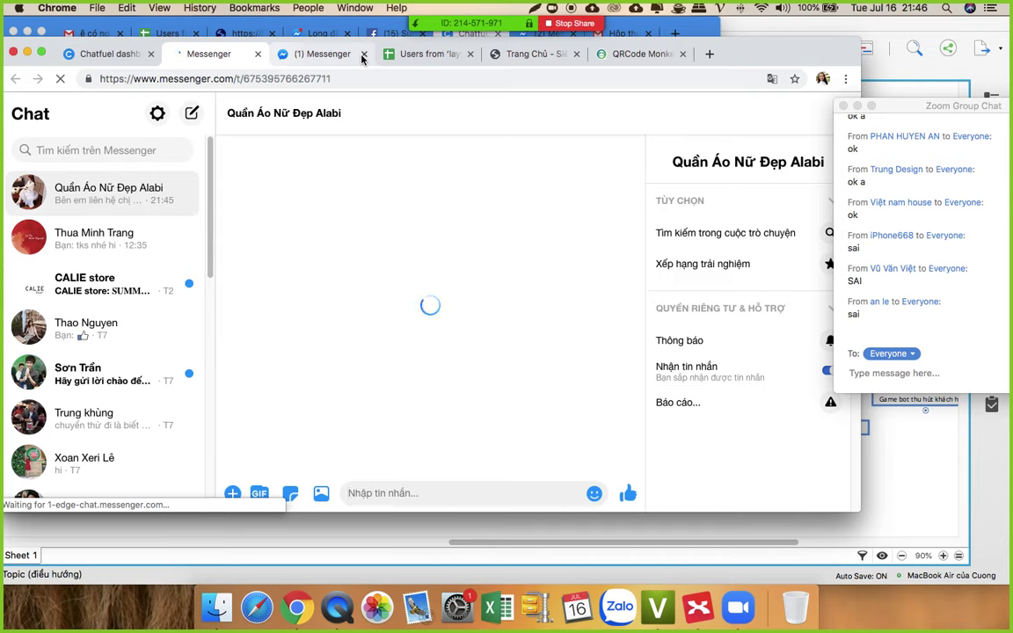
left_click(364, 54)
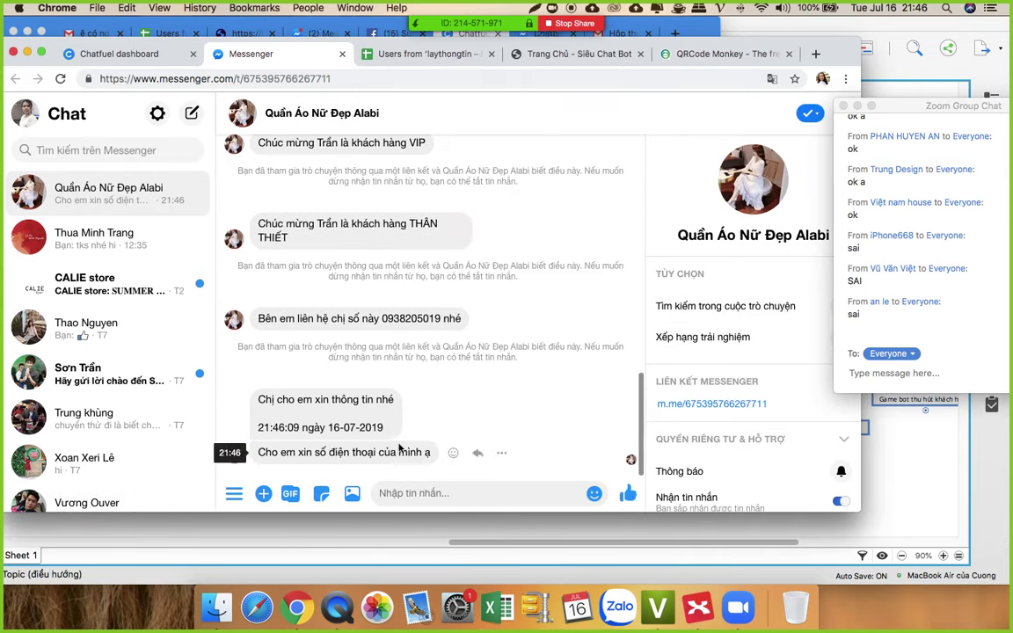
left_click(418, 495)
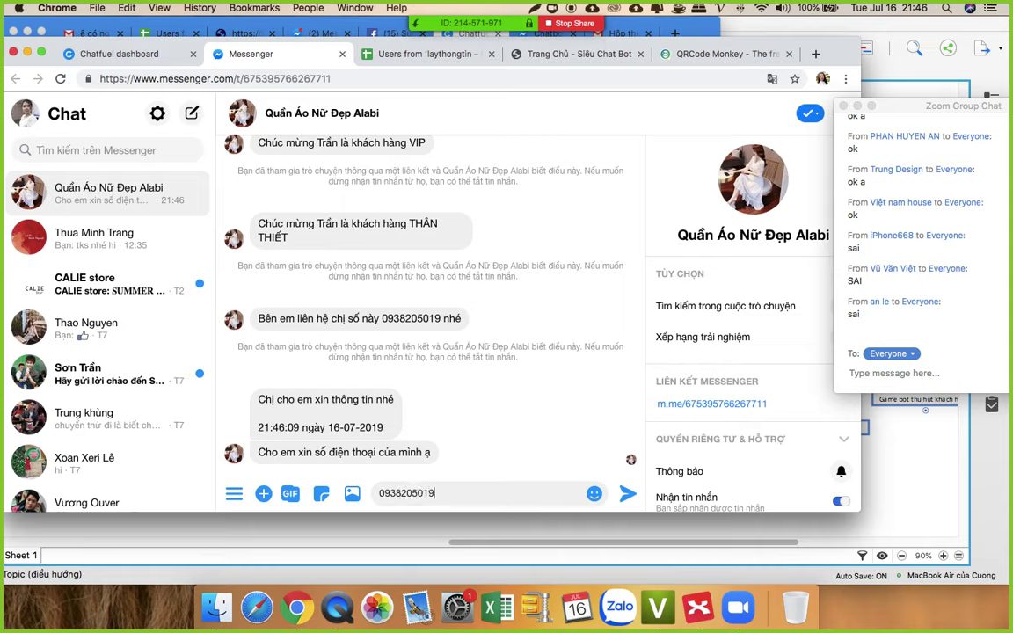
key("Return")
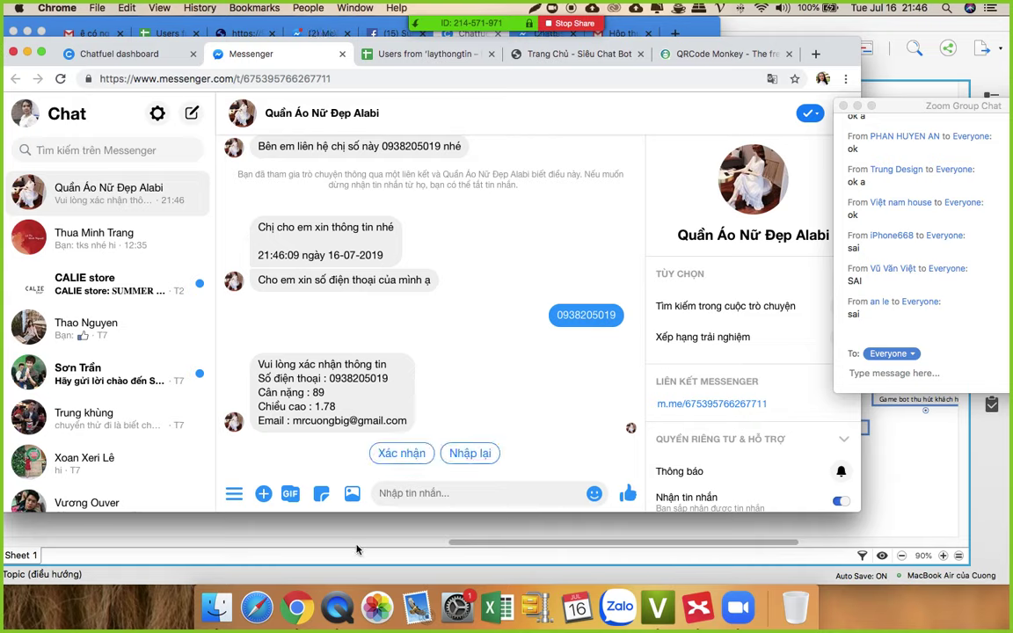
left_click(396, 453)
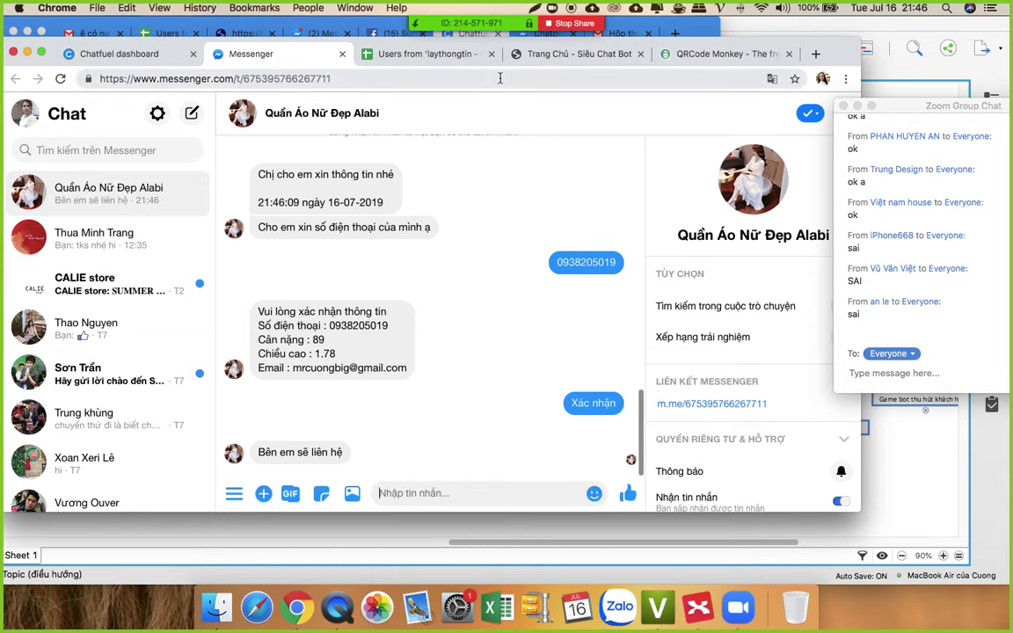
left_click_drag(756, 68, 811, 74)
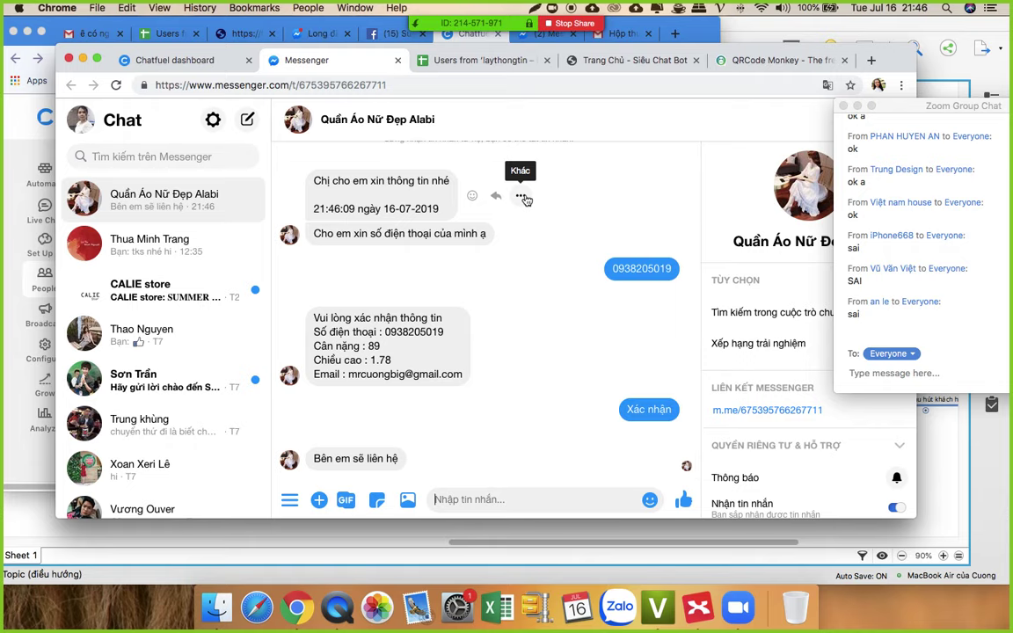
Step: Back in Chatfuel, scroll through laythongtin's Redirect card sending phone-number users to khongxinsdtnua
left_click(180, 60)
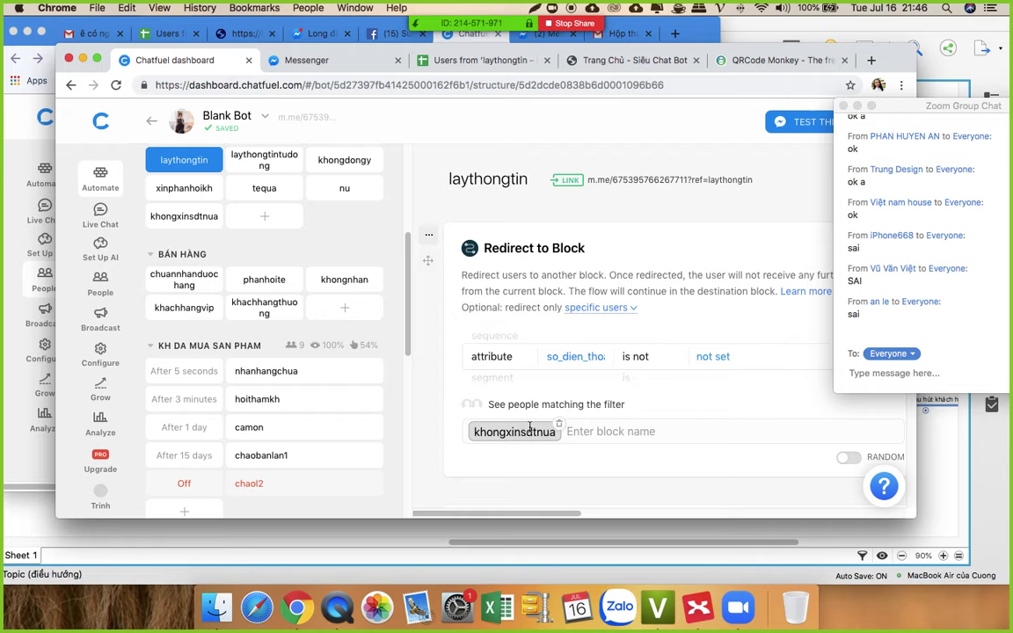
scroll(533, 378, "down", 2)
scroll(556, 395, "up", 1)
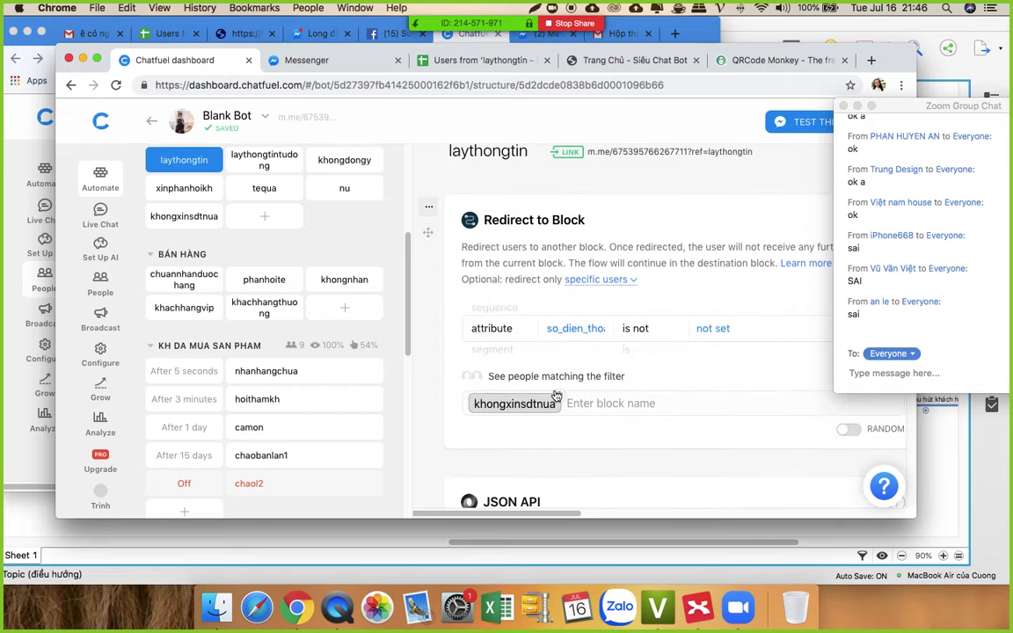
scroll(549, 392, "up", 1)
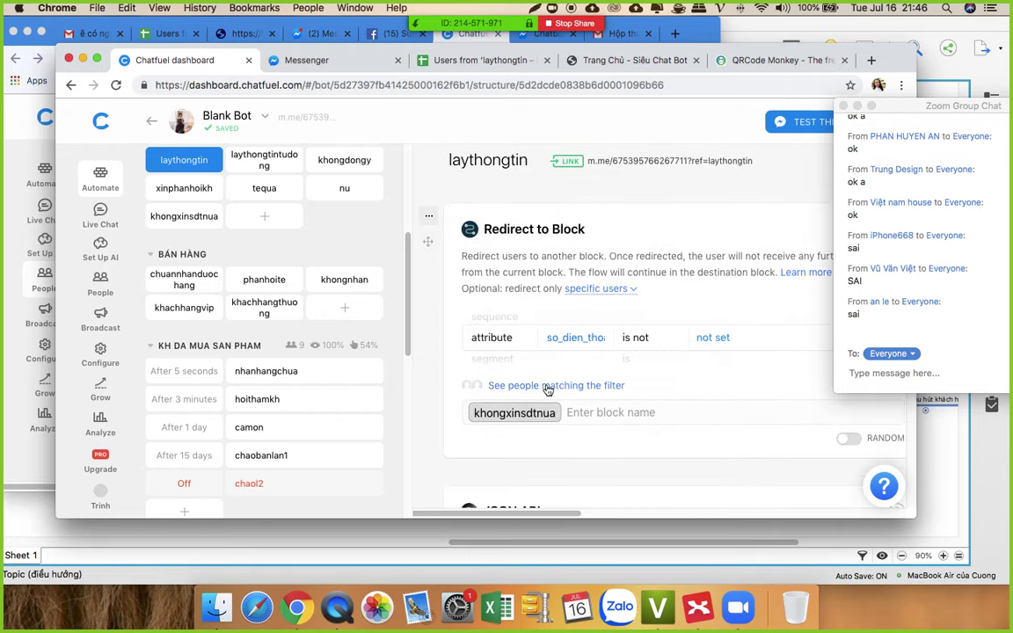
scroll(547, 390, "up", 1)
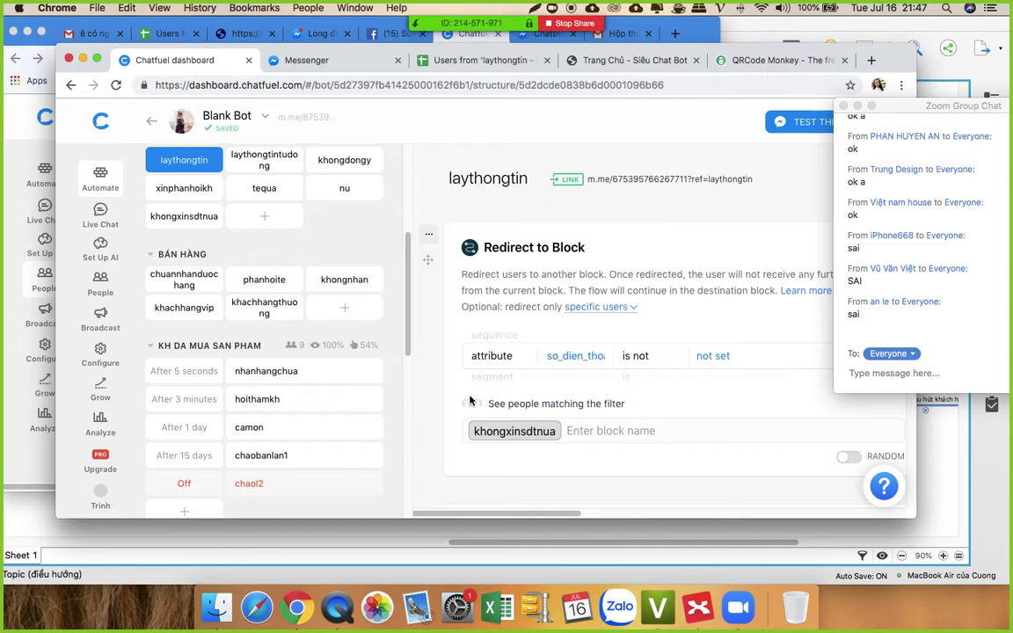
scroll(528, 391, "down", 2)
scroll(536, 378, "down", 5)
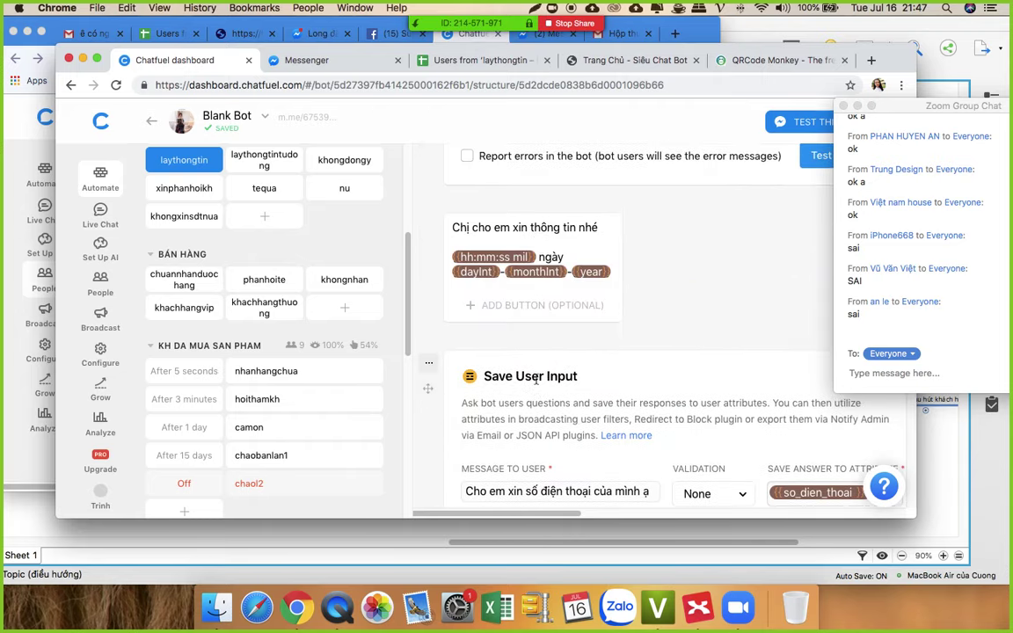
scroll(537, 352, "up", 8)
Step: Open the tequa block and add a redirect filtered to phan_loai_khach_hang is VIP
left_click(265, 188)
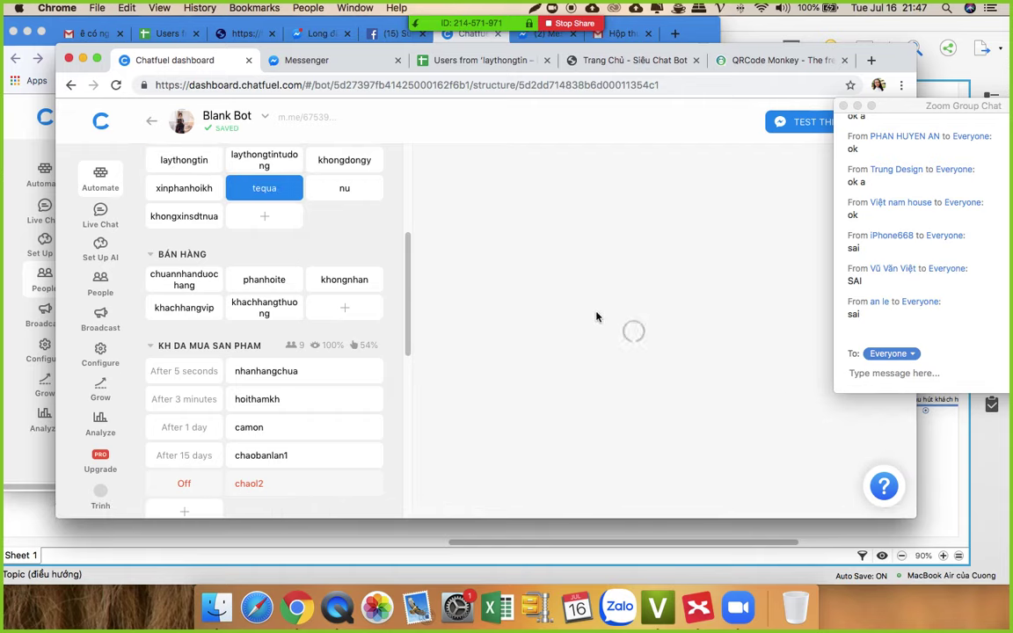
scroll(613, 309, "down", 6)
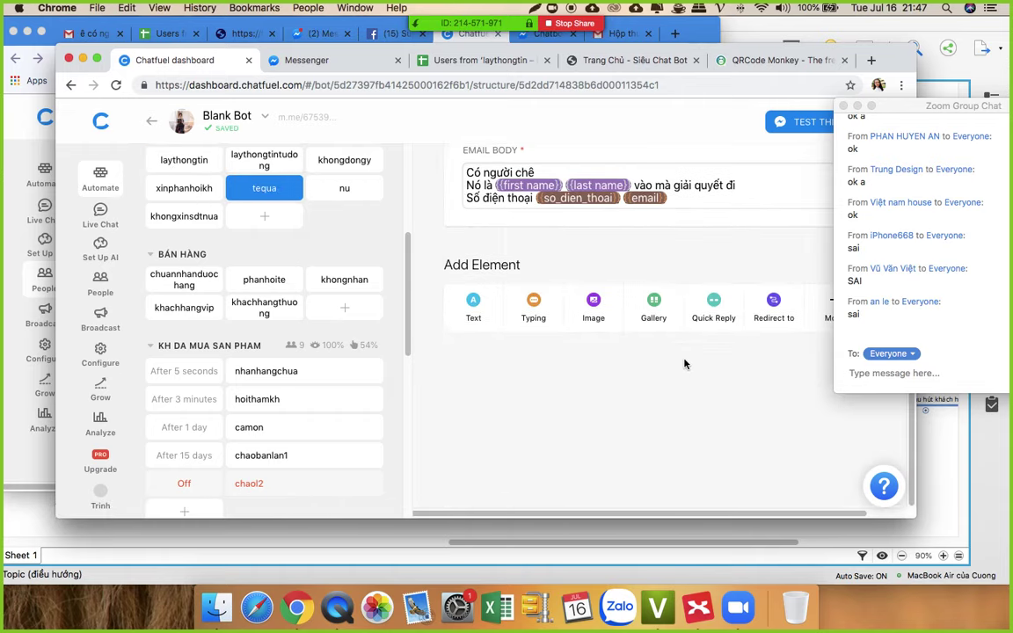
scroll(613, 317, "up", 2)
left_click(776, 387)
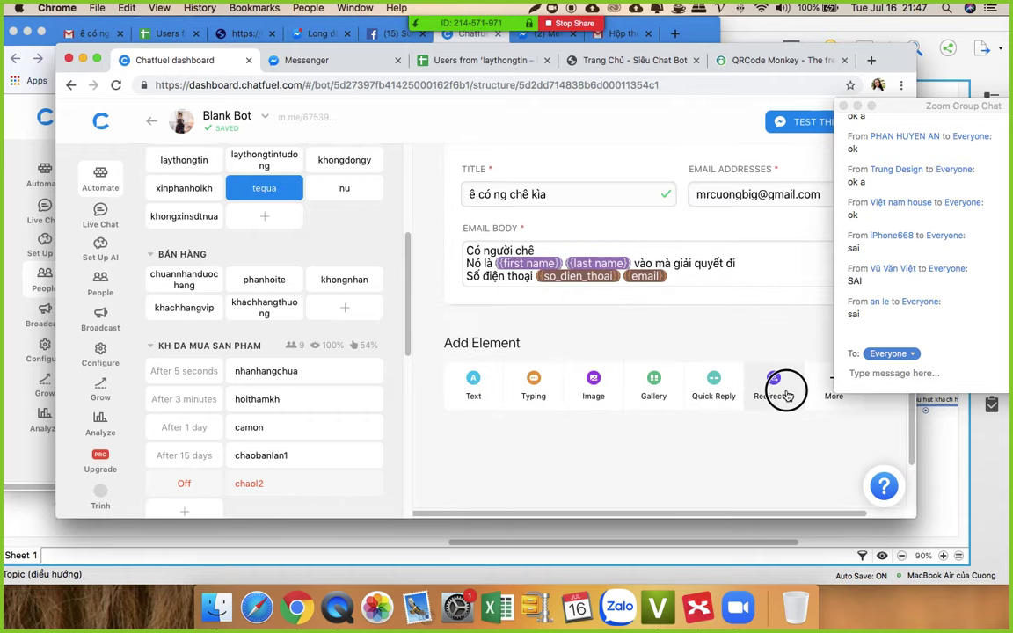
left_click(597, 423)
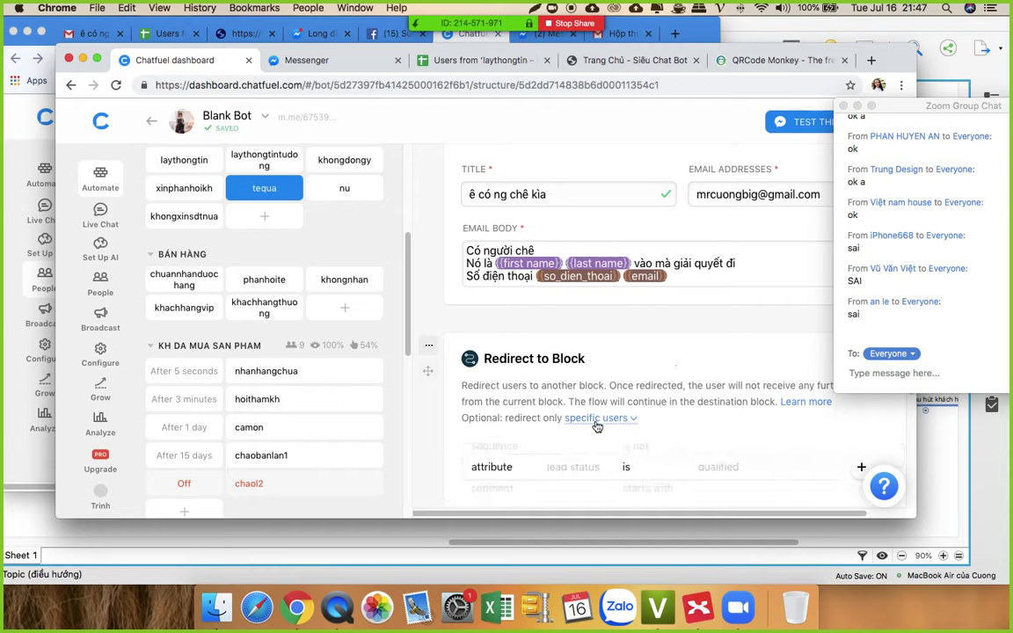
scroll(633, 418, "down", 3)
left_click(583, 260)
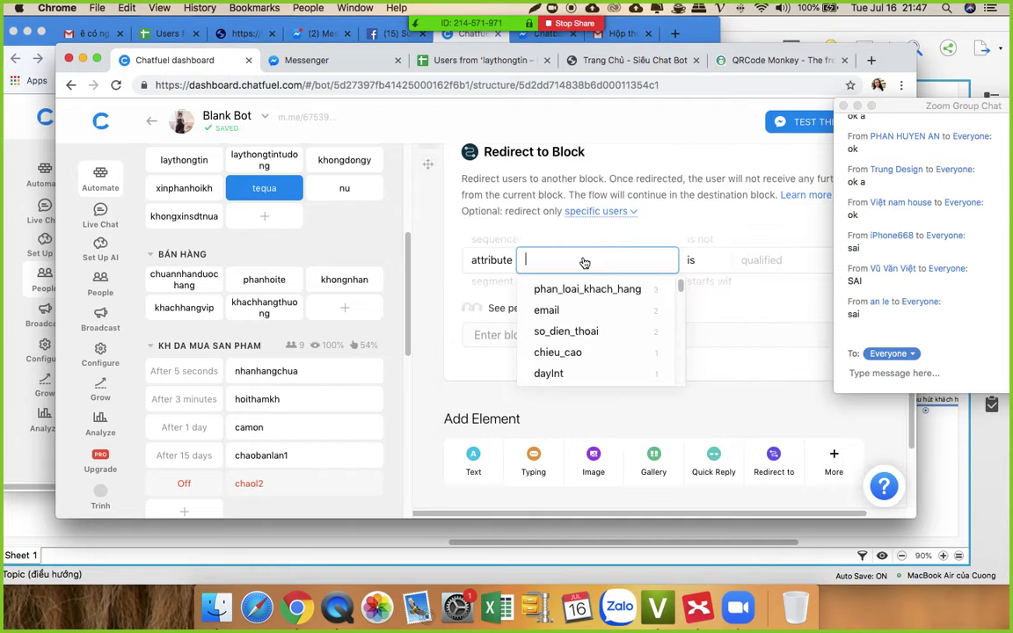
left_click(615, 289)
left_click(718, 260)
left_click(743, 282)
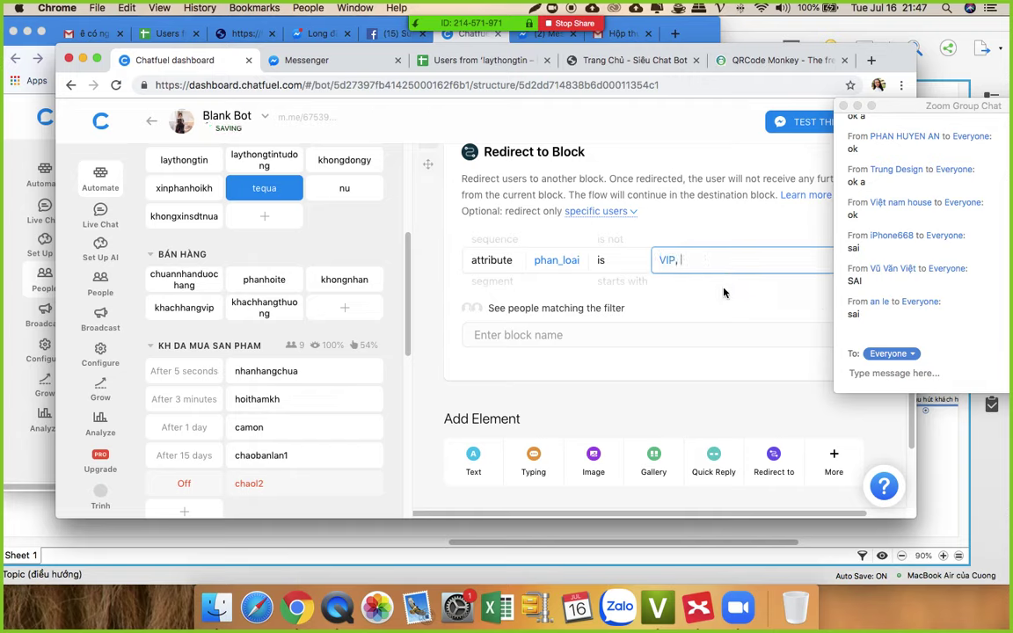
Step: Browse the destination block list without choosing one, then make Chrome full screen
left_click(569, 333)
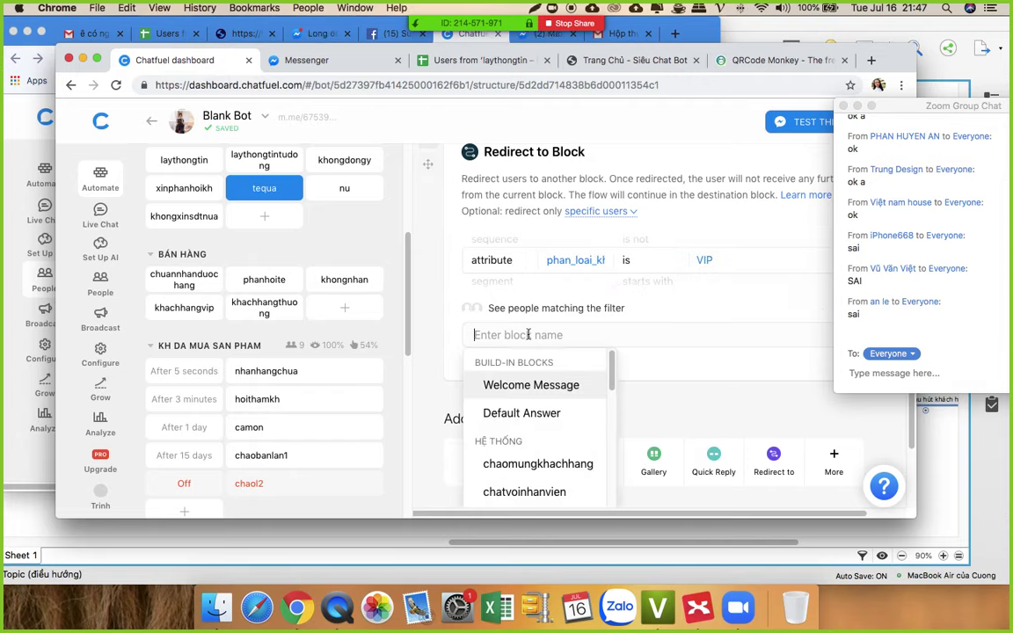
scroll(557, 335, "up", 1)
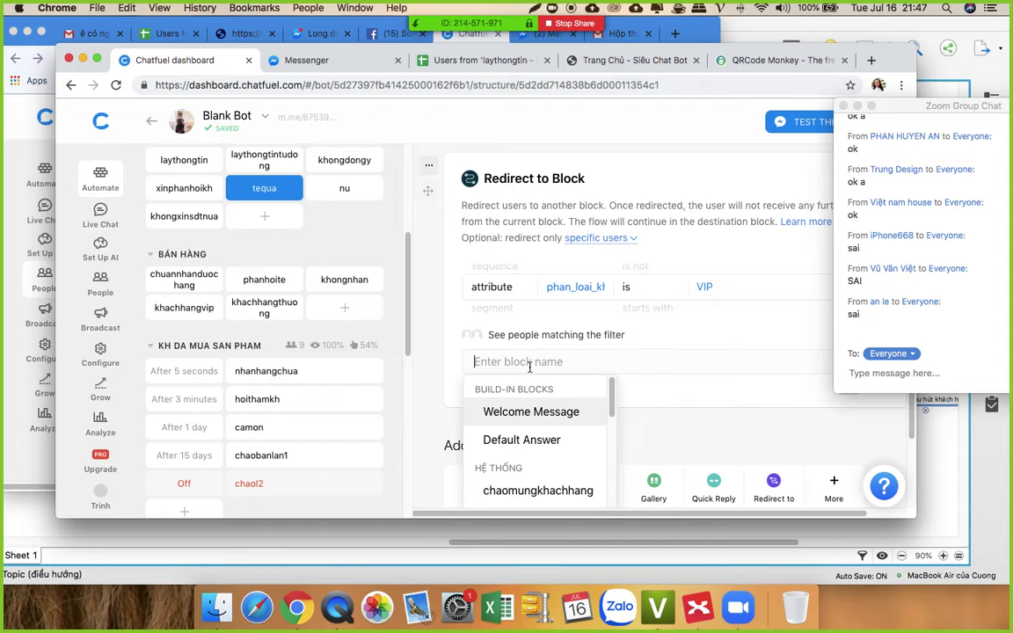
left_click(677, 380)
scroll(678, 384, "up", 1)
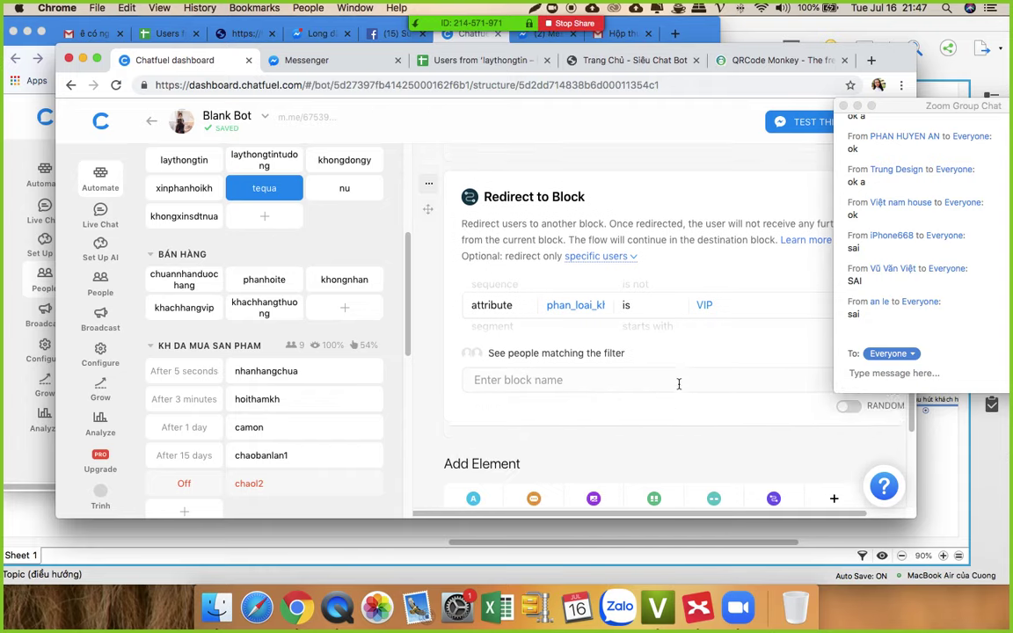
left_click(97, 58)
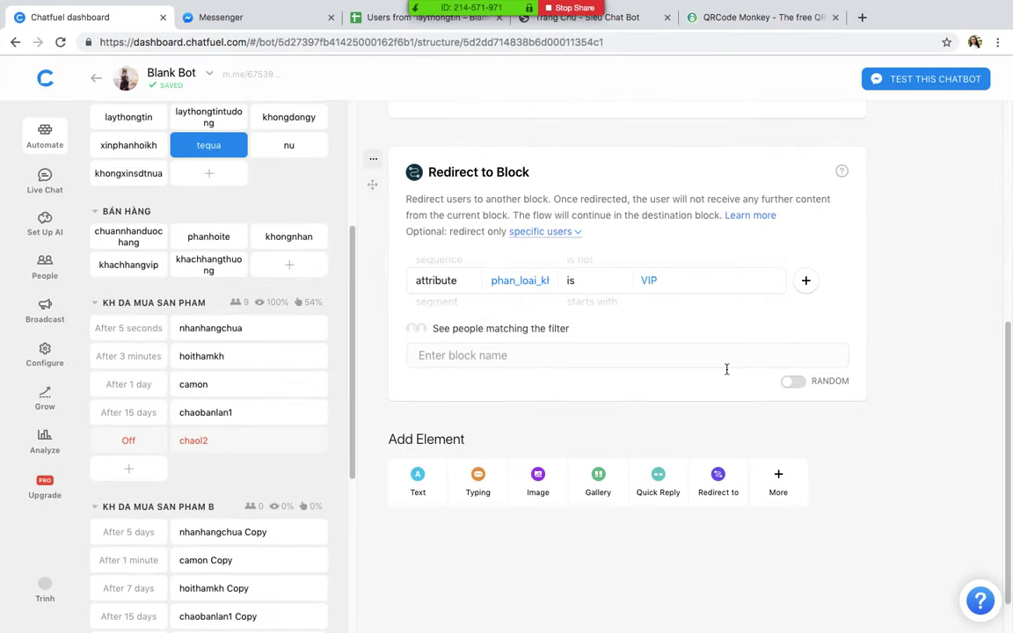
Step: Delete tequa's VIP redirect card and add a new Untitled Block to the group
left_click(373, 158)
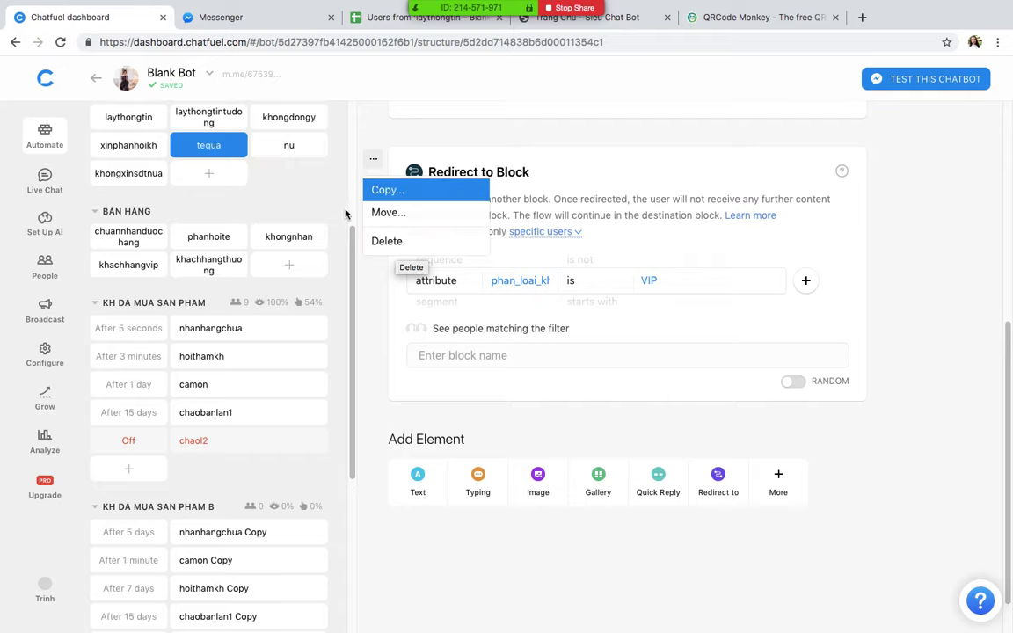
left_click(392, 251)
left_click(609, 387)
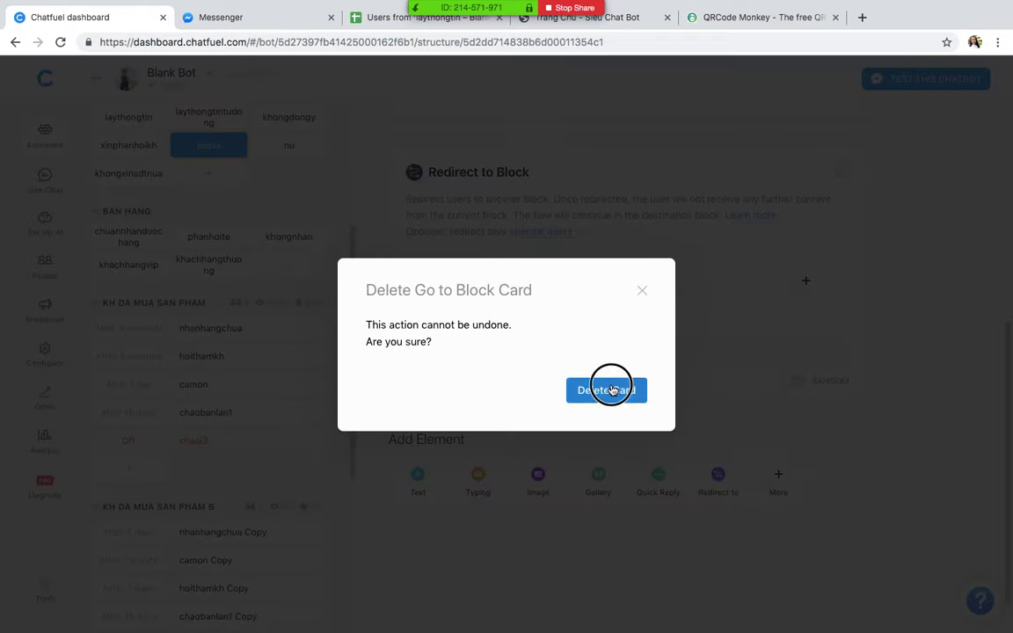
left_click(208, 175)
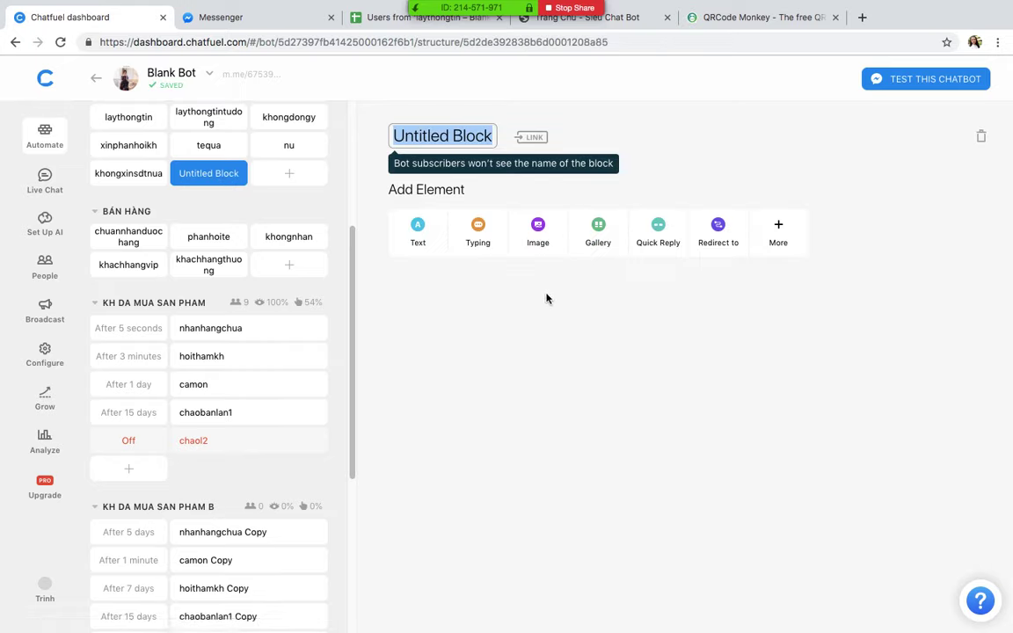
Step: Name the block tangmagiam, add the text 'Mã giảm giá của bạn là XYZ', and upload the voucher image
type("tang")
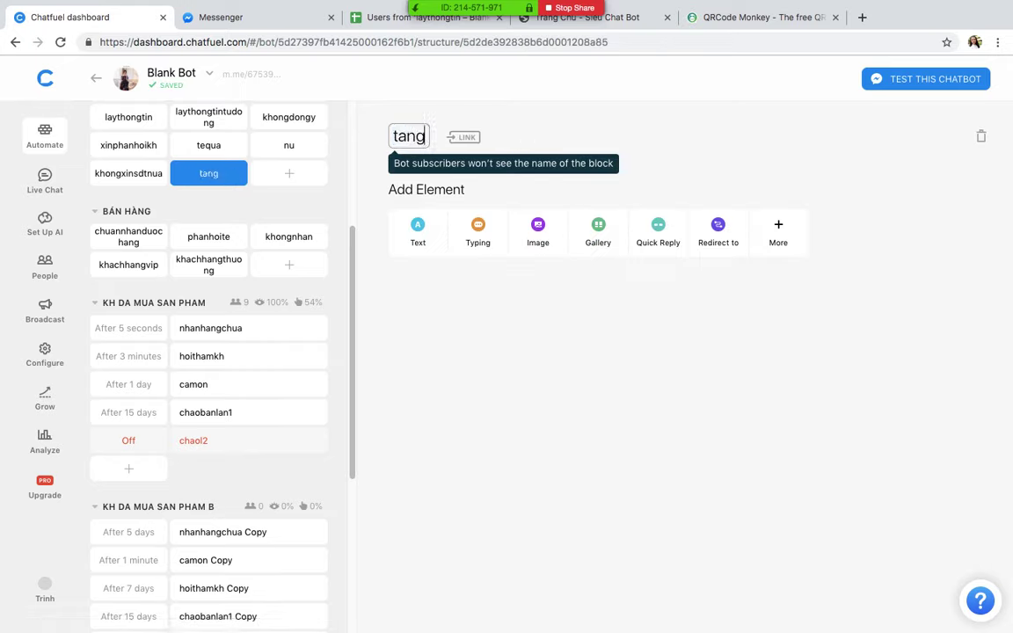
type("magiam")
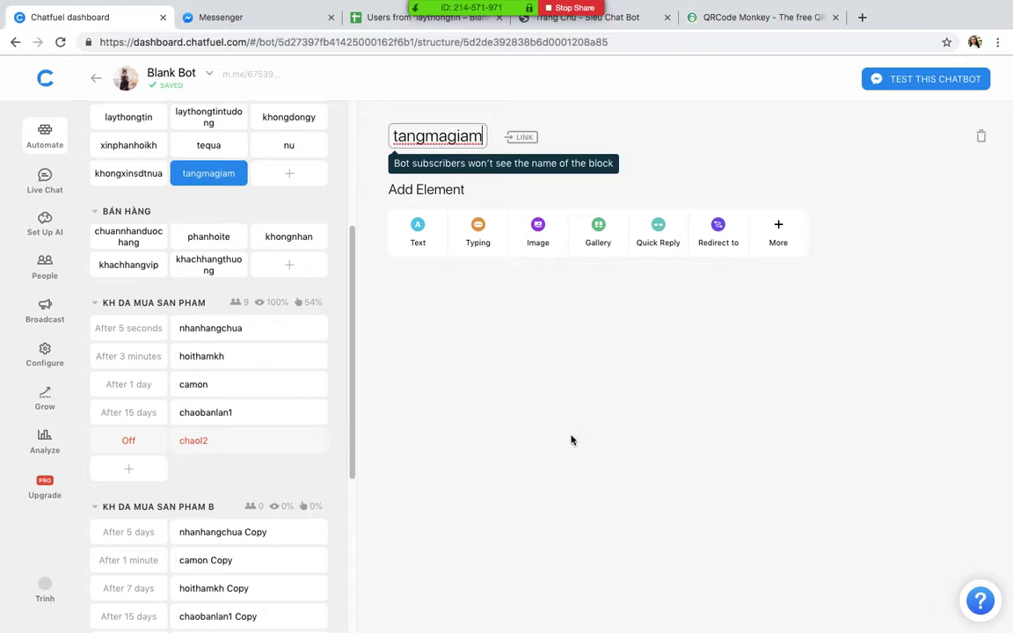
left_click(418, 230)
type("Ma")
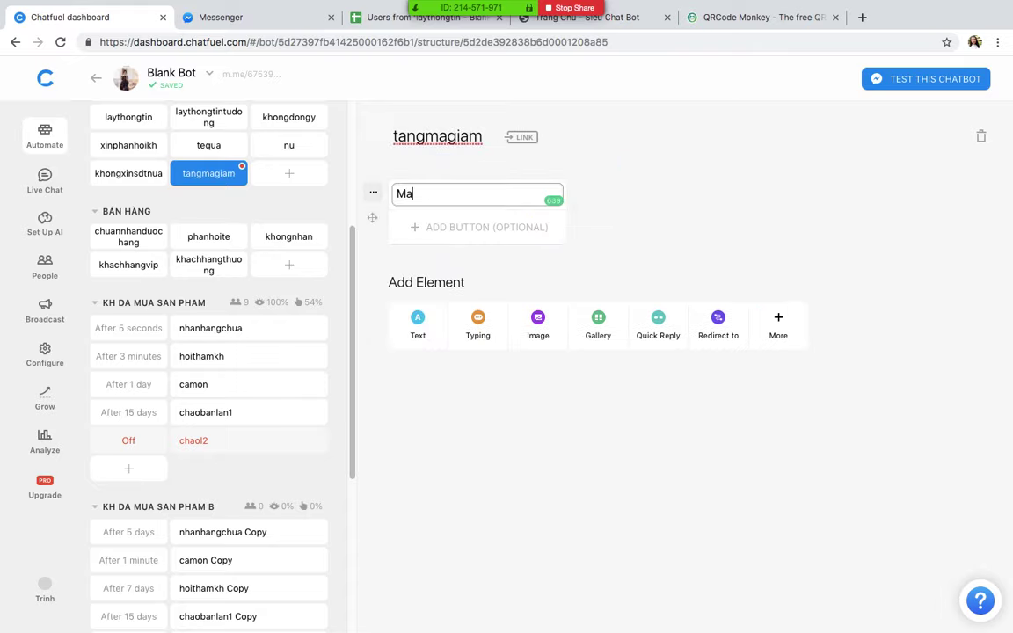
type(" giảm giá của bạn là ")
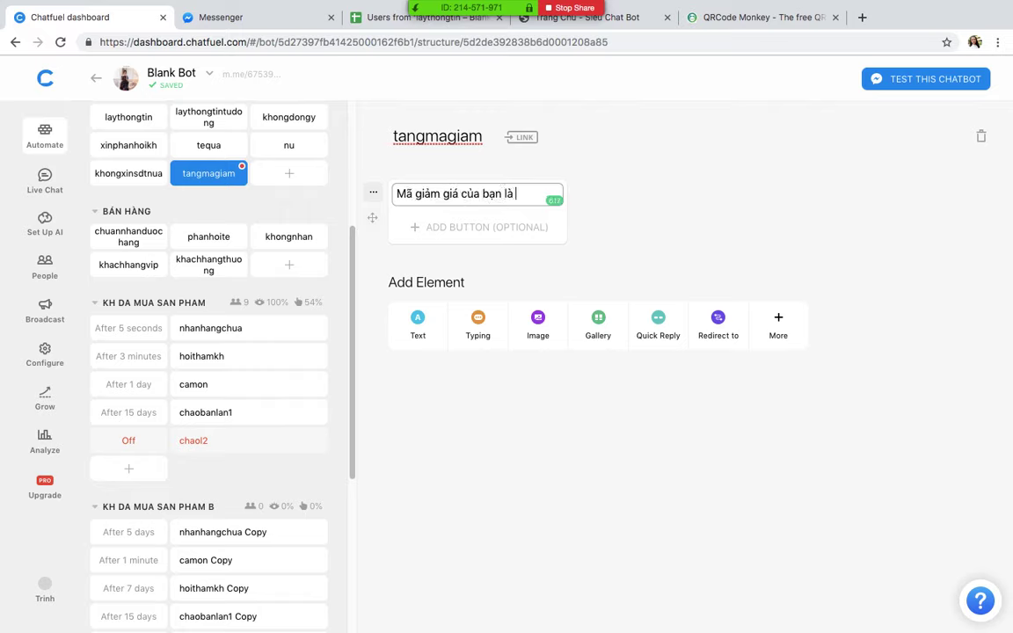
type("XYZ")
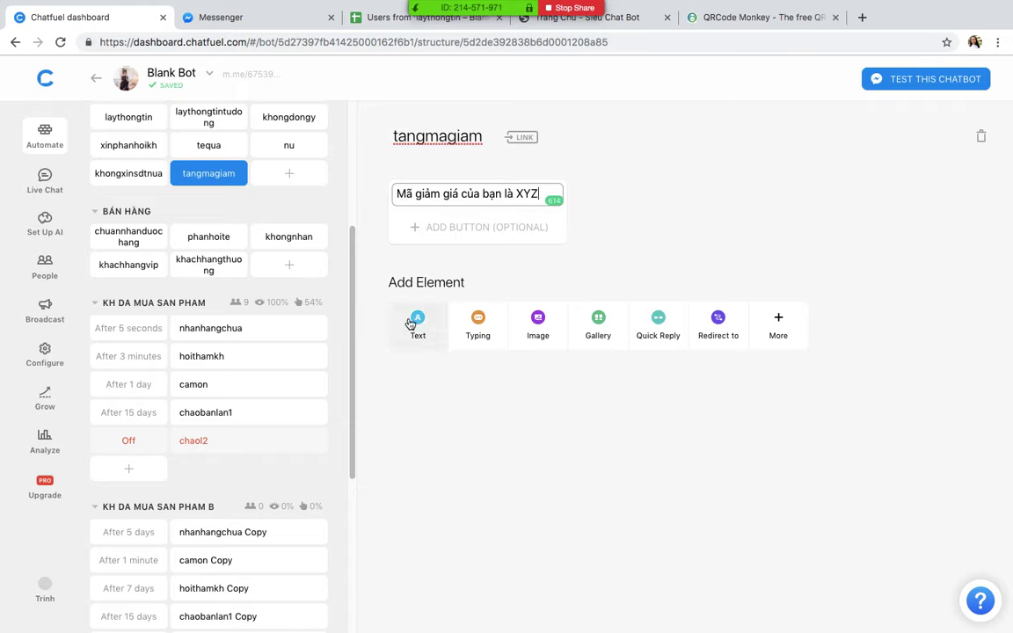
left_click(538, 324)
left_click(458, 312)
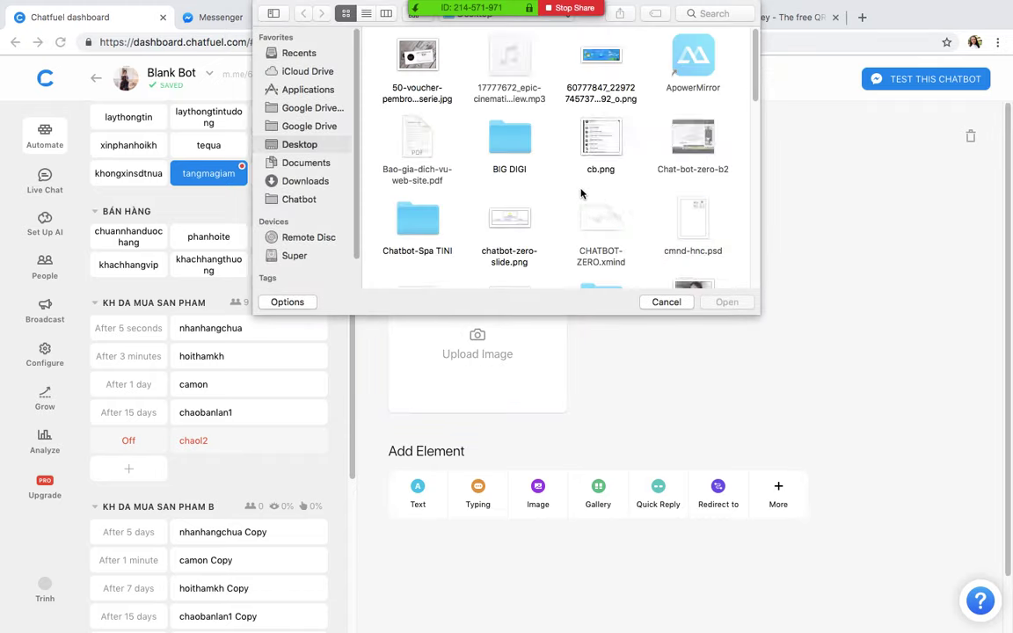
double_click(417, 57)
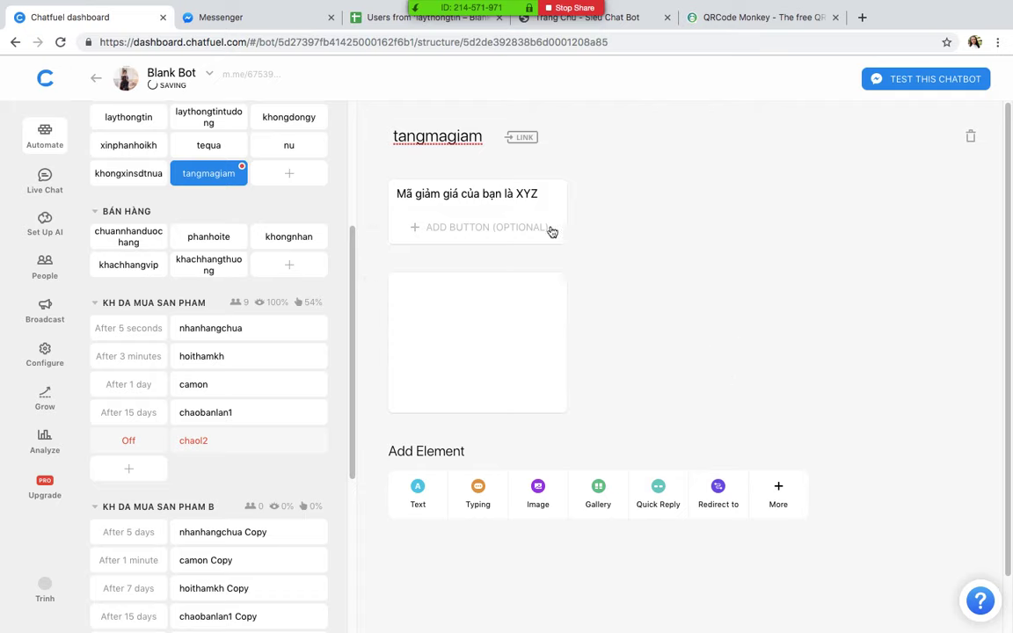
Step: Add a Set User Attribute card to tangmagiam setting tang_qua_16_07 to yes
left_click(788, 498)
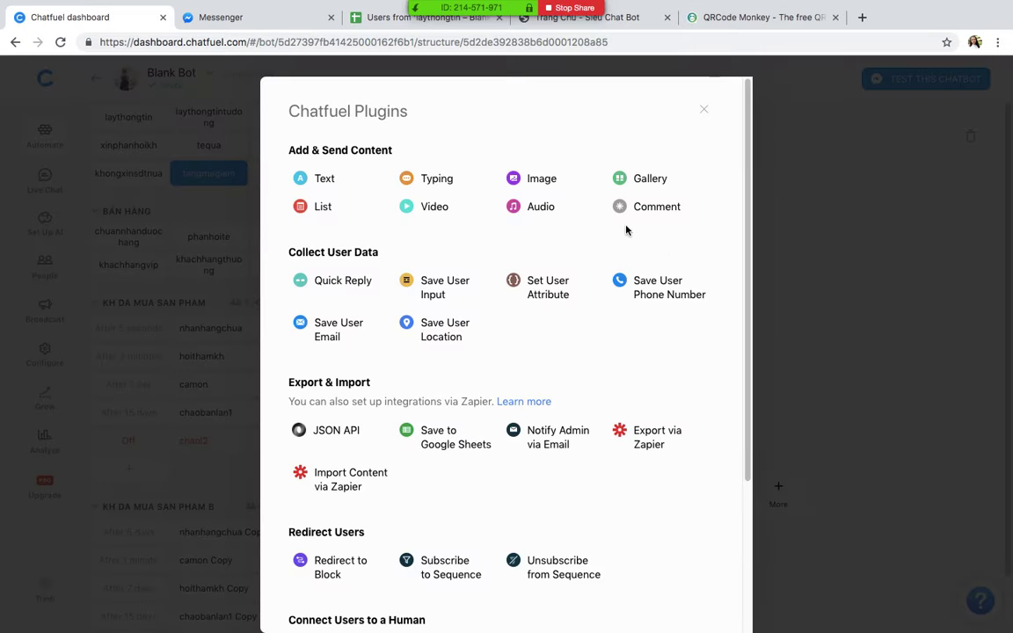
left_click(512, 293)
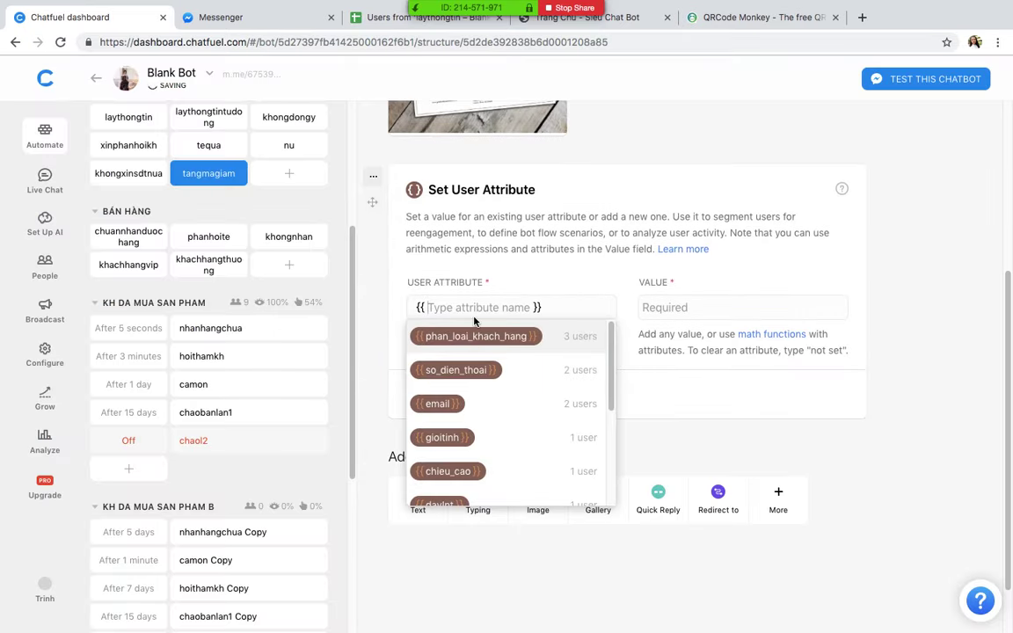
type("TAN")
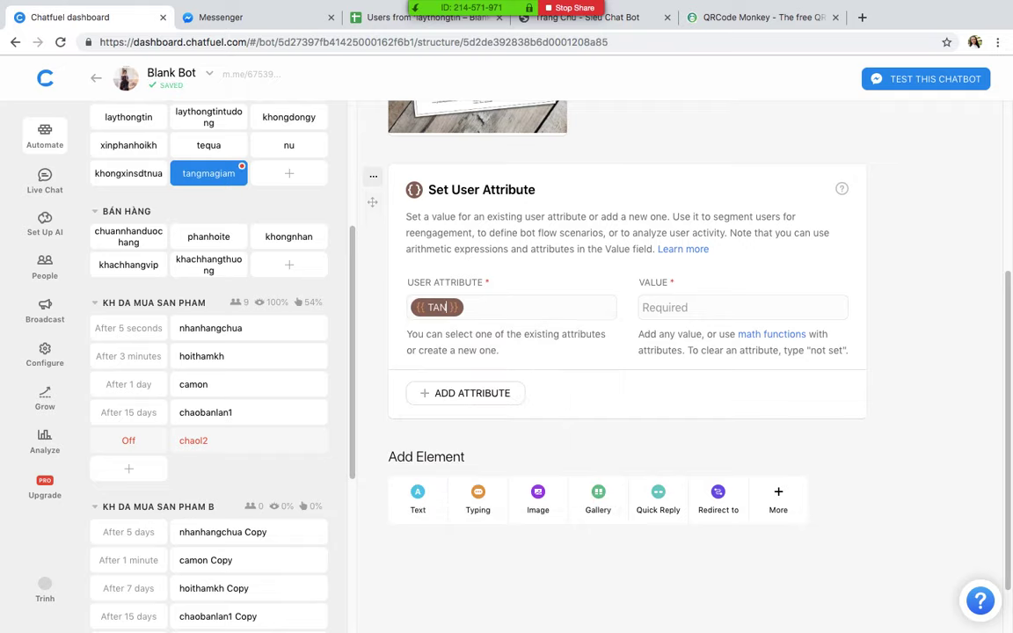
key("BackSpace")
type("tang_qu")
key("BackSpace")
key("BackSpace")
type("ua_")
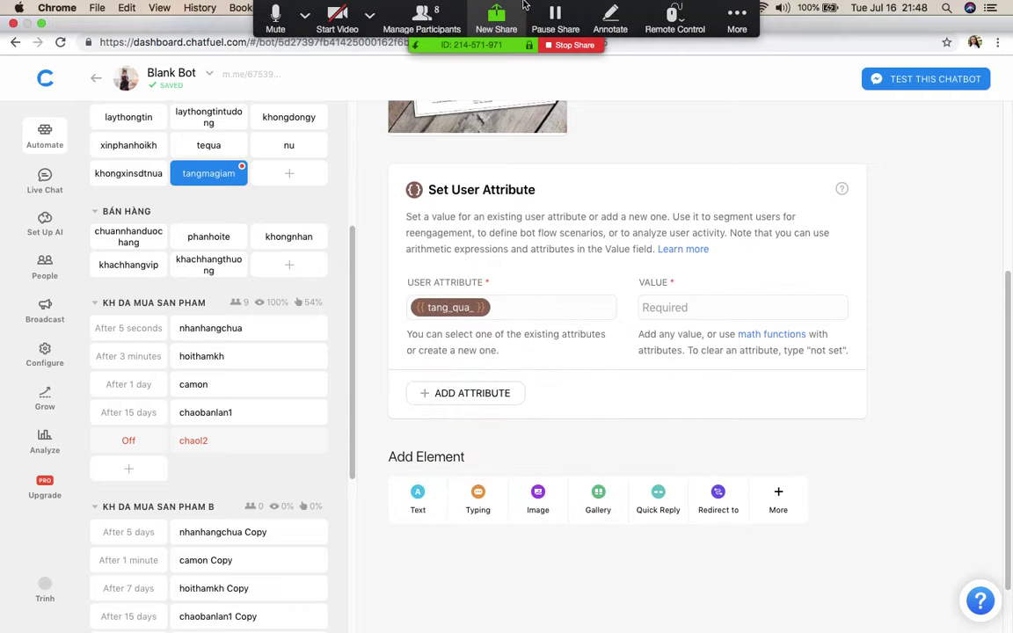
type("t")
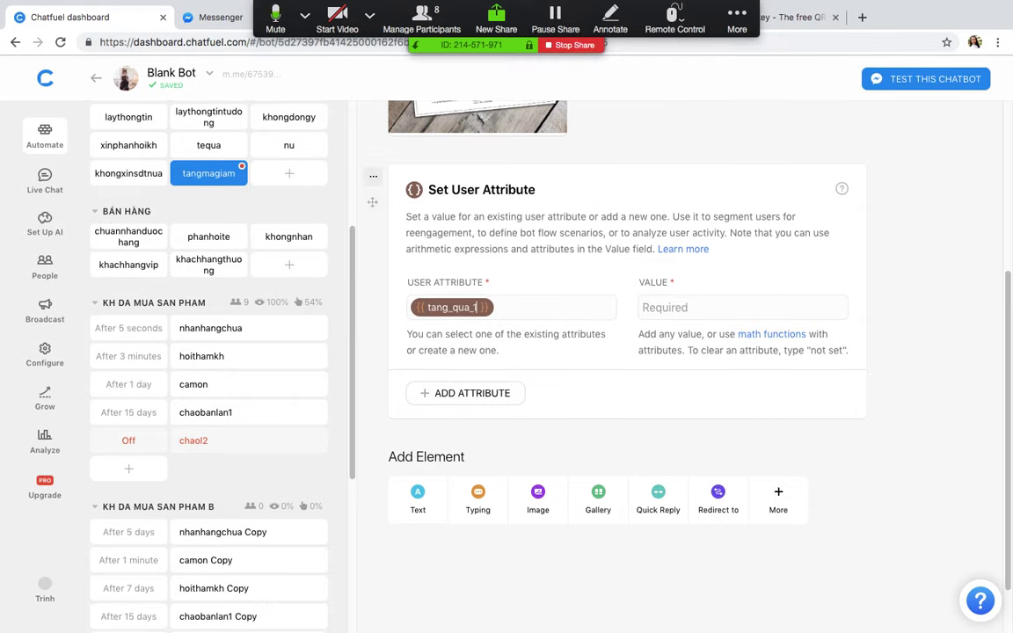
type("6_07")
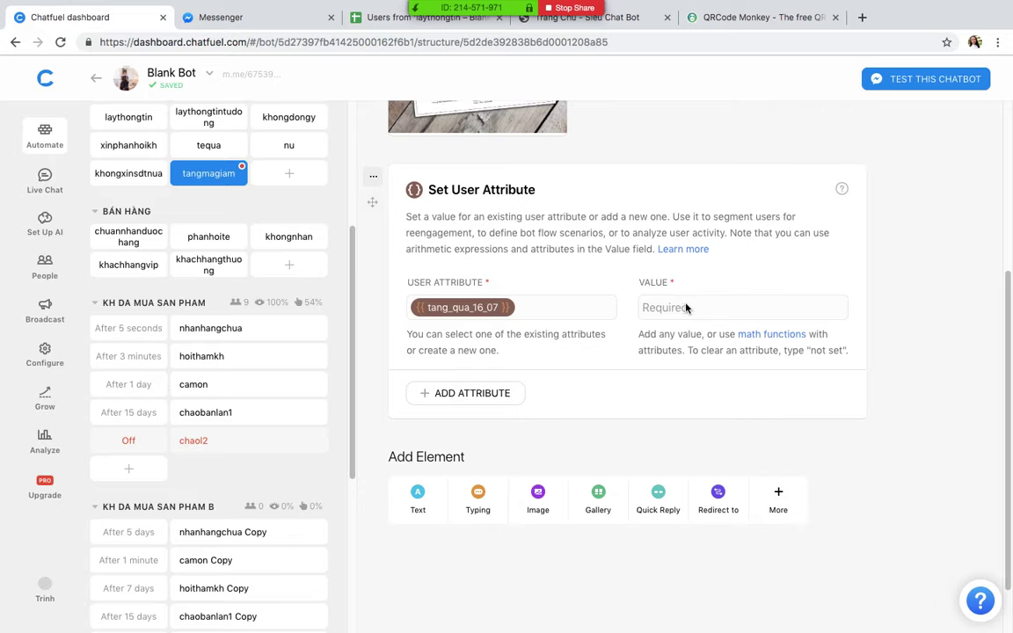
left_click(649, 314)
type("ye")
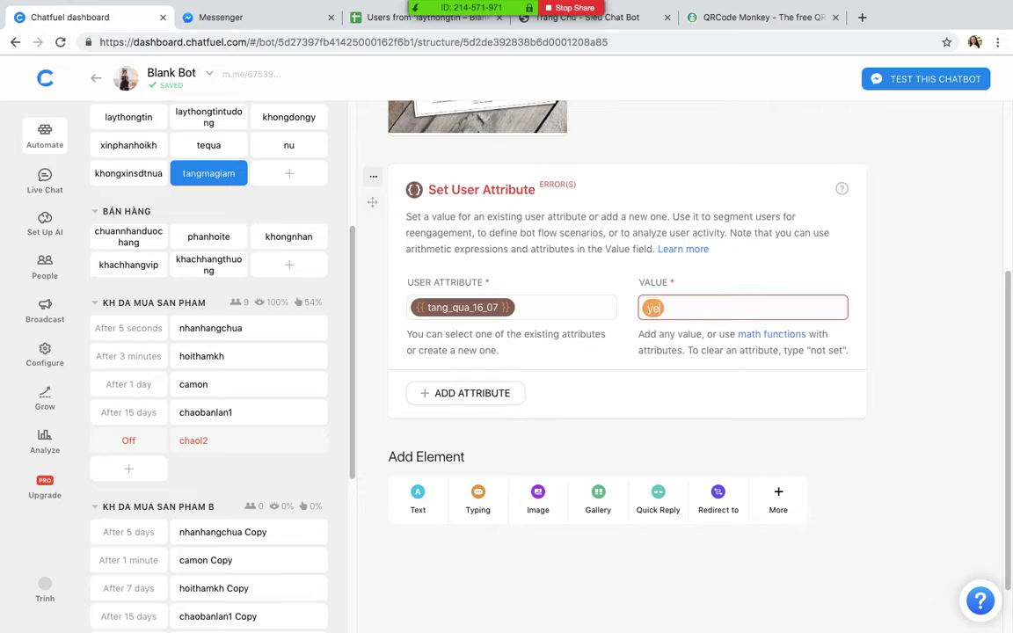
type("s")
left_click(923, 365)
scroll(915, 369, "up", 3)
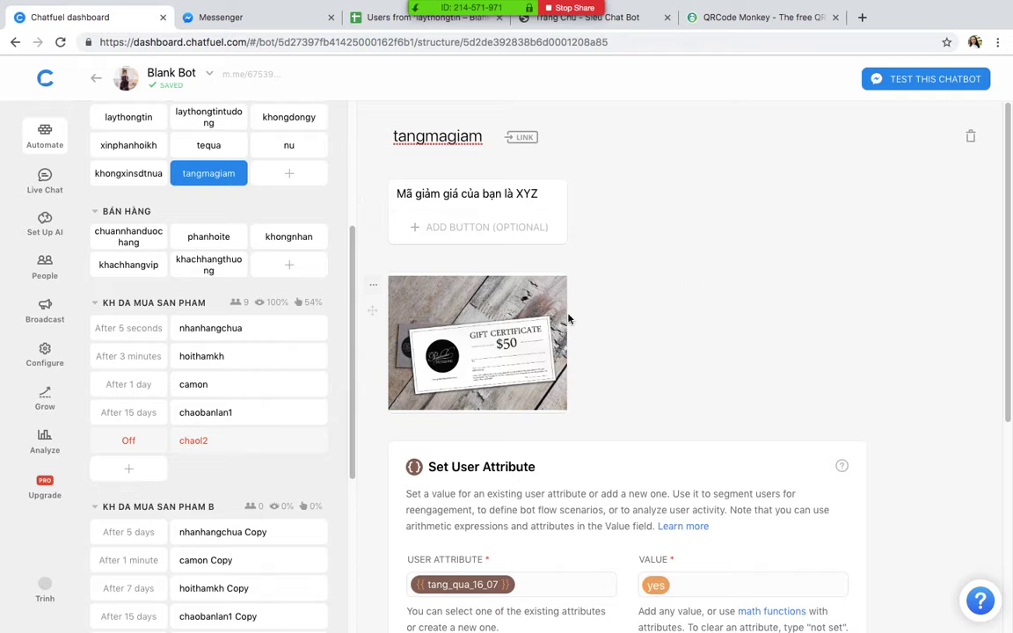
Step: Add block khongchonua with a typing delay and the text 'Hệ thống kiểm tra bạn đã nhận quà rồi / Vui lòng lần tới nhé'
left_click(272, 175)
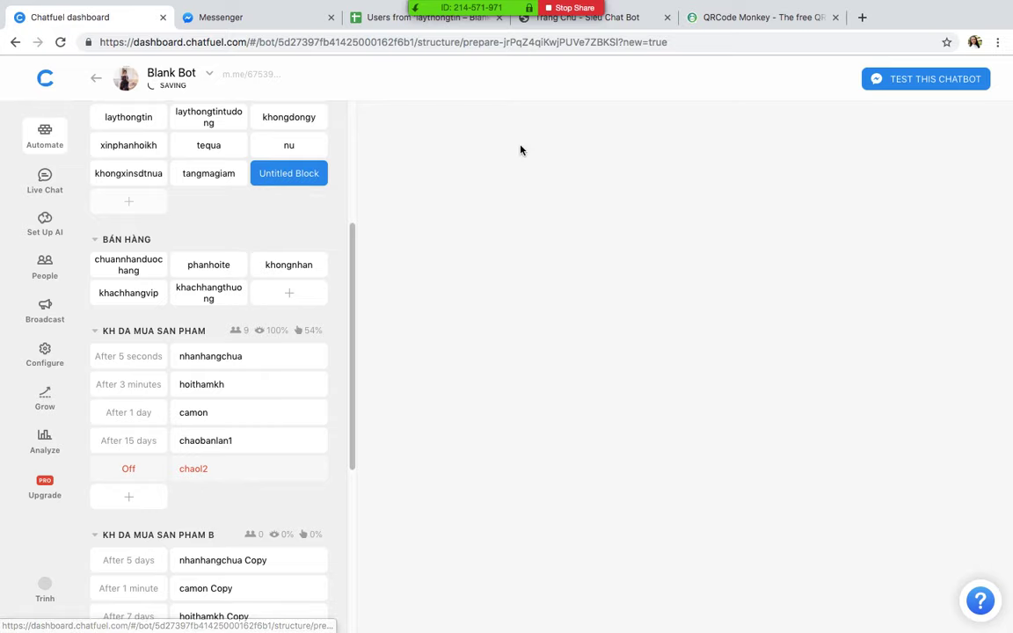
type("k")
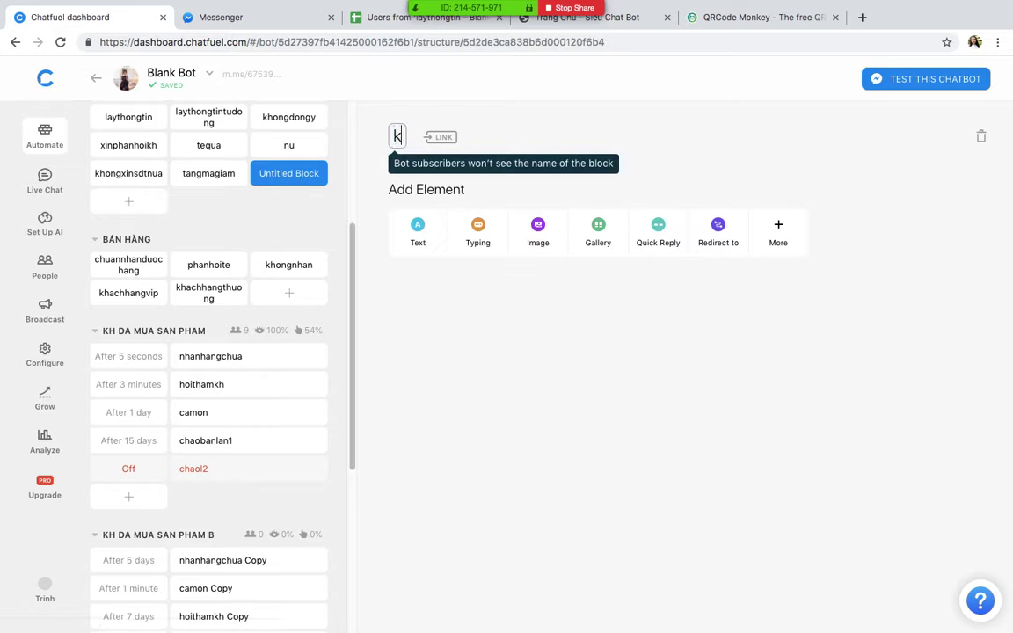
type("hongchonua")
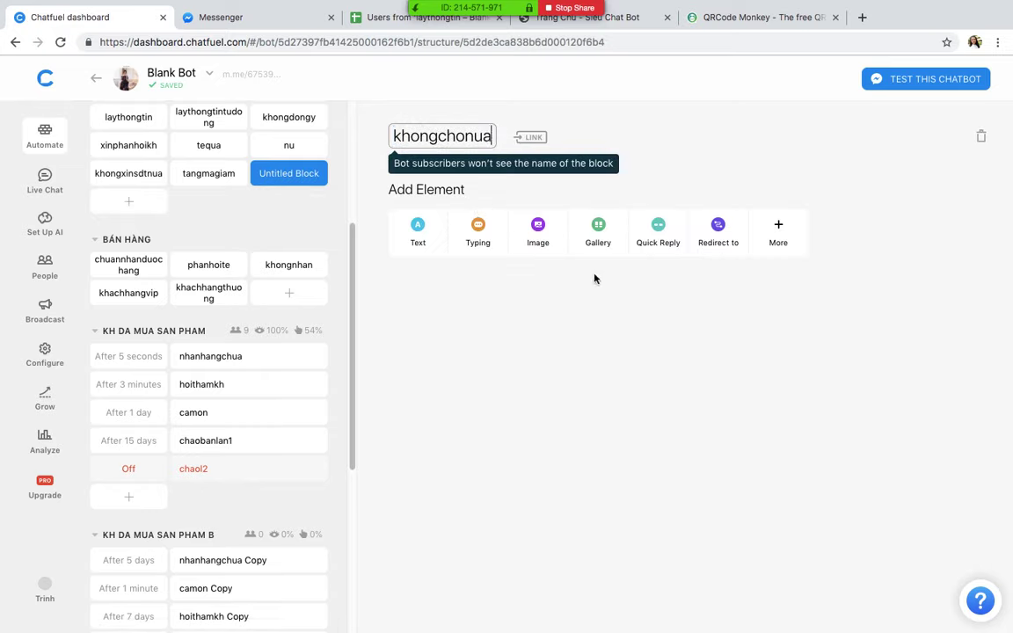
key("Return")
left_click(456, 232)
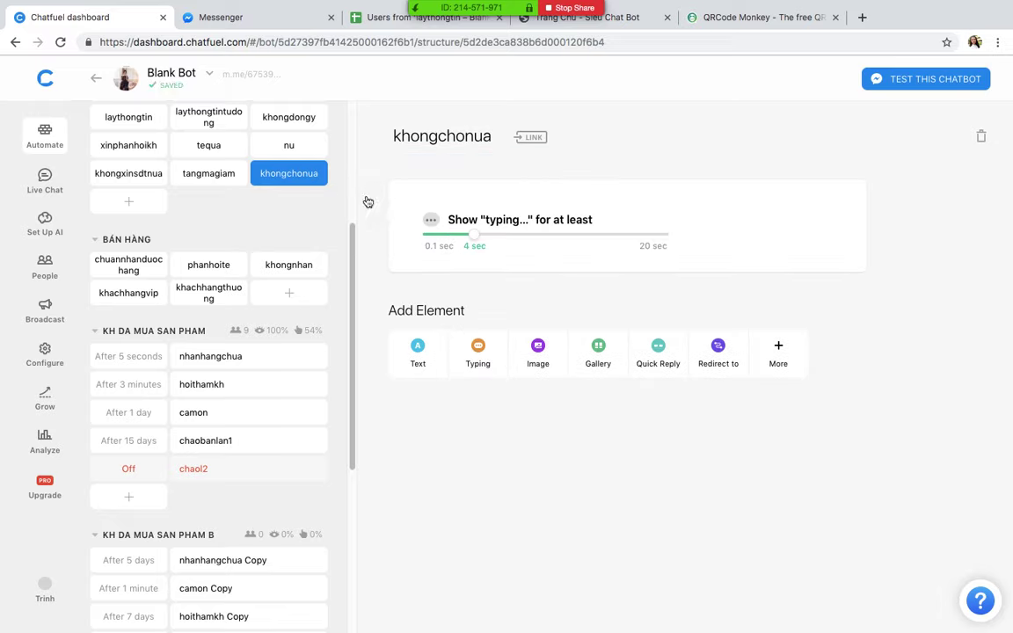
left_click(434, 339)
type("H")
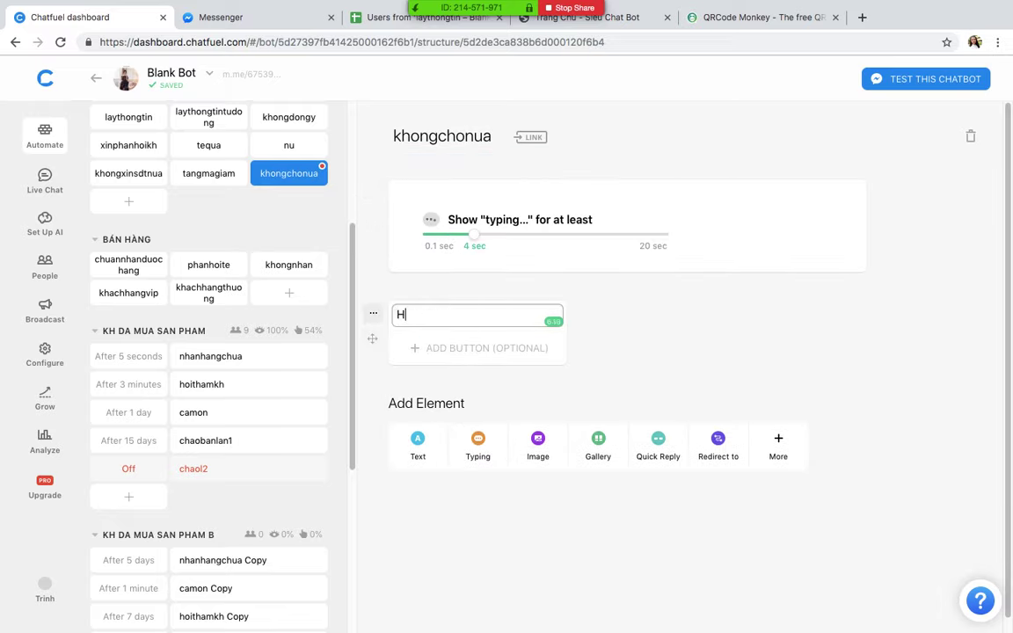
type("ệ thong kiêm tra ban")
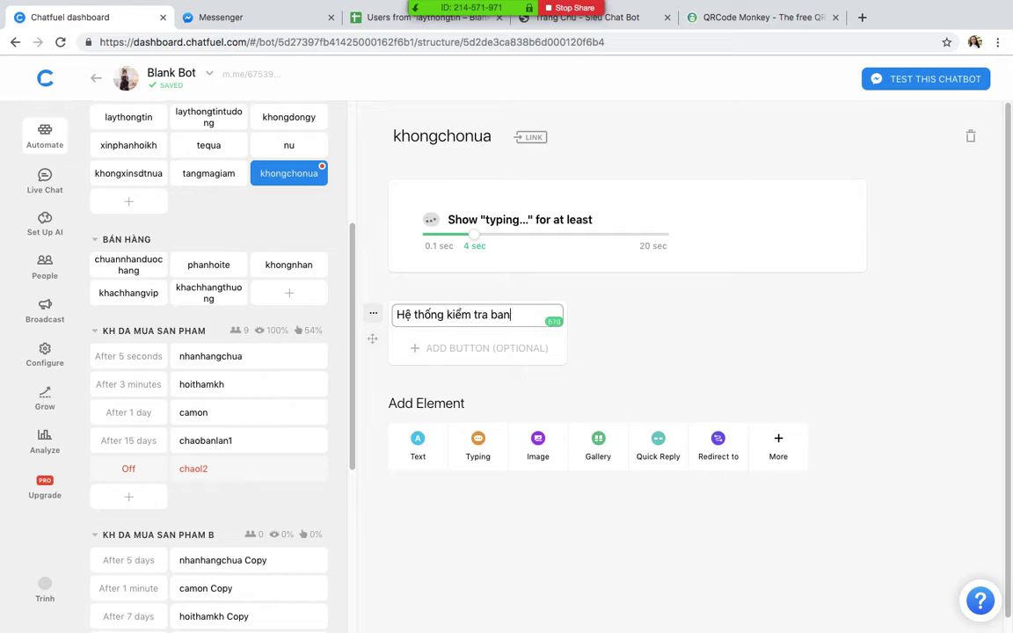
type(" đã nhận qua")
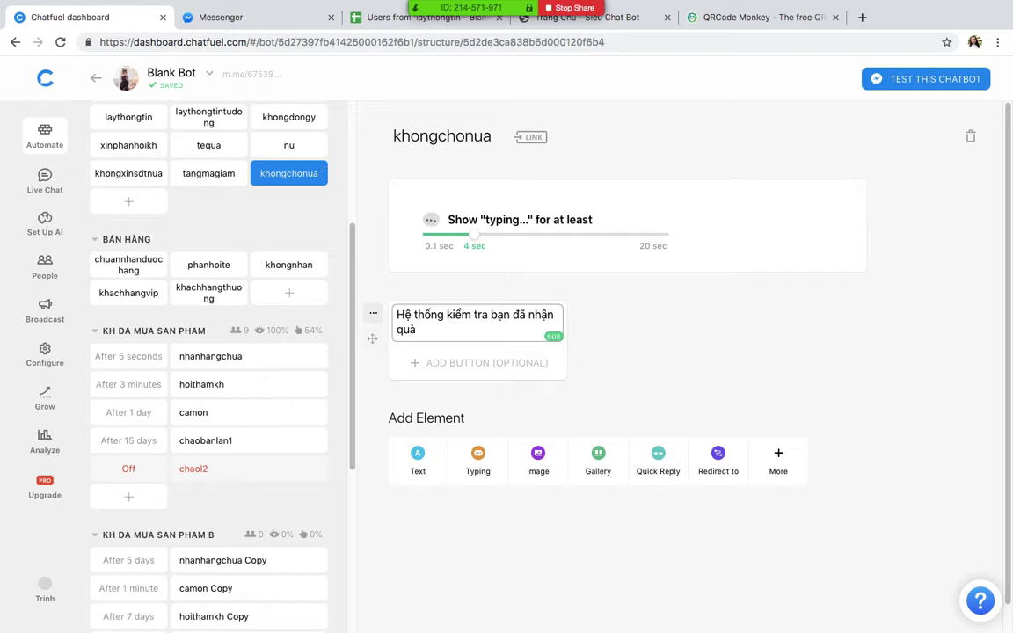
key("Return")
type("Vui lo")
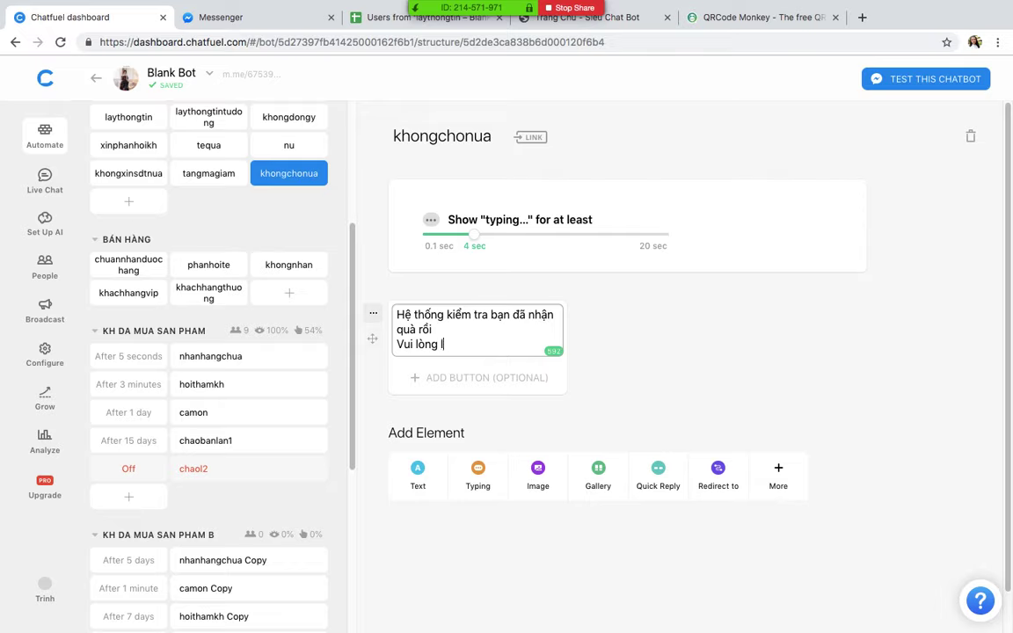
type("ng lần tới nhé")
left_click(658, 294)
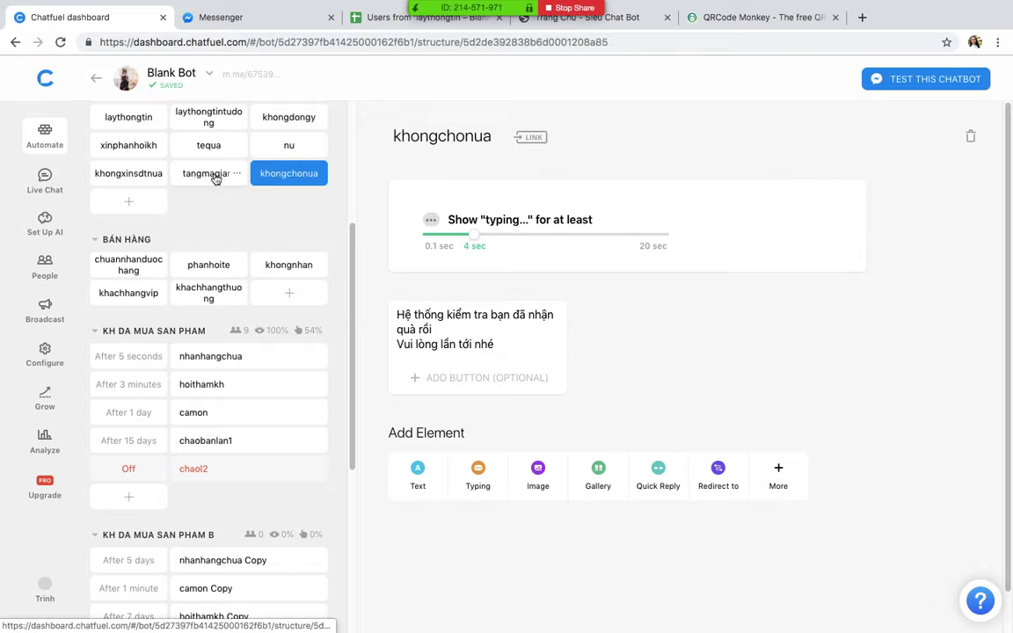
Step: Insert a redirect at the top of tangmagiam filtered on the tang_qua_16_07 attribute
left_click(215, 178)
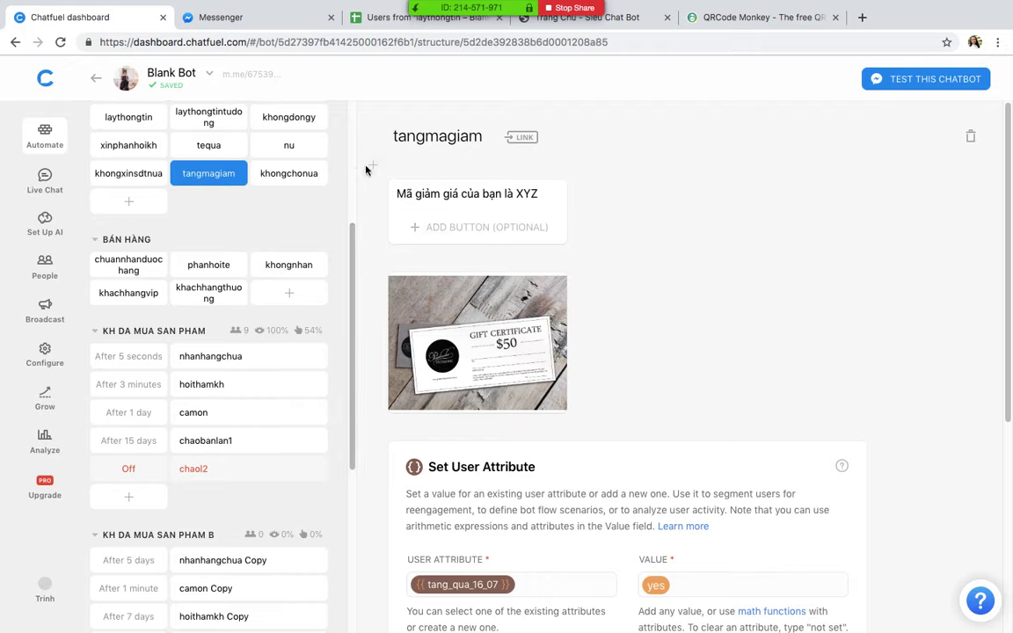
left_click(373, 168)
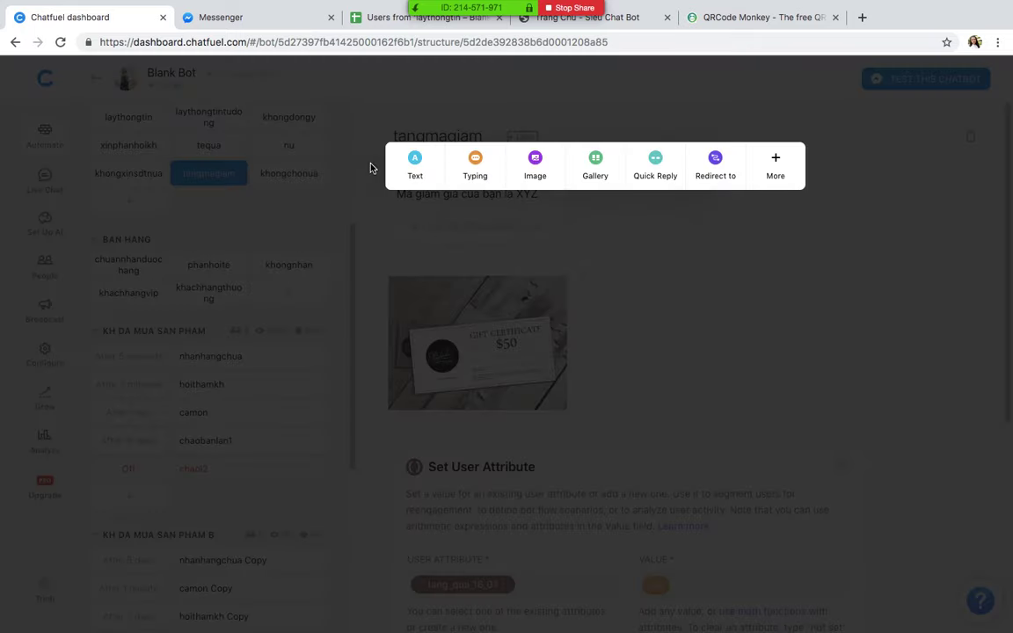
left_click(716, 162)
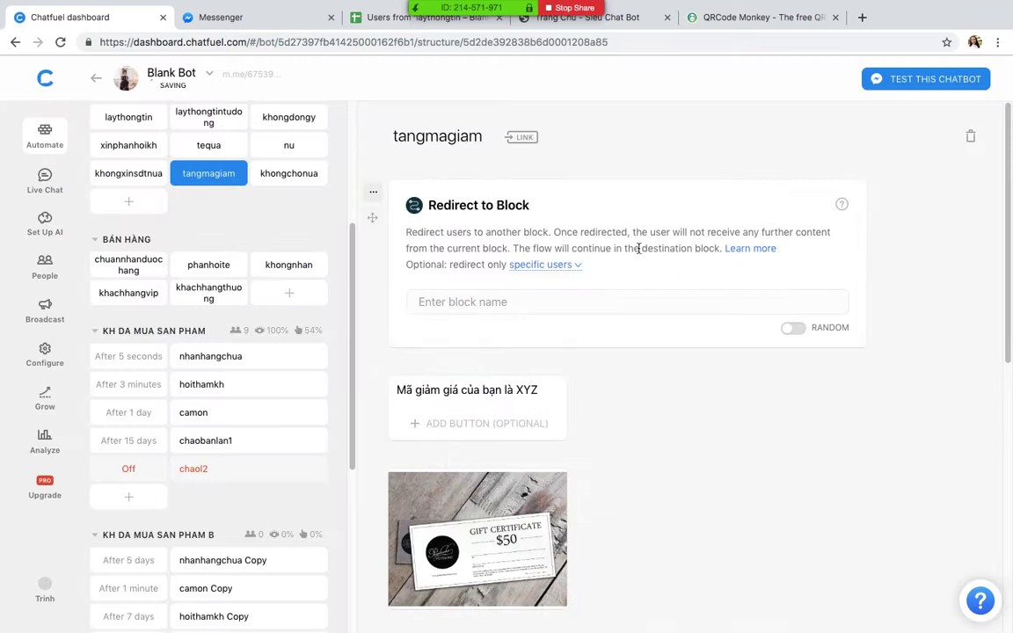
left_click(554, 264)
left_click(521, 316)
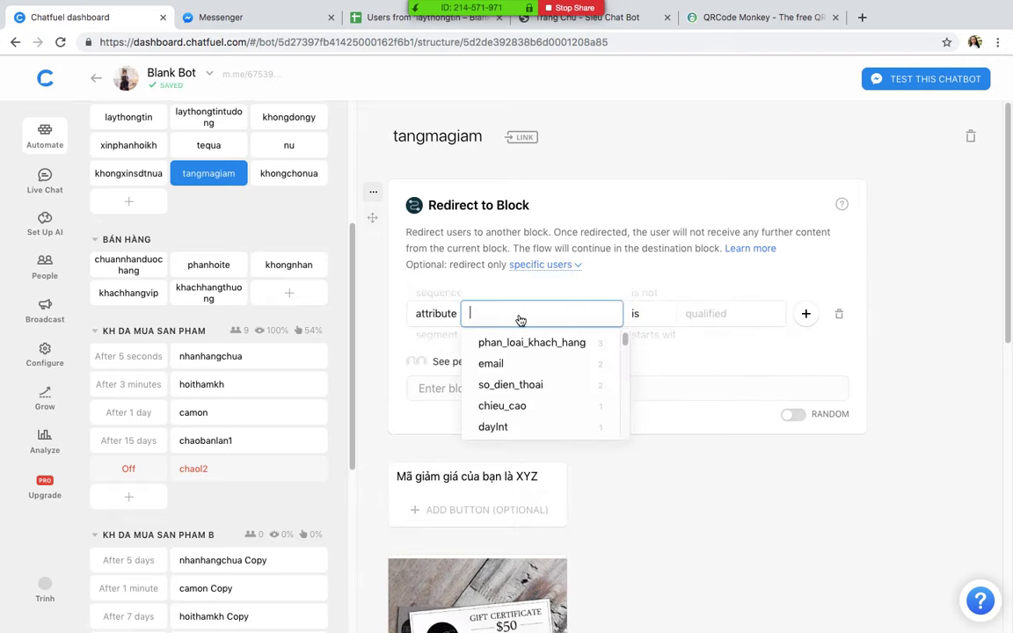
scroll(528, 384, "down", 2)
type("st")
scroll(655, 414, "down", 5)
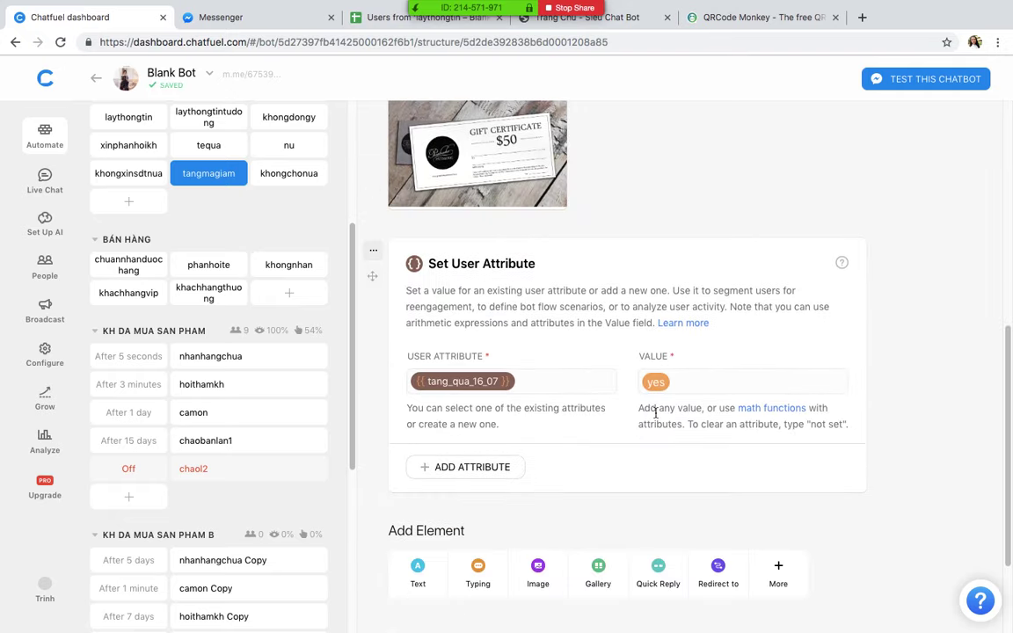
scroll(655, 413, "up", 5)
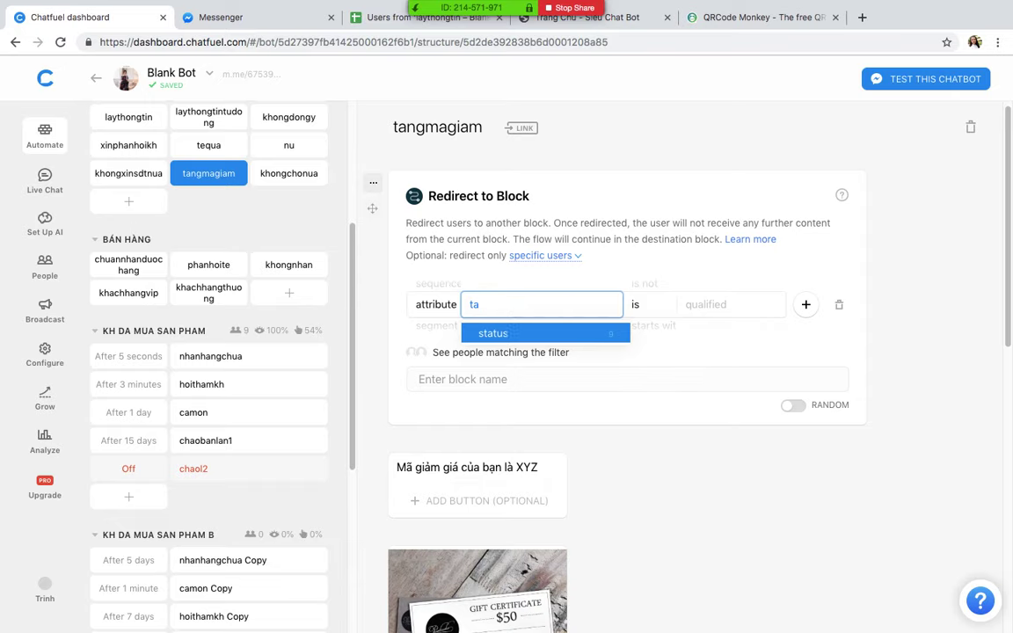
type("ng")
scroll(563, 348, "down", 5)
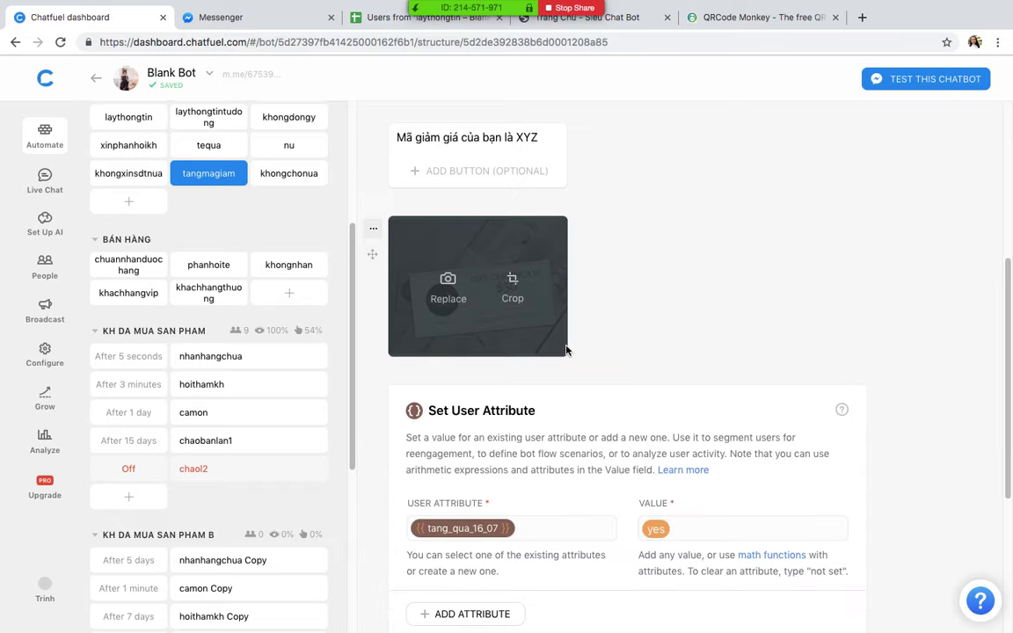
scroll(566, 350, "up", 3)
type("_qua")
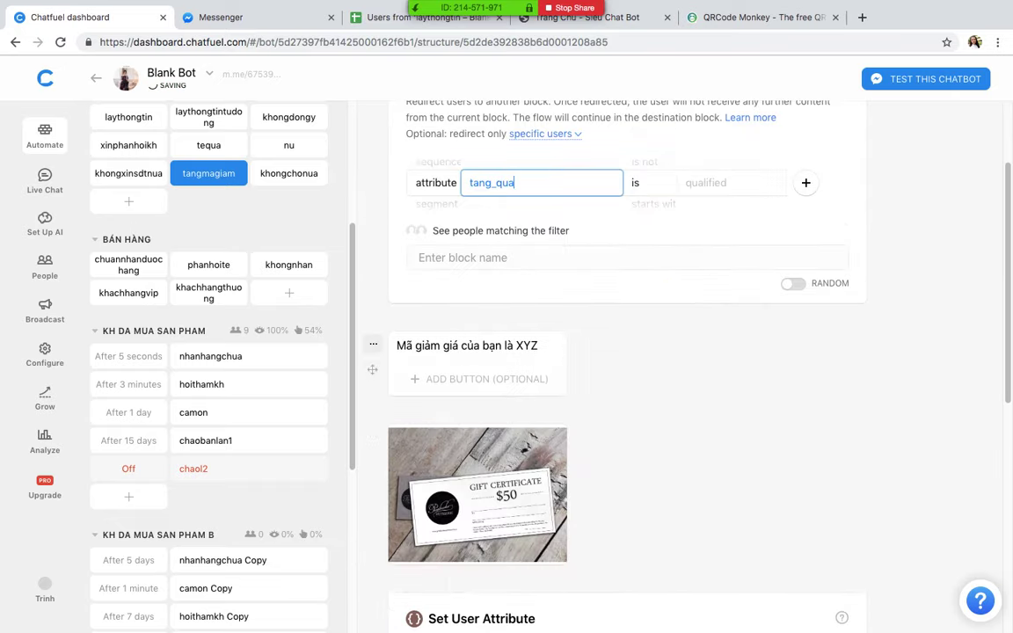
scroll(566, 351, "down", 5)
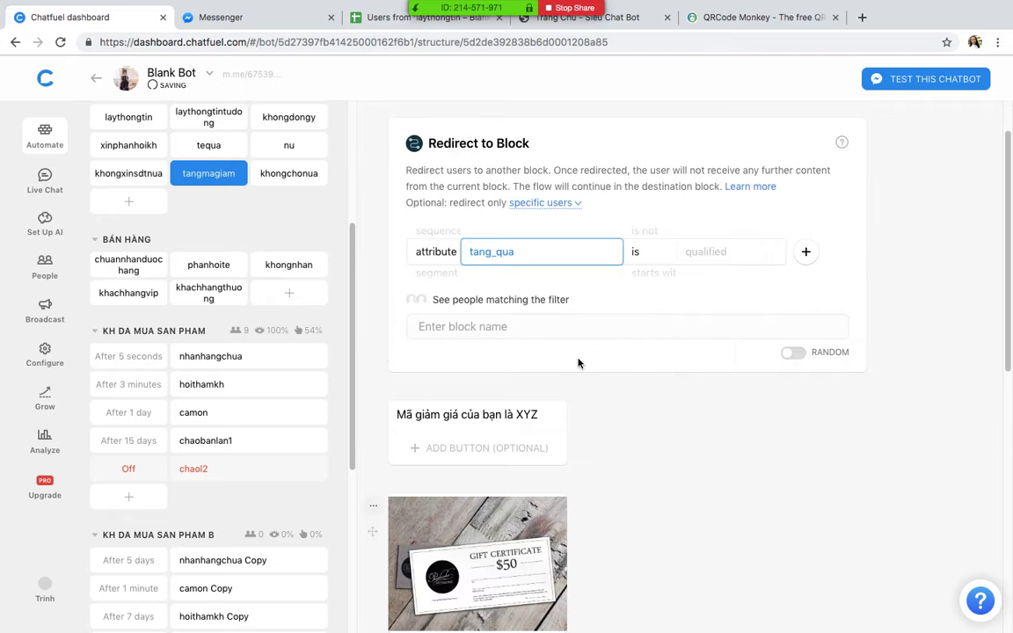
type("_1")
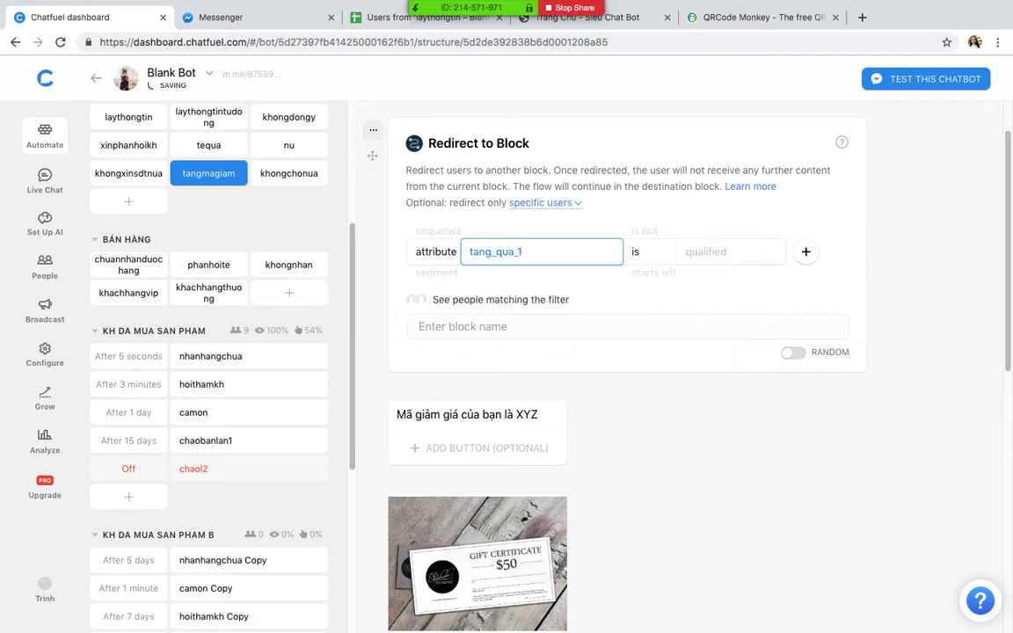
type("6_07")
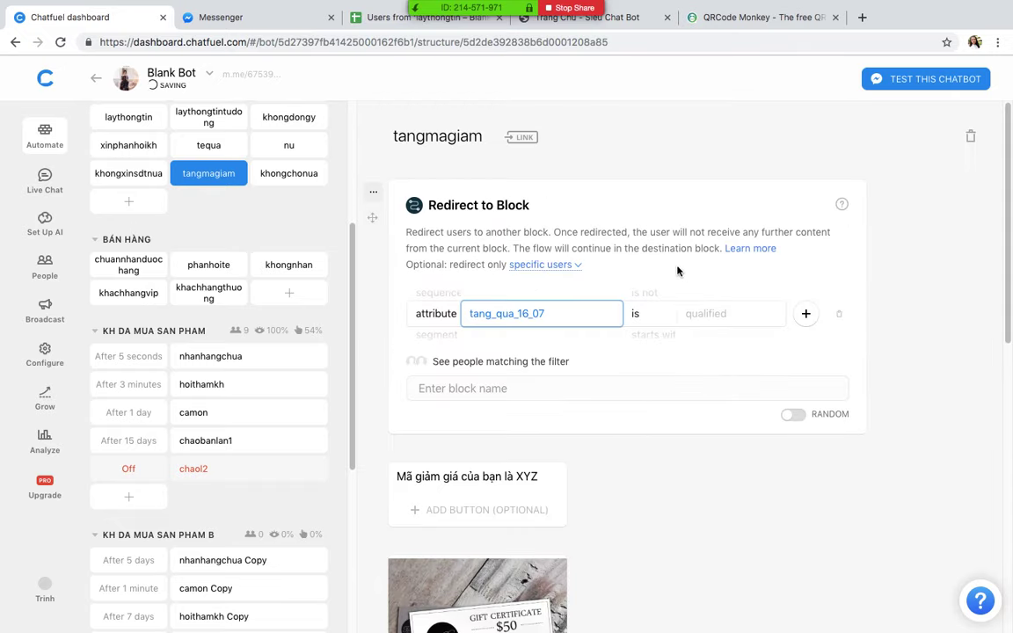
Step: Match the value yes and send those users to the khongchonua block
left_click(728, 320)
left_click(661, 356)
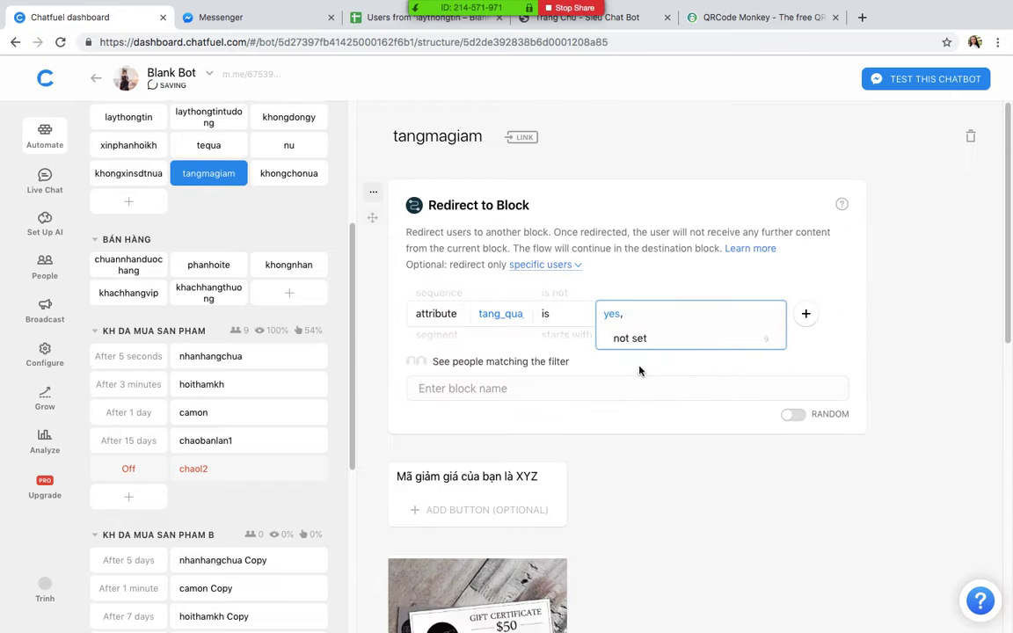
left_click(545, 388)
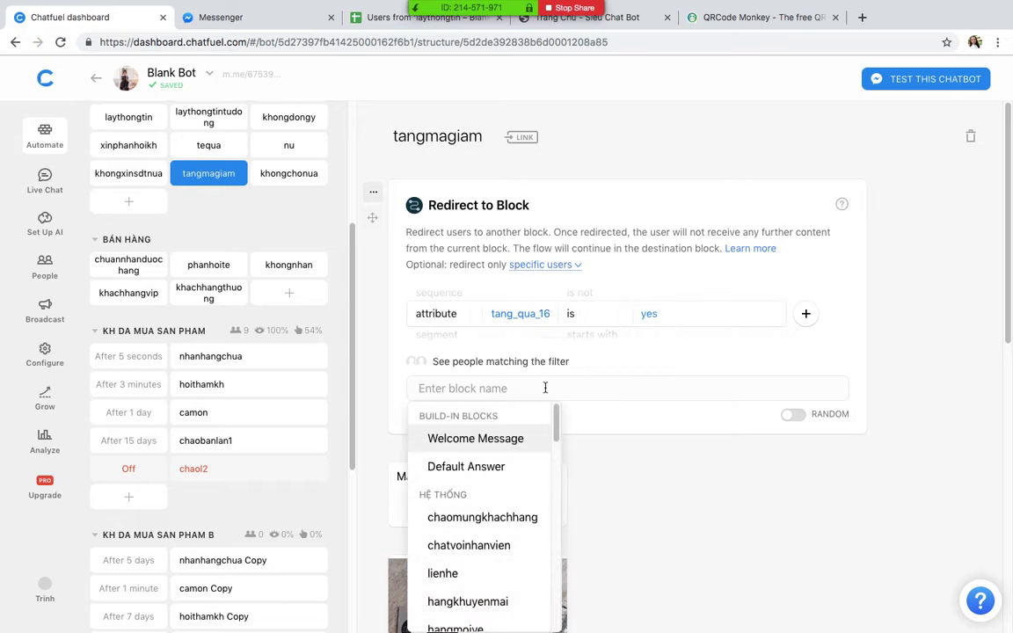
type("khon")
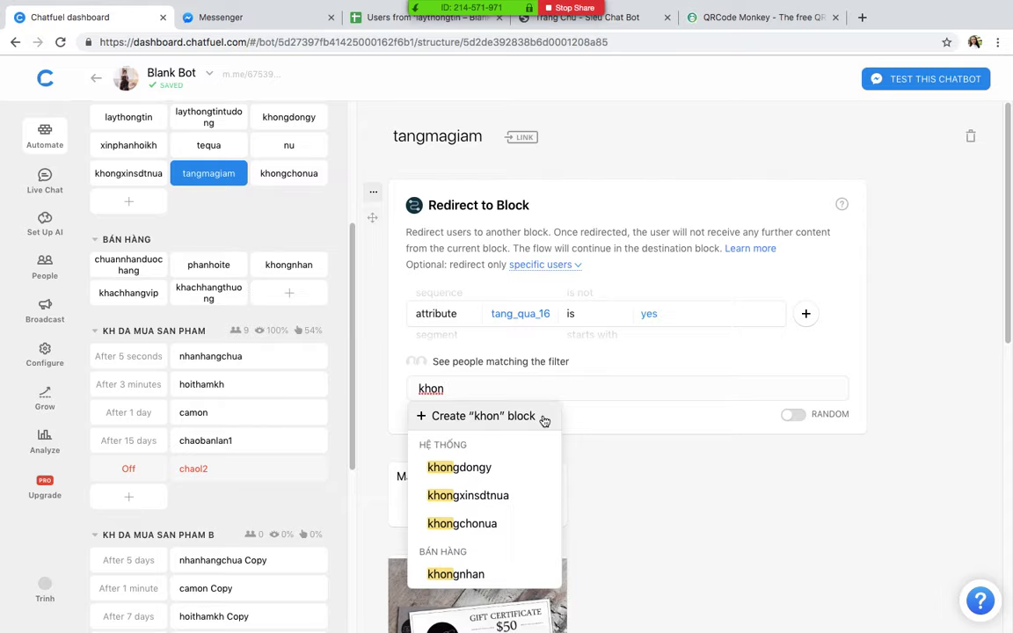
left_click(519, 524)
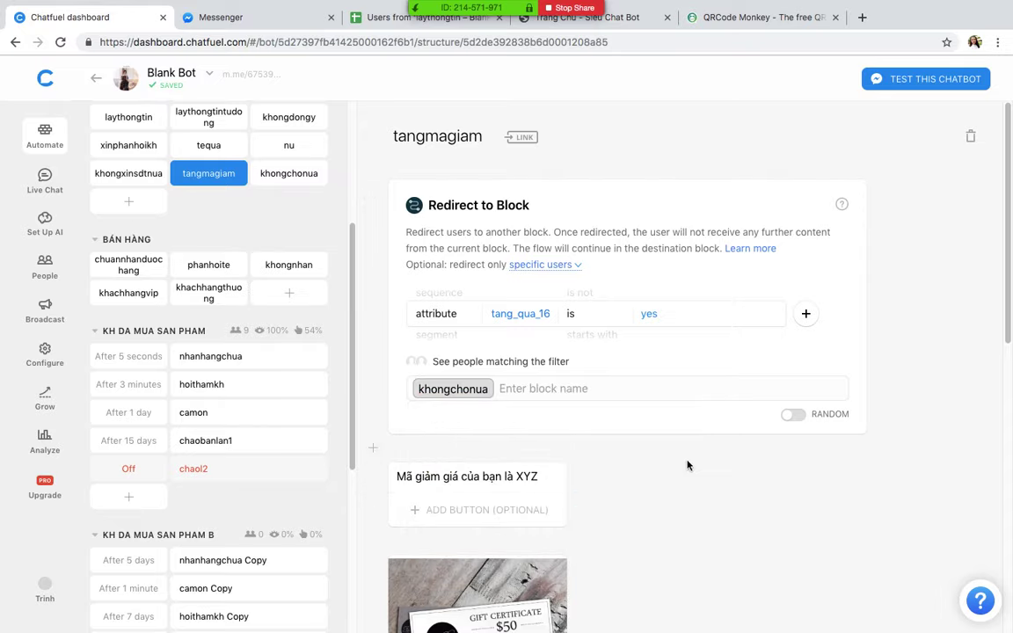
Step: Enable tangmagiam's entry link and open it to test the bot in Messenger
left_click(532, 141)
left_click(408, 313)
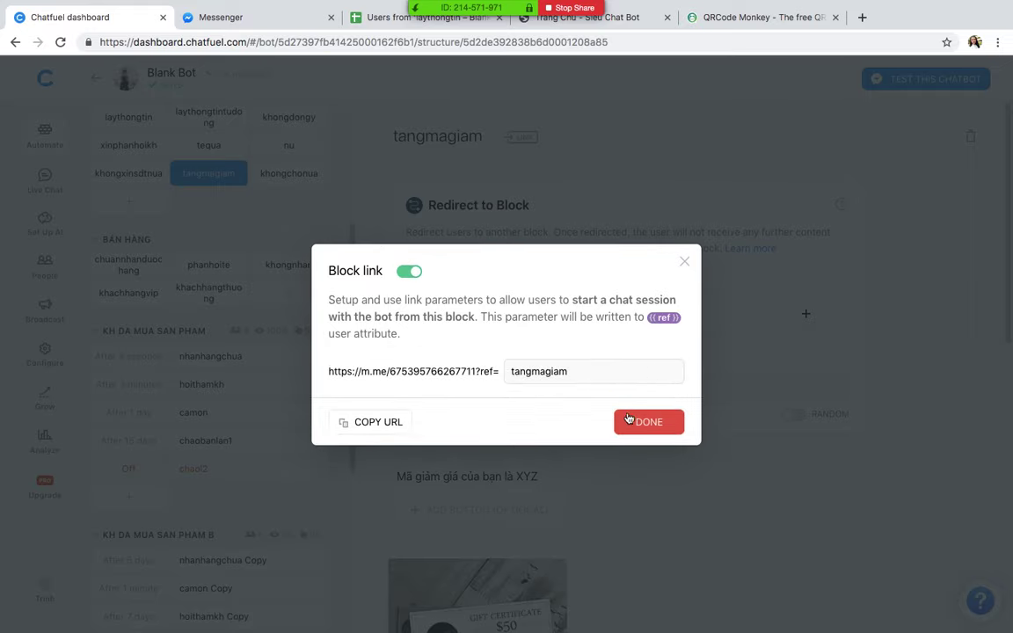
left_click(681, 415)
left_click(614, 133)
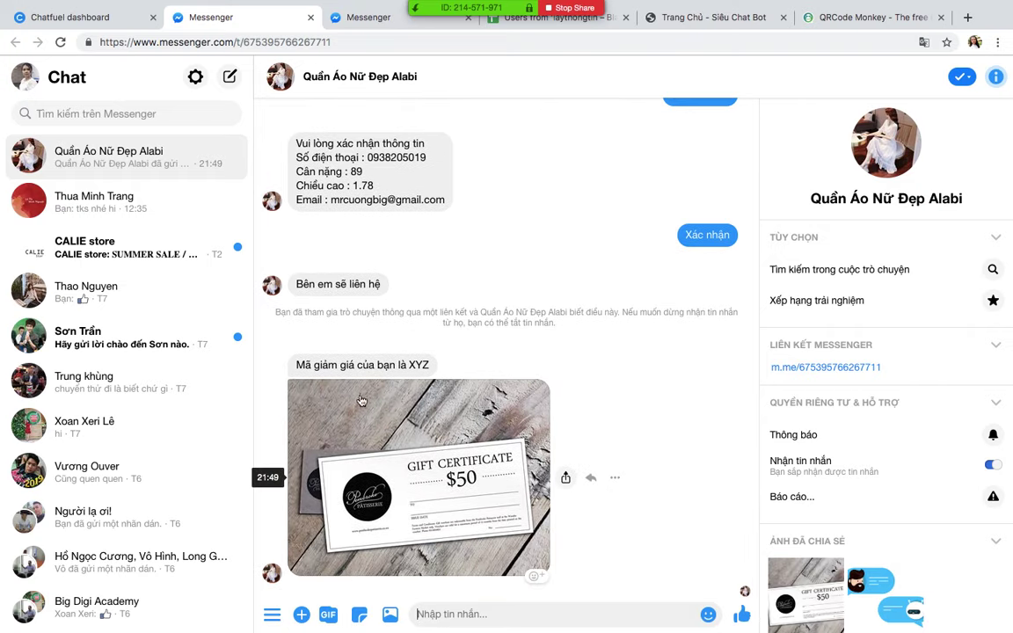
Step: Select the XYZ code, reopen the tangmagiam link, and check the 'already received' reply
triple_click(411, 368)
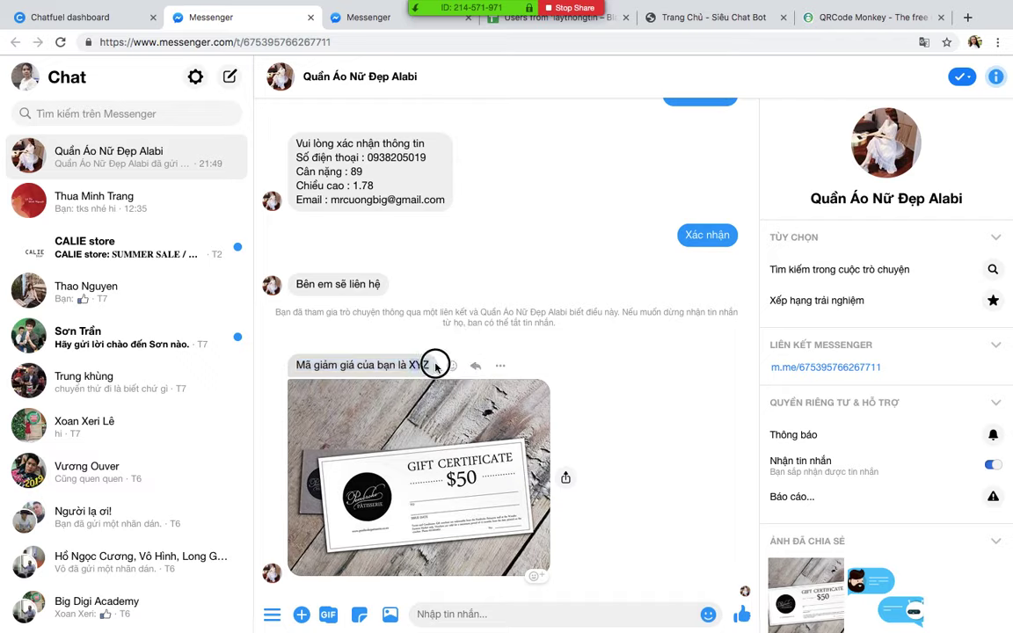
double_click(419, 365)
left_click(150, 24)
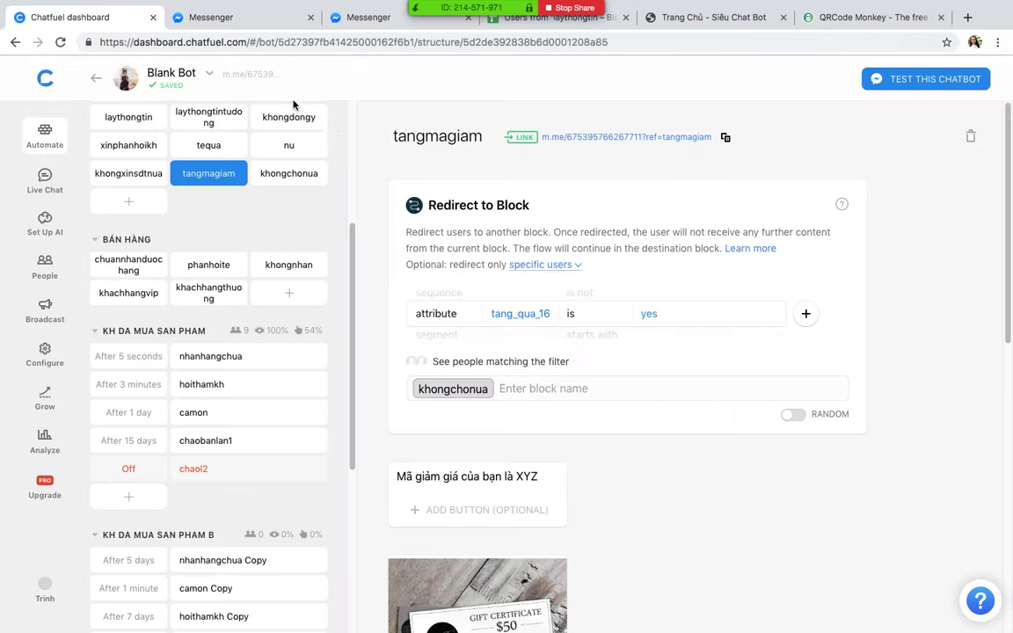
left_click(605, 139)
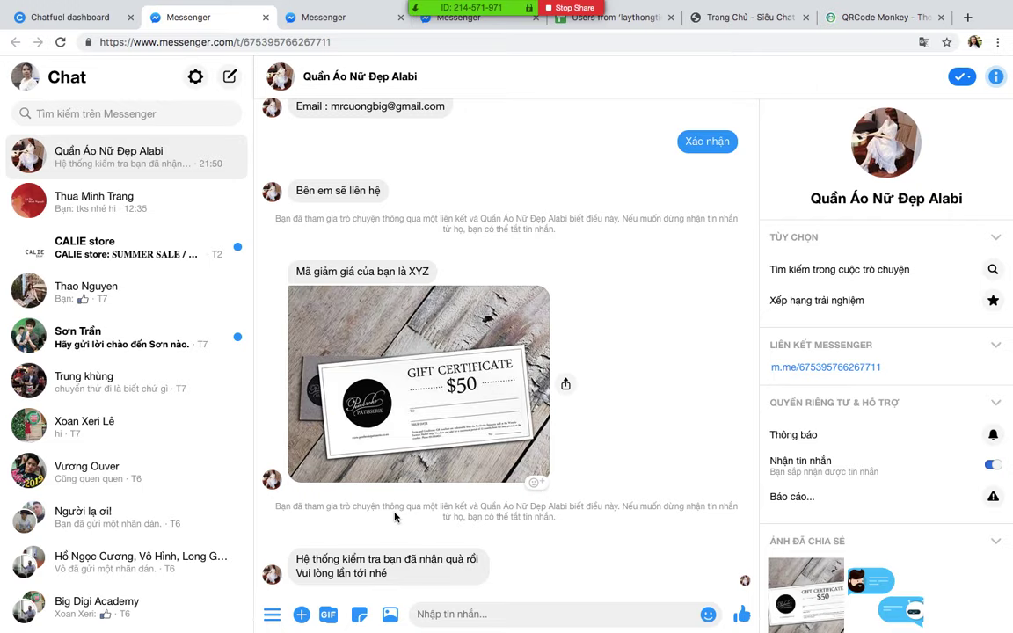
scroll(393, 514, "up", 5)
scroll(393, 514, "down", 5)
key("ctrl+Up")
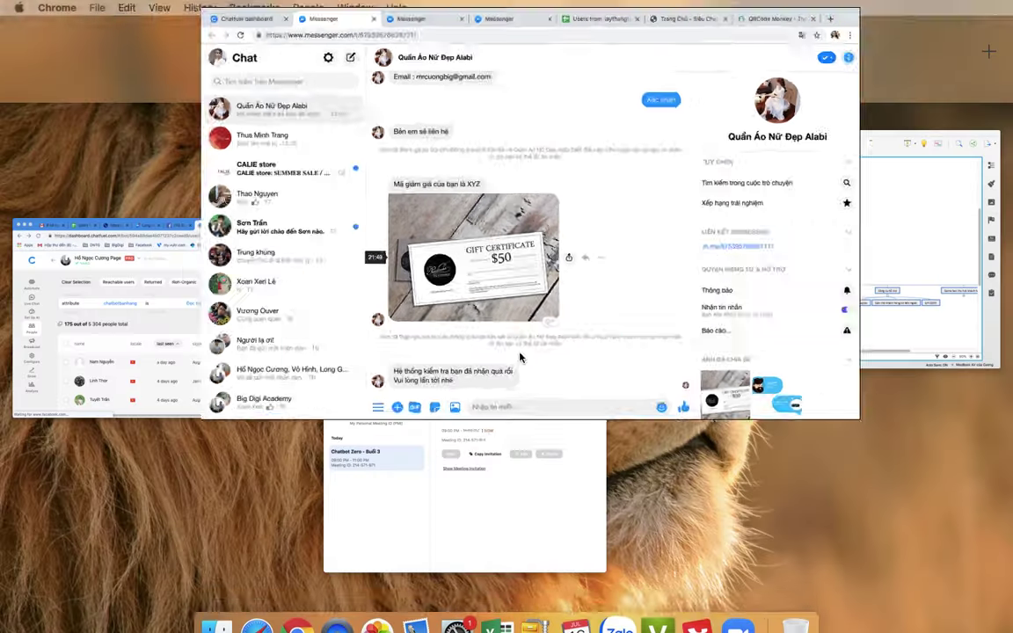
Step: Bring the XMind CHATBOT-ZERO mind map to the front and drag the Zoom group chat fully on screen
left_click(737, 268)
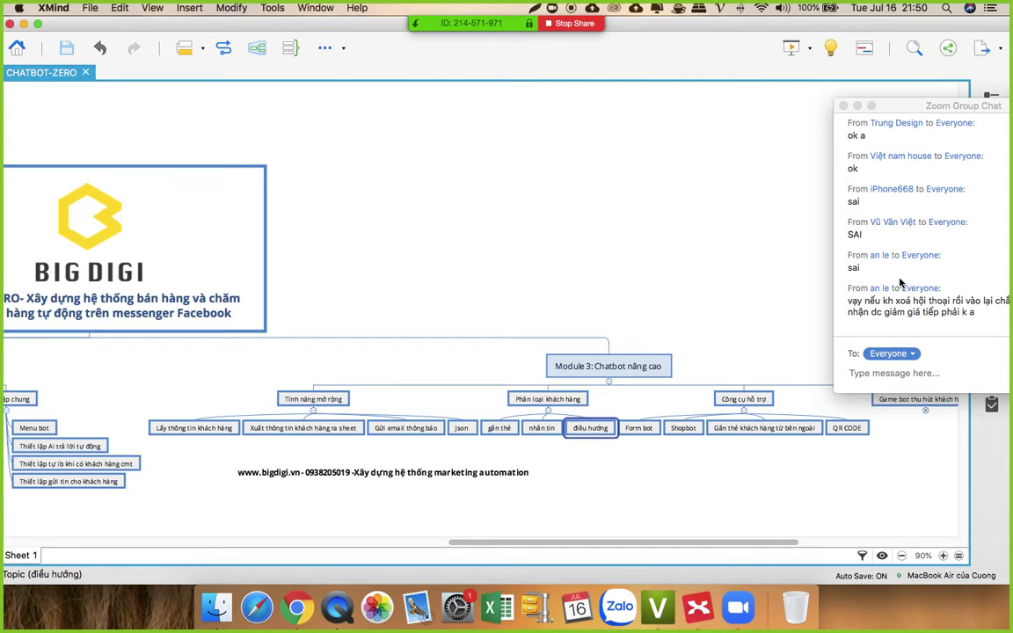
left_click_drag(909, 105, 811, 86)
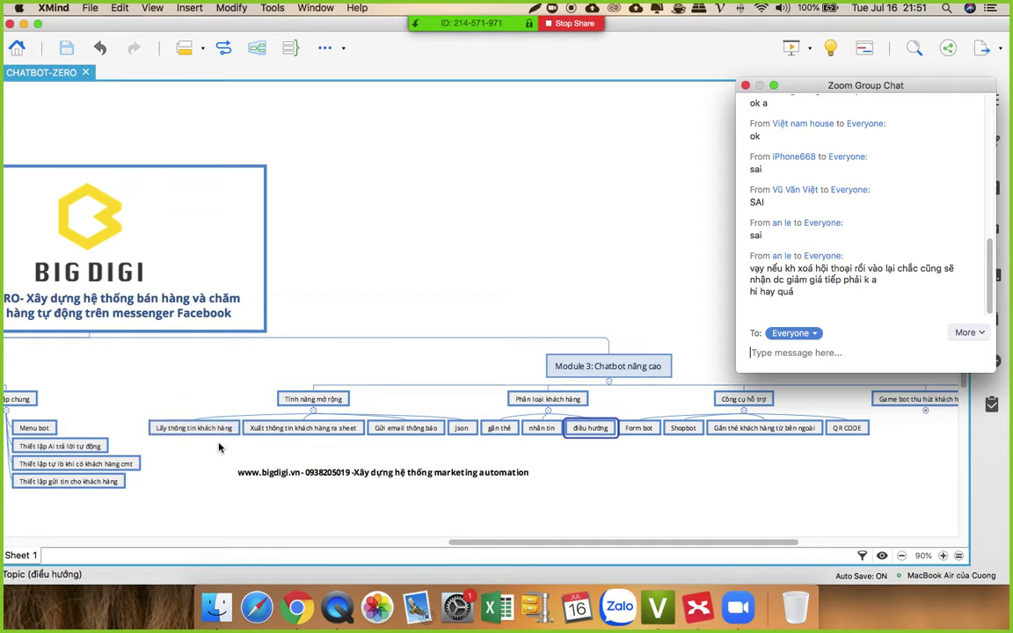
Step: Bring Chrome forward, then open and close a new tab without visiting any site
left_click(287, 607)
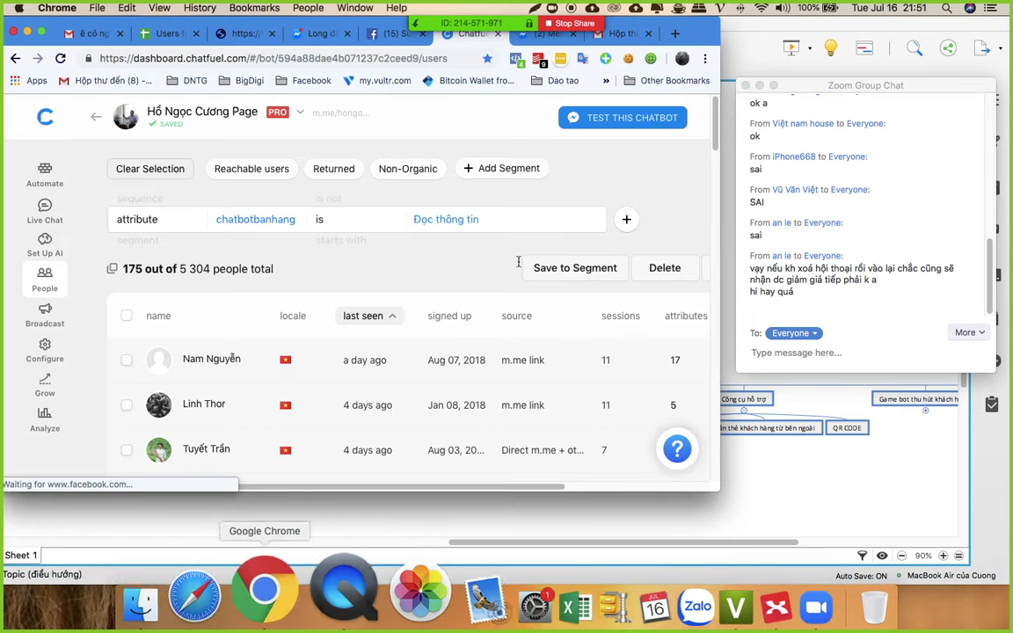
left_click(606, 33)
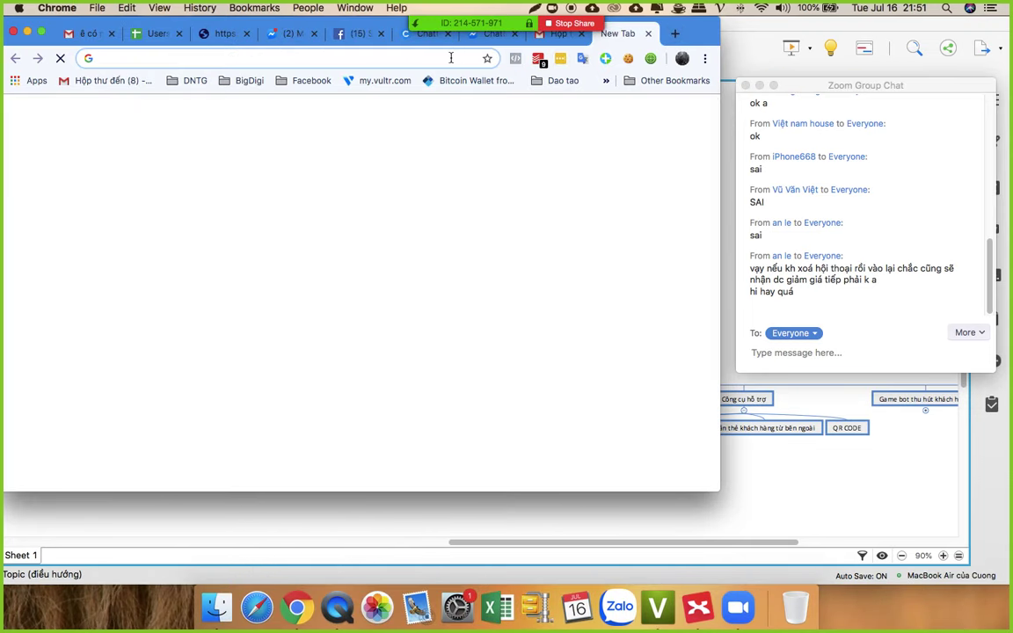
type("khachhang.sieuchatbot.com/admincp")
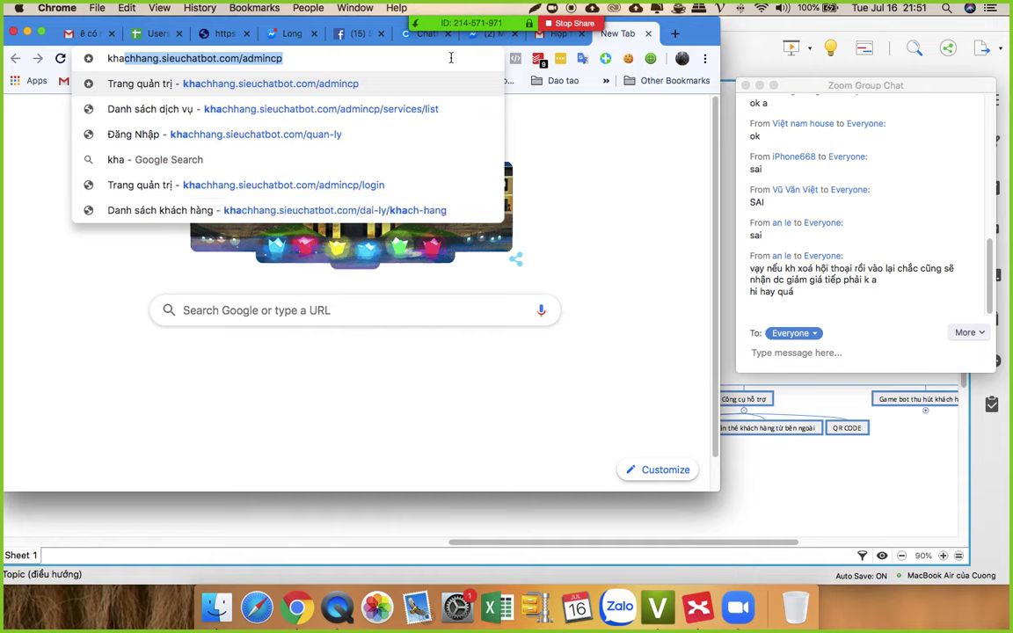
key("Right")
key("BackSpace")
key("BackSpace")
key("BackSpace")
key("BackSpace")
key("BackSpace")
key("BackSpace")
key("BackSpace")
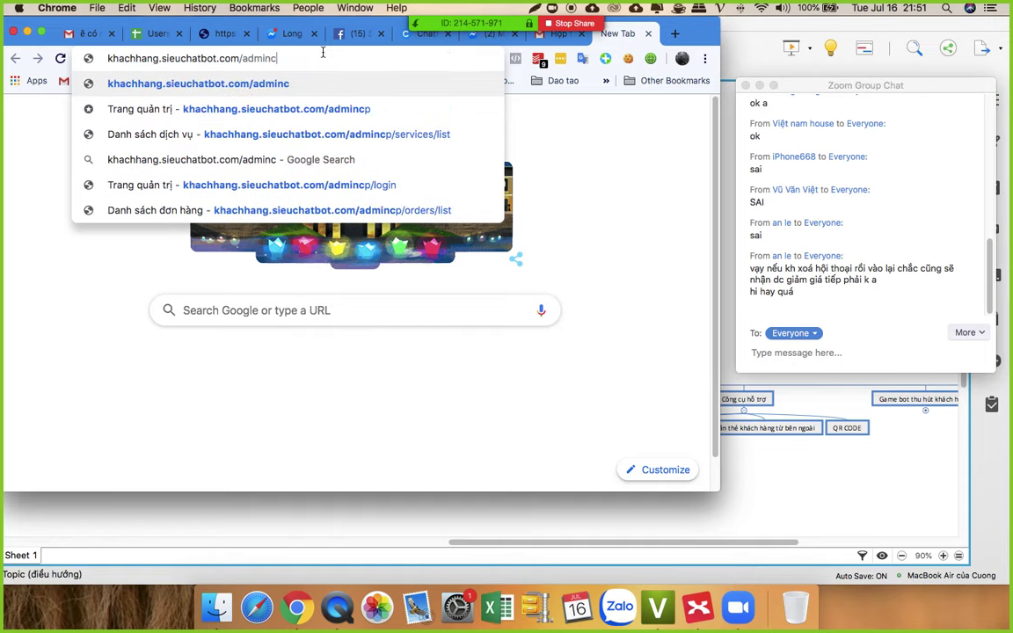
type("c")
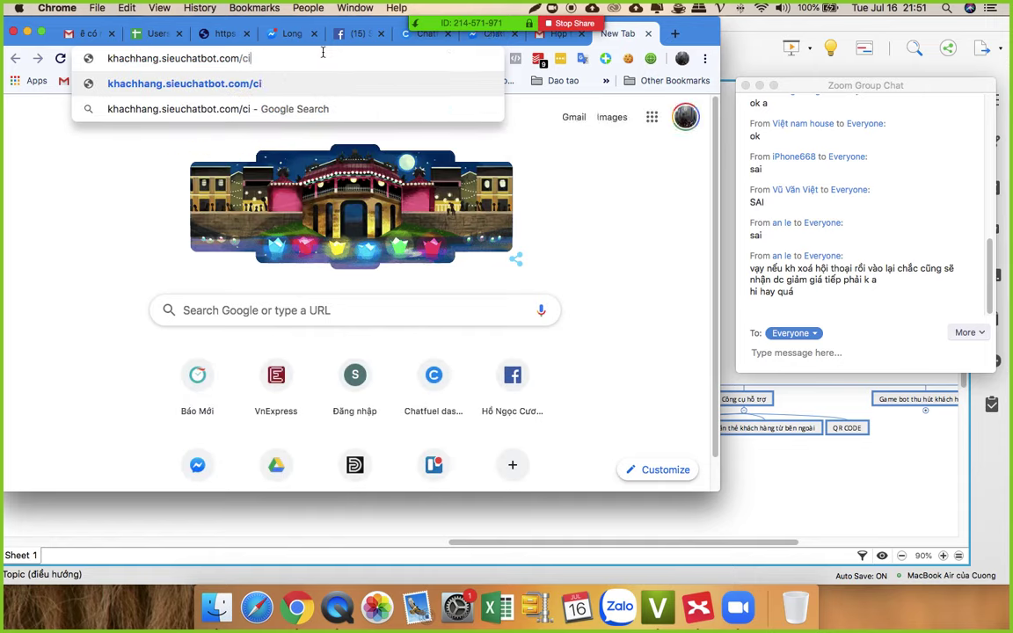
type("u")
left_click(648, 33)
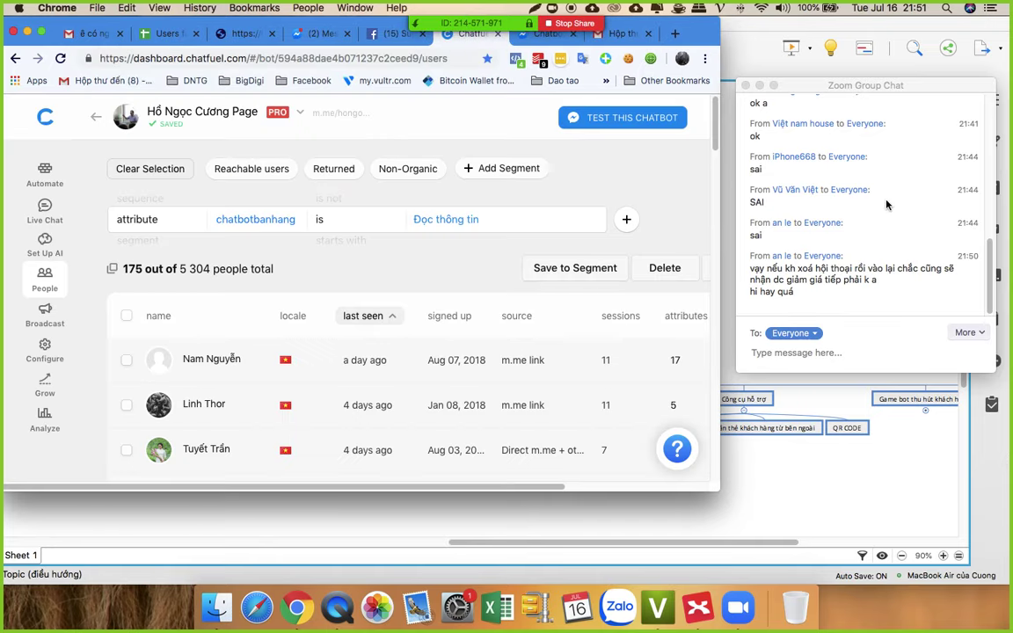
Step: Glance at the Zoom group chat, the users table's status columns and the XMind mind map
left_click(797, 179)
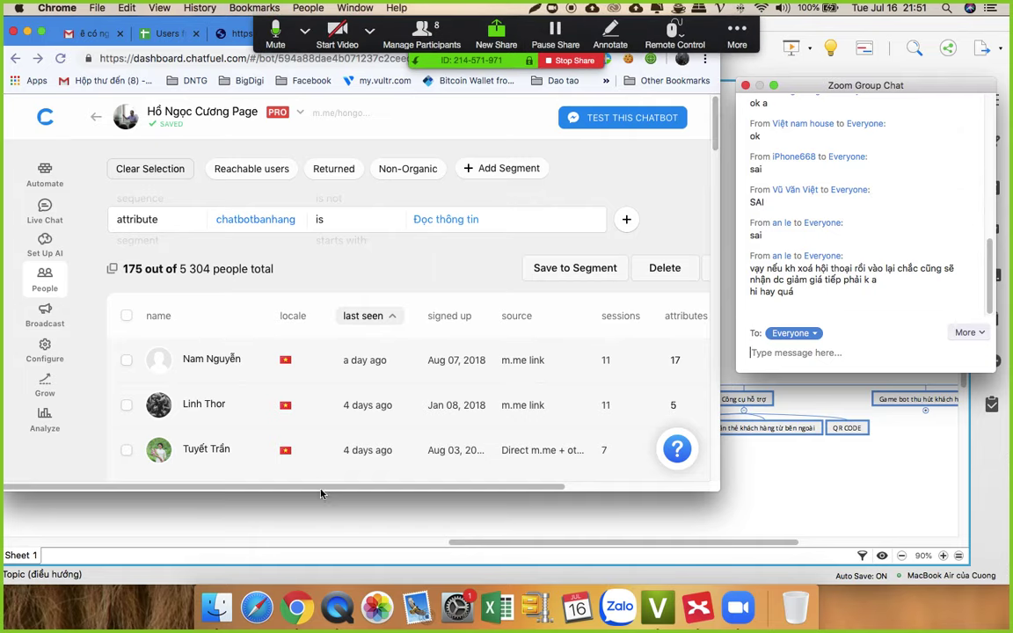
left_click(613, 488)
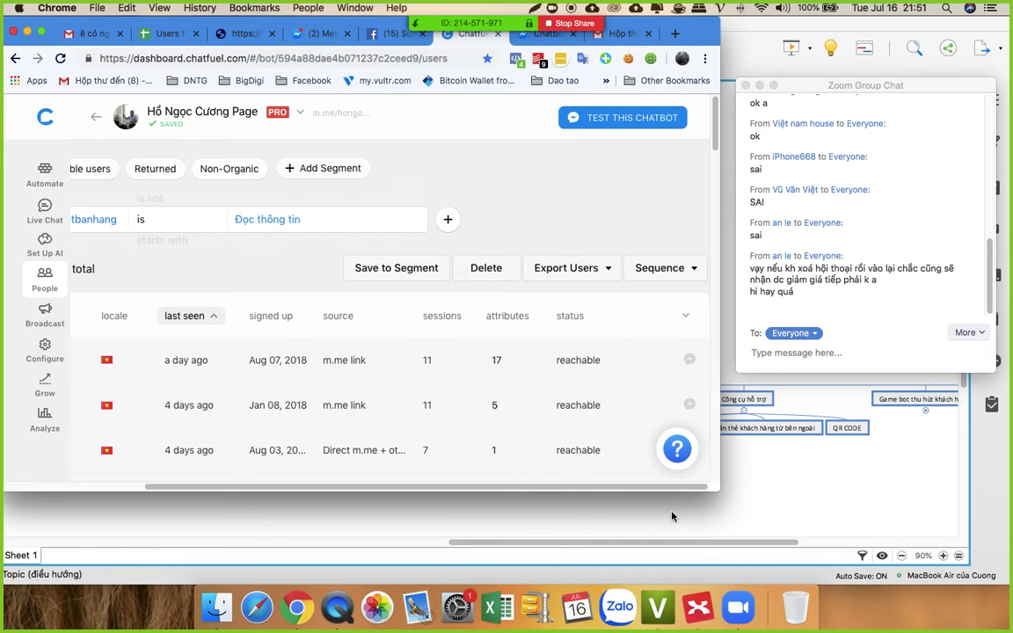
left_click(672, 517)
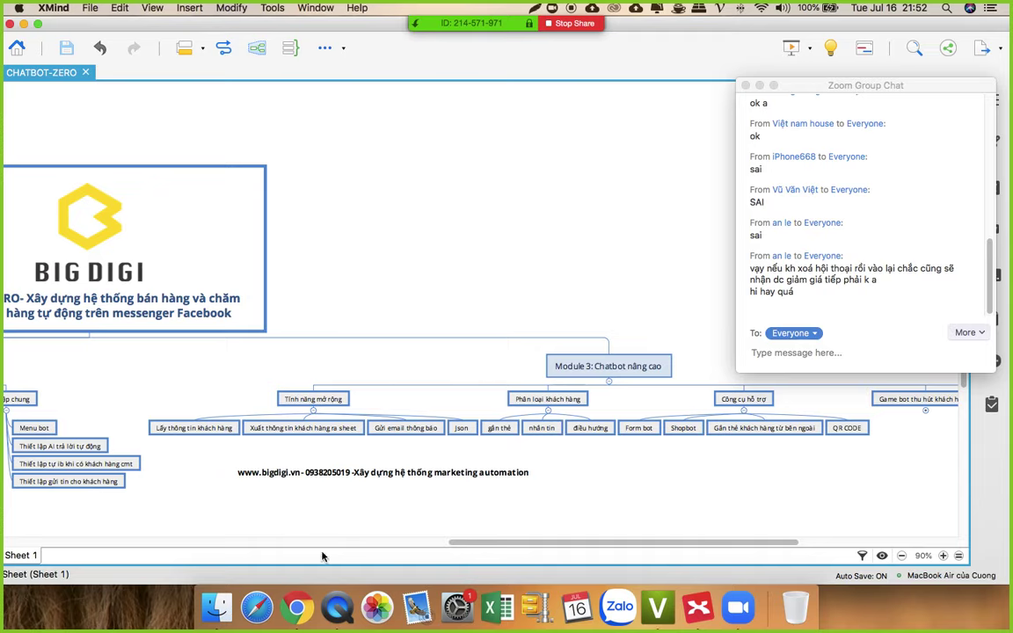
Step: Return to Chatfuel and open the dashboard listing Test bot, VIRAL Cambodia and Demo Bot LALAM
left_click(297, 605)
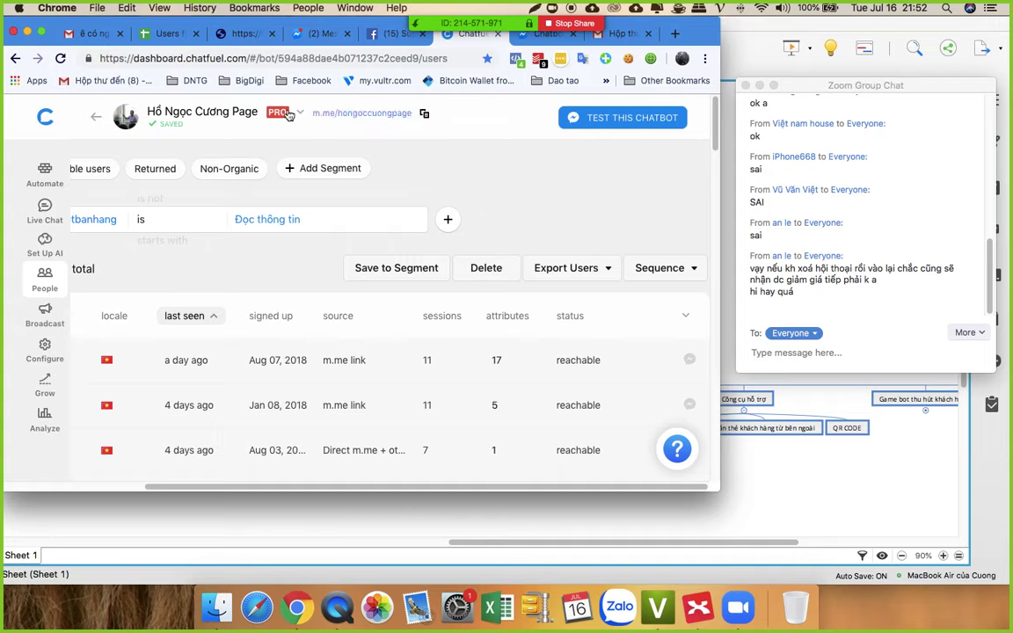
left_click(46, 117)
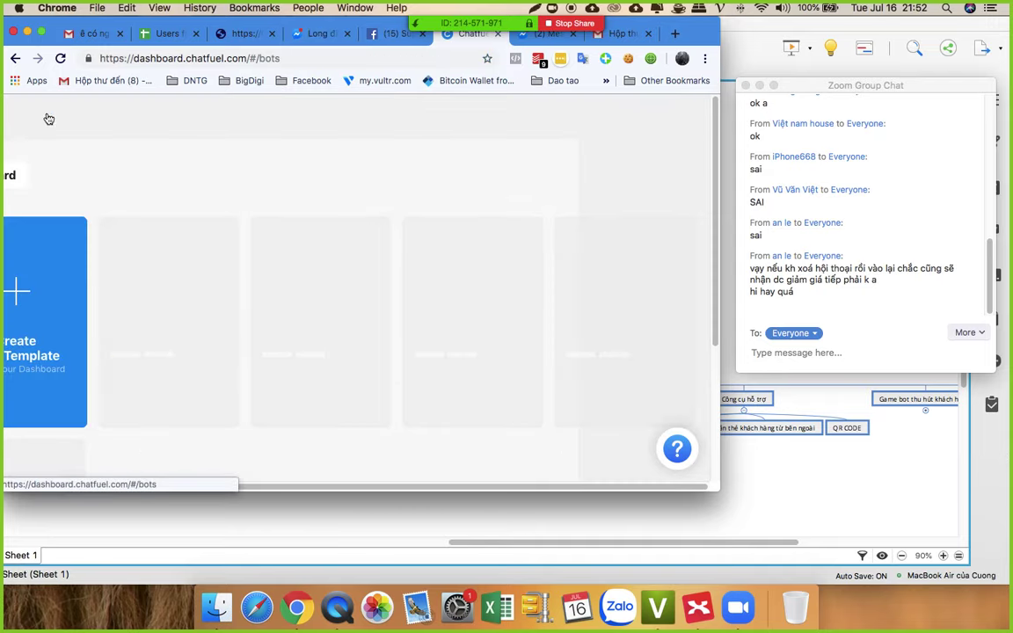
left_click_drag(690, 32, 764, 45)
scroll(443, 332, "down", 3)
scroll(443, 333, "down", 5)
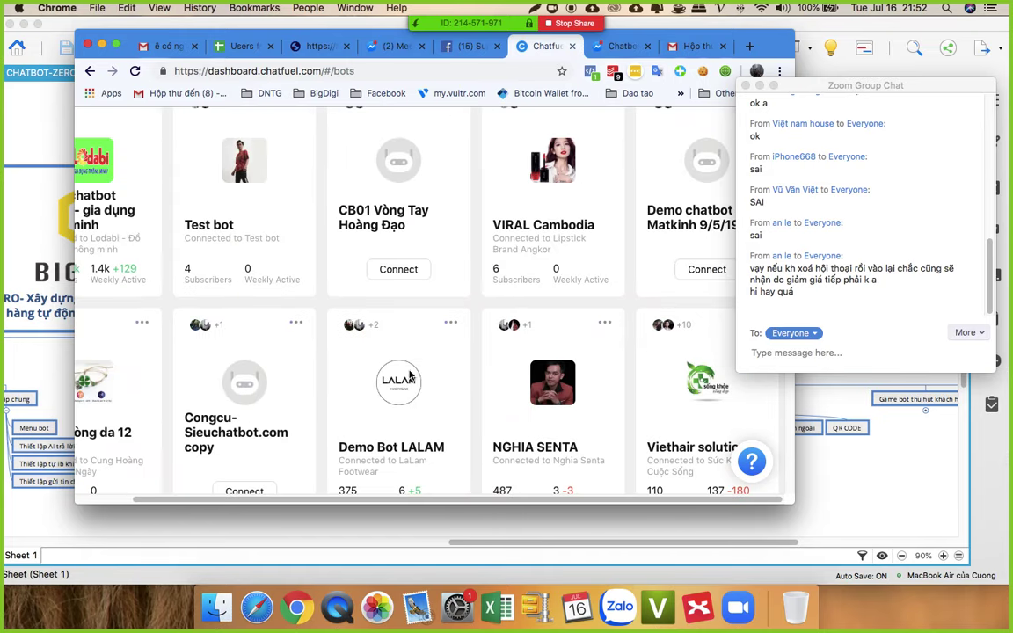
Step: Open the Supper bot from the dashboard with the browser in full screen
scroll(369, 368, "down", 5)
scroll(369, 368, "up", 3)
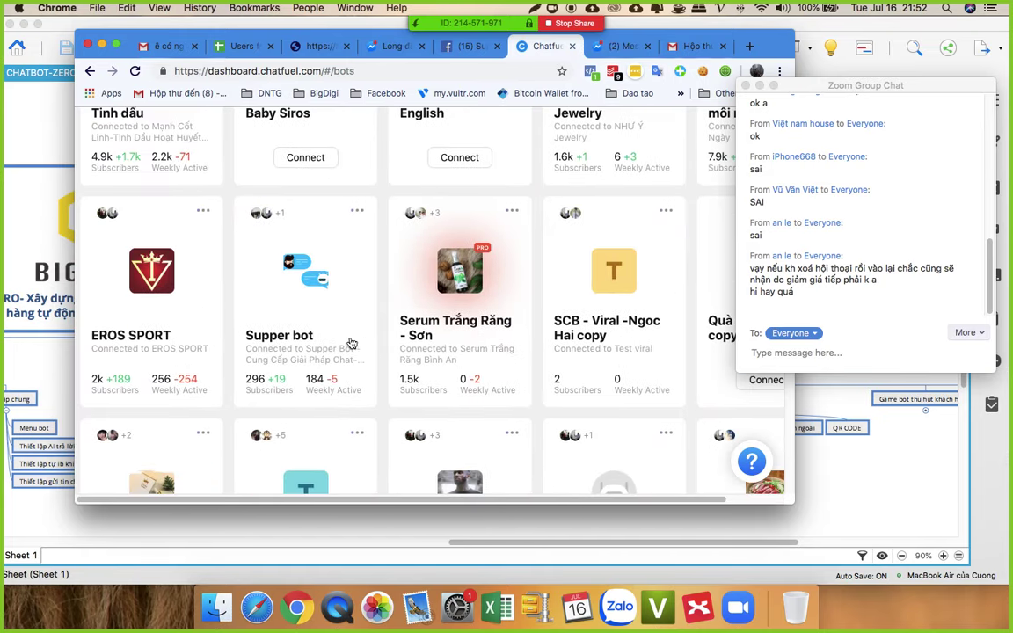
left_click(318, 286)
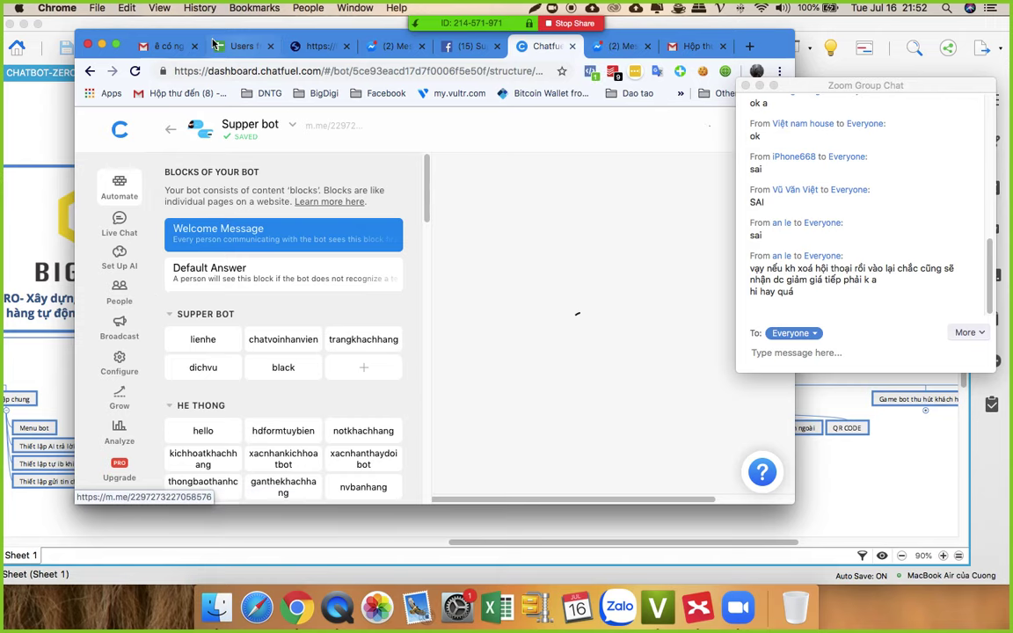
key("ctrl+super+f")
scroll(264, 370, "down", 5)
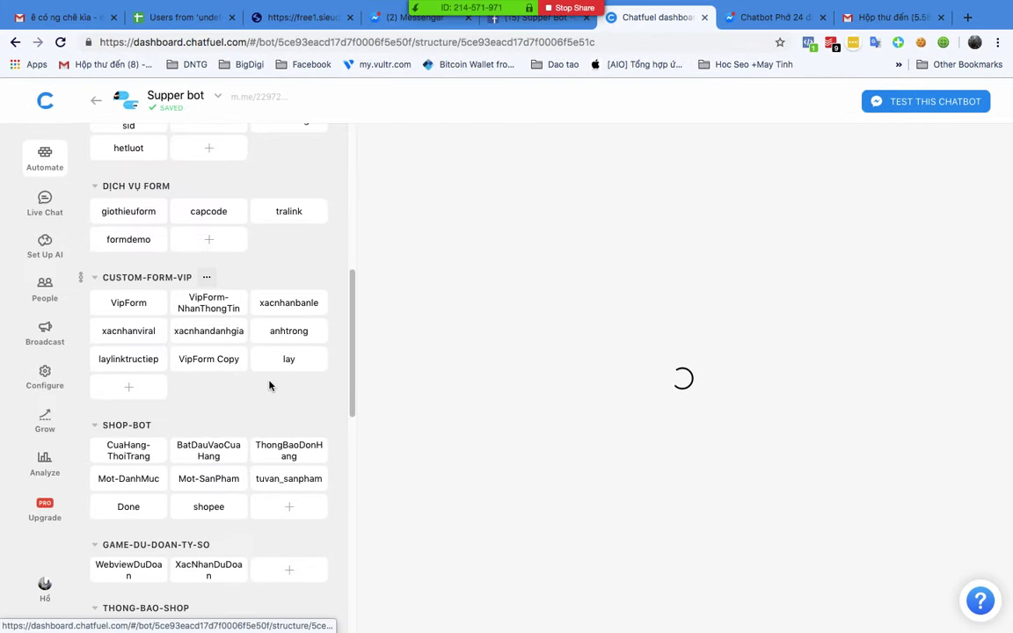
scroll(269, 404, "down", 10)
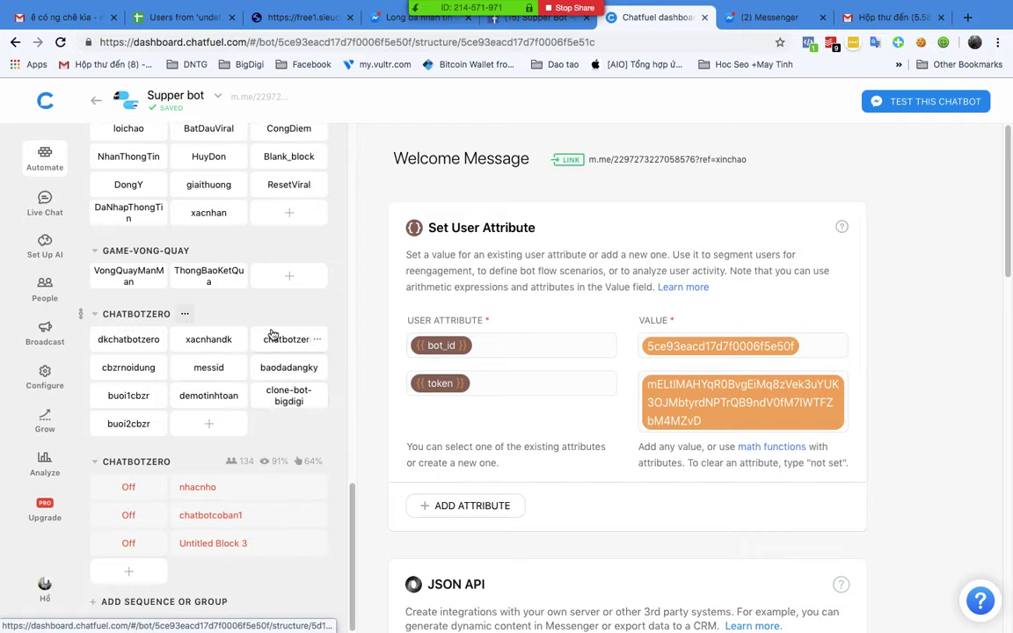
Step: Open the cbzrnoidung block and review its curriculum and chatbotzero-filtered Redirect to Block card
left_click(280, 339)
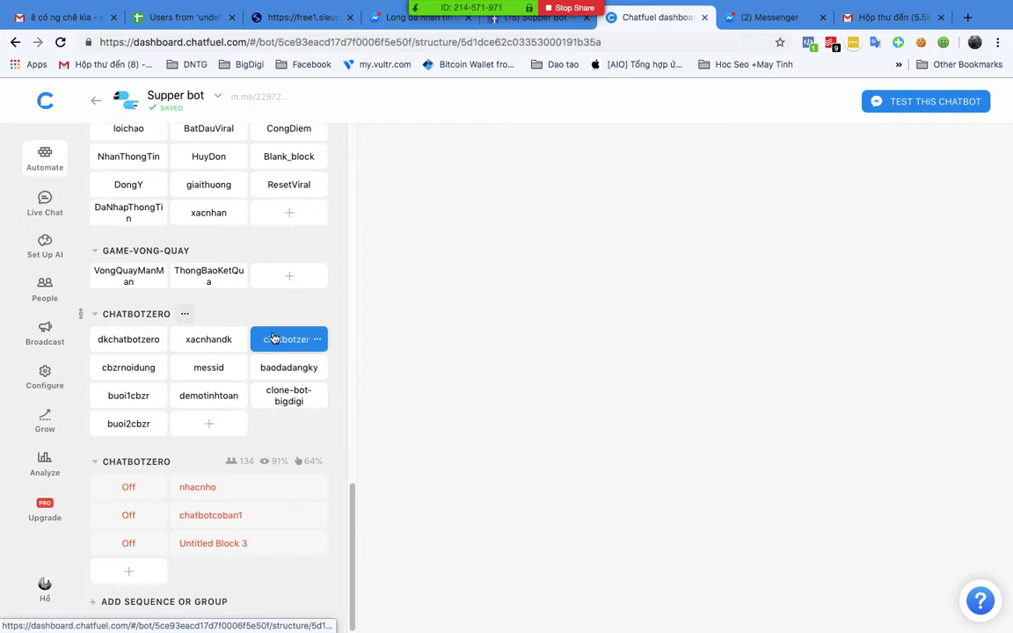
left_click(124, 367)
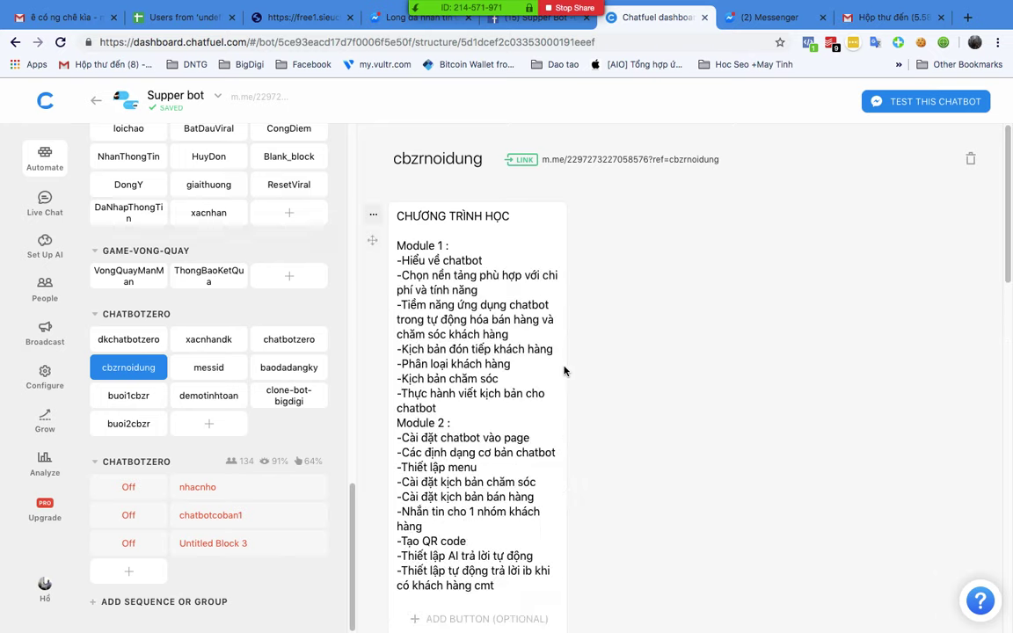
scroll(563, 373, "down", 10)
scroll(570, 374, "up", 3)
scroll(572, 374, "down", 1)
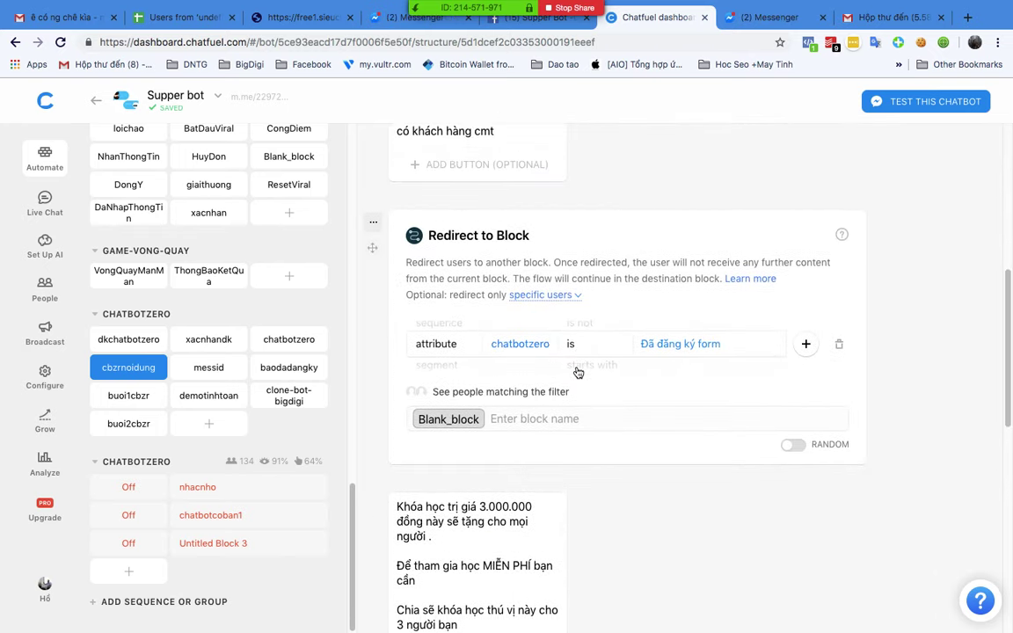
scroll(572, 373, "up", 5)
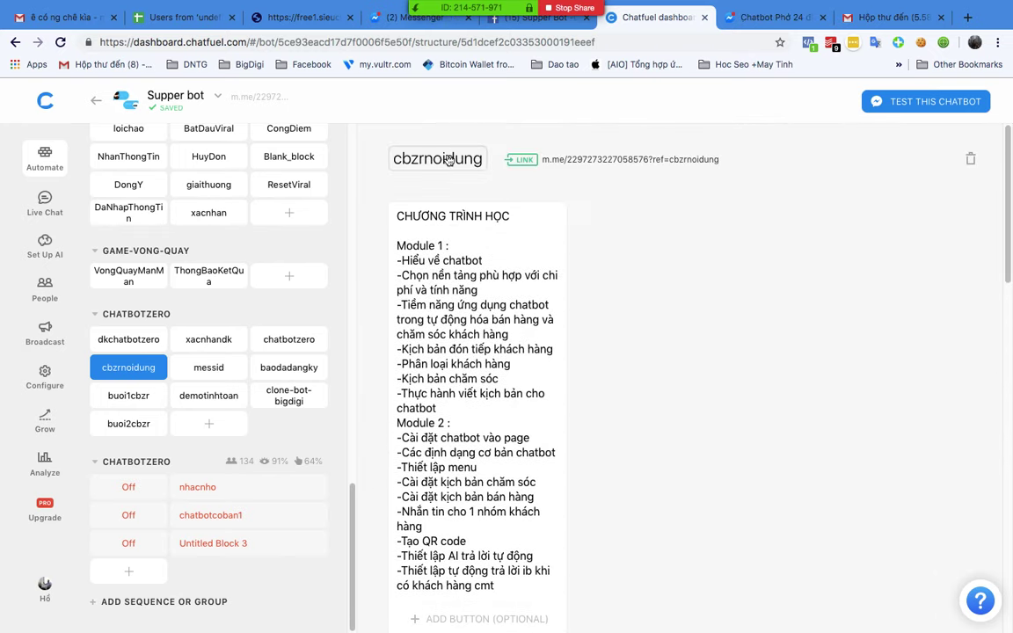
scroll(495, 354, "down", 10)
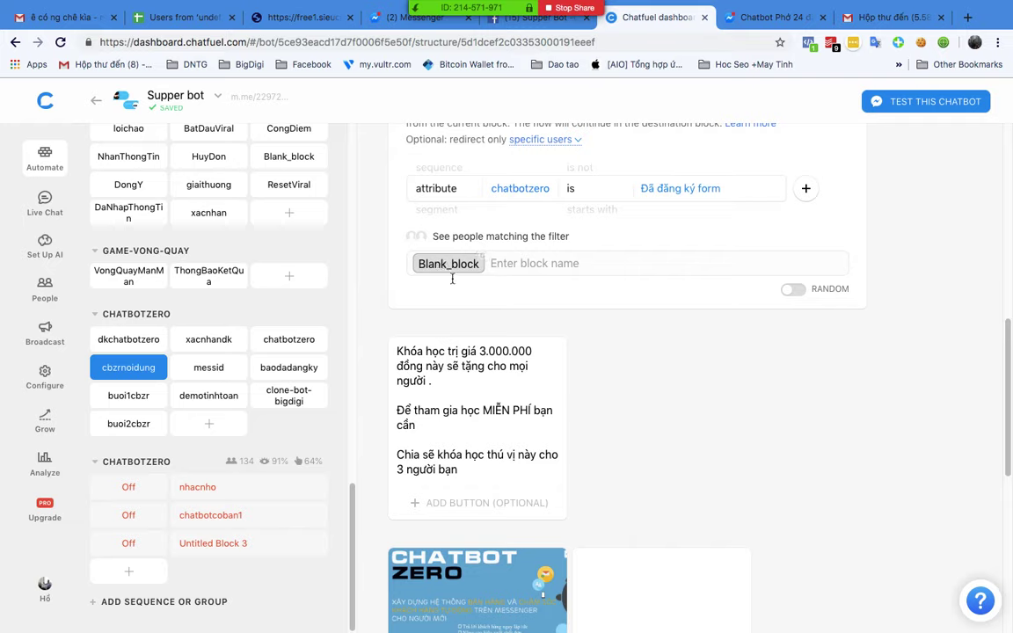
scroll(466, 396, "down", 5)
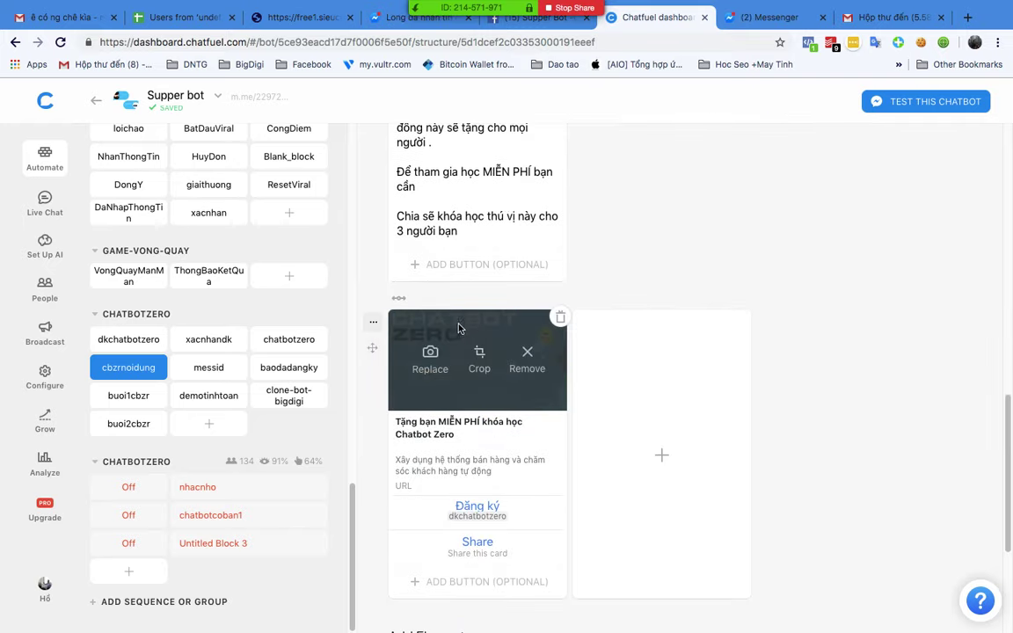
scroll(480, 289, "up", 1)
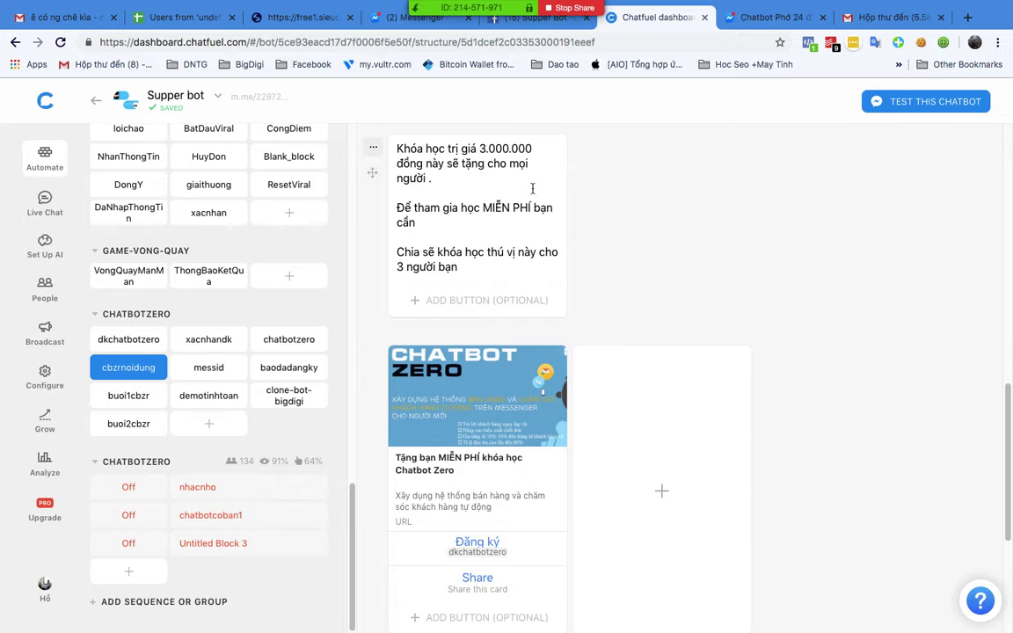
scroll(701, 350, "down", 5)
scroll(707, 377, "up", 10)
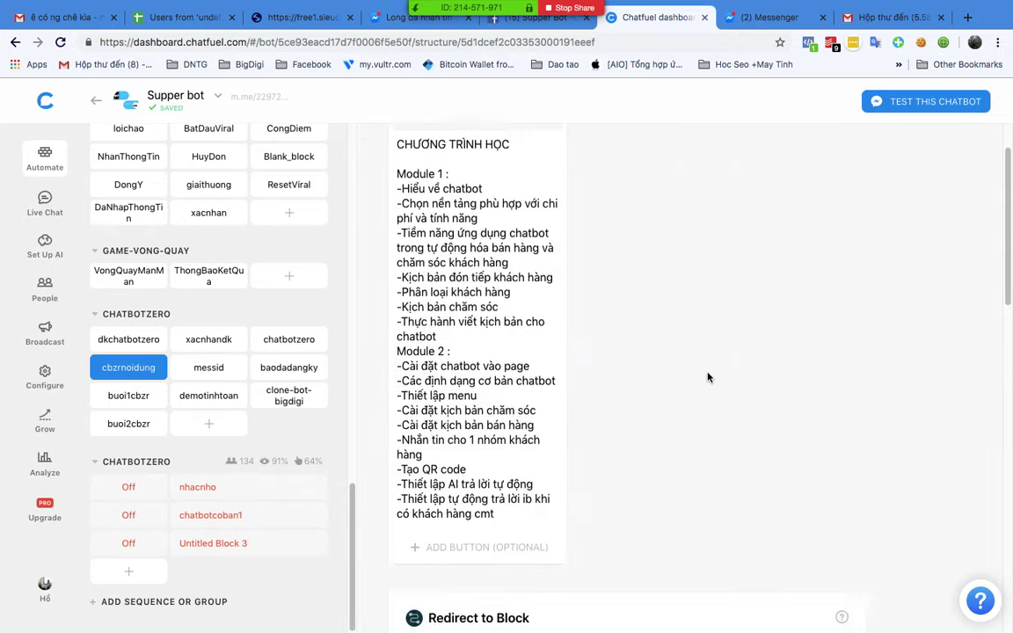
left_click(598, 161)
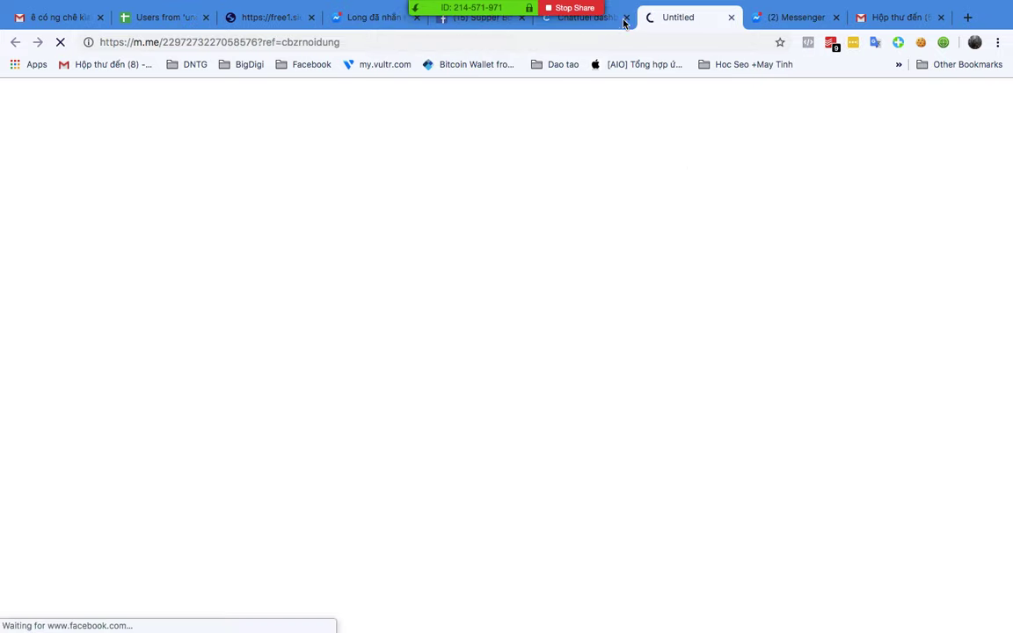
left_click(580, 17)
left_click(681, 17)
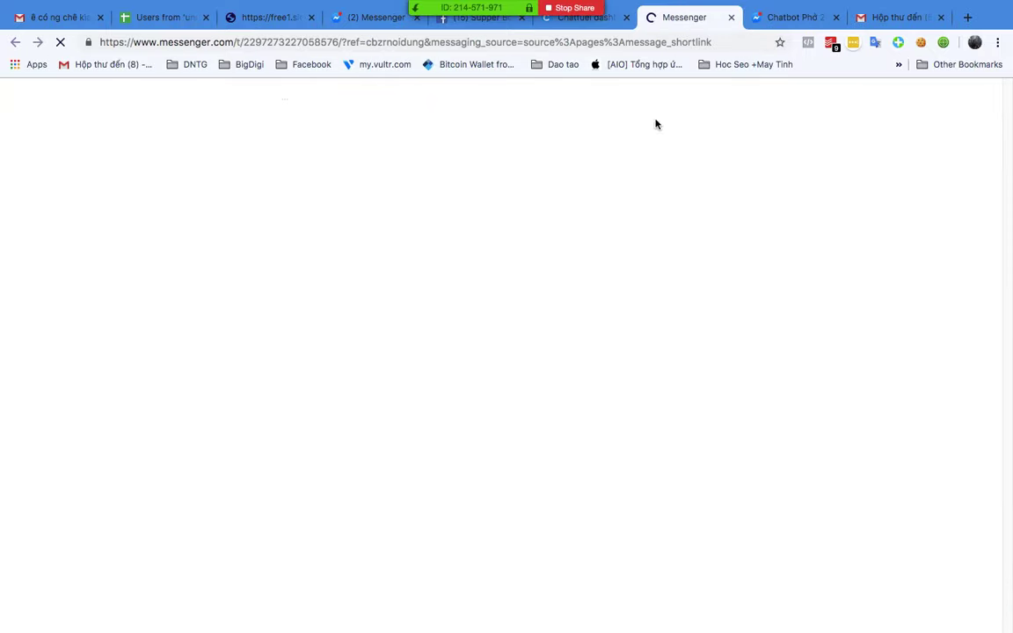
left_click(591, 17)
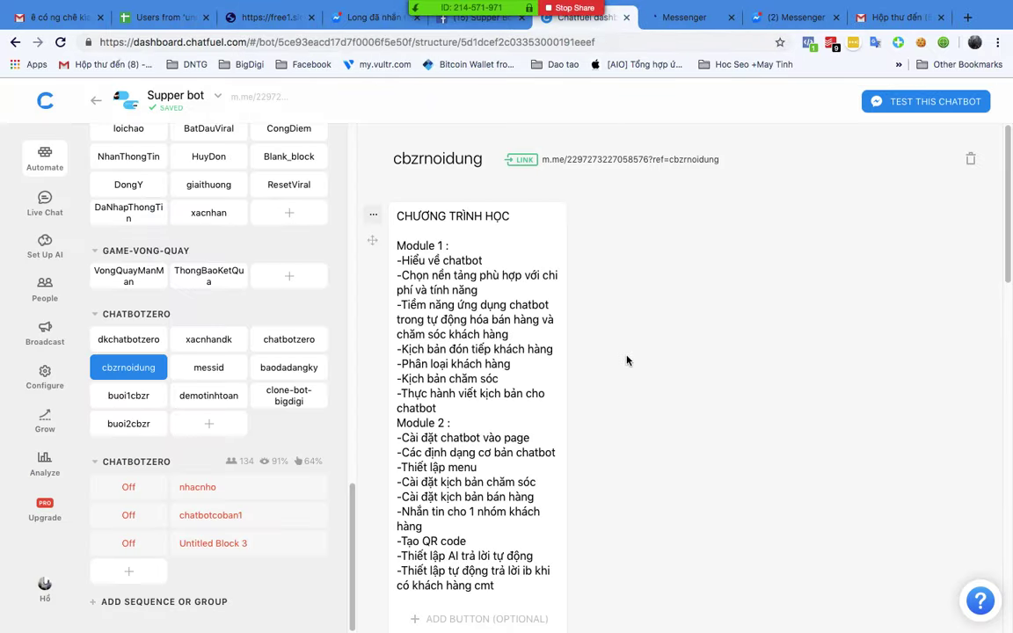
scroll(580, 357, "down", 3)
scroll(628, 360, "down", 1)
left_click(705, 18)
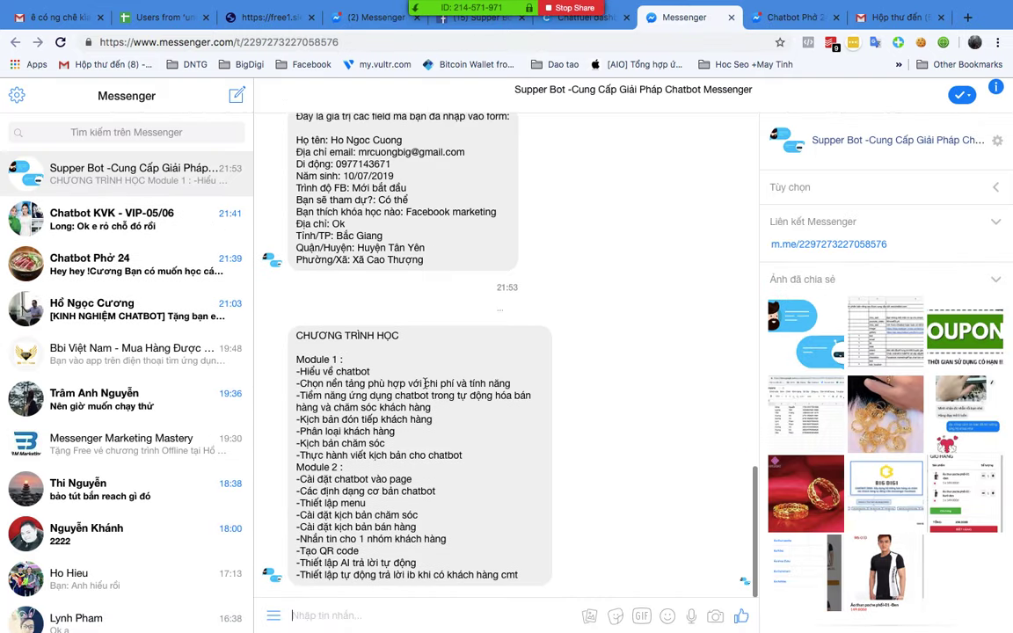
left_click_drag(297, 335, 532, 569)
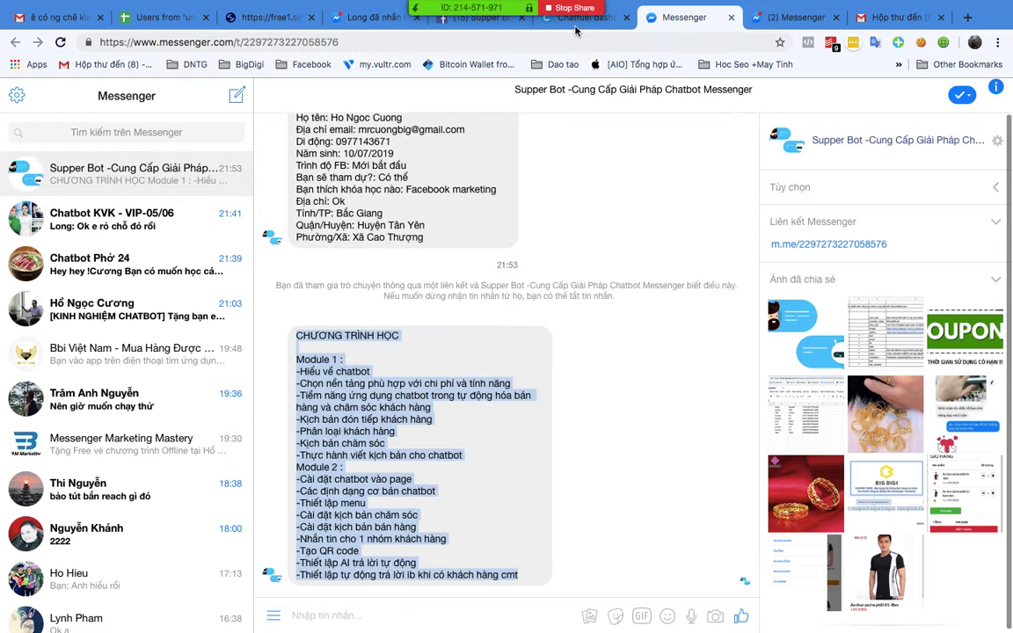
left_click(574, 29)
scroll(622, 351, "down", 3)
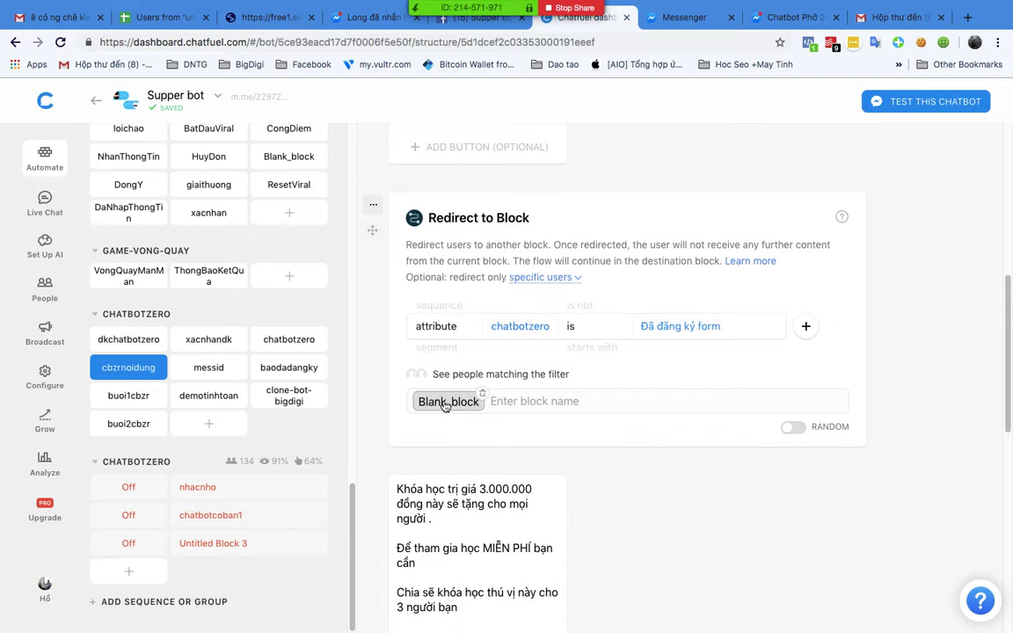
mouse_move(452, 403)
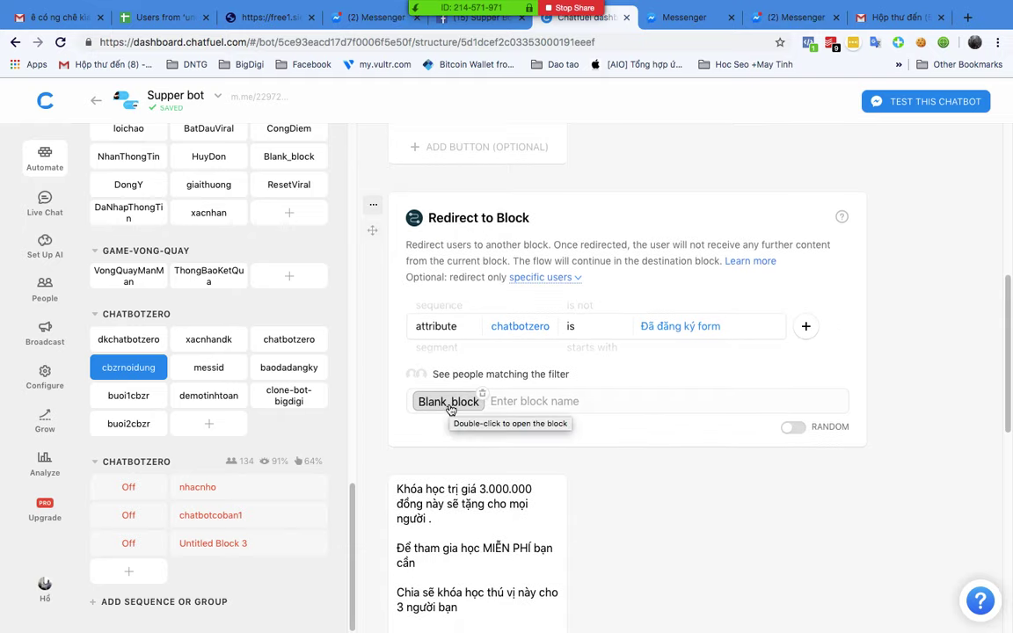
scroll(444, 395, "down", 7)
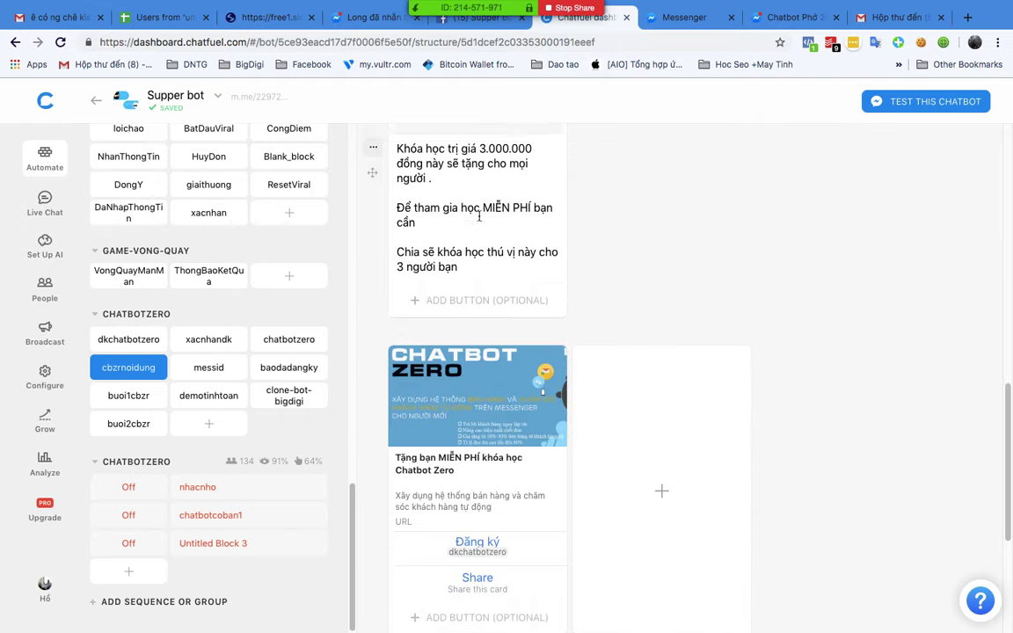
scroll(422, 363, "up", 6)
scroll(457, 392, "down", 10)
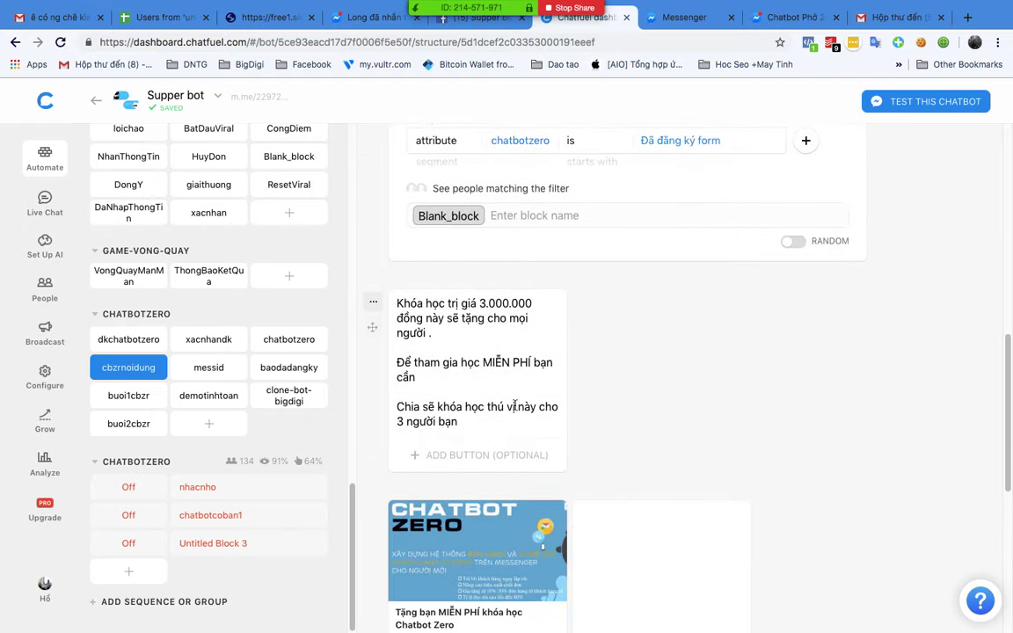
scroll(583, 389, "up", 1)
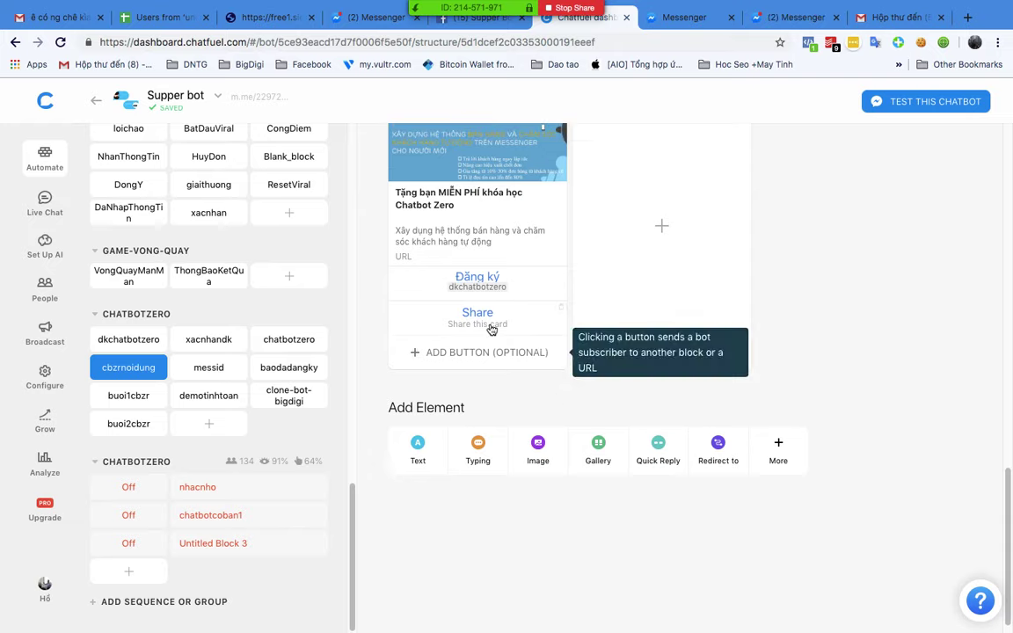
scroll(526, 341, "up", 2)
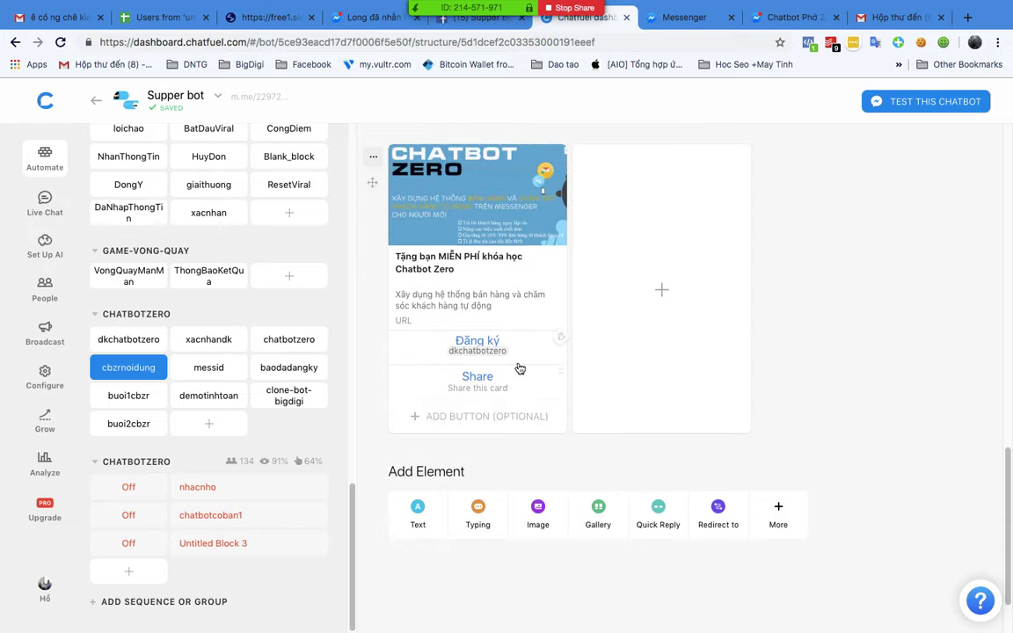
scroll(532, 357, "up", 6)
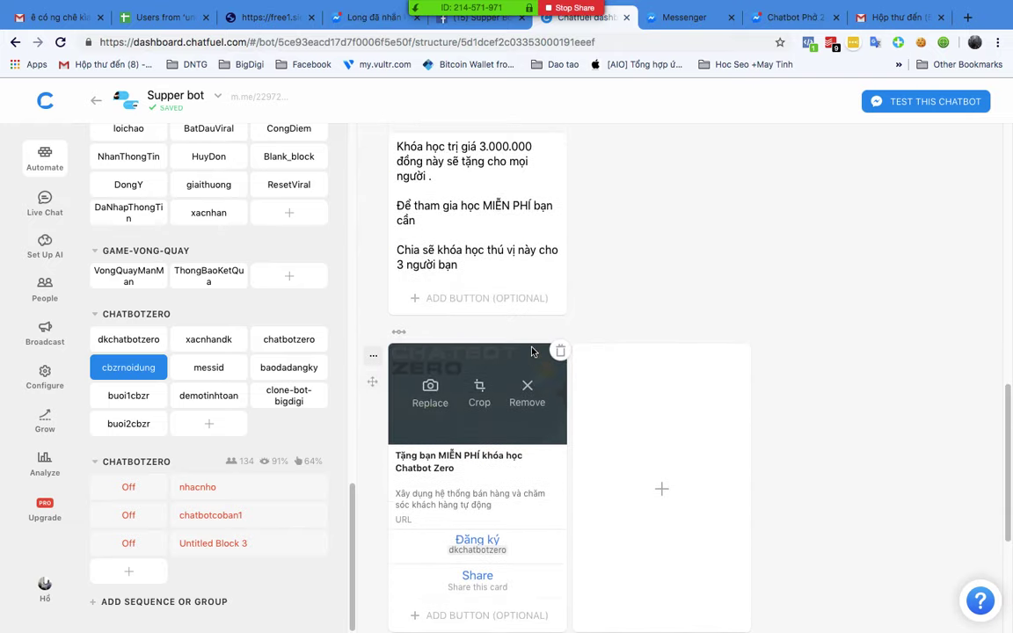
scroll(579, 341, "up", 10)
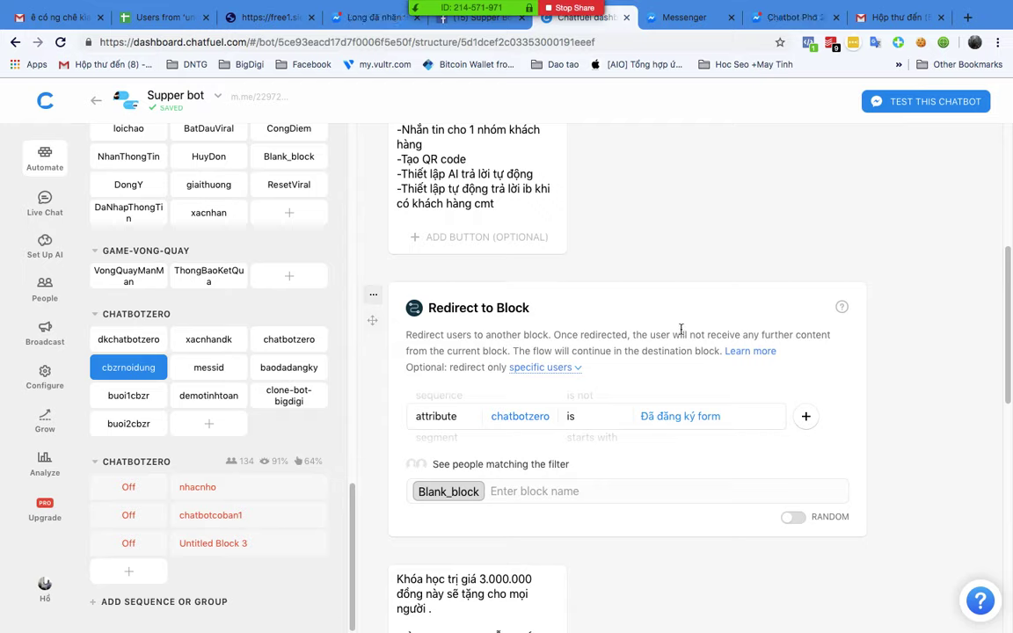
left_click(288, 367)
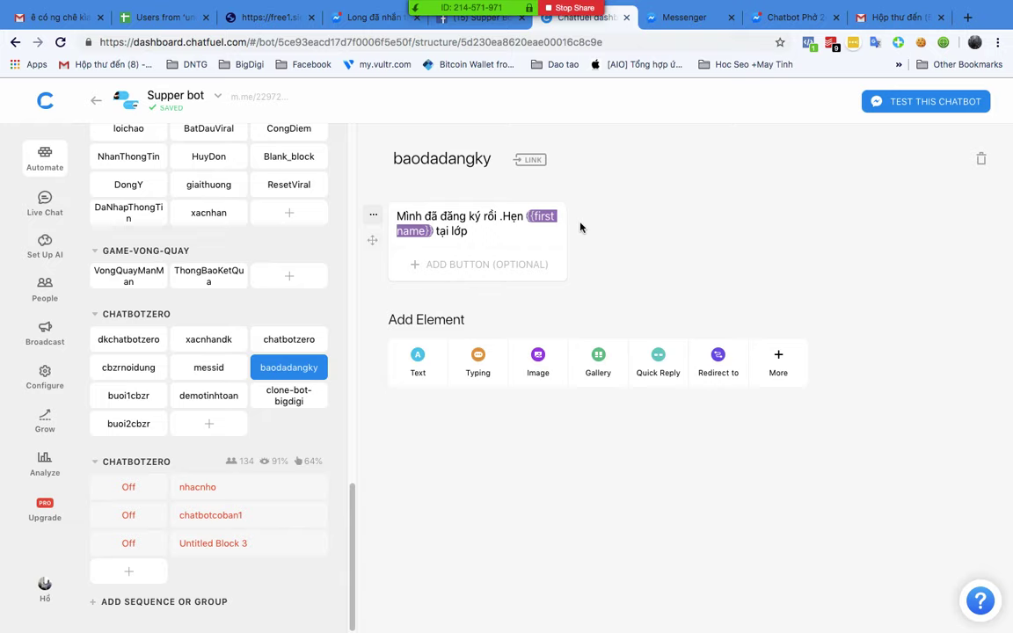
Step: Review the xacnhandk and cbzrnoidung blocks, then return to xacnhandk
left_click(206, 345)
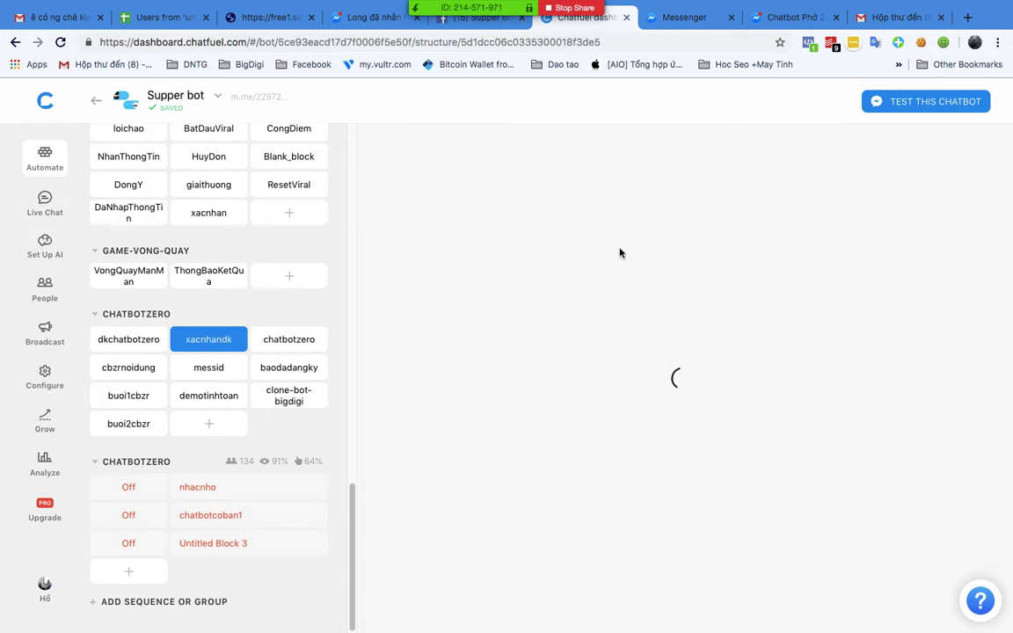
scroll(654, 332, "down", 1)
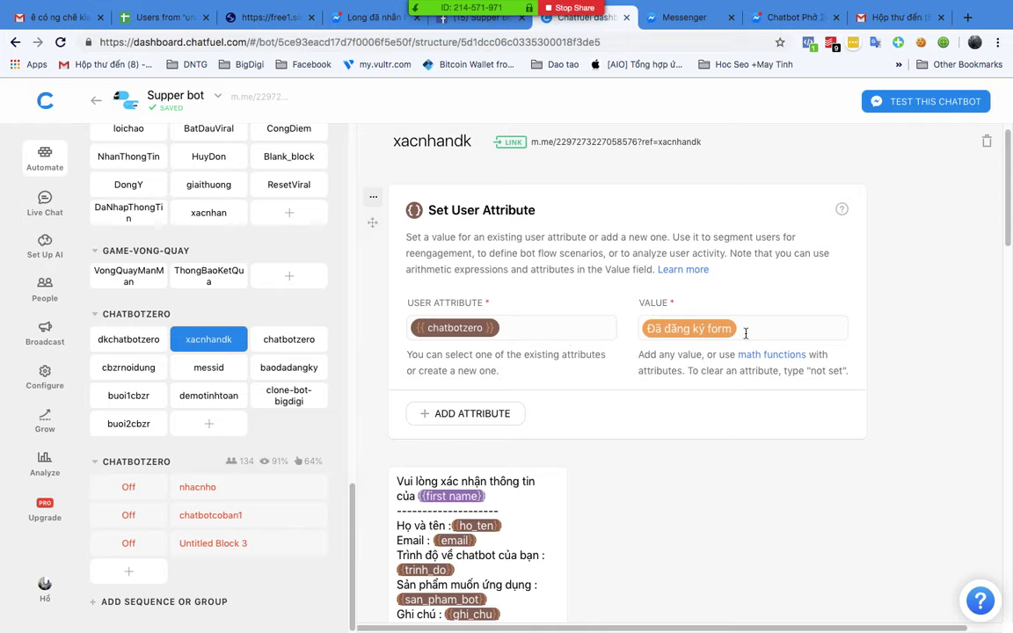
scroll(759, 333, "up", 1)
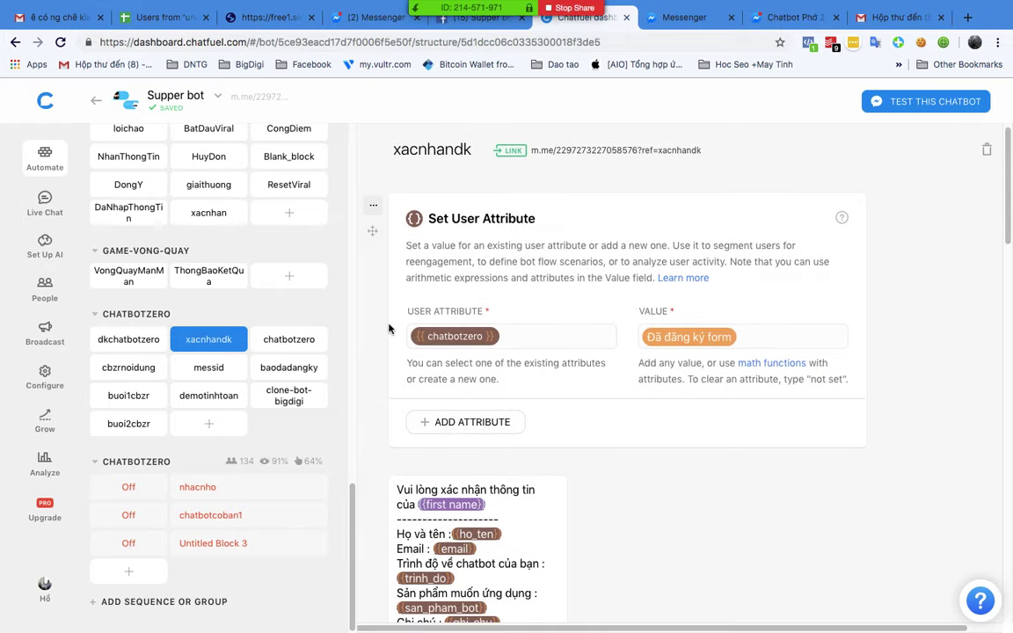
left_click(112, 370)
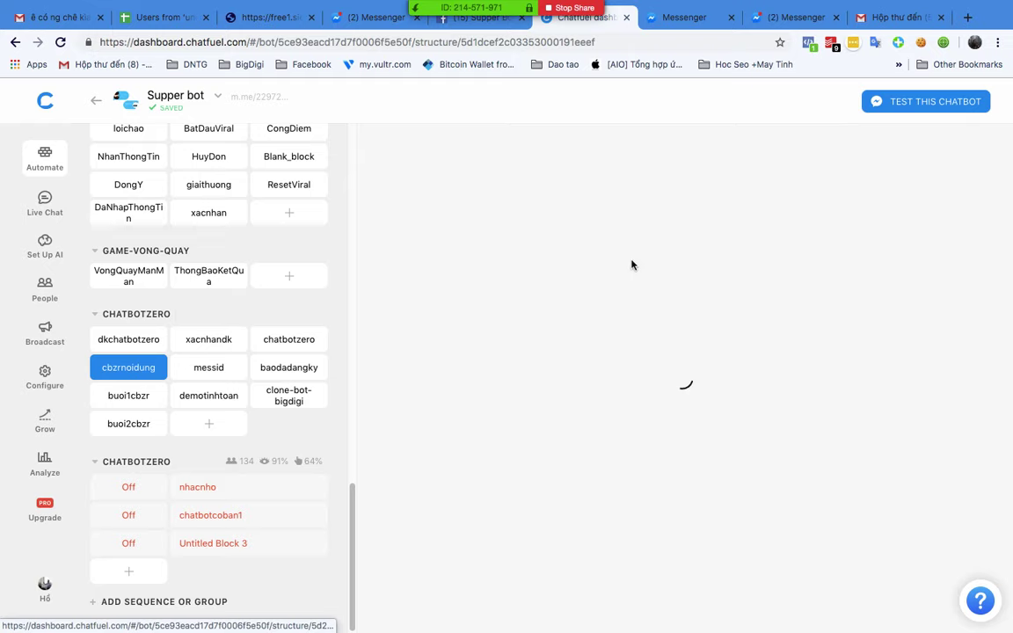
left_click(210, 343)
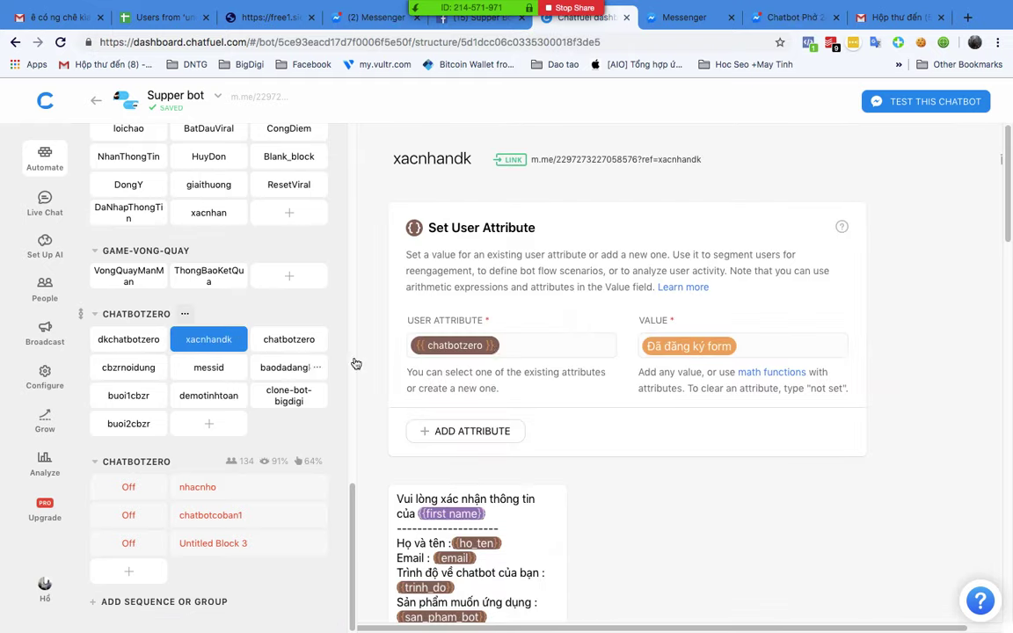
scroll(580, 360, "down", 5)
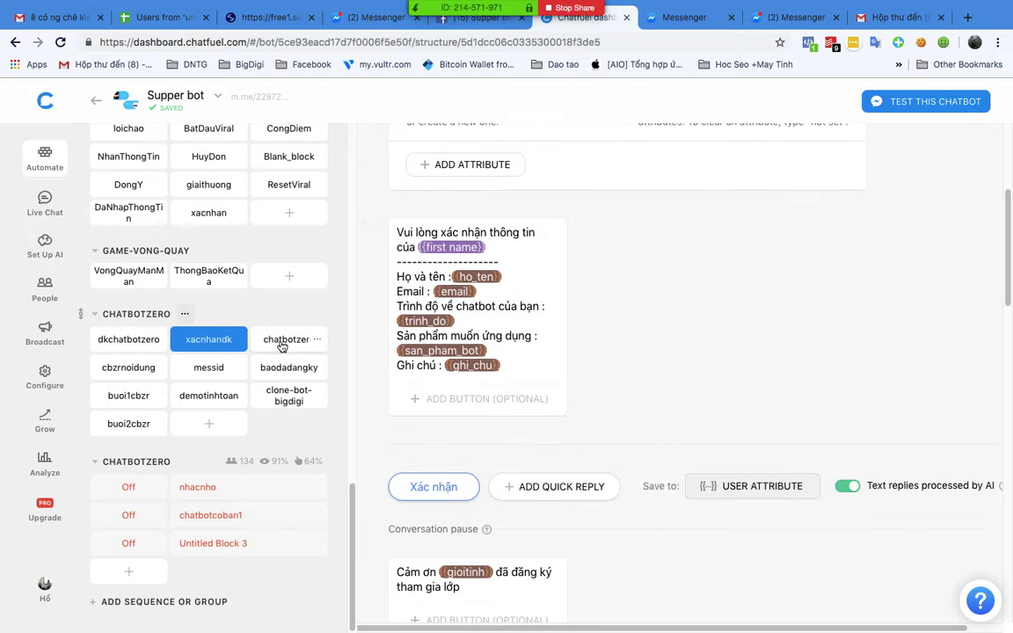
Step: Review the chatbotzero and dkchatbotzero blocks, then bring the XMind CHATBOT-ZERO map to the front
left_click(318, 341)
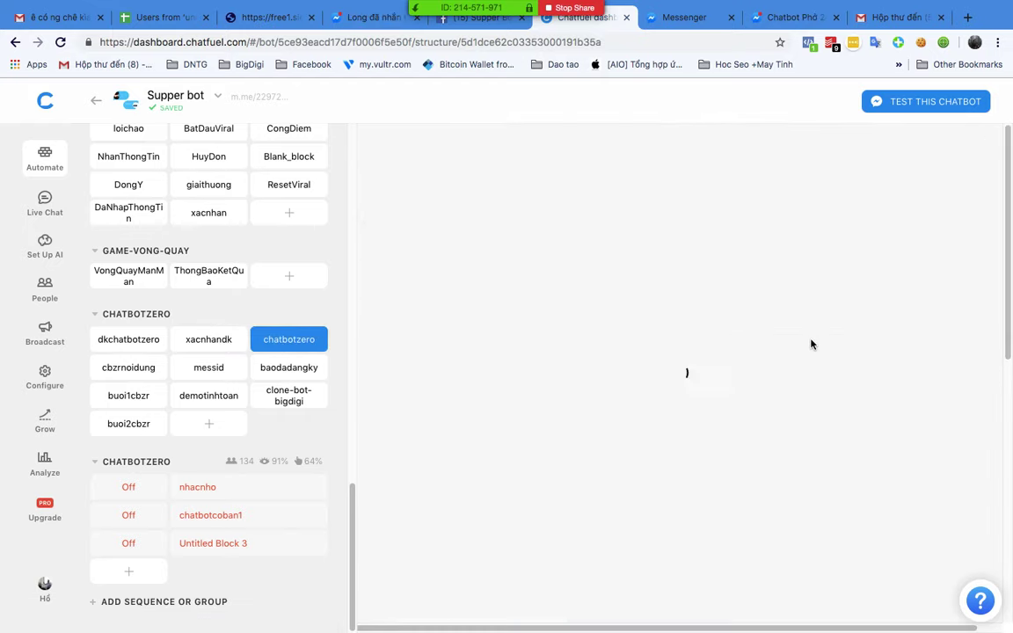
scroll(506, 312, "down", 8)
scroll(508, 319, "down", 1)
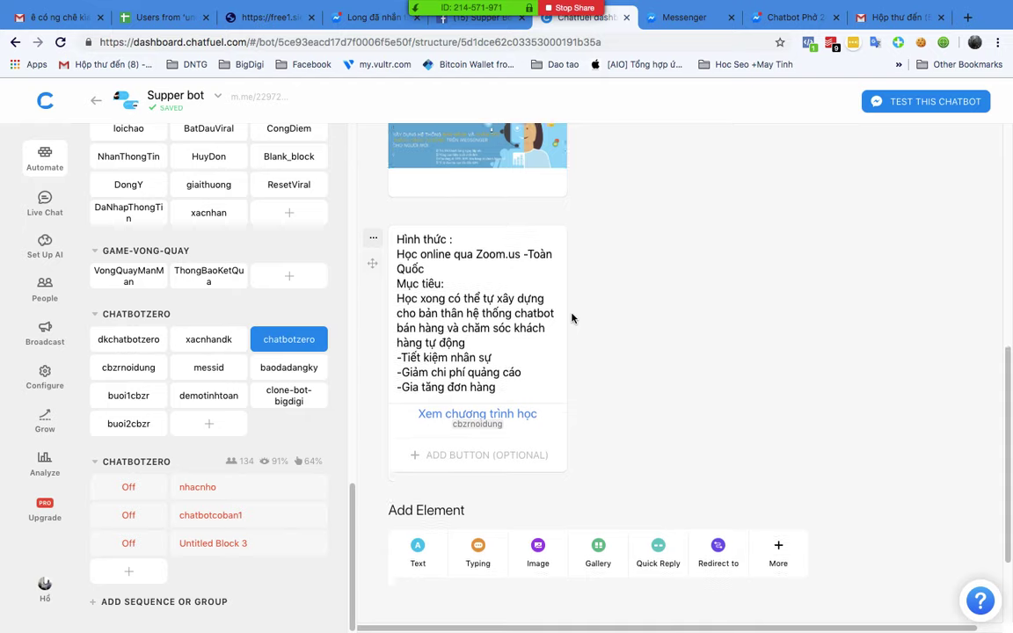
left_click(122, 343)
scroll(690, 350, "down", 10)
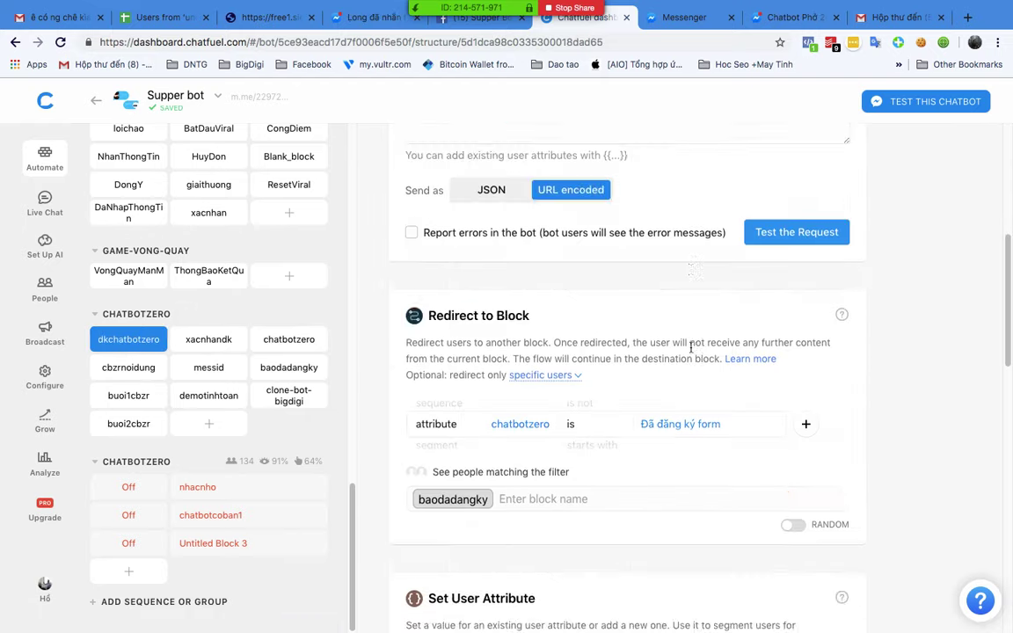
scroll(694, 356, "down", 3)
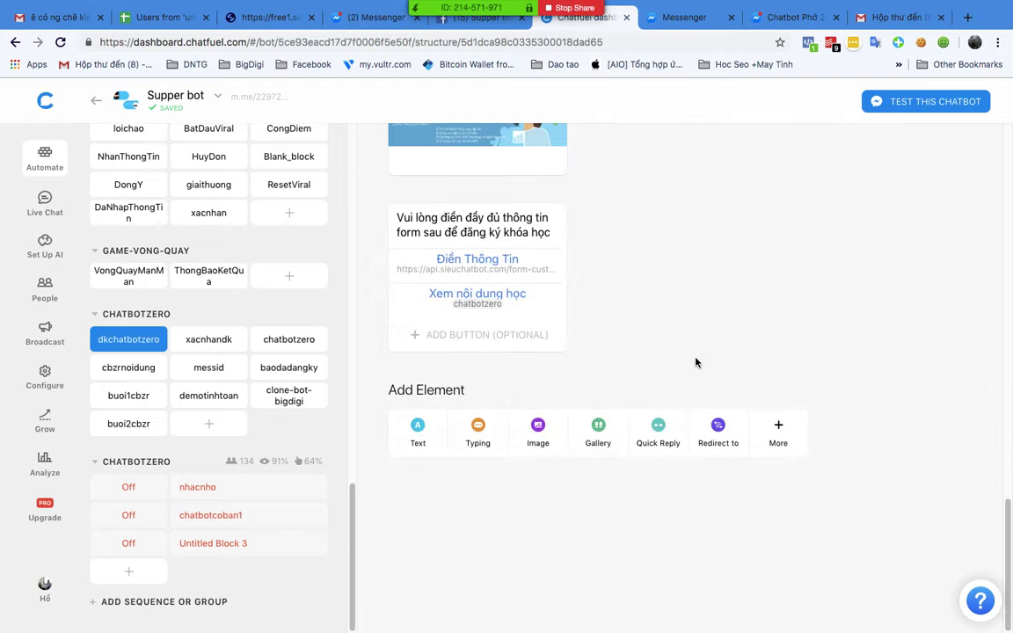
scroll(767, 305, "up", 5)
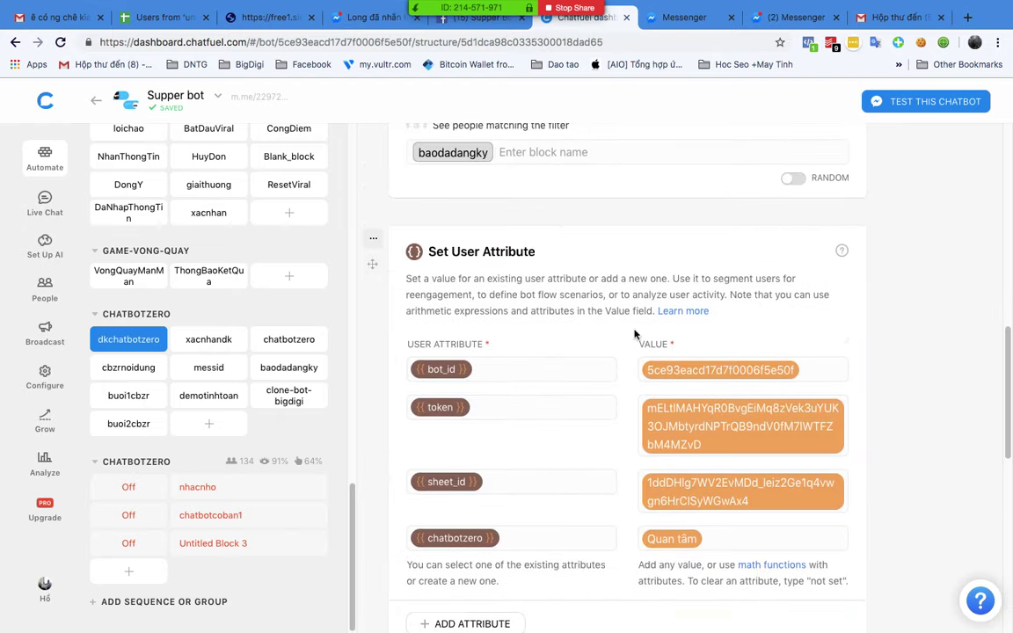
scroll(590, 423, "down", 5)
scroll(630, 400, "up", 15)
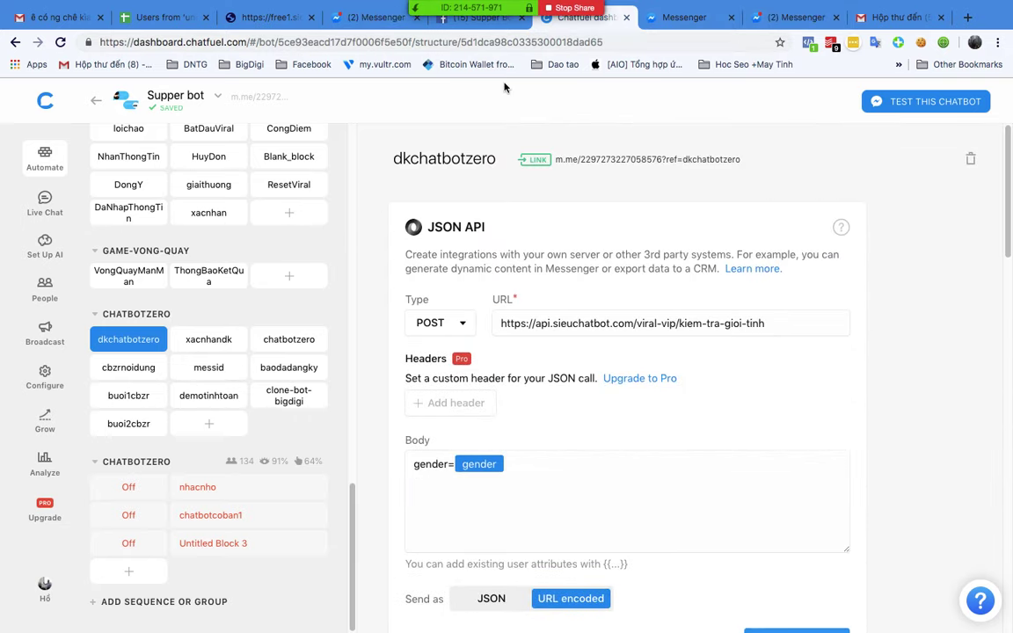
key("ctrl+Up")
left_click(712, 324)
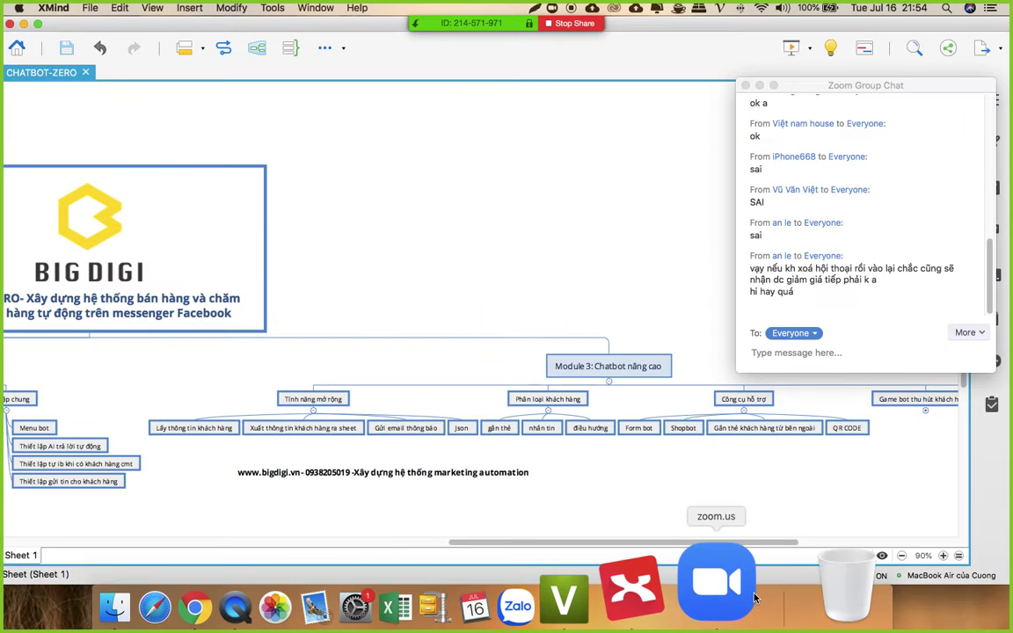
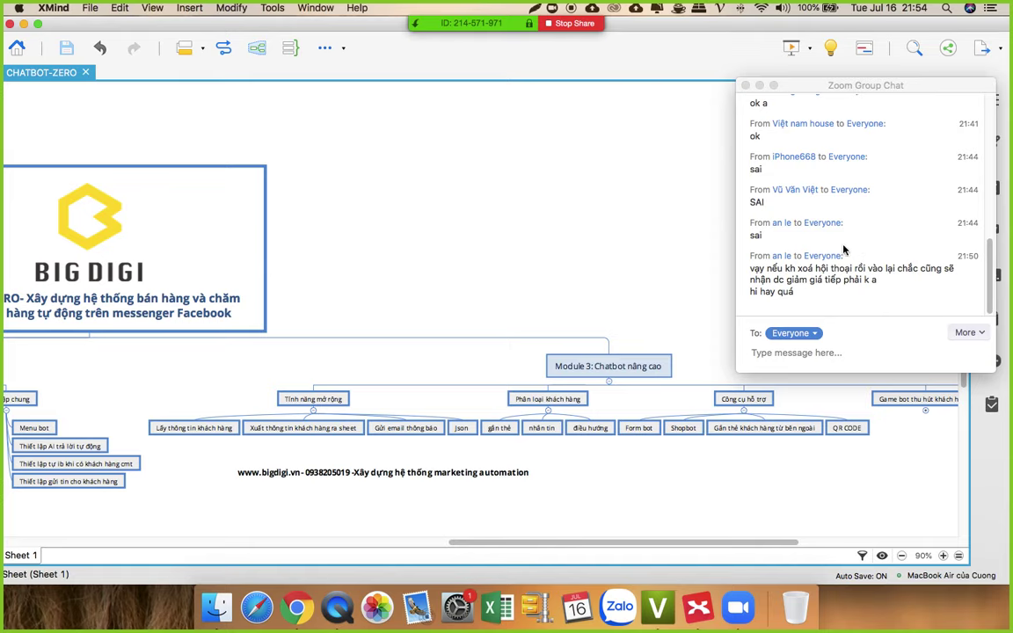
Step: Switch to Chrome, open SHOP-BOT's ThongBaoDonHang block and scroll down to its Add Element row
left_click(297, 606)
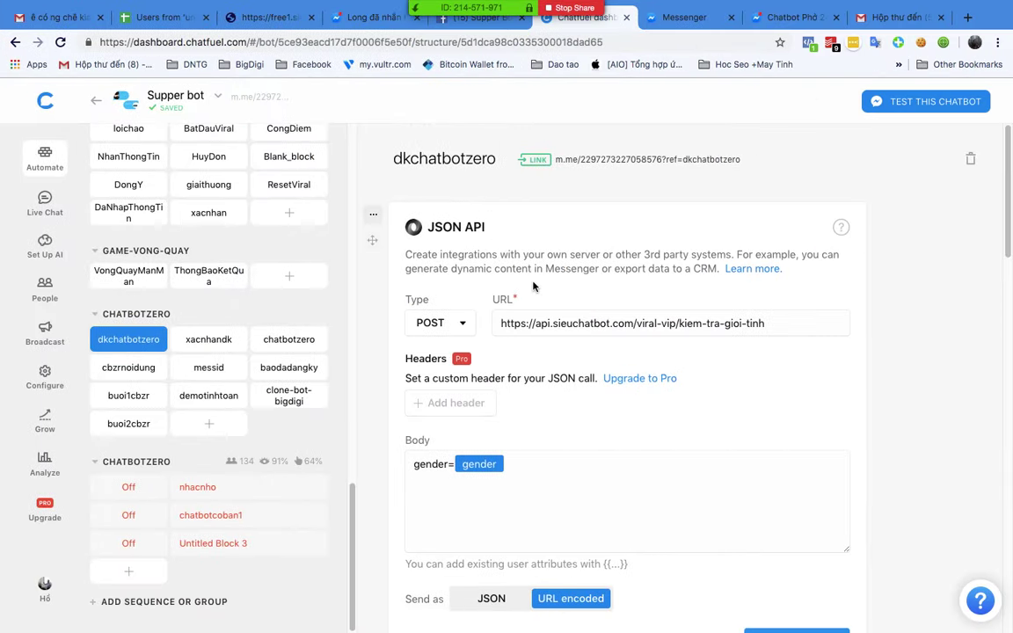
scroll(211, 383, "up", 3)
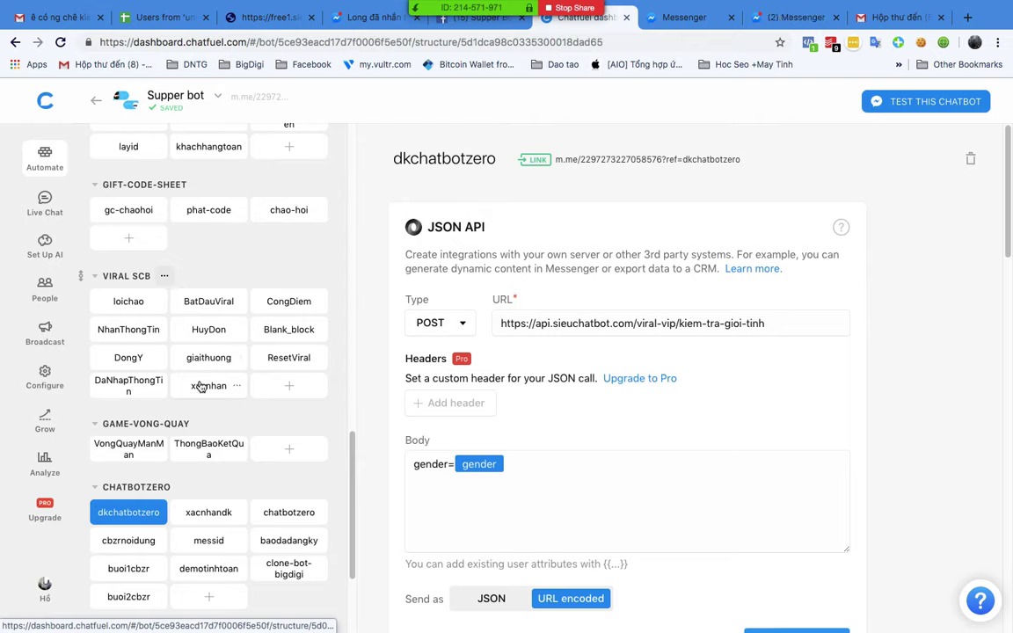
scroll(202, 378, "up", 4)
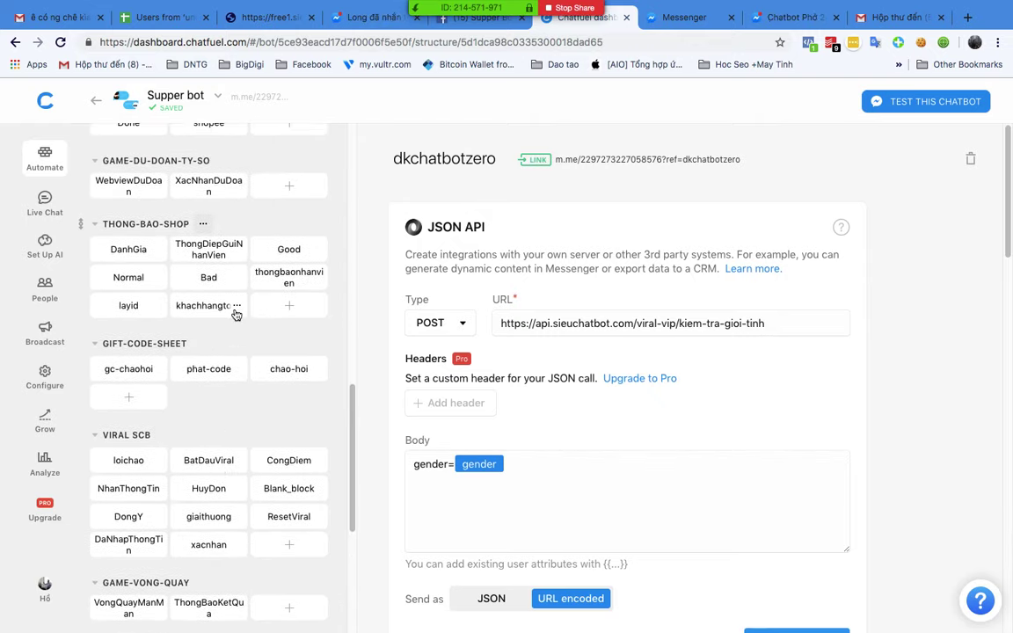
scroll(236, 315, "up", 3)
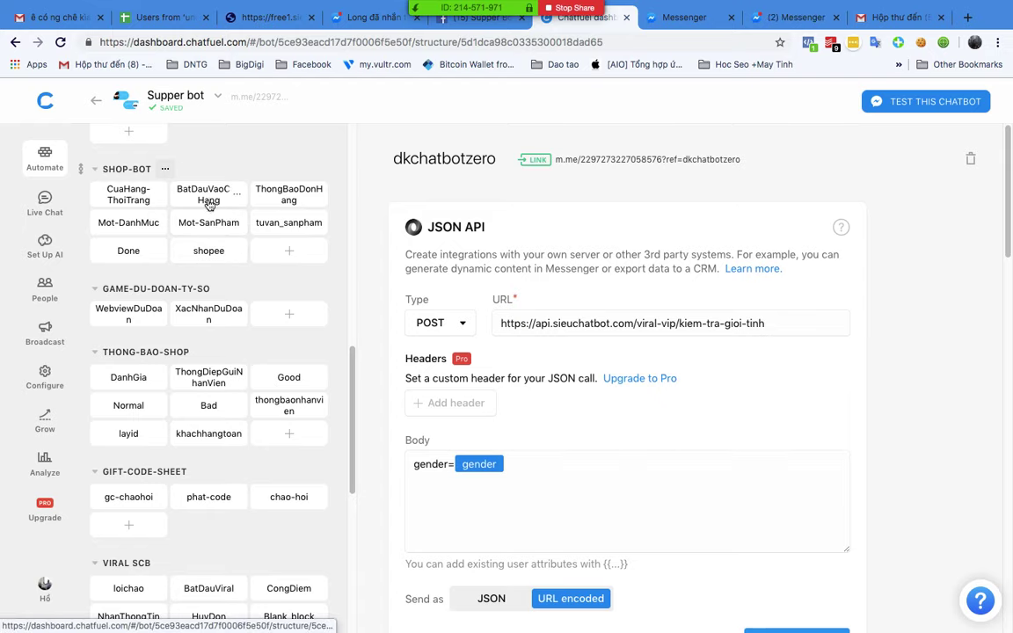
left_click(278, 190)
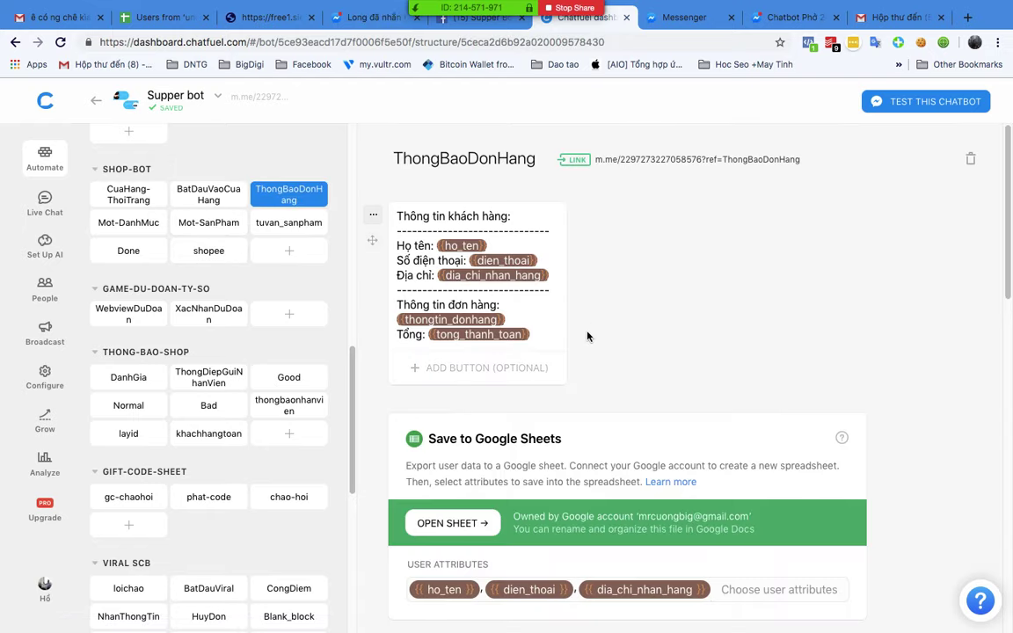
scroll(585, 334, "down", 1)
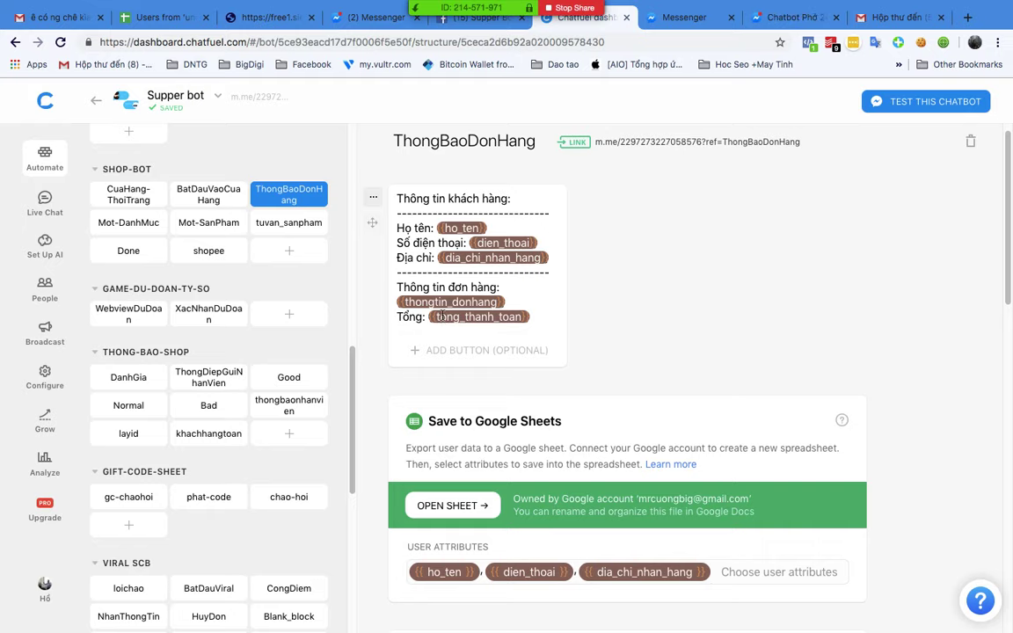
scroll(527, 323, "down", 10)
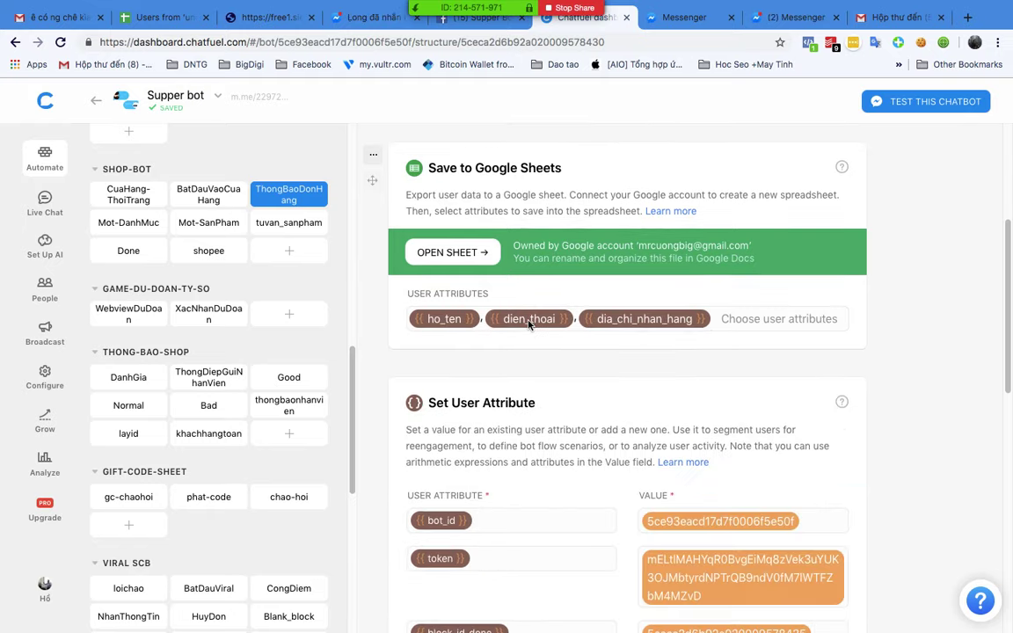
scroll(530, 324, "down", 2)
scroll(530, 324, "up", 12)
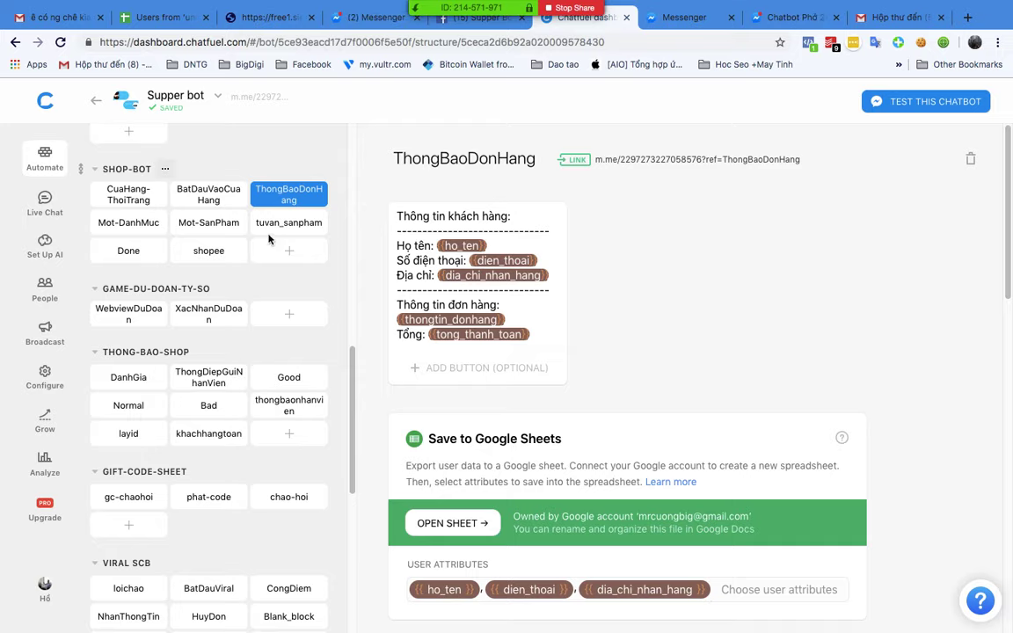
scroll(506, 383, "down", 10)
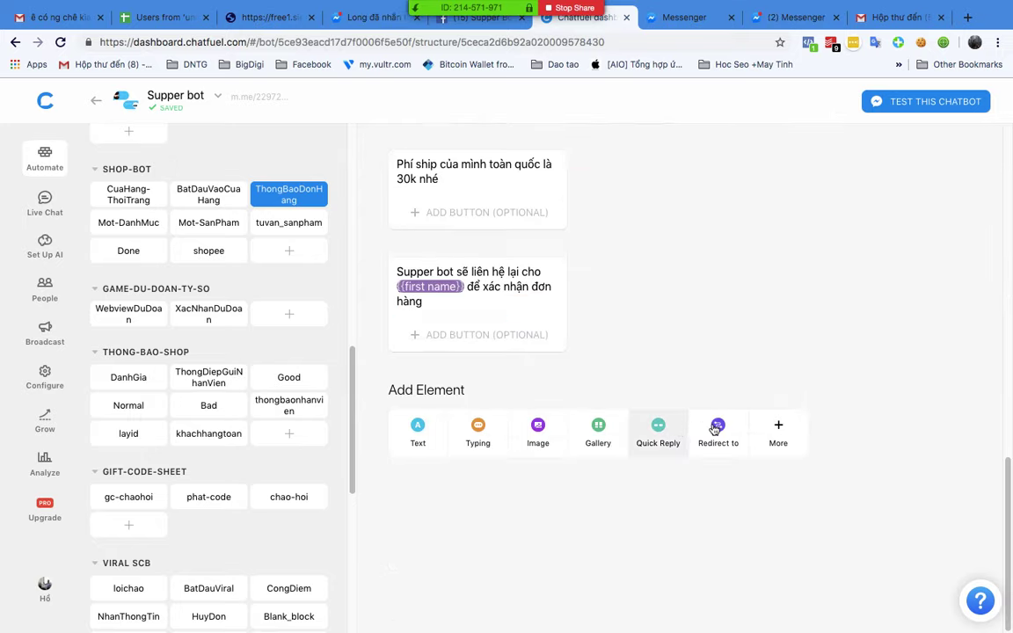
Step: Add a Set User Attribute card to the block with attribute name 19199
left_click(800, 442)
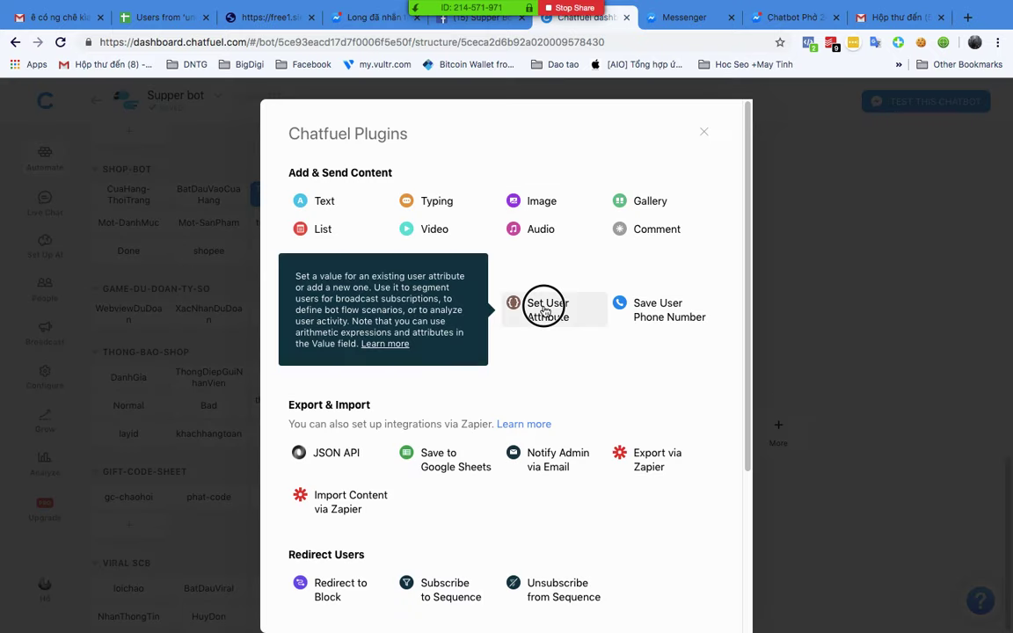
left_click(510, 305)
left_click(430, 525)
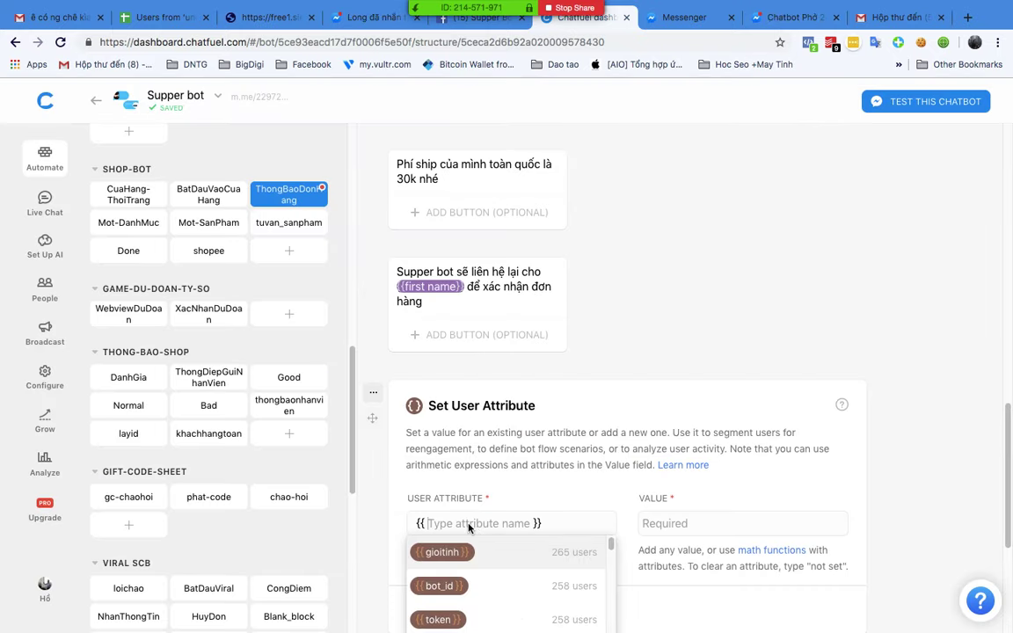
type("Thành")
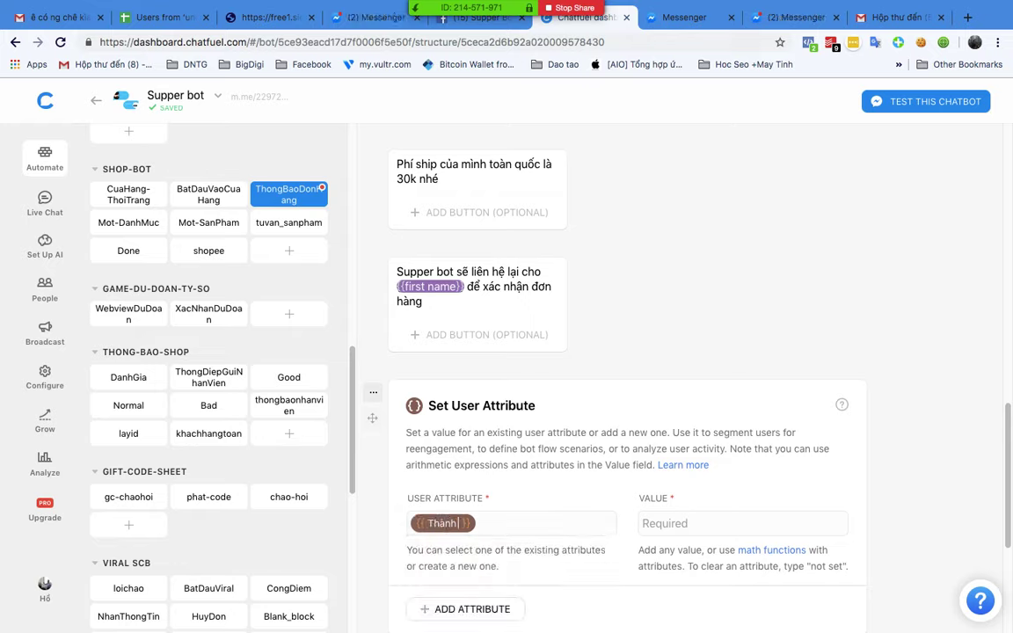
key("BackSpace")
key("BackSpace")
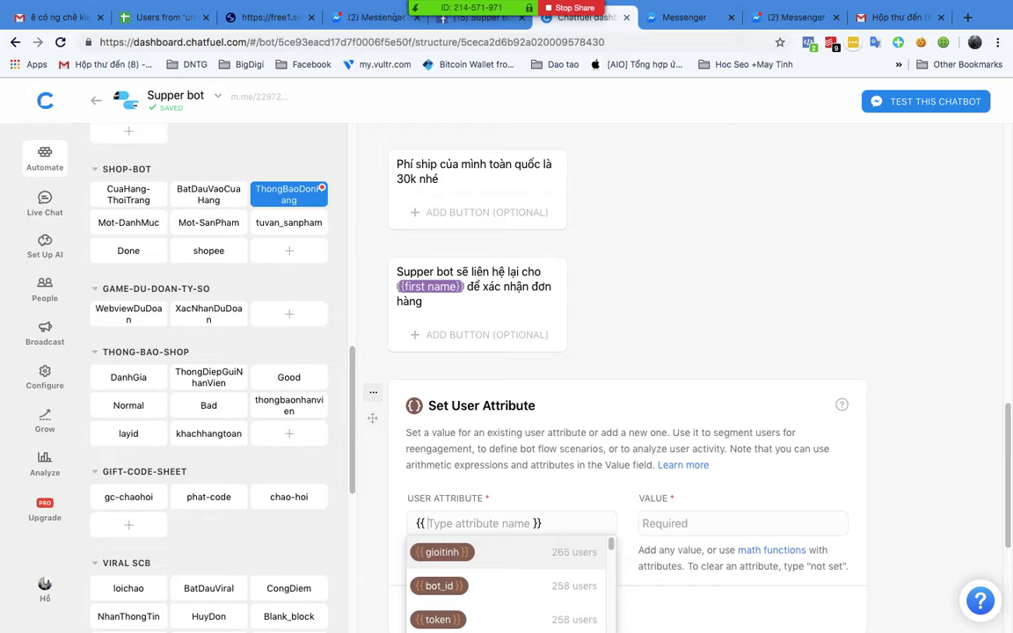
type("19199")
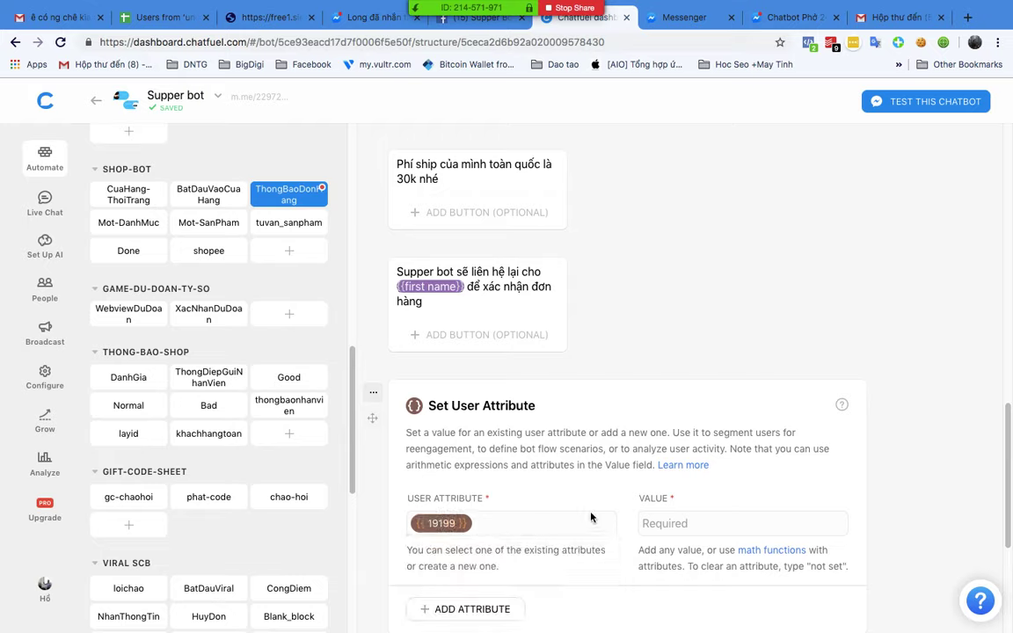
left_click(694, 267)
Step: Set the 19199 value to {{tong_thanh_toan}}+25000 and open the block's m.me test link
left_click(672, 522)
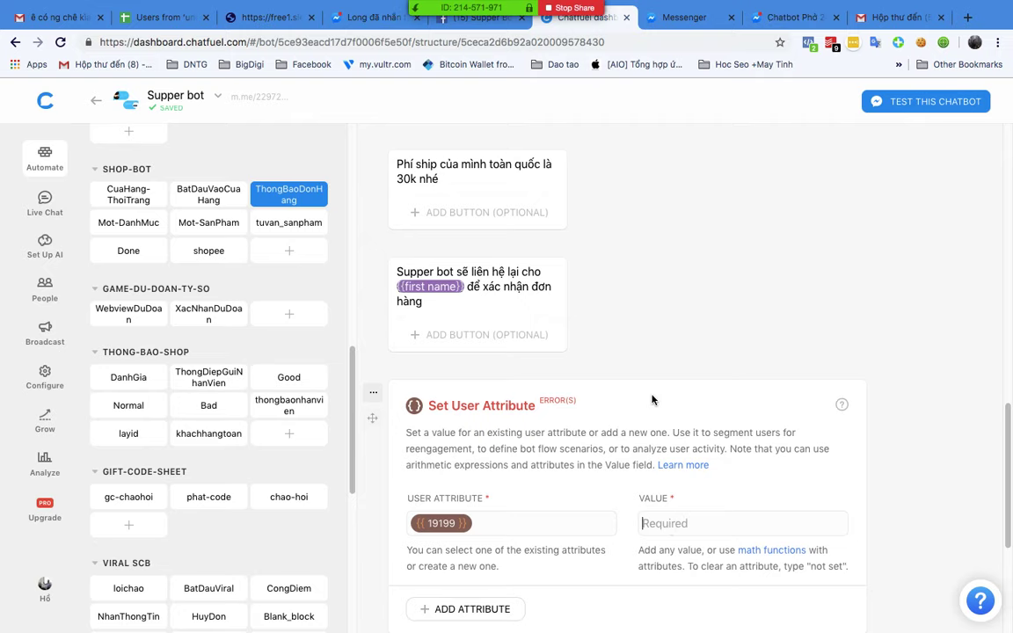
scroll(651, 400, "up", 10)
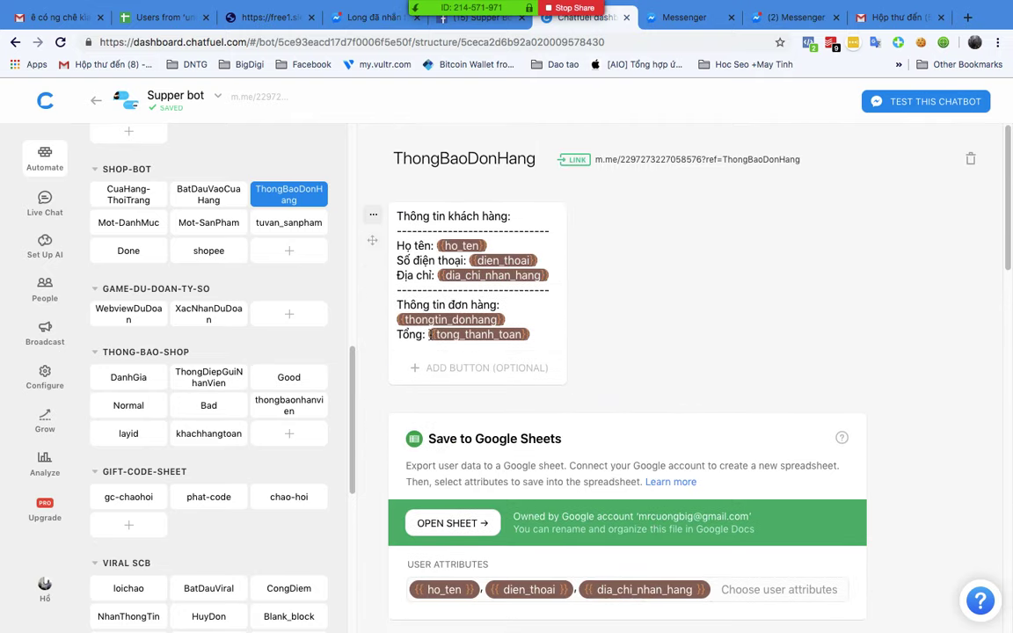
left_click(518, 334)
left_click_drag(518, 335, 429, 334)
key("ctrl+c")
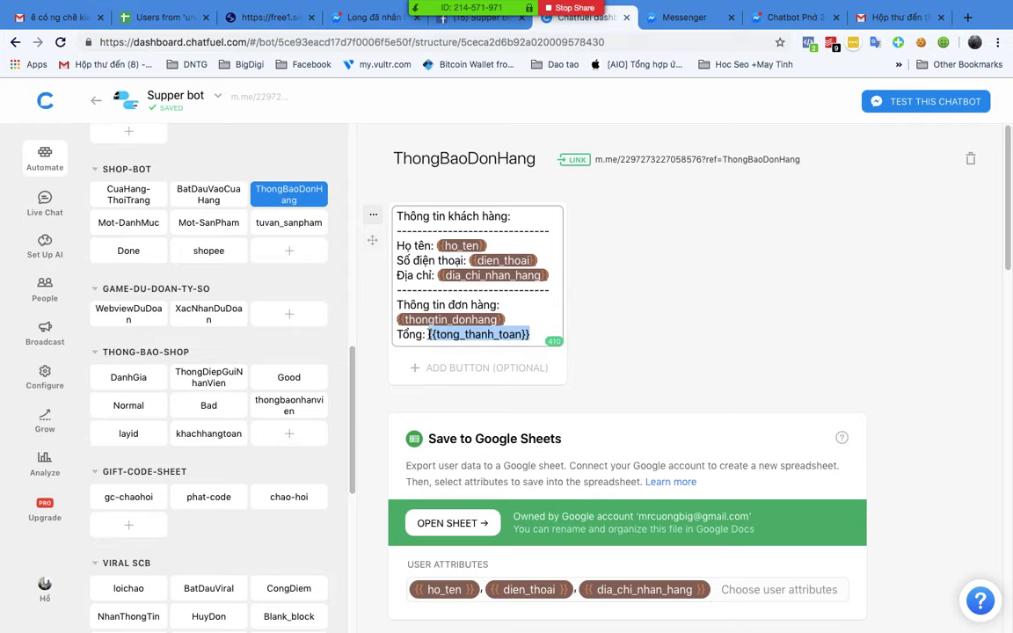
scroll(601, 405, "down", 10)
left_click(672, 242)
key("ctrl+v")
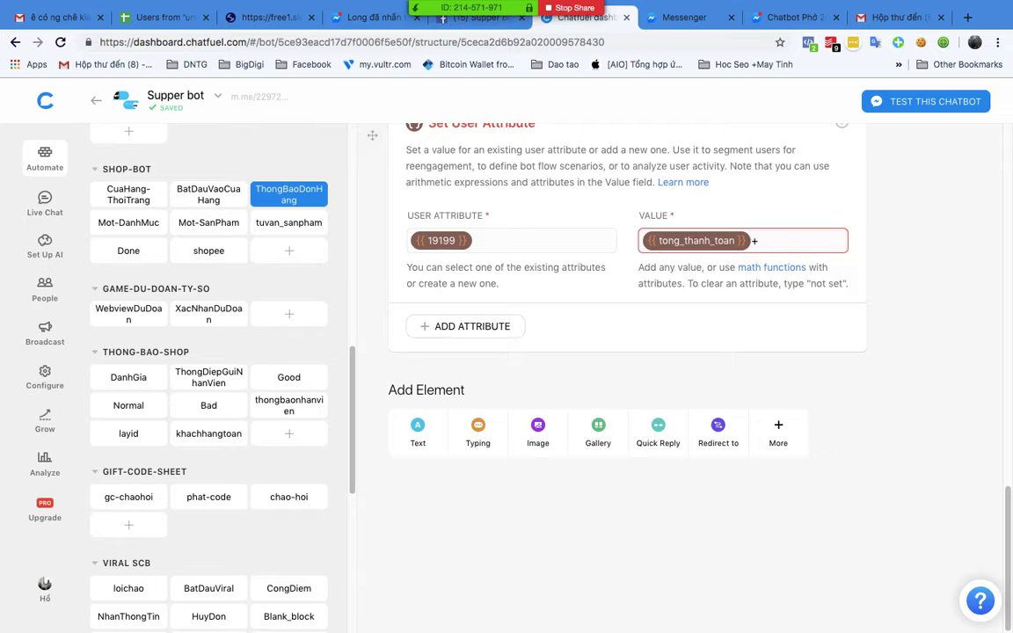
type("5000")
scroll(791, 264, "up", 10)
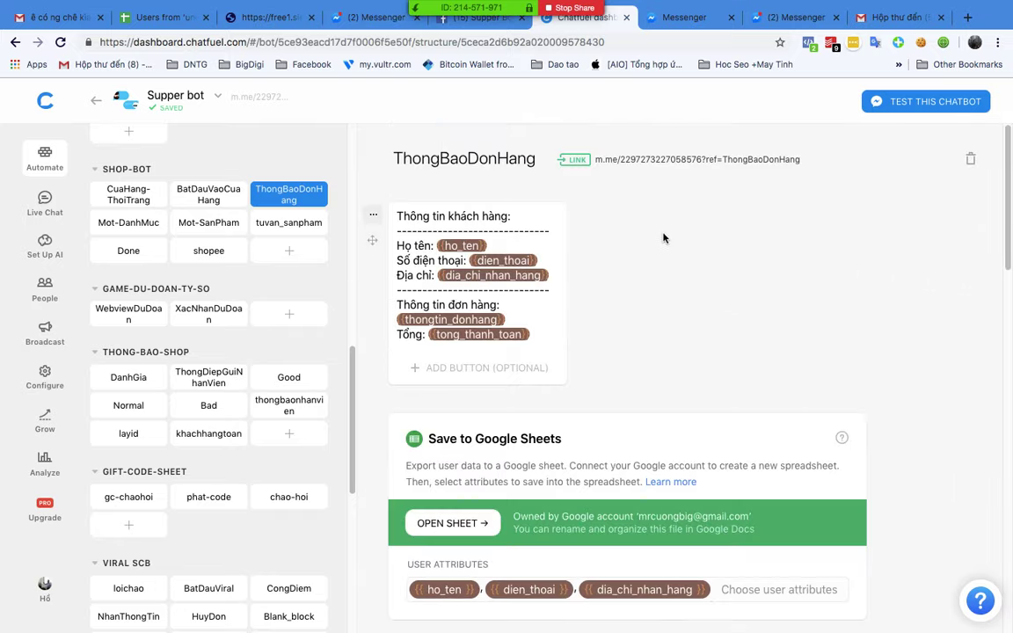
left_click(640, 155)
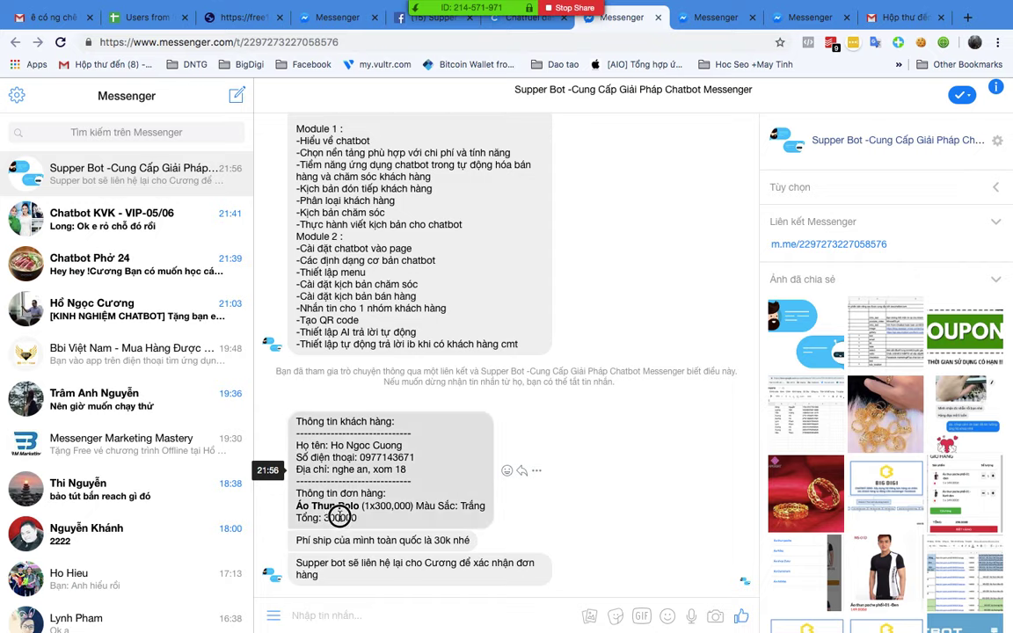
Step: Highlight the trailing 000 of the 300000 total and scroll up the Messenger chat history
left_click_drag(357, 518, 324, 518)
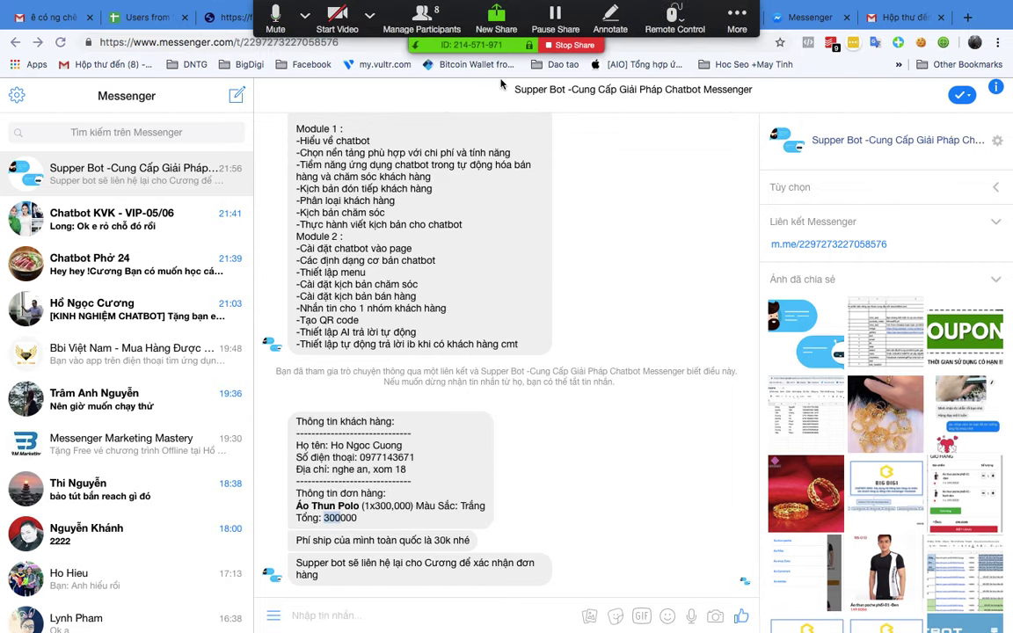
scroll(600, 164, "up", 5)
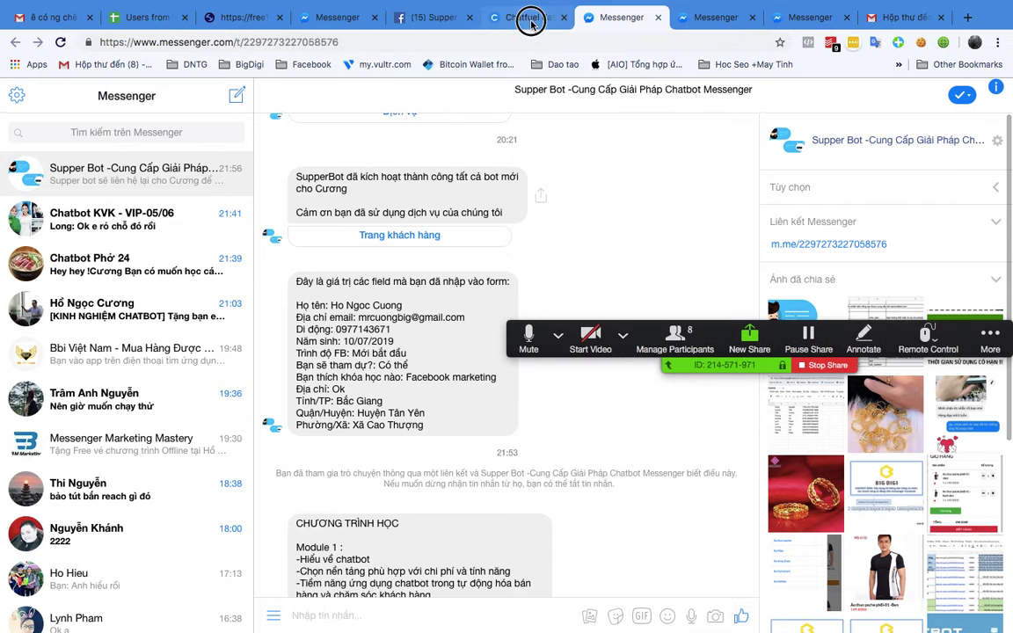
Step: Back in Chatfuel, add the text card 'Tổng cả phí ship là {{19199}}' and open the m.me link
left_click(532, 16)
scroll(615, 431, "down", 10)
scroll(632, 451, "down", 5)
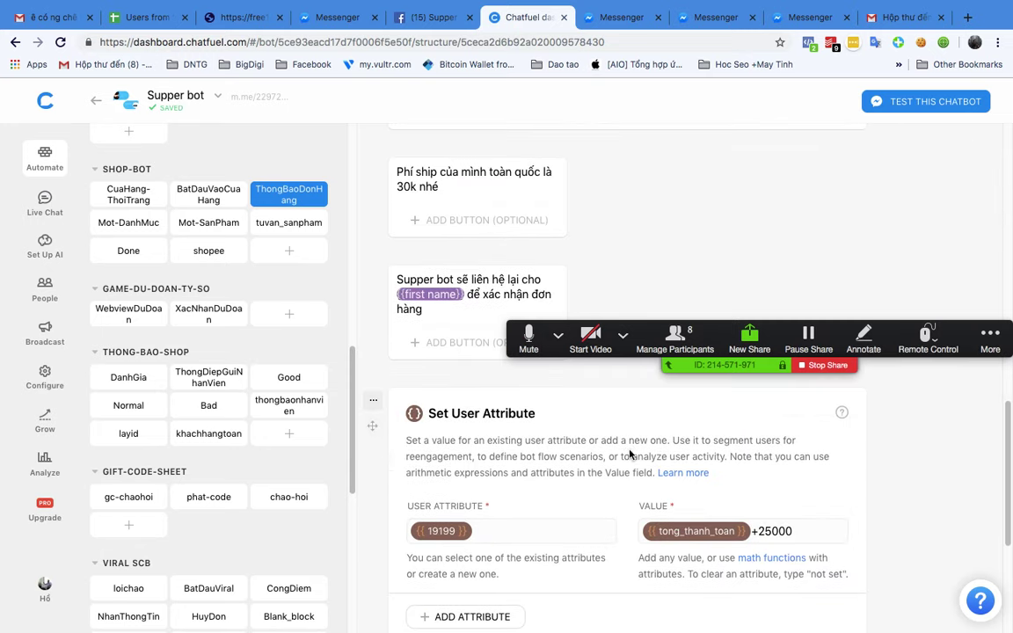
left_click(417, 435)
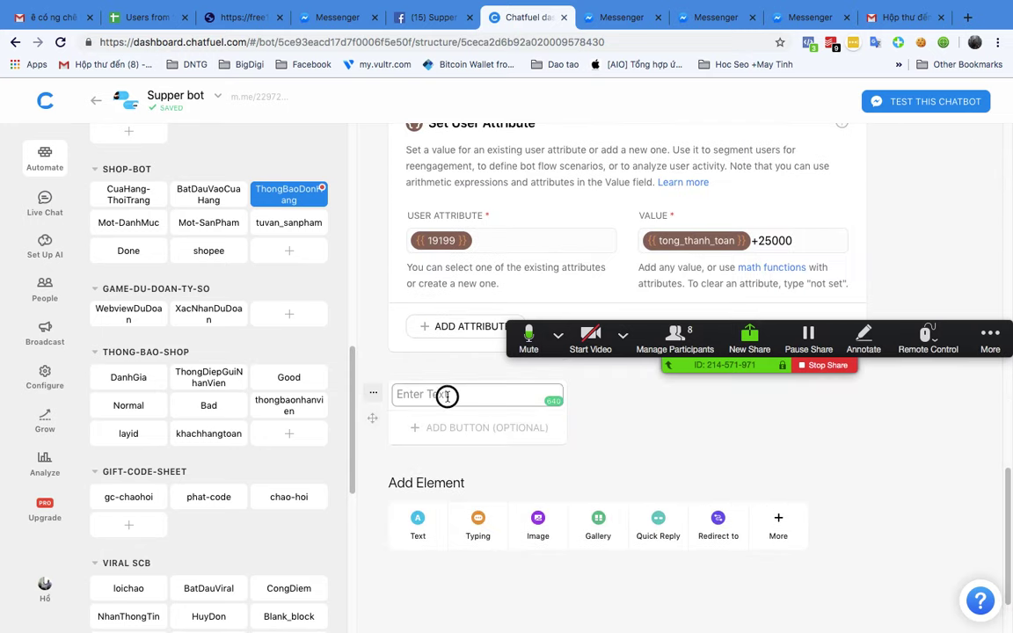
type("Tổng sau")
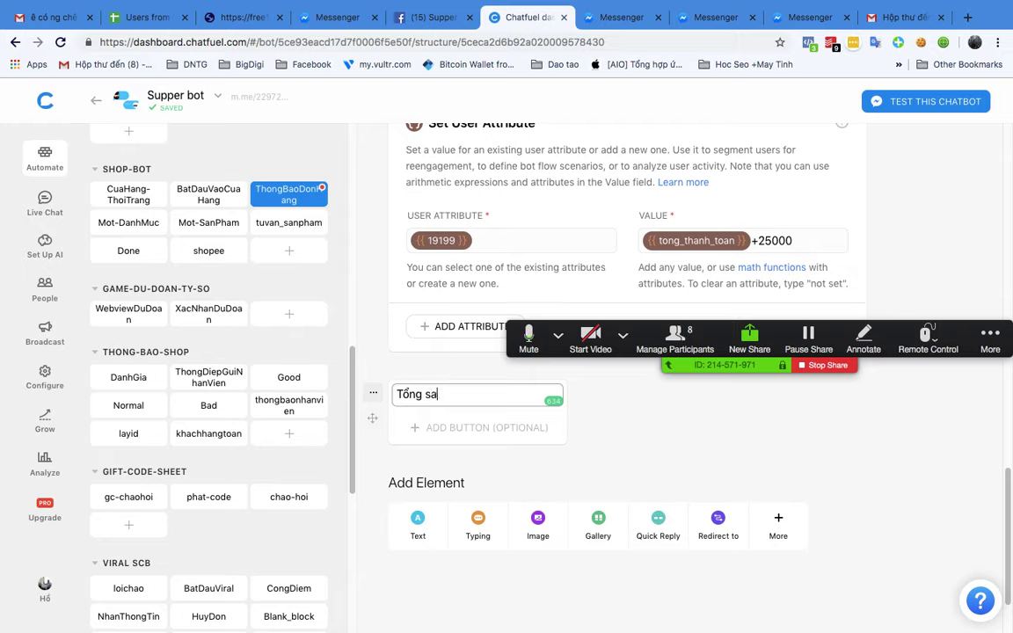
key("BackSpace")
key("BackSpace")
key("BackSpace")
type("car phis sho")
type("ip")
key("BackSpace")
key("BackSpace")
key("BackSpace")
type("ip là")
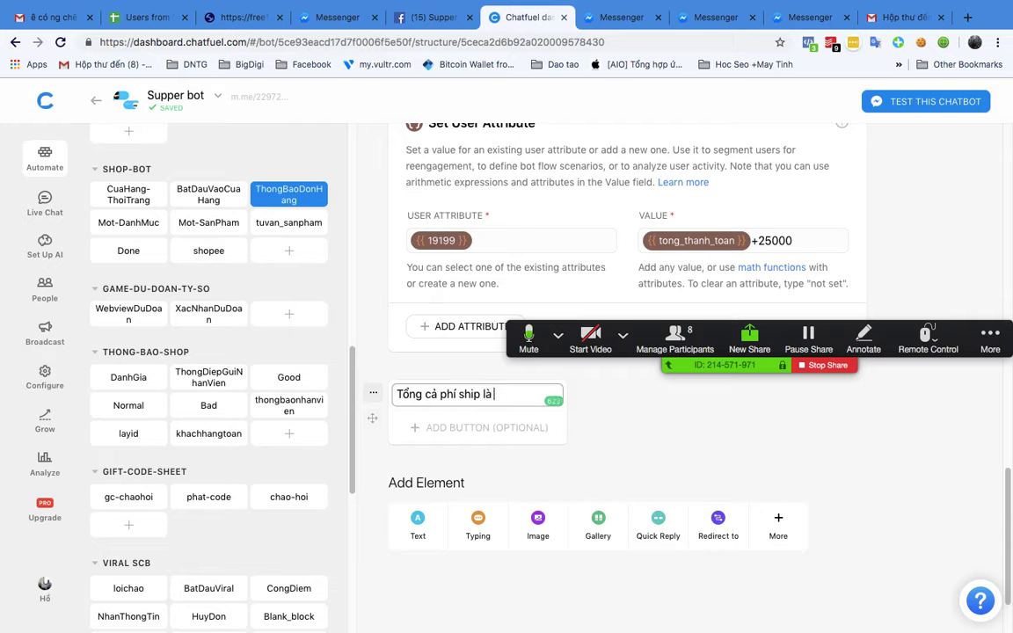
type(" {{19")
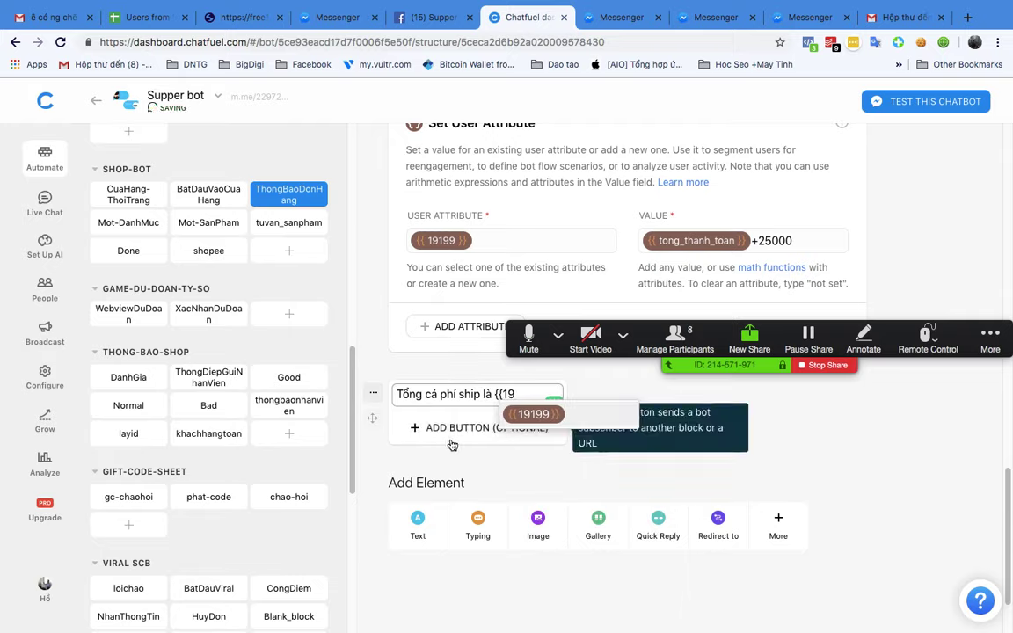
left_click(536, 413)
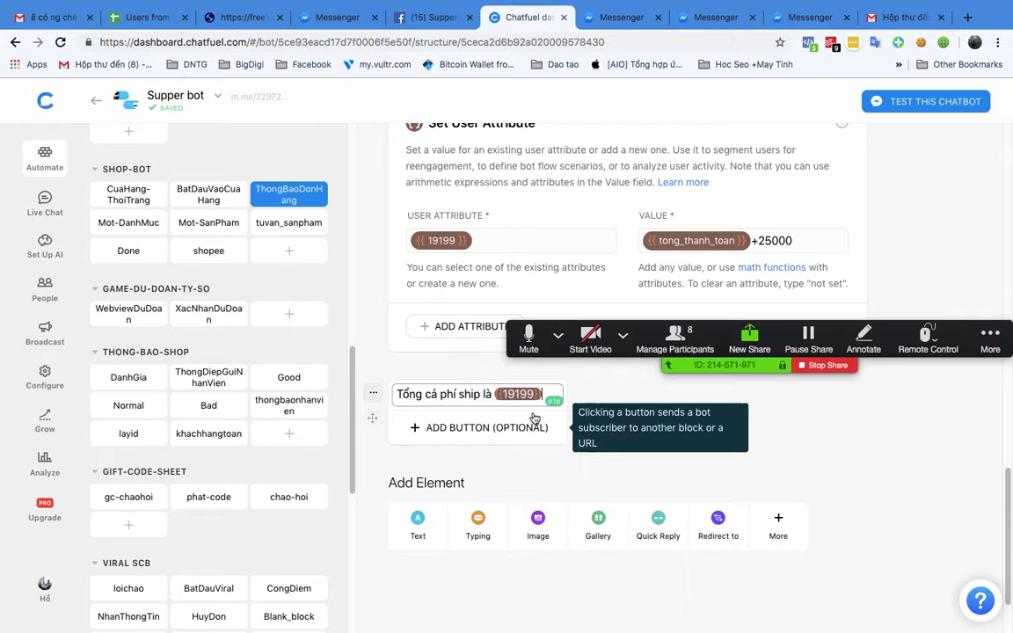
scroll(825, 475, "up", 15)
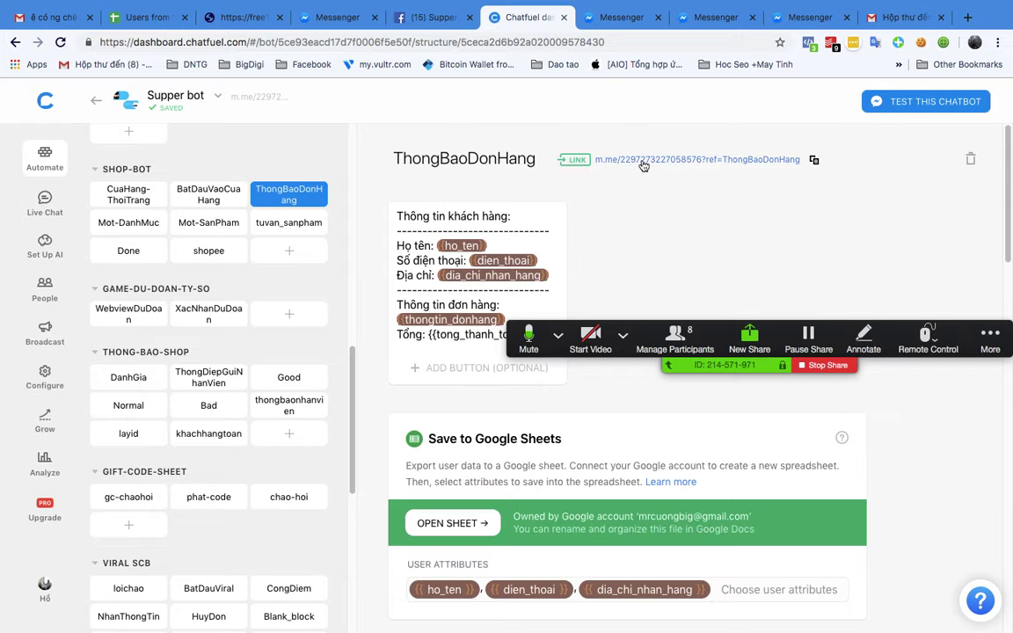
left_click(642, 165)
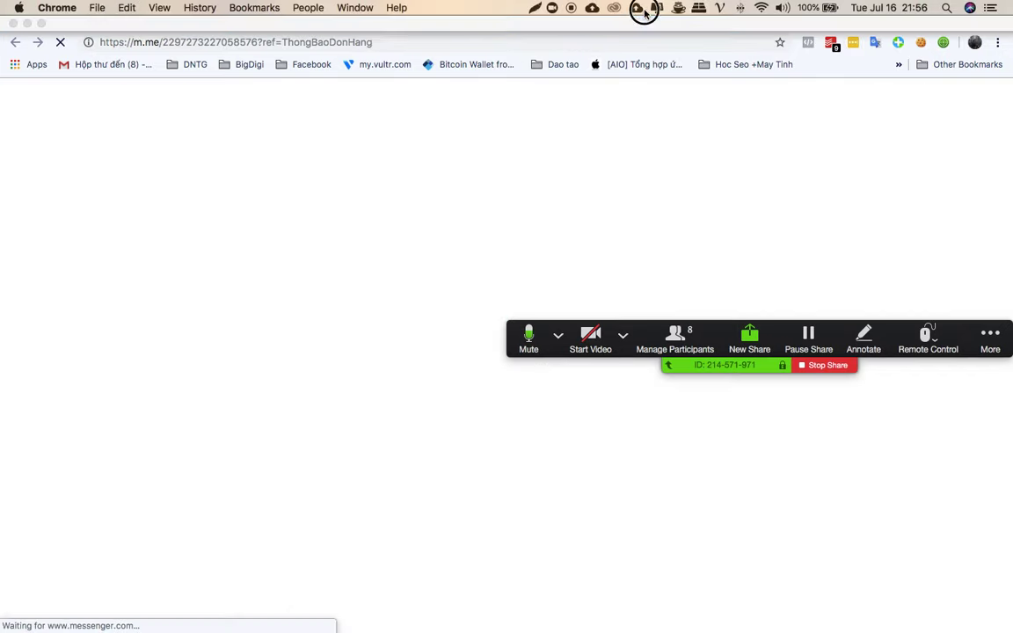
Step: Dismiss the Drive popup, close the duplicate Messenger tabs and return to the Supper Bot chat
left_click(635, 7)
left_click(631, 83)
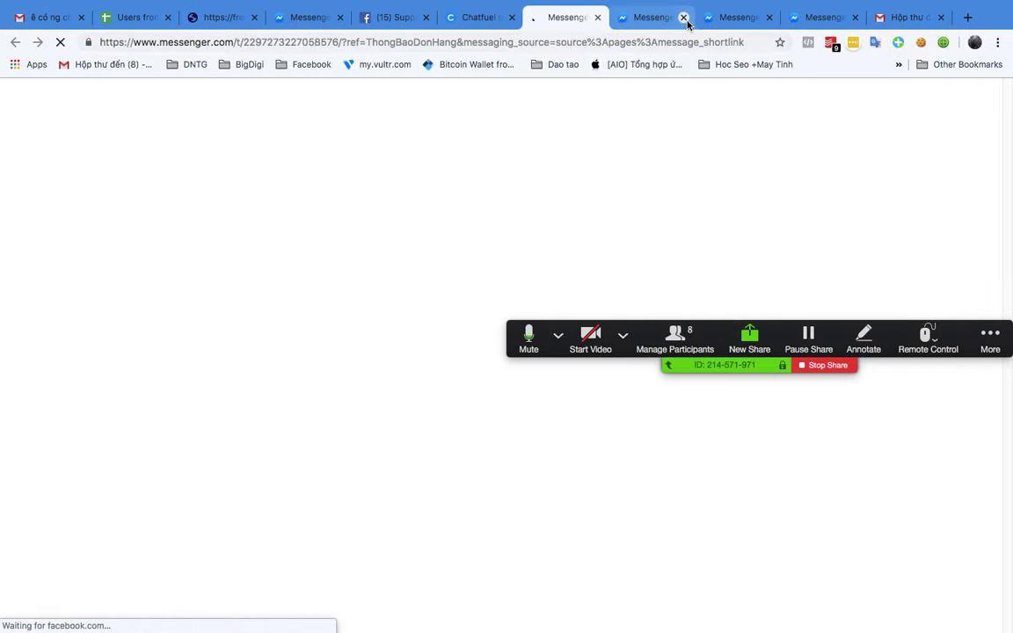
left_click(684, 17)
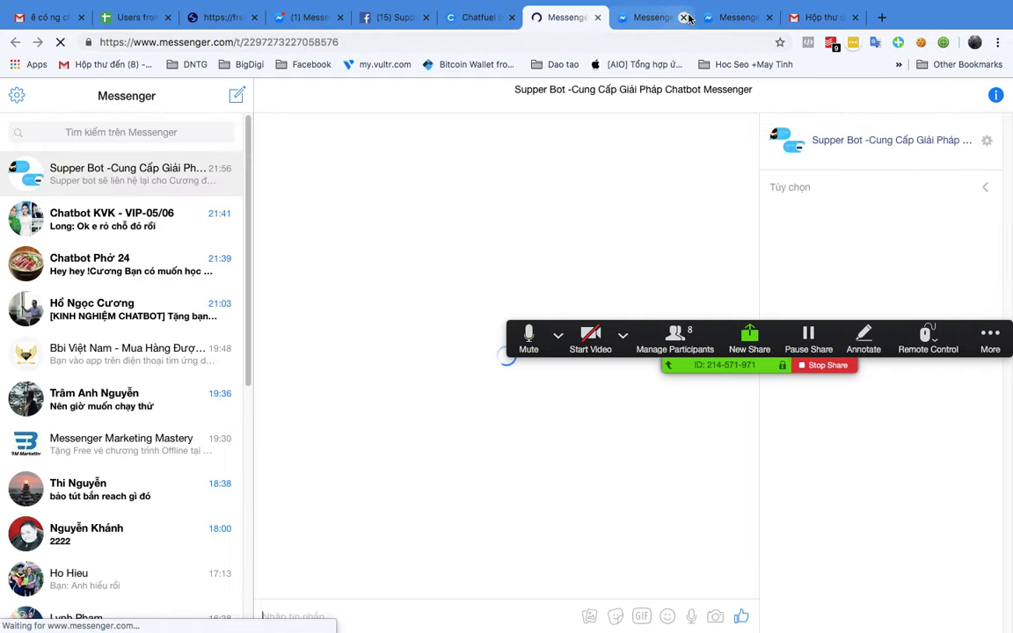
left_click(685, 17)
left_click(672, 18)
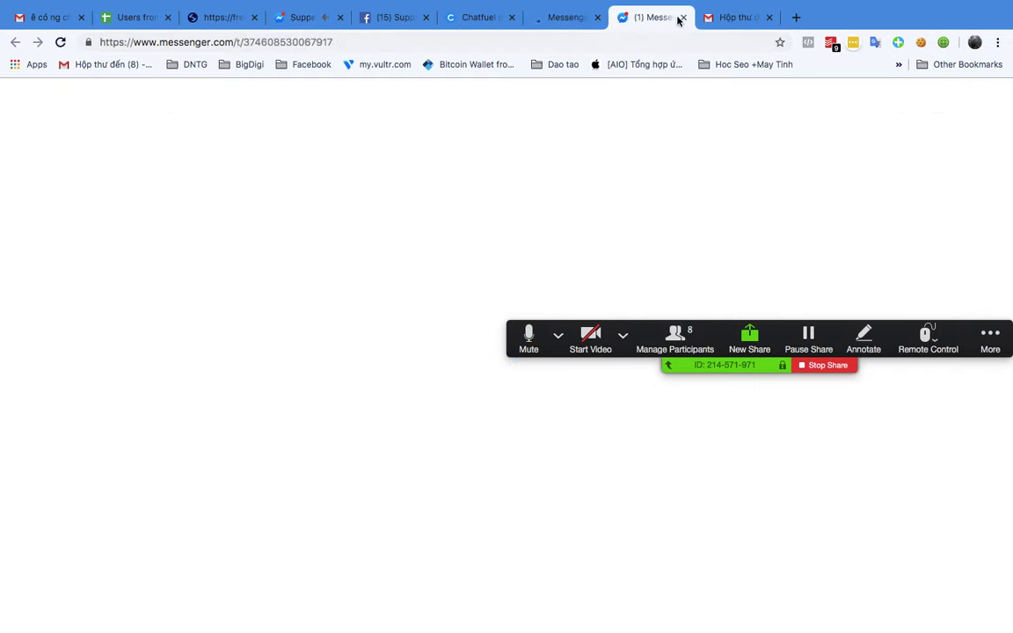
key("super+w")
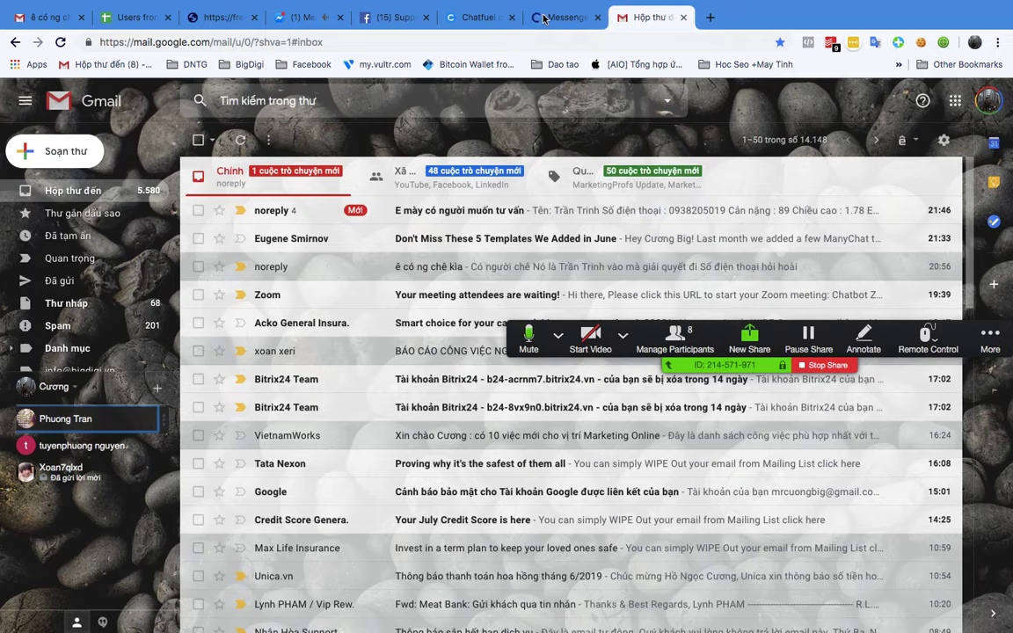
left_click(543, 17)
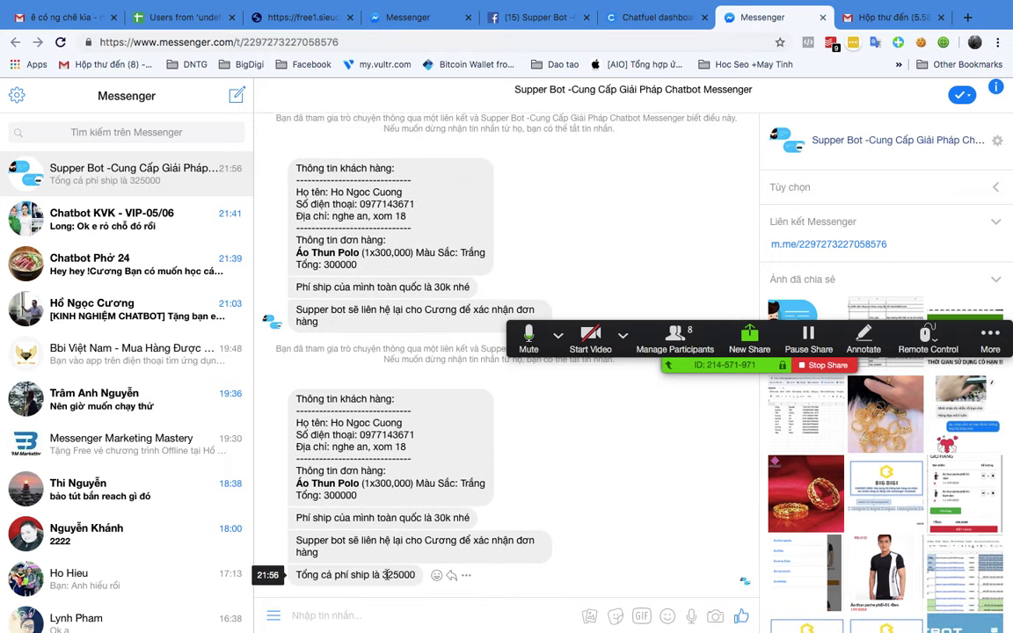
Step: Check the reply's 325000 shipping total, then switch to the XMind window
left_click(391, 574)
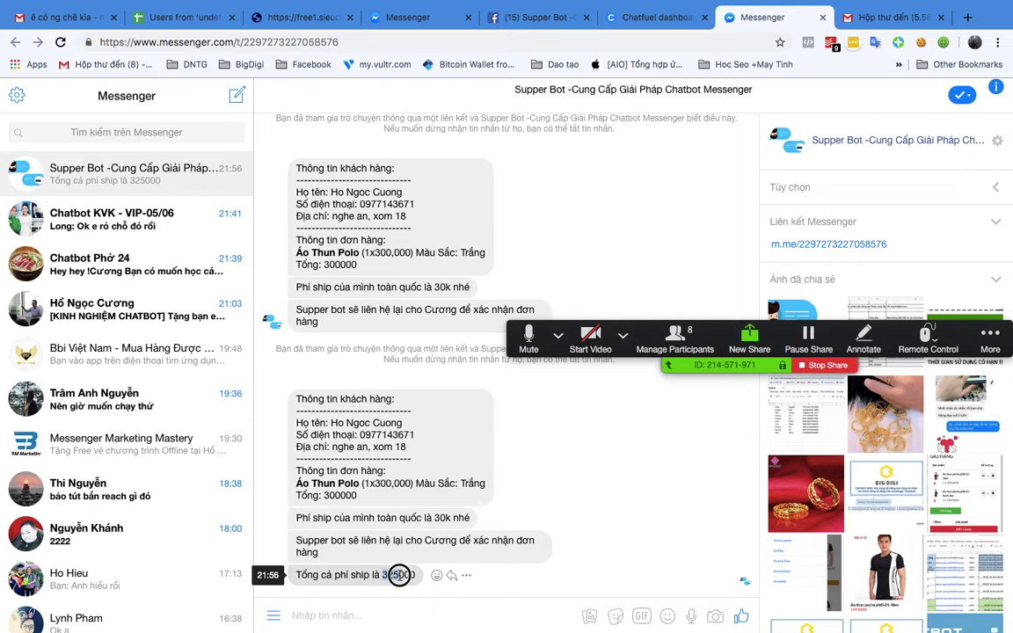
left_click_drag(381, 575, 405, 576)
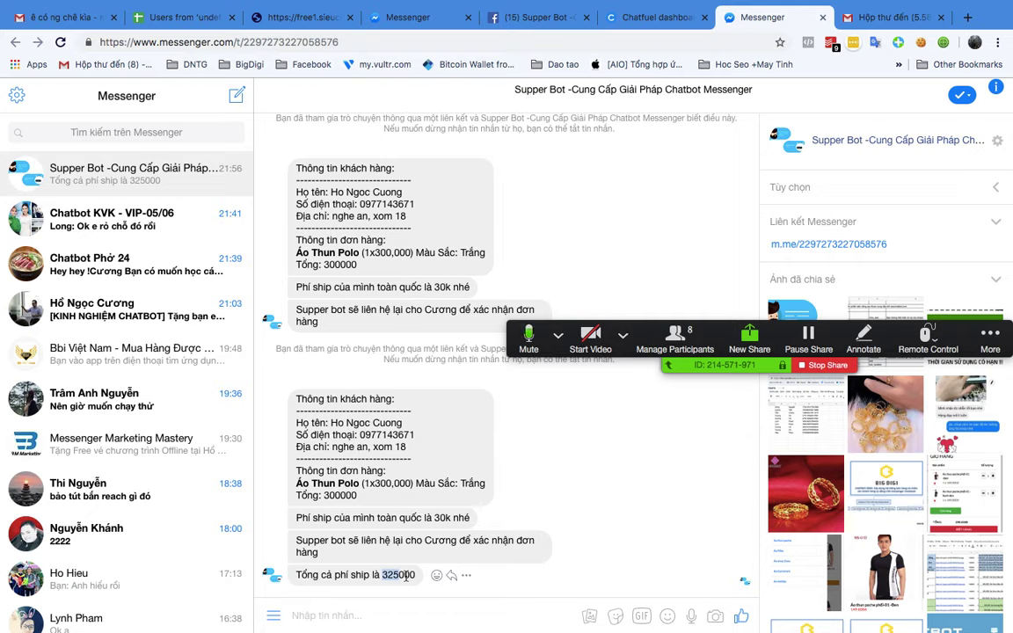
left_click(327, 494)
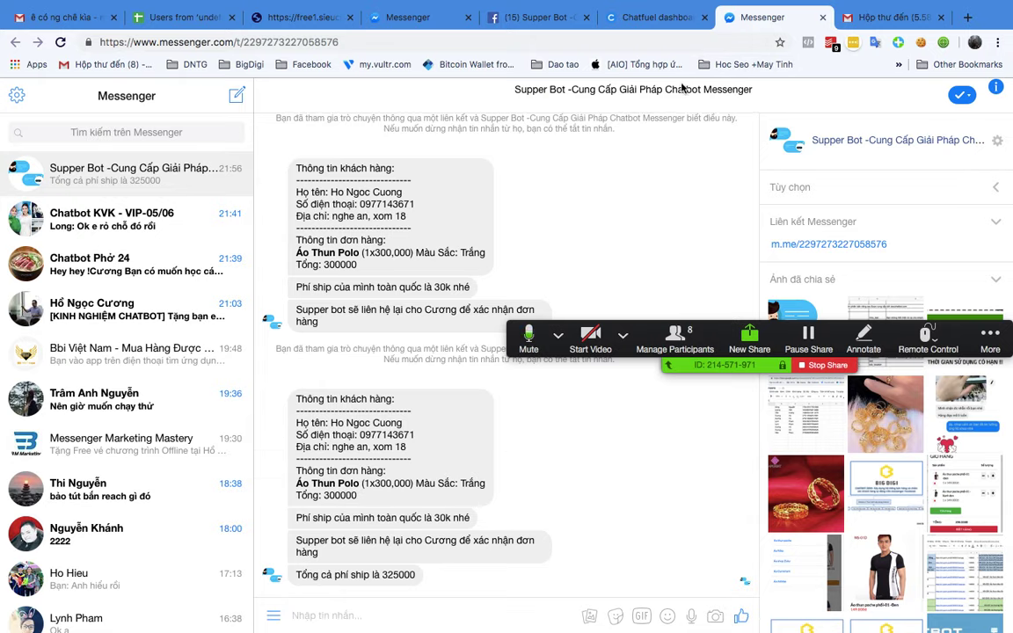
key("ctrl+Up")
left_click(769, 316)
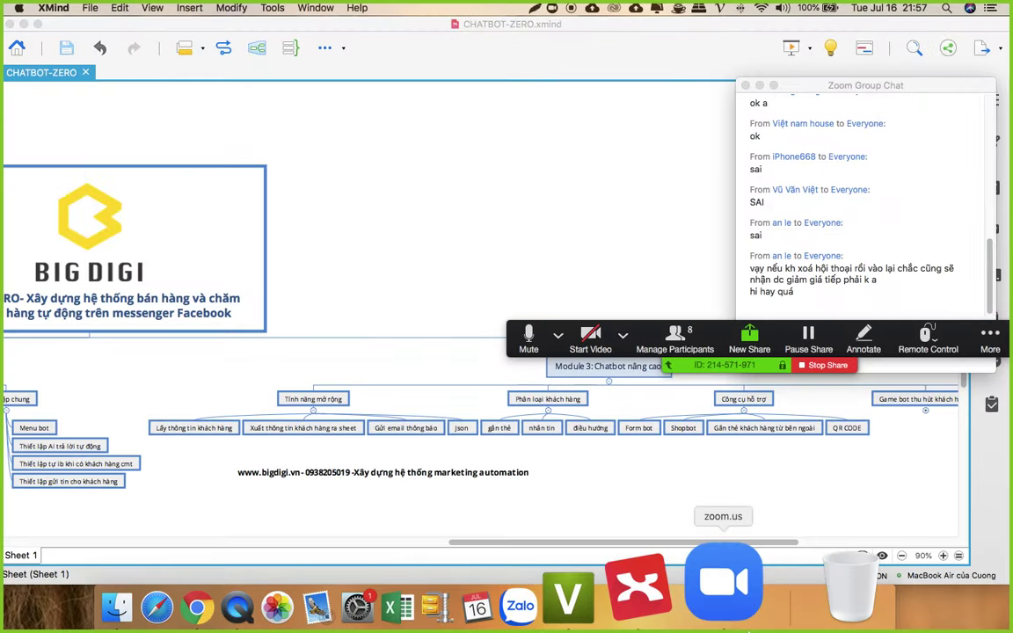
Step: Move the Zoom group chat aside and minimize the Zoom meetings window to reveal the mind map
left_click(716, 580)
left_click_drag(867, 82, 879, 64)
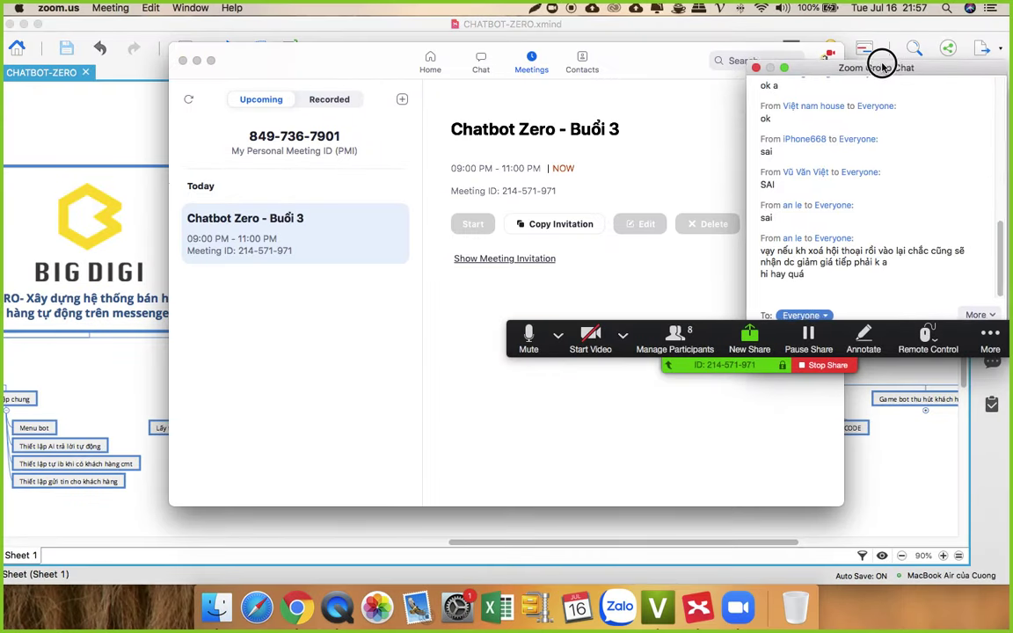
left_click(196, 59)
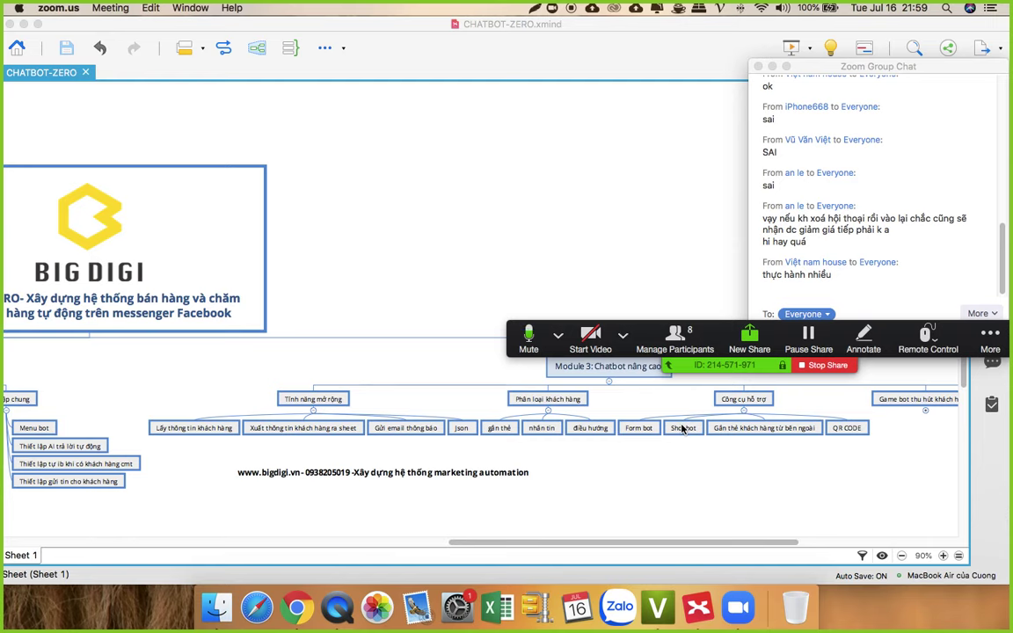
Step: Back in Messenger, scroll up the Supper Bot chat and choose 'Xem chi tiết' on the Shop bot card
left_click(291, 600)
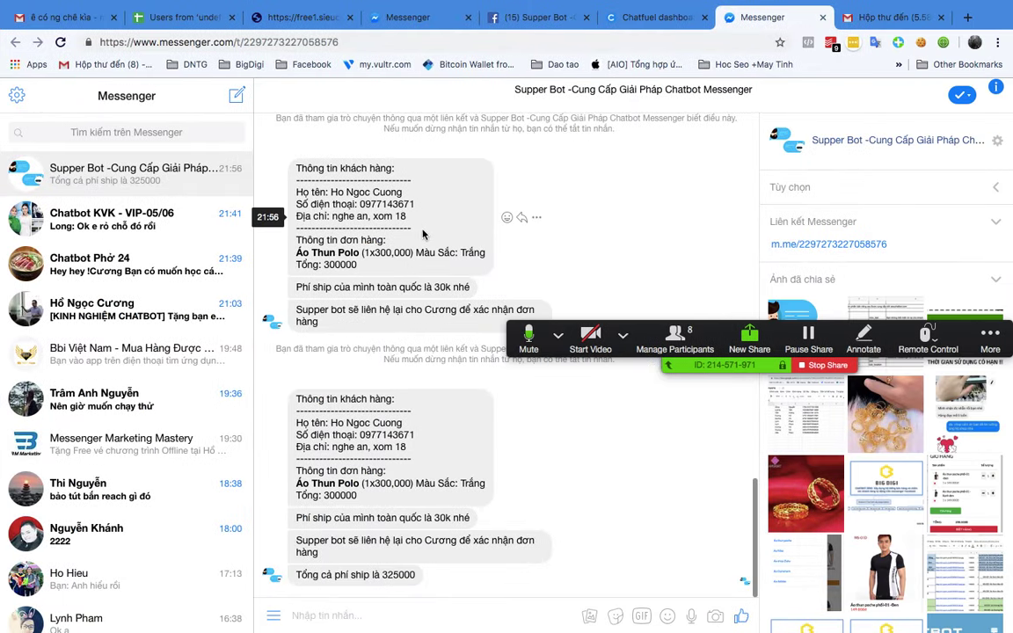
scroll(411, 352, "up", 10)
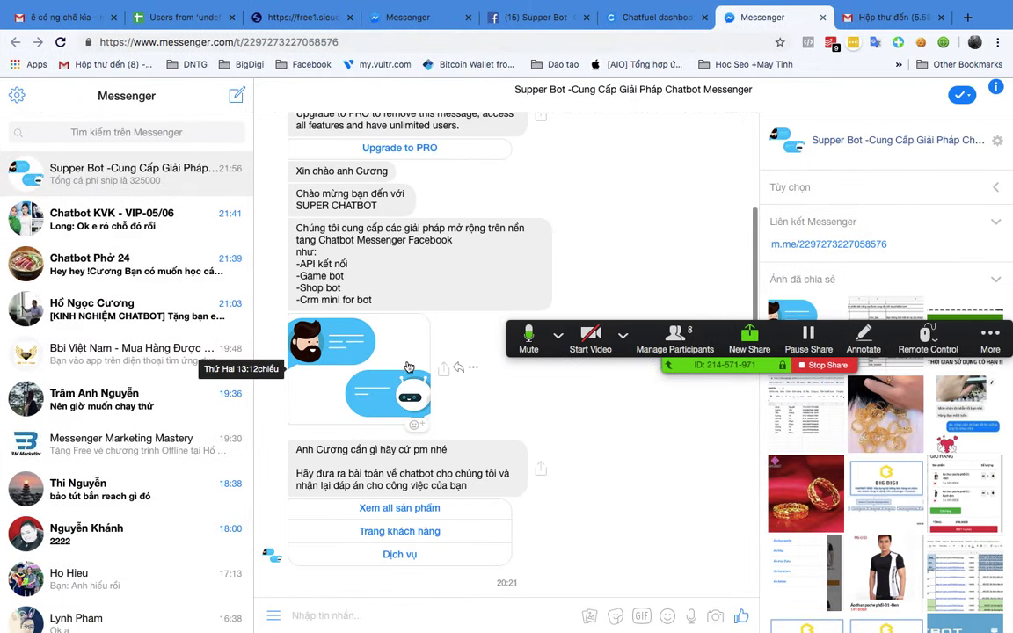
scroll(414, 366, "up", 10)
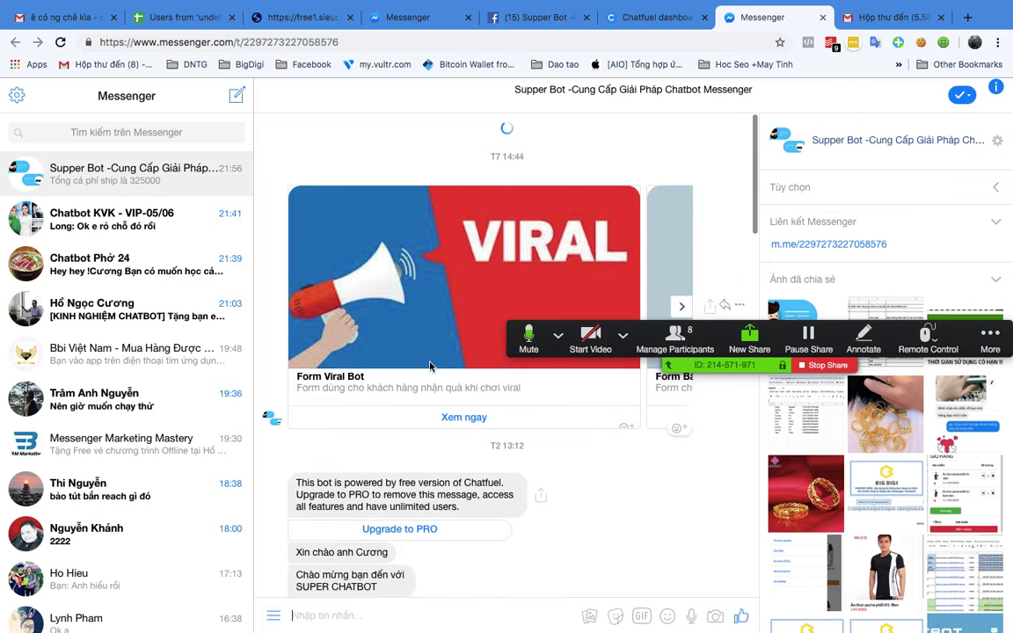
scroll(430, 366, "up", 10)
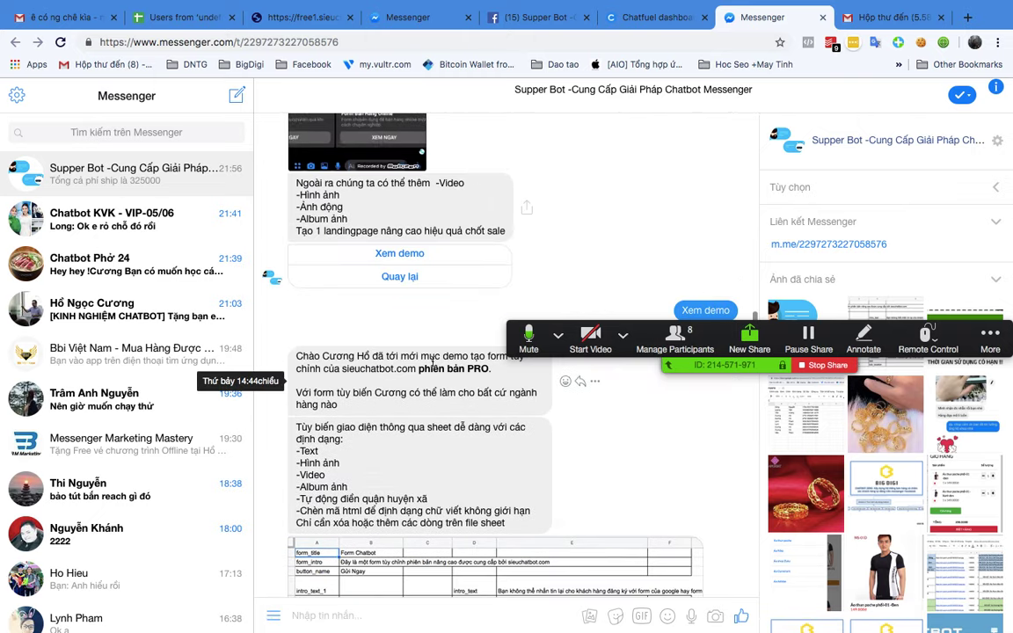
scroll(433, 365, "up", 10)
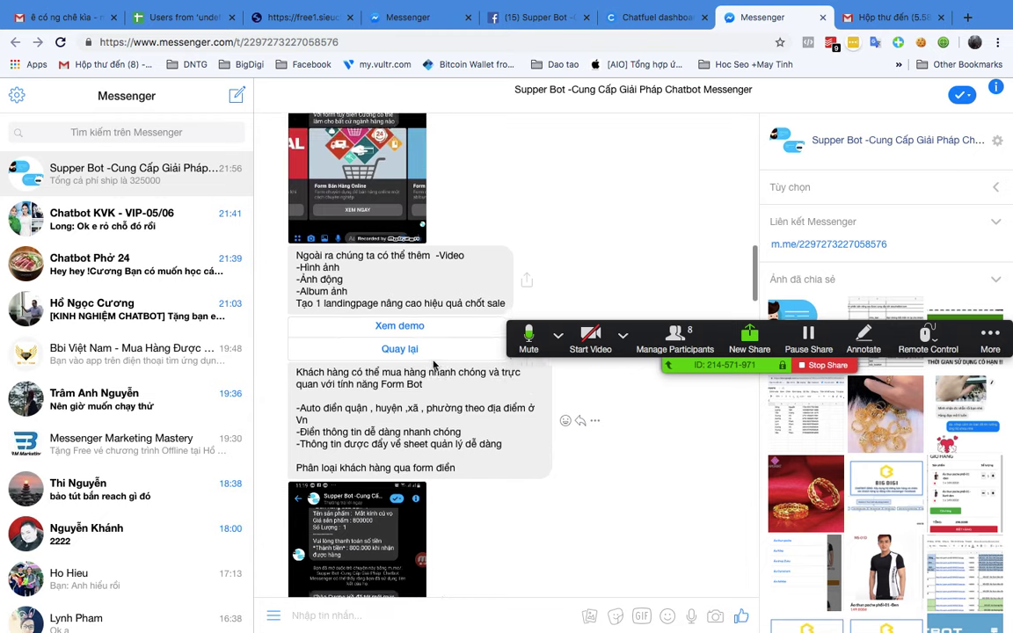
scroll(434, 365, "up", 10)
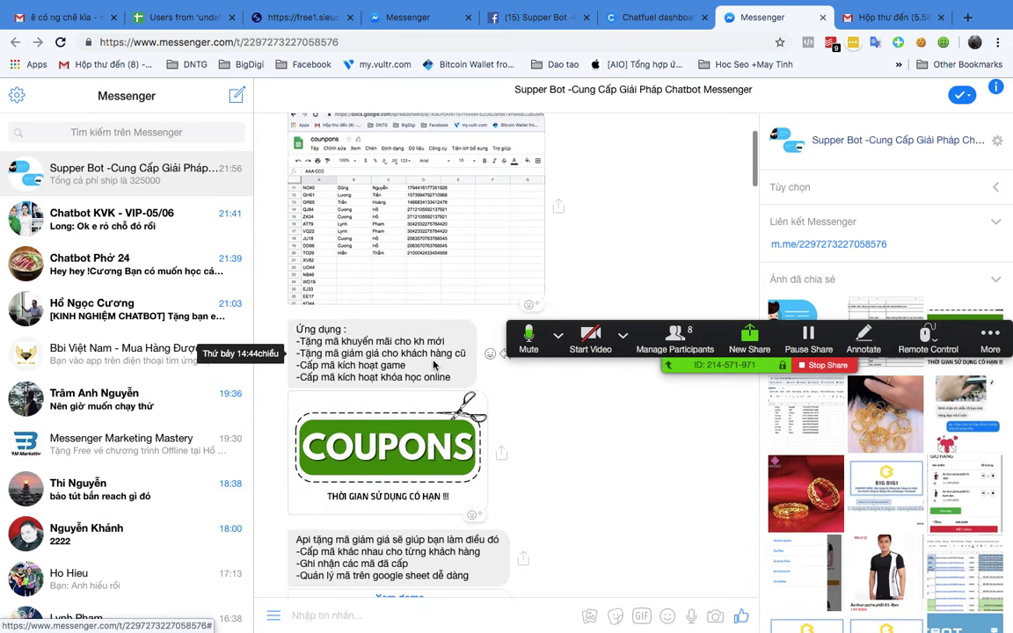
scroll(433, 365, "up", 5)
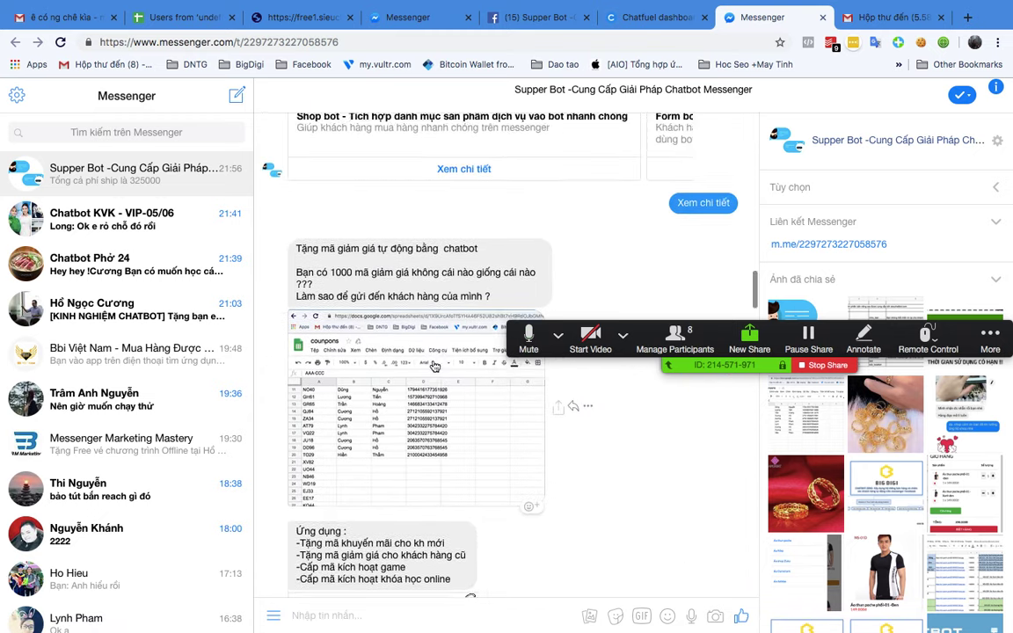
scroll(434, 365, "up", 4)
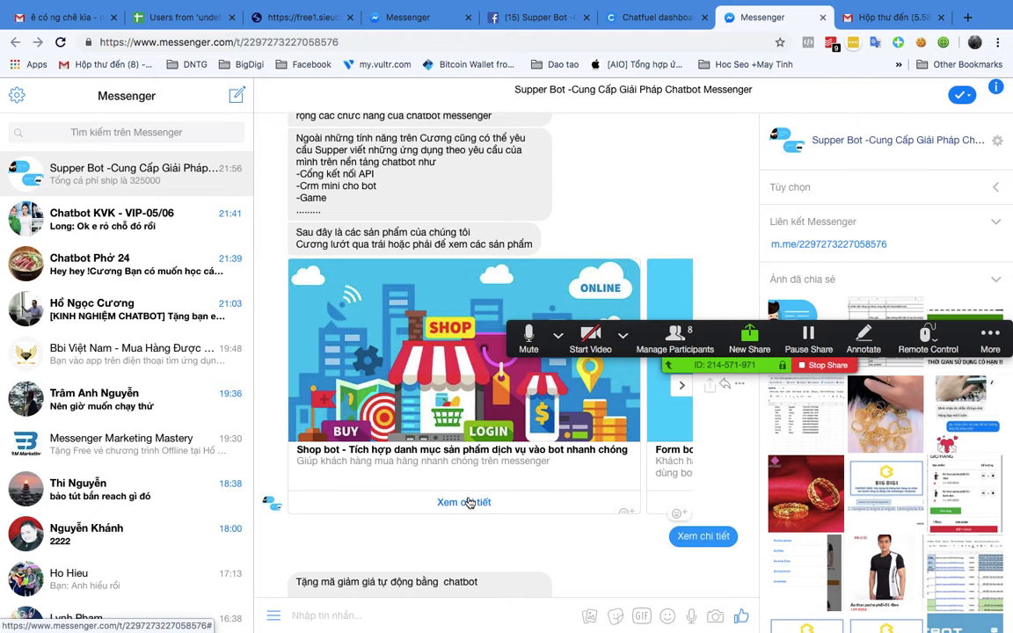
left_click(475, 256)
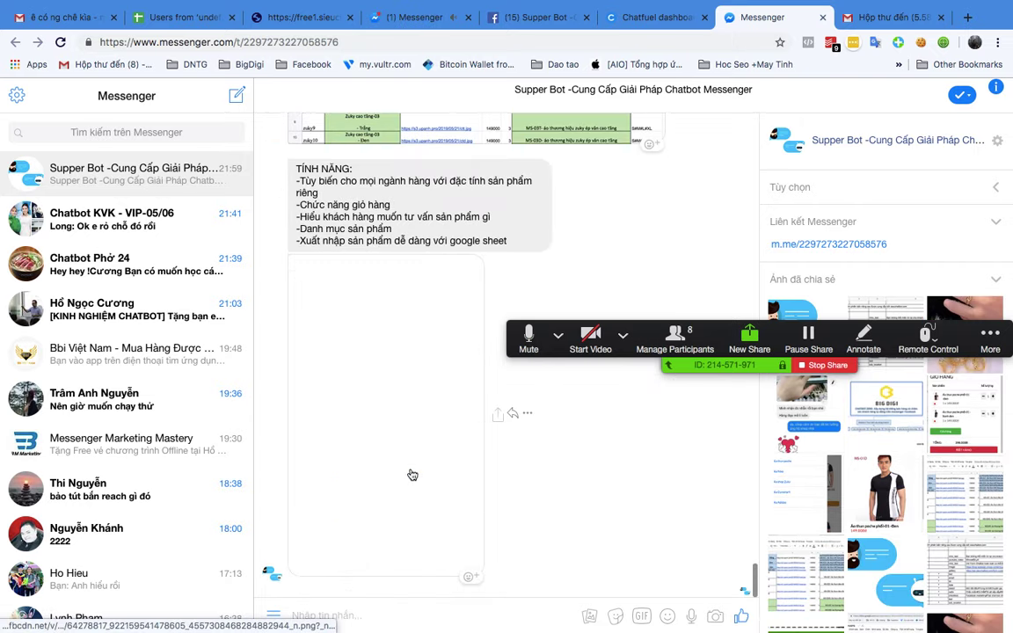
Step: Choose 'Trải Nghiệm Shop' to start the shop demo
scroll(413, 473, "up", 5)
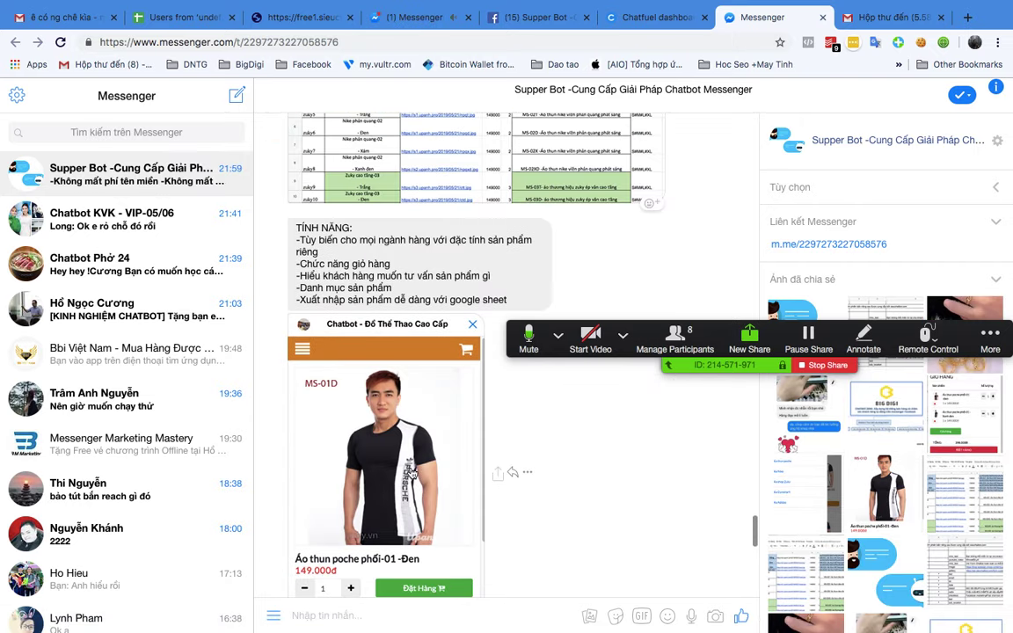
scroll(413, 473, "down", 5)
scroll(412, 473, "up", 10)
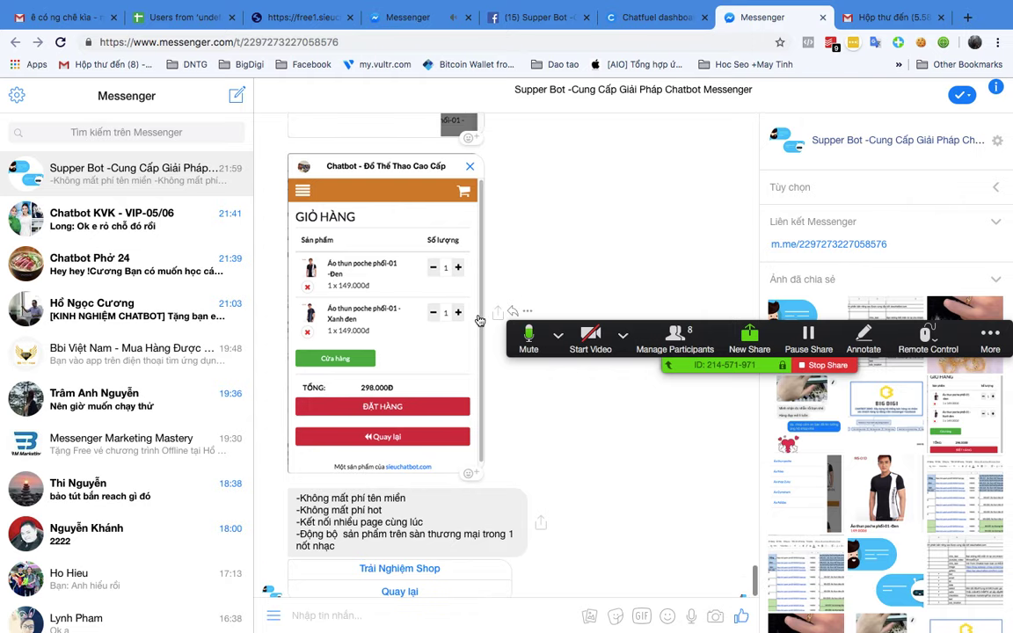
scroll(476, 320, "down", 10)
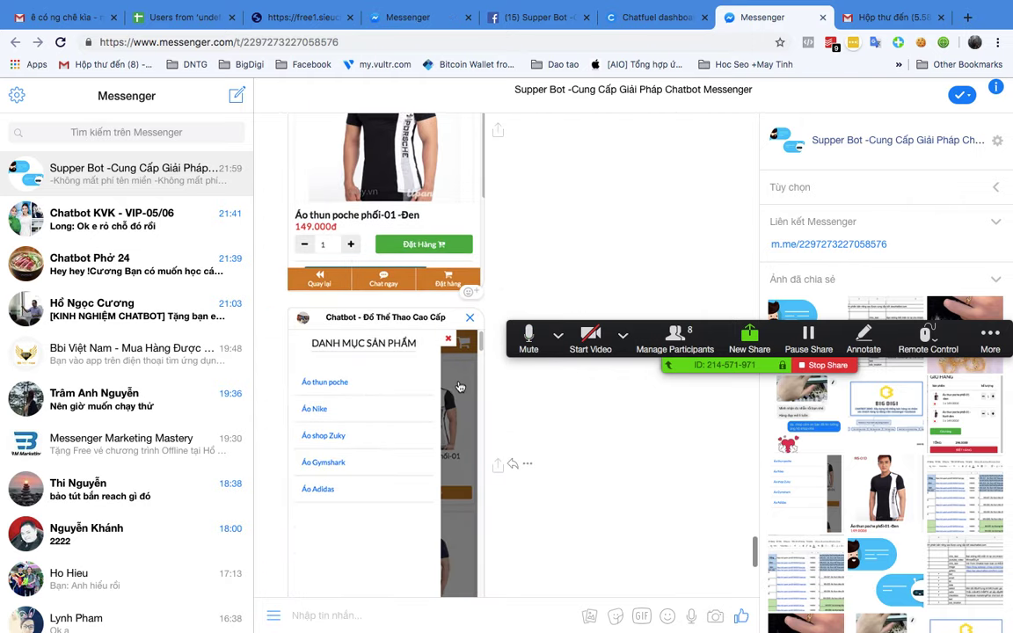
left_click(418, 516)
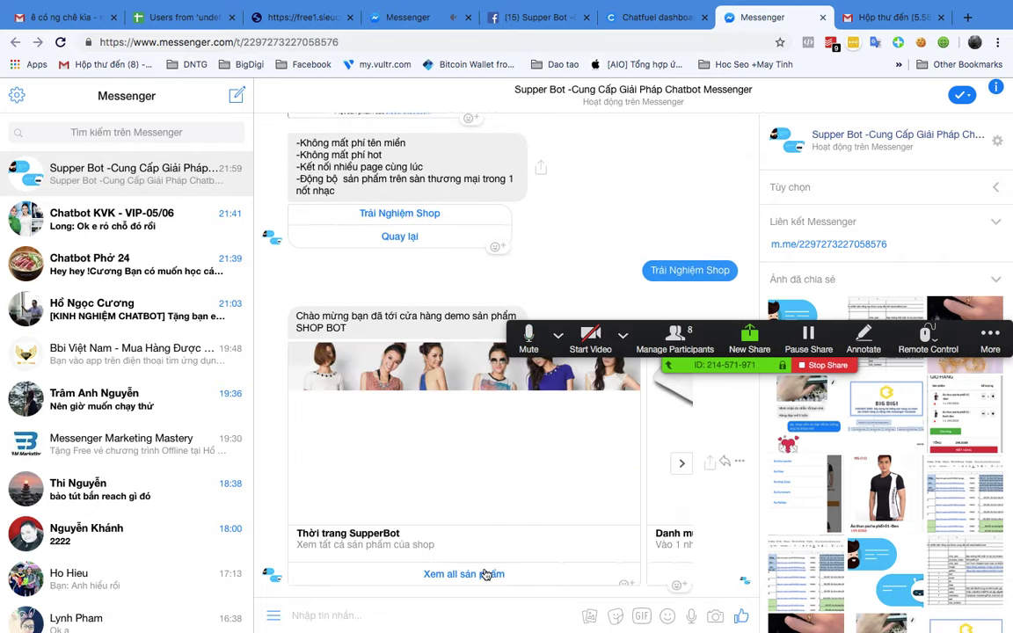
Step: Open the product catalogue, pick the polo shirt in colour Đen and order the black Áo Thun Polo
left_click(464, 574)
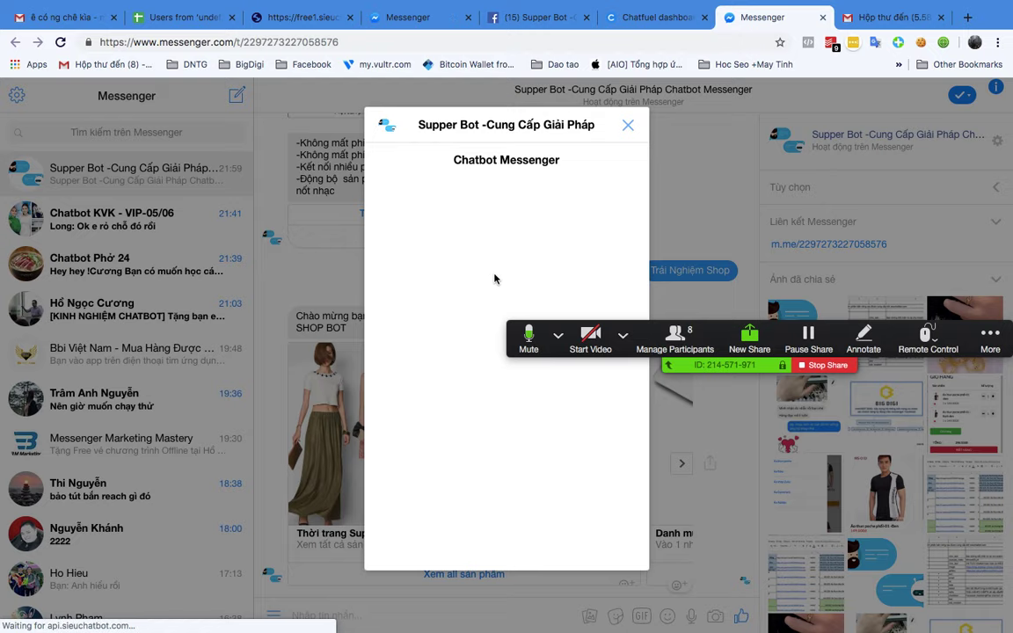
scroll(572, 264, "down", 4)
scroll(594, 246, "up", 4)
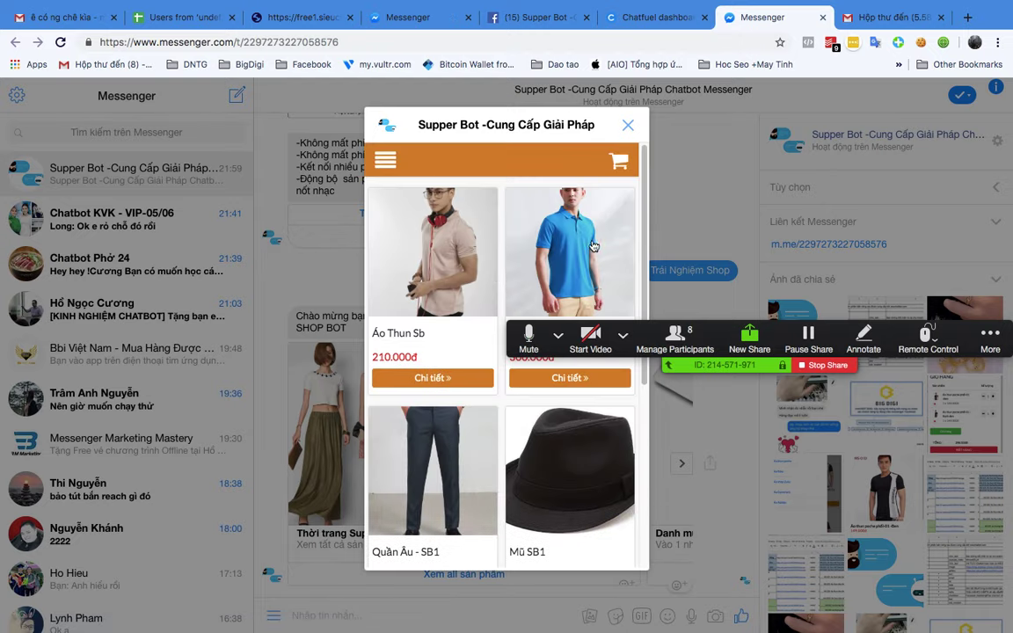
left_click(593, 247)
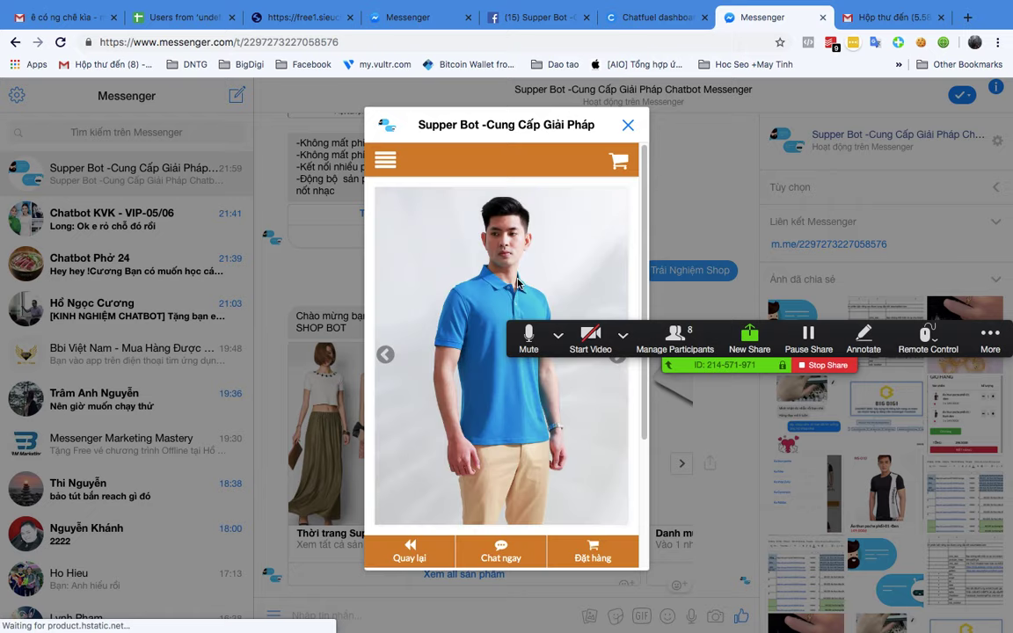
scroll(536, 396, "down", 3)
left_click(539, 420)
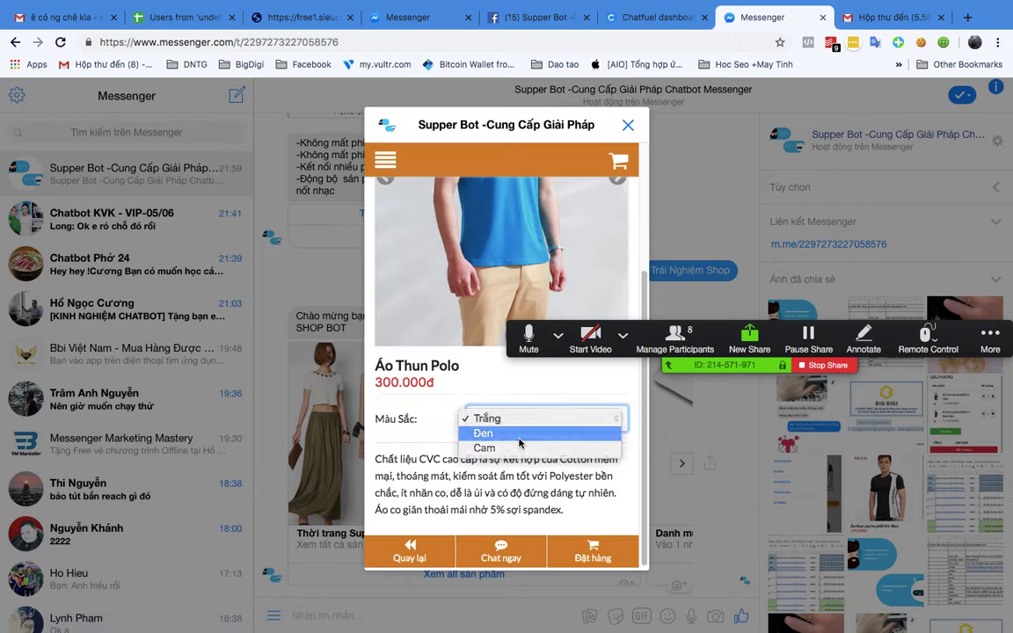
left_click(521, 441)
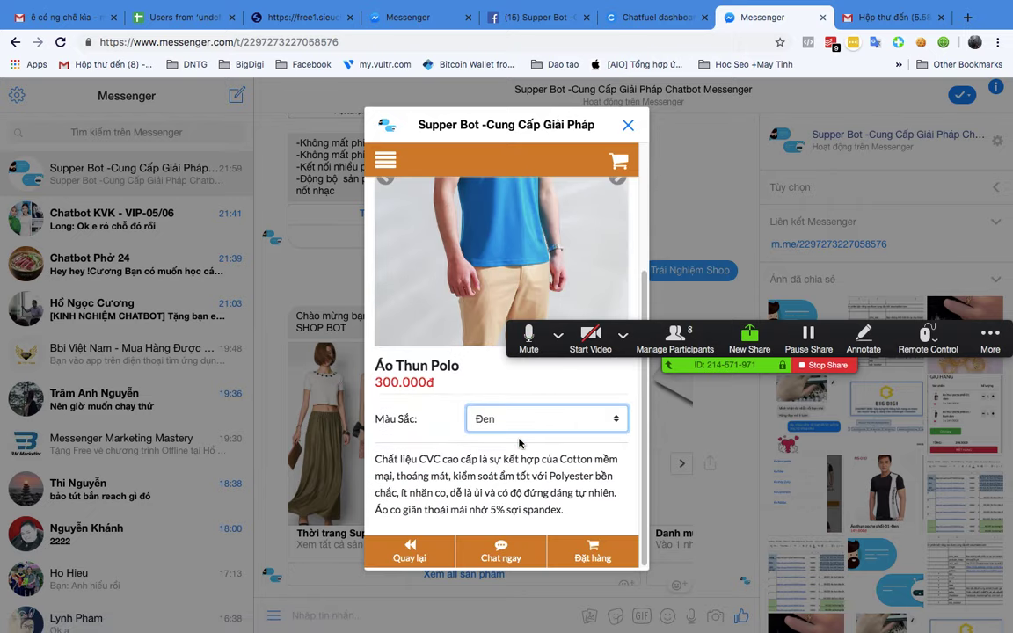
left_click(594, 558)
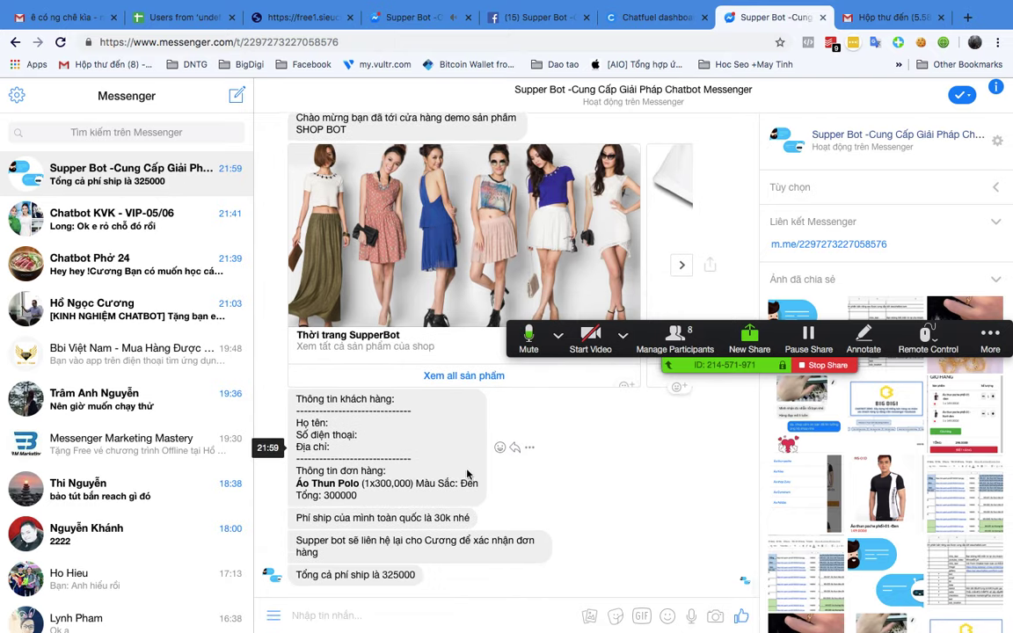
Step: Reopen the catalogue, ask about the Mũ SB1 hat, then switch to the XMind window
left_click(461, 377)
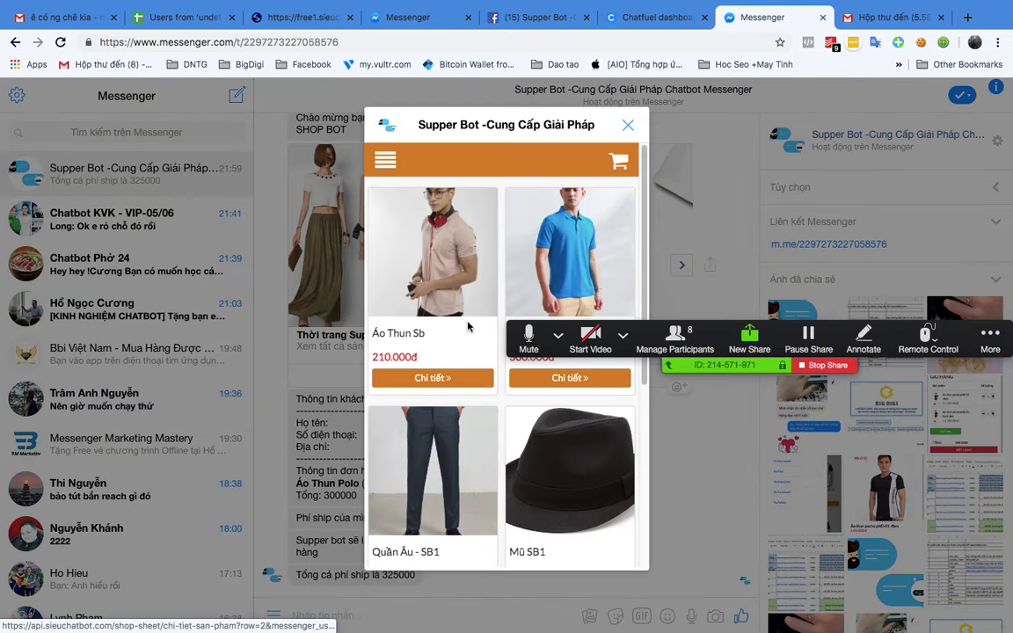
scroll(539, 290, "down", 5)
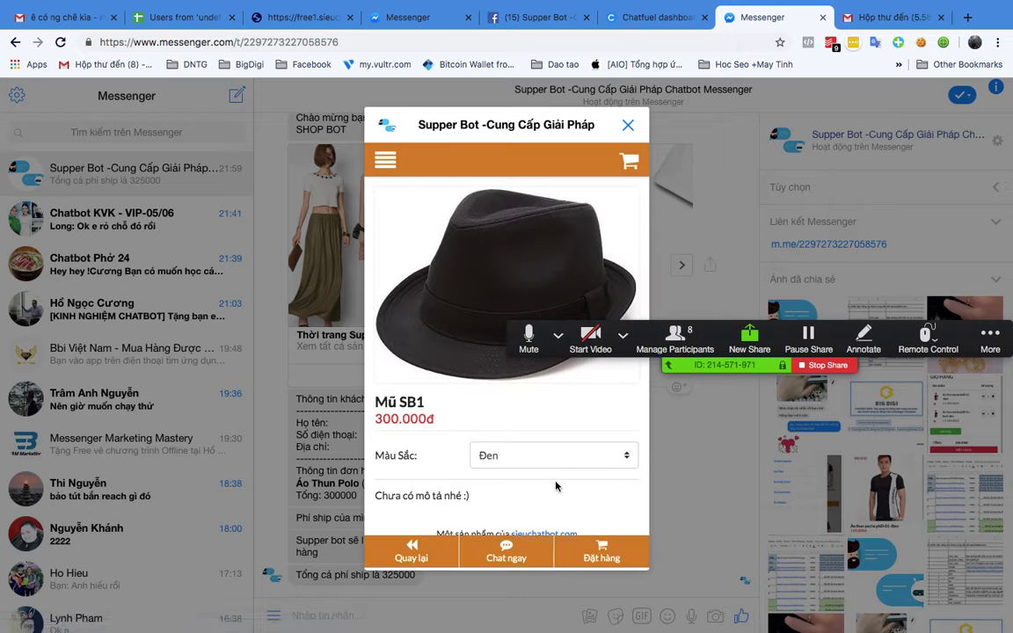
left_click(499, 550)
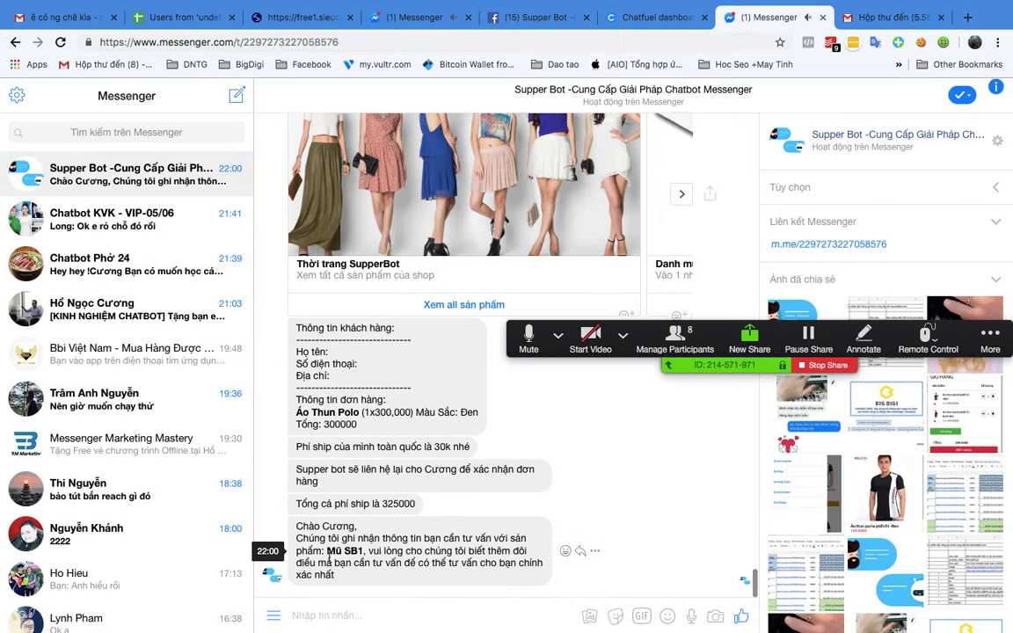
left_click_drag(326, 552, 366, 551)
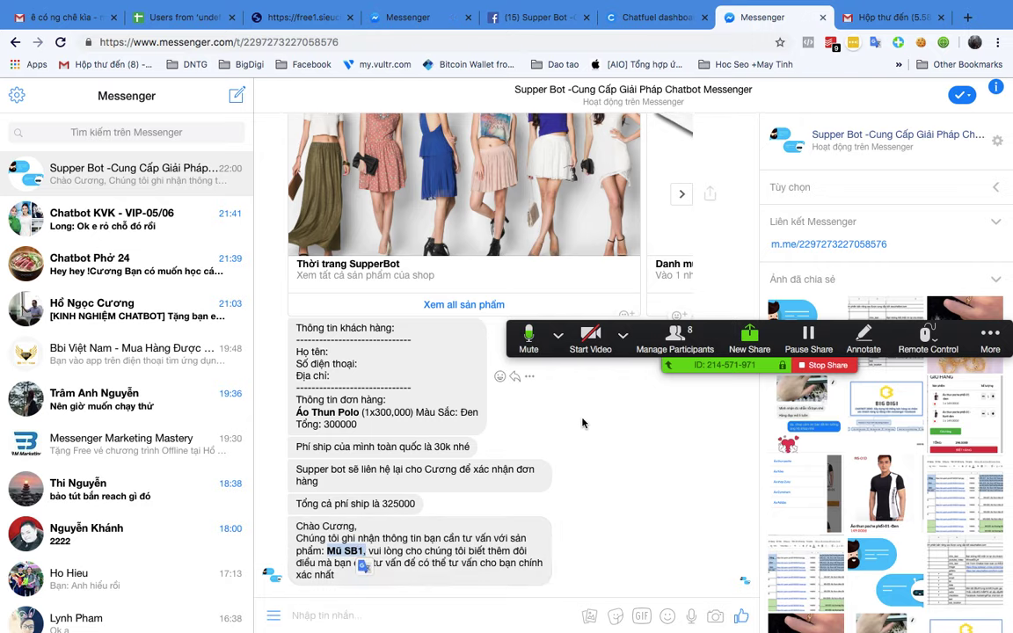
scroll(581, 423, "up", 15)
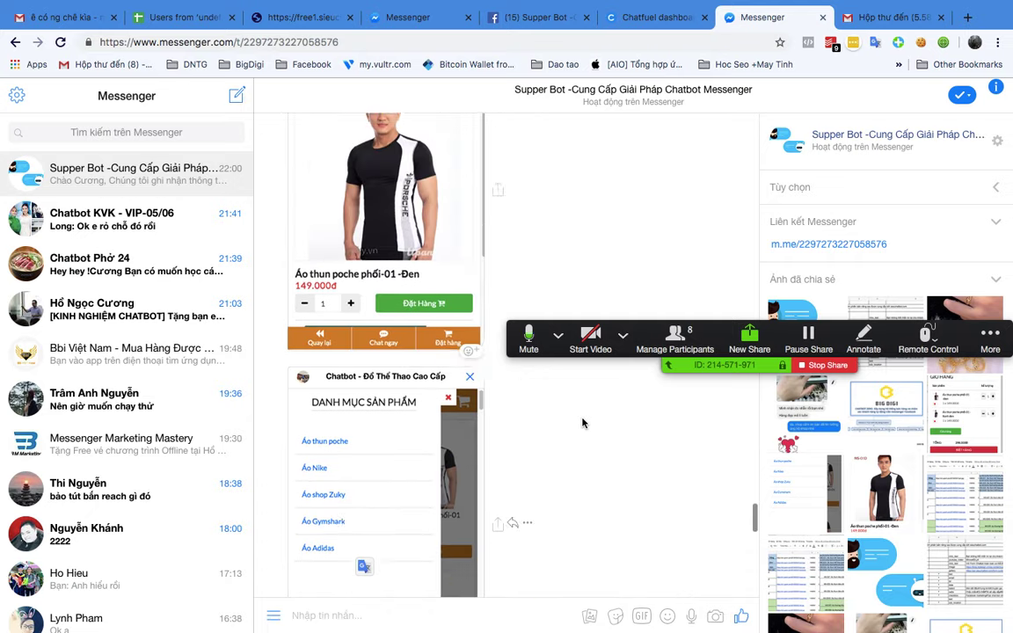
scroll(581, 423, "down", 20)
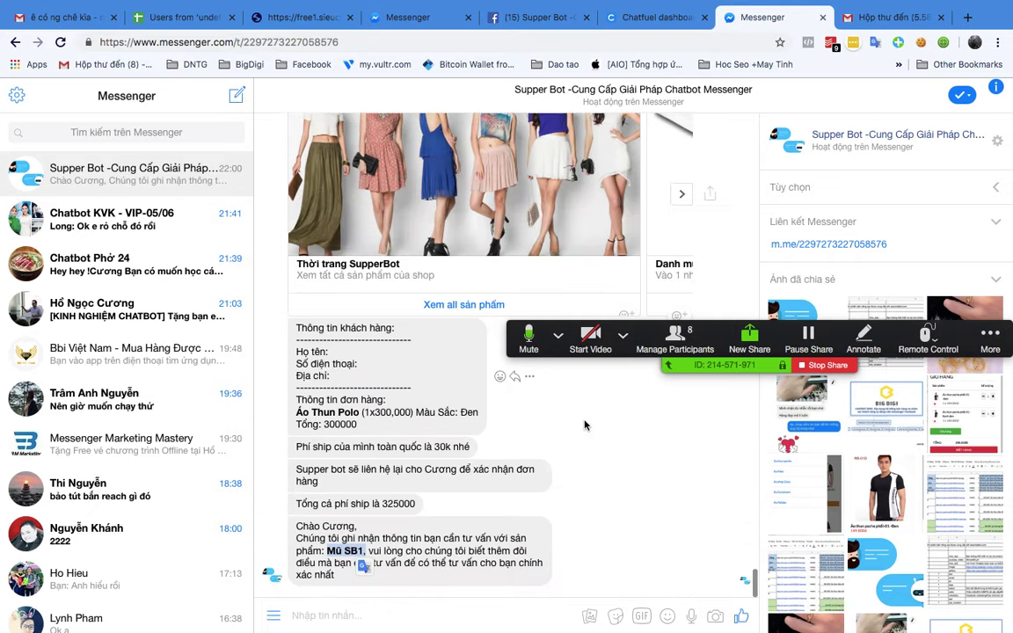
key("ctrl+Up")
left_click(599, 397)
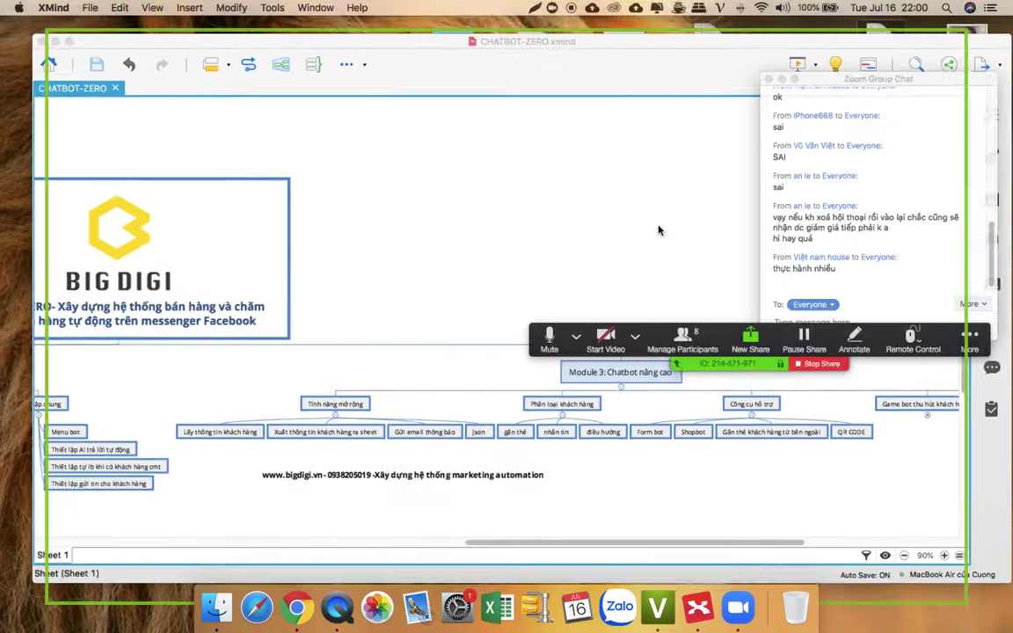
Step: Leave XMind for Chrome and bring up the Chatfuel dashboard tab
scroll(868, 235, "down", 1)
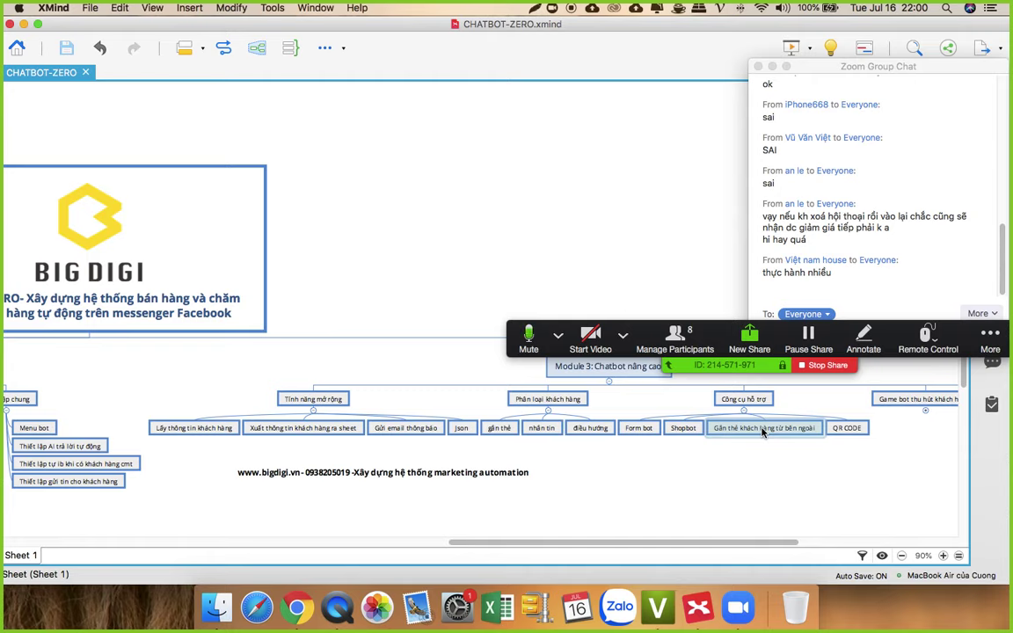
left_click(293, 598)
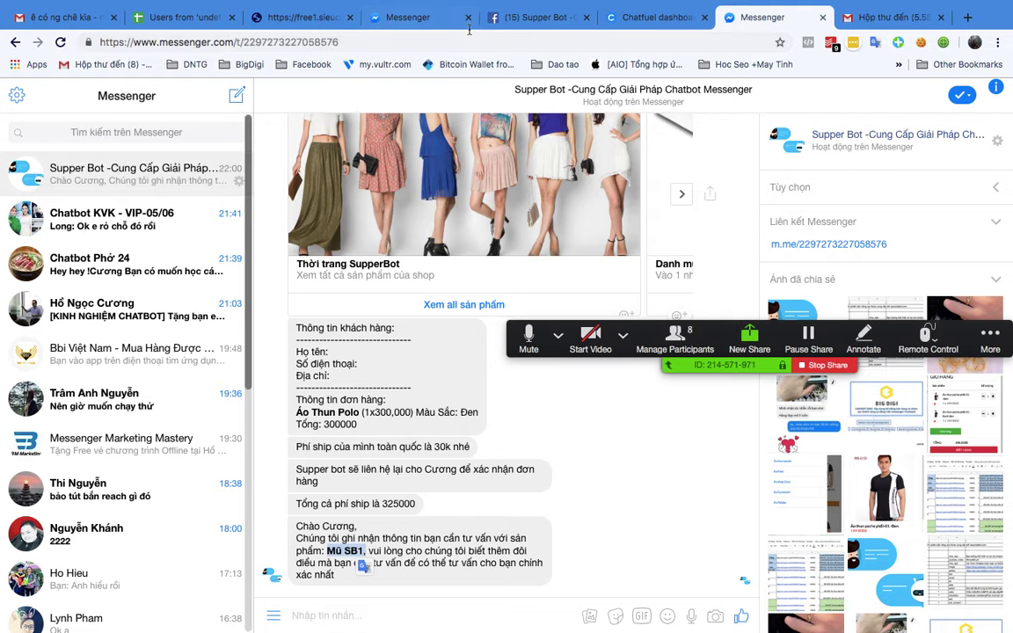
left_click(655, 16)
Step: Browse the Supper bot's block list, then go back to the dashboard of all bots
scroll(308, 420, "up", 5)
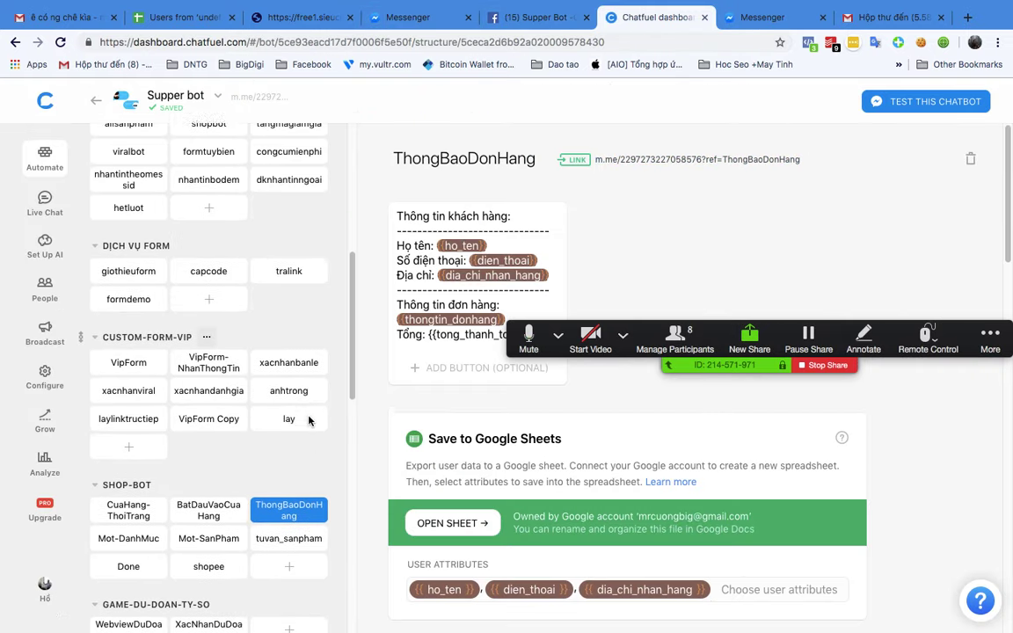
scroll(308, 420, "up", 6)
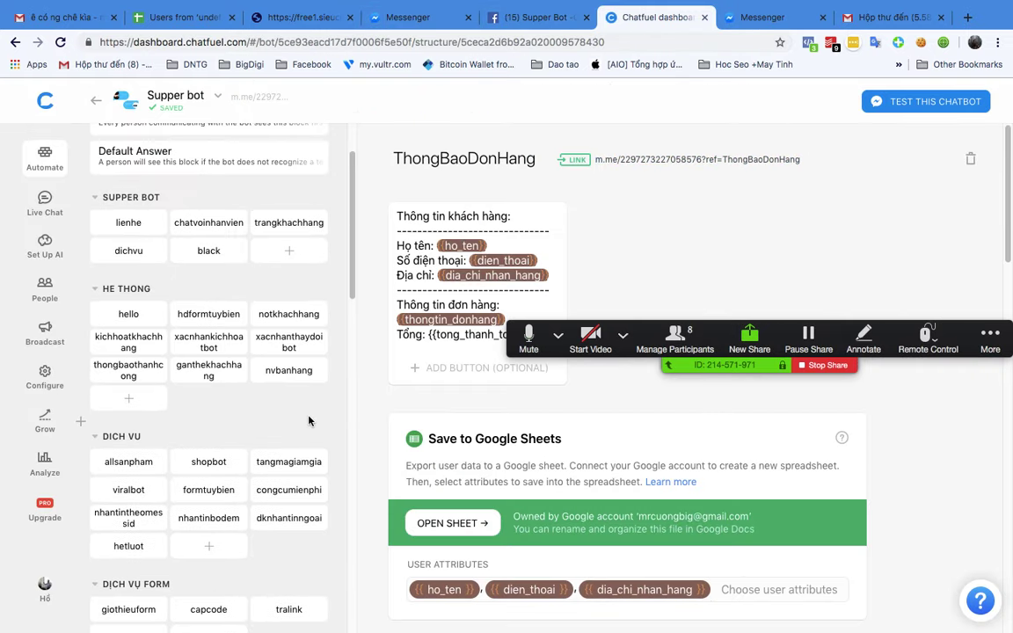
scroll(308, 421, "down", 5)
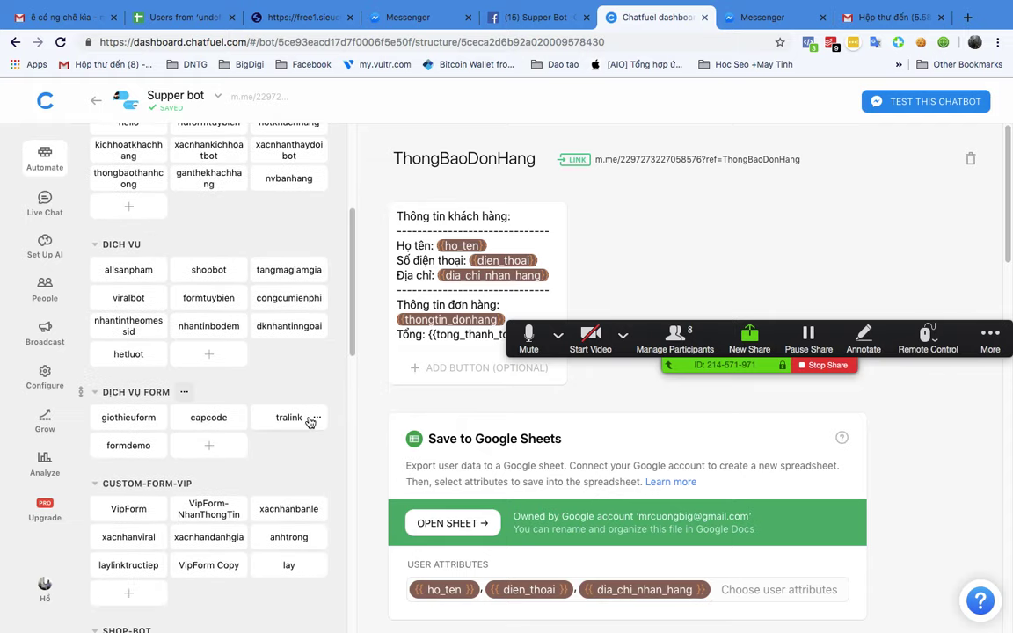
scroll(309, 421, "down", 8)
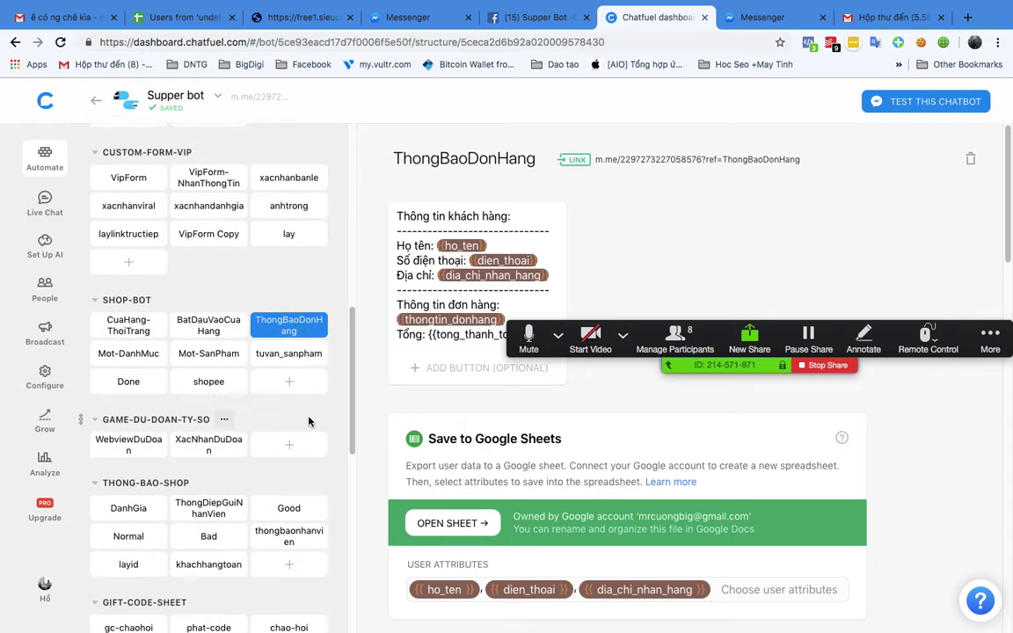
scroll(309, 421, "down", 8)
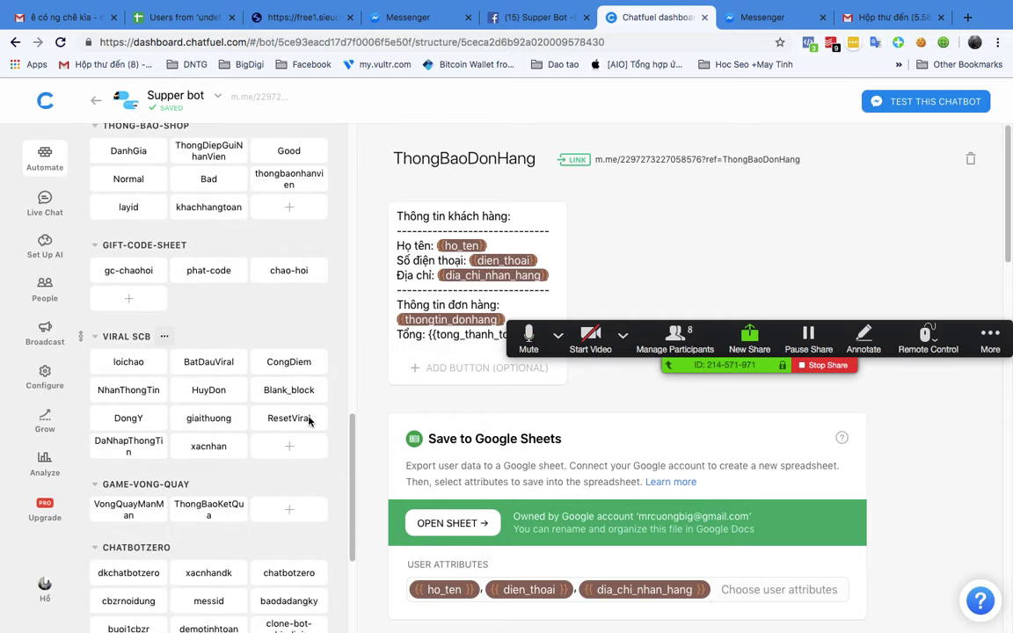
scroll(309, 421, "down", 6)
scroll(264, 423, "up", 4)
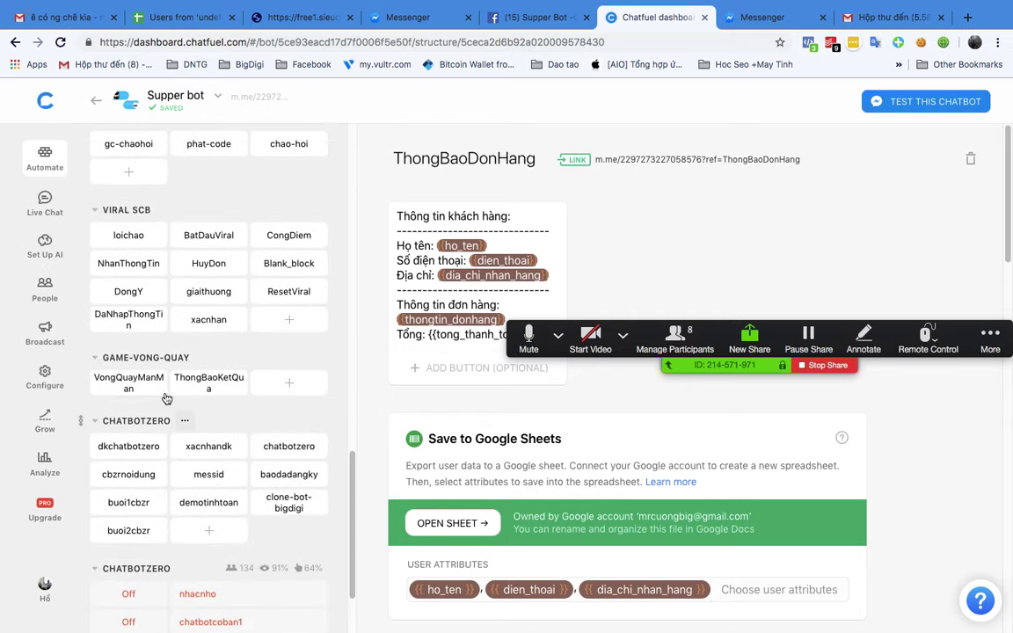
scroll(171, 397, "up", 4)
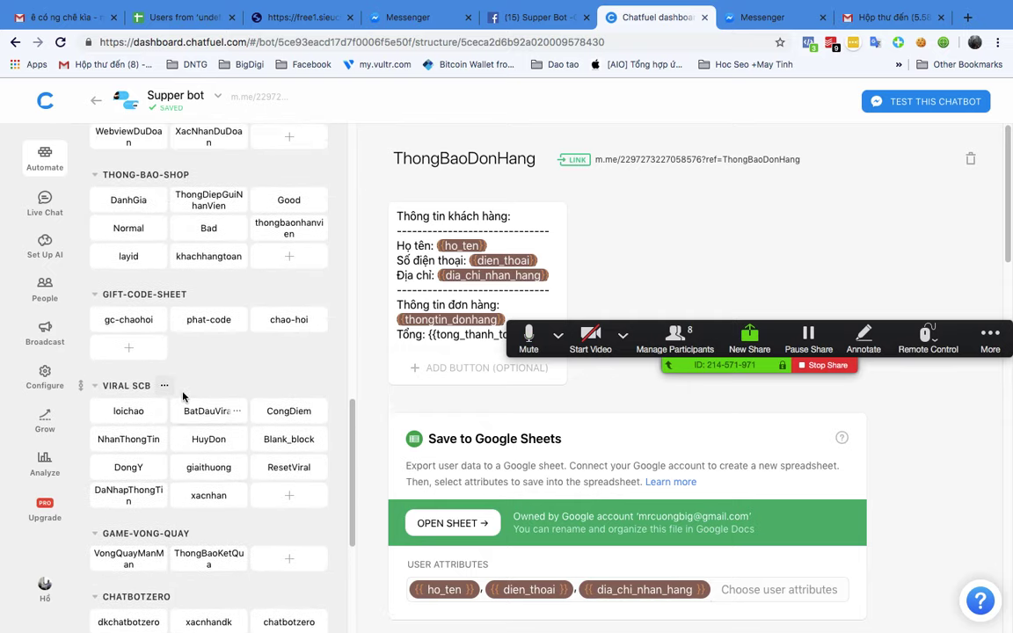
scroll(183, 397, "up", 3)
scroll(183, 397, "up", 5)
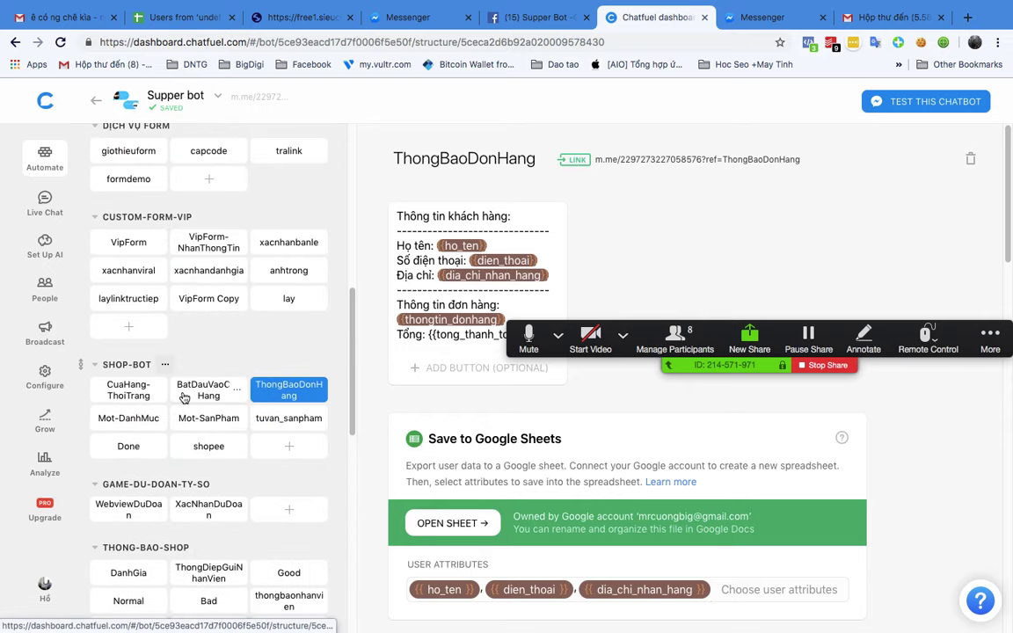
scroll(185, 397, "up", 10)
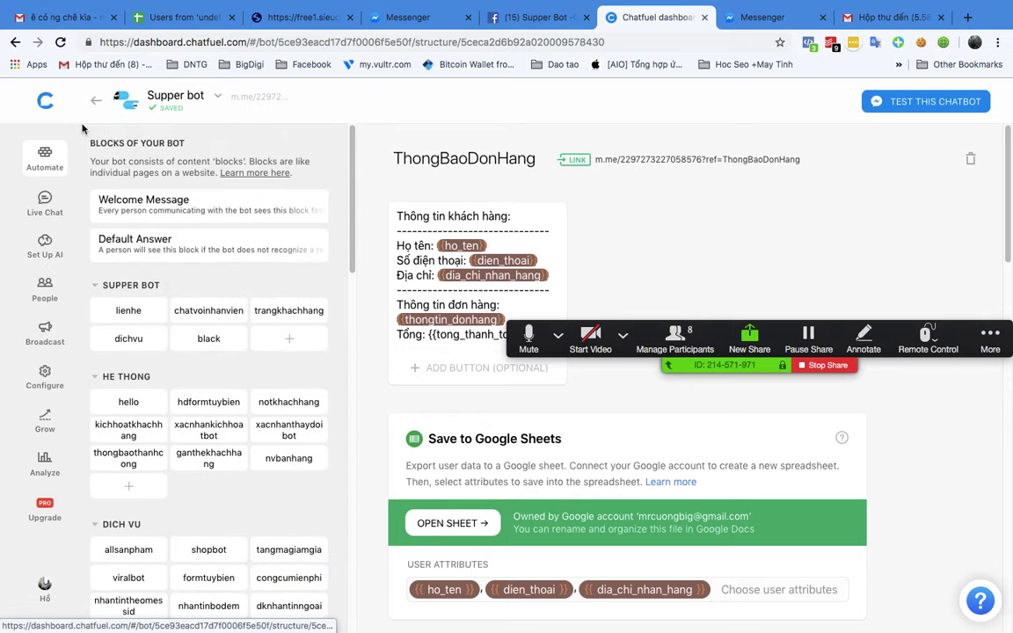
left_click(46, 103)
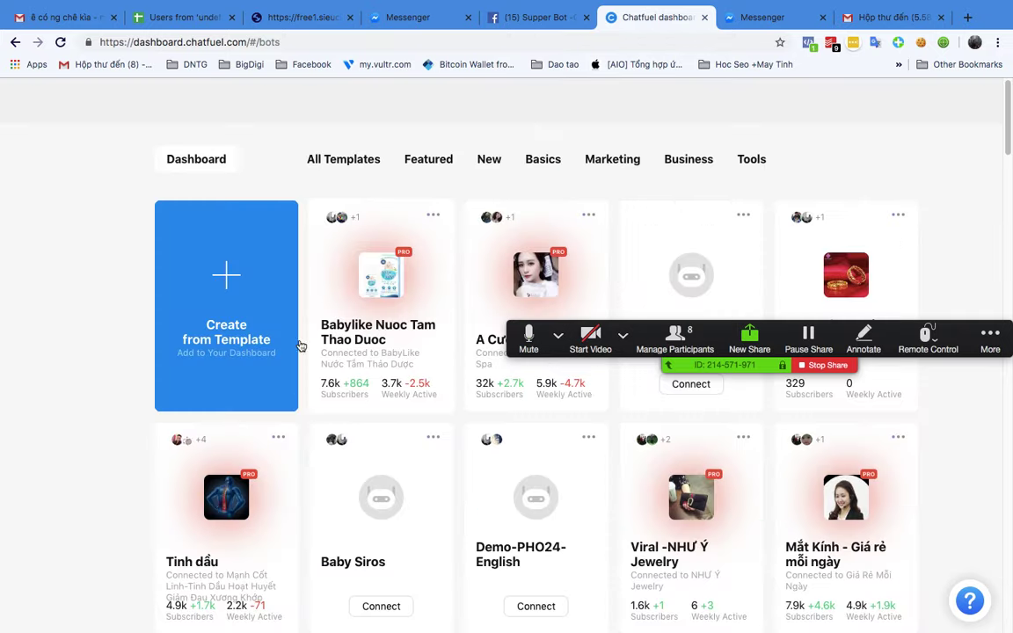
Step: Open another bot's block editor, look through it, and return to the dashboard
scroll(294, 403, "down", 15)
scroll(295, 404, "down", 15)
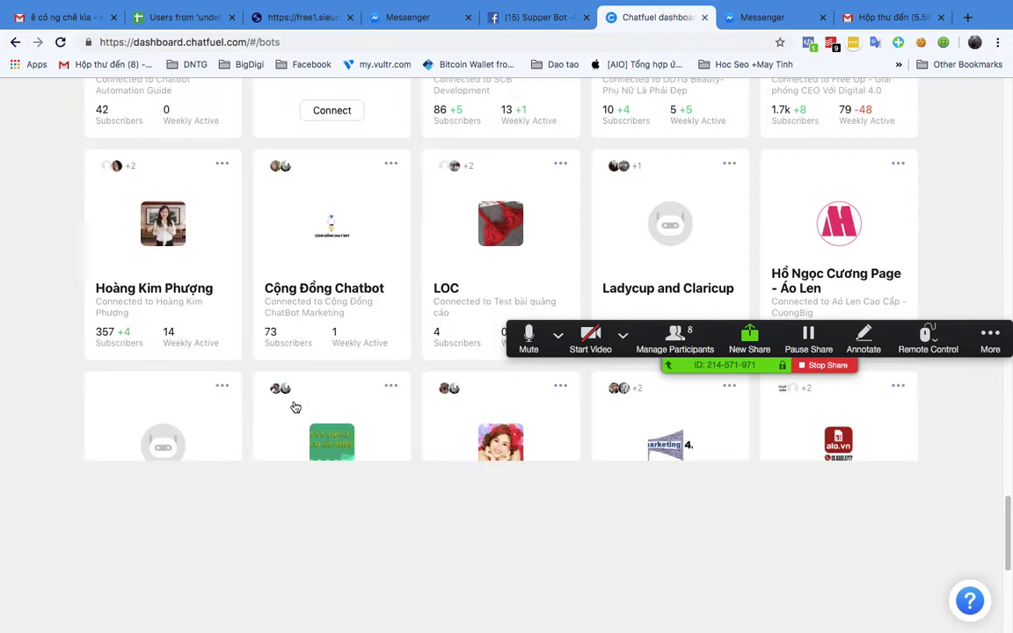
scroll(295, 407, "down", 5)
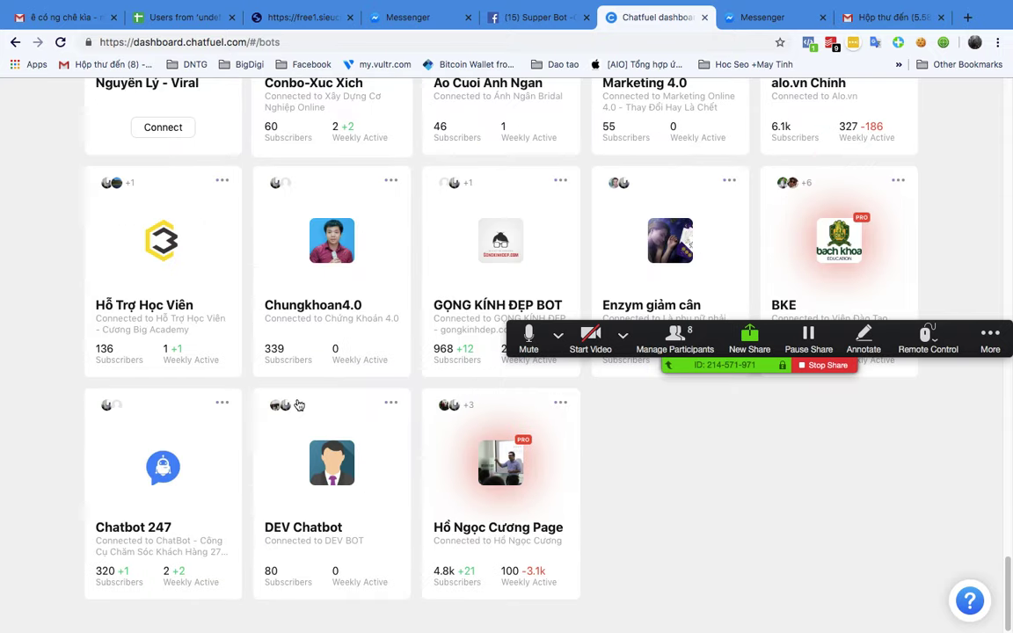
left_click(491, 462)
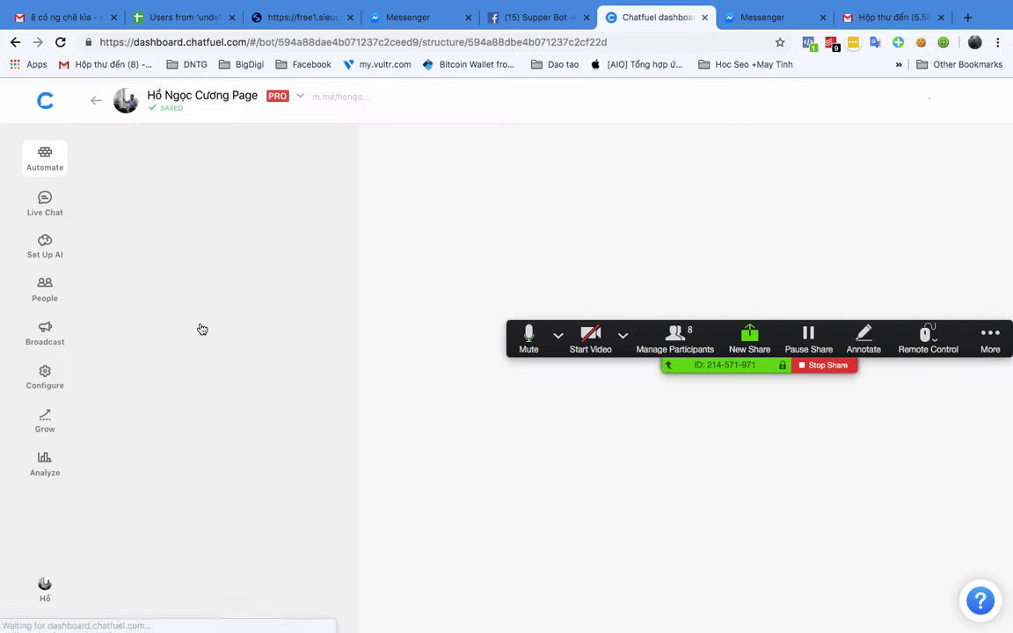
scroll(241, 331, "down", 20)
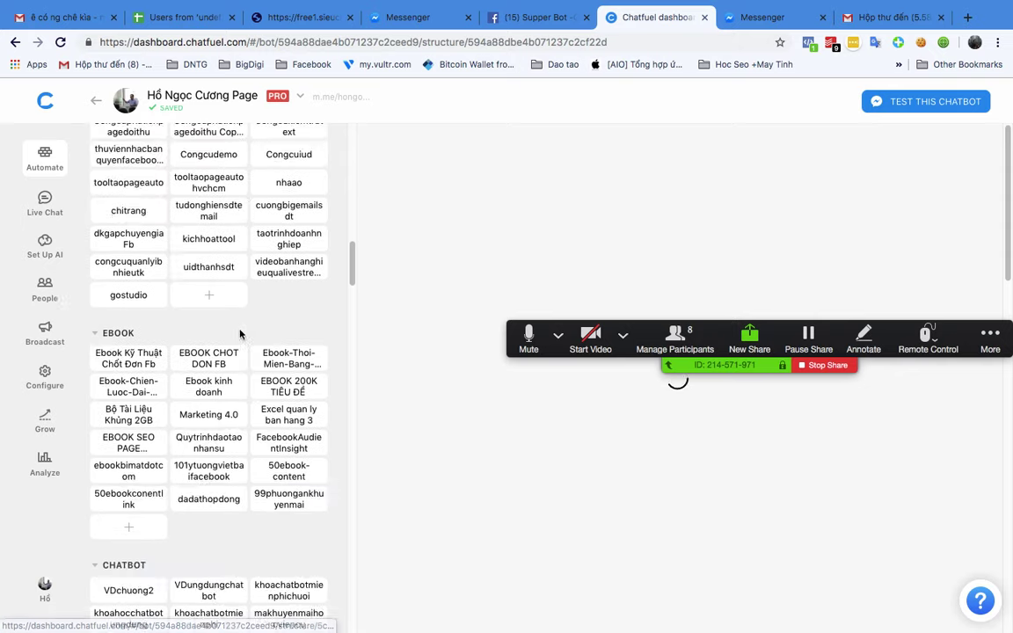
scroll(241, 333, "down", 15)
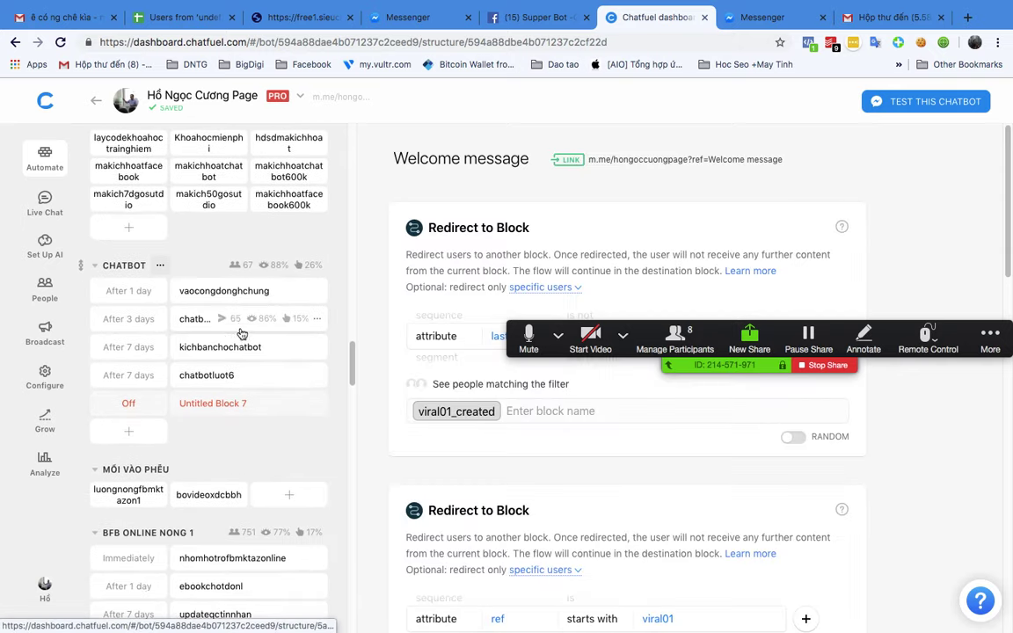
scroll(241, 334, "down", 6)
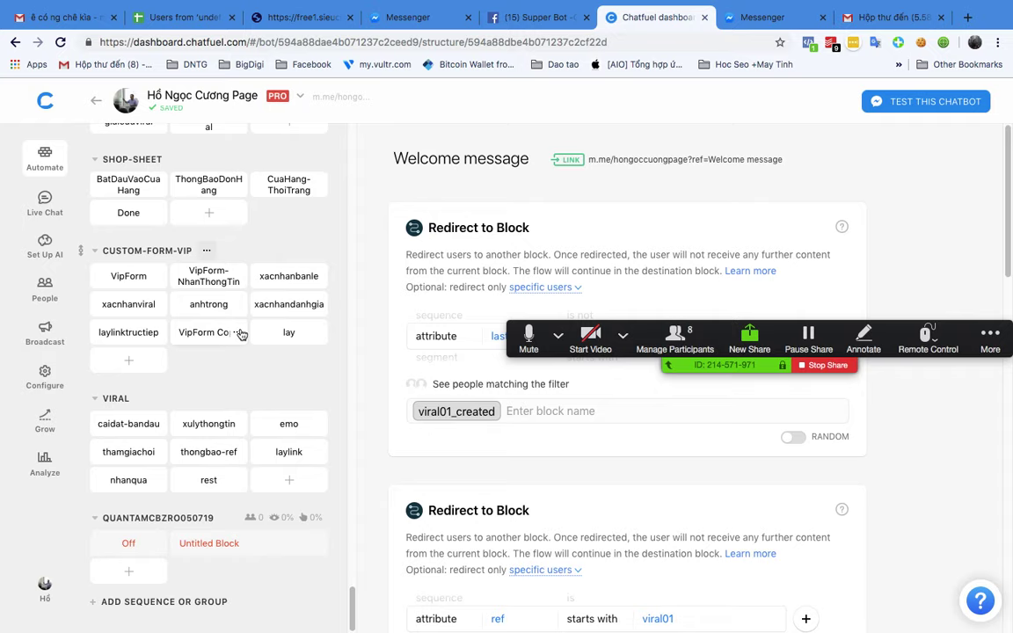
scroll(254, 308, "up", 5)
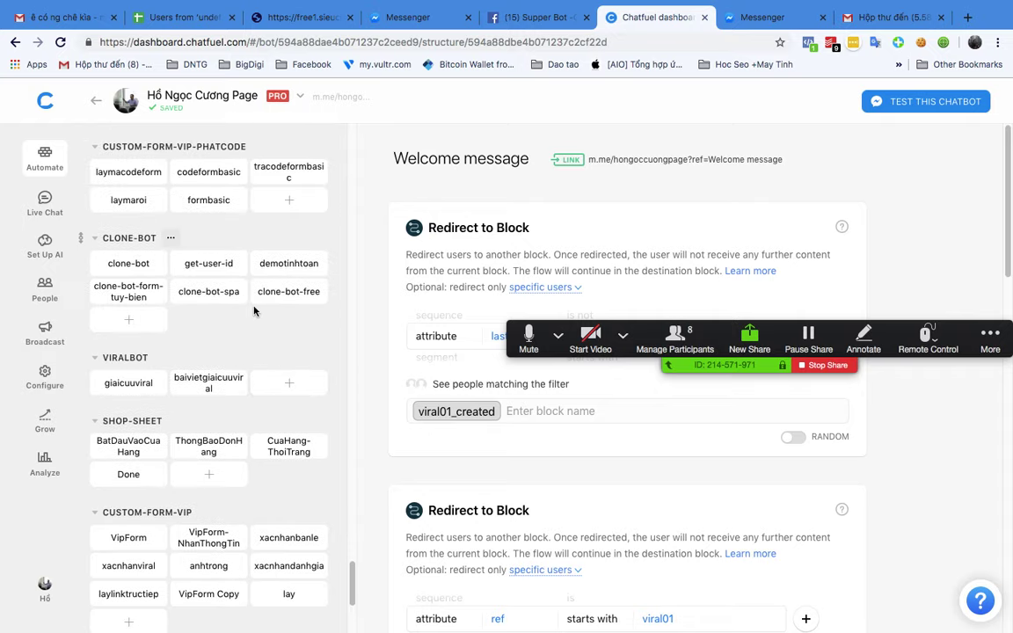
scroll(255, 311, "up", 3)
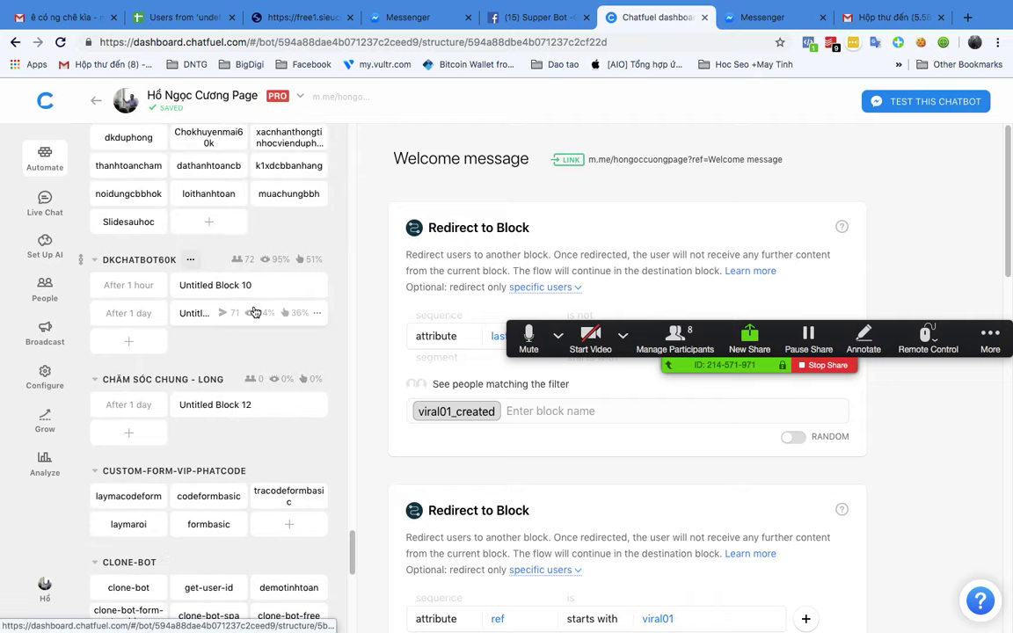
left_click(44, 104)
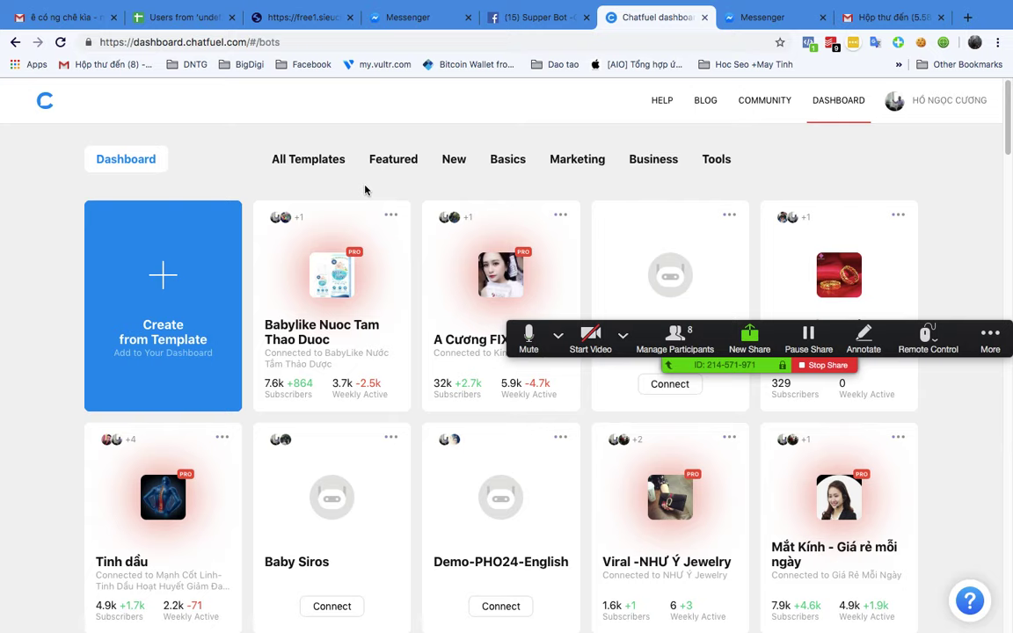
Step: Scroll through the dashboard's list of the account's bots
scroll(201, 343, "down", 5)
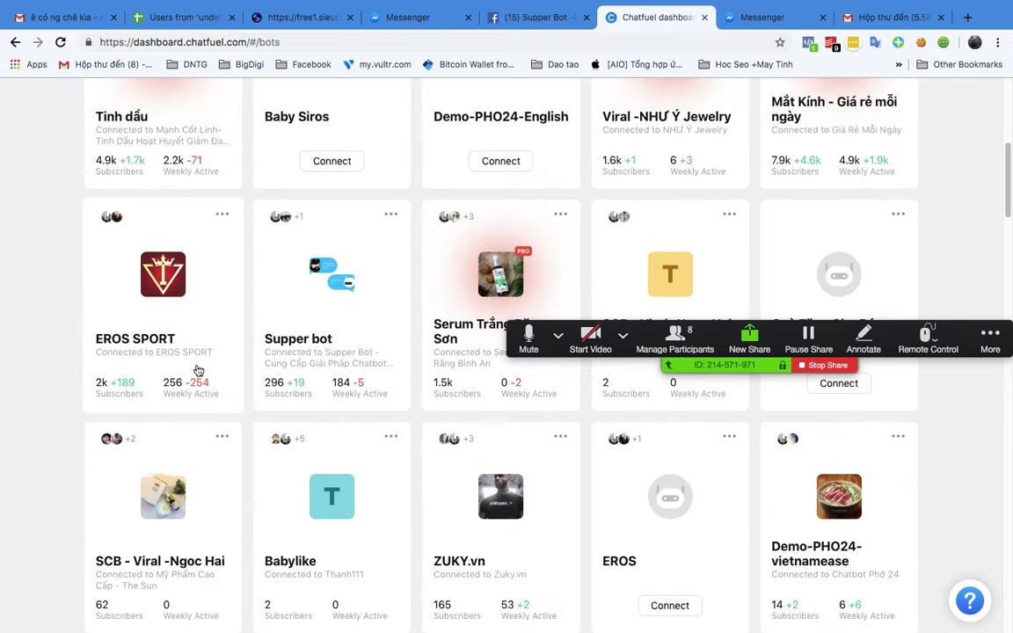
scroll(280, 364, "down", 7)
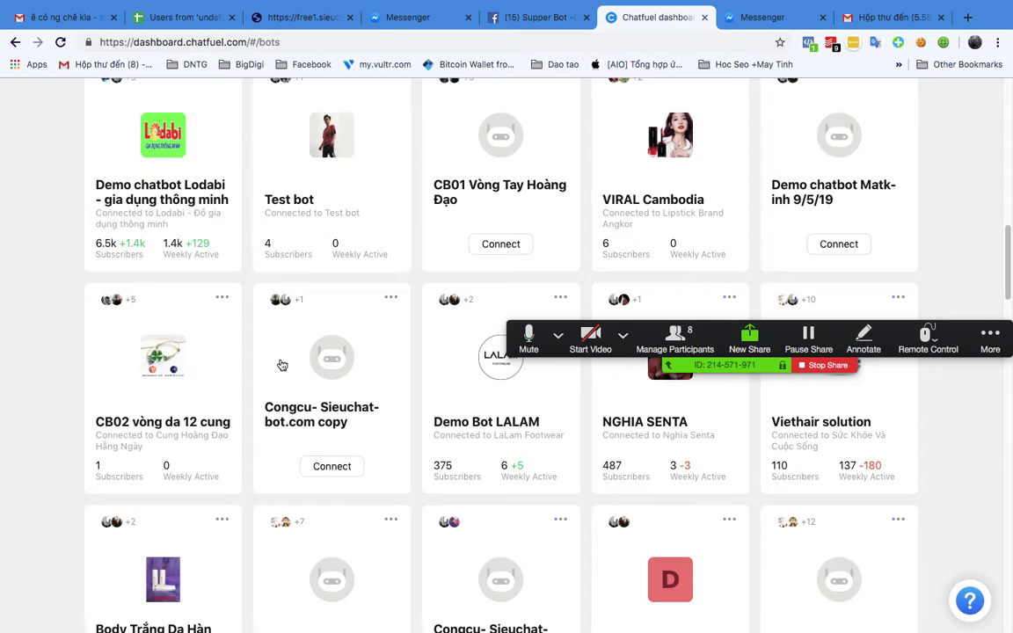
scroll(282, 364, "down", 2)
scroll(281, 364, "down", 2)
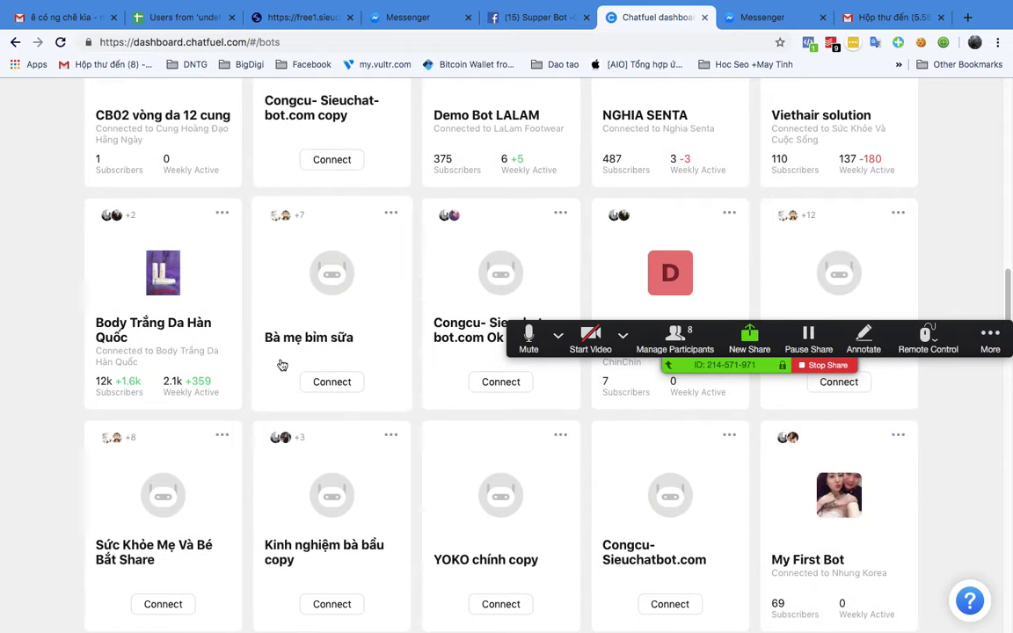
scroll(281, 364, "down", 5)
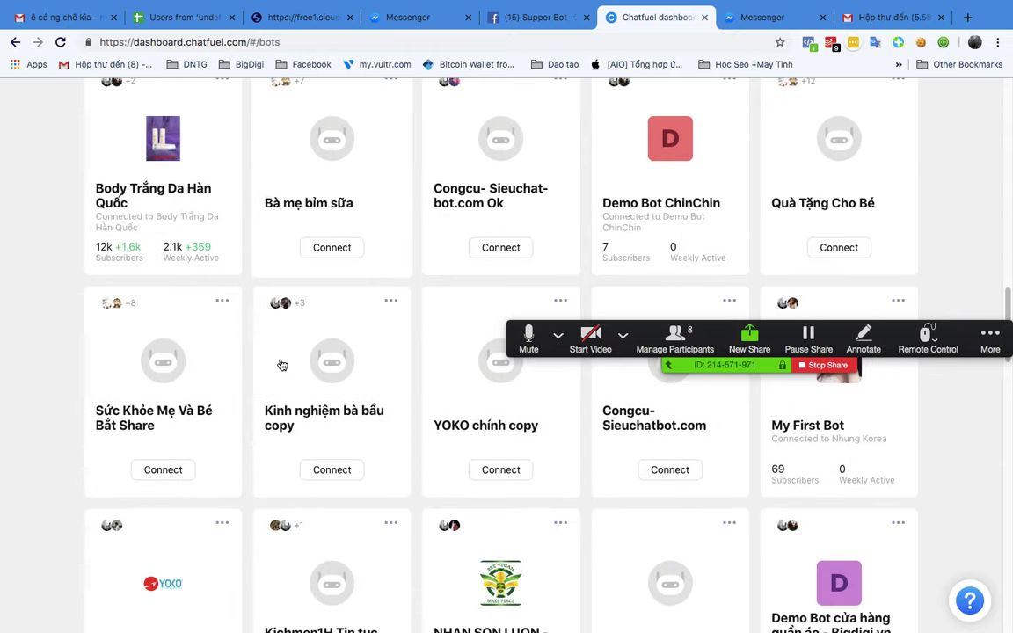
scroll(282, 364, "down", 1)
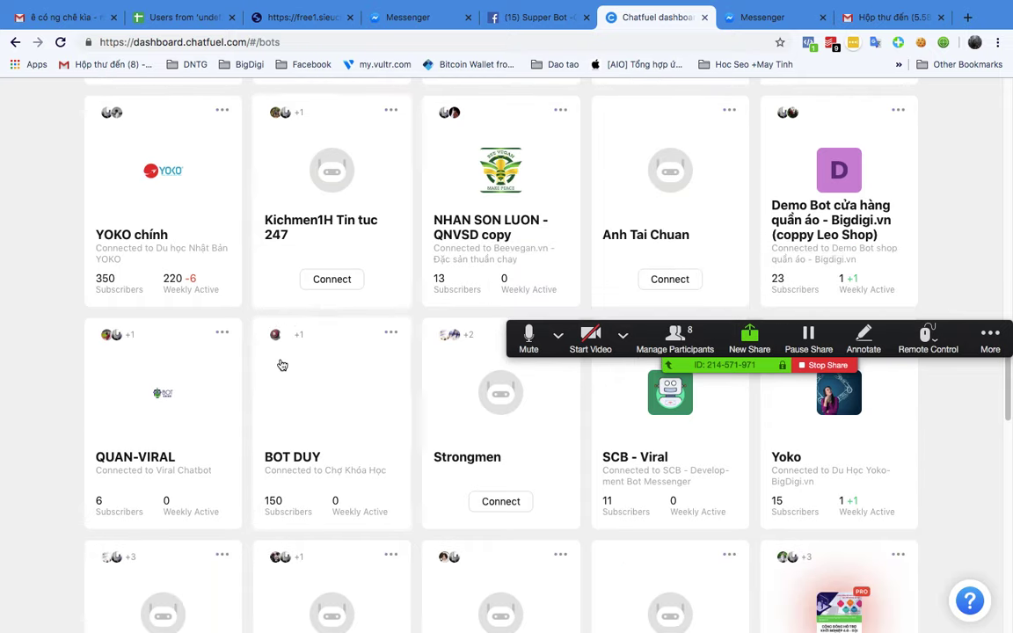
scroll(281, 364, "up", 10)
scroll(281, 364, "up", 10)
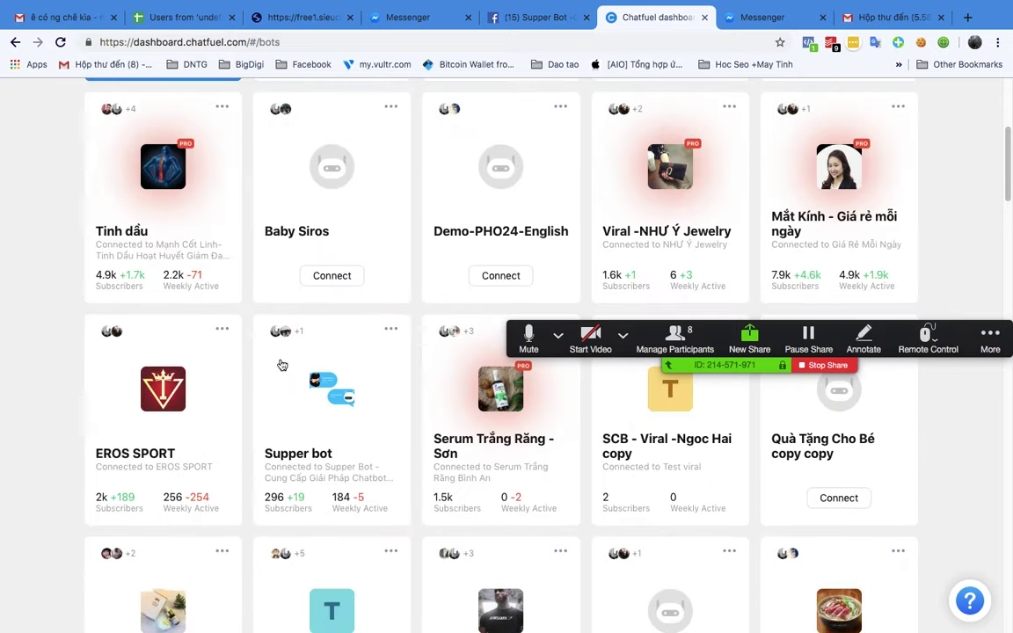
scroll(281, 365, "up", 1)
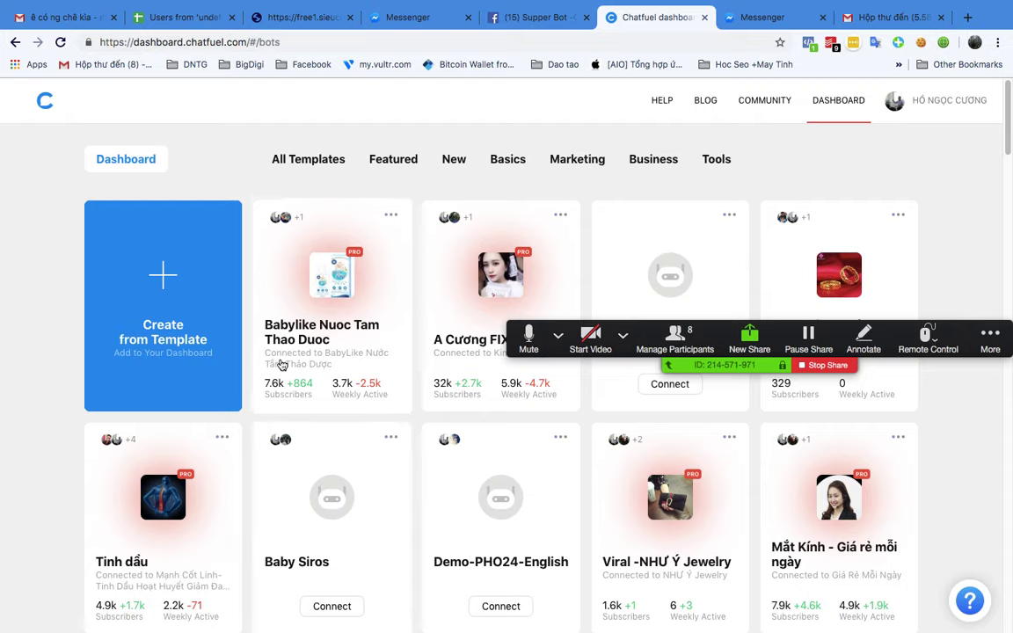
scroll(273, 365, "down", 4)
Step: Open trello.com in a new browser tab
left_click(966, 18)
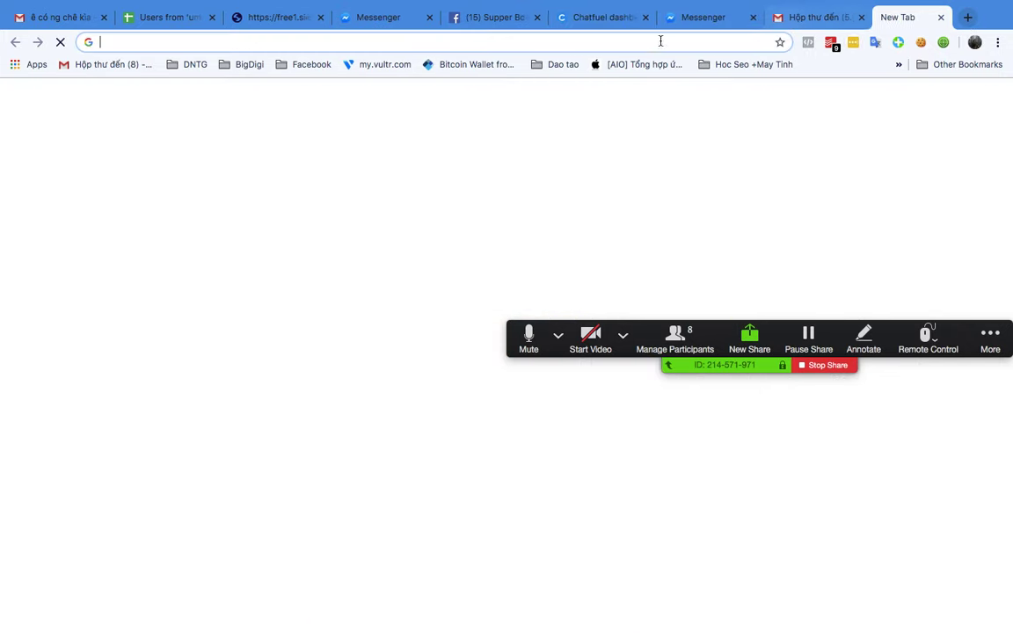
type("tre")
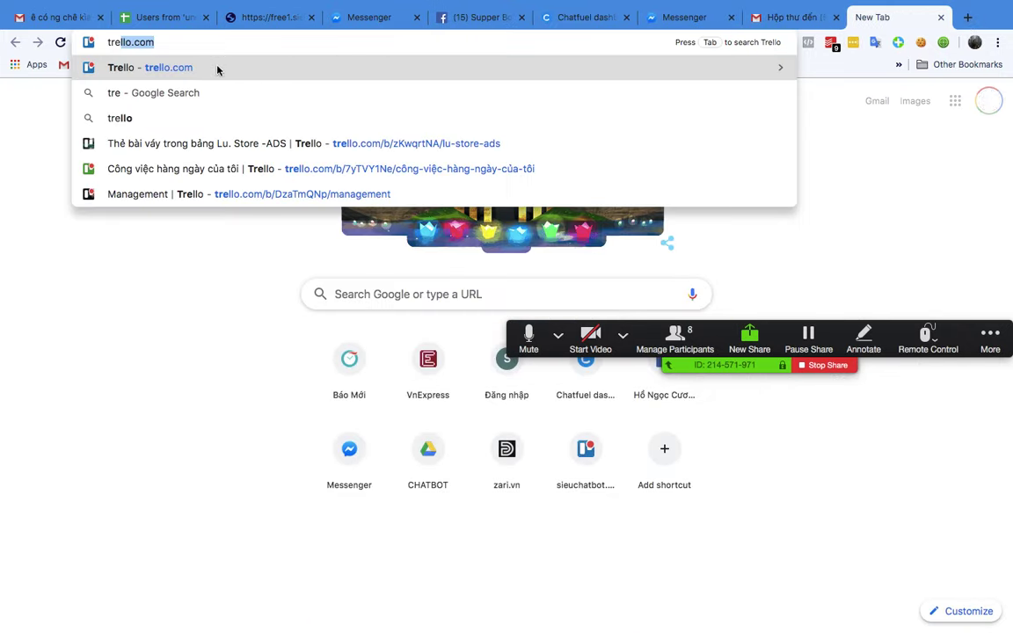
key("Return")
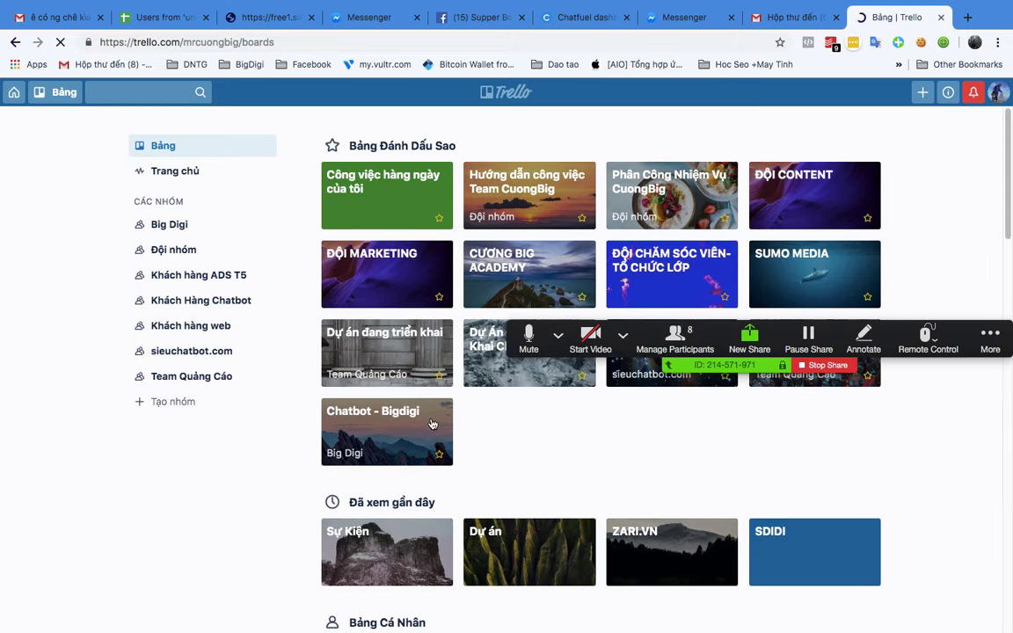
Step: In the sieuchatbot.com Management board, select the NHẮN TIN KHÁCH HÀNG card's set-attributes link, then close the card
left_click(193, 351)
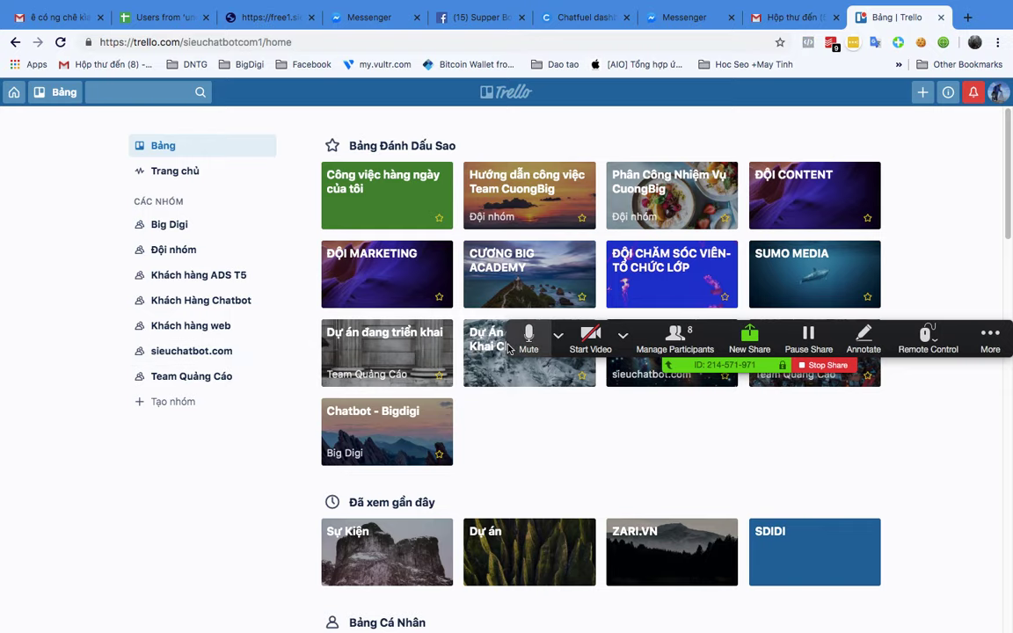
left_click(406, 195)
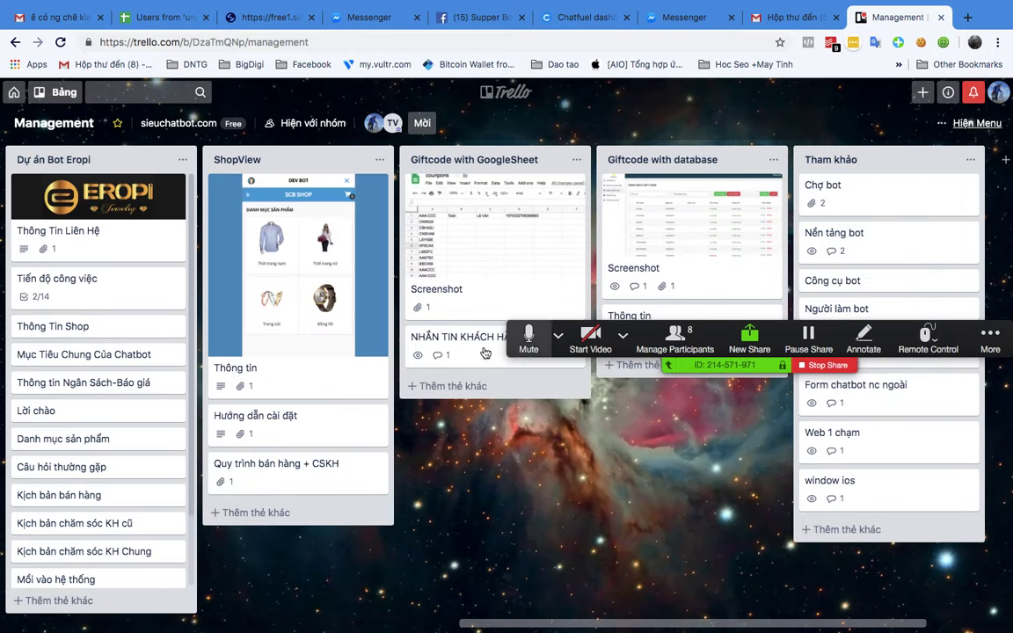
left_click(454, 342)
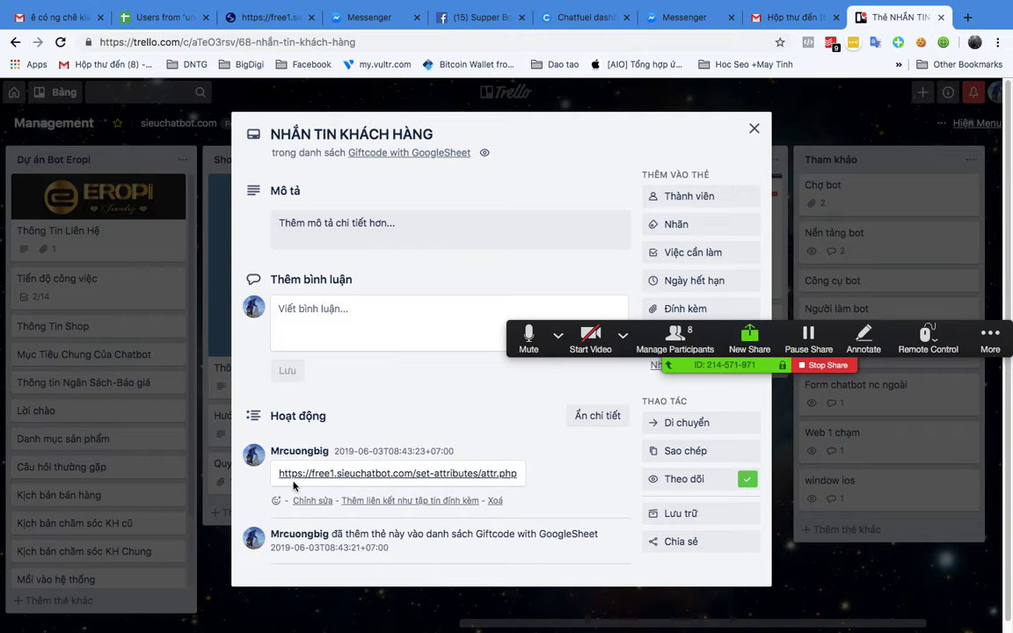
left_click_drag(278, 476, 525, 475)
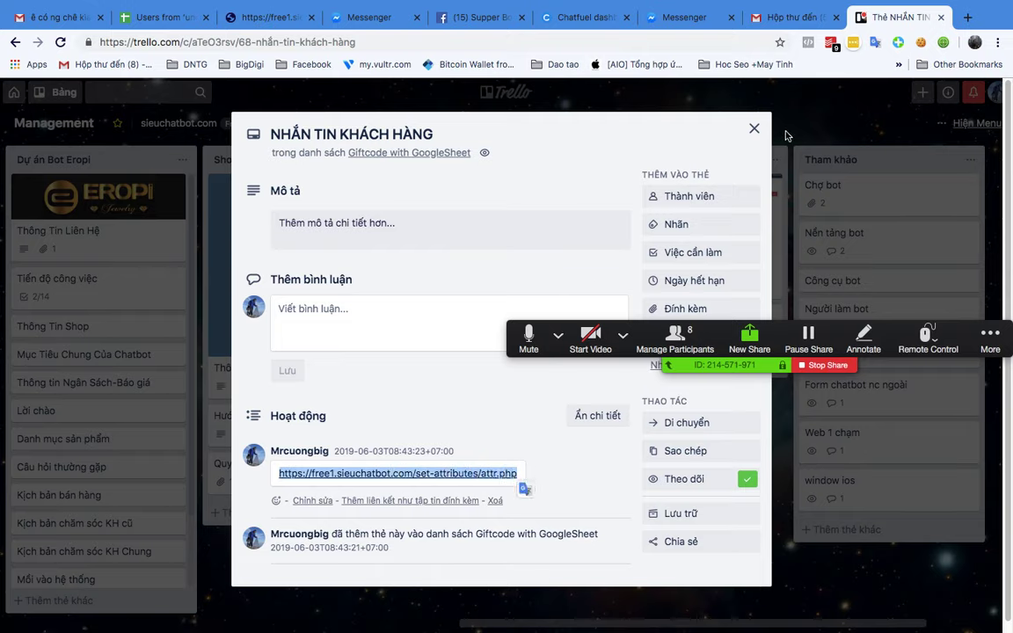
left_click(754, 129)
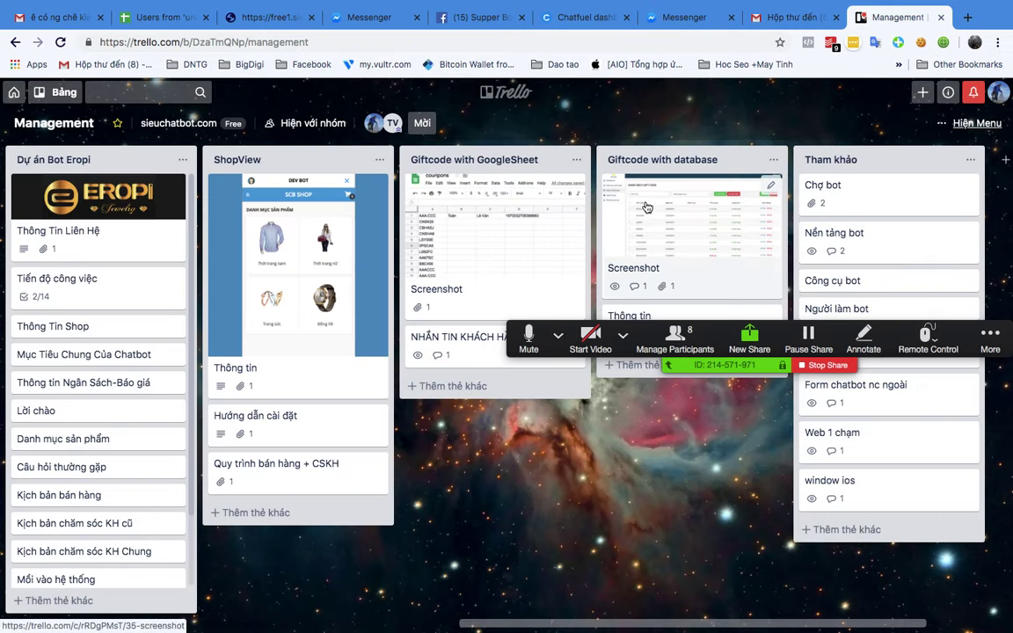
left_click_drag(695, 343, 658, 537)
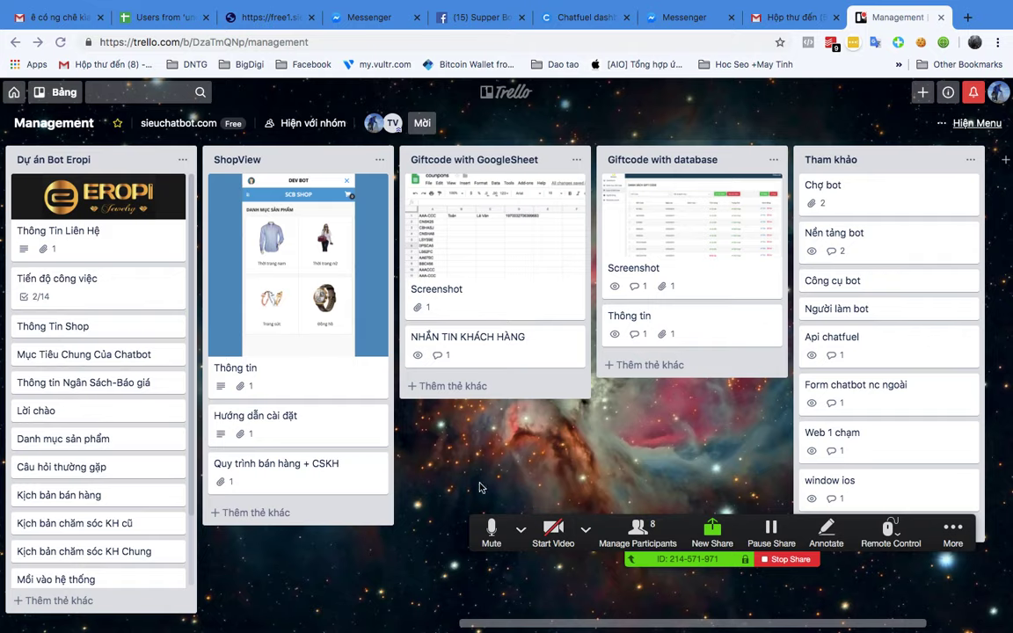
left_click_drag(582, 624, 265, 624)
scroll(264, 422, "down", 3)
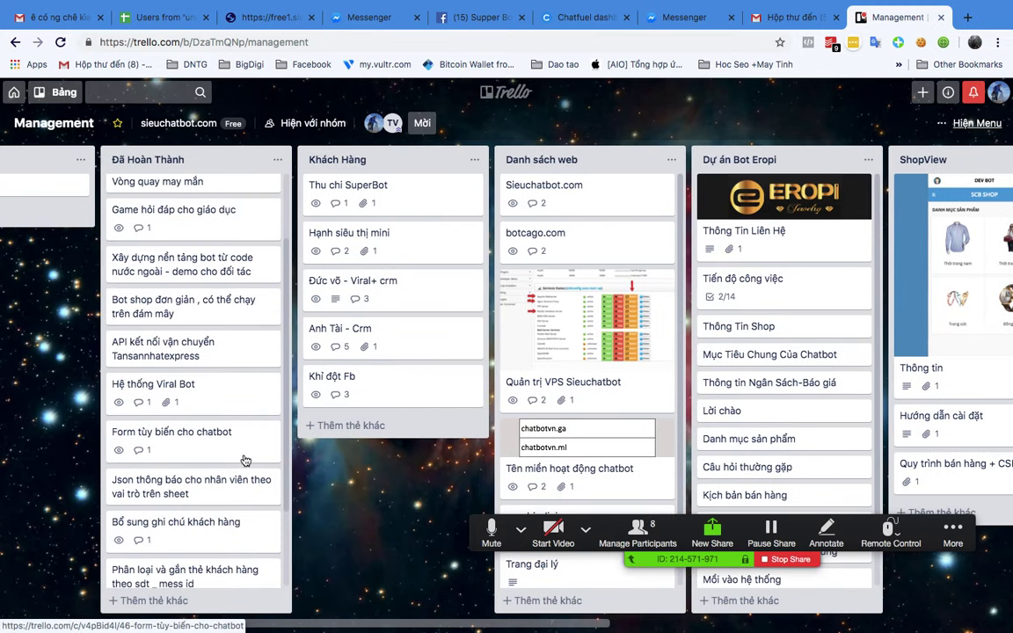
scroll(228, 475, "down", 1)
left_click(189, 517)
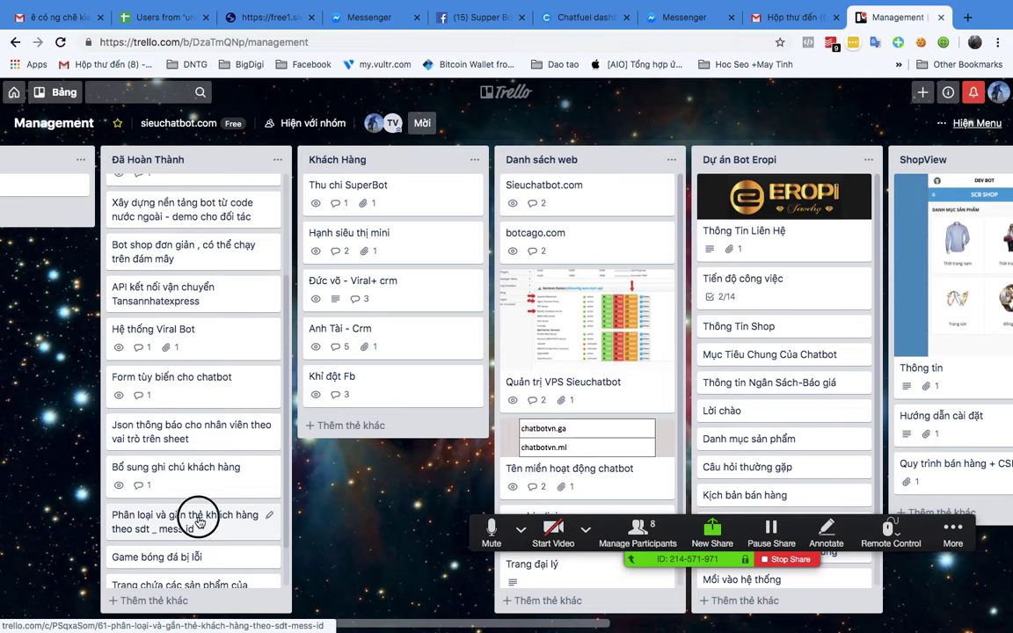
left_click(759, 128)
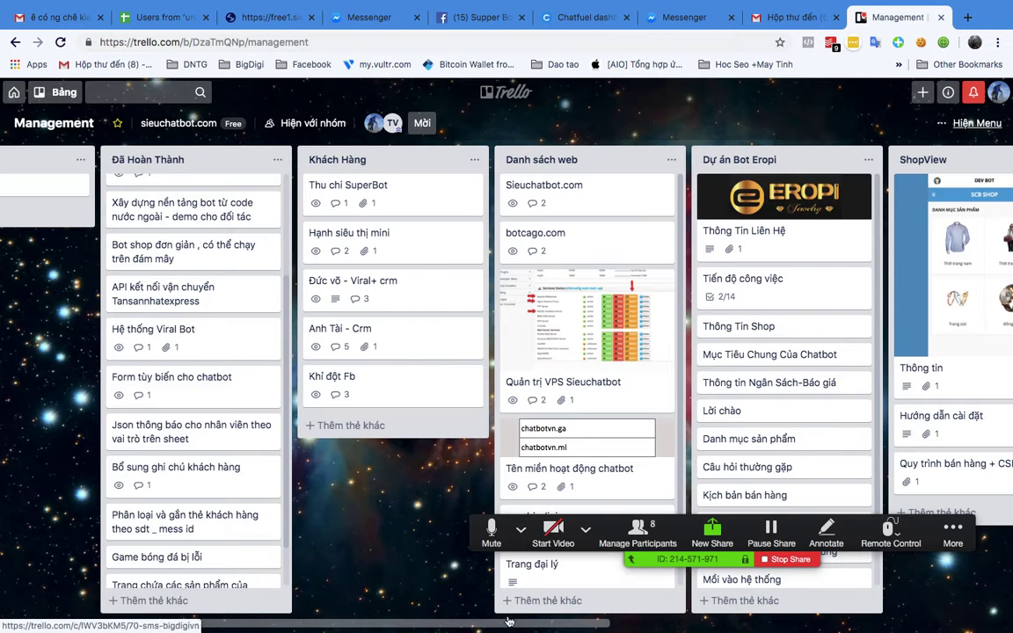
scroll(599, 463, "down", 2)
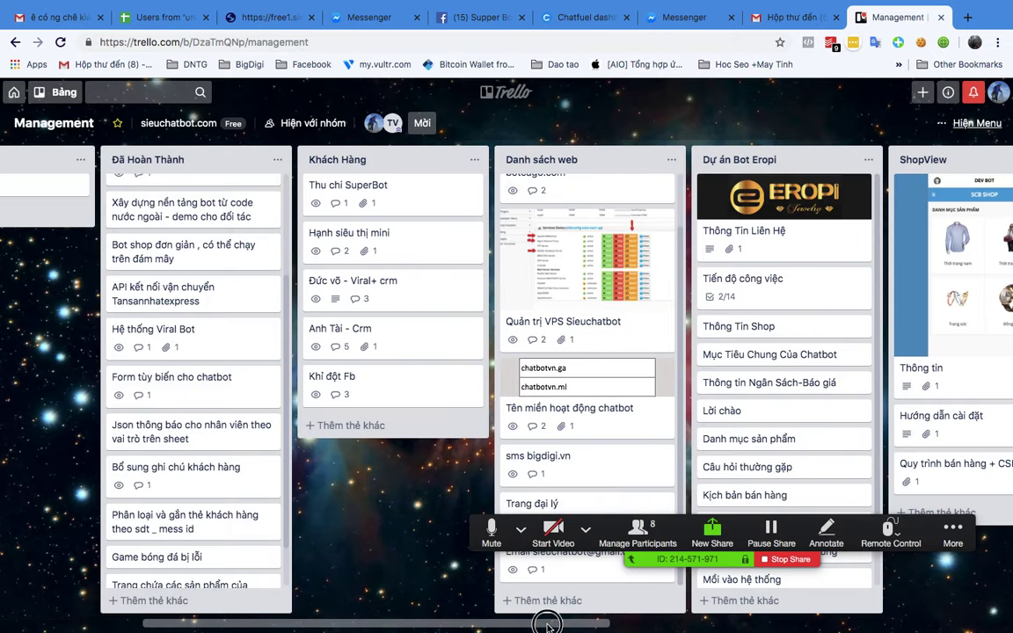
left_click_drag(546, 625, 985, 618)
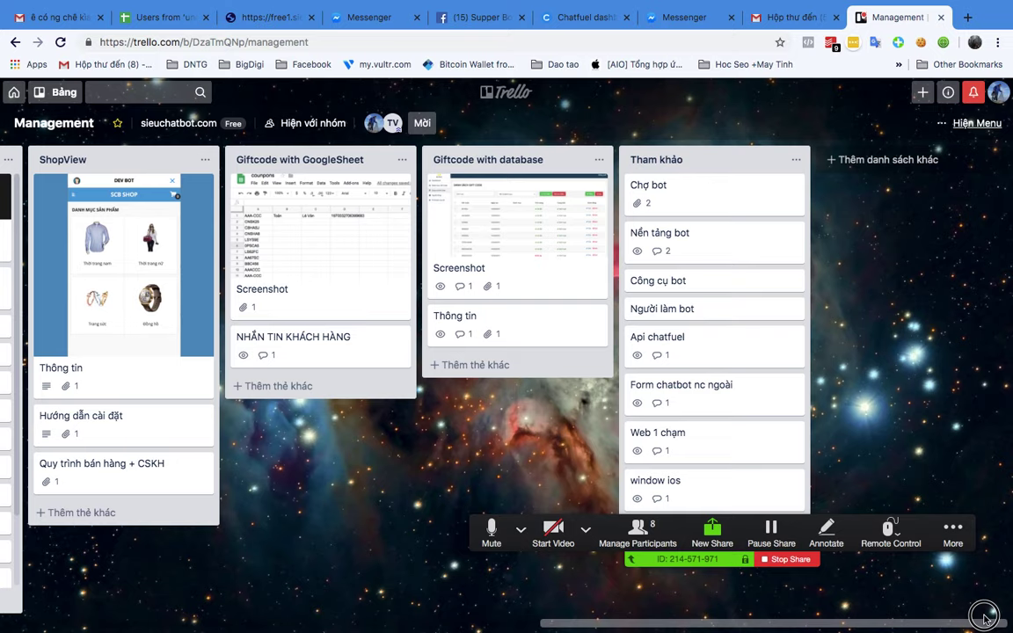
left_click_drag(985, 618, 793, 620)
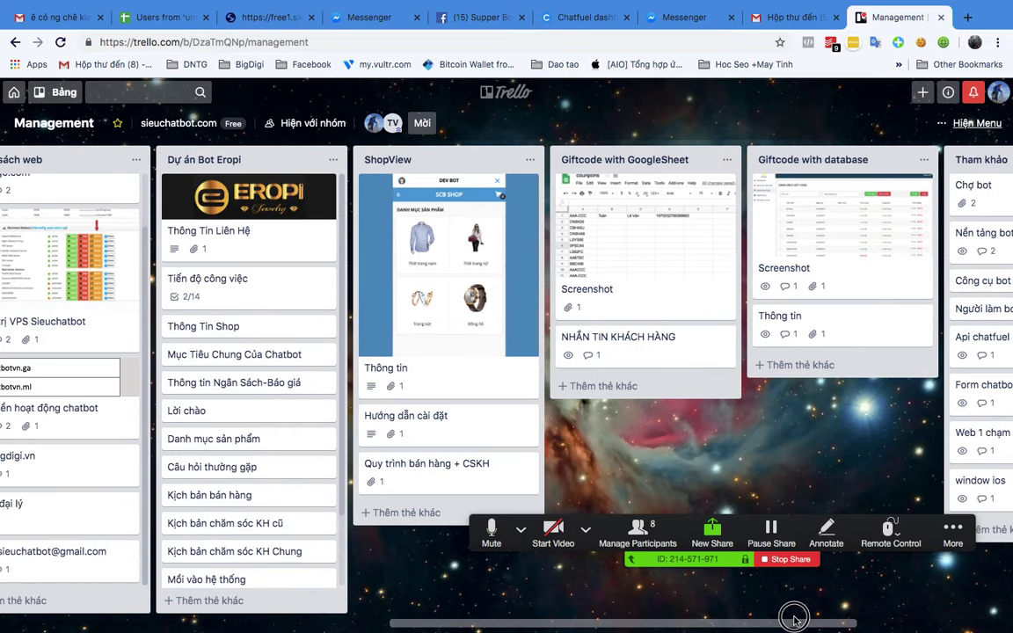
Step: Open the card's set-attributes link and copy the form's web address
left_click(645, 343)
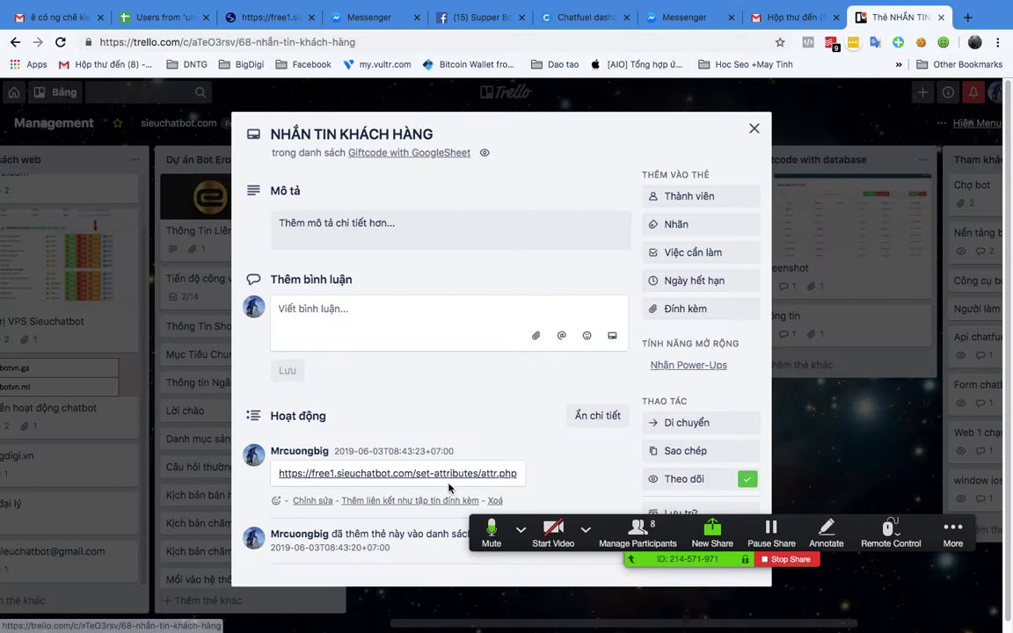
left_click(370, 474)
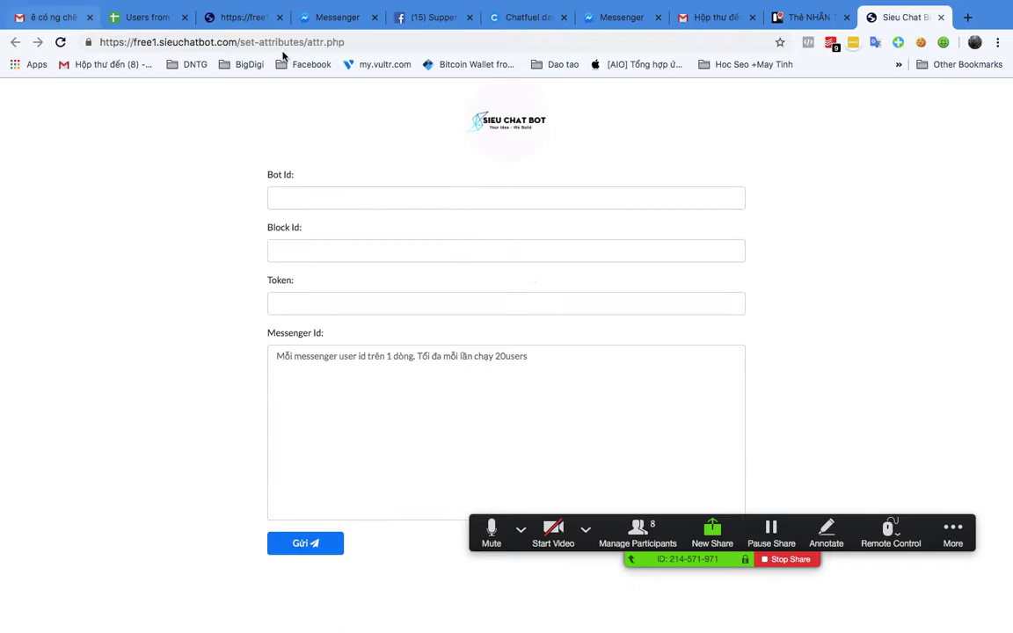
left_click(308, 42)
right_click(307, 41)
left_click(343, 130)
left_click(66, 191)
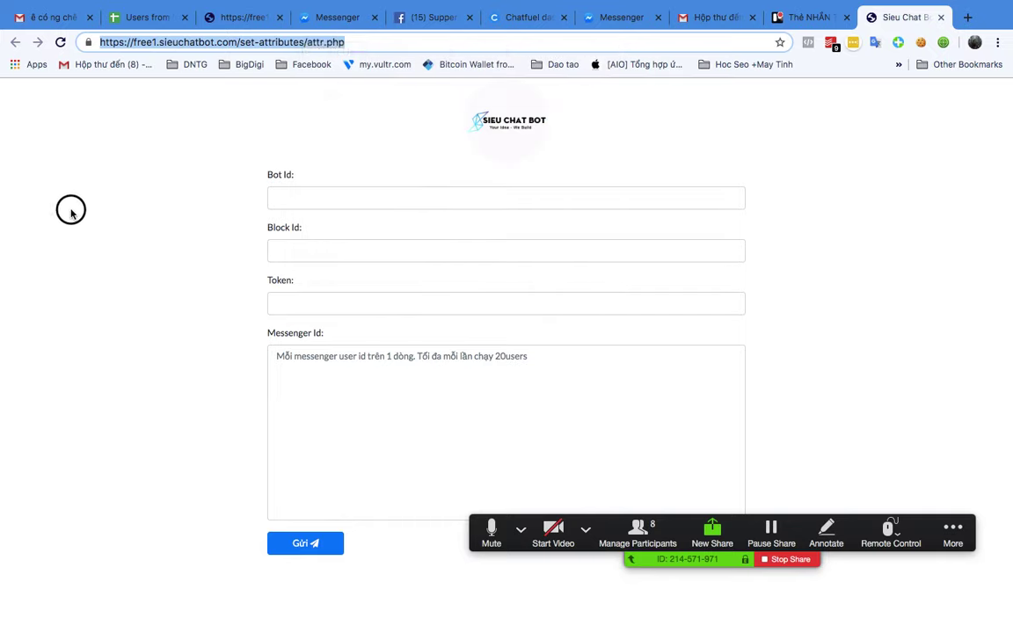
Step: Post the set-attributes form address to everyone in the meeting group chat
left_click(952, 530)
left_click(906, 485)
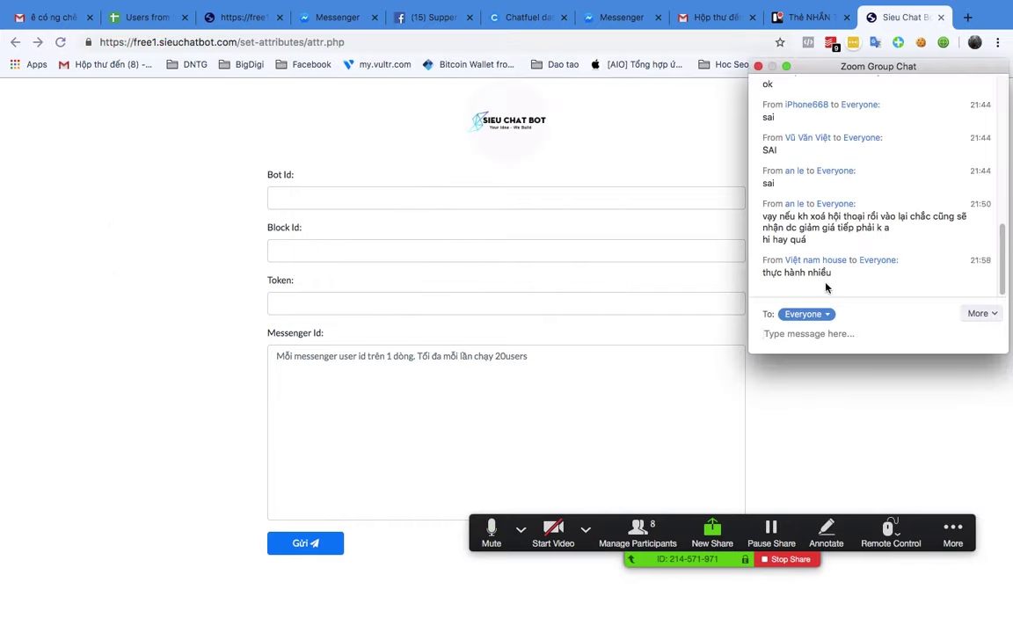
left_click(763, 334)
key("super+v")
key("Return")
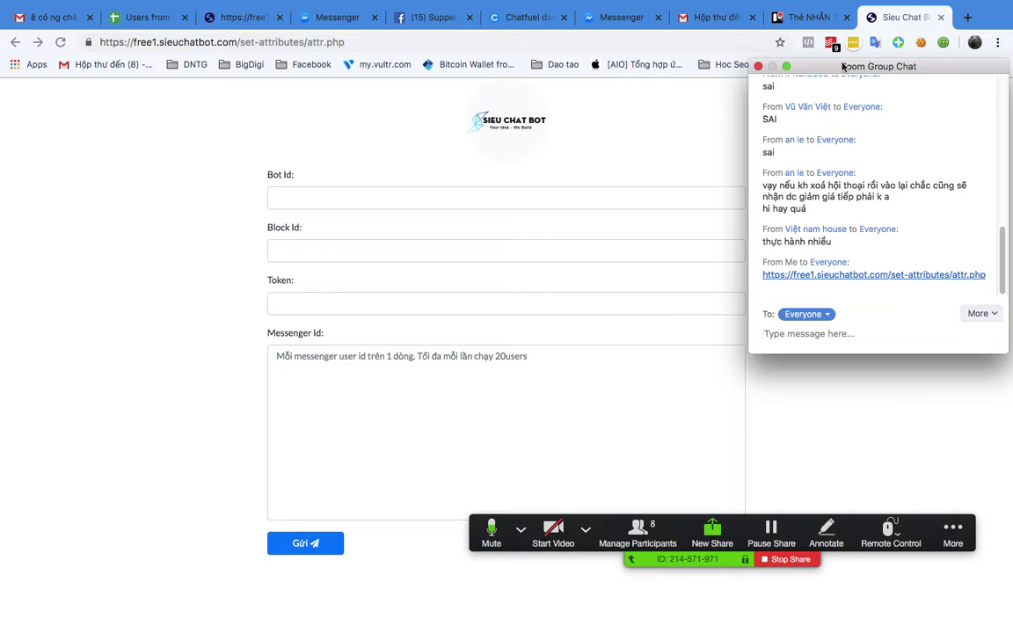
left_click_drag(831, 67, 859, 120)
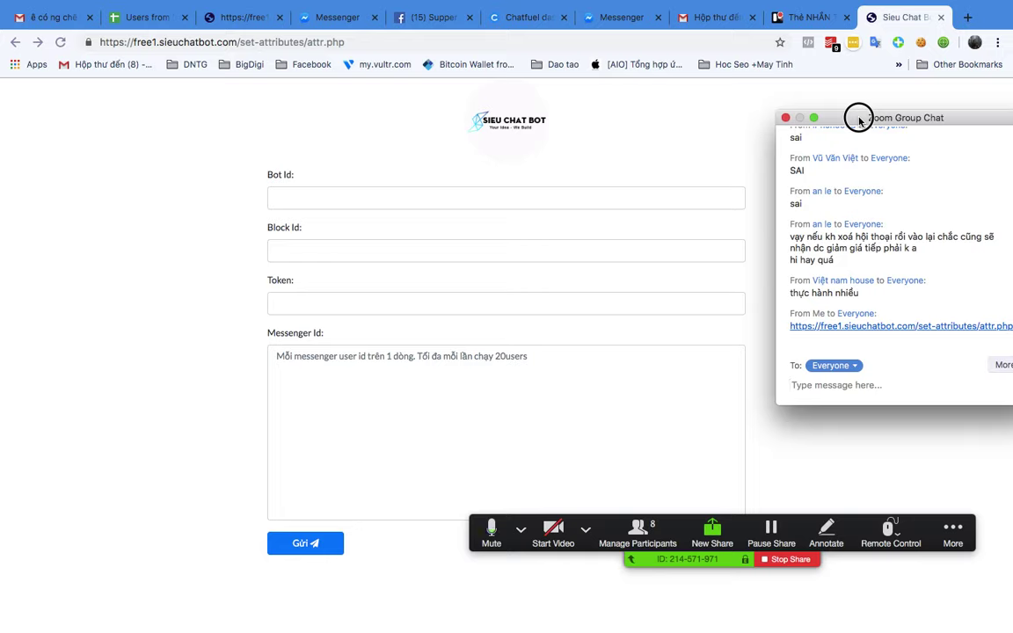
Step: Step through the form's Bot Id, Block Id, Token and Messenger Id fields, then go to the Users from spreadsheet
left_click(327, 198)
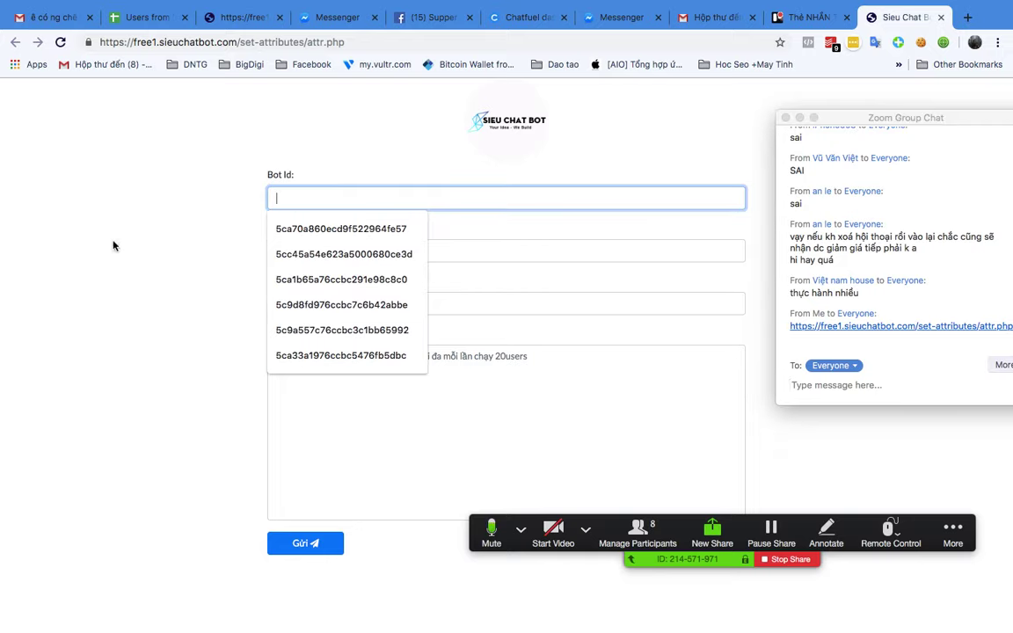
left_click(392, 215)
left_click(343, 203)
left_click(198, 230)
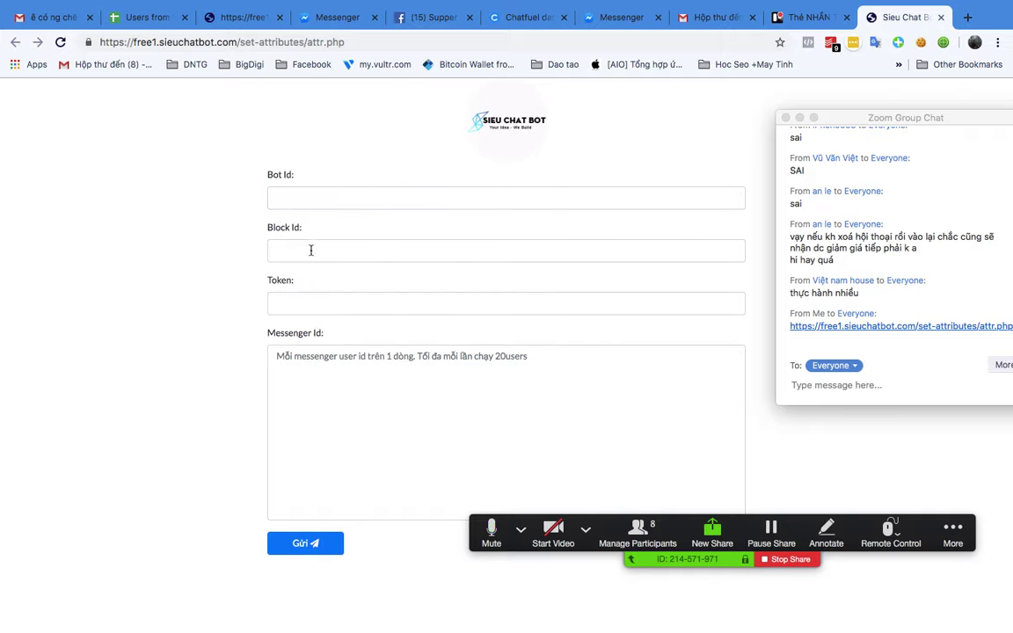
left_click(310, 251)
left_click(242, 260)
left_click(292, 299)
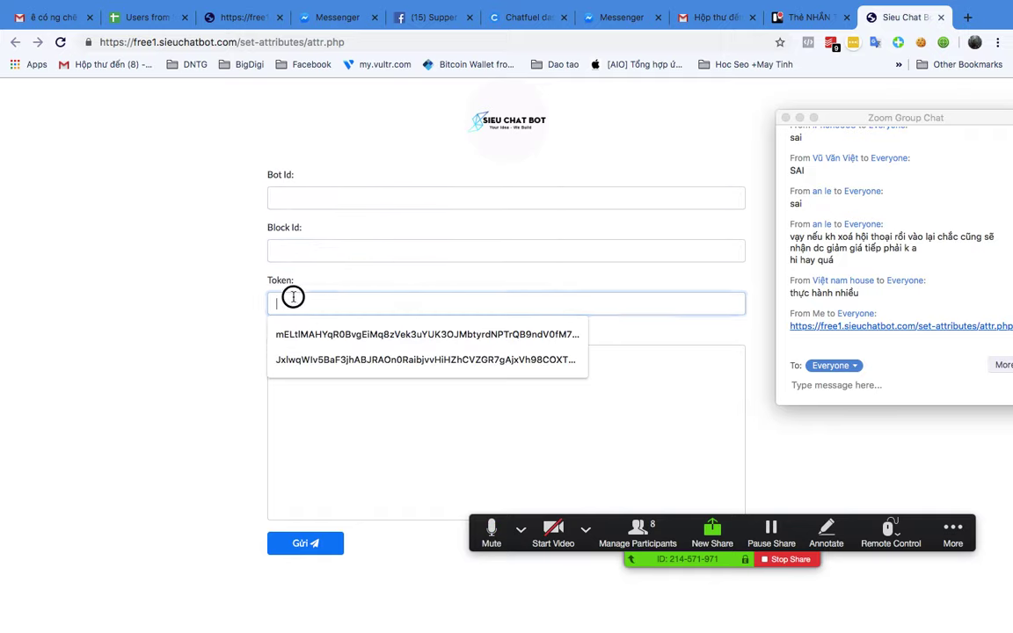
left_click(254, 306)
left_click(391, 396)
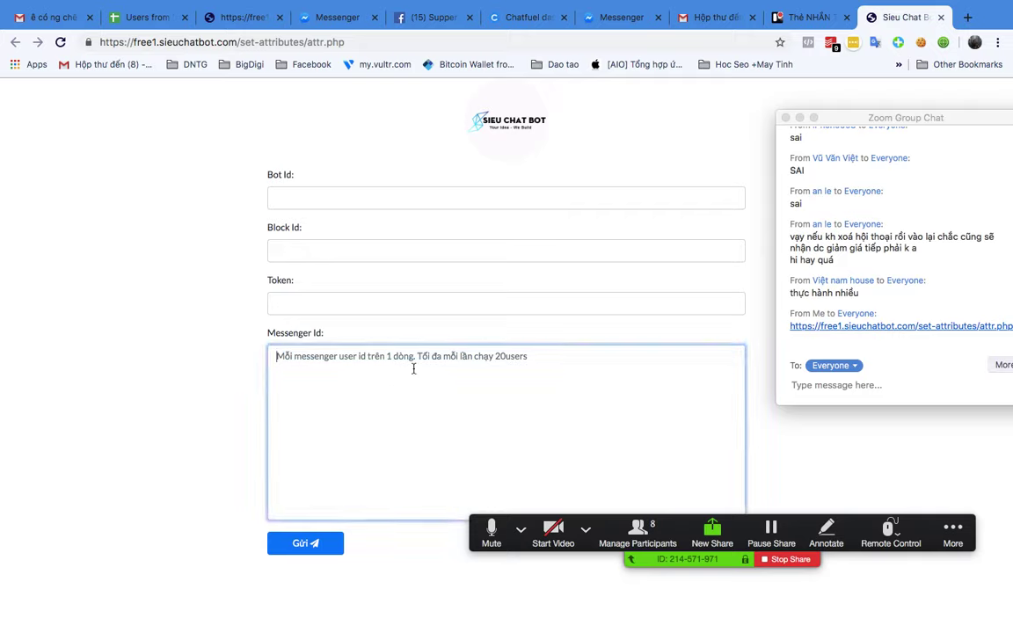
left_click(149, 17)
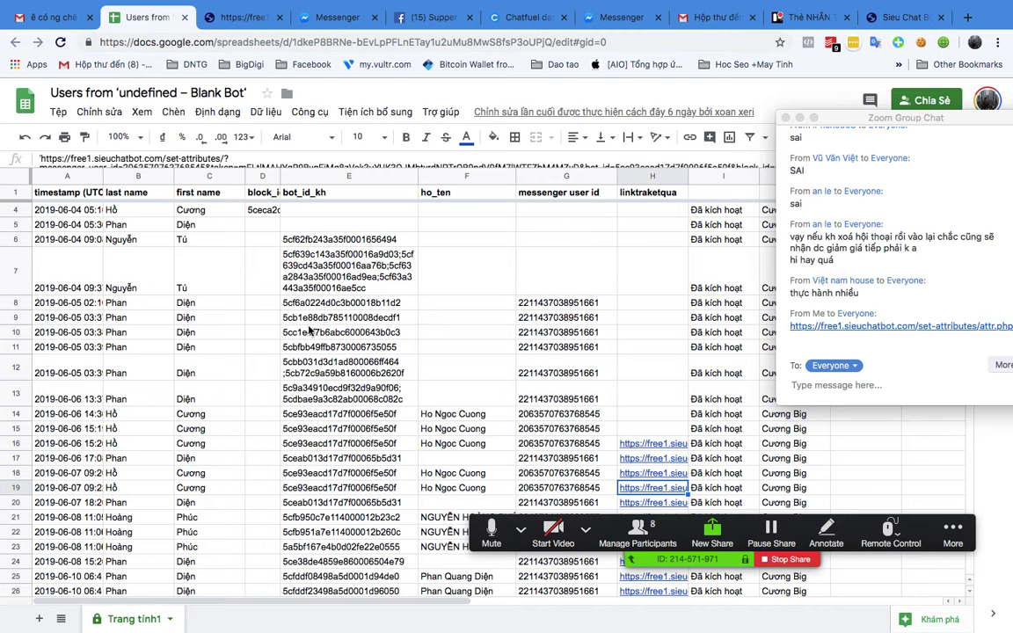
Step: Move between the Chatfuel dashboard and the full-screen Messenger window's desktop space
scroll(310, 330, "down", 2)
scroll(303, 299, "up", 3)
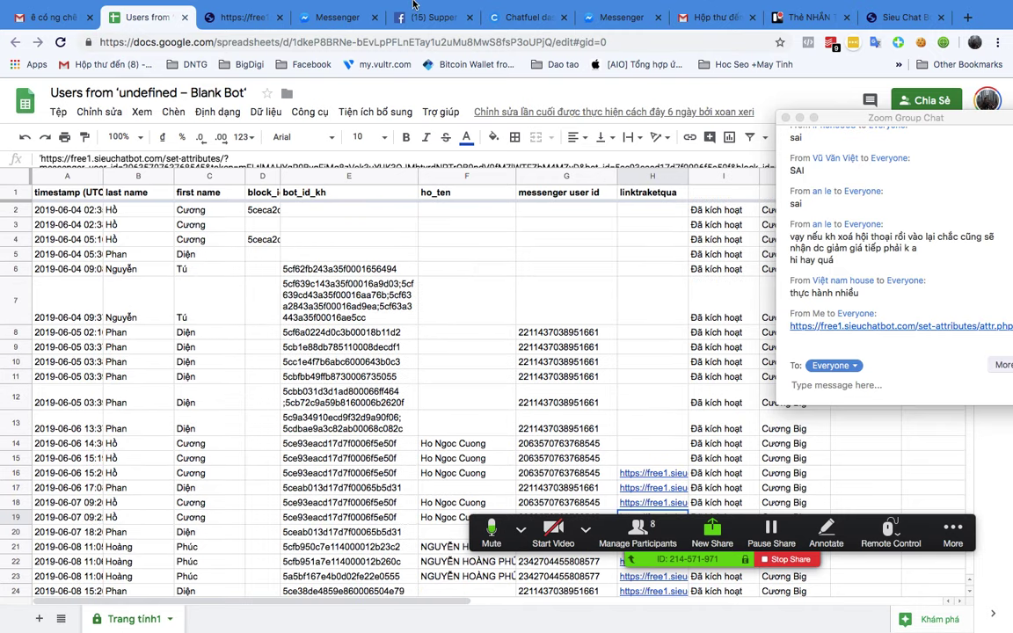
left_click(514, 17)
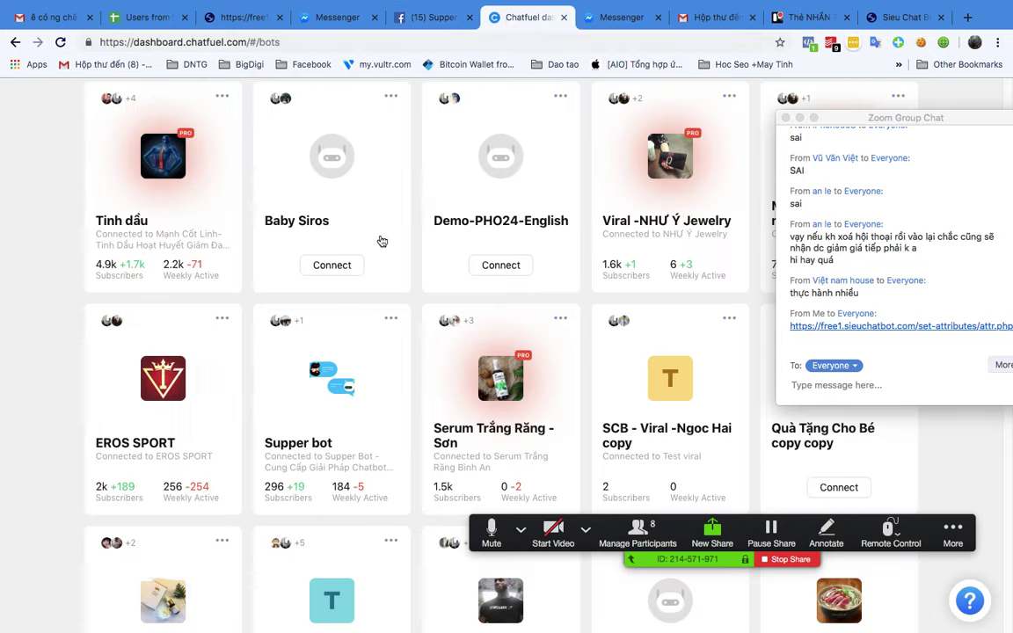
scroll(321, 343, "up", 4)
scroll(319, 343, "down", 10)
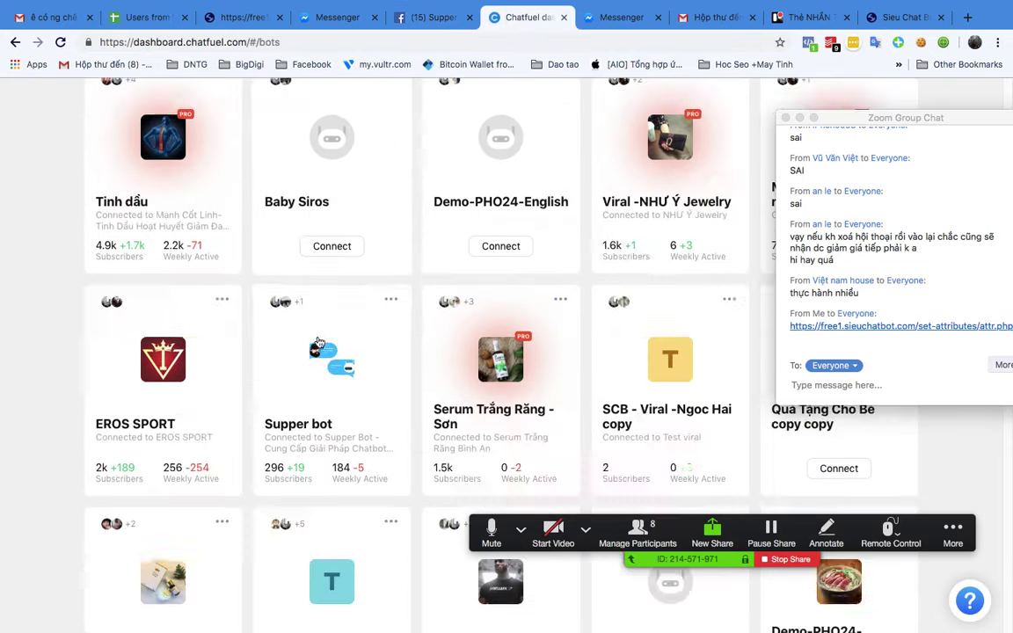
key("ctrl+Up")
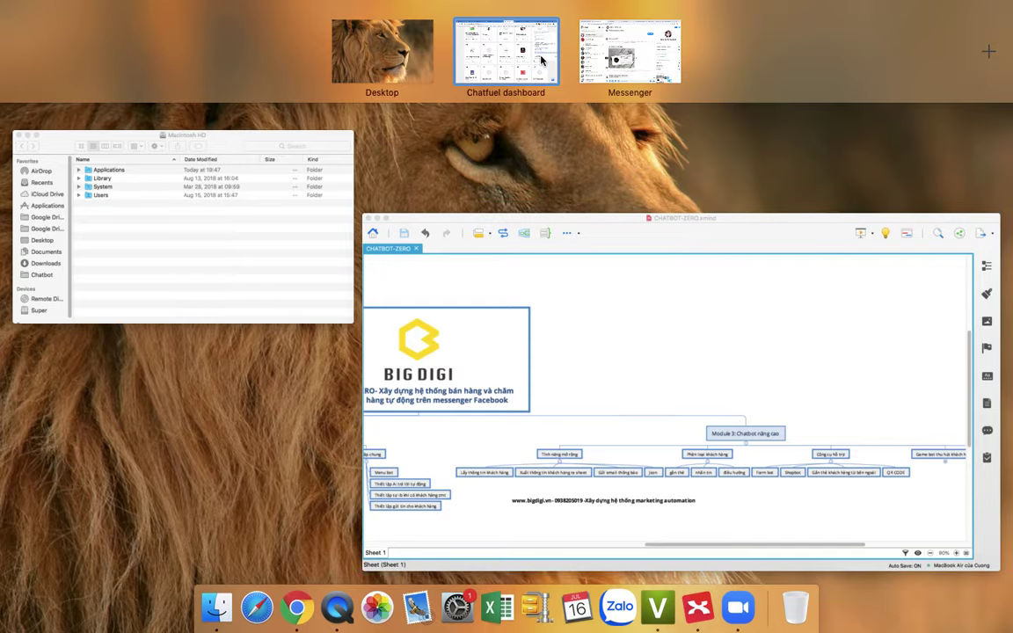
left_click(607, 48)
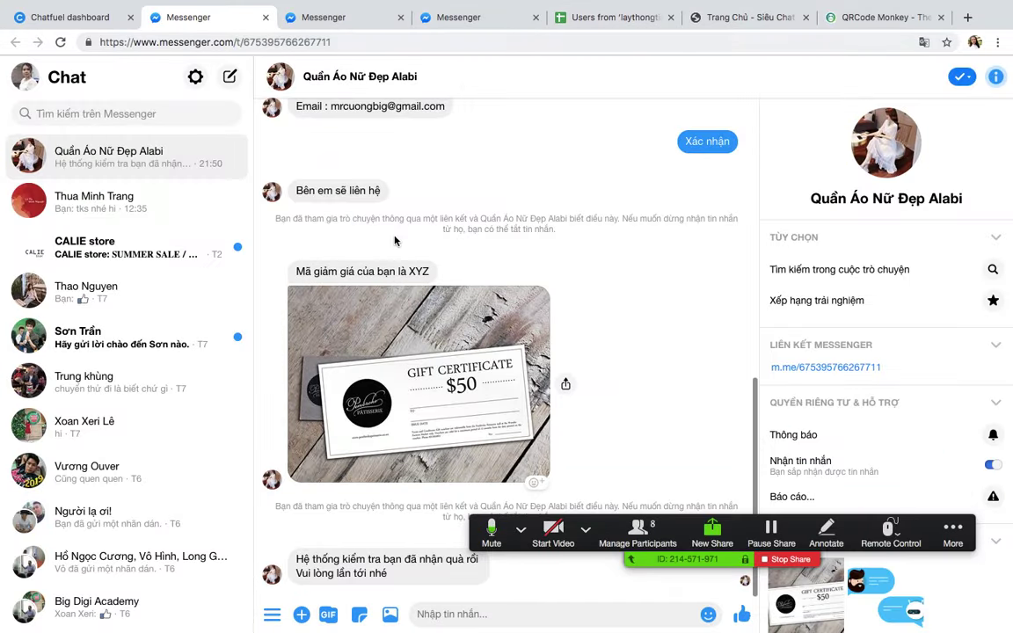
key("ctrl+Up")
left_click(585, 70)
Step: Check the Users from laythongtin spreadsheet, then open Chatfuel's Welcome Message block
left_click(658, 21)
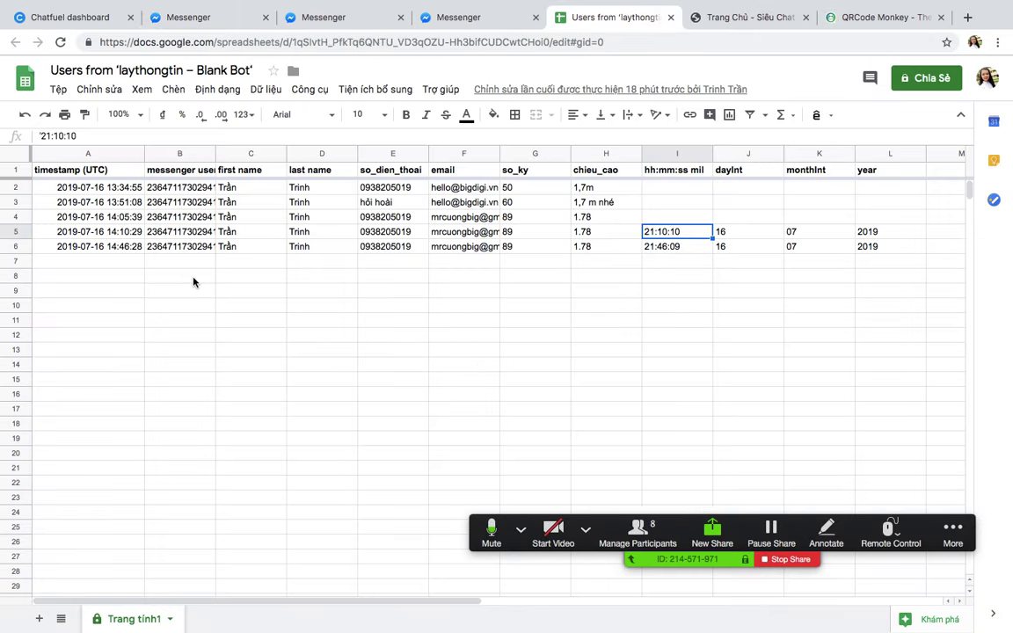
left_click(189, 18)
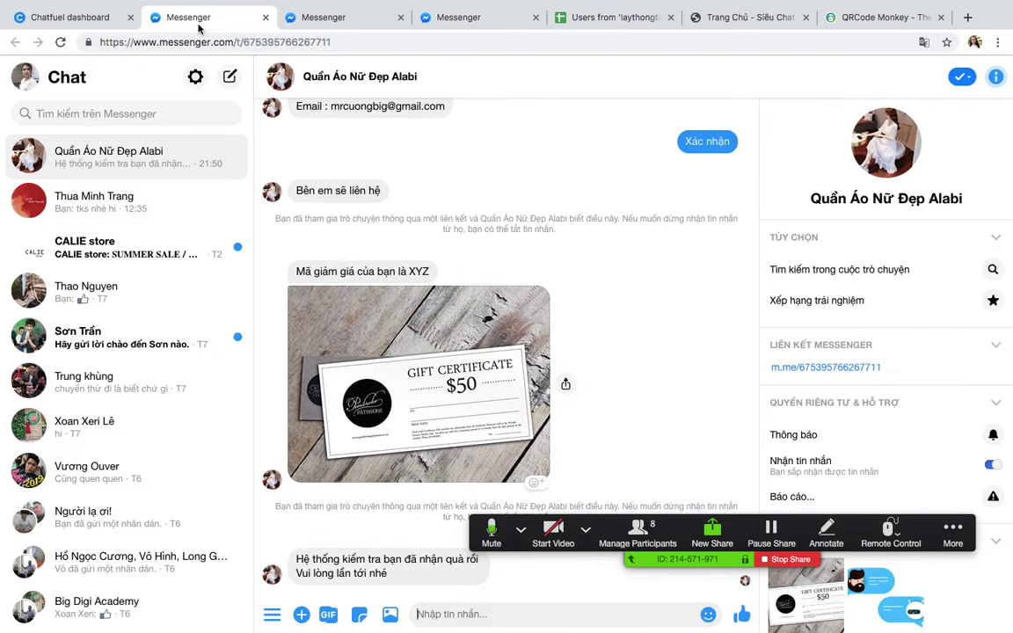
left_click(81, 17)
scroll(250, 318, "up", 3)
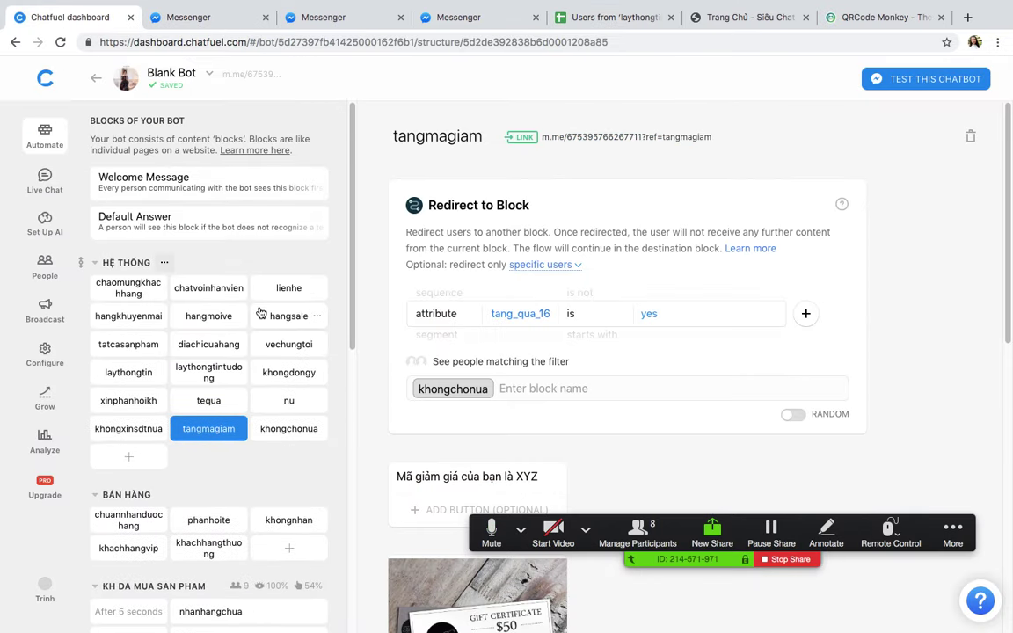
left_click(130, 170)
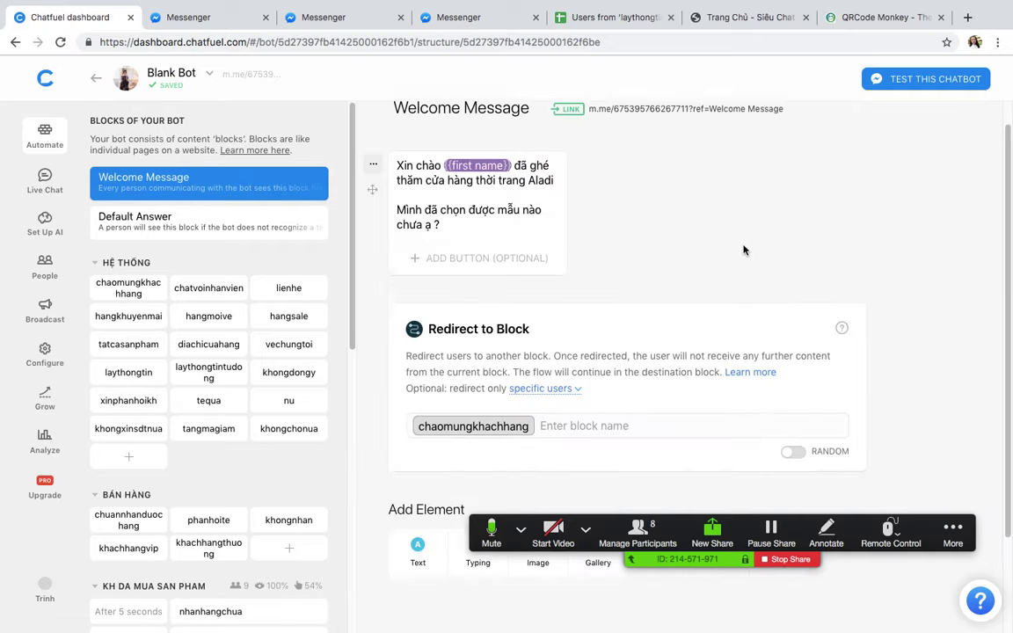
Step: Add a Save to Google Sheets card to Welcome Message and grant the chosen Google account spreadsheet access
scroll(592, 249, "down", 2)
left_click(380, 269)
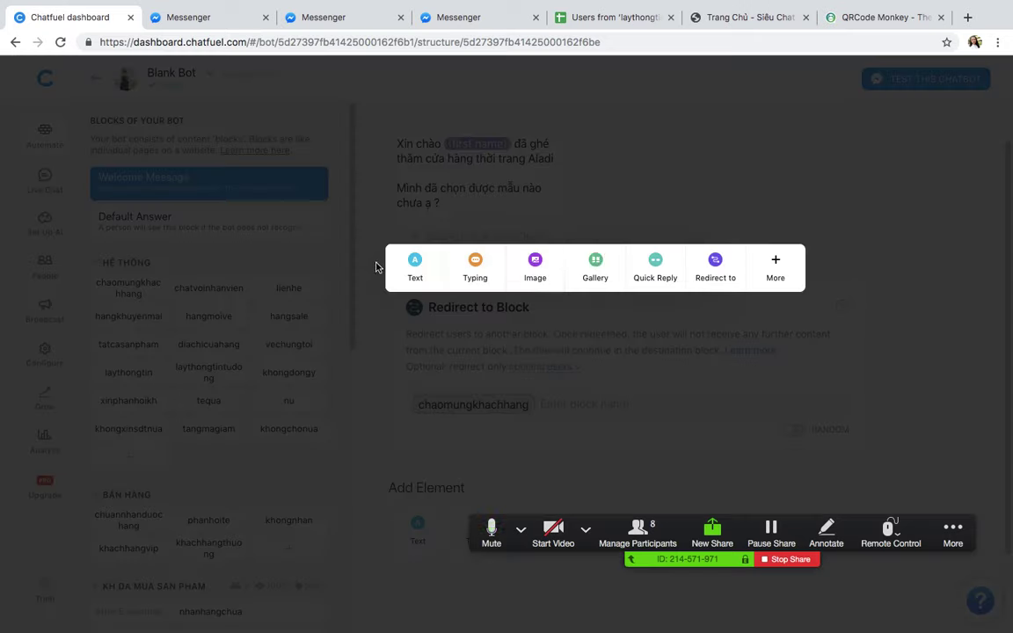
left_click(789, 262)
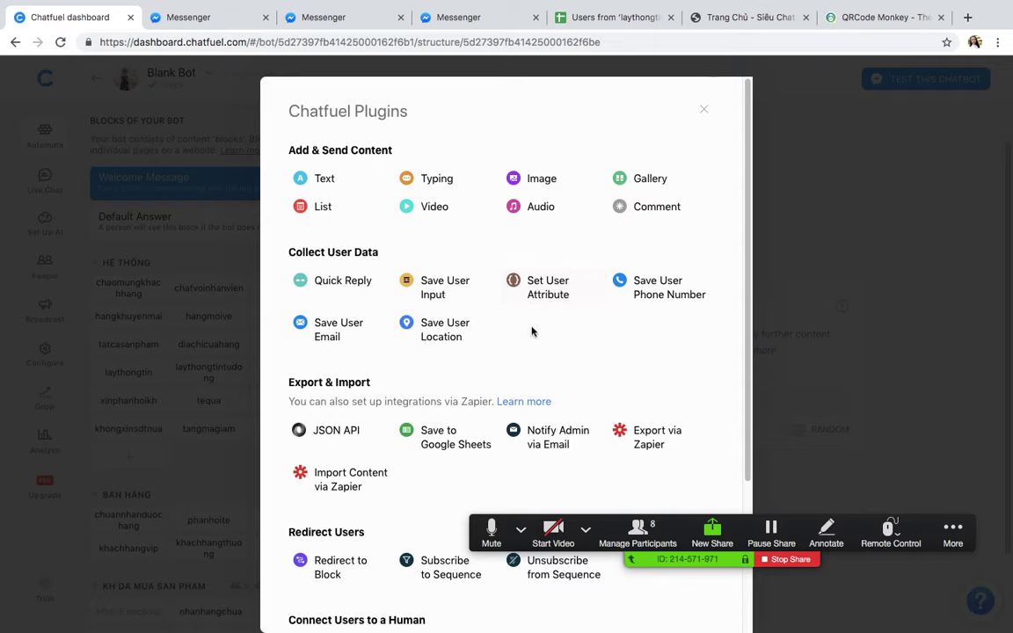
left_click(426, 436)
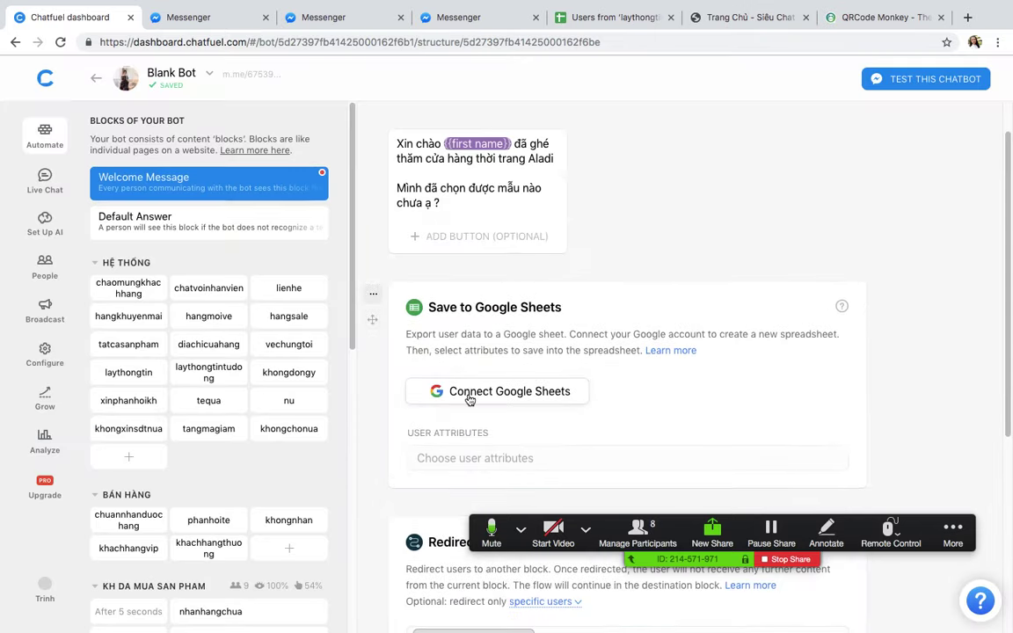
left_click(471, 393)
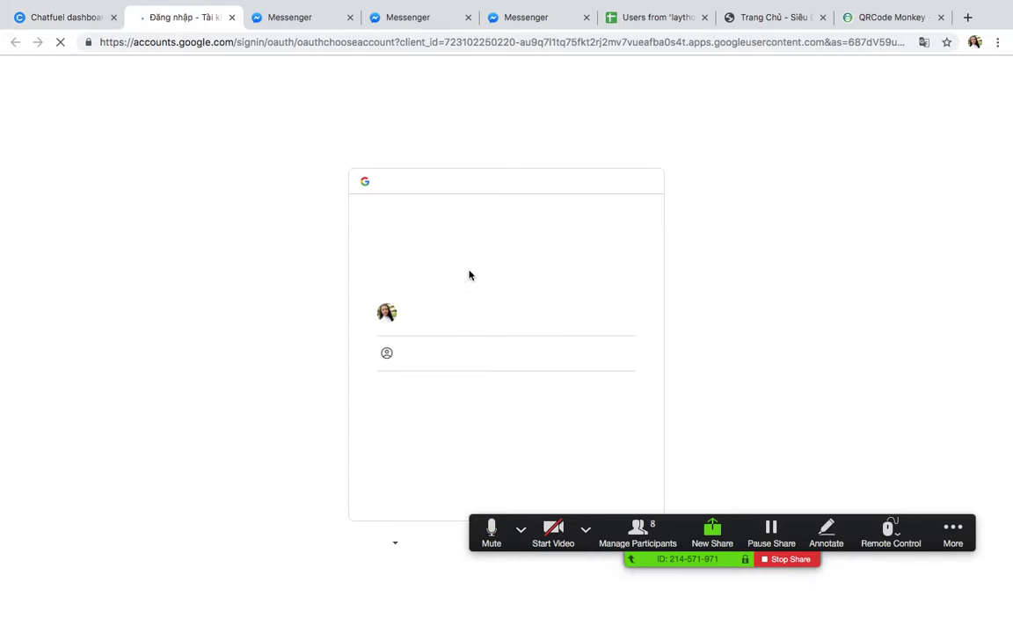
left_click(407, 312)
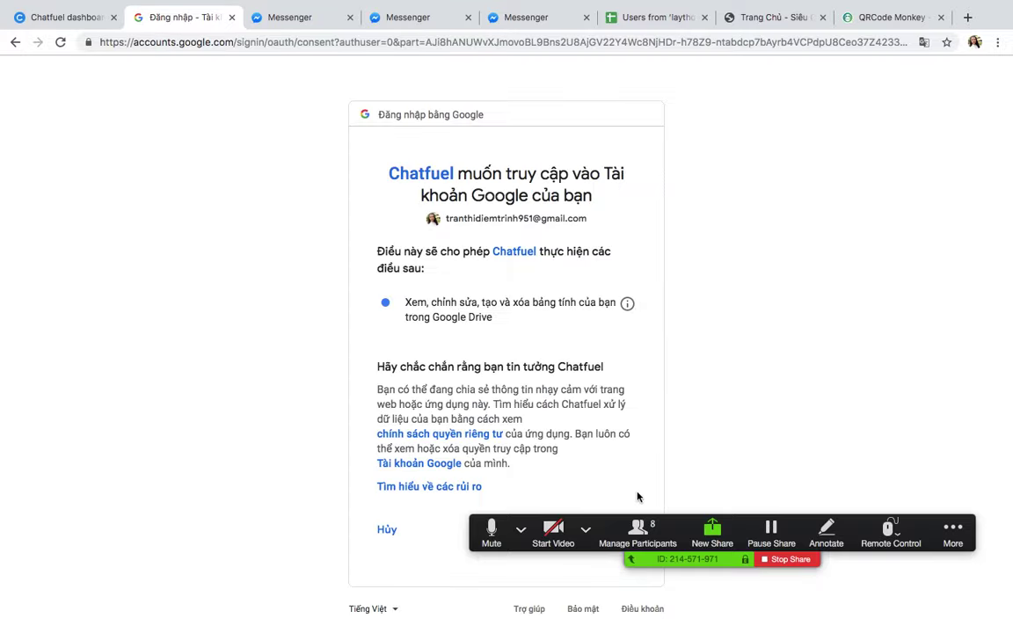
left_click_drag(655, 517, 692, 183)
left_click(619, 530)
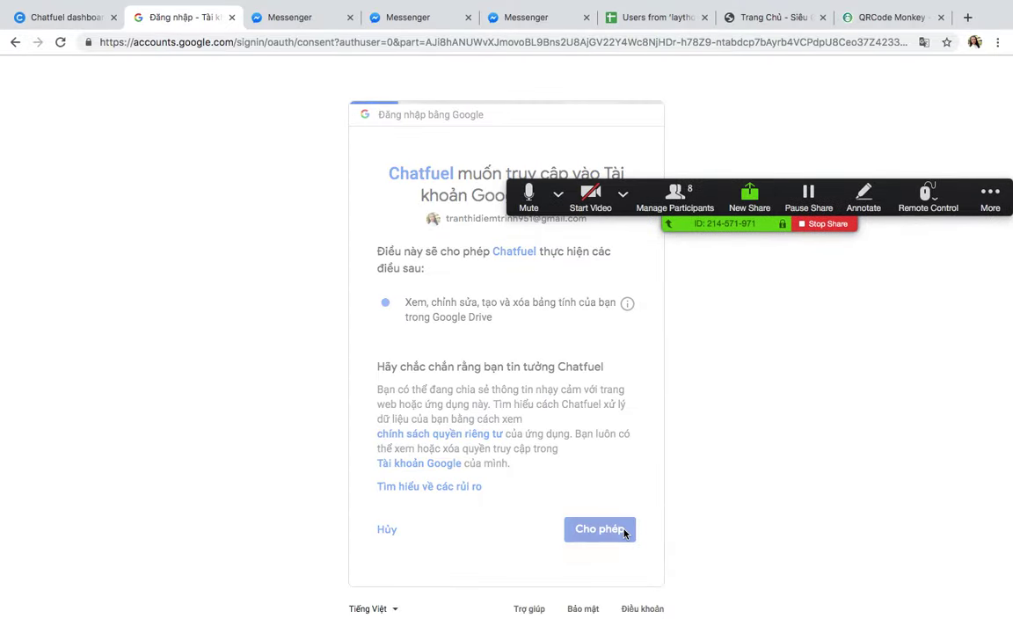
left_click_drag(765, 221, 732, 625)
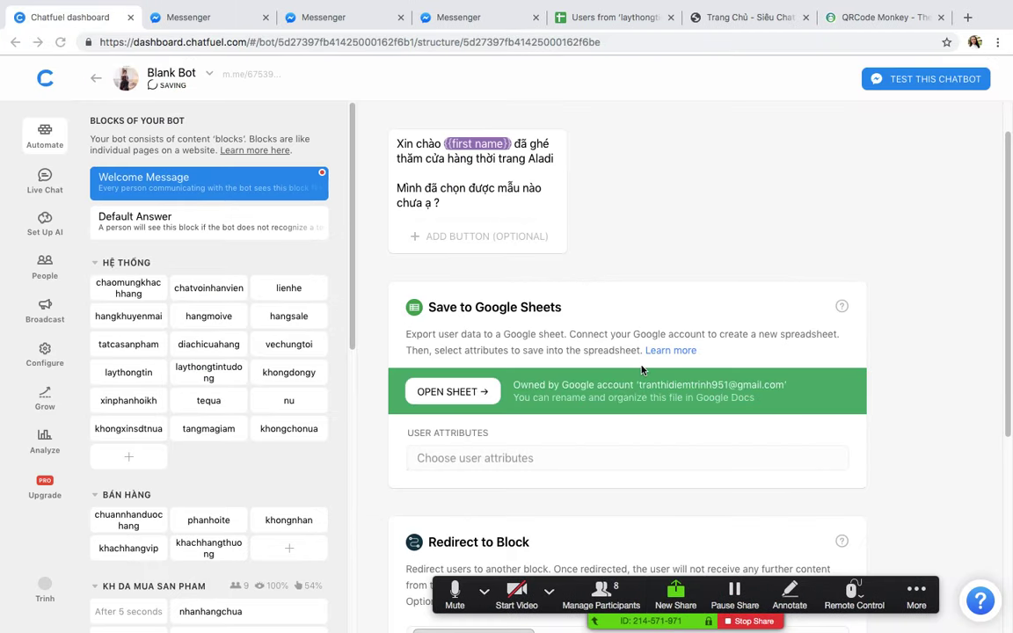
Step: Set the sheet card's user attributes to messenger user id, first name, last name and gender
left_click(463, 457)
type("me")
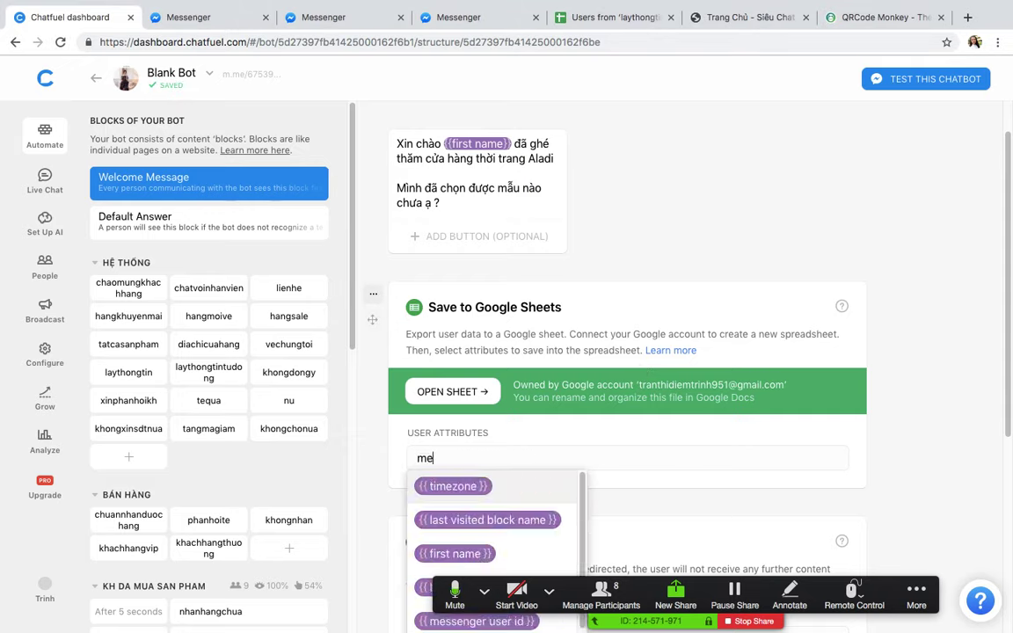
type("ss")
left_click(477, 485)
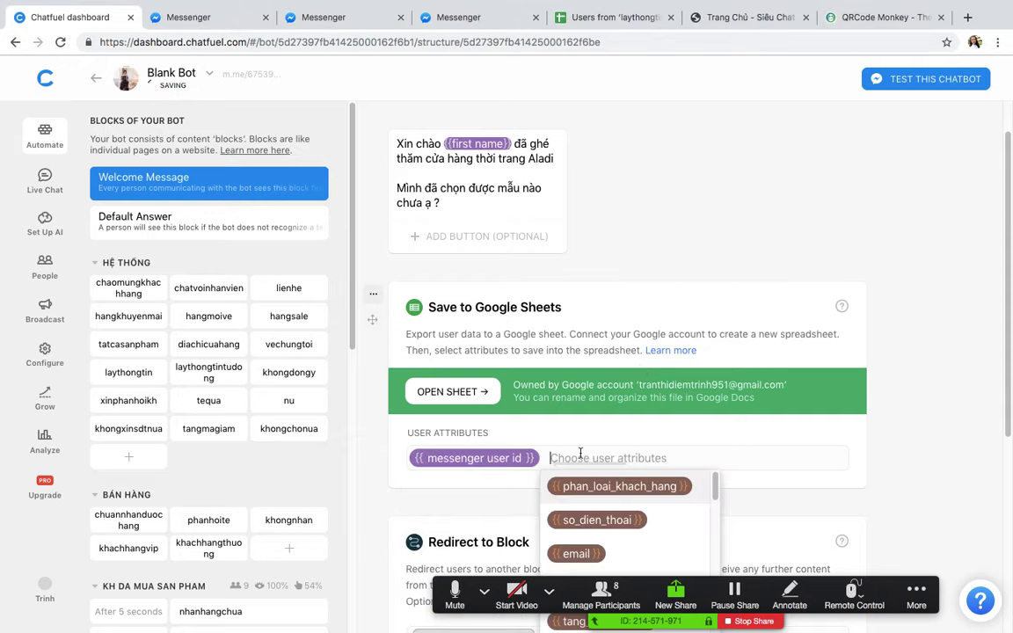
type("ff")
key("BackSpace")
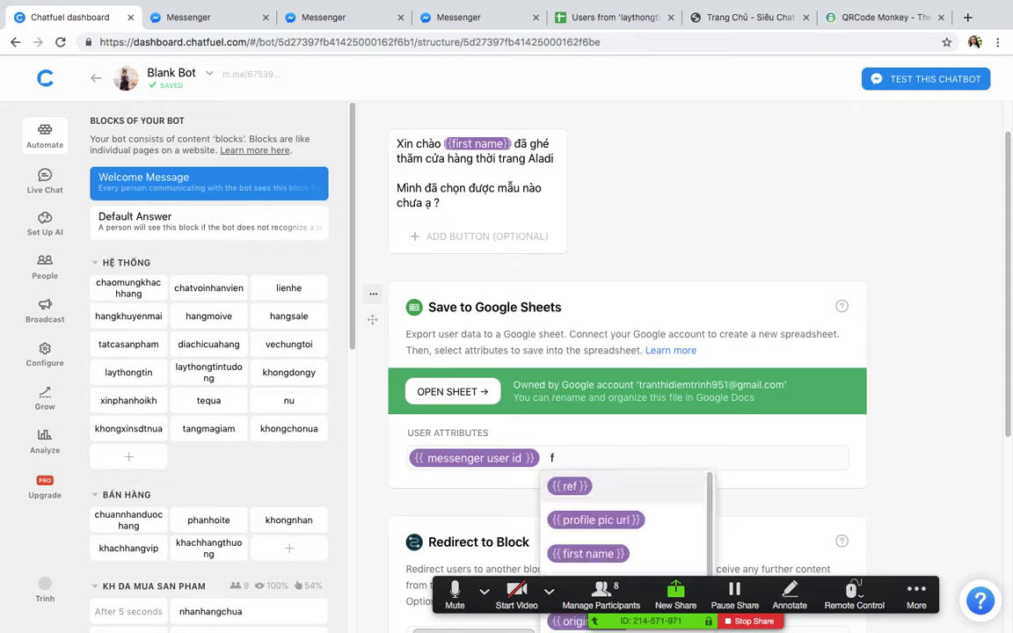
left_click(588, 553)
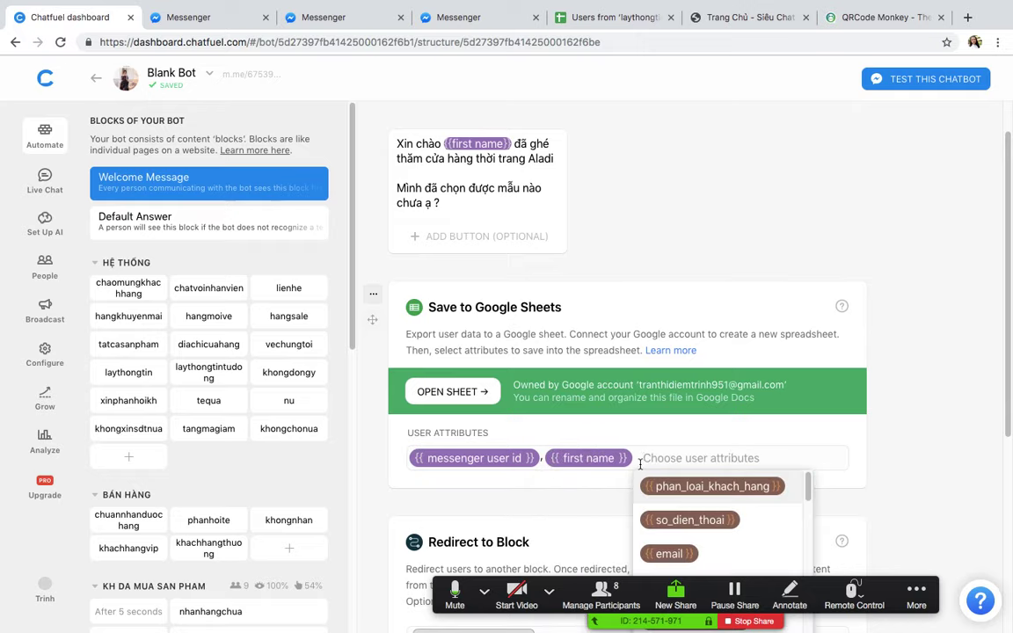
type("las")
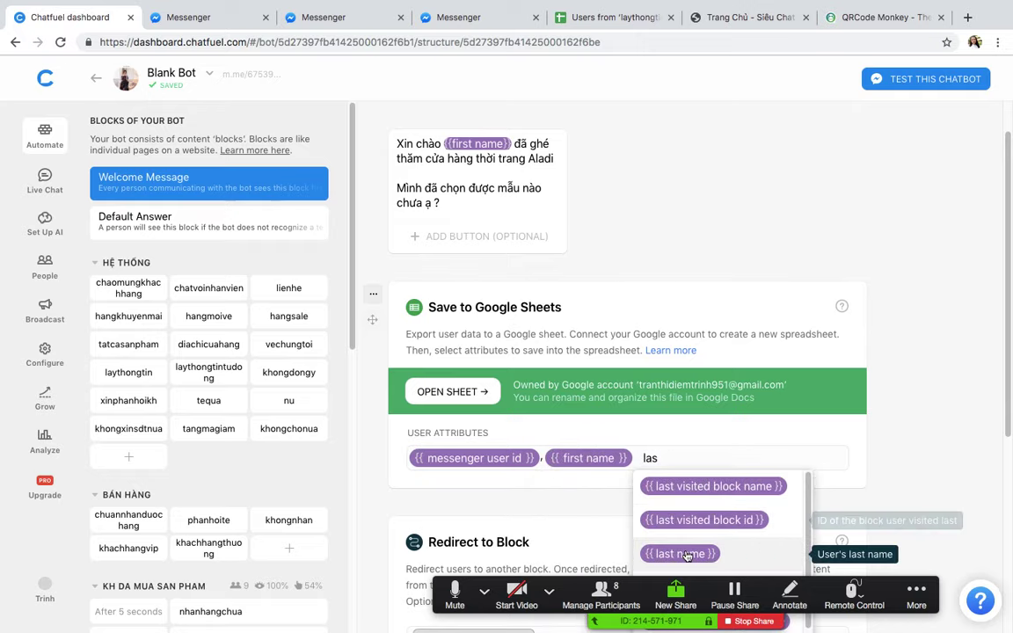
left_click(705, 549)
type("gen")
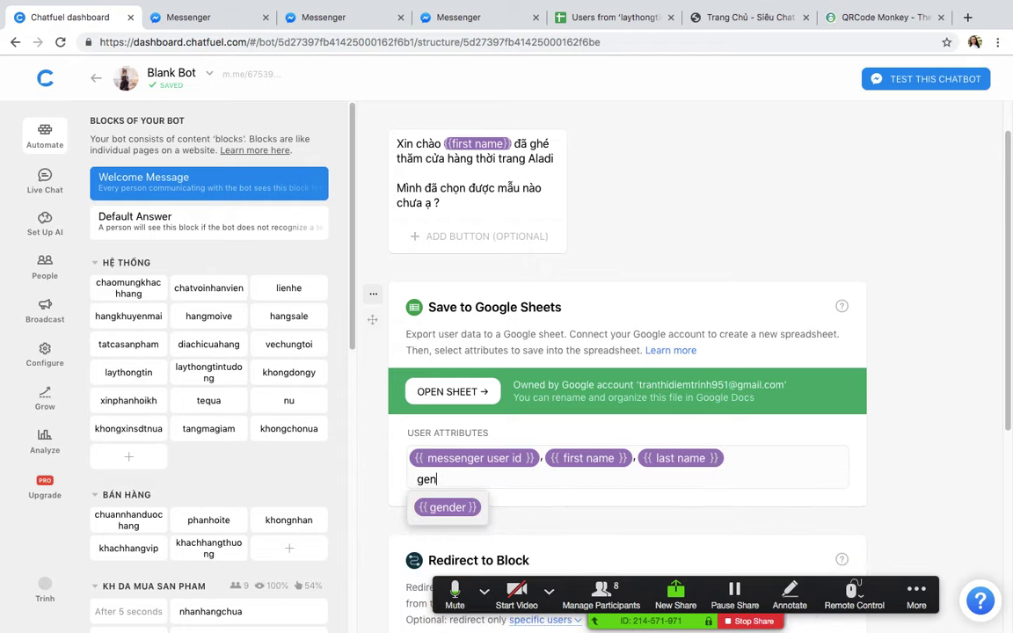
left_click(438, 507)
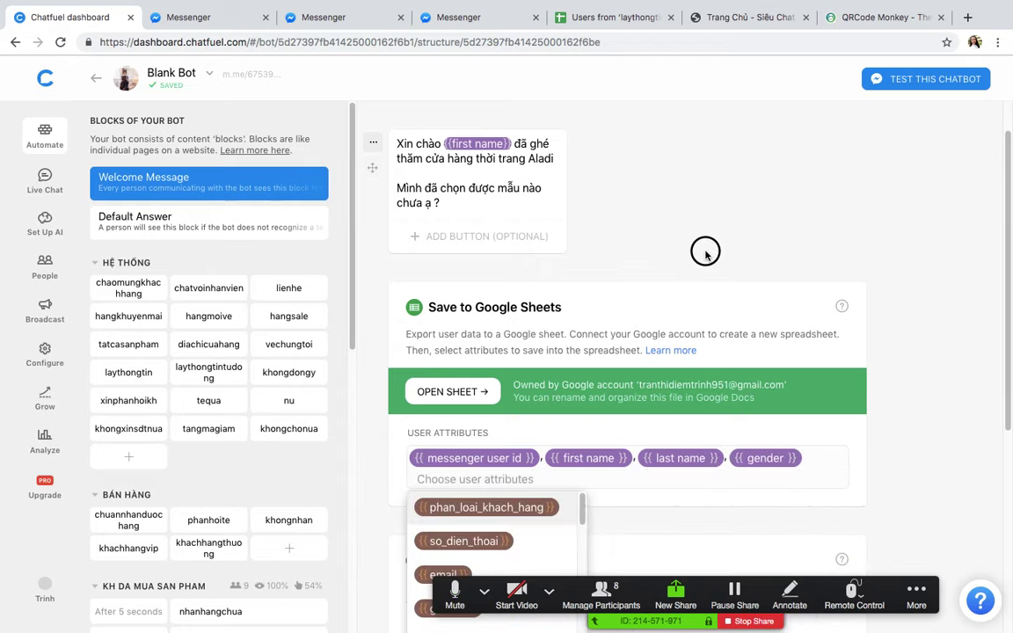
scroll(668, 217, "up", 1)
Step: Copy the Welcome Message block's m.me link from its LINK settings
left_click(567, 138)
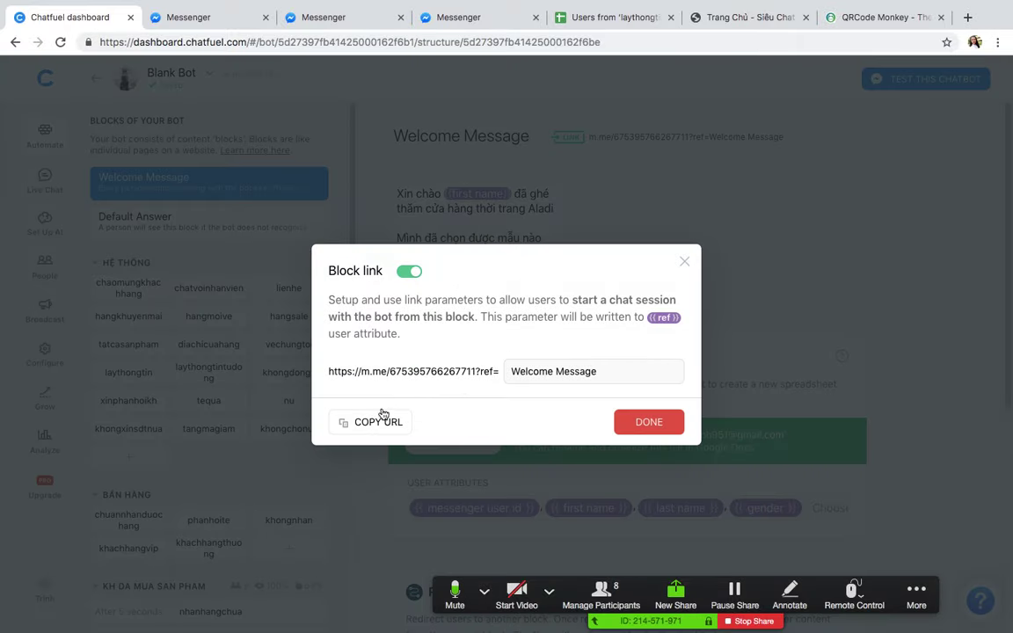
left_click(345, 422)
left_click(684, 262)
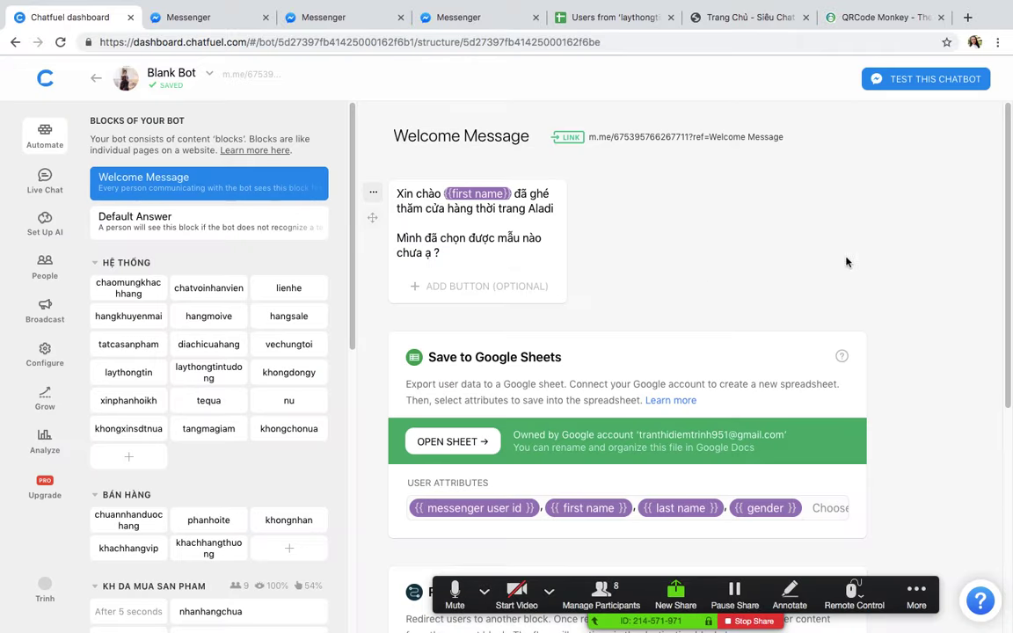
scroll(848, 345, "down", 2)
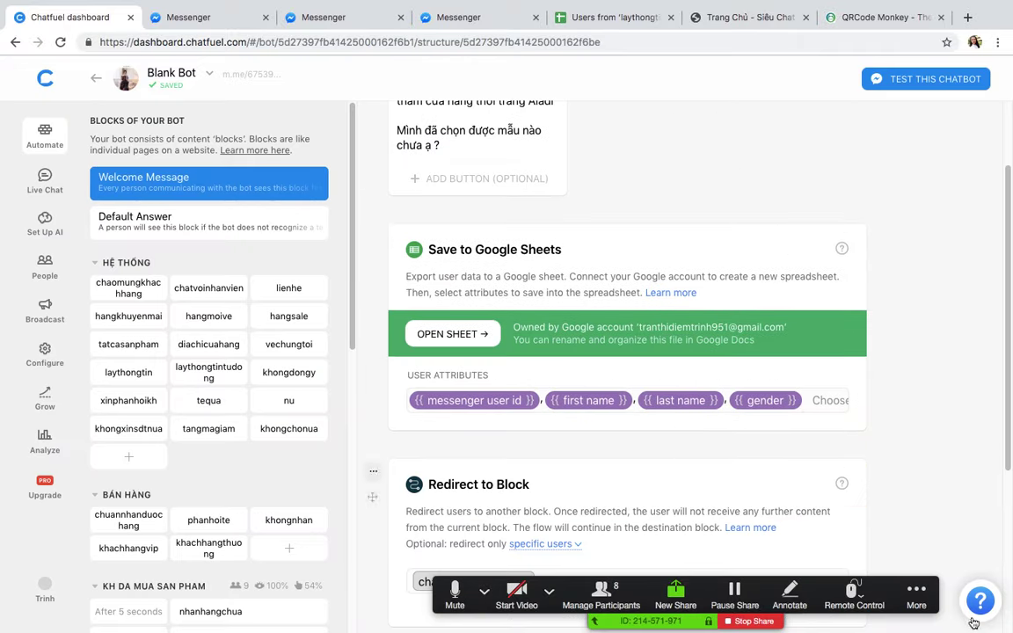
Step: Send the copied block link to everyone in the Zoom group chat
key("ctrl+Up")
key("Escape")
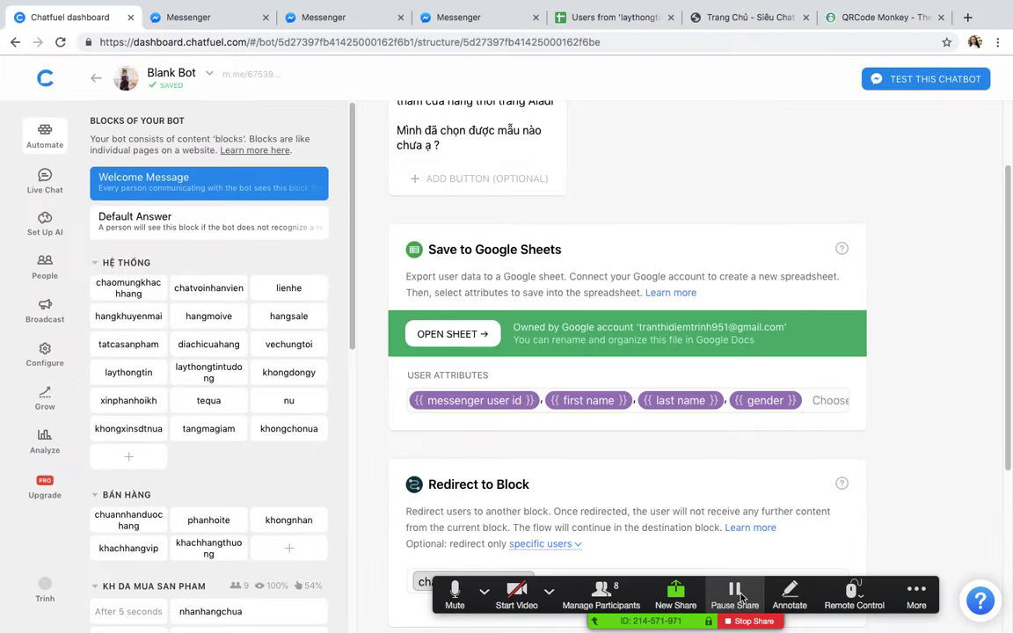
left_click(905, 600)
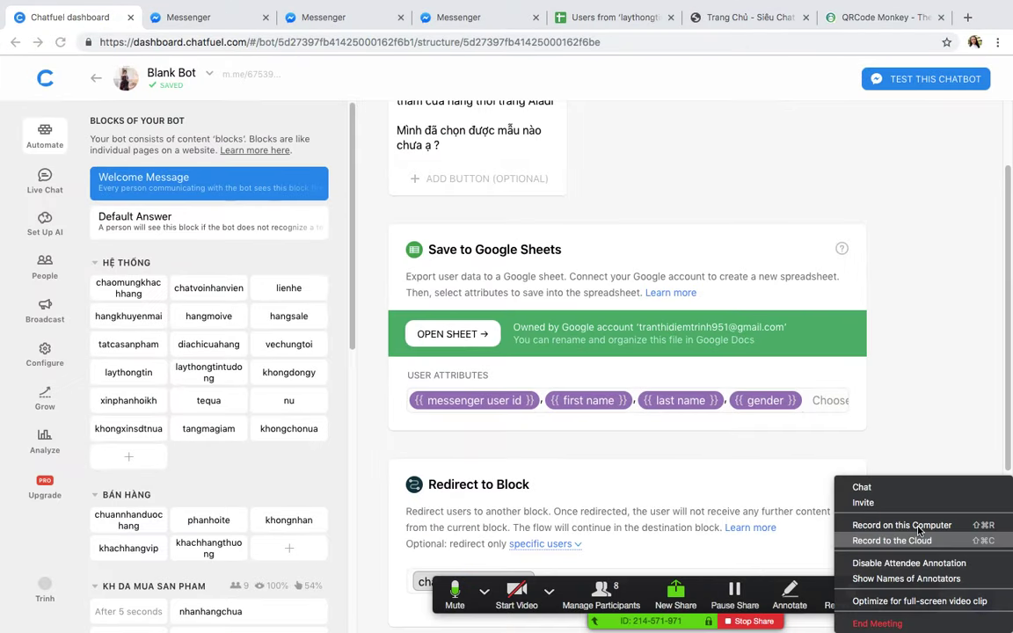
left_click(892, 489)
key("super+v")
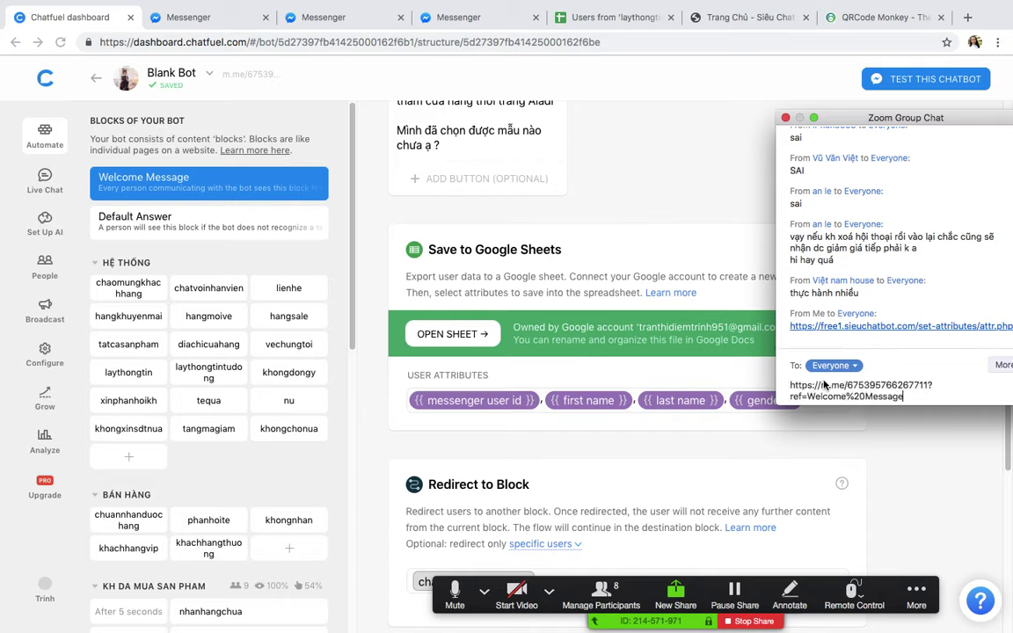
key("Return")
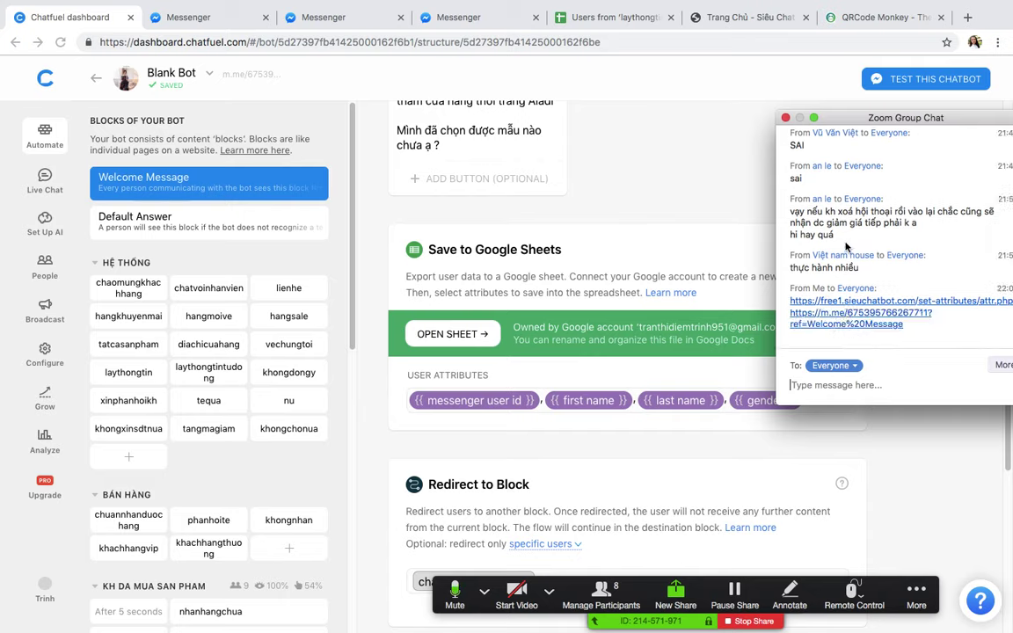
left_click_drag(843, 116, 832, 94)
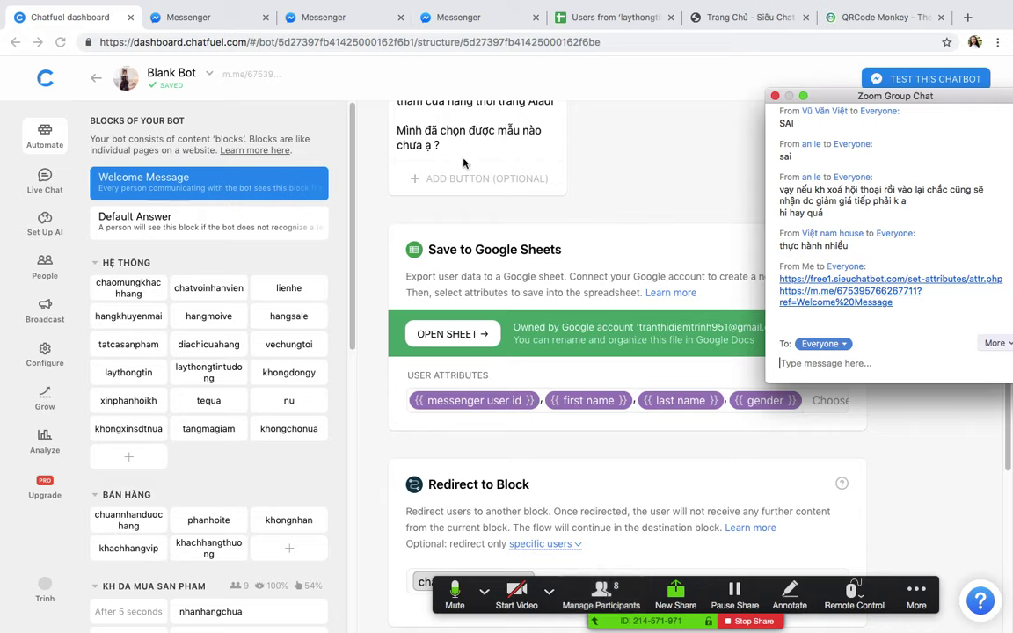
left_click(41, 181)
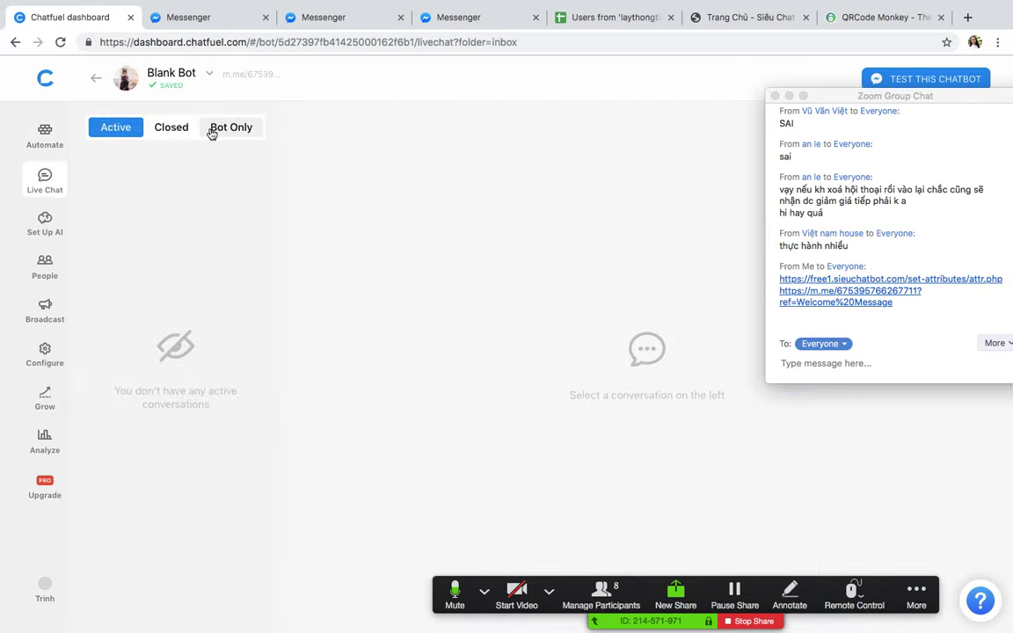
left_click(211, 133)
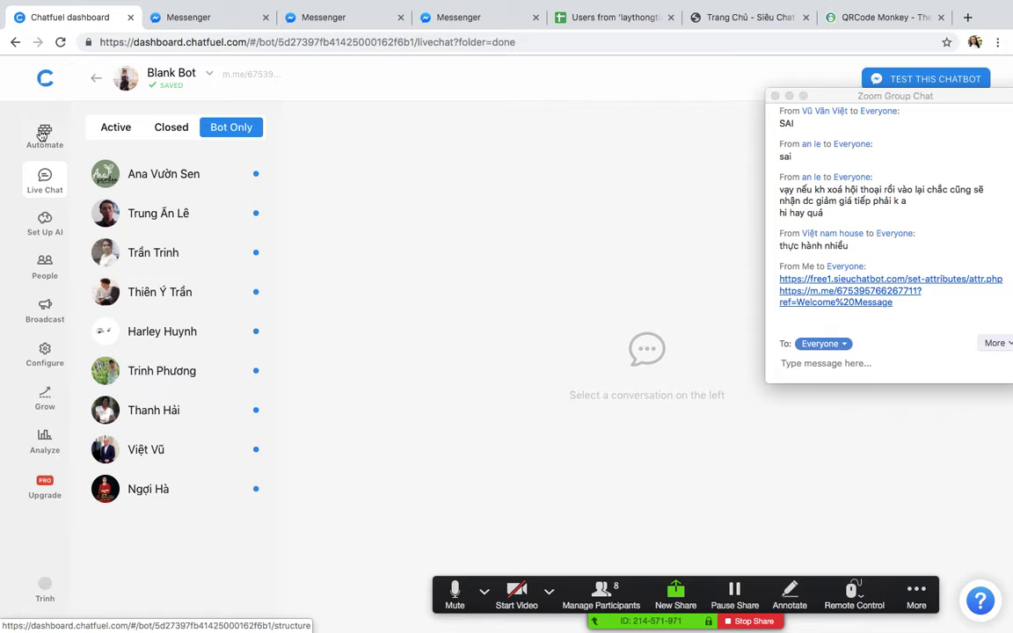
left_click(43, 134)
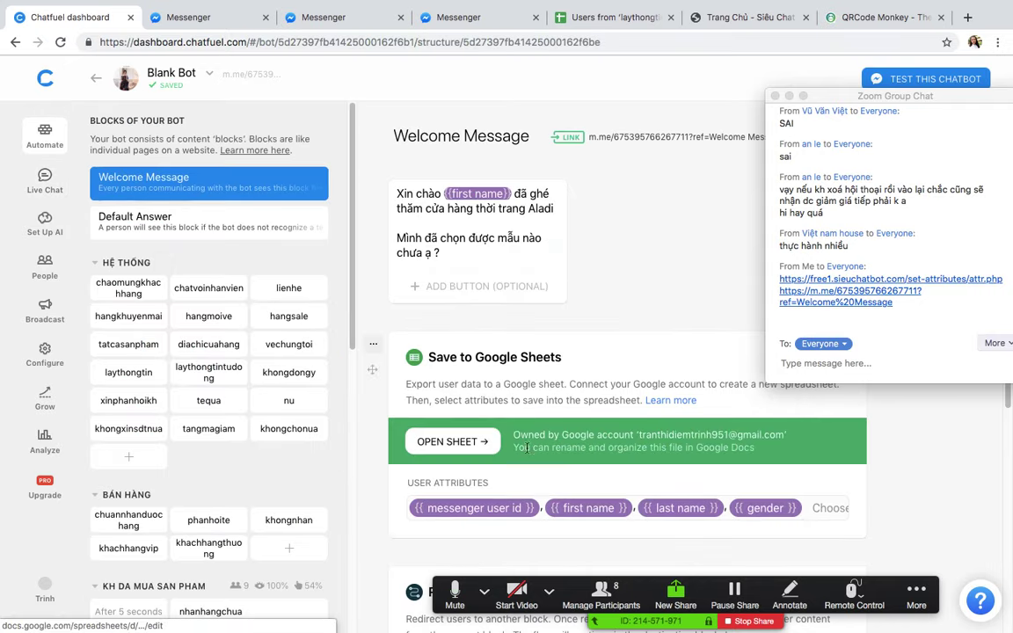
left_click(444, 442)
left_click(350, 18)
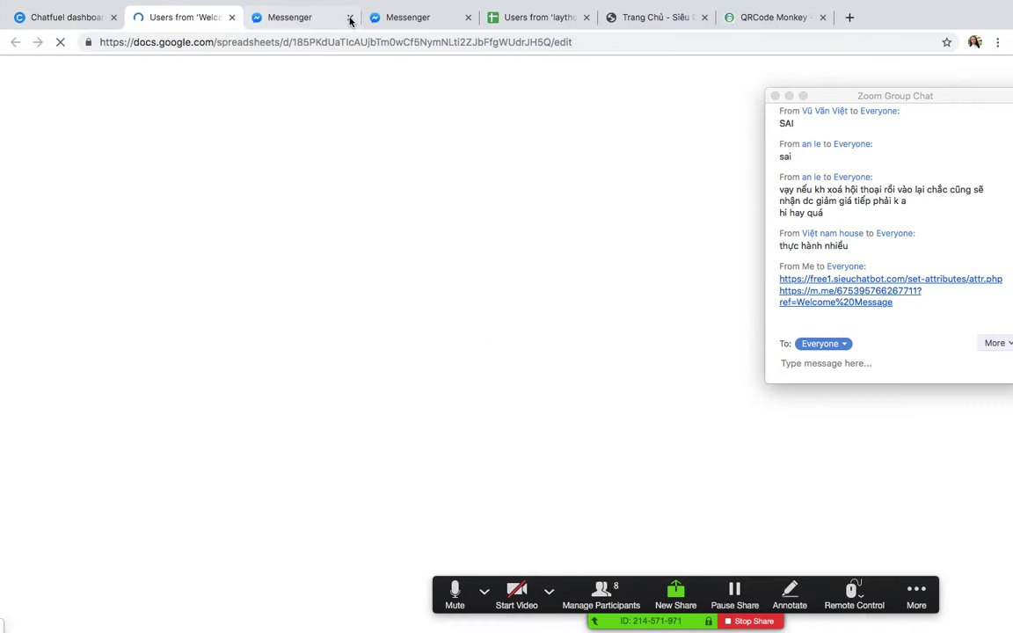
left_click(350, 17)
left_click(350, 17)
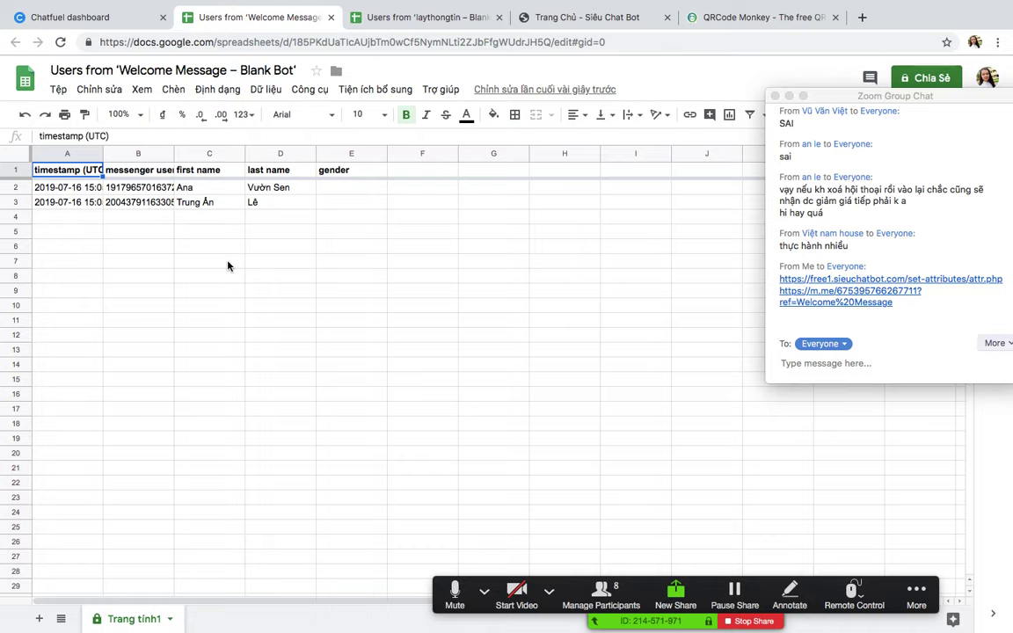
left_click(534, 347)
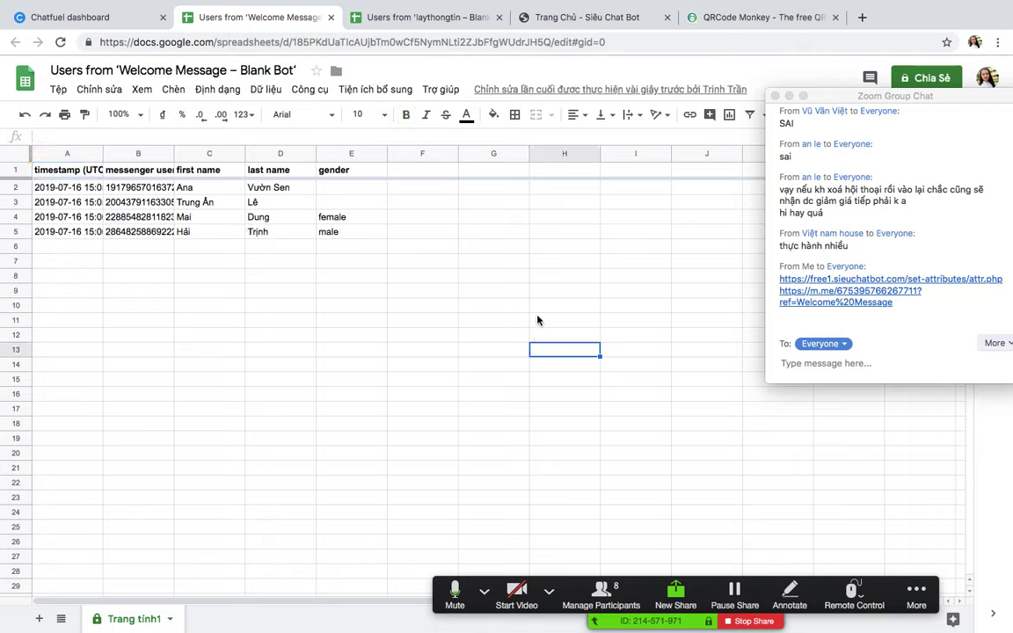
left_click(337, 215)
key("Down")
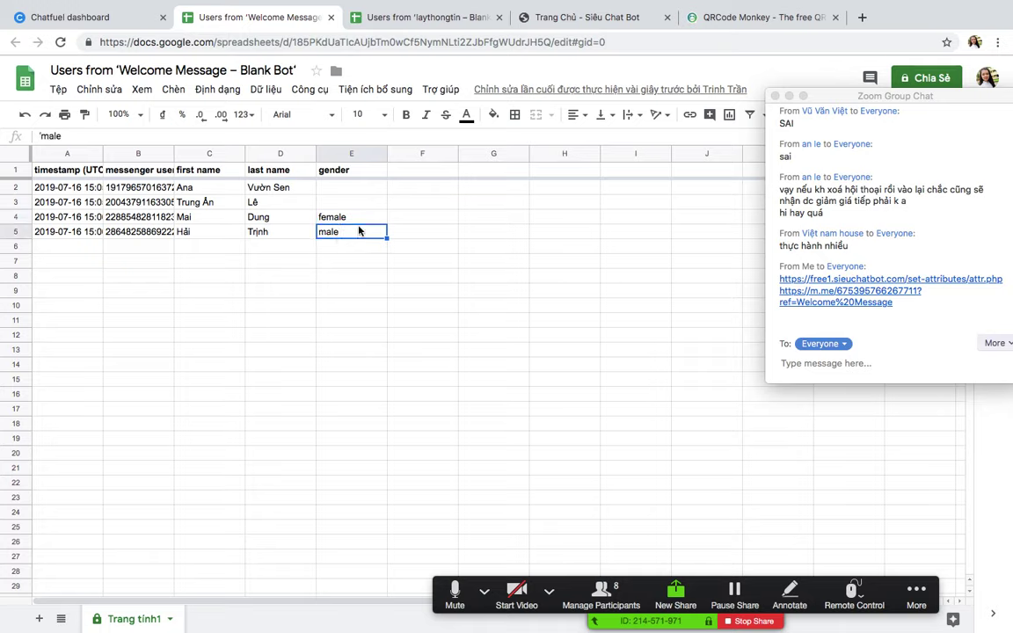
key("Up")
key("Down")
left_click(354, 216)
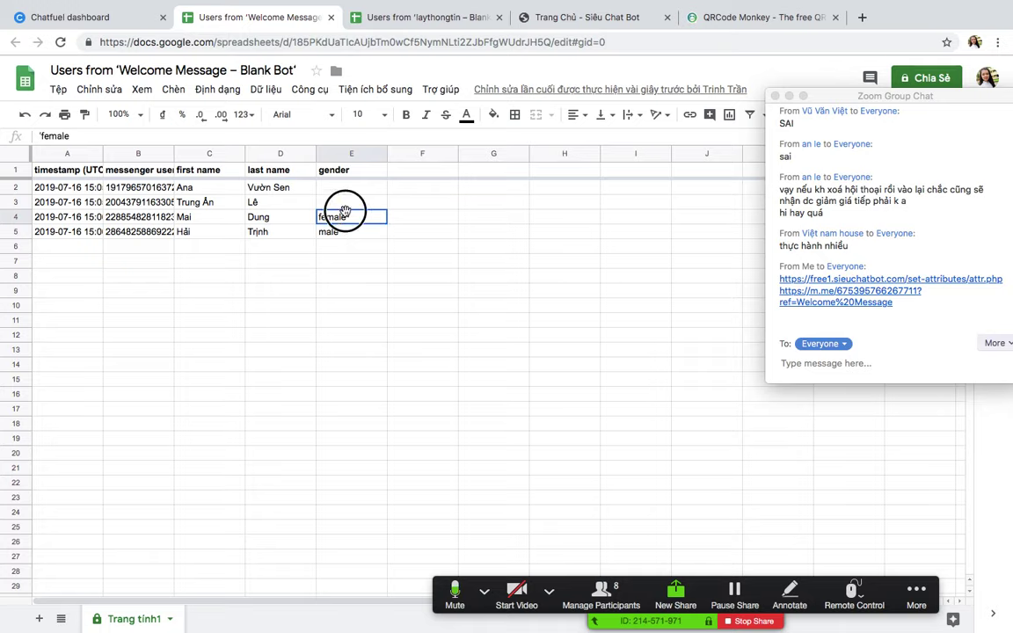
left_click(342, 230)
left_click(348, 219)
left_click(355, 292)
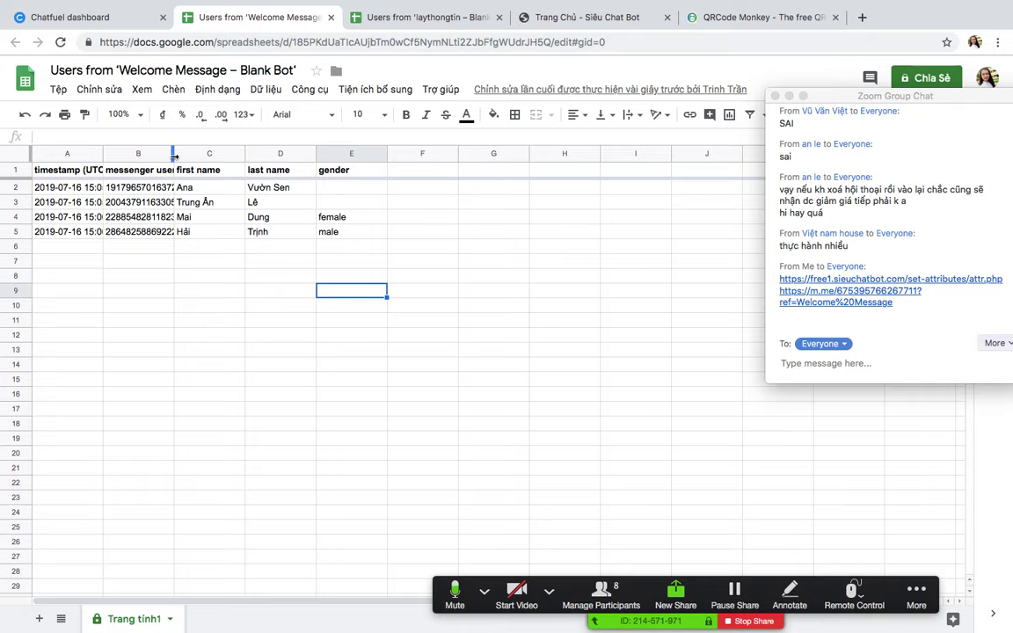
Step: Widen column B to show full user ids and enter Níu kéo in cell F2
left_click_drag(174, 154, 223, 158)
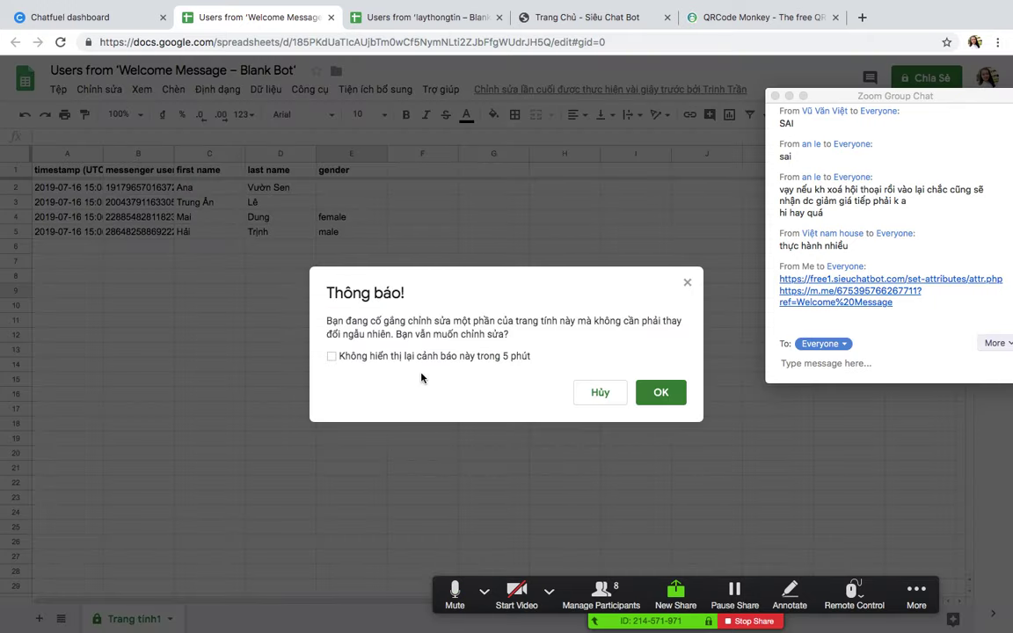
left_click(661, 392)
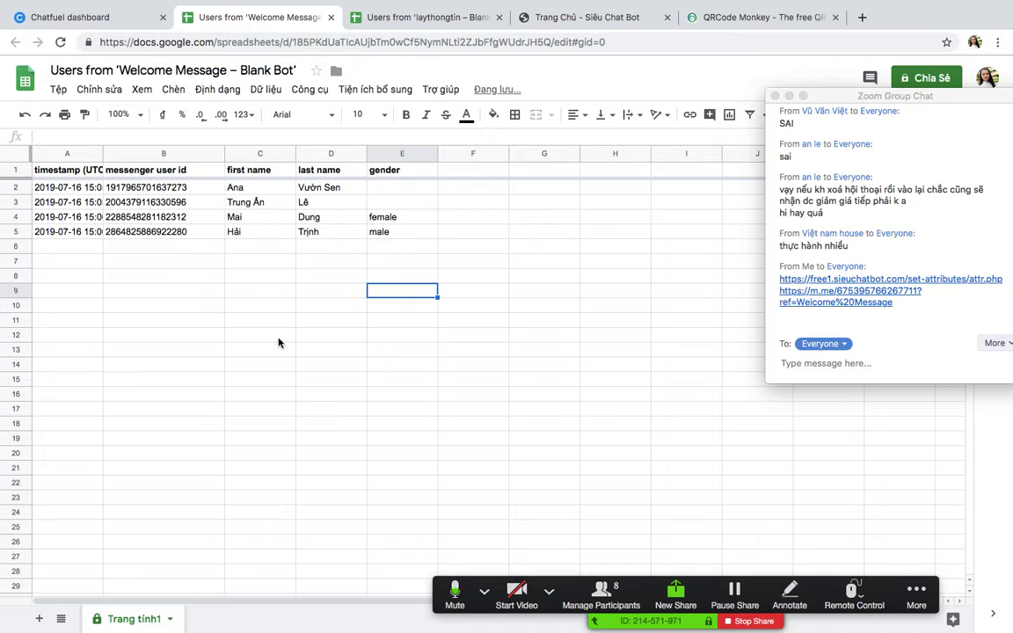
left_click(260, 288)
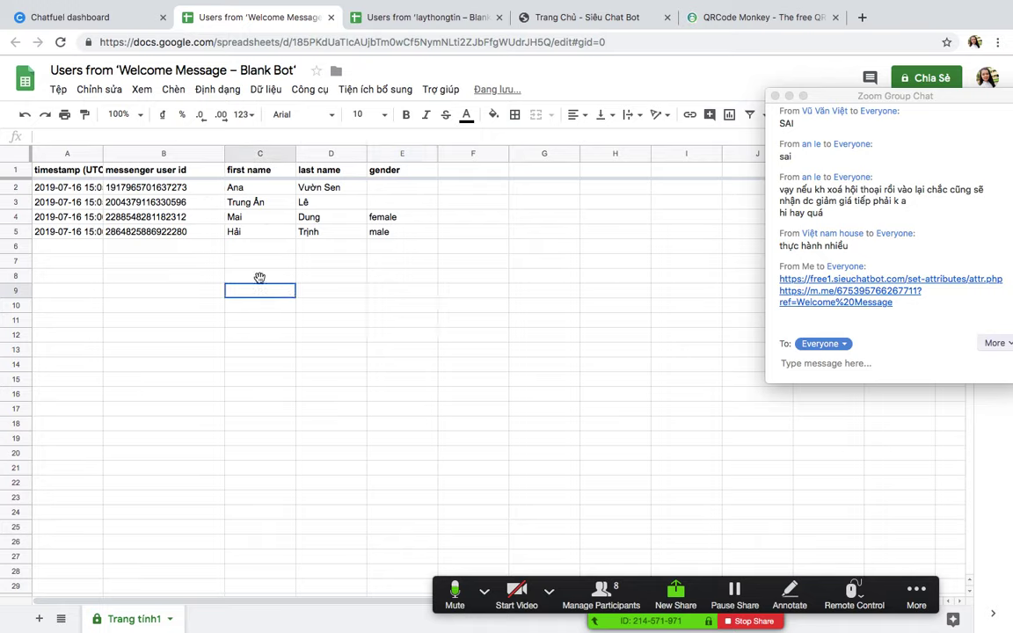
left_click(457, 191)
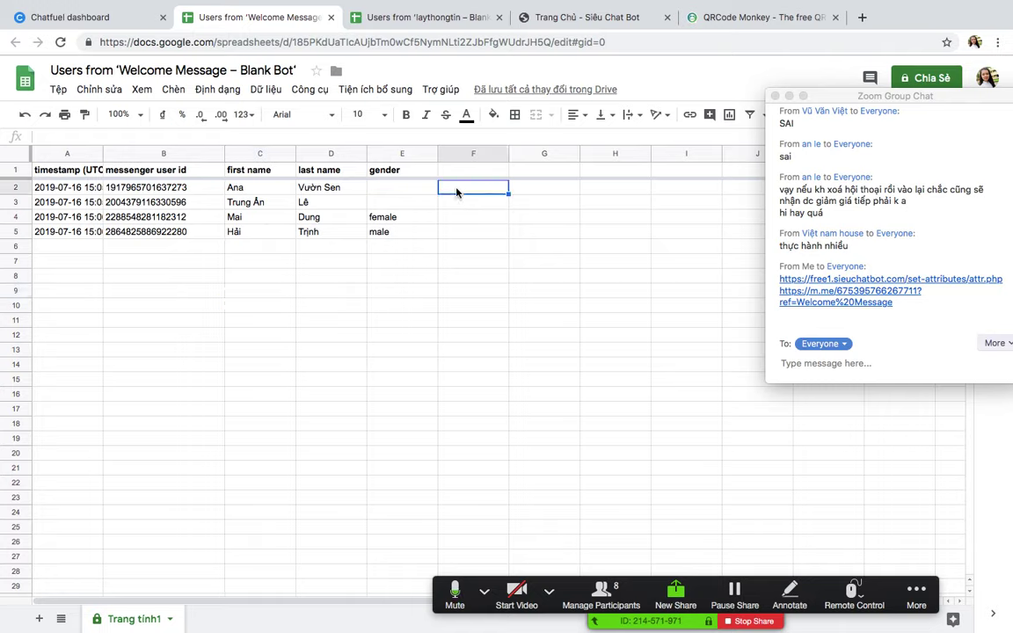
double_click(456, 190)
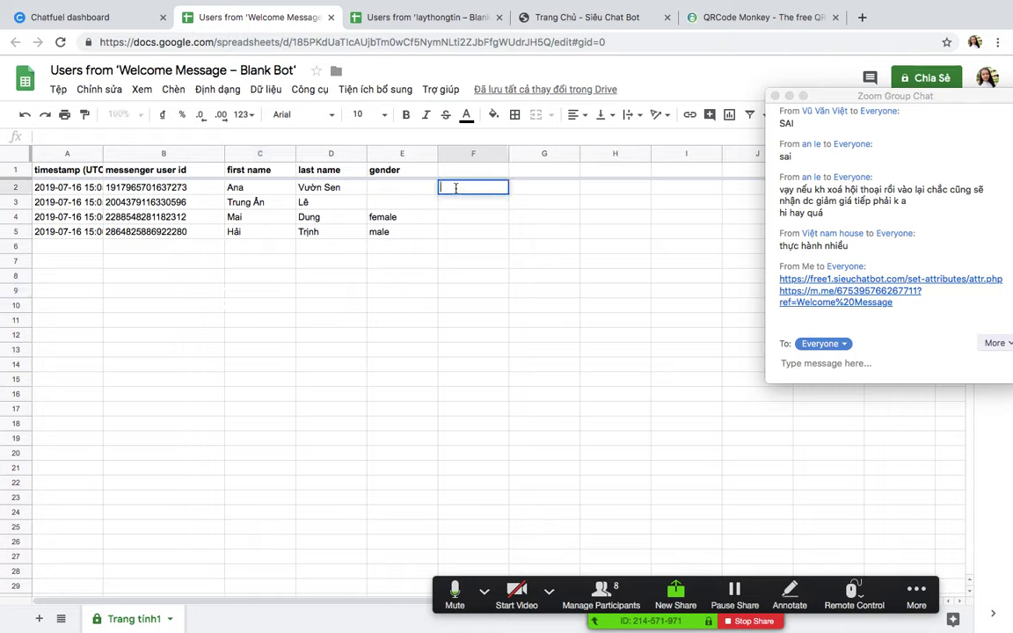
type("Tđếm")
key("BackSpace")
key("BackSpace")
key("BackSpace")
type("tiềm n")
key("BackSpace")
key("BackSpace")
key("BackSpace")
key("BackSpace")
key("BackSpace")
type("Noius")
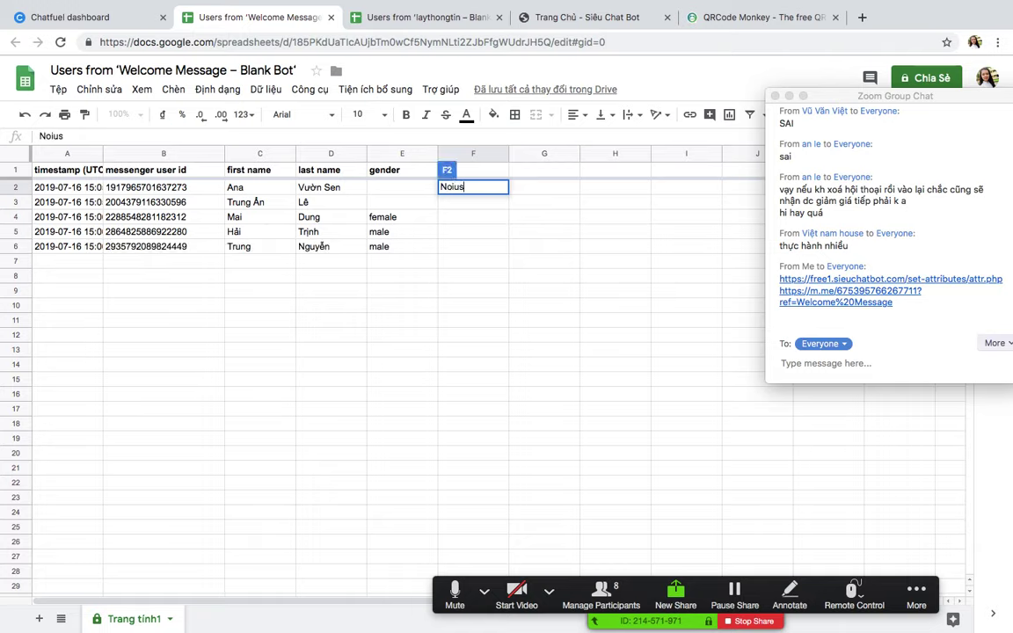
type("u kéo")
key("Return")
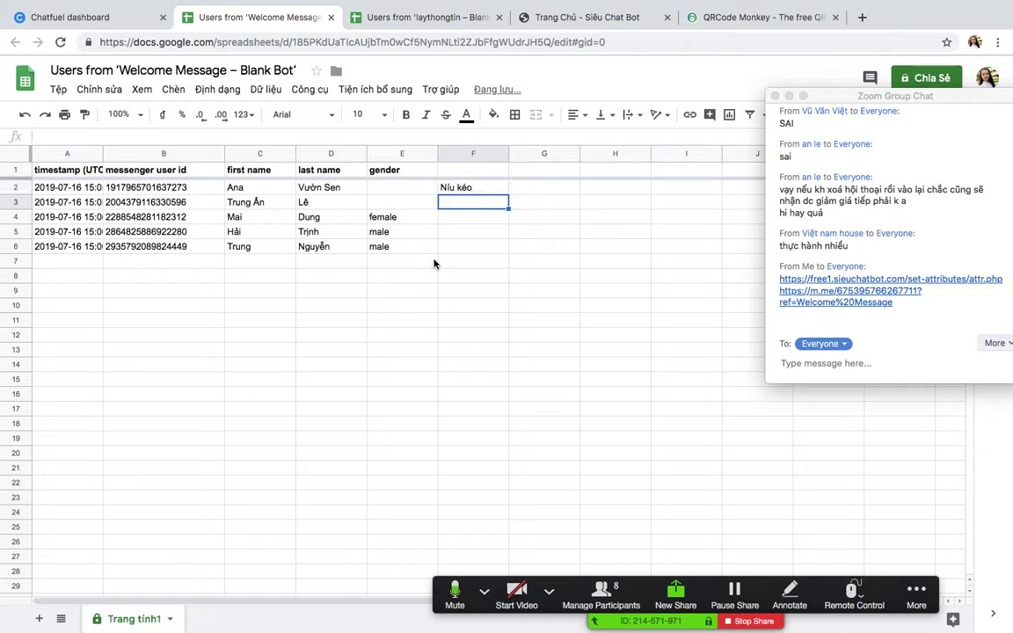
Step: Fill Níu kéo down to F6, then clear it from F3 and F4
left_click(449, 186)
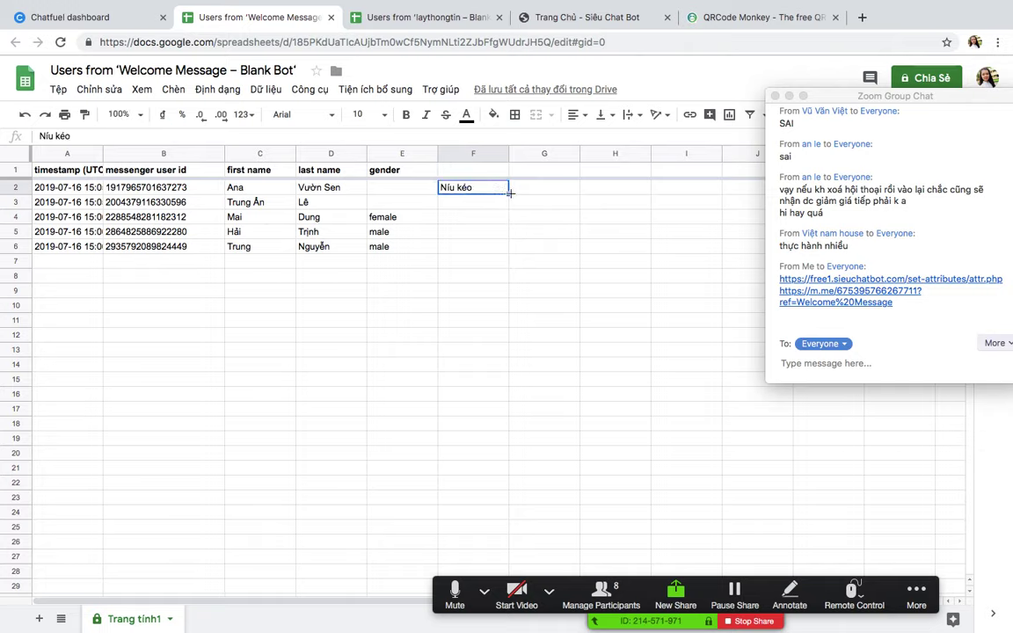
left_click_drag(508, 192, 504, 248)
left_click(498, 303)
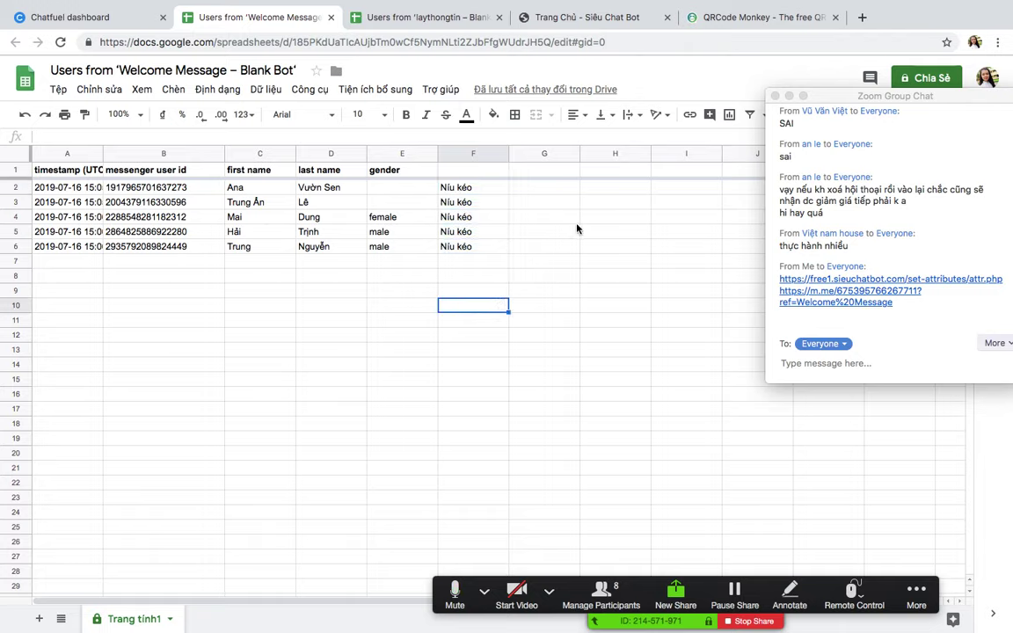
left_click(463, 219)
key("Delete")
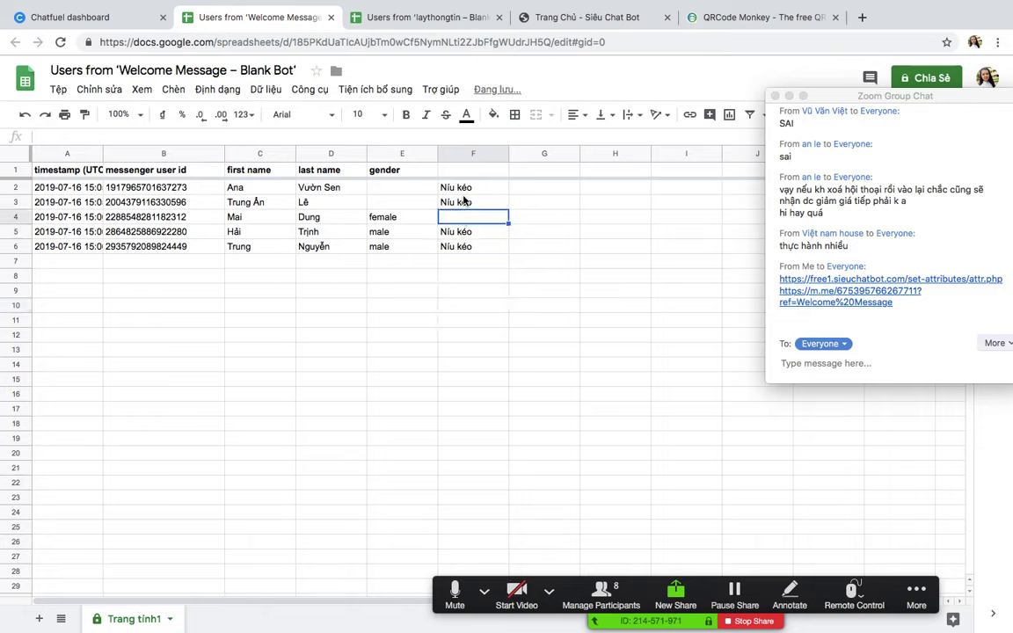
left_click(462, 193)
left_click(463, 205)
key("Delete")
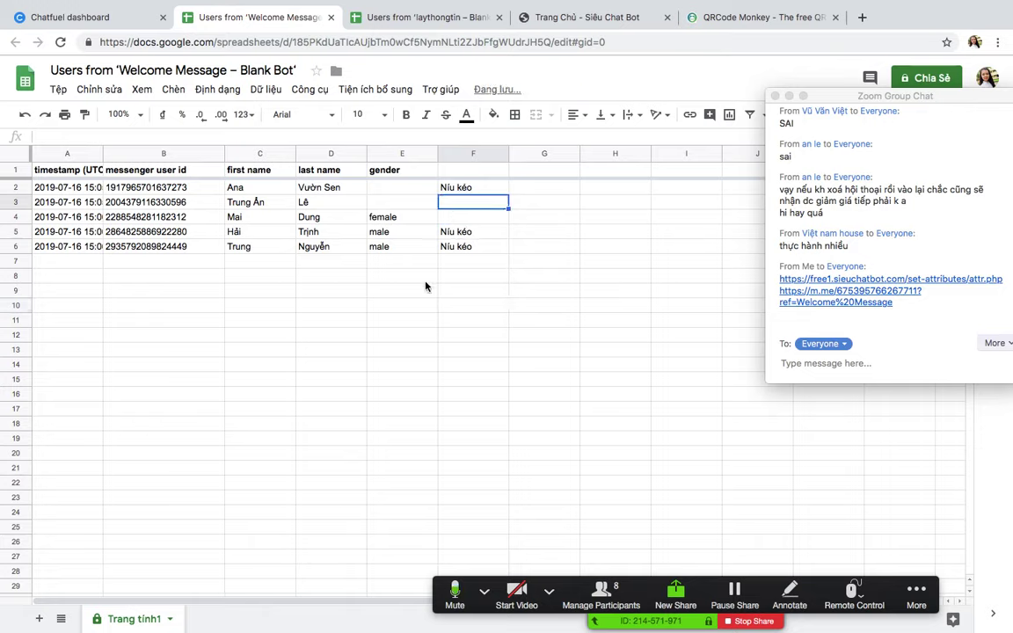
Step: Highlight the B2, B5 and B6 user ids, narrow the first name column, and return to Chatfuel
left_click(162, 187)
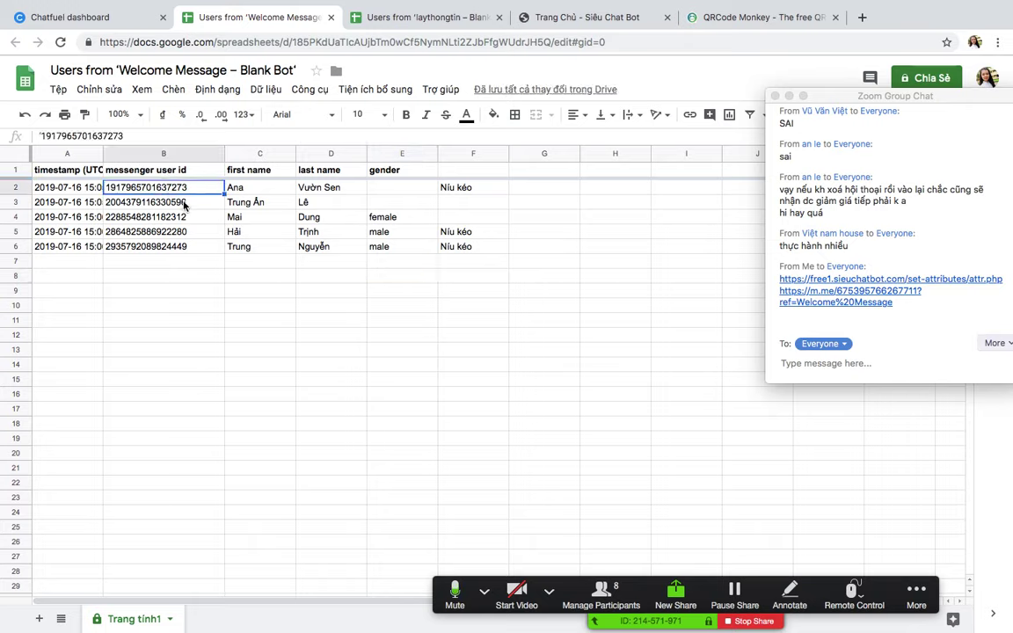
left_click(188, 232, "super")
left_click(197, 248, "super")
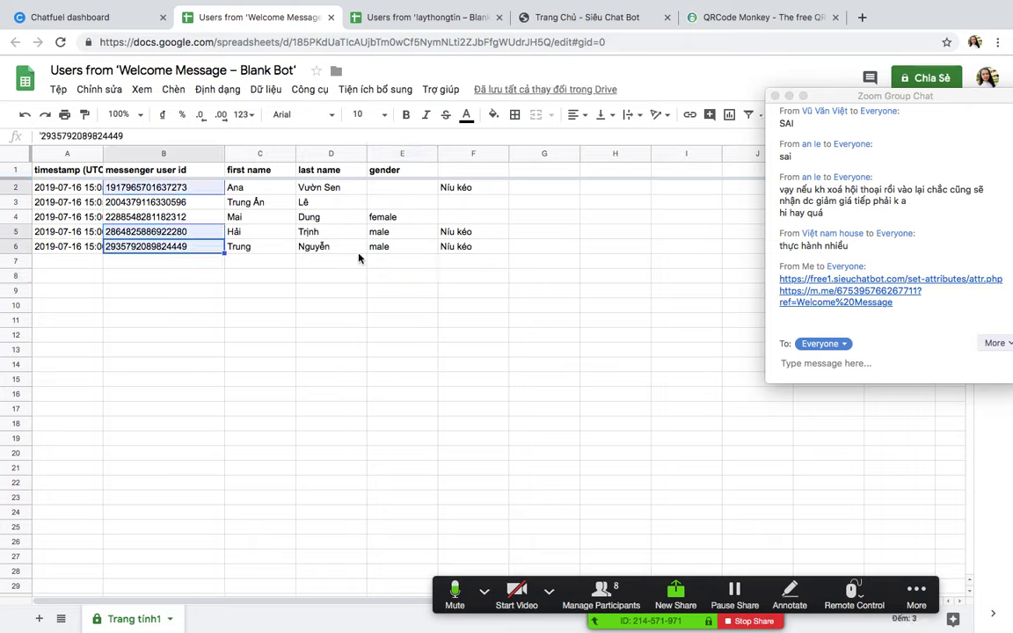
left_click(493, 348)
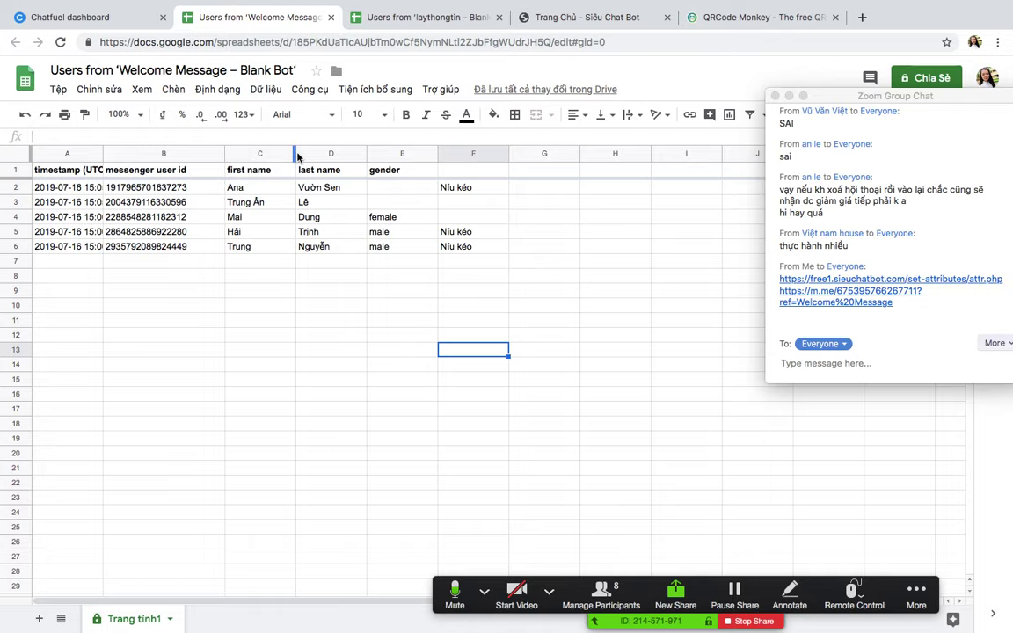
left_click_drag(294, 153, 288, 153)
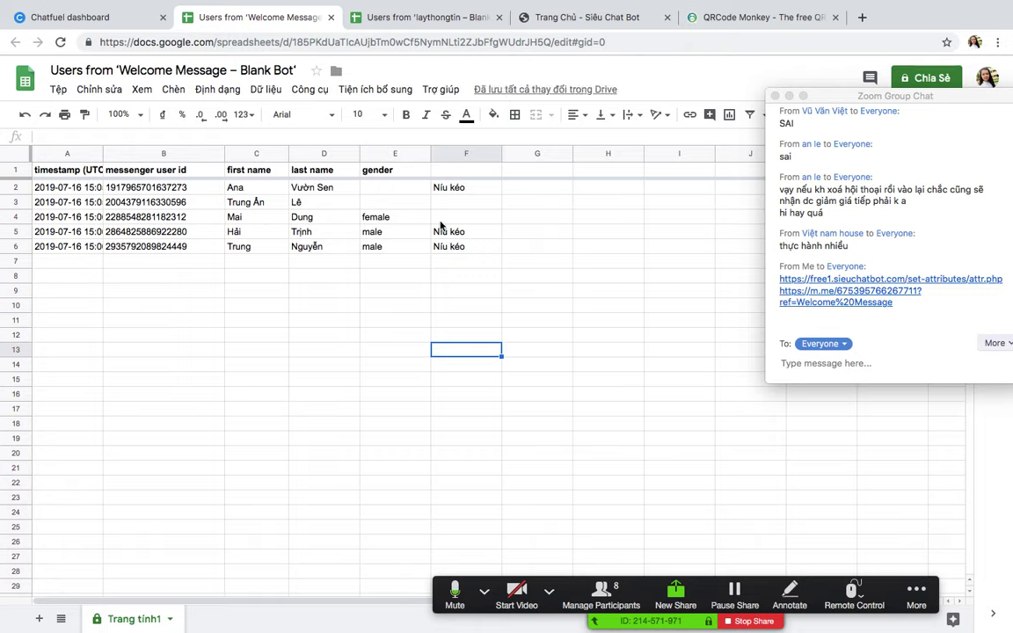
left_click(103, 19)
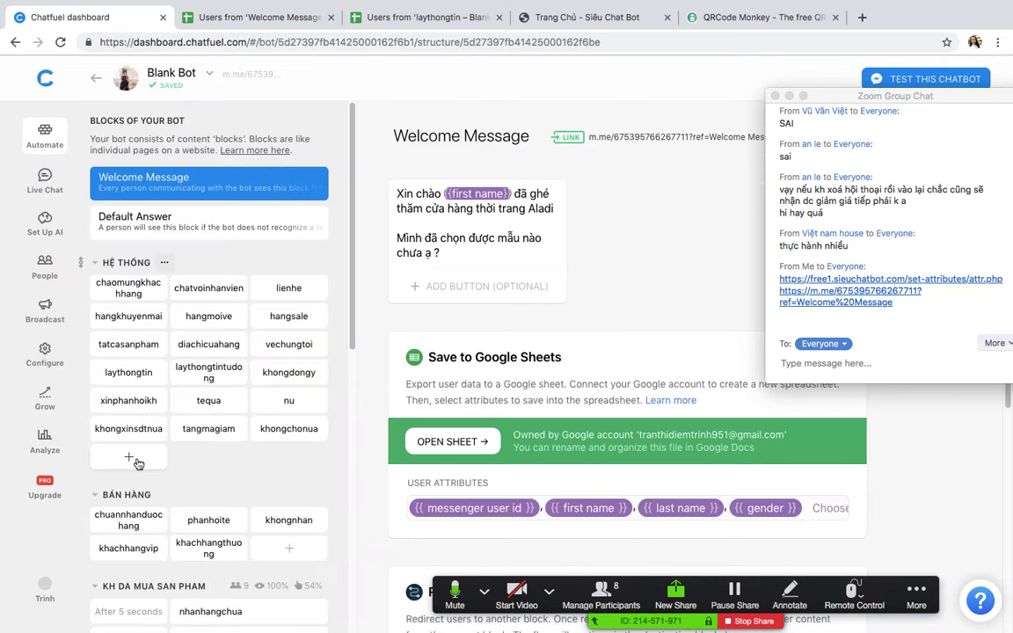
Step: Add a block named camondaghe to the HỆ THỐNG group and start its first text card
left_click(135, 464)
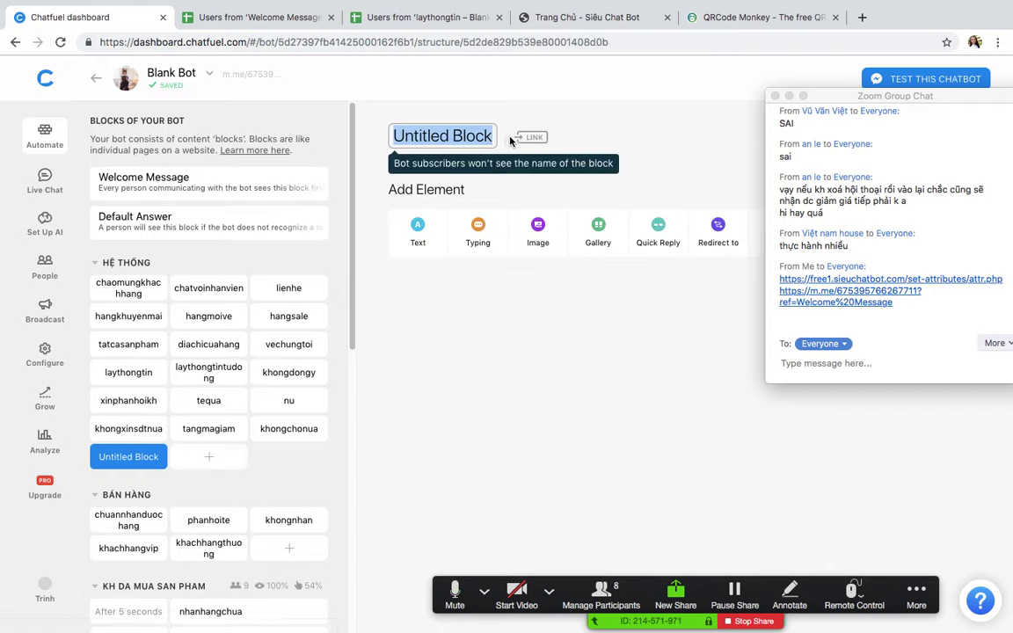
type("camon")
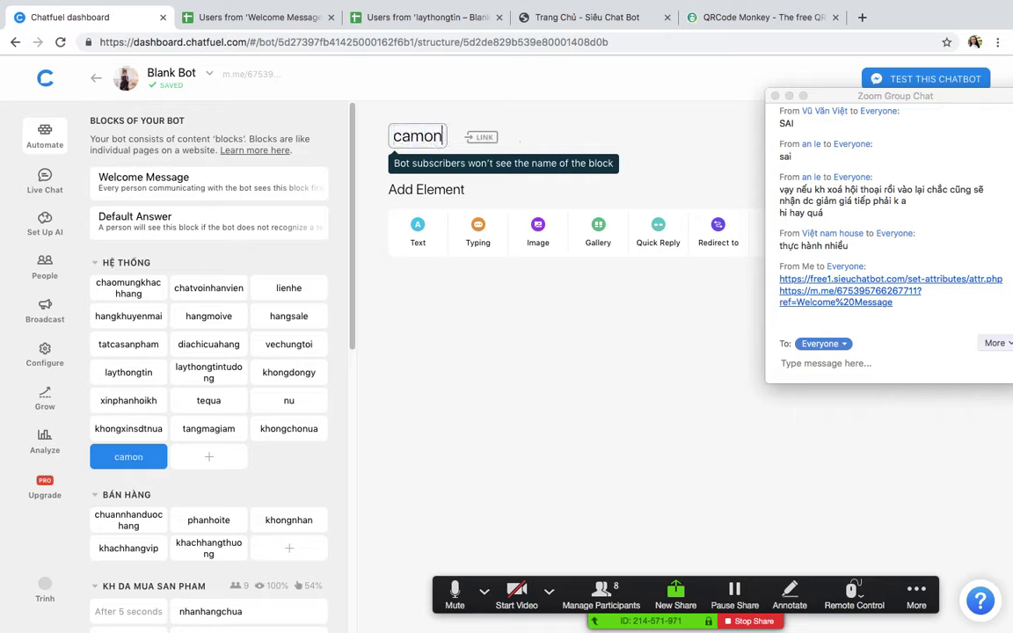
type("daghe")
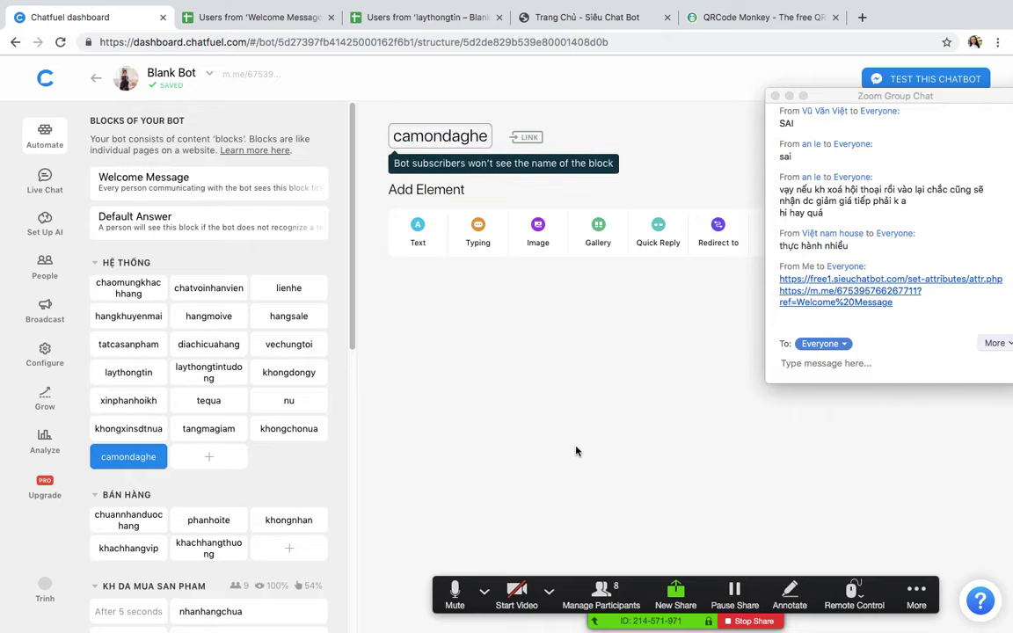
left_click(416, 227)
Step: Write 'Cảm ơn {{first name}} đã dành thời gian đến shop ạ' plus a line 'Em có một phần quà nhỏ cho mình'
type("C")
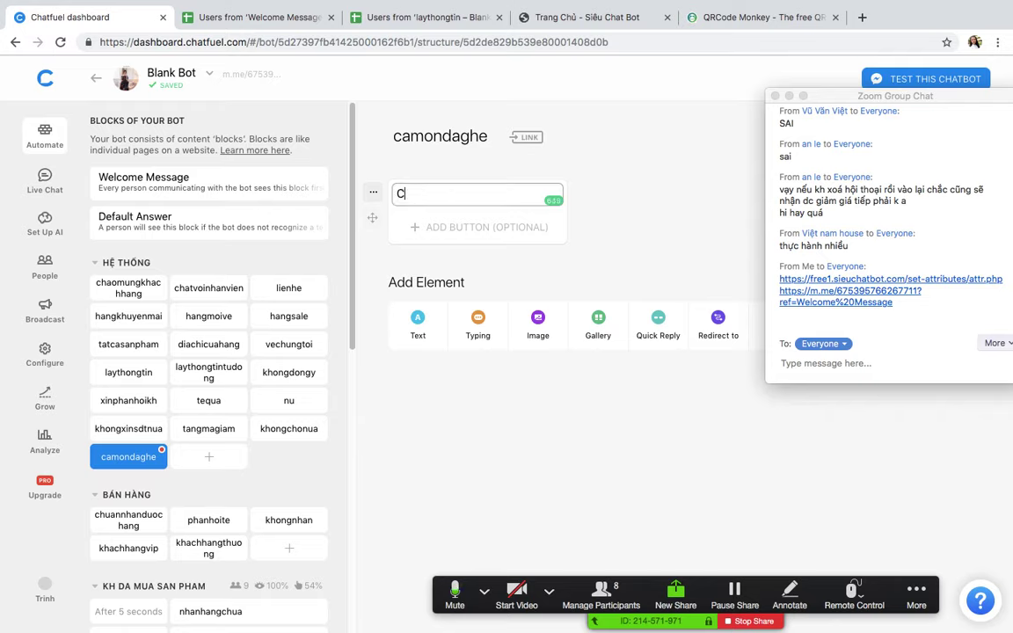
type("ảm o")
key("BackSpace")
key("BackSpace")
type("ảm iw")
key("BackSpace")
key("BackSpace")
type("o")
type("n {{f")
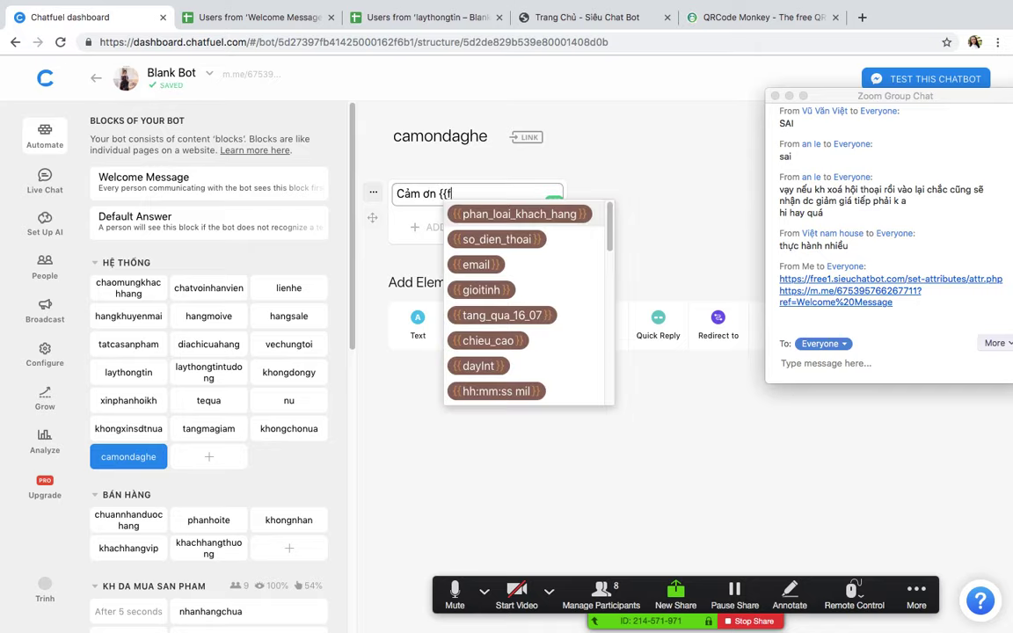
left_click(488, 260)
type("đã")
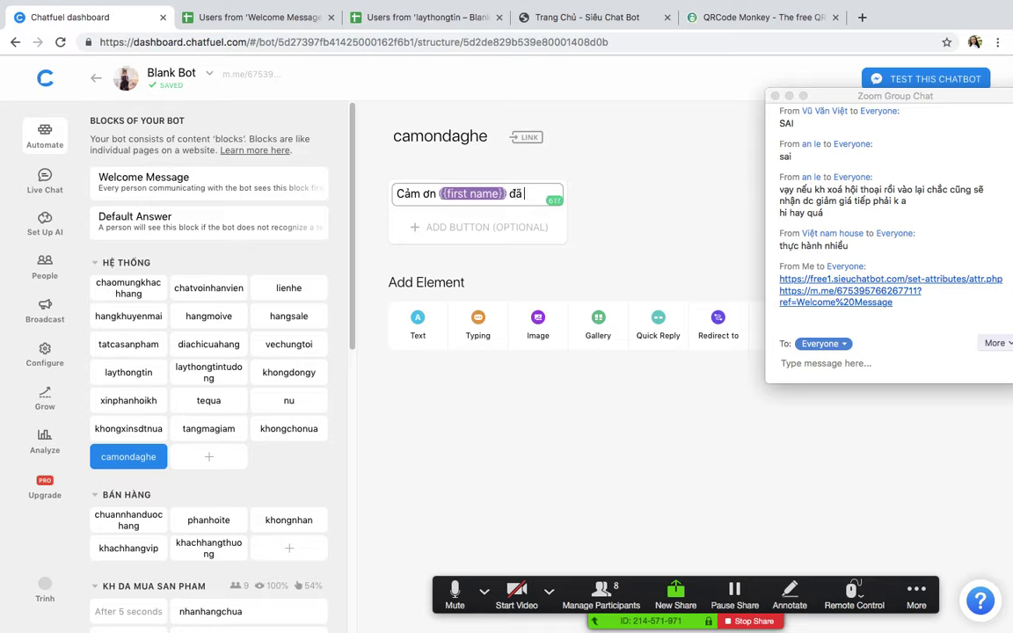
type(" dành thơuf")
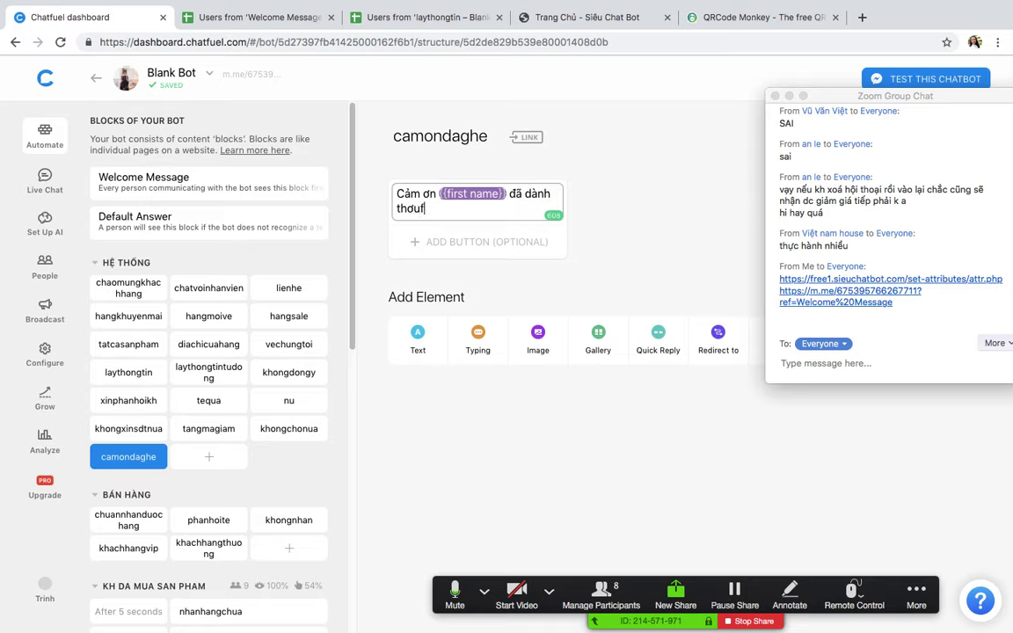
type("i gian đe")
type("ns shop aj")
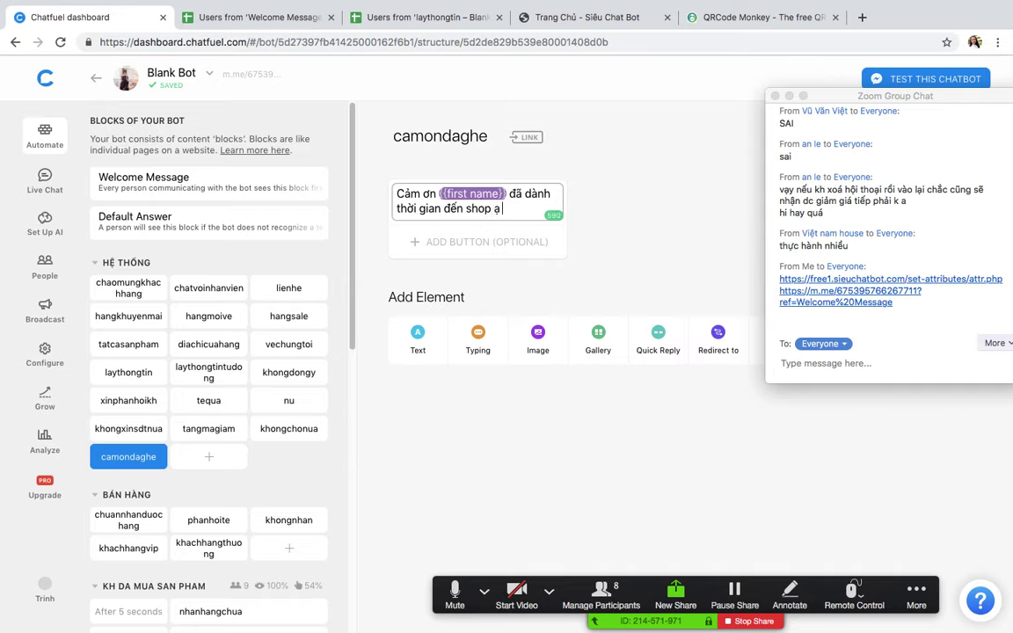
key("Return")
key("Return")
type("Em cos")
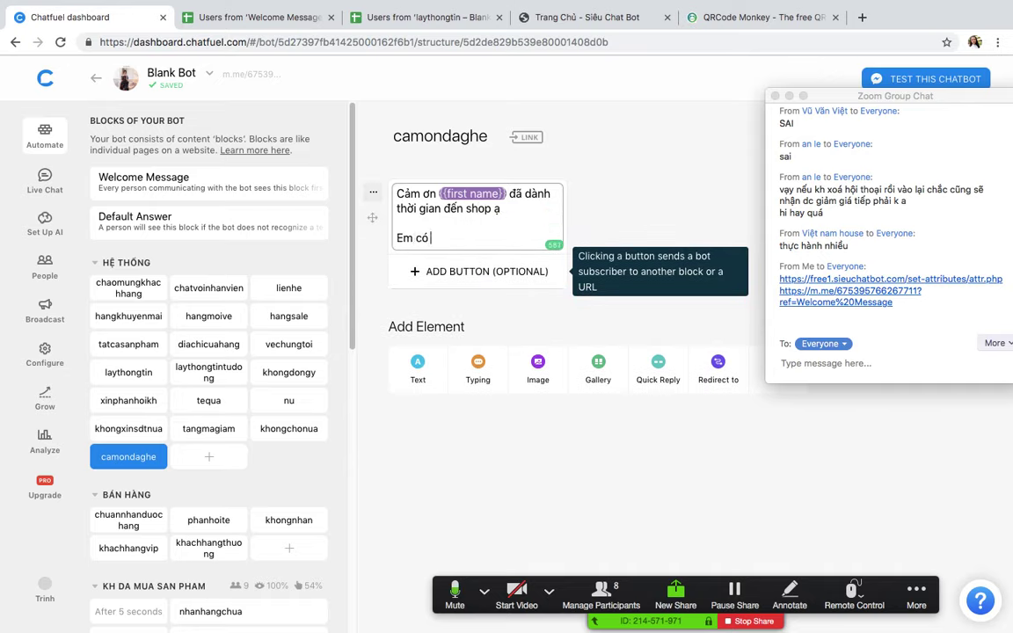
type(" mootj phaanf quaf nhor cho")
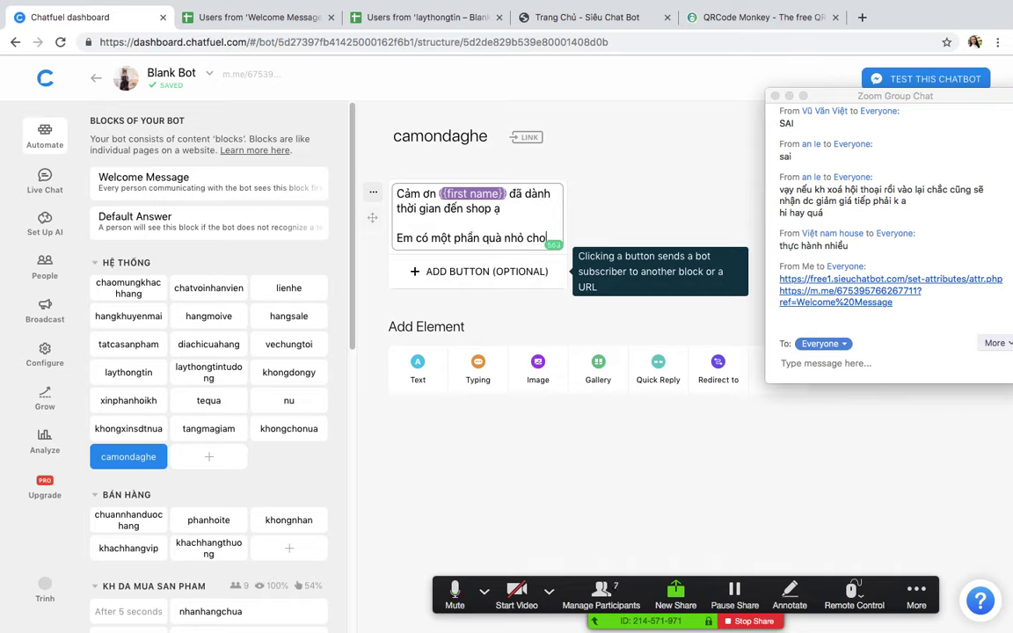
type(" miun")
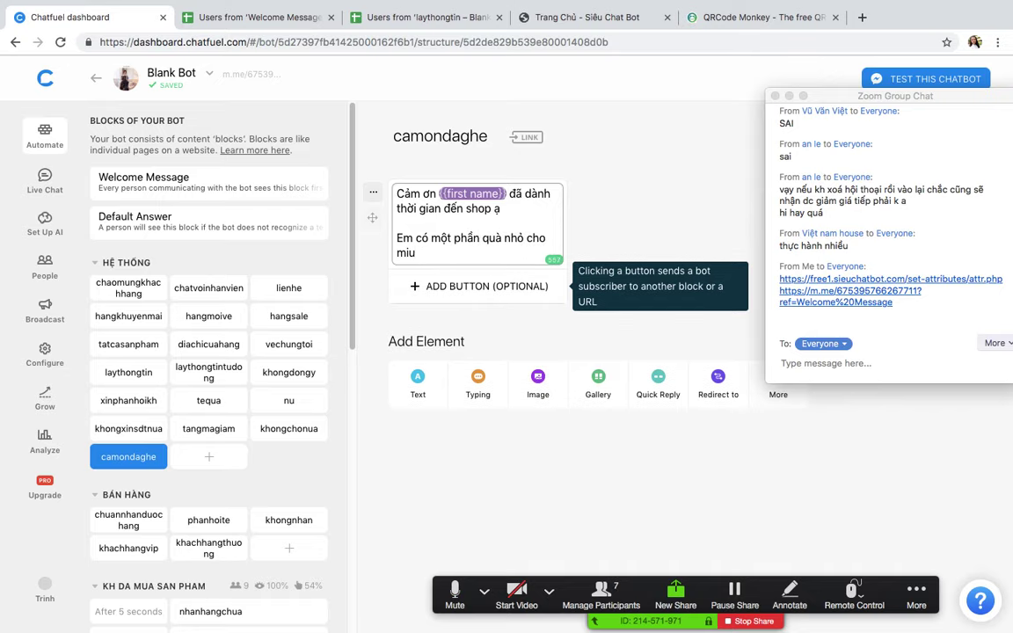
key("BackSpace")
type("nh")
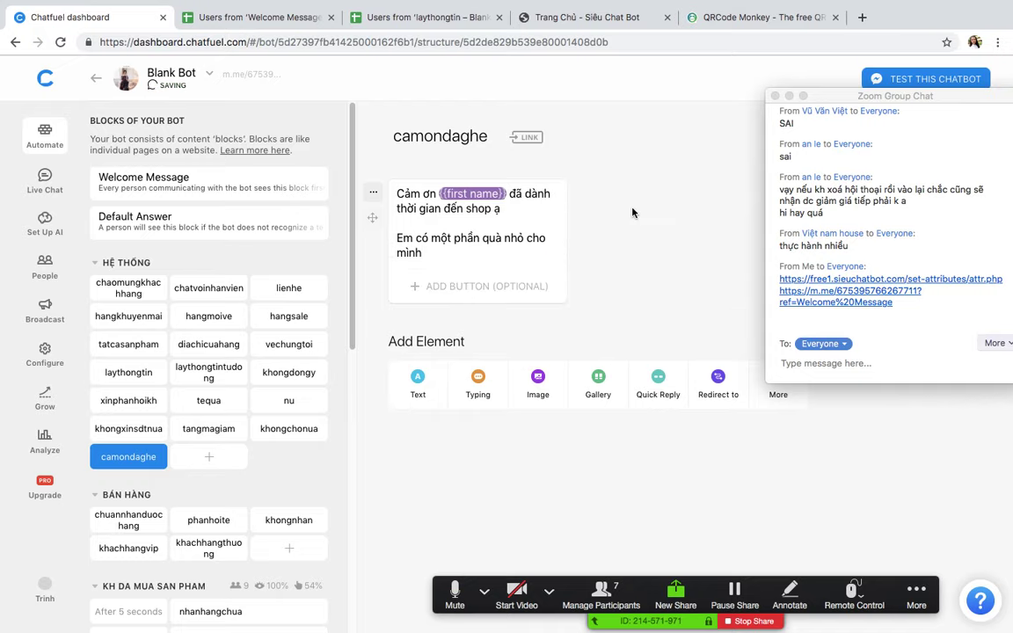
Step: Add an Unsubscribe from Sequence card that removes users from NIU KEO
left_click(778, 387)
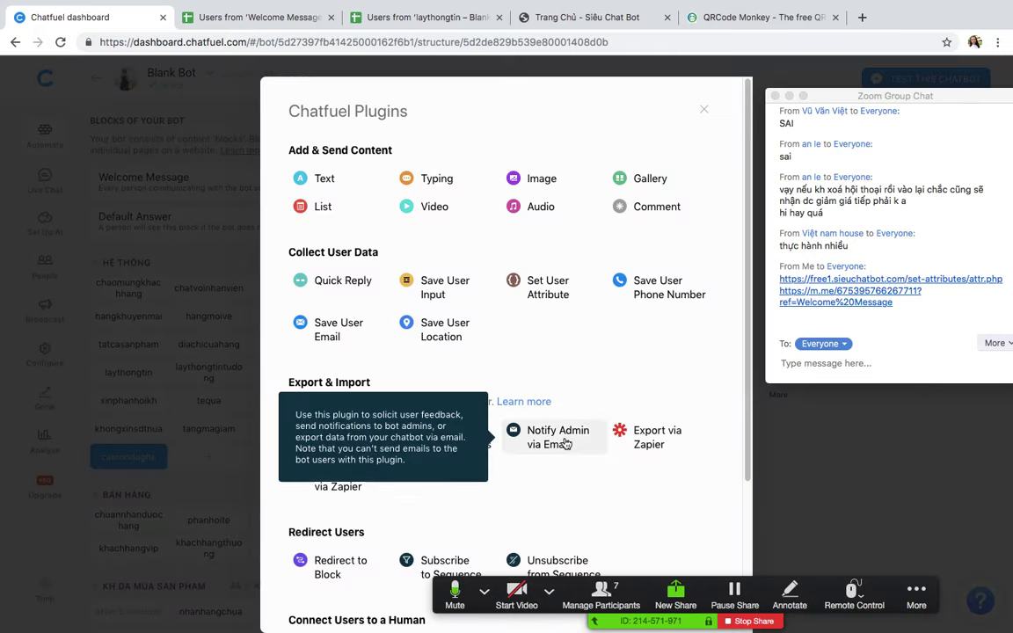
left_click(536, 564)
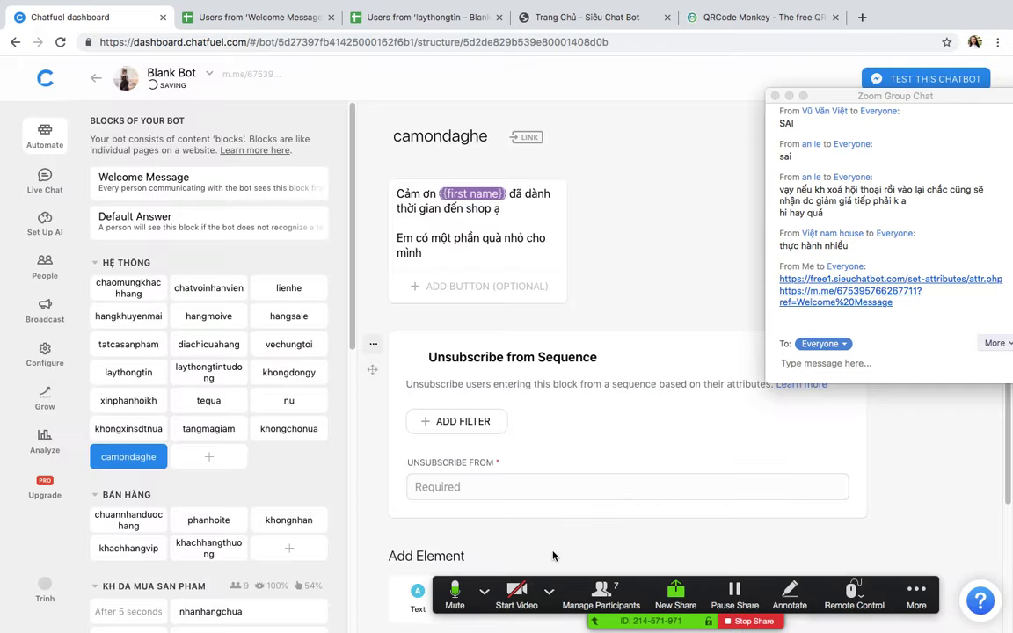
left_click(466, 486)
left_click(459, 409)
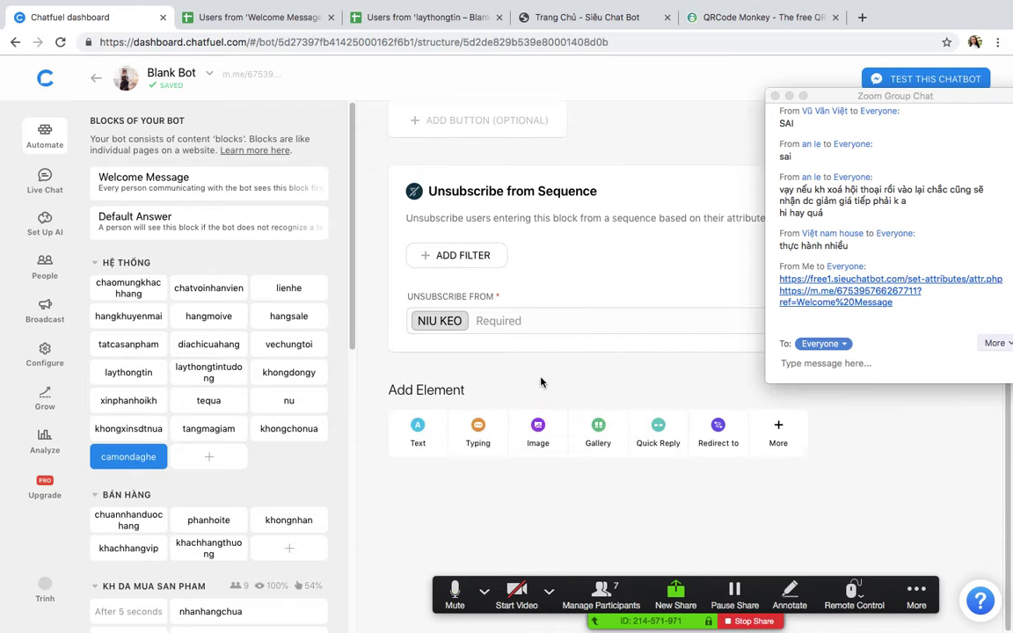
scroll(543, 380, "up", 4)
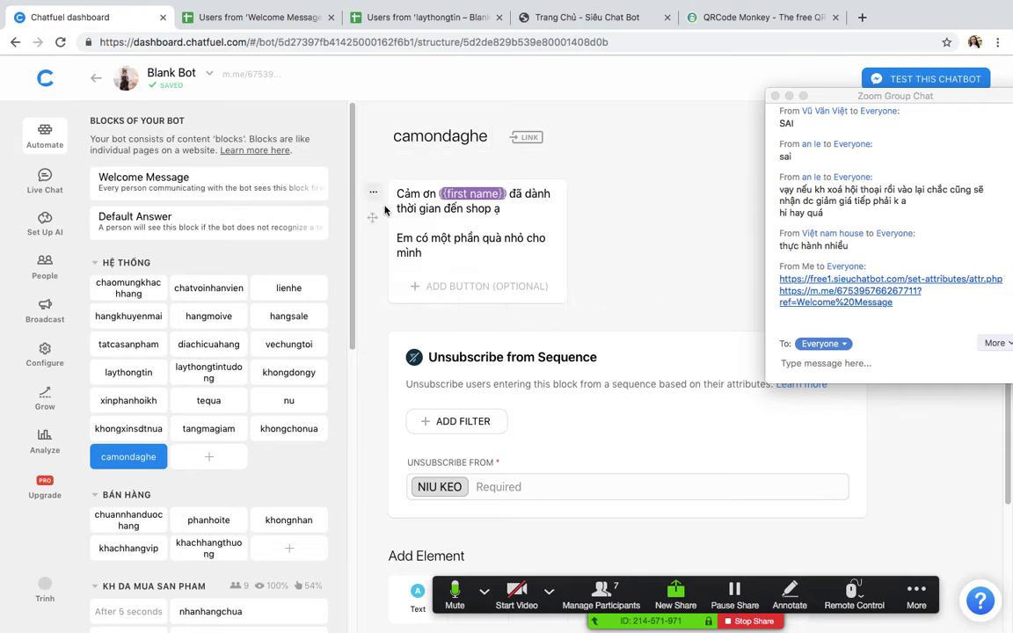
Step: Start inserting a new card above the thank-you message
left_click_drag(395, 194, 491, 248)
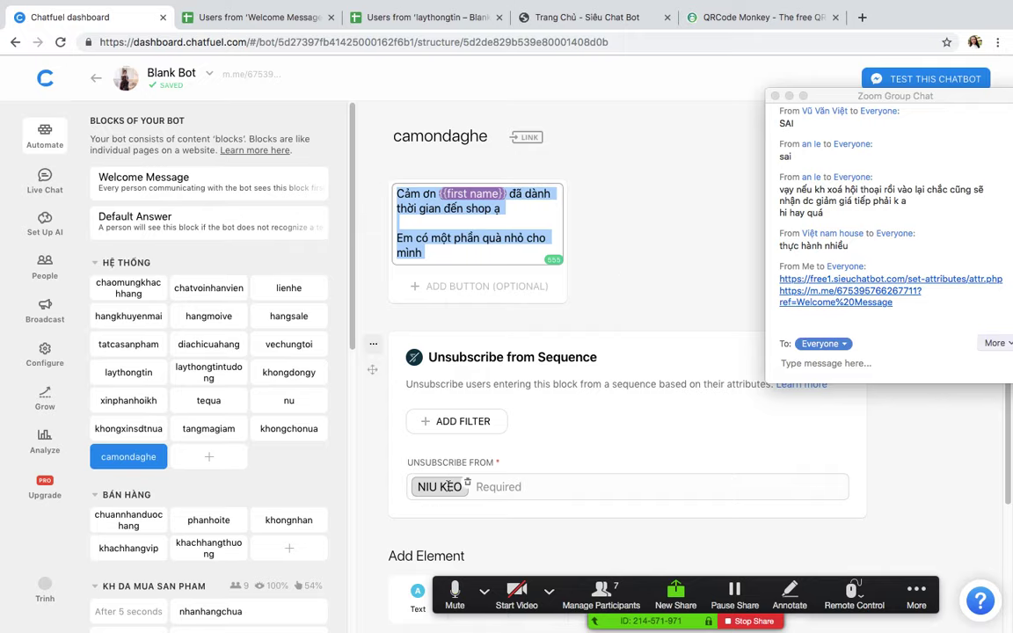
left_click(606, 254)
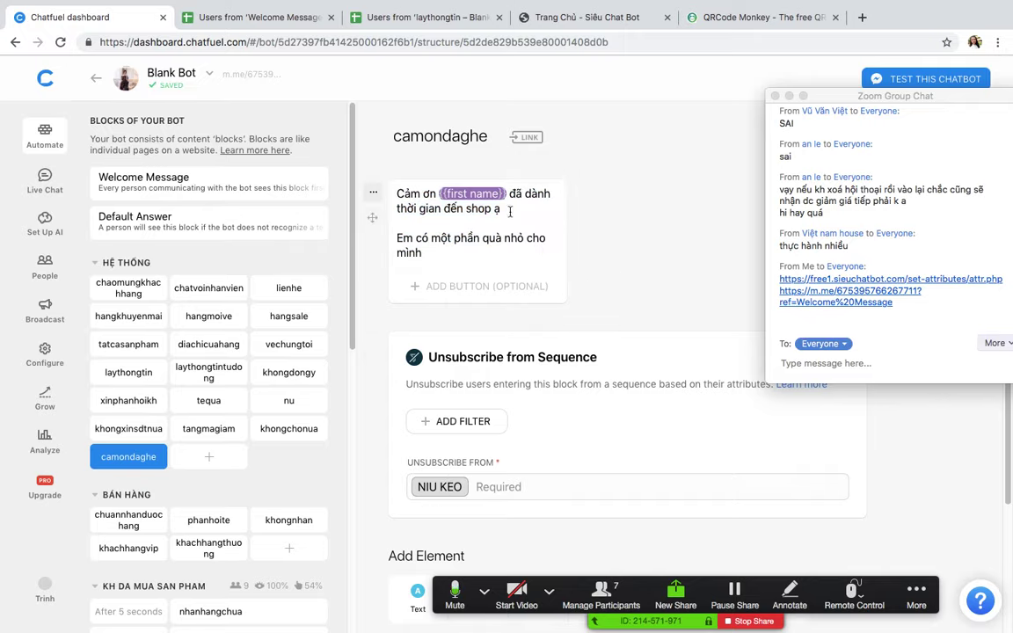
left_click(524, 163)
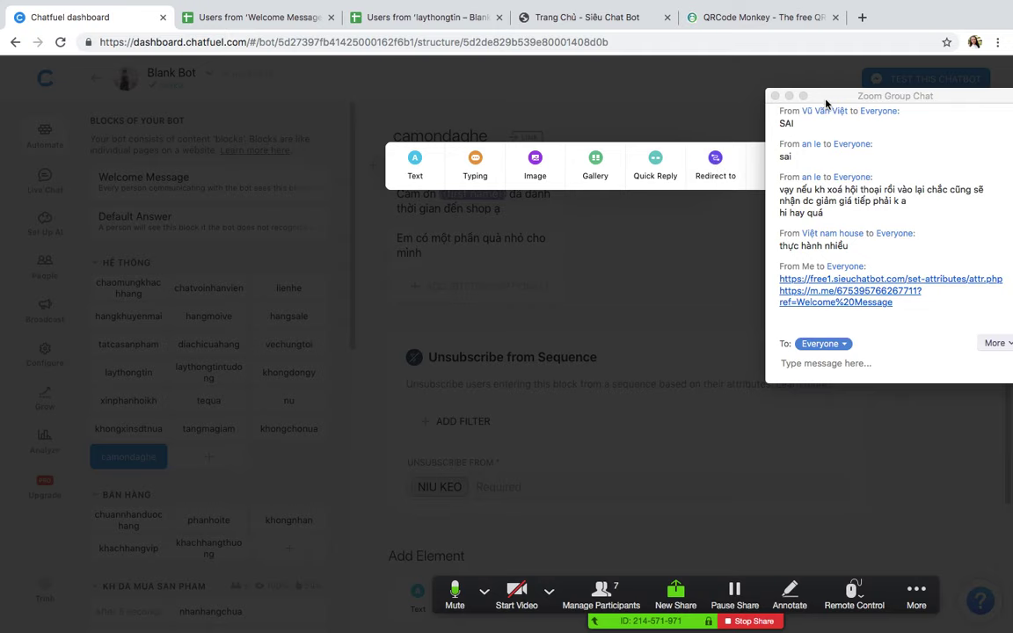
Step: Add a Set User Attribute card to camondaghe setting phan_loai_khach_hang to 'Đến mà không mua'
left_click_drag(825, 104, 893, 231)
left_click(762, 167)
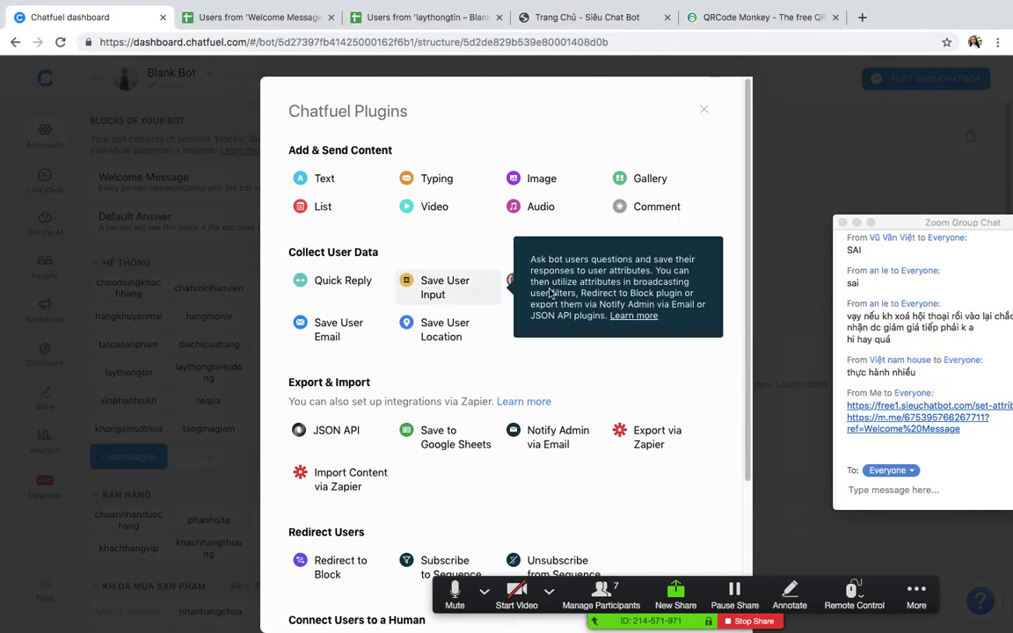
left_click(528, 281)
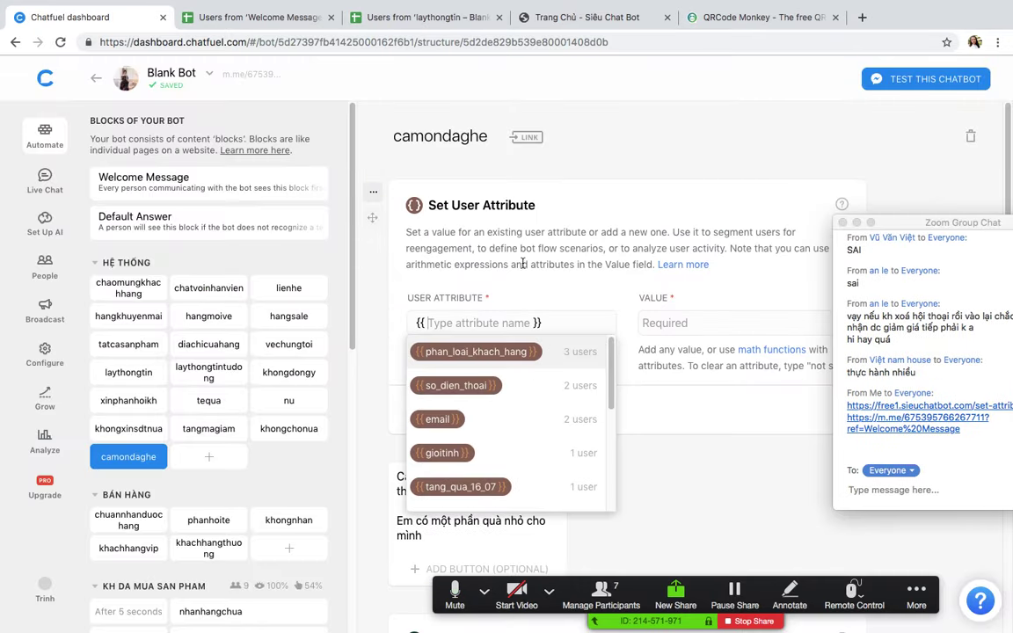
left_click(431, 350)
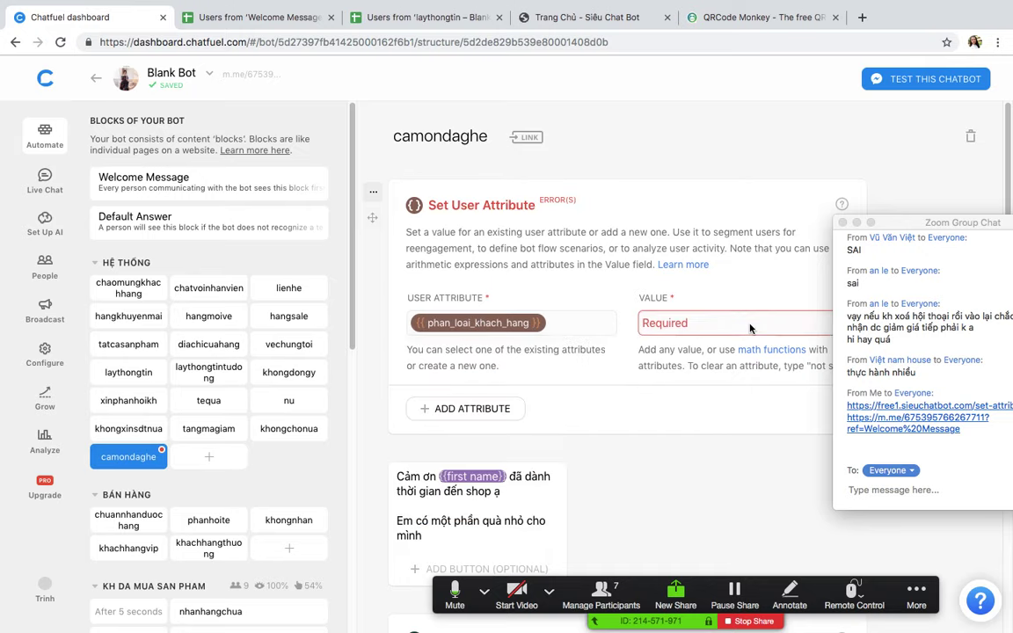
left_click(701, 325)
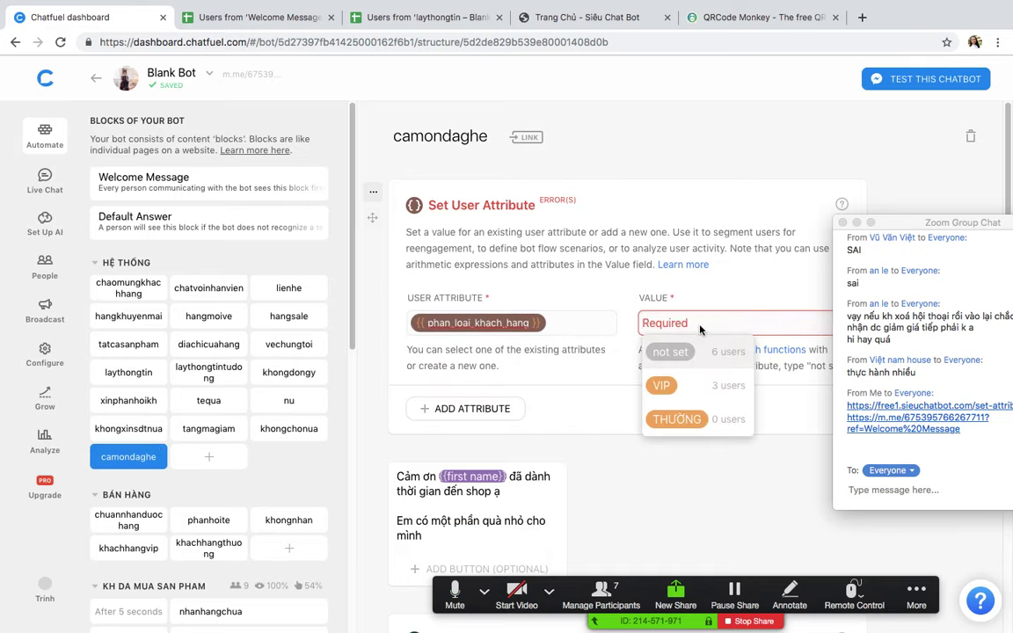
type("Đến mà")
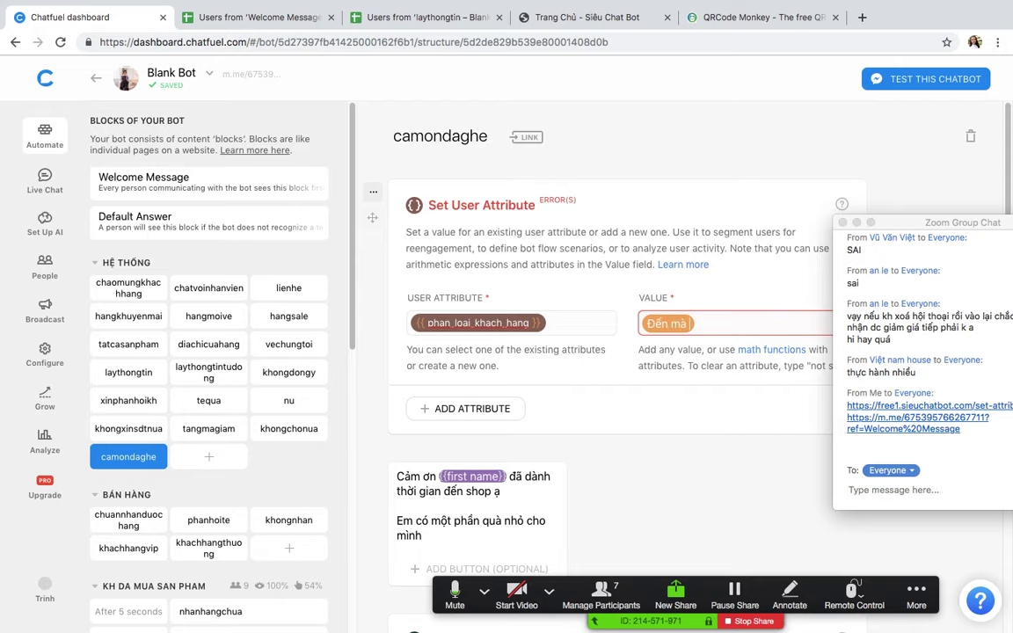
type(" không mua")
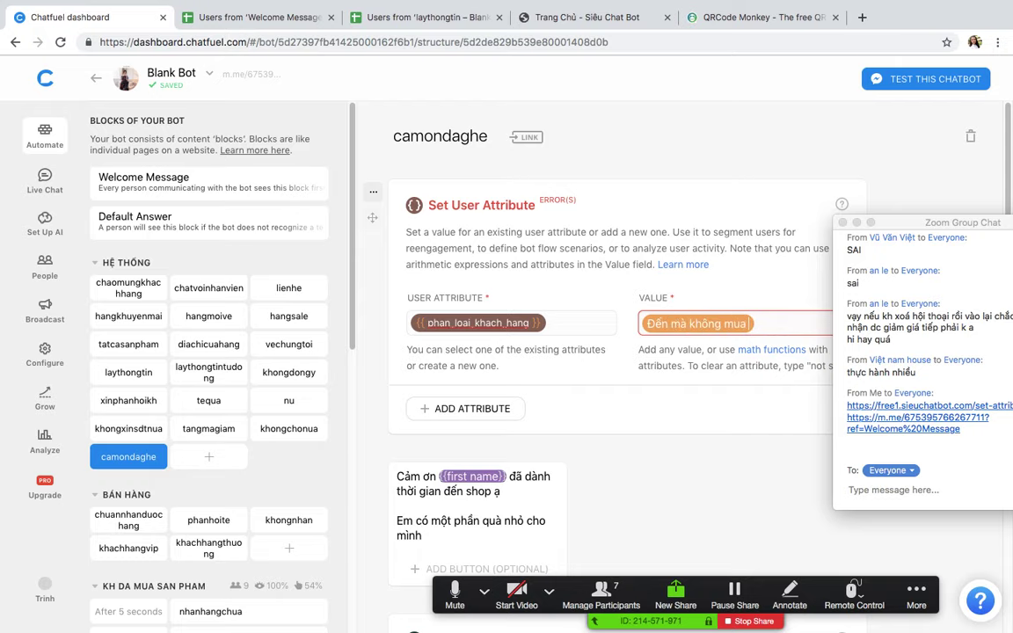
left_click(578, 397)
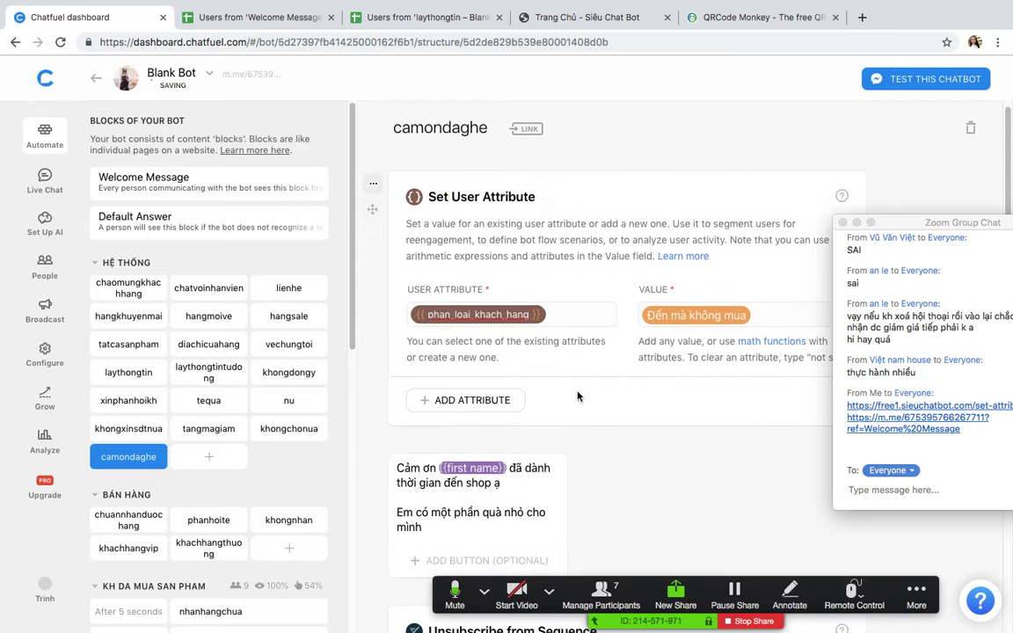
Step: Scroll through the camondaghe block to check it, then bring up the 'Users from Welcome Message – Blank Bot' sheet
scroll(607, 396, "down", 5)
scroll(677, 393, "up", 5)
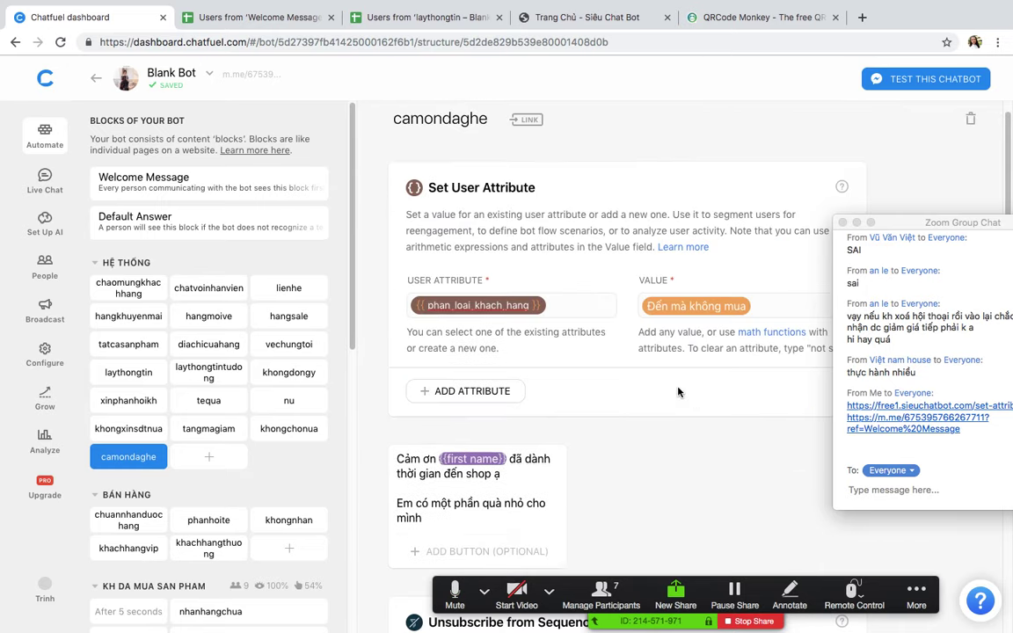
scroll(678, 392, "down", 2)
scroll(678, 392, "down", 1)
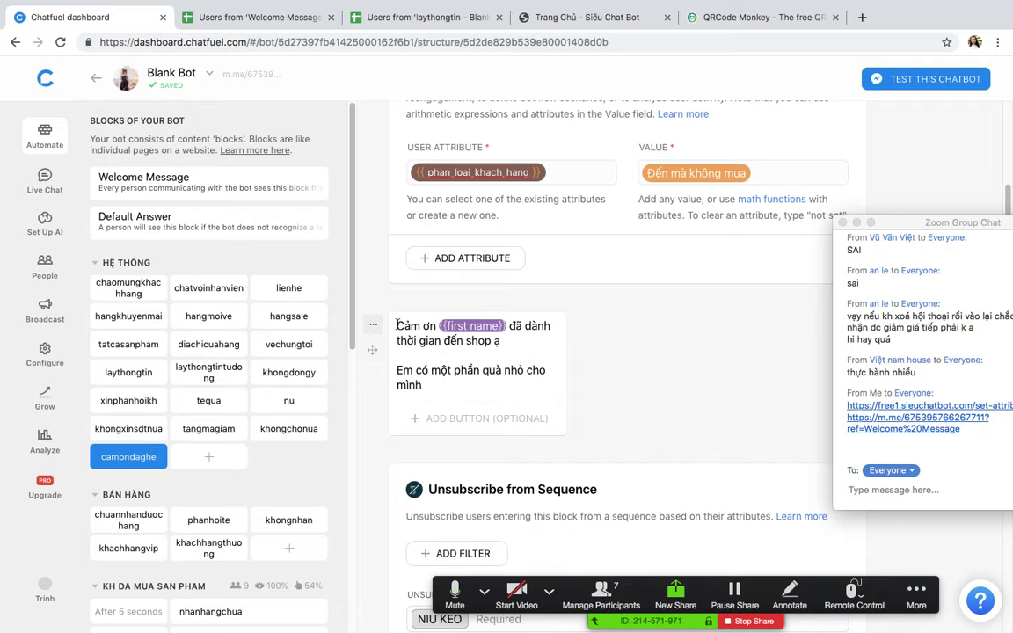
left_click_drag(397, 326, 426, 387)
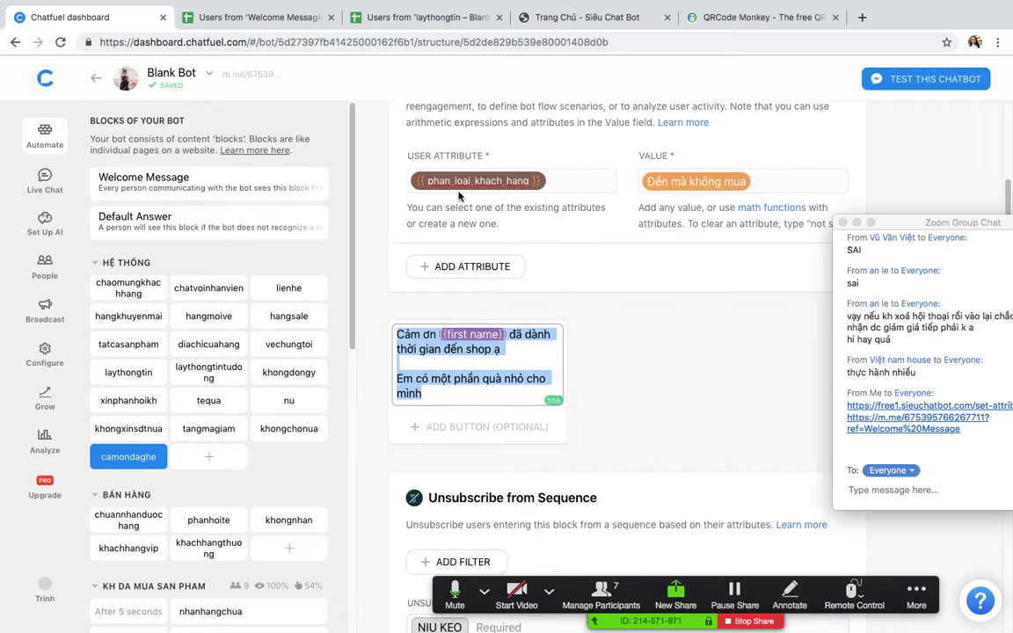
scroll(706, 265, "down", 5)
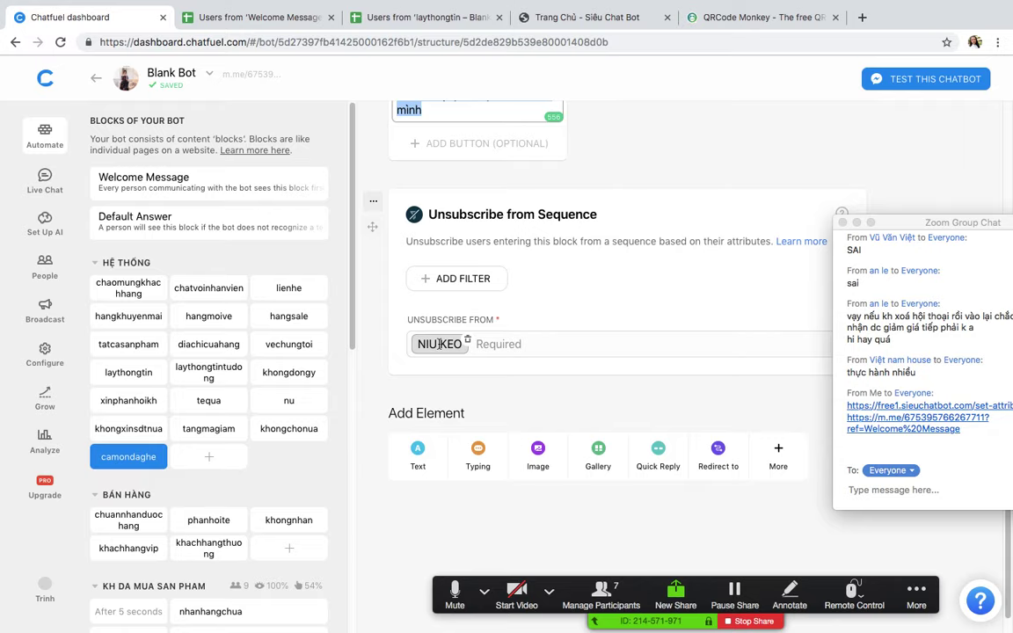
scroll(615, 326, "up", 4)
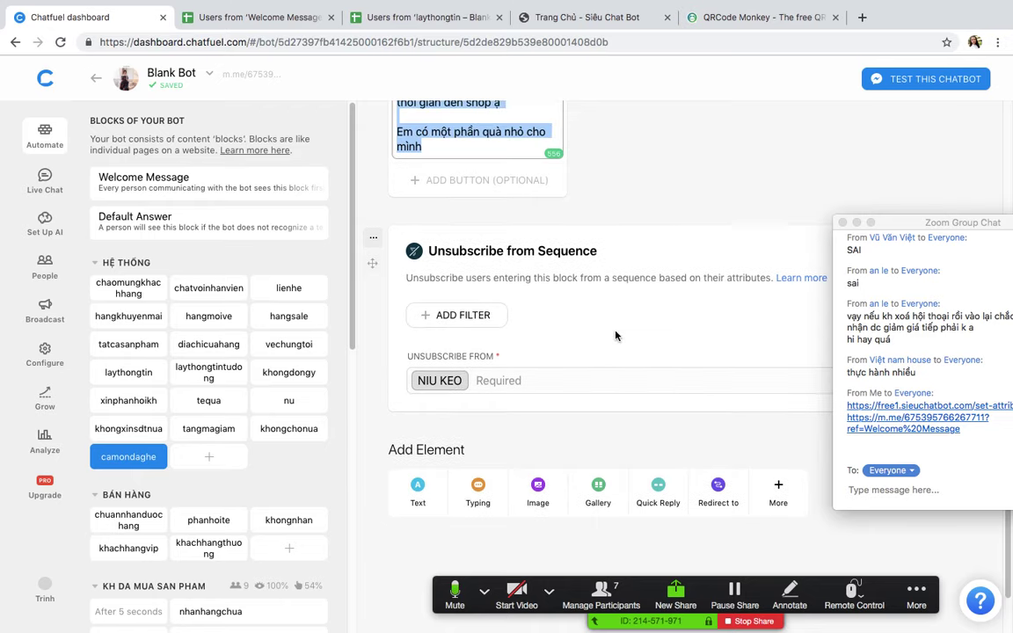
left_click(639, 312)
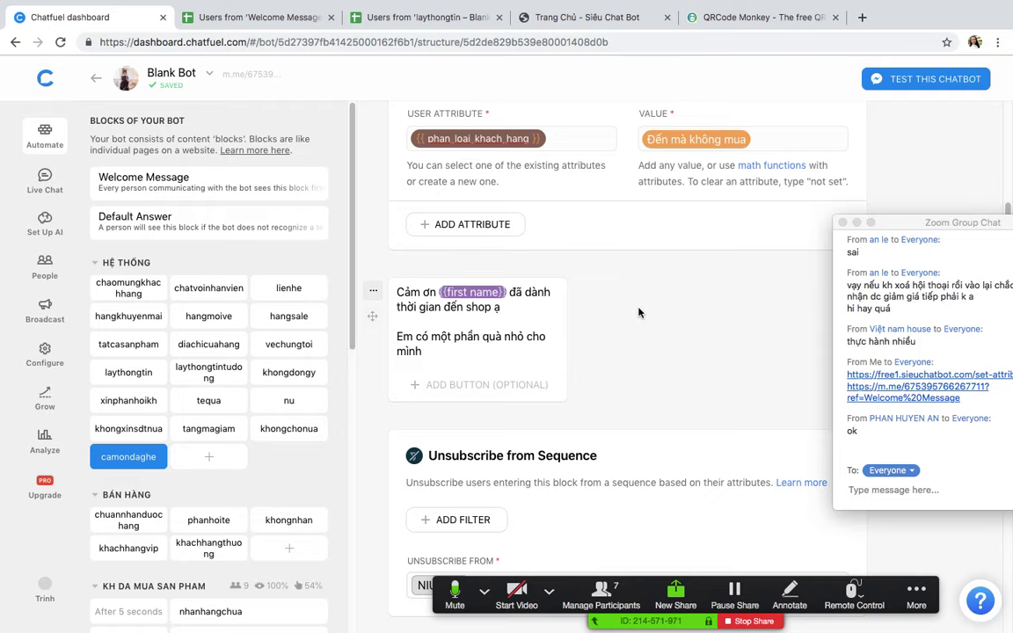
left_click(269, 18)
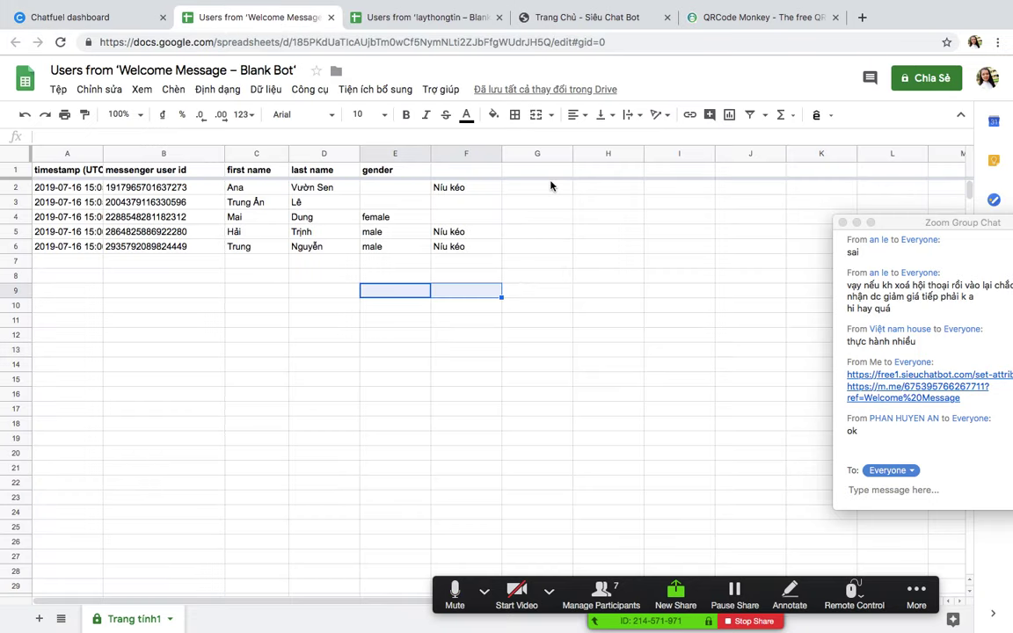
Step: Enter the header 'Trạng thái' in cell F1
left_click(551, 186)
key("Down")
key("Down")
key("Down")
key("Down")
left_click(541, 185)
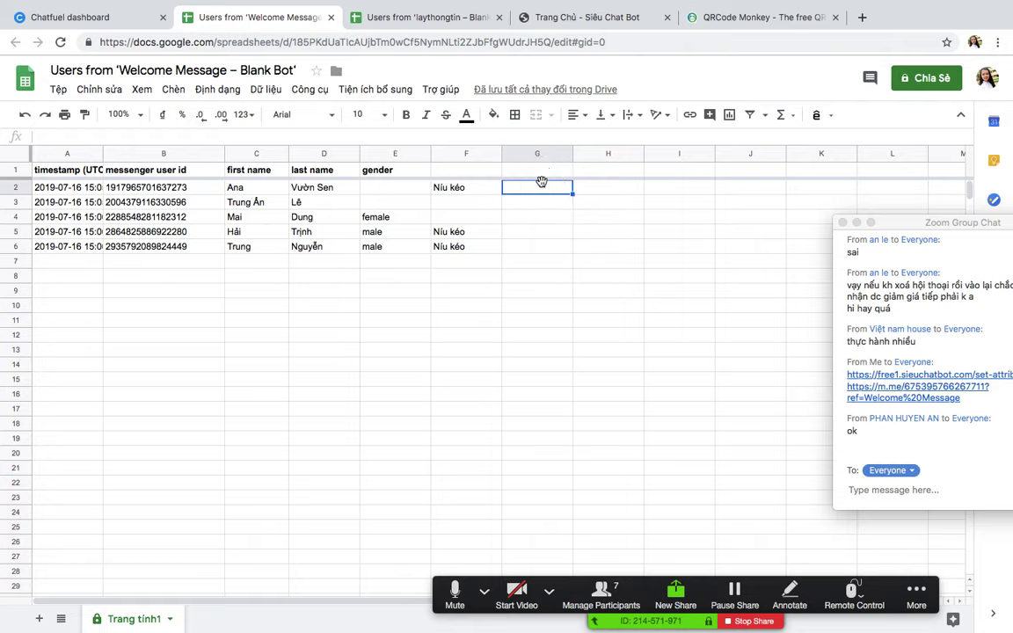
left_click(70, 170)
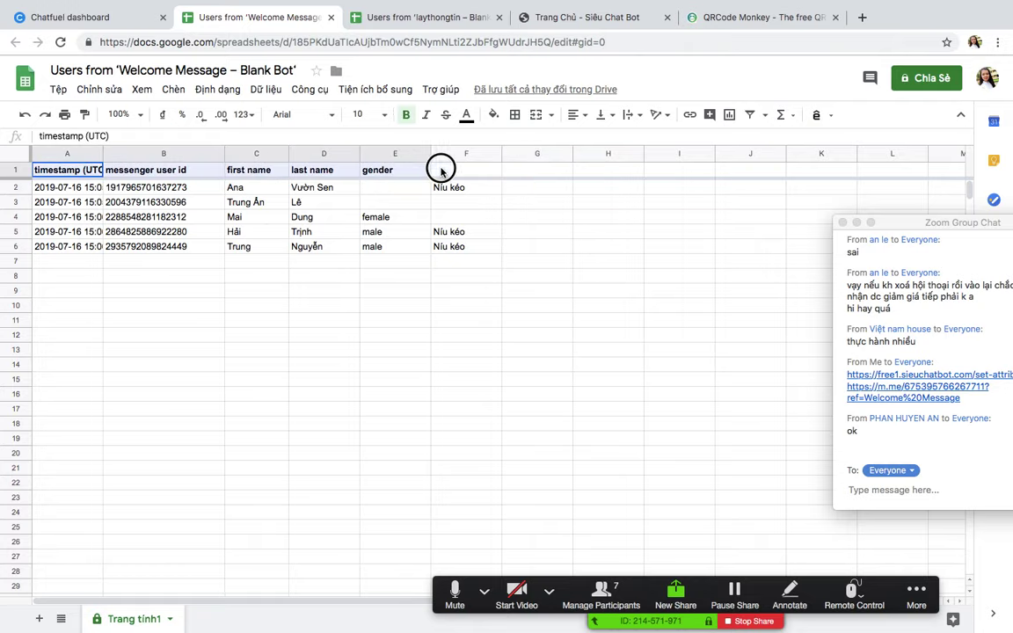
left_click(475, 169)
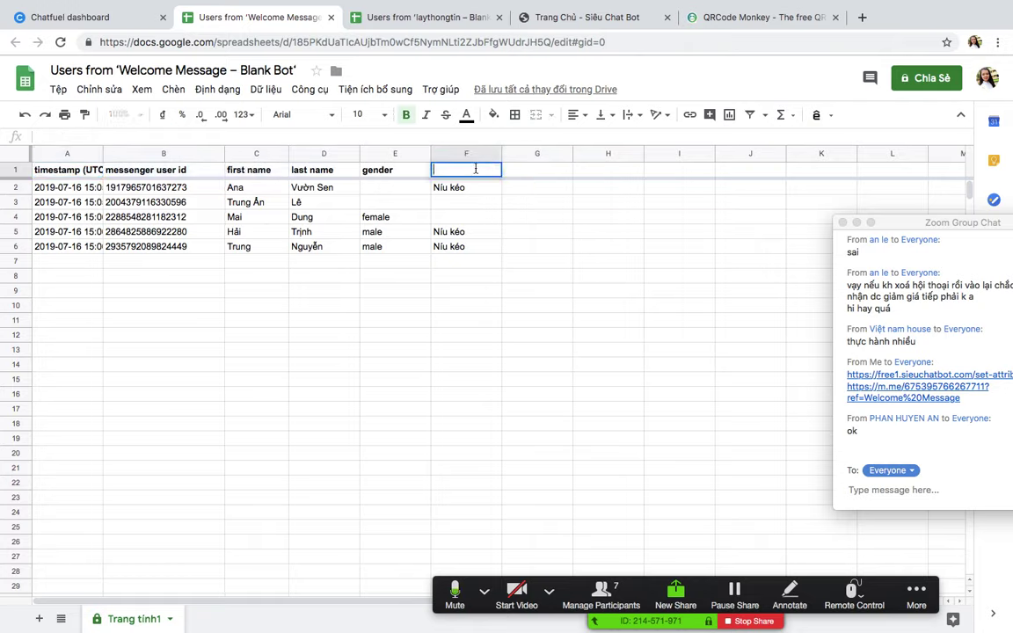
type("TR")
type("A")
type("ạng tha")
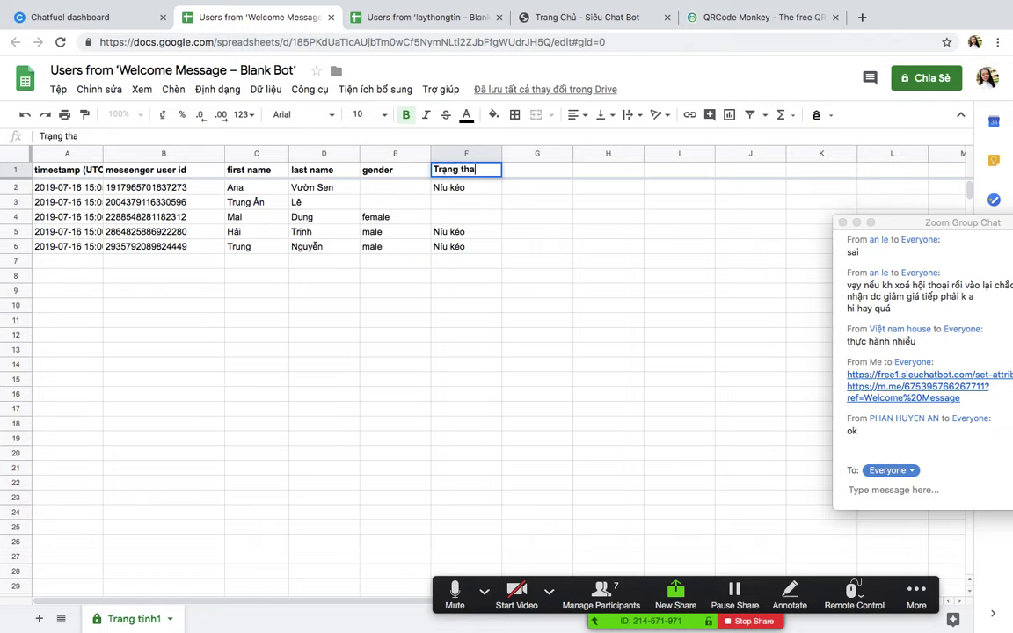
key("BackSpace")
type("ái")
key("Return")
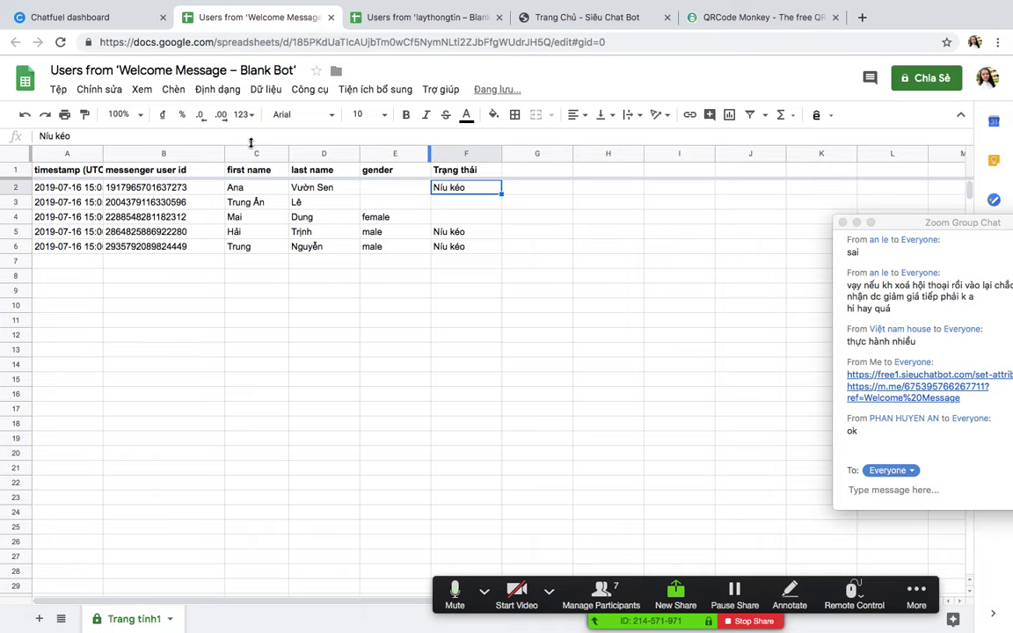
Step: Create a filter on A1:F1 and exclude blanks in column F, leaving only Níu kéo rows
left_click_drag(68, 169, 482, 172)
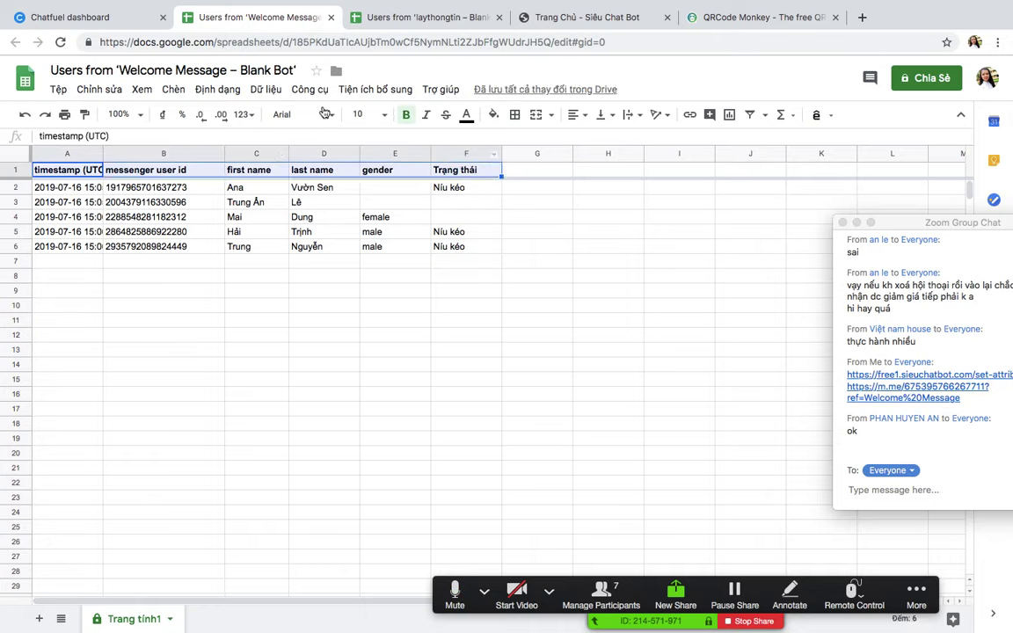
left_click(273, 90)
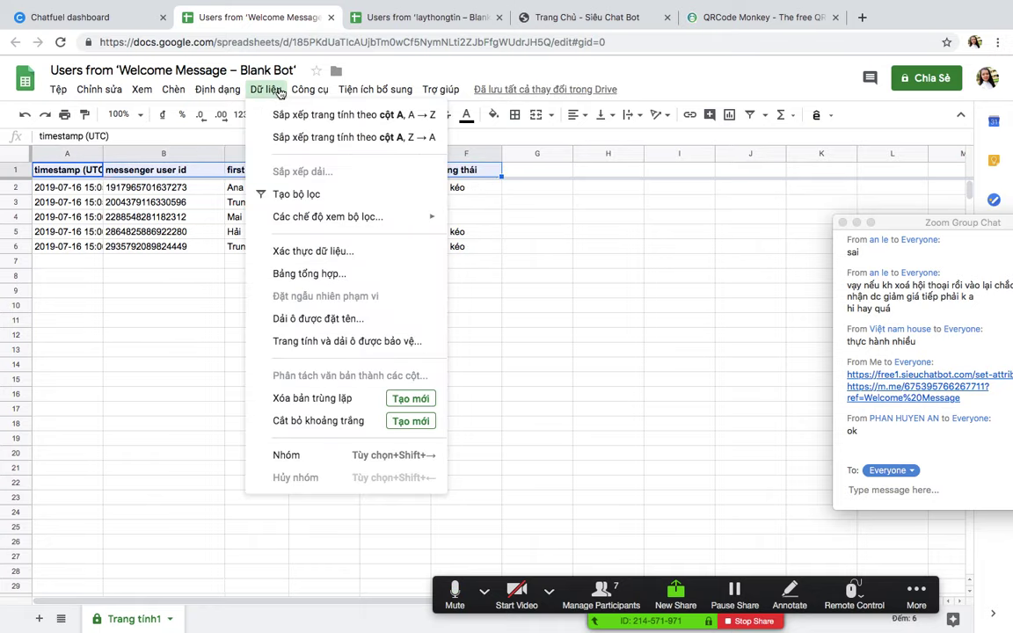
left_click(296, 194)
left_click(495, 170)
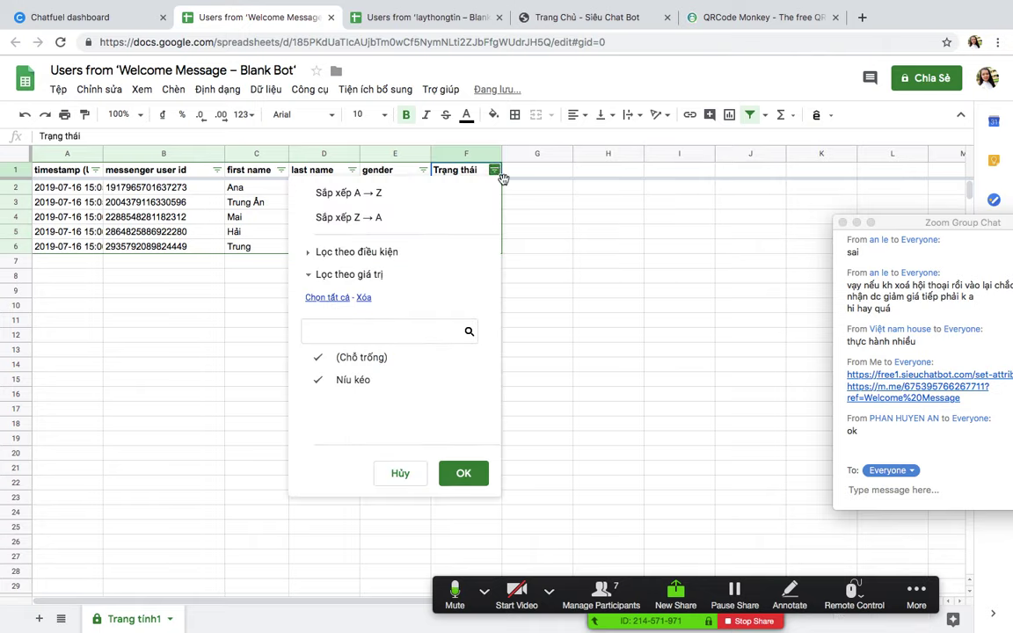
left_click(320, 361)
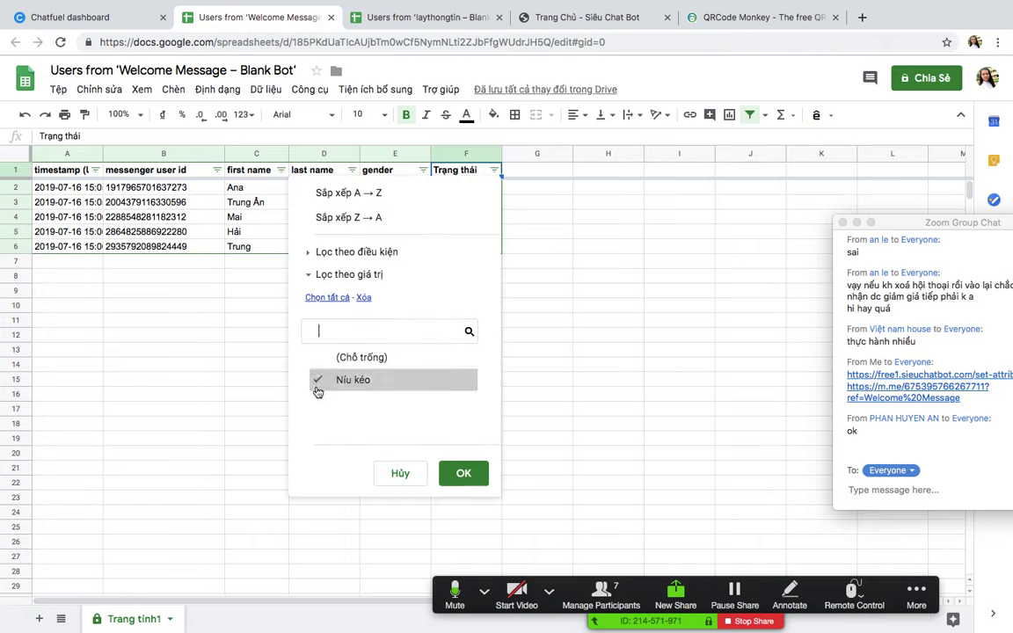
left_click(463, 473)
left_click(510, 318)
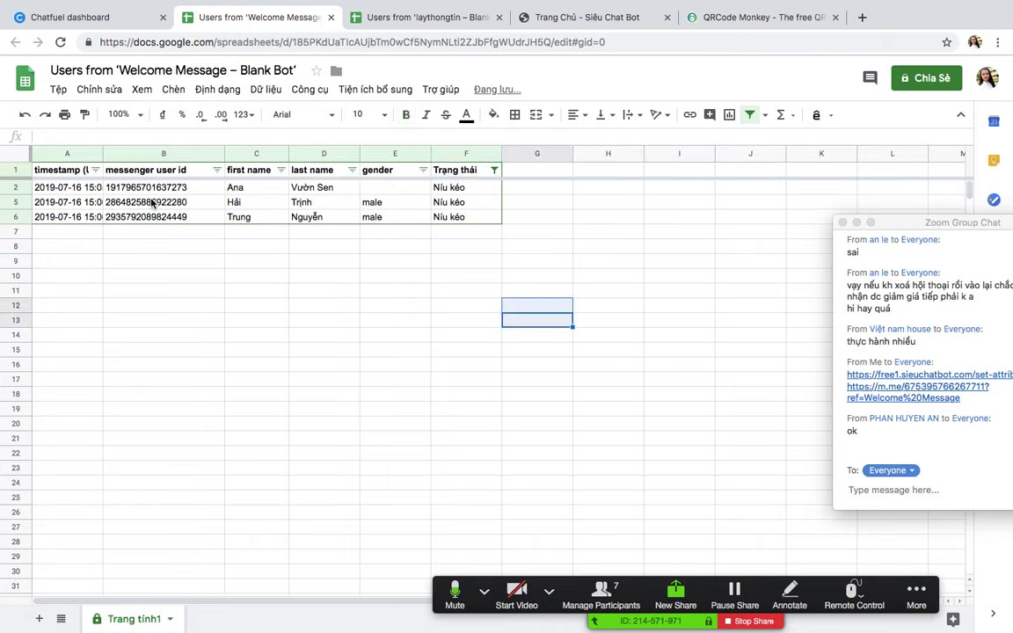
Step: Review the three Níu kéo subscribers' user ids, then return to the Chatfuel camondaghe block
left_click_drag(150, 187, 156, 216)
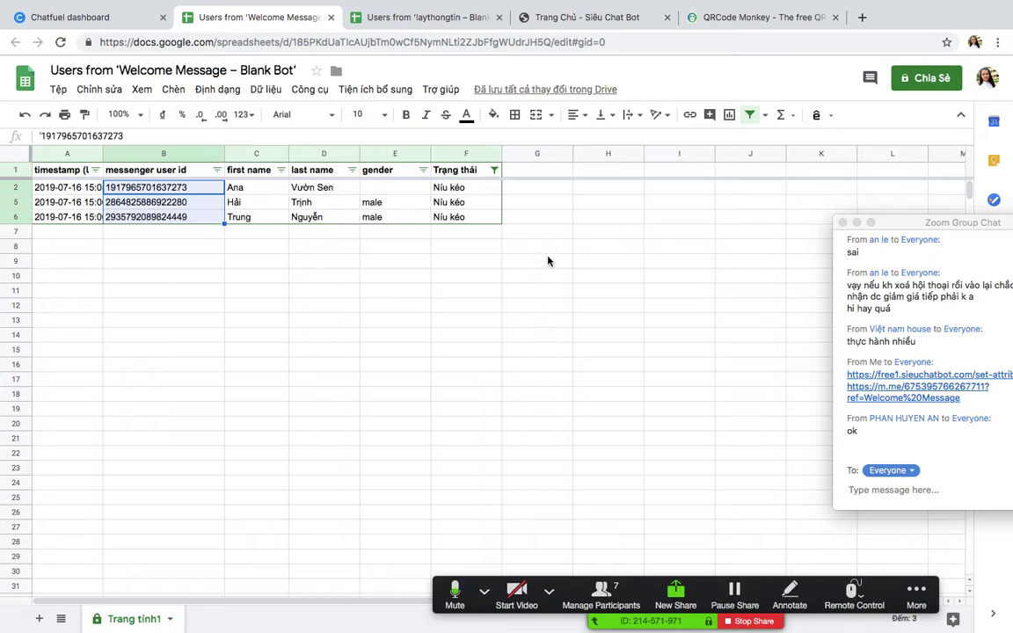
left_click(420, 288)
left_click(547, 188)
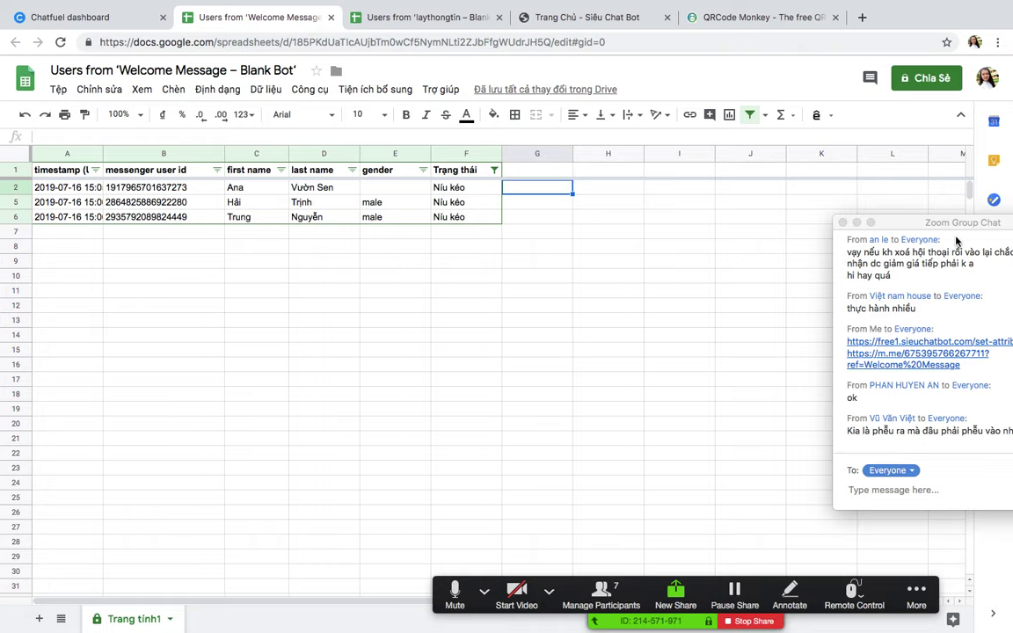
left_click_drag(946, 221, 824, 189)
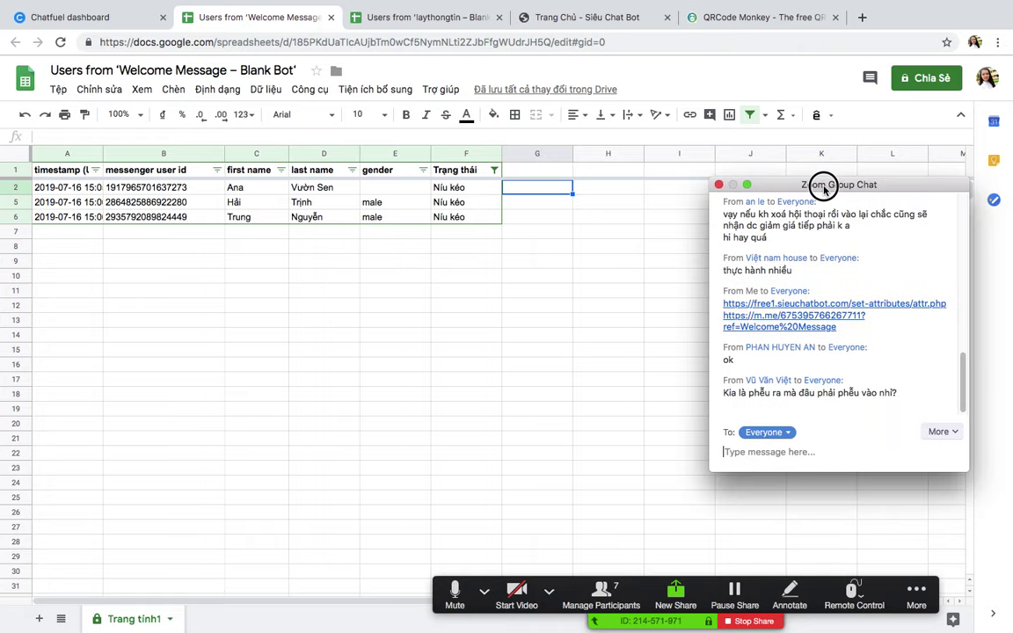
left_click(92, 17)
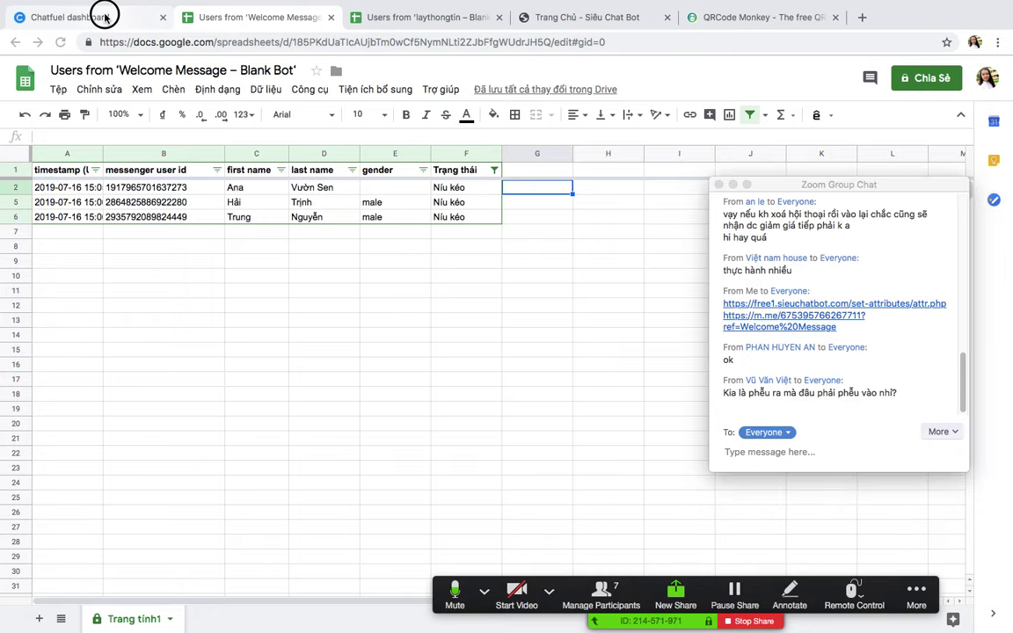
scroll(678, 355, "down", 5)
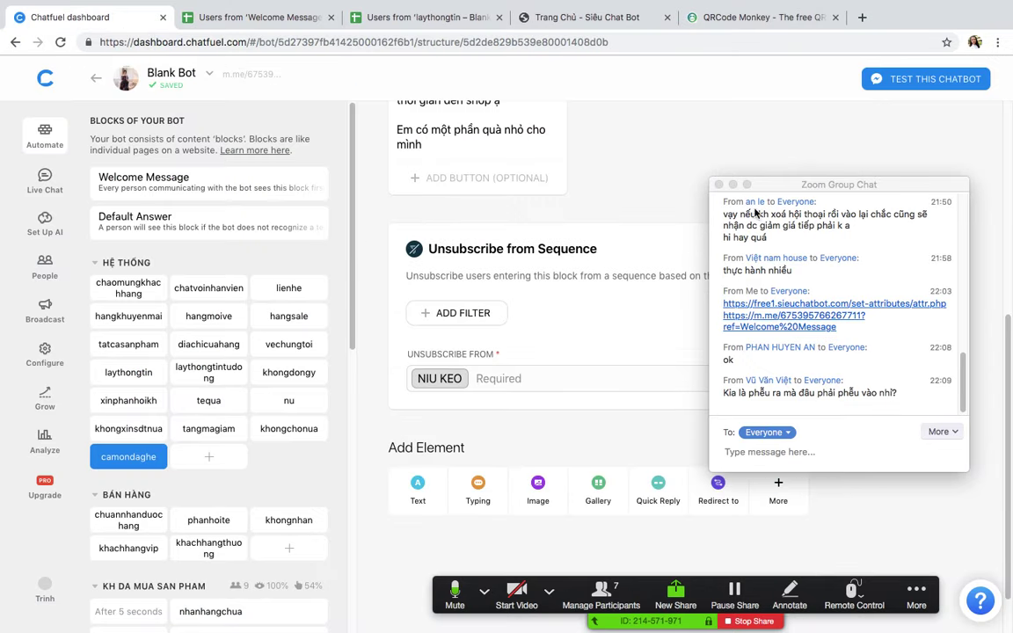
left_click_drag(797, 188, 1012, 340)
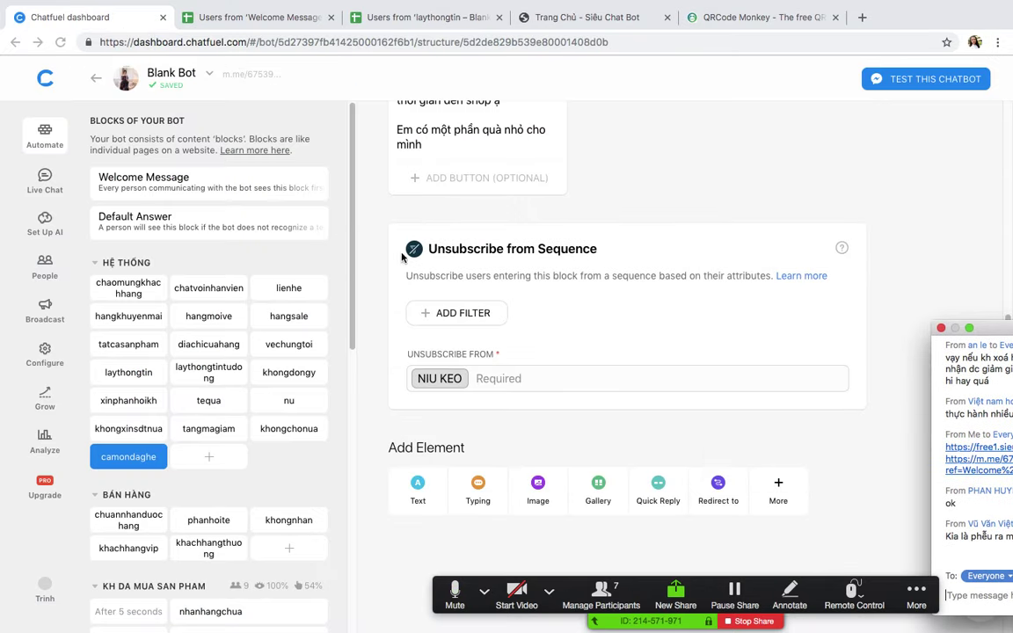
left_click(536, 264)
left_click(372, 235)
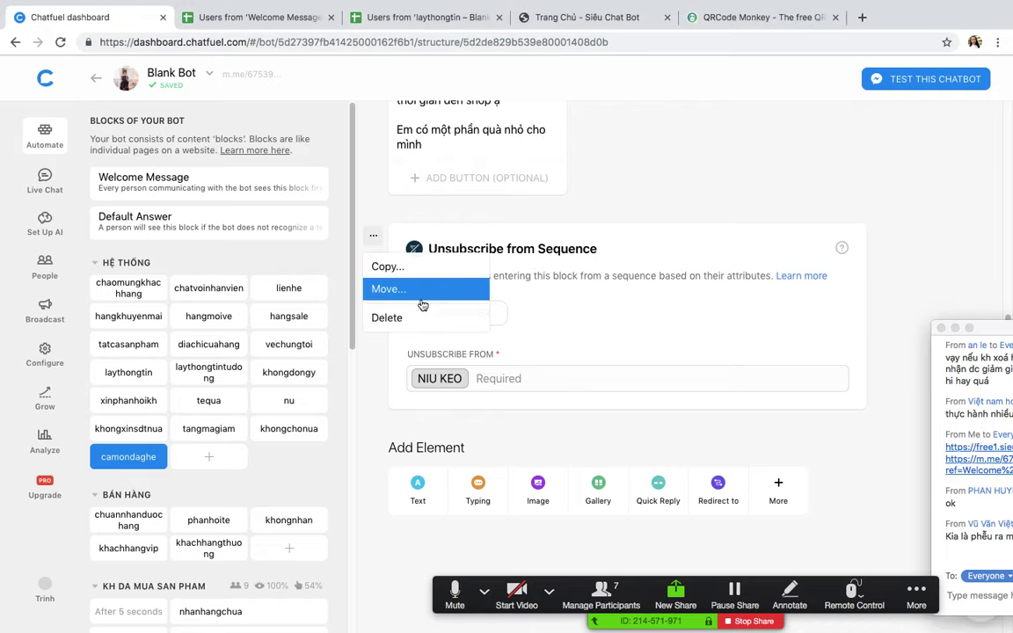
left_click(474, 317)
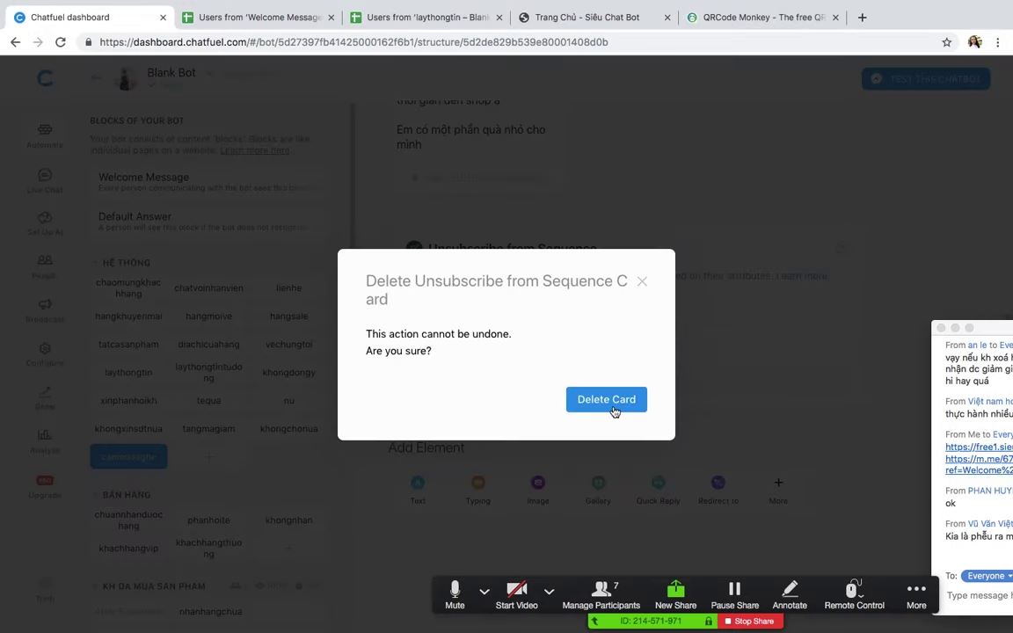
left_click(643, 283)
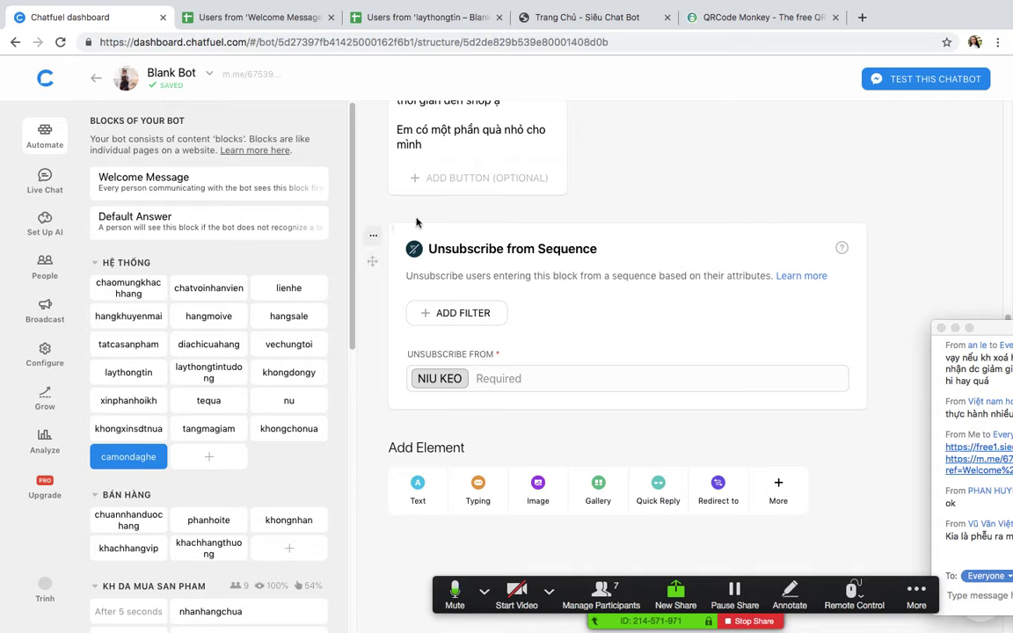
scroll(582, 248, "up", 1)
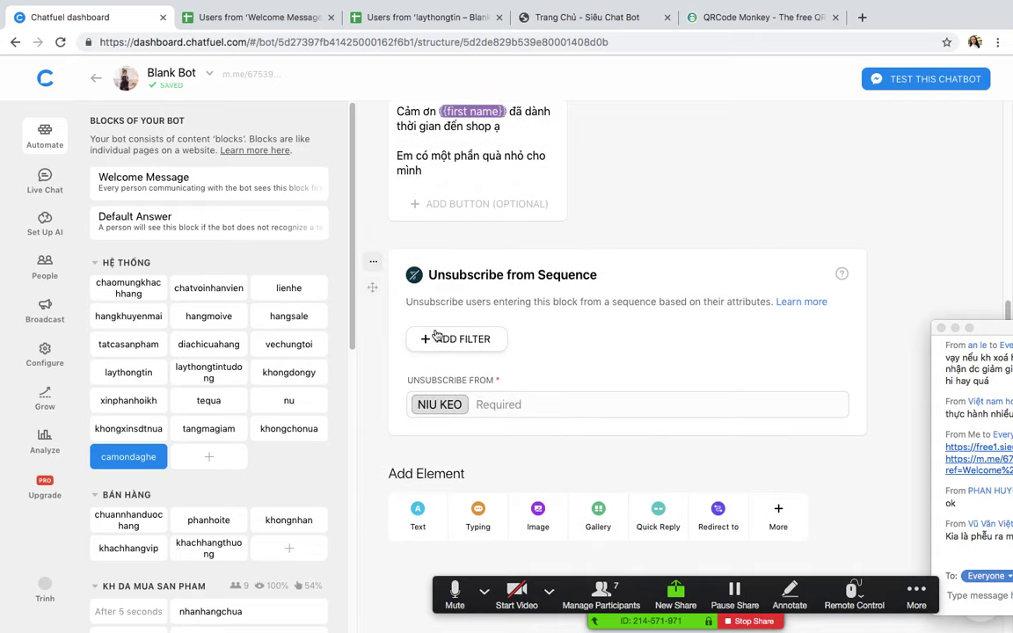
scroll(428, 352, "up", 3)
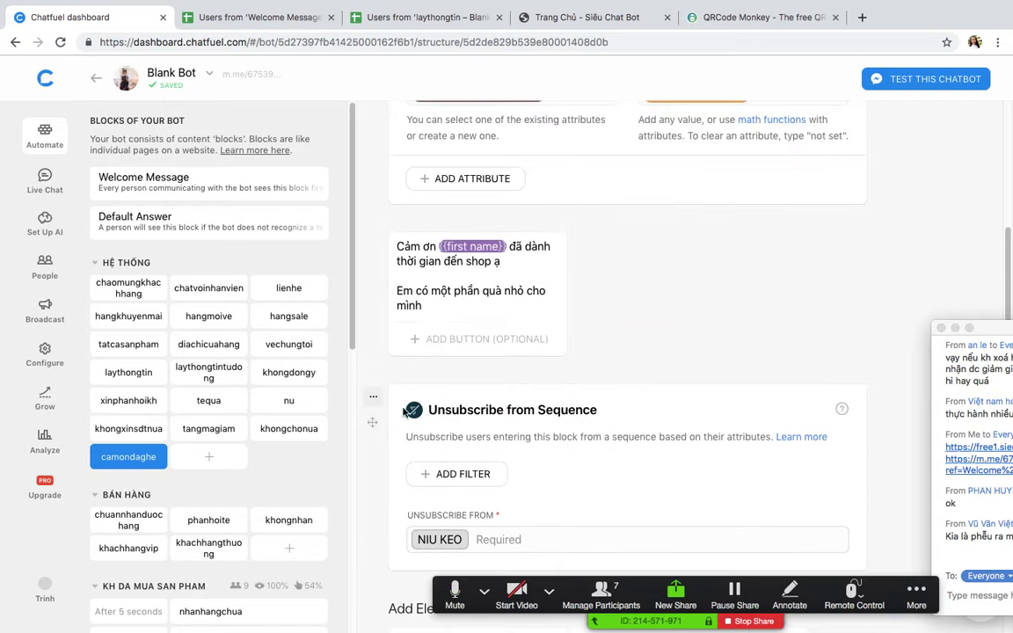
scroll(378, 373, "down", 3)
Step: Add a Subscribe to Sequence card to camondaghe targeting the KH DA MUA SAN PHAM sequence
left_click(777, 532)
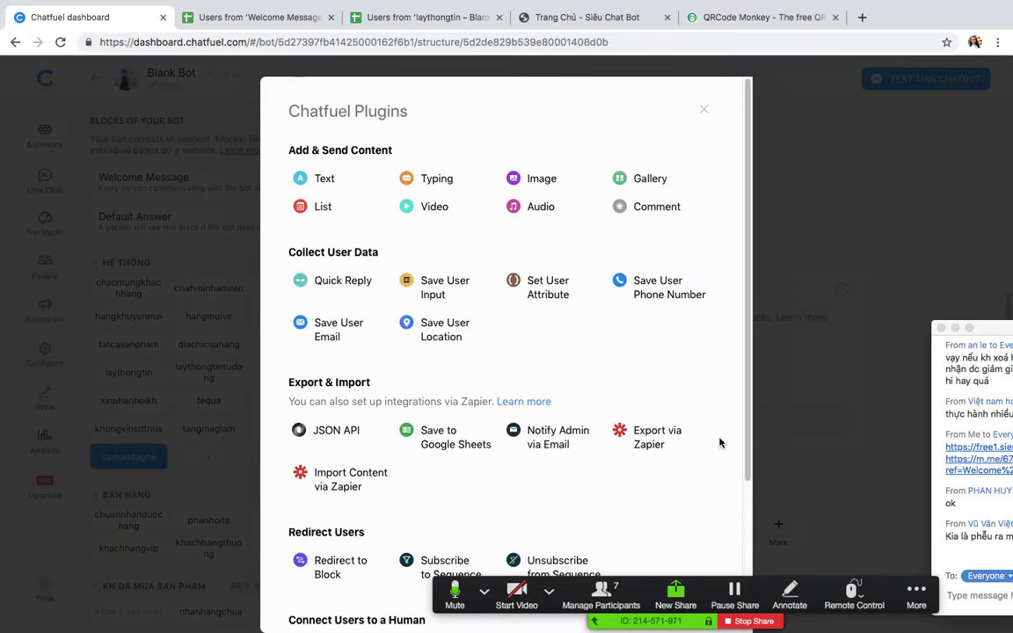
scroll(720, 444, "down", 3)
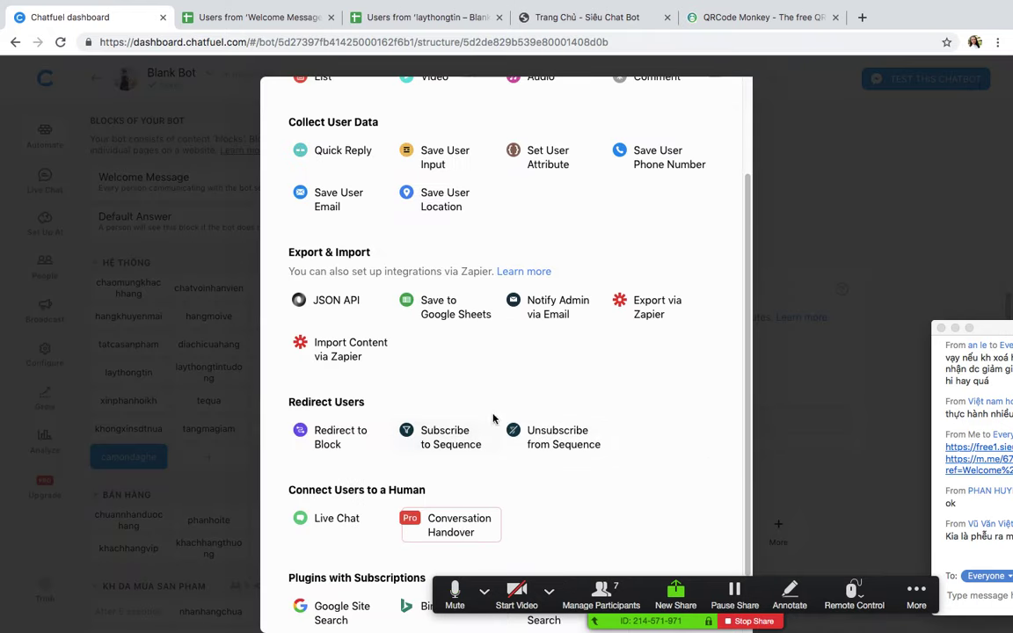
left_click(440, 433)
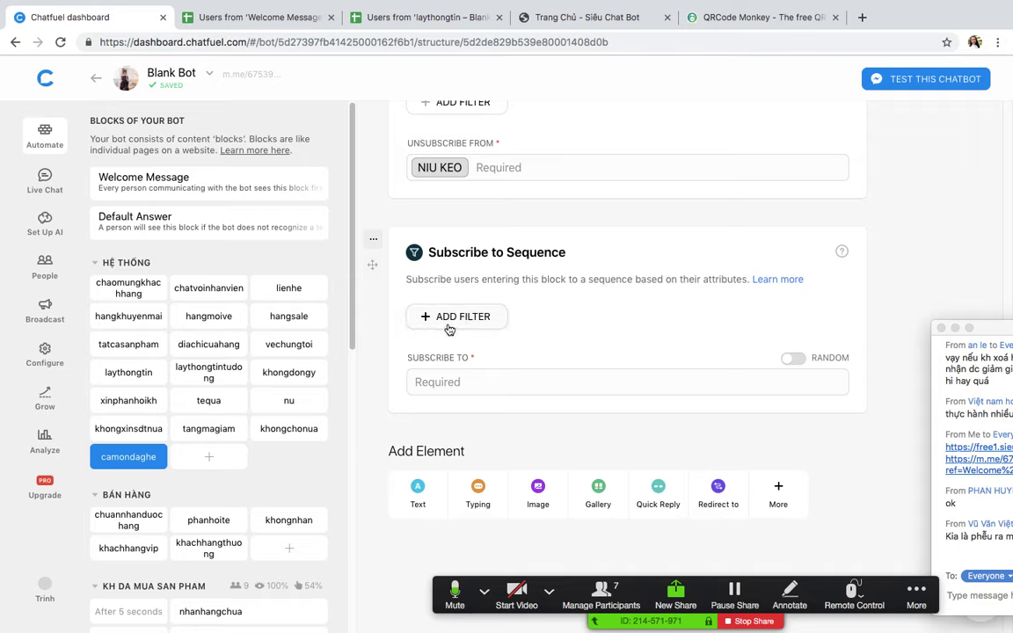
left_click(450, 319)
left_click(839, 332)
left_click(513, 382)
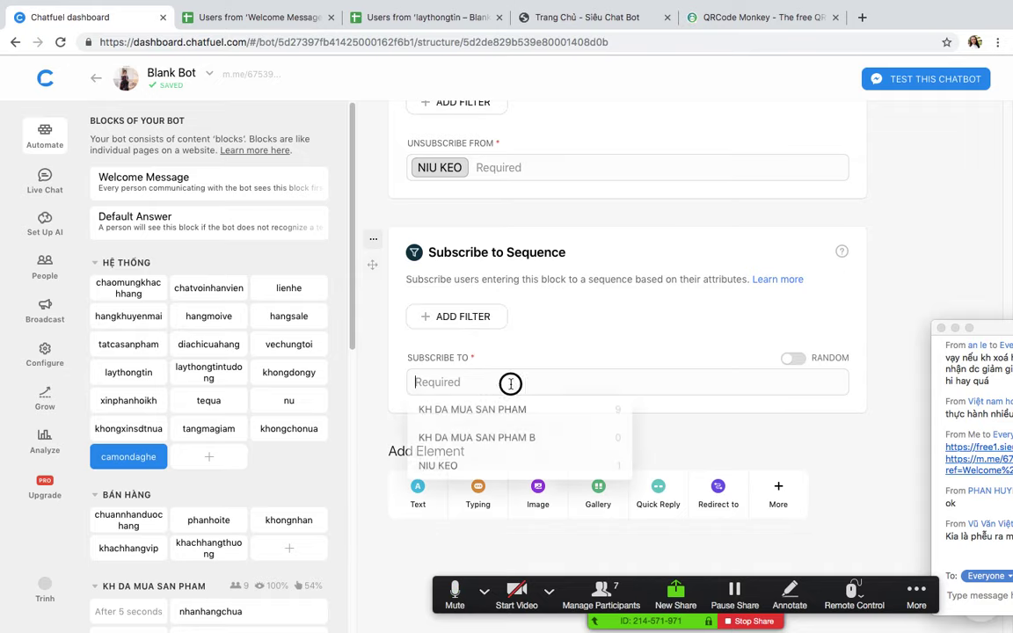
left_click(493, 445)
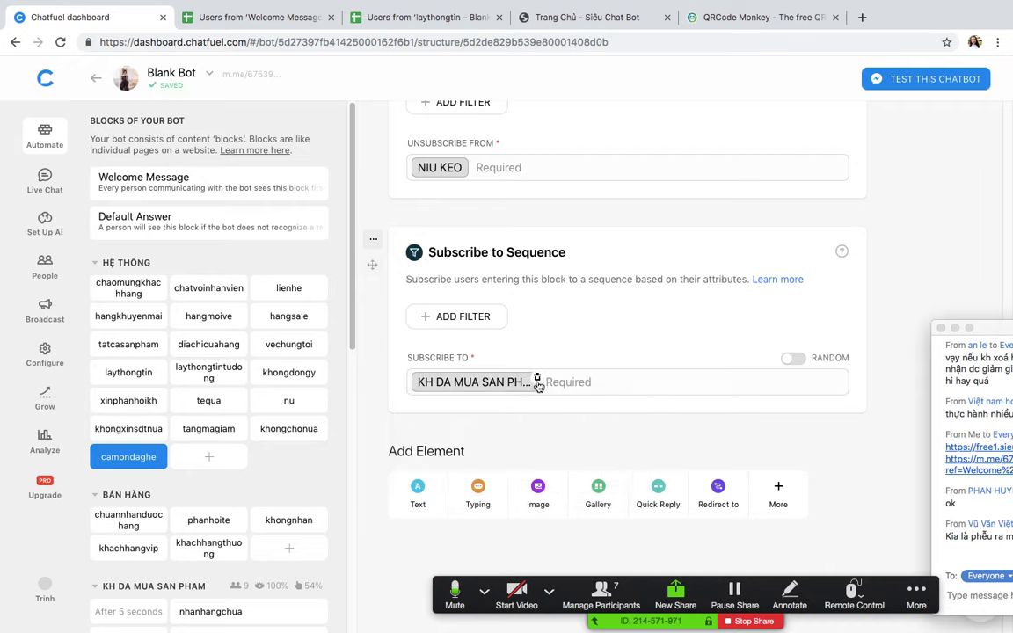
left_click(540, 382)
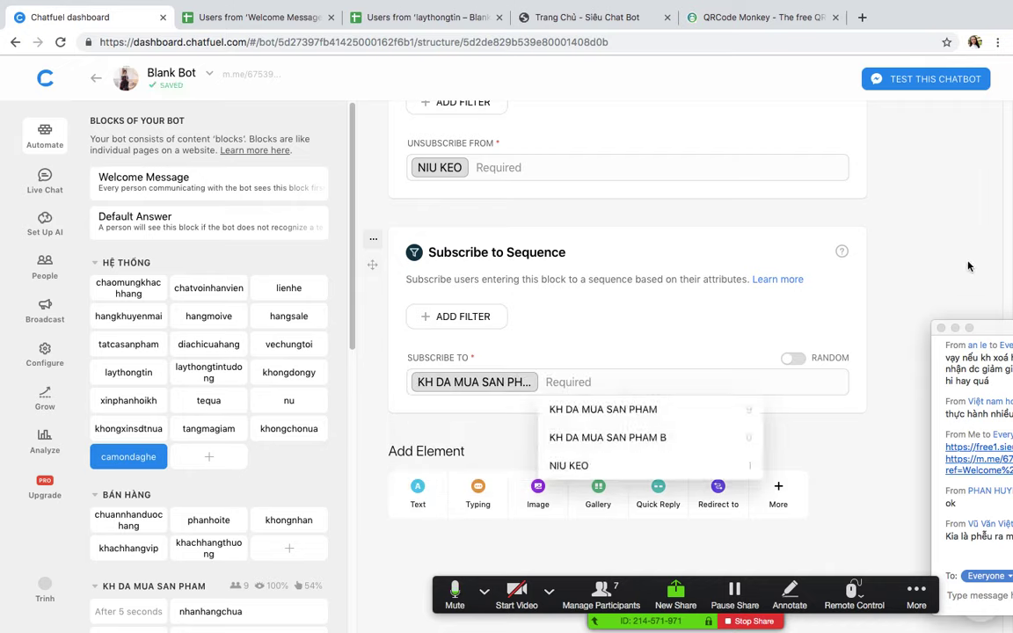
left_click(840, 225)
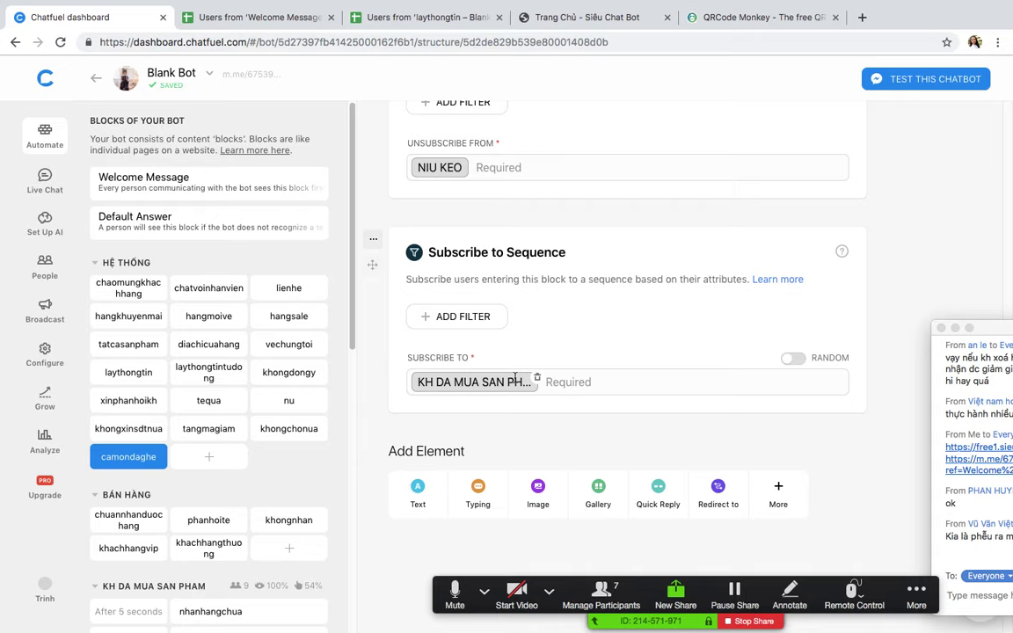
Step: Look over the updated camondaghe block, then switch to the laythongtin users sheet
scroll(528, 394, "up", 3)
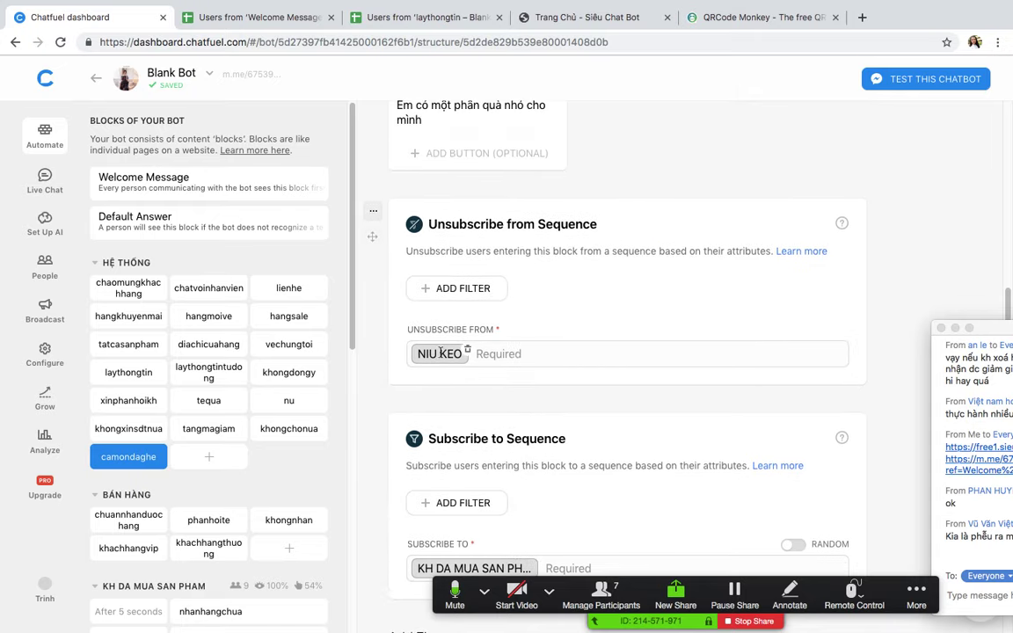
scroll(464, 489, "down", 2)
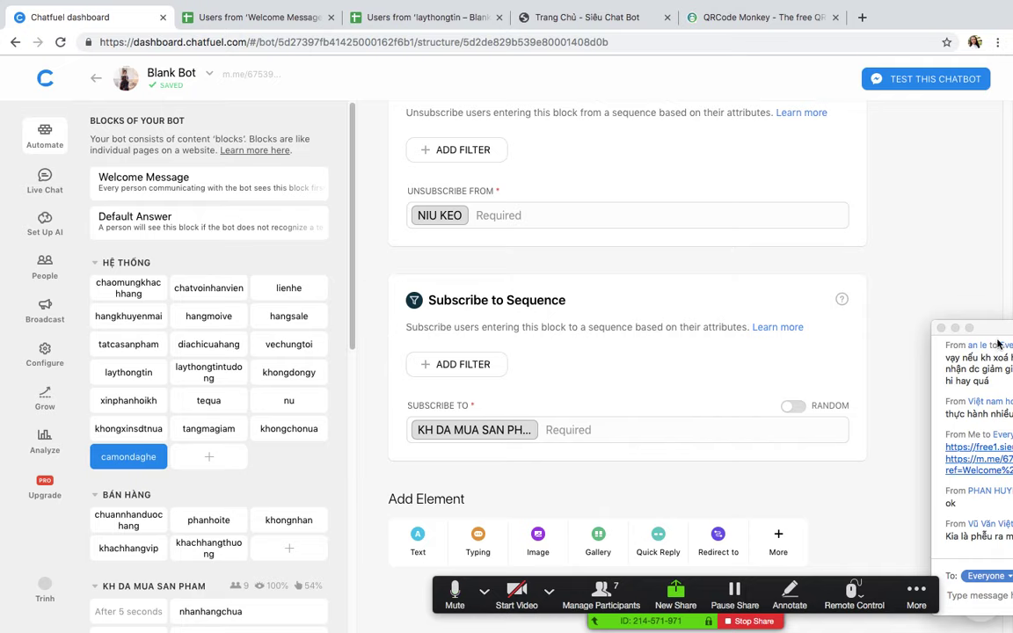
left_click_drag(997, 328, 887, 174)
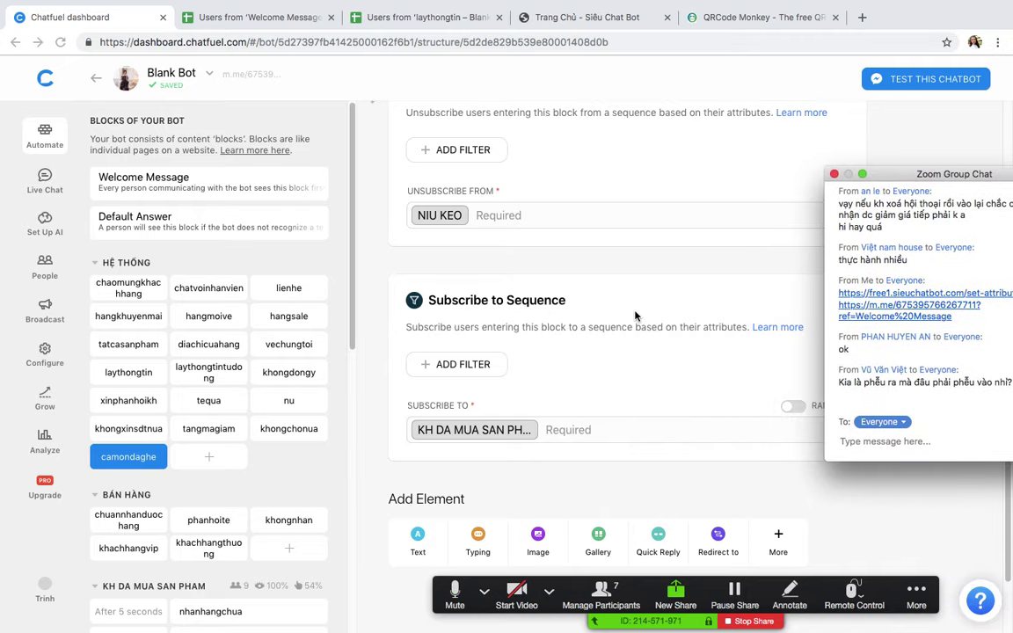
scroll(633, 319, "up", 6)
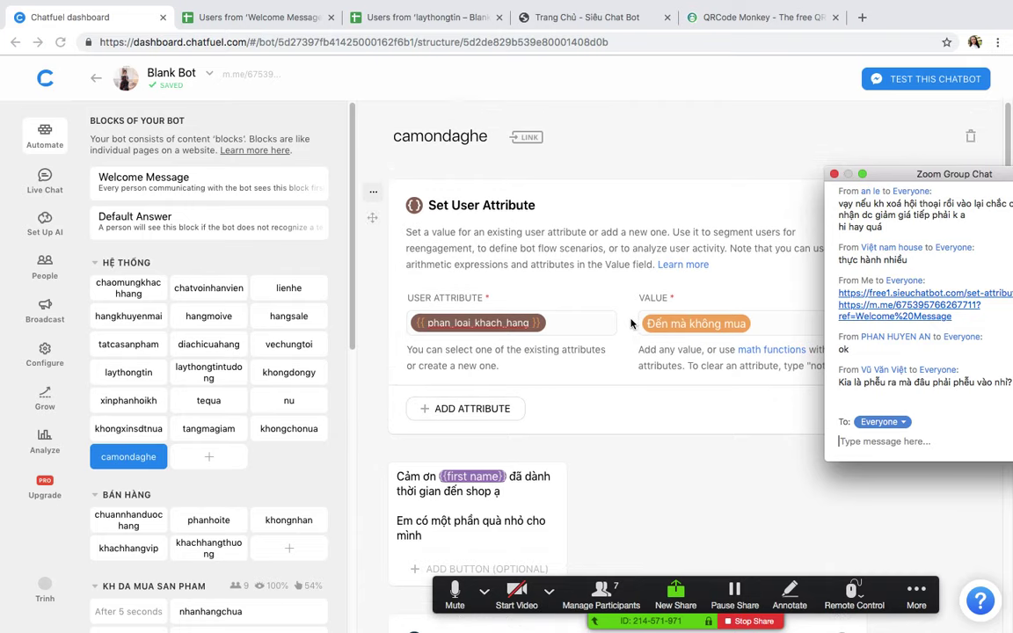
scroll(630, 324, "down", 1)
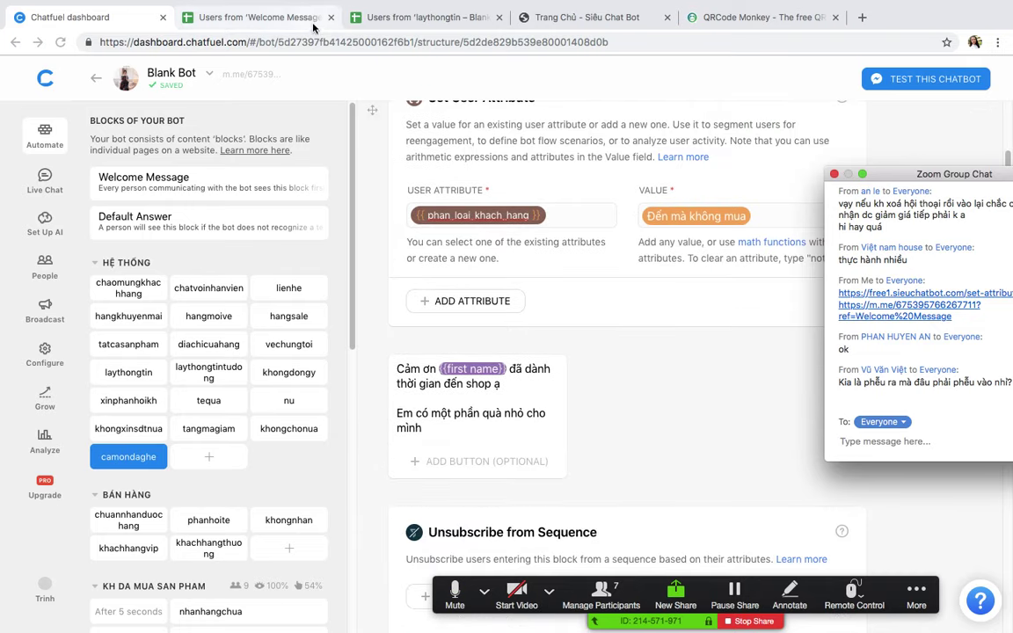
scroll(428, 314, "up", 1)
scroll(448, 260, "down", 6)
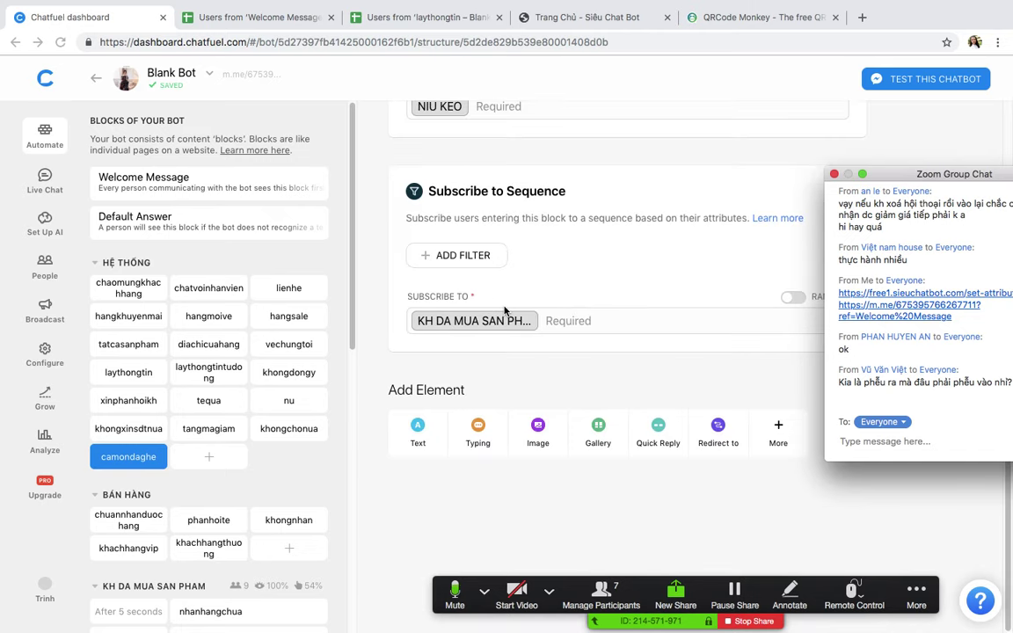
left_click(413, 25)
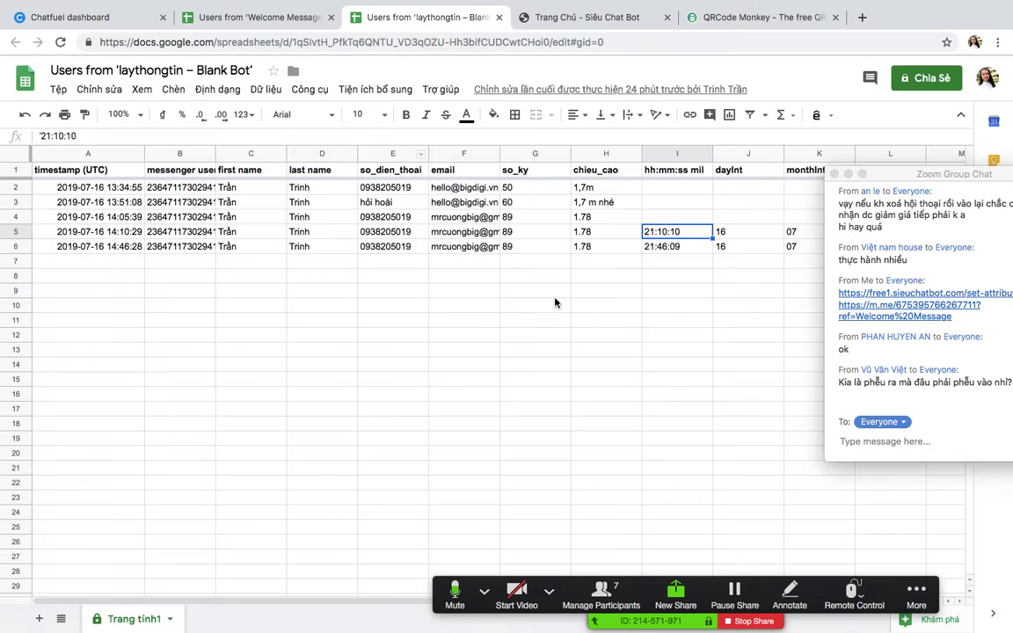
left_click(606, 261)
left_click(737, 234)
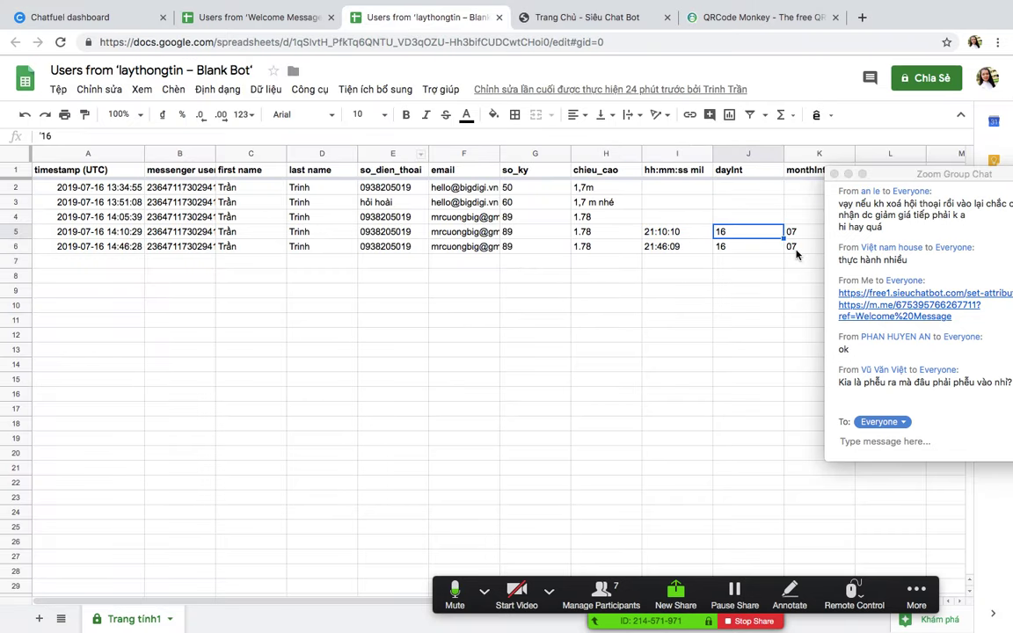
left_click(677, 261)
left_click(606, 246)
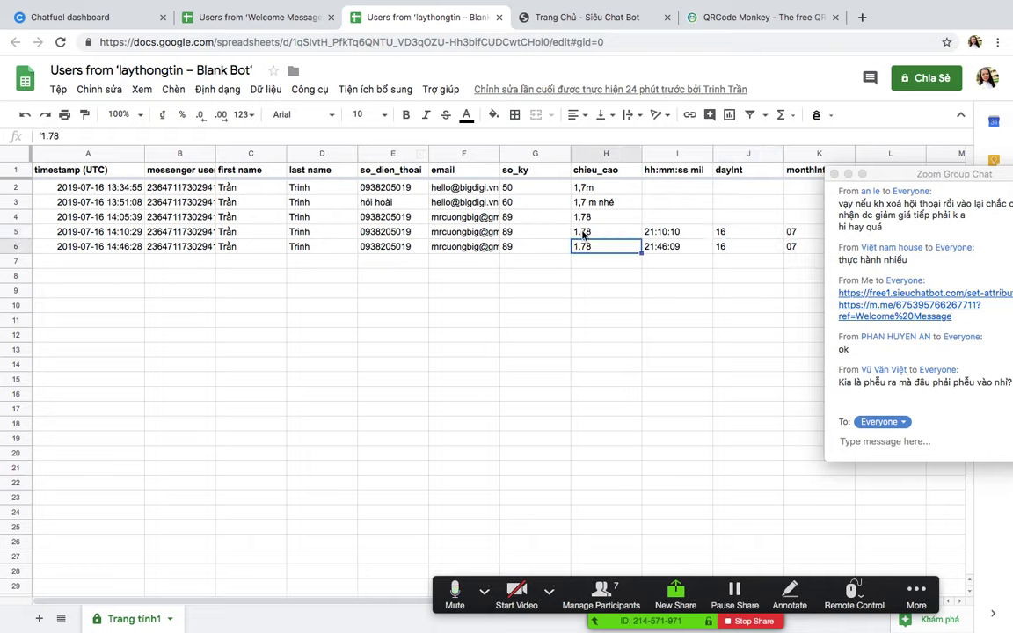
left_click(606, 231)
left_click(746, 233)
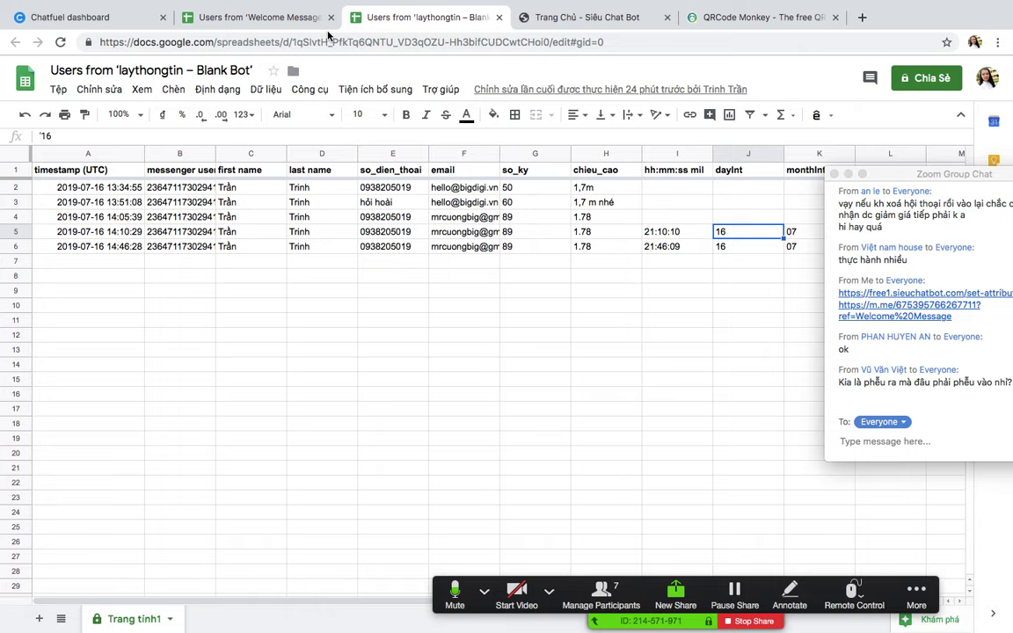
left_click_drag(895, 174, 884, 205)
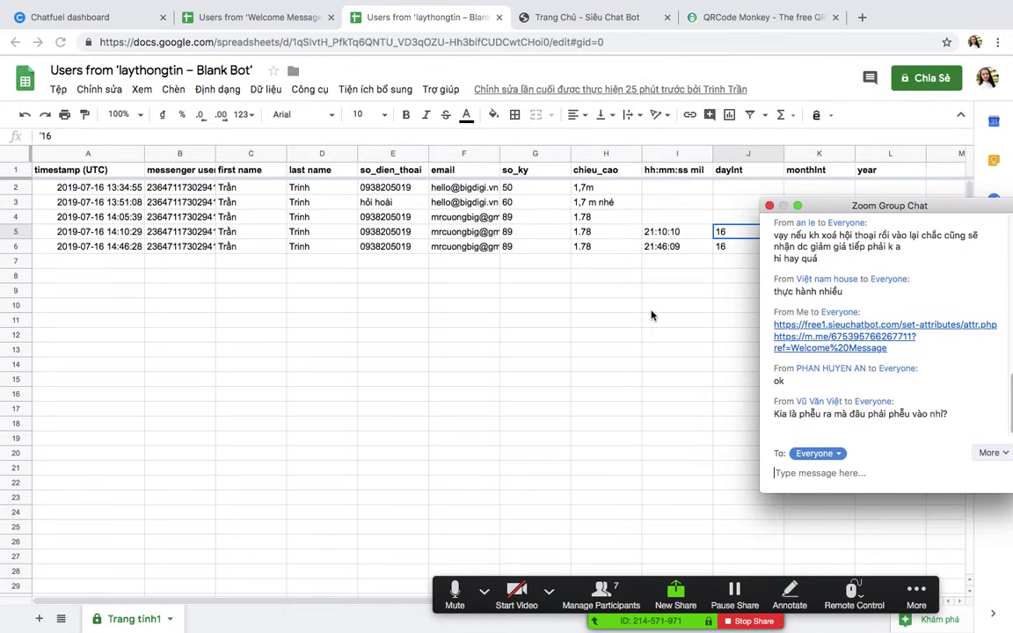
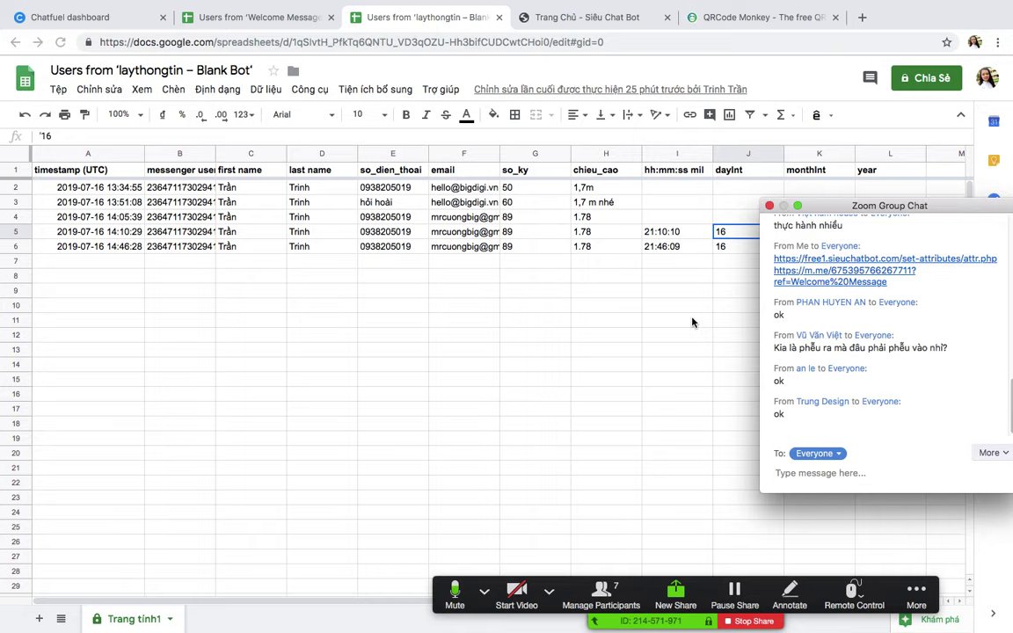
Step: Close the laythongtin sheet and review the Welcome Message users' messenger IDs in B2:B6
left_click(256, 19)
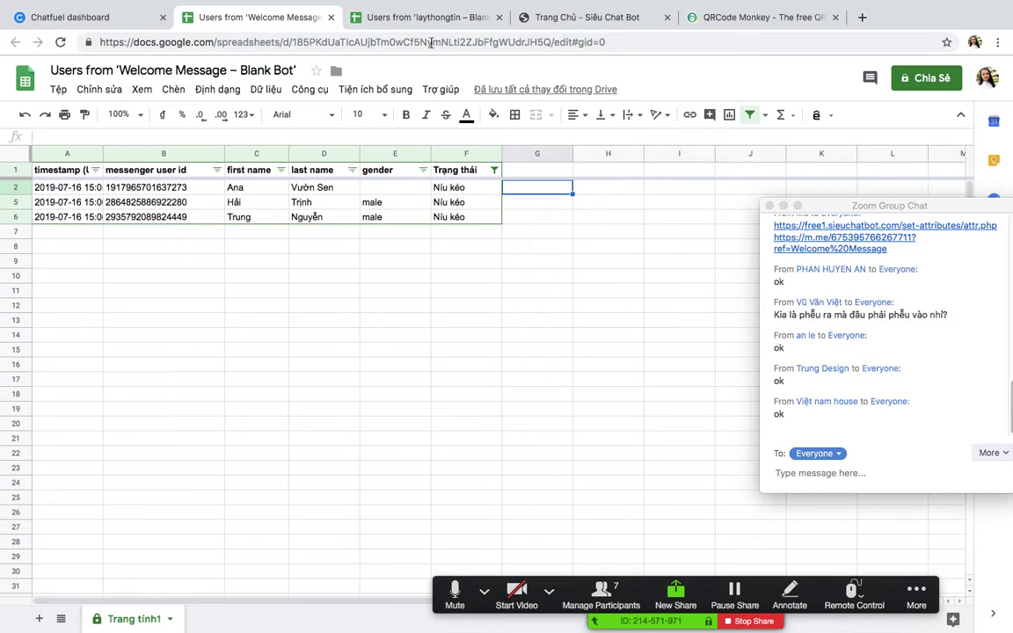
left_click(499, 16)
left_click_drag(276, 350, 259, 334)
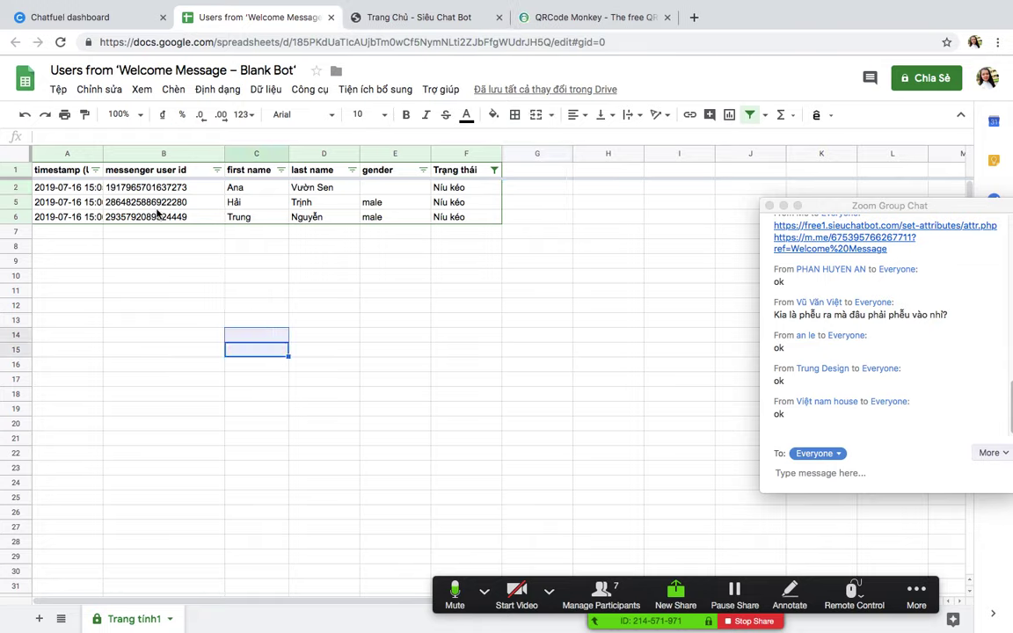
left_click_drag(177, 189, 180, 215)
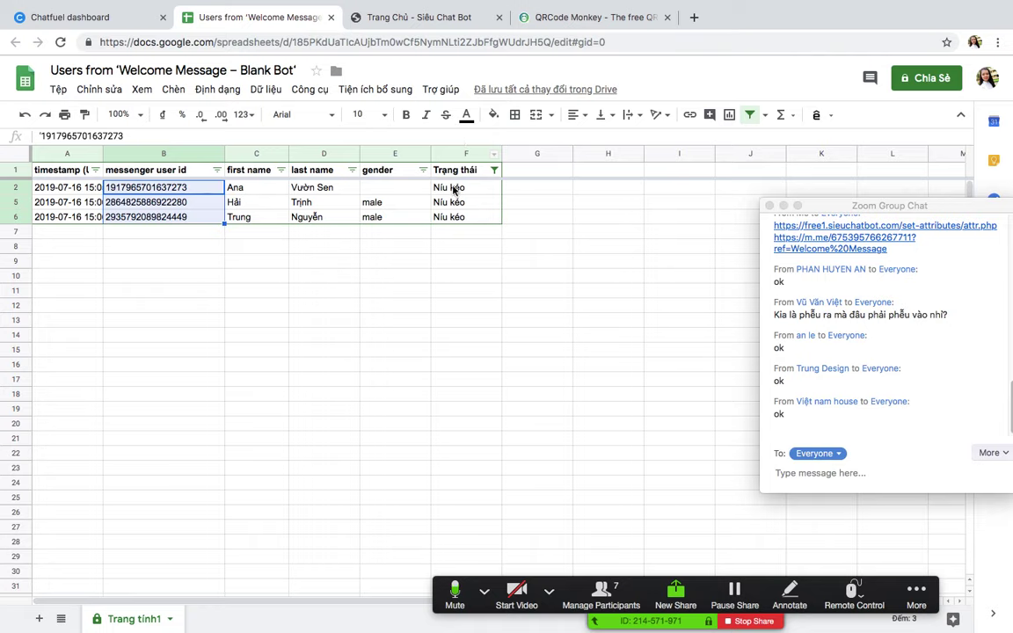
right_click(170, 193)
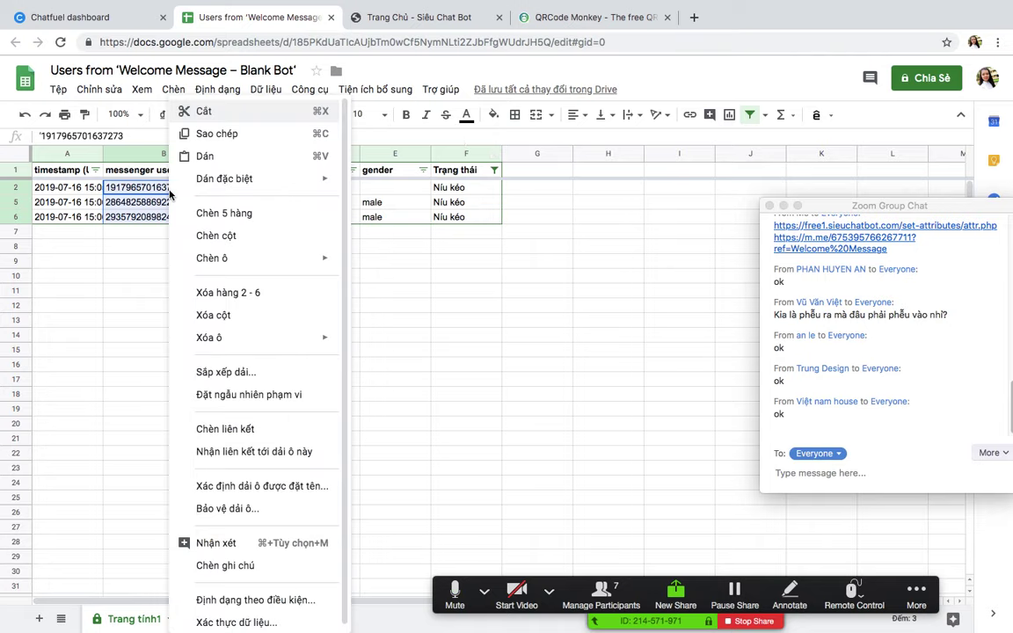
left_click(138, 305)
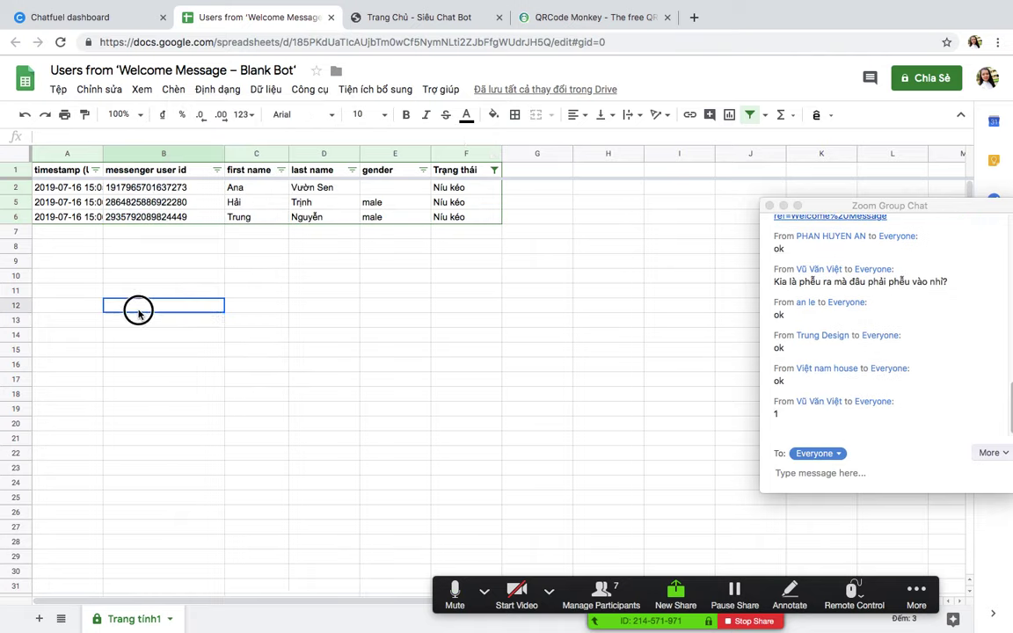
left_click(284, 292)
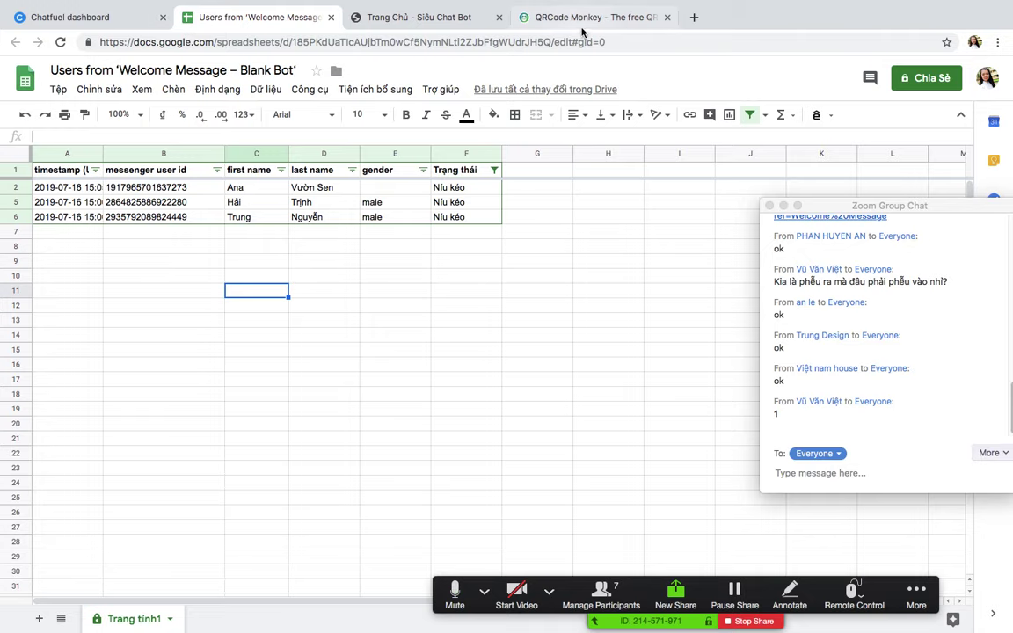
Step: Grab the set-attributes page address and return to the Siêu Chat Bot home page window
left_click(448, 16)
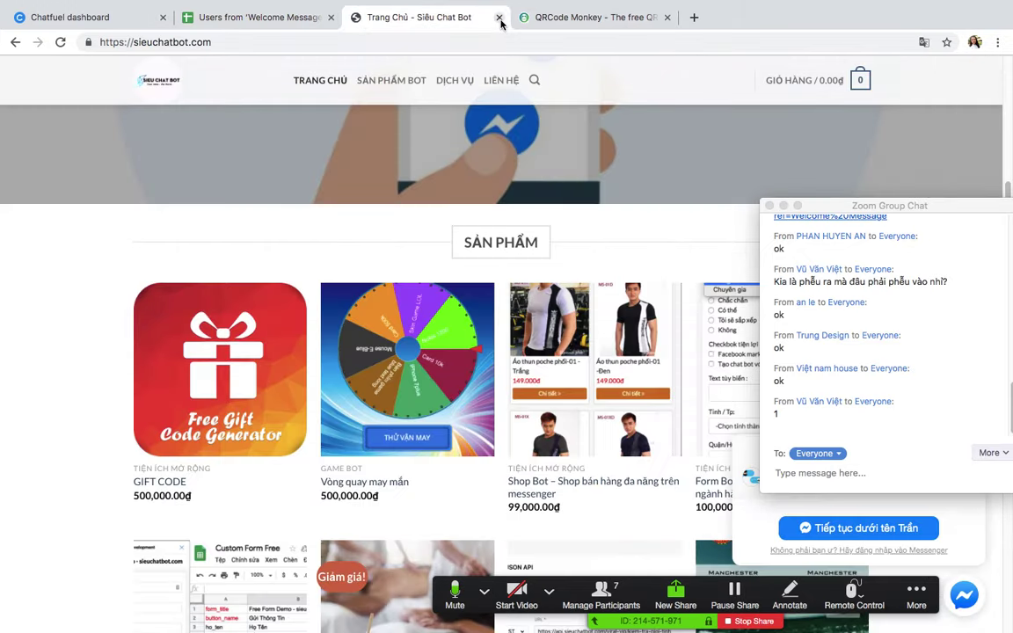
key("ctrl+Up")
left_click(508, 43)
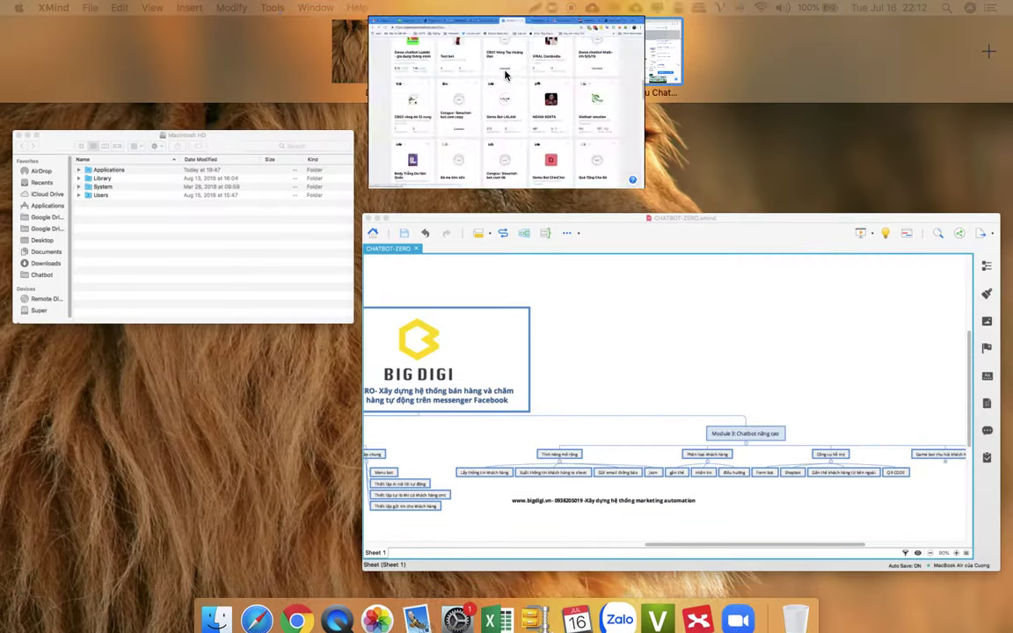
left_click(871, 18)
left_click(368, 44)
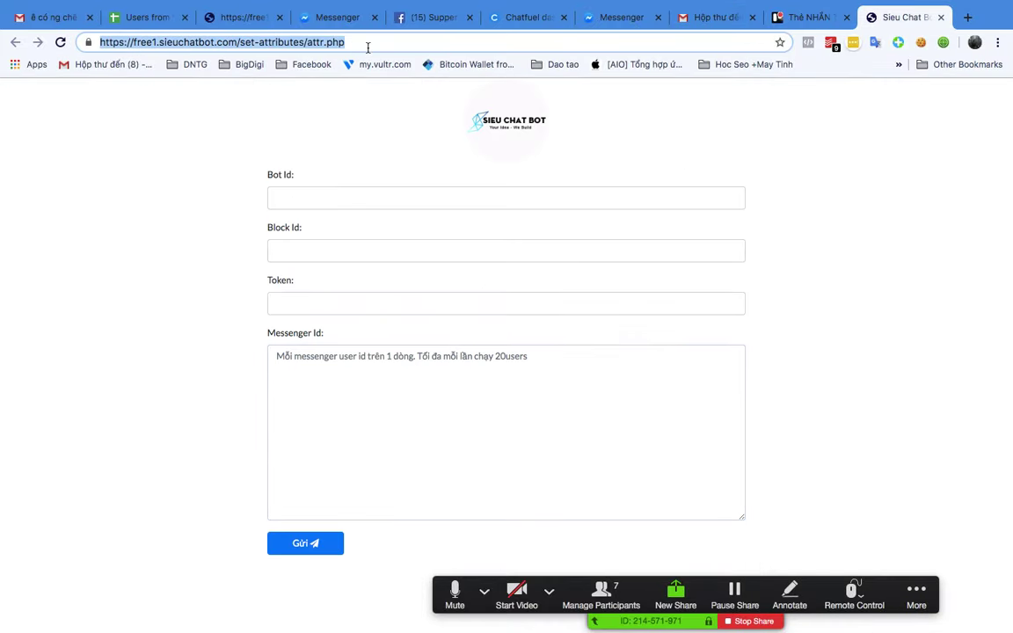
key("ctrl+Up")
left_click(582, 40)
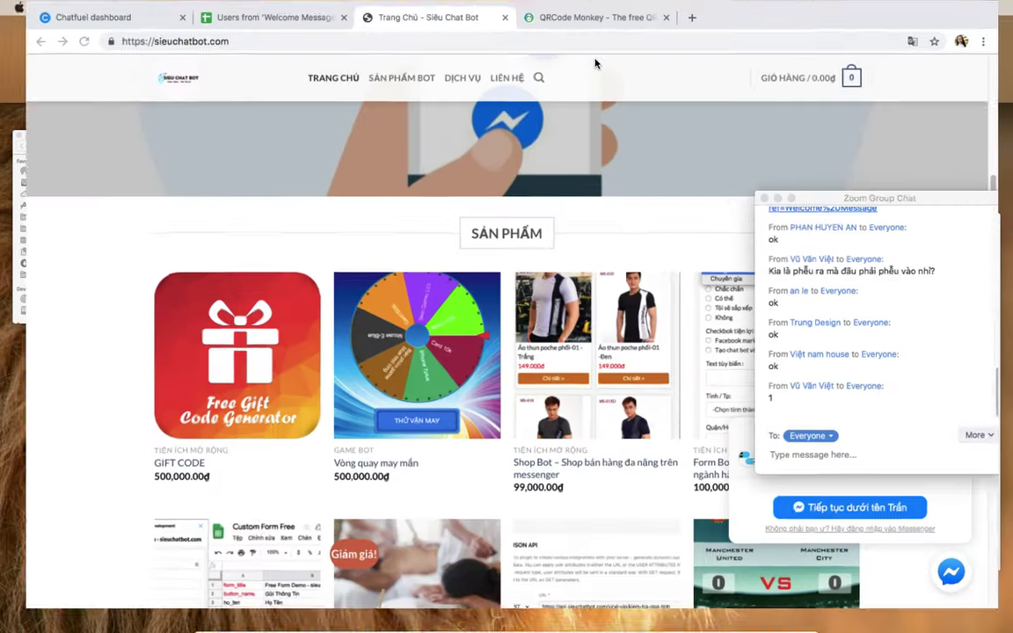
Step: Load the set-attributes page in a new tab and move the chat window aside
left_click(695, 18)
key("ctrl+v")
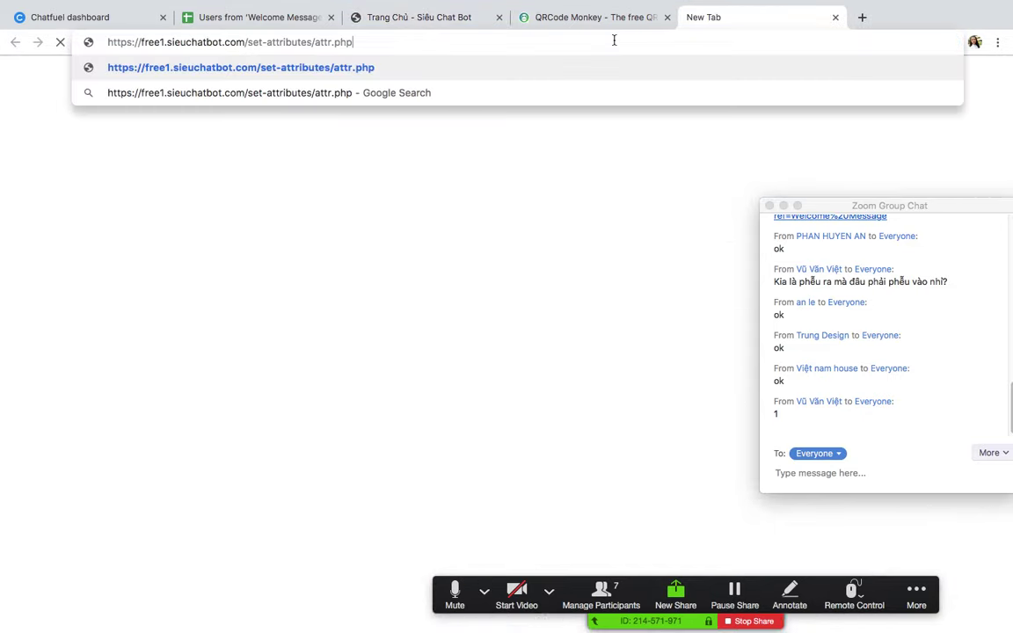
key("Return")
left_click_drag(825, 206, 997, 266)
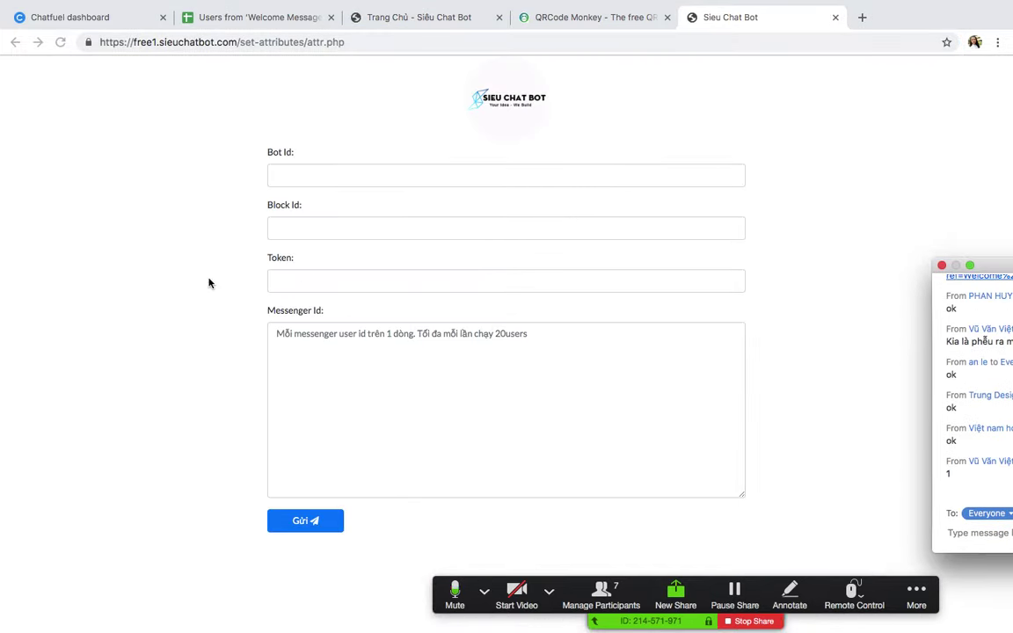
Step: Copy the bot ID from the Chatfuel URL into the Bot Id field
left_click(319, 169)
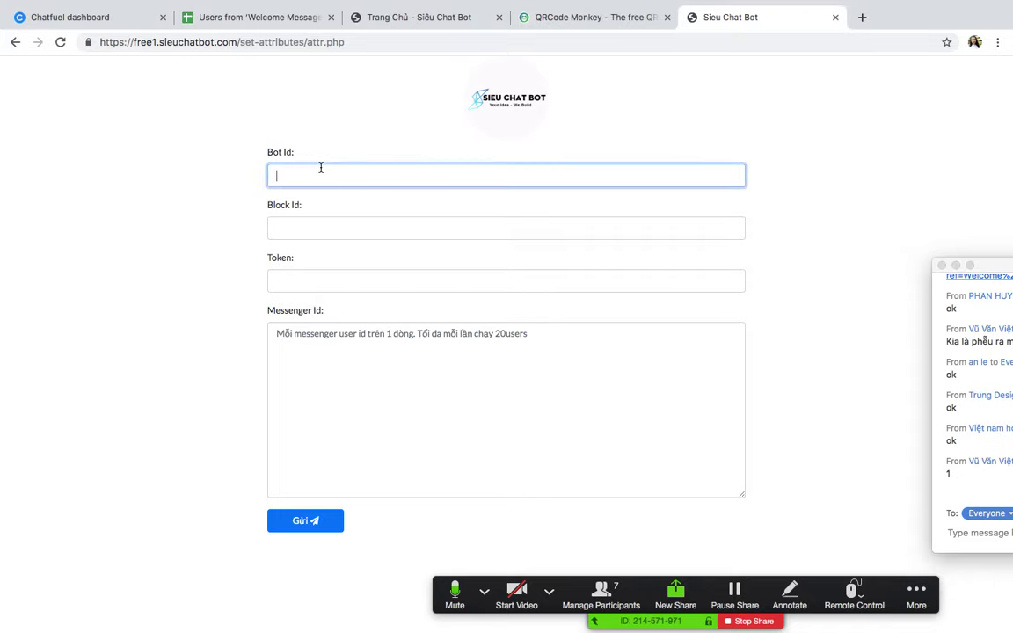
left_click(120, 19)
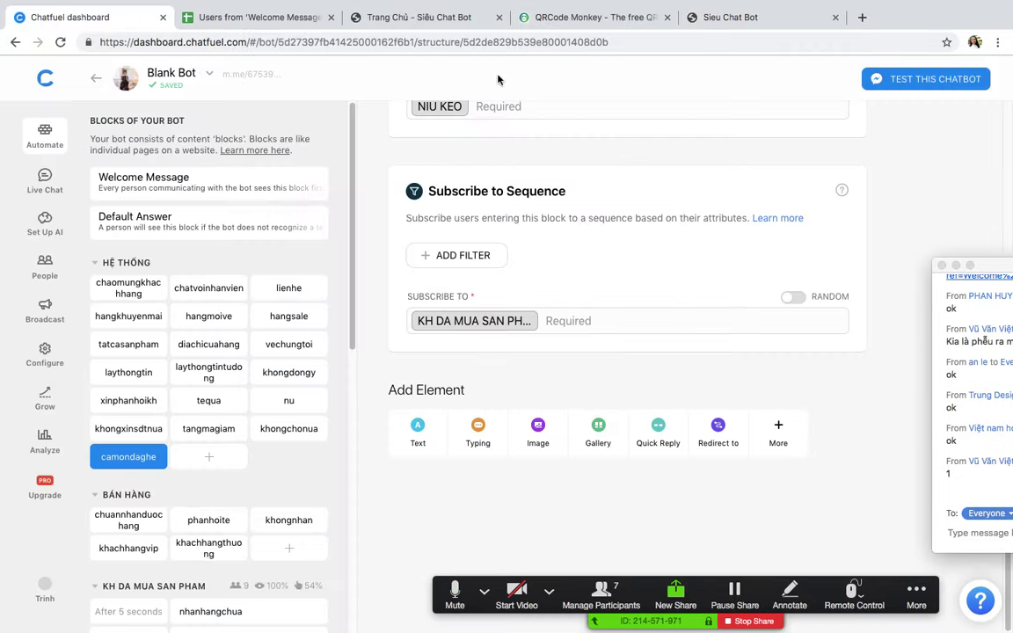
double_click(322, 41)
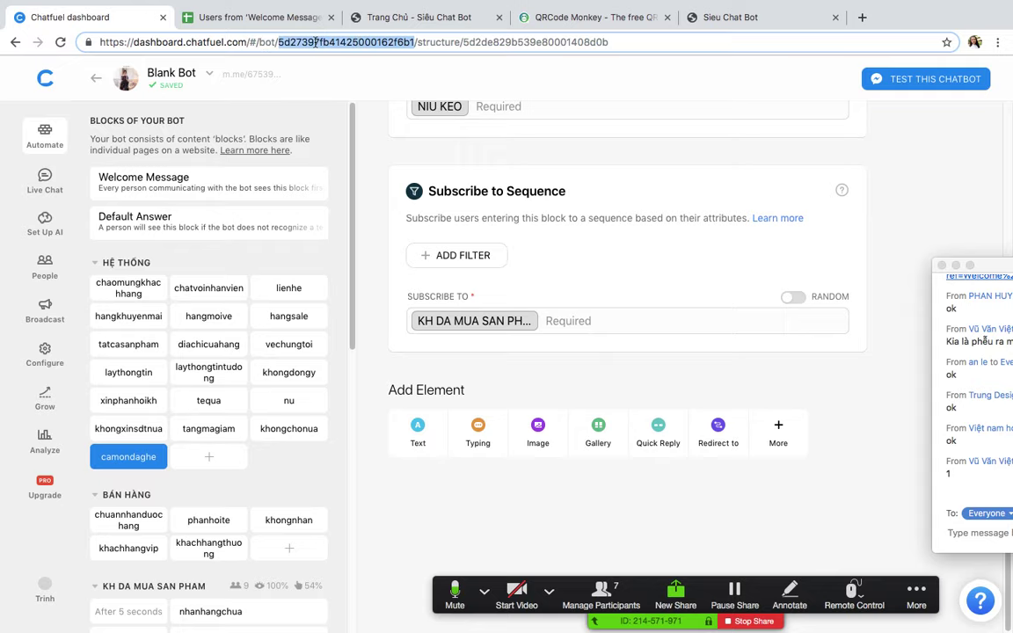
right_click(315, 41)
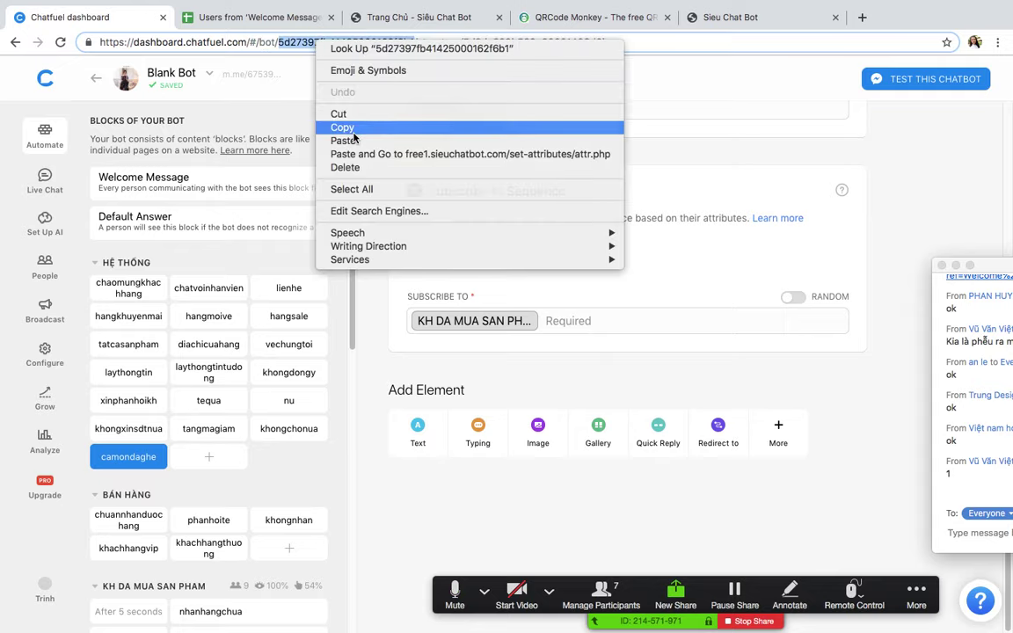
left_click(326, 126)
left_click(721, 17)
key("ctrl+v")
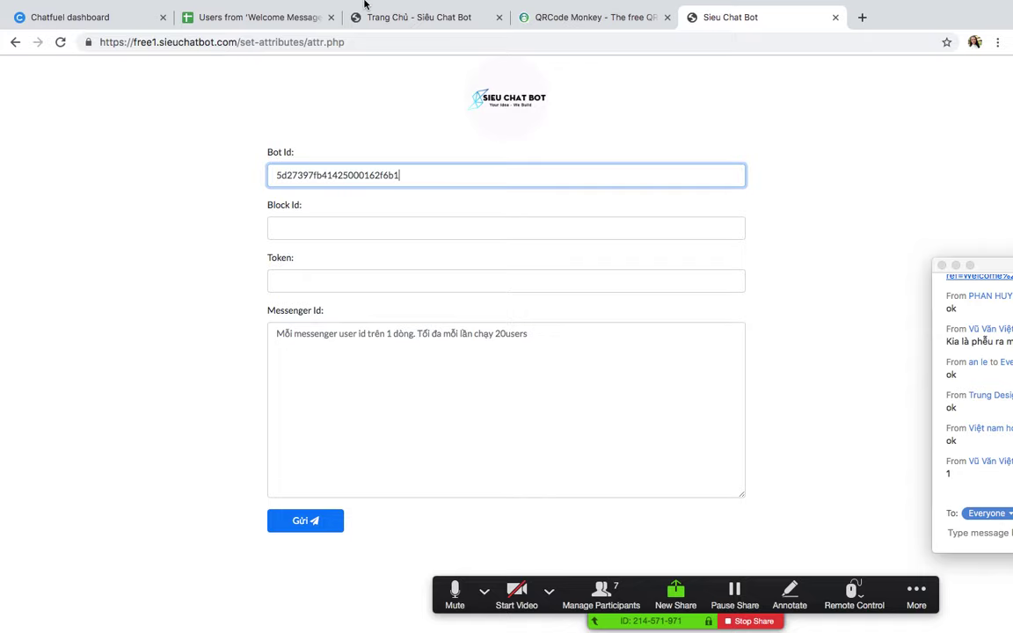
left_click(268, 253)
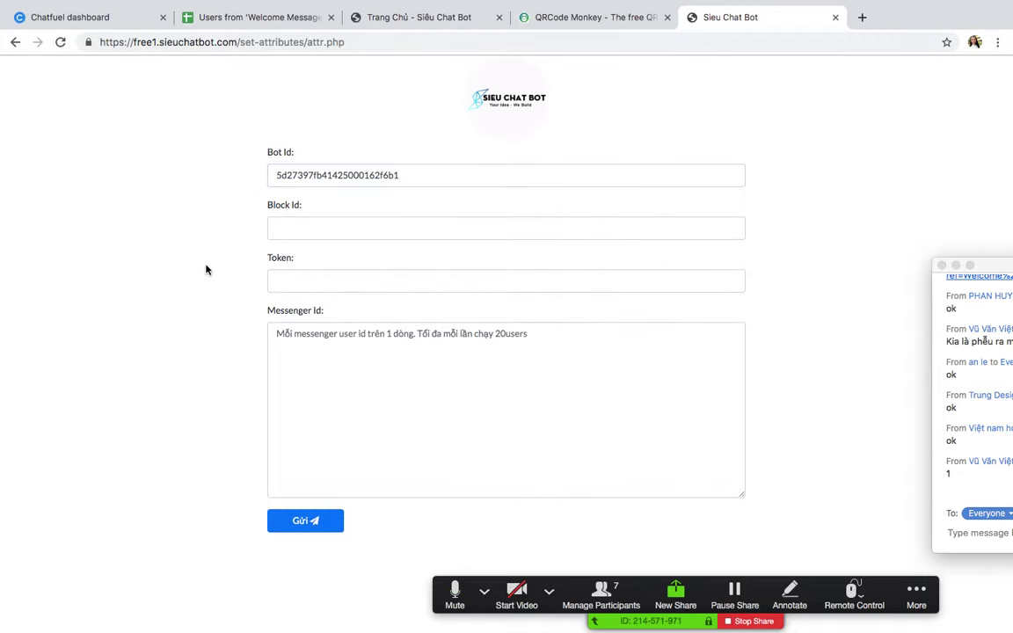
Step: Copy the camondaghe block ID from the Chatfuel URL into the Block Id field
left_click(325, 228)
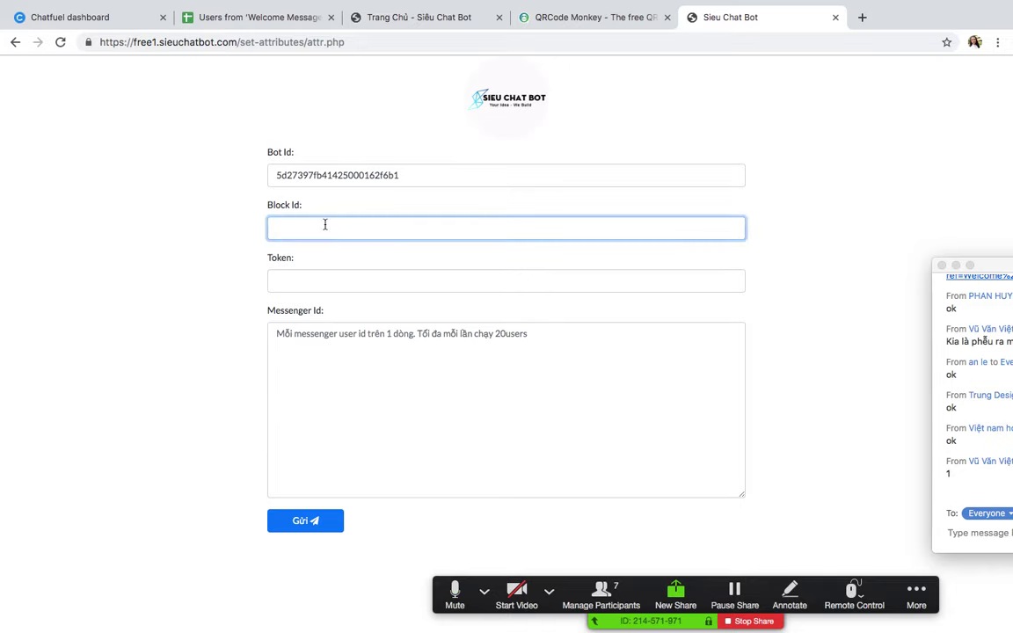
left_click(124, 18)
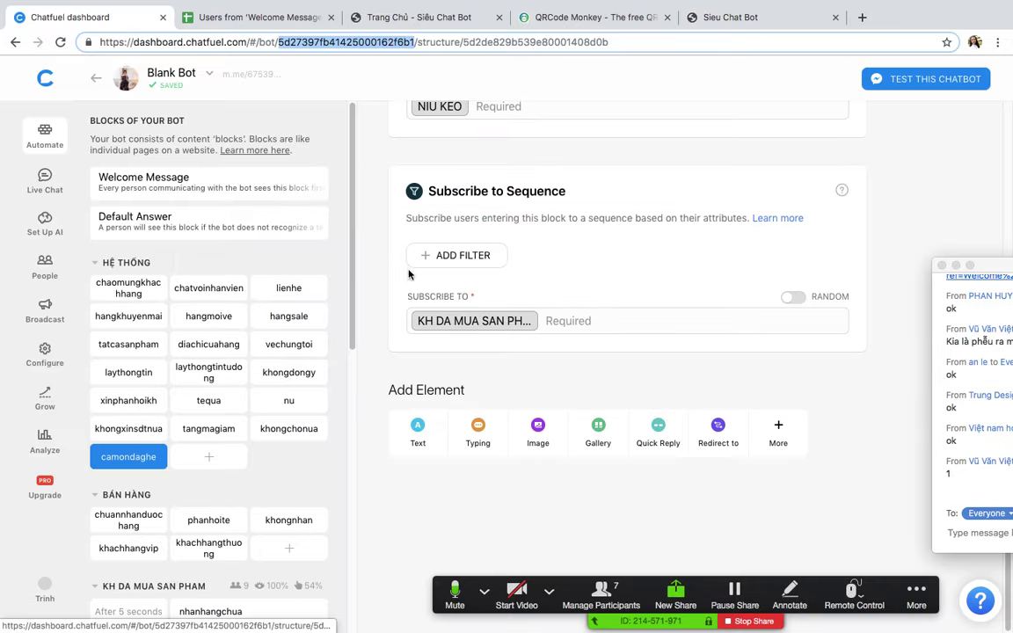
scroll(580, 263, "up", 8)
scroll(506, 263, "down", 2)
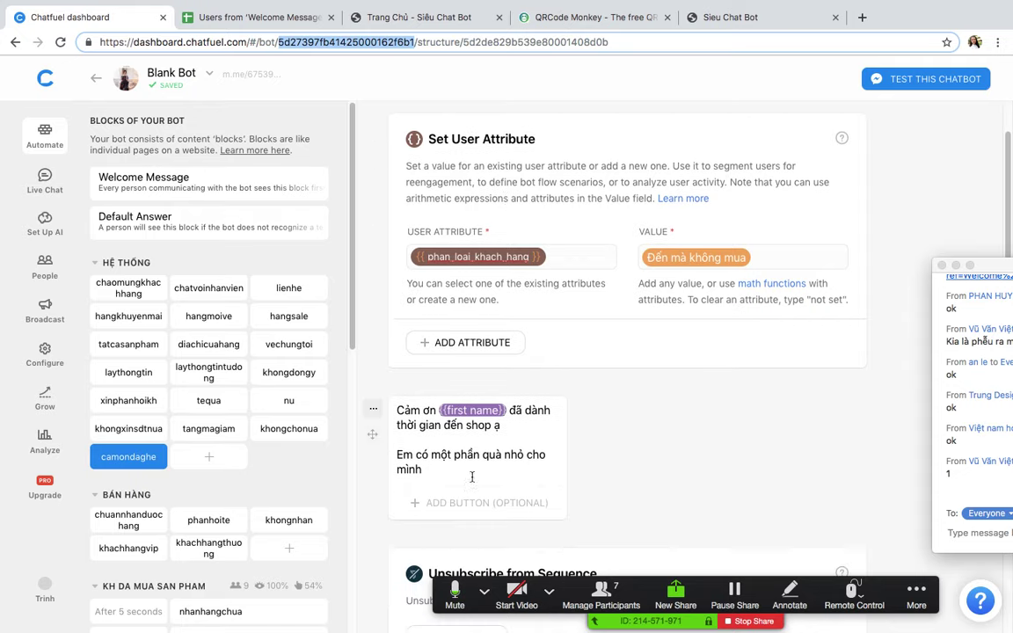
left_click_drag(398, 410, 488, 473)
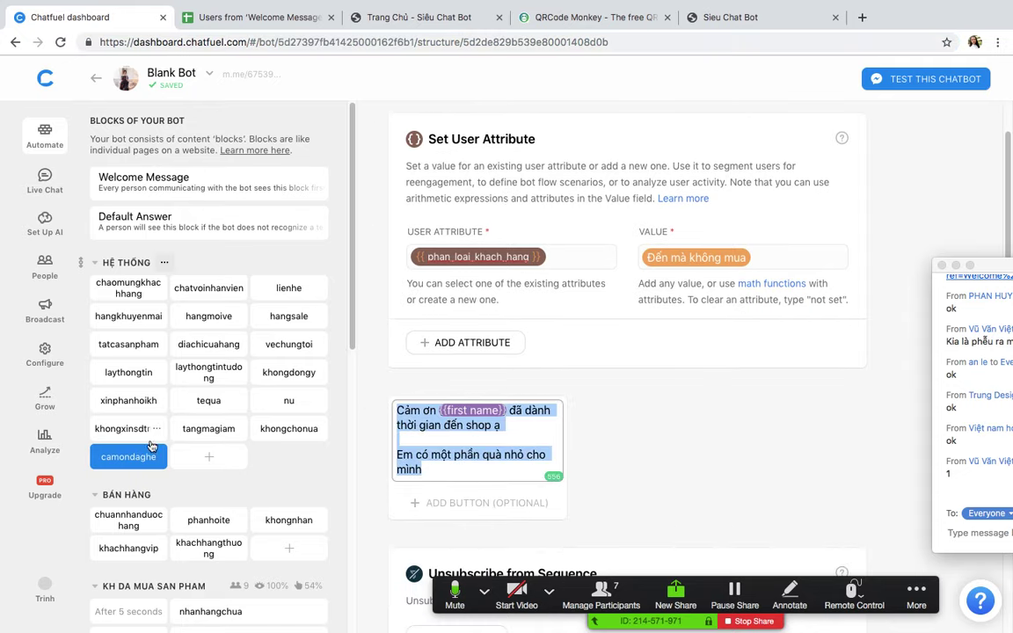
left_click(503, 41)
double_click(480, 41)
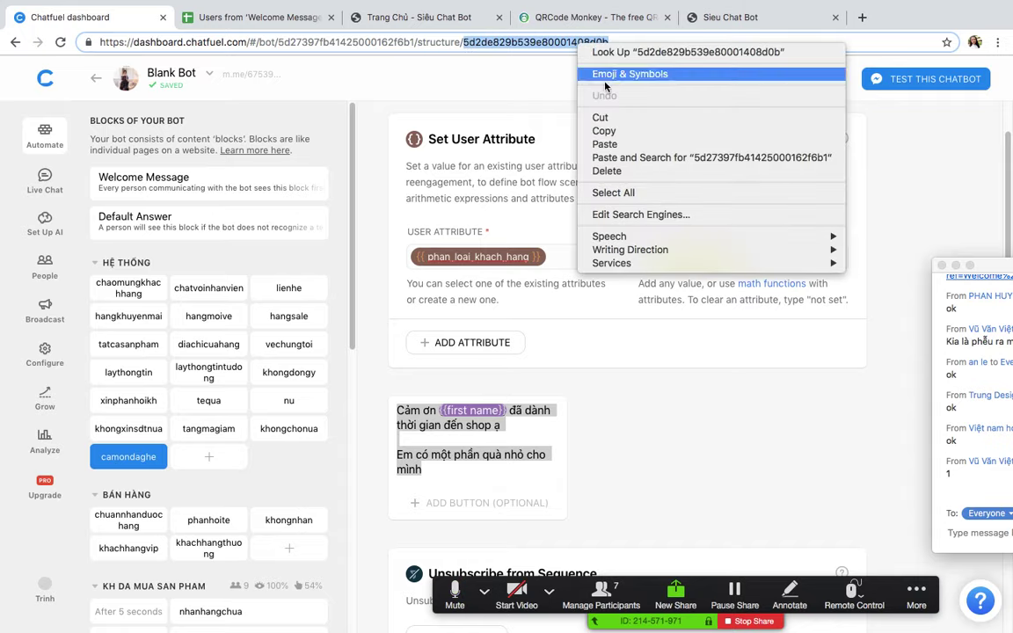
left_click(605, 130)
left_click(725, 17)
left_click(413, 229)
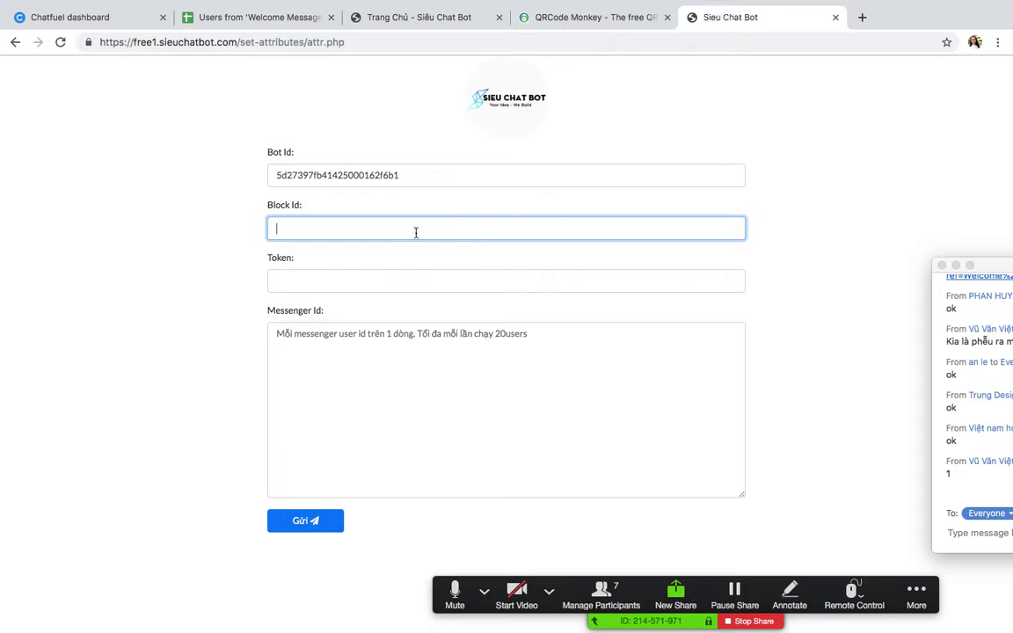
key("ctrl+v")
Step: Select the Token field and go back to the Chatfuel dashboard
left_click(188, 273)
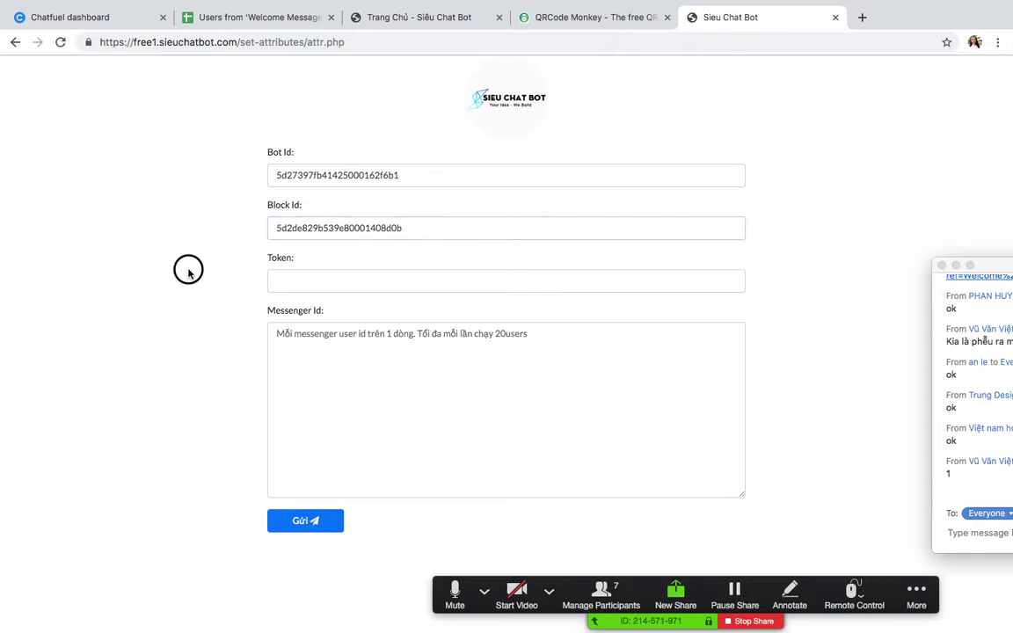
left_click(310, 276)
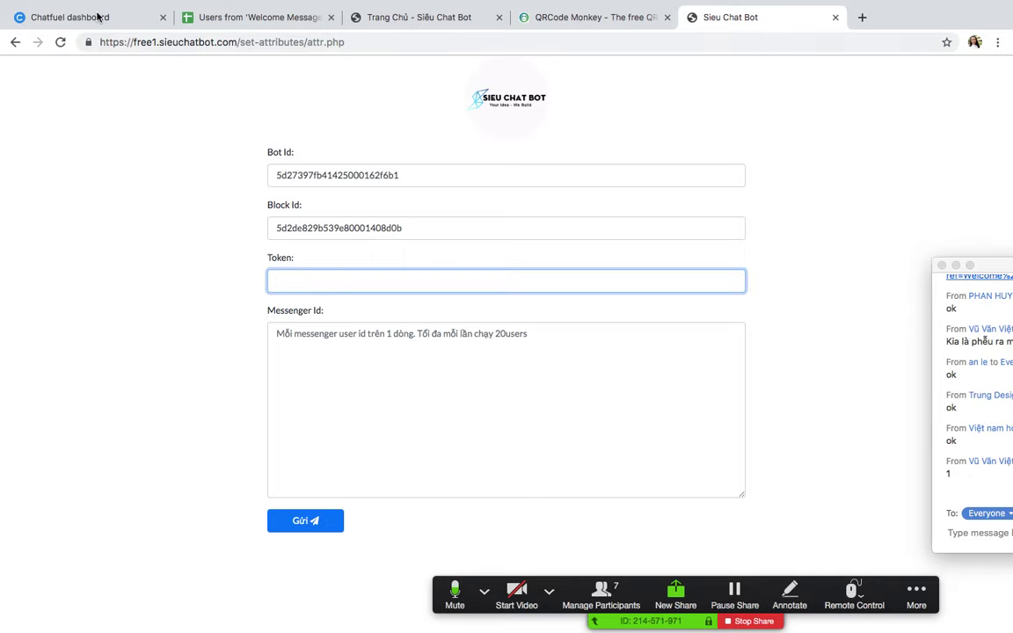
left_click(102, 18)
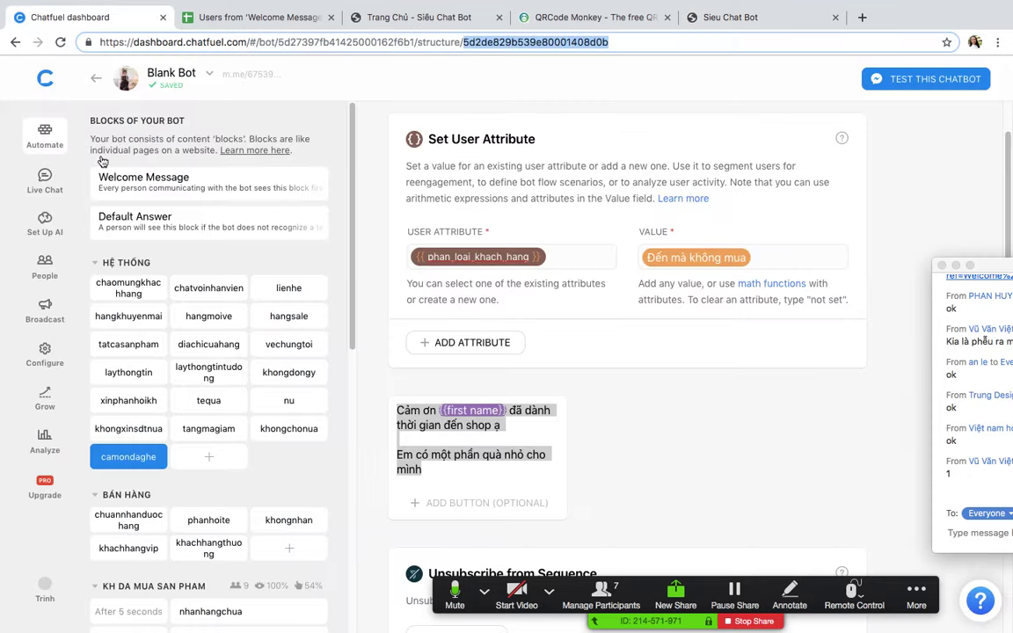
left_click(708, 450)
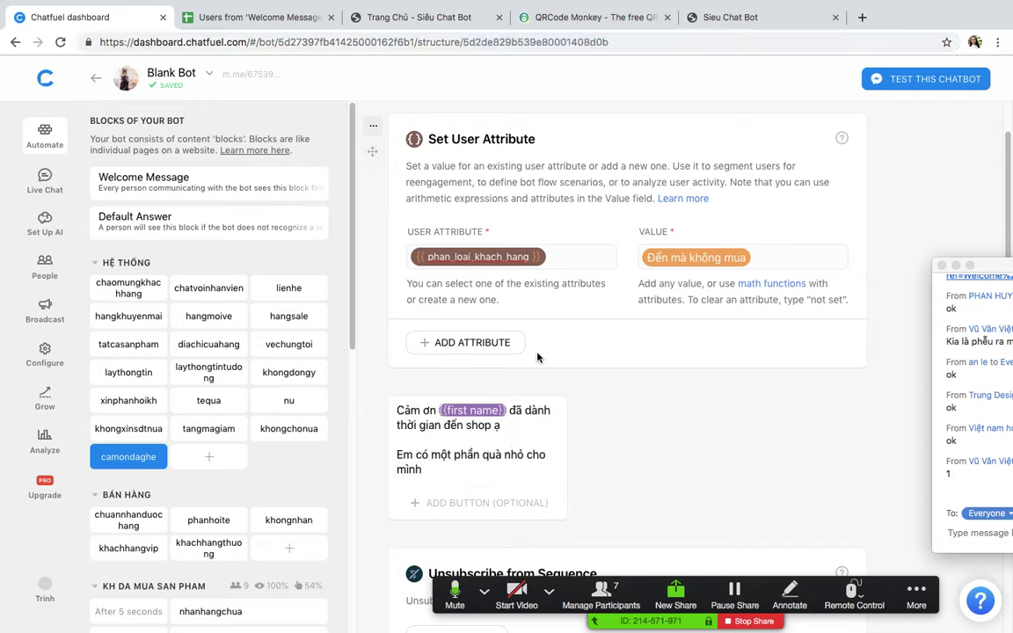
Step: Copy the Broadcasting API token from the bot's Configure page
left_click(44, 352)
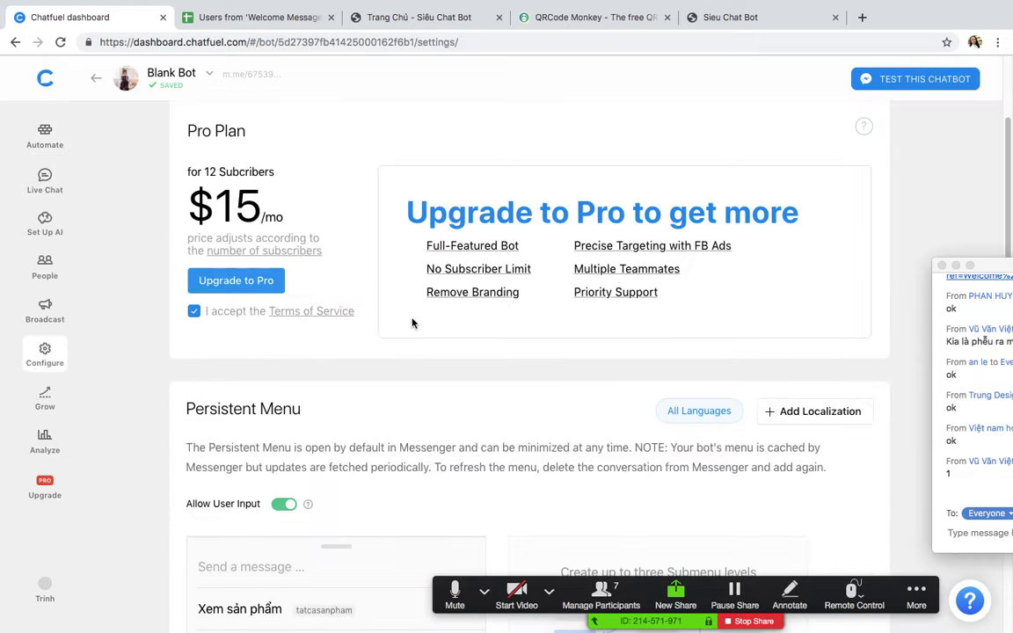
scroll(413, 323, "down", 3)
scroll(413, 323, "down", 10)
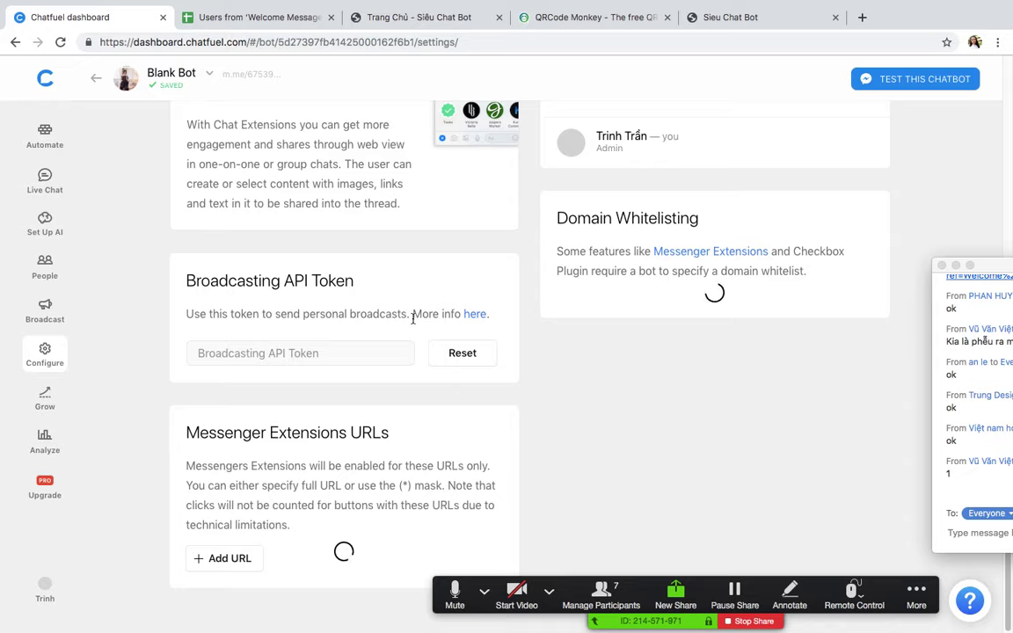
left_click(374, 352)
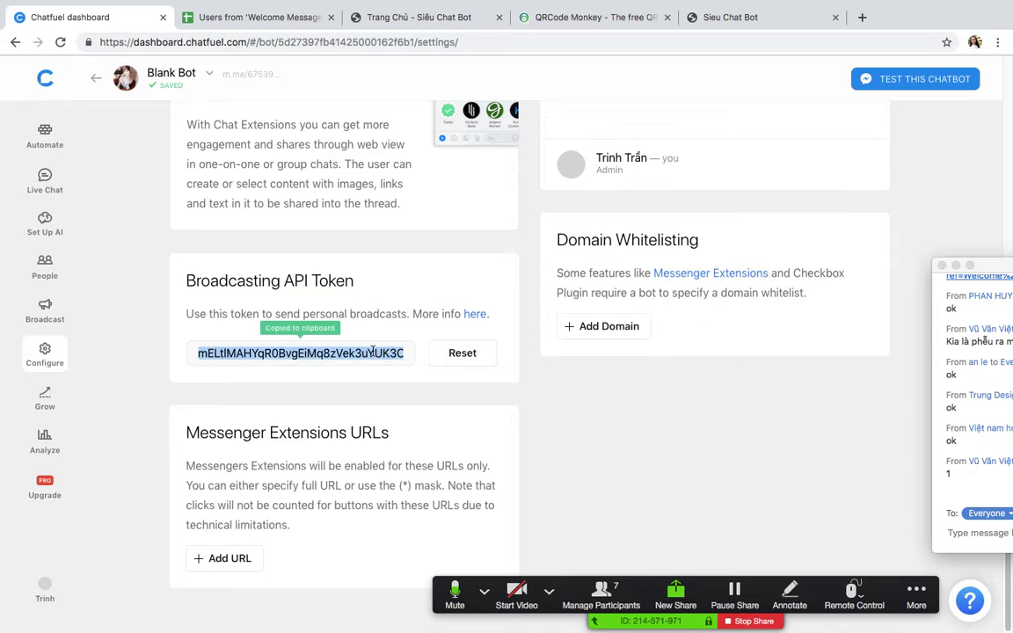
Step: Put the form in its own window and paste the token into Token
left_click(728, 19)
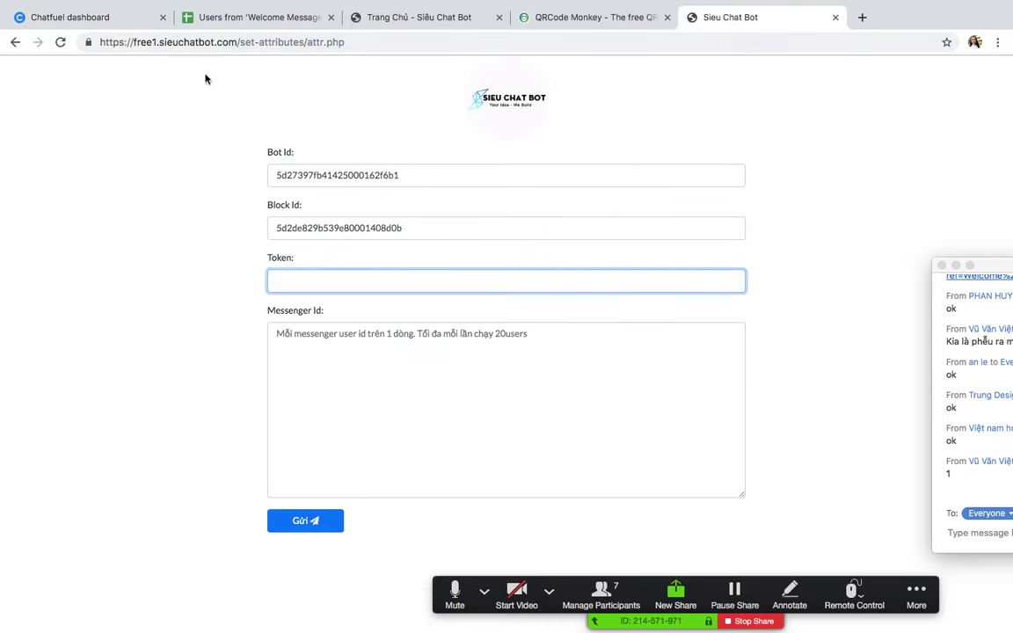
left_click_drag(798, 24, 788, 117)
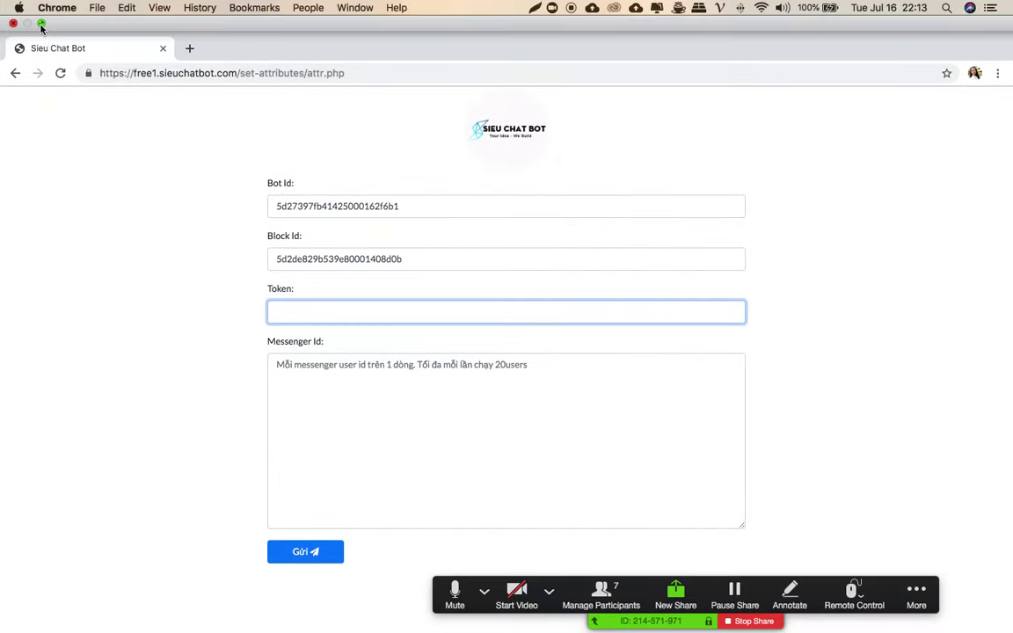
left_click(40, 21)
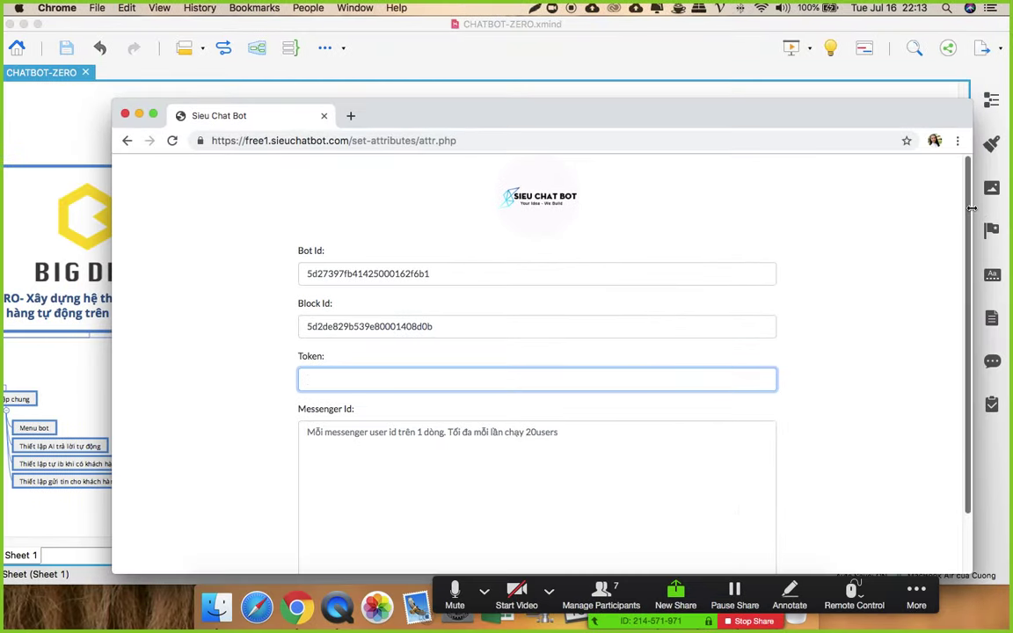
left_click_drag(971, 215, 464, 235)
key("super+v")
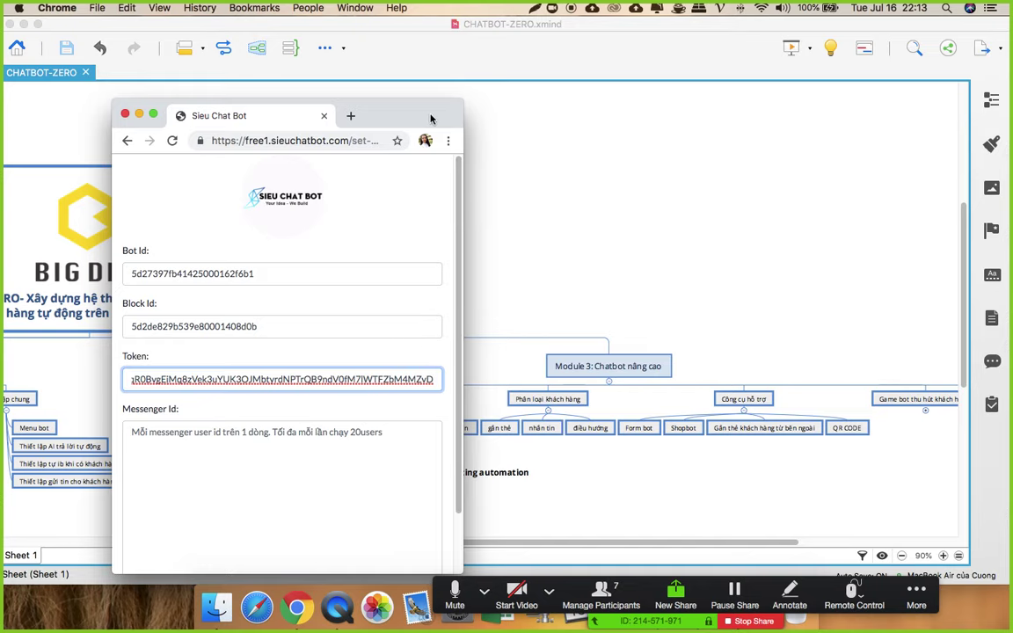
Step: Move the form window to the upper right and select the Messenger Id box
left_click_drag(429, 119, 857, 53)
scroll(819, 239, "down", 1)
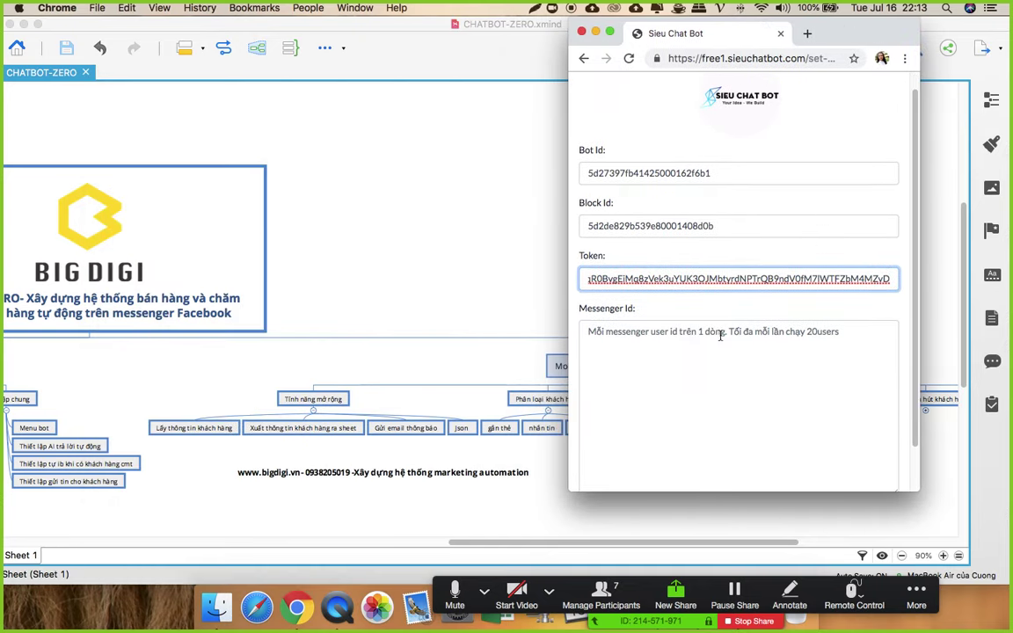
left_click(676, 352)
scroll(713, 370, "down", 2)
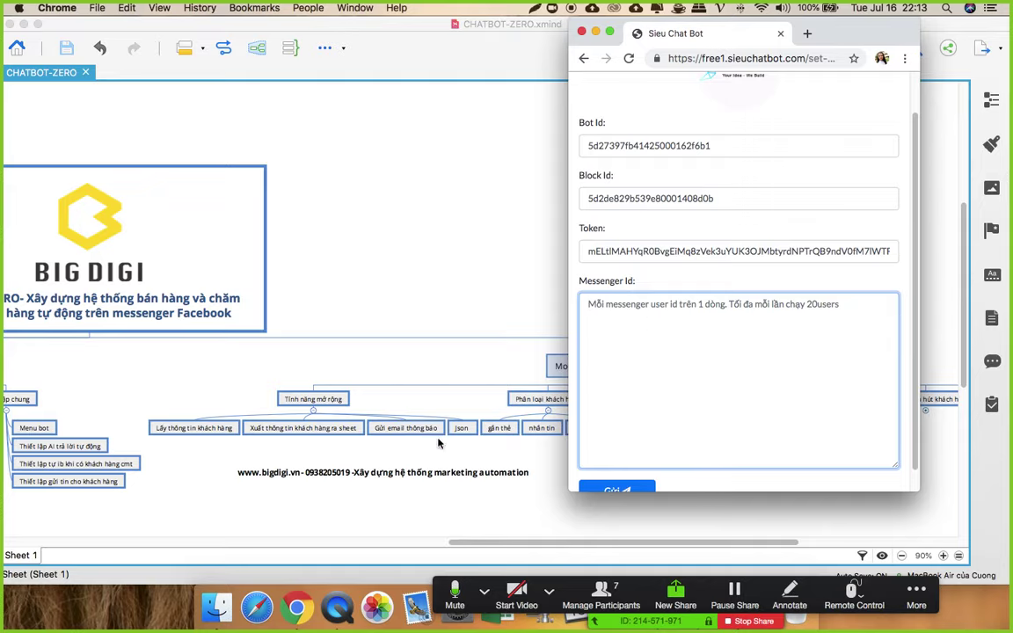
left_click(294, 585)
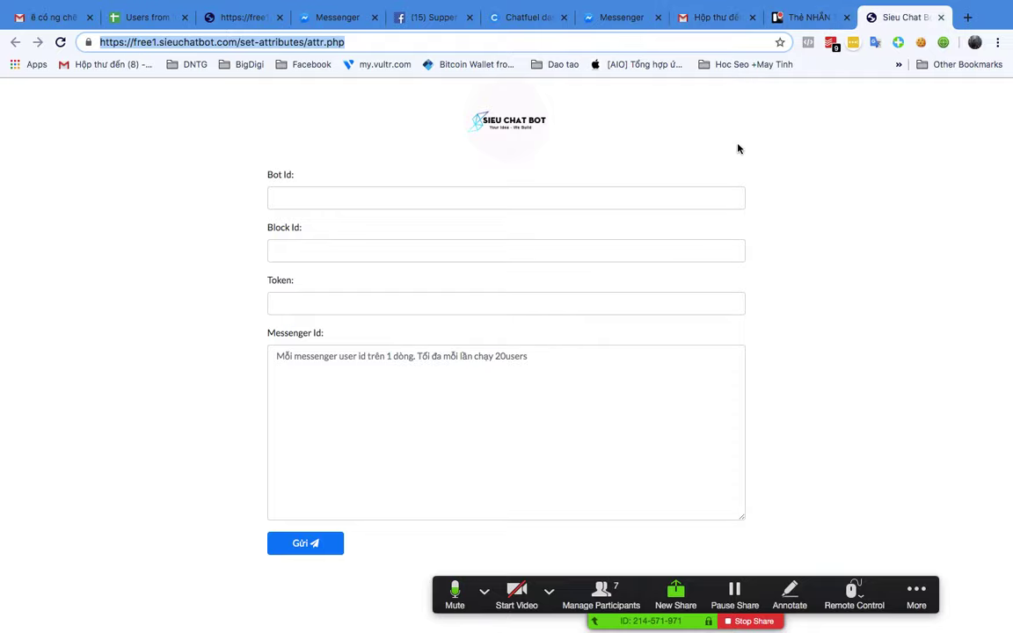
key("ctrl+Up")
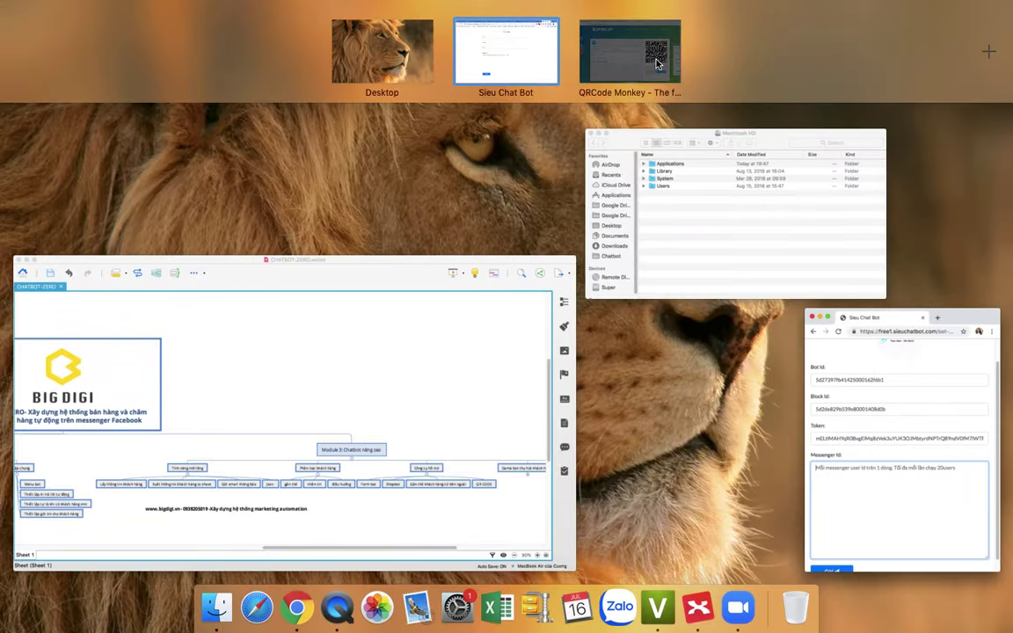
Step: Copy the three messenger user IDs from column B of the spreadsheet
left_click(657, 62)
left_click(263, 17)
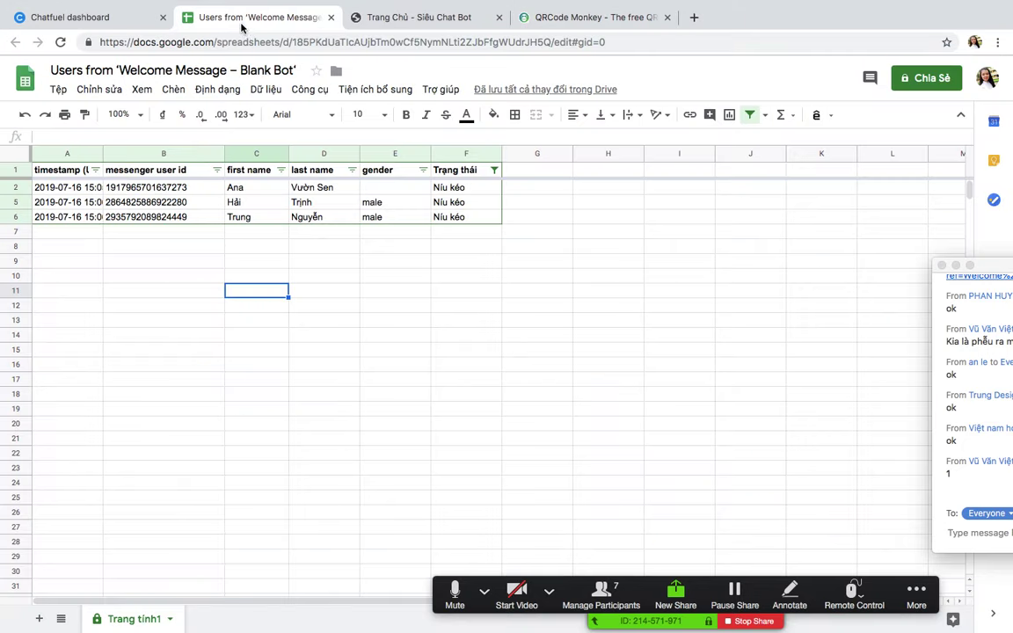
left_click_drag(158, 188, 153, 211)
right_click(179, 189)
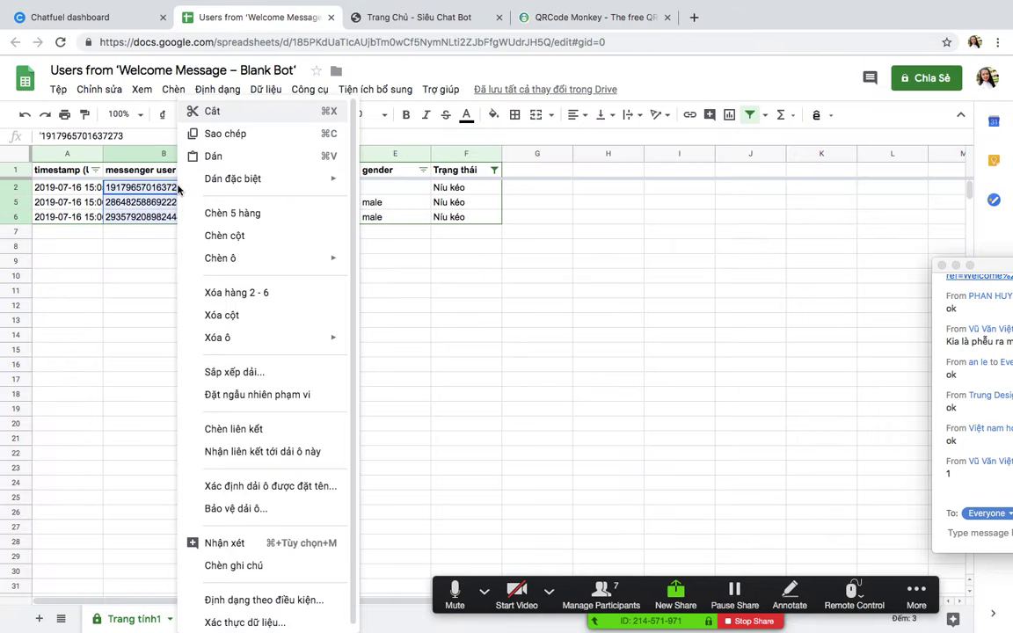
left_click(249, 133)
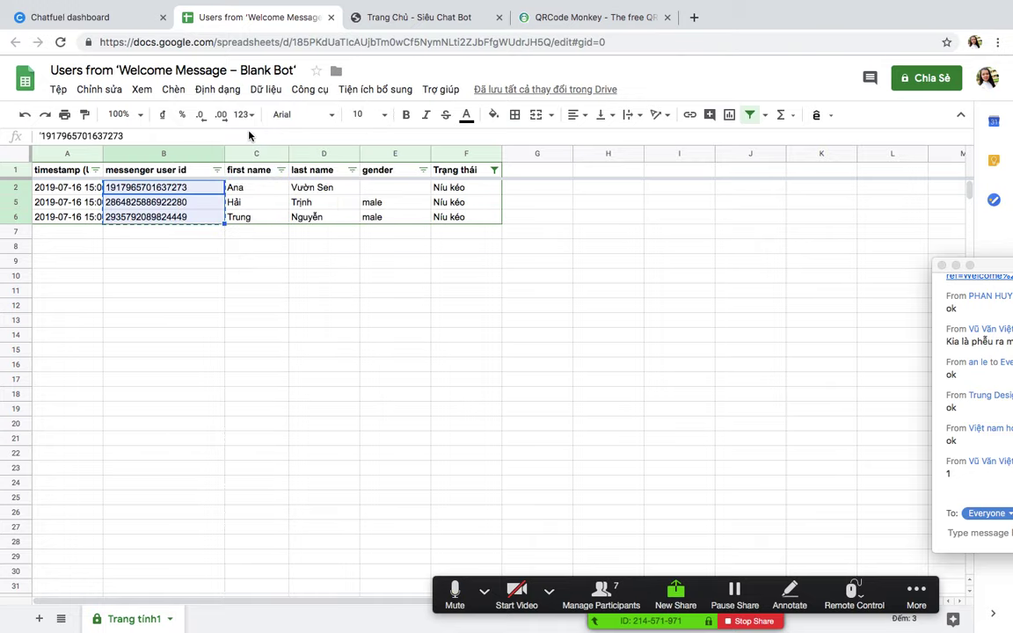
Step: Paste the copied IDs into the Siêu Chat Bot form's Messenger Id box
key("ctrl+Up")
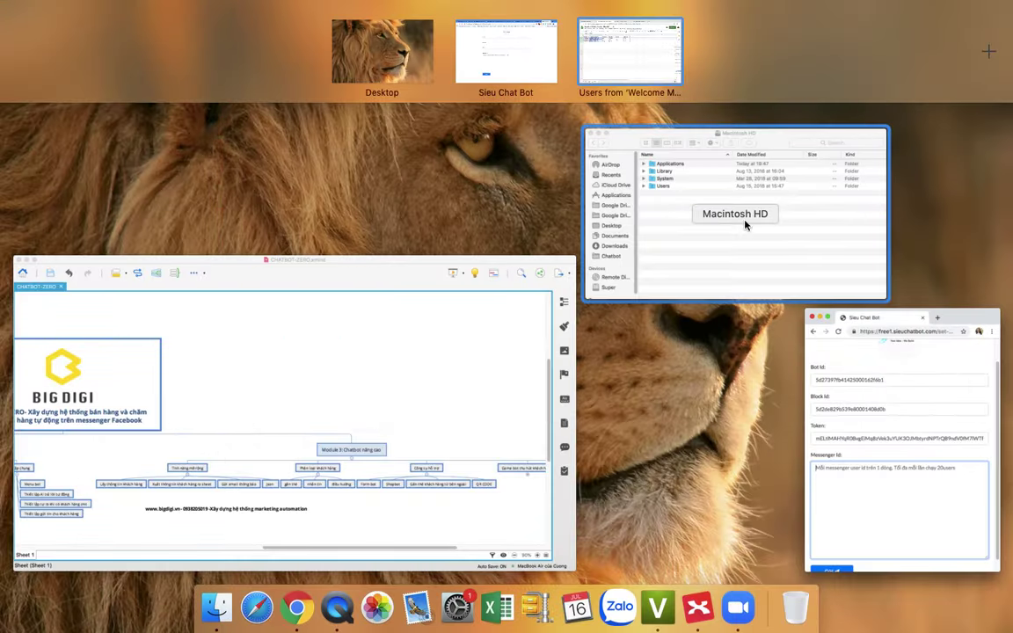
left_click(855, 403)
right_click(647, 330)
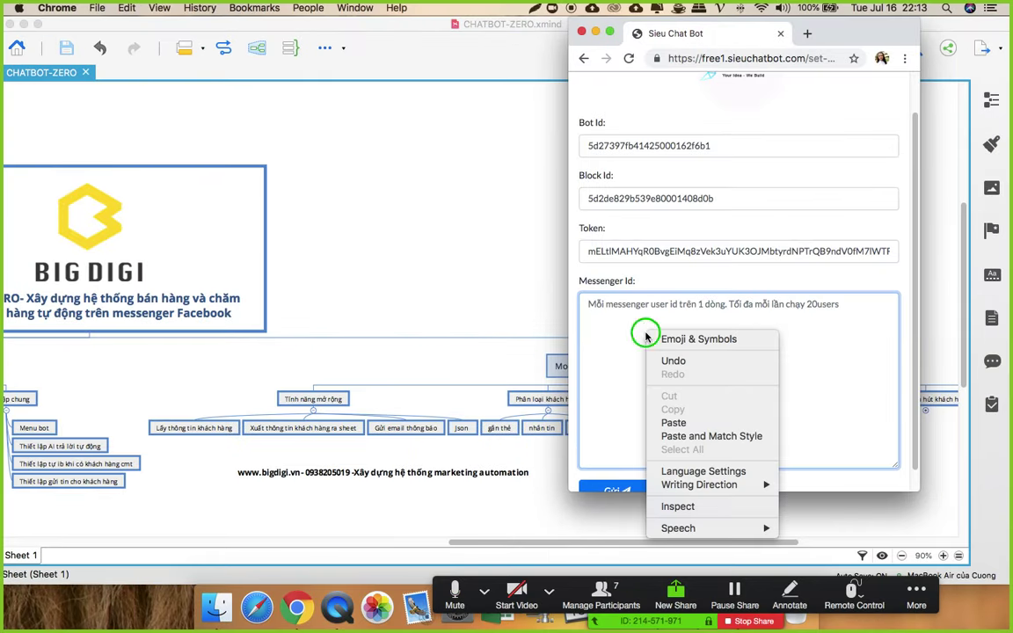
left_click(671, 419)
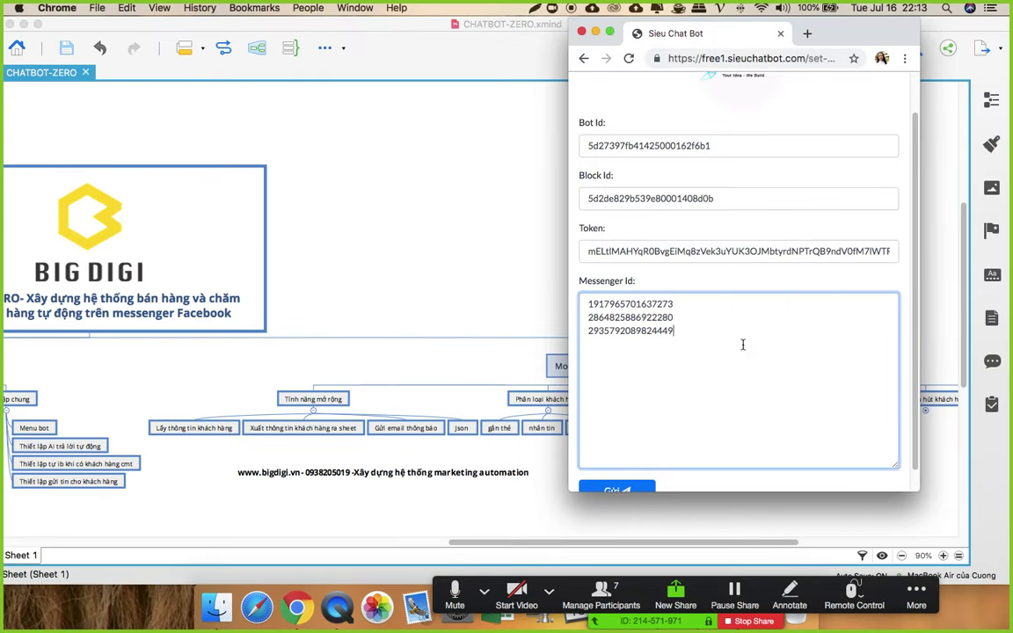
scroll(742, 345, "down", 1)
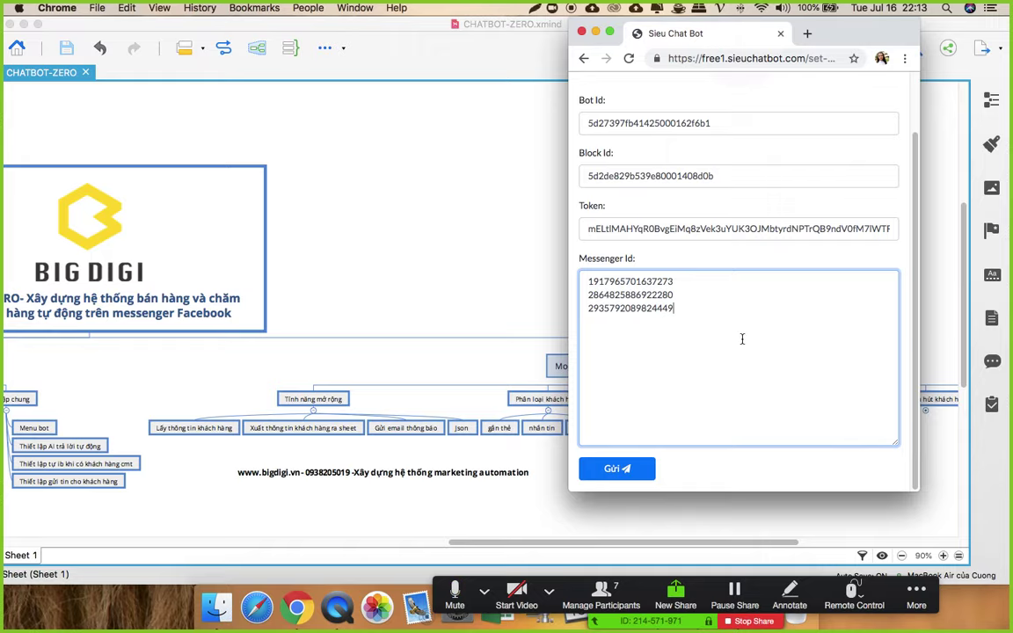
Step: Check the spreadsheet and Chatfuel dashboard, then return to the desktop with the form
left_click(297, 606)
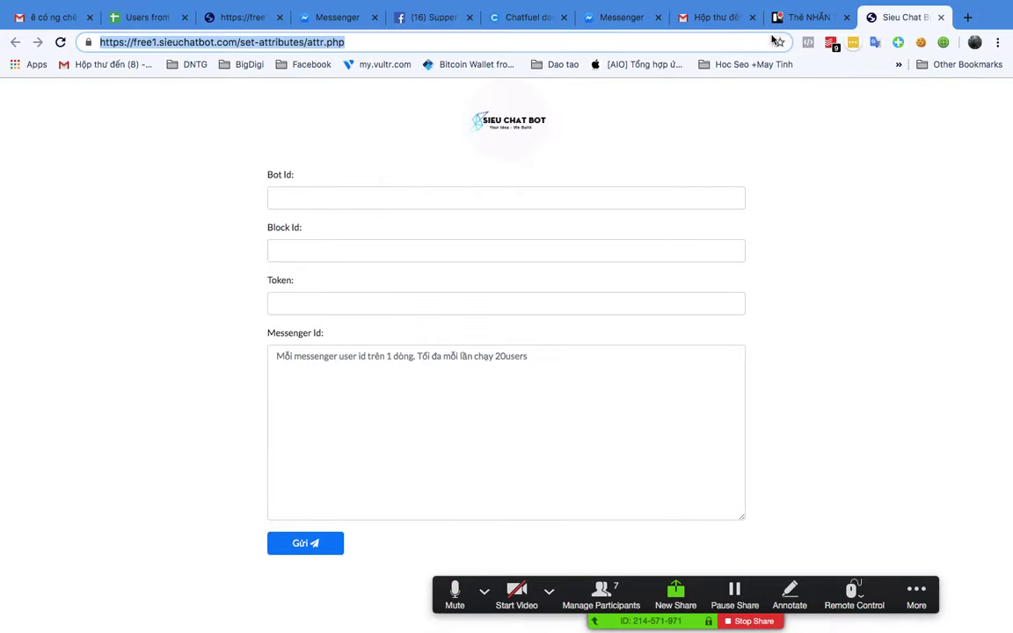
left_click(150, 18)
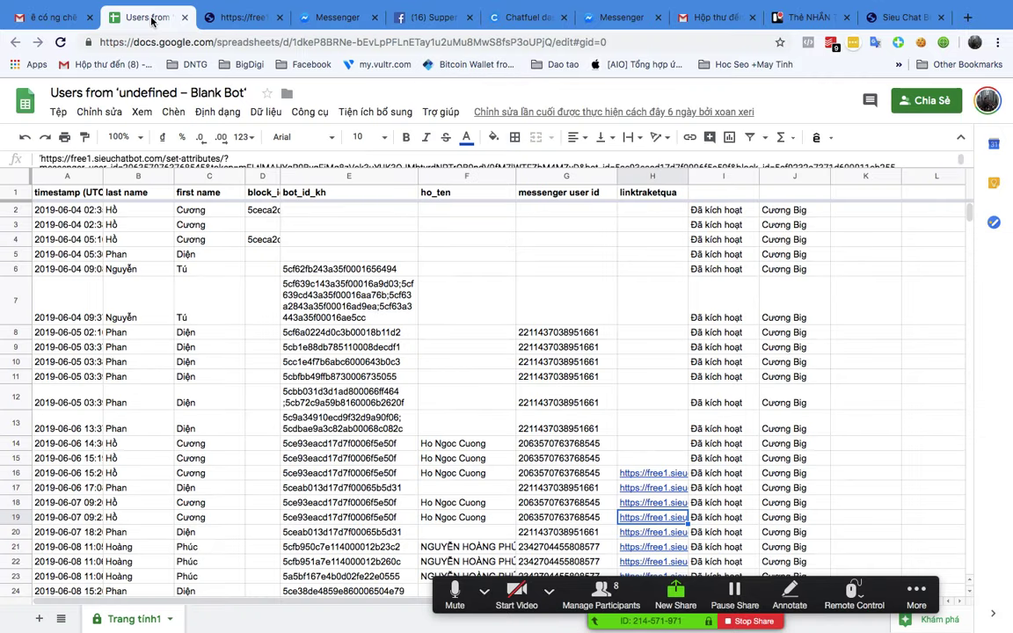
left_click(525, 18)
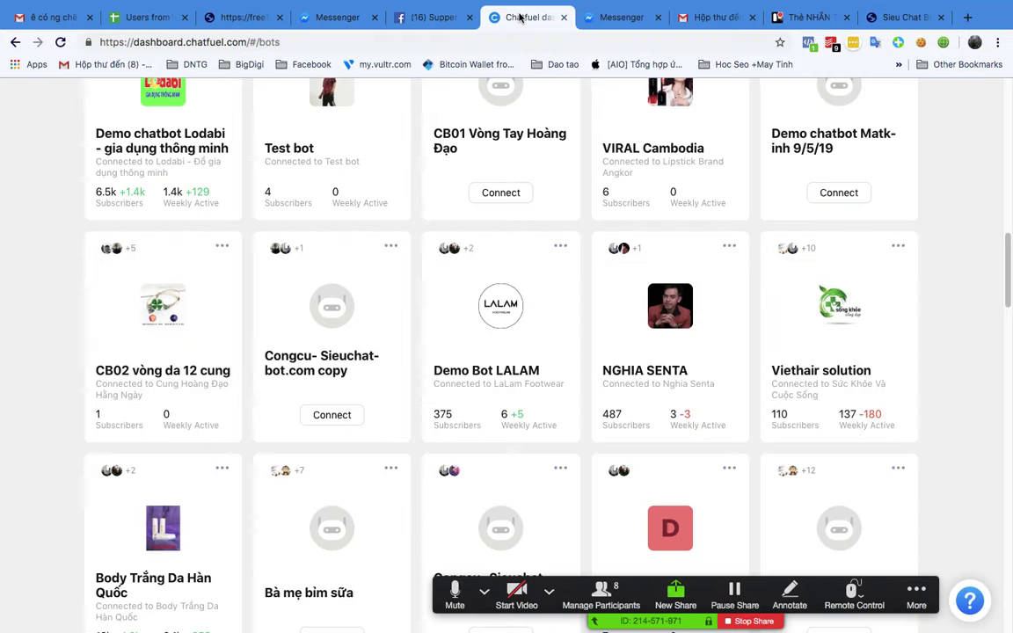
key("ctrl+Up")
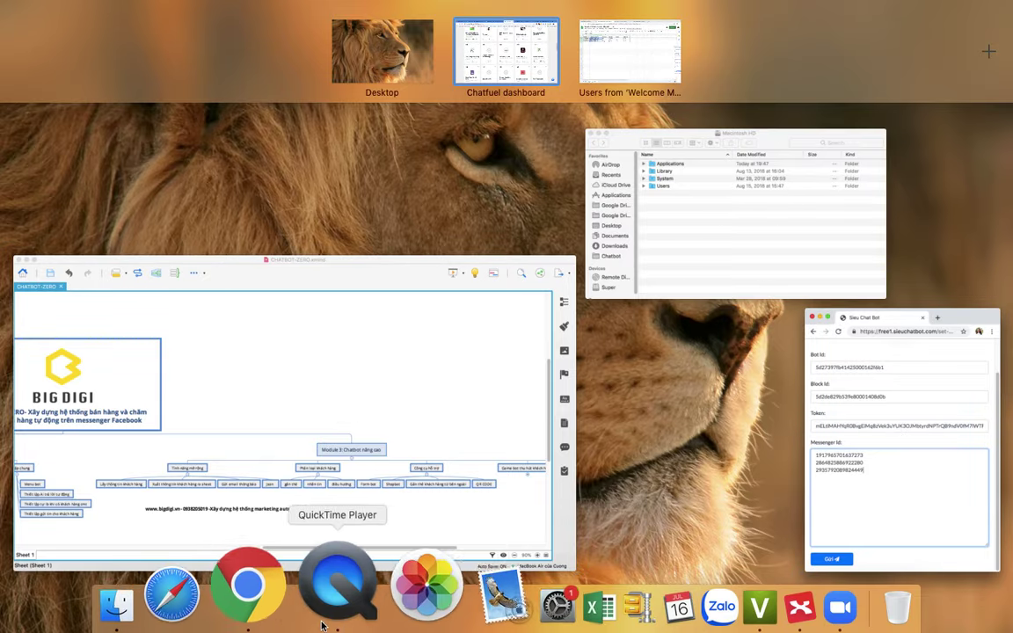
left_click(298, 603)
key("ctrl+Right")
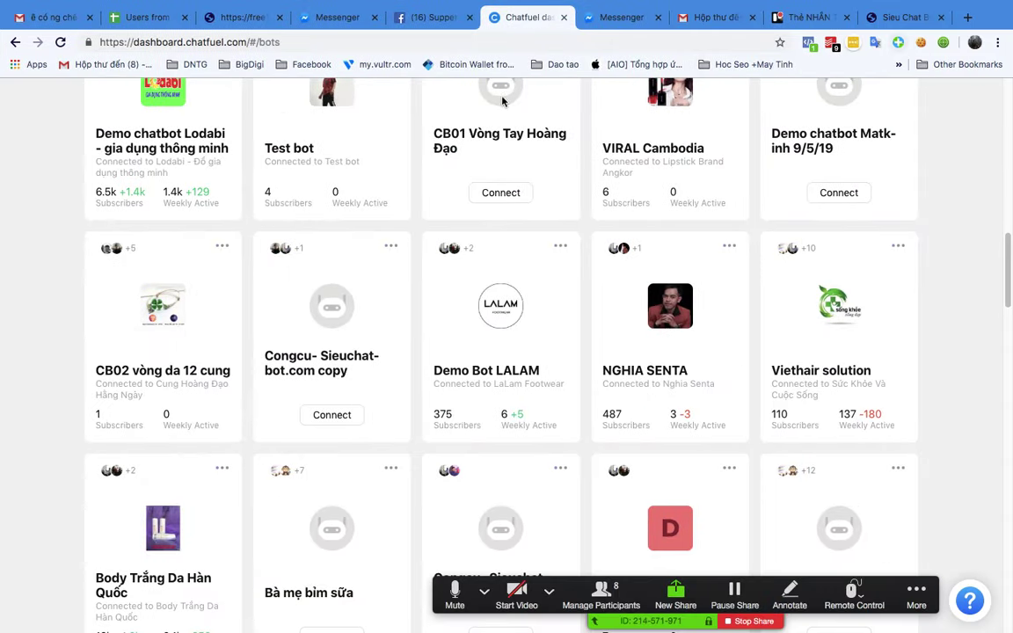
scroll(502, 101, "up", 10)
left_click(145, 19)
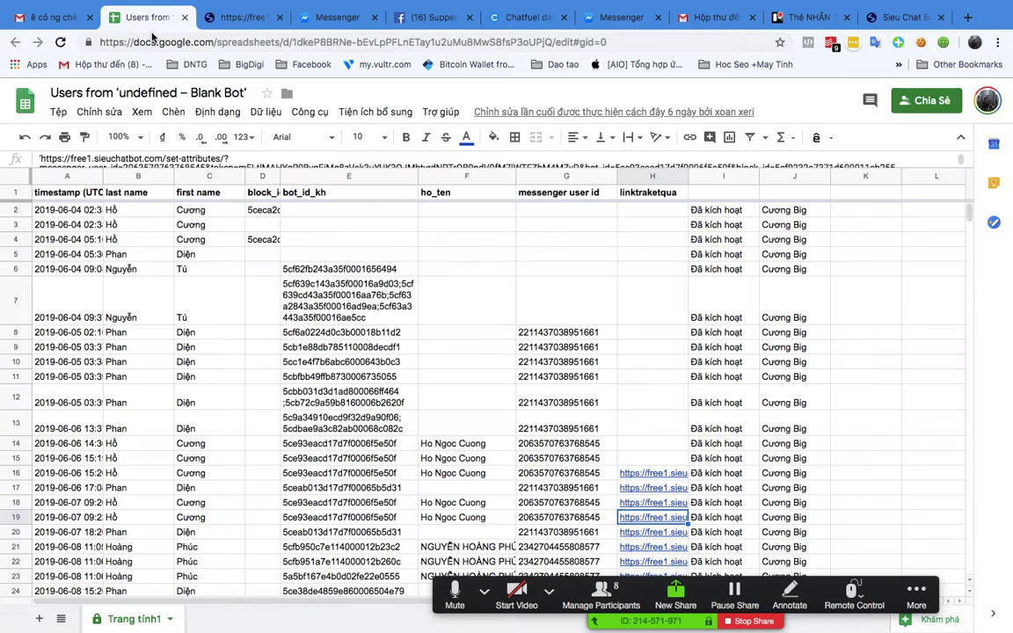
left_click(974, 42)
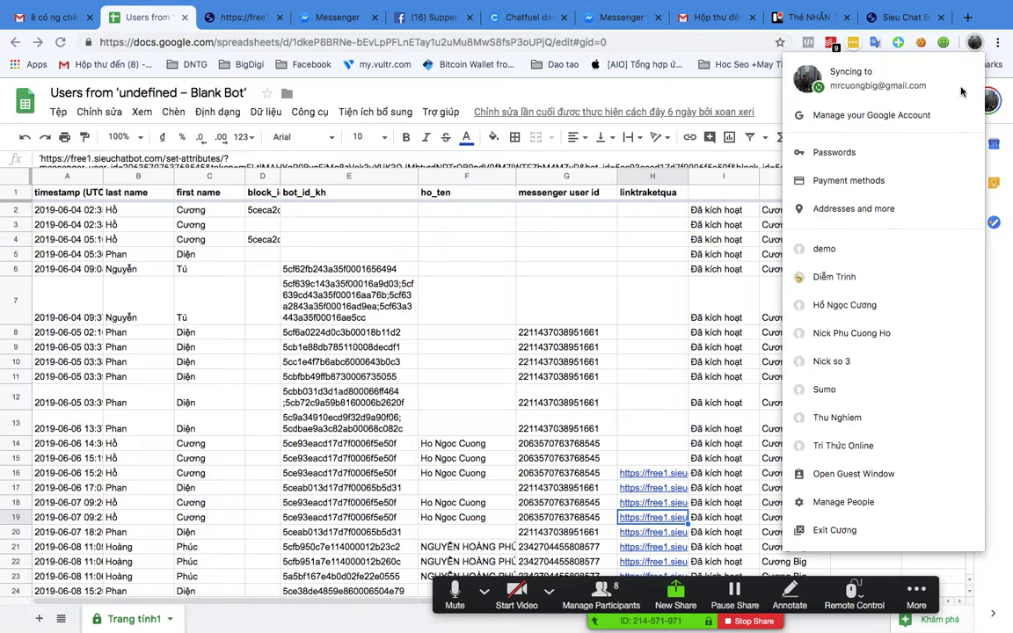
left_click(871, 277)
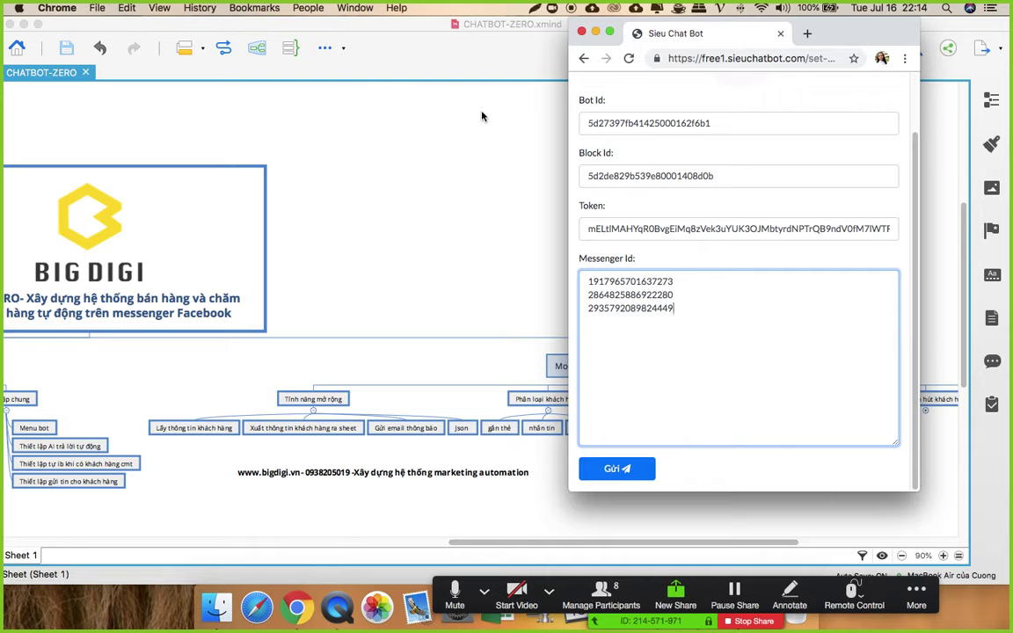
Step: Submit the IDs, note two successes and one RPS-limit failure, and close the results window
left_click(646, 476)
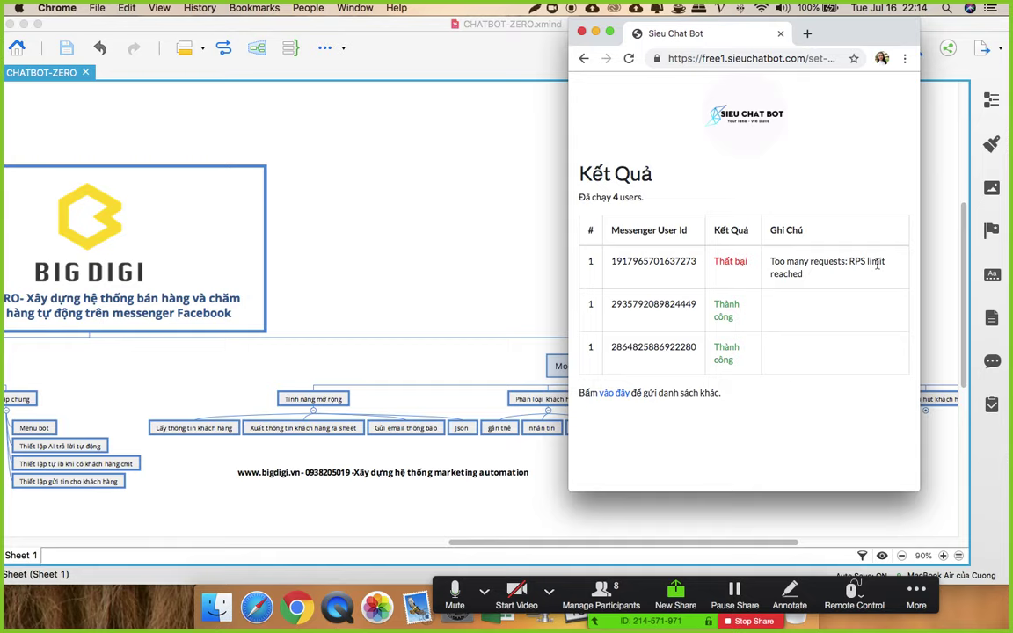
left_click_drag(772, 261, 819, 274)
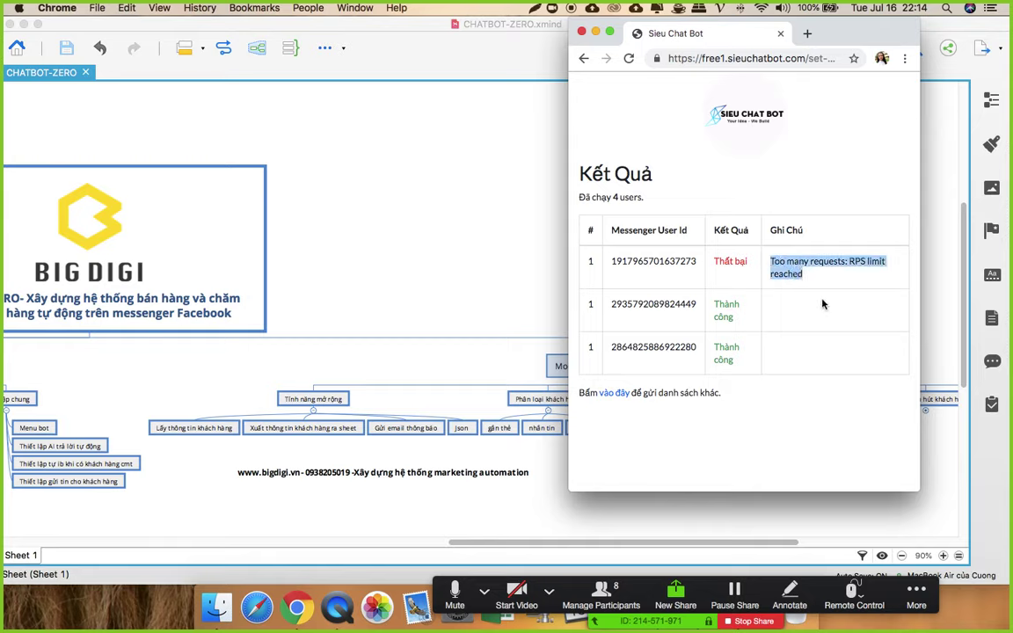
left_click(290, 587)
key("ctrl+Up")
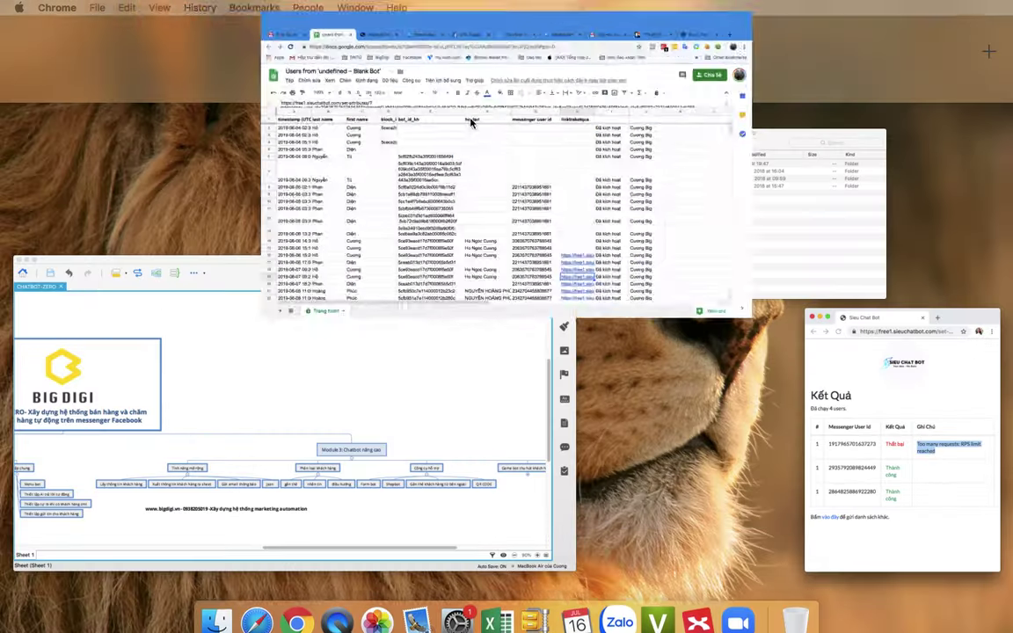
left_click(875, 429)
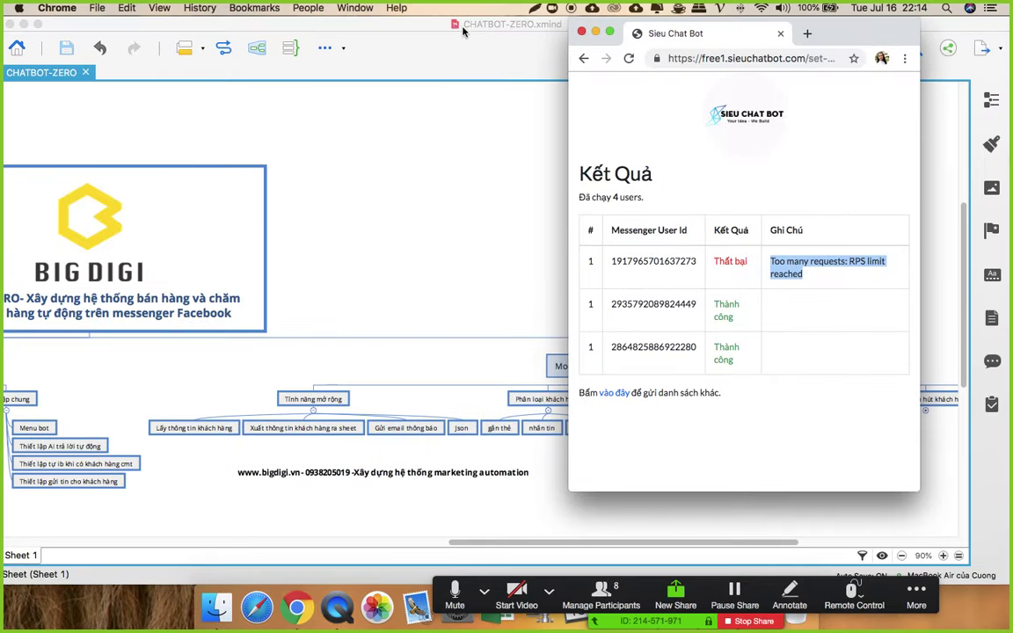
left_click(582, 33)
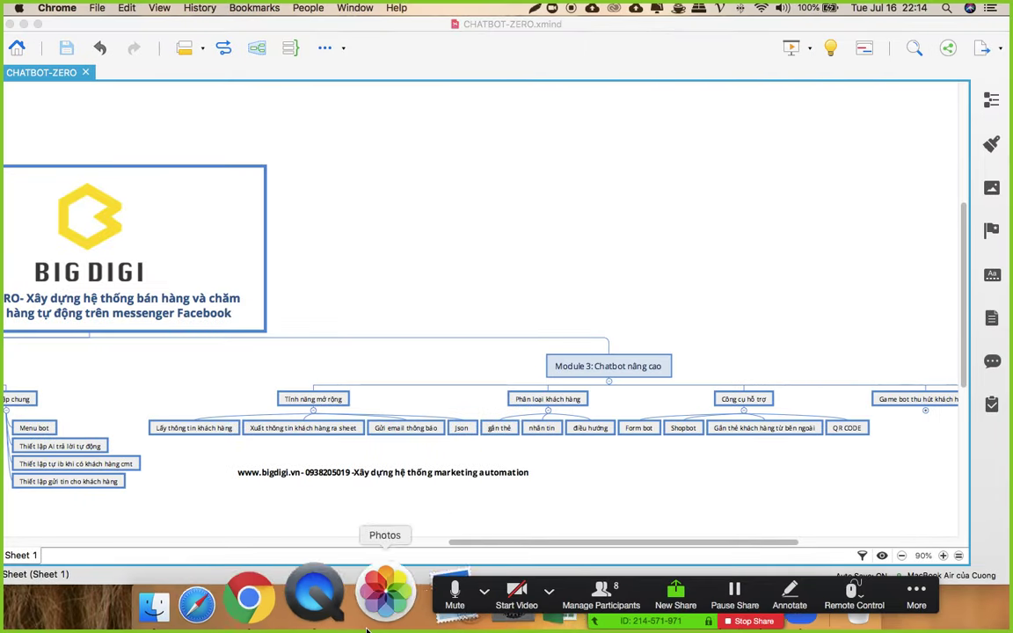
Step: Switch to the other browser profile and open the Chatfuel dashboard
left_click(312, 583)
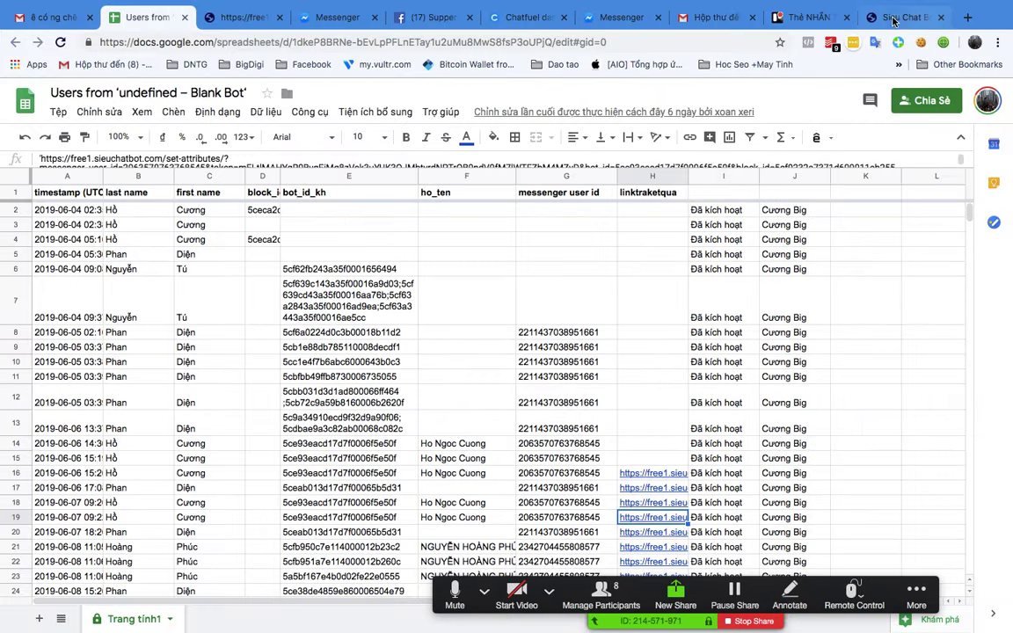
left_click(975, 42)
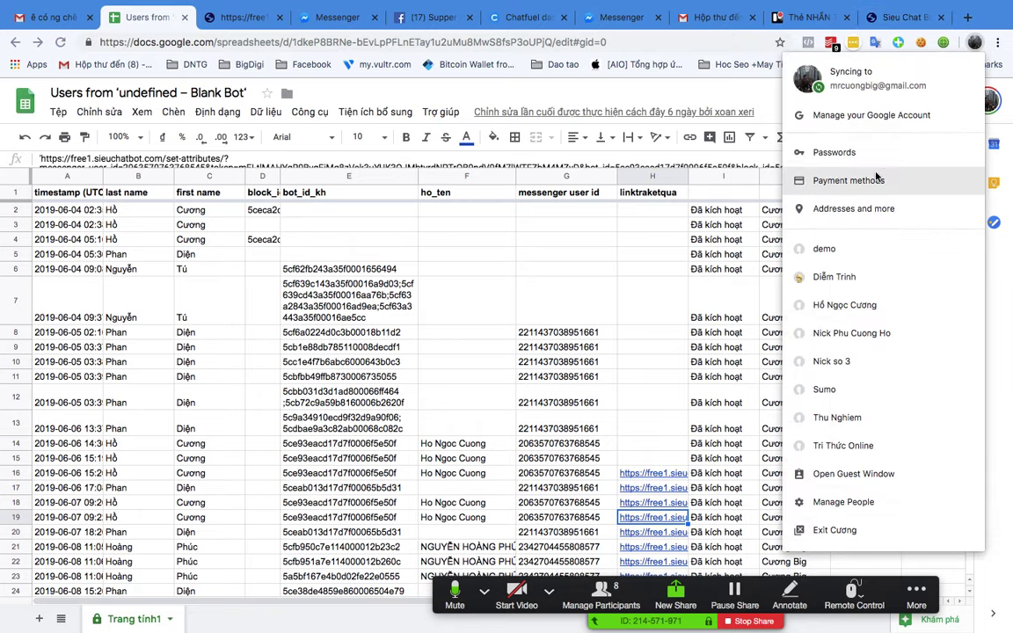
left_click(834, 276)
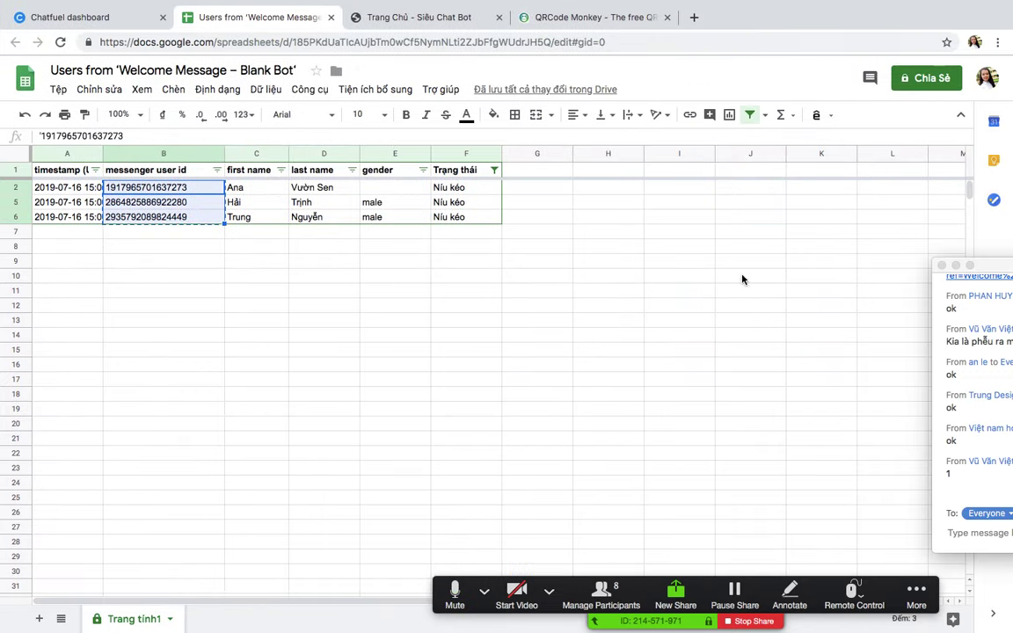
left_click(73, 21)
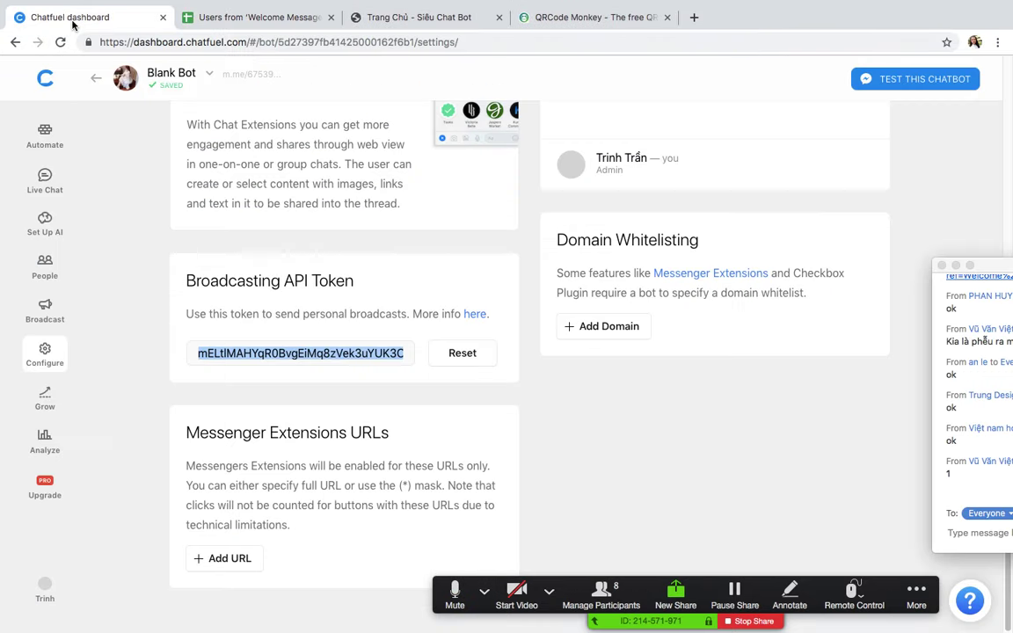
Step: Review the three Bot Only live chats and their attributes, then open the bot's m.me link
left_click(46, 167)
left_click(240, 128)
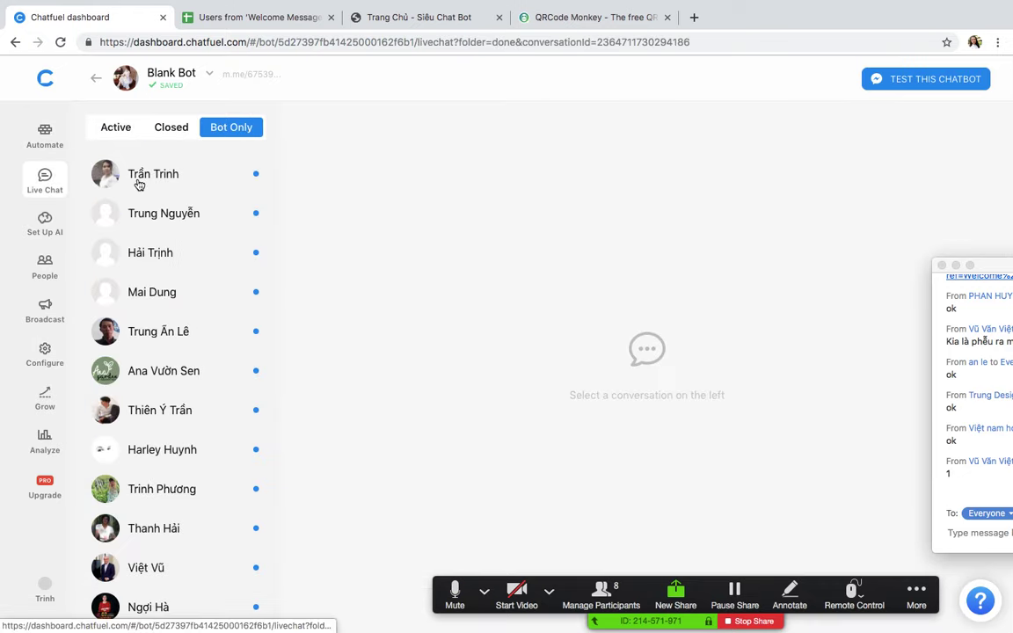
left_click(201, 180)
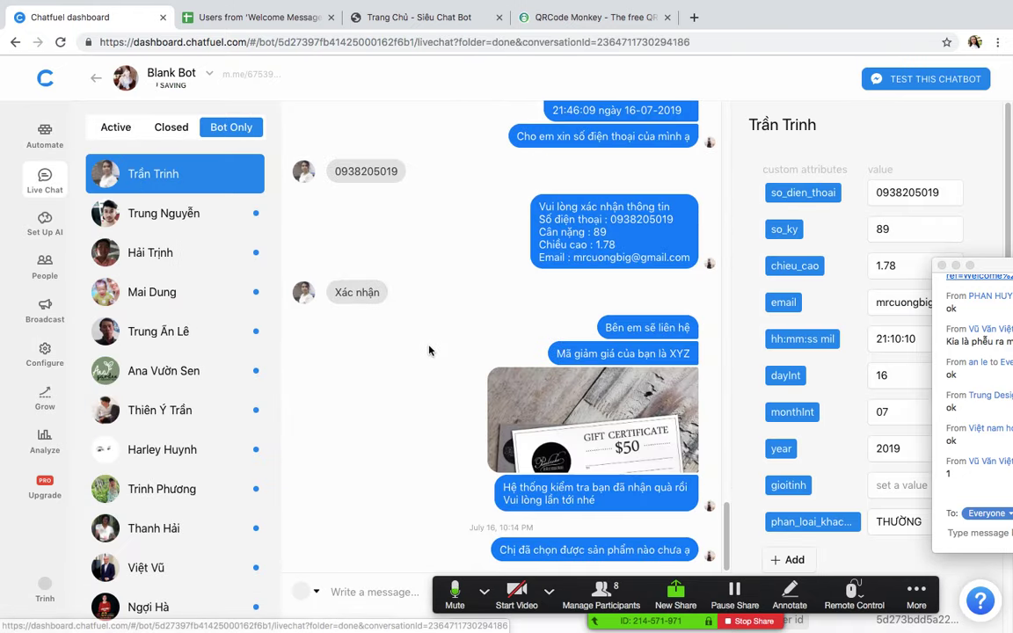
left_click(163, 217)
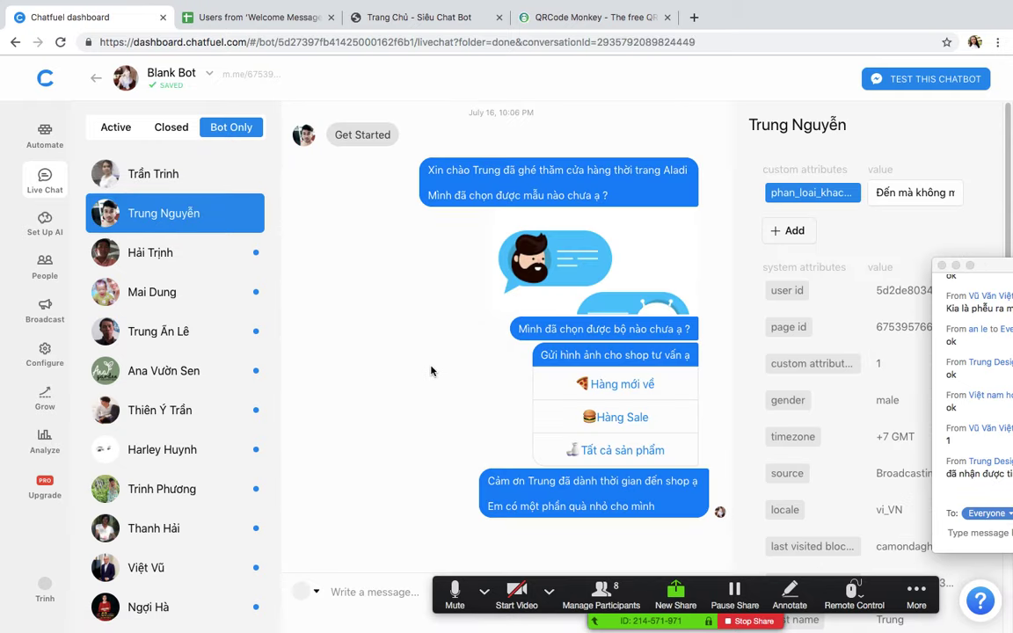
left_click(160, 257)
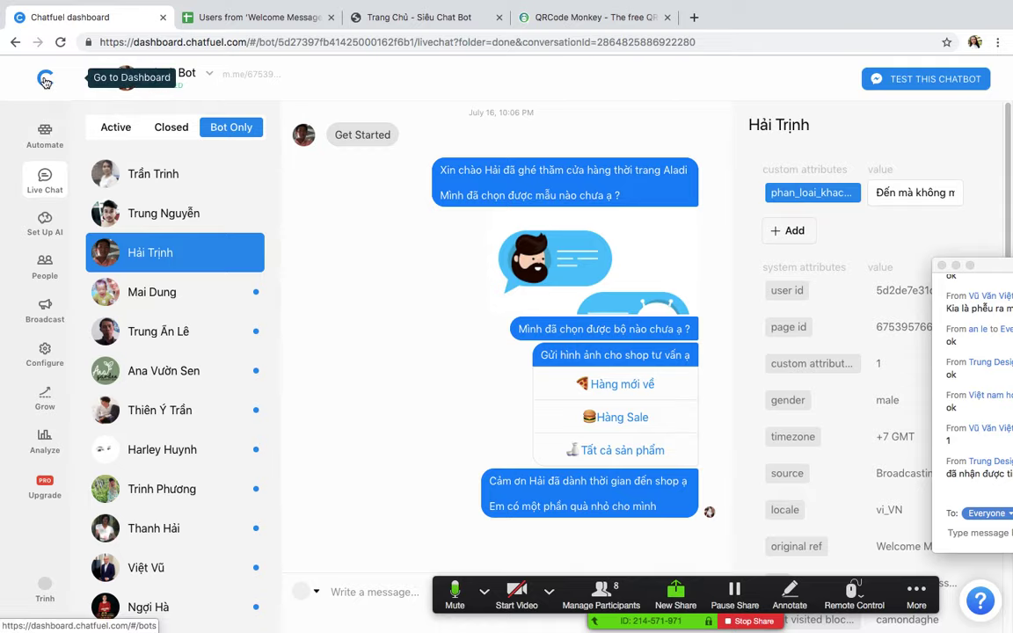
left_click(264, 74)
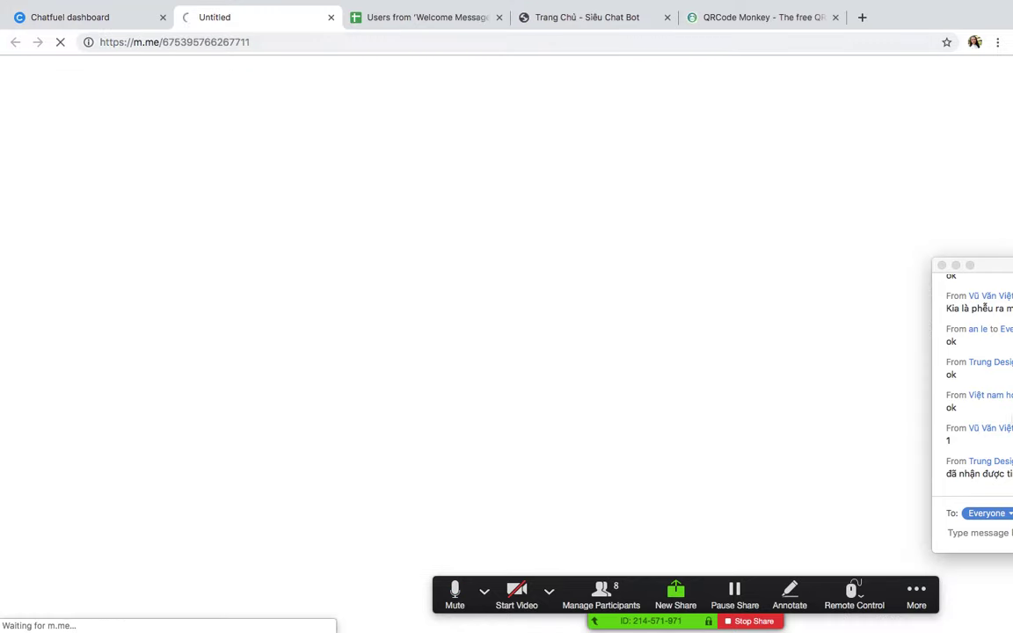
Step: Scroll the Quần Áo Nữ Đẹp Alabi Messenger chat, then return to Chatfuel
left_click_drag(991, 279, 809, 177)
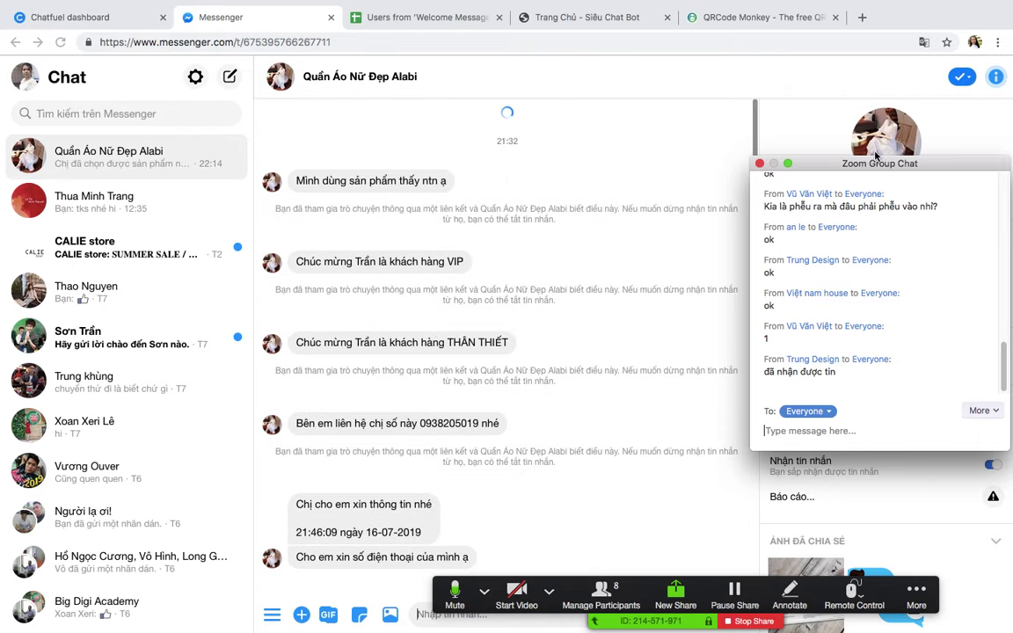
left_click_drag(841, 168, 873, 341)
scroll(906, 164, "down", 1)
left_click(358, 79)
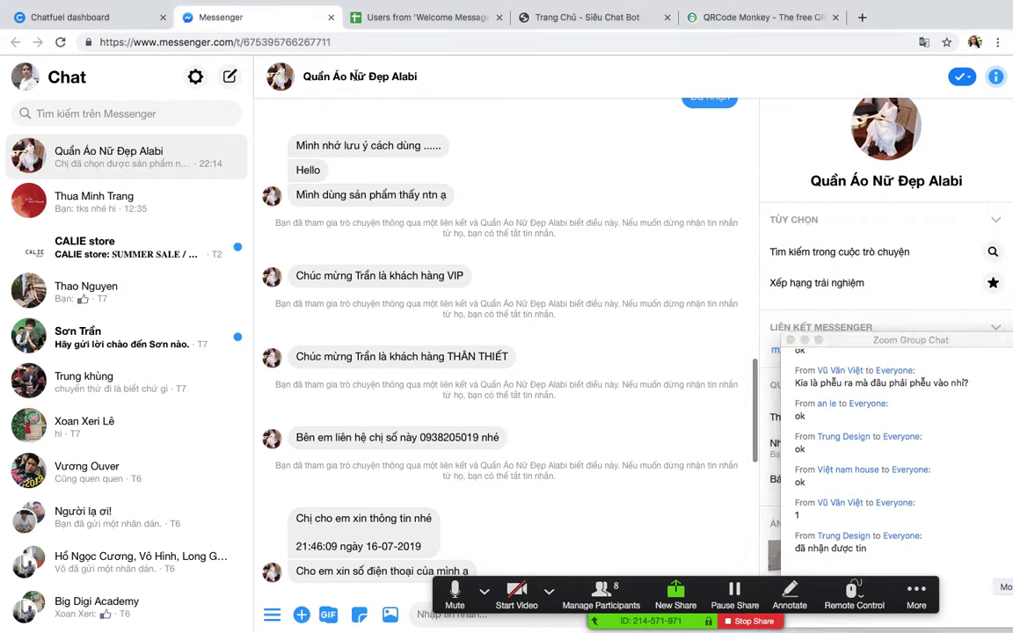
scroll(811, 213, "down", 1)
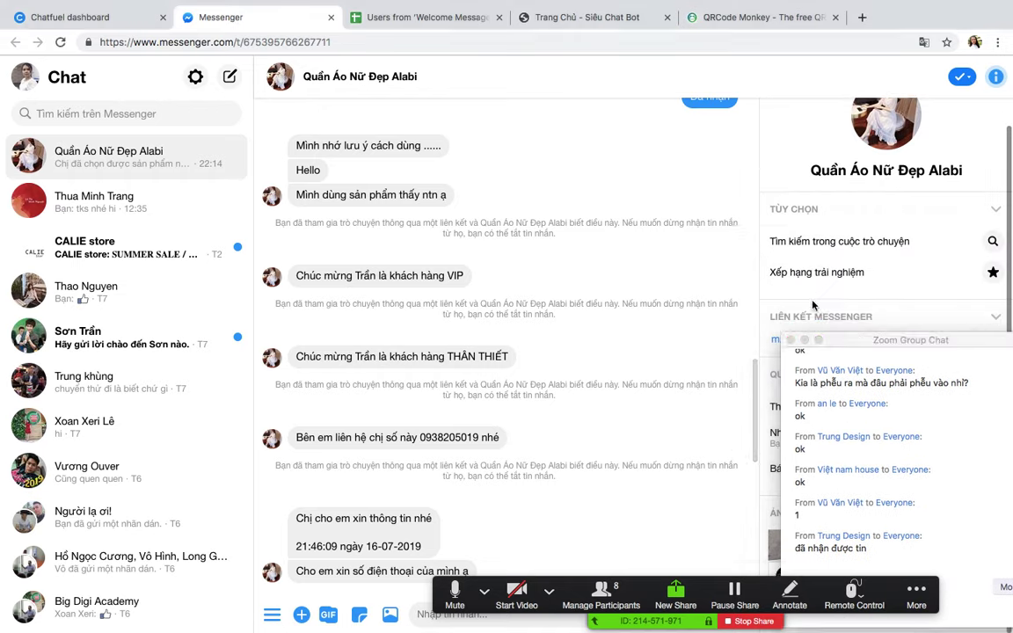
left_click(114, 24)
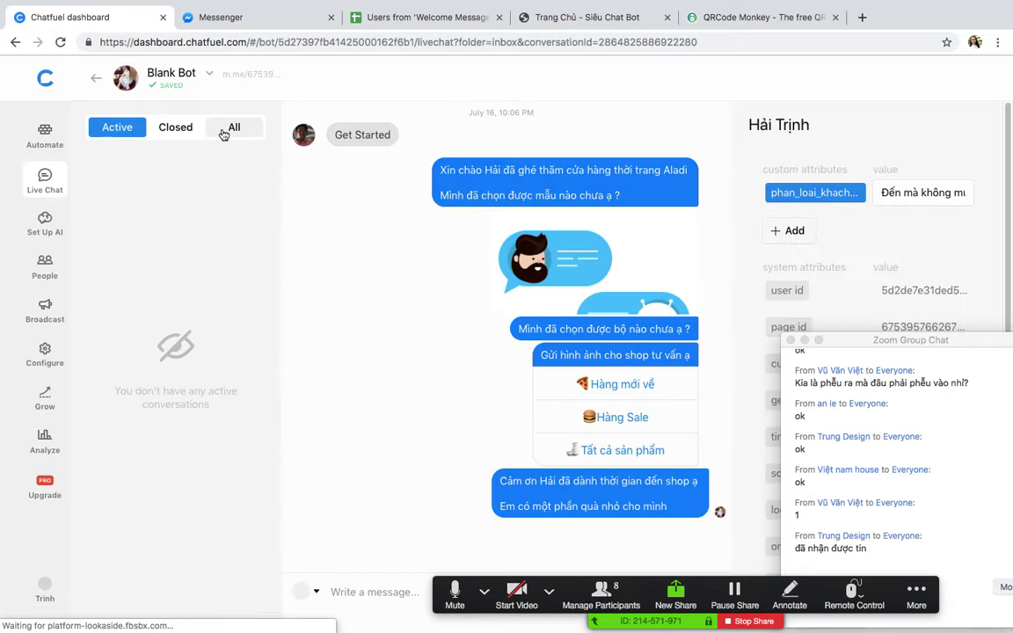
Step: Show All live chats and inspect the second user's thank-you message and phan_loai_khach_hang value
left_click(225, 134)
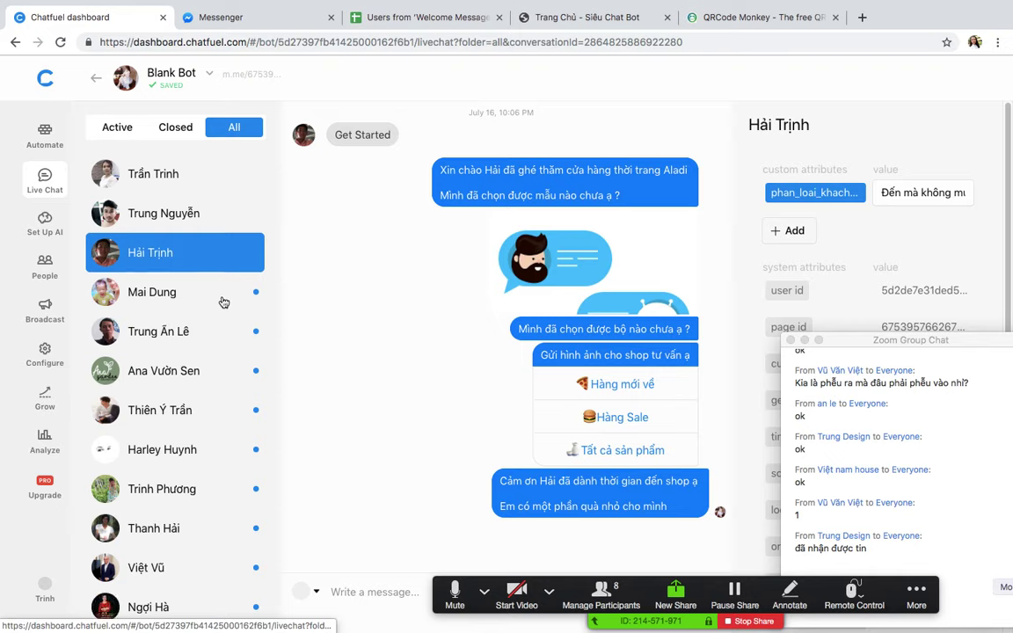
left_click(261, 220)
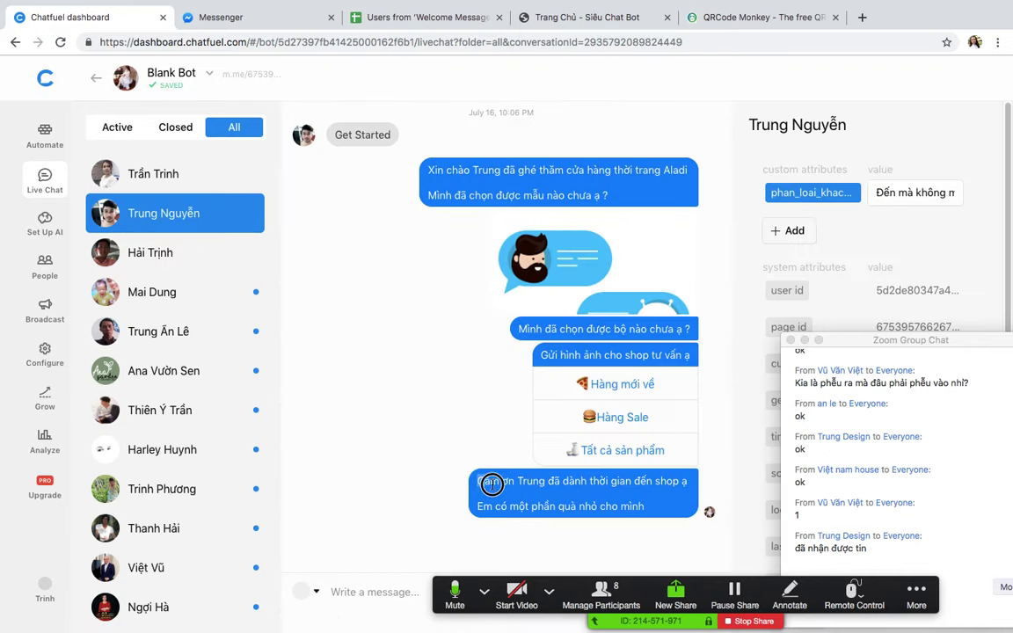
left_click_drag(482, 482, 645, 483)
left_click_drag(857, 342, 874, 509)
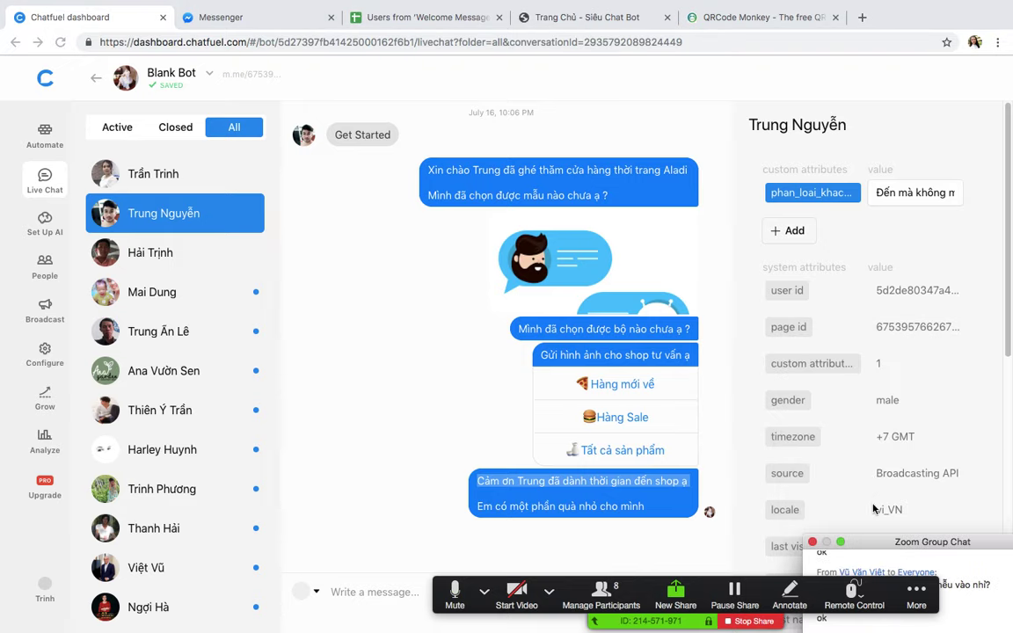
left_click(910, 194)
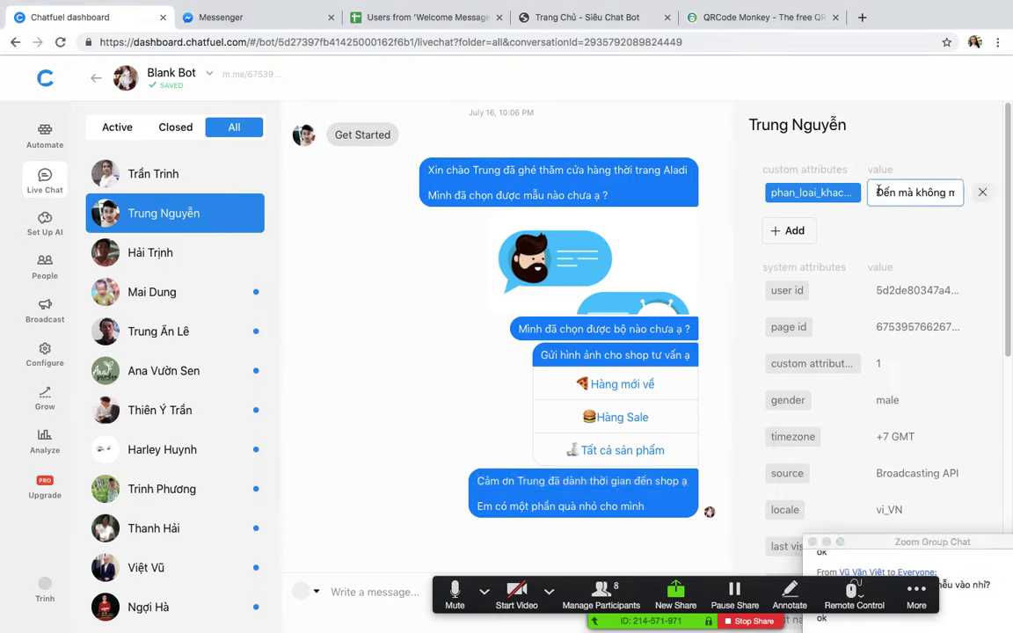
left_click_drag(877, 191, 972, 211)
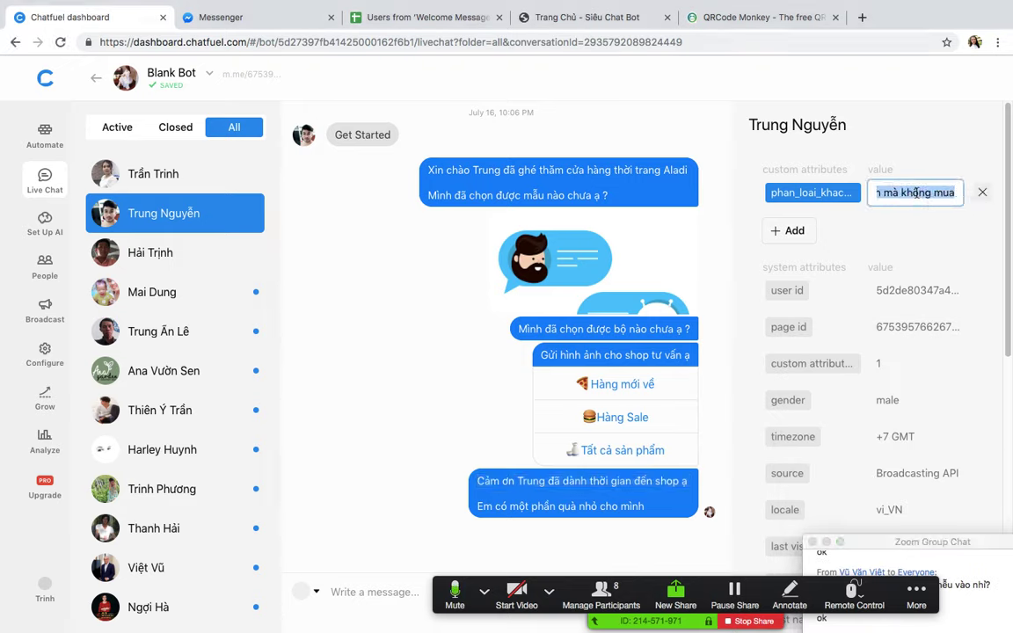
left_click(852, 218)
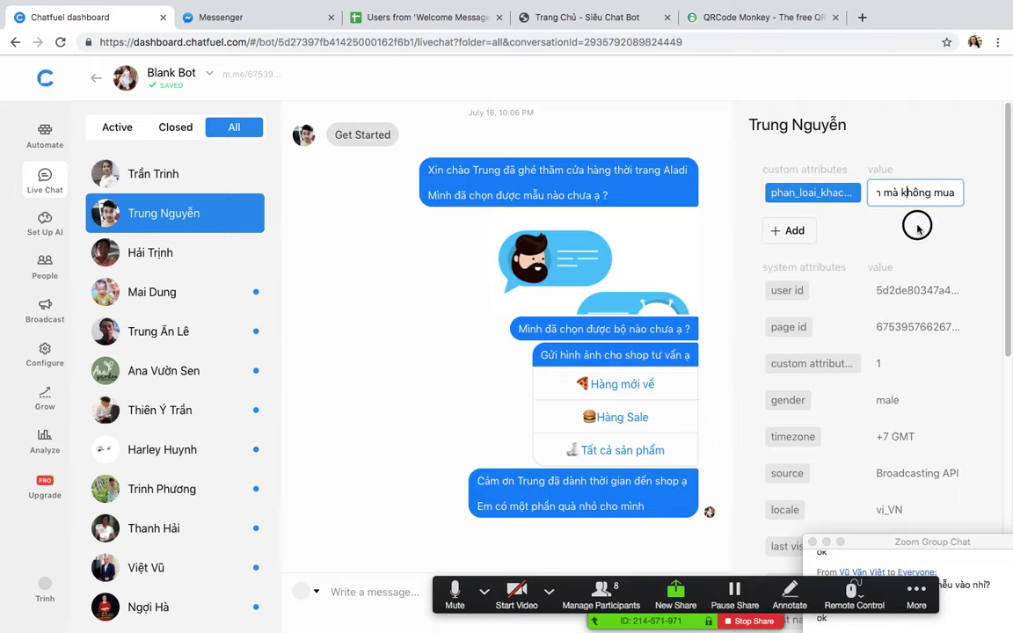
Step: View the third, fourth and fifth users, recheck the second user's attribute, then go to Broadcast
left_click(100, 255)
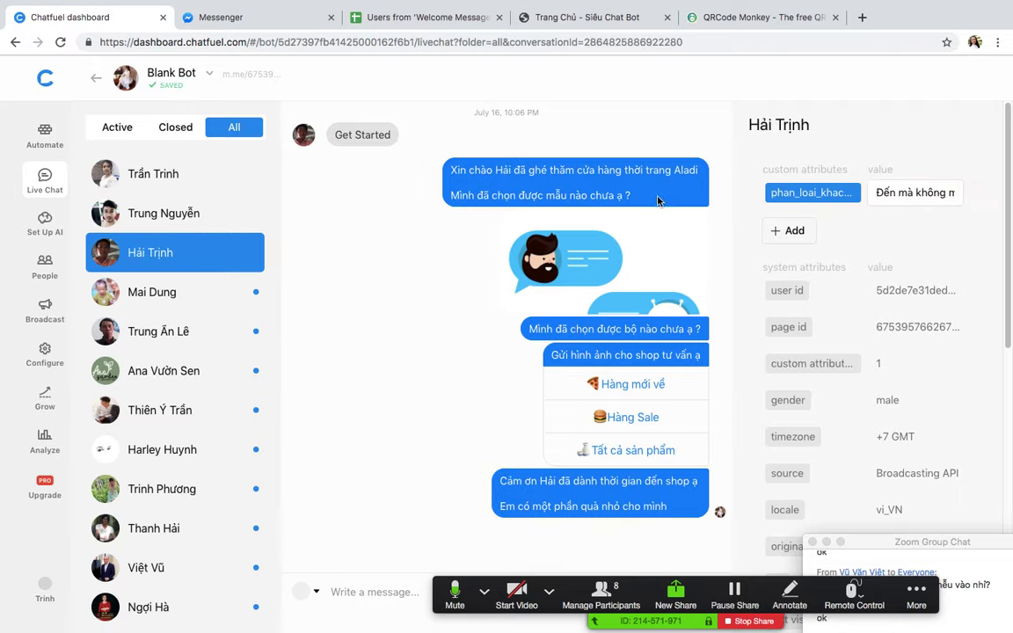
left_click(149, 299)
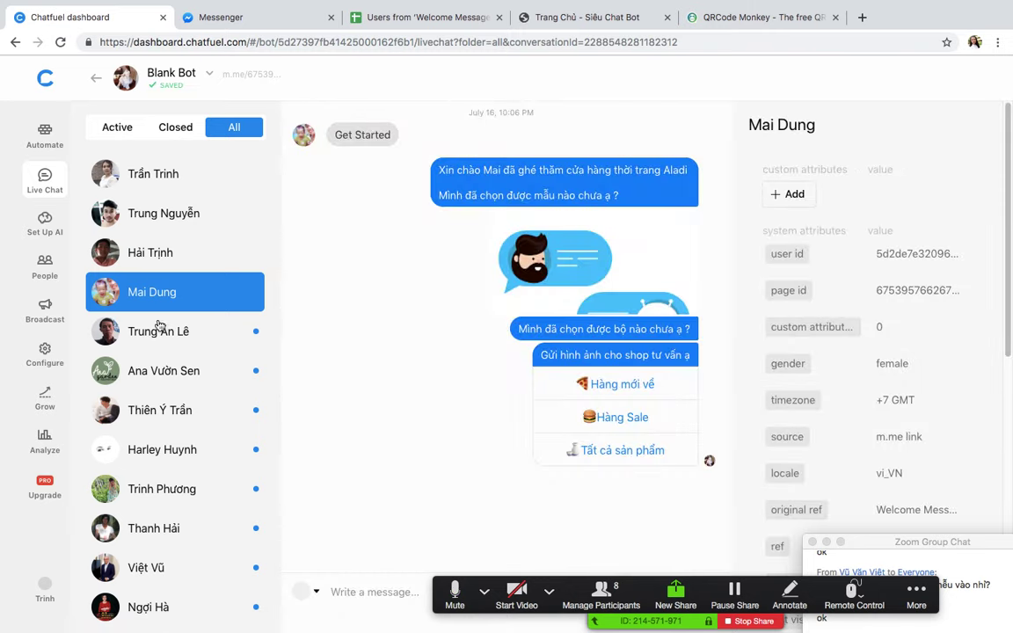
left_click(132, 329)
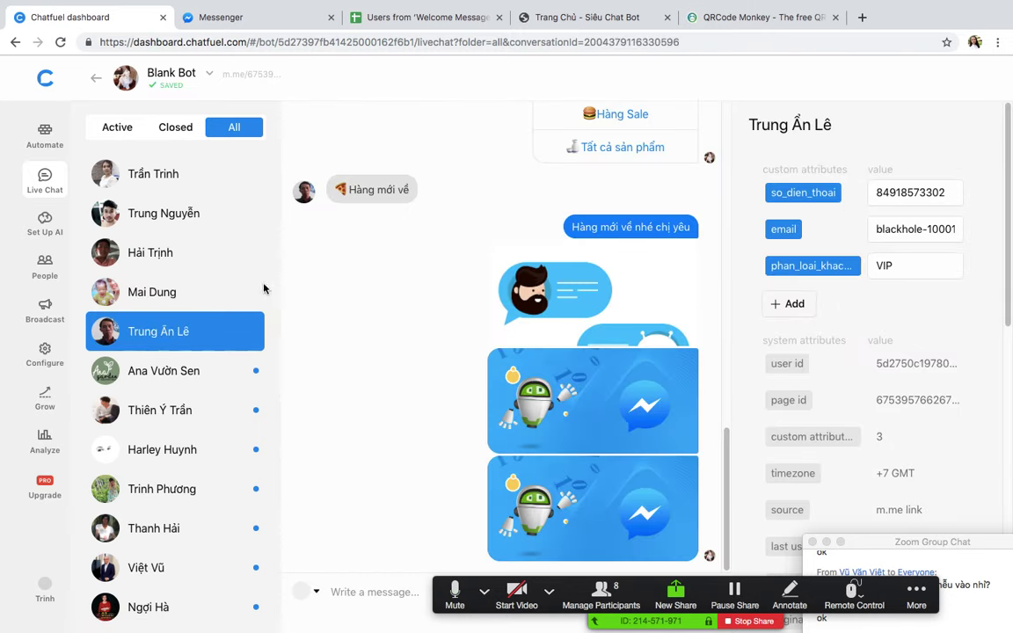
left_click(151, 220)
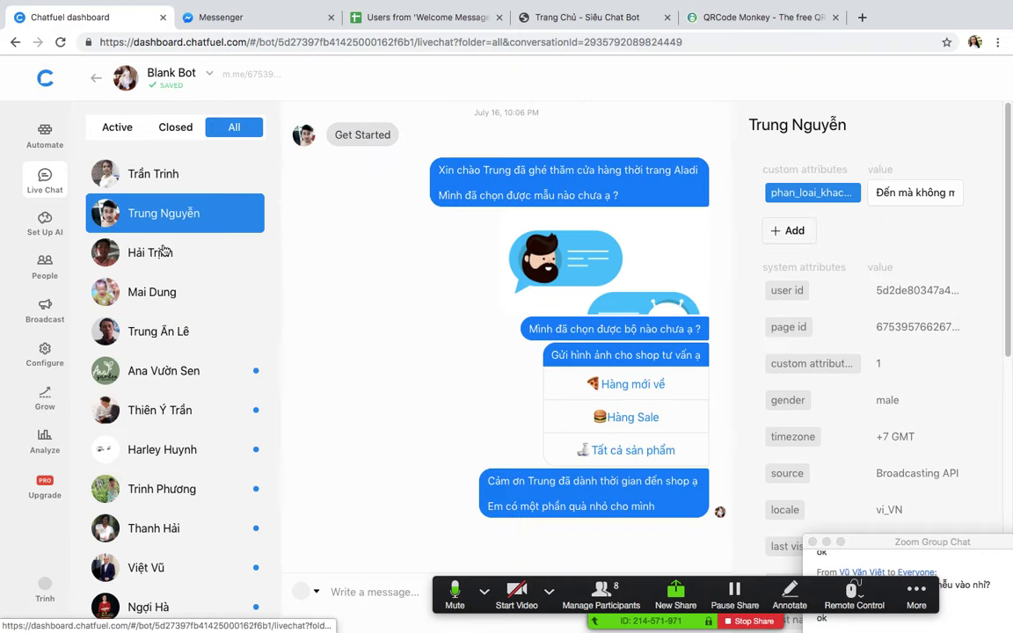
left_click(888, 200)
left_click(35, 303)
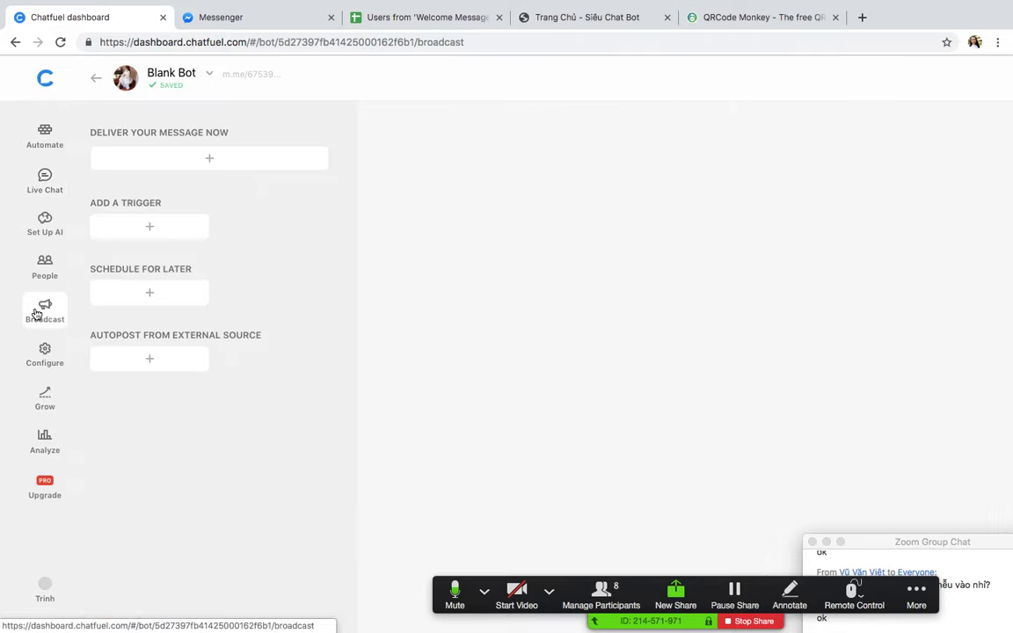
Step: Create a Send Now broadcast filtered to phan_loai_khach_hang is 'Đến mà không mua'
left_click(171, 149)
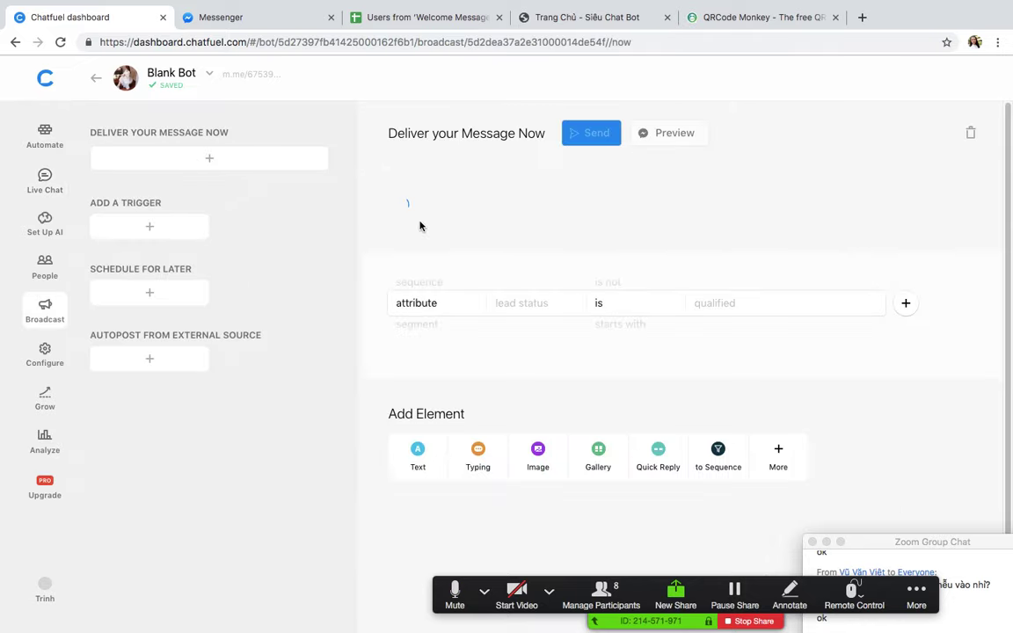
left_click(526, 357)
left_click(528, 383)
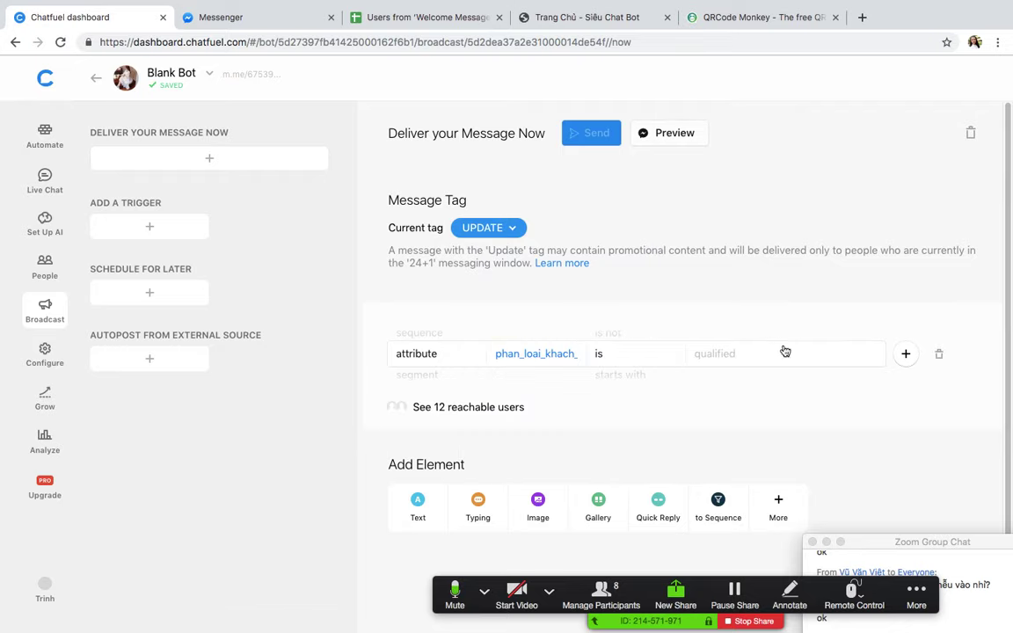
left_click(780, 353)
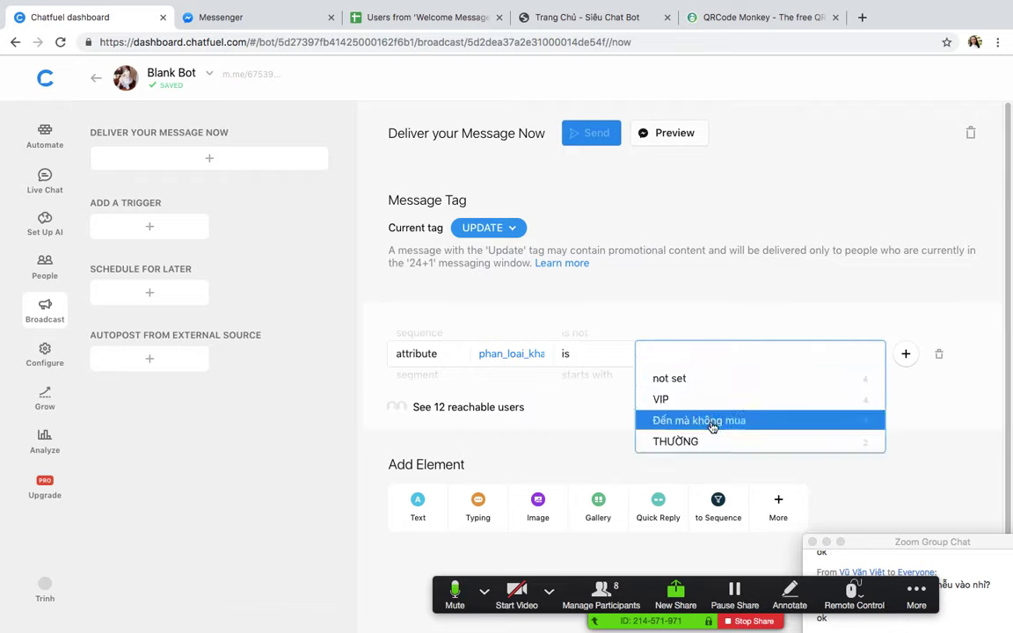
left_click(743, 421)
left_click(429, 432)
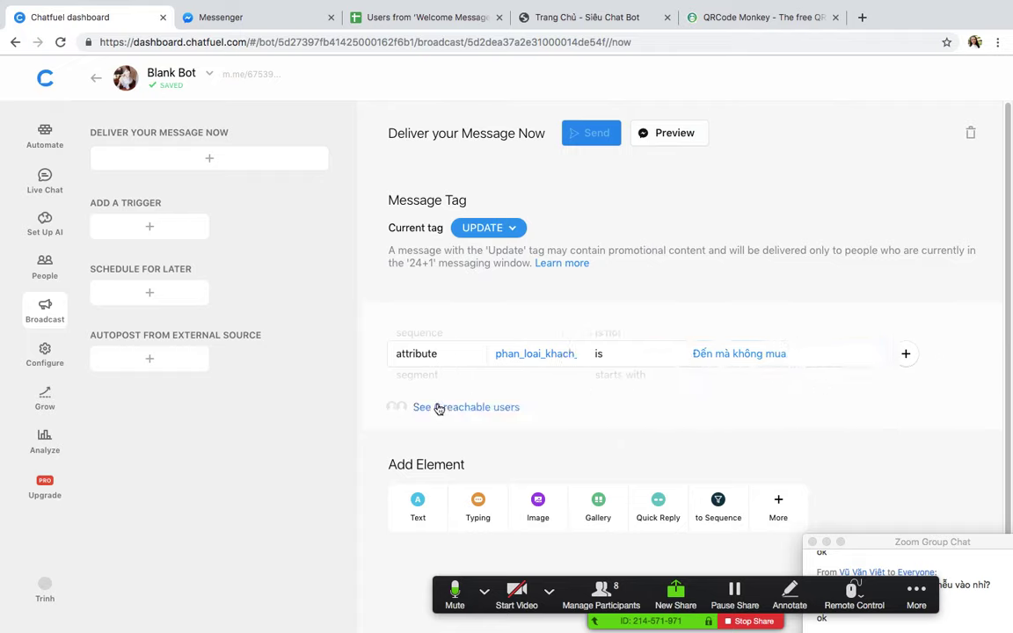
Step: Scroll through the broadcast page and bring up the window overview
scroll(479, 440, "down", 2)
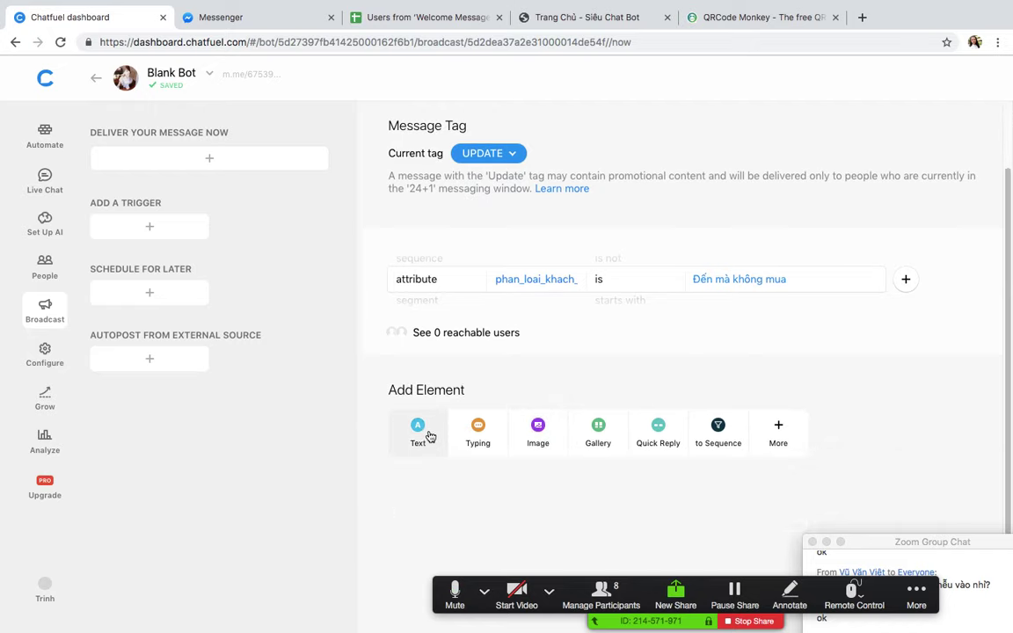
left_click_drag(882, 544, 888, 167)
scroll(468, 255, "up", 2)
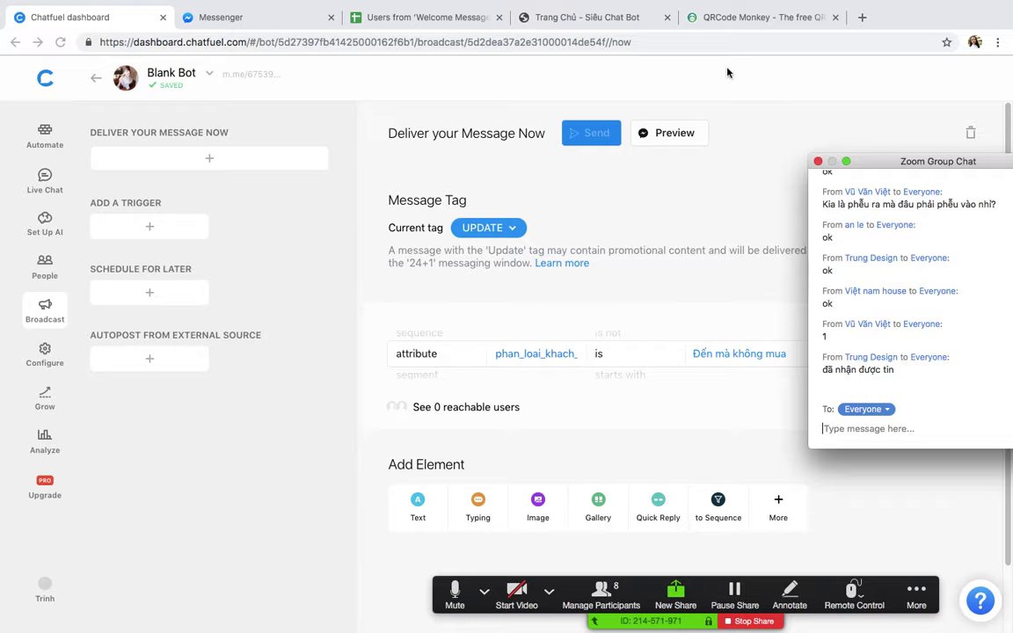
key("ctrl+Up")
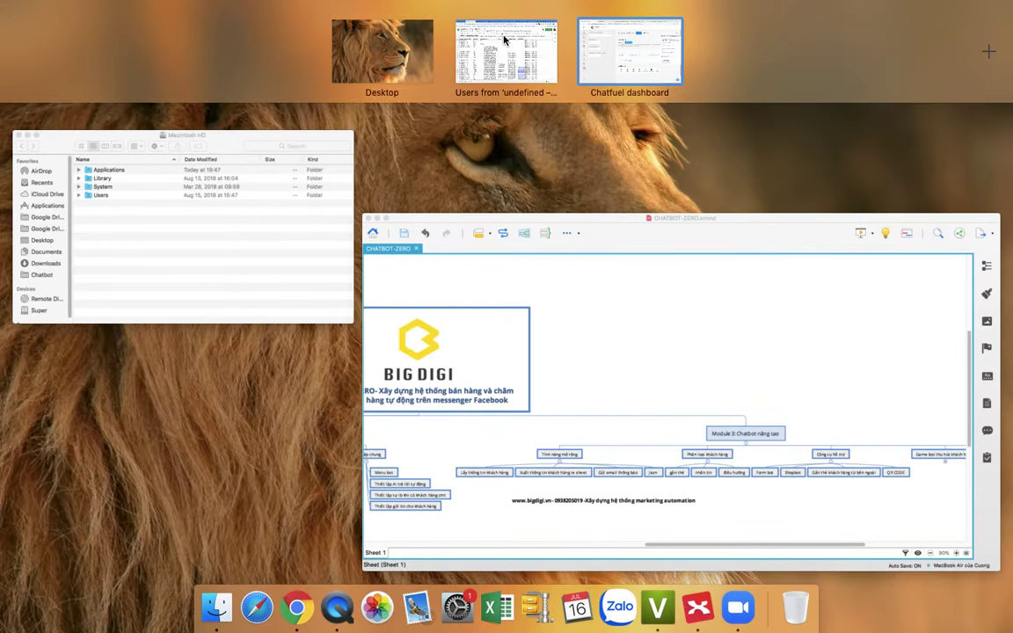
Step: Pass through the spreadsheet space and return to the full-screen Chatfuel broadcast page
left_click(505, 39)
key("ctrl+Up")
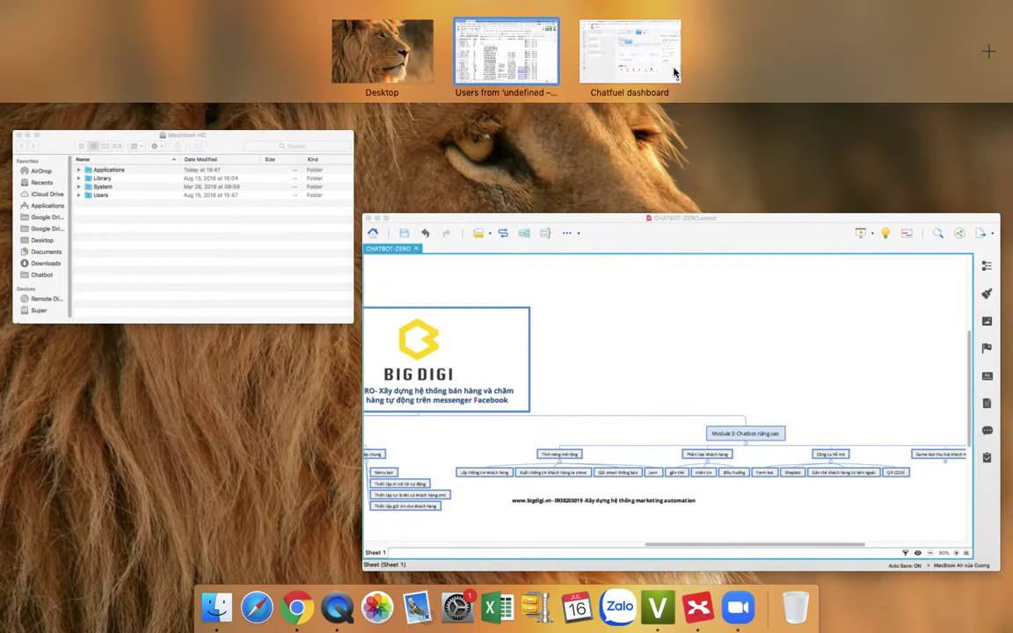
left_click(675, 73)
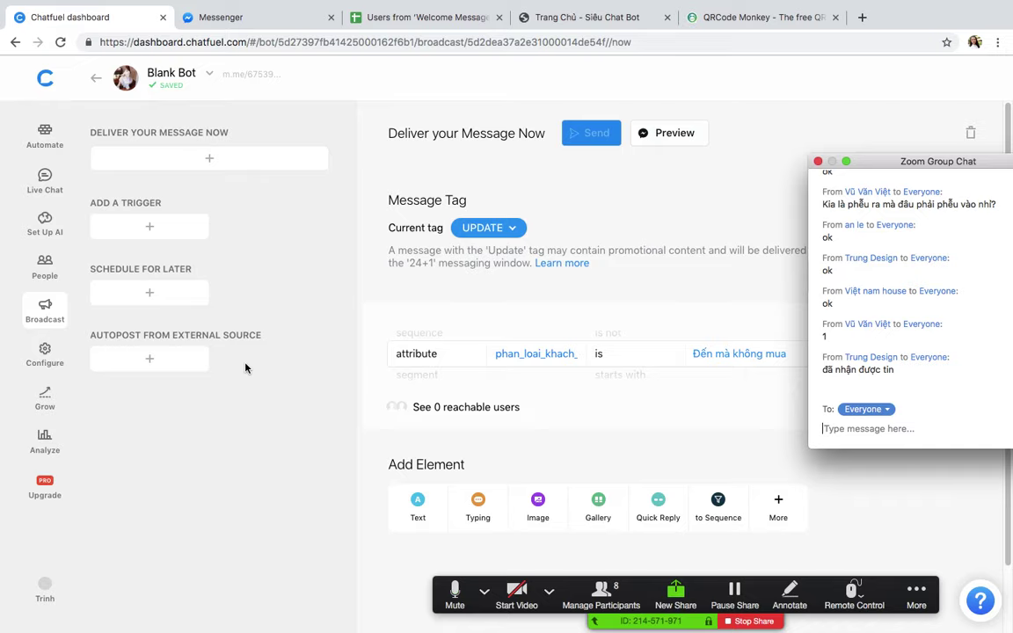
mouse_move(404, 1)
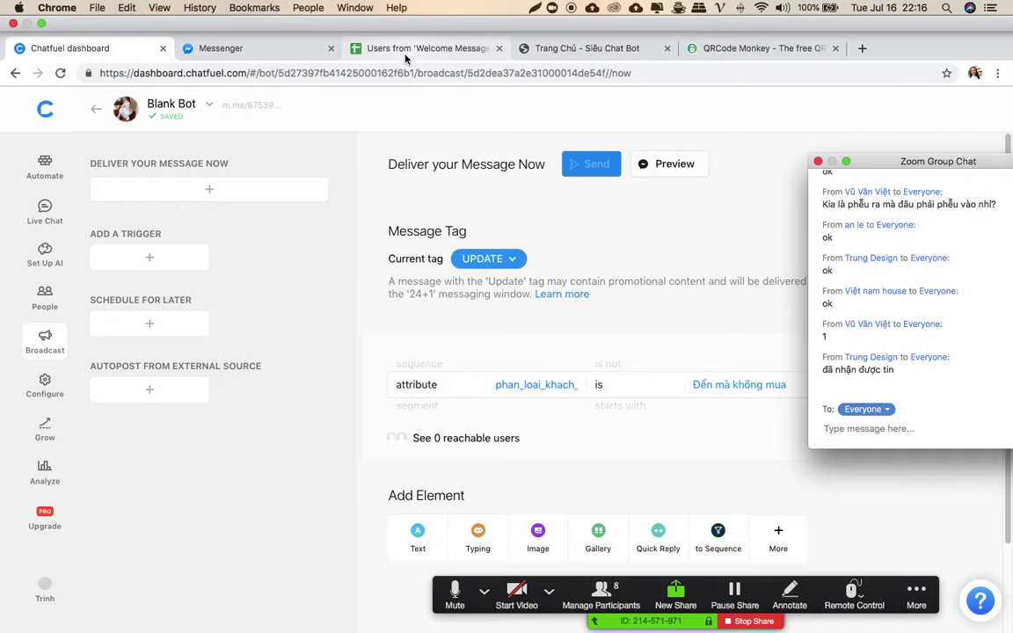
Step: Review the Trạng thái column filter in the Welcome Message users sheet, then return to Chatfuel's block list
left_click(405, 51)
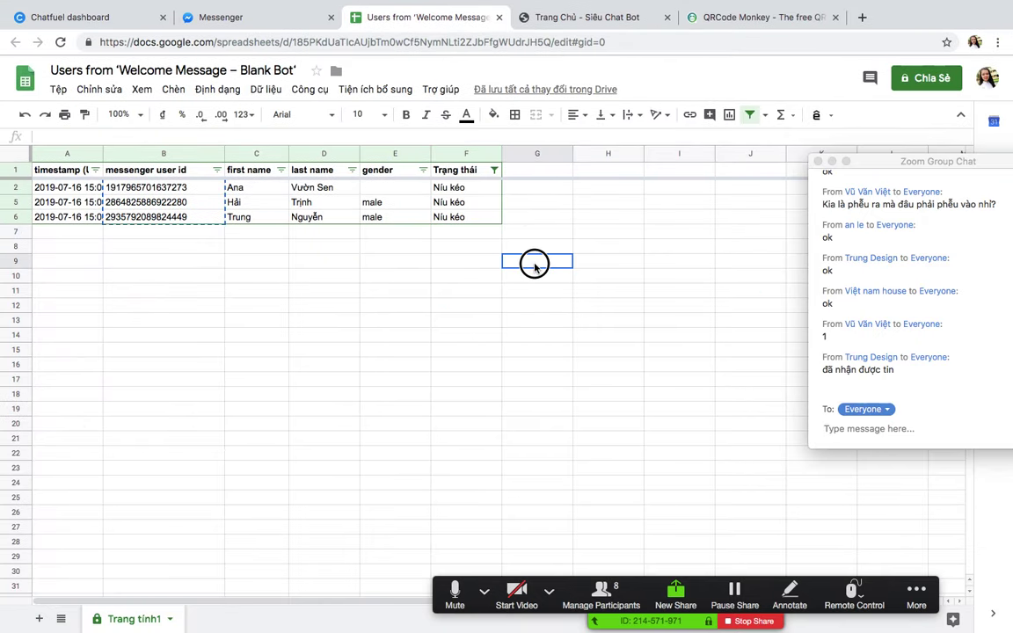
left_click(494, 171)
left_click(602, 232)
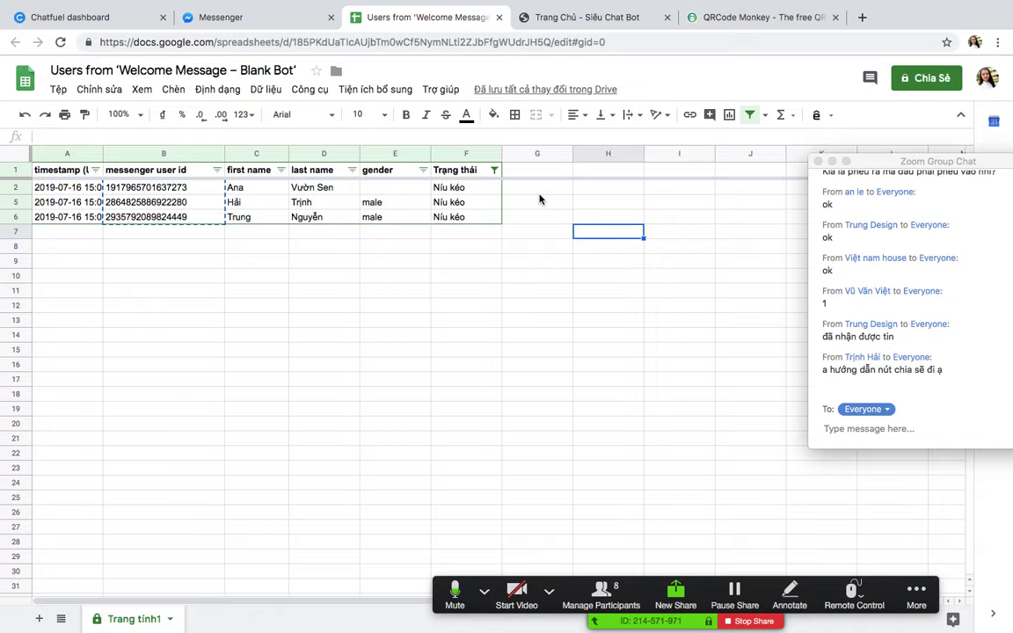
left_click(445, 324)
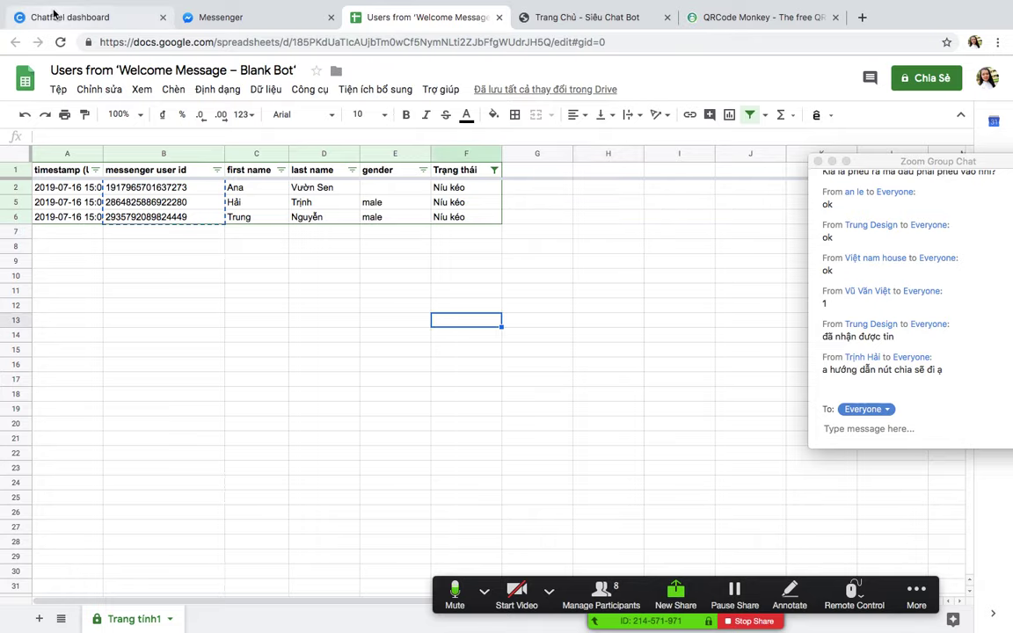
left_click(141, 16)
left_click(45, 134)
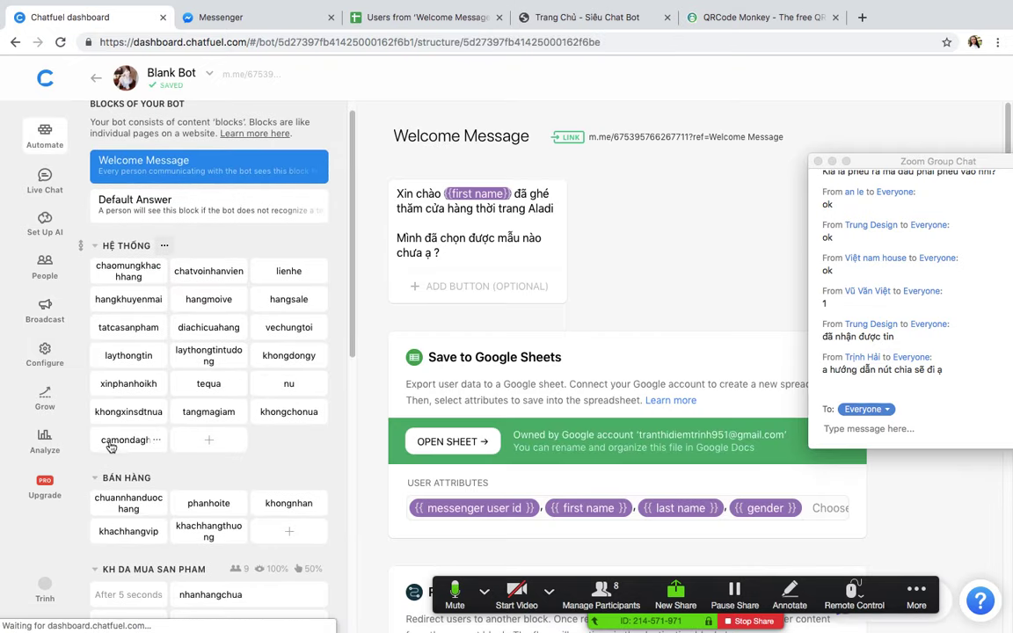
Step: Create a new block named nutchiase
left_click(103, 437)
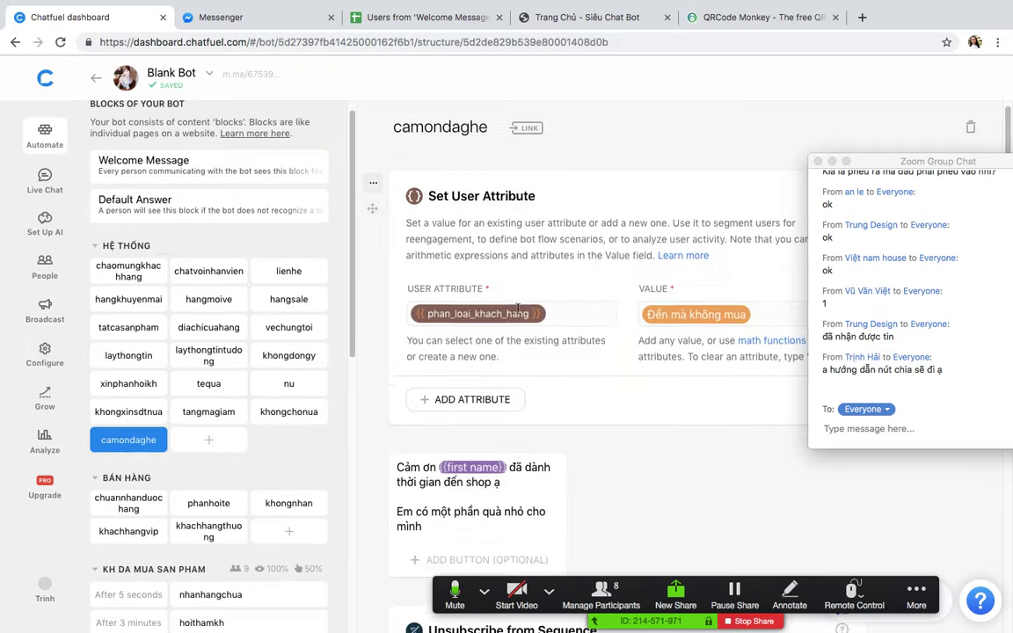
scroll(519, 316, "down", 10)
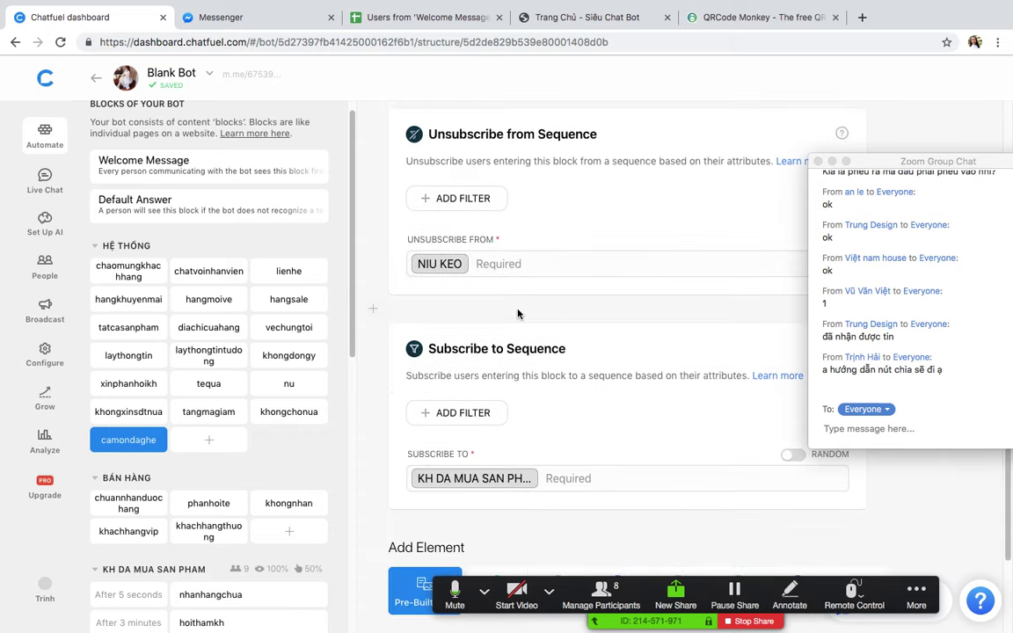
left_click(209, 440)
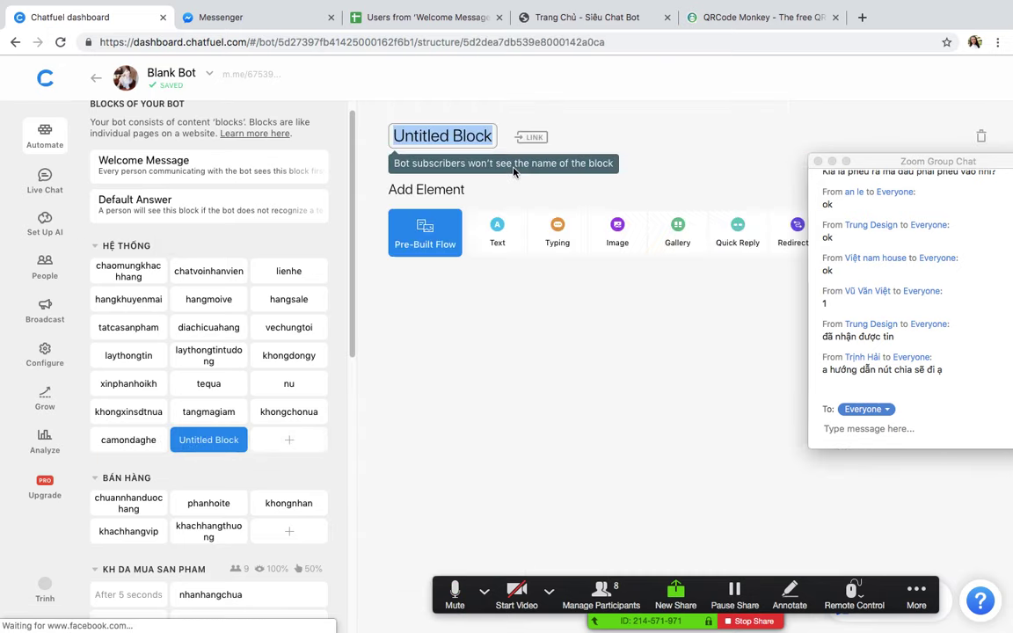
type("nutchiase")
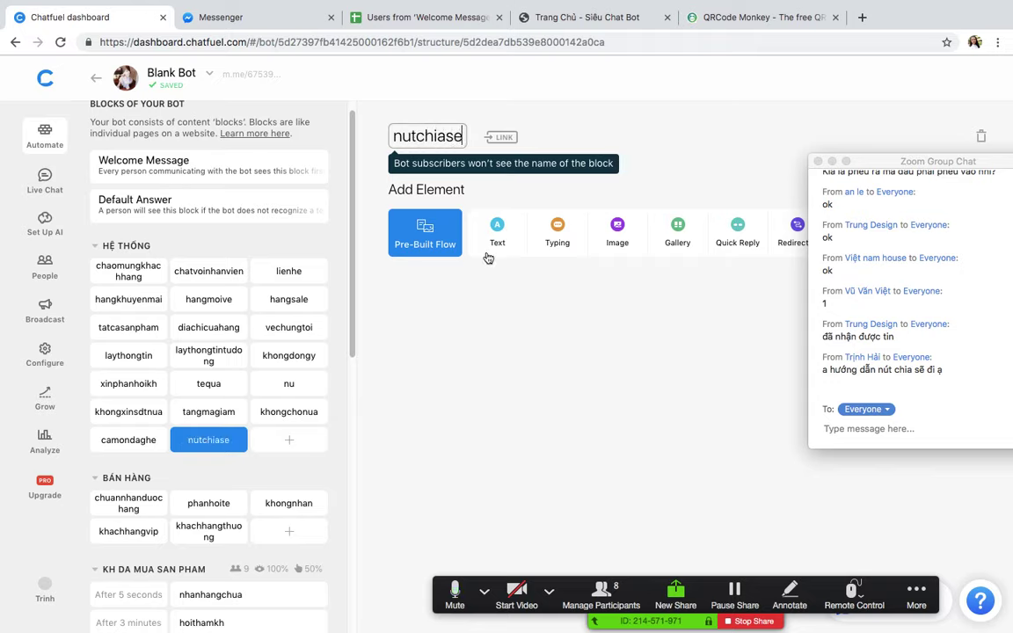
left_click(478, 364)
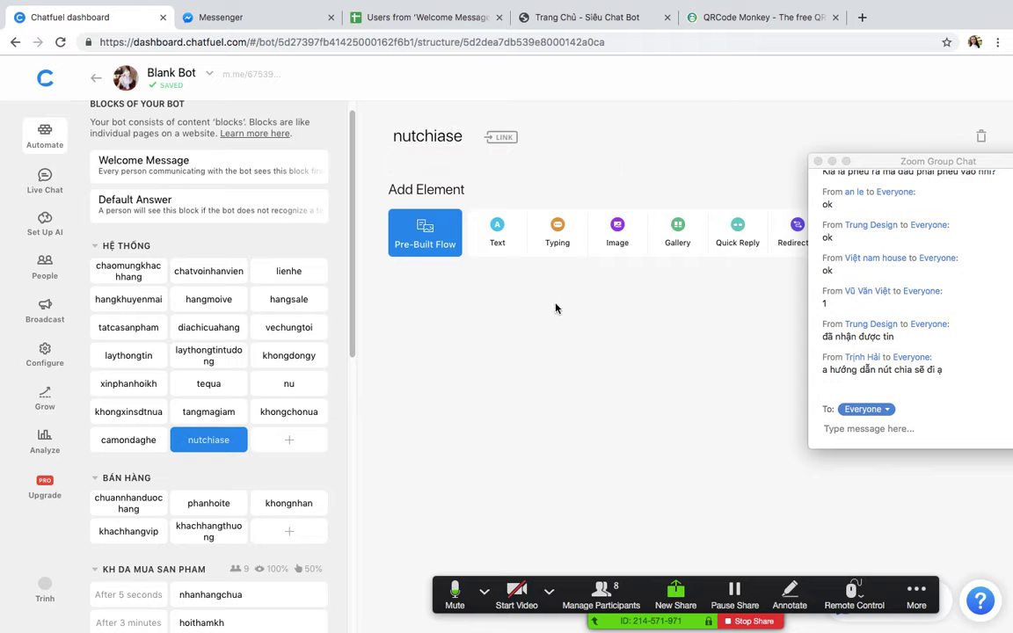
Step: Add a gallery card with the $50 gift certificate voucher image in horizontal proportion
left_click(677, 233)
left_click(477, 231)
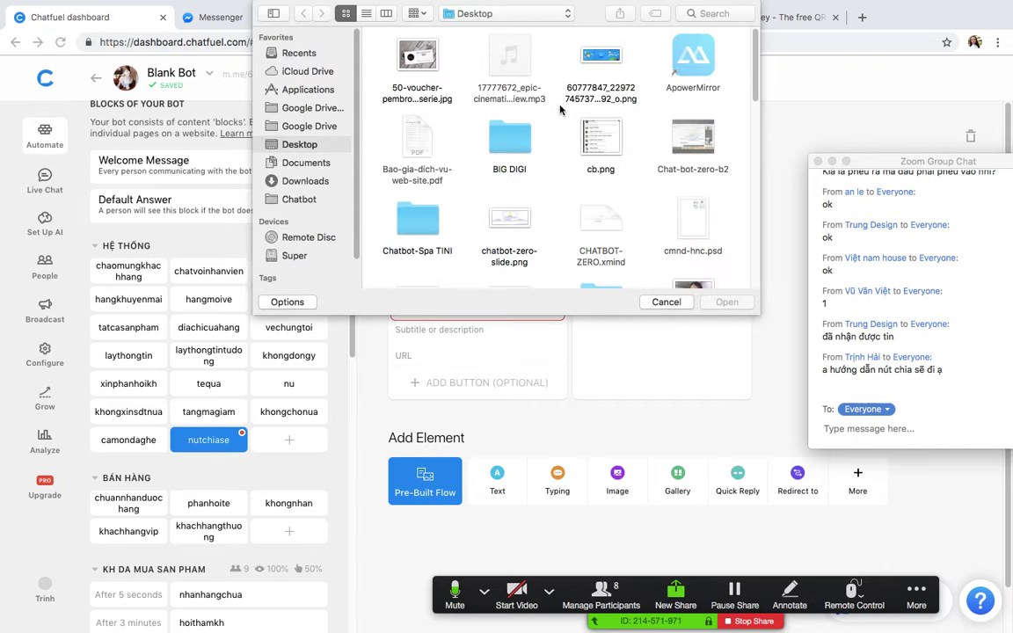
double_click(418, 66)
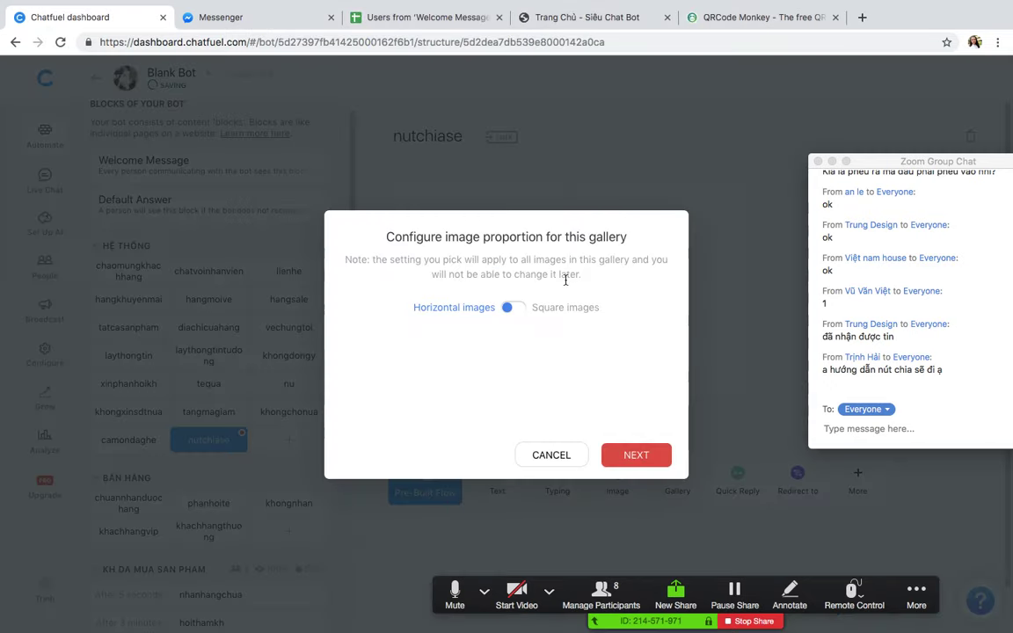
left_click(640, 457)
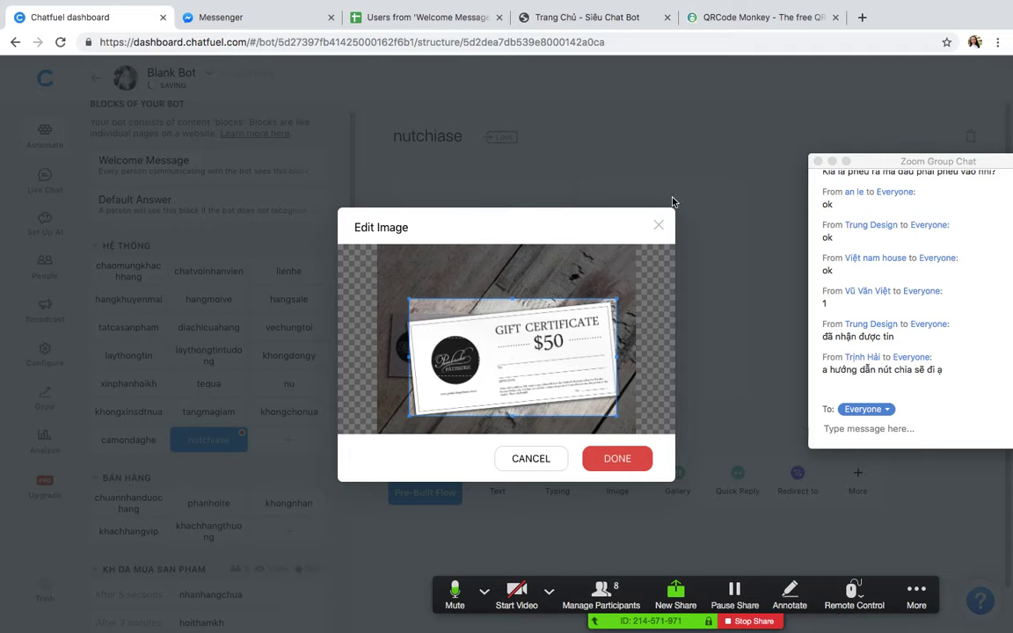
left_click(617, 466)
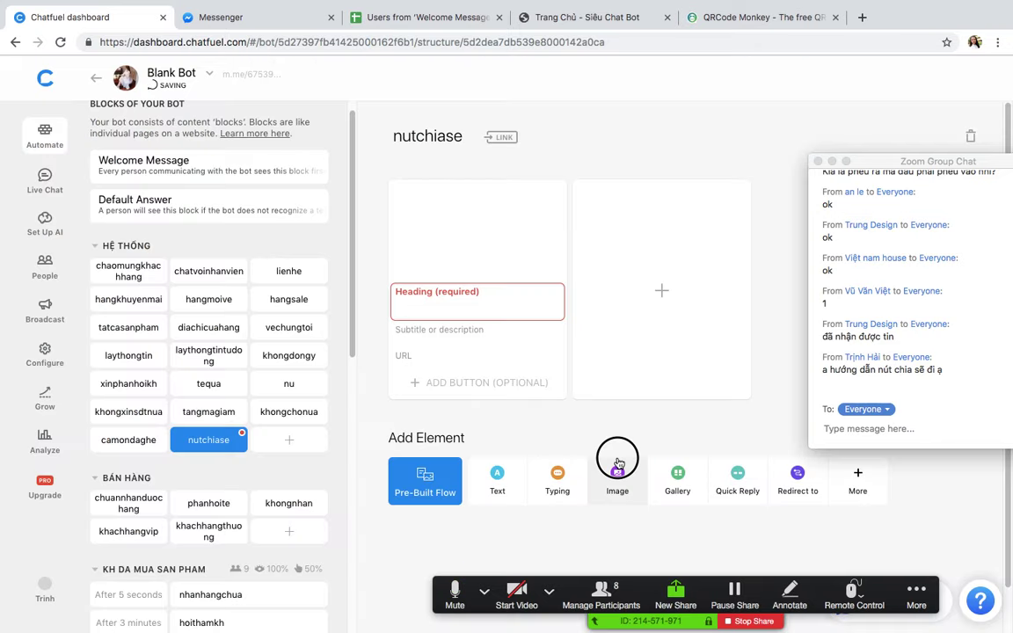
Step: Delete the empty second gallery card, leaving only the gift certificate card
left_click(441, 297)
left_click(374, 441)
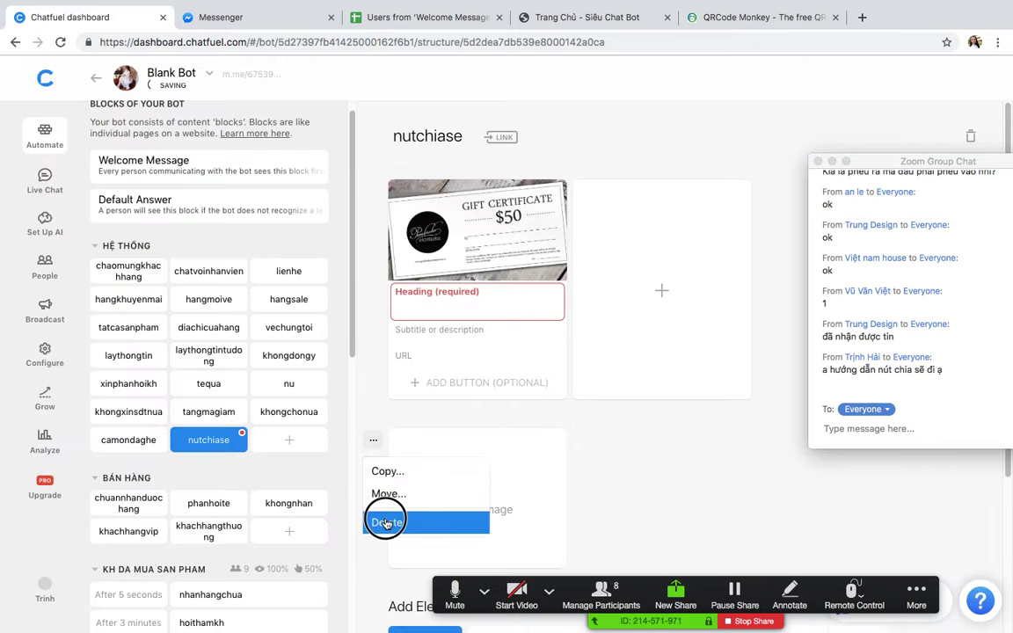
left_click(387, 522)
left_click(603, 390)
left_click(449, 293)
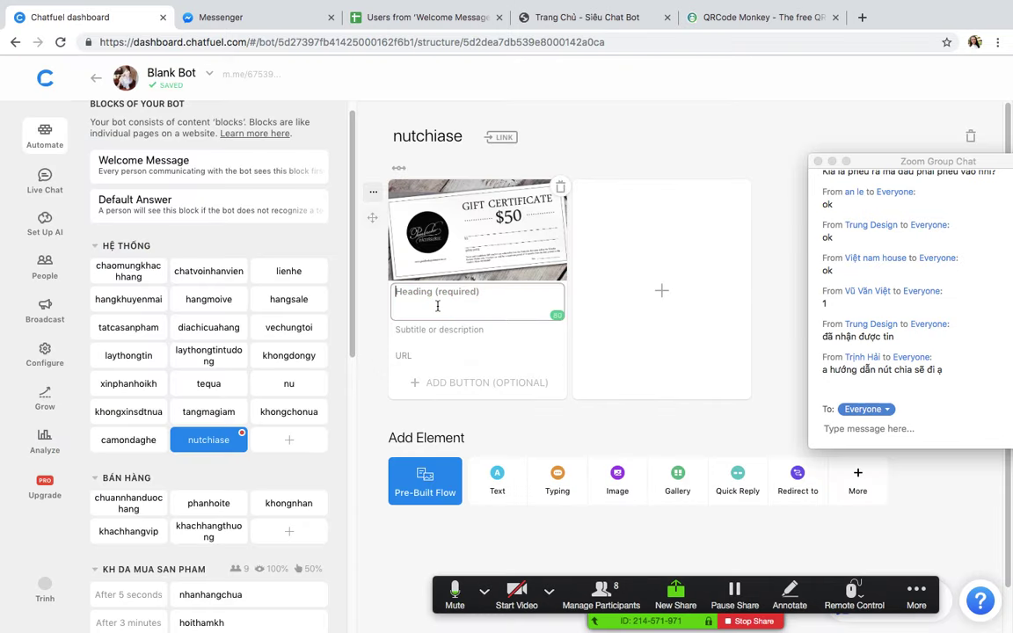
Step: Give the gift card the heading 'Hello' and subtitle 'Ok'
type("Hello")
key("Tab")
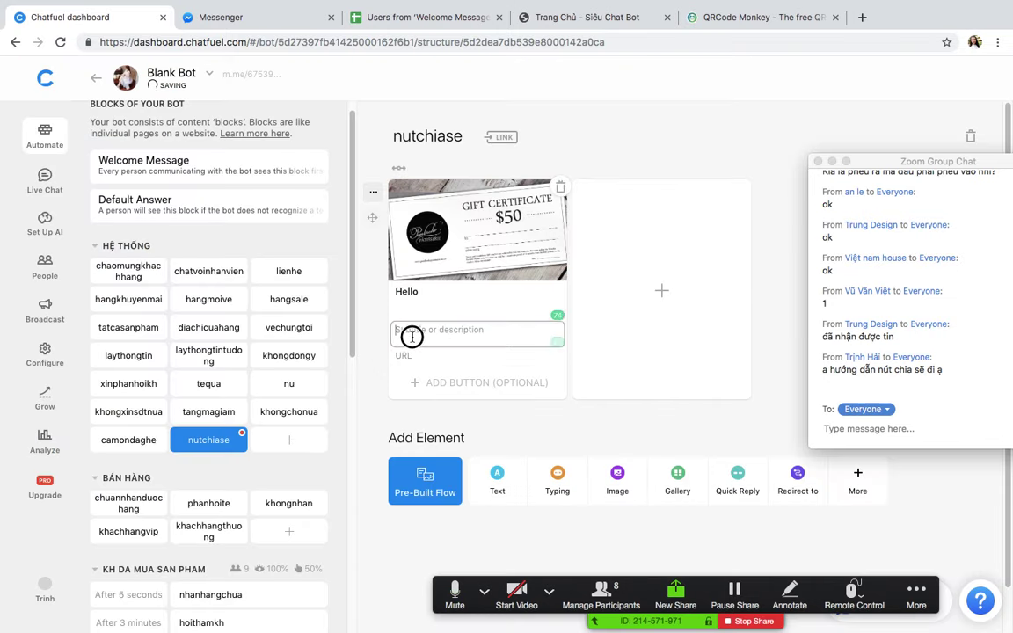
type("Ok")
Step: Add a 'Nhận quà' button to the card that opens the camon block
left_click(440, 384)
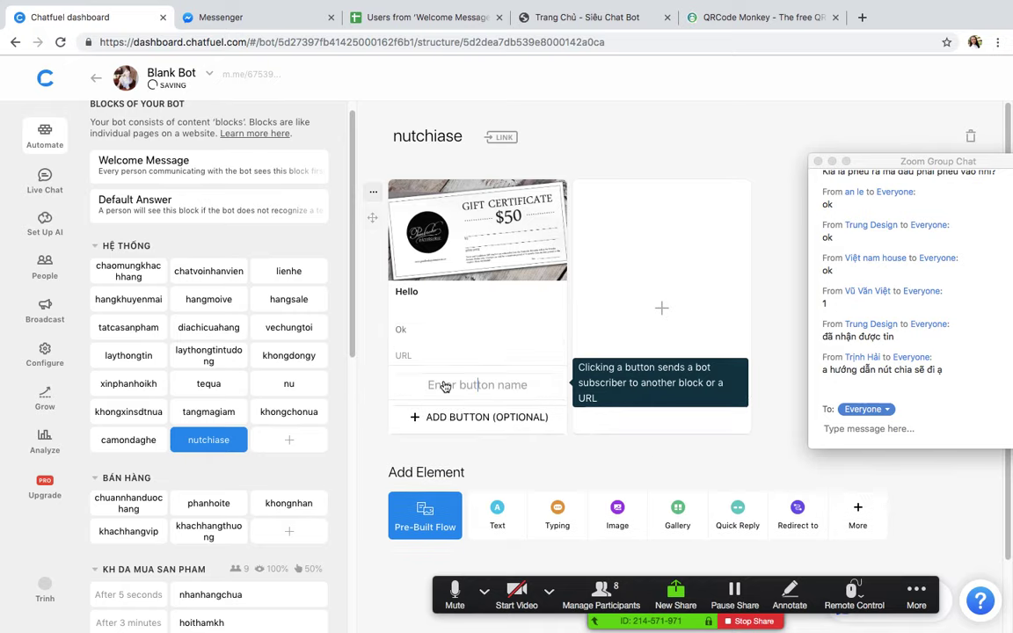
type("Nhận ")
type("quà")
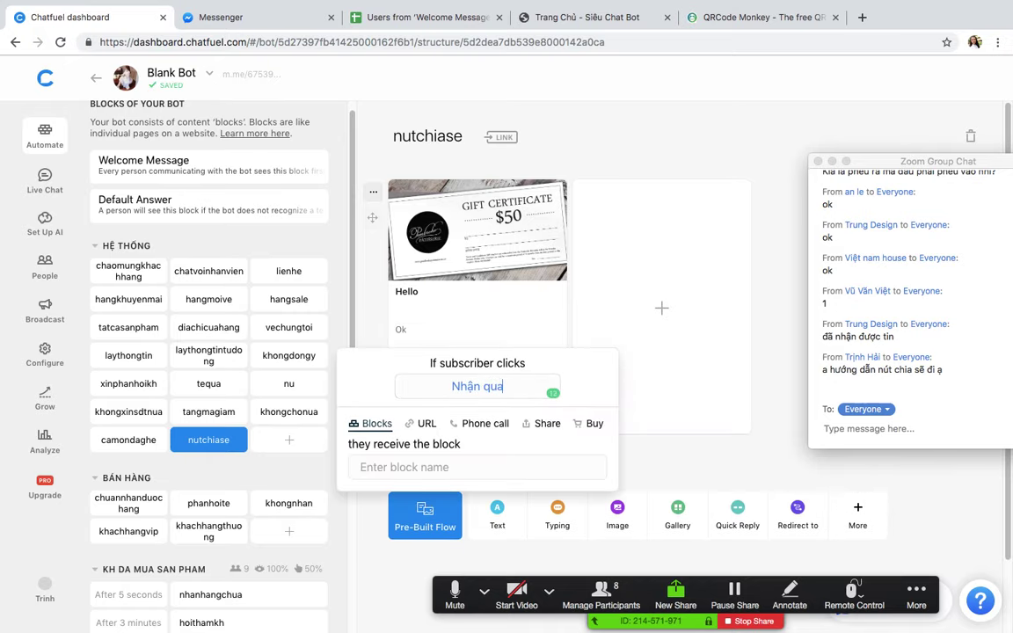
left_click(429, 470)
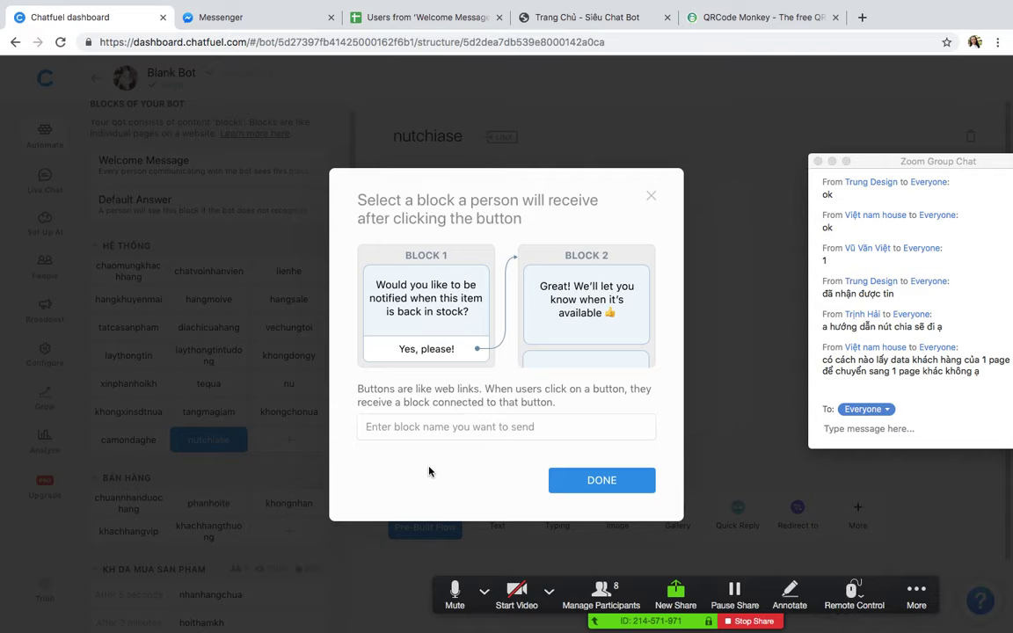
left_click(460, 424)
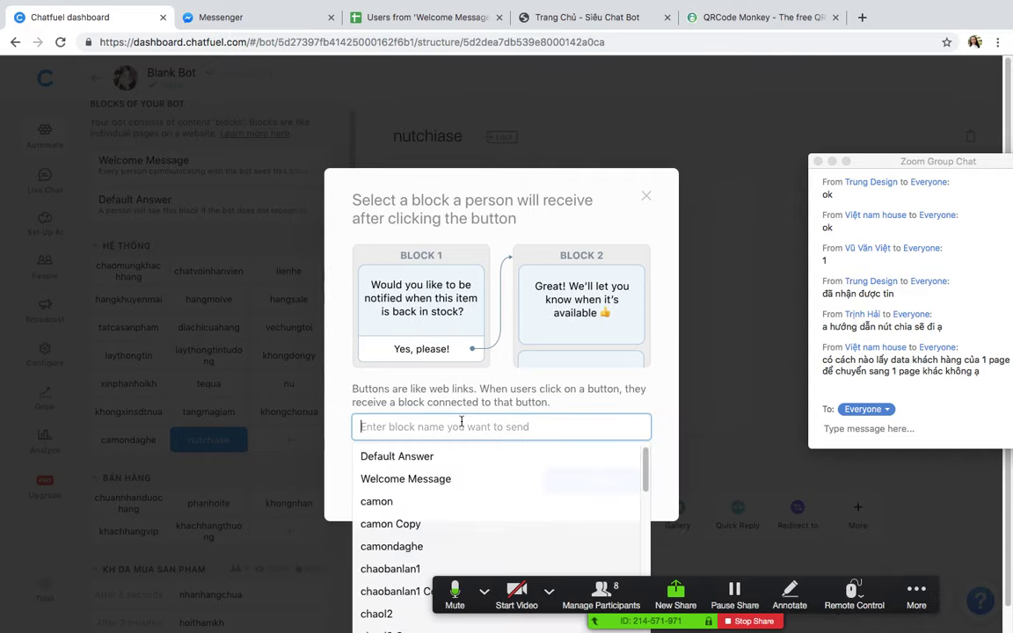
left_click(424, 500)
left_click(606, 483)
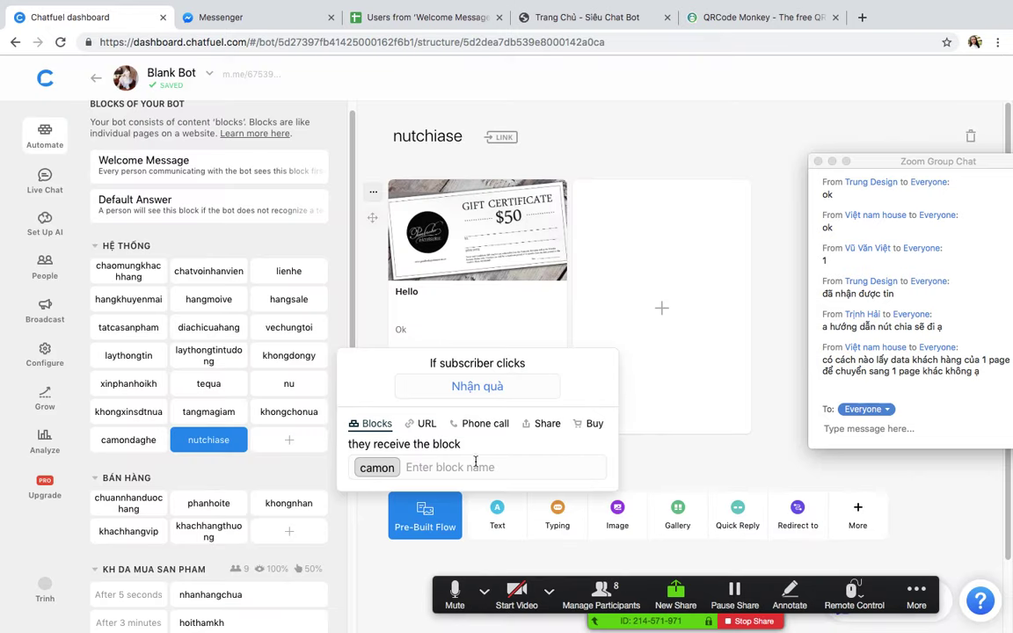
left_click(689, 459)
Step: Add a Share button to the card and check its settings
left_click(478, 480)
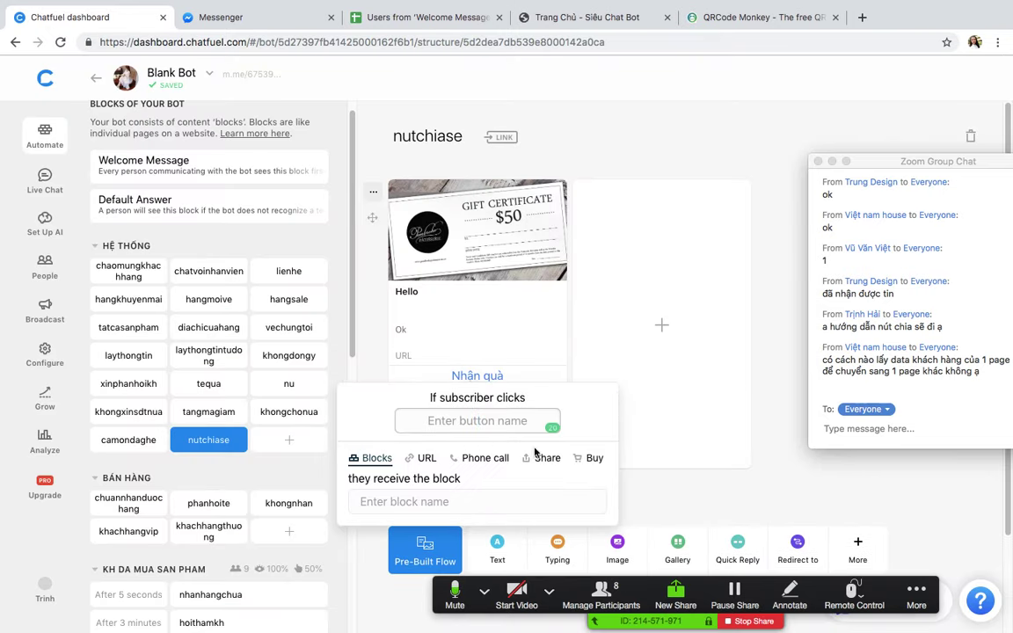
left_click(540, 458)
left_click(689, 482)
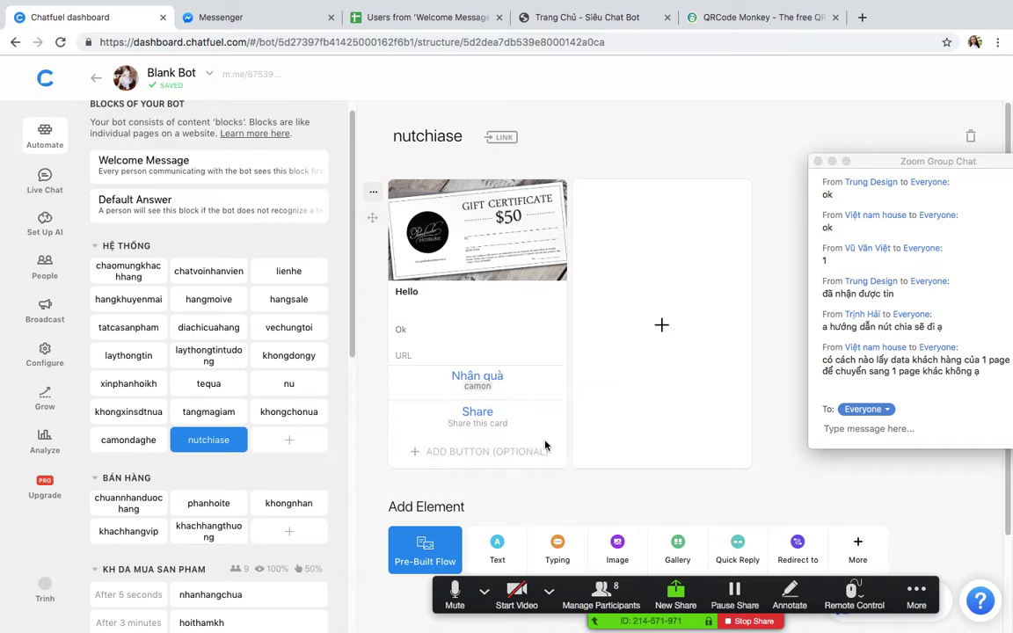
left_click(482, 414)
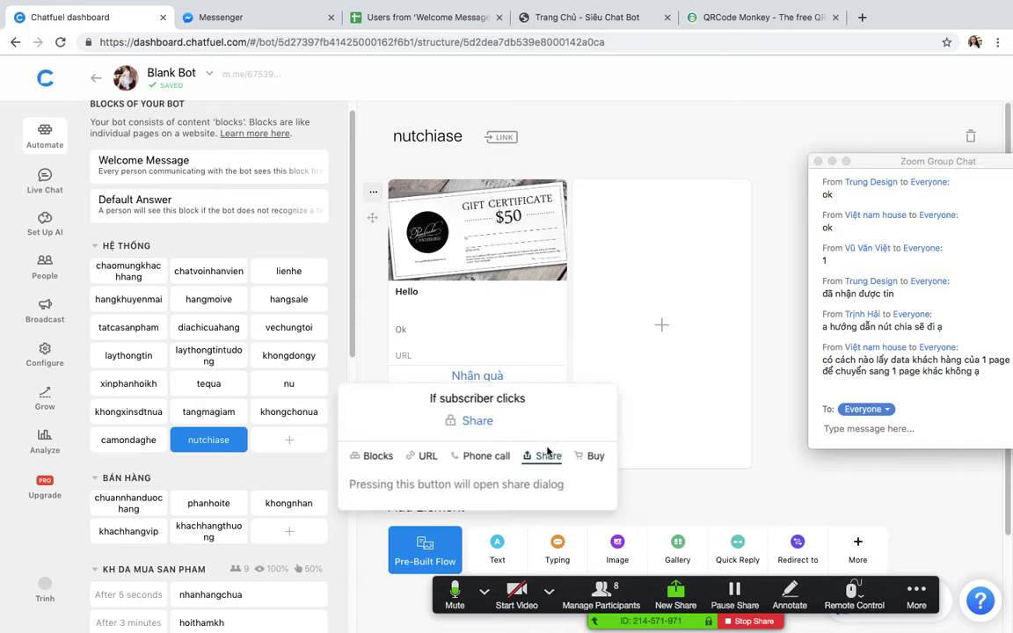
left_click(651, 495)
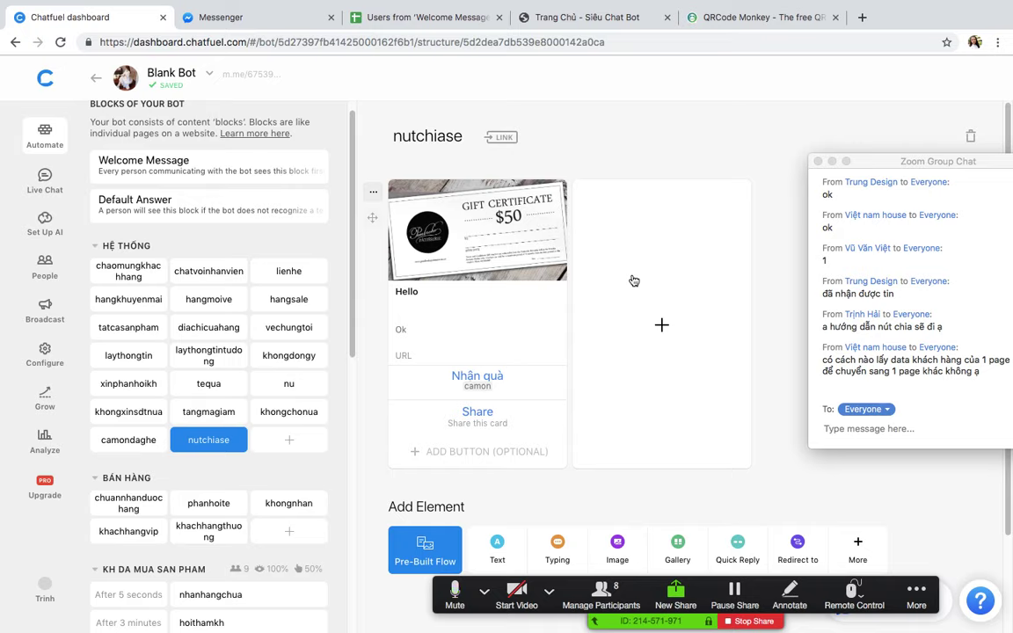
left_click_drag(866, 161, 784, 123)
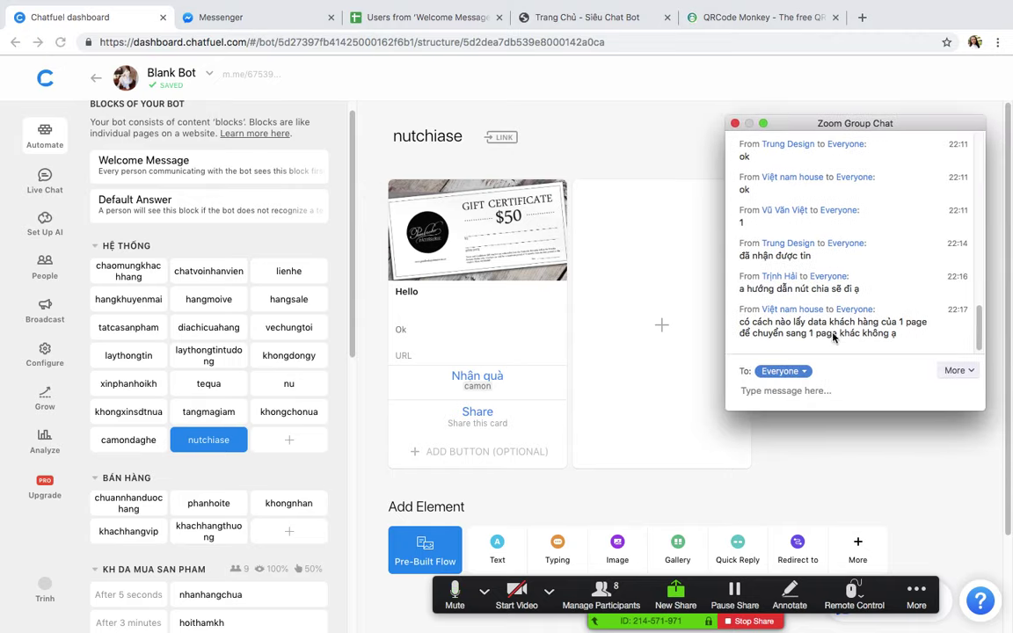
left_click_drag(832, 127, 817, 153)
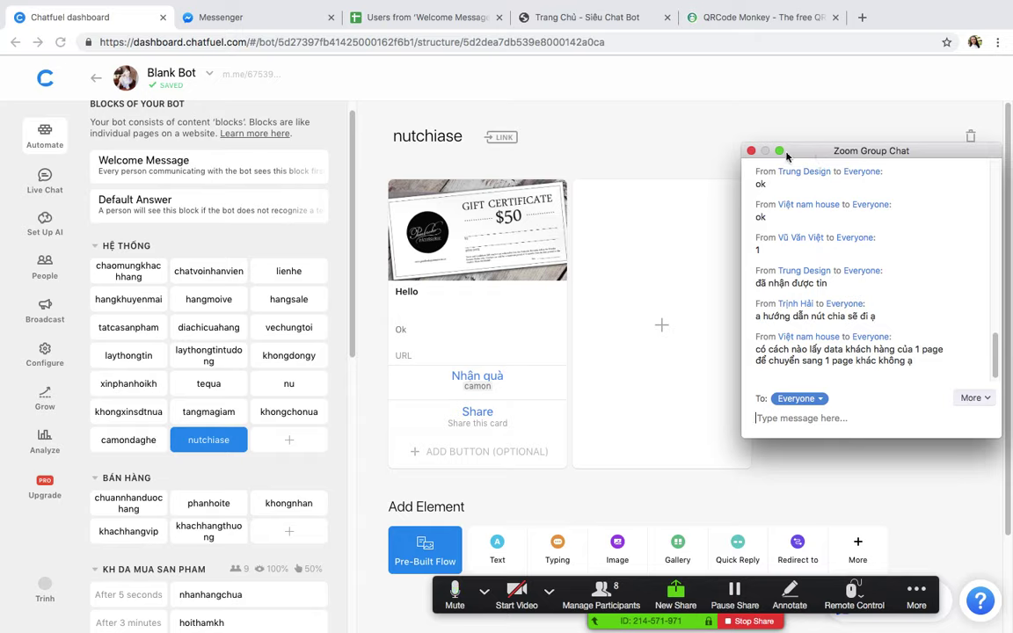
Step: Add a third button named 'Nhận quà đi' set to open a web URL
left_click(482, 452)
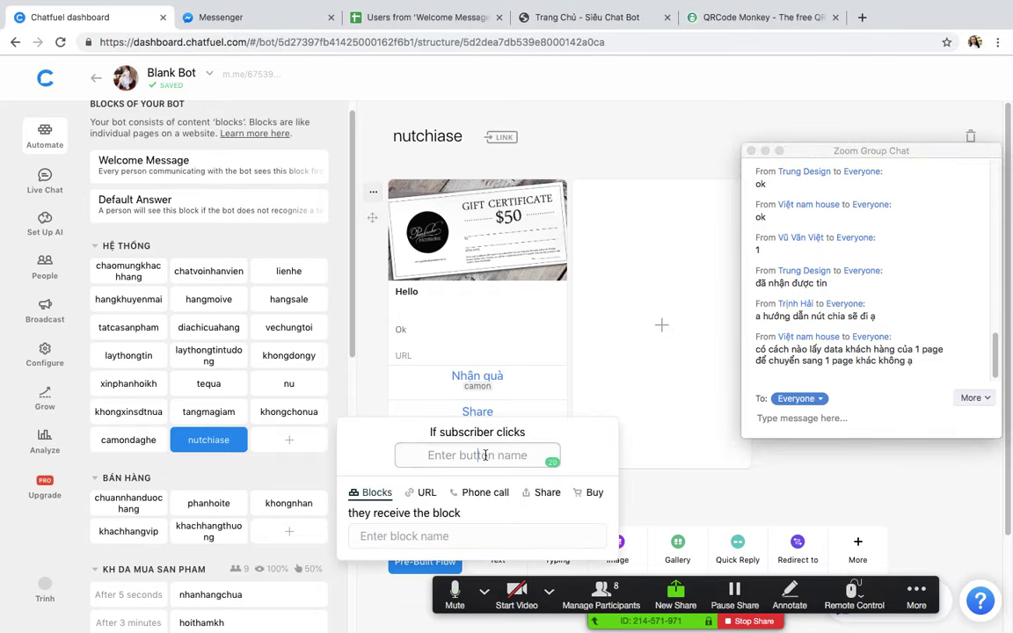
type("Nhận quà đi")
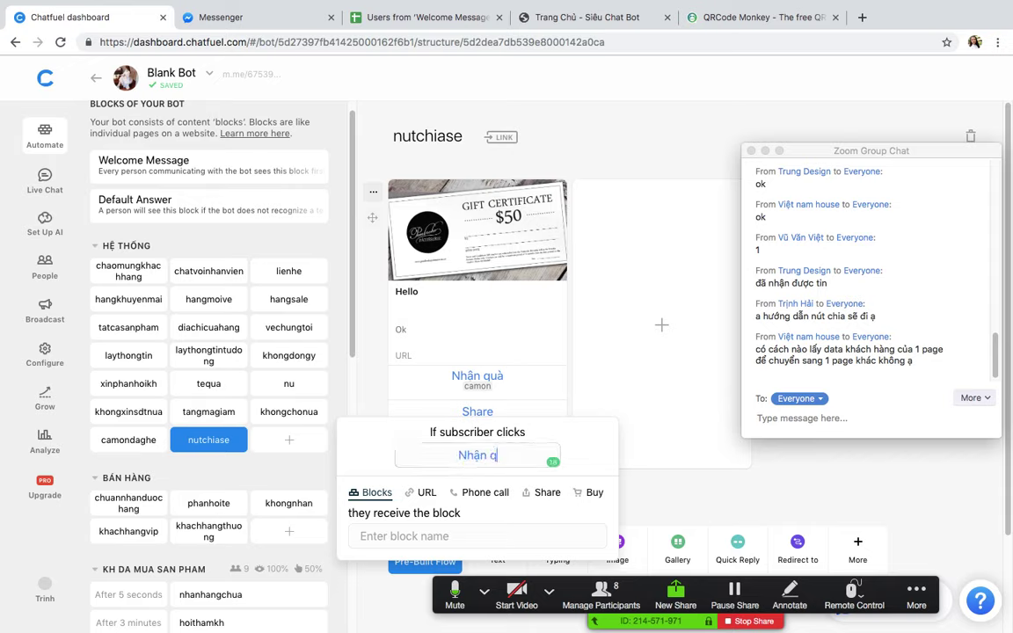
left_click(421, 492)
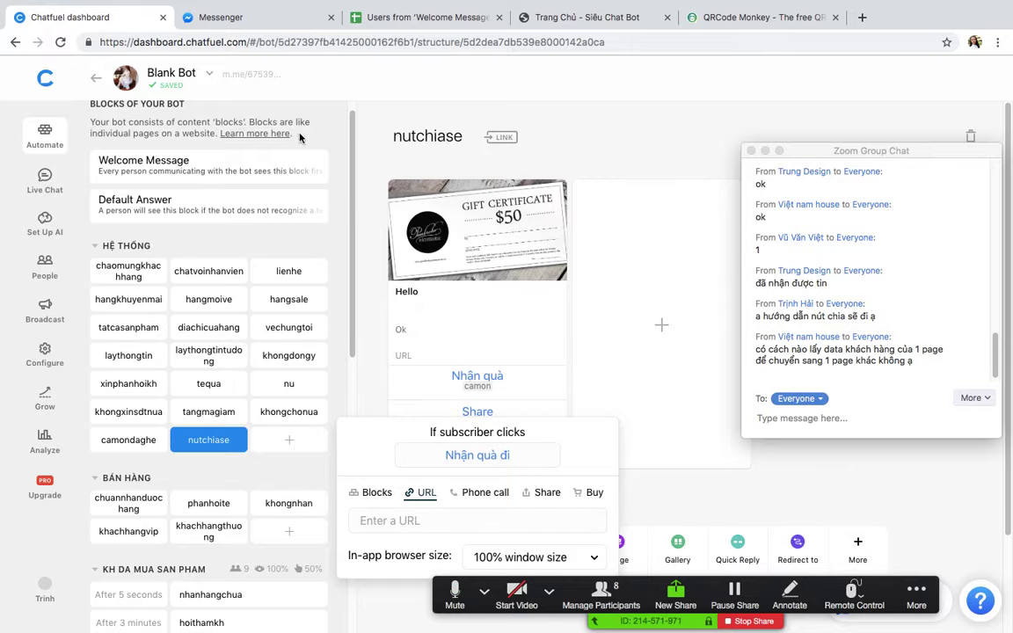
Step: Copy the other bot's Welcome message block link and paste it as the button's URL
key("ctrl+Up")
left_click(515, 35)
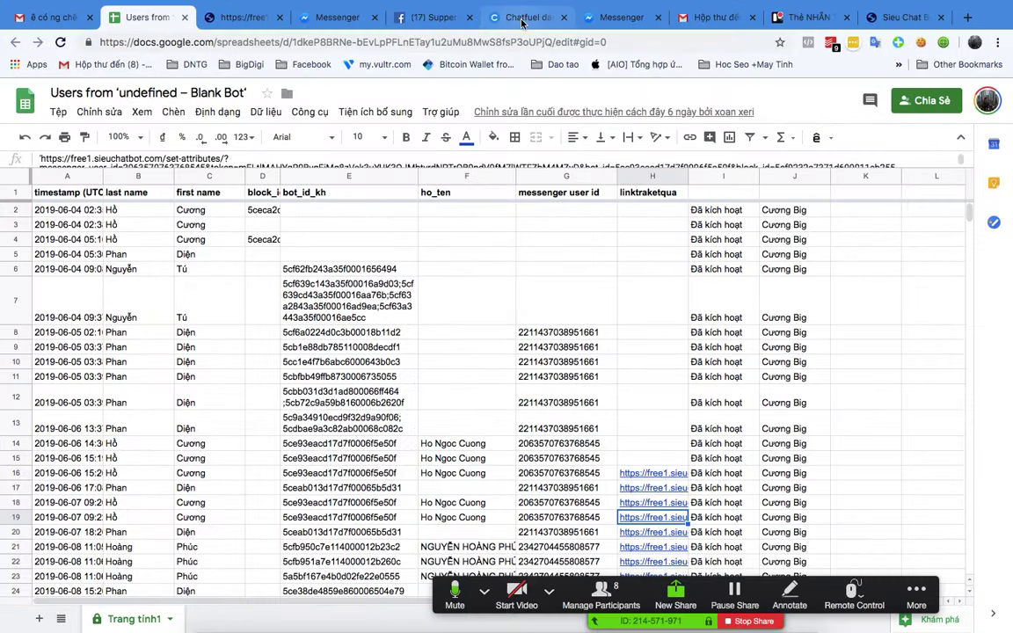
left_click(523, 18)
scroll(211, 457, "down", 10)
scroll(218, 460, "down", 20)
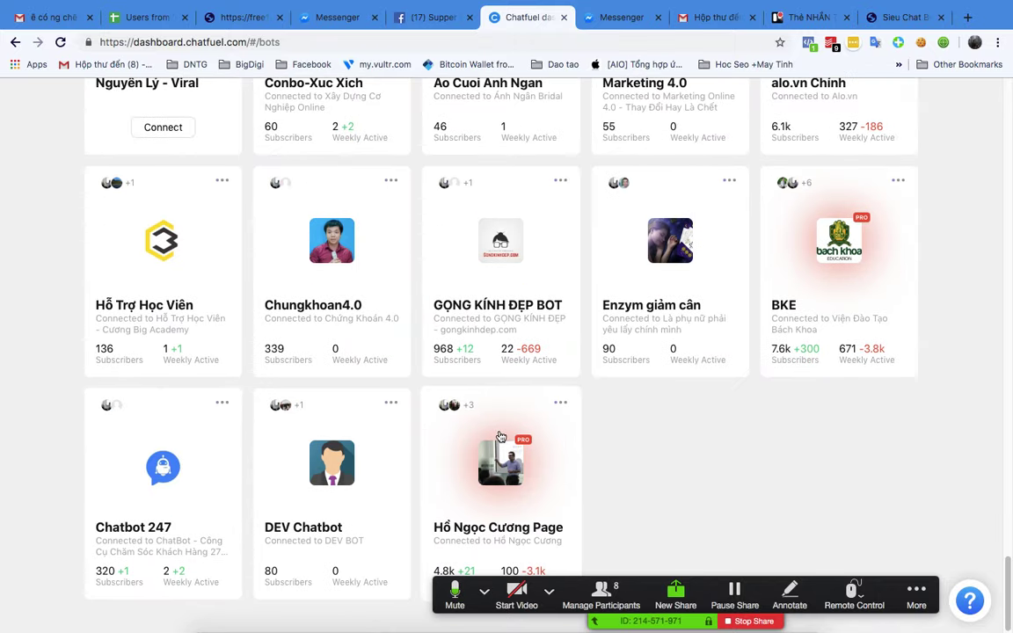
left_click(500, 437)
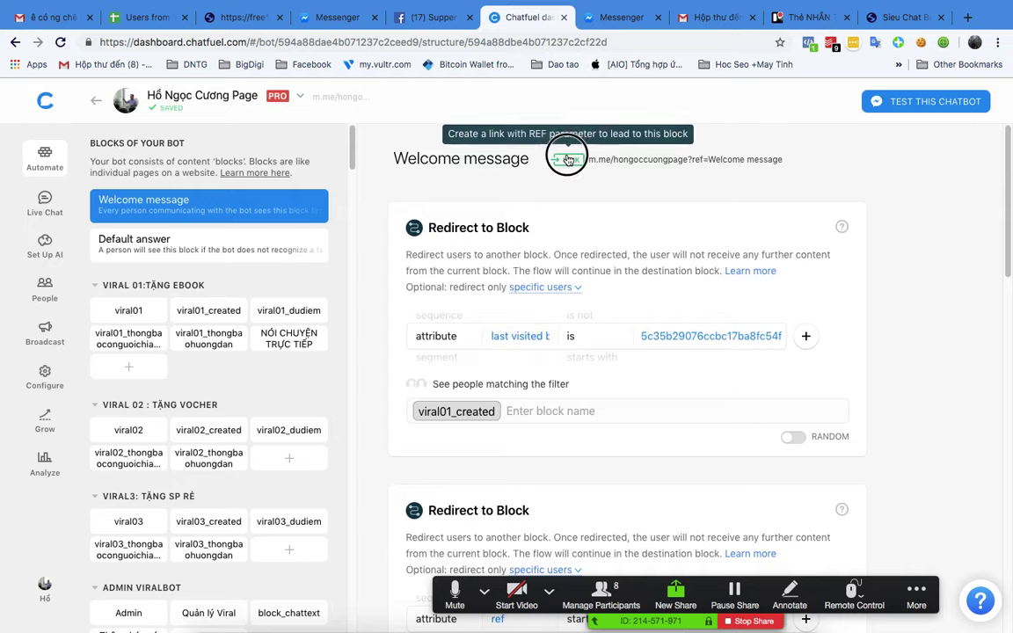
left_click(568, 159)
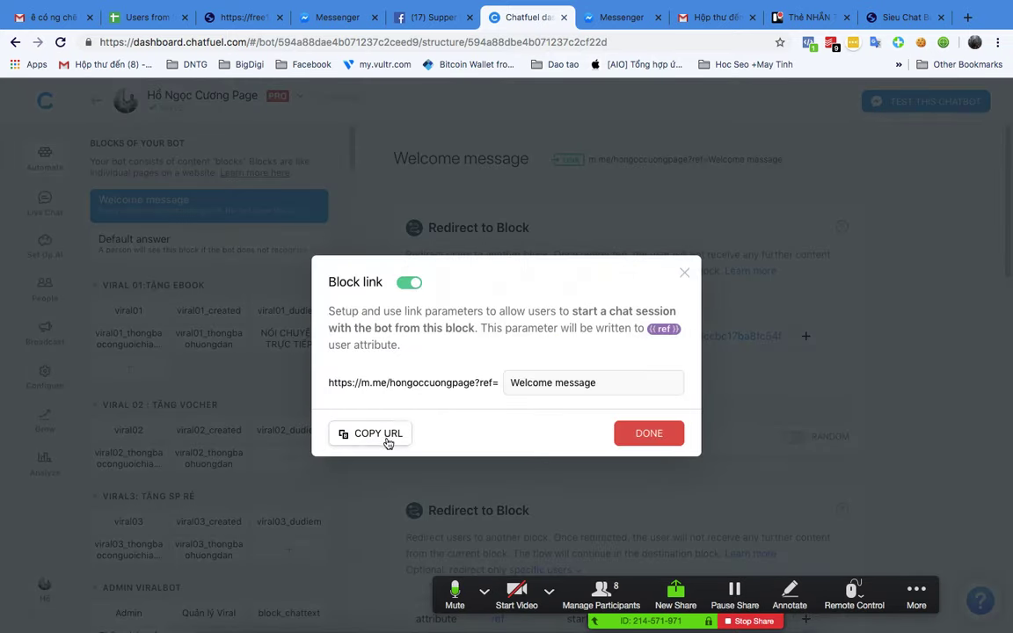
left_click(385, 436)
key("ctrl+Up")
left_click(613, 63)
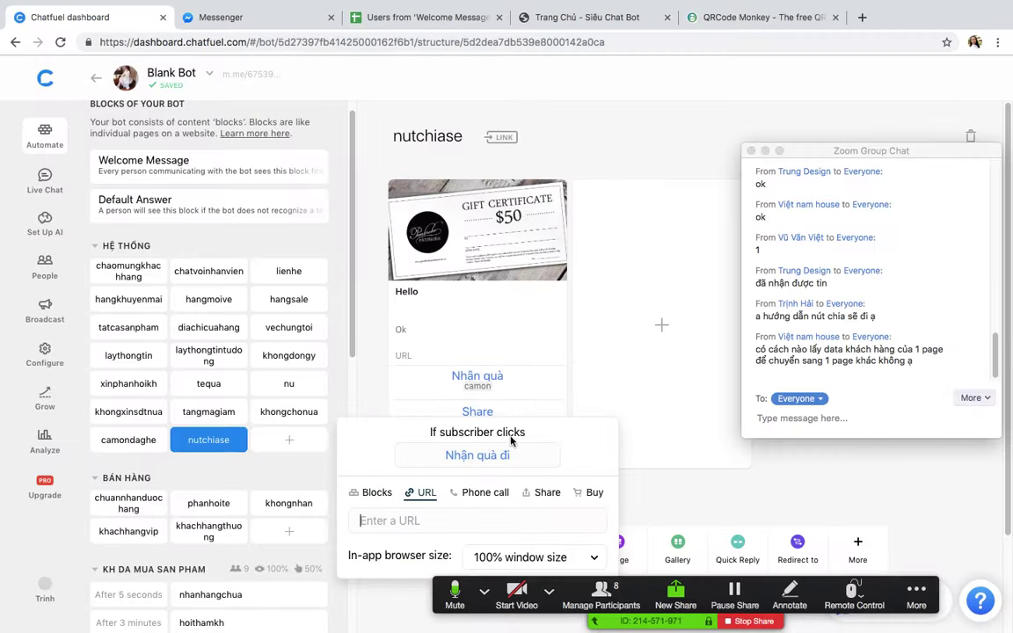
key("super+v")
Step: Save the 'Nhận quà đi' link button and glance at the Messenger conversation
left_click(683, 498)
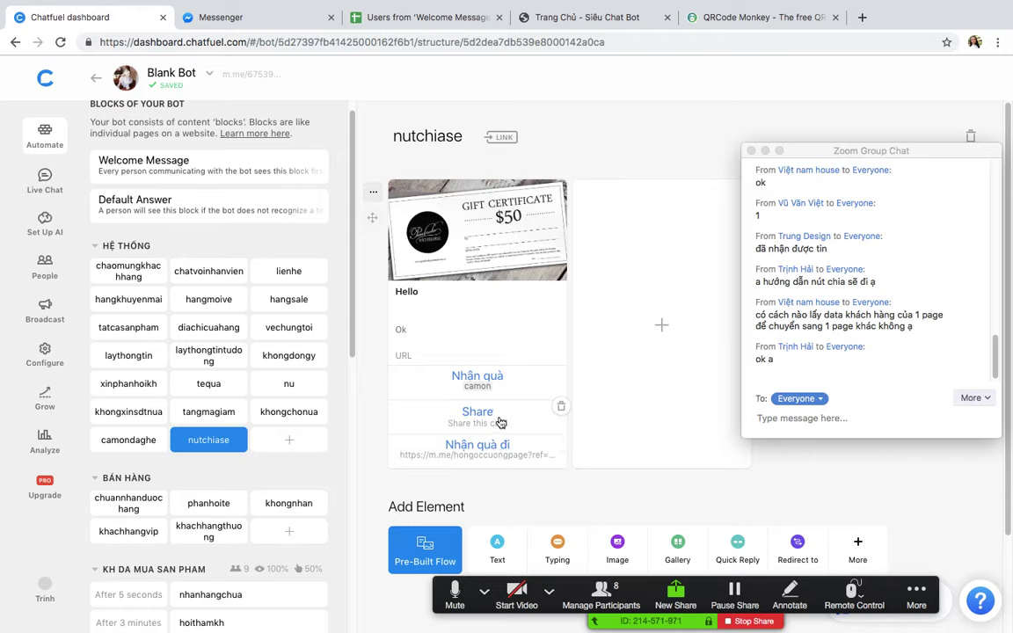
scroll(528, 422, "down", 2)
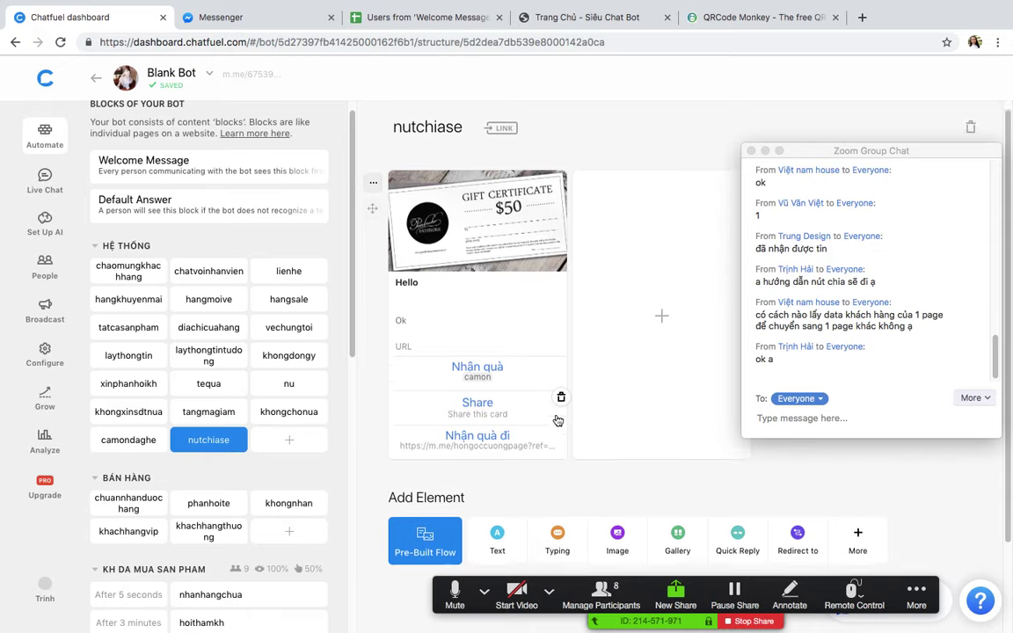
scroll(554, 422, "up", 2)
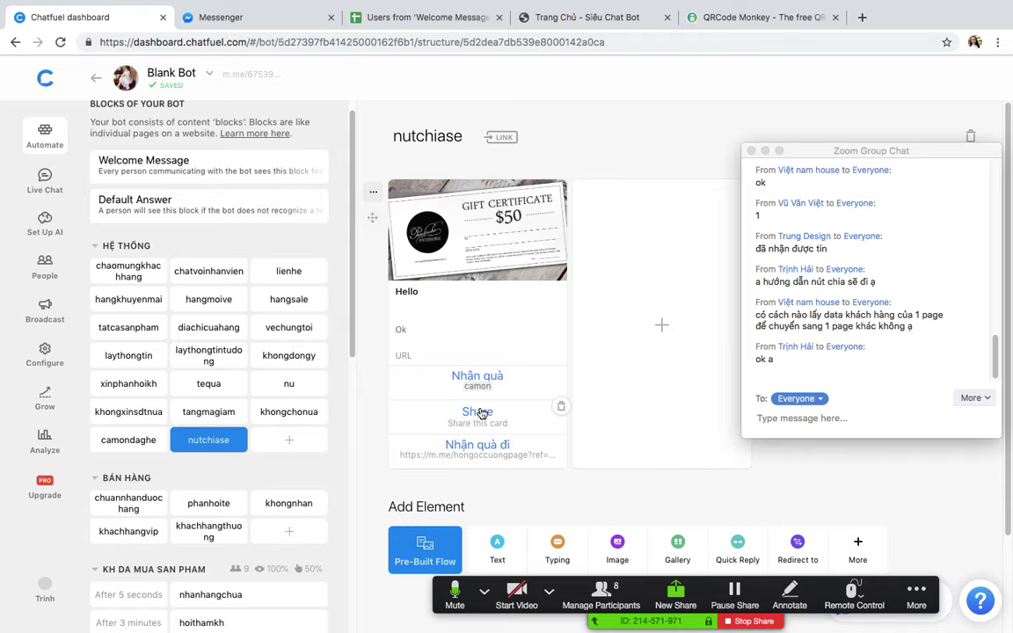
mouse_move(562, 444)
left_click(275, 20)
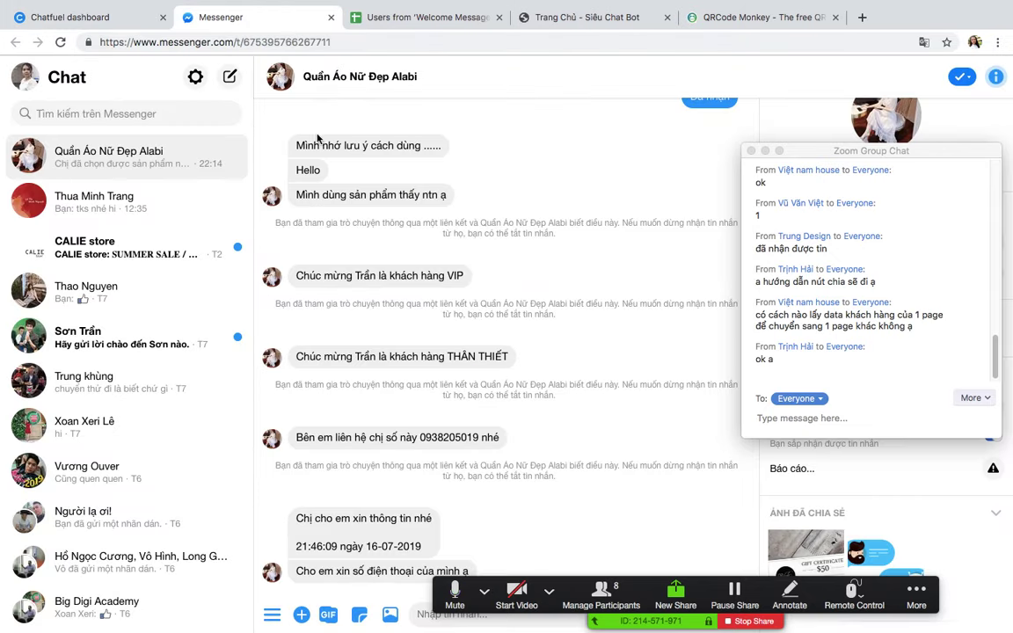
left_click(132, 18)
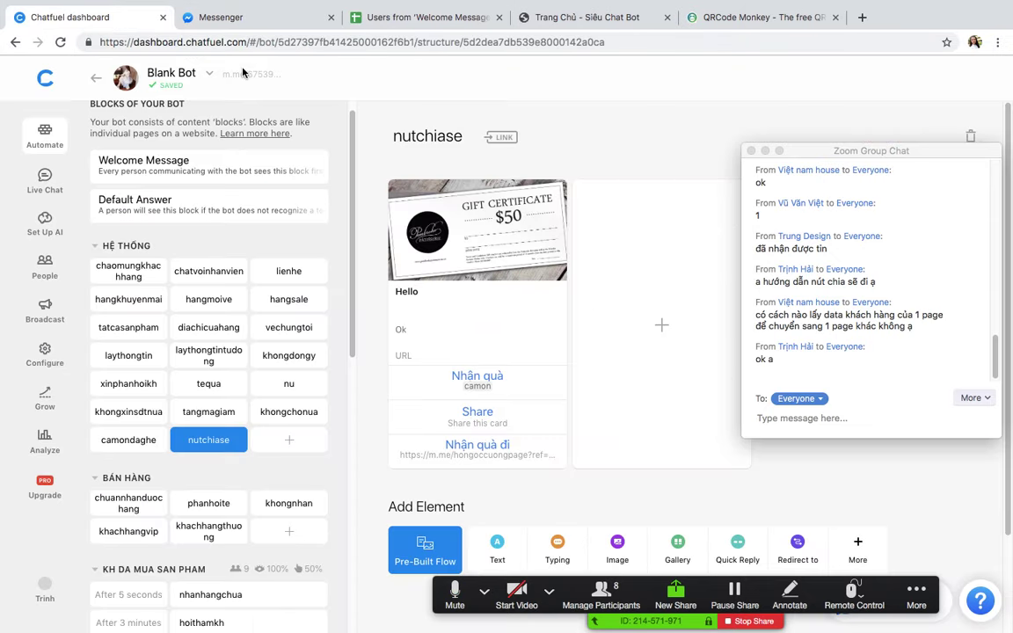
Step: Enable the nutchiase block link (ref=nutchiase) and open it in a new tab
left_click(502, 137)
left_click(413, 314)
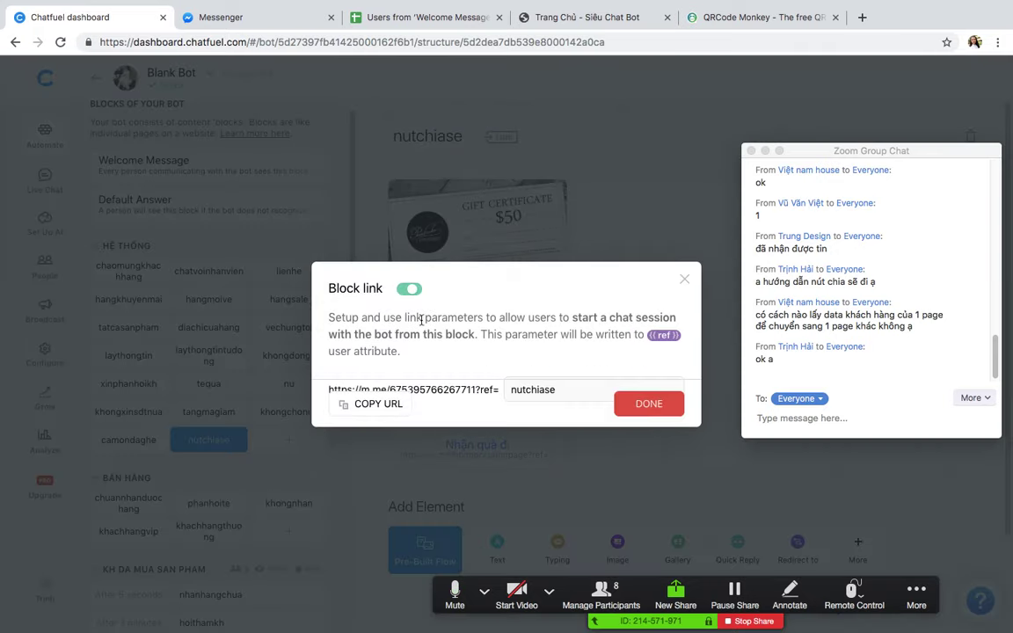
left_click(655, 420)
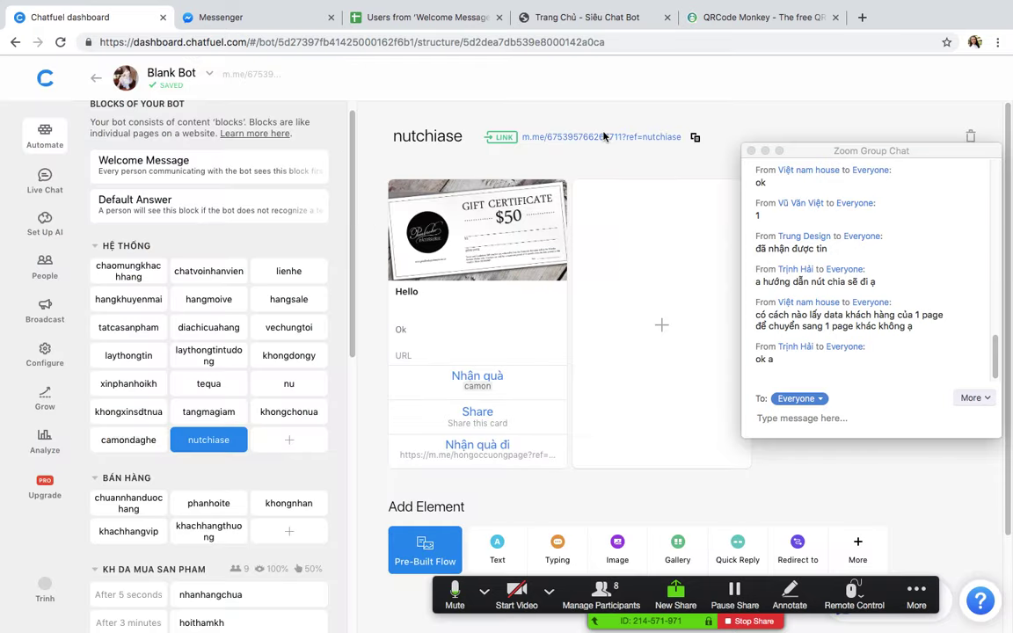
left_click(542, 137)
left_click(469, 17)
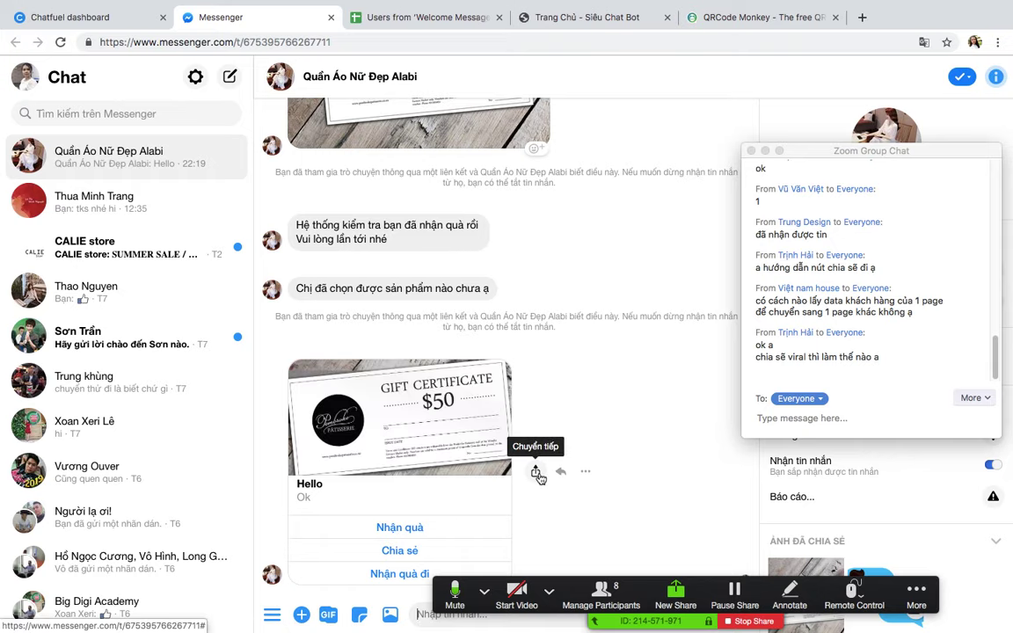
Step: Test forwarding the $50 gift certificate card three times, cancelling each attempt
left_click(536, 474)
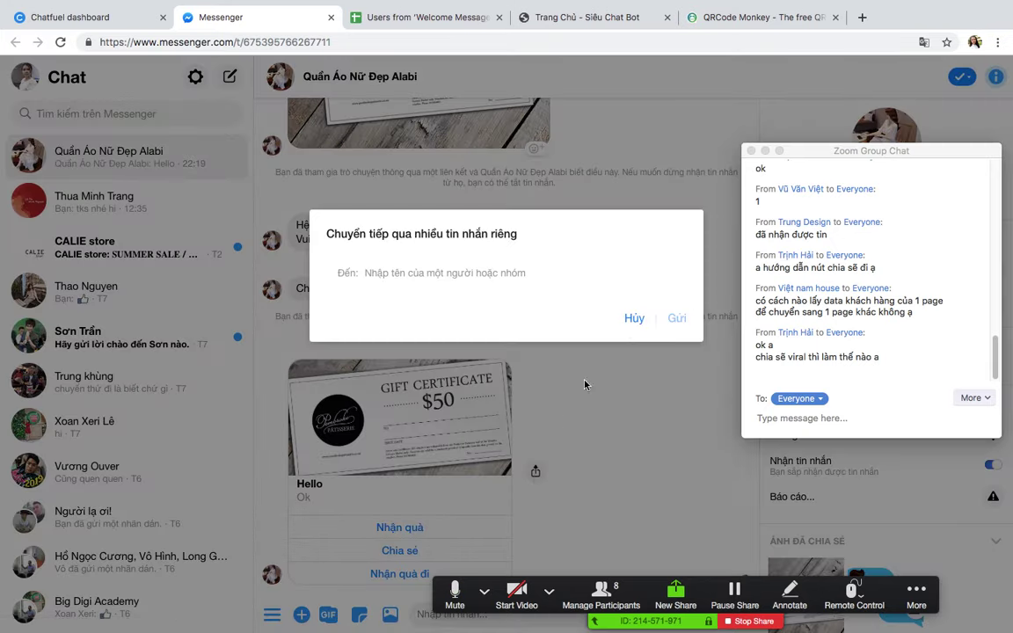
left_click(696, 318)
left_click(535, 473)
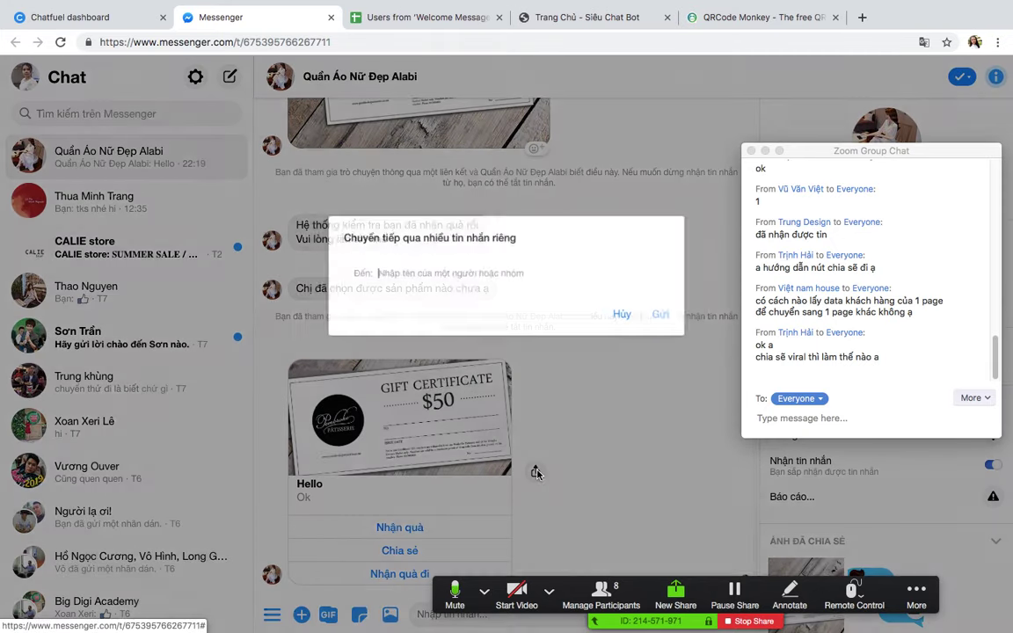
left_click(634, 318)
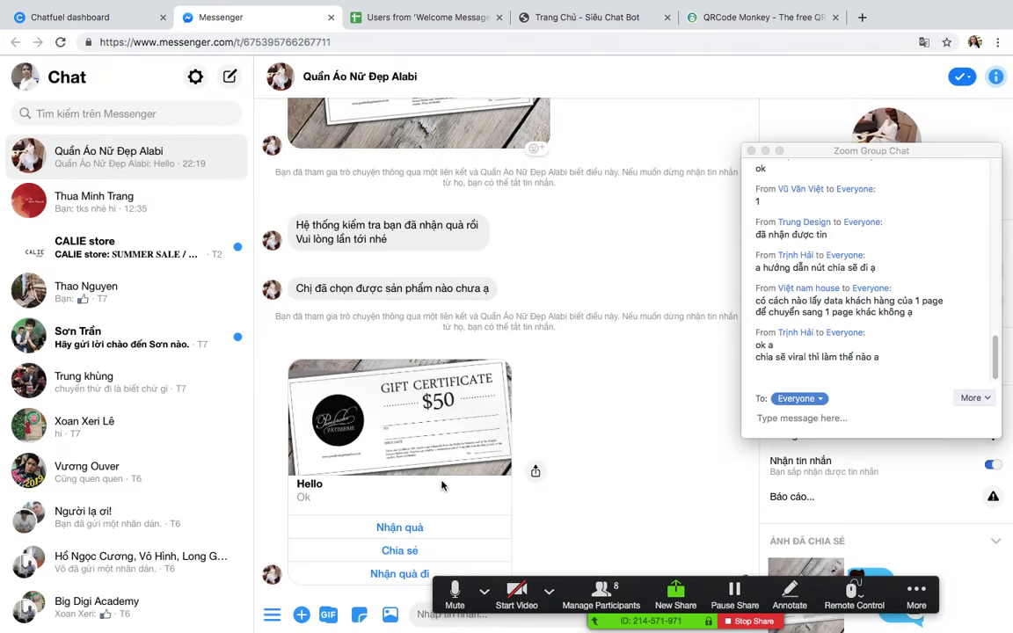
left_click(536, 473)
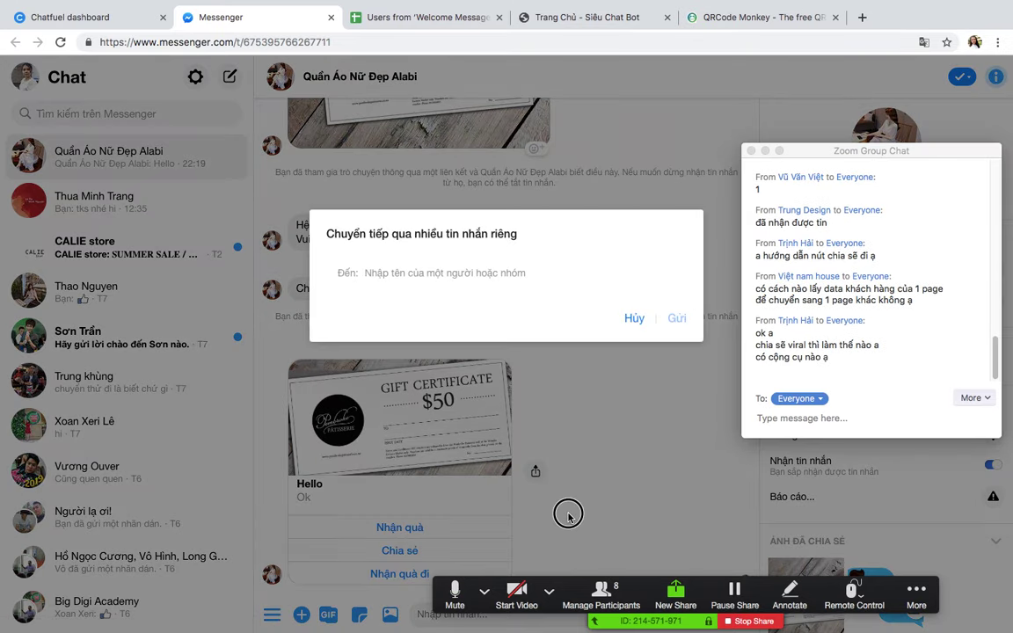
left_click(568, 516)
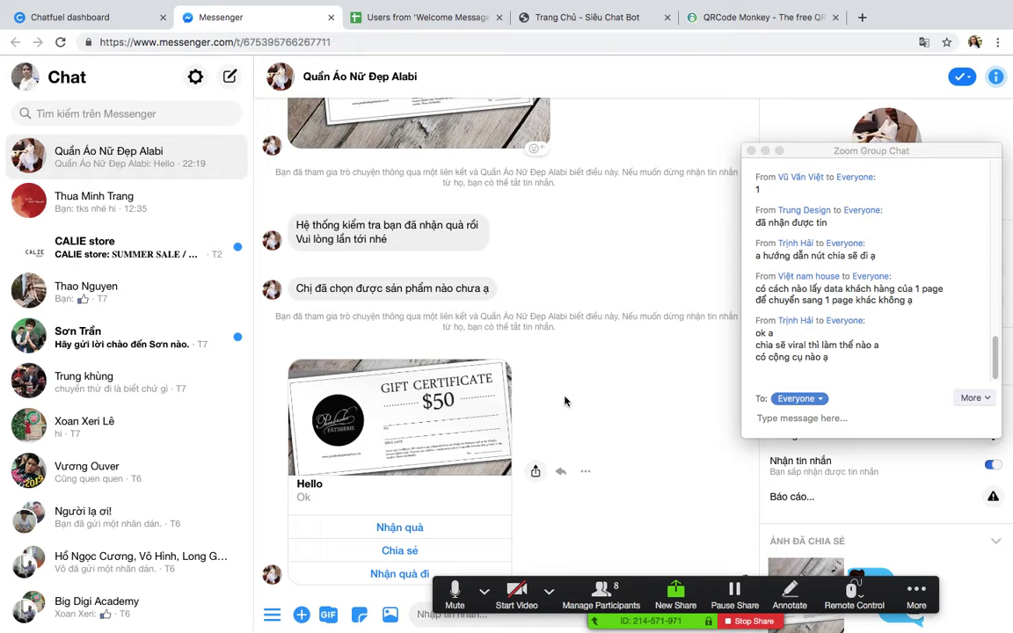
Step: Scroll through the Zoom group chat, then show the overview of all desktops
scroll(564, 401, "down", 5)
scroll(565, 401, "up", 5)
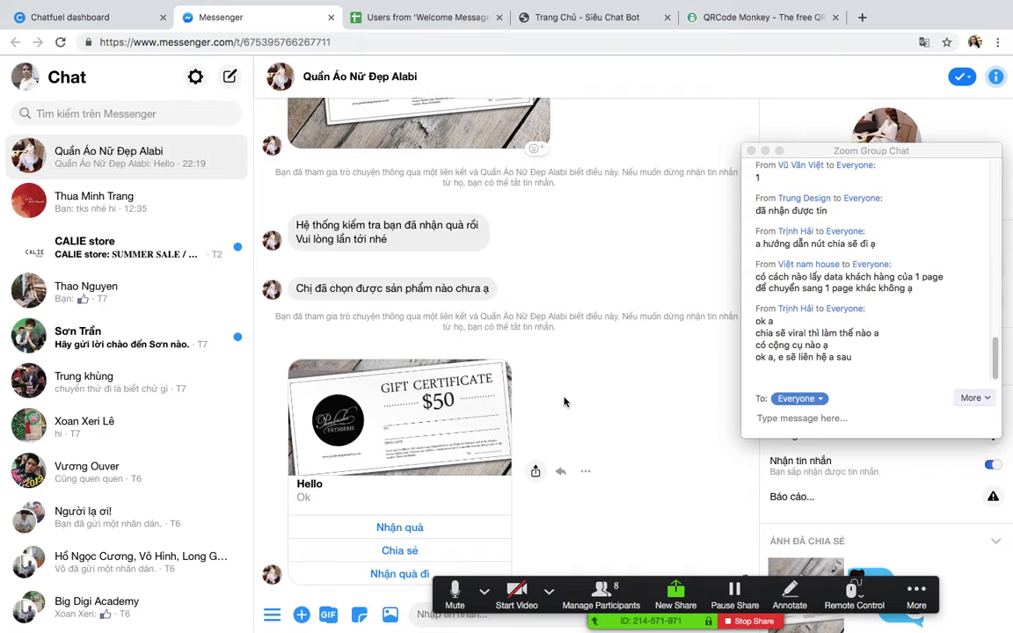
scroll(858, 236, "up", 3)
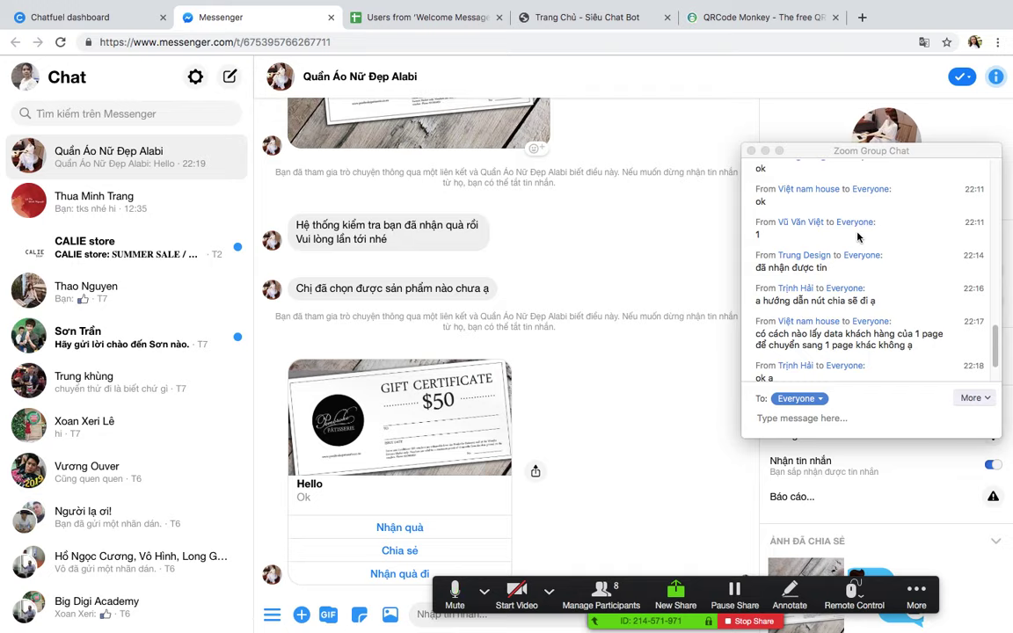
scroll(859, 235, "down", 3)
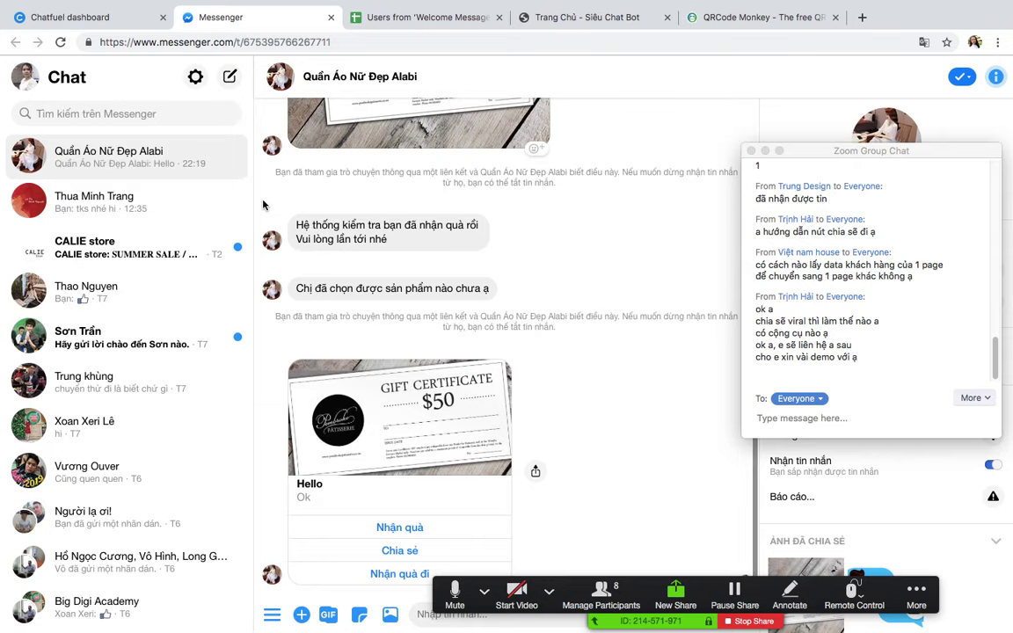
key("ctrl+Up")
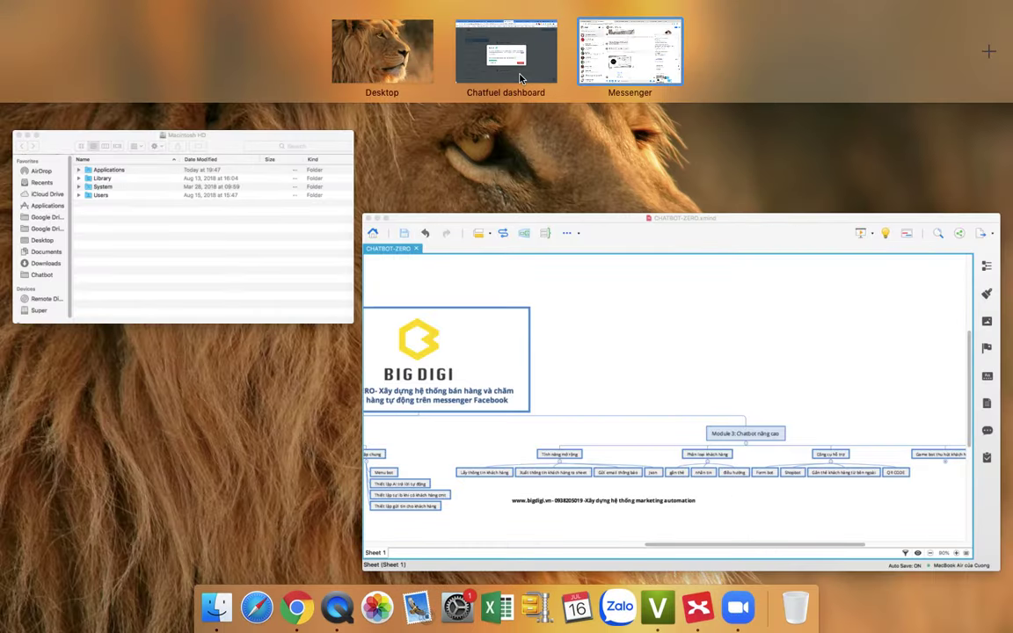
Step: Open the Supper Bot conversation and request its Sản phẩm list from the menu
left_click(468, 67)
left_click(331, 17)
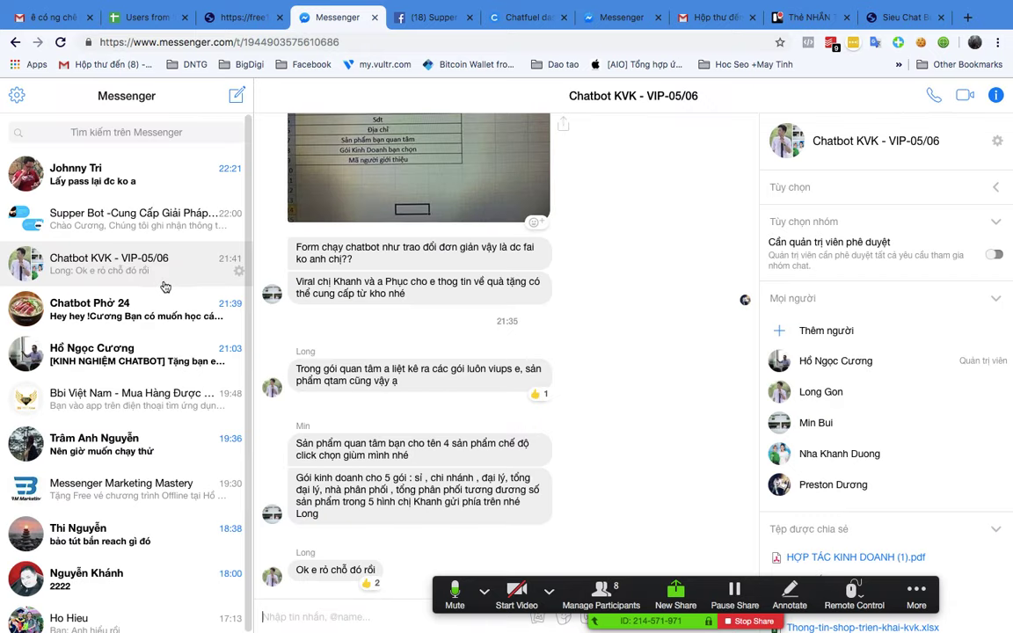
left_click(97, 225)
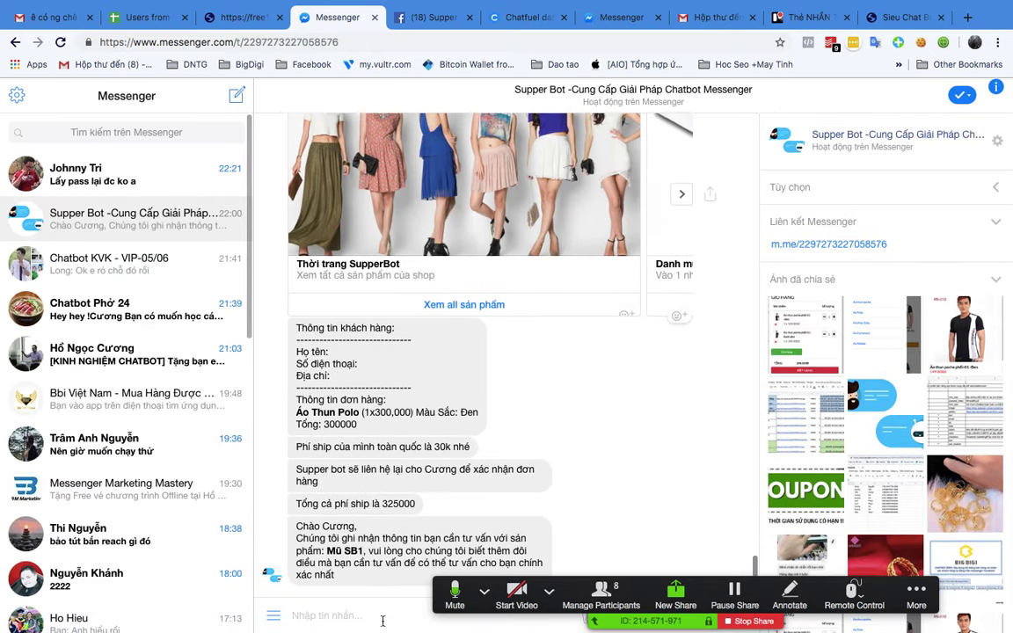
left_click(274, 616)
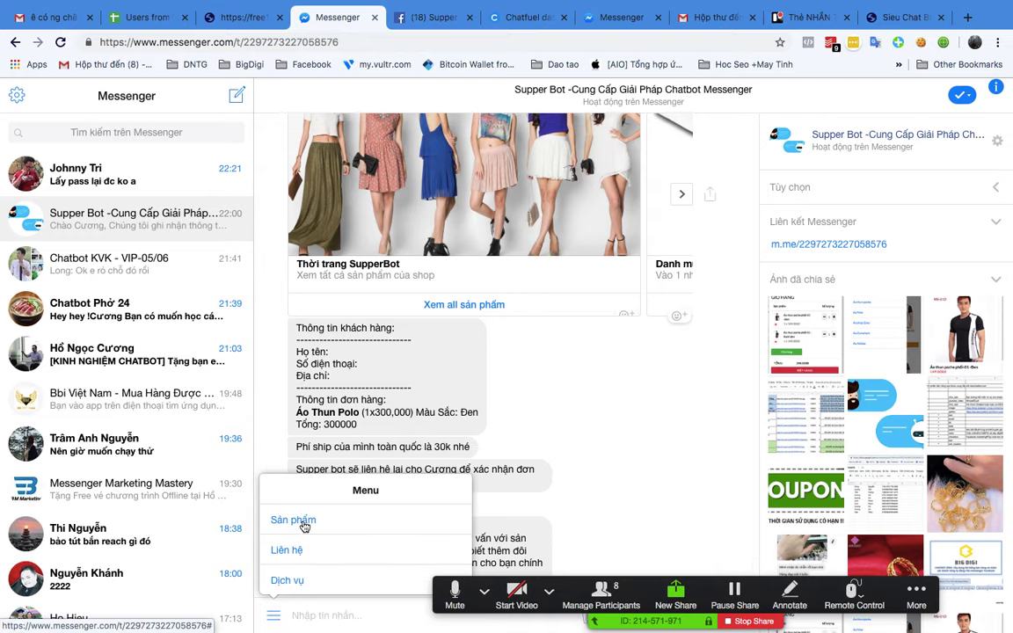
left_click(299, 521)
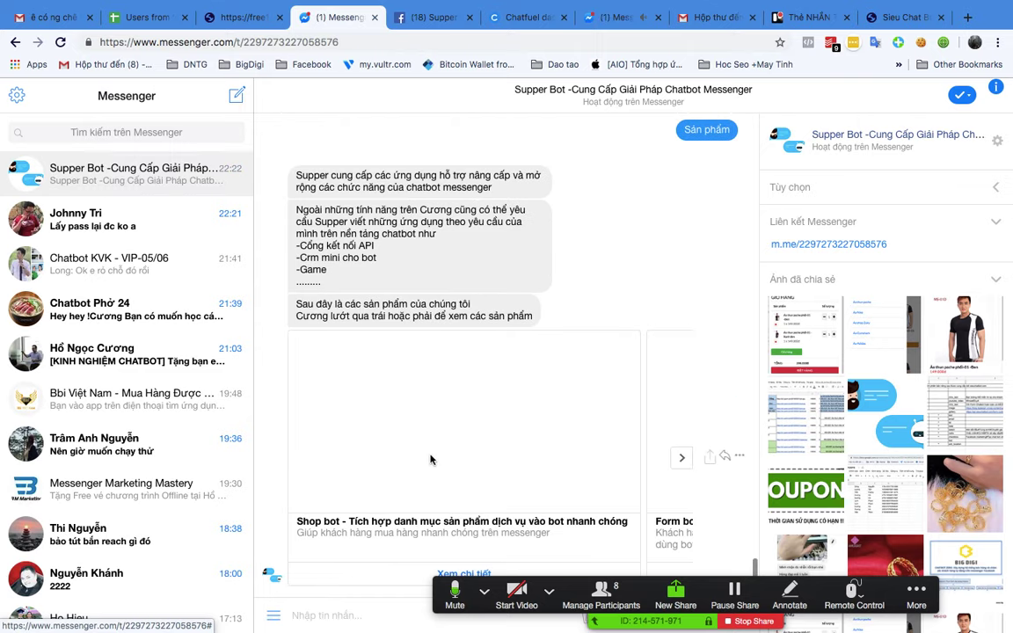
Step: Page the product carousel to the Cupon bot card, then bring up the XMind mind map
left_click(684, 459)
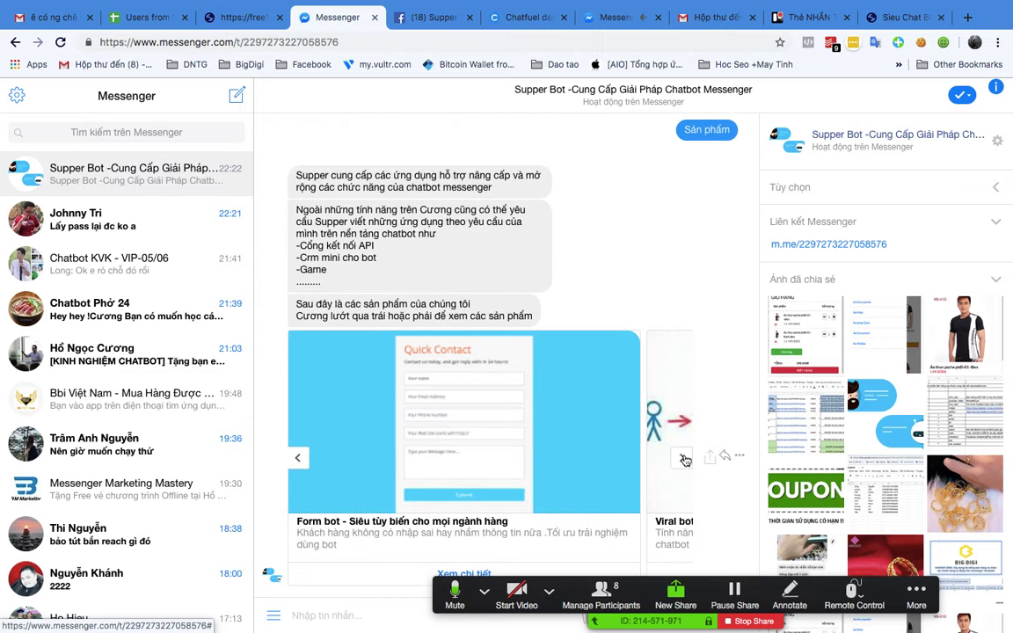
left_click(684, 459)
left_click(684, 459)
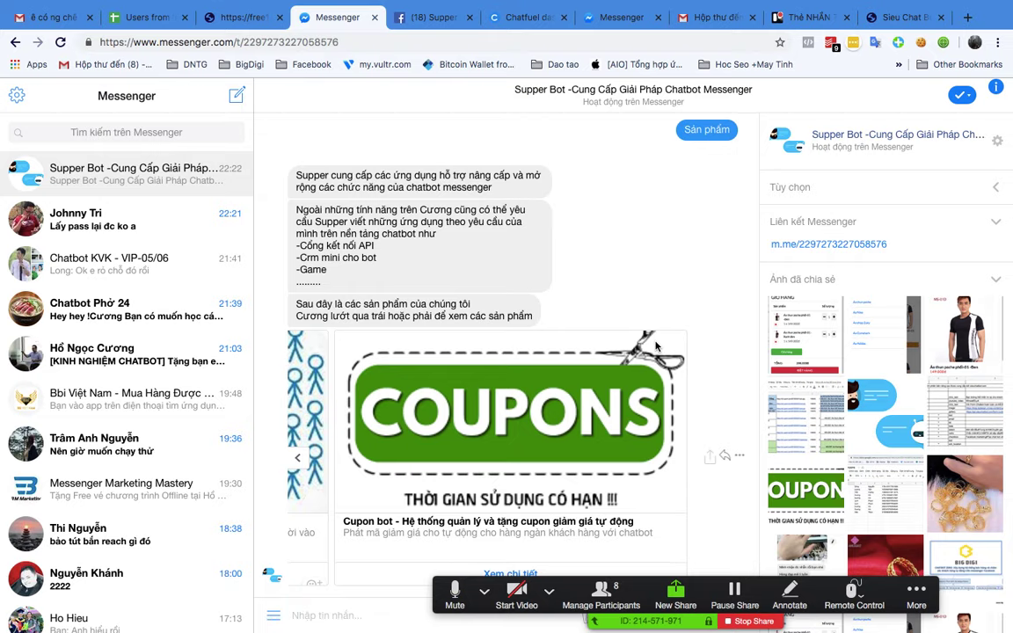
scroll(660, 281, "up", 5)
scroll(650, 238, "down", 5)
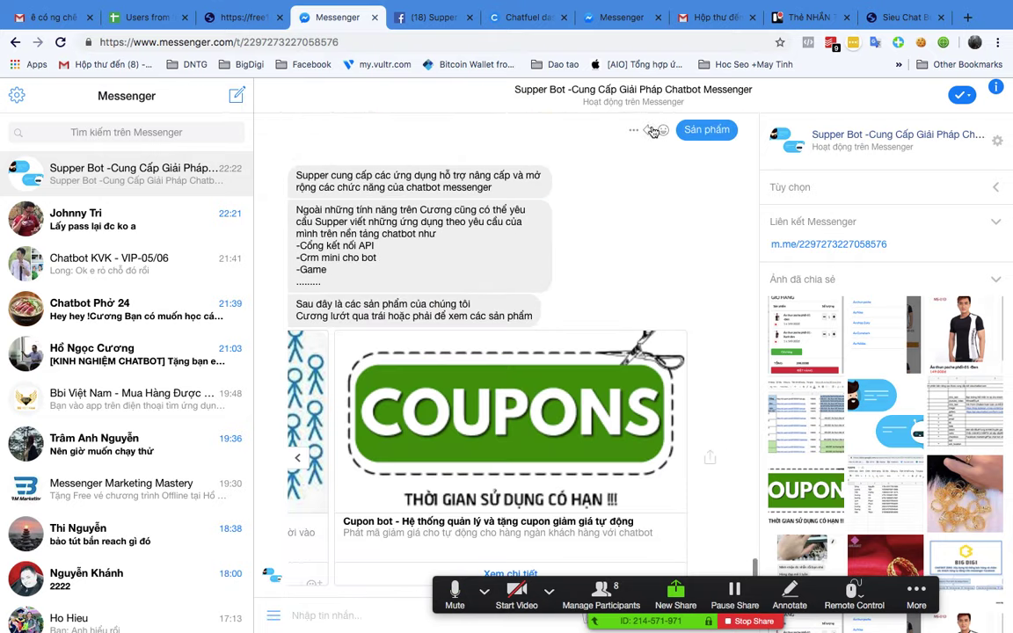
key("ctrl+Up")
left_click(835, 374)
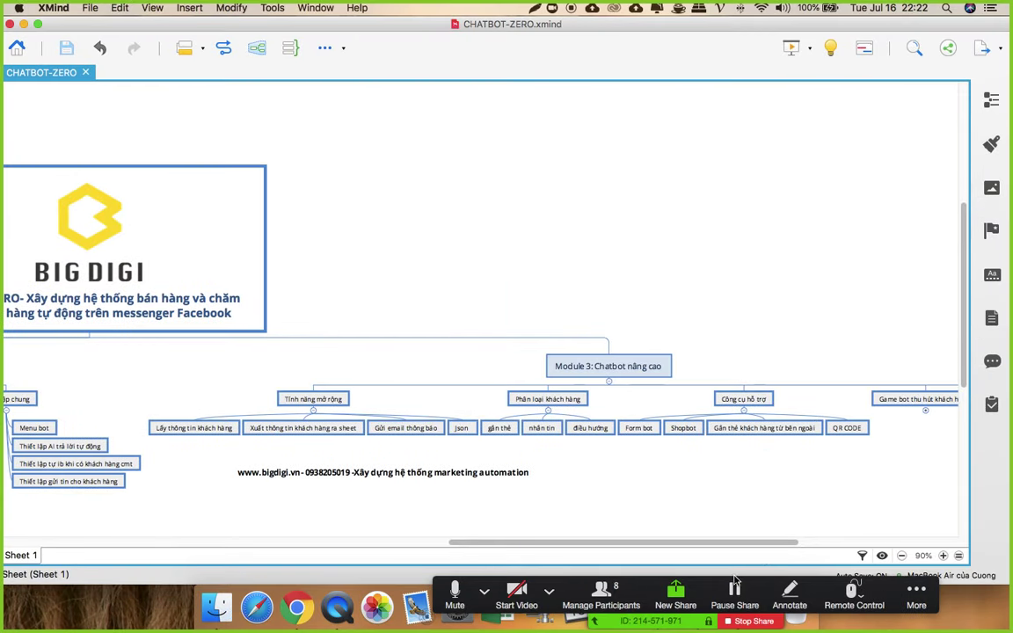
Step: Open the Zoom meeting group chat and move it off the mind map
left_click(916, 594)
left_click(899, 489)
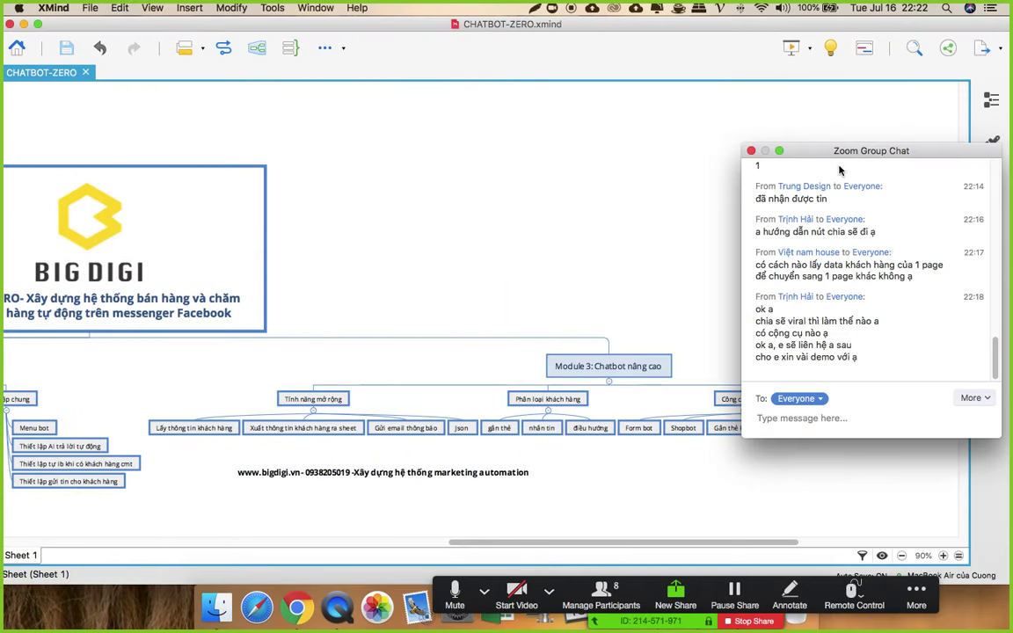
left_click_drag(836, 152, 891, 56)
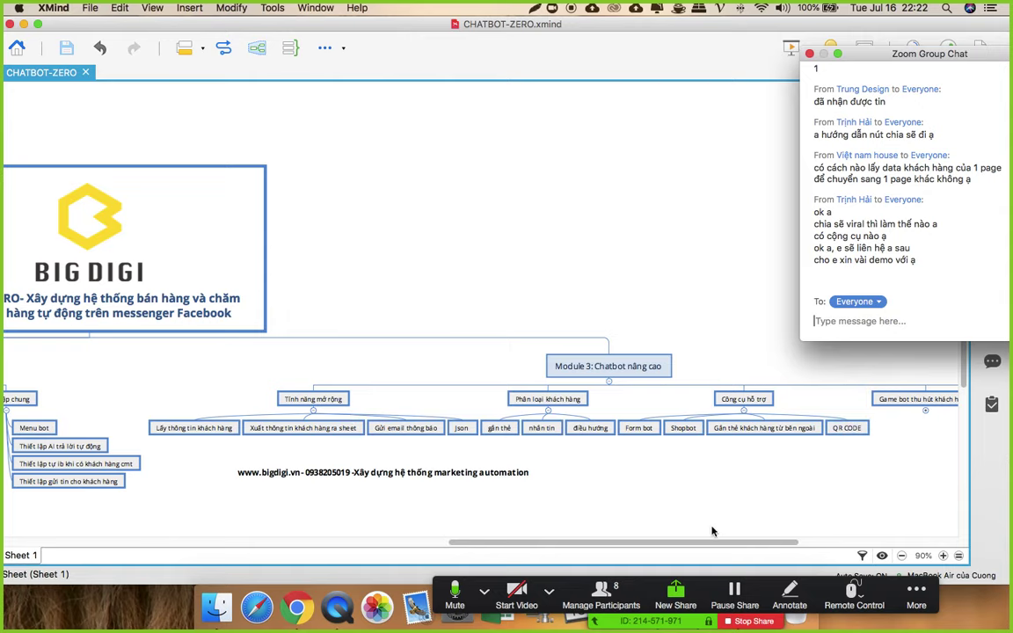
Step: Expand Game bot thu hút khách hàng into Viral bot, Bóng đá, Vòng xoay may mắn, then return to the browser
scroll(727, 442, "right", 5)
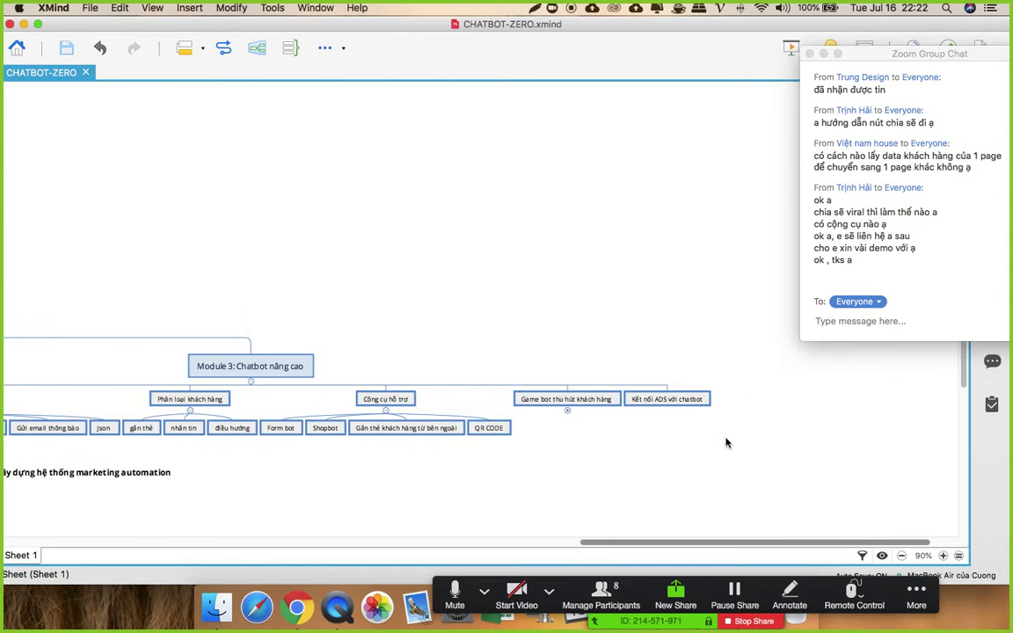
left_click(567, 411)
left_click(514, 428)
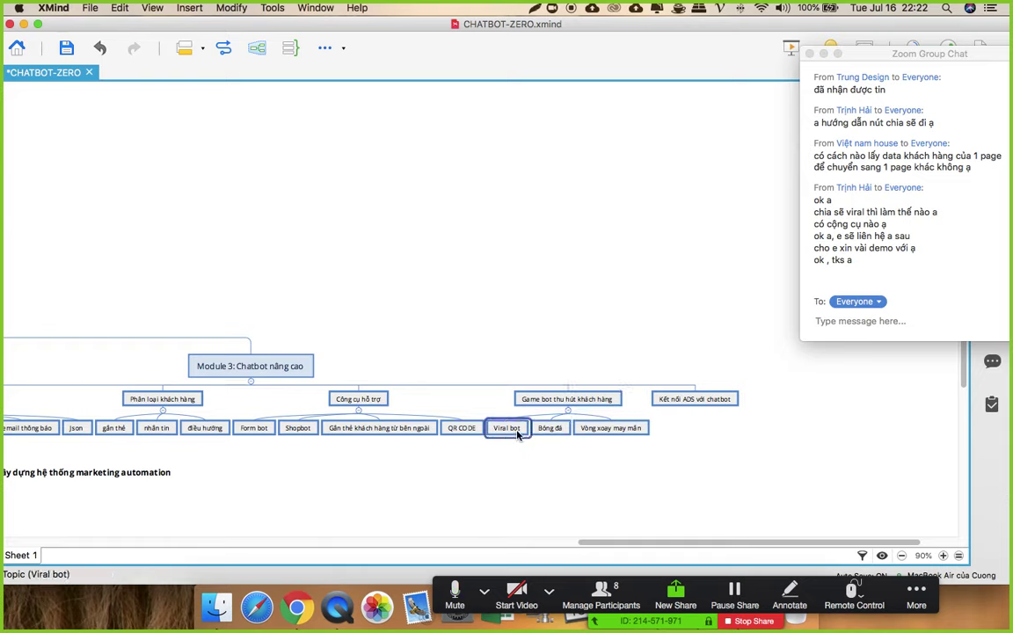
left_click(550, 428)
left_click(630, 435)
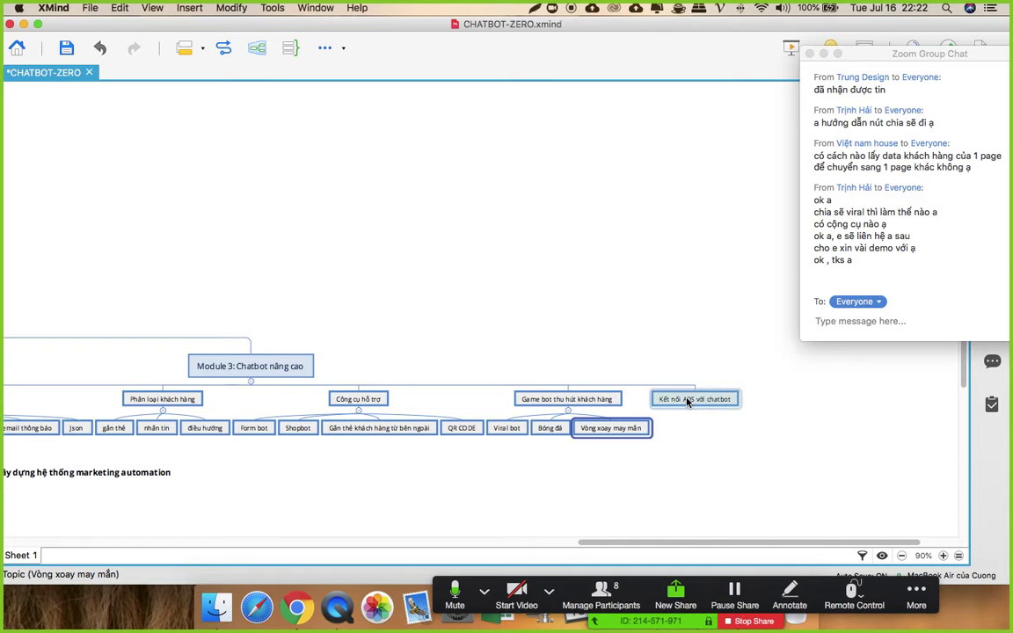
left_click(297, 607)
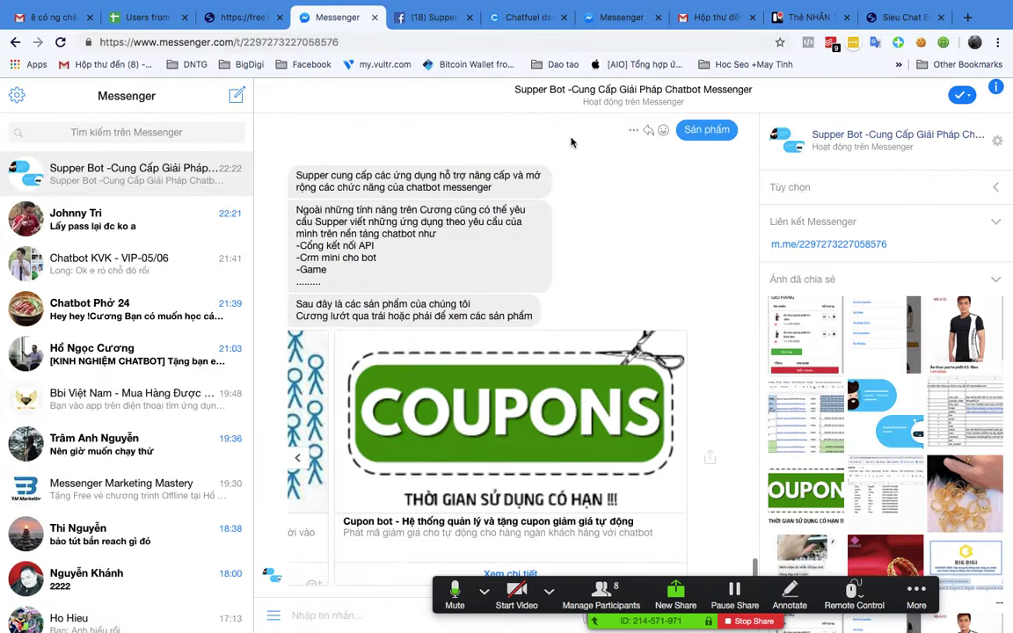
Step: Search 'chatfuel facebook ads' and open the Connecting Chatfuel Blocks to Facebook Ads video
left_click(966, 18)
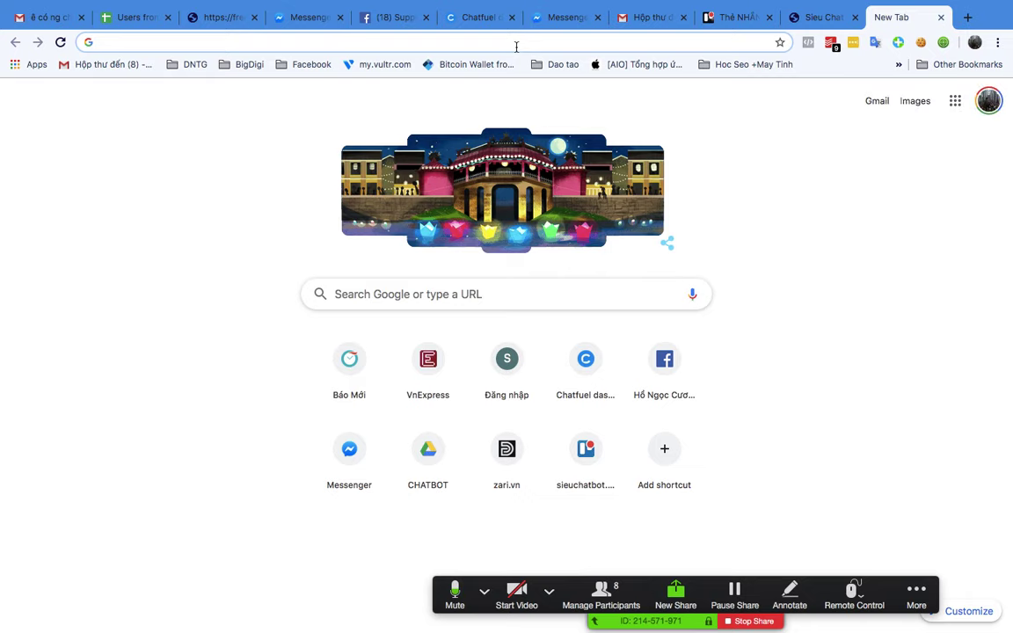
type("chat")
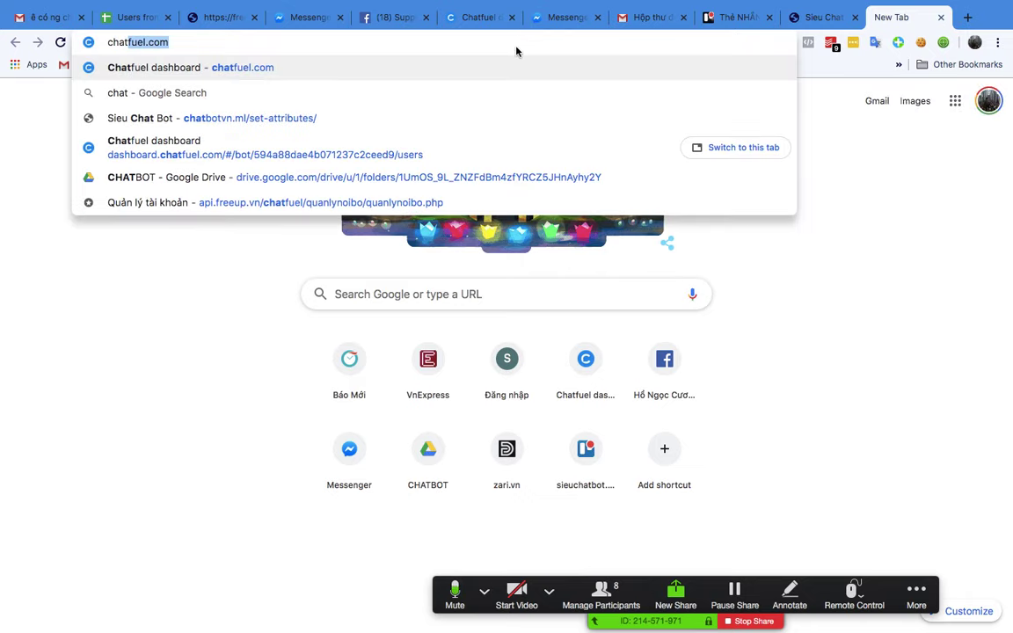
type("fuel")
key("BackSpace")
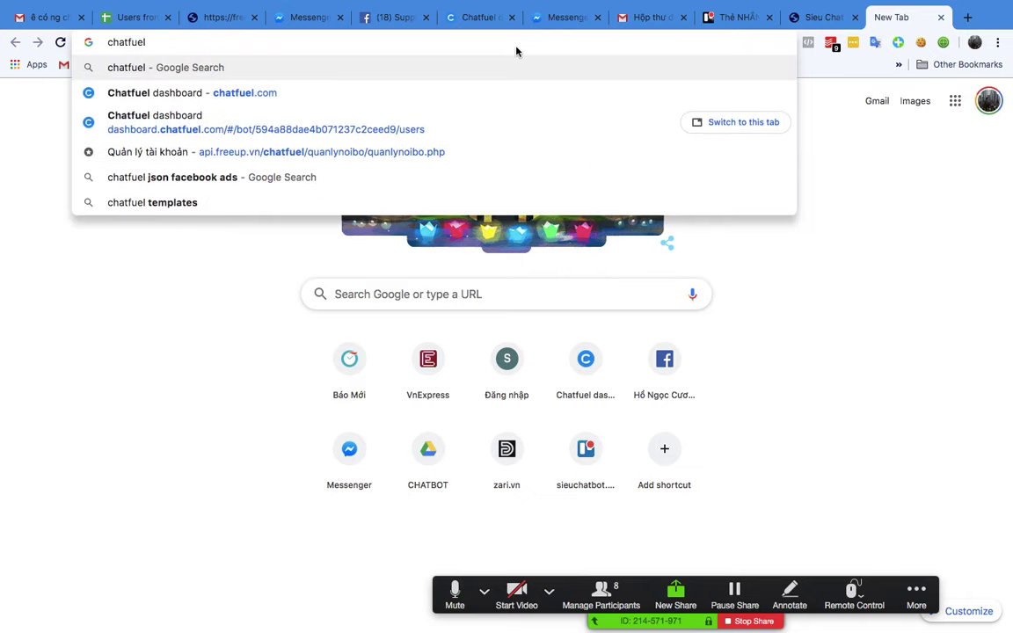
type("face")
left_click(250, 123)
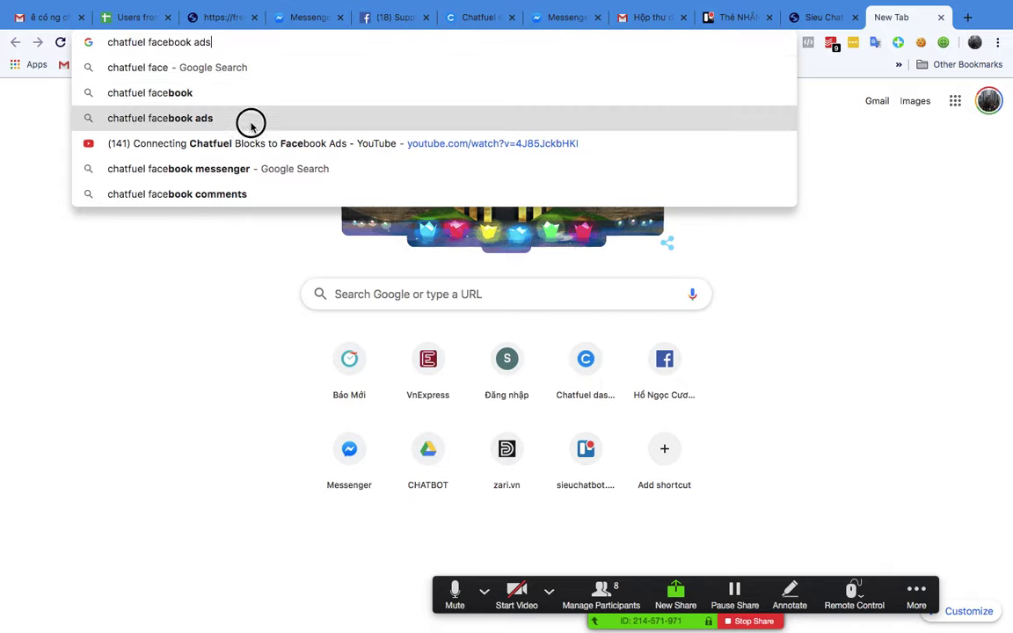
left_click(242, 151)
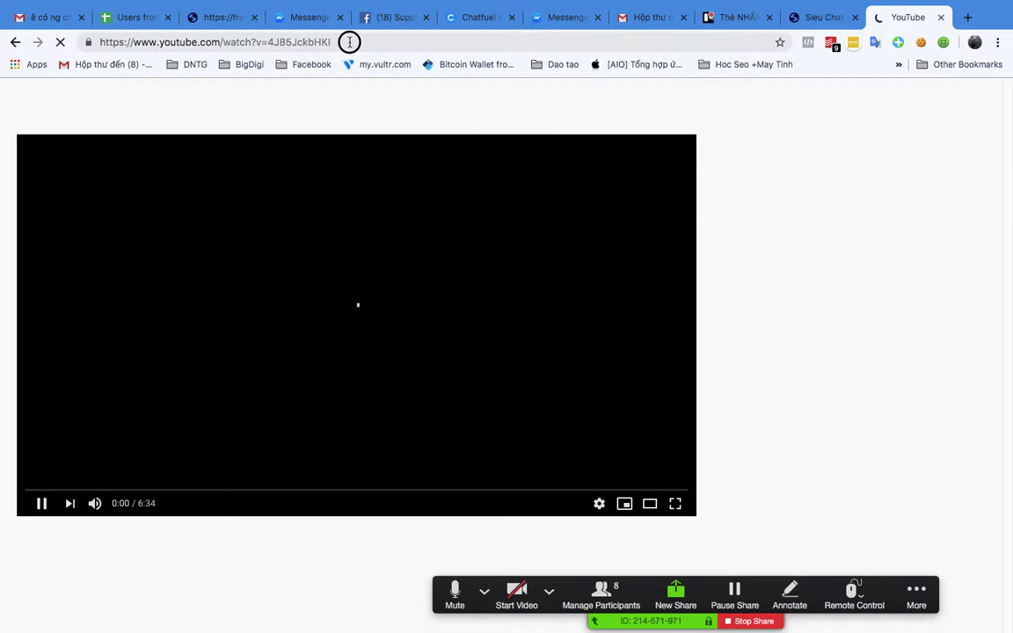
Step: Copy the video's address, pause it, and move the playback ahead to 2:30
right_click(299, 41)
left_click(357, 127)
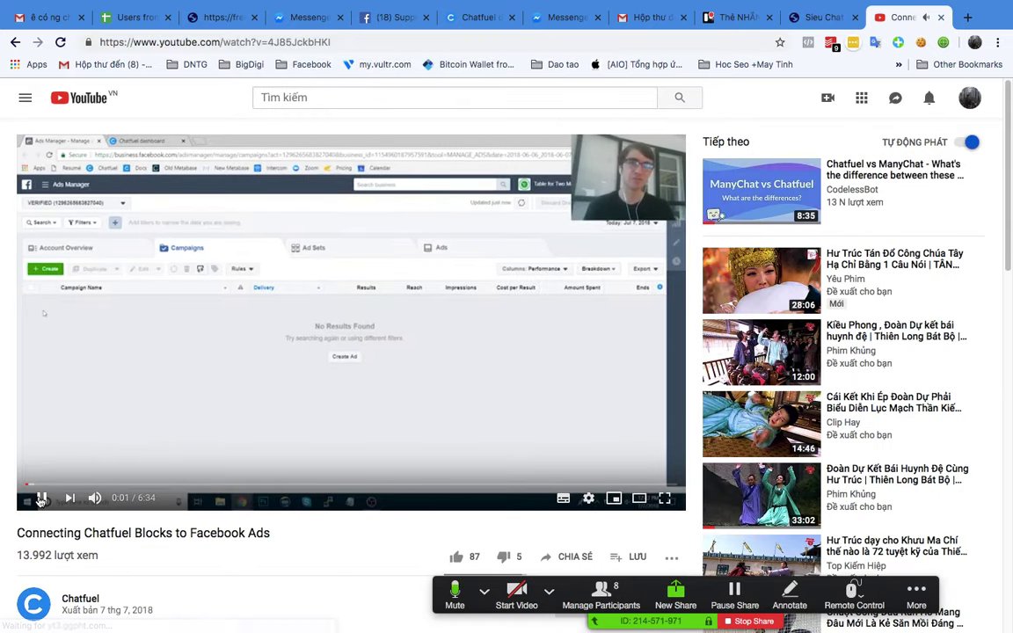
left_click(41, 498)
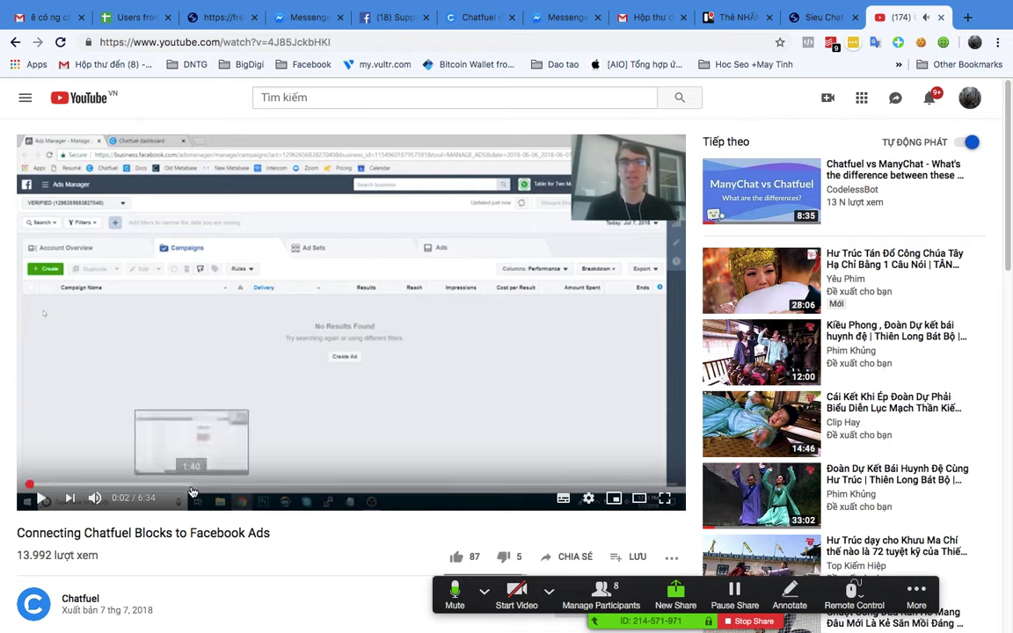
left_click_drag(163, 486, 330, 486)
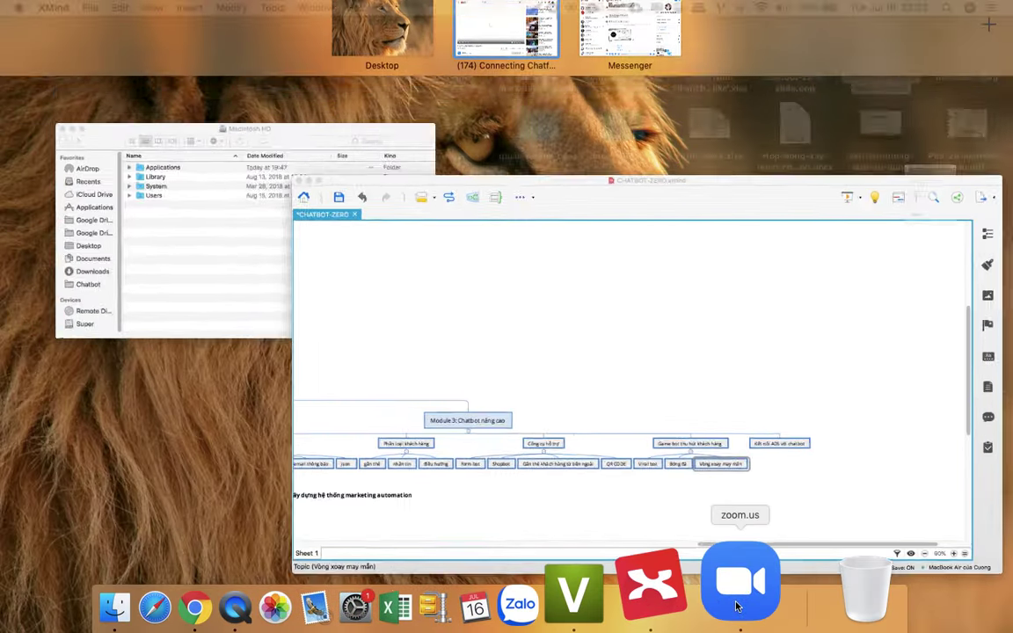
Step: Send the copied YouTube video link to everyone in Zoom's group chat, then minimize the meetings window
left_click(737, 605)
left_click(831, 321)
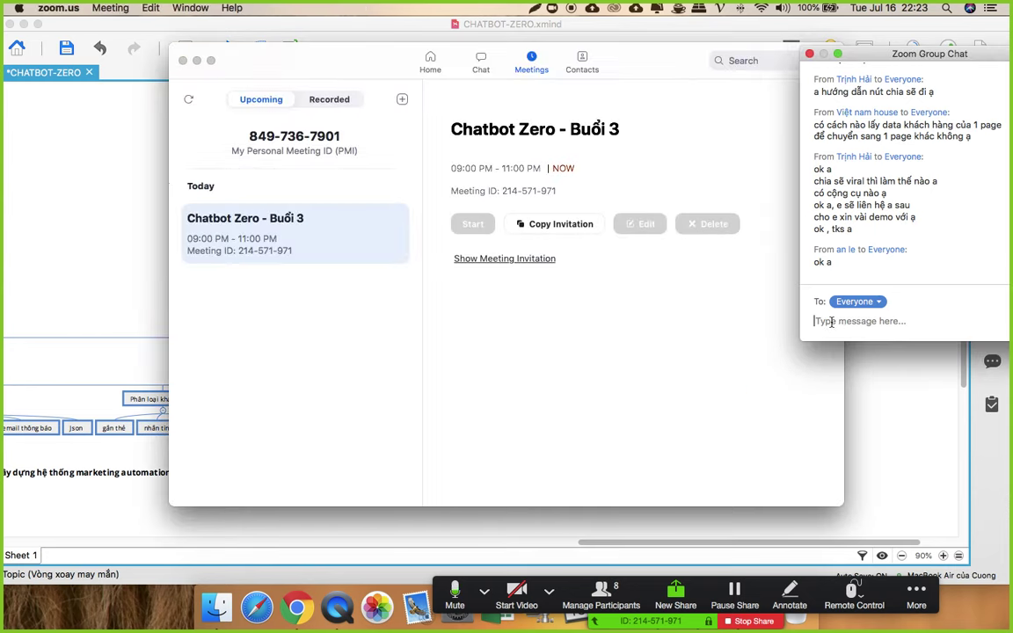
key("super+v")
key("Return")
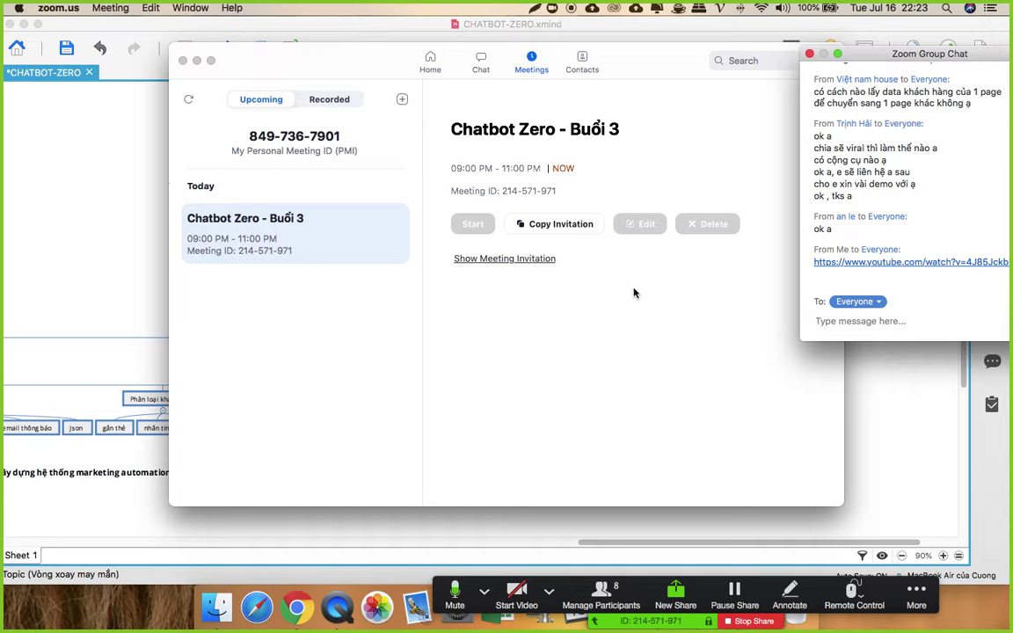
left_click(197, 60)
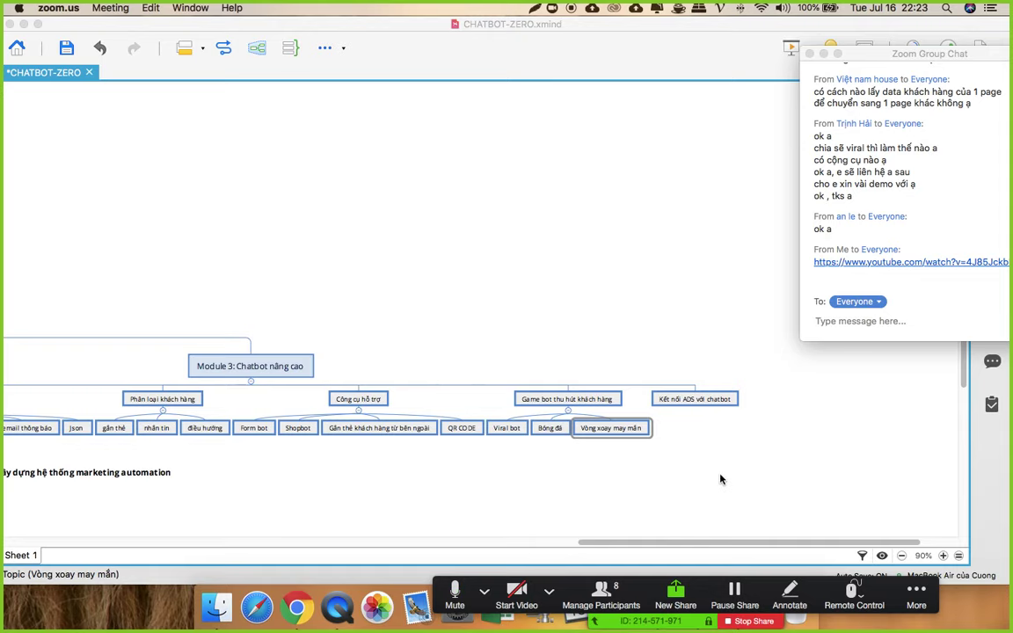
left_click_drag(730, 543, 511, 553)
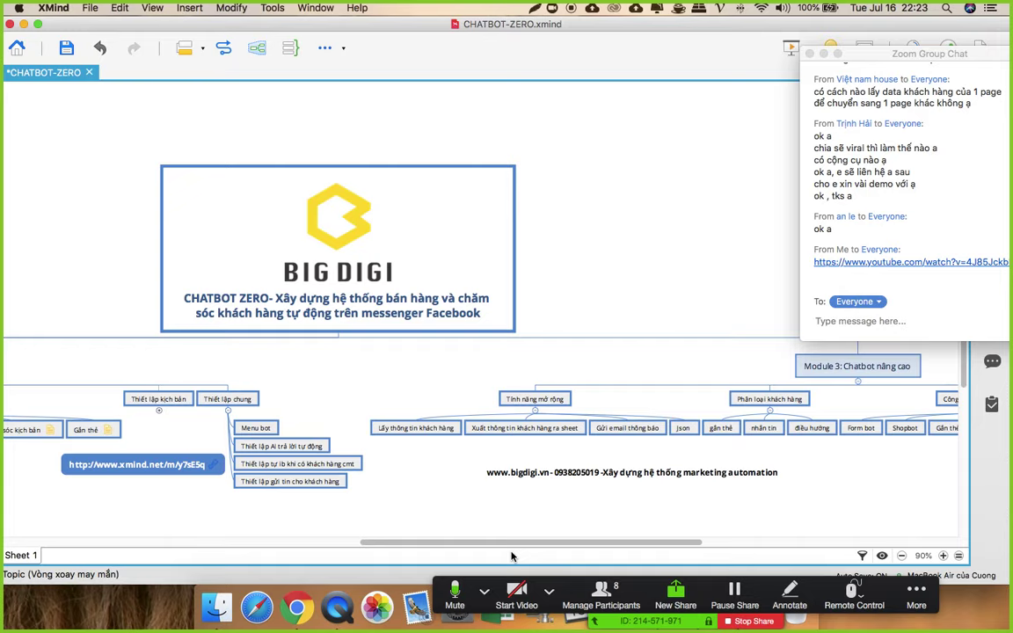
left_click_drag(535, 543, 603, 544)
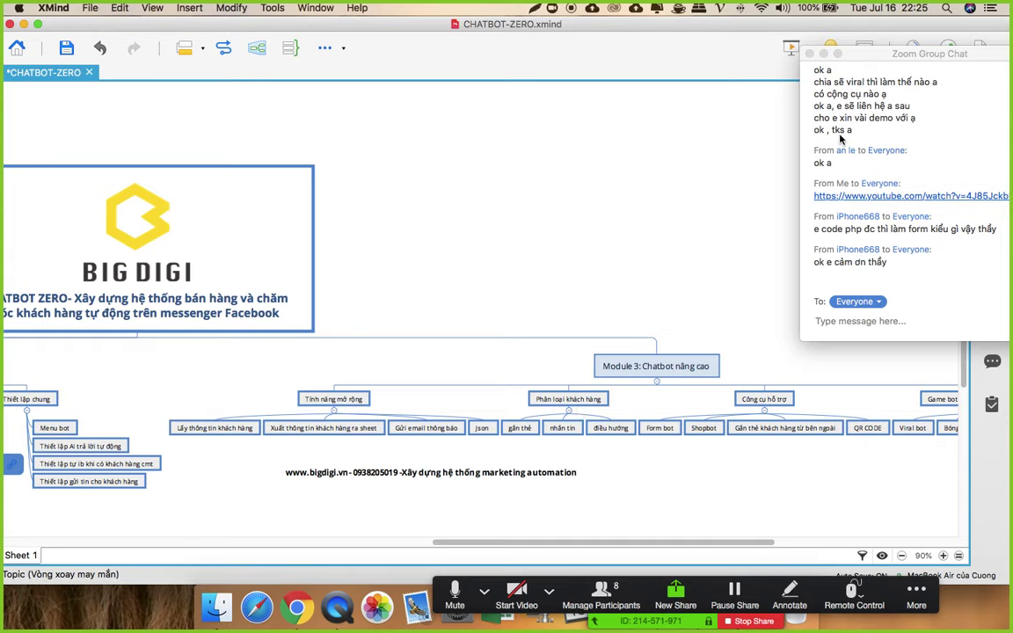
left_click_drag(895, 56, 847, 95)
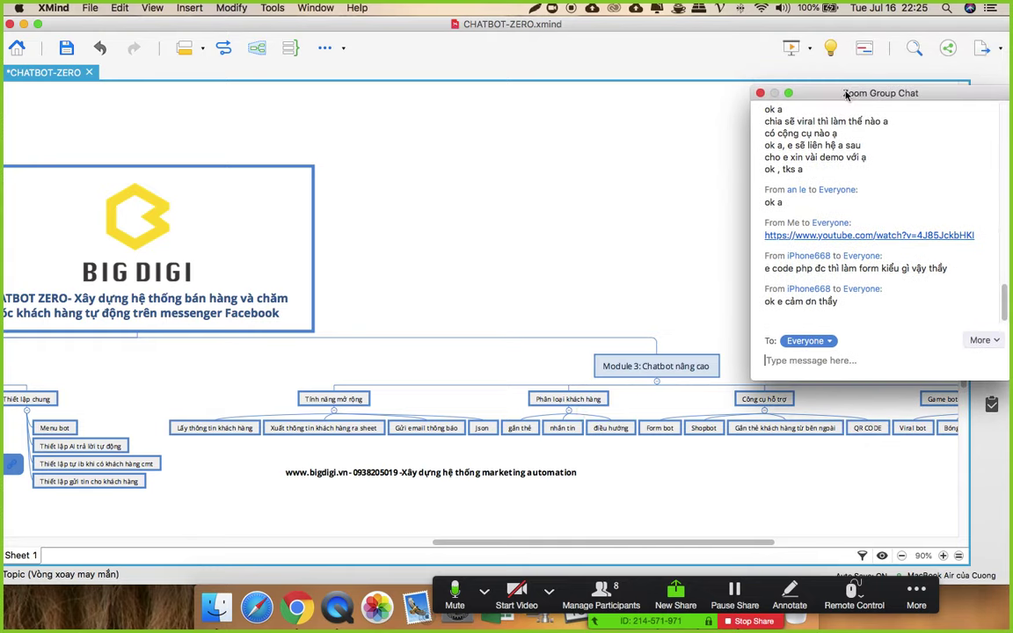
left_click(602, 594)
scroll(542, 309, "down", 1)
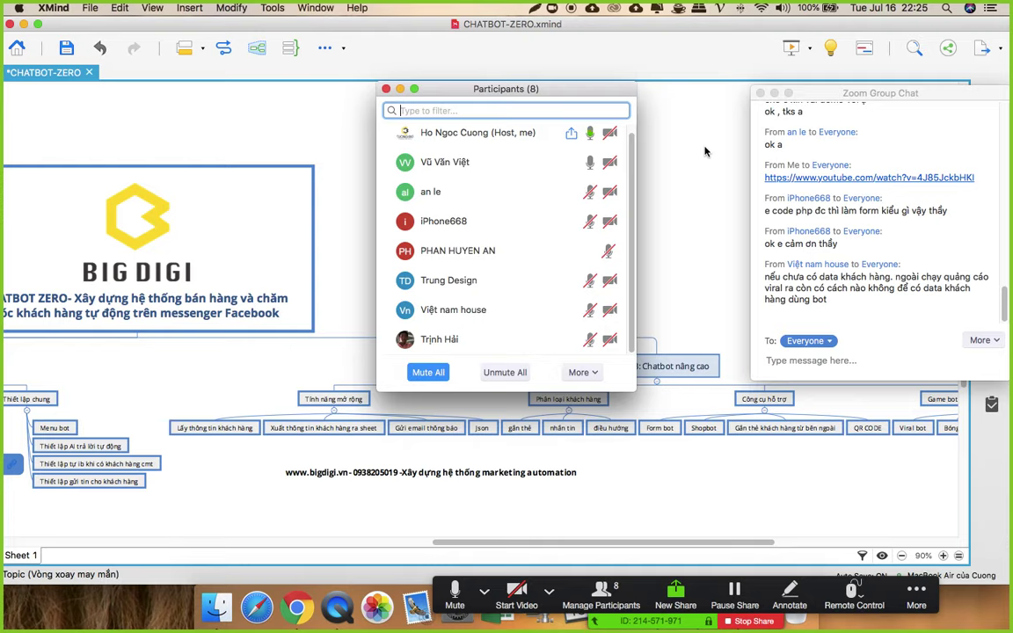
left_click(400, 89)
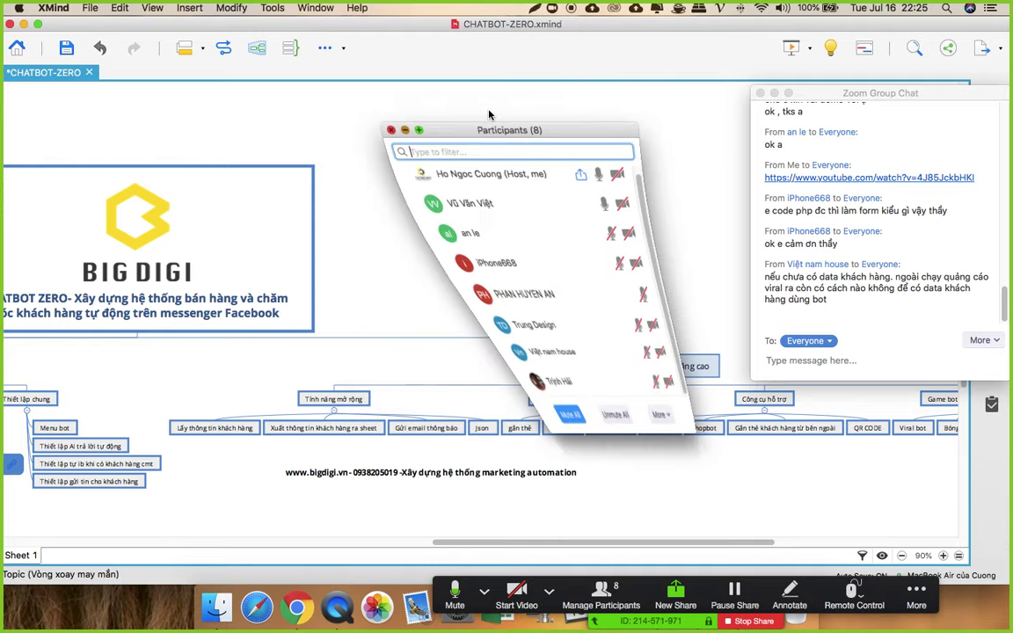
left_click(925, 302)
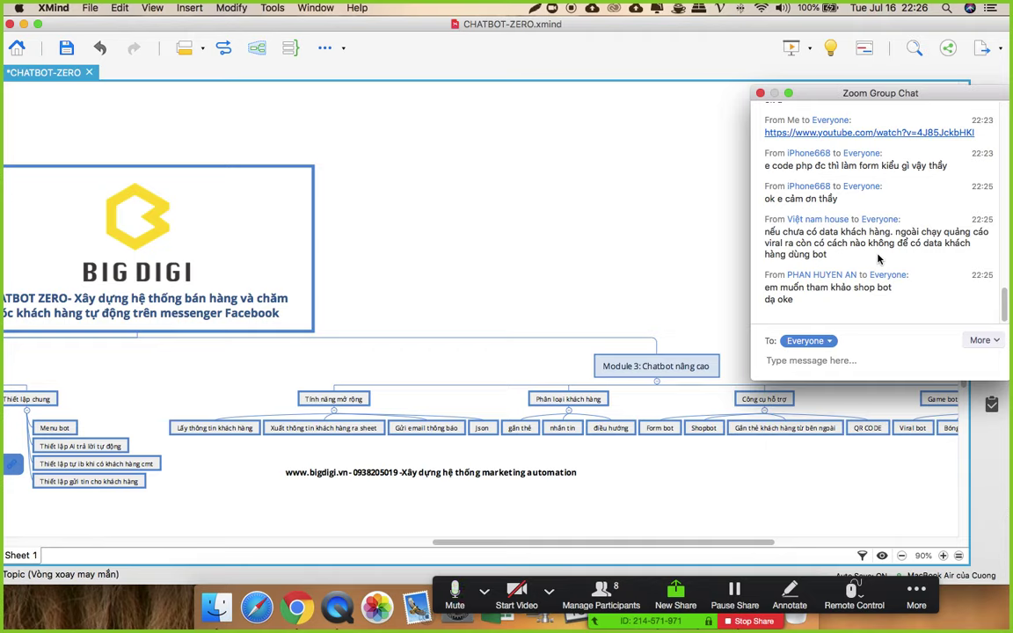
Step: Save the CHATBOT-ZERO mind map and switch to Chrome's Chatfuel dashboard tab
key("super+s")
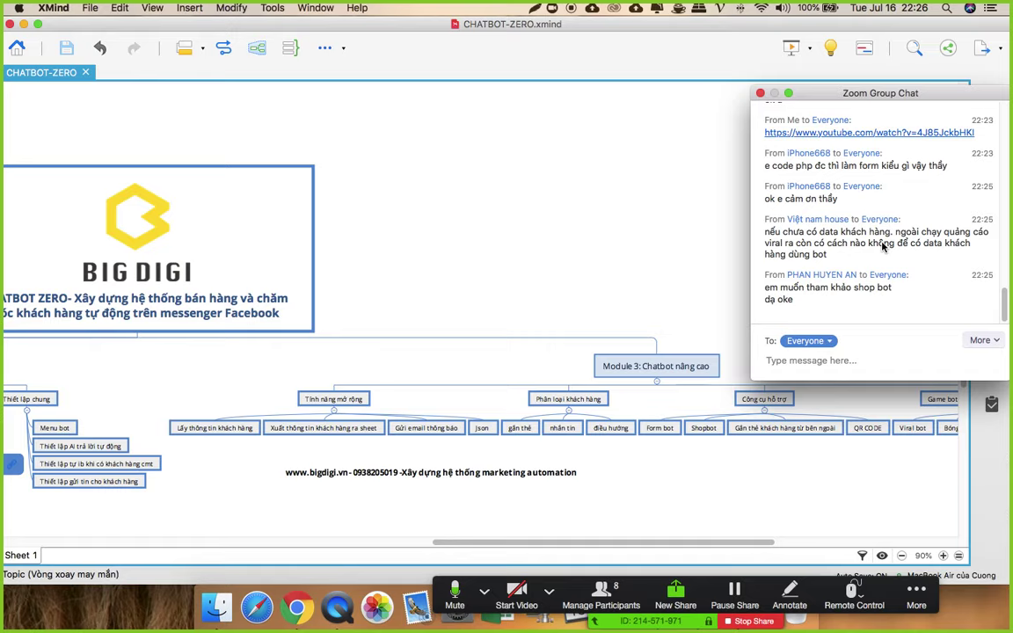
left_click(689, 298)
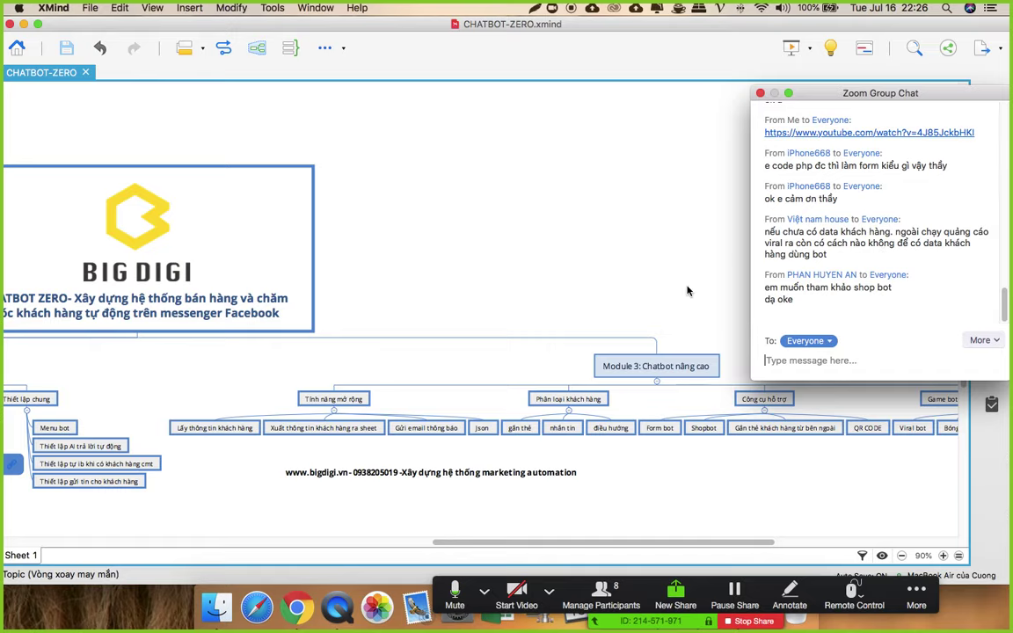
left_click(297, 606)
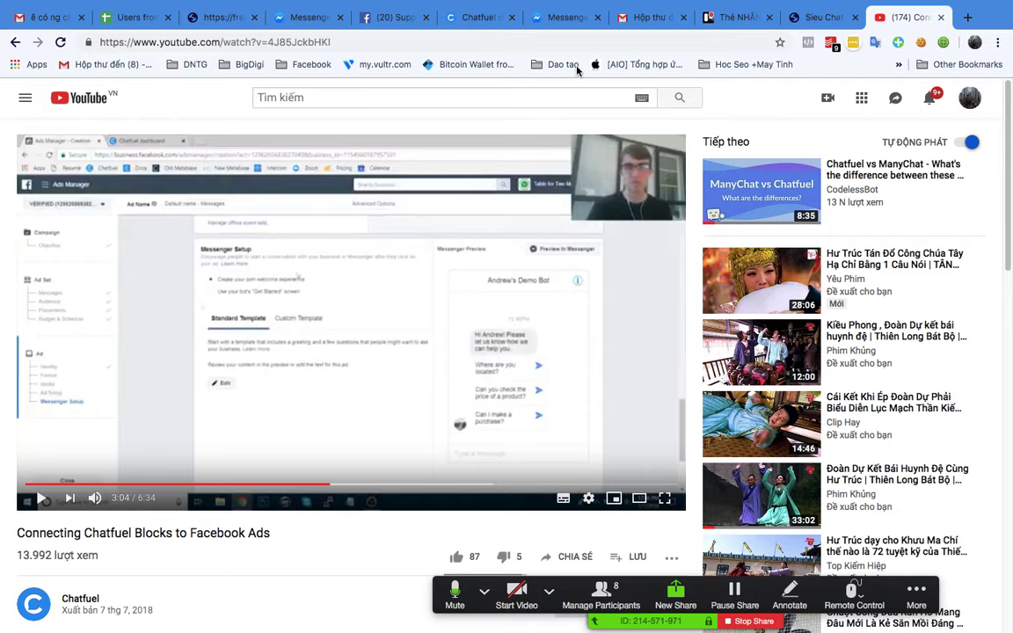
key("ctrl+Up")
left_click(640, 41)
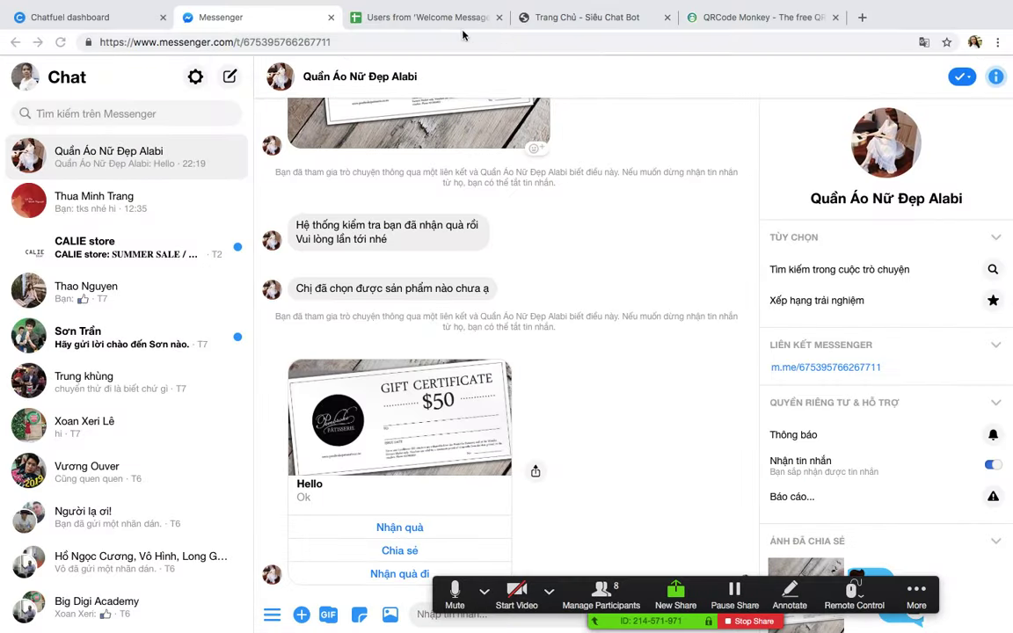
left_click(68, 16)
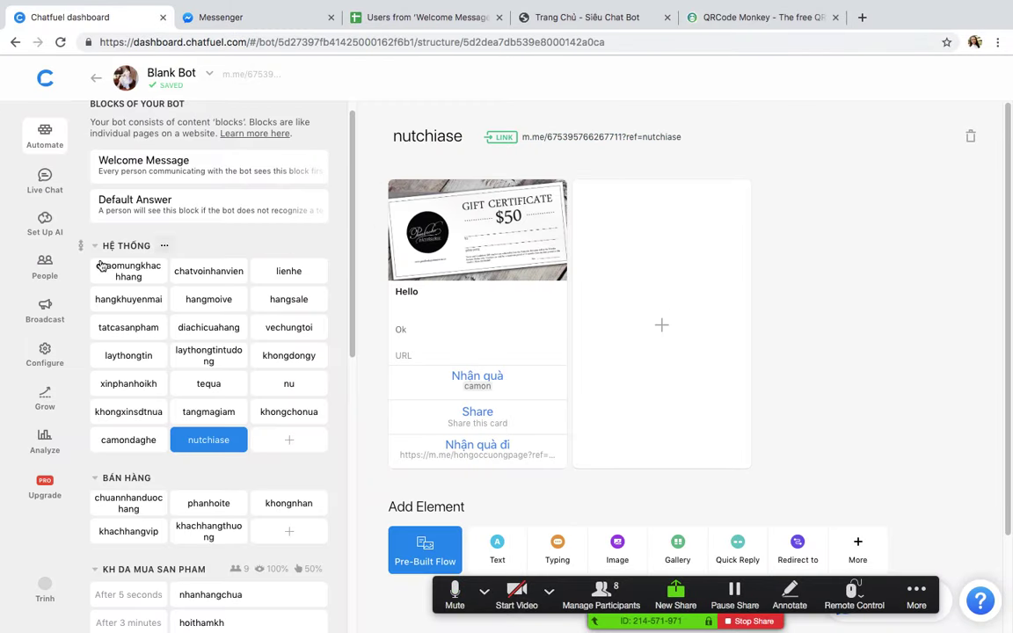
Step: Go to the bot's Grow section and add a new comment autoreply rule
left_click(46, 352)
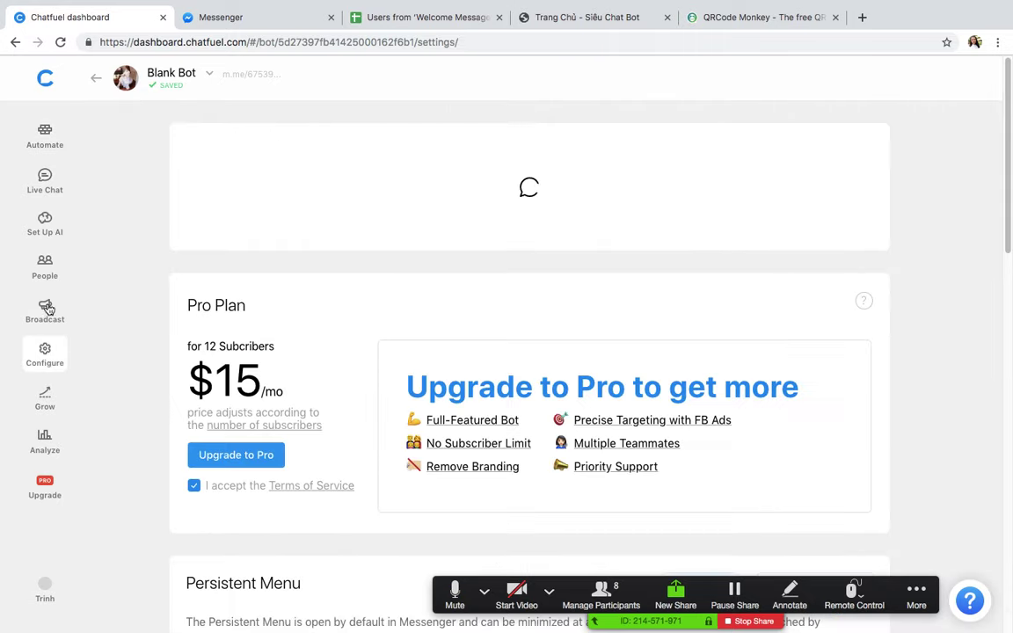
left_click(27, 419)
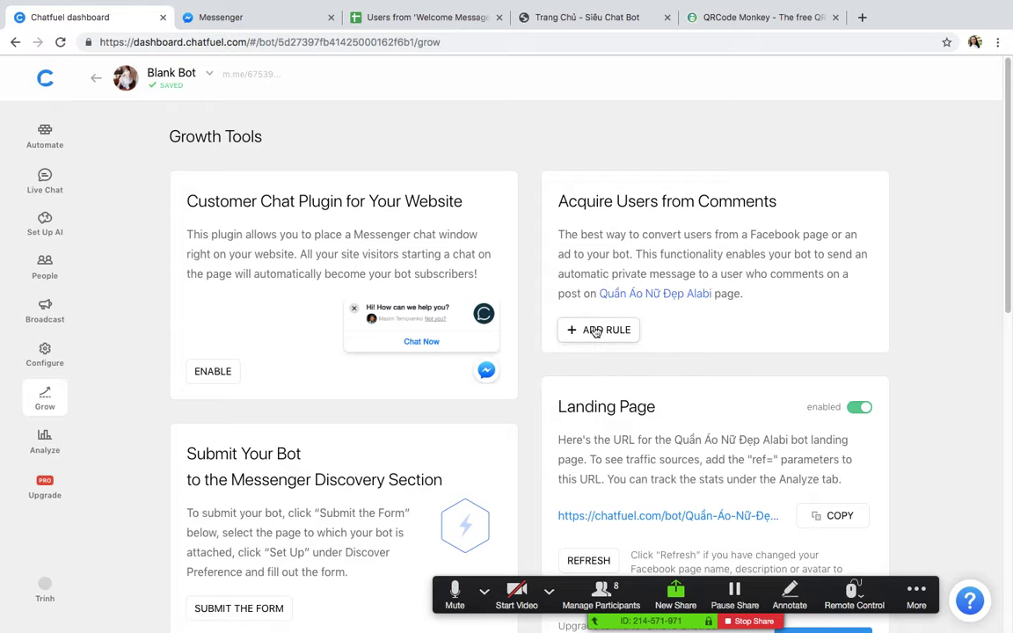
left_click(596, 331)
left_click_drag(408, 211, 339, 199)
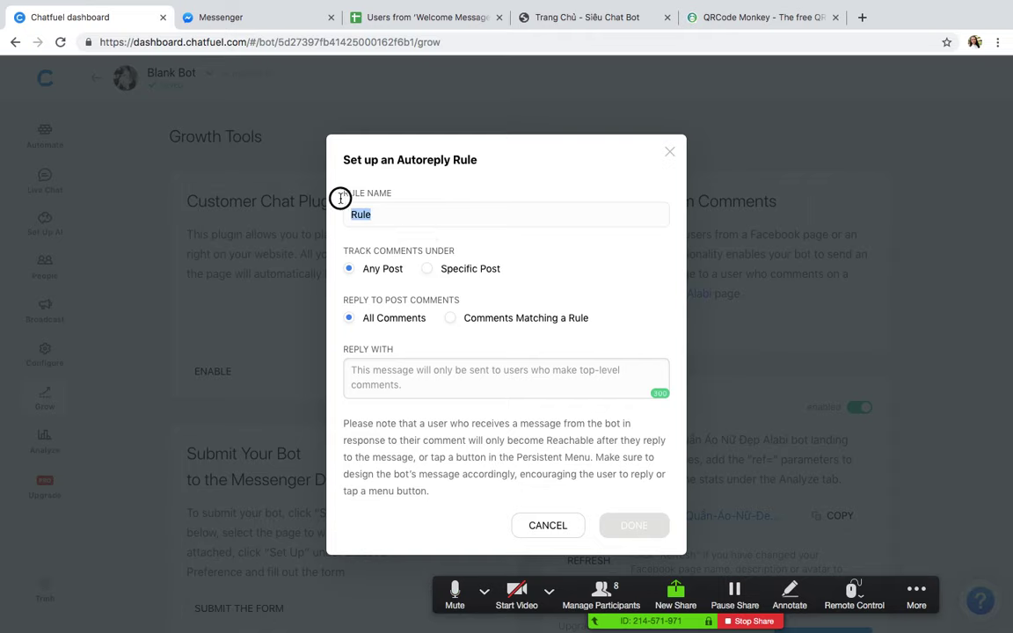
left_click(271, 200)
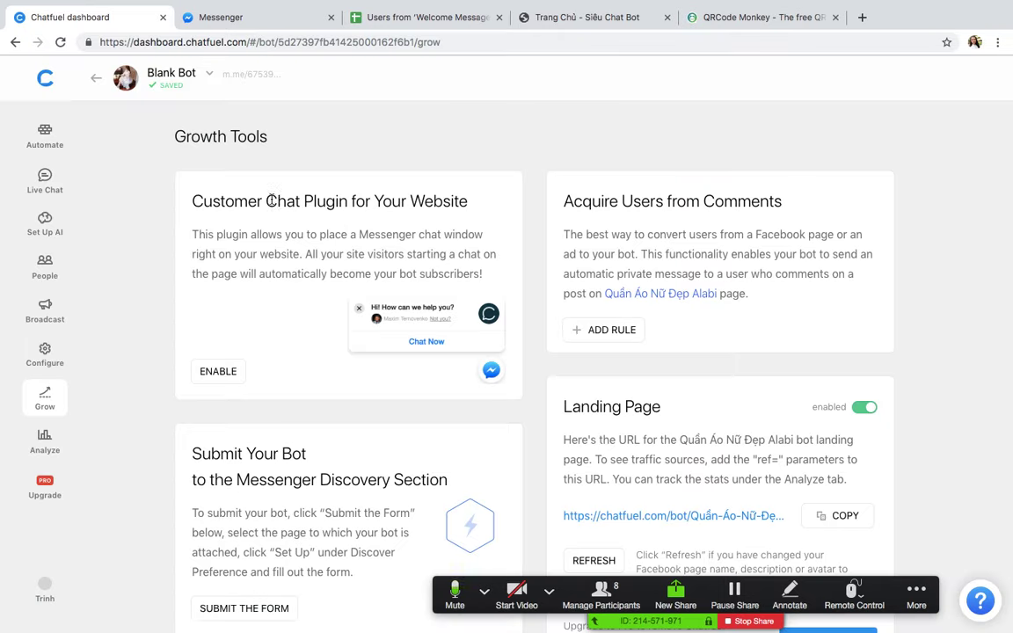
left_click(599, 331)
left_click_drag(403, 219, 319, 211)
left_click(318, 214)
left_click(609, 330)
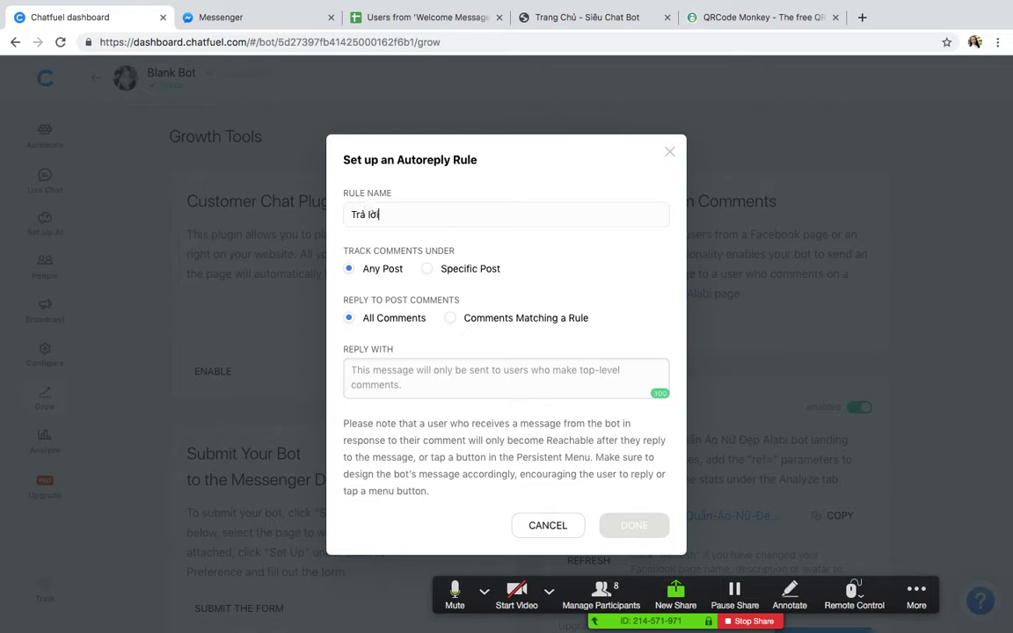
Step: Name the autoreply rule 'lb khách hàng cmt'
type("Trả lời khachs hàng cmt")
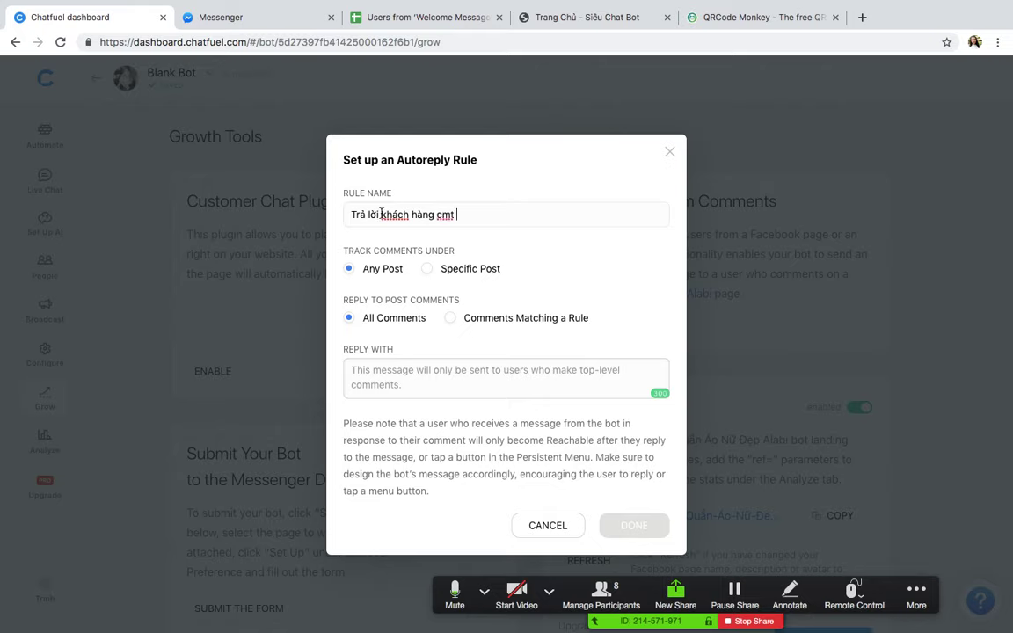
left_click_drag(381, 214, 348, 213)
type("lb")
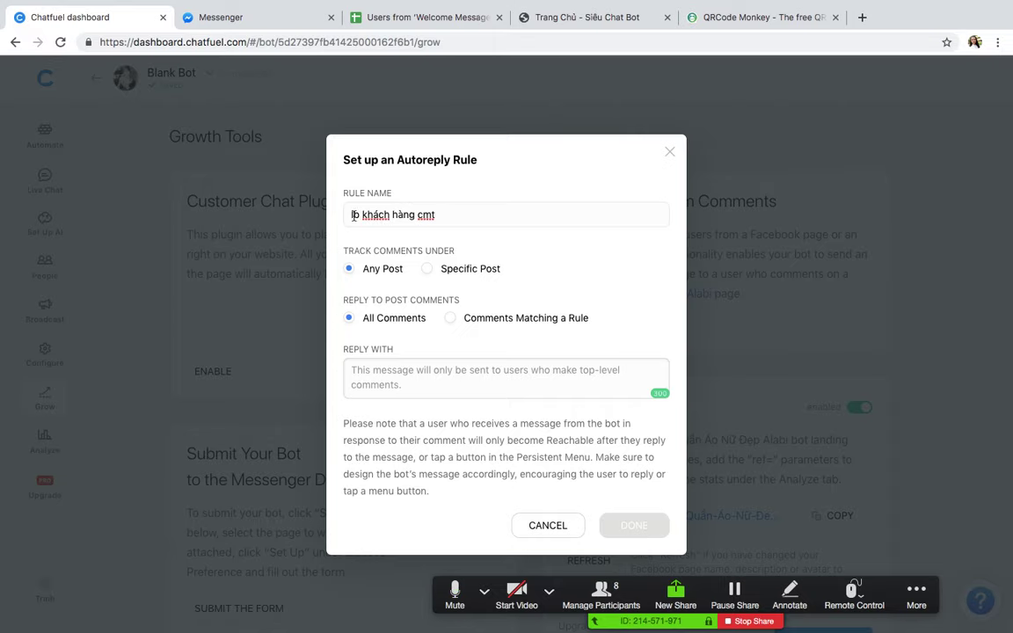
Step: Set the rule to track a Specific Post and reply to Comments Matching a Rule
left_click(427, 268)
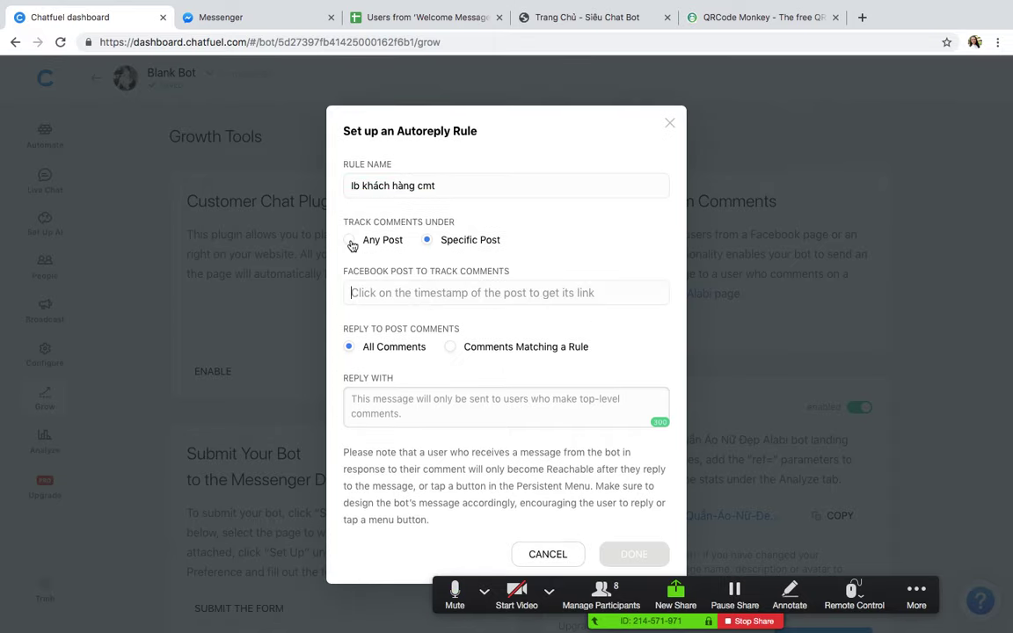
left_click(349, 240)
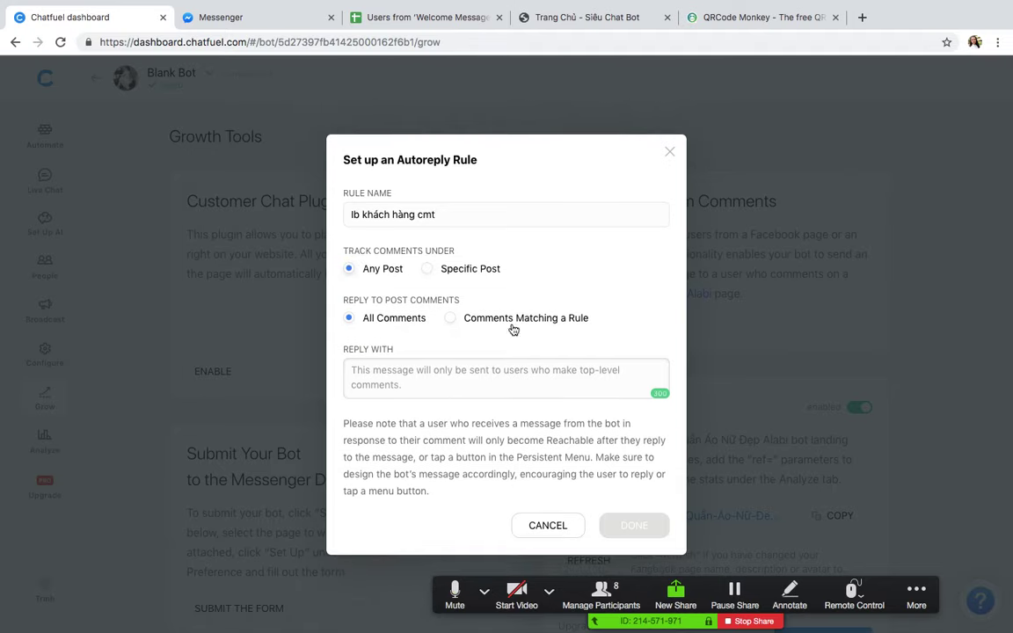
left_click(448, 318)
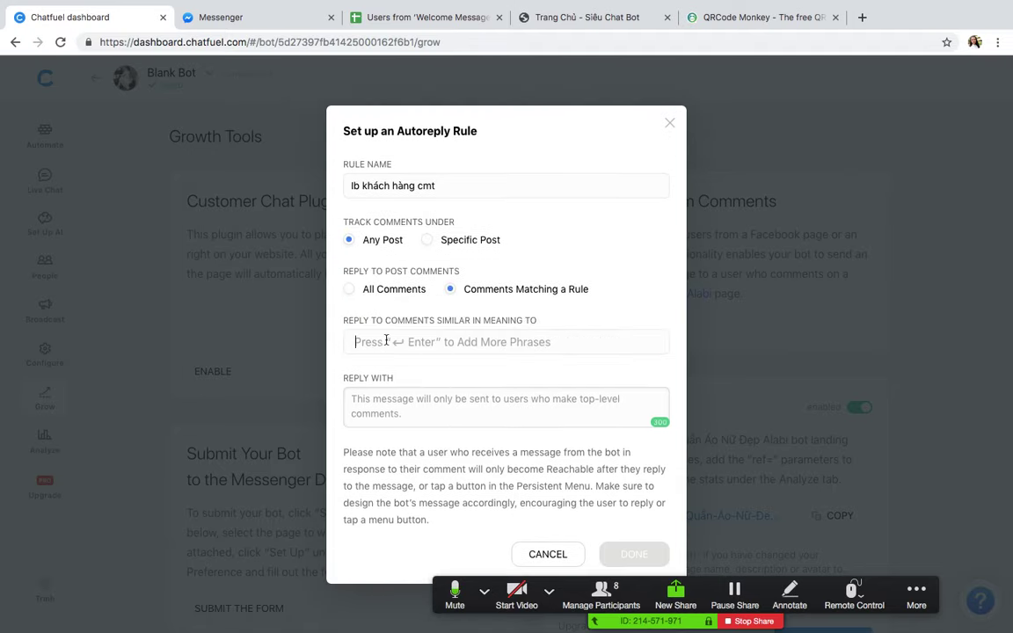
left_click(427, 240)
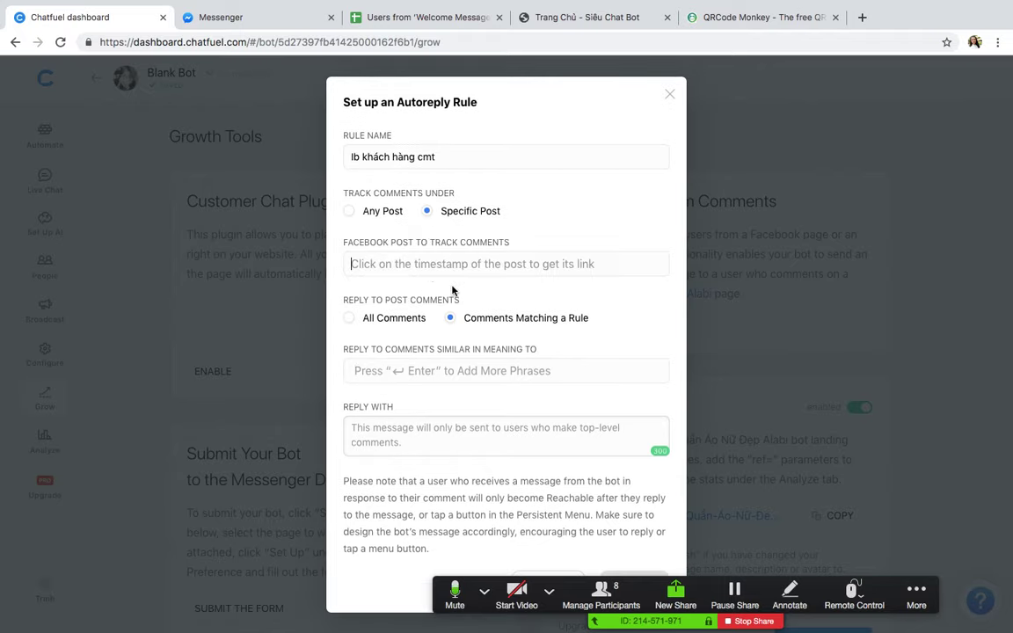
left_click(862, 17)
Step: Go to facebook.com and open the Thời Trang Nữ Cao Cấp Alabi page from the account menu
type("facebook.com")
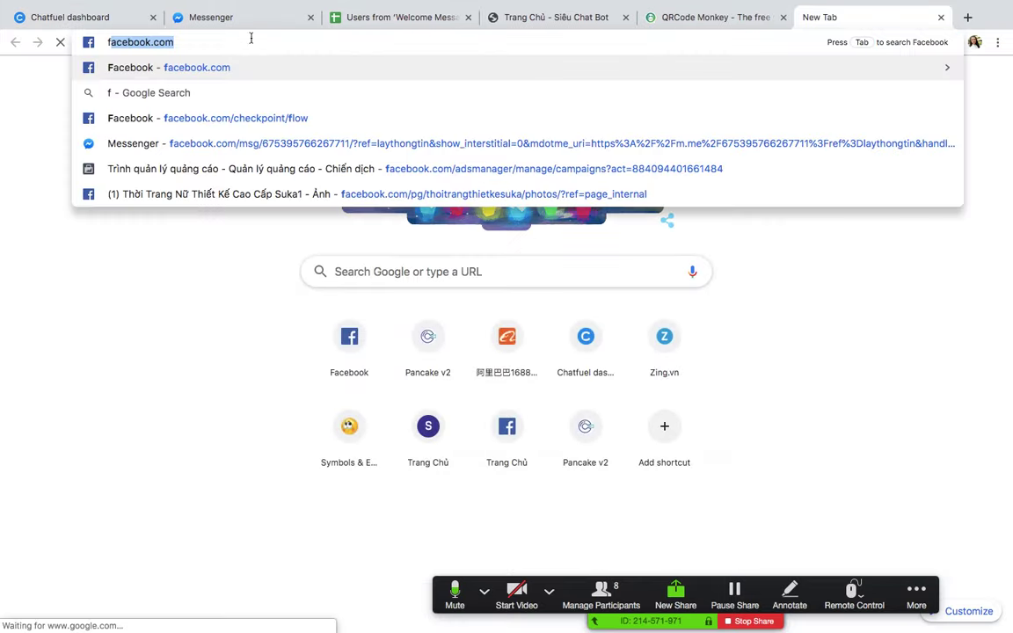
key("Return")
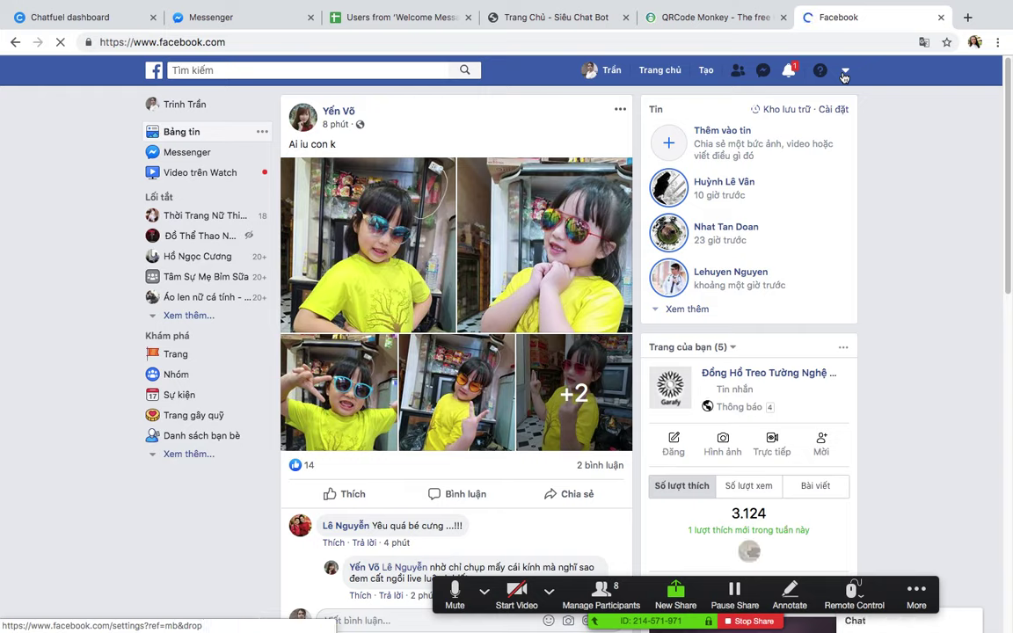
left_click(843, 75)
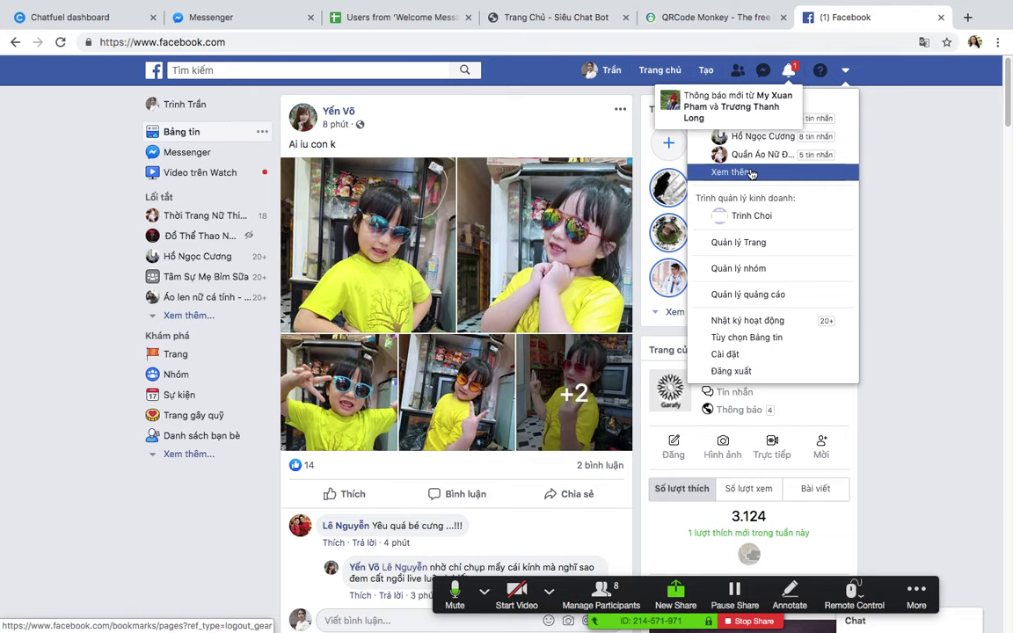
left_click(764, 170)
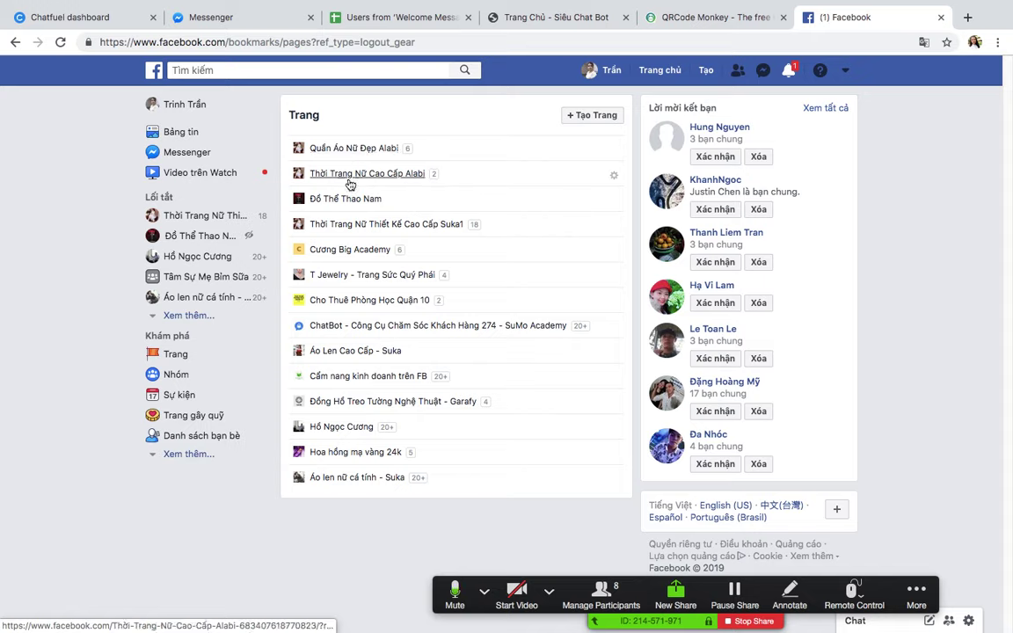
left_click(365, 176)
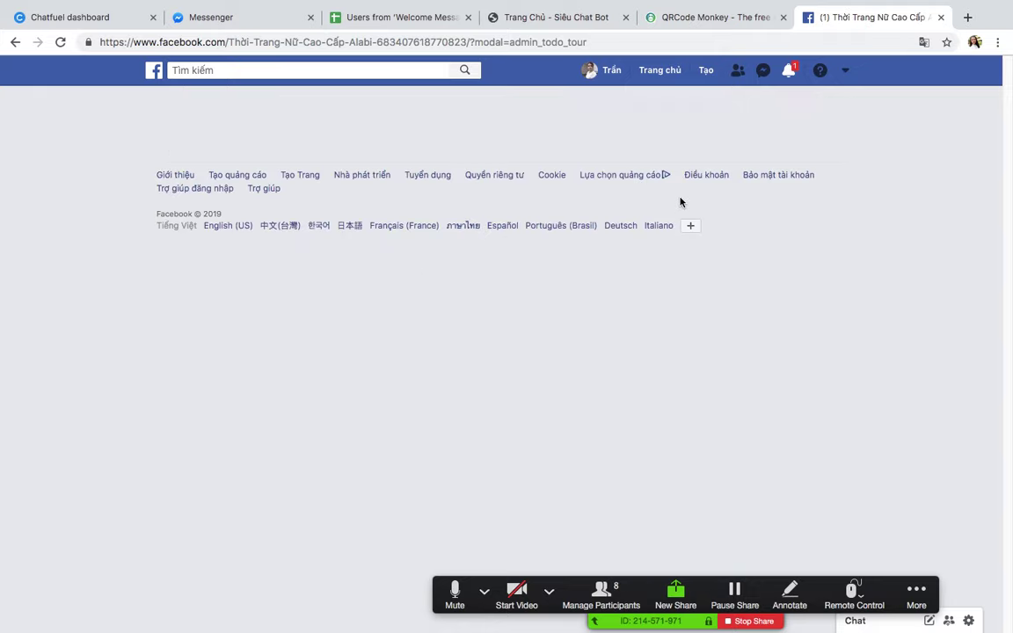
left_click(302, 106)
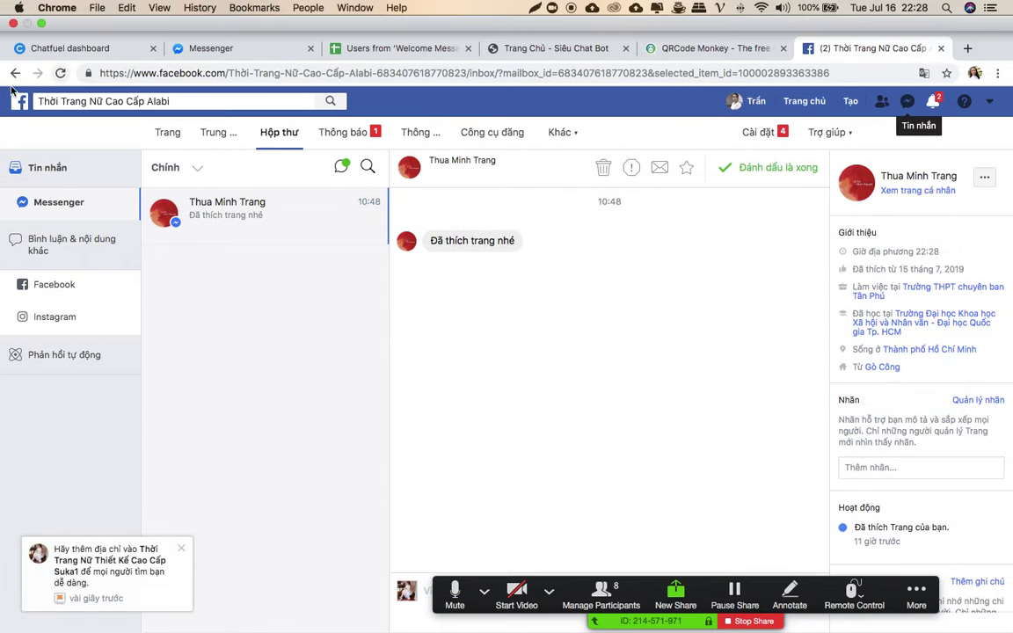
left_click(14, 72)
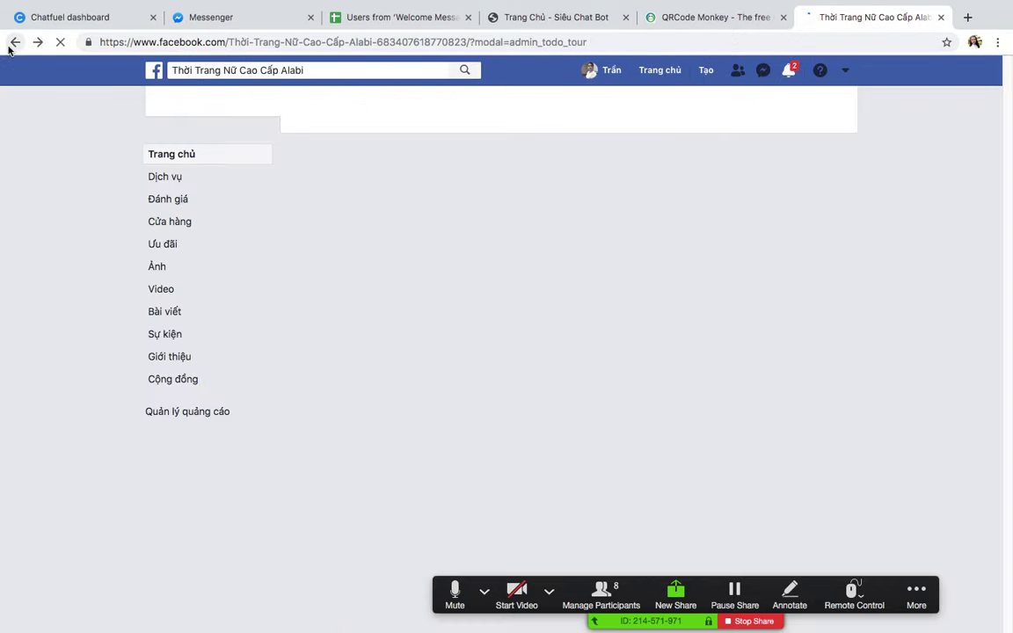
left_click(10, 44)
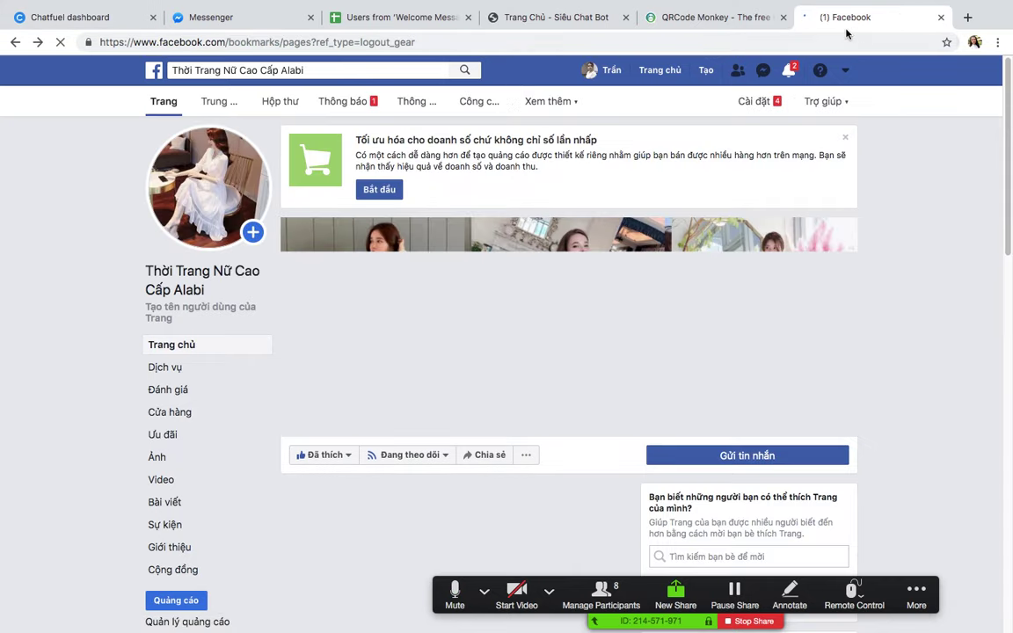
Step: Switch to the Quần Áo Nữ Đẹp Alabi page, view its inbox, and return to its home timeline
left_click(843, 74)
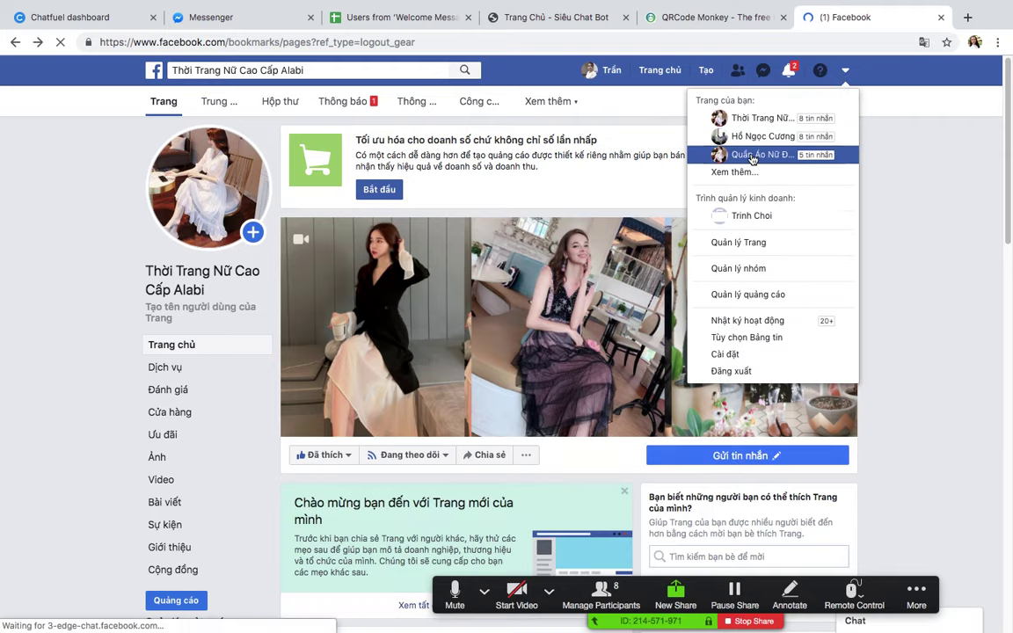
left_click(762, 155)
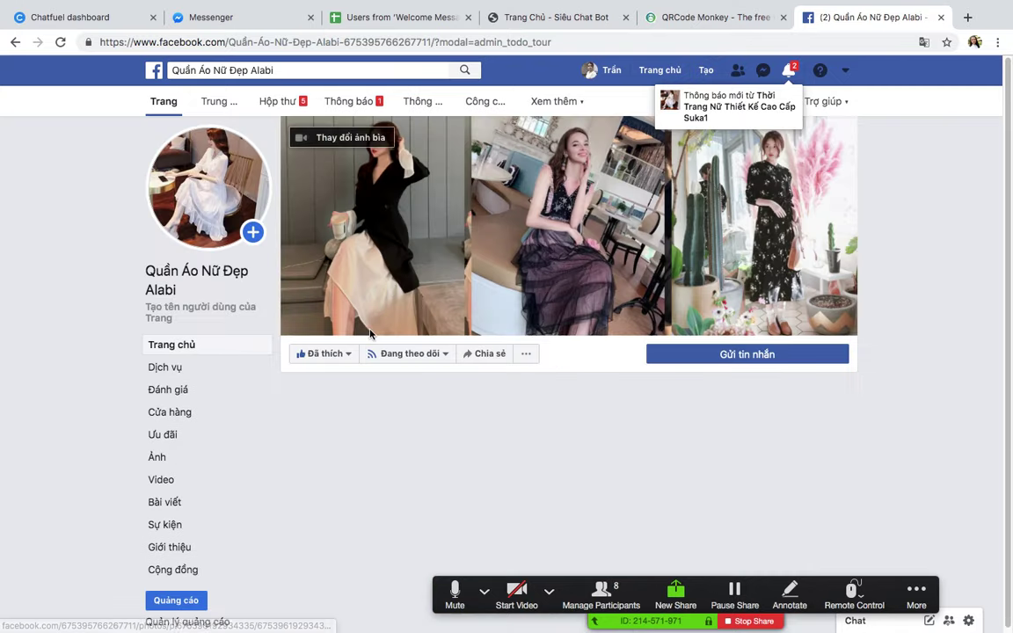
left_click(274, 108)
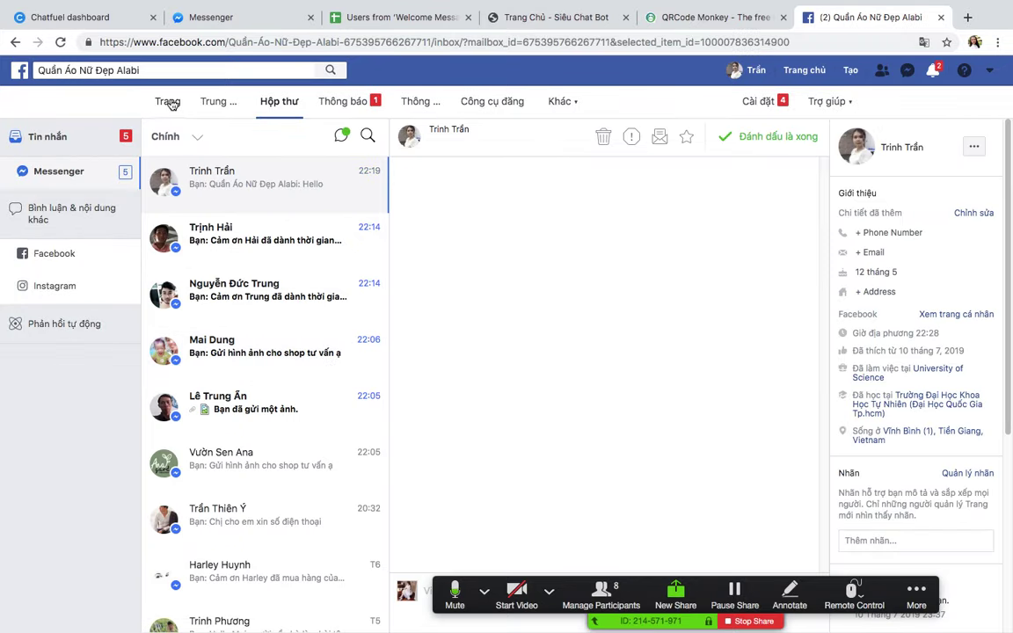
left_click(166, 102)
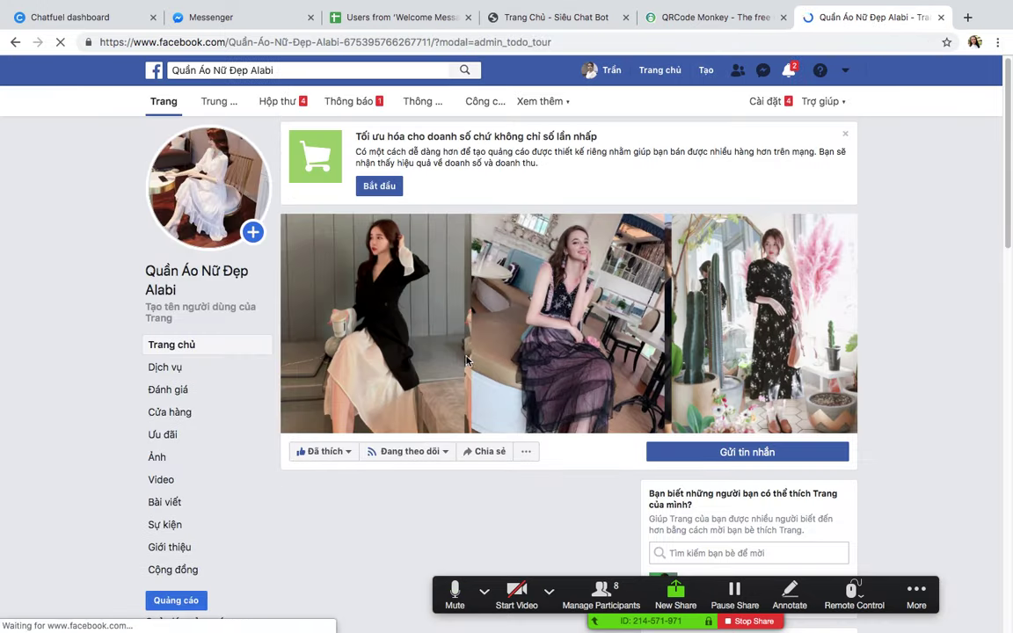
Step: Upload photos to a new post: the lucky-wheel, mkt_f_20180427_ta_01.jpg and gift certificate images
scroll(497, 347, "down", 2)
scroll(478, 373, "down", 2)
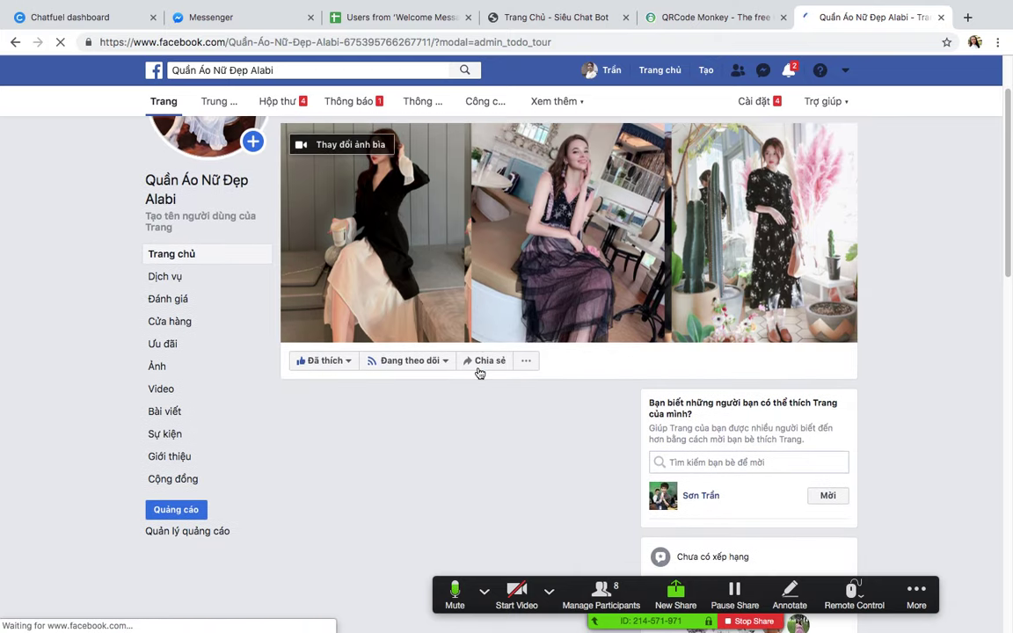
scroll(518, 383, "down", 5)
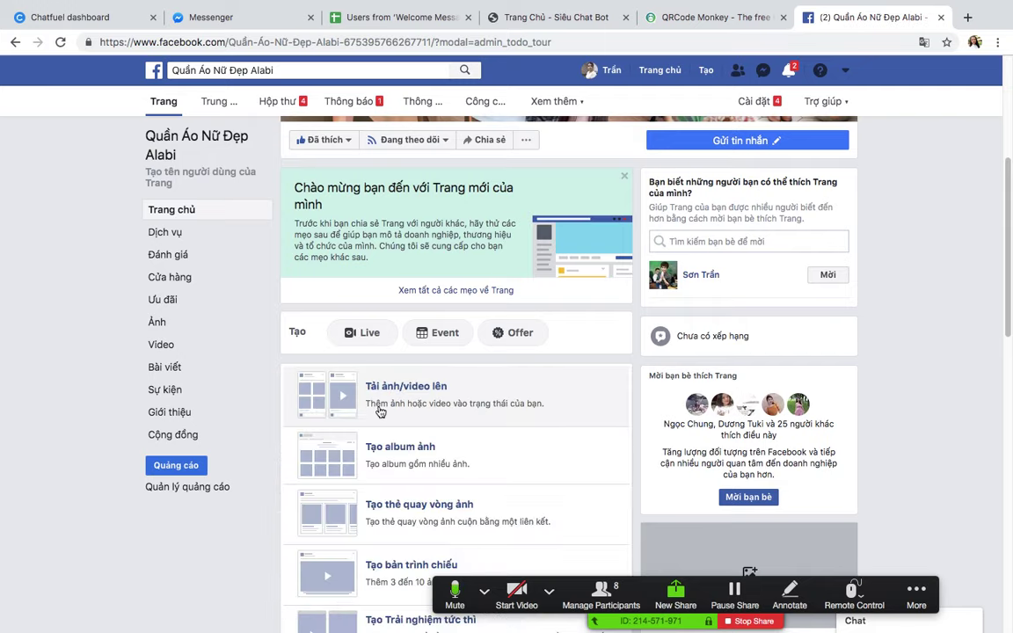
left_click(331, 405)
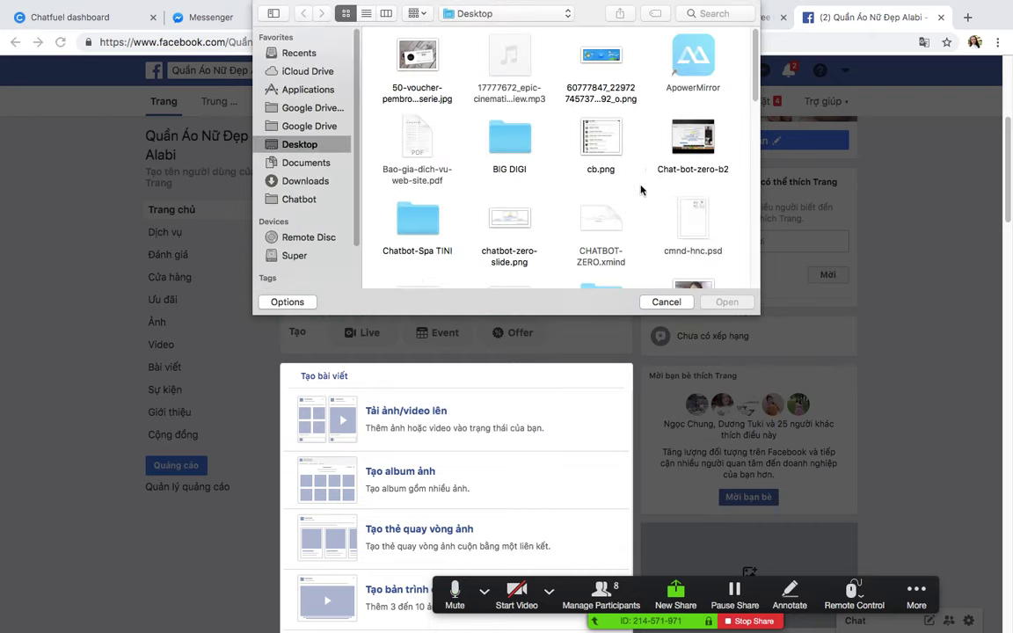
scroll(641, 191, "down", 5)
scroll(641, 191, "up", 4)
scroll(641, 191, "down", 10)
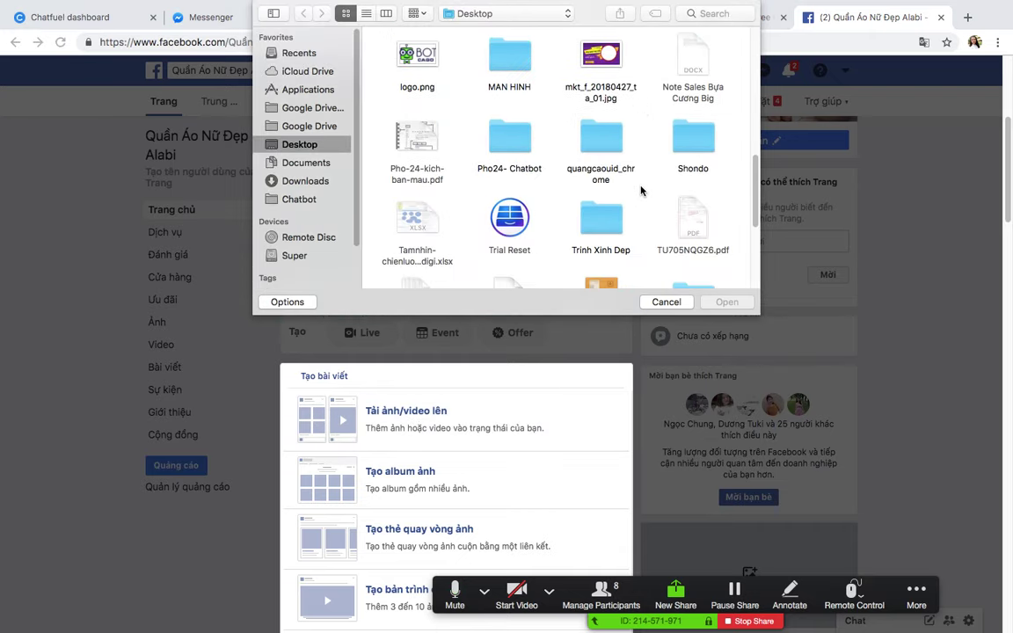
left_click(404, 157)
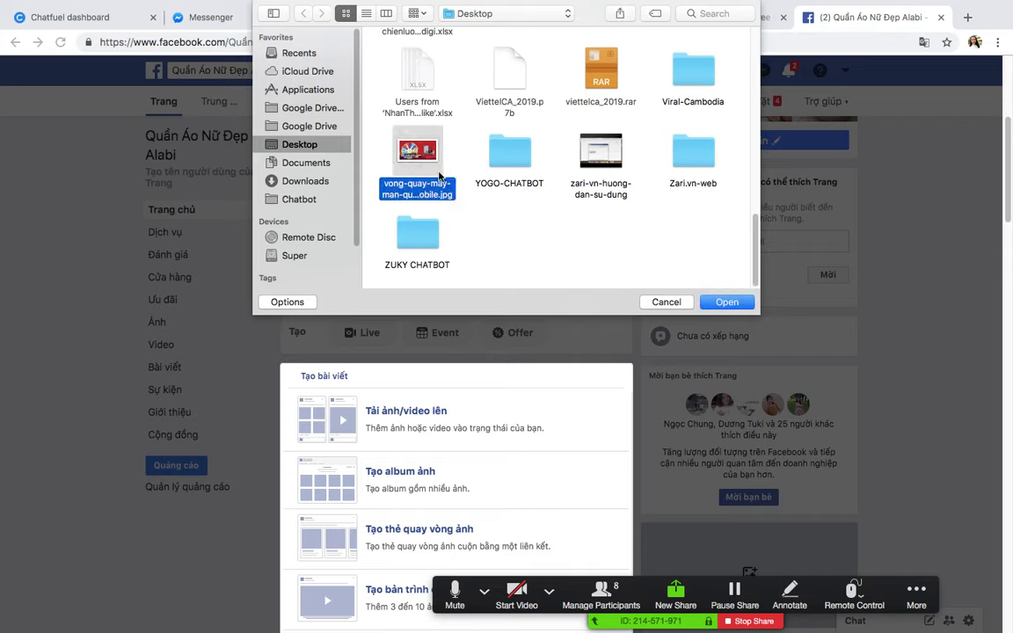
scroll(503, 188, "up", 5)
left_click(599, 94)
scroll(455, 108, "up", 6)
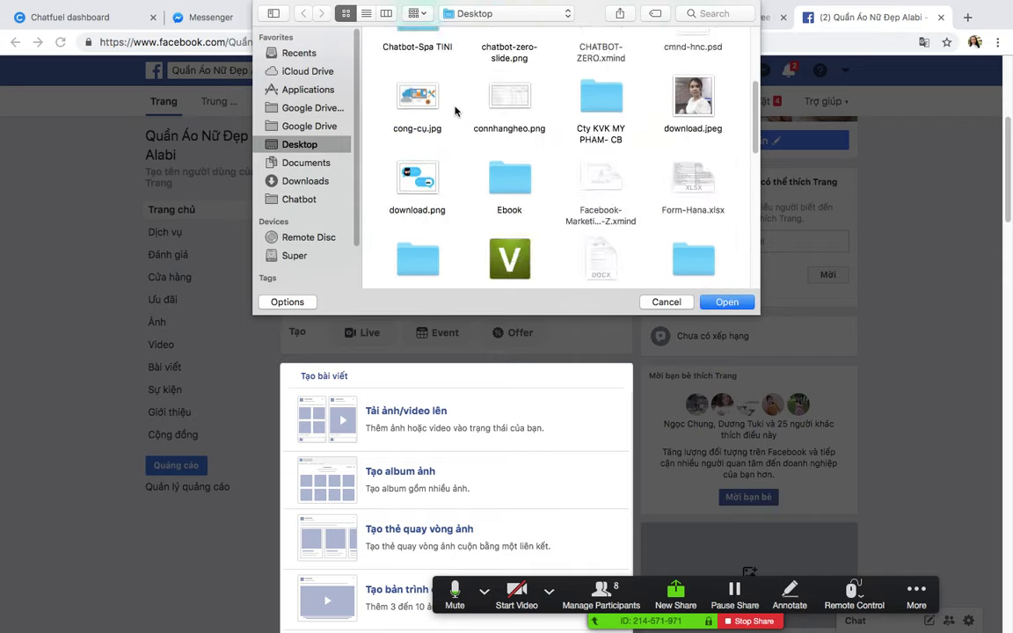
scroll(396, 208, "up", 2)
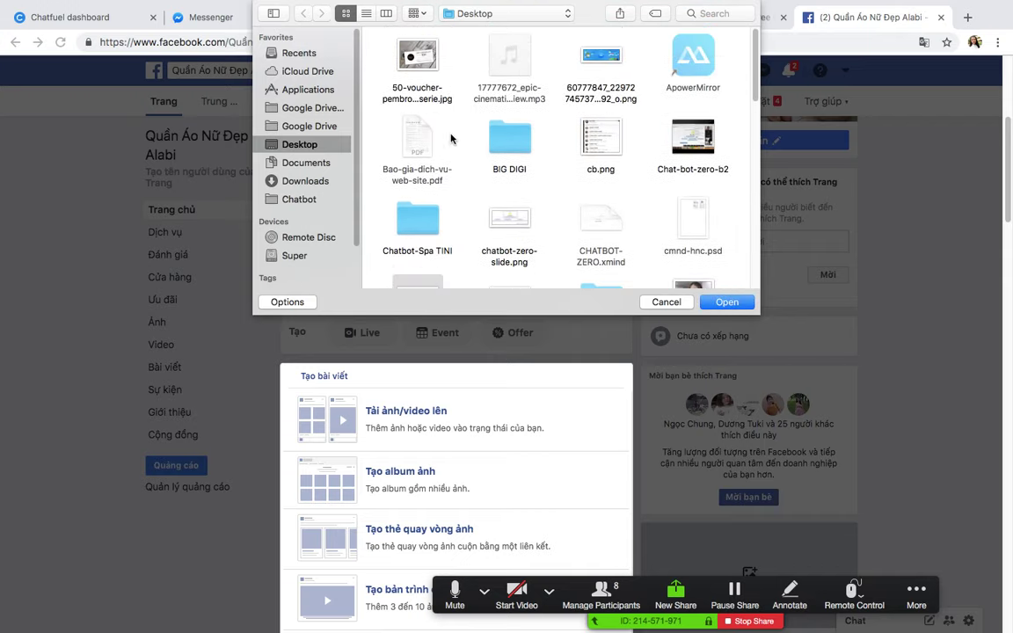
left_click(418, 56)
left_click(735, 306)
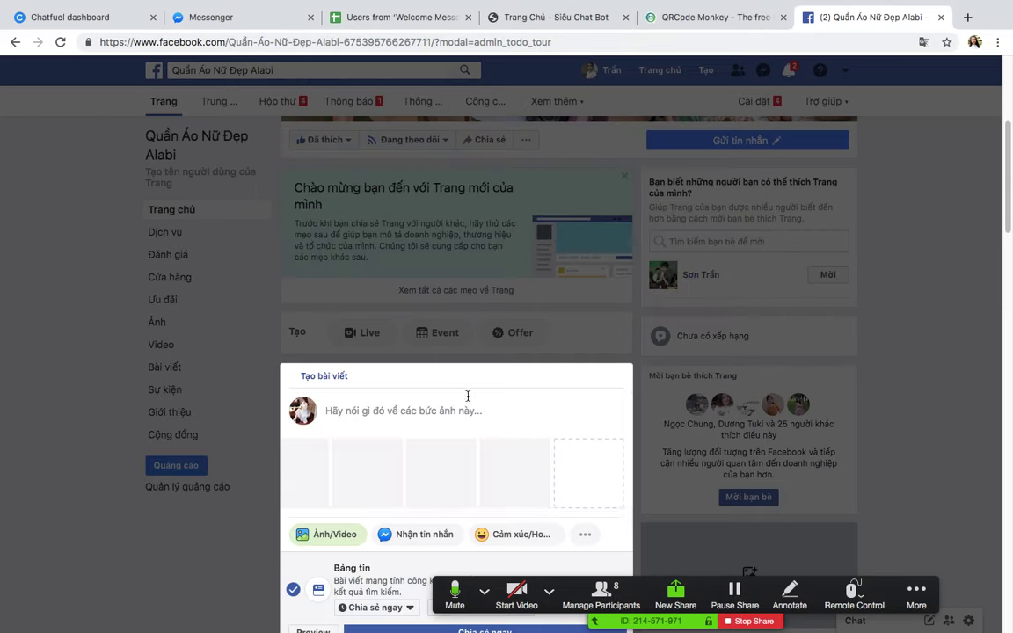
Step: Caption the photo post 'Sản phẩm' and publish it
type("Sản phẩm")
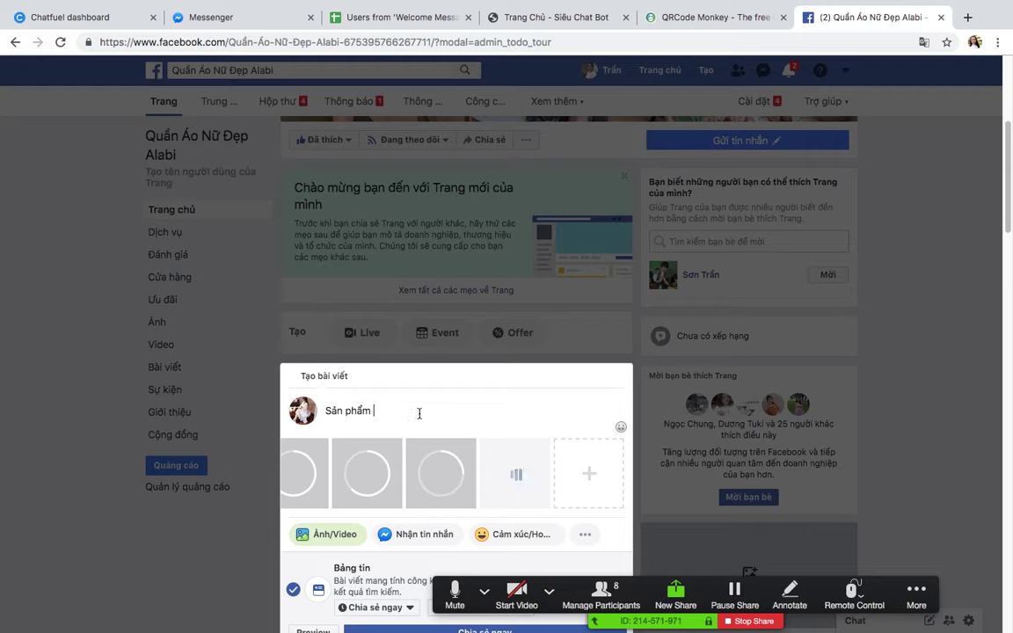
scroll(452, 404, "down", 1)
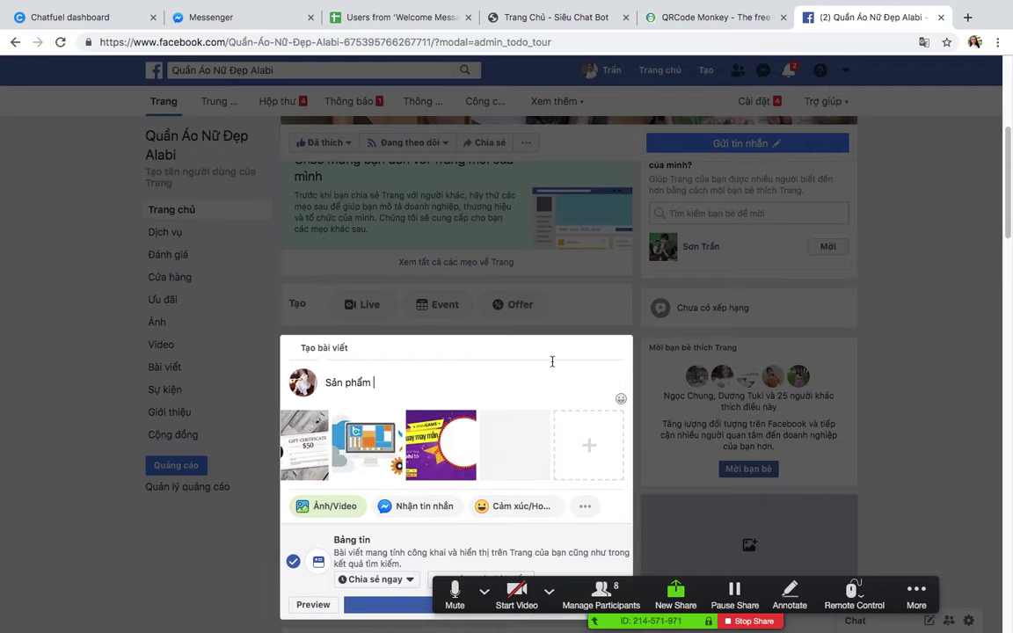
scroll(552, 362, "down", 3)
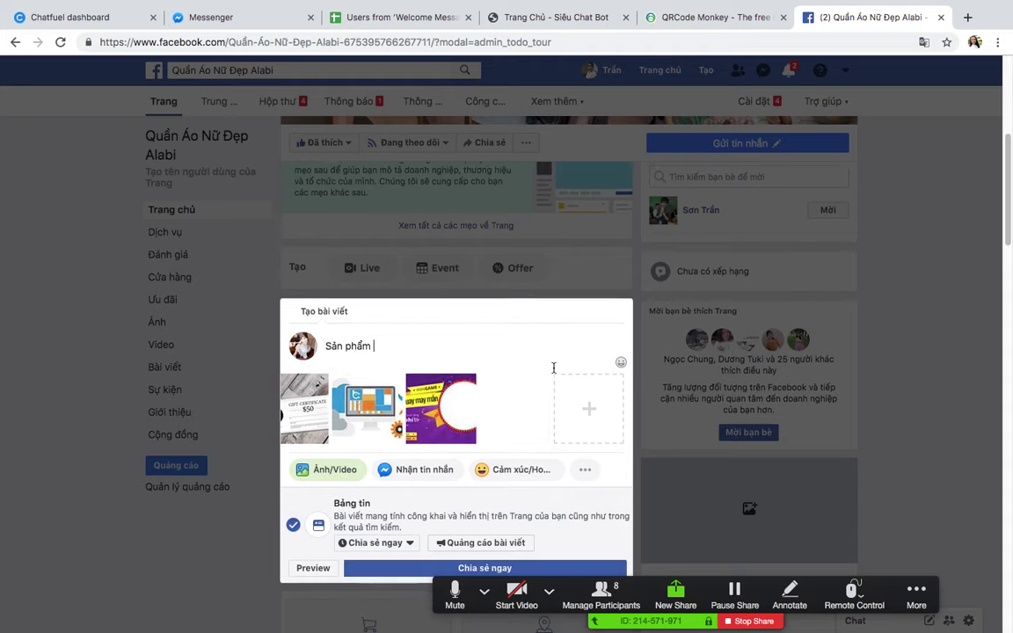
left_click(486, 508)
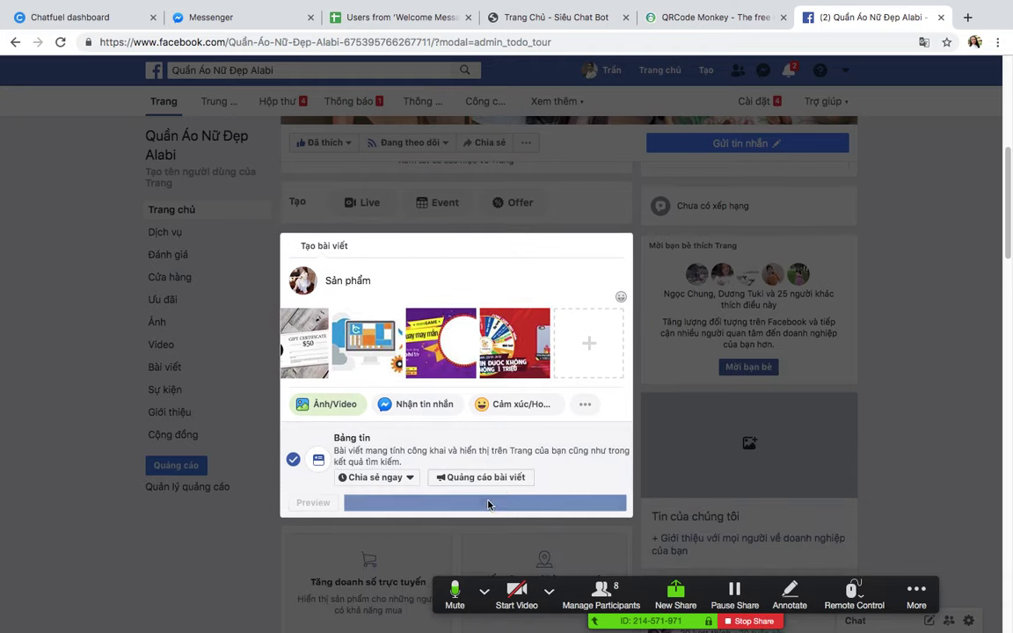
Step: Open the $50 gift certificate photo full size and copy its web address
scroll(475, 376, "down", 5)
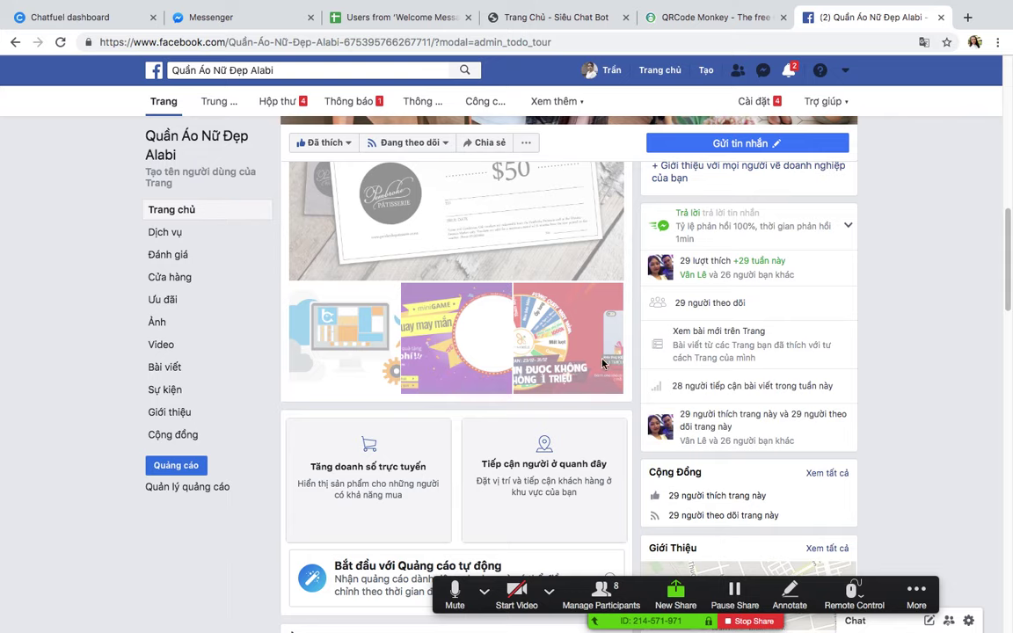
scroll(604, 363, "up", 2)
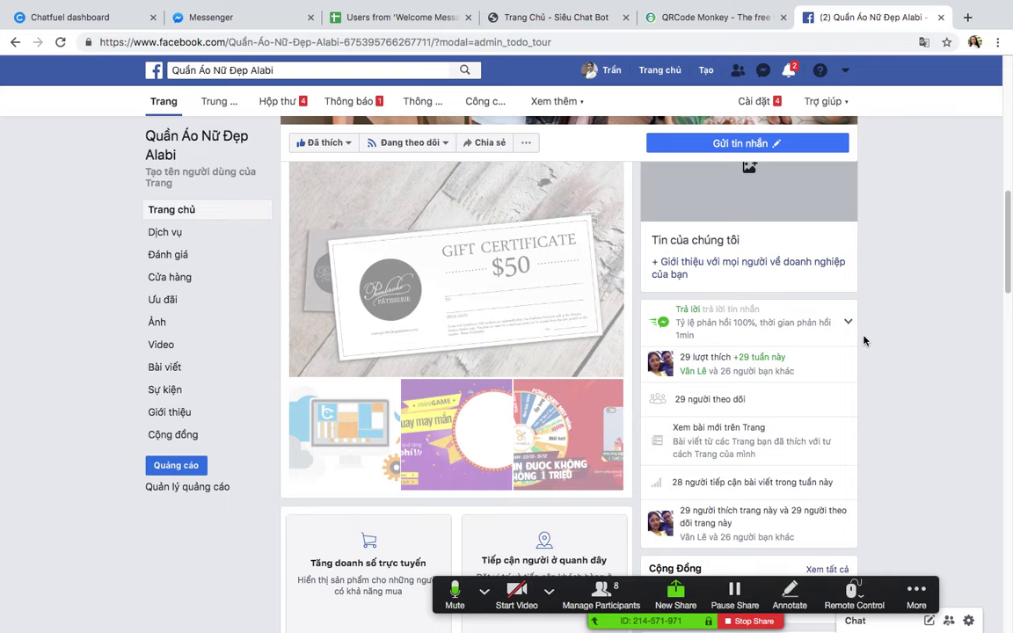
scroll(604, 365, "up", 1)
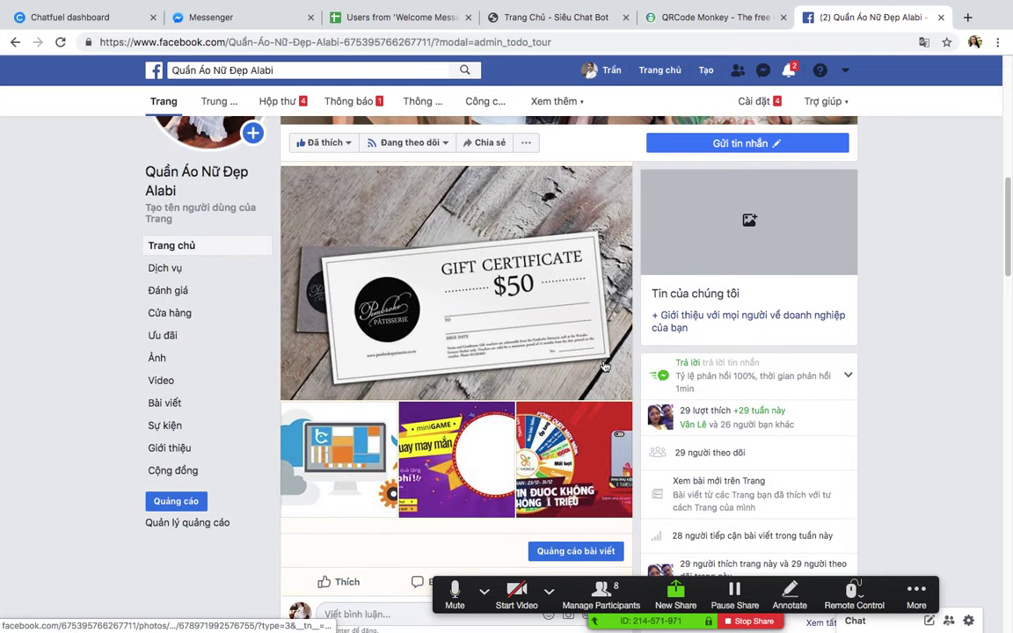
scroll(604, 366, "down", 1)
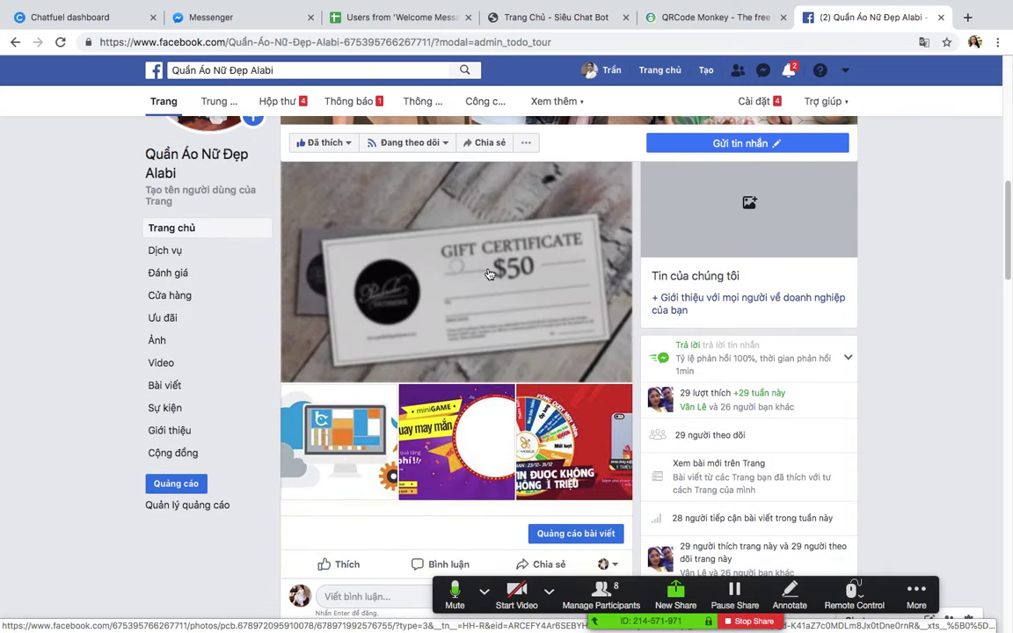
left_click(490, 274)
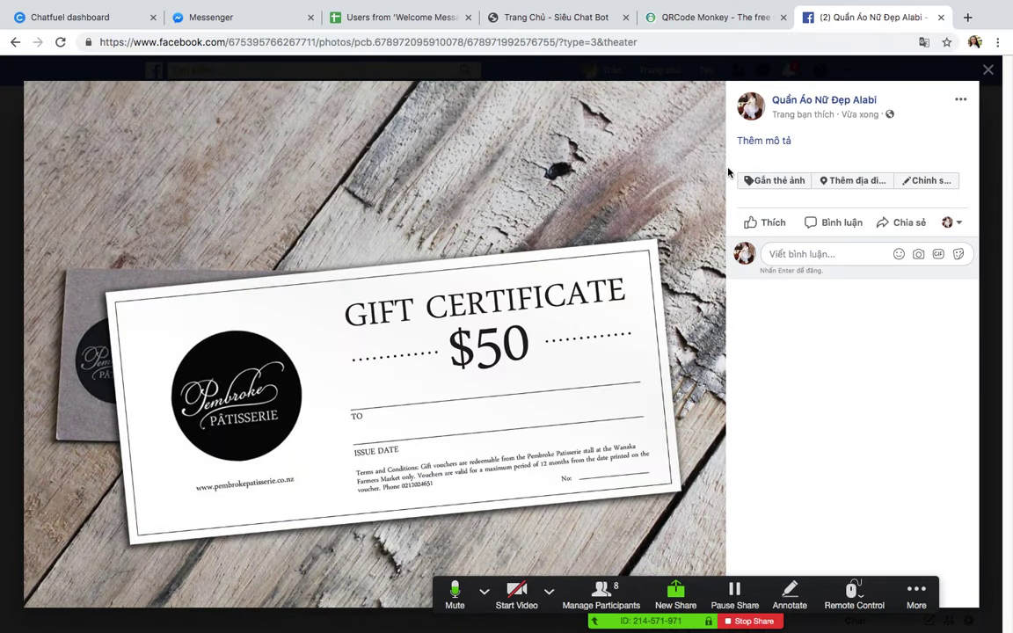
left_click_drag(558, 41, 79, 38)
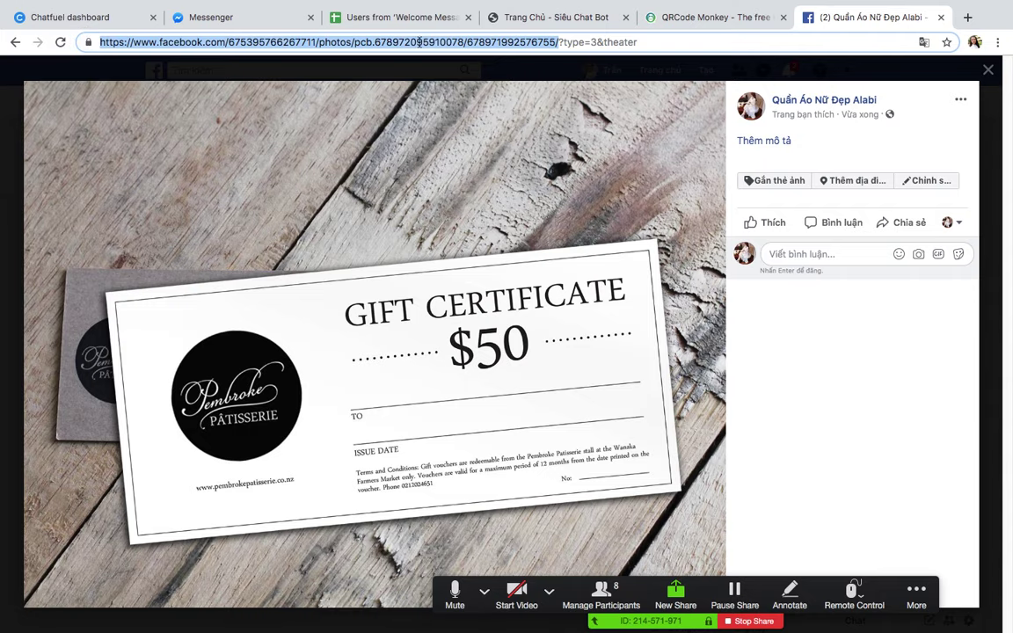
right_click(460, 42)
left_click(486, 130)
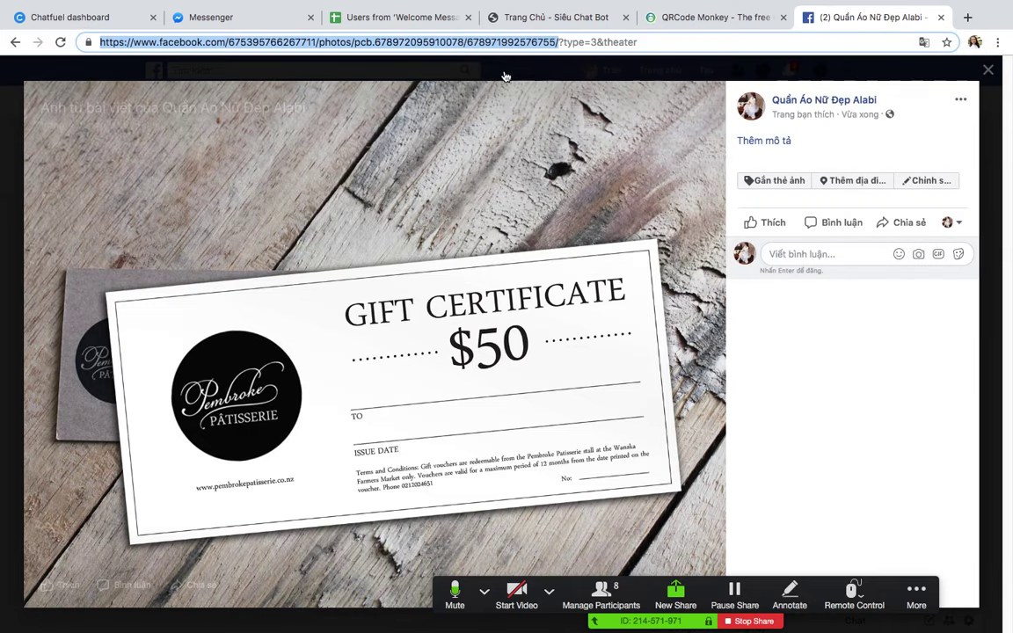
left_click(70, 17)
Step: Paste the gift certificate photo link as the tracked Facebook Post and append '-sp01' to the rule name
left_click(387, 263)
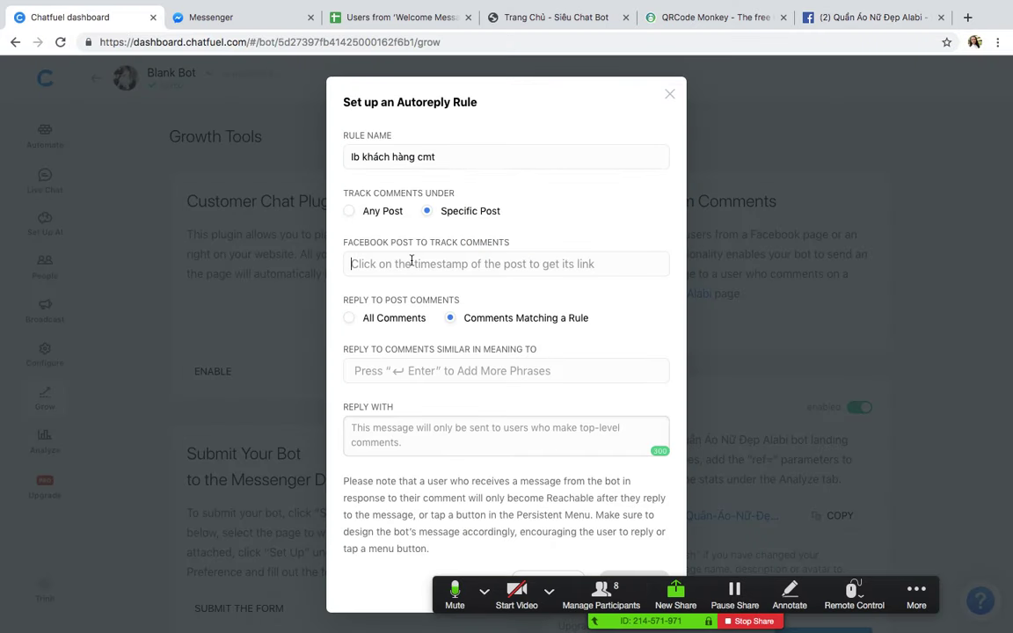
key("ctrl+v")
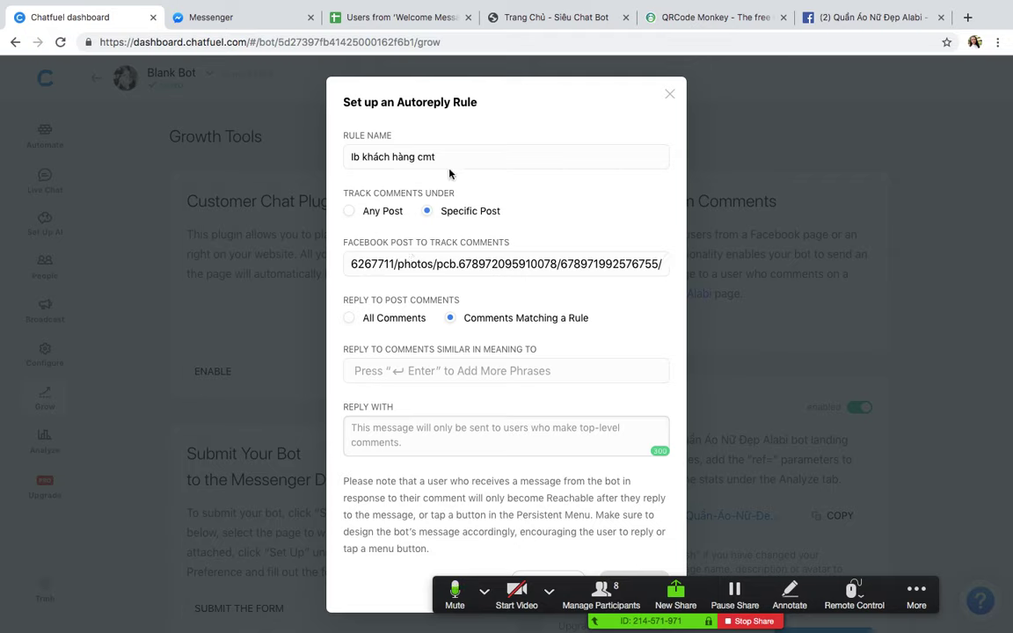
left_click(459, 157)
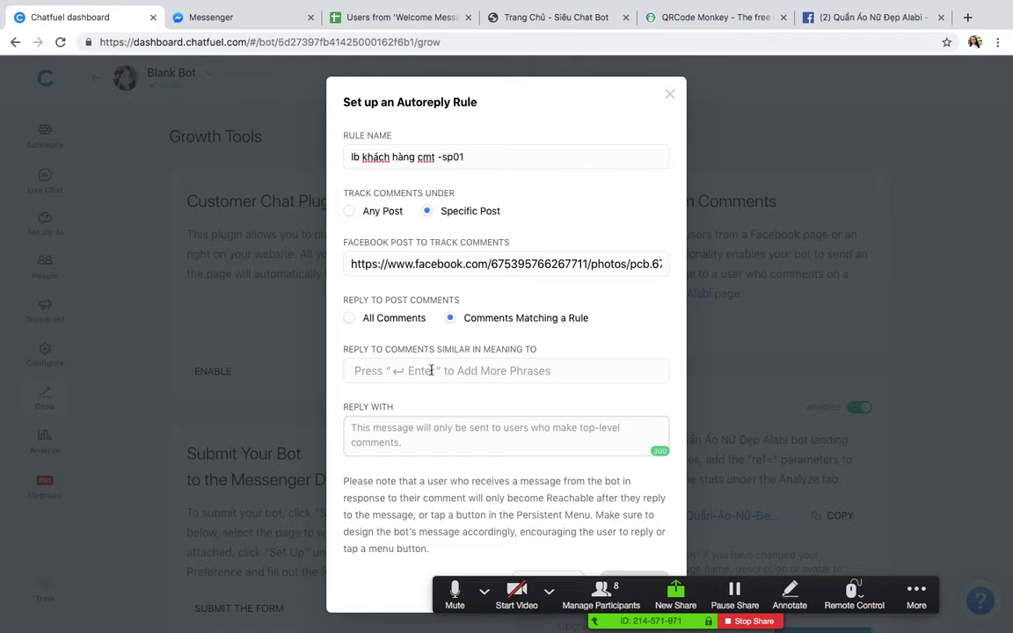
left_click(399, 434)
Step: Reply to All Comments with a message beginning 'Sản phẩm na'
left_click(368, 318)
left_click(416, 402)
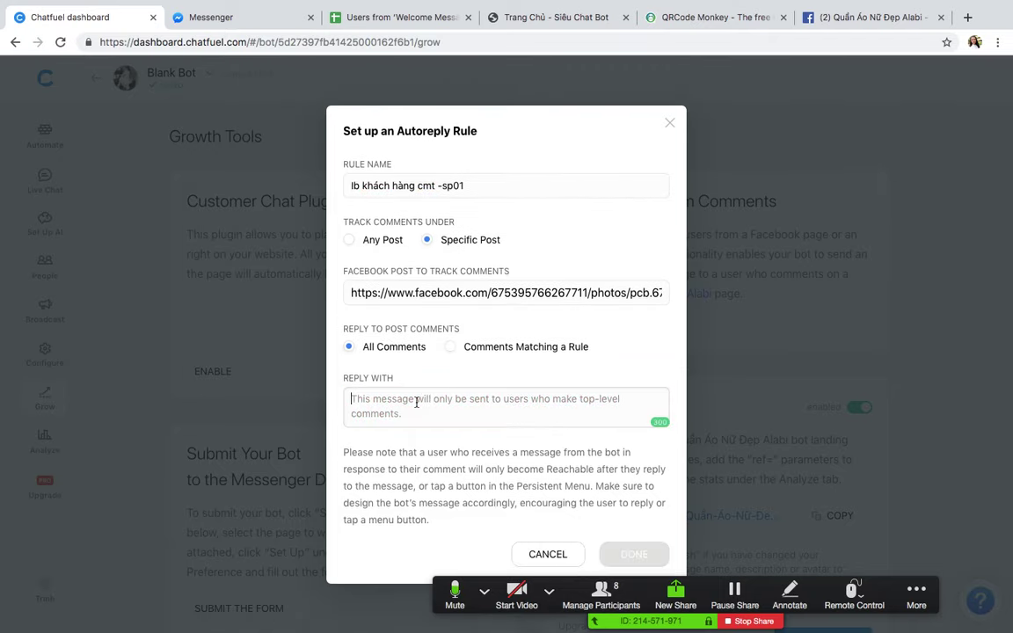
type("S")
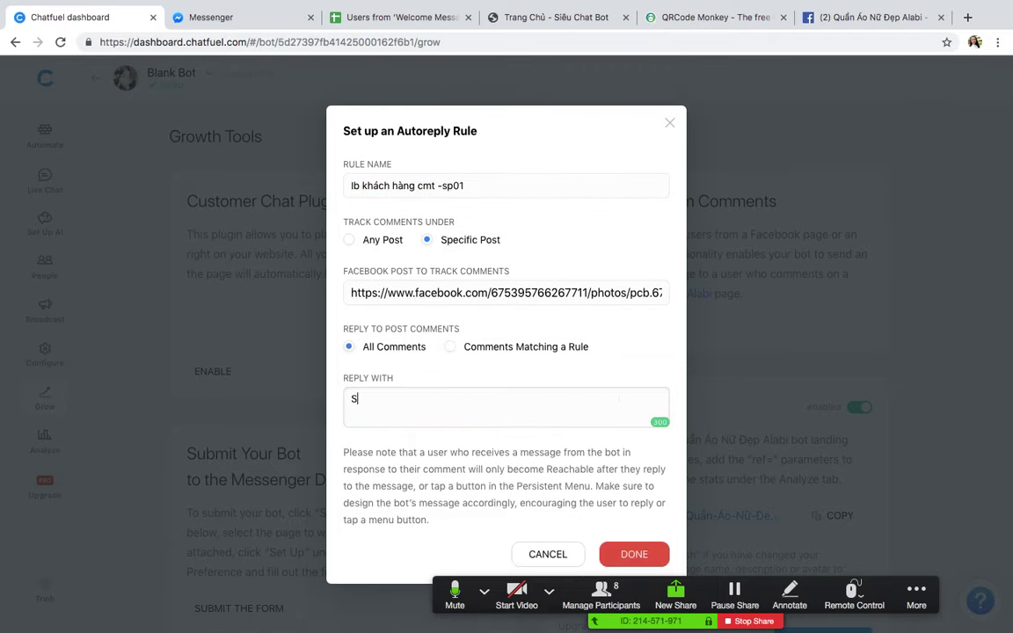
type("ản phẩm na")
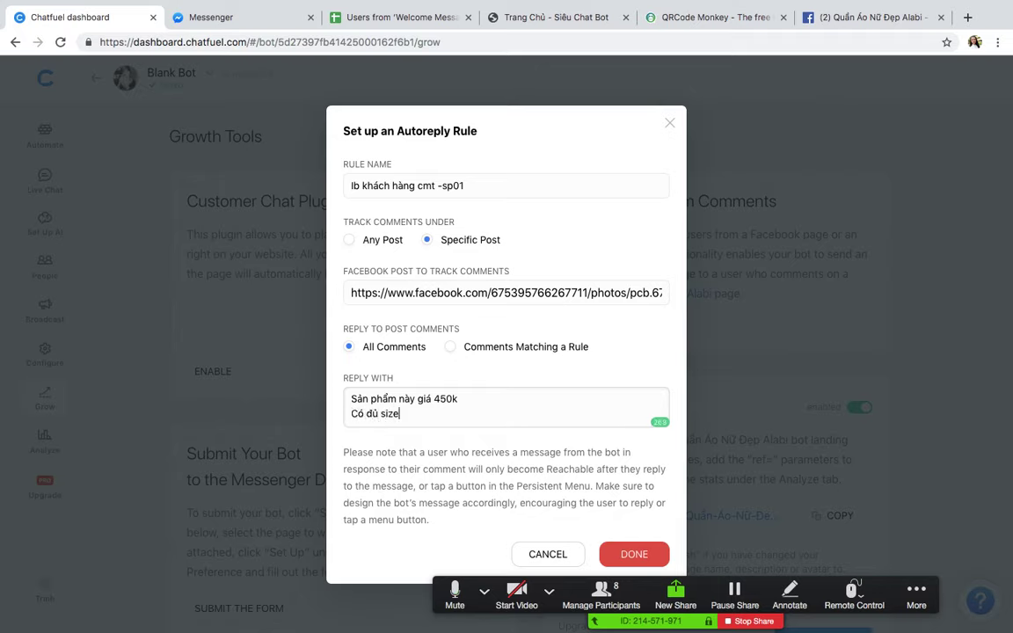
type("nhé chị yêu")
key("Return")
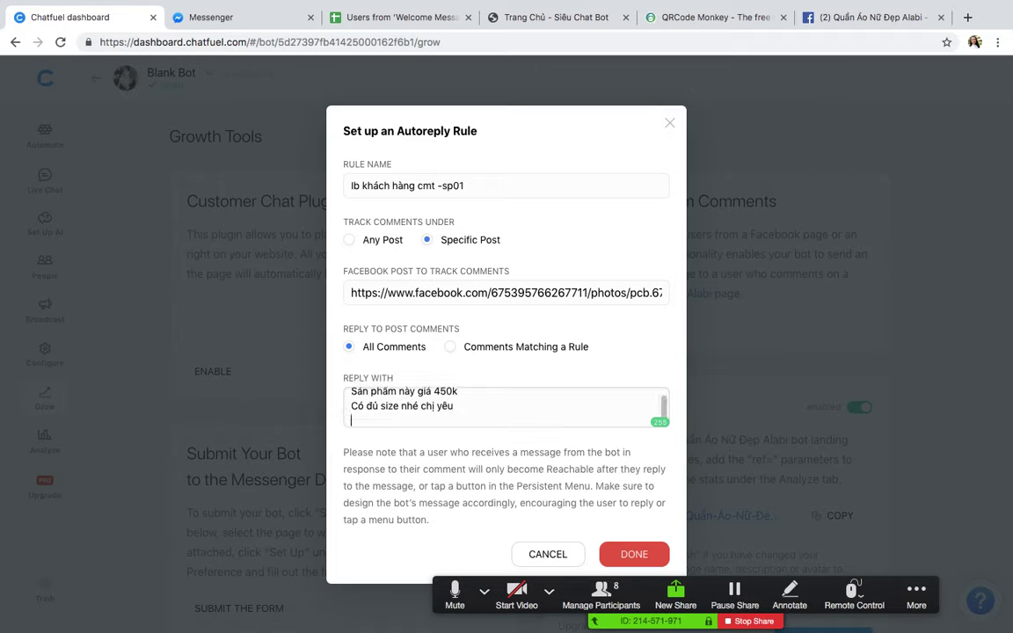
type("Vào")
type("đất xem chi tiết")
key("Return")
type("https://")
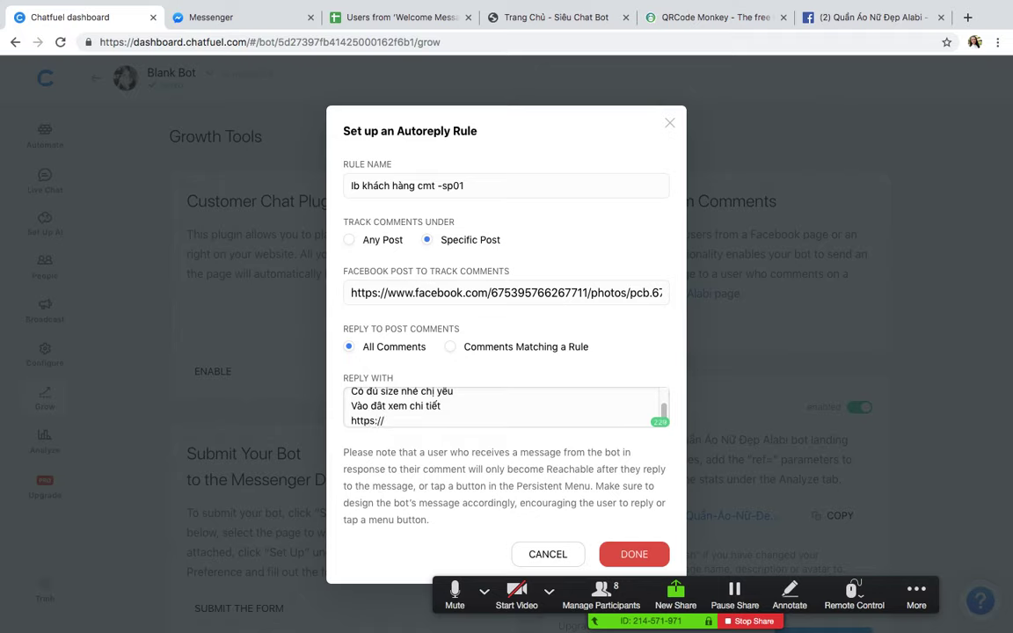
type("sieuchatbot.com")
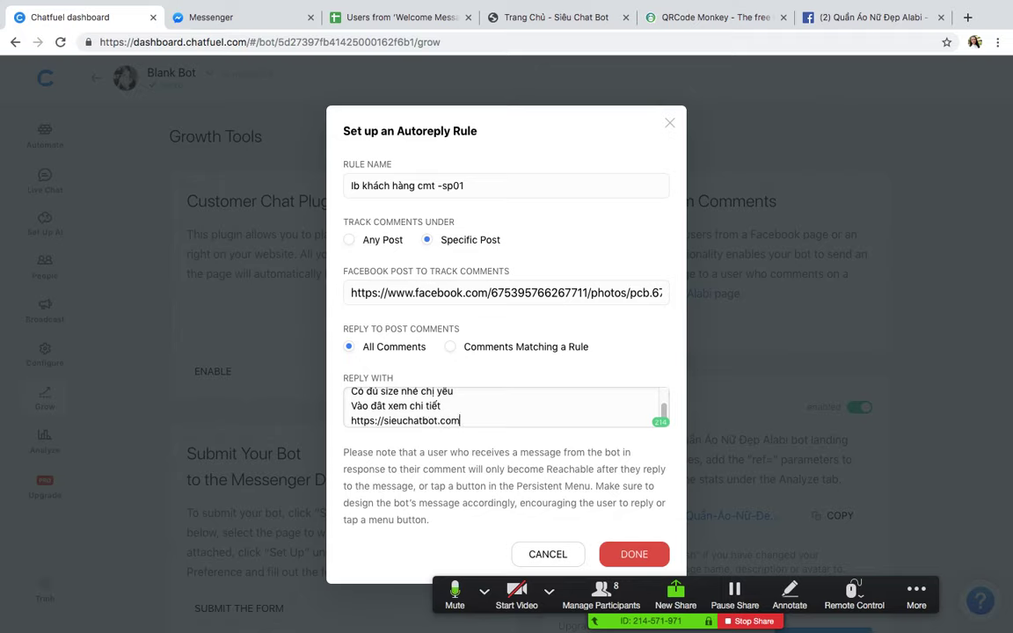
key("Return")
Step: Add the closing line inviting consultation and save the rule lb khách hàng cmt -sp01
type("Hoa")
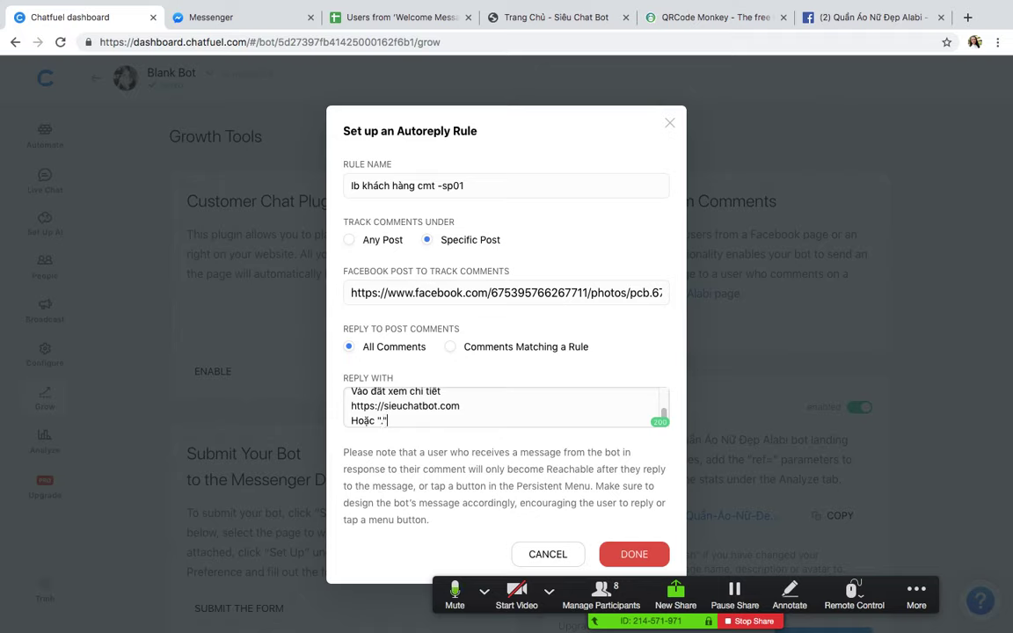
type("c \".\" đế ben em tuw vấn")
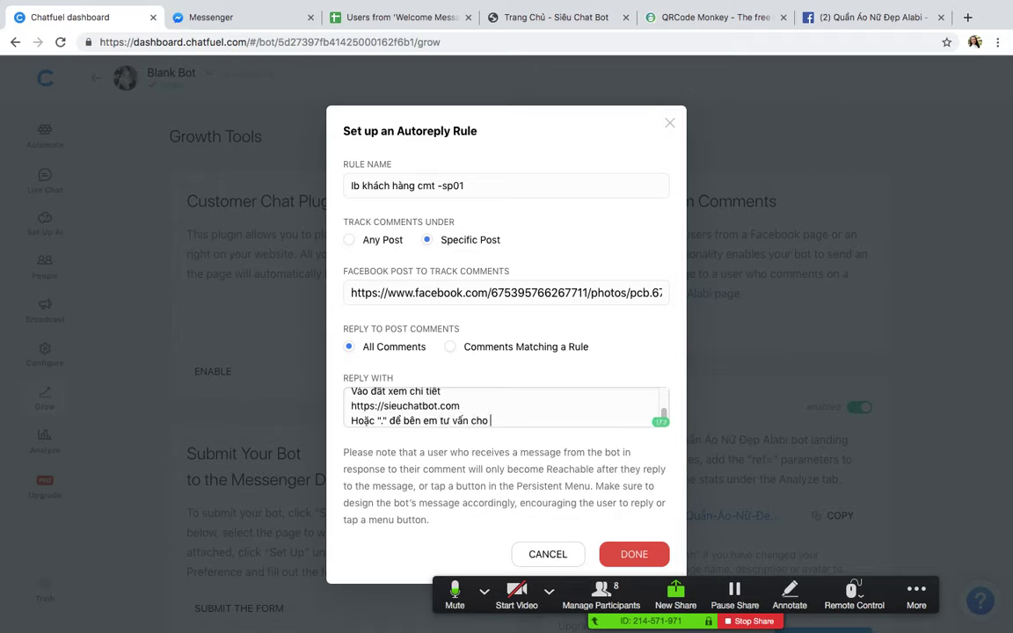
type(" cho mình nhé")
left_click(634, 554)
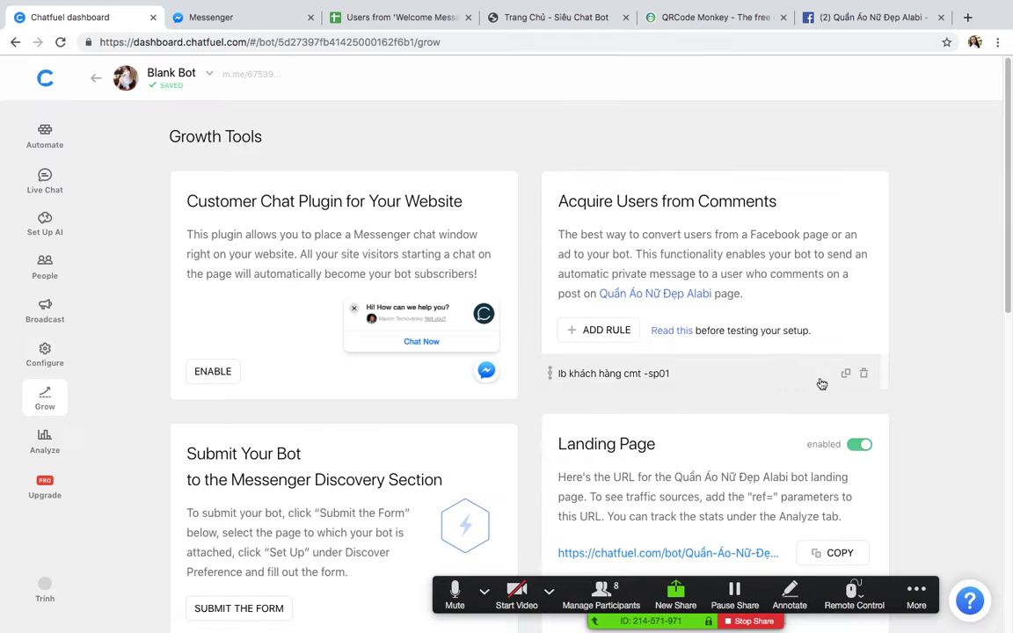
left_click(809, 18)
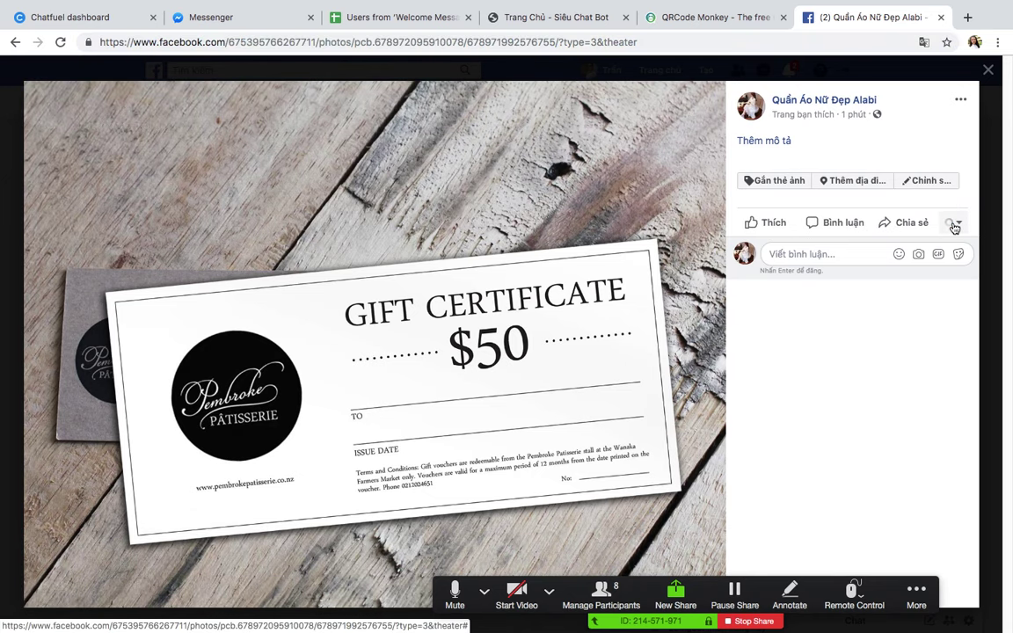
Step: Comment 'Hello' on the gift-certificate photo as a personal account instead of the page
left_click(952, 223)
left_click(849, 265)
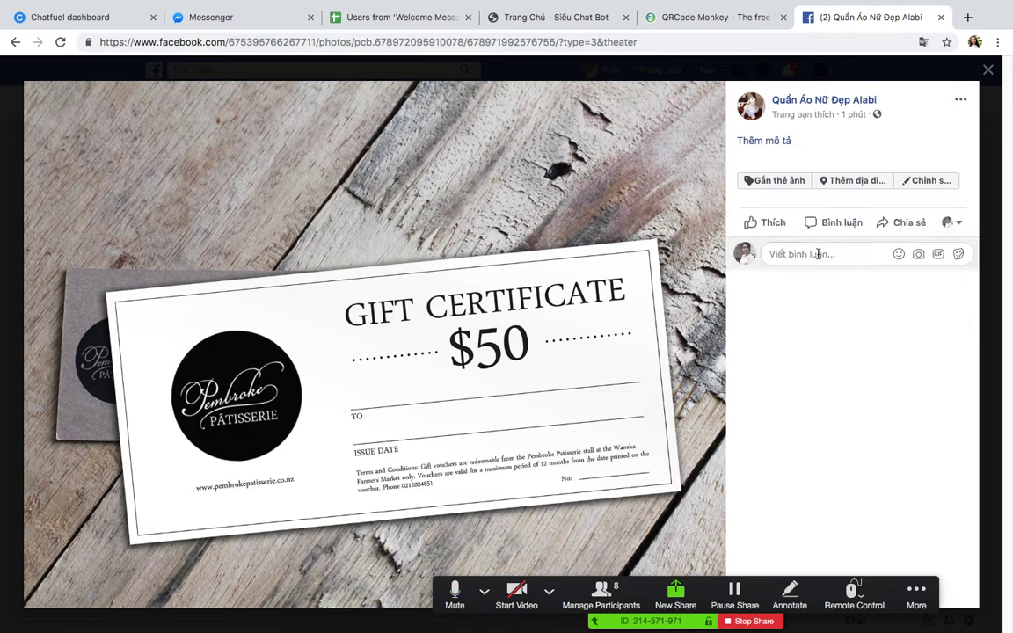
type("Hello")
key("Return")
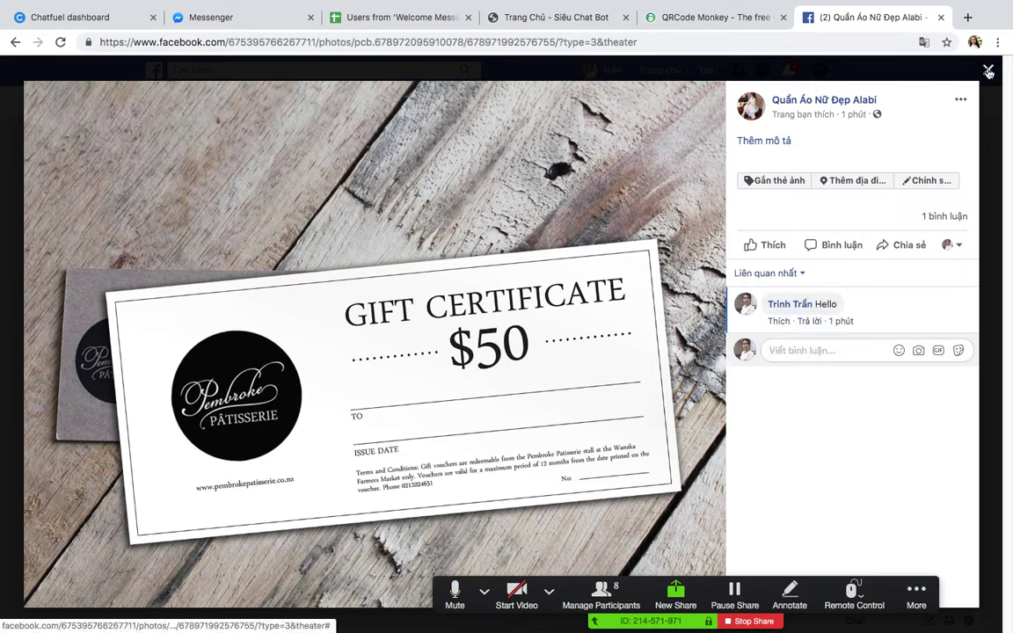
Step: Read the bot's 450k autoreply with the sieuchatbot.com link in the page's Messenger chat
left_click(888, 67)
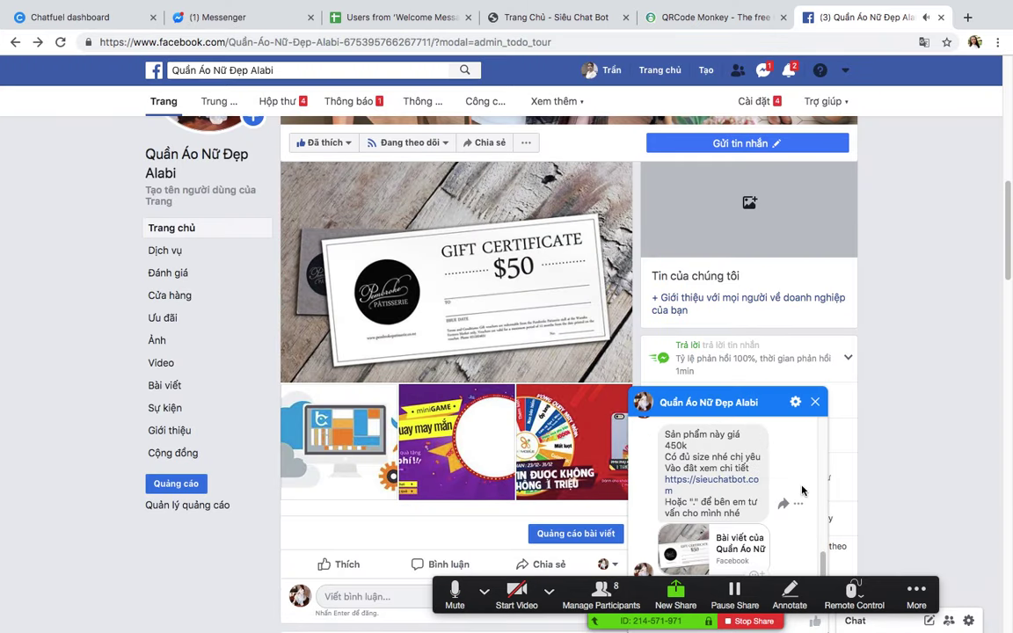
left_click_drag(666, 435, 723, 458)
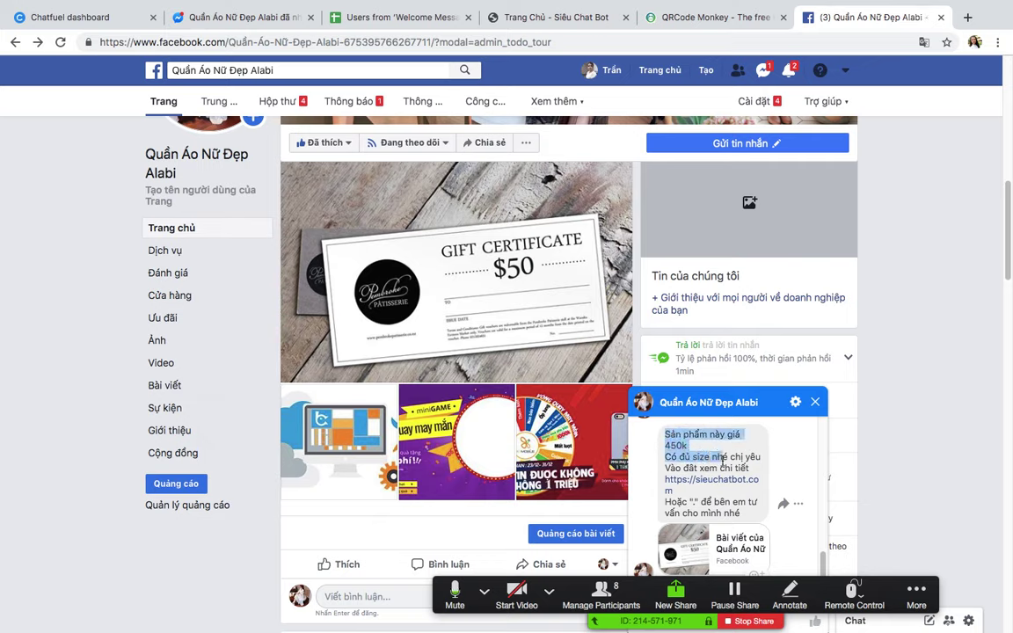
left_click(725, 512)
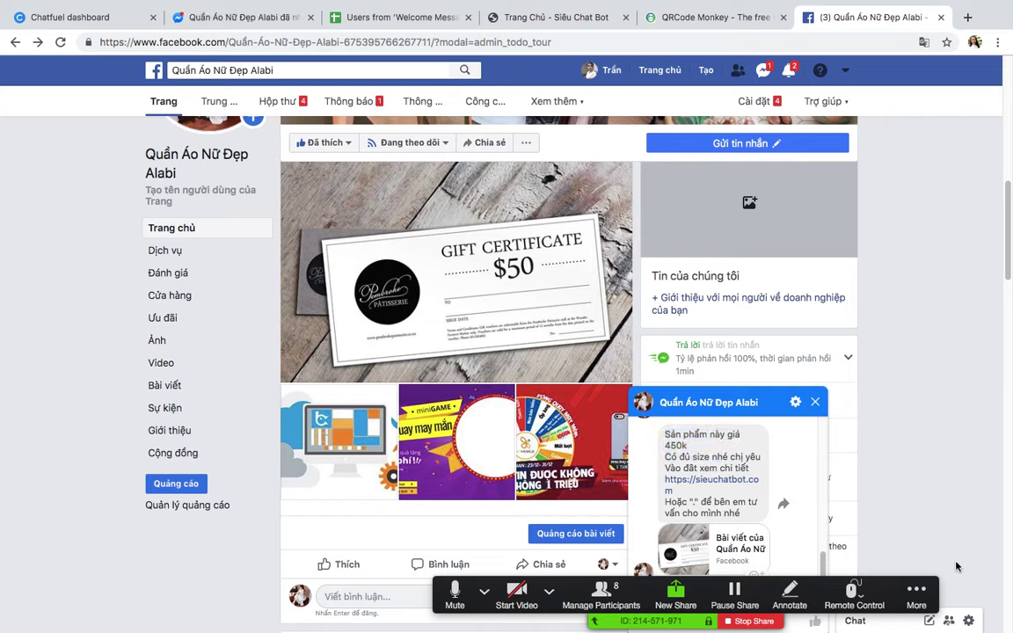
left_click_drag(726, 611, 294, 606)
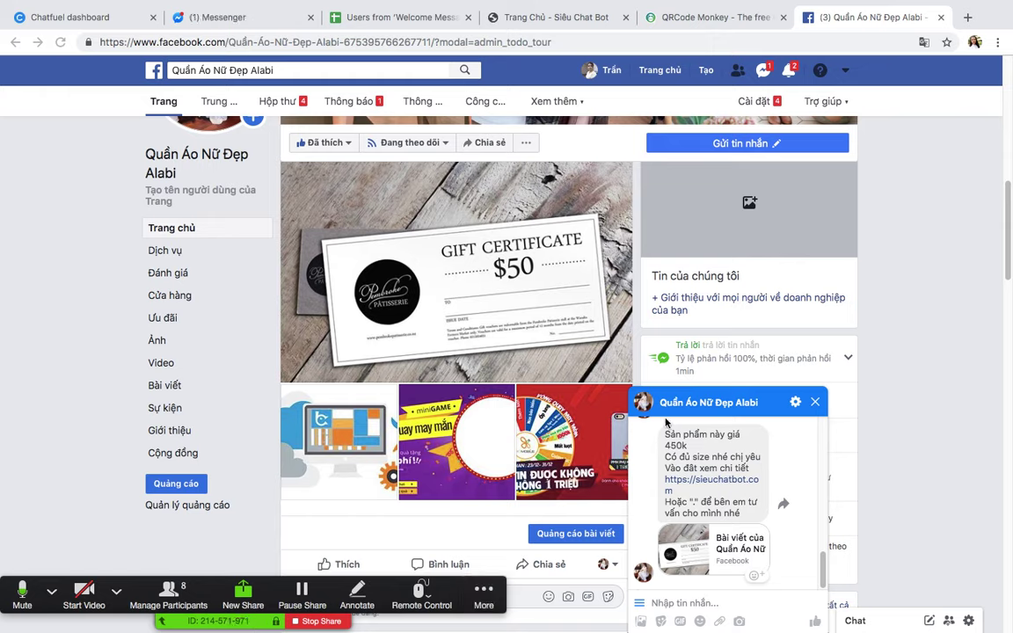
scroll(756, 493, "up", 1)
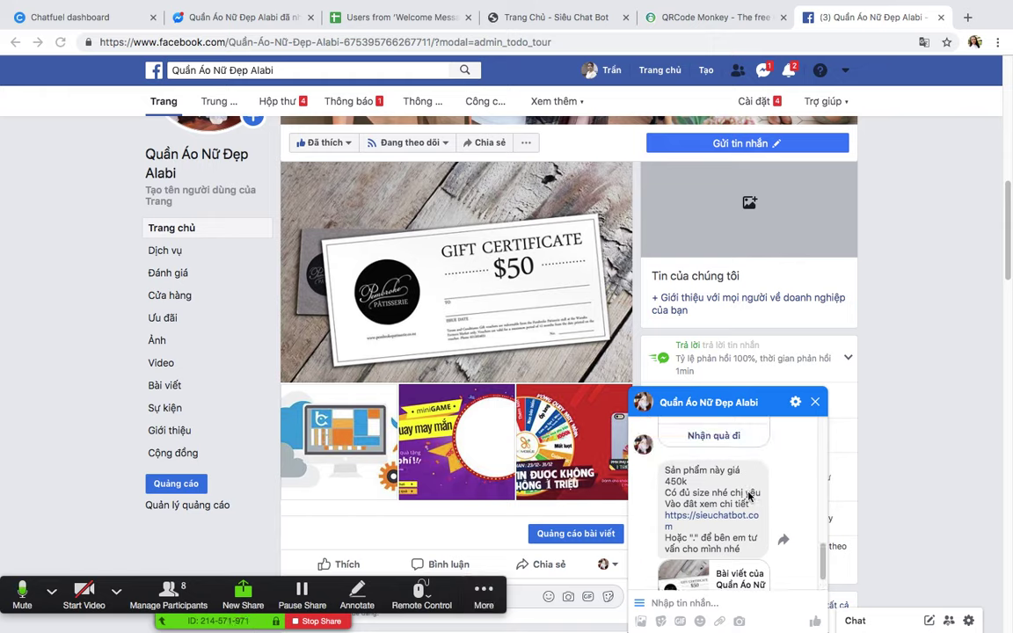
scroll(750, 497, "down", 1)
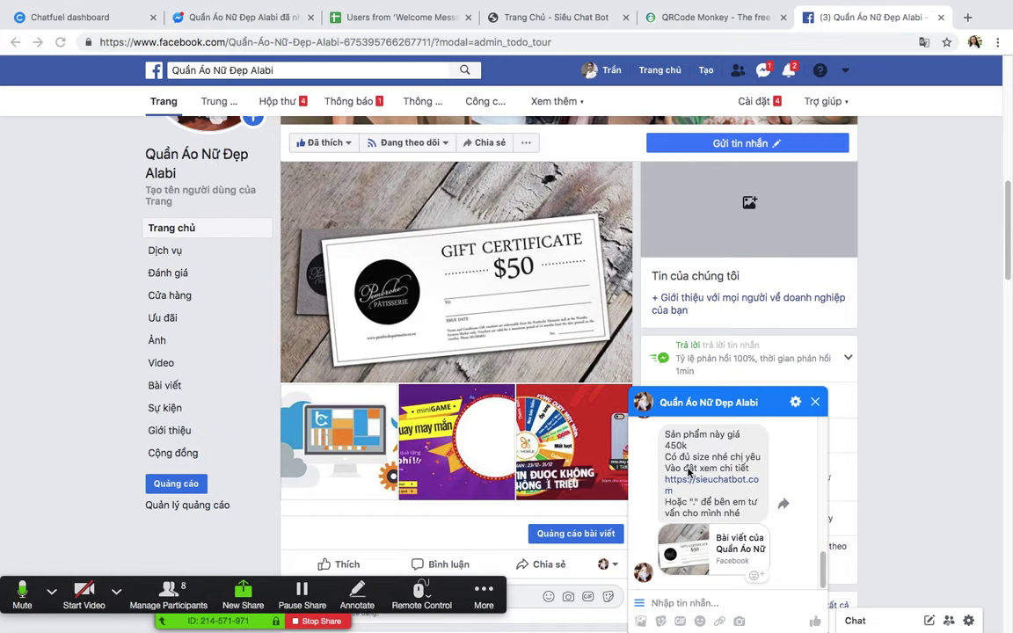
left_click_drag(666, 433, 748, 512)
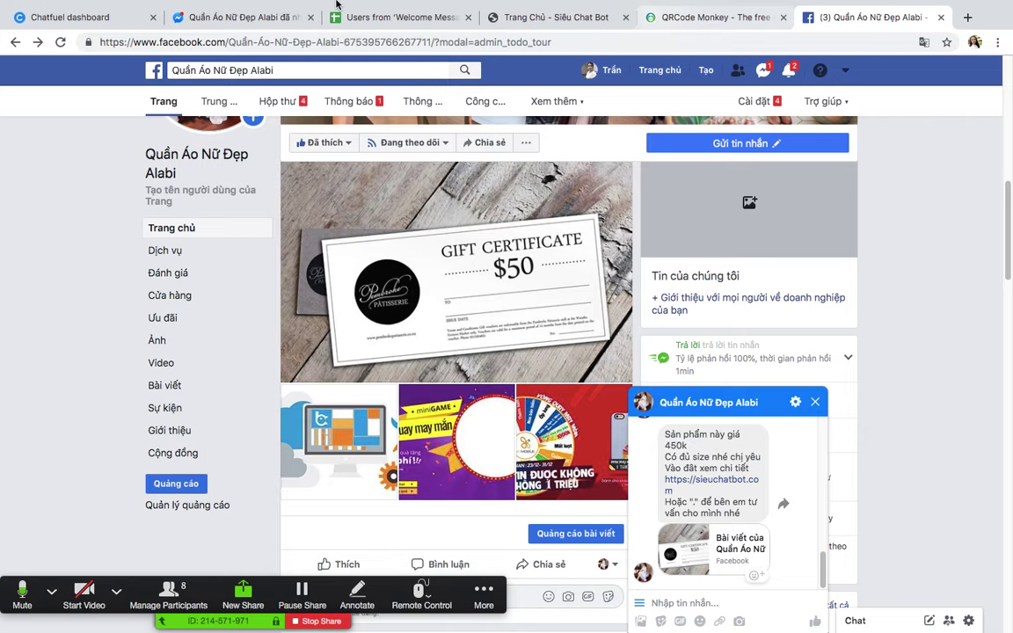
left_click(542, 19)
Step: Edit rule lb khách hàng cmt -sp01 so its last line asks commenters to send cuongbig123, then save
left_click(110, 18)
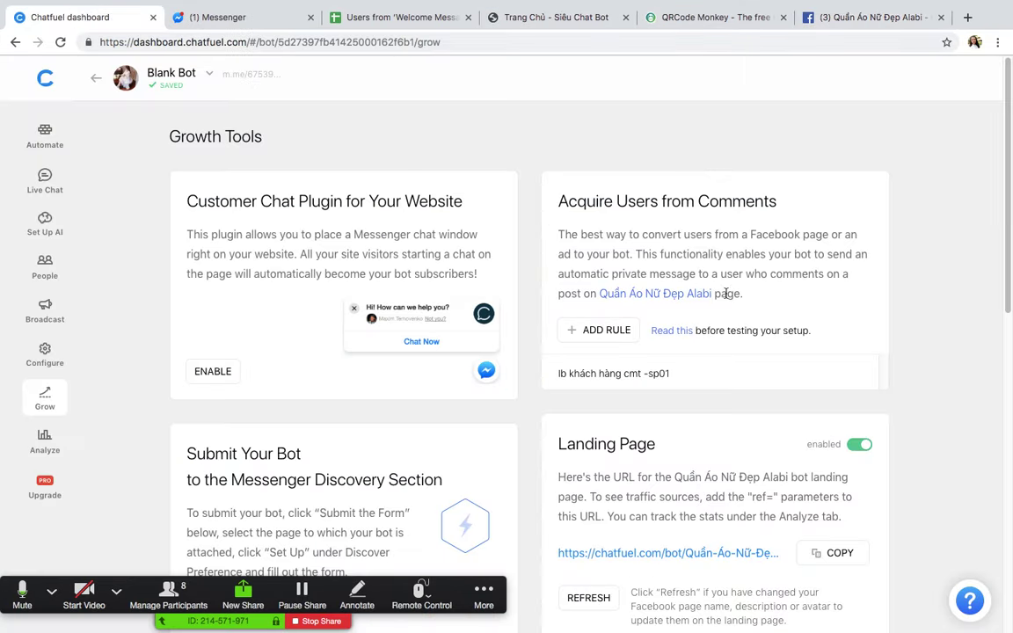
left_click(635, 380)
scroll(450, 407, "down", 3)
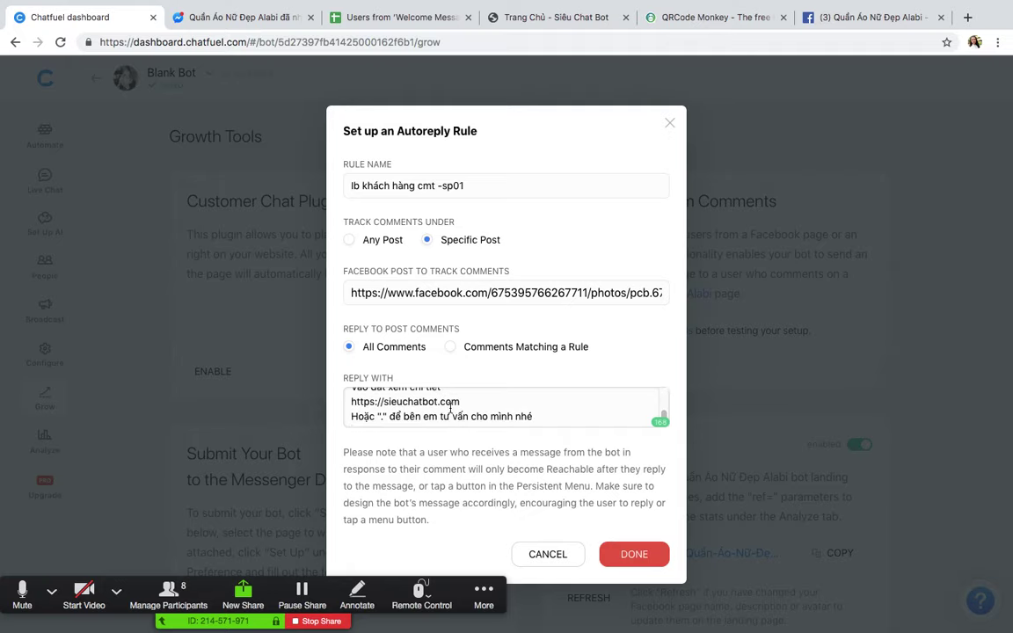
left_click(377, 417)
type("ò")
key("BackSpace")
type("gọ")
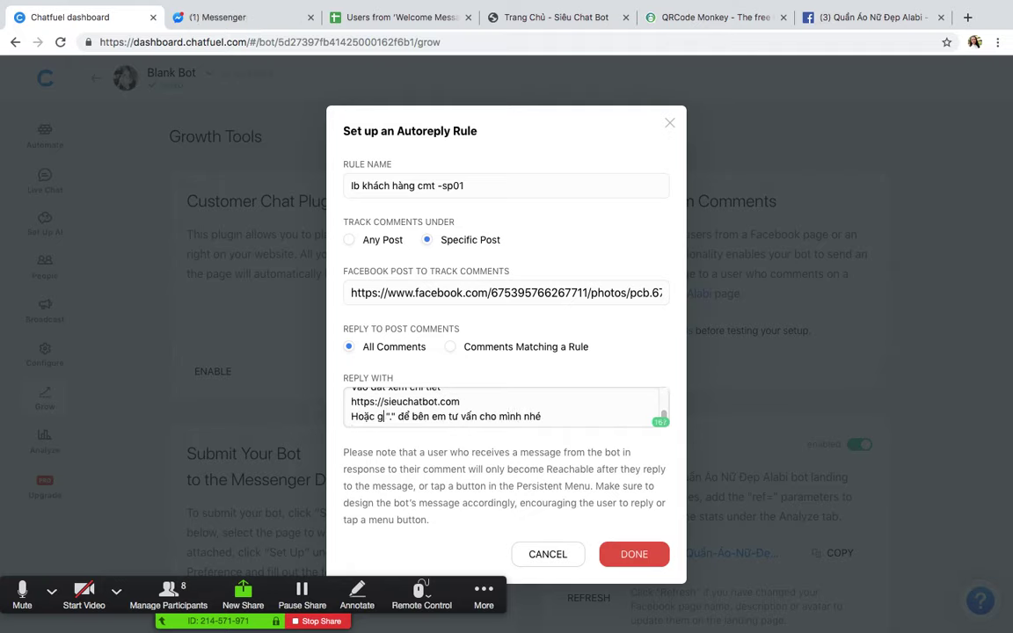
type("i")
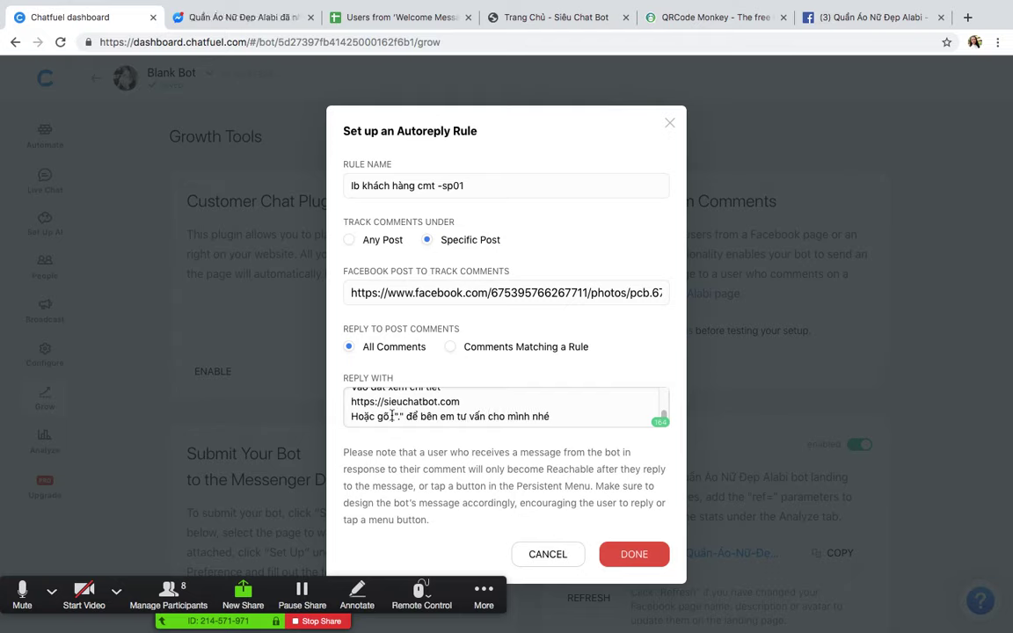
type("1")
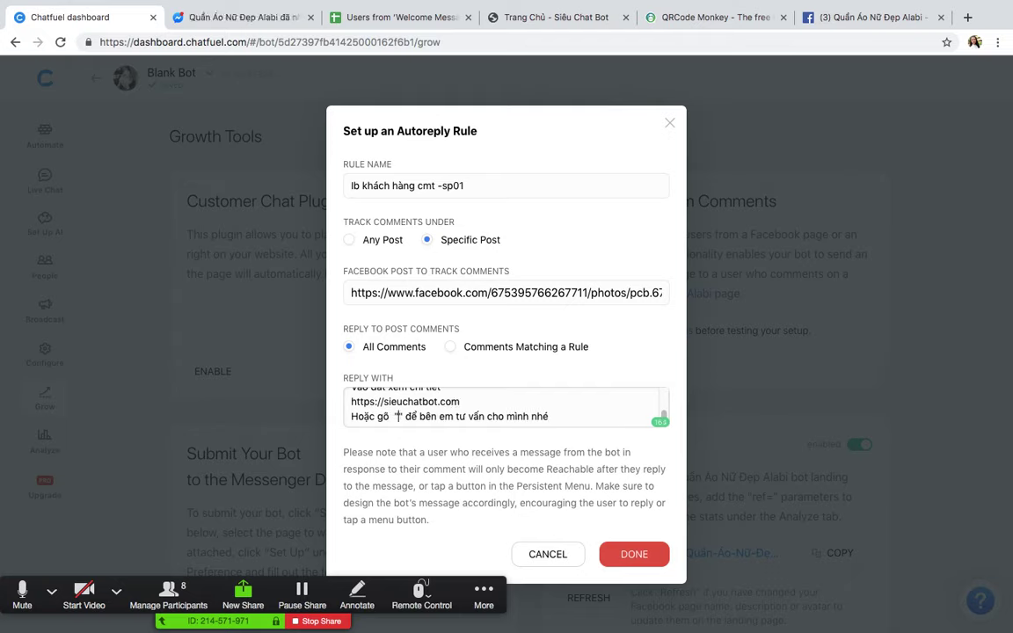
type("cuongbig1")
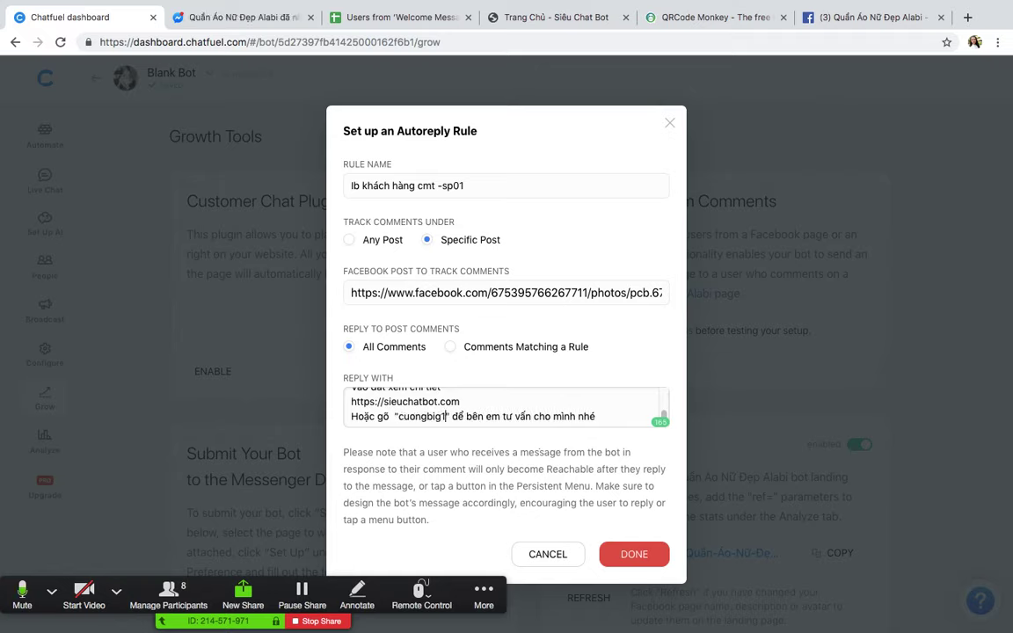
type("23")
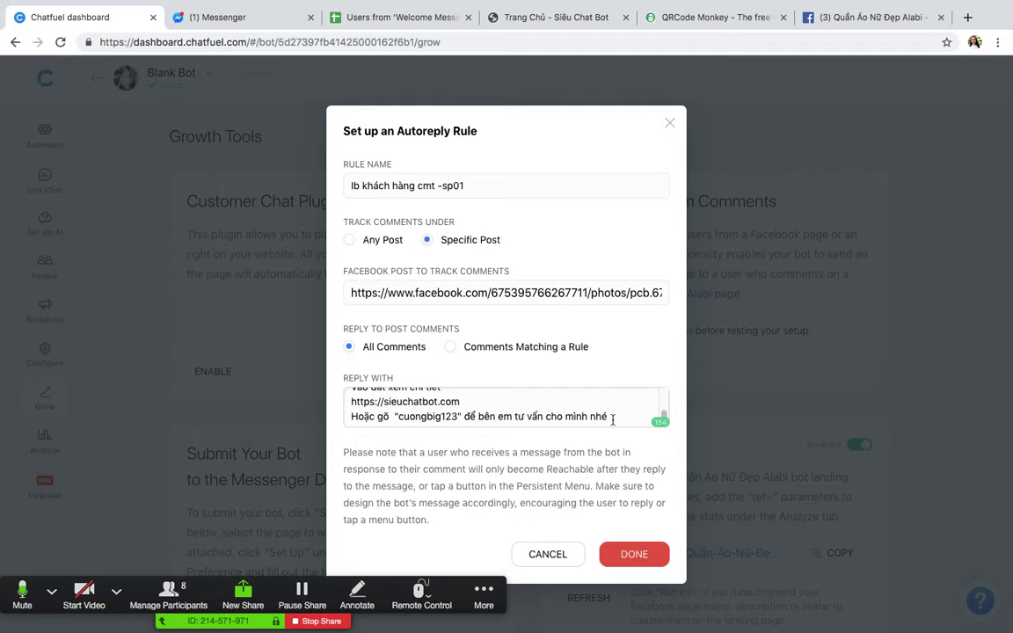
left_click(635, 555)
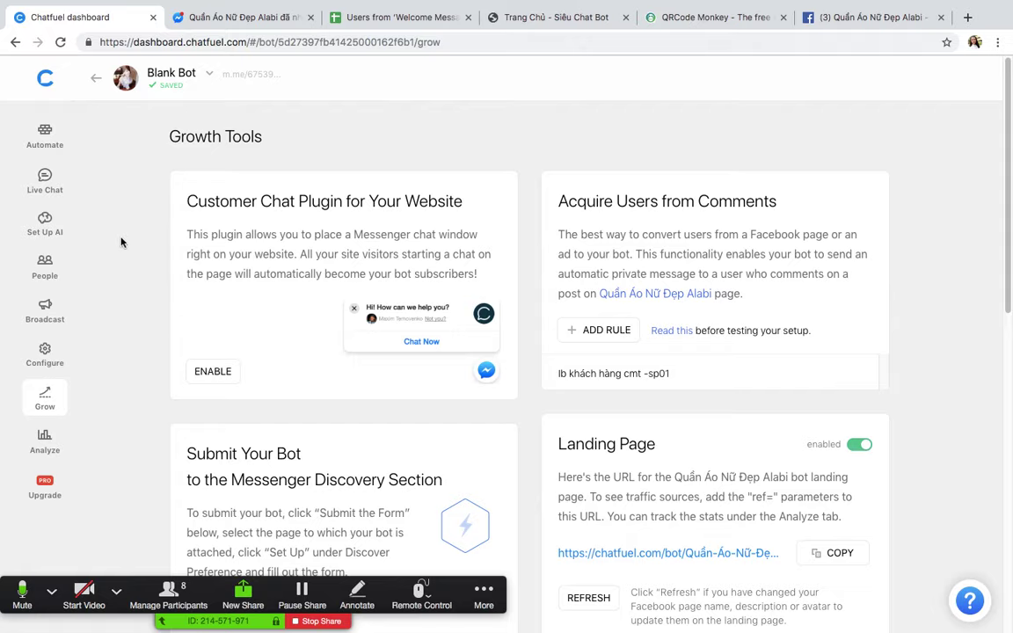
Step: Add an AI rule answering the phrase cuongbig123 with the hangmoive block
left_click(47, 223)
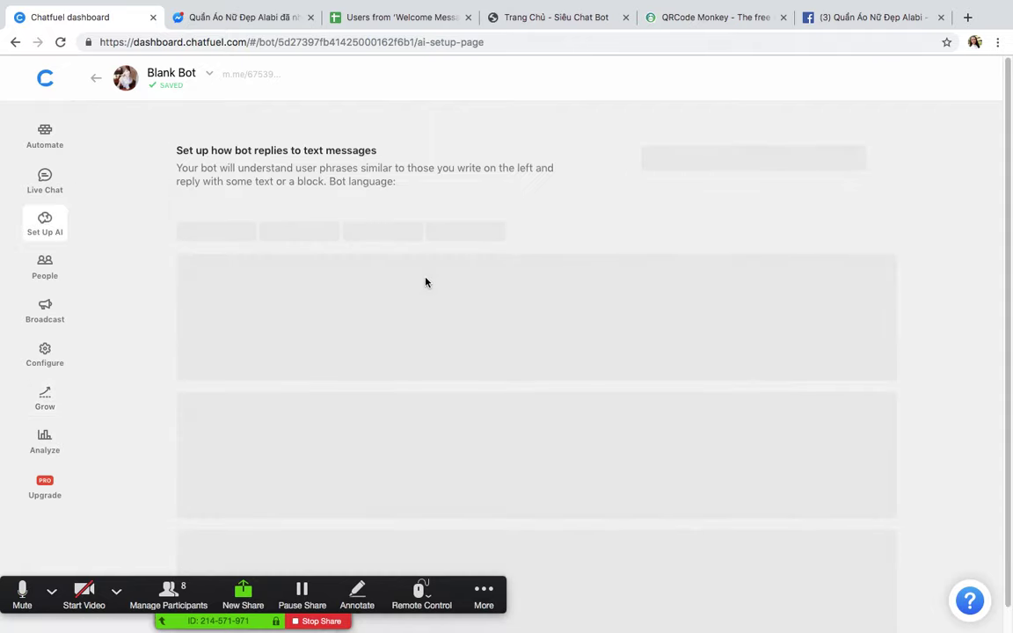
left_click(266, 289)
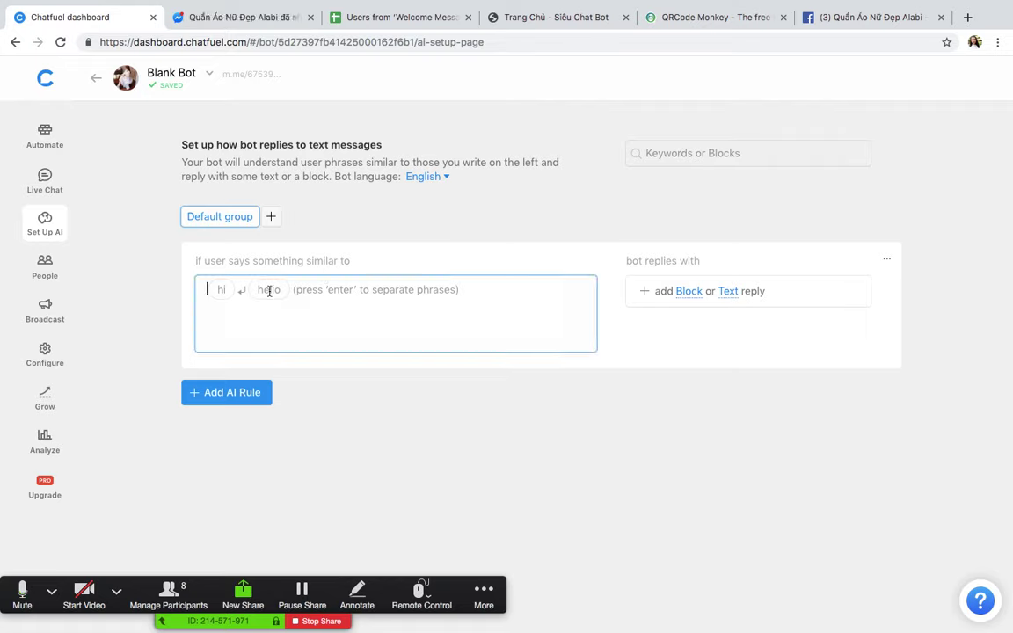
type("cuongbig123")
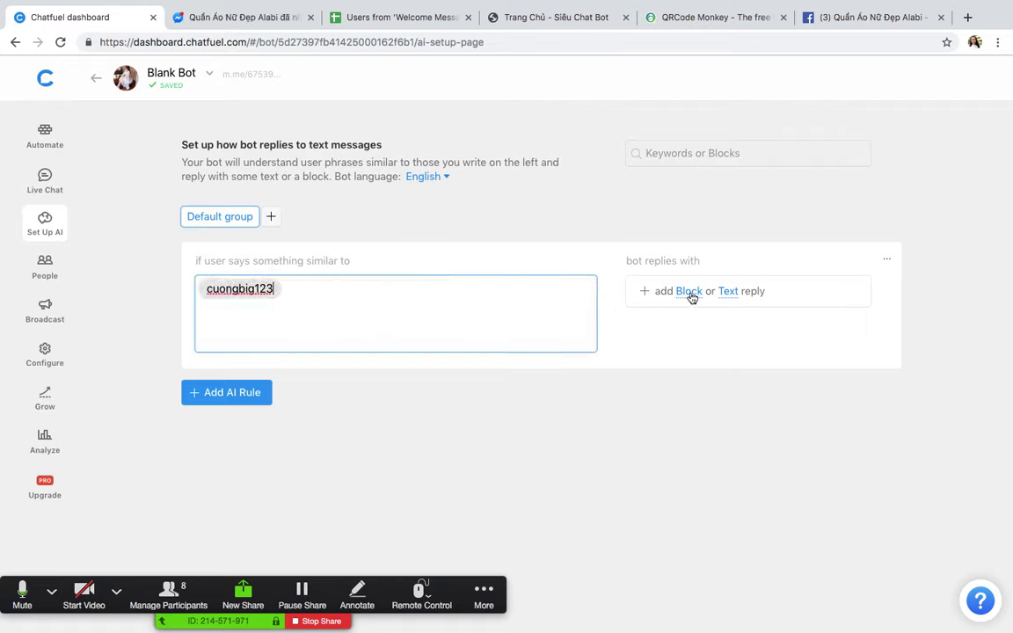
left_click(689, 291)
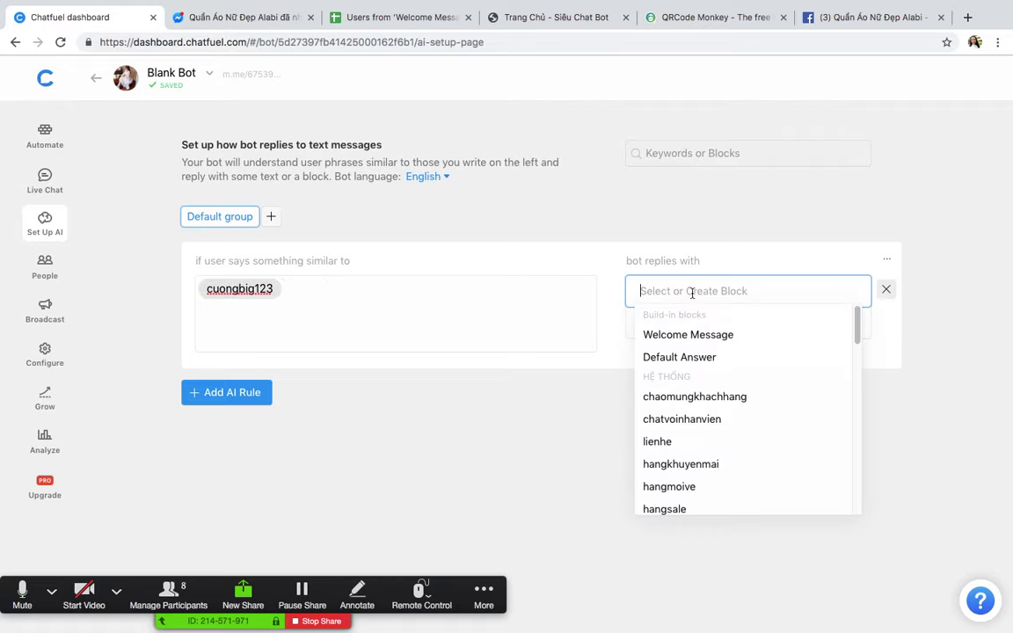
scroll(746, 369, "down", 10)
scroll(745, 387, "up", 5)
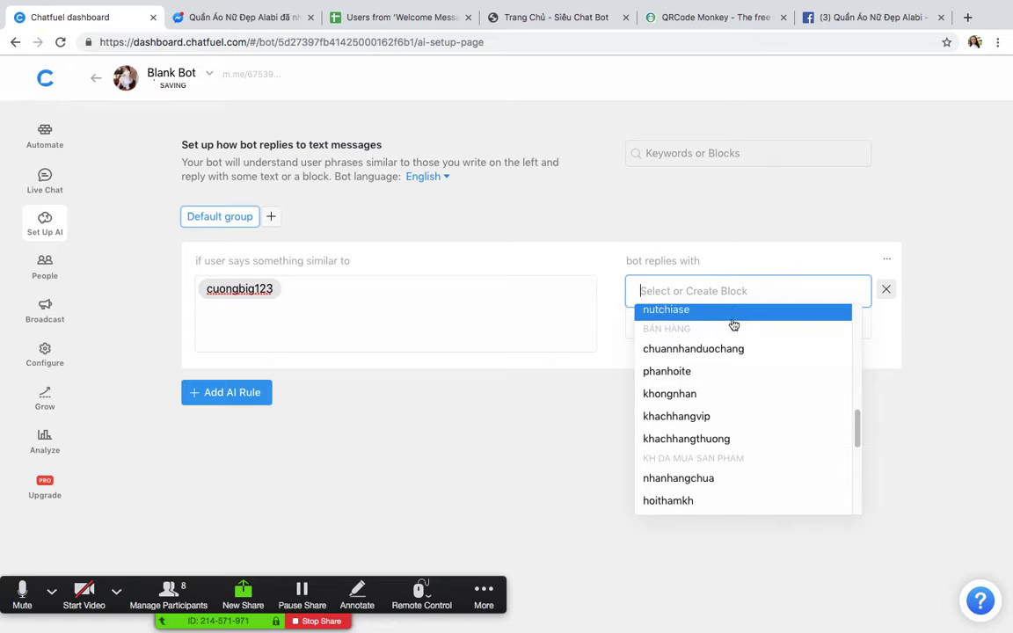
scroll(728, 400, "down", 2)
scroll(725, 400, "up", 8)
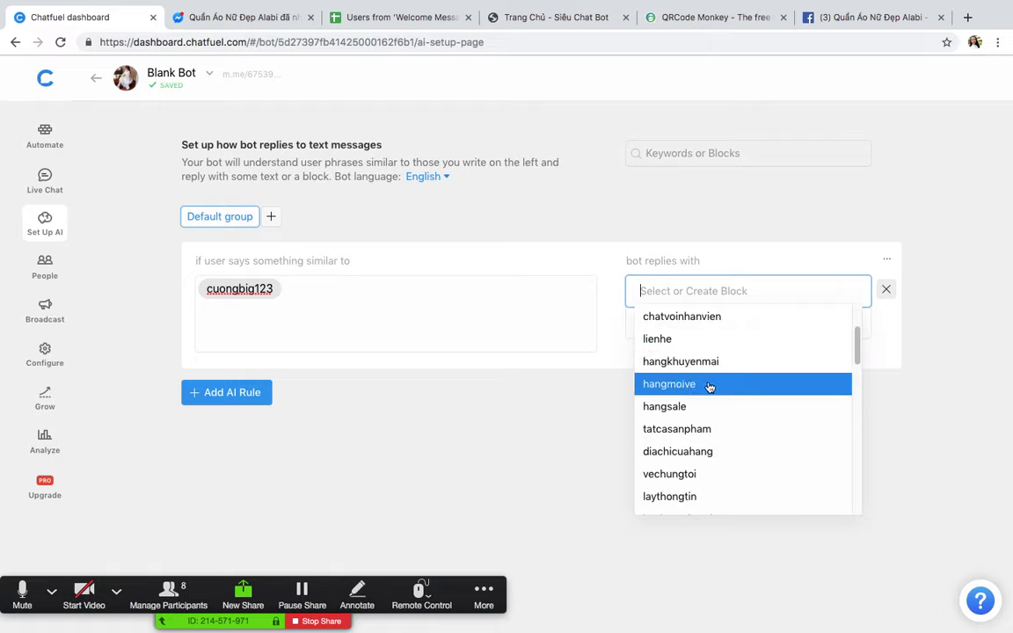
left_click(708, 386)
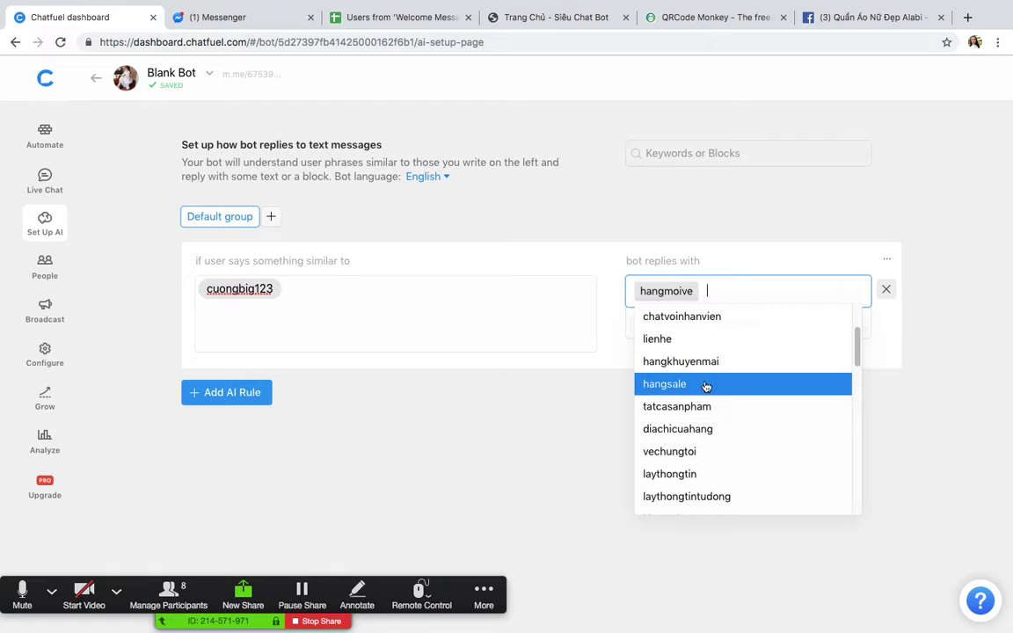
left_click(531, 409)
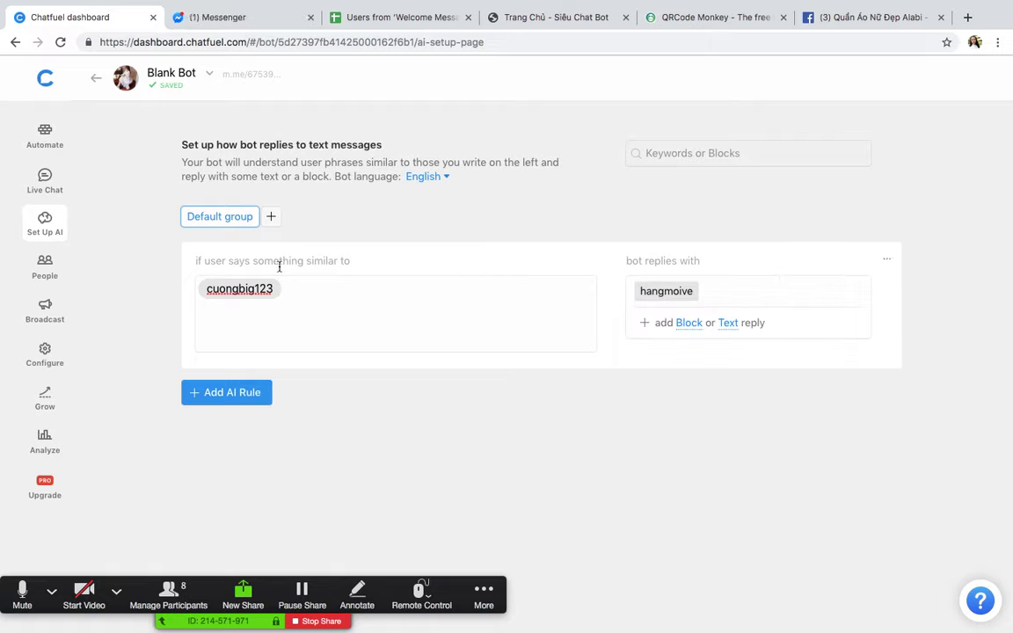
left_click(231, 19)
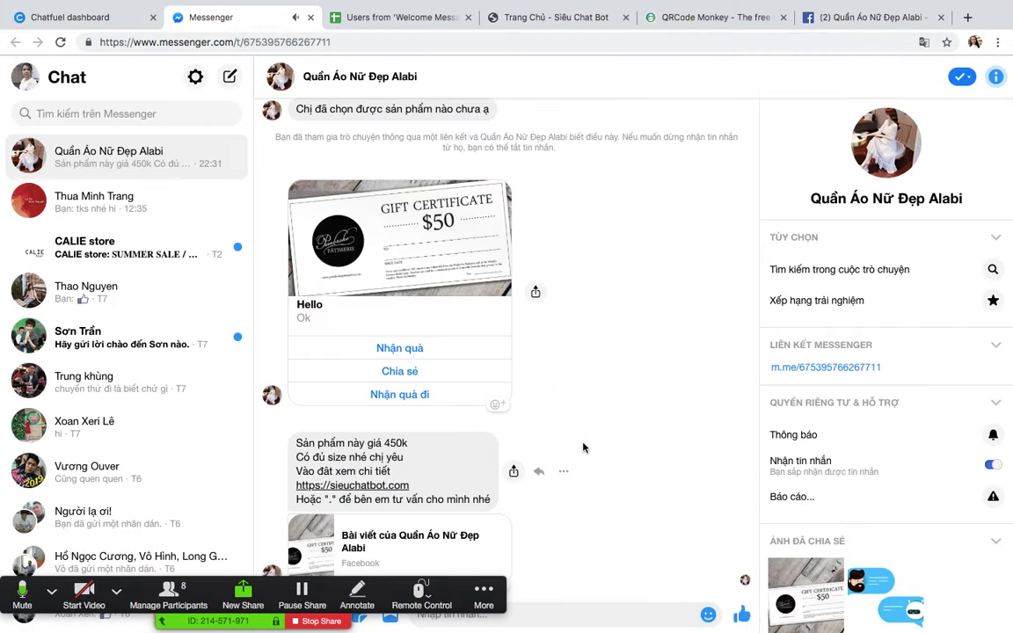
Step: Scroll through the bot's earlier replies in the shop's Messenger conversation
left_click_drag(421, 578, 928, 340)
left_click(491, 615)
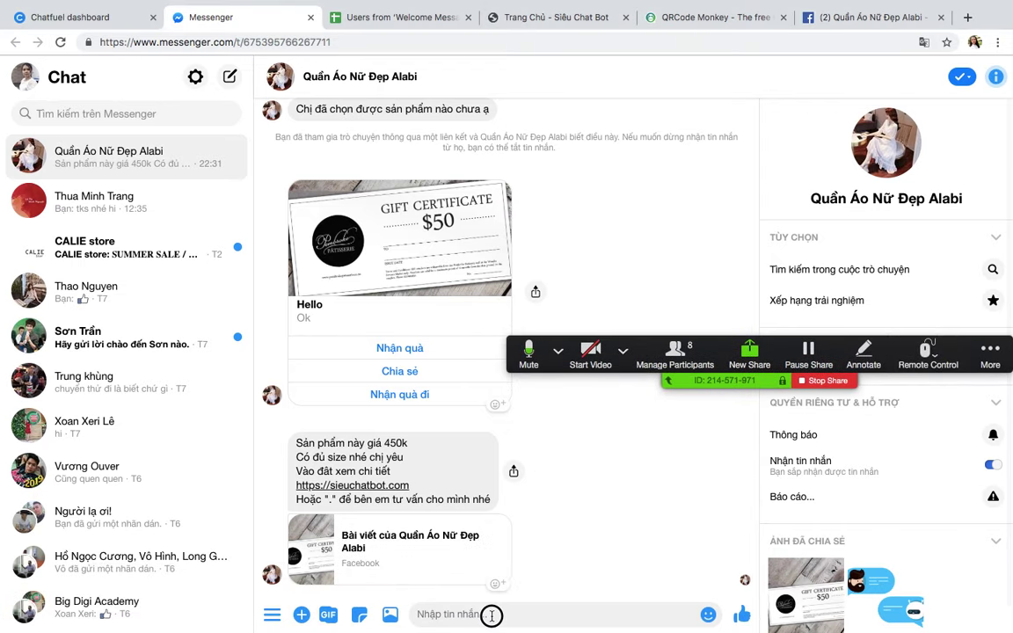
left_click(452, 615)
scroll(509, 379, "up", 3)
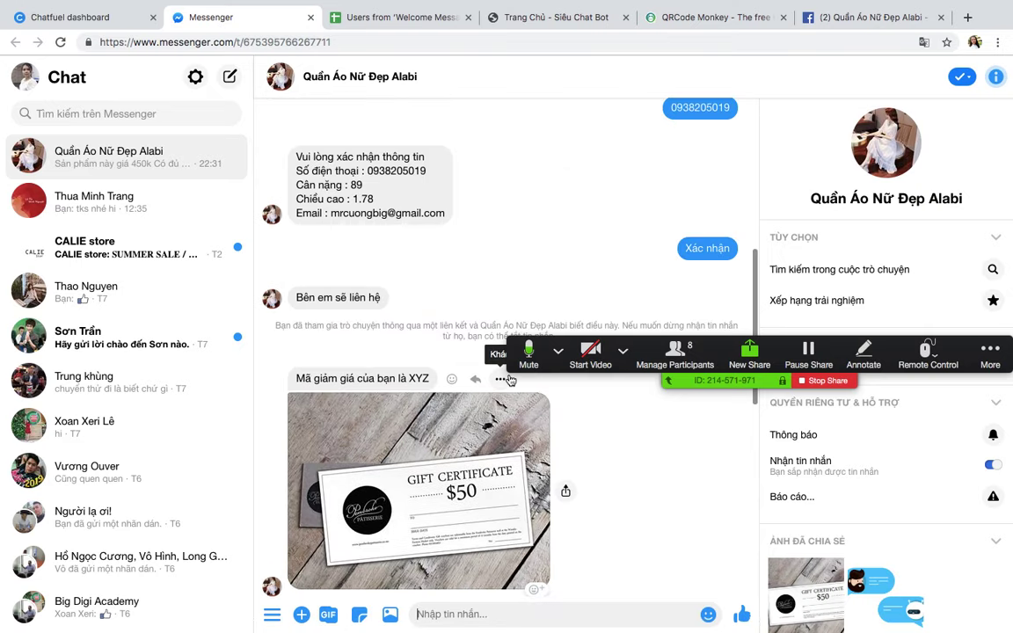
scroll(475, 387, "down", 3)
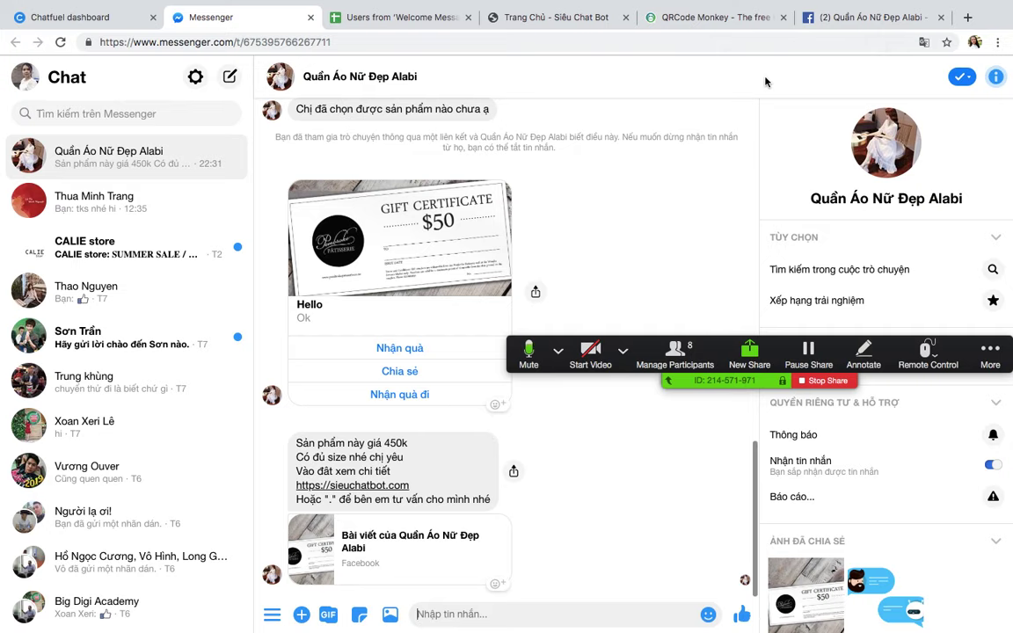
left_click(858, 16)
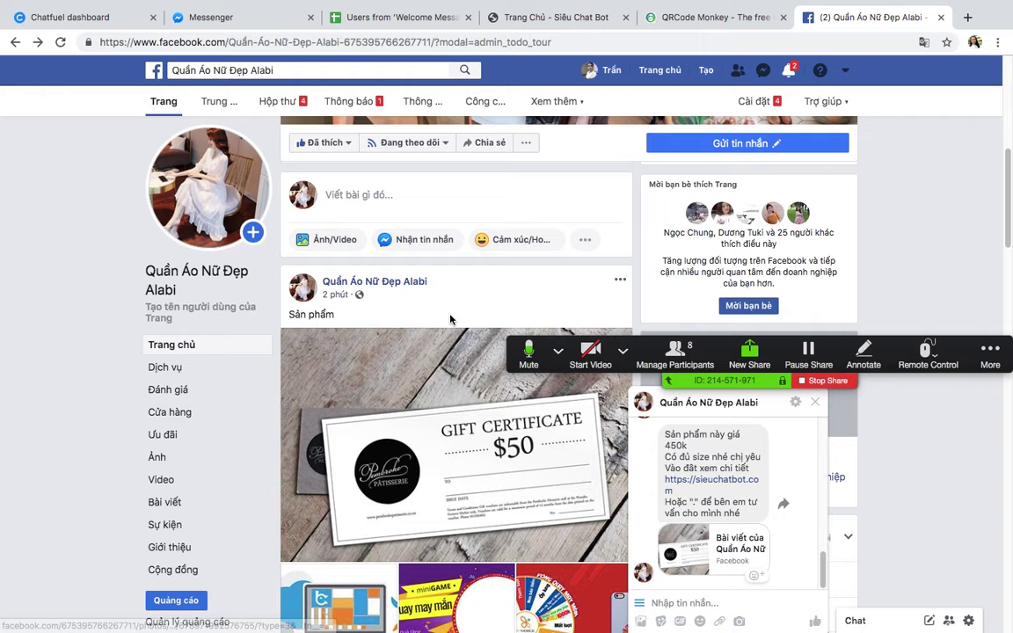
Step: Open the gift-certificate photo and load its web address in the other browser space
left_click(403, 378)
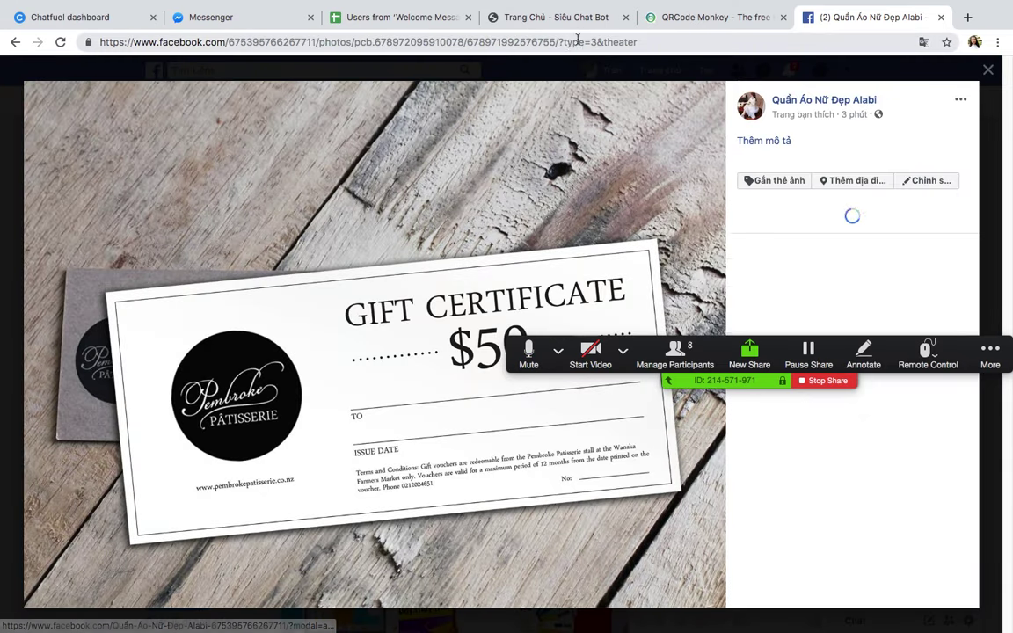
left_click(580, 39)
key("ctrl+c")
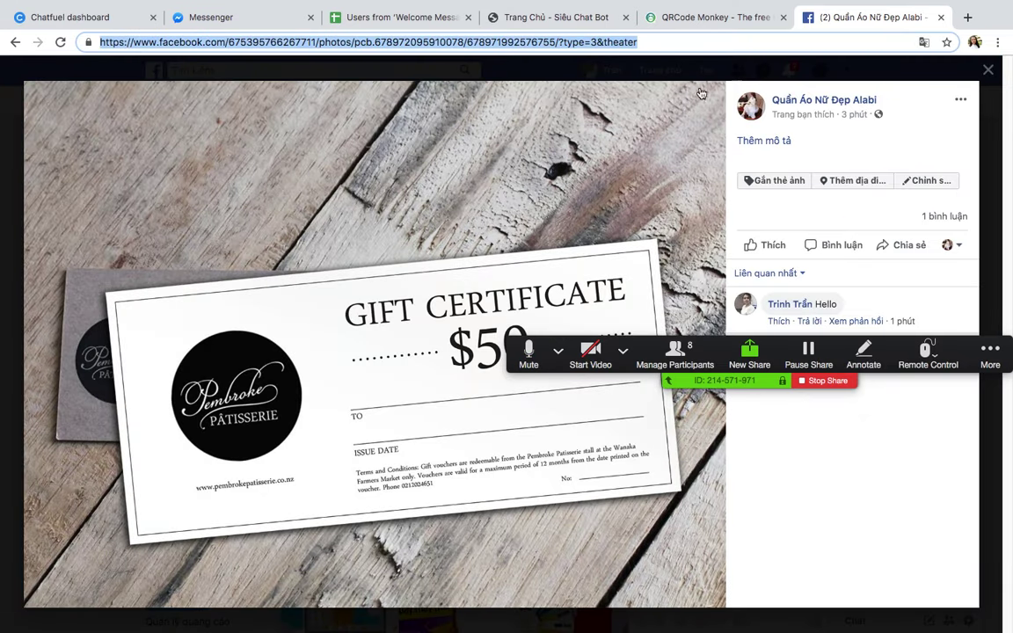
key("ctrl+Up")
left_click(519, 55)
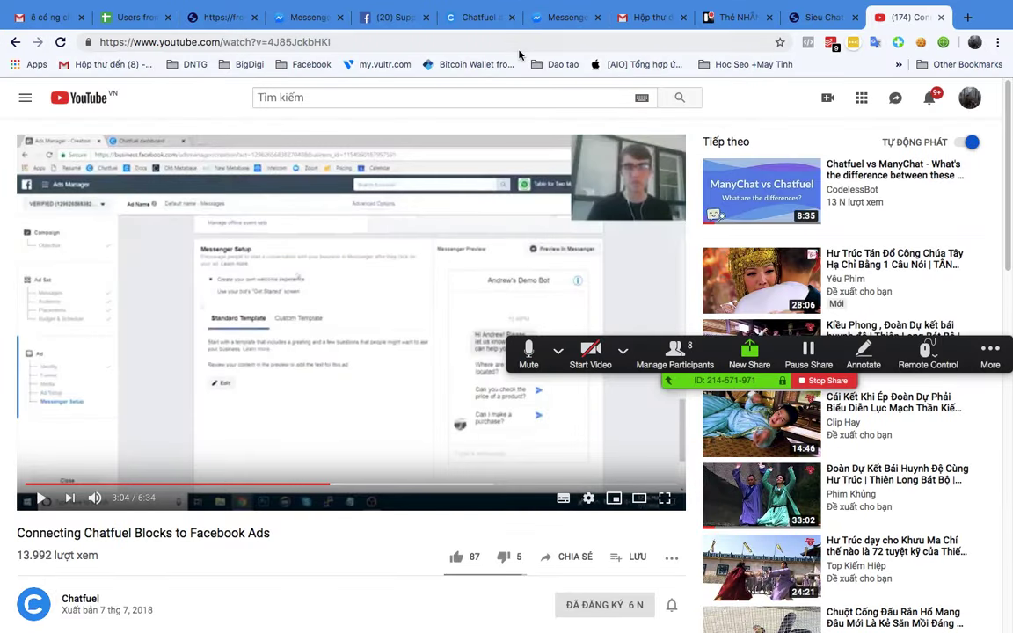
left_click(519, 44)
key("ctrl+v")
key("Return")
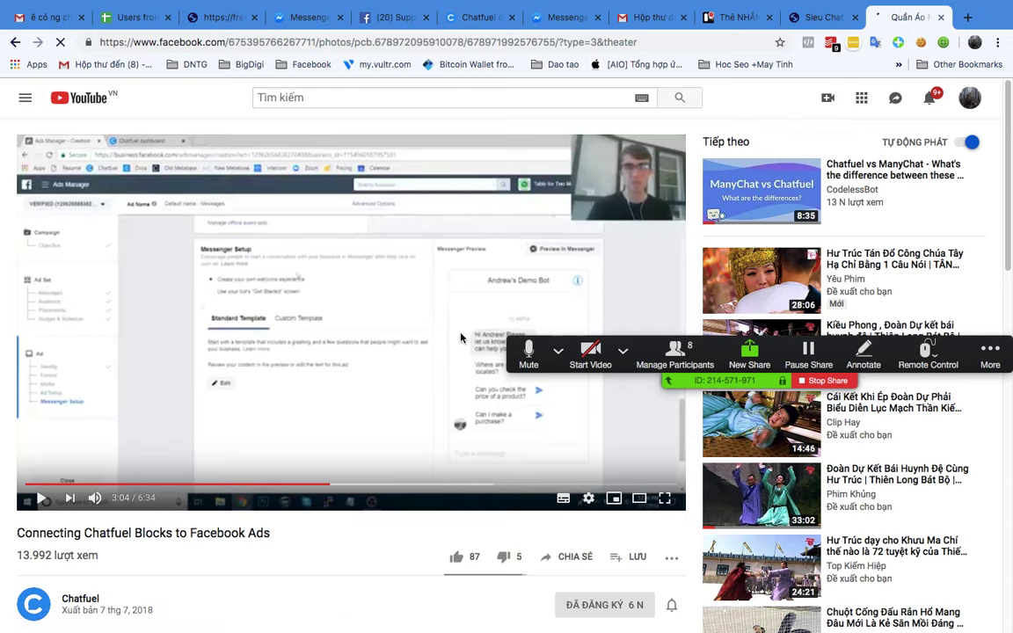
Step: Comment 'Tư vấn với' on the gift-certificate photo
scroll(440, 316, "down", 3)
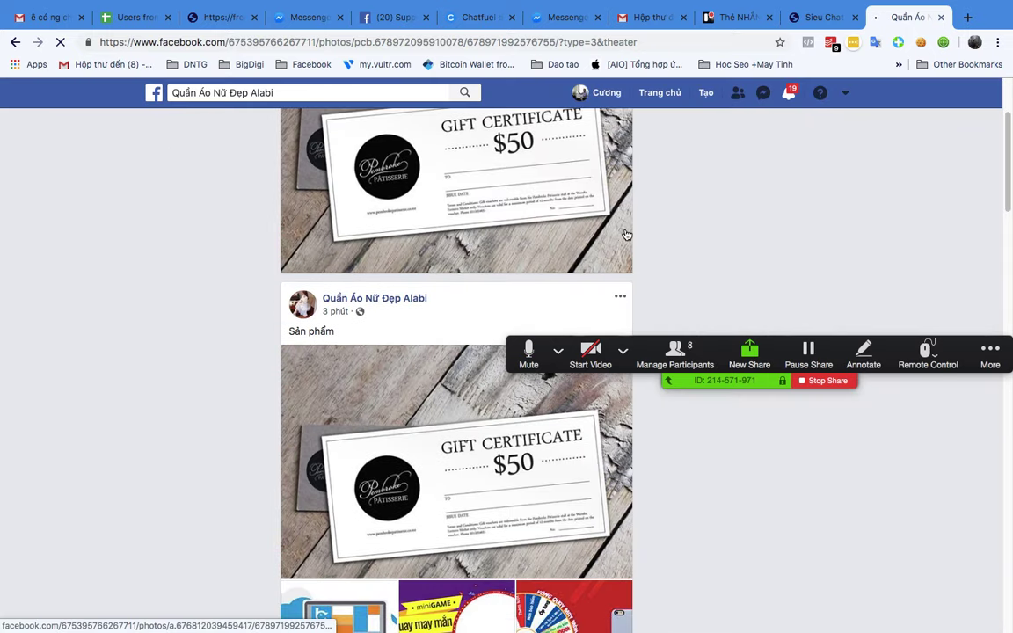
scroll(753, 289, "down", 10)
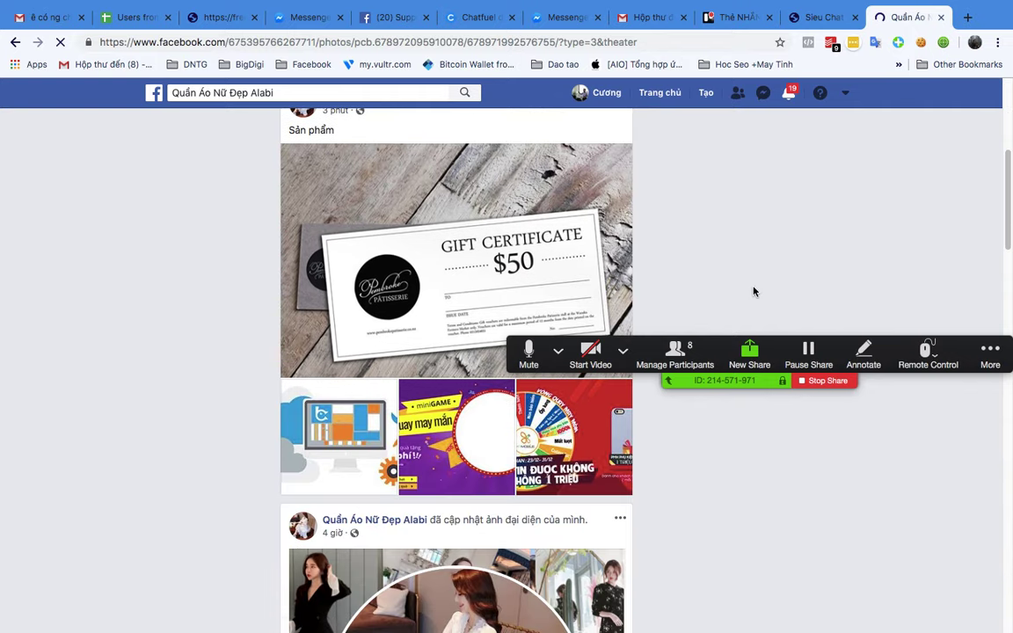
scroll(540, 316, "up", 5)
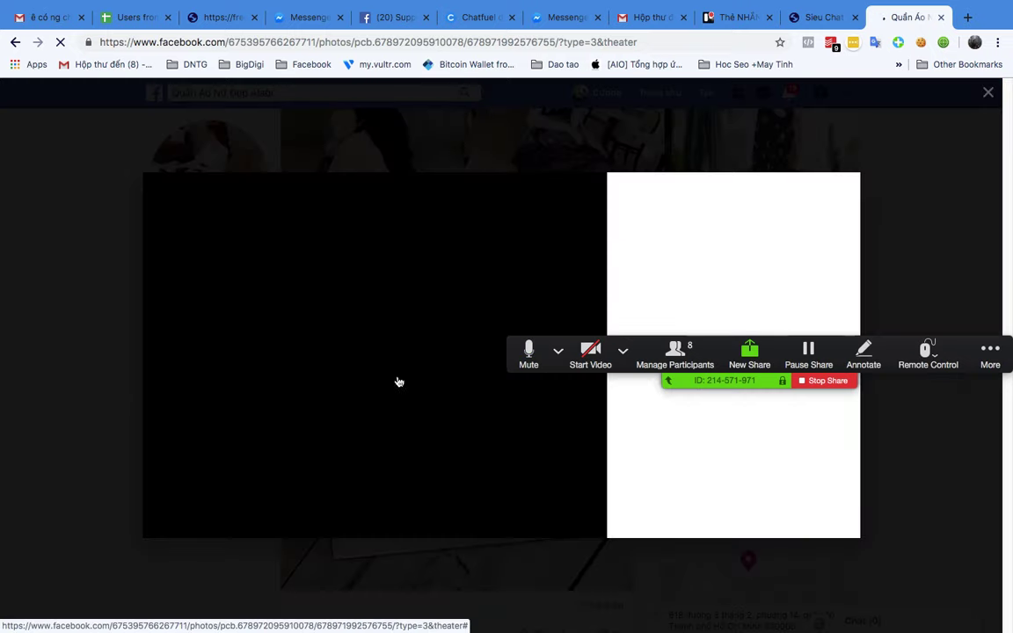
left_click_drag(906, 361, 797, 113)
left_click(764, 320)
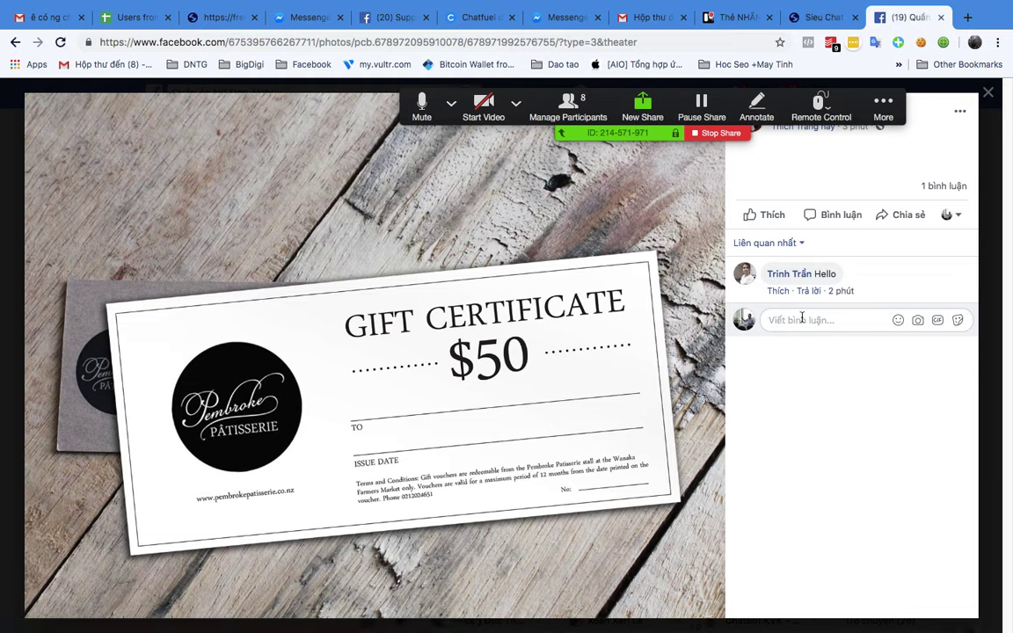
type("Tư vấn voới")
key("Return")
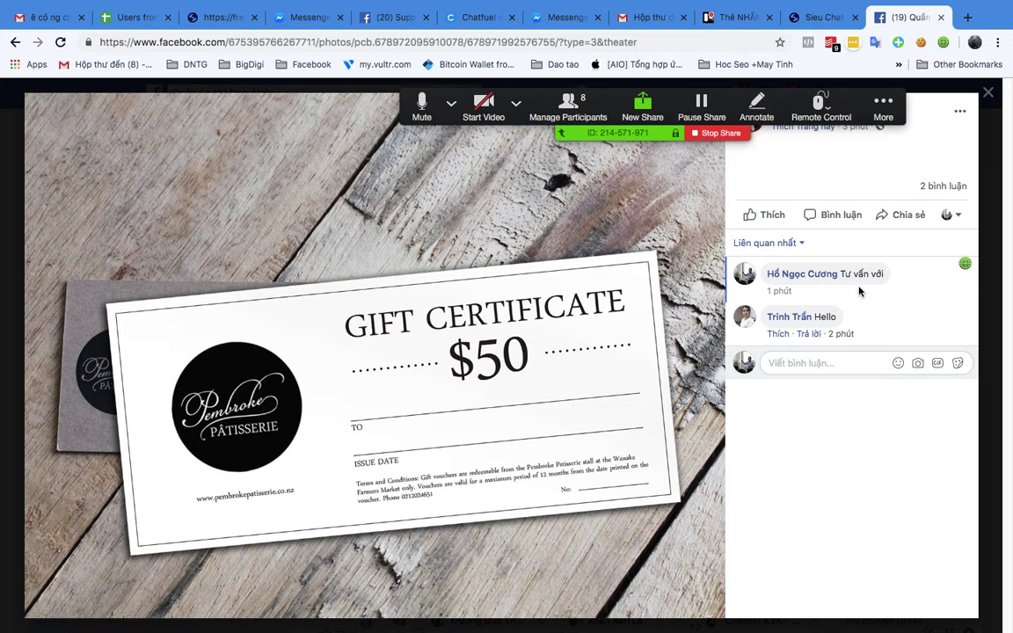
left_click(805, 79)
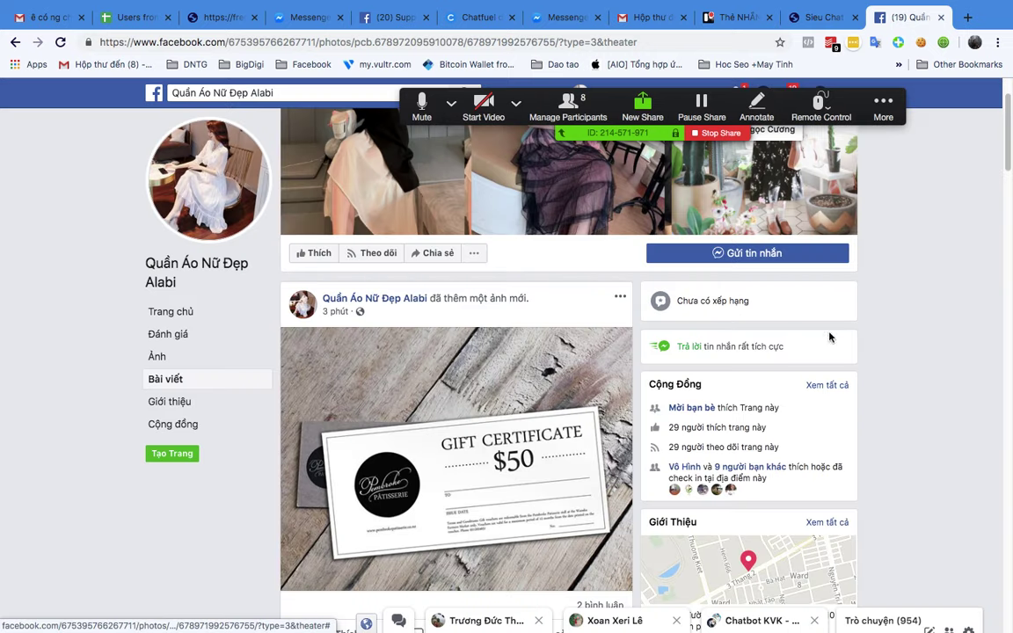
left_click_drag(818, 97, 925, 576)
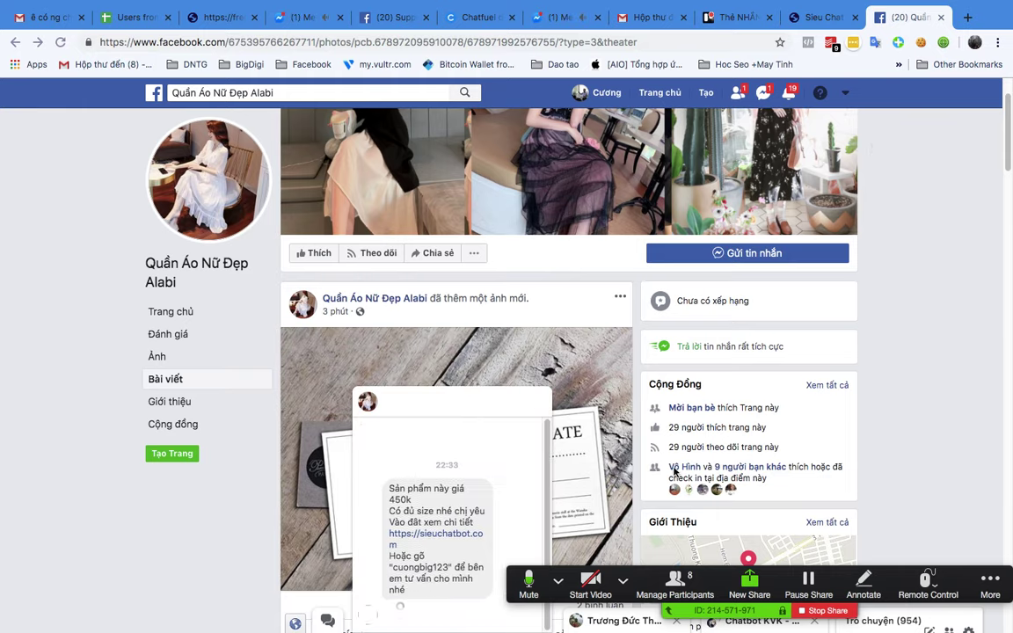
scroll(475, 475, "up", 5)
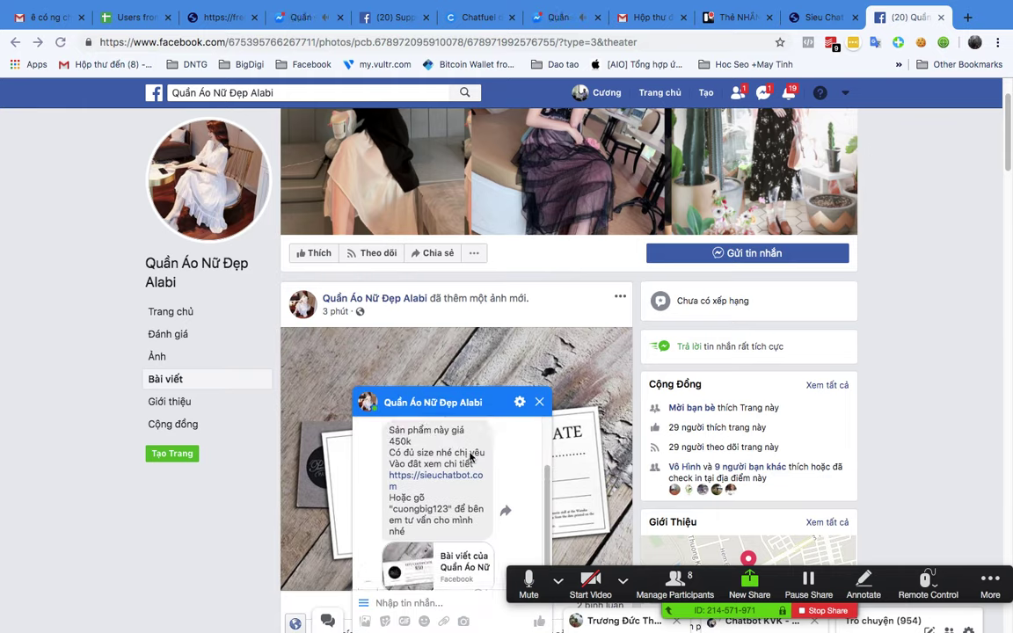
scroll(470, 457, "down", 3)
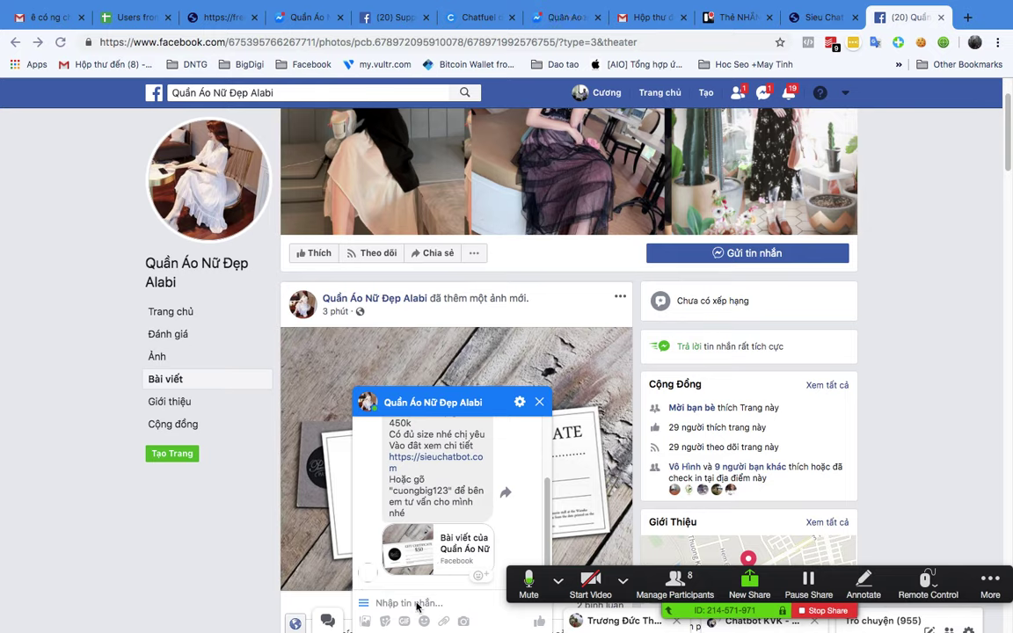
left_click(416, 602)
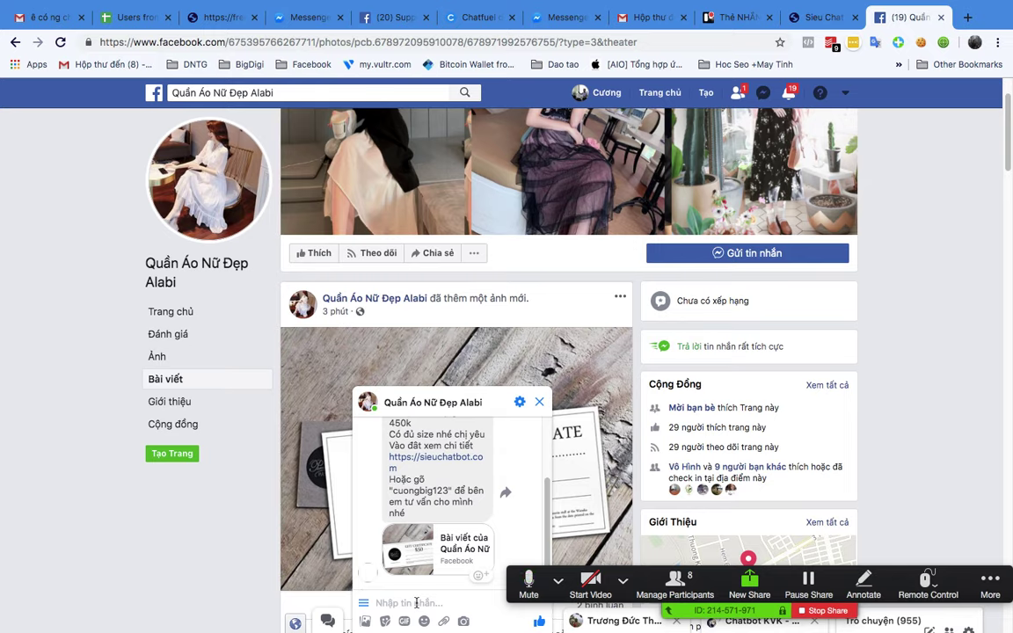
type("cuongbig123")
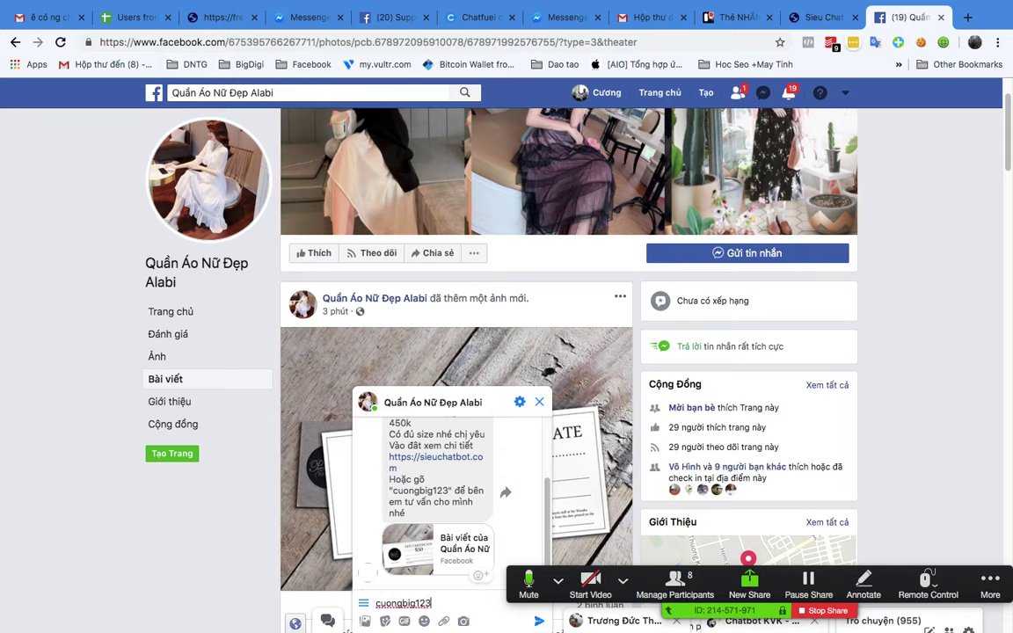
key("Return")
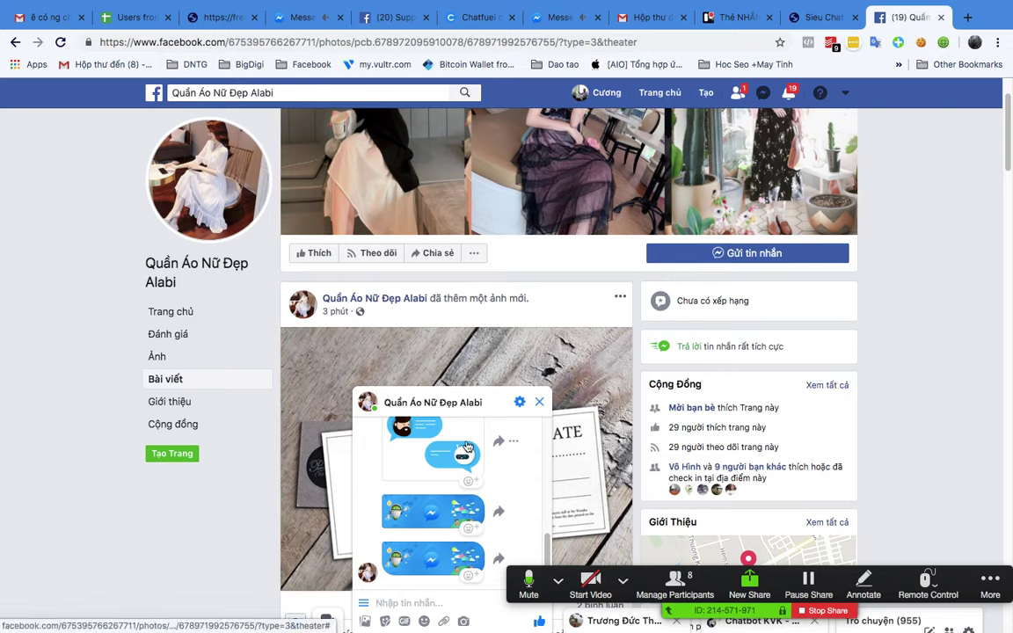
Step: Review the bot's new-arrivals reply in the chat, then bring the XMind mind map forward
scroll(467, 448, "up", 3)
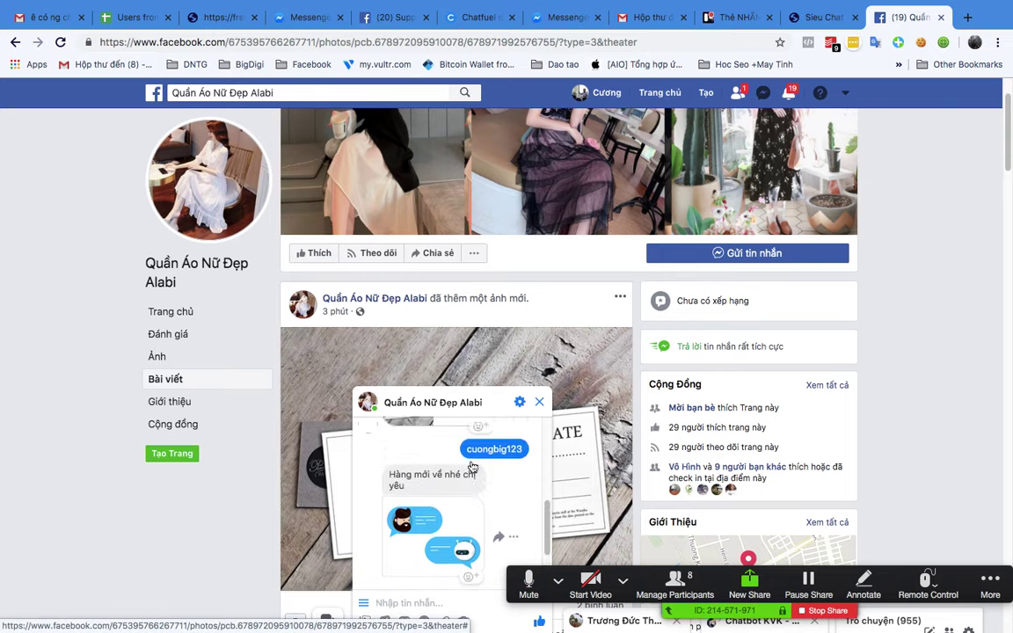
scroll(471, 450, "up", 1)
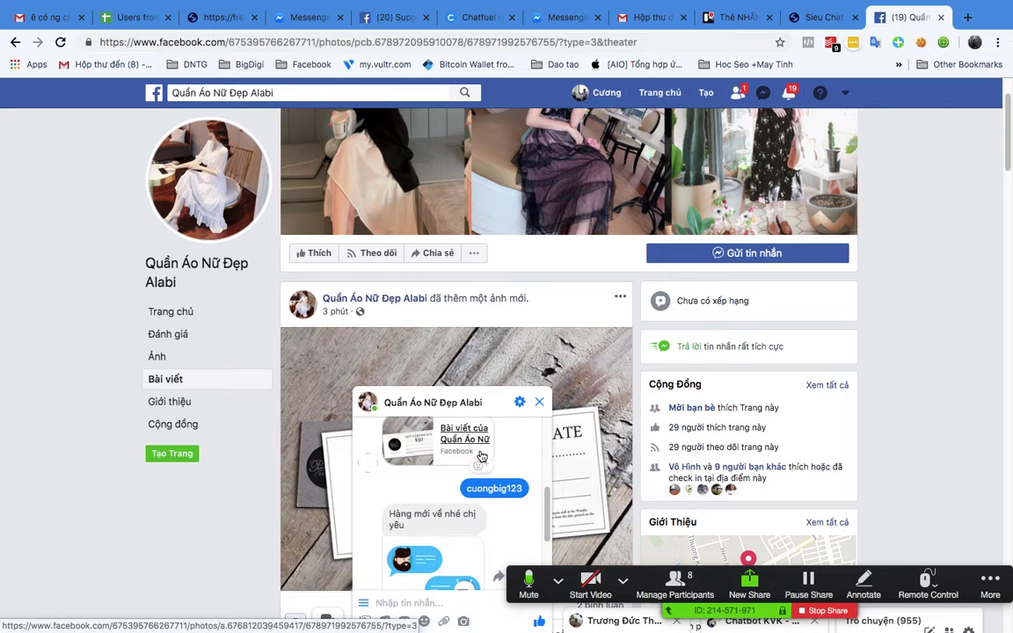
scroll(413, 510, "down", 4)
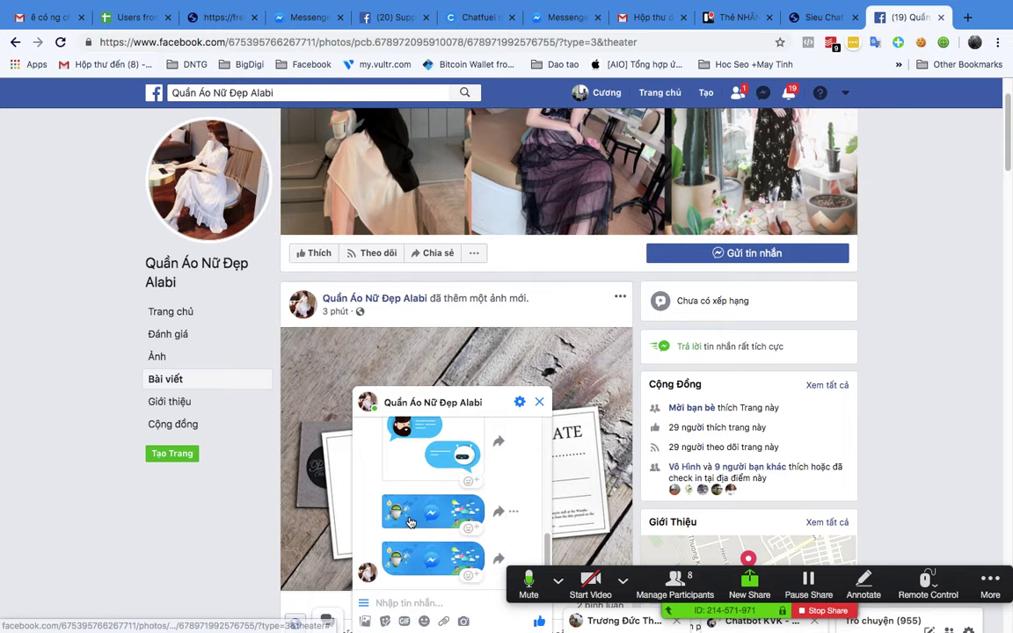
scroll(409, 522, "up", 4)
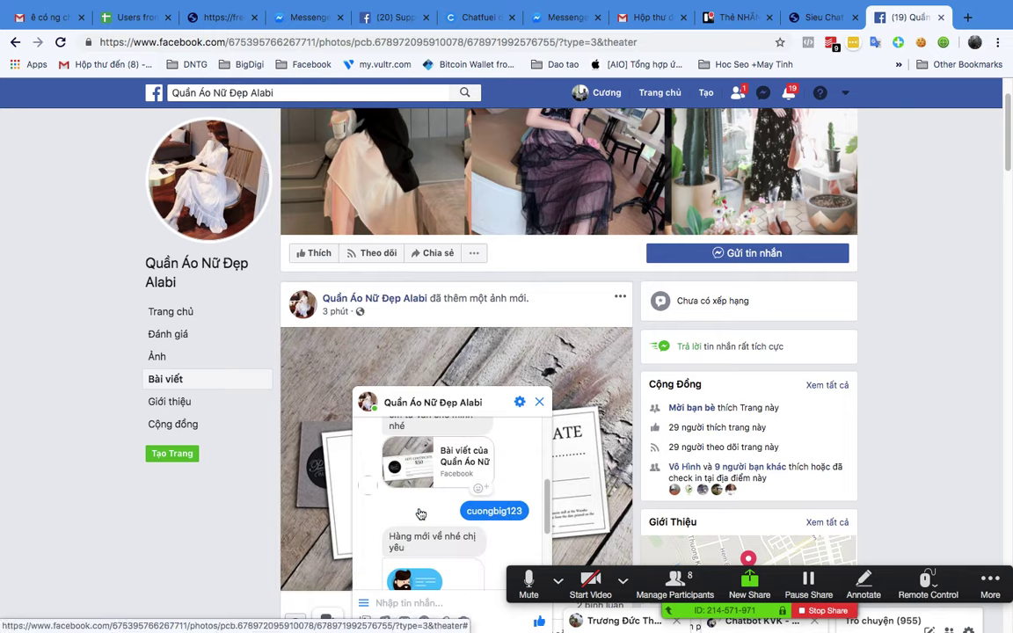
scroll(421, 511, "up", 3)
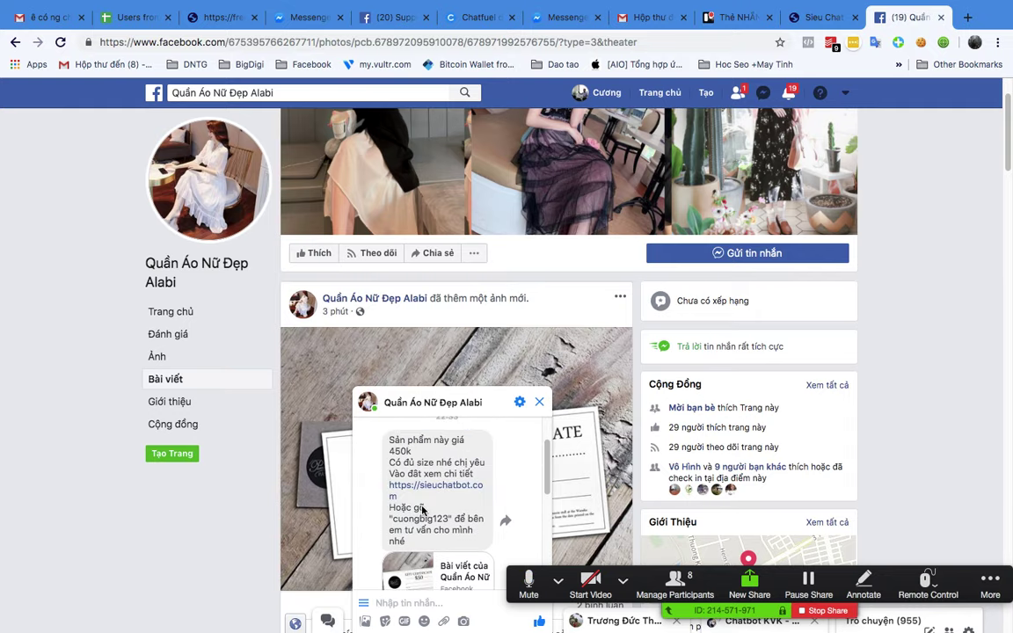
scroll(422, 506, "up", 1)
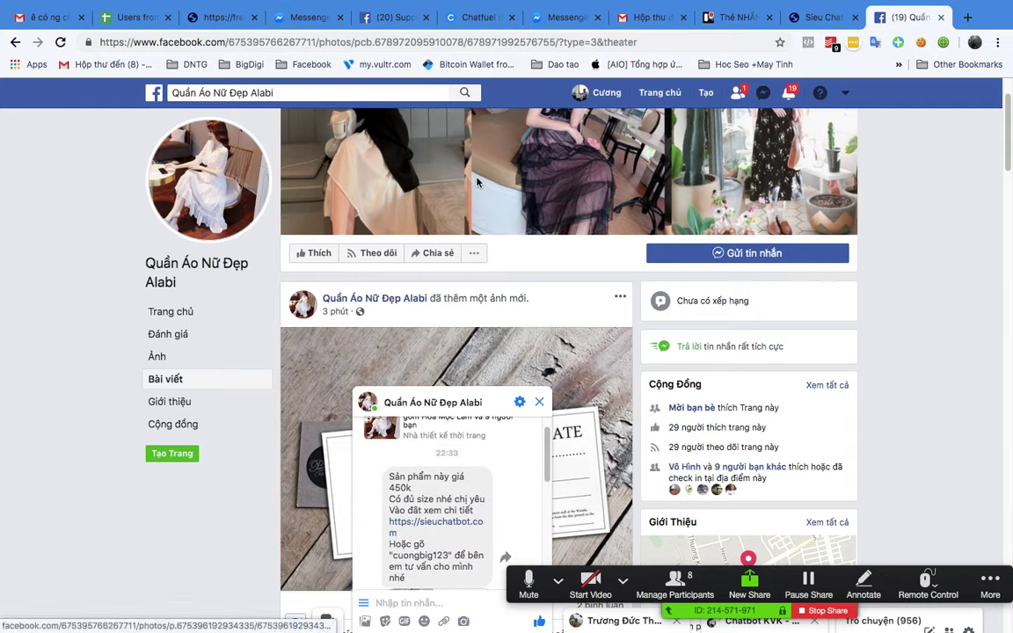
key("ctrl+Up")
left_click(804, 227)
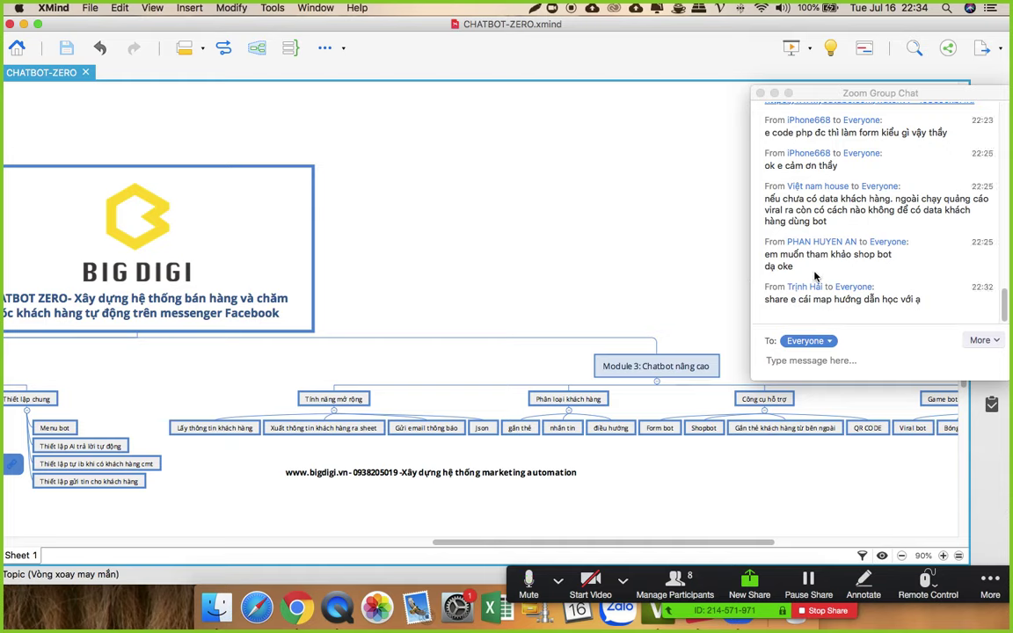
Step: Return from XMind to the full-screen browser space showing the Facebook page
left_click(299, 605)
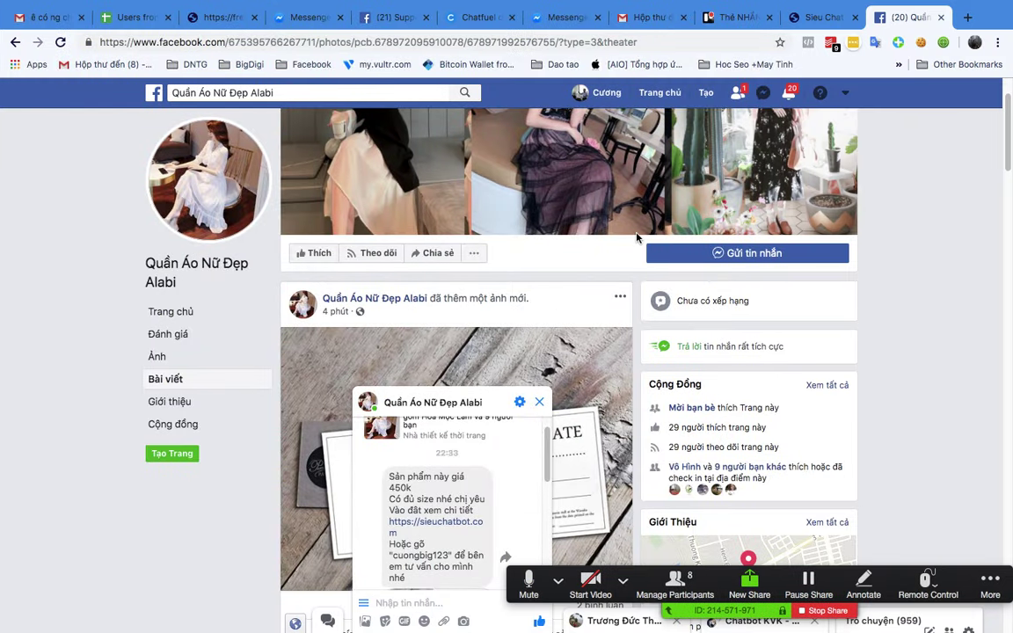
key("ctrl+Up")
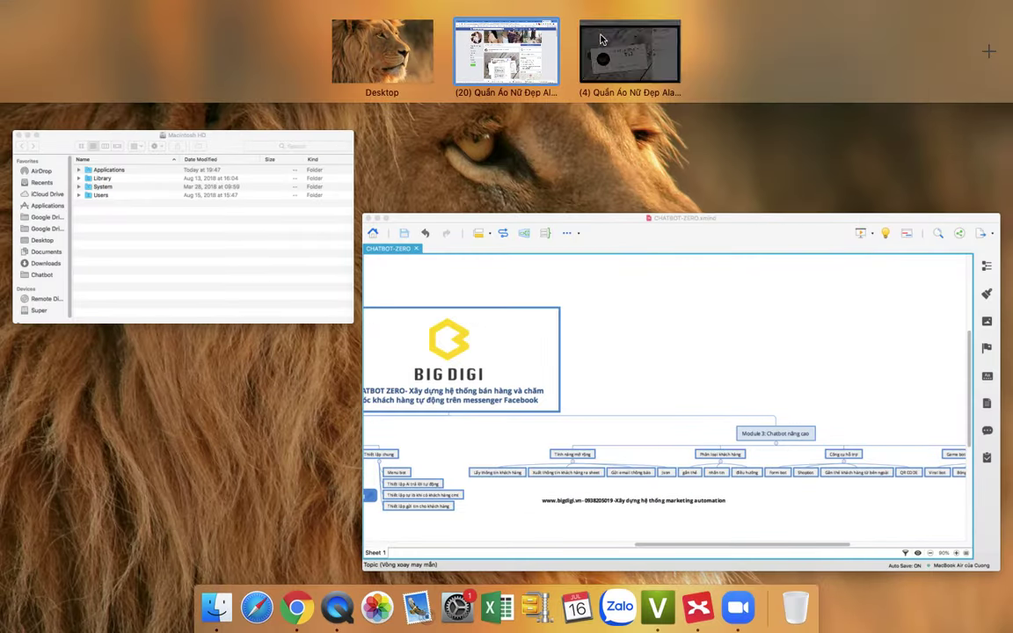
left_click(601, 39)
Step: Open Chatfuel Growth Tools and dismiss a new comment autoreply rule without saving
left_click(86, 15)
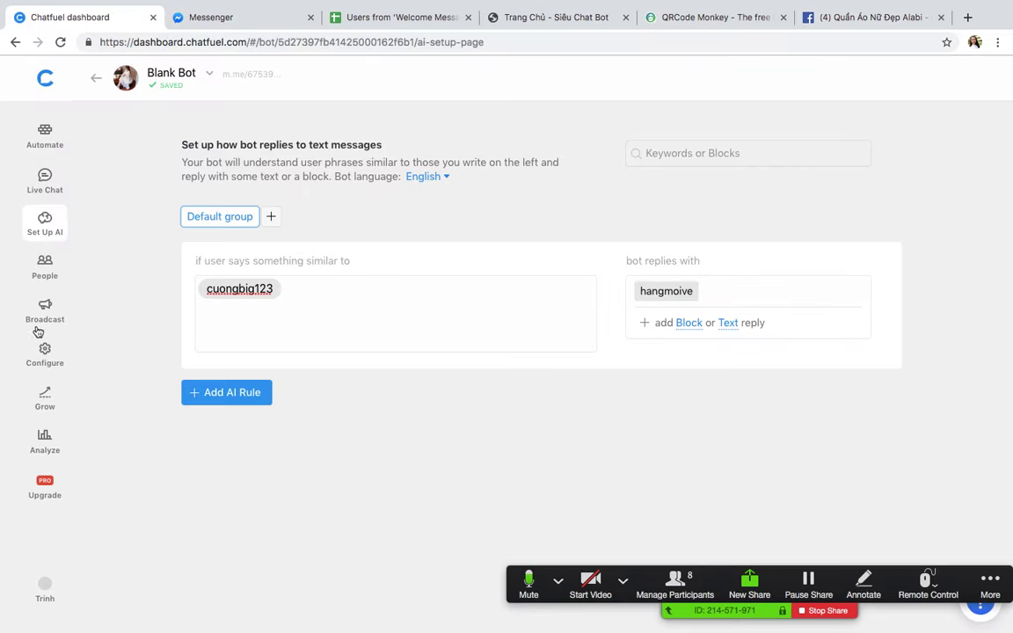
left_click(44, 397)
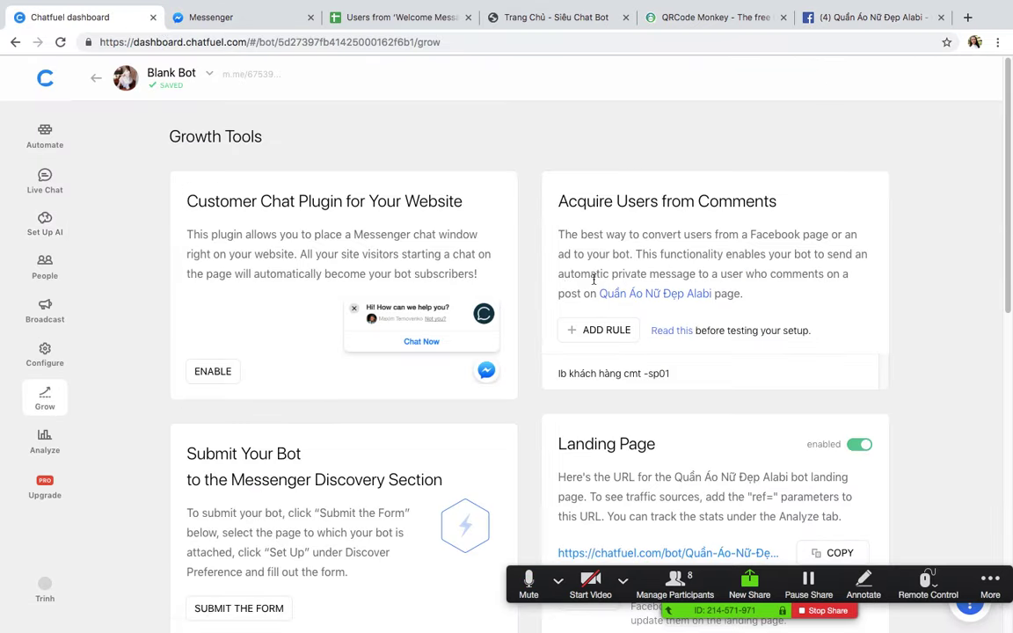
left_click(605, 331)
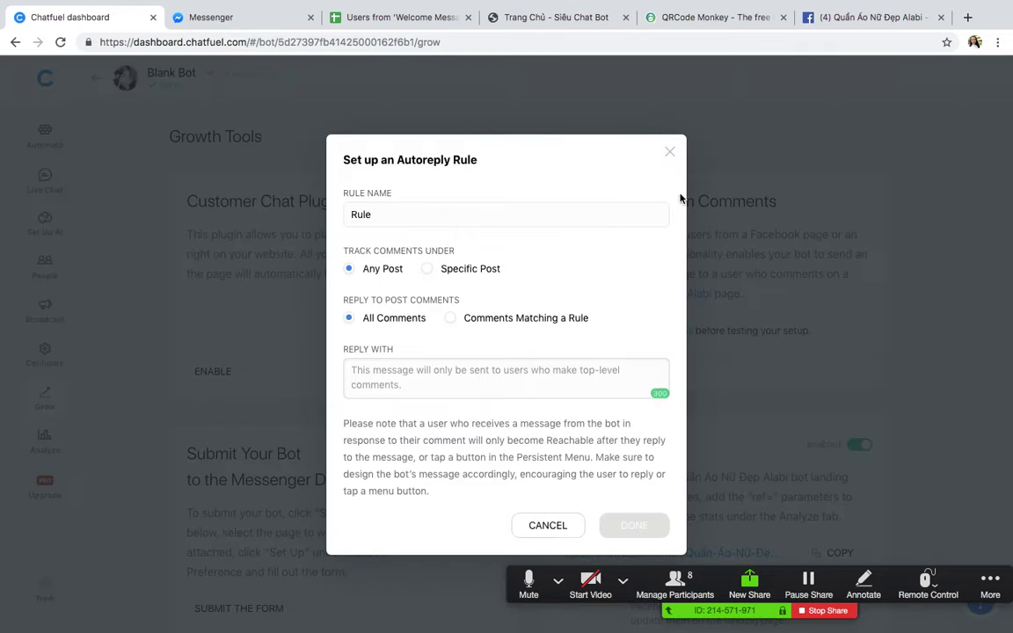
left_click(671, 152)
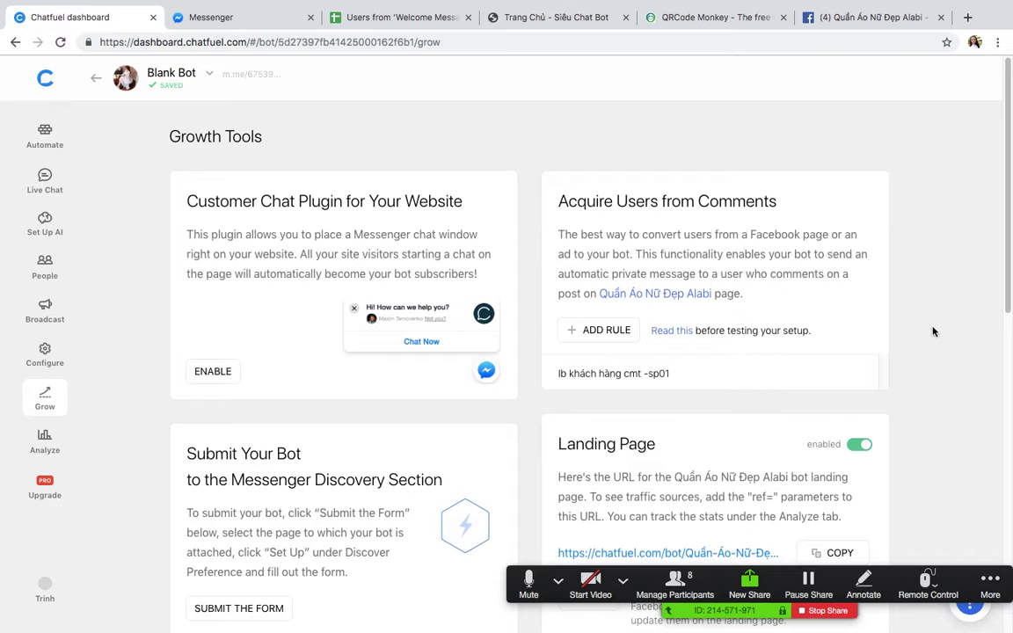
left_click(210, 369)
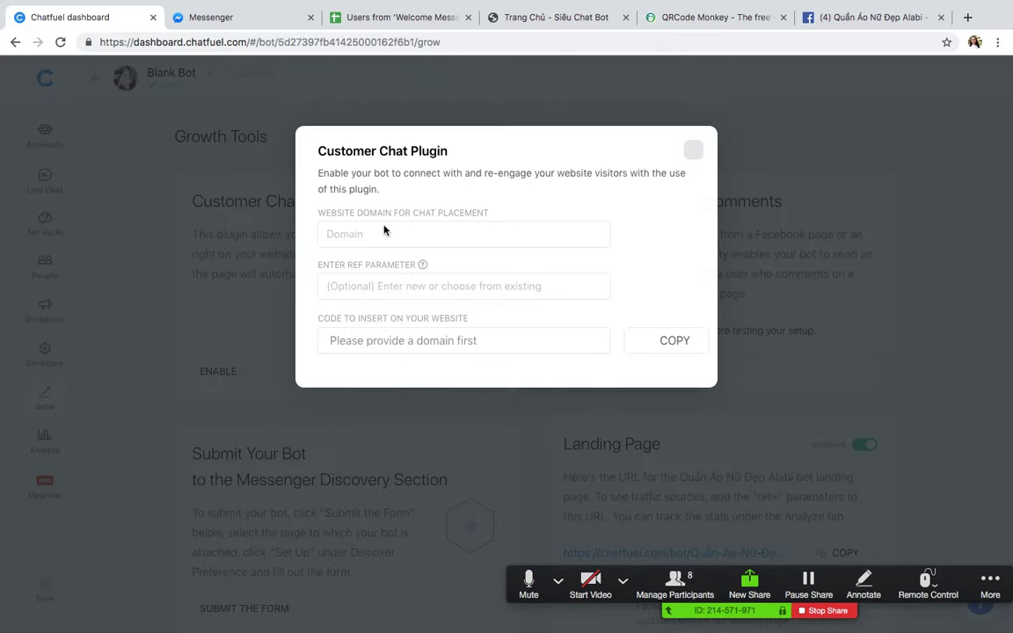
left_click(381, 233)
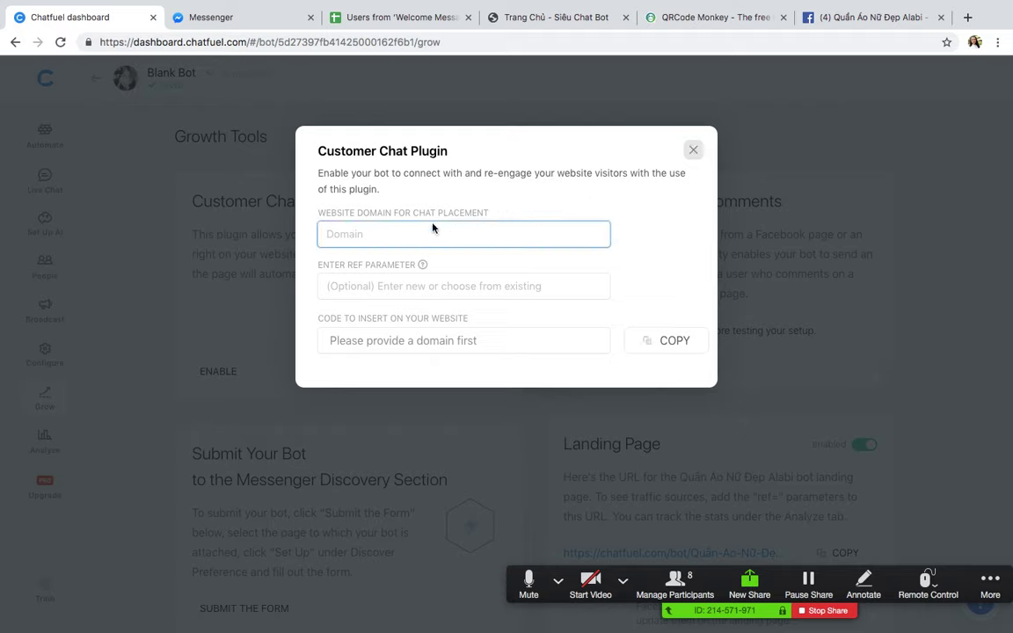
left_click(348, 235)
type("https://sieuchat")
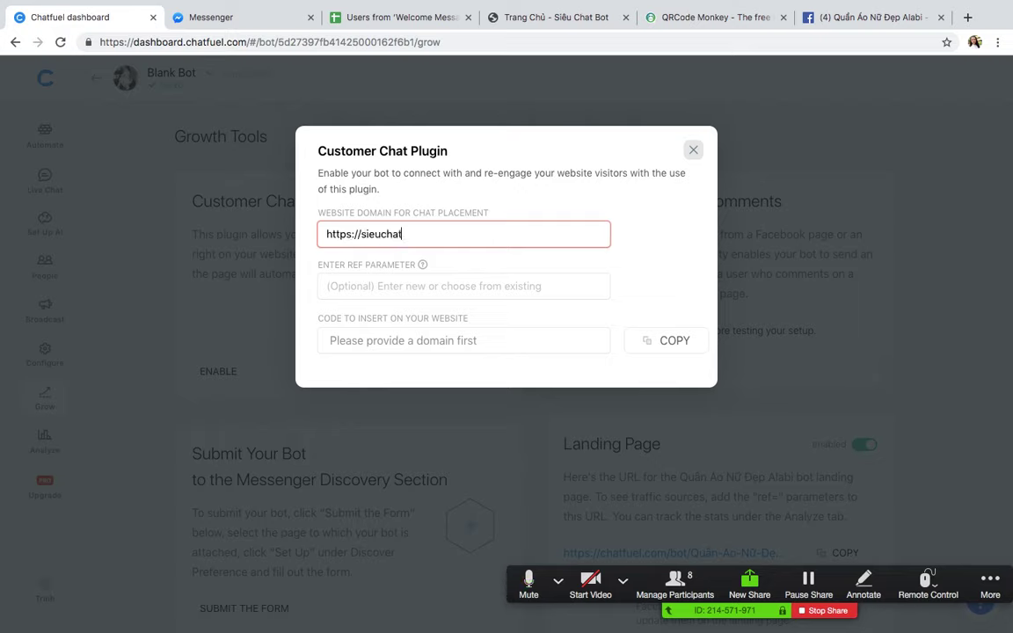
type("bot.com")
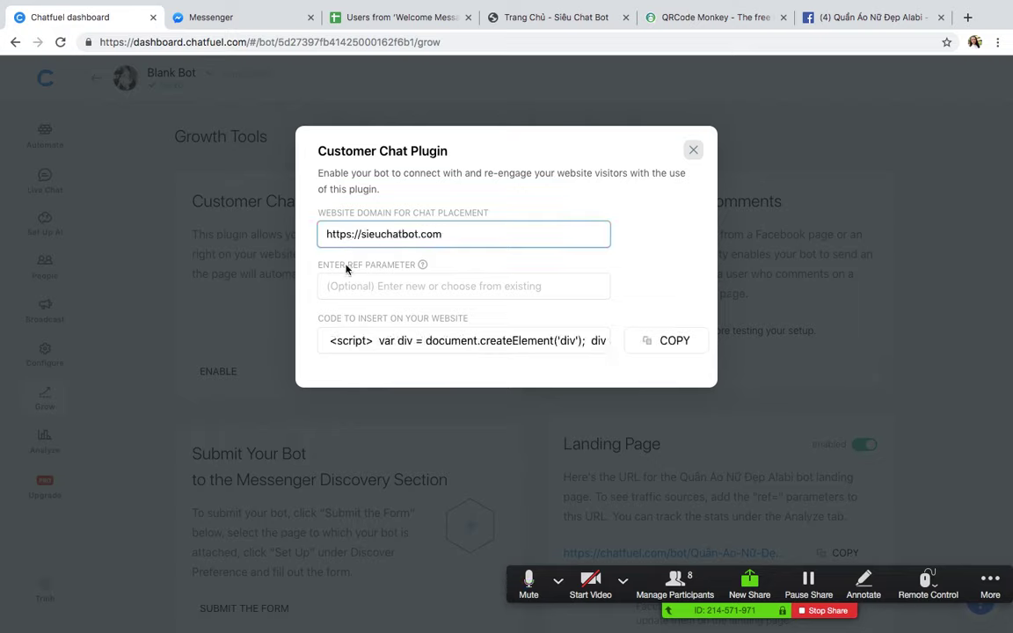
left_click(424, 293)
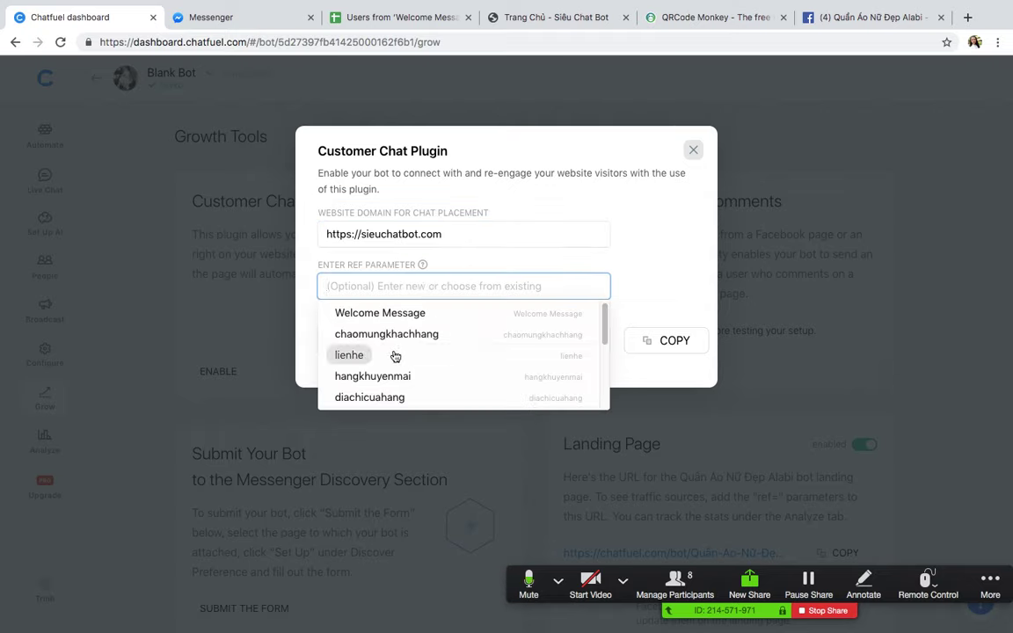
left_click(362, 356)
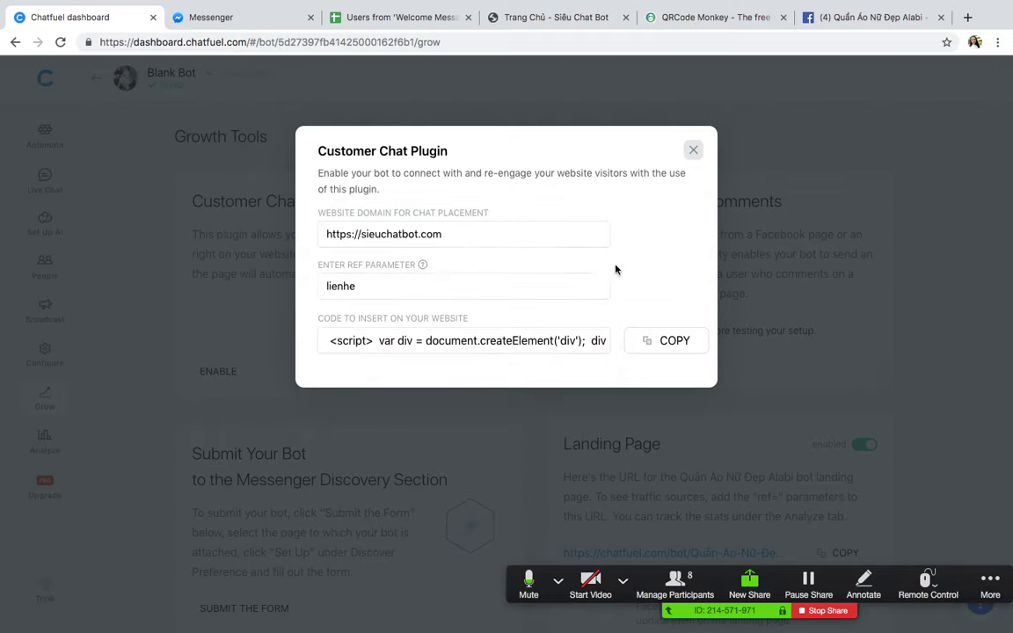
left_click(665, 343)
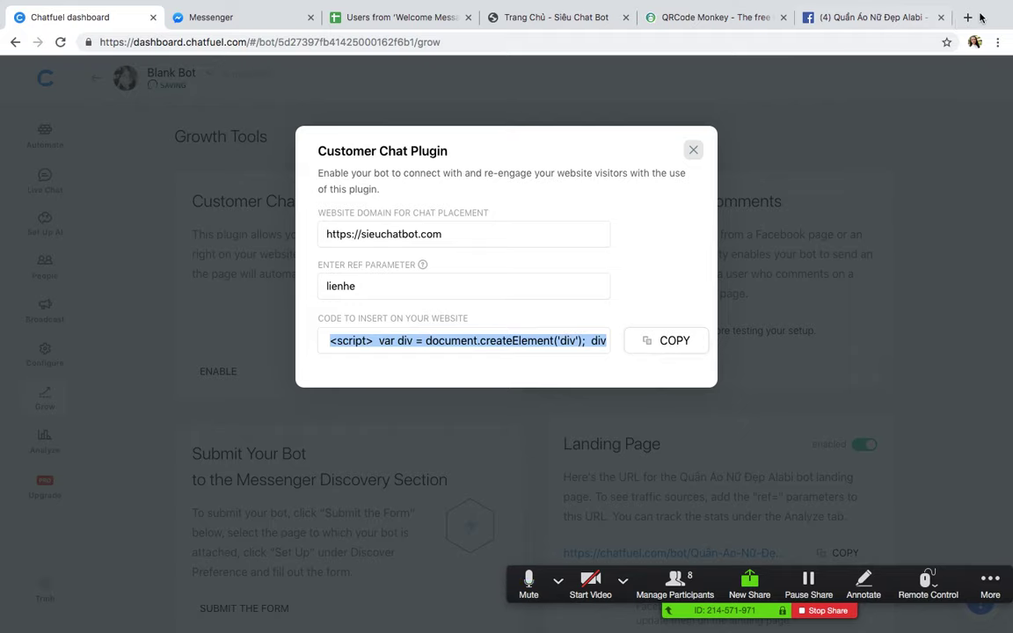
key("ctrl+t")
Step: Load sieuchatbot.com and continue its chat widget conversation as the Facebook user
type("sieu")
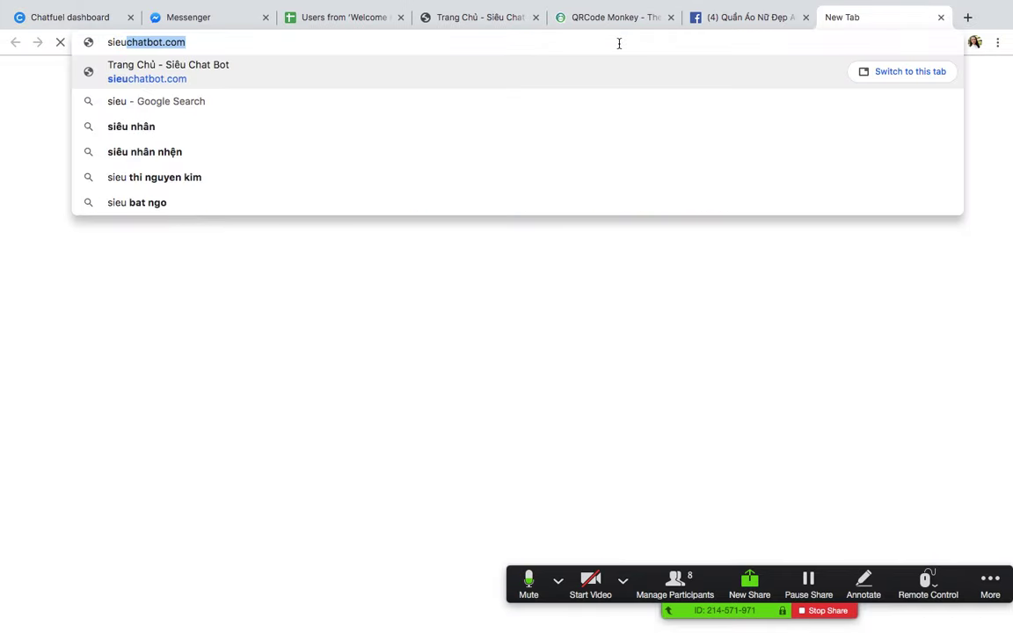
key("Return")
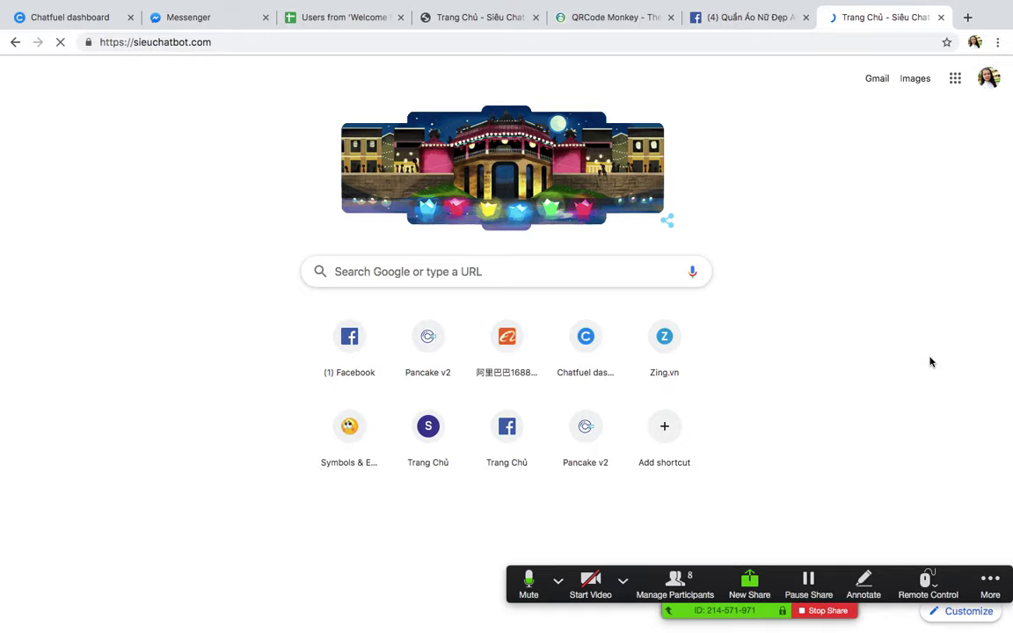
scroll(930, 357, "down", 5)
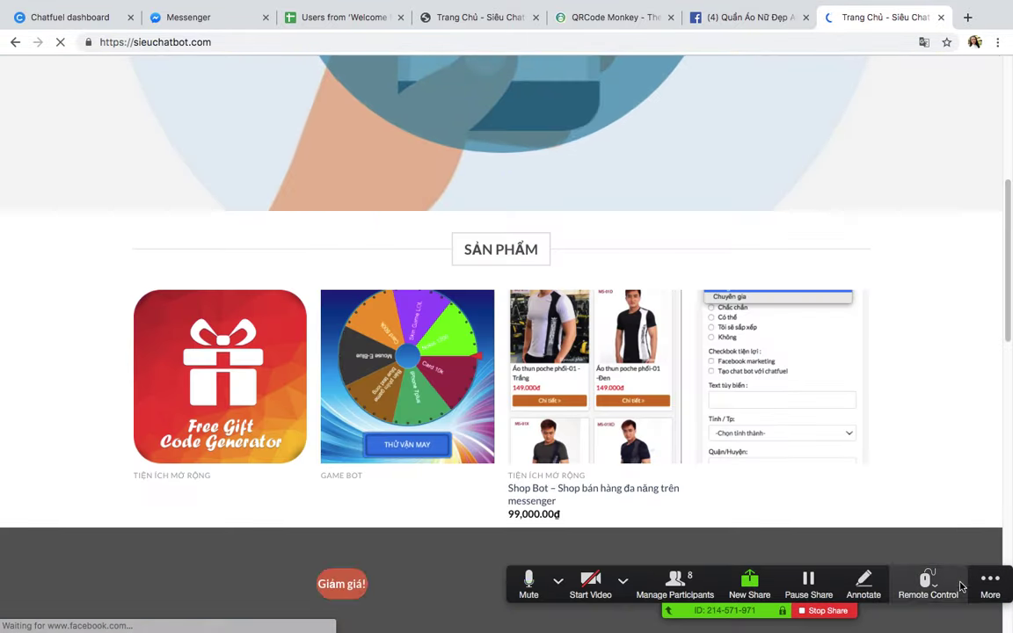
left_click_drag(961, 586, 456, 221)
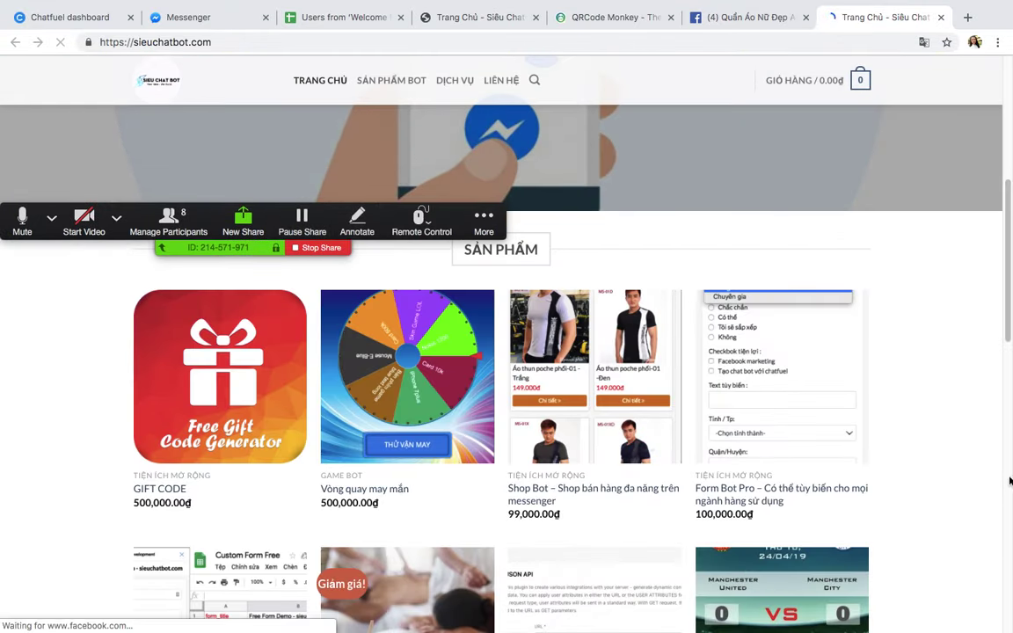
scroll(923, 361, "down", 15)
scroll(948, 455, "up", 17)
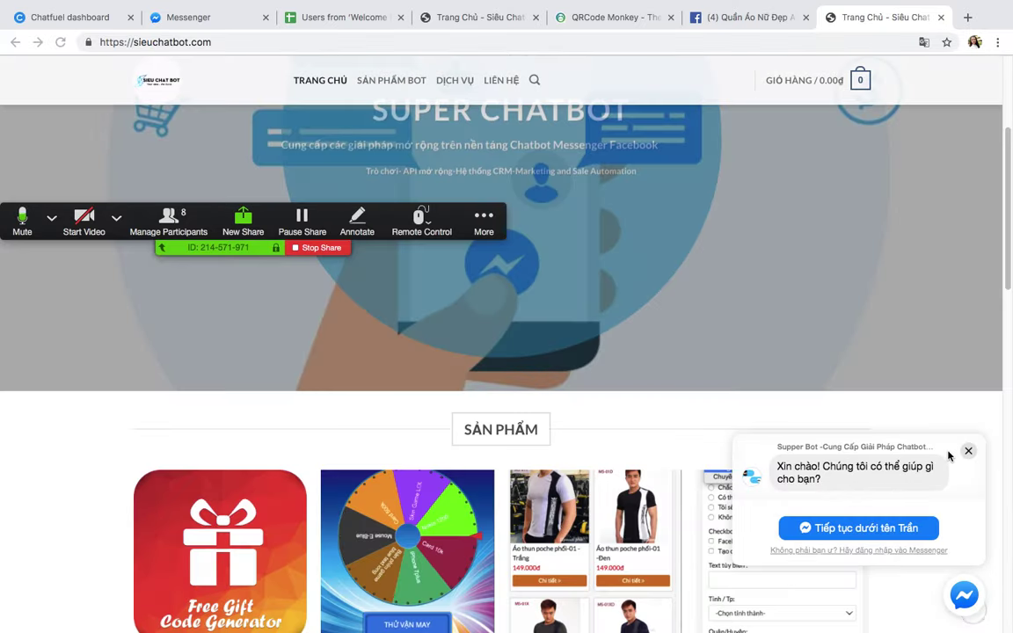
left_click(847, 528)
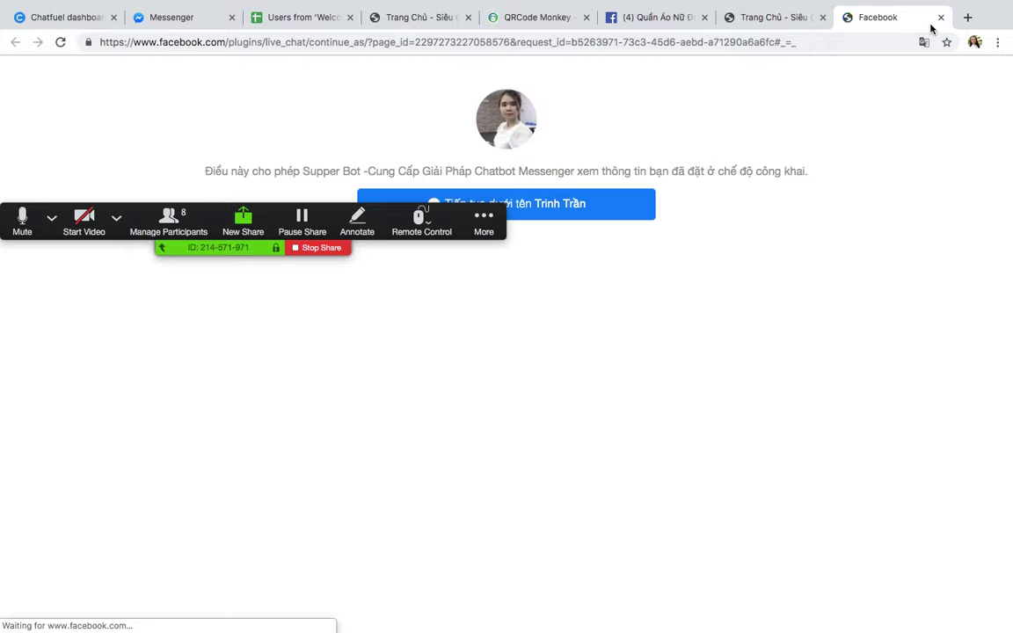
left_click(604, 217)
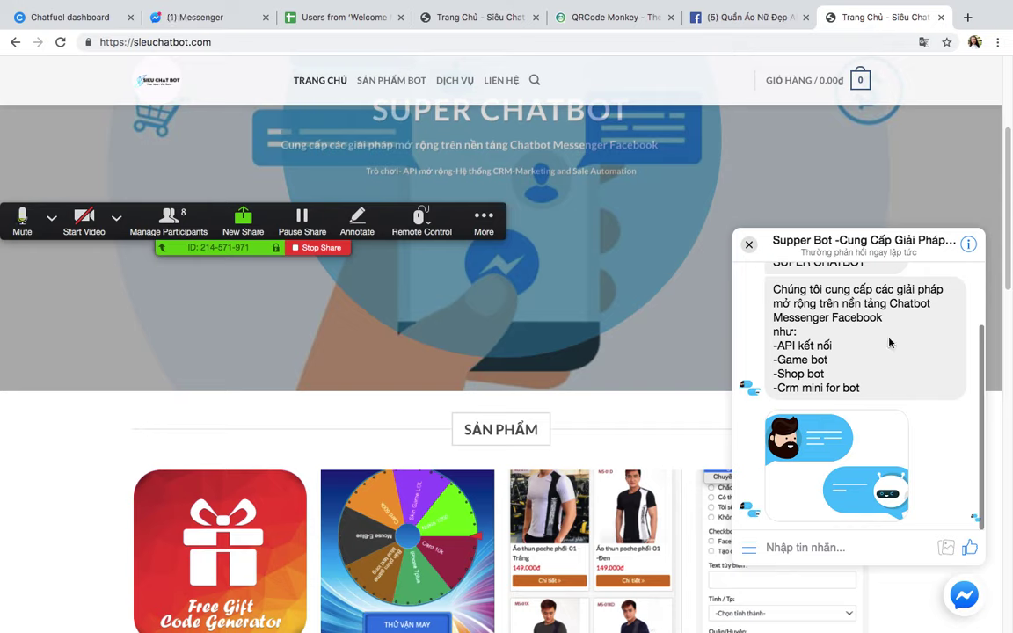
Step: Choose the 'Chat với nhân viên' quick reply and read the bot's greeting
scroll(888, 355, "up", 5)
scroll(888, 355, "down", 5)
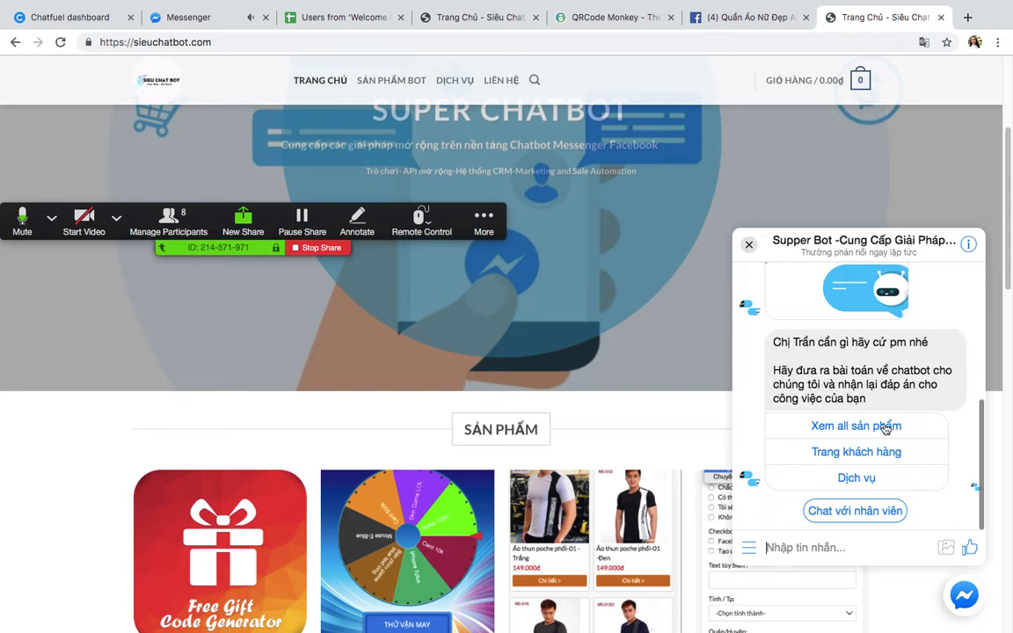
left_click(855, 514)
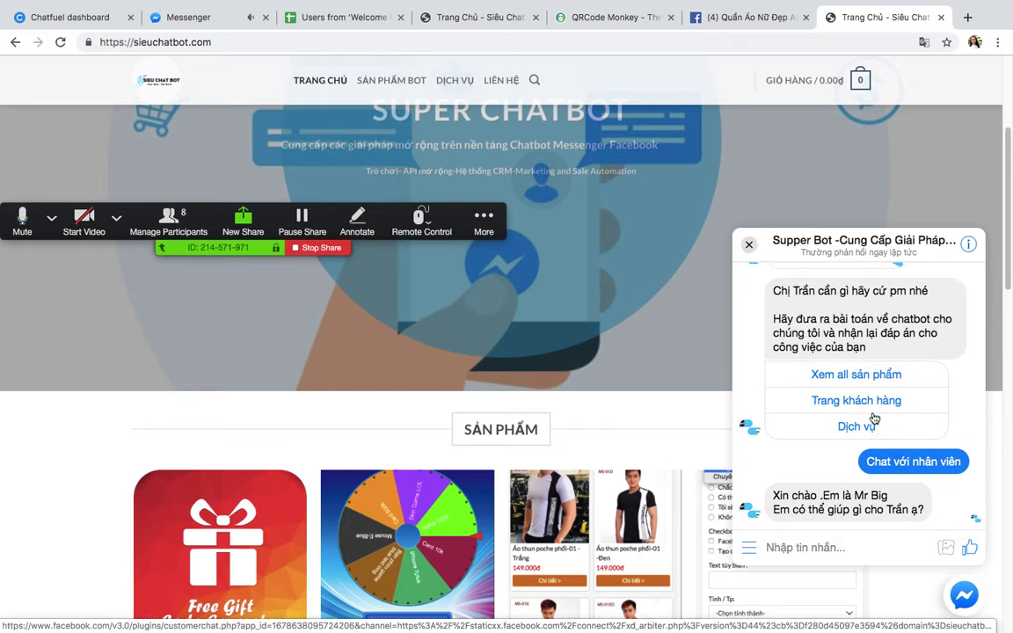
scroll(686, 401, "down", 1)
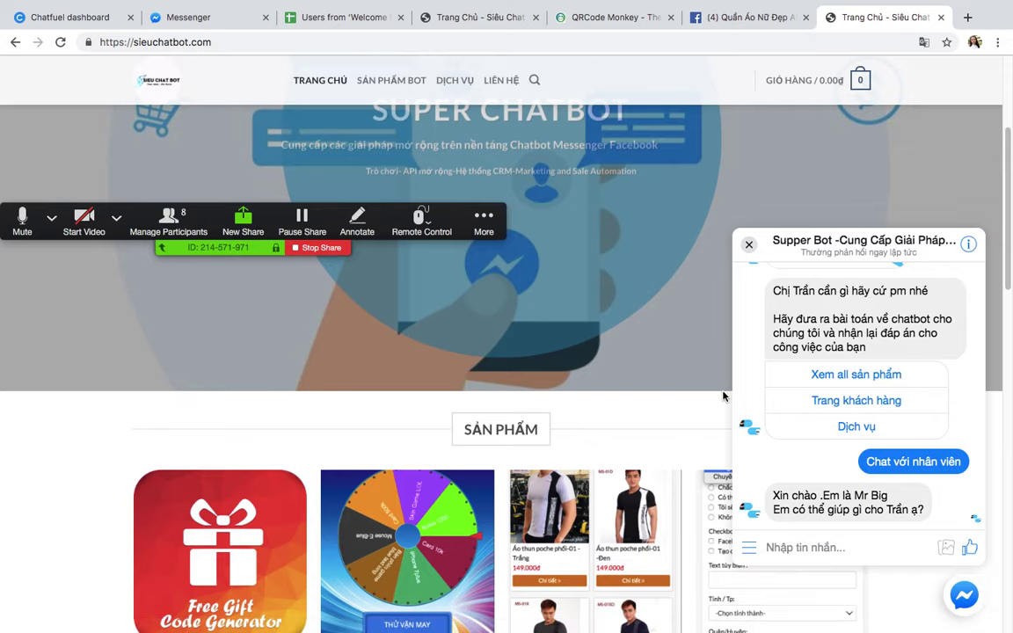
scroll(658, 395, "down", 2)
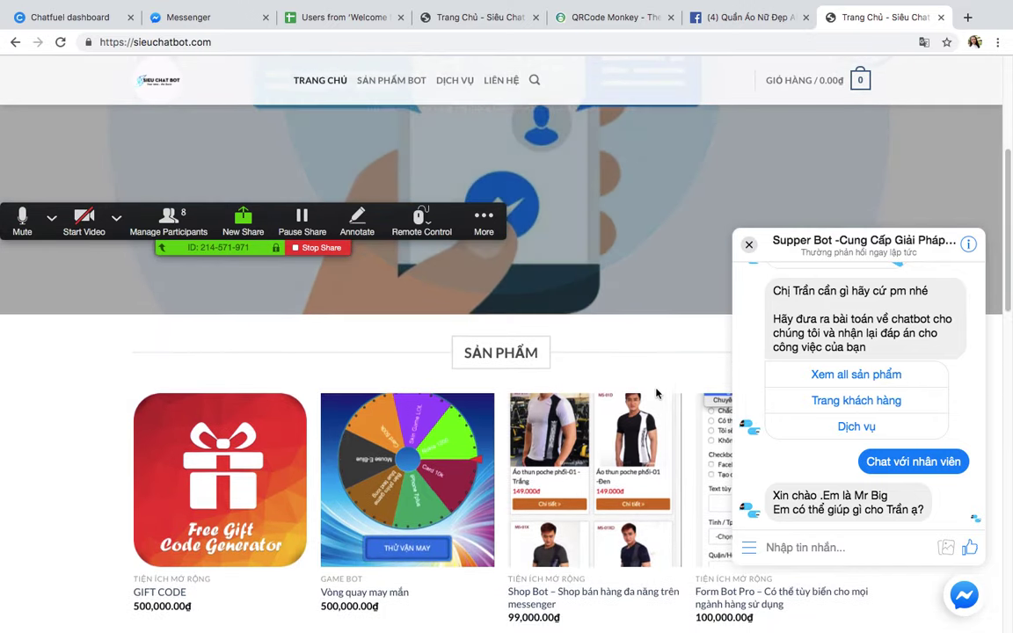
scroll(813, 398, "up", 5)
scroll(464, 154, "up", 5)
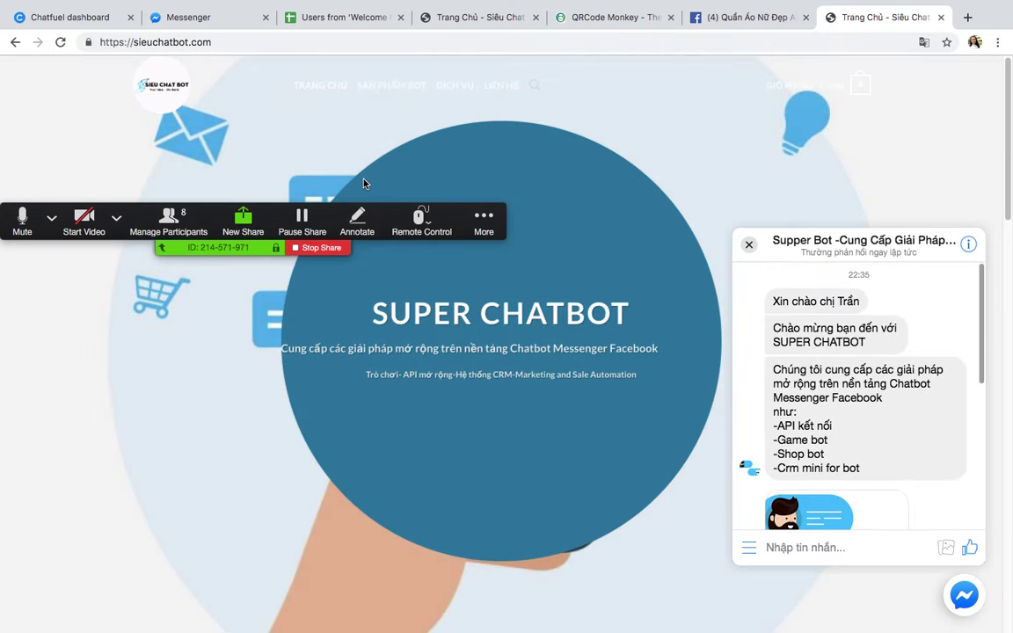
left_click(721, 16)
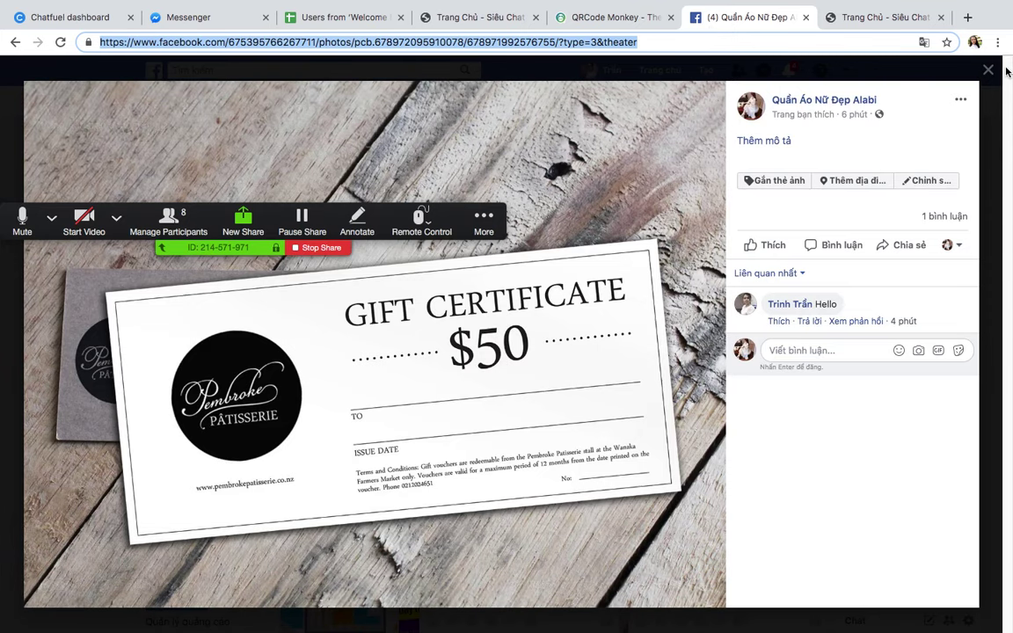
Step: Close the Facebook, sieuchatbot.com, QRCode Monkey and 'Welcome Message' sheet tabs
key("ctrl+Up")
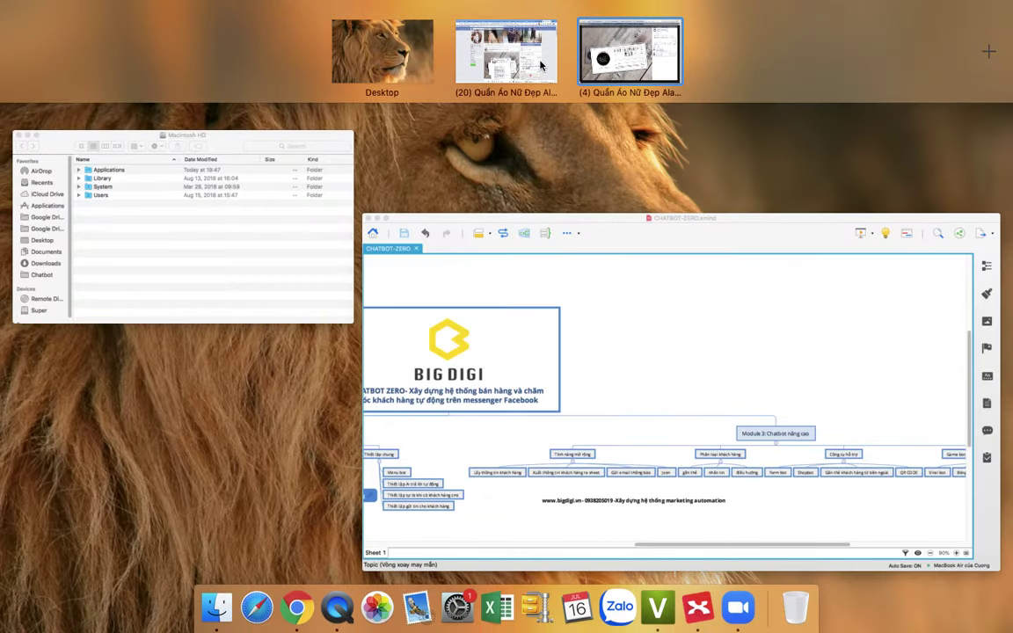
key("Escape")
left_click(805, 18)
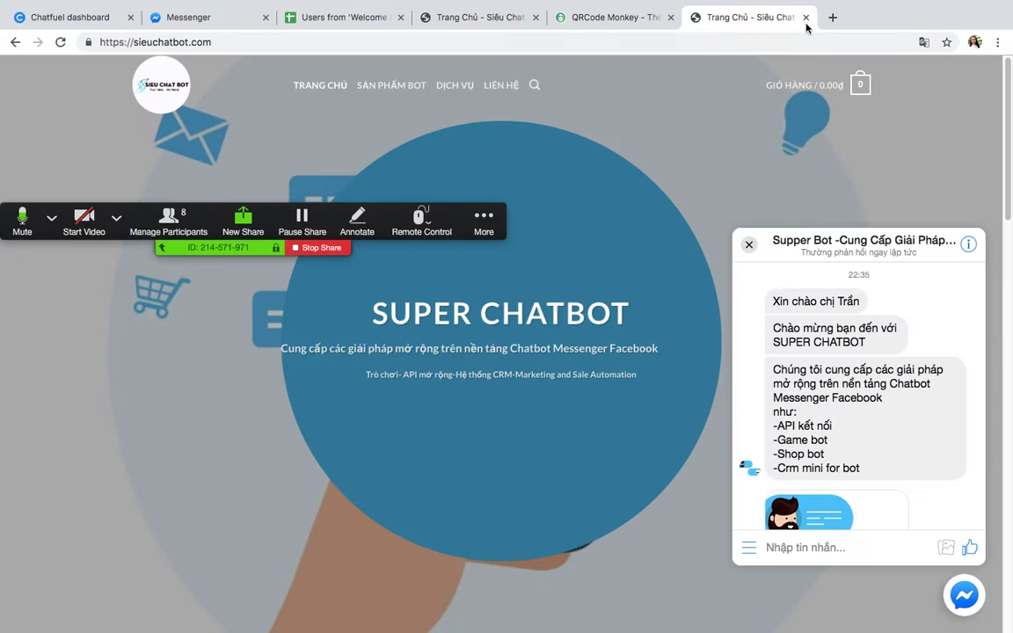
left_click(806, 17)
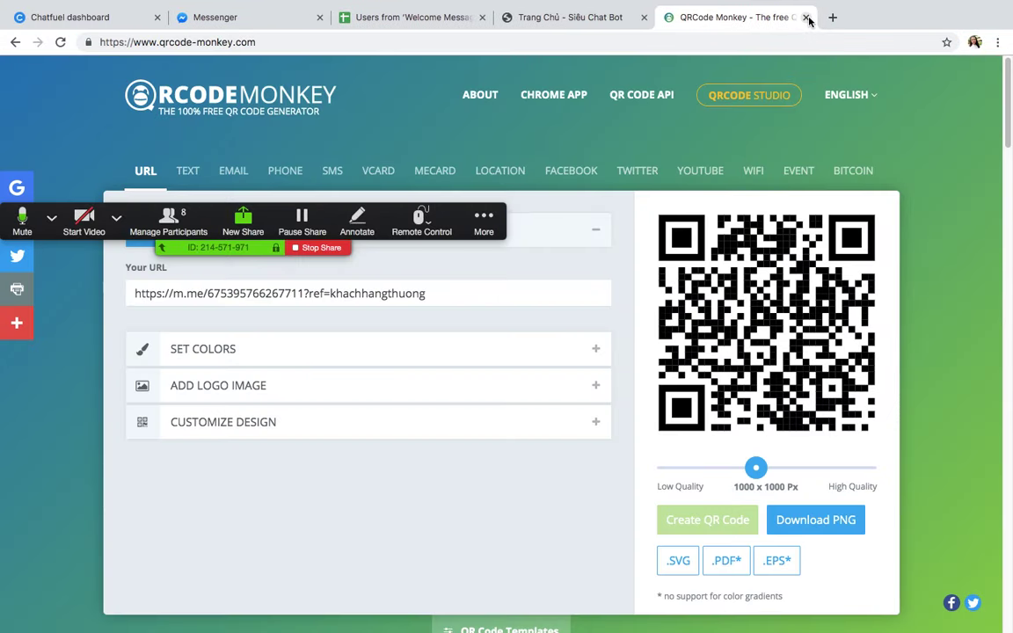
left_click(802, 18)
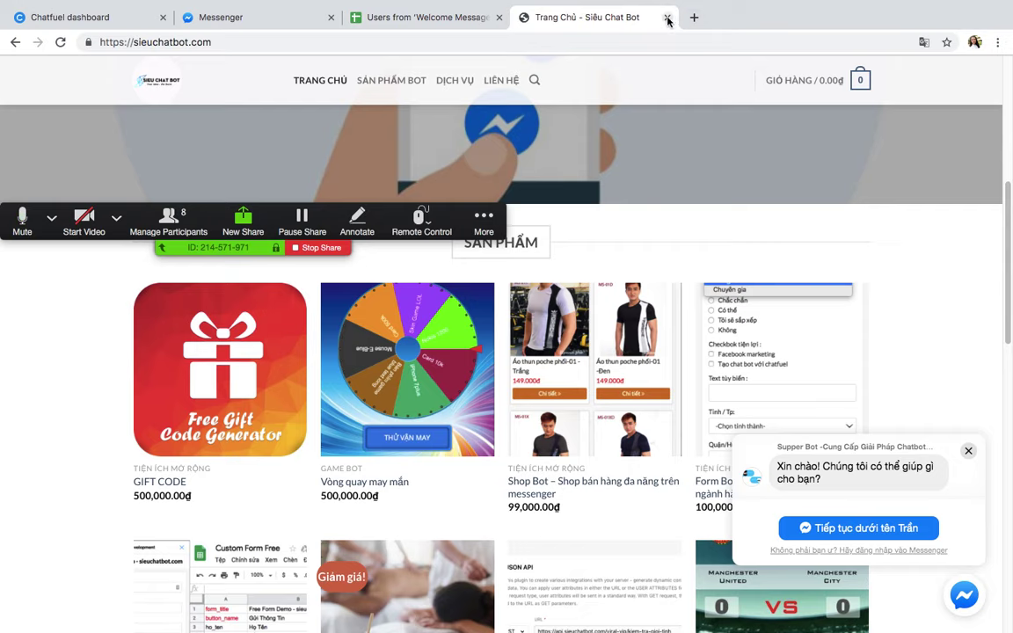
left_click(667, 17)
left_click(499, 17)
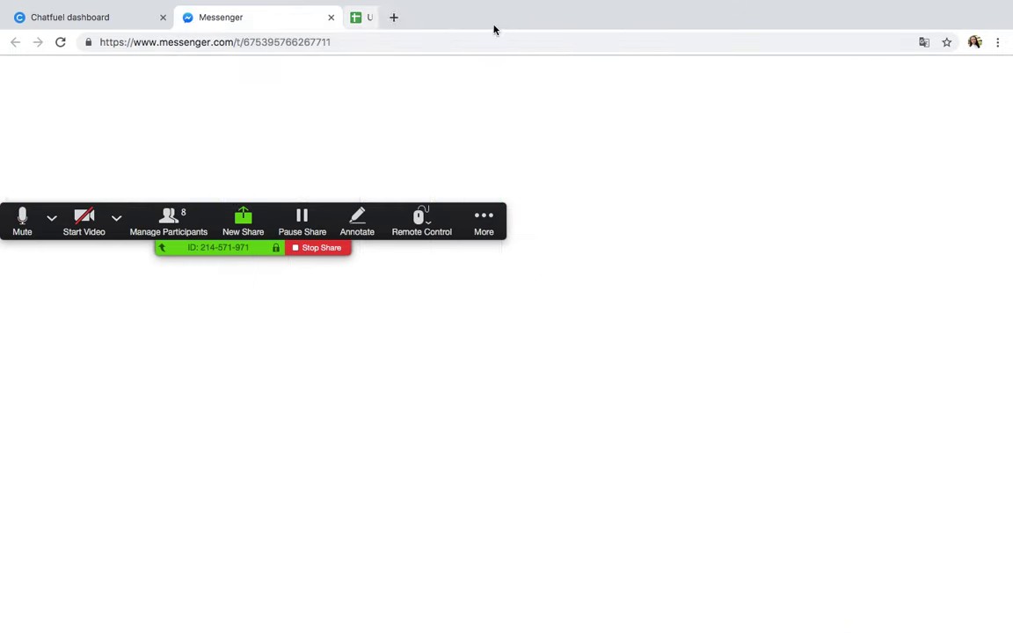
Step: Bring the CHATBOT-ZERO mind map window forward and scroll across it
key("ctrl+Up")
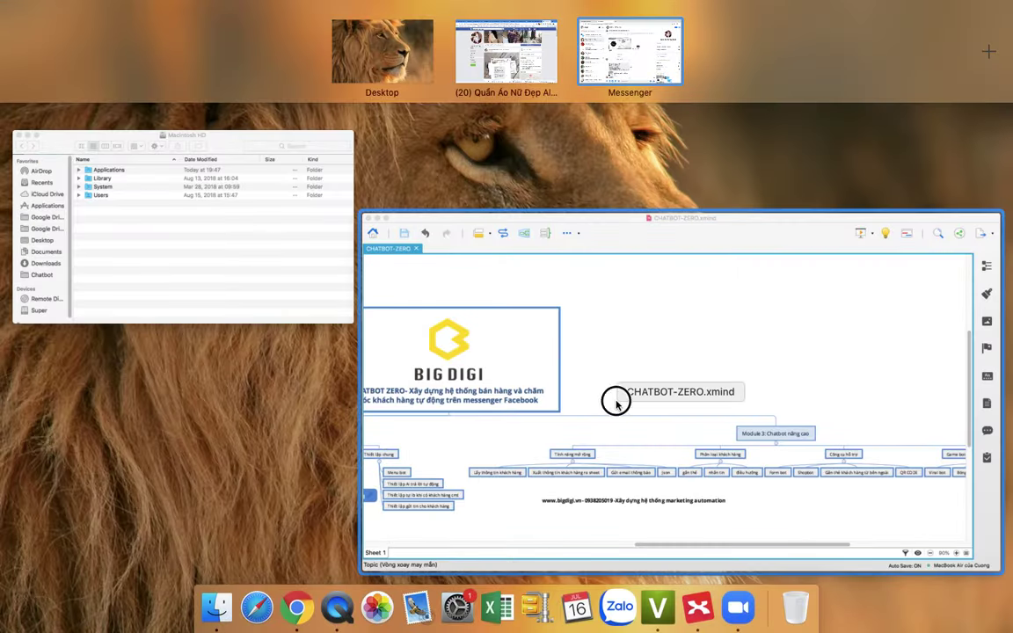
left_click(613, 403)
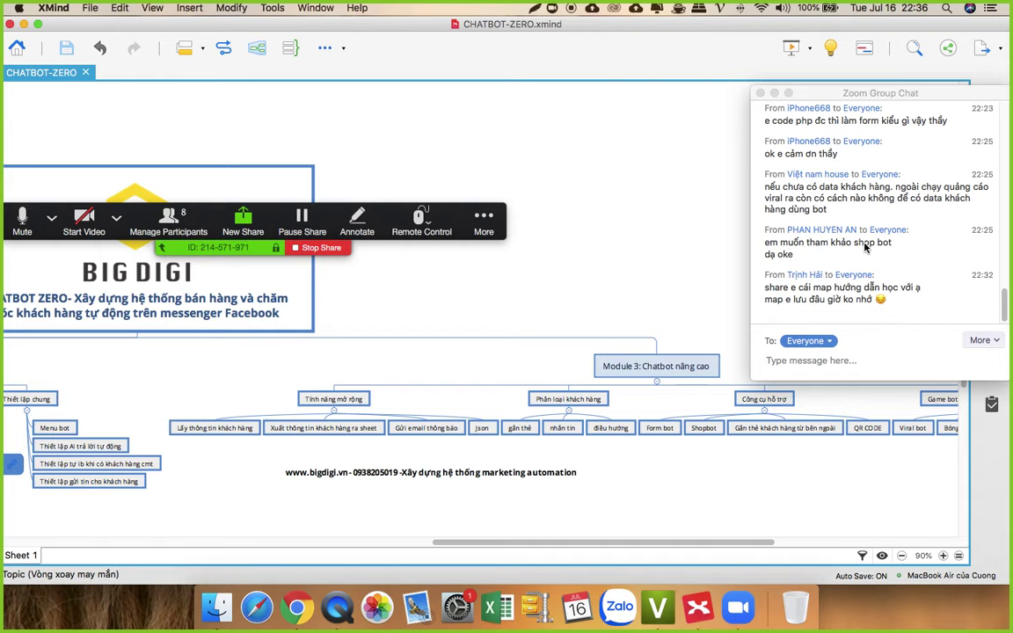
left_click_drag(638, 543, 548, 559)
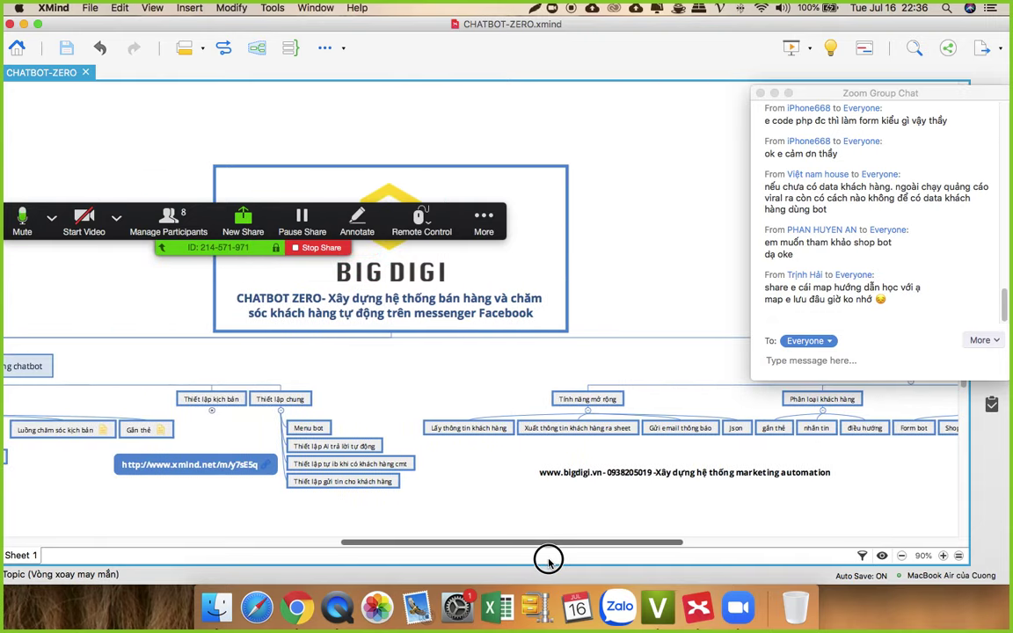